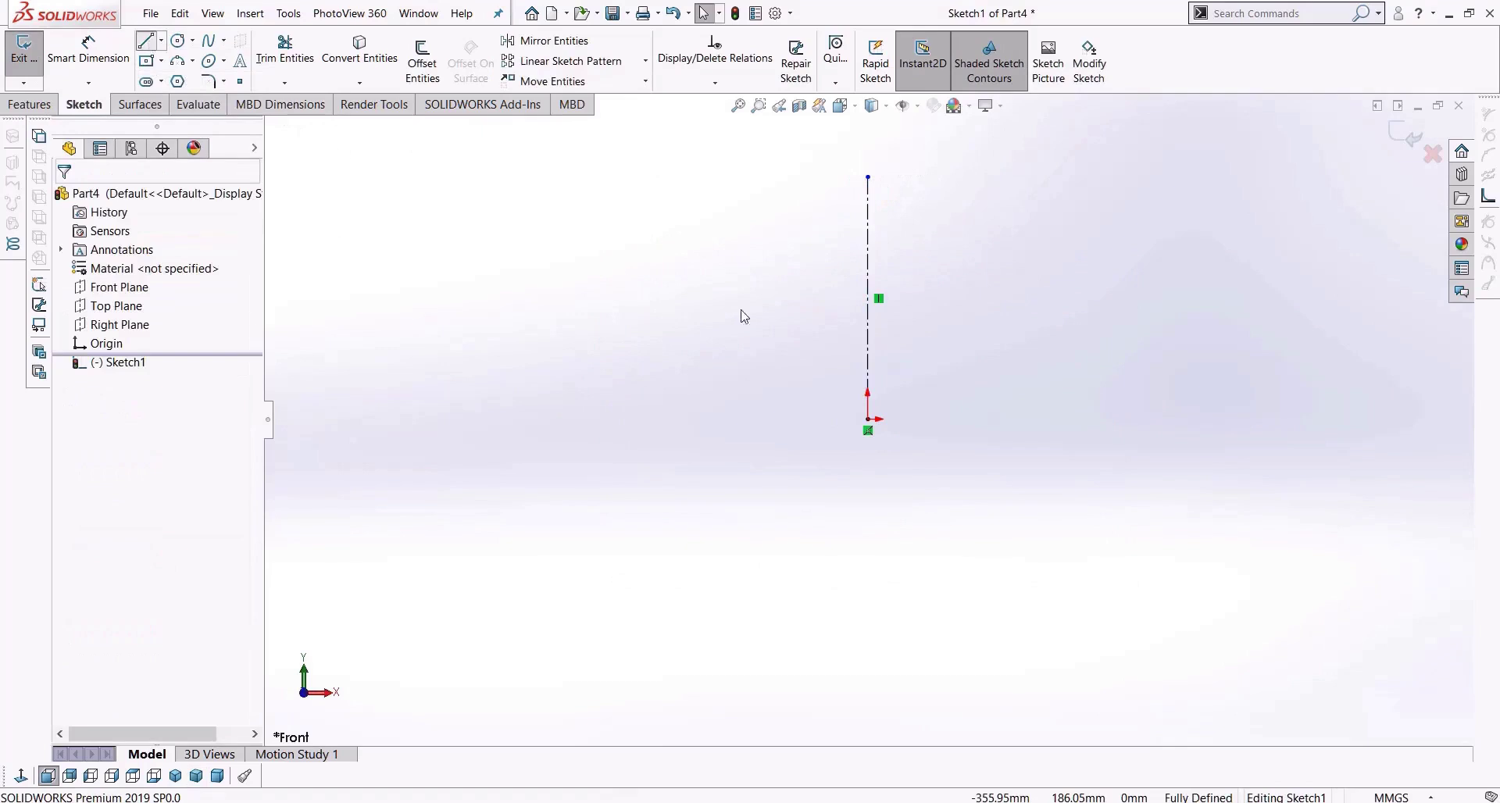
Sketch a horizontal base line about 60 mm long from the origin, extending away from the vertical centerline.
{"action": "left_click", "coordinate": [804, 453]}
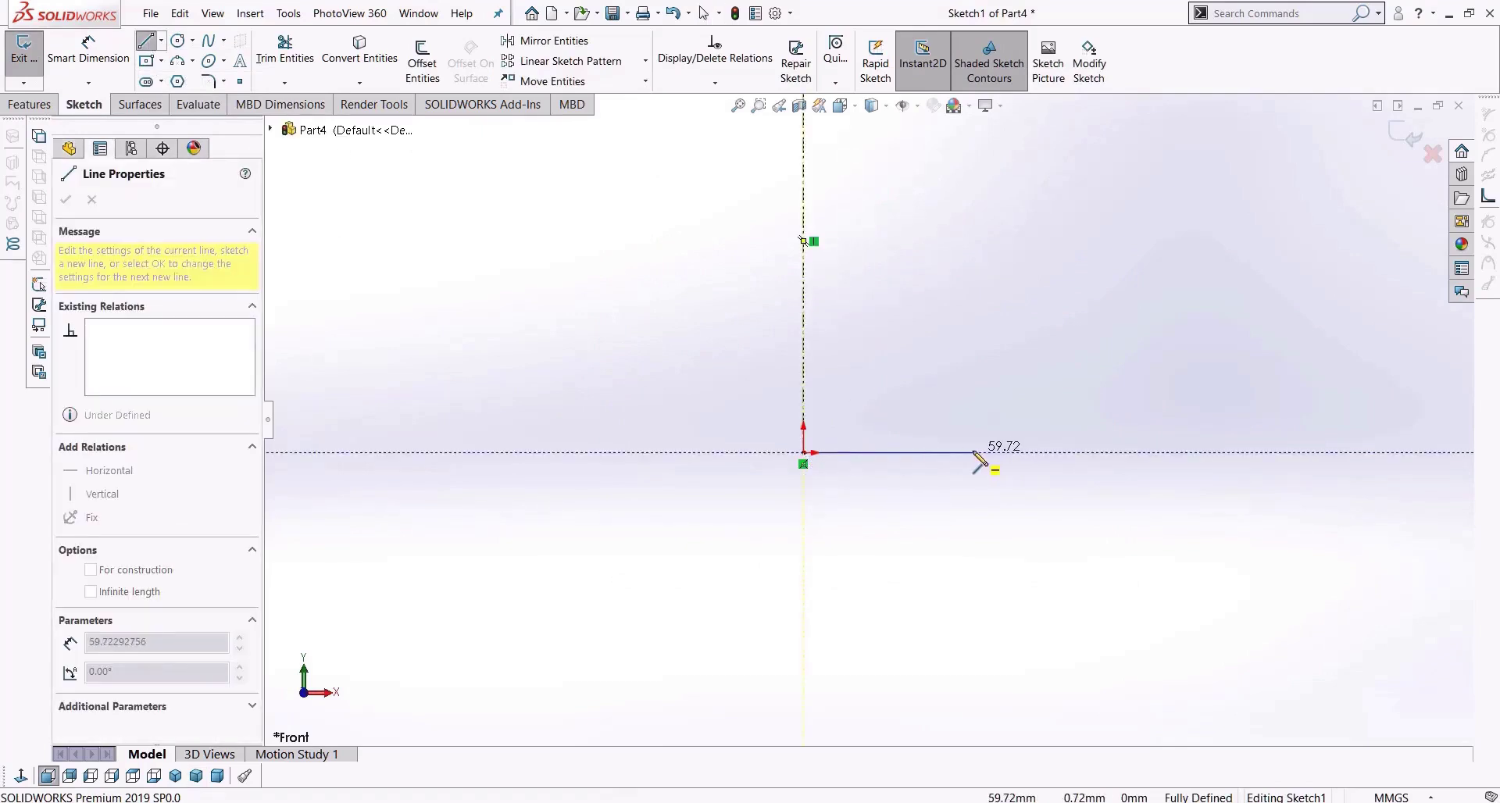
{"action": "left_click", "coordinate": [975, 454]}
{"action": "key", "text": "Escape"}
{"action": "scroll", "coordinate": [967, 335], "scroll_direction": "down", "scroll_amount": 2}
{"action": "scroll", "coordinate": [927, 326], "scroll_direction": "up", "scroll_amount": 3}
{"action": "scroll", "coordinate": [890, 229], "scroll_direction": "down", "scroll_amount": 1}
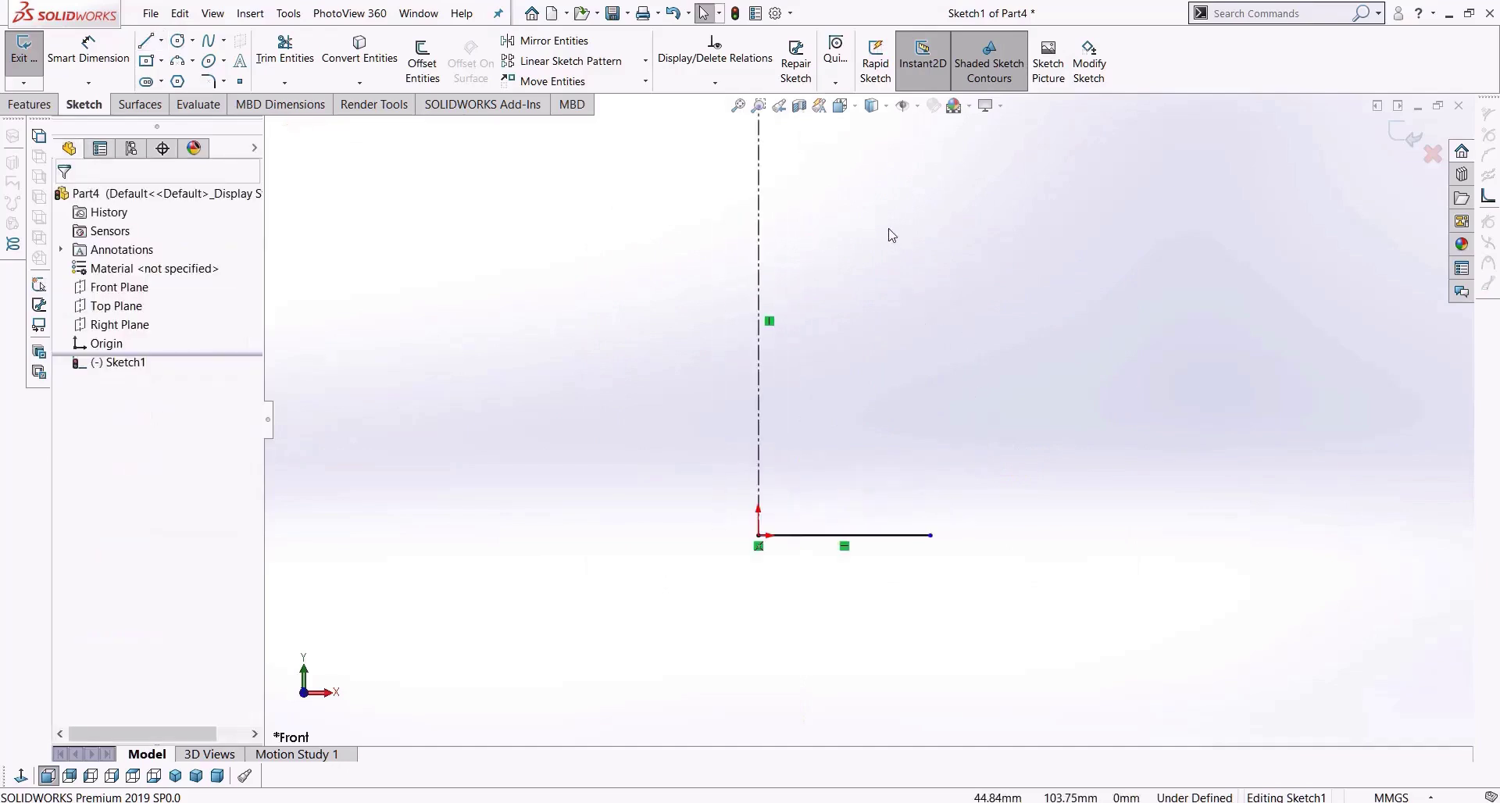
Sketch a four-point S-shaped spline rising from the free end of the base line.
{"action": "left_click", "coordinate": [208, 46]}
{"action": "scroll", "coordinate": [929, 426], "scroll_direction": "down", "scroll_amount": 2}
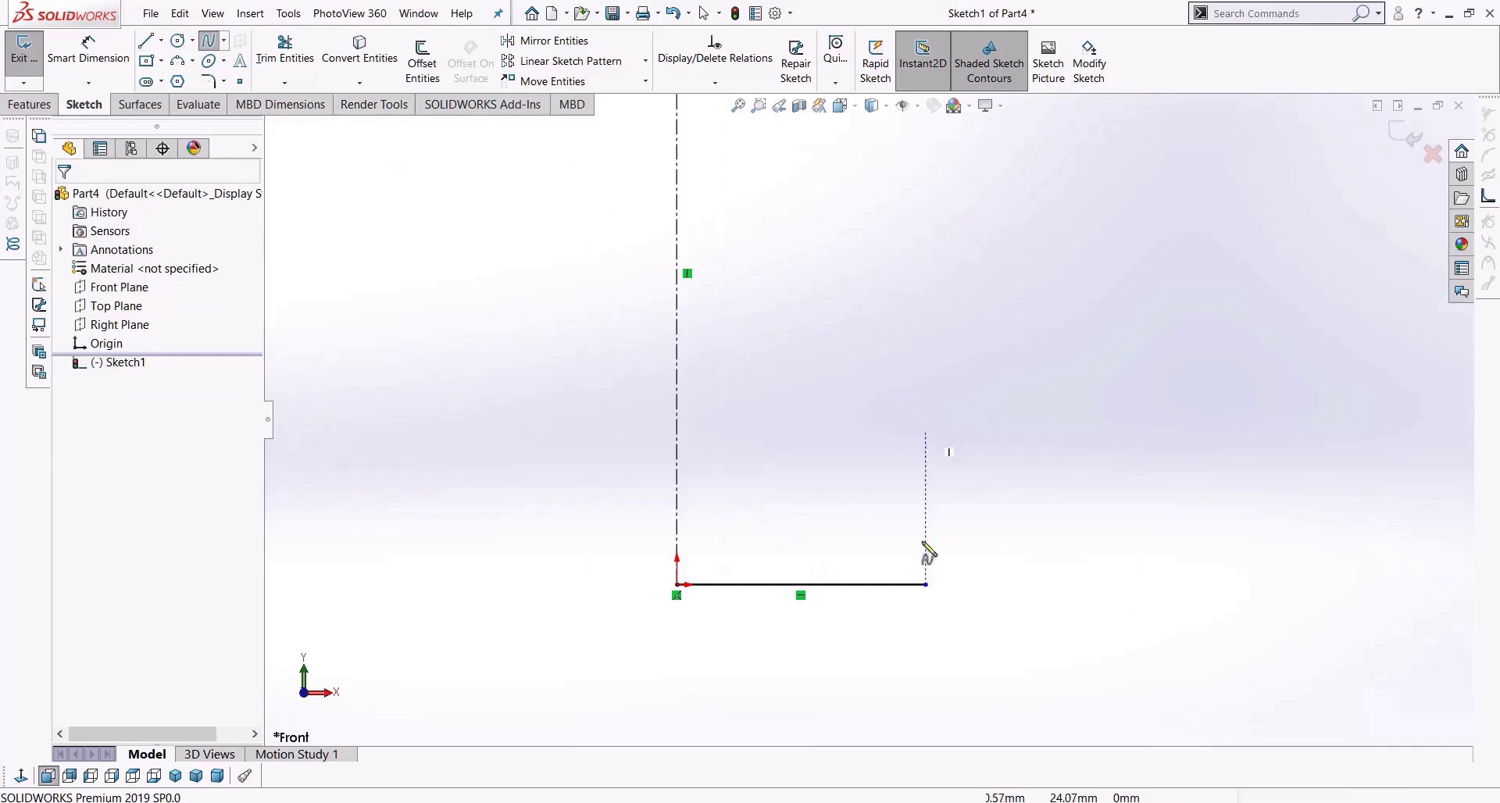
{"action": "left_click", "coordinate": [925, 585]}
{"action": "left_click", "coordinate": [869, 415]}
{"action": "left_click", "coordinate": [766, 344]}
{"action": "left_click", "coordinate": [776, 226]}
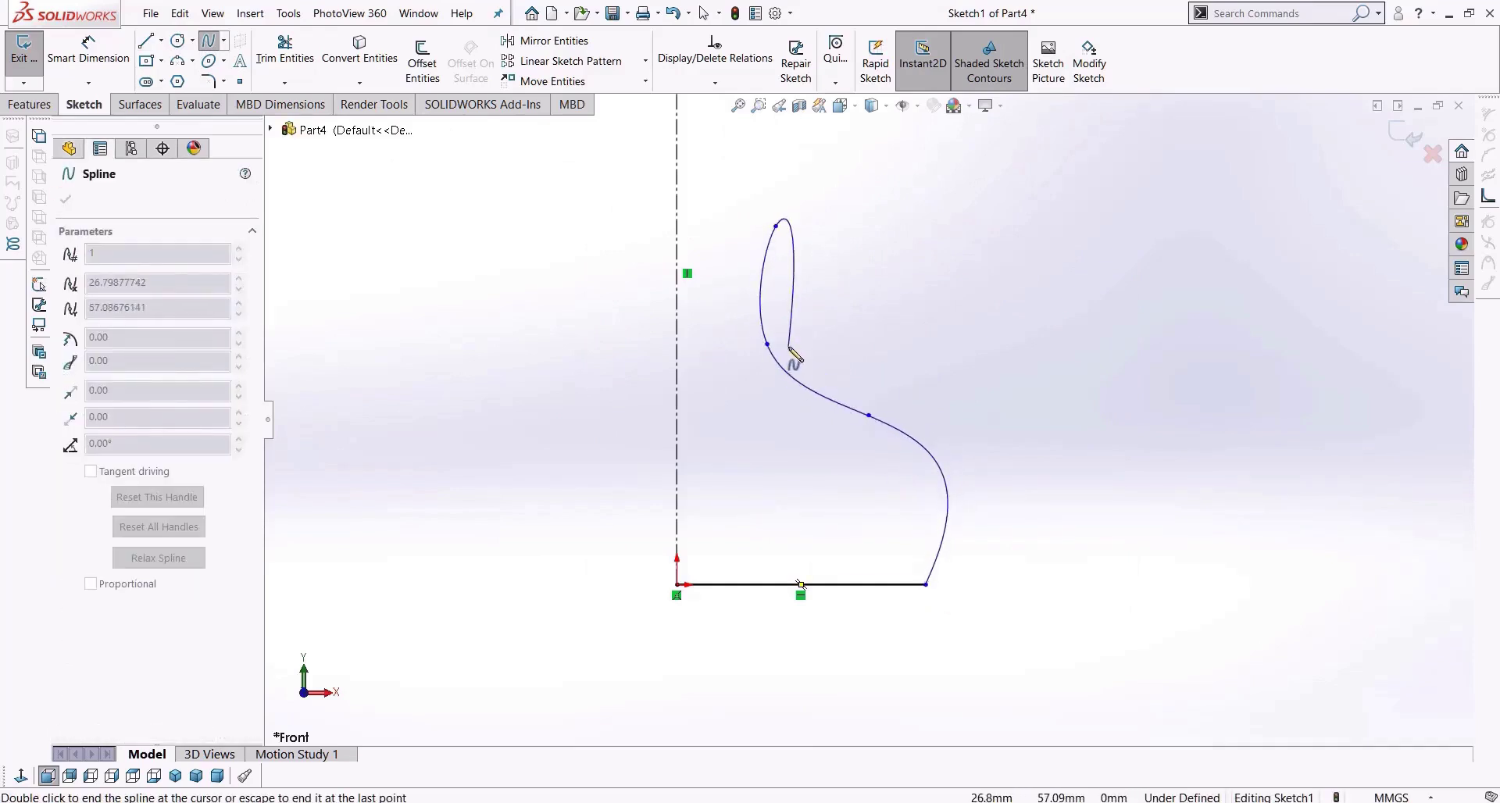
{"action": "key", "text": "Escape"}
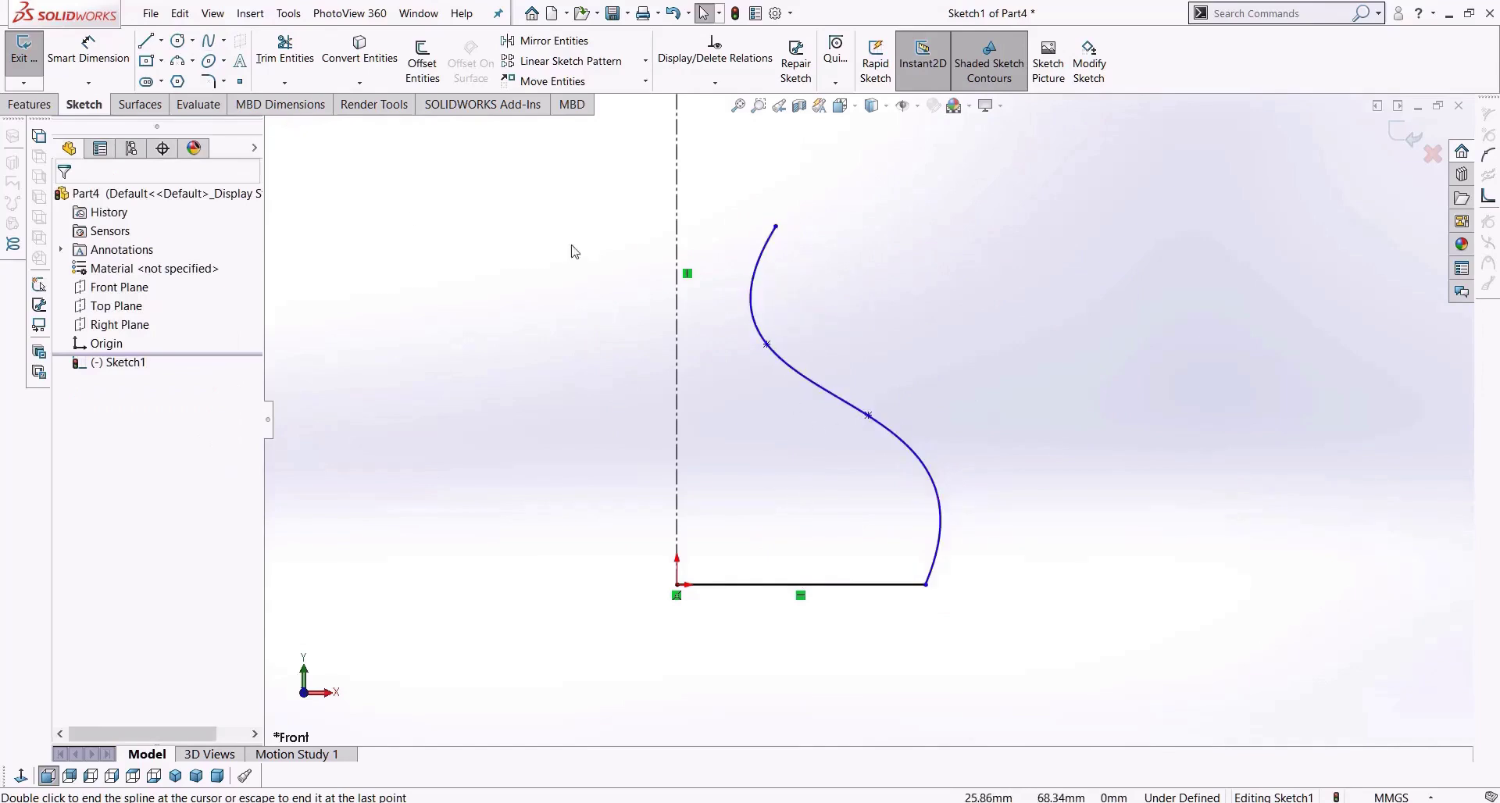
Dimension the vertical distance between the spline's two endpoints as 80 mm.
{"action": "left_click", "coordinate": [88, 55]}
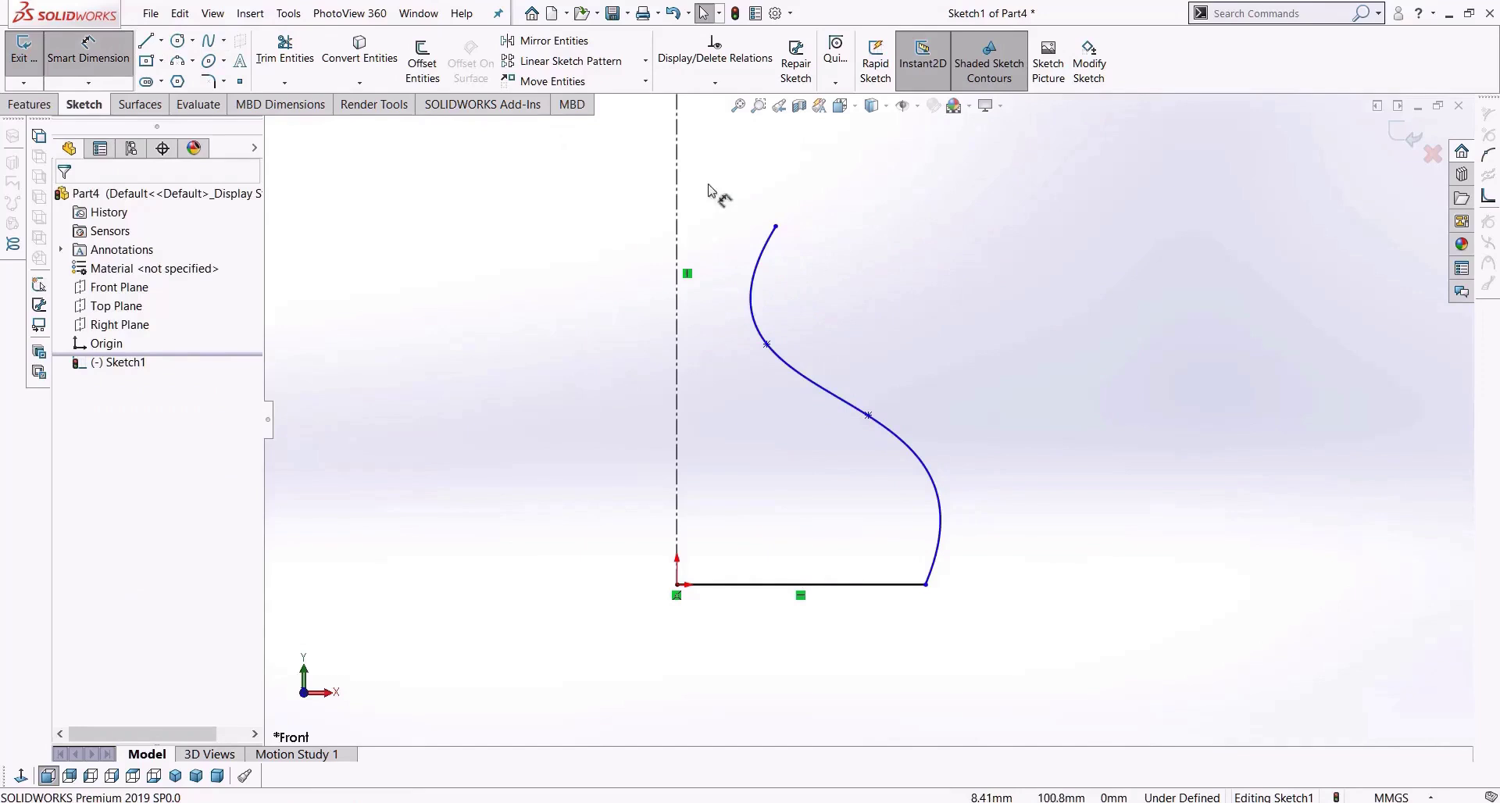
{"action": "left_click", "coordinate": [776, 227]}
{"action": "left_click", "coordinate": [927, 585]}
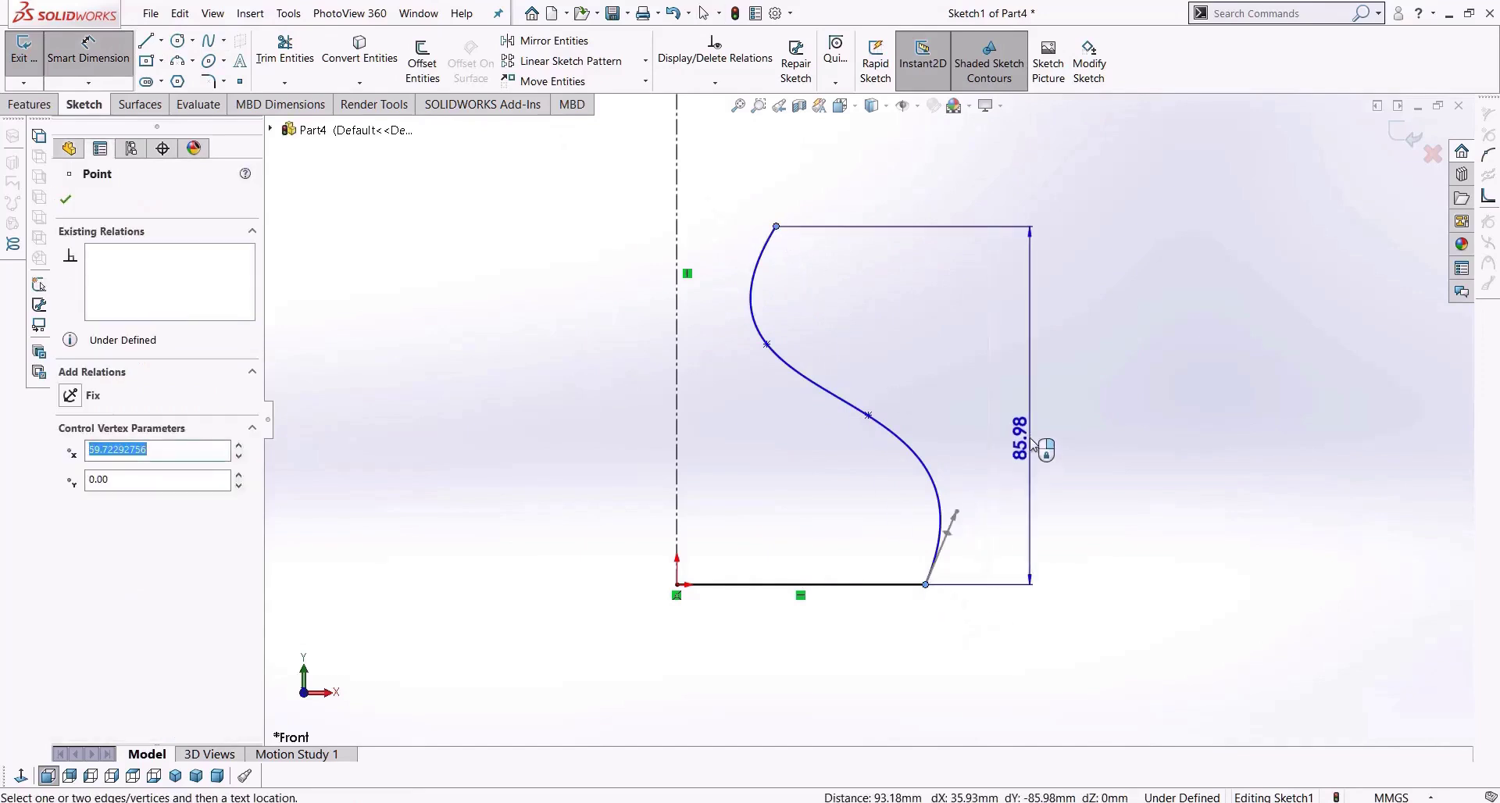
{"action": "left_click", "coordinate": [1029, 439]}
{"action": "type", "text": "80"}
{"action": "key", "text": "Return"}
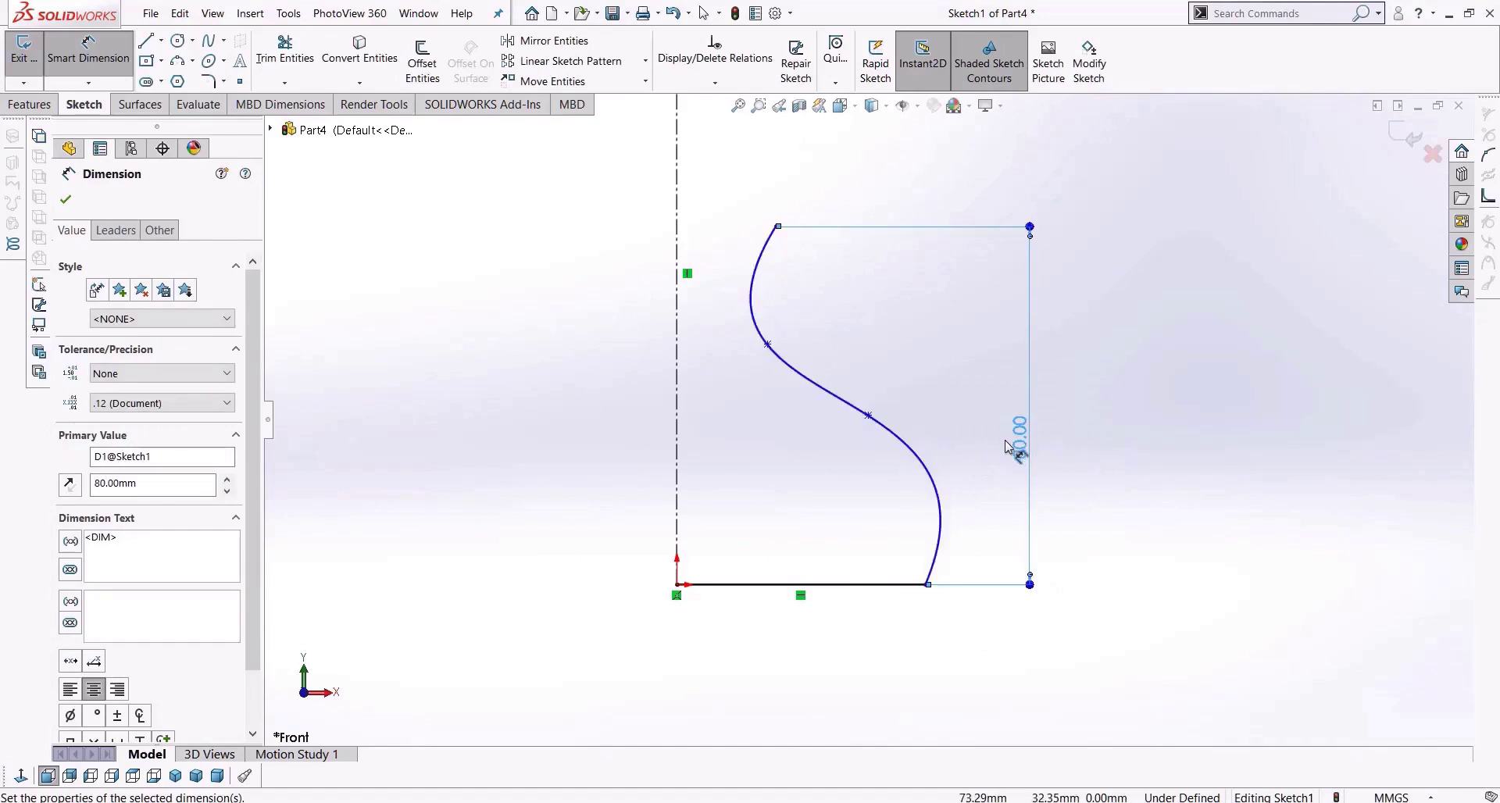
{"action": "key", "text": "Escape"}
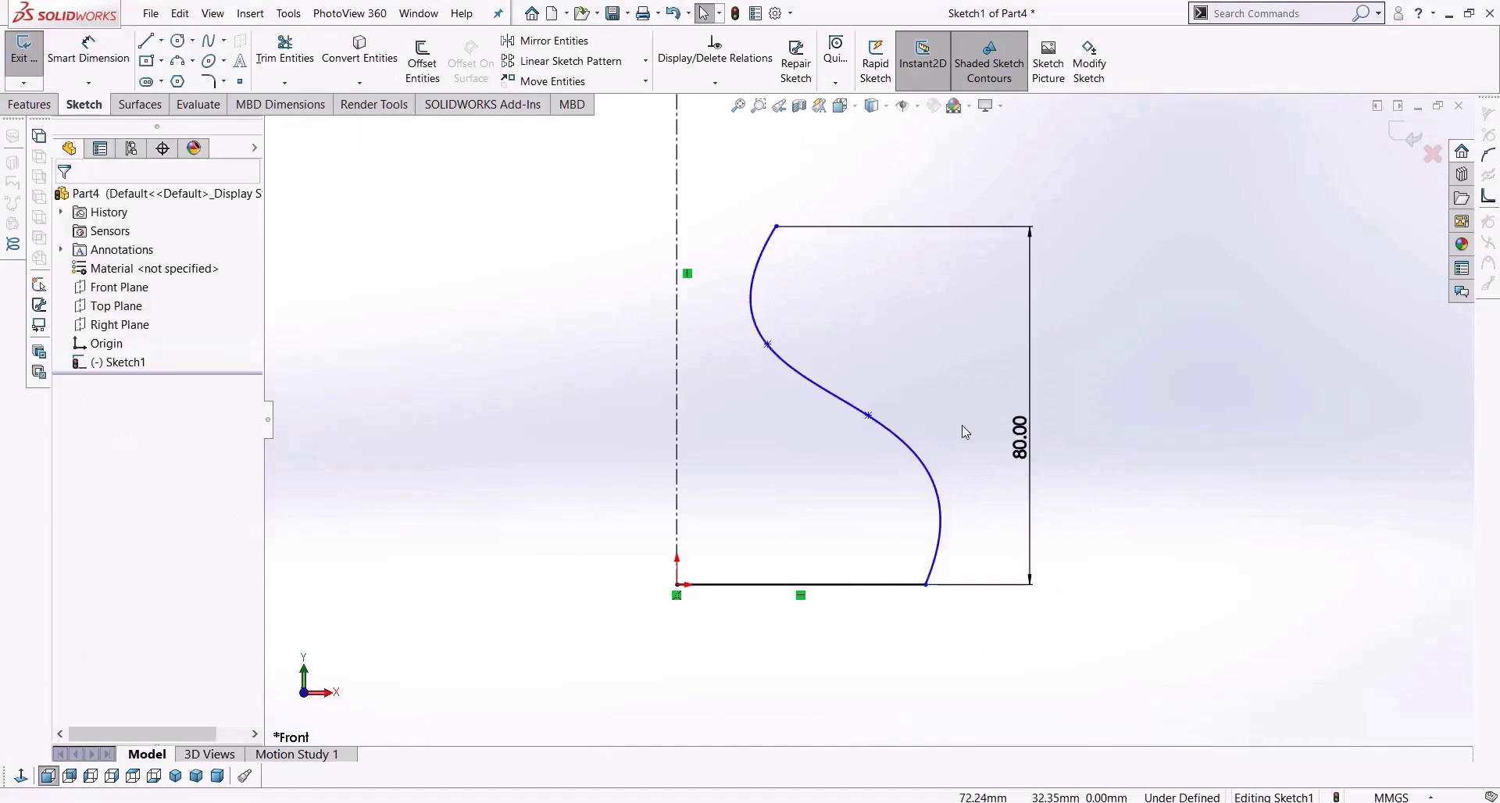
Delete the S-shaped spline together with its associated height dimension.
{"action": "left_click", "coordinate": [903, 444]}
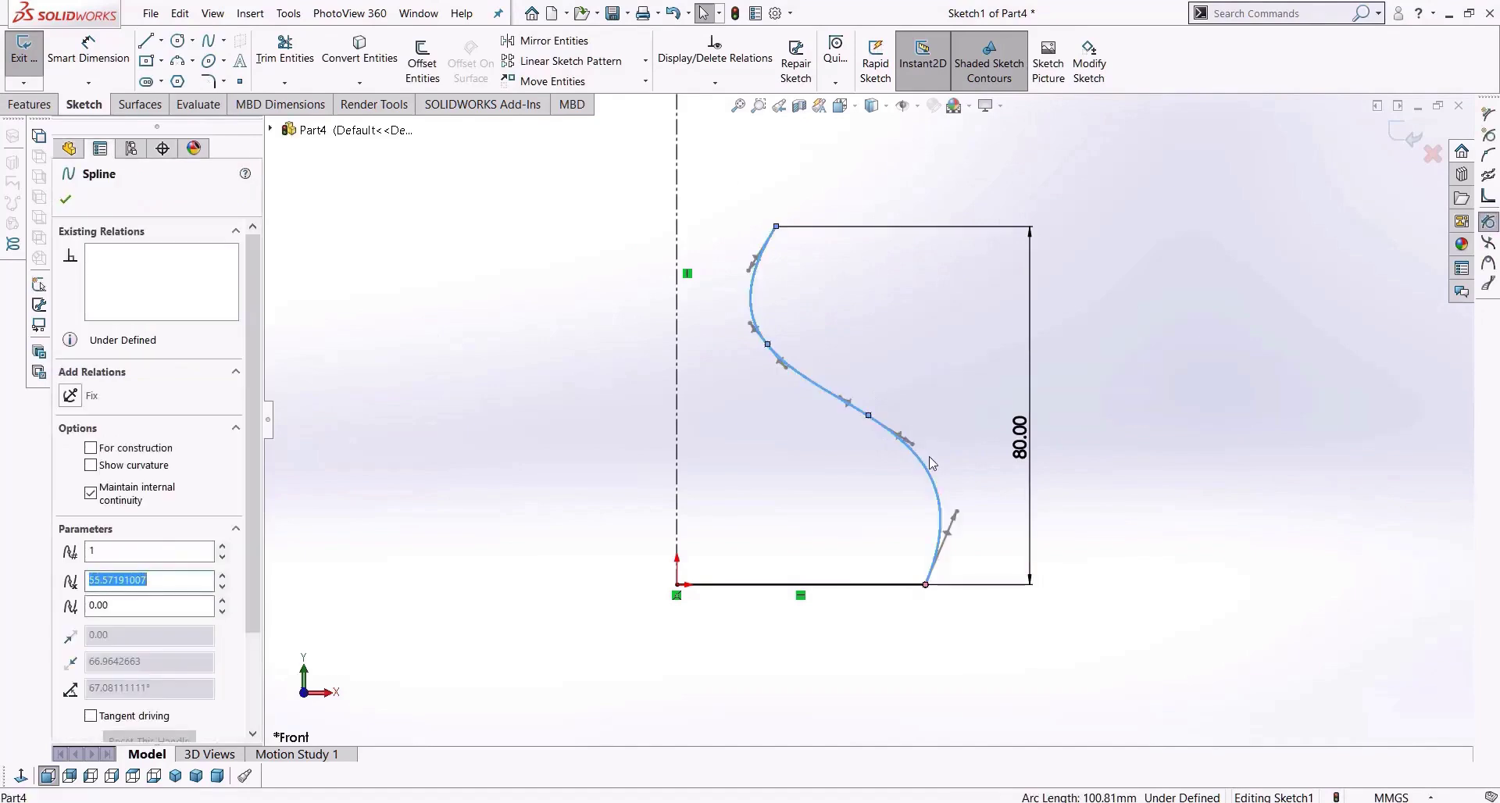
{"action": "key", "text": "Delete"}
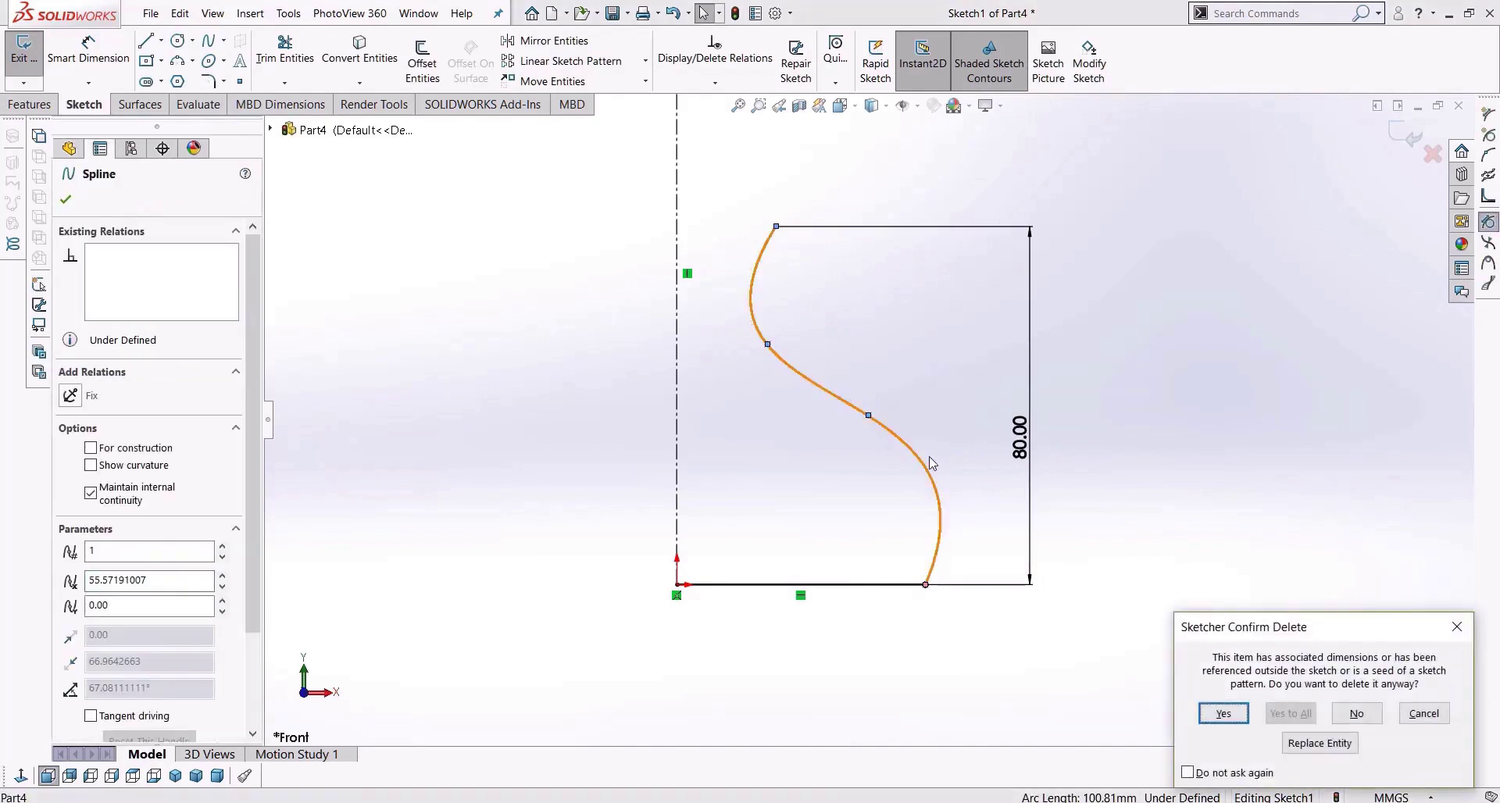
{"action": "key", "text": "Return"}
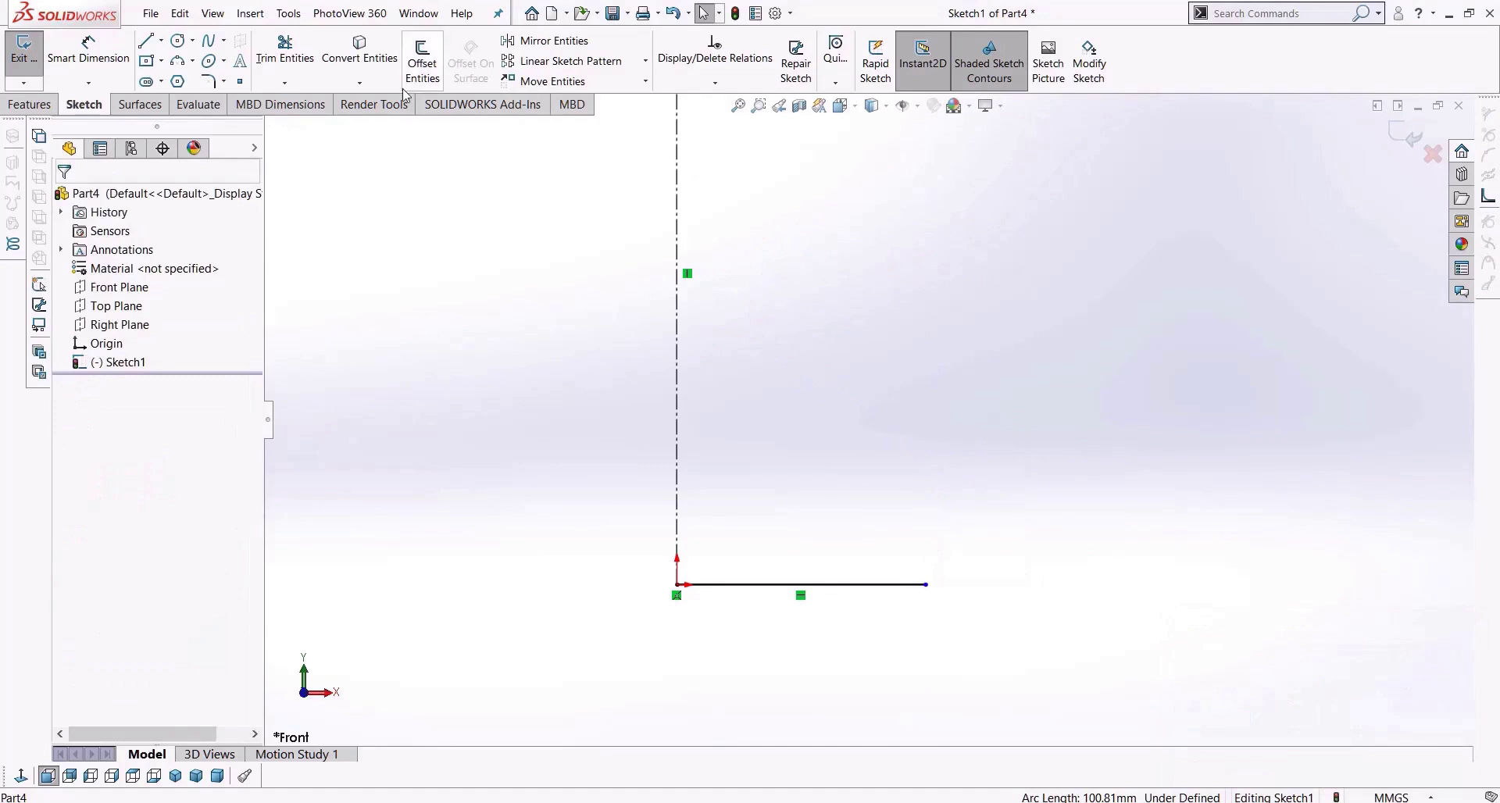
Sketch a Bezier style spline with six control points, rising from the base line's free end in an S-shaped profile beside the centerline.
{"action": "left_click", "coordinate": [224, 43]}
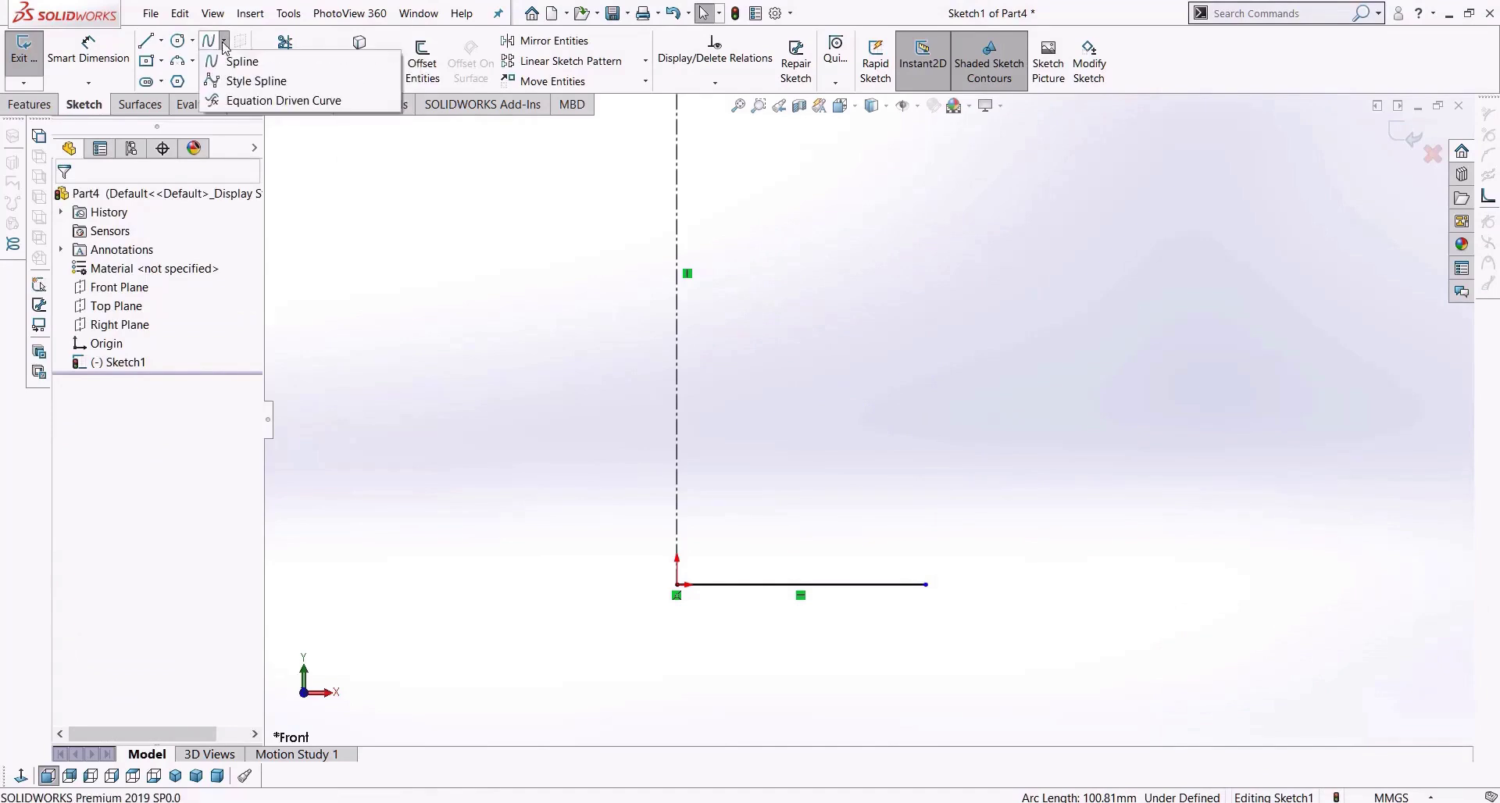
{"action": "left_click", "coordinate": [257, 82]}
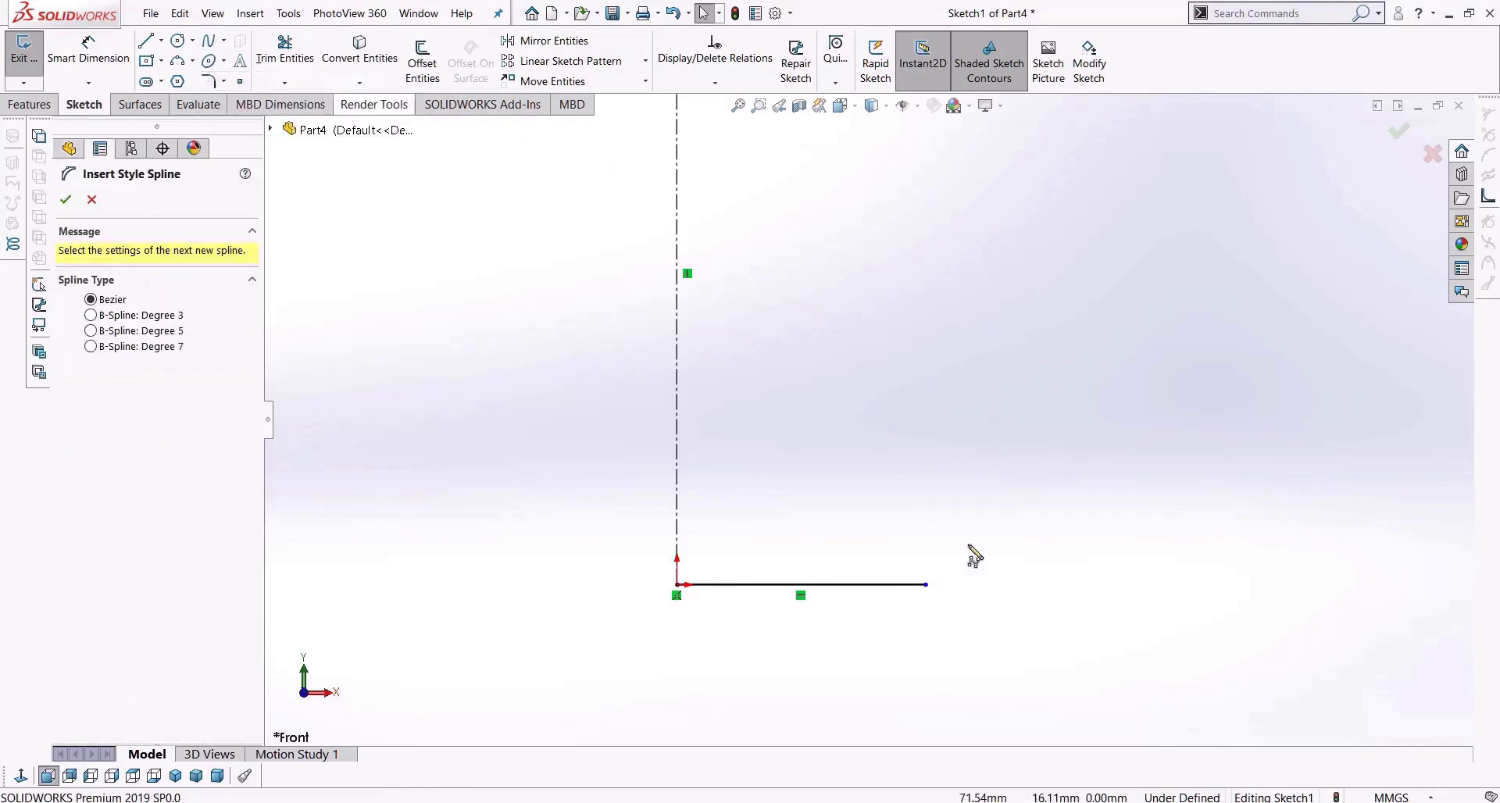
{"action": "left_click", "coordinate": [927, 586]}
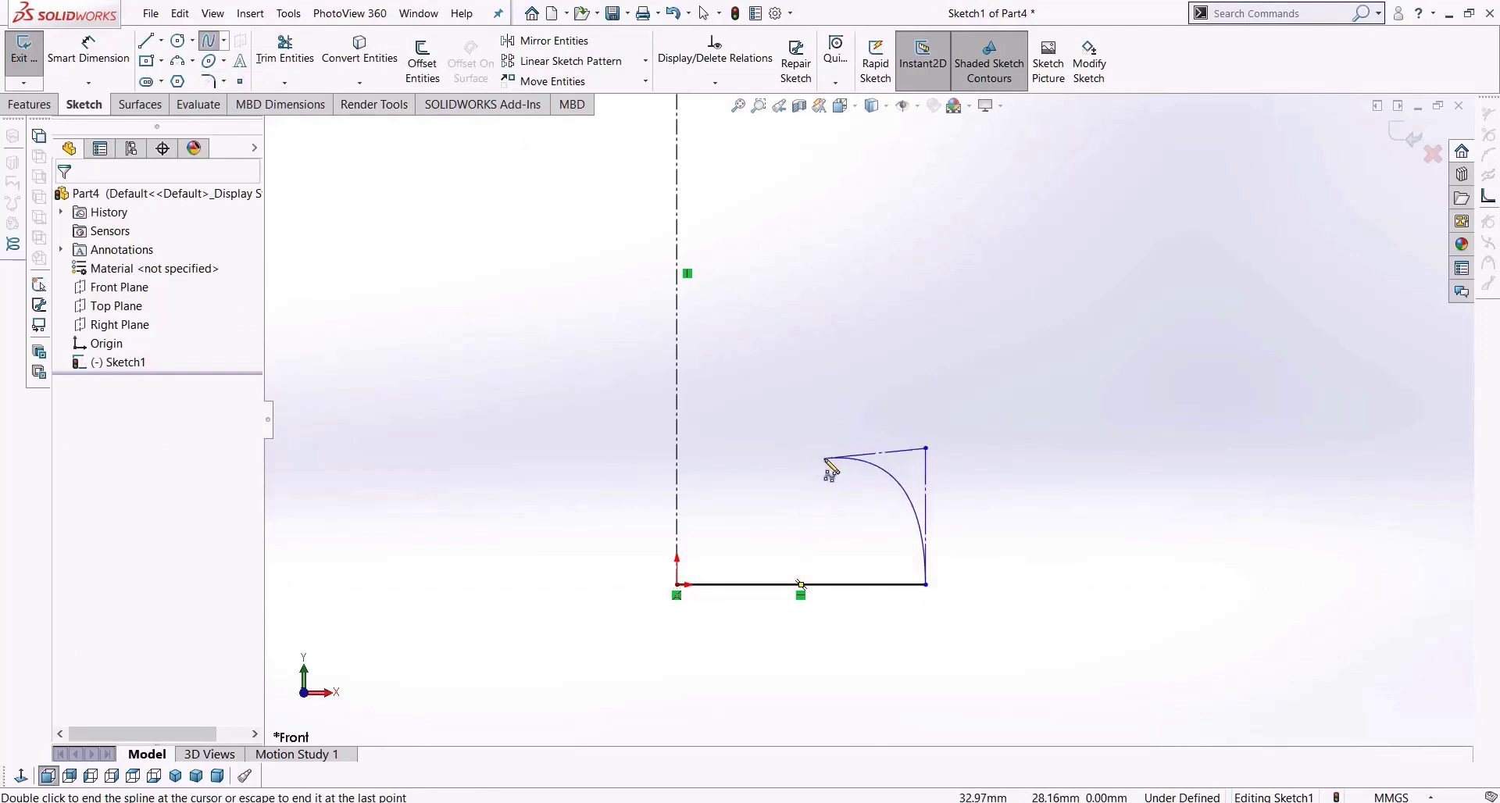
{"action": "left_click", "coordinate": [814, 392]}
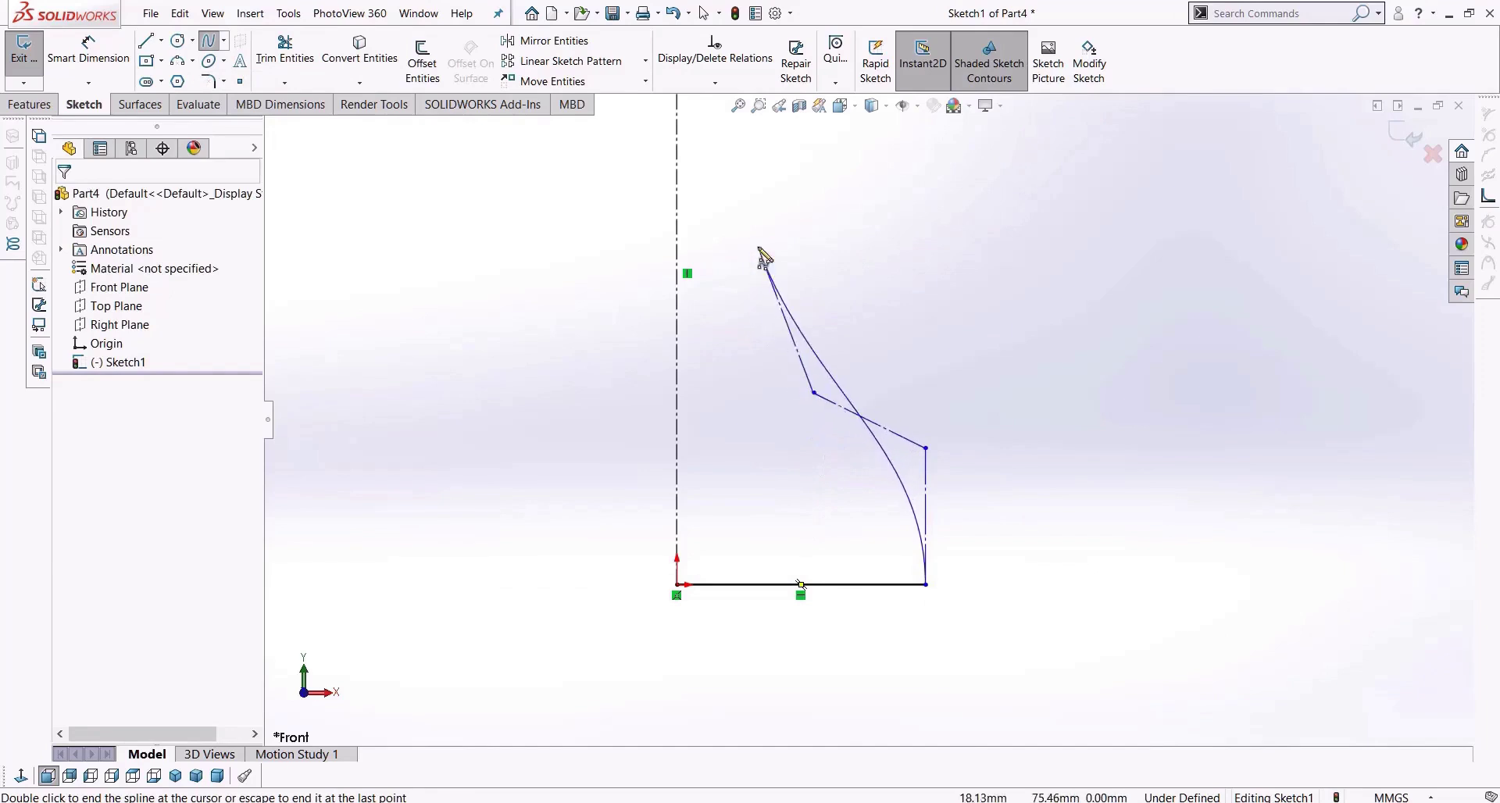
{"action": "left_click", "coordinate": [758, 315]}
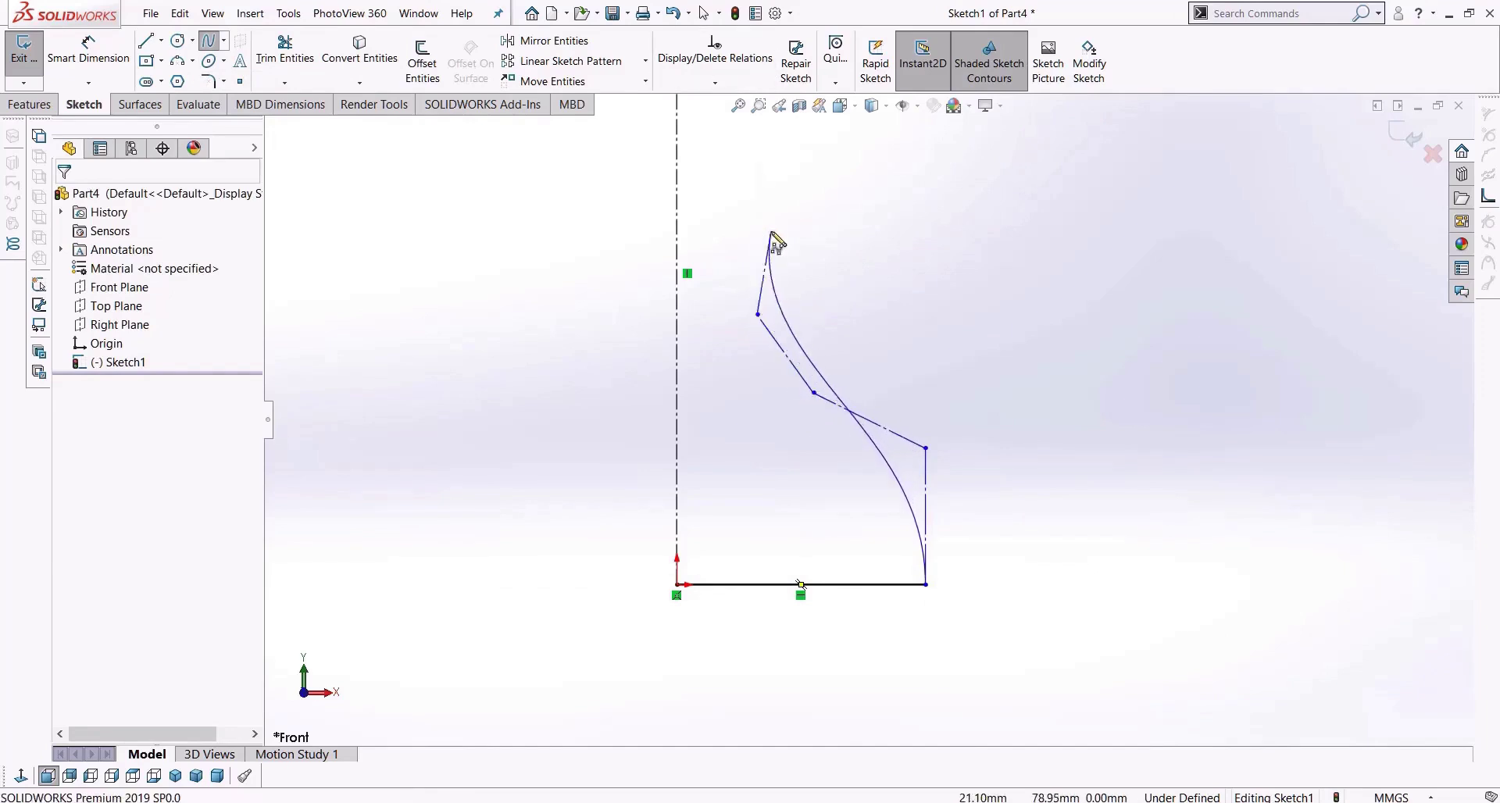
{"action": "scroll", "coordinate": [769, 232], "scroll_direction": "up", "scroll_amount": 2}
{"action": "scroll", "coordinate": [774, 234], "scroll_direction": "down", "scroll_amount": 2}
{"action": "left_click", "coordinate": [804, 251]}
{"action": "scroll", "coordinate": [824, 211], "scroll_direction": "up", "scroll_amount": 2}
{"action": "scroll", "coordinate": [824, 294], "scroll_direction": "down", "scroll_amount": 4}
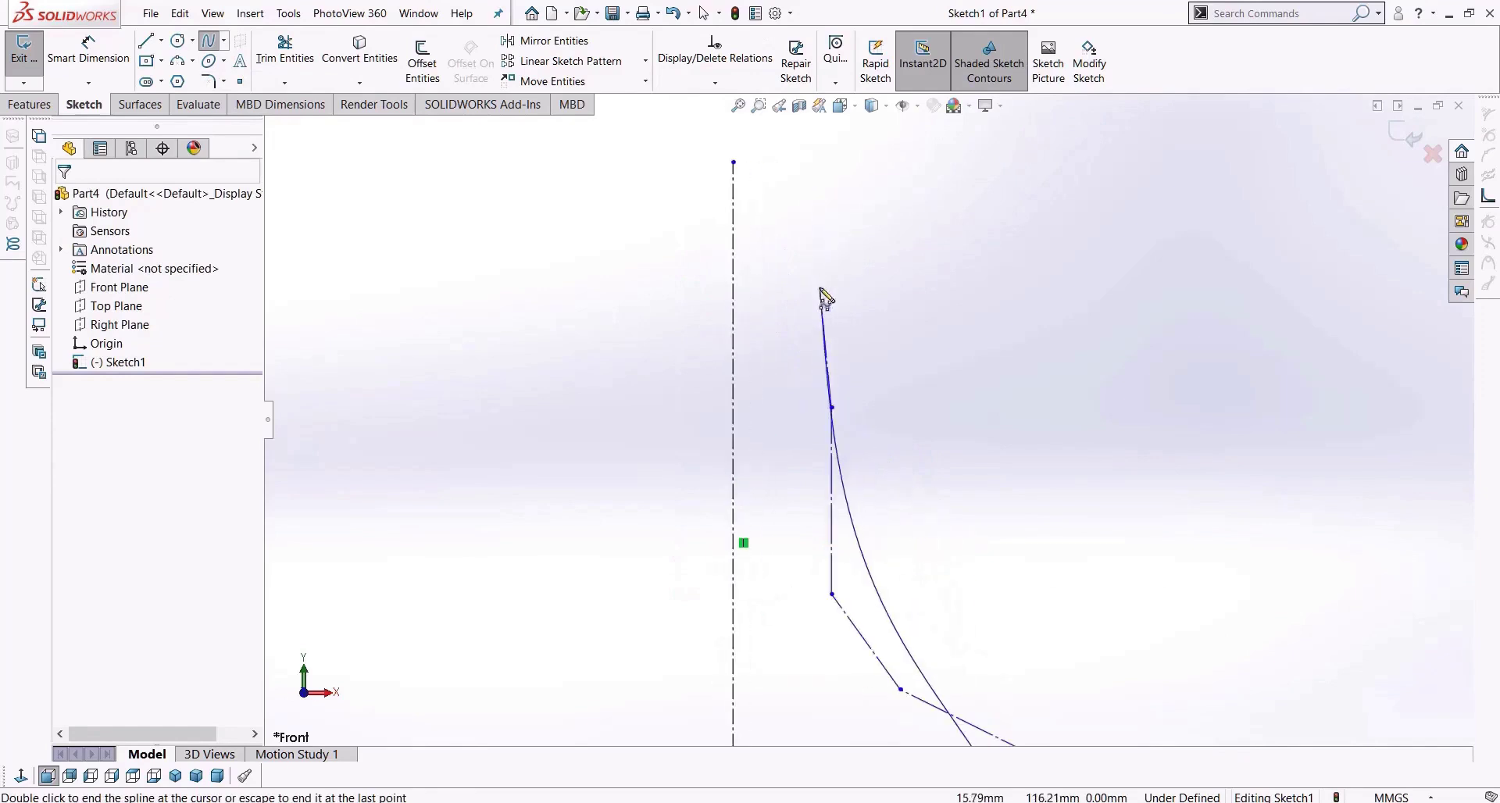
{"action": "double_click", "coordinate": [885, 282]}
Add a Vertical relation to the lowest control polygon segment of the style spline.
{"action": "scroll", "coordinate": [879, 423], "scroll_direction": "up", "scroll_amount": 4}
{"action": "scroll", "coordinate": [879, 423], "scroll_direction": "down", "scroll_amount": 2}
{"action": "scroll", "coordinate": [857, 624], "scroll_direction": "down", "scroll_amount": 2}
{"action": "scroll", "coordinate": [898, 549], "scroll_direction": "up", "scroll_amount": 2}
{"action": "scroll", "coordinate": [920, 552], "scroll_direction": "down", "scroll_amount": 2}
{"action": "scroll", "coordinate": [1012, 551], "scroll_direction": "down", "scroll_amount": 2}
{"action": "left_click", "coordinate": [954, 538]}
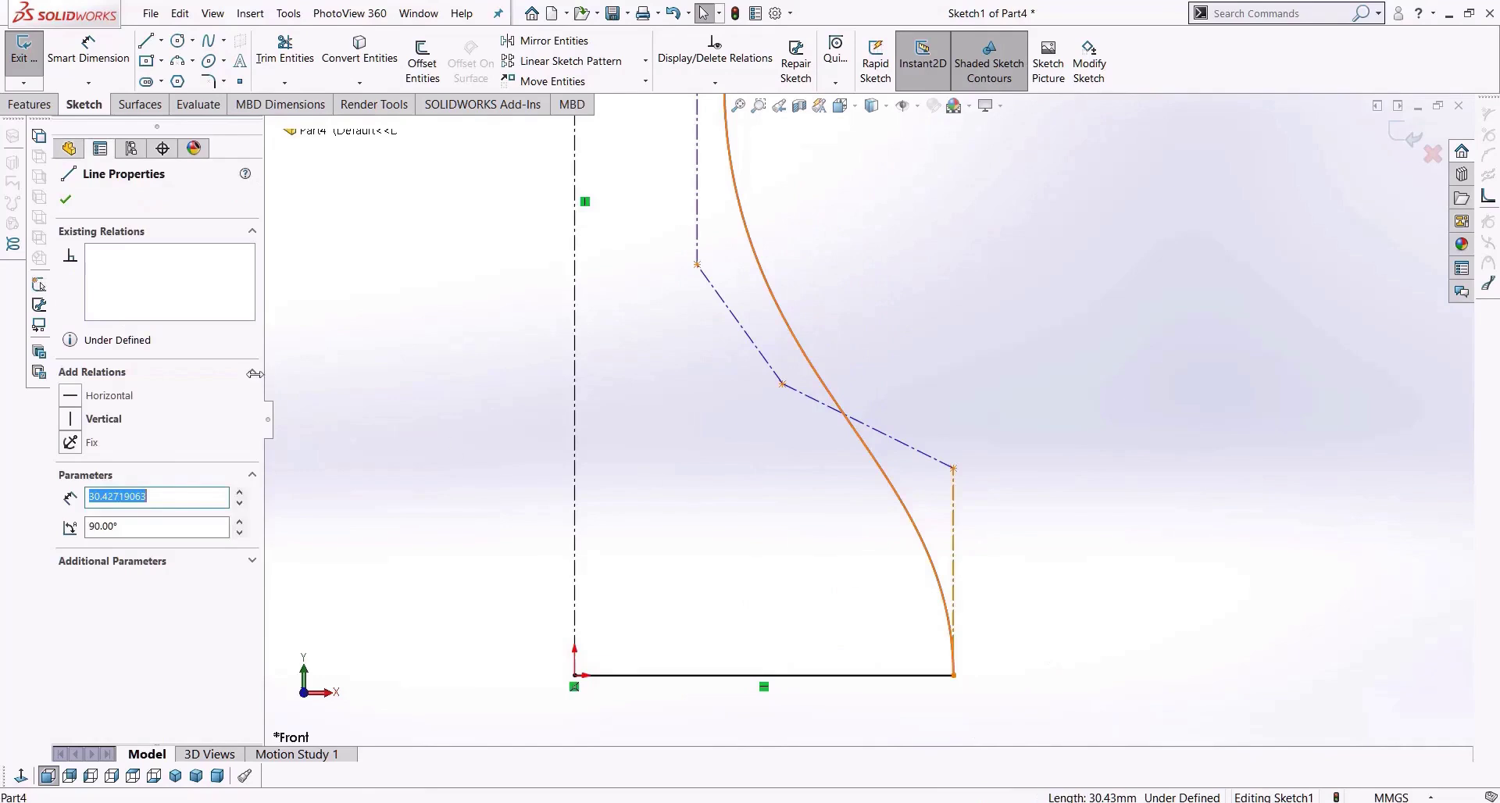
{"action": "left_click", "coordinate": [93, 422]}
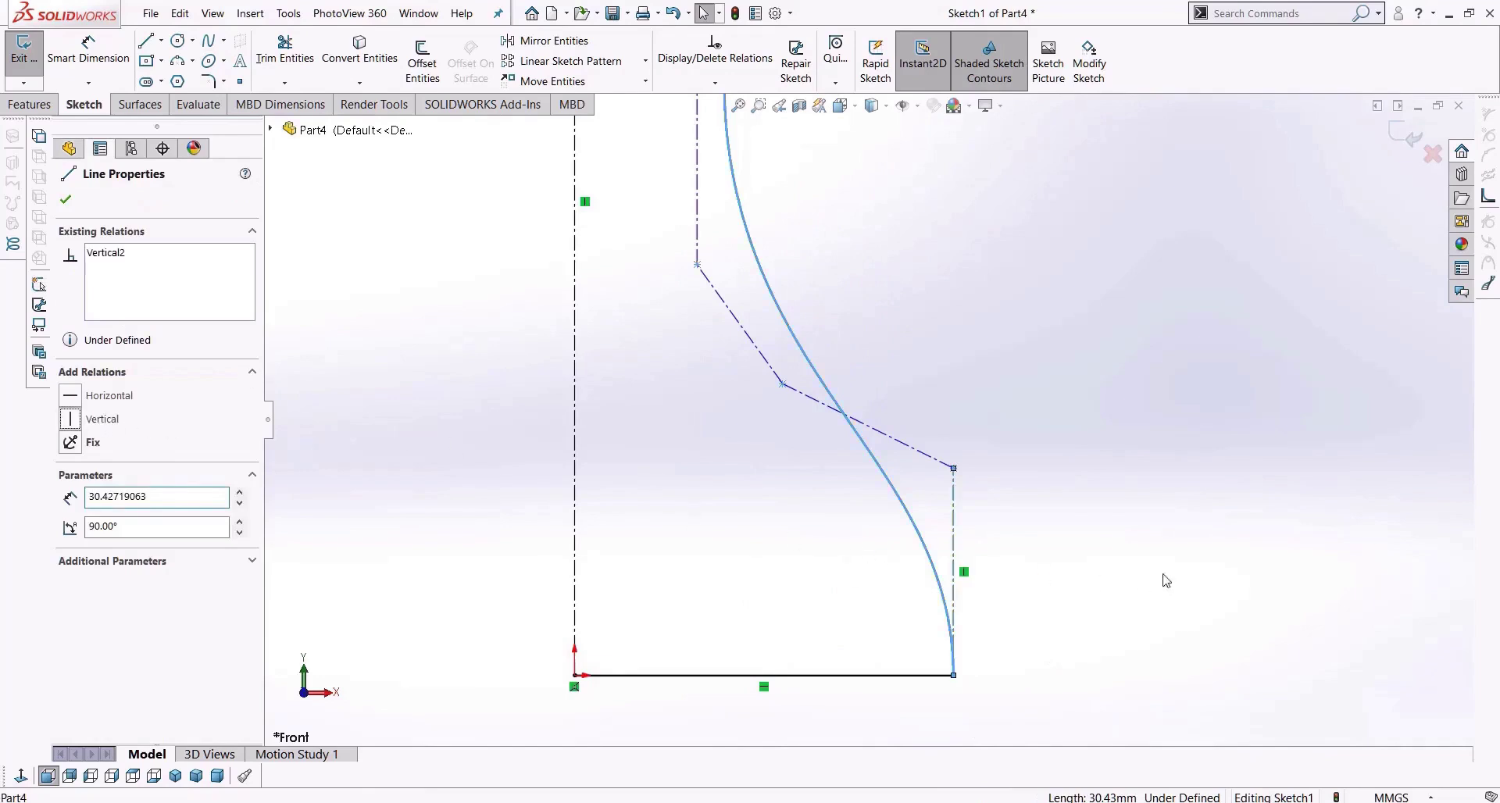
{"action": "left_click", "coordinate": [1065, 543]}
Dimension the horizontal base line's length as 50 mm.
{"action": "scroll", "coordinate": [1054, 542], "scroll_direction": "up", "scroll_amount": 2}
{"action": "key", "text": "d"}
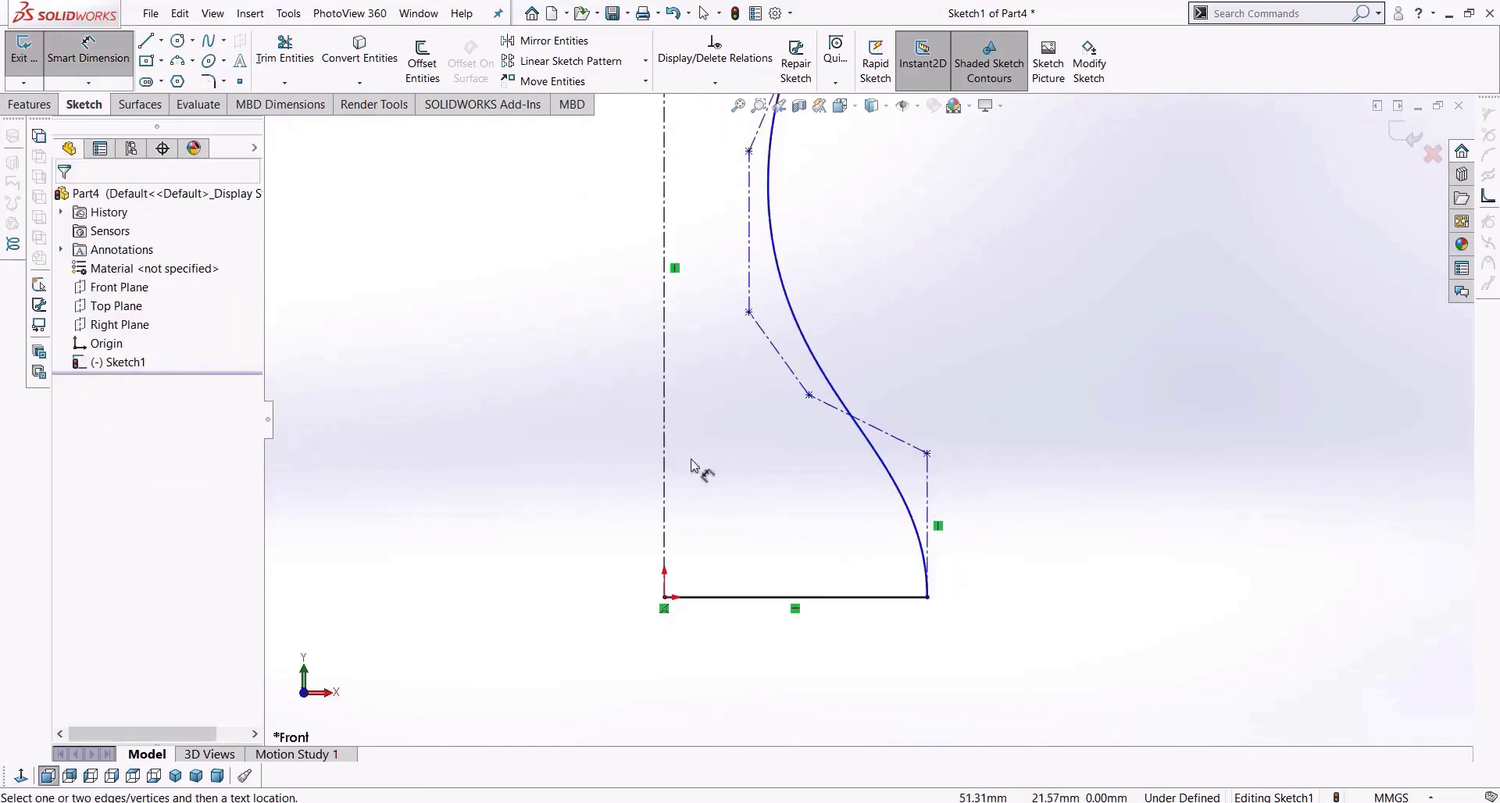
{"action": "left_click", "coordinate": [793, 597]}
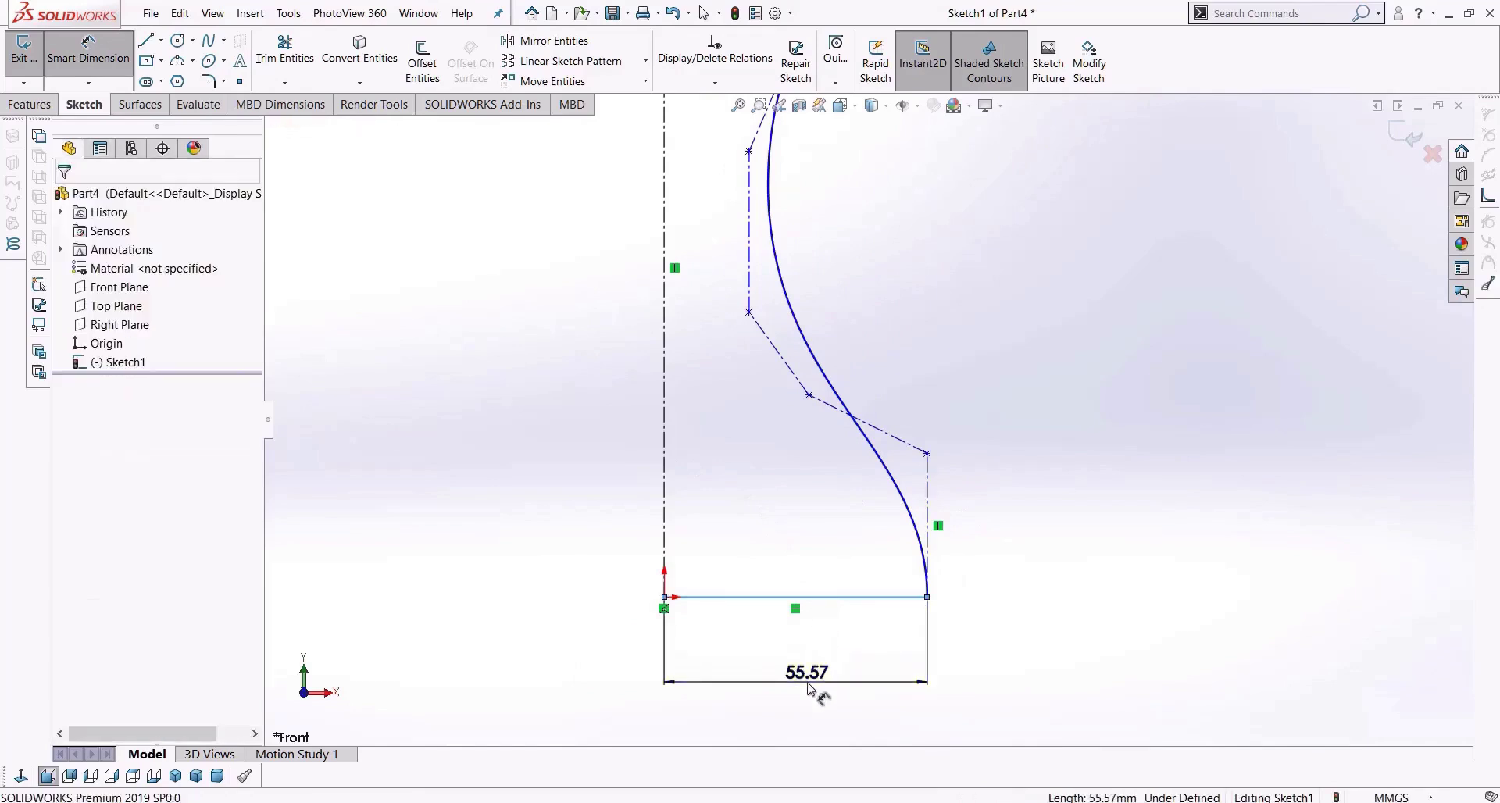
{"action": "left_click", "coordinate": [809, 686]}
{"action": "type", "text": "50"}
{"action": "key", "text": "Return"}
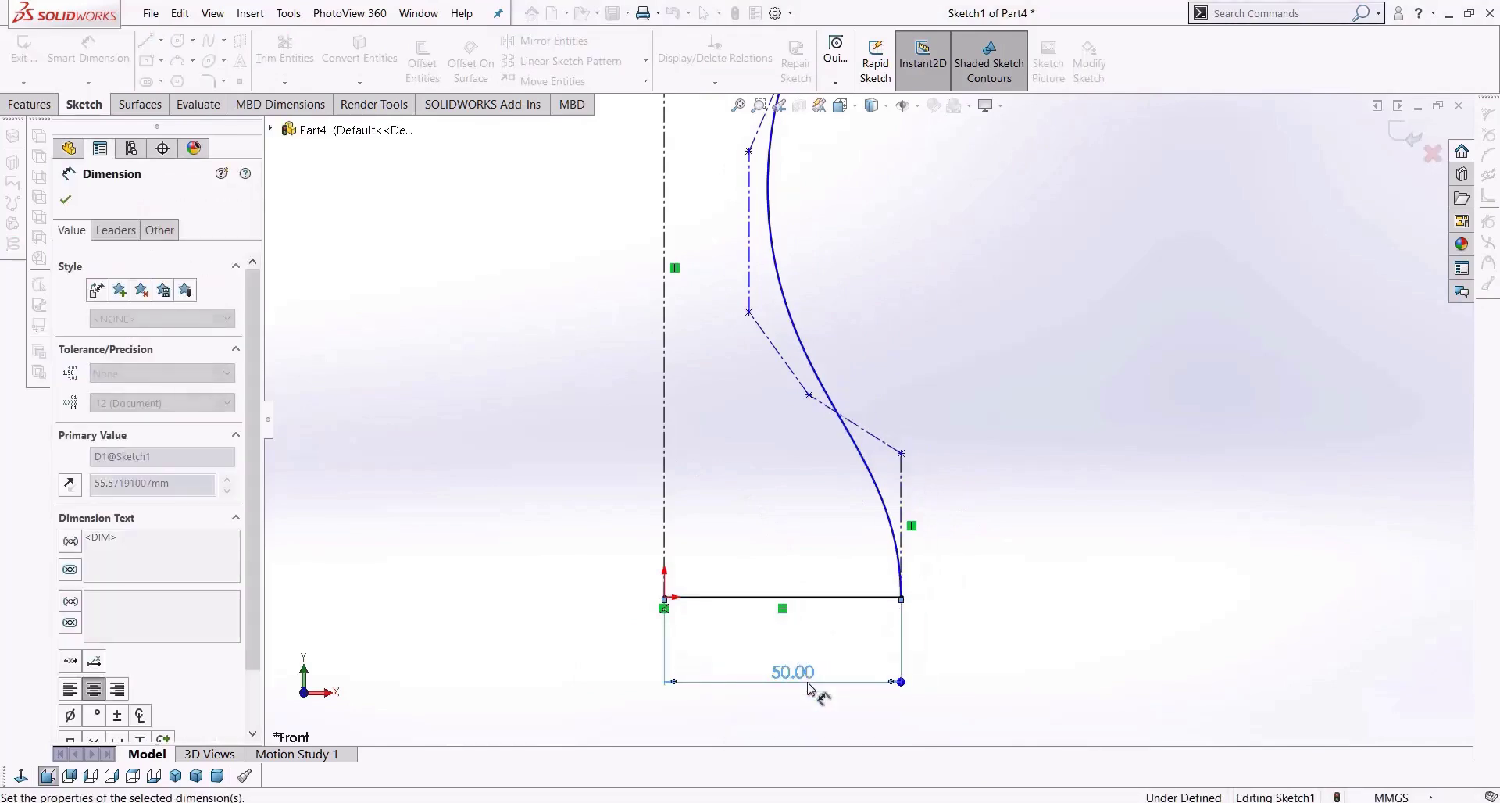
Dimension the style spline's lowest vertical control polygon segment as 30 mm.
{"action": "scroll", "coordinate": [918, 575], "scroll_direction": "down", "scroll_amount": 1}
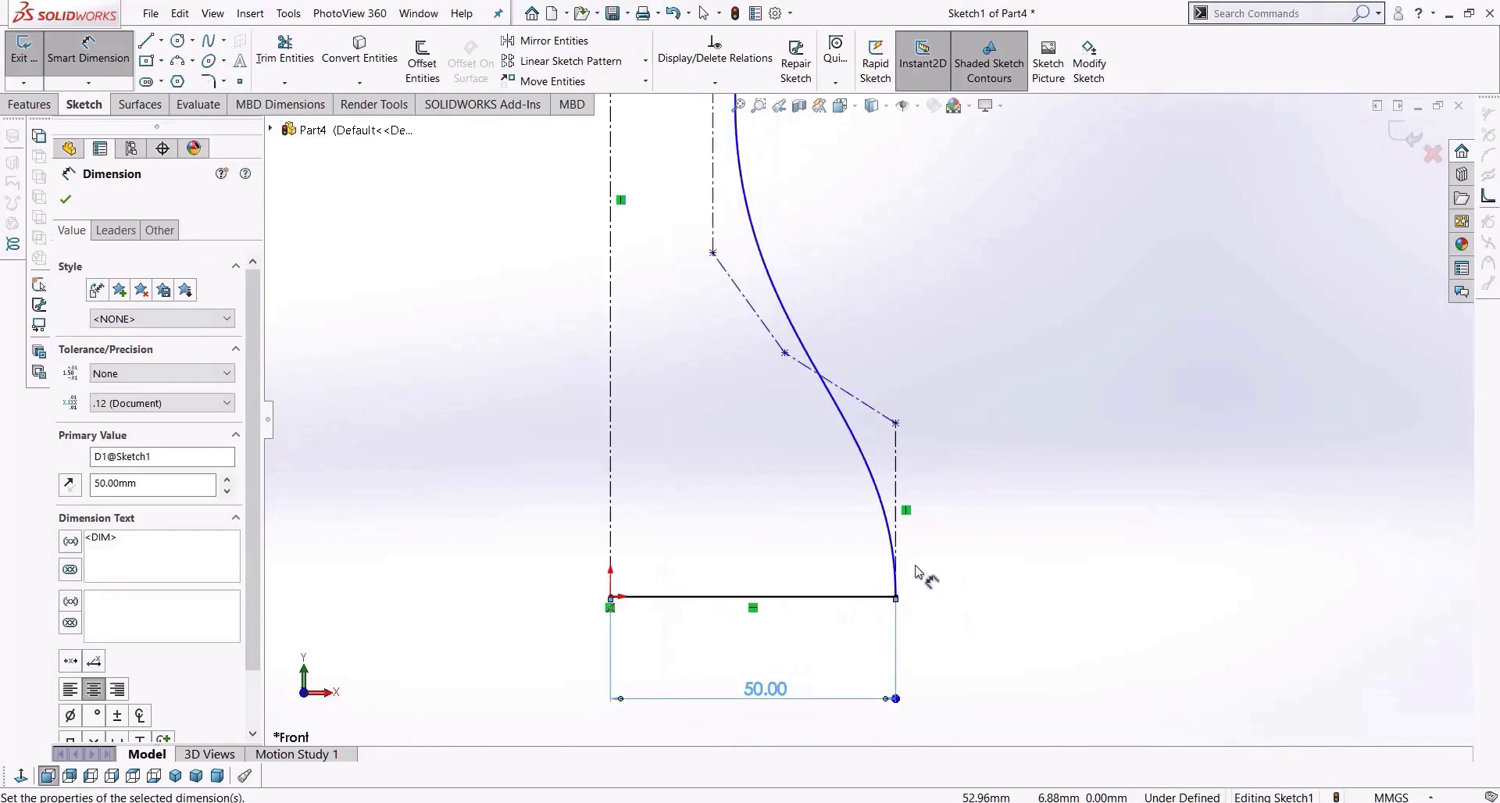
{"action": "left_click", "coordinate": [897, 465]}
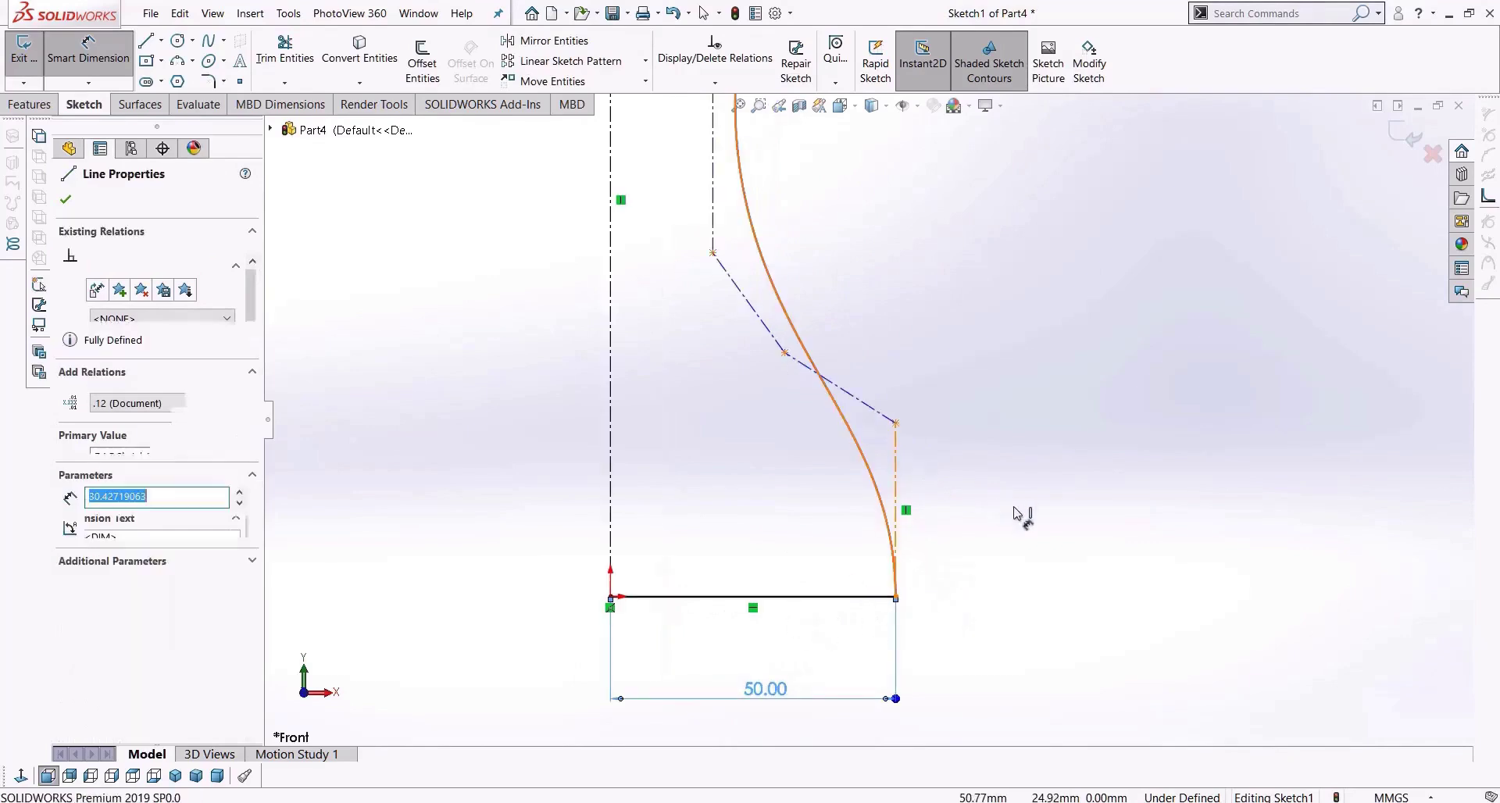
{"action": "left_click", "coordinate": [1021, 512]}
{"action": "type", "text": "30"}
{"action": "key", "text": "Return"}
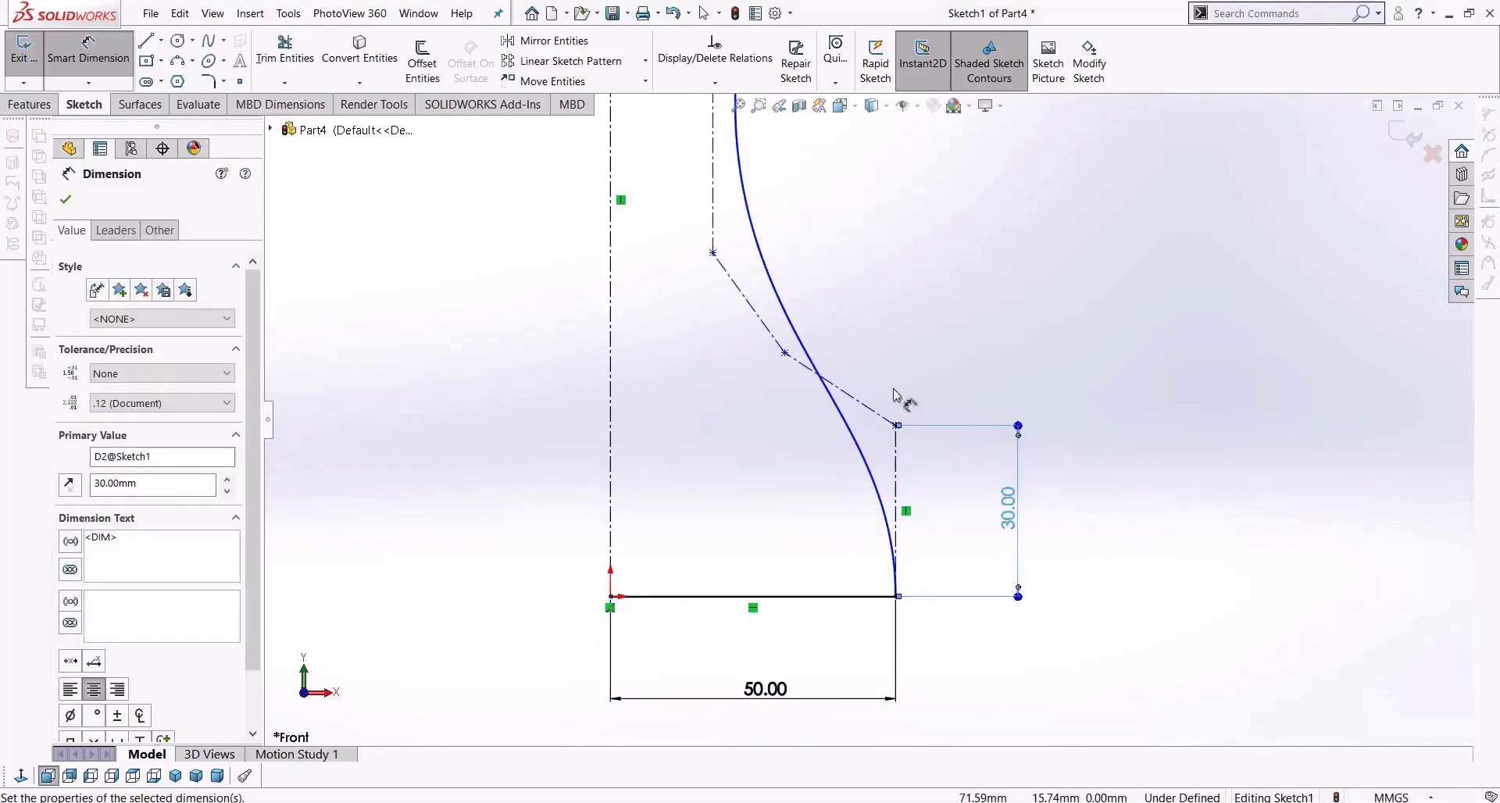
{"action": "scroll", "coordinate": [869, 437], "scroll_direction": "down", "scroll_amount": 2}
{"action": "left_click", "coordinate": [879, 432]}
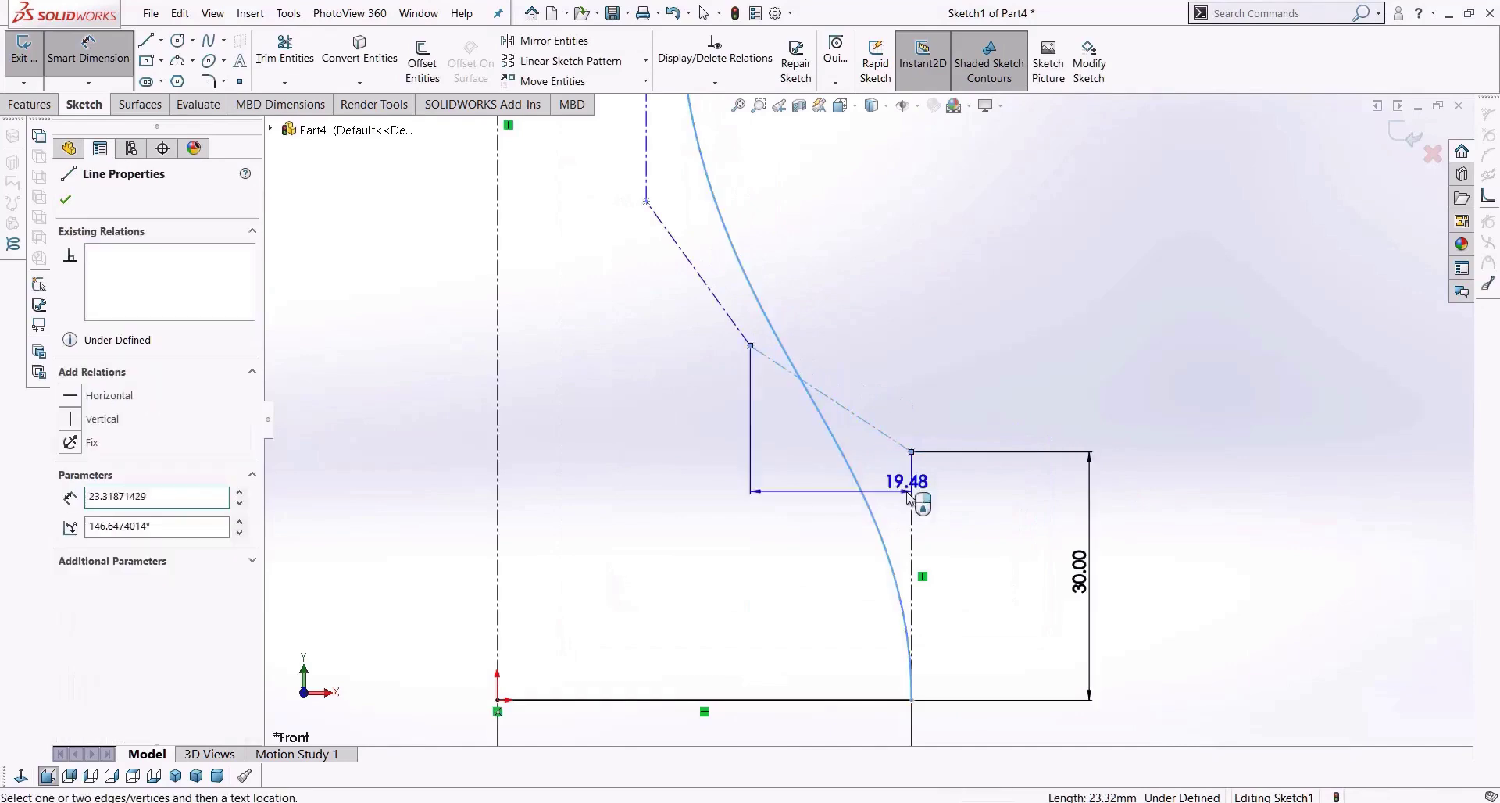
{"action": "left_click", "coordinate": [826, 490]}
{"action": "key", "text": "Return"}
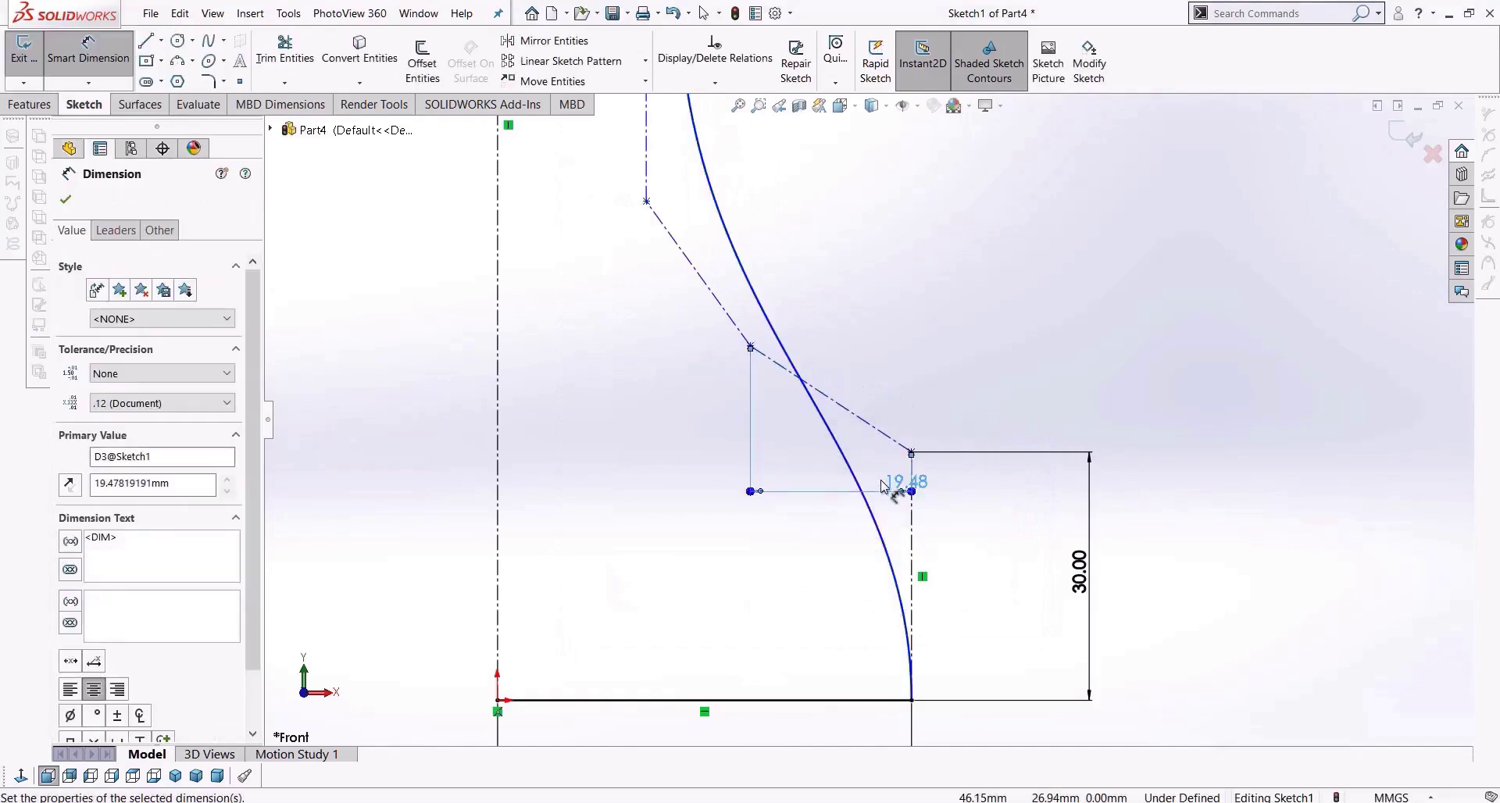
{"action": "left_click_drag", "start_coordinate": [884, 492], "coordinate": [787, 534]}
{"action": "key", "text": "Delete"}
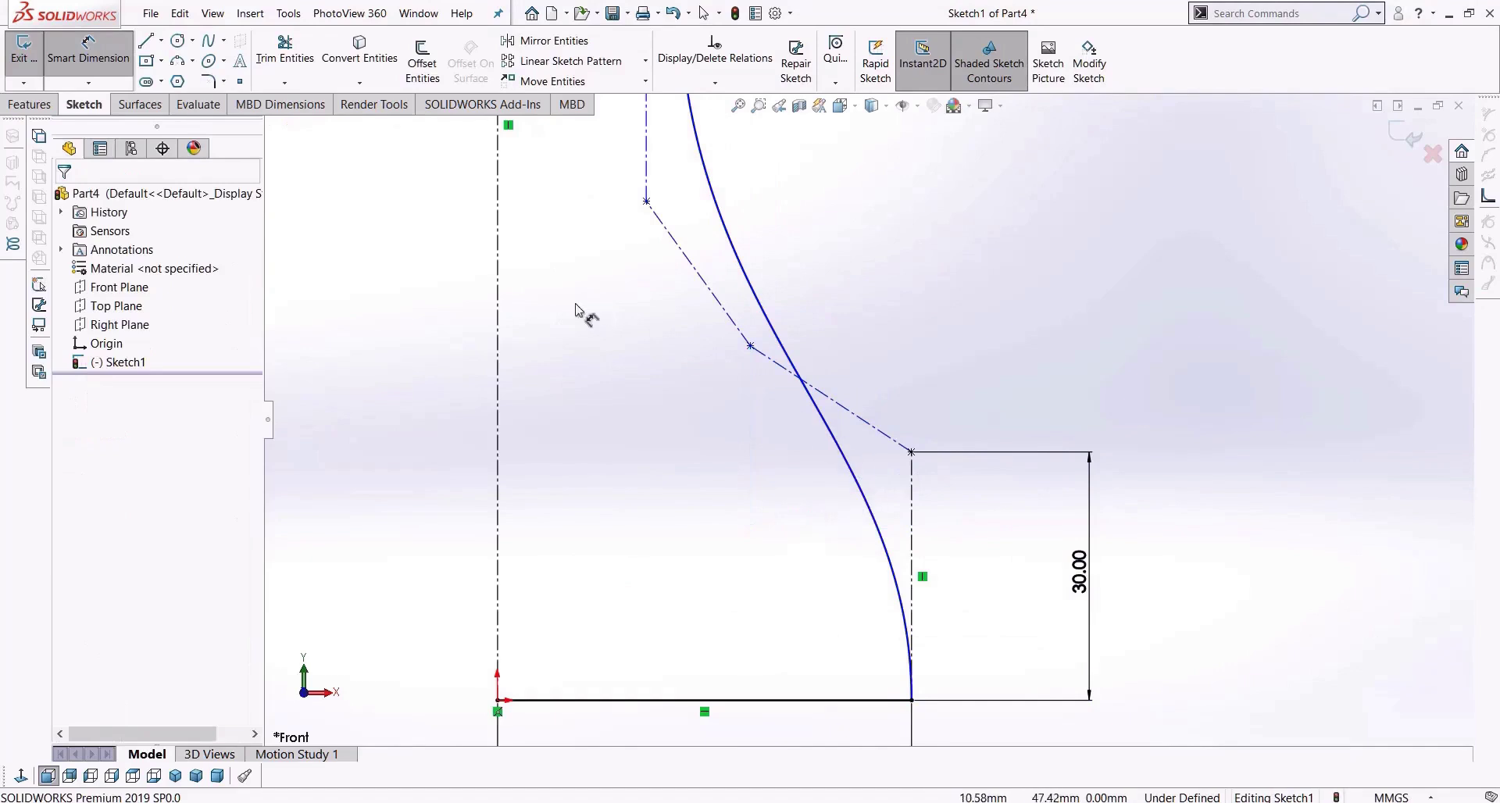
Dimension the angle between the lowest vertical control segment and the second control segment as 125 degrees.
{"action": "left_click", "coordinate": [871, 428]}
{"action": "left_click", "coordinate": [911, 477]}
{"action": "left_click", "coordinate": [793, 516]}
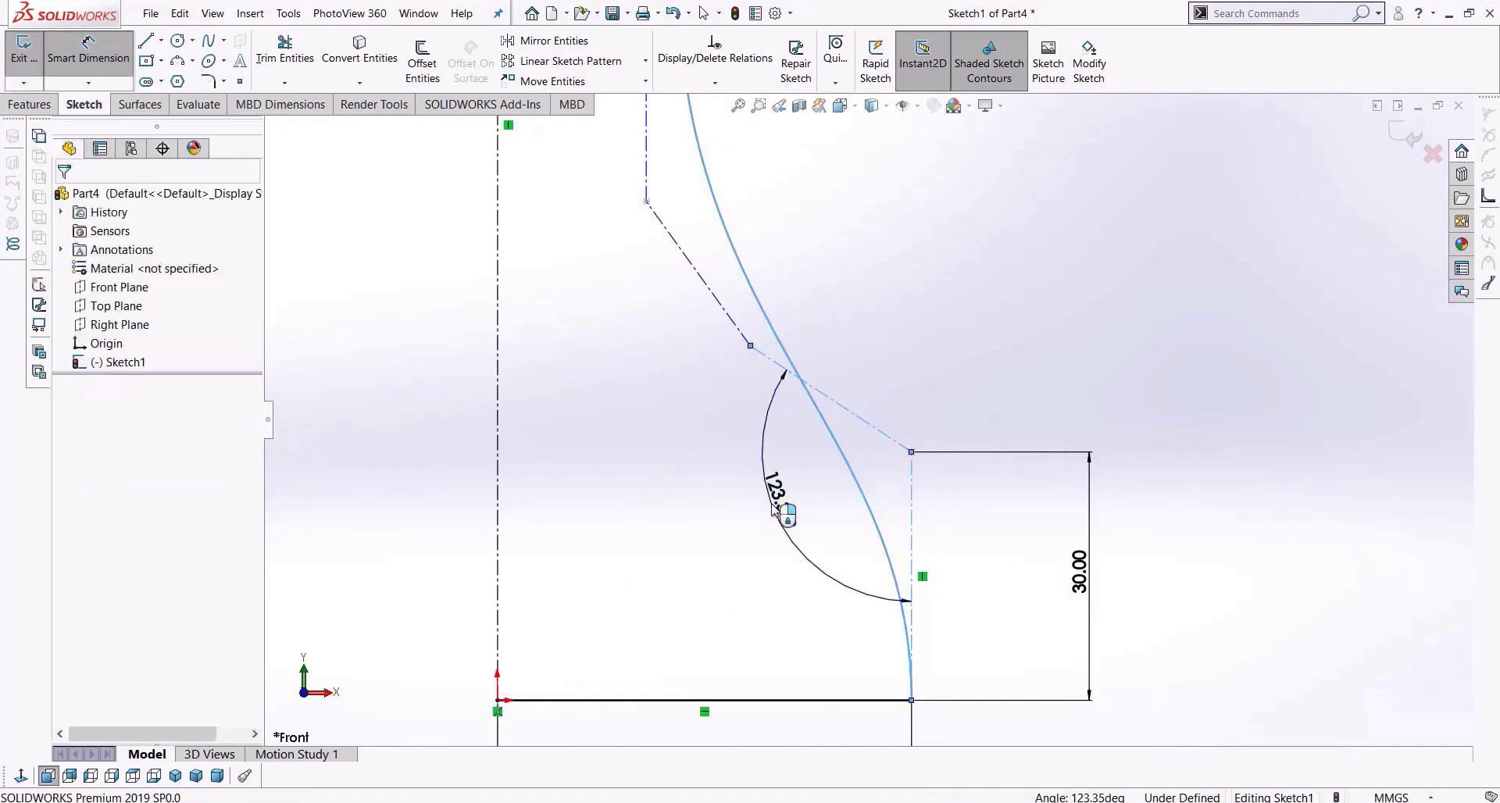
{"action": "type", "text": "125"}
{"action": "key", "text": "Return"}
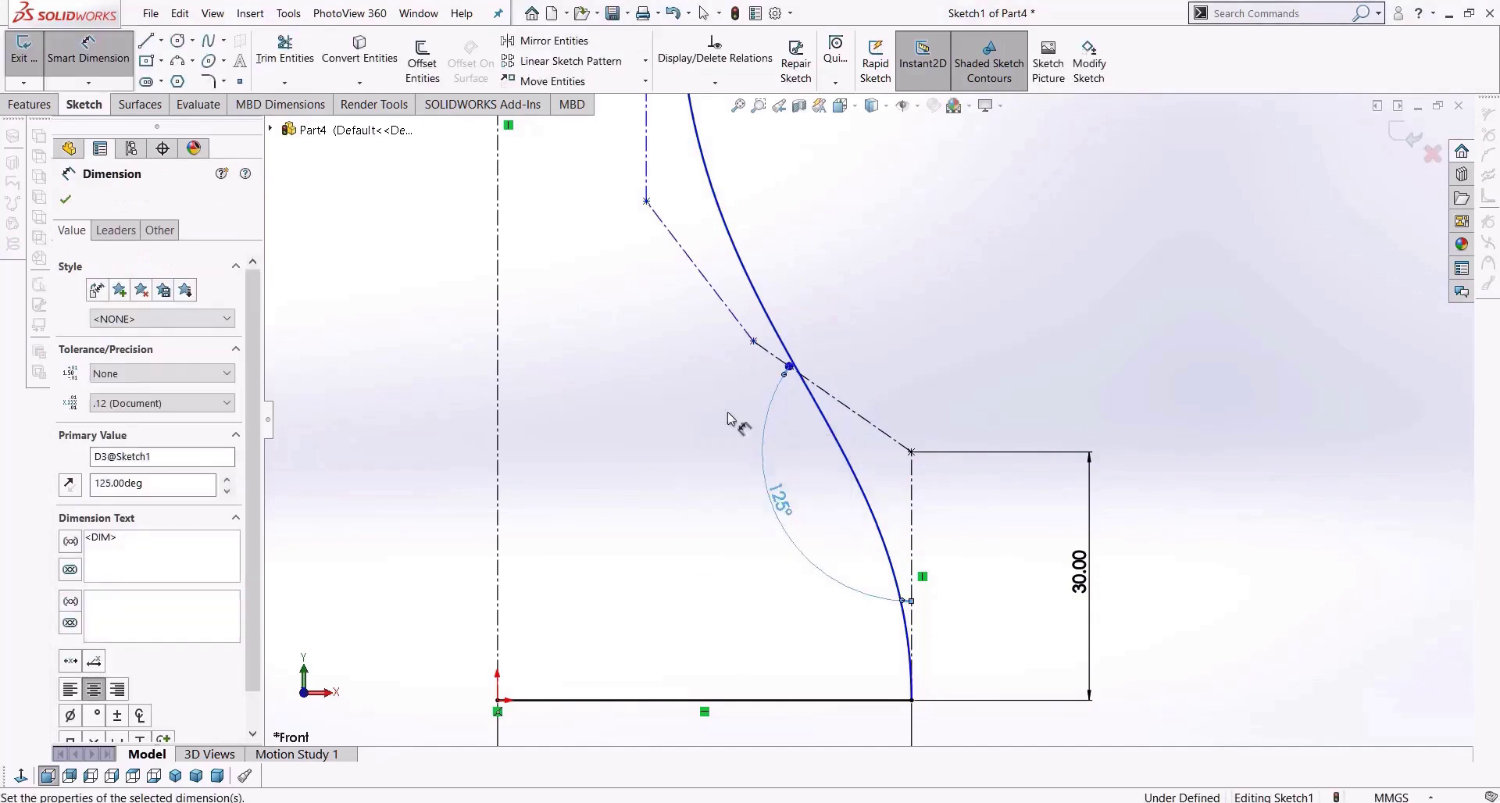
Dimension the angle between the second and third control polygon segments as 165 degrees.
{"action": "scroll", "coordinate": [713, 308], "scroll_direction": "down", "scroll_amount": 2}
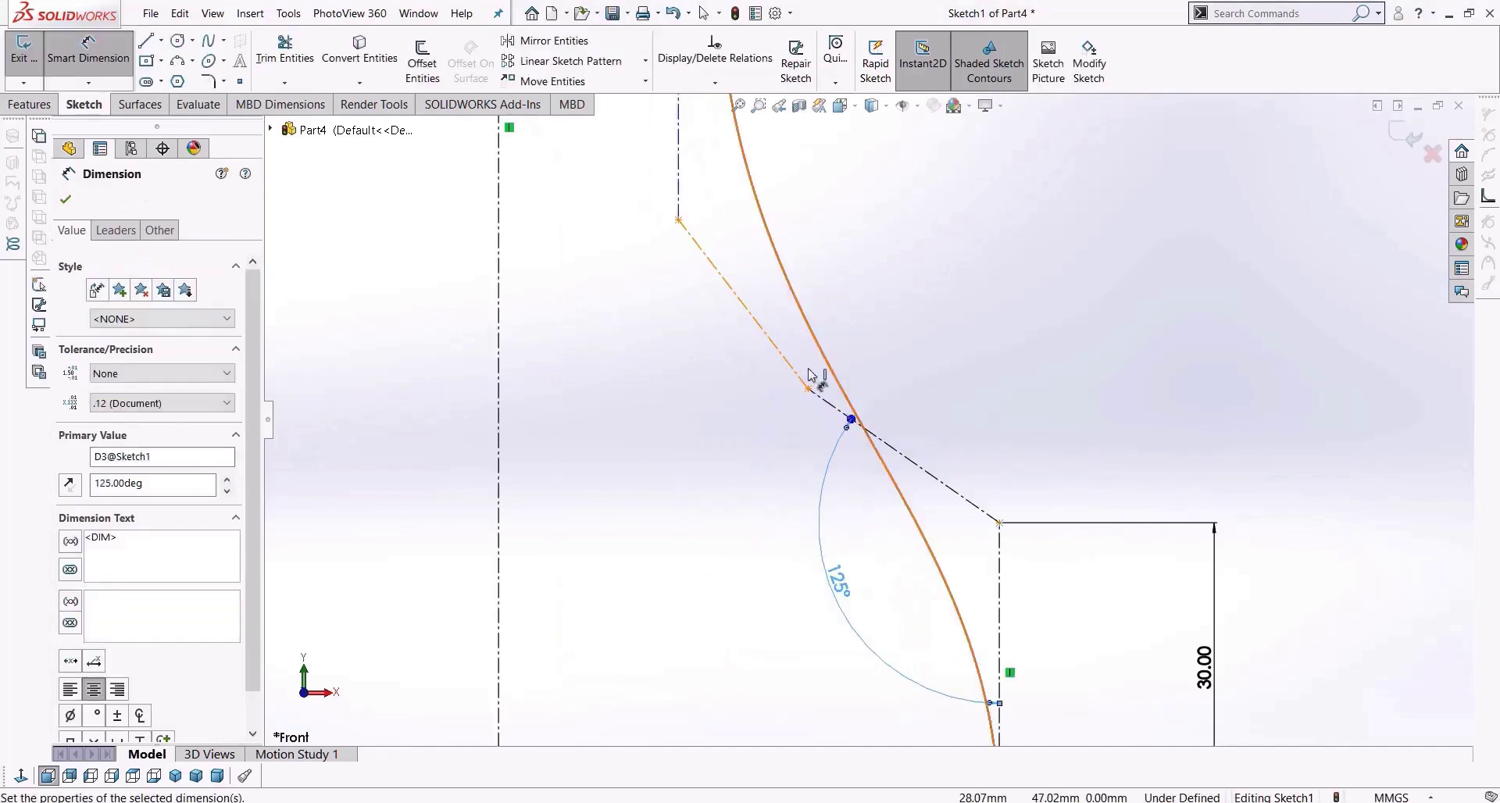
{"action": "left_click", "coordinate": [805, 378]}
{"action": "left_click", "coordinate": [847, 374]}
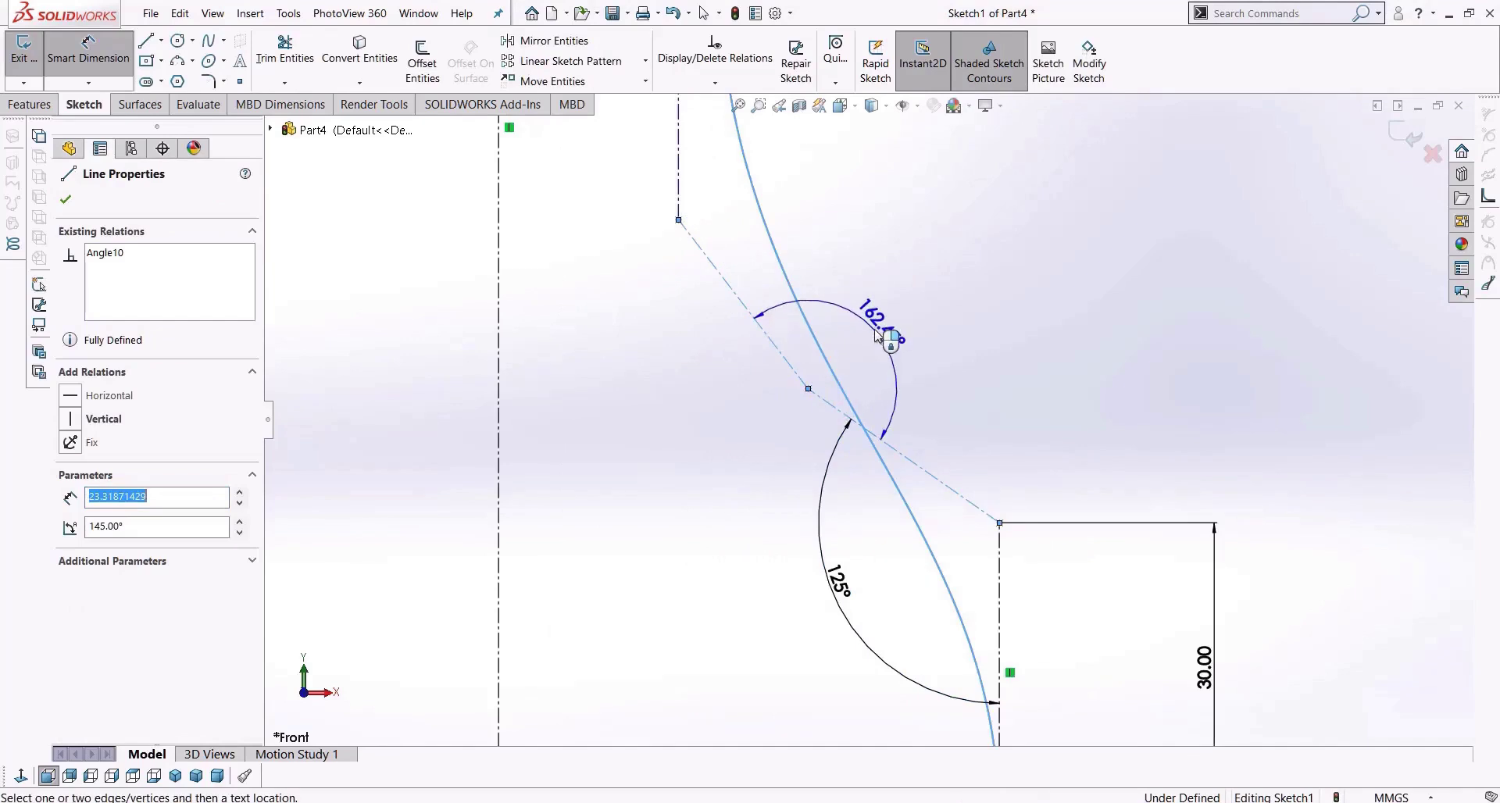
{"action": "left_click", "coordinate": [875, 332]}
{"action": "type", "text": "165"}
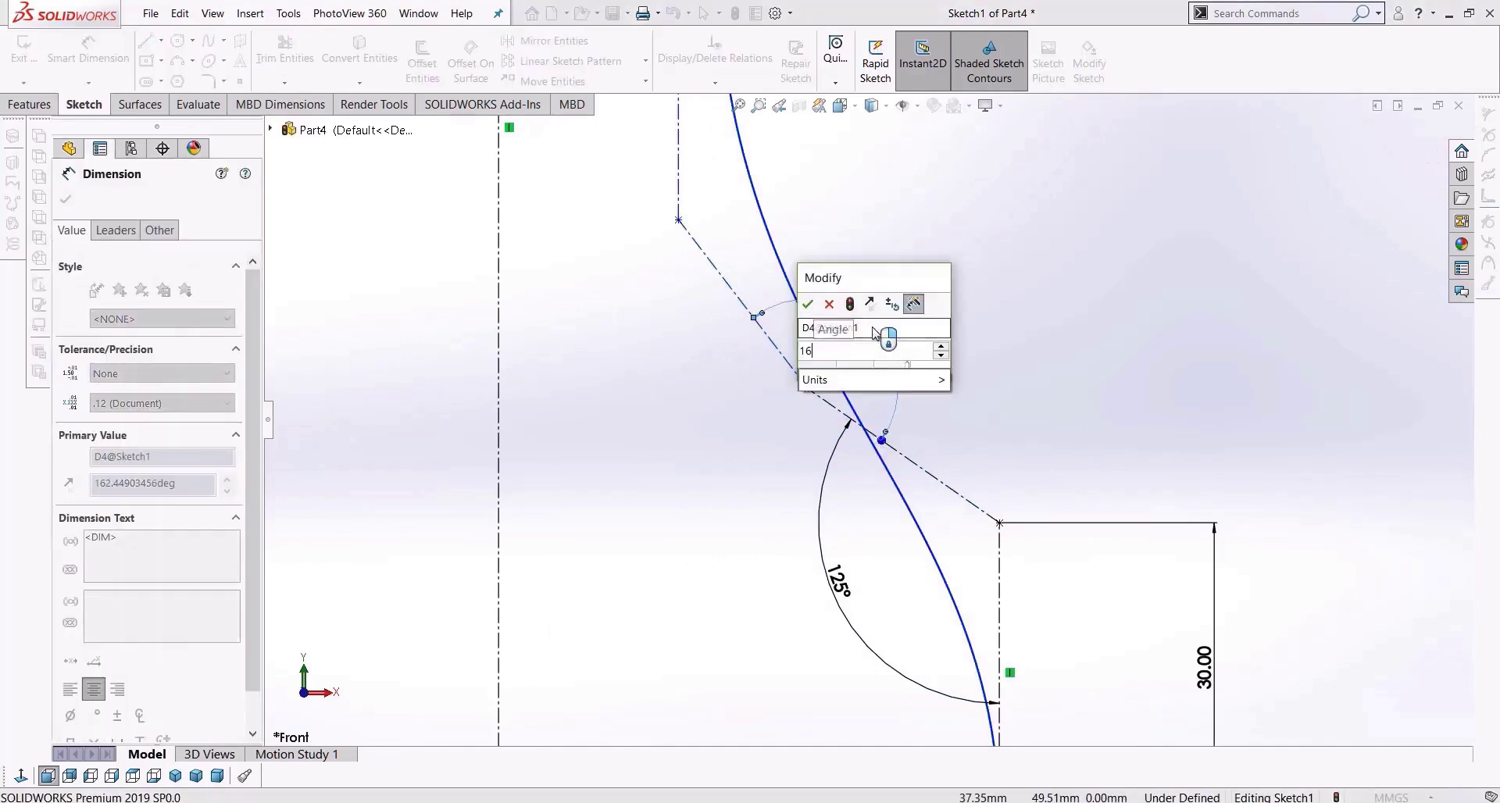
{"action": "key", "text": "Return"}
{"action": "scroll", "coordinate": [815, 316], "scroll_direction": "up", "scroll_amount": 2}
{"action": "scroll", "coordinate": [801, 289], "scroll_direction": "down", "scroll_amount": 2}
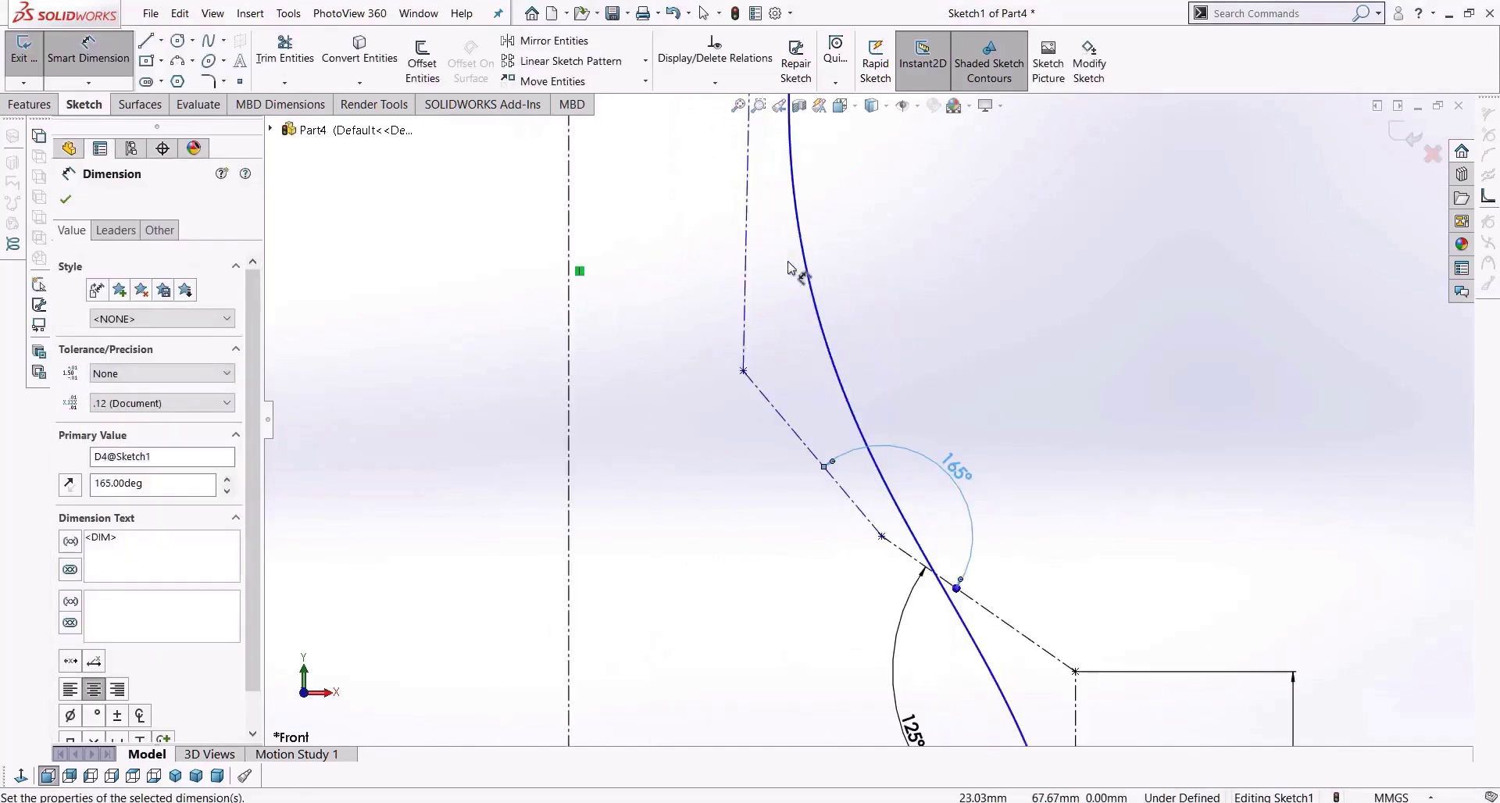
Dimension the length of the style spline's second control polygon segment from the bottom as 23 mm, aligned with the segment.
{"action": "left_click", "coordinate": [797, 291]}
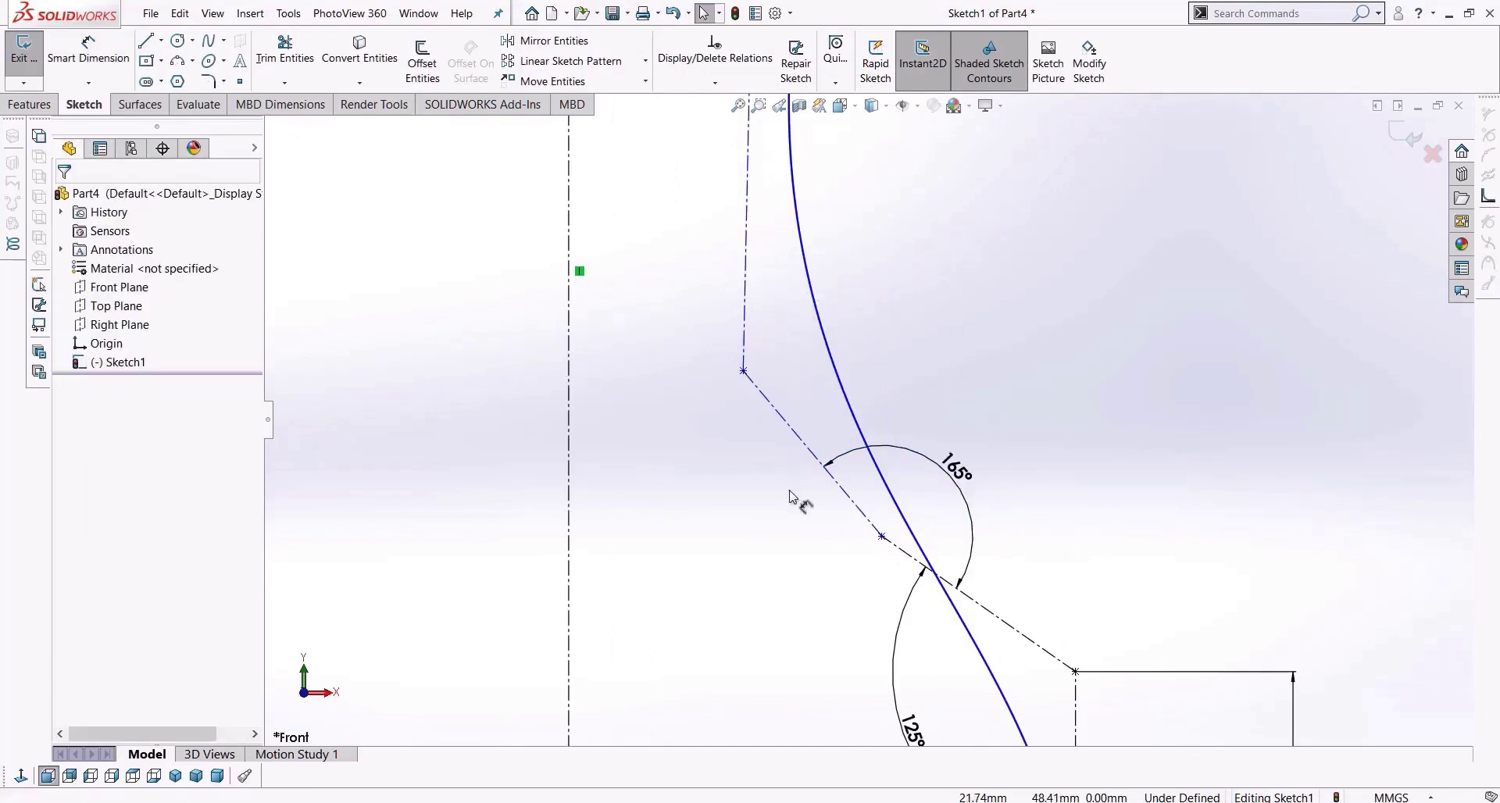
{"action": "scroll", "coordinate": [985, 609], "scroll_direction": "up", "scroll_amount": 1}
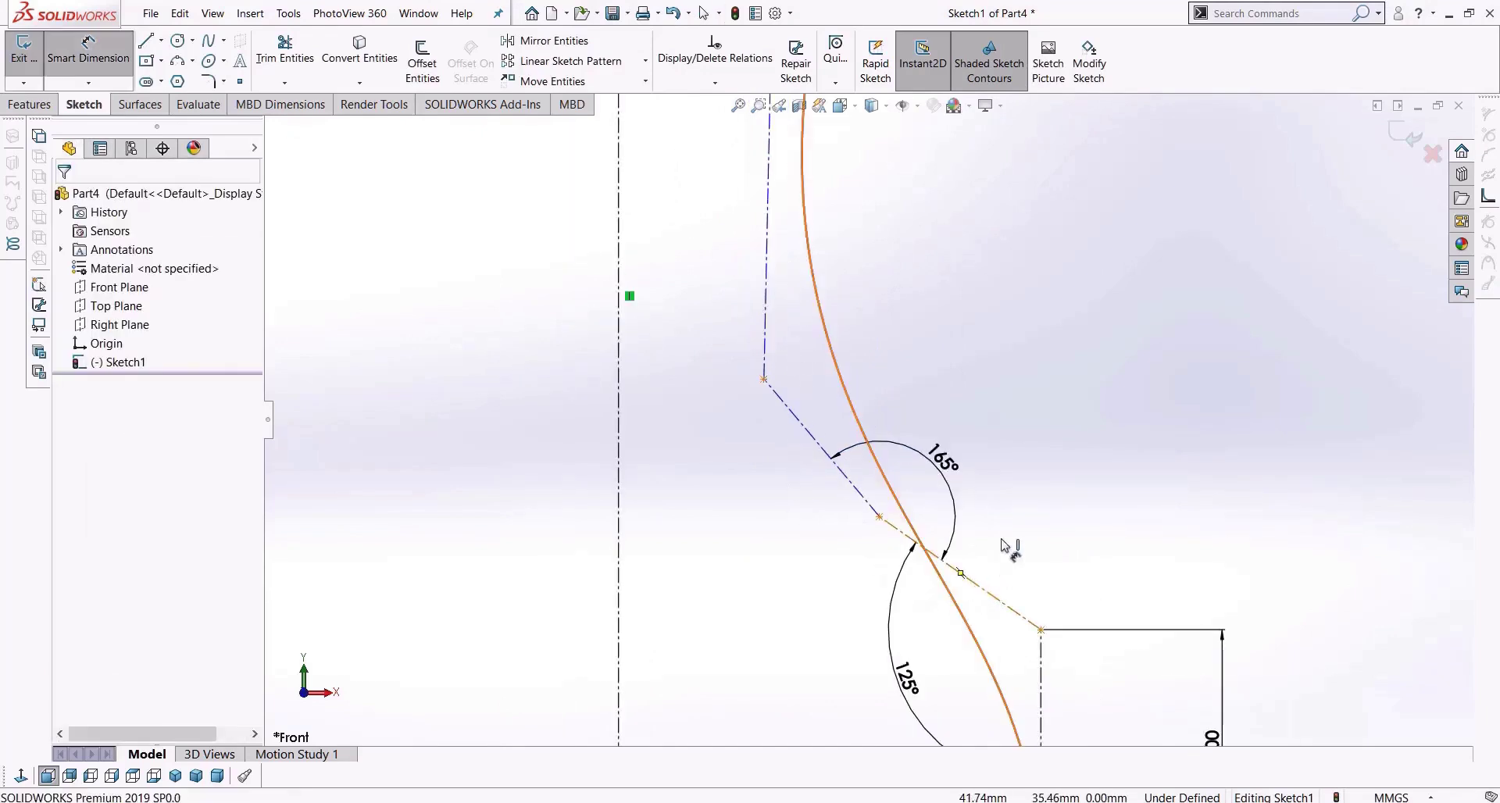
{"action": "left_click", "coordinate": [974, 582]}
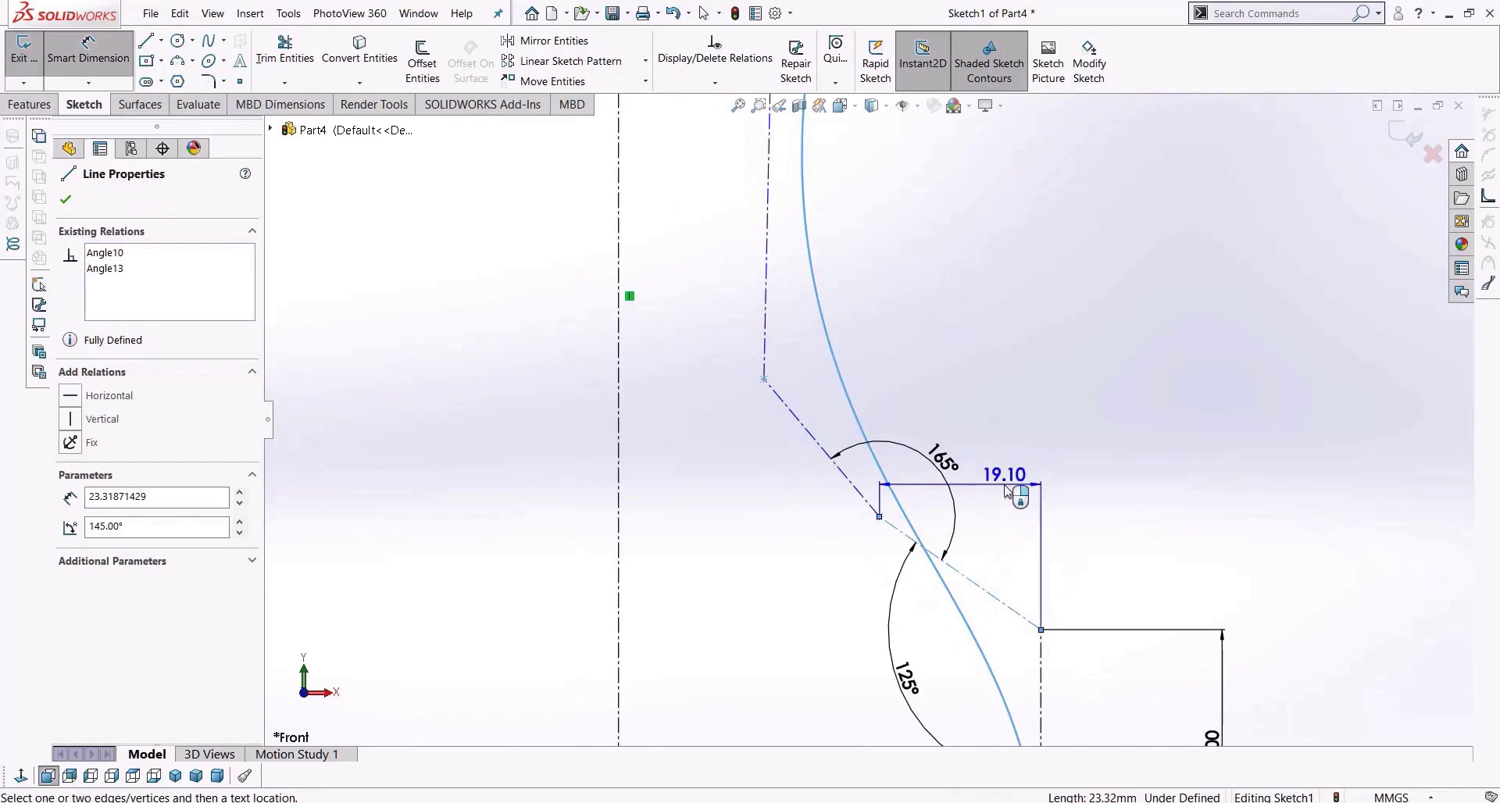
{"action": "left_click", "coordinate": [1121, 509]}
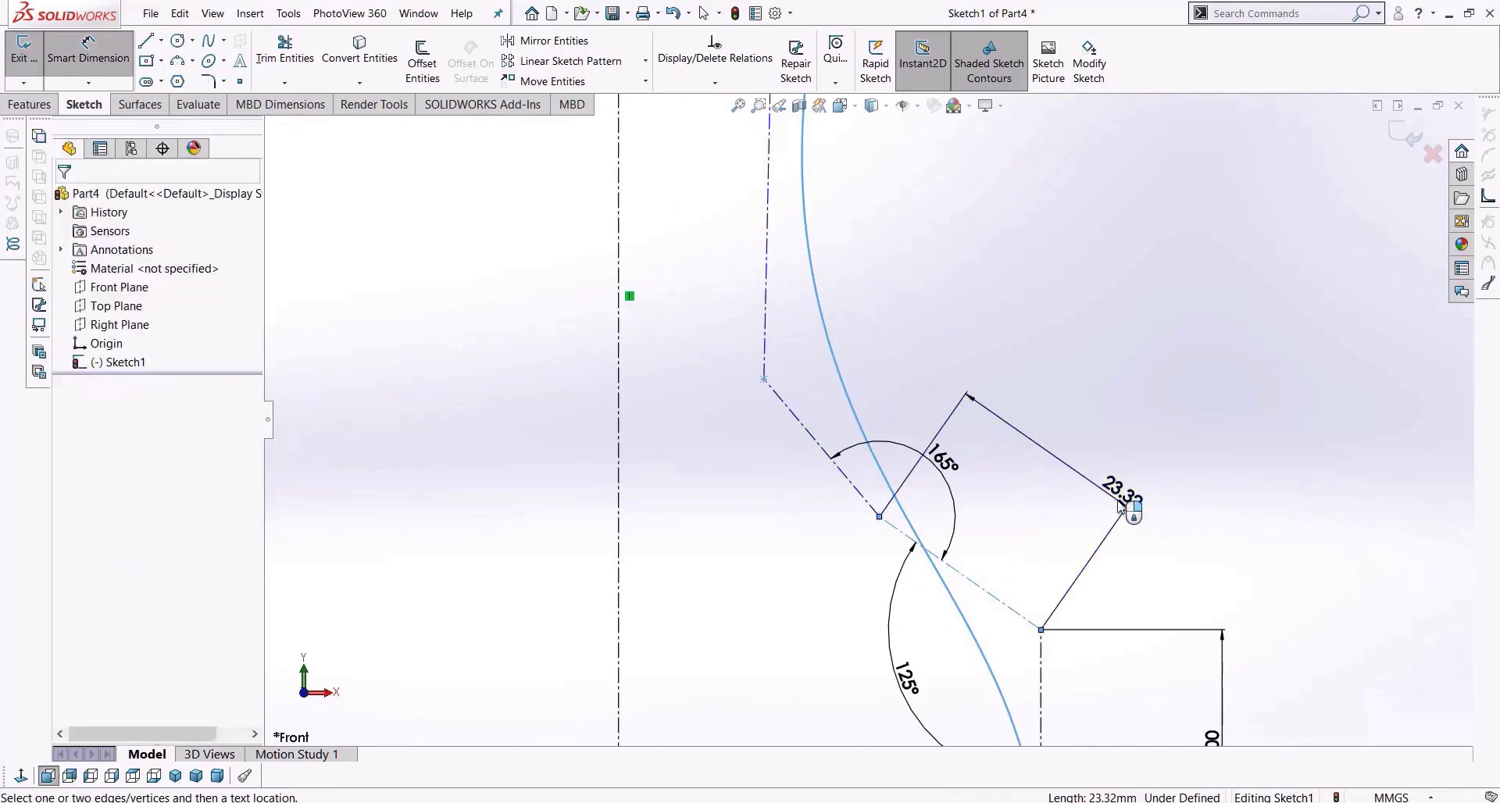
{"action": "type", "text": "23"}
{"action": "key", "text": "Return"}
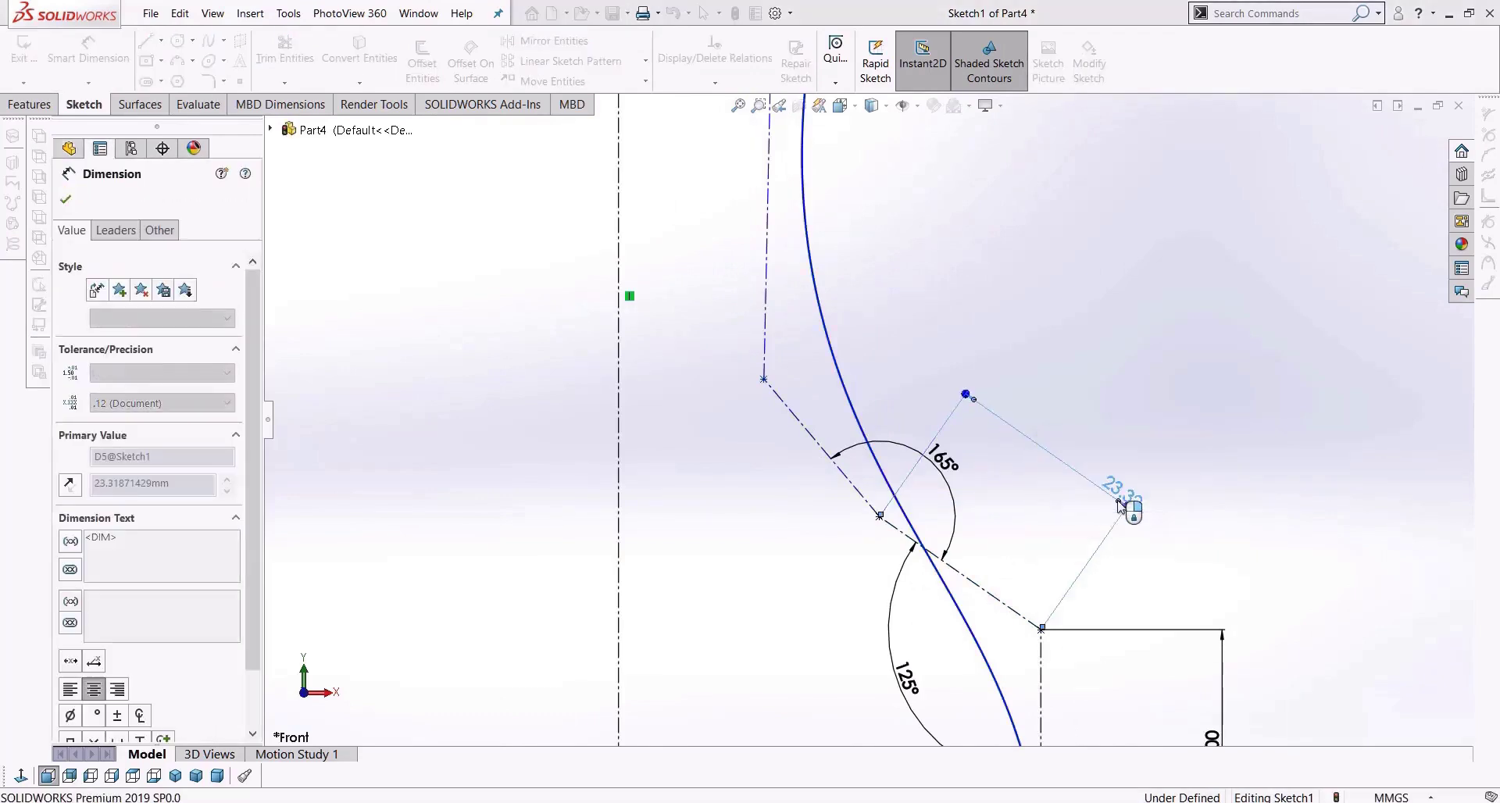
Dimension the vertical height of the third control polygon segment as 16.5 mm.
{"action": "left_click", "coordinate": [851, 484]}
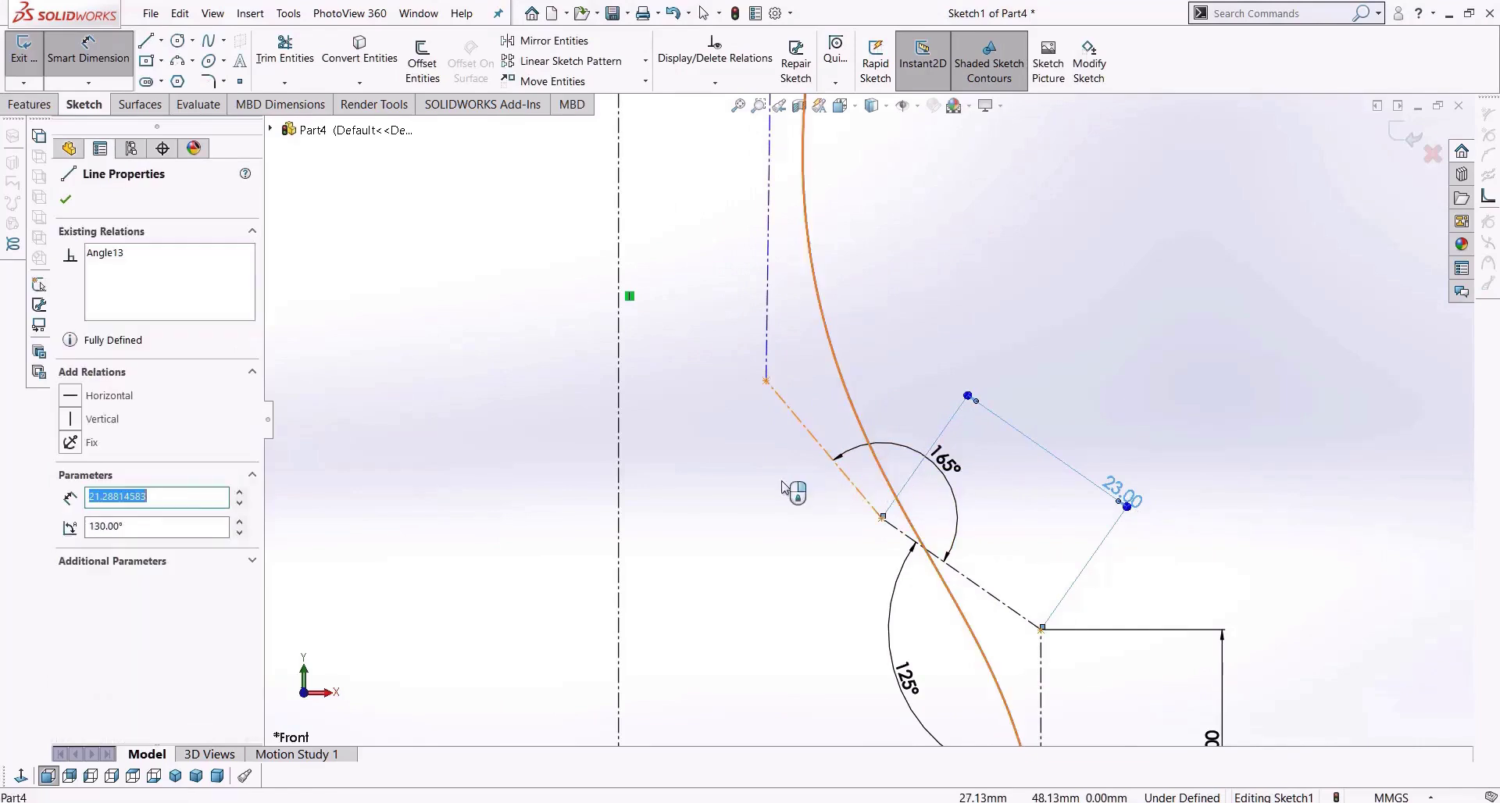
{"action": "left_click", "coordinate": [517, 451]}
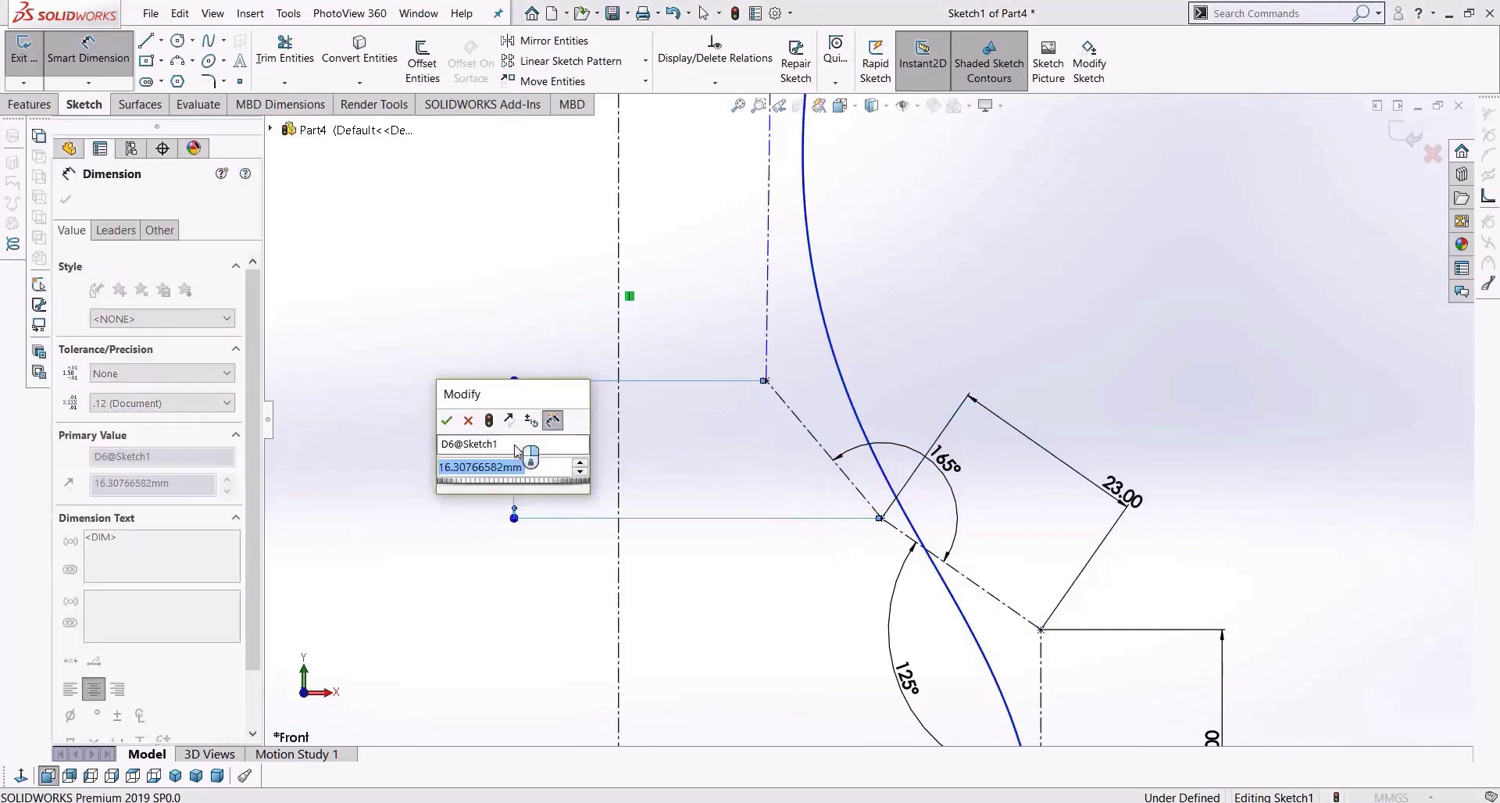
{"action": "type", "text": "16.5"}
{"action": "key", "text": "Return"}
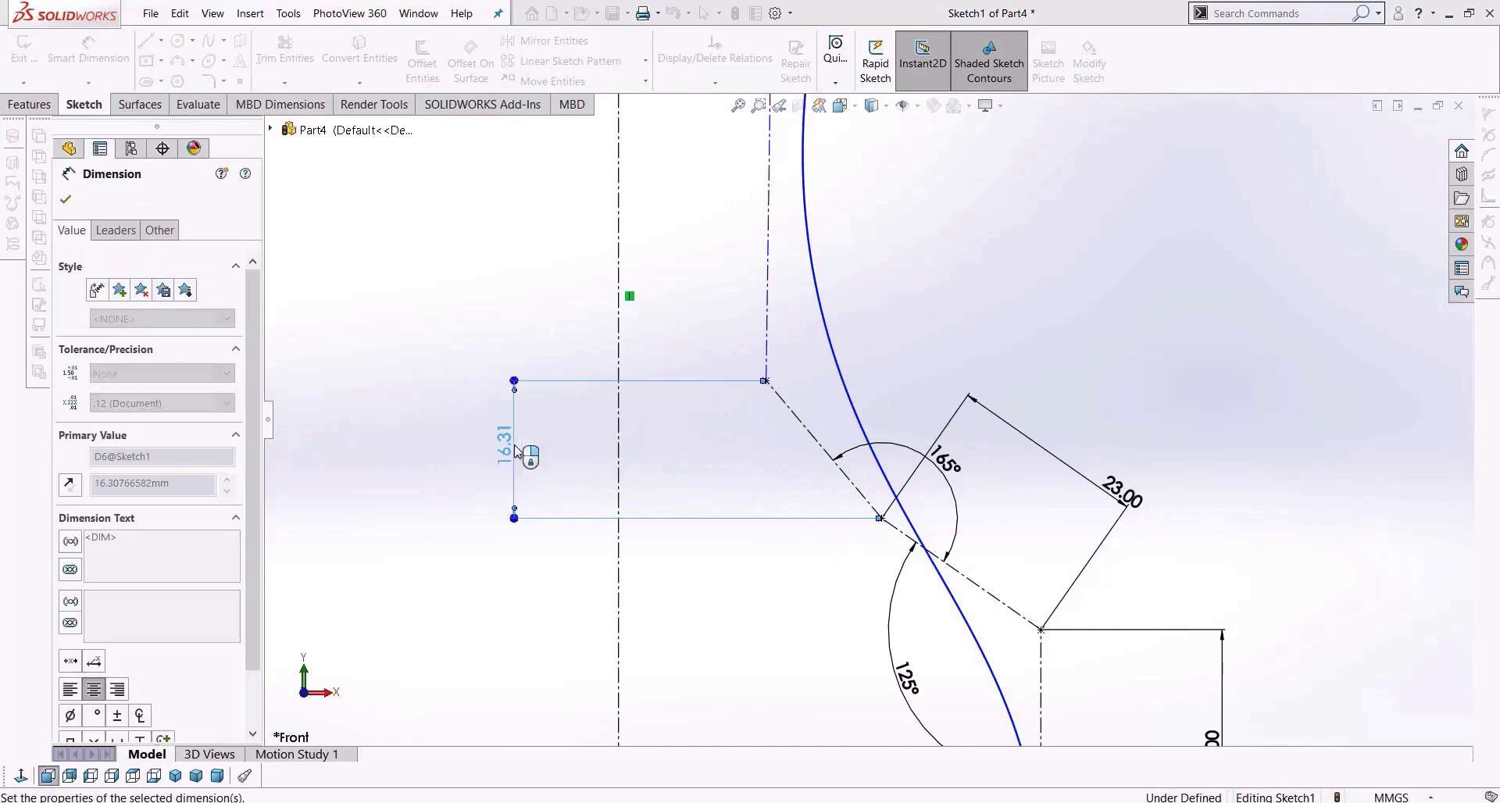
Dimension the vertical height of the fourth, nearly upright control polygon segment as 35 mm.
{"action": "scroll", "coordinate": [655, 223], "scroll_direction": "up", "scroll_amount": 4}
{"action": "scroll", "coordinate": [784, 281], "scroll_direction": "down", "scroll_amount": 1}
{"action": "scroll", "coordinate": [783, 285], "scroll_direction": "down", "scroll_amount": 1}
{"action": "left_click", "coordinate": [881, 395]}
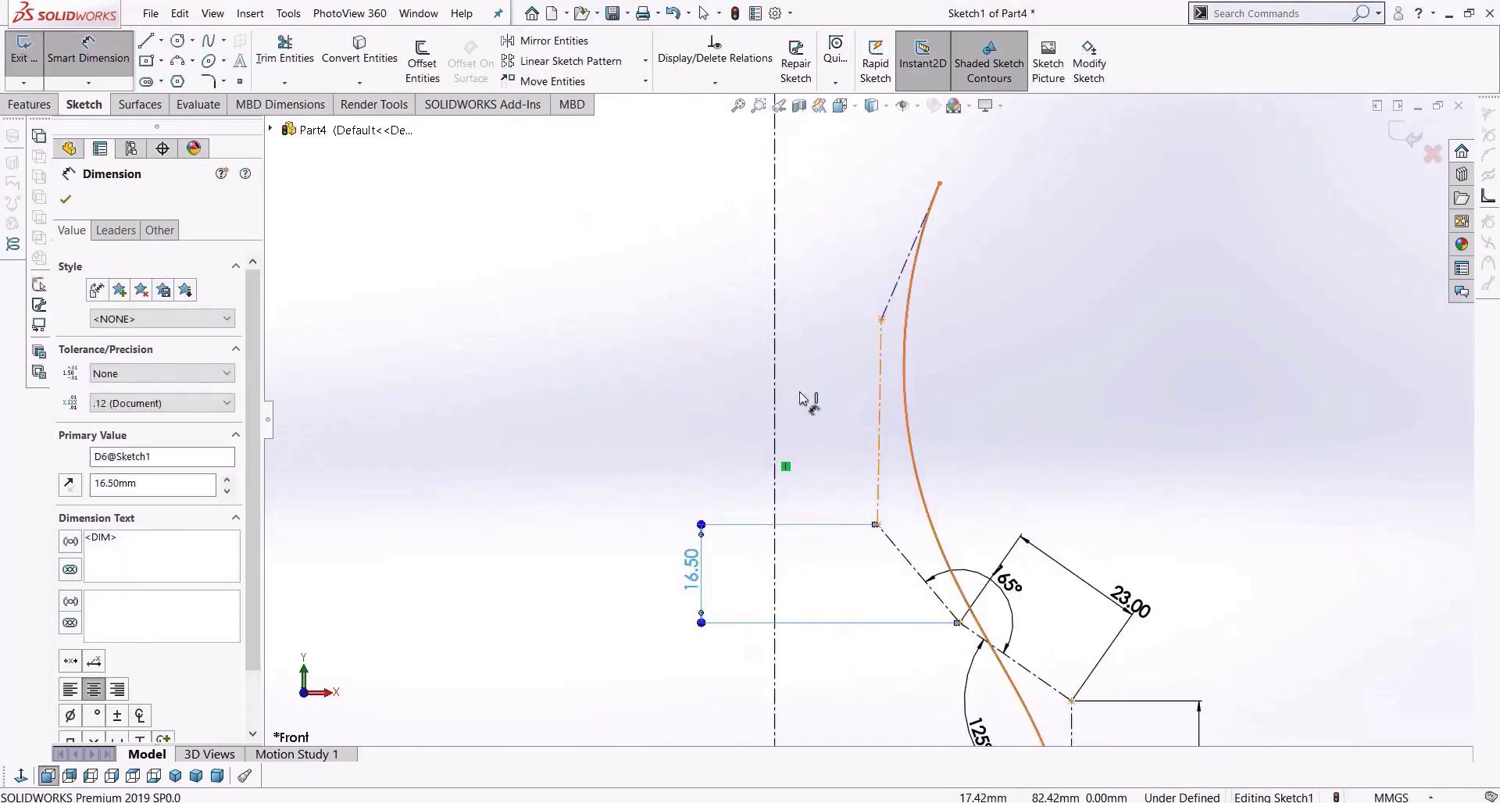
{"action": "left_click", "coordinate": [568, 422]}
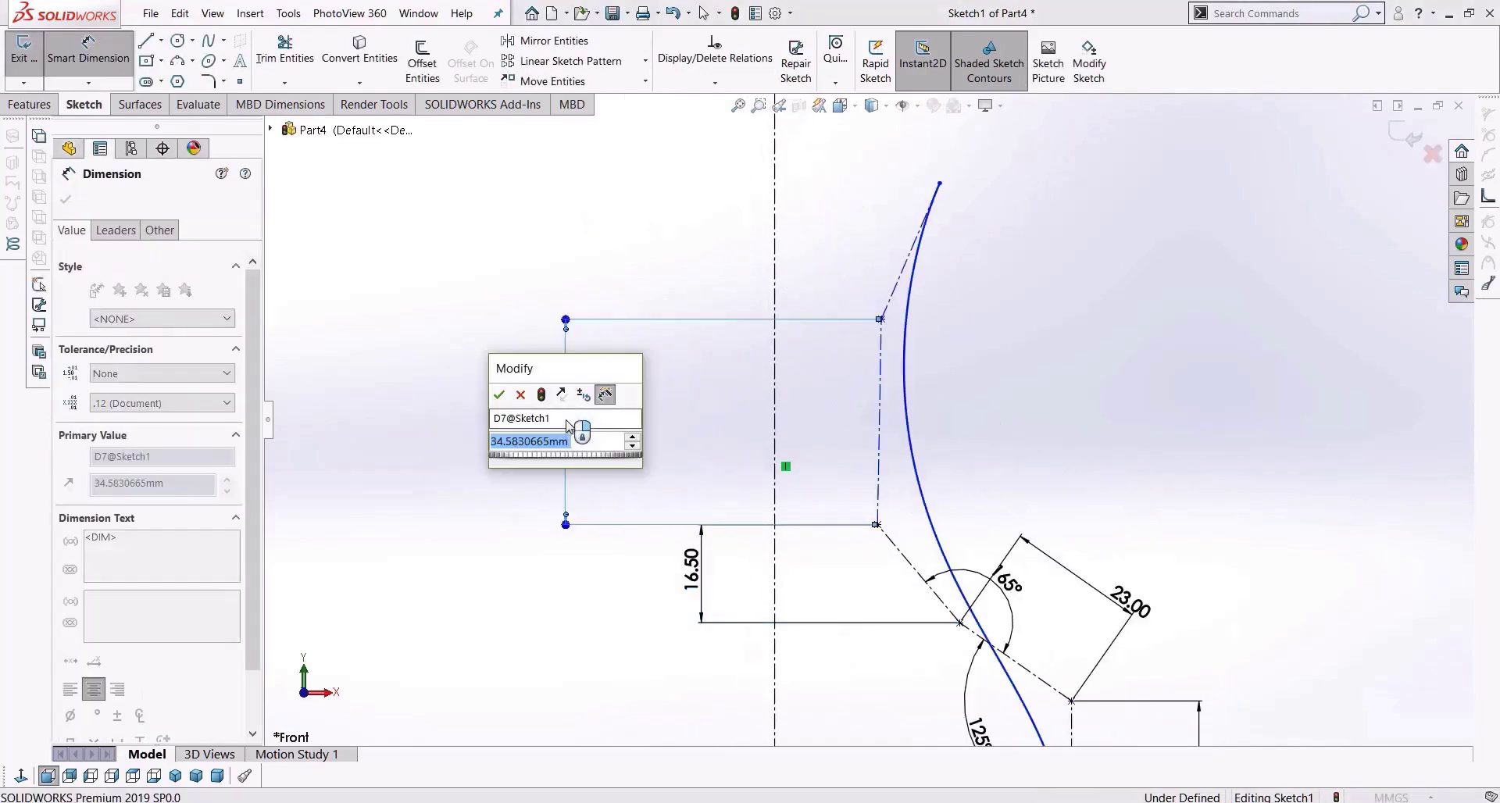
{"action": "type", "text": "35"}
{"action": "key", "text": "Return"}
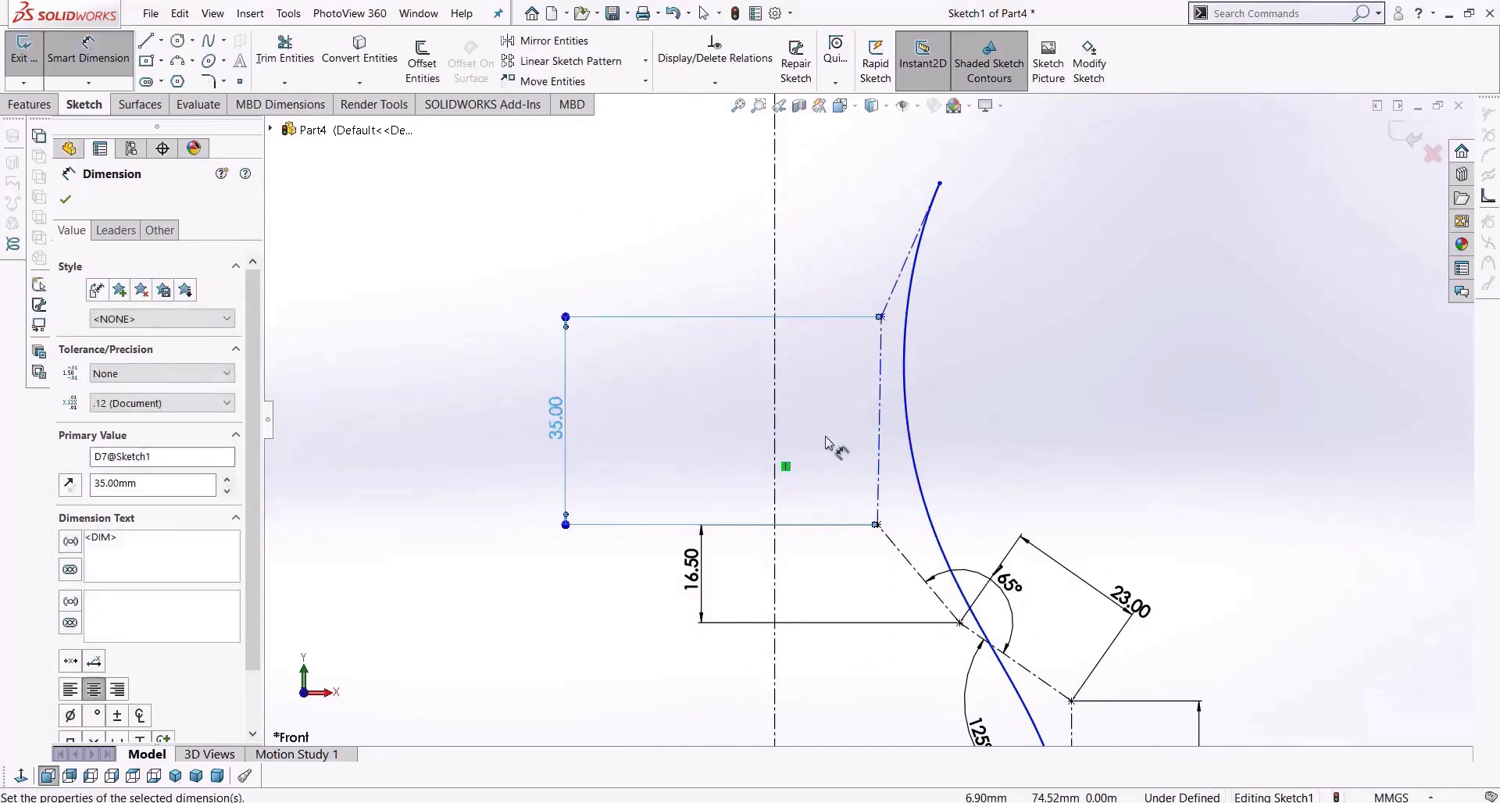
Add a Vertical relation to the fourth control polygon segment.
{"action": "key", "text": "Escape"}
{"action": "left_click", "coordinate": [880, 445]}
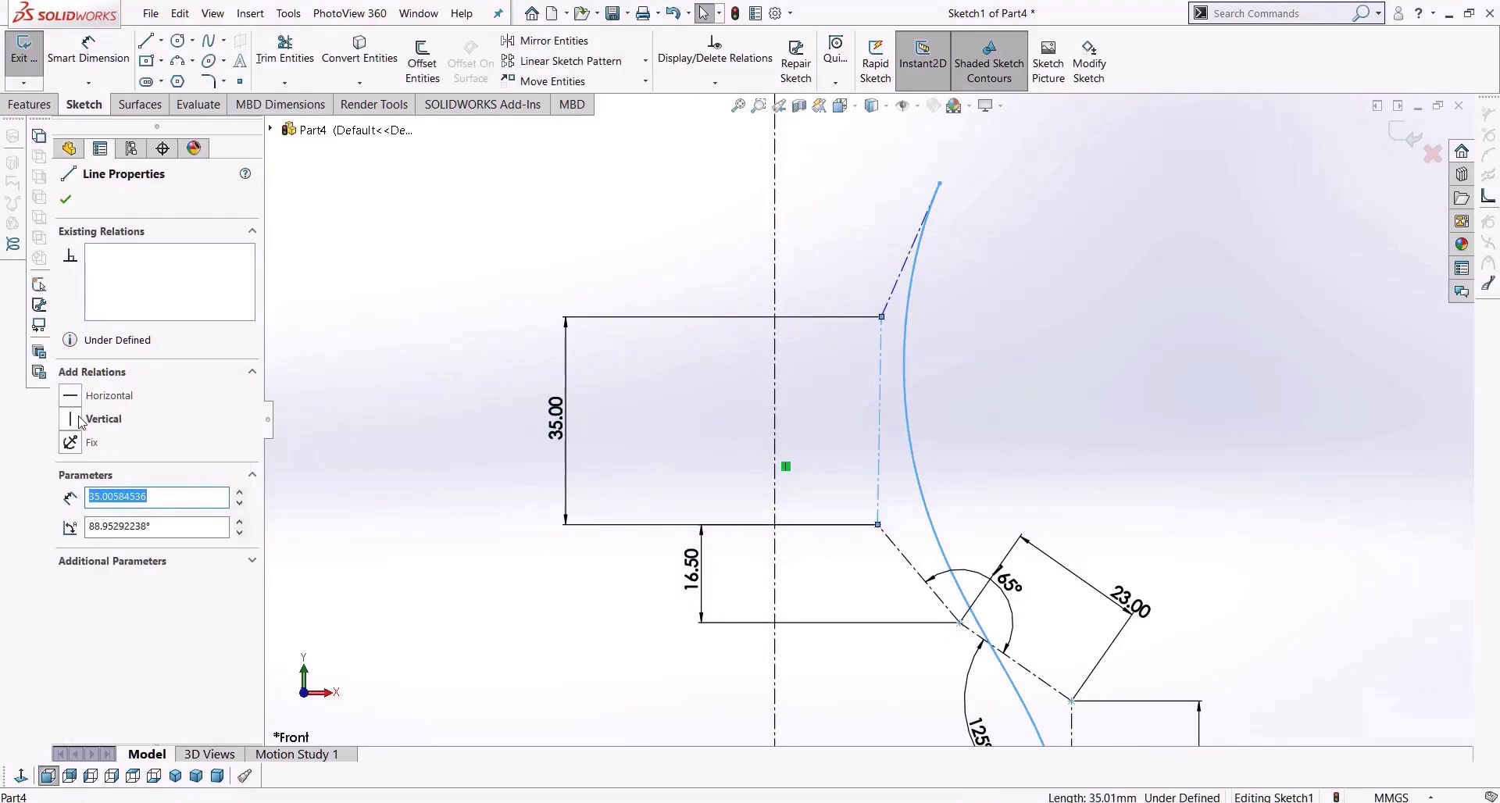
{"action": "left_click", "coordinate": [81, 420]}
{"action": "left_click", "coordinate": [1046, 360]}
Dimension the angle between the top control polygon segment and the vertical segment below it as 150 degrees.
{"action": "scroll", "coordinate": [1047, 360], "scroll_direction": "down", "scroll_amount": 3}
{"action": "scroll", "coordinate": [929, 351], "scroll_direction": "up", "scroll_amount": 4}
{"action": "scroll", "coordinate": [929, 351], "scroll_direction": "down", "scroll_amount": 4}
{"action": "scroll", "coordinate": [930, 357], "scroll_direction": "up", "scroll_amount": 1}
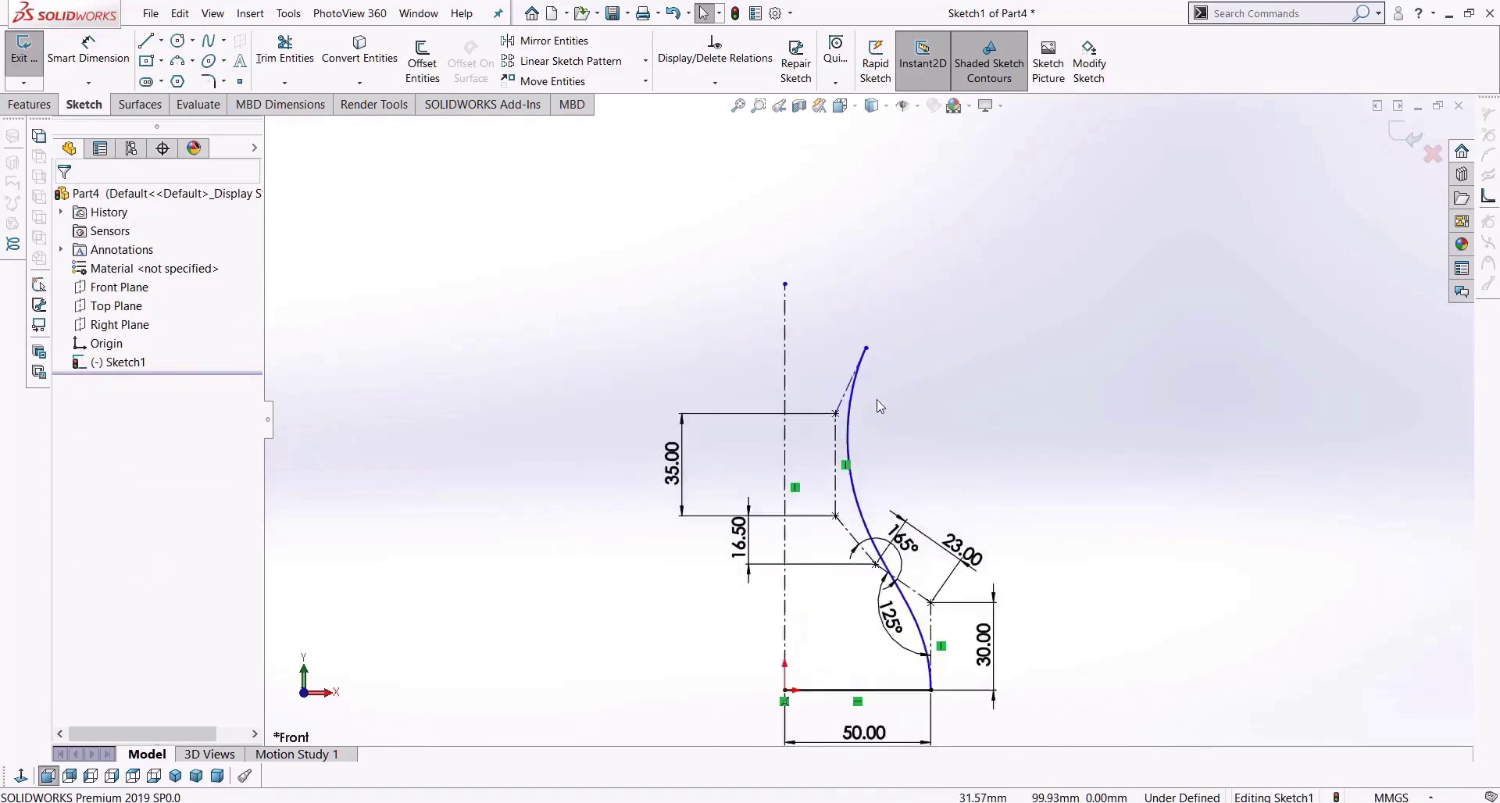
{"action": "scroll", "coordinate": [868, 405], "scroll_direction": "down", "scroll_amount": 3}
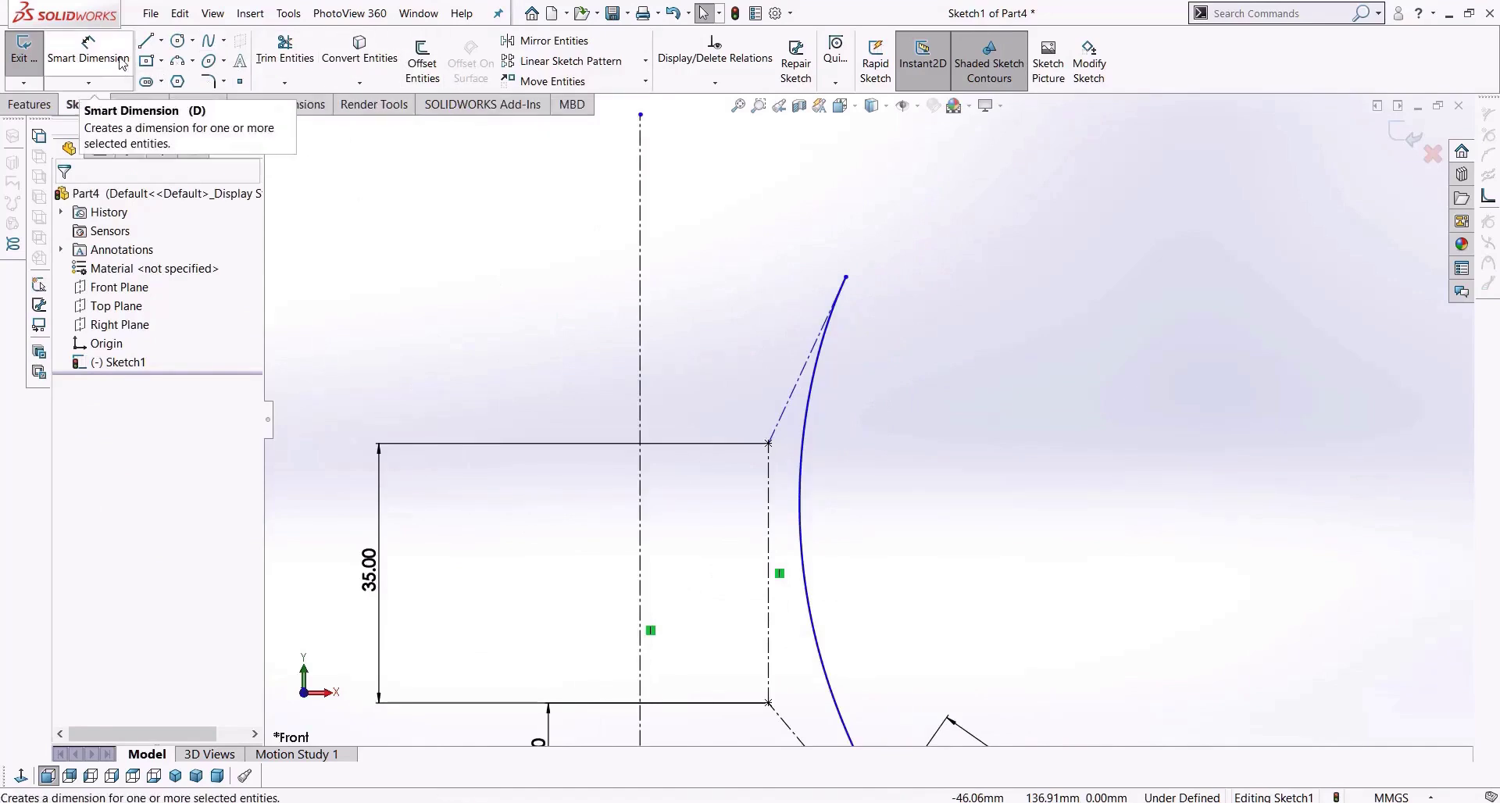
{"action": "left_click", "coordinate": [88, 55]}
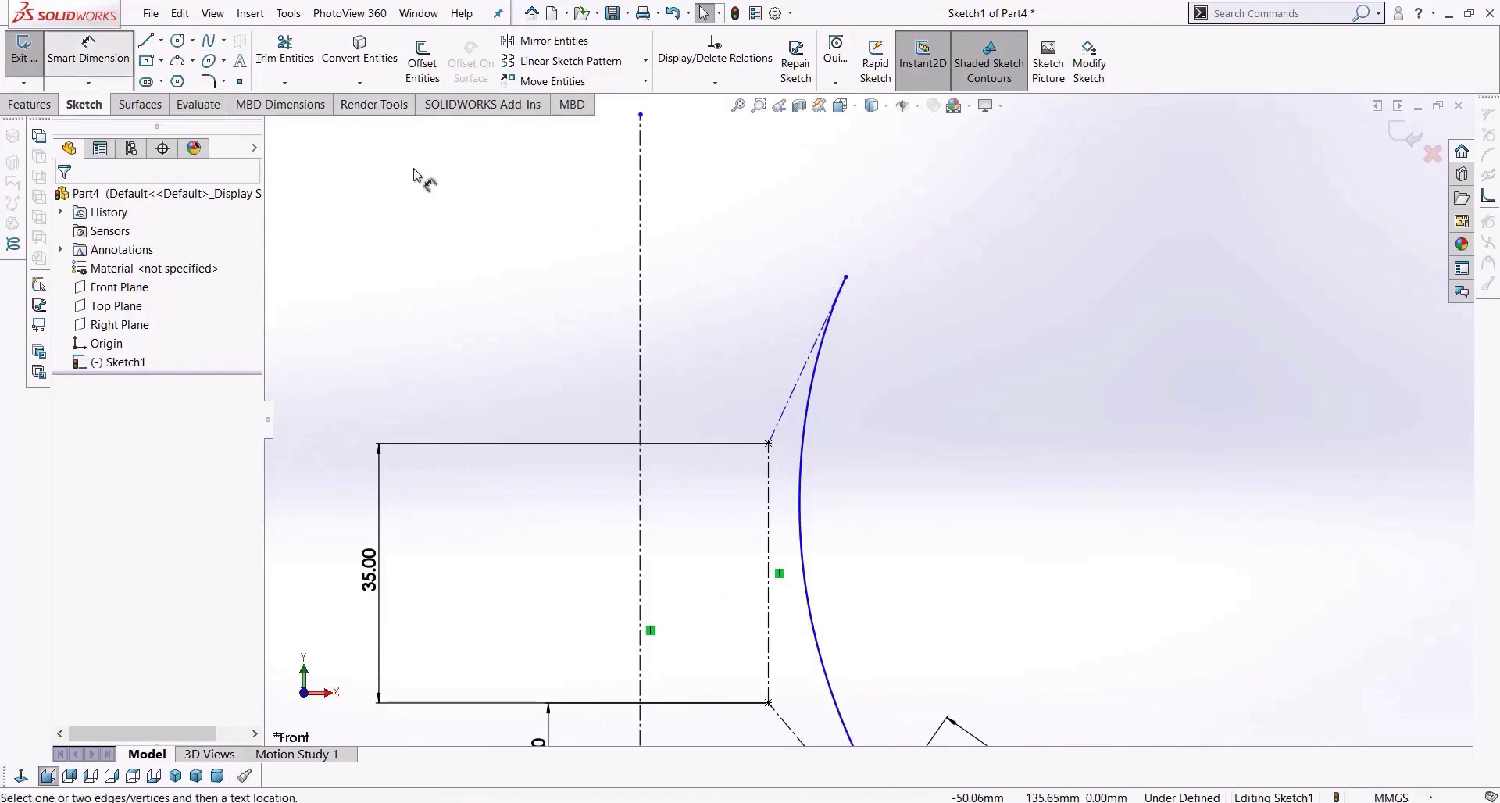
{"action": "left_click", "coordinate": [791, 400]}
{"action": "left_click", "coordinate": [770, 476]}
{"action": "left_click", "coordinate": [904, 492]}
{"action": "type", "text": "1"}
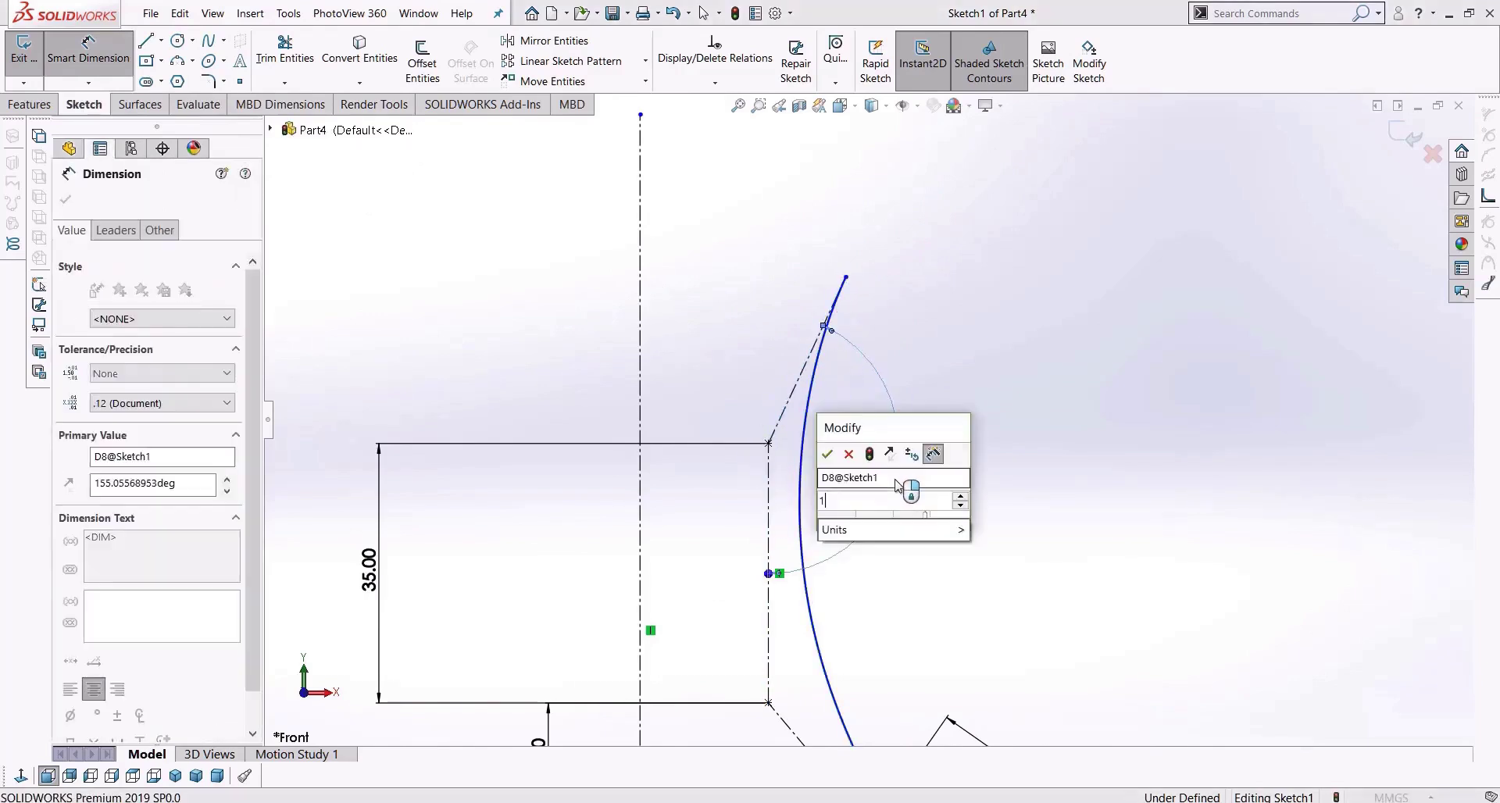
{"action": "type", "text": "50"}
{"action": "key", "text": "Return"}
Dimension the vertical height of the top control polygon segment as 21 mm.
{"action": "left_click", "coordinate": [797, 404]}
{"action": "left_click", "coordinate": [1043, 393]}
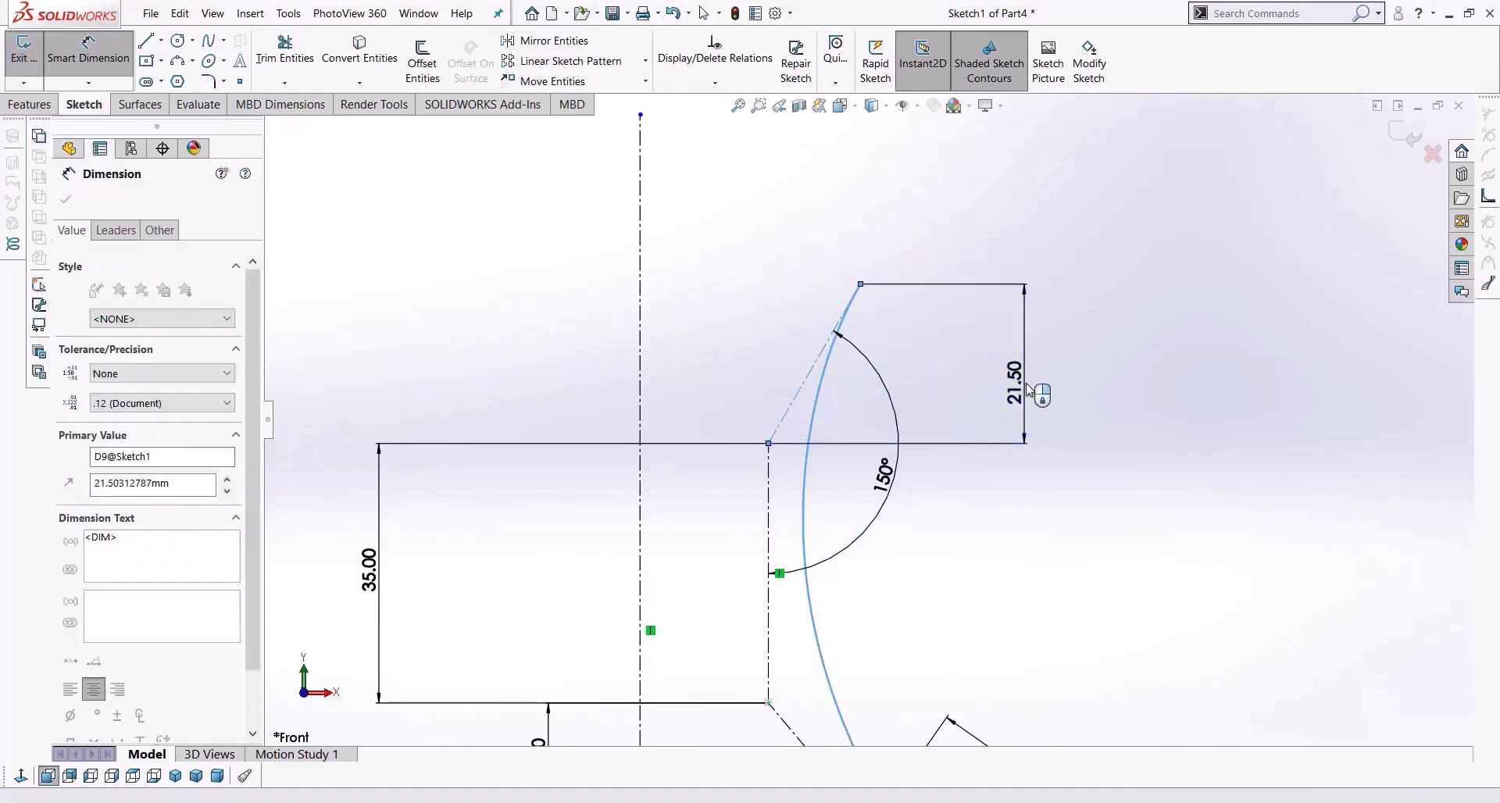
{"action": "type", "text": "21"}
{"action": "key", "text": "Return"}
{"action": "key", "text": "f"}
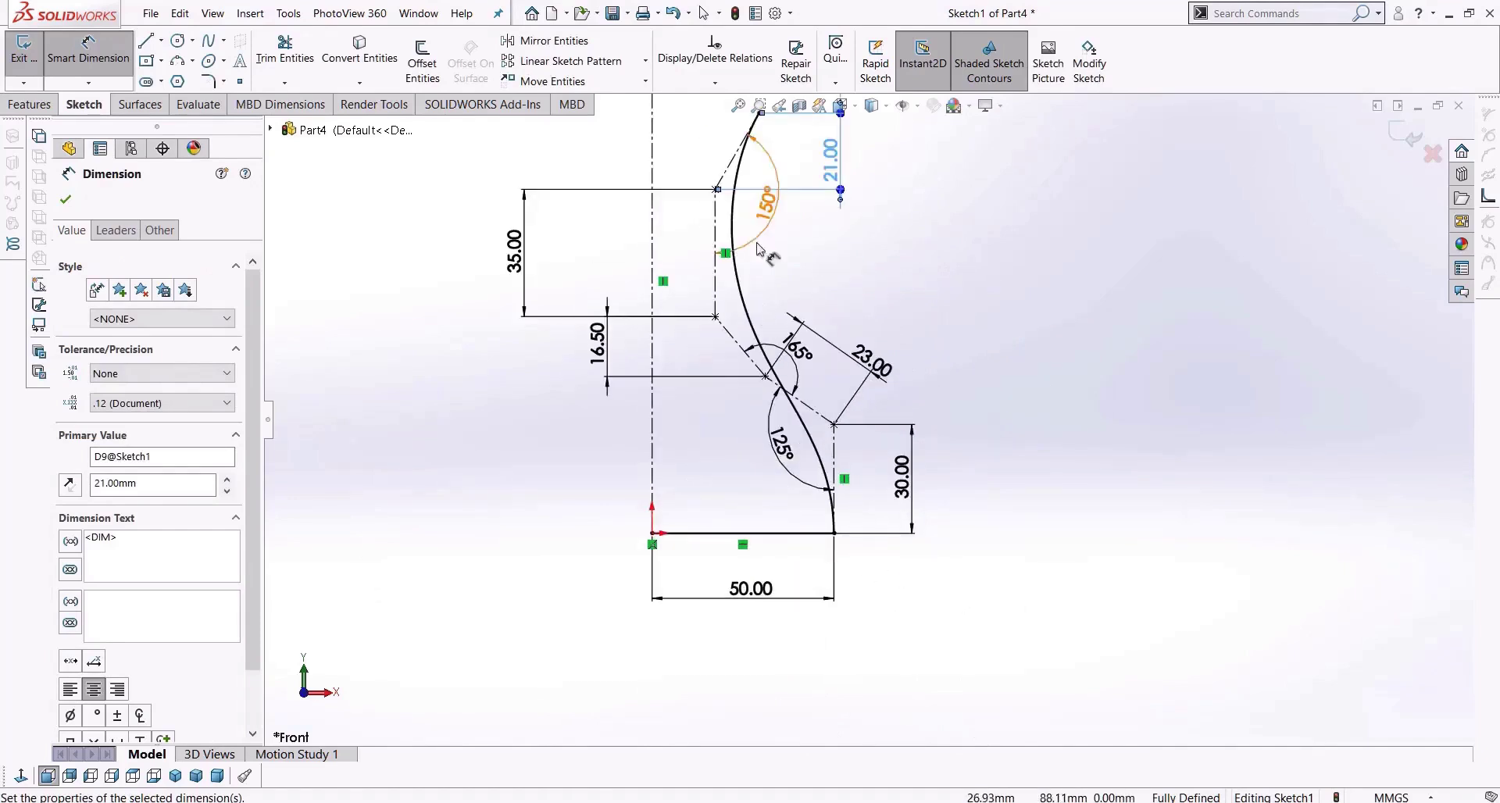
{"action": "key", "text": "z"}
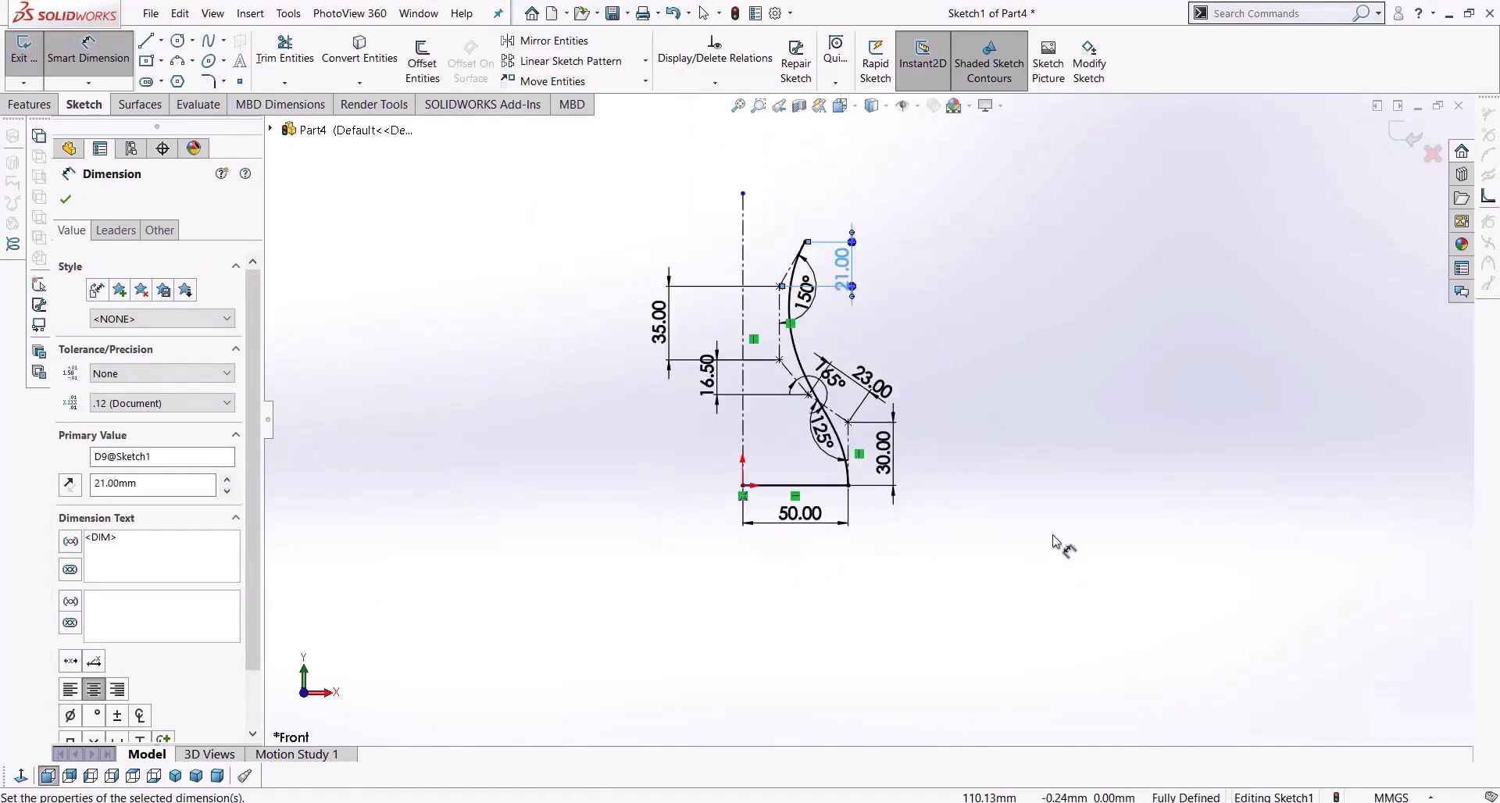
Sketch a circle centered close to the upper end of the centerline and passing through the spline's top endpoint.
{"action": "scroll", "coordinate": [893, 271], "scroll_direction": "down", "scroll_amount": 3}
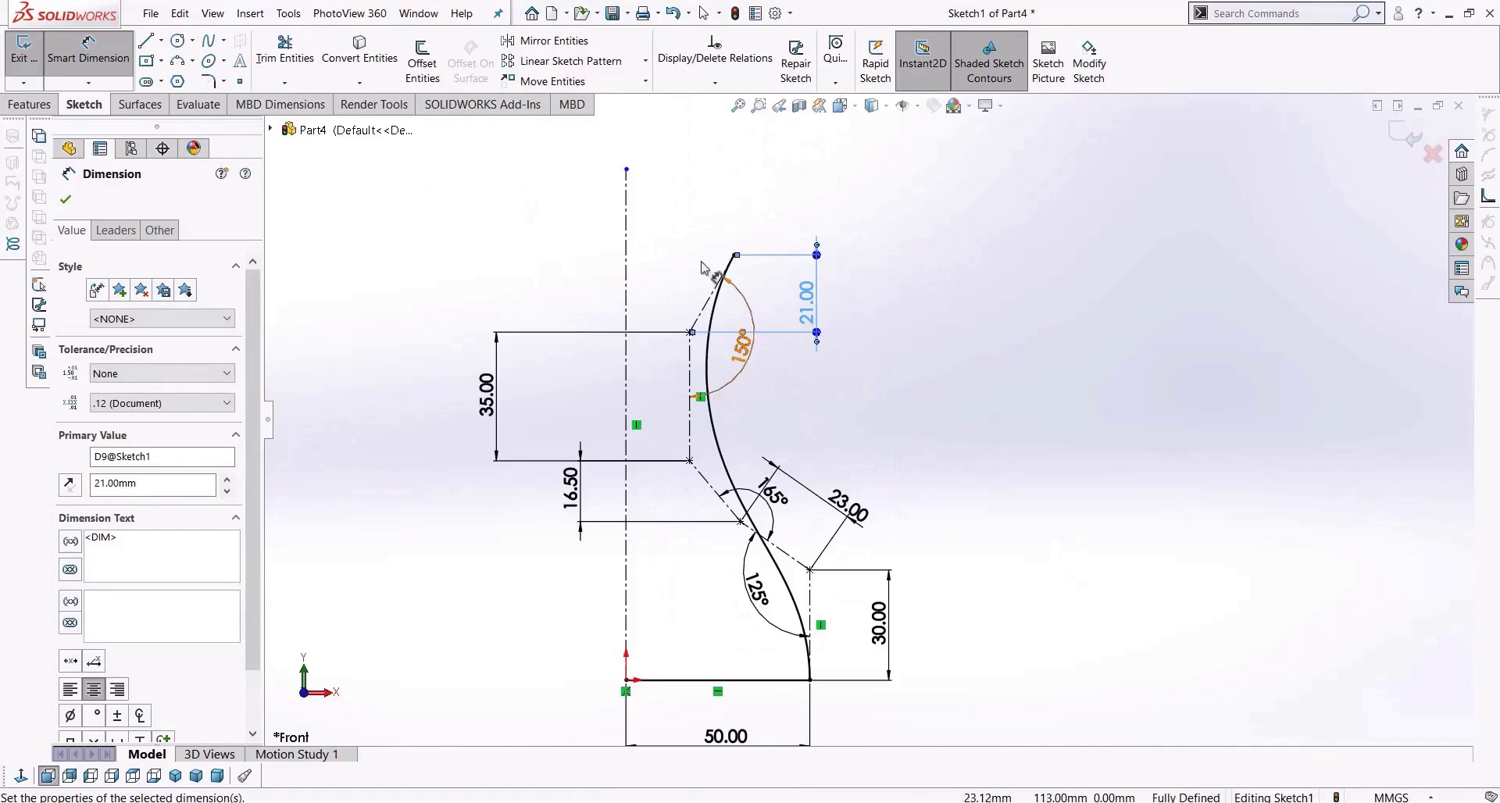
{"action": "scroll", "coordinate": [736, 230], "scroll_direction": "down", "scroll_amount": 2}
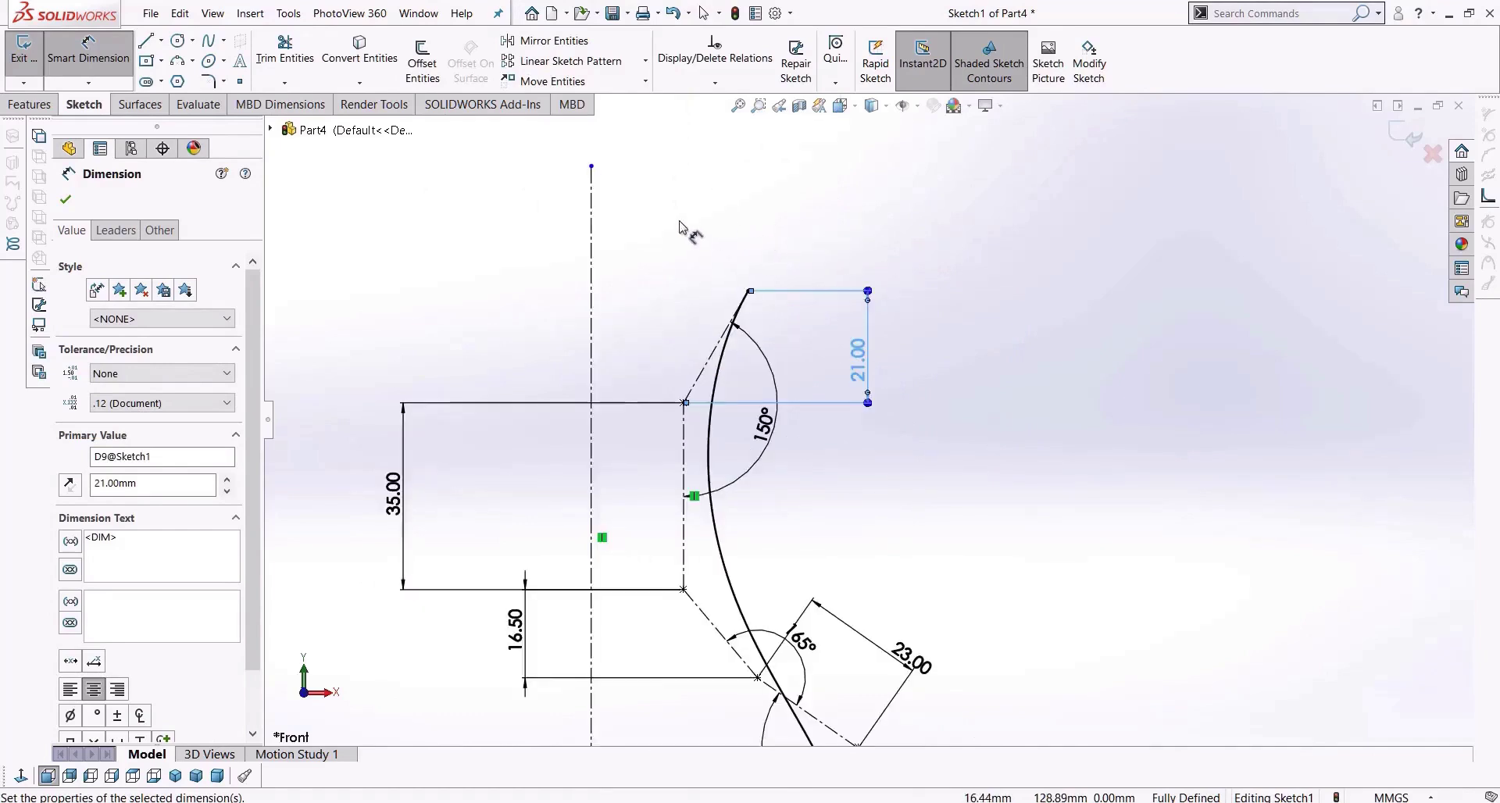
{"action": "scroll", "coordinate": [696, 193], "scroll_direction": "up", "scroll_amount": 1}
{"action": "scroll", "coordinate": [695, 198], "scroll_direction": "down", "scroll_amount": 1}
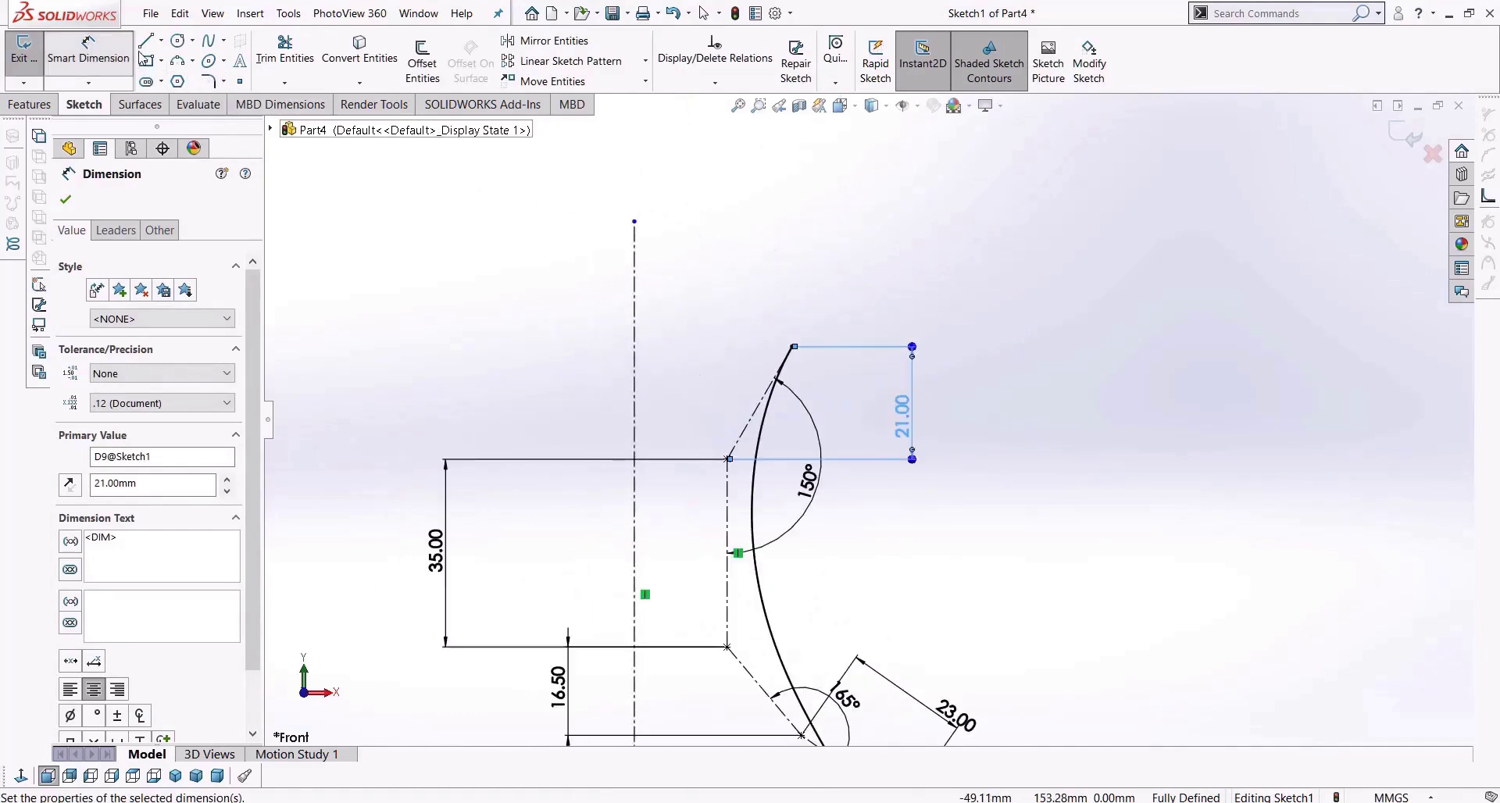
{"action": "left_click", "coordinate": [178, 40]}
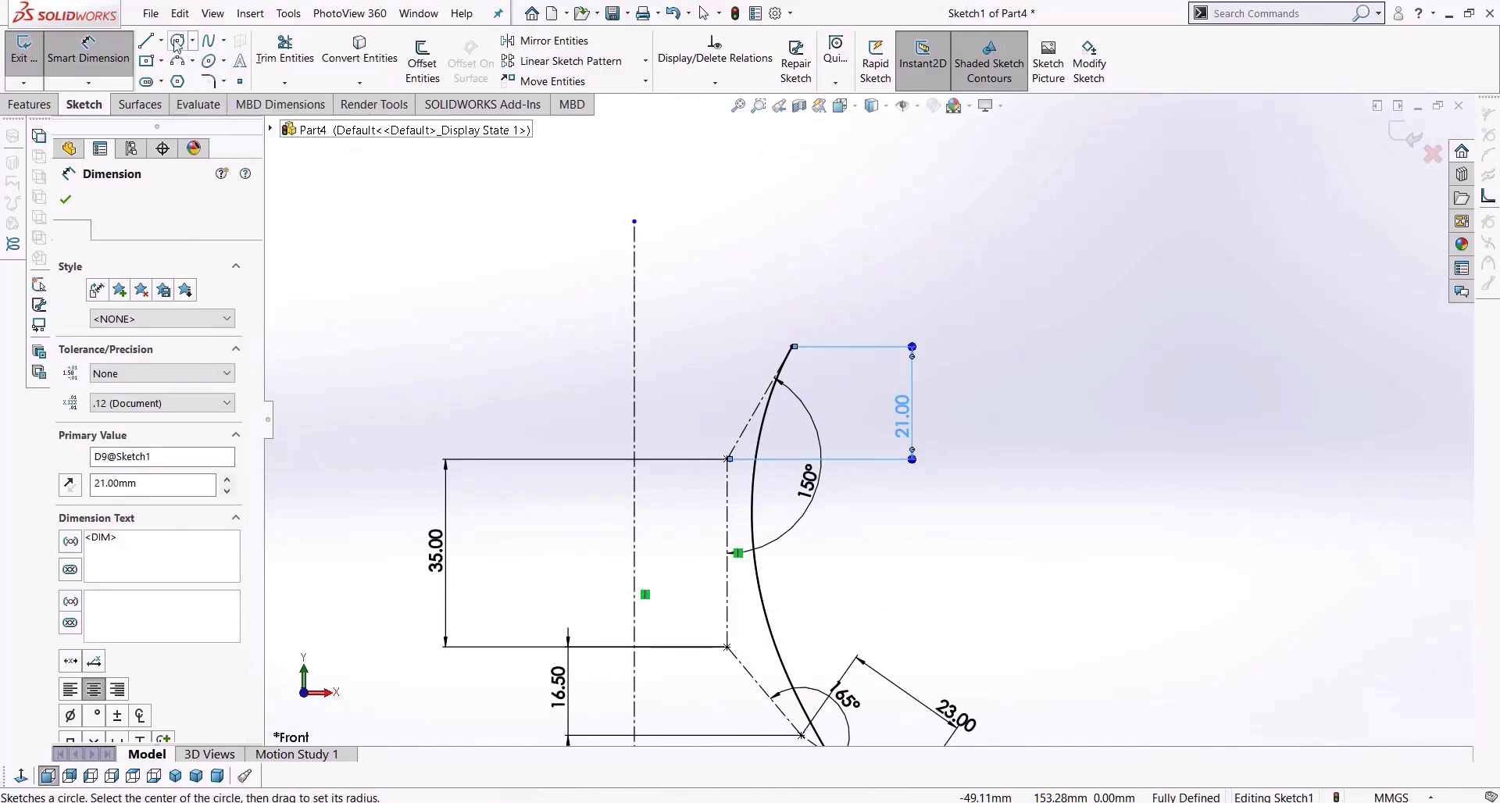
{"action": "left_click", "coordinate": [630, 274]}
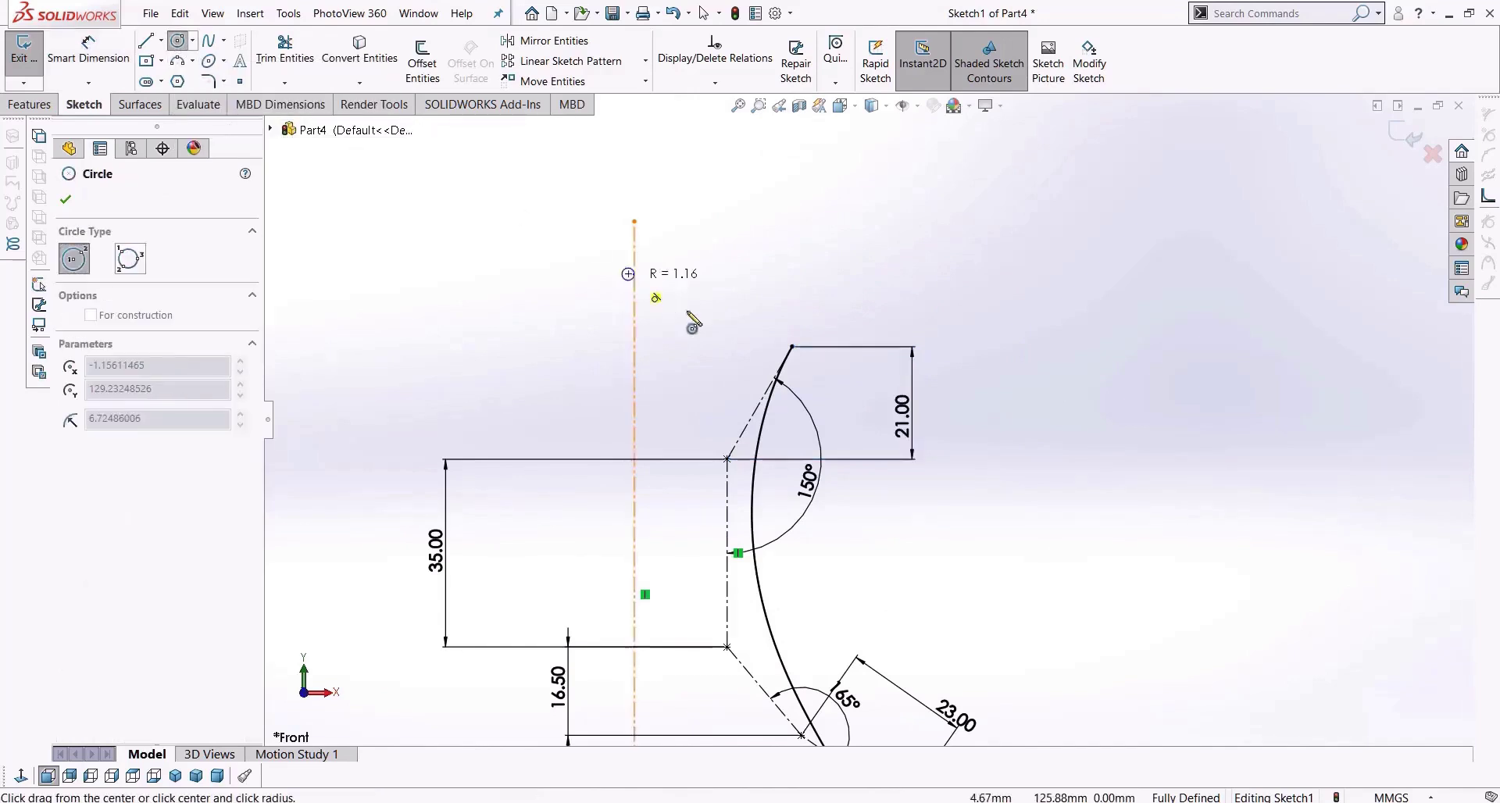
{"action": "left_click", "coordinate": [791, 347]}
{"action": "key", "text": "Escape"}
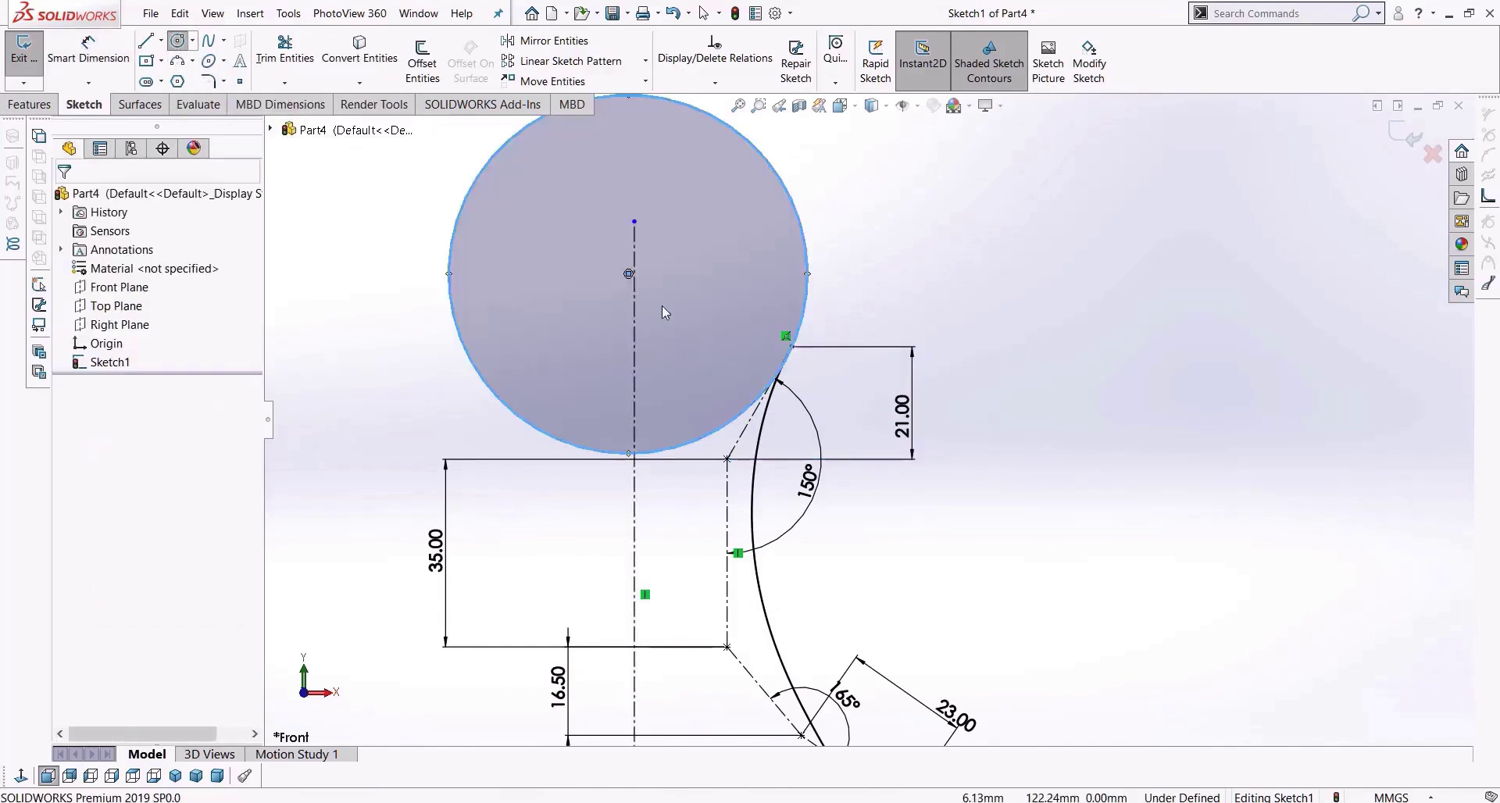
Move the circle's center onto the centerline, about 145 mm above the base line, for a radius of about 41.6 mm.
{"action": "left_click_drag", "start_coordinate": [617, 296], "coordinate": [659, 286]}
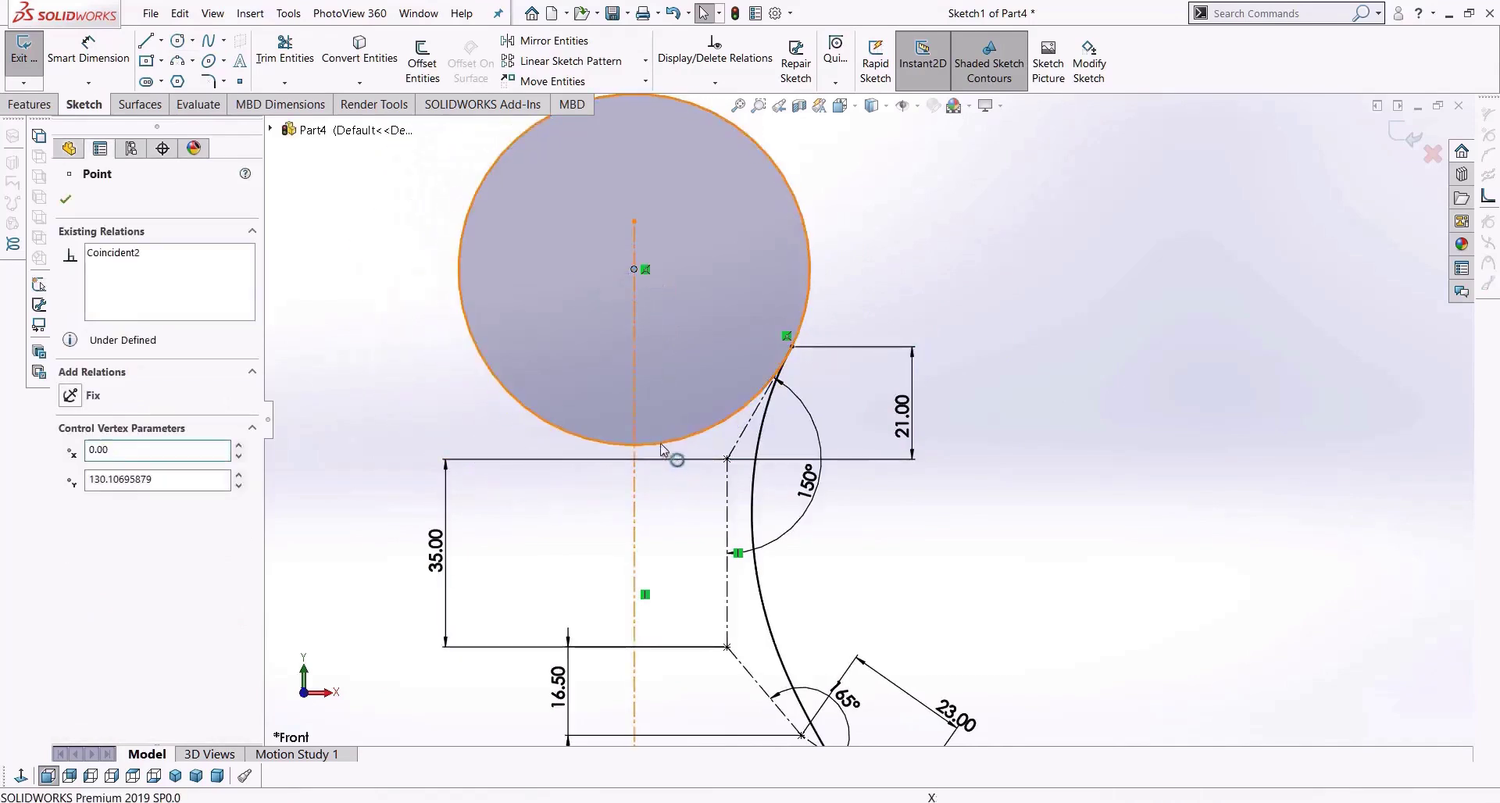
{"action": "left_click", "coordinate": [657, 384]}
{"action": "left_click", "coordinate": [659, 324]}
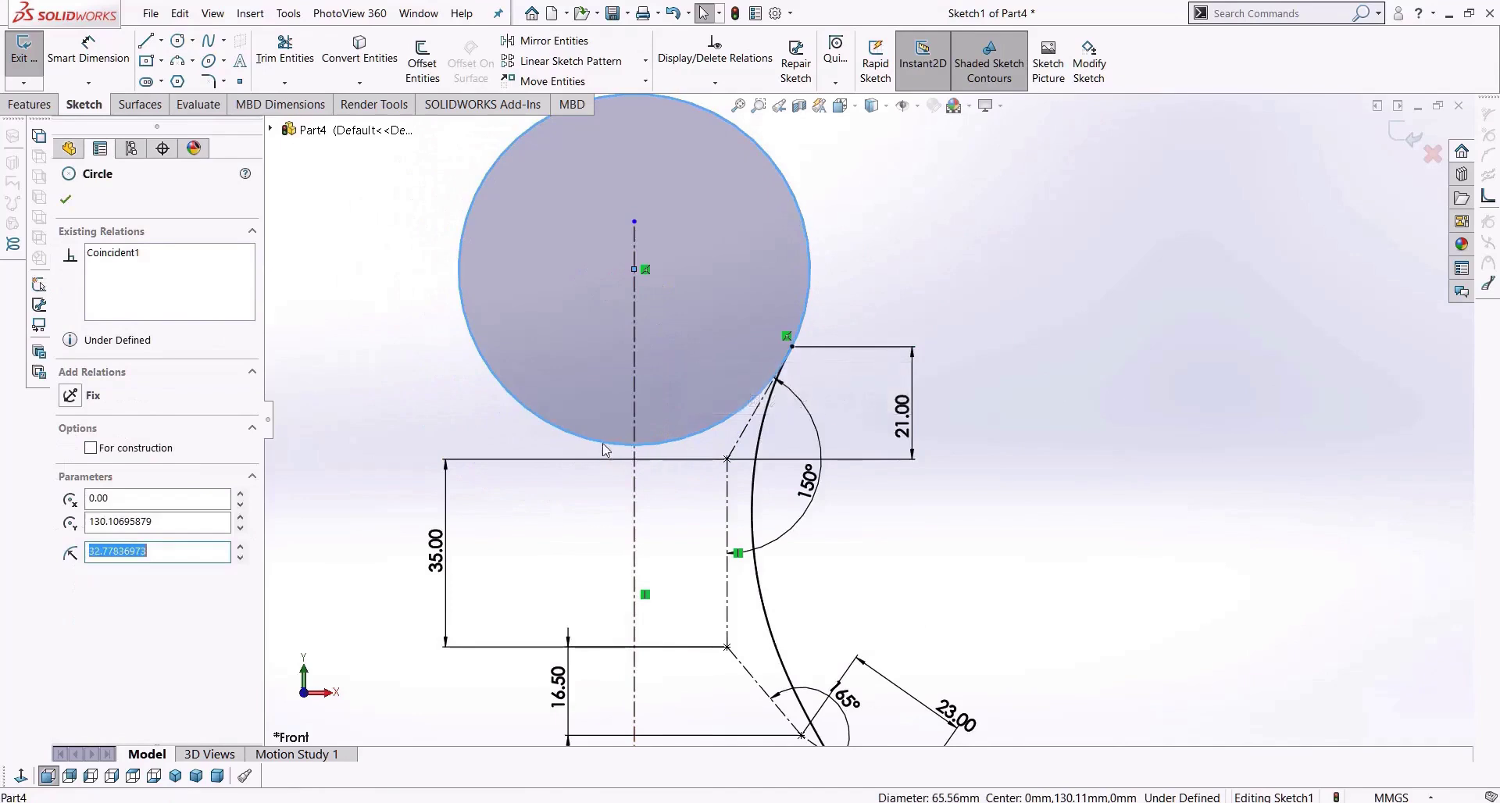
{"action": "left_click_drag", "start_coordinate": [688, 285], "coordinate": [694, 283]}
{"action": "left_click_drag", "start_coordinate": [796, 193], "coordinate": [715, 297]}
{"action": "scroll", "coordinate": [710, 328], "scroll_direction": "up", "scroll_amount": 1}
{"action": "scroll", "coordinate": [713, 332], "scroll_direction": "down", "scroll_amount": 1}
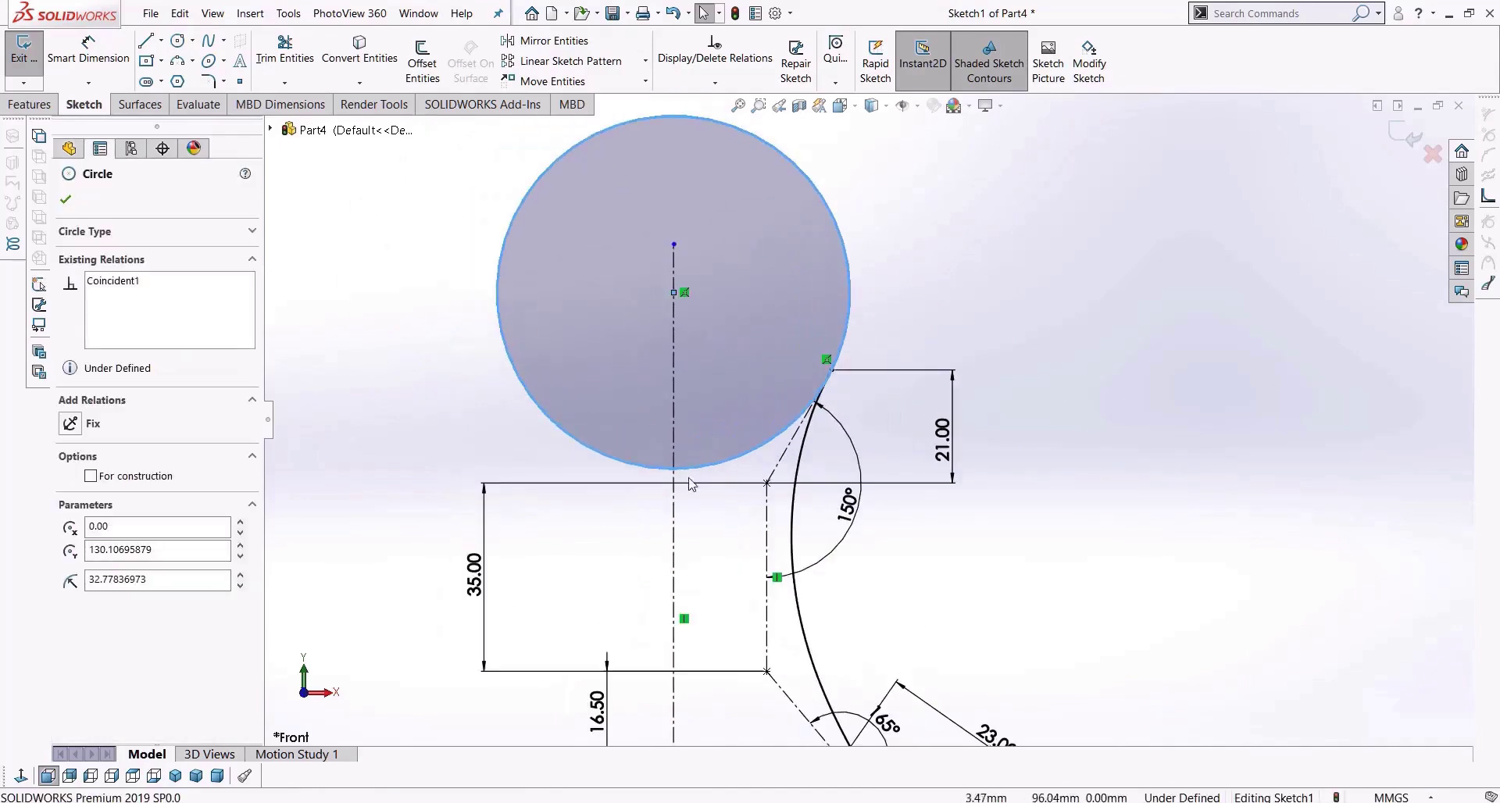
{"action": "left_click_drag", "start_coordinate": [674, 293], "coordinate": [693, 217]}
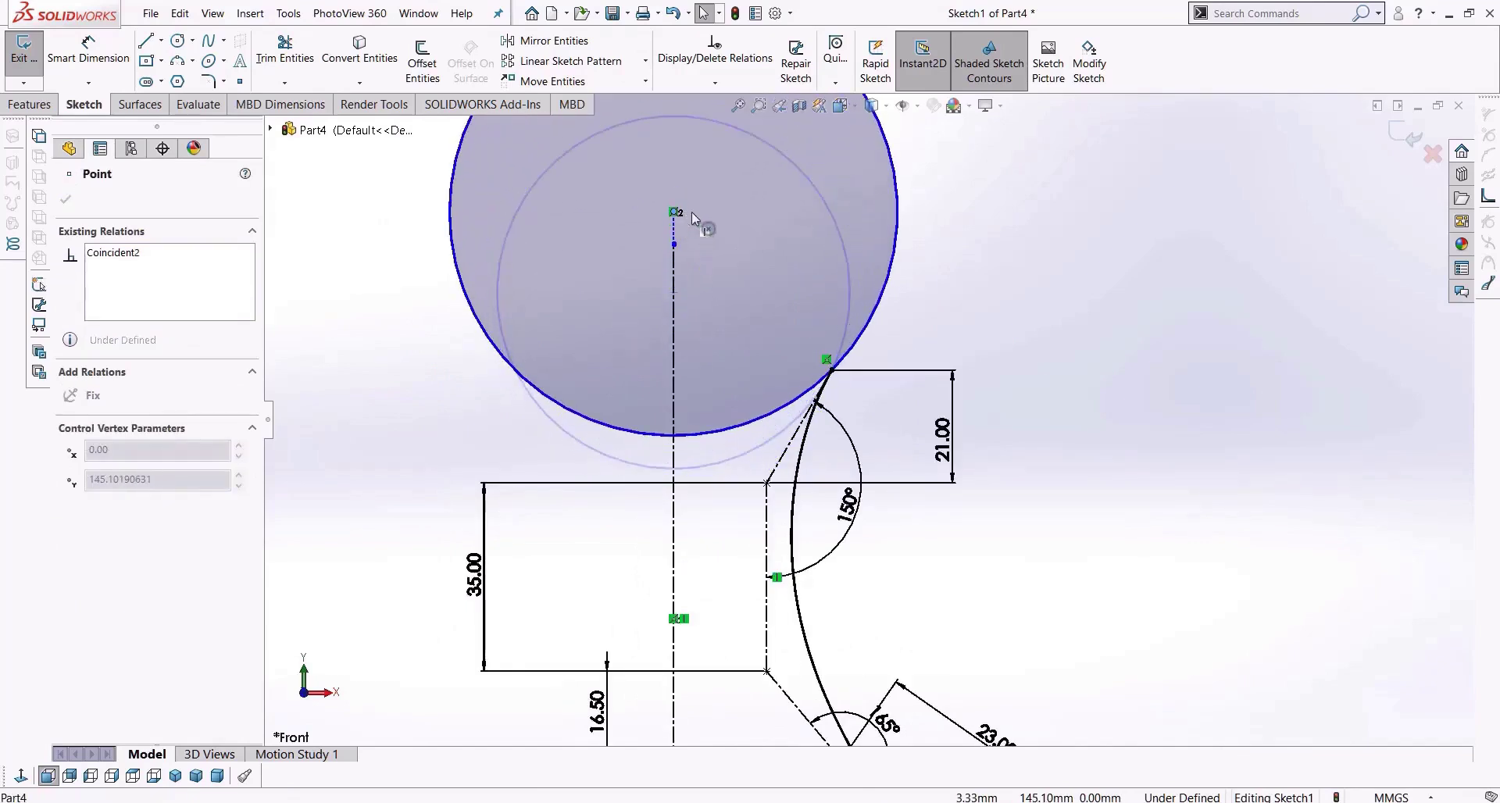
{"action": "scroll", "coordinate": [1001, 303], "scroll_direction": "up", "scroll_amount": 3}
{"action": "left_click", "coordinate": [1001, 303]}
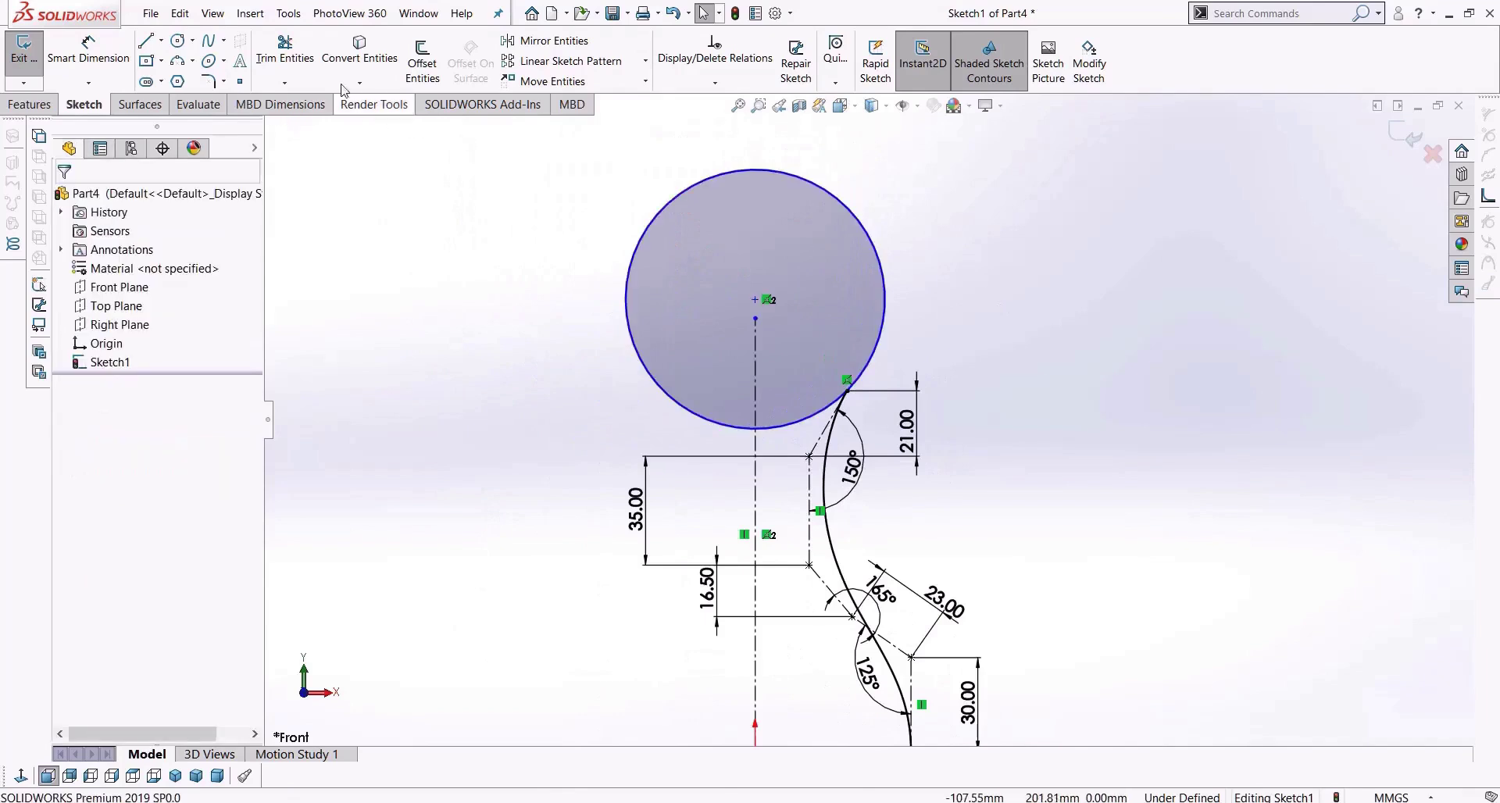
Trim the circle with Trim to closest, leaving only the arc between the centerline and the spline's top endpoint.
{"action": "left_click", "coordinate": [286, 56]}
{"action": "left_click", "coordinate": [75, 493]}
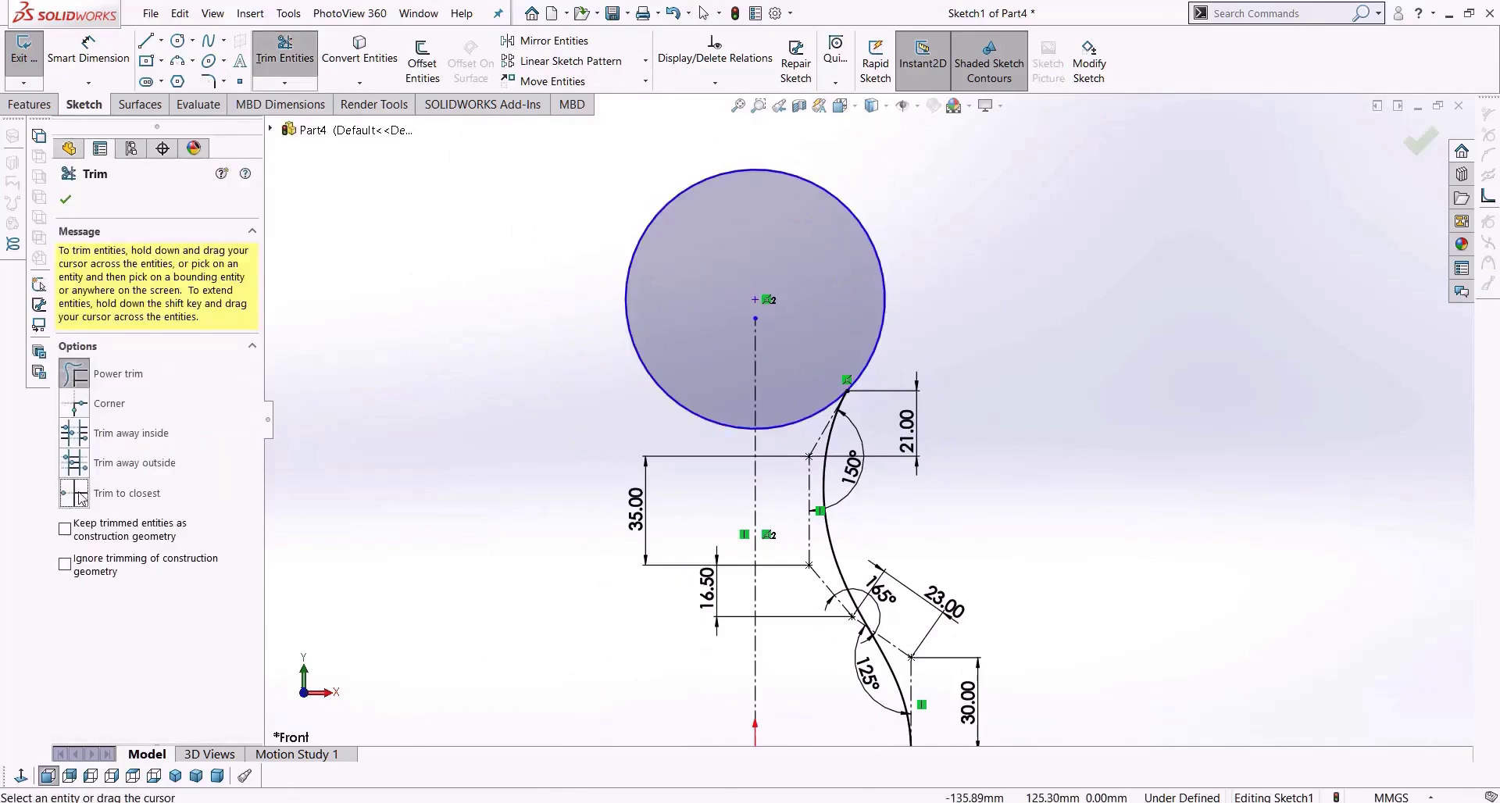
{"action": "left_click", "coordinate": [887, 308]}
Dimension the radius of the arc at the top of the profile, keeping its drawn size.
{"action": "scroll", "coordinate": [875, 437], "scroll_direction": "down", "scroll_amount": 2}
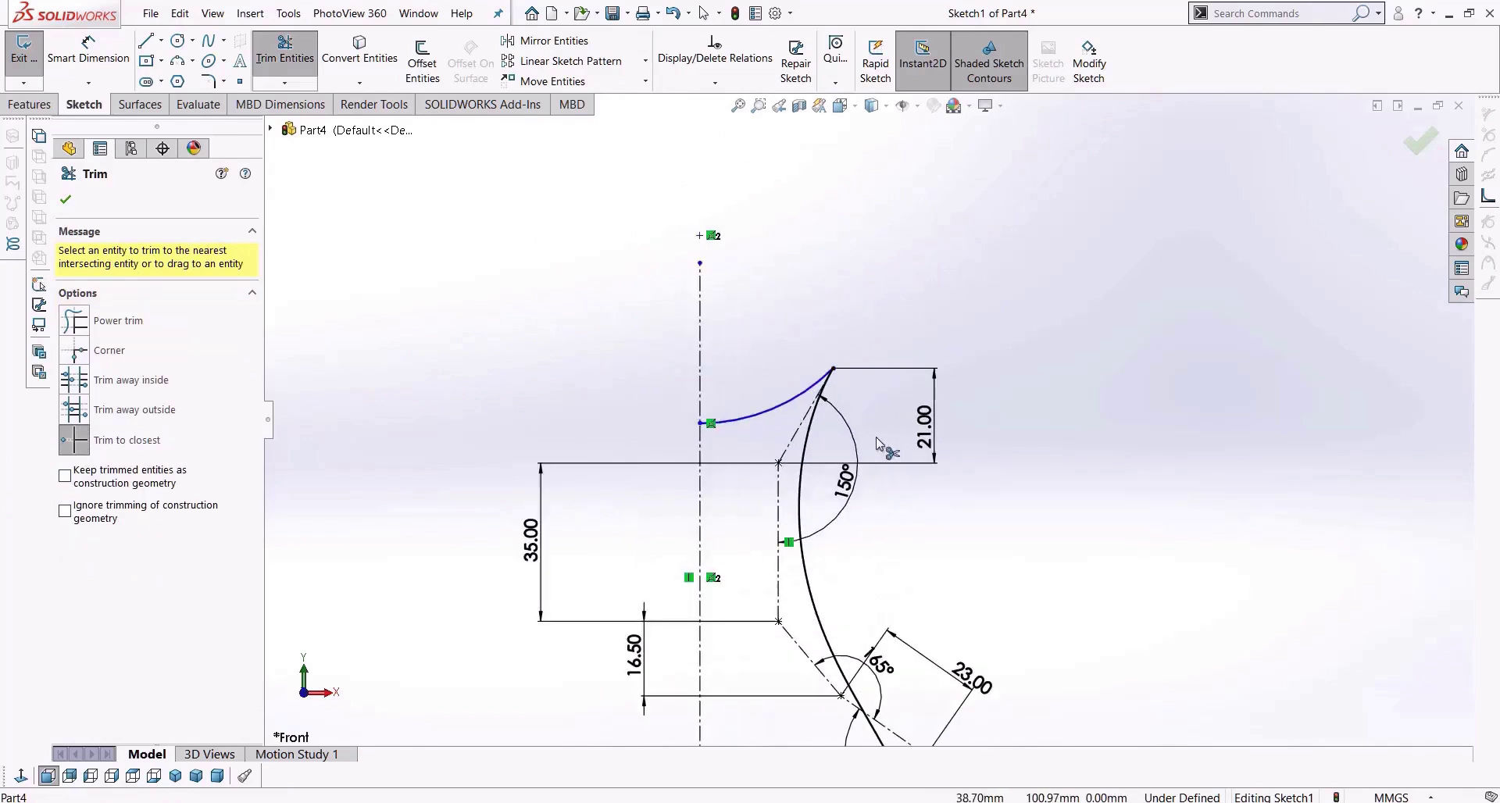
{"action": "key", "text": "d"}
{"action": "left_click", "coordinate": [786, 402]}
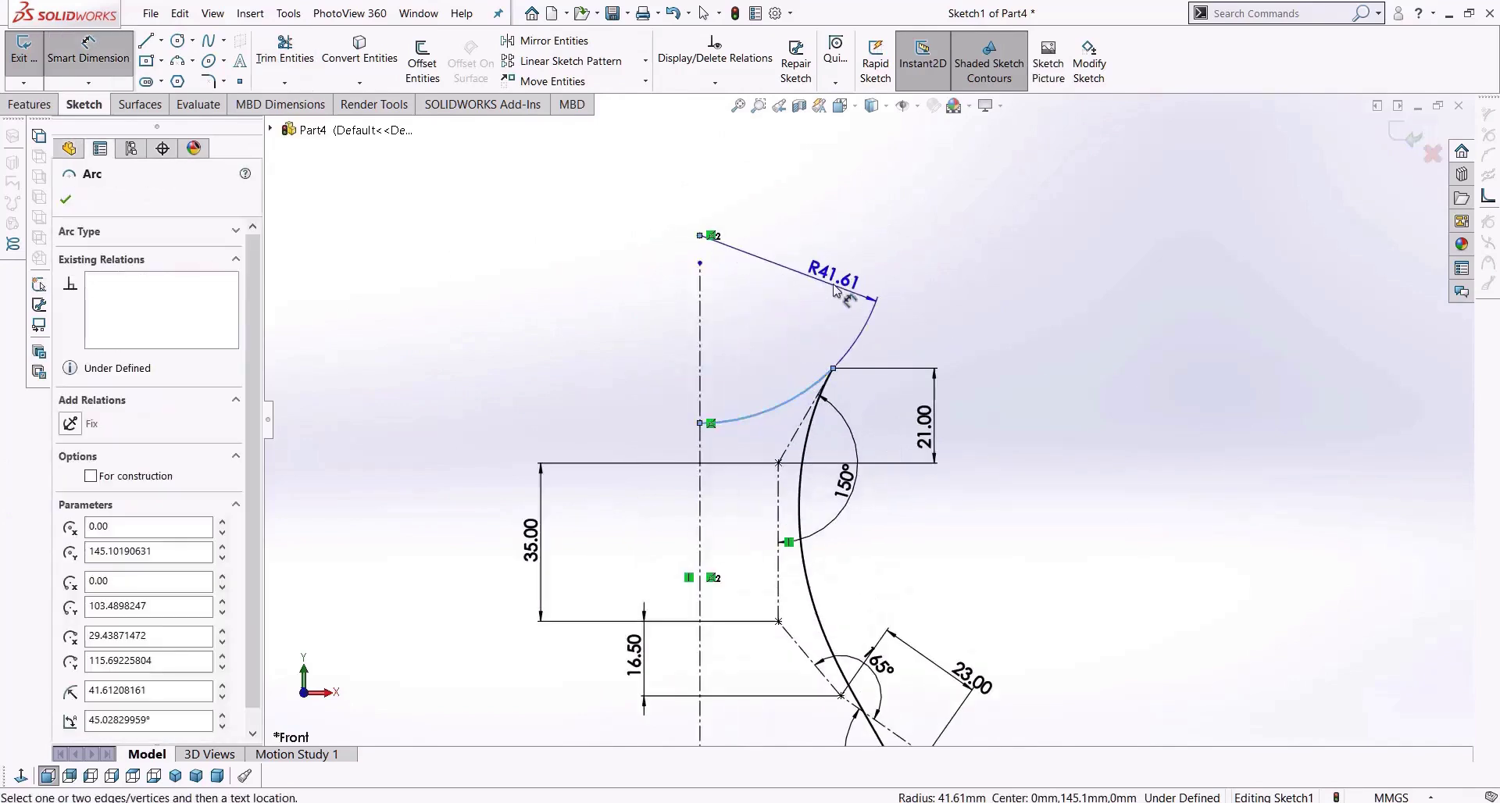
{"action": "left_click", "coordinate": [834, 289]}
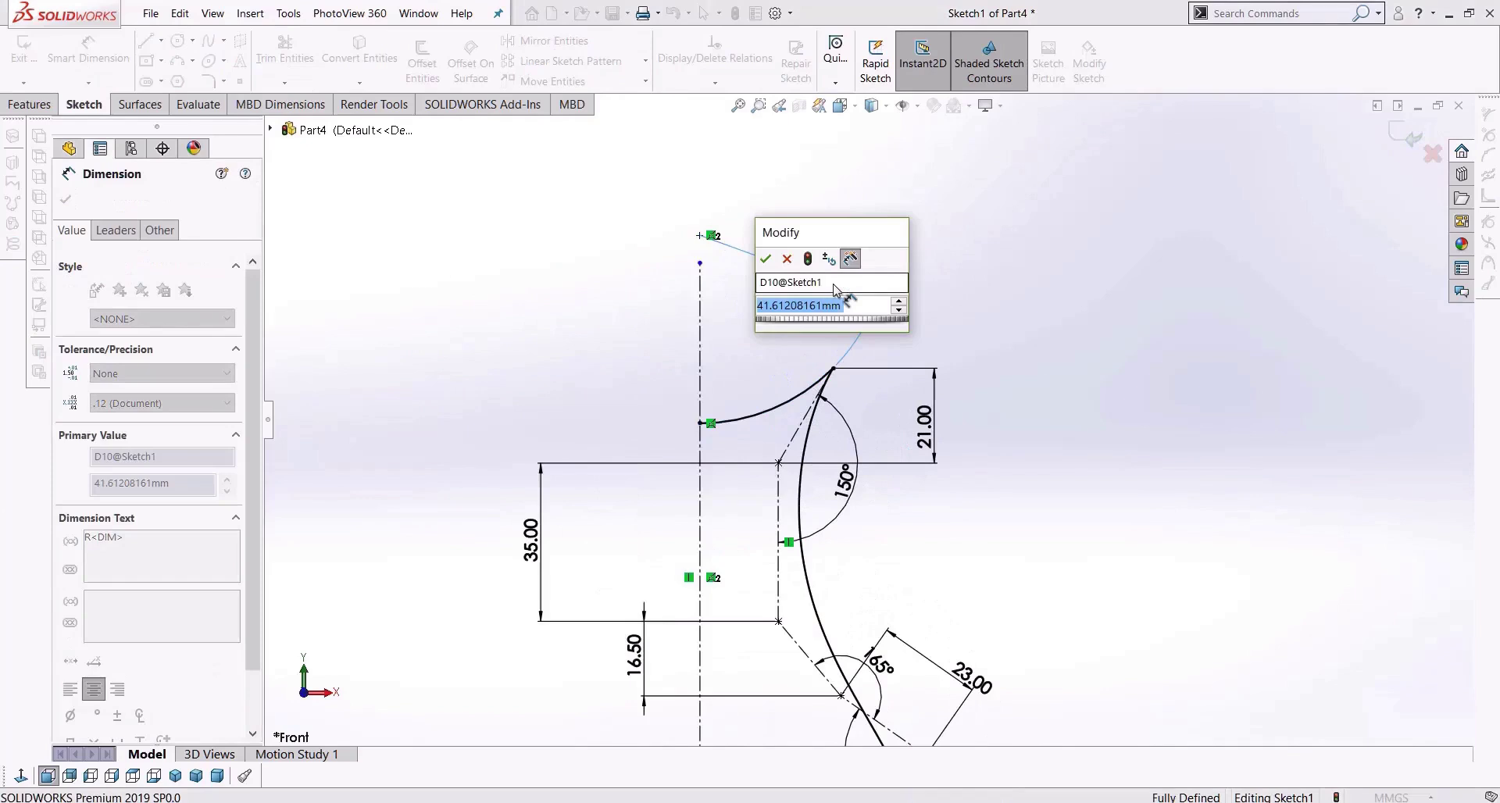
{"action": "key", "text": "Return"}
{"action": "key", "text": "f"}
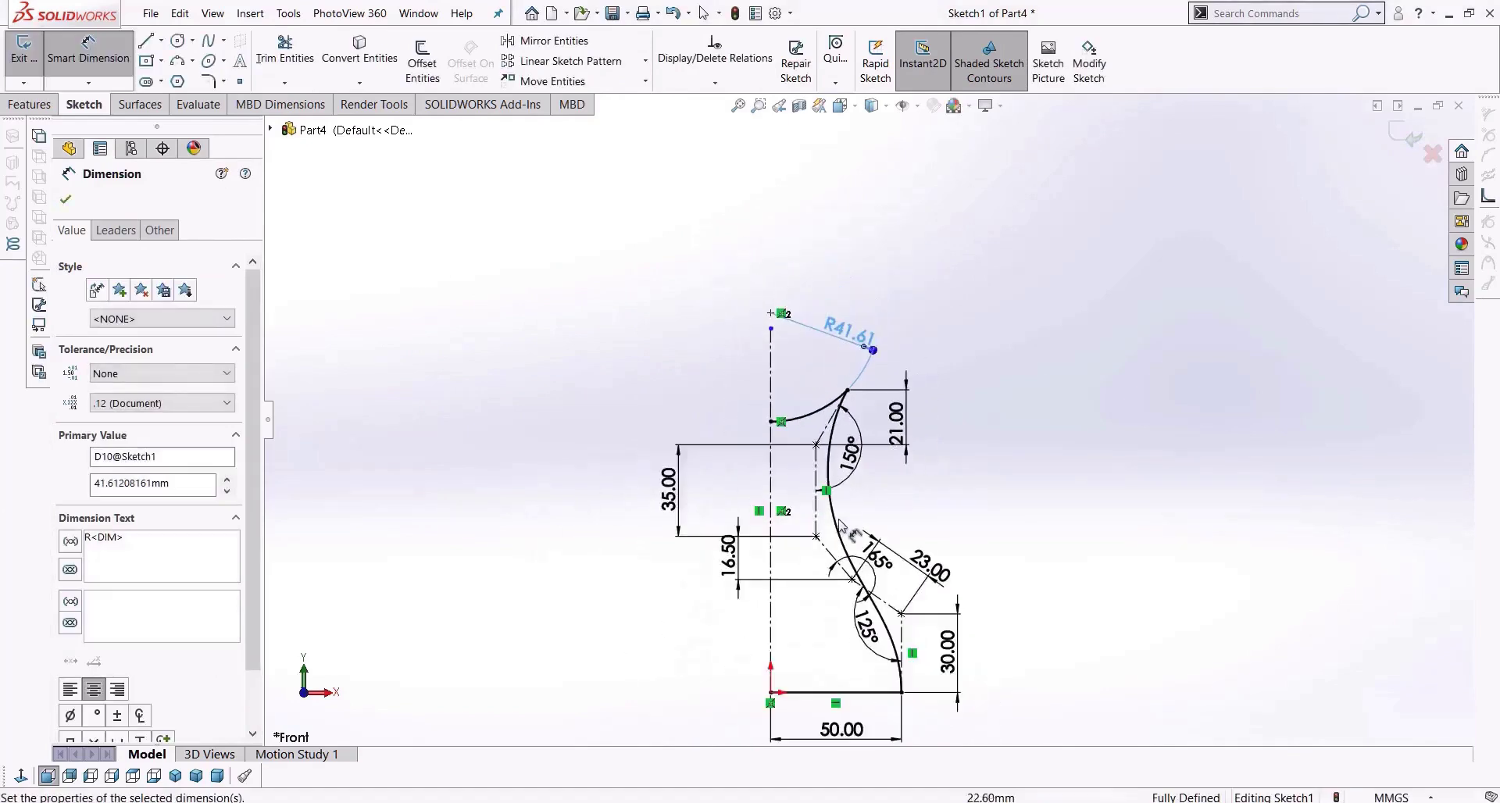
Close the profile with a vertical line along the centerline from the top arc's lower end to the origin.
{"action": "key", "text": "l"}
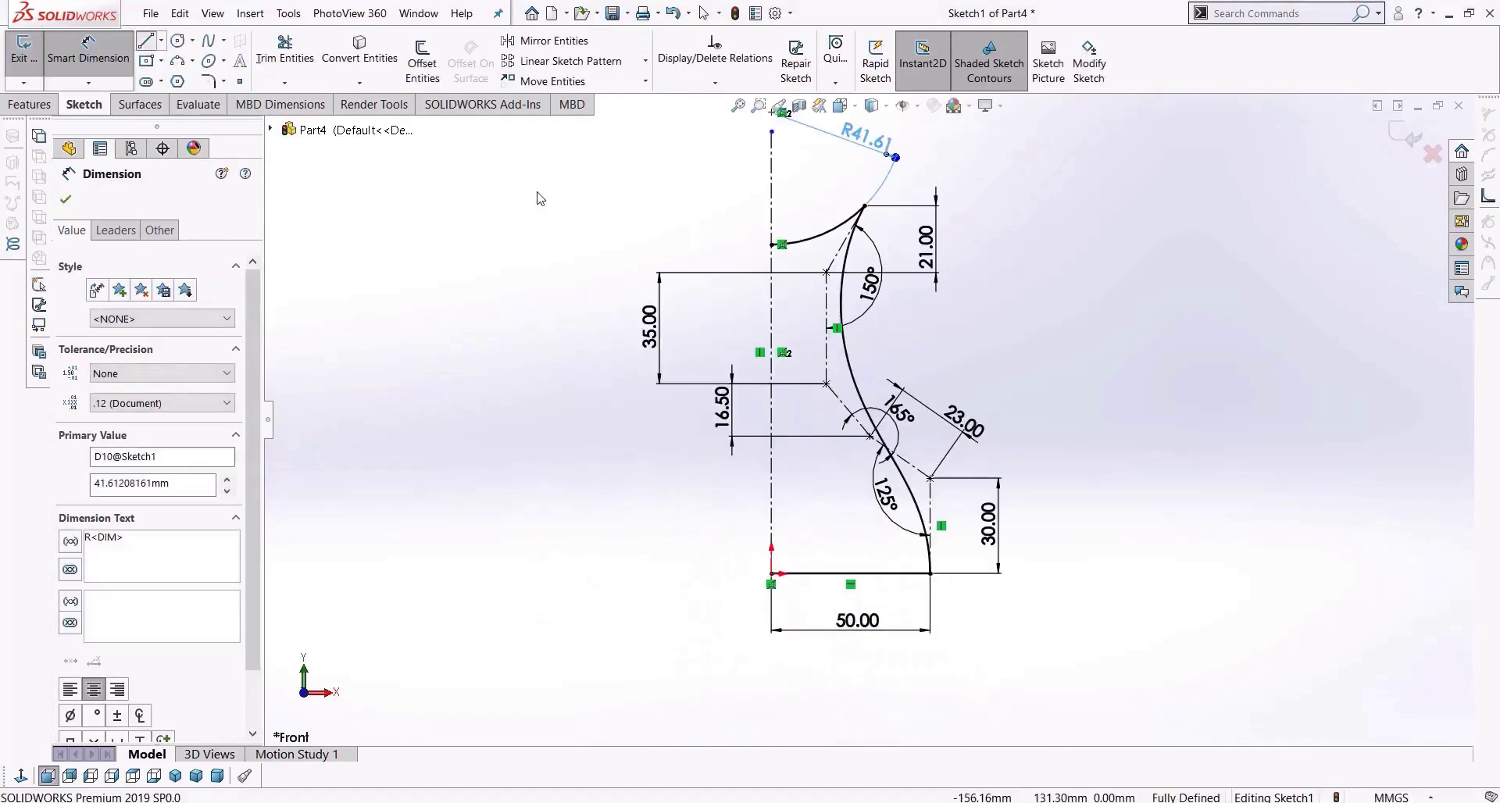
{"action": "left_click", "coordinate": [771, 244]}
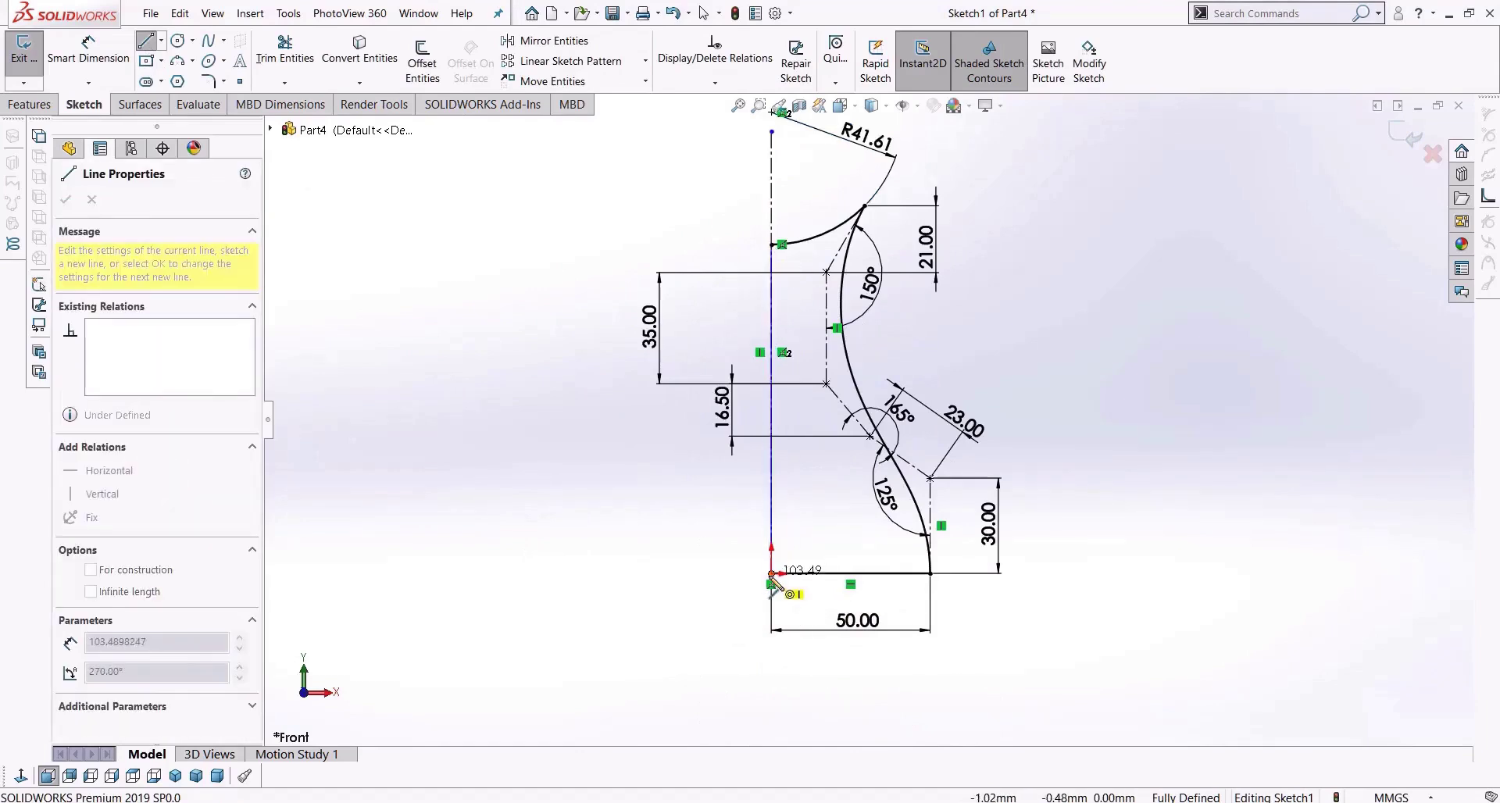
{"action": "left_click", "coordinate": [772, 573]}
{"action": "scroll", "coordinate": [859, 437], "scroll_direction": "up", "scroll_amount": 1}
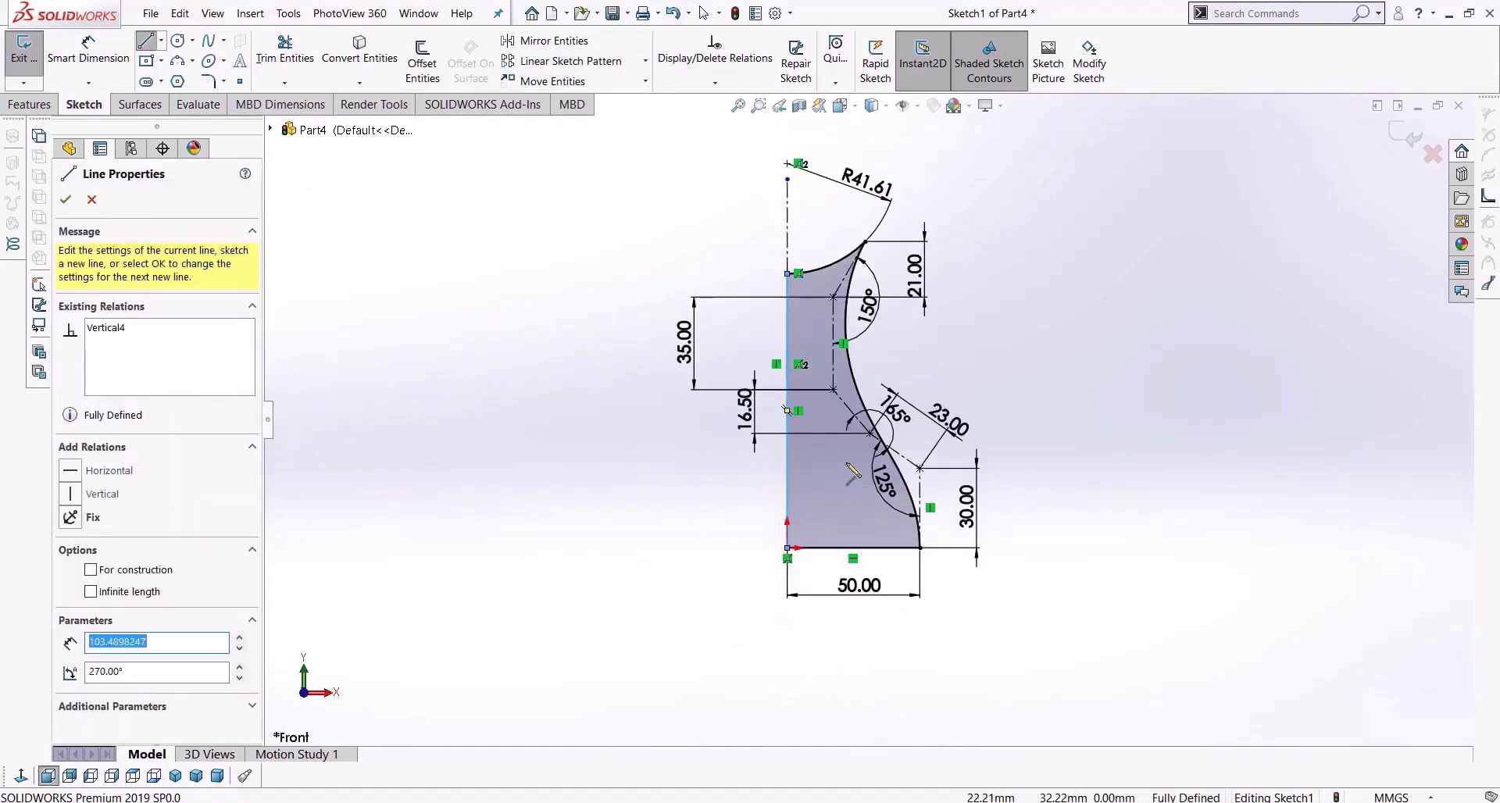
{"action": "key", "text": "Escape"}
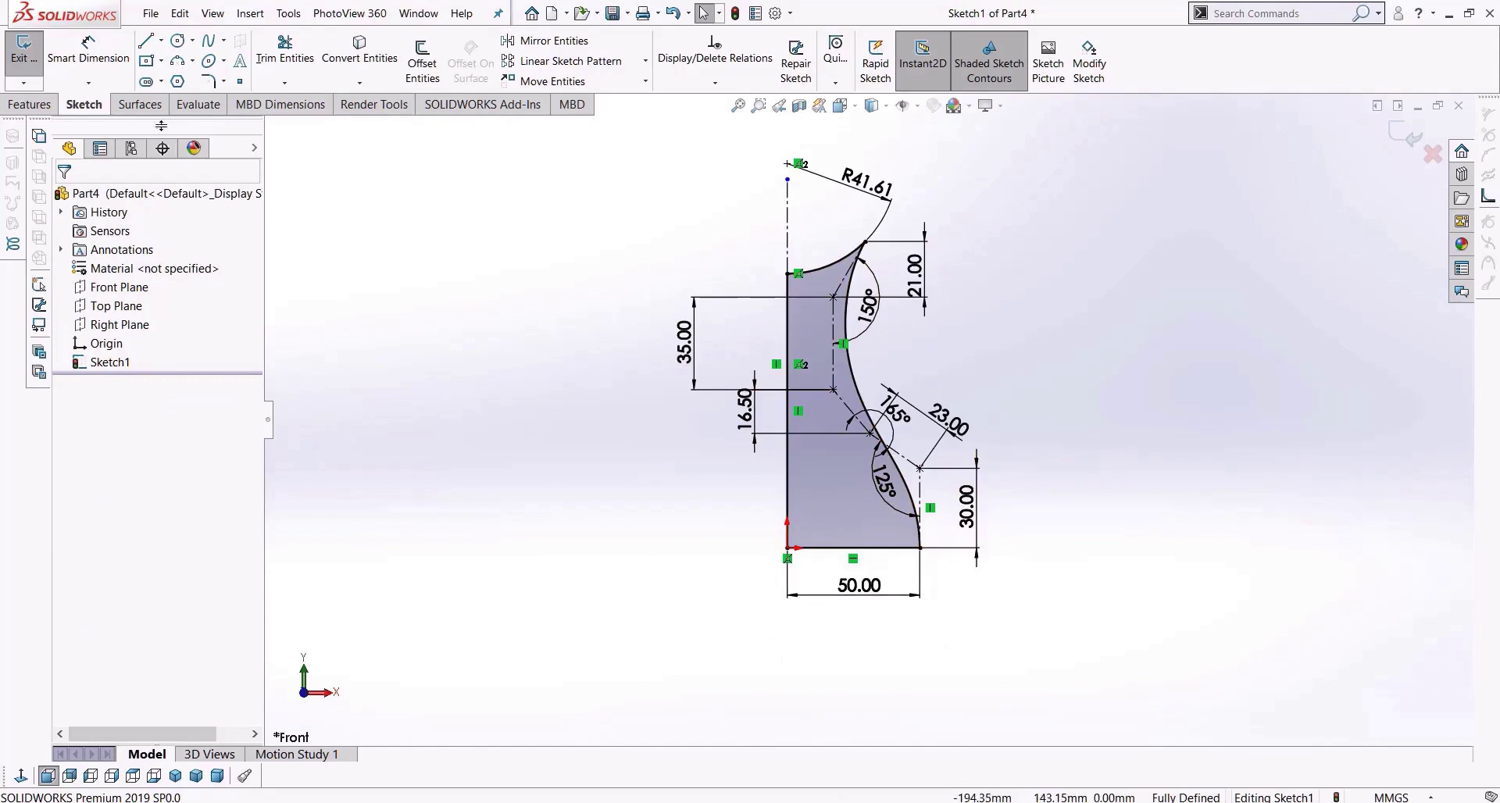
Revolve the closed profile 360° about the vertical centerline into a solid body.
{"action": "left_click", "coordinate": [30, 103]}
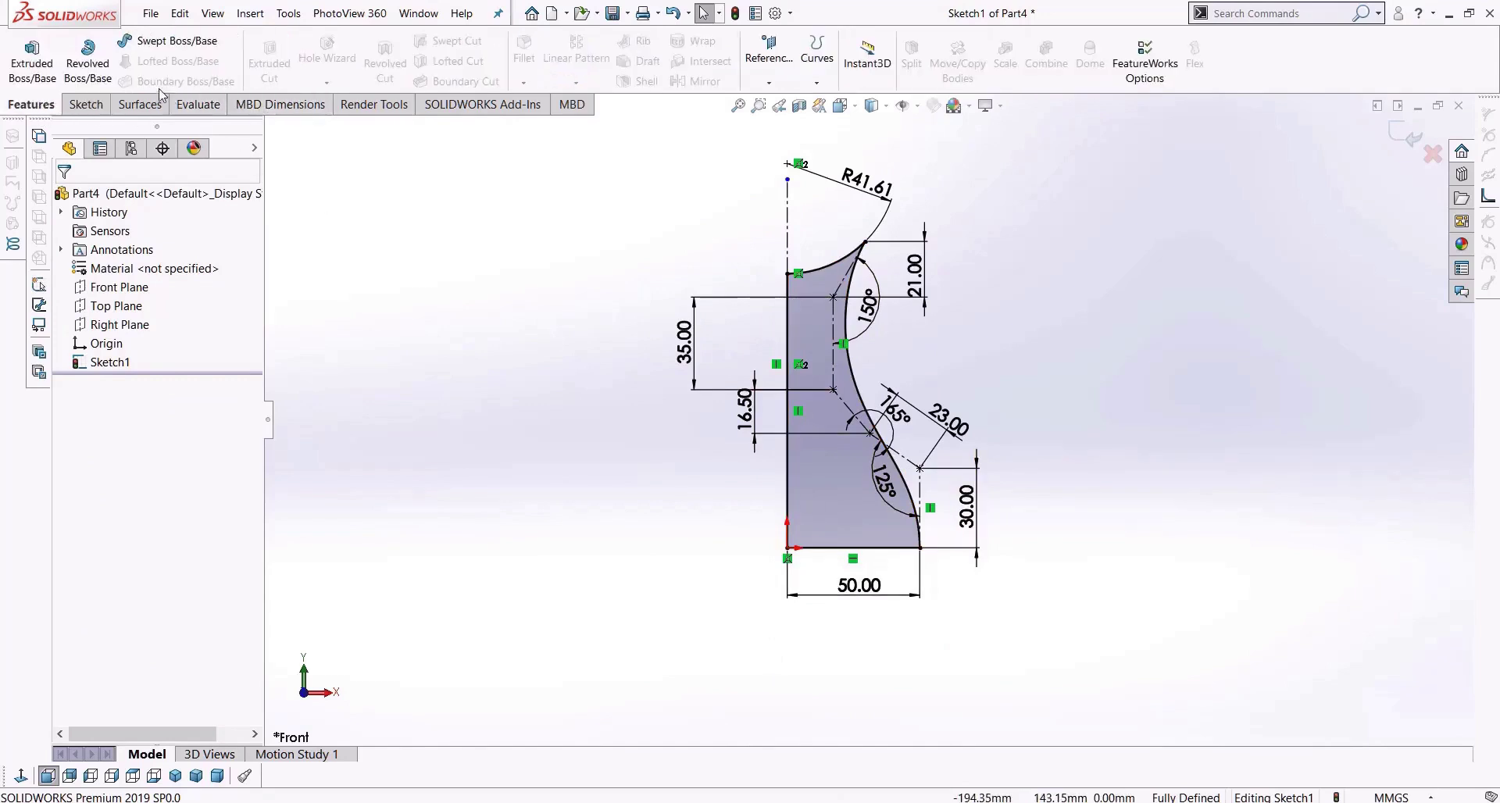
{"action": "left_click", "coordinate": [87, 58]}
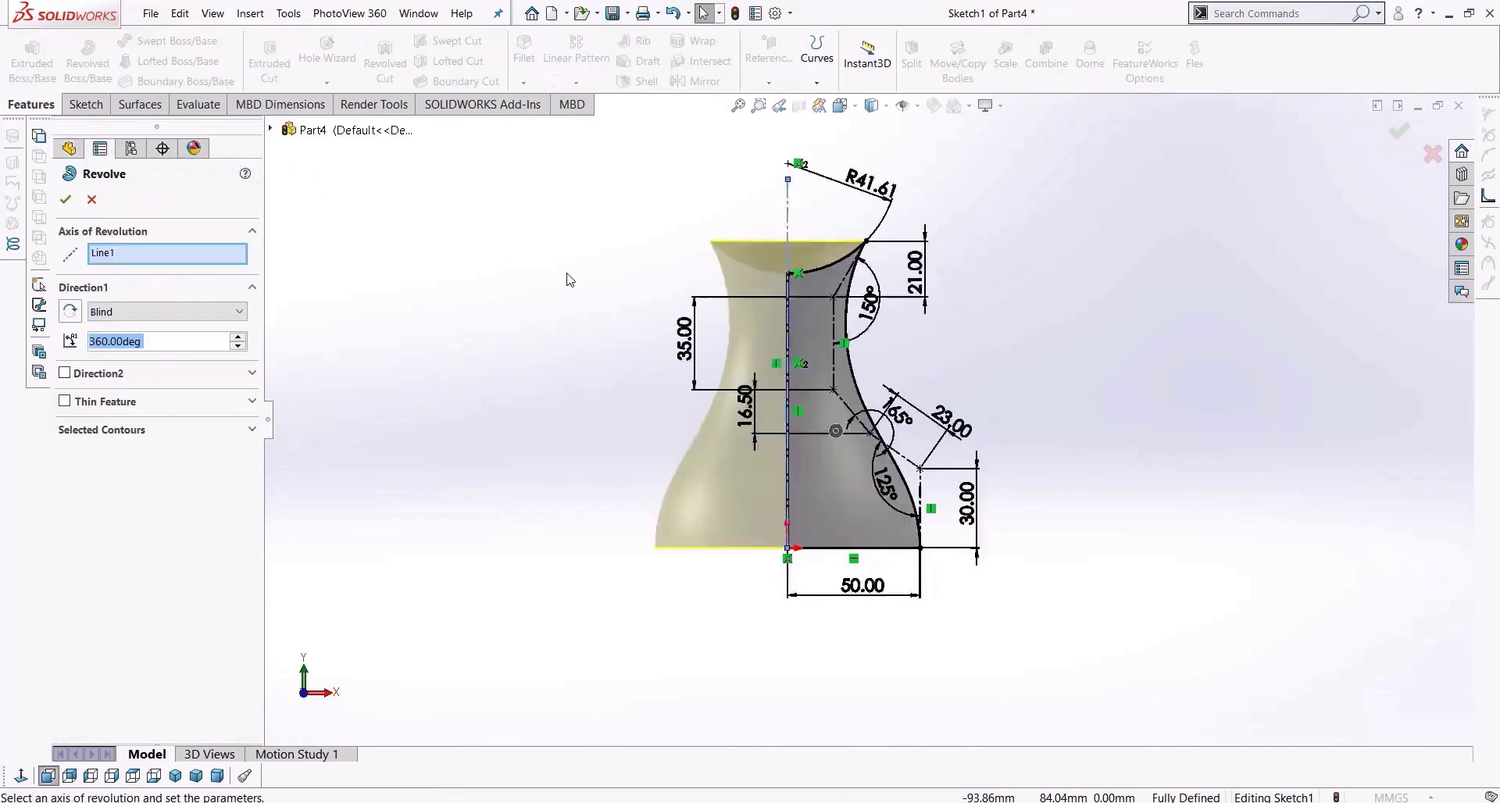
{"action": "left_click", "coordinate": [65, 200]}
{"action": "middle_click_drag", "start_coordinate": [603, 449], "coordinate": [626, 414]}
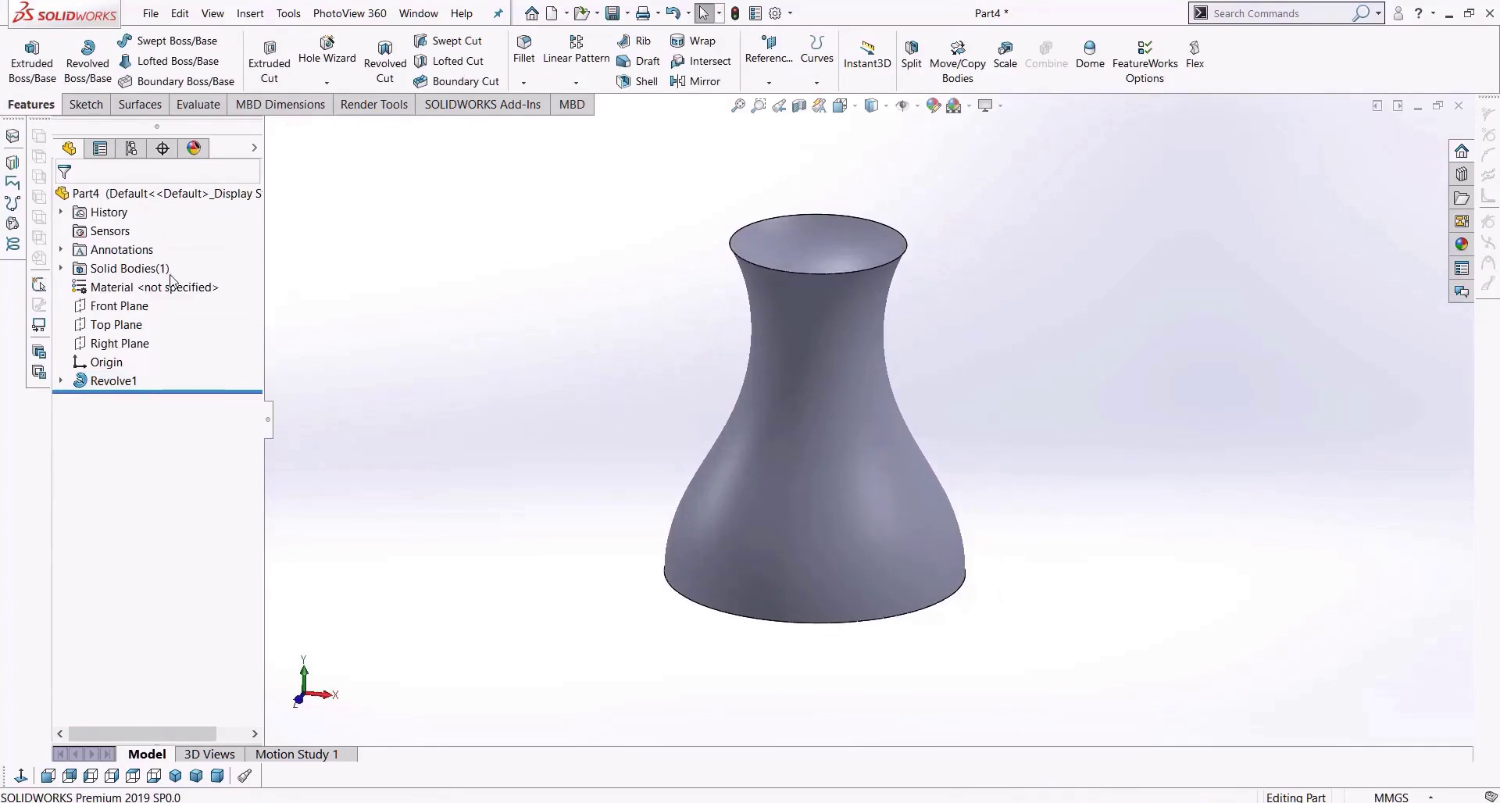
Start a sketch on the Front Plane and draw a vertical construction line about 186 mm up from the origin.
{"action": "left_click", "coordinate": [119, 305]}
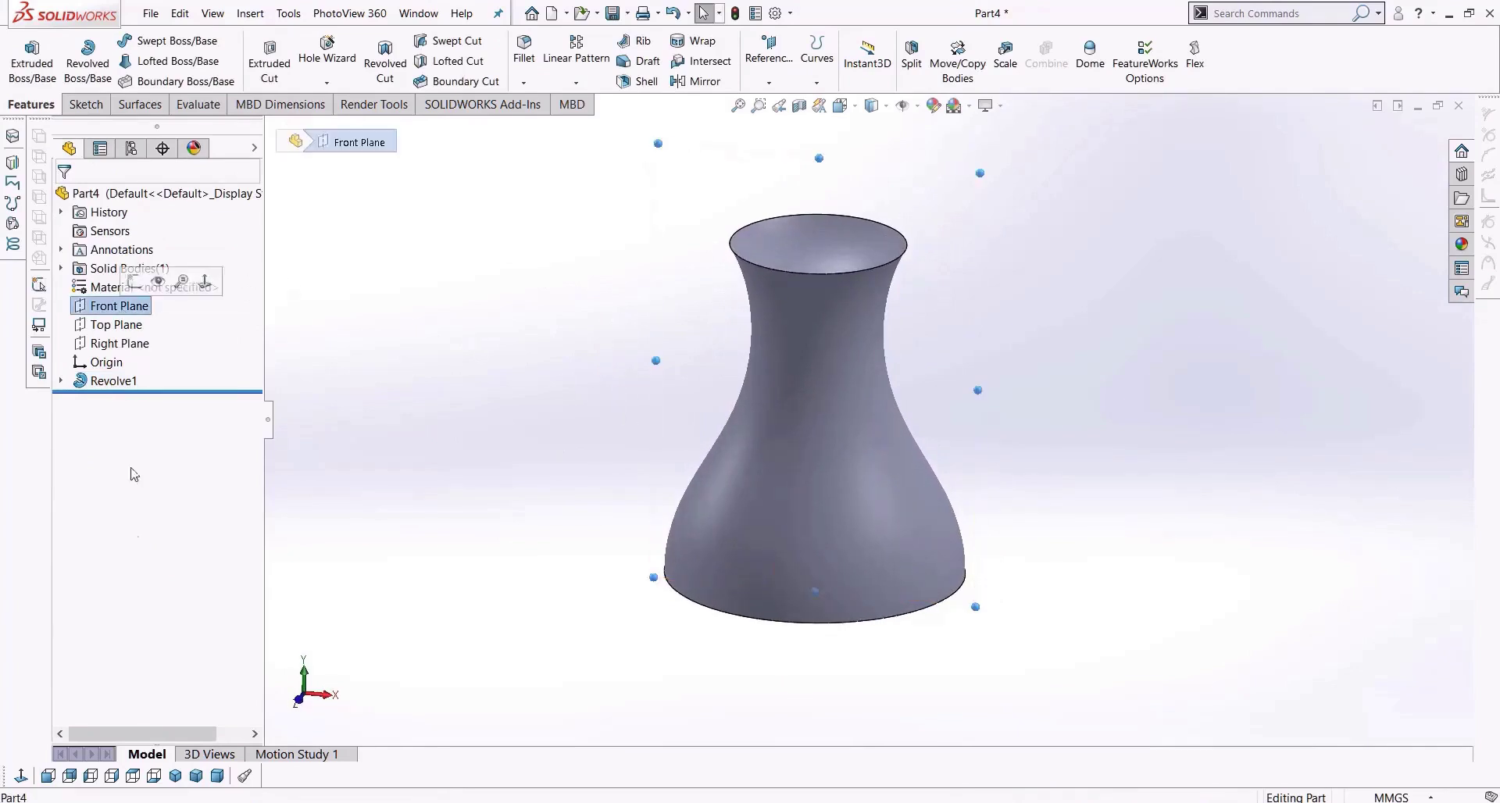
{"action": "left_click", "coordinate": [21, 776]}
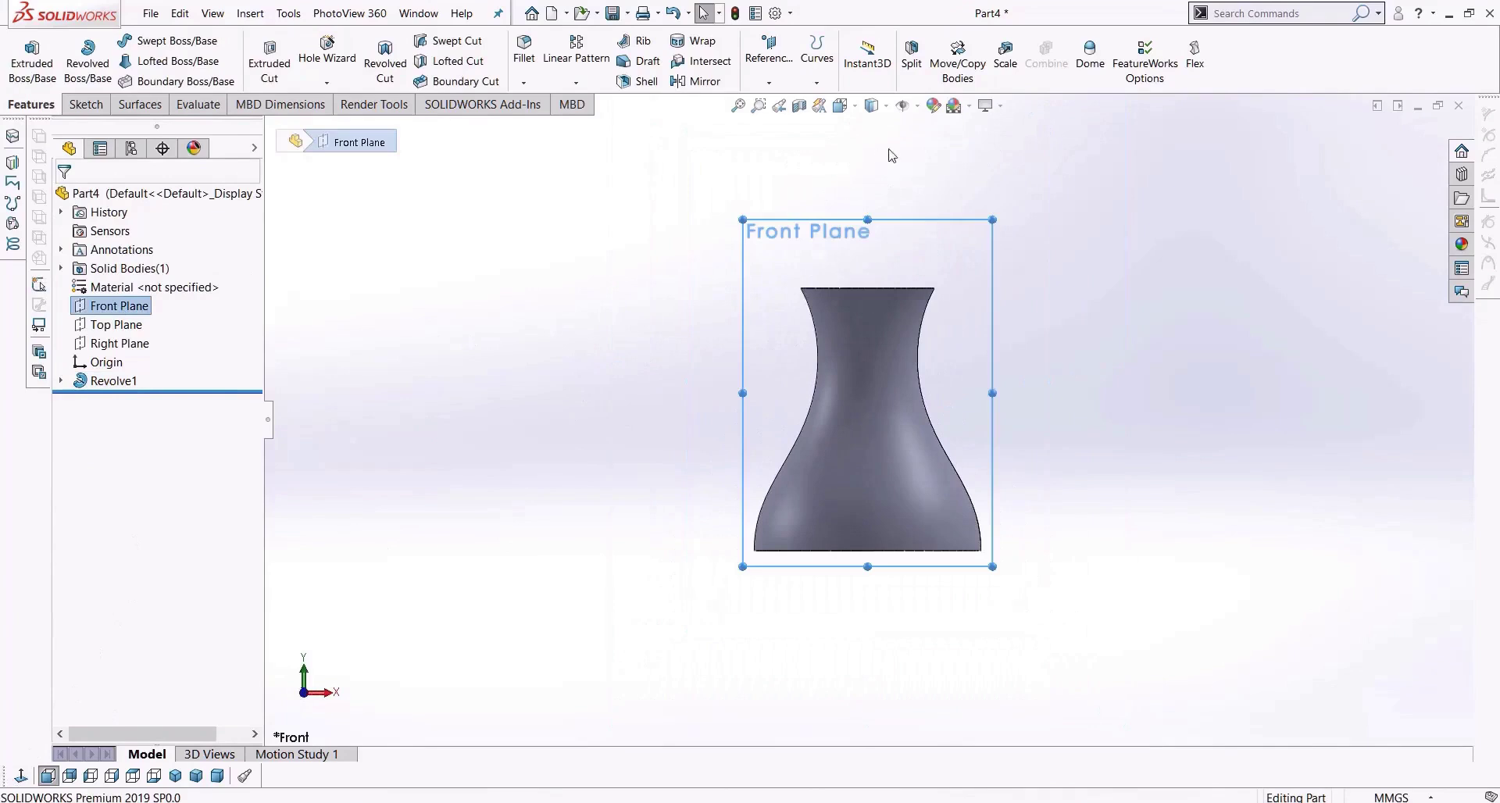
{"action": "scroll", "coordinate": [900, 224], "scroll_direction": "down", "scroll_amount": 4}
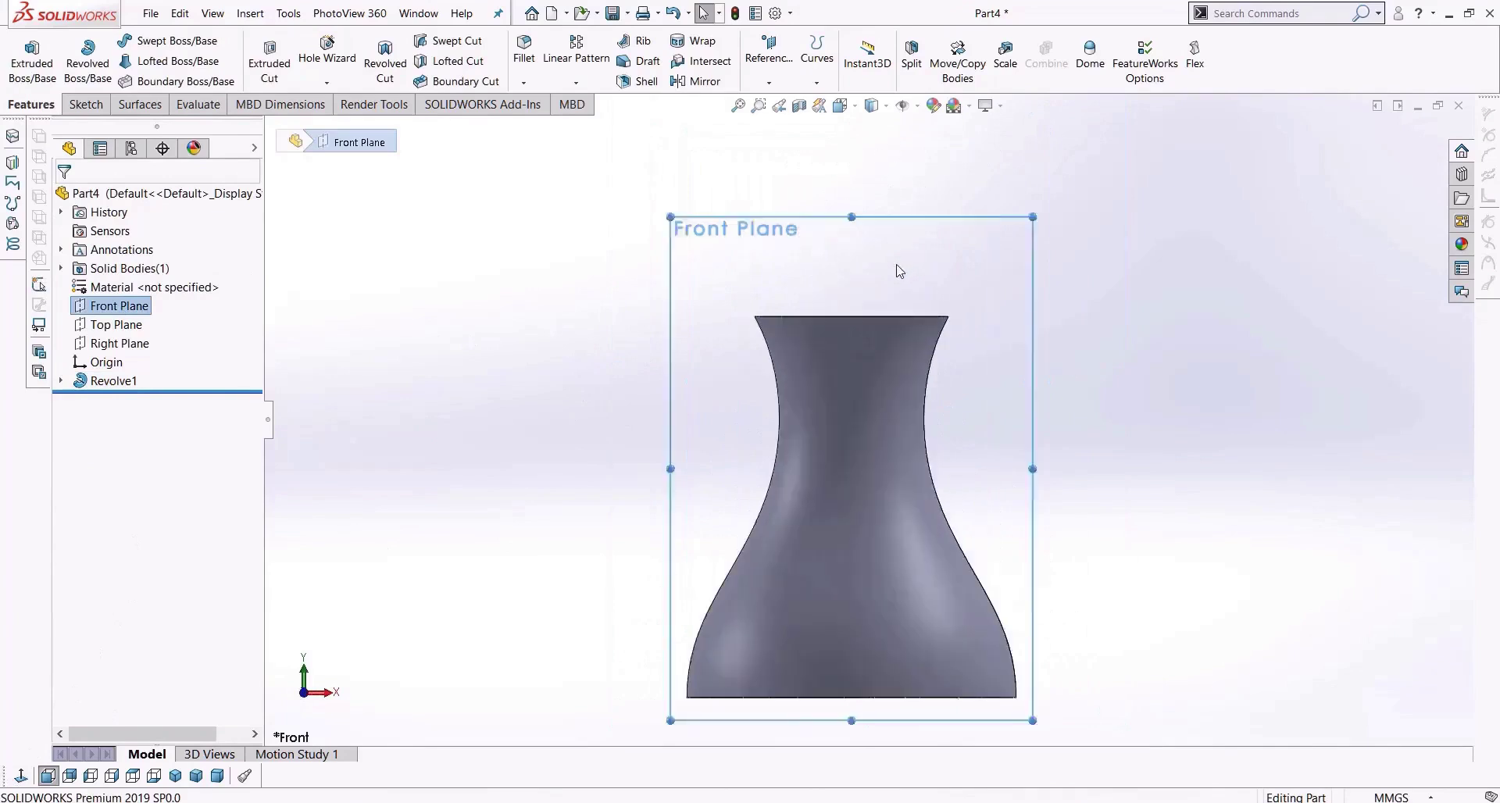
{"action": "left_click", "coordinate": [86, 105]}
{"action": "left_click", "coordinate": [24, 50]}
{"action": "left_click", "coordinate": [161, 41]}
{"action": "left_click", "coordinate": [189, 81]}
{"action": "scroll", "coordinate": [868, 418], "scroll_direction": "up", "scroll_amount": 2}
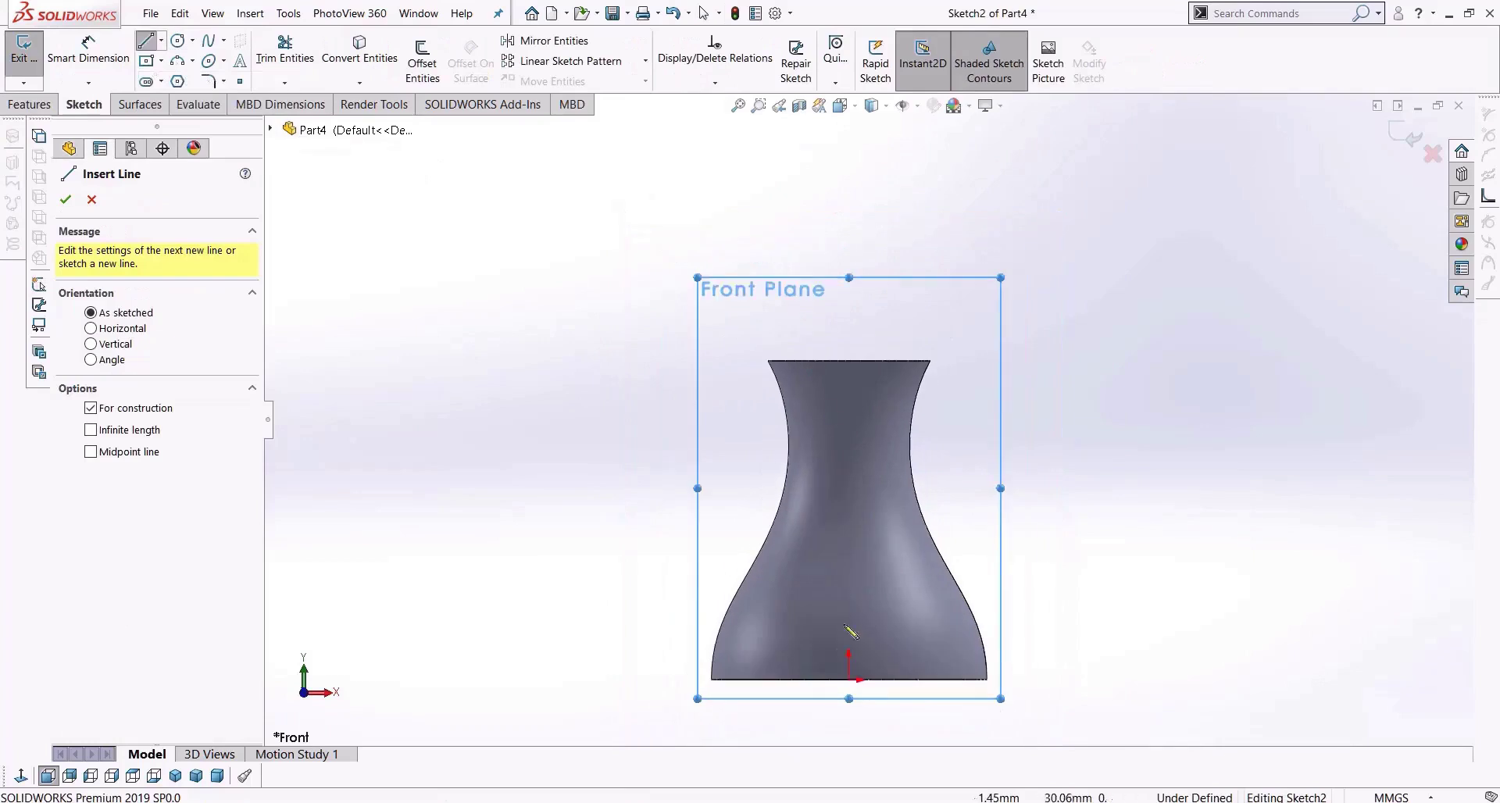
{"action": "left_click", "coordinate": [849, 679]}
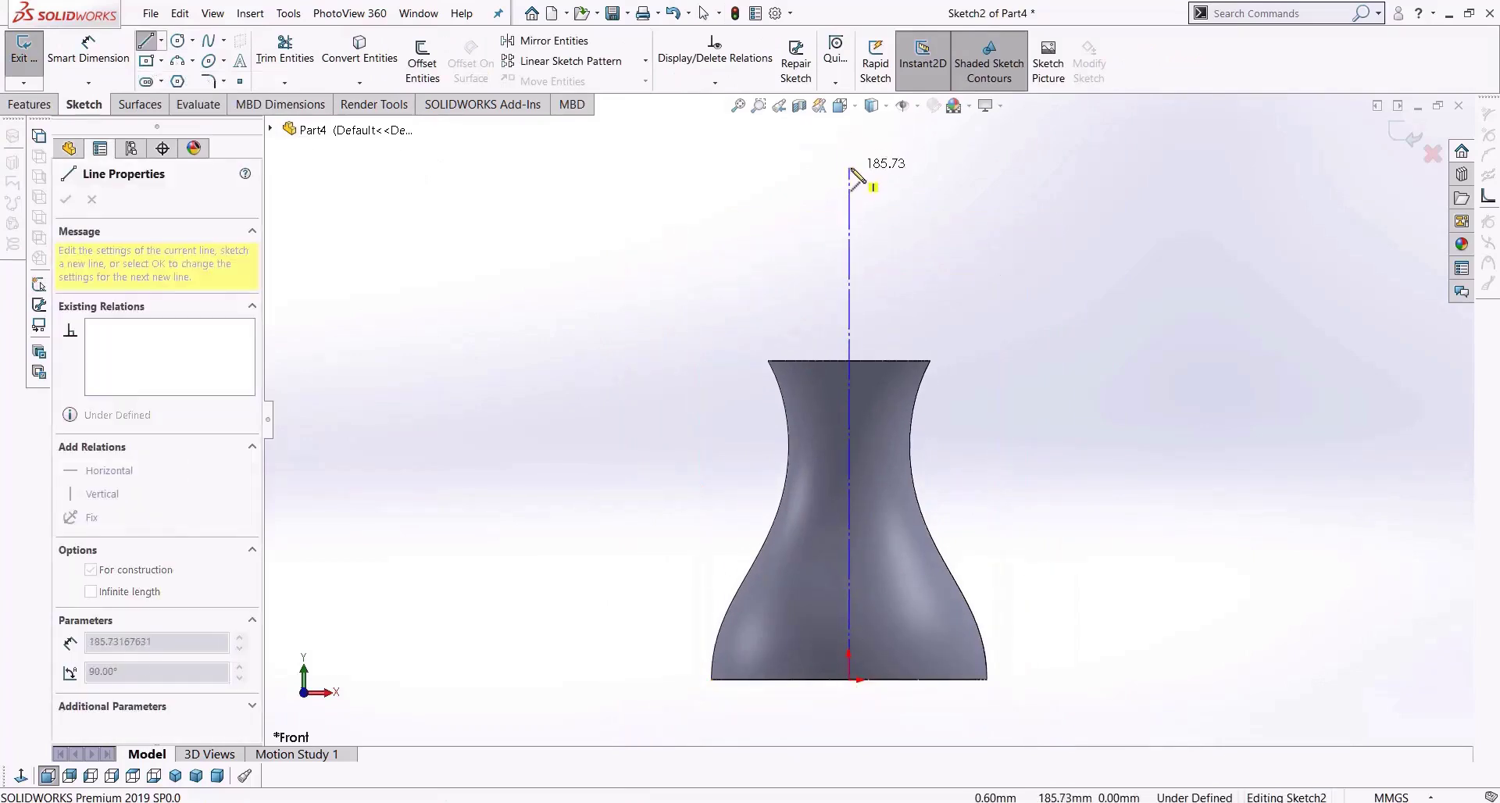
{"action": "left_click", "coordinate": [851, 169]}
{"action": "key", "text": "Escape"}
{"action": "scroll", "coordinate": [900, 308], "scroll_direction": "up", "scroll_amount": 1}
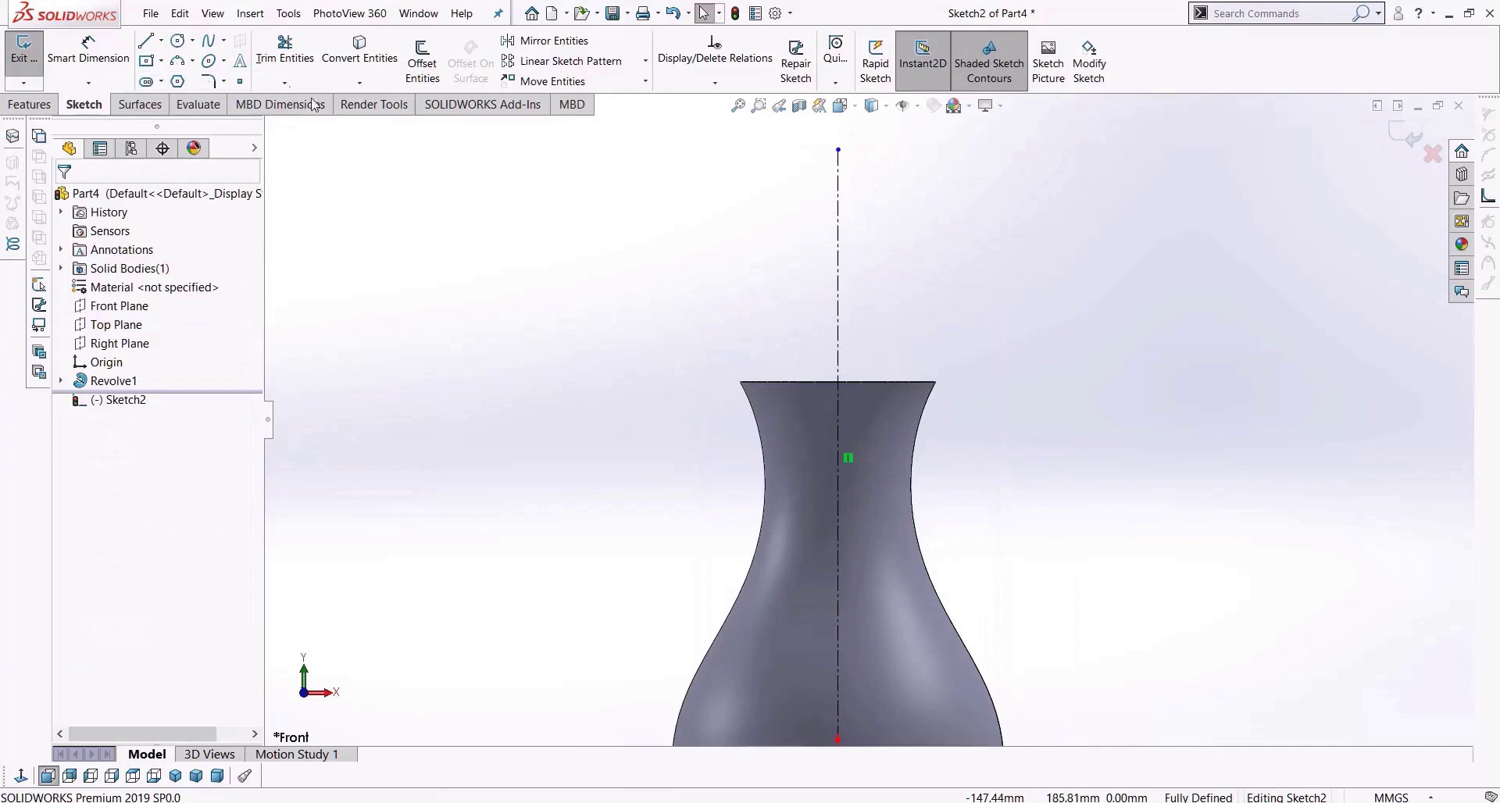
Show the hidden lines as dashed and convert the dished top's hidden silhouette arc into the sketch.
{"action": "left_click", "coordinate": [873, 106]}
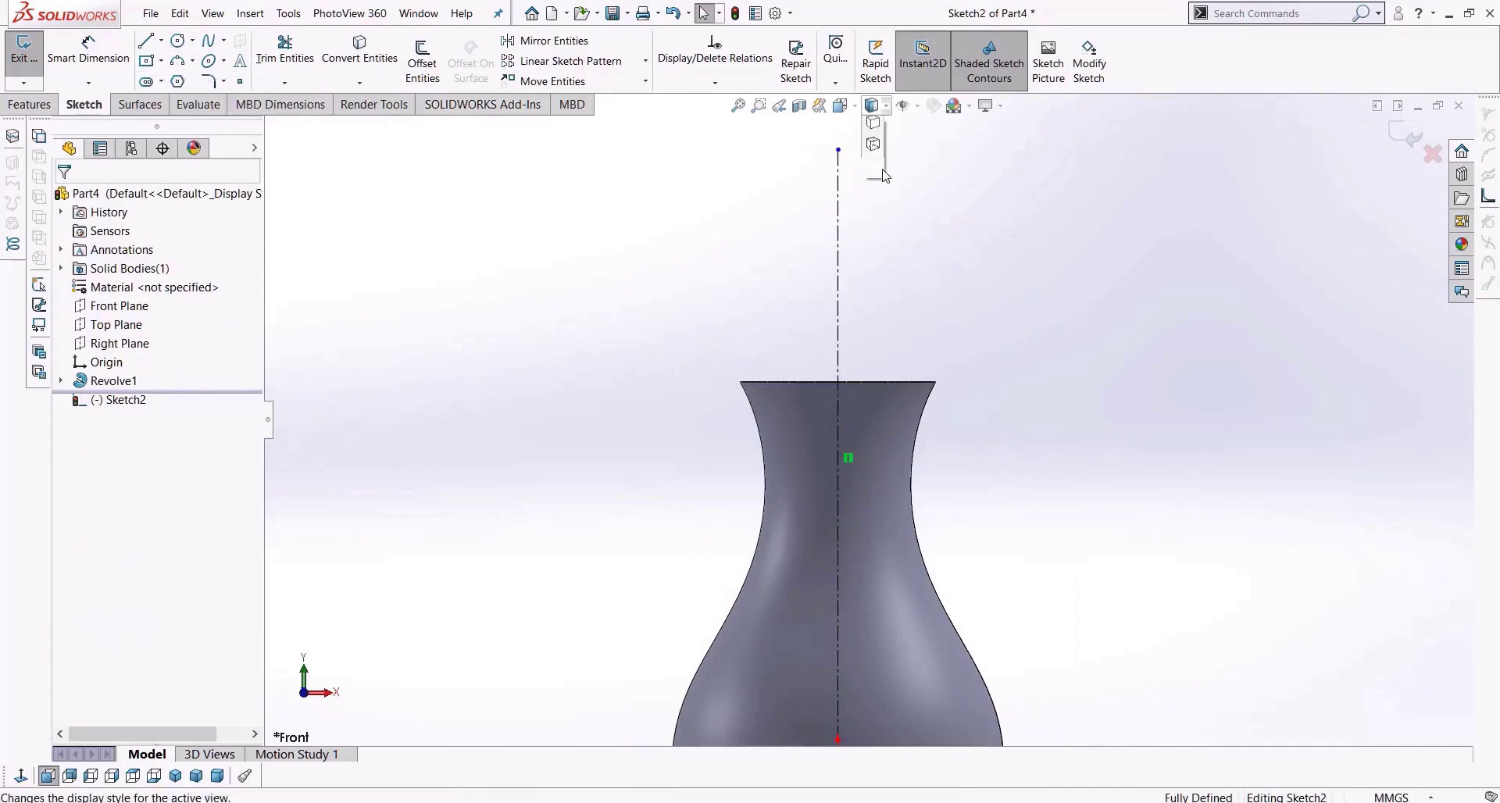
{"action": "left_click", "coordinate": [877, 187]}
{"action": "scroll", "coordinate": [883, 312], "scroll_direction": "up", "scroll_amount": 2}
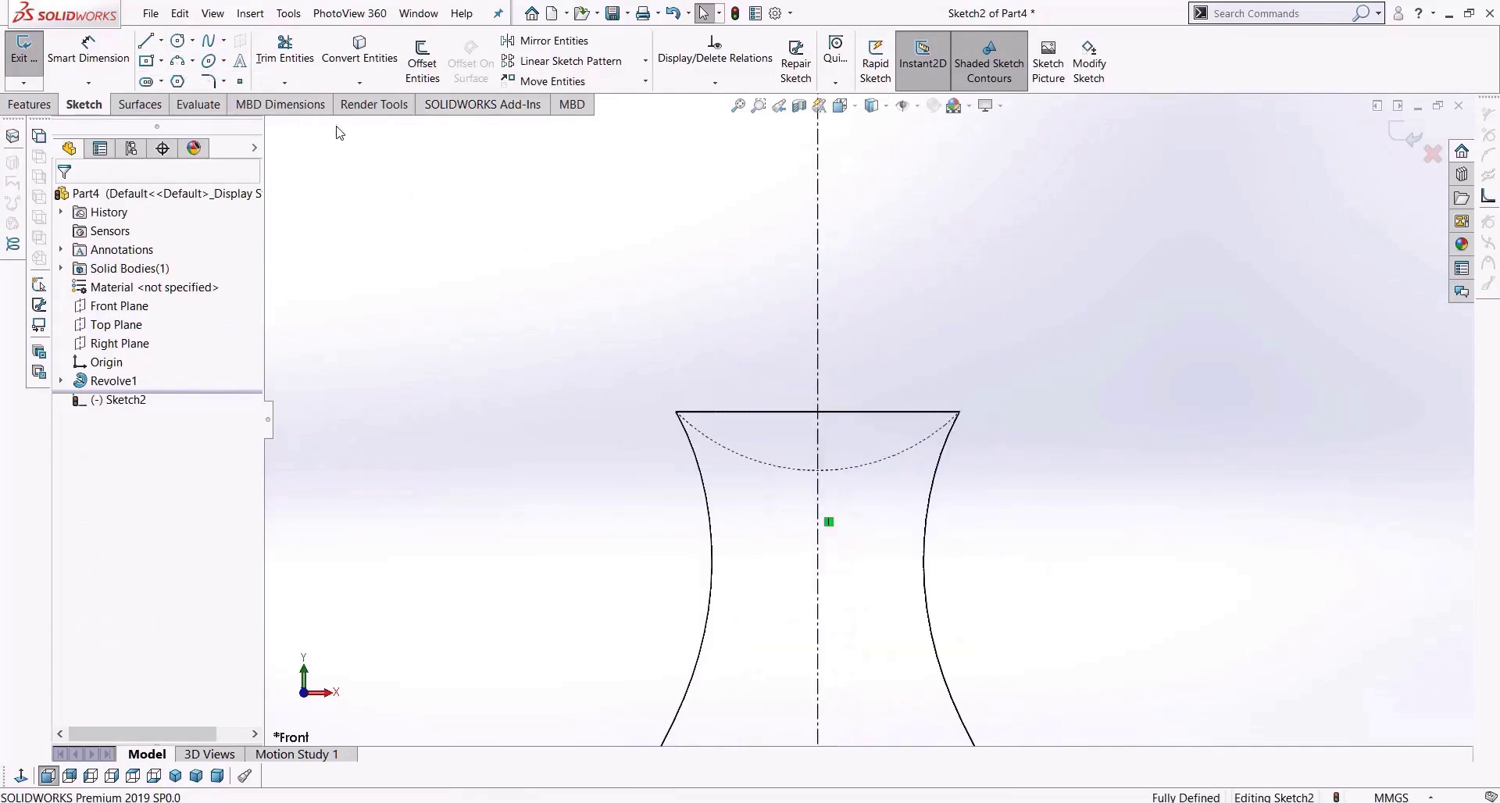
{"action": "left_click", "coordinate": [886, 466]}
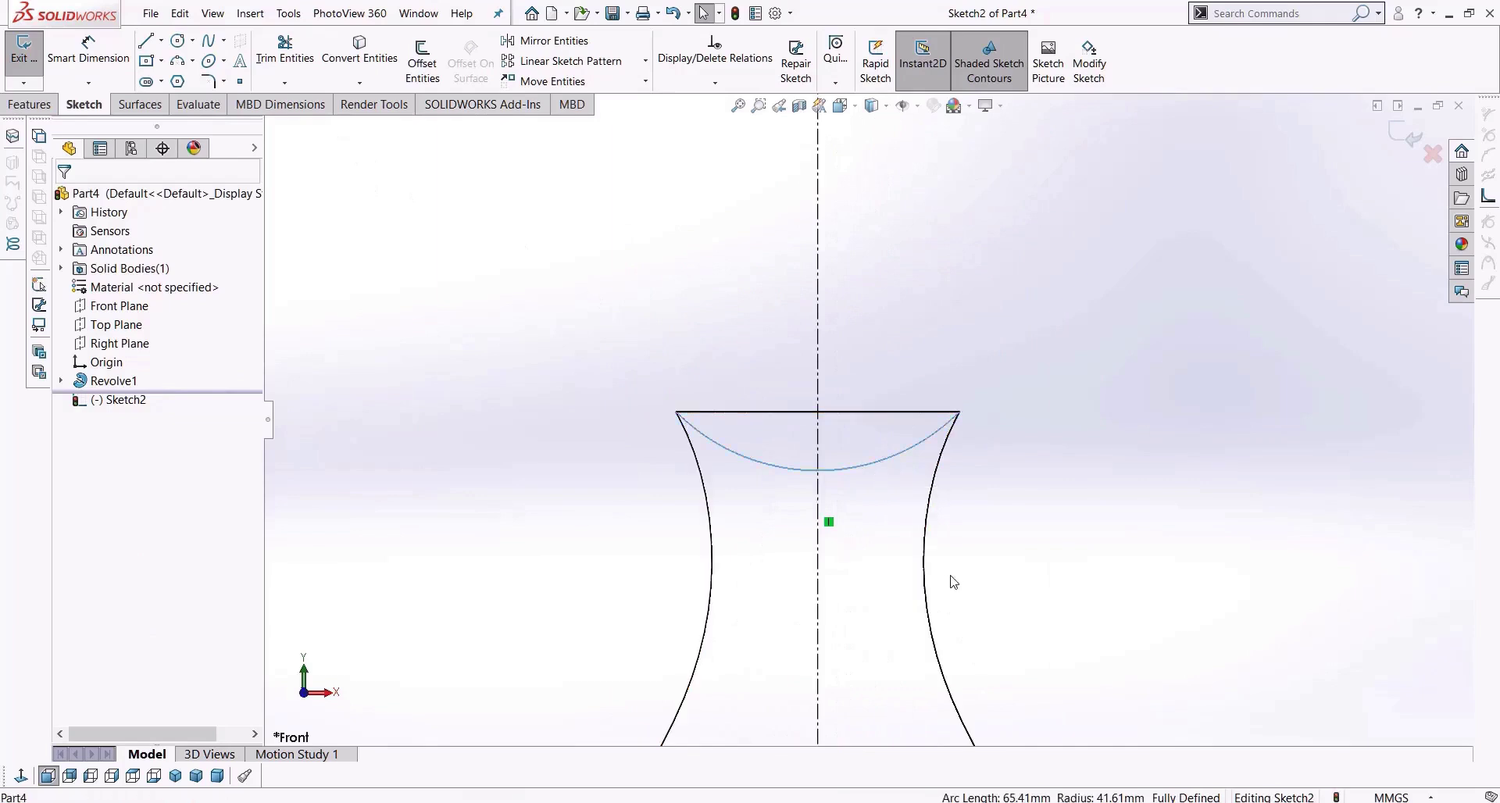
{"action": "mouse_move", "coordinate": [1135, 409]}
{"action": "middle_mouse_down"}
{"action": "mouse_move", "coordinate": [1098, 492]}
{"action": "mouse_move", "coordinate": [984, 405]}
{"action": "middle_mouse_up"}
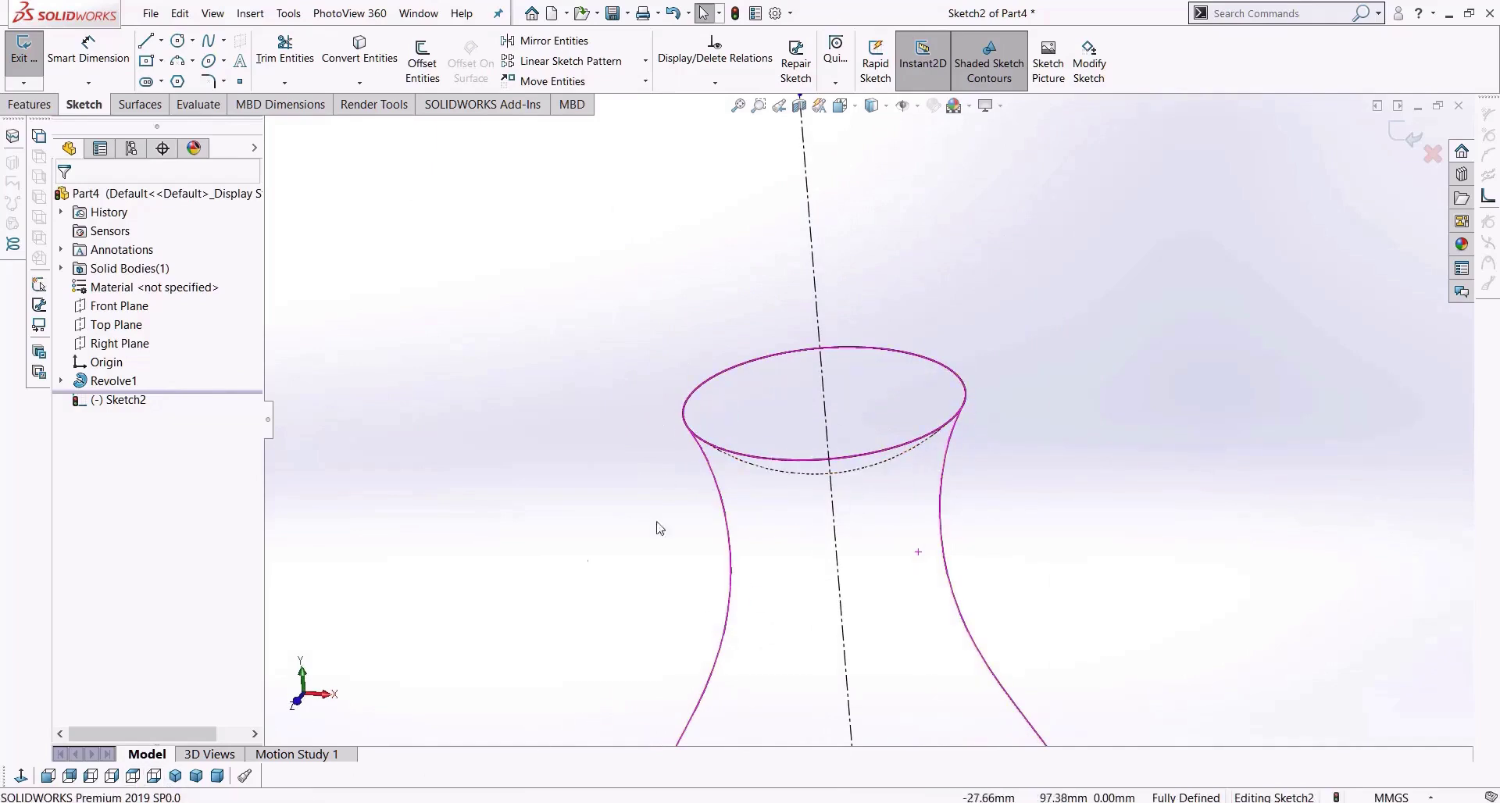
{"action": "left_click", "coordinate": [133, 776]}
{"action": "left_click", "coordinate": [47, 776]}
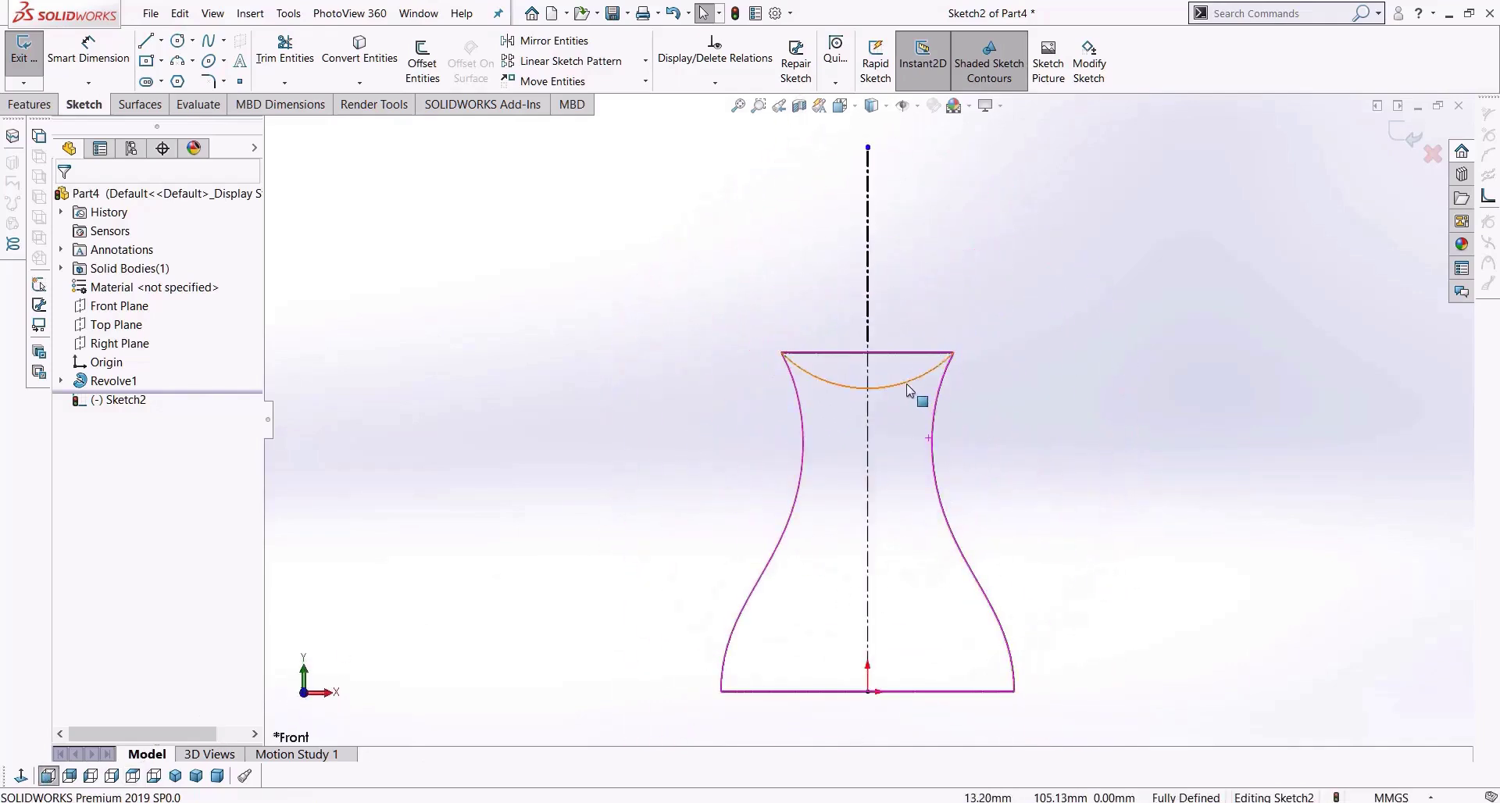
{"action": "scroll", "coordinate": [899, 403], "scroll_direction": "down", "scroll_amount": 3}
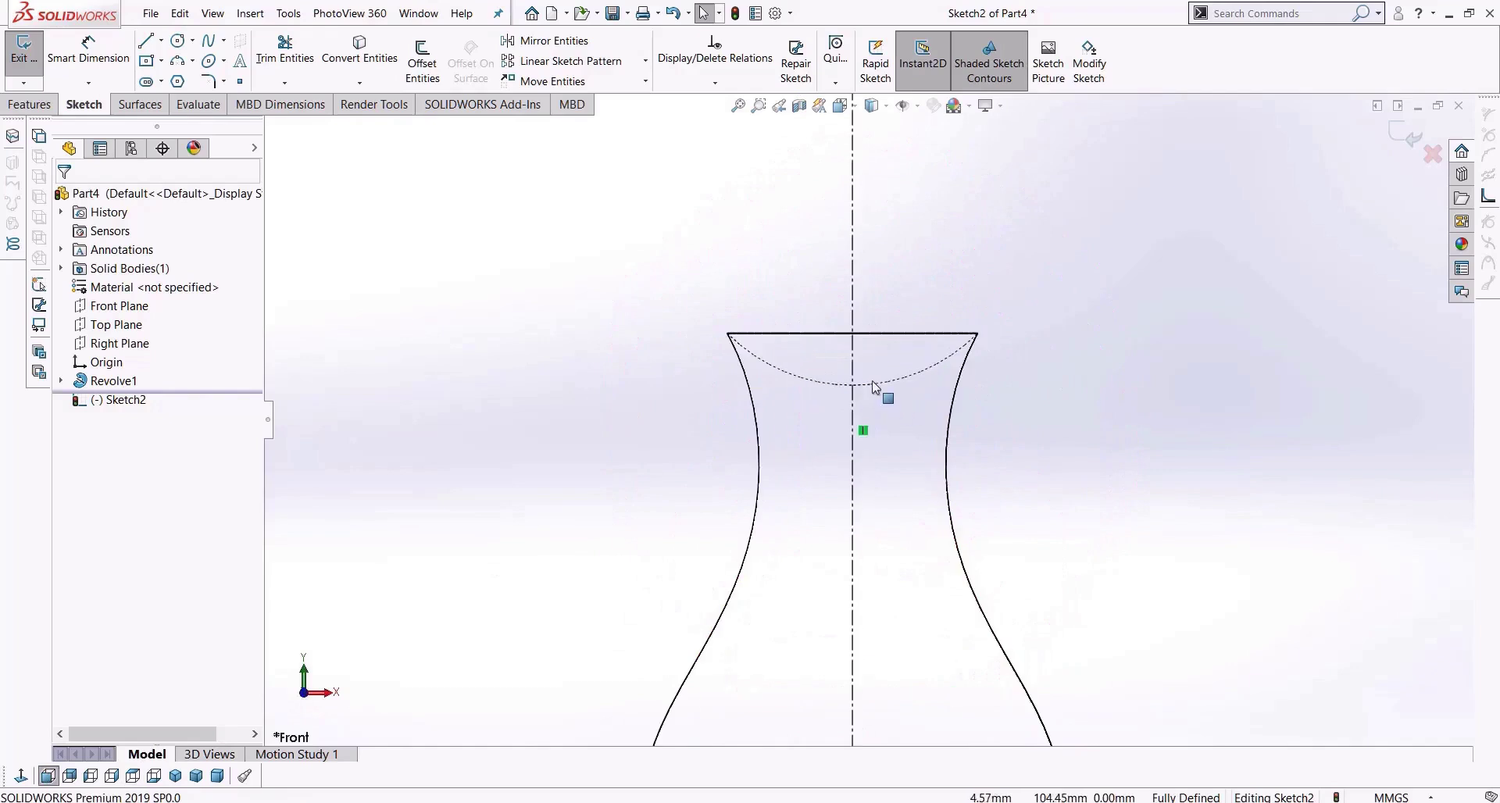
{"action": "left_click", "coordinate": [880, 385]}
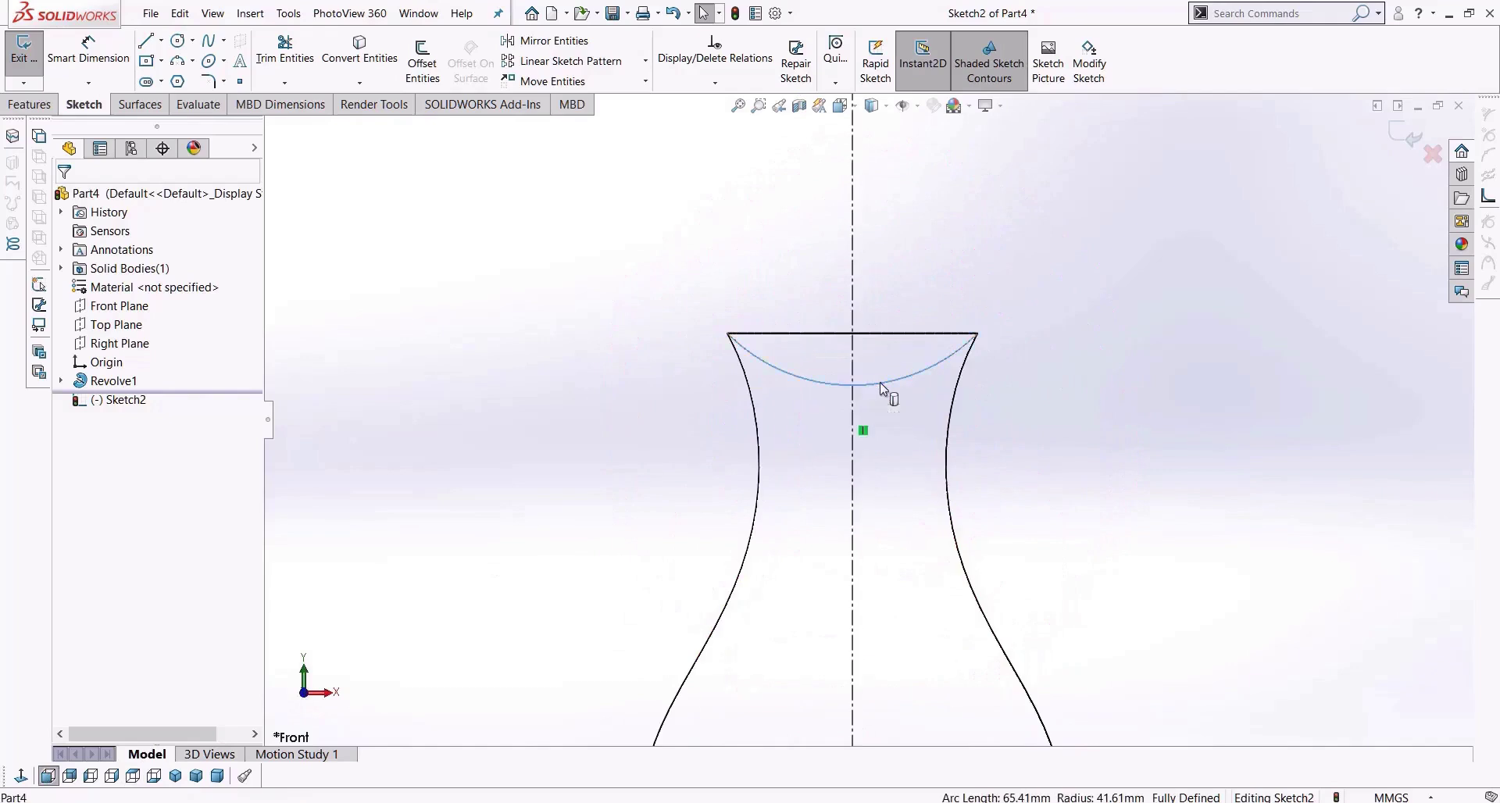
{"action": "left_click", "coordinate": [364, 54]}
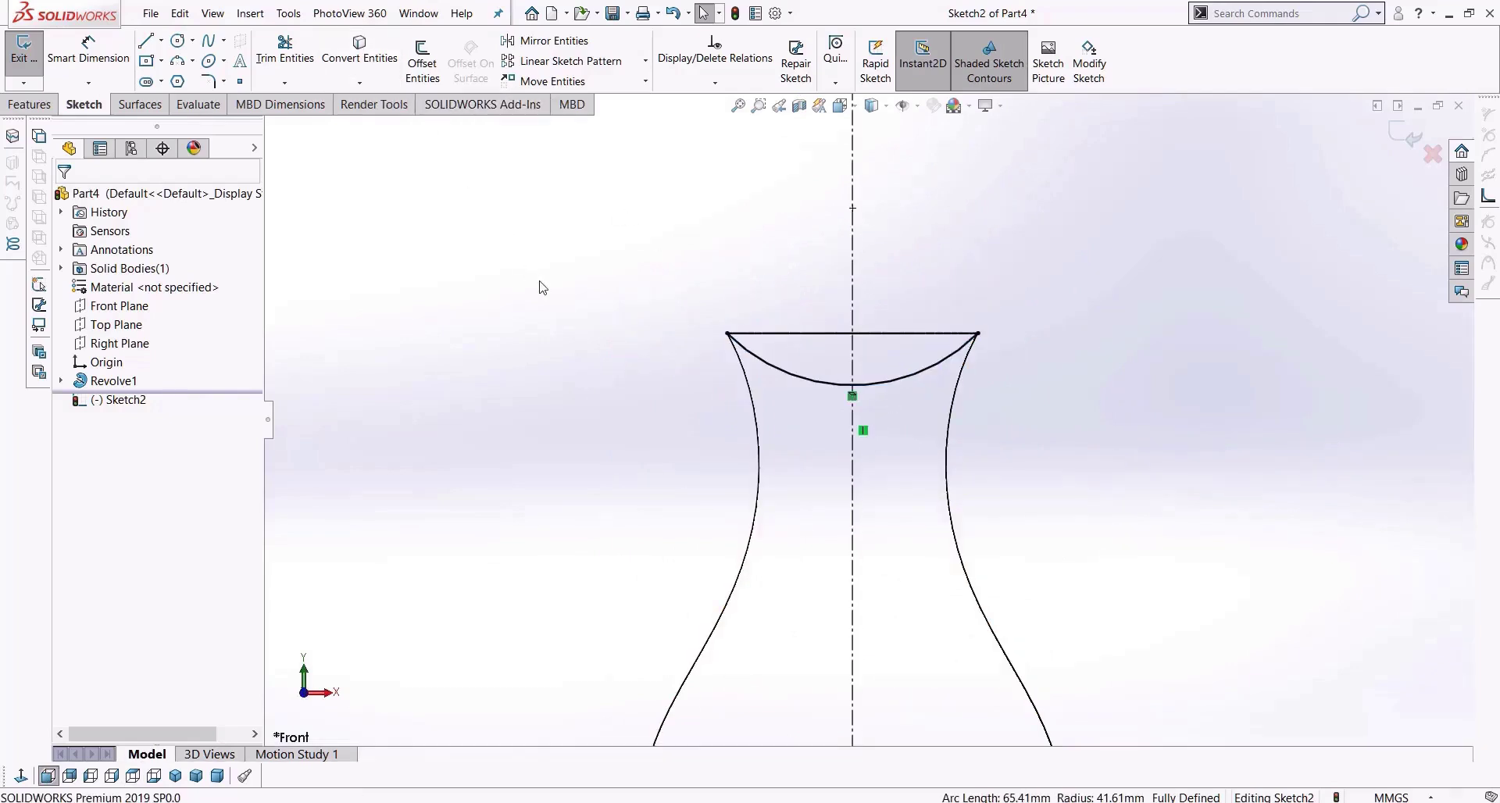
Inspect the converted arc from different angles and return to a front view shaded with edges.
{"action": "middle_click_drag", "start_coordinate": [644, 316], "coordinate": [562, 353]}
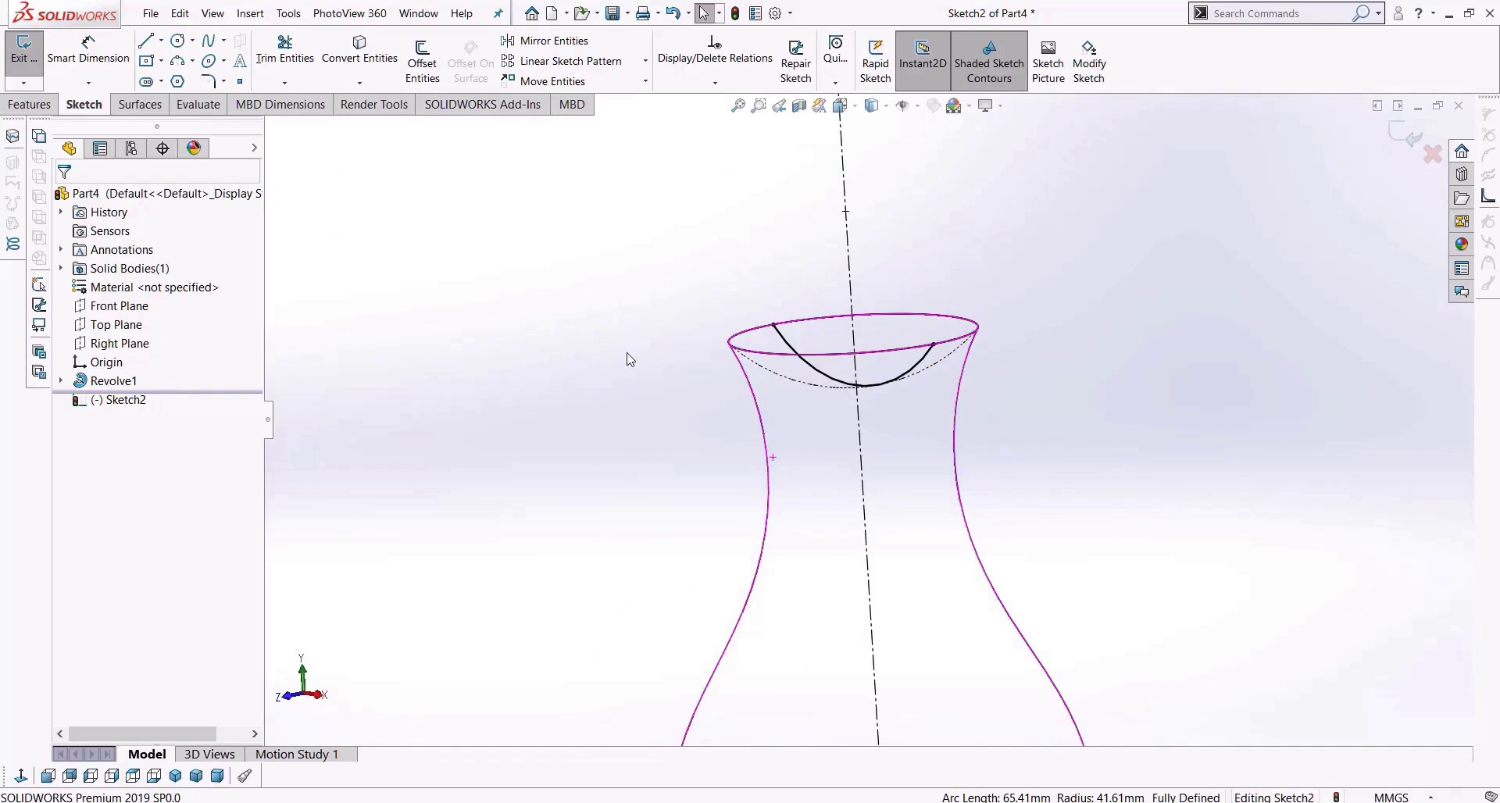
{"action": "mouse_move", "coordinate": [620, 358]}
{"action": "middle_mouse_down"}
{"action": "mouse_move", "coordinate": [623, 324]}
{"action": "mouse_move", "coordinate": [643, 311]}
{"action": "mouse_move", "coordinate": [697, 313]}
{"action": "middle_mouse_up"}
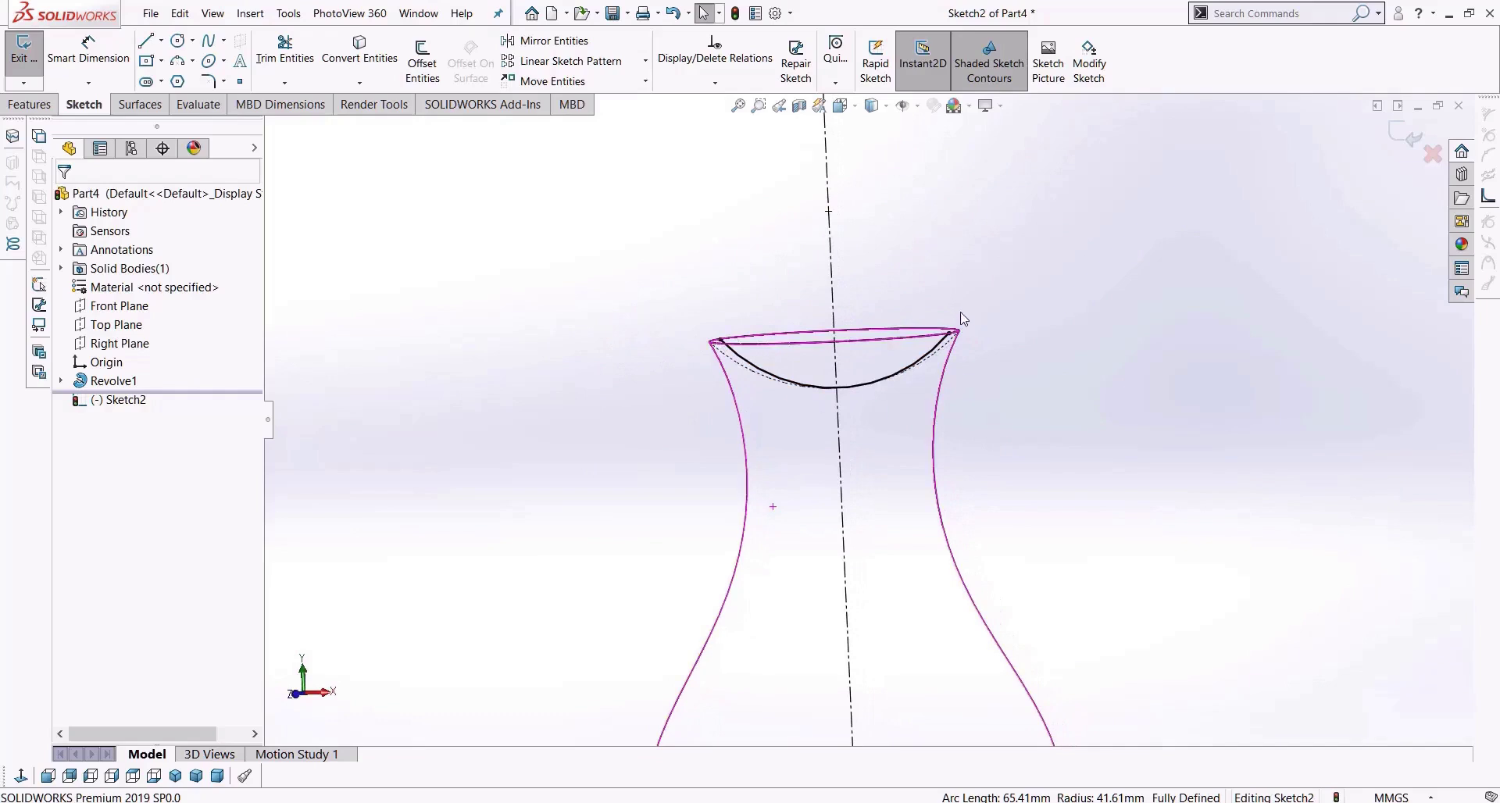
{"action": "mouse_move", "coordinate": [1094, 387]}
{"action": "middle_mouse_down"}
{"action": "mouse_move", "coordinate": [1135, 318]}
{"action": "mouse_move", "coordinate": [1128, 388]}
{"action": "mouse_move", "coordinate": [1017, 431]}
{"action": "mouse_move", "coordinate": [1108, 382]}
{"action": "mouse_move", "coordinate": [1000, 394]}
{"action": "middle_mouse_up"}
{"action": "left_click", "coordinate": [21, 779]}
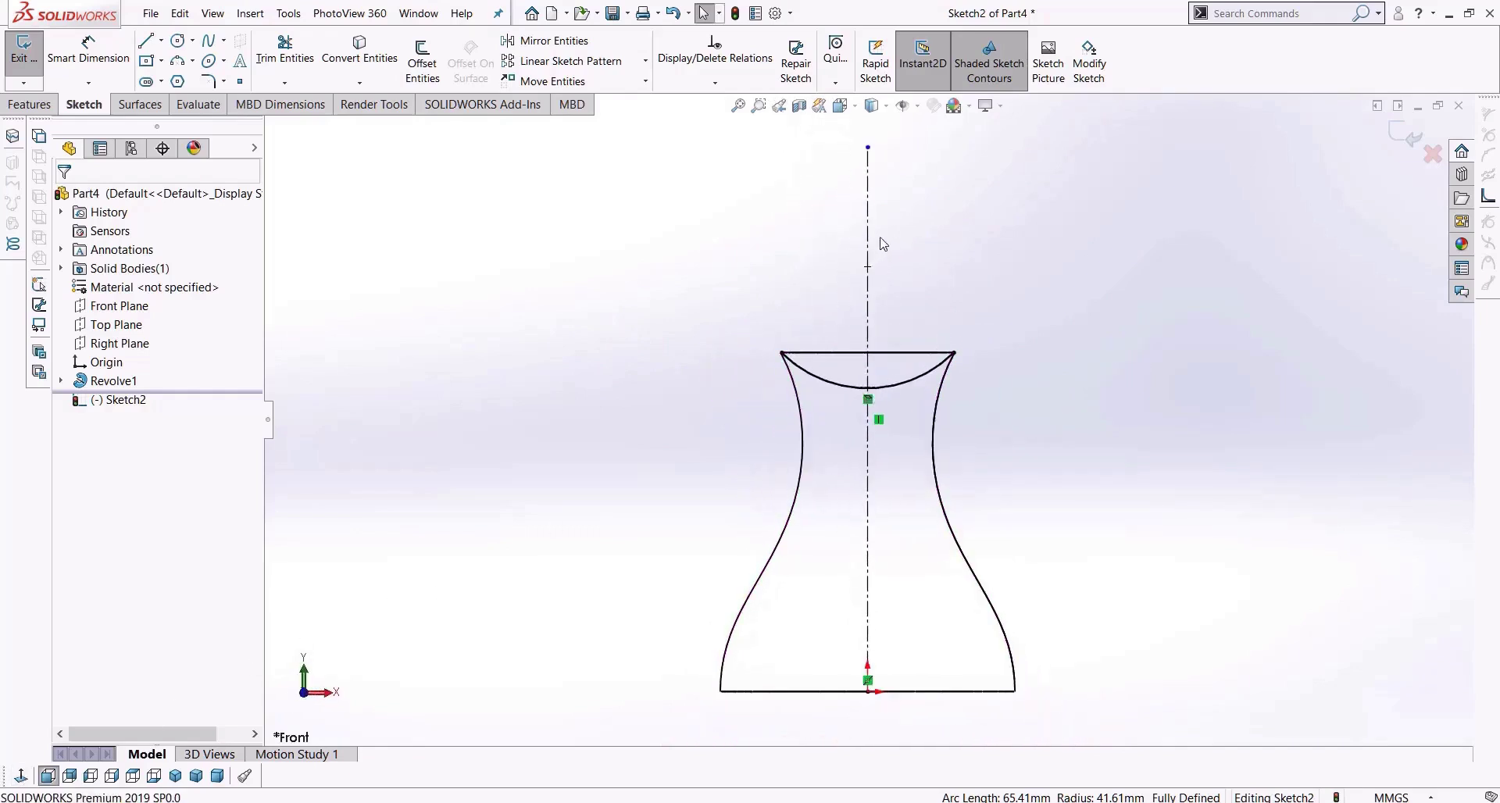
{"action": "scroll", "coordinate": [967, 300], "scroll_direction": "down", "scroll_amount": 2}
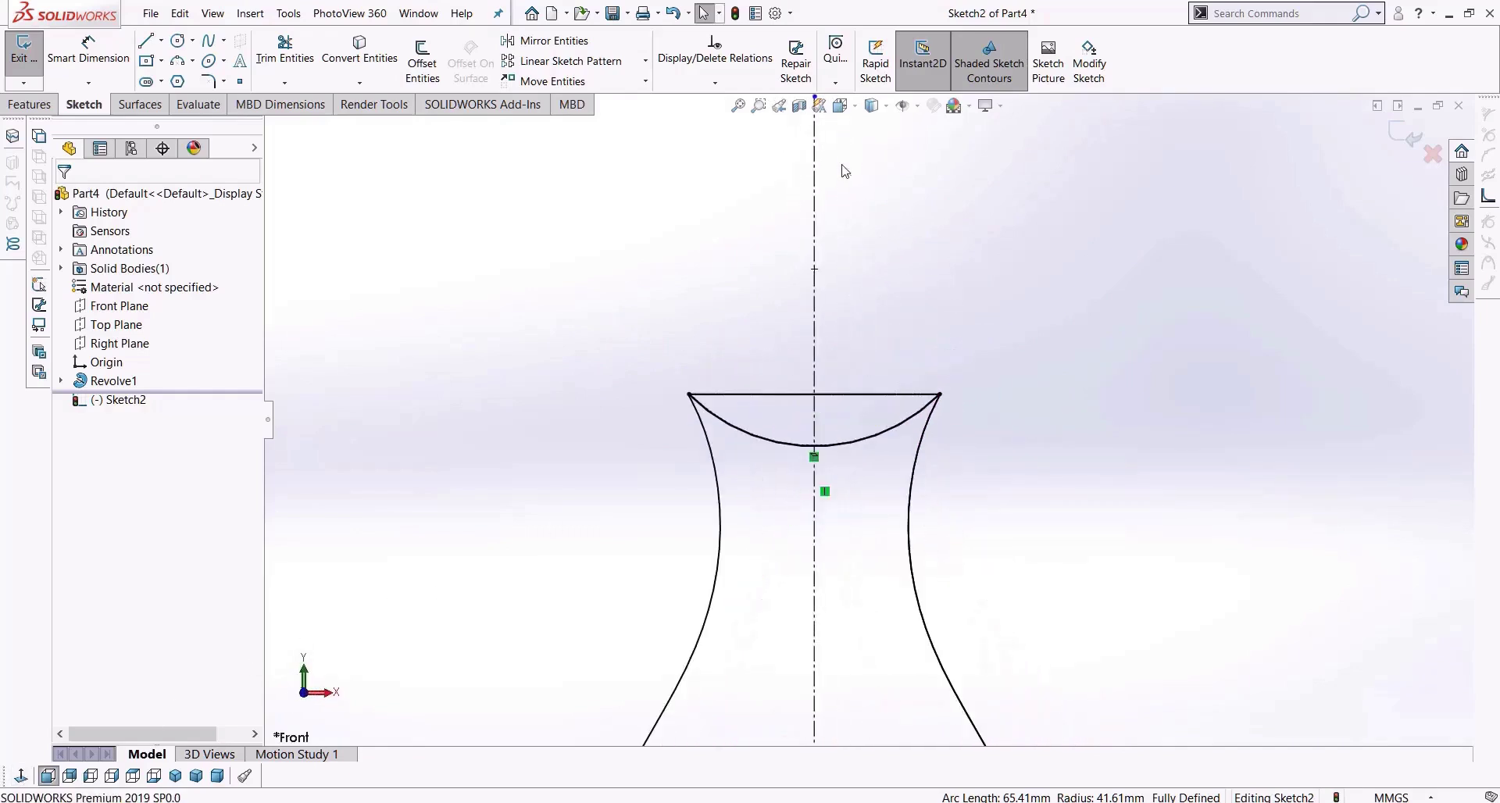
{"action": "left_click", "coordinate": [874, 106]}
{"action": "left_click", "coordinate": [879, 129]}
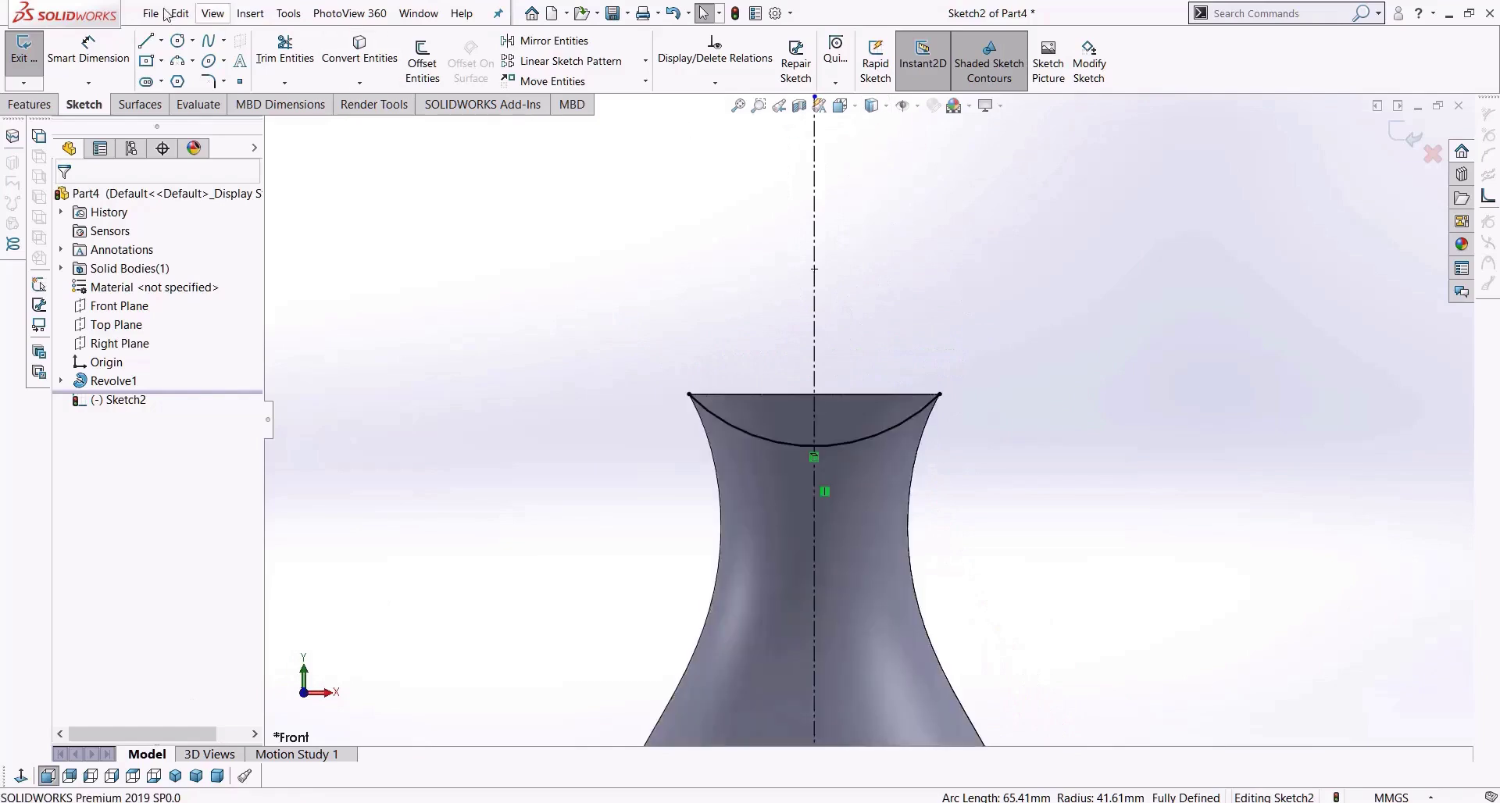
Sketch an outward-bulging three-point spline from the converted arc, about 16 mm right of the centerline, to the centerline about 172 mm above the base.
{"action": "left_click", "coordinate": [179, 42]}
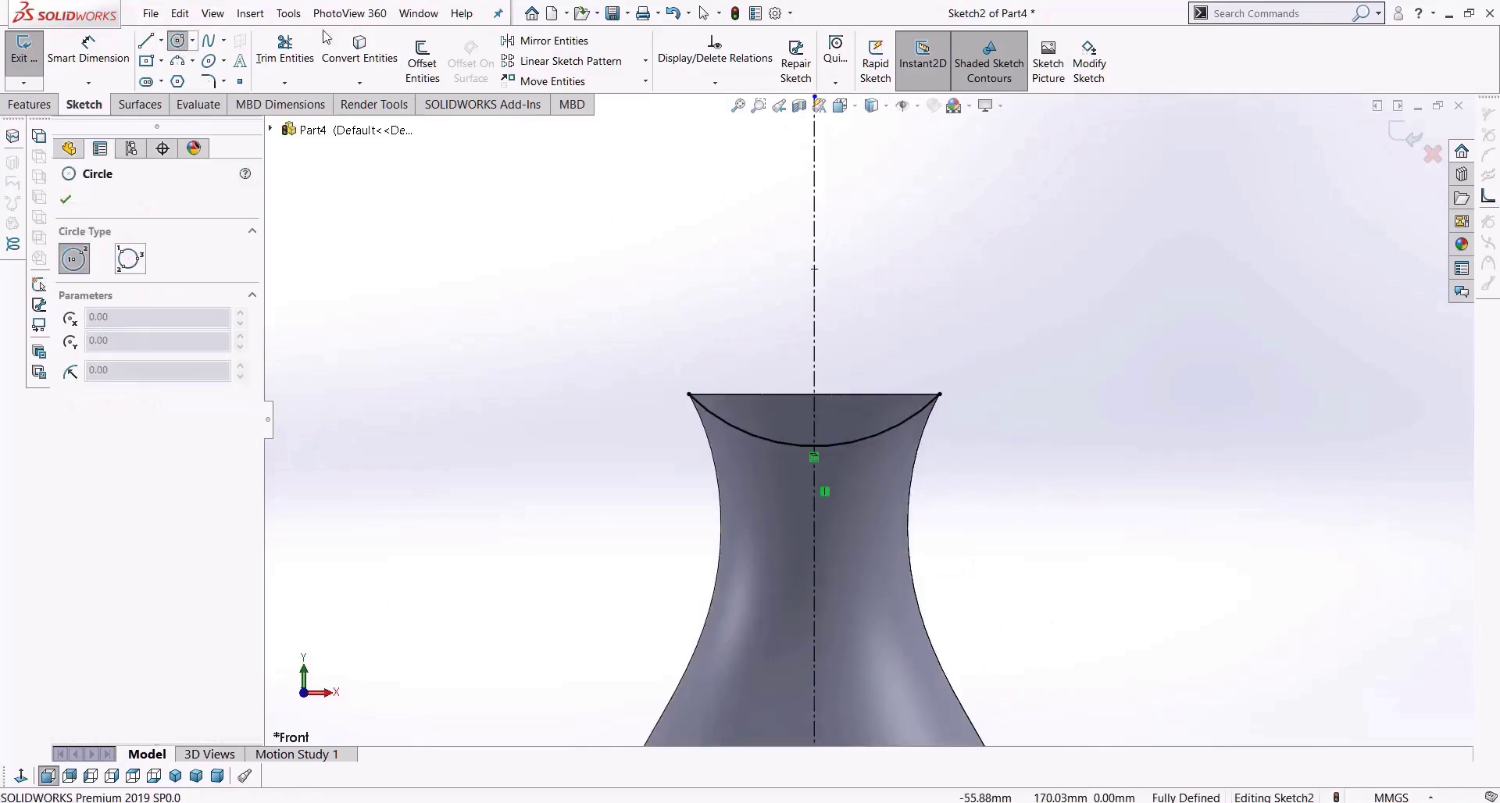
{"action": "left_click", "coordinate": [208, 41]}
{"action": "left_click", "coordinate": [884, 431]}
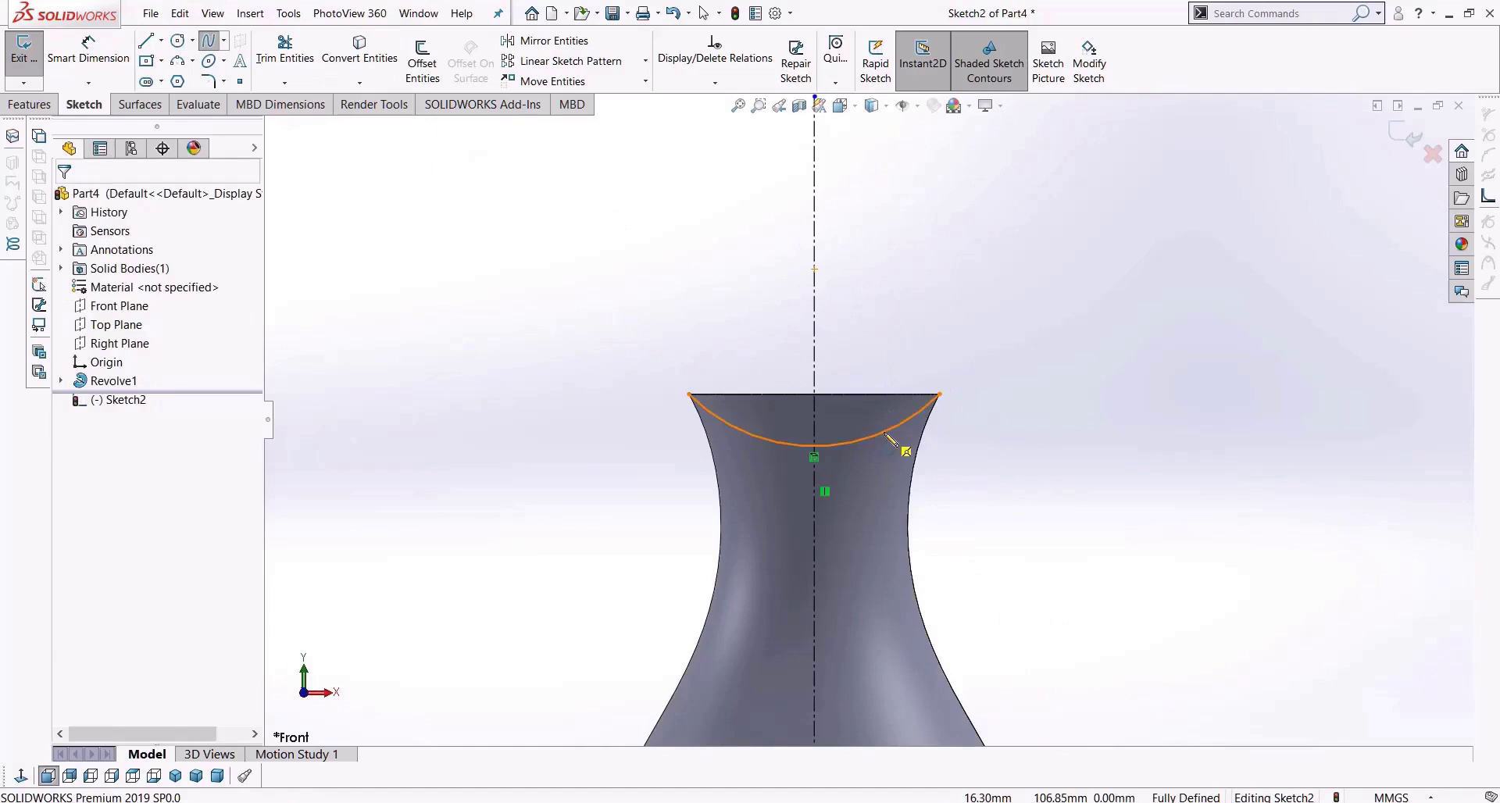
{"action": "left_click", "coordinate": [890, 291]}
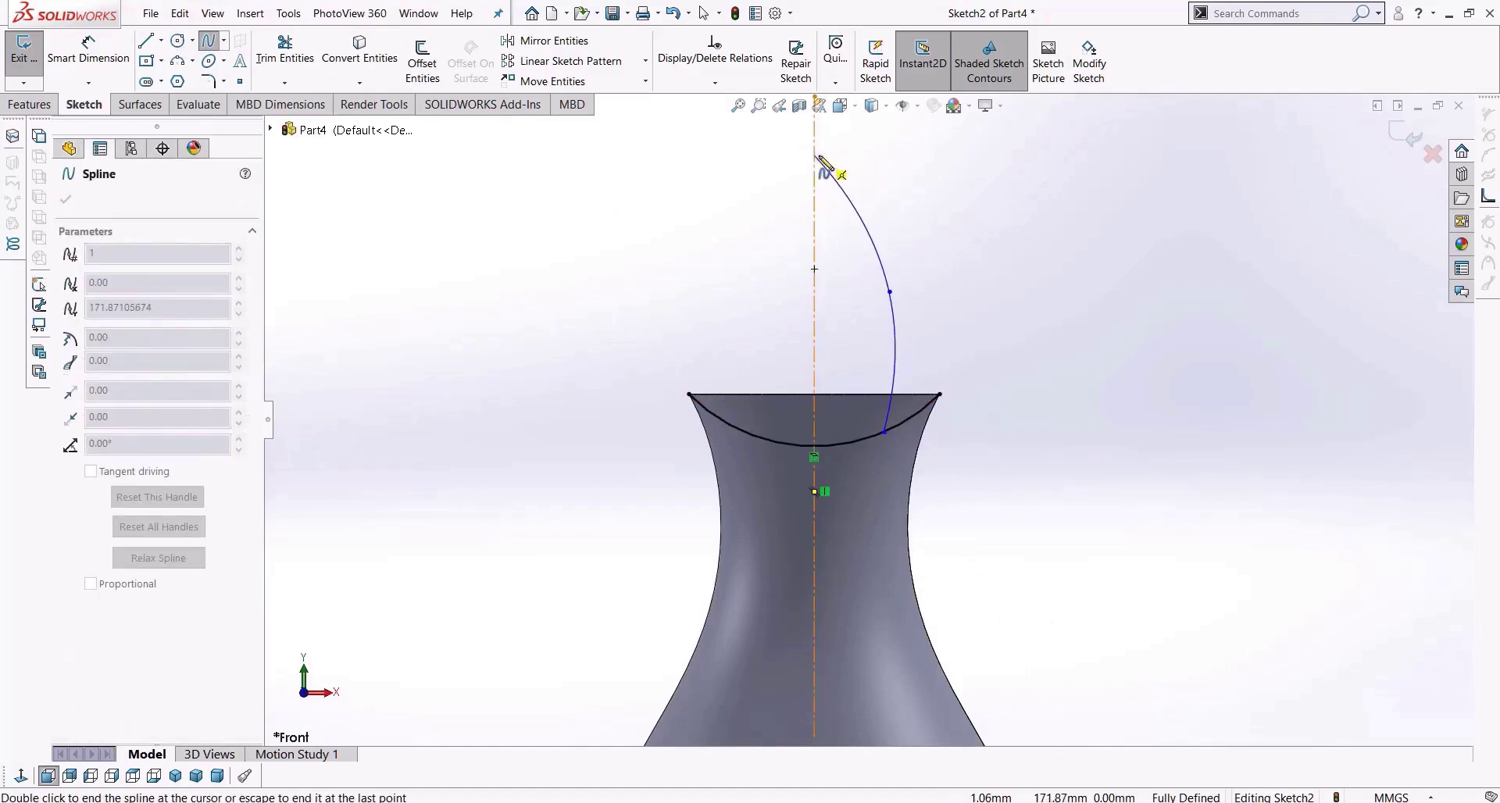
{"action": "left_click", "coordinate": [816, 159]}
{"action": "key", "text": "Escape"}
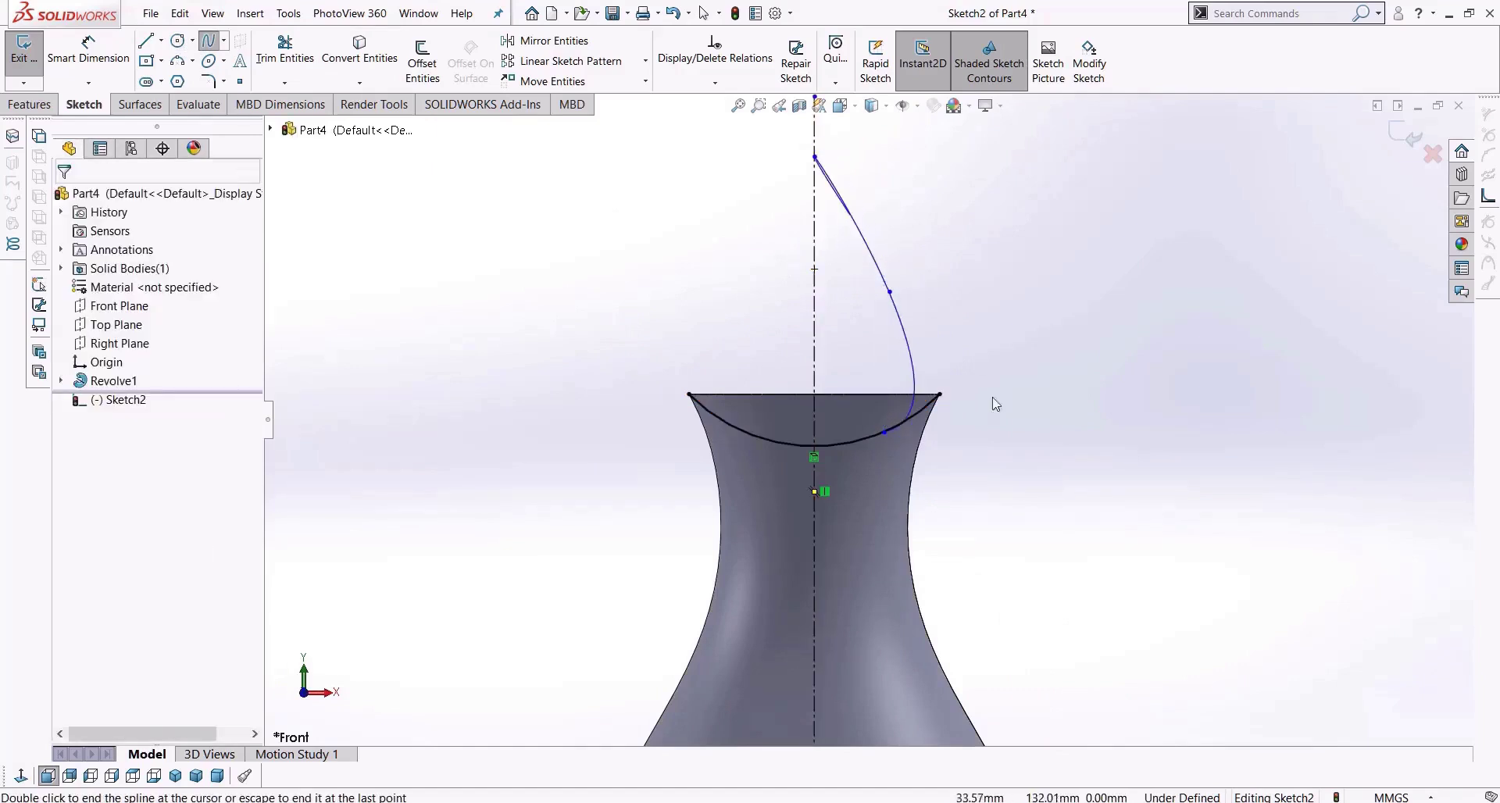
Trim the converted arc to the piece between centerline and spline, and close the profile with a vertical line along the centerline.
{"action": "left_click", "coordinate": [284, 51]}
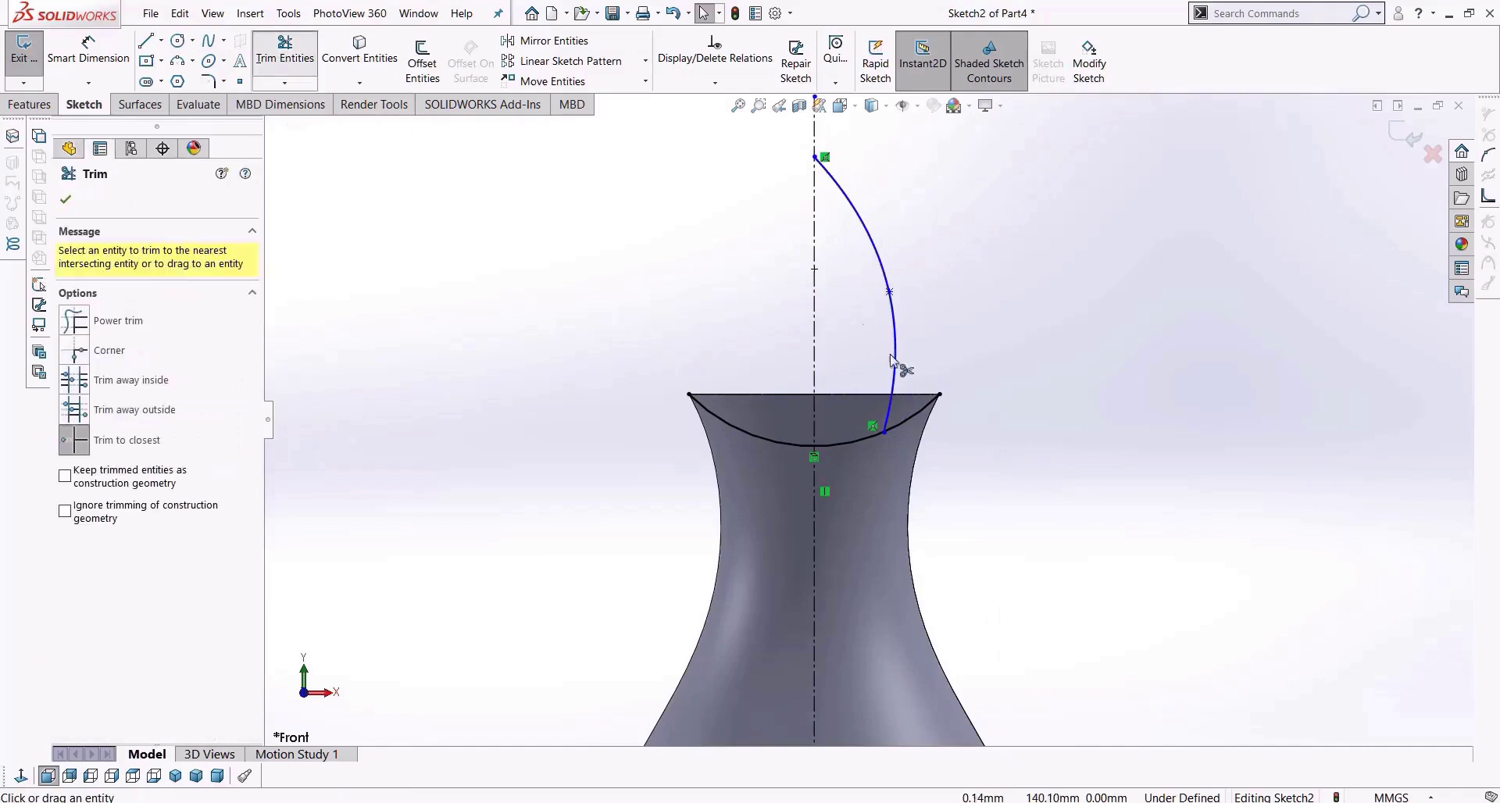
{"action": "left_click", "coordinate": [752, 434]}
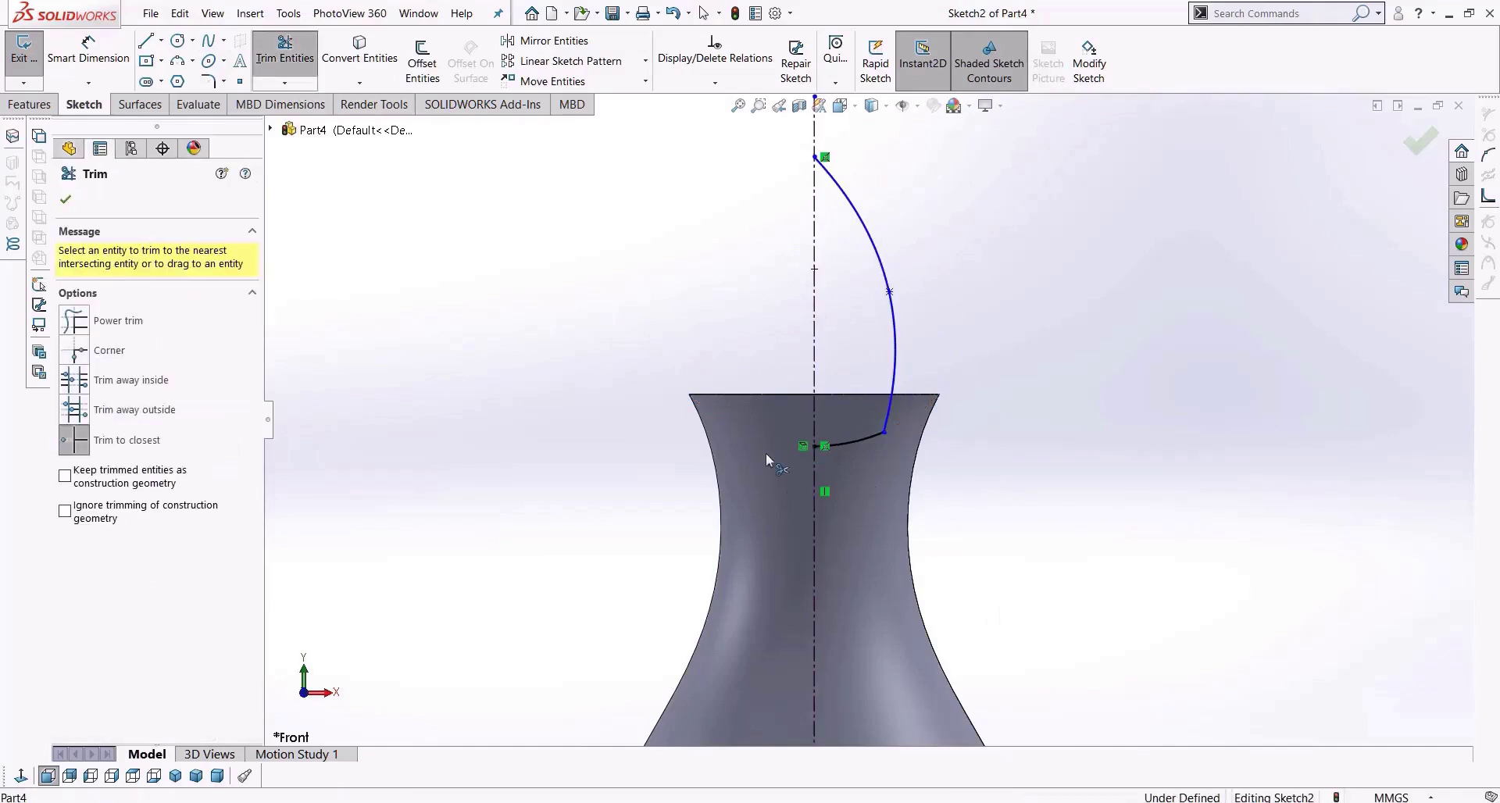
{"action": "left_click", "coordinate": [146, 42]}
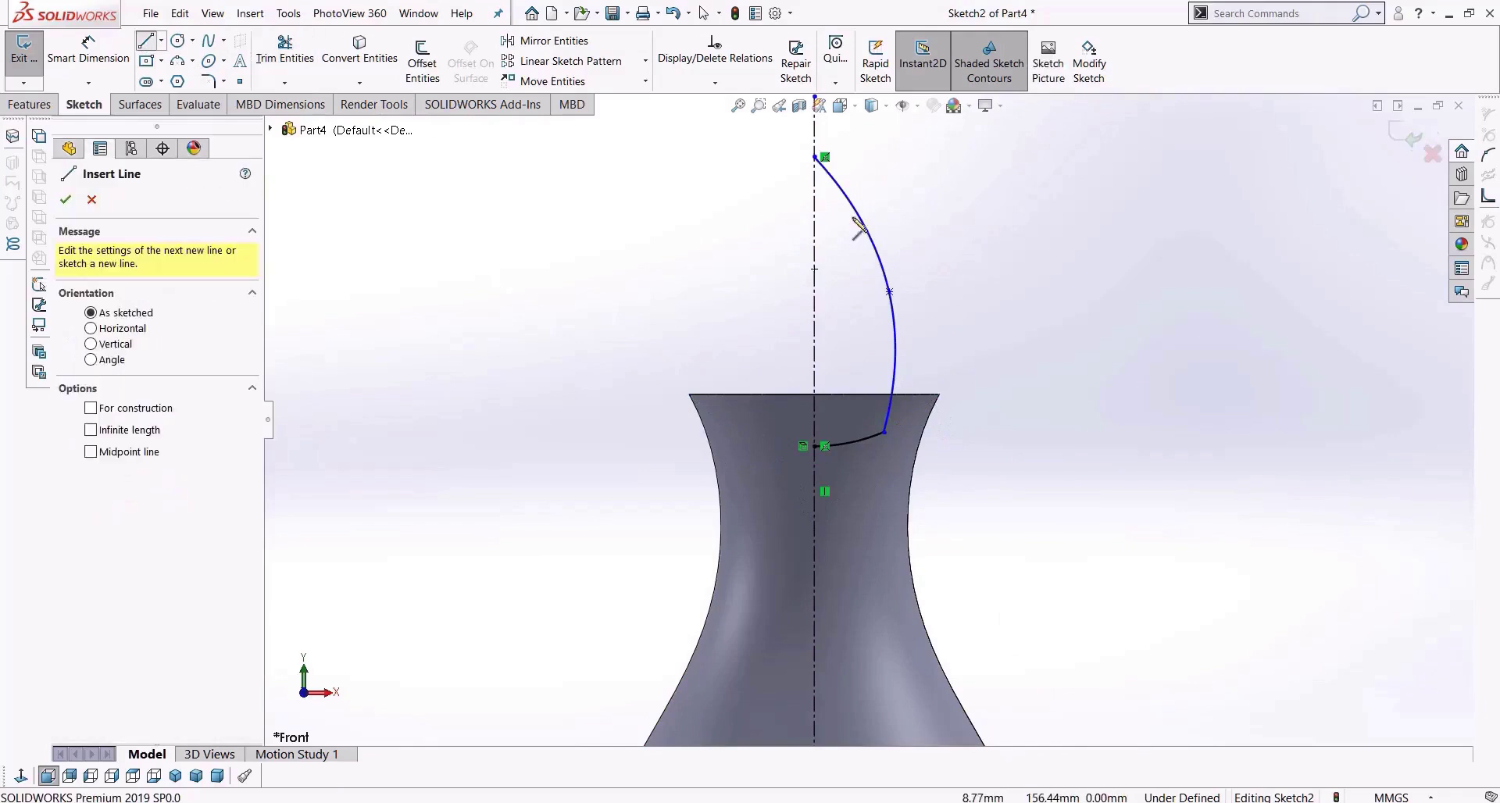
{"action": "left_click", "coordinate": [815, 158]}
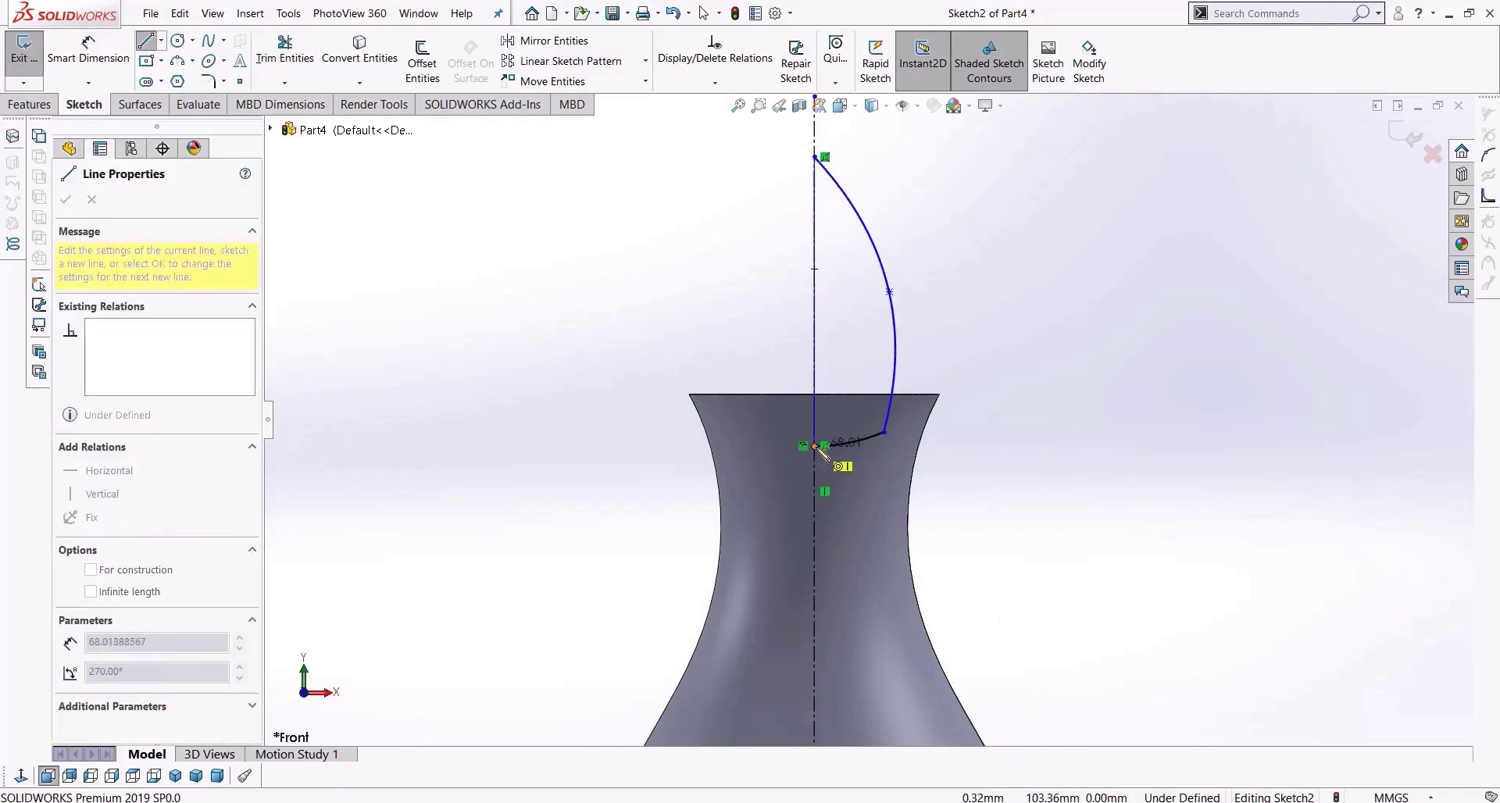
{"action": "left_click", "coordinate": [816, 446]}
{"action": "left_click", "coordinate": [34, 109]}
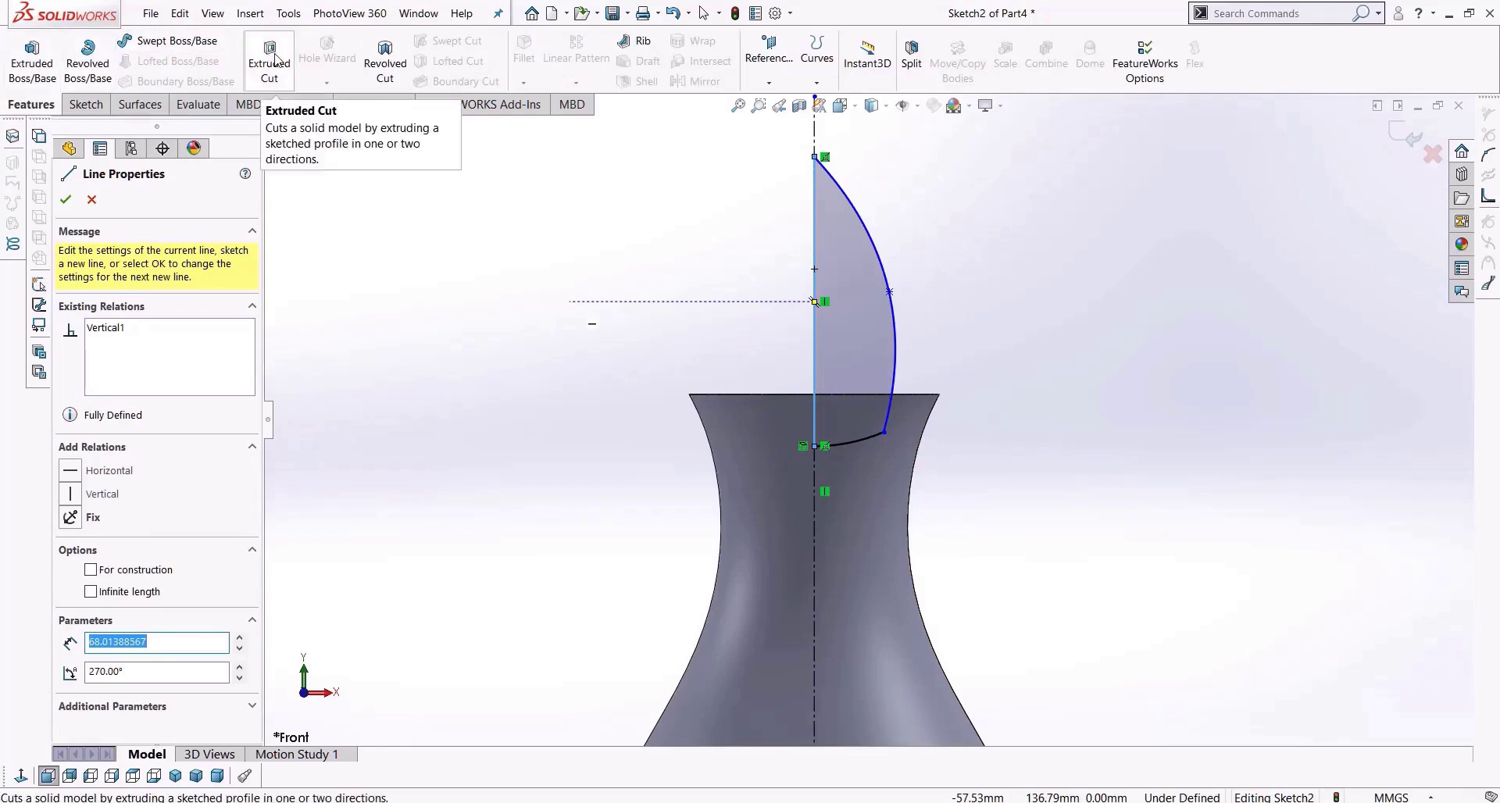
Revolve the closed spline profile 360° about its vertical line as a separate body, without merging the result.
{"action": "left_click", "coordinate": [87, 55]}
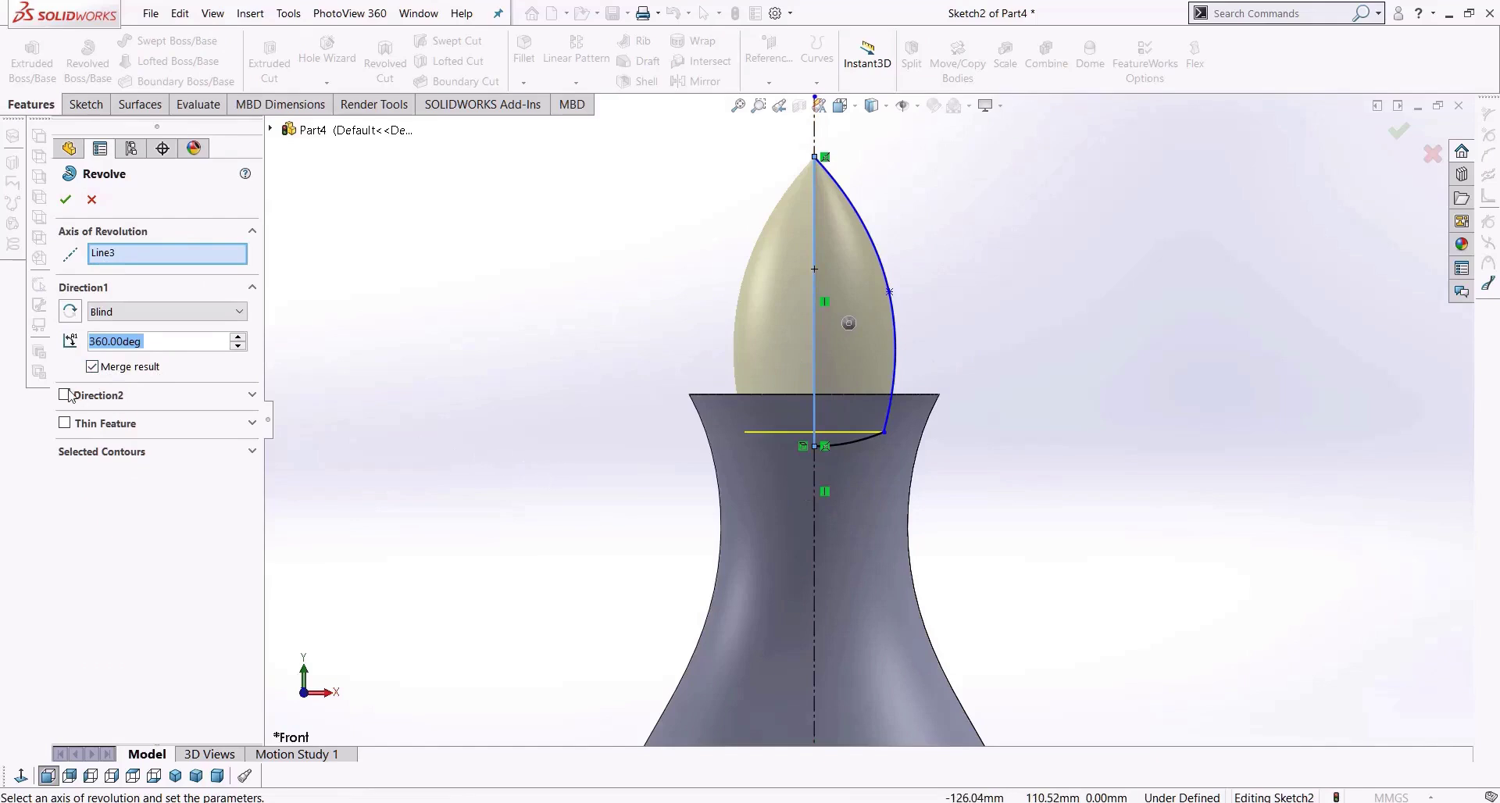
{"action": "left_click", "coordinate": [119, 371]}
{"action": "left_click", "coordinate": [63, 201]}
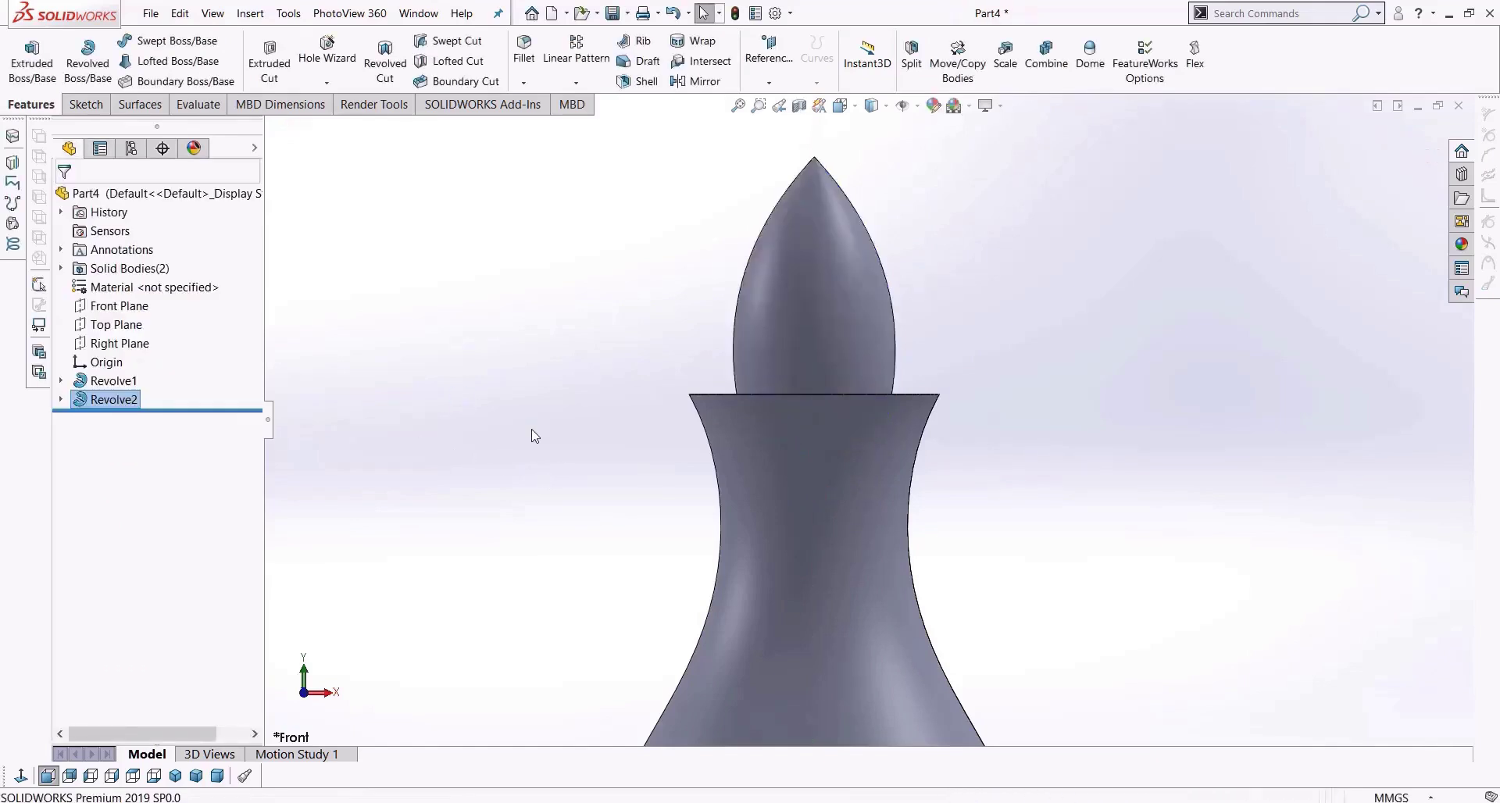
Examine the two solid bodies one at a time, and view the whole model from different angles.
{"action": "left_click", "coordinate": [62, 268]}
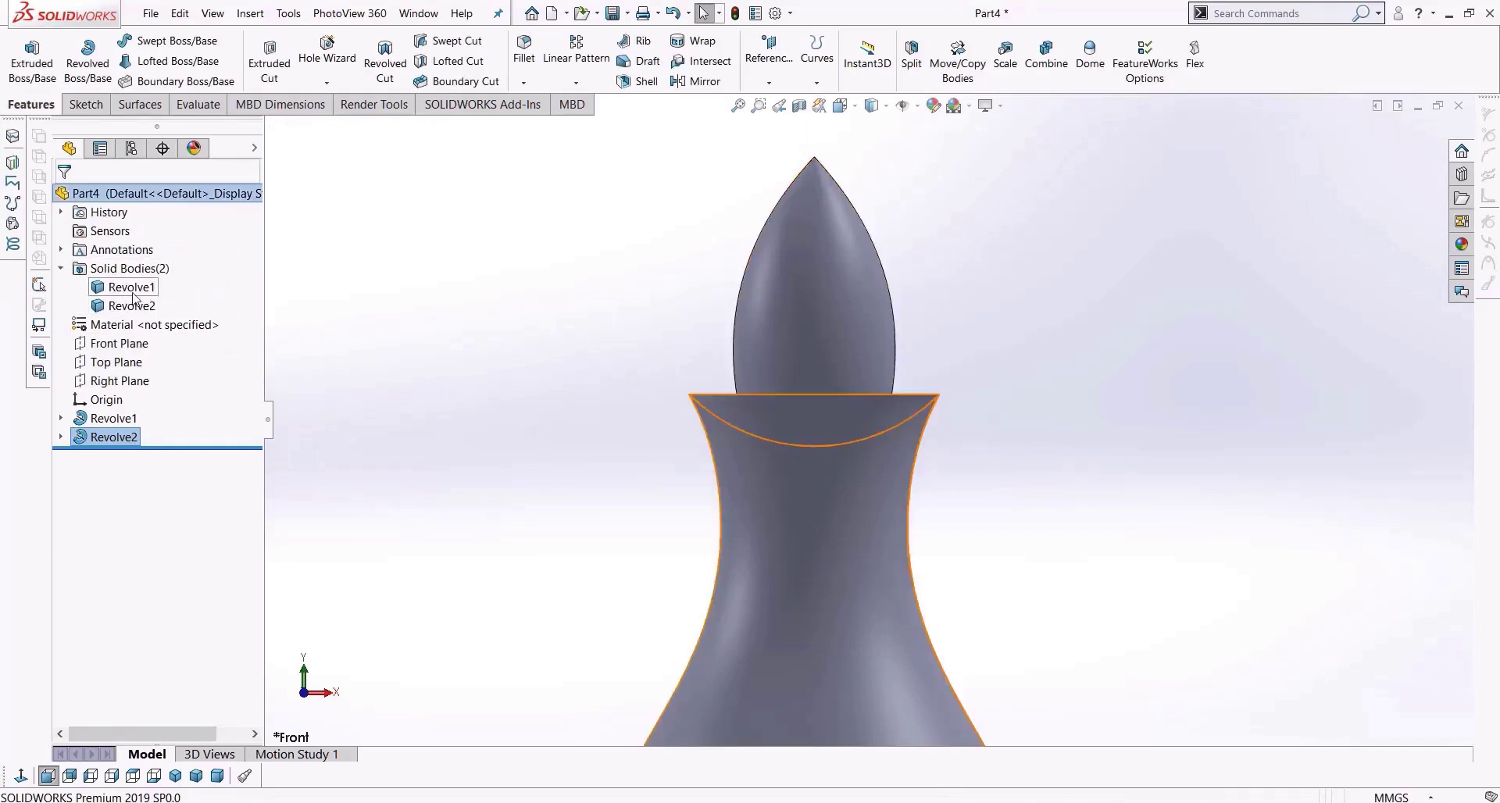
{"action": "left_click", "coordinate": [133, 287]}
{"action": "key", "text": "f"}
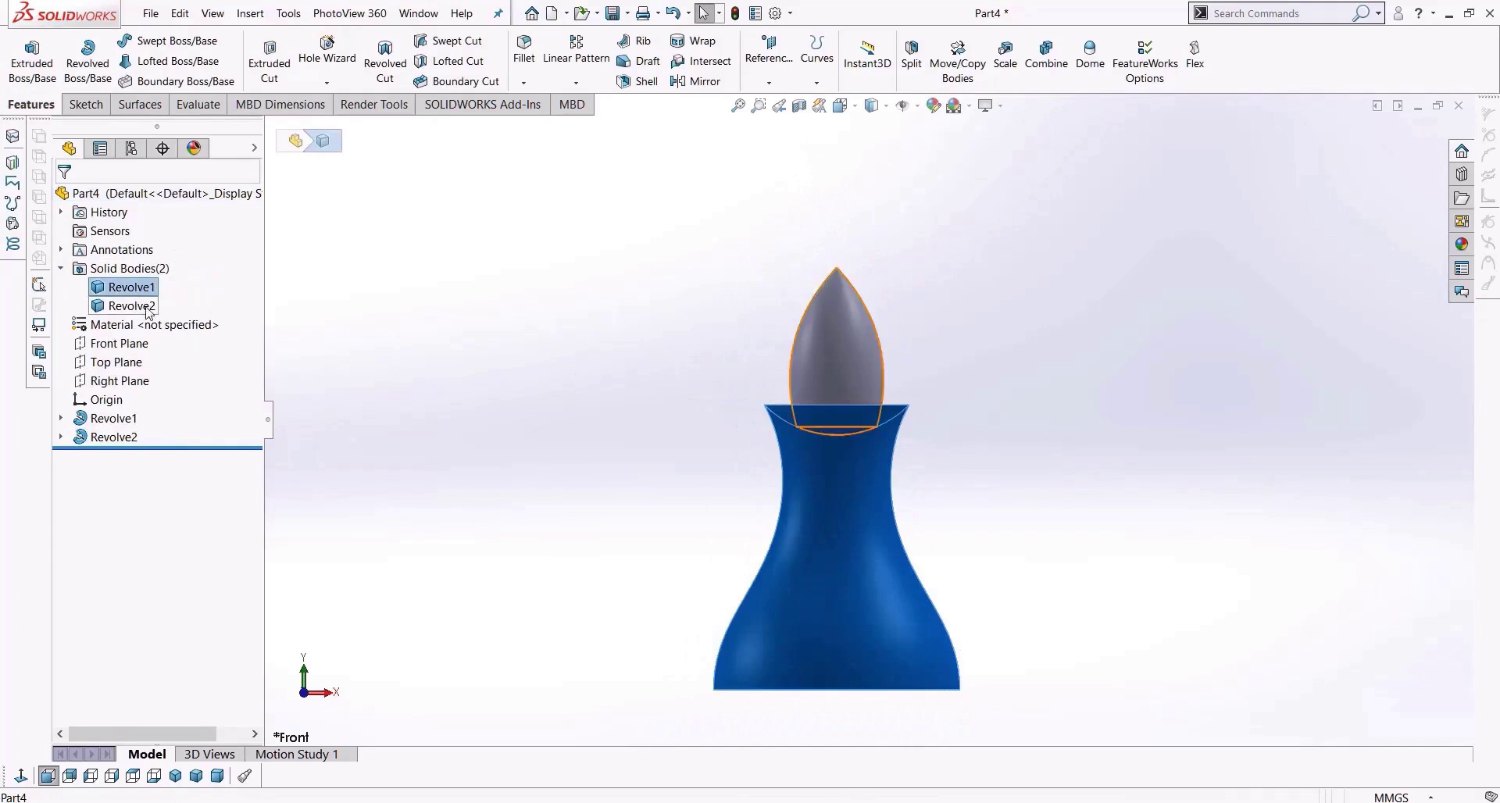
{"action": "left_click", "coordinate": [132, 306]}
{"action": "left_click", "coordinate": [683, 395]}
{"action": "middle_click_drag", "start_coordinate": [683, 396], "coordinate": [683, 445]}
{"action": "scroll", "coordinate": [906, 429], "scroll_direction": "down", "scroll_amount": 4}
{"action": "middle_click_drag", "start_coordinate": [807, 399], "coordinate": [812, 344]}
{"action": "scroll", "coordinate": [811, 344], "scroll_direction": "up", "scroll_amount": 4}
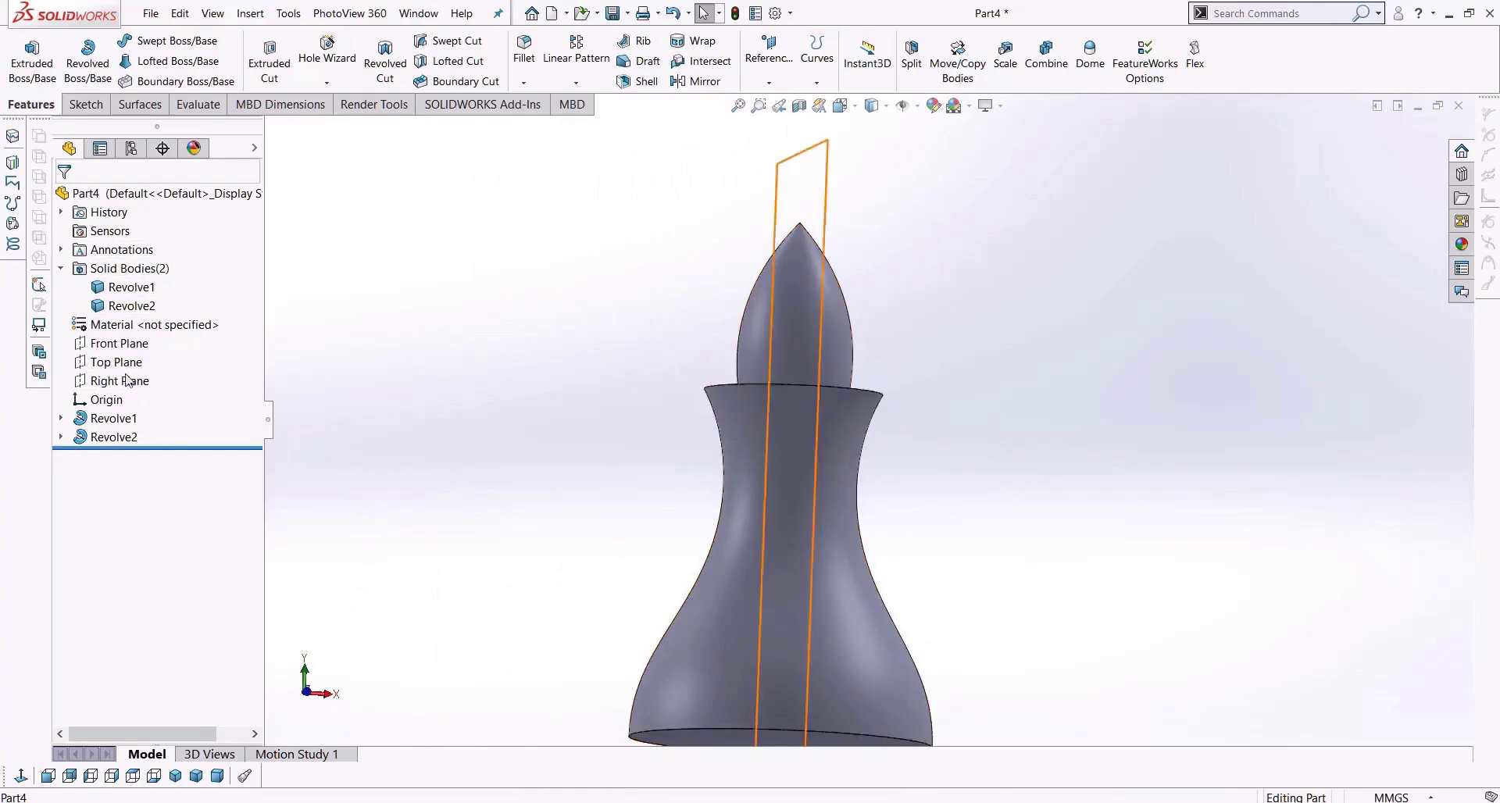
On the Front Plane, sketch a narrow slanted 3 Point Corner Rectangle about 56 mm long, from inside the pointed upper body to beyond its upper left.
{"action": "left_click", "coordinate": [133, 348]}
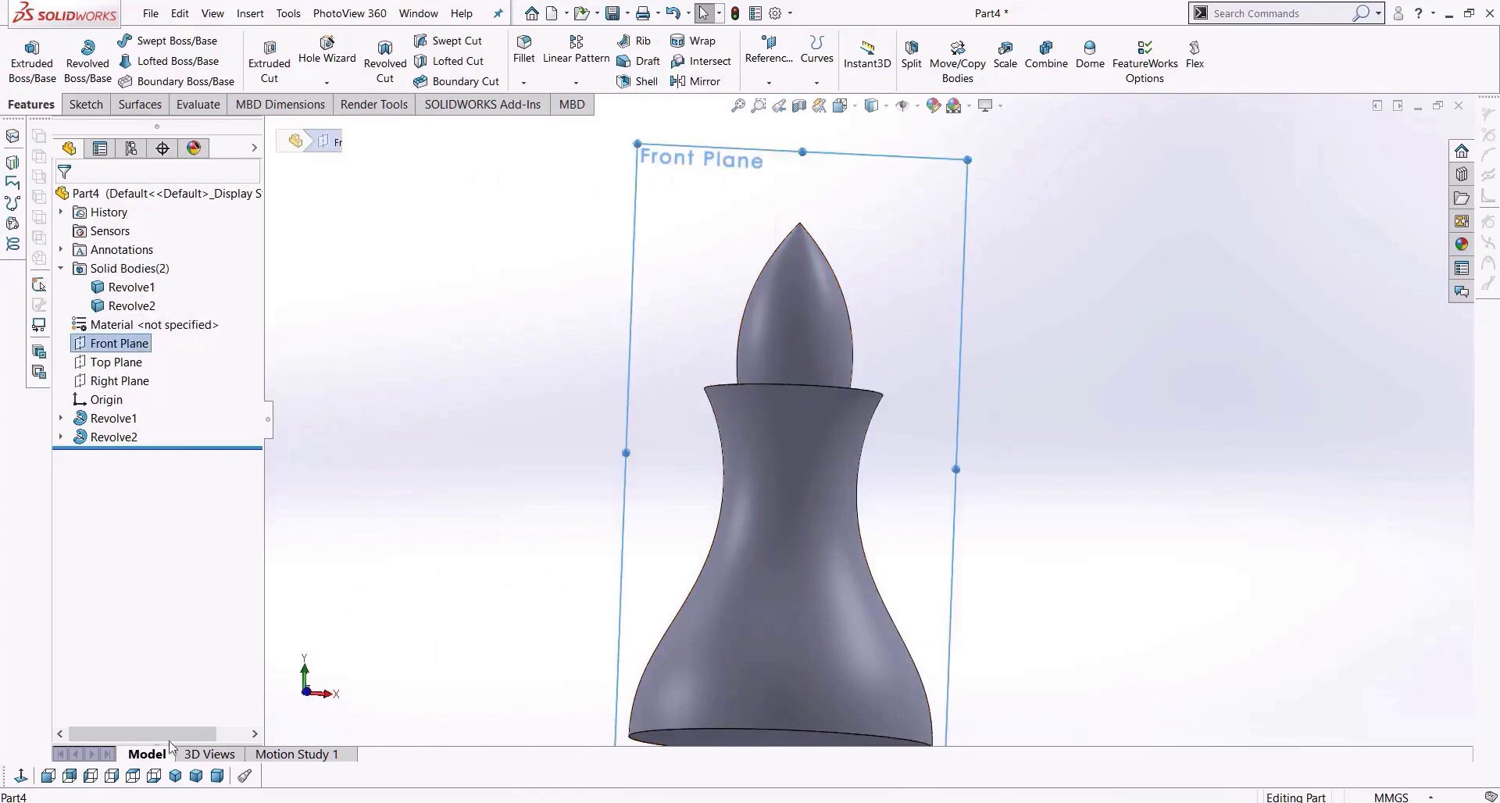
{"action": "left_click", "coordinate": [21, 776]}
{"action": "scroll", "coordinate": [903, 221], "scroll_direction": "down", "scroll_amount": 2}
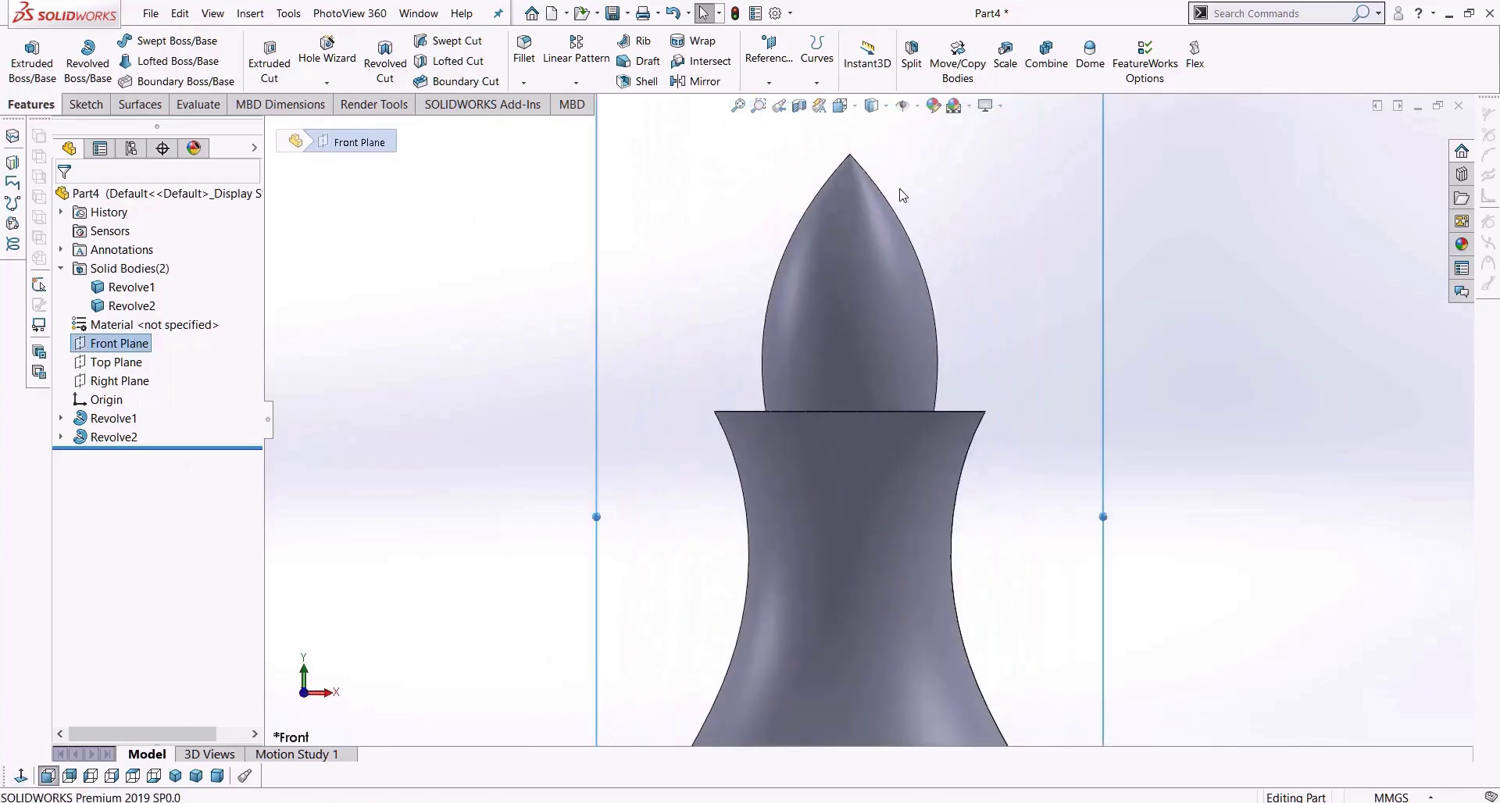
{"action": "left_click", "coordinate": [84, 104]}
{"action": "left_click", "coordinate": [24, 53]}
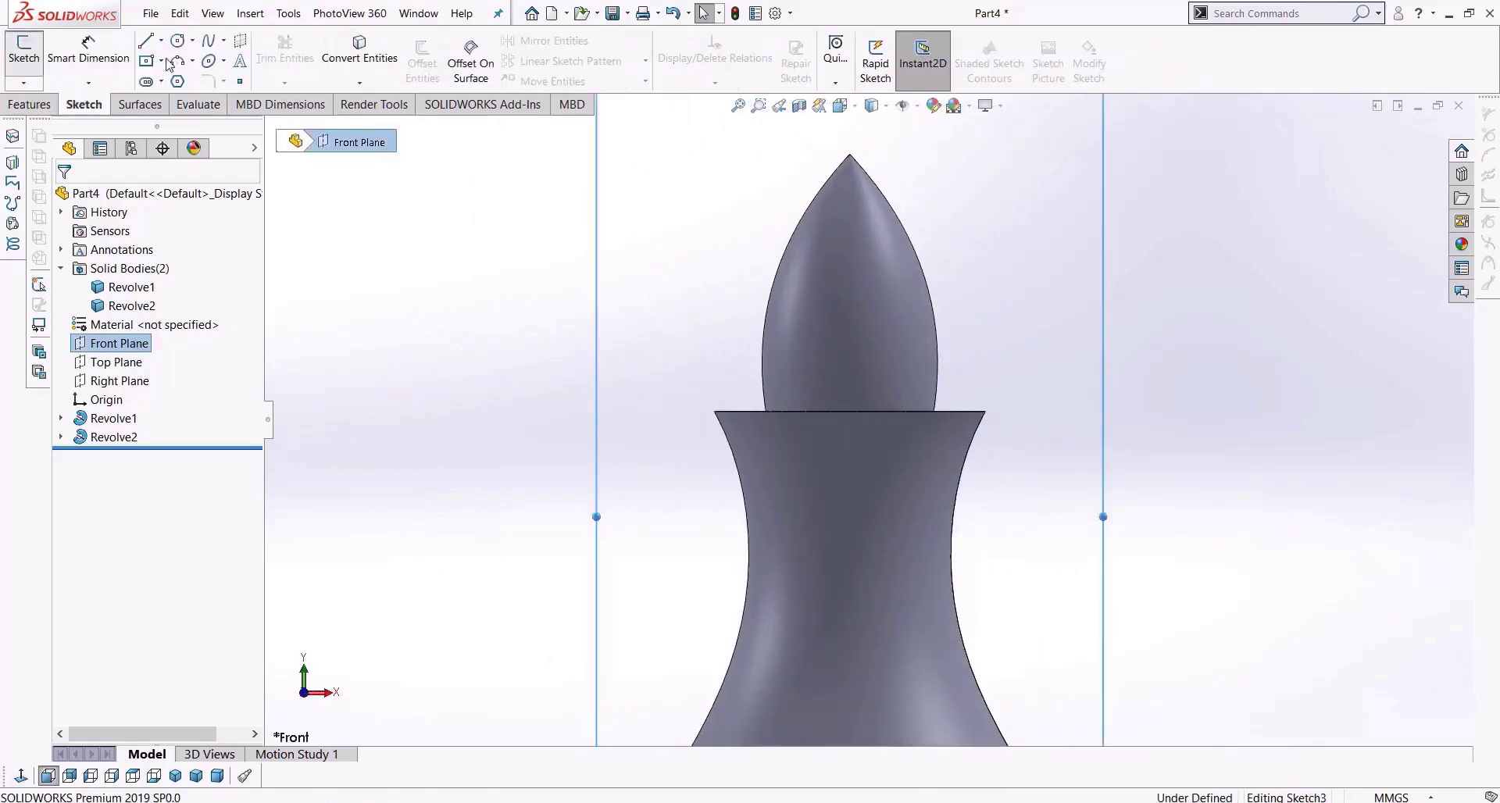
{"action": "left_click", "coordinate": [163, 61]}
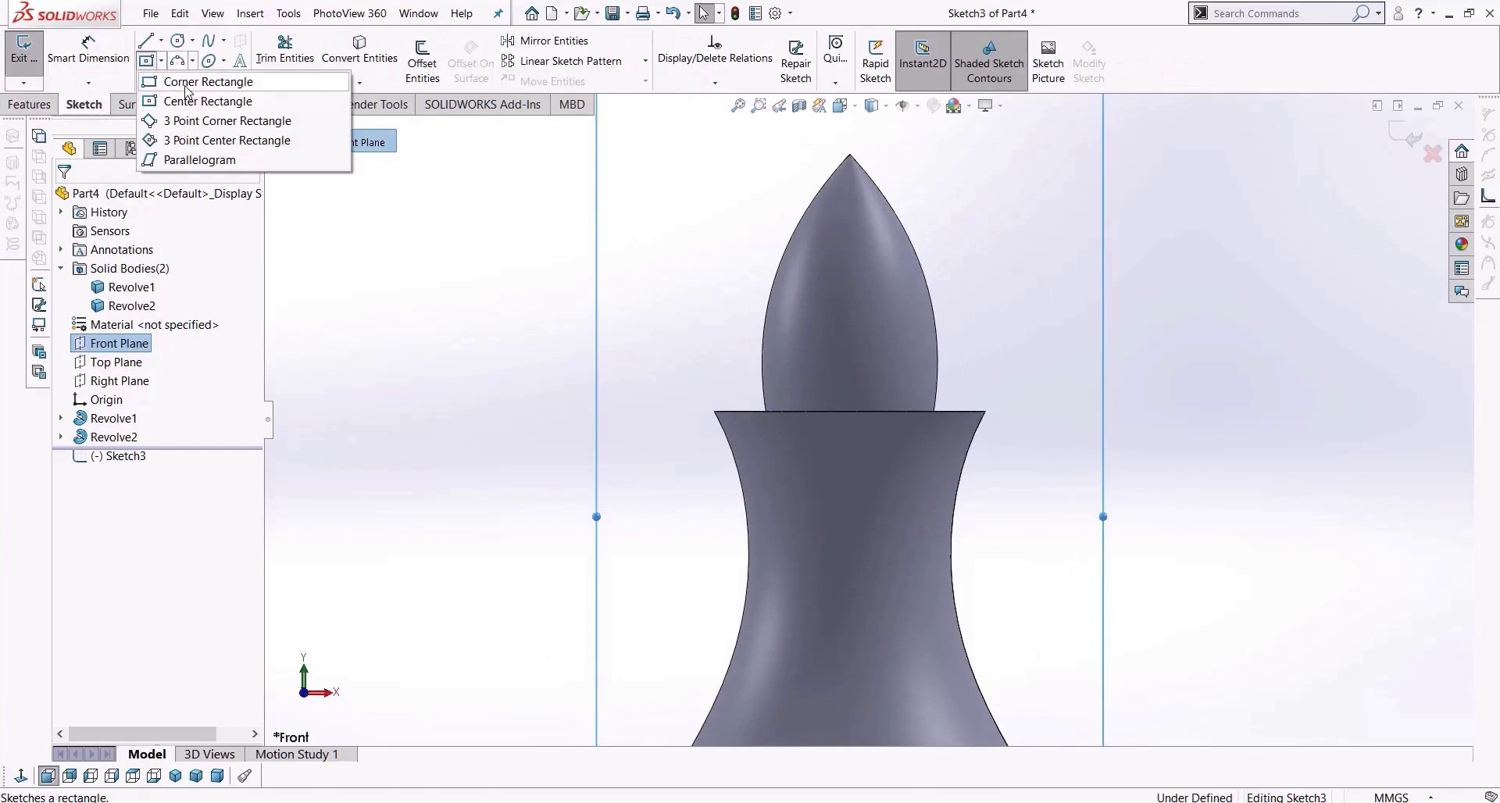
{"action": "left_click", "coordinate": [209, 120]}
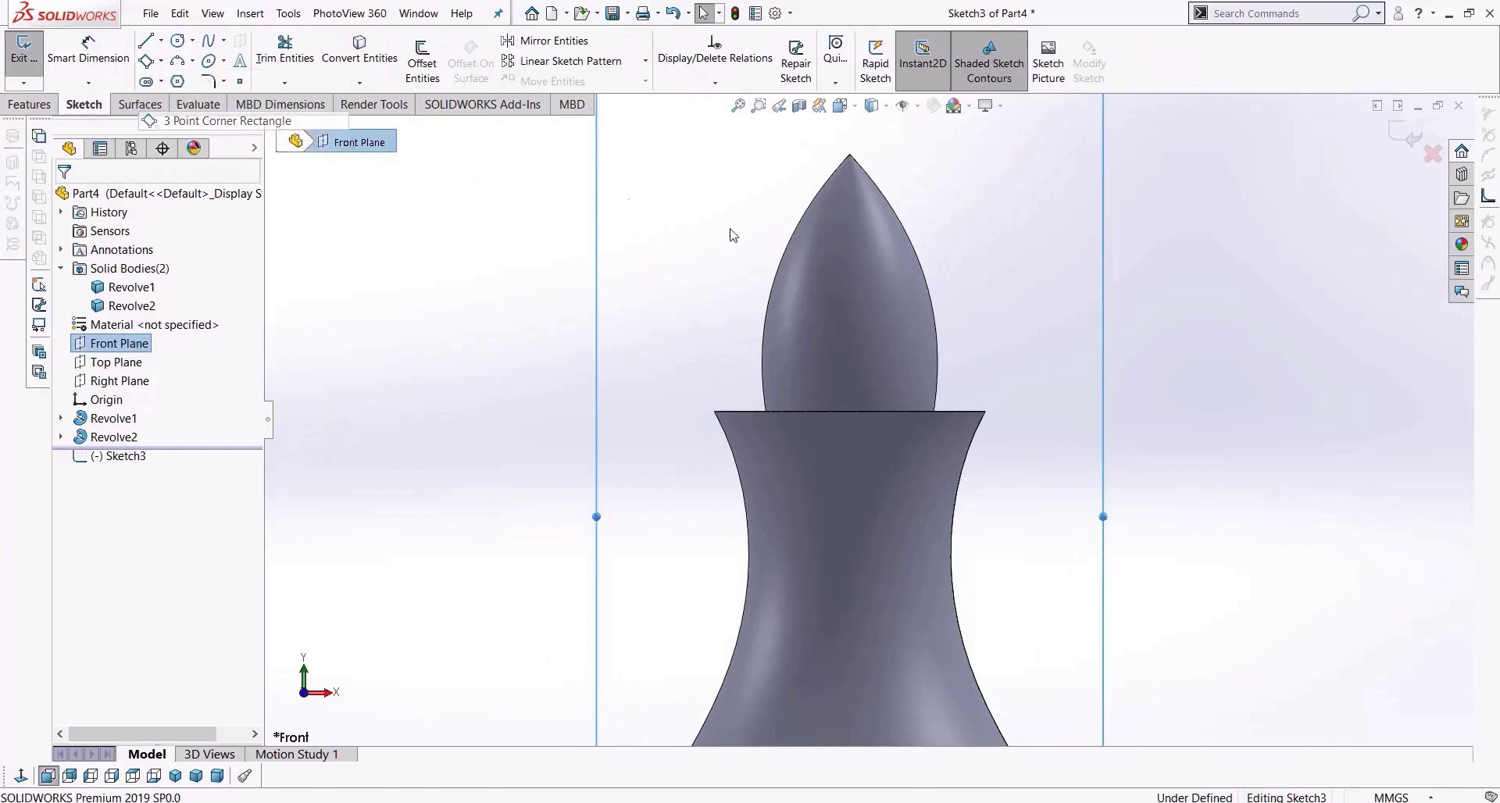
{"action": "left_click", "coordinate": [881, 330]}
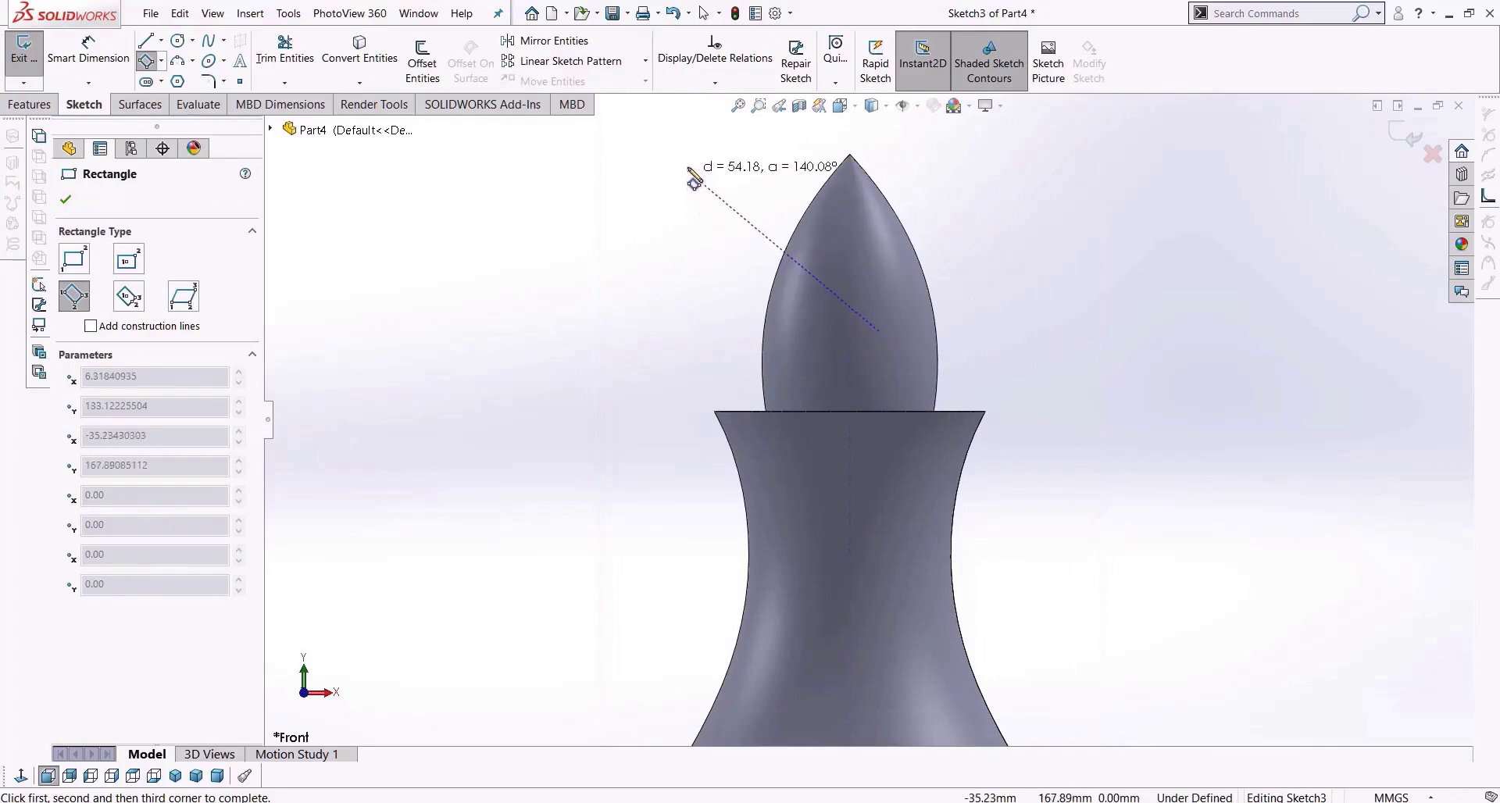
{"action": "left_click", "coordinate": [691, 153]}
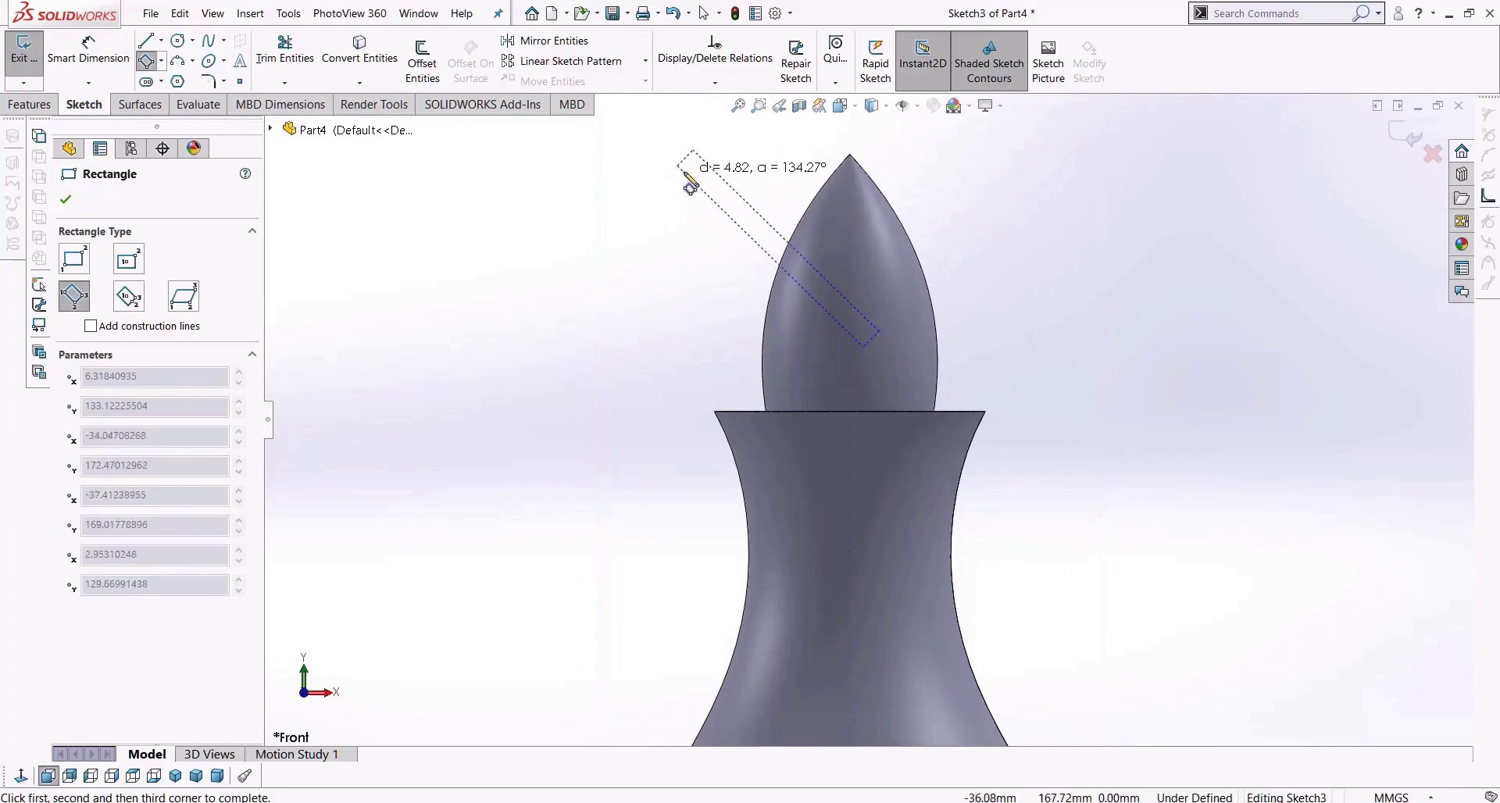
{"action": "left_click", "coordinate": [673, 170]}
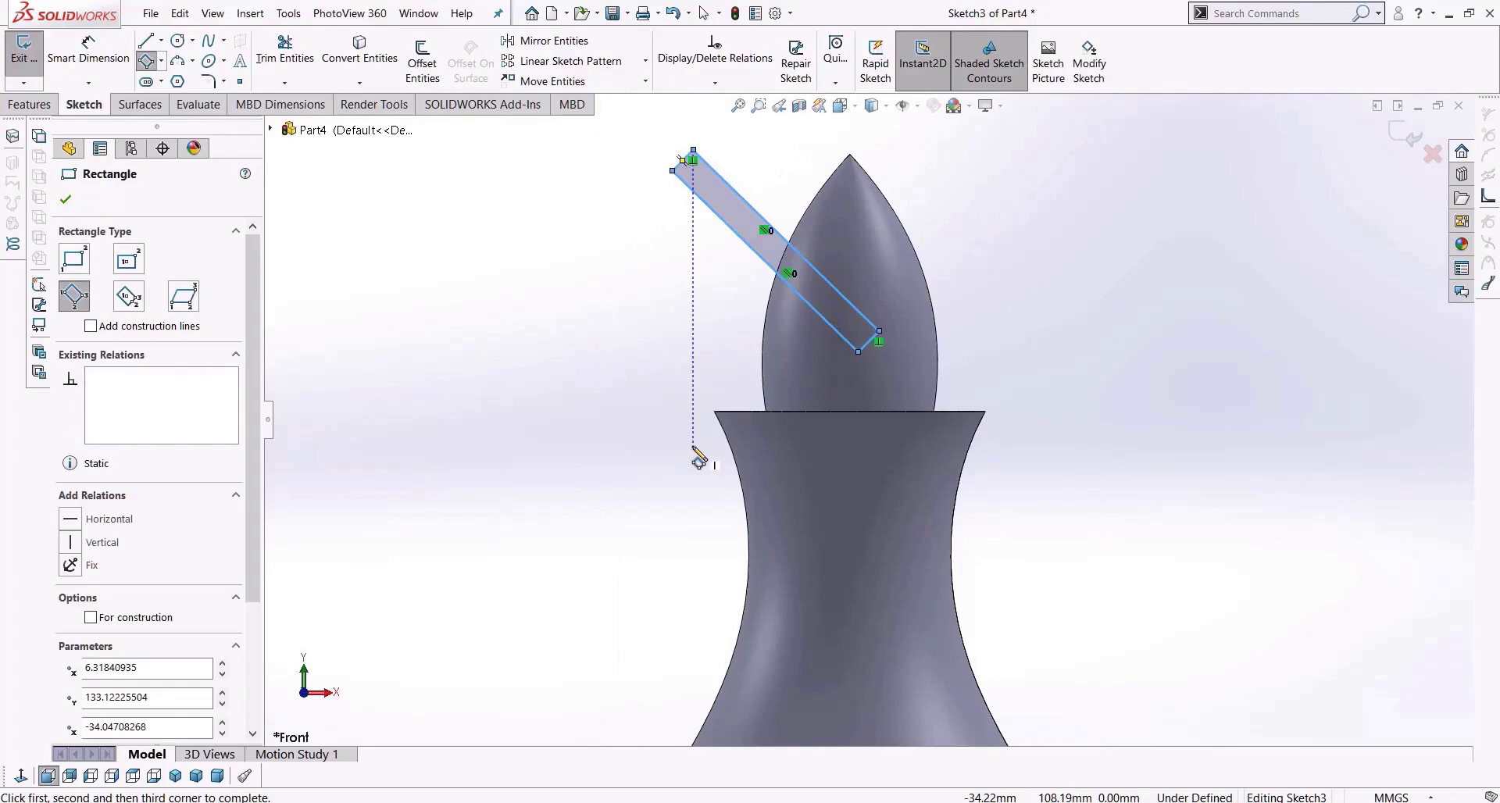
Cut the slanted rectangle through the pointed body with an Extruded Cut set to Through All - Both.
{"action": "left_click", "coordinate": [29, 104]}
{"action": "left_click", "coordinate": [284, 76]}
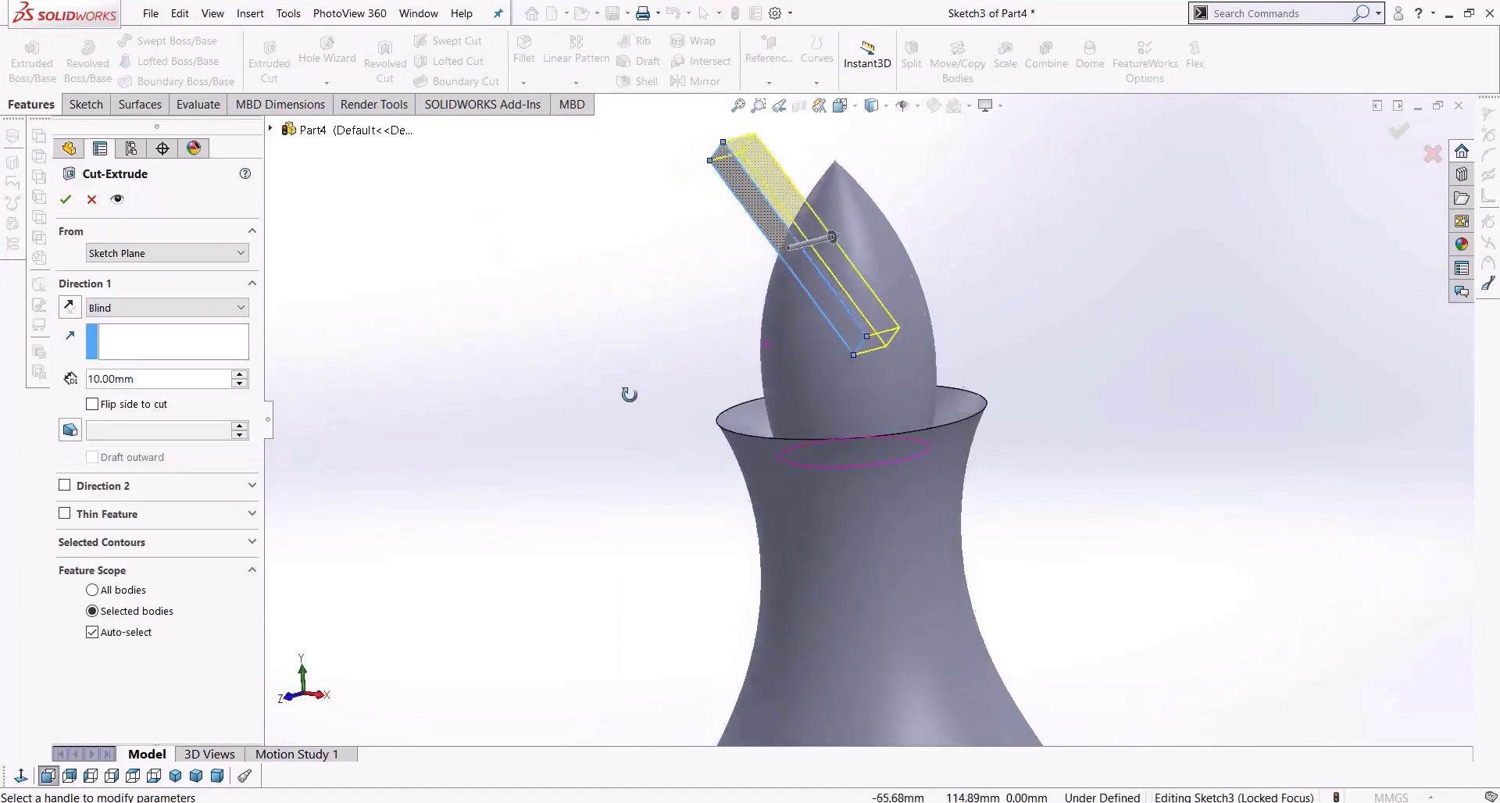
{"action": "left_click", "coordinate": [174, 308]}
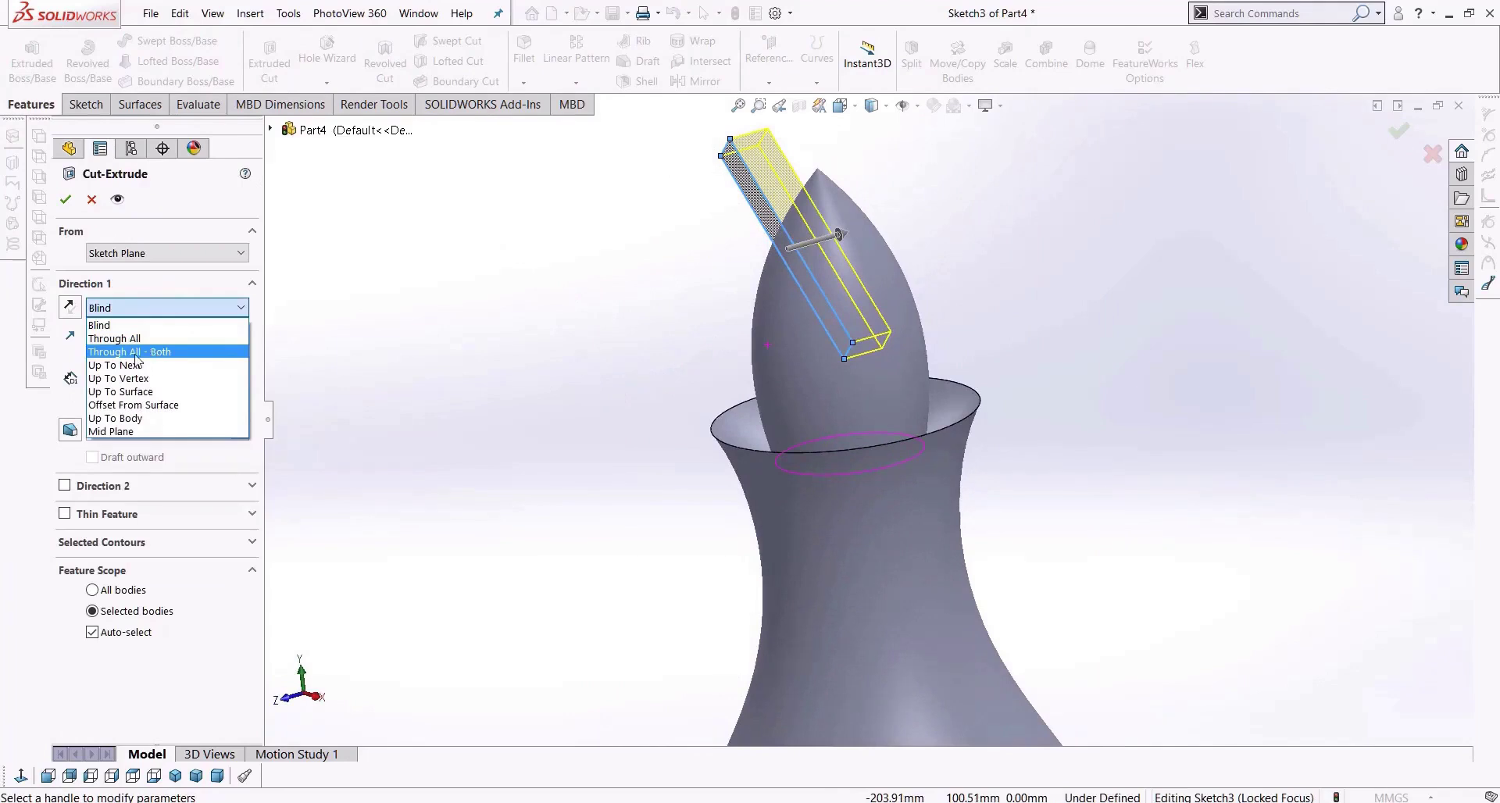
{"action": "left_click", "coordinate": [181, 352]}
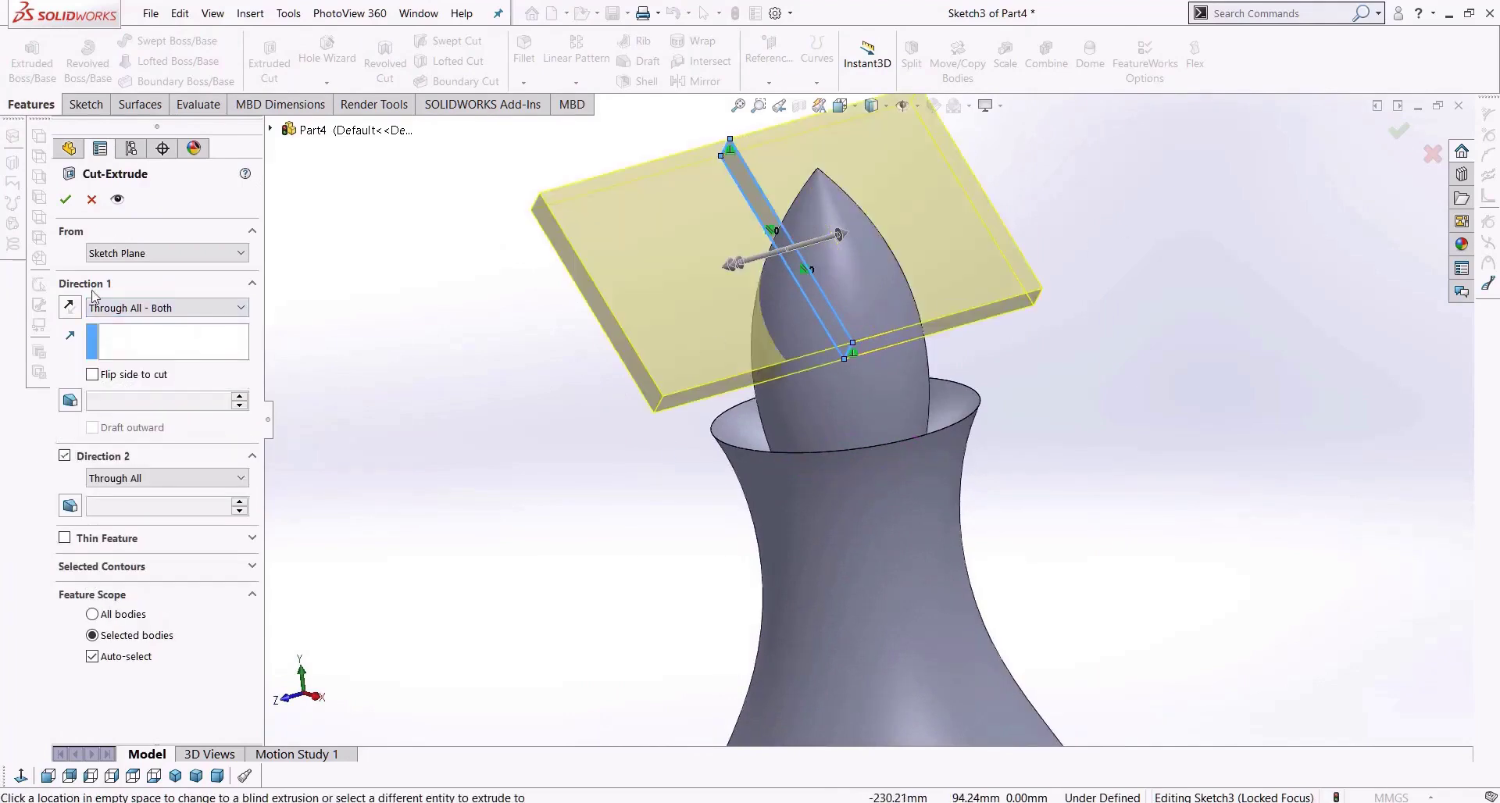
{"action": "left_click", "coordinate": [64, 202]}
Inspect the slanted slot in the pointed body from different angles and distances.
{"action": "middle_click_drag", "start_coordinate": [546, 453], "coordinate": [732, 435]}
{"action": "scroll", "coordinate": [733, 434], "scroll_direction": "up", "scroll_amount": 3}
{"action": "scroll", "coordinate": [890, 585], "scroll_direction": "up", "scroll_amount": 5}
{"action": "middle_click_drag", "start_coordinate": [897, 586], "coordinate": [928, 541]}
{"action": "scroll", "coordinate": [849, 481], "scroll_direction": "down", "scroll_amount": 5}
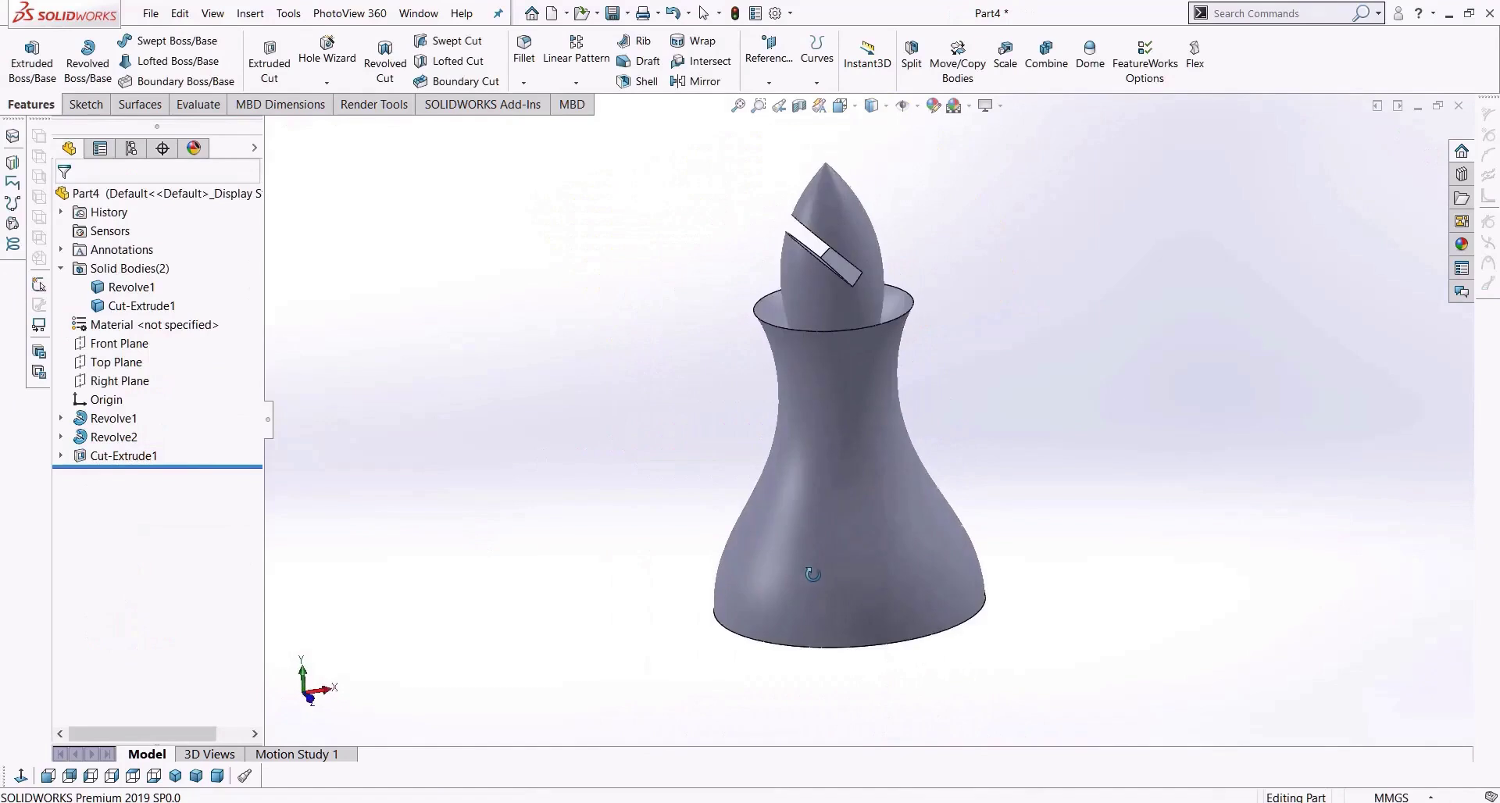
{"action": "scroll", "coordinate": [852, 368], "scroll_direction": "down", "scroll_amount": 5}
{"action": "scroll", "coordinate": [863, 430], "scroll_direction": "up", "scroll_amount": 5}
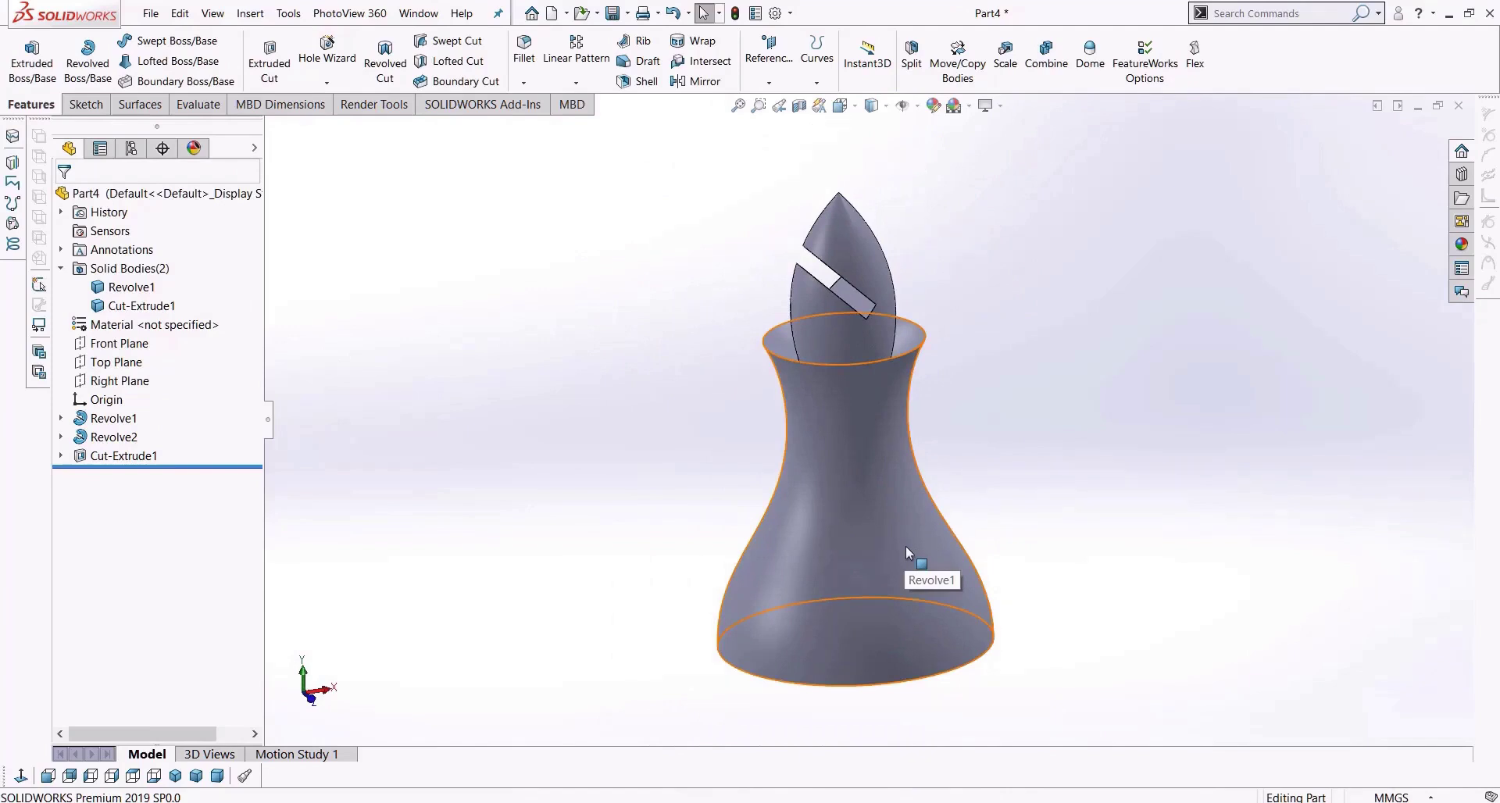
Round the rim edge of the lower body's dished top with a constant-size fillet, trying radii of 2 and 0.1 mm before applying 0.3 mm.
{"action": "scroll", "coordinate": [582, 172], "scroll_direction": "down", "scroll_amount": 4}
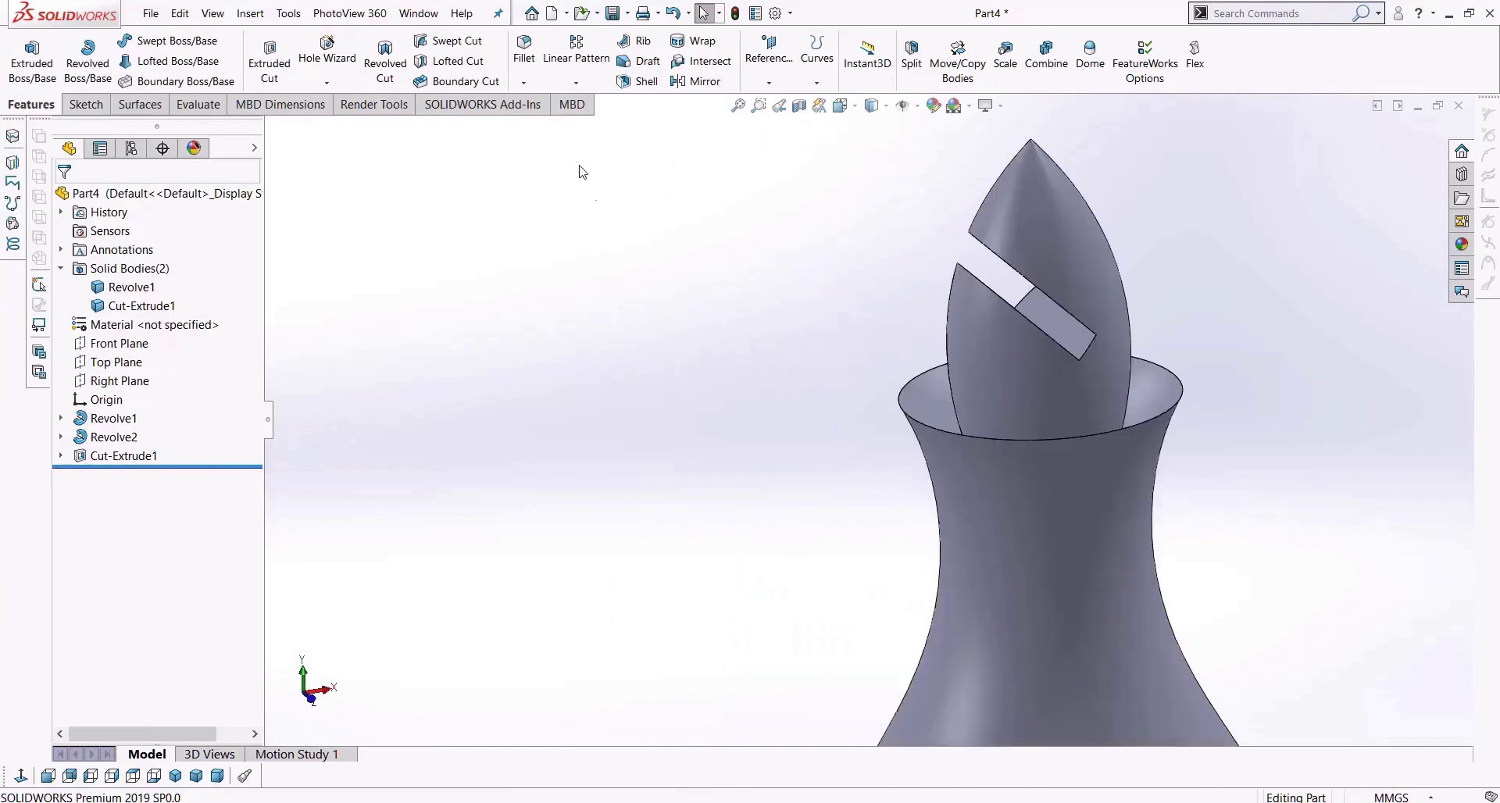
{"action": "left_click", "coordinate": [900, 407]}
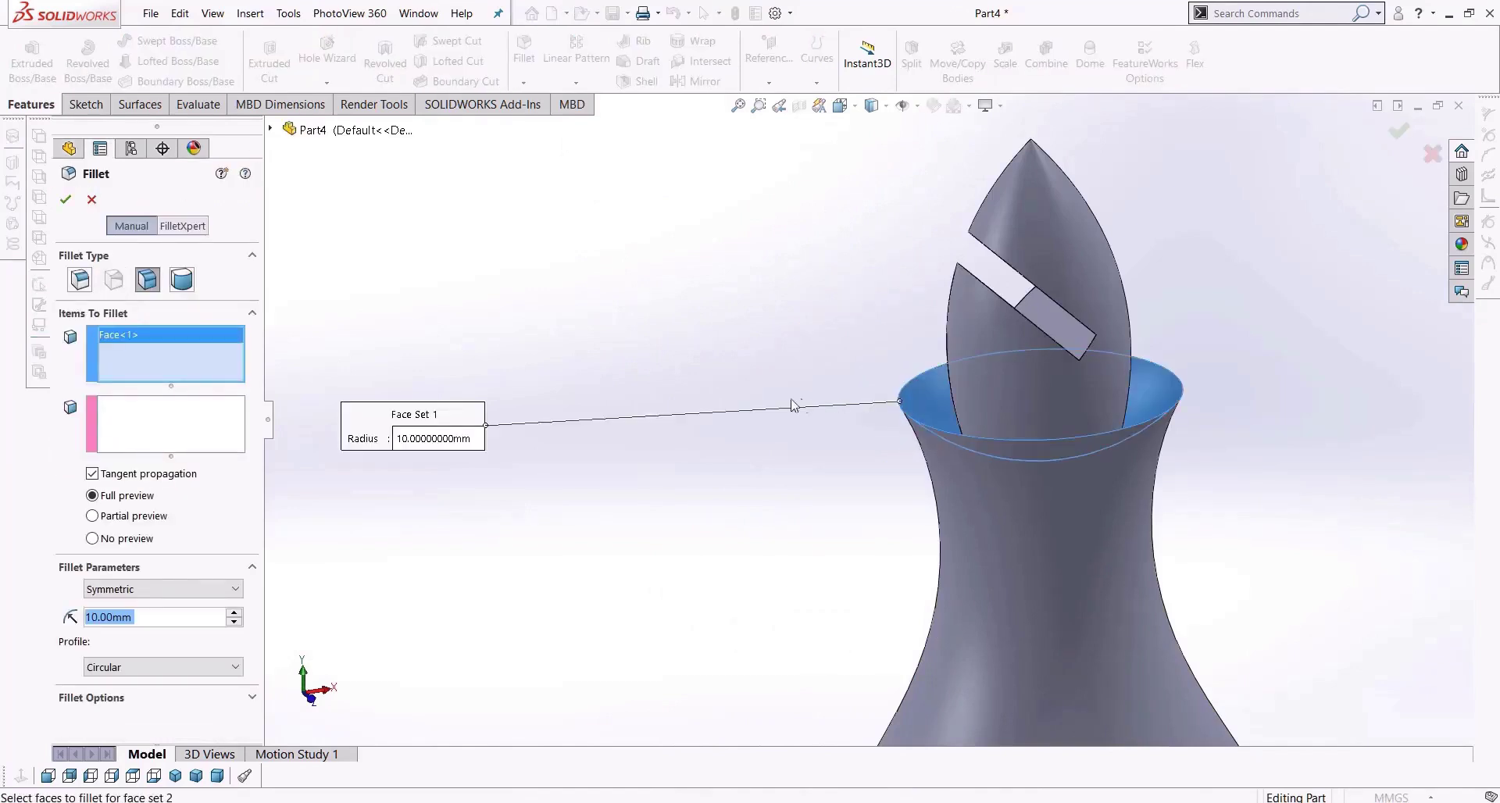
{"action": "left_click", "coordinate": [91, 283]}
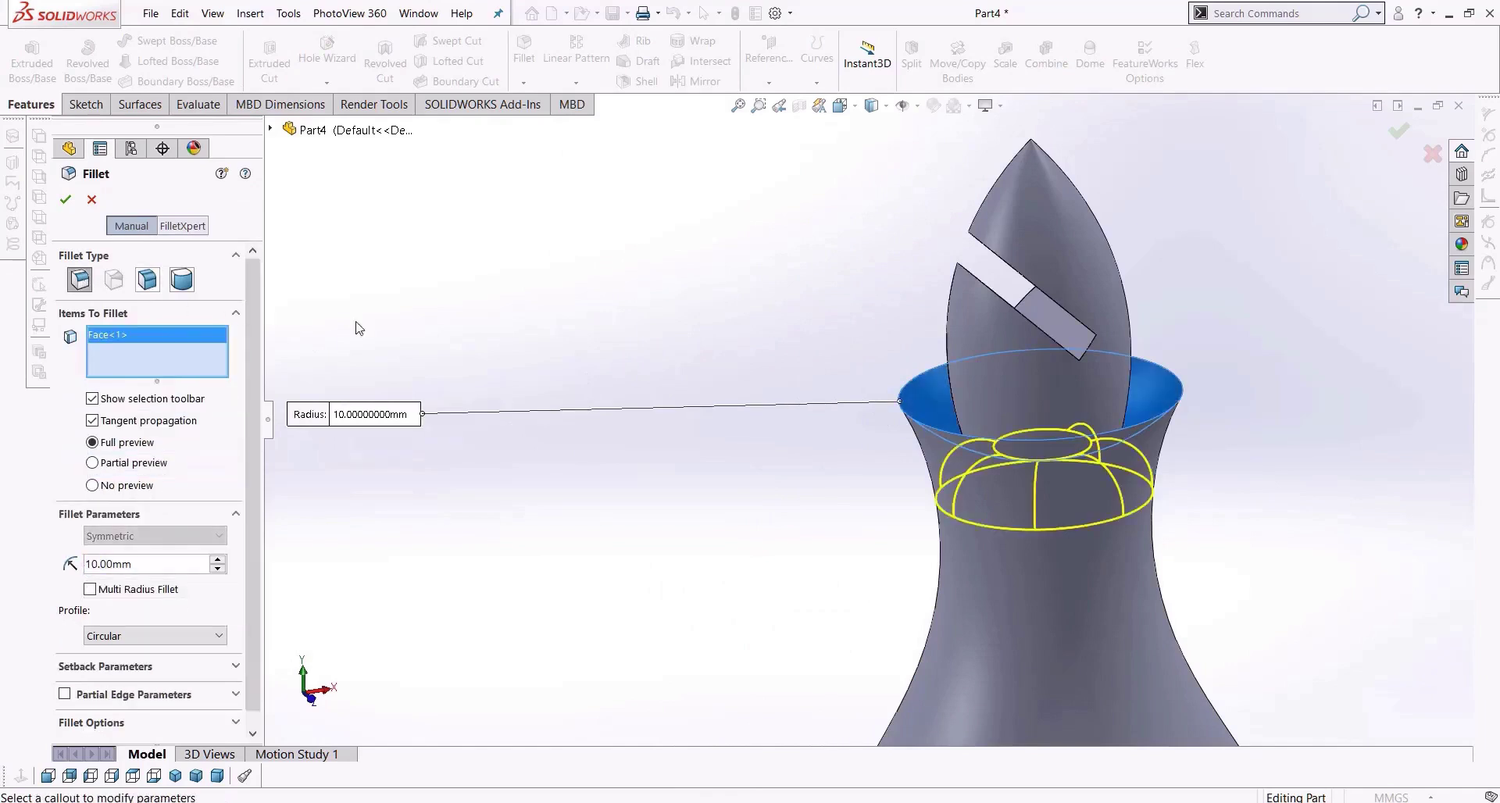
{"action": "right_click", "coordinate": [164, 368]}
{"action": "left_click", "coordinate": [187, 373]}
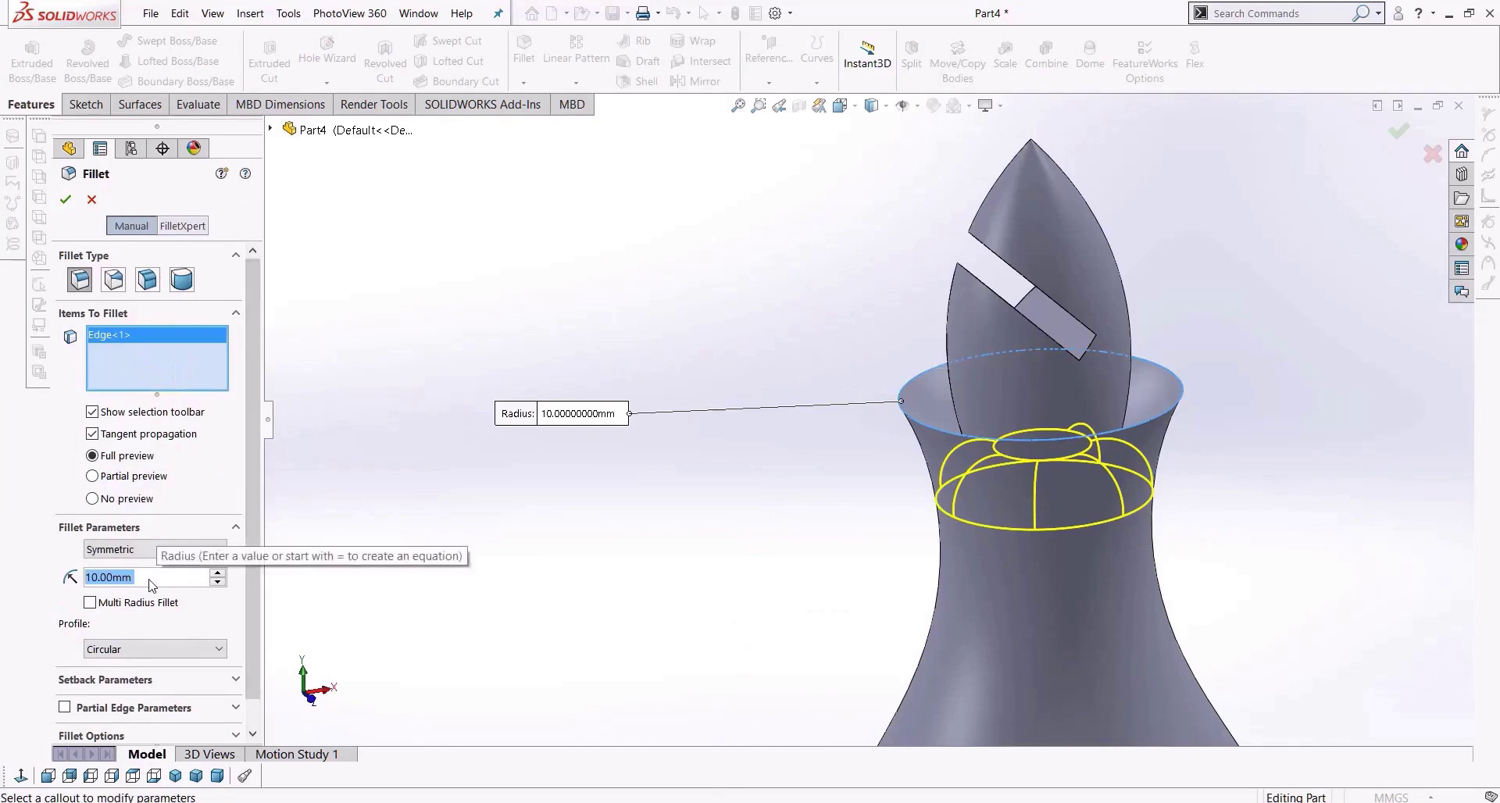
{"action": "type", "text": "2"}
{"action": "key", "text": "Return"}
{"action": "type", "text": "0.1"}
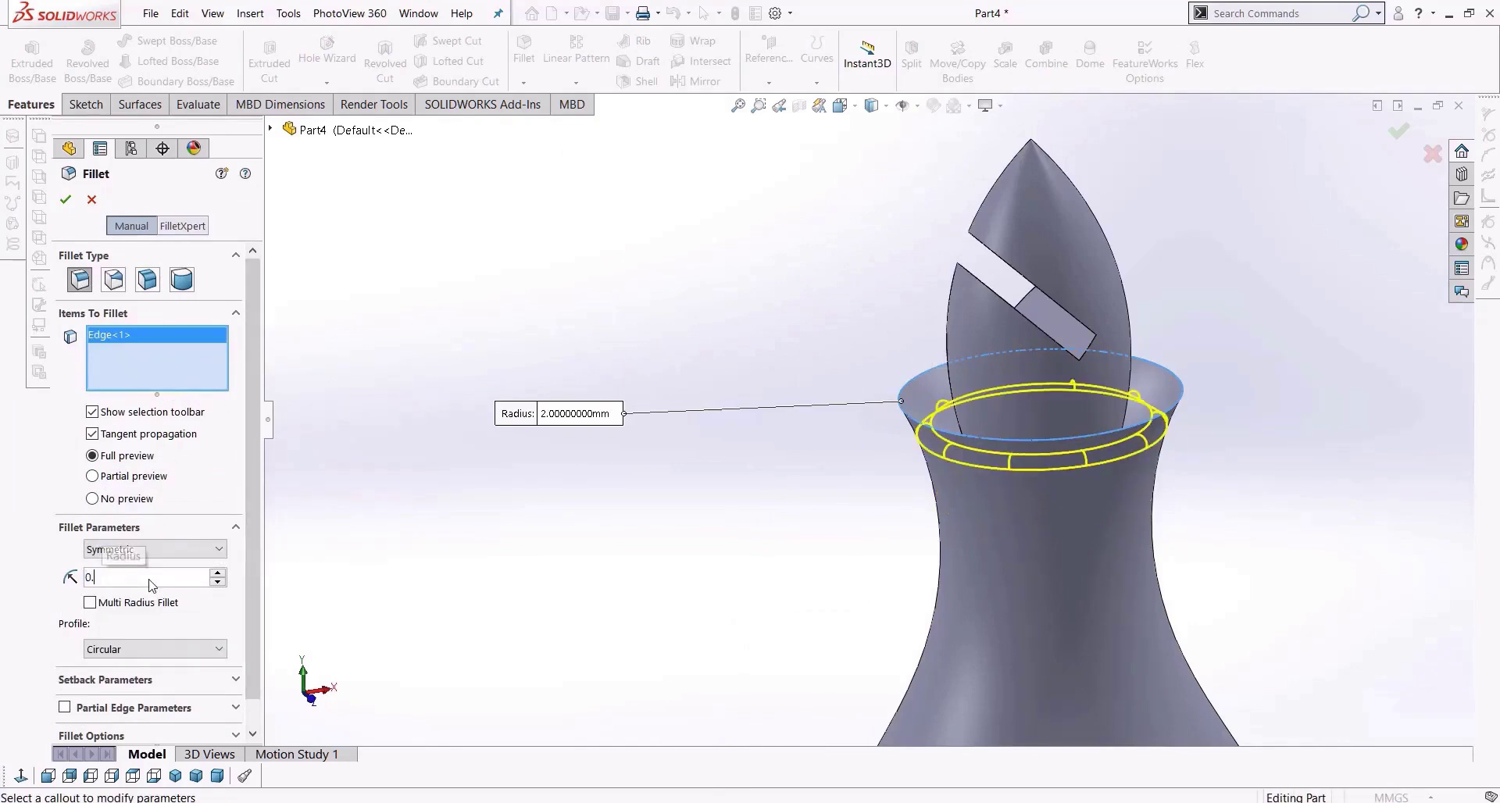
{"action": "key", "text": "Return"}
{"action": "type", "text": "0.3"}
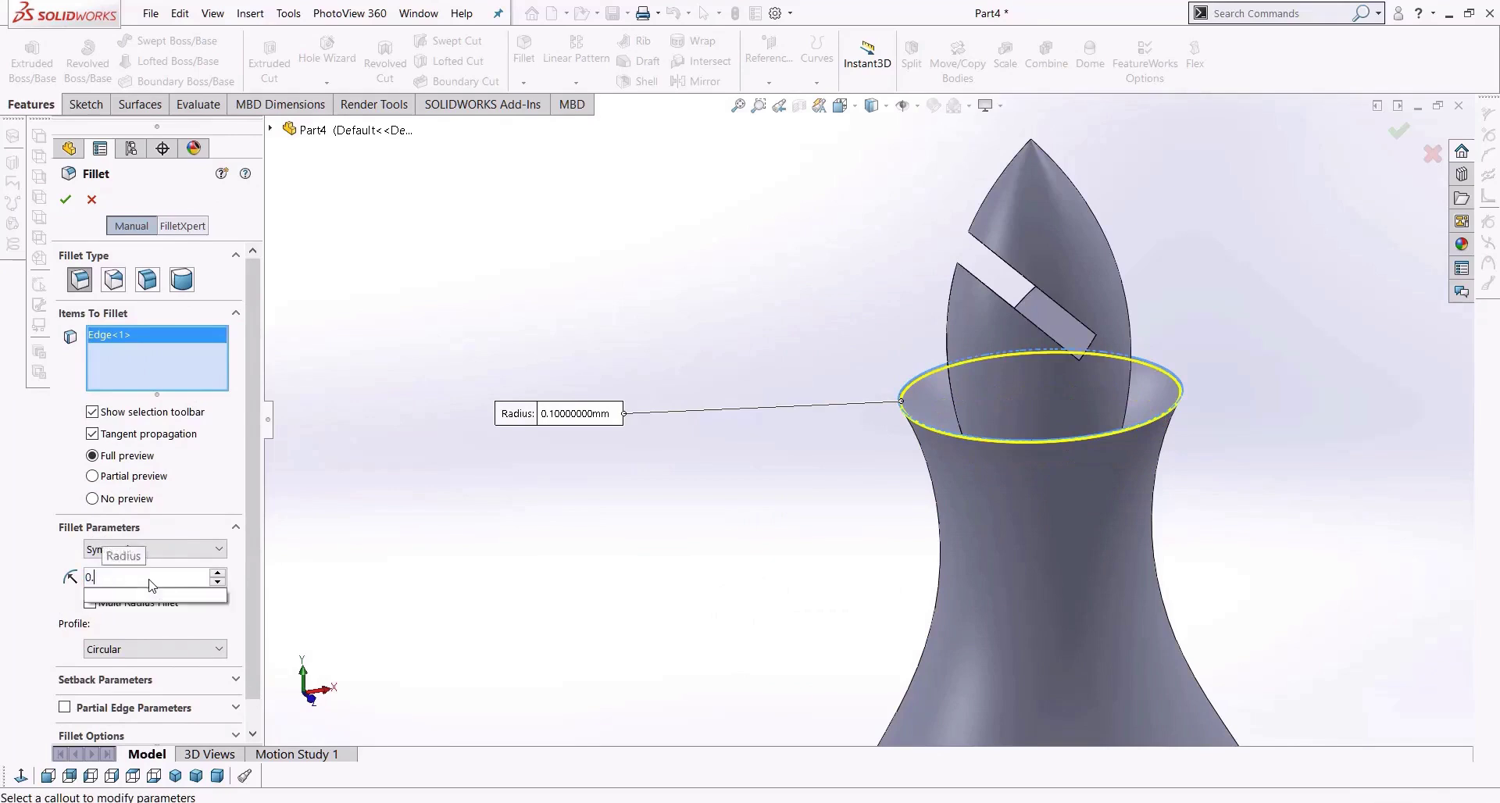
{"action": "key", "text": "Return"}
{"action": "left_click", "coordinate": [66, 201]}
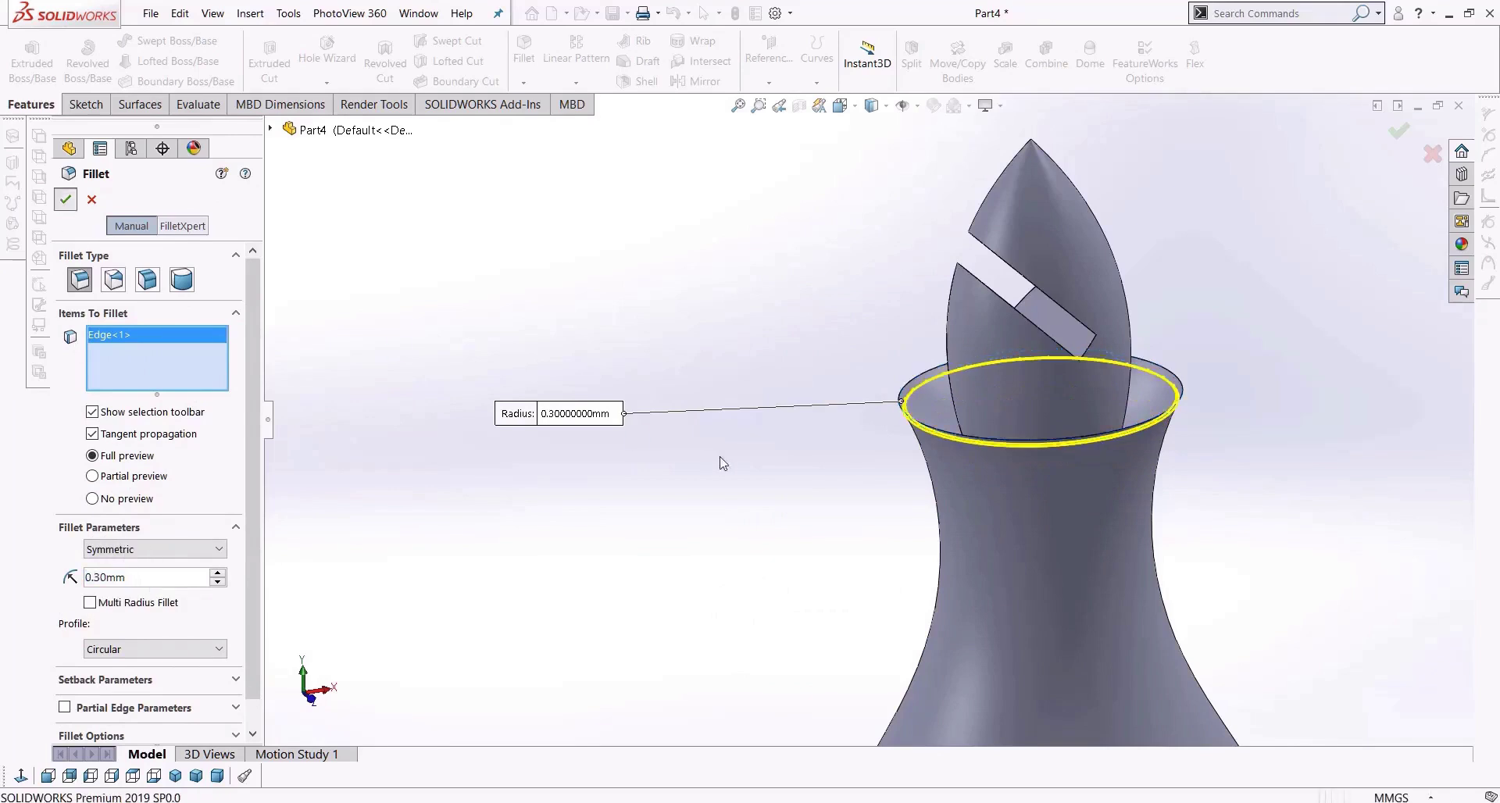
Examine the whole model with its filleted rim and slotted tip from different angles and distances.
{"action": "middle_click_drag", "start_coordinate": [827, 488], "coordinate": [971, 508]}
{"action": "scroll", "coordinate": [971, 519], "scroll_direction": "up", "scroll_amount": 5}
{"action": "scroll", "coordinate": [898, 526], "scroll_direction": "down", "scroll_amount": 6}
{"action": "scroll", "coordinate": [1008, 484], "scroll_direction": "up", "scroll_amount": 5}
{"action": "scroll", "coordinate": [971, 509], "scroll_direction": "up", "scroll_amount": 3}
{"action": "scroll", "coordinate": [893, 443], "scroll_direction": "down", "scroll_amount": 4}
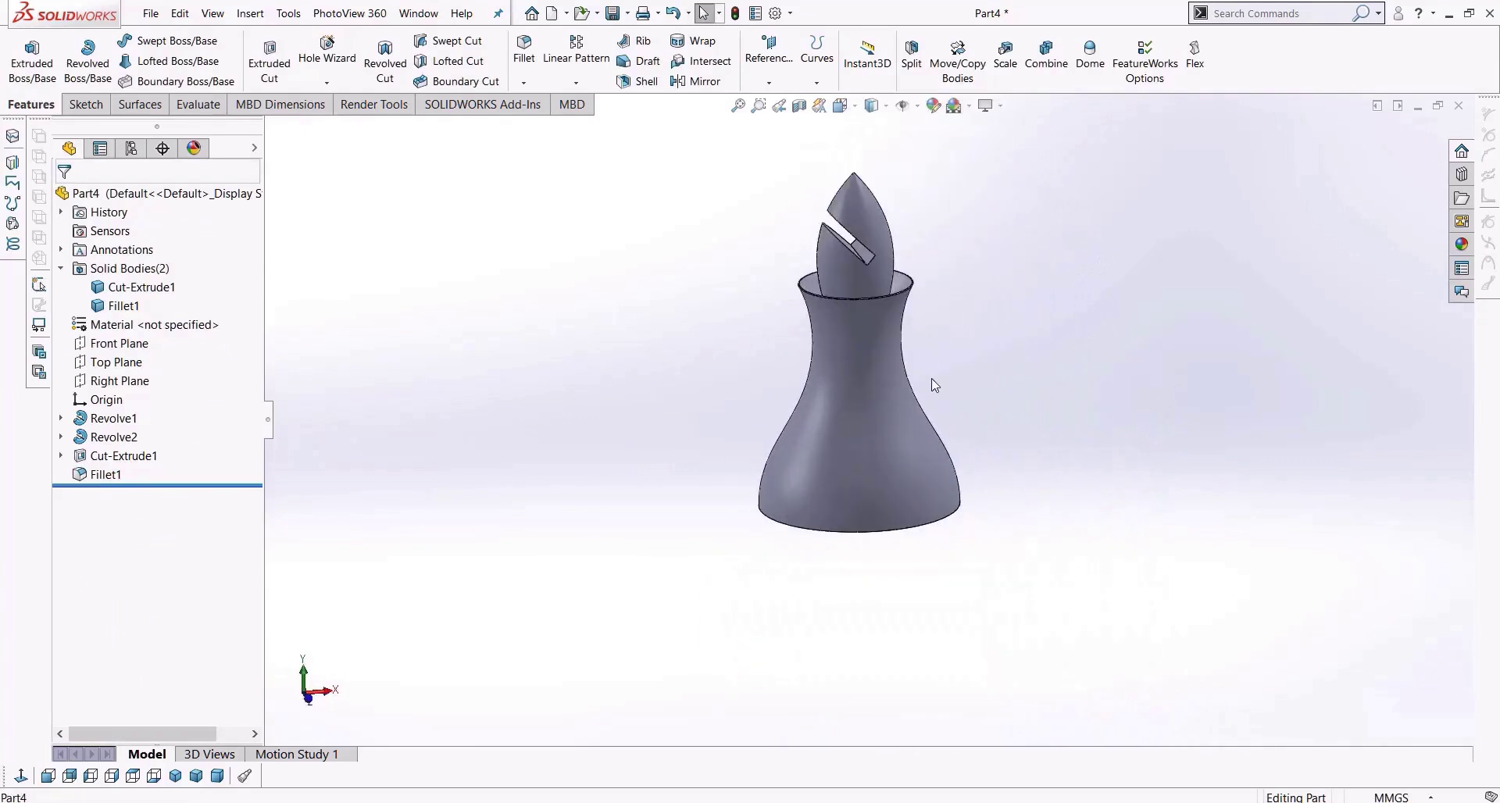
{"action": "scroll", "coordinate": [899, 418], "scroll_direction": "up", "scroll_amount": 3}
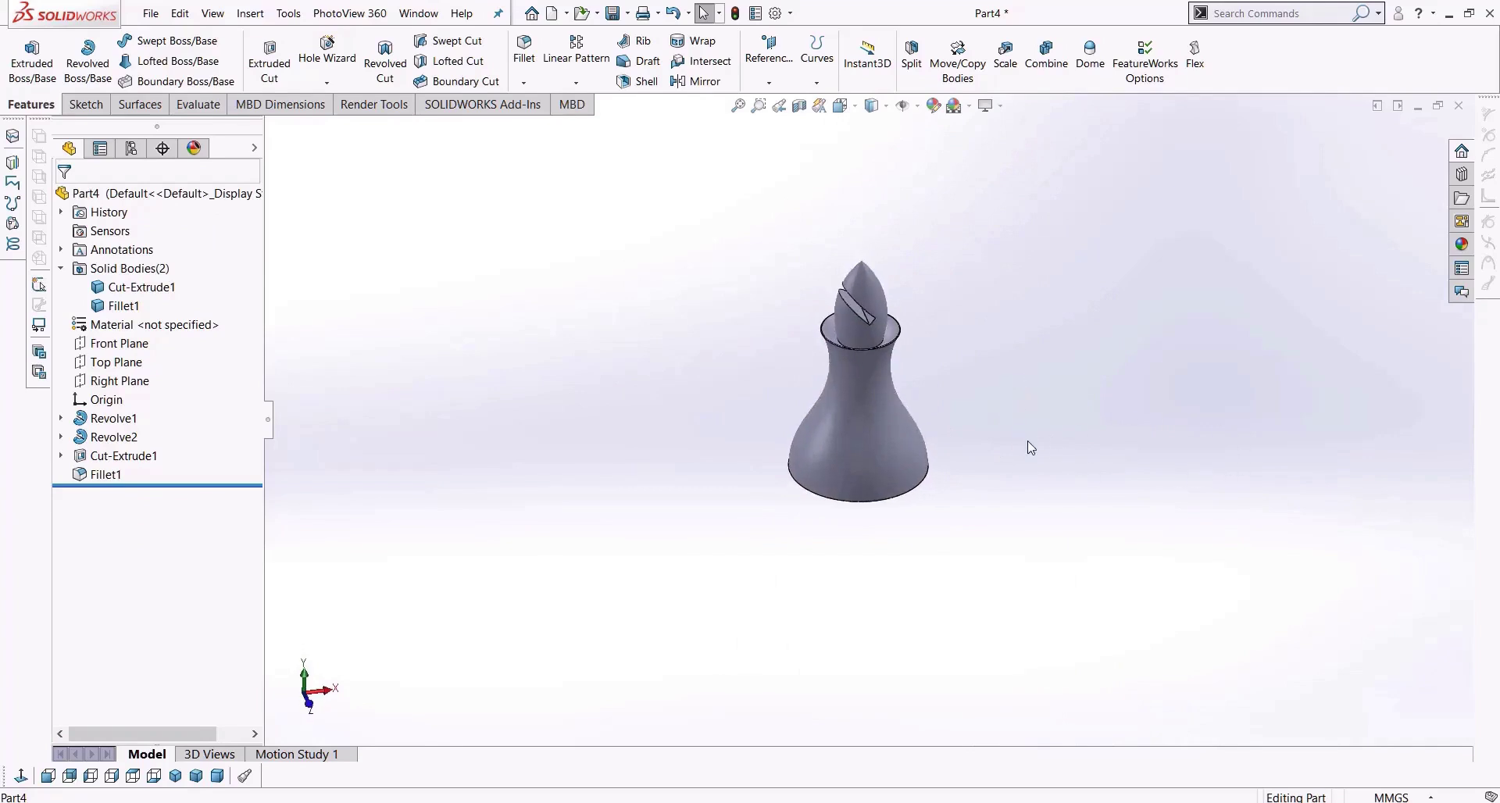
{"action": "scroll", "coordinate": [927, 340], "scroll_direction": "down", "scroll_amount": 2}
{"action": "scroll", "coordinate": [926, 340], "scroll_direction": "down", "scroll_amount": 2}
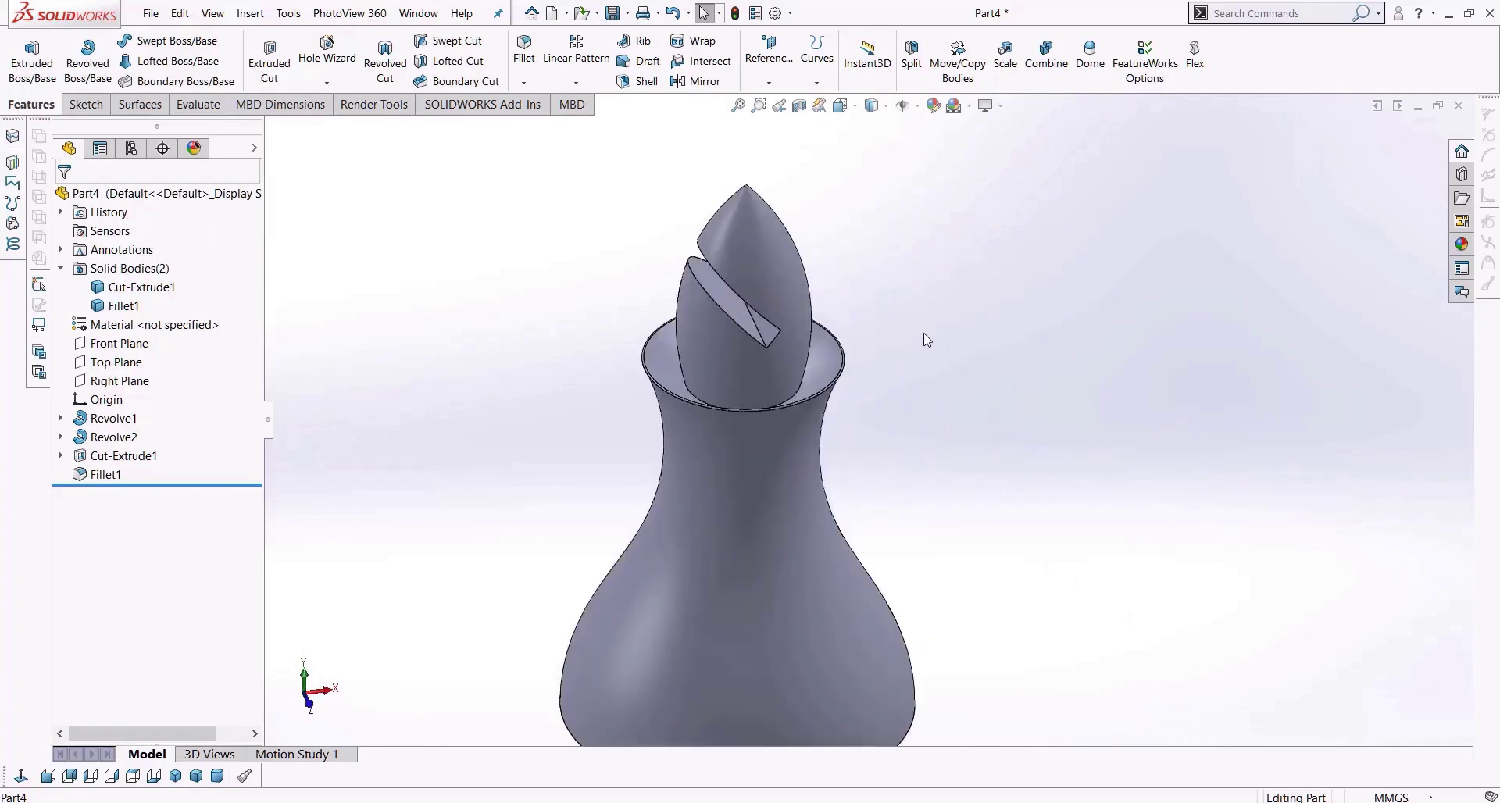
{"action": "scroll", "coordinate": [930, 348], "scroll_direction": "up", "scroll_amount": 3}
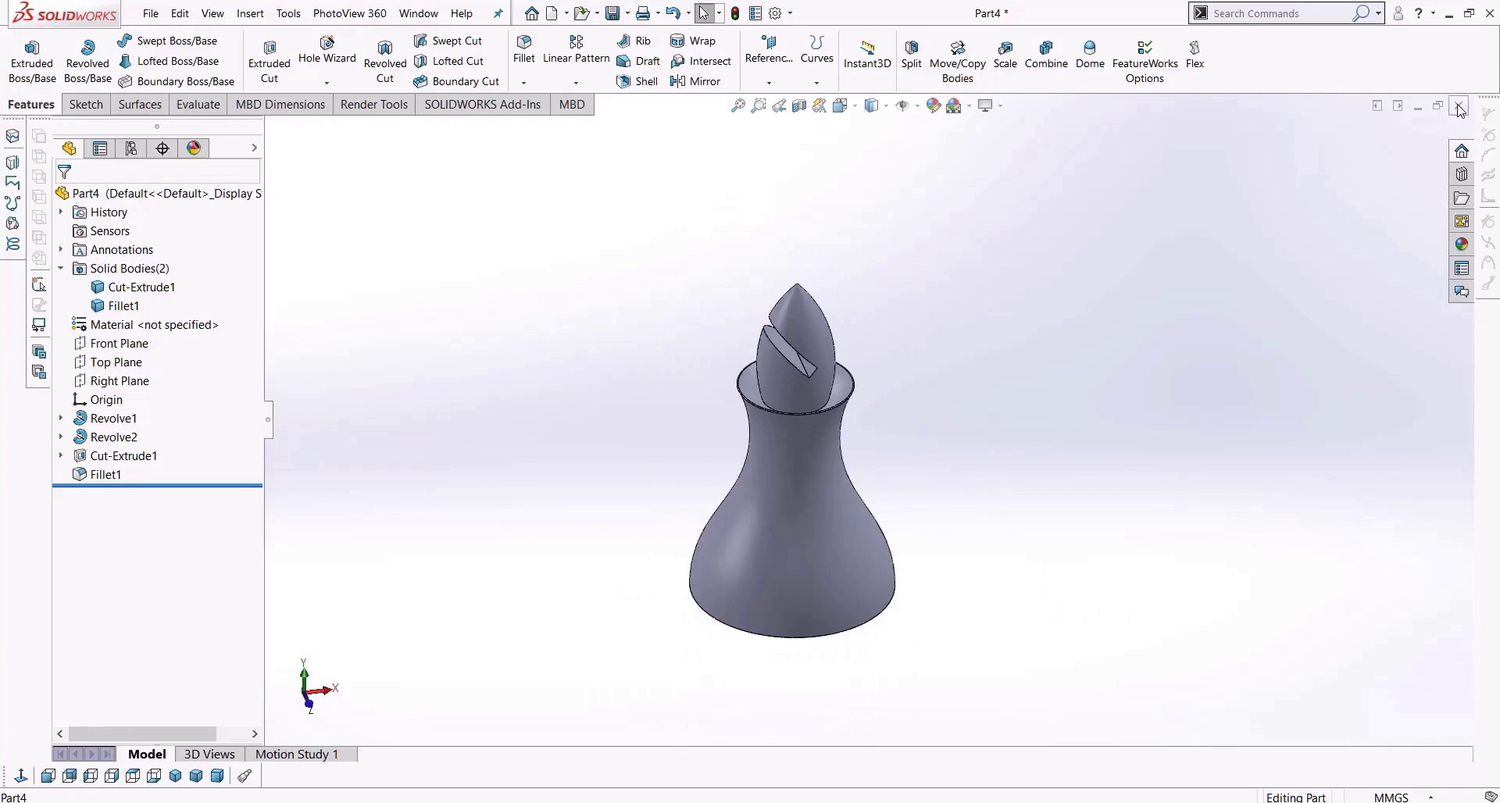
Close the current part and create a new part document.
{"action": "left_click", "coordinate": [631, 425]}
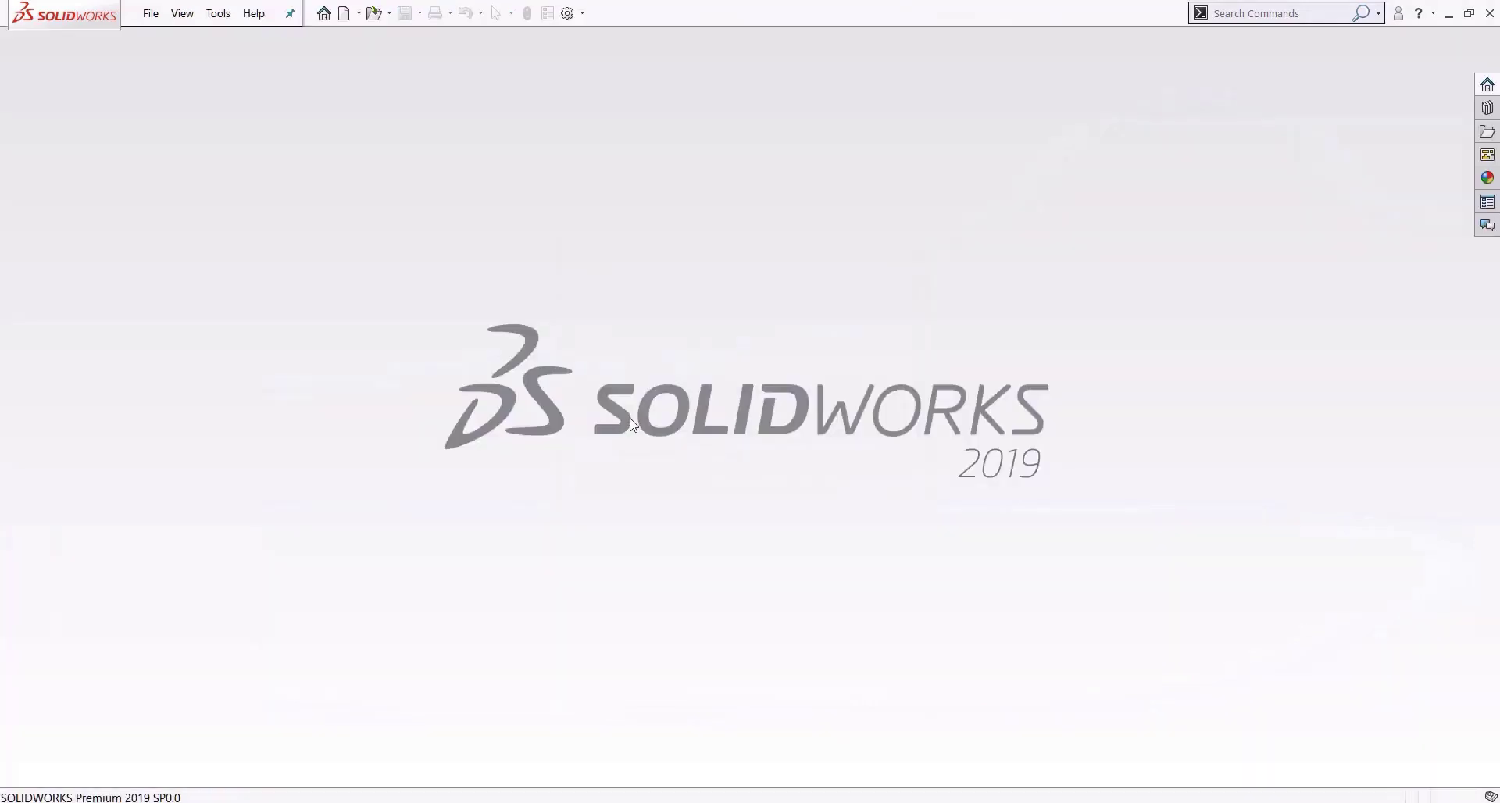
{"action": "key", "text": "ctrl+n"}
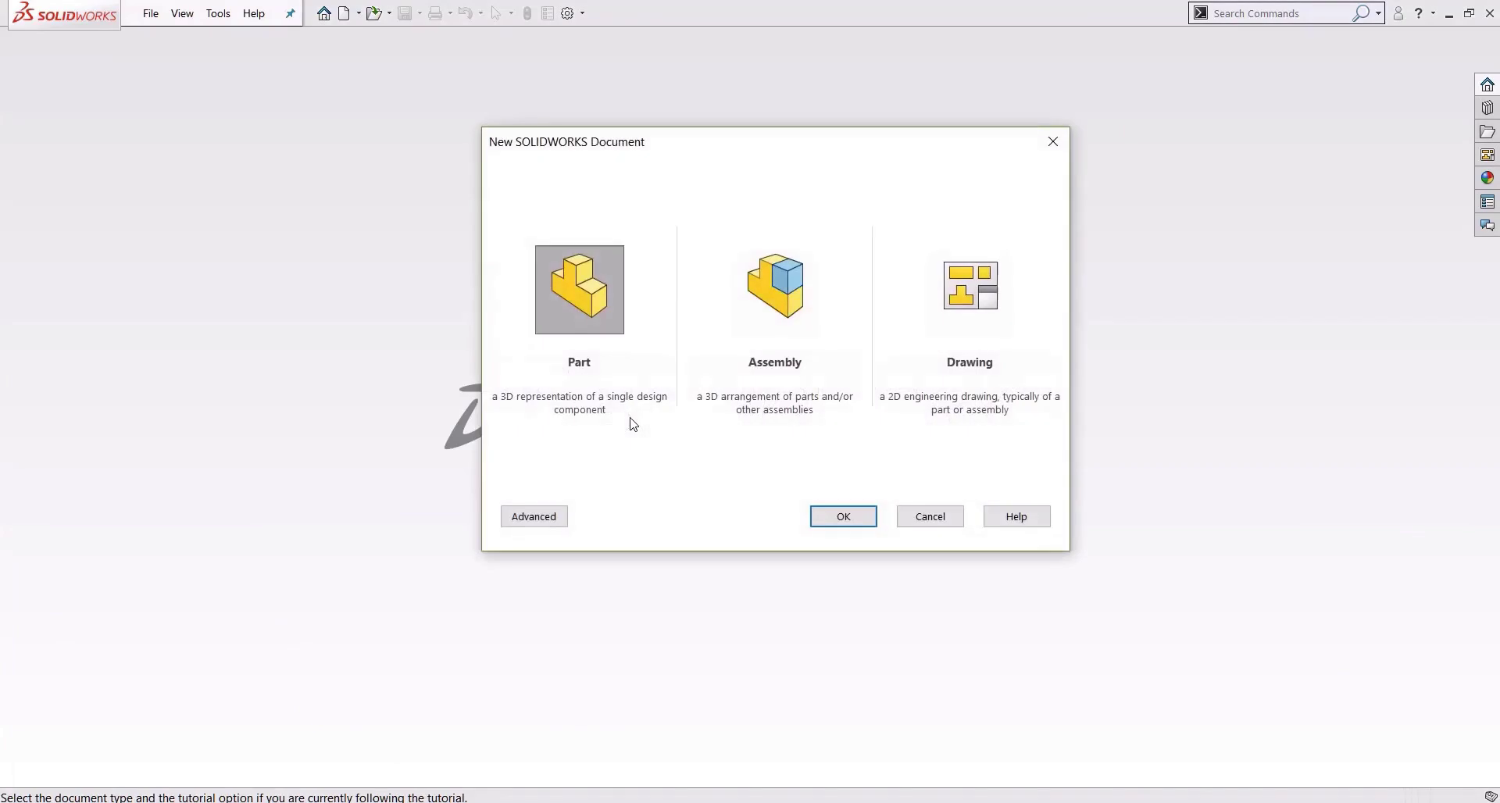
{"action": "double_click", "coordinate": [633, 418]}
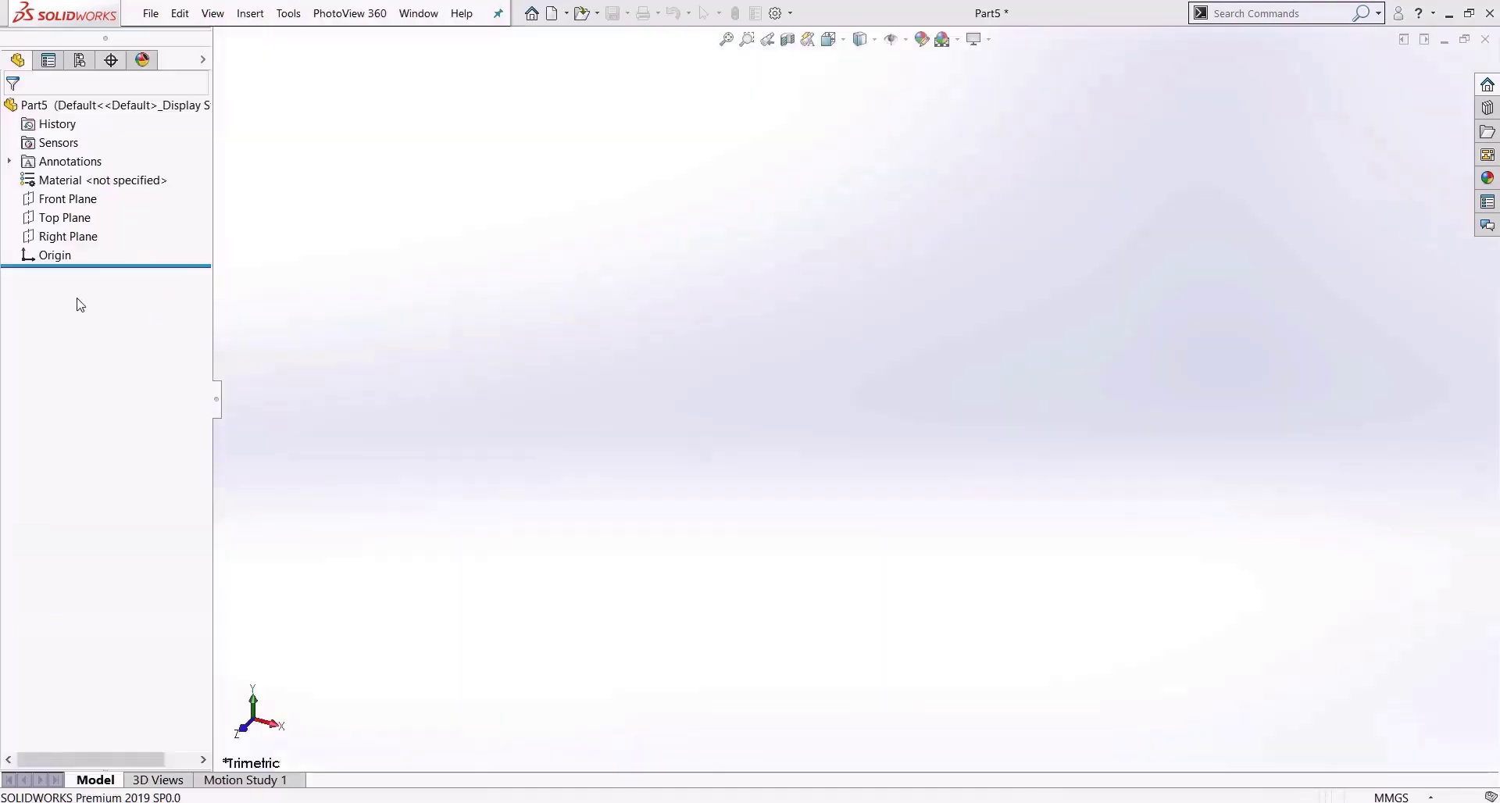
Start a sketch on the Front Plane of the new part.
{"action": "left_click", "coordinate": [107, 290]}
{"action": "left_click", "coordinate": [84, 104]}
{"action": "scroll", "coordinate": [760, 423], "scroll_direction": "up", "scroll_amount": 3}
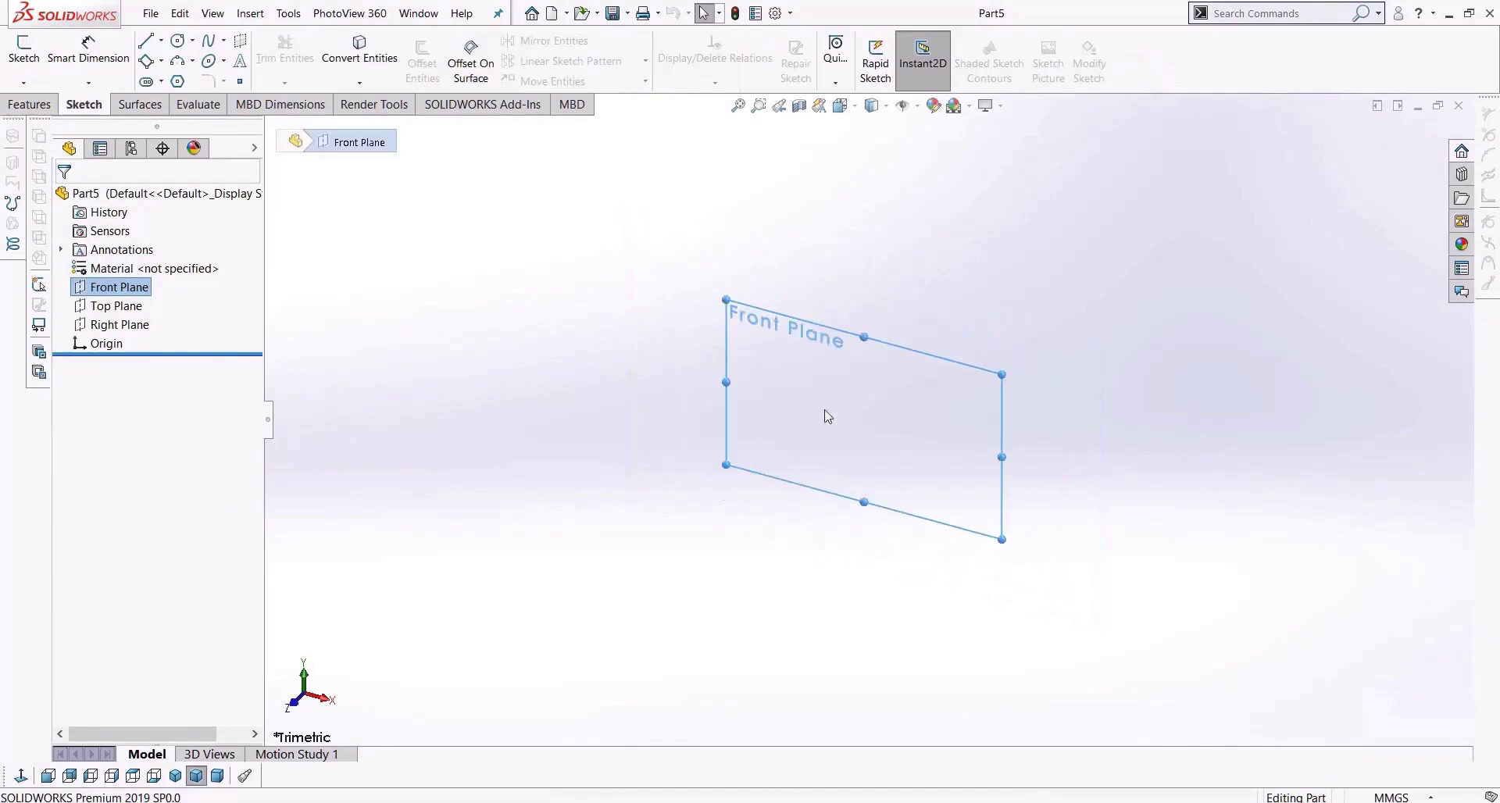
{"action": "scroll", "coordinate": [884, 397], "scroll_direction": "down", "scroll_amount": 3}
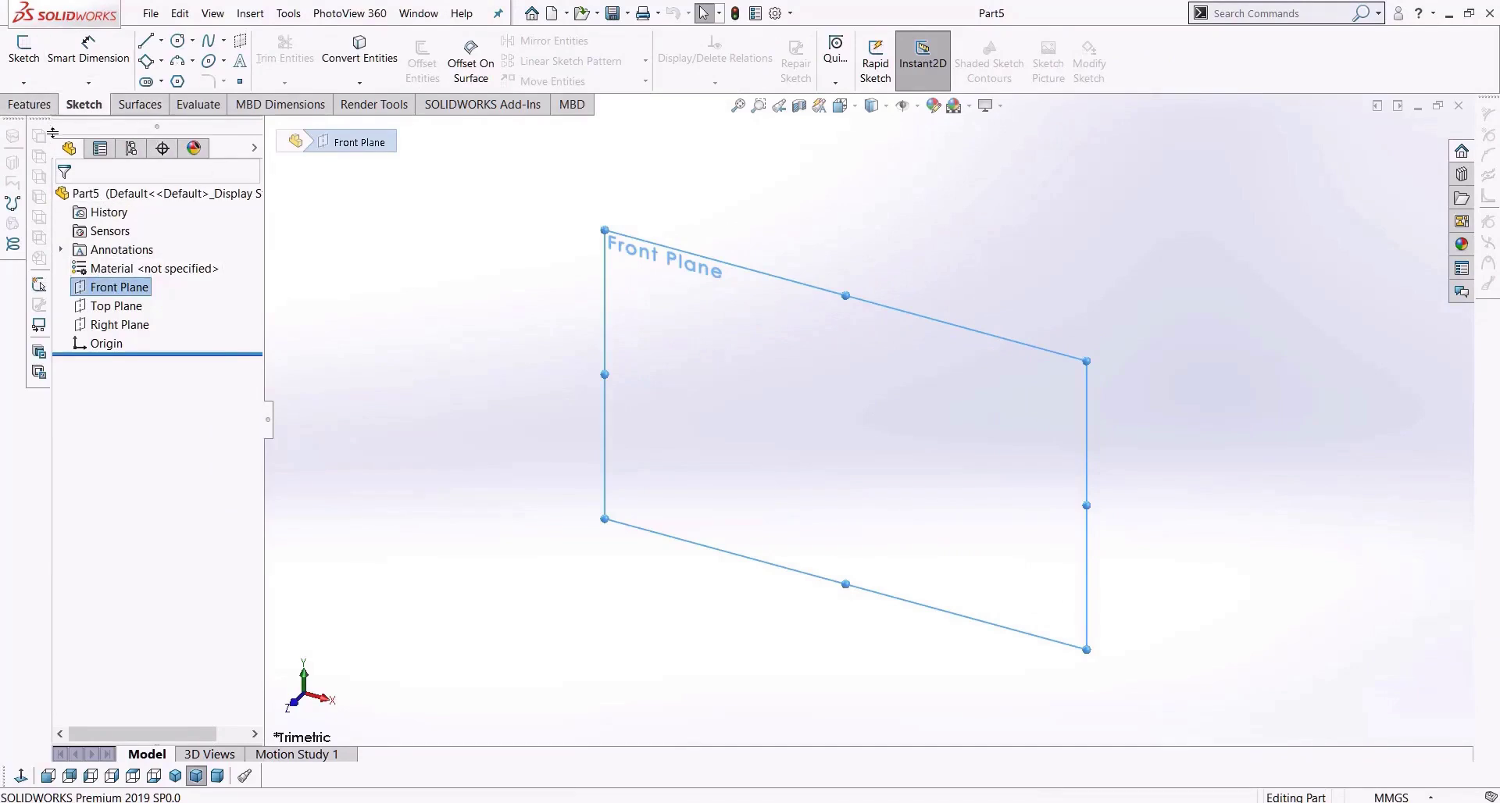
{"action": "left_click", "coordinate": [24, 58]}
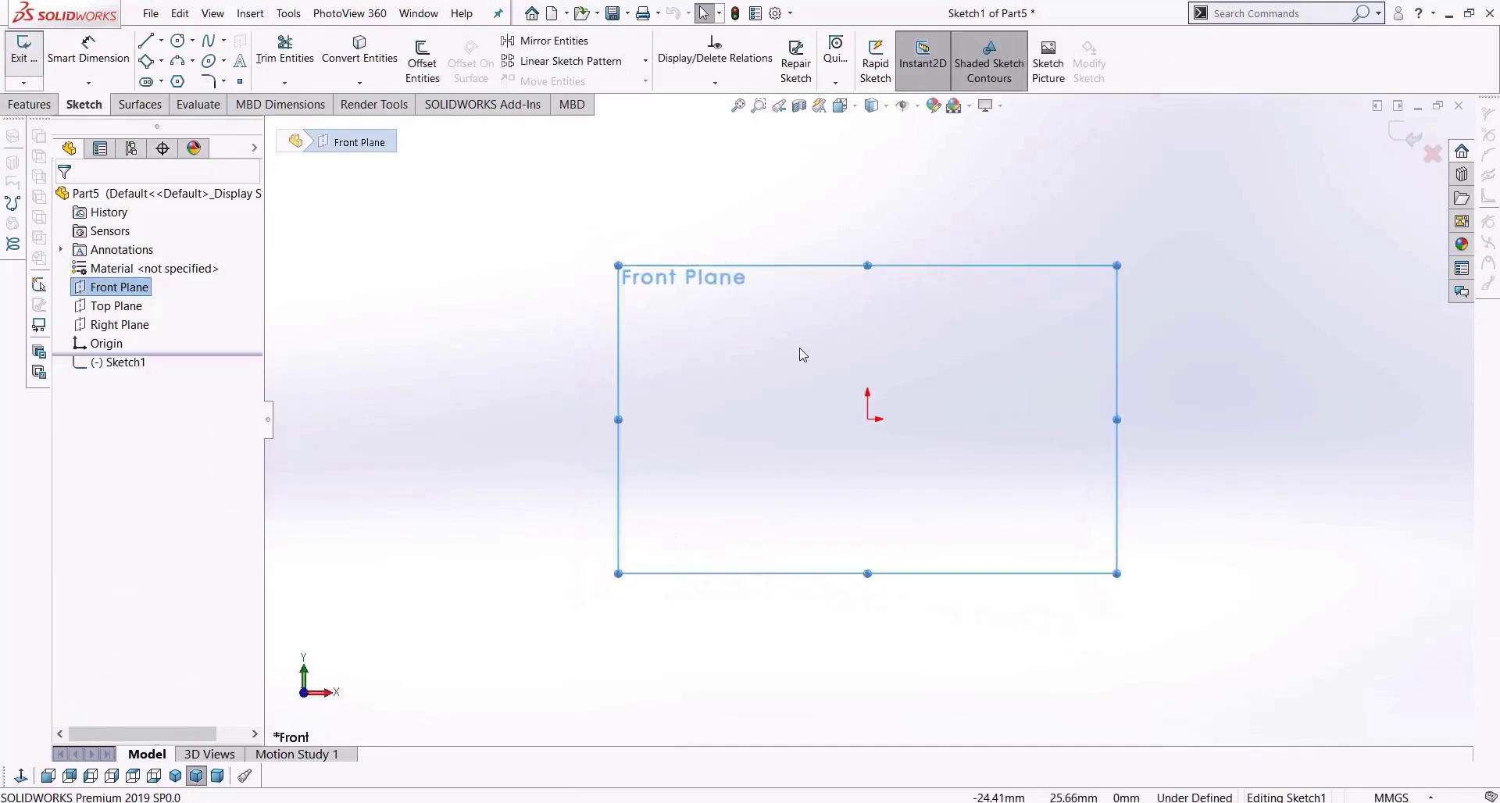
Sketch an open zigzag line chain from the origin, starting with a horizontal line about 33 mm long and ending in one about 109 mm long.
{"action": "left_click", "coordinate": [146, 42]}
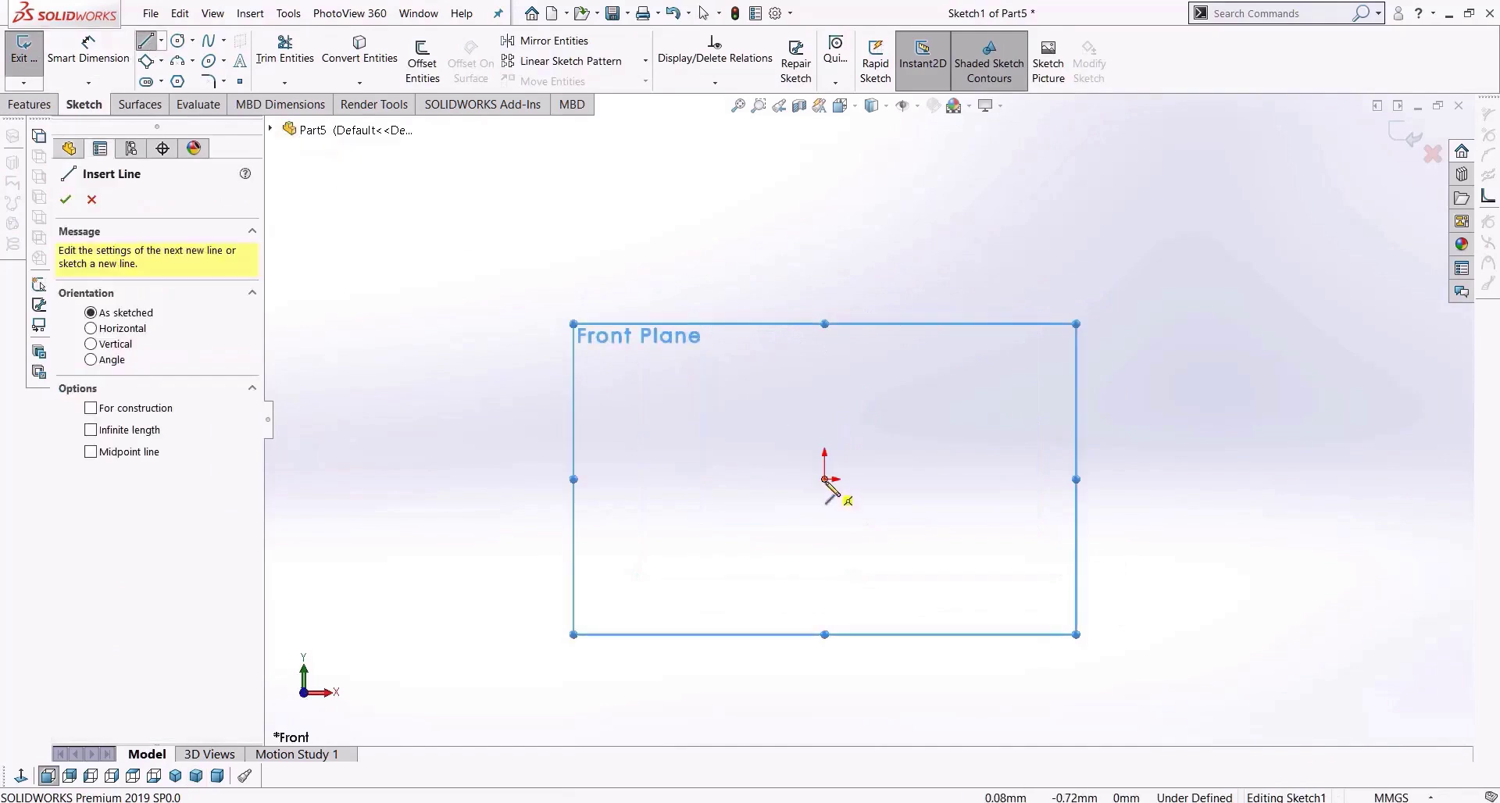
{"action": "left_click", "coordinate": [825, 480]}
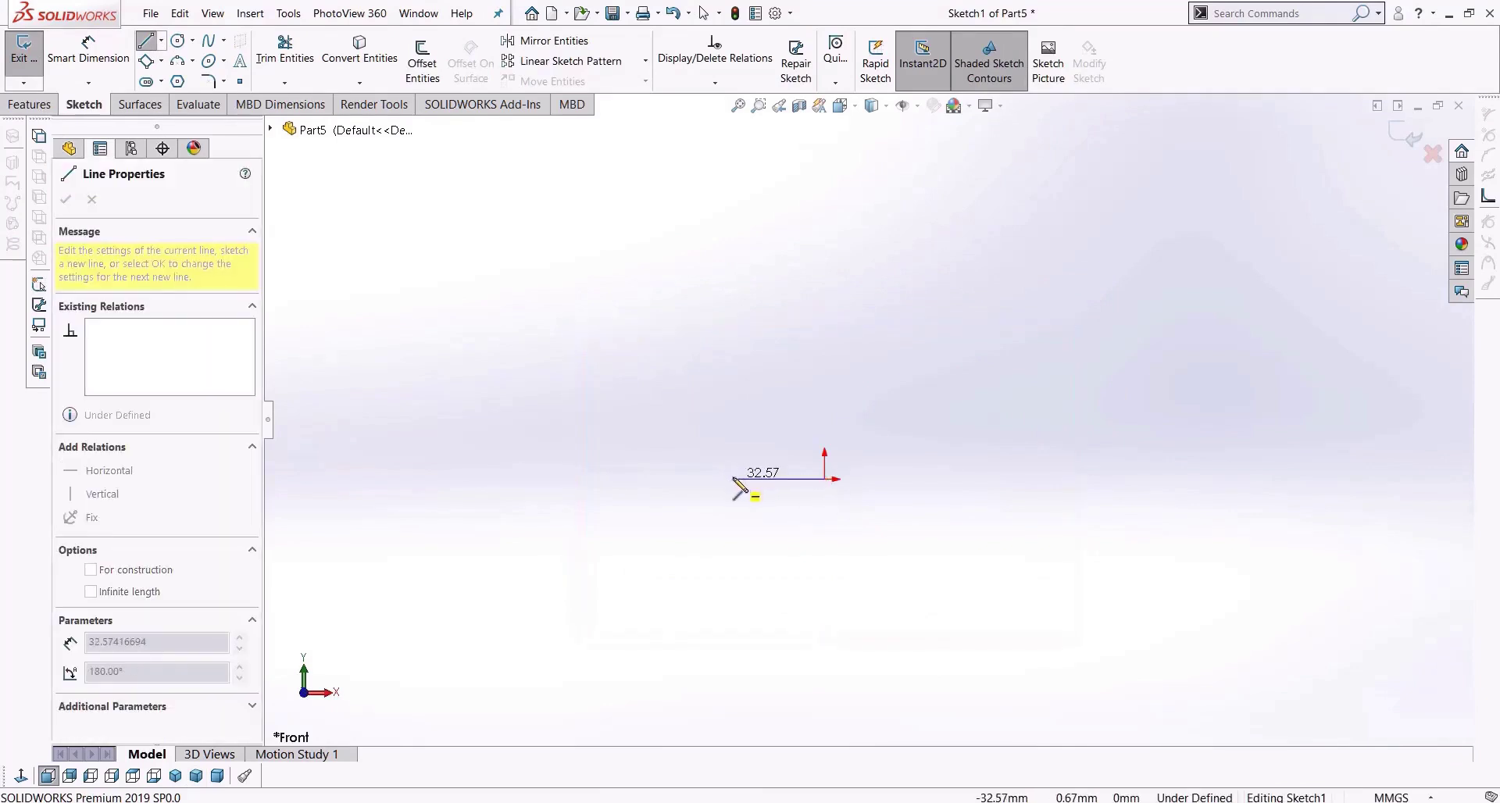
{"action": "left_click", "coordinate": [734, 479]}
{"action": "left_click", "coordinate": [733, 390]}
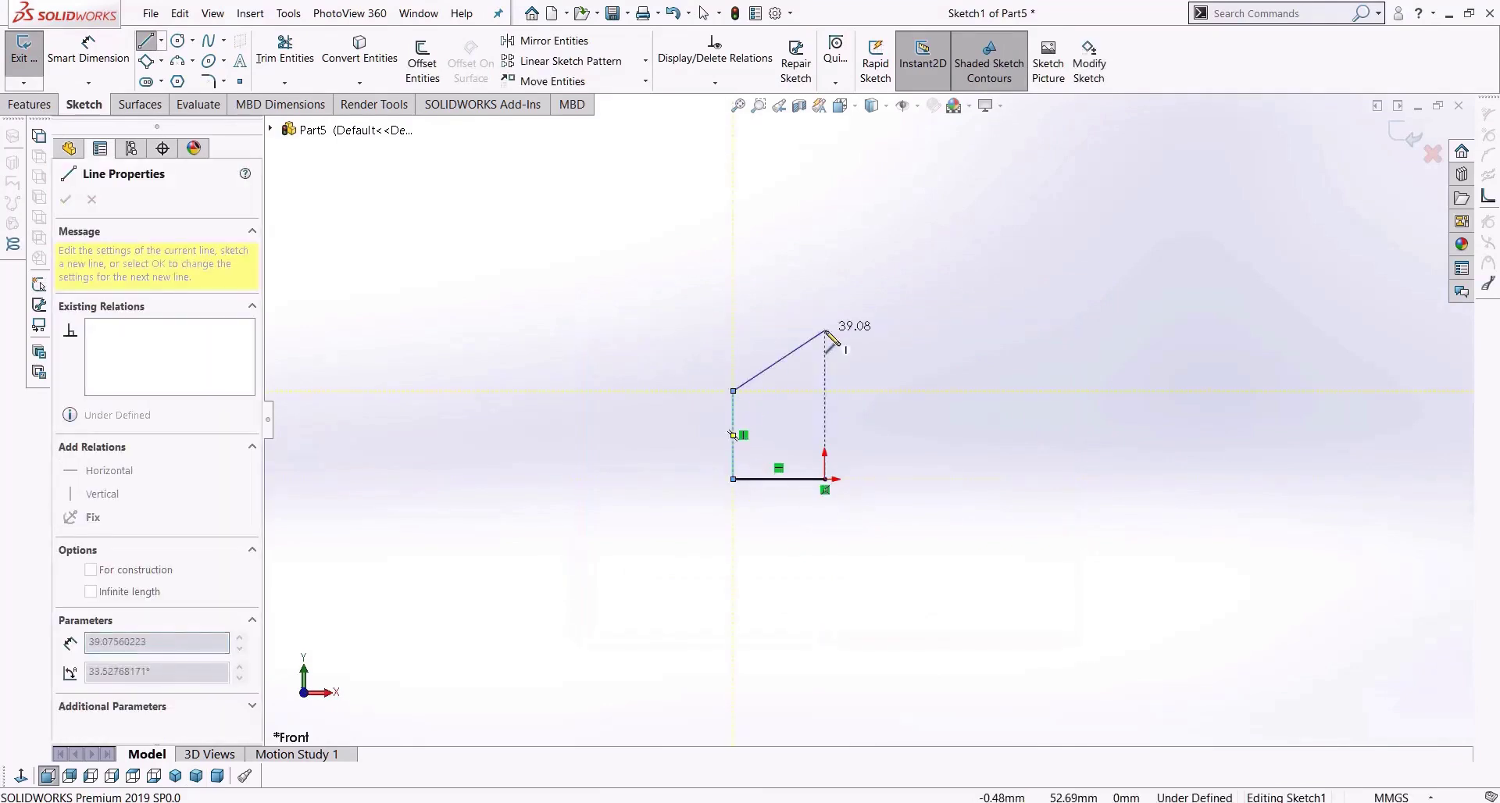
{"action": "left_click", "coordinate": [847, 320]}
{"action": "scroll", "coordinate": [866, 420], "scroll_direction": "up", "scroll_amount": 3}
{"action": "left_click", "coordinate": [815, 314]}
{"action": "left_click", "coordinate": [916, 251]}
{"action": "left_click", "coordinate": [782, 148]}
{"action": "scroll", "coordinate": [808, 156], "scroll_direction": "up", "scroll_amount": 2}
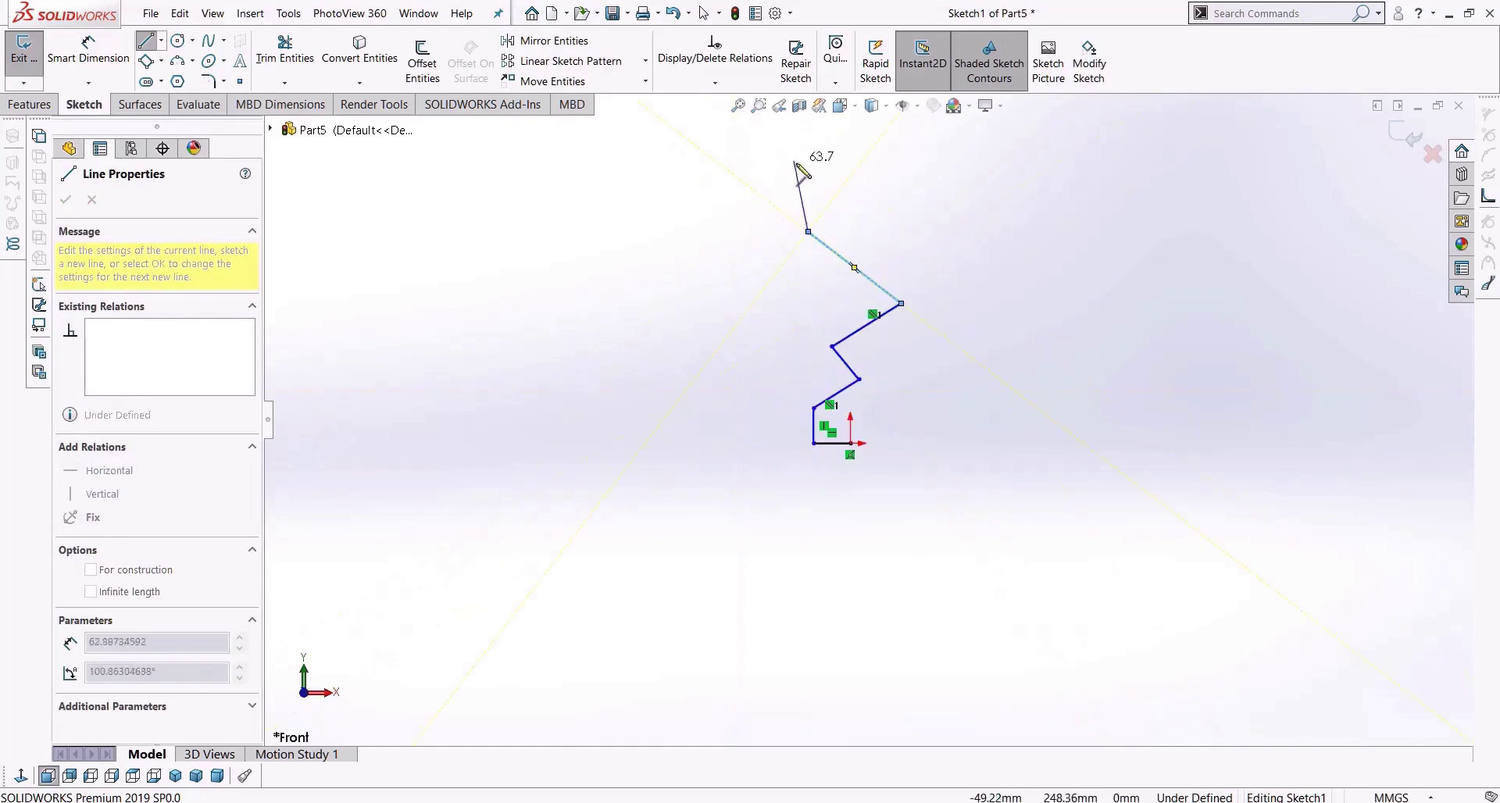
{"action": "left_click", "coordinate": [808, 175]}
{"action": "left_click", "coordinate": [933, 175]}
{"action": "key", "text": "Escape"}
{"action": "scroll", "coordinate": [898, 418], "scroll_direction": "down", "scroll_amount": 1}
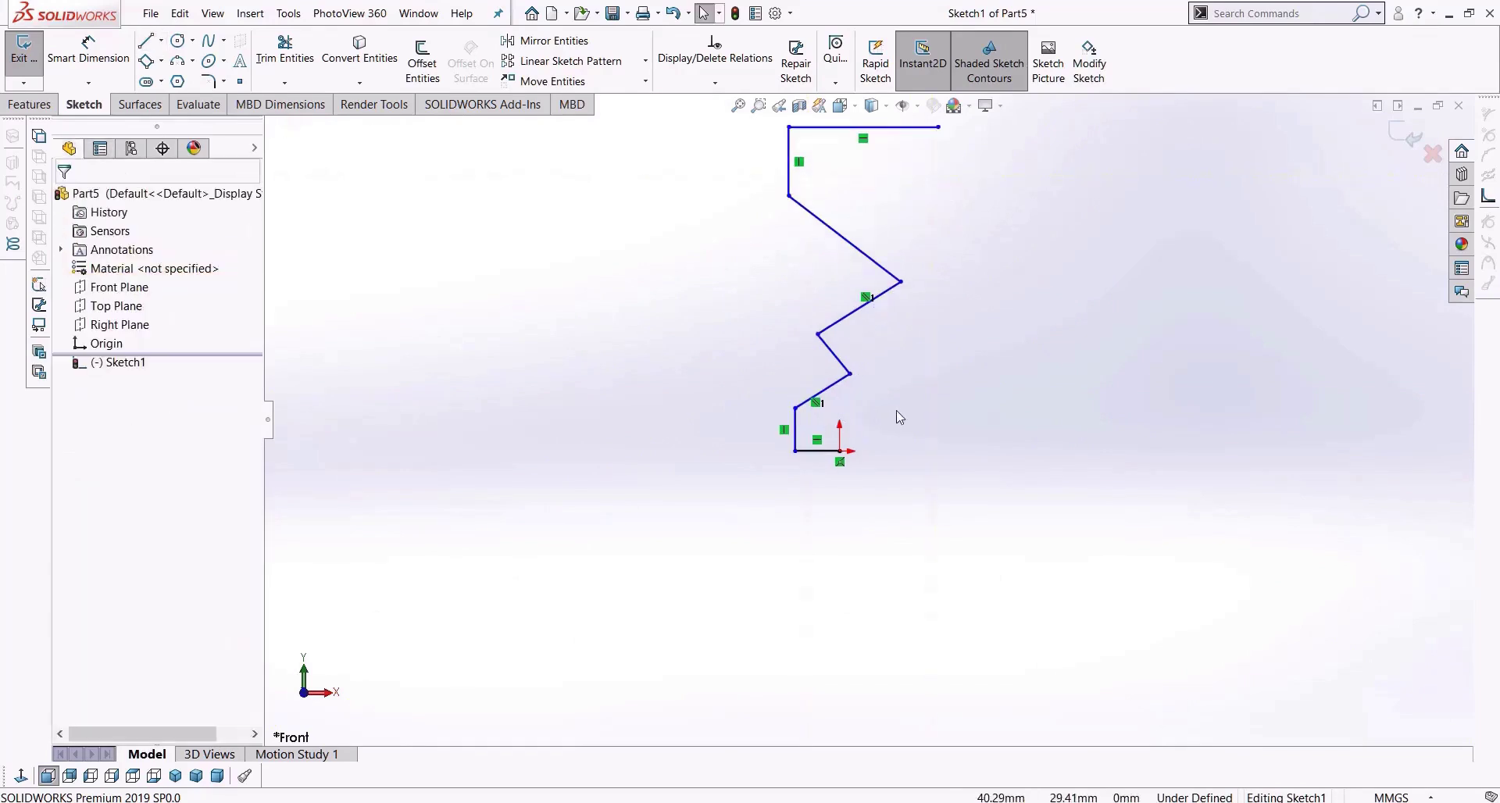
Offset the whole zigzag chain inward by 5 mm with straight line caps closing both ends.
{"action": "left_click", "coordinate": [422, 59]}
{"action": "left_click", "coordinate": [849, 246]}
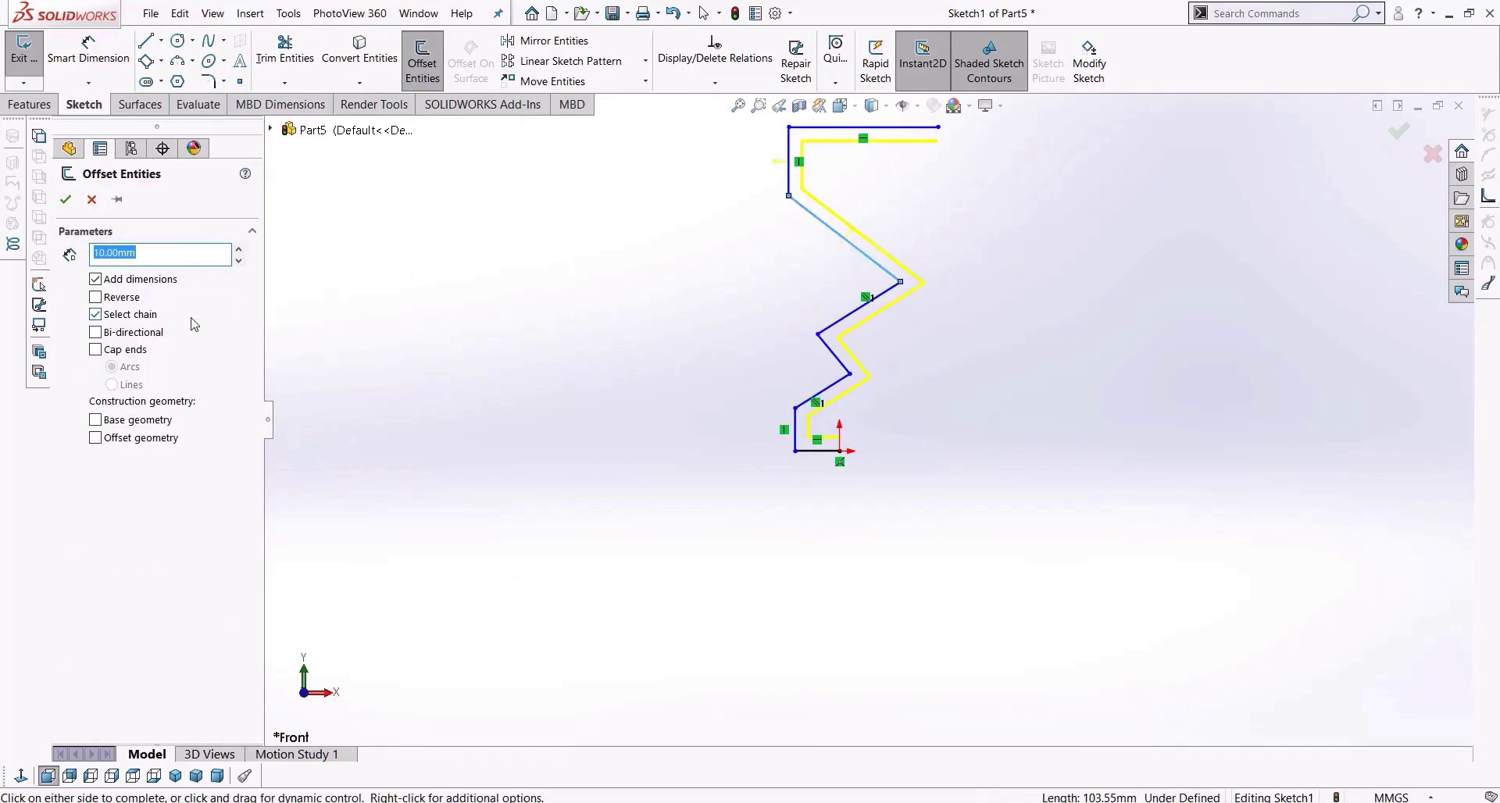
{"action": "type", "text": "5"}
{"action": "key", "text": "Return"}
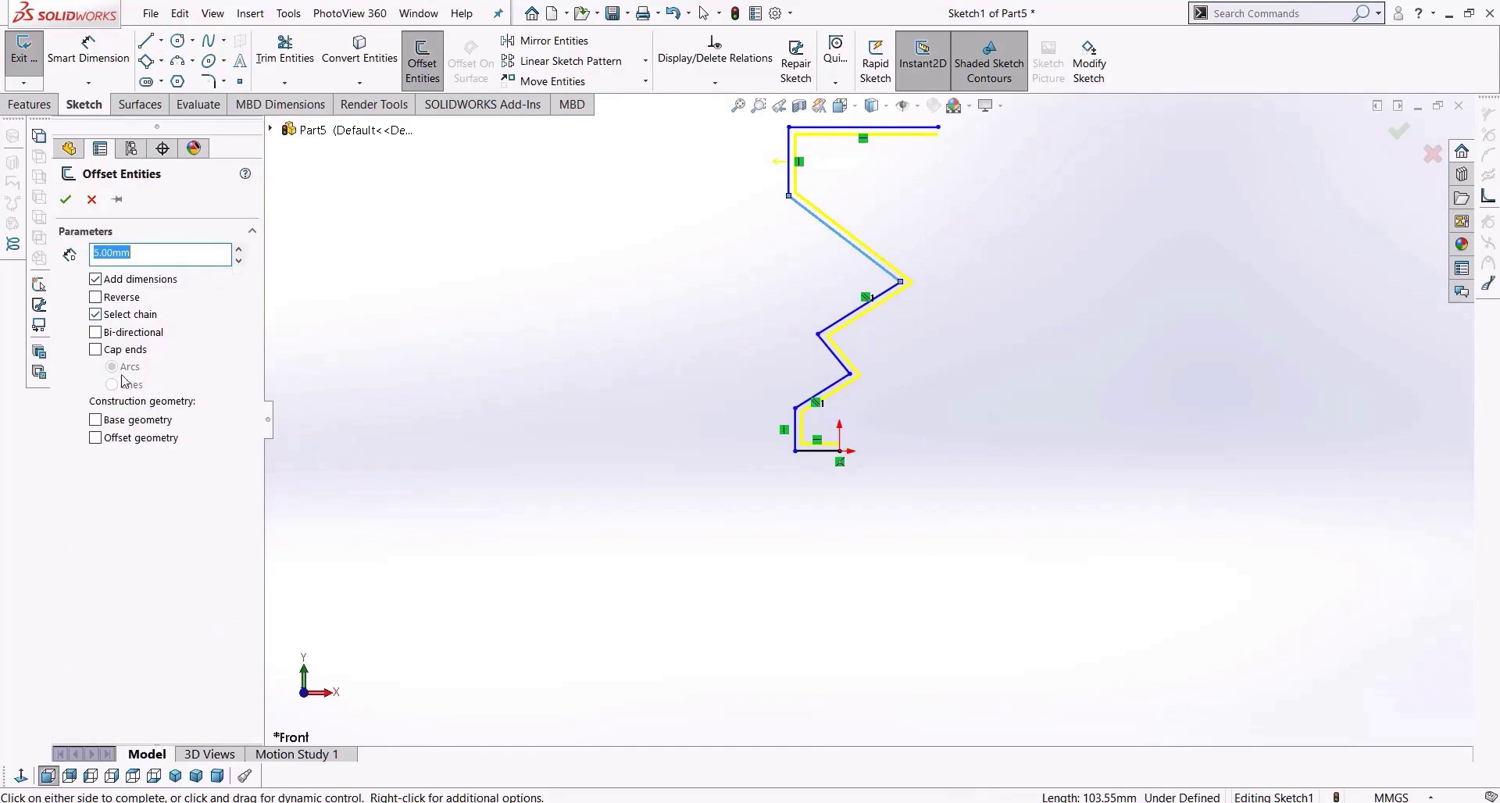
{"action": "scroll", "coordinate": [888, 451], "scroll_direction": "down", "scroll_amount": 6}
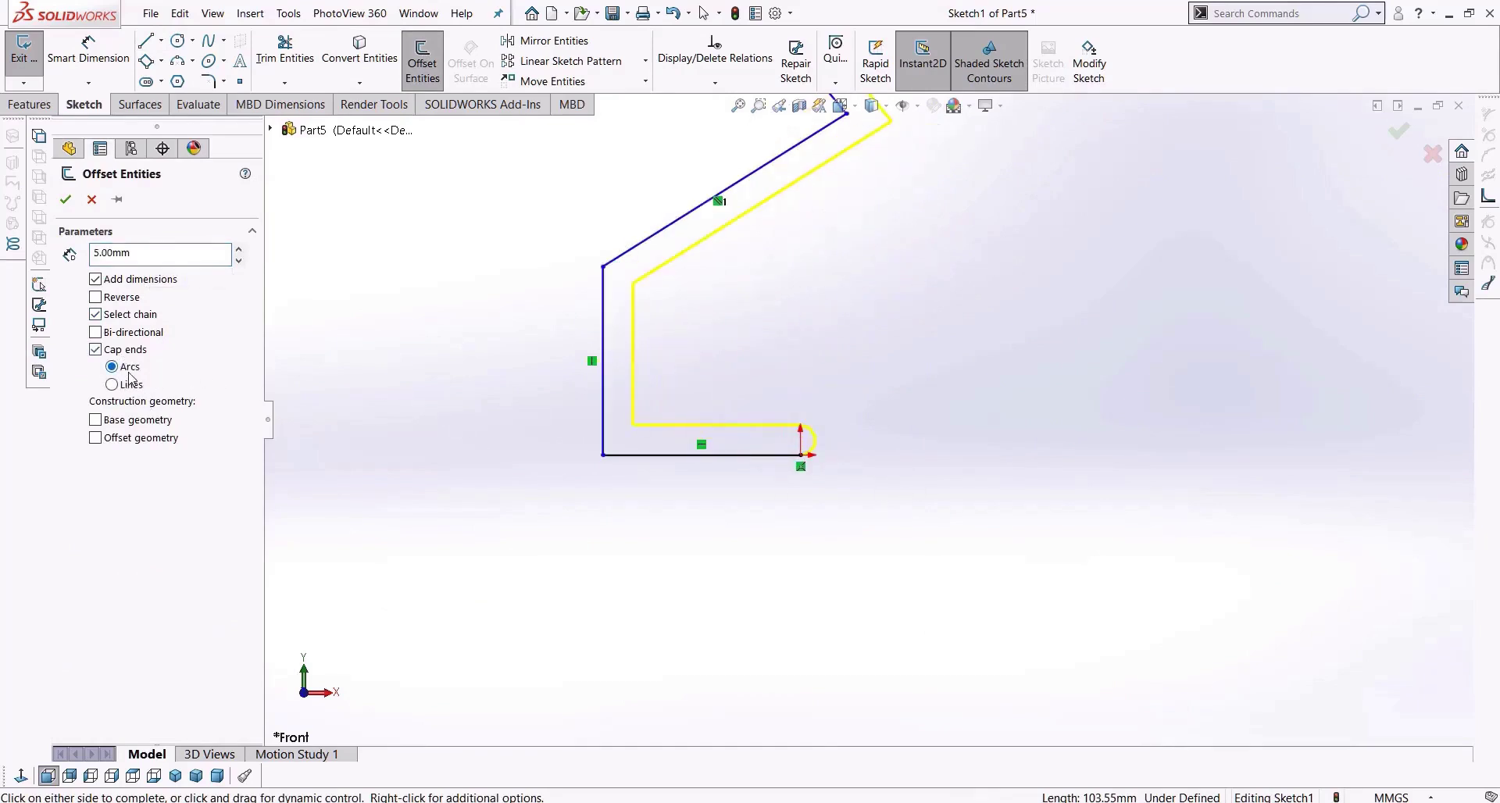
{"action": "scroll", "coordinate": [844, 449], "scroll_direction": "up", "scroll_amount": 9}
{"action": "scroll", "coordinate": [873, 211], "scroll_direction": "down", "scroll_amount": 6}
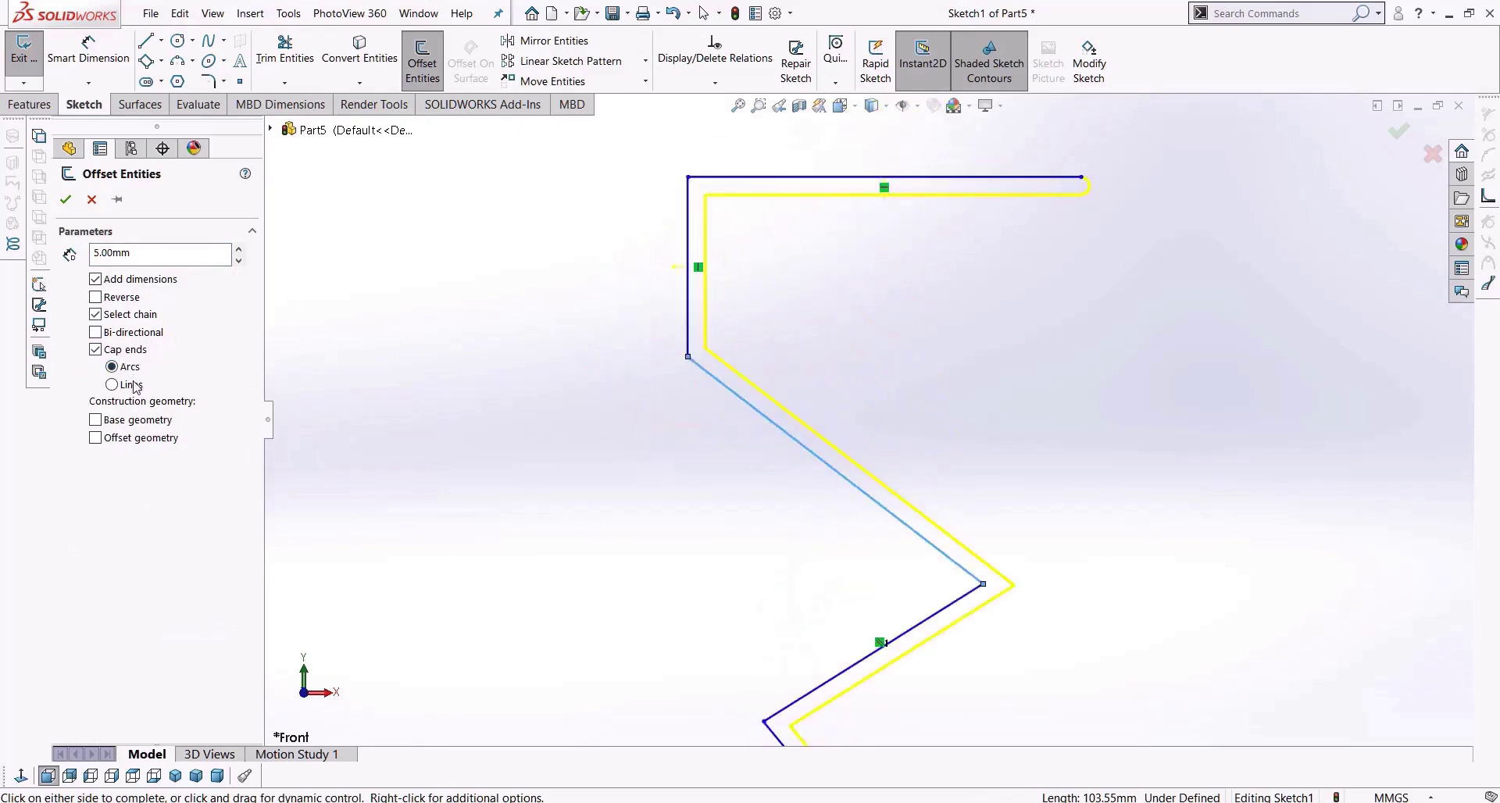
{"action": "scroll", "coordinate": [1109, 186], "scroll_direction": "up", "scroll_amount": 6}
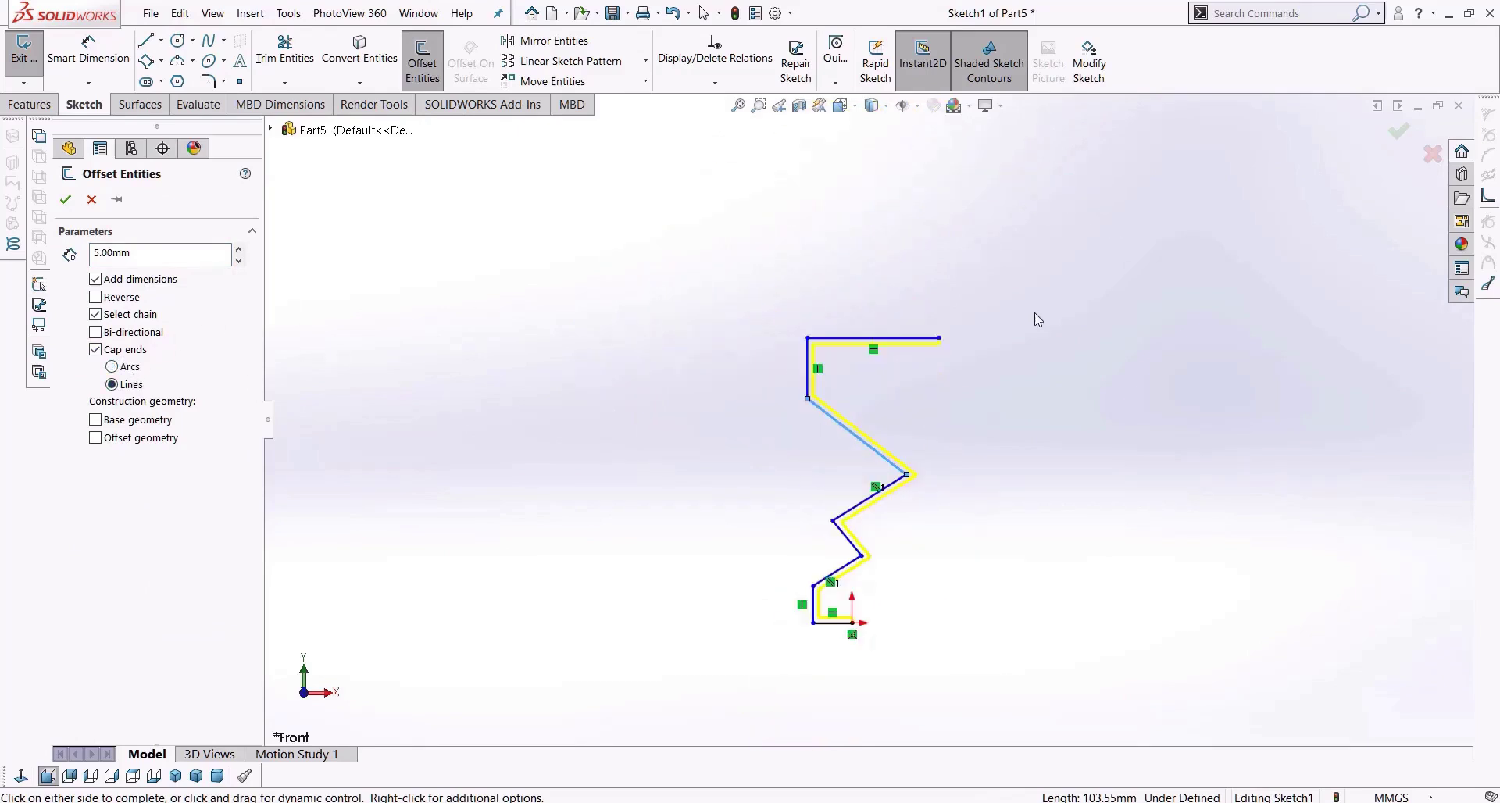
{"action": "left_click", "coordinate": [66, 199]}
{"action": "scroll", "coordinate": [928, 533], "scroll_direction": "down", "scroll_amount": 2}
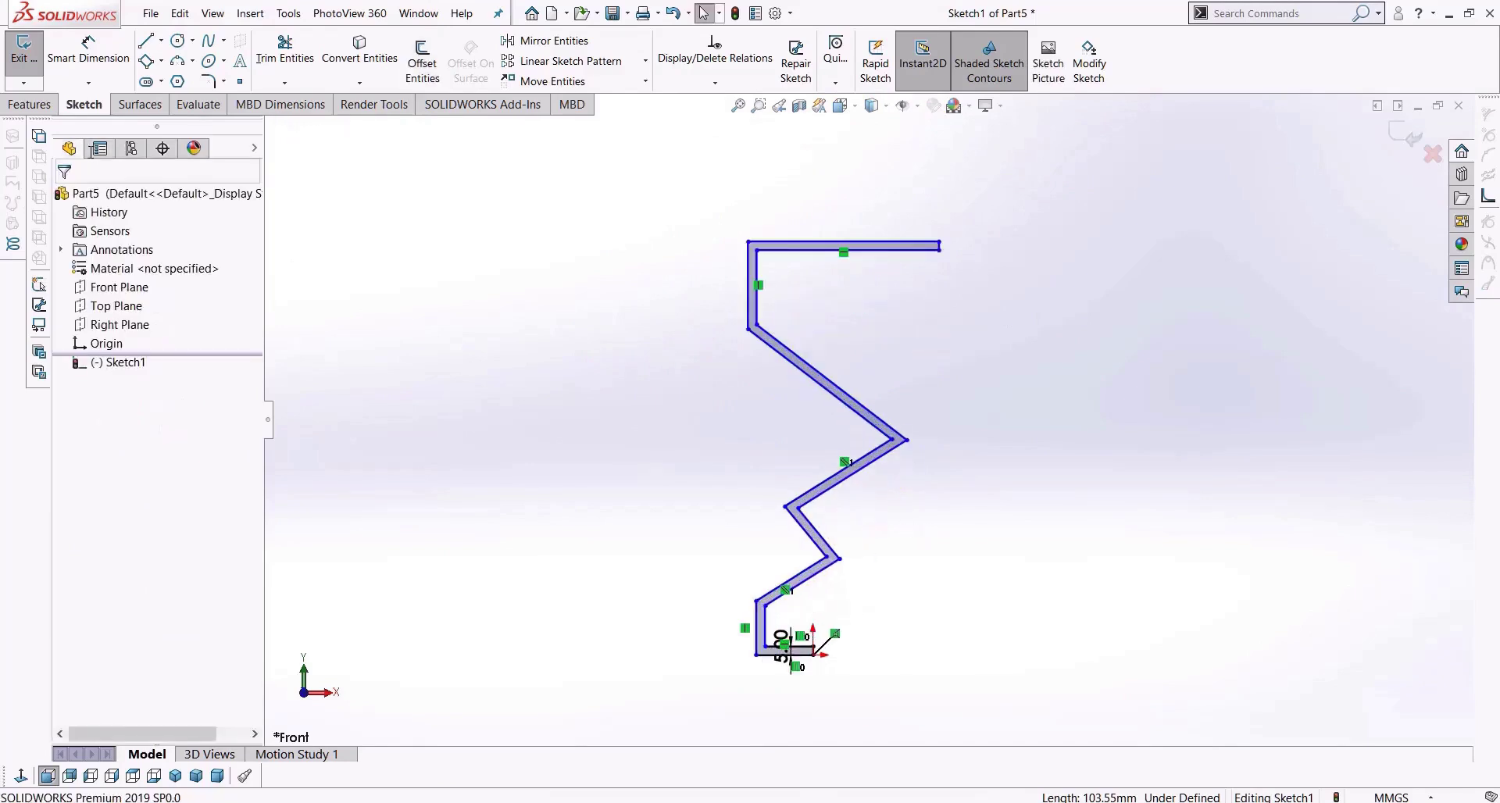
Draw a construction line about 93 mm long from the origin, extending away from the profile's lower end.
{"action": "left_click", "coordinate": [31, 105]}
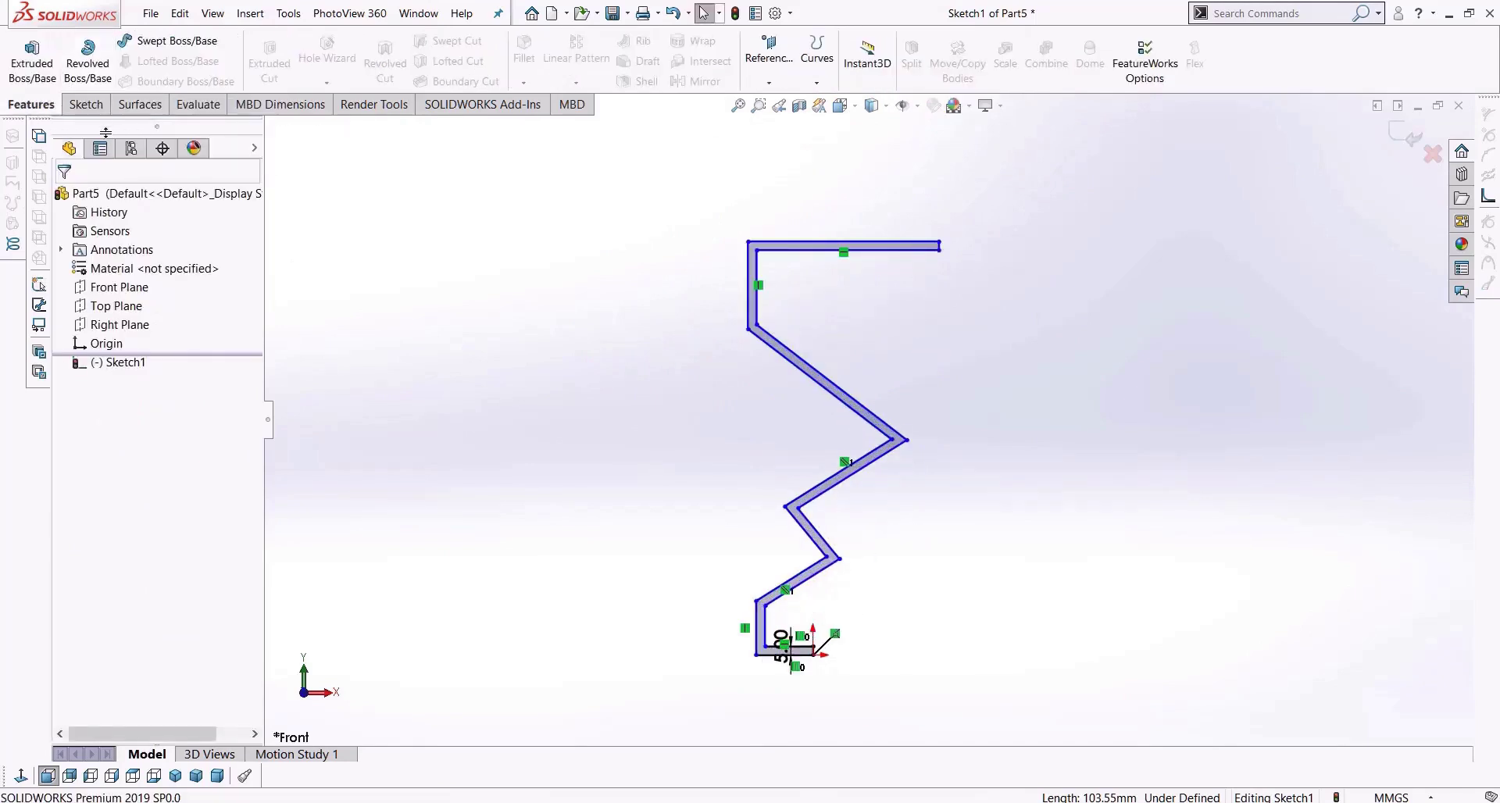
{"action": "left_click", "coordinate": [86, 104]}
{"action": "key", "text": "z"}
{"action": "scroll", "coordinate": [762, 620], "scroll_direction": "down", "scroll_amount": 2}
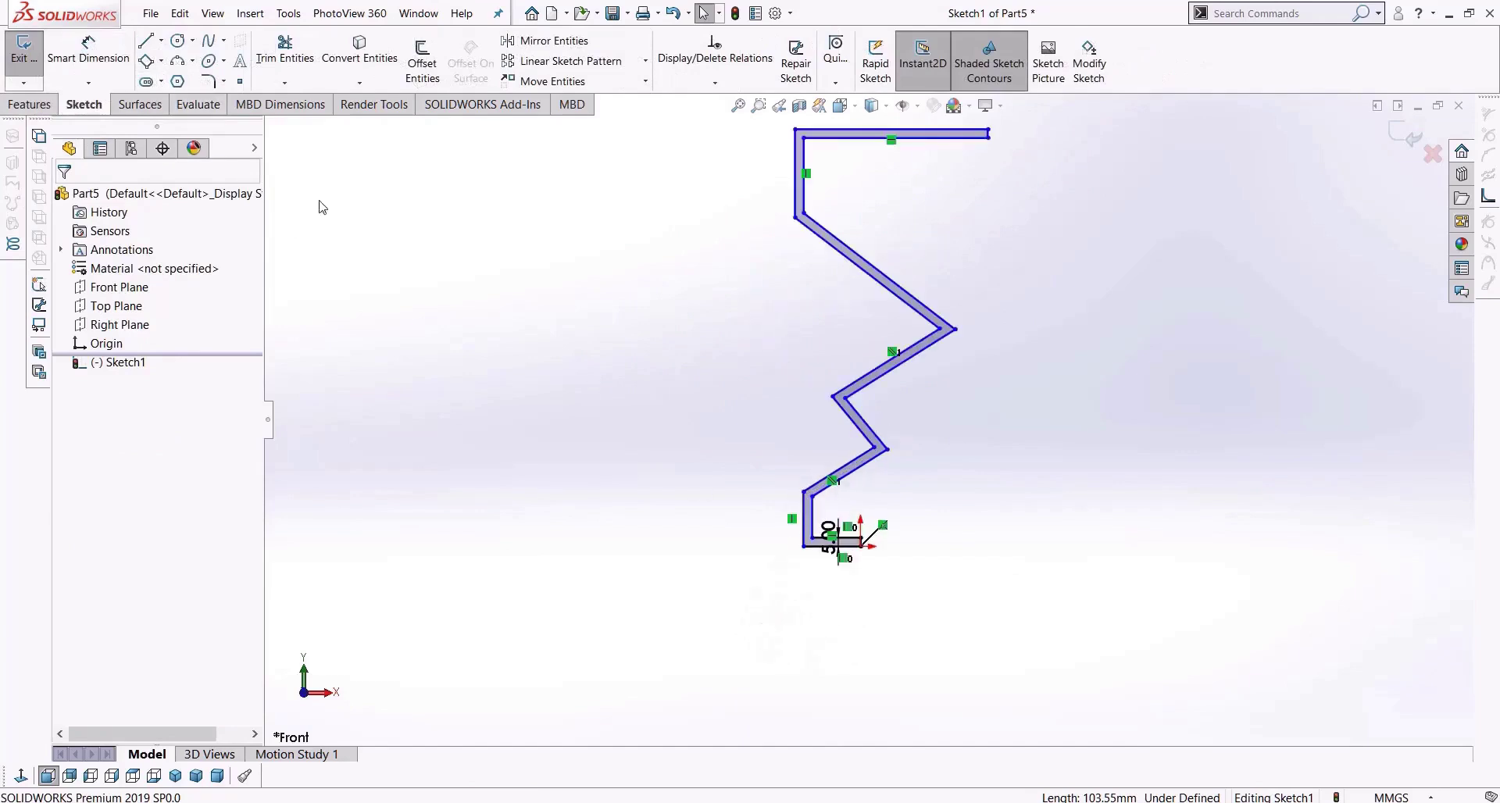
{"action": "left_click", "coordinate": [161, 40]}
{"action": "left_click", "coordinate": [187, 80]}
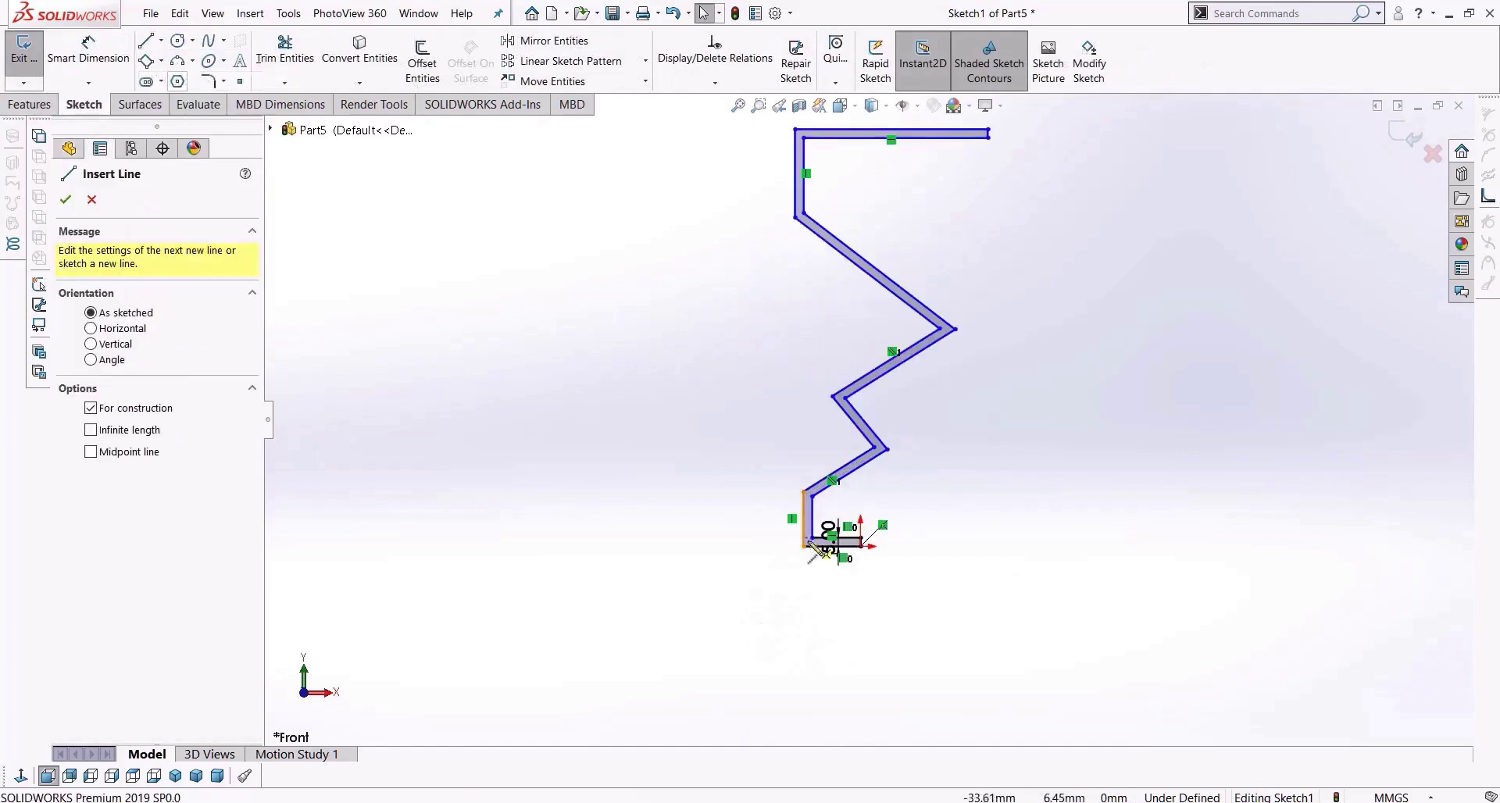
{"action": "scroll", "coordinate": [848, 598], "scroll_direction": "down", "scroll_amount": 5}
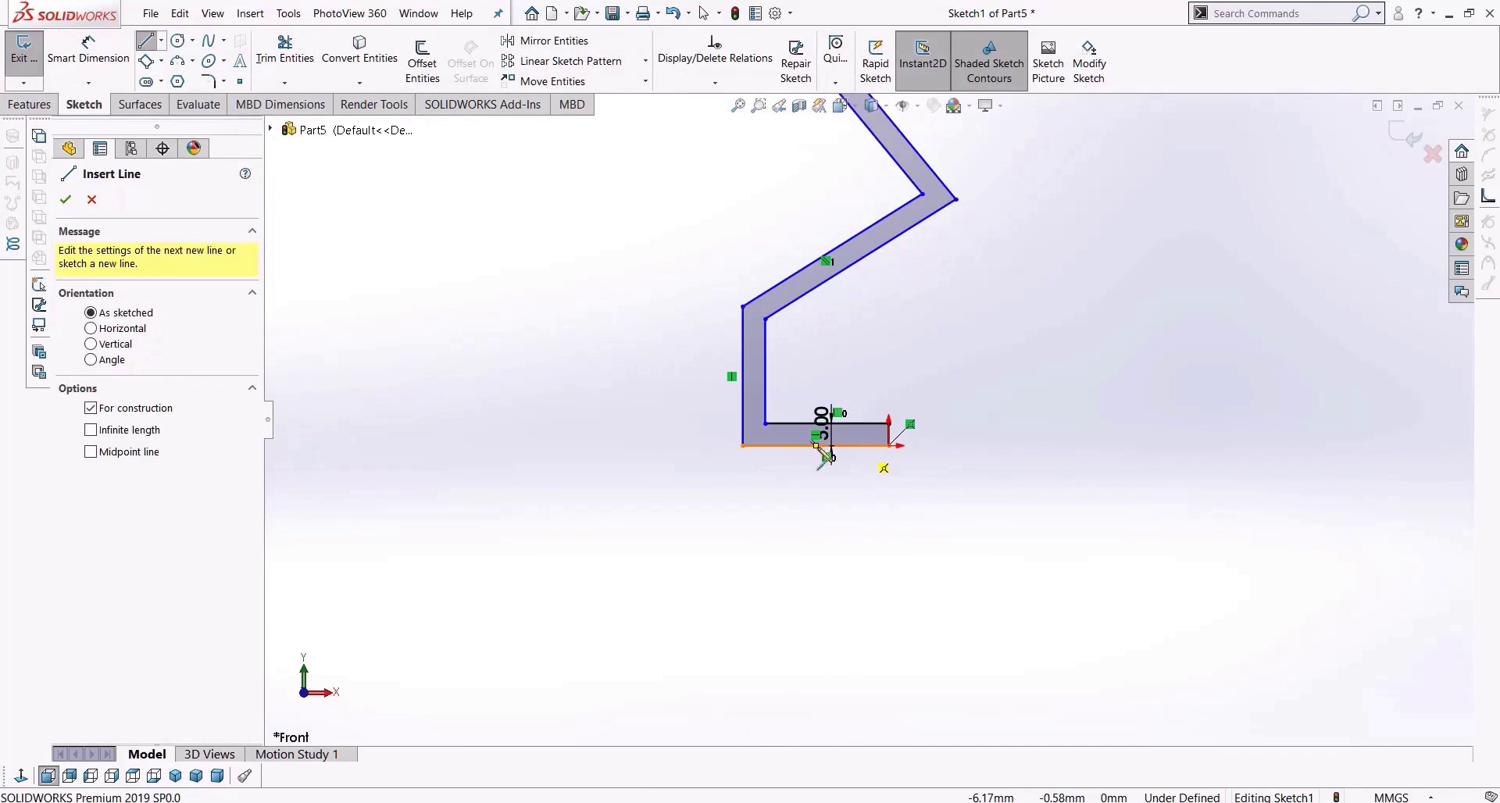
{"action": "left_click", "coordinate": [889, 446]}
{"action": "scroll", "coordinate": [871, 421], "scroll_direction": "up", "scroll_amount": 1}
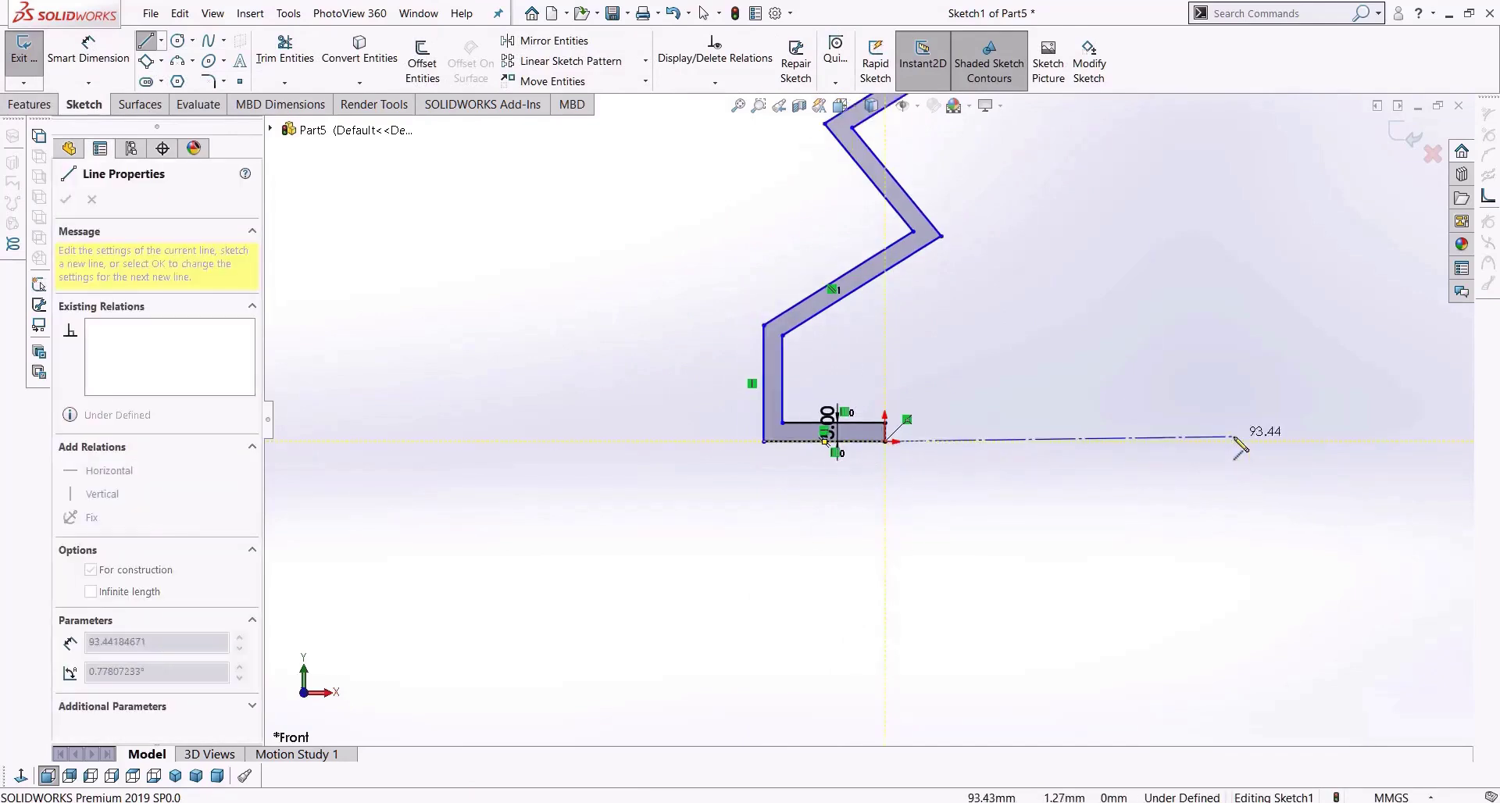
{"action": "left_click", "coordinate": [1234, 437]}
{"action": "key", "text": "Escape"}
Add a horizontal relation to the construction line starting at the origin.
{"action": "left_click", "coordinate": [1180, 441]}
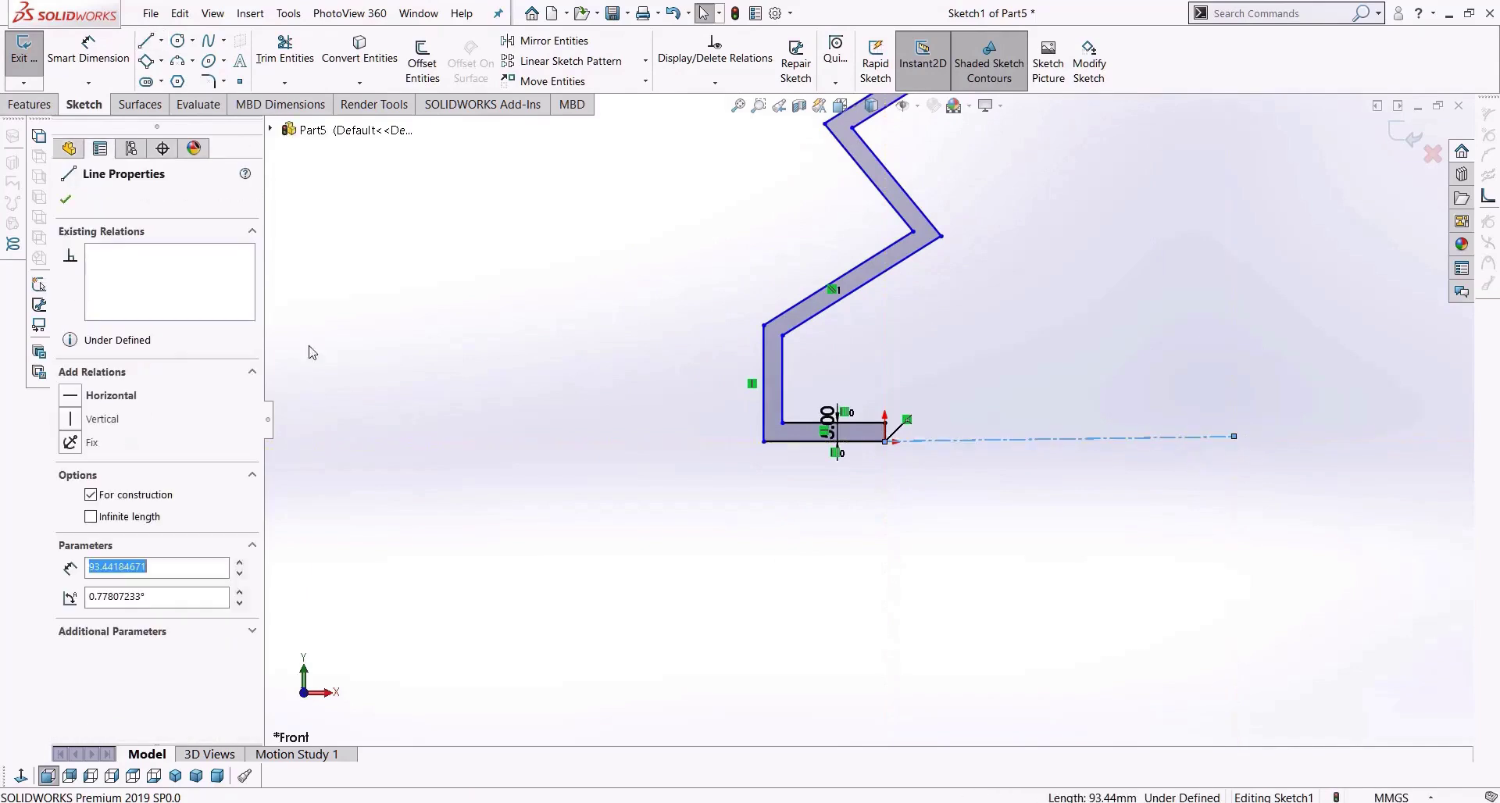
{"action": "left_click", "coordinate": [71, 397]}
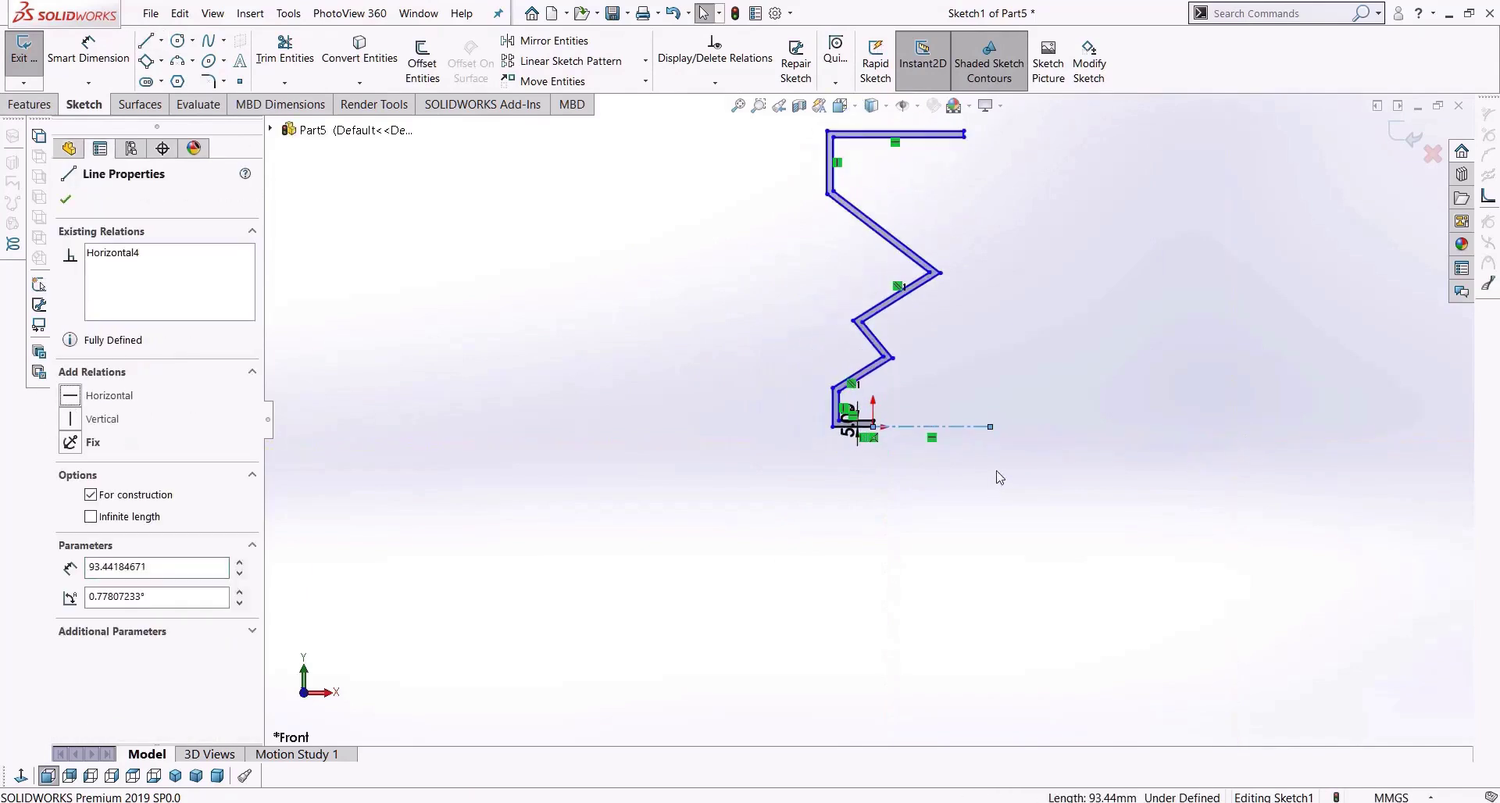
{"action": "left_click", "coordinate": [1014, 328]}
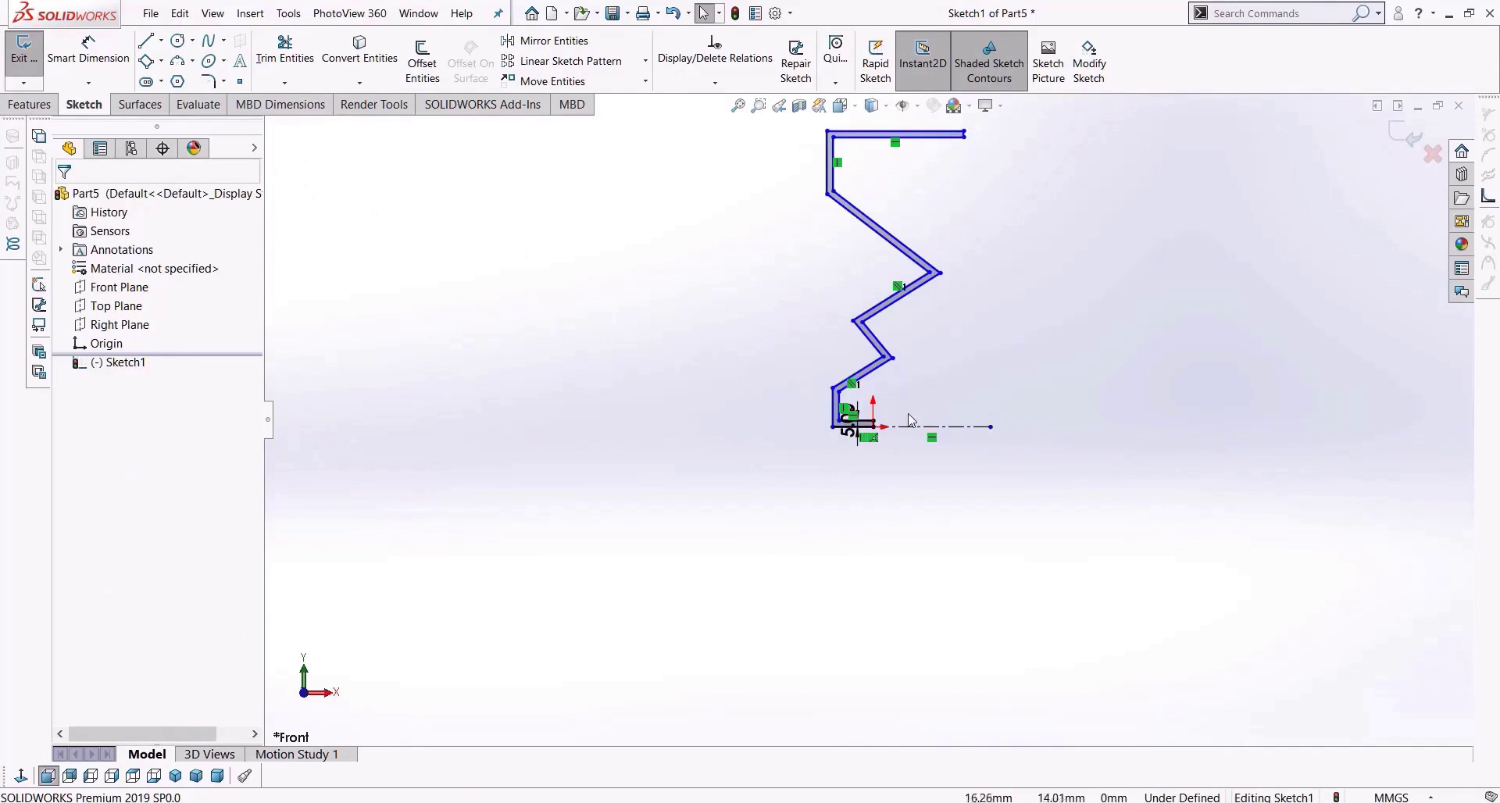
Revolve the zigzag profile 360° about the horizontal construction line, after trying the profile's uppermost line as the axis.
{"action": "left_click", "coordinate": [30, 104]}
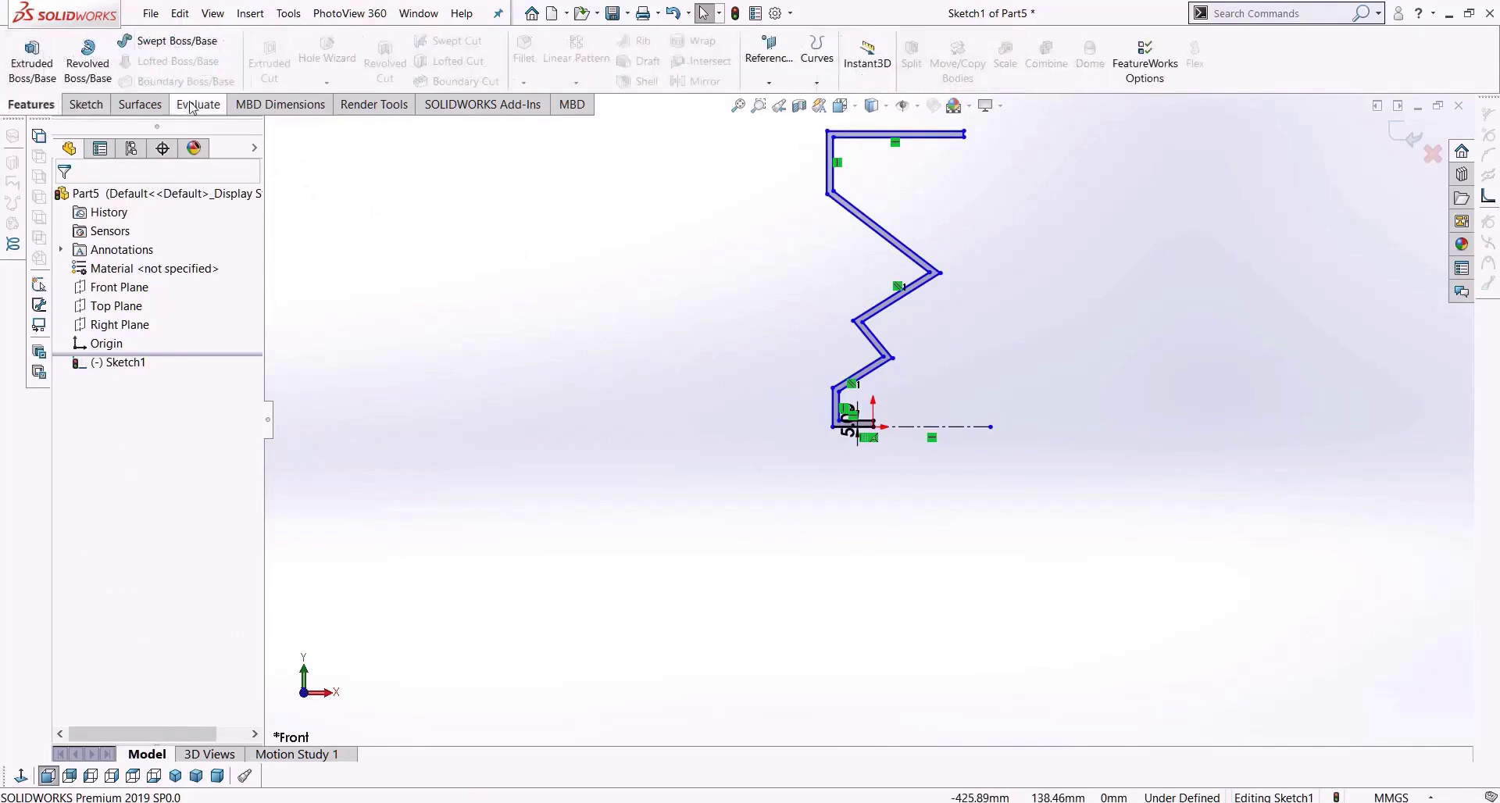
{"action": "left_click", "coordinate": [87, 68]}
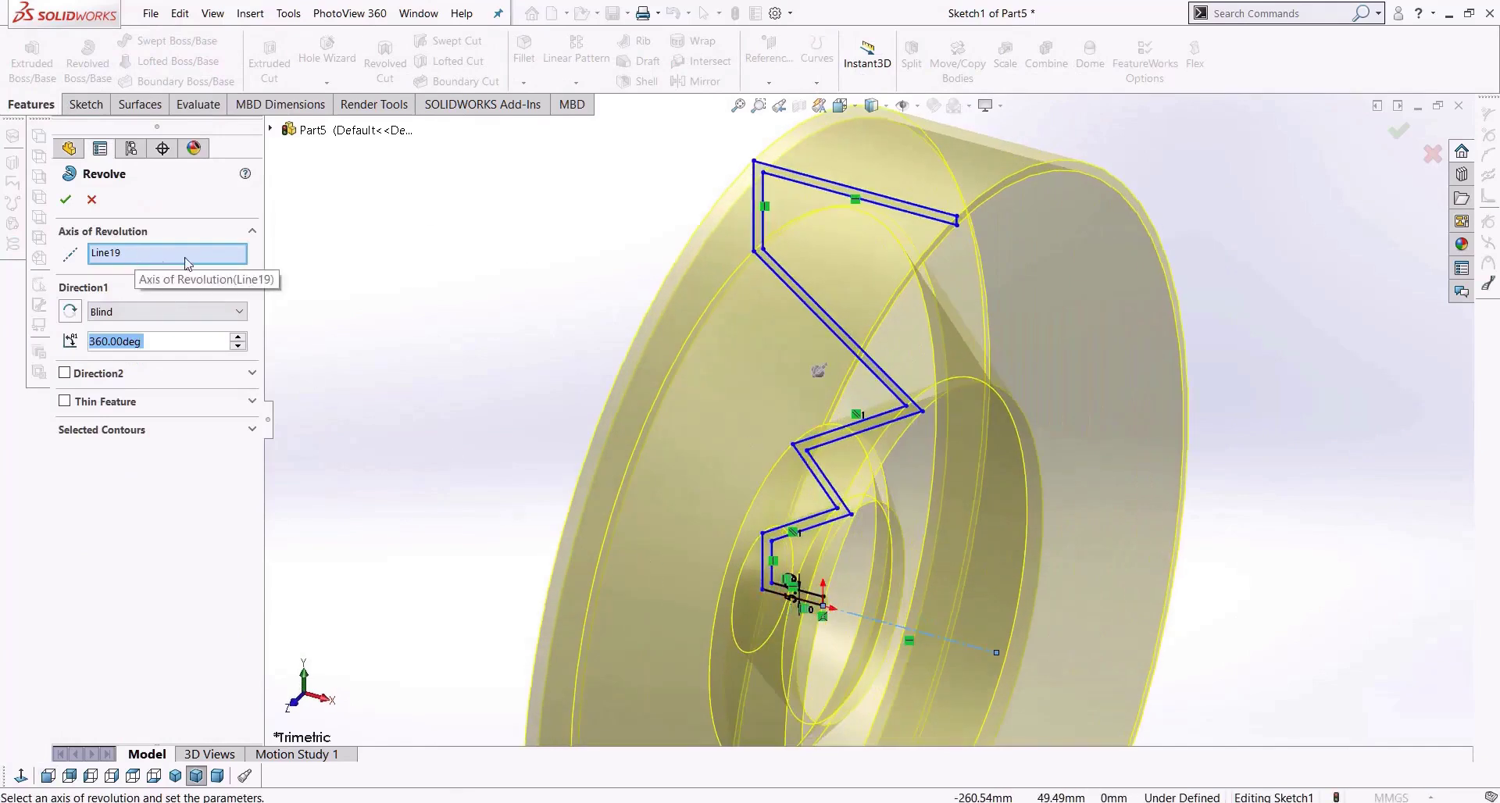
{"action": "scroll", "coordinate": [915, 514], "scroll_direction": "up", "scroll_amount": 2}
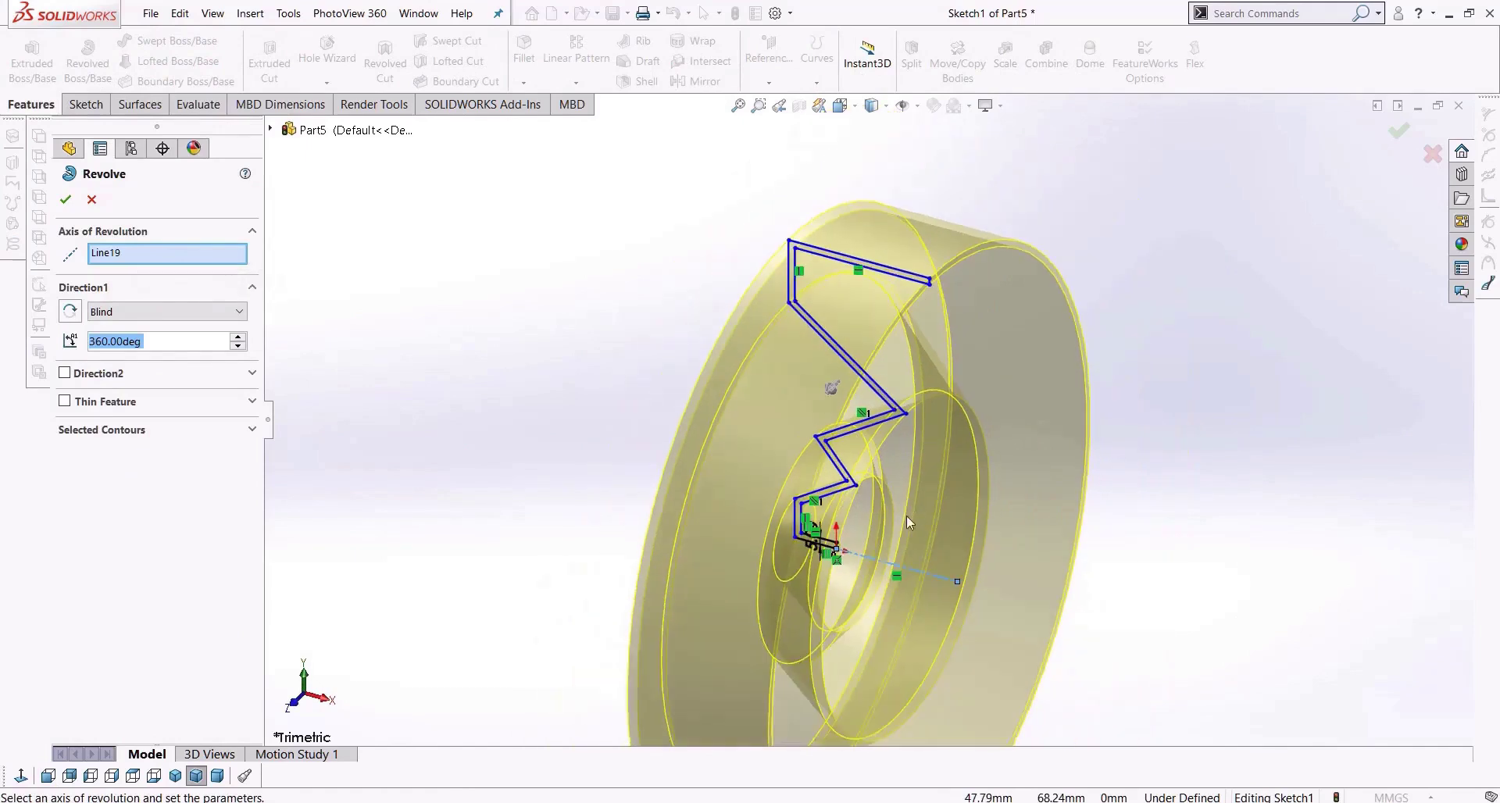
{"action": "scroll", "coordinate": [891, 576], "scroll_direction": "down", "scroll_amount": 1}
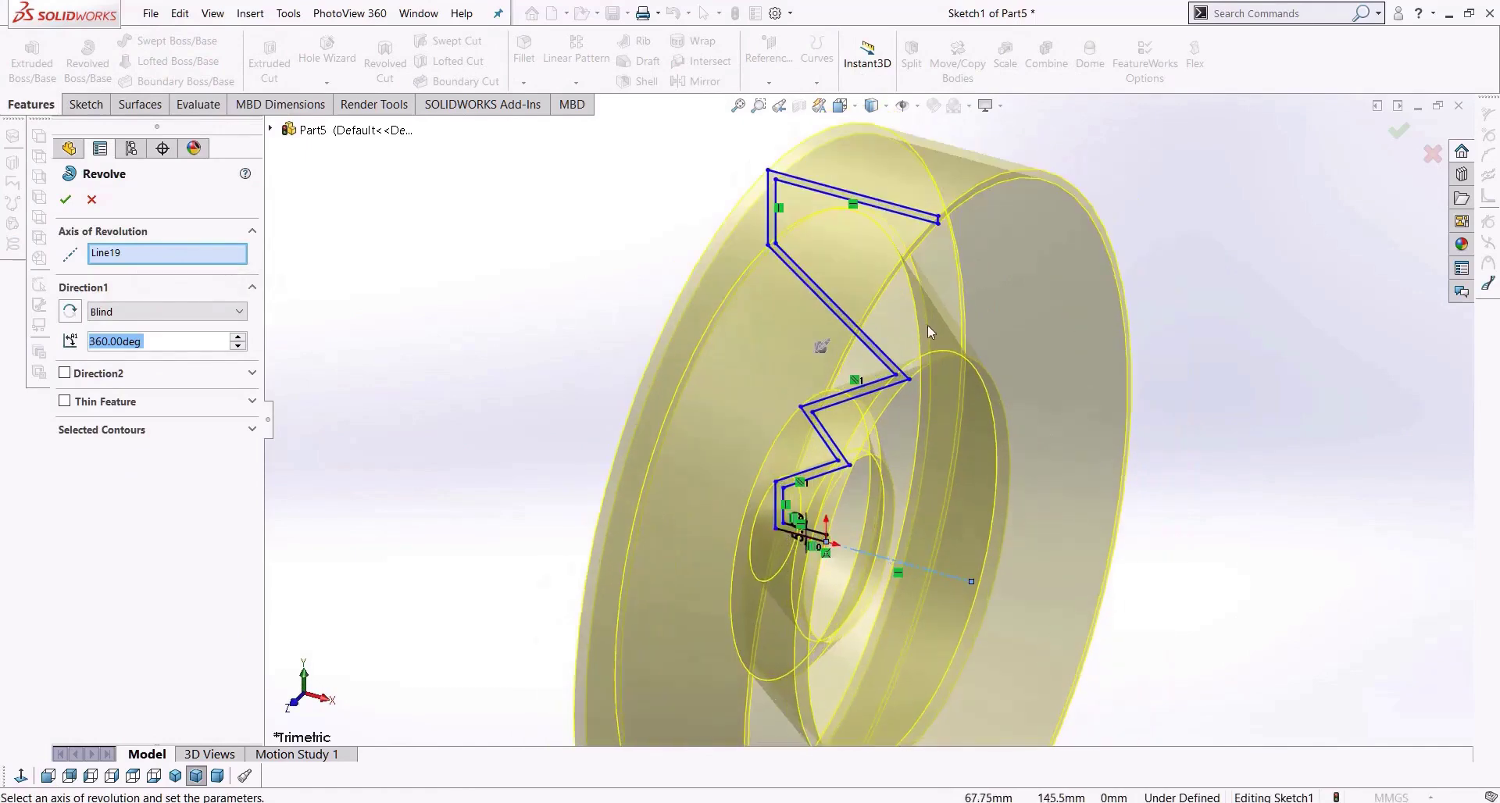
{"action": "scroll", "coordinate": [930, 324], "scroll_direction": "down", "scroll_amount": 2}
{"action": "left_click", "coordinate": [894, 172]}
{"action": "scroll", "coordinate": [867, 418], "scroll_direction": "up", "scroll_amount": 3}
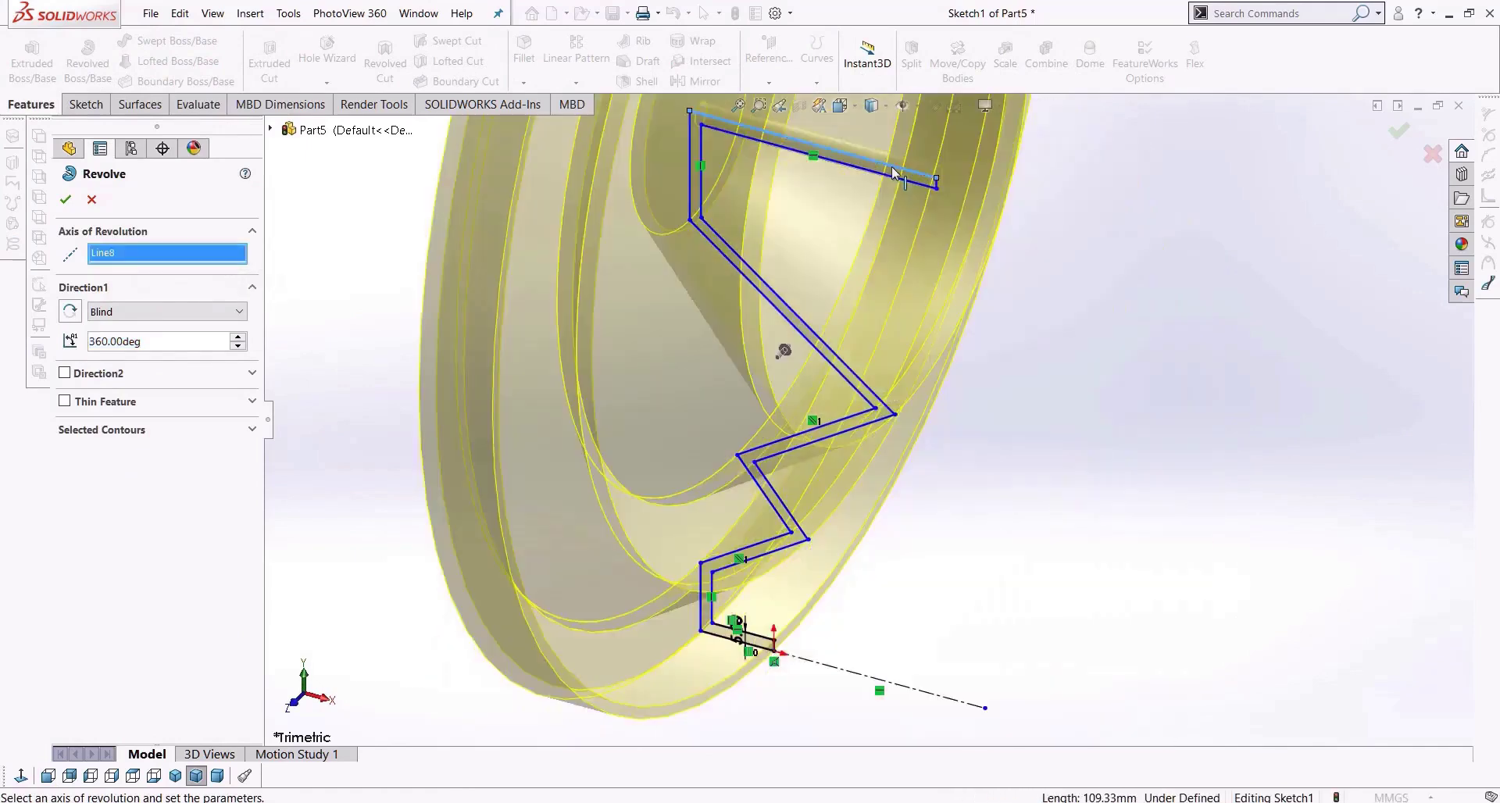
{"action": "scroll", "coordinate": [900, 537], "scroll_direction": "down", "scroll_amount": 3}
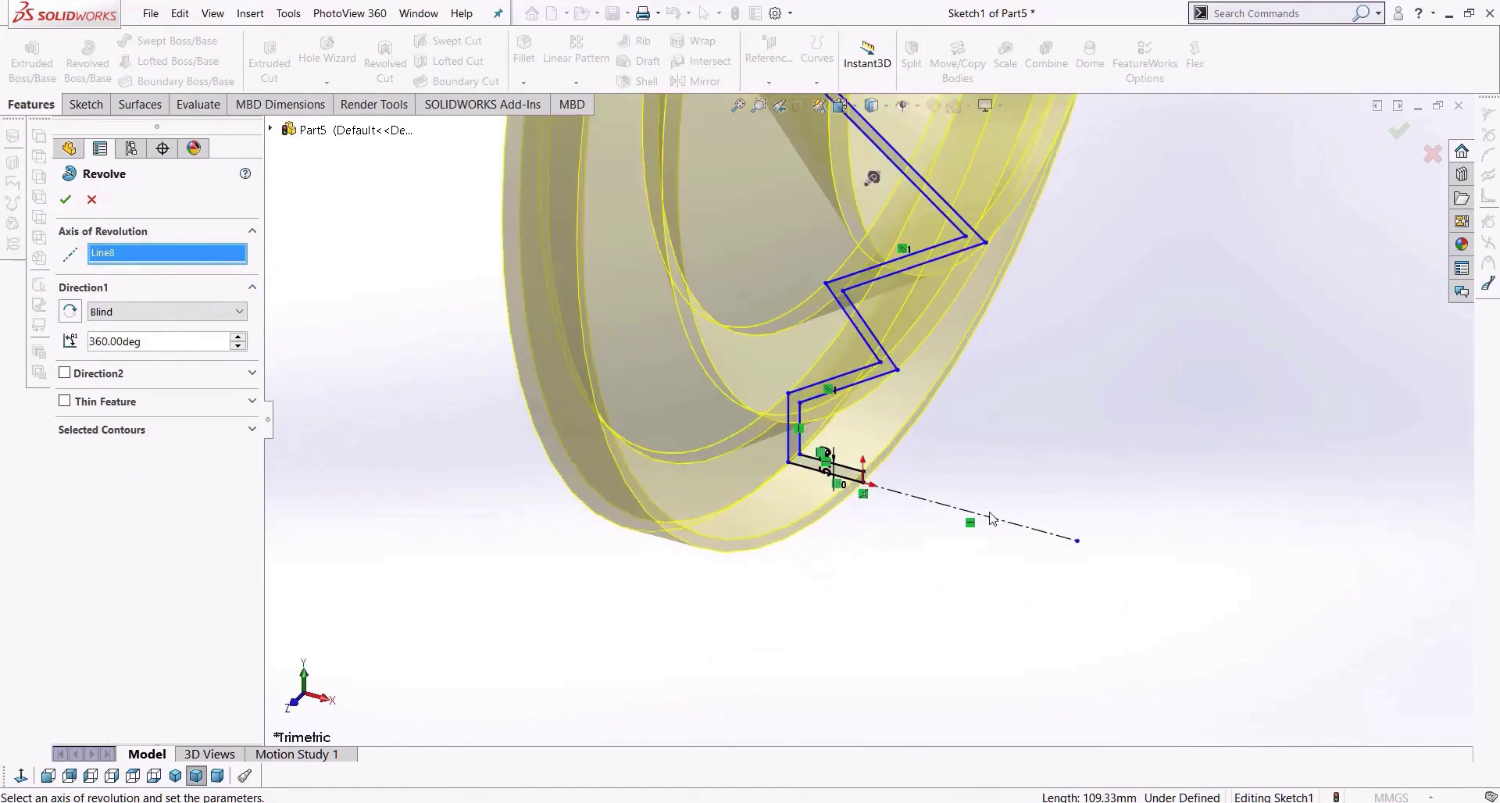
{"action": "left_click", "coordinate": [982, 517]}
{"action": "left_click", "coordinate": [65, 198]}
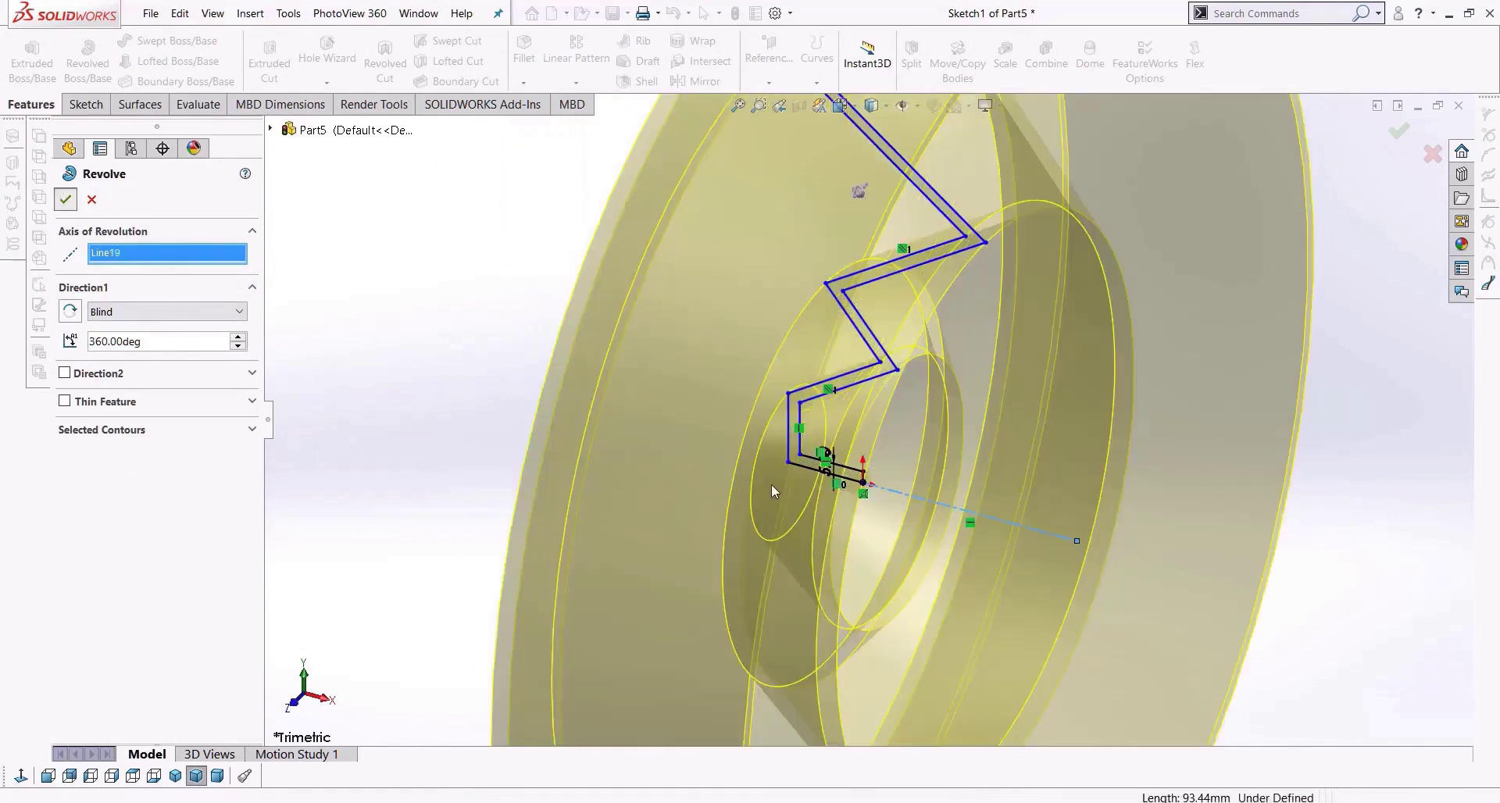
Start a sketch on the Right Plane, facing the stepped side of the revolved wheel body.
{"action": "scroll", "coordinate": [735, 472], "scroll_direction": "up", "scroll_amount": 3}
{"action": "middle_click_drag", "start_coordinate": [697, 462], "coordinate": [860, 486]}
{"action": "scroll", "coordinate": [706, 449], "scroll_direction": "up", "scroll_amount": 4}
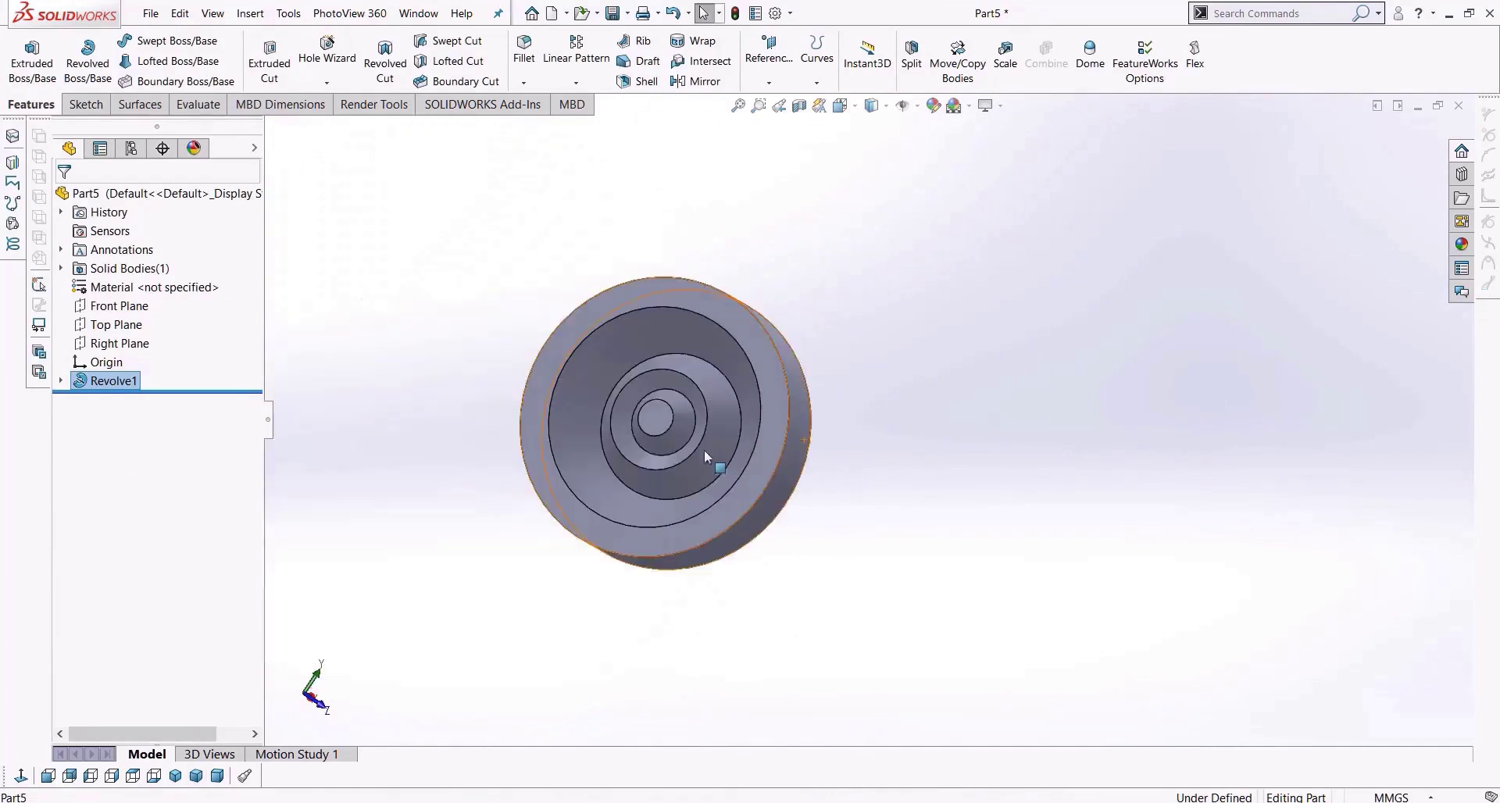
{"action": "scroll", "coordinate": [688, 441], "scroll_direction": "down", "scroll_amount": 2}
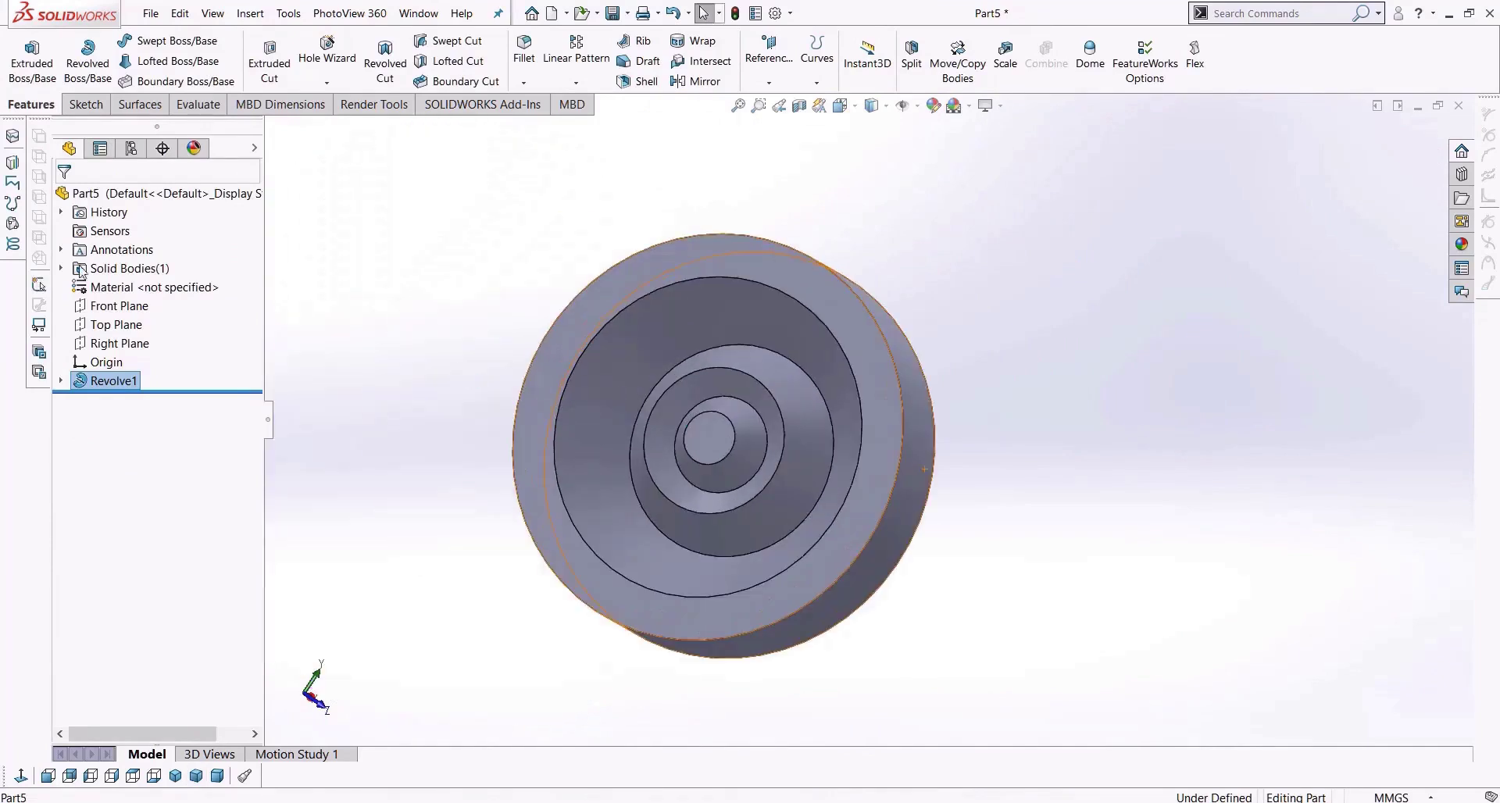
{"action": "left_click", "coordinate": [117, 344]}
{"action": "left_click", "coordinate": [48, 783]}
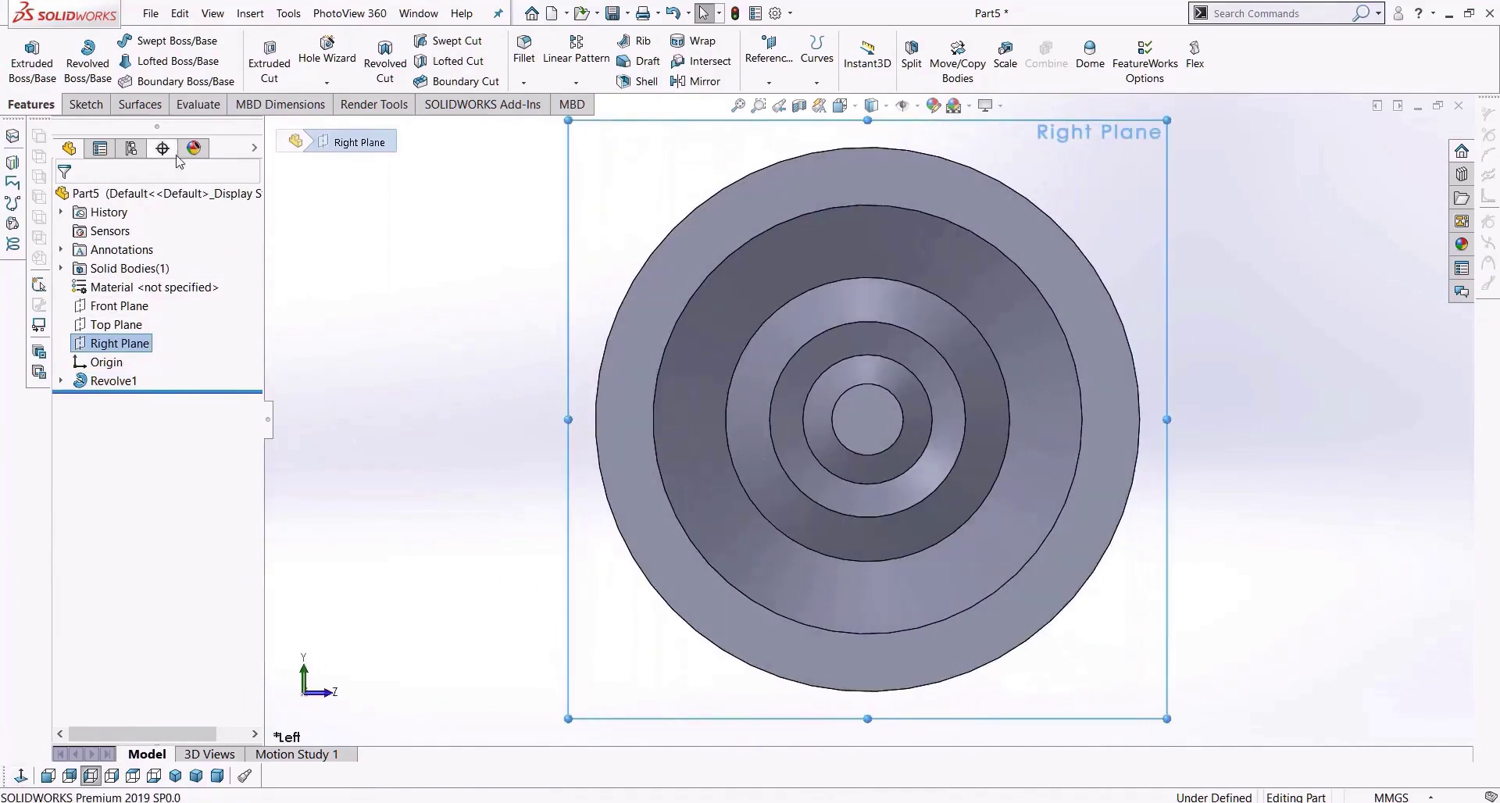
{"action": "left_click", "coordinate": [84, 104]}
{"action": "left_click", "coordinate": [23, 51]}
Draw a vertical construction line from the origin up past the wheel's outer edge.
{"action": "left_click", "coordinate": [161, 40]}
{"action": "left_click", "coordinate": [184, 77]}
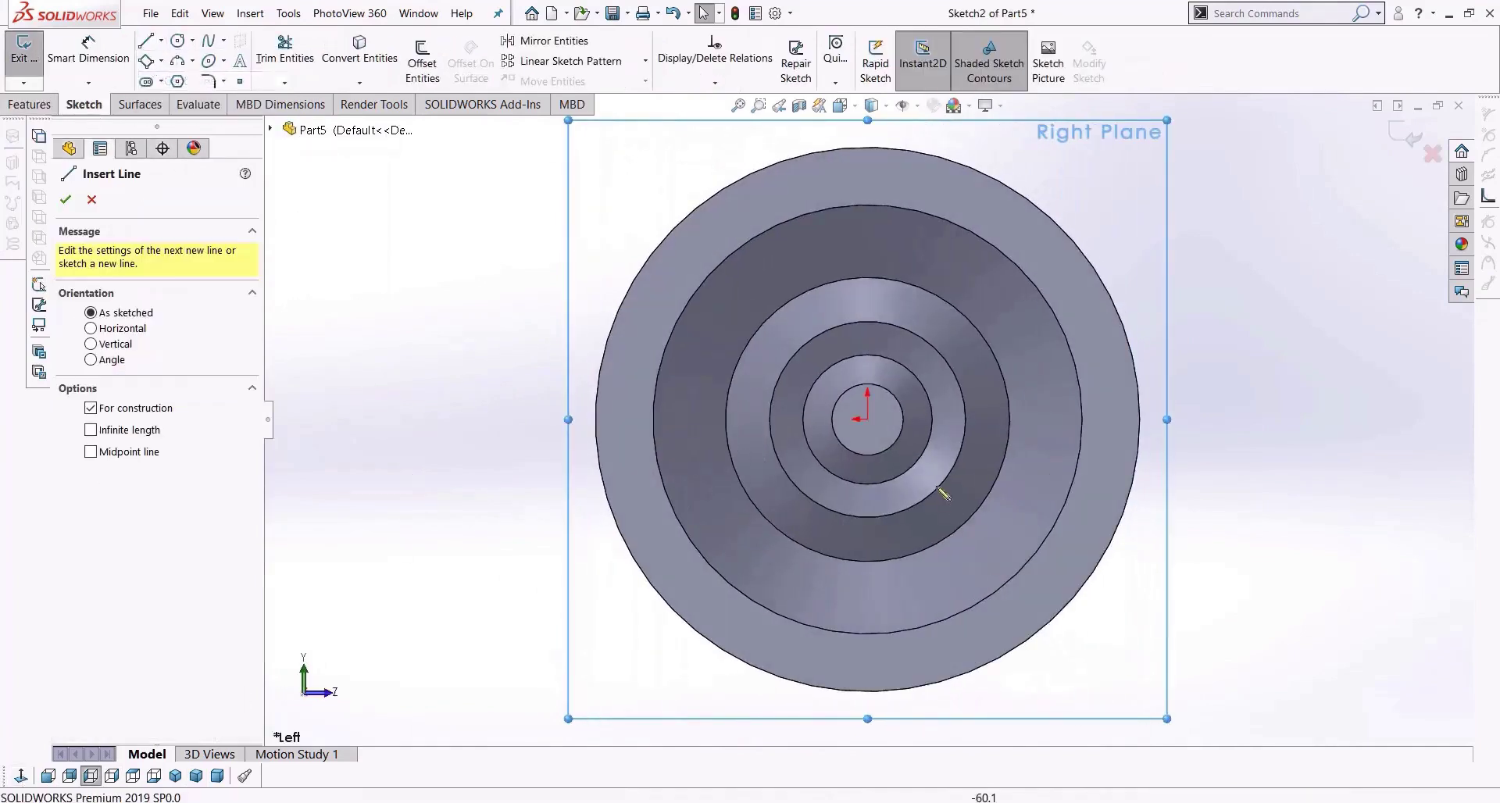
{"action": "left_click", "coordinate": [868, 421]}
{"action": "left_click", "coordinate": [868, 123]}
{"action": "key", "text": "Escape"}
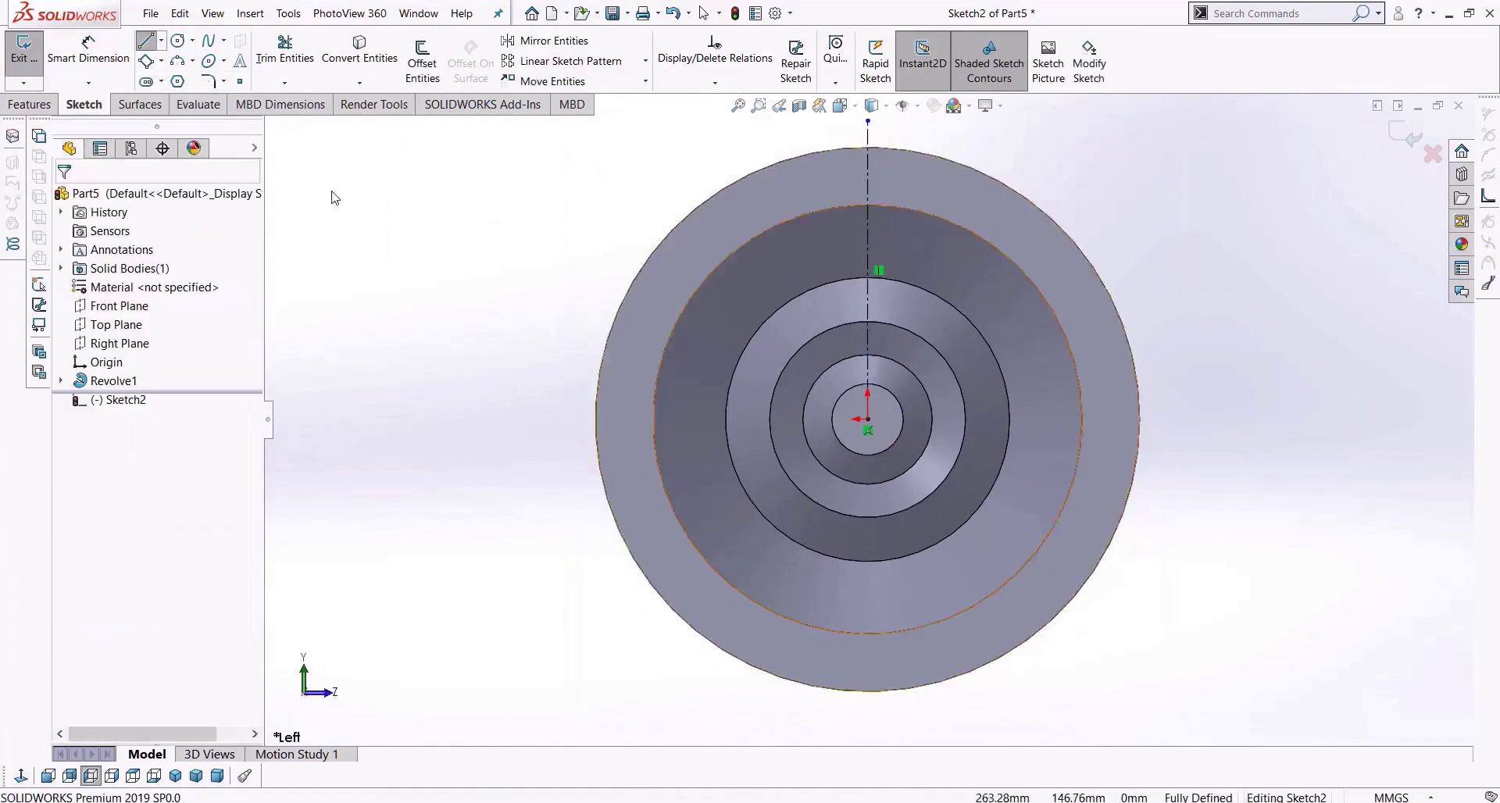
{"action": "key", "text": "l"}
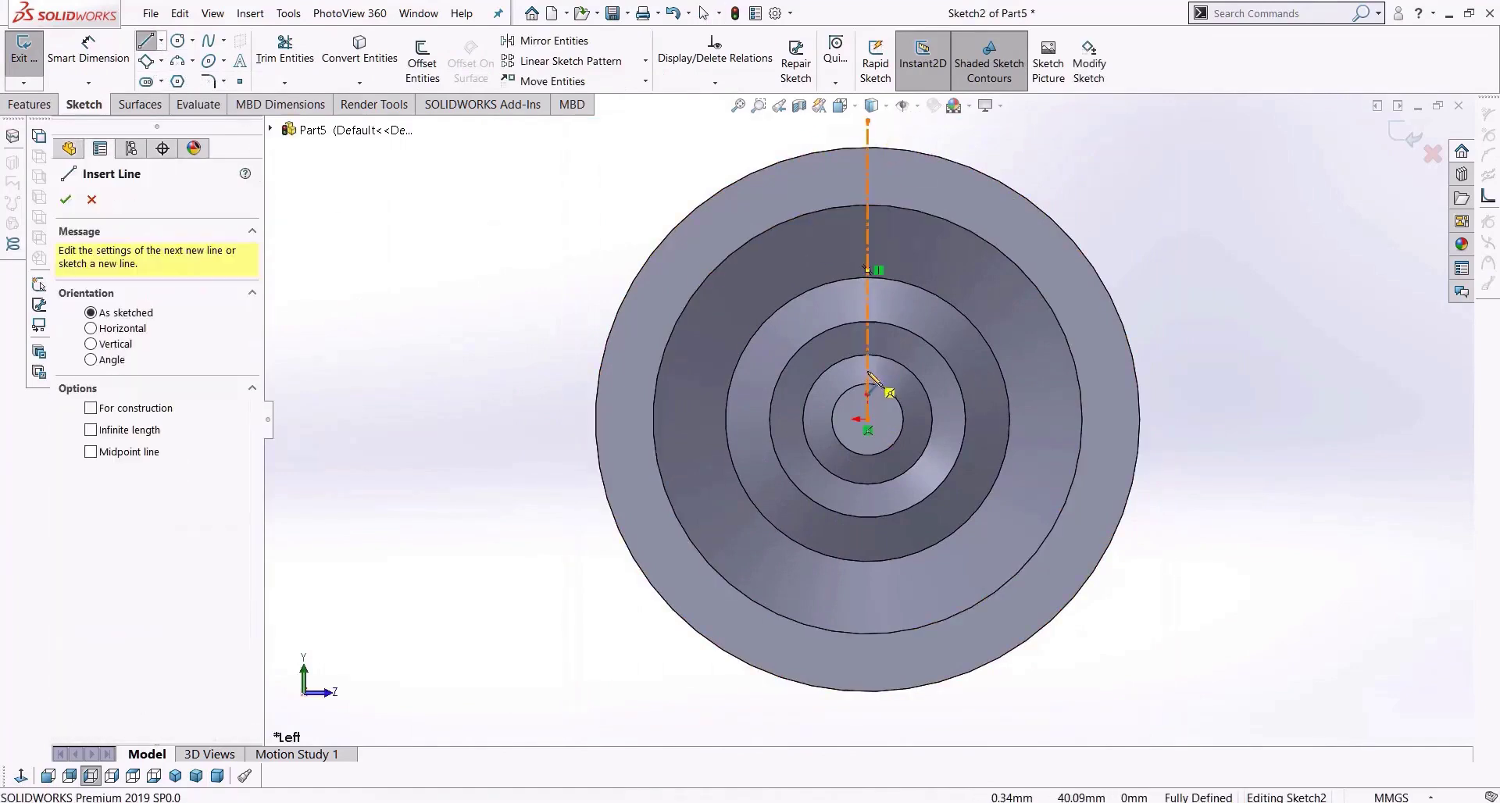
{"action": "left_click", "coordinate": [868, 372]}
{"action": "left_click", "coordinate": [926, 231]}
{"action": "key", "text": "Escape"}
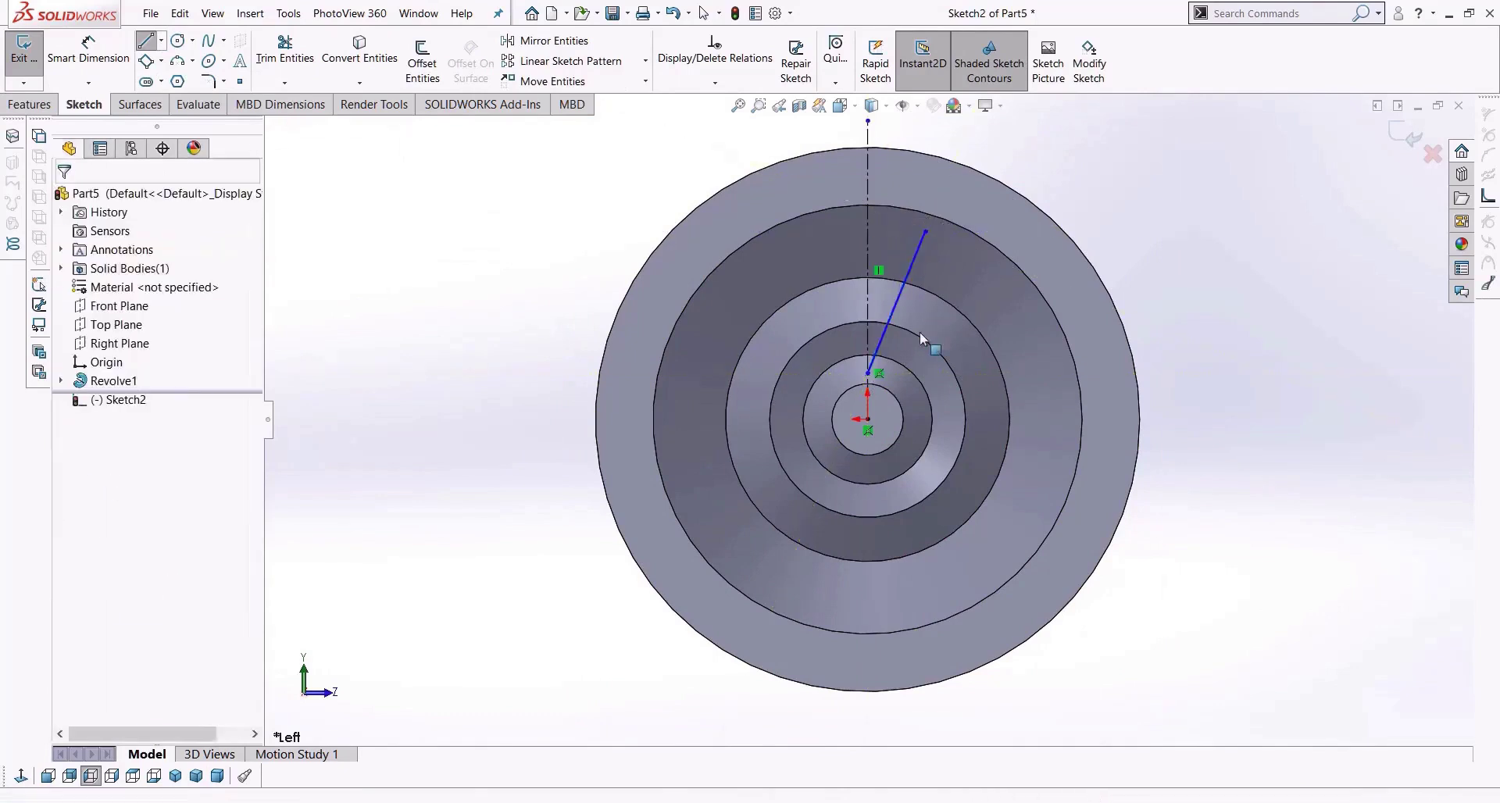
{"action": "left_click", "coordinate": [905, 281]}
{"action": "key", "text": "Delete"}
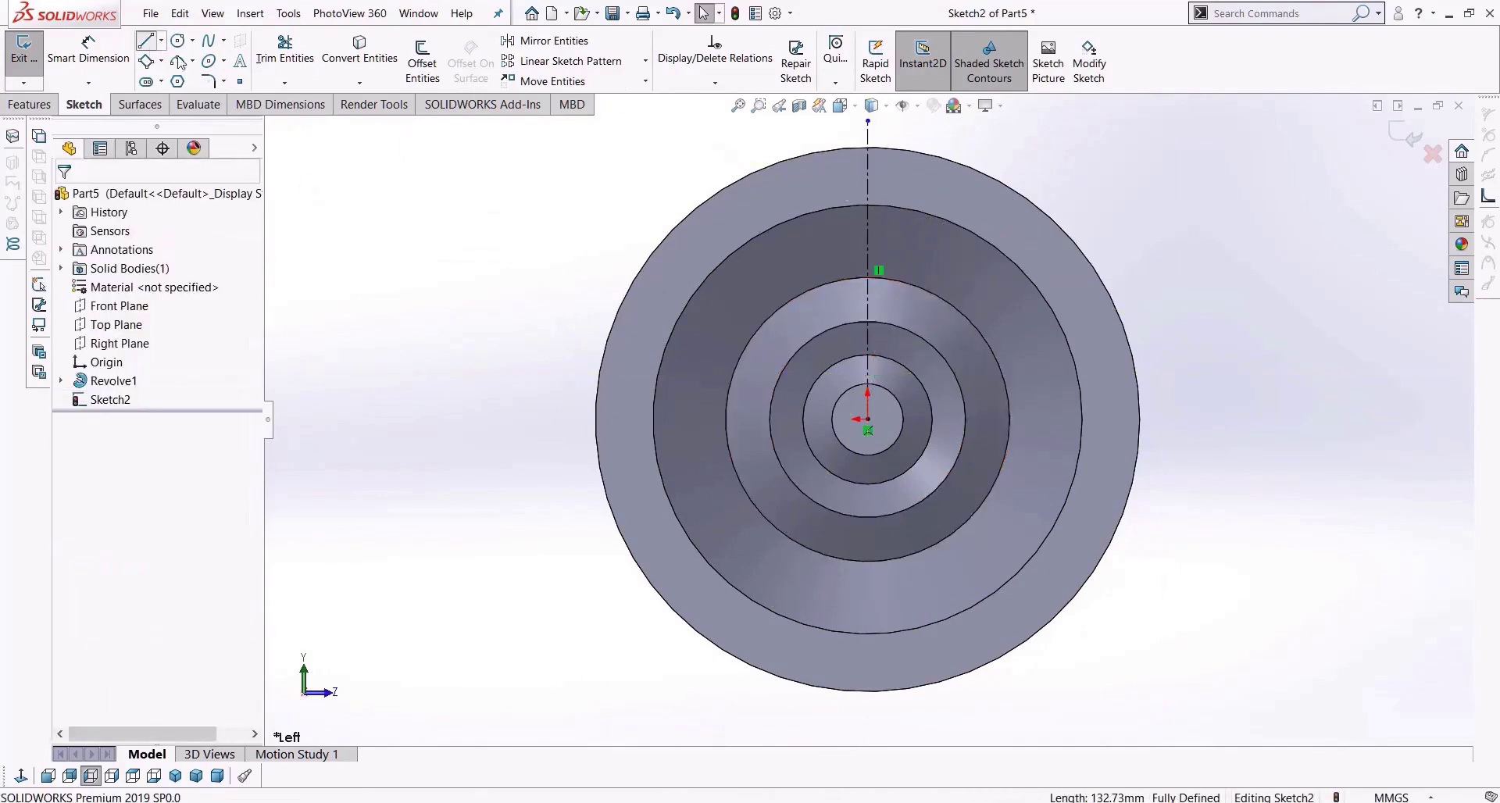
Sketch a four-segment zigzag line chain that starts on the vertical construction line near the hub and returns to it inside the rim.
{"action": "key", "text": "l"}
{"action": "scroll", "coordinate": [753, 343], "scroll_direction": "down", "scroll_amount": 3}
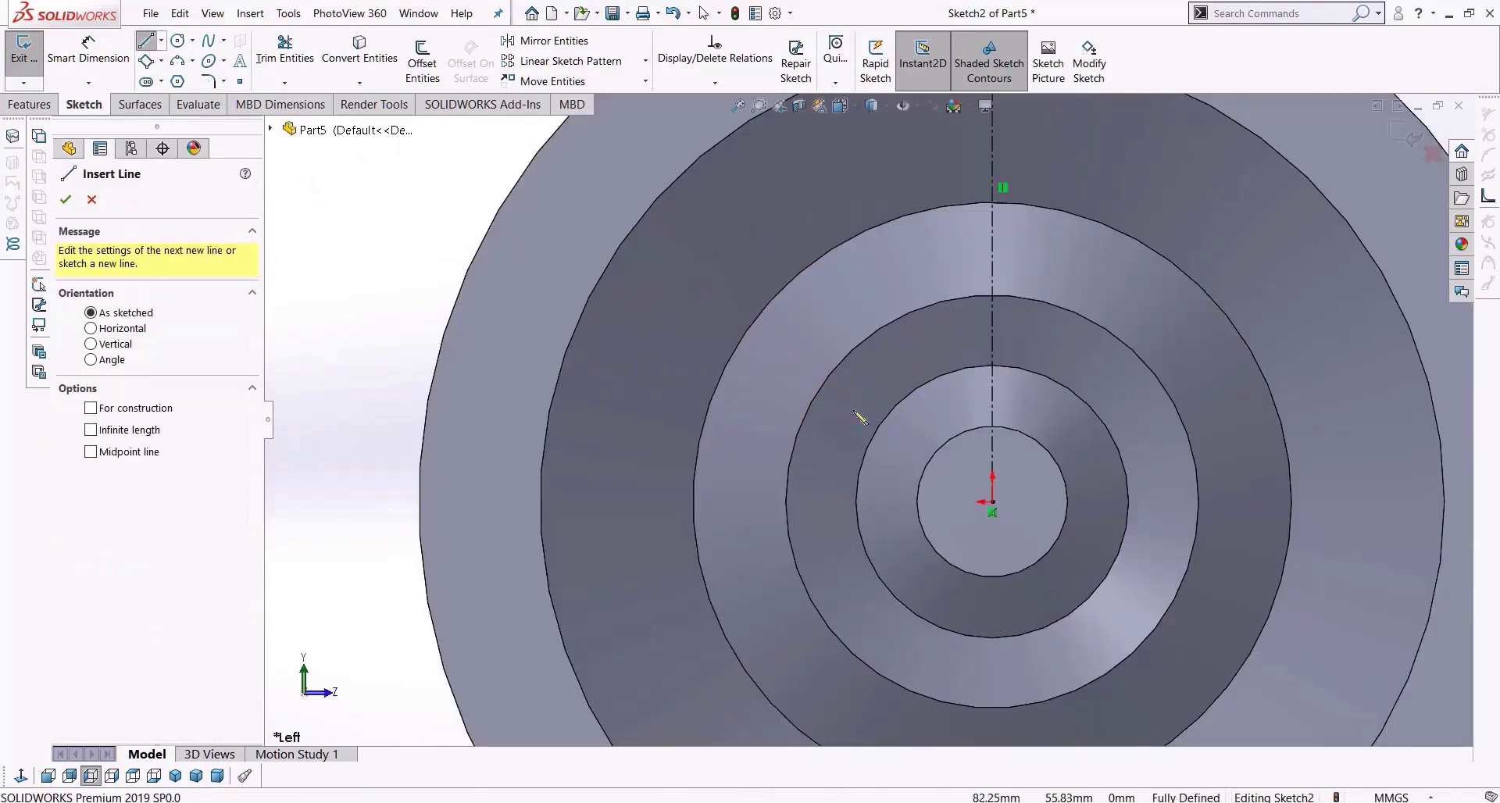
{"action": "left_click", "coordinate": [993, 407]}
{"action": "left_click", "coordinate": [1039, 329]}
{"action": "left_click", "coordinate": [1021, 249]}
{"action": "left_click", "coordinate": [1078, 131]}
{"action": "scroll", "coordinate": [1017, 156], "scroll_direction": "up", "scroll_amount": 1}
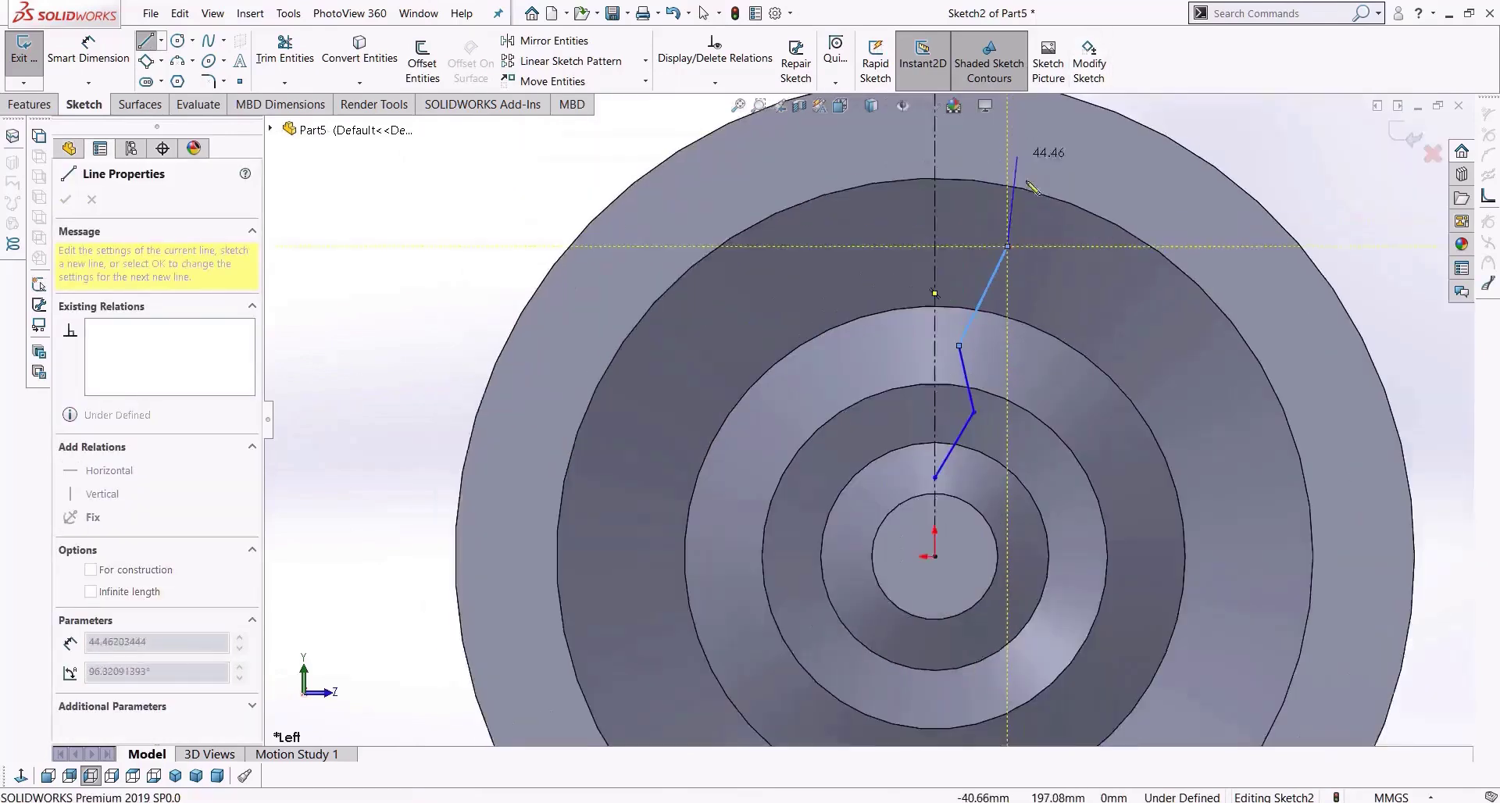
{"action": "scroll", "coordinate": [1032, 188], "scroll_direction": "down", "scroll_amount": 1}
{"action": "left_click", "coordinate": [911, 236]}
{"action": "key", "text": "Escape"}
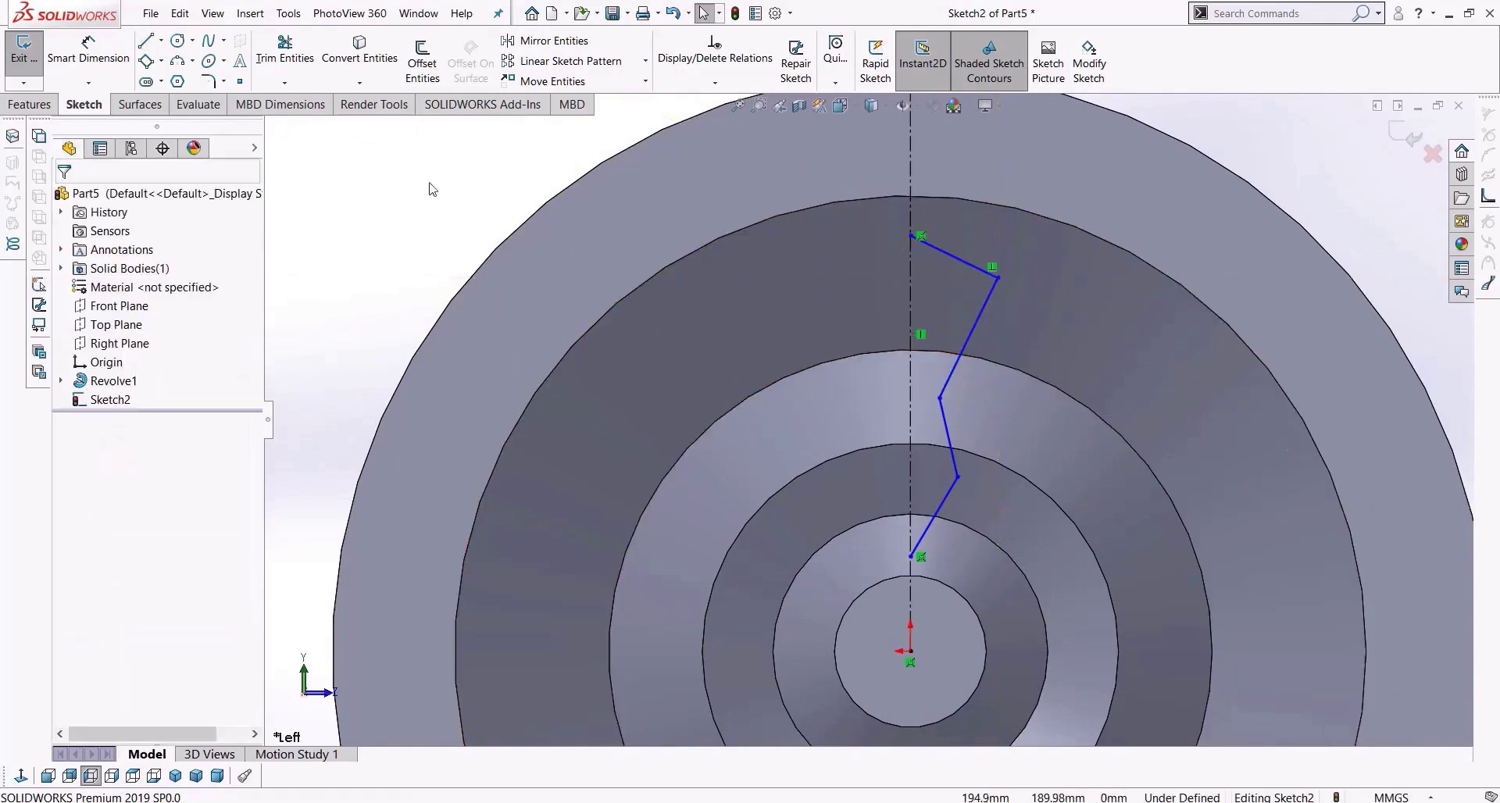
Mirror the four zigzag lines about the vertical construction line to close the spoke-opening profile.
{"action": "left_click", "coordinate": [543, 41]}
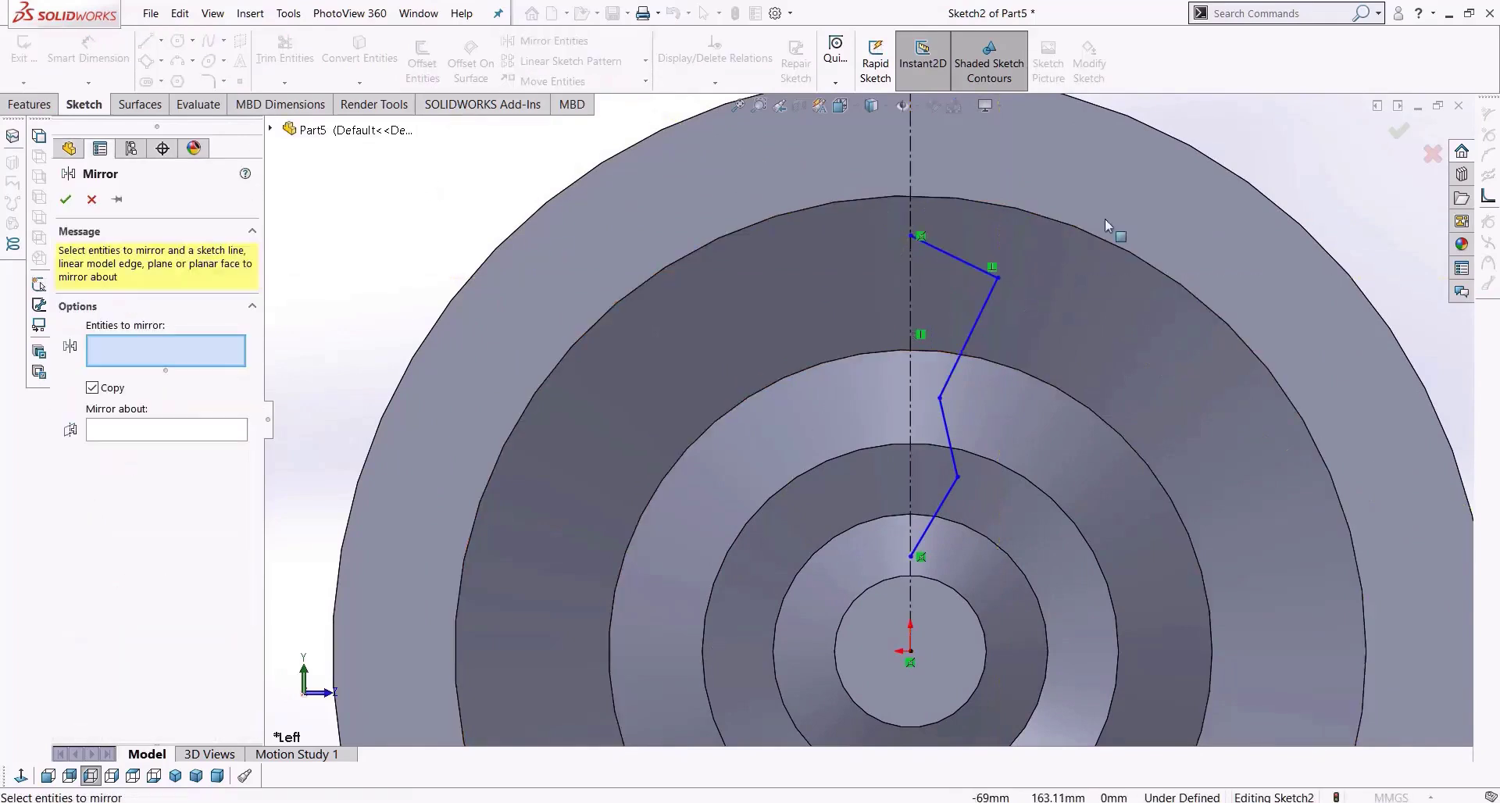
{"action": "left_click_drag", "start_coordinate": [1274, 133], "coordinate": [947, 556]}
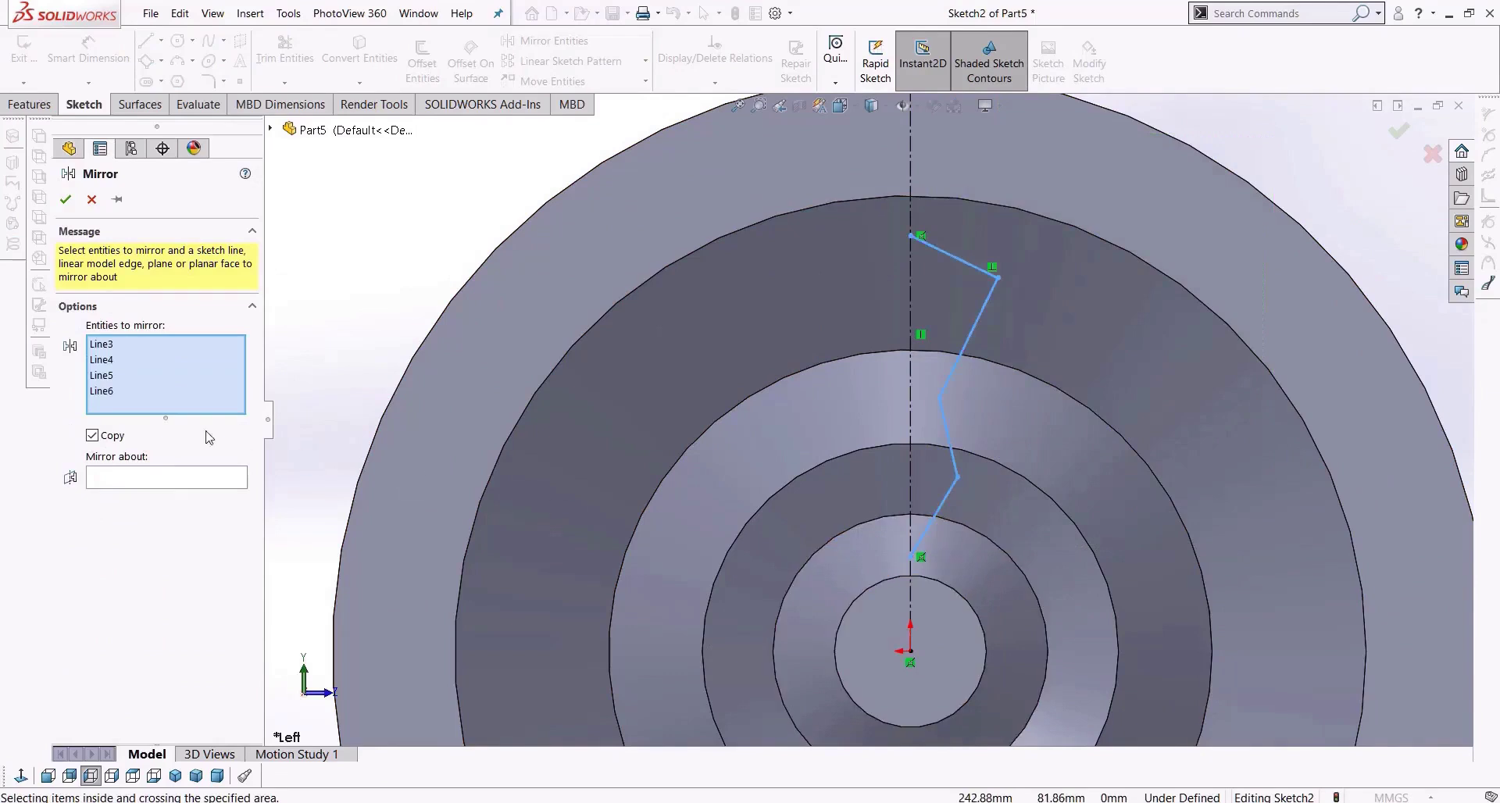
{"action": "left_click", "coordinate": [169, 478]}
{"action": "left_click", "coordinate": [909, 400]}
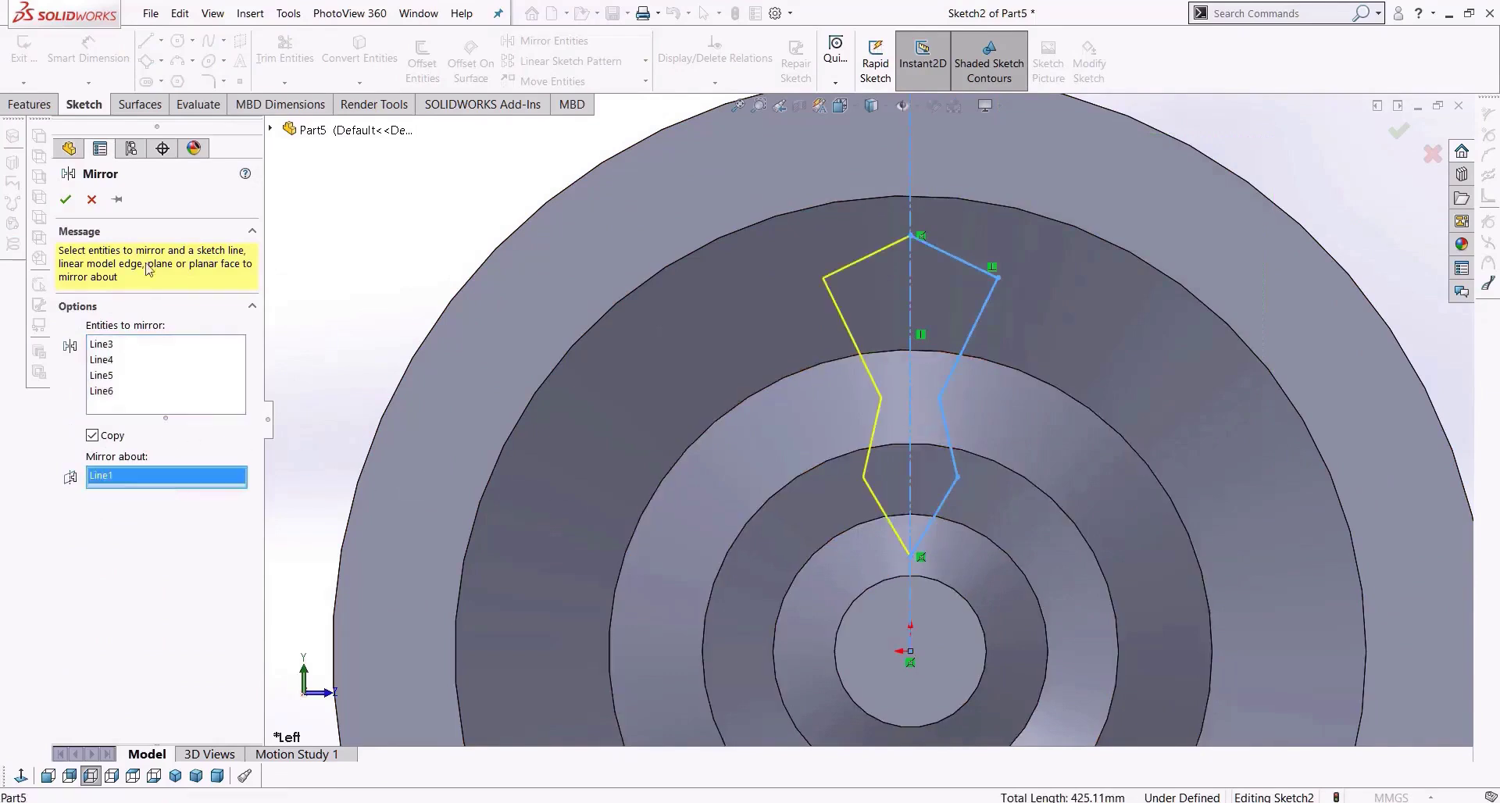
{"action": "left_click", "coordinate": [66, 200]}
Cut the closed profile through the wheel with an Extruded Cut set to Through All - Both.
{"action": "left_click", "coordinate": [31, 105]}
{"action": "left_click", "coordinate": [273, 63]}
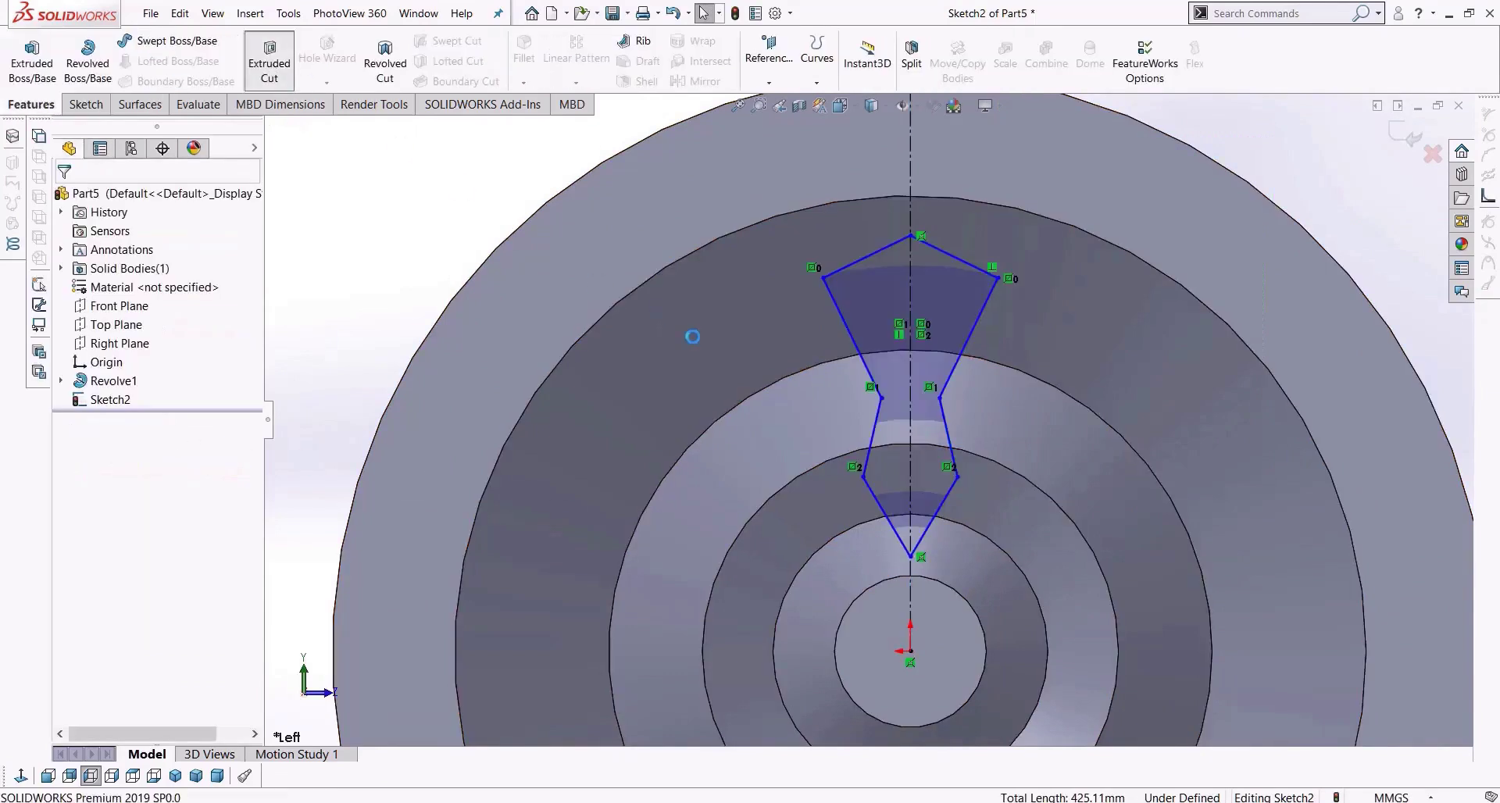
{"action": "left_click", "coordinate": [139, 308]}
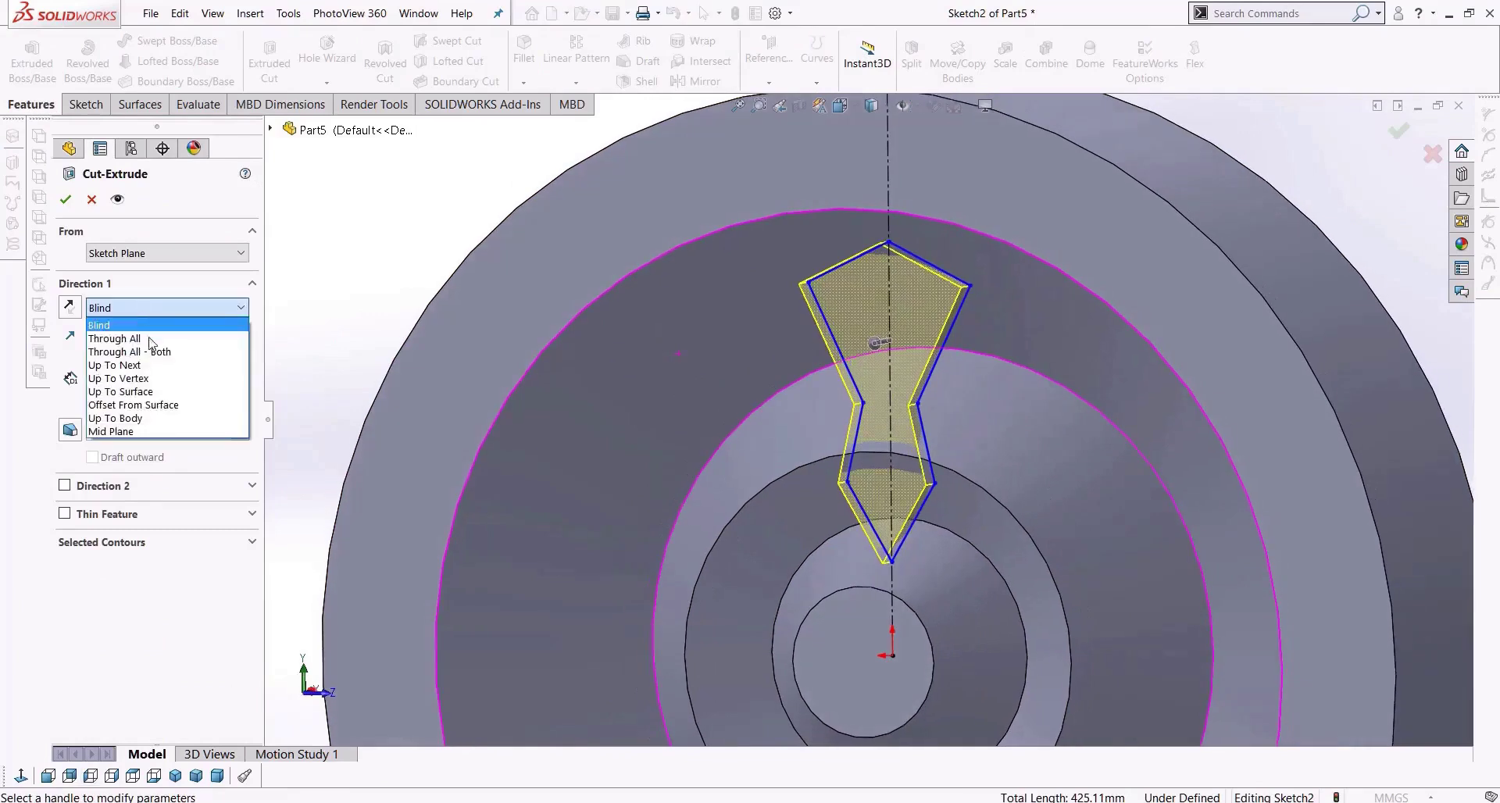
{"action": "left_click", "coordinate": [156, 339]}
{"action": "left_click", "coordinate": [69, 311]}
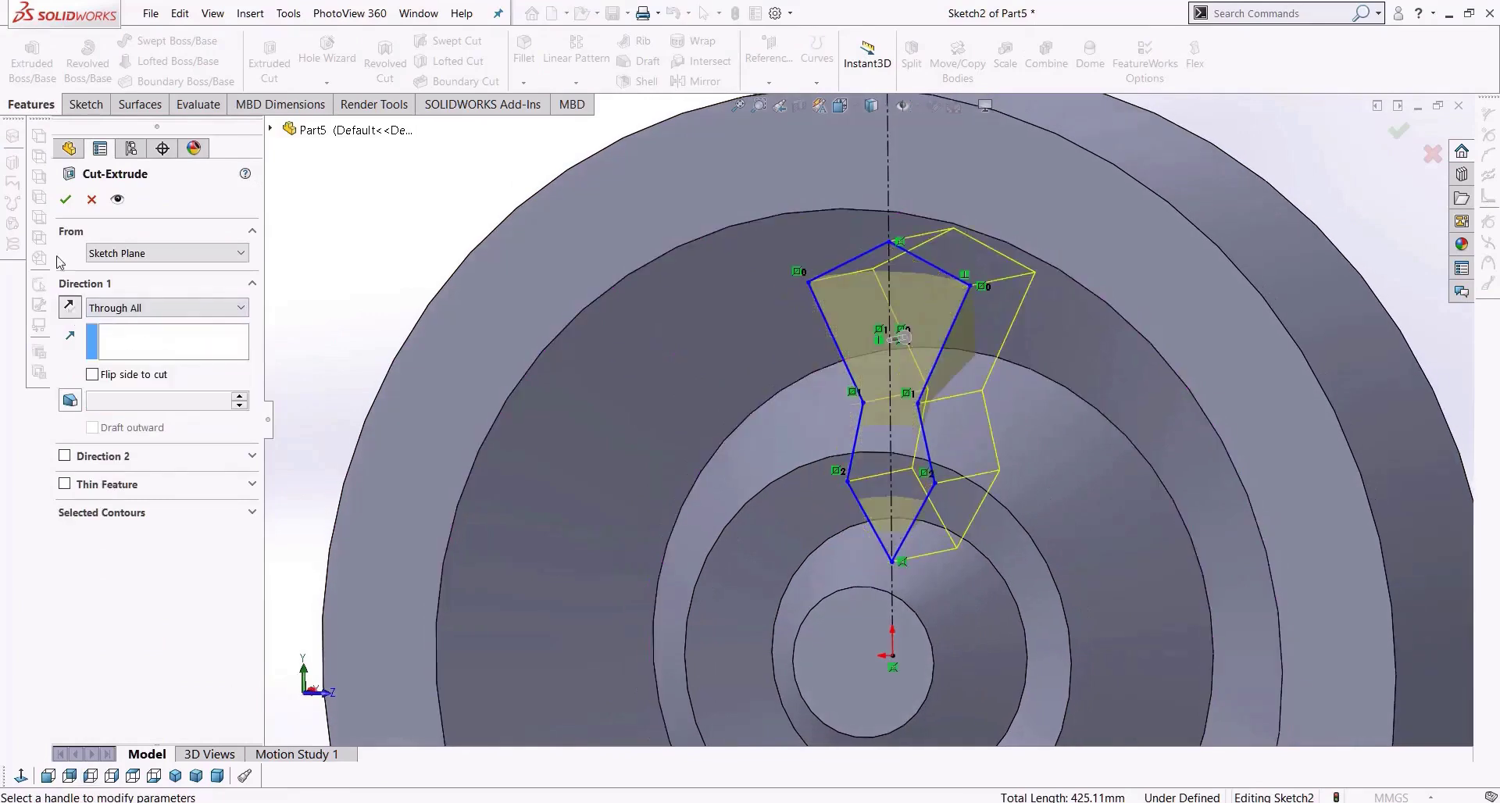
{"action": "left_click", "coordinate": [164, 308]}
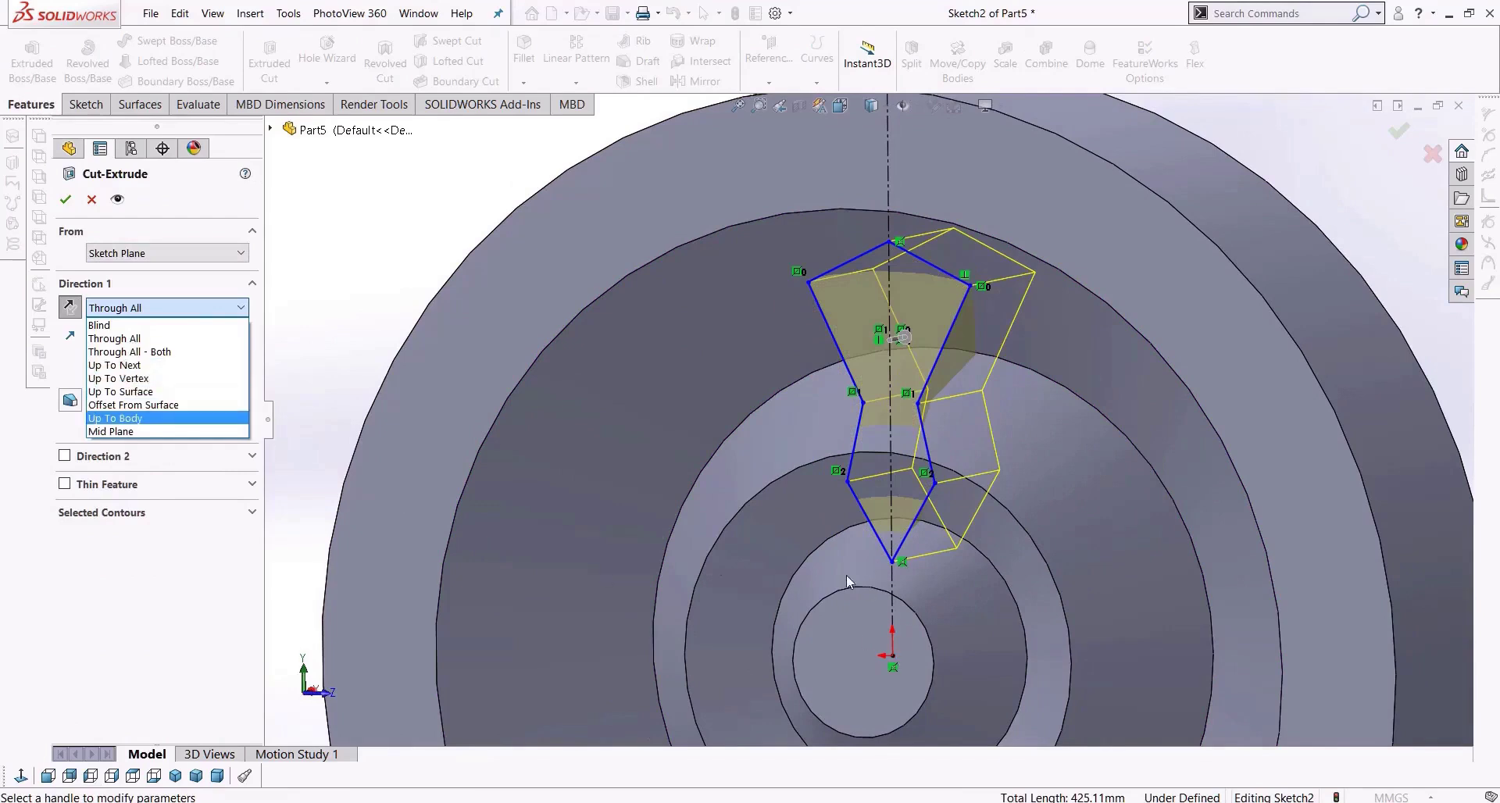
{"action": "left_click", "coordinate": [129, 351]}
{"action": "left_click", "coordinate": [58, 201]}
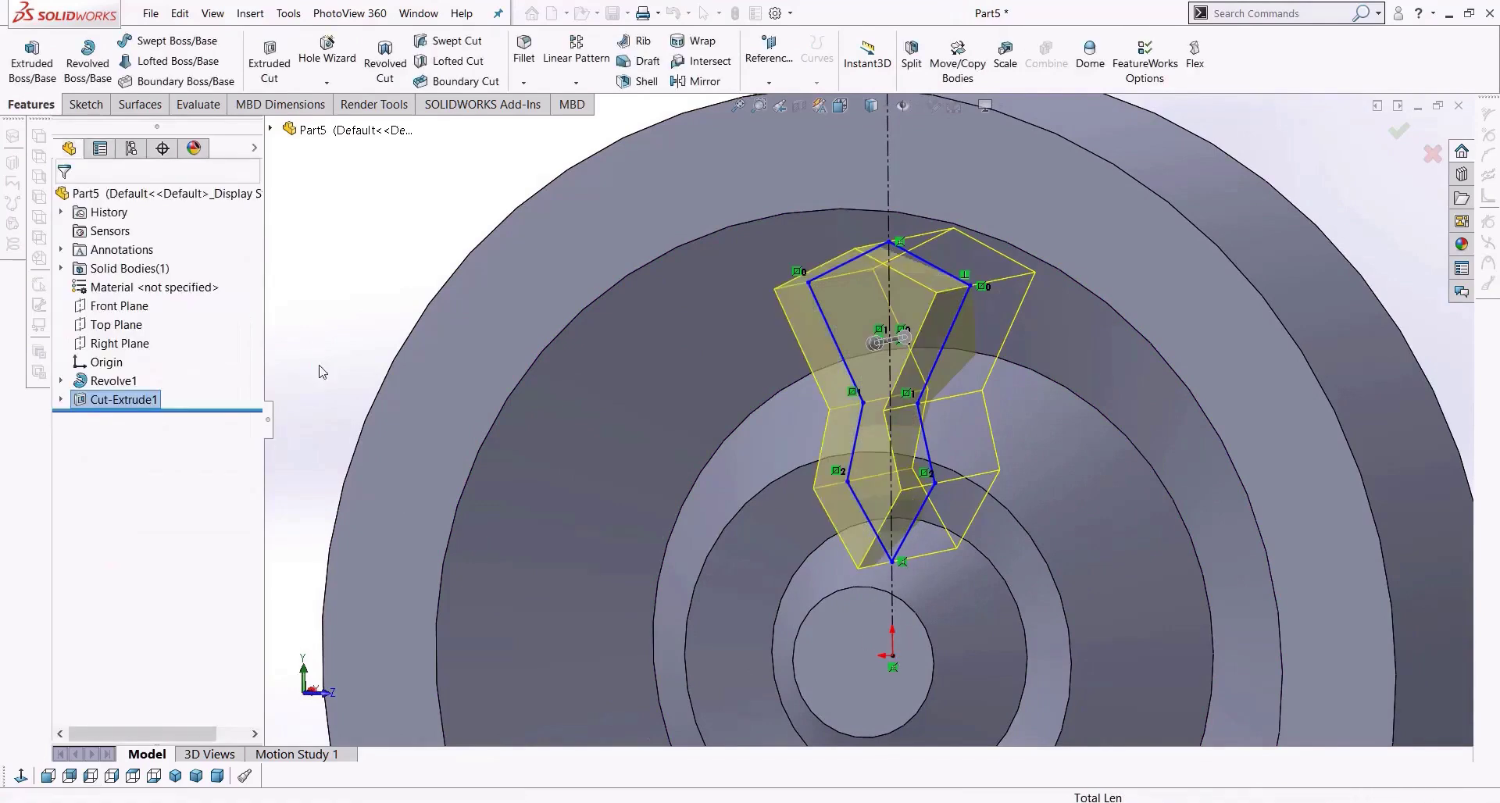
Set up a circular pattern of the cut, using the wheel's outer cylindrical face as the rotation reference.
{"action": "scroll", "coordinate": [495, 399], "scroll_direction": "up", "scroll_amount": 4}
{"action": "middle_click_drag", "start_coordinate": [532, 388], "coordinate": [523, 351]}
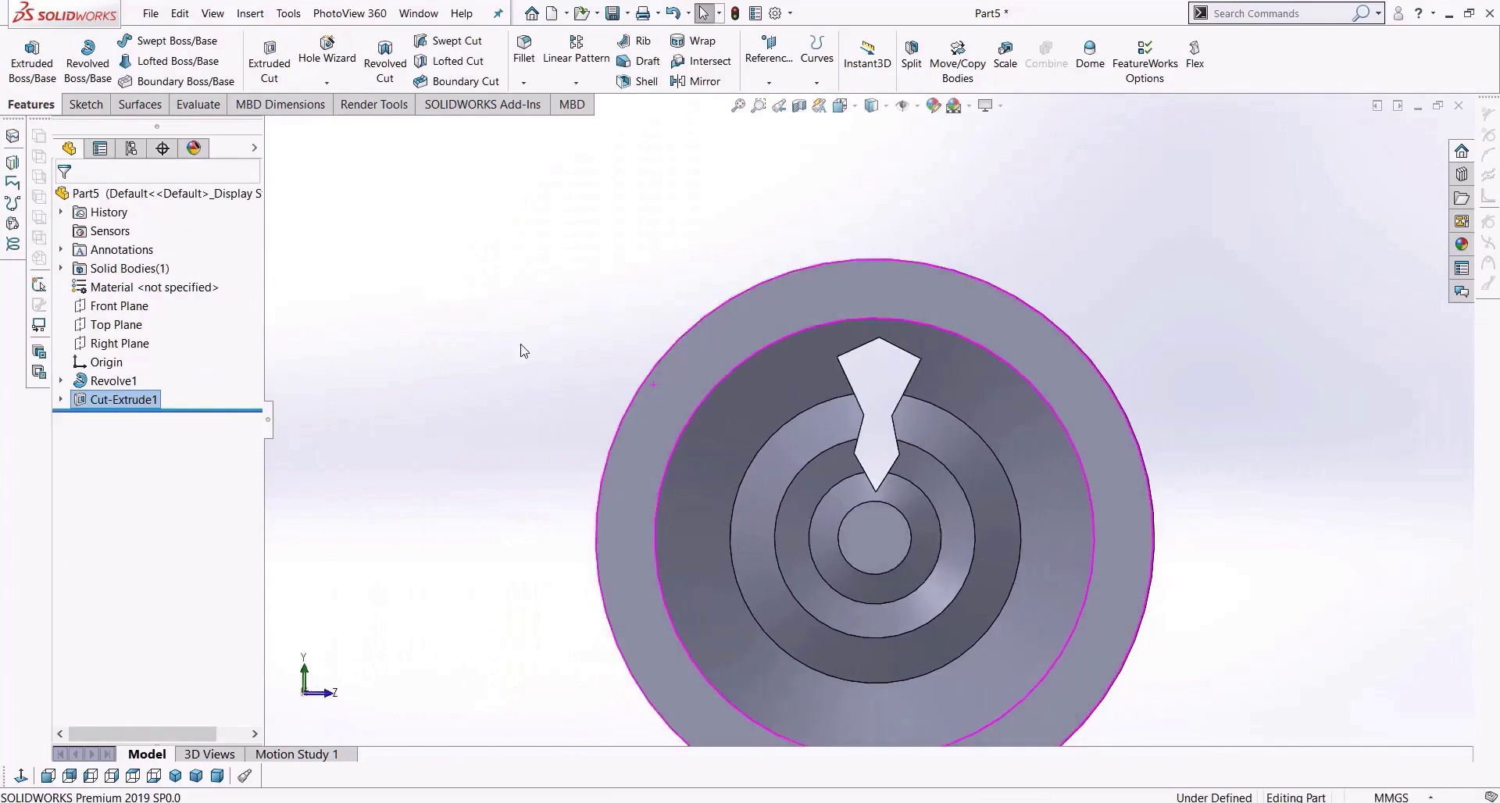
{"action": "left_click", "coordinate": [576, 82]}
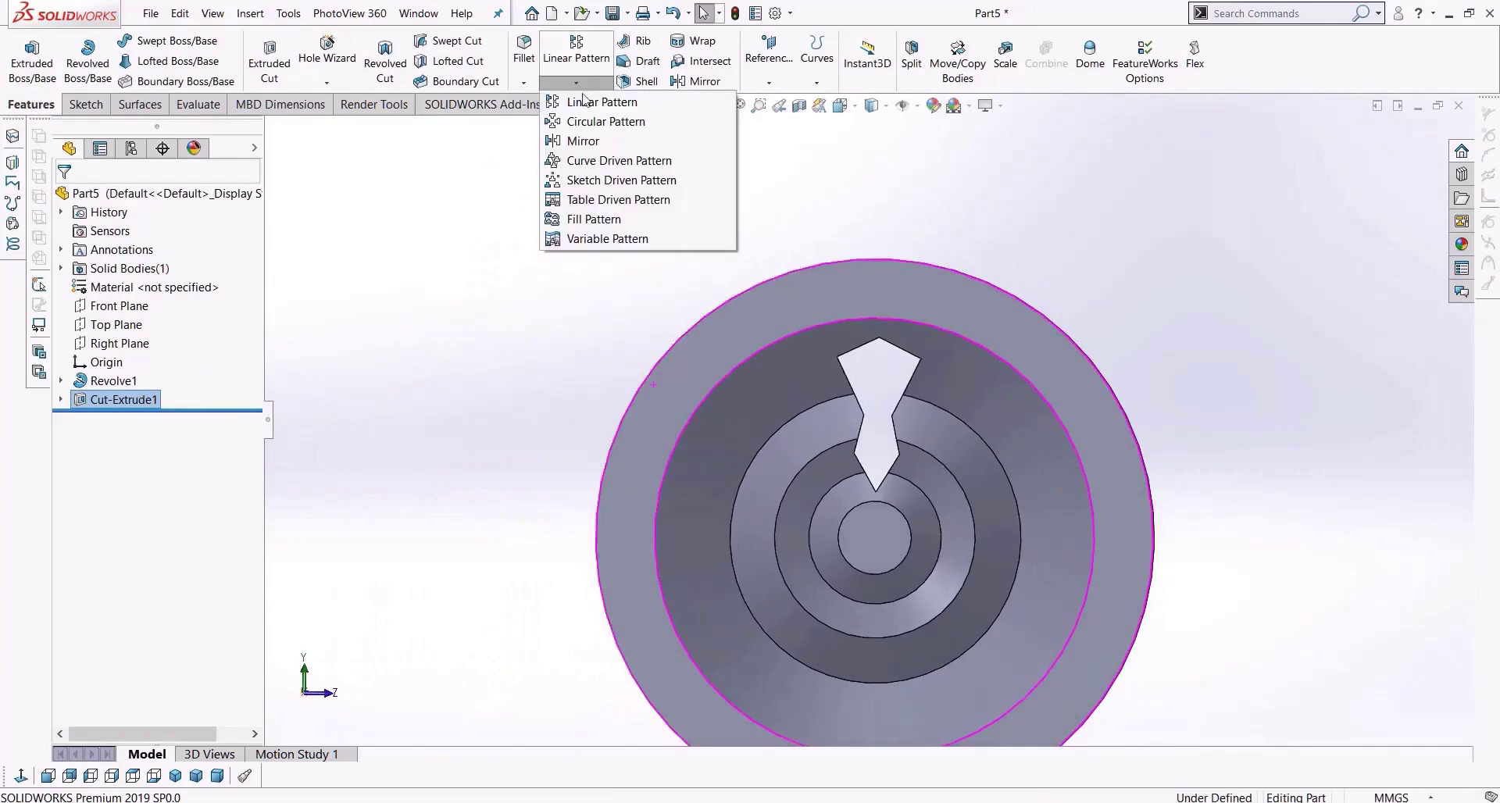
{"action": "left_click", "coordinate": [614, 122]}
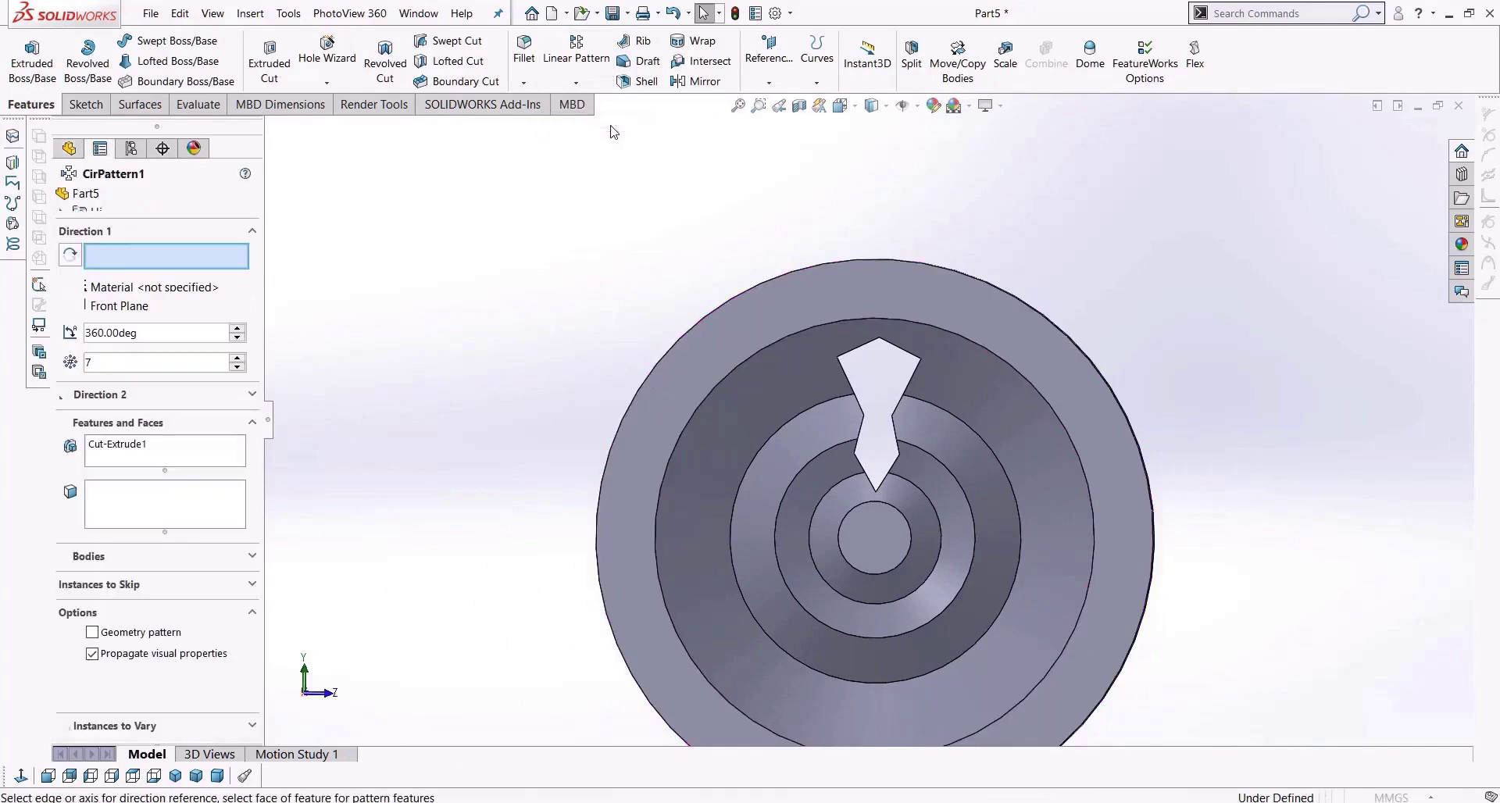
{"action": "middle_click_drag", "start_coordinate": [460, 325], "coordinate": [409, 359]}
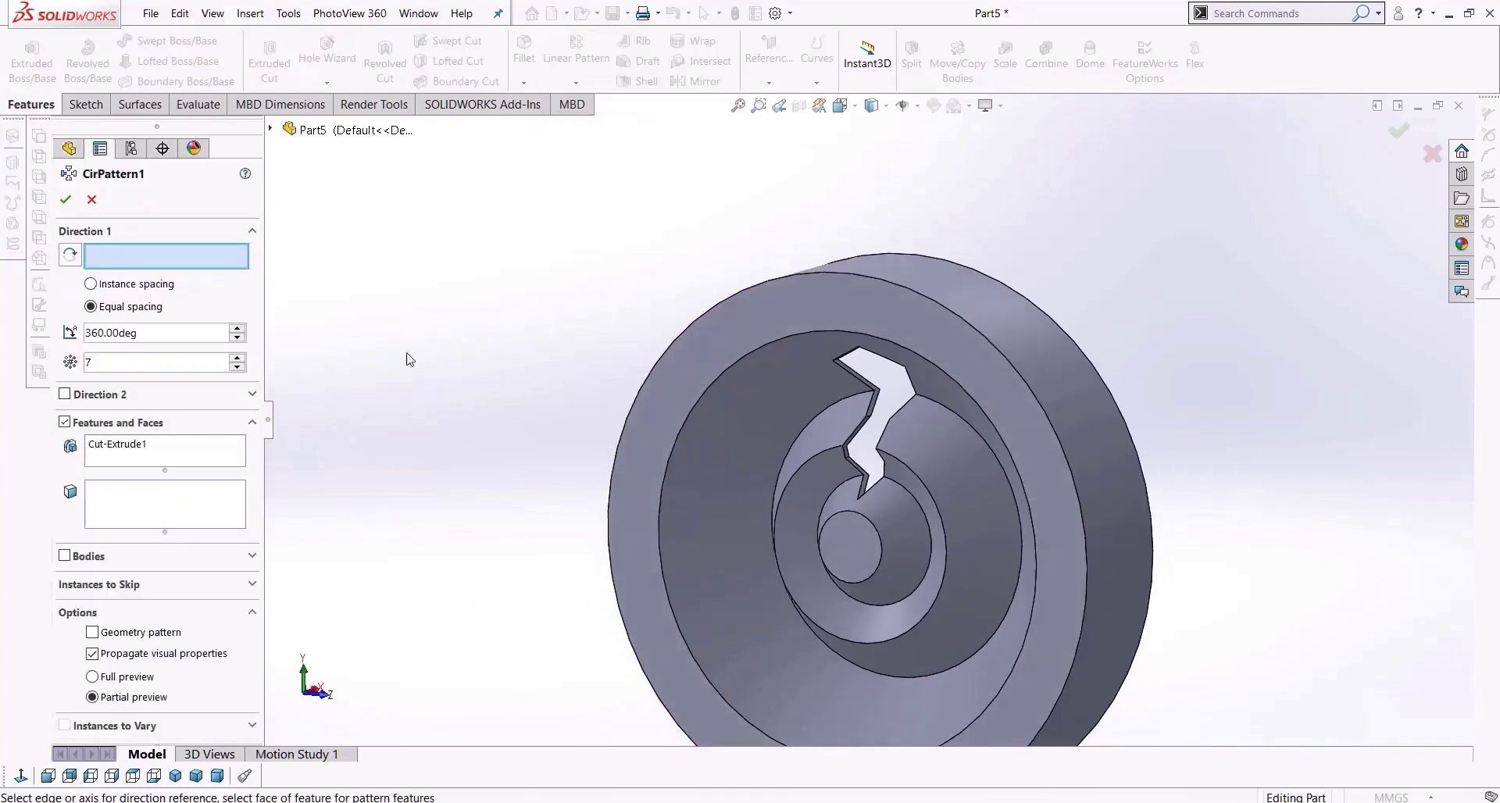
{"action": "left_click", "coordinate": [1008, 331]}
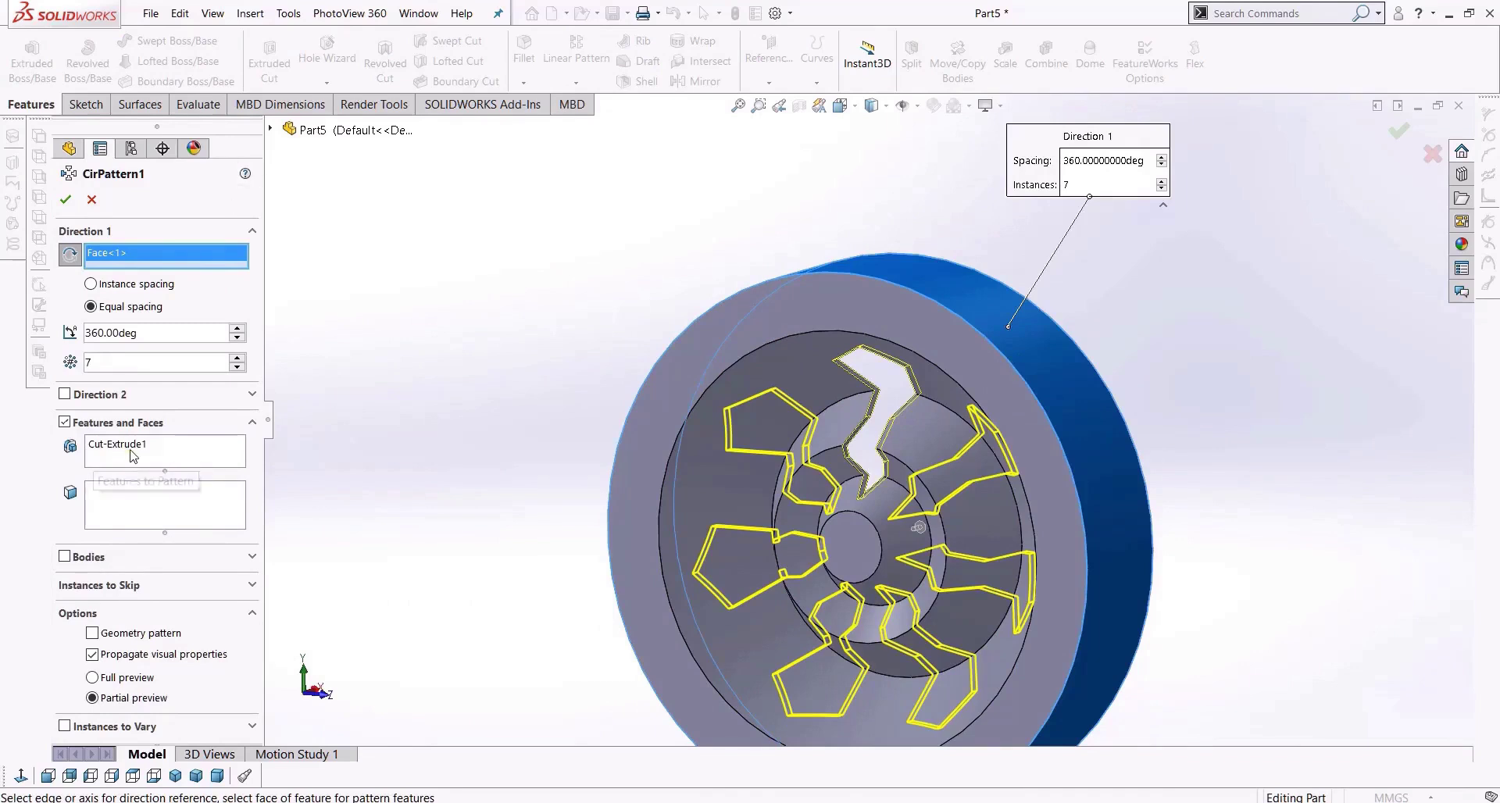
Clear the pattern's feature selection and reselect the extruded cut from the feature tree.
{"action": "right_click", "coordinate": [199, 453]}
{"action": "left_click", "coordinate": [254, 462]}
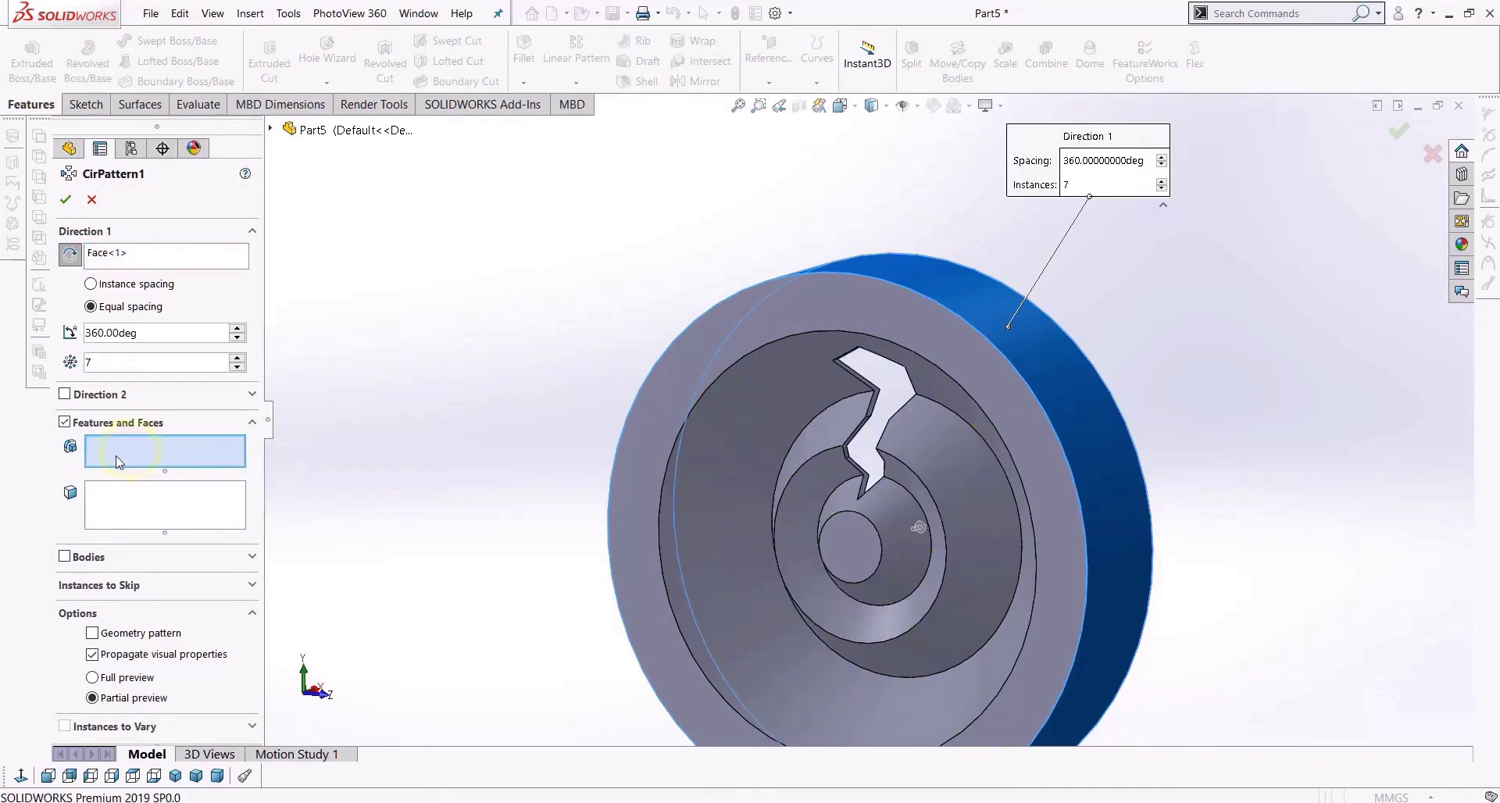
{"action": "left_click", "coordinate": [271, 129]}
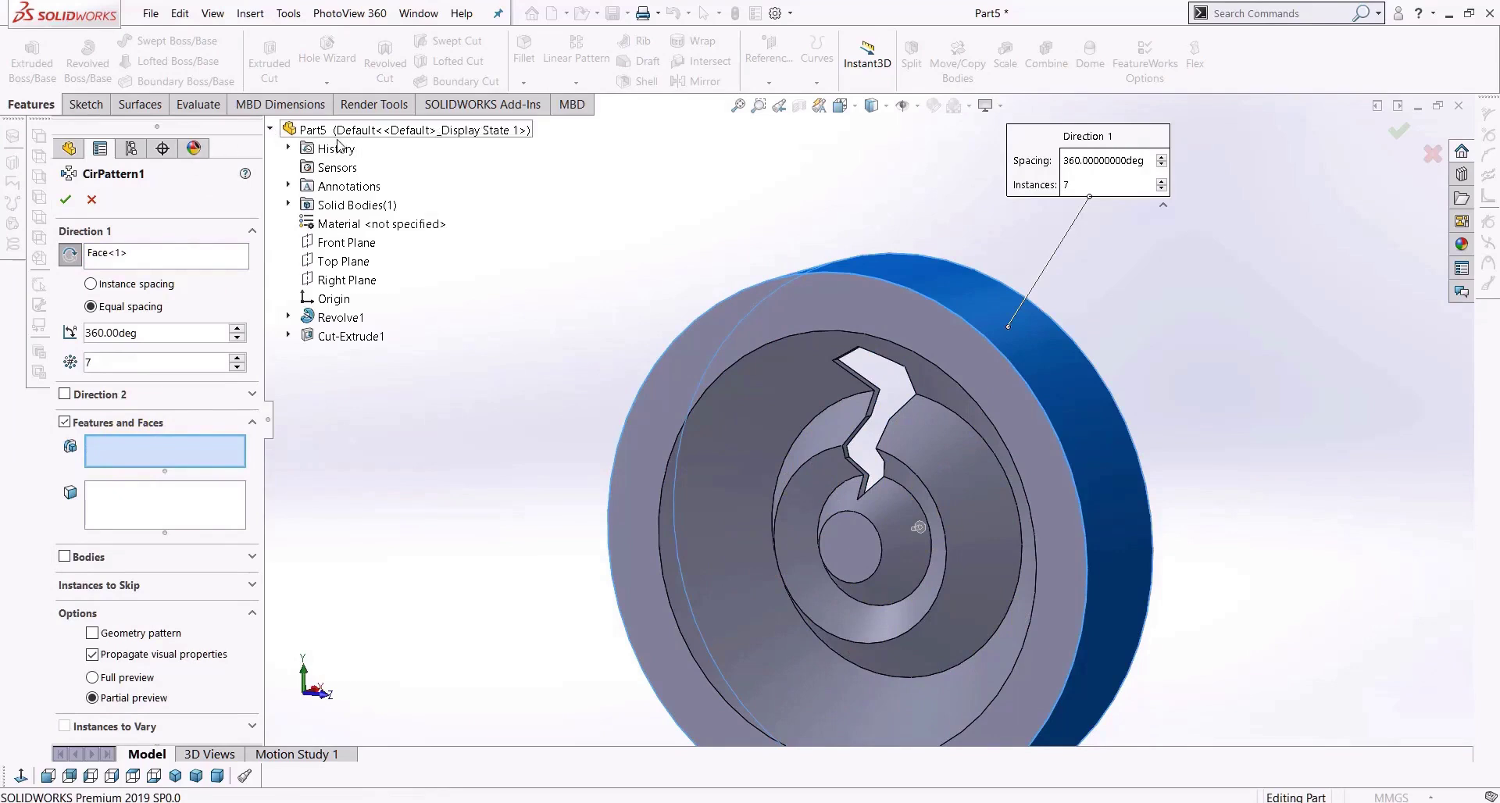
{"action": "left_click", "coordinate": [341, 342]}
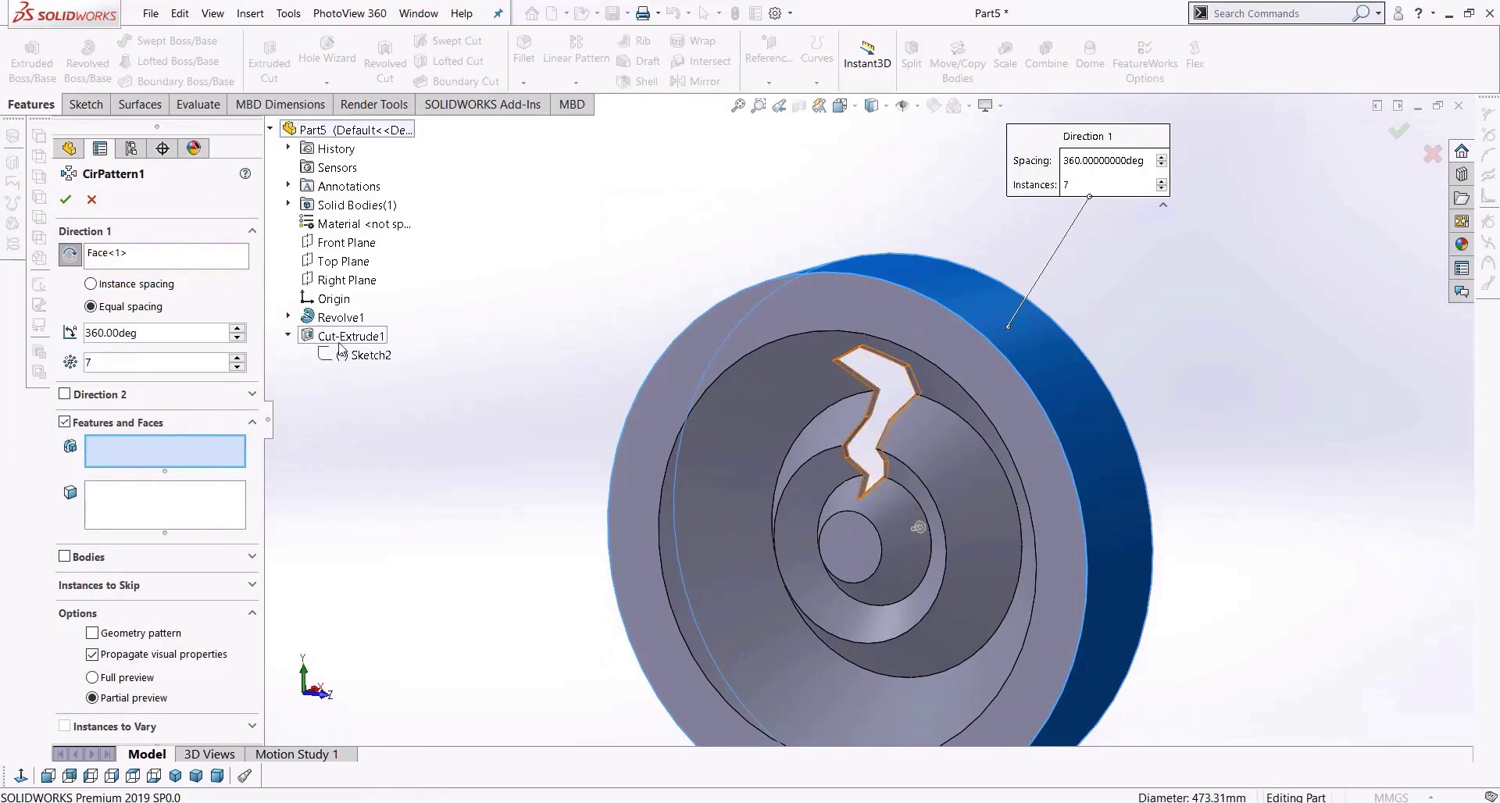
{"action": "left_click", "coordinate": [340, 337]}
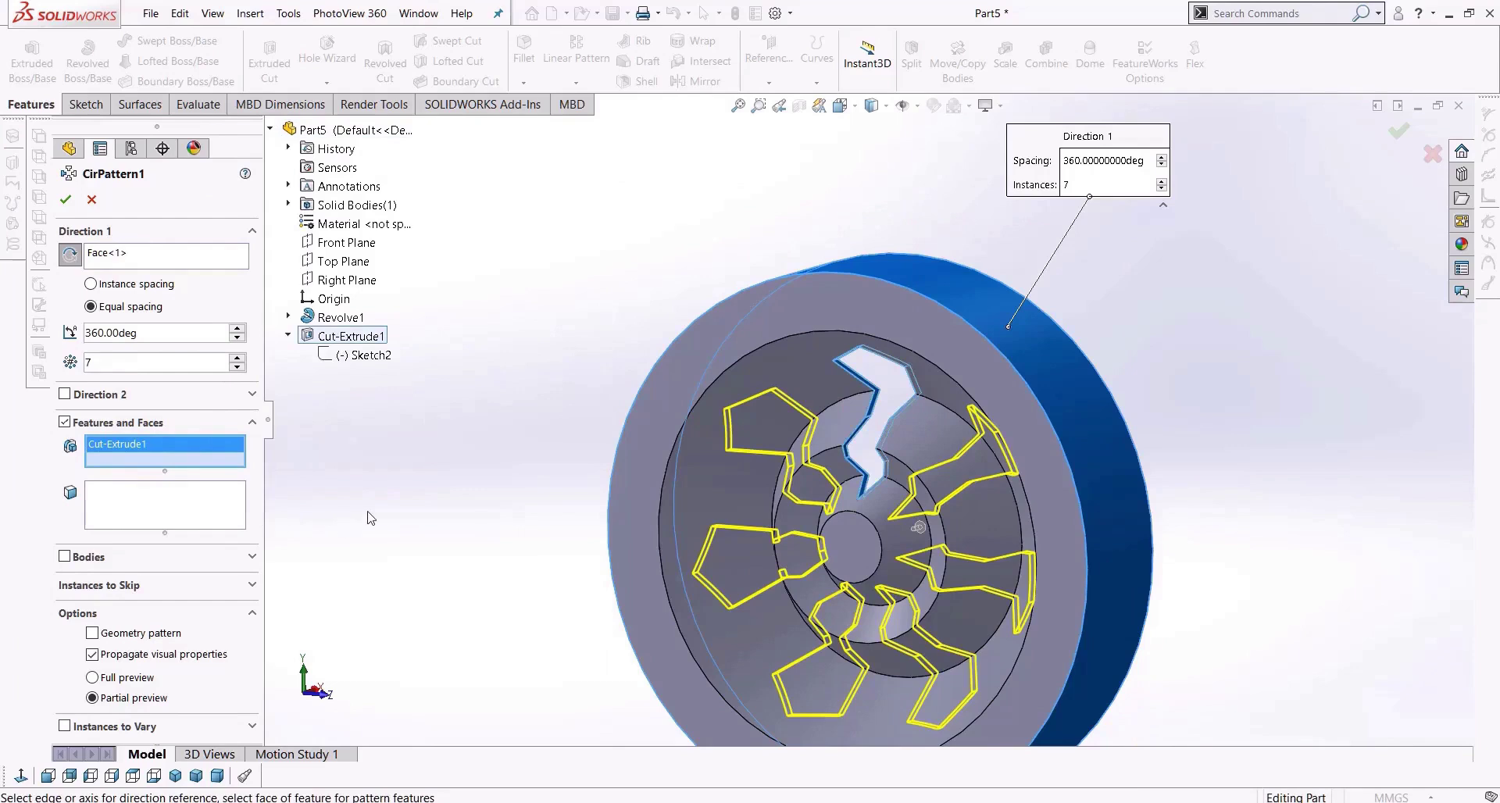
Try the circular pattern of the cut with 13 equally spaced instances over 360°.
{"action": "middle_click_drag", "start_coordinate": [450, 566], "coordinate": [465, 541]}
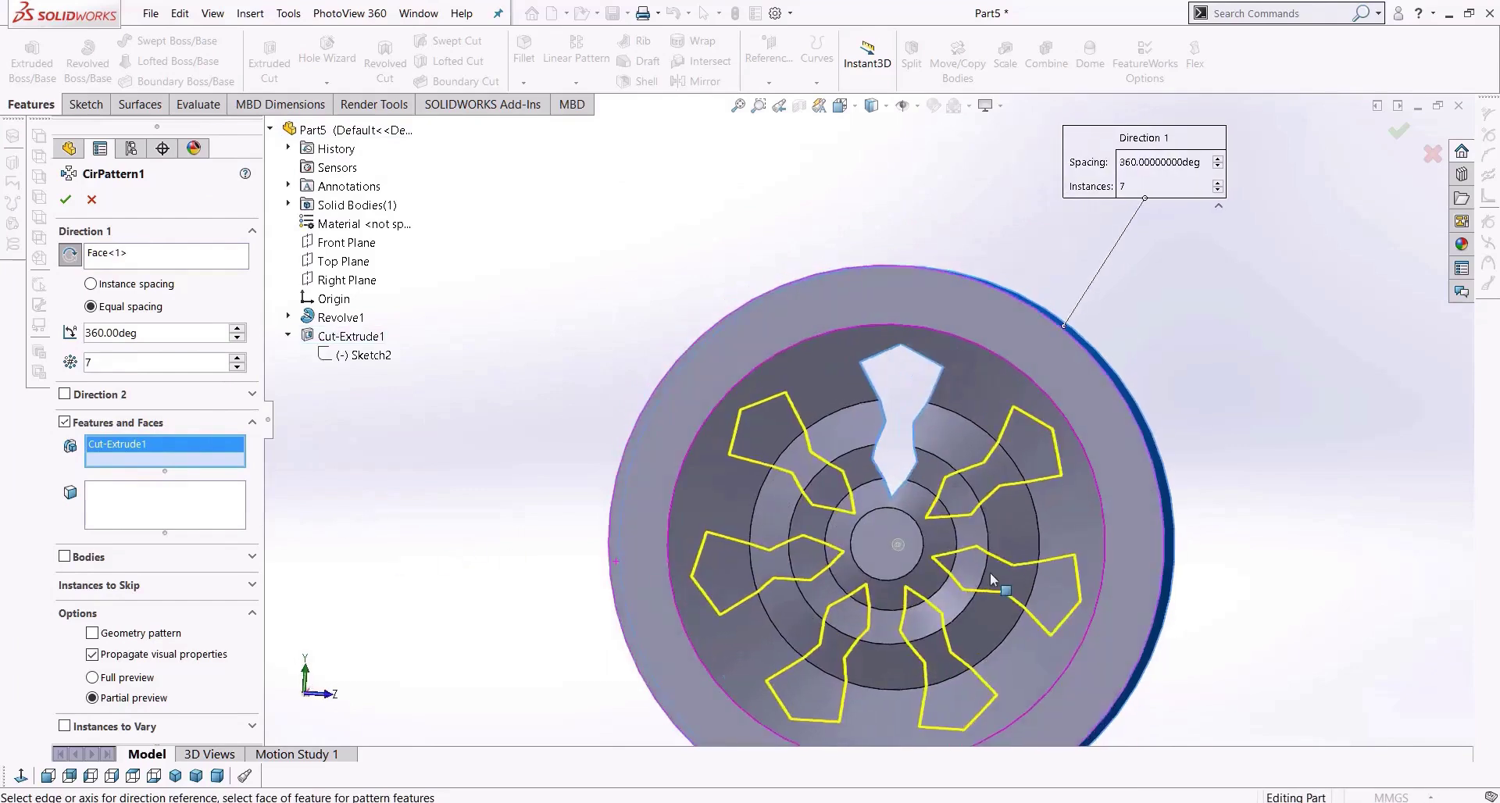
{"action": "scroll", "coordinate": [1036, 598], "scroll_direction": "down", "scroll_amount": 4}
{"action": "left_click", "coordinate": [237, 358]}
{"action": "left_click", "coordinate": [238, 358]}
{"action": "left_click", "coordinate": [237, 357]}
{"action": "left_click", "coordinate": [237, 357]}
{"action": "left_click", "coordinate": [237, 358]}
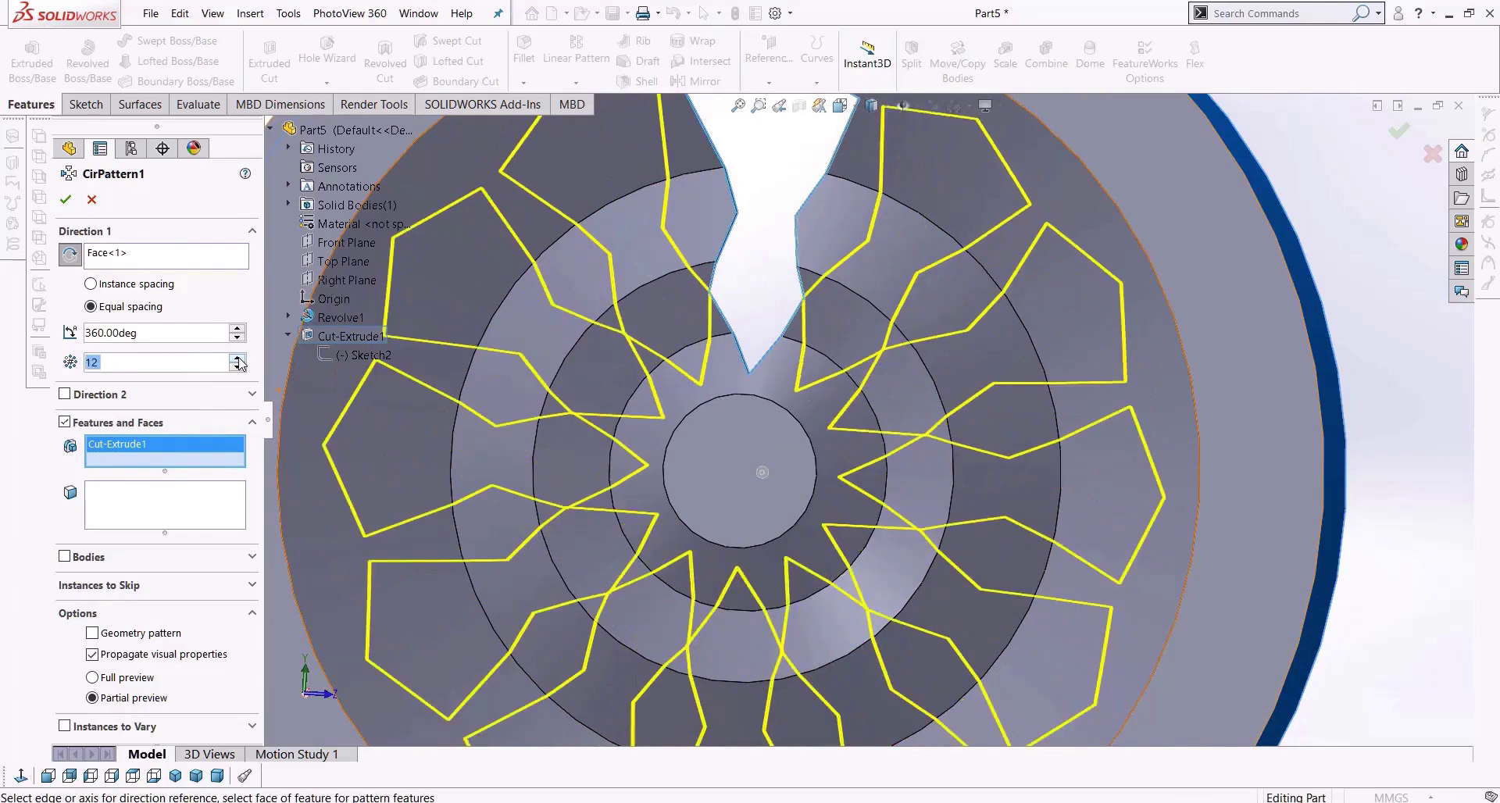
{"action": "left_click", "coordinate": [238, 358]}
{"action": "scroll", "coordinate": [818, 287], "scroll_direction": "down", "scroll_amount": 2}
{"action": "scroll", "coordinate": [819, 345], "scroll_direction": "up", "scroll_amount": 4}
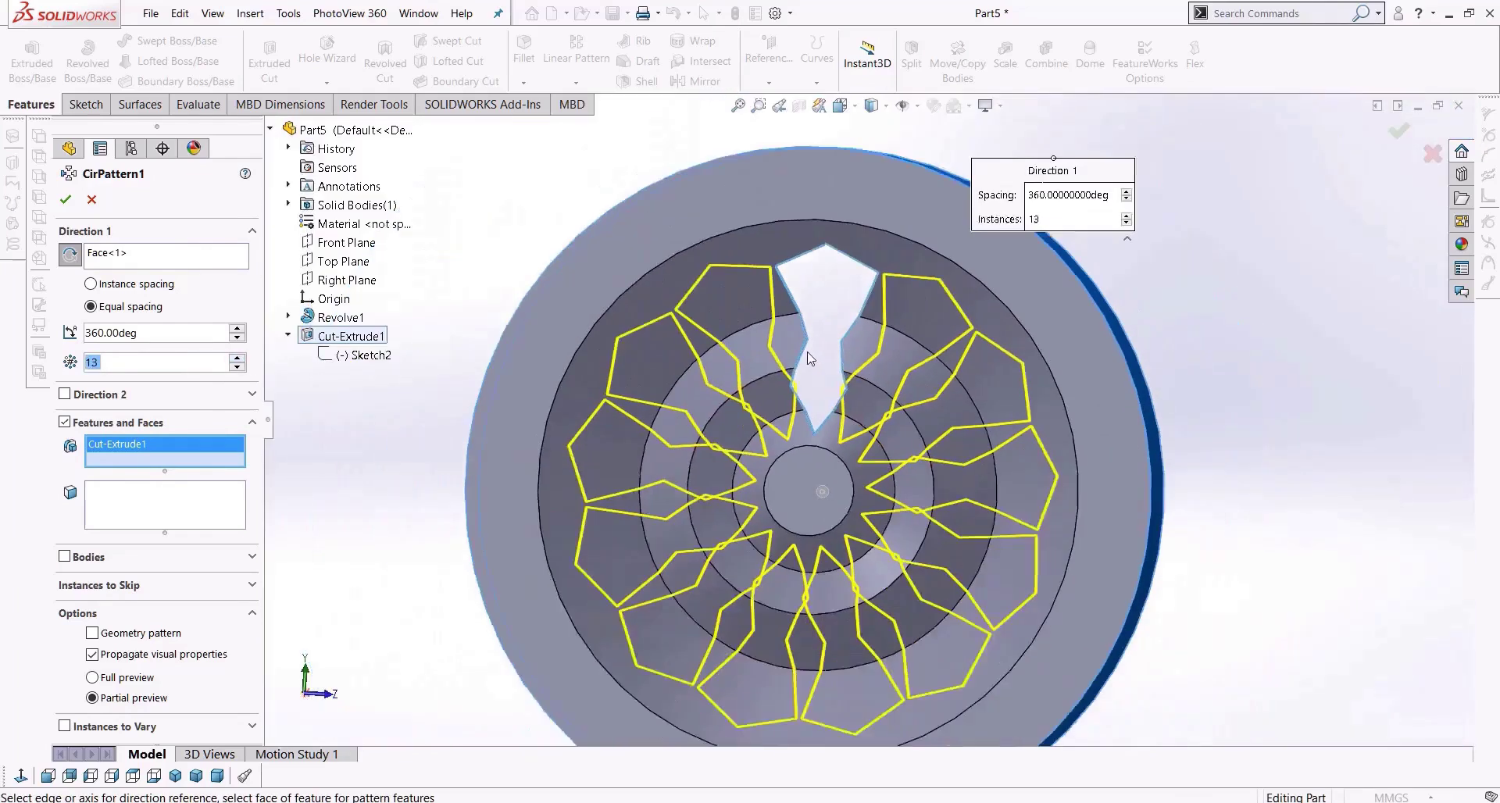
{"action": "scroll", "coordinate": [808, 353], "scroll_direction": "up", "scroll_amount": 1}
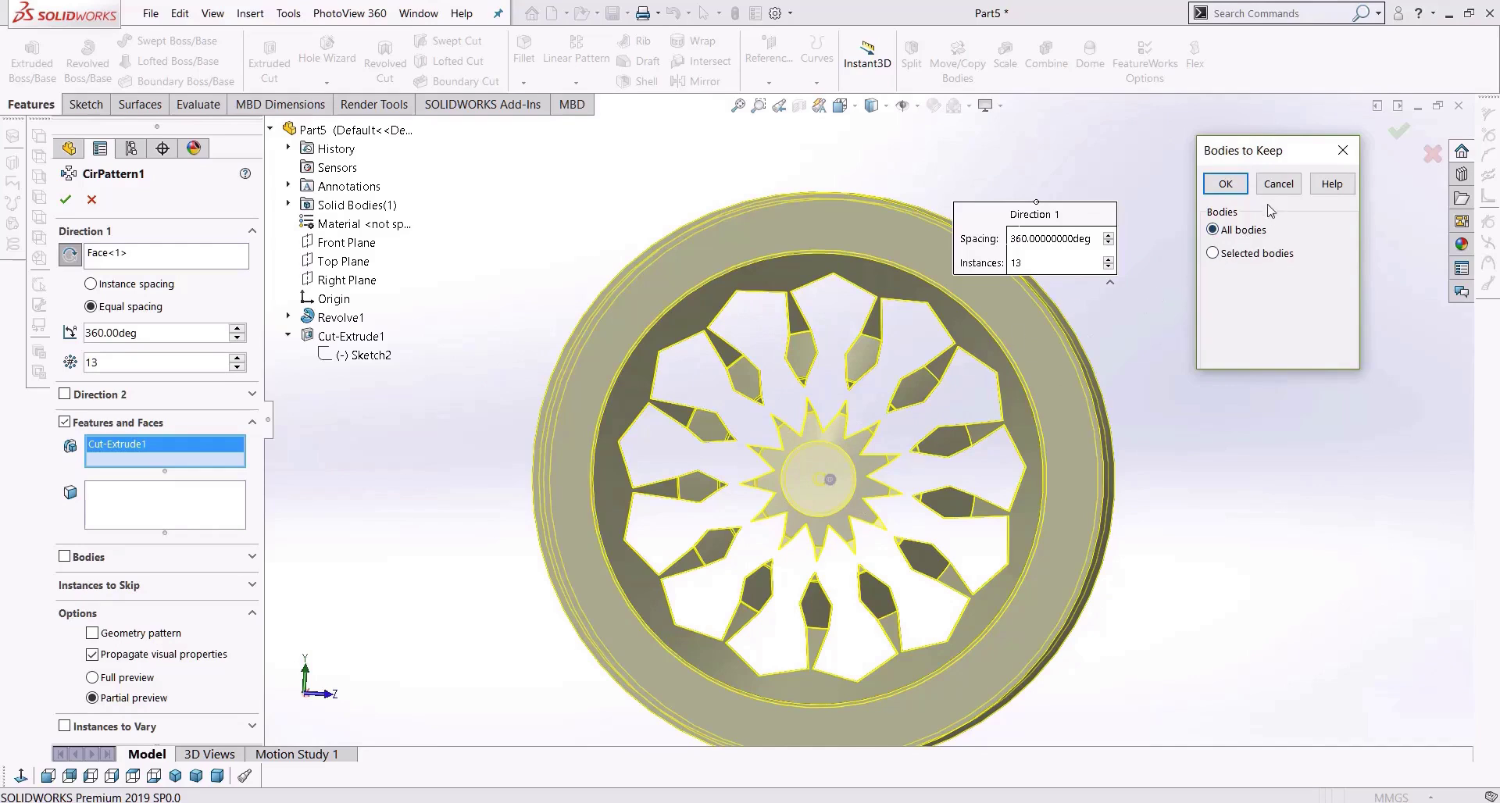
{"action": "left_click", "coordinate": [1279, 184]}
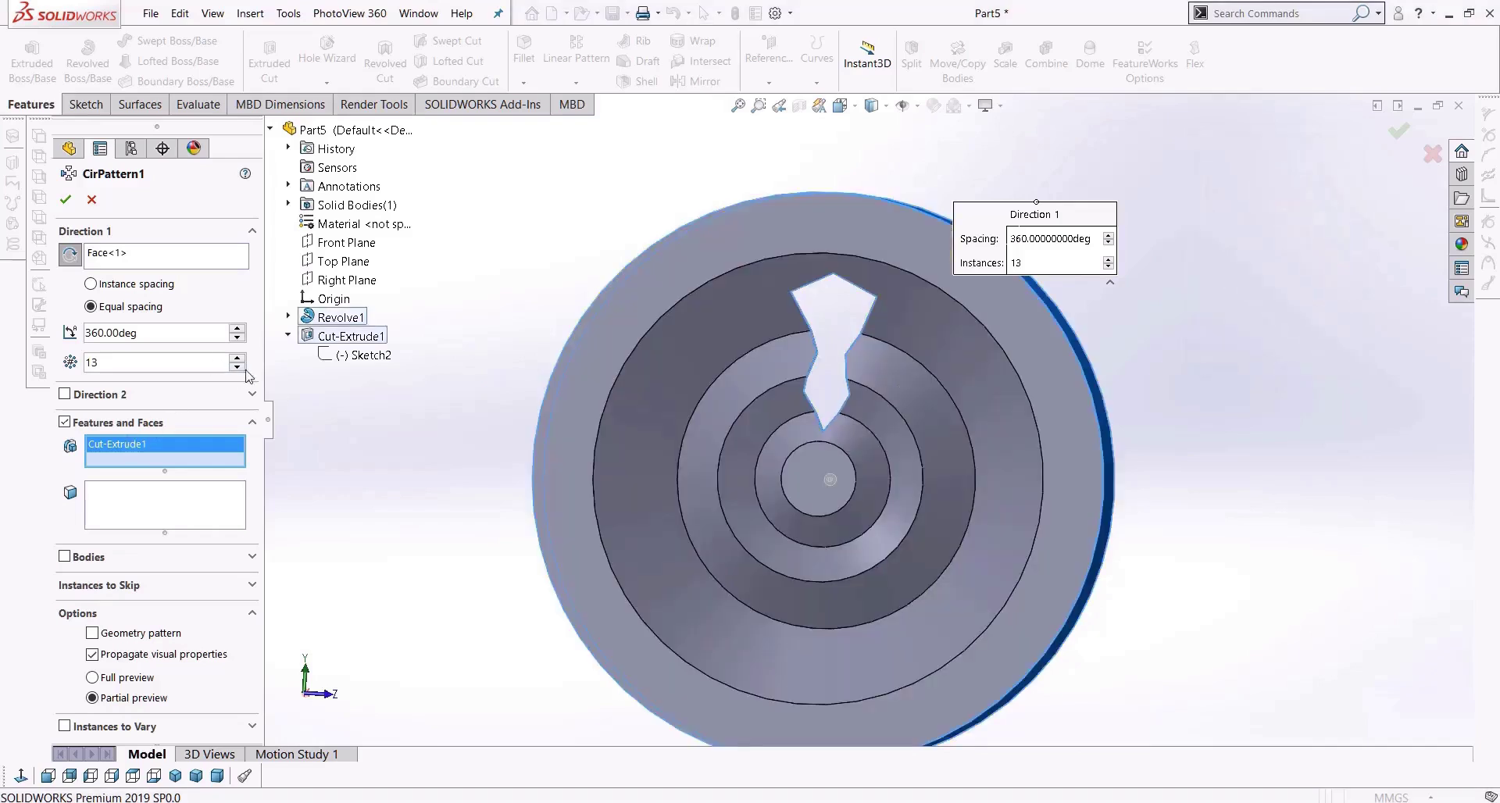
Set the circular pattern to 7 equally spaced instances over 360° and create it.
{"action": "left_click", "coordinate": [237, 366]}
{"action": "left_click", "coordinate": [237, 366]}
{"action": "left_click", "coordinate": [237, 367]}
{"action": "left_click", "coordinate": [236, 366]}
{"action": "left_click", "coordinate": [237, 366]}
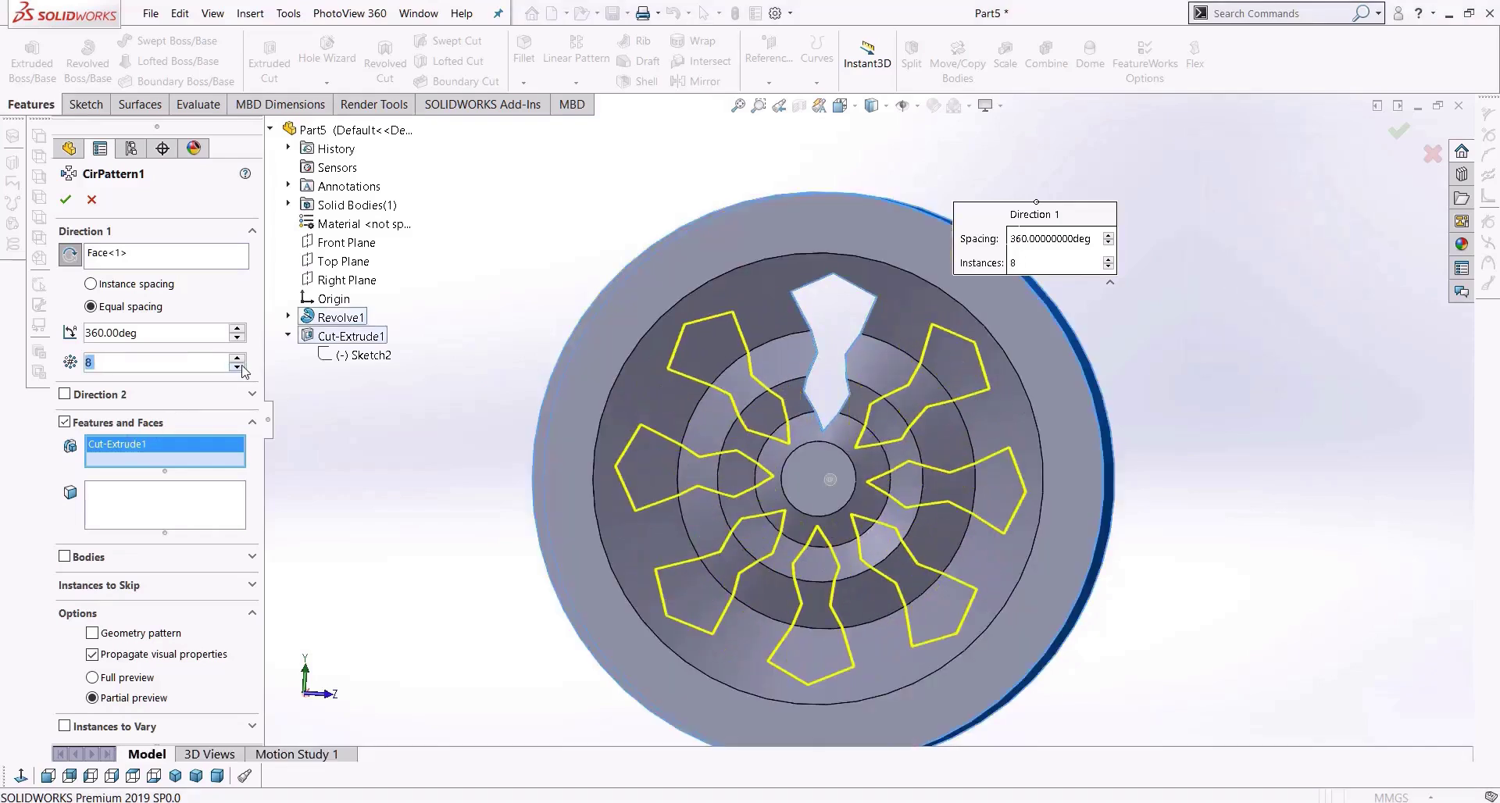
{"action": "left_click", "coordinate": [241, 367]}
{"action": "left_click", "coordinate": [241, 366]}
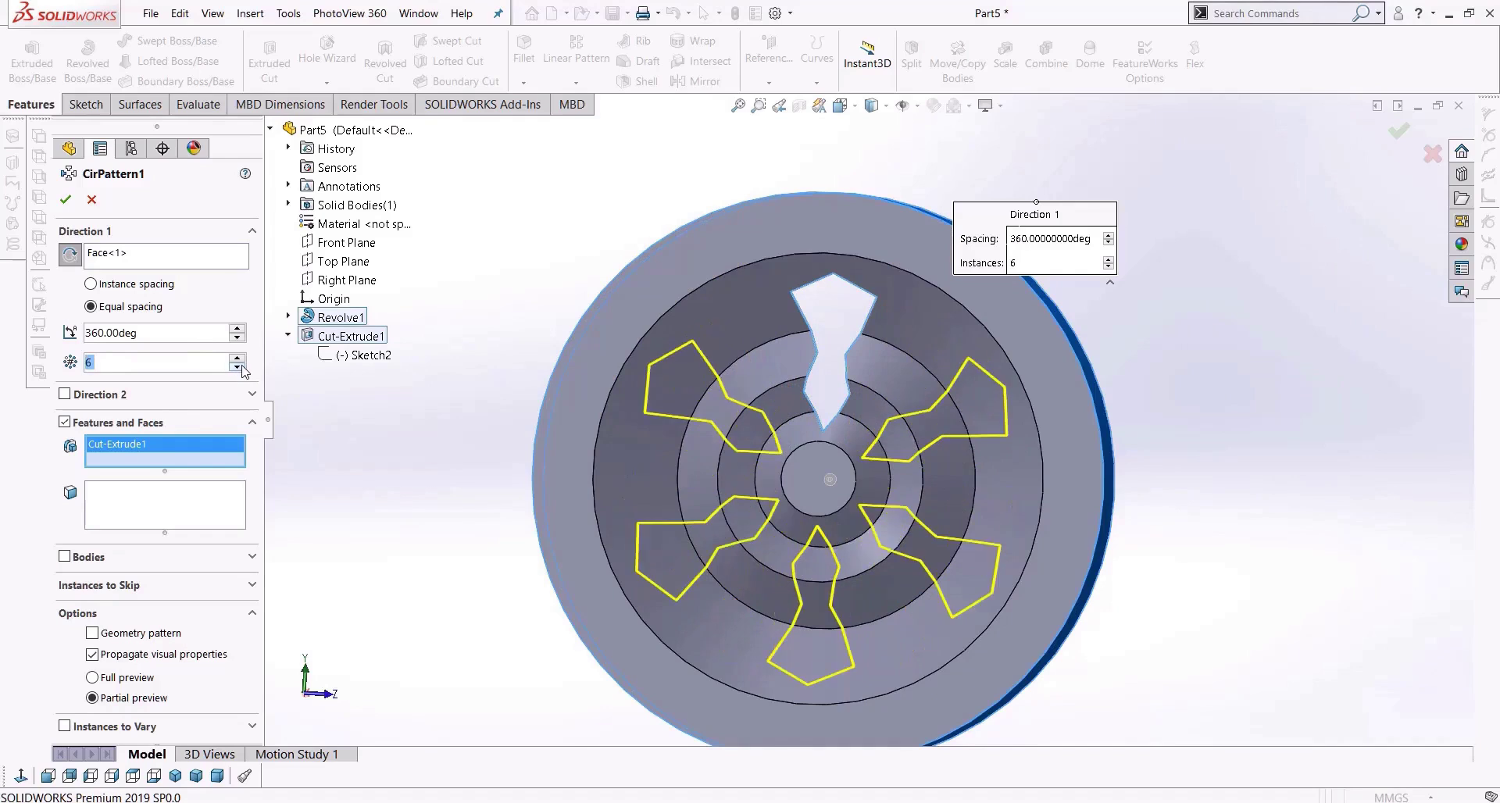
{"action": "left_click", "coordinate": [237, 357]}
{"action": "left_click", "coordinate": [66, 199]}
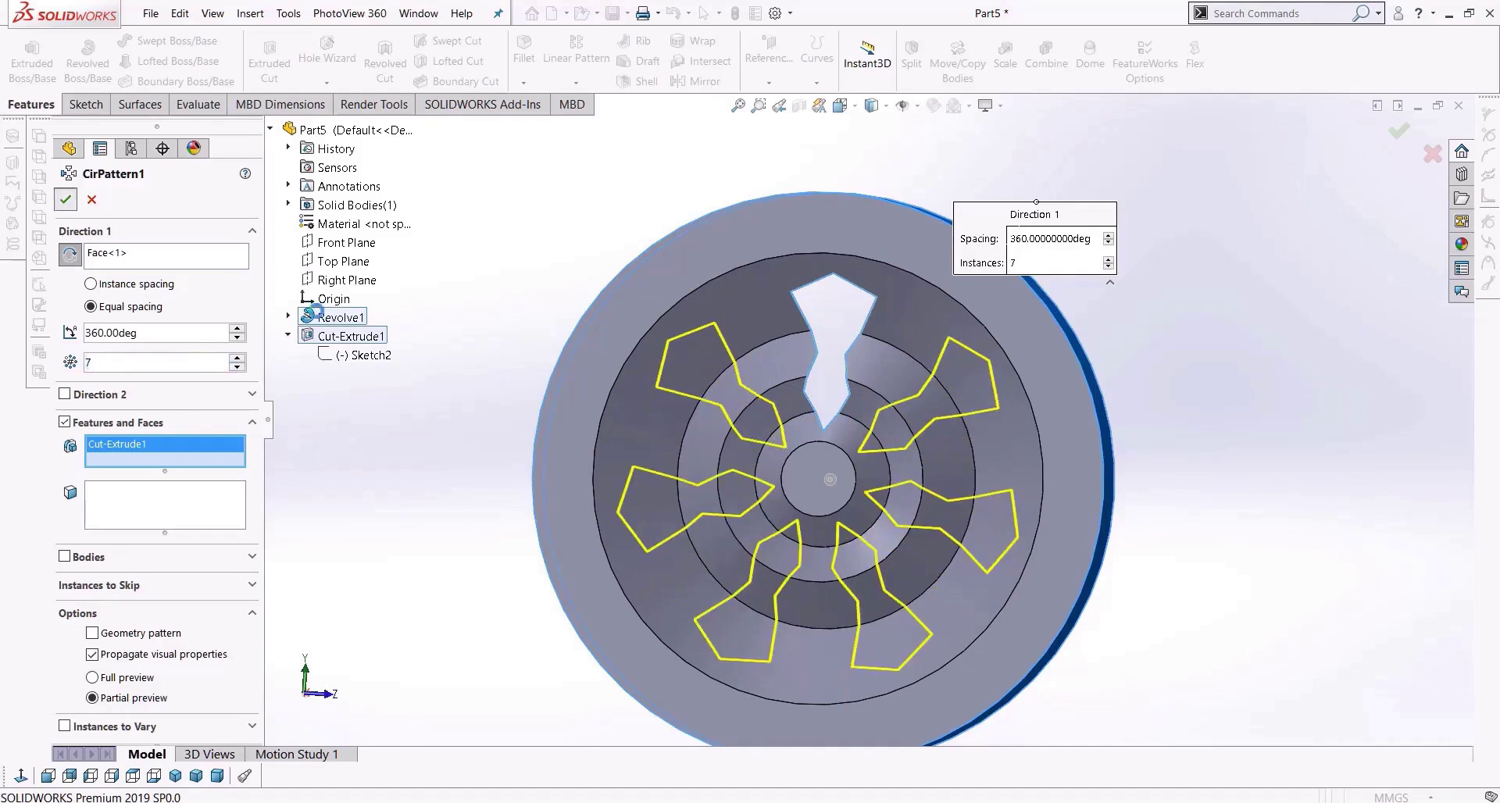
Examine the patterned spoke openings and the wheel's rim from several angles.
{"action": "middle_click_drag", "start_coordinate": [450, 407], "coordinate": [496, 419]}
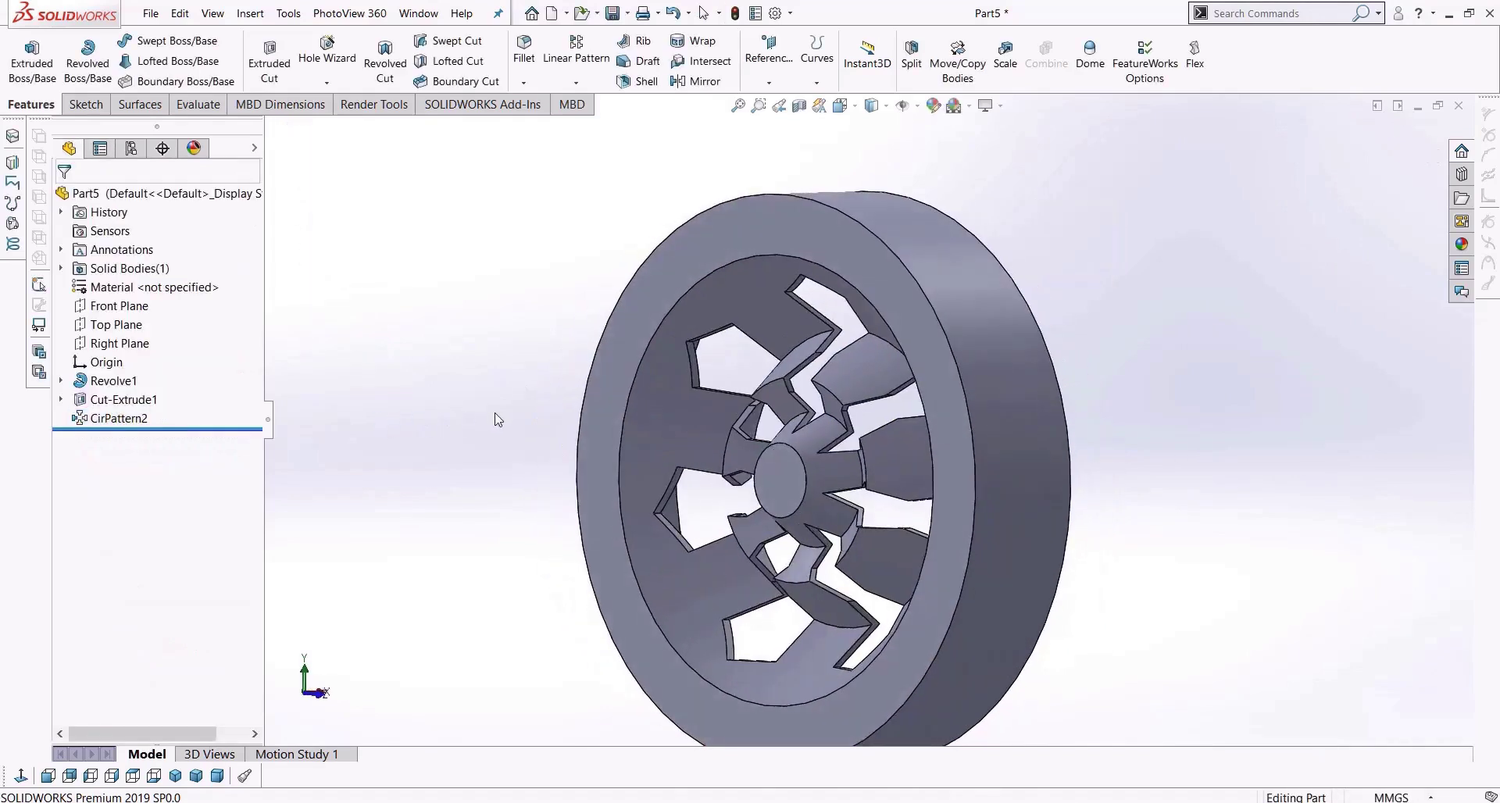
{"action": "scroll", "coordinate": [497, 418], "scroll_direction": "up", "scroll_amount": 4}
{"action": "middle_click_drag", "start_coordinate": [661, 405], "coordinate": [618, 474]}
{"action": "scroll", "coordinate": [875, 378], "scroll_direction": "down", "scroll_amount": 3}
{"action": "middle_click_drag", "start_coordinate": [852, 326], "coordinate": [578, 426]}
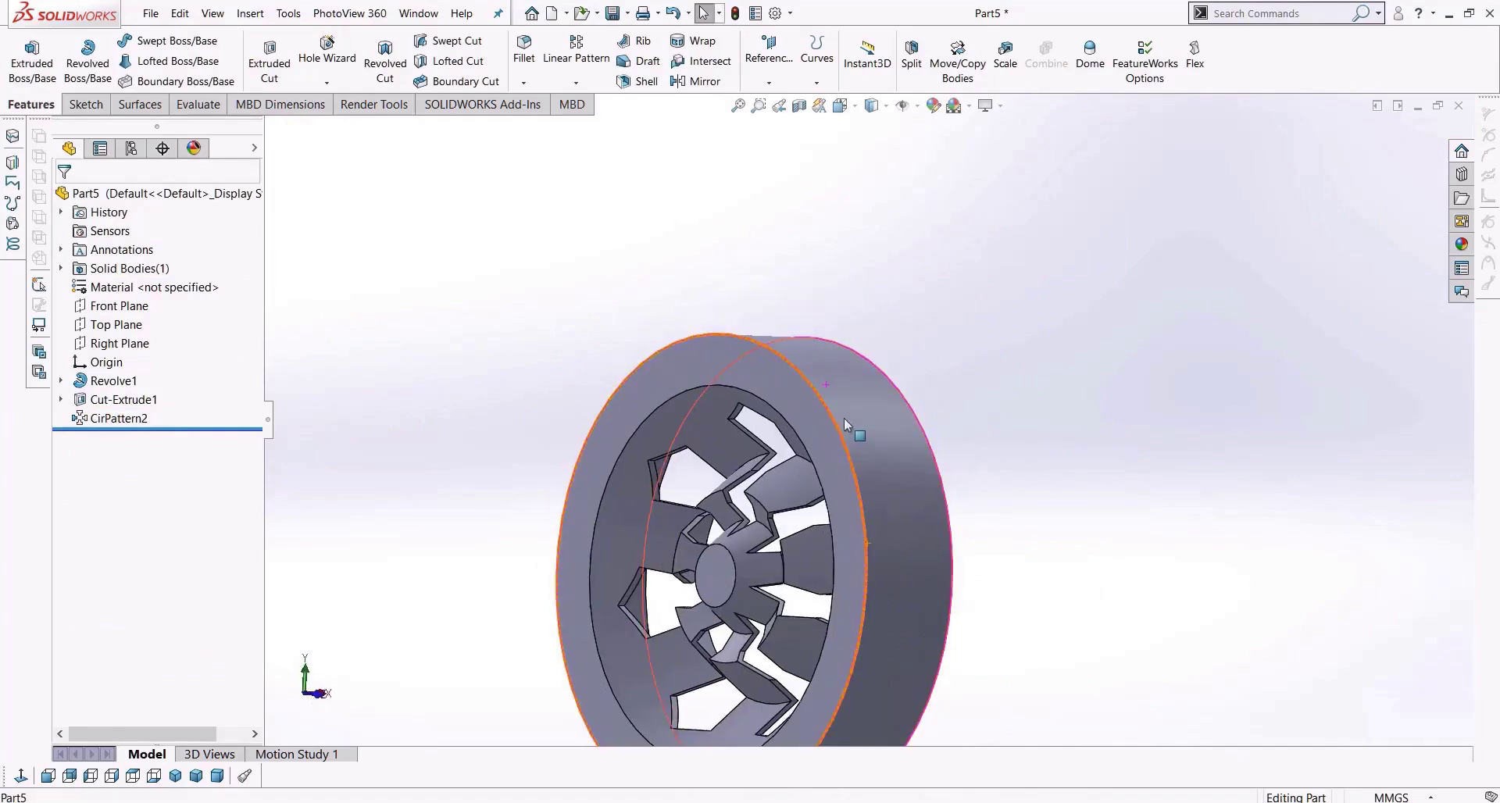
{"action": "scroll", "coordinate": [834, 391], "scroll_direction": "down", "scroll_amount": 4}
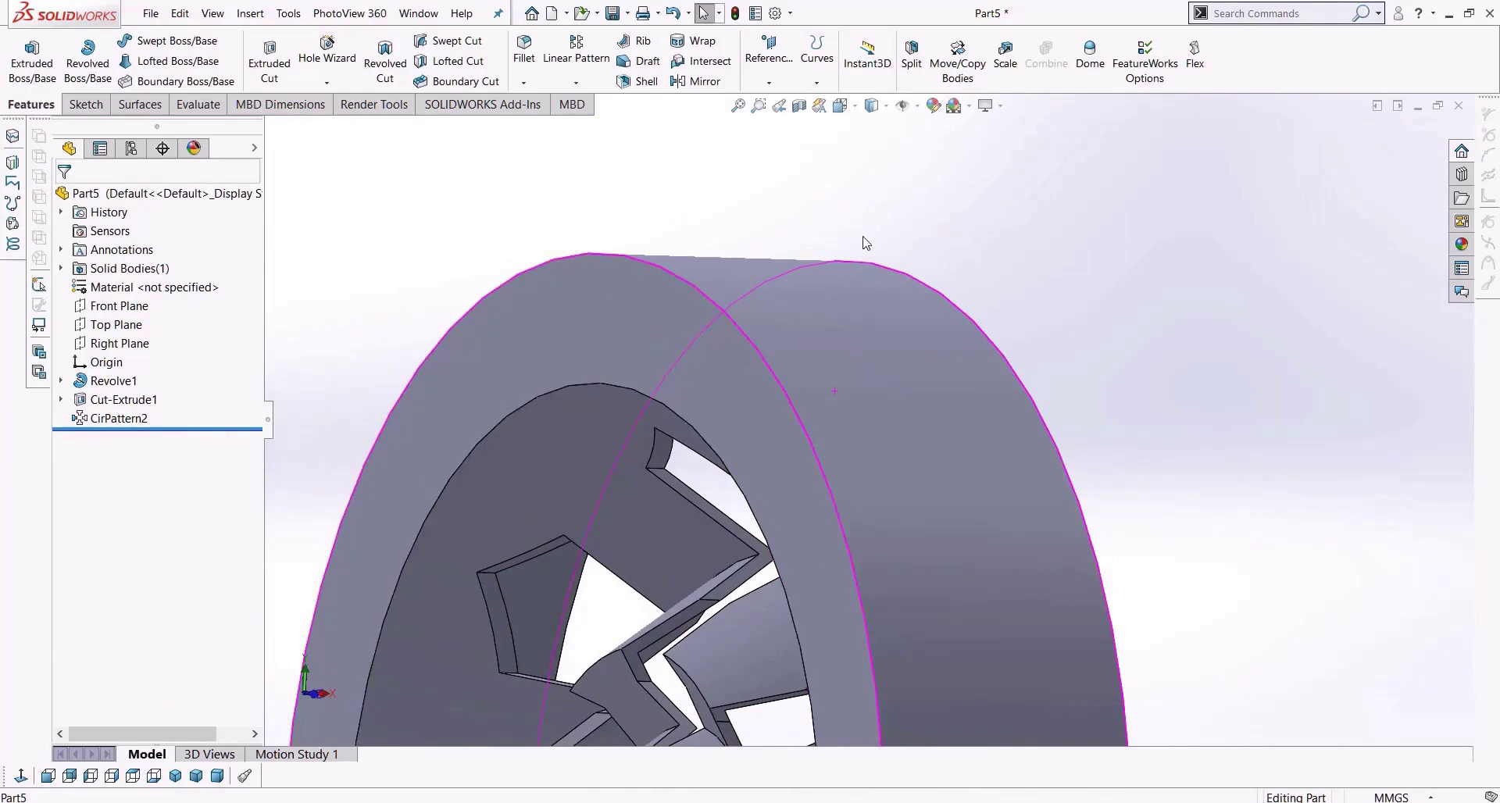
{"action": "middle_click_drag", "start_coordinate": [839, 258], "coordinate": [773, 248]}
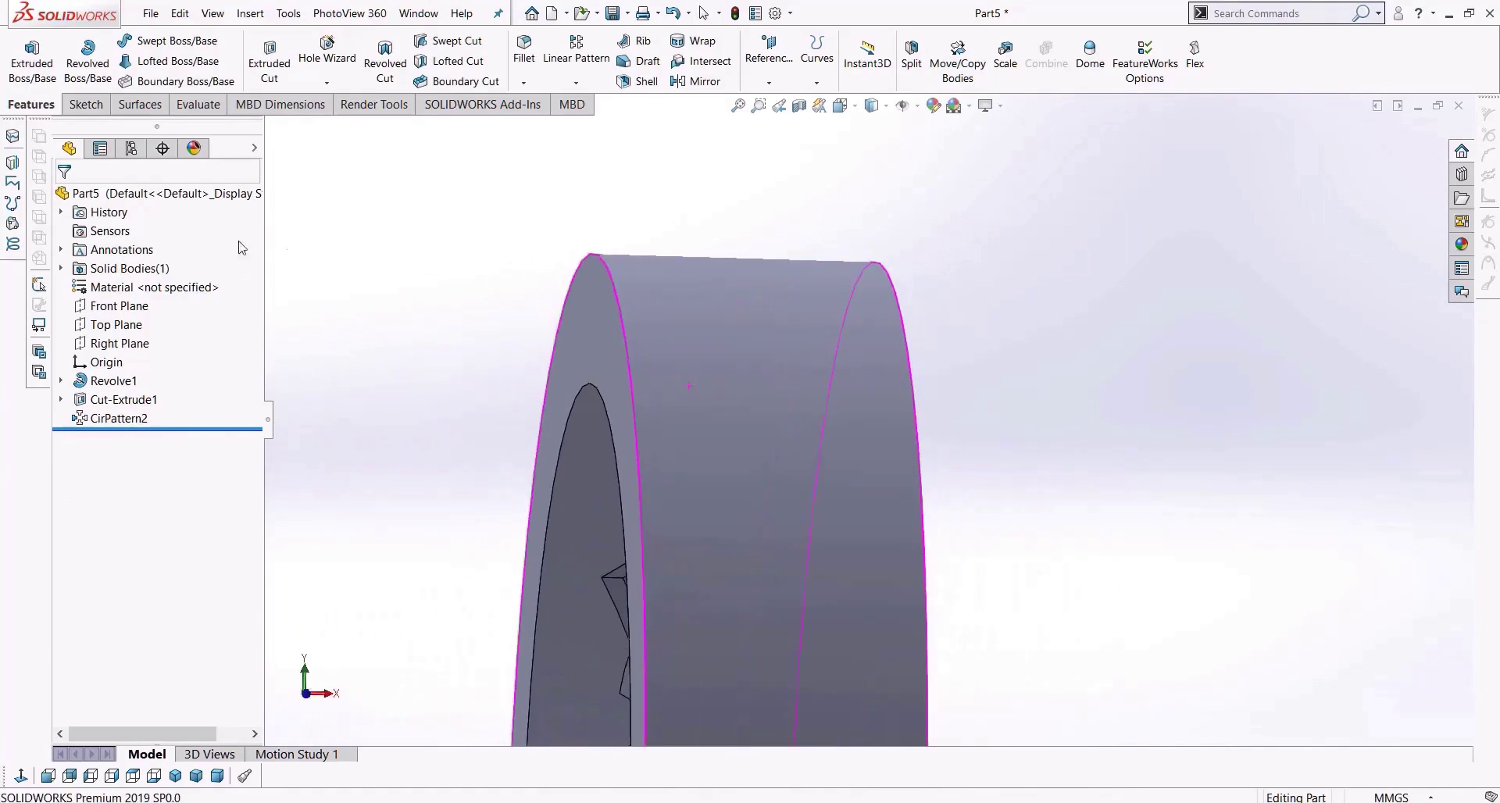
Start a sketch on the Front Plane, facing the wheel's rim edge-on, and activate the Line tool.
{"action": "left_click", "coordinate": [119, 308]}
{"action": "left_click", "coordinate": [85, 104]}
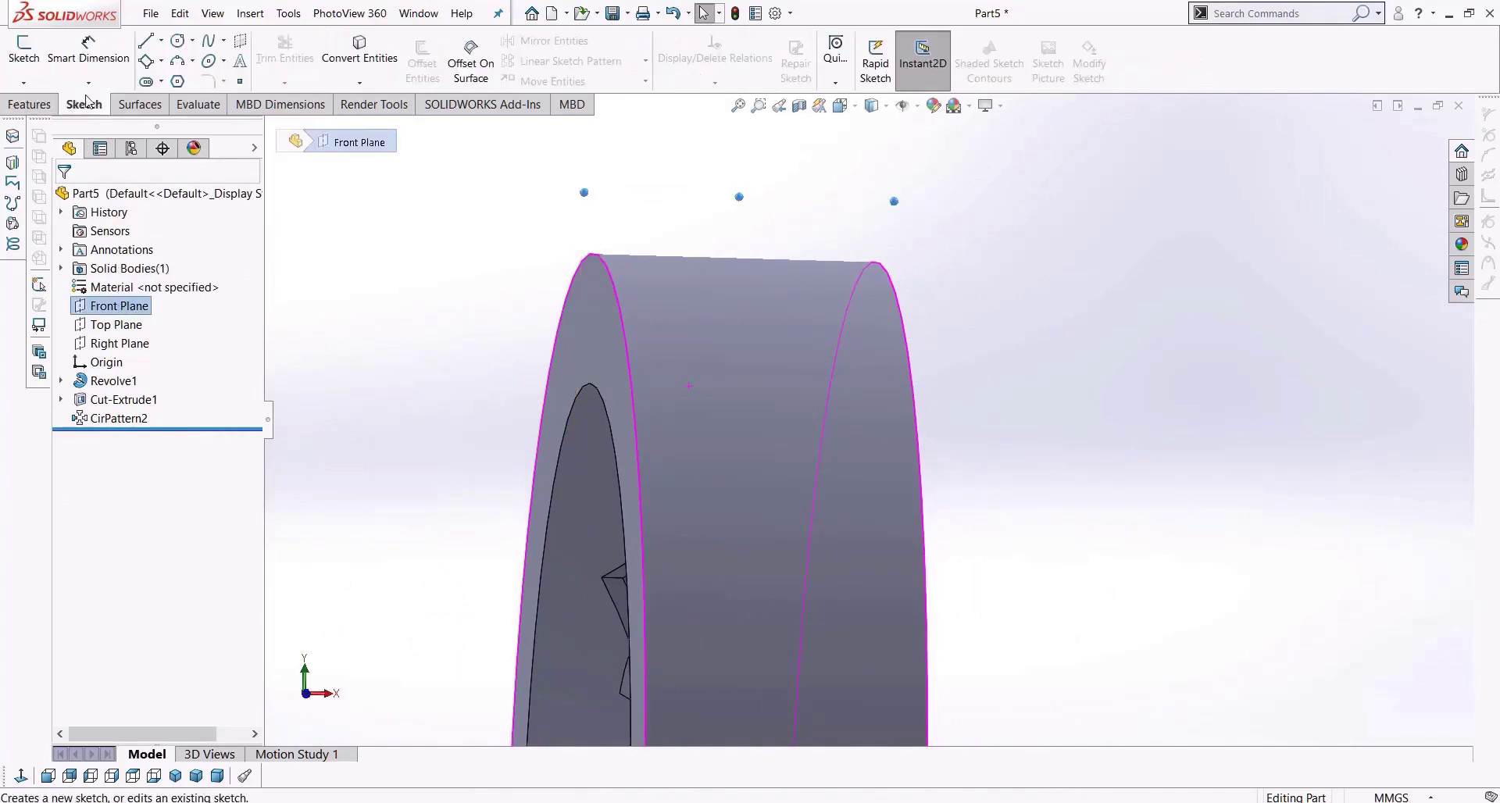
{"action": "left_click", "coordinate": [26, 54]}
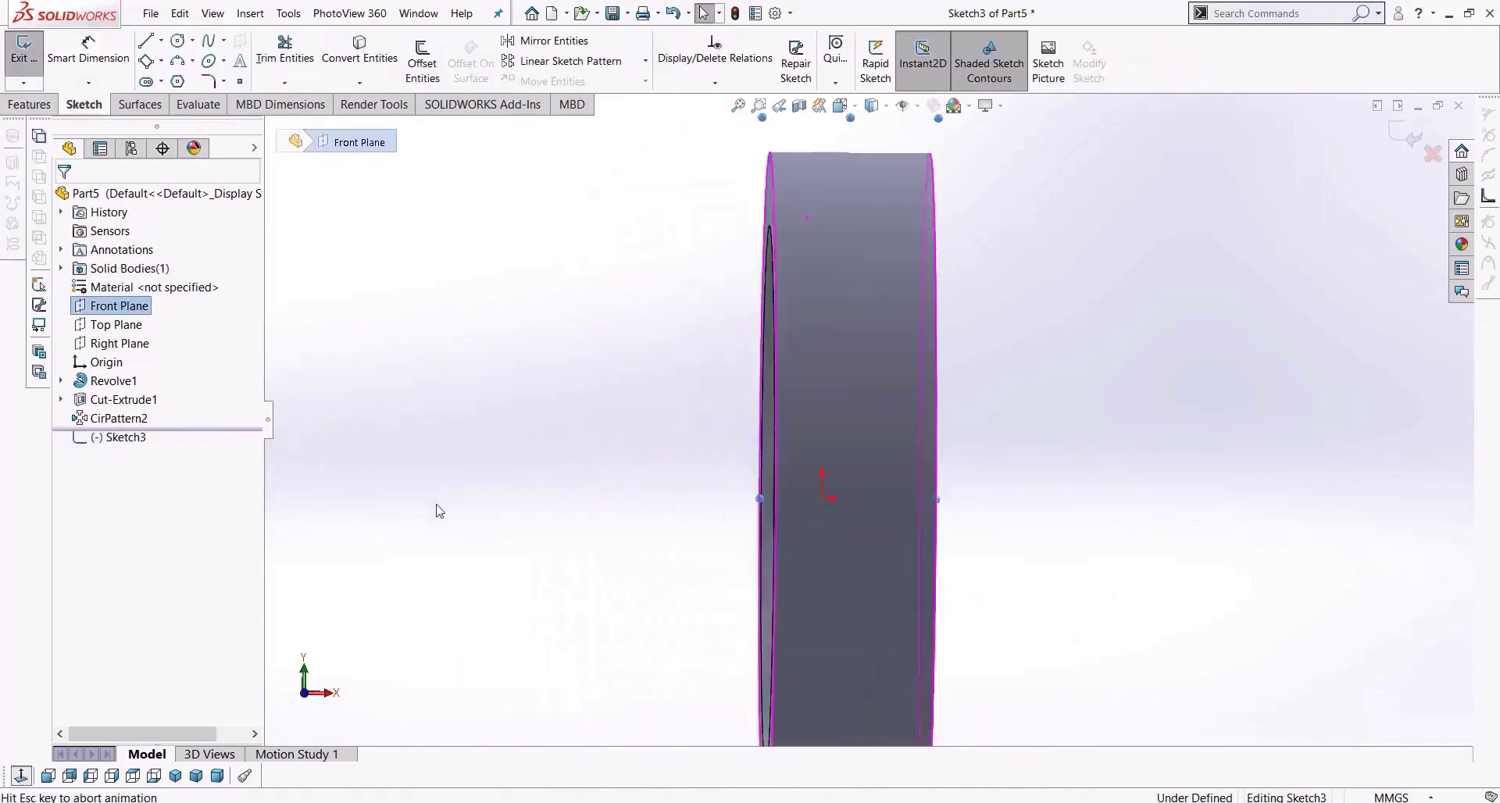
{"action": "left_click", "coordinate": [145, 41]}
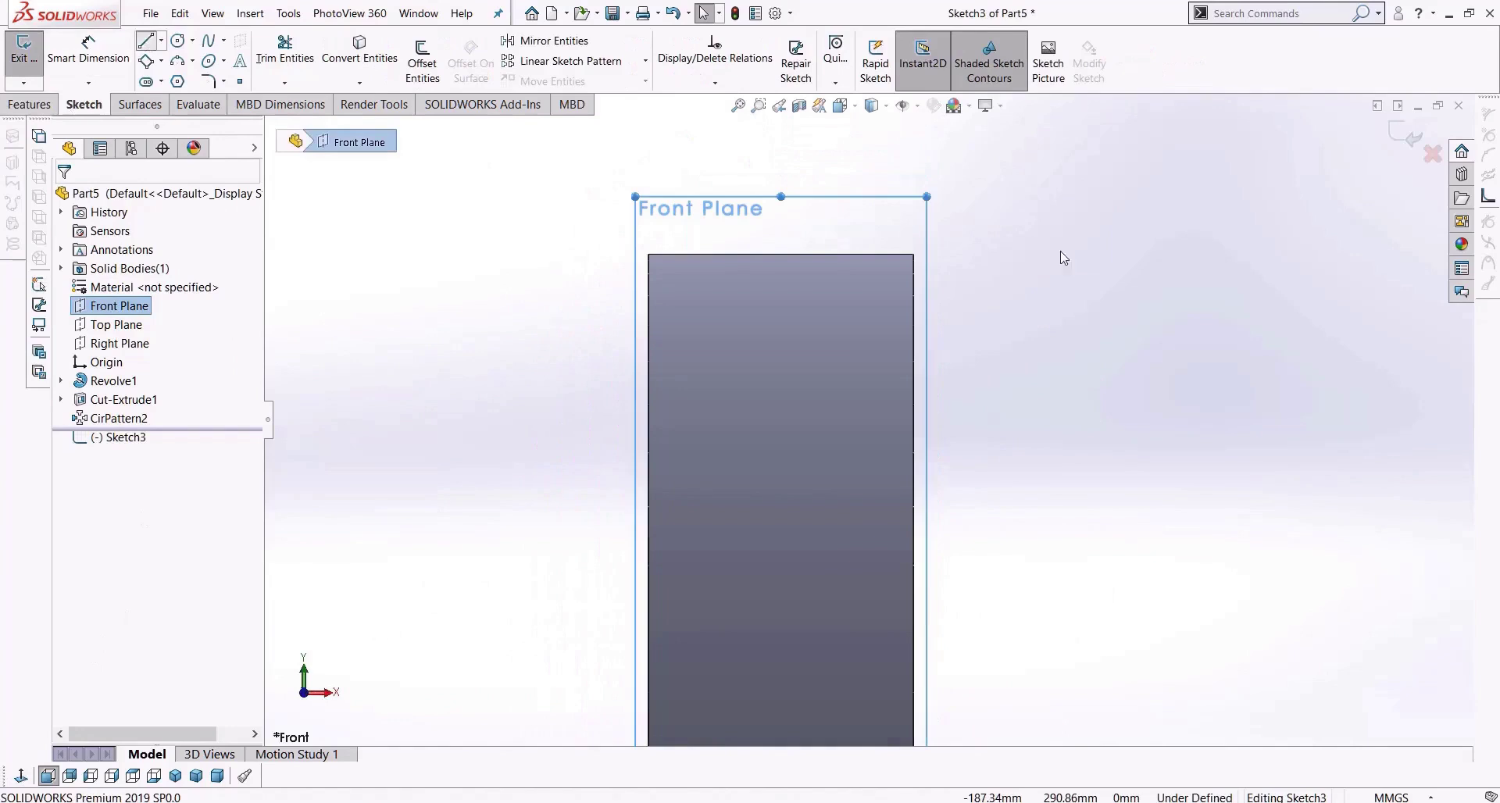
Begin the tyre profile at the rim's upper right corner, running down its side, outward about 7 mm, and up above the rim.
{"action": "scroll", "coordinate": [1027, 266], "scroll_direction": "down", "scroll_amount": 3}
{"action": "scroll", "coordinate": [977, 273], "scroll_direction": "down", "scroll_amount": 1}
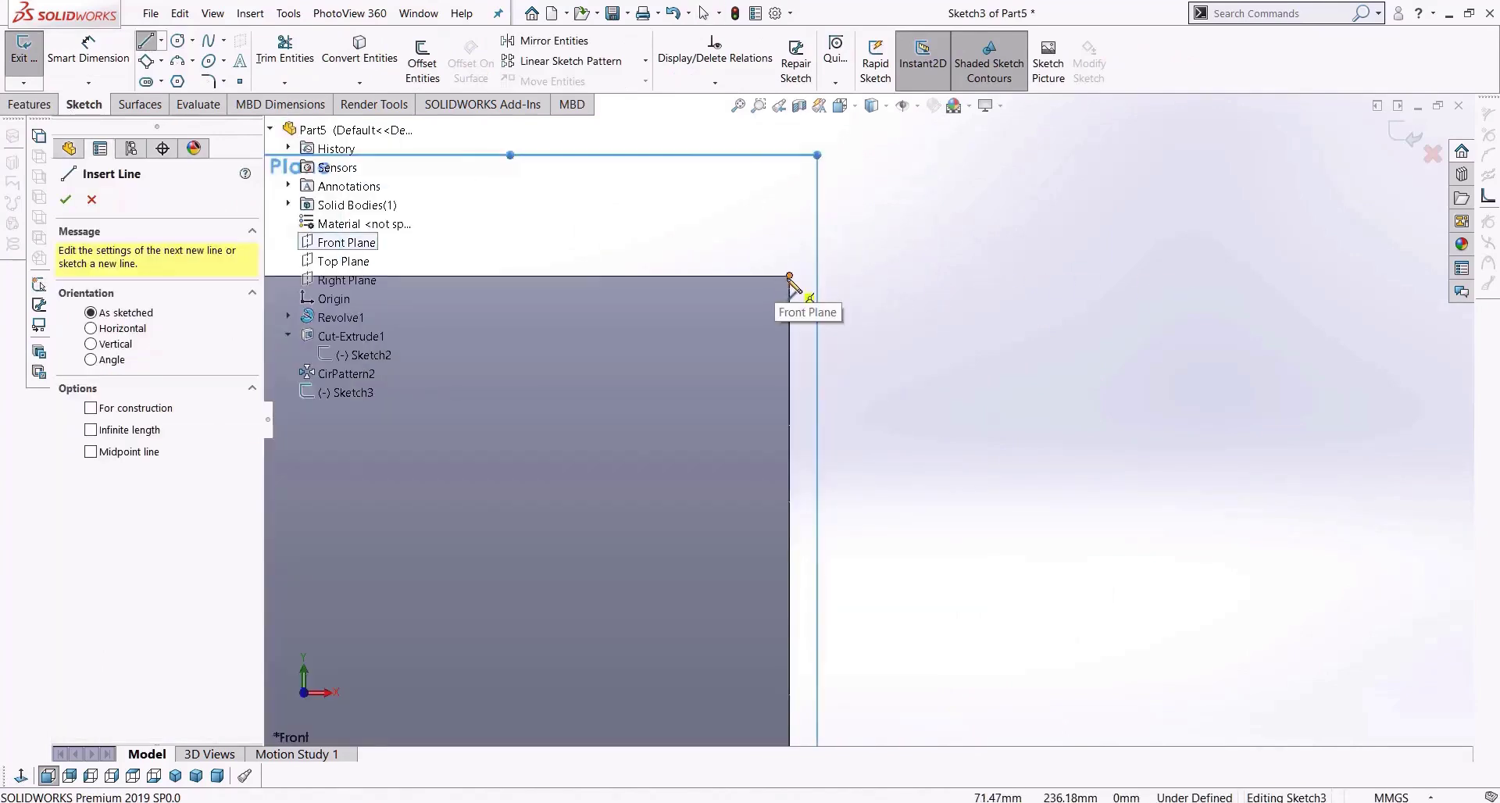
{"action": "left_click", "coordinate": [790, 323]}
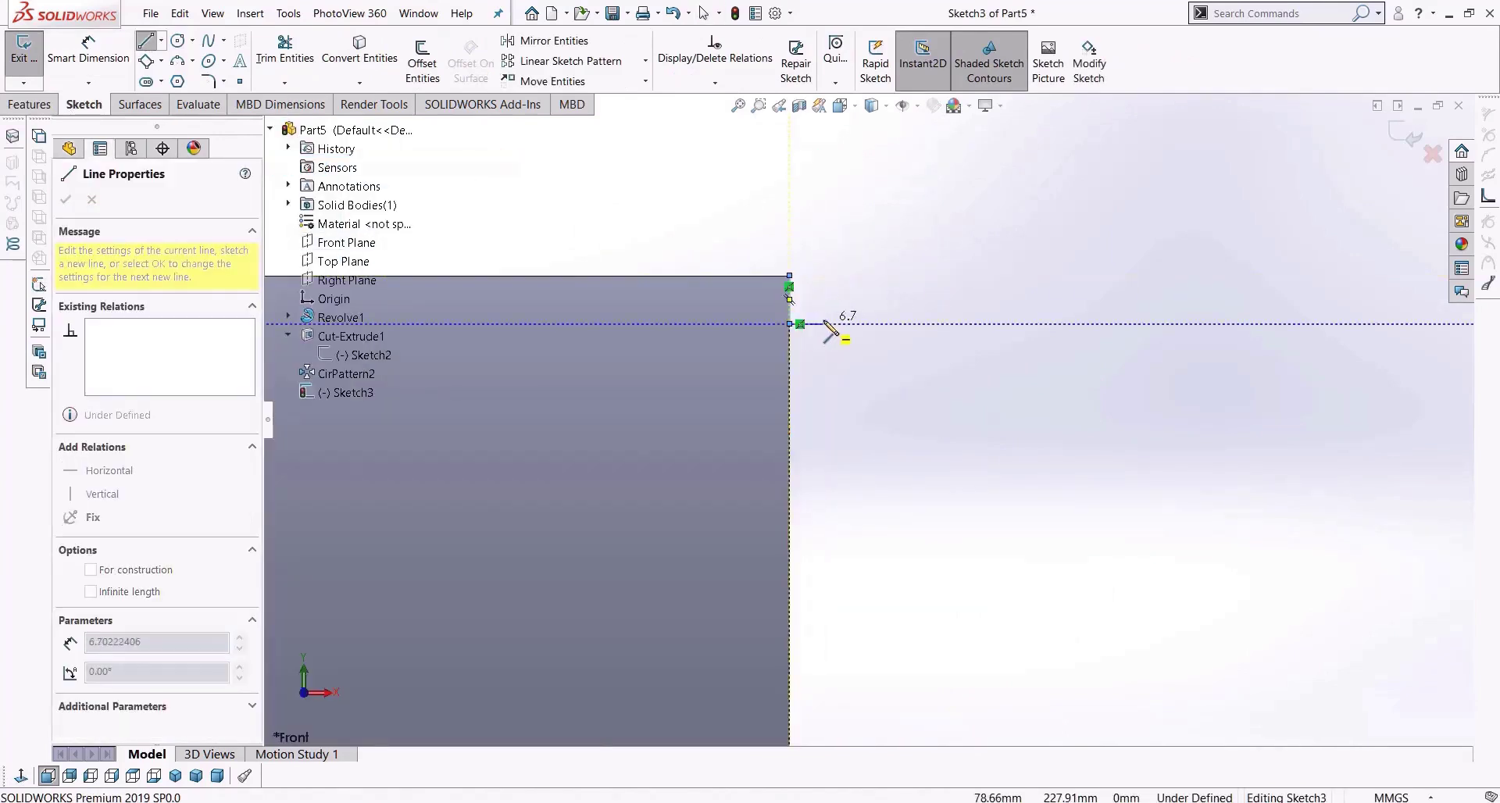
{"action": "left_click", "coordinate": [822, 323]}
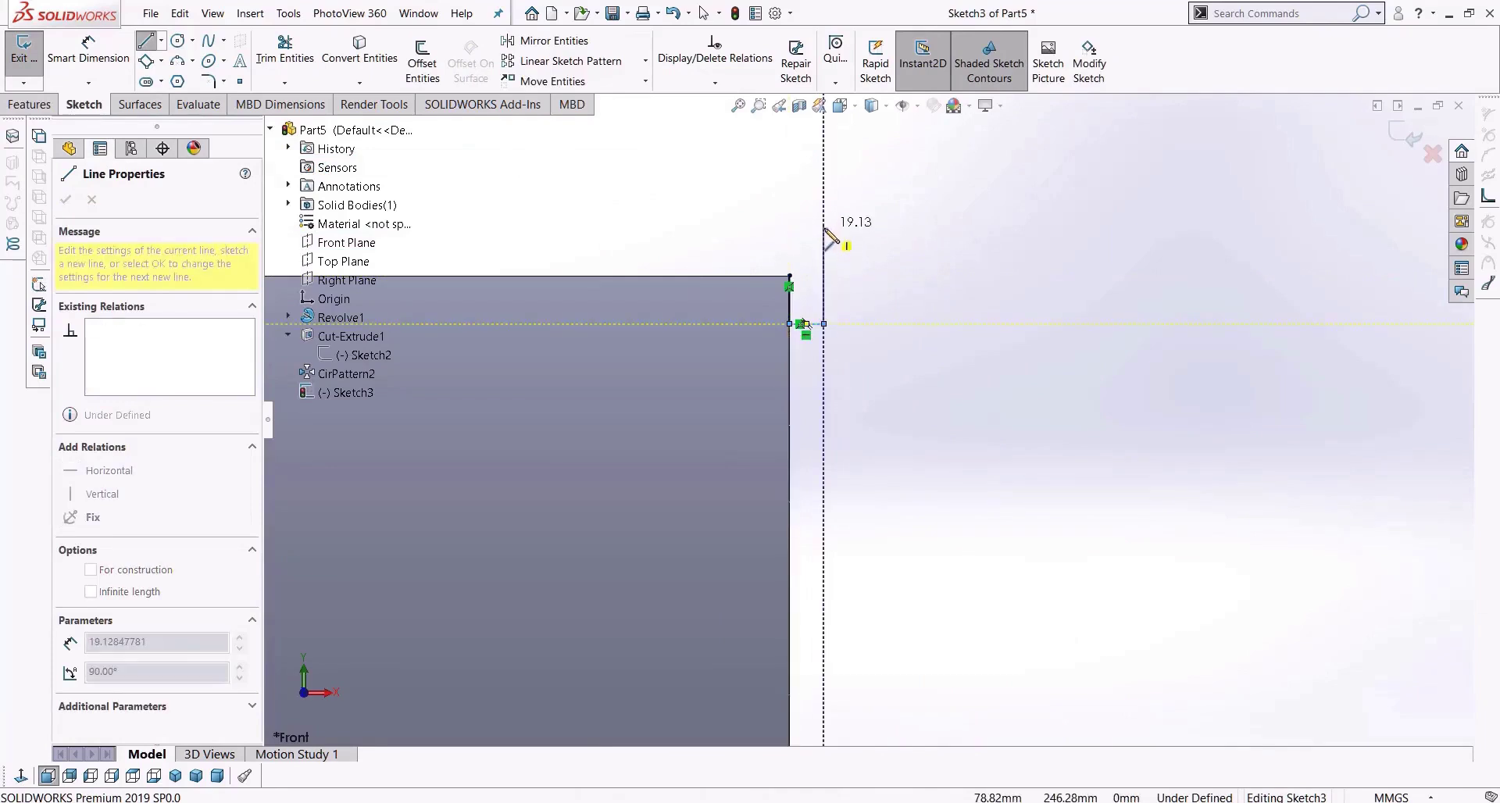
{"action": "left_click", "coordinate": [785, 244]}
{"action": "scroll", "coordinate": [611, 243], "scroll_direction": "up", "scroll_amount": 4}
{"action": "scroll", "coordinate": [609, 246], "scroll_direction": "down", "scroll_amount": 3}
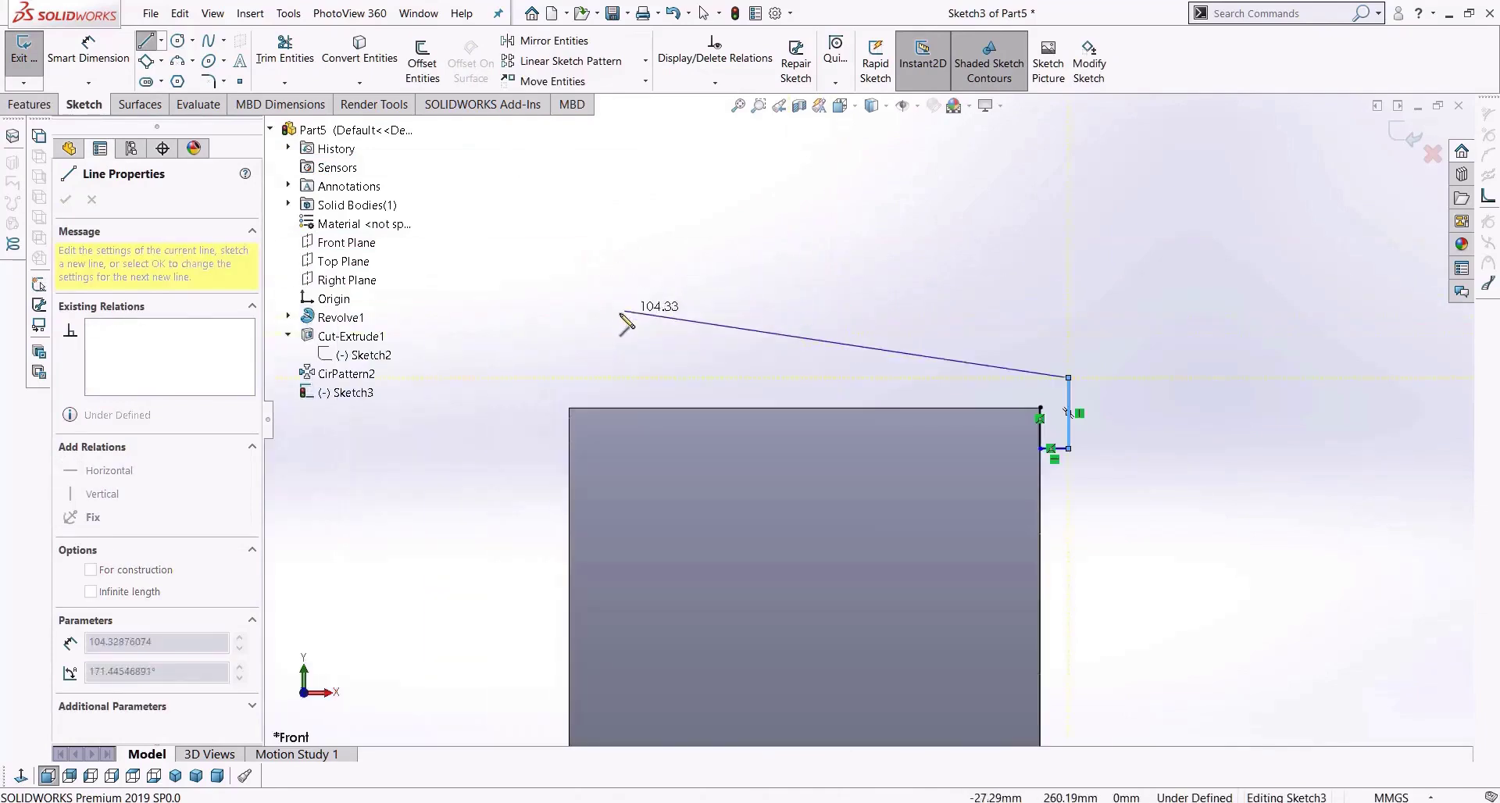
Complete the tyre profile with a line about 122 mm long over the rim, wrapping its left side and closing along its top edge.
{"action": "left_click", "coordinate": [545, 379]}
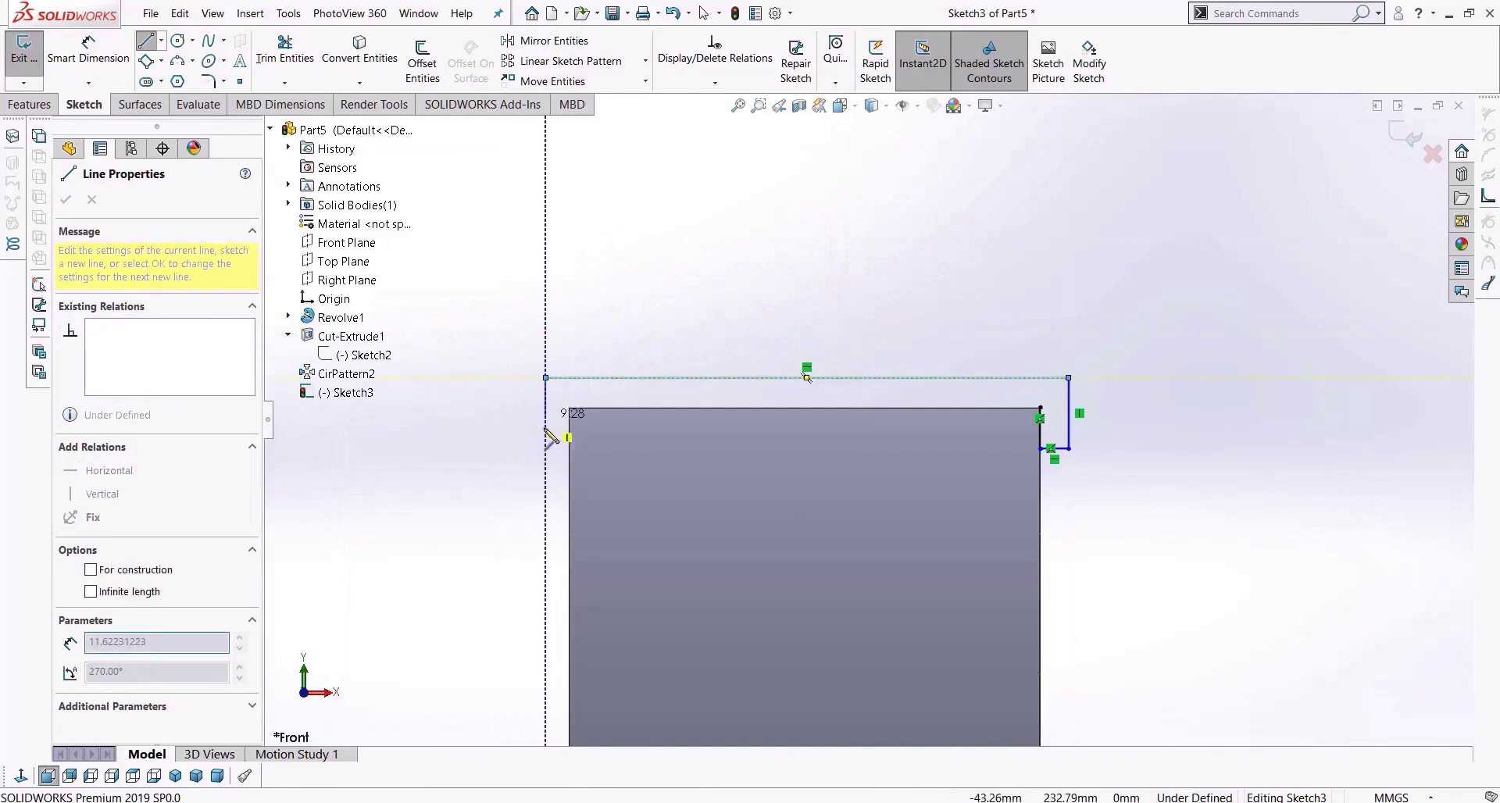
{"action": "left_click", "coordinate": [545, 448]}
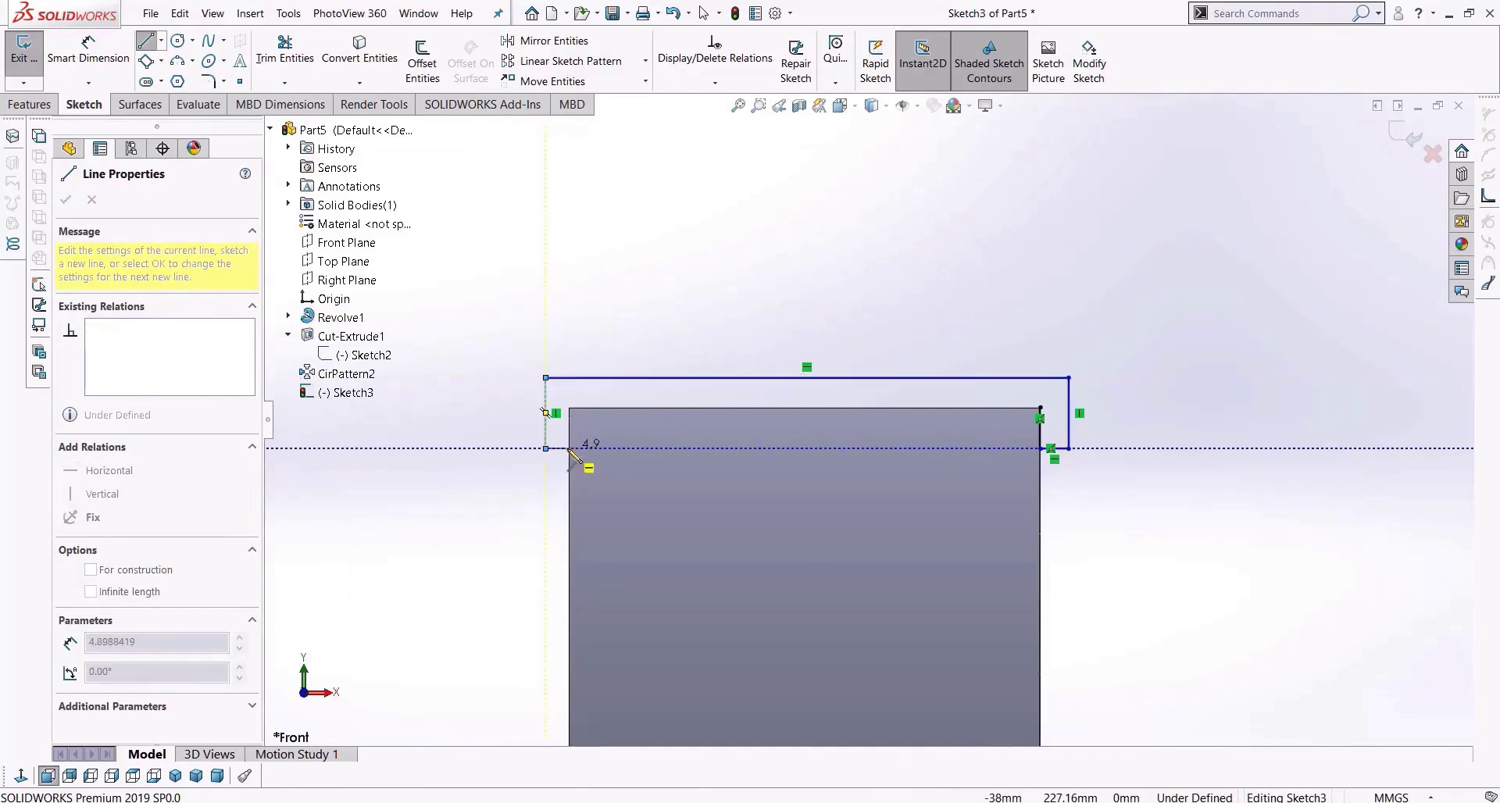
{"action": "left_click", "coordinate": [569, 448]}
{"action": "left_click", "coordinate": [569, 407]}
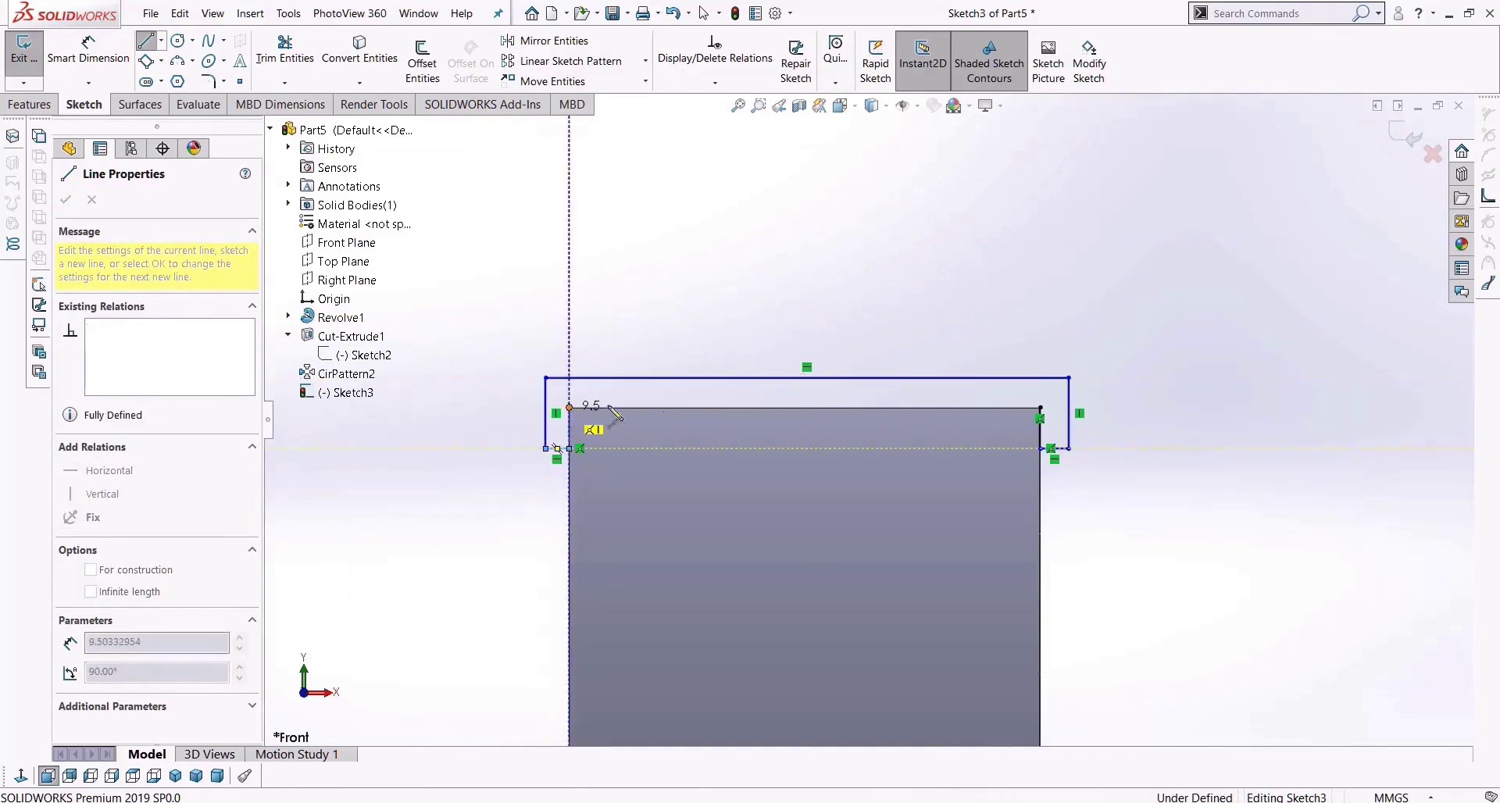
{"action": "left_click", "coordinate": [1039, 408]}
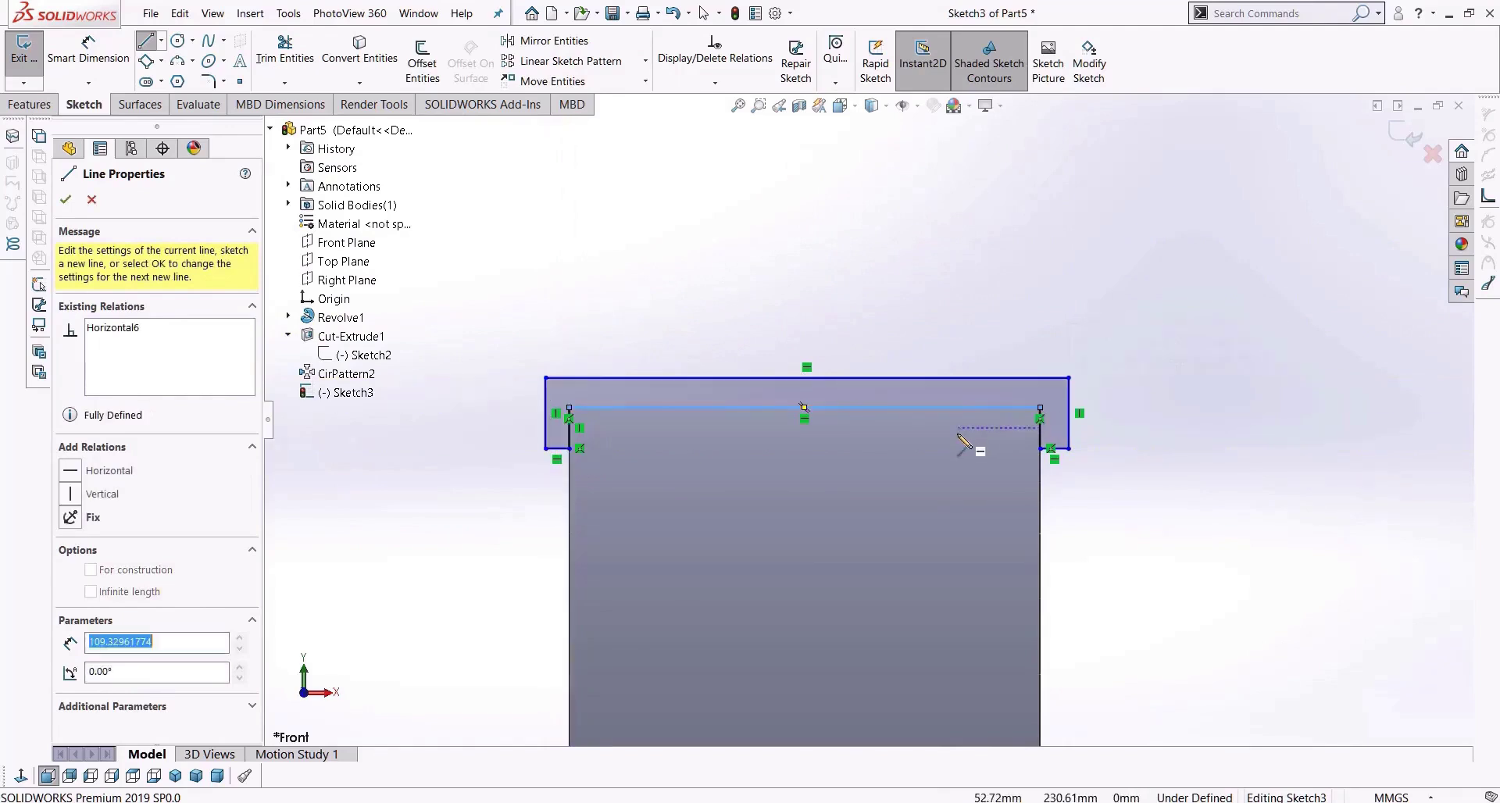
{"action": "scroll", "coordinate": [977, 473], "scroll_direction": "up", "scroll_amount": 2}
{"action": "key", "text": "Escape"}
{"action": "scroll", "coordinate": [867, 422], "scroll_direction": "up", "scroll_amount": 2}
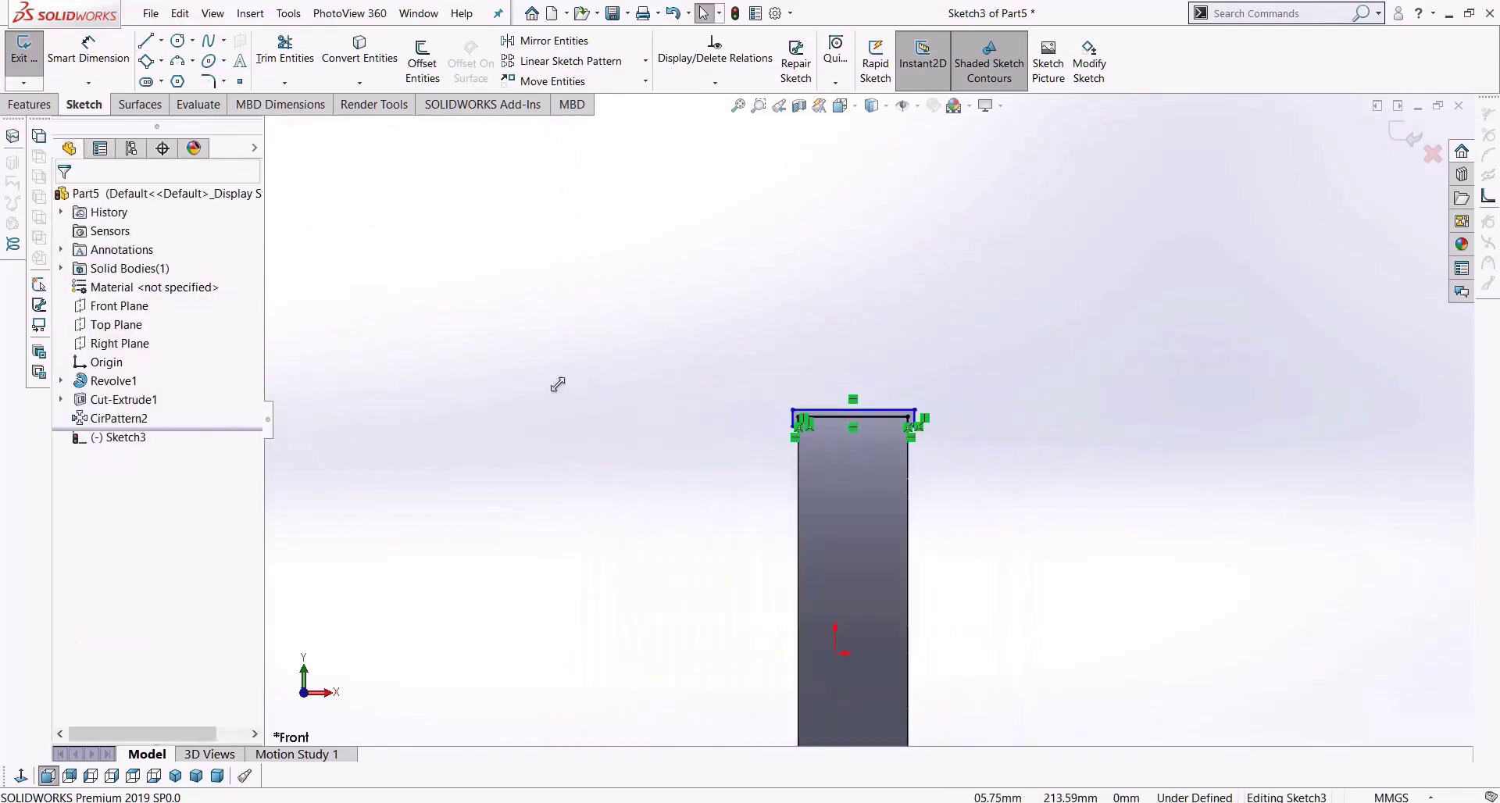
Draw a horizontal centerline about 263 mm long from the origin toward the right of the wheel.
{"action": "left_click", "coordinate": [161, 40]}
{"action": "left_click", "coordinate": [166, 82]}
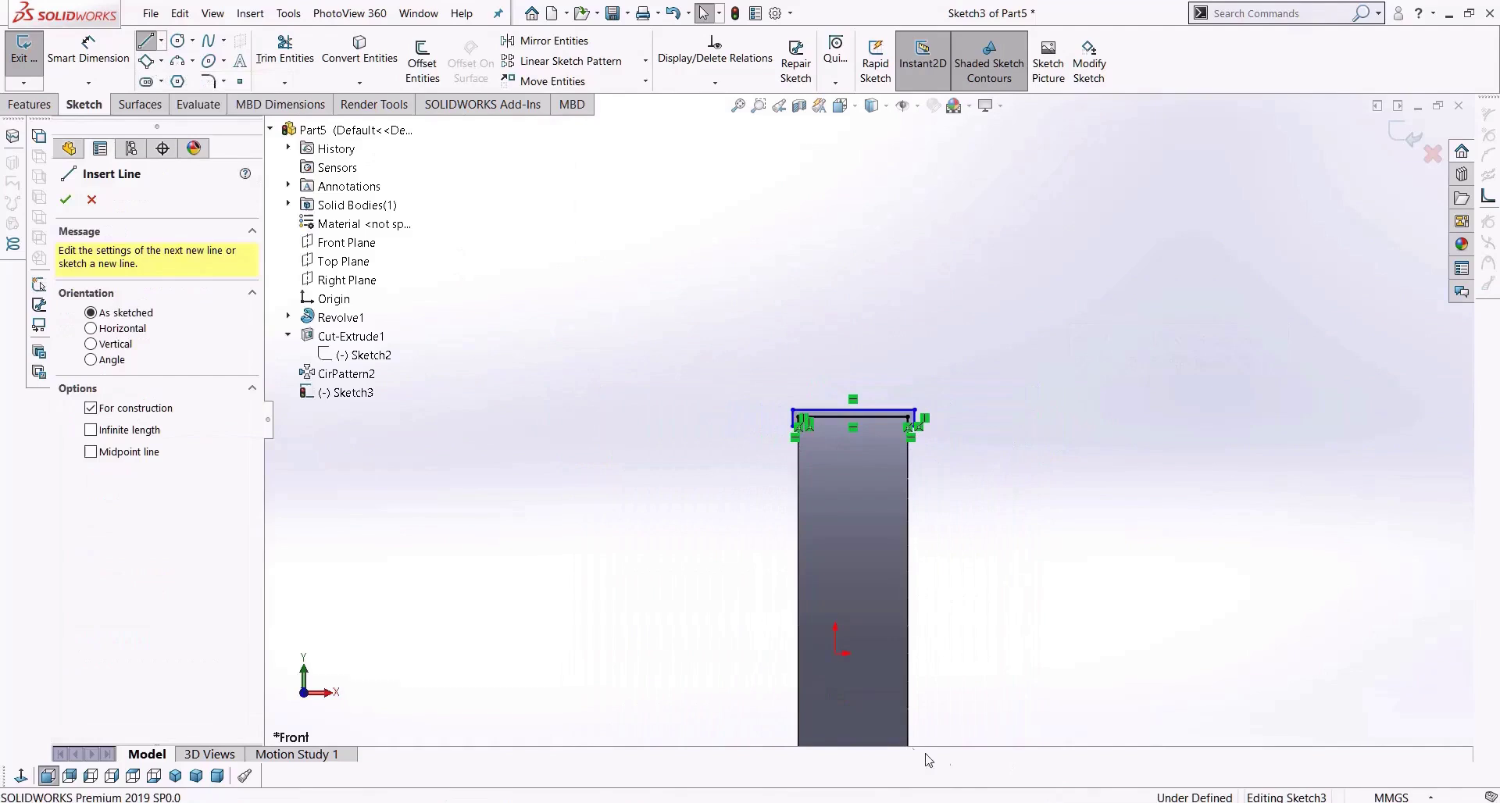
{"action": "left_click", "coordinate": [836, 654]}
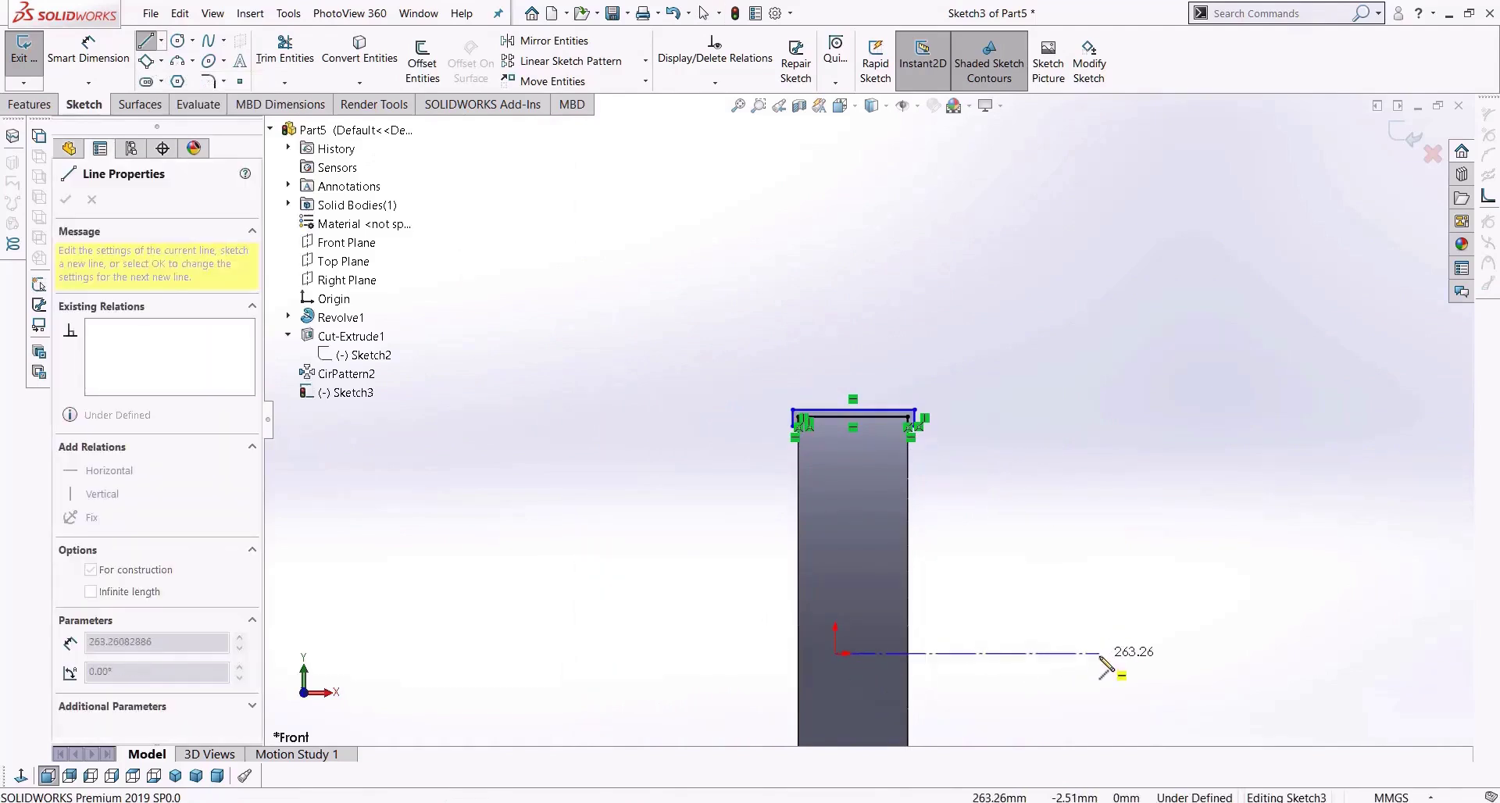
{"action": "double_click", "coordinate": [1100, 653]}
{"action": "key", "text": "Escape"}
{"action": "scroll", "coordinate": [913, 639], "scroll_direction": "down", "scroll_amount": 3}
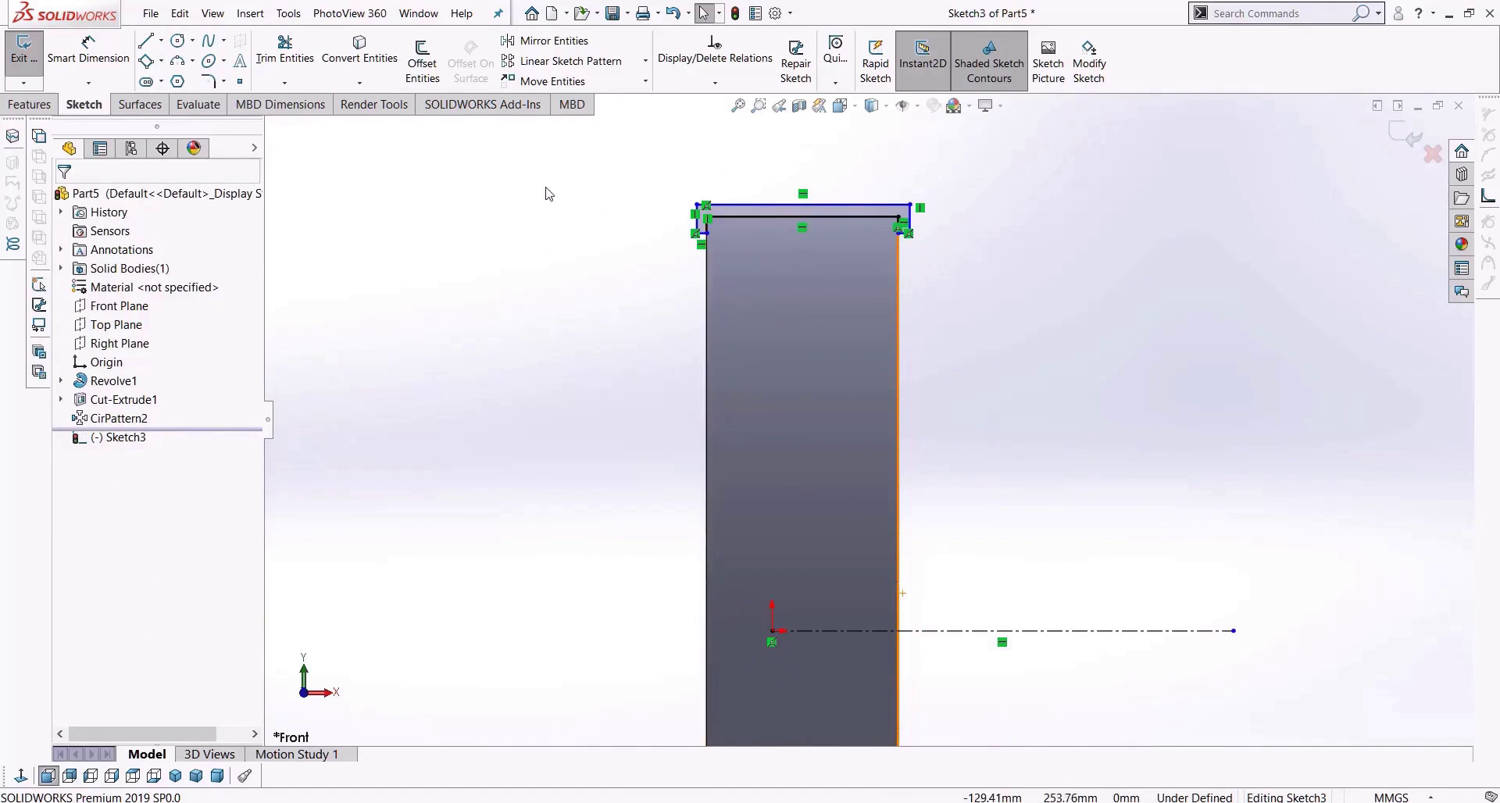
Revolve the tyre profile 360° about the horizontal centerline as a separate body, without merging the result.
{"action": "left_click", "coordinate": [35, 106]}
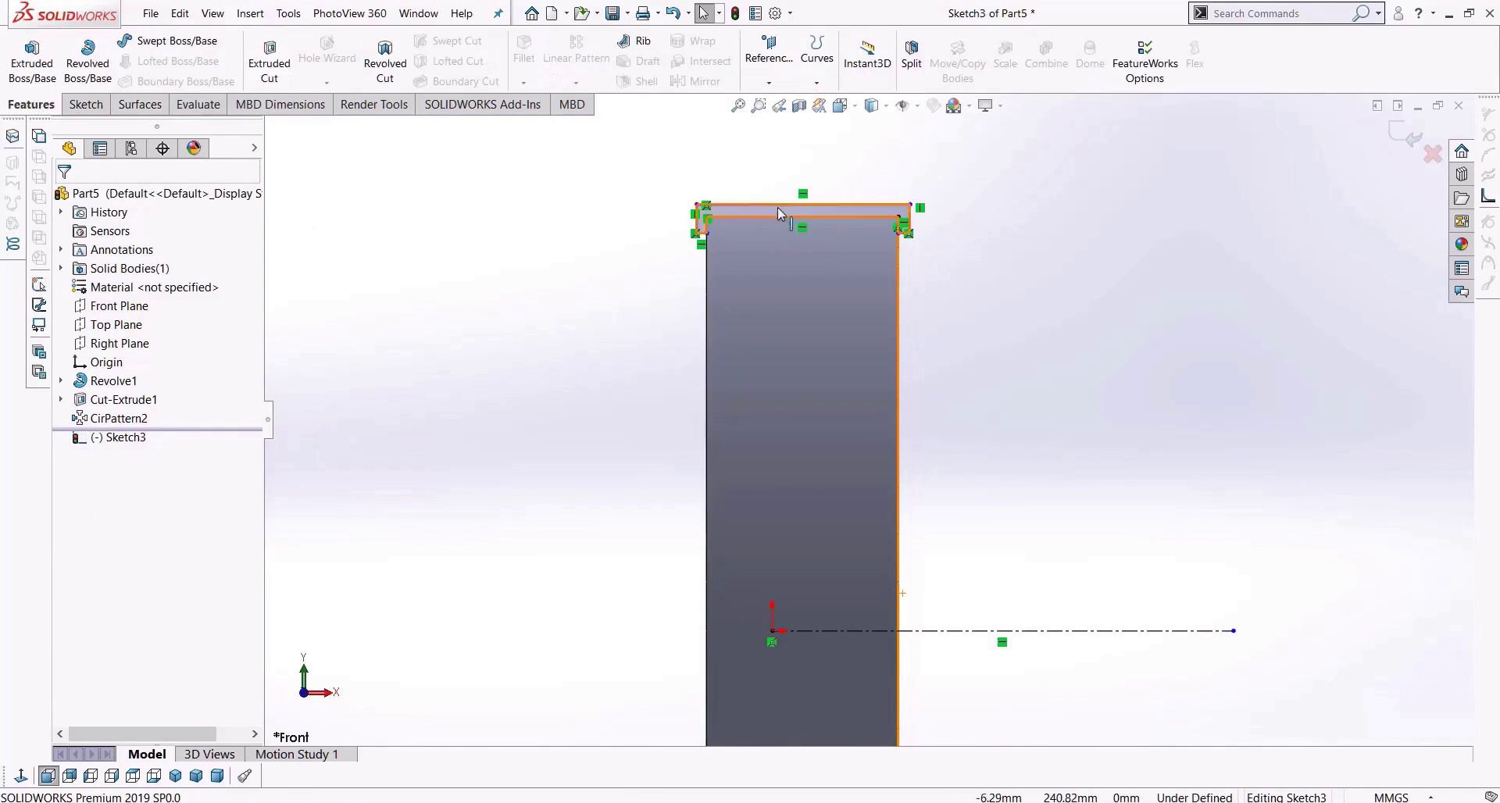
{"action": "scroll", "coordinate": [777, 208], "scroll_direction": "down", "scroll_amount": 2}
{"action": "left_click", "coordinate": [792, 227]}
{"action": "left_click_drag", "start_coordinate": [797, 227], "coordinate": [790, 213]}
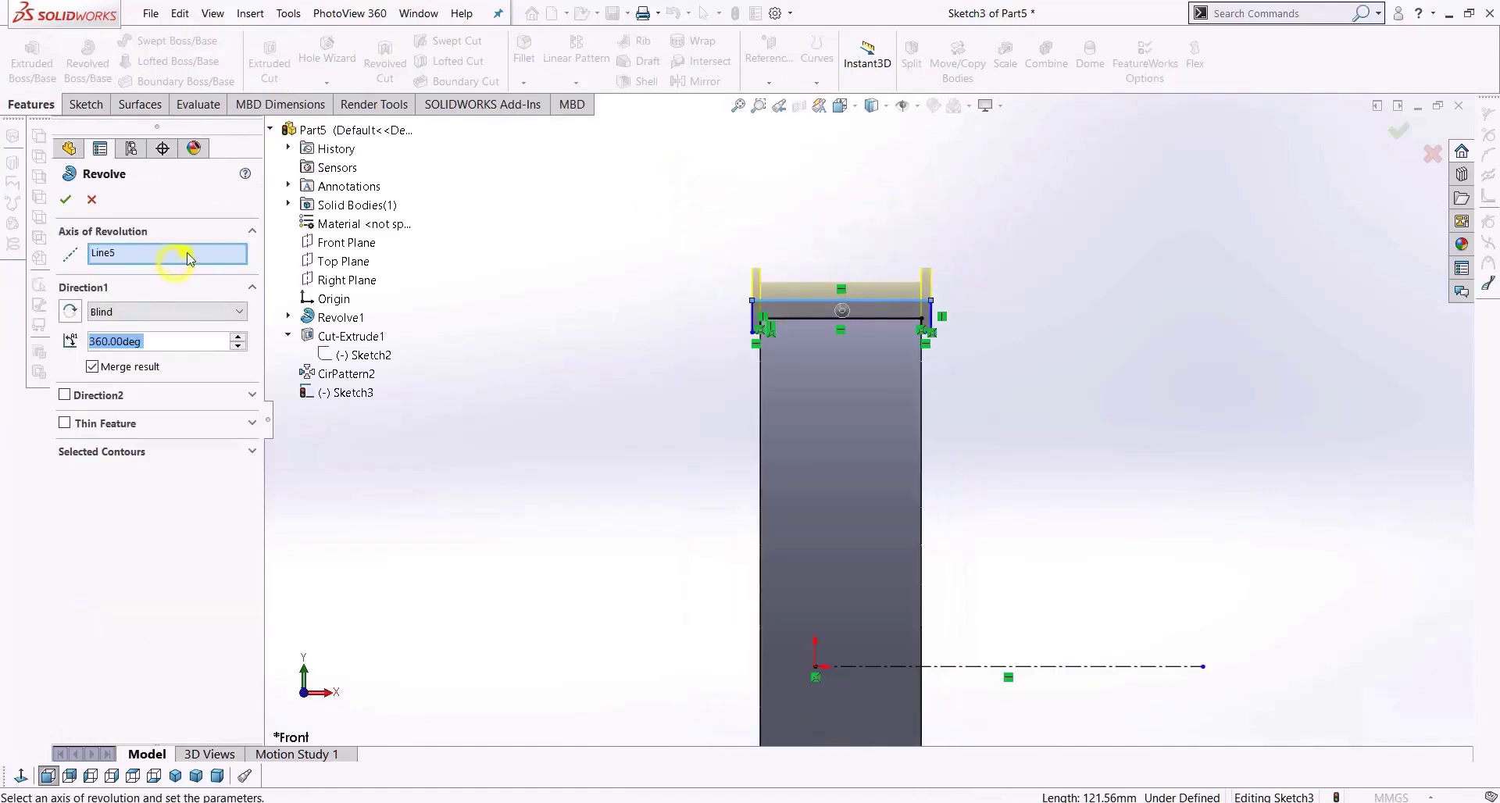
{"action": "left_click", "coordinate": [878, 665]}
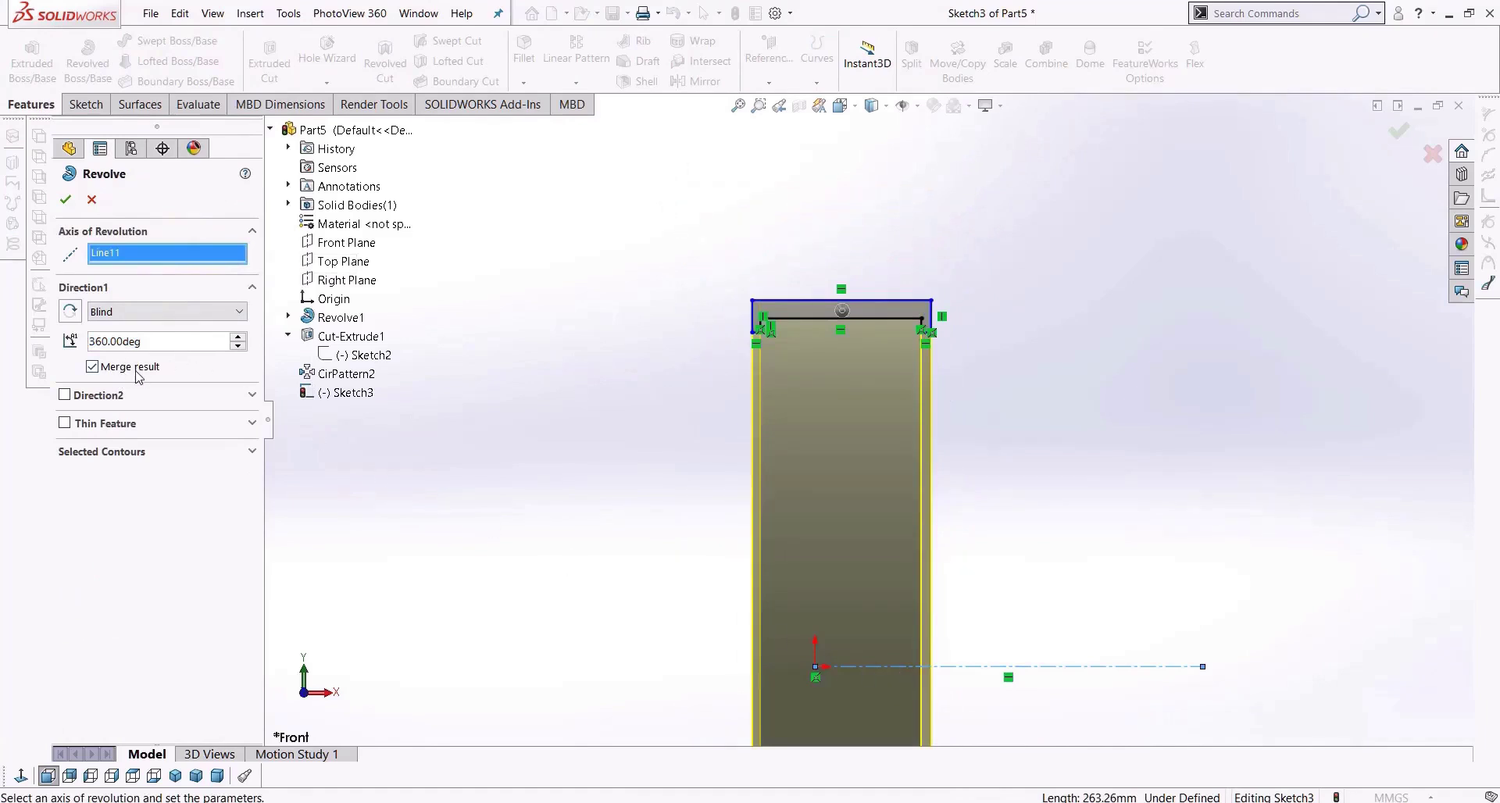
{"action": "left_click", "coordinate": [66, 200]}
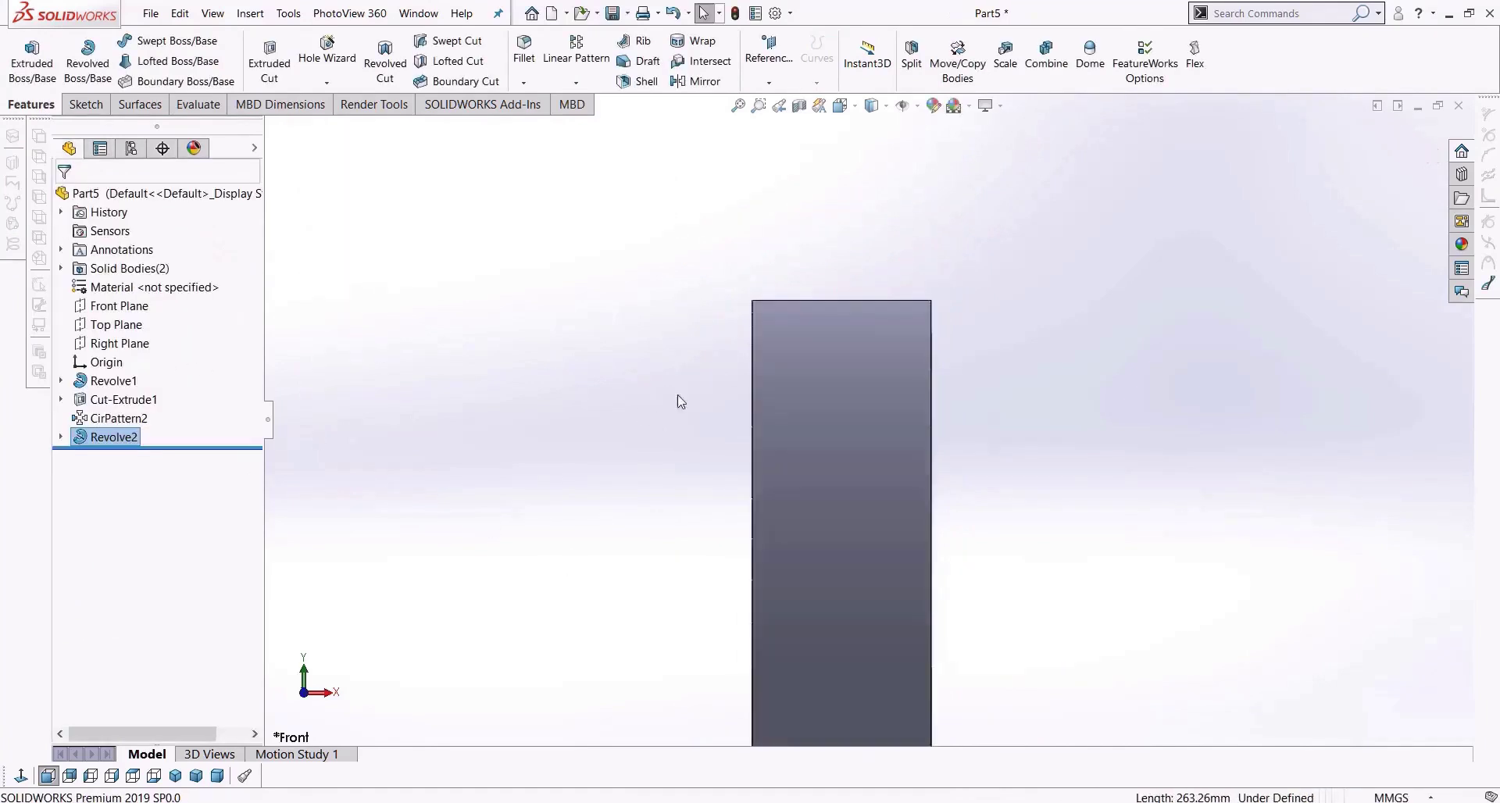
Fillet the two outer circular edges of the tyre with a symmetric 20 mm radius.
{"action": "middle_click_drag", "start_coordinate": [720, 425], "coordinate": [539, 345]}
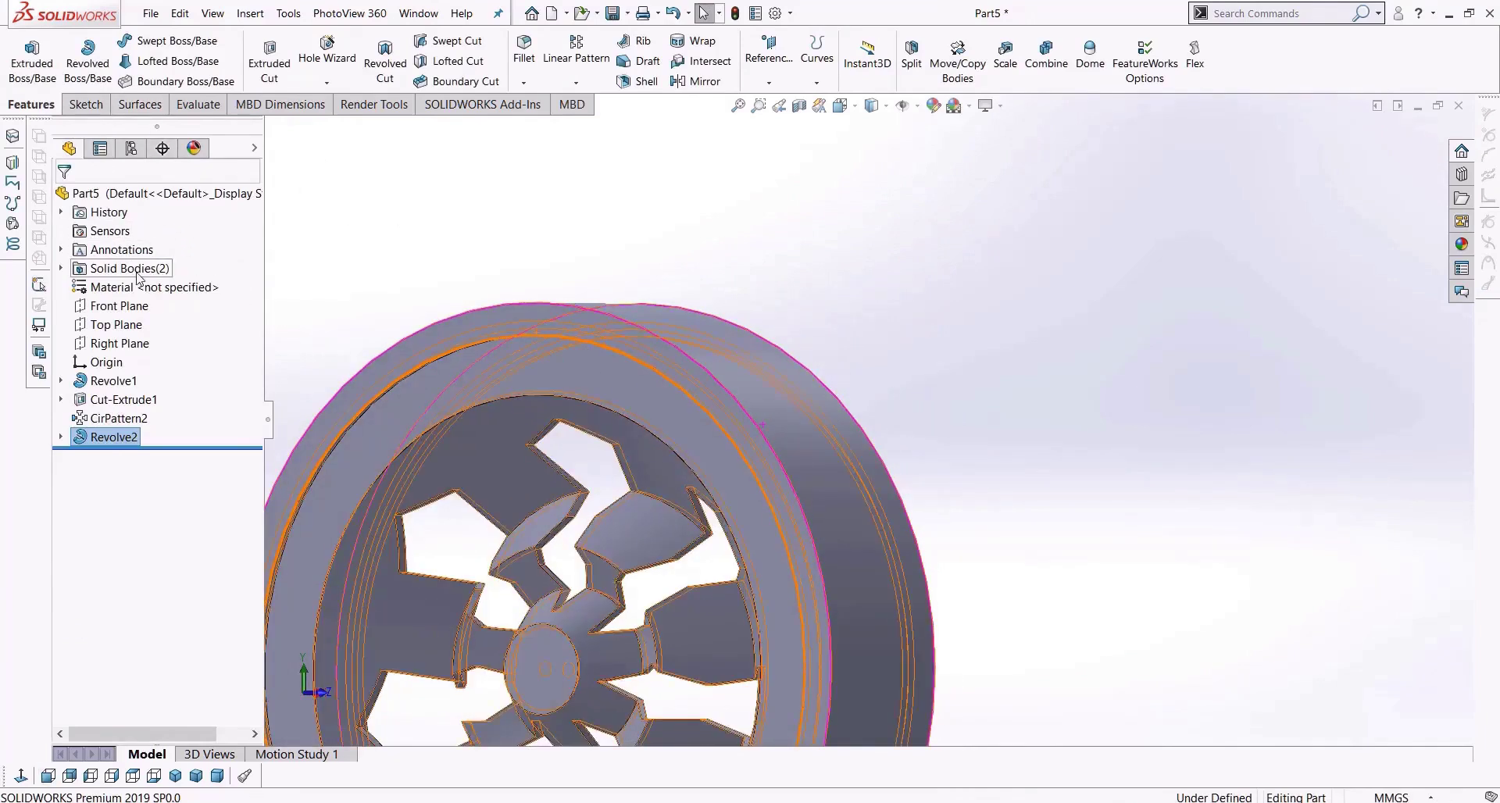
{"action": "left_click", "coordinate": [523, 53]}
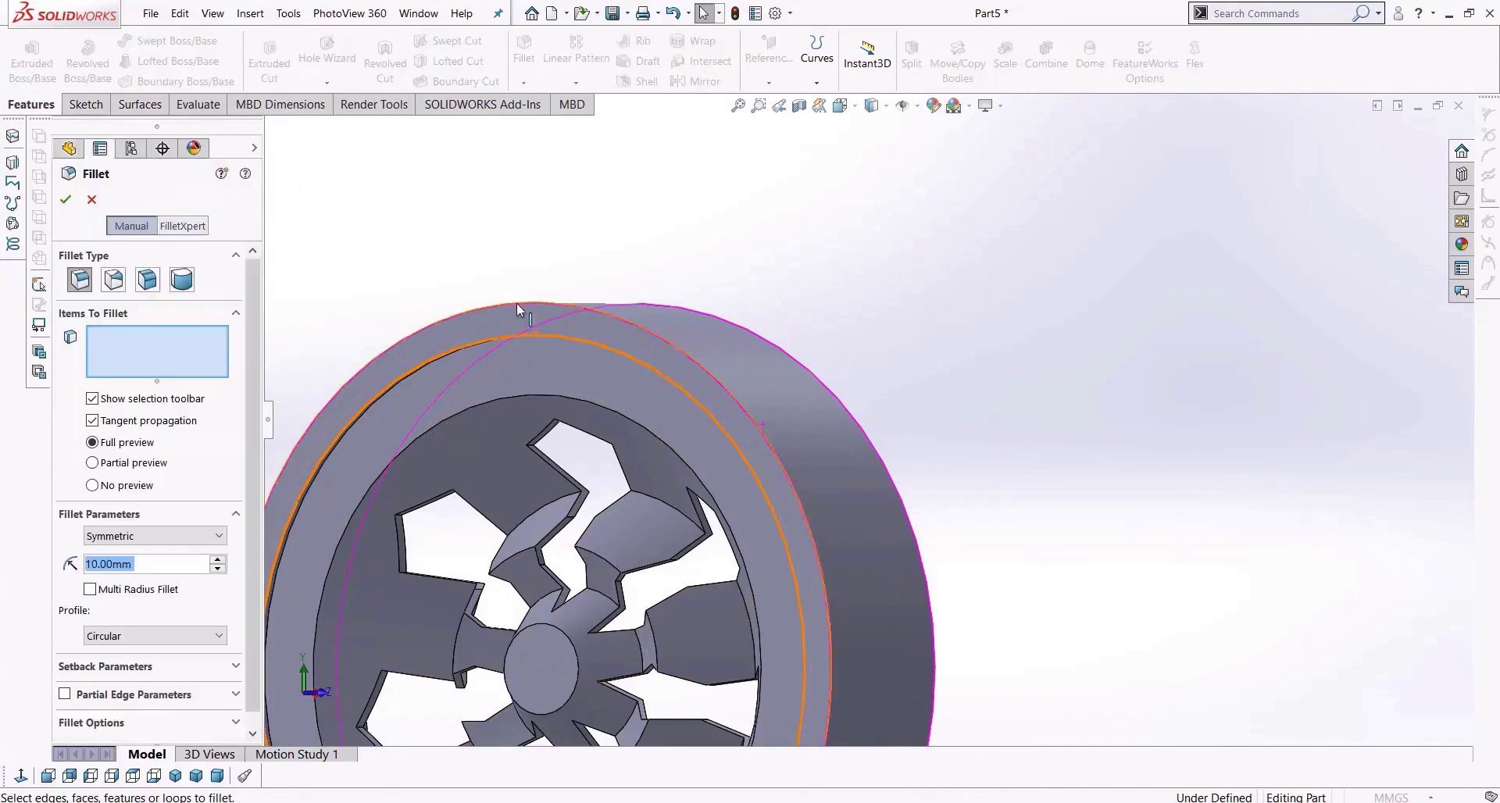
{"action": "left_click", "coordinate": [516, 304]}
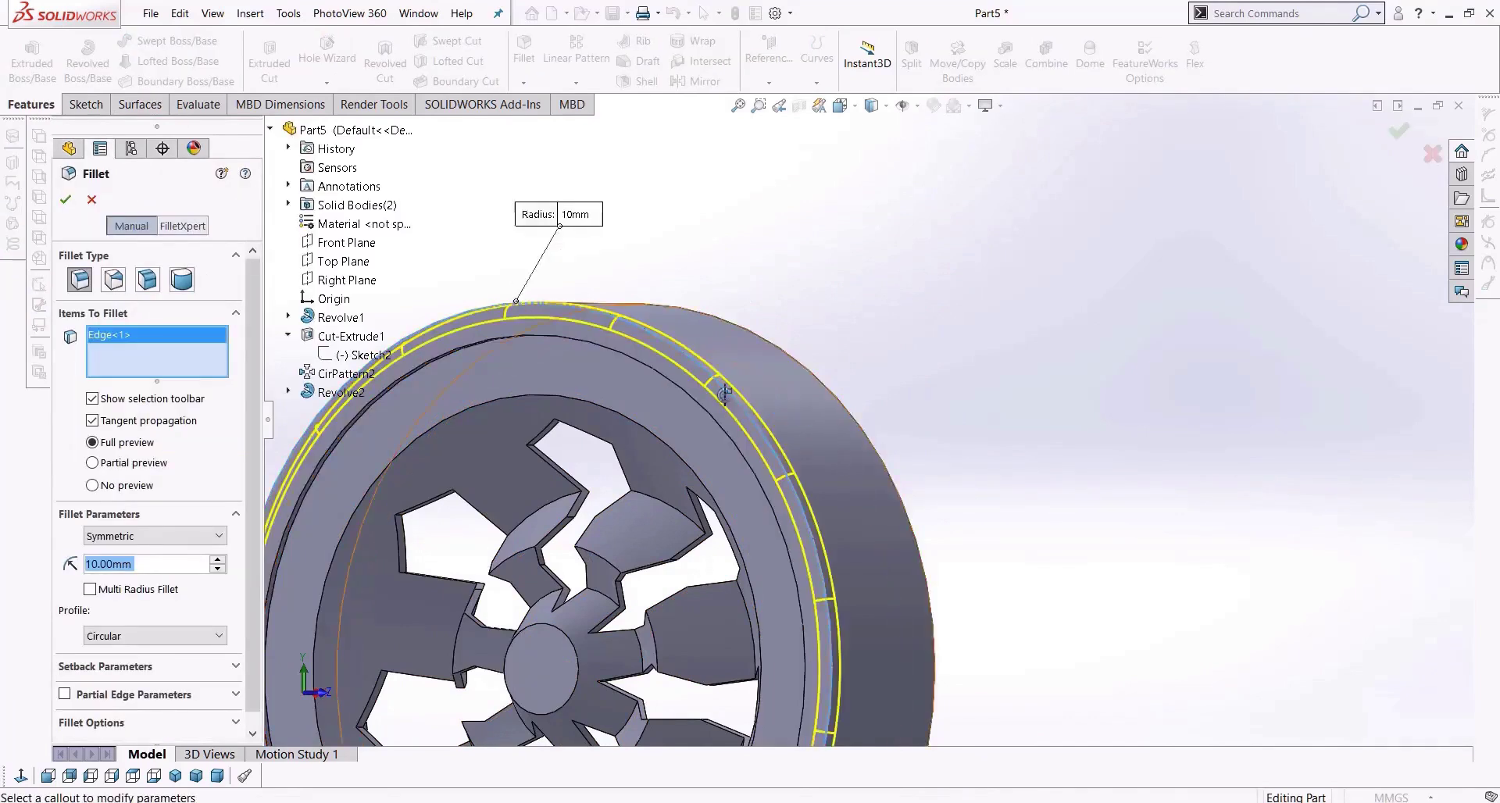
{"action": "middle_click_drag", "start_coordinate": [725, 395], "coordinate": [870, 347]}
{"action": "left_click", "coordinate": [654, 393]}
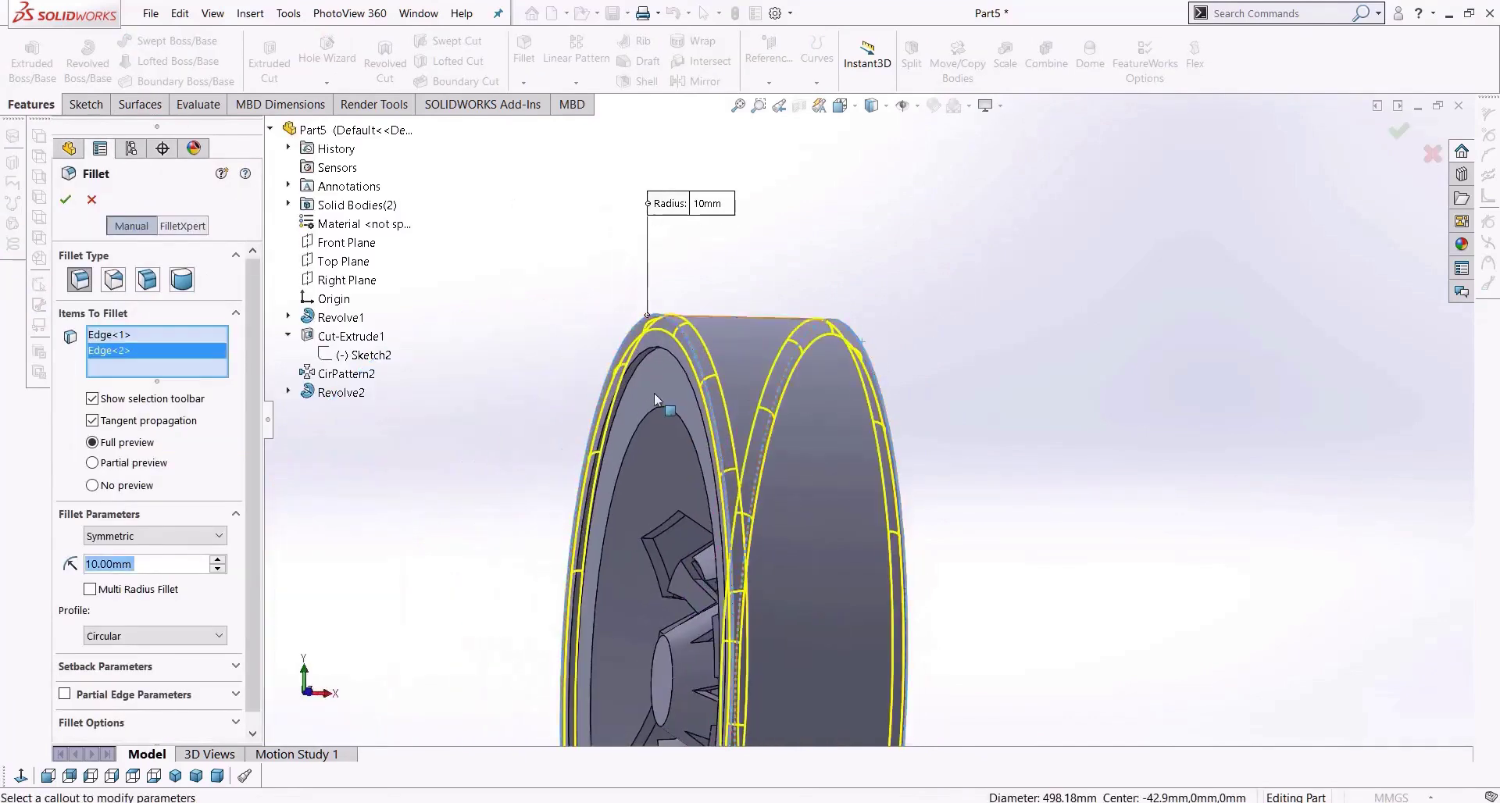
{"action": "middle_click_drag", "start_coordinate": [654, 392], "coordinate": [593, 422]}
{"action": "left_click", "coordinate": [219, 560]}
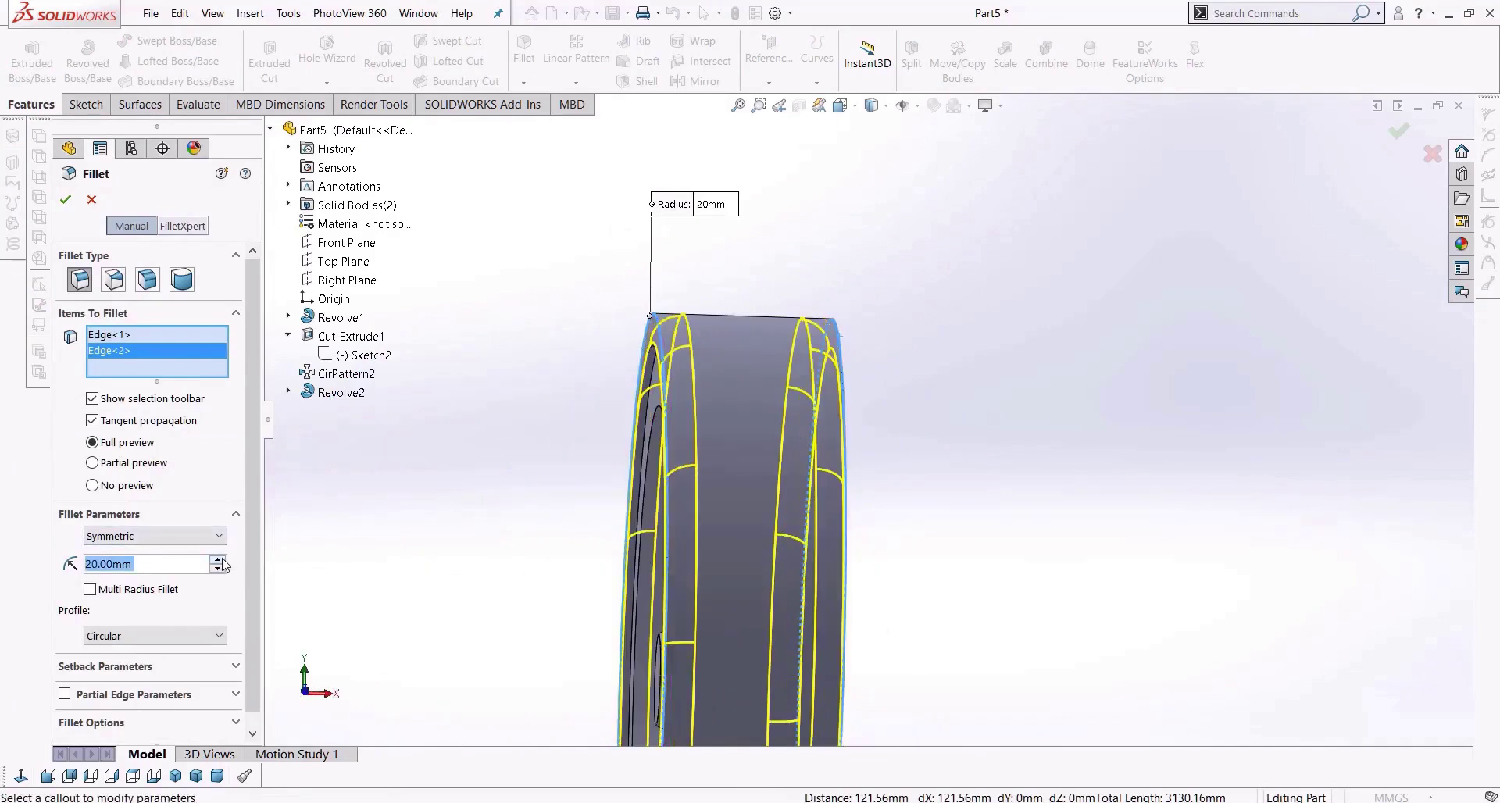
{"action": "left_click", "coordinate": [65, 200]}
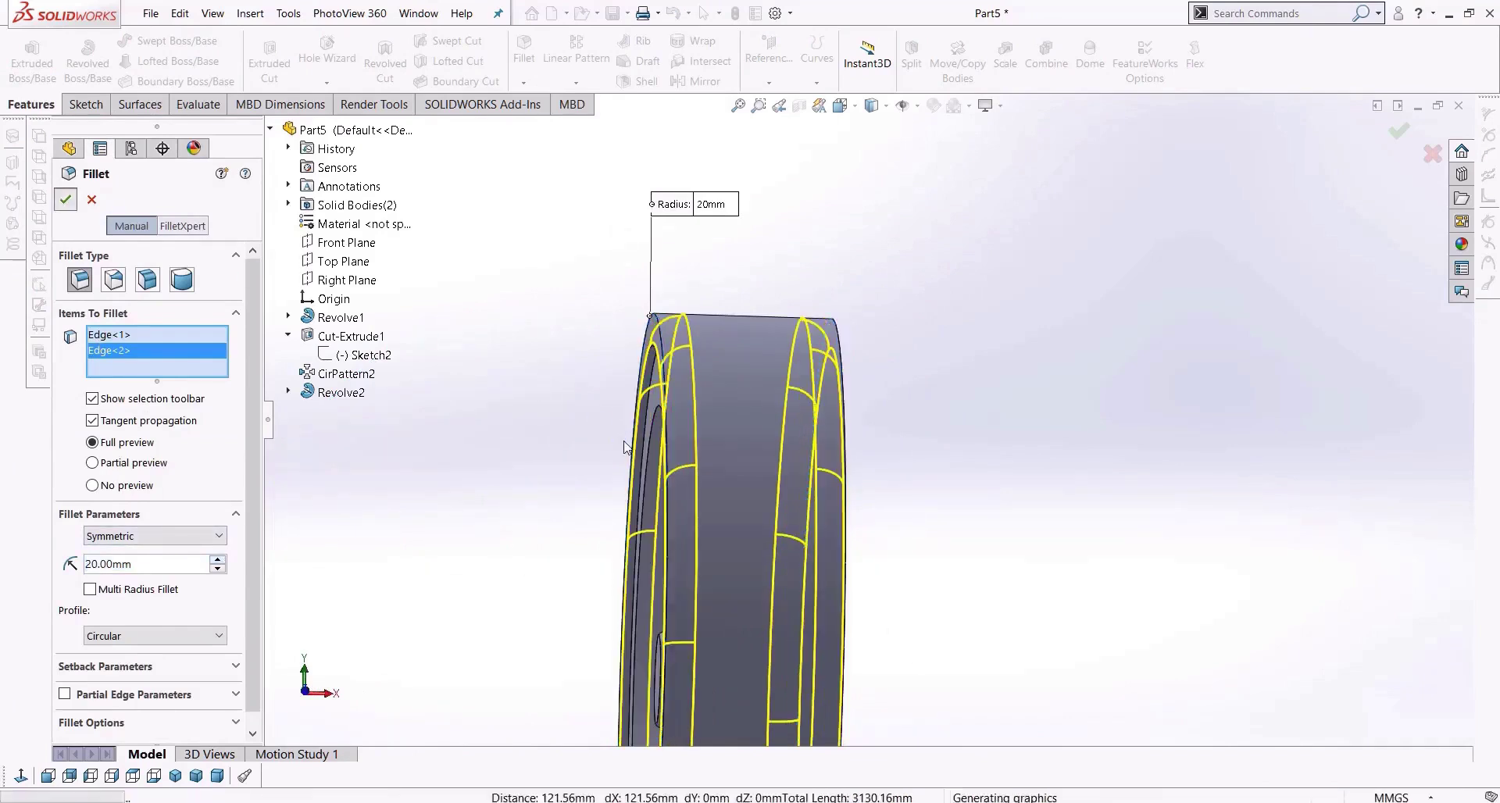
Start a sketch on the Top Plane, viewed normal to it, and activate the Line tool.
{"action": "middle_click_drag", "start_coordinate": [931, 414], "coordinate": [1050, 413]}
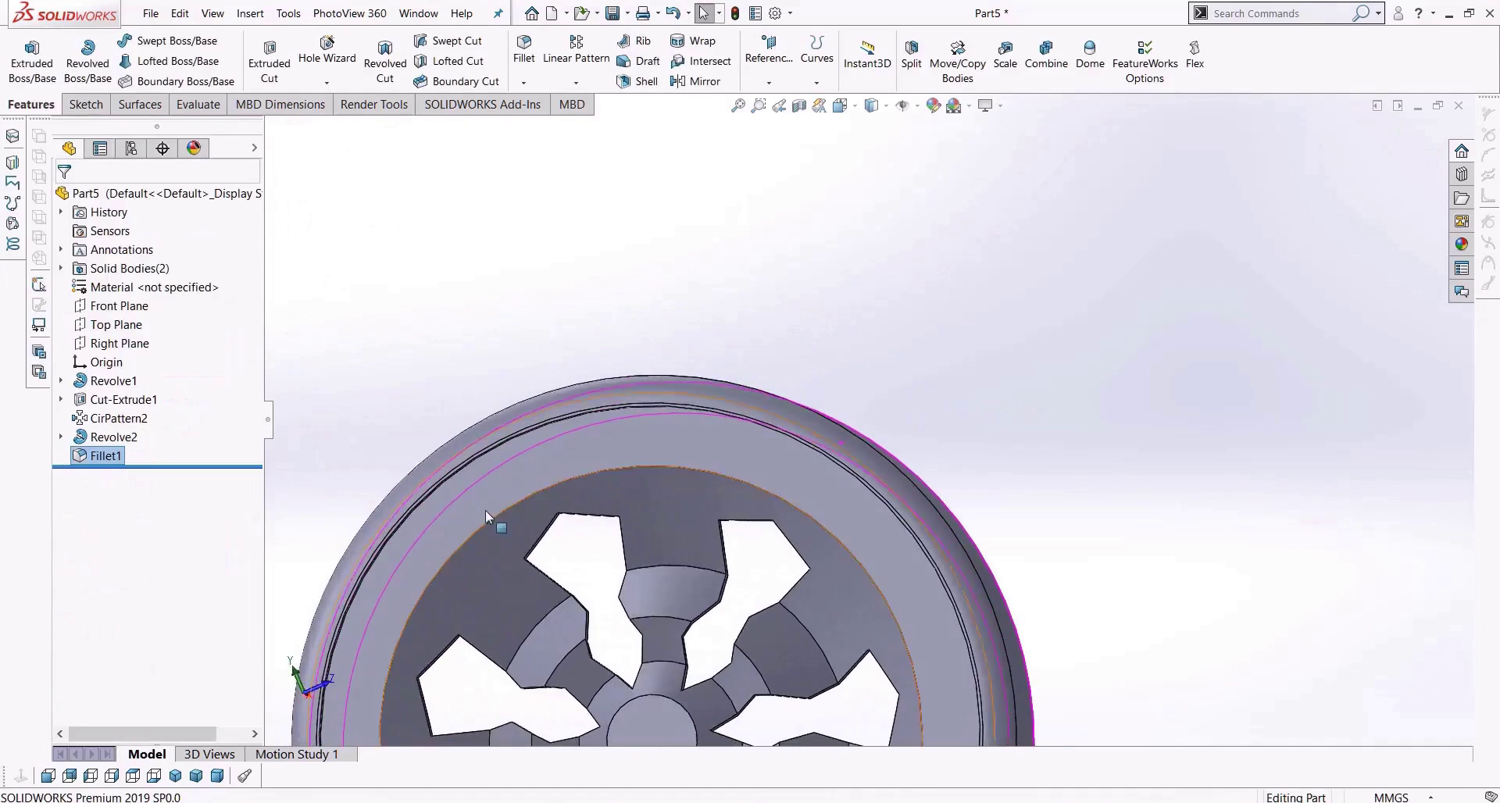
{"action": "scroll", "coordinate": [485, 509], "scroll_direction": "down", "scroll_amount": 4}
{"action": "middle_click_drag", "start_coordinate": [607, 455], "coordinate": [727, 539]}
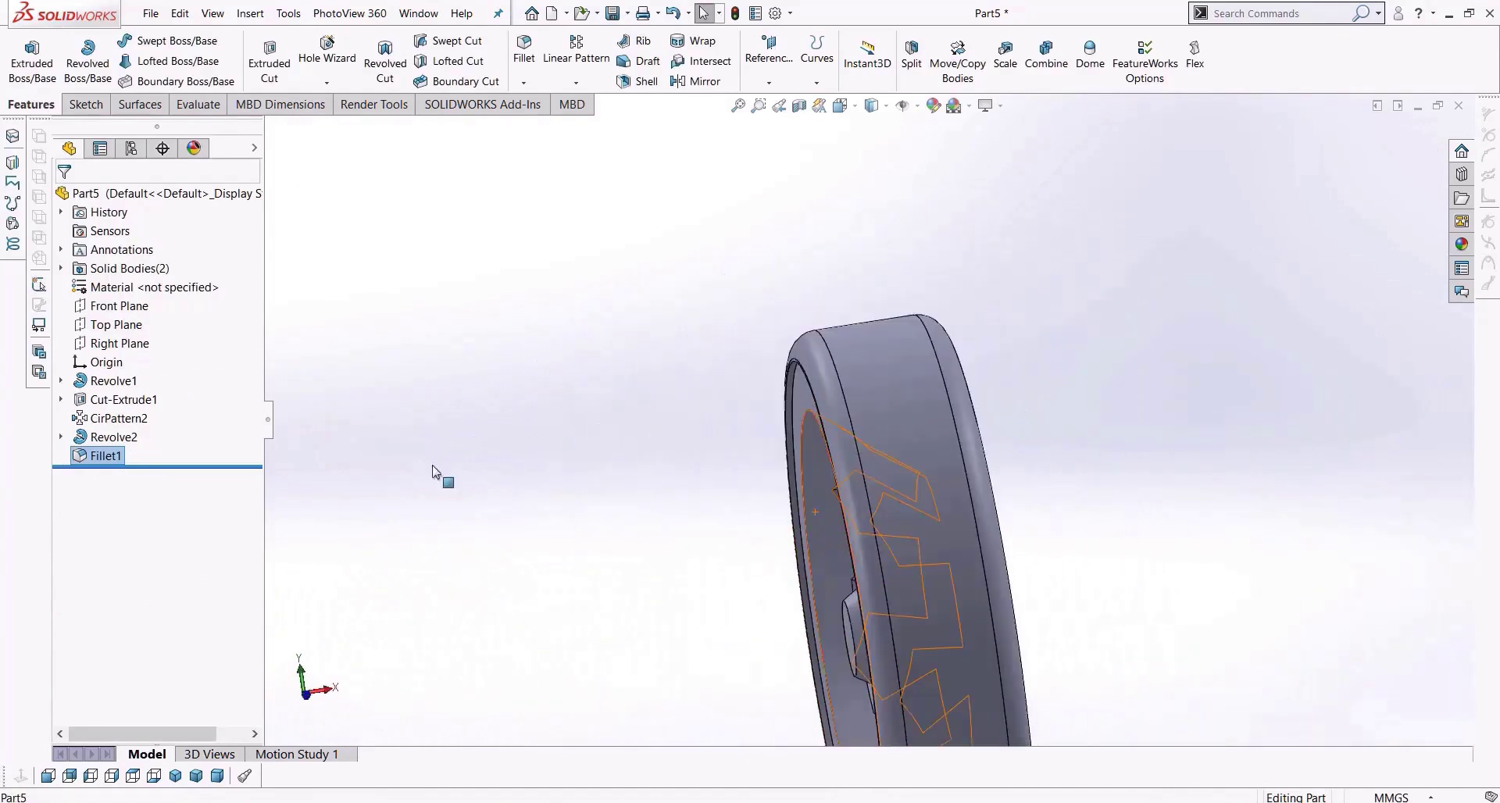
{"action": "left_click", "coordinate": [117, 326]}
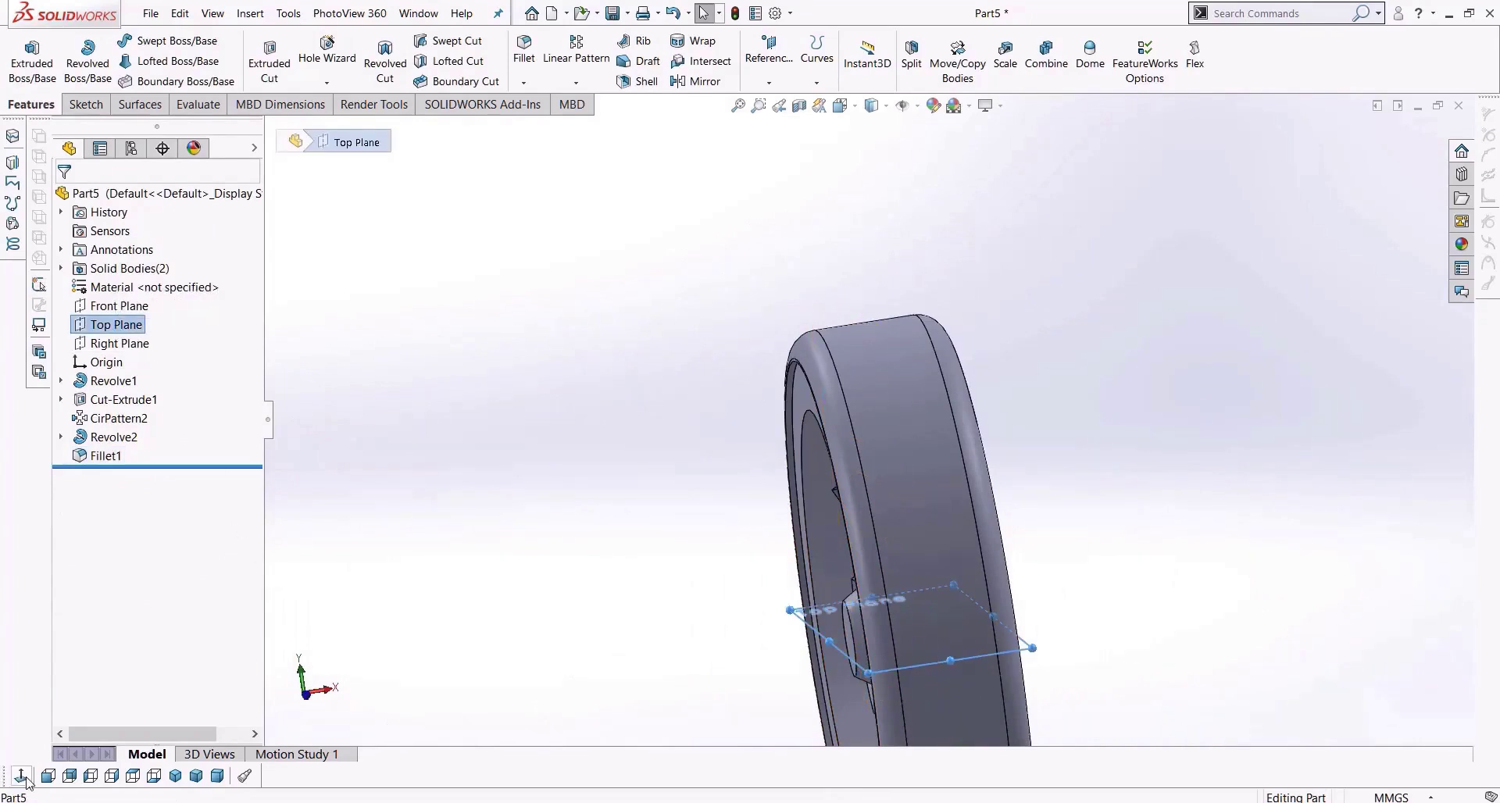
{"action": "middle_click_drag", "start_coordinate": [503, 469], "coordinate": [687, 533]}
{"action": "scroll", "coordinate": [750, 554], "scroll_direction": "down", "scroll_amount": 2}
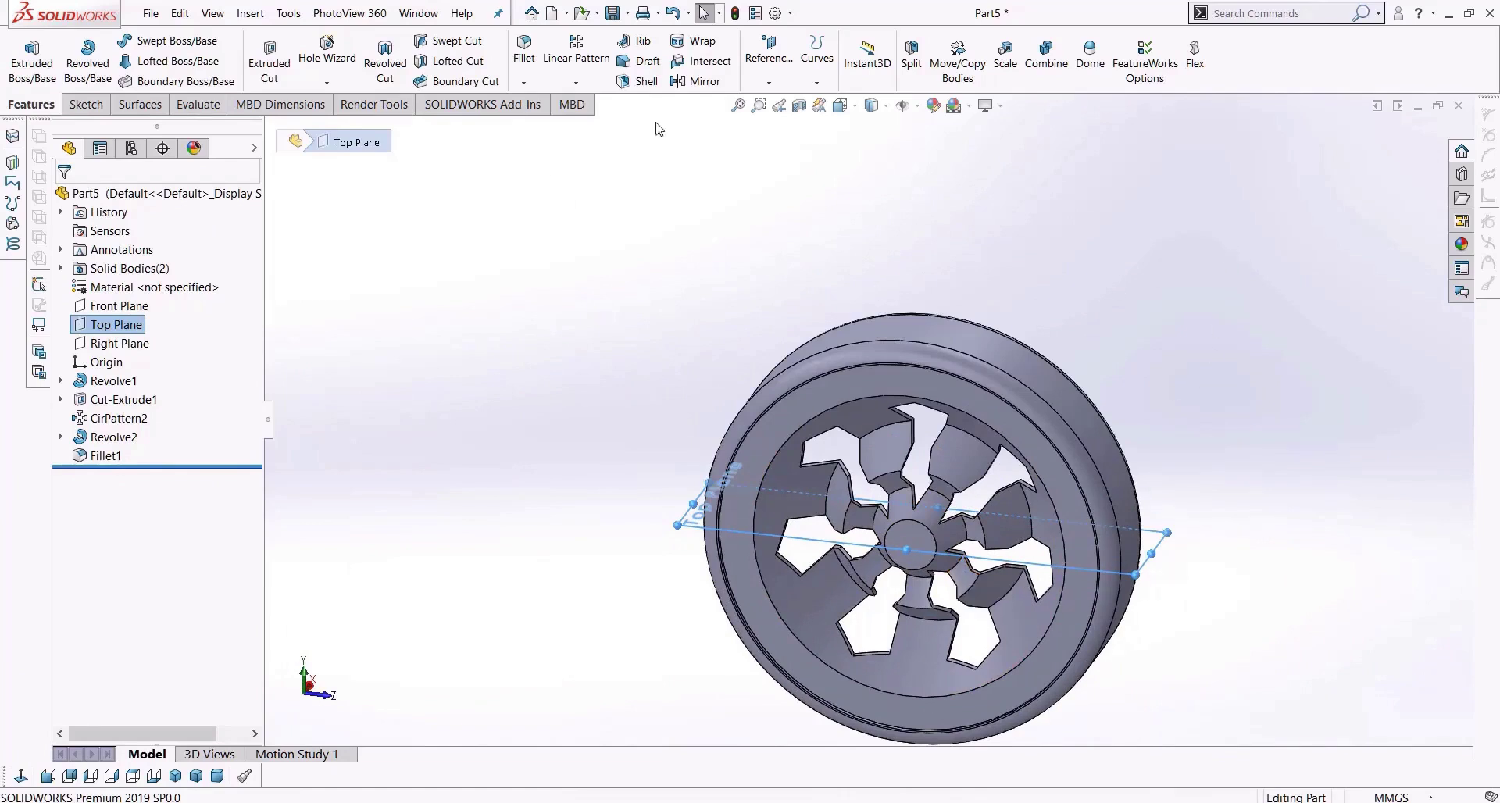
{"action": "left_click", "coordinate": [23, 776]}
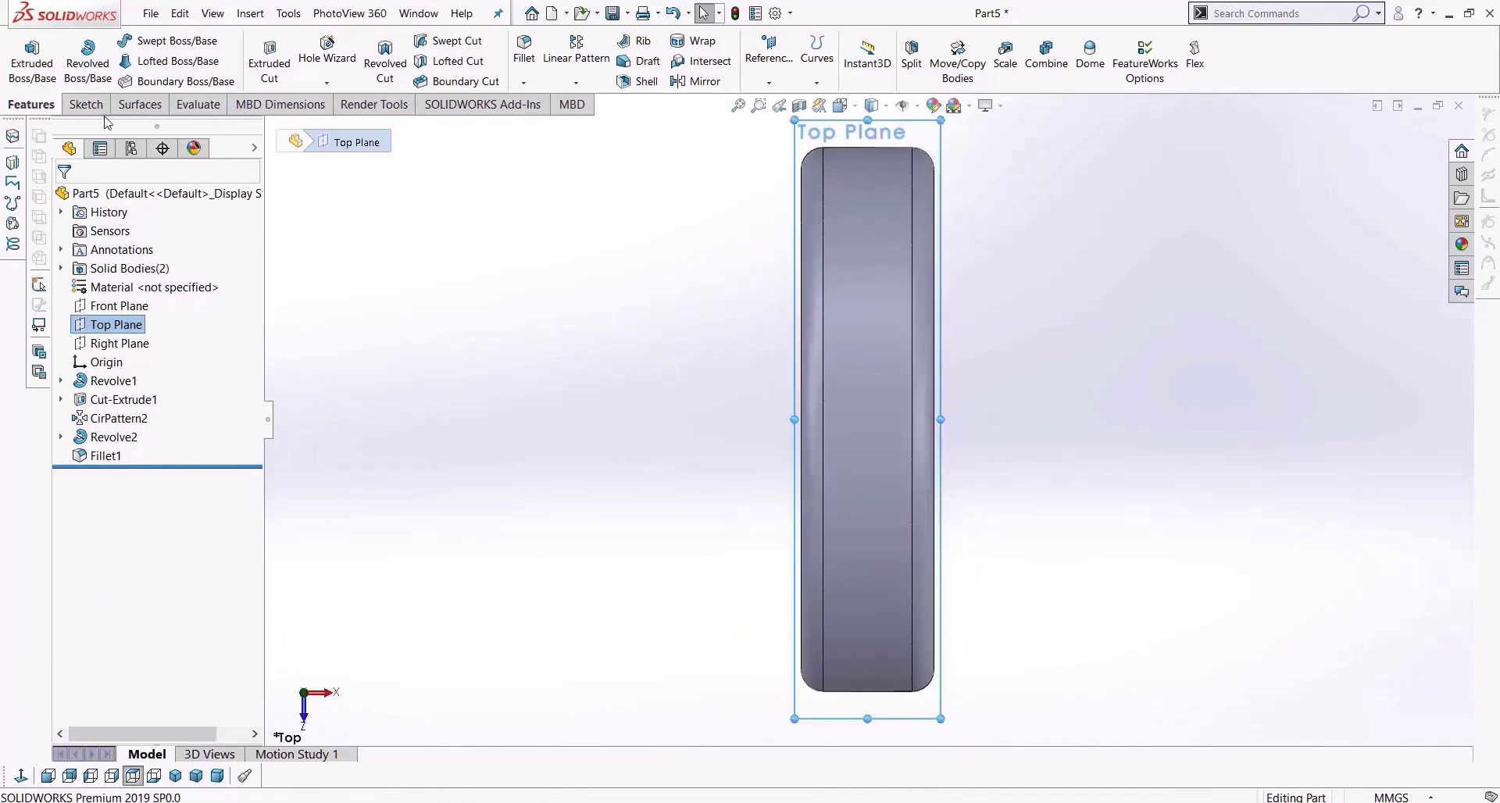
{"action": "left_click", "coordinate": [88, 104]}
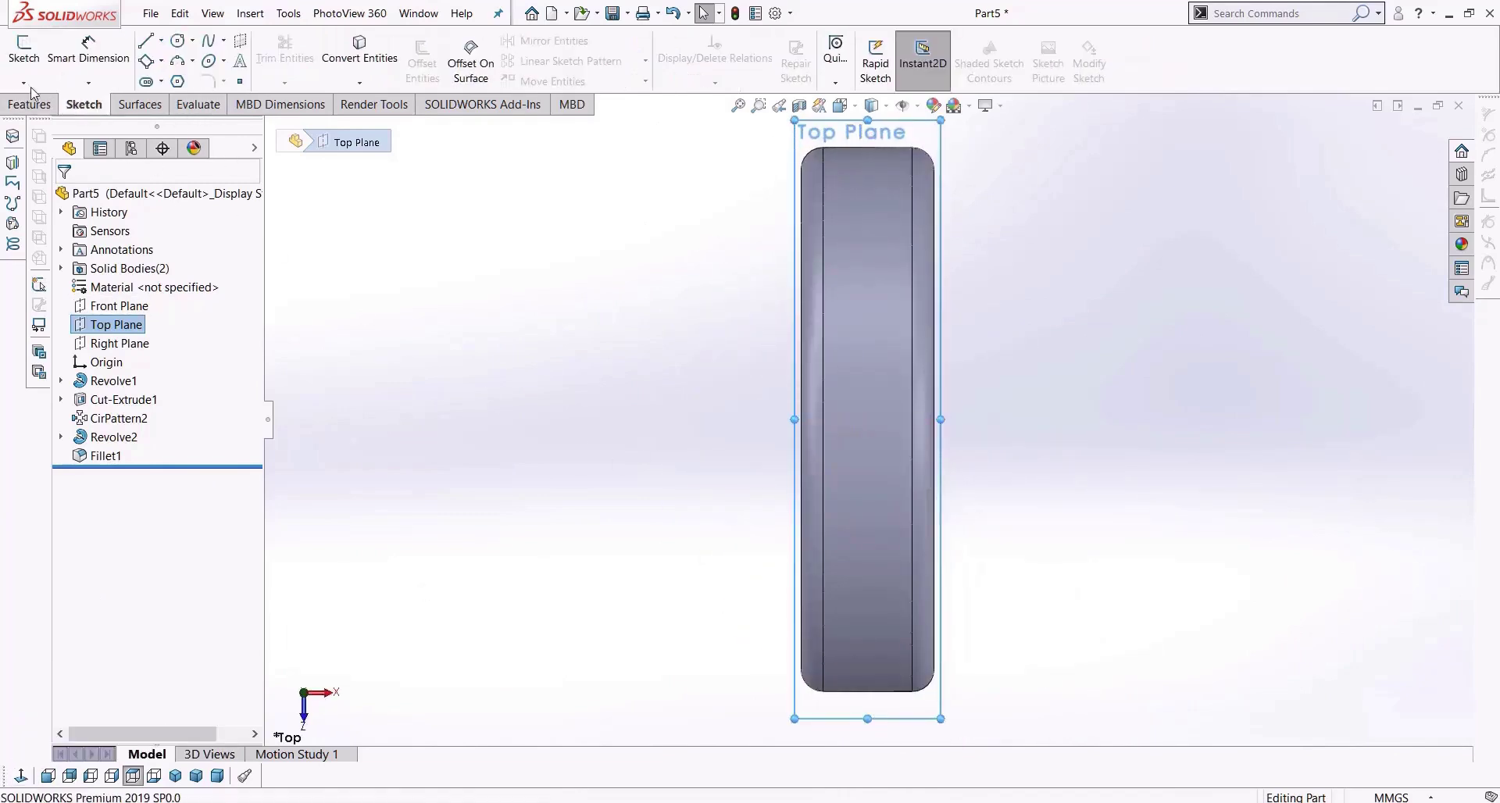
{"action": "left_click", "coordinate": [24, 51]}
{"action": "left_click", "coordinate": [145, 42]}
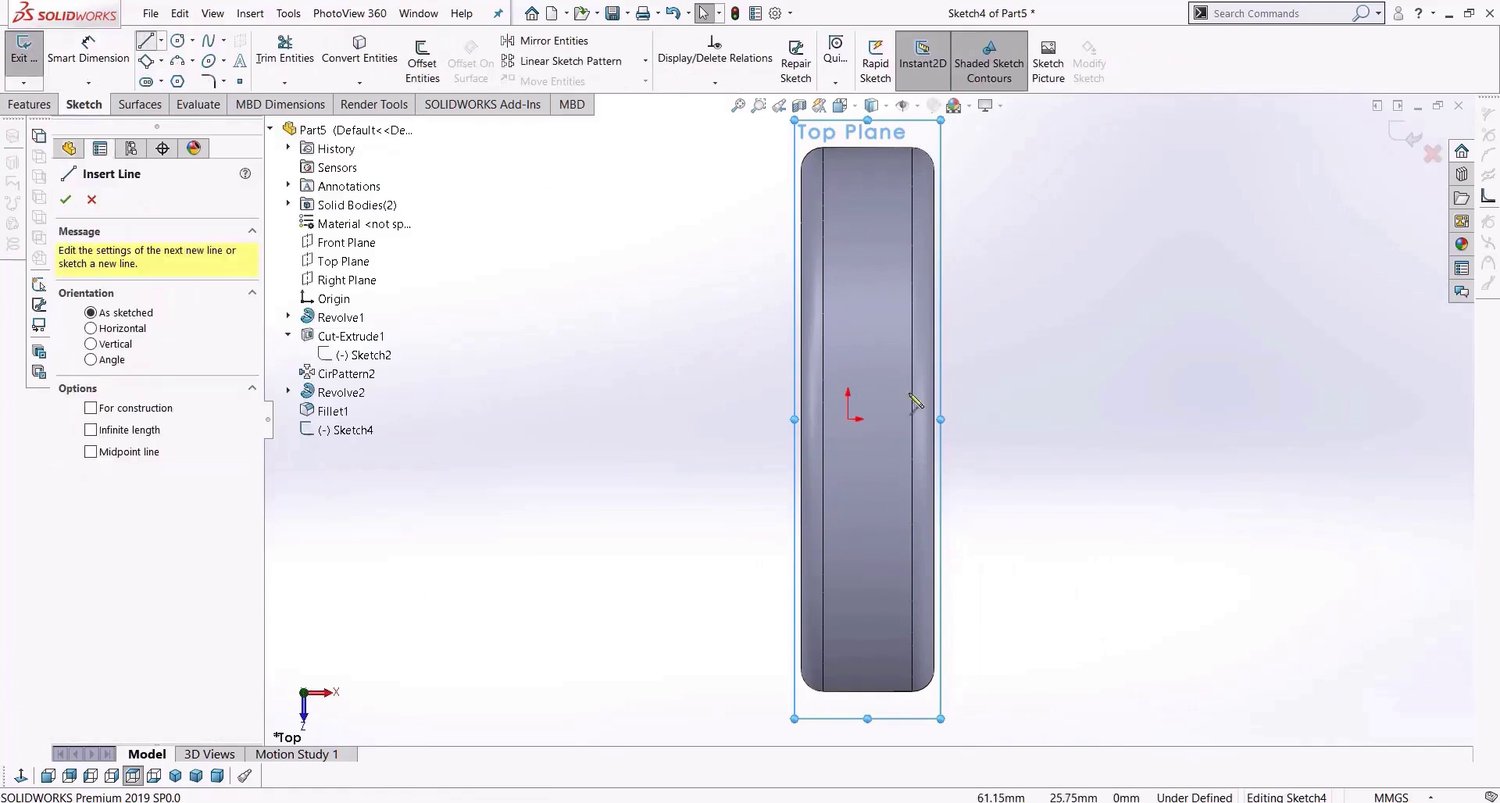
Sketch an open inverted V of two connected lines near the origin, with a shorter left side and a longer right side.
{"action": "scroll", "coordinate": [899, 411], "scroll_direction": "down", "scroll_amount": 3}
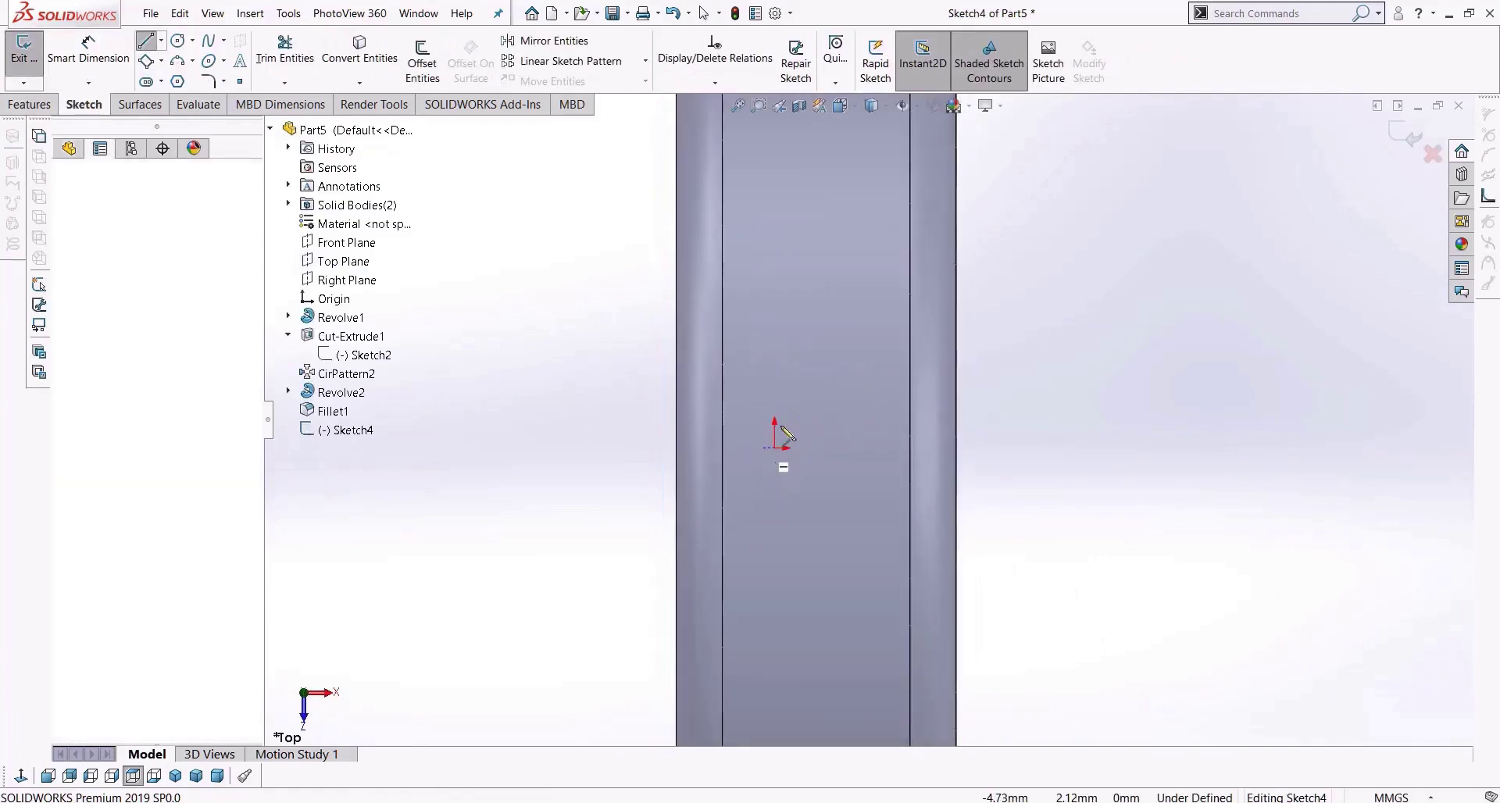
{"action": "left_click_drag", "start_coordinate": [761, 447], "coordinate": [806, 404]}
{"action": "left_click", "coordinate": [853, 497]}
{"action": "scroll", "coordinate": [865, 497], "scroll_direction": "down", "scroll_amount": 2}
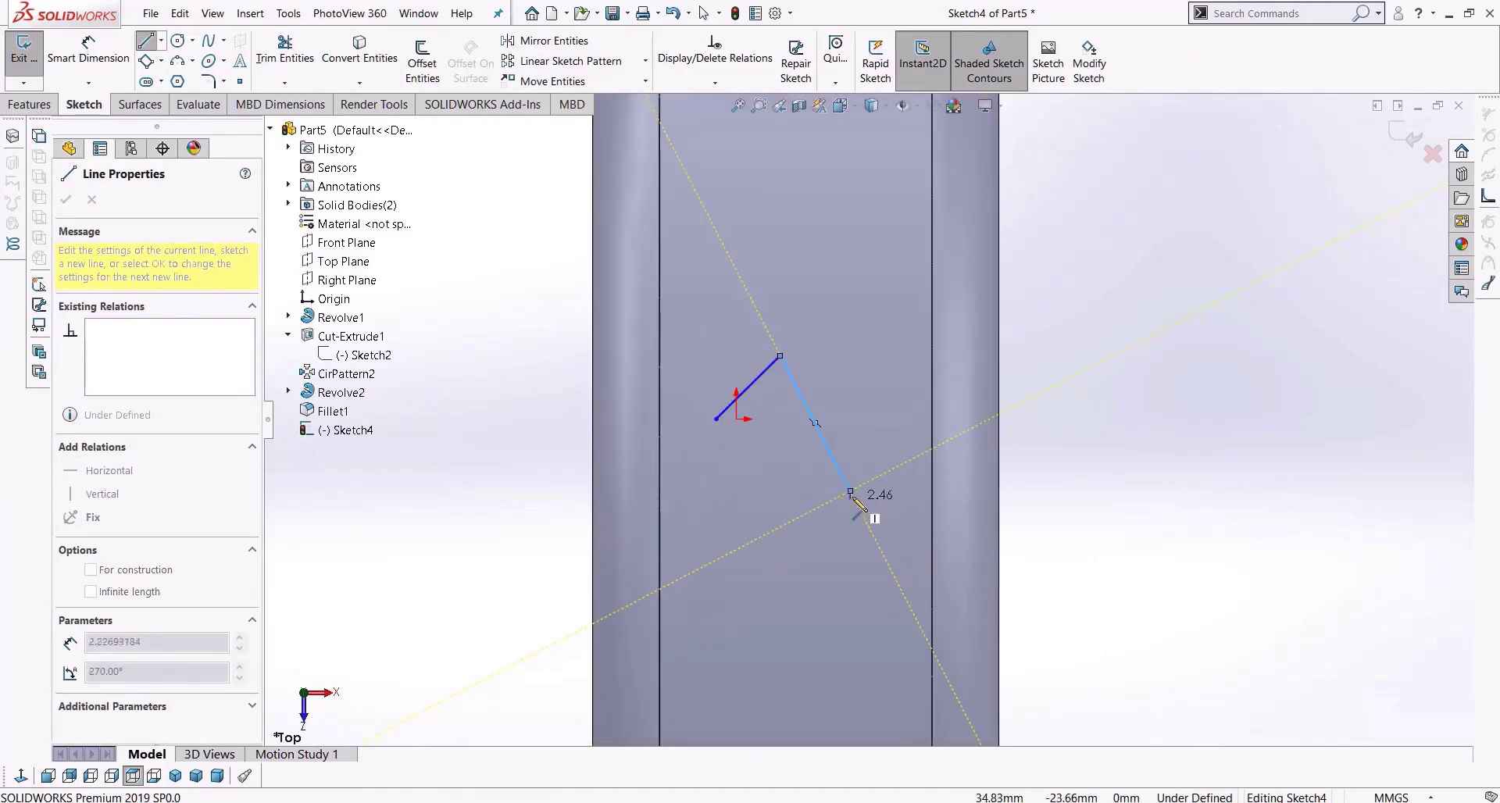
{"action": "key", "text": "Escape"}
Sketch a smaller open inverted V right of the first one, with its right side about 22 mm long.
{"action": "left_click", "coordinate": [145, 41]}
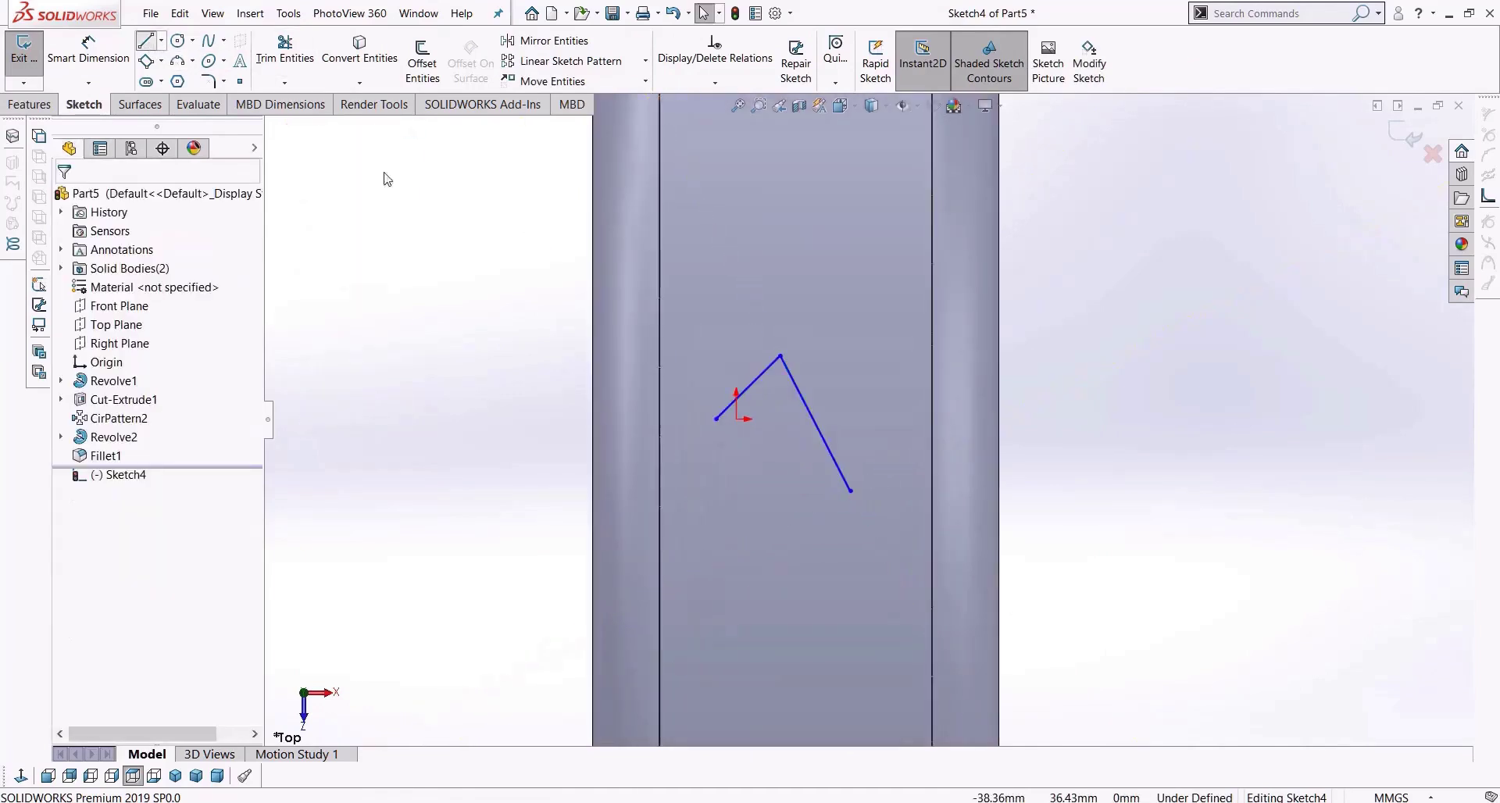
{"action": "left_click", "coordinate": [862, 417]}
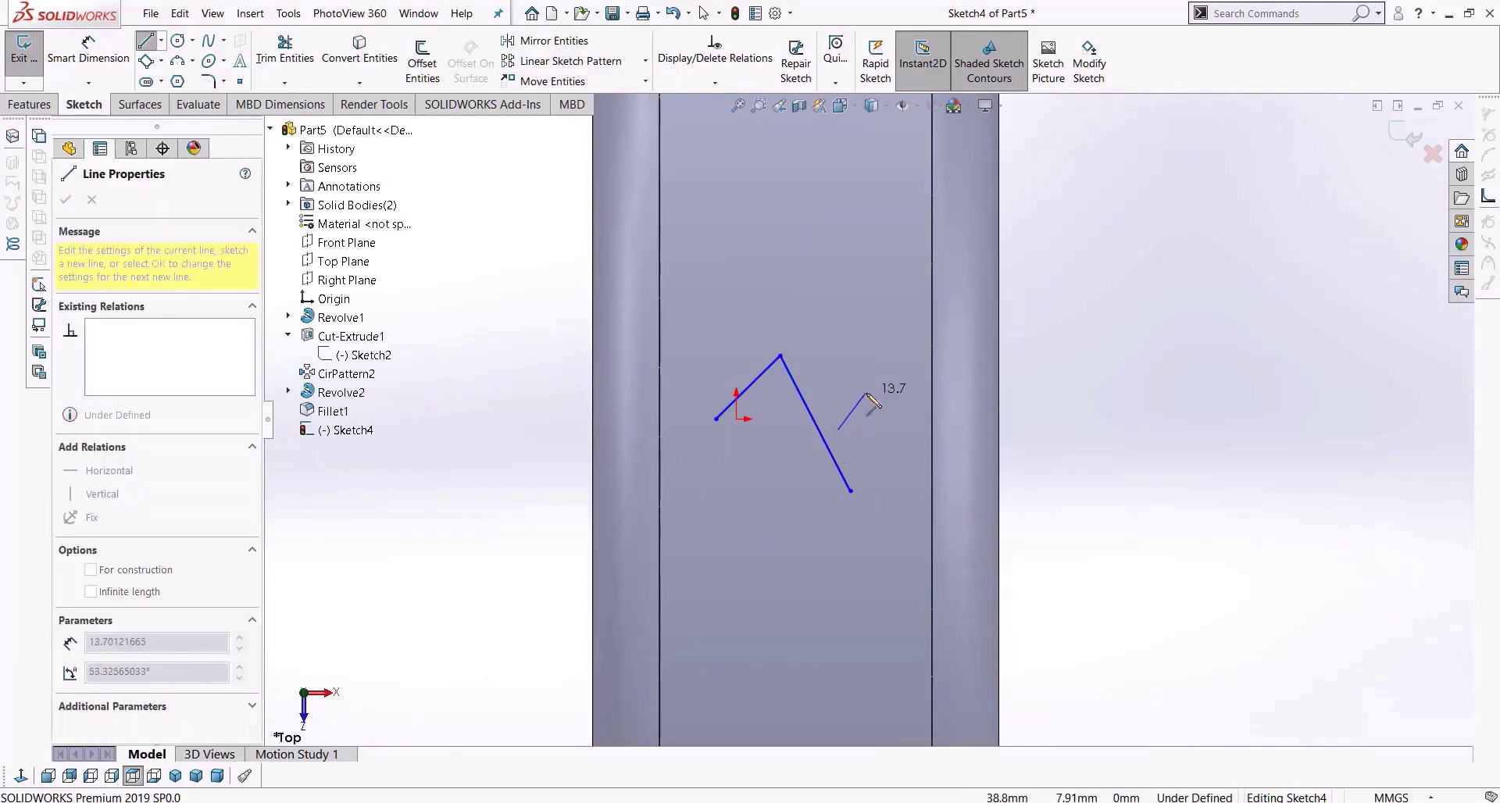
{"action": "left_click", "coordinate": [872, 389]}
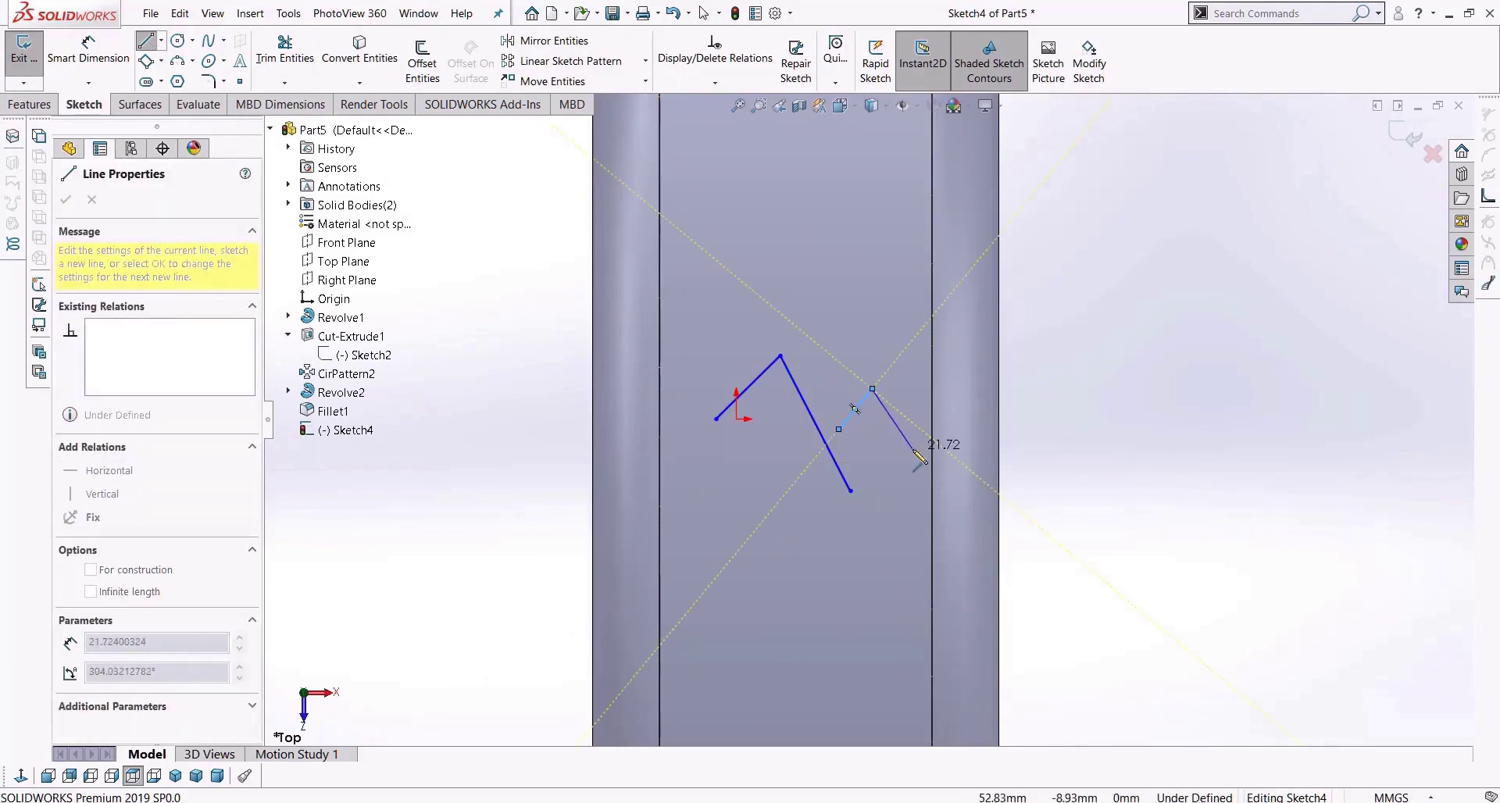
{"action": "key", "text": "Escape"}
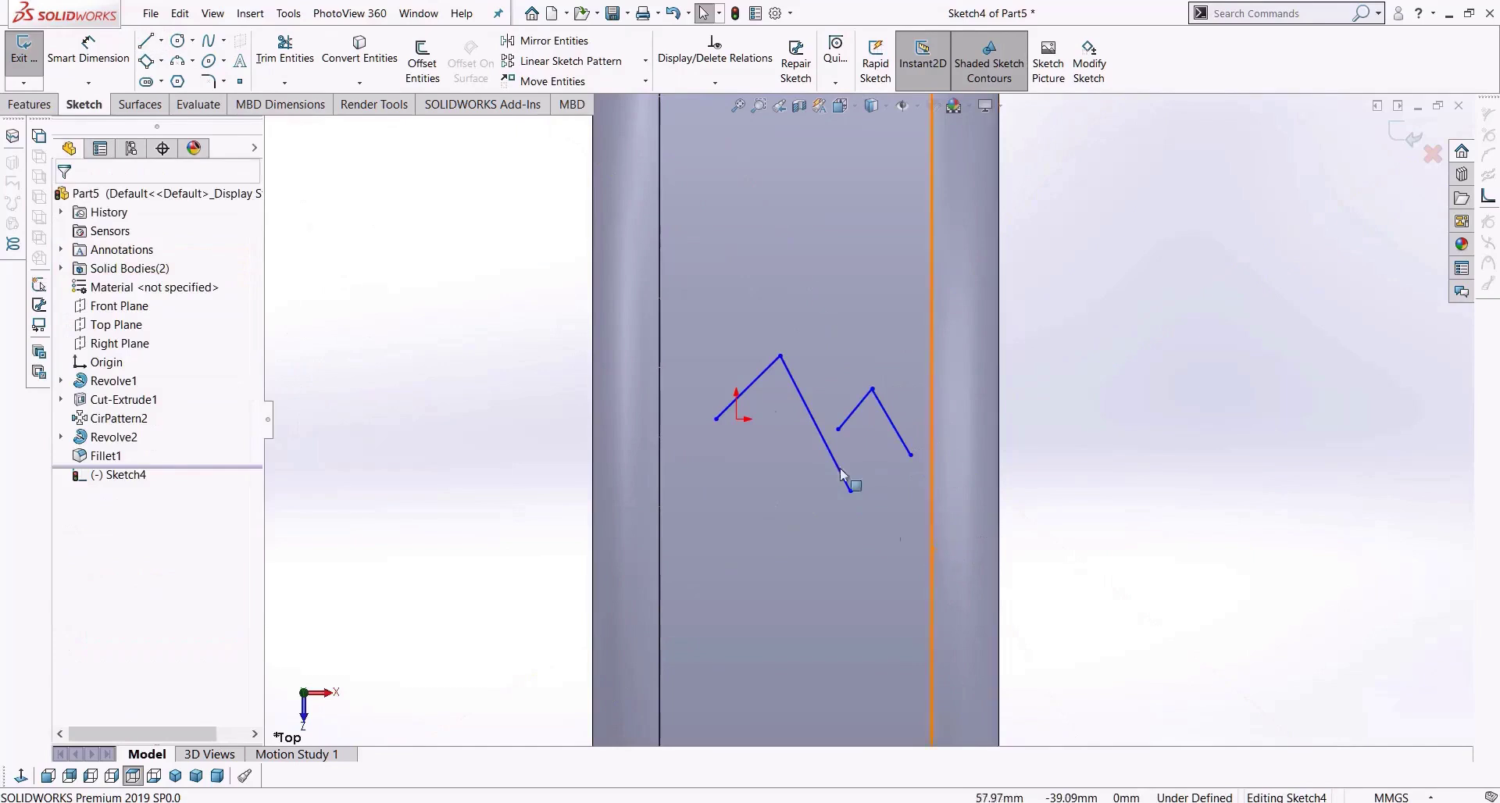
Offset both inverted V profiles inward by 3 mm, with the select chain option and the ends capped by lines.
{"action": "left_click", "coordinate": [423, 54]}
{"action": "left_click", "coordinate": [805, 403]}
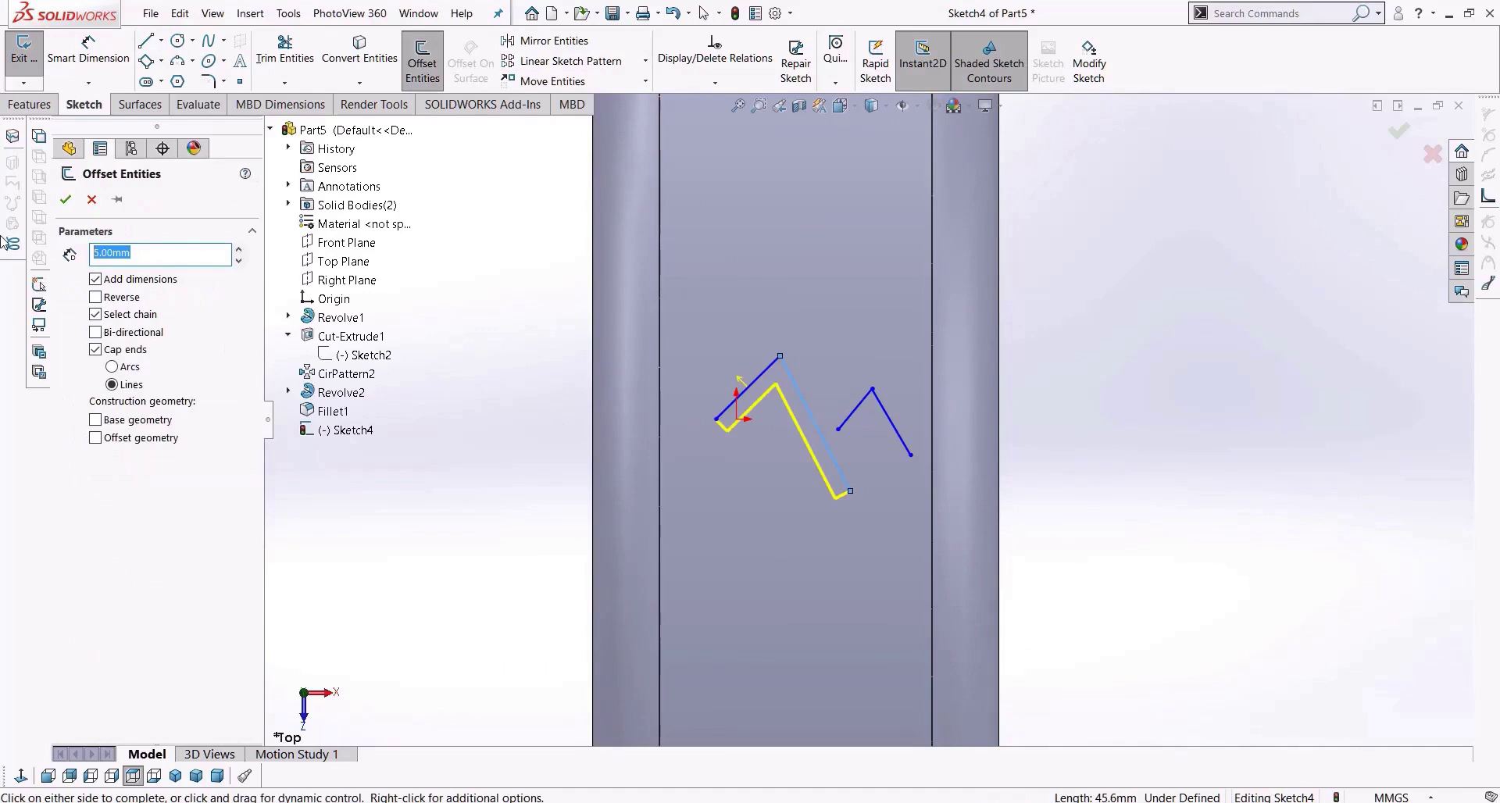
{"action": "type", "text": "2"}
{"action": "key", "text": "Return"}
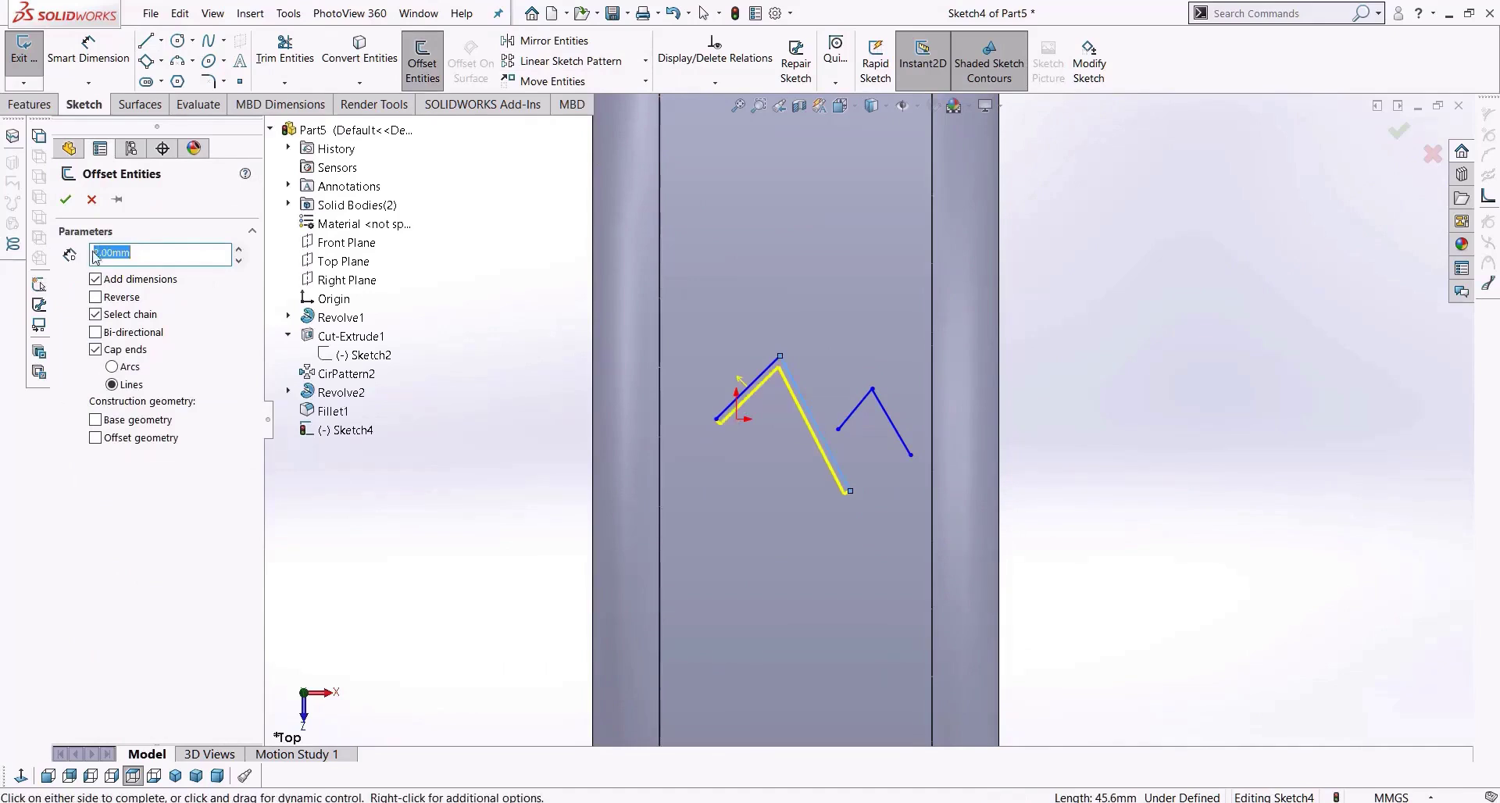
{"action": "type", "text": "3"}
{"action": "key", "text": "Return"}
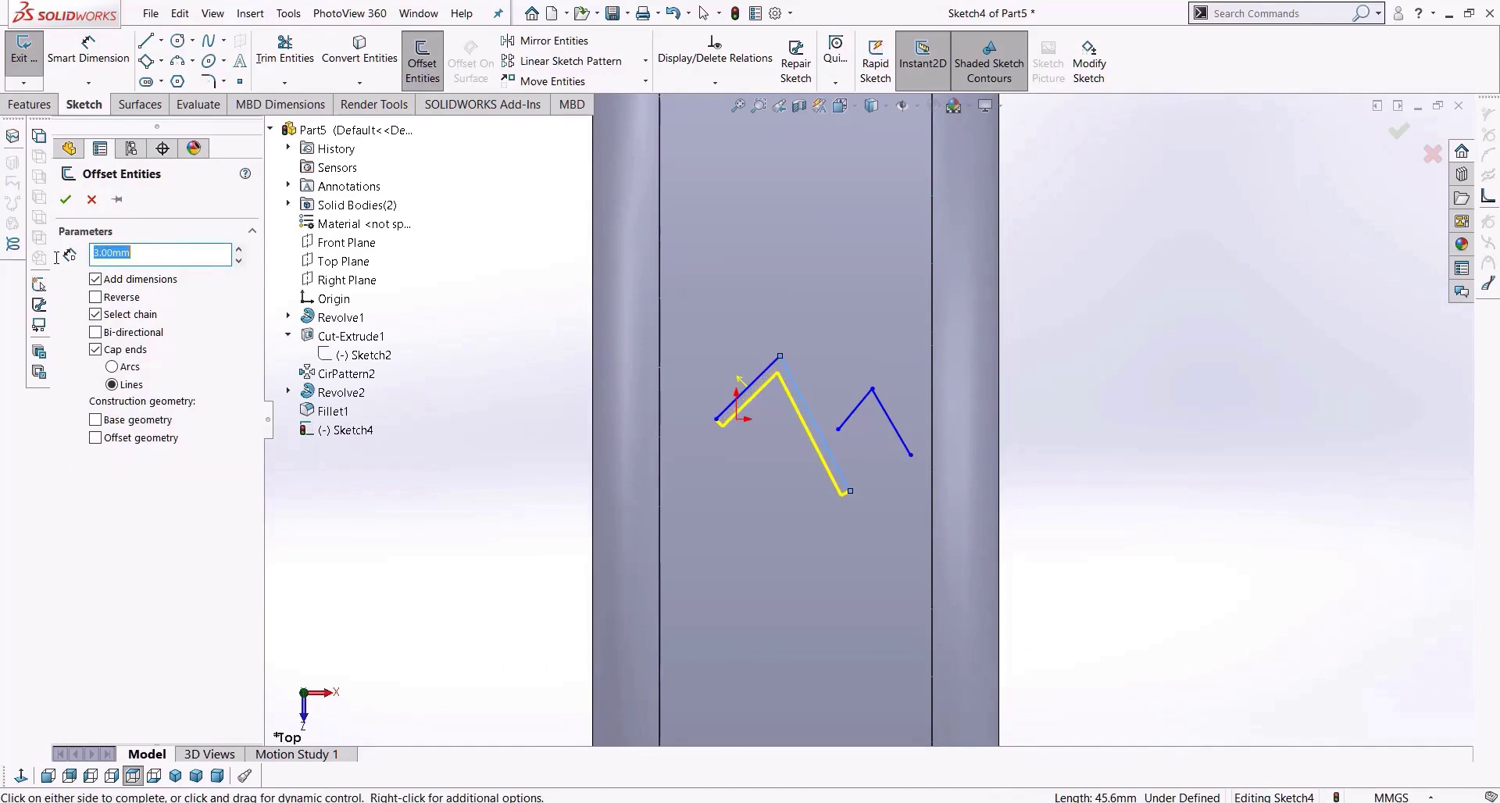
{"action": "left_click", "coordinate": [65, 200]}
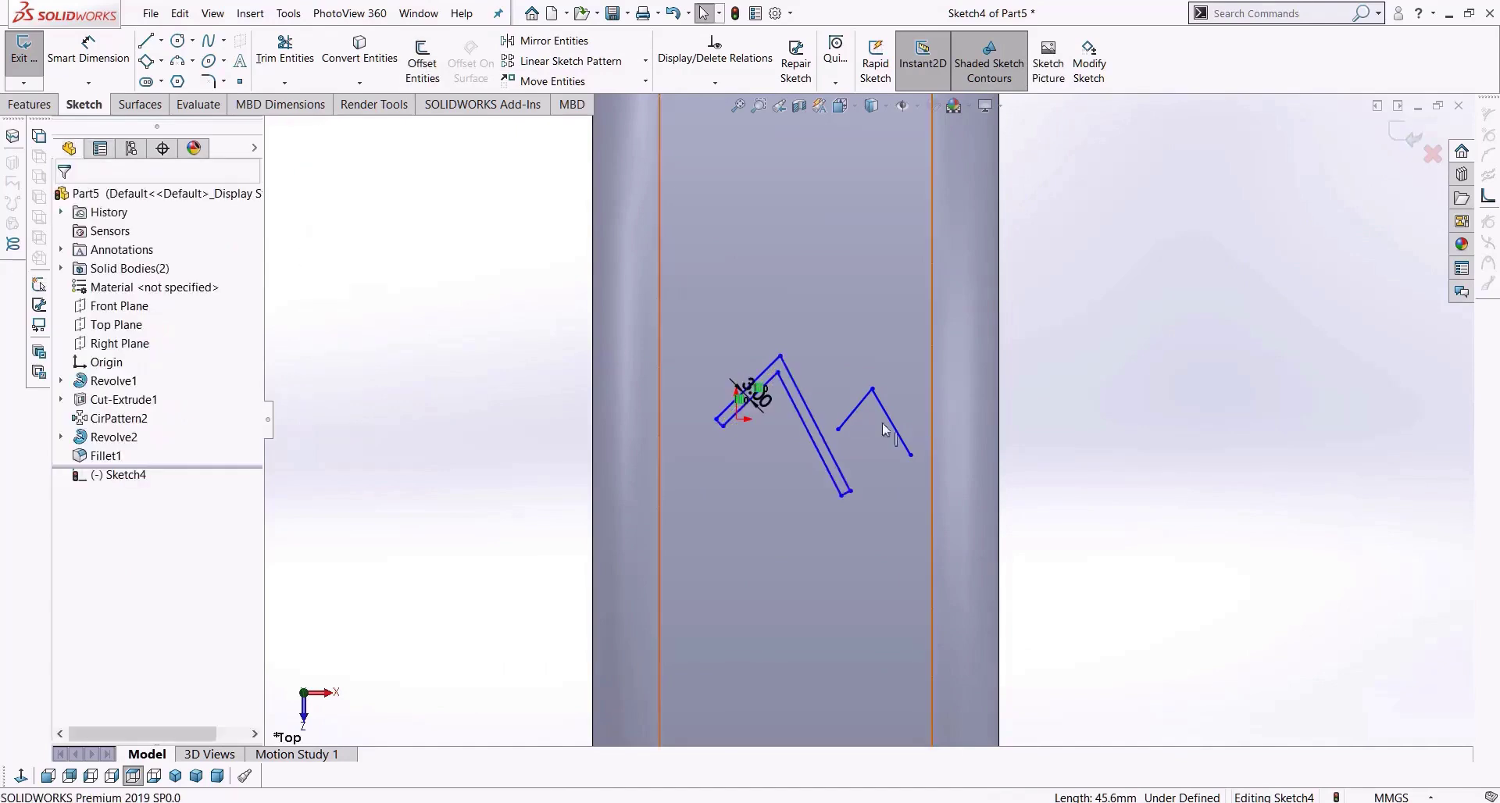
{"action": "left_click", "coordinate": [422, 58]}
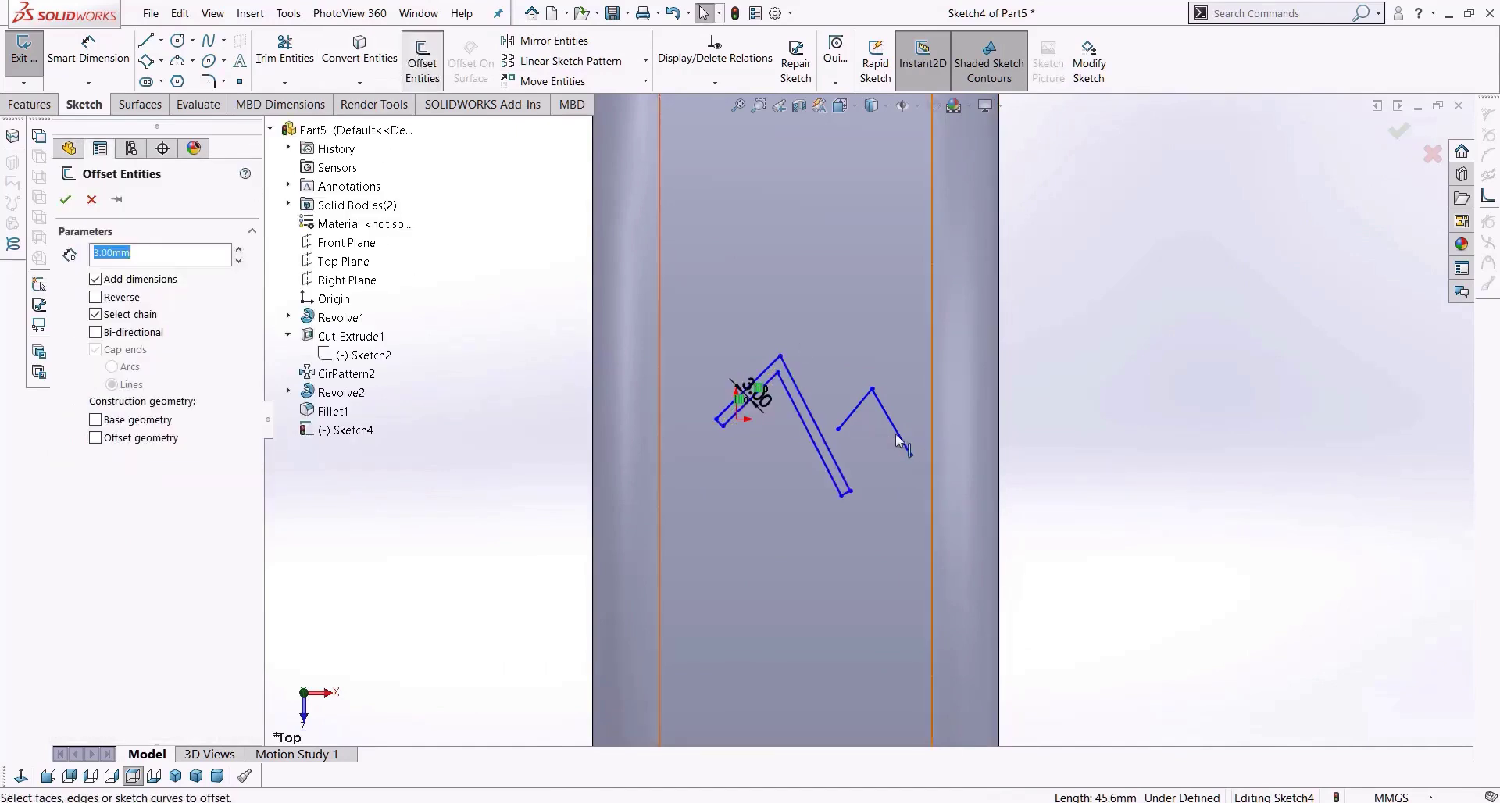
{"action": "left_click", "coordinate": [66, 200]}
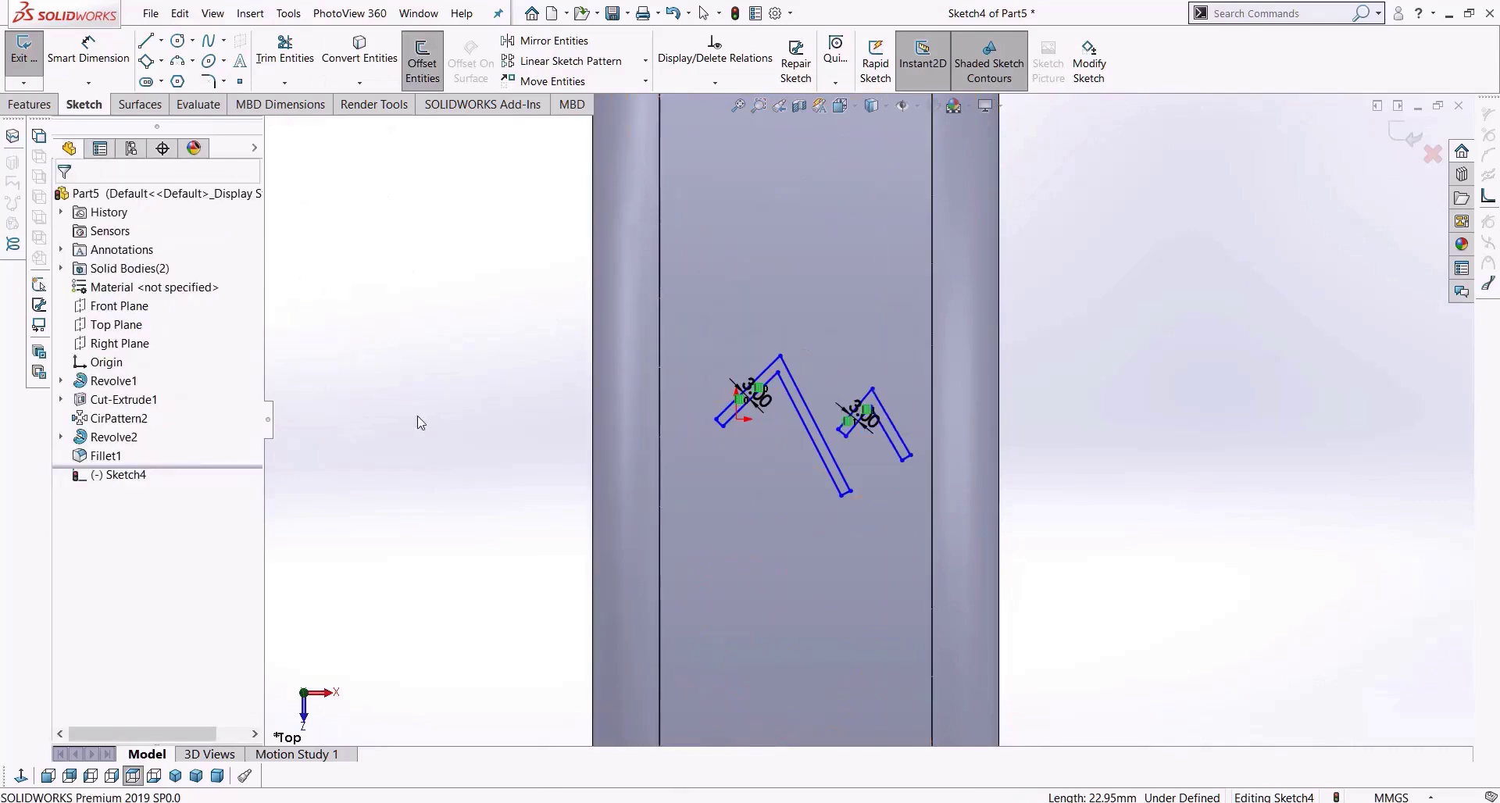
{"action": "scroll", "coordinate": [867, 523], "scroll_direction": "up", "scroll_amount": 3}
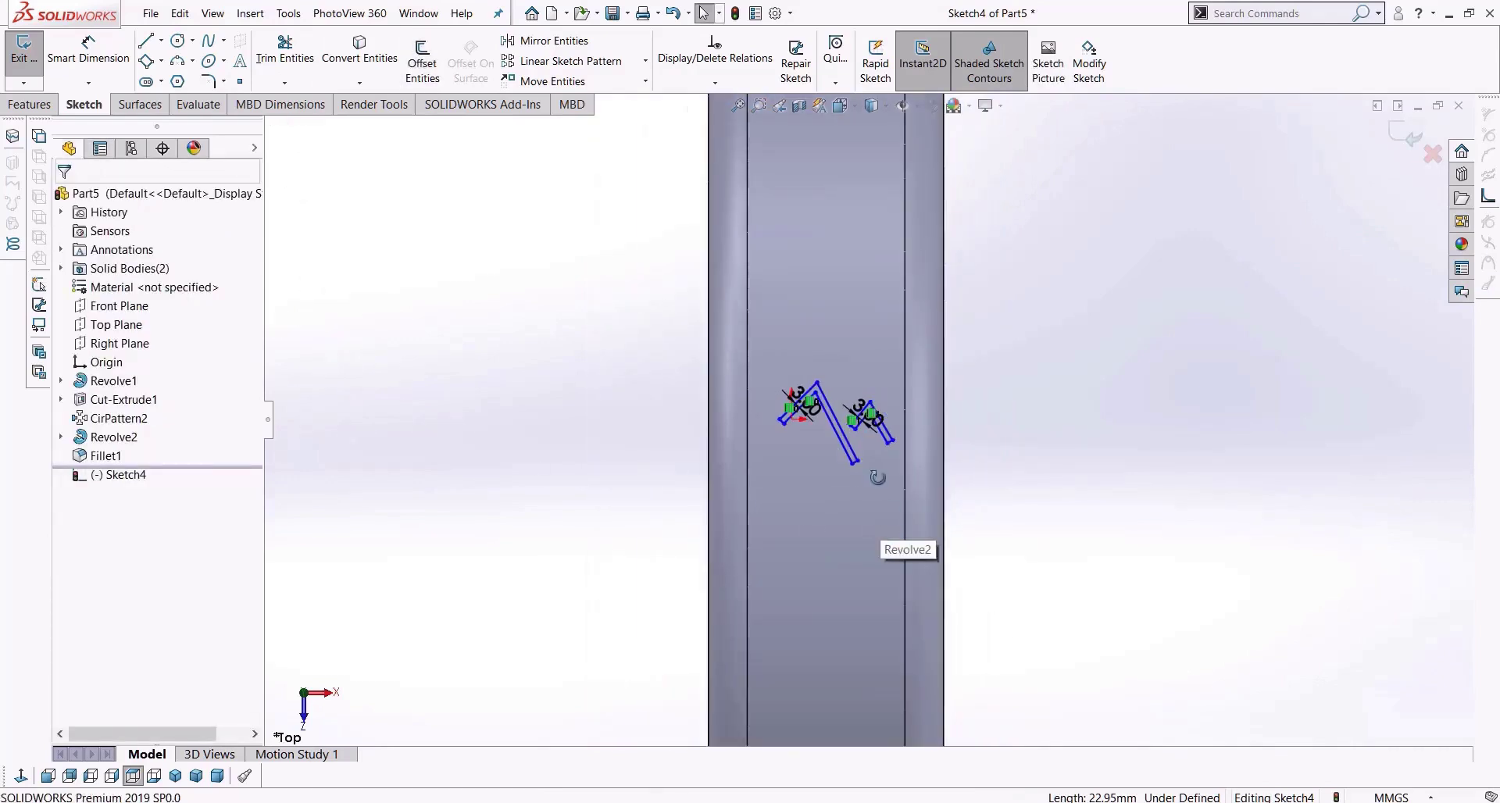
{"action": "middle_click_drag", "start_coordinate": [891, 514], "coordinate": [886, 442]}
{"action": "middle_click_drag", "start_coordinate": [415, 427], "coordinate": [511, 344]}
{"action": "scroll", "coordinate": [1015, 506], "scroll_direction": "up", "scroll_amount": 2}
{"action": "middle_click_drag", "start_coordinate": [991, 507], "coordinate": [1064, 483]}
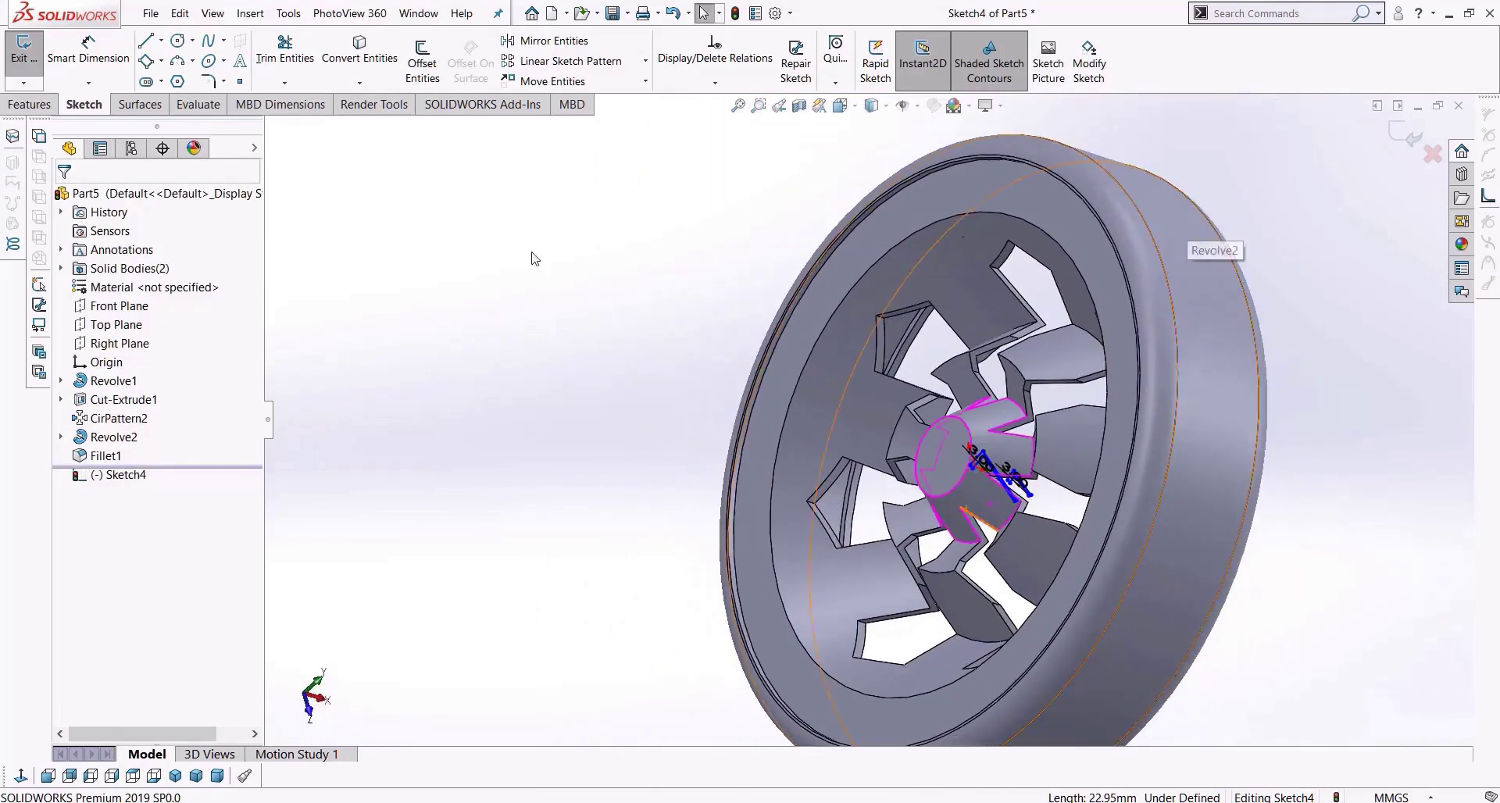
{"action": "left_click", "coordinate": [29, 106]}
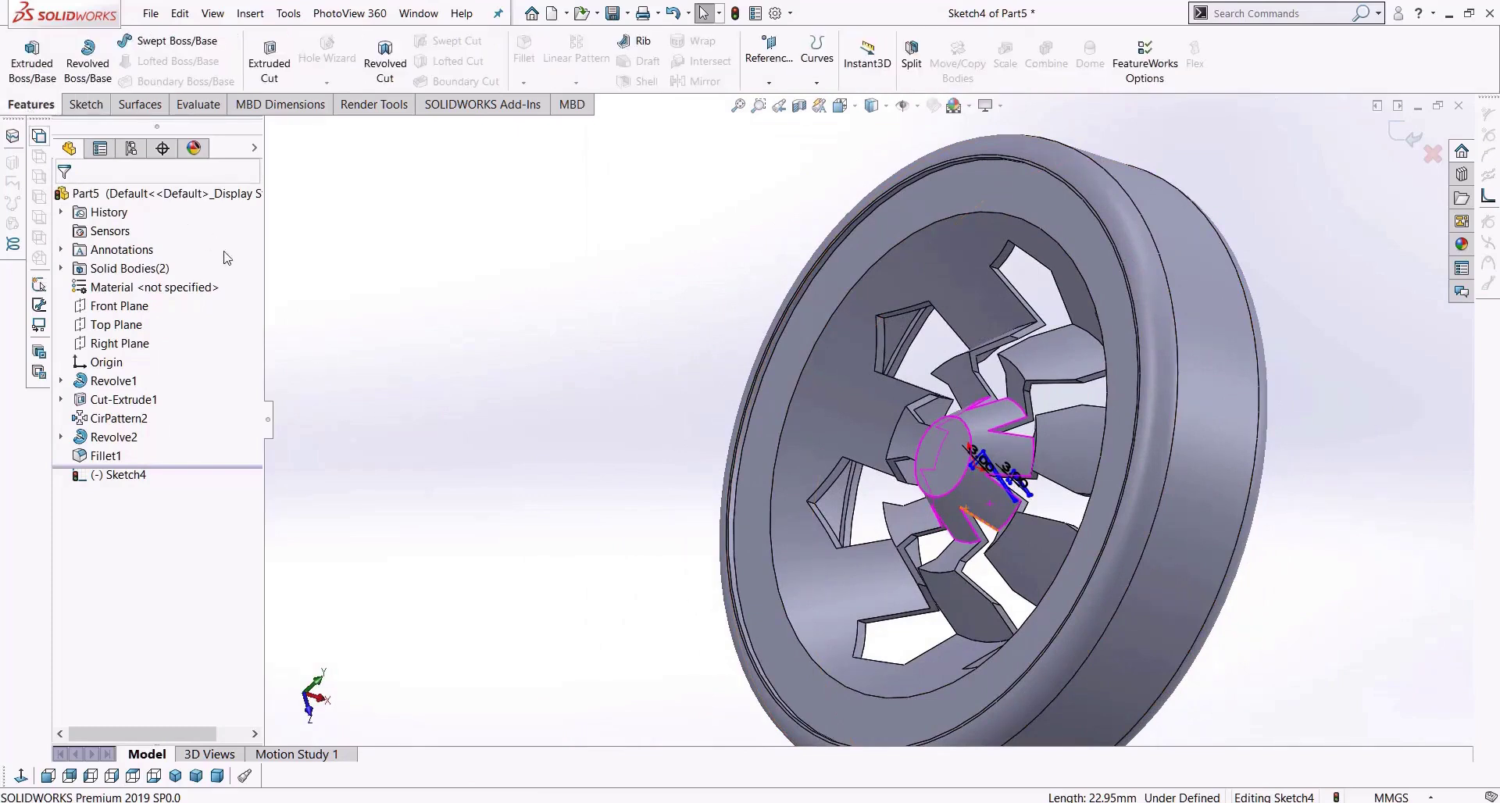
{"action": "left_click", "coordinate": [269, 63]}
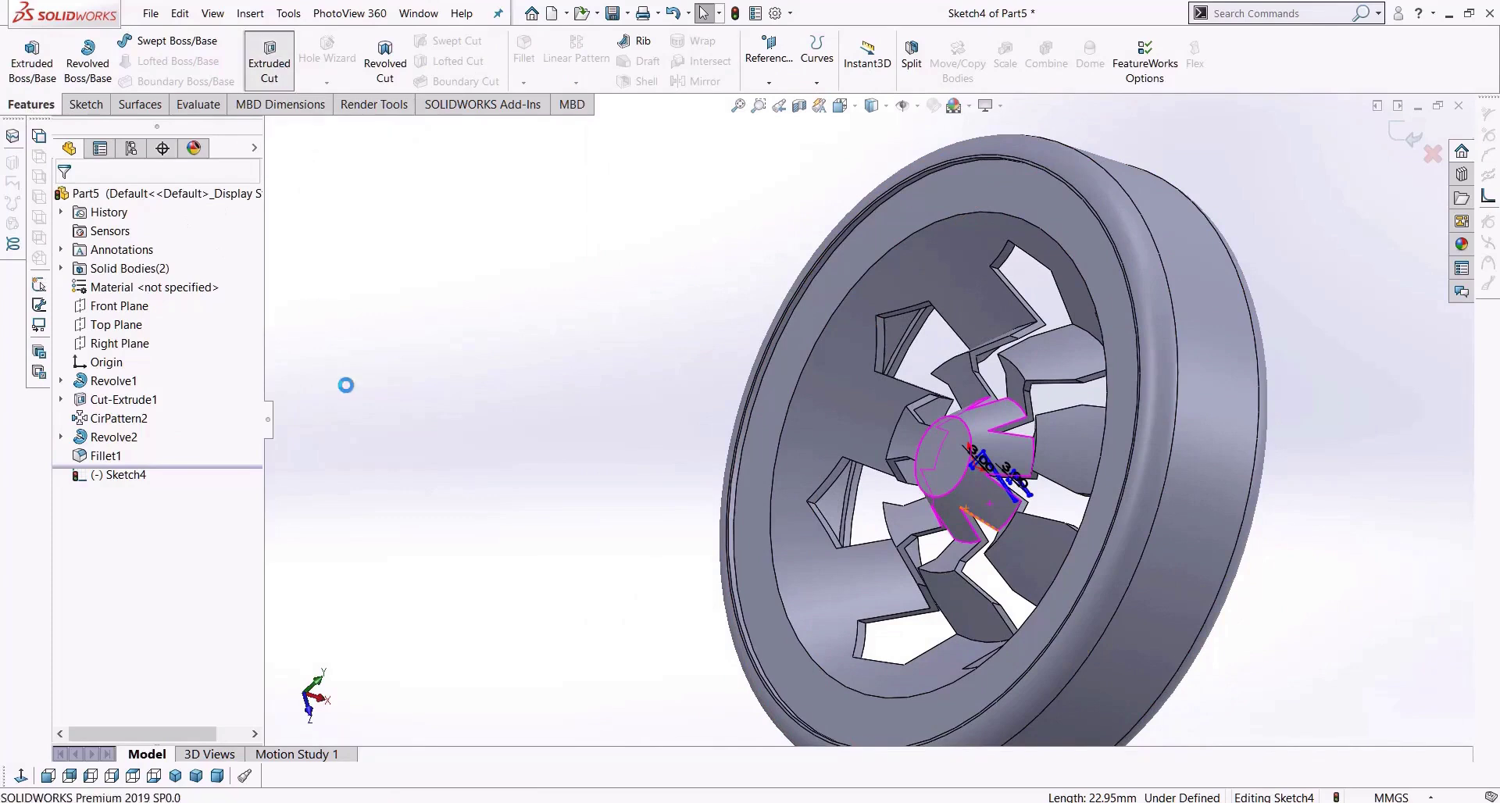
{"action": "left_click", "coordinate": [91, 200]}
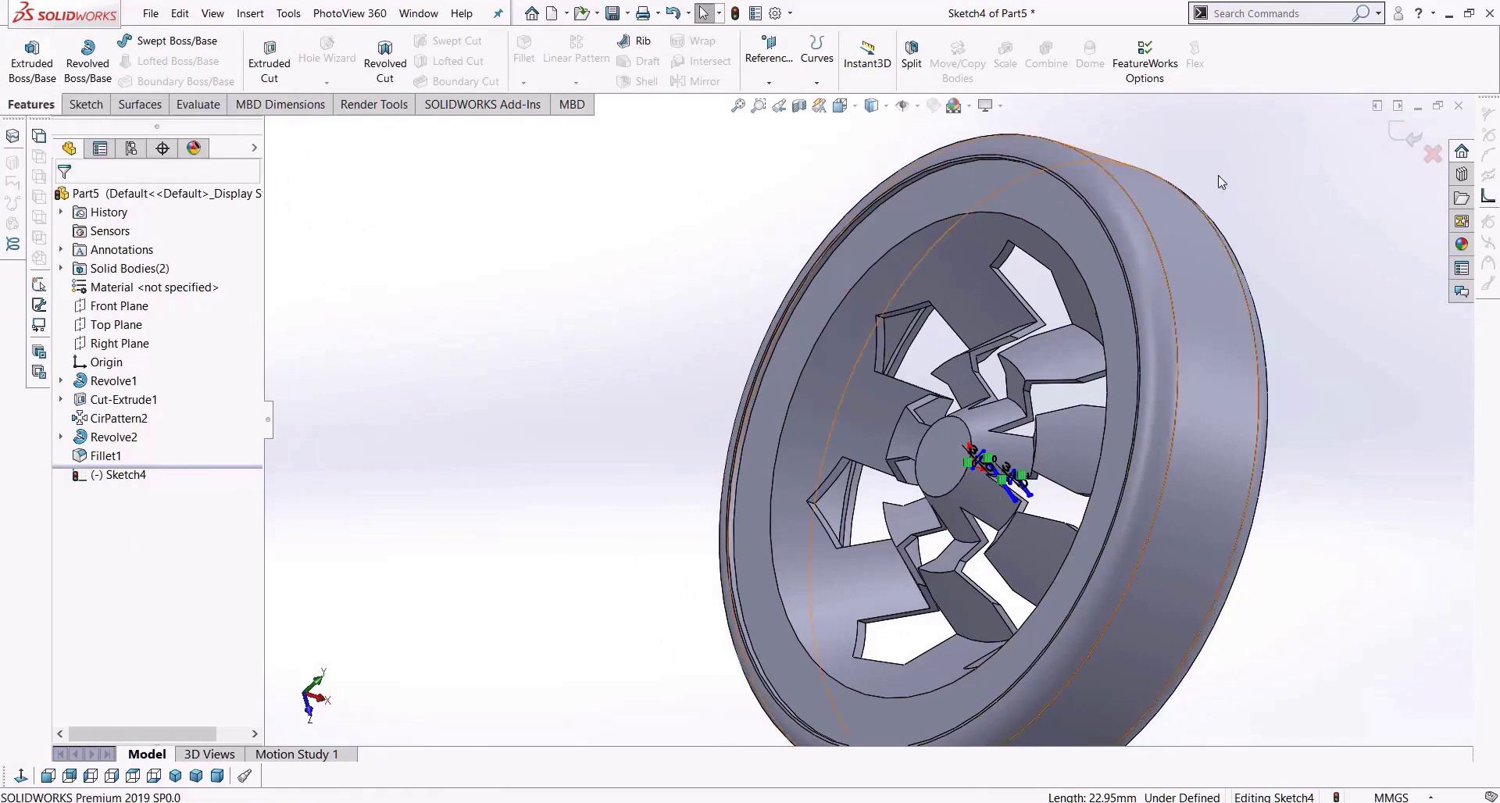
Extrude both V profiles upward to a blind depth of 252 mm, just past the tyre's outer face, without merging the result.
{"action": "left_click", "coordinate": [25, 61]}
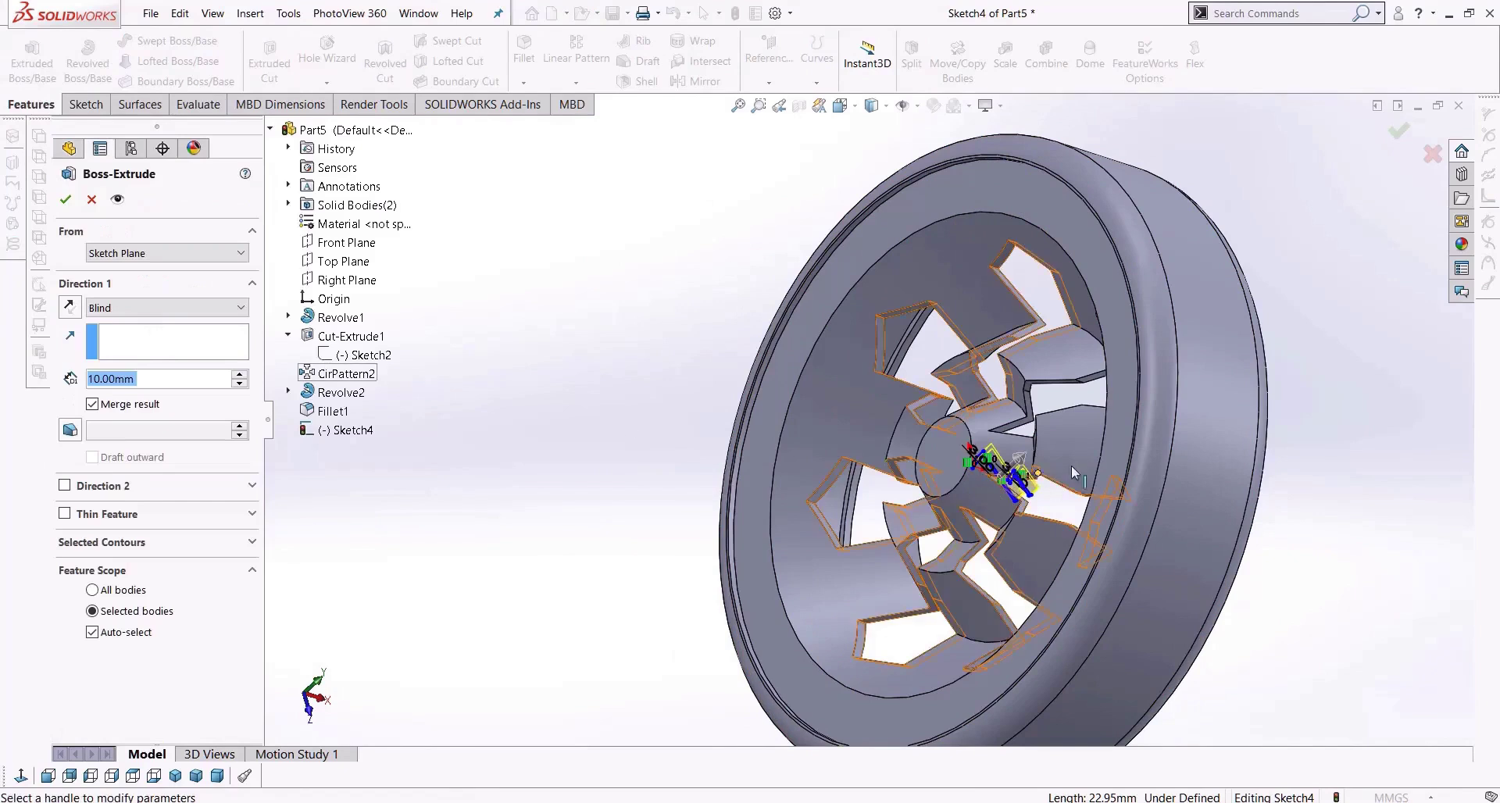
{"action": "middle_click_drag", "start_coordinate": [1071, 467], "coordinate": [971, 469]}
{"action": "left_click_drag", "start_coordinate": [990, 467], "coordinate": [1261, 289]}
{"action": "left_click", "coordinate": [109, 775]}
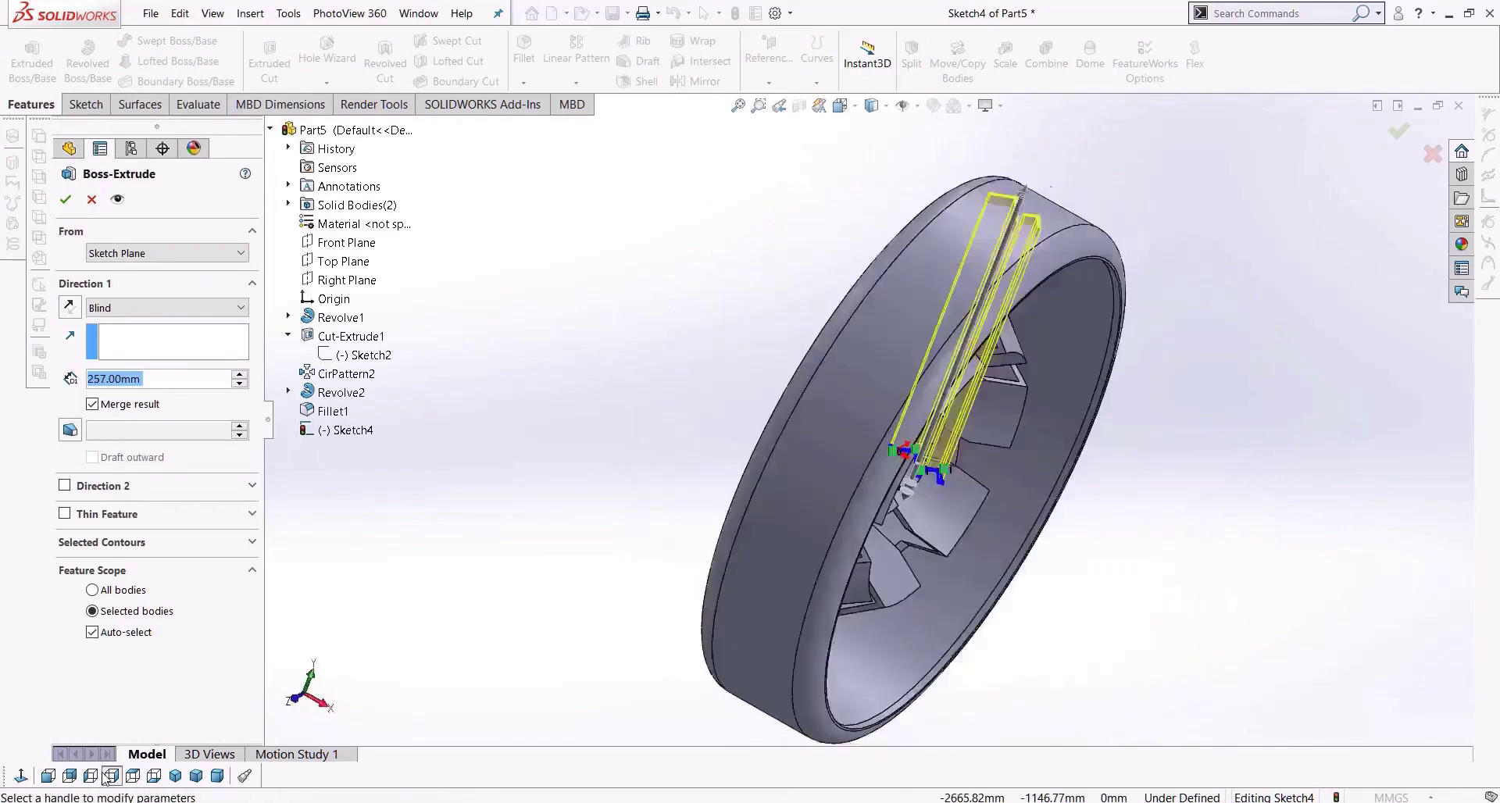
{"action": "scroll", "coordinate": [859, 219], "scroll_direction": "down", "scroll_amount": 5}
{"action": "left_click_drag", "start_coordinate": [855, 255], "coordinate": [857, 275]}
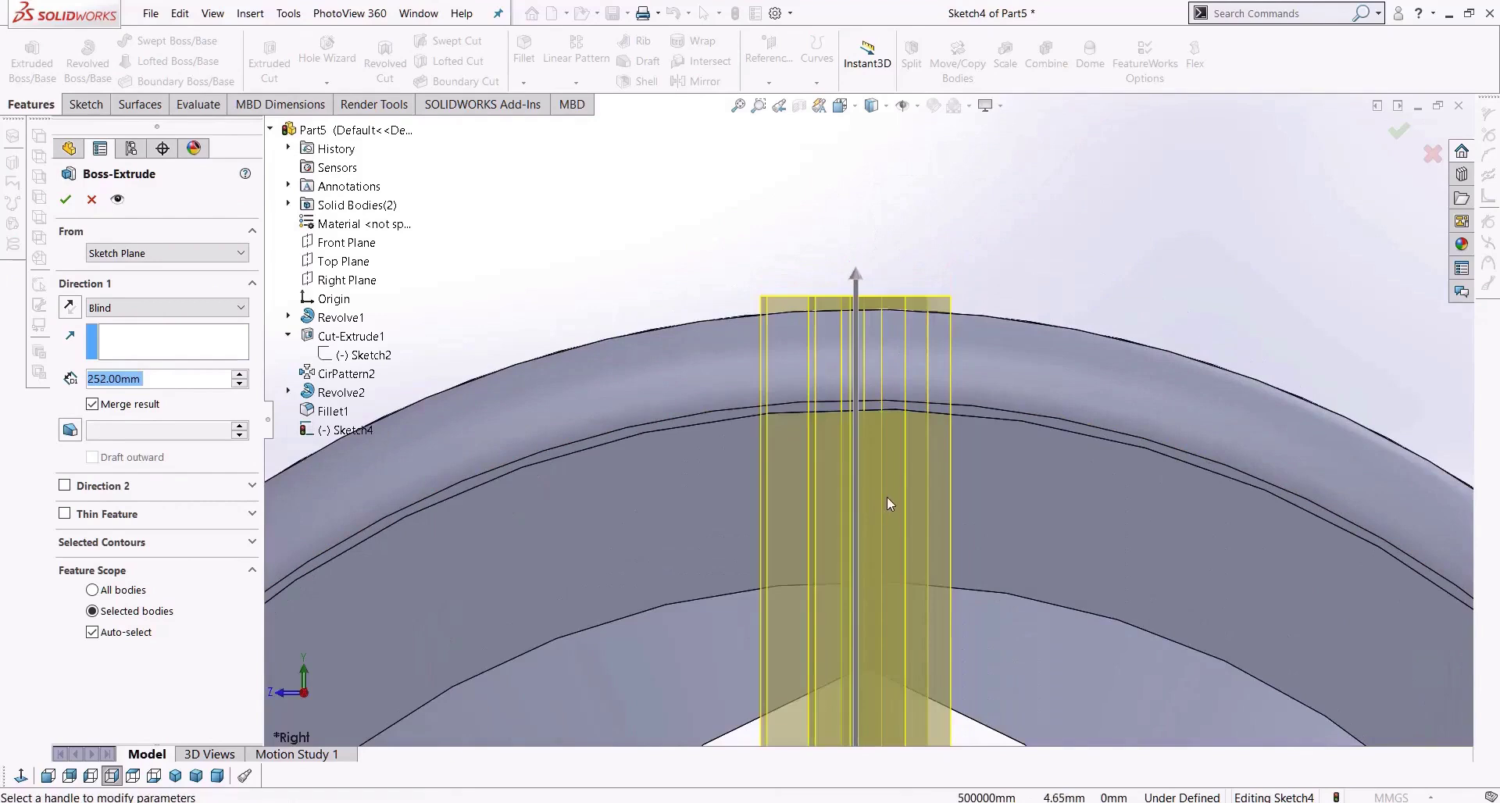
{"action": "scroll", "coordinate": [884, 499], "scroll_direction": "up", "scroll_amount": 6}
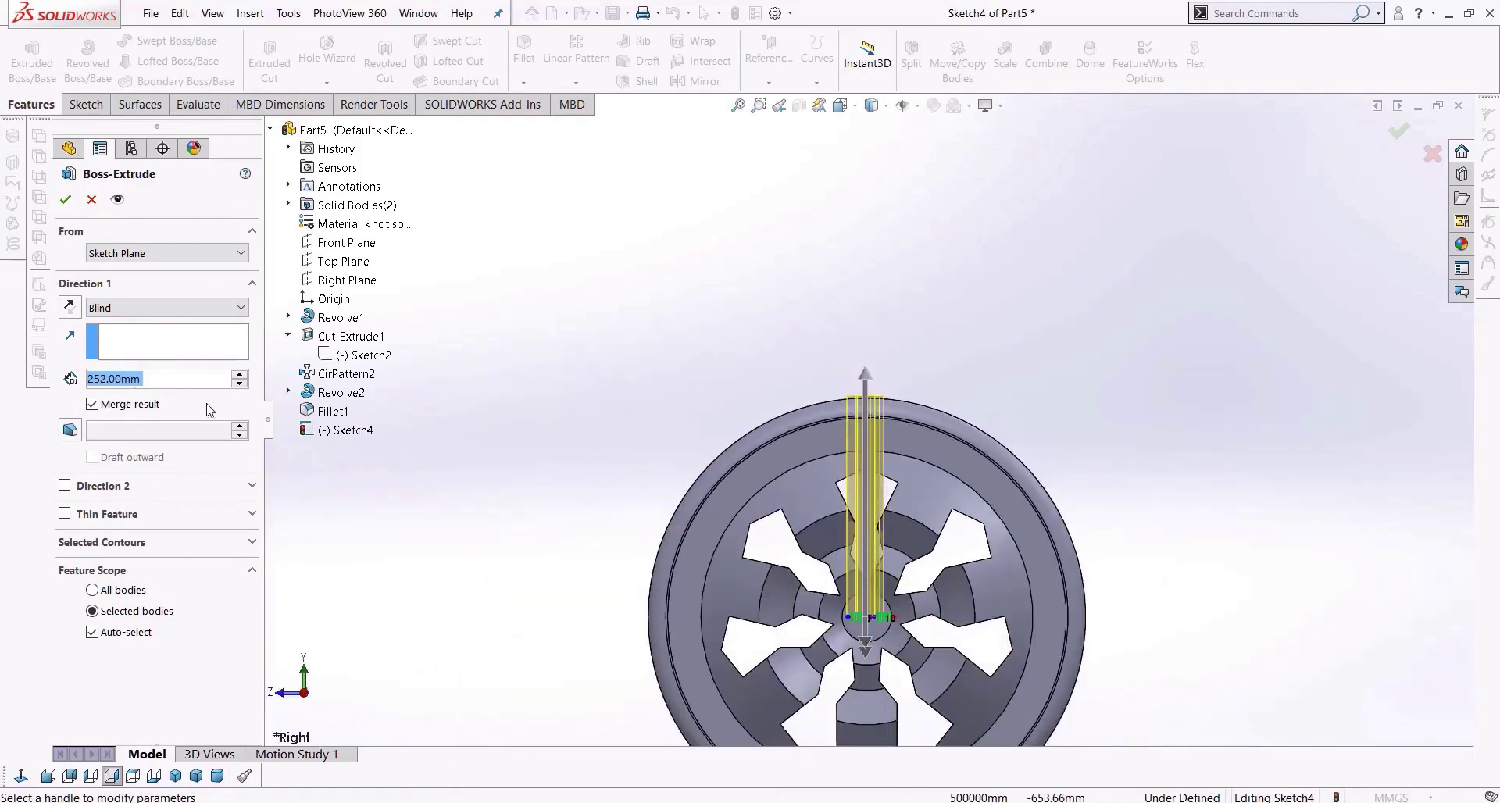
{"action": "left_click", "coordinate": [90, 408]}
{"action": "left_click", "coordinate": [65, 199]}
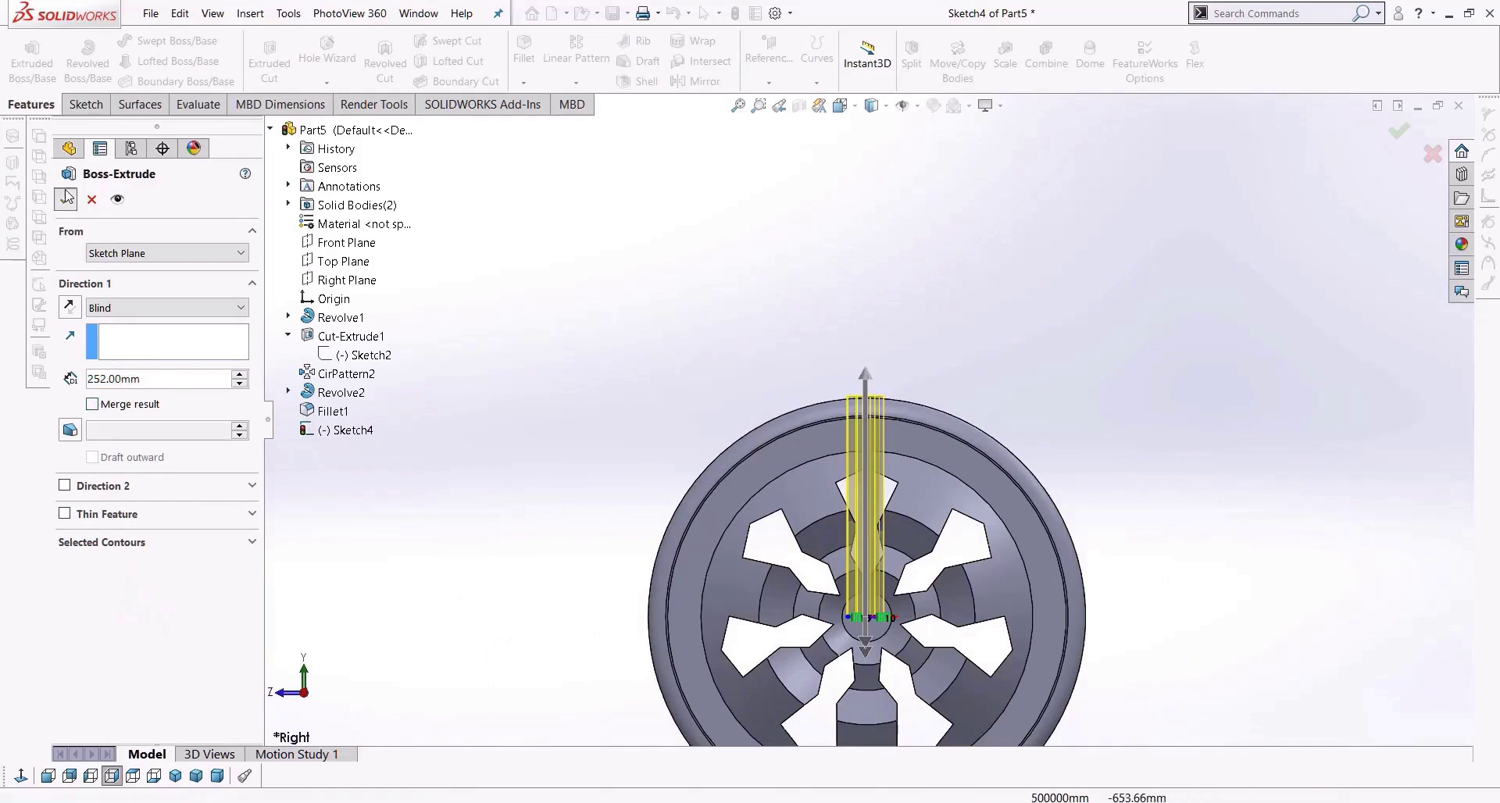
Inspect the extruded V profiles on the tyre's outer face and delete the boss extrusion while keeping its sketch.
{"action": "scroll", "coordinate": [913, 523], "scroll_direction": "down", "scroll_amount": 4}
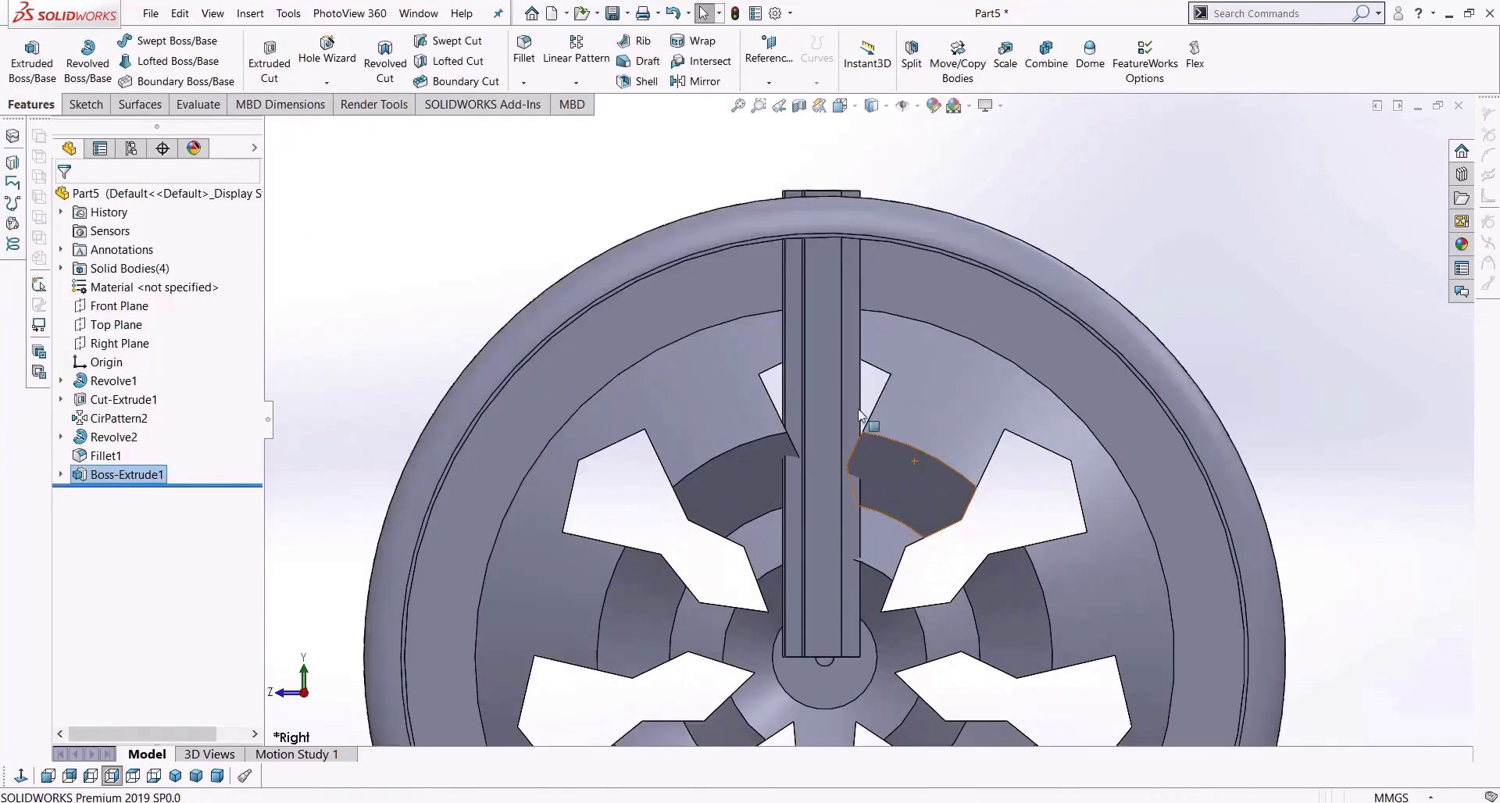
{"action": "scroll", "coordinate": [832, 207], "scroll_direction": "down", "scroll_amount": 4}
{"action": "middle_click_drag", "start_coordinate": [831, 211], "coordinate": [851, 351]}
{"action": "scroll", "coordinate": [851, 352], "scroll_direction": "up", "scroll_amount": 2}
{"action": "scroll", "coordinate": [831, 328], "scroll_direction": "down", "scroll_amount": 2}
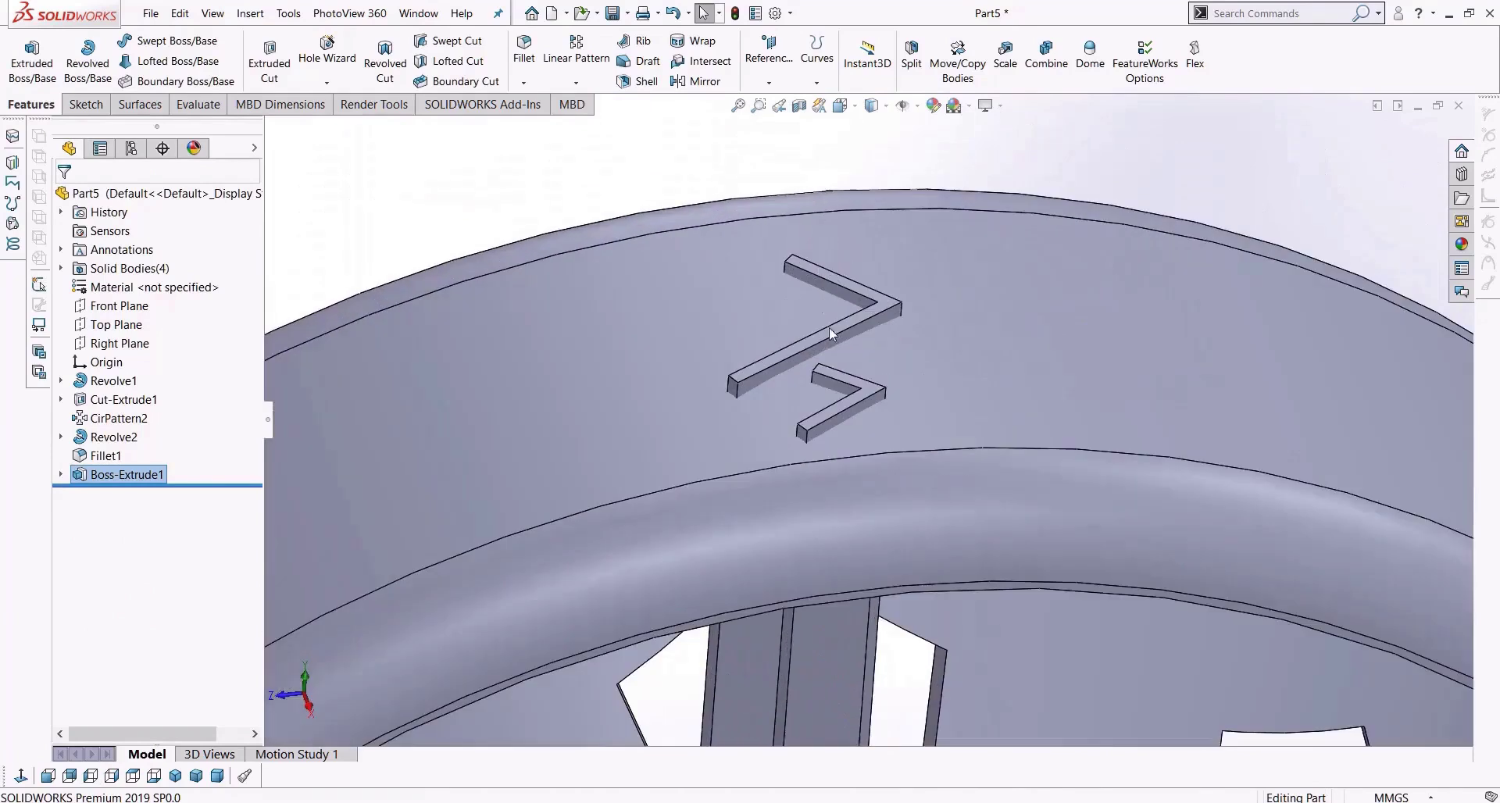
{"action": "scroll", "coordinate": [869, 334], "scroll_direction": "up", "scroll_amount": 2}
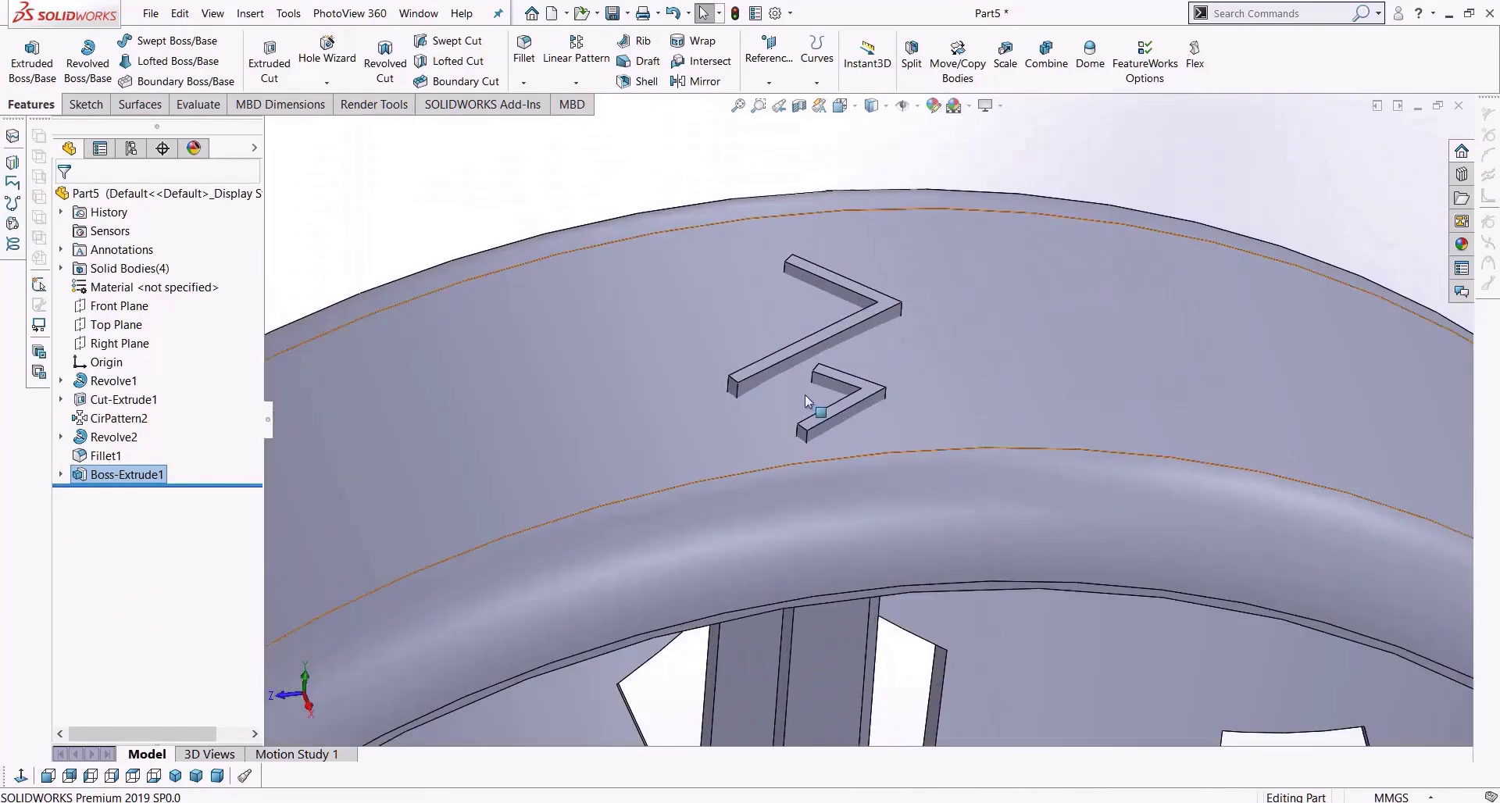
{"action": "scroll", "coordinate": [856, 469], "scroll_direction": "up", "scroll_amount": 2}
{"action": "scroll", "coordinate": [862, 485], "scroll_direction": "up", "scroll_amount": 3}
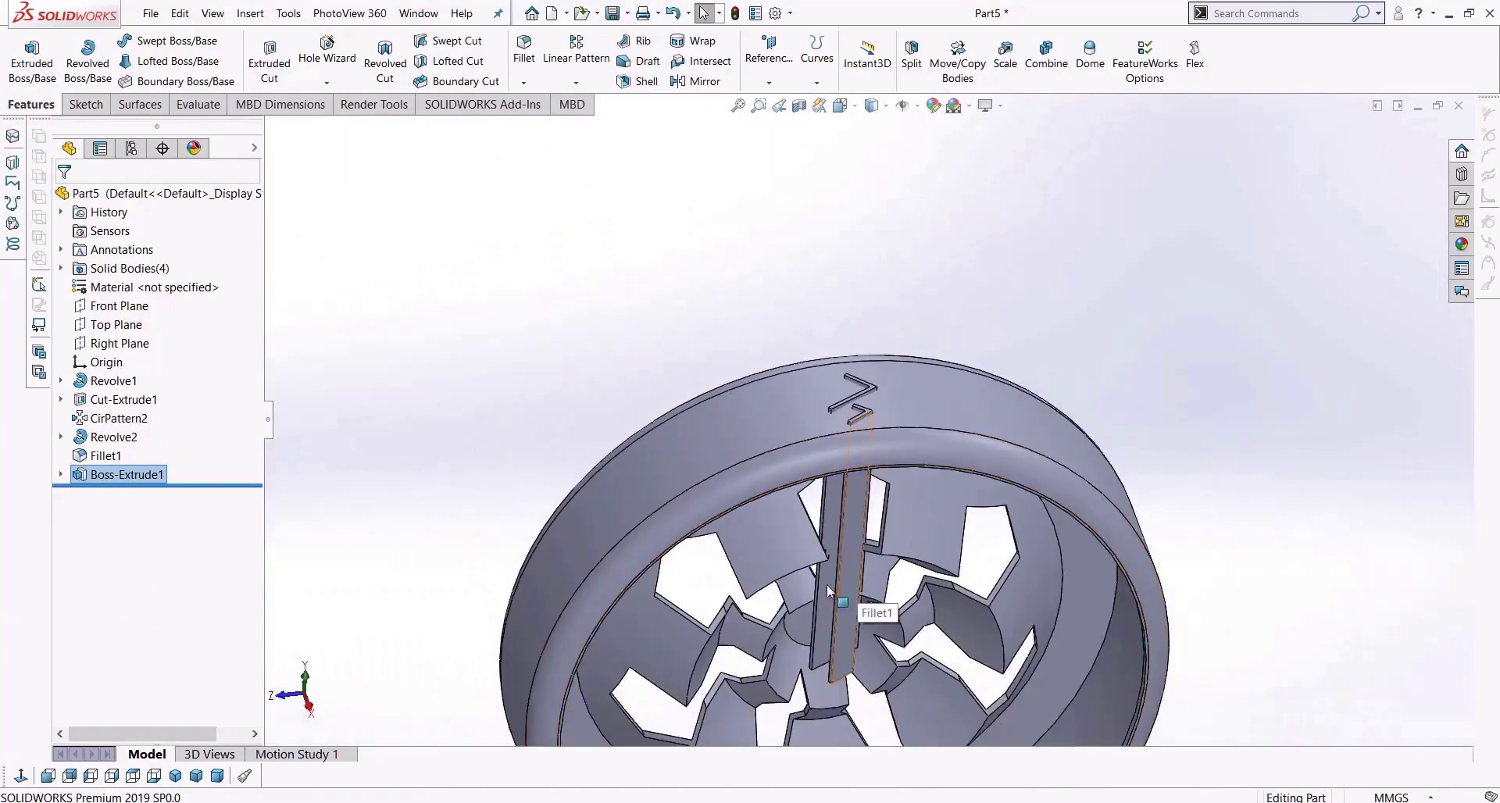
{"action": "key", "text": "Delete"}
{"action": "key", "text": "Return"}
Start a boss extrusion of the V-profile sketch using the Surface/Face/Plane start condition from the tyre's outer face.
{"action": "left_click", "coordinate": [117, 476]}
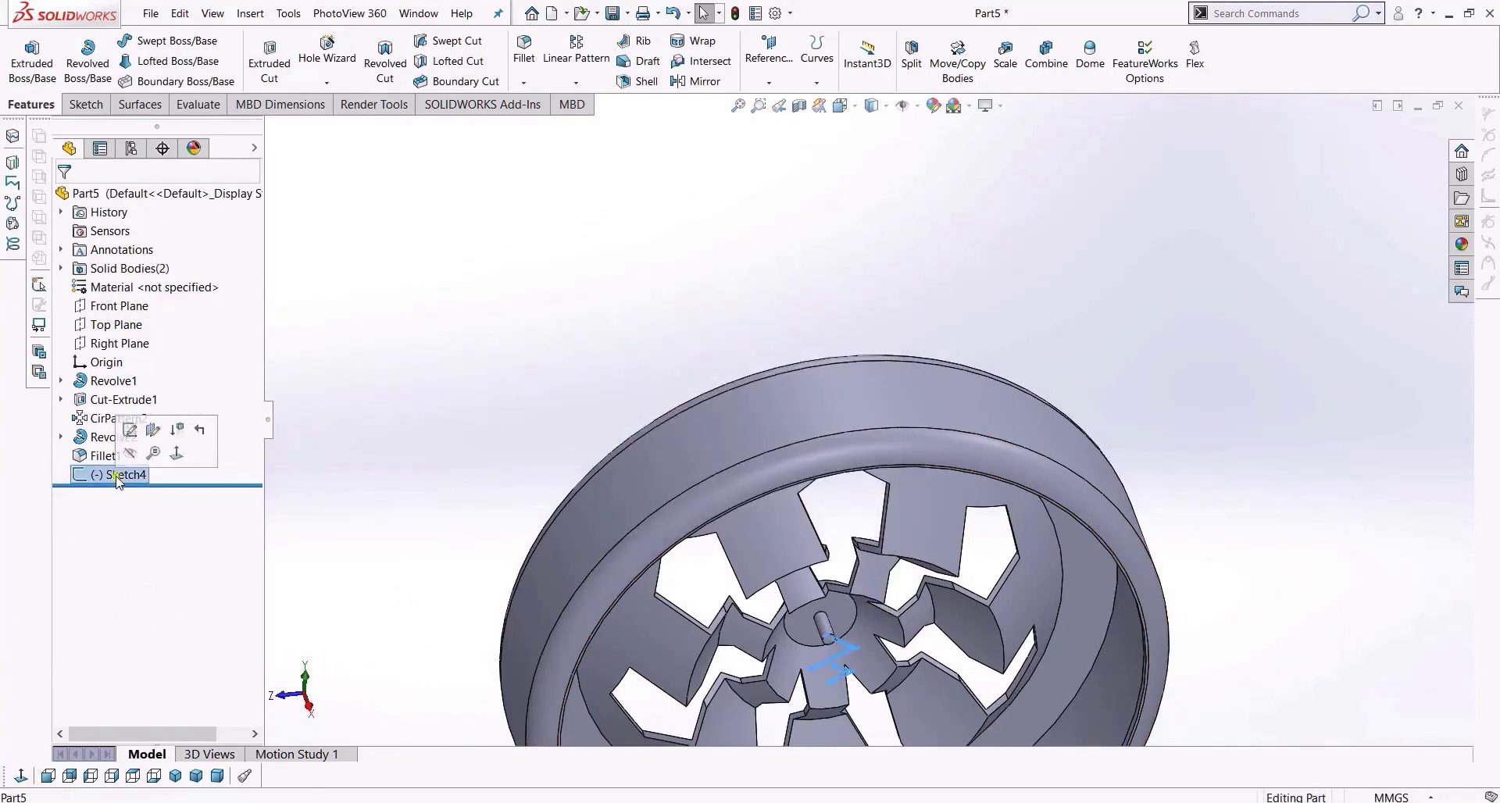
{"action": "right_click", "coordinate": [118, 478]}
{"action": "key", "text": "Escape"}
{"action": "left_click", "coordinate": [10, 63]}
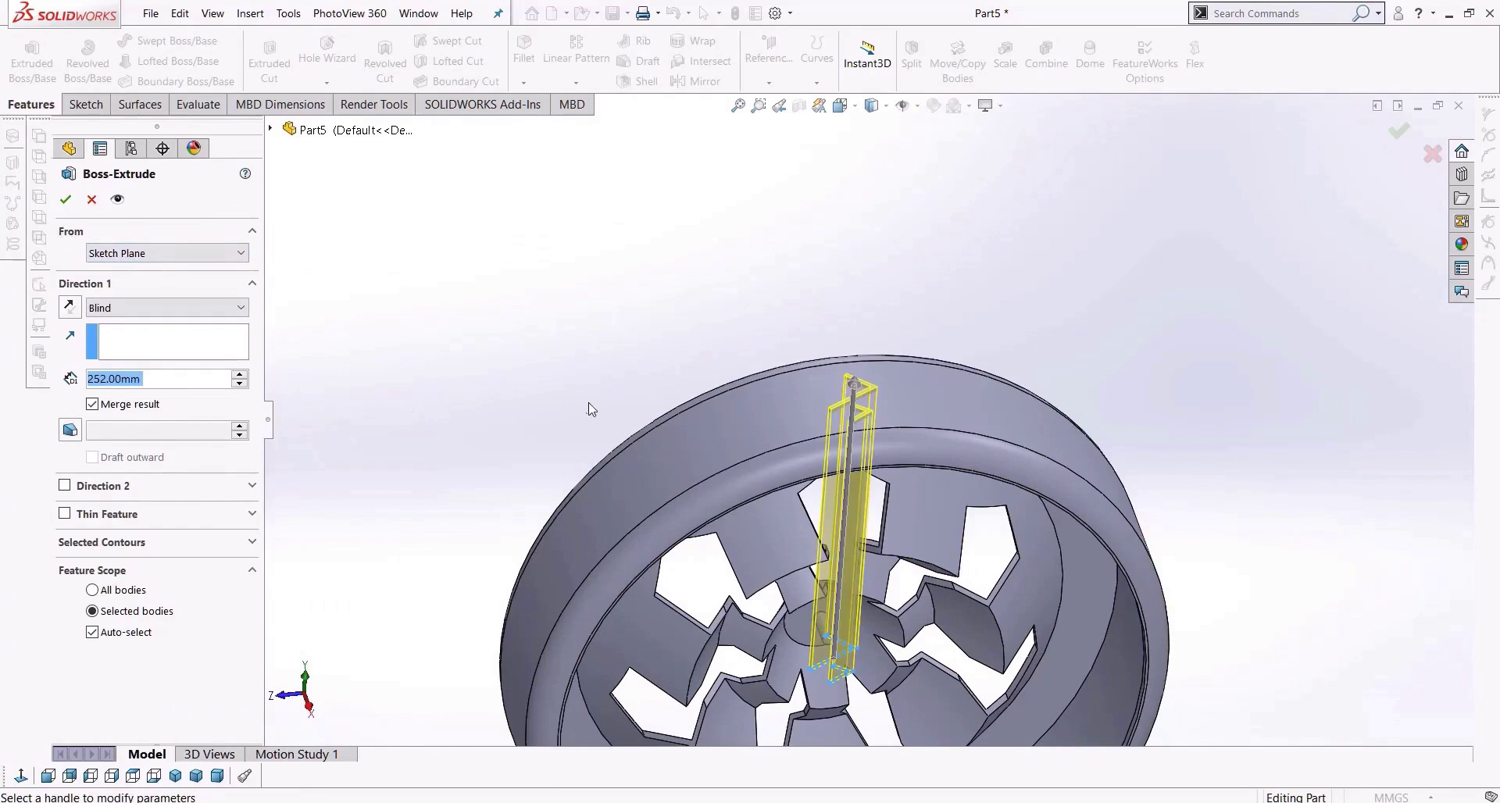
{"action": "scroll", "coordinate": [589, 404], "scroll_direction": "up", "scroll_amount": 3}
{"action": "scroll", "coordinate": [851, 570], "scroll_direction": "down", "scroll_amount": 4}
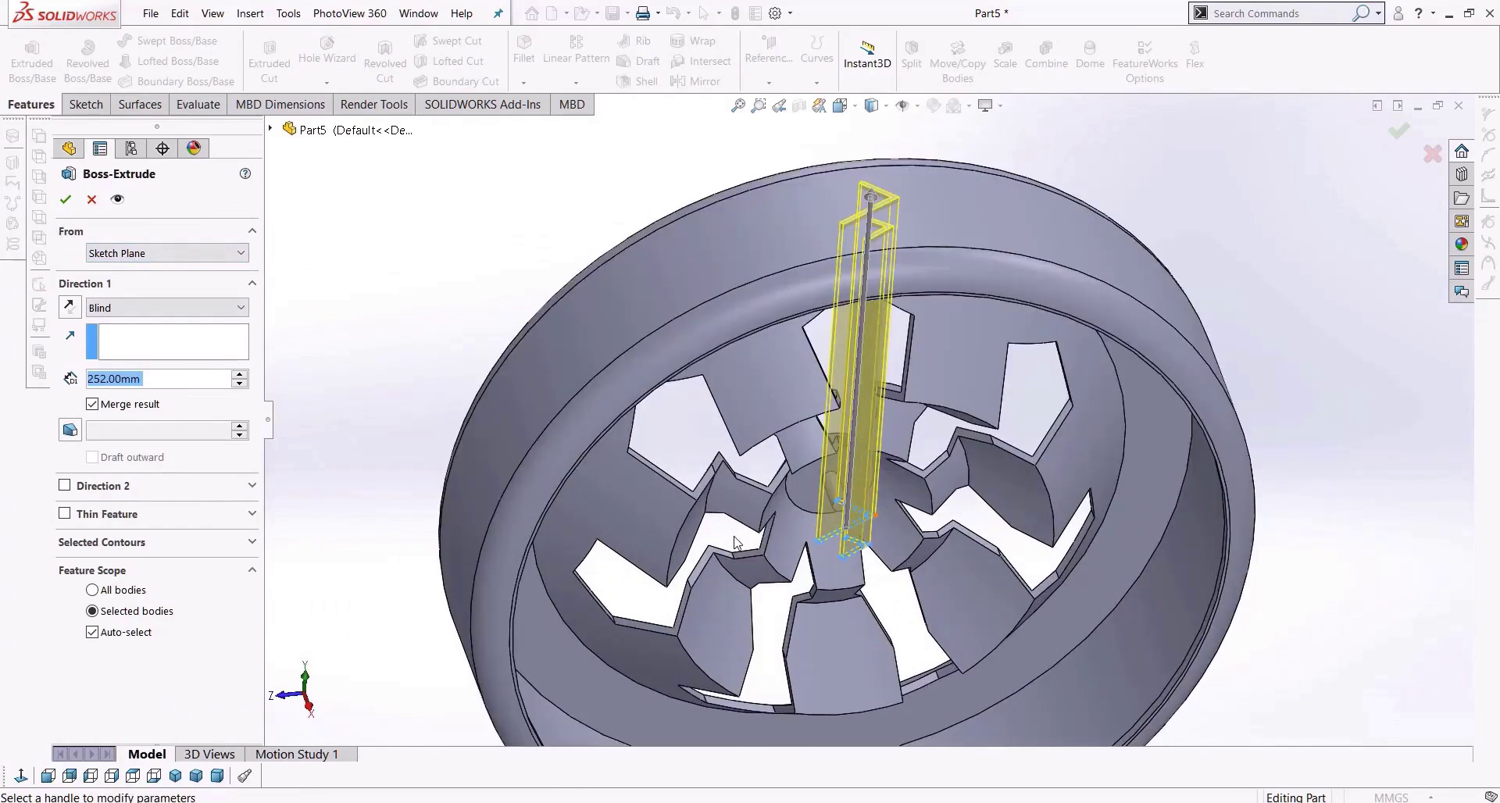
{"action": "left_click", "coordinate": [145, 255]}
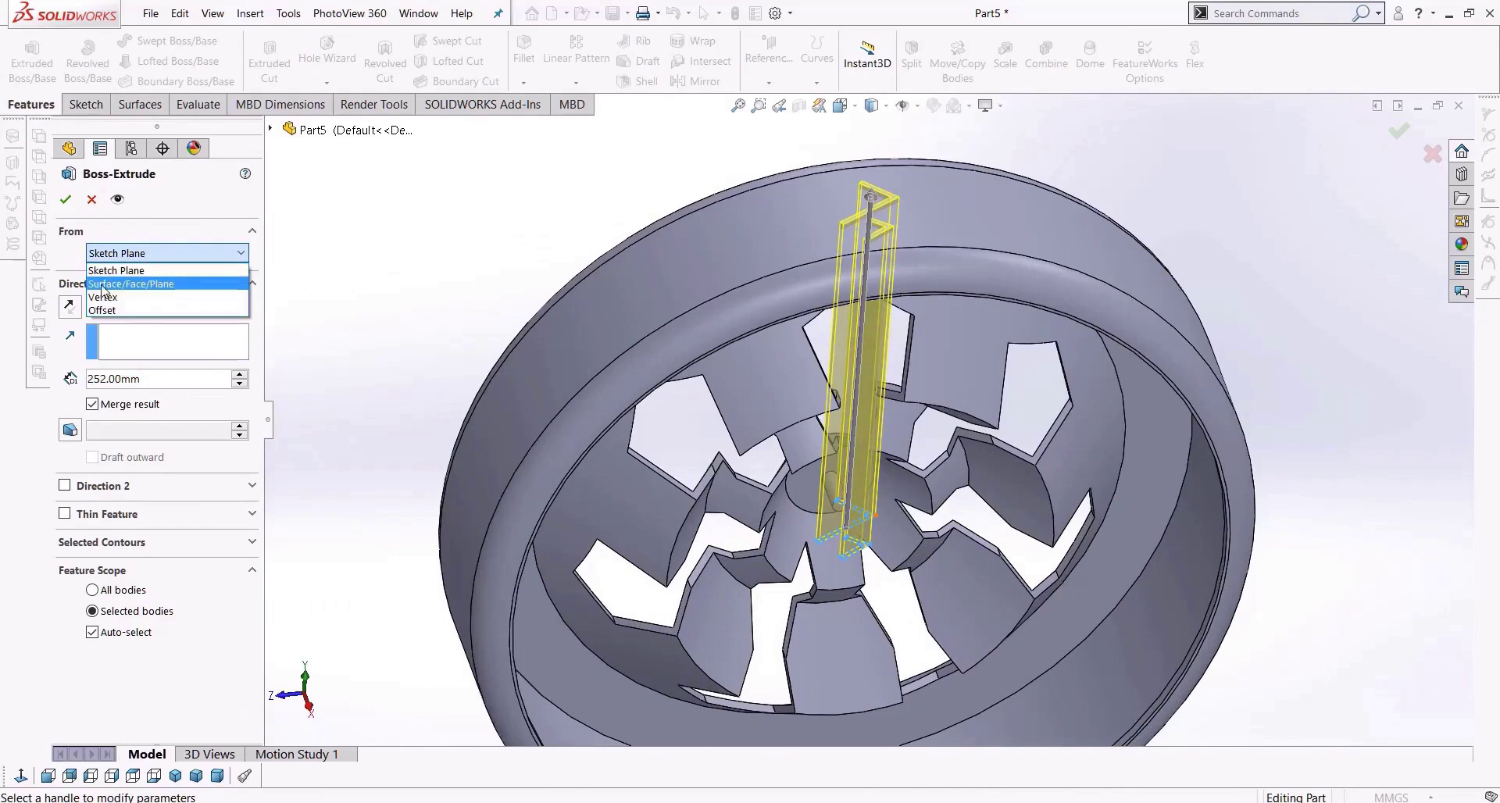
{"action": "left_click", "coordinate": [163, 286]}
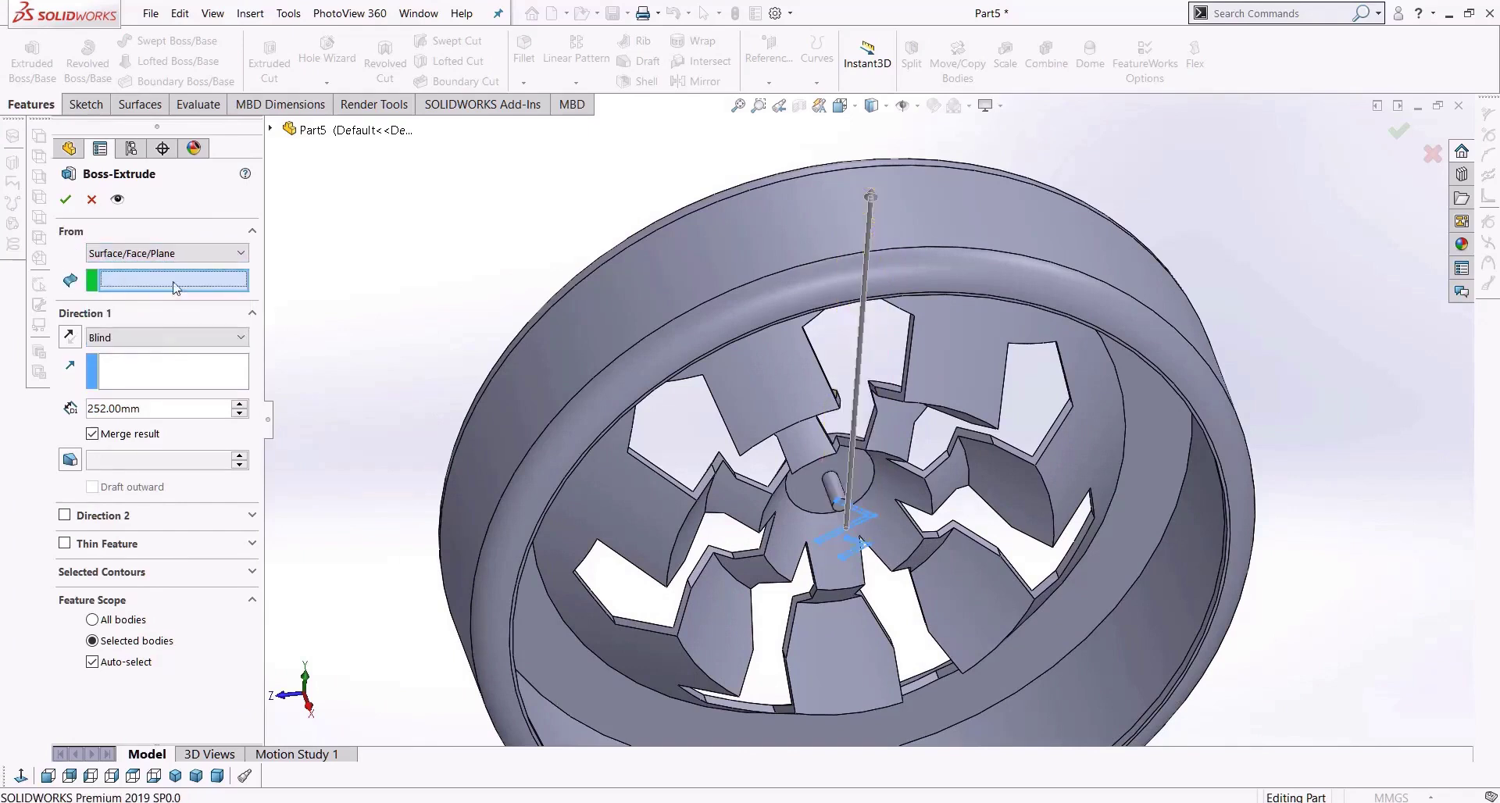
{"action": "left_click", "coordinate": [854, 216]}
{"action": "middle_click_drag", "start_coordinate": [897, 344], "coordinate": [889, 246]}
{"action": "scroll", "coordinate": [889, 247], "scroll_direction": "up", "scroll_amount": 5}
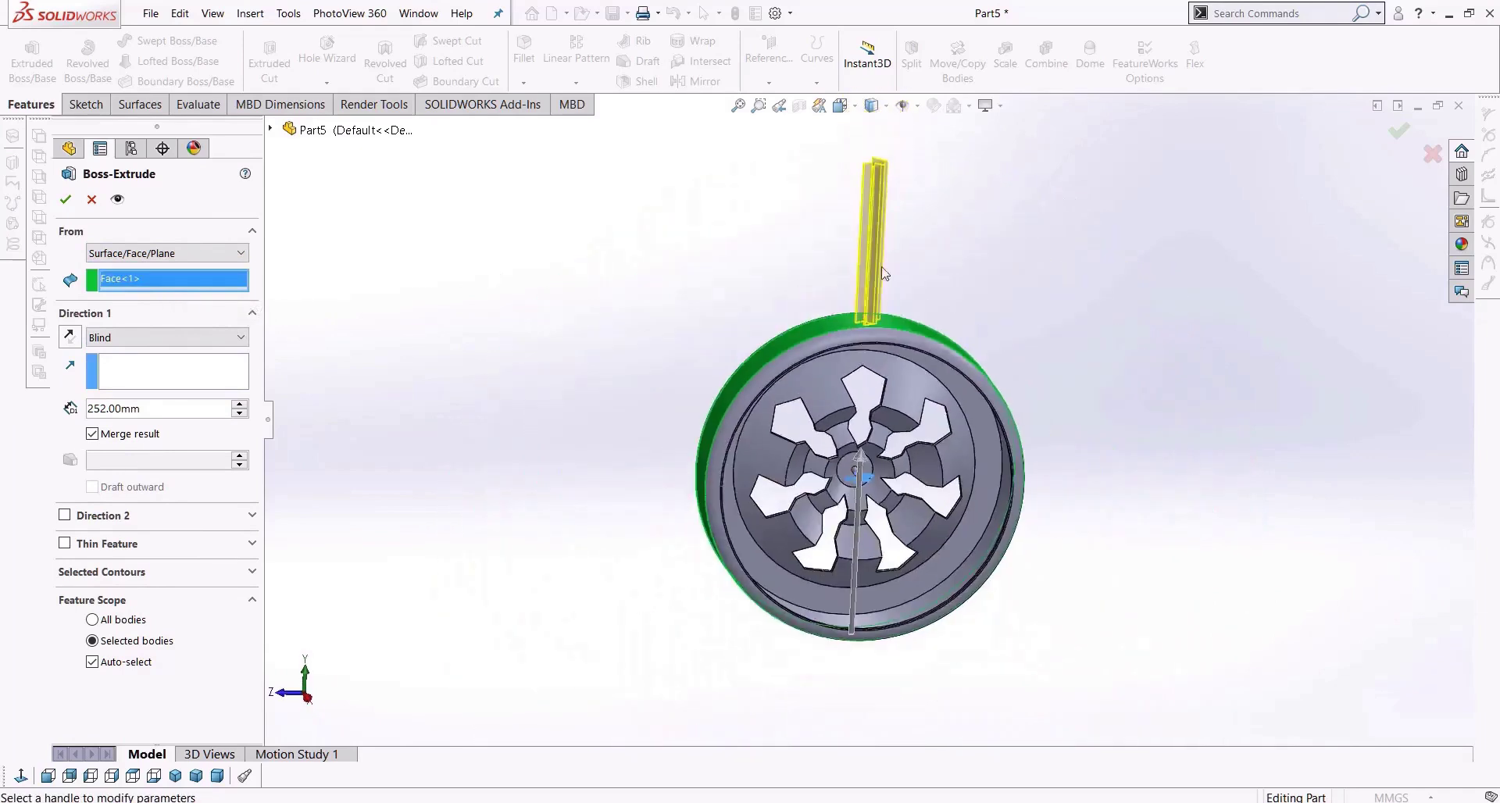
{"action": "scroll", "coordinate": [880, 274], "scroll_direction": "down", "scroll_amount": 5}
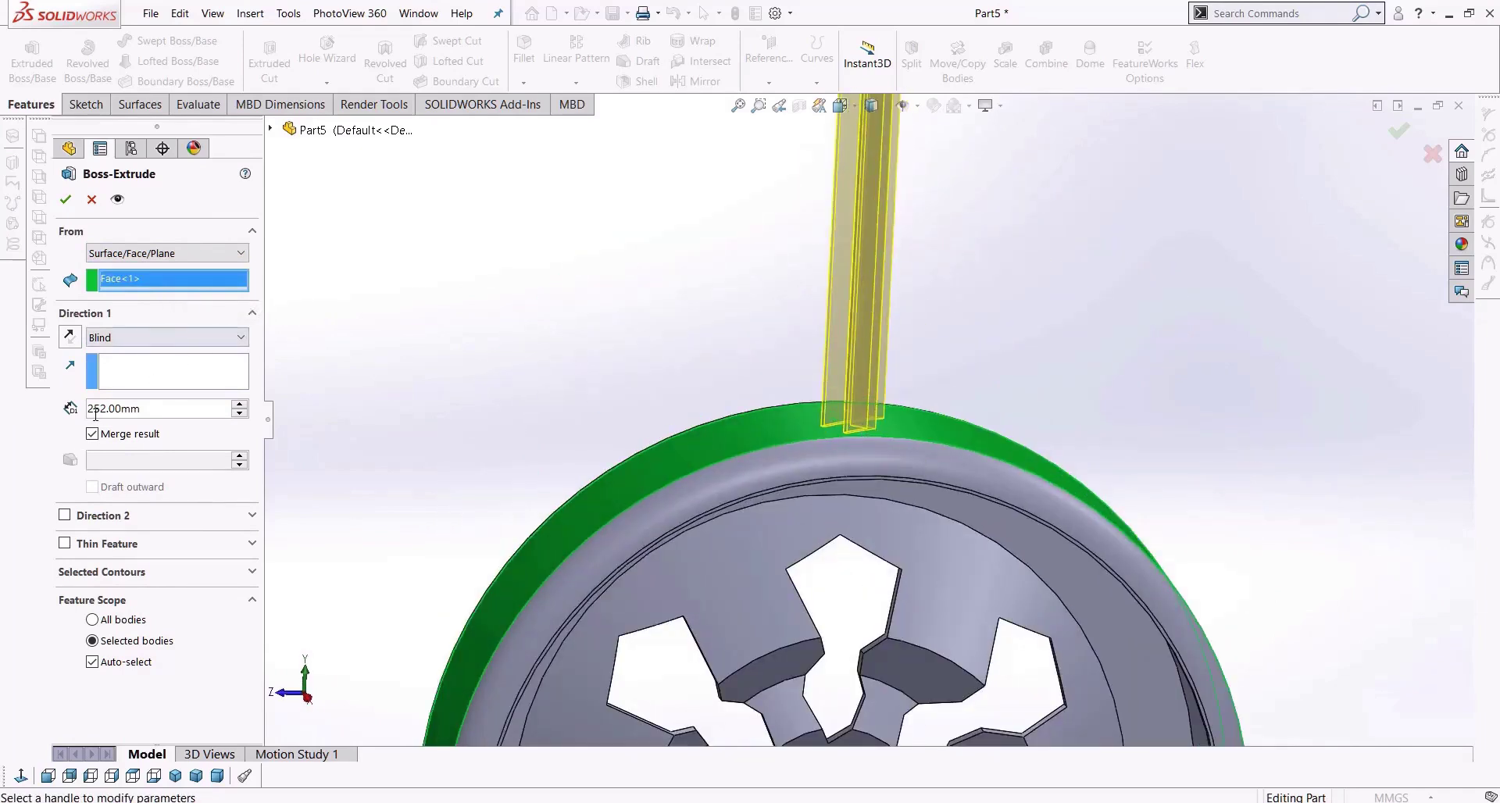
Set the tread extrusion's blind depth to 1 mm and check its height above the tyre from the side.
{"action": "left_click", "coordinate": [176, 409]}
{"action": "type", "text": "1"}
{"action": "key", "text": "Return"}
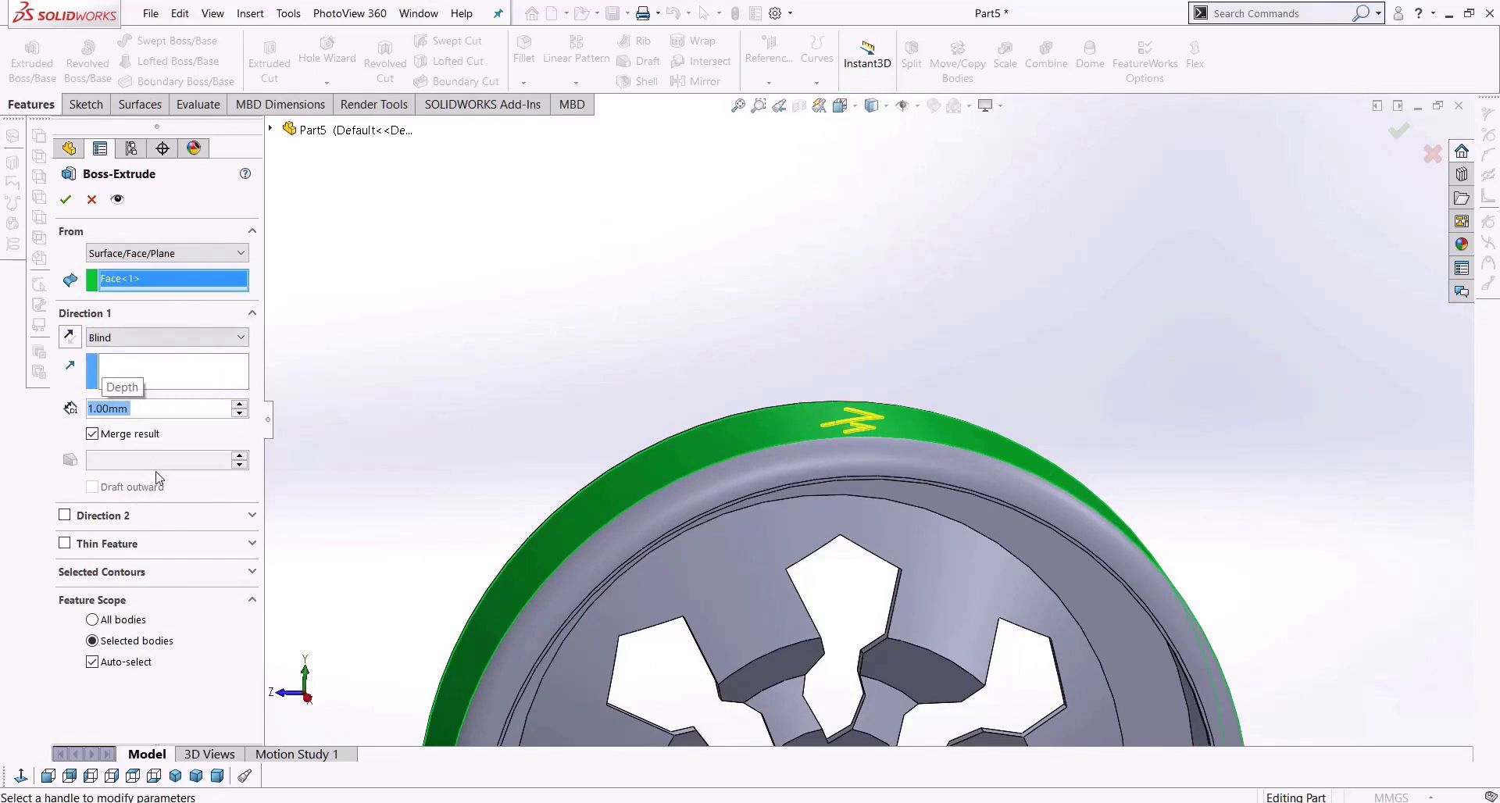
{"action": "scroll", "coordinate": [808, 461], "scroll_direction": "down", "scroll_amount": 8}
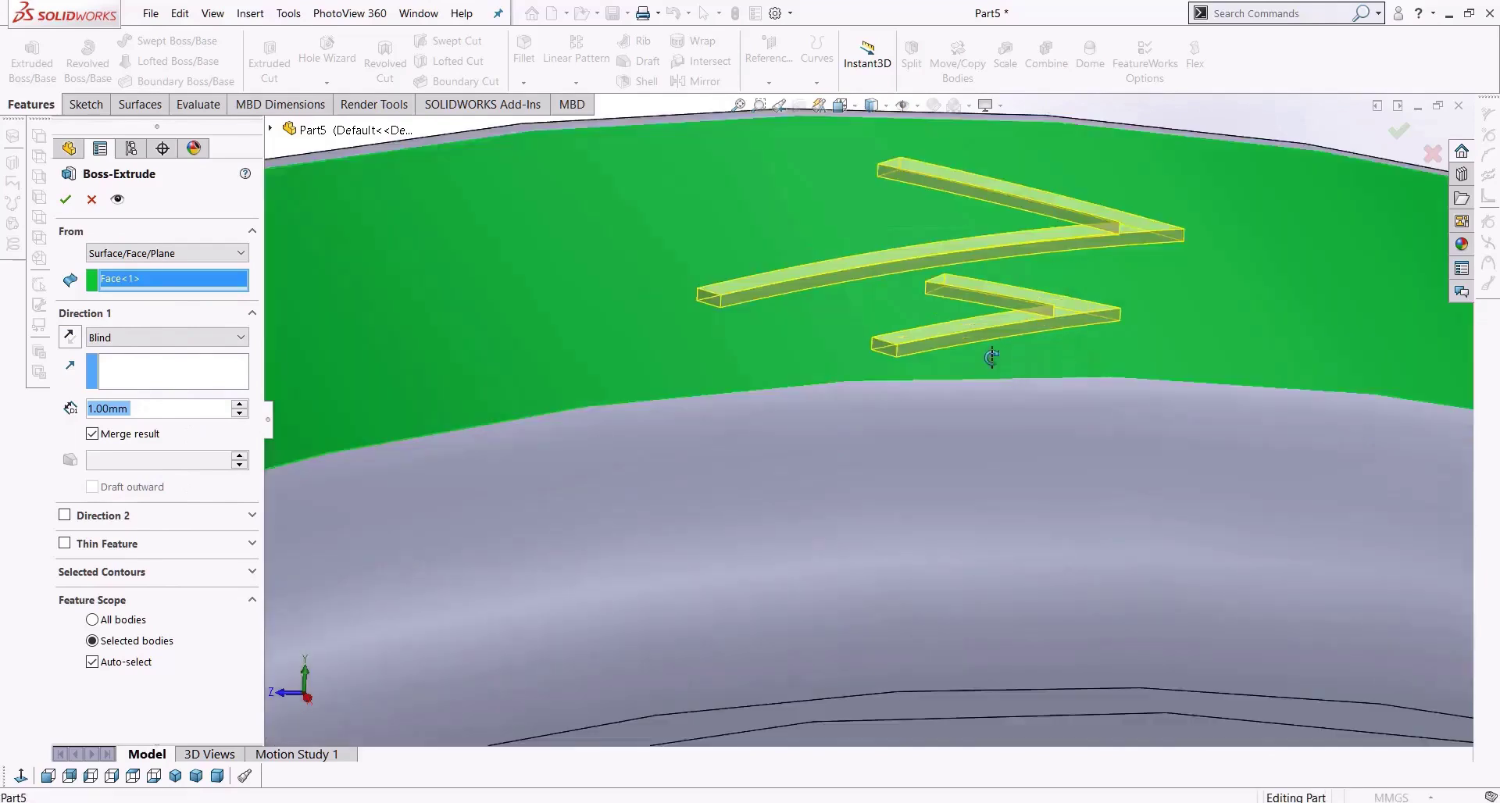
{"action": "left_click", "coordinate": [90, 776]}
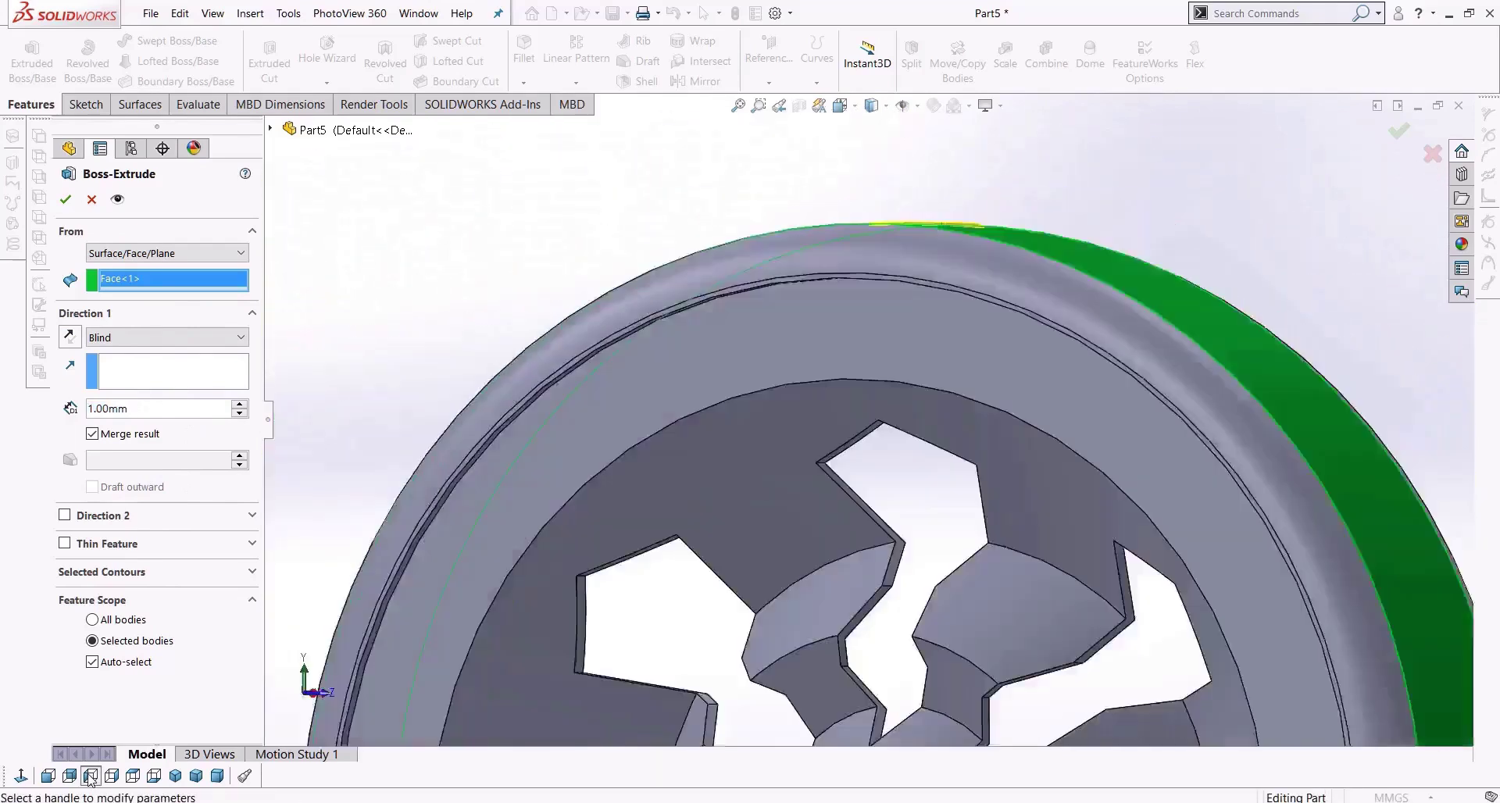
{"action": "scroll", "coordinate": [911, 228], "scroll_direction": "down", "scroll_amount": 10}
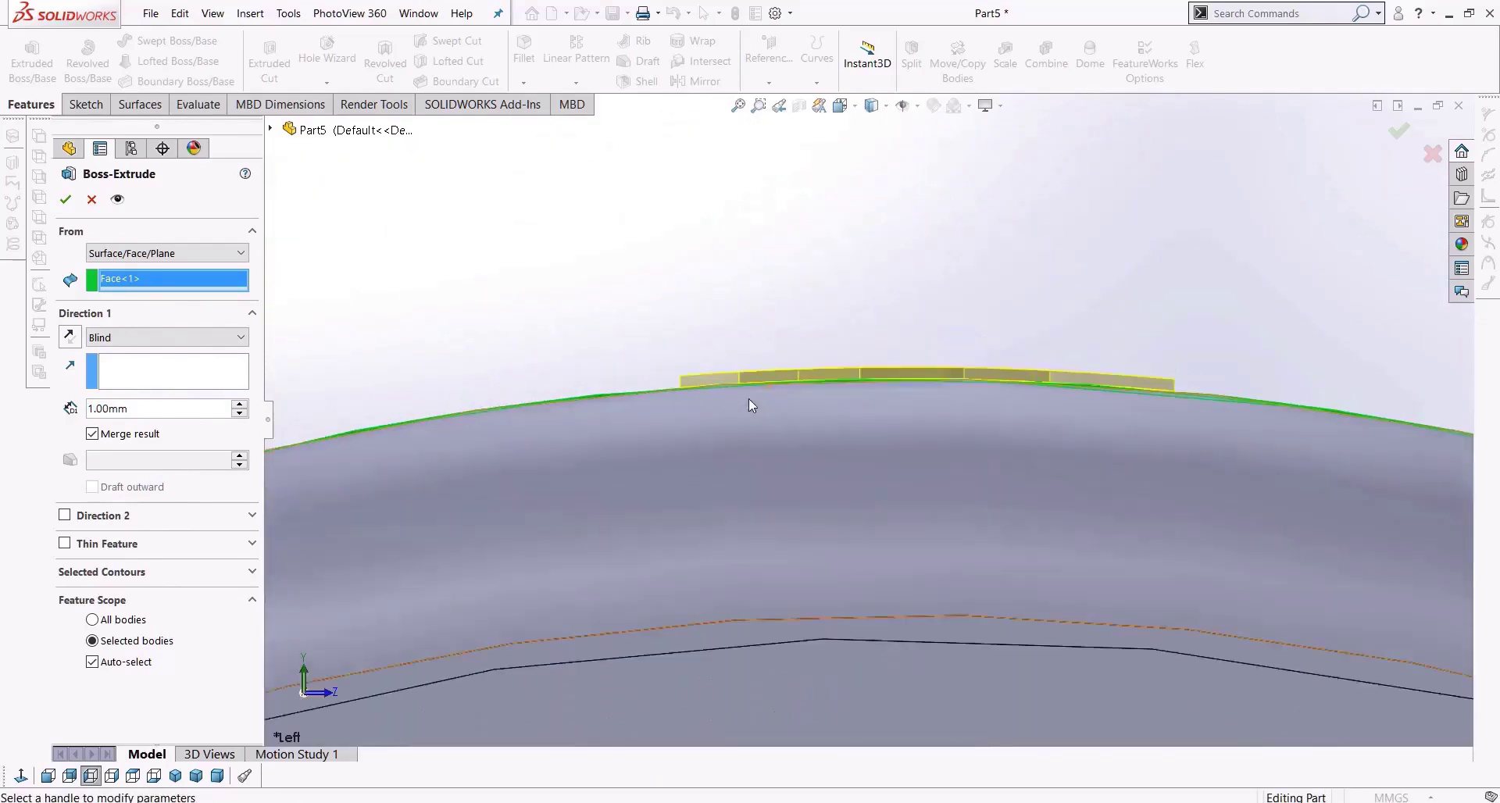
Set the tread extrusion's blind depth to 1.5 mm.
{"action": "left_click", "coordinate": [240, 404]}
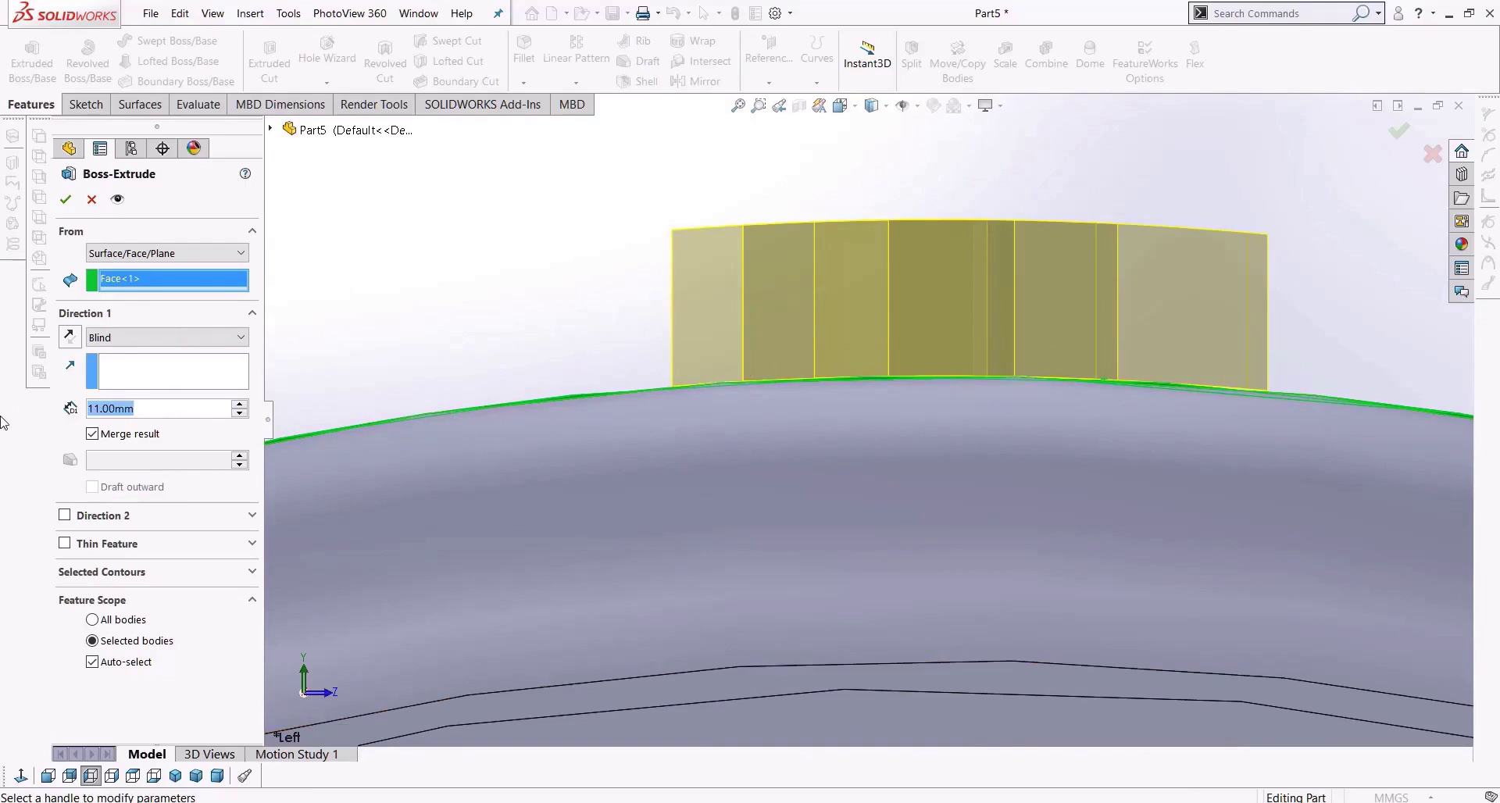
{"action": "type", "text": "1.5"}
{"action": "key", "text": "Return"}
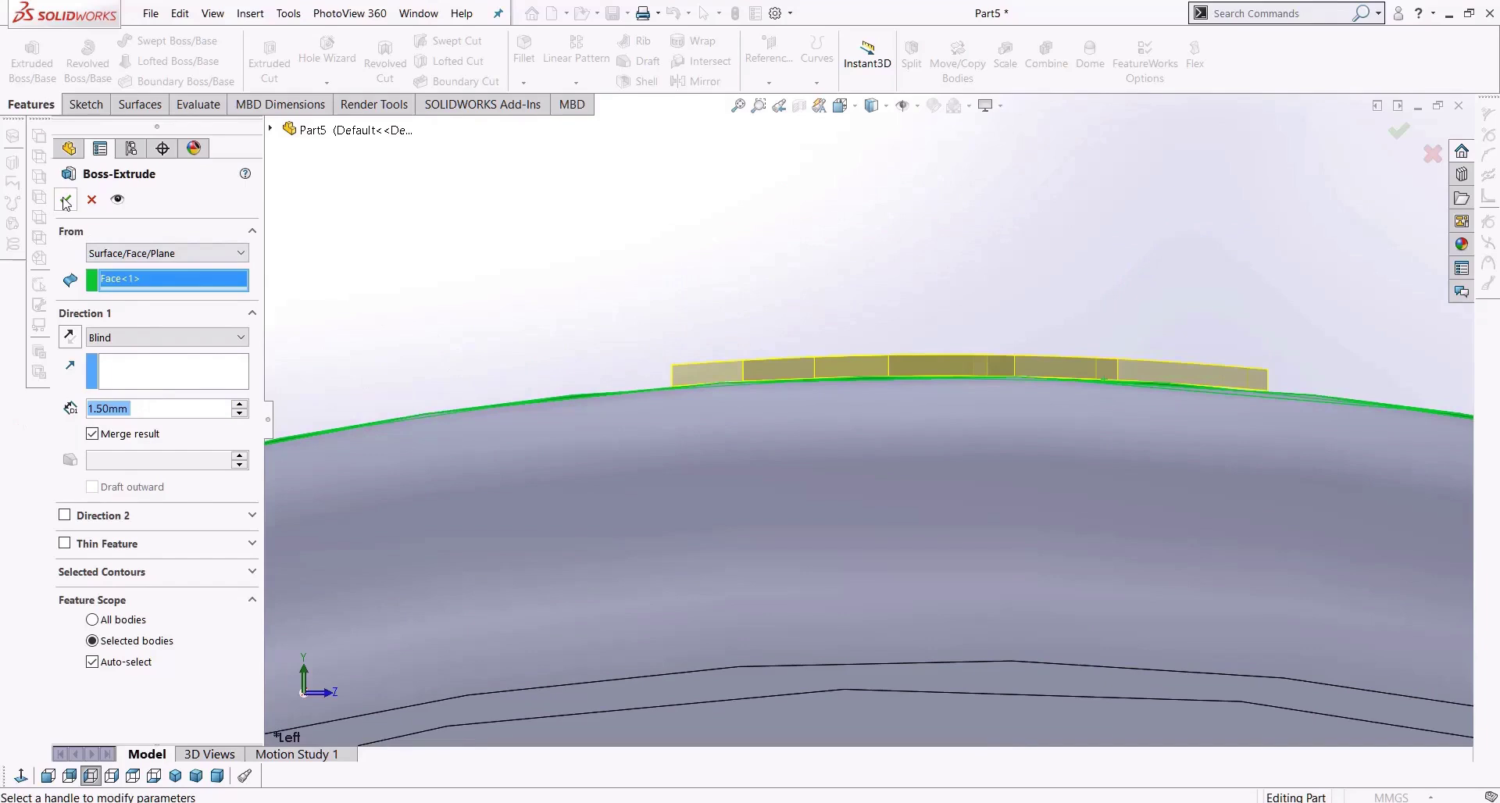
{"action": "scroll", "coordinate": [675, 455], "scroll_direction": "up", "scroll_amount": 8}
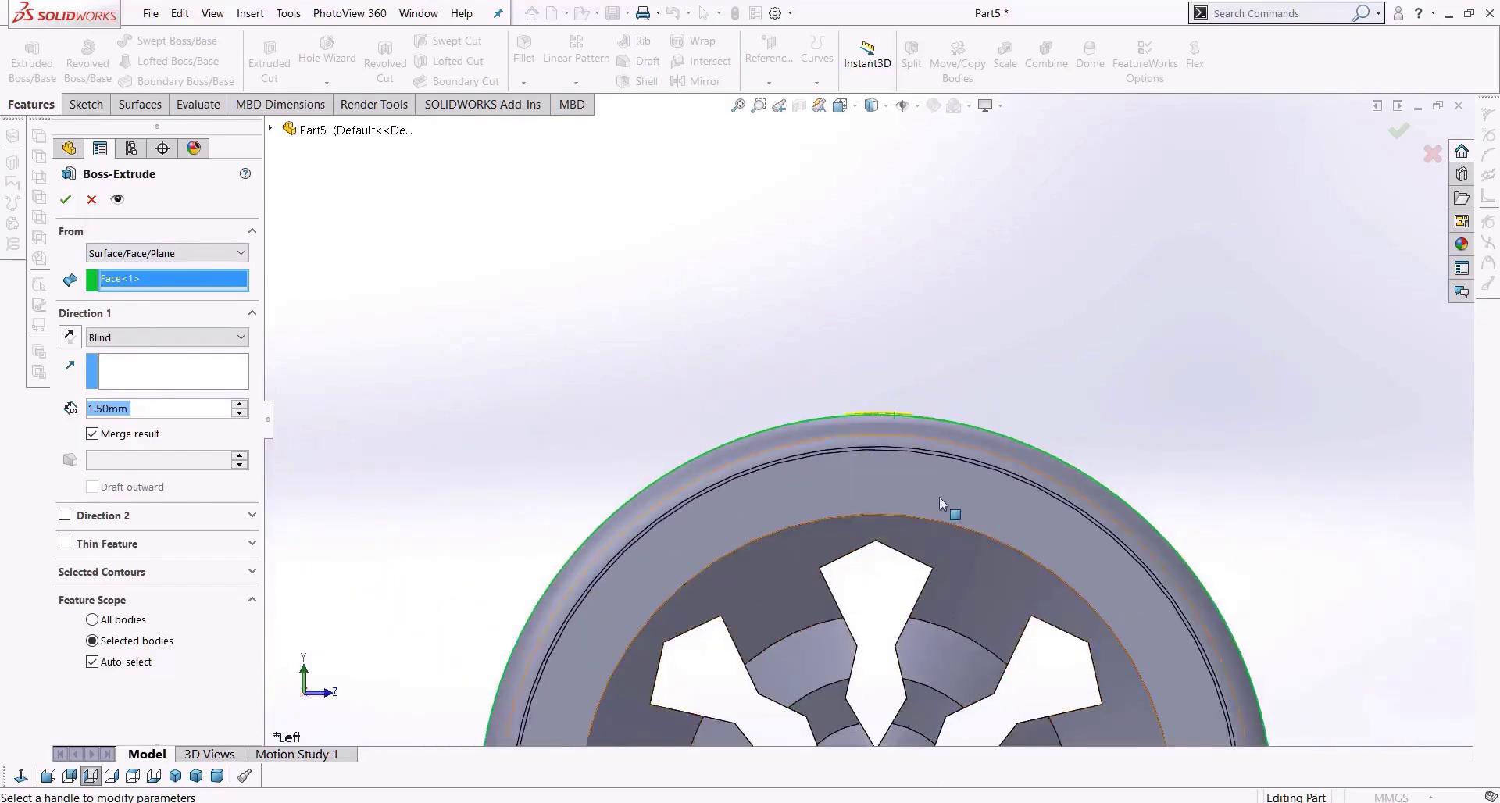
{"action": "scroll", "coordinate": [939, 497], "scroll_direction": "down", "scroll_amount": 3}
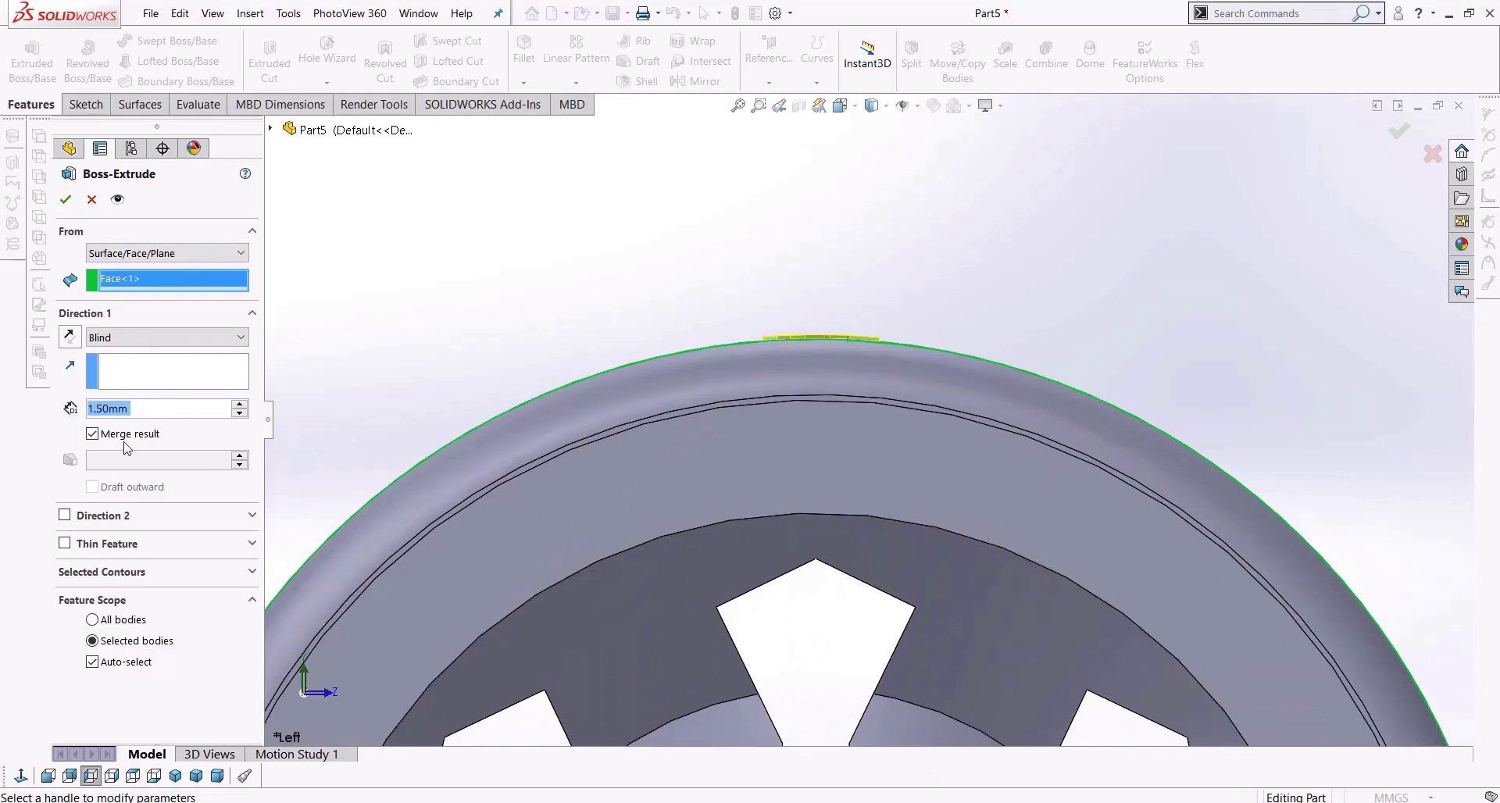
Accept the 1.5 mm tread extrusion, inspect it on the tyre, and delete the feature while keeping its sketch.
{"action": "left_click", "coordinate": [66, 199]}
{"action": "middle_click_drag", "start_coordinate": [746, 371], "coordinate": [686, 515]}
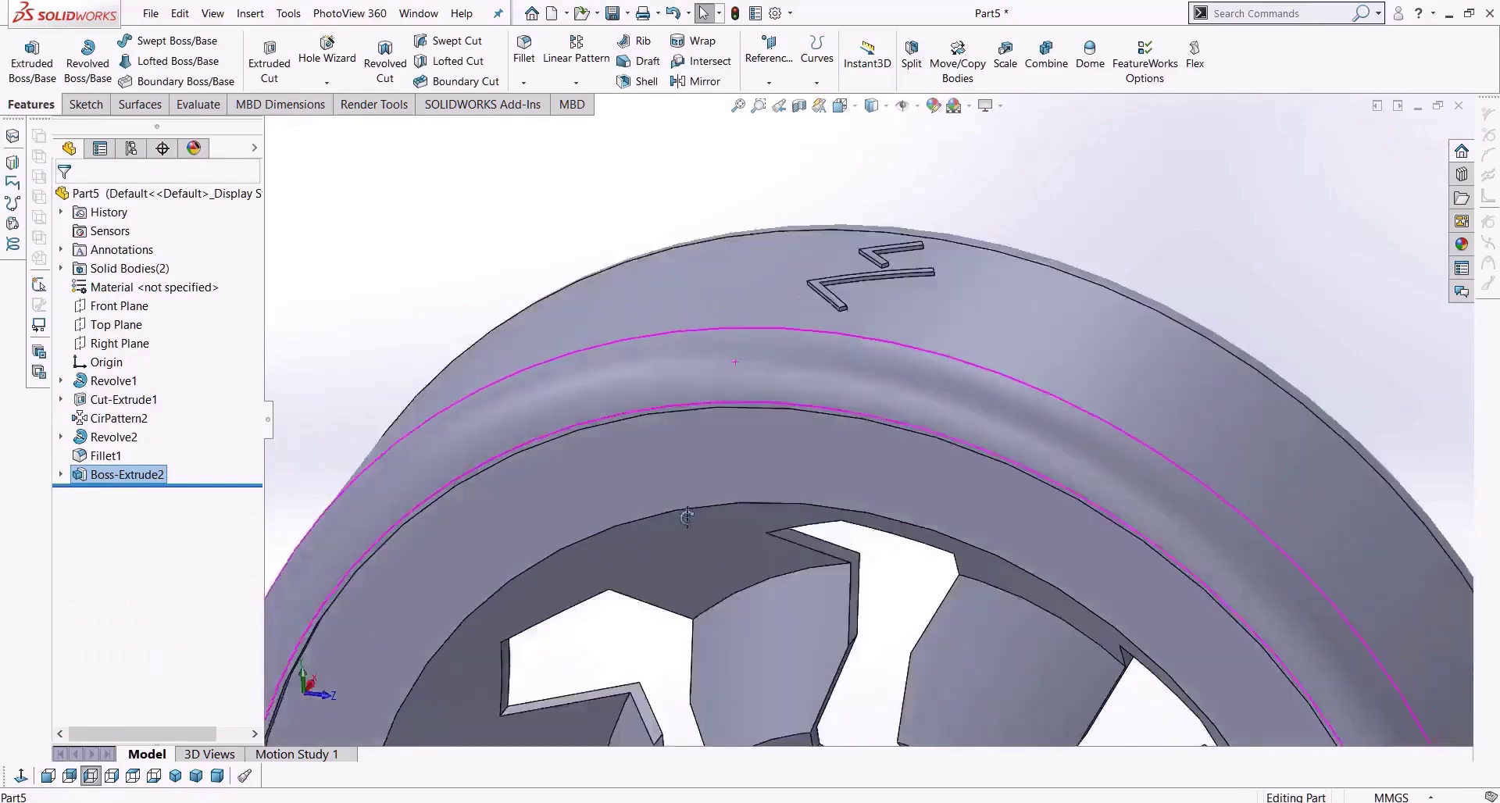
{"action": "scroll", "coordinate": [687, 516], "scroll_direction": "up", "scroll_amount": 5}
{"action": "middle_click_drag", "start_coordinate": [964, 338], "coordinate": [988, 316]}
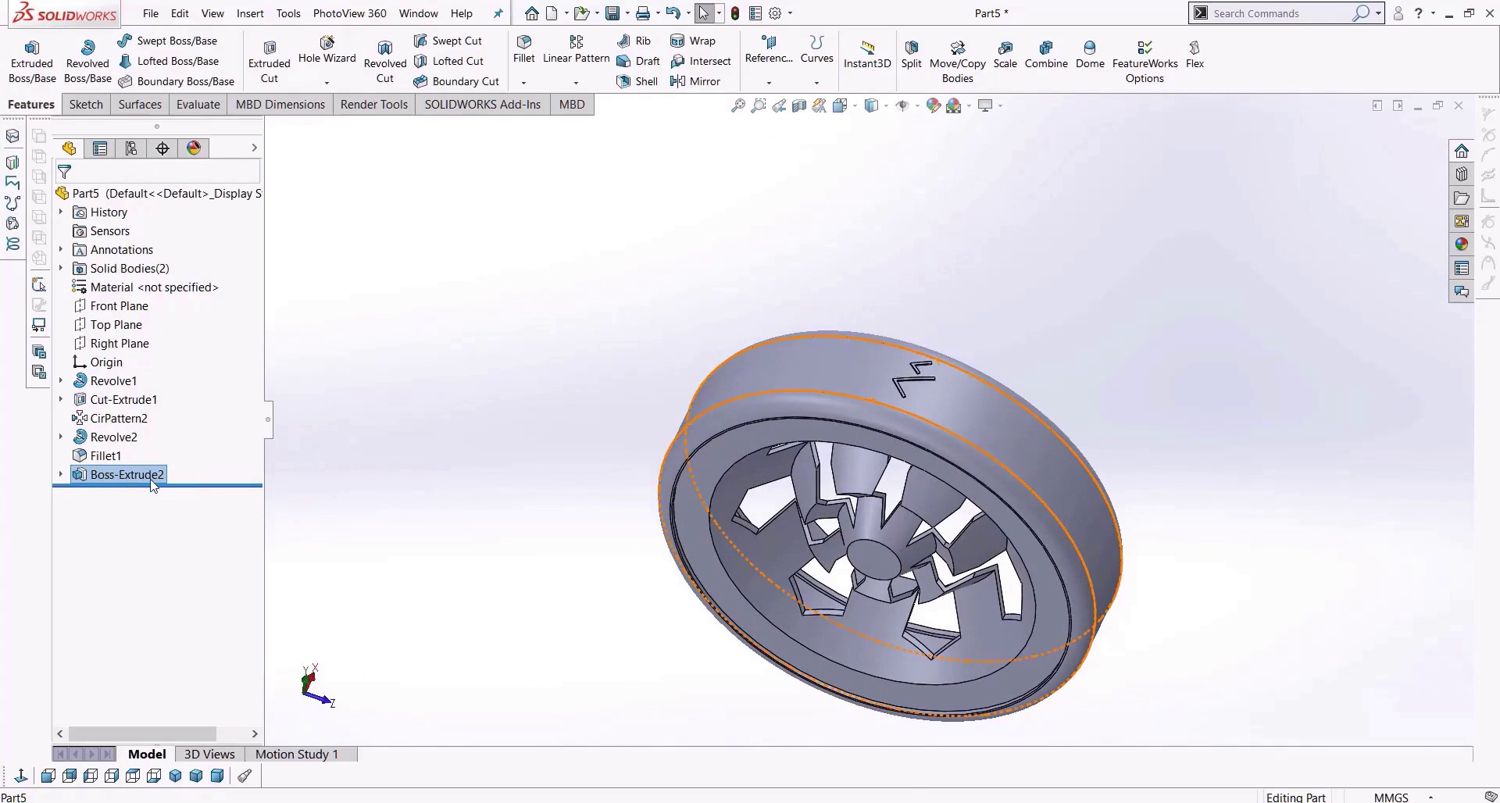
{"action": "key", "text": "Delete"}
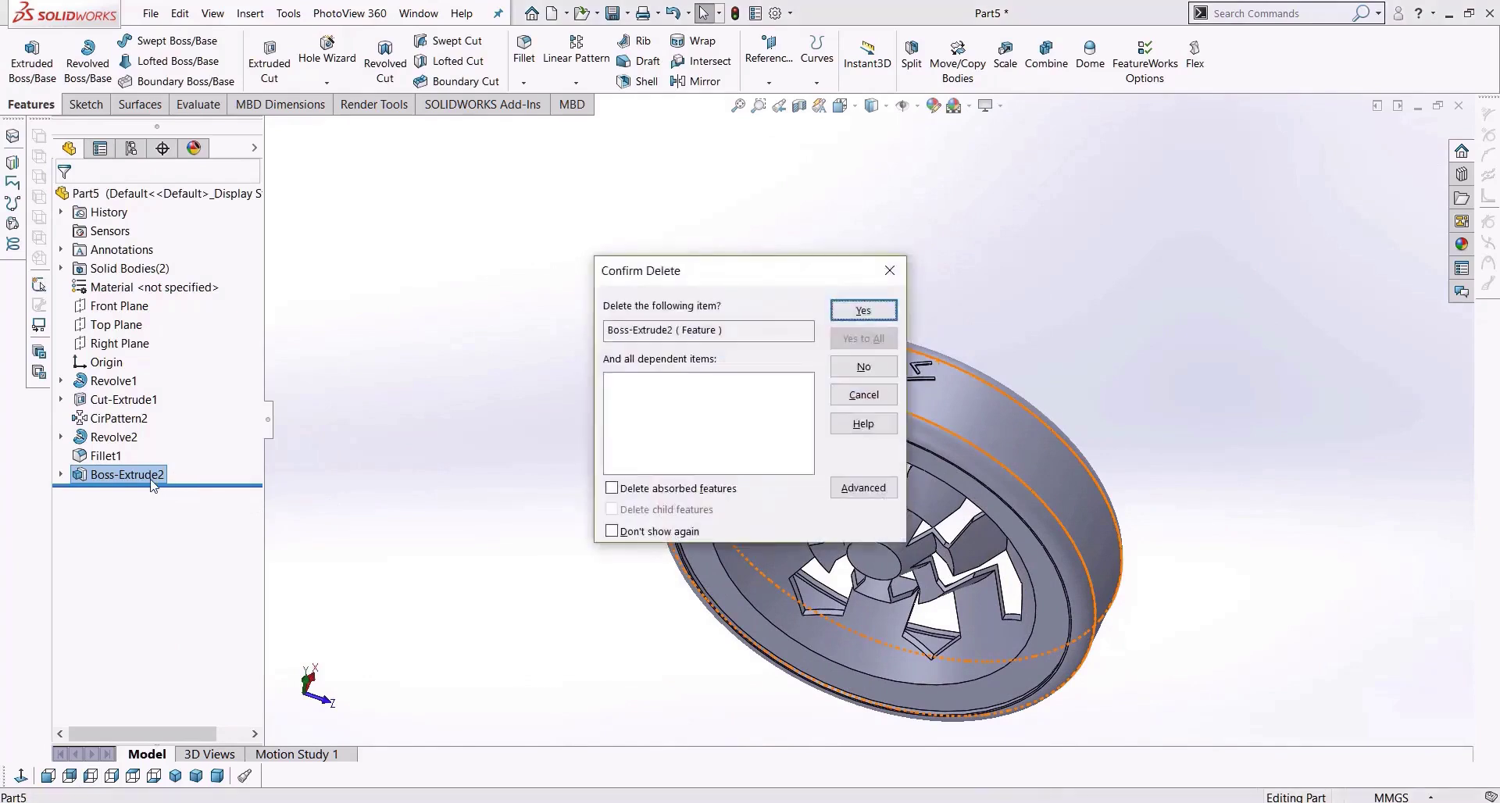
{"action": "key", "text": "Return"}
{"action": "left_click", "coordinate": [147, 478]}
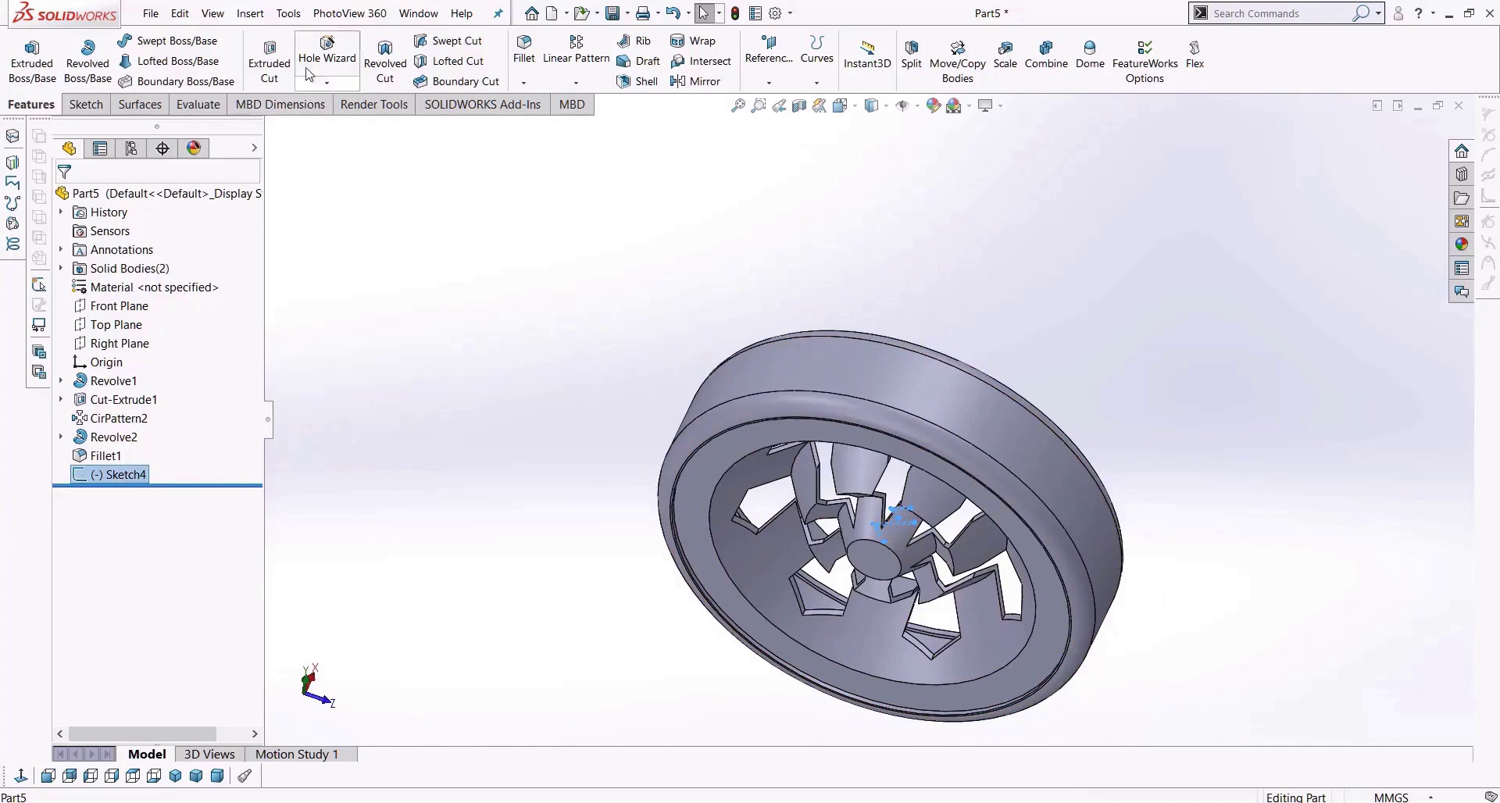
Cut-extrude the V-profile sketch to a blind depth of 1.5 mm, starting from the tyre's outer face.
{"action": "left_click", "coordinate": [269, 62]}
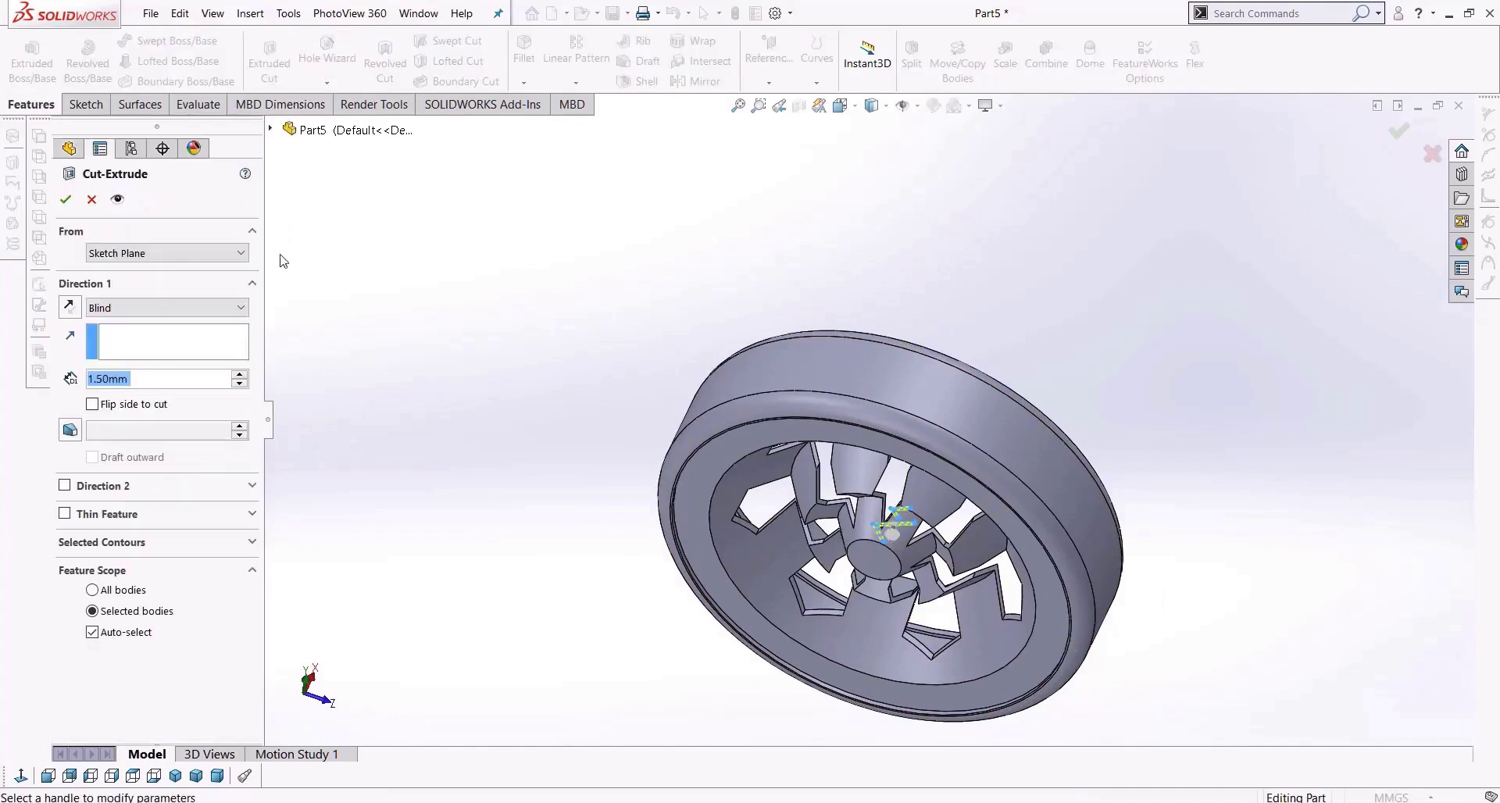
{"action": "left_click", "coordinate": [178, 253]}
{"action": "left_click", "coordinate": [125, 285]}
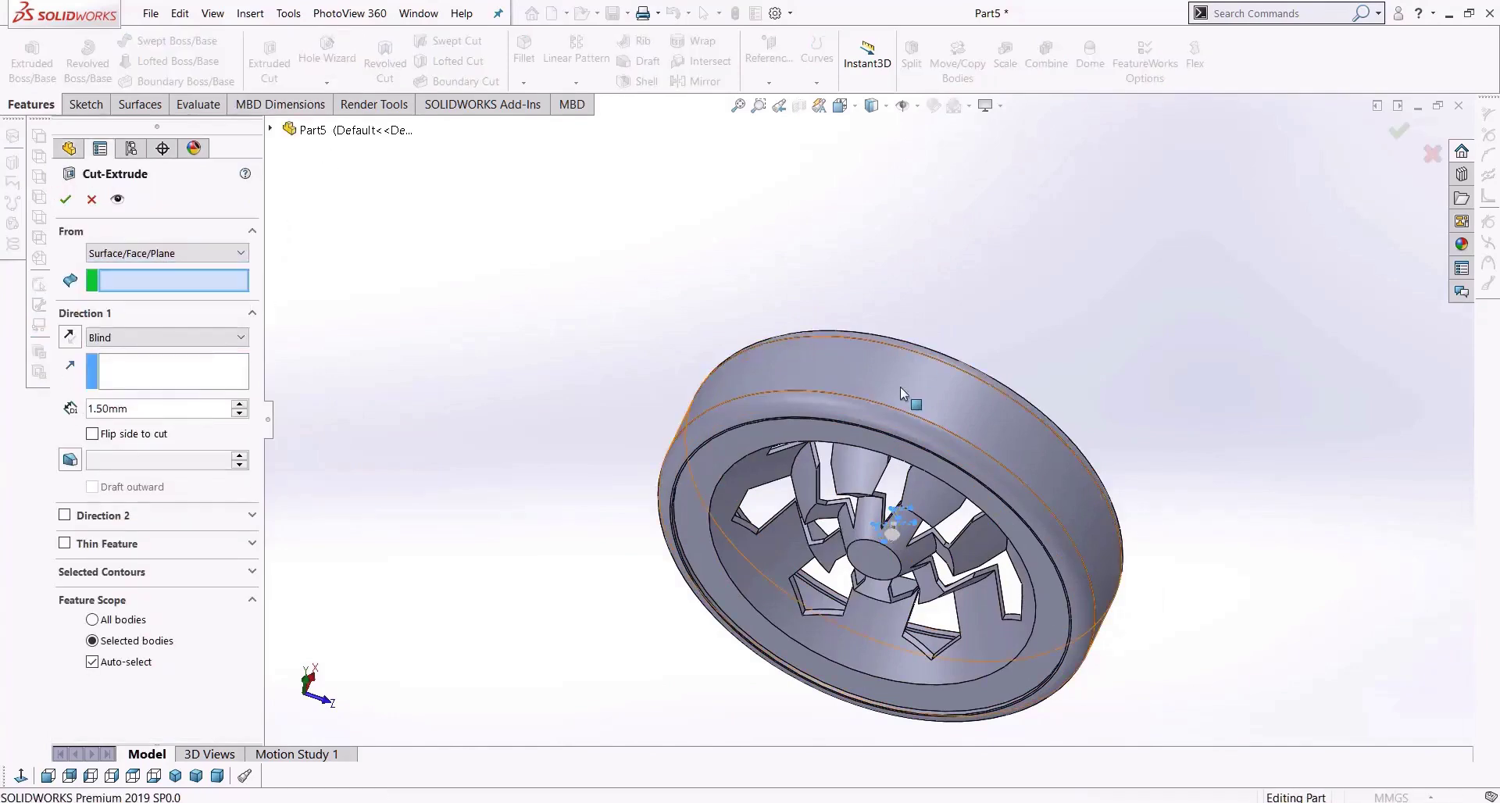
{"action": "left_click", "coordinate": [904, 406]}
{"action": "middle_click_drag", "start_coordinate": [906, 410], "coordinate": [891, 324]}
{"action": "scroll", "coordinate": [912, 307], "scroll_direction": "down", "scroll_amount": 5}
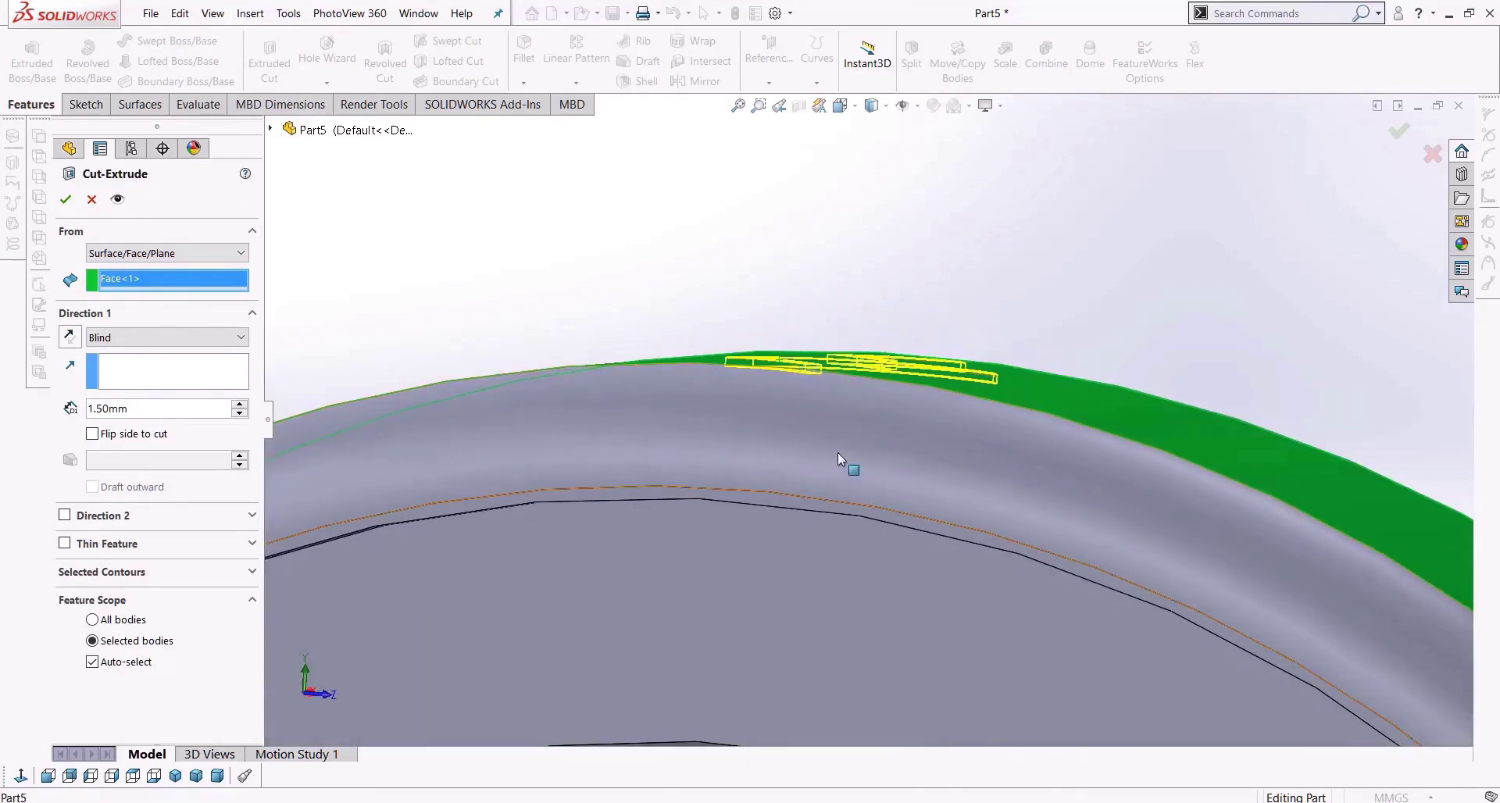
{"action": "left_click", "coordinate": [65, 199]}
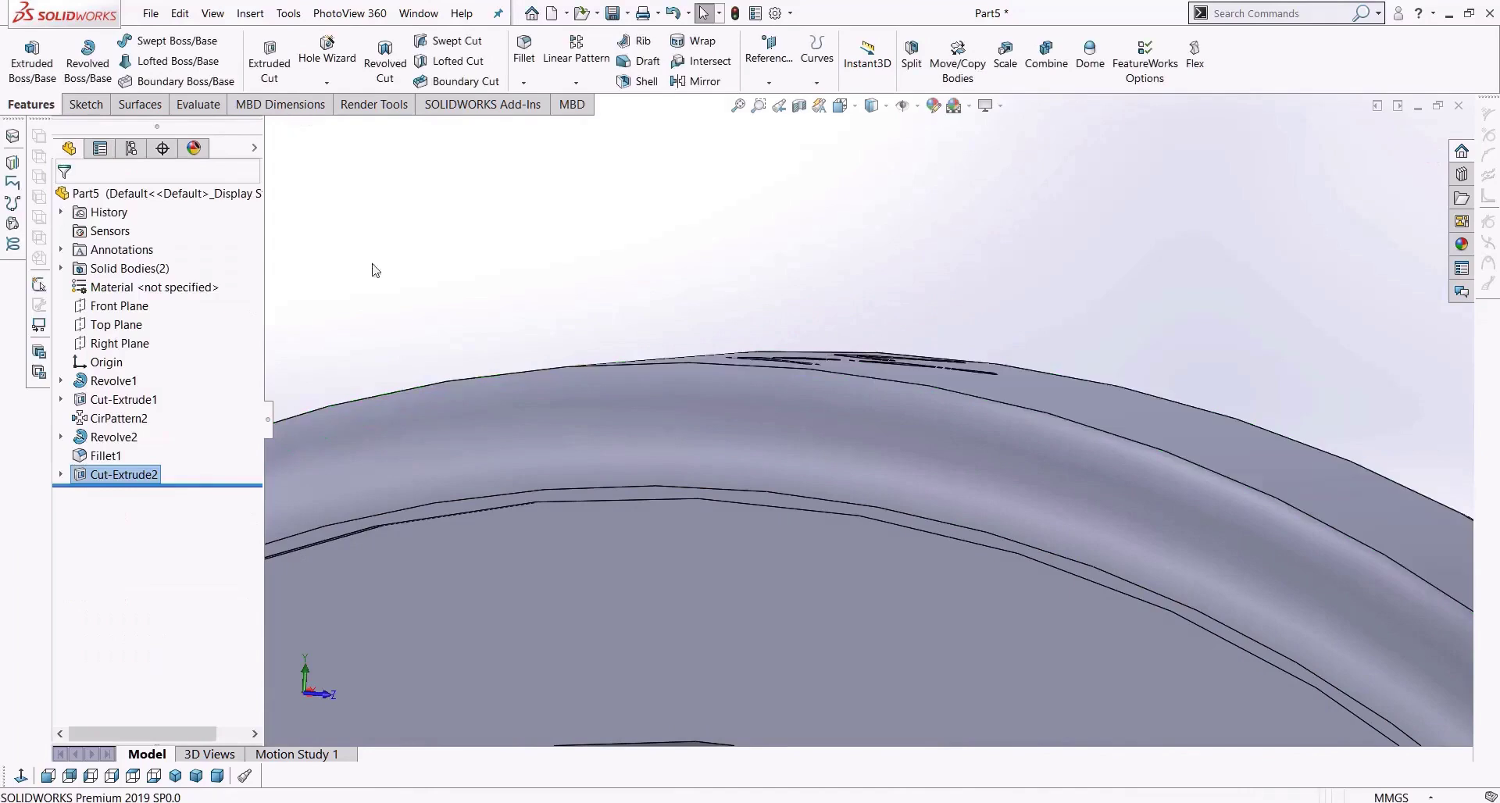
Inspect the V-shaped grooves up close, then edit the groove cut to enable its second direction.
{"action": "middle_click_drag", "start_coordinate": [788, 378], "coordinate": [800, 474]}
{"action": "scroll", "coordinate": [877, 422], "scroll_direction": "down", "scroll_amount": 5}
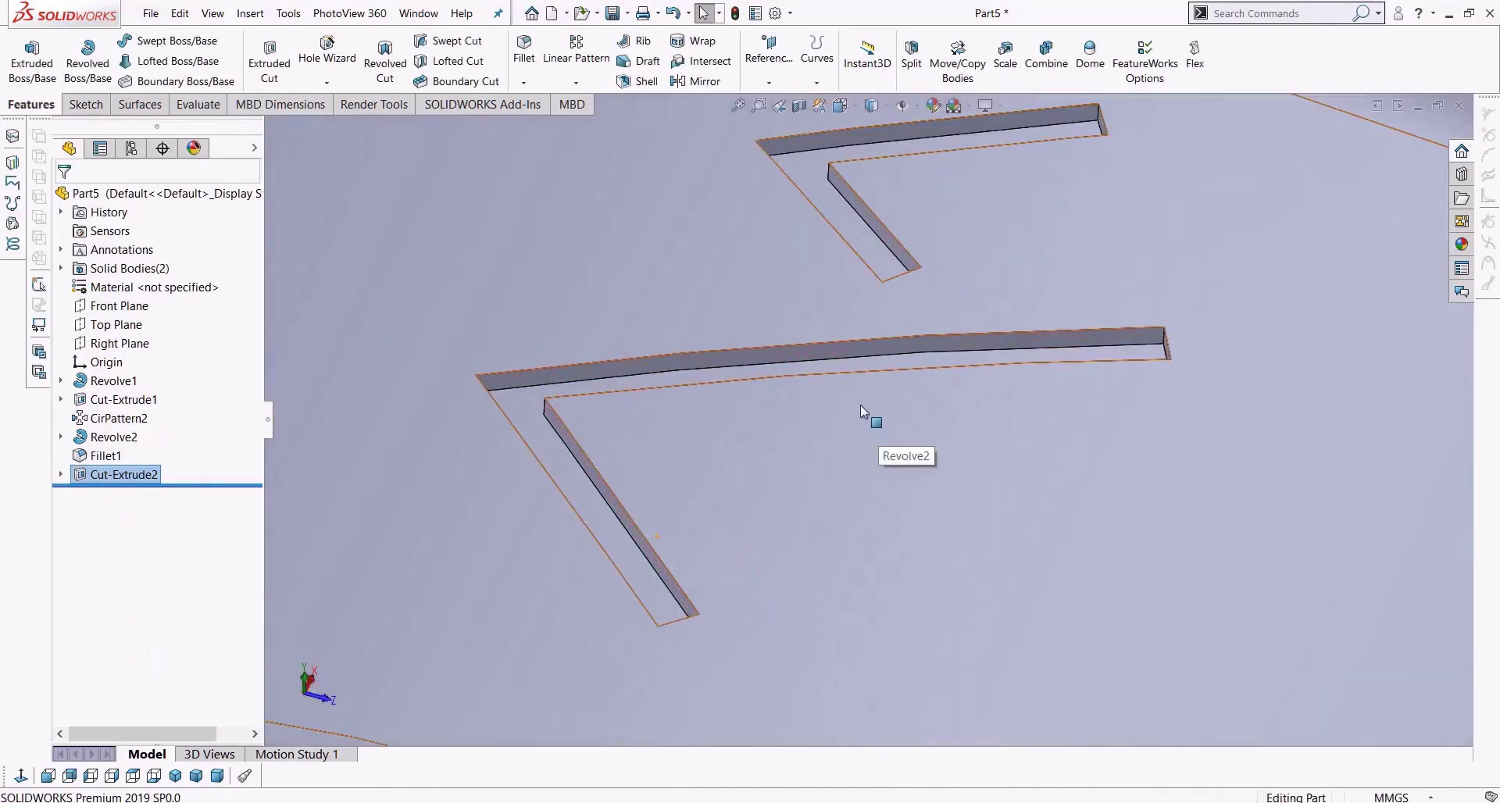
{"action": "scroll", "coordinate": [846, 388], "scroll_direction": "up", "scroll_amount": 3}
{"action": "scroll", "coordinate": [828, 398], "scroll_direction": "down", "scroll_amount": 4}
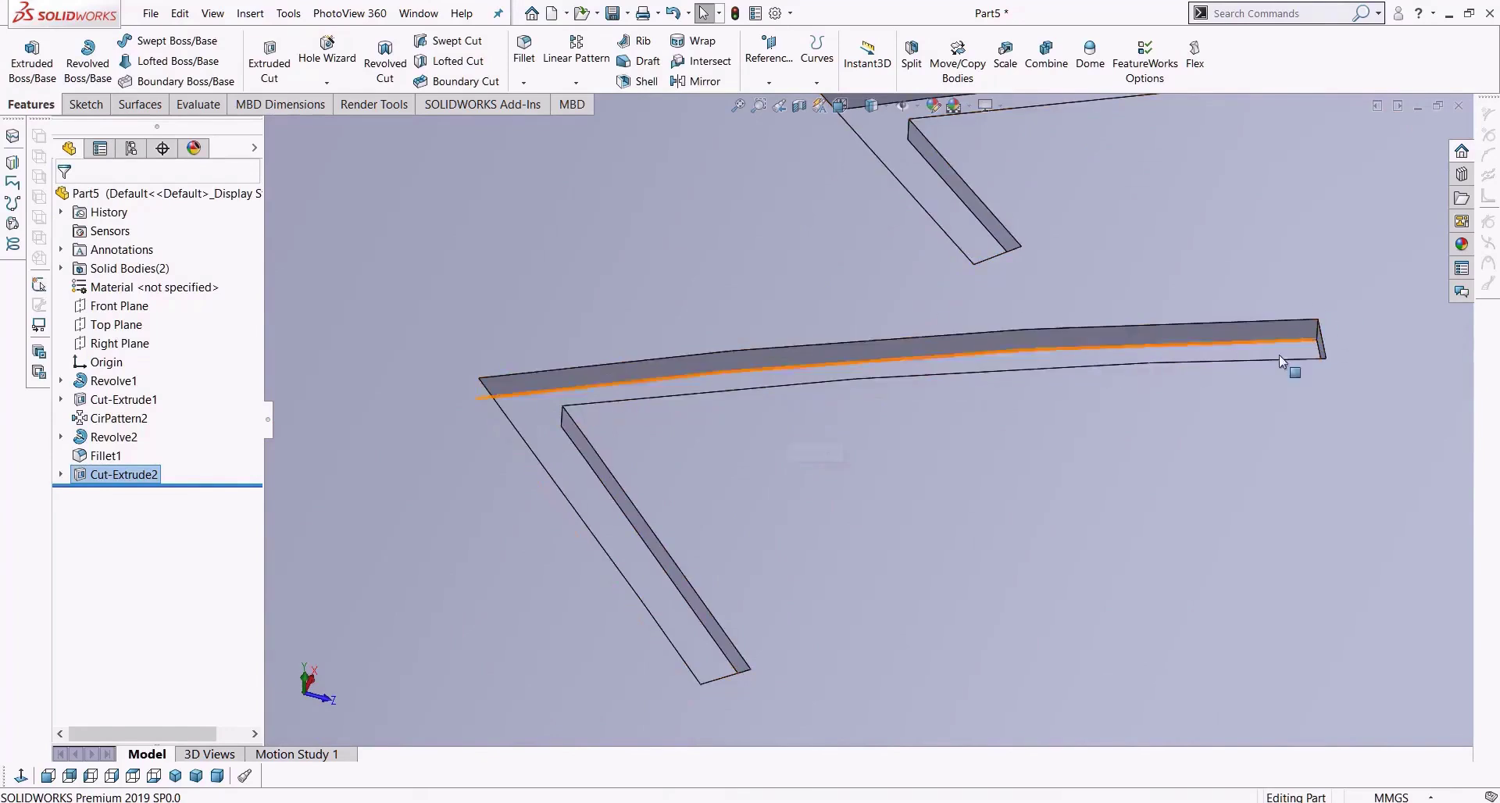
{"action": "scroll", "coordinate": [927, 171], "scroll_direction": "up", "scroll_amount": 4}
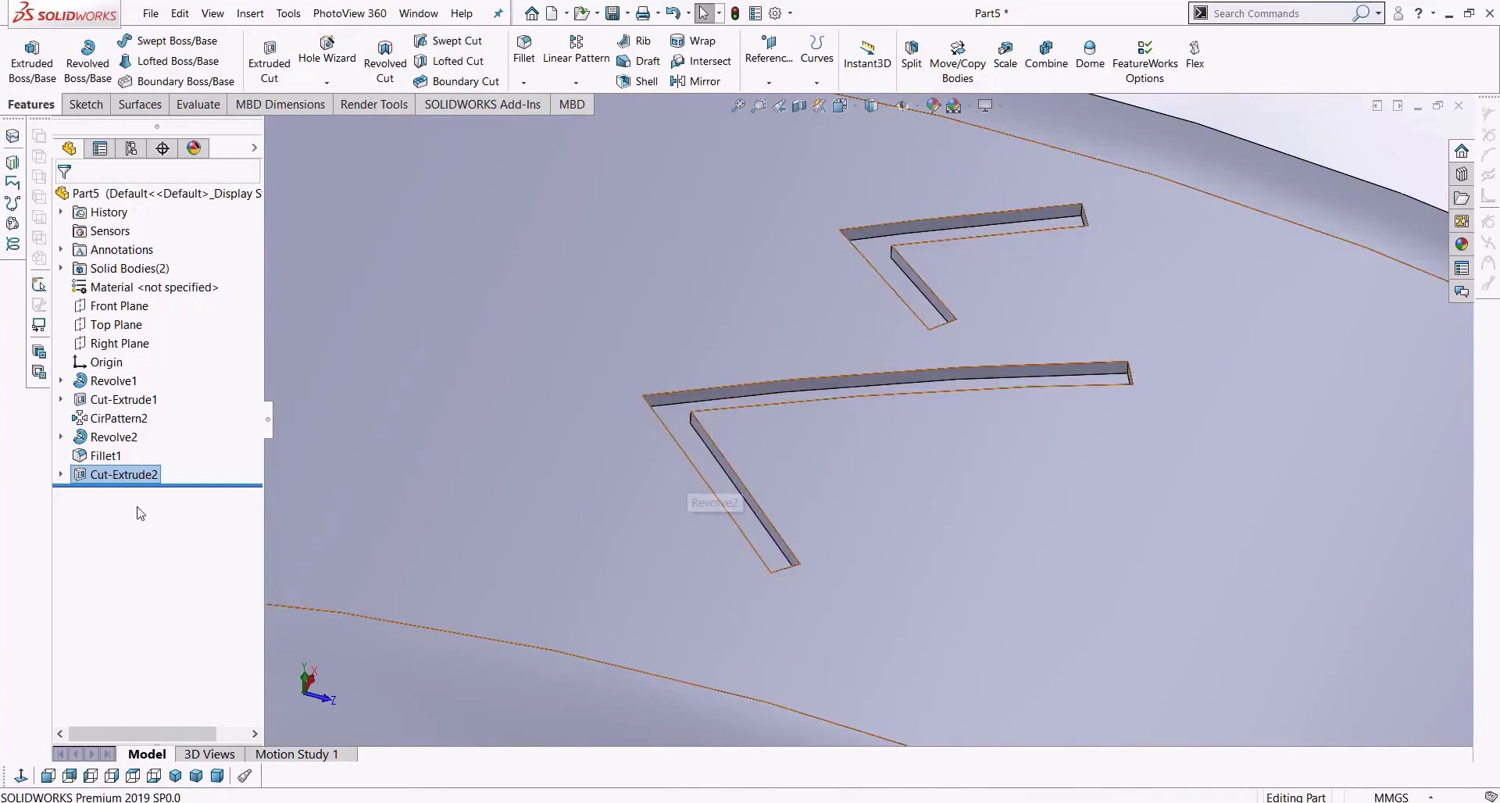
{"action": "right_click", "coordinate": [98, 476]}
{"action": "left_click", "coordinate": [120, 435]}
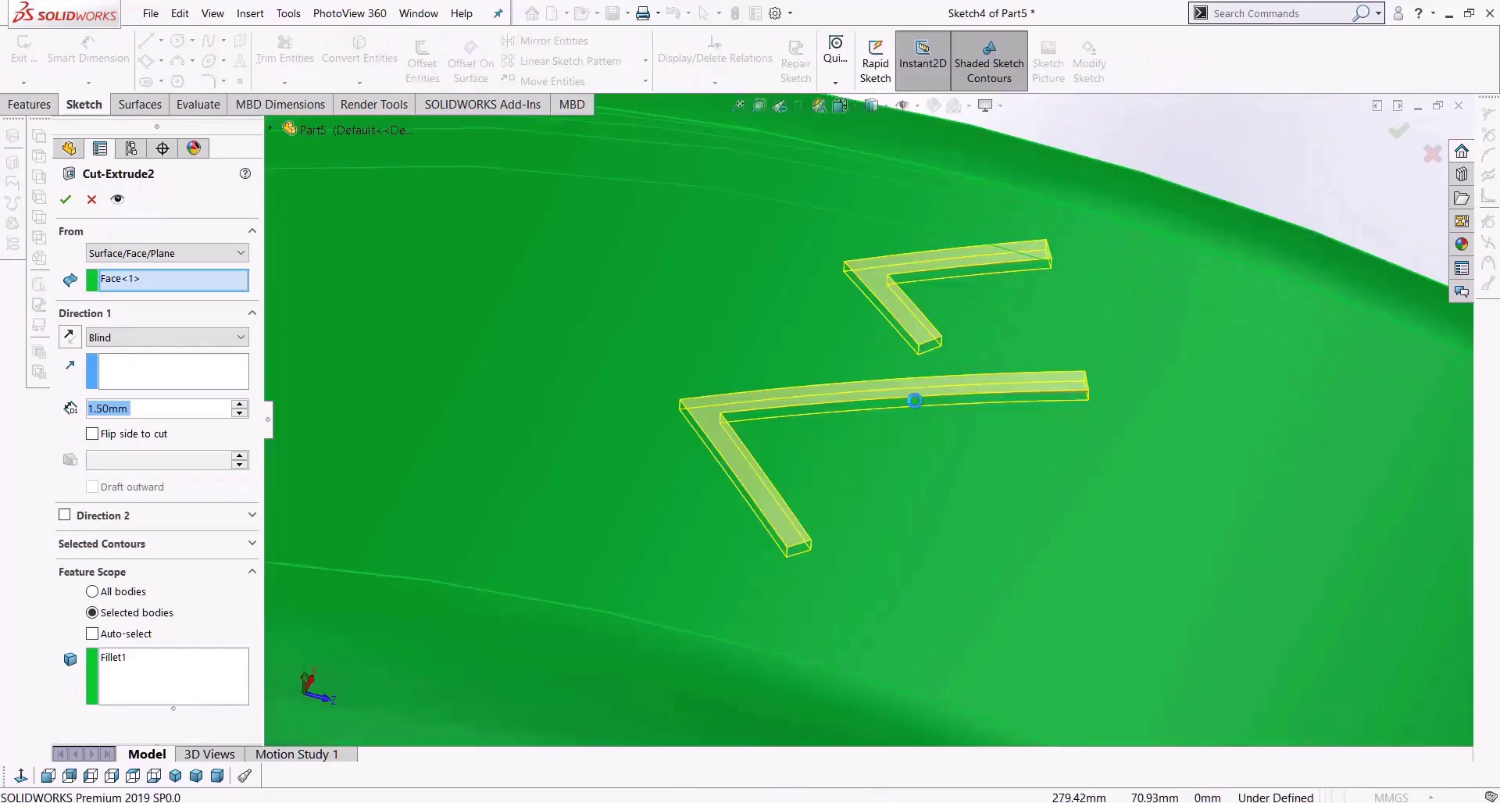
{"action": "scroll", "coordinate": [915, 401], "scroll_direction": "up", "scroll_amount": 5}
{"action": "middle_click_drag", "start_coordinate": [915, 401], "coordinate": [869, 400]}
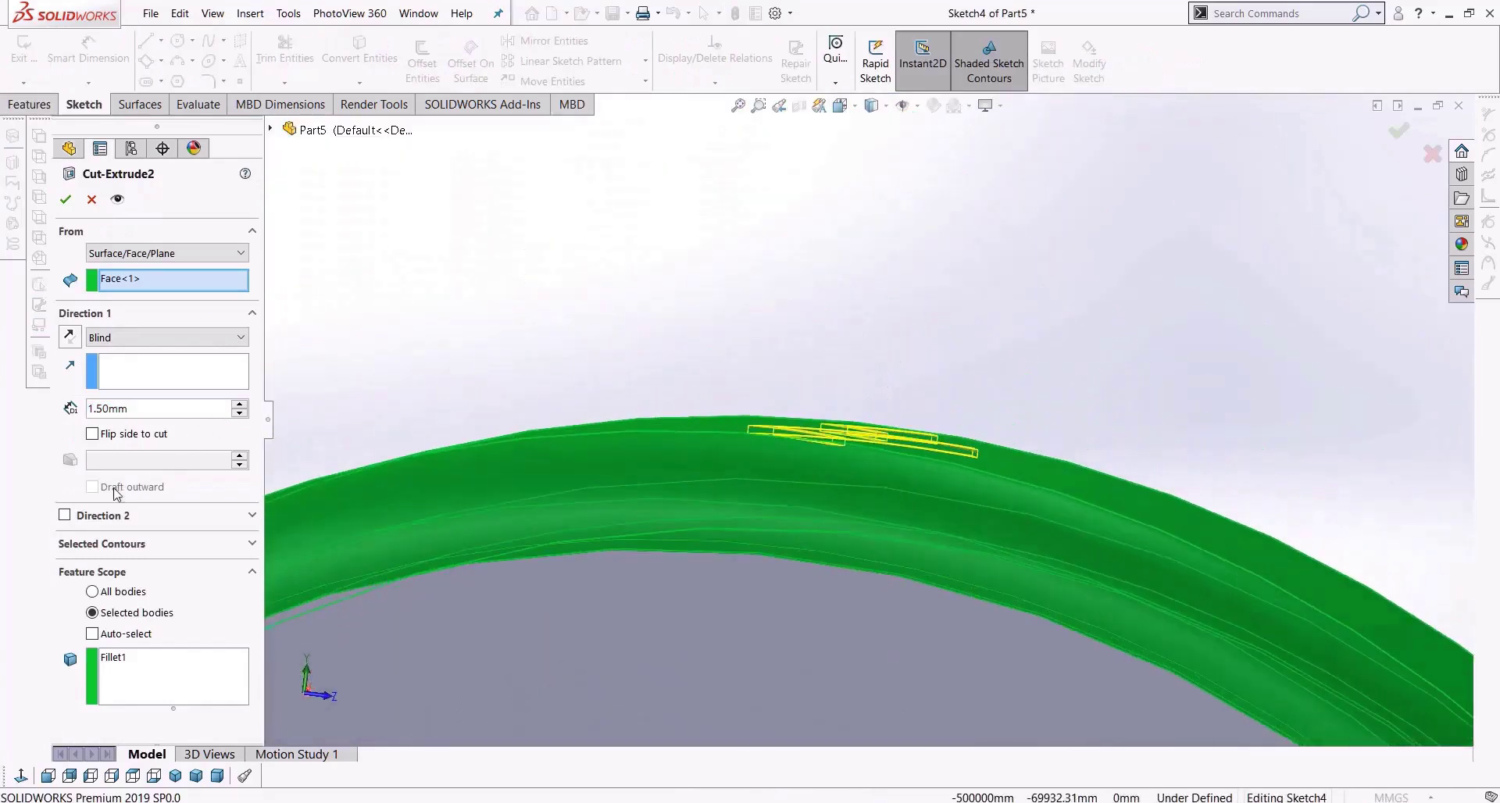
{"action": "left_click", "coordinate": [66, 516]}
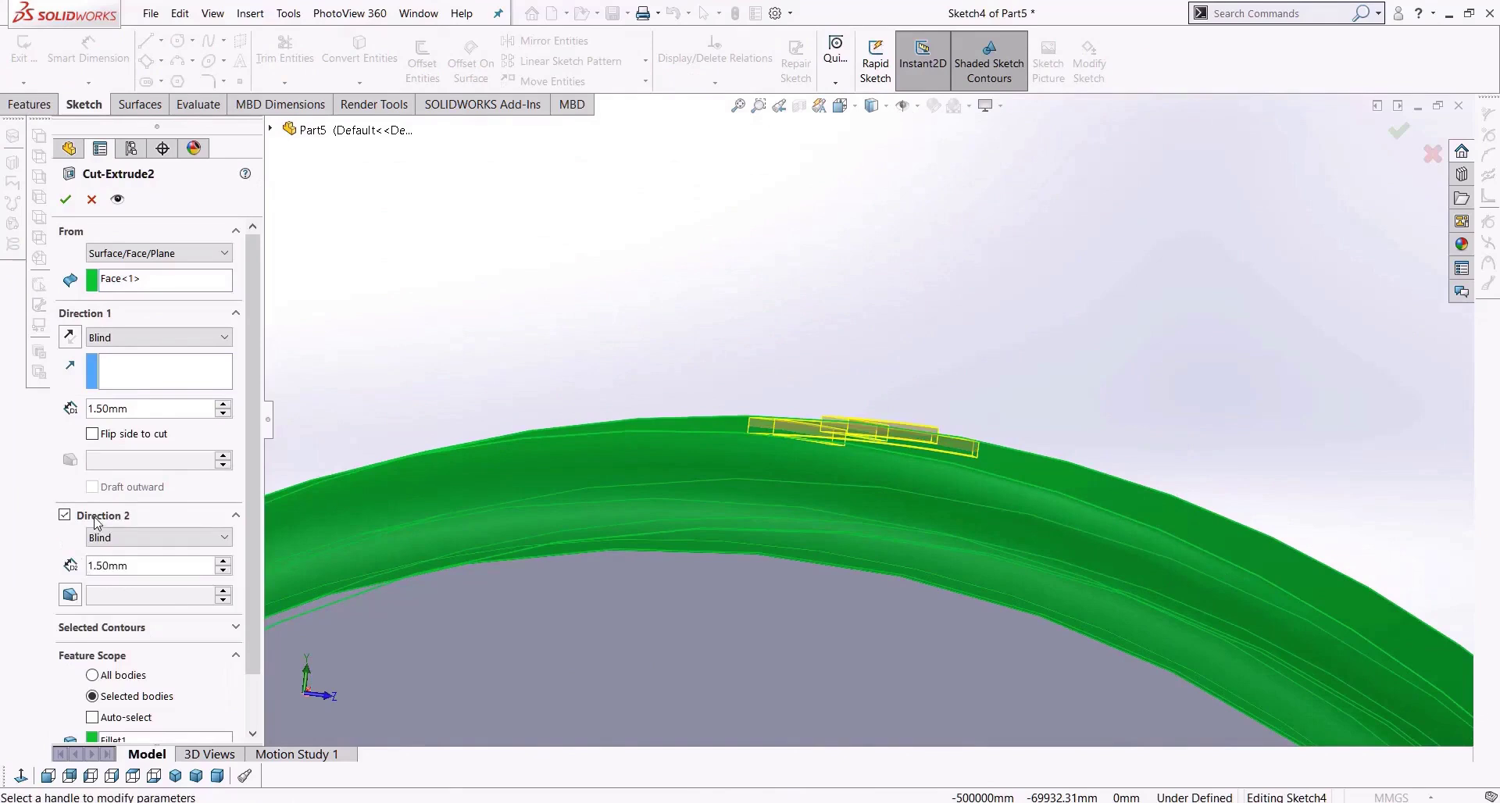
Set the groove cut's second-direction blind depth to 61.5 mm and apply the edit.
{"action": "double_click", "coordinate": [223, 561]}
{"action": "left_click", "coordinate": [224, 562]}
{"action": "scroll", "coordinate": [916, 392], "scroll_direction": "up", "scroll_amount": 3}
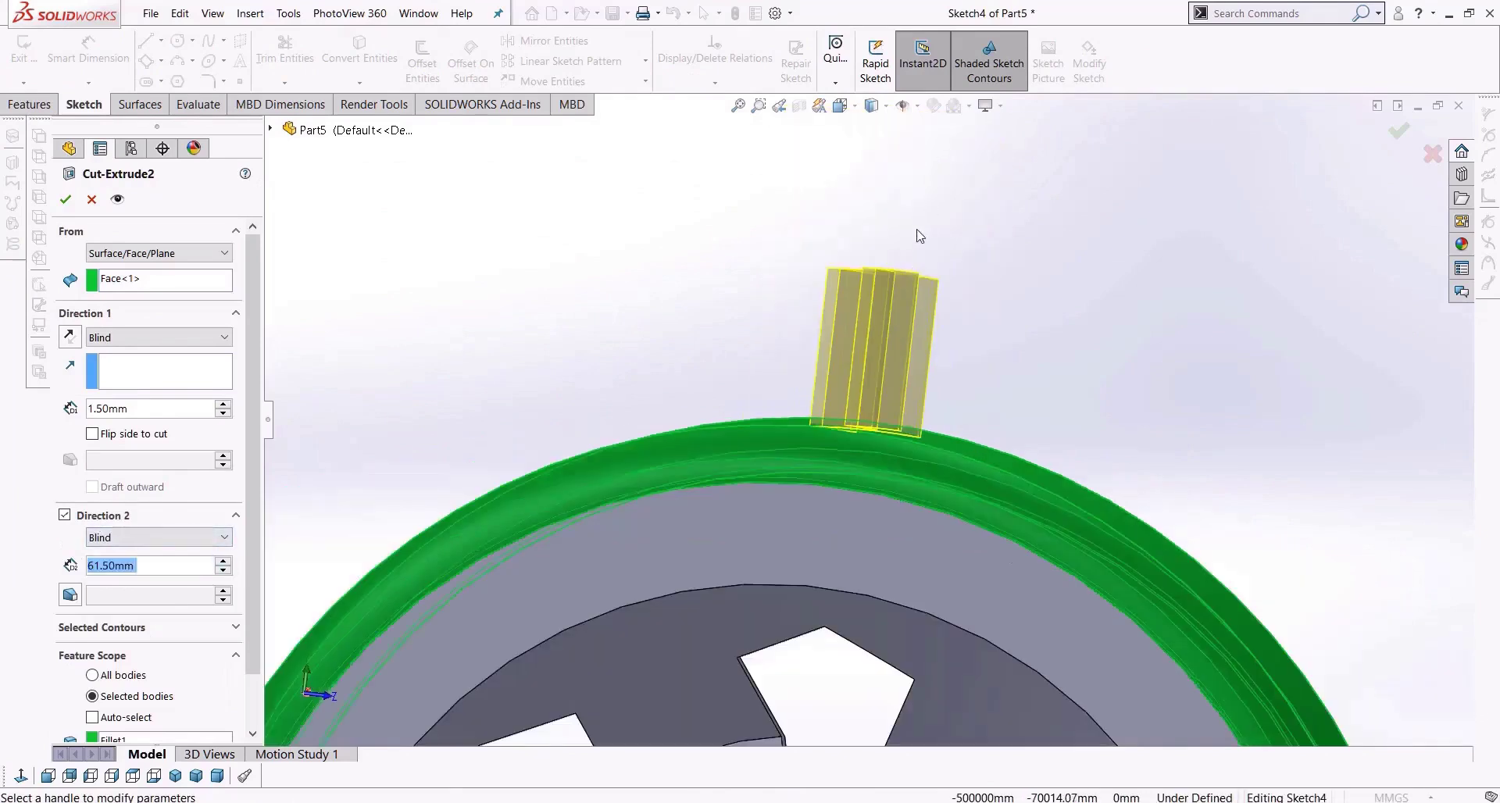
{"action": "middle_click_drag", "start_coordinate": [918, 318], "coordinate": [915, 348]}
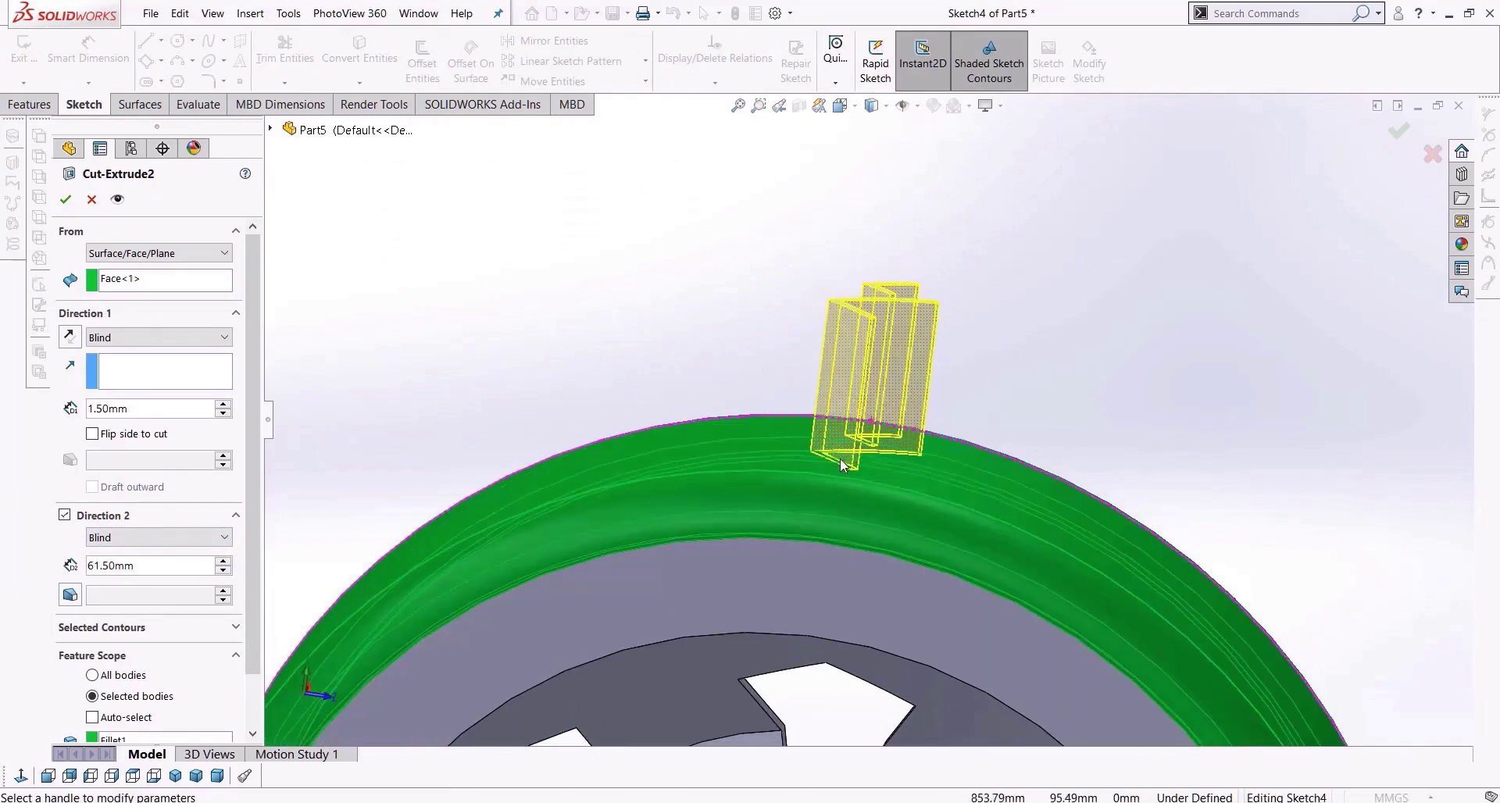
{"action": "scroll", "coordinate": [841, 458], "scroll_direction": "down", "scroll_amount": 5}
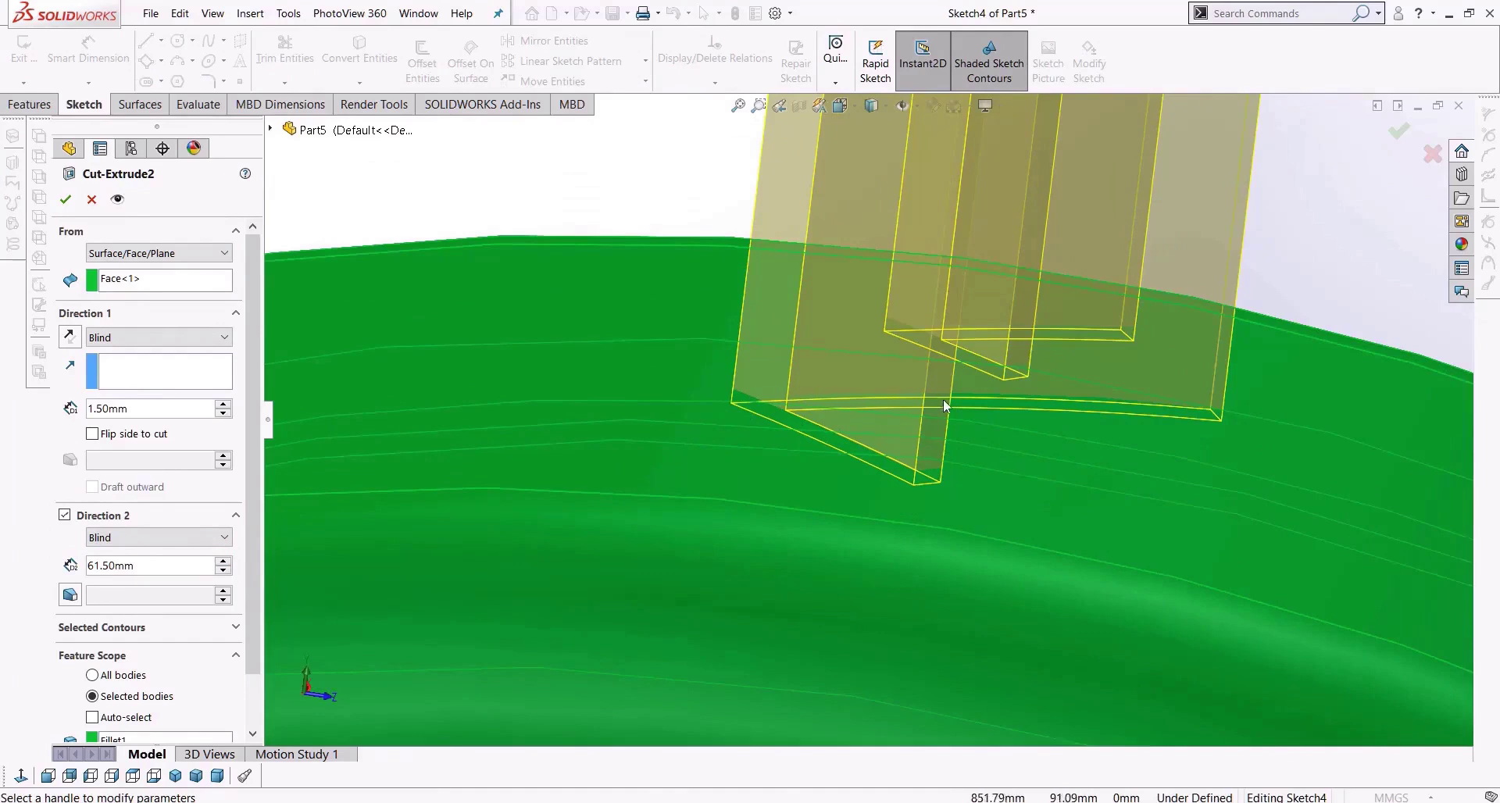
{"action": "scroll", "coordinate": [1070, 400], "scroll_direction": "up", "scroll_amount": 2}
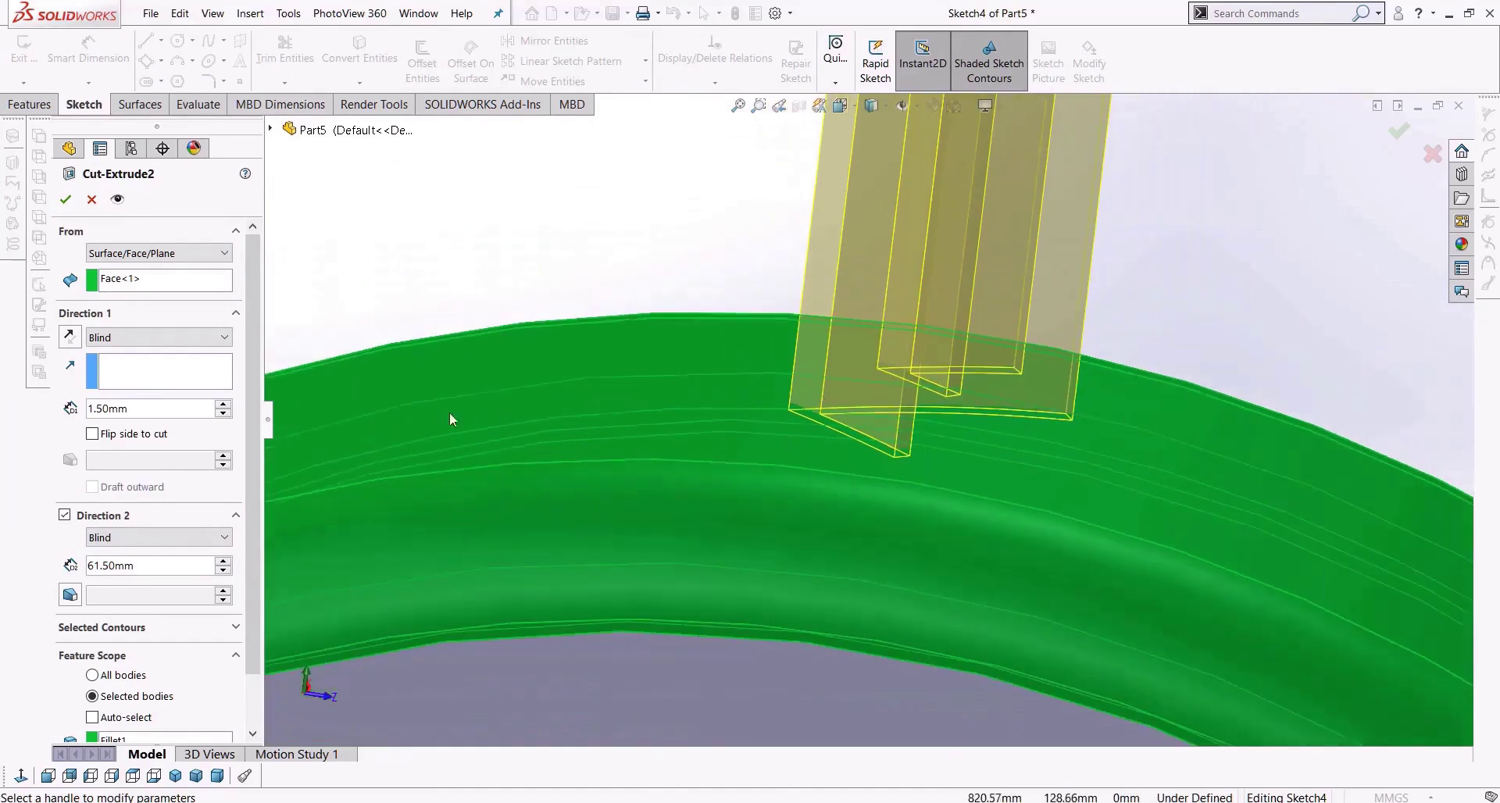
{"action": "left_click", "coordinate": [66, 199]}
Start a circular pattern of the V-groove cut, using the tyre's outer face as the rotation reference.
{"action": "scroll", "coordinate": [896, 418], "scroll_direction": "up", "scroll_amount": 4}
{"action": "middle_click_drag", "start_coordinate": [897, 418], "coordinate": [919, 522]}
{"action": "scroll", "coordinate": [871, 423], "scroll_direction": "up", "scroll_amount": 3}
{"action": "scroll", "coordinate": [871, 423], "scroll_direction": "down", "scroll_amount": 3}
{"action": "scroll", "coordinate": [870, 422], "scroll_direction": "down", "scroll_amount": 1}
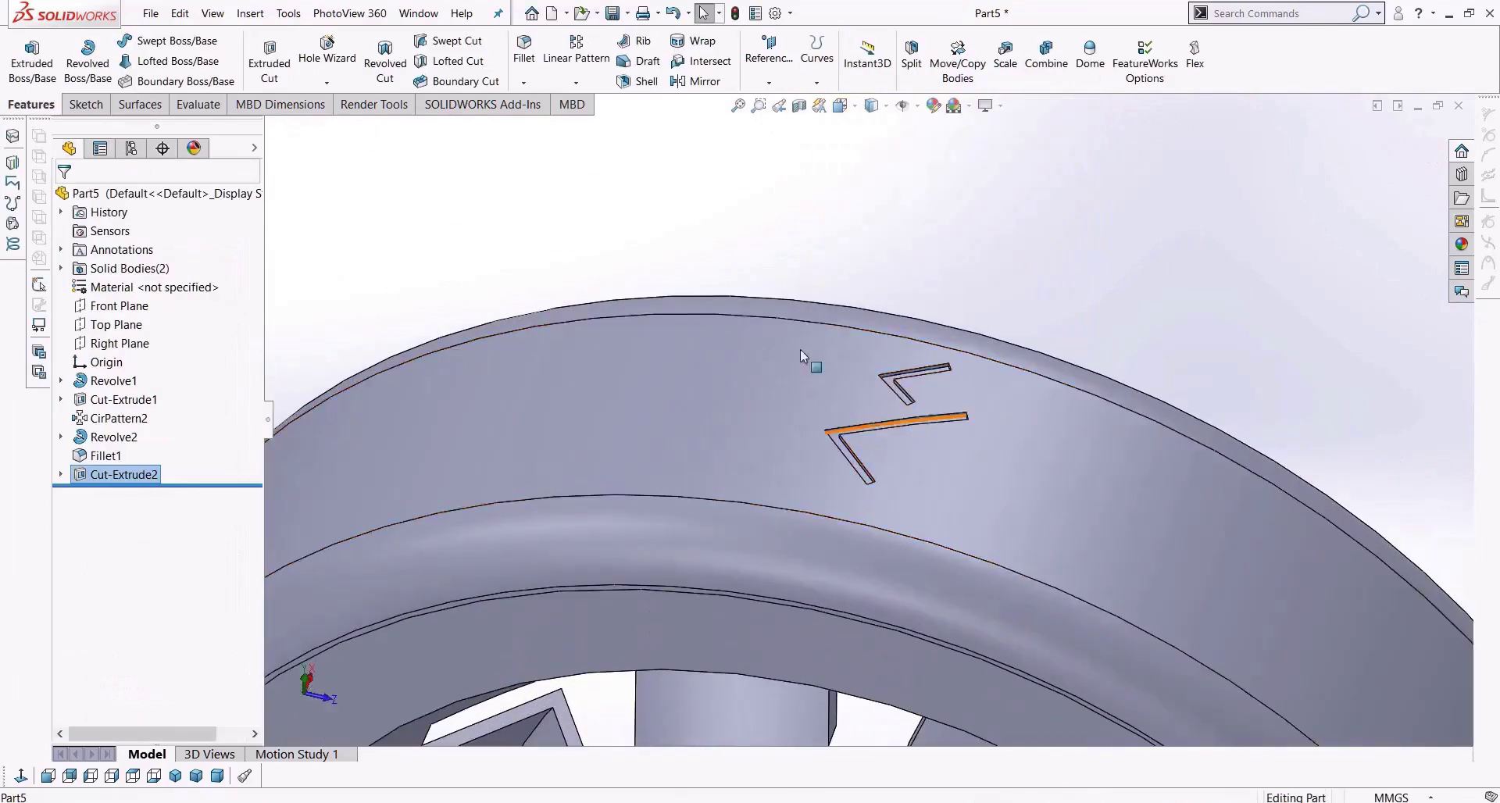
{"action": "left_click", "coordinate": [574, 83]}
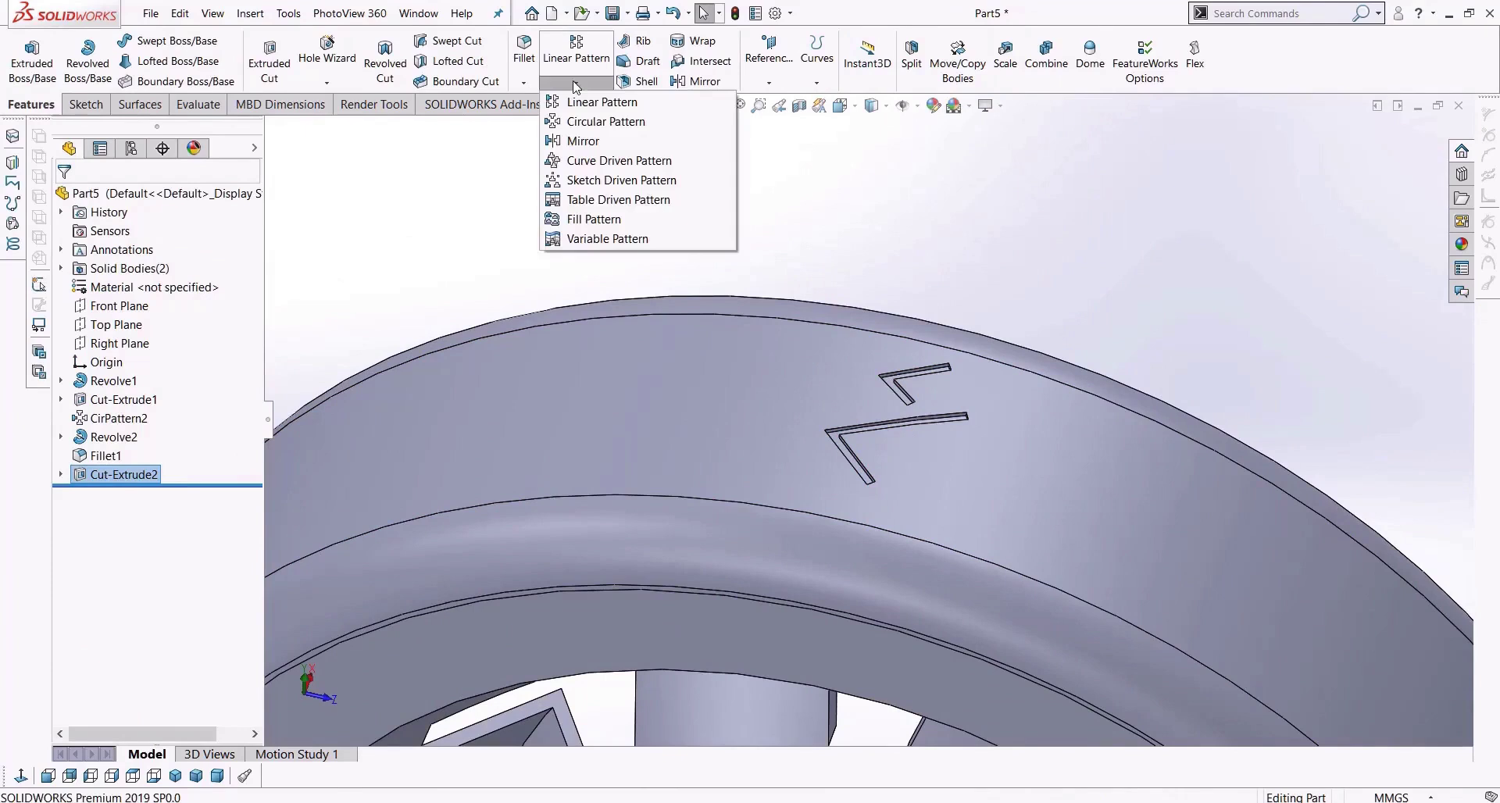
{"action": "left_click", "coordinate": [601, 124]}
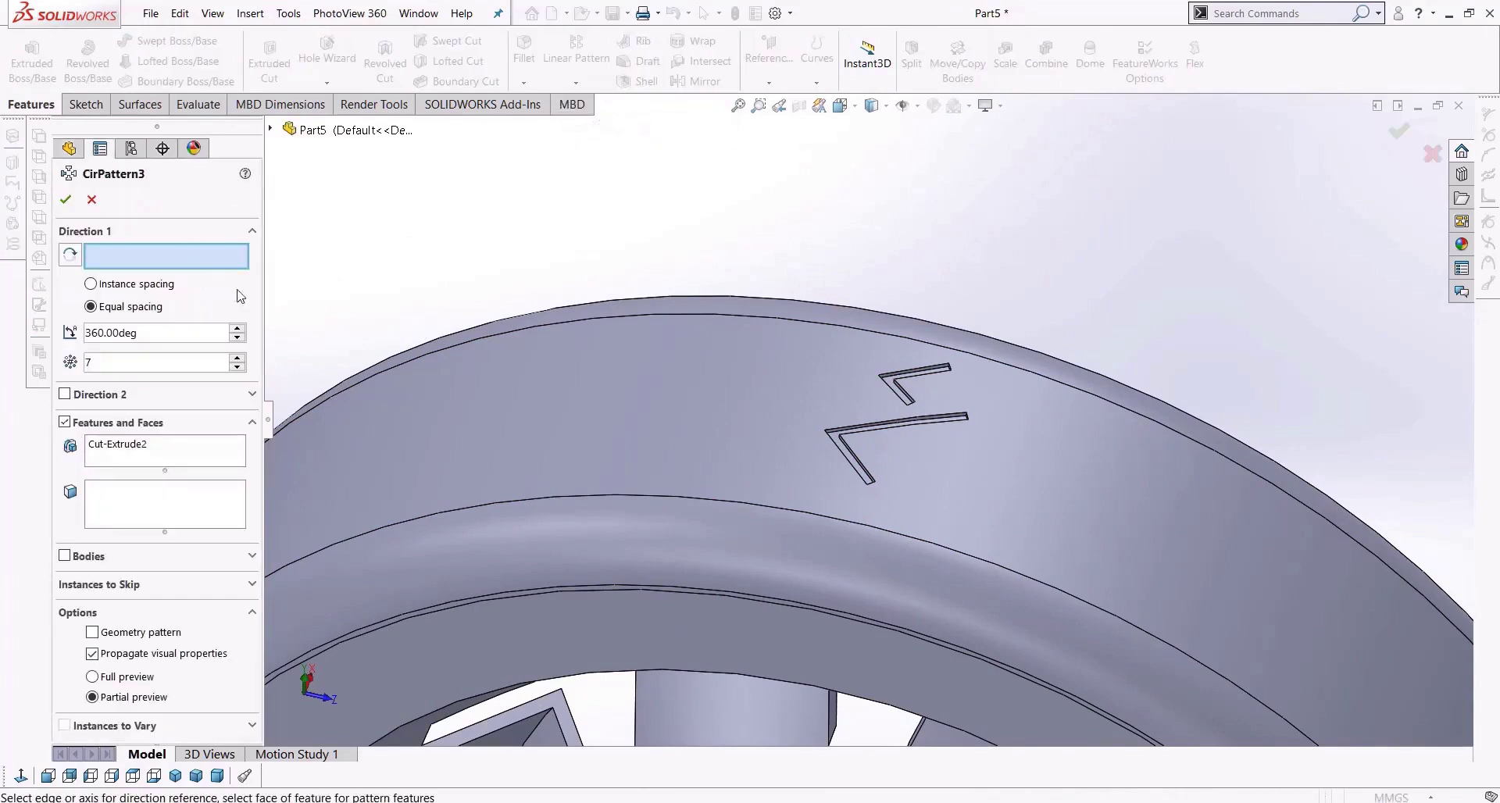
{"action": "left_click", "coordinate": [562, 457]}
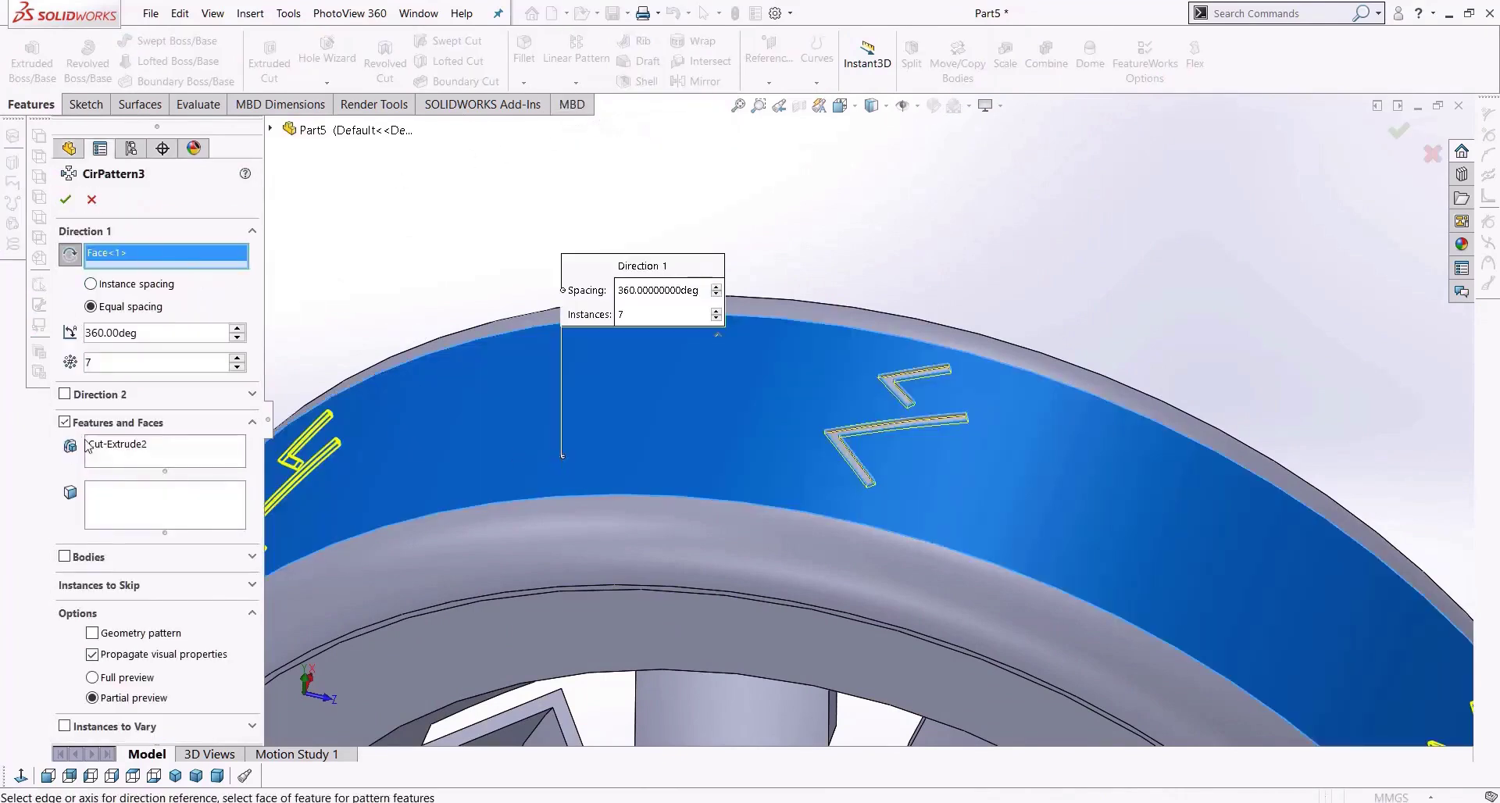
Set the groove pattern to 23 instances equally spaced over 360 degrees and inspect the preview on the tyre.
{"action": "scroll", "coordinate": [835, 332], "scroll_direction": "up", "scroll_amount": 5}
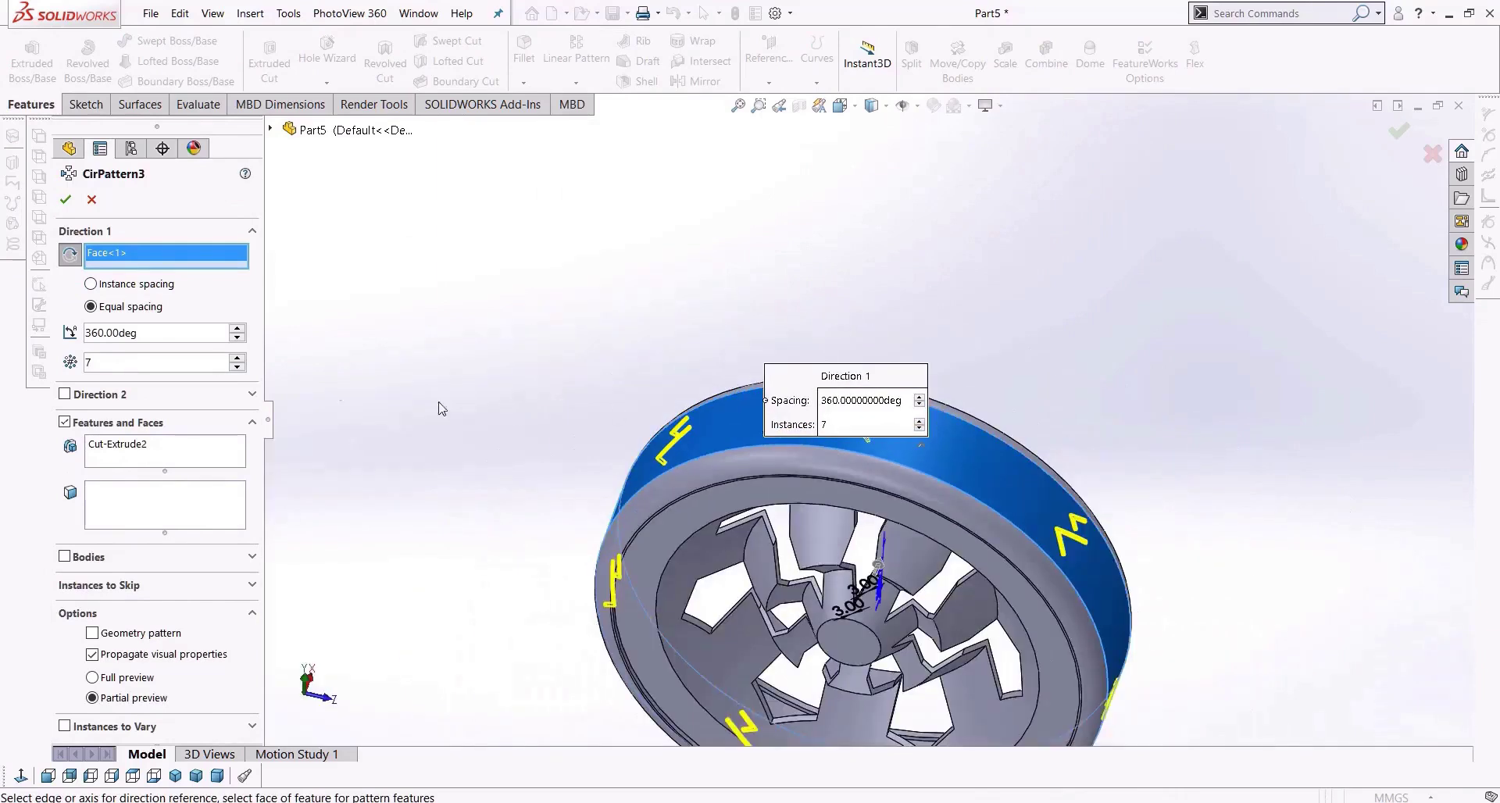
{"action": "left_click", "coordinate": [237, 358]}
{"action": "left_click", "coordinate": [238, 358]}
{"action": "left_click", "coordinate": [238, 358]}
{"action": "left_click", "coordinate": [238, 358]}
{"action": "left_click", "coordinate": [240, 358]}
{"action": "left_click", "coordinate": [240, 358]}
{"action": "left_click", "coordinate": [241, 358]}
{"action": "left_click", "coordinate": [241, 358]}
{"action": "left_click", "coordinate": [238, 358]}
{"action": "left_click", "coordinate": [239, 358]}
{"action": "left_click", "coordinate": [238, 357]}
{"action": "left_click", "coordinate": [238, 358]}
{"action": "scroll", "coordinate": [977, 294], "scroll_direction": "down", "scroll_amount": 5}
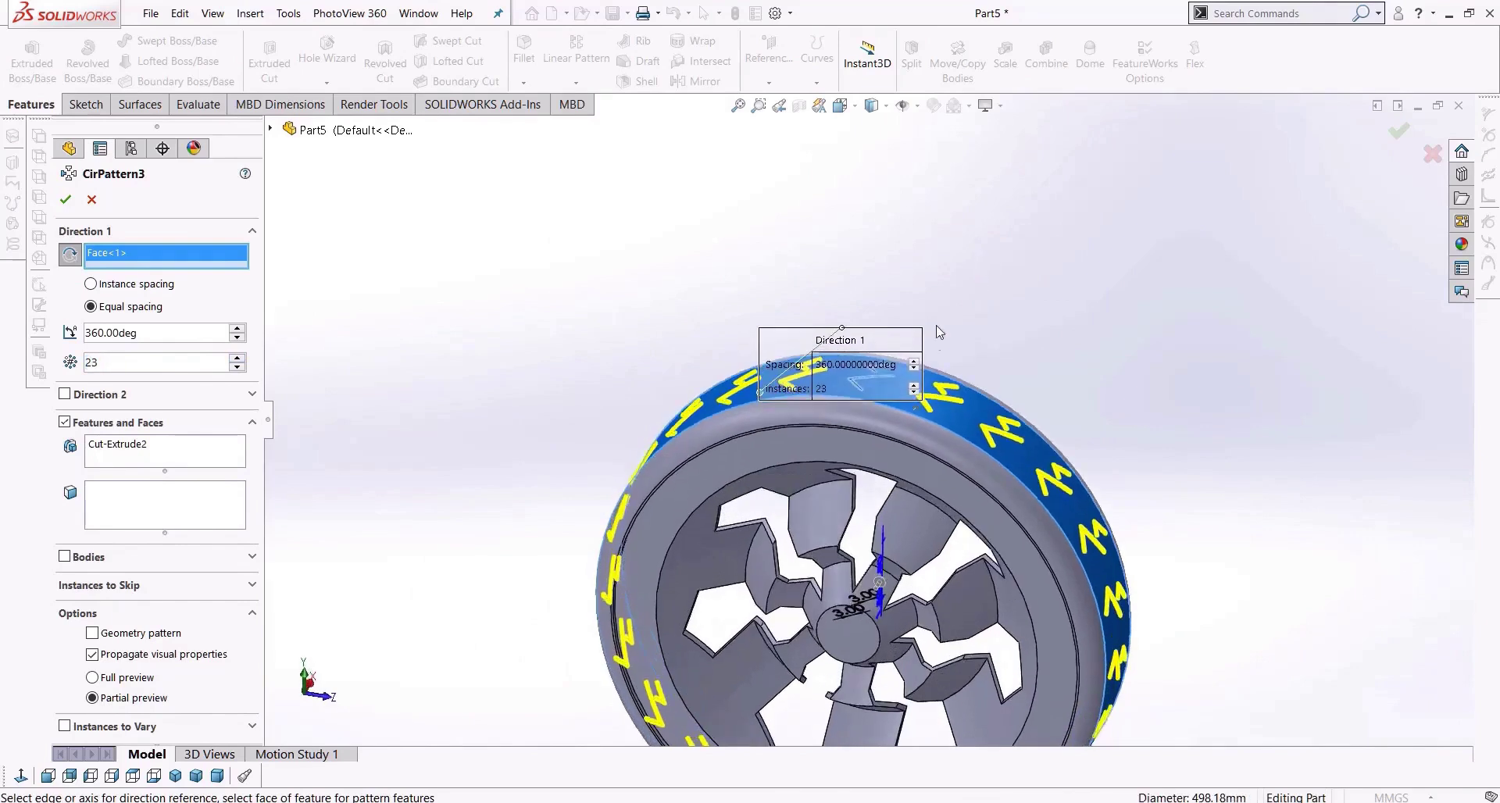
{"action": "left_click_drag", "start_coordinate": [658, 354], "coordinate": [637, 254]}
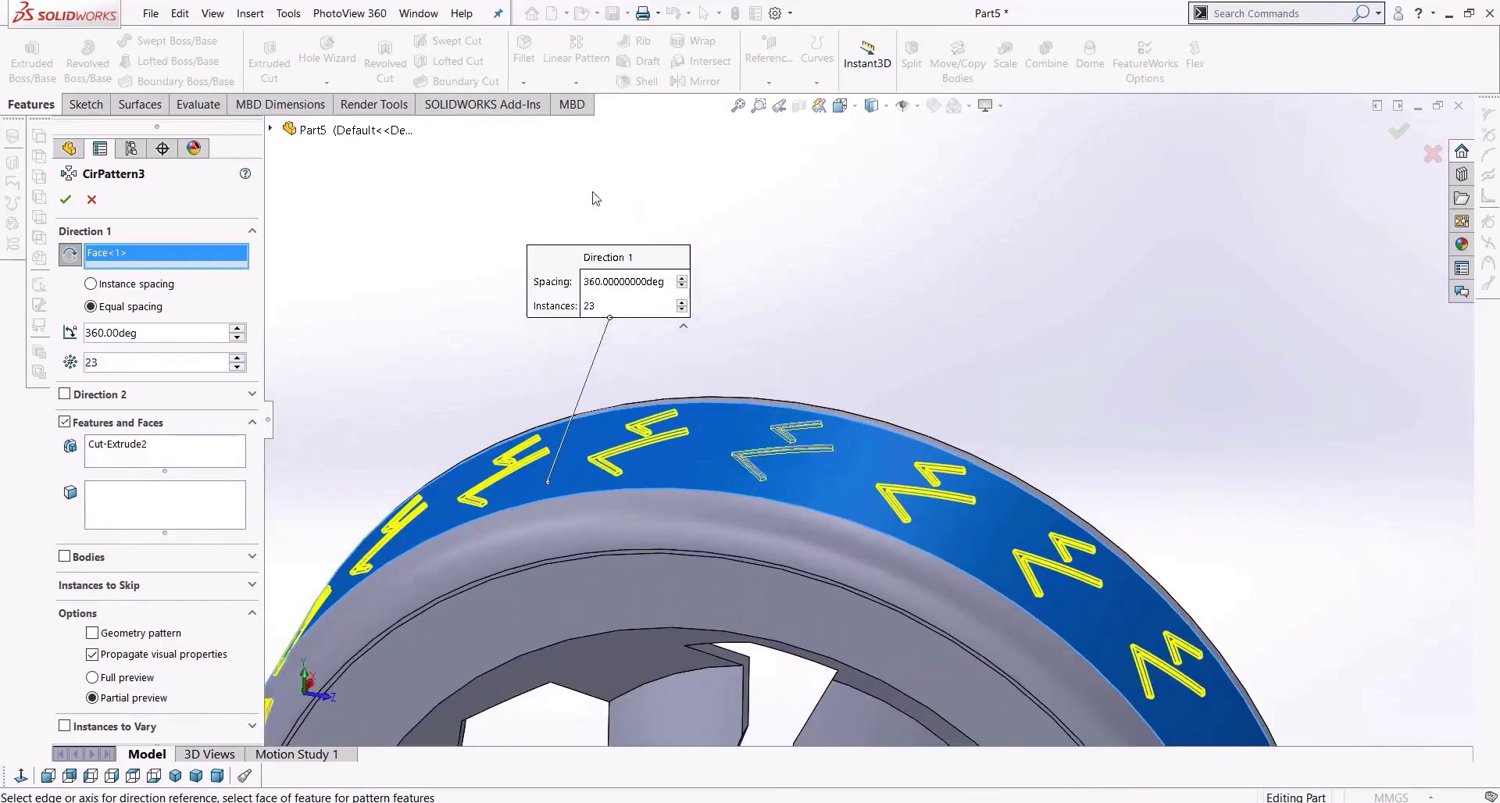
Try instance spacing of 10 degrees with 22 instances and check the groove coverage around the tyre.
{"action": "left_click", "coordinate": [142, 288]}
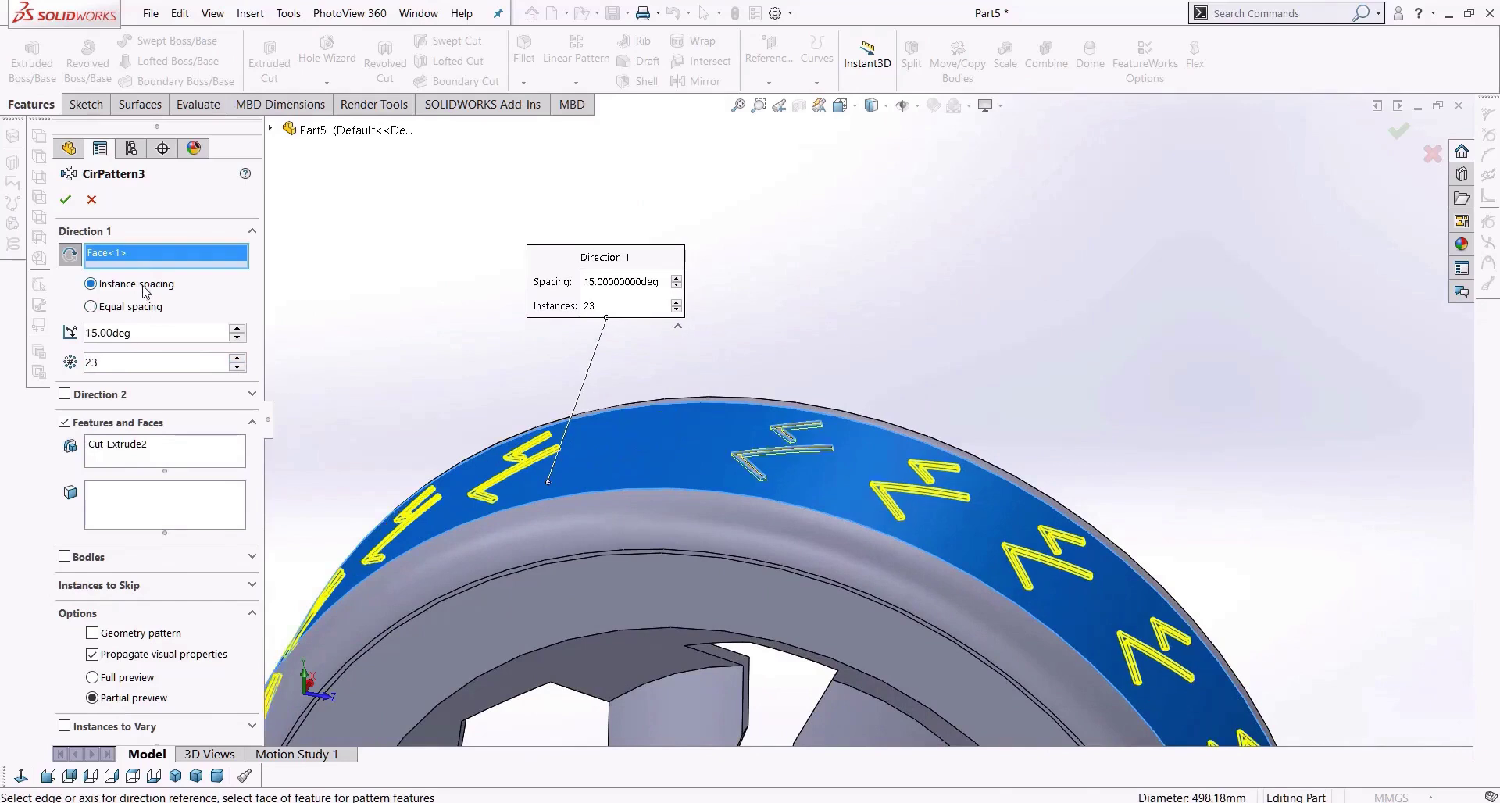
{"action": "left_click", "coordinate": [236, 357]}
{"action": "left_click", "coordinate": [237, 368]}
{"action": "left_click", "coordinate": [237, 368]}
{"action": "double_click", "coordinate": [182, 341]}
{"action": "type", "text": "10"}
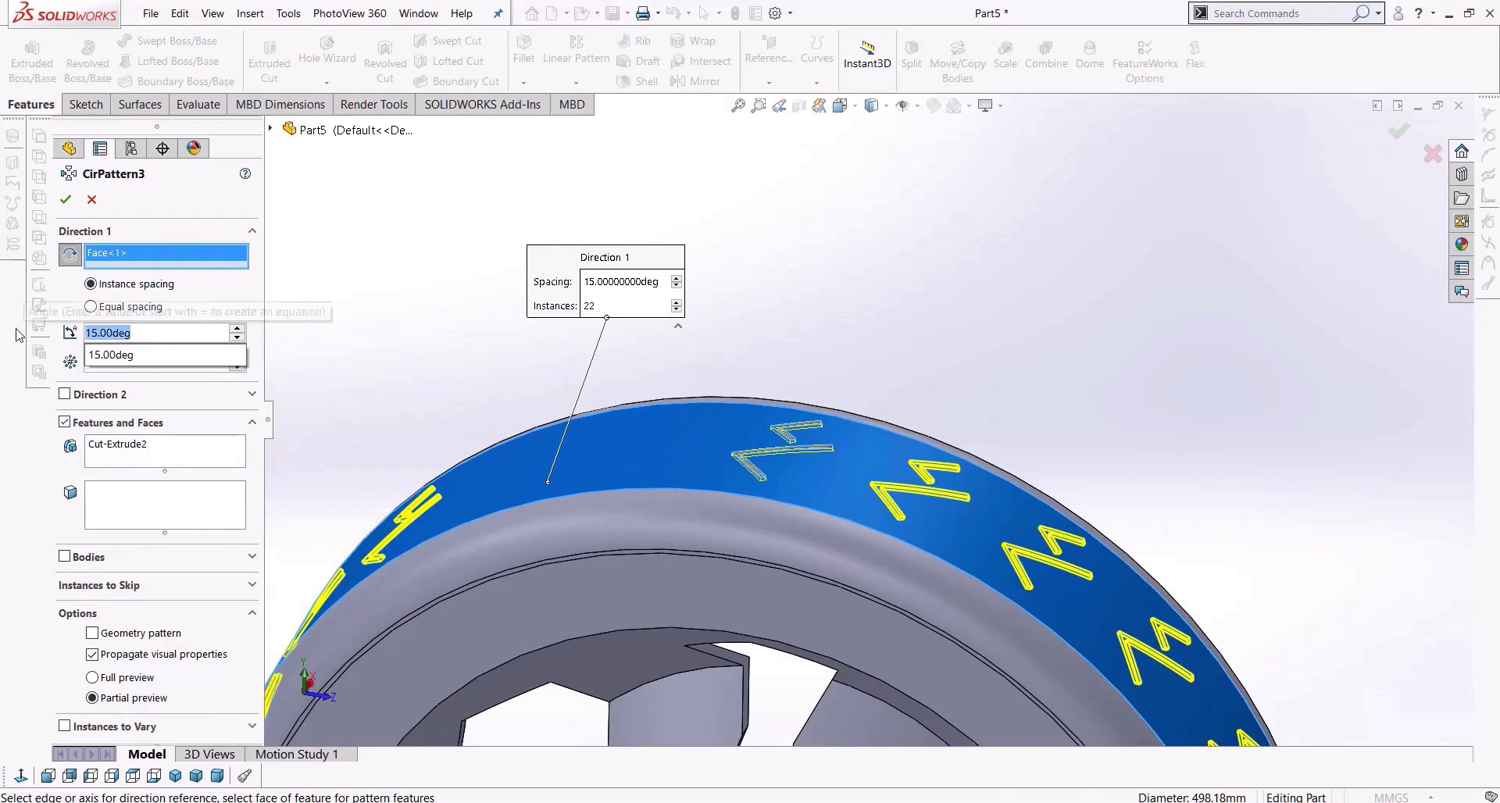
{"action": "key", "text": "Return"}
{"action": "scroll", "coordinate": [563, 516], "scroll_direction": "up", "scroll_amount": 6}
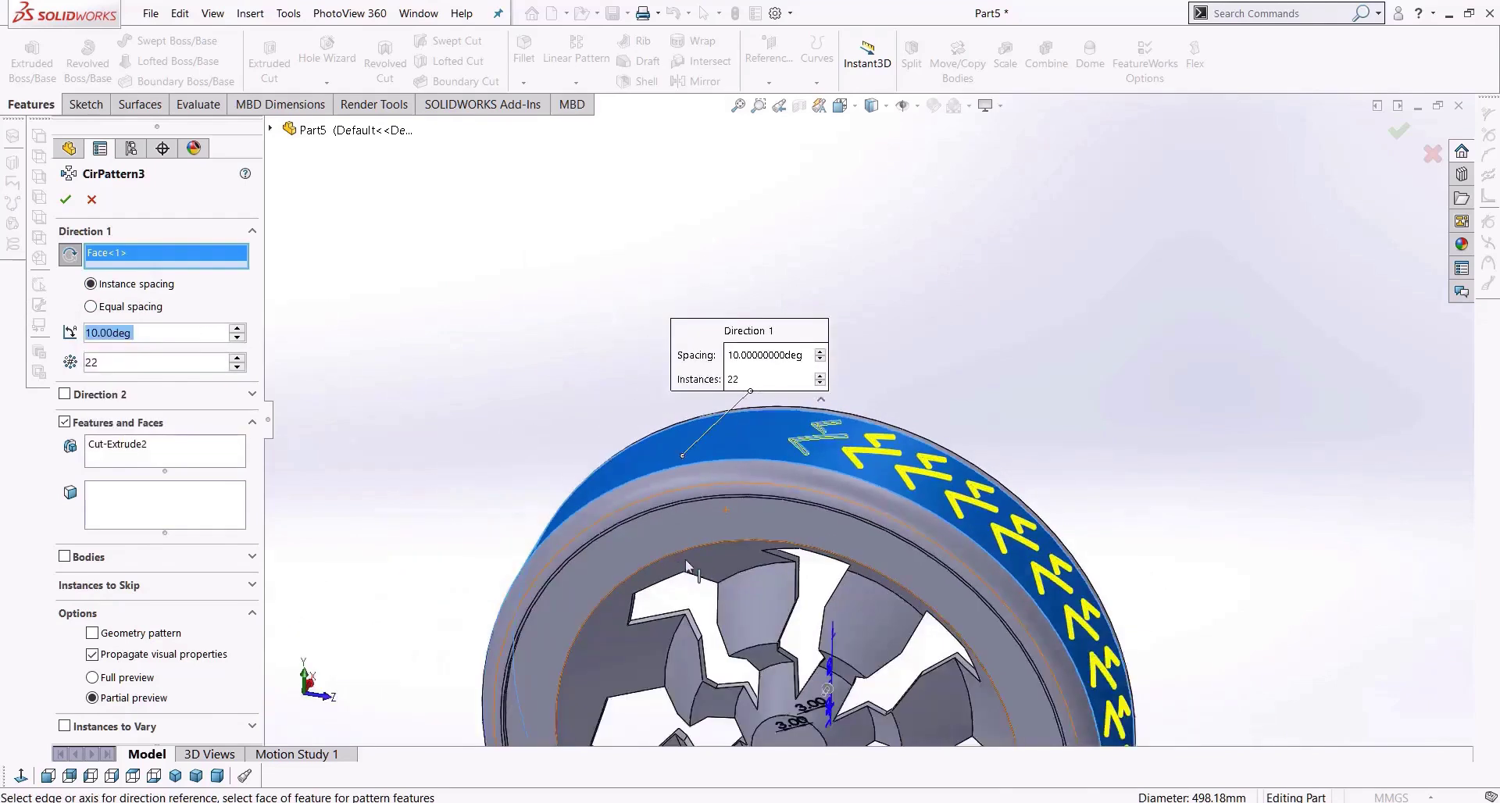
{"action": "middle_click_drag", "start_coordinate": [710, 578], "coordinate": [832, 530]}
{"action": "scroll", "coordinate": [832, 530], "scroll_direction": "up", "scroll_amount": 2}
{"action": "scroll", "coordinate": [832, 531], "scroll_direction": "up", "scroll_amount": 3}
{"action": "scroll", "coordinate": [841, 609], "scroll_direction": "down", "scroll_amount": 5}
{"action": "middle_click_drag", "start_coordinate": [842, 609], "coordinate": [857, 470]}
{"action": "scroll", "coordinate": [878, 457], "scroll_direction": "down", "scroll_amount": 3}
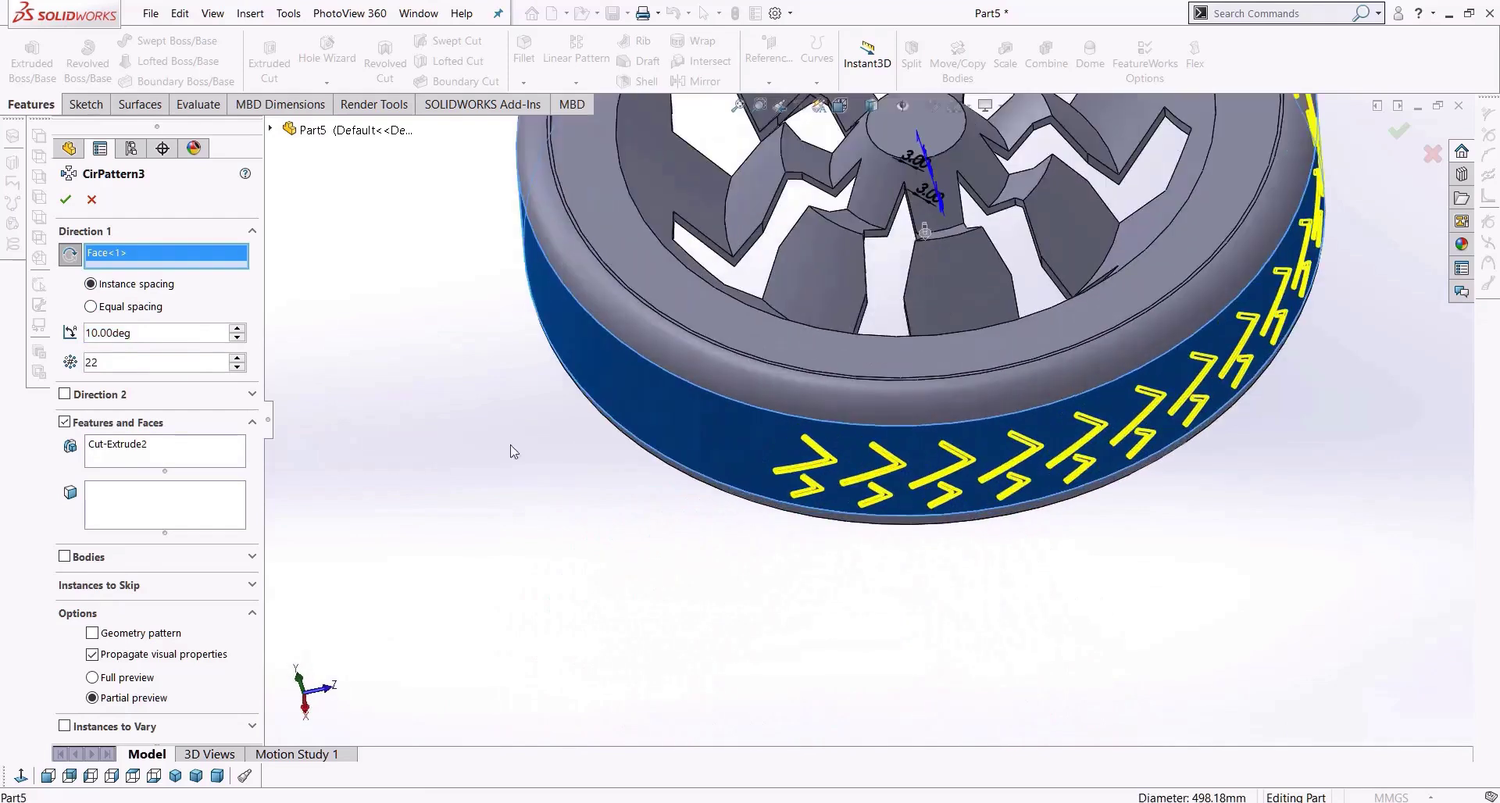
Switch the groove pattern back to equal spacing over 360 degrees with 26 instances and check the preview.
{"action": "left_click", "coordinate": [237, 358]}
{"action": "left_click", "coordinate": [237, 358]}
{"action": "left_click", "coordinate": [237, 358]}
{"action": "left_click", "coordinate": [236, 358]}
{"action": "left_click", "coordinate": [141, 307]}
{"action": "middle_click_drag", "start_coordinate": [688, 578], "coordinate": [720, 522]}
{"action": "scroll", "coordinate": [777, 428], "scroll_direction": "up", "scroll_amount": 4}
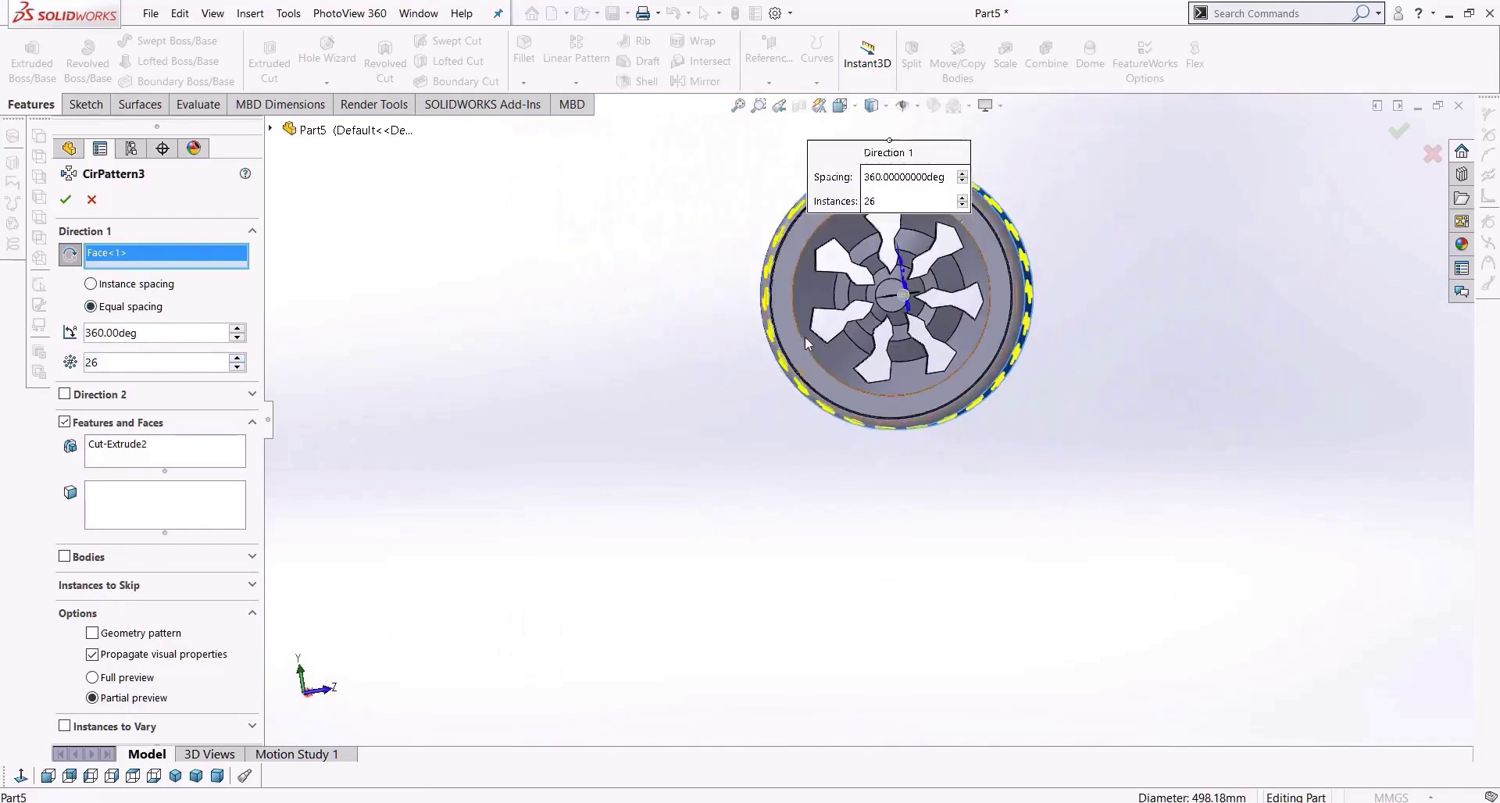
{"action": "middle_click_drag", "start_coordinate": [804, 337], "coordinate": [818, 394]}
{"action": "scroll", "coordinate": [919, 214], "scroll_direction": "down", "scroll_amount": 3}
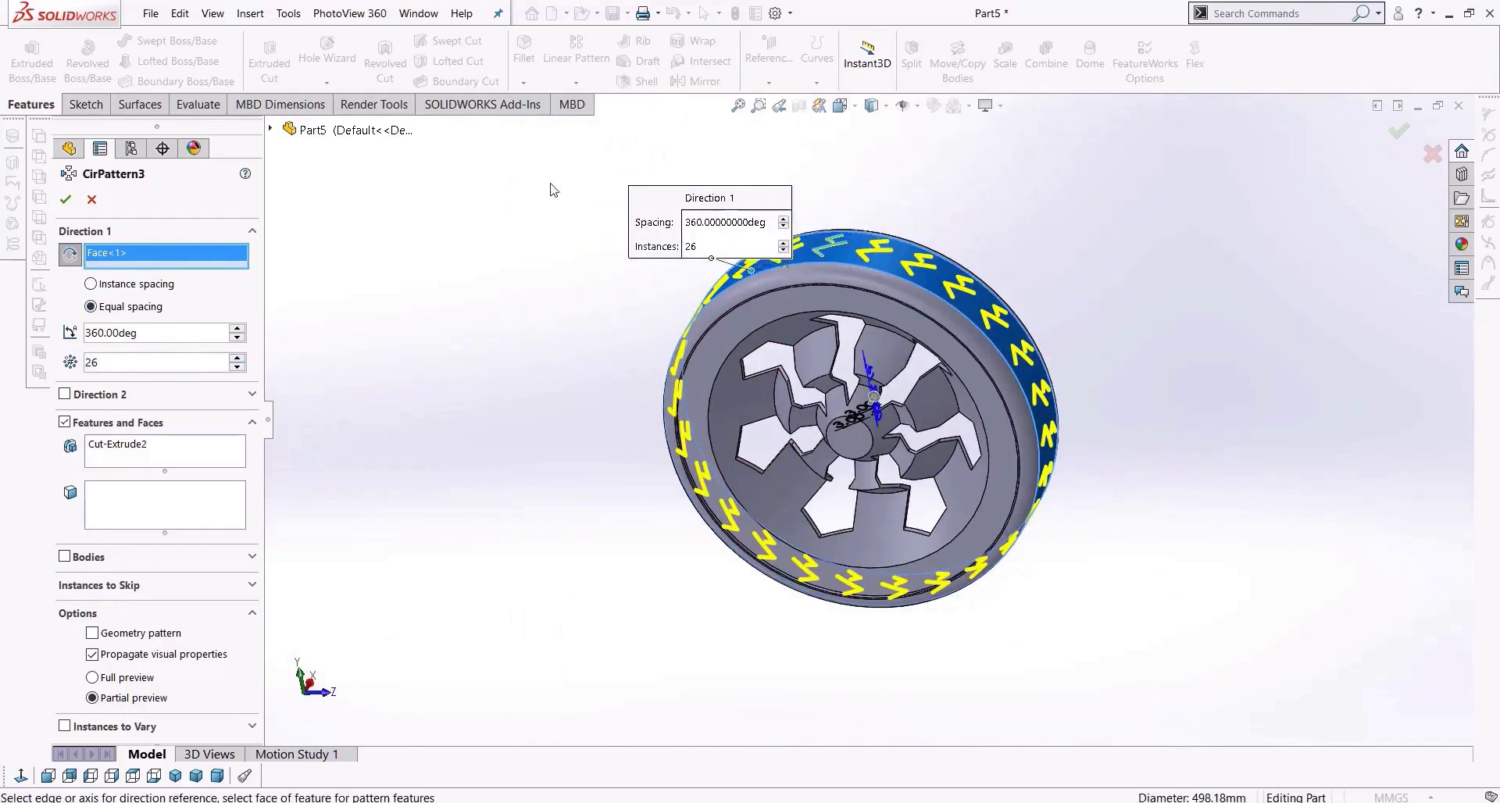
{"action": "scroll", "coordinate": [807, 273], "scroll_direction": "down", "scroll_amount": 3}
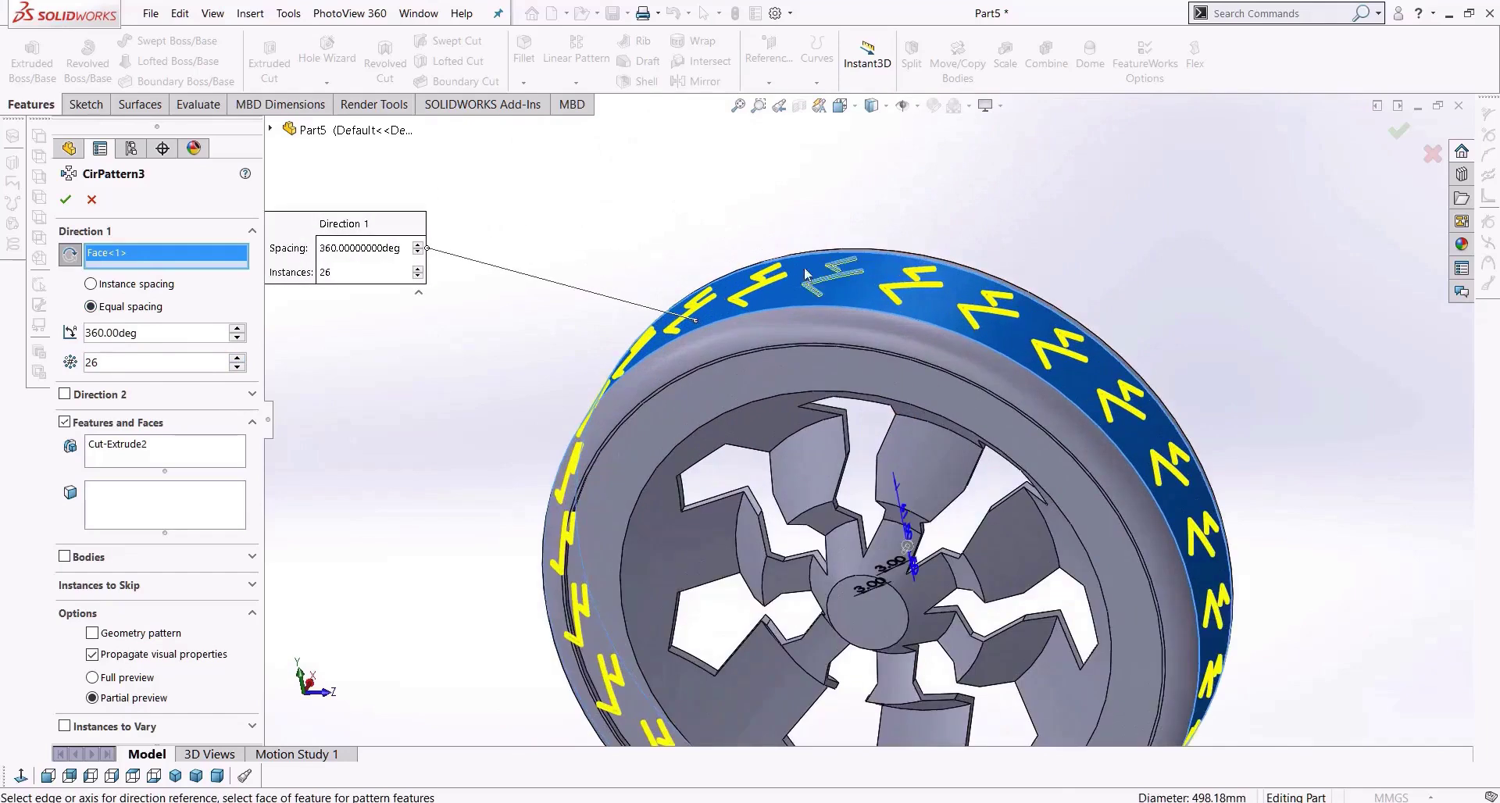
Increase the groove pattern to 56 equally spaced instances around the tyre.
{"action": "left_click", "coordinate": [238, 357]}
{"action": "left_click", "coordinate": [238, 357]}
{"action": "left_click", "coordinate": [237, 357]}
{"action": "left_click", "coordinate": [238, 357]}
{"action": "left_click", "coordinate": [238, 357]}
{"action": "left_click", "coordinate": [238, 357]}
{"action": "left_click", "coordinate": [237, 357]}
{"action": "left_click", "coordinate": [237, 357]}
{"action": "left_click", "coordinate": [238, 358]}
{"action": "left_click", "coordinate": [238, 357]}
{"action": "left_click", "coordinate": [237, 357]}
{"action": "left_click", "coordinate": [237, 357]}
{"action": "left_click", "coordinate": [238, 357]}
{"action": "left_click", "coordinate": [238, 358]}
{"action": "left_click", "coordinate": [237, 357]}
{"action": "left_click", "coordinate": [237, 357]}
{"action": "left_click", "coordinate": [238, 357]}
{"action": "left_click", "coordinate": [237, 357]}
{"action": "left_click", "coordinate": [238, 357]}
{"action": "left_click", "coordinate": [238, 357]}
{"action": "left_click", "coordinate": [238, 357]}
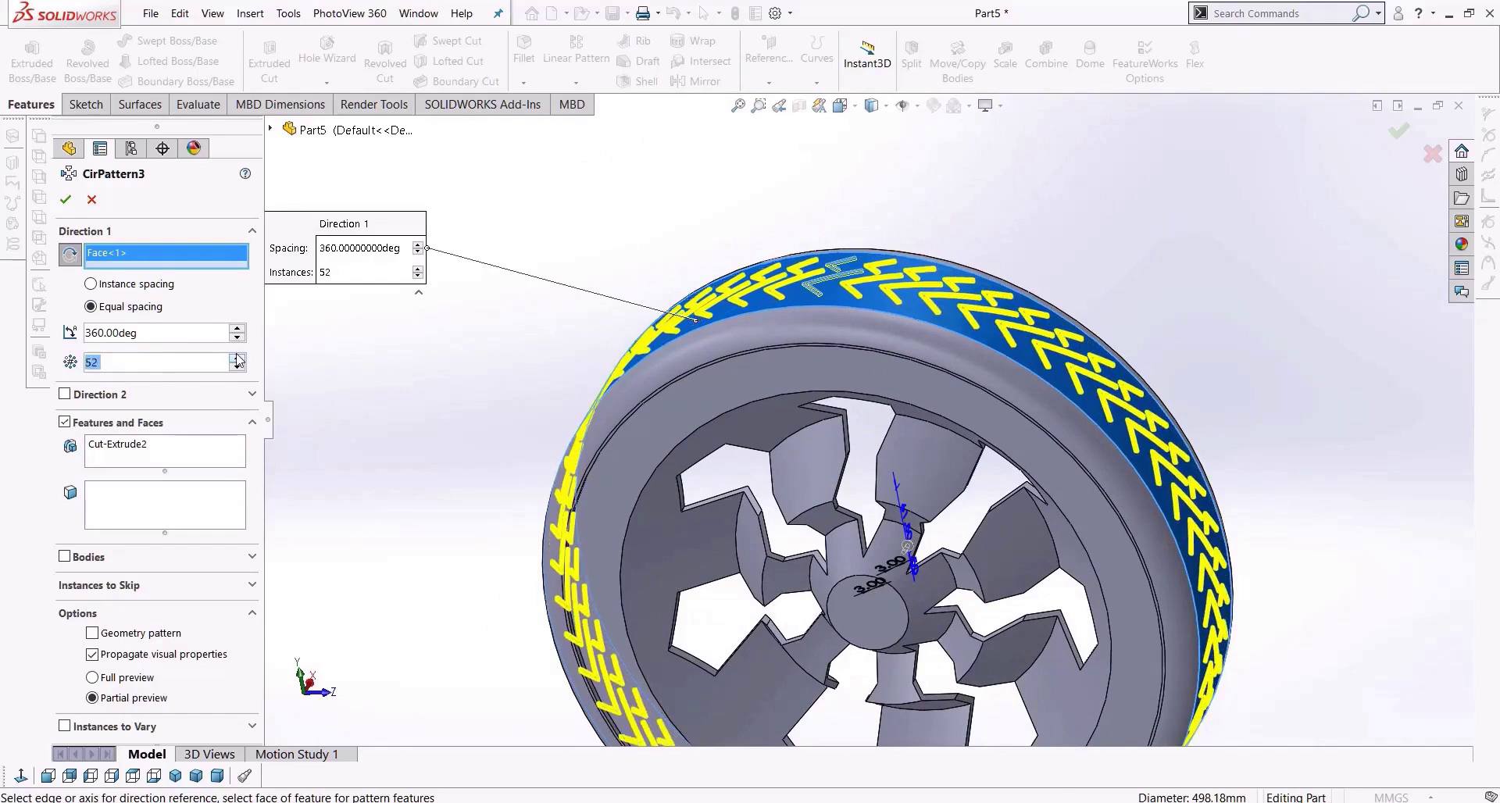
{"action": "left_click", "coordinate": [237, 357]}
{"action": "left_click", "coordinate": [238, 357]}
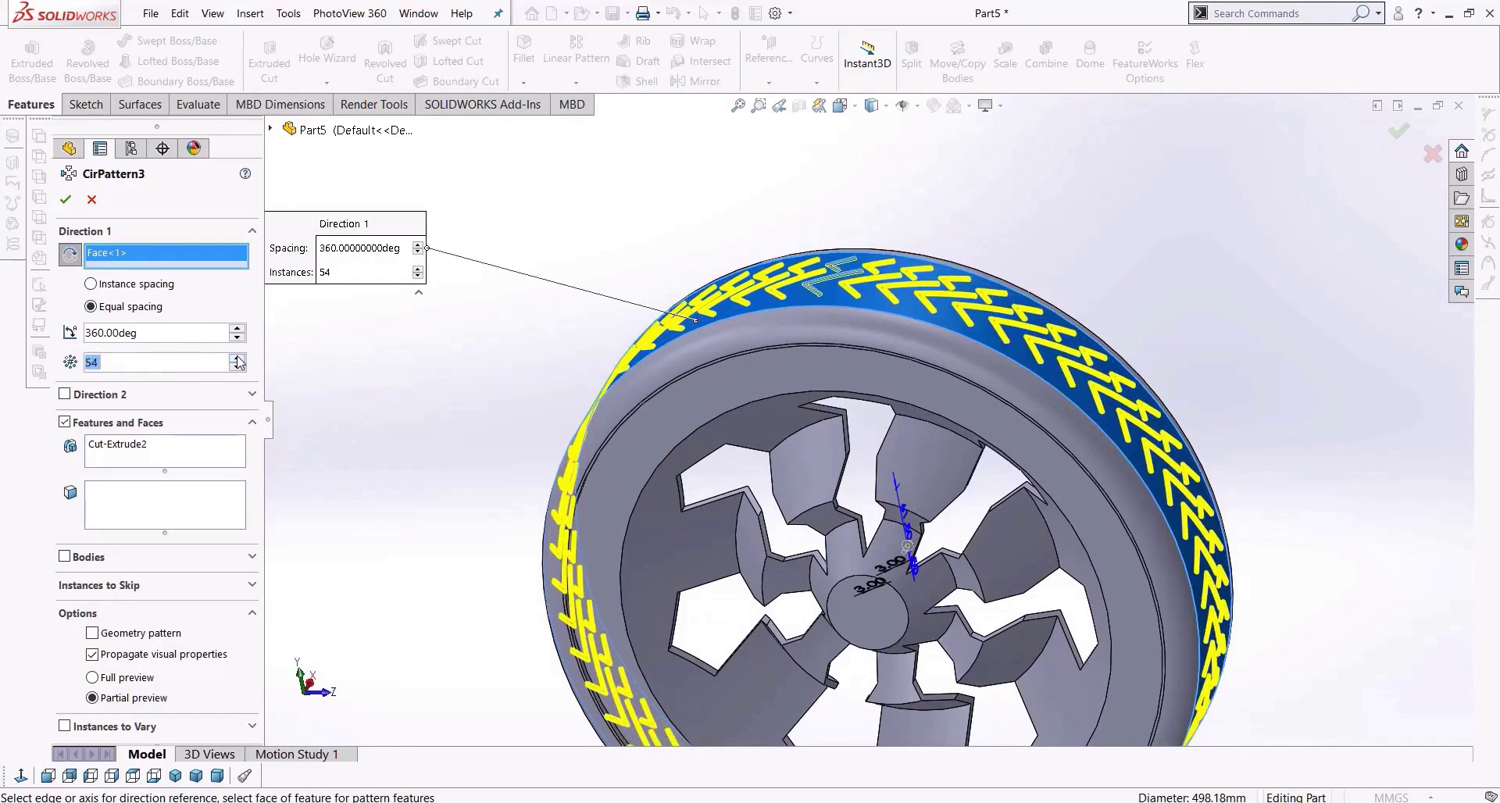
{"action": "left_click", "coordinate": [238, 357]}
{"action": "left_click", "coordinate": [238, 357]}
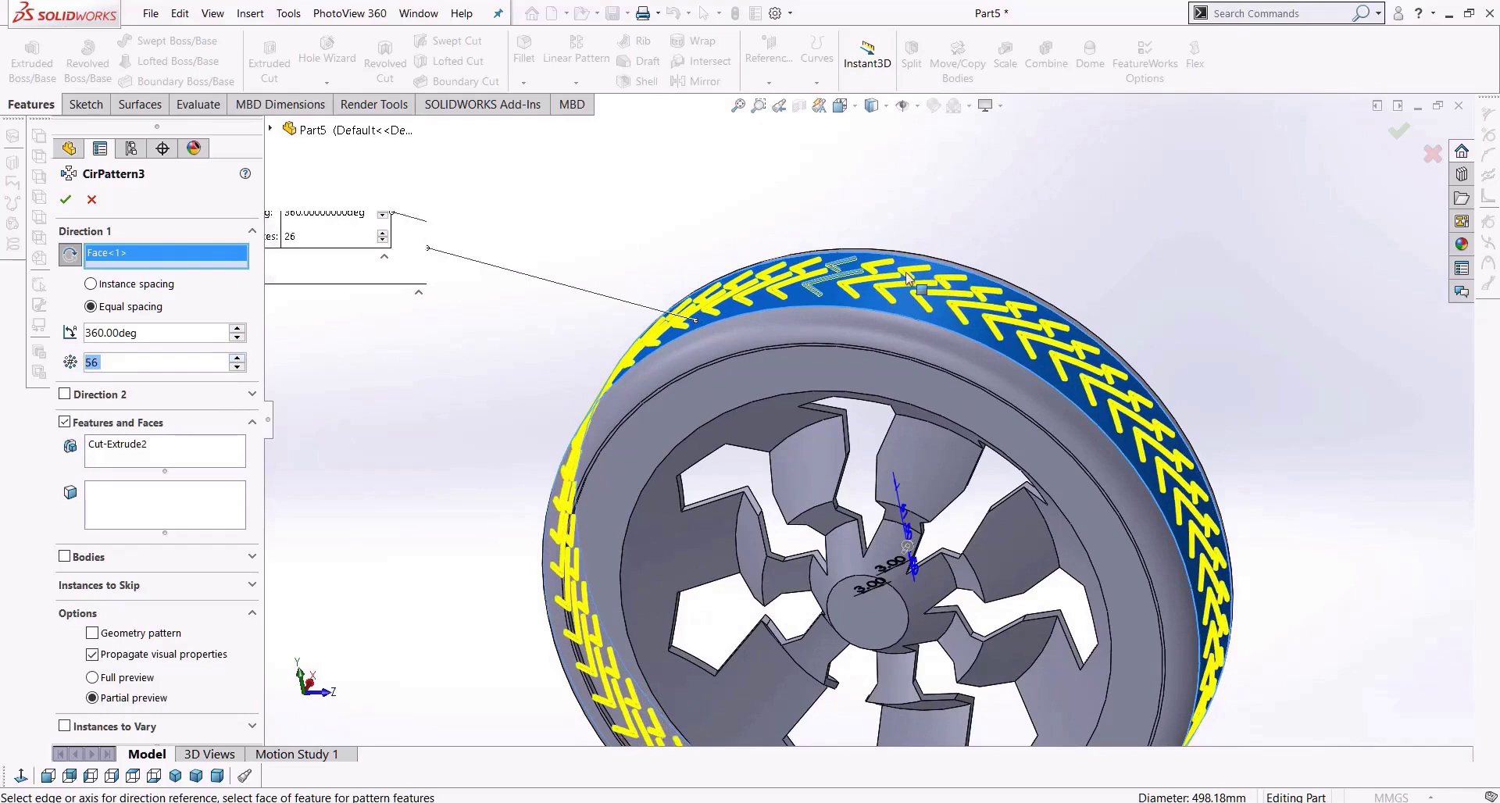
Accept the circular groove pattern and inspect the V-shaped tread around the tyre.
{"action": "scroll", "coordinate": [909, 371], "scroll_direction": "down", "scroll_amount": 5}
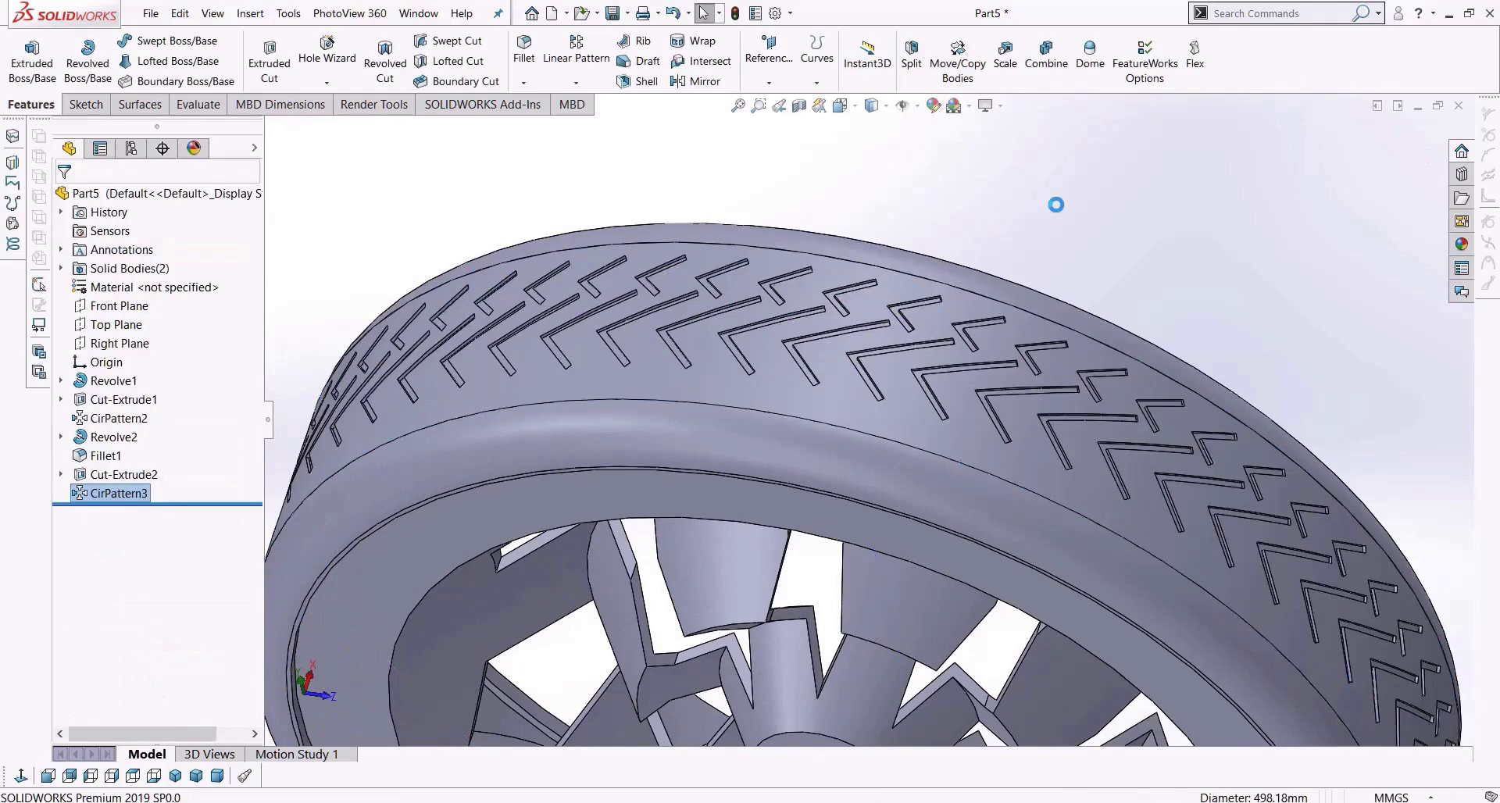
{"action": "scroll", "coordinate": [1008, 269], "scroll_direction": "up", "scroll_amount": 5}
{"action": "middle_click_drag", "start_coordinate": [1008, 270], "coordinate": [437, 328]}
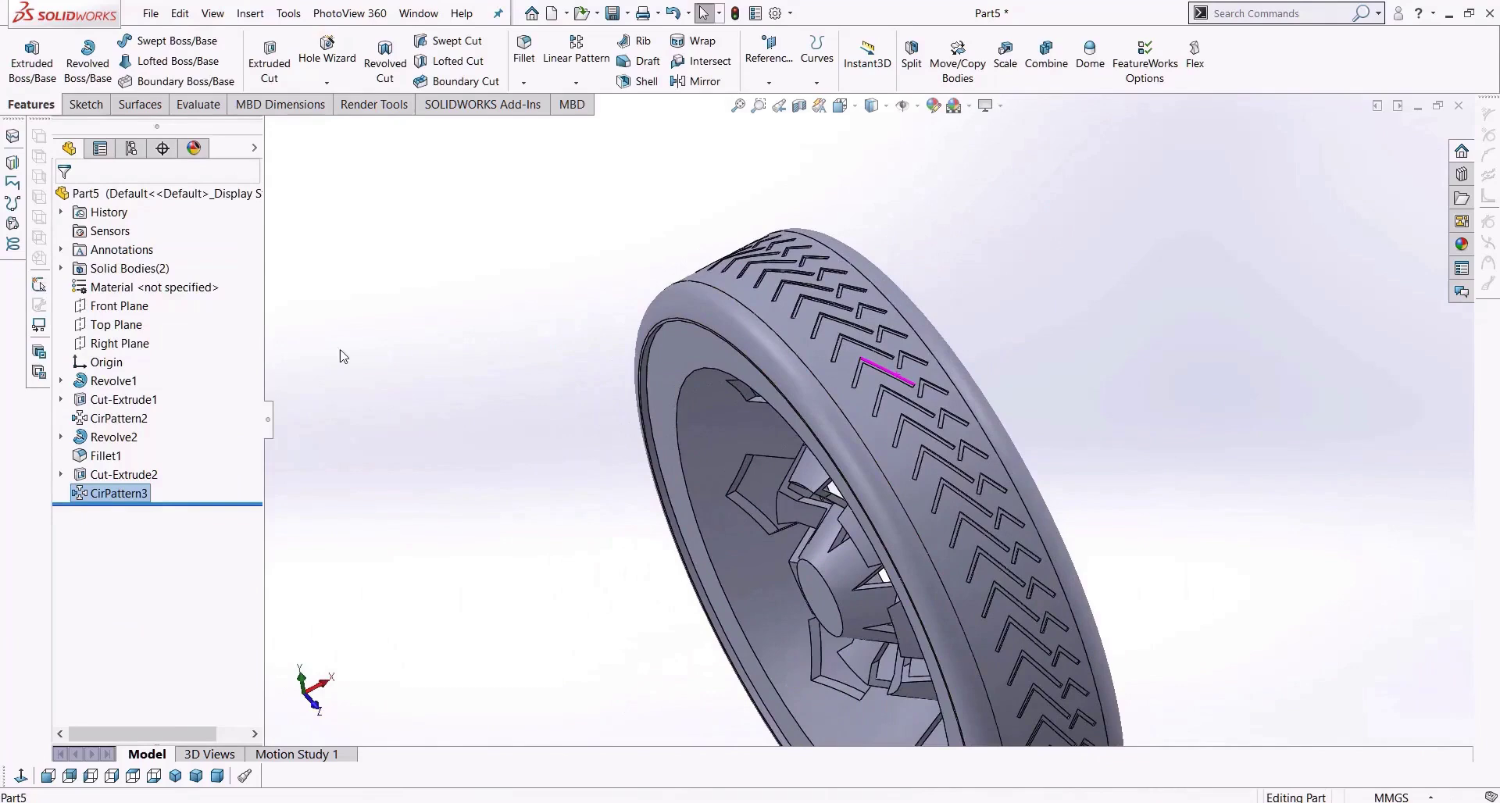
On the Front Plane, sketch two narrow rectangles crossing the tyre's top edge, one on each side of the tread, the first about 4 × 10 mm.
{"action": "left_click", "coordinate": [117, 309]}
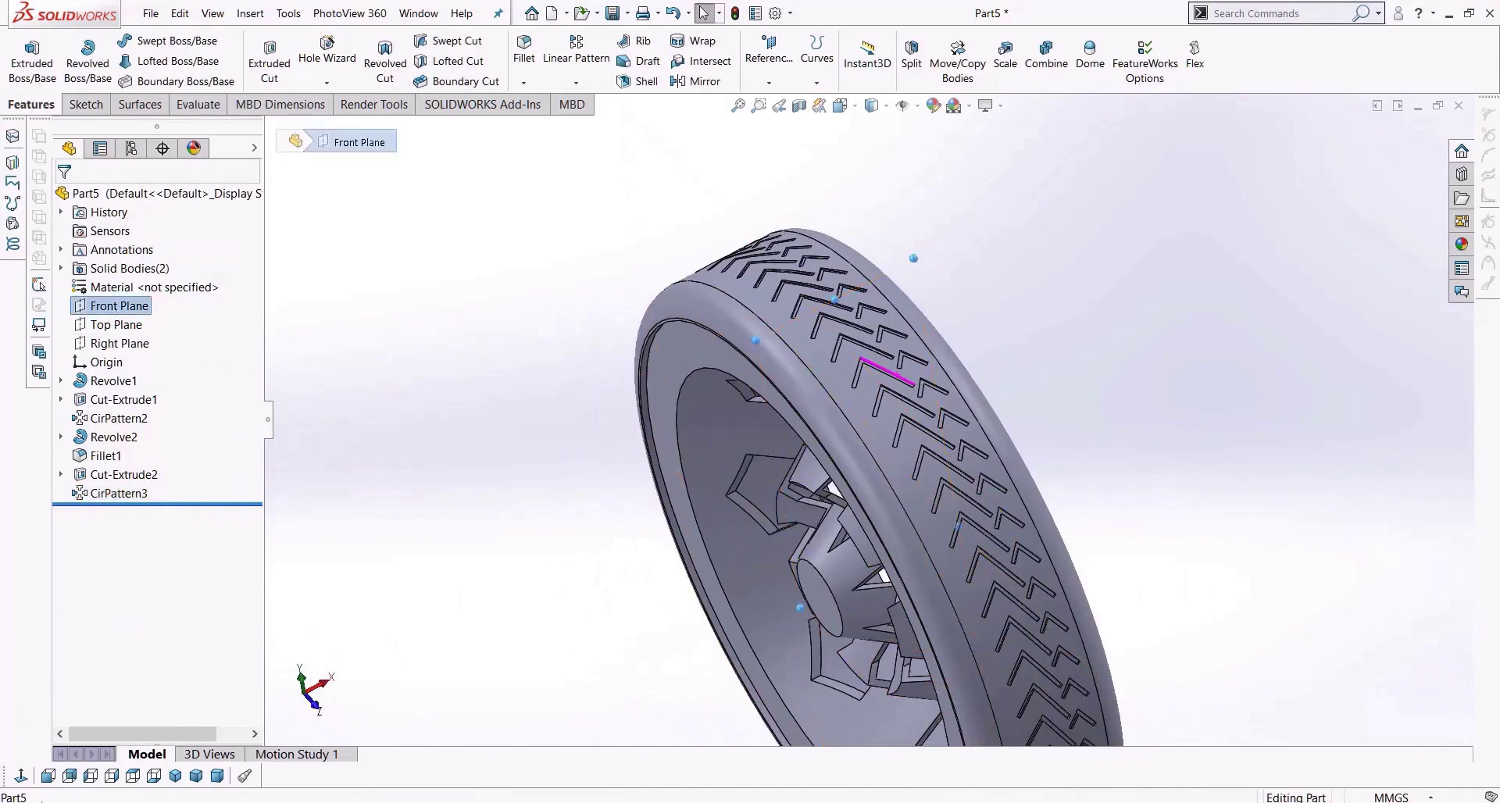
{"action": "left_click", "coordinate": [27, 779]}
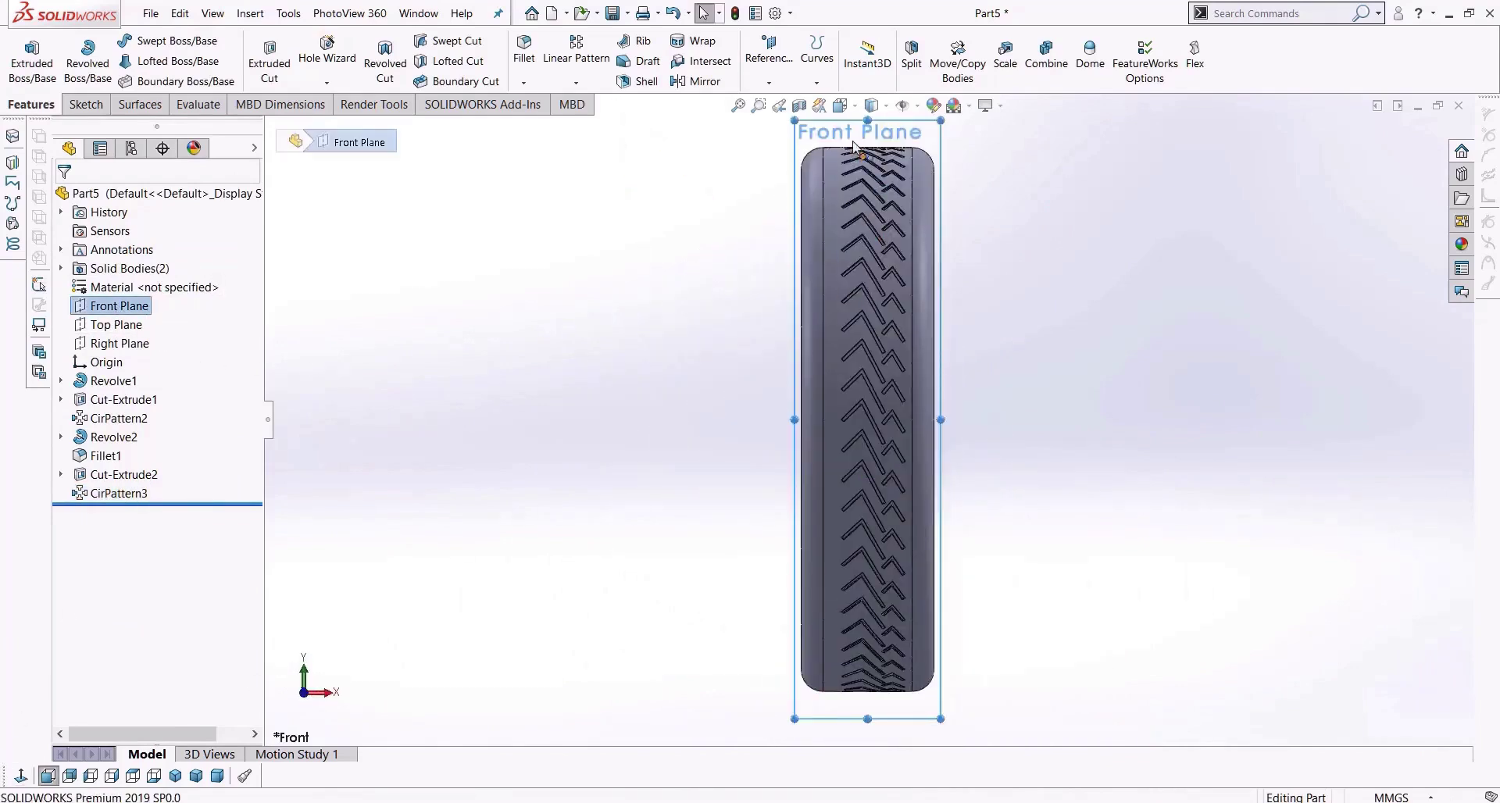
{"action": "left_click", "coordinate": [98, 105]}
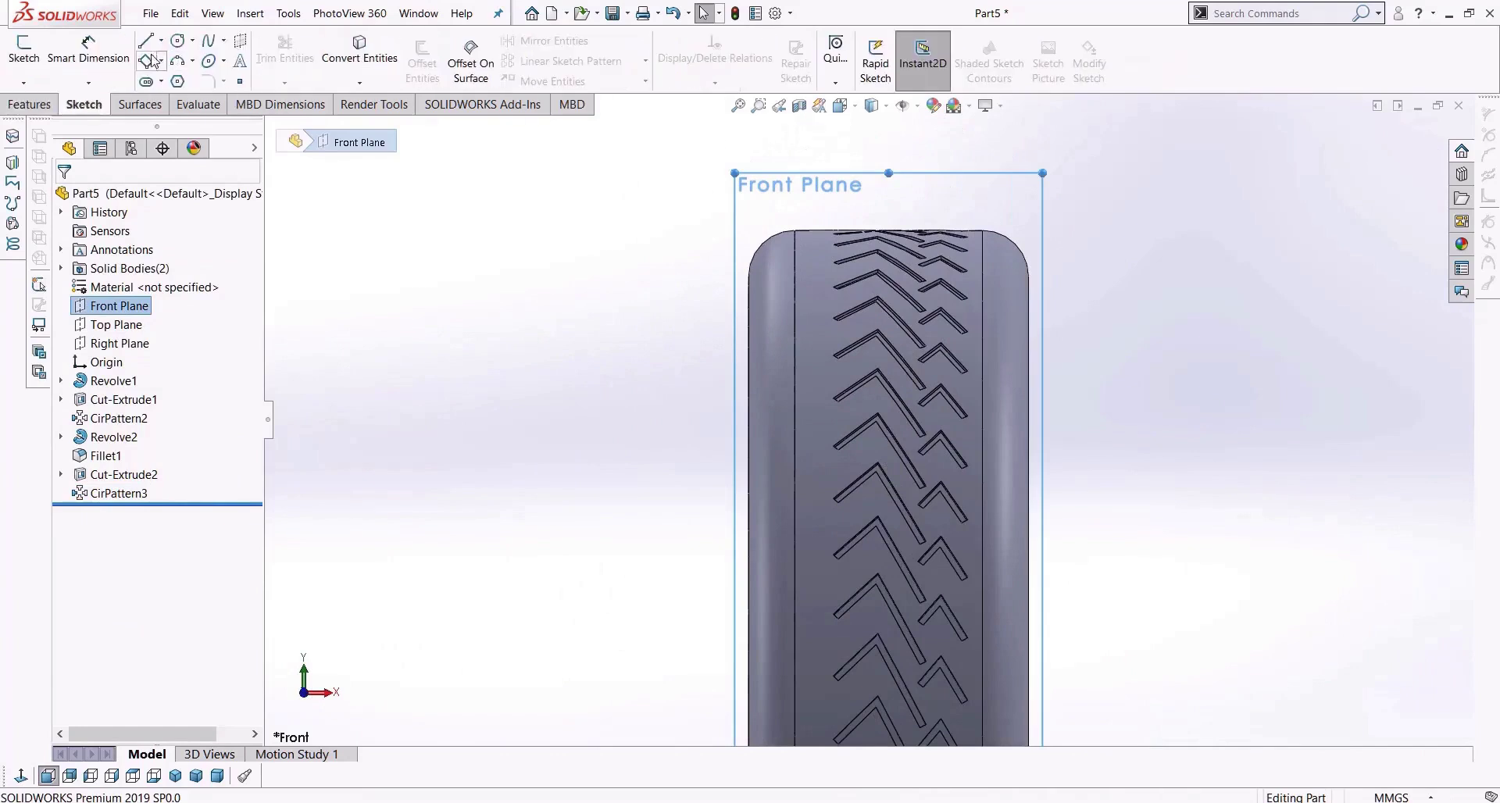
{"action": "left_click", "coordinate": [161, 63]}
{"action": "left_click", "coordinate": [180, 81]}
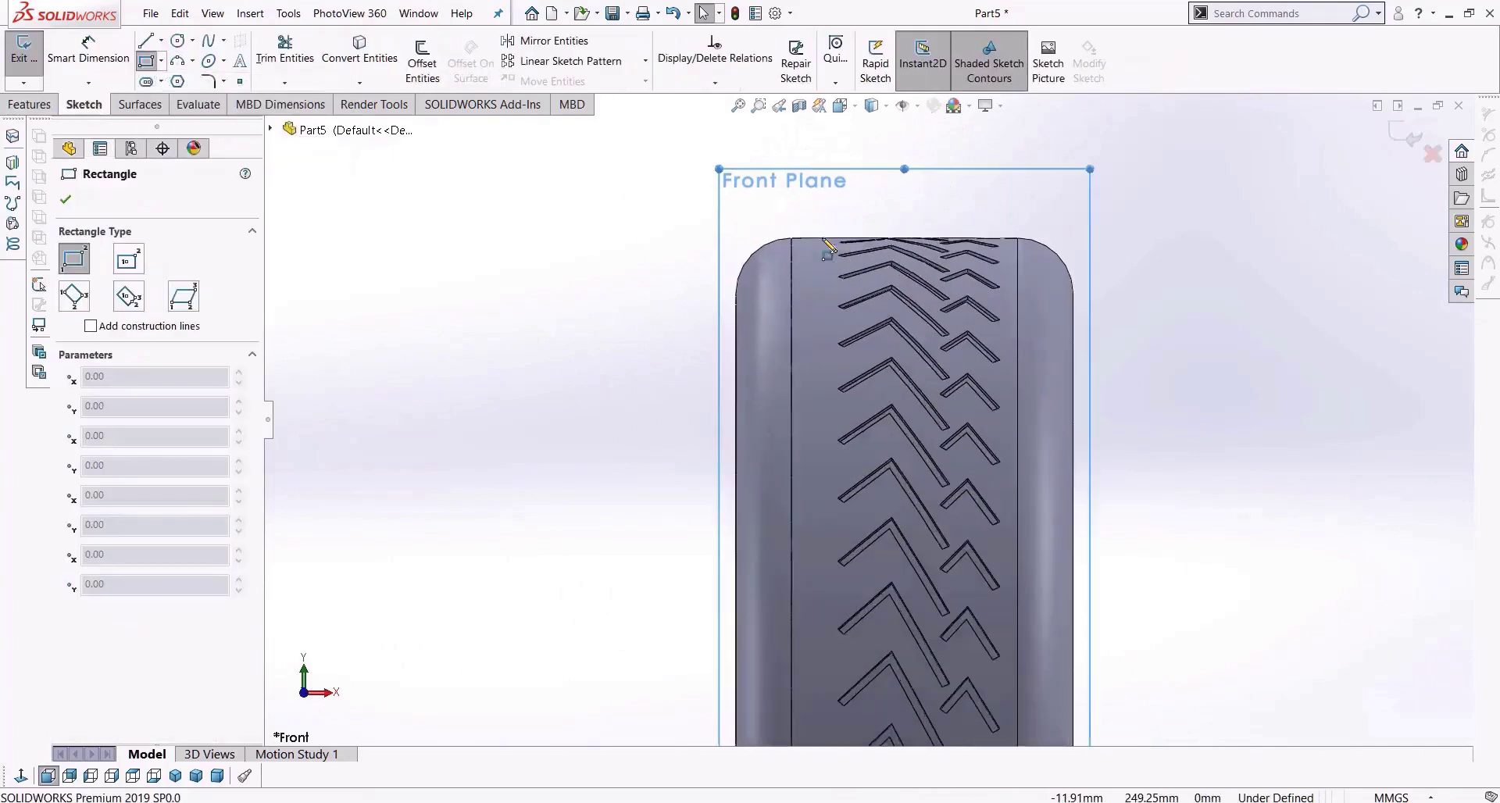
{"action": "left_click_drag", "start_coordinate": [802, 255], "coordinate": [828, 323]}
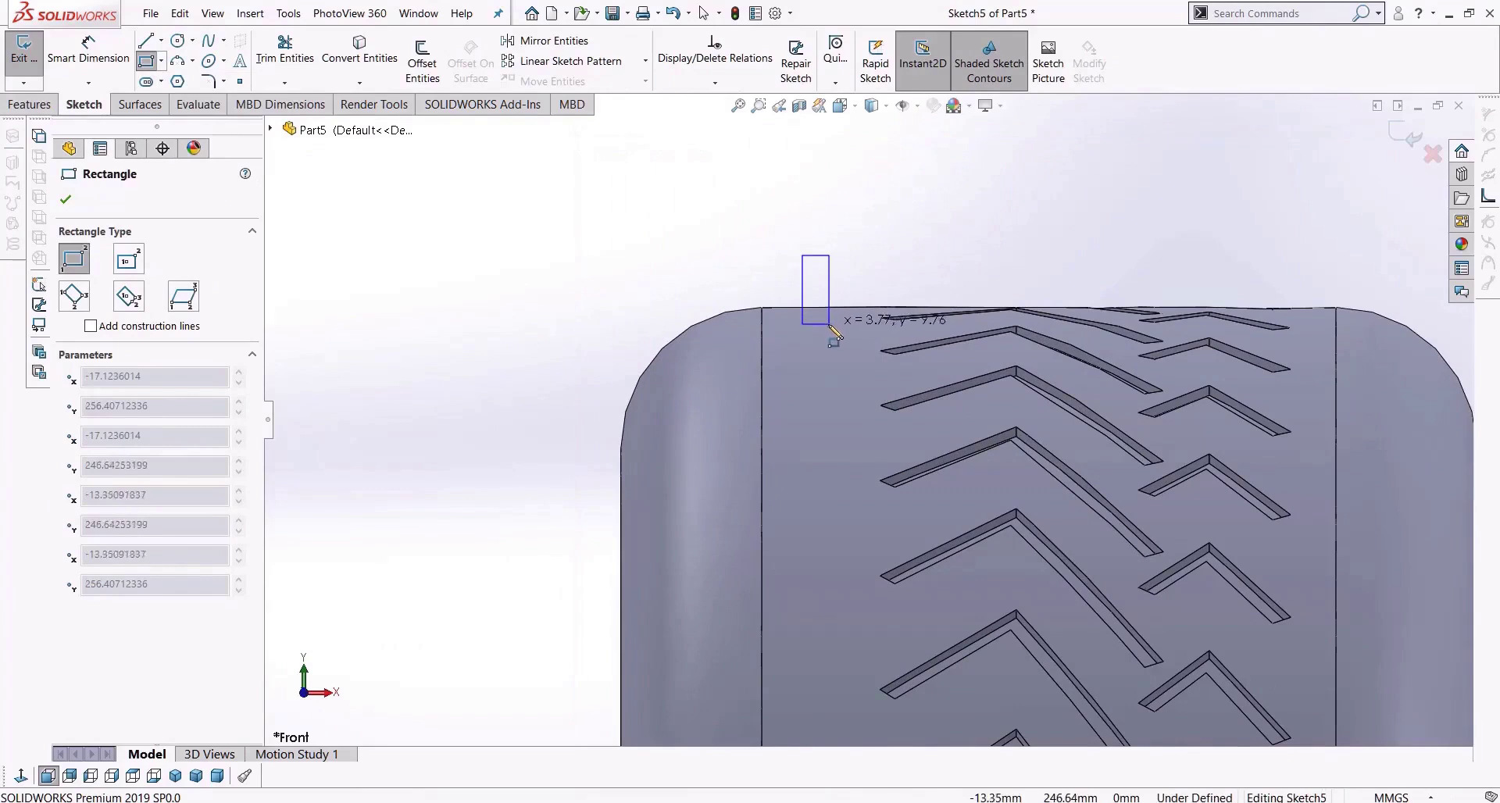
{"action": "left_click_drag", "start_coordinate": [1301, 276], "coordinate": [1319, 326]}
{"action": "scroll", "coordinate": [867, 420], "scroll_direction": "up", "scroll_amount": 5}
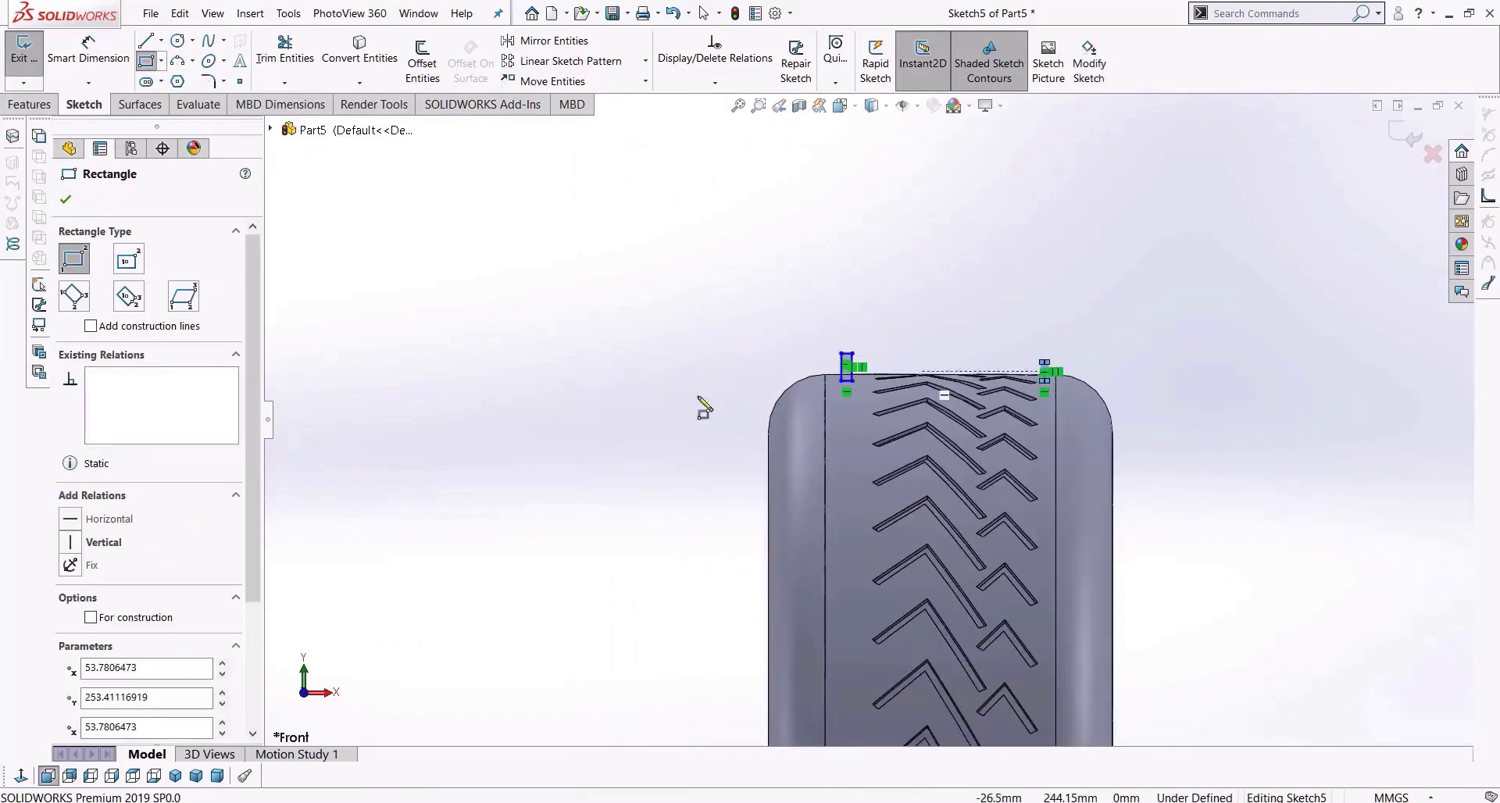
Draw a horizontal centreline from the origin out past the side of the tyre.
{"action": "left_click", "coordinate": [161, 40]}
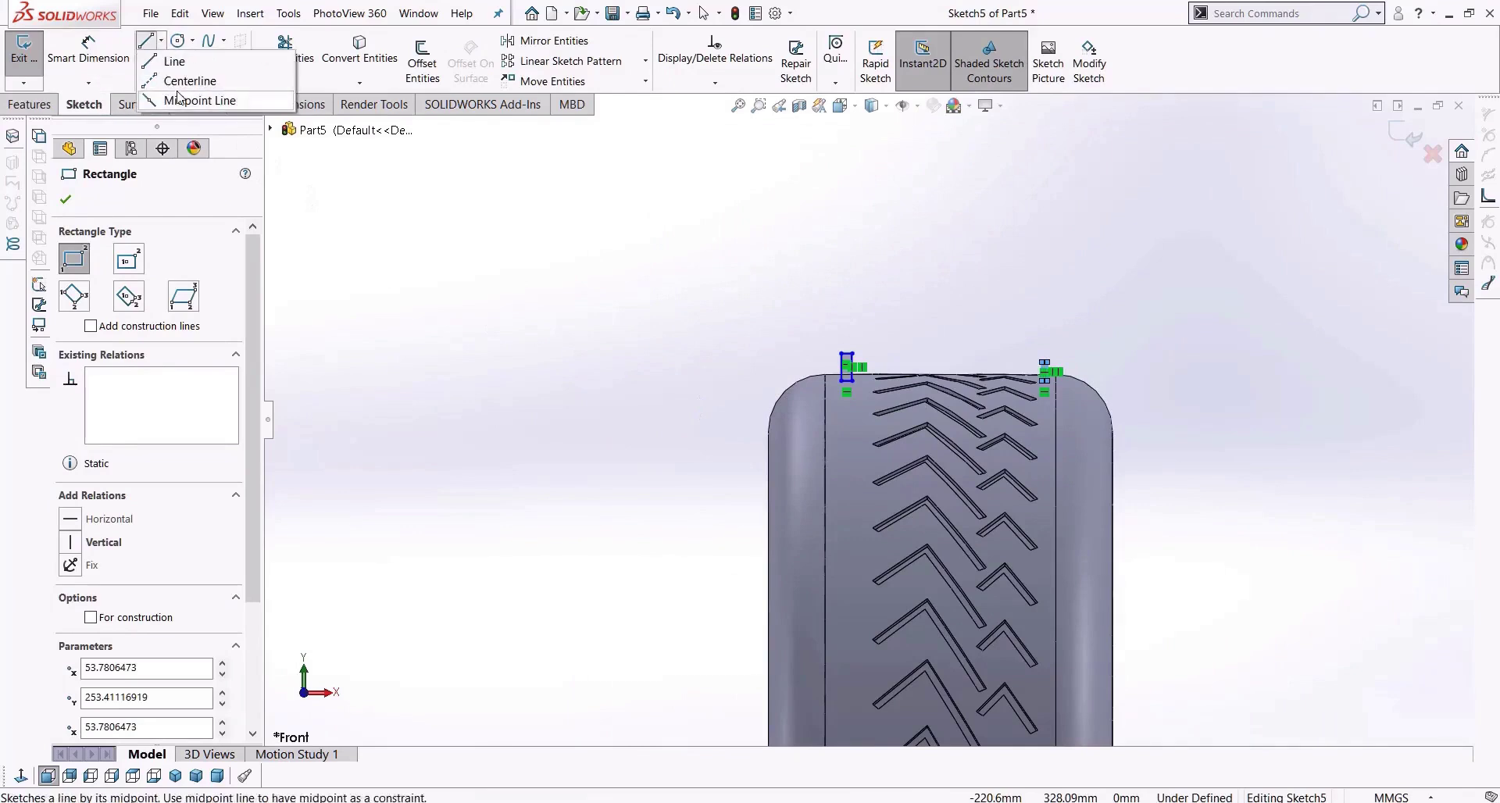
{"action": "left_click", "coordinate": [189, 73]}
{"action": "scroll", "coordinate": [867, 419], "scroll_direction": "up", "scroll_amount": 5}
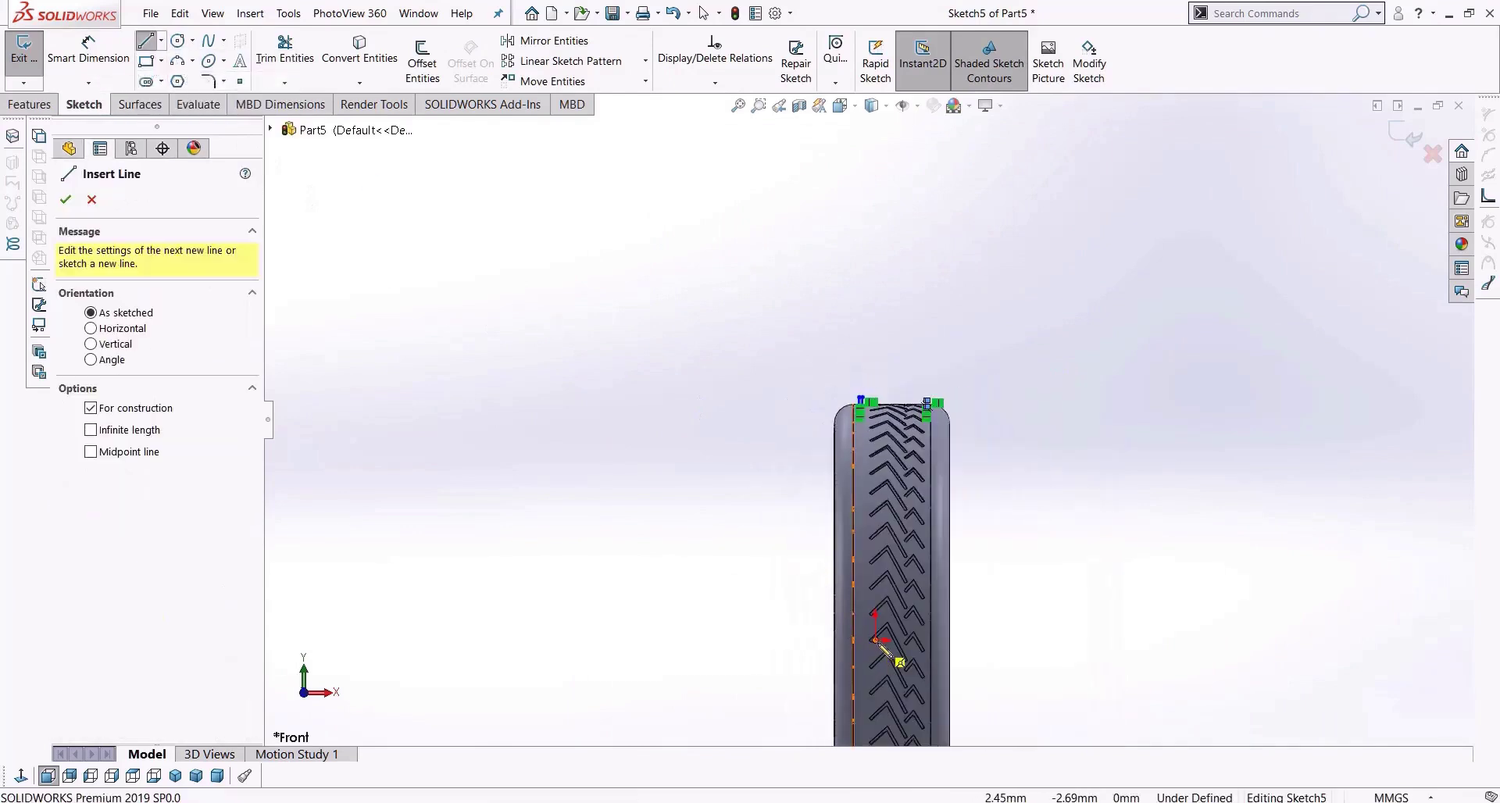
{"action": "left_click", "coordinate": [874, 640]}
{"action": "left_click", "coordinate": [1030, 640]}
{"action": "middle_click_drag", "start_coordinate": [1043, 434], "coordinate": [1058, 483]}
{"action": "key", "text": "Escape"}
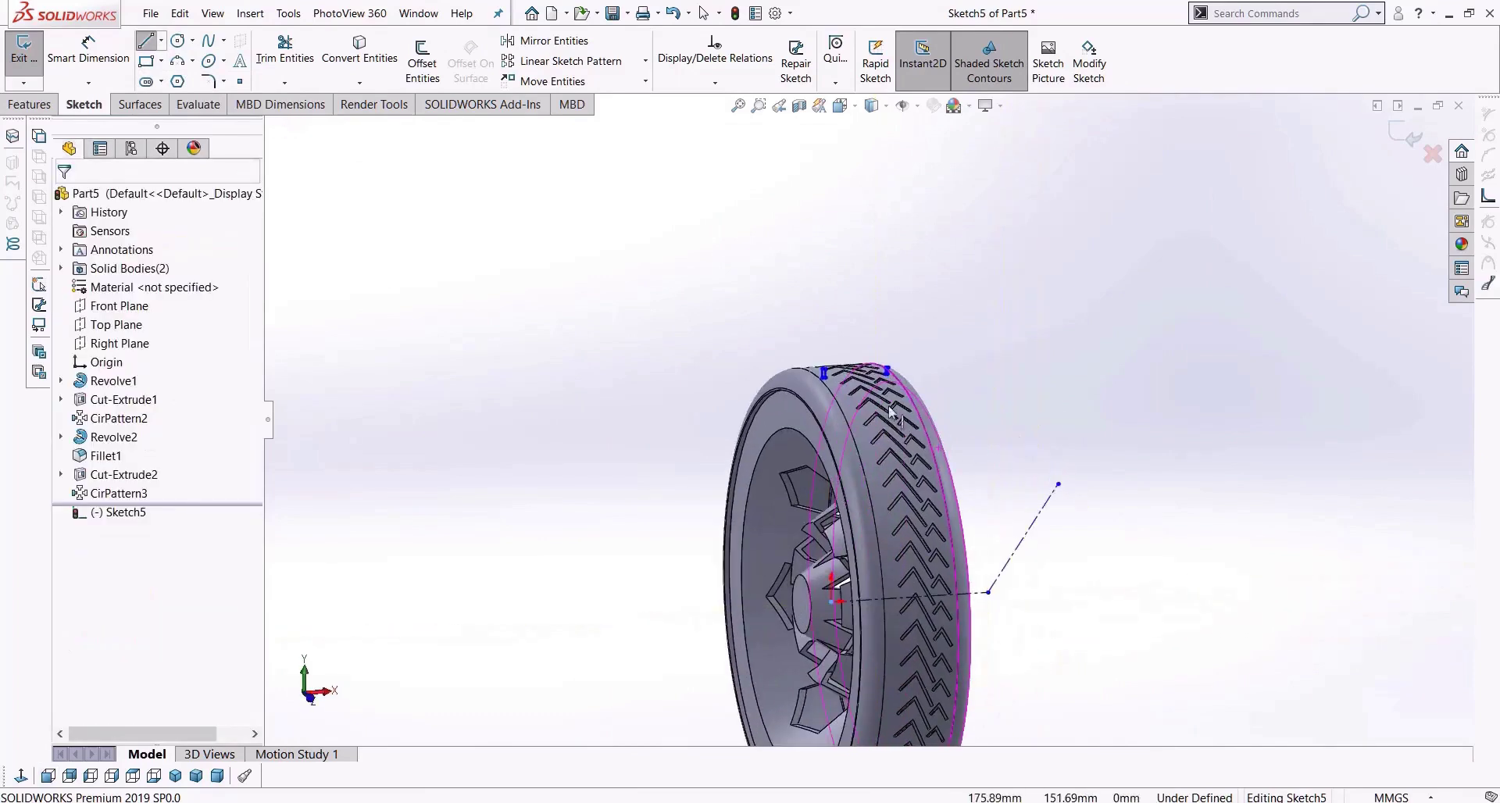
{"action": "left_click", "coordinate": [35, 104]}
{"action": "left_click", "coordinate": [385, 61]}
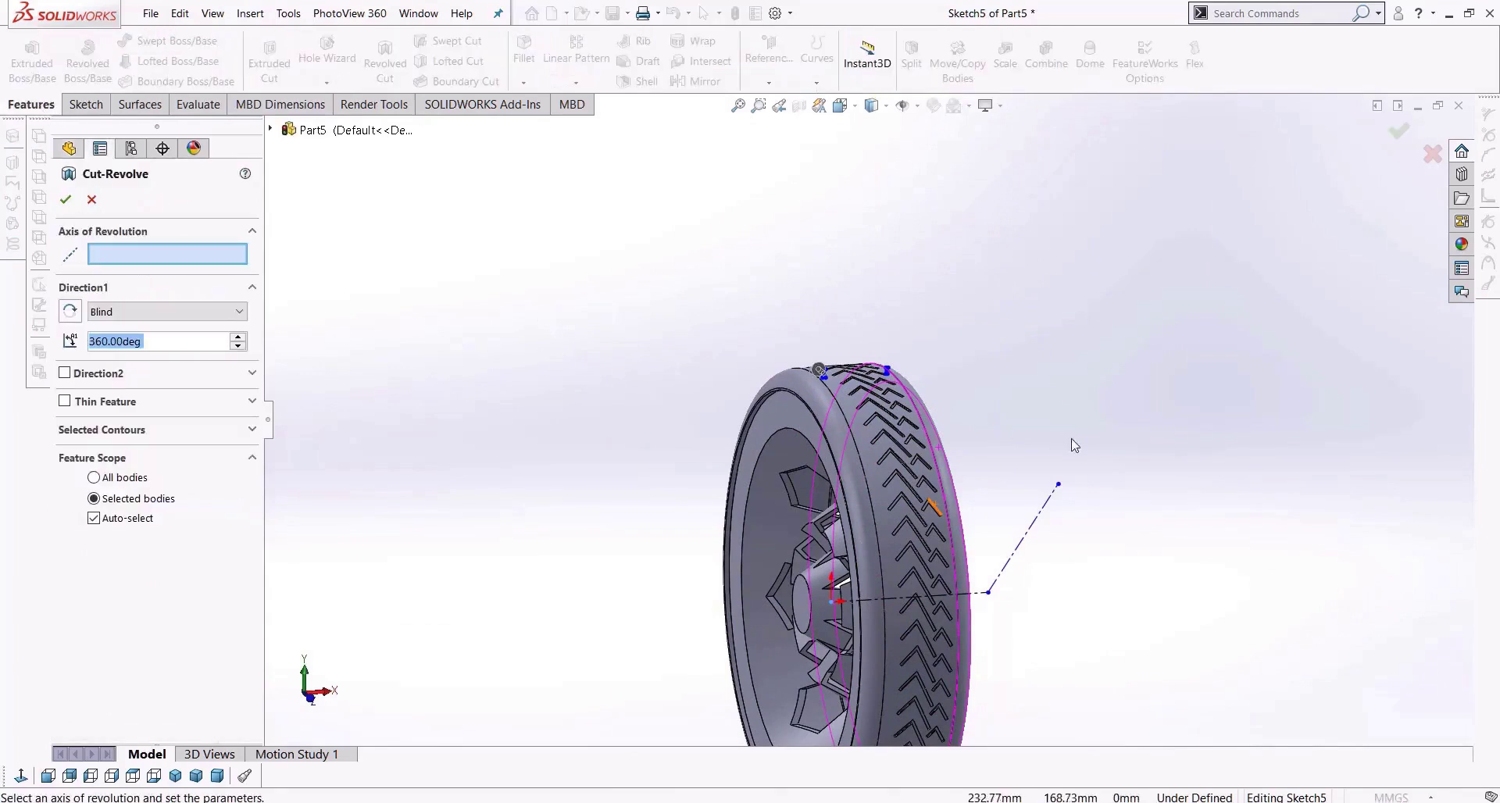
{"action": "key", "text": "Escape"}
Delete the stray slanted centreline segment and cut both rectangles around the tyre with a 360° Revolved Cut.
{"action": "left_click", "coordinate": [1034, 522]}
{"action": "key", "text": "Delete"}
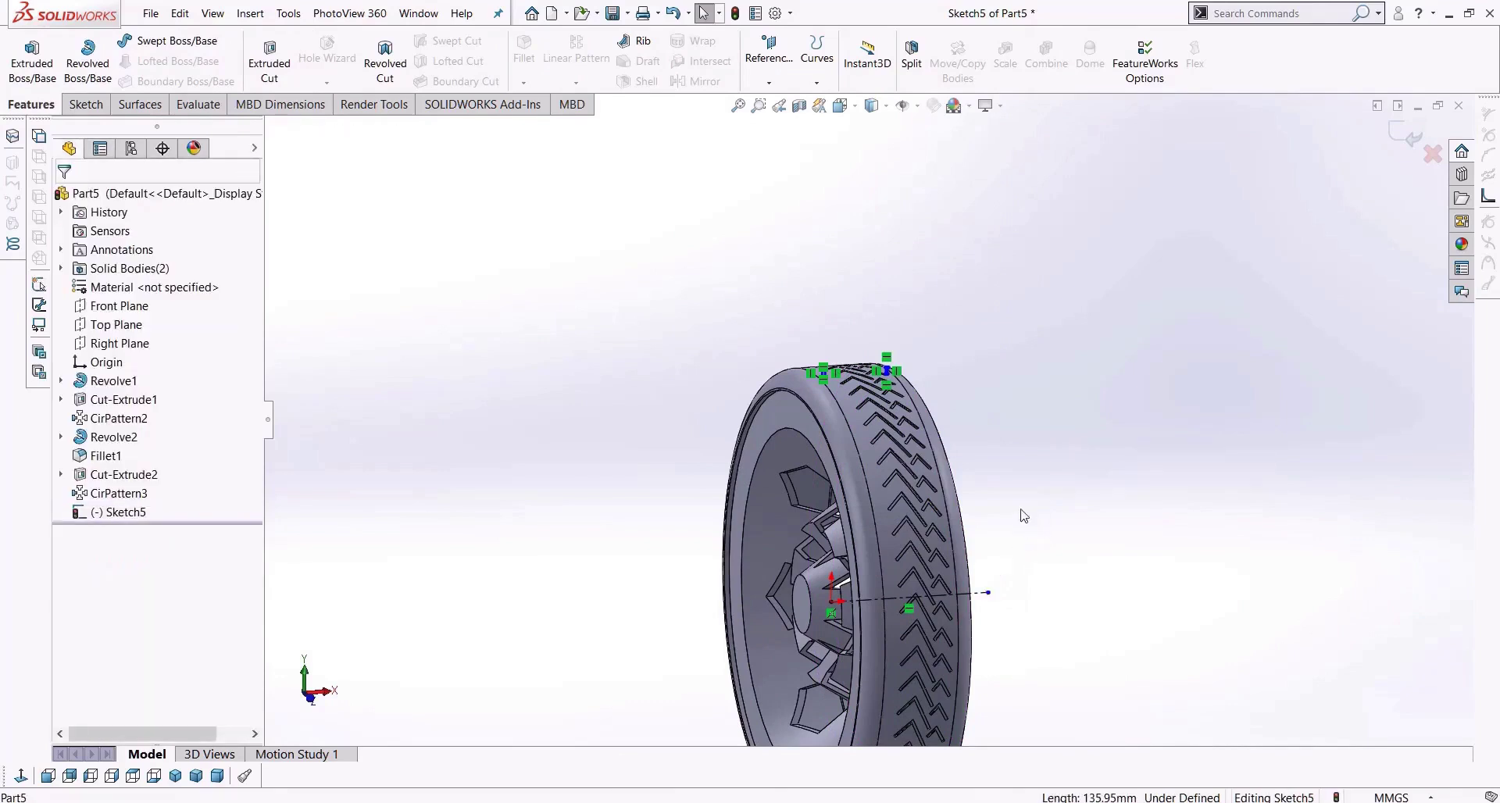
{"action": "left_click", "coordinate": [377, 67]}
{"action": "left_click", "coordinate": [65, 200]}
{"action": "middle_click_drag", "start_coordinate": [994, 425], "coordinate": [898, 469]}
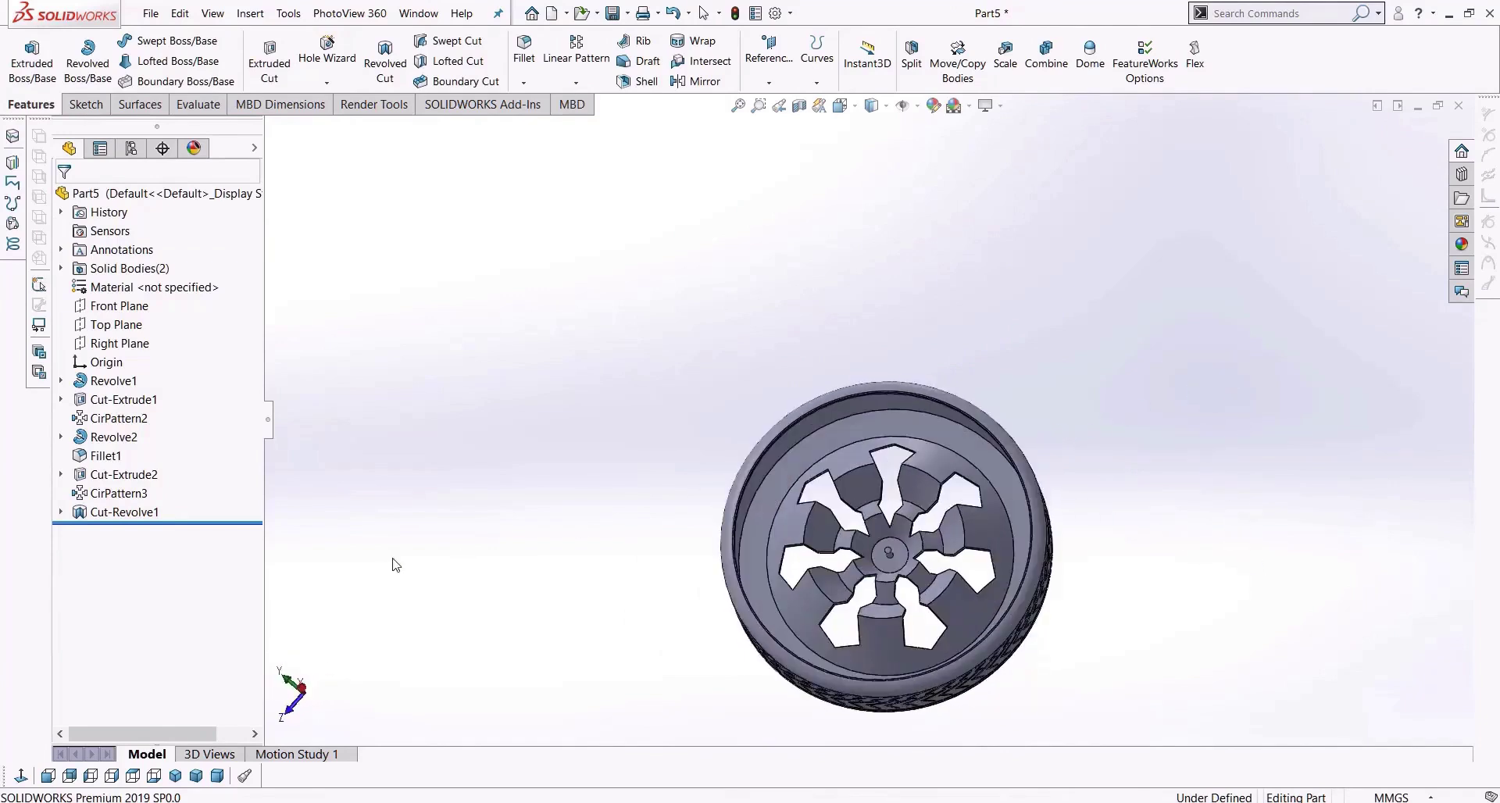
{"action": "middle_click_drag", "start_coordinate": [752, 513], "coordinate": [614, 554]}
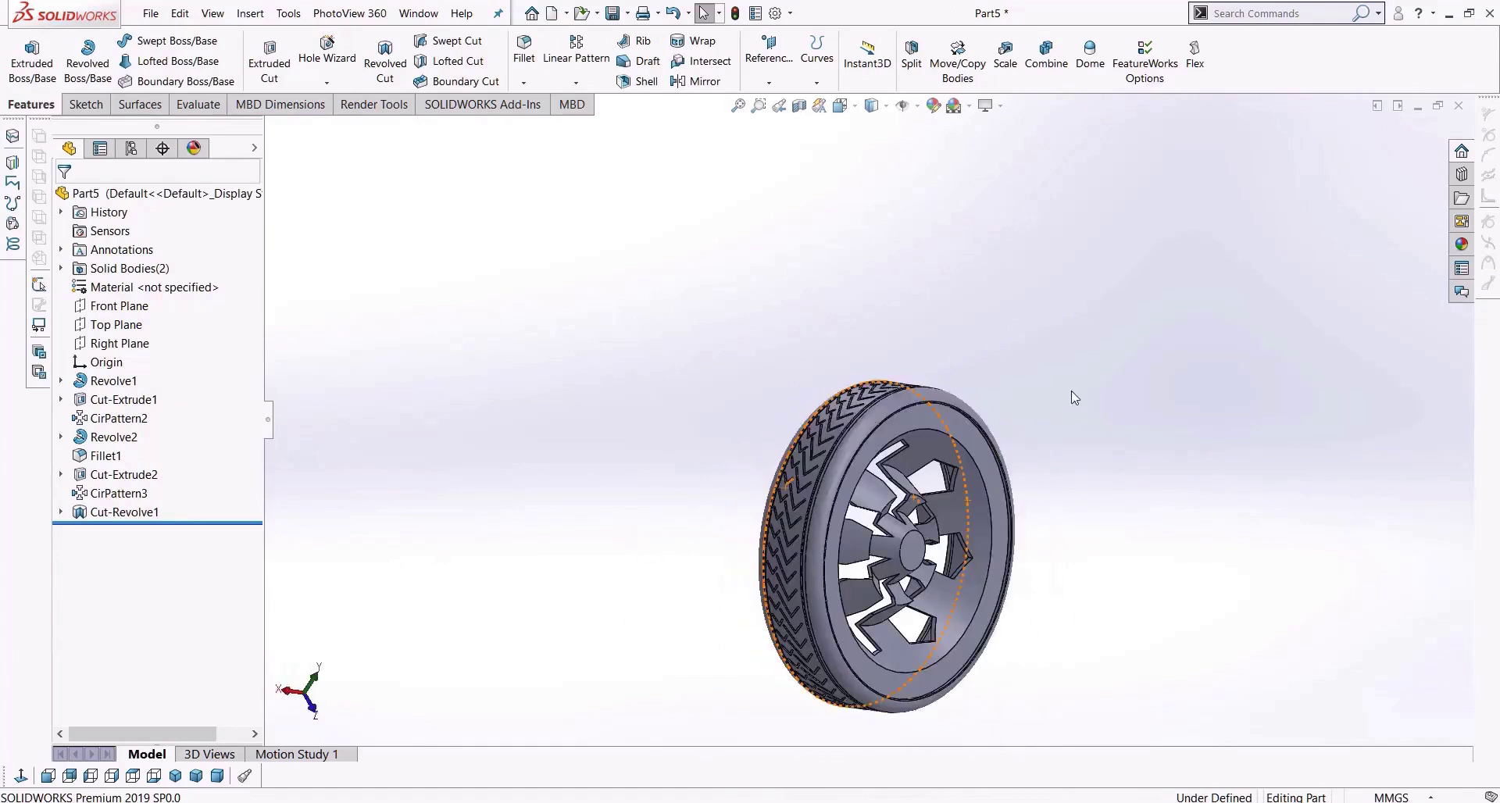
Close the wheel part and create a new part document.
{"action": "left_click", "coordinate": [1461, 106]}
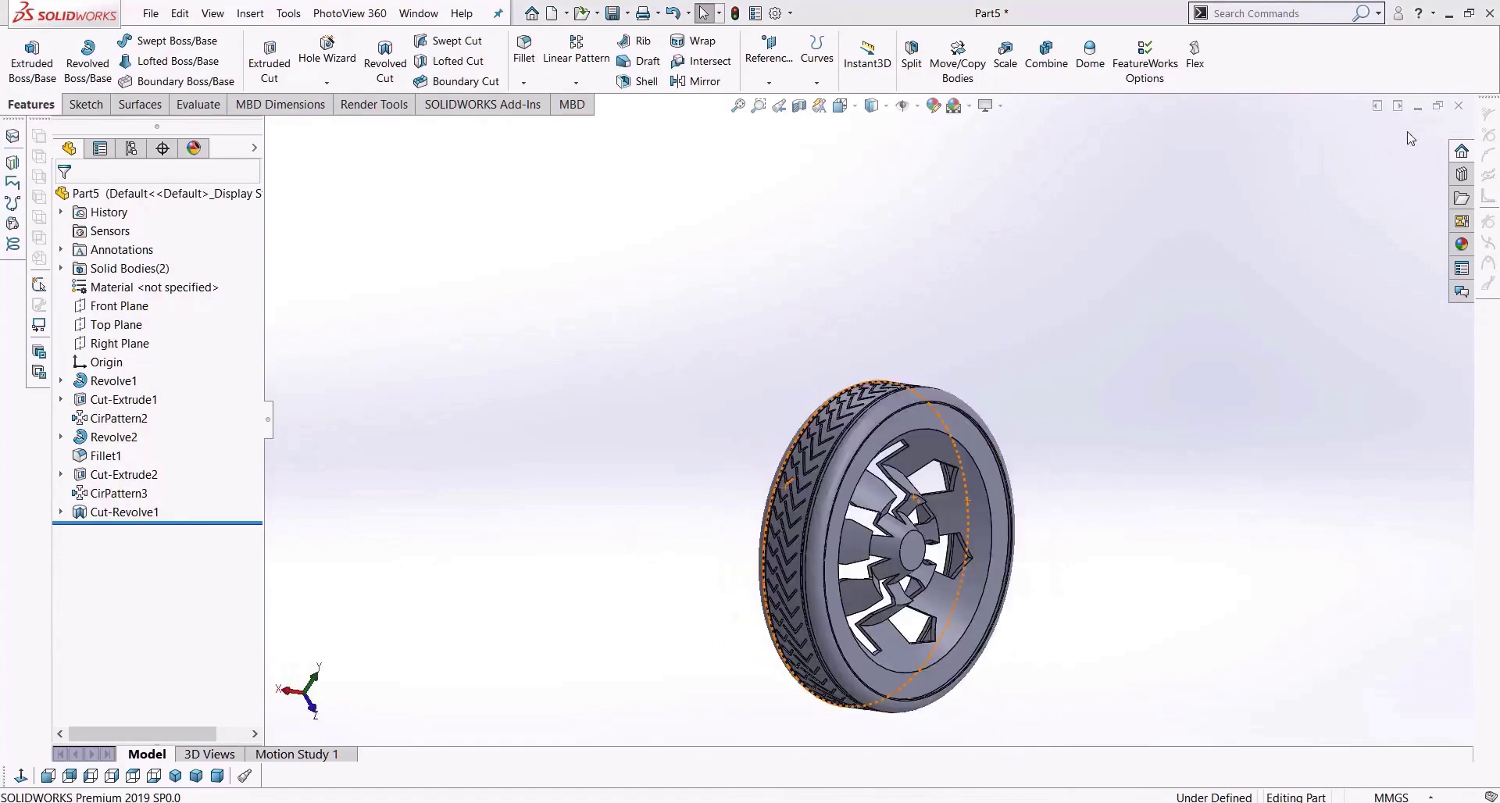
{"action": "left_click", "coordinate": [804, 428]}
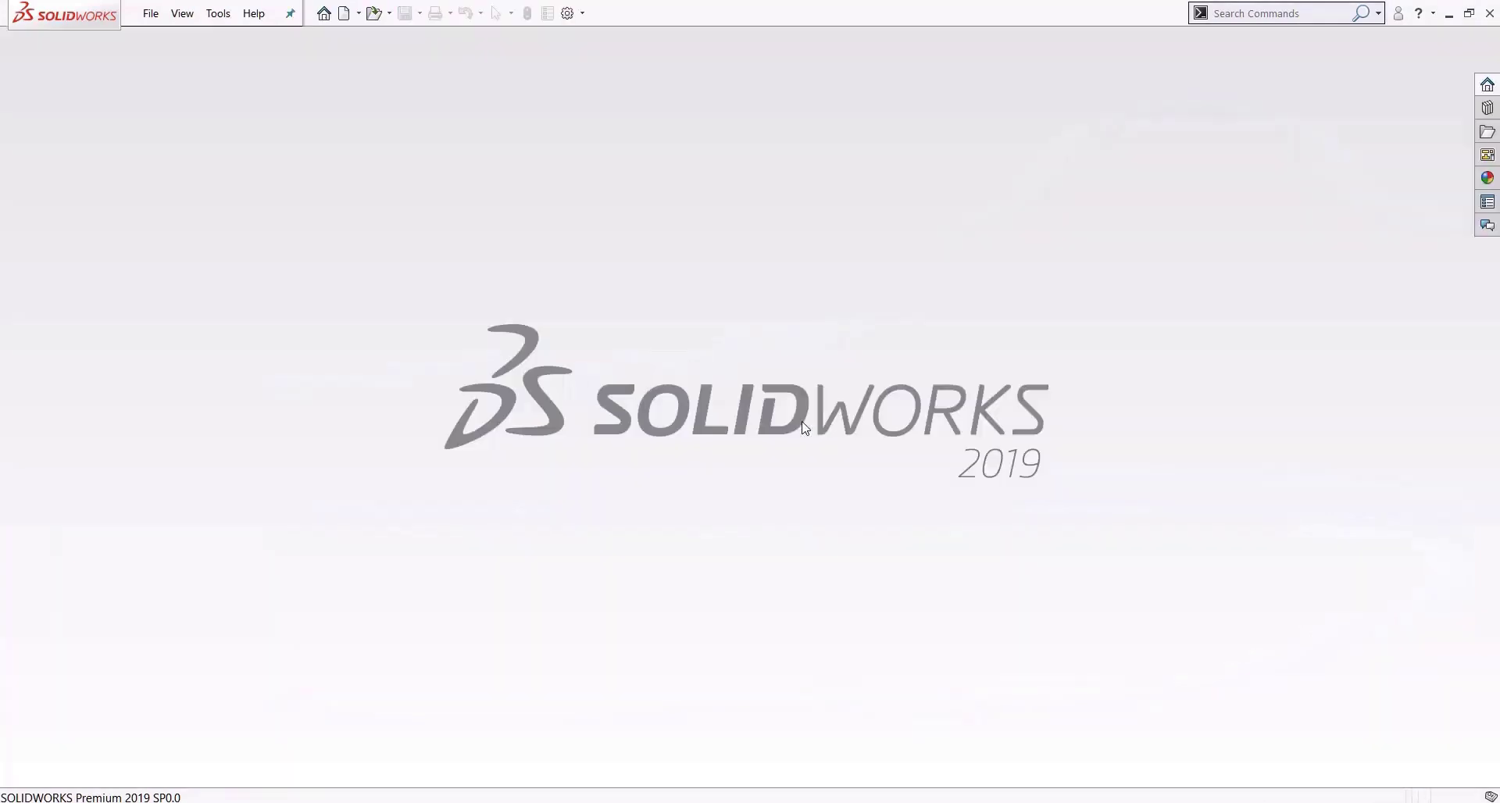
{"action": "left_click", "coordinate": [142, 11]}
{"action": "left_click", "coordinate": [201, 43]}
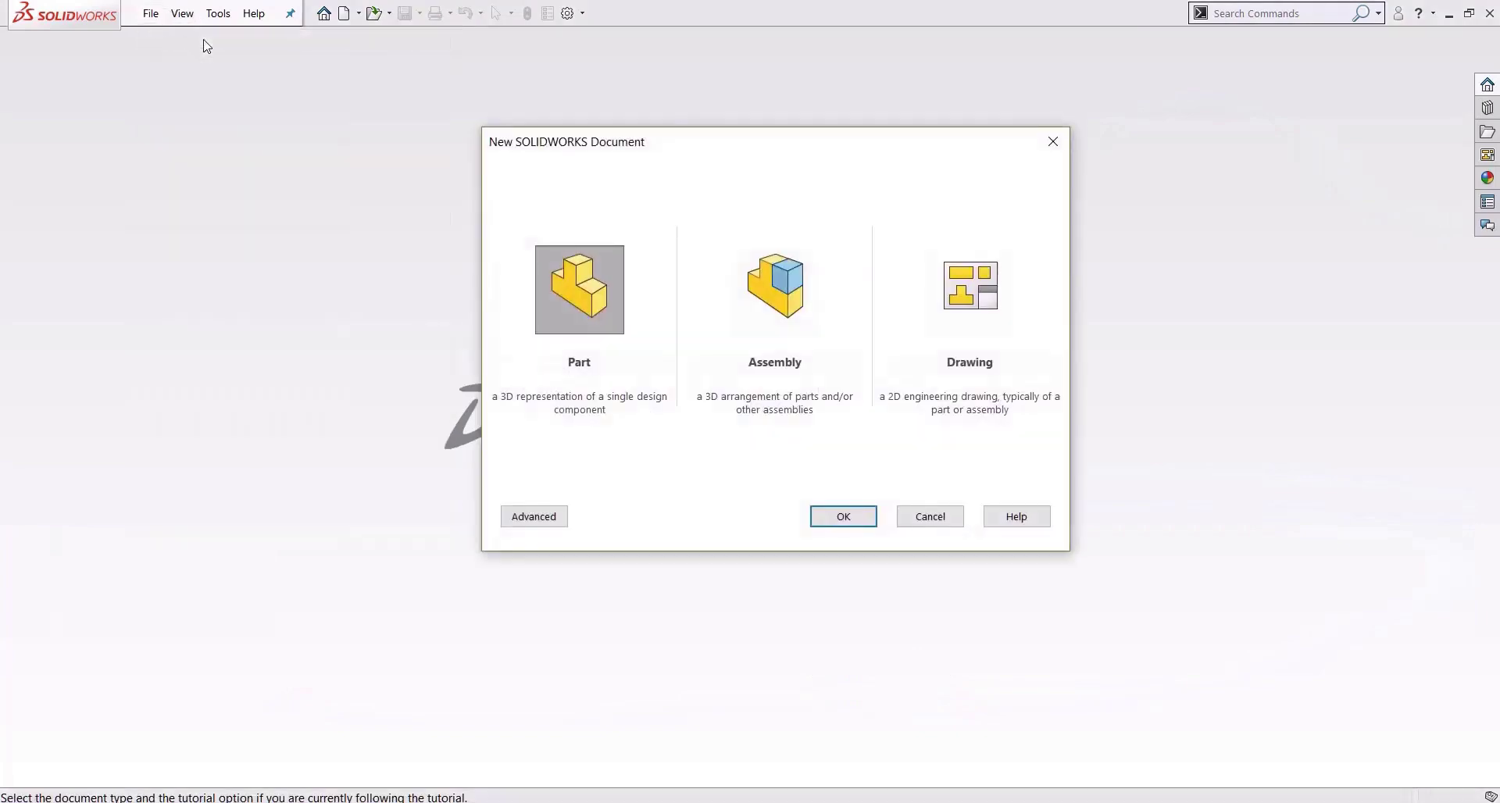
{"action": "left_click", "coordinate": [864, 522]}
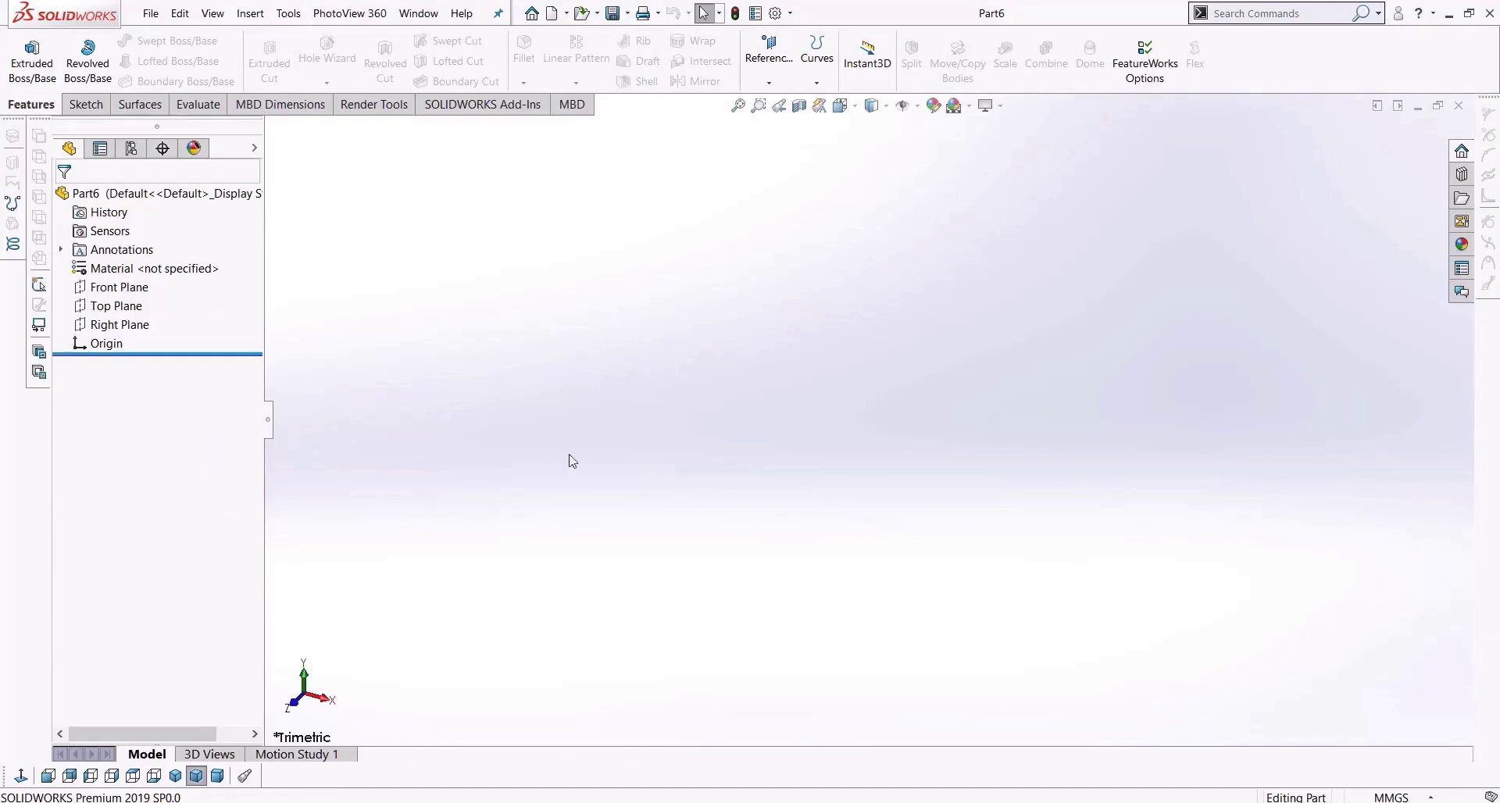
On the Front Plane, sketch a vertical centreline up from the origin and a horizontal base line about 45 mm long from the origin.
{"action": "left_click", "coordinate": [109, 287]}
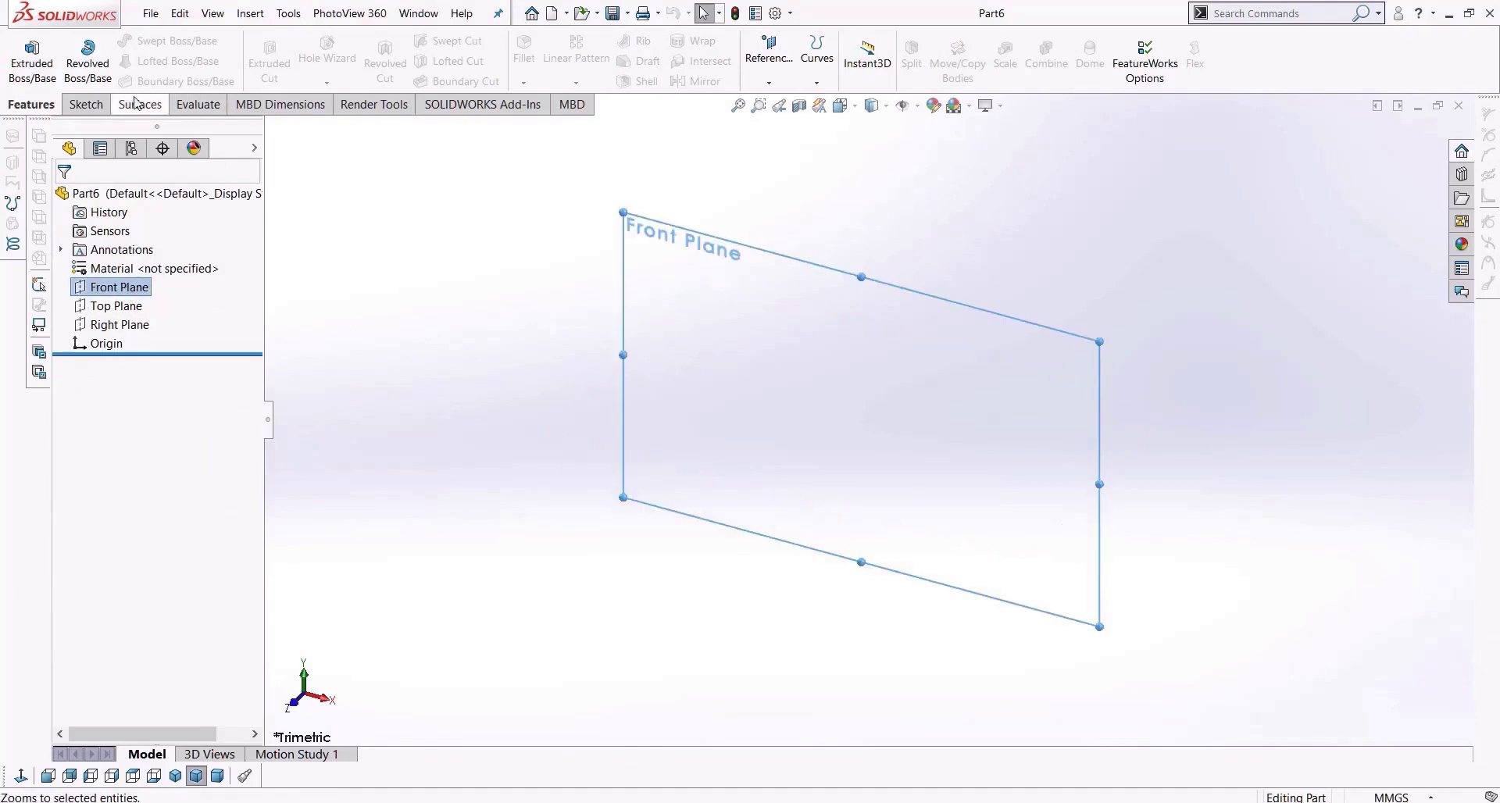
{"action": "left_click", "coordinate": [83, 102]}
{"action": "left_click", "coordinate": [22, 47]}
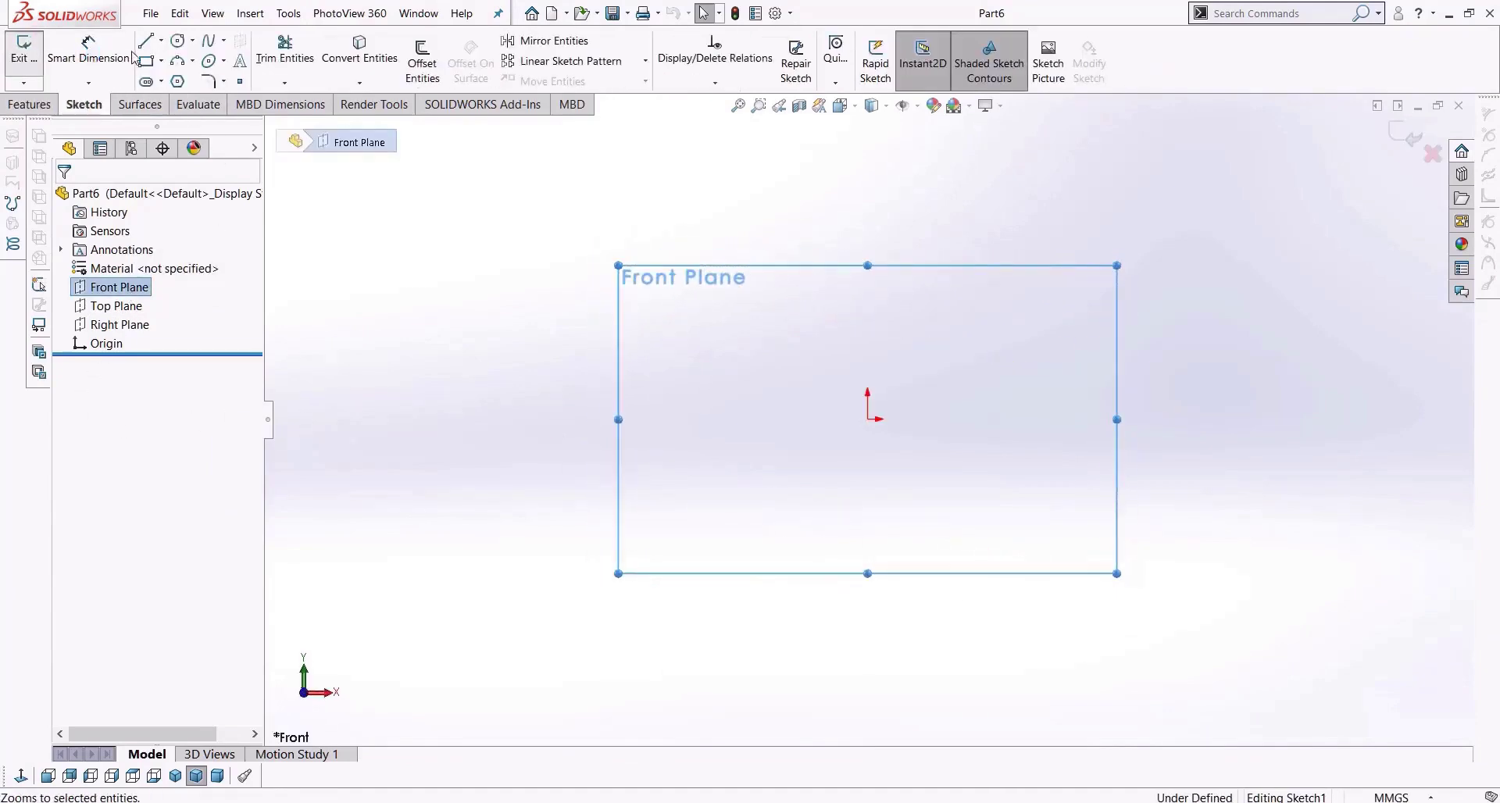
{"action": "left_click", "coordinate": [161, 40]}
{"action": "left_click", "coordinate": [172, 82]}
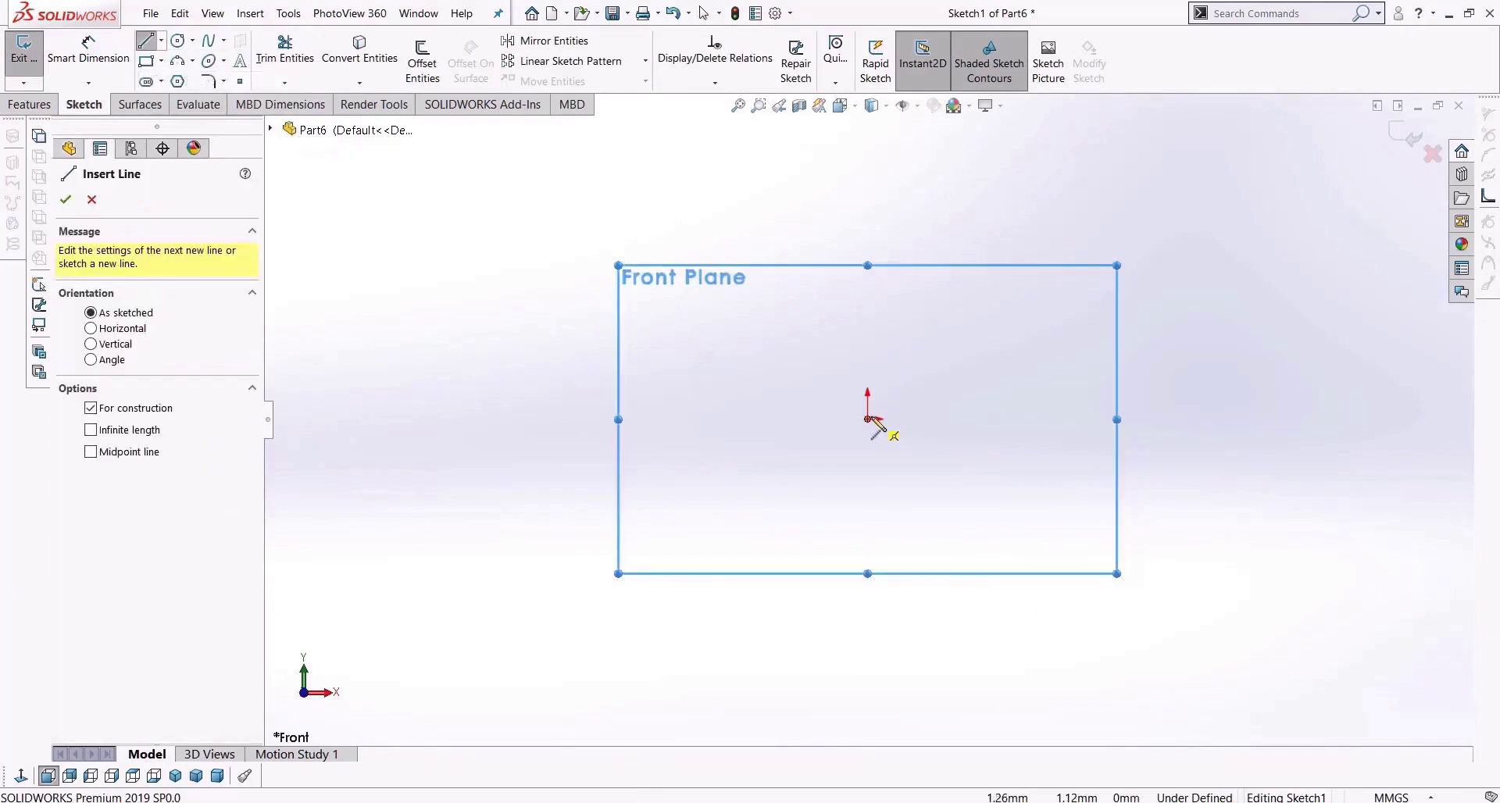
{"action": "left_click", "coordinate": [868, 418]}
{"action": "double_click", "coordinate": [869, 164]}
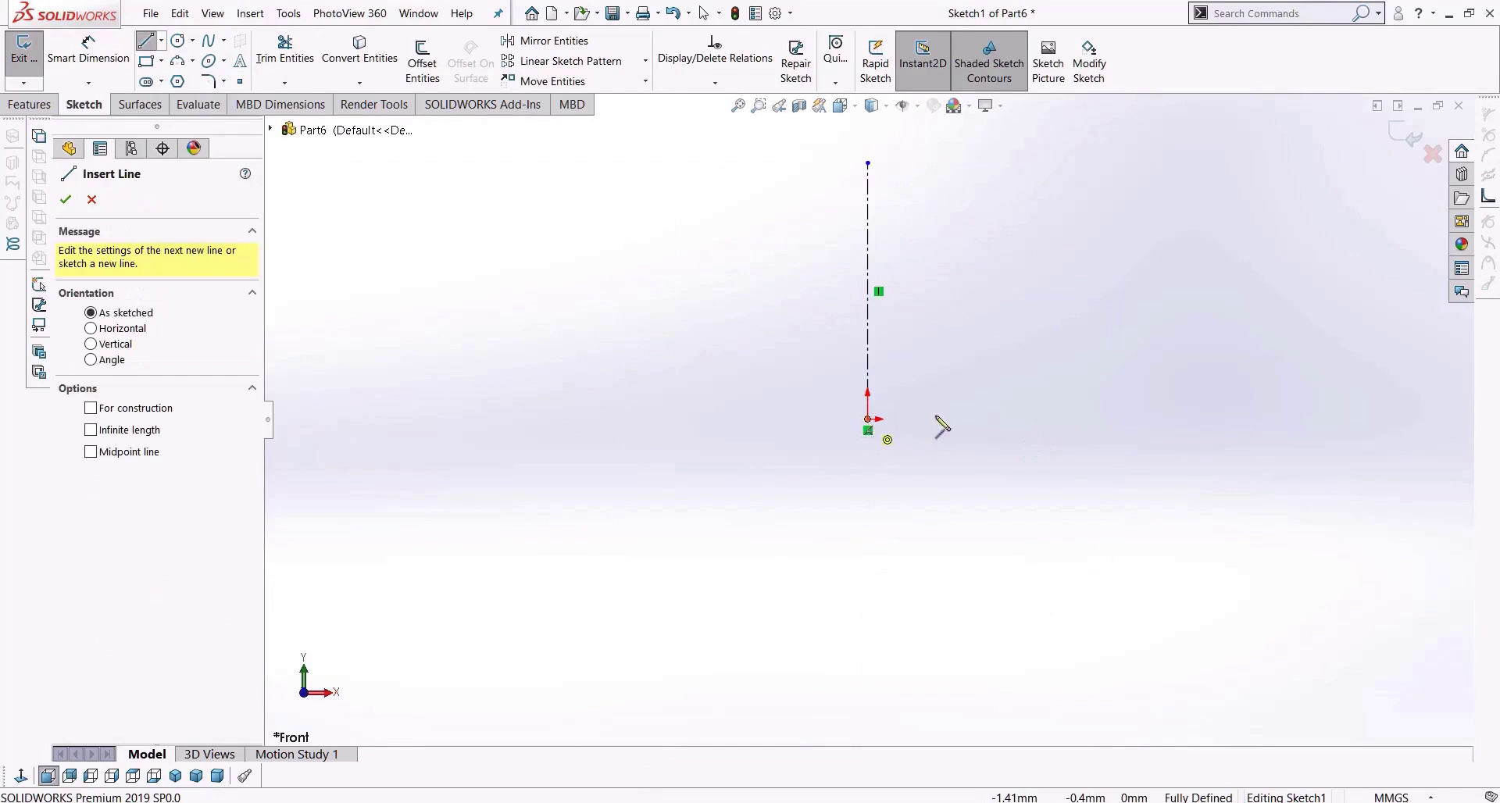
{"action": "left_click", "coordinate": [868, 418]}
{"action": "left_click", "coordinate": [956, 419]}
{"action": "key", "text": "Escape"}
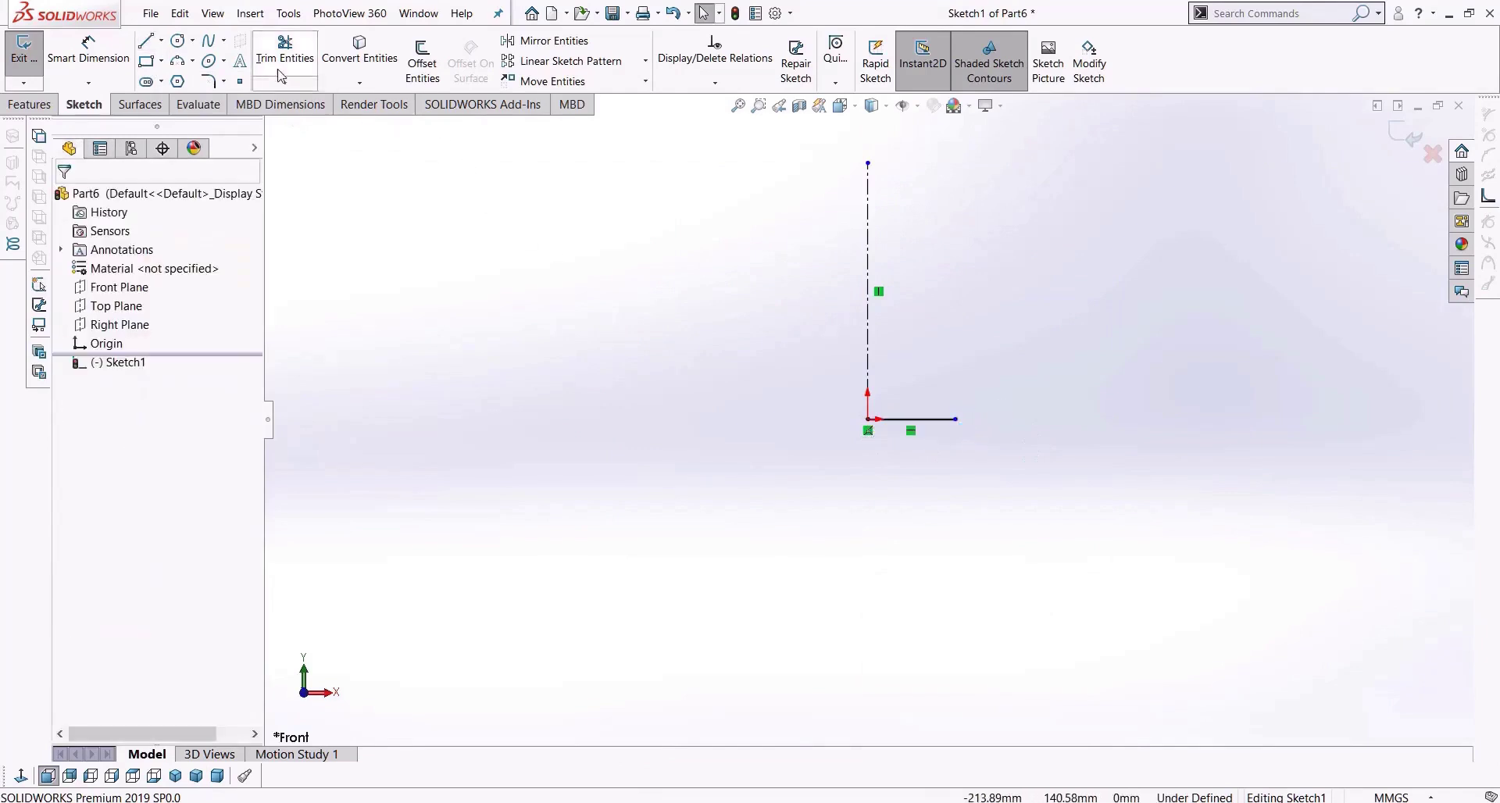
{"action": "left_click", "coordinate": [960, 802]}
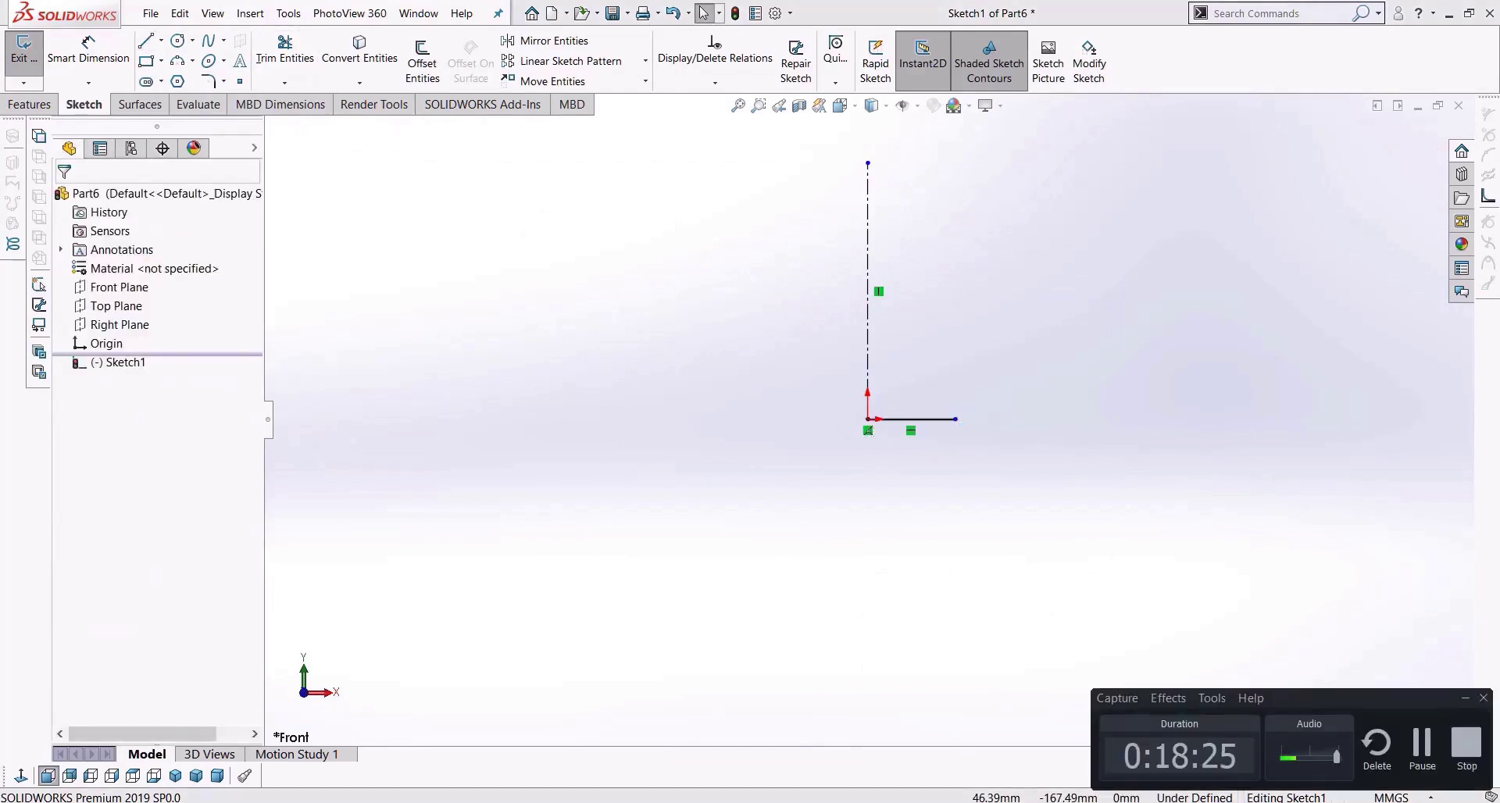
{"action": "left_click", "coordinate": [960, 802]}
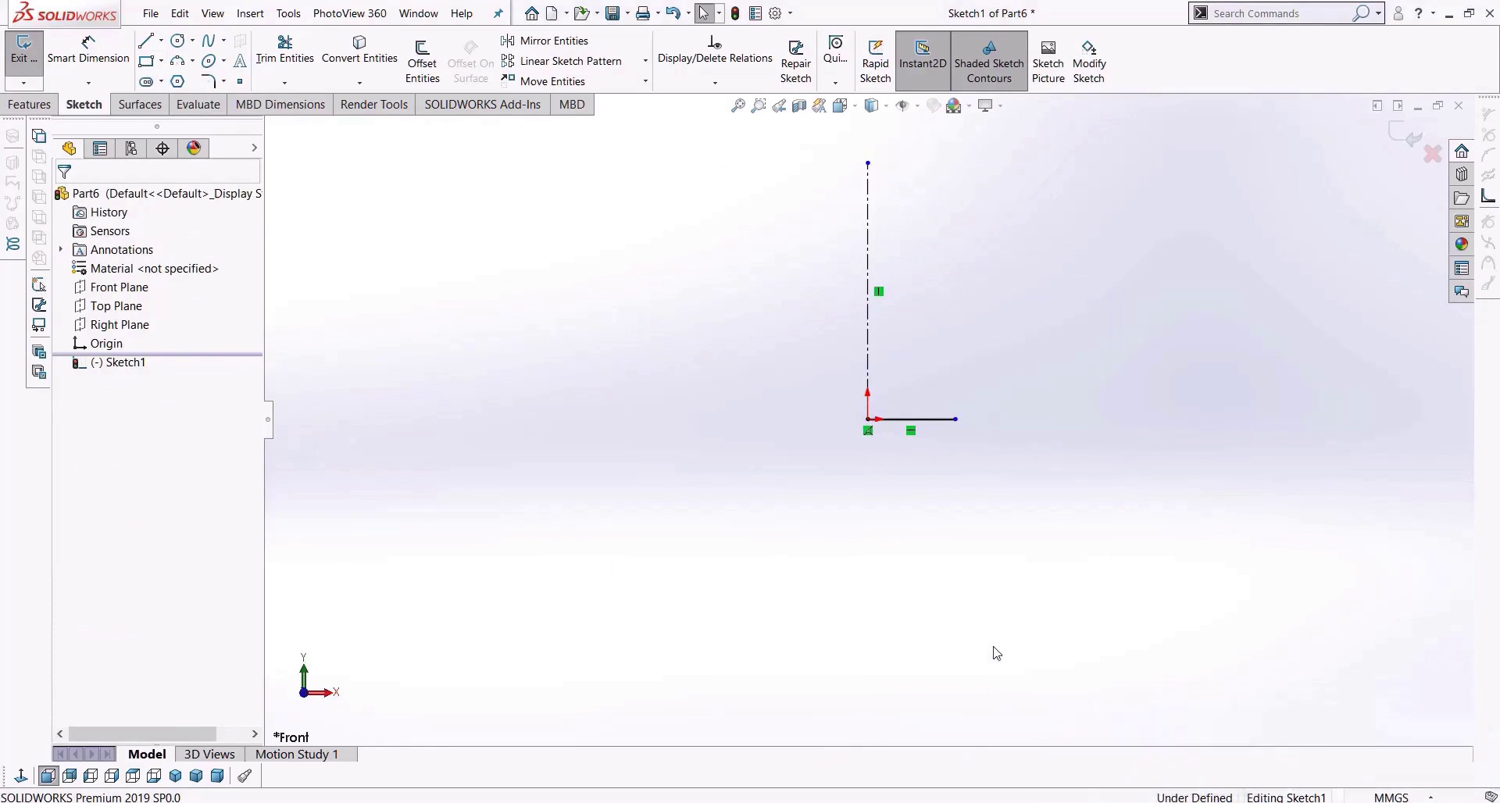
Draw a four-point vase-shaped spline from the base line's outer end, bulging outward and narrowing to a neck, ending about 127 mm above the base.
{"action": "left_click", "coordinate": [207, 42]}
{"action": "scroll", "coordinate": [961, 375], "scroll_direction": "down", "scroll_amount": 2}
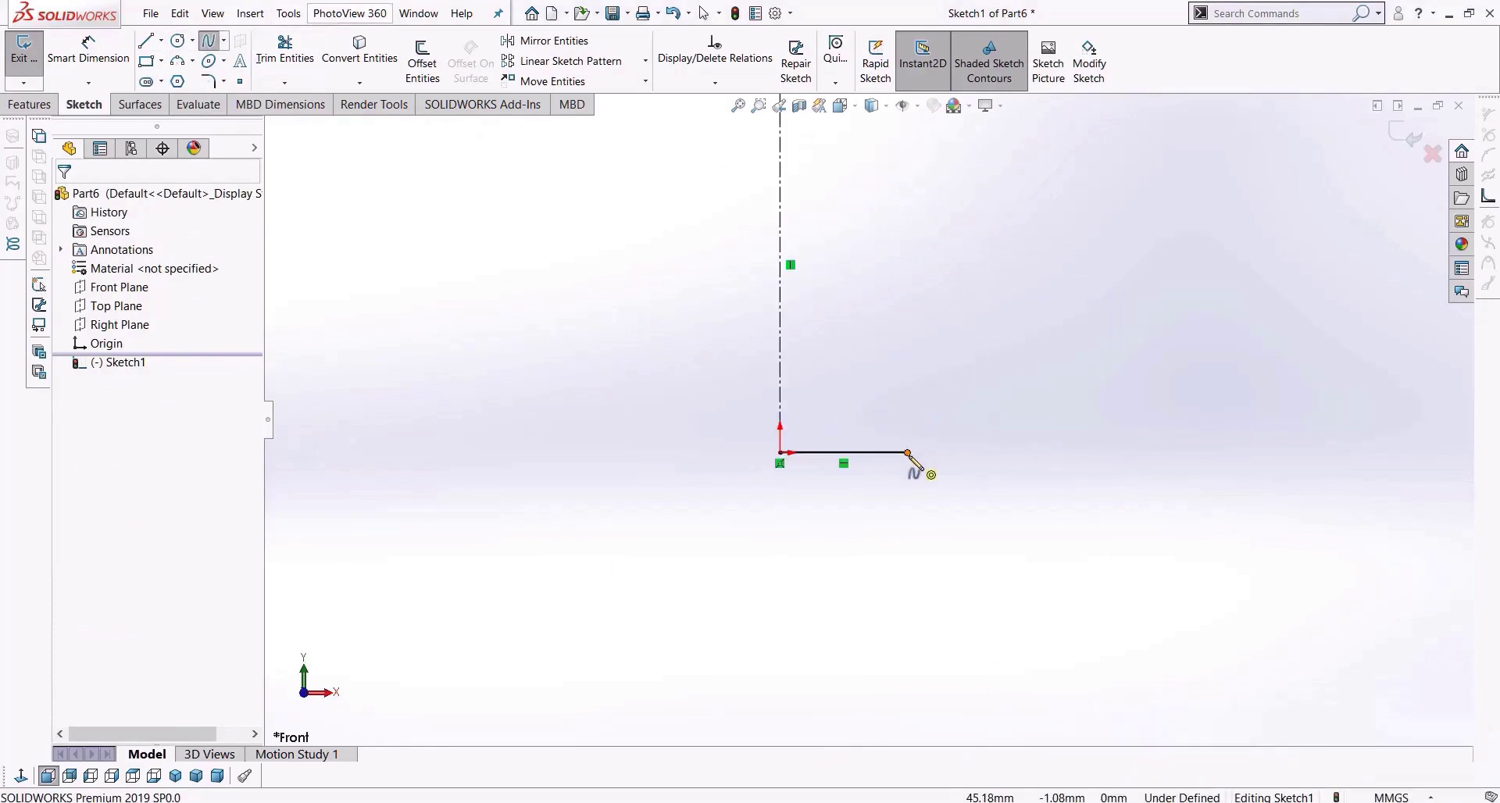
{"action": "left_click", "coordinate": [907, 452]}
{"action": "left_click", "coordinate": [1013, 349]}
{"action": "left_click", "coordinate": [874, 298]}
{"action": "double_click", "coordinate": [879, 177]}
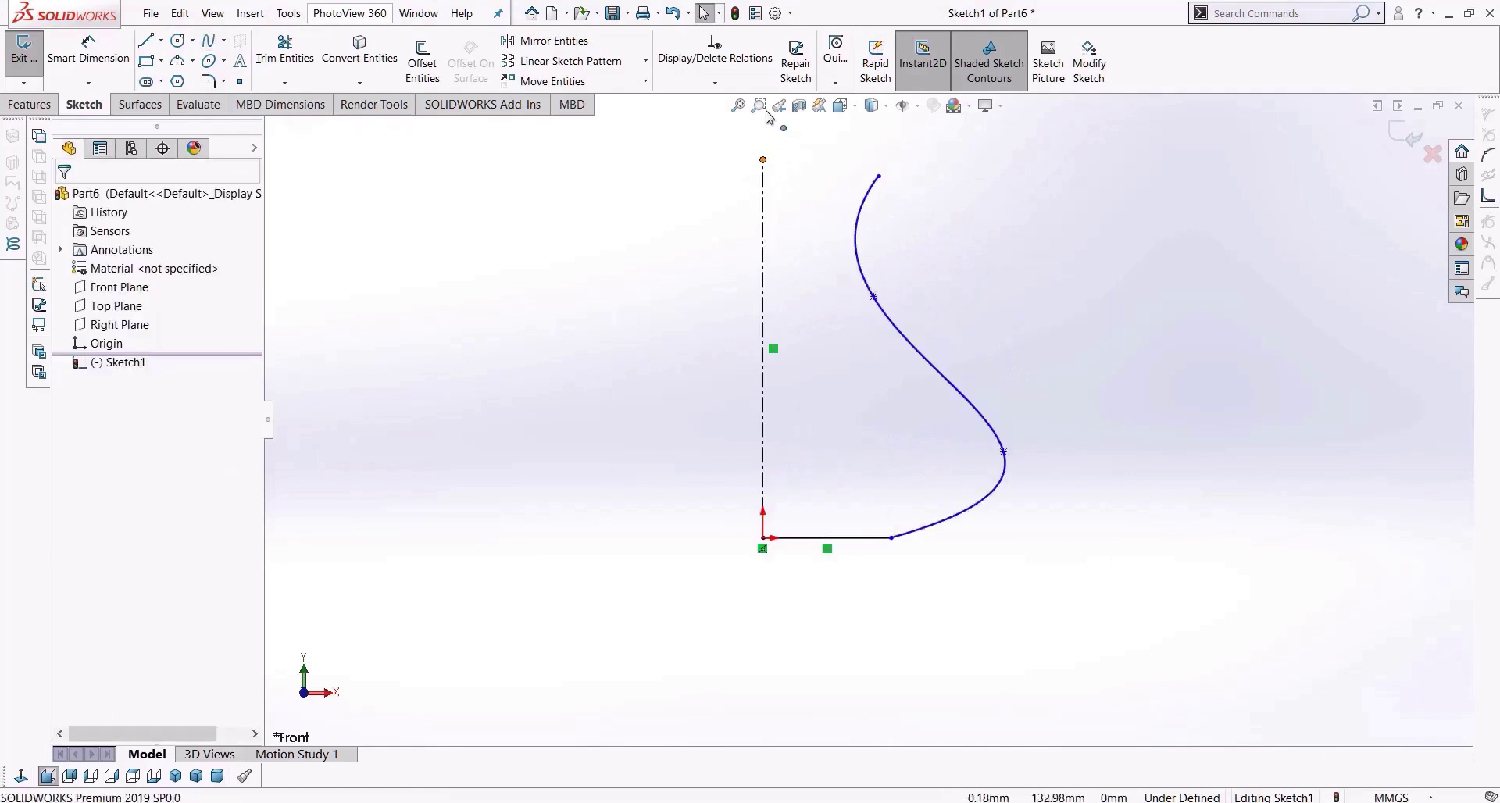
Extend the centreline upward and close the profile with a horizontal line from the spline's top end and a vertical line down to the origin.
{"action": "left_click_drag", "start_coordinate": [762, 159], "coordinate": [762, 109]}
{"action": "left_click", "coordinate": [147, 41]}
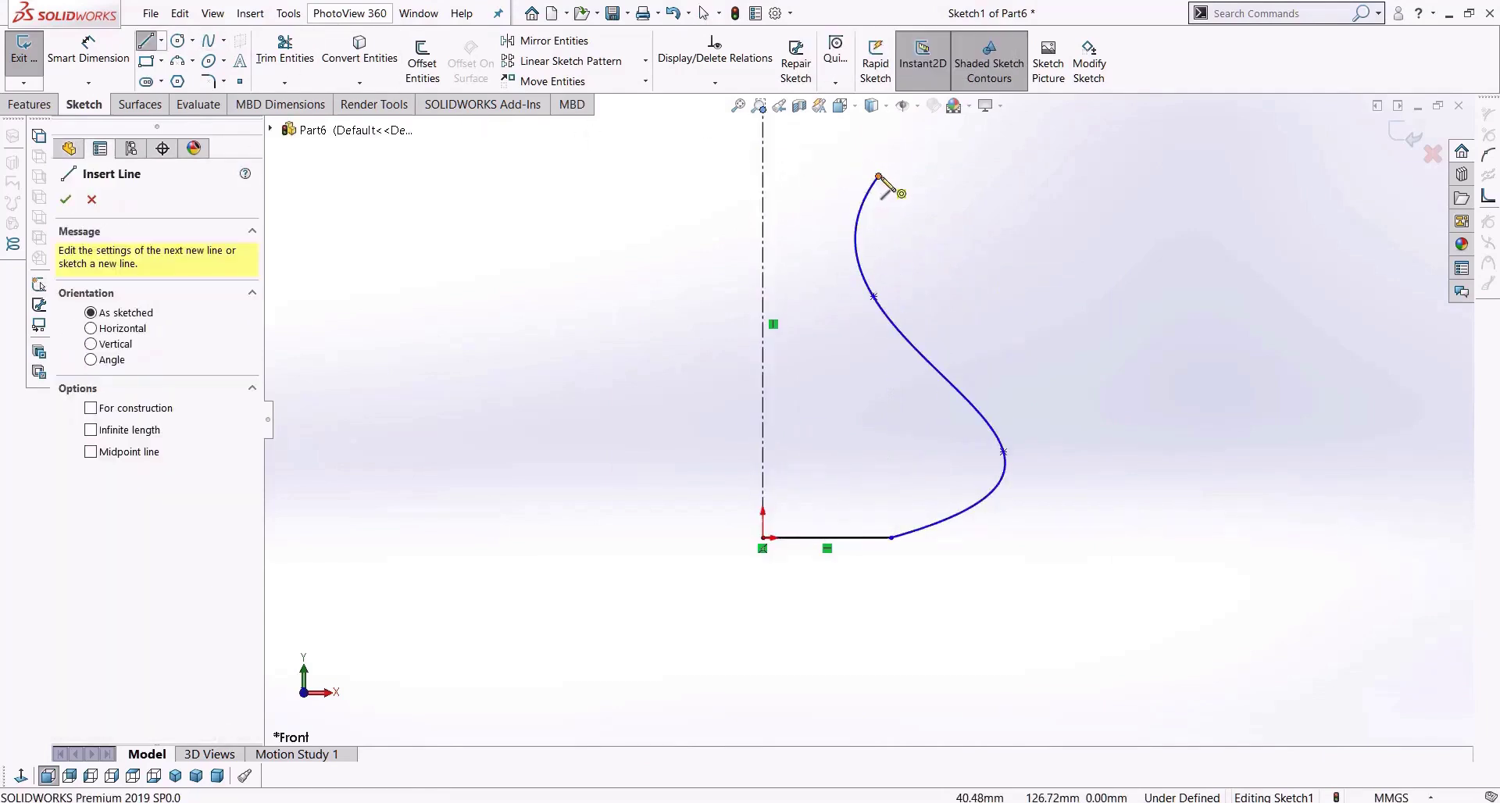
{"action": "left_click", "coordinate": [879, 176]}
{"action": "left_click", "coordinate": [764, 178]}
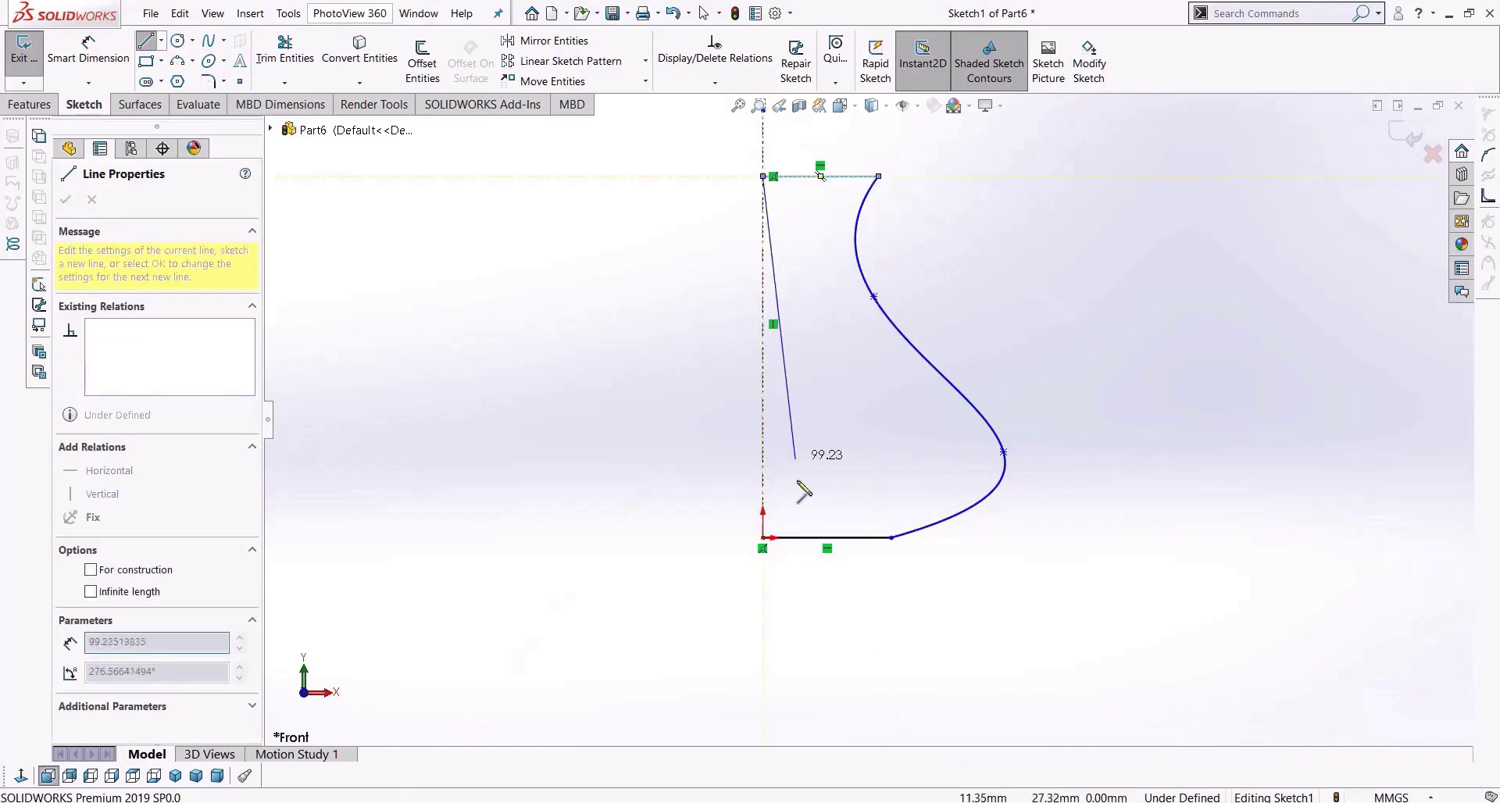
{"action": "left_click", "coordinate": [763, 538]}
{"action": "key", "text": "Escape"}
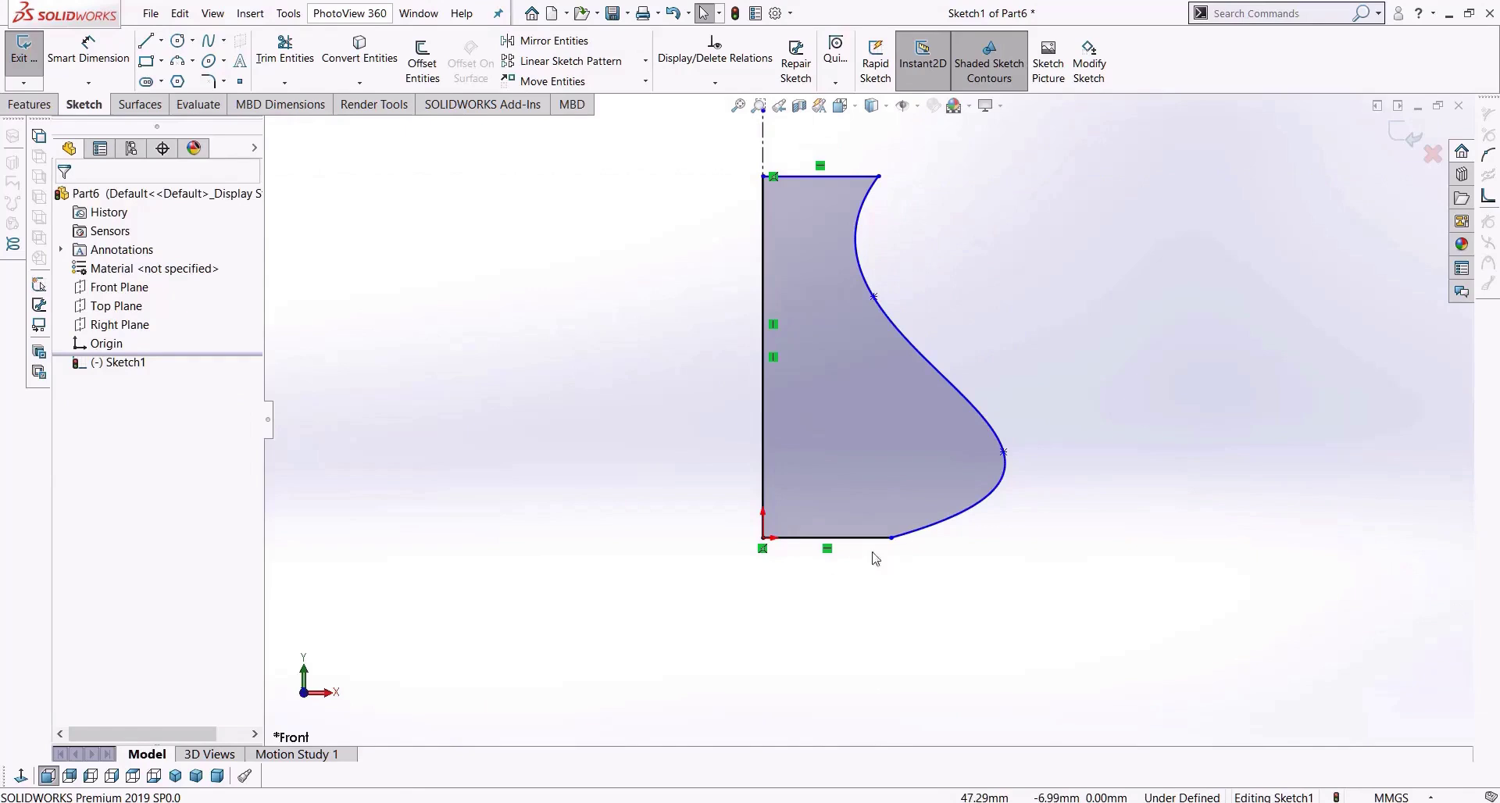
Revolve the closed vase profile 360° about the vertical centreline into a solid.
{"action": "left_click", "coordinate": [30, 104]}
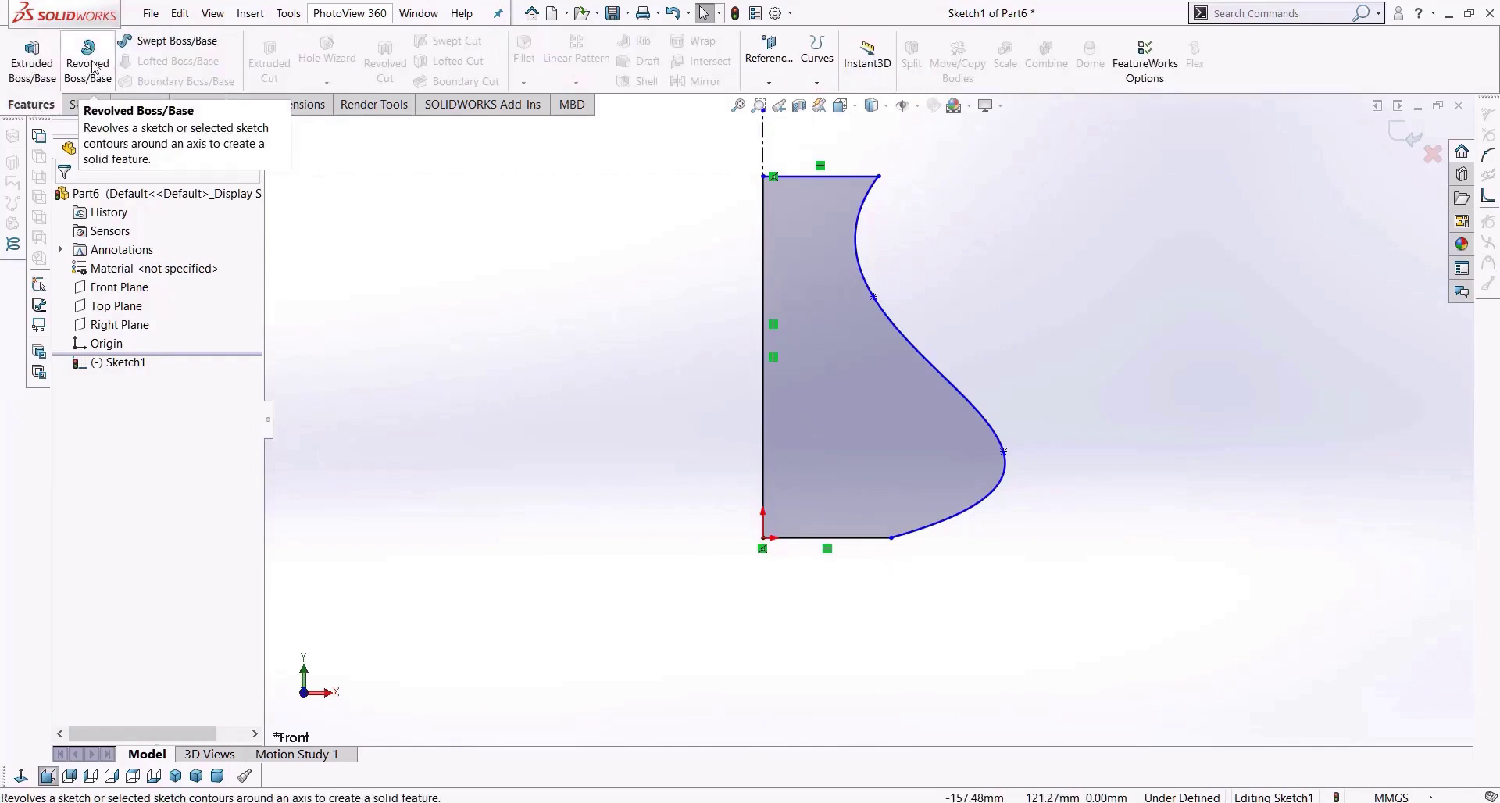
{"action": "left_click", "coordinate": [89, 62]}
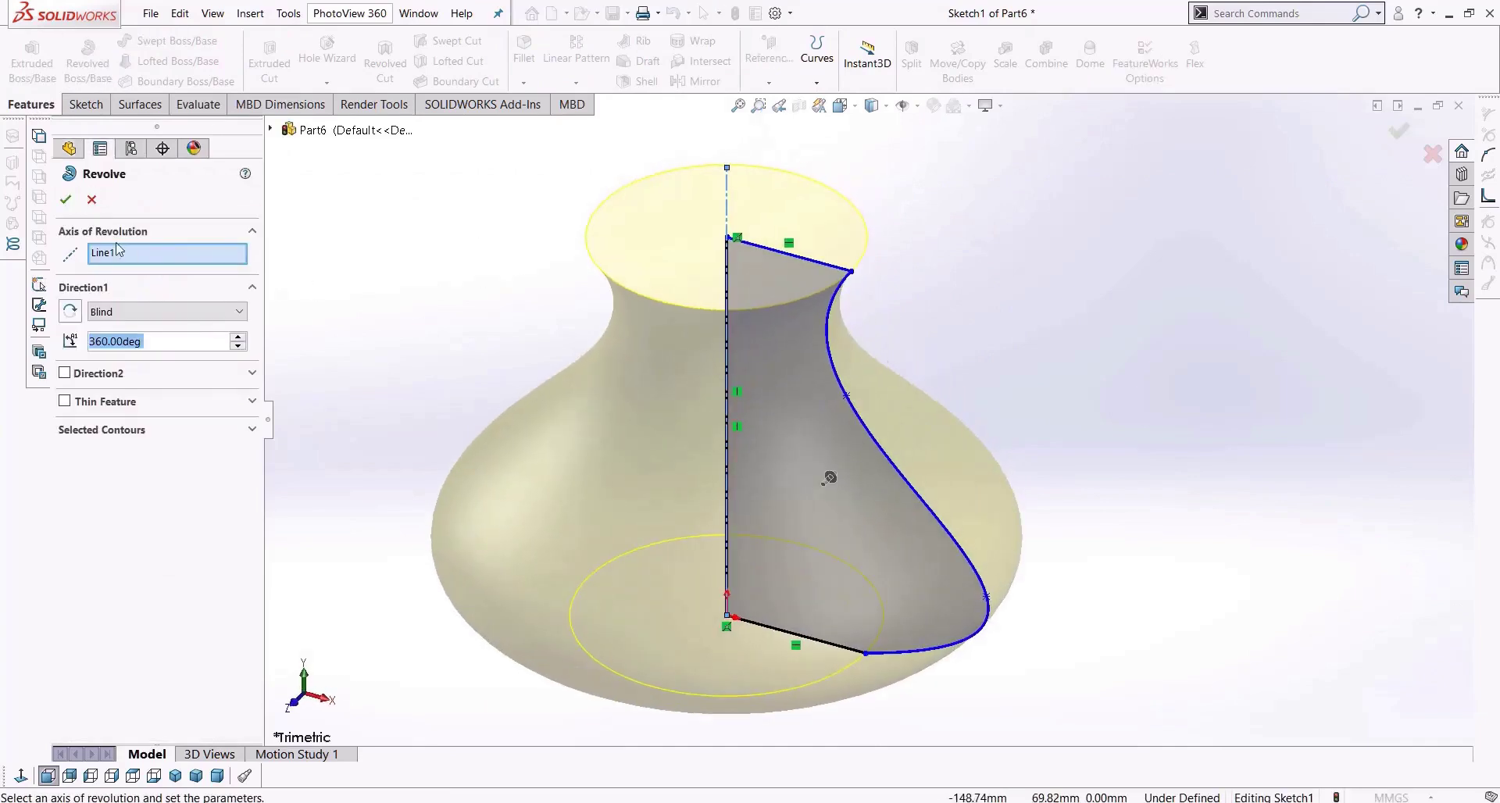
{"action": "left_click", "coordinate": [65, 199]}
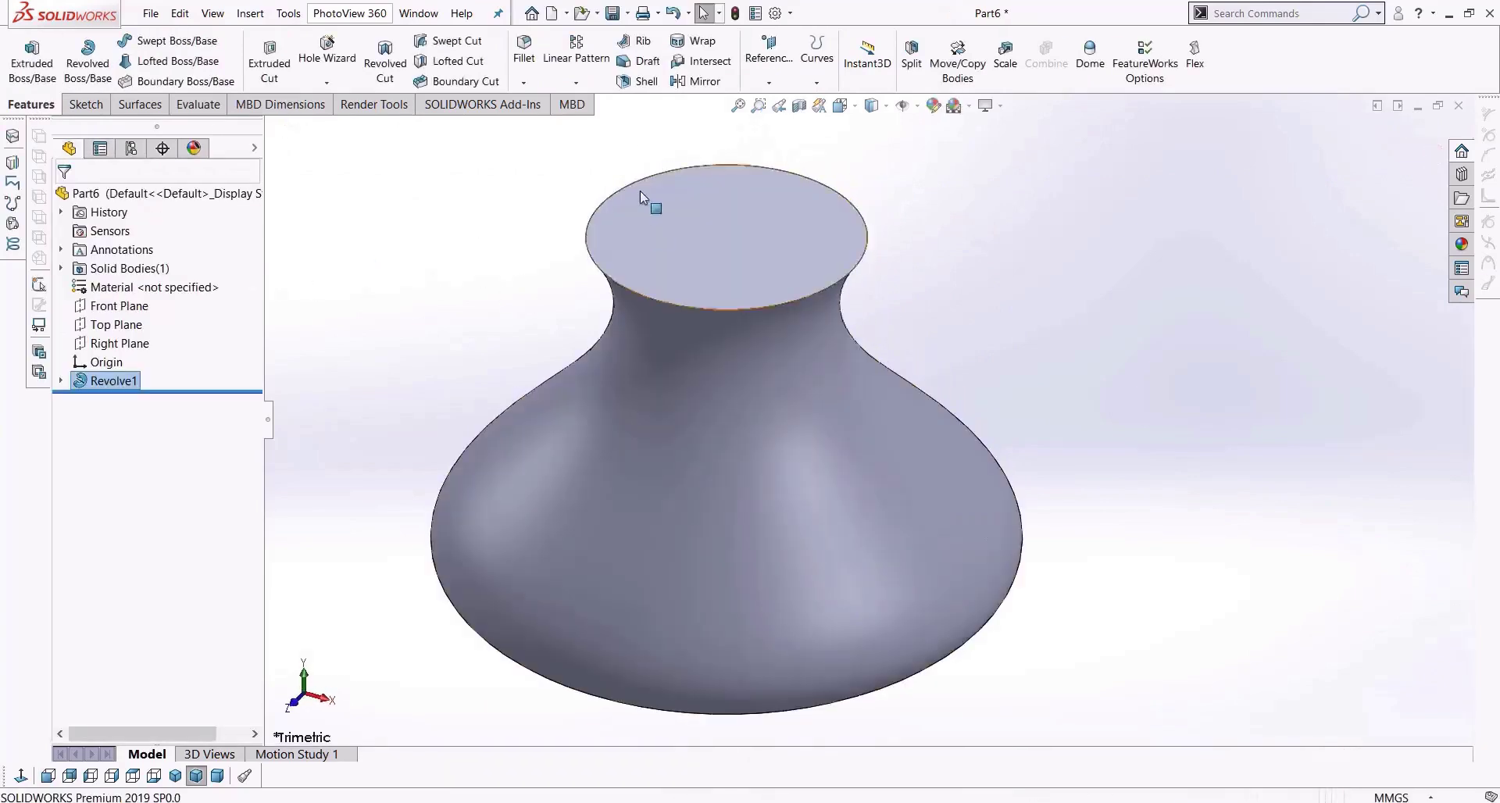
Shell the vase with a 5 mm wall thickness, removing the flat top face.
{"action": "left_click", "coordinate": [646, 81]}
{"action": "left_click", "coordinate": [695, 212]}
{"action": "left_click", "coordinate": [92, 381]}
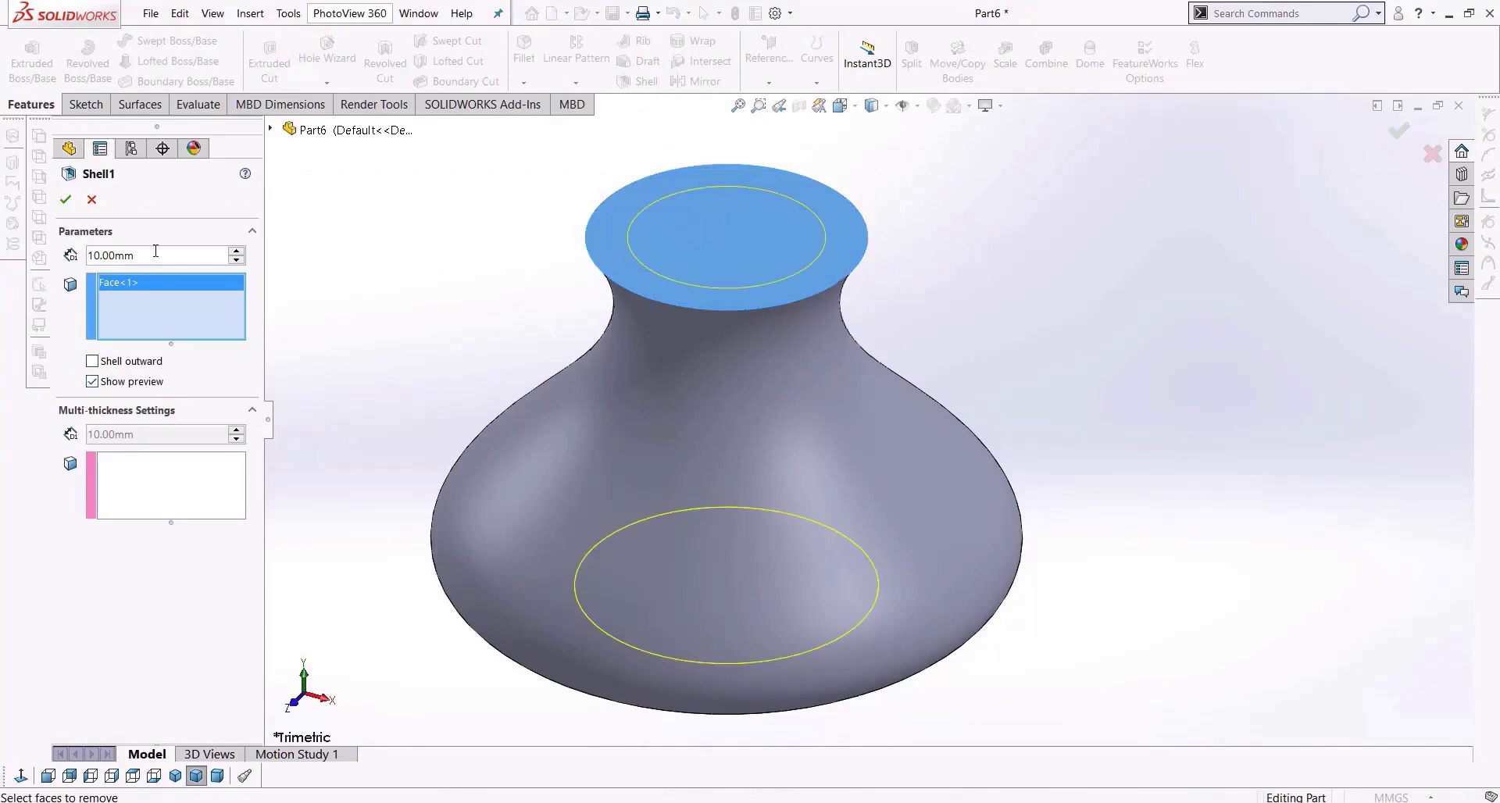
{"action": "type", "text": "5"}
{"action": "key", "text": "Return"}
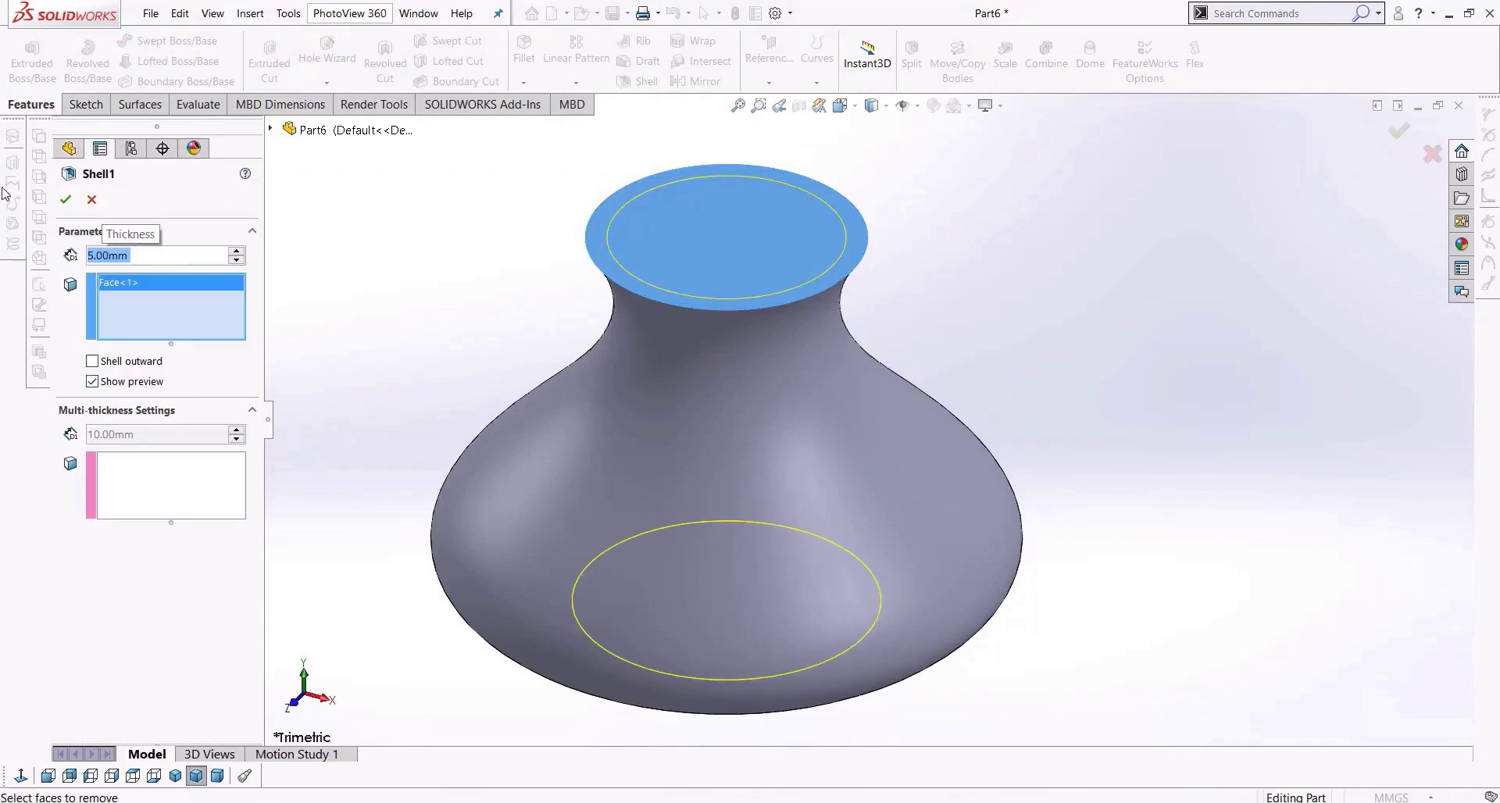
{"action": "left_click", "coordinate": [66, 199]}
{"action": "middle_click_drag", "start_coordinate": [1014, 312], "coordinate": [1012, 275]}
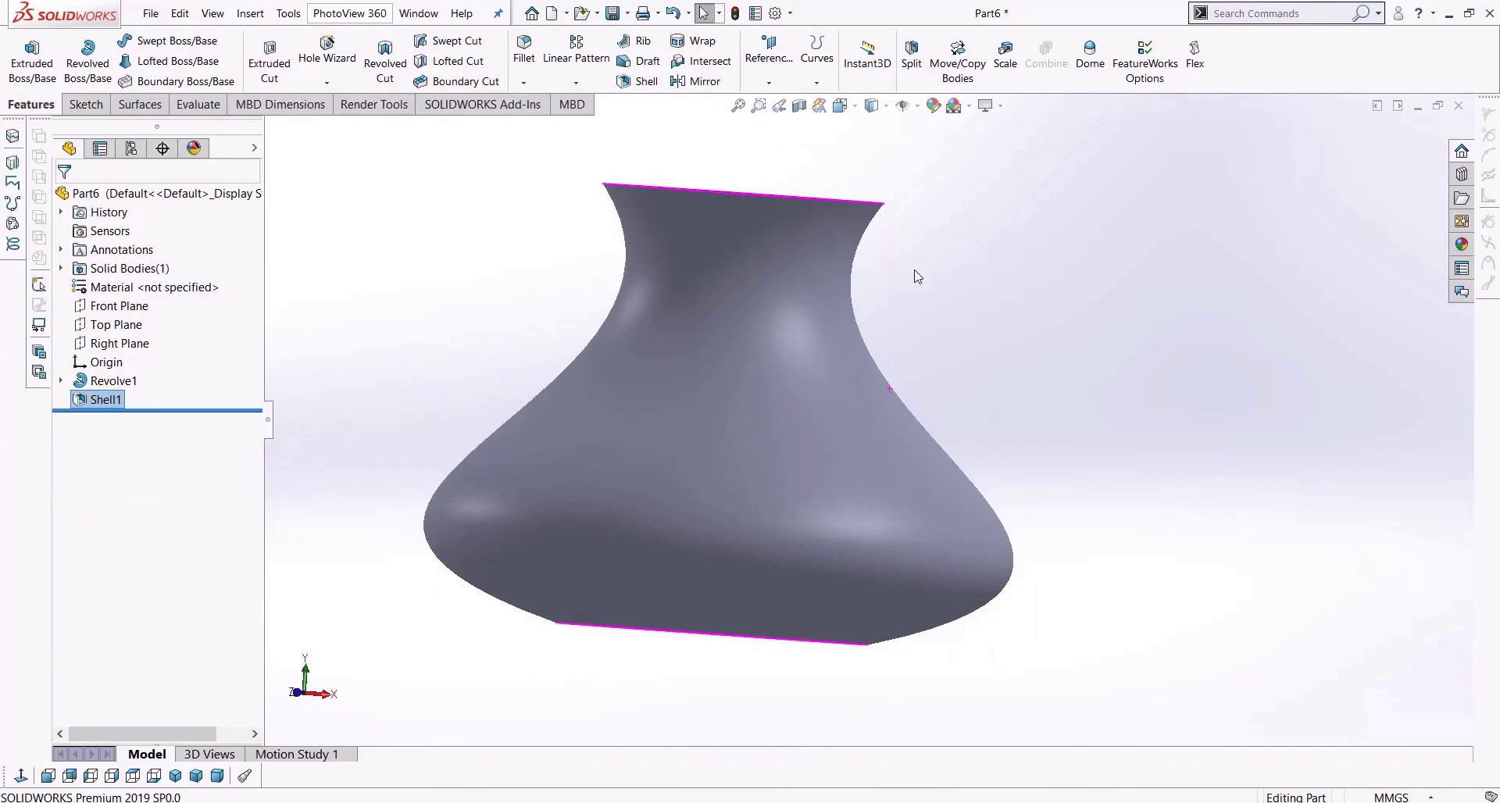
Select the Front Plane, view it straight on and bring up the sketch tools.
{"action": "left_click", "coordinate": [115, 307]}
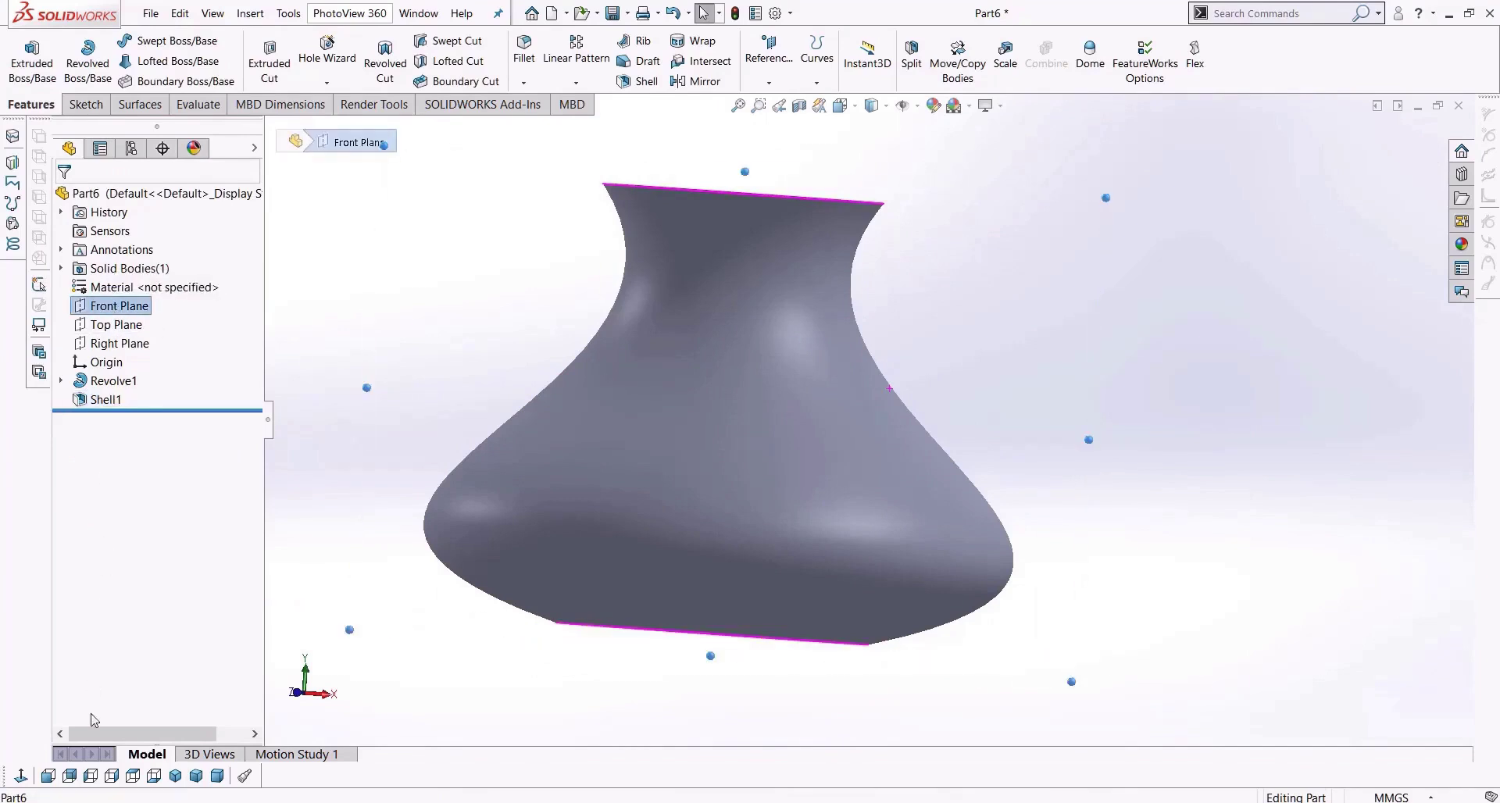
{"action": "left_click", "coordinate": [19, 775]}
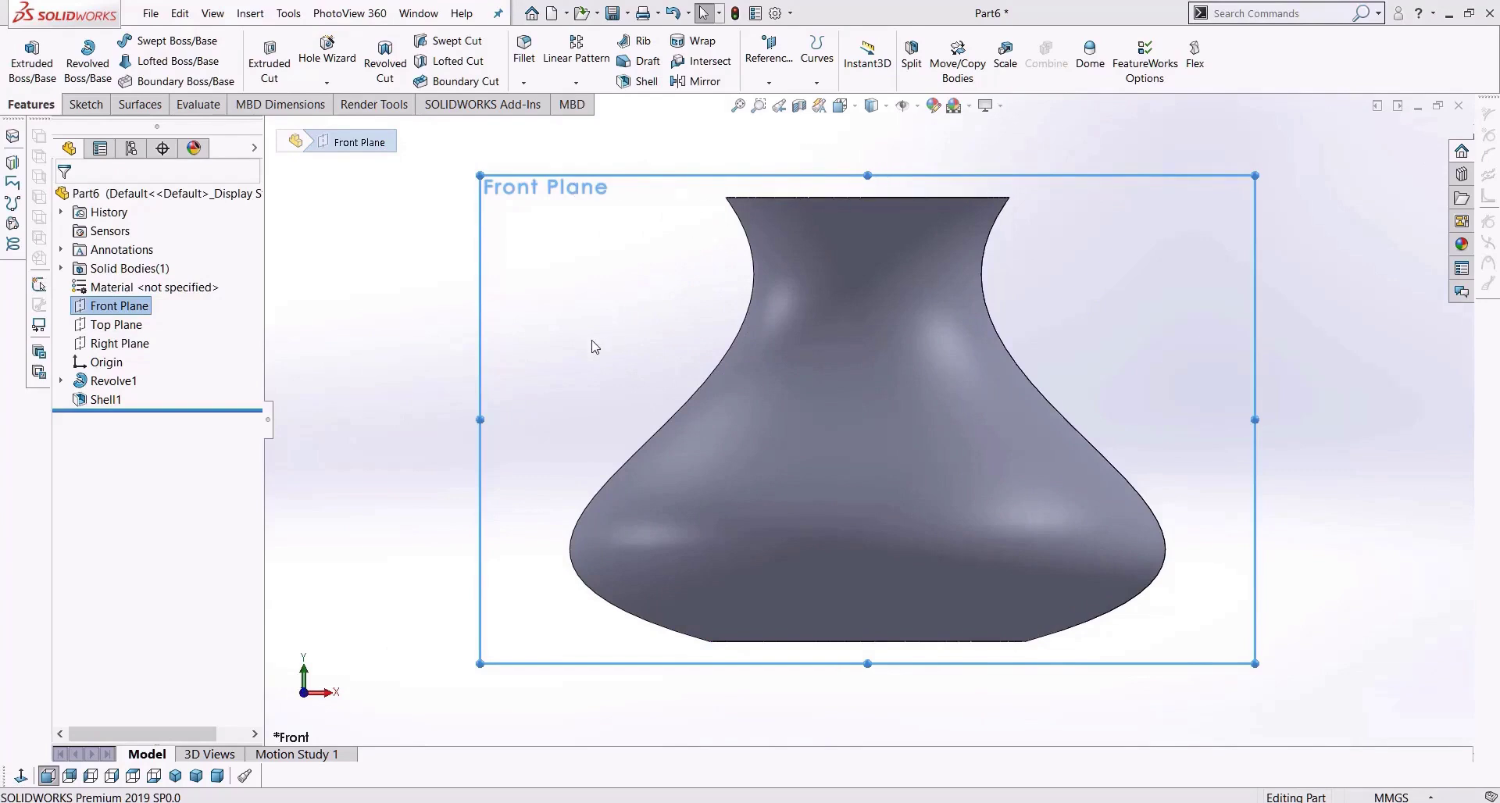
{"action": "left_click", "coordinate": [78, 108]}
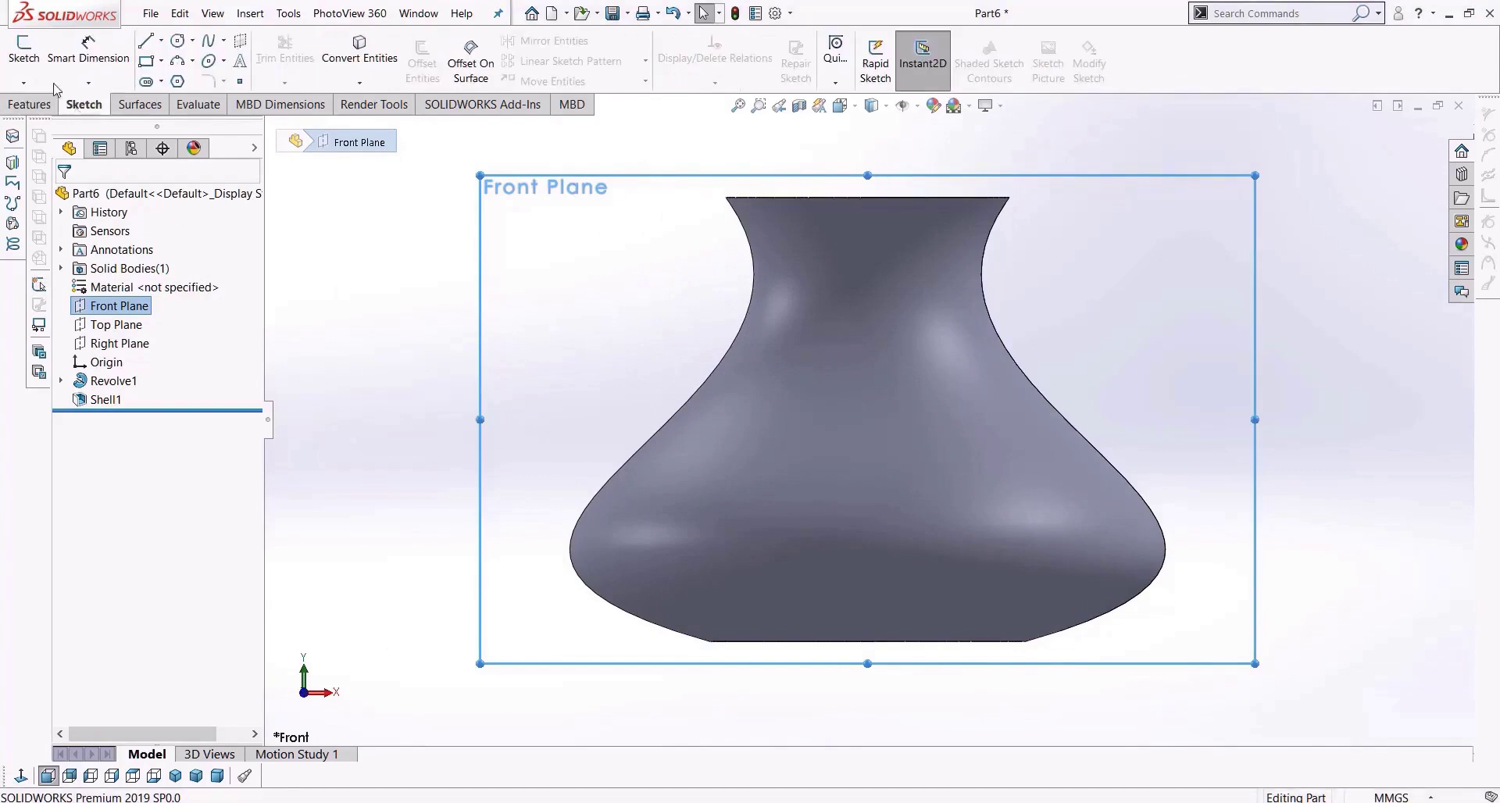
Sketch a three-point spline handle curve on the Front Plane, arching from the vase's neck outward and back to its shoulder.
{"action": "scroll", "coordinate": [1101, 336], "scroll_direction": "down", "scroll_amount": 3}
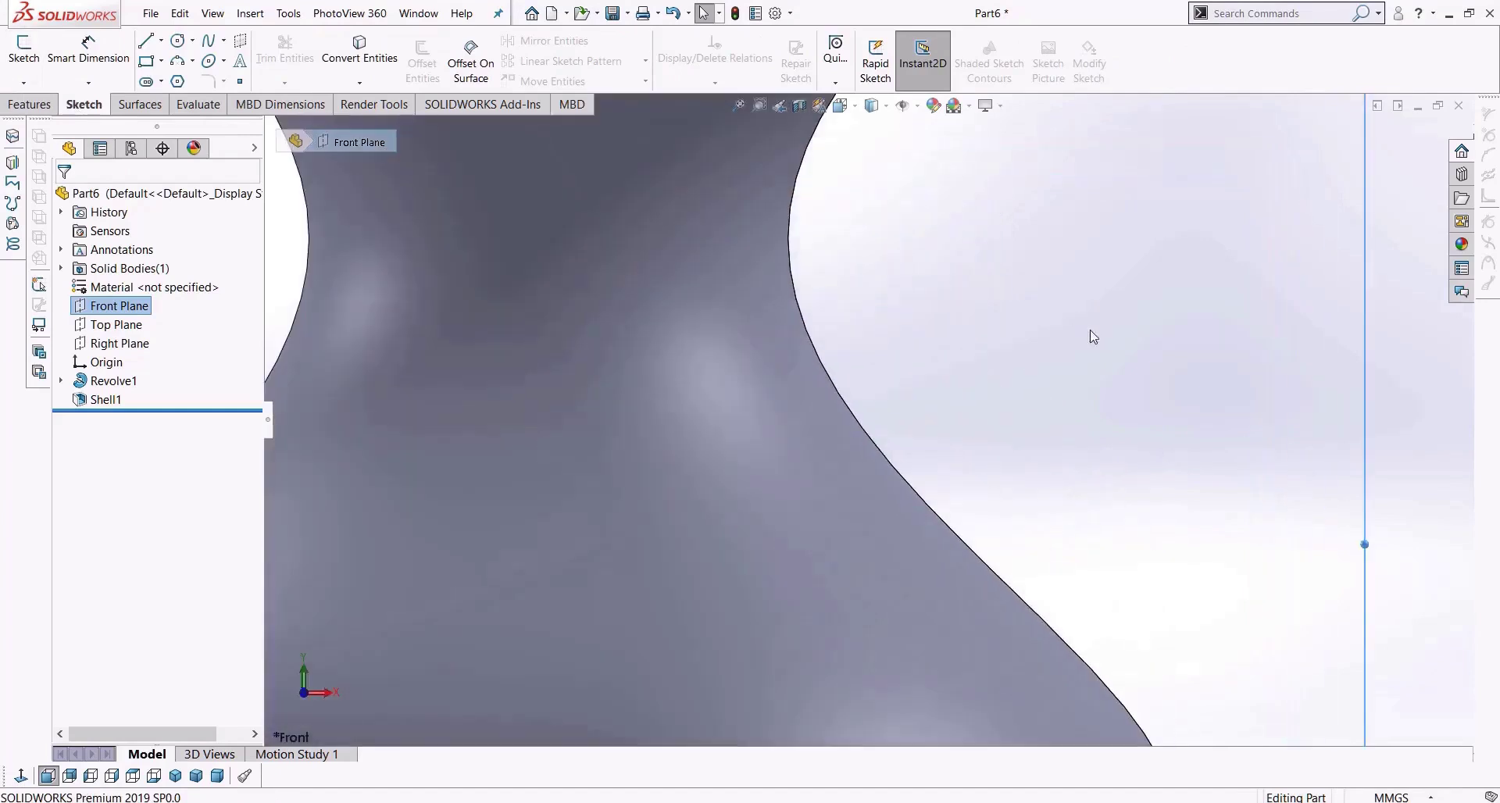
{"action": "left_click", "coordinate": [208, 40]}
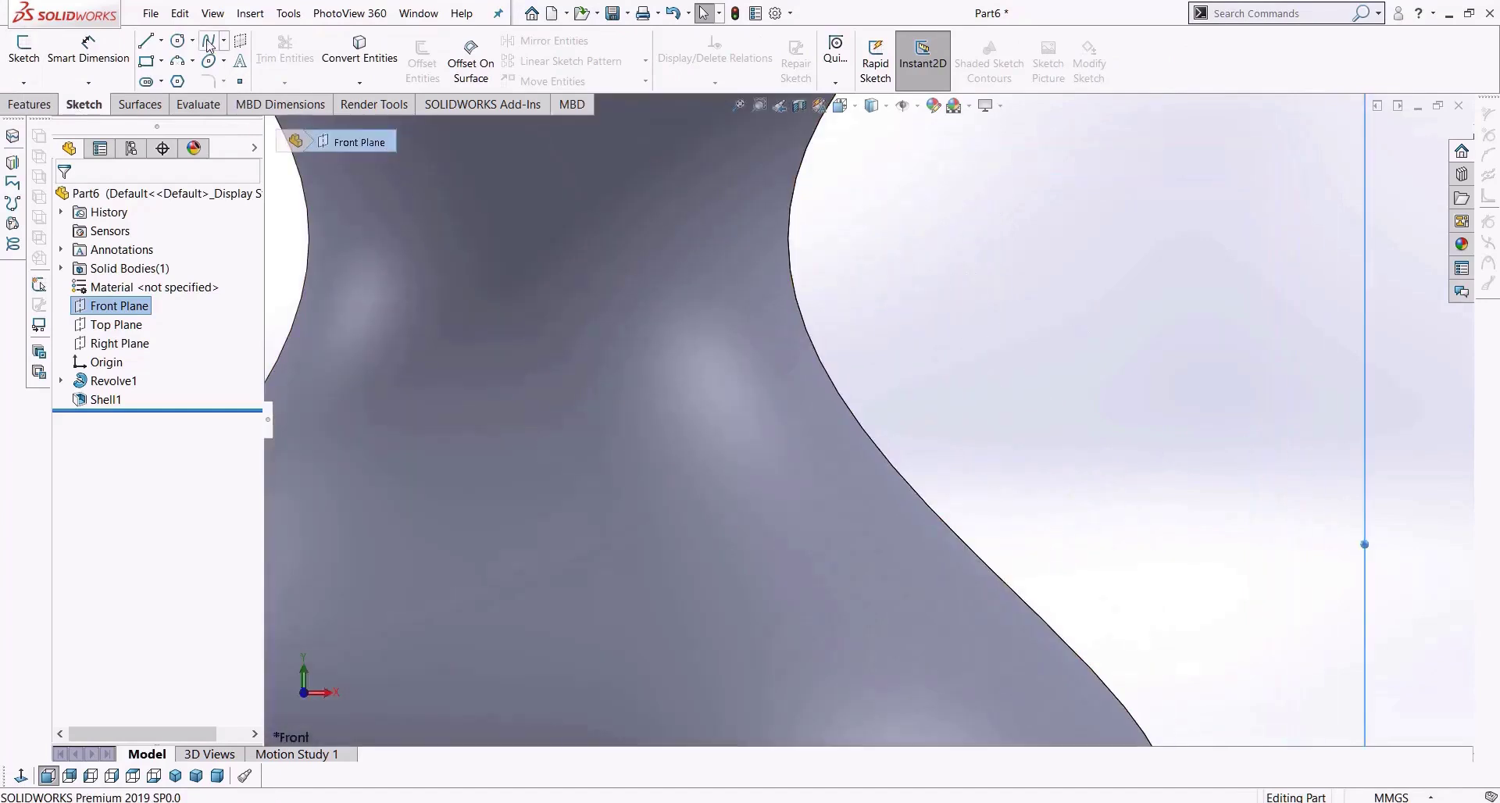
{"action": "left_click", "coordinate": [791, 268]}
{"action": "left_click", "coordinate": [927, 224]}
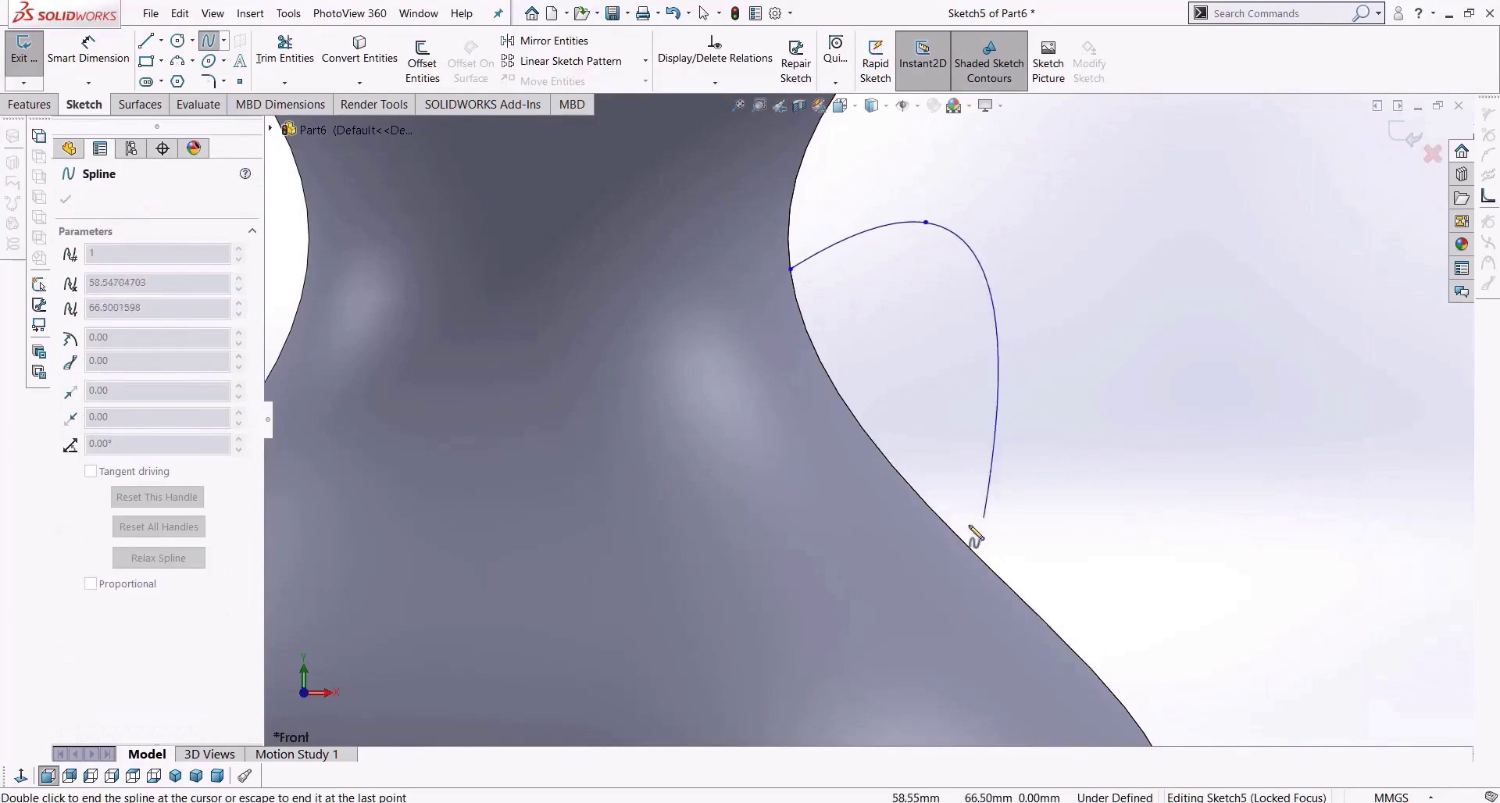
{"action": "left_click", "coordinate": [930, 507]}
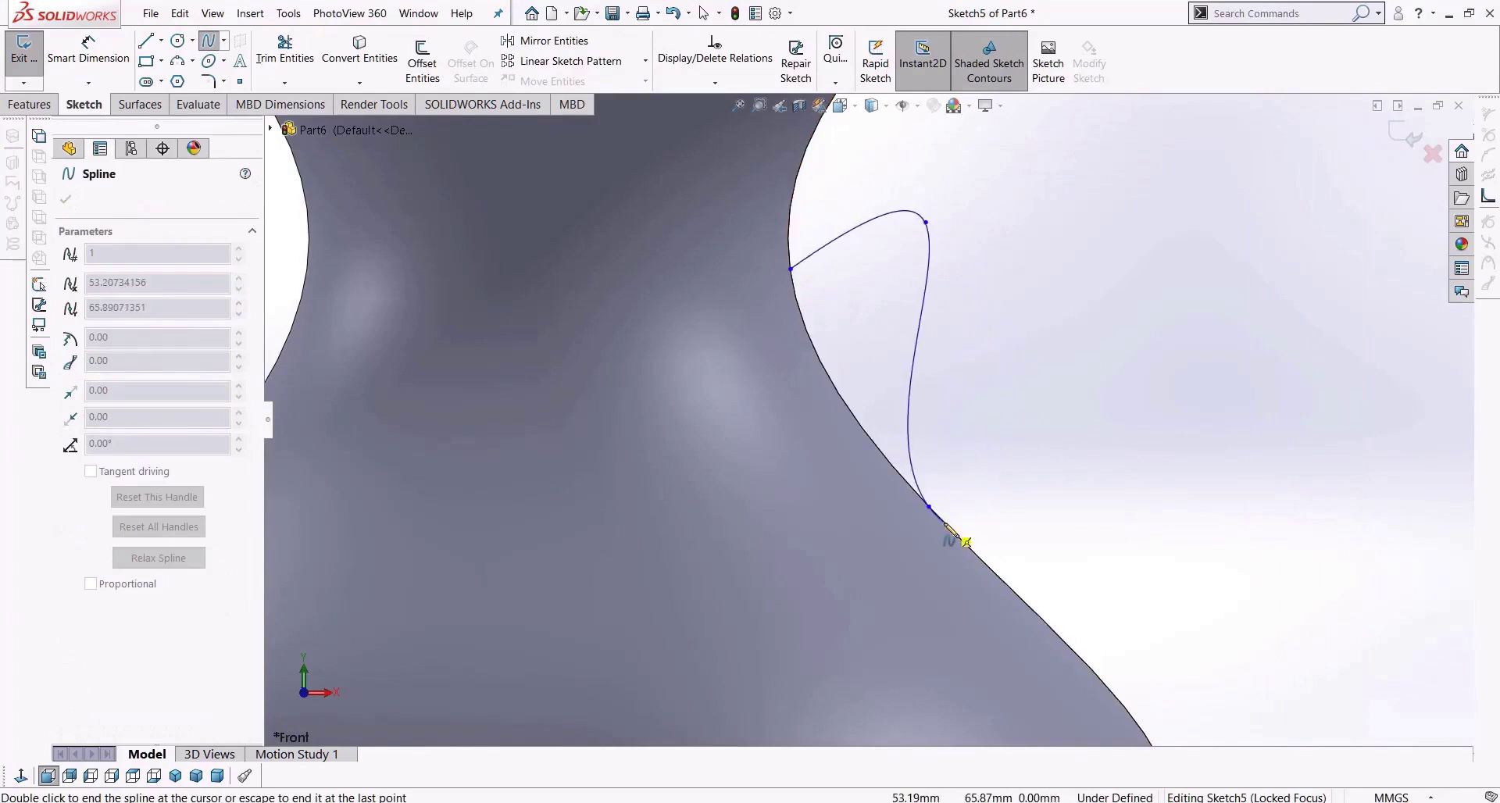
{"action": "key", "text": "Escape"}
Try offsetting the handle spline outward by 2 mm, pull its middle point outward, and delete the offset curve.
{"action": "left_click", "coordinate": [428, 70]}
{"action": "left_click", "coordinate": [972, 323]}
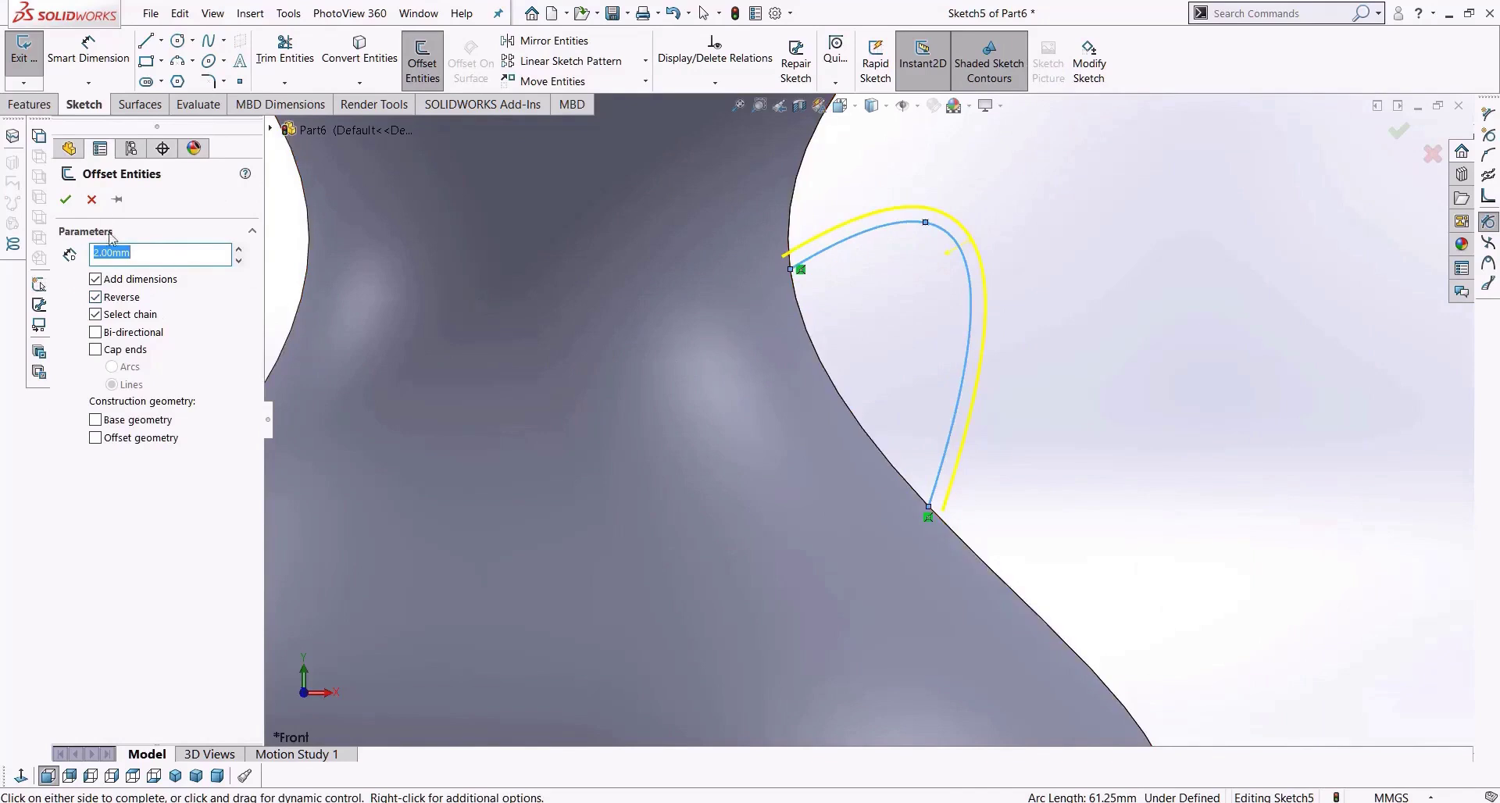
{"action": "left_click", "coordinate": [696, 247]}
{"action": "left_click_drag", "start_coordinate": [955, 228], "coordinate": [997, 252]}
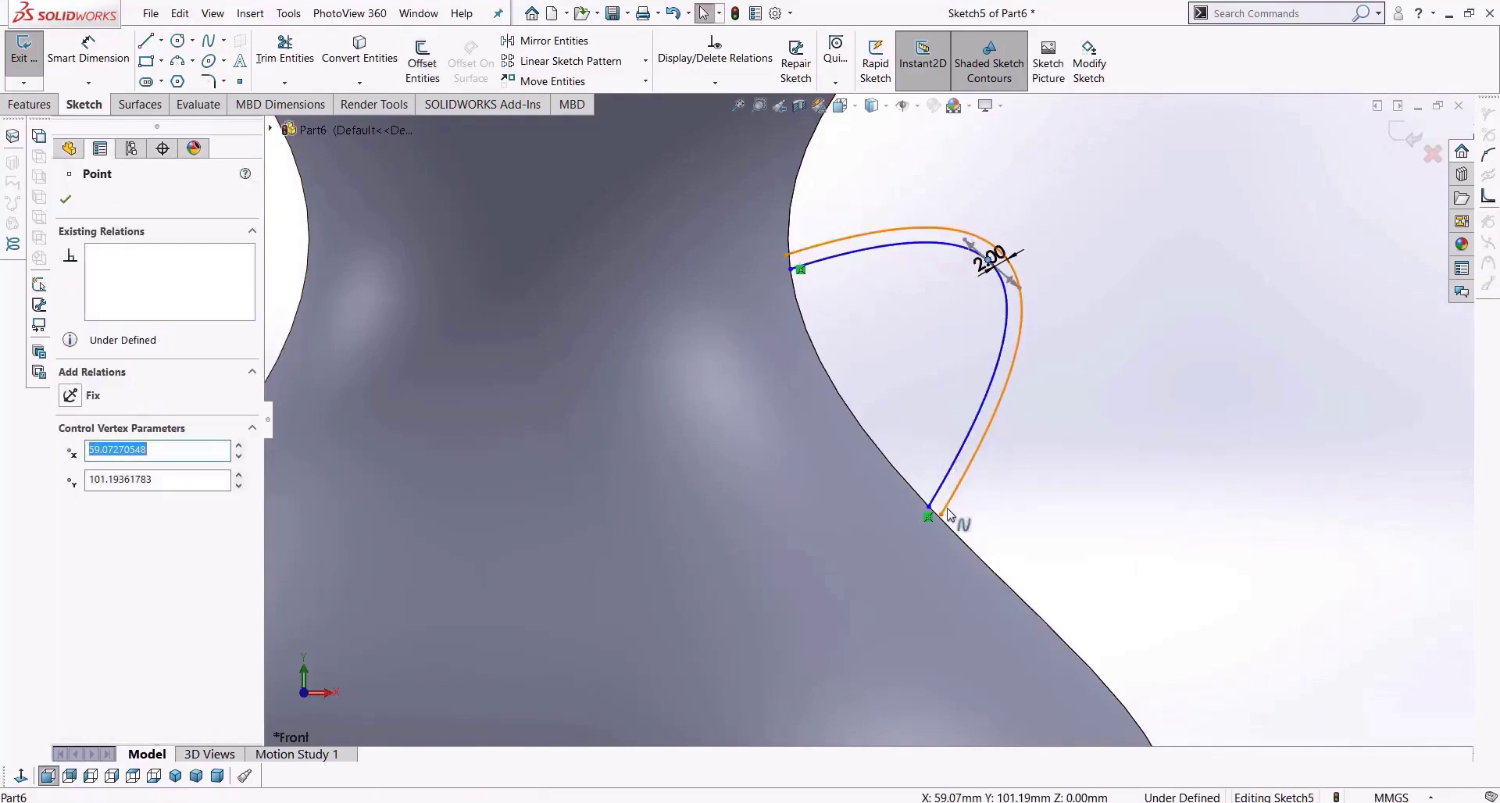
{"action": "left_click", "coordinate": [974, 466]}
{"action": "key", "text": "Delete"}
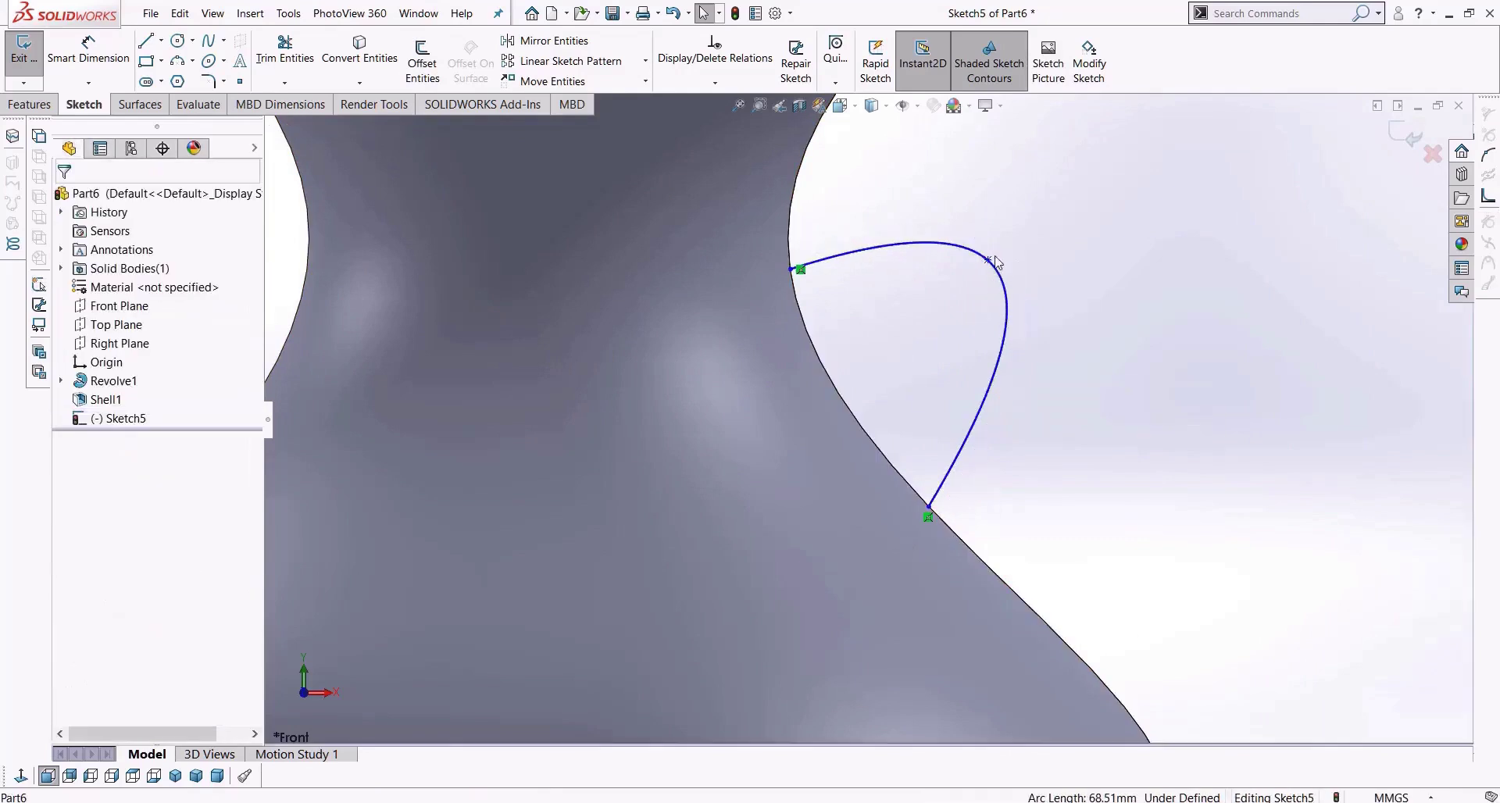
Reshape the handle spline by pulling its middle point outward and down, and offset it outward by 2 mm.
{"action": "left_click_drag", "start_coordinate": [992, 261], "coordinate": [1063, 324]}
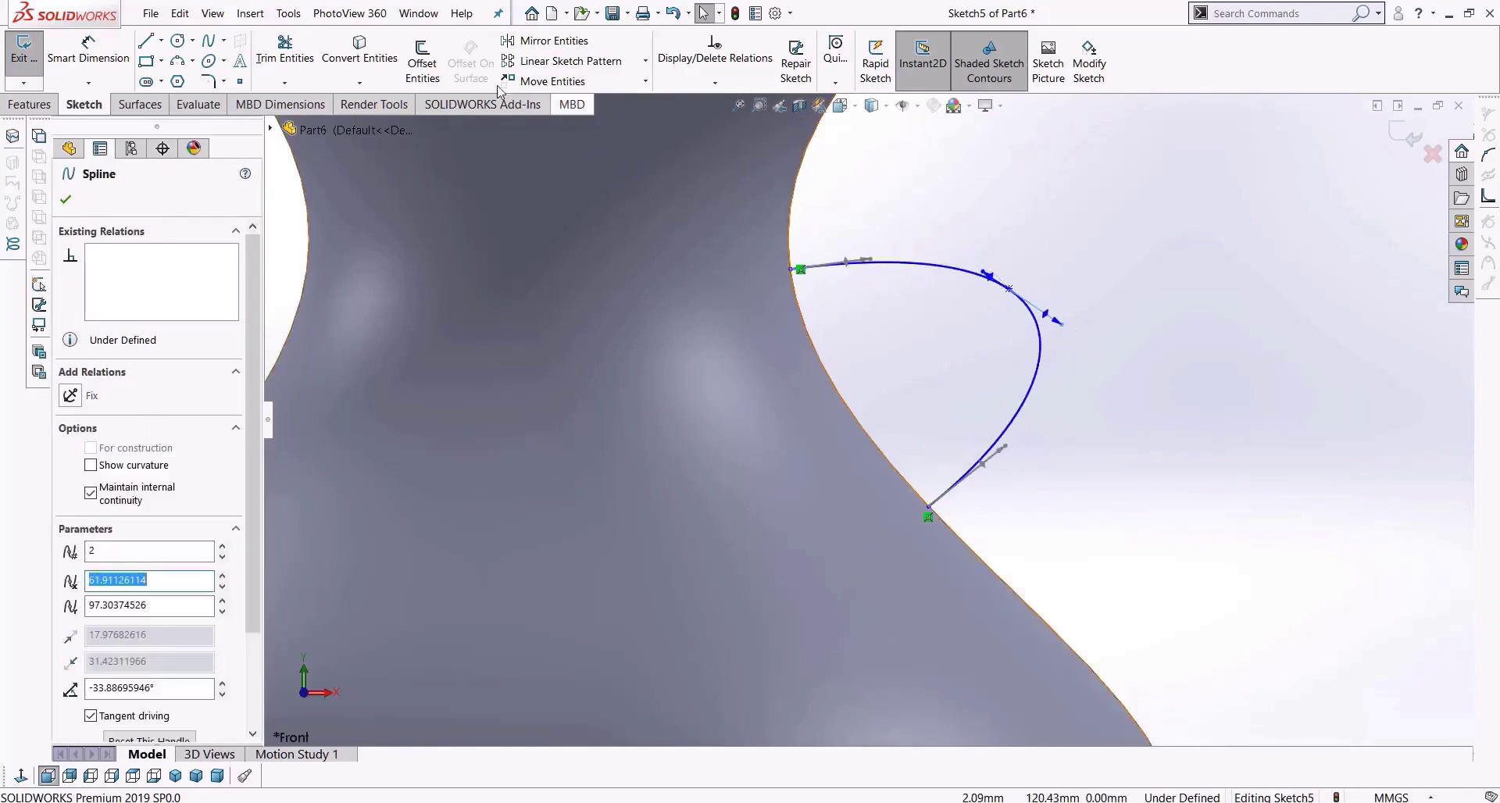
{"action": "left_click", "coordinate": [422, 59]}
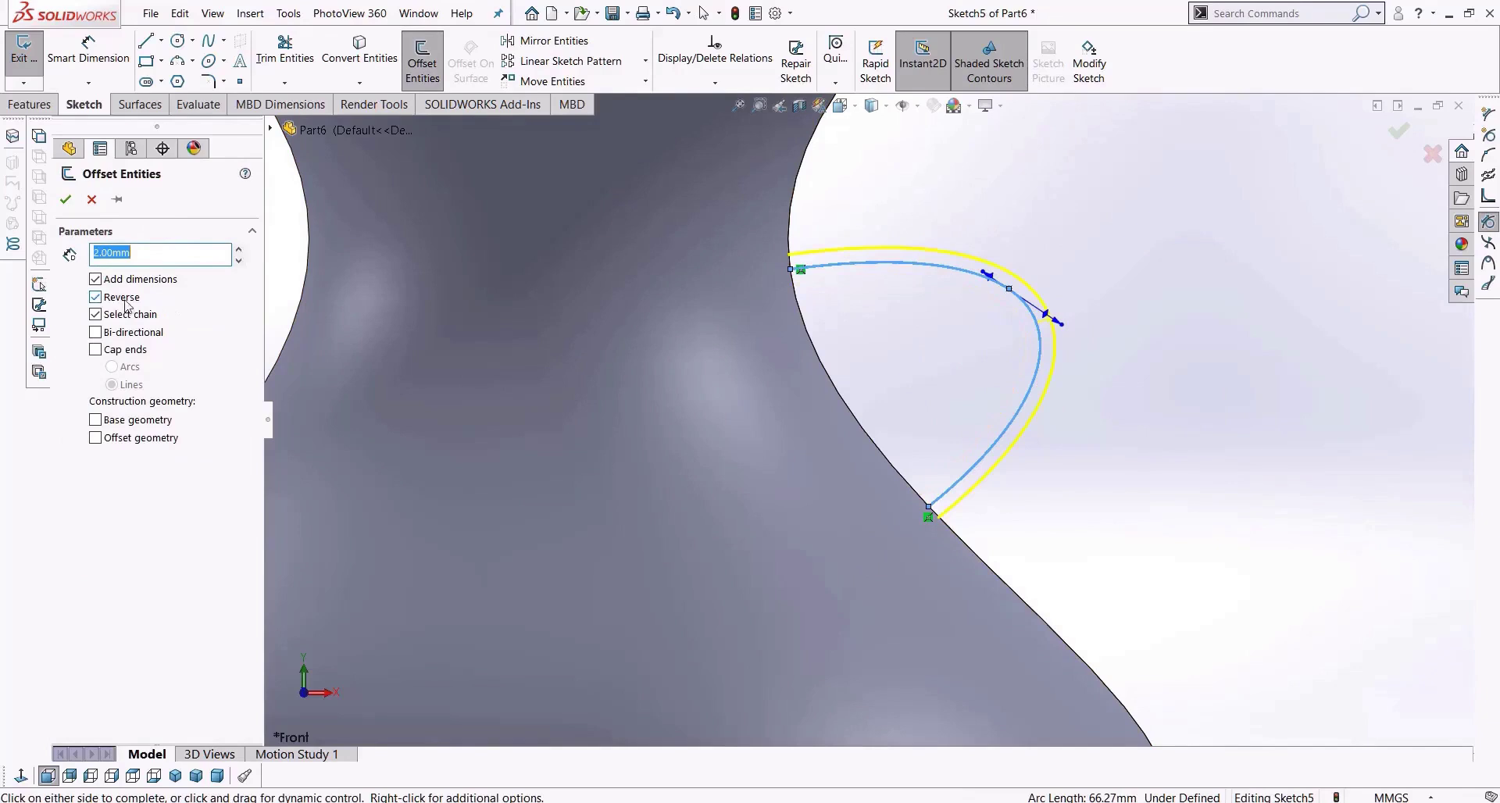
{"action": "left_click", "coordinate": [65, 201]}
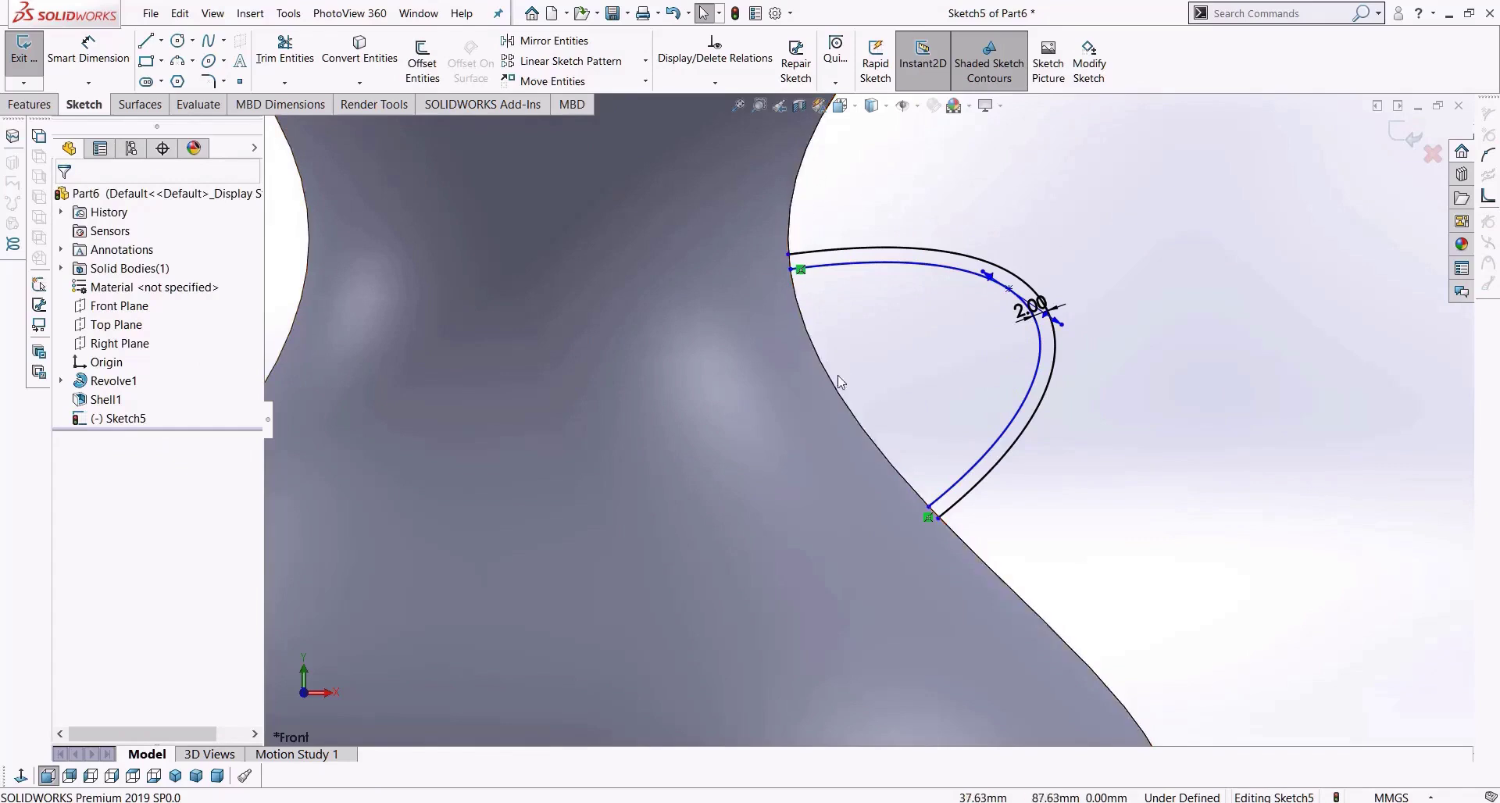
Convert the vase's silhouette edge on the handle side into sketch geometry.
{"action": "scroll", "coordinate": [1045, 577], "scroll_direction": "up", "scroll_amount": 2}
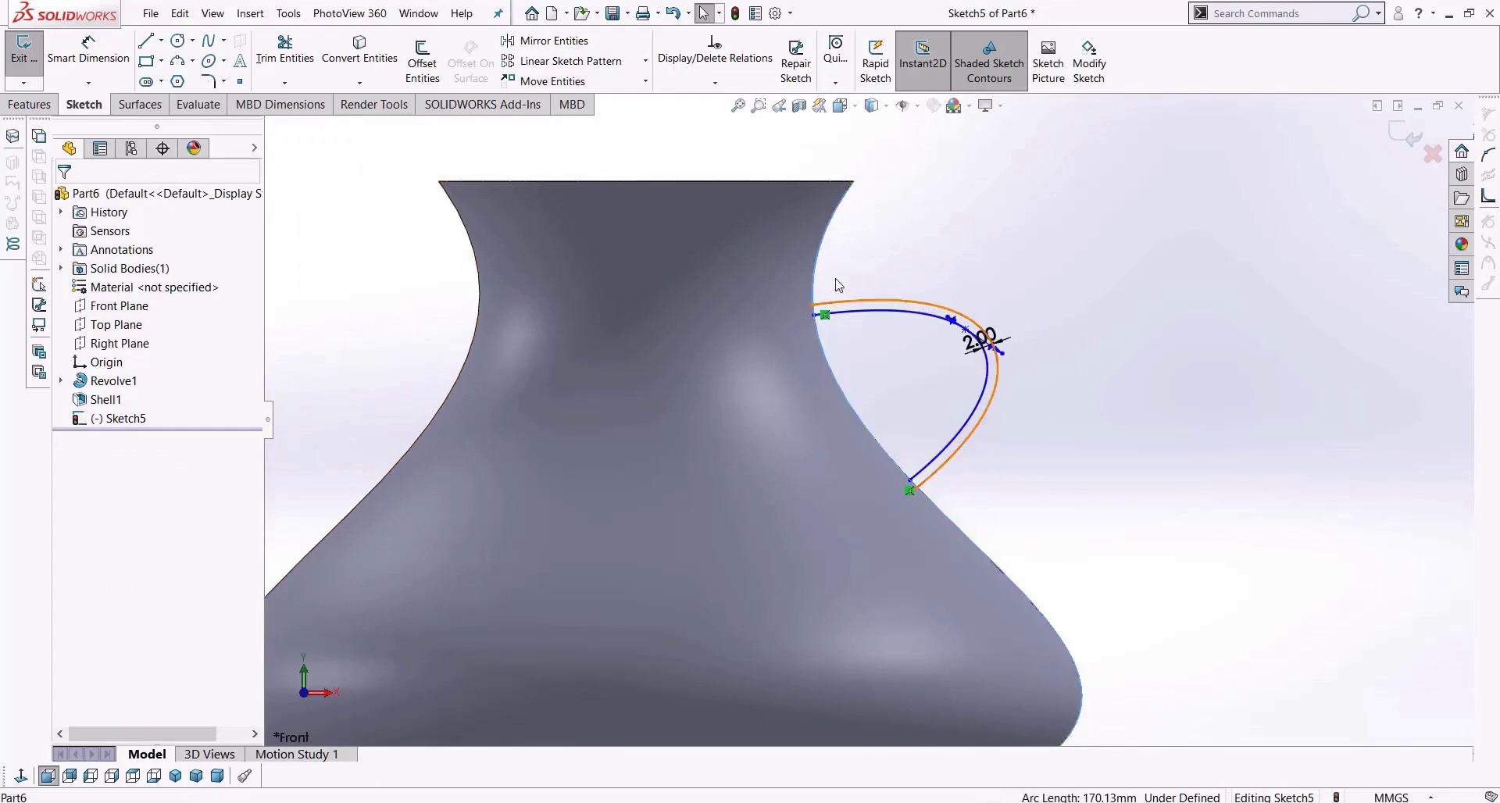
{"action": "left_click", "coordinate": [371, 59]}
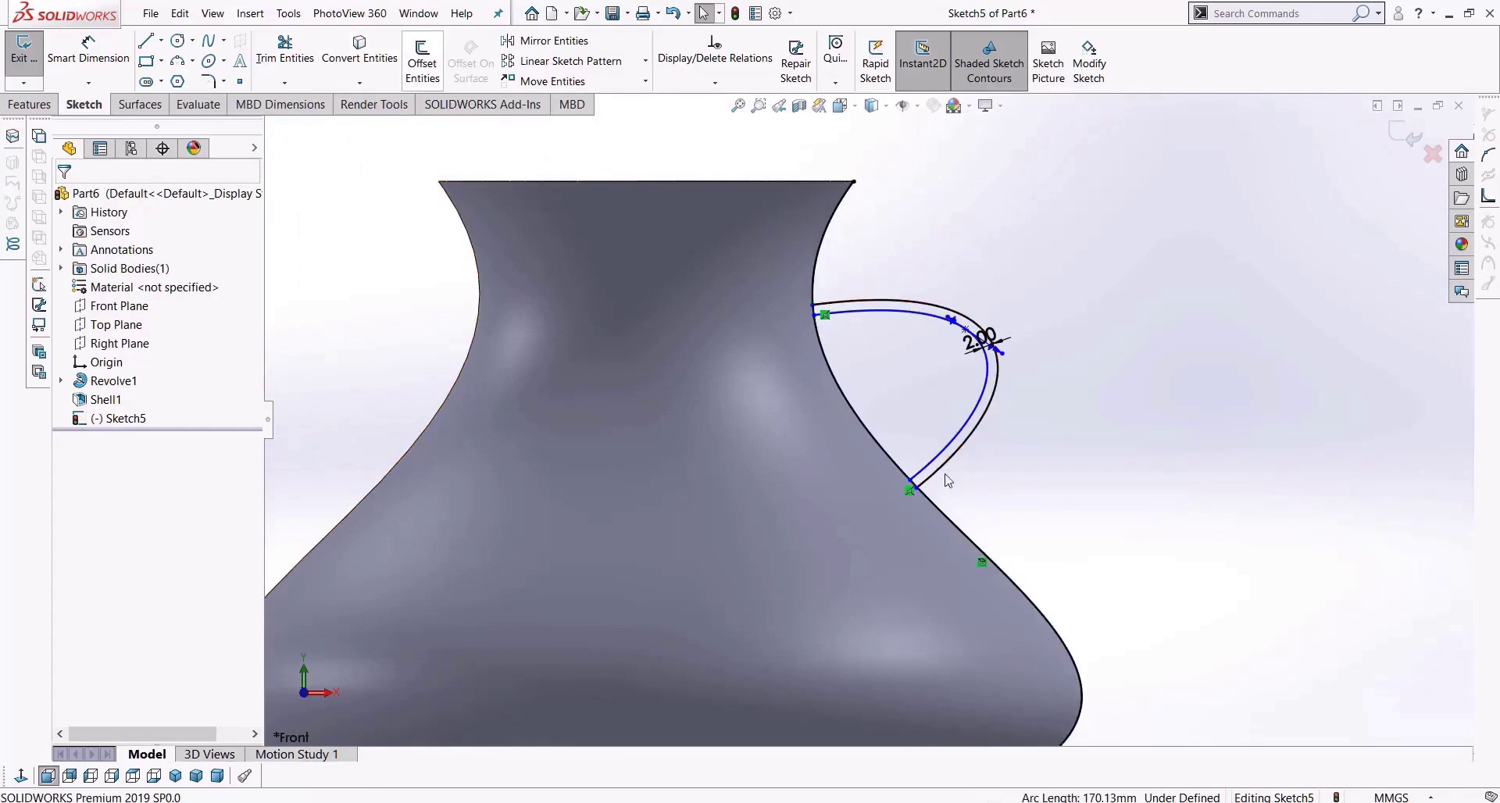
{"action": "middle_click_drag", "start_coordinate": [1112, 475], "coordinate": [1094, 439]}
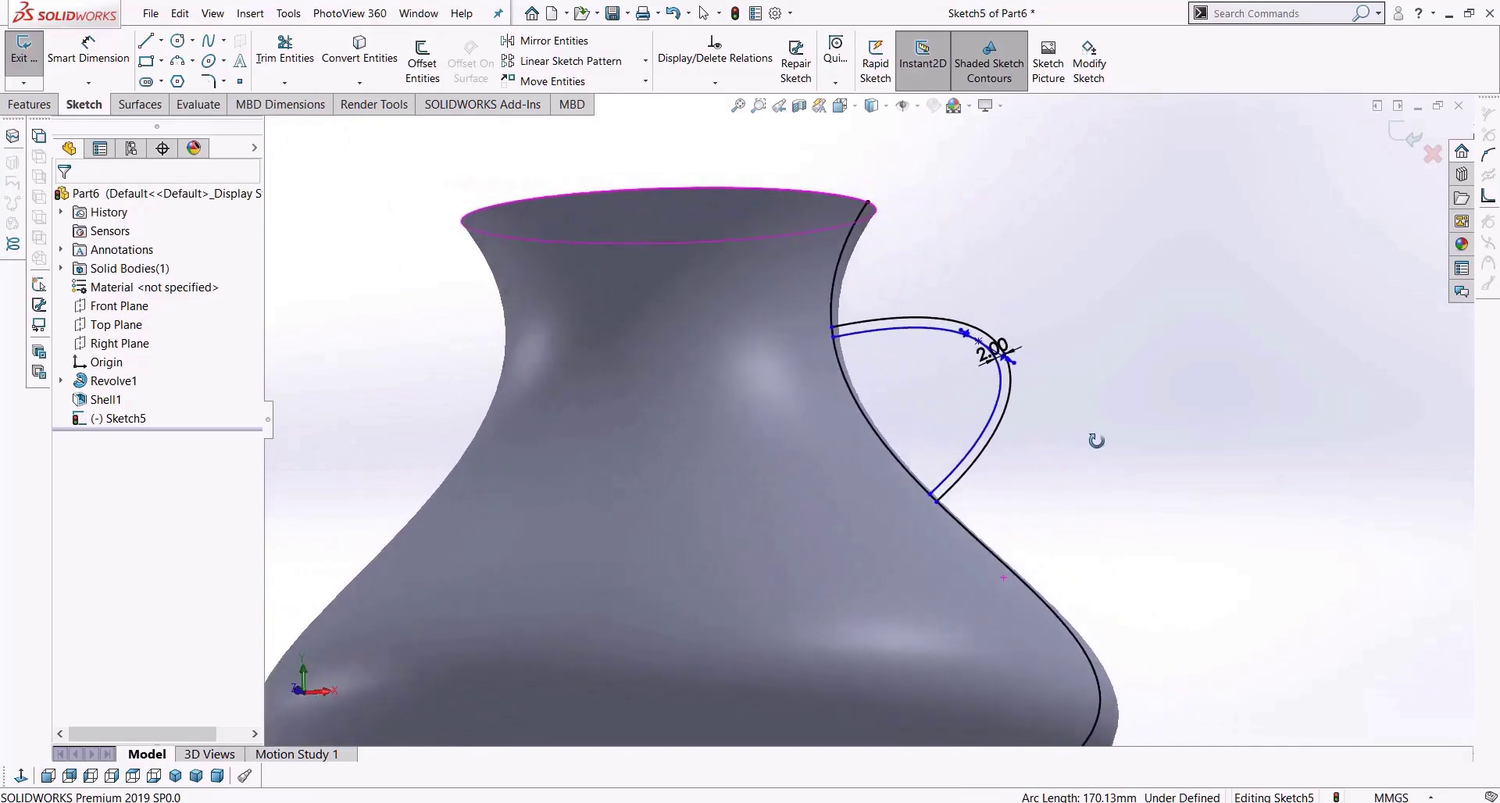
{"action": "left_click", "coordinate": [48, 776]}
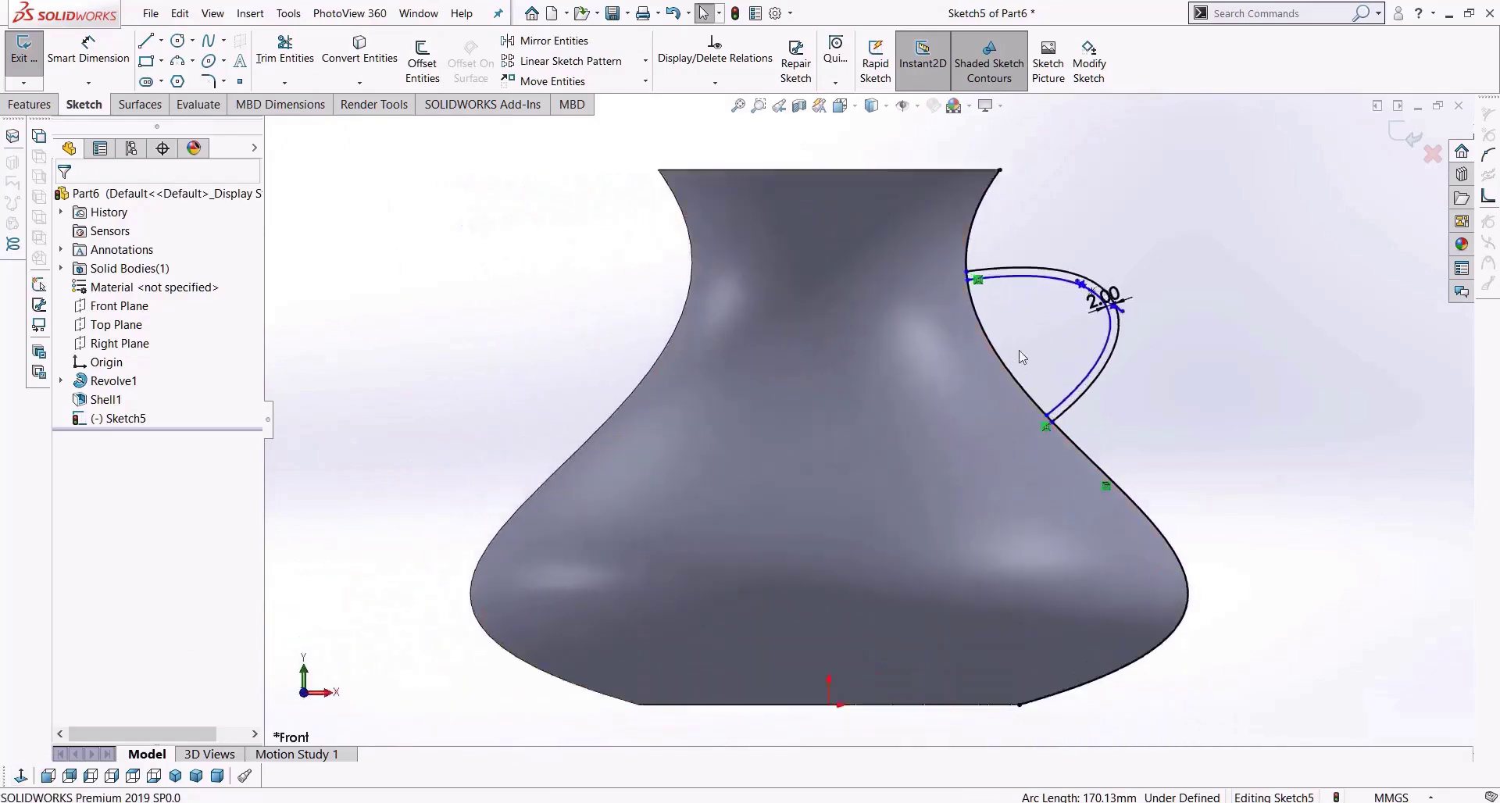
Trim the converted silhouette below the handle and the outer curve's overhang at the handle's lower end using Trim to closest.
{"action": "scroll", "coordinate": [966, 480], "scroll_direction": "down", "scroll_amount": 6}
{"action": "scroll", "coordinate": [965, 480], "scroll_direction": "down", "scroll_amount": 5}
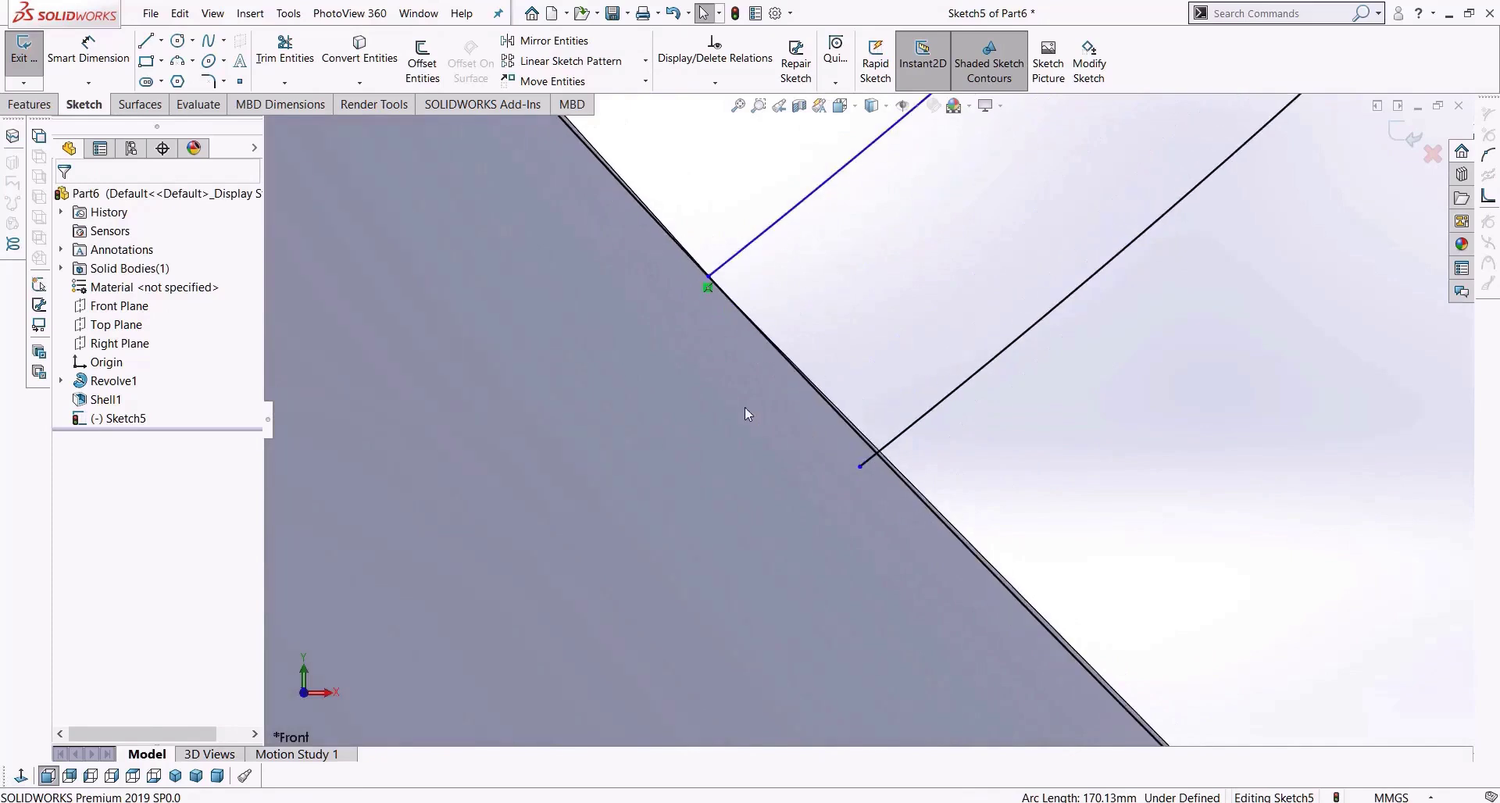
{"action": "left_click", "coordinate": [315, 69]}
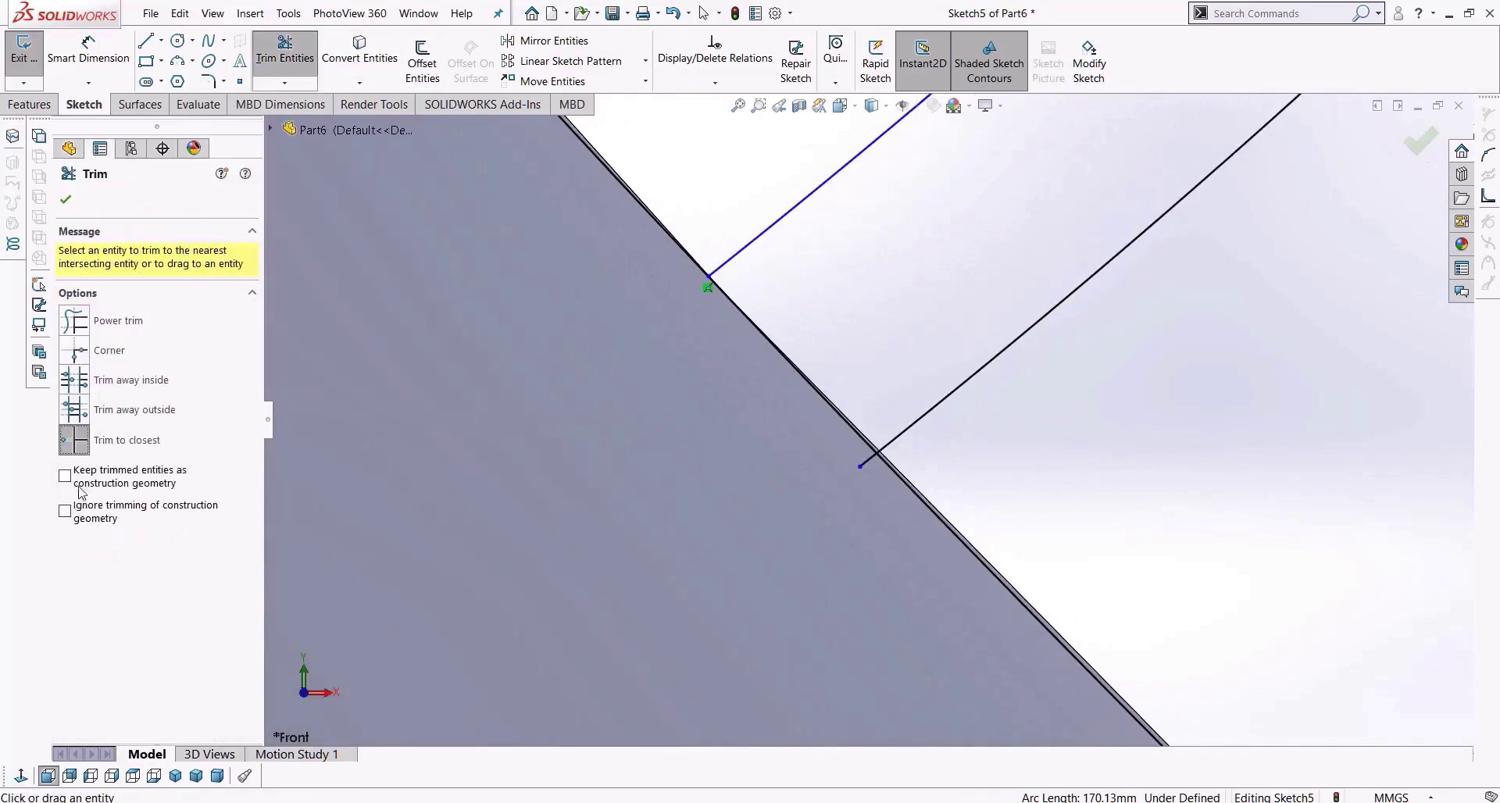
{"action": "left_click", "coordinate": [940, 513]}
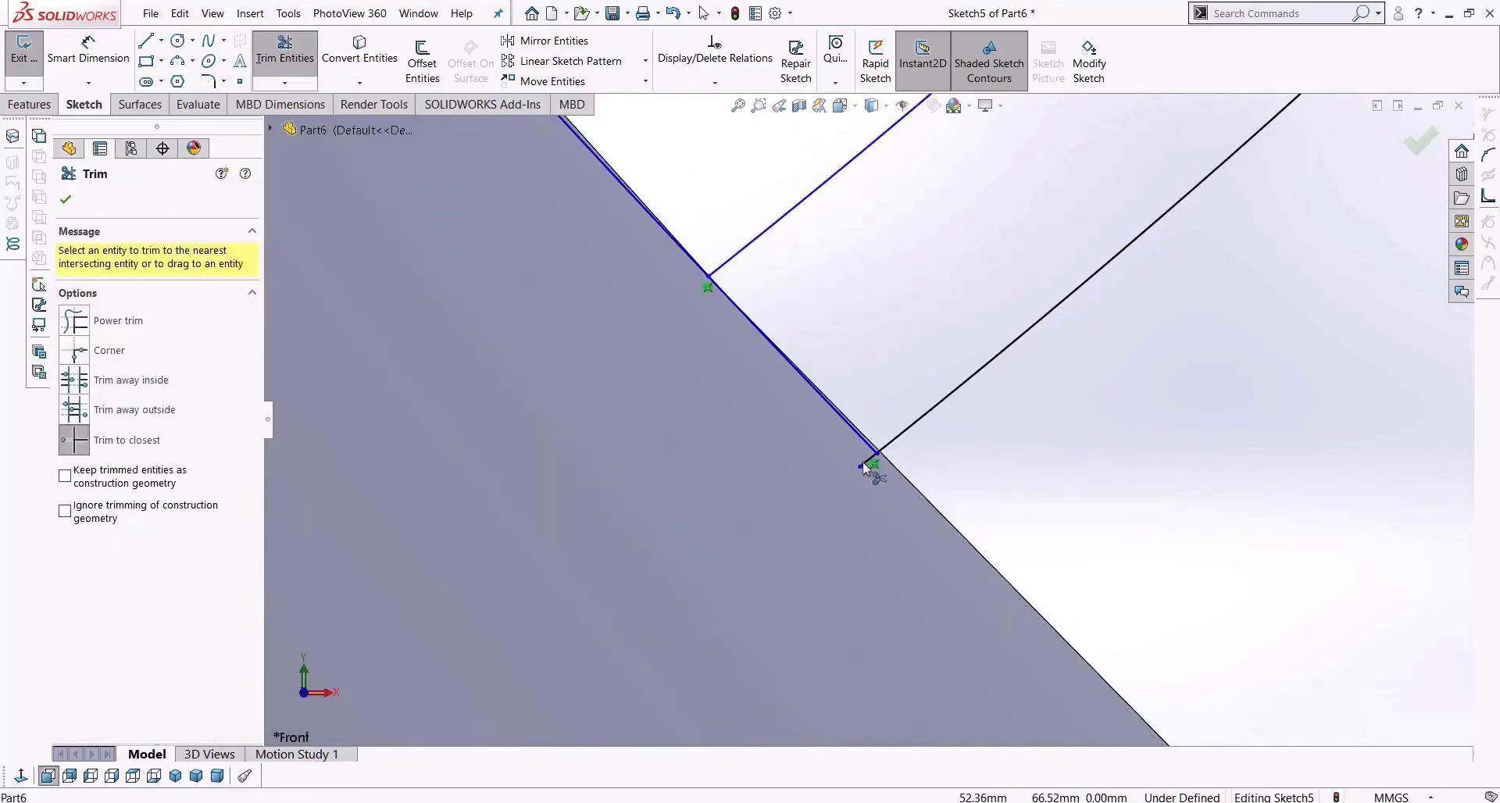
{"action": "scroll", "coordinate": [692, 389], "scroll_direction": "up", "scroll_amount": 4}
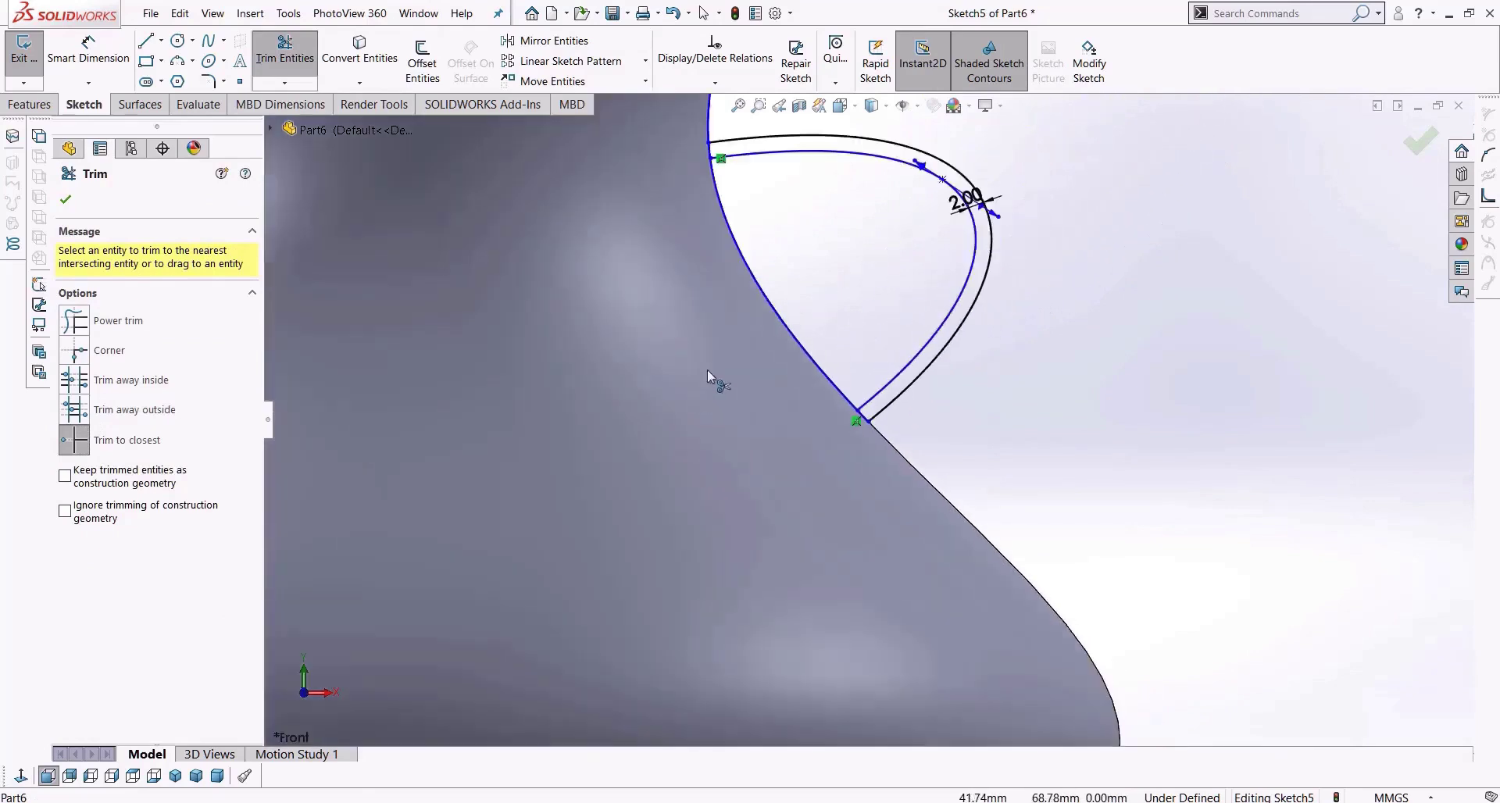
Trim the silhouette between and above the handle ends and the outer curve's overhang at the neck, leaving a closed profile.
{"action": "scroll", "coordinate": [706, 369], "scroll_direction": "down", "scroll_amount": 5}
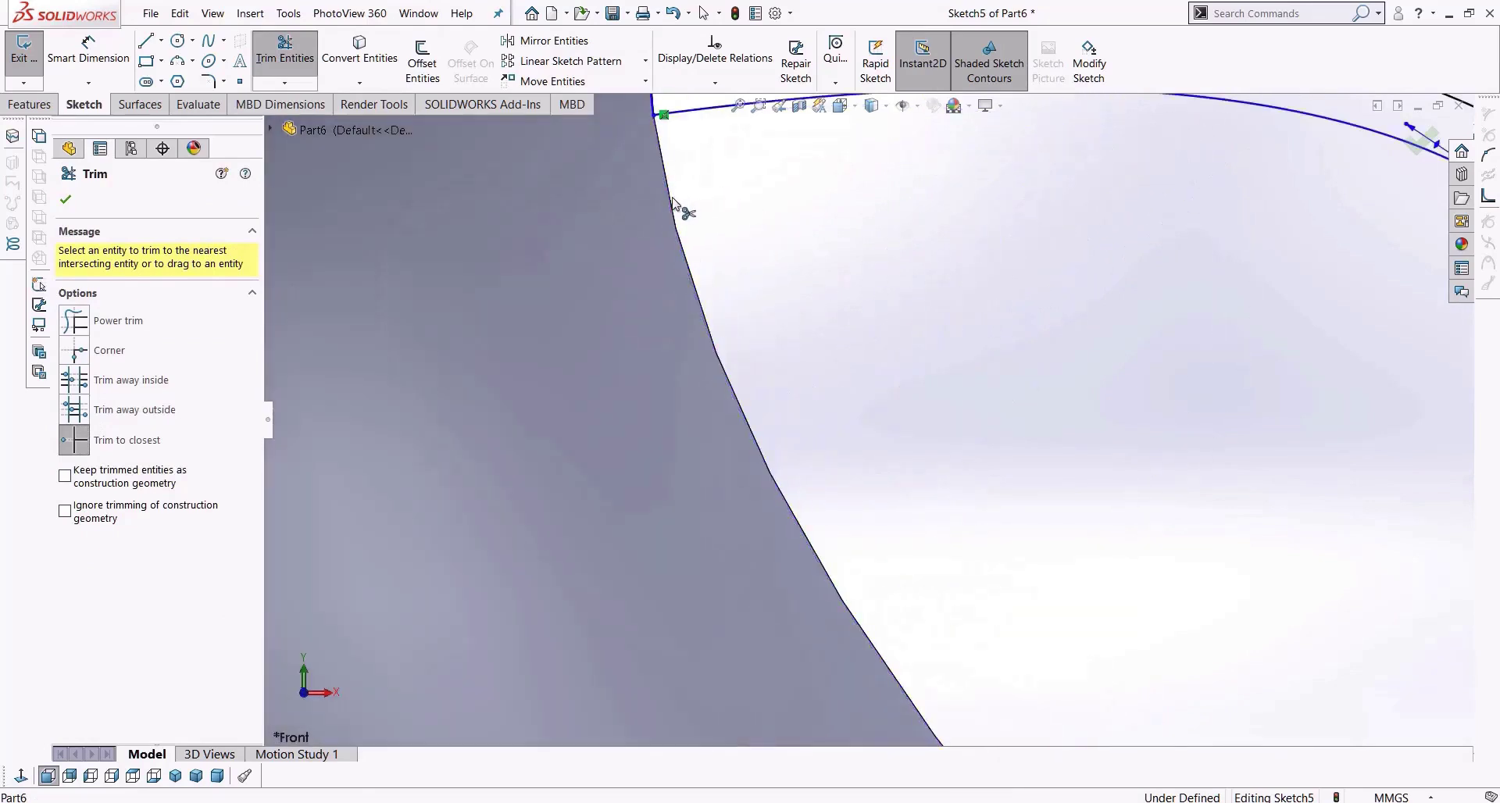
{"action": "scroll", "coordinate": [680, 208], "scroll_direction": "up", "scroll_amount": 4}
{"action": "scroll", "coordinate": [756, 174], "scroll_direction": "down", "scroll_amount": 4}
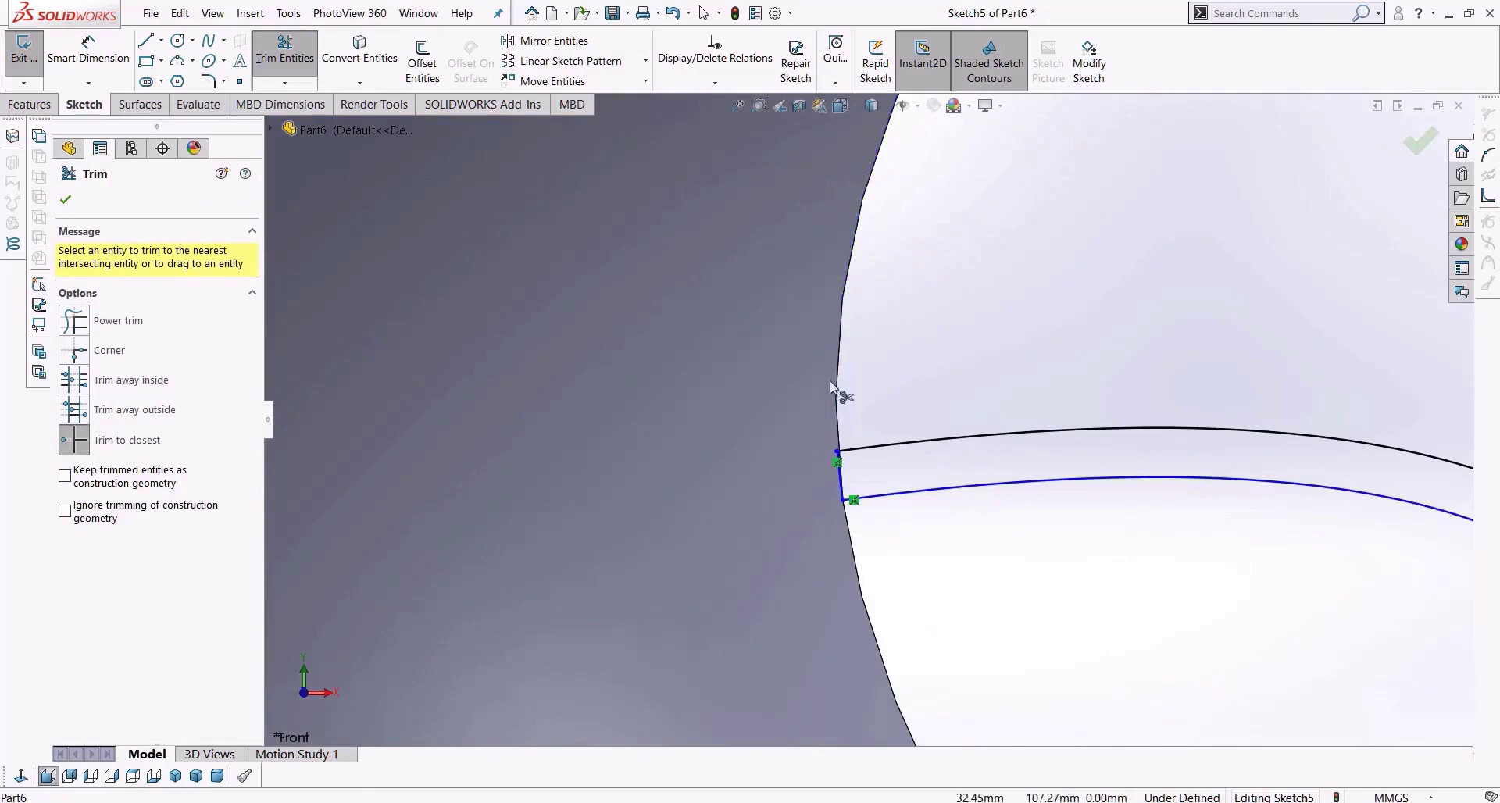
{"action": "scroll", "coordinate": [830, 391], "scroll_direction": "down", "scroll_amount": 5}
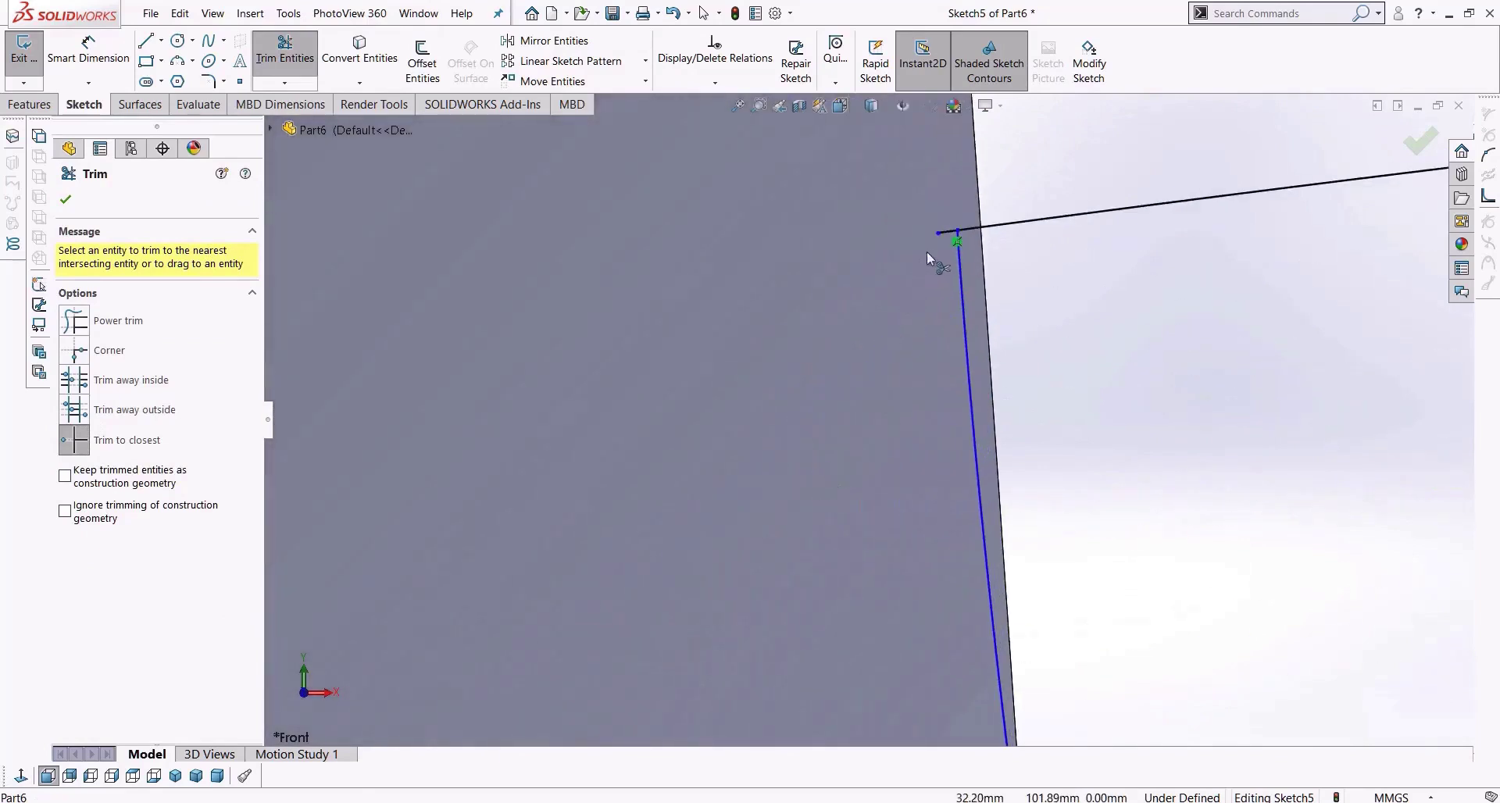
{"action": "left_click", "coordinate": [947, 233]}
{"action": "scroll", "coordinate": [830, 418], "scroll_direction": "up", "scroll_amount": 5}
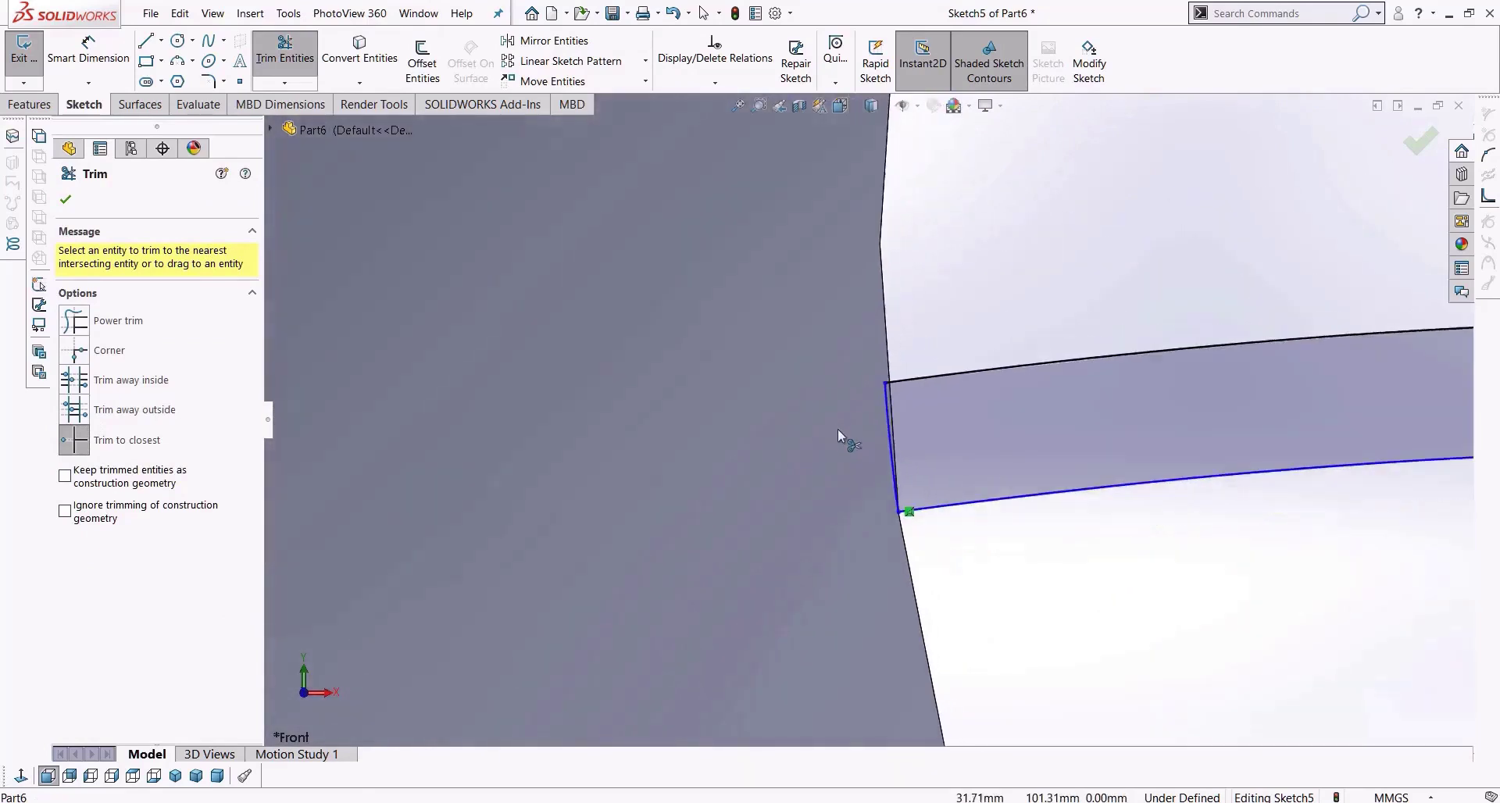
{"action": "scroll", "coordinate": [842, 434], "scroll_direction": "up", "scroll_amount": 5}
{"action": "scroll", "coordinate": [1118, 569], "scroll_direction": "up", "scroll_amount": 4}
{"action": "mouse_move", "coordinate": [865, 483]}
{"action": "middle_mouse_down"}
{"action": "mouse_move", "coordinate": [804, 547]}
{"action": "mouse_move", "coordinate": [795, 537]}
{"action": "middle_mouse_up"}
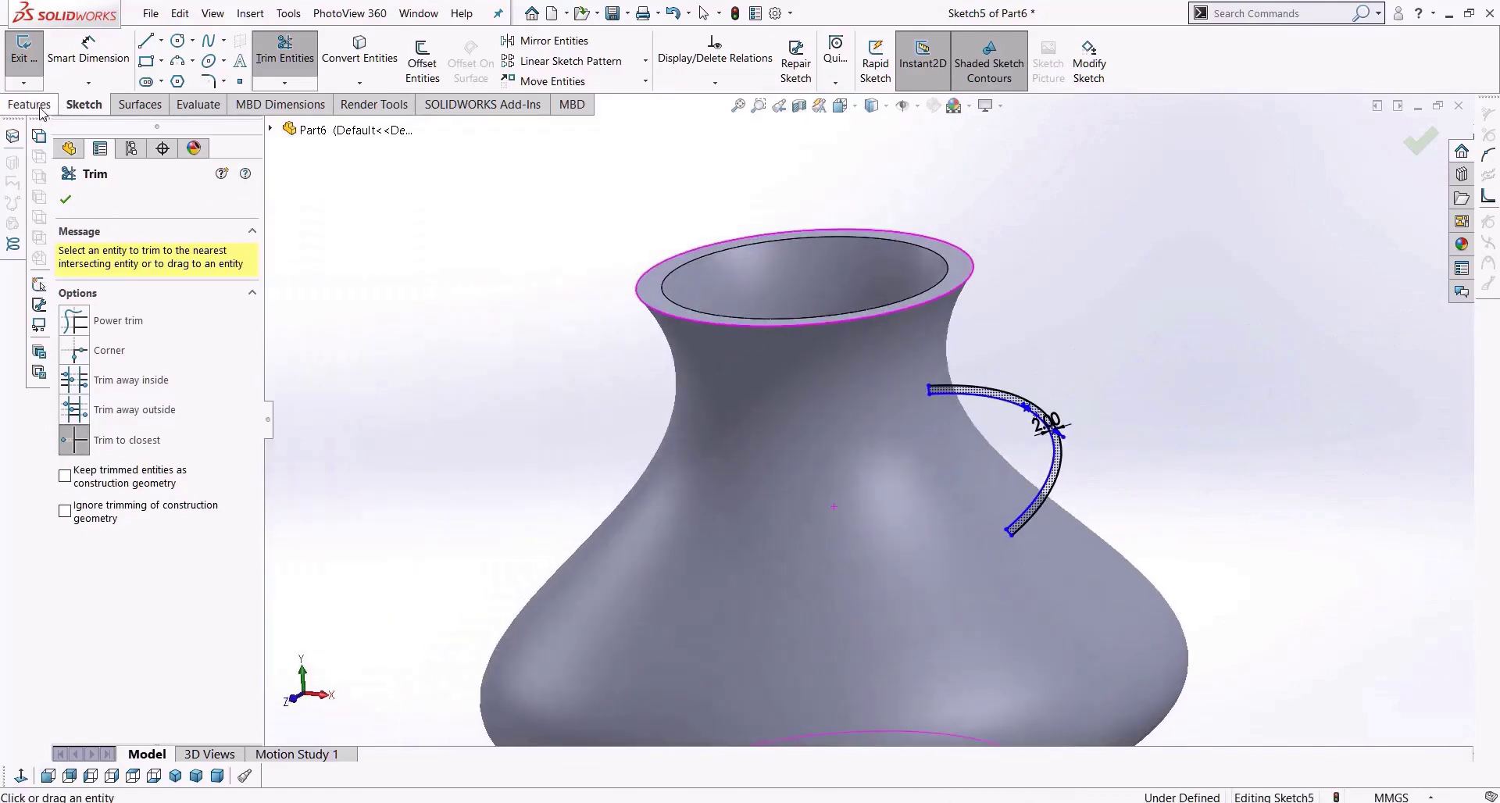
{"action": "key", "text": "f"}
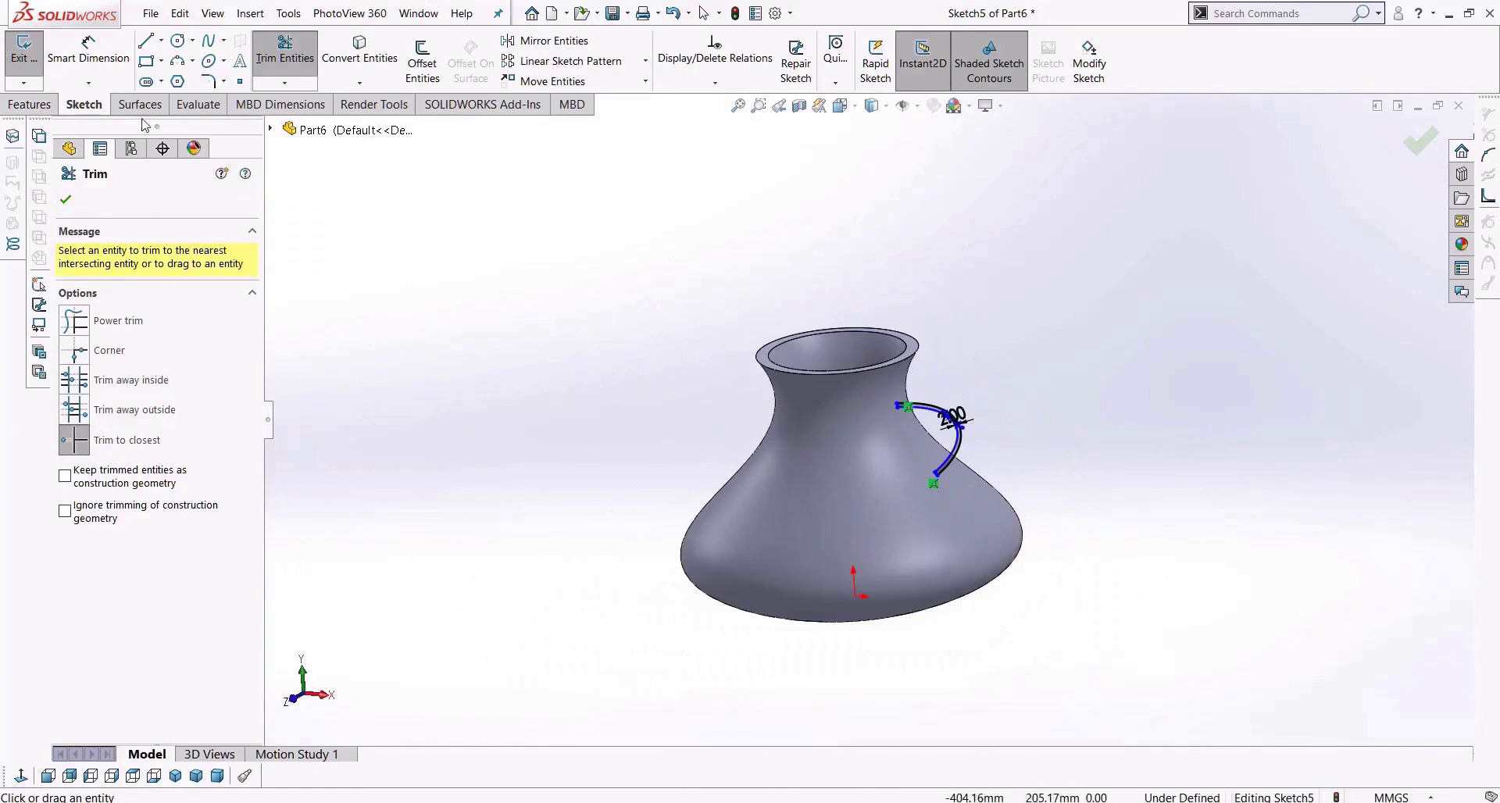
{"action": "scroll", "coordinate": [459, 335], "scroll_direction": "up", "scroll_amount": 4}
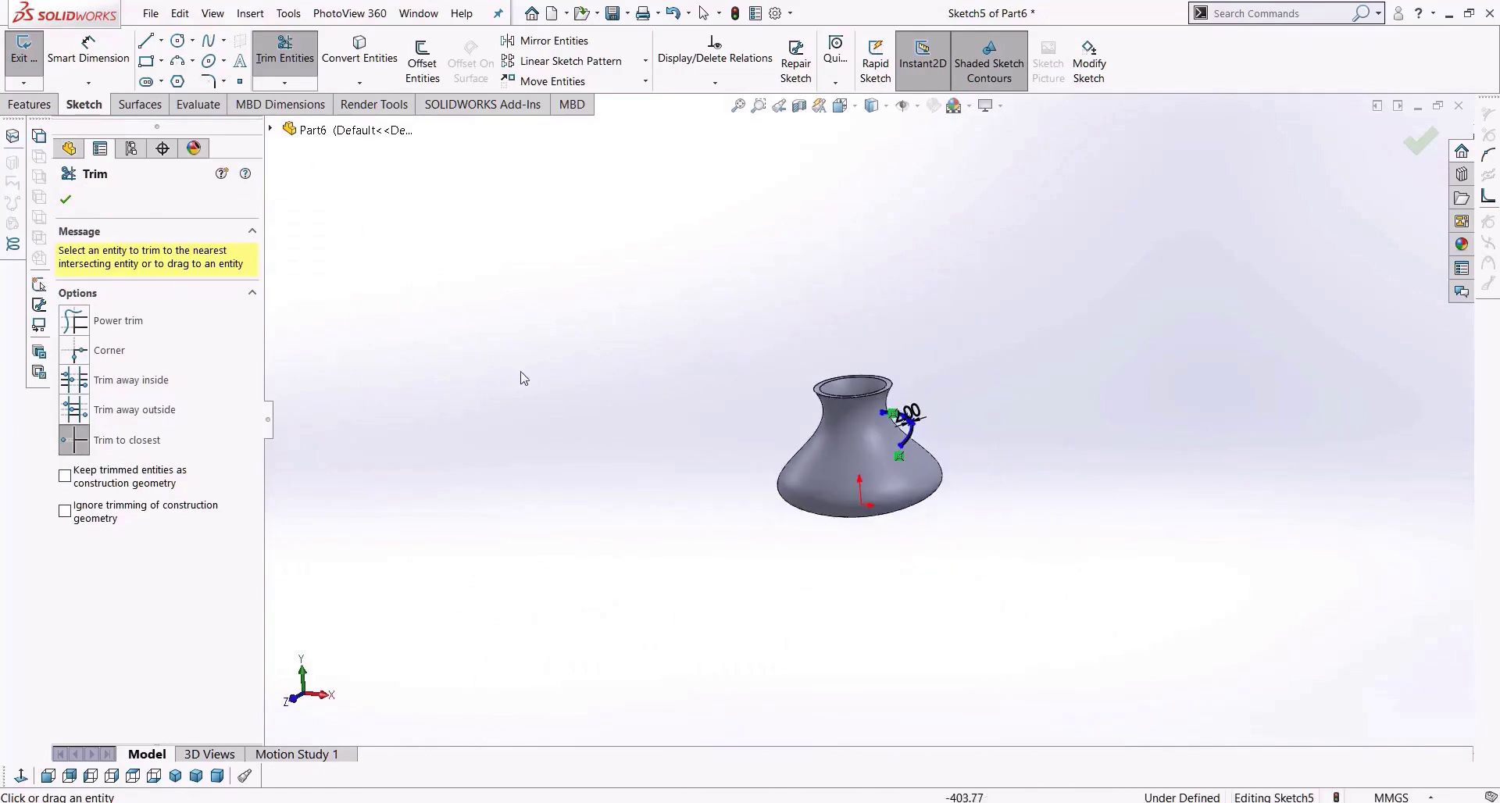
{"action": "key", "text": "Escape"}
Start a boss extrusion of the closed handle profile with the Mid Plane end condition.
{"action": "scroll", "coordinate": [753, 427], "scroll_direction": "down", "scroll_amount": 4}
{"action": "scroll", "coordinate": [1125, 461], "scroll_direction": "down", "scroll_amount": 4}
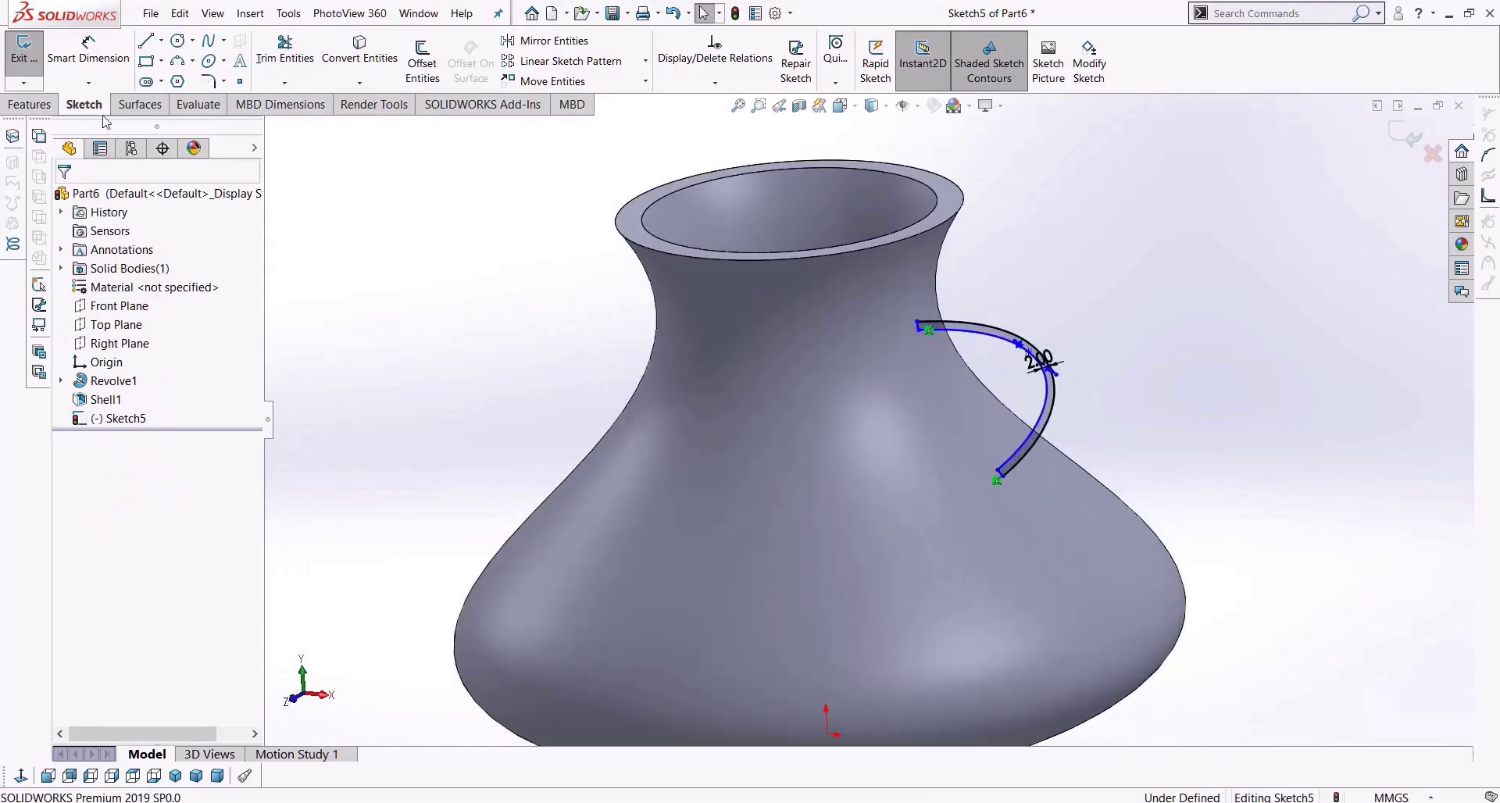
{"action": "left_click", "coordinate": [29, 110]}
{"action": "left_click", "coordinate": [31, 59]}
{"action": "scroll", "coordinate": [1013, 391], "scroll_direction": "down", "scroll_amount": 2}
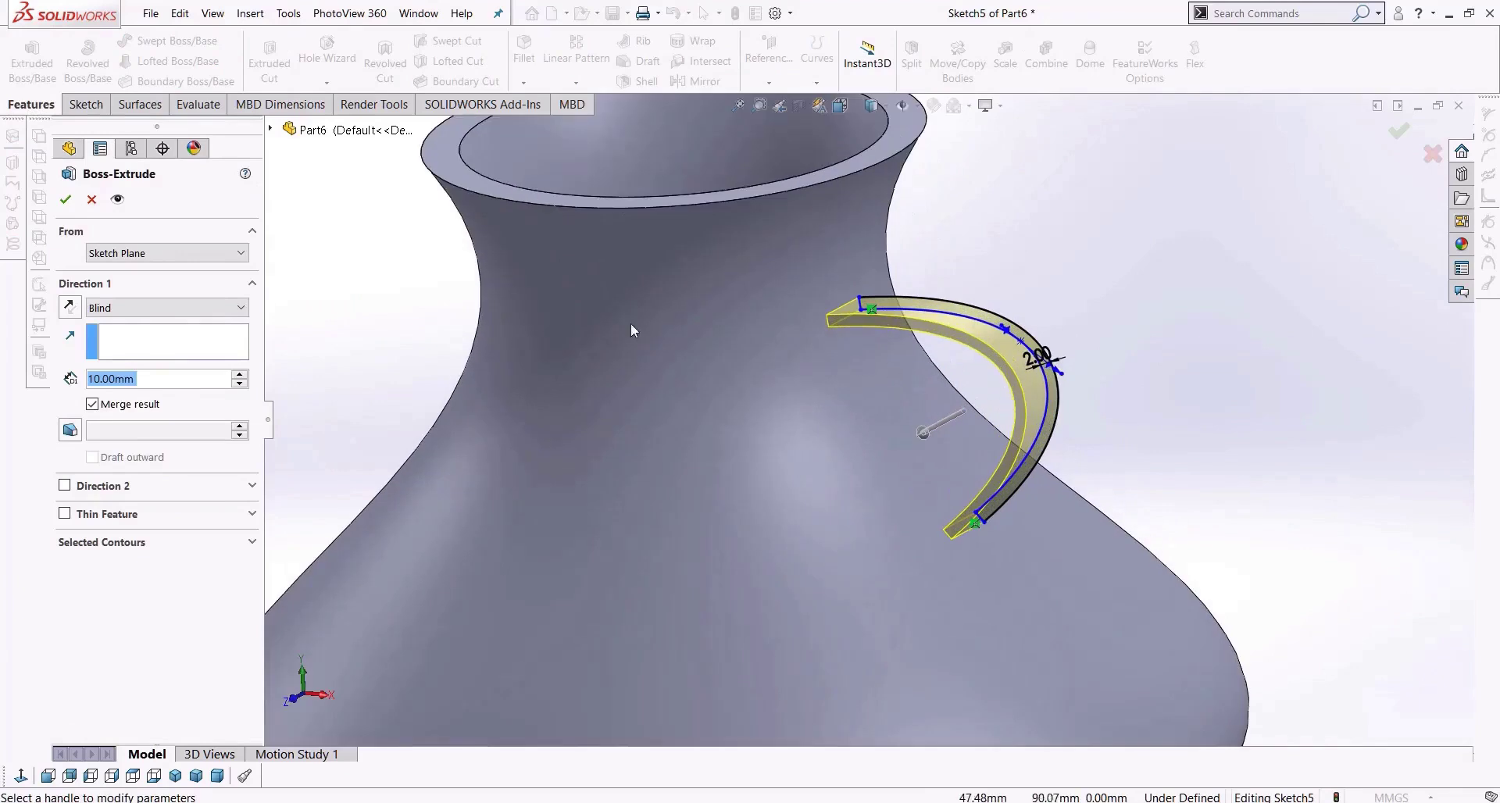
{"action": "left_click", "coordinate": [164, 309]}
{"action": "left_click", "coordinate": [148, 420]}
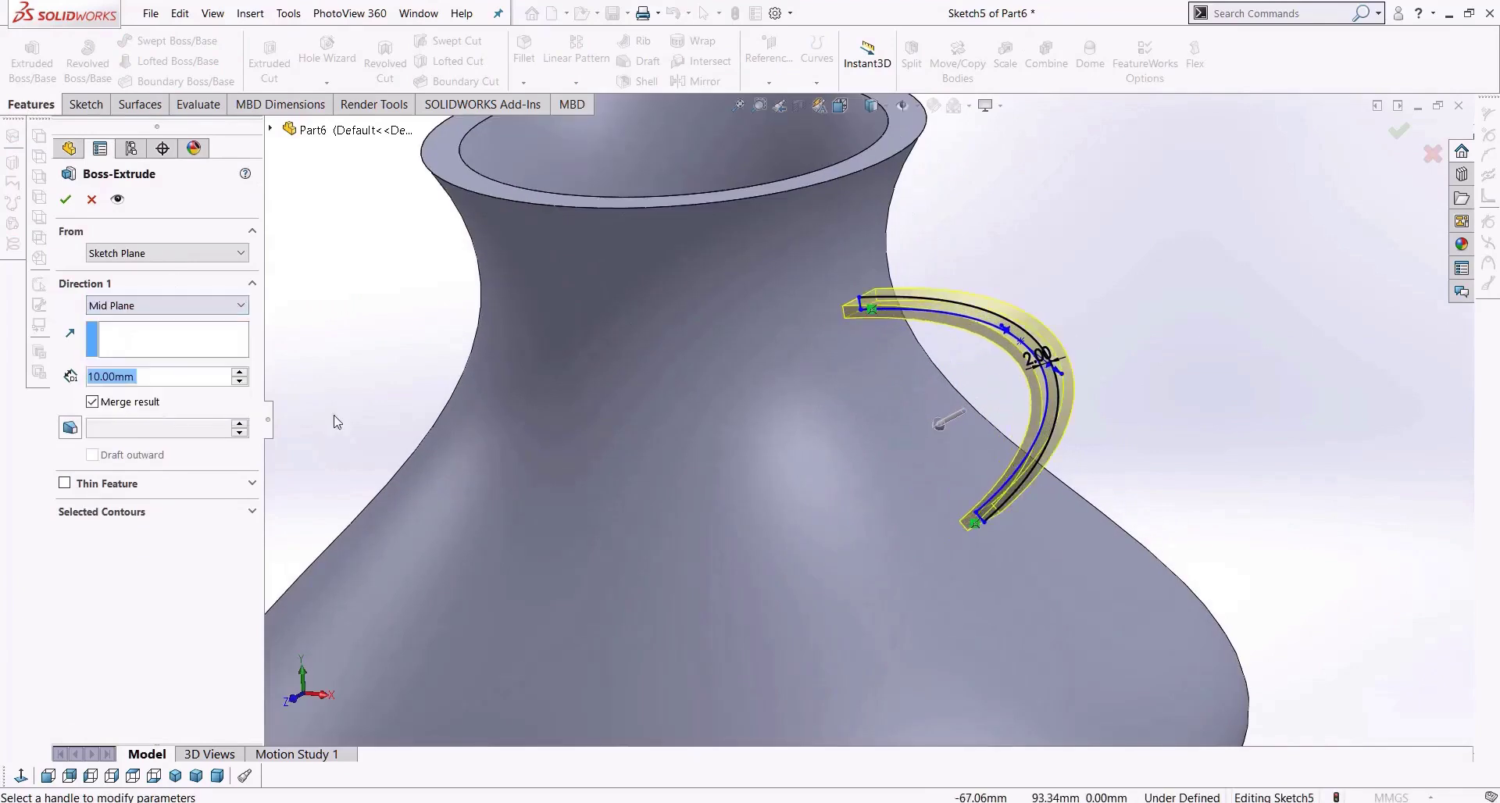
Set the handle extrusion's depth to 5 mm, turn off merging with the vase, and create it as a separate body.
{"action": "scroll", "coordinate": [1014, 368], "scroll_direction": "up", "scroll_amount": 3}
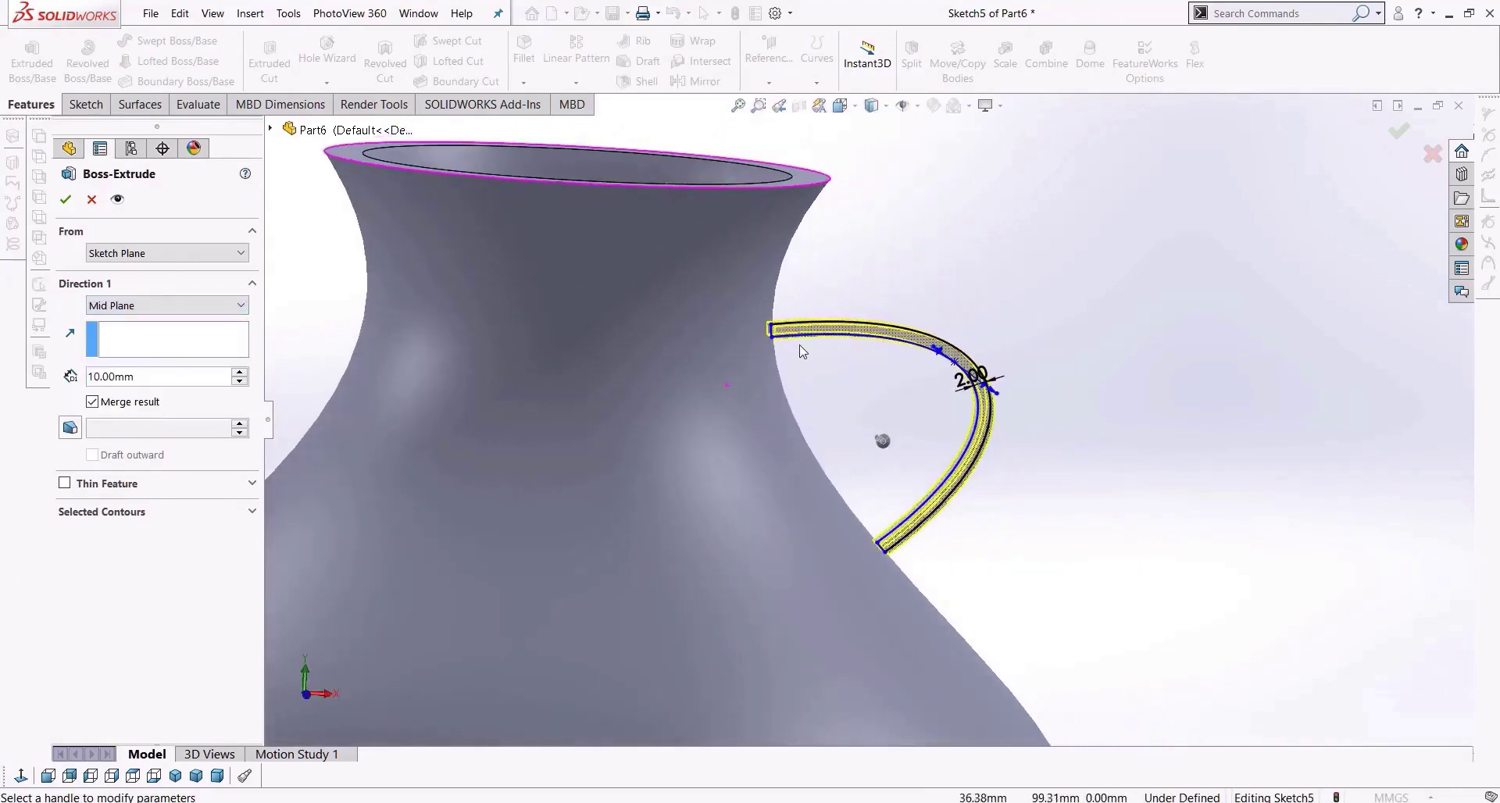
{"action": "scroll", "coordinate": [803, 352], "scroll_direction": "down", "scroll_amount": 4}
{"action": "middle_click_drag", "start_coordinate": [803, 352], "coordinate": [734, 474]}
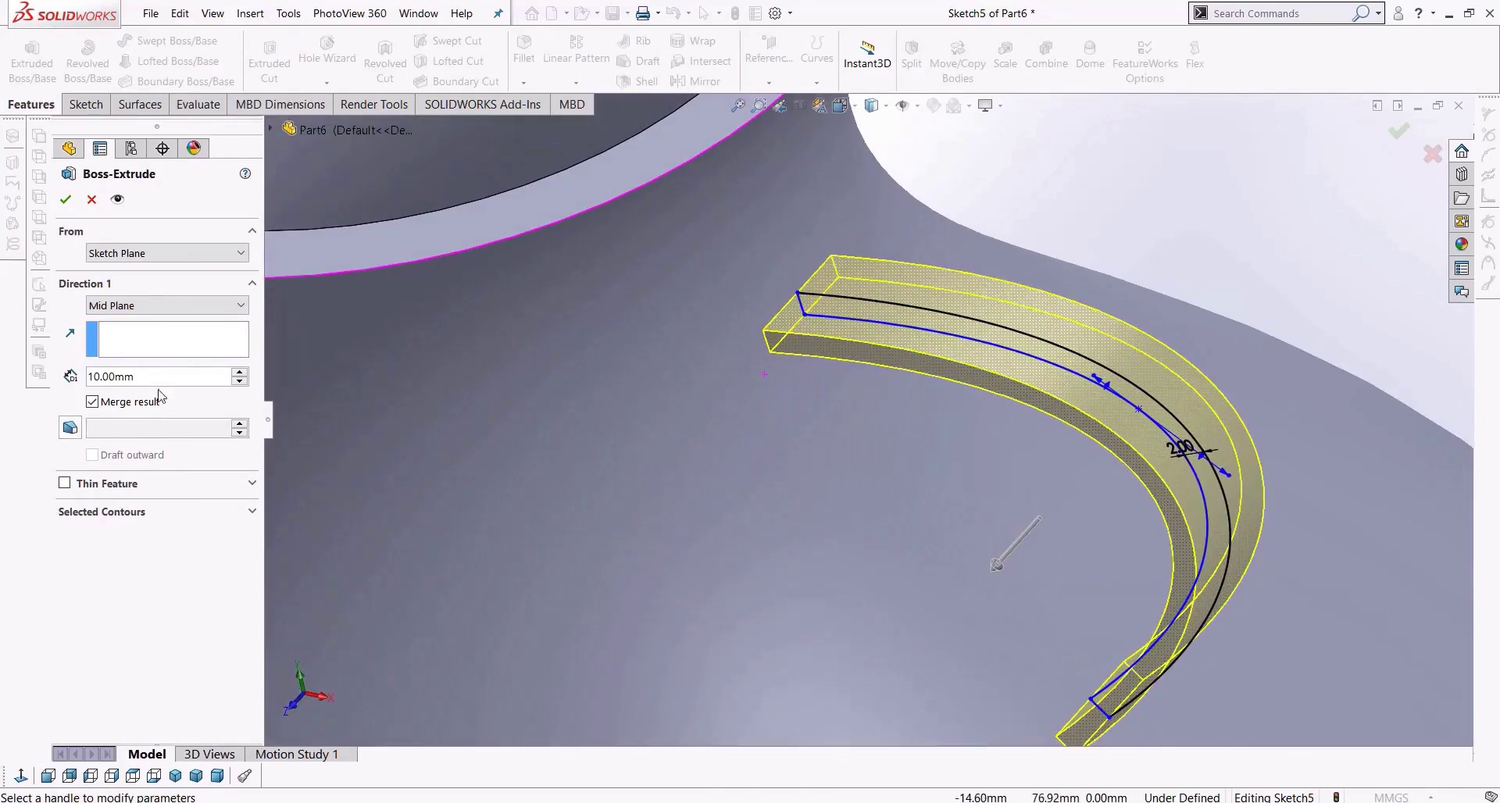
{"action": "type", "text": "5"}
{"action": "key", "text": "Return"}
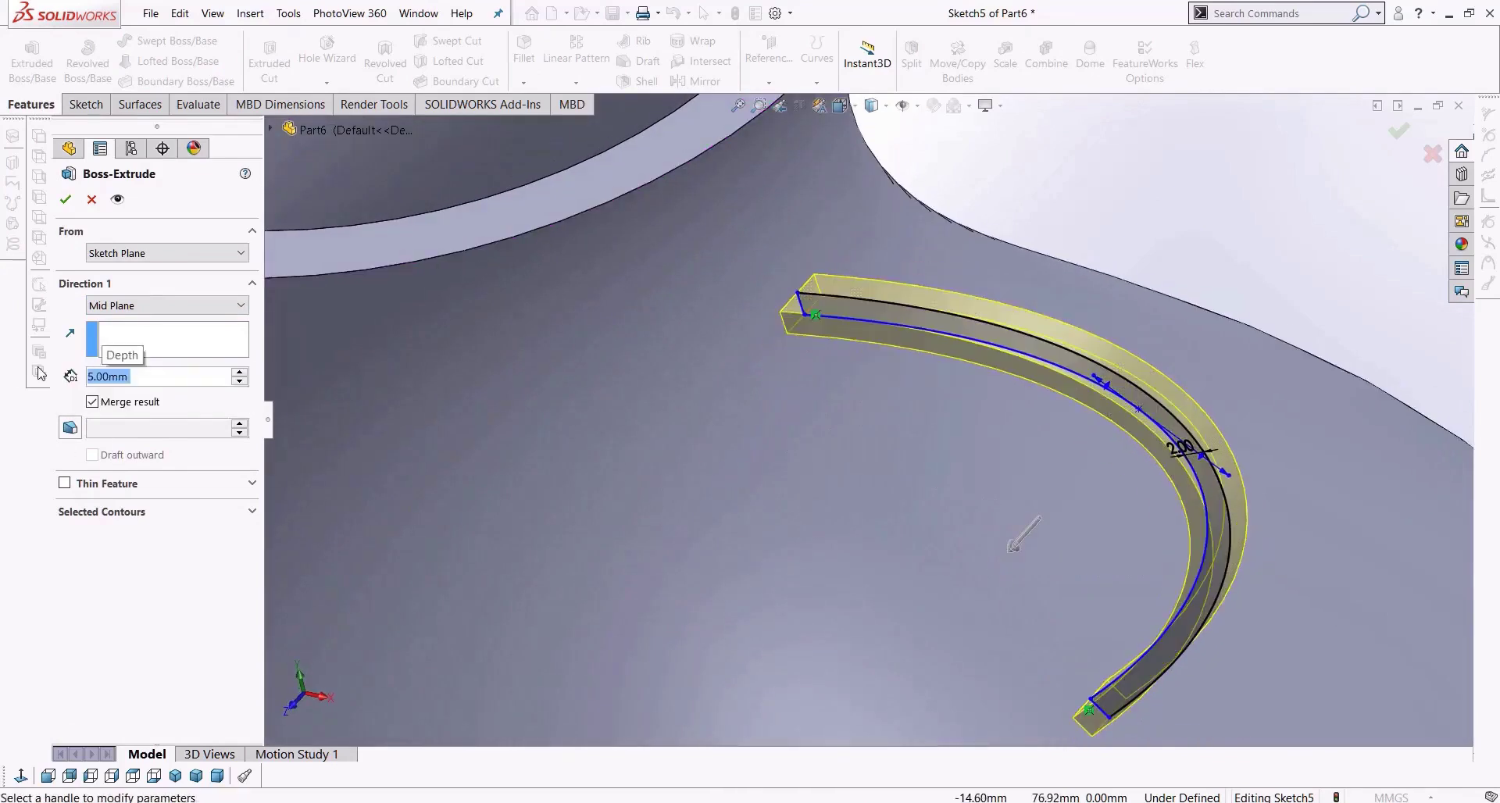
{"action": "middle_click_drag", "start_coordinate": [696, 486], "coordinate": [721, 459]}
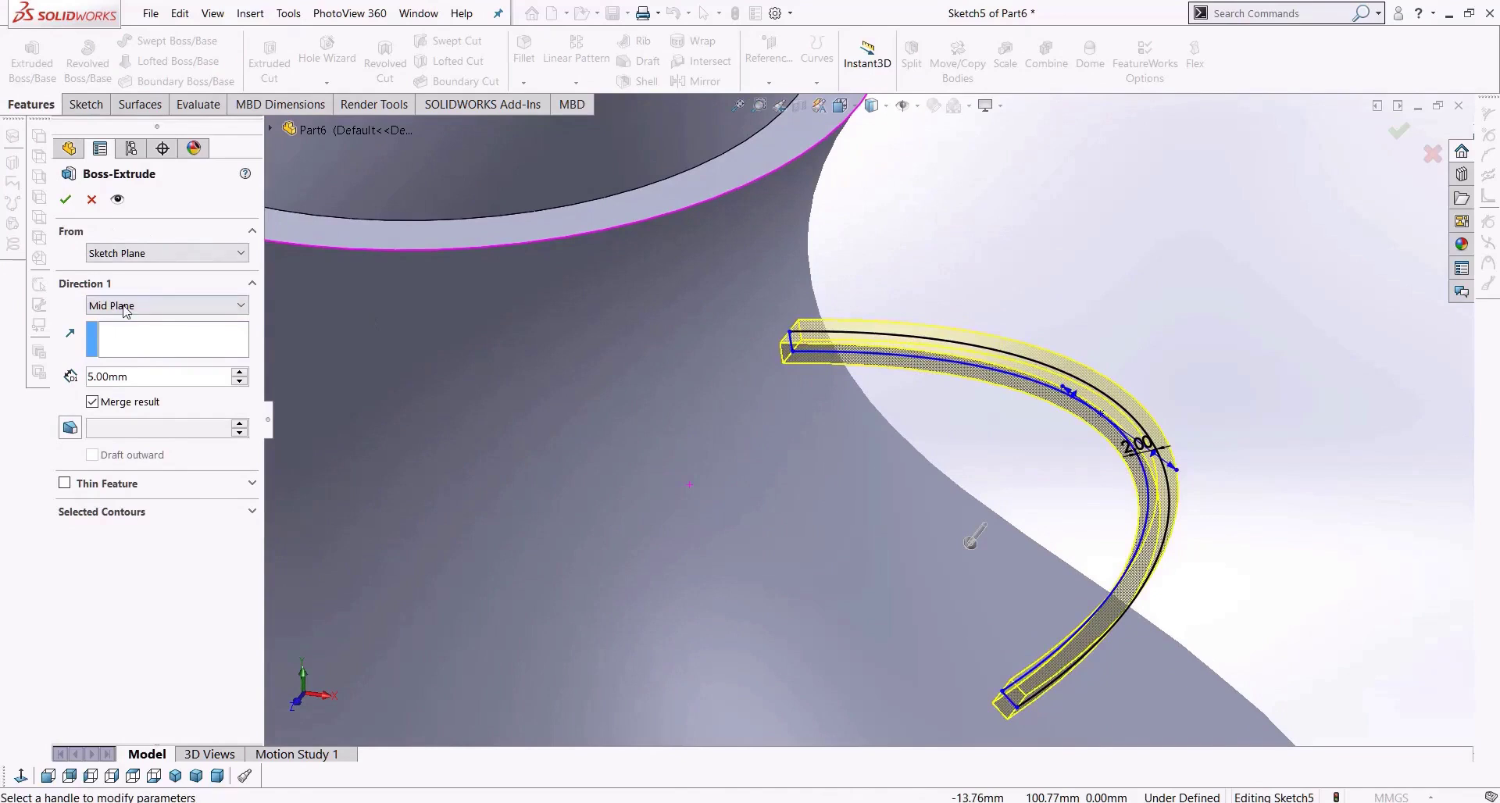
{"action": "left_click", "coordinate": [67, 200]}
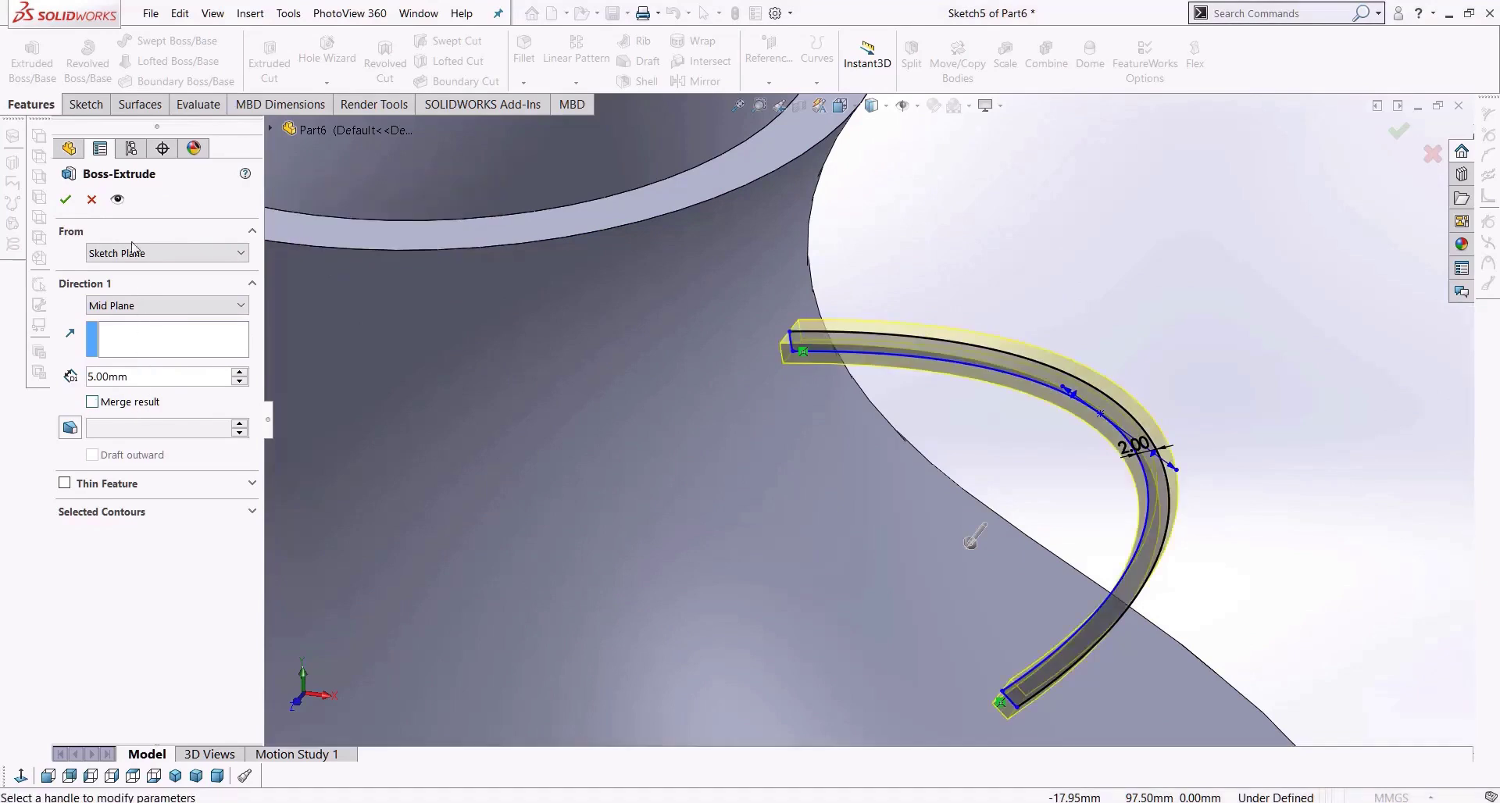
{"action": "left_click", "coordinate": [66, 199]}
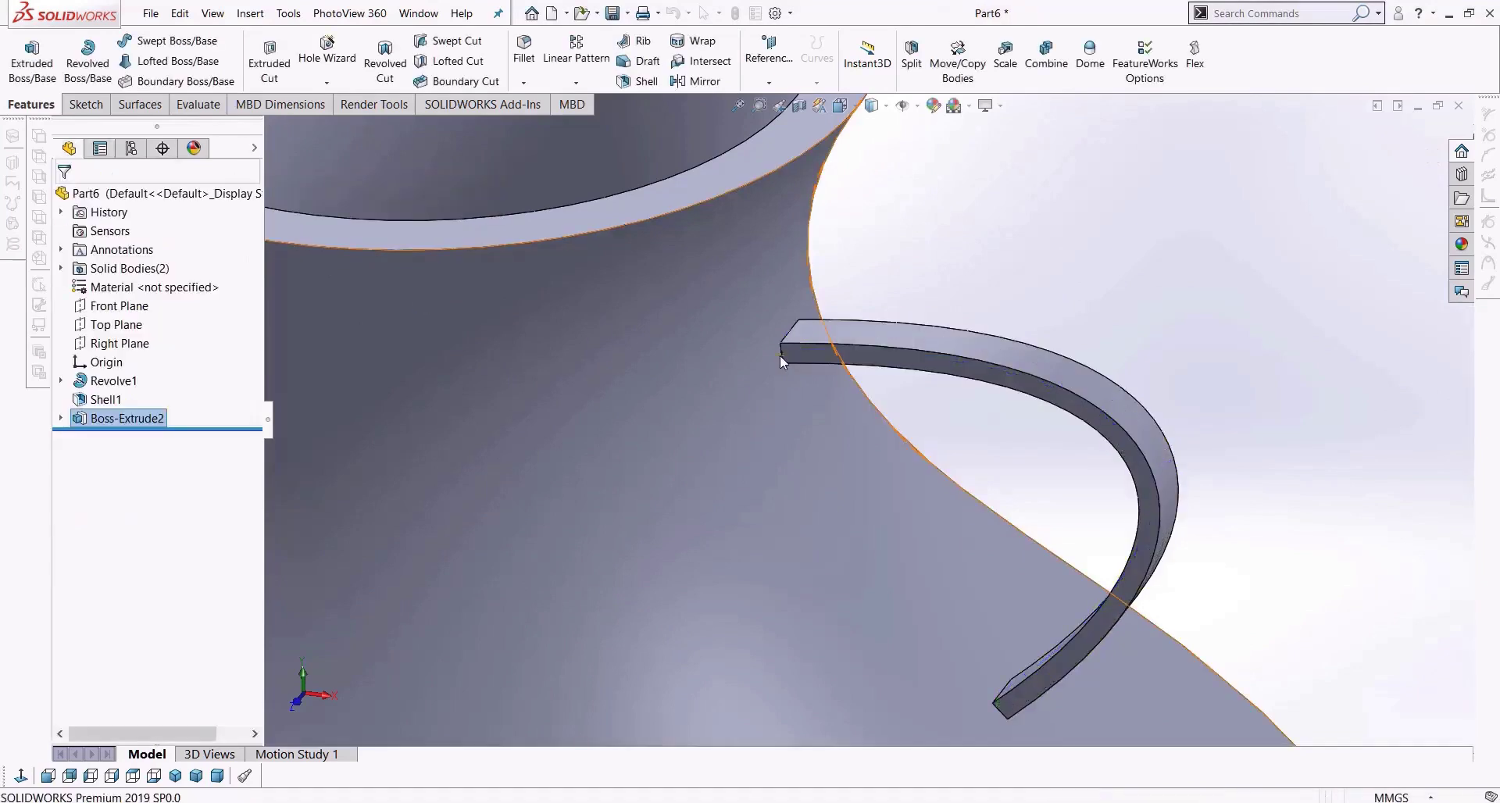
Examine how the handle's upper end face meets the curved vase neck.
{"action": "scroll", "coordinate": [803, 366], "scroll_direction": "down", "scroll_amount": 5}
{"action": "scroll", "coordinate": [804, 365], "scroll_direction": "down", "scroll_amount": 6}
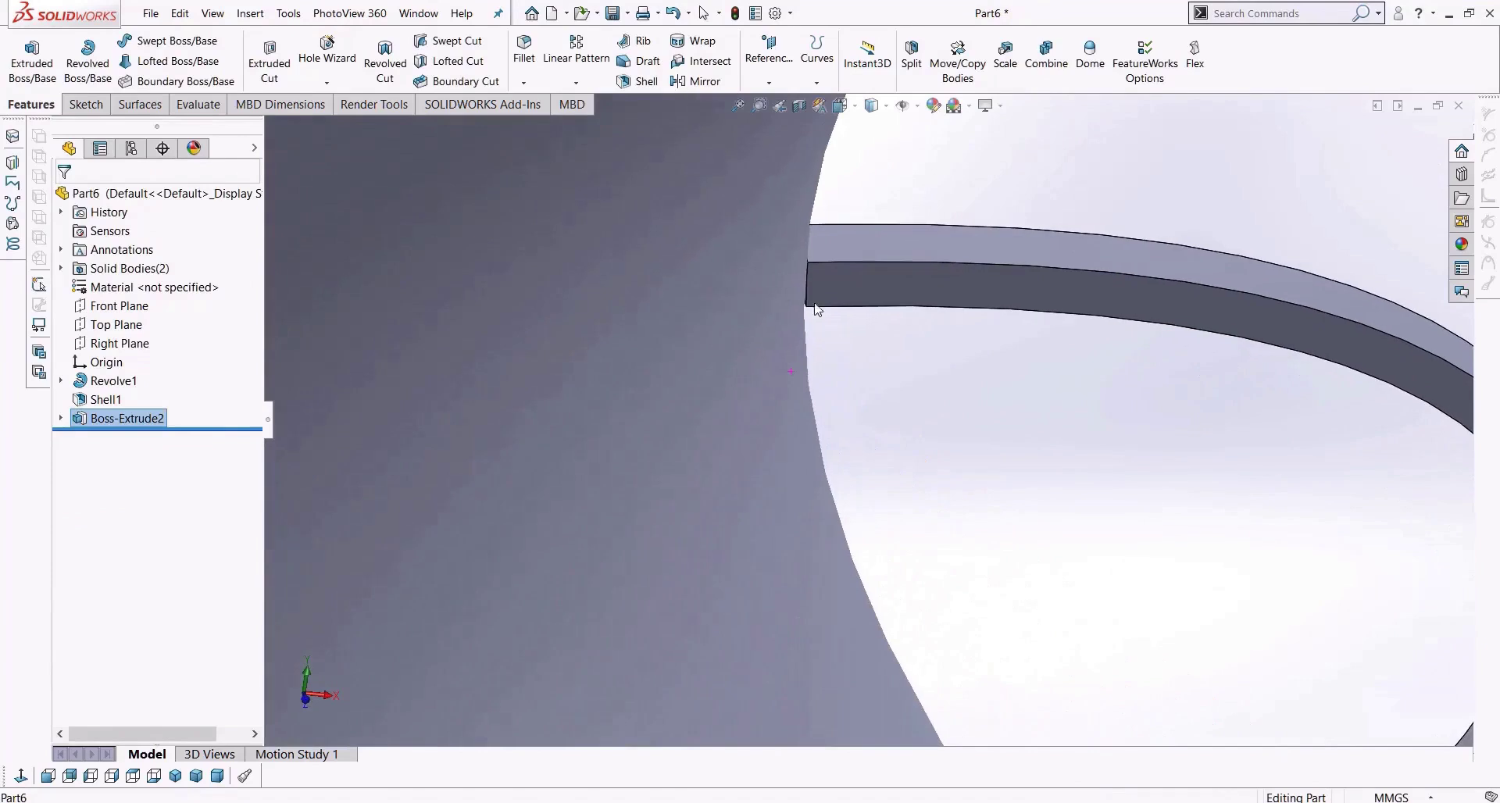
{"action": "middle_click_drag", "start_coordinate": [832, 336], "coordinate": [829, 330]}
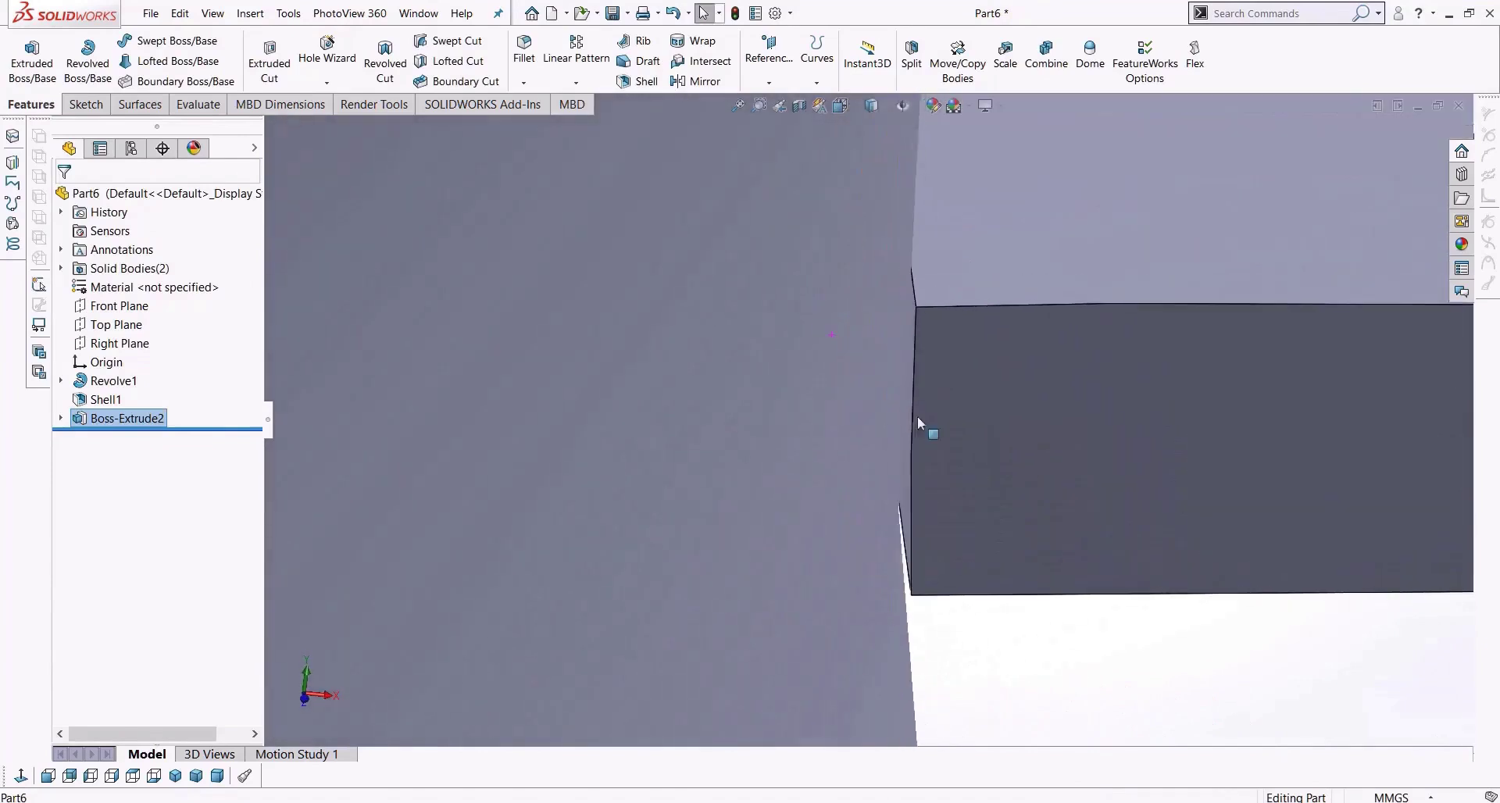
{"action": "scroll", "coordinate": [970, 538], "scroll_direction": "down", "scroll_amount": 3}
{"action": "left_click", "coordinate": [800, 492]}
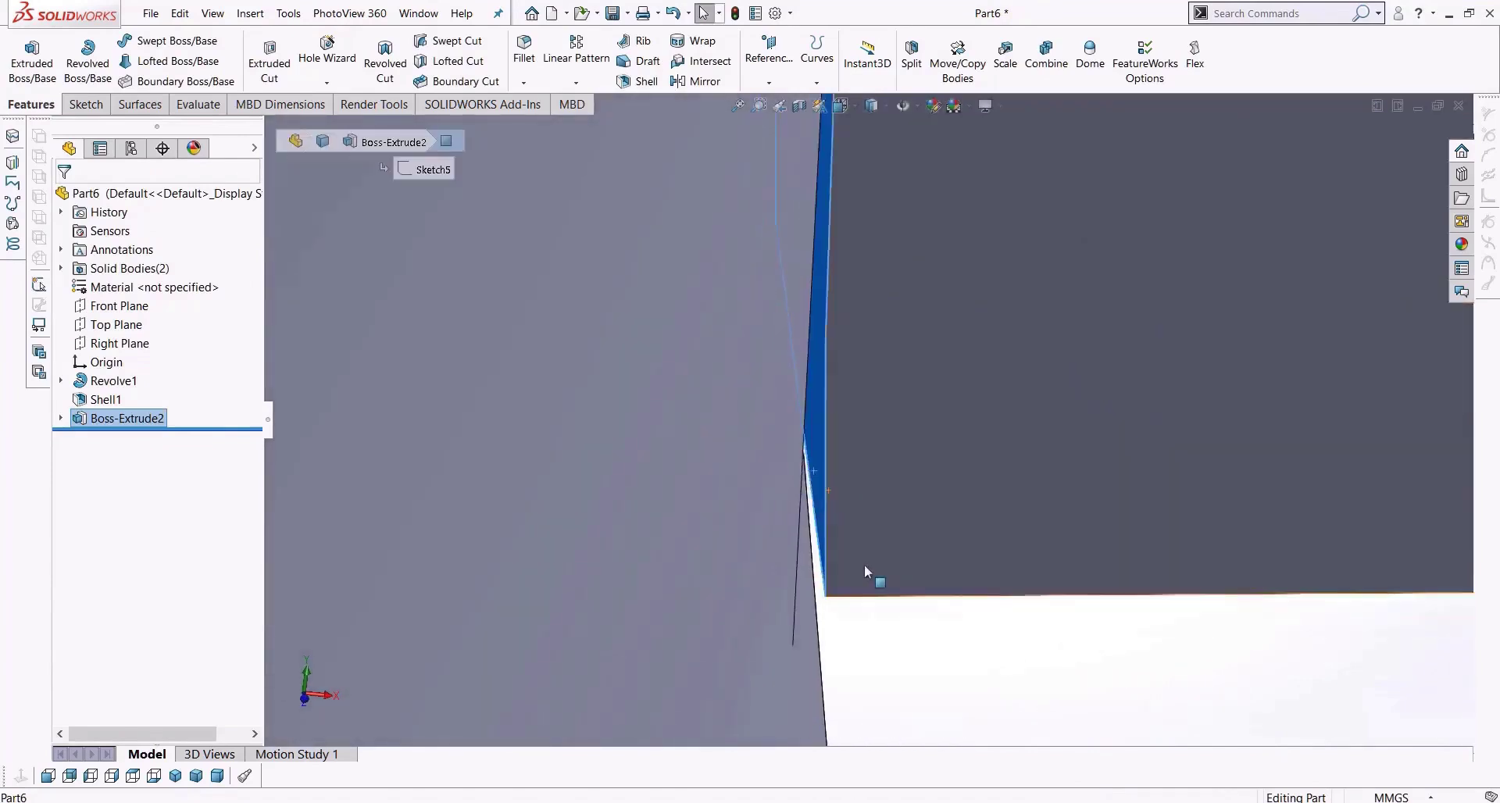
{"action": "scroll", "coordinate": [871, 575], "scroll_direction": "up", "scroll_amount": 5}
{"action": "scroll", "coordinate": [880, 435], "scroll_direction": "down", "scroll_amount": 2}
{"action": "middle_click_drag", "start_coordinate": [880, 435], "coordinate": [881, 432]}
{"action": "scroll", "coordinate": [880, 432], "scroll_direction": "up", "scroll_amount": 5}
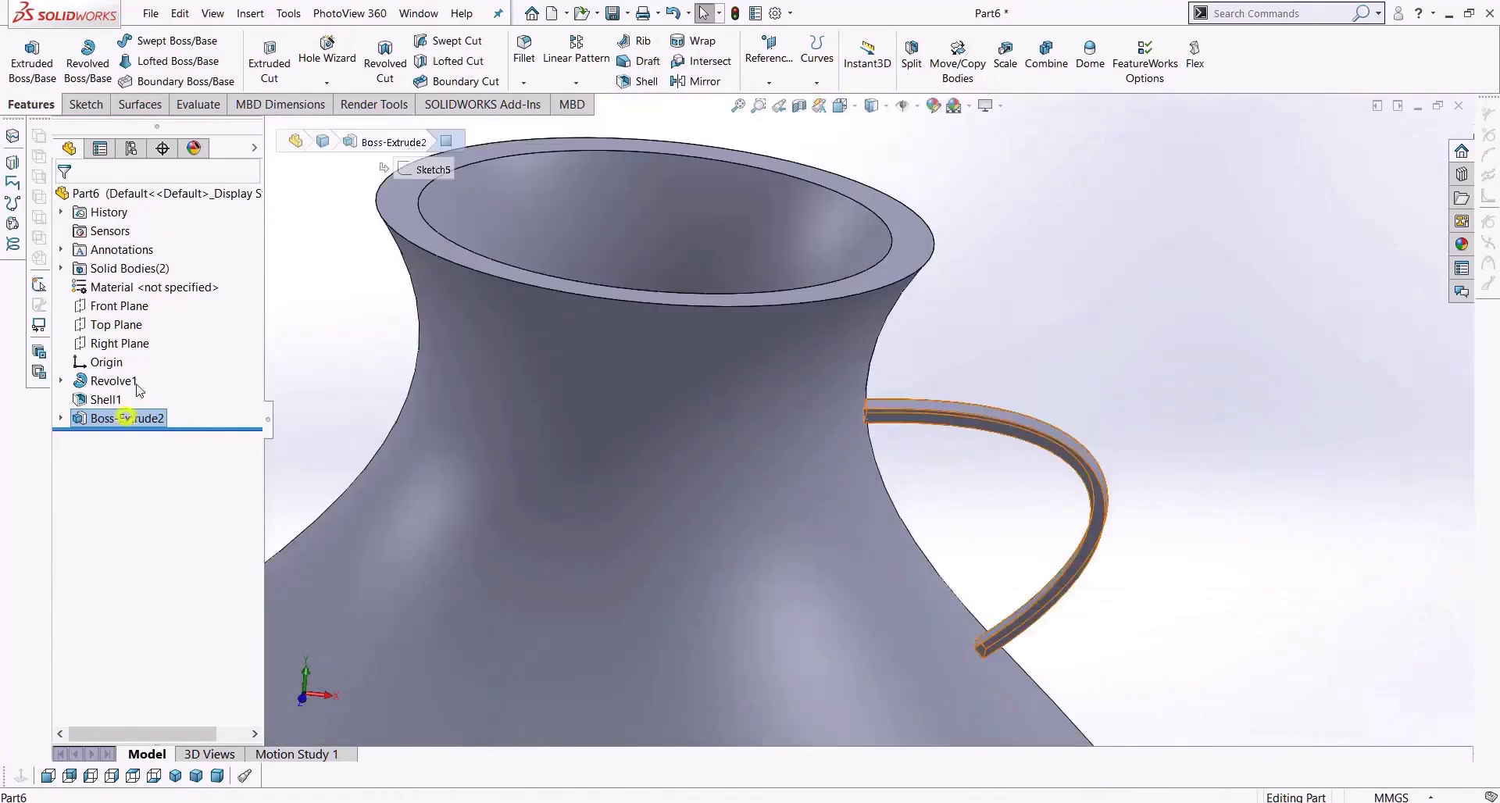
Review the handle extrusion's settings and examine both handle ends where they touch the vase wall.
{"action": "right_click", "coordinate": [114, 418]}
{"action": "left_click", "coordinate": [146, 373]}
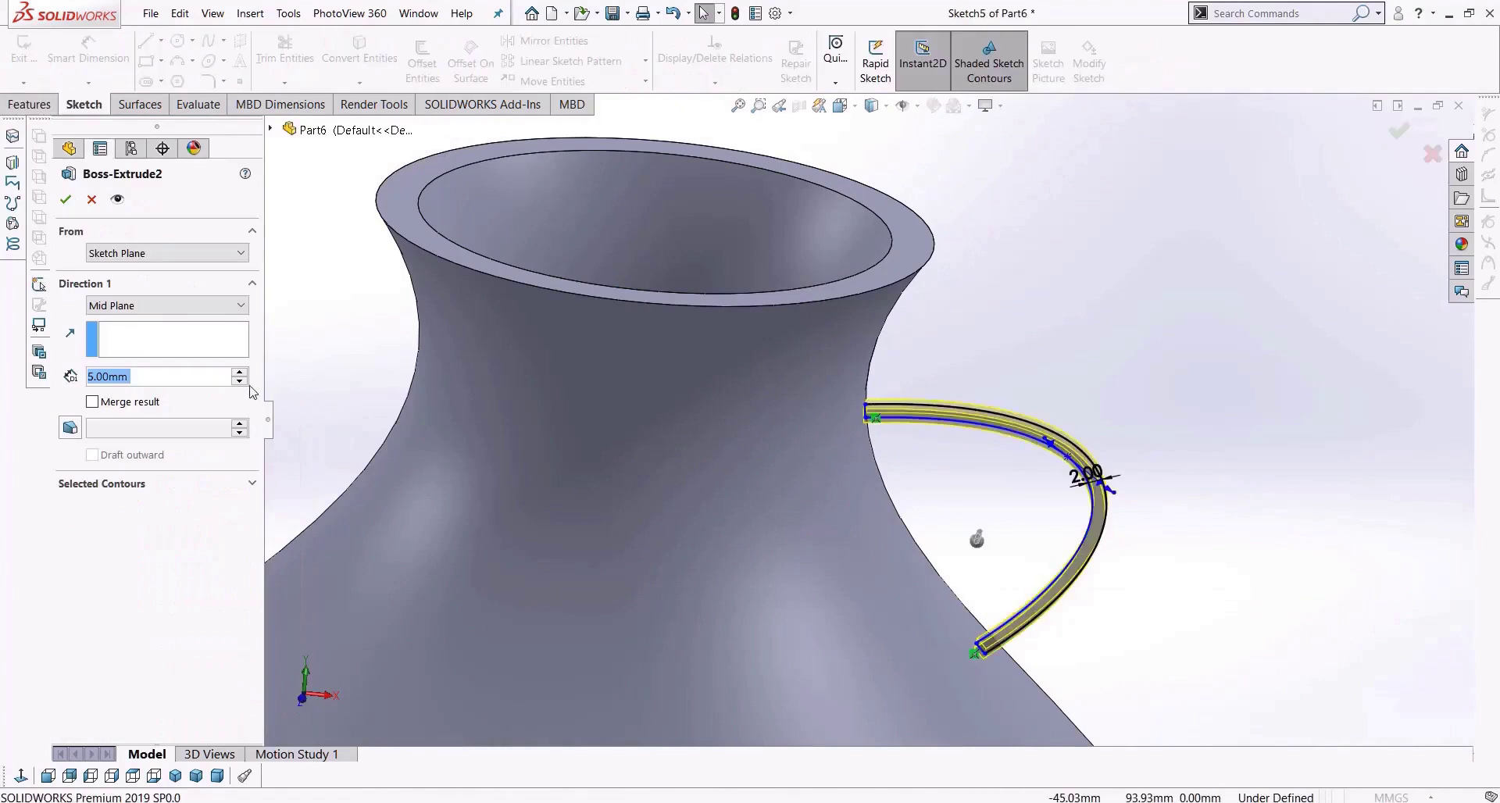
{"action": "left_click", "coordinate": [64, 202]}
{"action": "scroll", "coordinate": [860, 445], "scroll_direction": "down", "scroll_amount": 4}
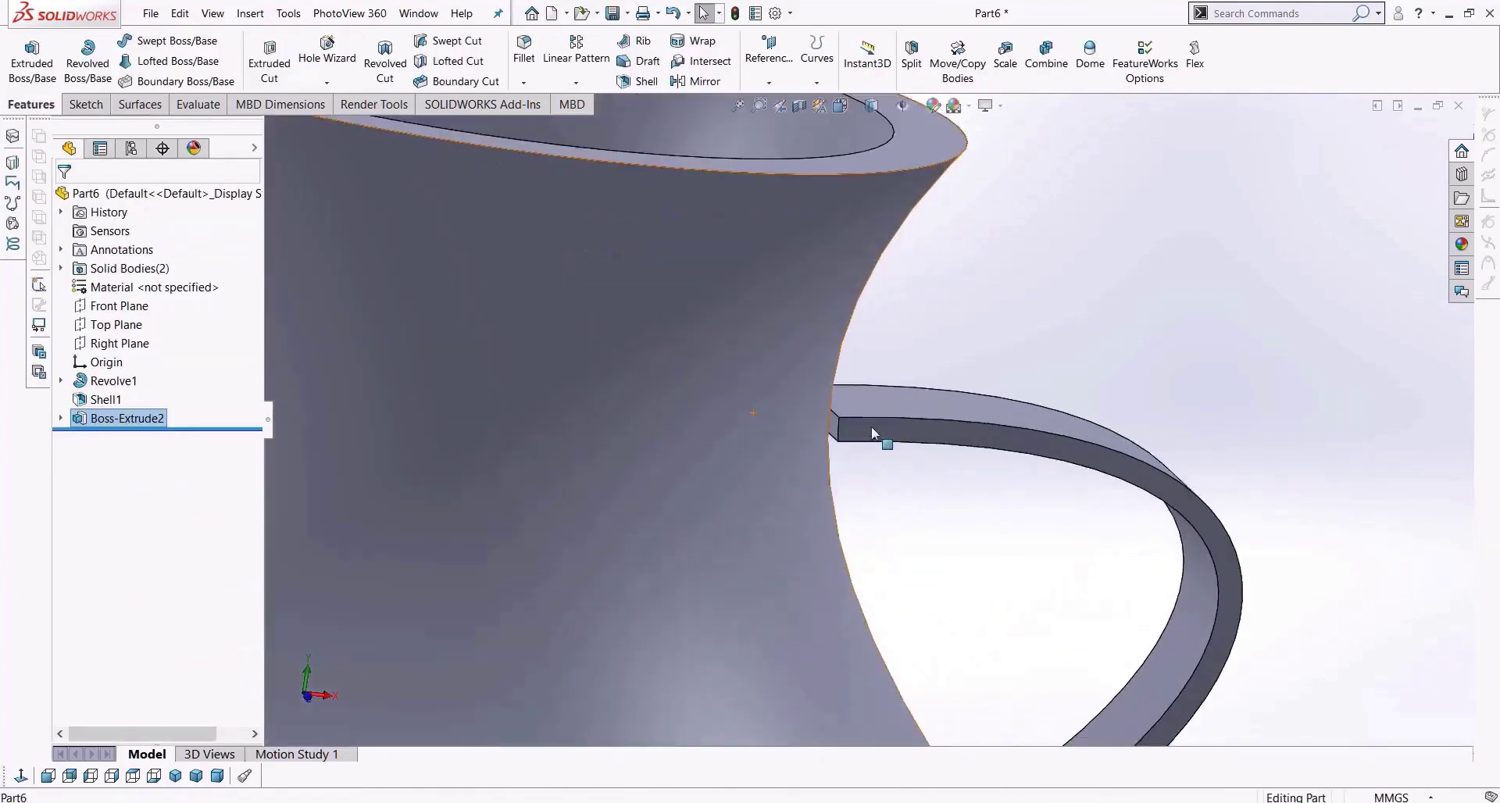
{"action": "scroll", "coordinate": [875, 445], "scroll_direction": "down", "scroll_amount": 5}
{"action": "left_click", "coordinate": [981, 410]}
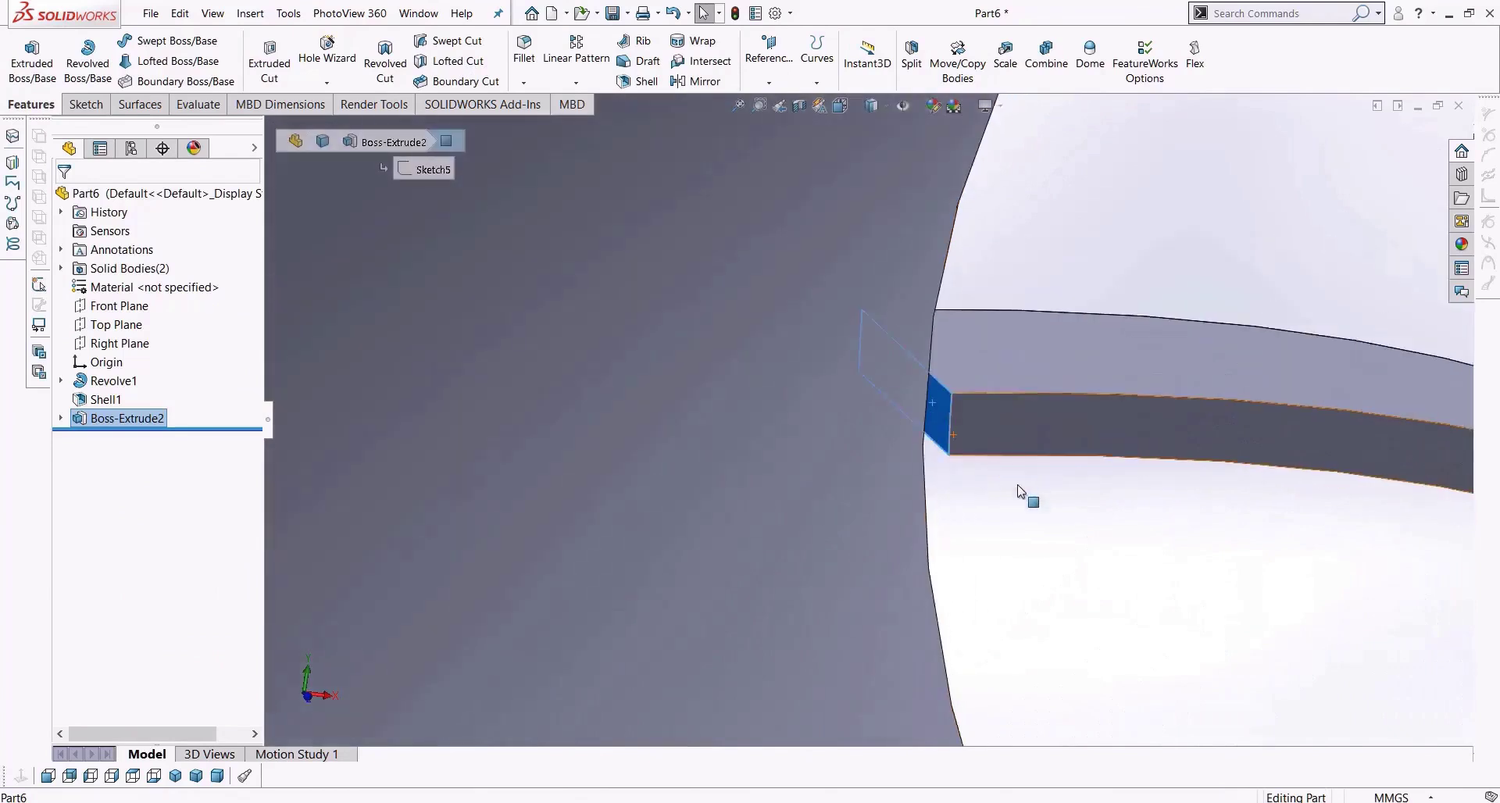
{"action": "scroll", "coordinate": [1017, 484], "scroll_direction": "up", "scroll_amount": 5}
{"action": "scroll", "coordinate": [972, 613], "scroll_direction": "down", "scroll_amount": 8}
{"action": "middle_click_drag", "start_coordinate": [877, 515], "coordinate": [911, 513]}
{"action": "scroll", "coordinate": [911, 508], "scroll_direction": "up", "scroll_amount": 8}
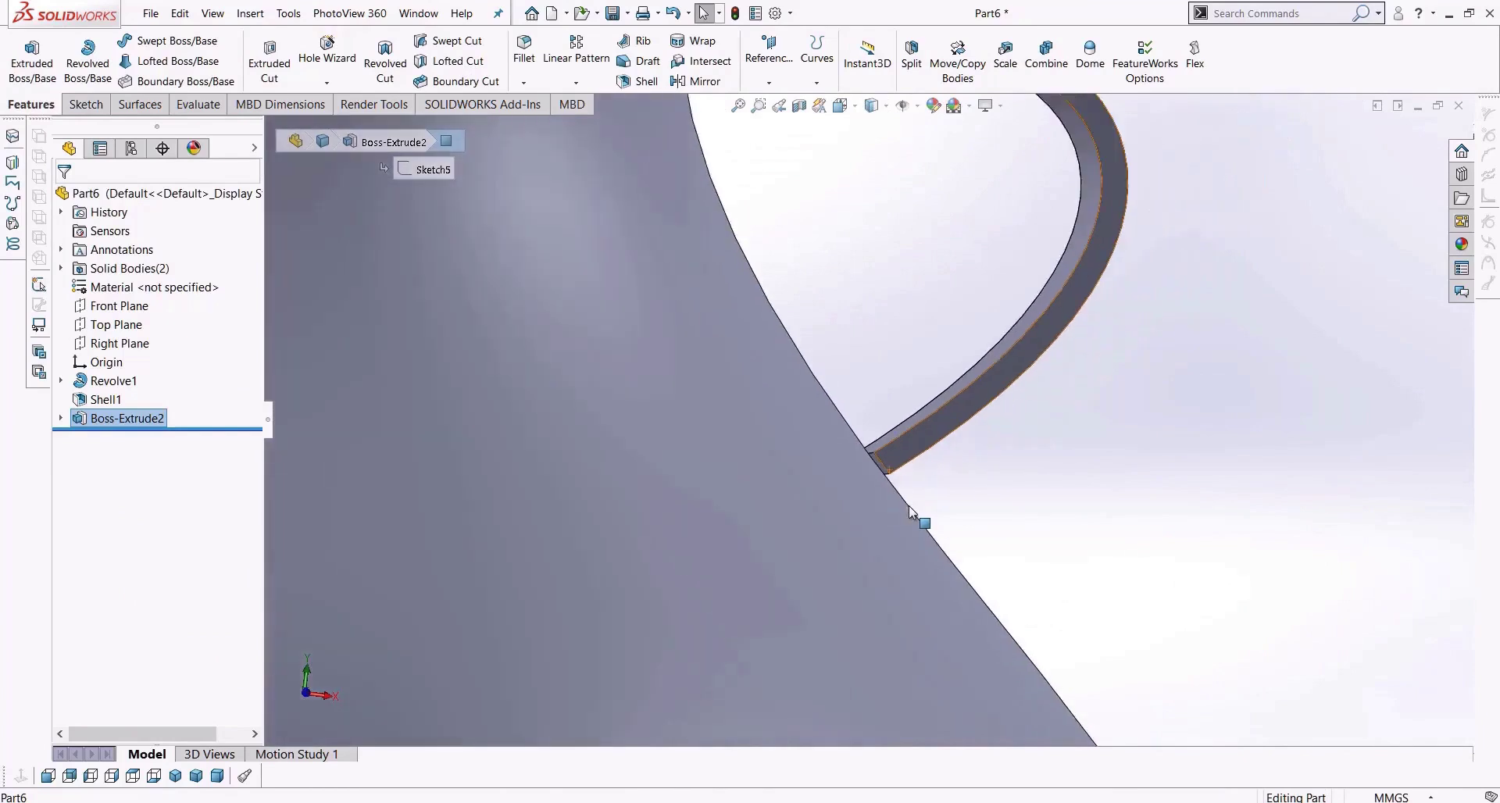
Open the handle extrusion's sketch for editing and display the vase with Hidden Lines Visible.
{"action": "left_click", "coordinate": [61, 420]}
{"action": "right_click", "coordinate": [117, 436]}
{"action": "left_click", "coordinate": [125, 388]}
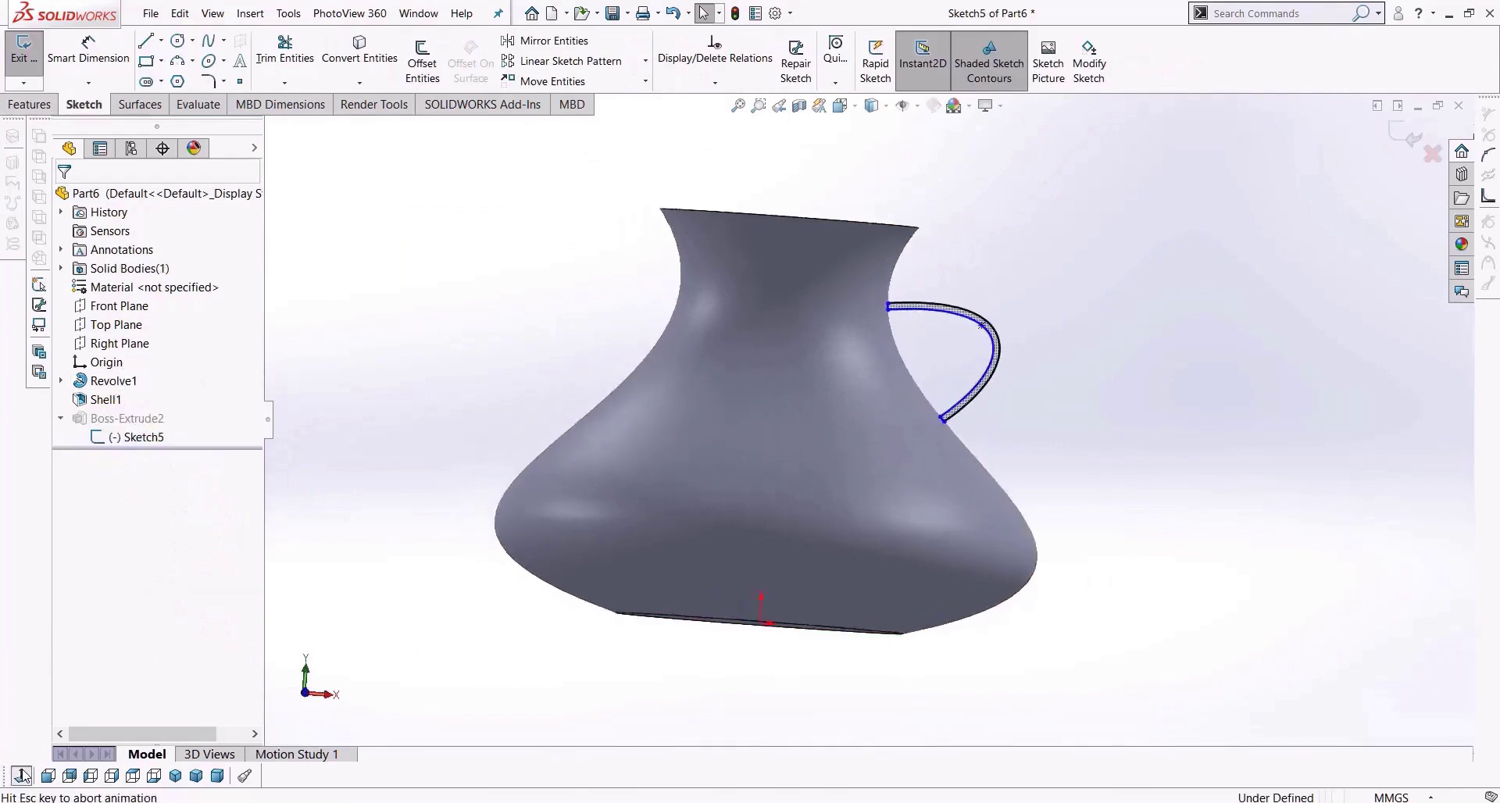
{"action": "left_click", "coordinate": [871, 106]}
{"action": "left_click", "coordinate": [873, 195]}
Stretch the upper end of the handle profile past the vase's outer silhouette into the neck wall.
{"action": "scroll", "coordinate": [1078, 289], "scroll_direction": "down", "scroll_amount": 5}
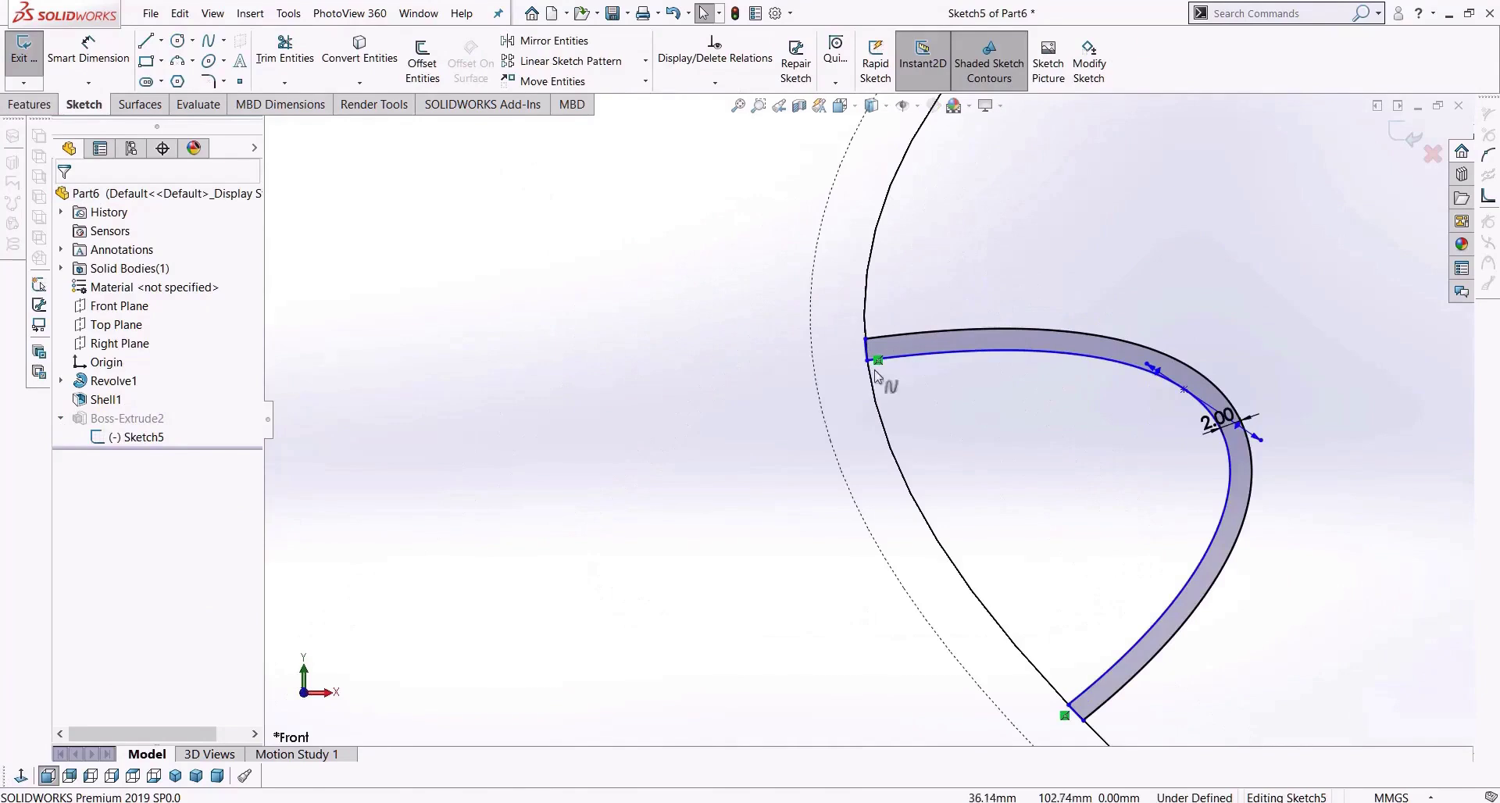
{"action": "scroll", "coordinate": [874, 372], "scroll_direction": "down", "scroll_amount": 5}
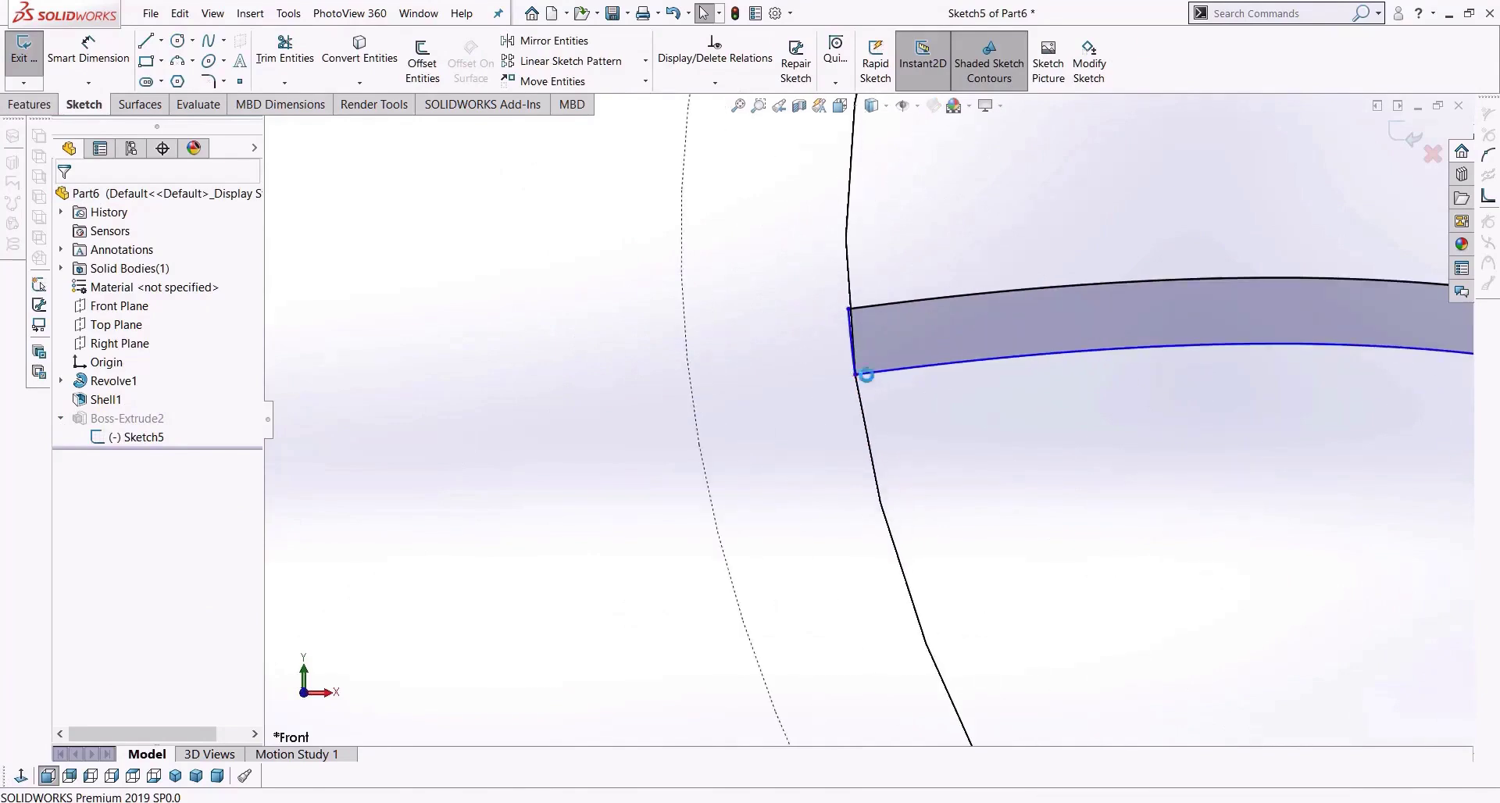
{"action": "left_click", "coordinate": [851, 344]}
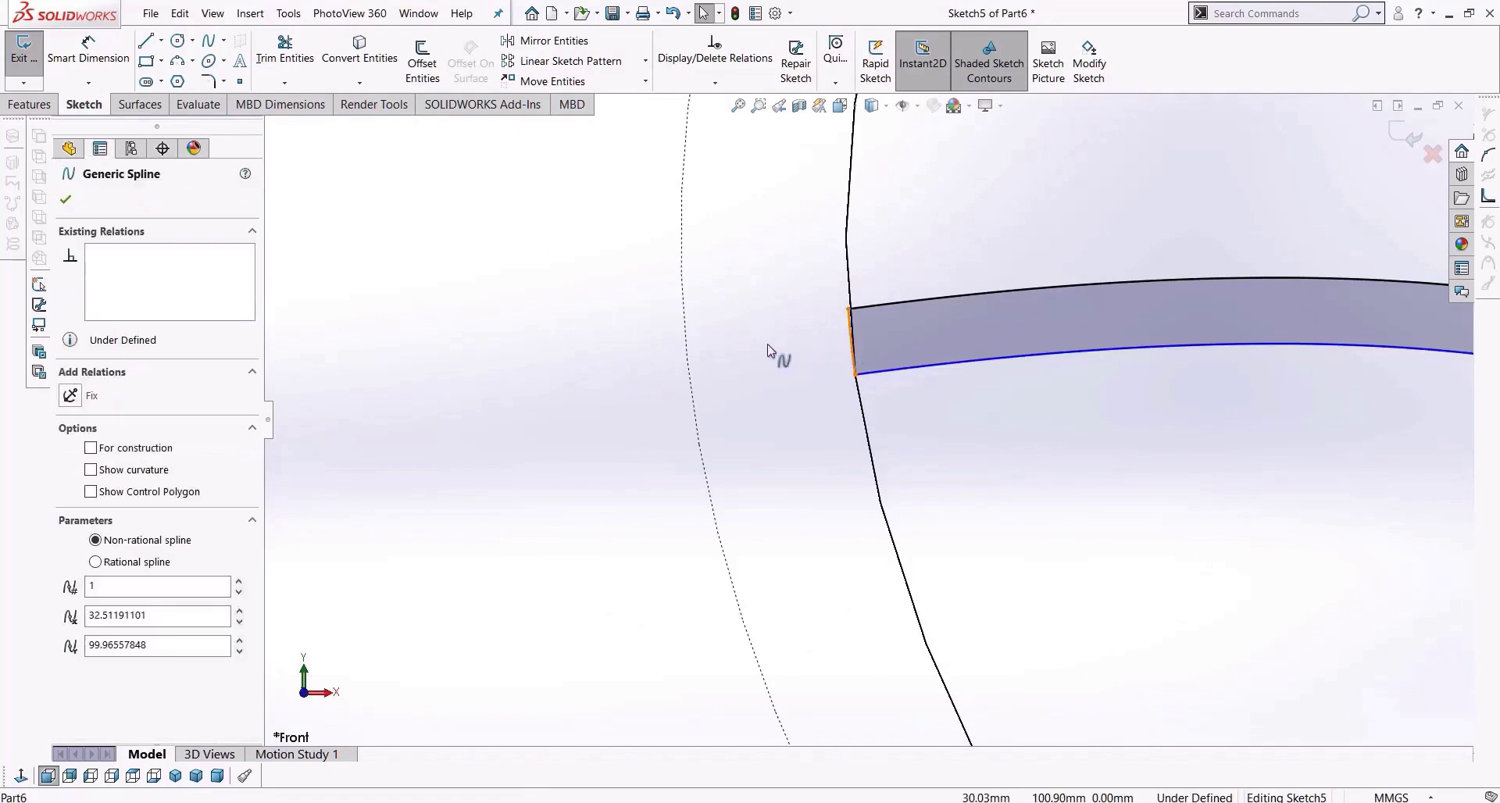
{"action": "left_click_drag", "start_coordinate": [855, 375], "coordinate": [779, 369]}
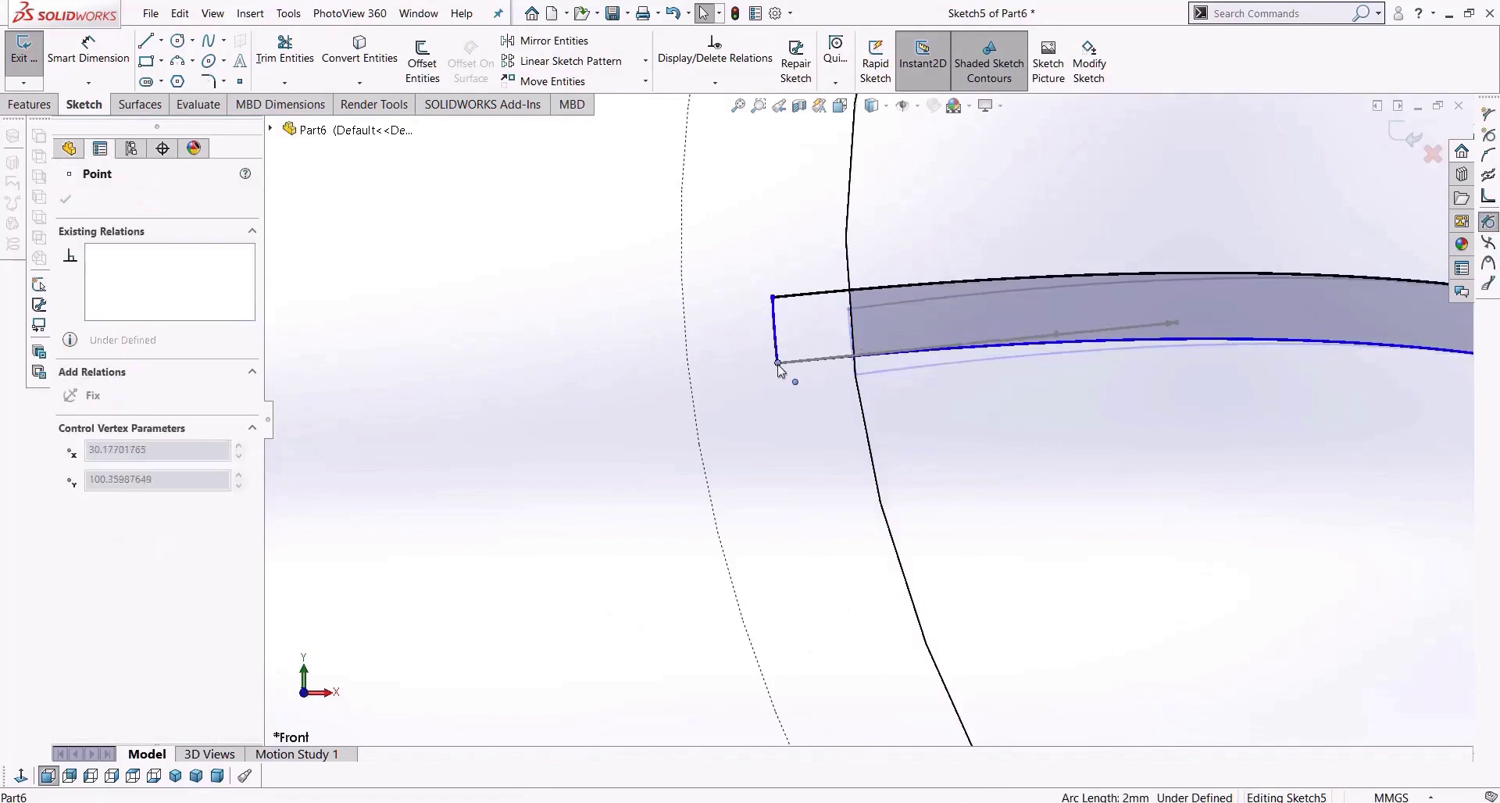
Stretch the lower end of the handle profile past the outer silhouette into the vase wall.
{"action": "scroll", "coordinate": [870, 426], "scroll_direction": "up", "scroll_amount": 3}
{"action": "scroll", "coordinate": [874, 530], "scroll_direction": "up", "scroll_amount": 3}
{"action": "scroll", "coordinate": [991, 646], "scroll_direction": "down", "scroll_amount": 6}
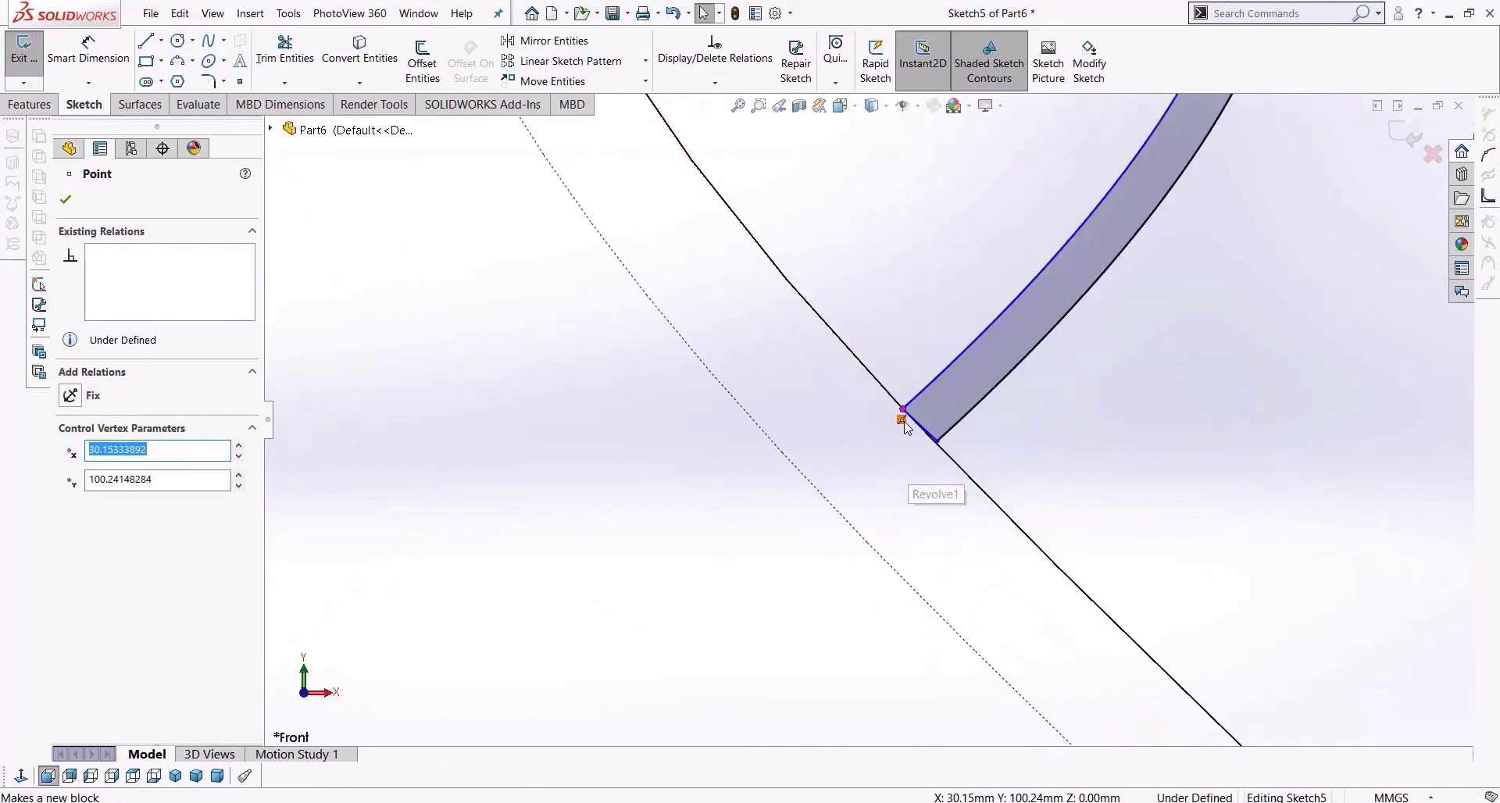
{"action": "left_click_drag", "start_coordinate": [937, 447], "coordinate": [901, 492]}
{"action": "scroll", "coordinate": [995, 569], "scroll_direction": "up", "scroll_amount": 6}
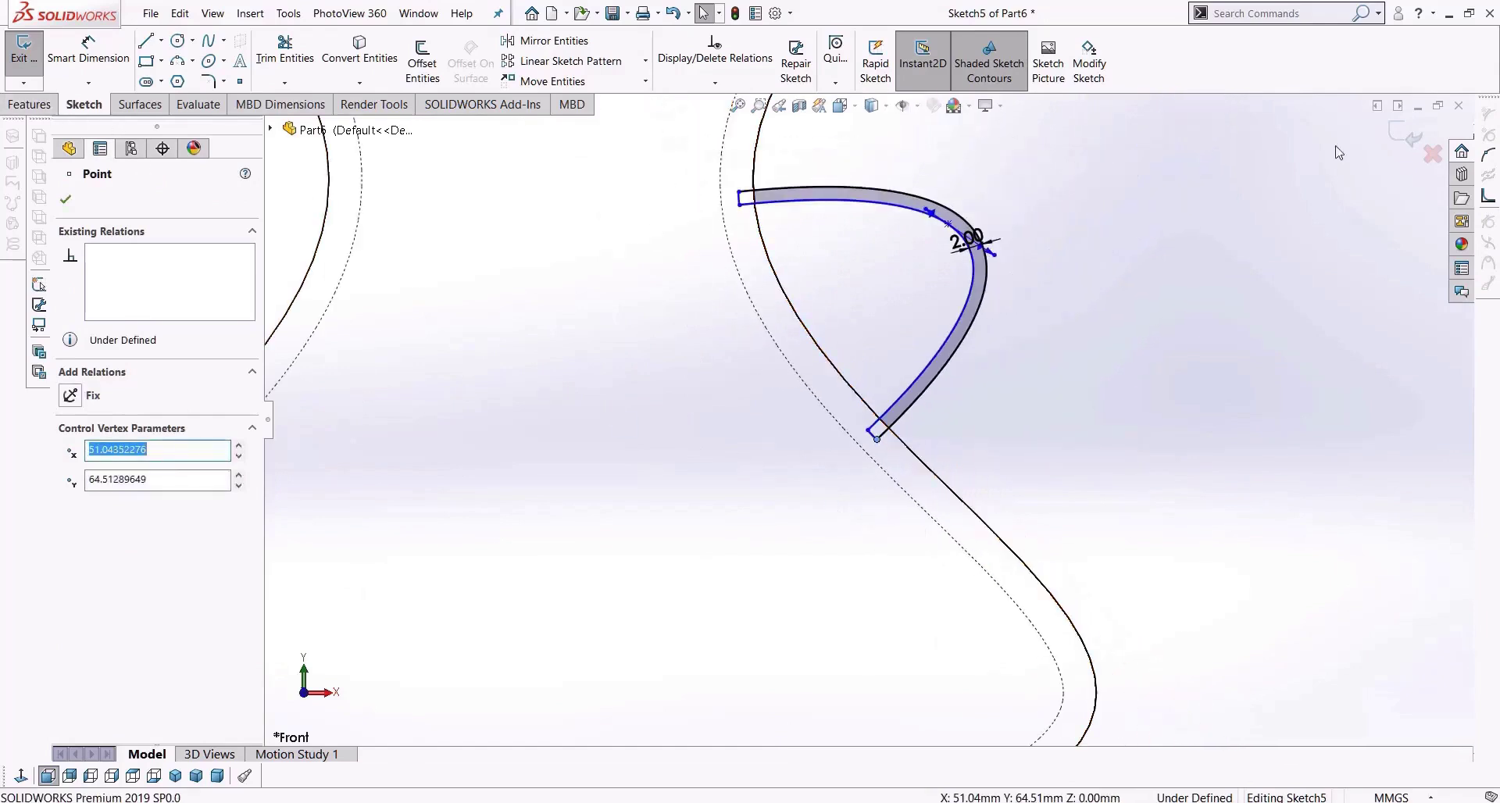
Try to exit the handle sketch, inspect its problem using Check Sketch for Feature, and dismiss the Repair Sketch results.
{"action": "left_click", "coordinate": [1391, 131]}
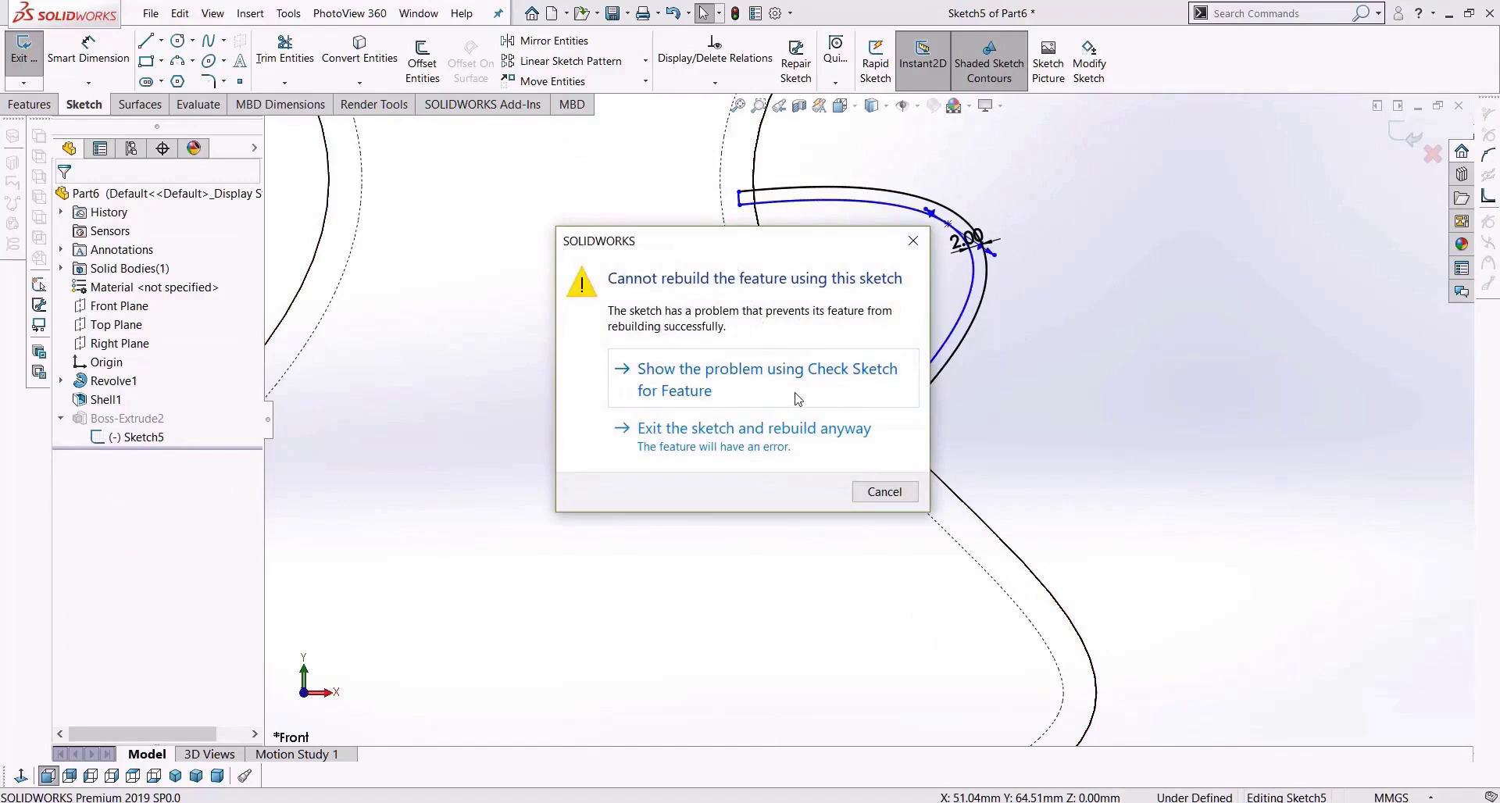
{"action": "left_click", "coordinate": [797, 400]}
{"action": "left_click", "coordinate": [810, 429]}
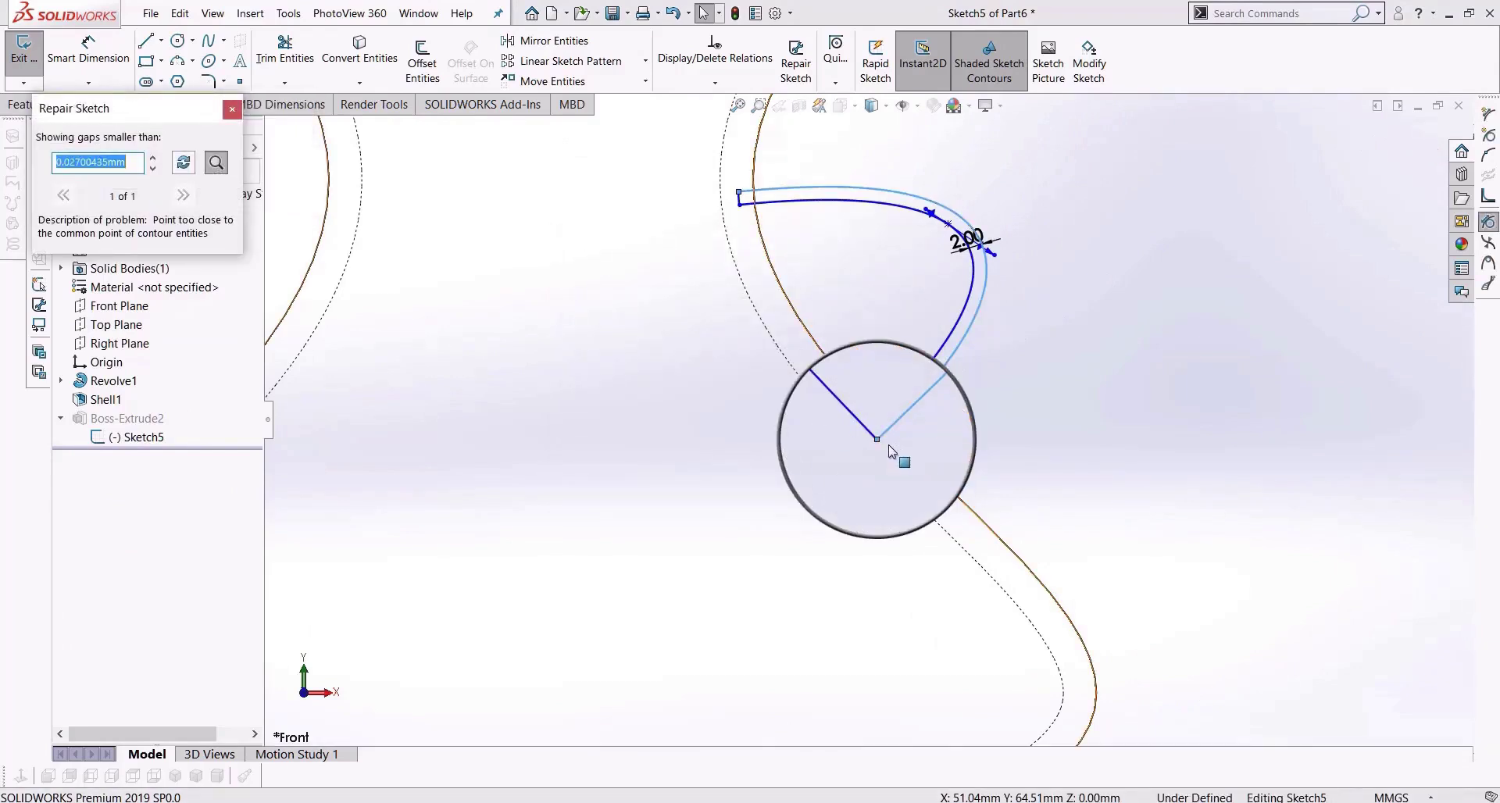
{"action": "left_click", "coordinate": [232, 109]}
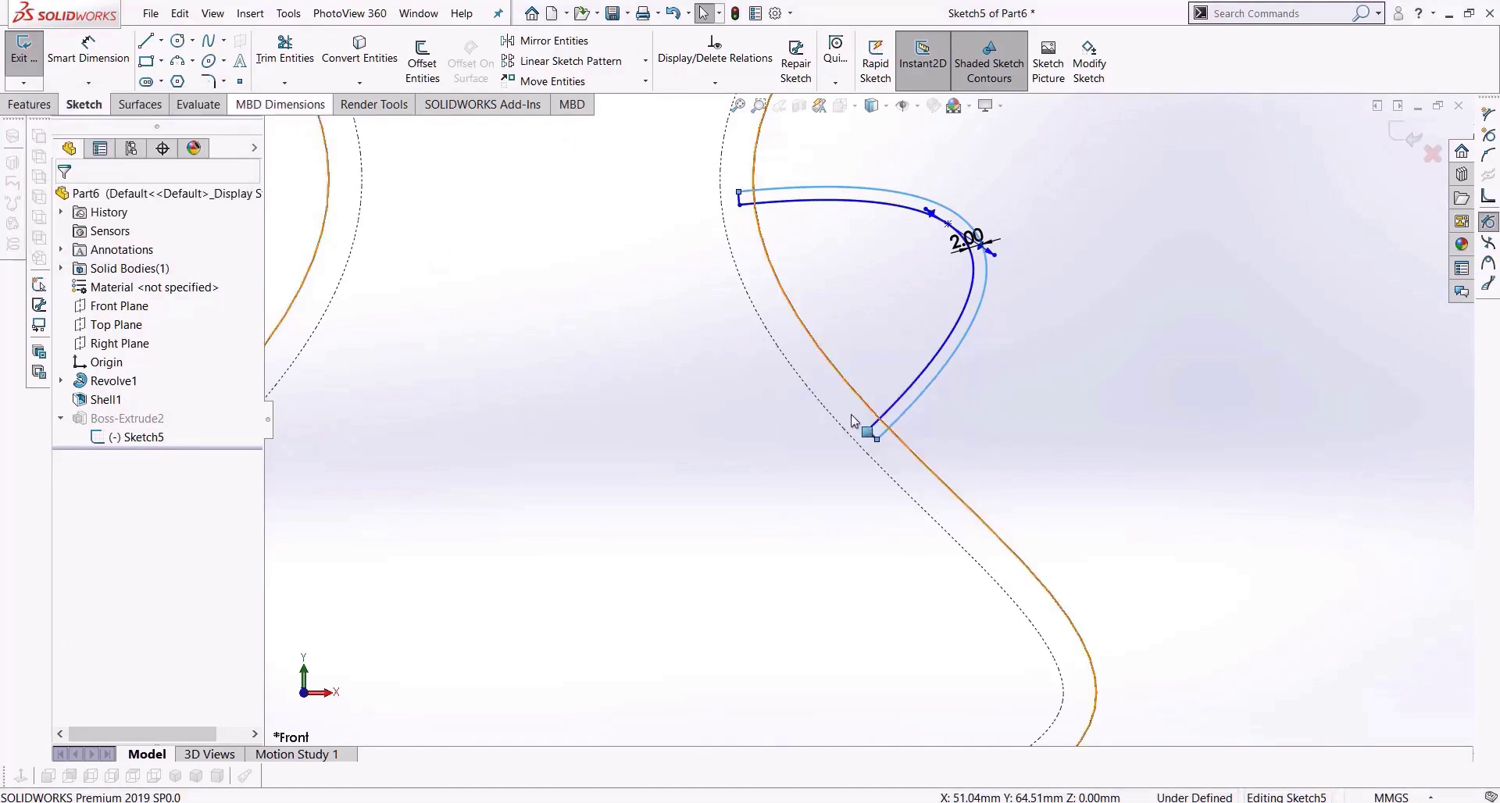
Pull the outer curve's lower endpoint slightly beyond the corner of the handle's lower end line.
{"action": "scroll", "coordinate": [867, 430], "scroll_direction": "down", "scroll_amount": 8}
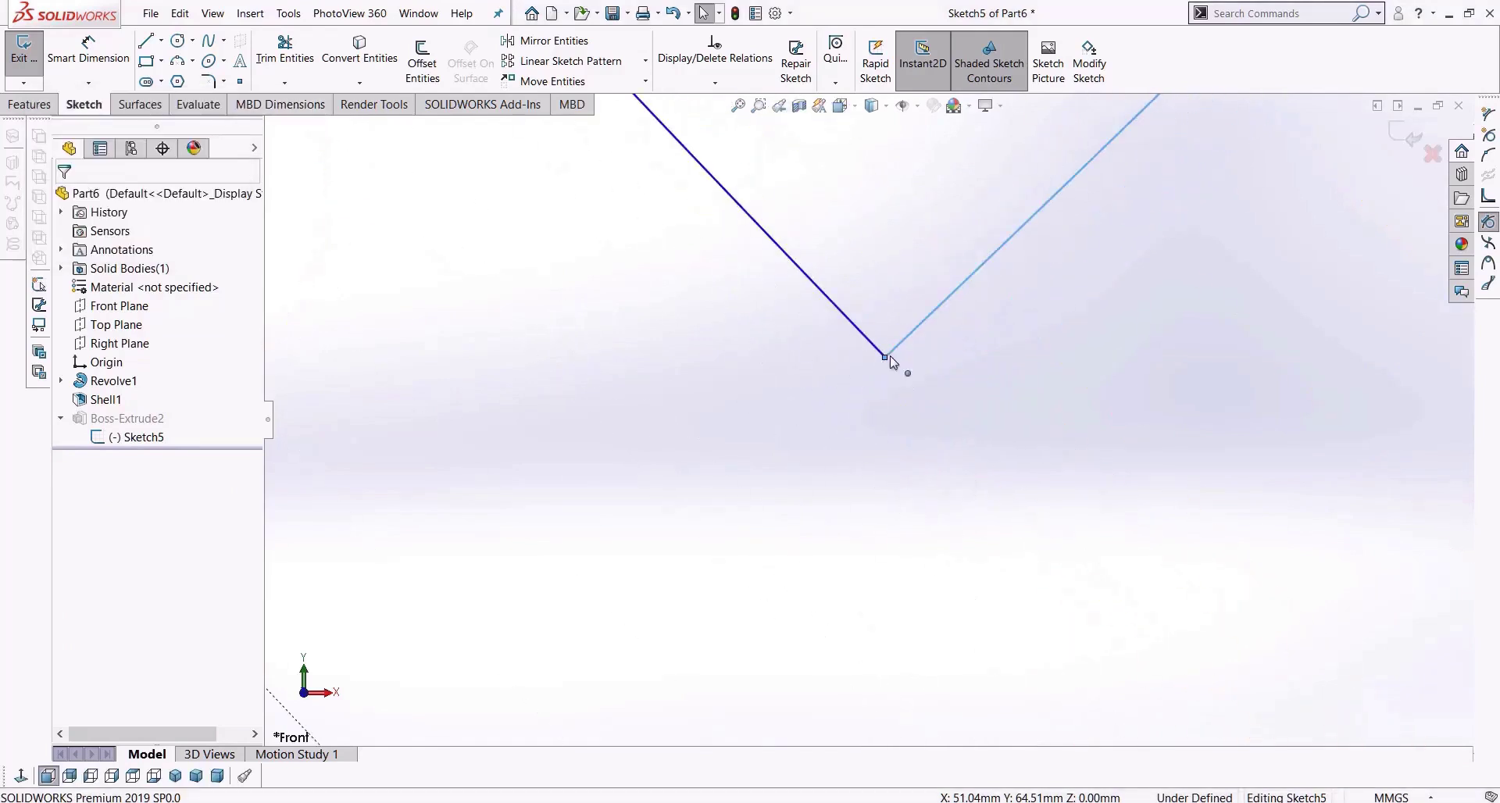
{"action": "left_click_drag", "start_coordinate": [885, 357], "coordinate": [881, 385]}
{"action": "scroll", "coordinate": [910, 387], "scroll_direction": "up", "scroll_amount": 2}
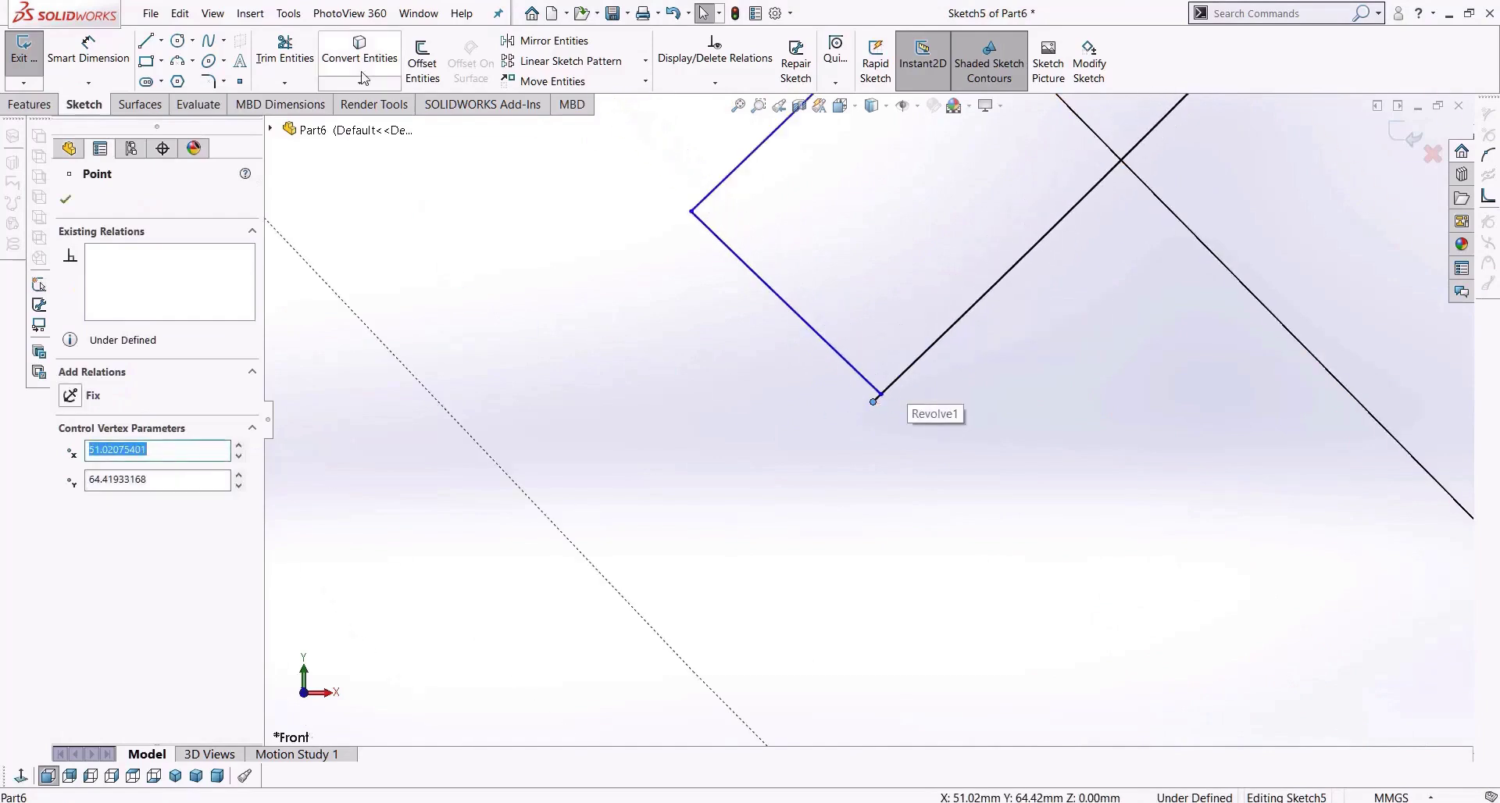
{"action": "left_click", "coordinate": [285, 48]}
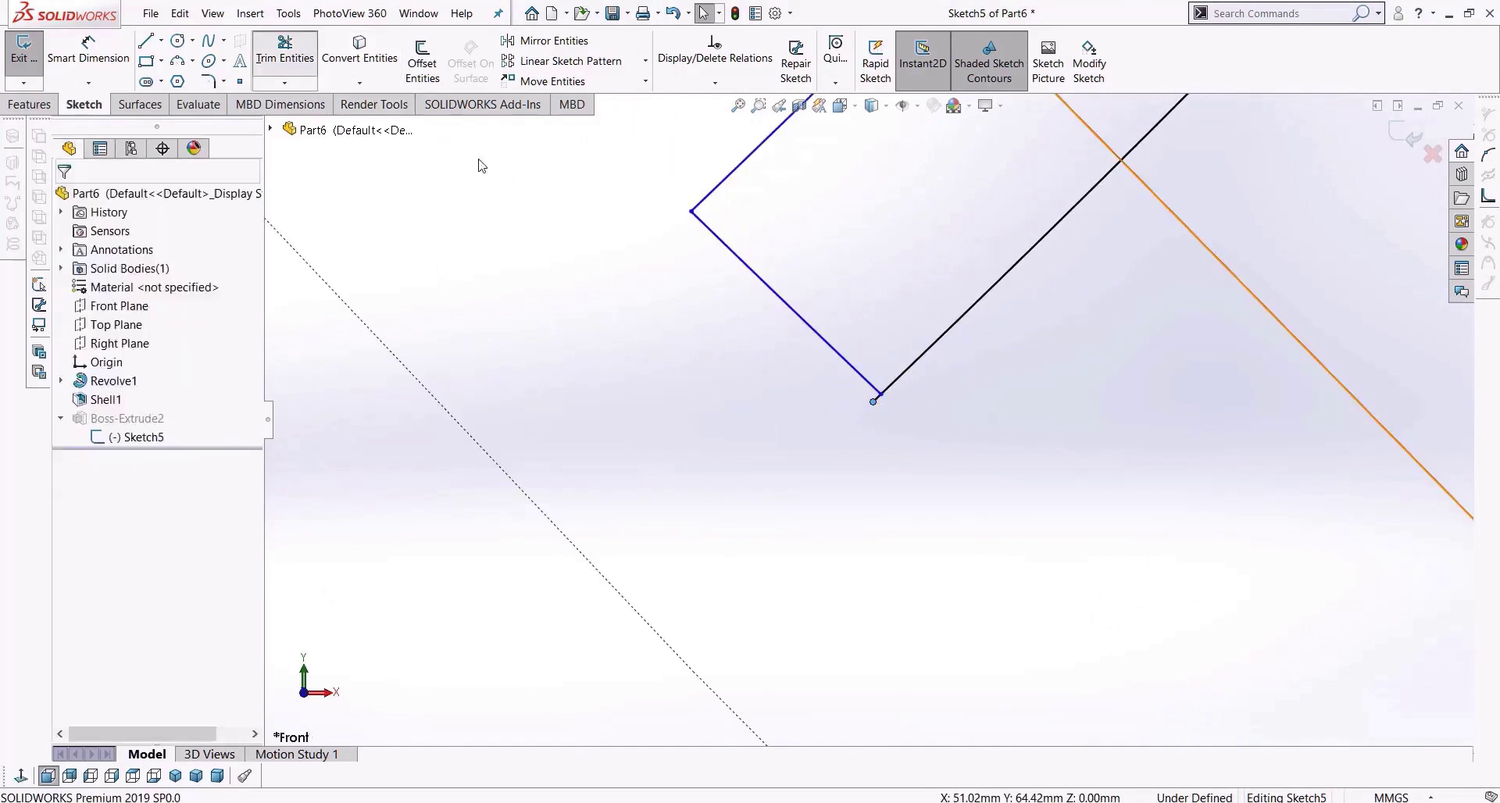
{"action": "scroll", "coordinate": [878, 399], "scroll_direction": "down", "scroll_amount": 3}
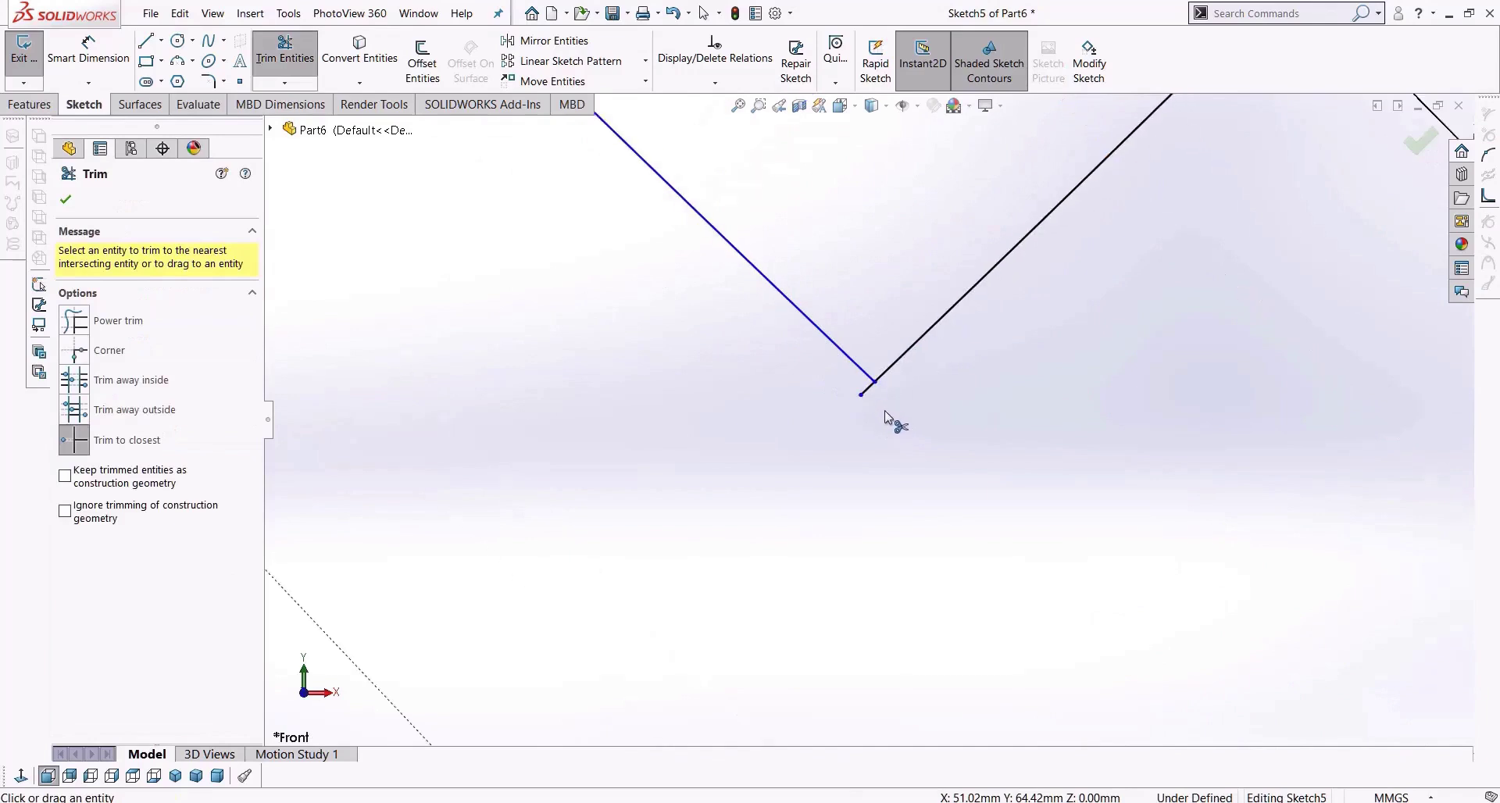
{"action": "key", "text": "Escape"}
Merge the outer curve's lower endpoint with the end line's corner point and exit the sketch to rebuild the handle.
{"action": "left_click", "coordinate": [873, 392]}
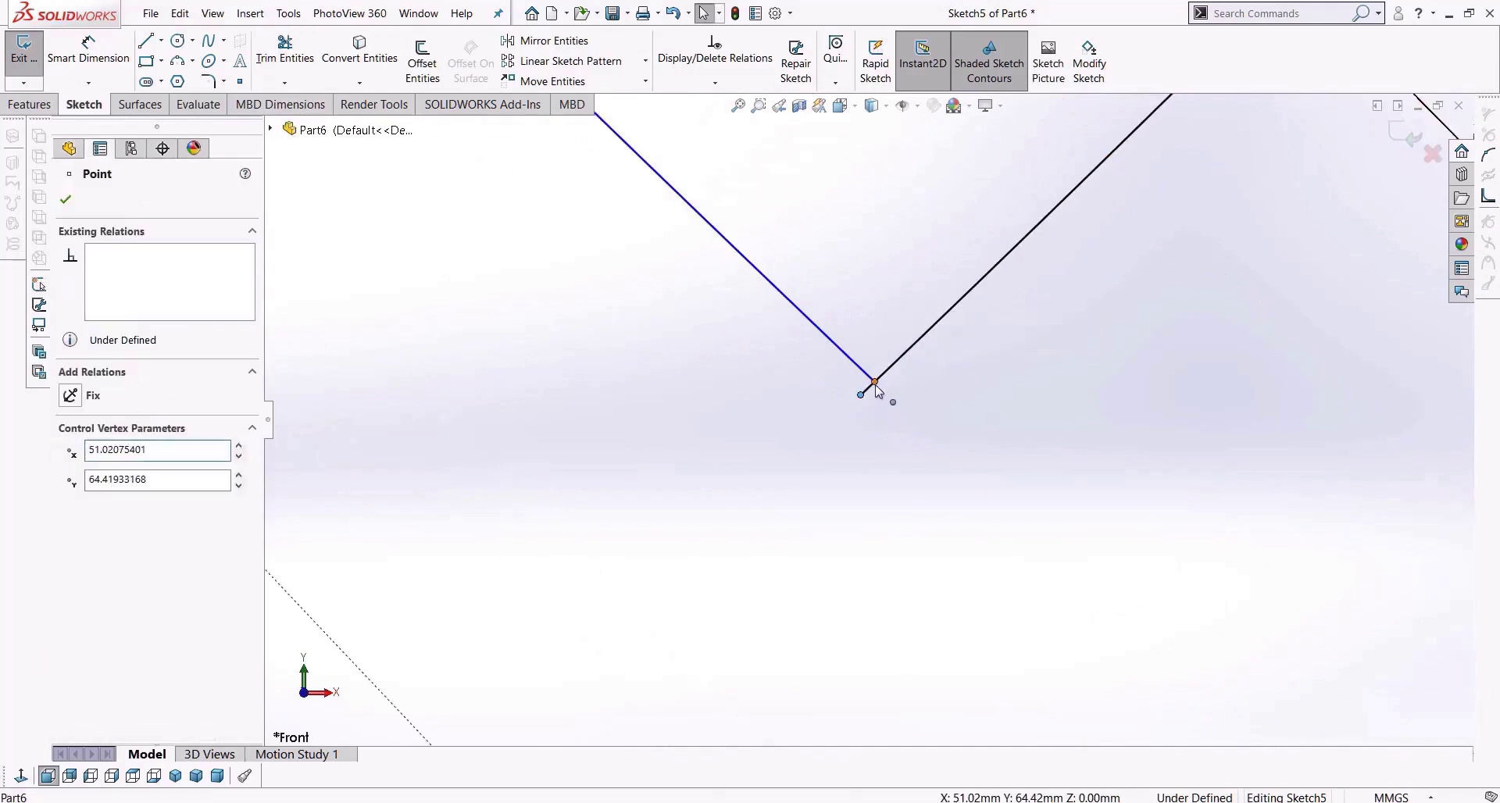
{"action": "left_click", "coordinate": [874, 382], "text": "ctrl"}
{"action": "left_click", "coordinate": [81, 544]}
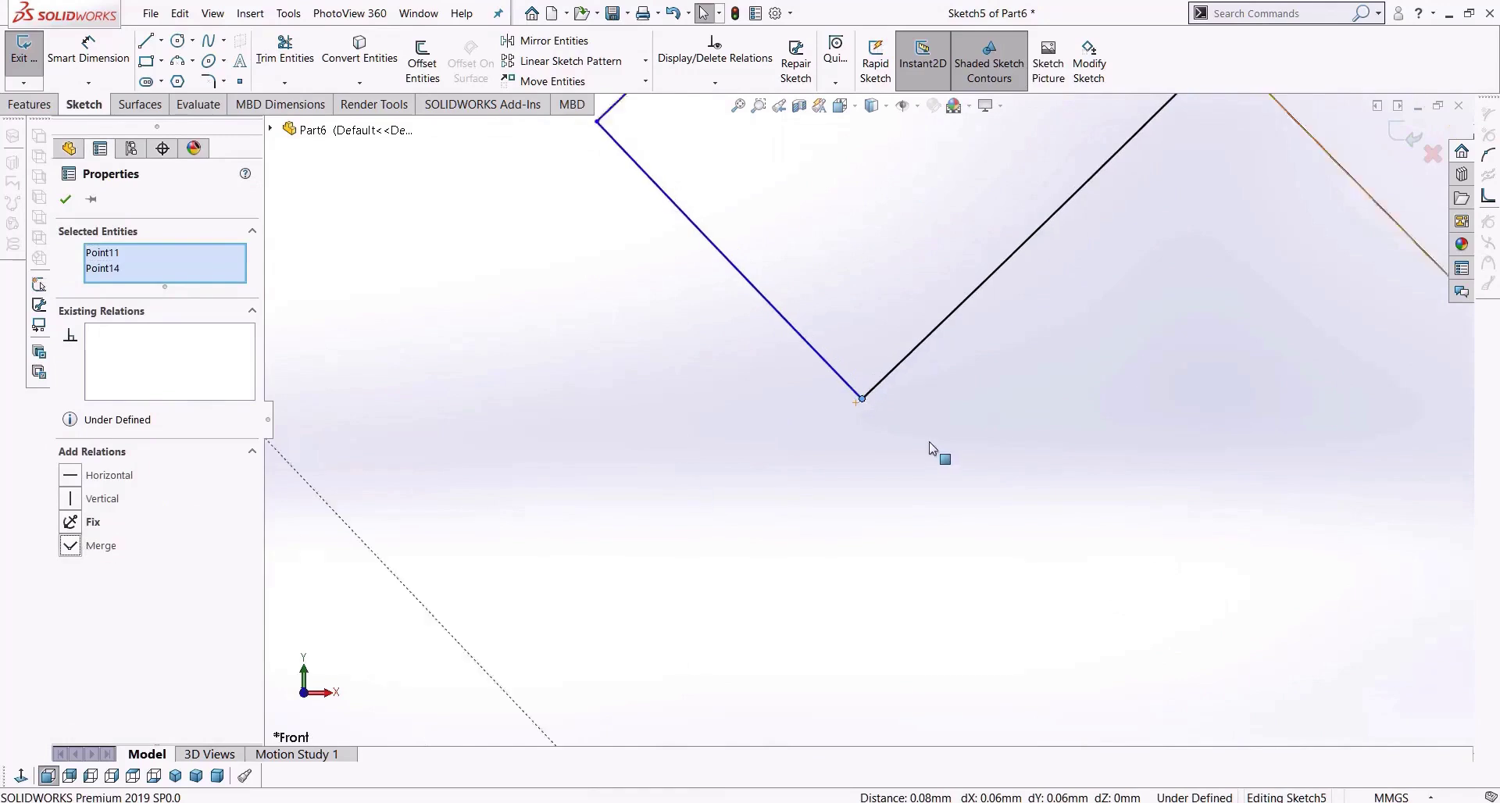
{"action": "scroll", "coordinate": [931, 443], "scroll_direction": "up", "scroll_amount": 5}
{"action": "scroll", "coordinate": [935, 447], "scroll_direction": "up", "scroll_amount": 3}
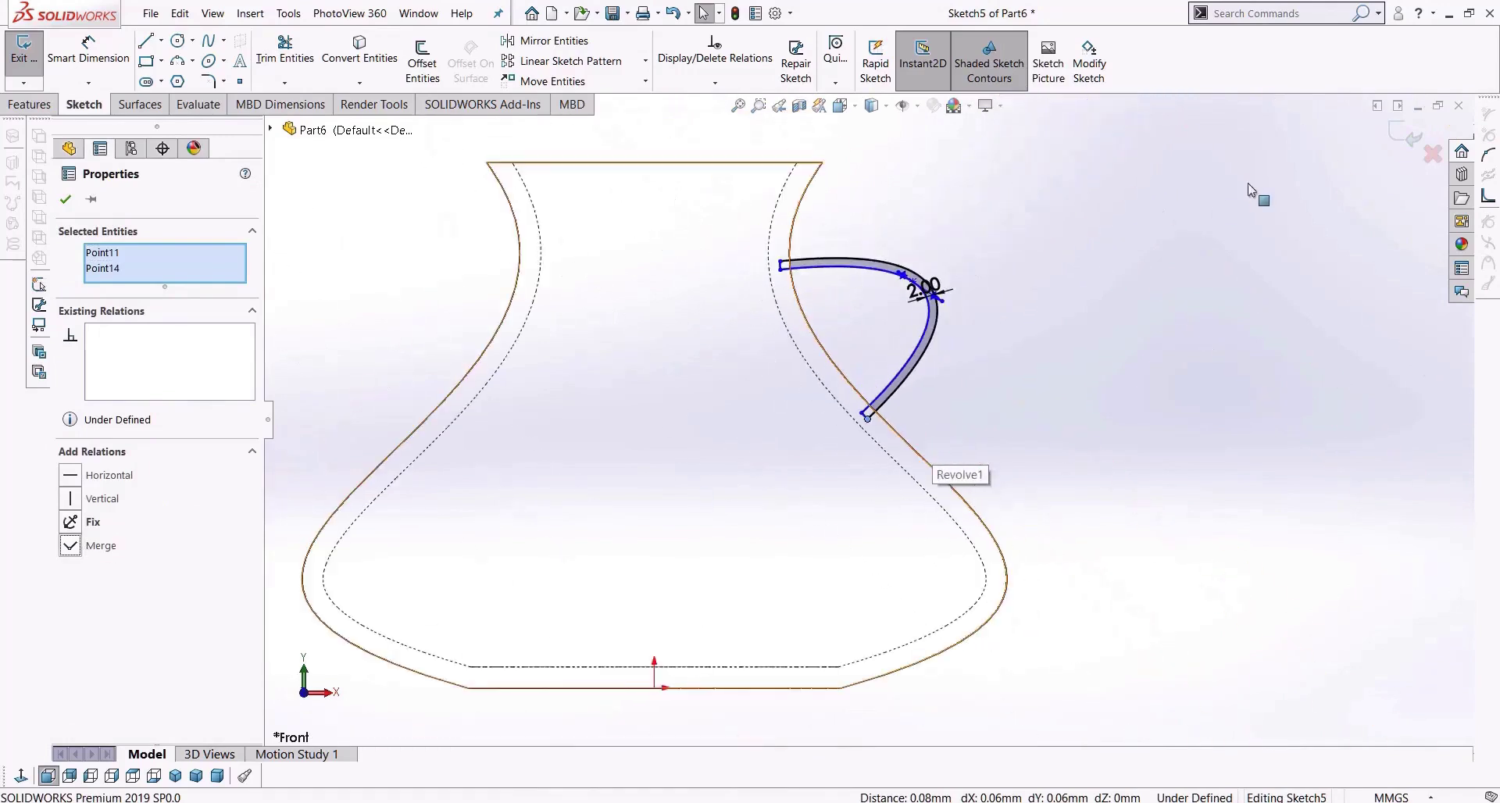
{"action": "left_click", "coordinate": [1403, 133]}
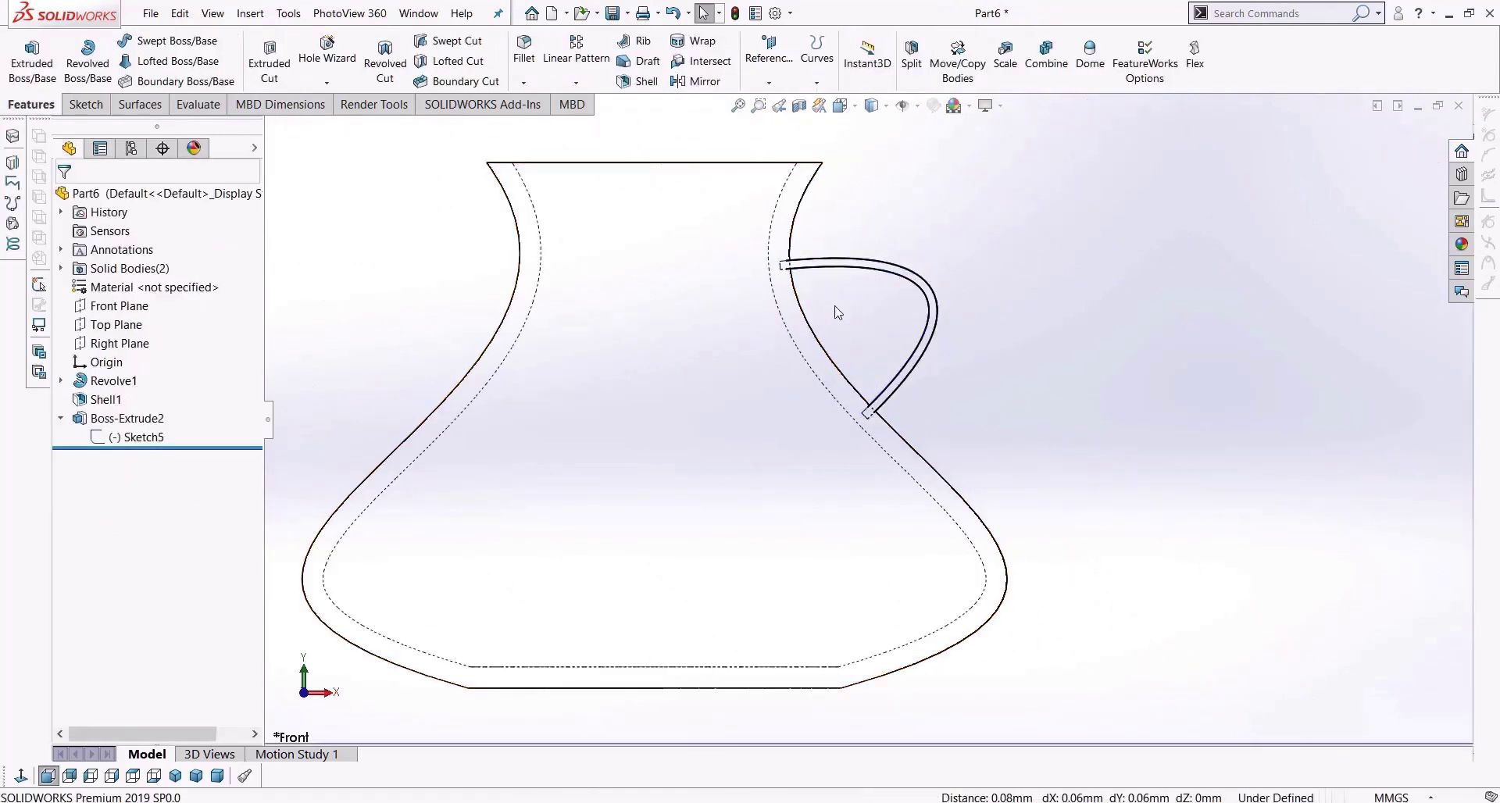
Examine how far the rebuilt handle's ends reach into the thickness of the vase wall.
{"action": "scroll", "coordinate": [828, 301], "scroll_direction": "down", "scroll_amount": 5}
{"action": "middle_click_drag", "start_coordinate": [814, 291], "coordinate": [846, 319]}
{"action": "scroll", "coordinate": [848, 320], "scroll_direction": "up", "scroll_amount": 3}
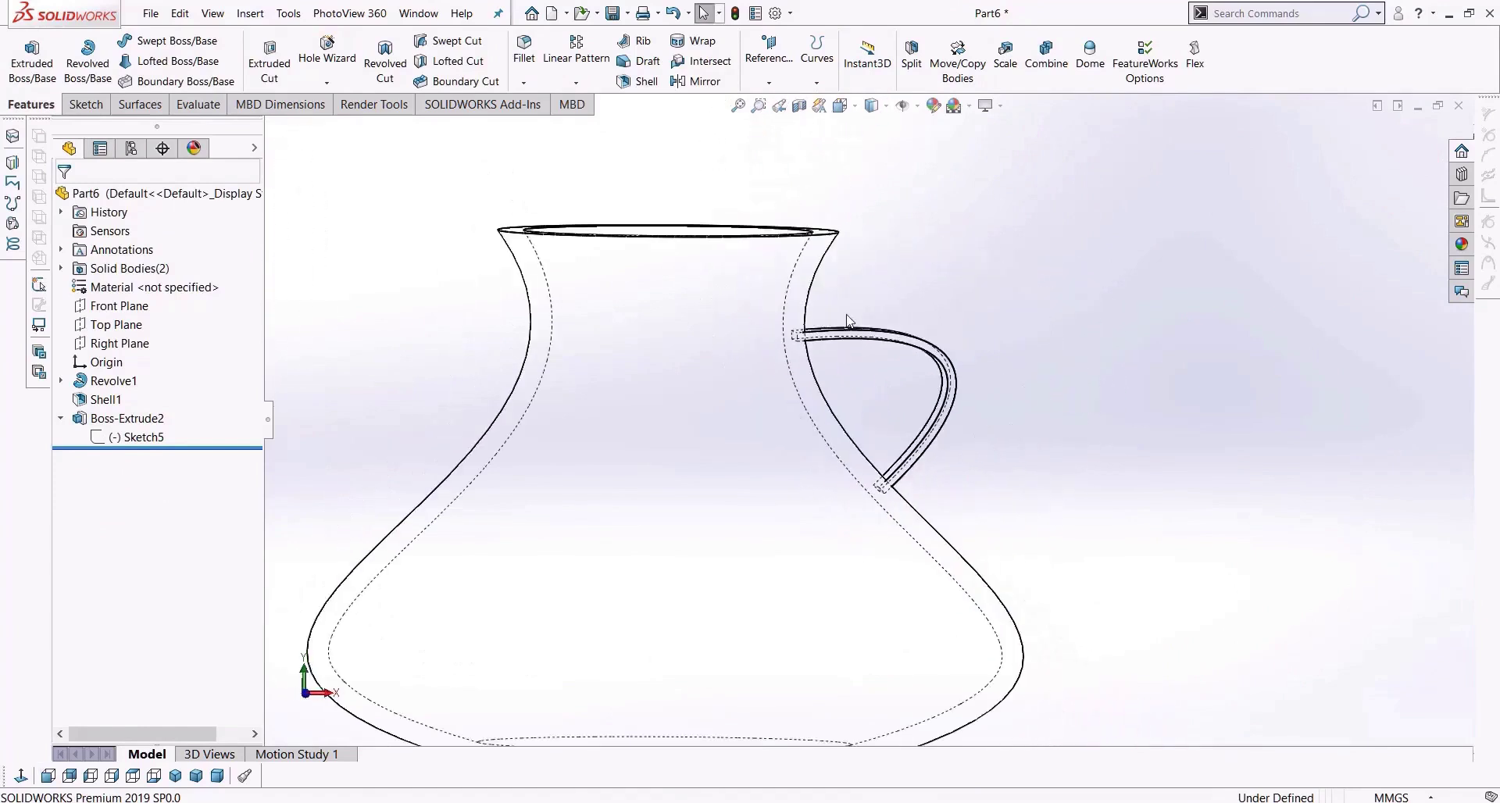
{"action": "middle_click_drag", "start_coordinate": [893, 364], "coordinate": [813, 414]}
{"action": "middle_click_drag", "start_coordinate": [896, 275], "coordinate": [844, 304]}
{"action": "scroll", "coordinate": [763, 418], "scroll_direction": "down", "scroll_amount": 5}
{"action": "middle_click_drag", "start_coordinate": [763, 418], "coordinate": [783, 423]}
Display the model as Shaded With Edges and inspect the handle's joints with the vase from below.
{"action": "left_click", "coordinate": [871, 106]}
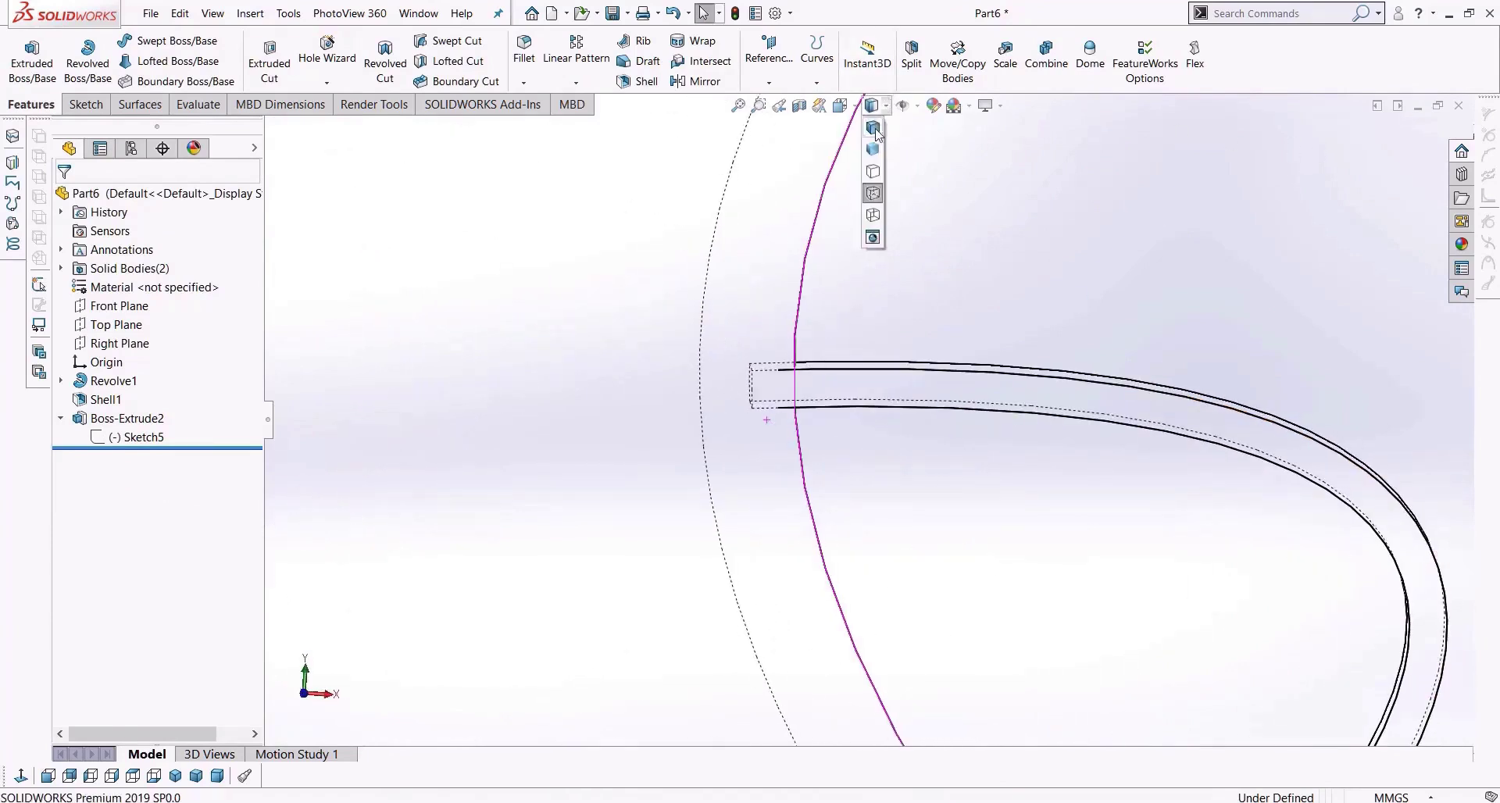
{"action": "left_click", "coordinate": [871, 130]}
{"action": "scroll", "coordinate": [852, 325], "scroll_direction": "up", "scroll_amount": 2}
{"action": "middle_click_drag", "start_coordinate": [899, 422], "coordinate": [902, 556]}
{"action": "scroll", "coordinate": [902, 556], "scroll_direction": "up", "scroll_amount": 4}
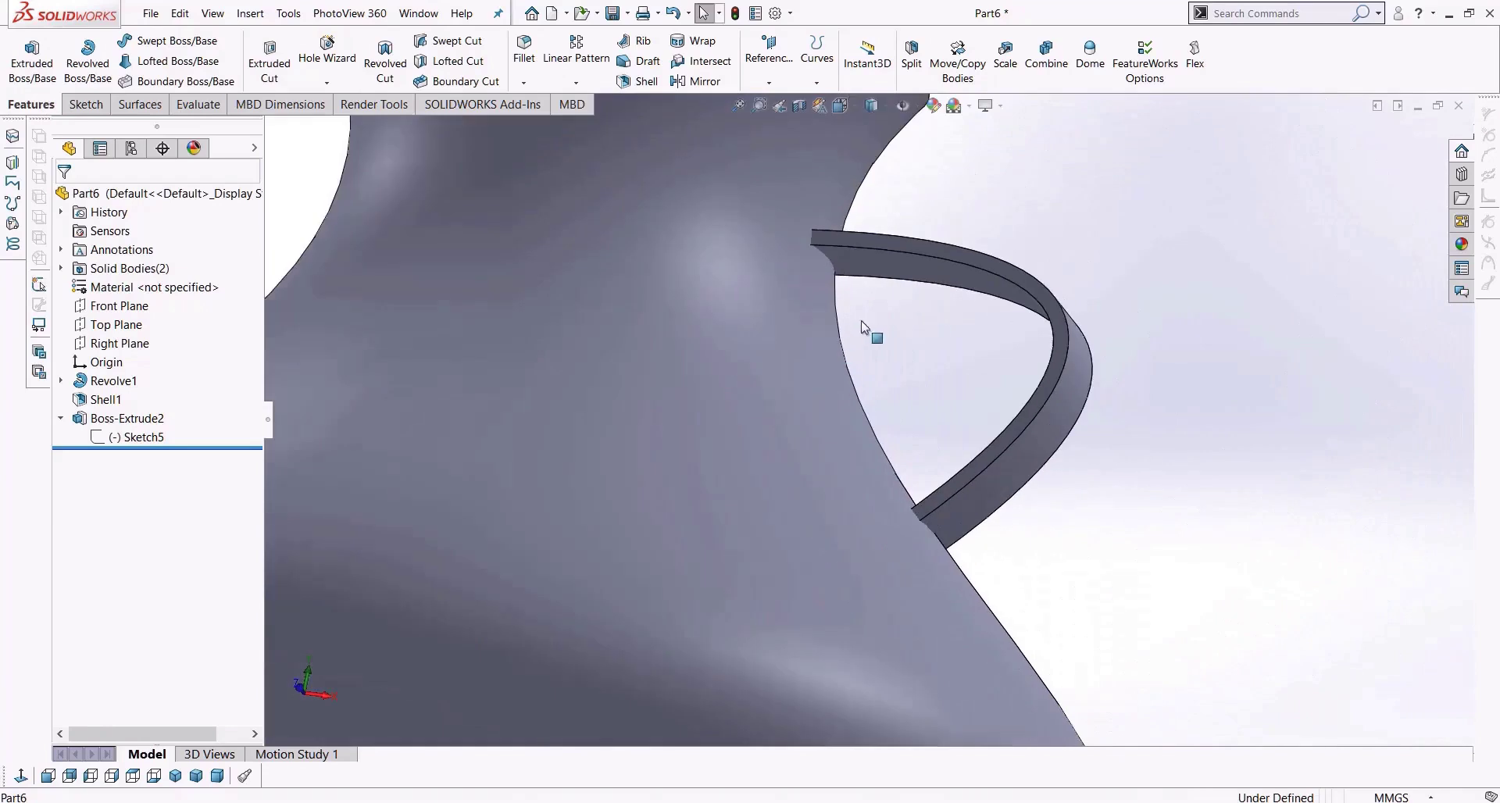
Edit the handle extrusion to turn on Merge result, joining it with the vase body.
{"action": "right_click", "coordinate": [151, 401]}
{"action": "left_click", "coordinate": [145, 371]}
{"action": "left_click", "coordinate": [130, 402]}
{"action": "left_click", "coordinate": [66, 201]}
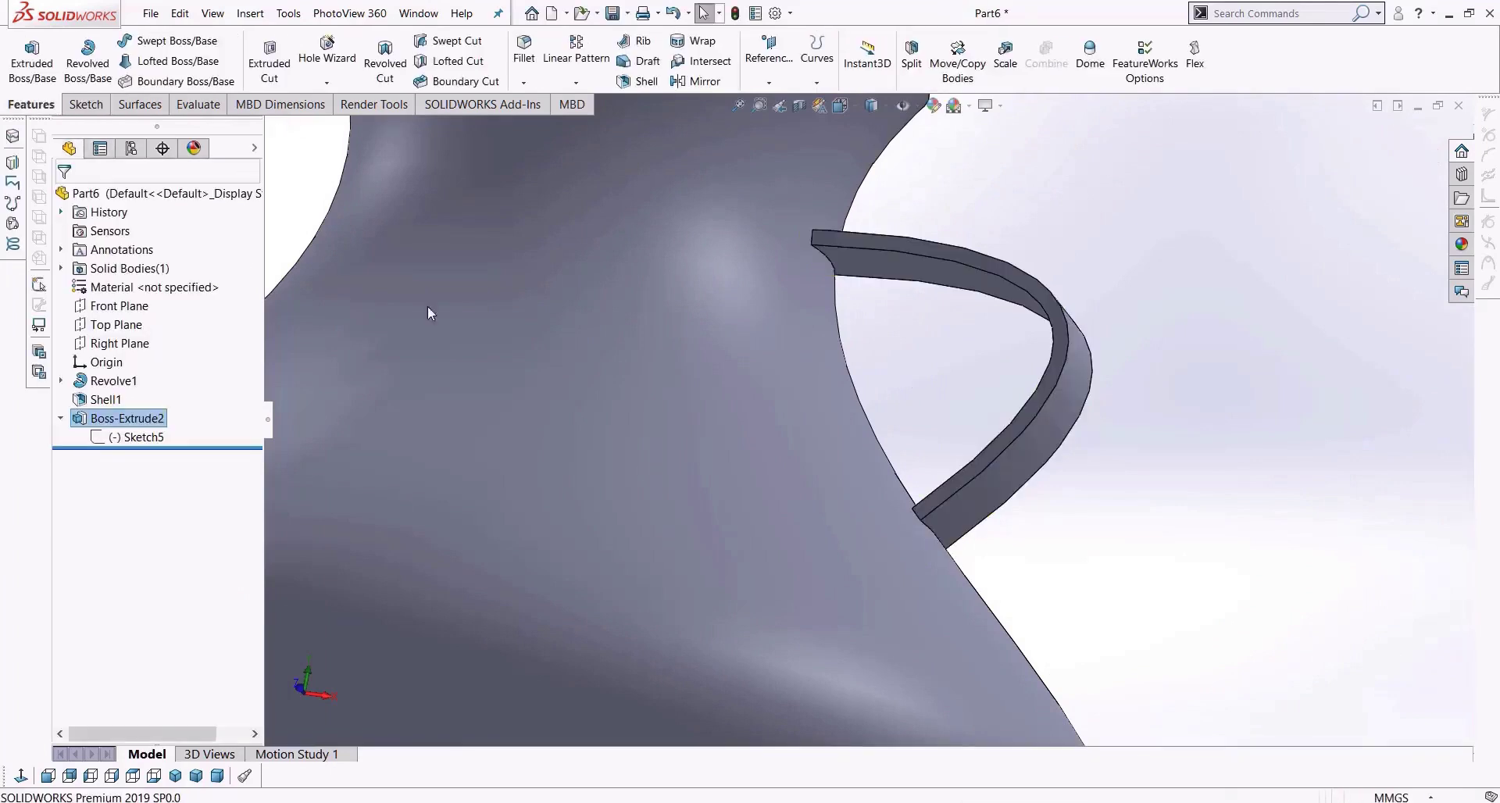
{"action": "middle_click_drag", "start_coordinate": [966, 450], "coordinate": [966, 527]}
{"action": "scroll", "coordinate": [967, 539], "scroll_direction": "up", "scroll_amount": 5}
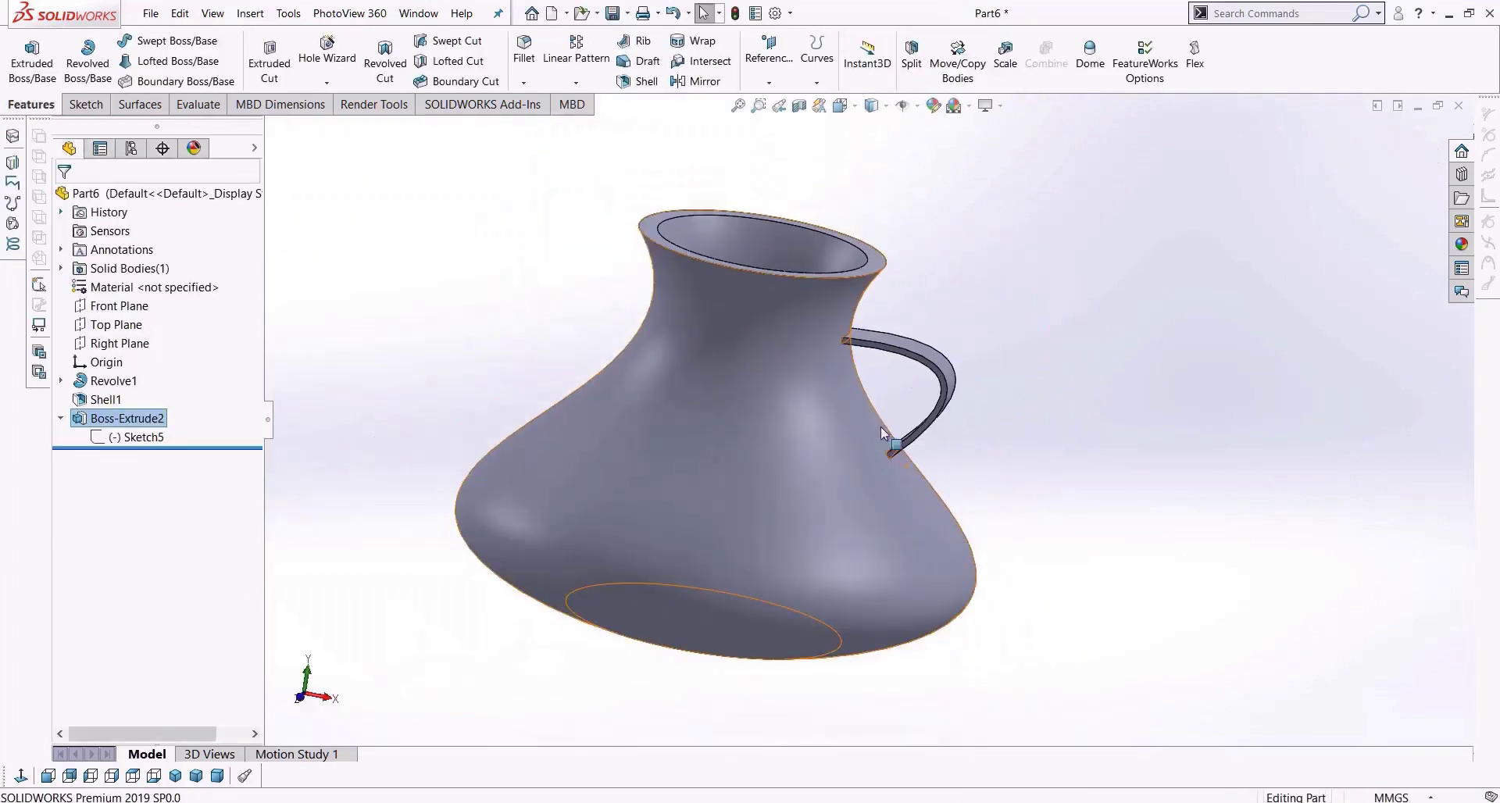
Display the merged vase with Hidden Lines Visible, examine the handle's embedded ends, and orient the model to the Top view.
{"action": "left_click", "coordinate": [873, 107]}
{"action": "left_click", "coordinate": [877, 198]}
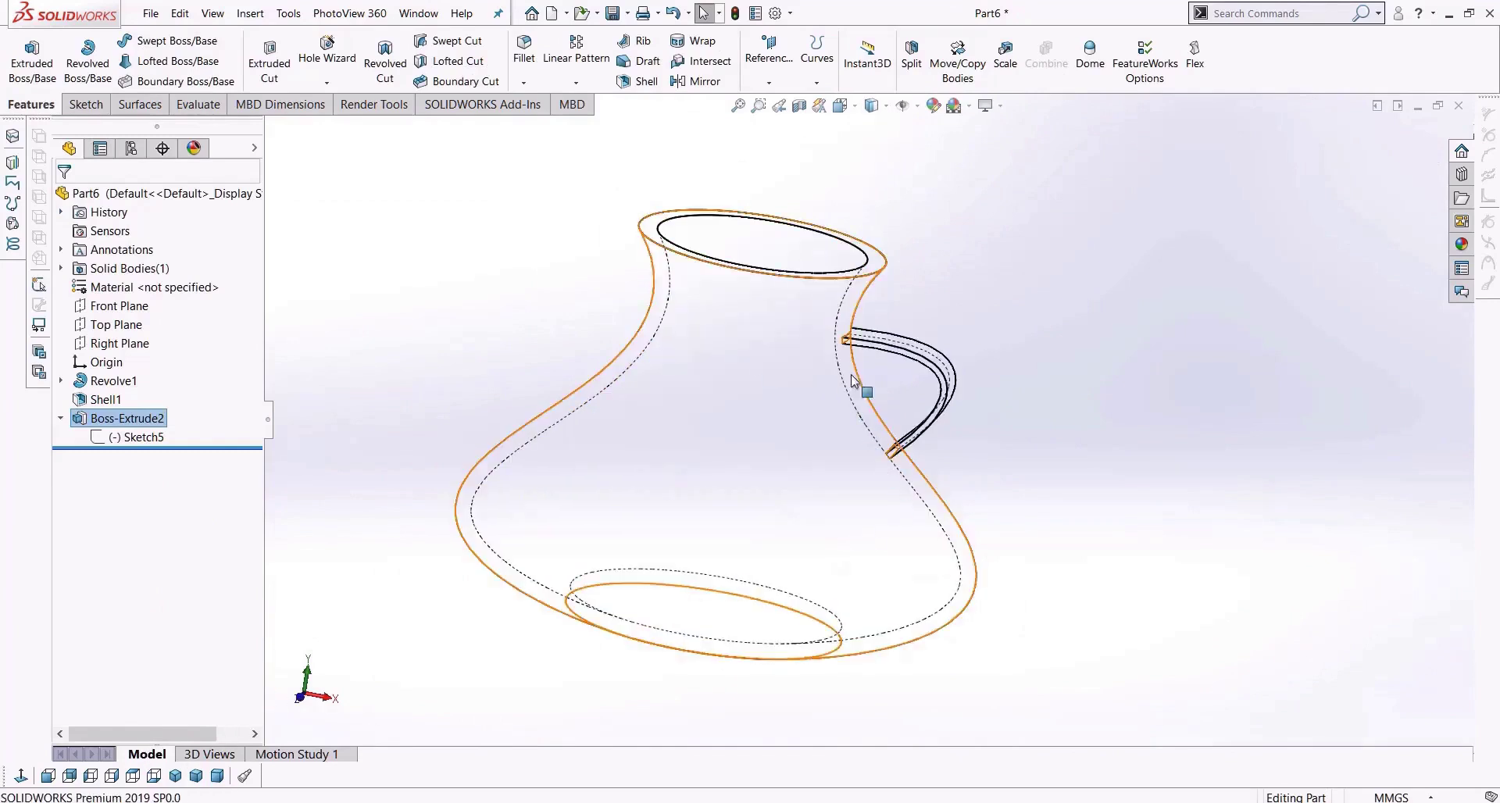
{"action": "scroll", "coordinate": [860, 388], "scroll_direction": "down", "scroll_amount": 8}
{"action": "scroll", "coordinate": [838, 375], "scroll_direction": "up", "scroll_amount": 5}
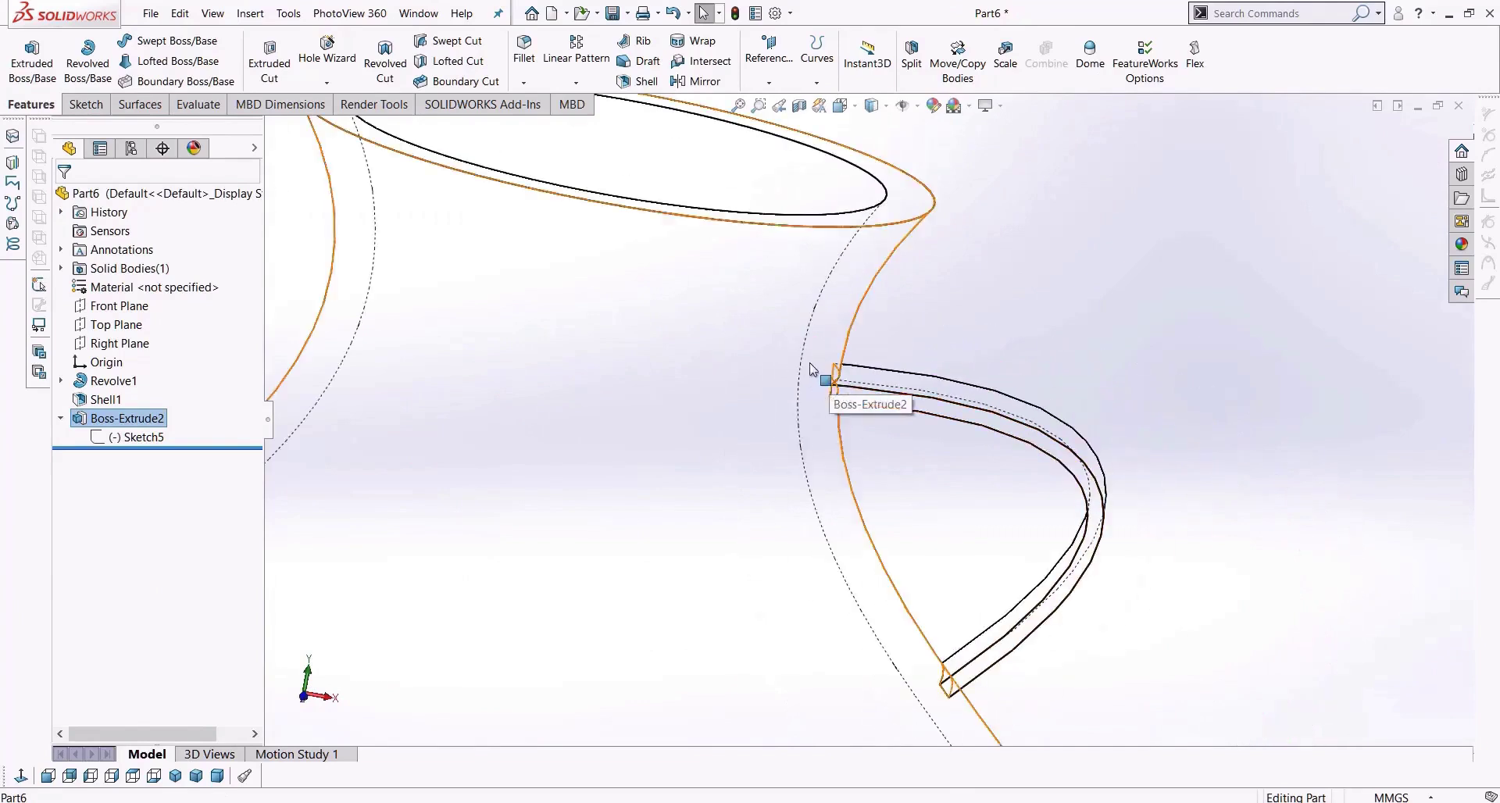
{"action": "scroll", "coordinate": [883, 538], "scroll_direction": "up", "scroll_amount": 4}
{"action": "middle_click_drag", "start_coordinate": [883, 538], "coordinate": [814, 693]}
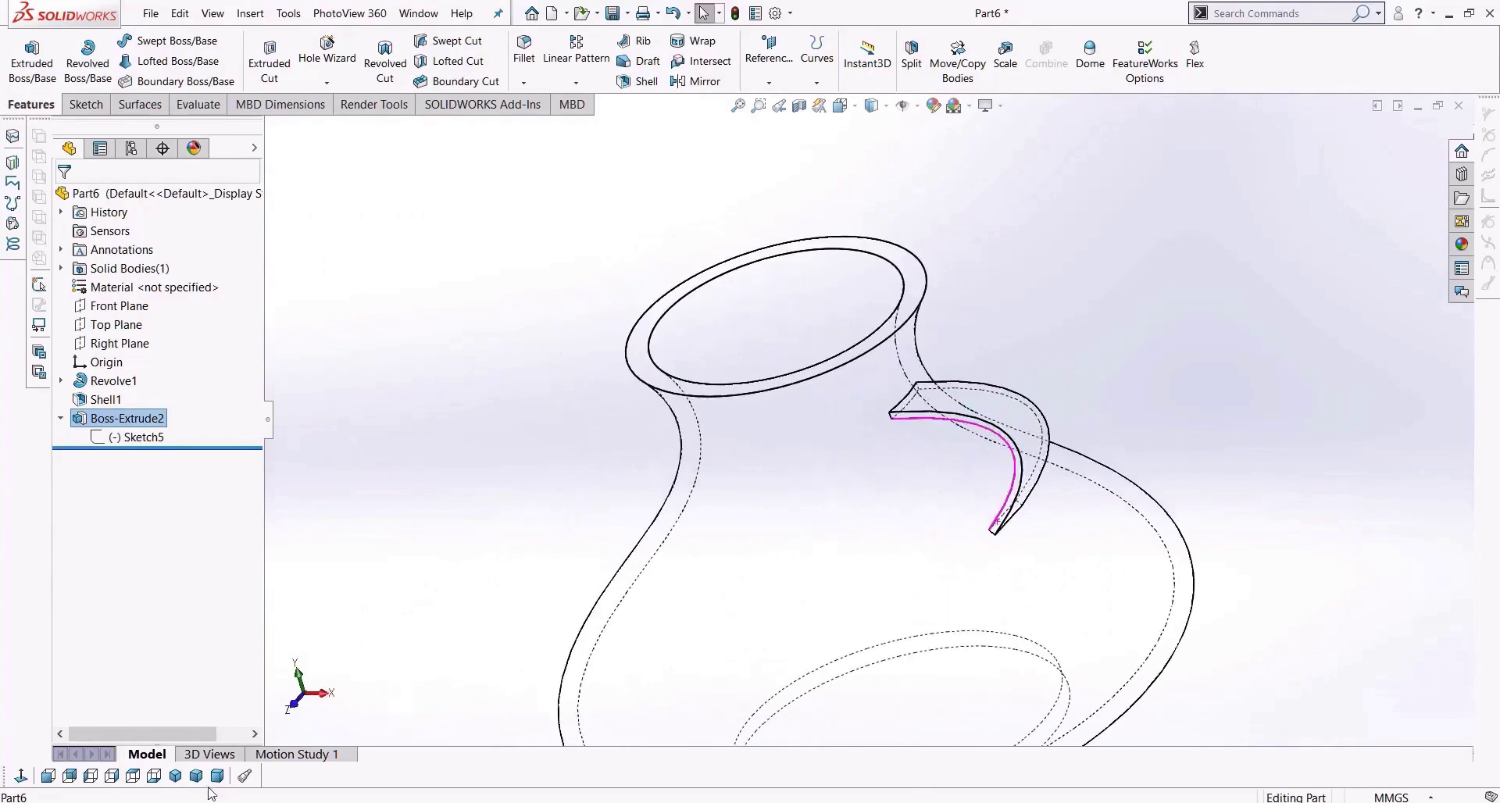
{"action": "left_click", "coordinate": [148, 776]}
{"action": "left_click", "coordinate": [132, 776]}
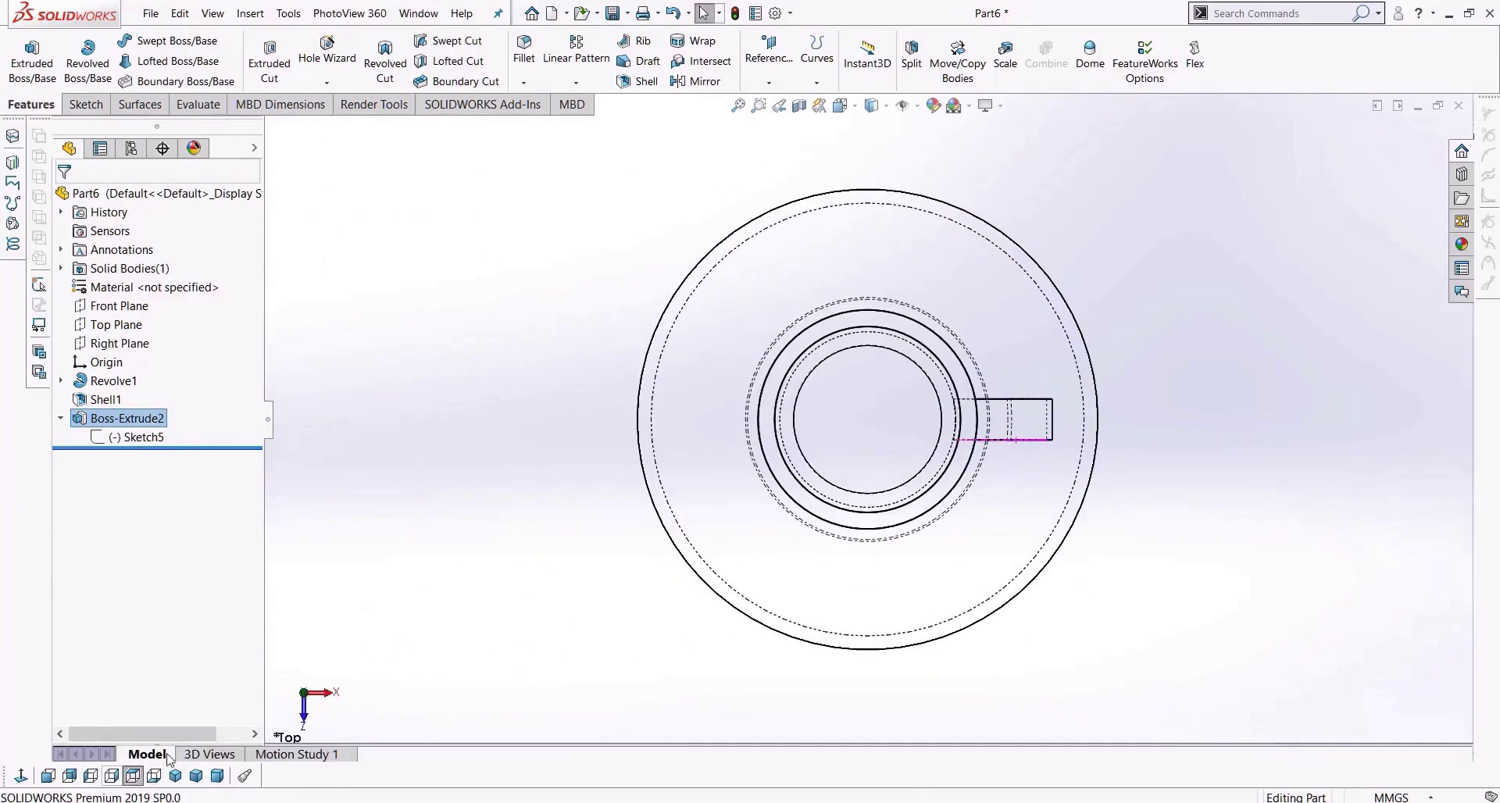
Return the merged vase to Shaded With Edges display in the isometric orientation and inspect its handle up close.
{"action": "left_click", "coordinate": [875, 107]}
{"action": "left_click", "coordinate": [873, 128]}
{"action": "scroll", "coordinate": [1022, 395], "scroll_direction": "down", "scroll_amount": 5}
{"action": "scroll", "coordinate": [1020, 477], "scroll_direction": "up", "scroll_amount": 4}
{"action": "key", "text": "ctrl+7"}
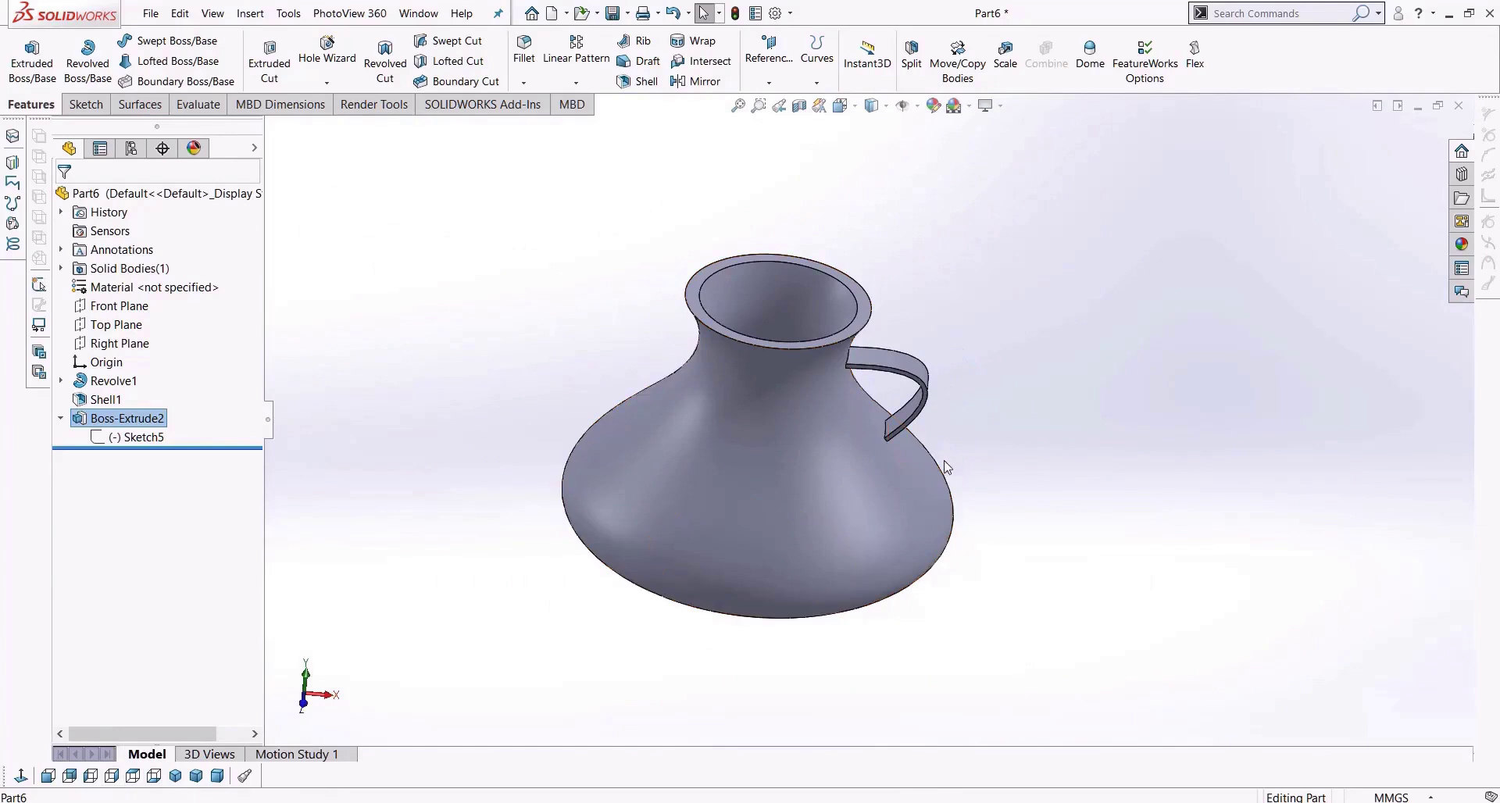
{"action": "scroll", "coordinate": [907, 354], "scroll_direction": "down", "scroll_amount": 5}
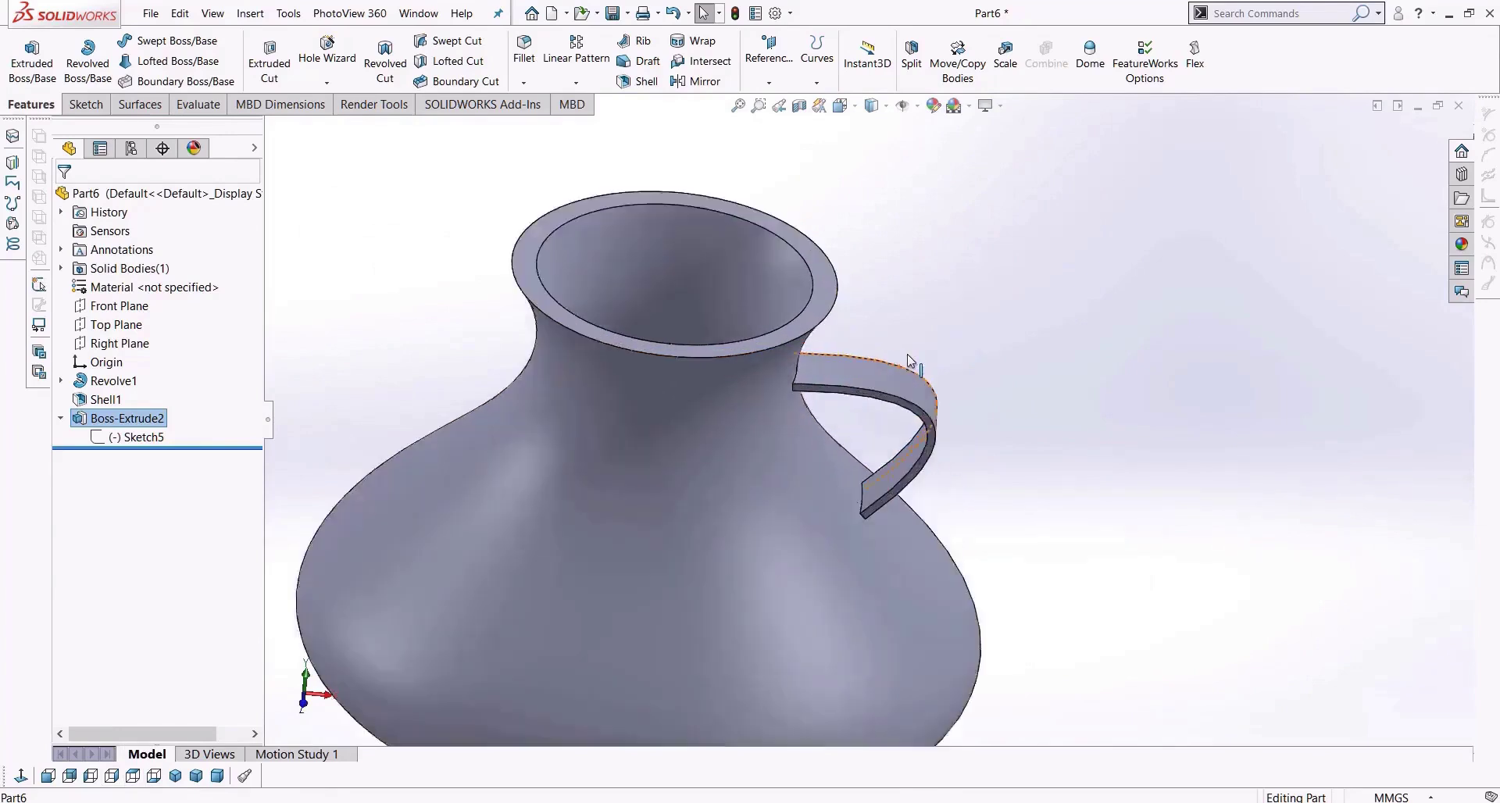
{"action": "scroll", "coordinate": [783, 375], "scroll_direction": "up", "scroll_amount": 5}
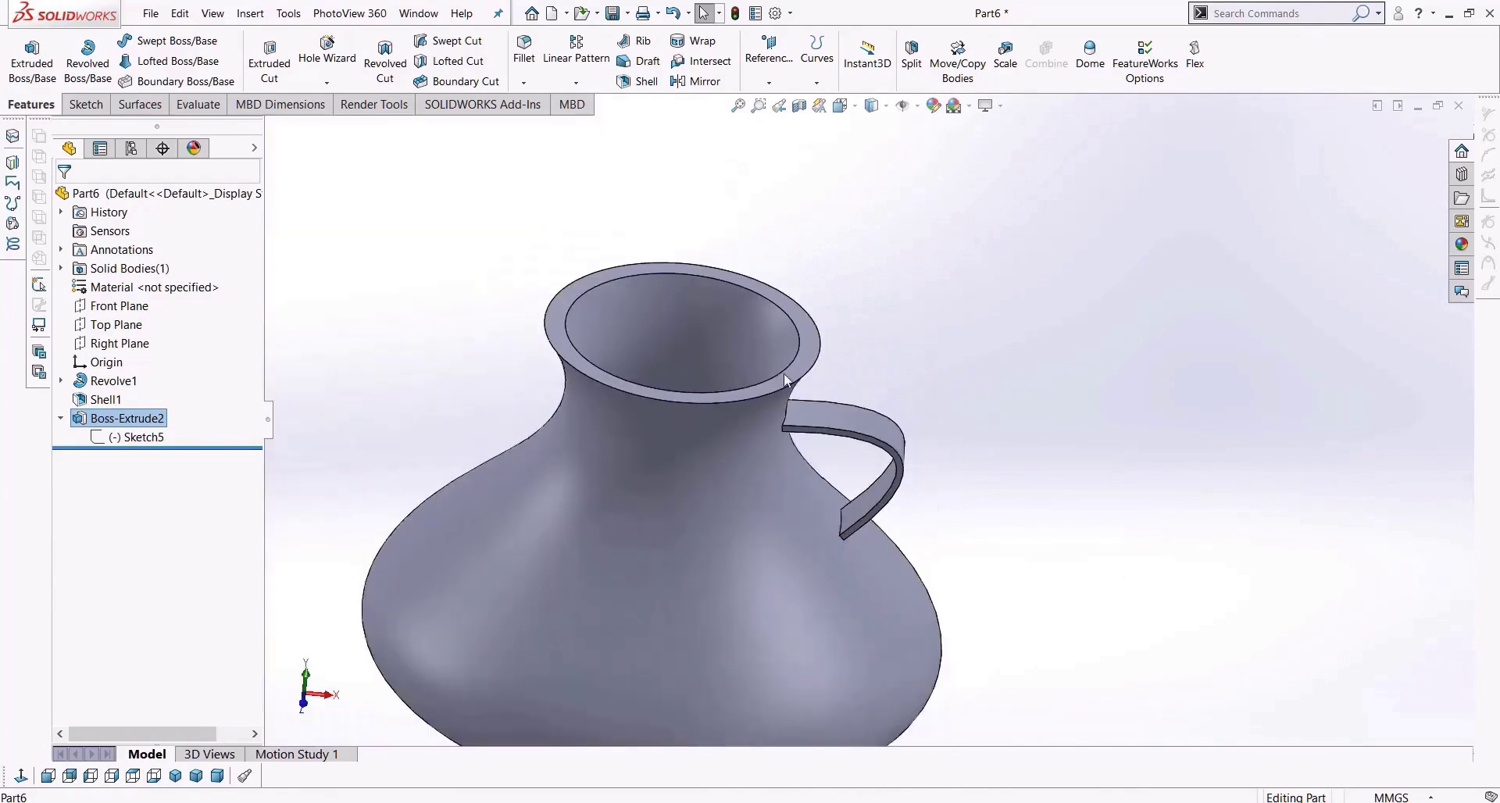
Delete the handle's boss extrusion while keeping its profile sketch.
{"action": "left_click", "coordinate": [125, 422]}
{"action": "key", "text": "Delete"}
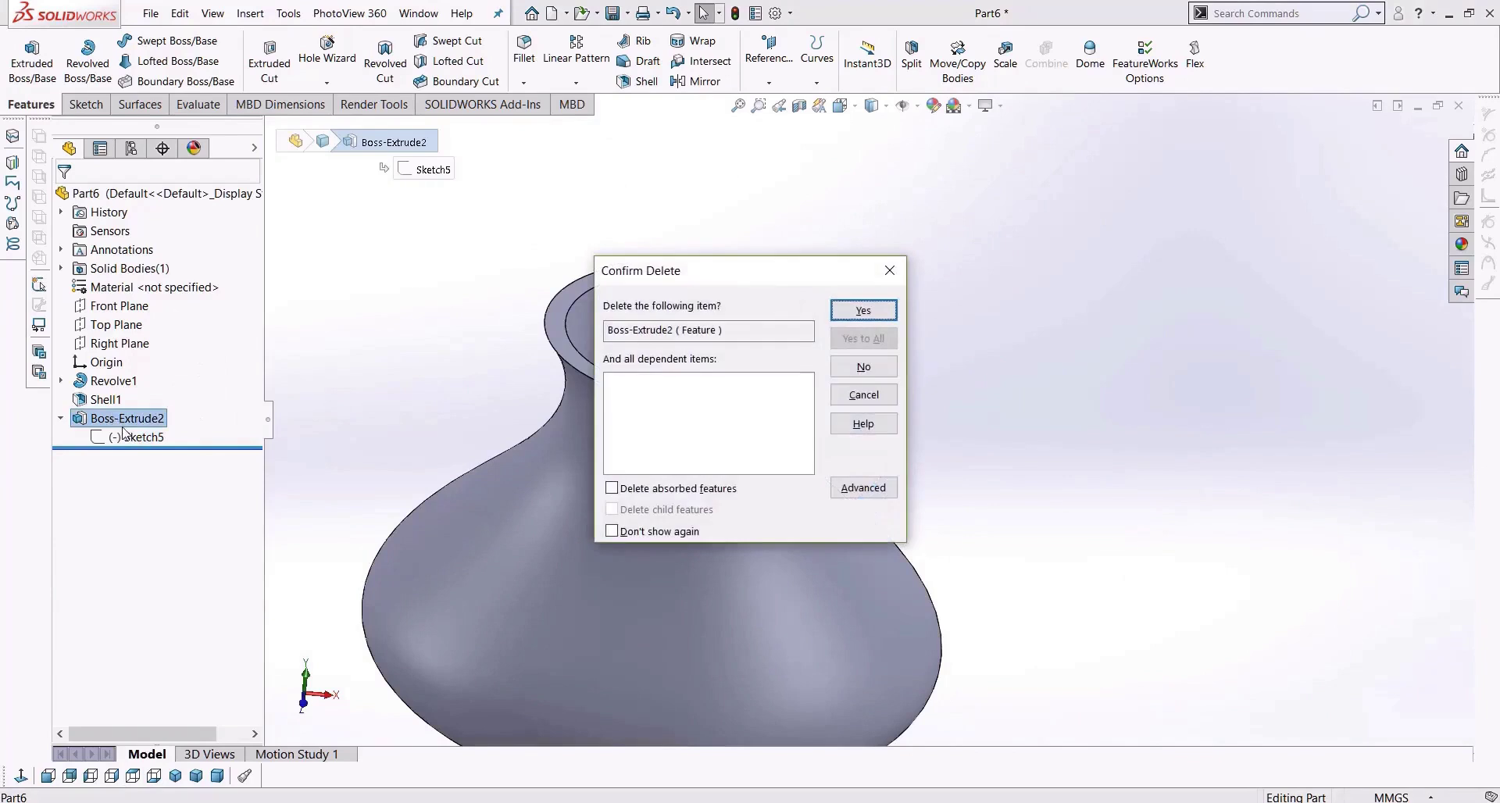
{"action": "key", "text": "Return"}
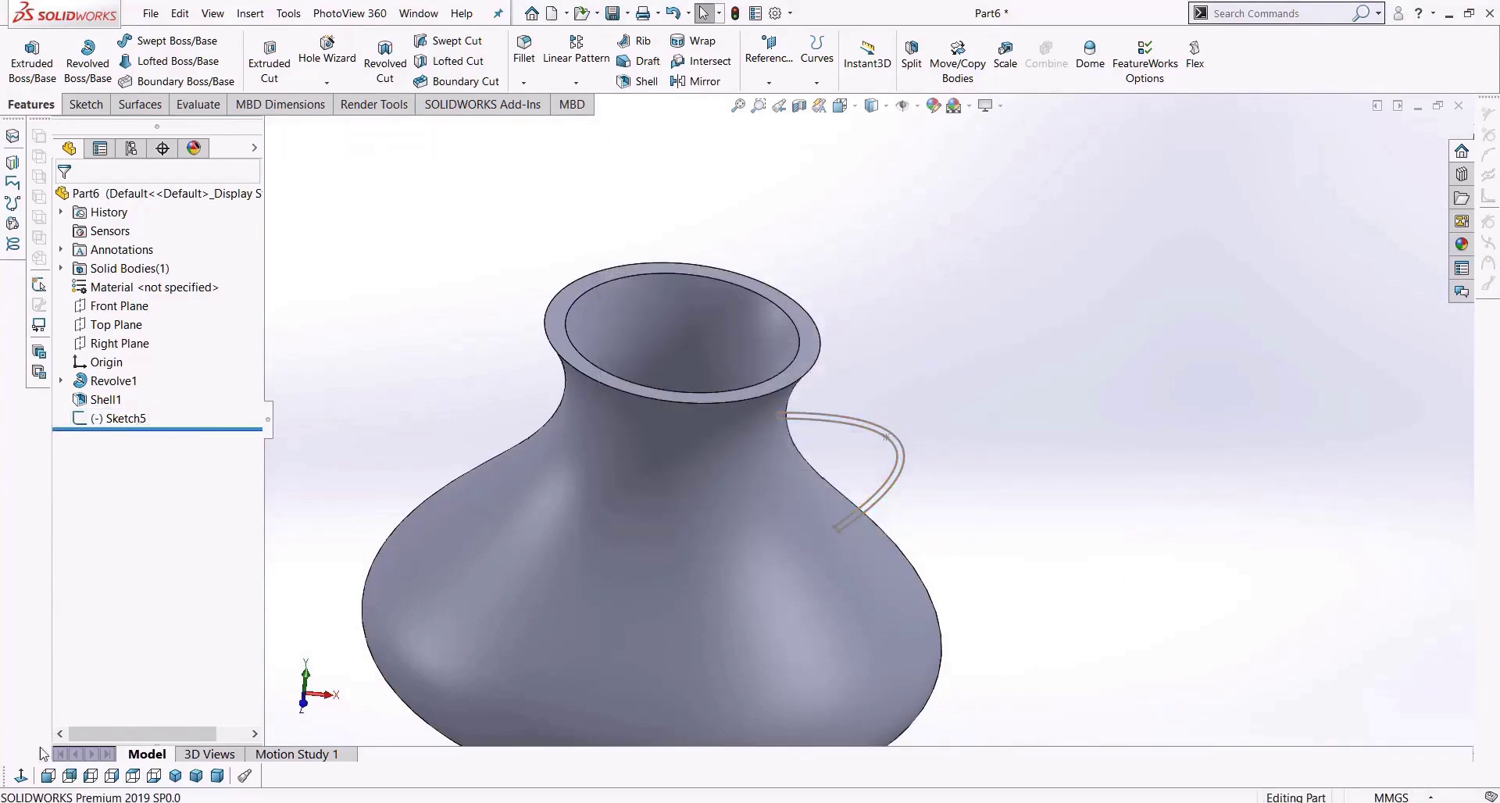
Edit the handle sketch in the Front view to add a vertical centerline from the origin to above the vase's rim.
{"action": "left_click", "coordinate": [48, 776]}
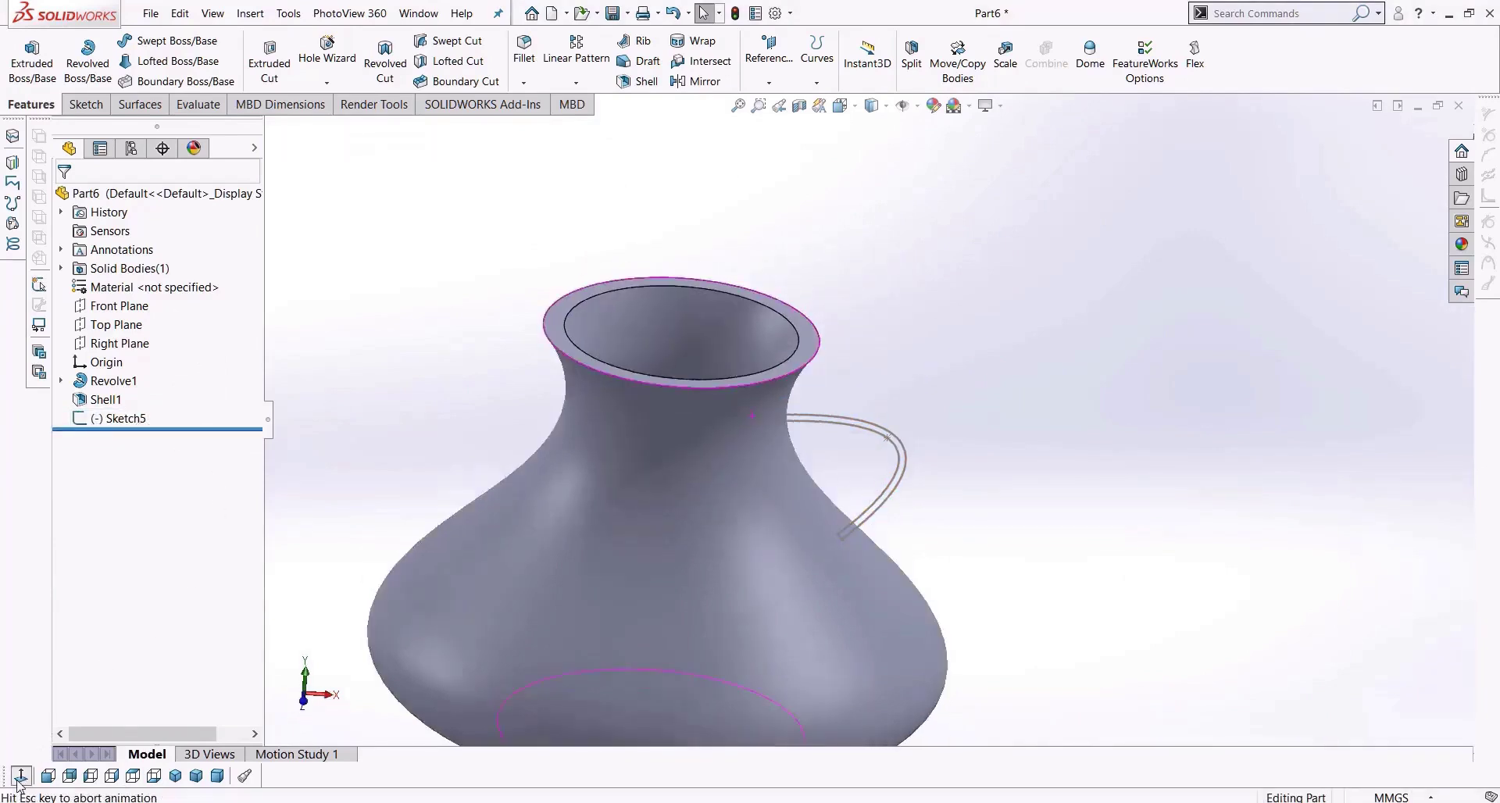
{"action": "right_click", "coordinate": [130, 422]}
{"action": "left_click", "coordinate": [159, 381]}
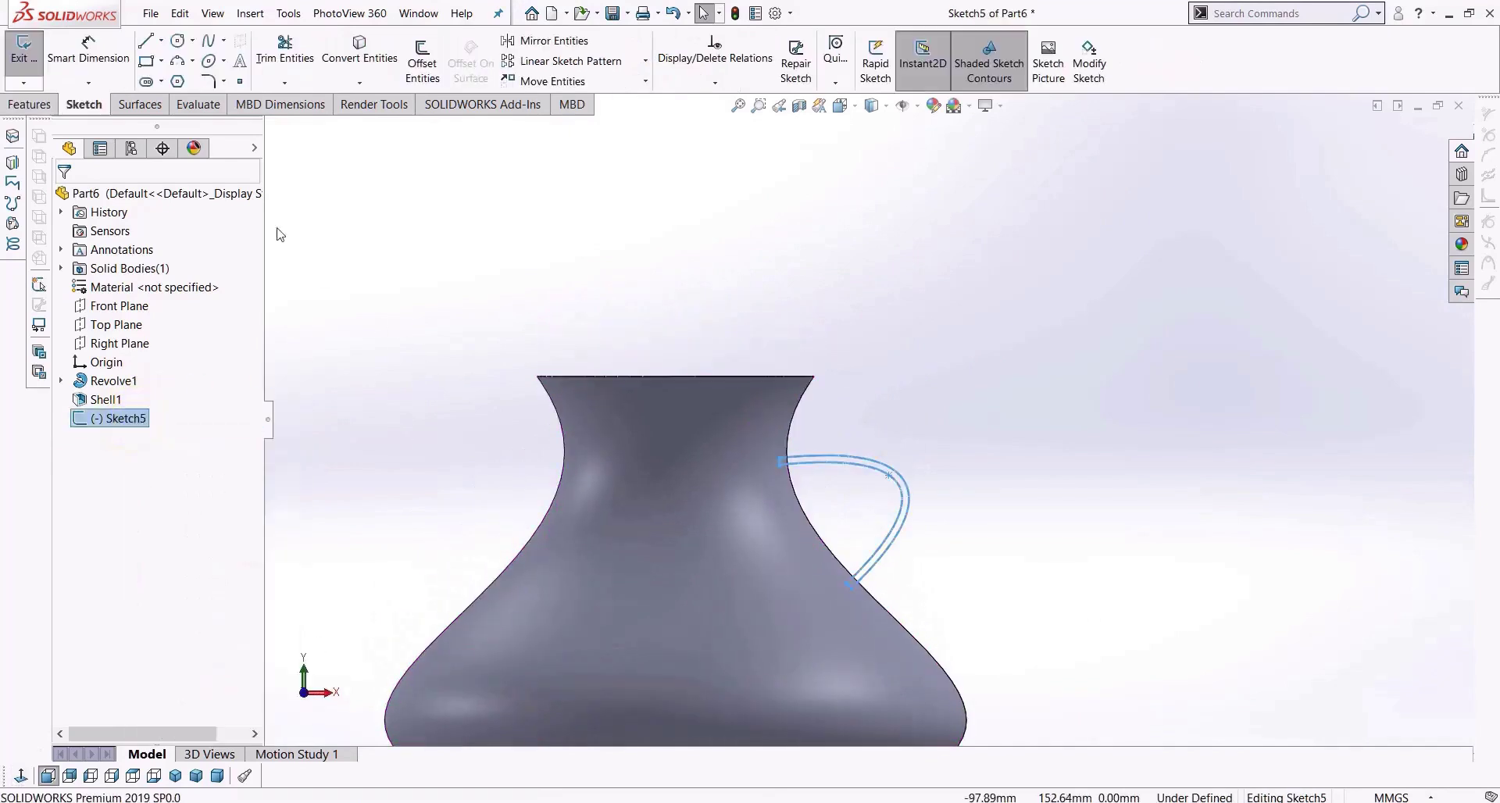
{"action": "left_click", "coordinate": [161, 40]}
{"action": "left_click", "coordinate": [184, 80]}
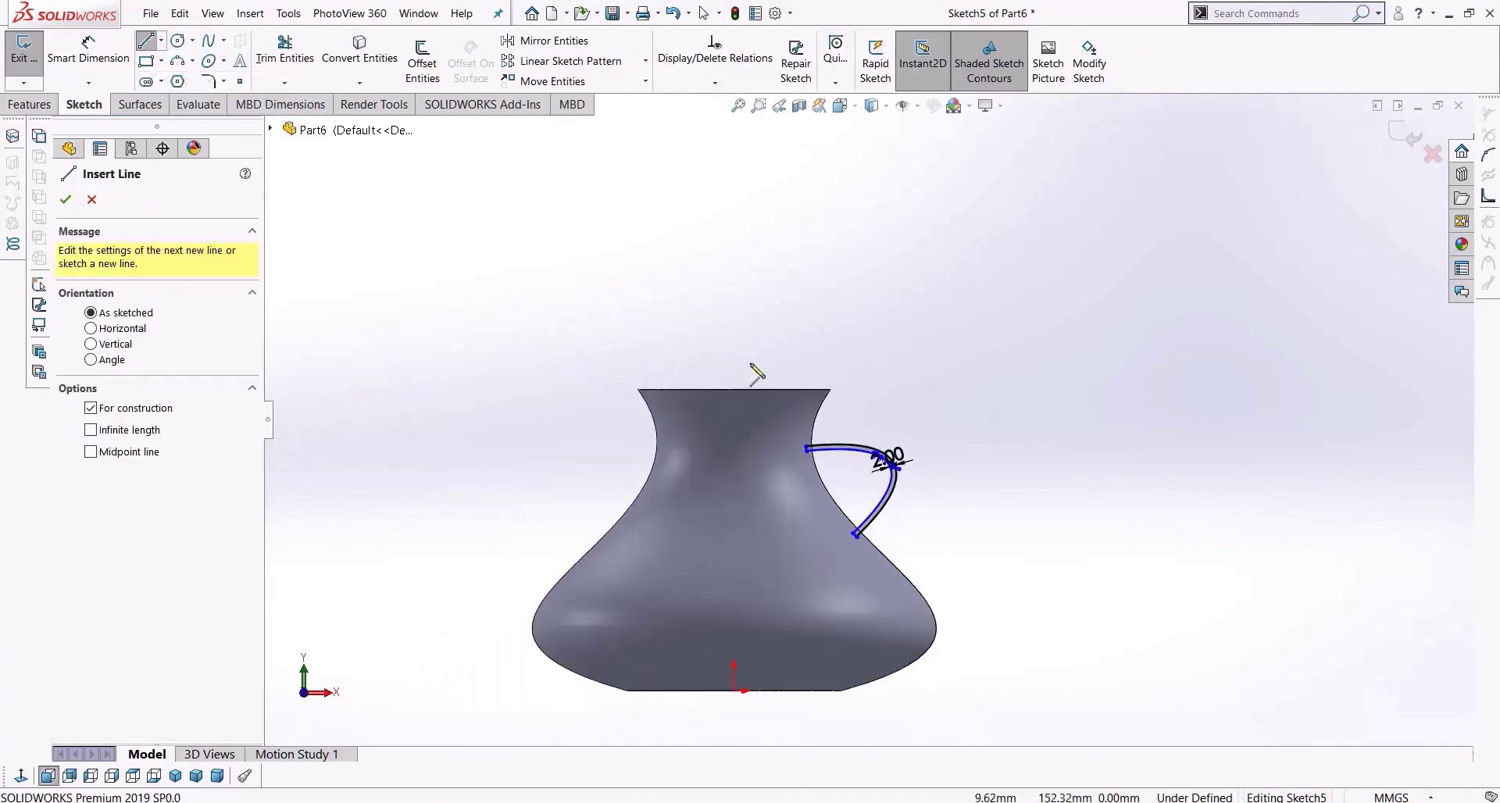
{"action": "left_click", "coordinate": [734, 691]}
{"action": "left_click", "coordinate": [734, 274]}
{"action": "key", "text": "Escape"}
Revolve the handle profile 15 degrees about the centerline as Mid Plane, with Merge result on.
{"action": "left_click", "coordinate": [44, 108]}
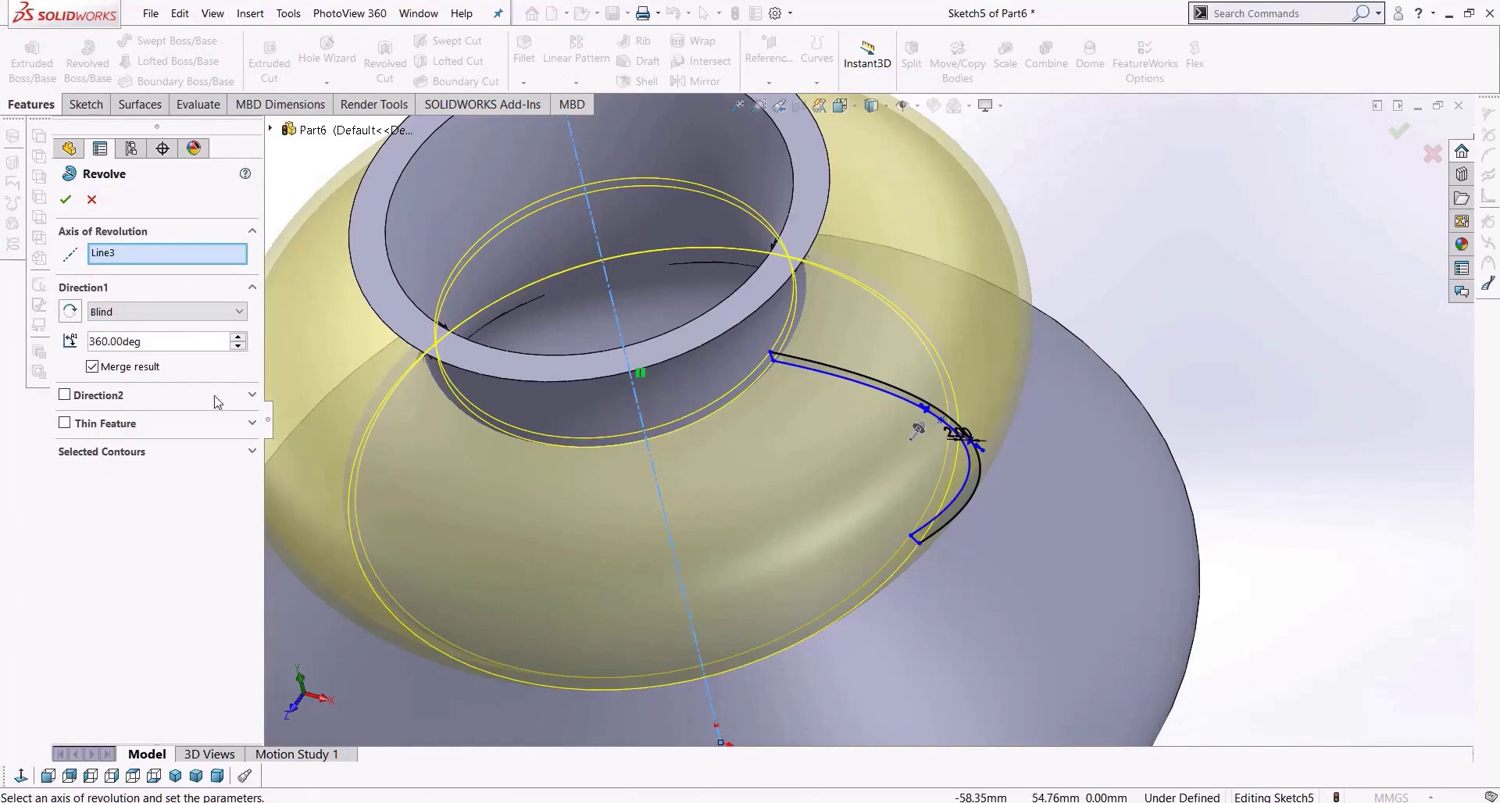
{"action": "left_click_drag", "start_coordinate": [163, 348], "coordinate": [51, 344]}
{"action": "type", "text": "15"}
{"action": "key", "text": "Return"}
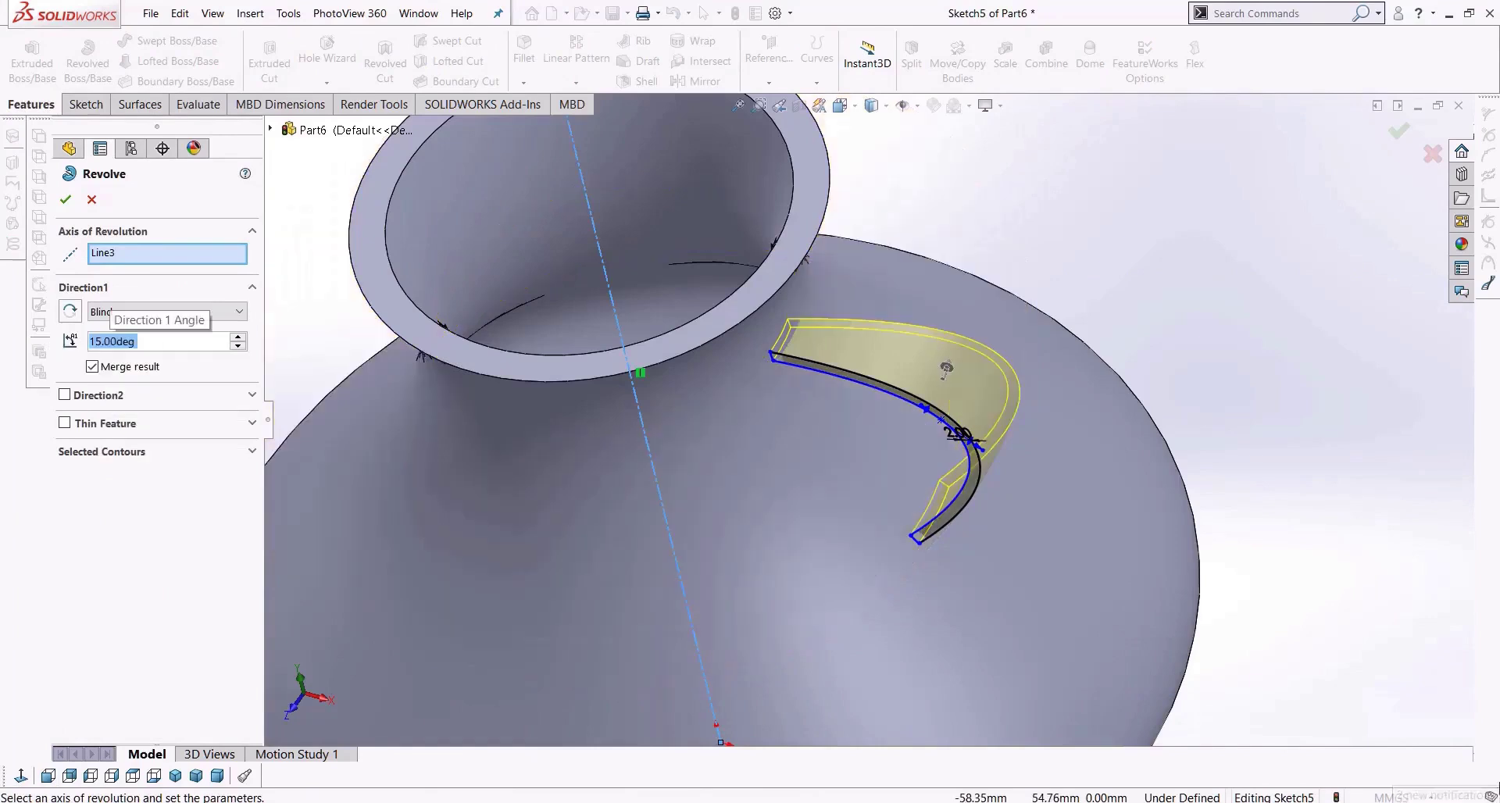
{"action": "left_click", "coordinate": [164, 311]}
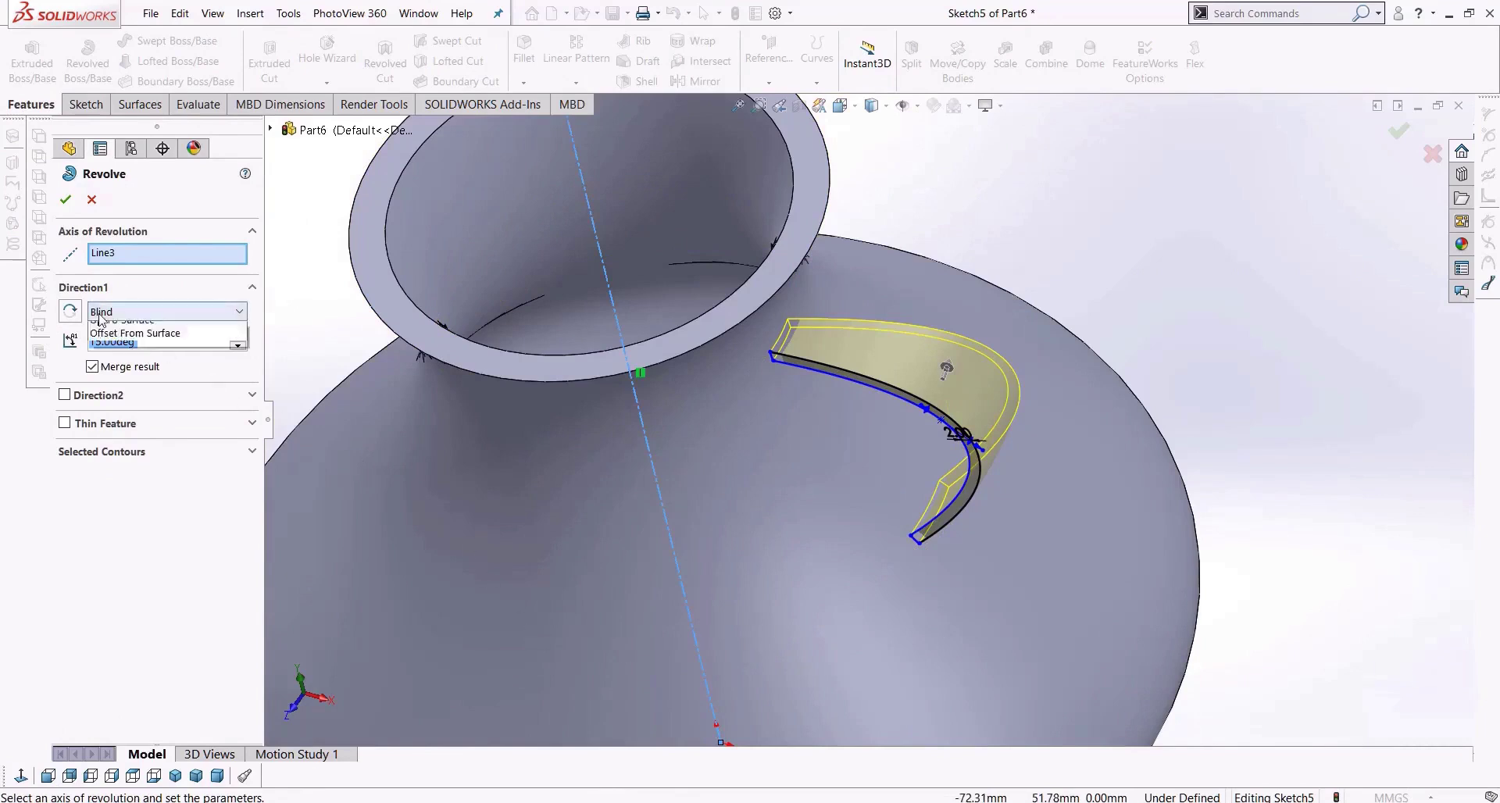
{"action": "left_click", "coordinate": [118, 382]}
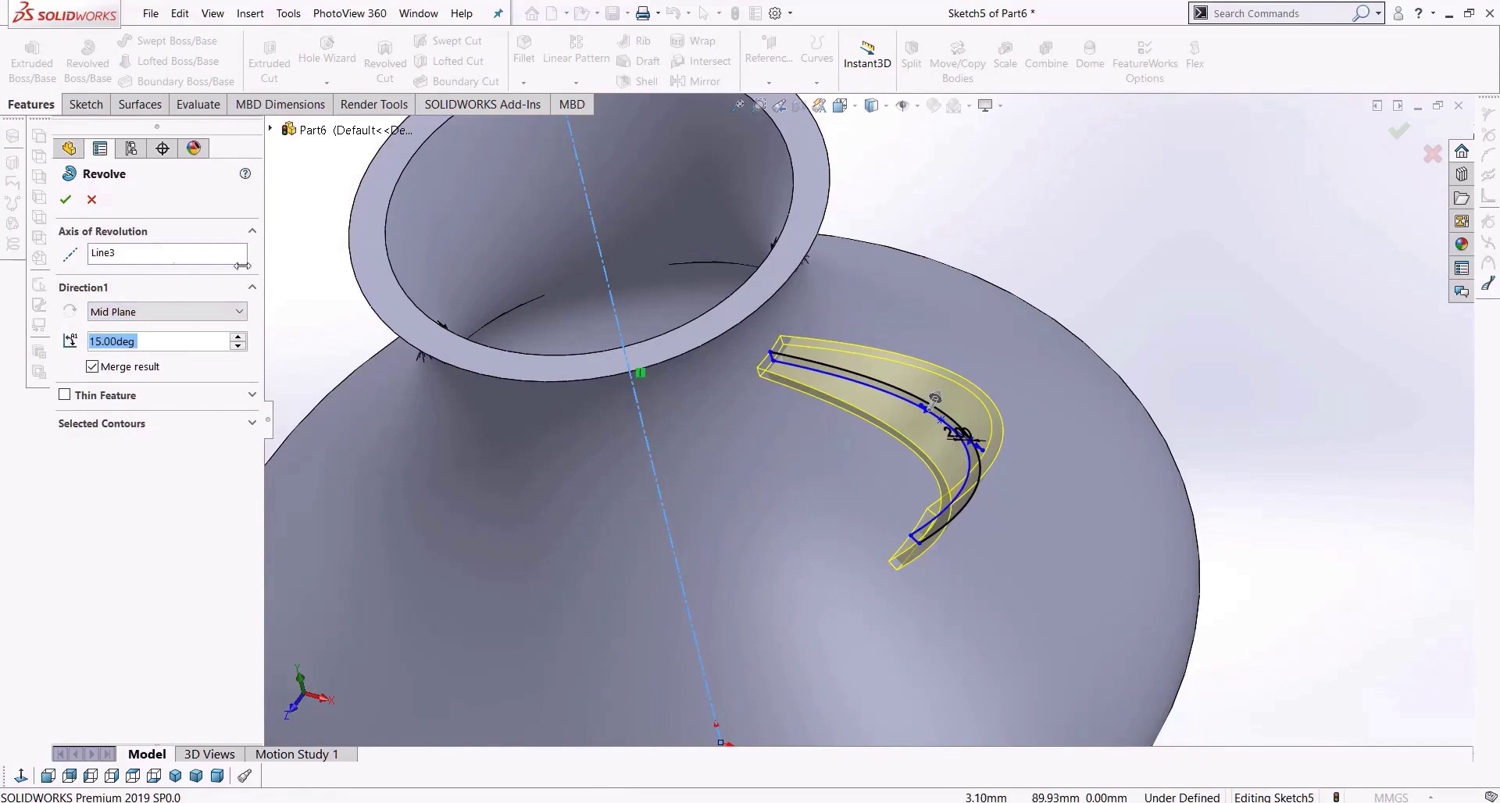
{"action": "left_click", "coordinate": [65, 199]}
Examine the revolved handle's shape and its joints with the vase wall from the Top view and several angles.
{"action": "scroll", "coordinate": [793, 550], "scroll_direction": "up", "scroll_amount": 5}
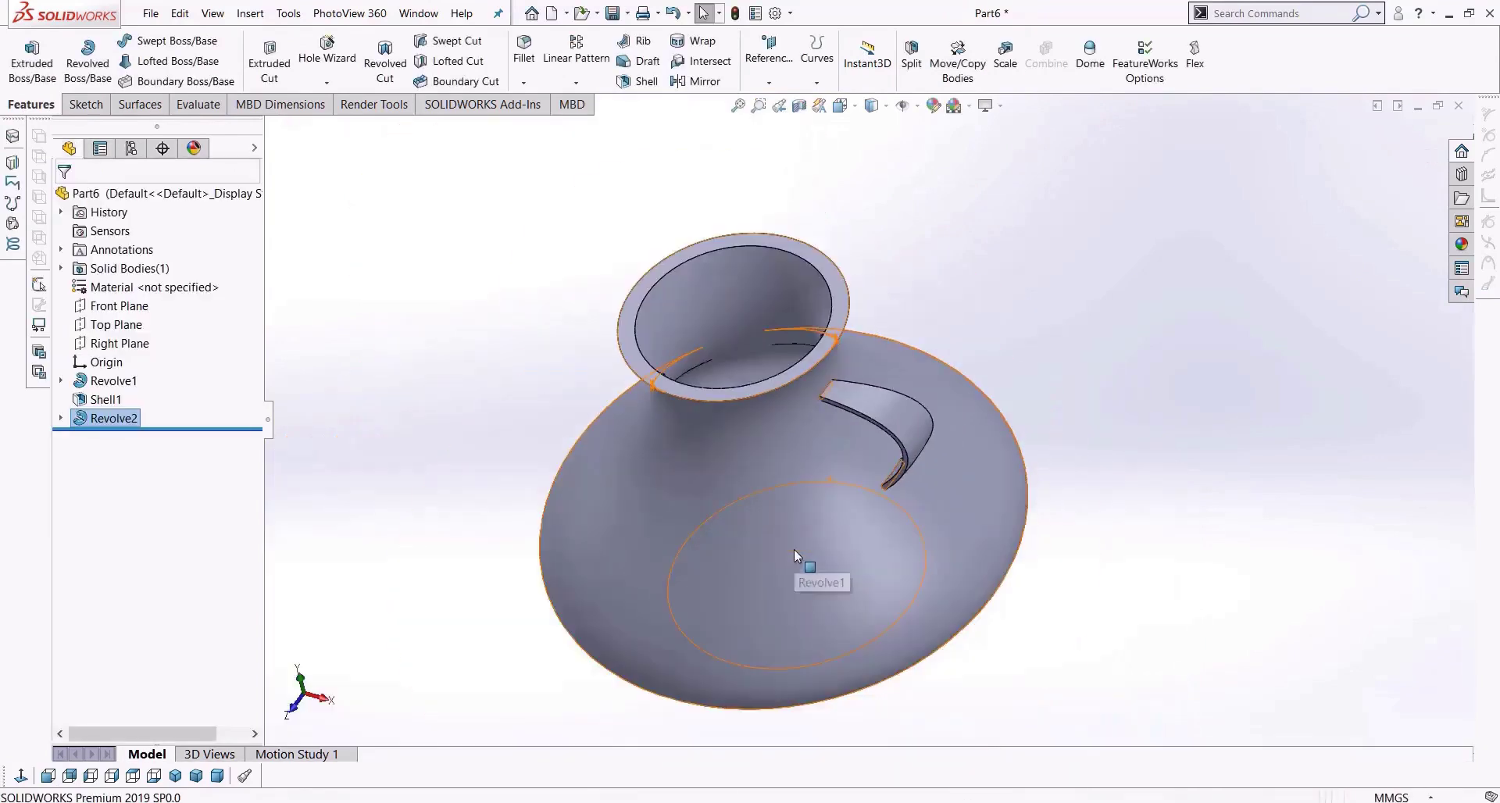
{"action": "scroll", "coordinate": [833, 396], "scroll_direction": "down", "scroll_amount": 6}
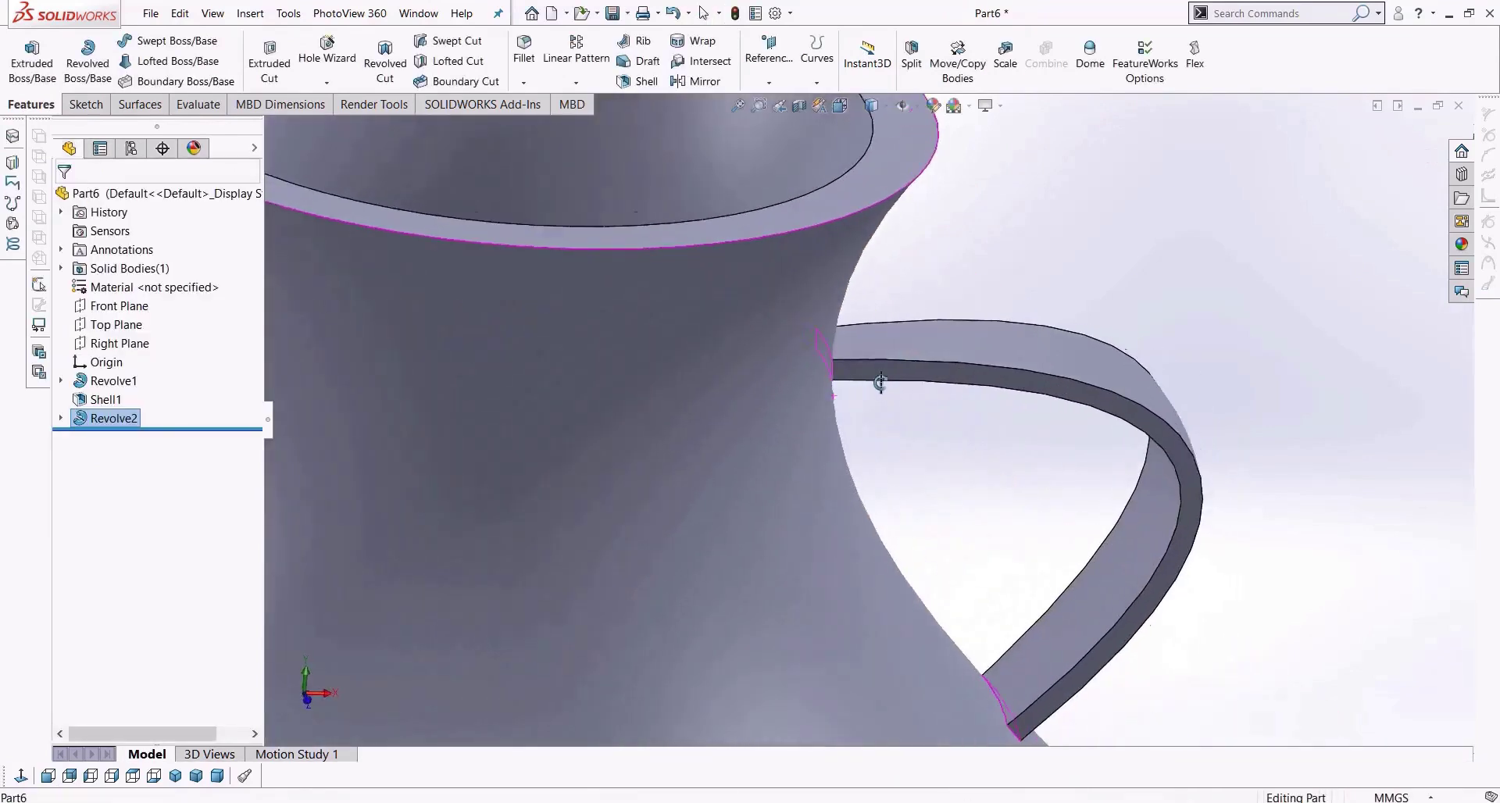
{"action": "scroll", "coordinate": [875, 430], "scroll_direction": "up", "scroll_amount": 6}
{"action": "middle_click_drag", "start_coordinate": [869, 469], "coordinate": [797, 594]}
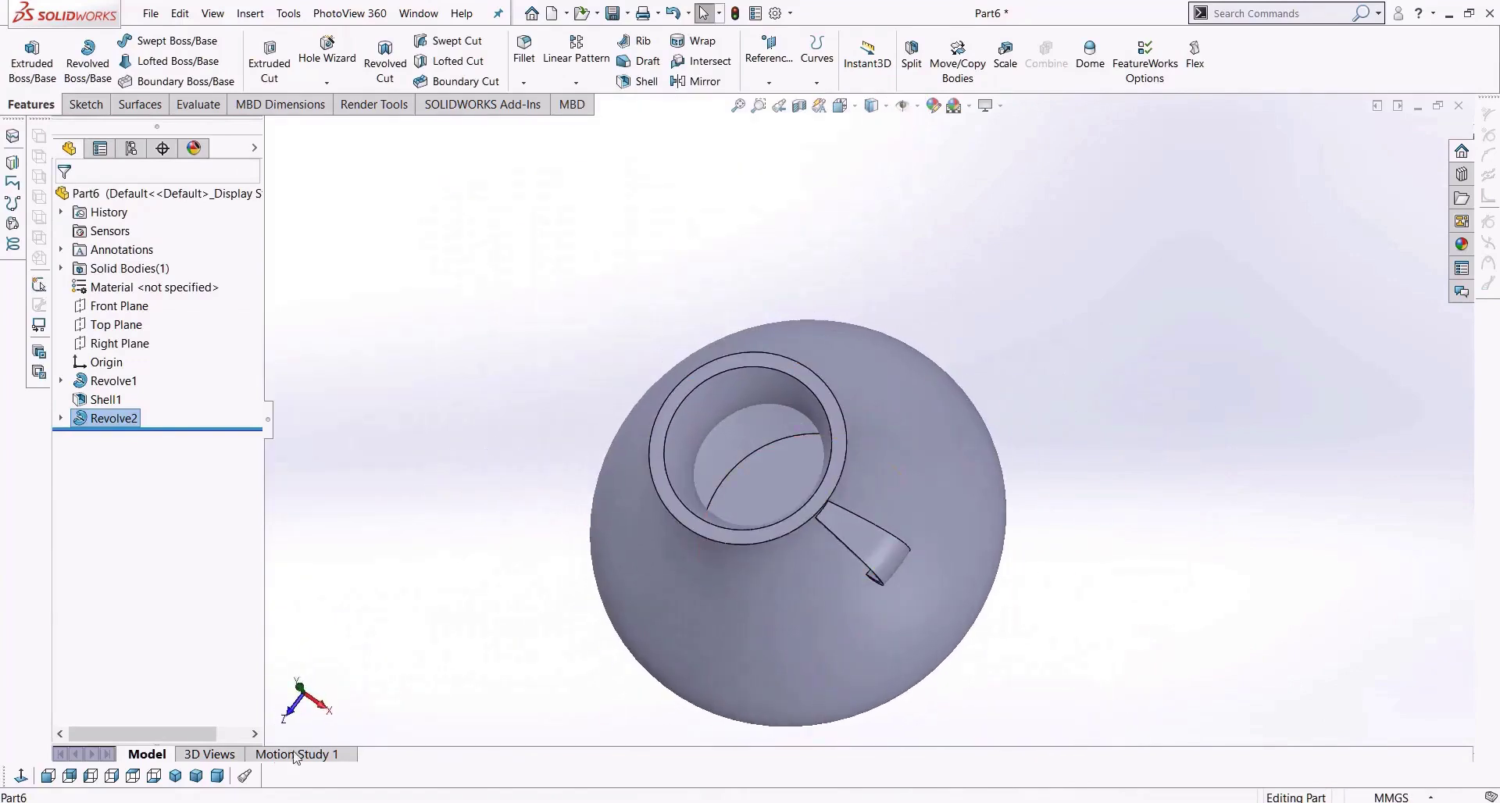
{"action": "left_click", "coordinate": [133, 776]}
{"action": "scroll", "coordinate": [1067, 377], "scroll_direction": "down", "scroll_amount": 5}
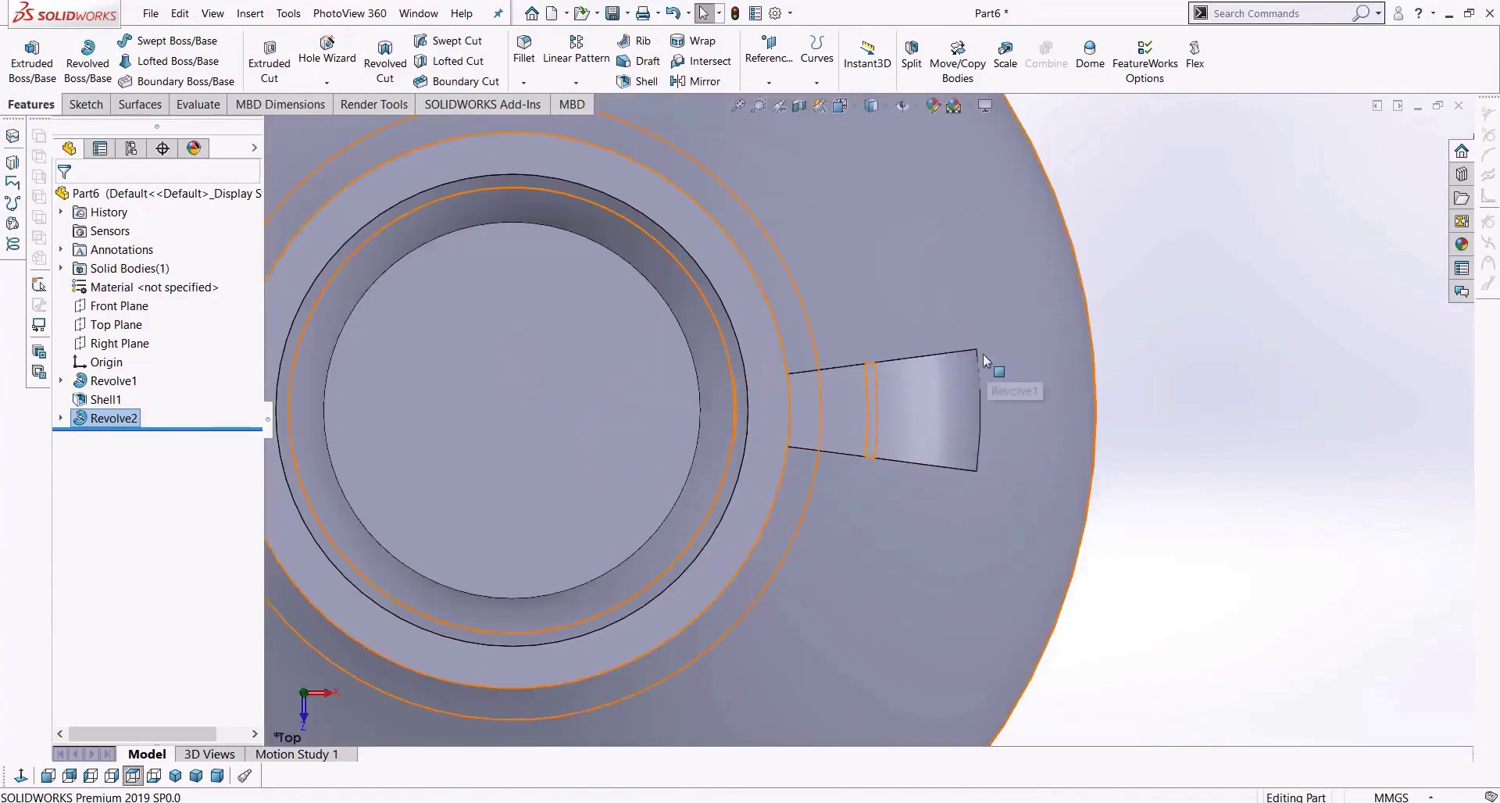
{"action": "middle_click_drag", "start_coordinate": [968, 556], "coordinate": [959, 411]}
{"action": "scroll", "coordinate": [958, 409], "scroll_direction": "up", "scroll_amount": 3}
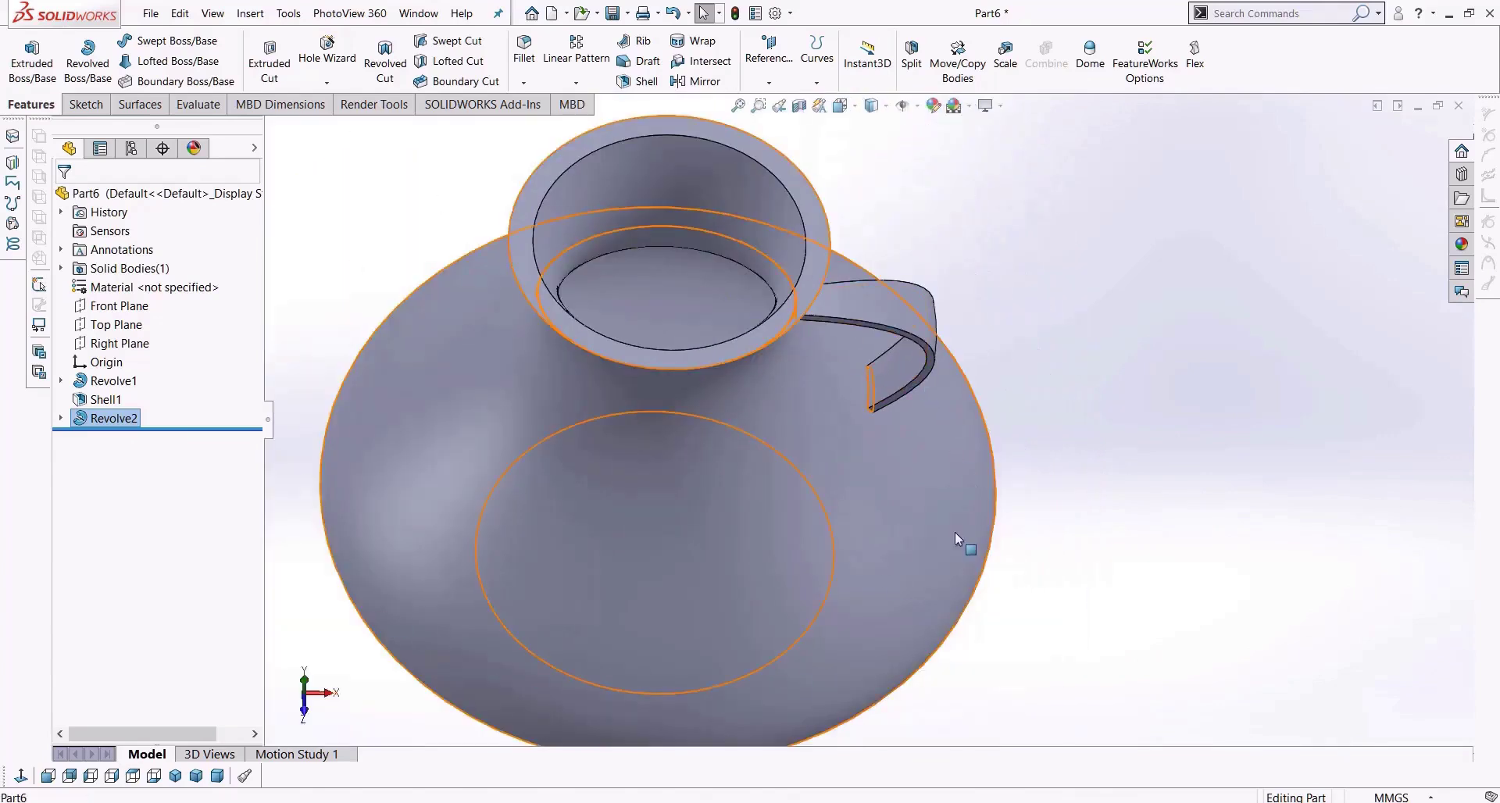
{"action": "middle_click_drag", "start_coordinate": [1293, 556], "coordinate": [1302, 422]}
{"action": "scroll", "coordinate": [1302, 422], "scroll_direction": "up", "scroll_amount": 3}
{"action": "middle_click_drag", "start_coordinate": [1017, 332], "coordinate": [969, 409]}
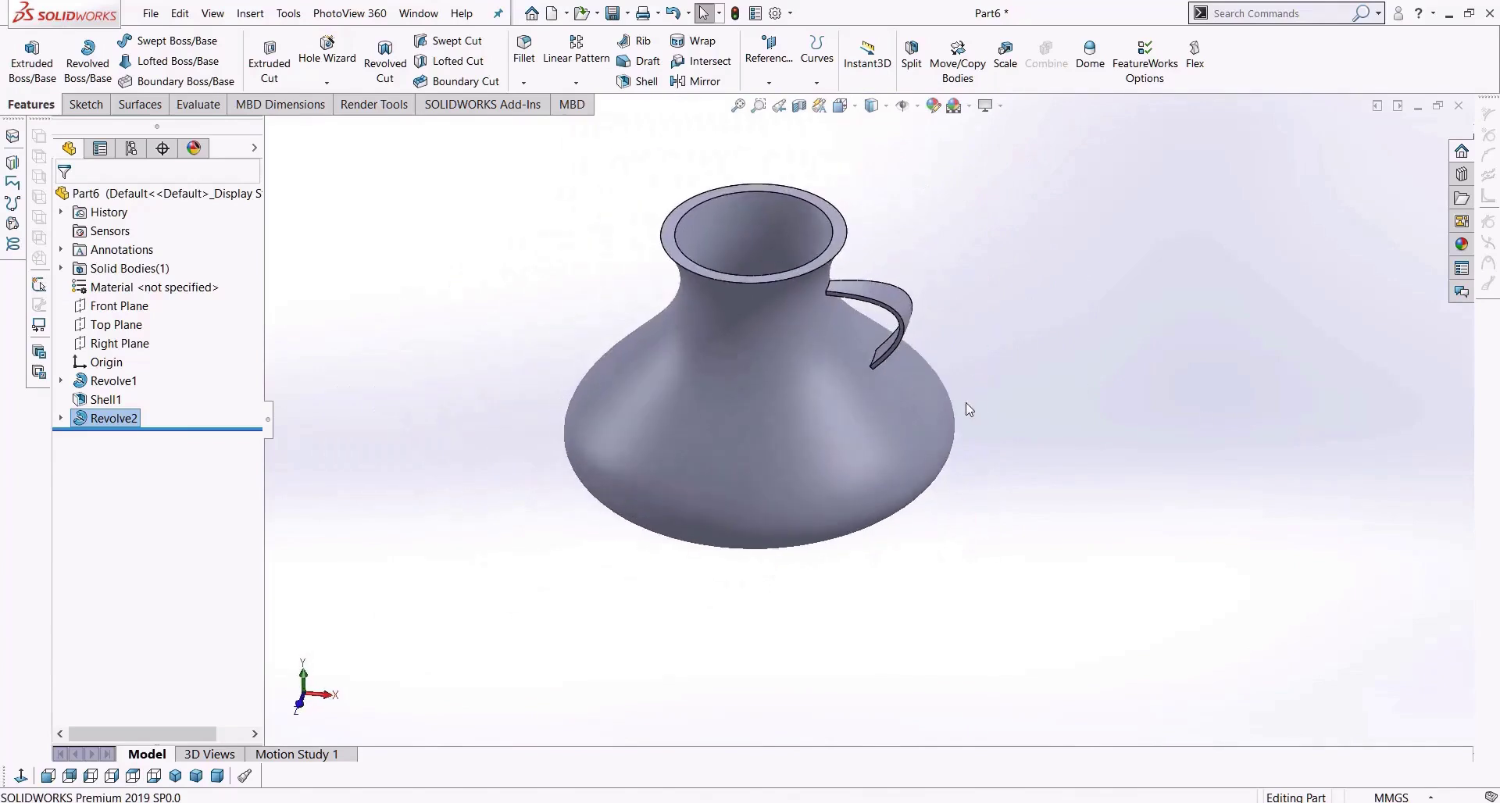
{"action": "scroll", "coordinate": [792, 378], "scroll_direction": "down", "scroll_amount": 4}
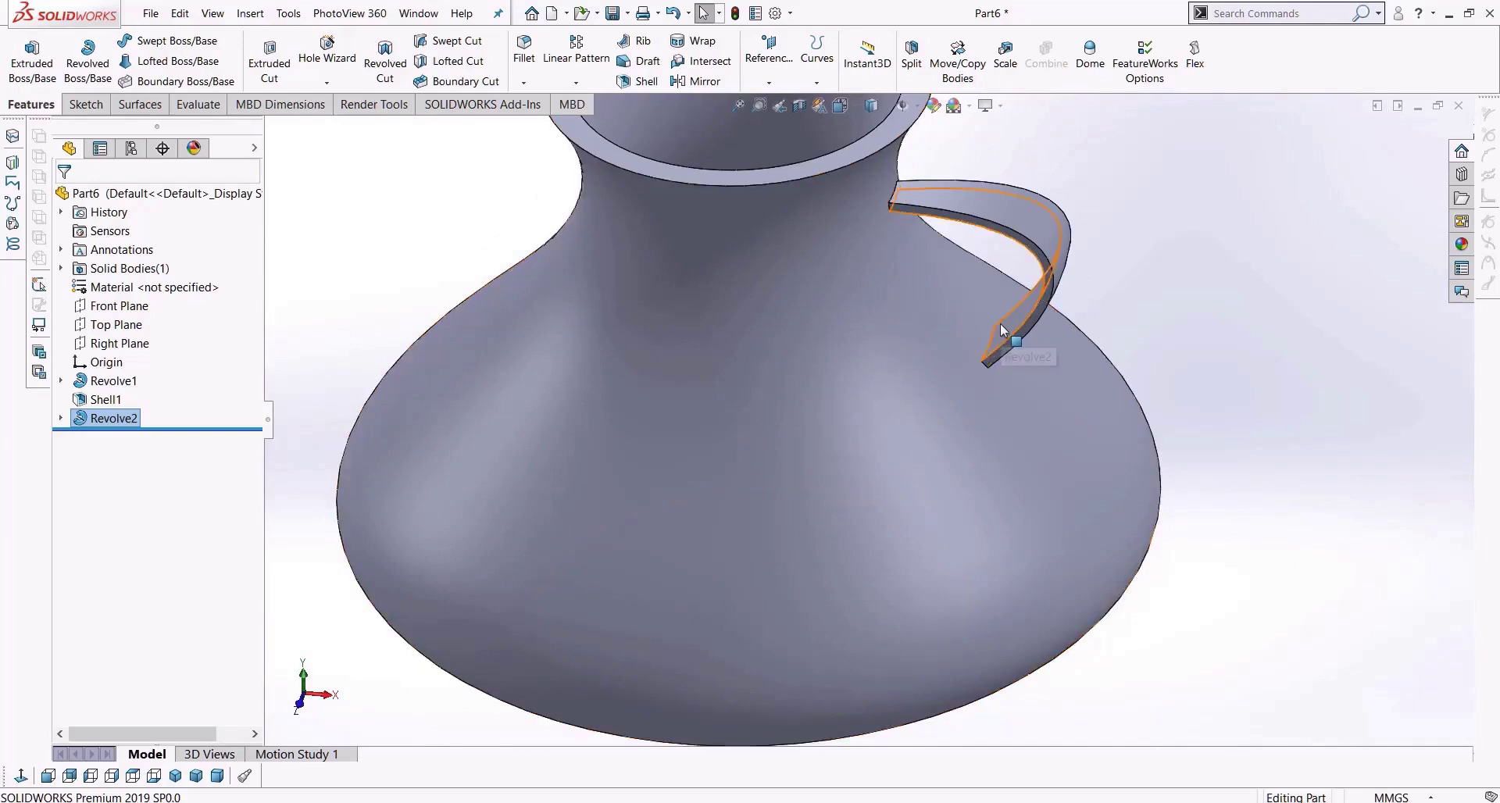
{"action": "scroll", "coordinate": [1021, 346], "scroll_direction": "up", "scroll_amount": 3}
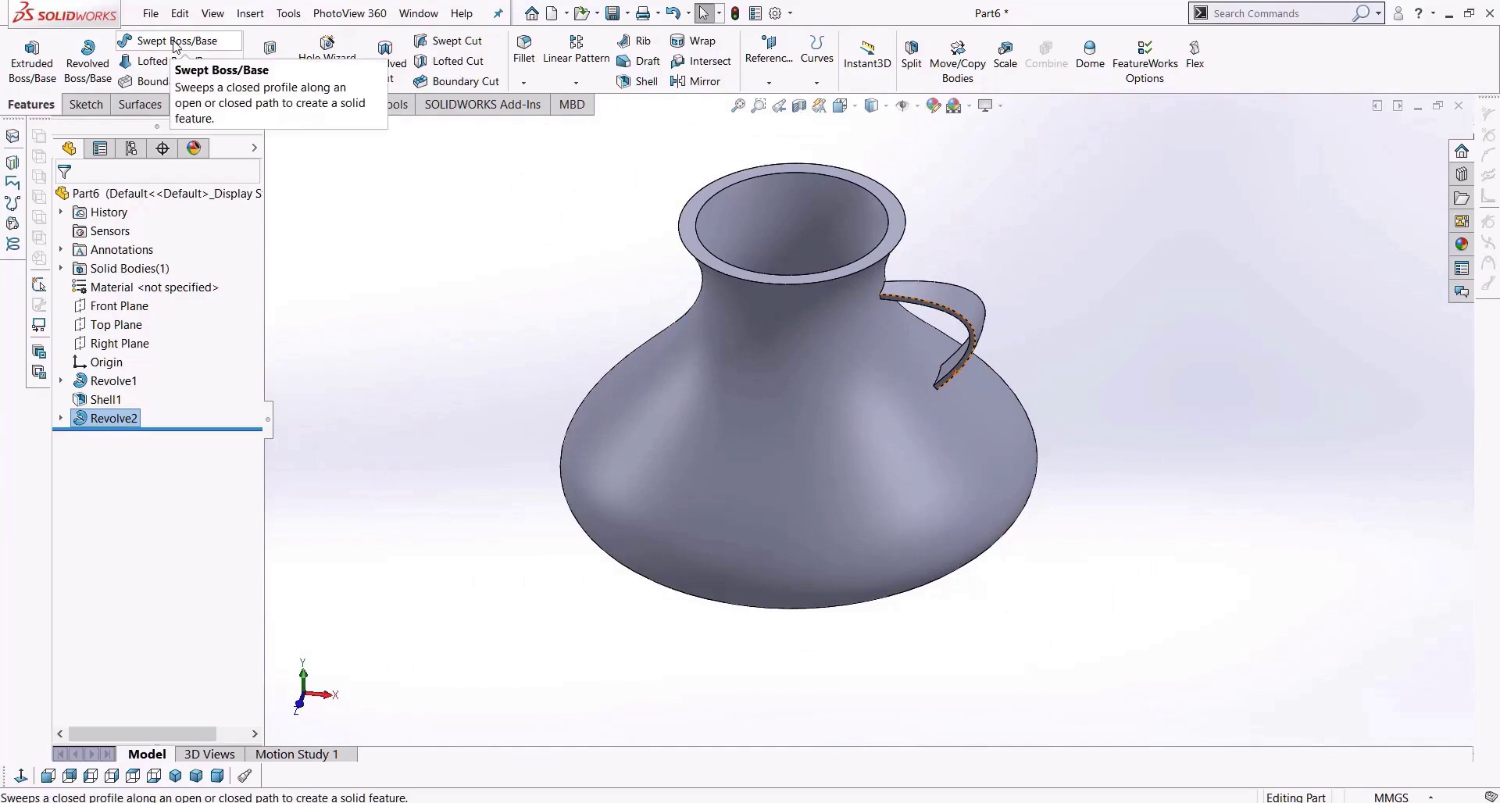
{"action": "scroll", "coordinate": [794, 354], "scroll_direction": "down", "scroll_amount": 3}
{"action": "middle_click_drag", "start_coordinate": [860, 334], "coordinate": [787, 336]}
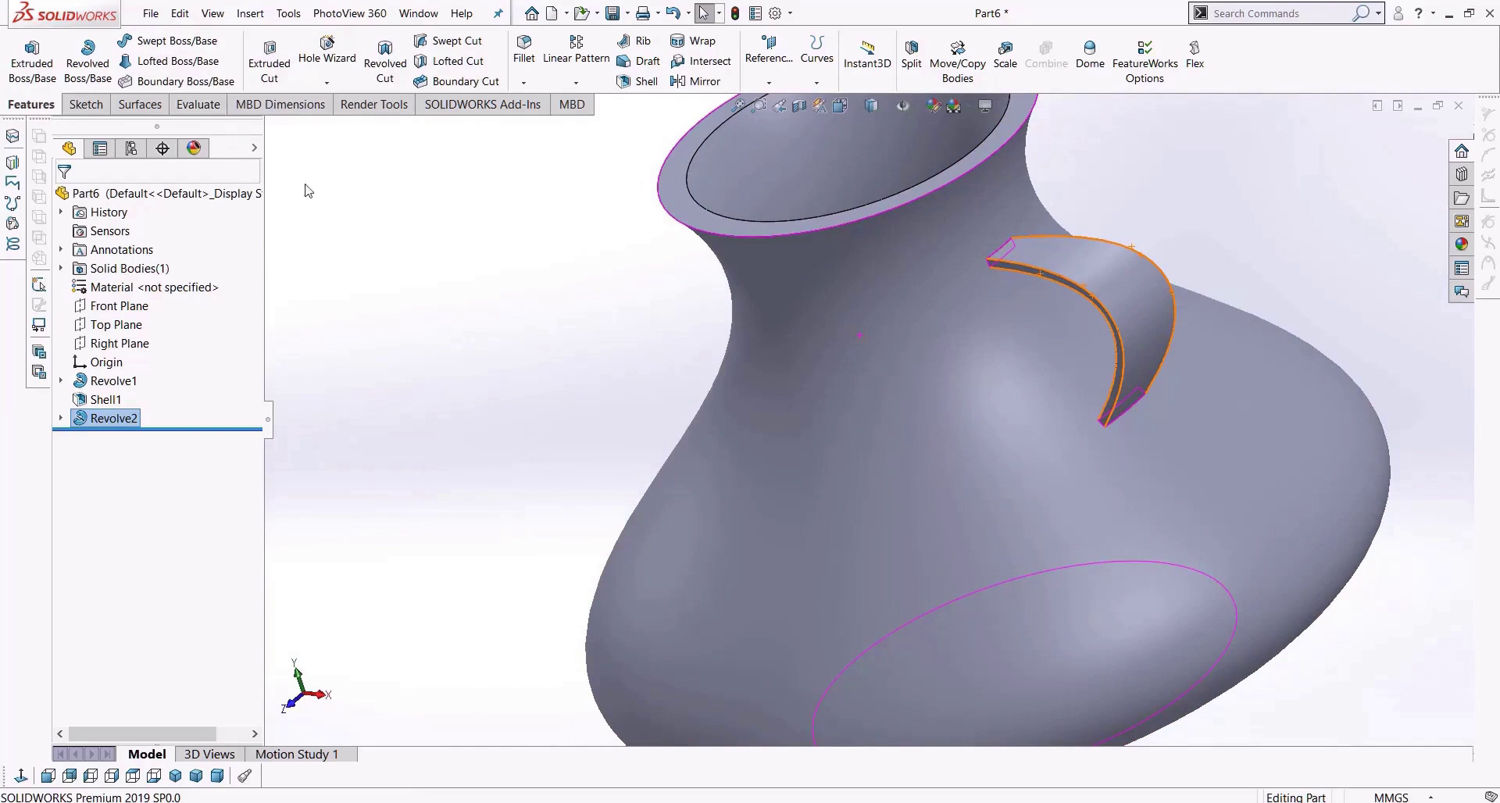
Create a circular pattern of the revolved handle around the vase's rim edge, with 3 equally spaced instances over 360 degrees.
{"action": "key", "text": "f"}
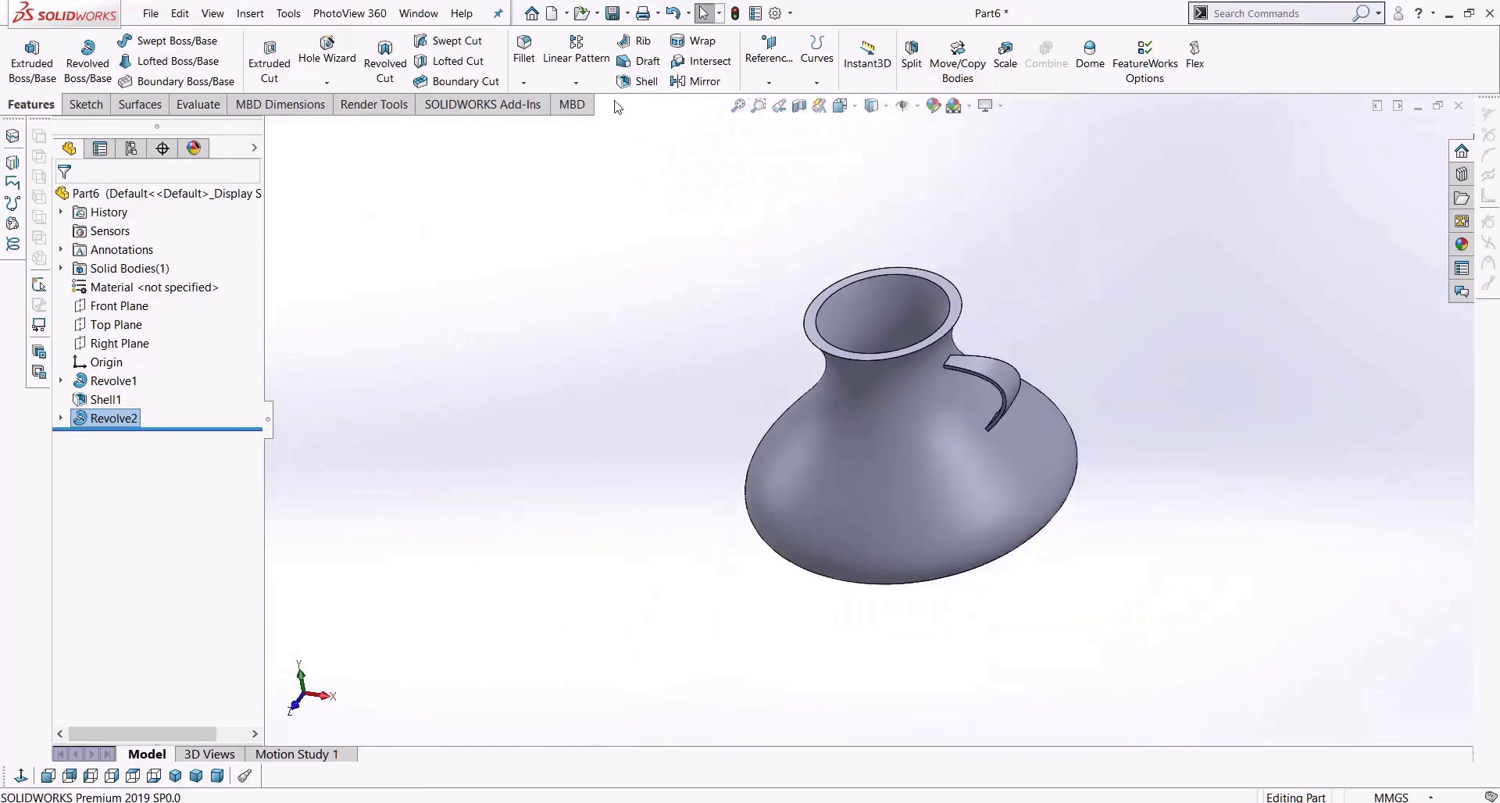
{"action": "left_click", "coordinate": [578, 83]}
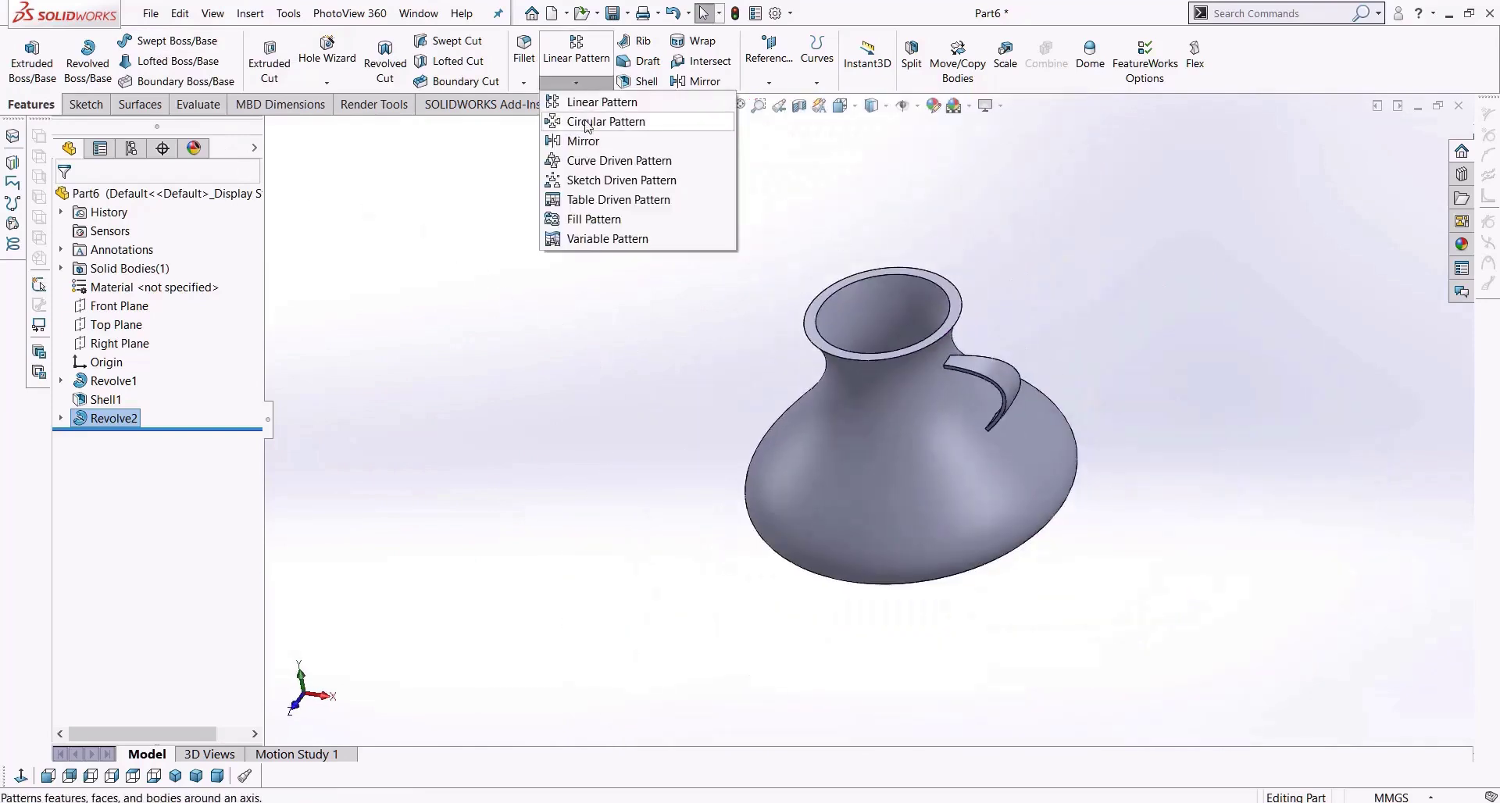
{"action": "left_click", "coordinate": [587, 123]}
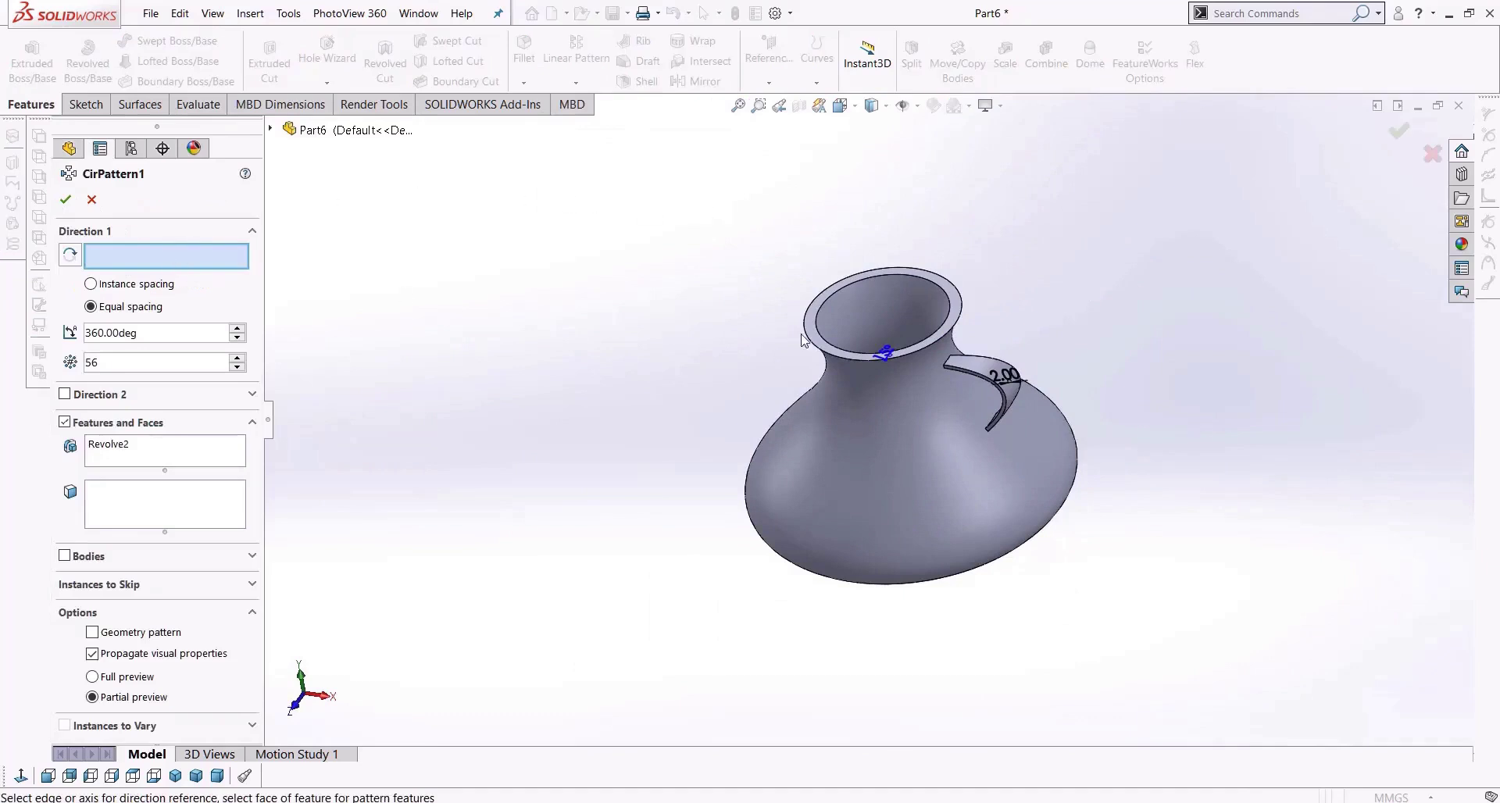
{"action": "left_click", "coordinate": [822, 352]}
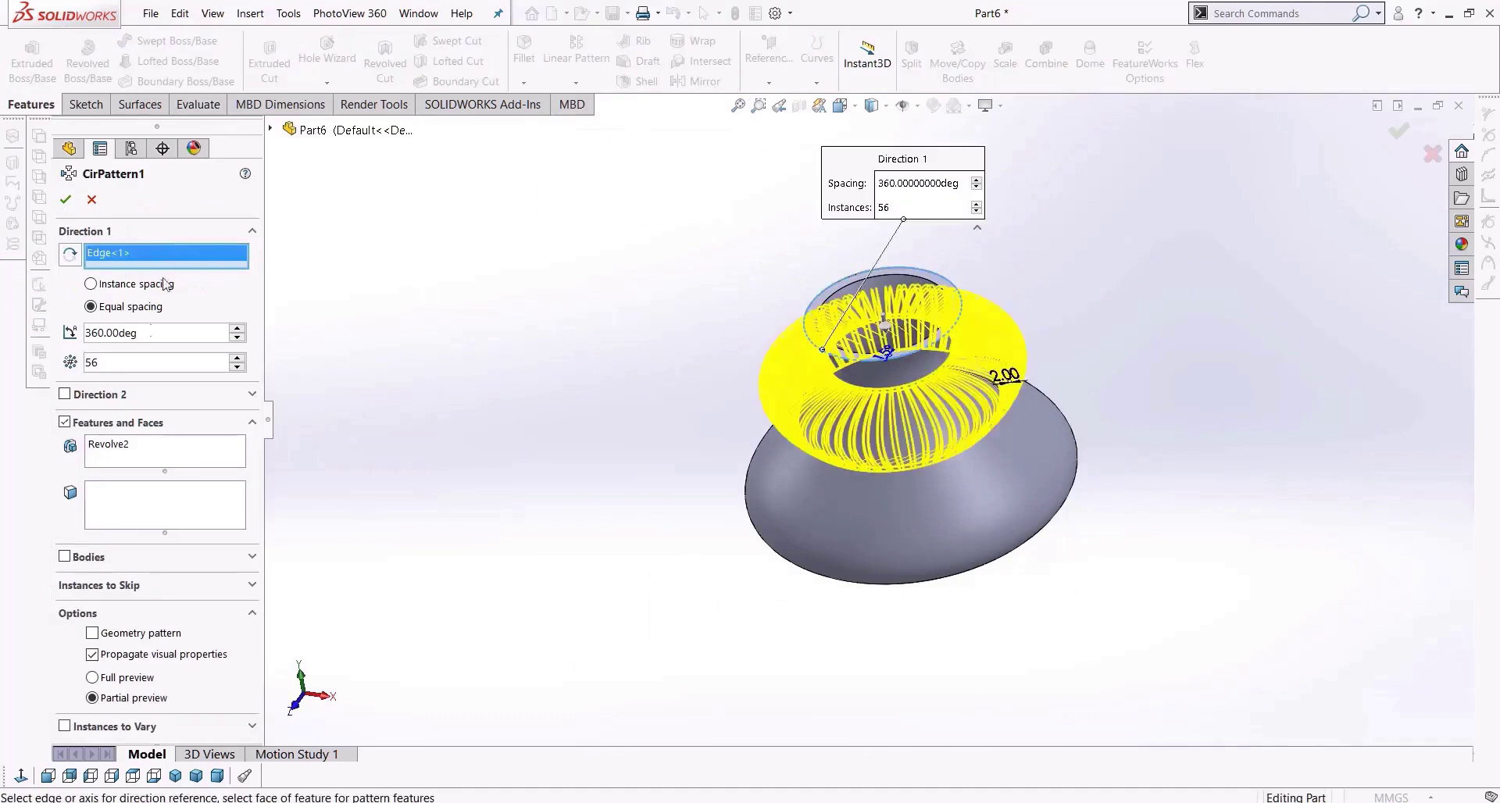
{"action": "key", "text": "Return"}
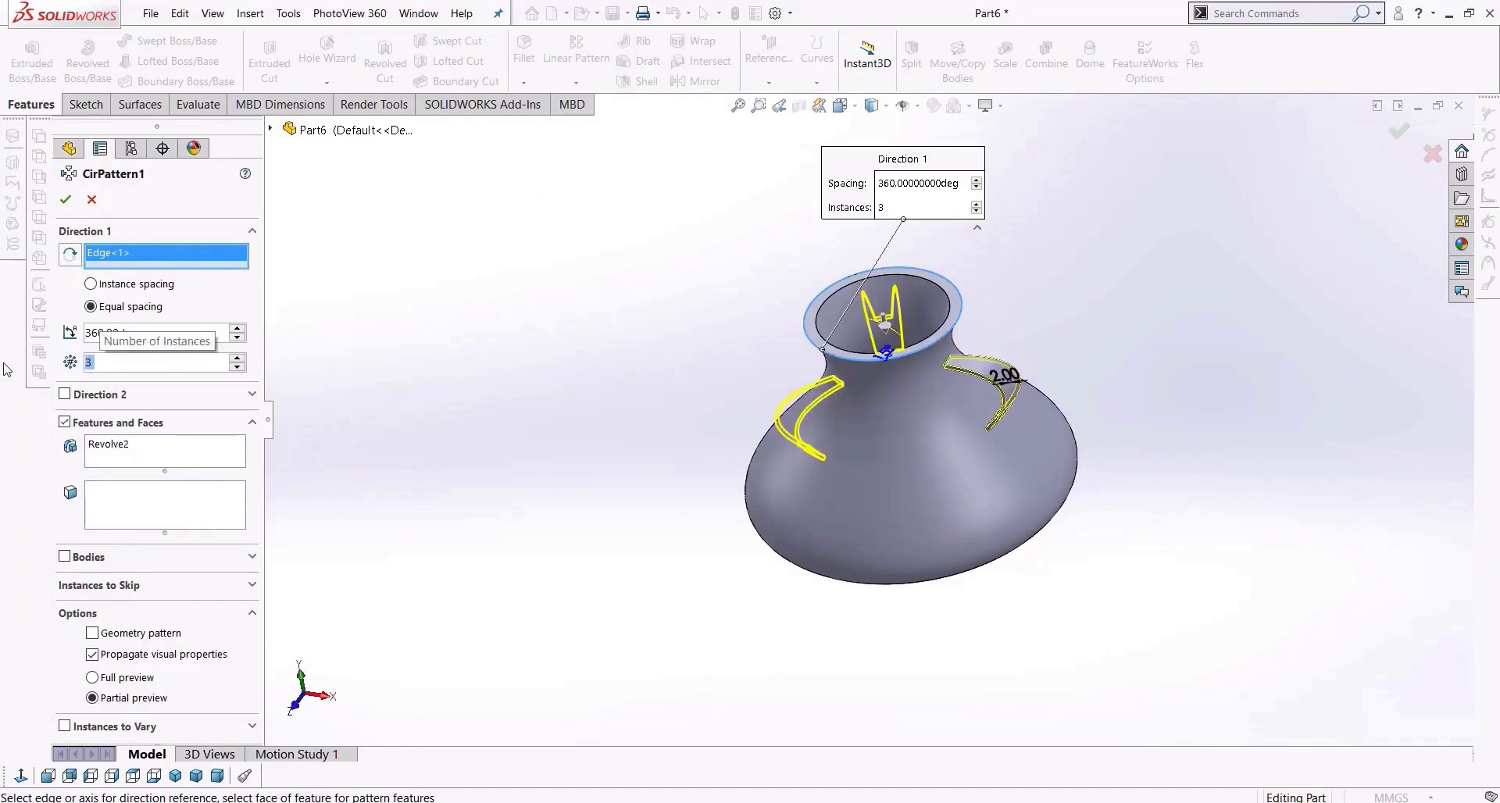
{"action": "left_click", "coordinate": [65, 200]}
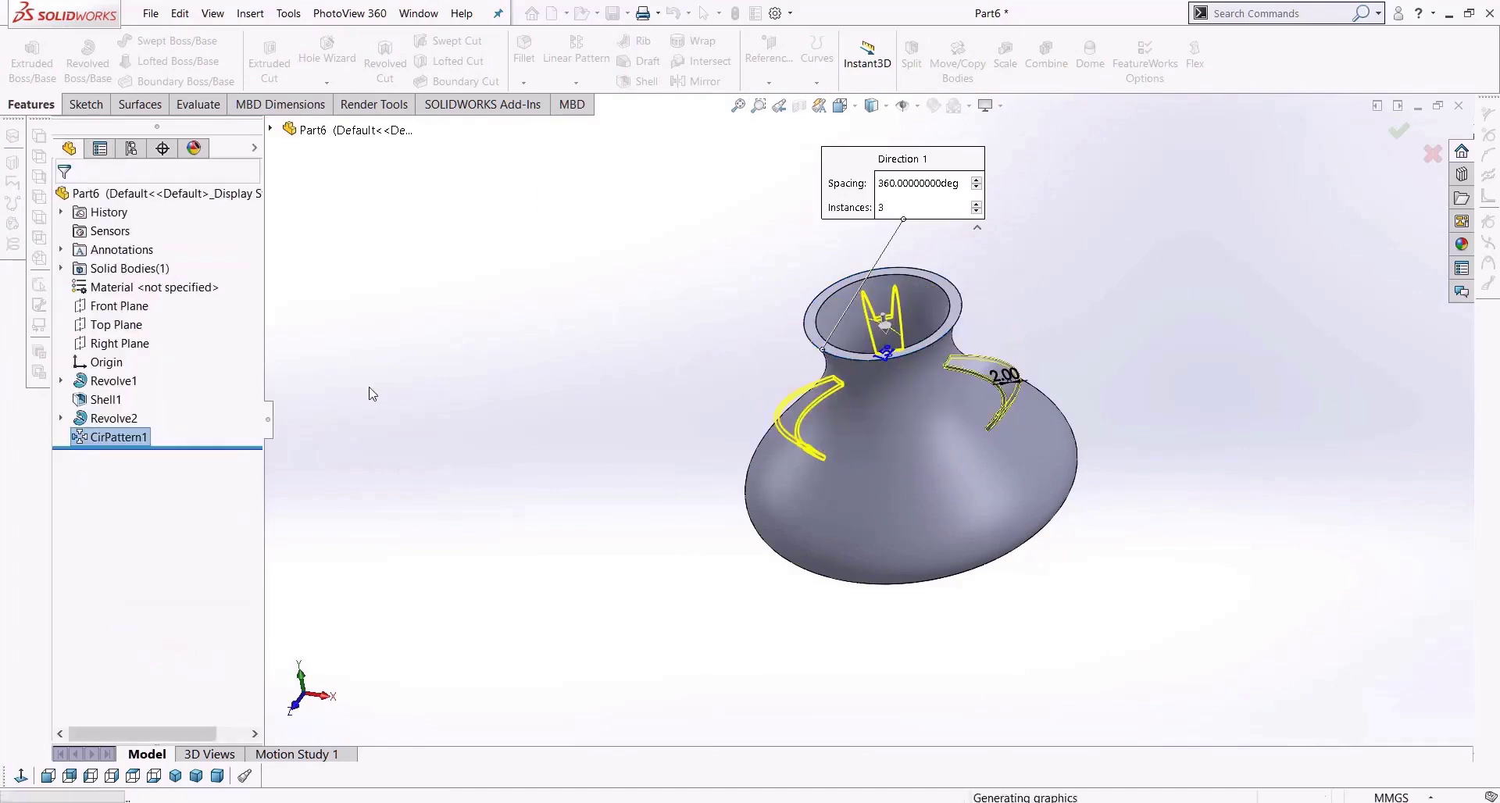
{"action": "middle_click_drag", "start_coordinate": [646, 442], "coordinate": [672, 375]}
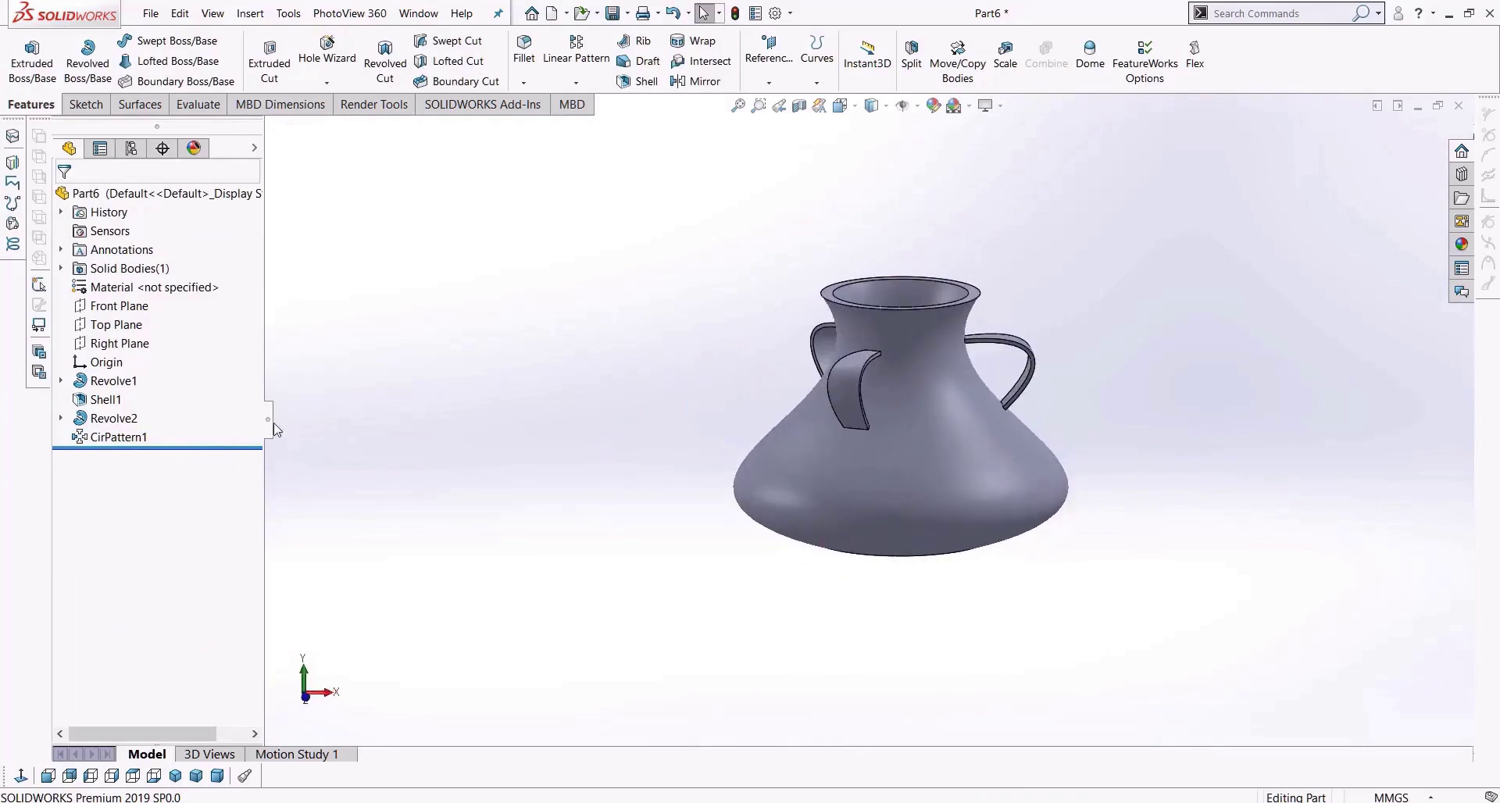
Delete the circular pattern of handles.
{"action": "left_click", "coordinate": [110, 440]}
{"action": "key", "text": "Delete"}
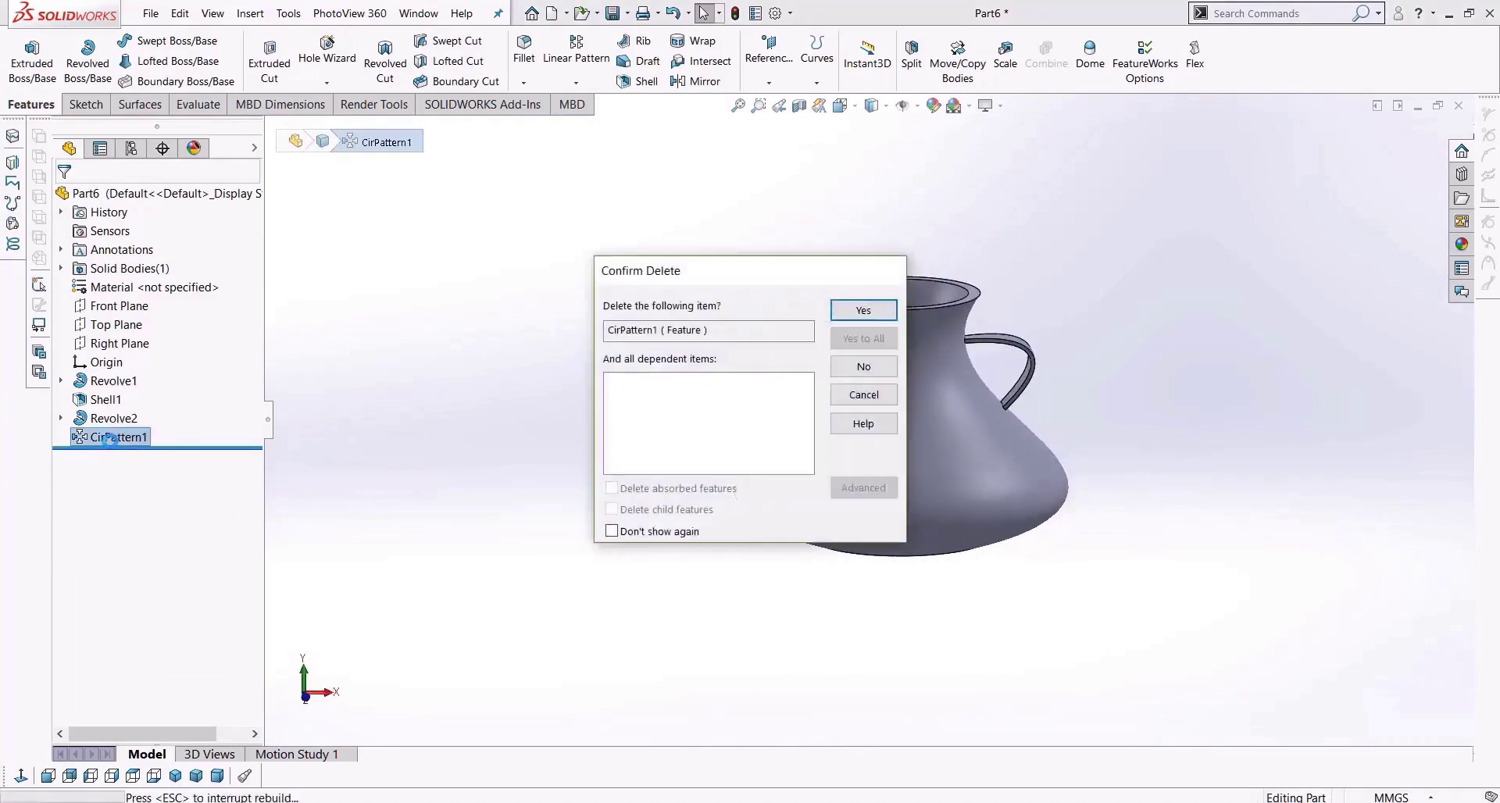
{"action": "key", "text": "Return"}
Edit the handle's revolve to turn off Merge result, making the handle a separate solid body.
{"action": "right_click", "coordinate": [100, 430]}
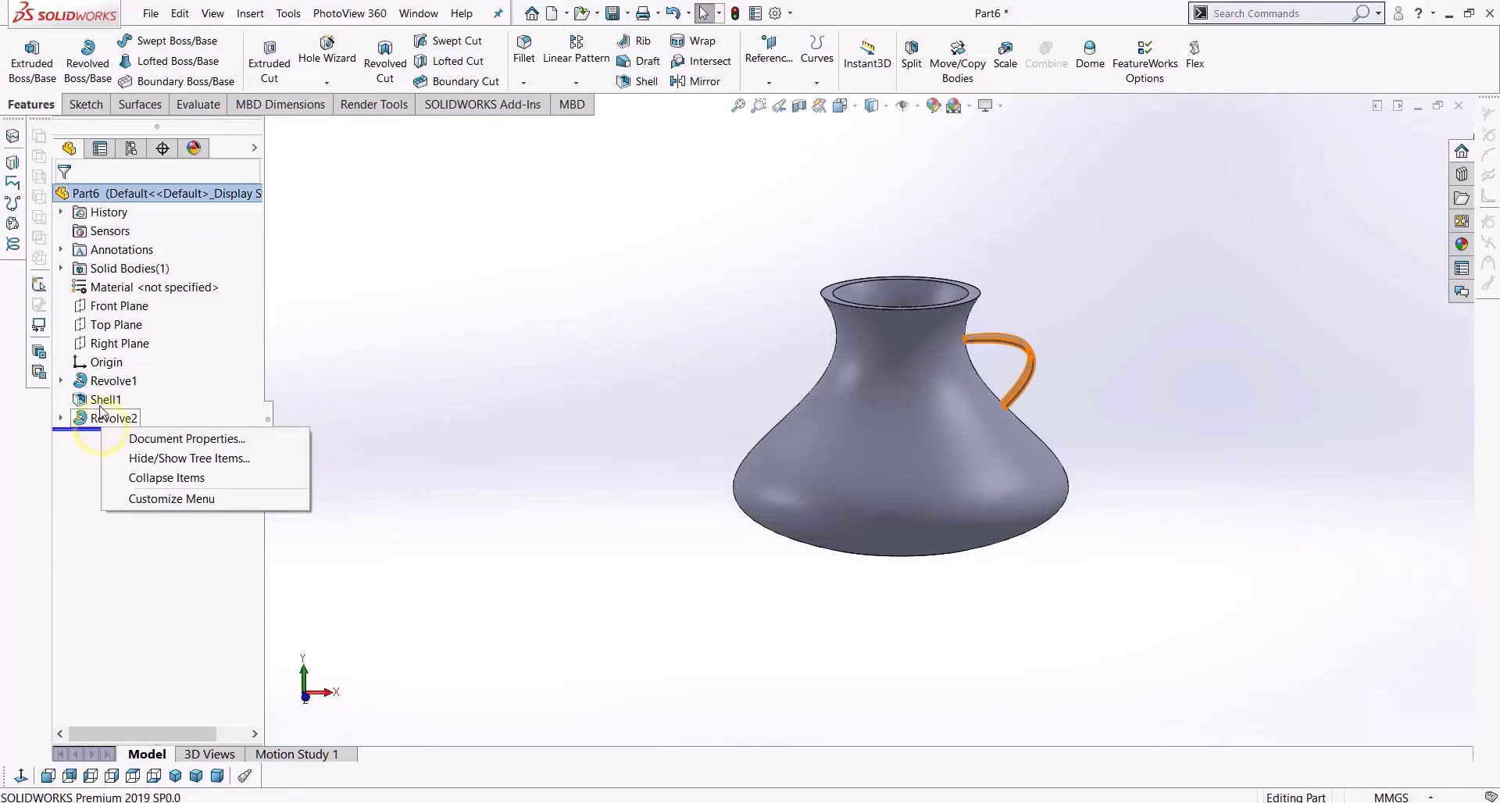
{"action": "left_click", "coordinate": [109, 418]}
{"action": "right_click", "coordinate": [110, 418]}
{"action": "left_click", "coordinate": [118, 369]}
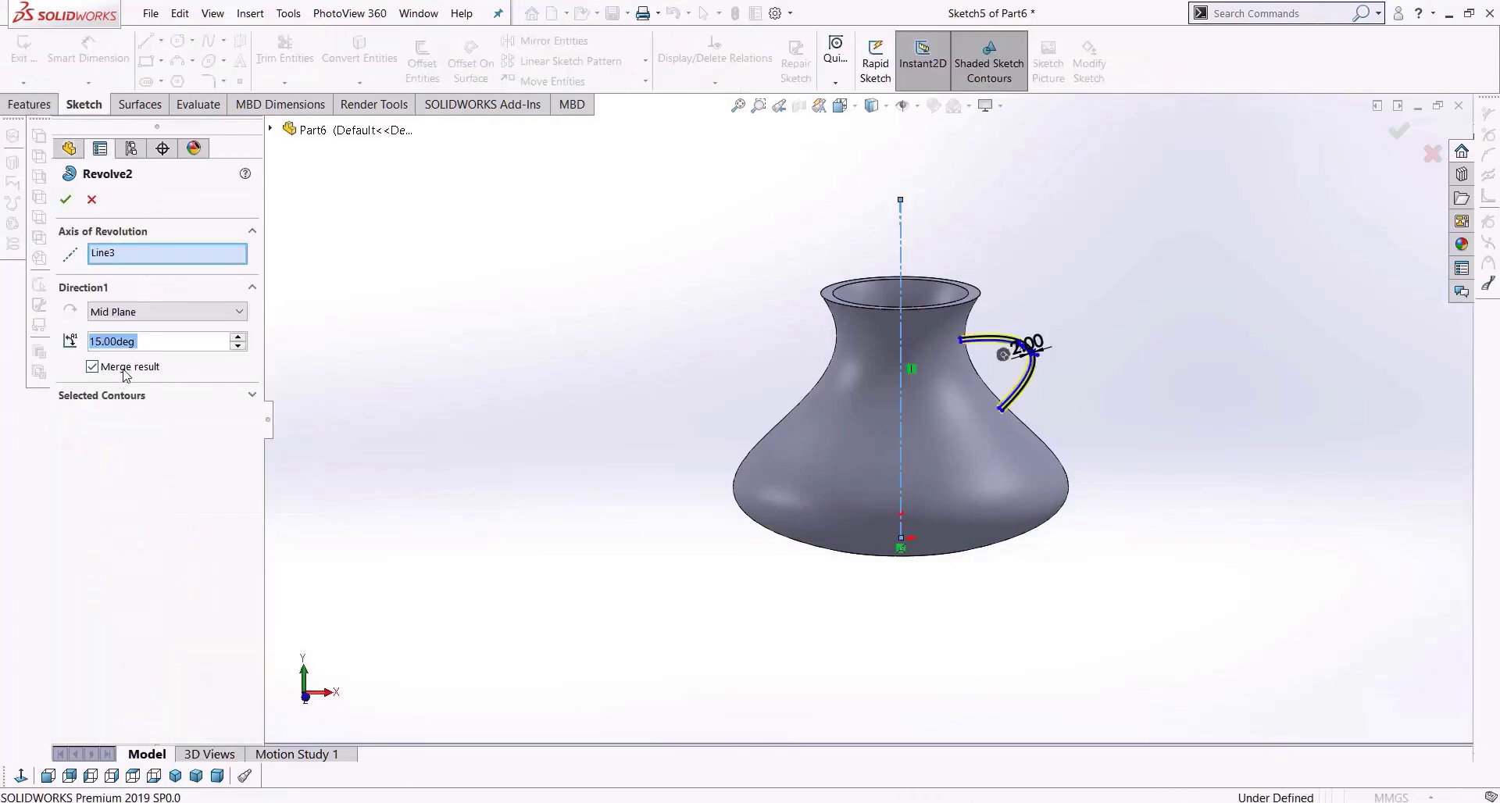
{"action": "left_click", "coordinate": [92, 366]}
{"action": "left_click", "coordinate": [66, 199]}
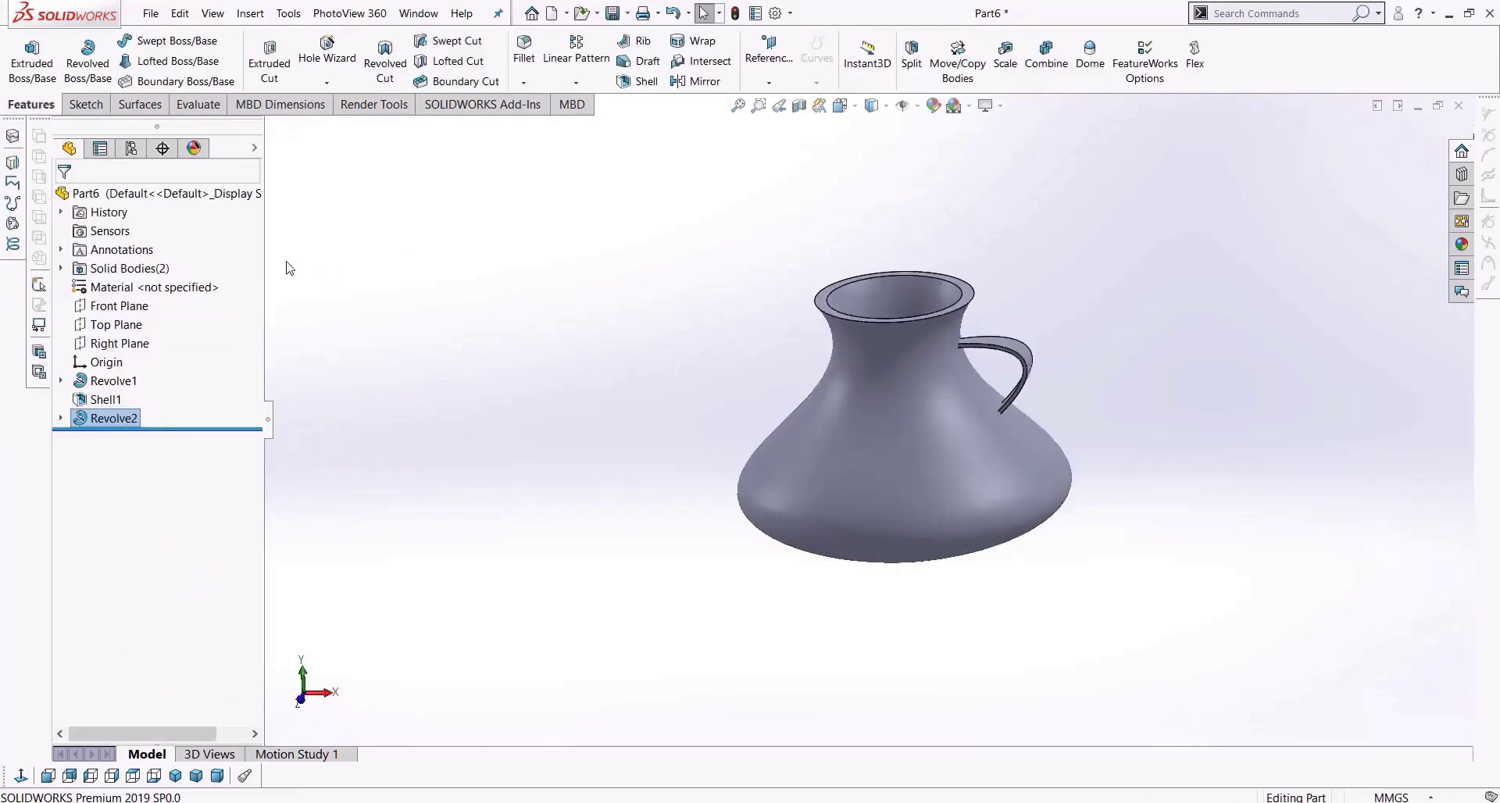
Select the handle among the part's solid bodies and examine where its ends meet the vase wall.
{"action": "left_click", "coordinate": [61, 268]}
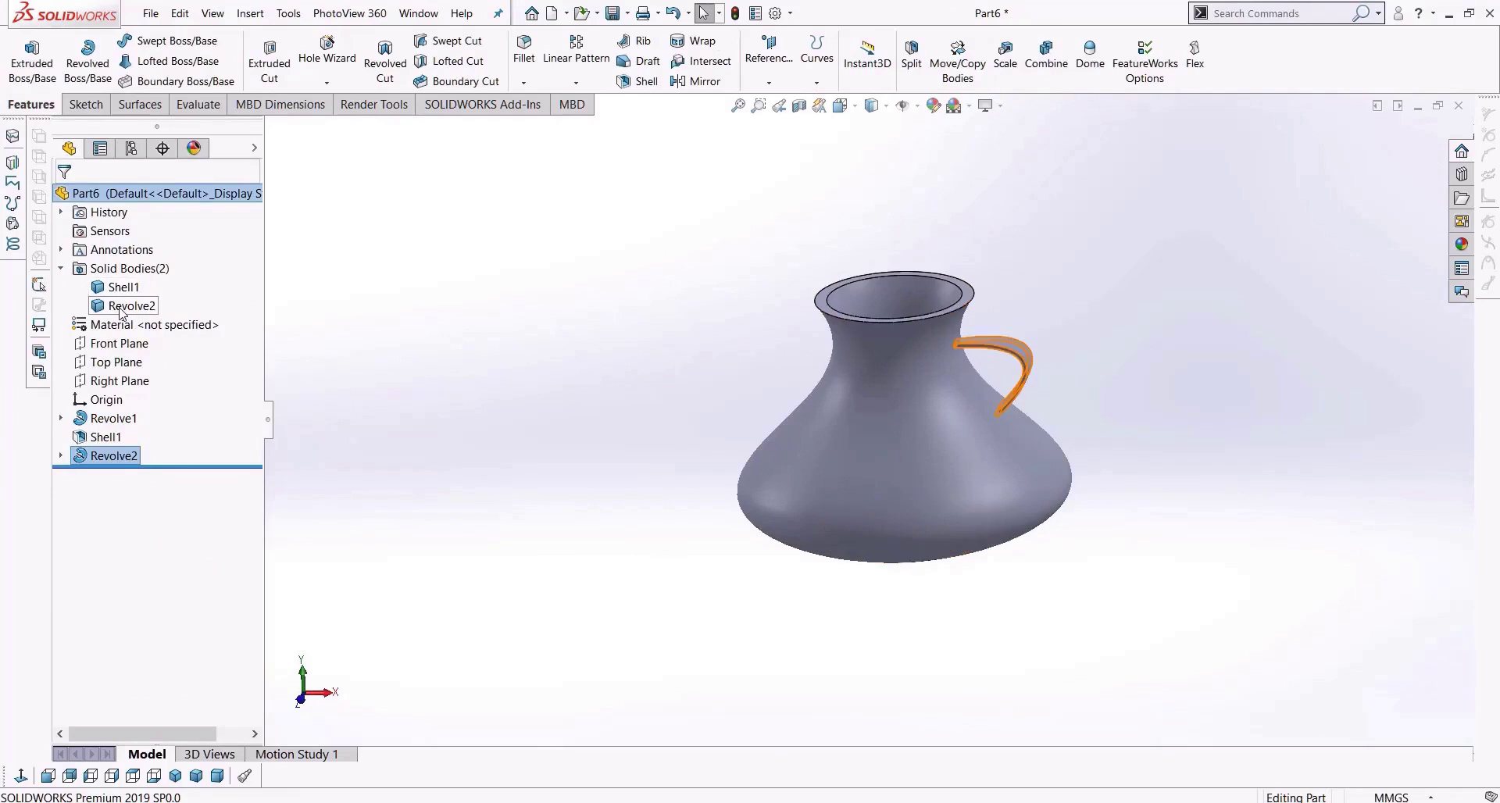
{"action": "left_click", "coordinate": [125, 305]}
{"action": "scroll", "coordinate": [1000, 386], "scroll_direction": "down", "scroll_amount": 3}
{"action": "scroll", "coordinate": [965, 382], "scroll_direction": "up", "scroll_amount": 4}
{"action": "scroll", "coordinate": [966, 381], "scroll_direction": "down", "scroll_amount": 3}
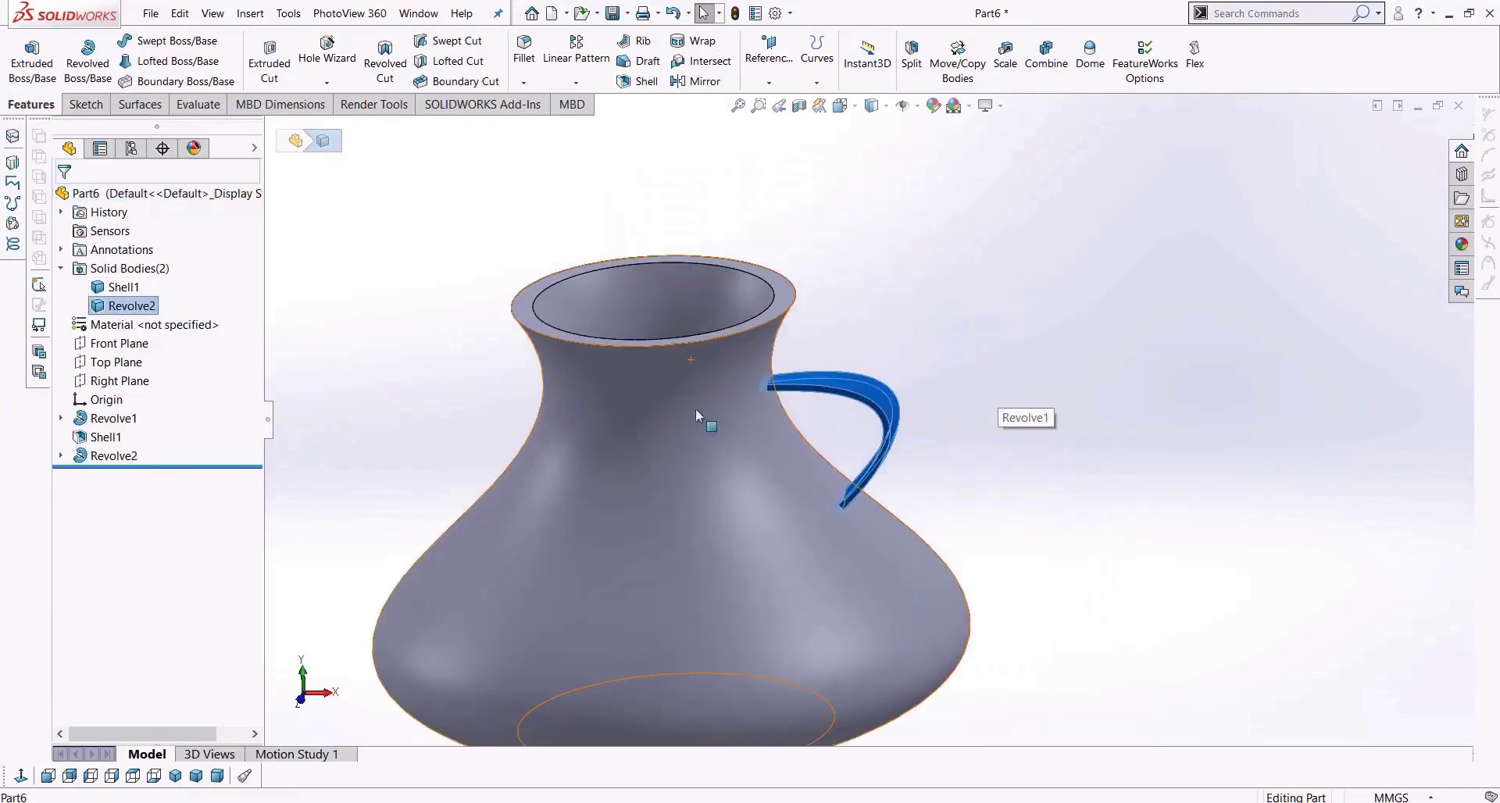
{"action": "scroll", "coordinate": [625, 332], "scroll_direction": "down", "scroll_amount": 3}
{"action": "scroll", "coordinate": [1001, 493], "scroll_direction": "up", "scroll_amount": 4}
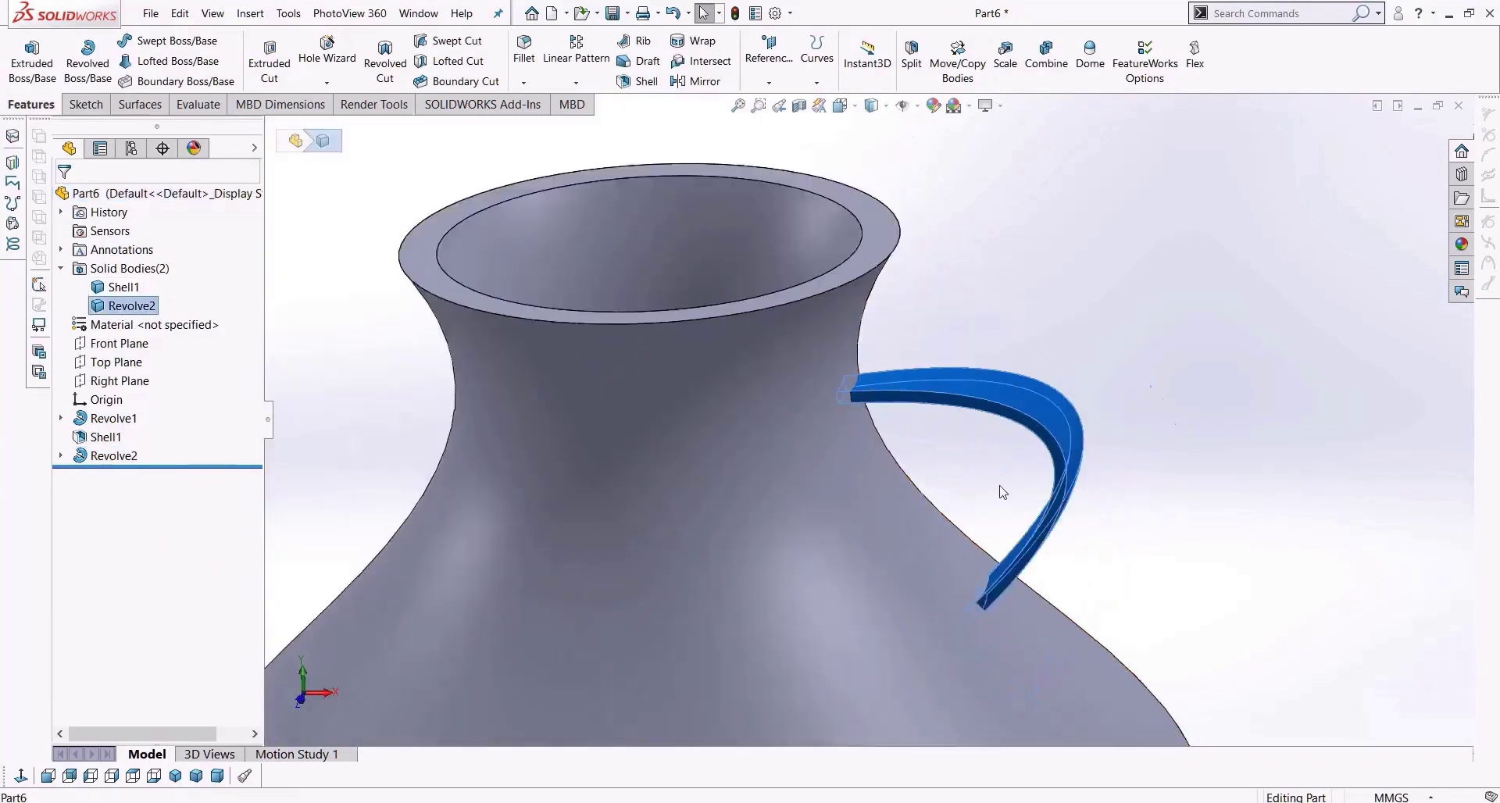
Start a circular pattern that uses the vase's outer rim edge as its direction reference.
{"action": "left_click", "coordinate": [971, 271]}
{"action": "left_click", "coordinate": [576, 82]}
{"action": "left_click", "coordinate": [594, 124]}
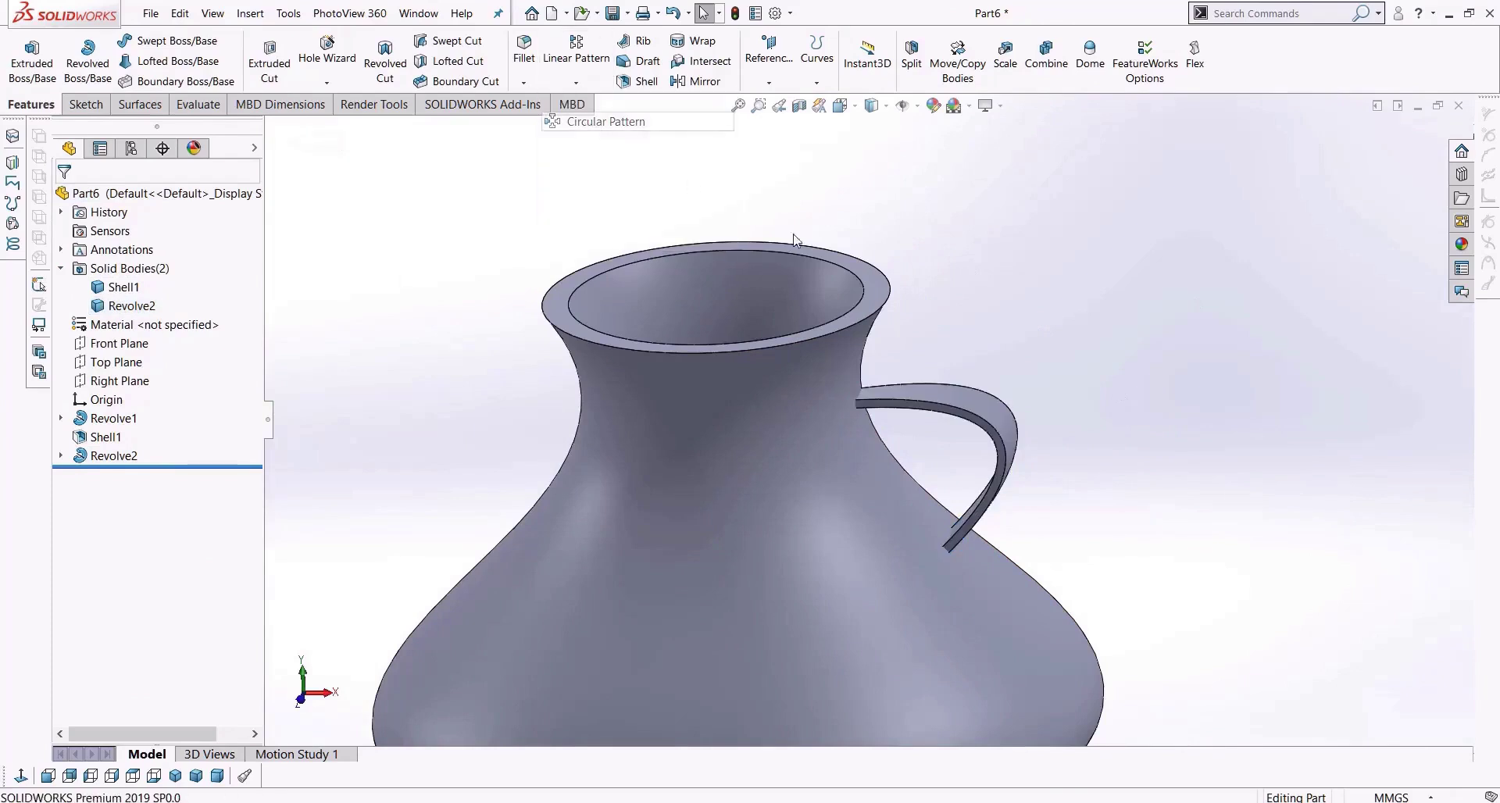
{"action": "left_click", "coordinate": [180, 256]}
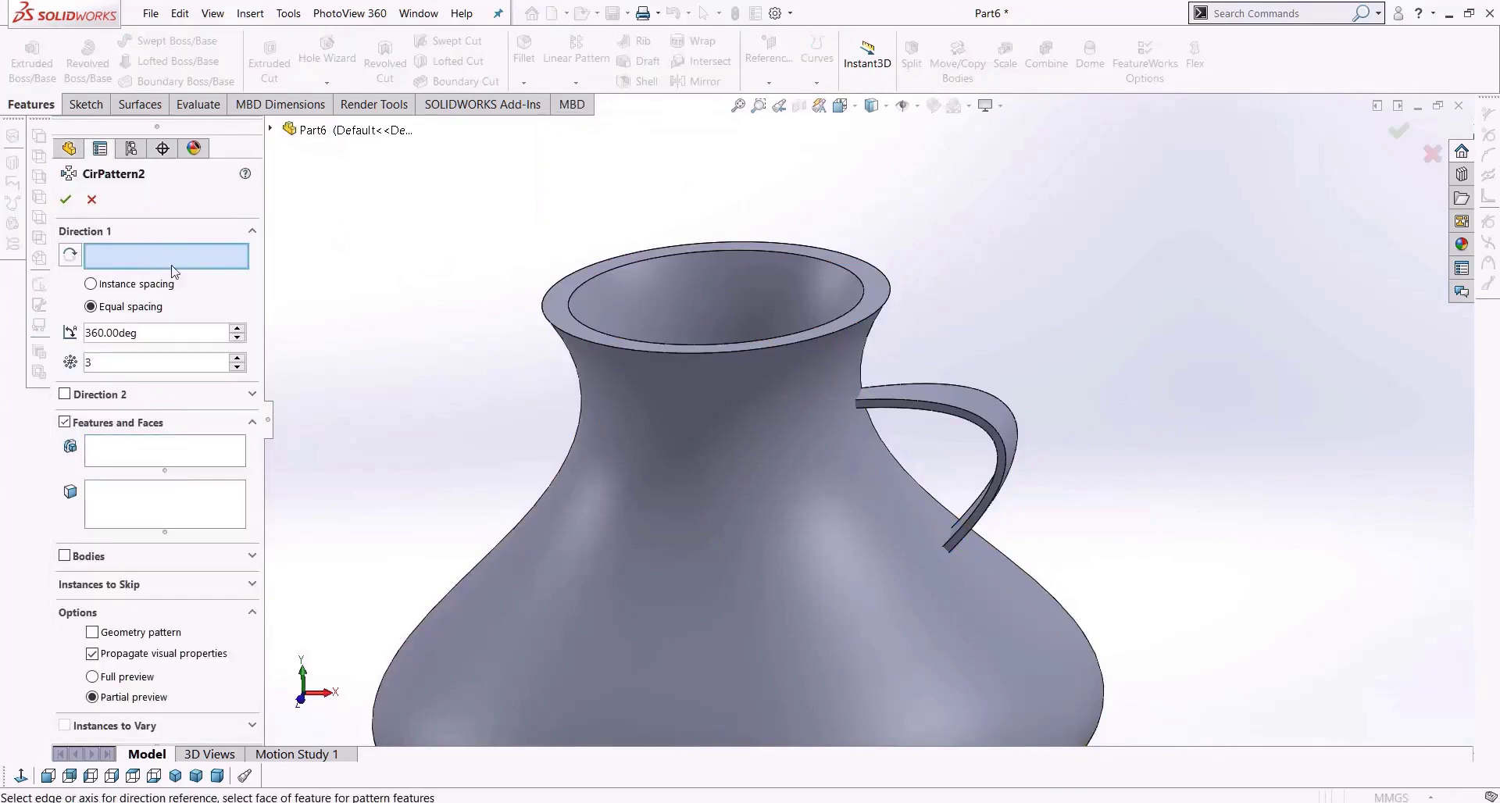
{"action": "left_click", "coordinate": [639, 353]}
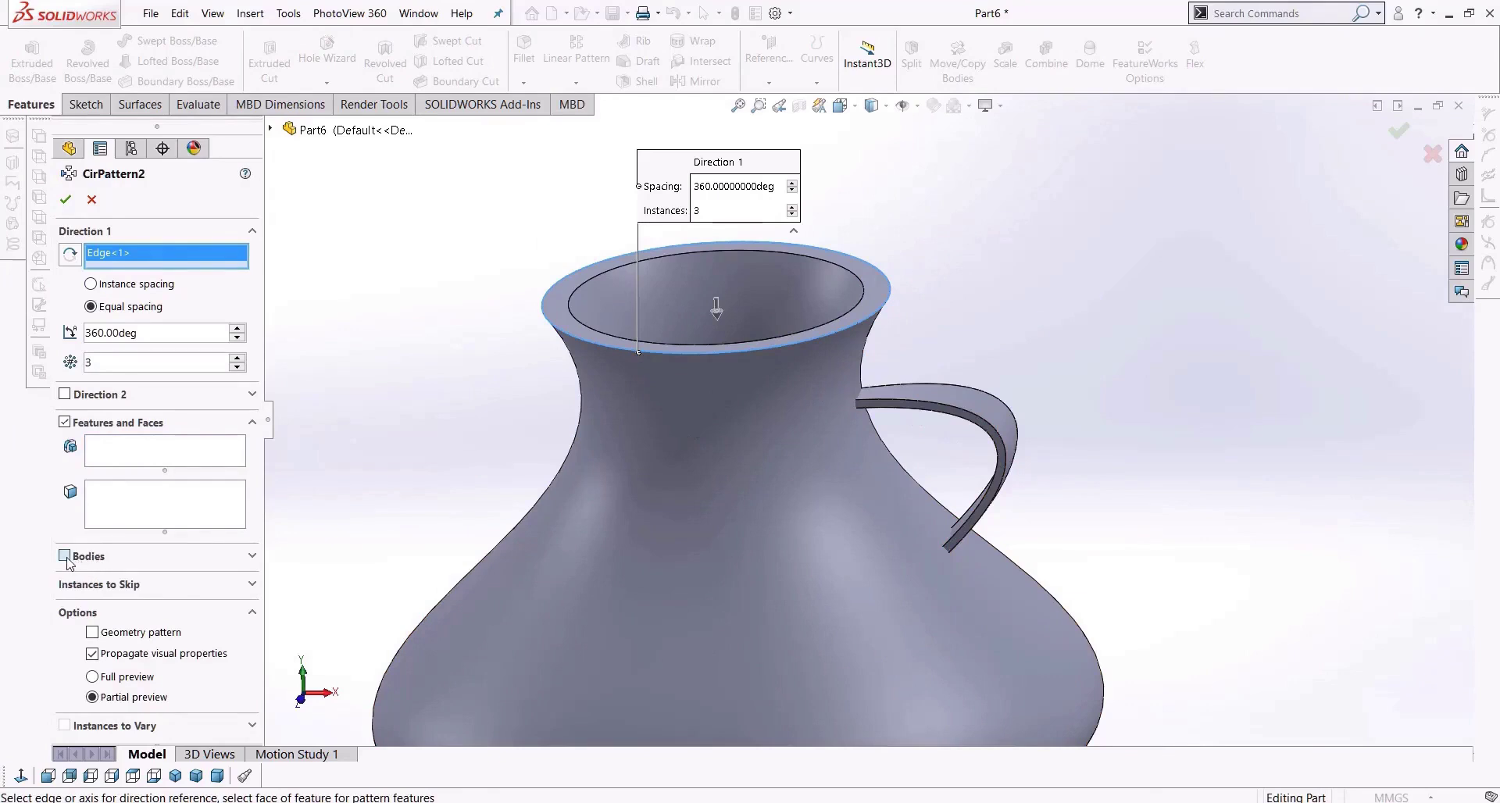
Try to add the separate-body handle to the circular pattern as a feature to pattern.
{"action": "left_click", "coordinate": [158, 457]}
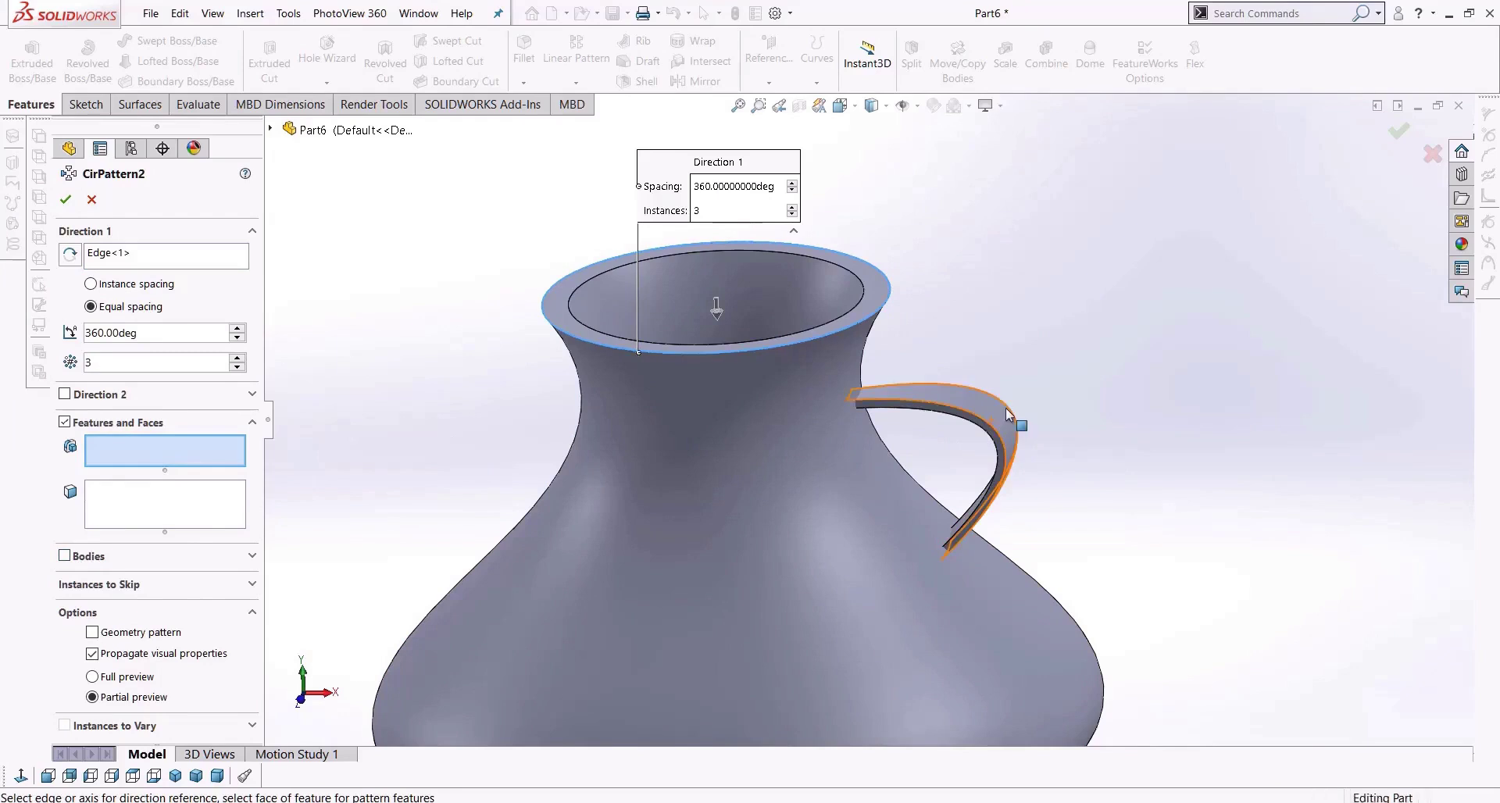
{"action": "left_click", "coordinate": [1004, 409]}
{"action": "left_click", "coordinate": [869, 422]}
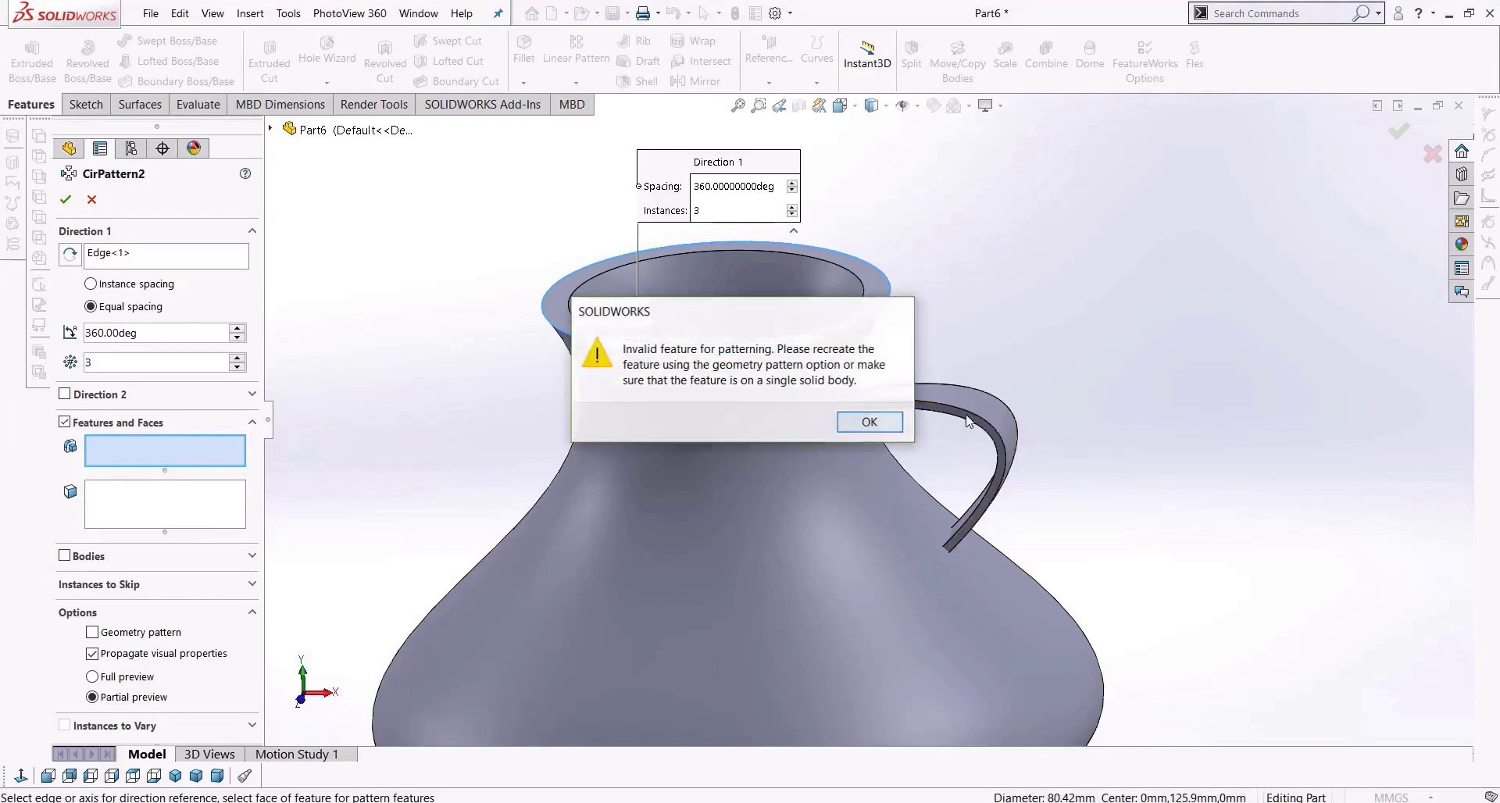
{"action": "left_click", "coordinate": [976, 422]}
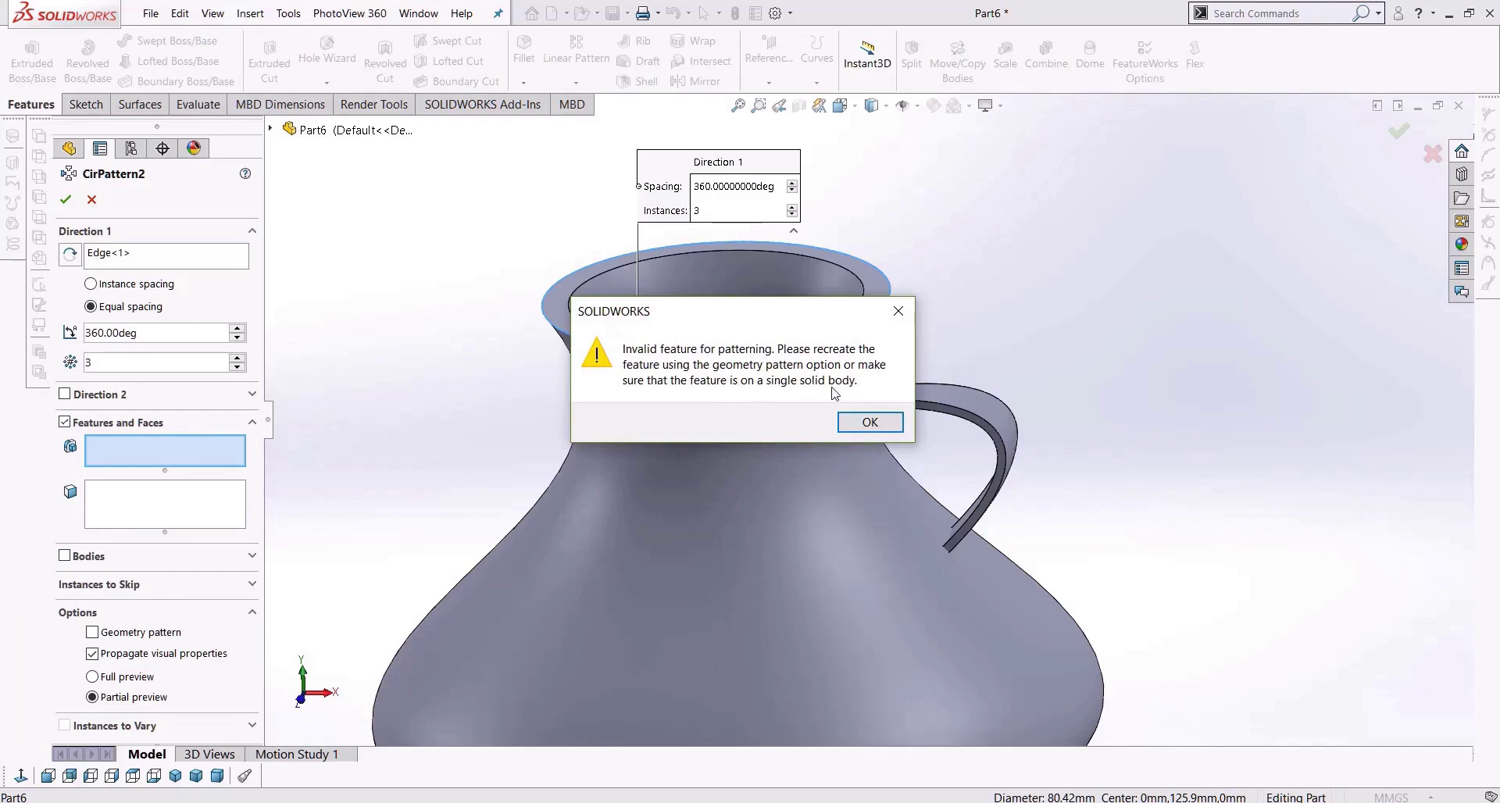
{"action": "left_click", "coordinate": [870, 421]}
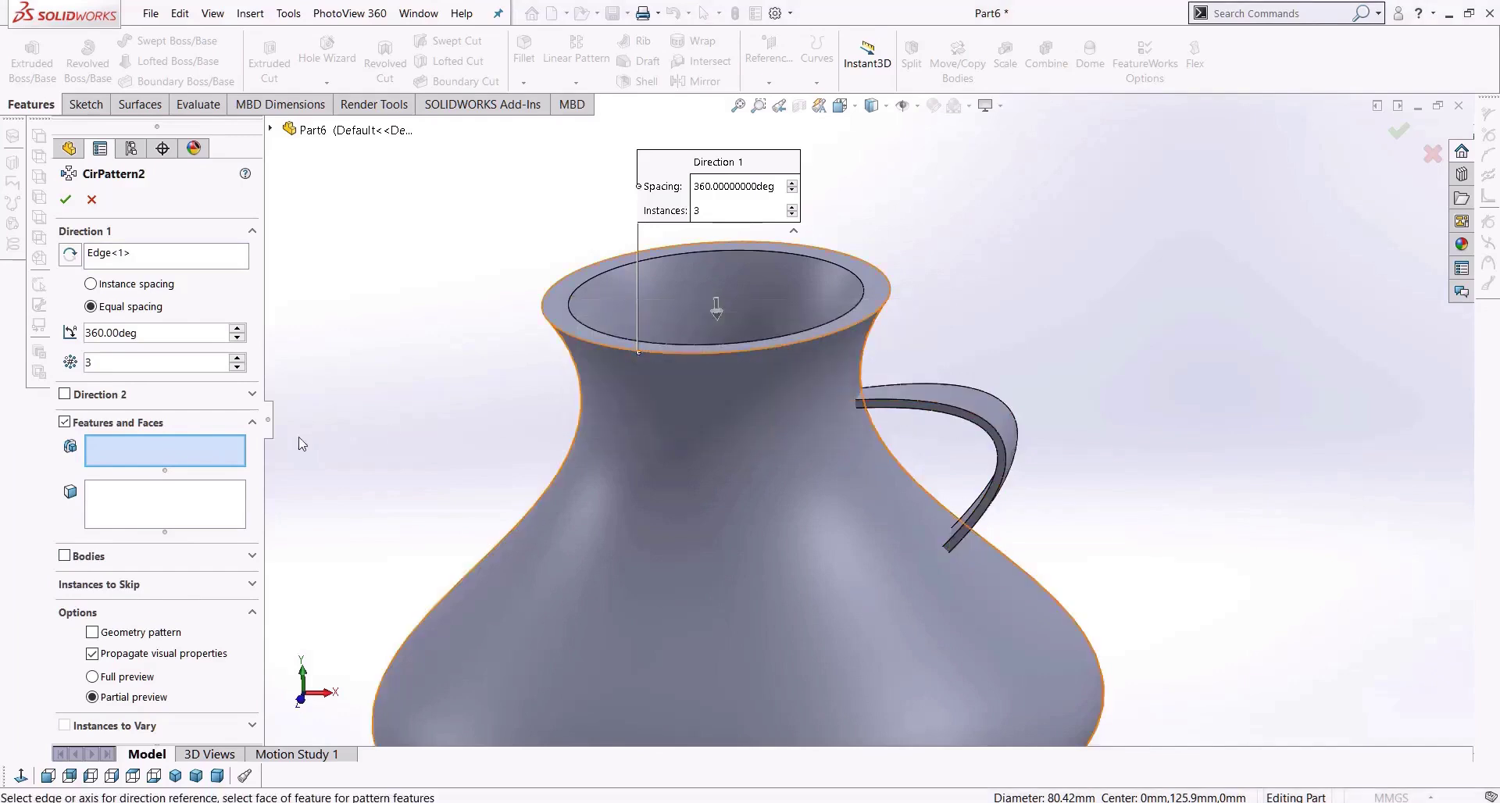
Pattern the handle as a body instead of a feature, with 3 equally spaced instances over 360 degrees.
{"action": "left_click", "coordinate": [65, 422]}
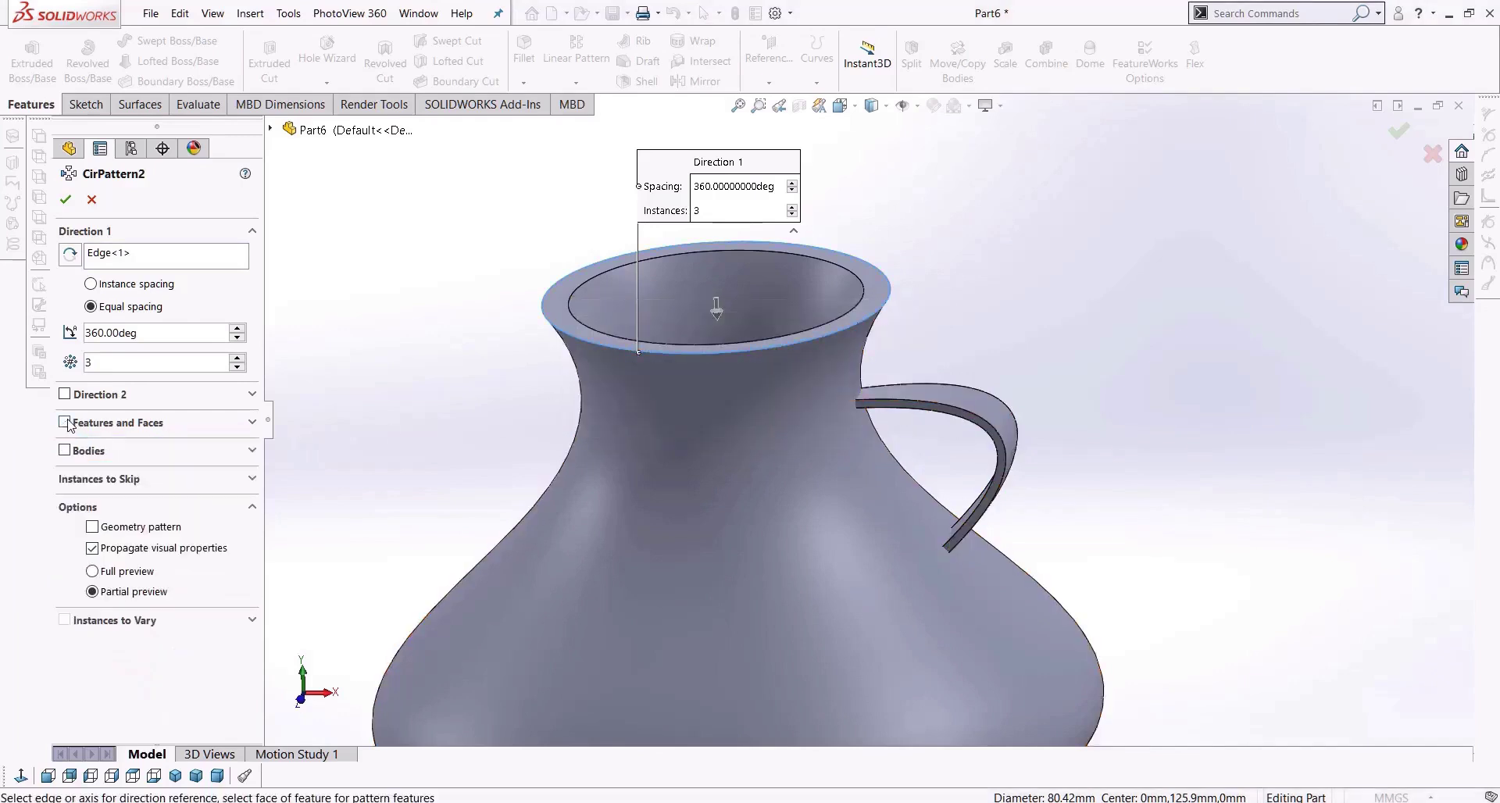
{"action": "left_click", "coordinate": [64, 451]}
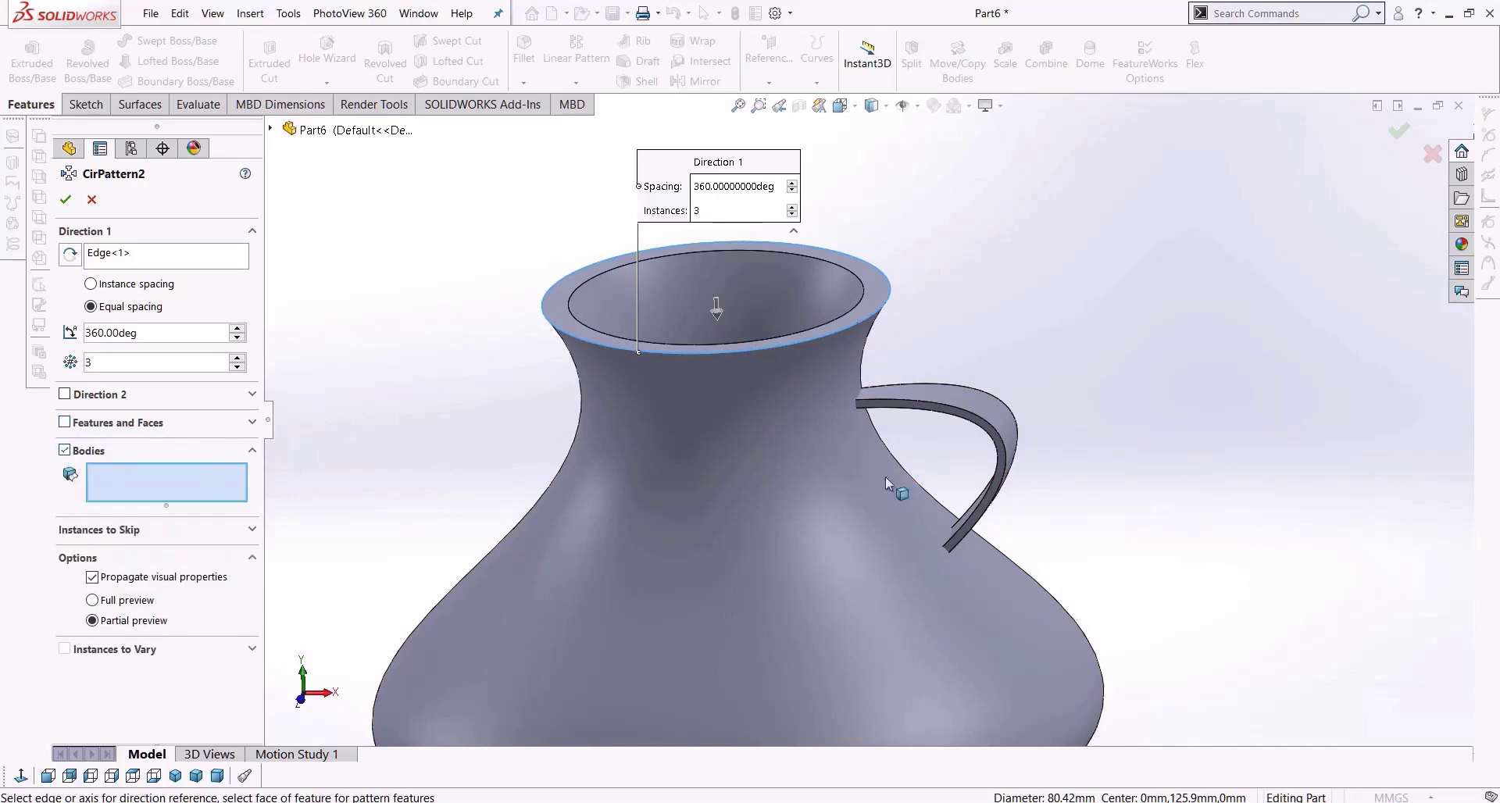
{"action": "left_click", "coordinate": [997, 424]}
{"action": "scroll", "coordinate": [992, 469], "scroll_direction": "up", "scroll_amount": 3}
{"action": "middle_click_drag", "start_coordinate": [995, 509], "coordinate": [696, 422]}
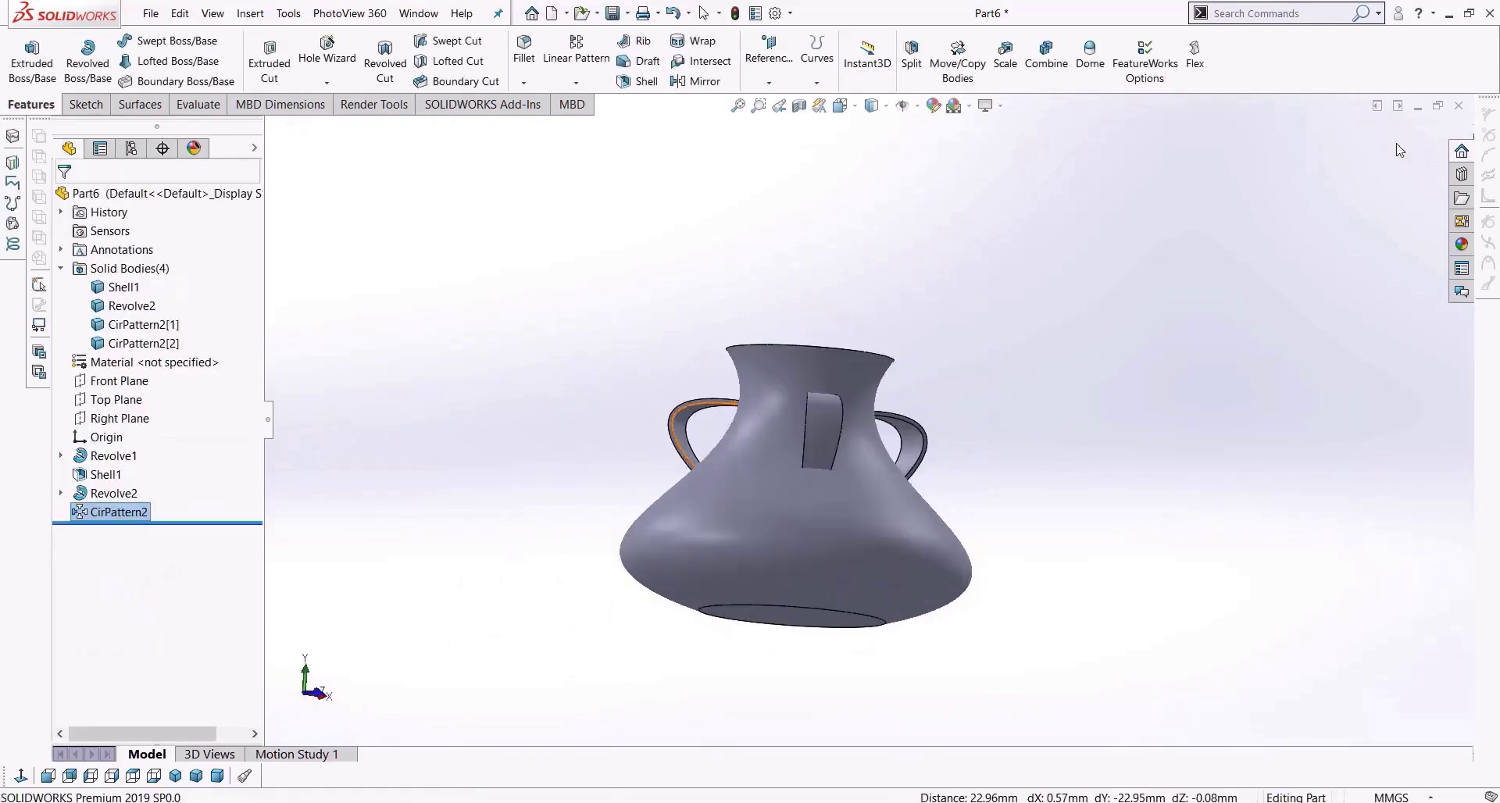
Close the vase part and create a new part document.
{"action": "left_click", "coordinate": [1458, 105]}
{"action": "left_click", "coordinate": [736, 439]}
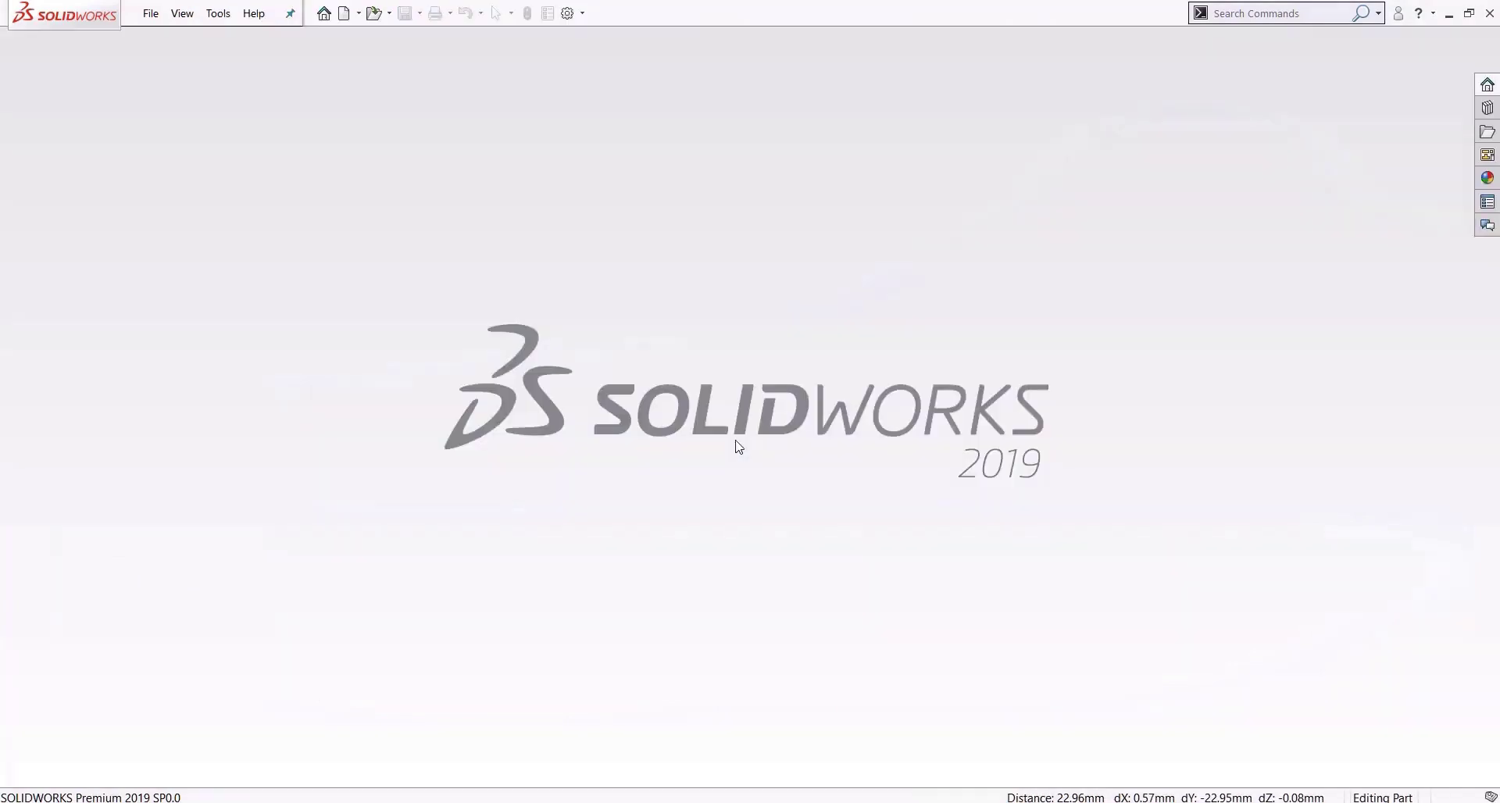
{"action": "left_click", "coordinate": [149, 13]}
{"action": "left_click", "coordinate": [185, 37]}
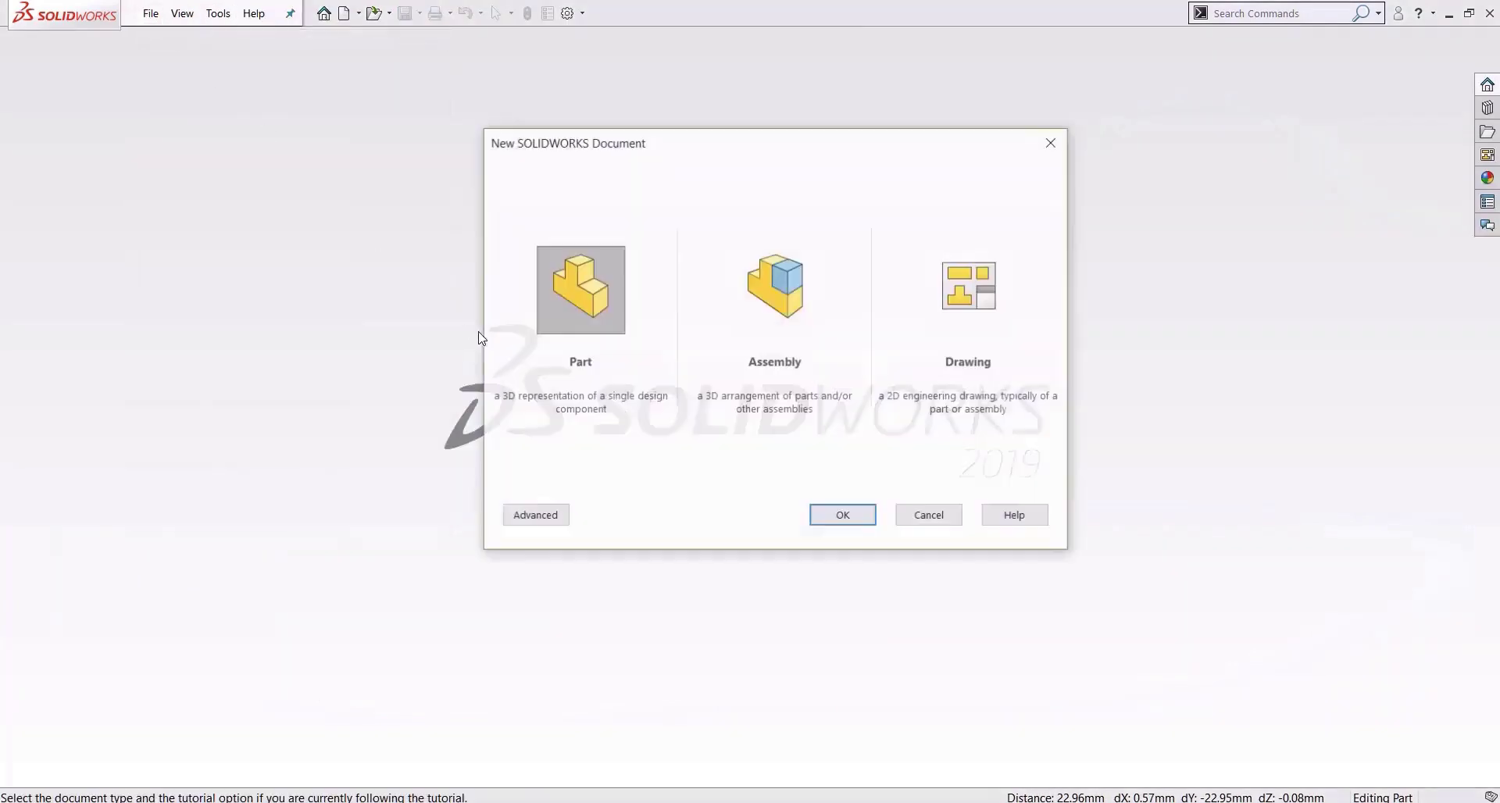
{"action": "left_click", "coordinate": [844, 517]}
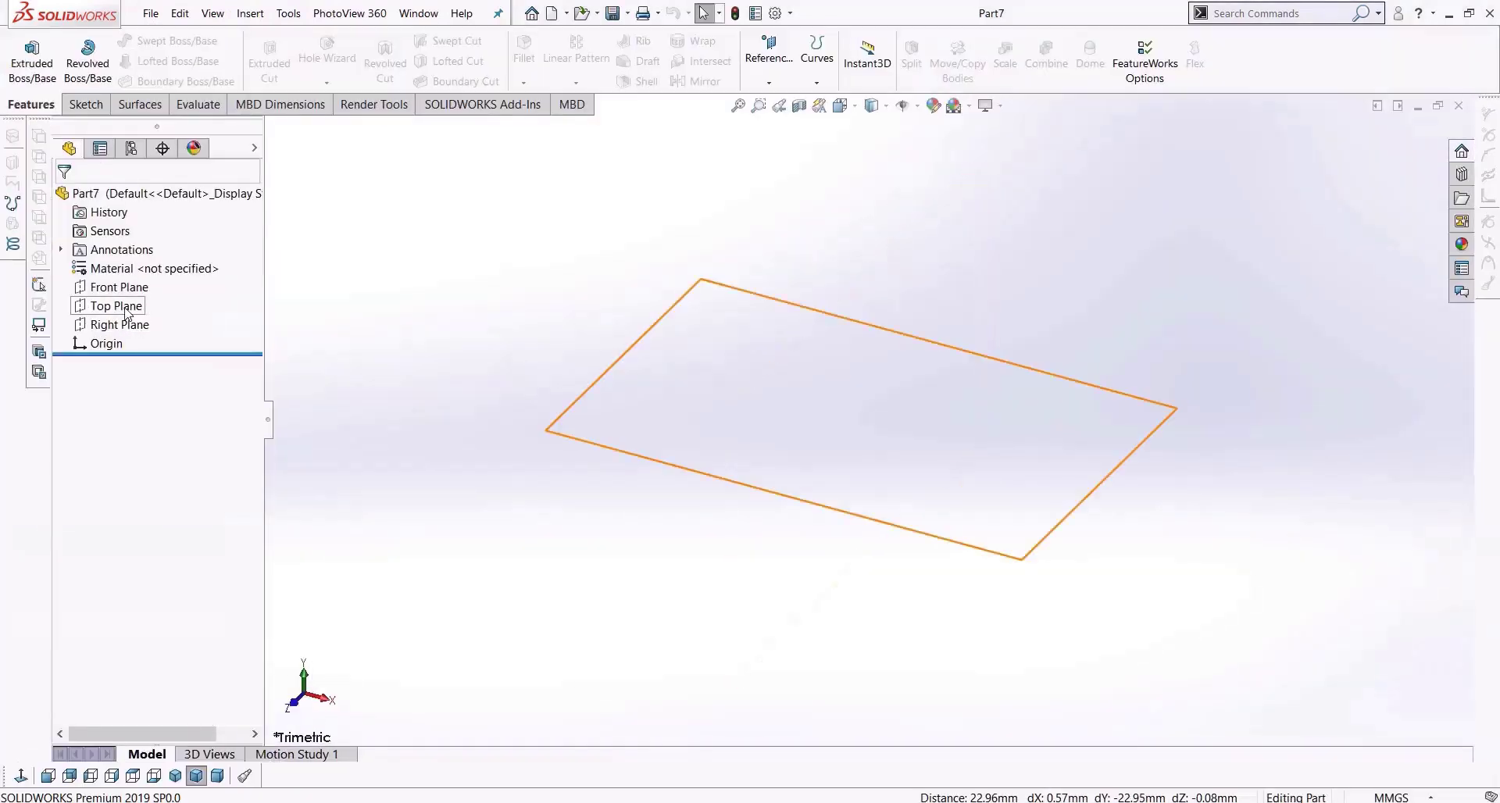
Sketch an open, S-shaped four-point spline on the Top Plane, starting at the origin, and exit the sketch.
{"action": "left_click", "coordinate": [125, 312]}
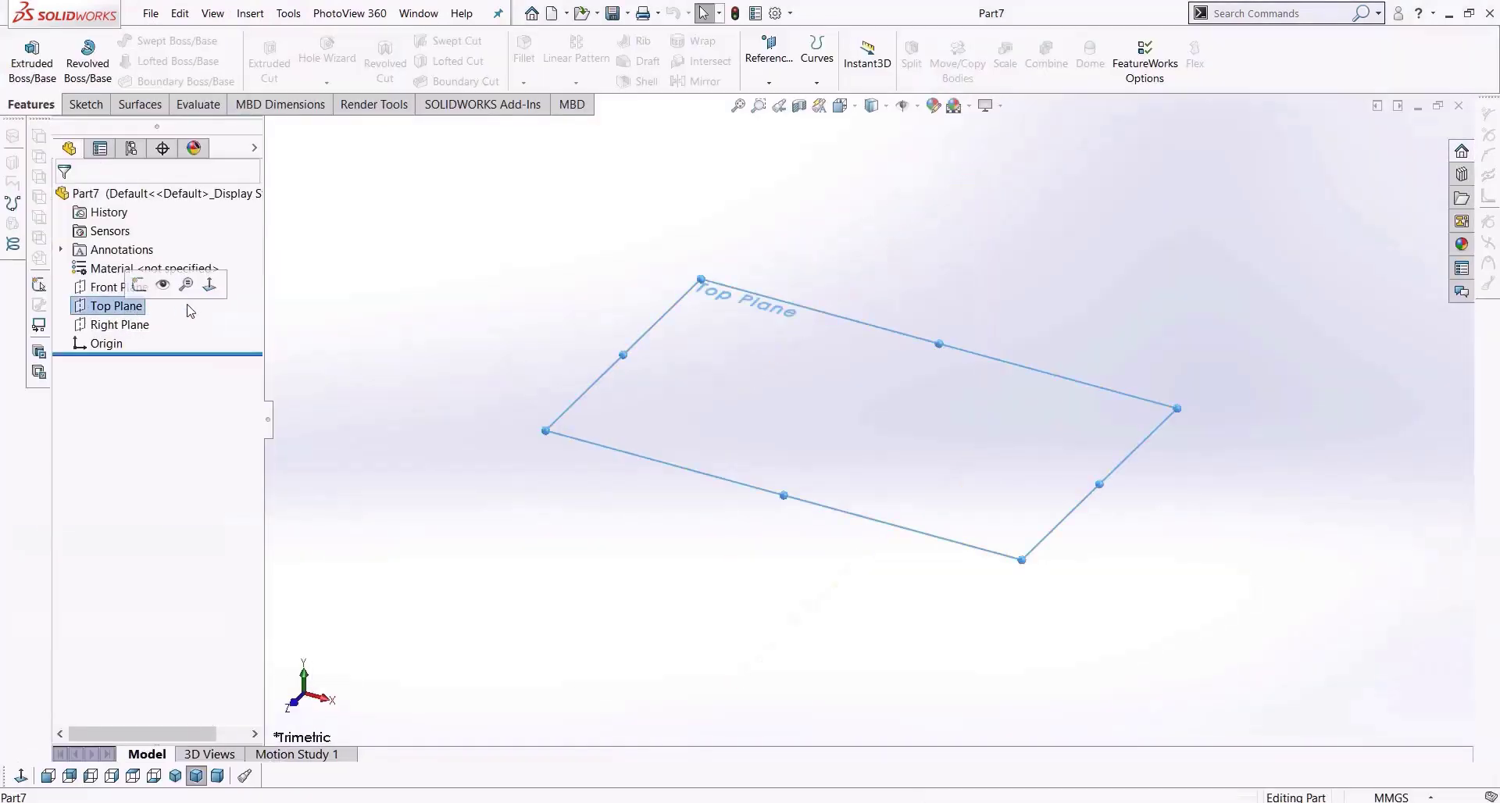
{"action": "left_click", "coordinate": [83, 104]}
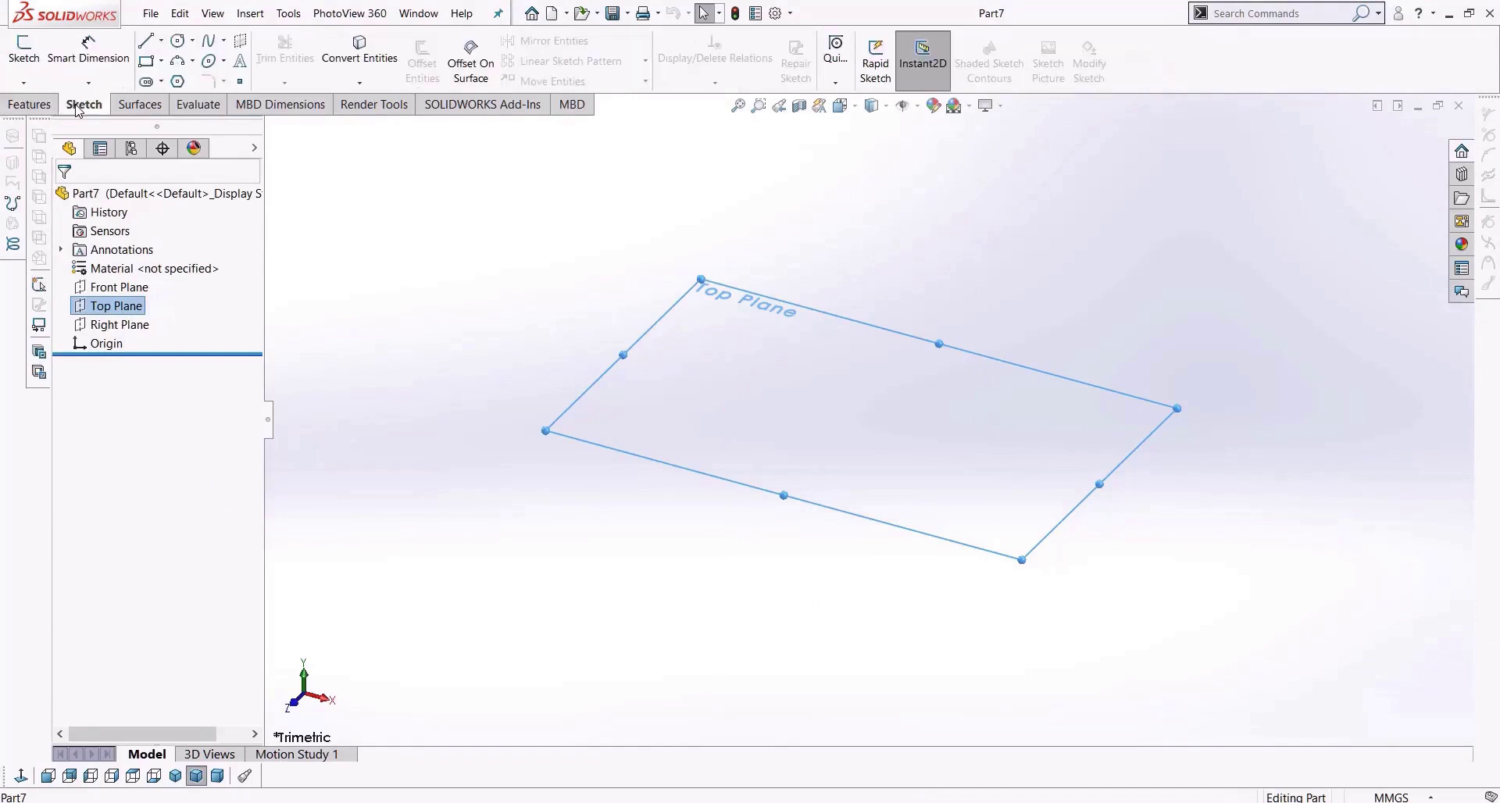
{"action": "left_click", "coordinate": [208, 41]}
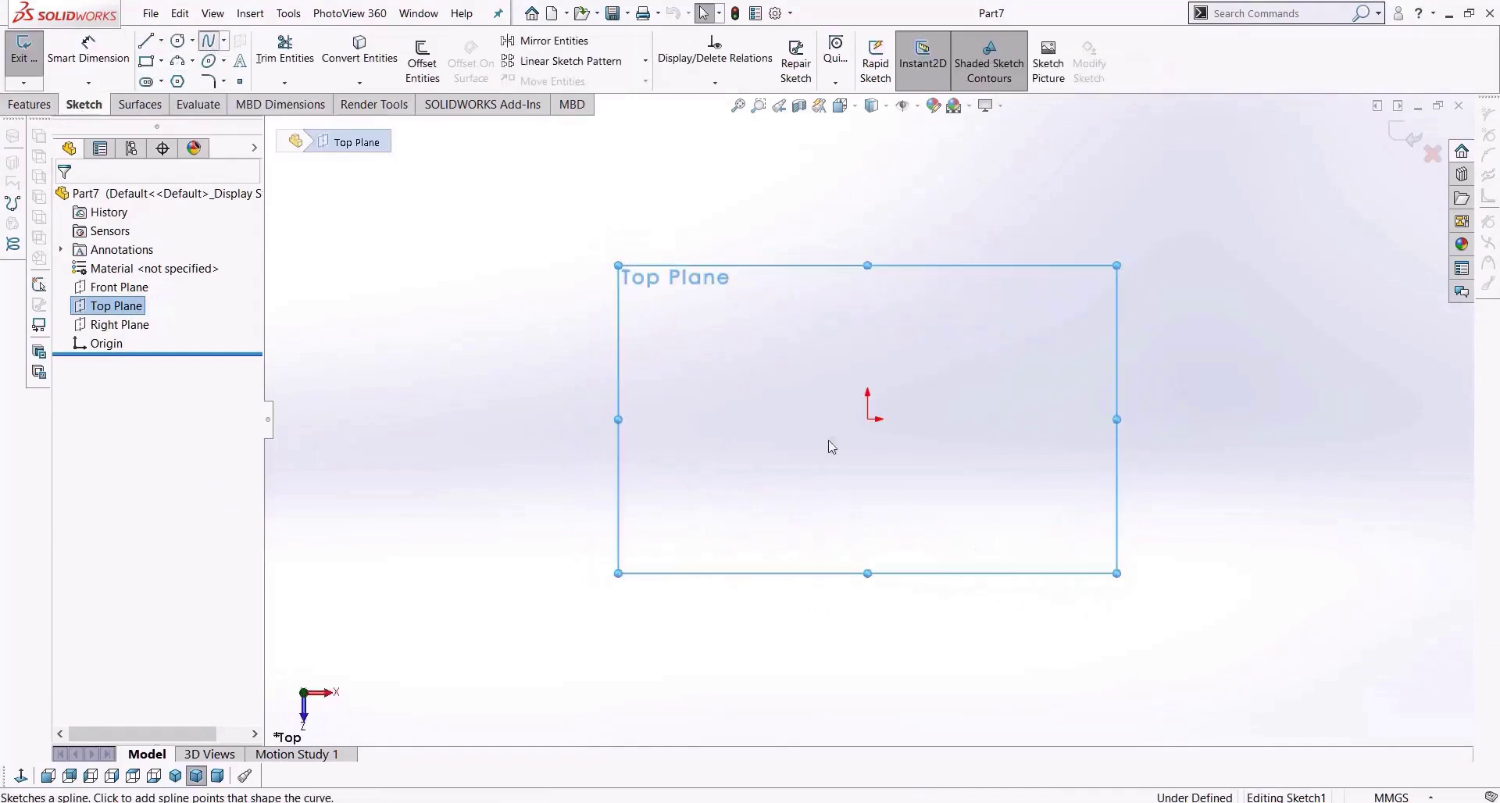
{"action": "left_click", "coordinate": [867, 419]}
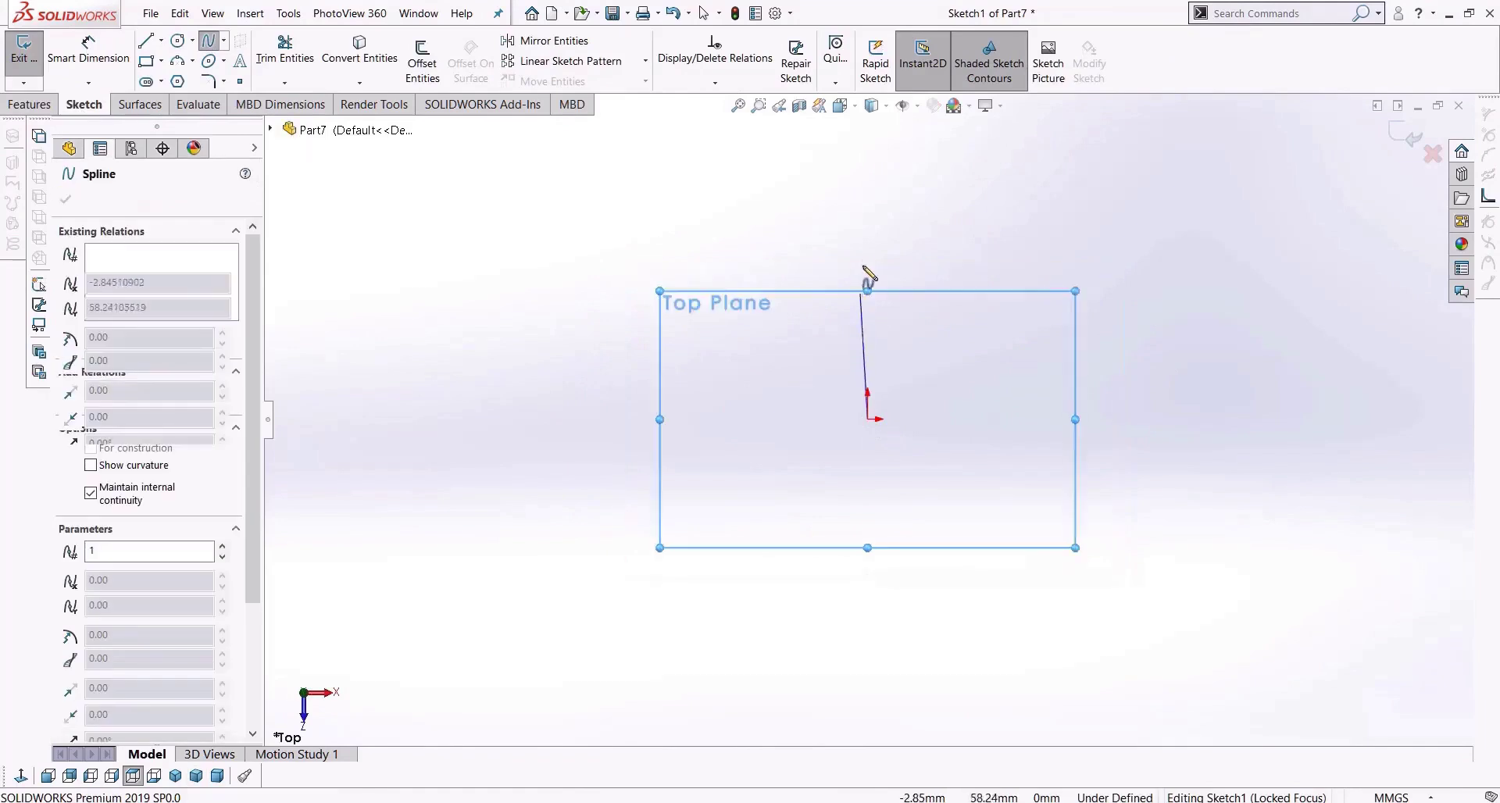
{"action": "left_click", "coordinate": [866, 251]}
{"action": "scroll", "coordinate": [694, 167], "scroll_direction": "up", "scroll_amount": 3}
{"action": "left_click", "coordinate": [724, 202]}
{"action": "scroll", "coordinate": [748, 138], "scroll_direction": "up", "scroll_amount": 3}
{"action": "left_click", "coordinate": [711, 162]}
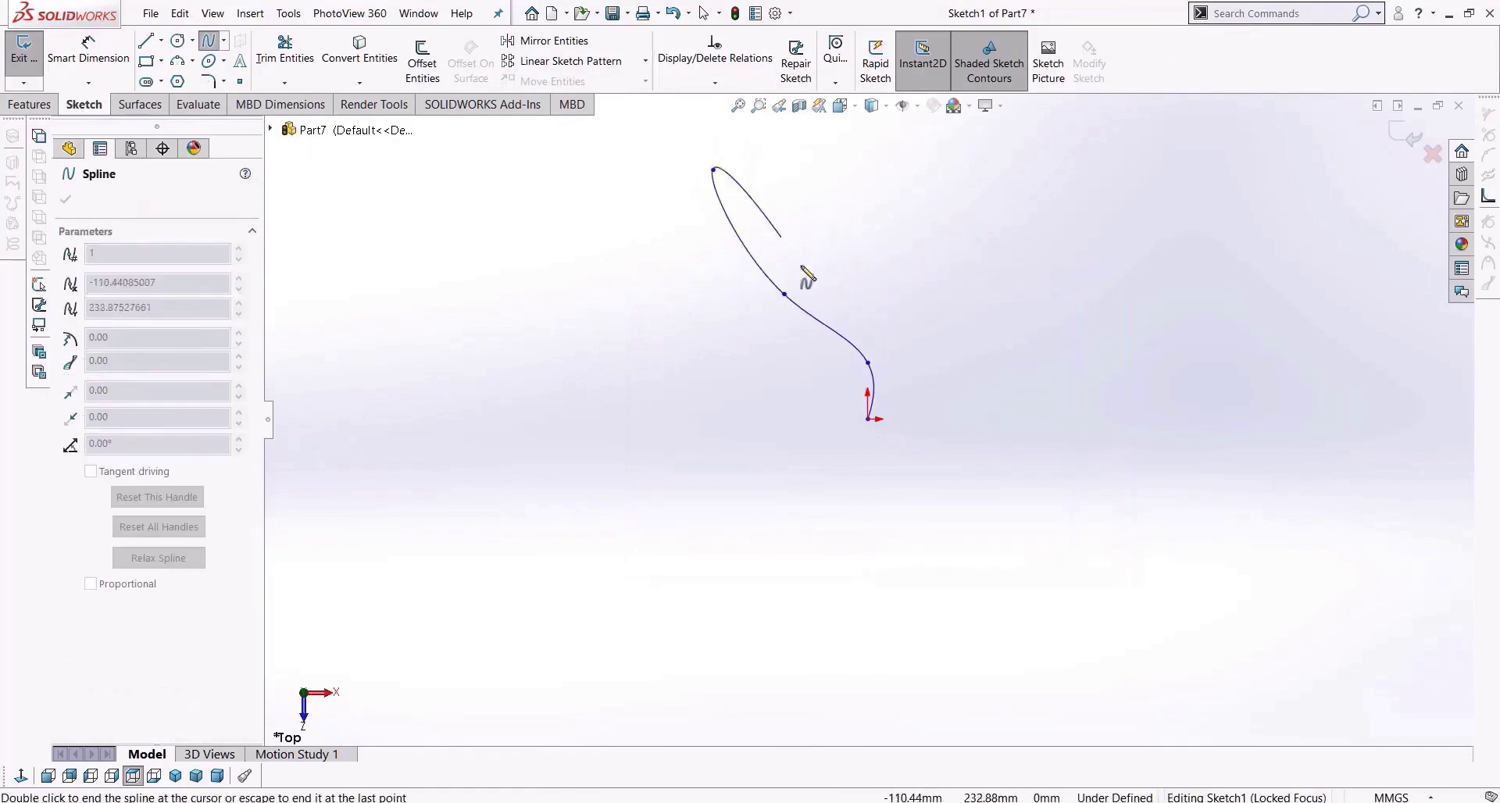
{"action": "key", "text": "Escape"}
{"action": "scroll", "coordinate": [847, 425], "scroll_direction": "down", "scroll_amount": 5}
{"action": "middle_click_drag", "start_coordinate": [844, 420], "coordinate": [842, 319]}
{"action": "scroll", "coordinate": [844, 328], "scroll_direction": "up", "scroll_amount": 4}
{"action": "scroll", "coordinate": [843, 336], "scroll_direction": "down", "scroll_amount": 4}
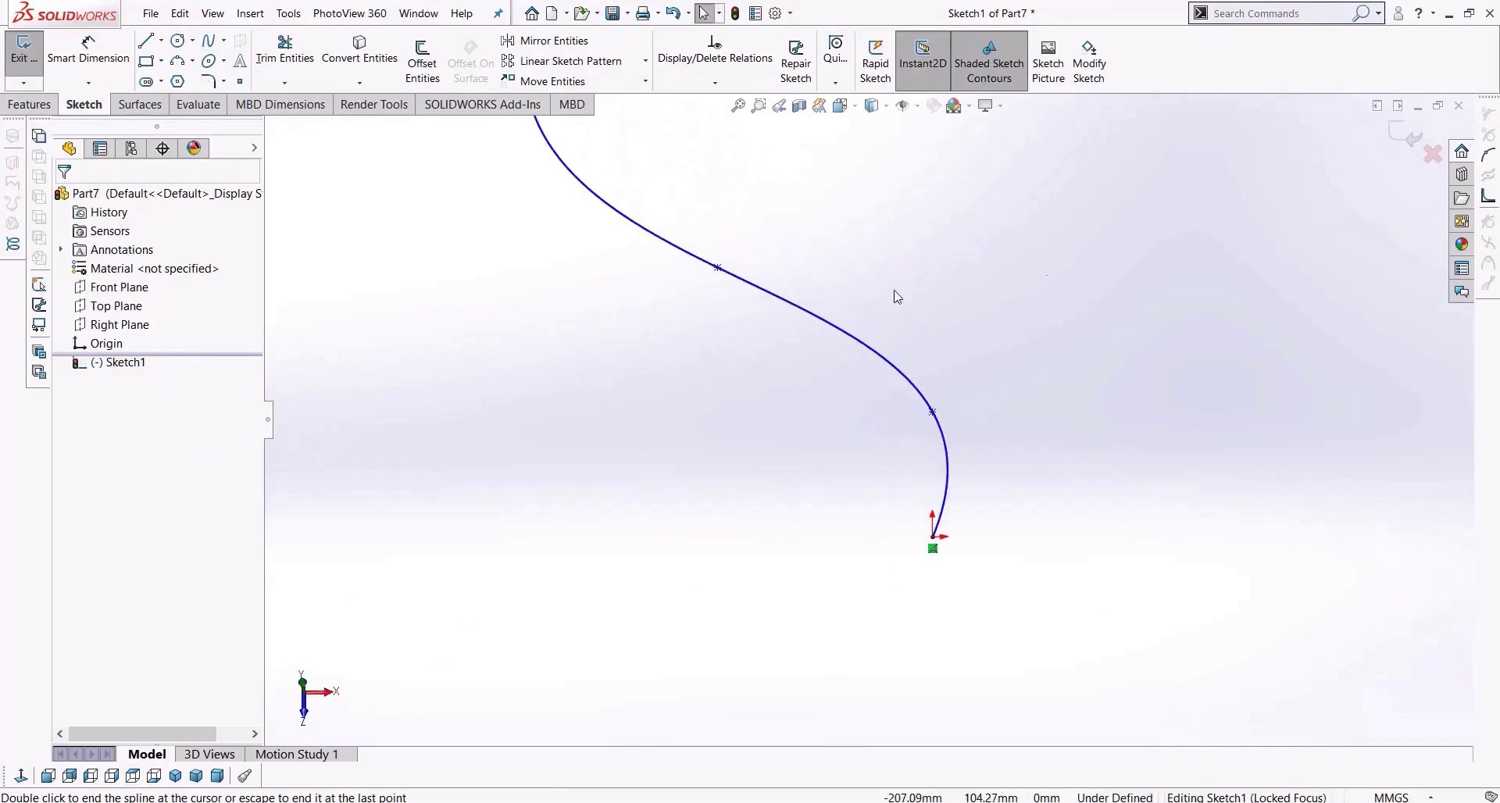
{"action": "left_click", "coordinate": [1398, 136]}
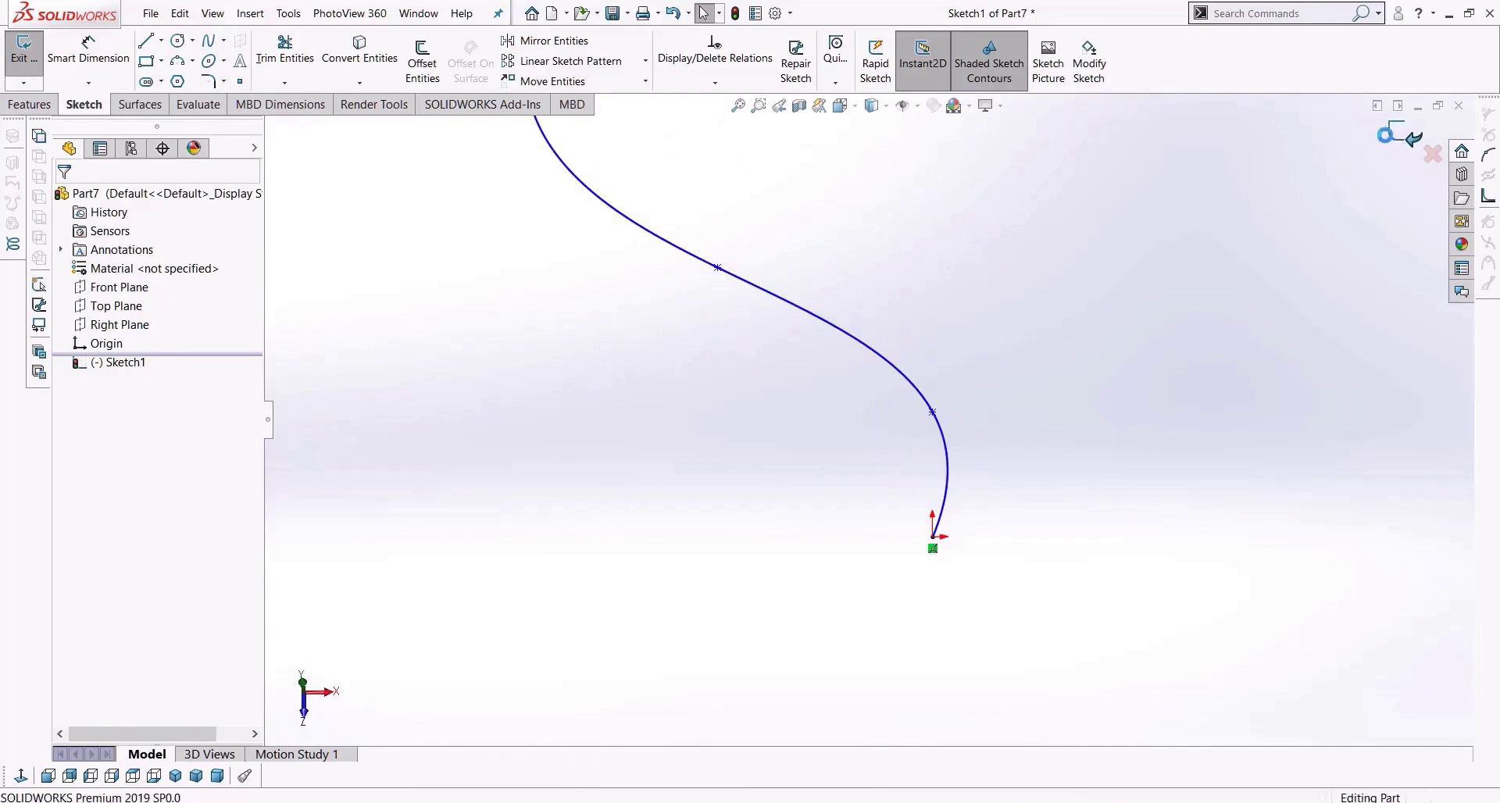
Sketch a circle of about 5.5 mm radius centred on the origin on the Front Plane, and exit the sketch.
{"action": "left_click", "coordinate": [125, 296]}
{"action": "middle_click_drag", "start_coordinate": [576, 402], "coordinate": [508, 393]}
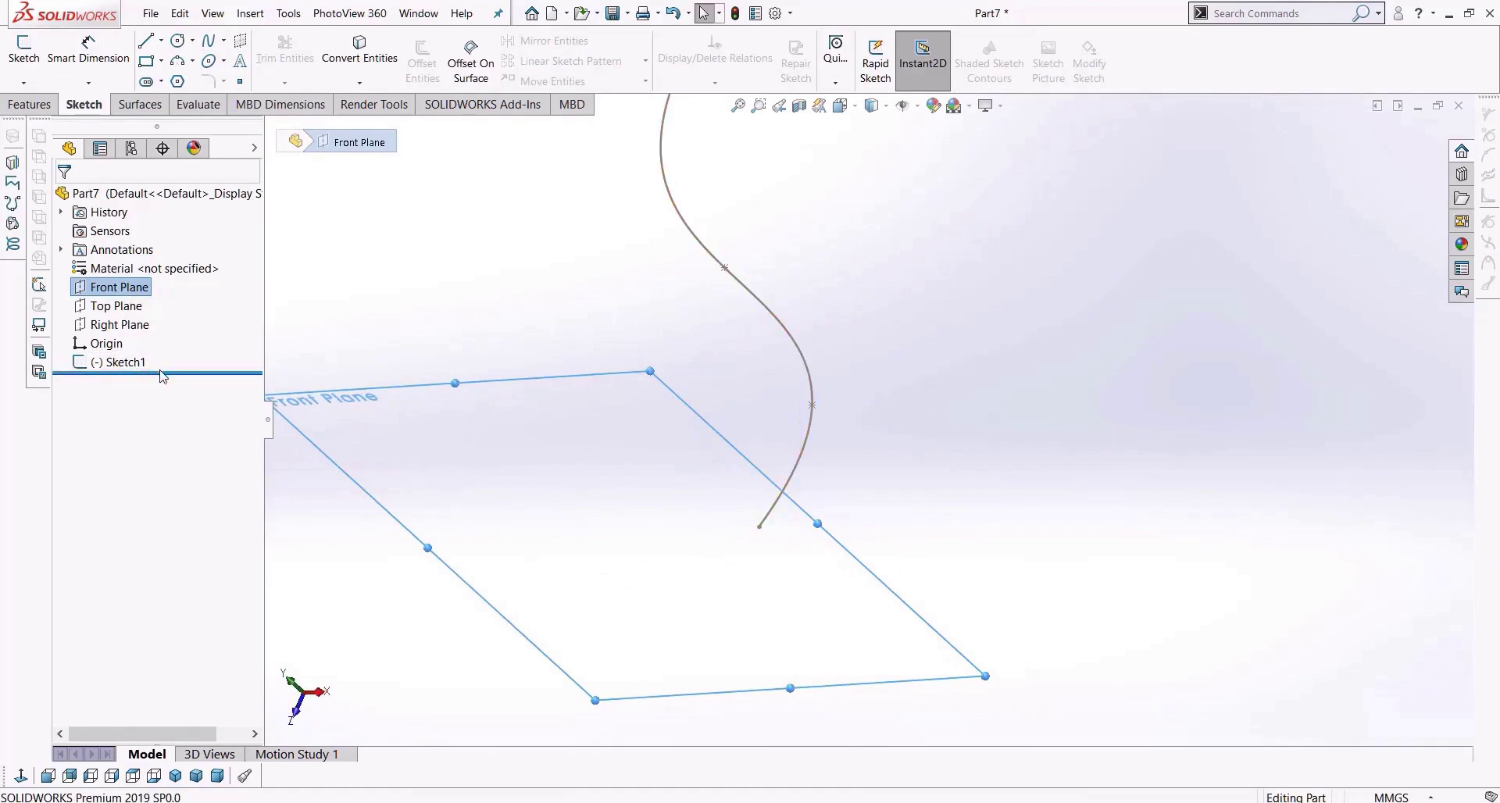
{"action": "left_click", "coordinate": [20, 775]}
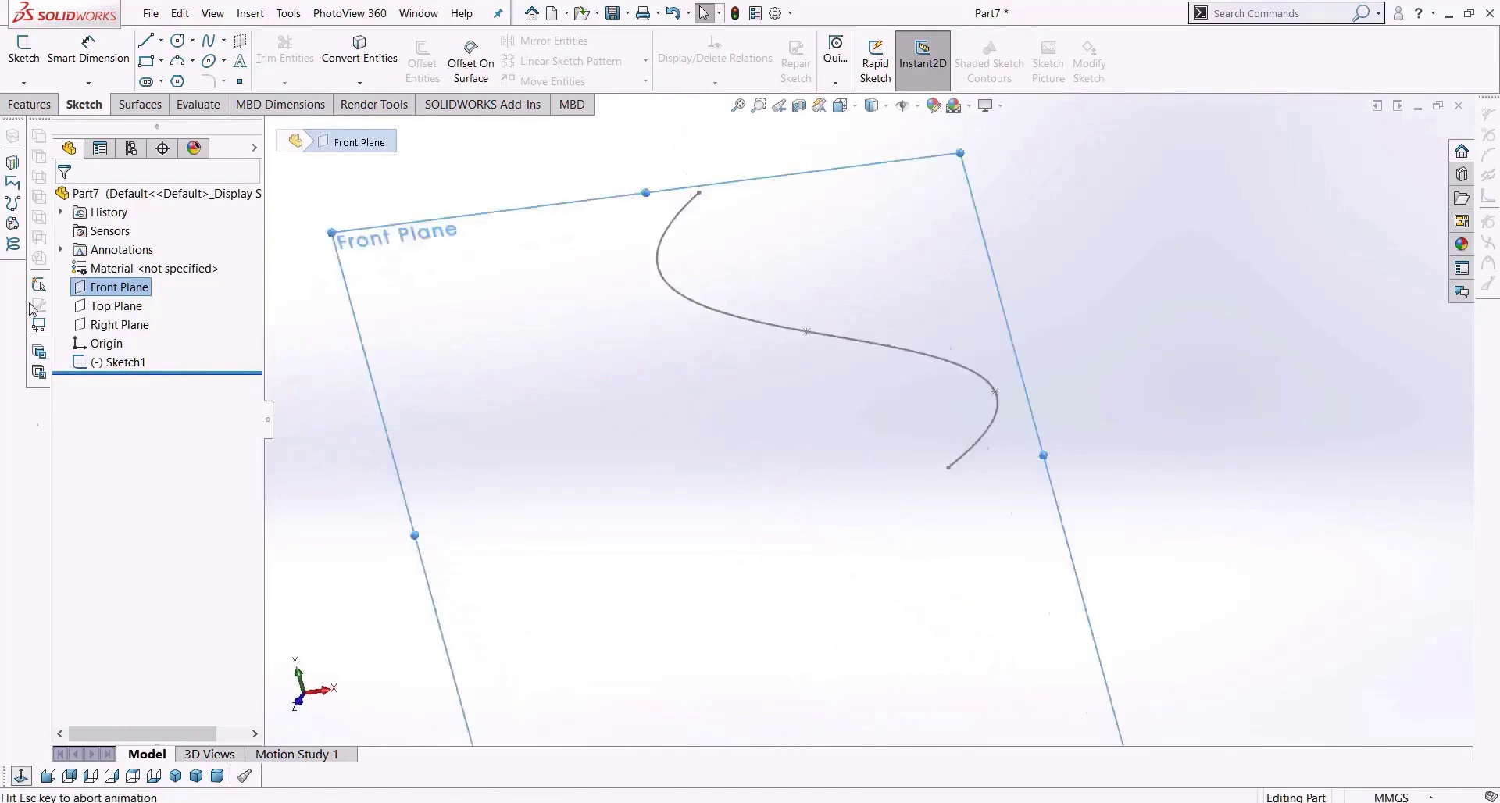
{"action": "left_click", "coordinate": [25, 47]}
{"action": "left_click", "coordinate": [178, 41]}
{"action": "scroll", "coordinate": [1165, 425], "scroll_direction": "down", "scroll_amount": 5}
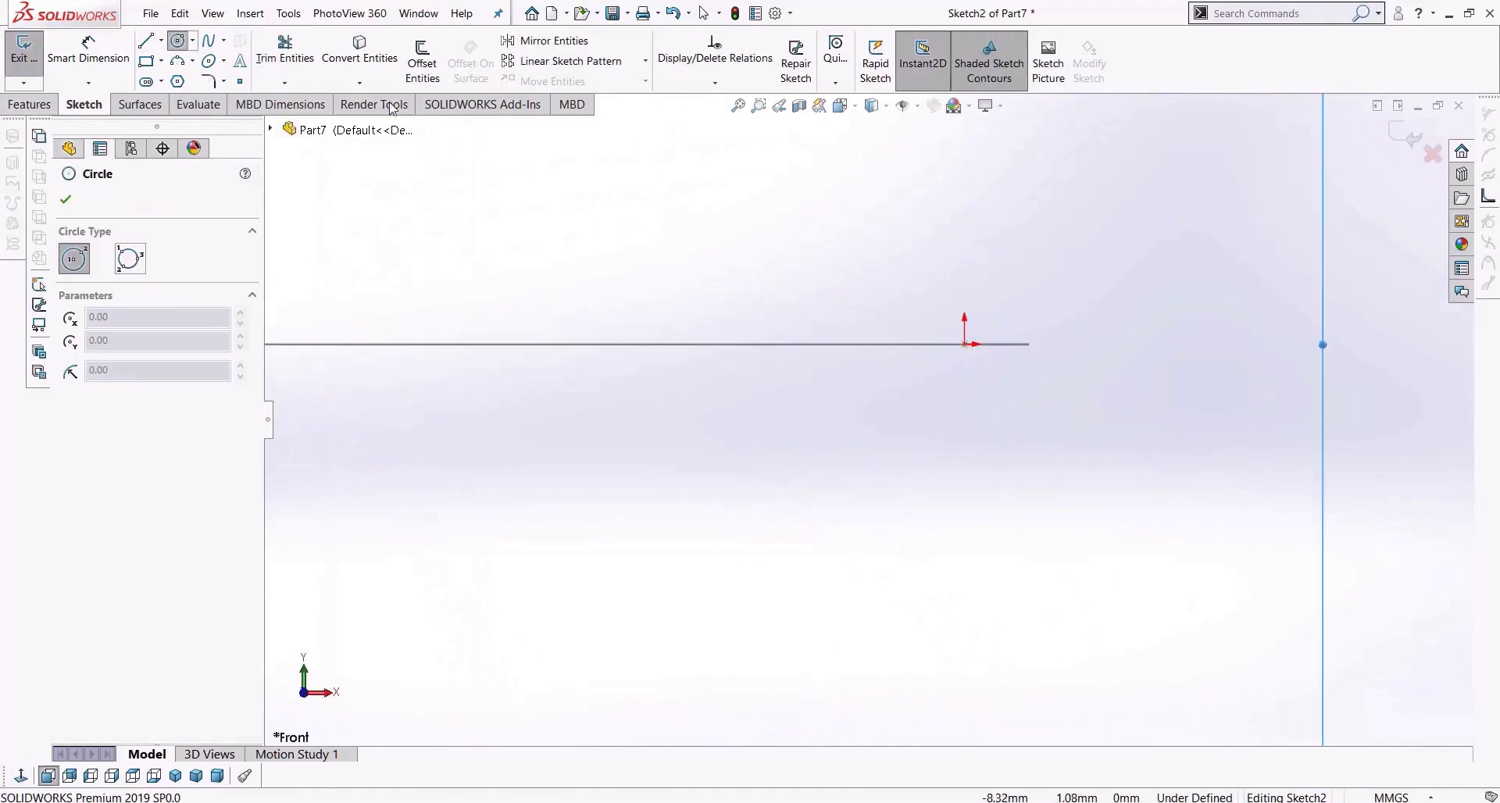
{"action": "left_click", "coordinate": [964, 344]}
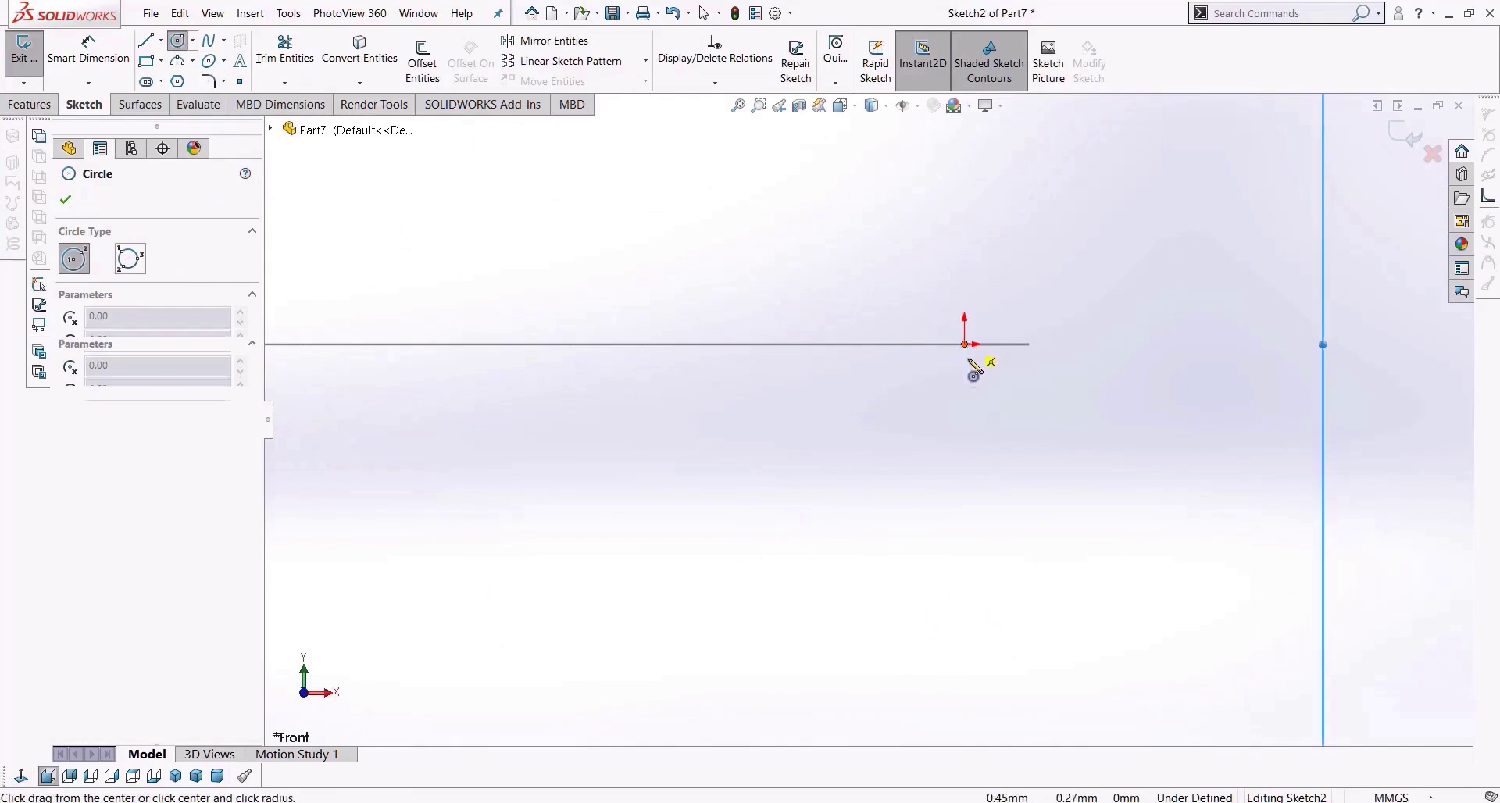
{"action": "left_click", "coordinate": [975, 391]}
{"action": "scroll", "coordinate": [992, 433], "scroll_direction": "up", "scroll_amount": 3}
{"action": "mouse_move", "coordinate": [971, 414]}
{"action": "middle_mouse_down"}
{"action": "mouse_move", "coordinate": [965, 583]}
{"action": "mouse_move", "coordinate": [841, 503]}
{"action": "middle_mouse_up"}
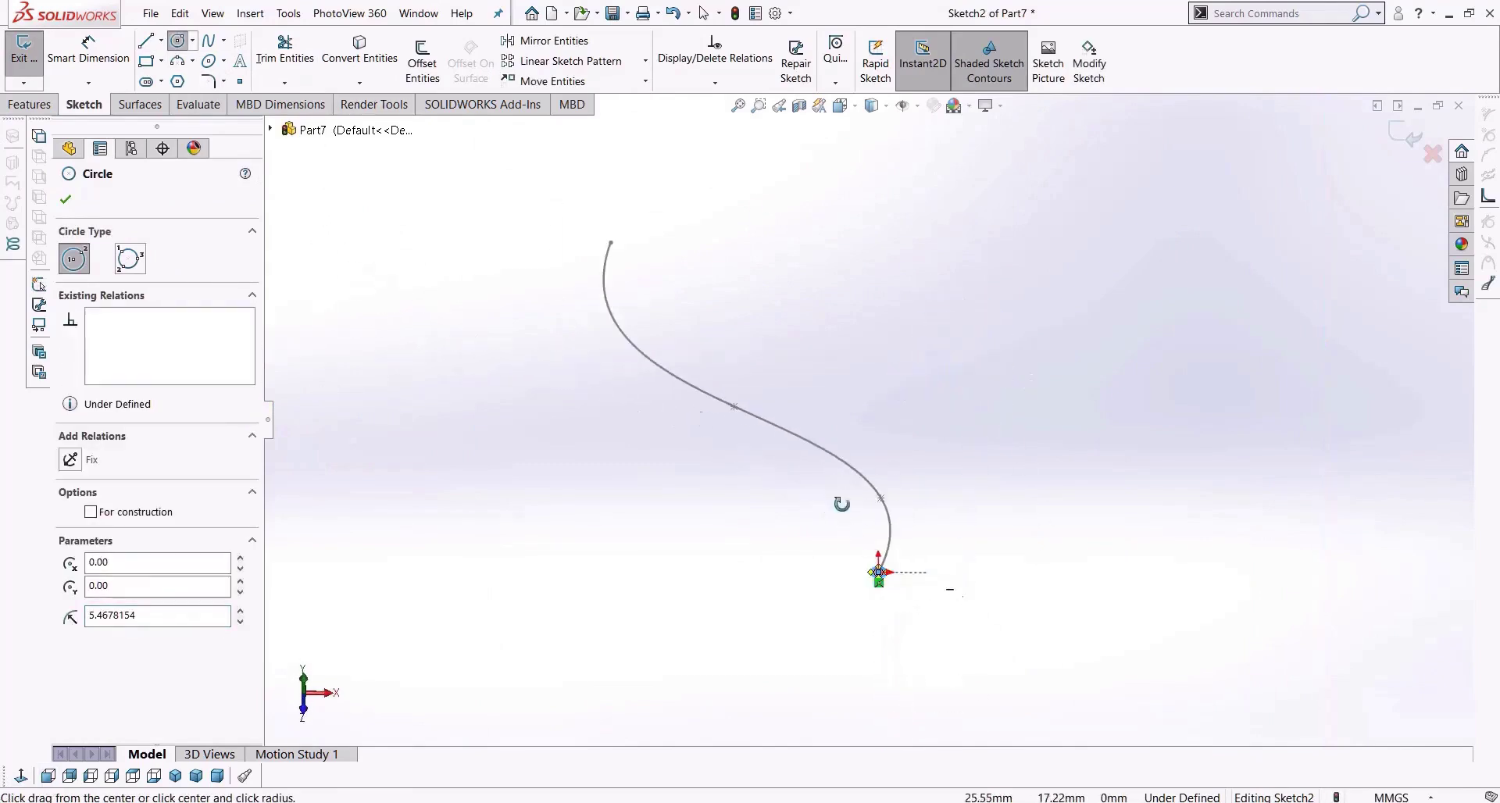
{"action": "left_click", "coordinate": [1406, 135]}
{"action": "key", "text": "Escape"}
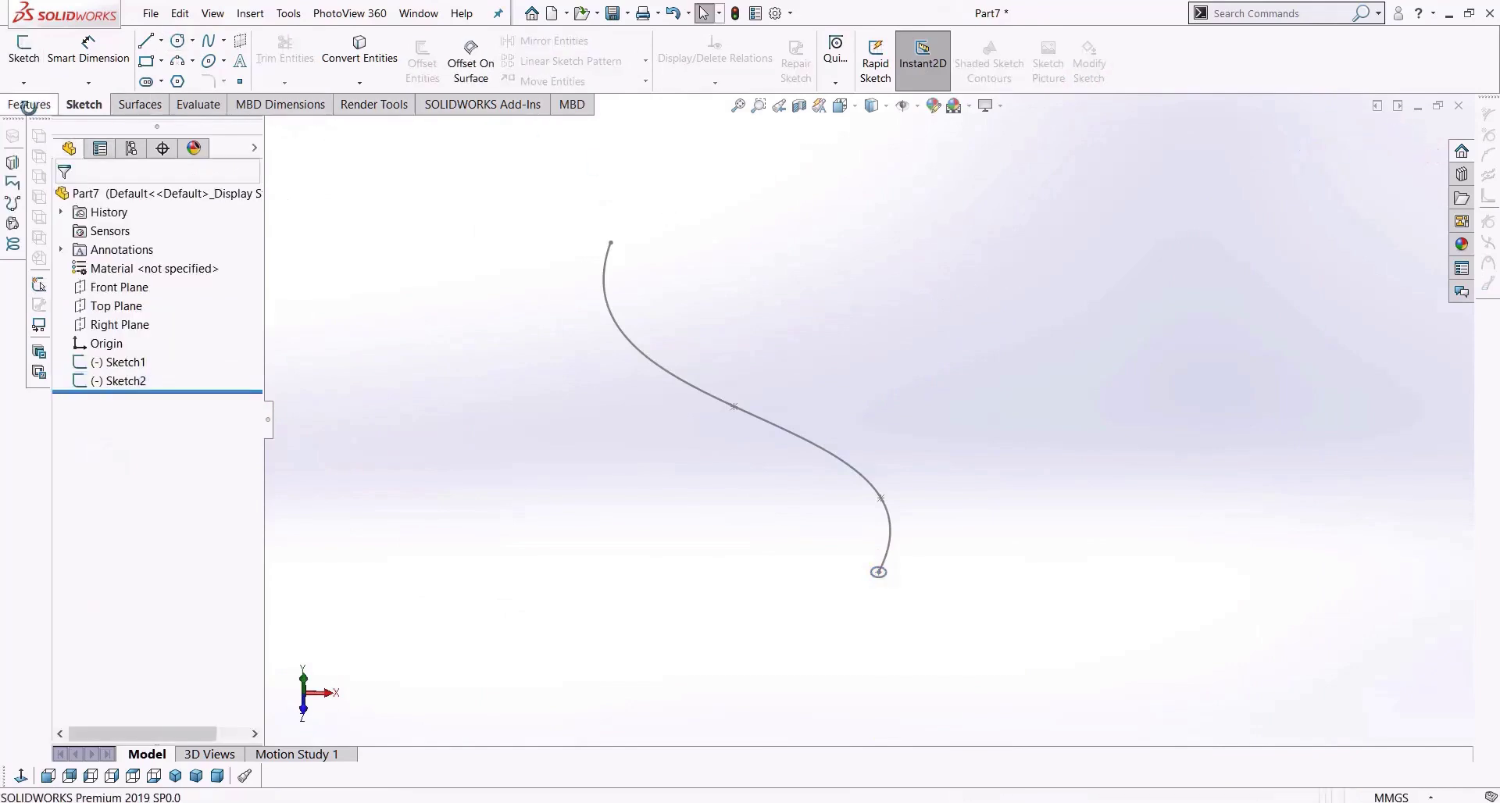
Create a swept boss with the circle sketch as the profile and the spline sketch as the path.
{"action": "left_click", "coordinate": [29, 106]}
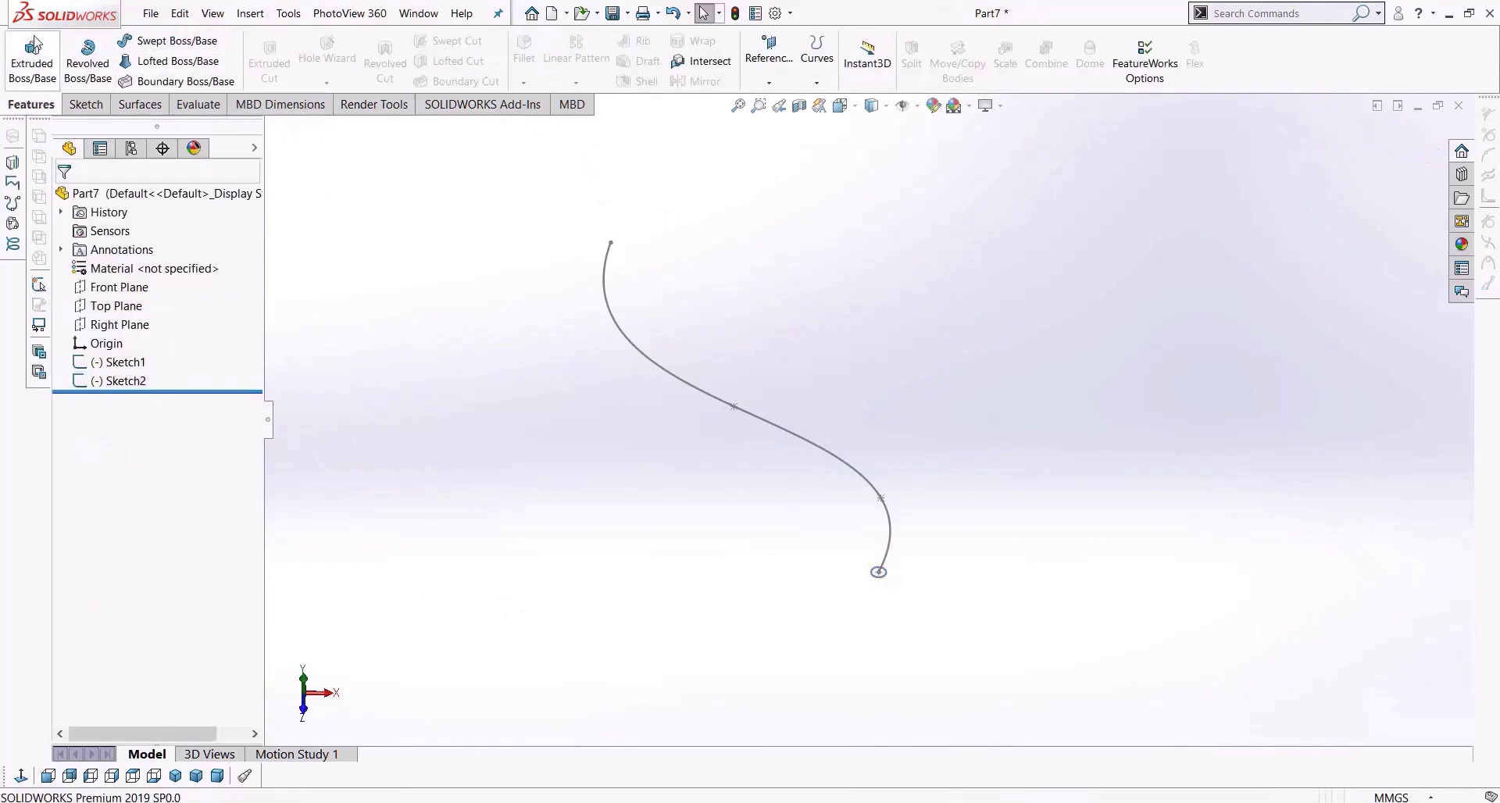
{"action": "left_click", "coordinate": [178, 43]}
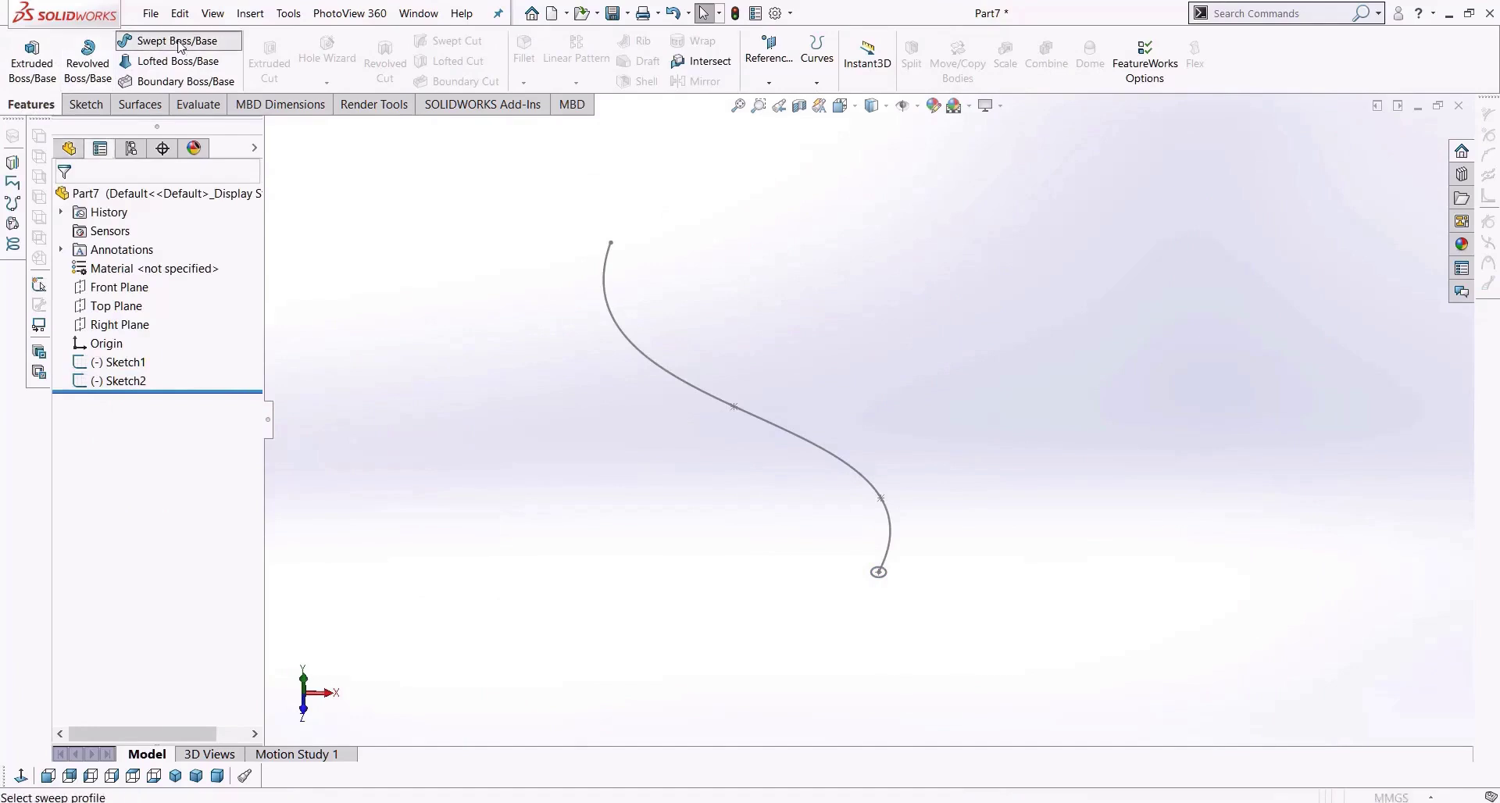
{"action": "scroll", "coordinate": [750, 573], "scroll_direction": "down", "scroll_amount": 2}
{"action": "scroll", "coordinate": [1100, 467], "scroll_direction": "down", "scroll_amount": 2}
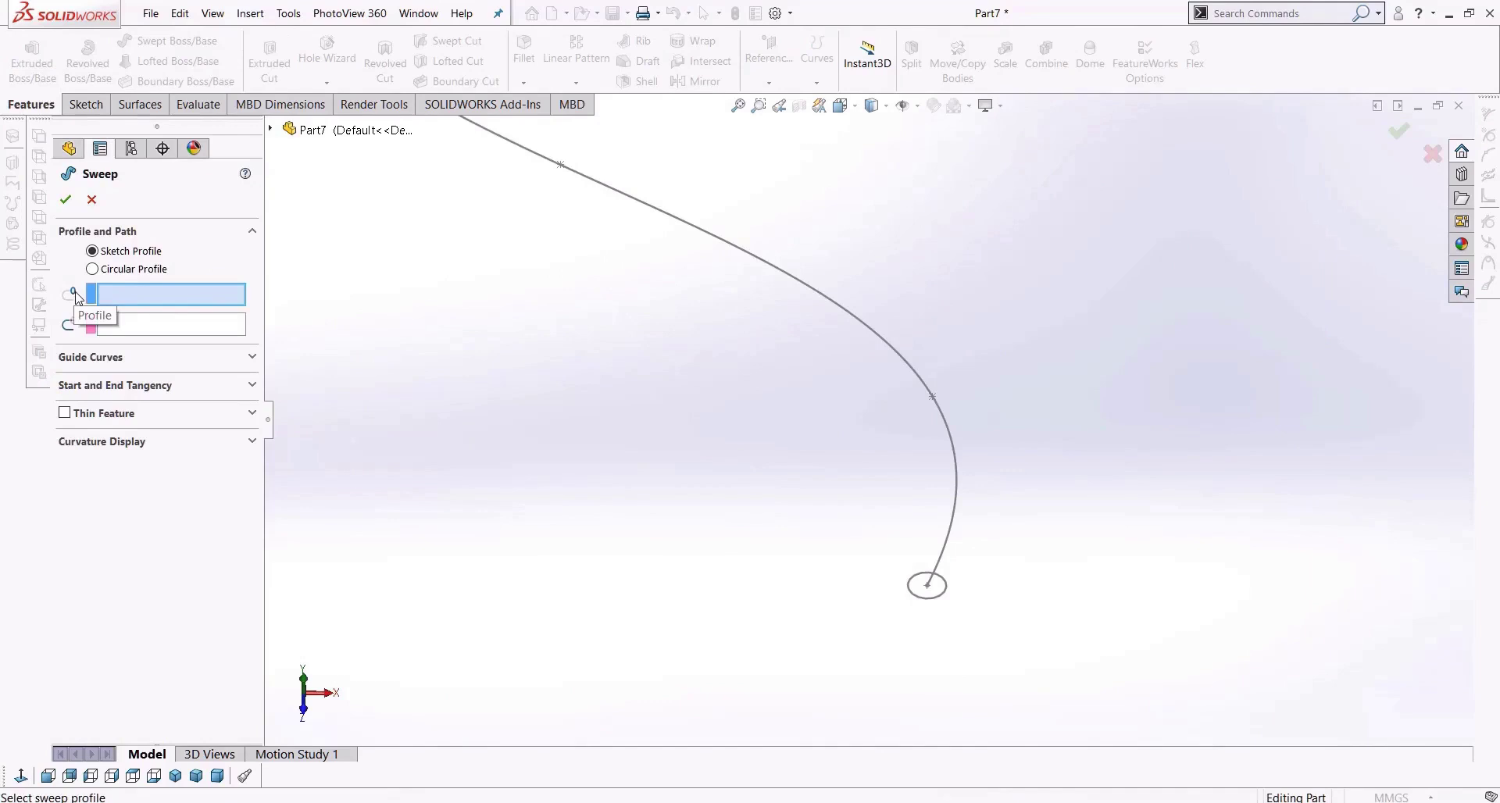
{"action": "scroll", "coordinate": [936, 582], "scroll_direction": "down", "scroll_amount": 2}
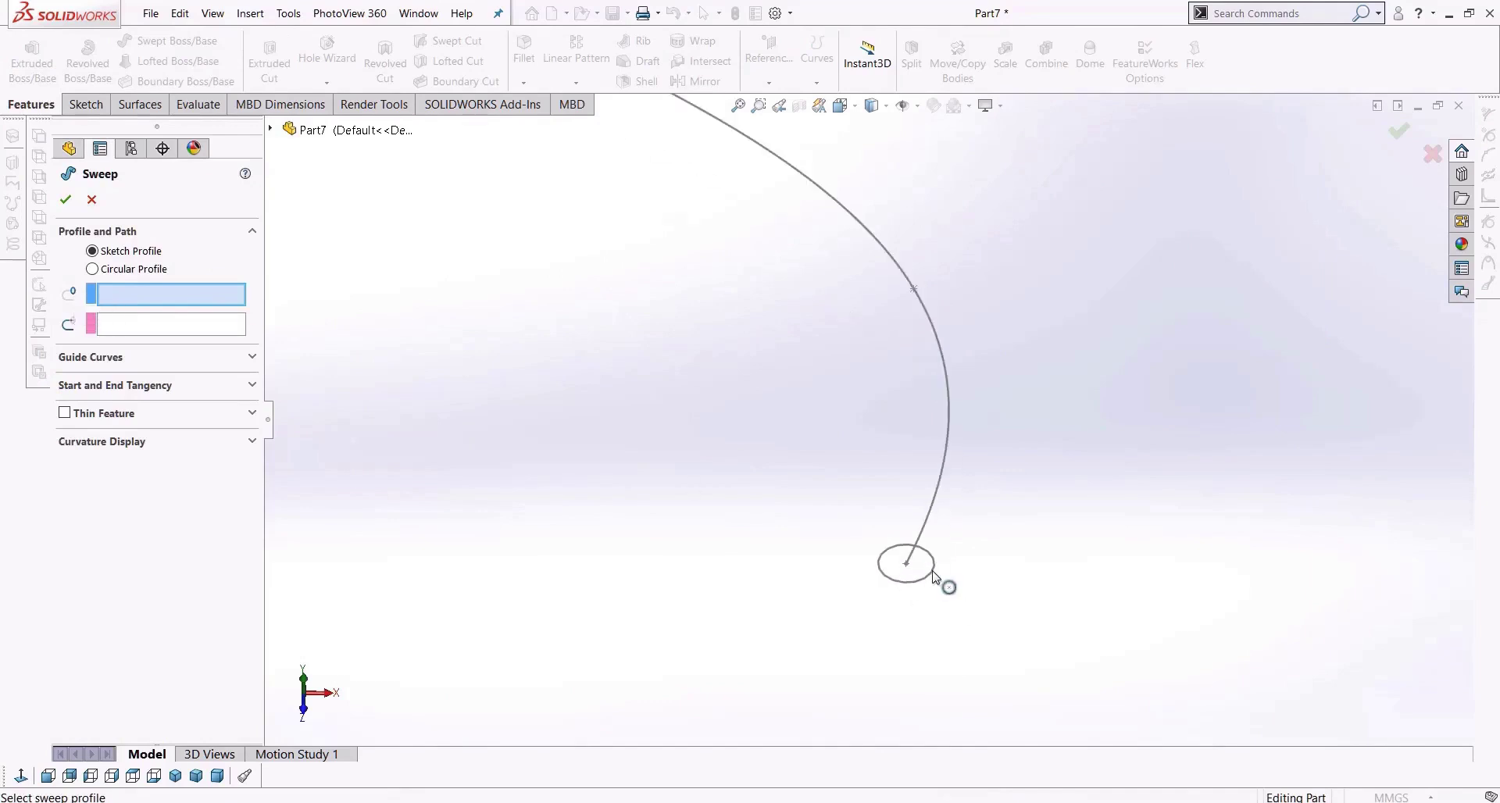
{"action": "left_click", "coordinate": [935, 578]}
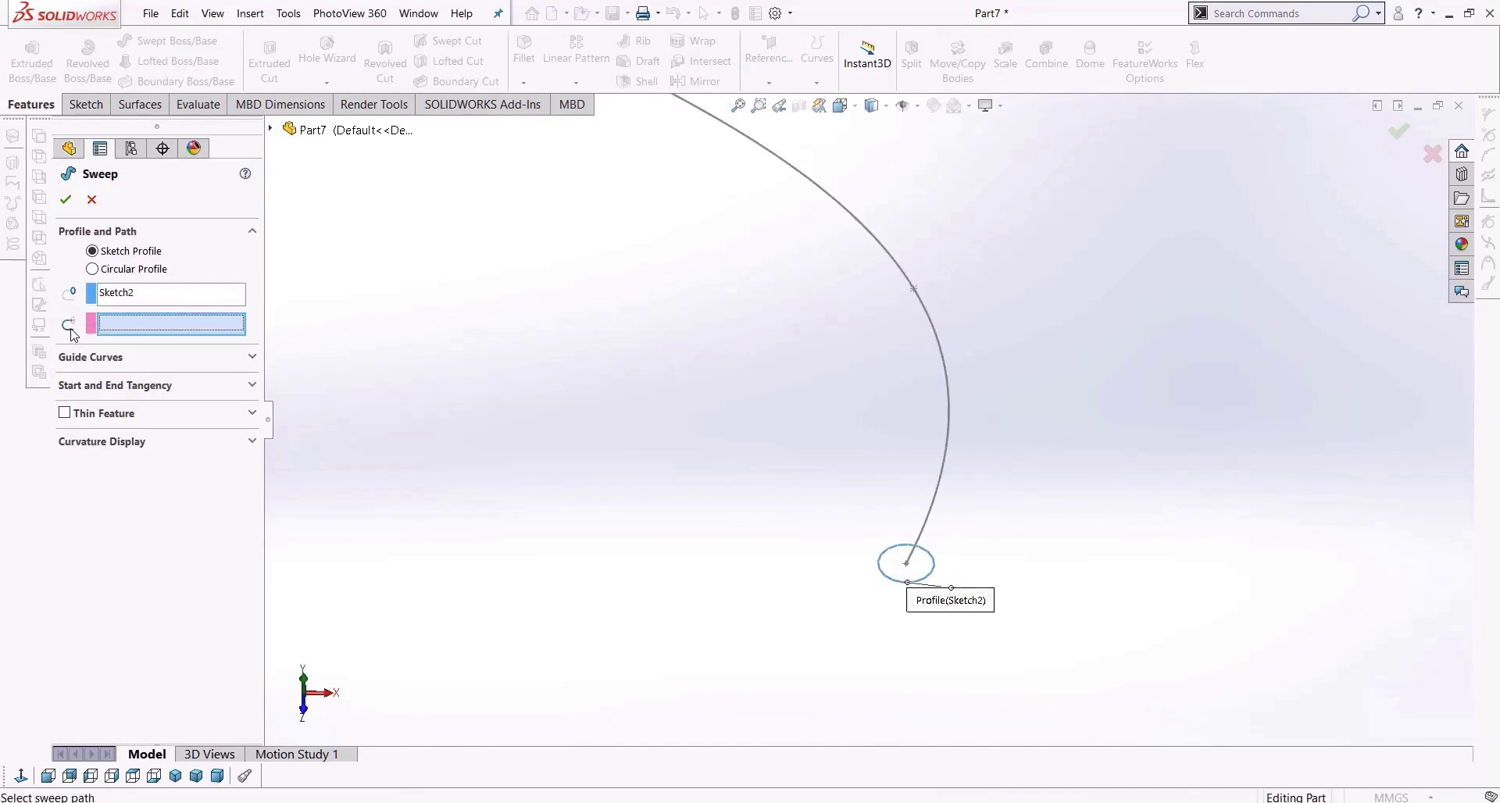
{"action": "left_click", "coordinate": [948, 427]}
{"action": "scroll", "coordinate": [986, 625], "scroll_direction": "up", "scroll_amount": 4}
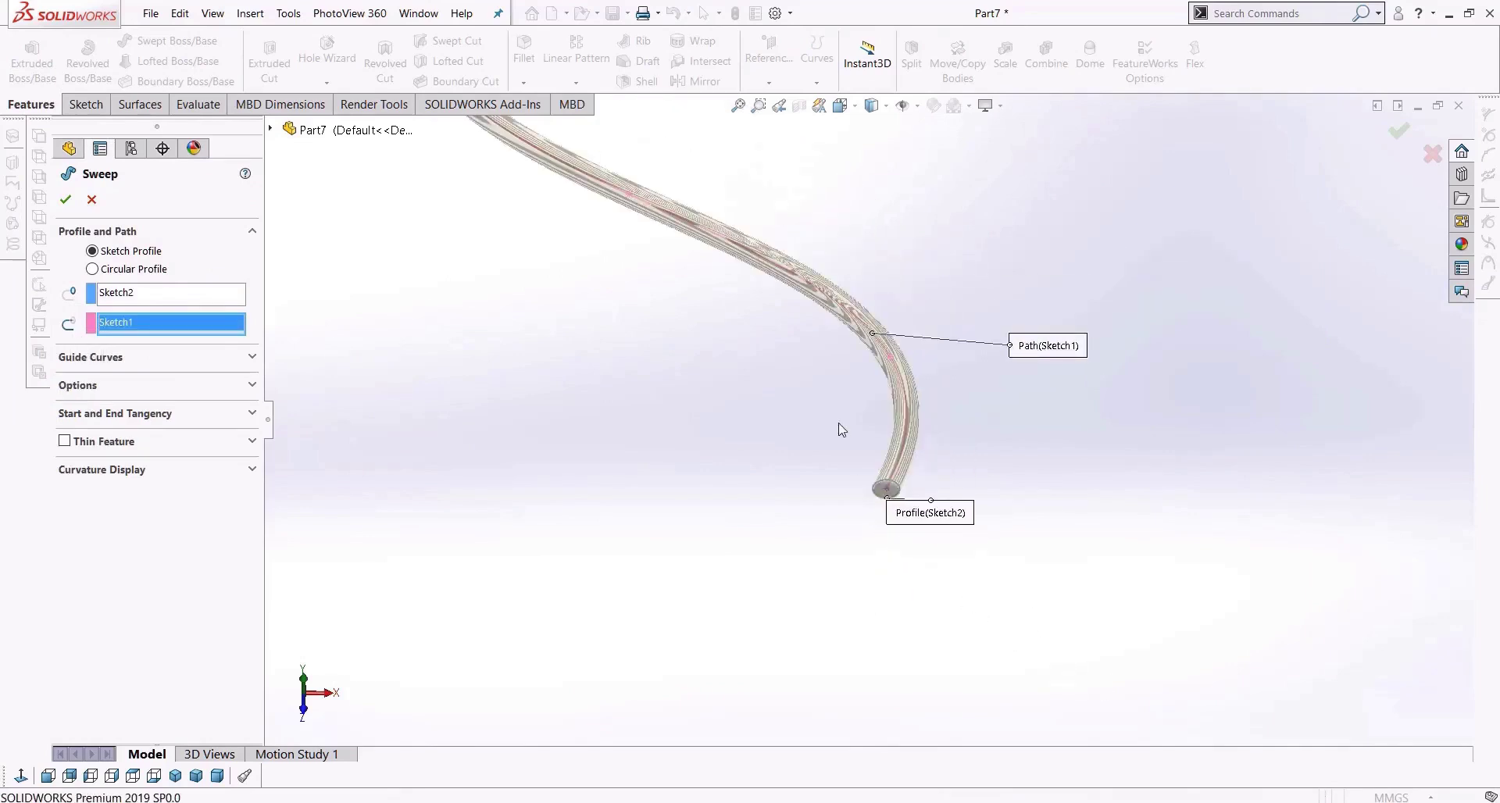
{"action": "middle_click_drag", "start_coordinate": [879, 449], "coordinate": [832, 297]}
{"action": "scroll", "coordinate": [715, 254], "scroll_direction": "down", "scroll_amount": 6}
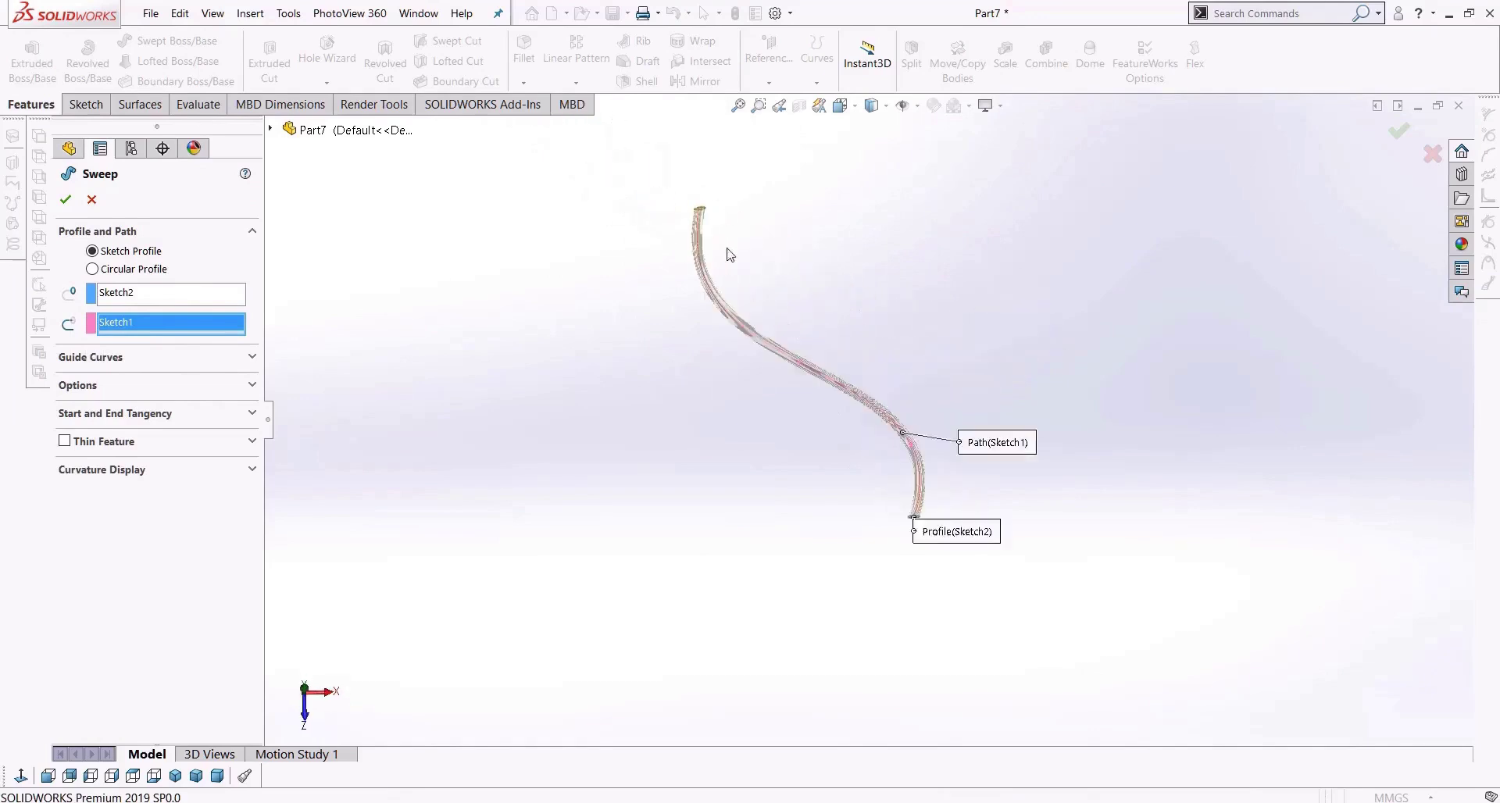
{"action": "scroll", "coordinate": [682, 329], "scroll_direction": "up", "scroll_amount": 2}
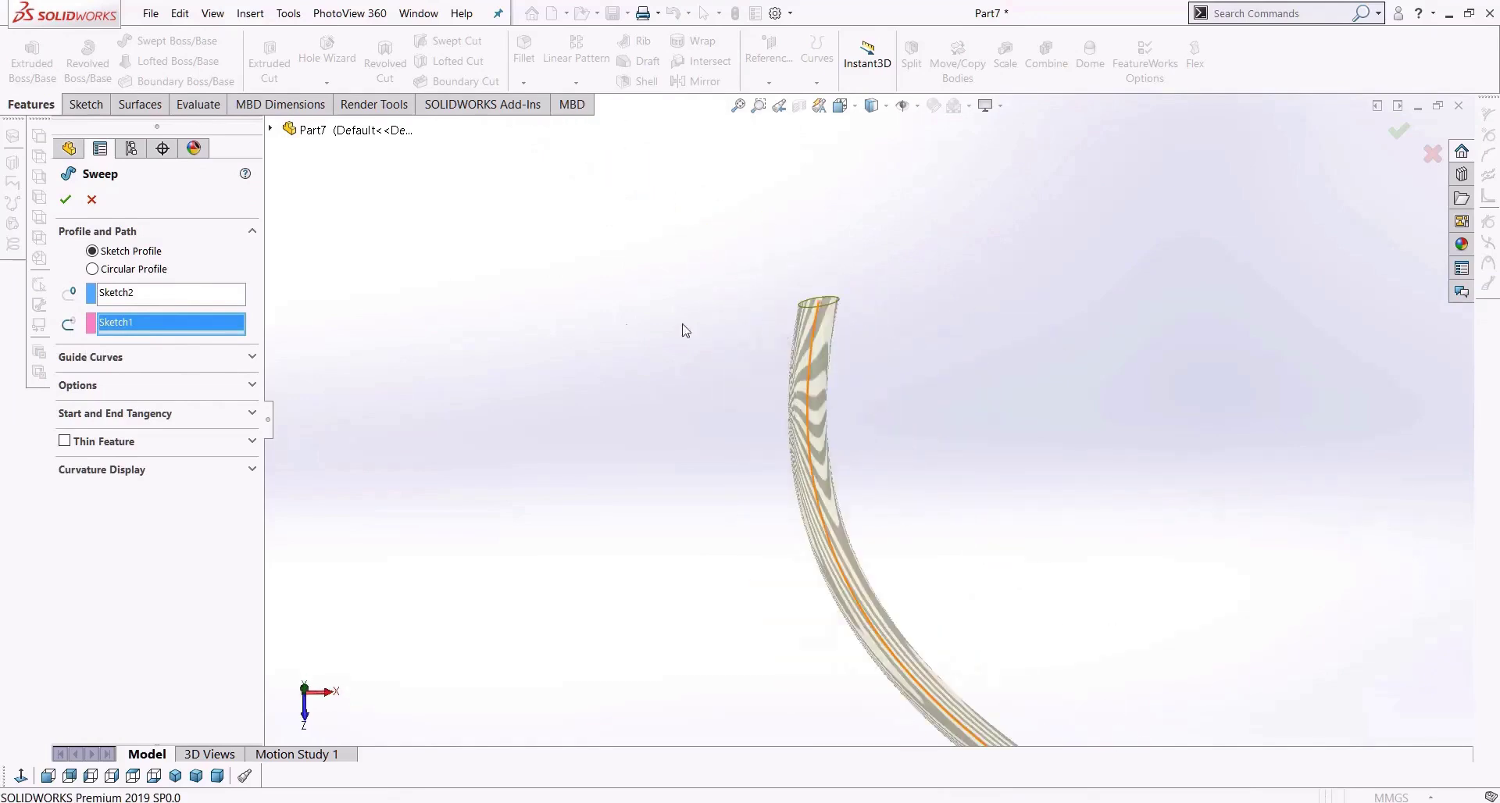
{"action": "left_click", "coordinate": [68, 200]}
{"action": "middle_click_drag", "start_coordinate": [690, 662], "coordinate": [1007, 559]}
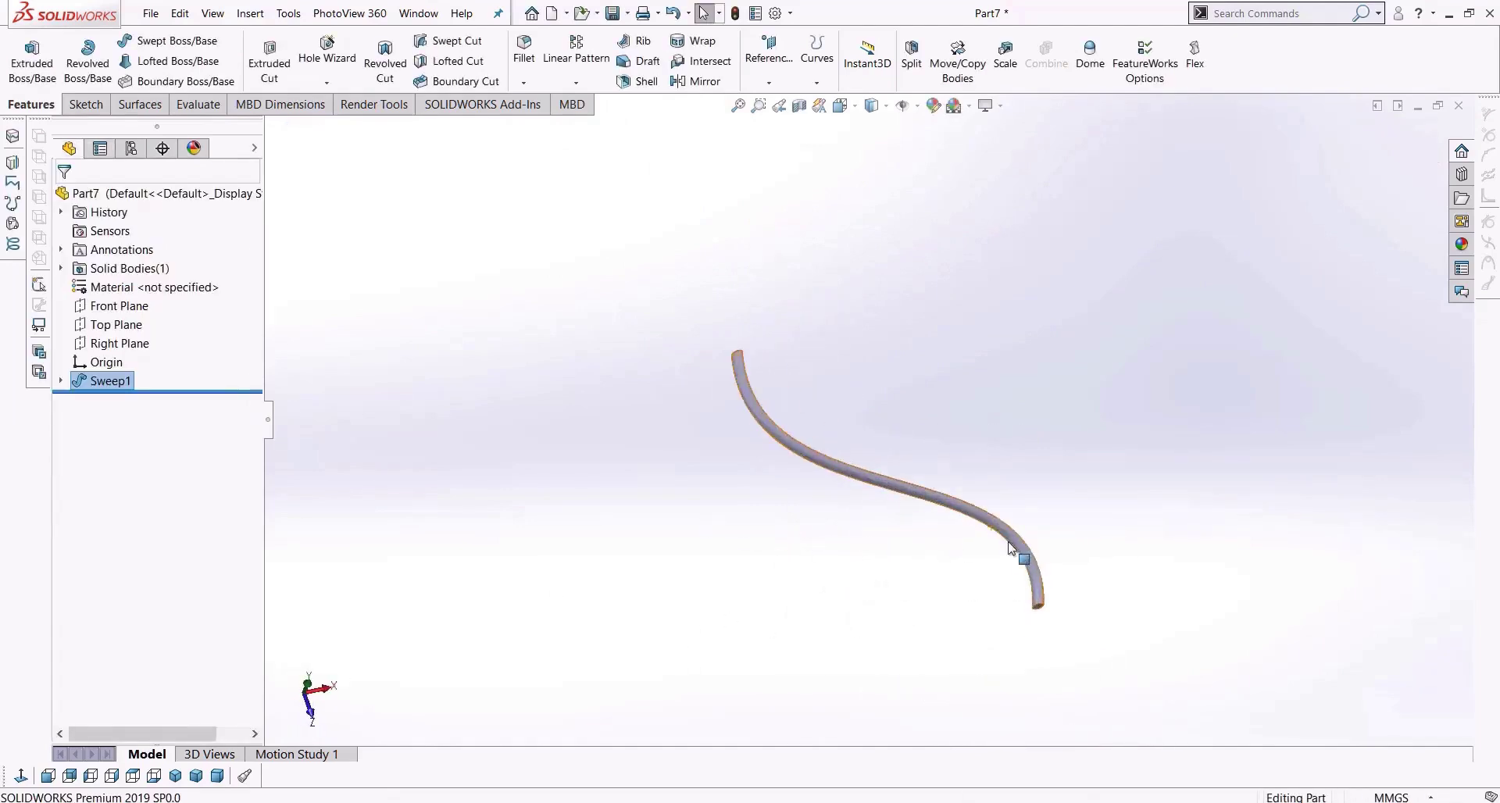
Delete the swept boss feature, keeping its circle profile sketch and its spline path sketch.
{"action": "scroll", "coordinate": [1008, 552], "scroll_direction": "down", "scroll_amount": 5}
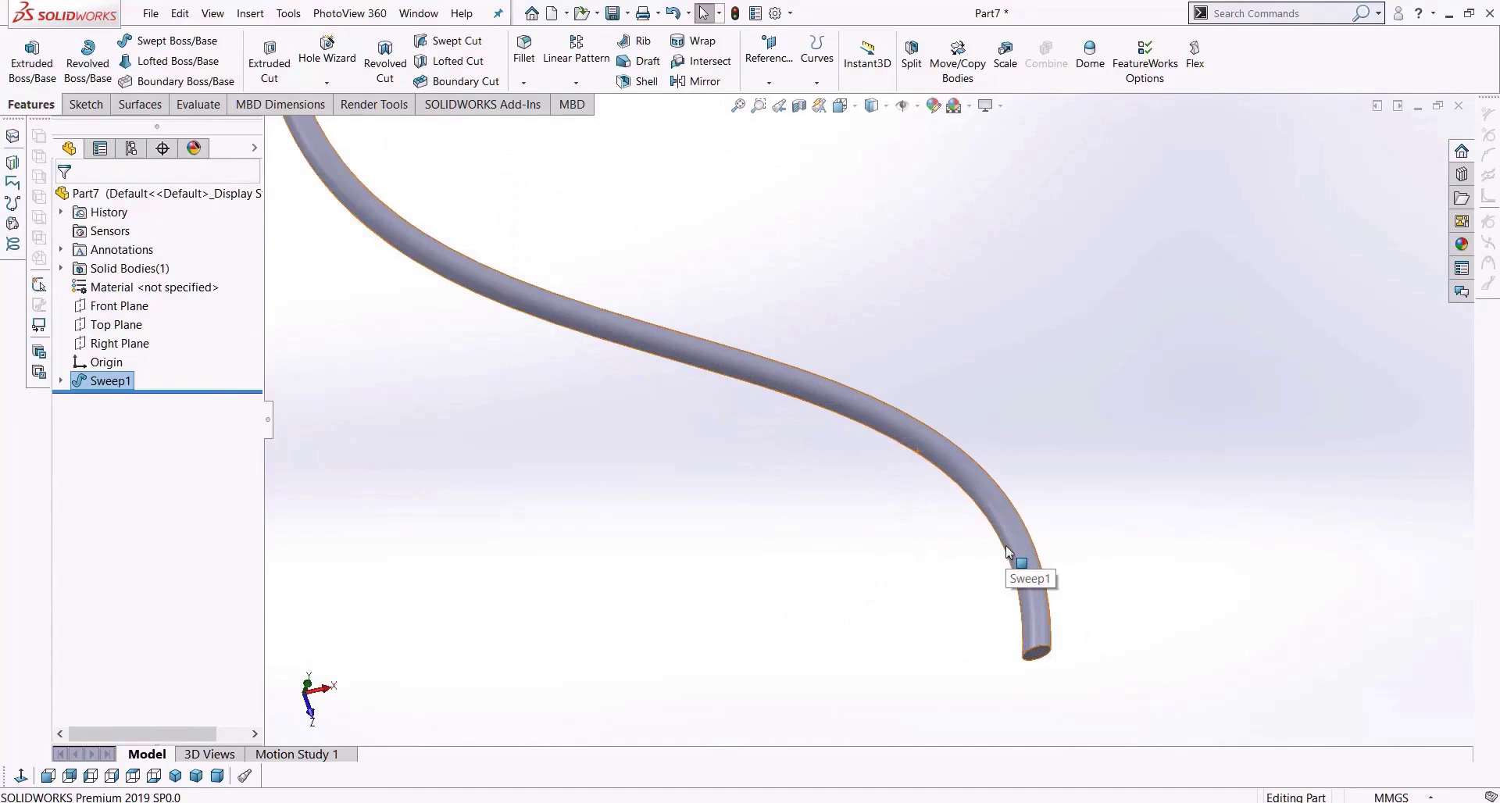
{"action": "key", "text": "f"}
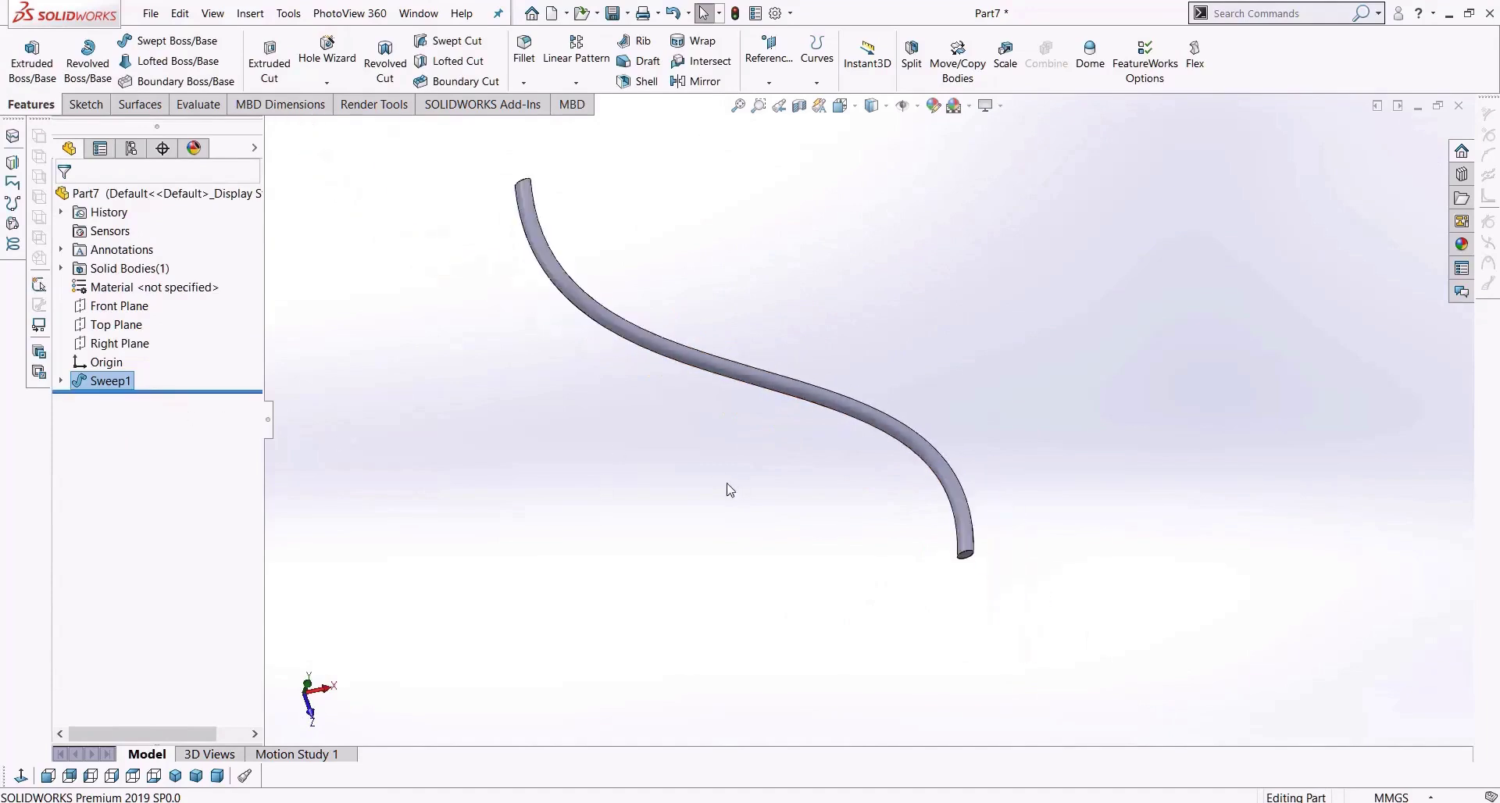
{"action": "left_click", "coordinate": [62, 382]}
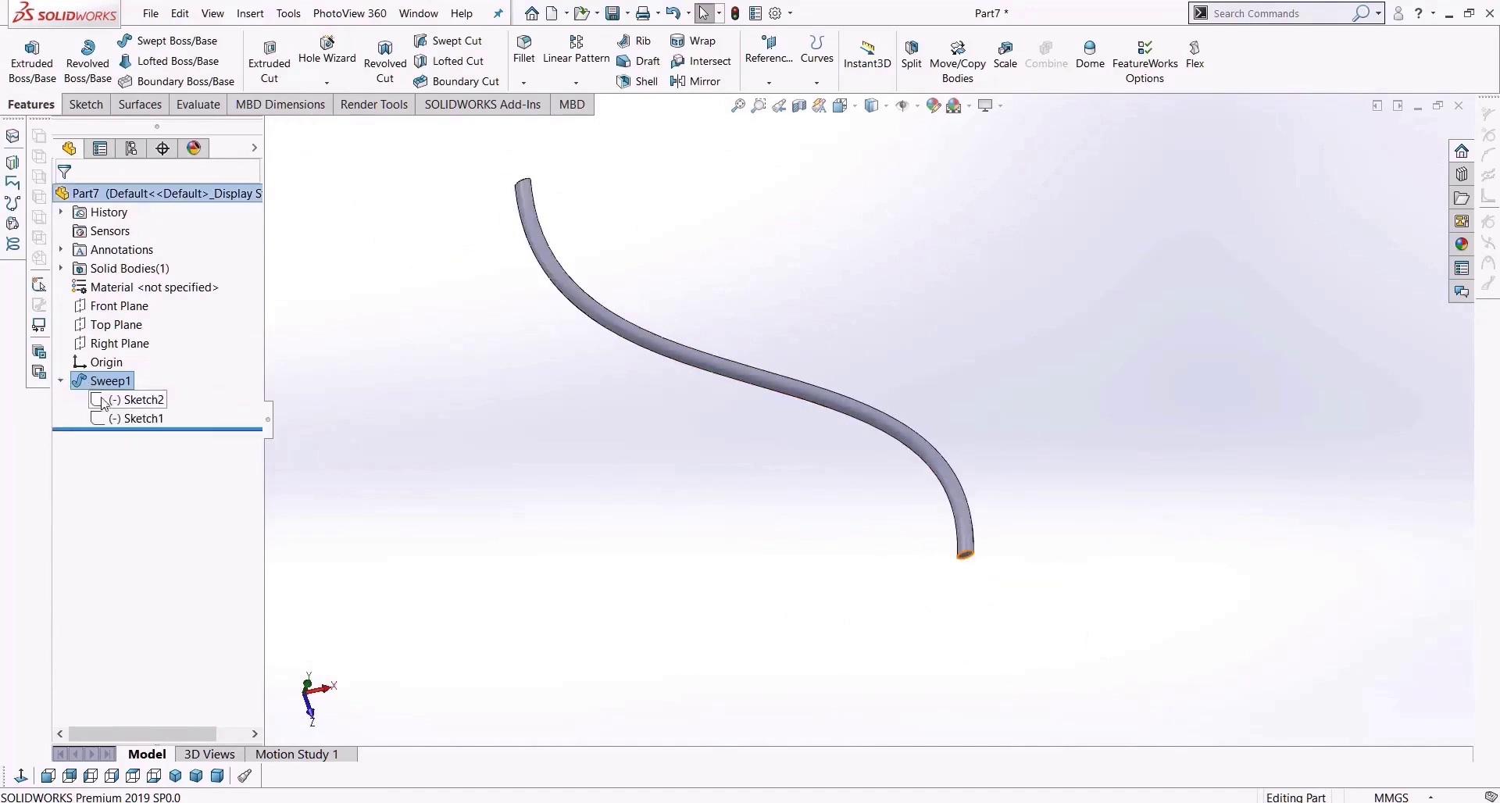
{"action": "right_click", "coordinate": [129, 399]}
{"action": "left_click", "coordinate": [136, 356]}
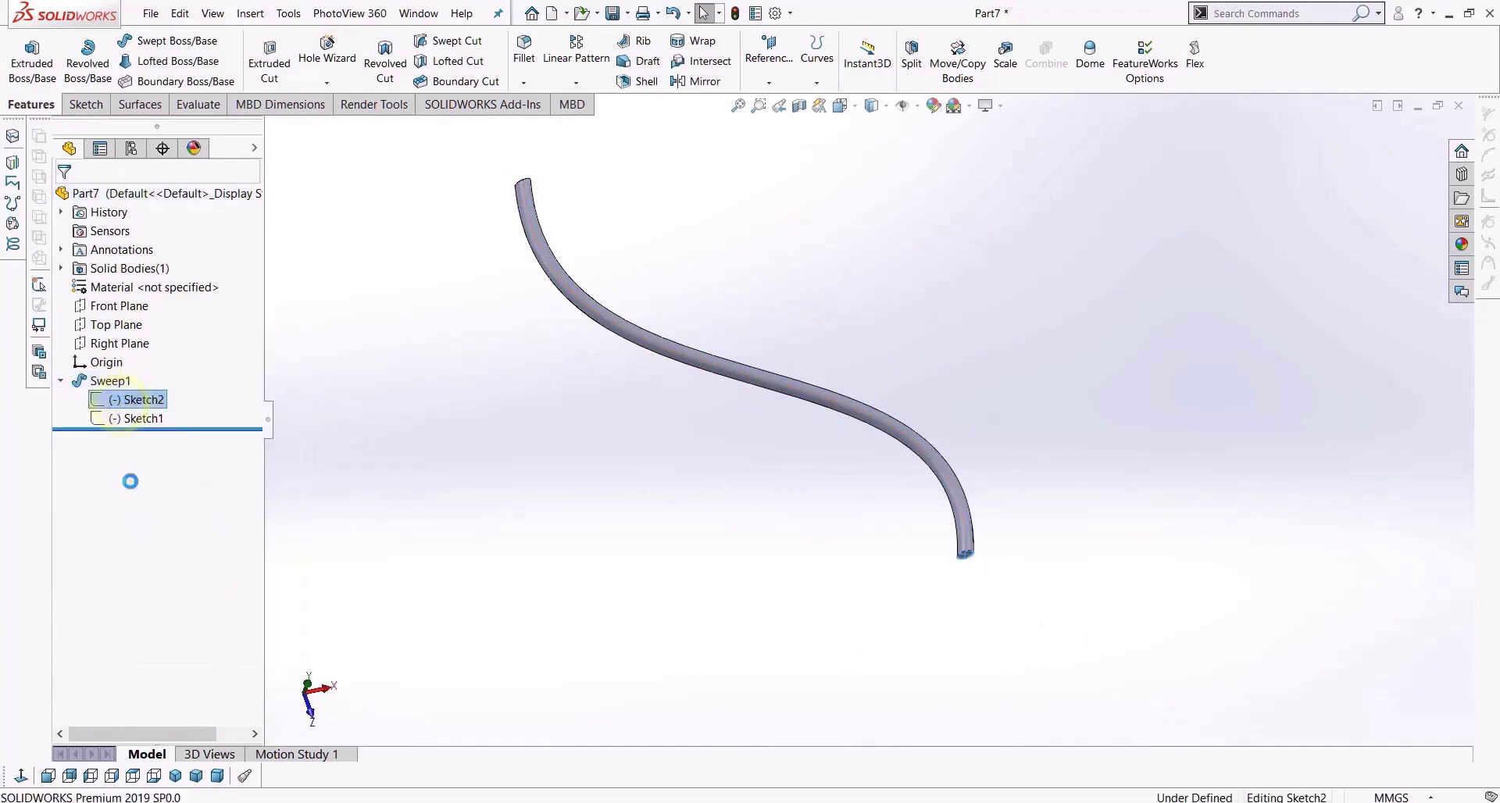
{"action": "key", "text": "ctrl+b"}
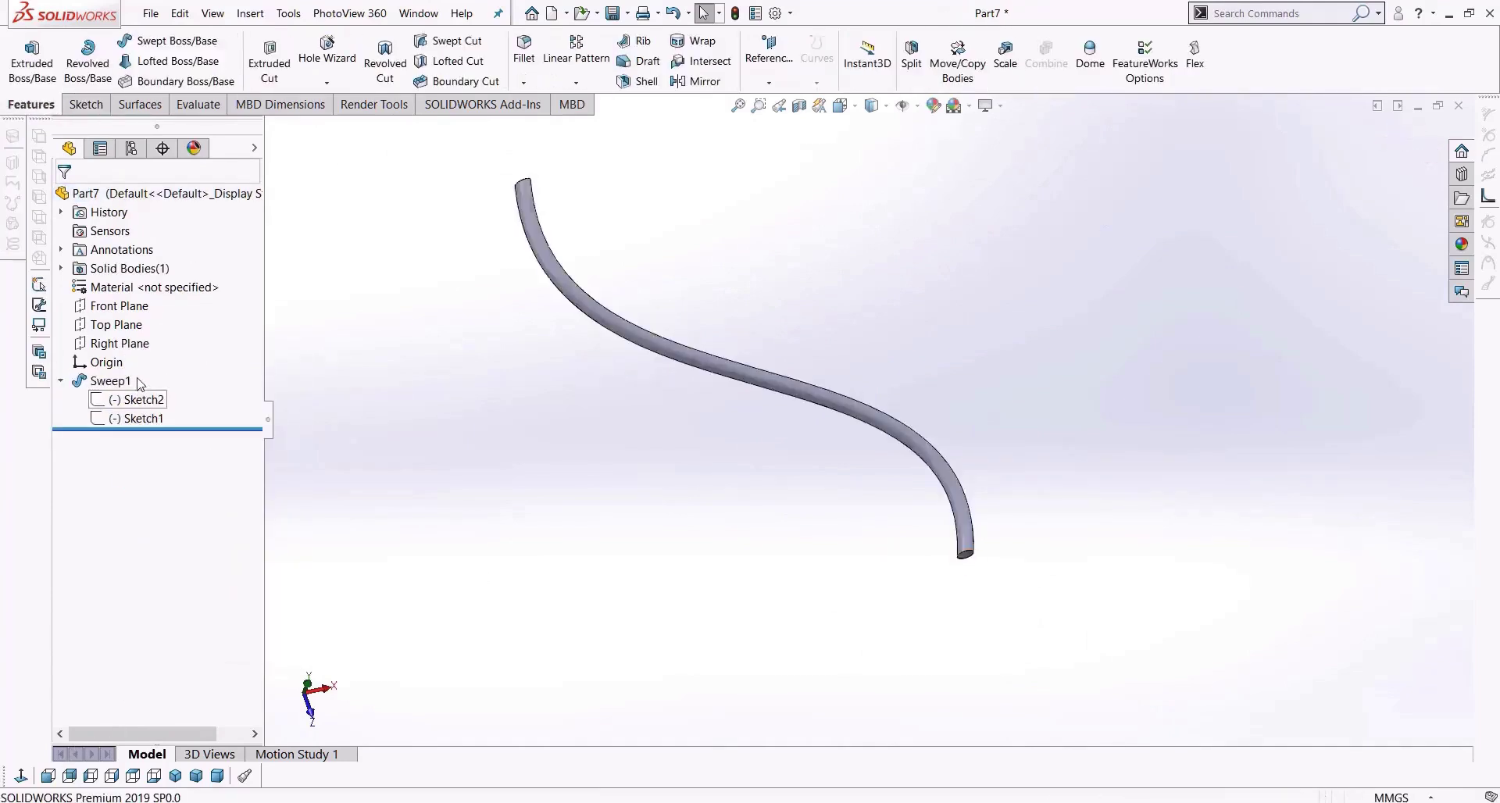
{"action": "left_click", "coordinate": [128, 381]}
{"action": "key", "text": "Delete"}
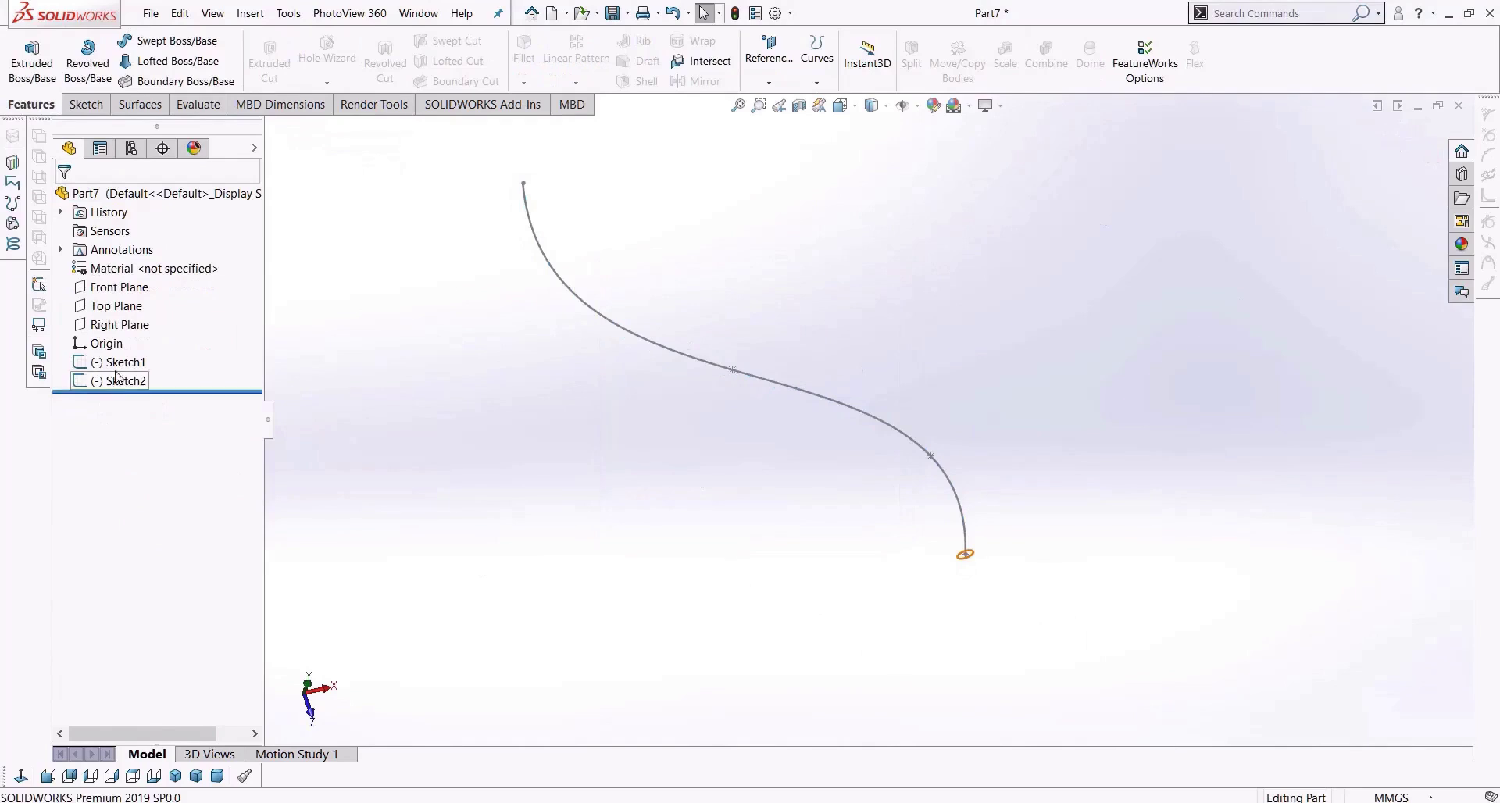
Edit the circle sketch, move the circle horizontally off the origin in the positive X direction, and exit the sketch.
{"action": "right_click", "coordinate": [125, 382]}
{"action": "left_click", "coordinate": [134, 334]}
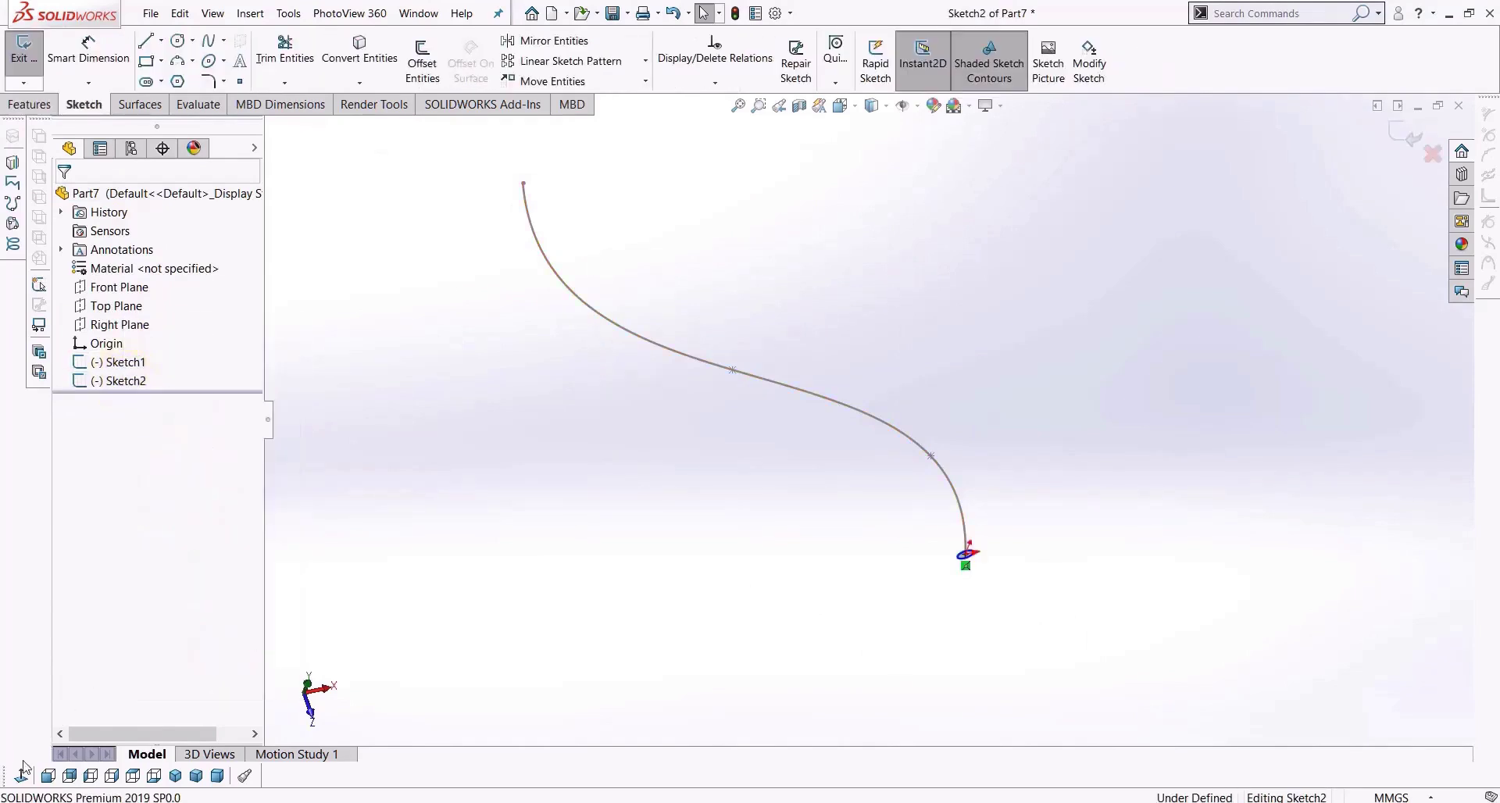
{"action": "scroll", "coordinate": [1146, 443], "scroll_direction": "down", "scroll_amount": 6}
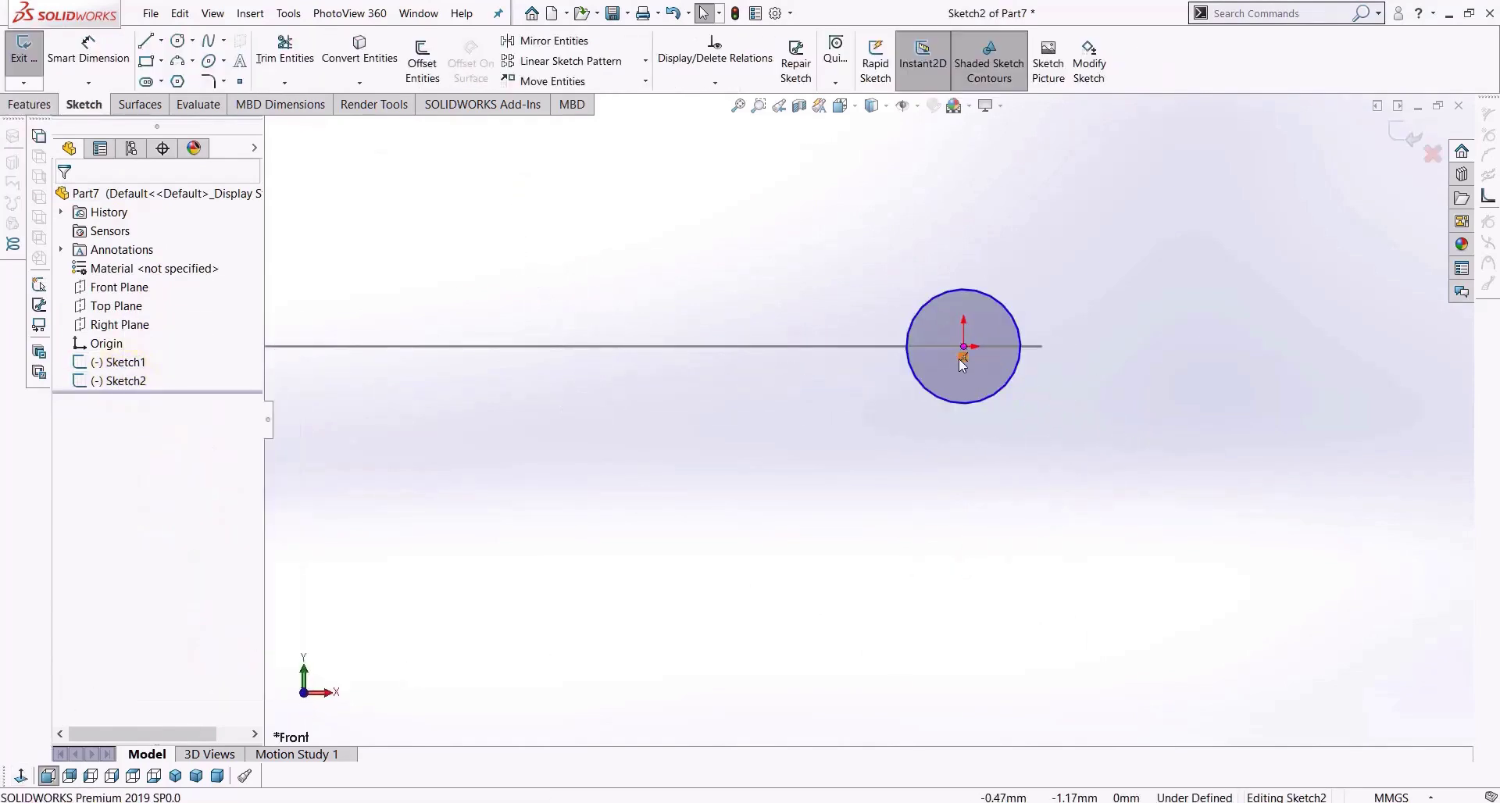
{"action": "left_click_drag", "start_coordinate": [968, 358], "coordinate": [1139, 358]}
{"action": "left_click", "coordinate": [1047, 465]}
{"action": "middle_click_drag", "start_coordinate": [991, 426], "coordinate": [971, 539]}
{"action": "scroll", "coordinate": [971, 539], "scroll_direction": "up", "scroll_amount": 5}
{"action": "scroll", "coordinate": [1007, 596], "scroll_direction": "up", "scroll_amount": 5}
{"action": "left_click", "coordinate": [1404, 140]}
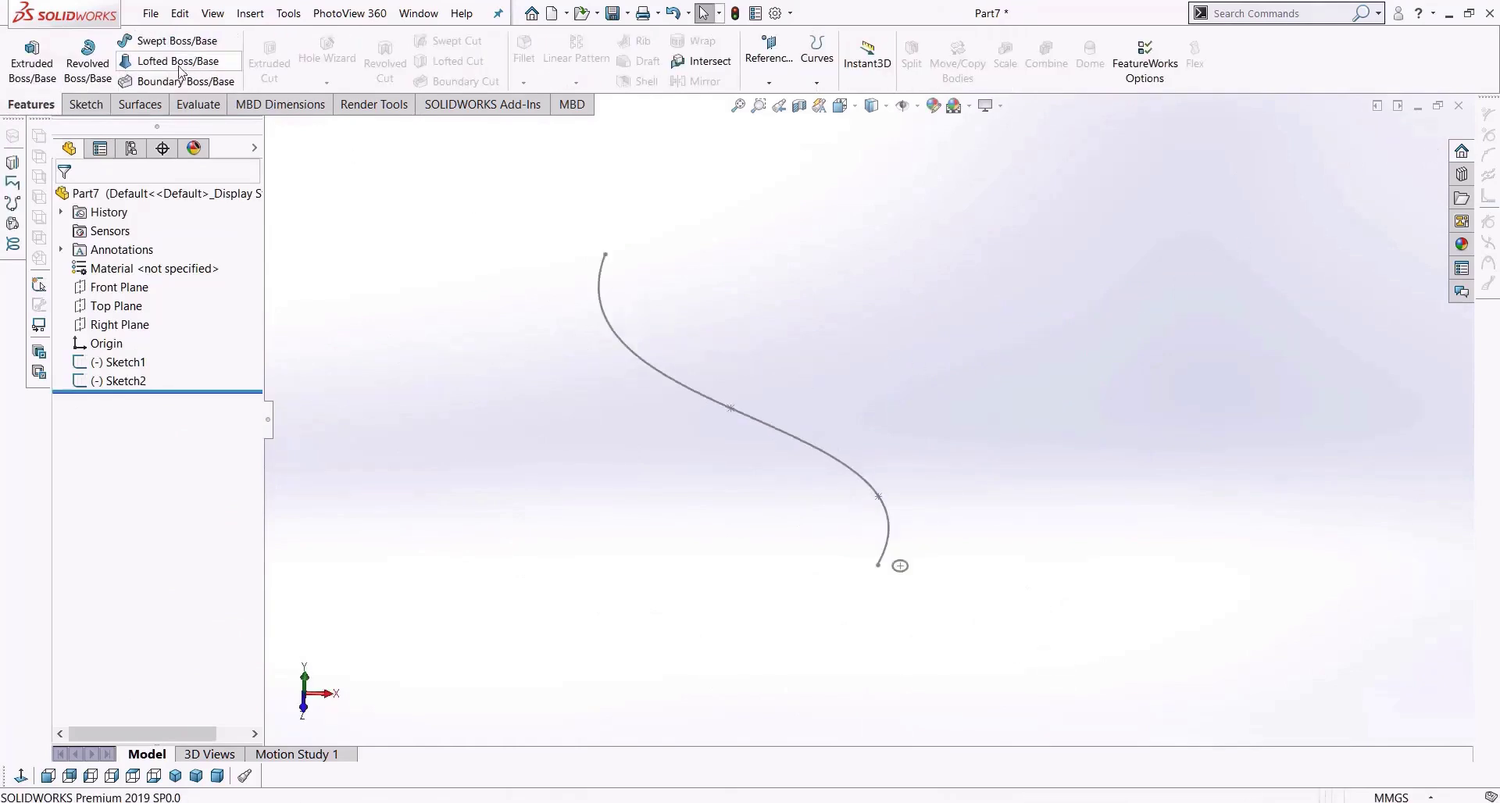
Start a swept boss with the offset circle as profile and the spline as path, and view the preview from the top.
{"action": "left_click", "coordinate": [173, 45]}
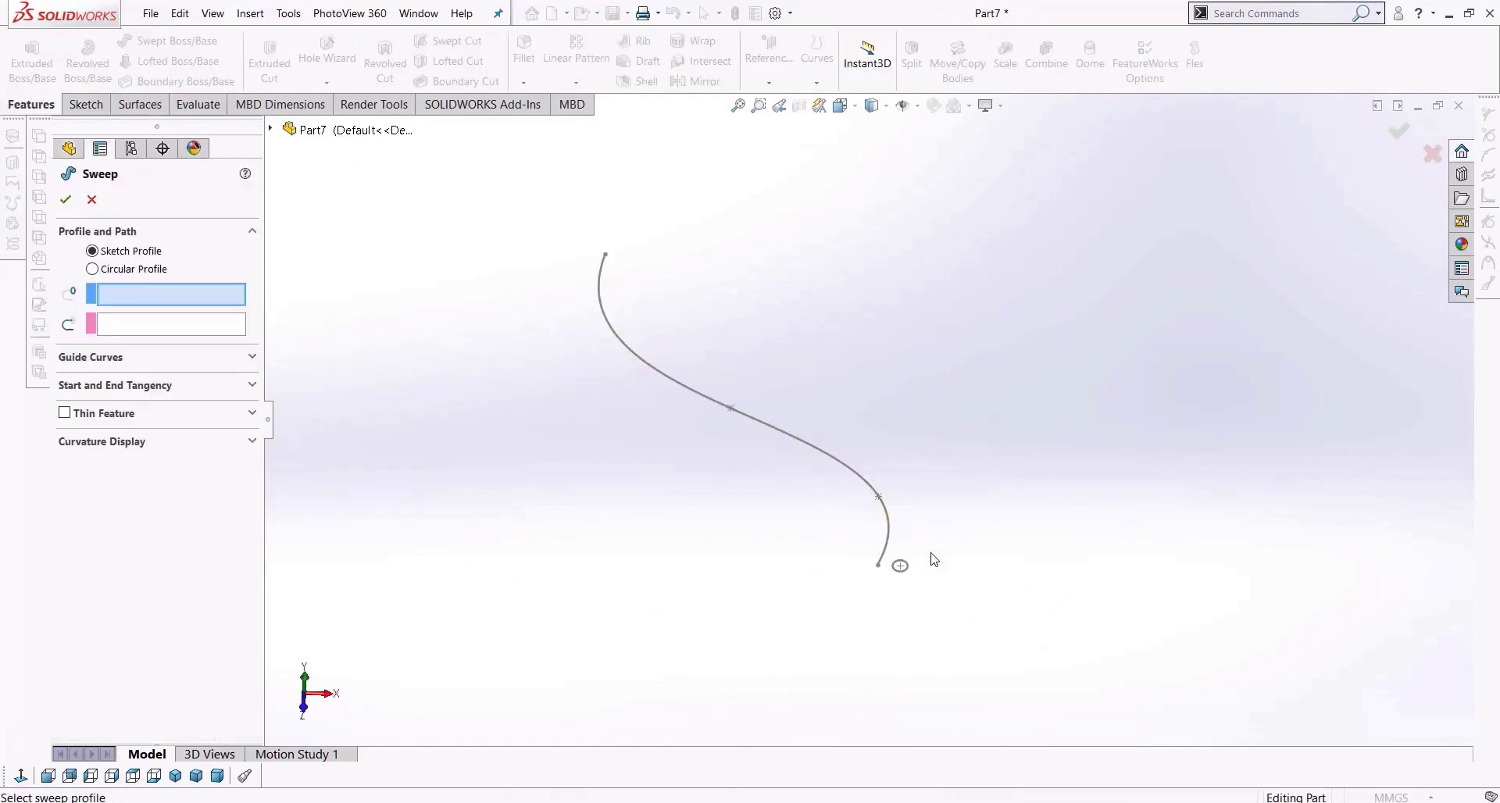
{"action": "left_click", "coordinate": [908, 574]}
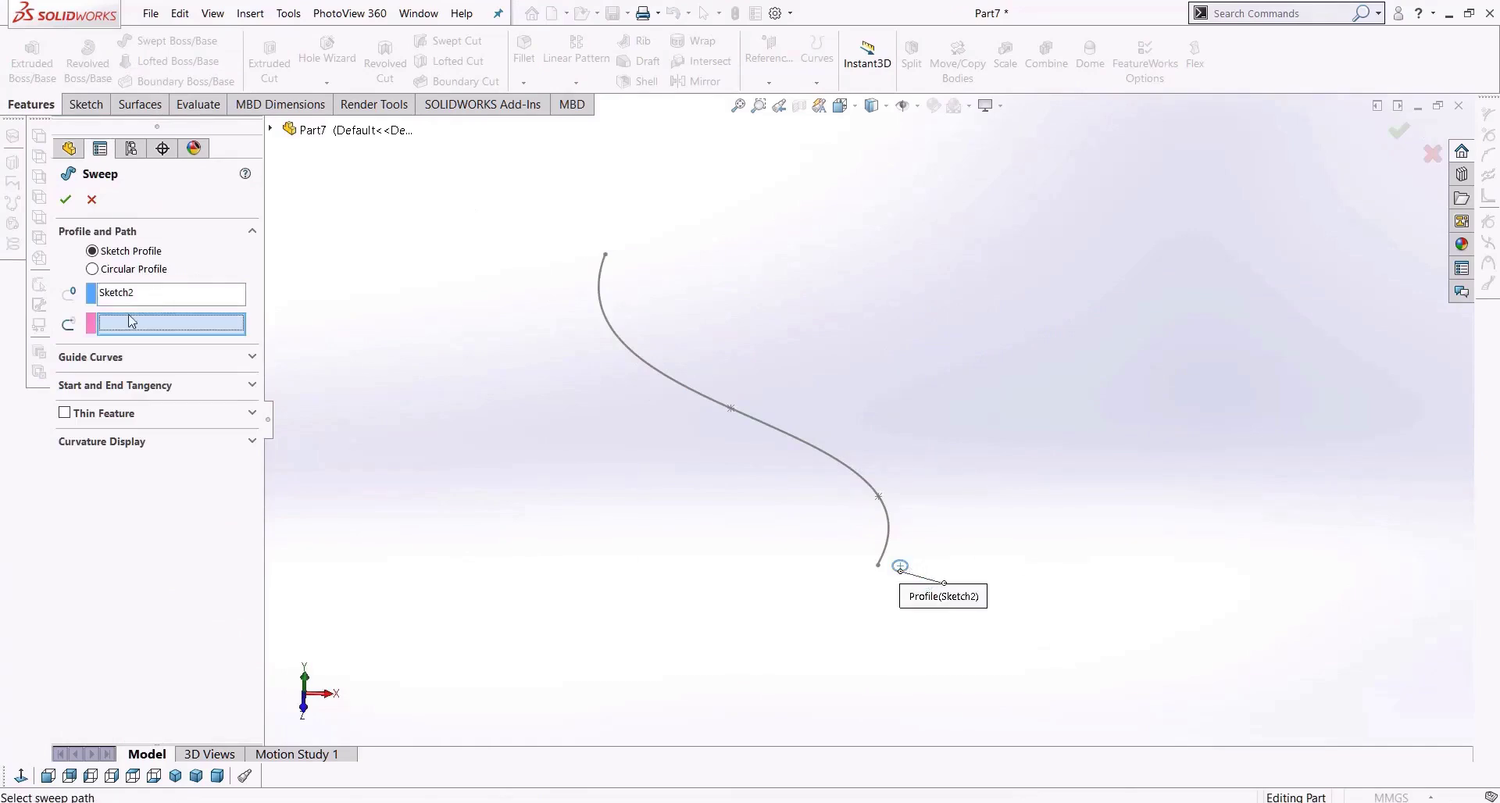
{"action": "left_click", "coordinate": [813, 453]}
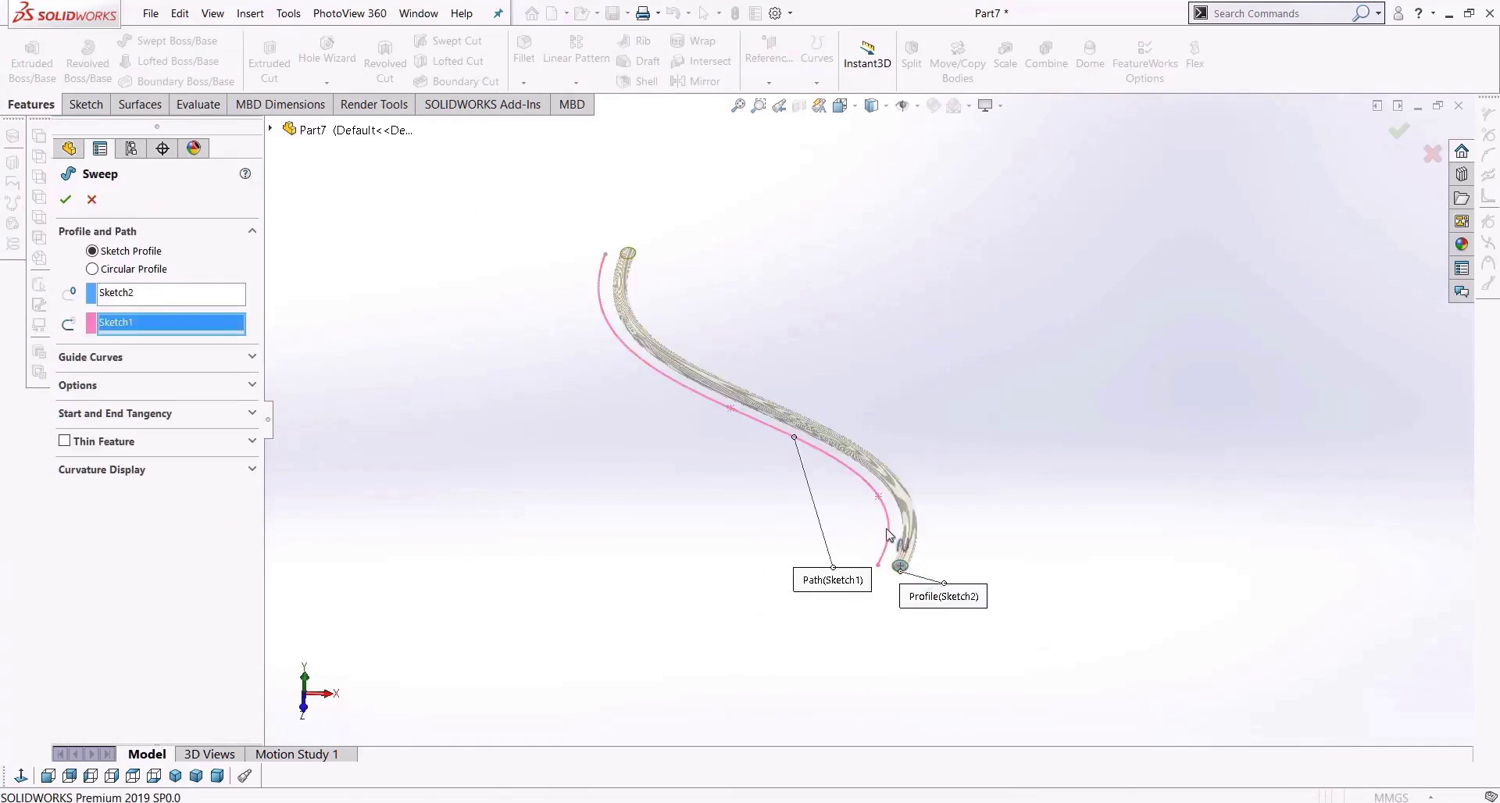
{"action": "scroll", "coordinate": [888, 536], "scroll_direction": "down", "scroll_amount": 5}
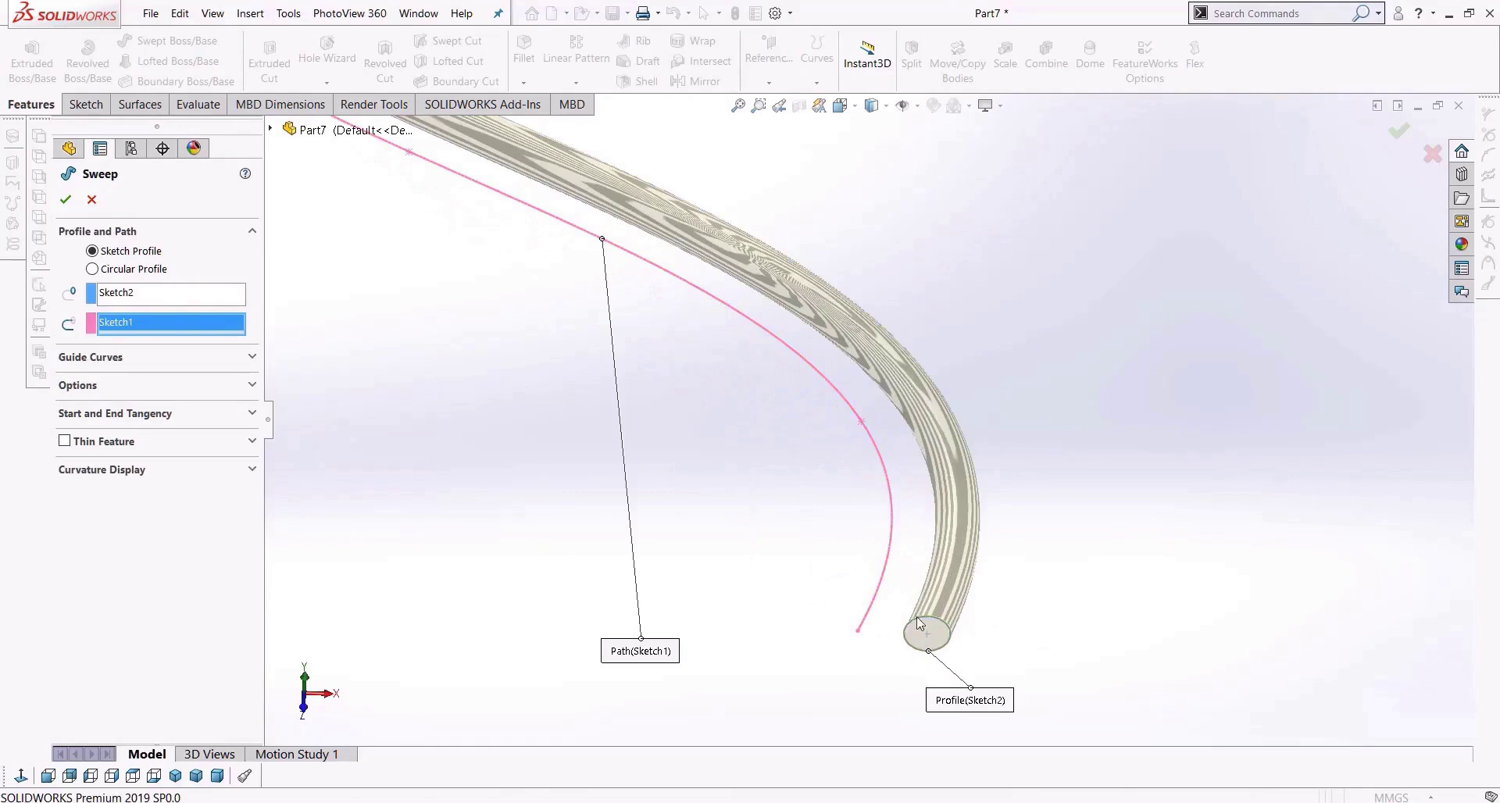
{"action": "middle_click_drag", "start_coordinate": [509, 218], "coordinate": [628, 403]}
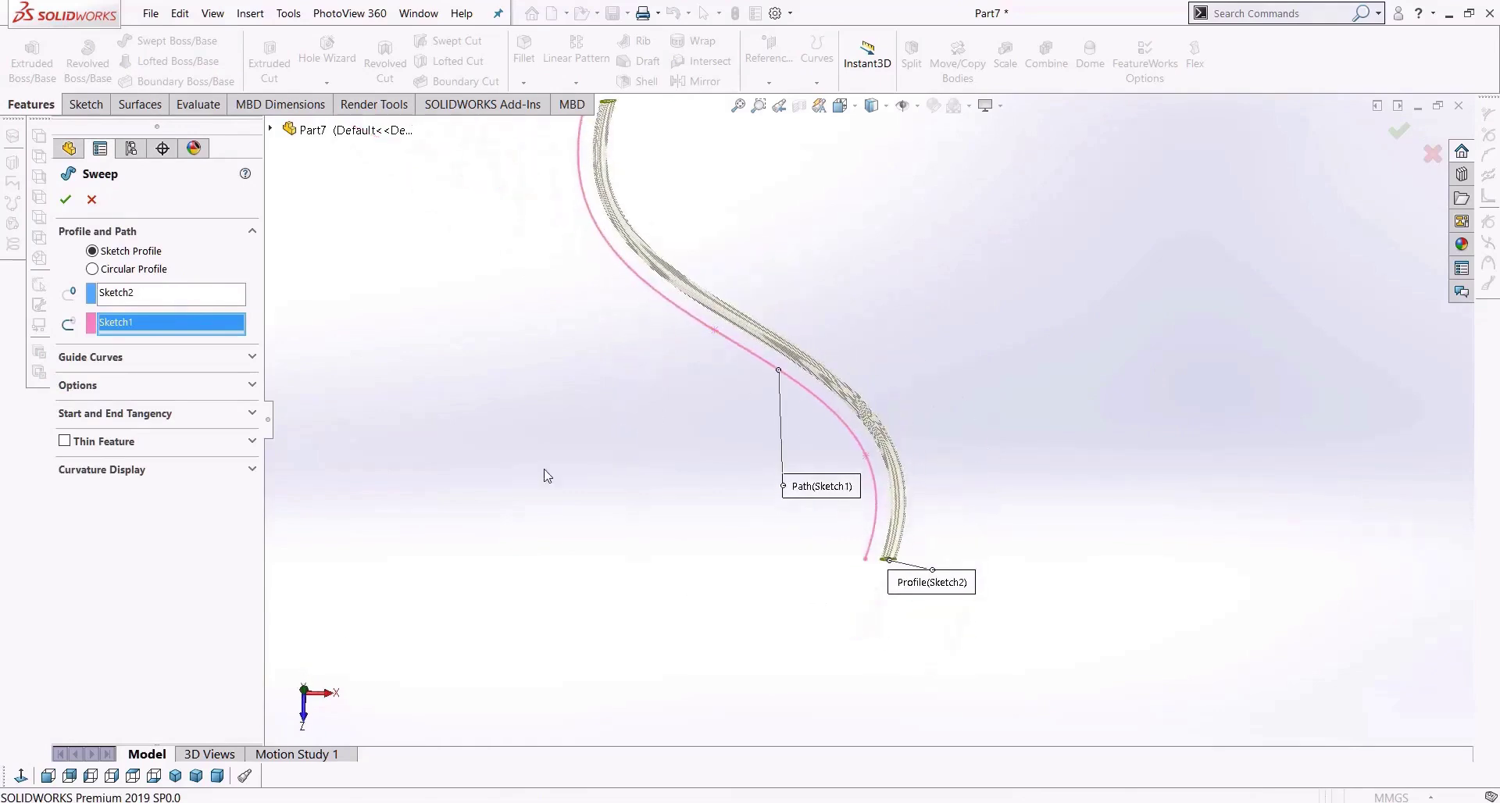
{"action": "left_click", "coordinate": [134, 776]}
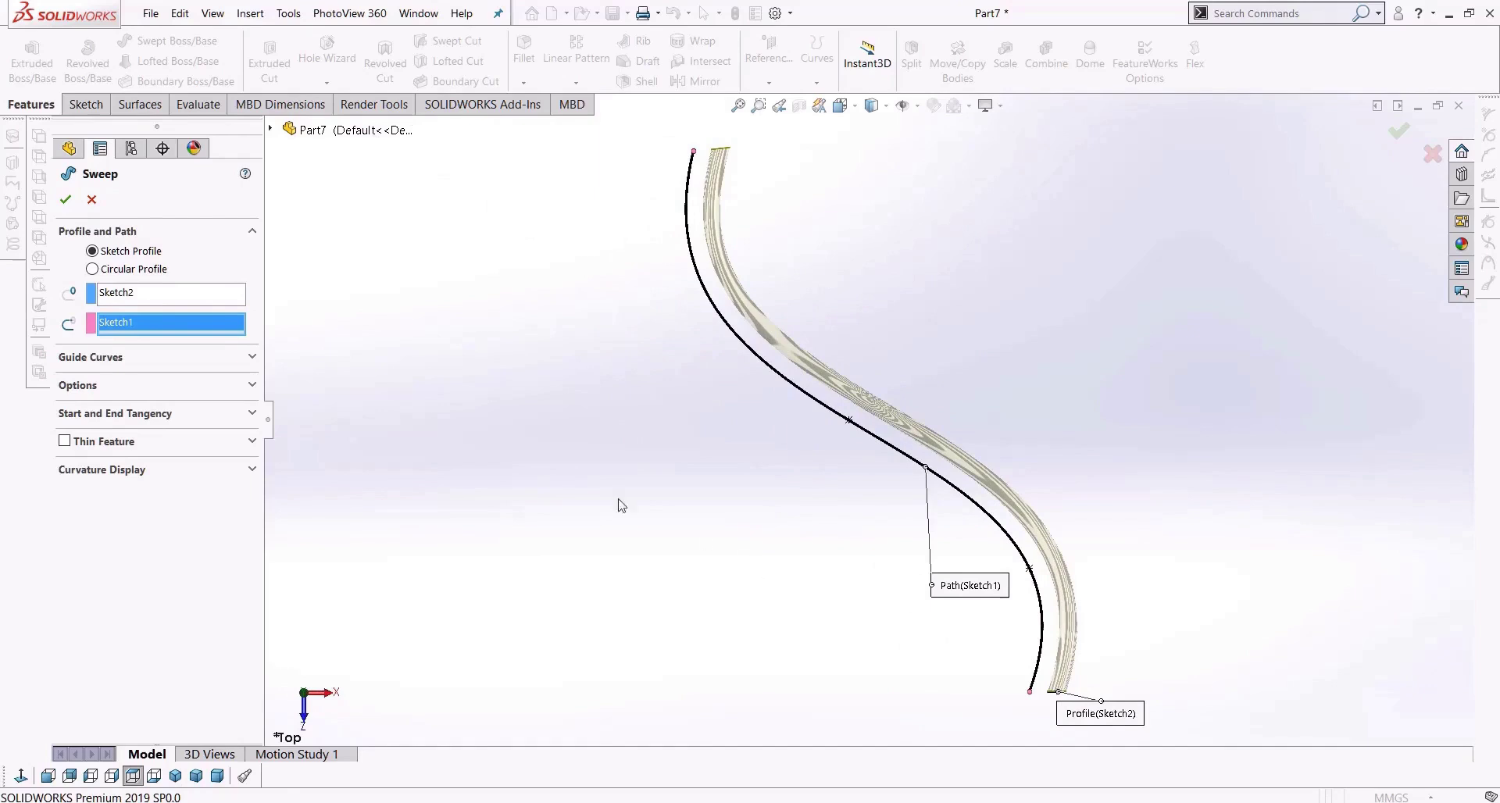
Set the sweep's profile orientation to Keep Normal Constant.
{"action": "left_click", "coordinate": [178, 397]}
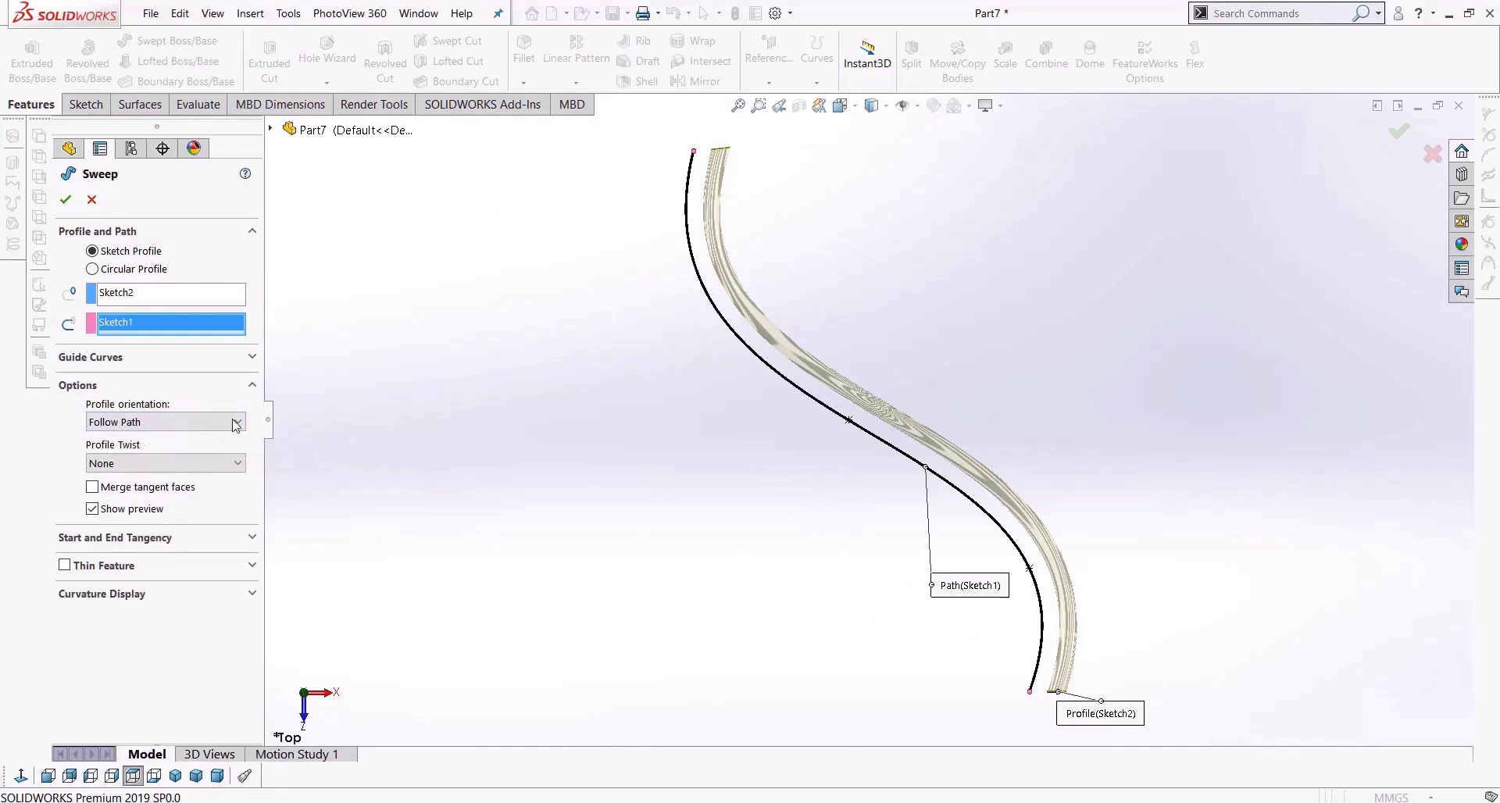
{"action": "left_click", "coordinate": [141, 426]}
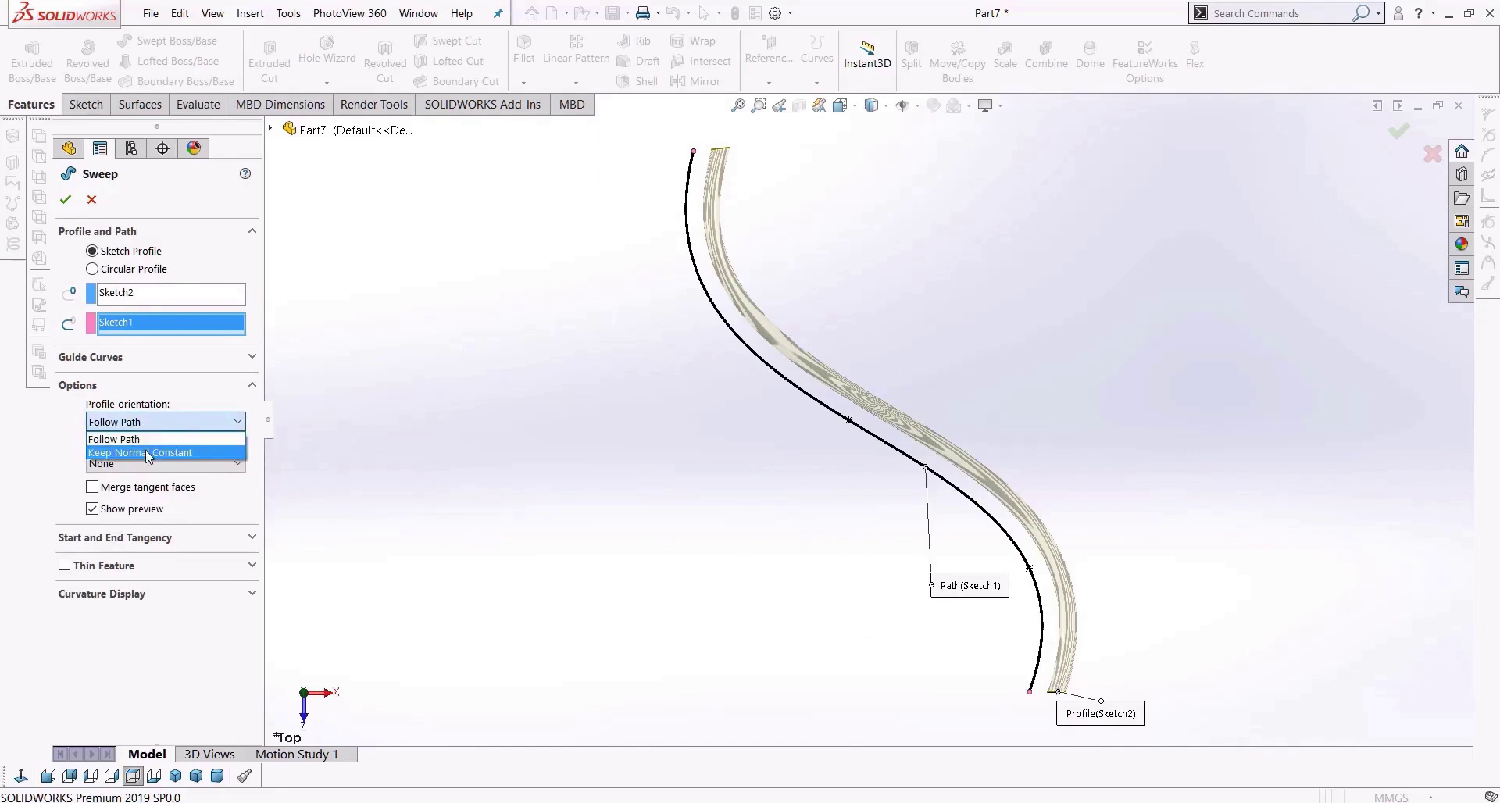
{"action": "left_click", "coordinate": [148, 452]}
Examine the sweep preview's thickness and end faces along the whole spline path in the top view.
{"action": "scroll", "coordinate": [873, 614], "scroll_direction": "down", "scroll_amount": 5}
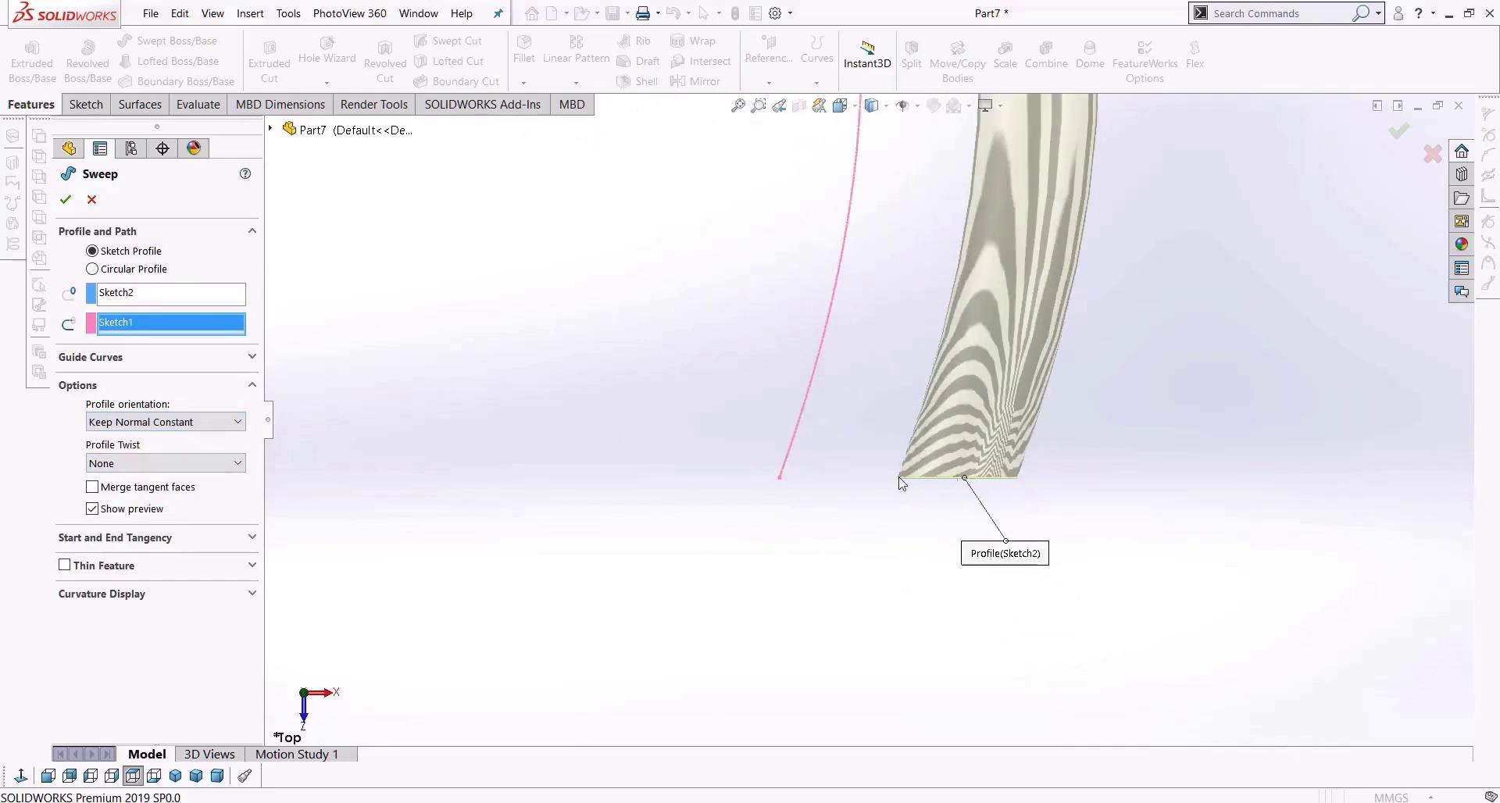
{"action": "scroll", "coordinate": [865, 525], "scroll_direction": "up", "scroll_amount": 3}
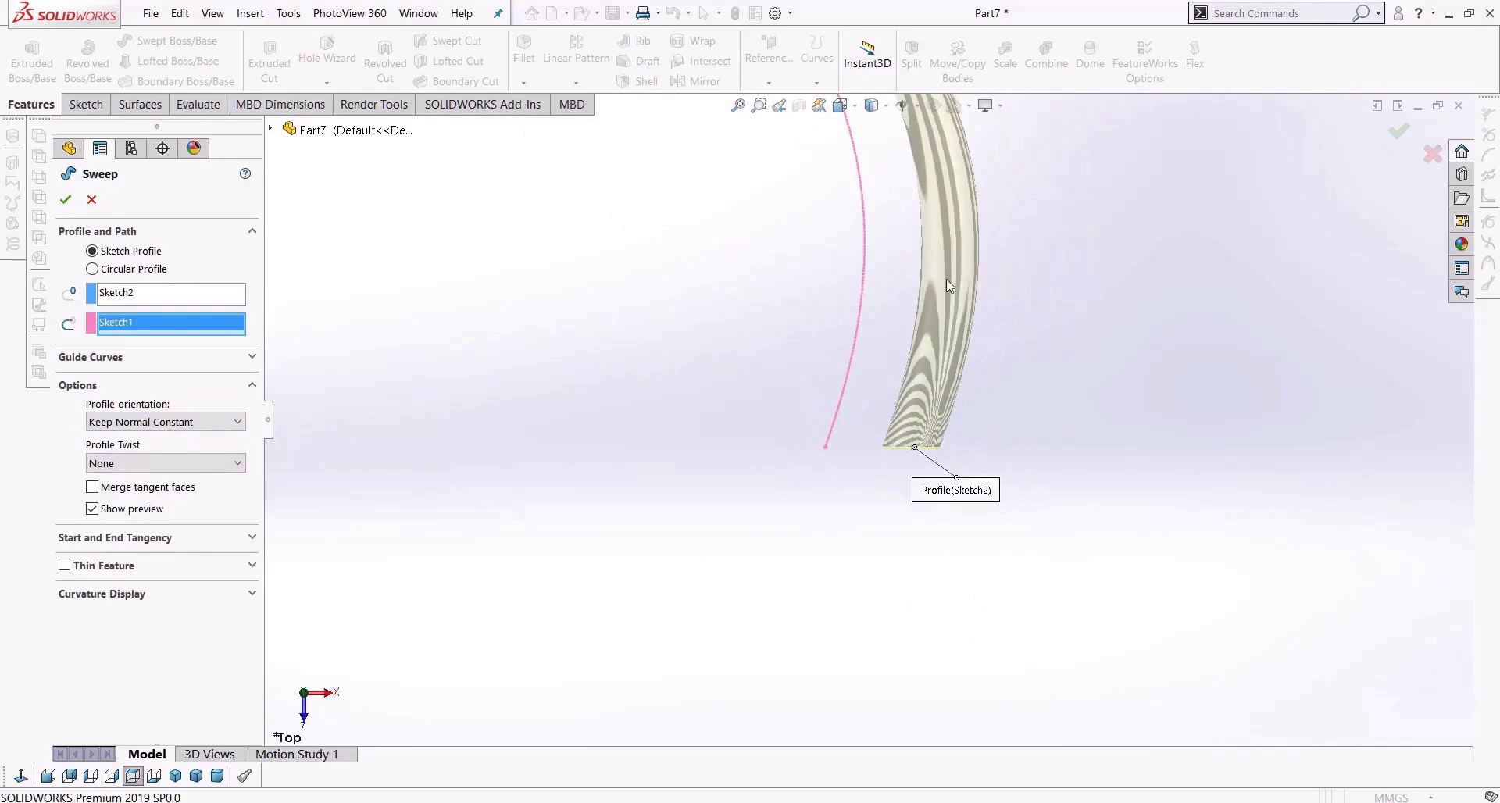
{"action": "scroll", "coordinate": [947, 281], "scroll_direction": "down", "scroll_amount": 3}
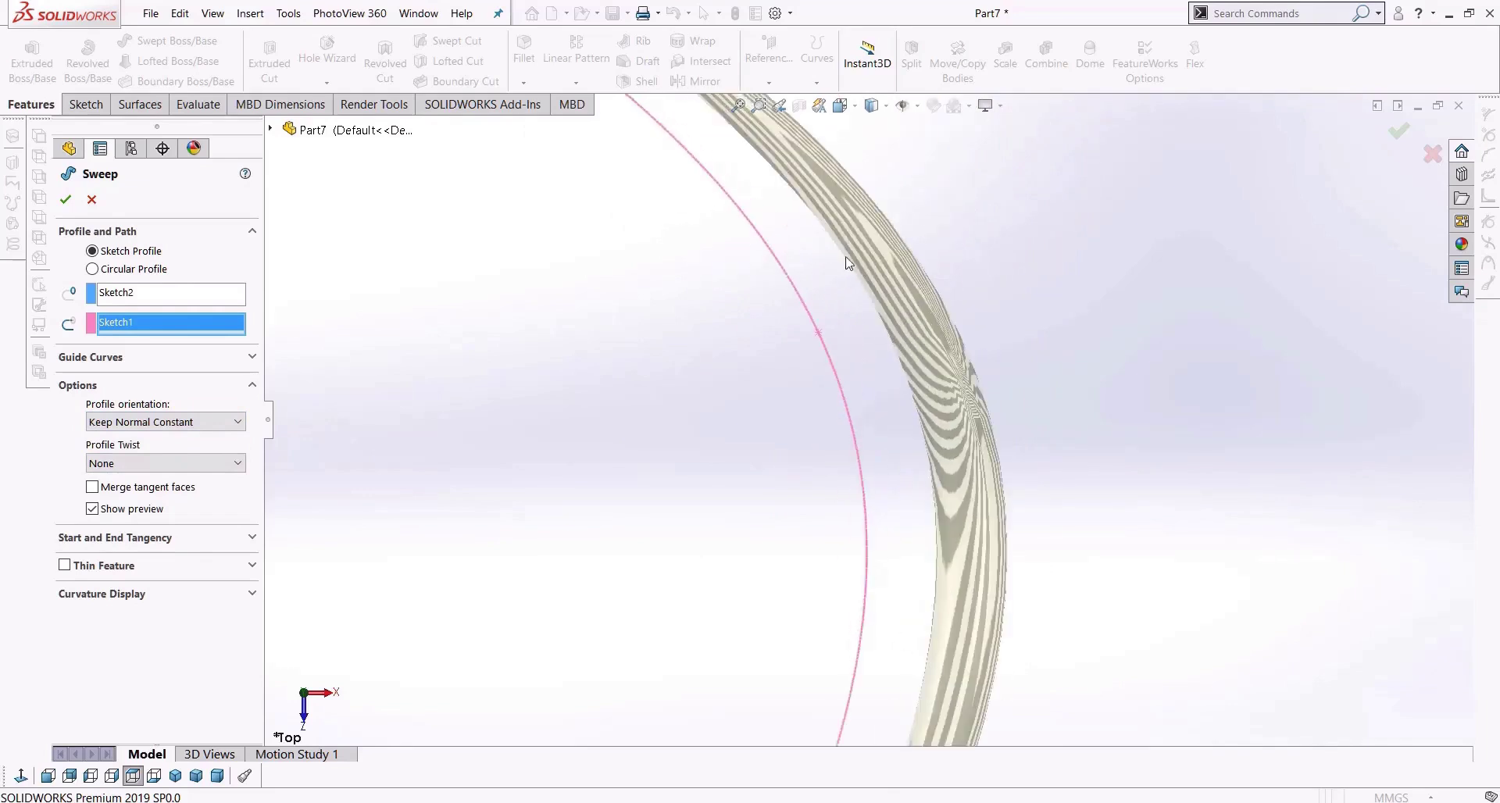
{"action": "scroll", "coordinate": [774, 172], "scroll_direction": "up", "scroll_amount": 2}
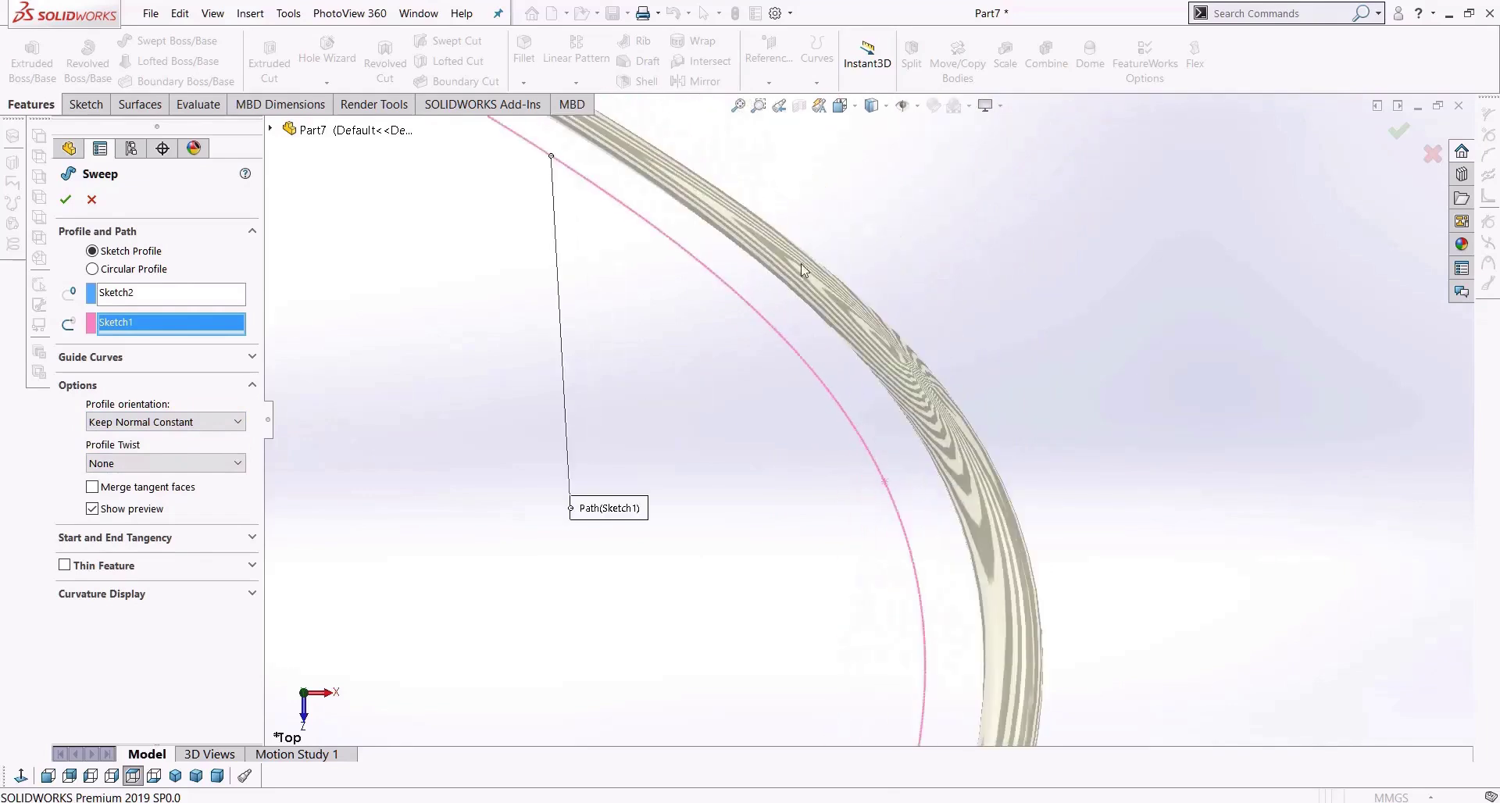
{"action": "scroll", "coordinate": [617, 204], "scroll_direction": "down", "scroll_amount": 2}
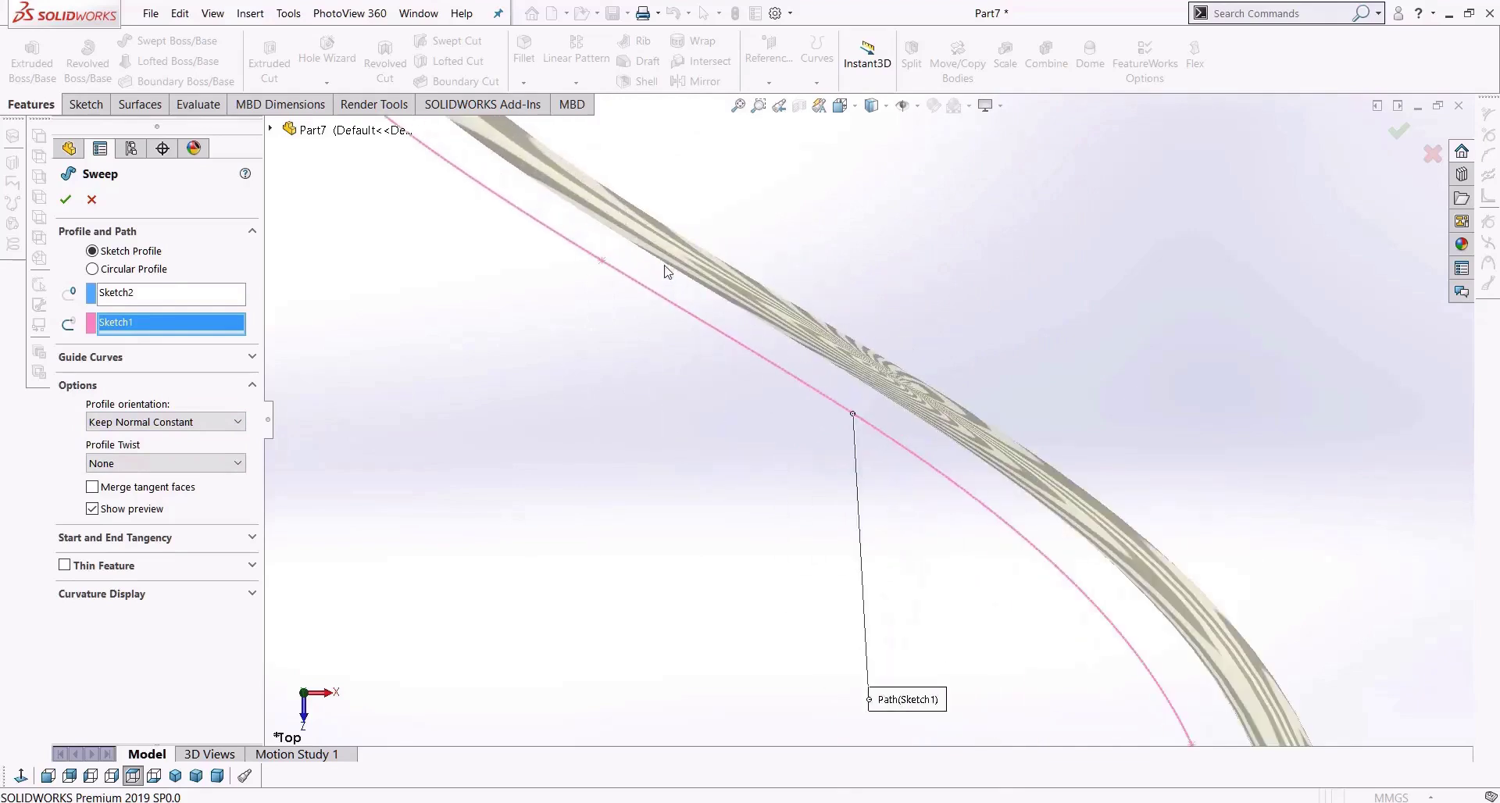
{"action": "scroll", "coordinate": [767, 328], "scroll_direction": "up", "scroll_amount": 5}
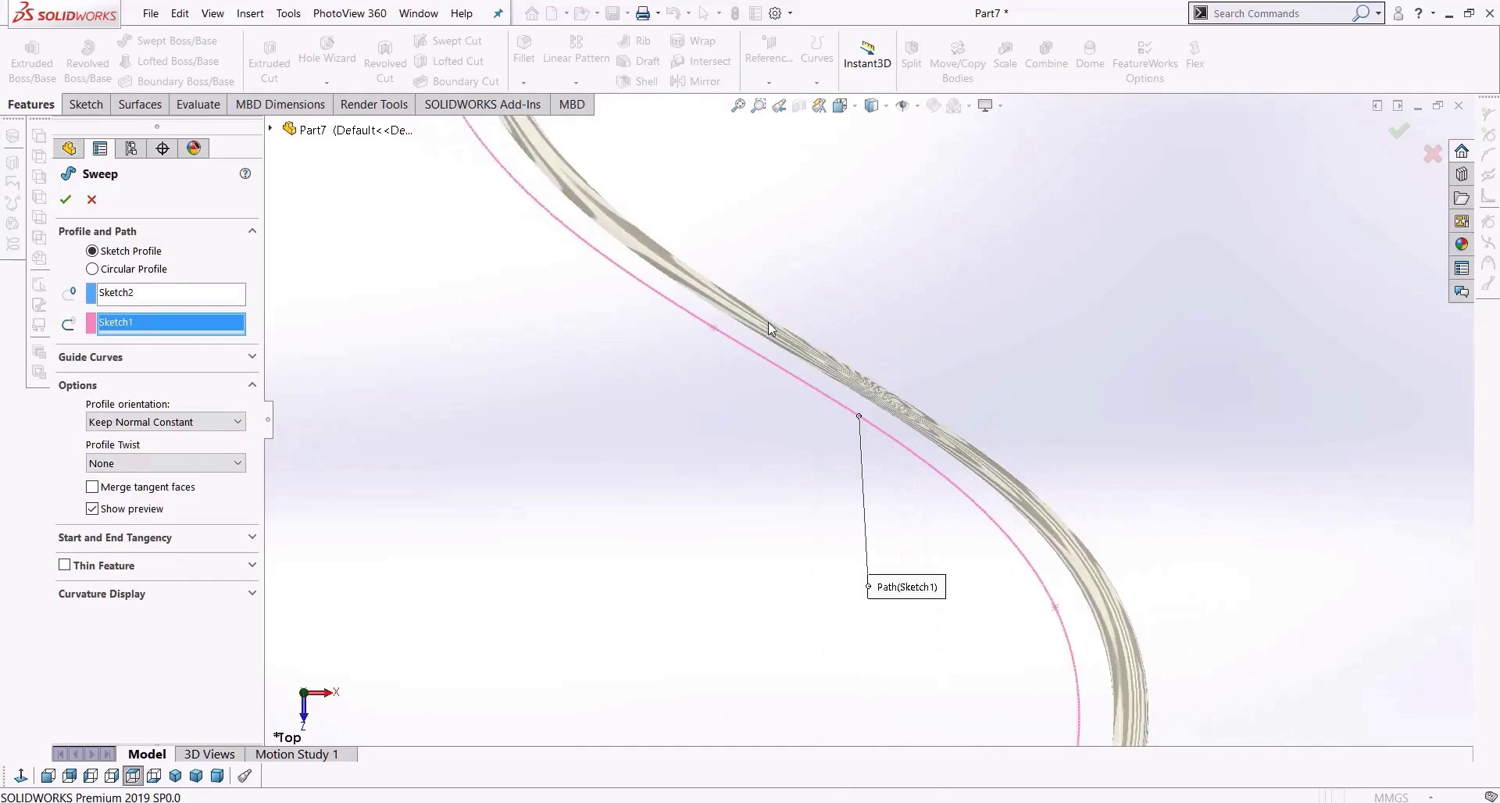
{"action": "scroll", "coordinate": [1053, 717], "scroll_direction": "up", "scroll_amount": 2}
{"action": "scroll", "coordinate": [1034, 678], "scroll_direction": "down", "scroll_amount": 2}
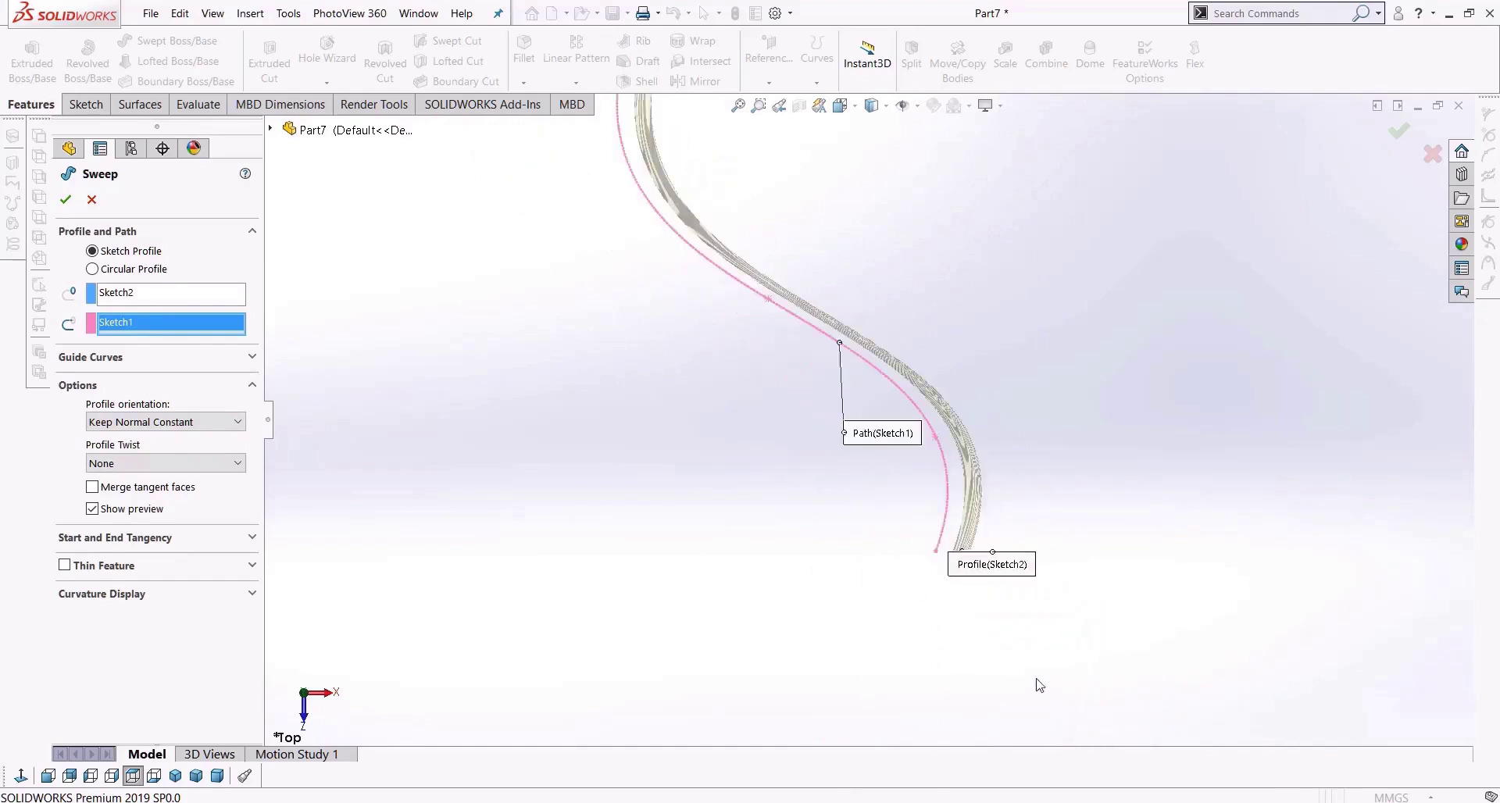
{"action": "scroll", "coordinate": [929, 537], "scroll_direction": "up", "scroll_amount": 4}
{"action": "scroll", "coordinate": [808, 289], "scroll_direction": "down", "scroll_amount": 4}
{"action": "scroll", "coordinate": [687, 172], "scroll_direction": "down", "scroll_amount": 4}
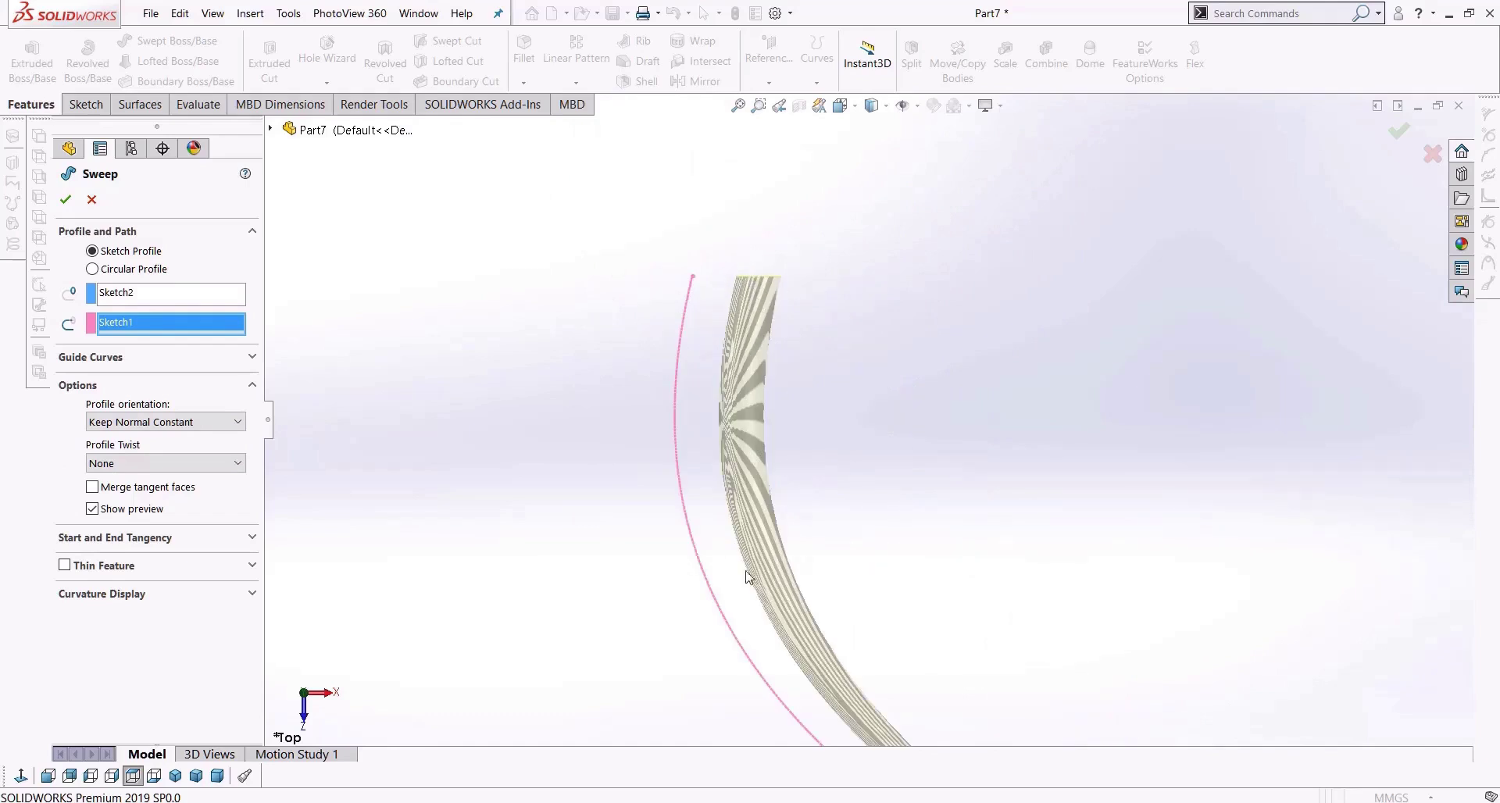
{"action": "scroll", "coordinate": [907, 659], "scroll_direction": "up", "scroll_amount": 4}
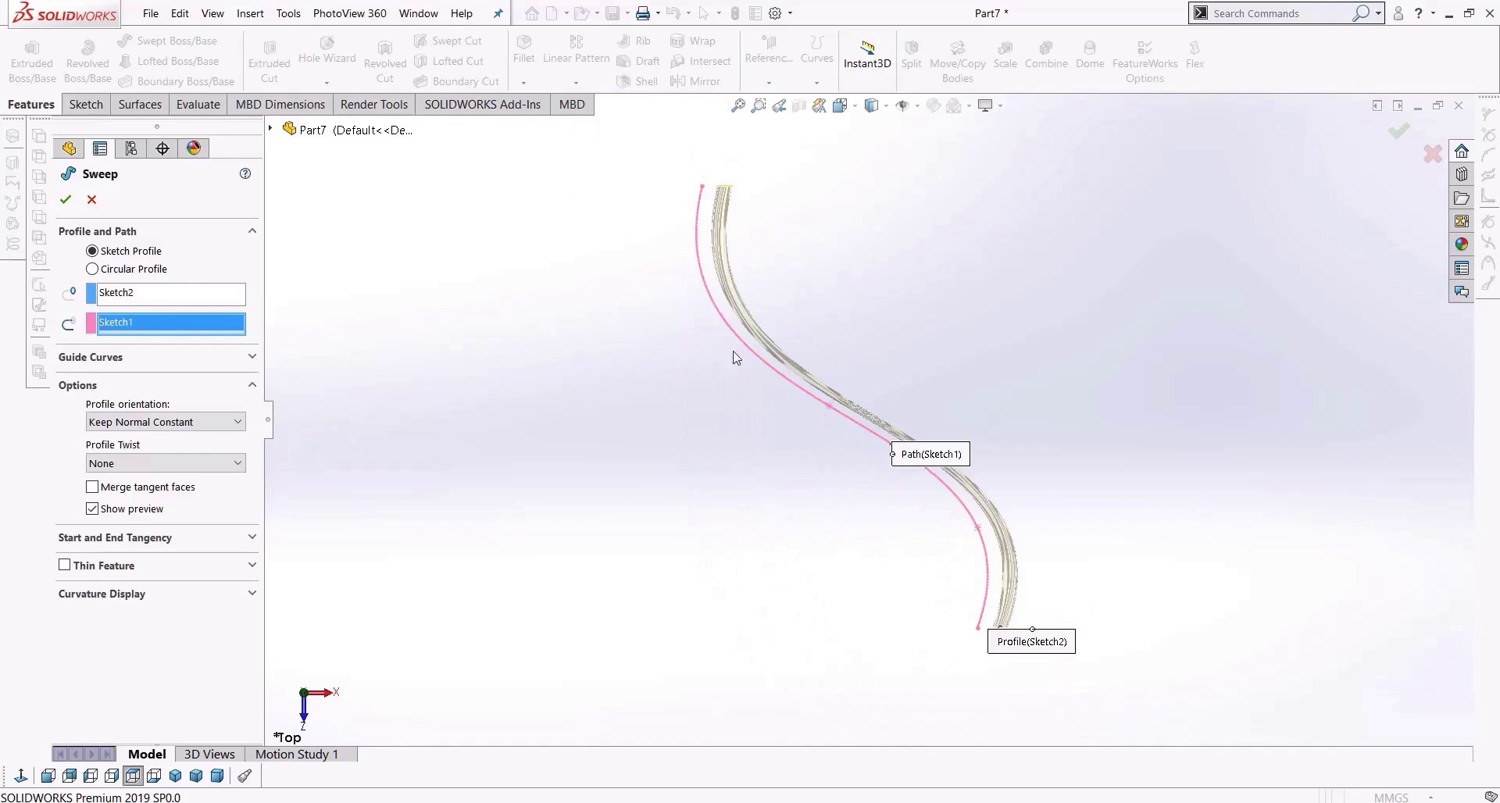
Compare the Follow Path and Keep Normal Constant orientations in the preview, finishing on Follow Path, and inspect the sweep's far end.
{"action": "left_click", "coordinate": [142, 420]}
{"action": "left_click", "coordinate": [147, 434]}
{"action": "left_click", "coordinate": [156, 422]}
{"action": "left_click", "coordinate": [151, 451]}
{"action": "left_click", "coordinate": [156, 422]}
{"action": "left_click", "coordinate": [156, 435]}
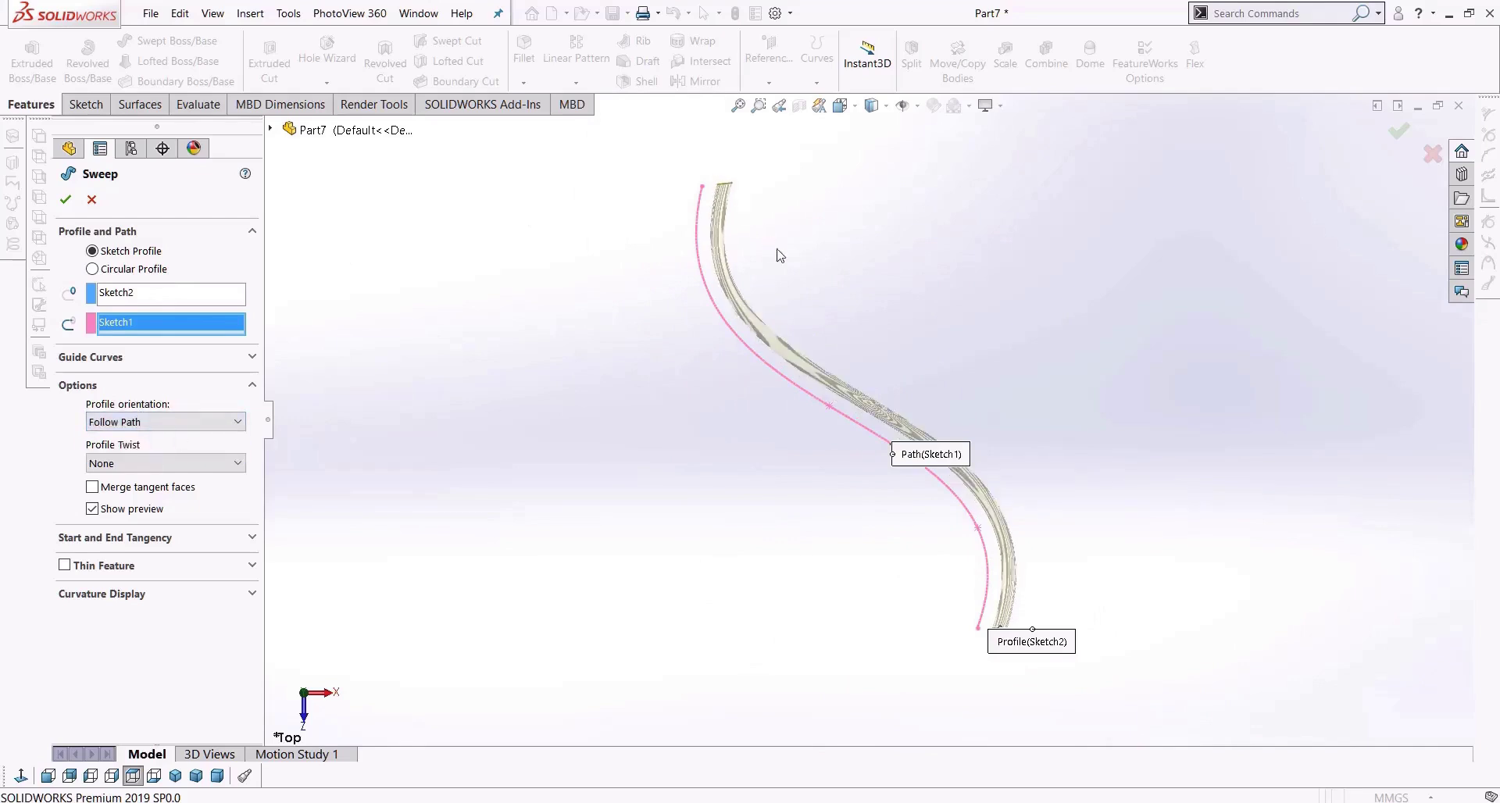
{"action": "scroll", "coordinate": [779, 256], "scroll_direction": "down", "scroll_amount": 5}
{"action": "scroll", "coordinate": [786, 335], "scroll_direction": "down", "scroll_amount": 2}
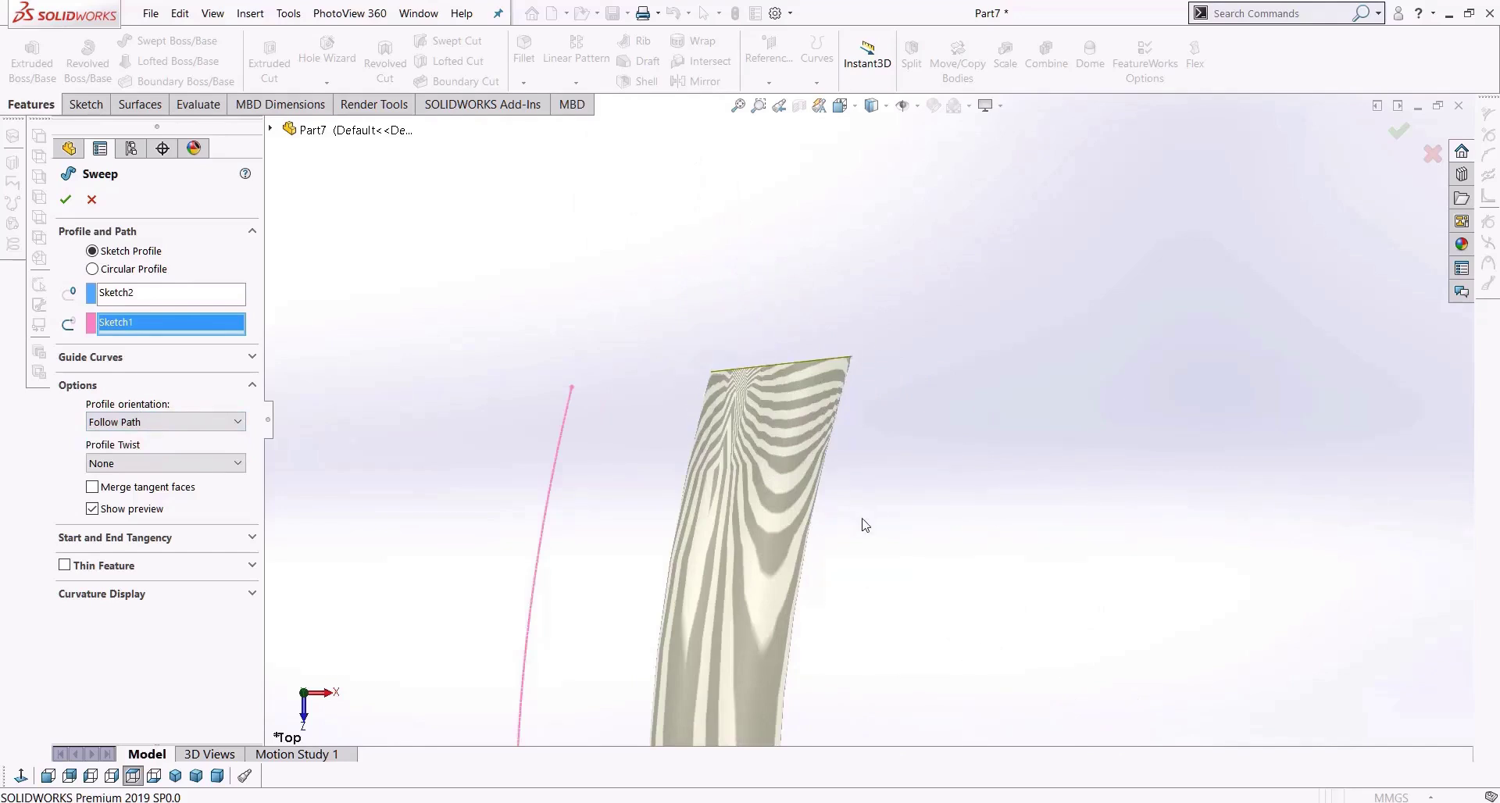
{"action": "scroll", "coordinate": [864, 522], "scroll_direction": "up", "scroll_amount": 5}
{"action": "scroll", "coordinate": [938, 664], "scroll_direction": "down", "scroll_amount": 2}
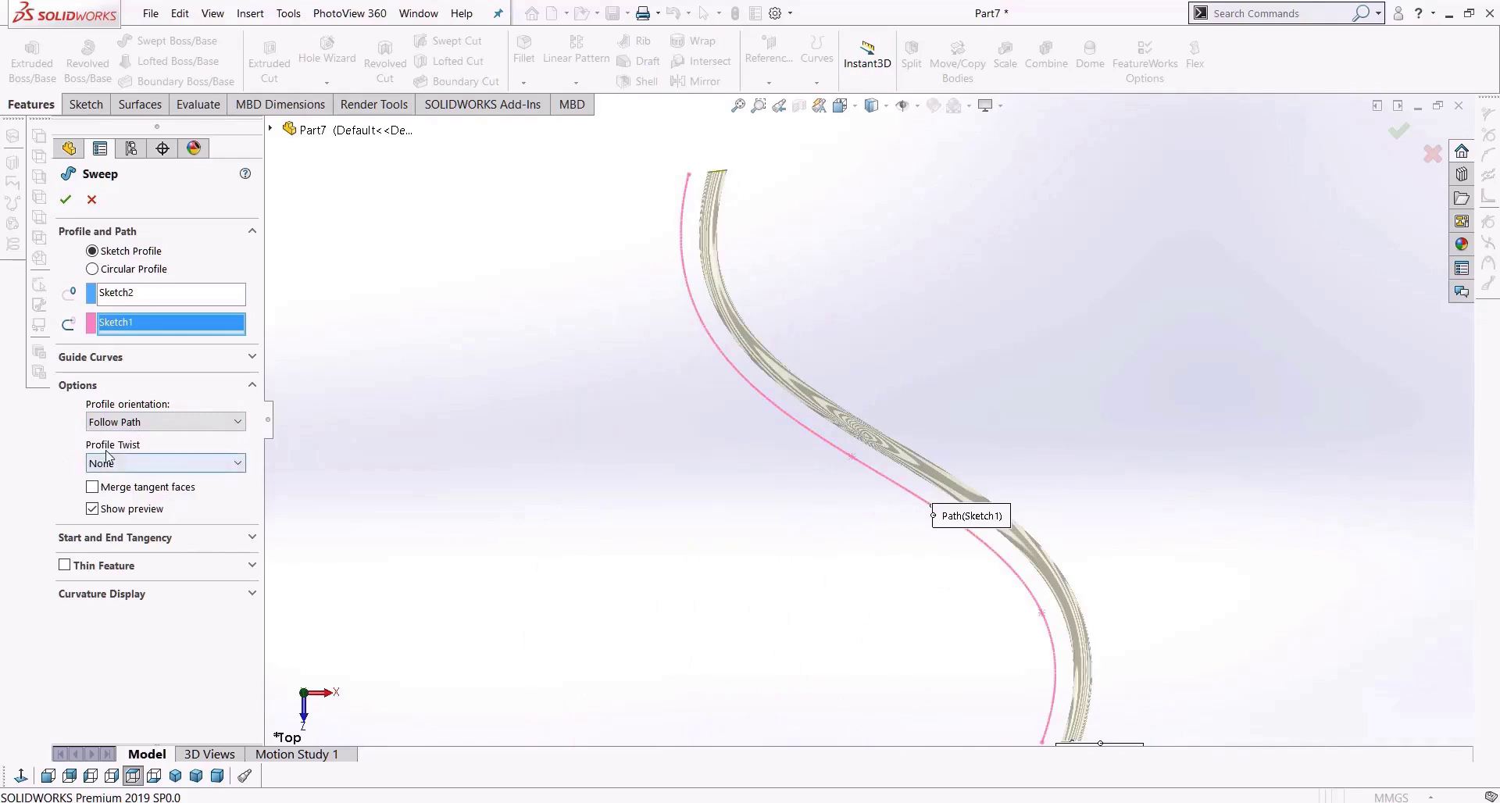
Set the sweep's profile twist to Specify Twist Value, with the twist controlled in revolutions.
{"action": "left_click", "coordinate": [143, 464]}
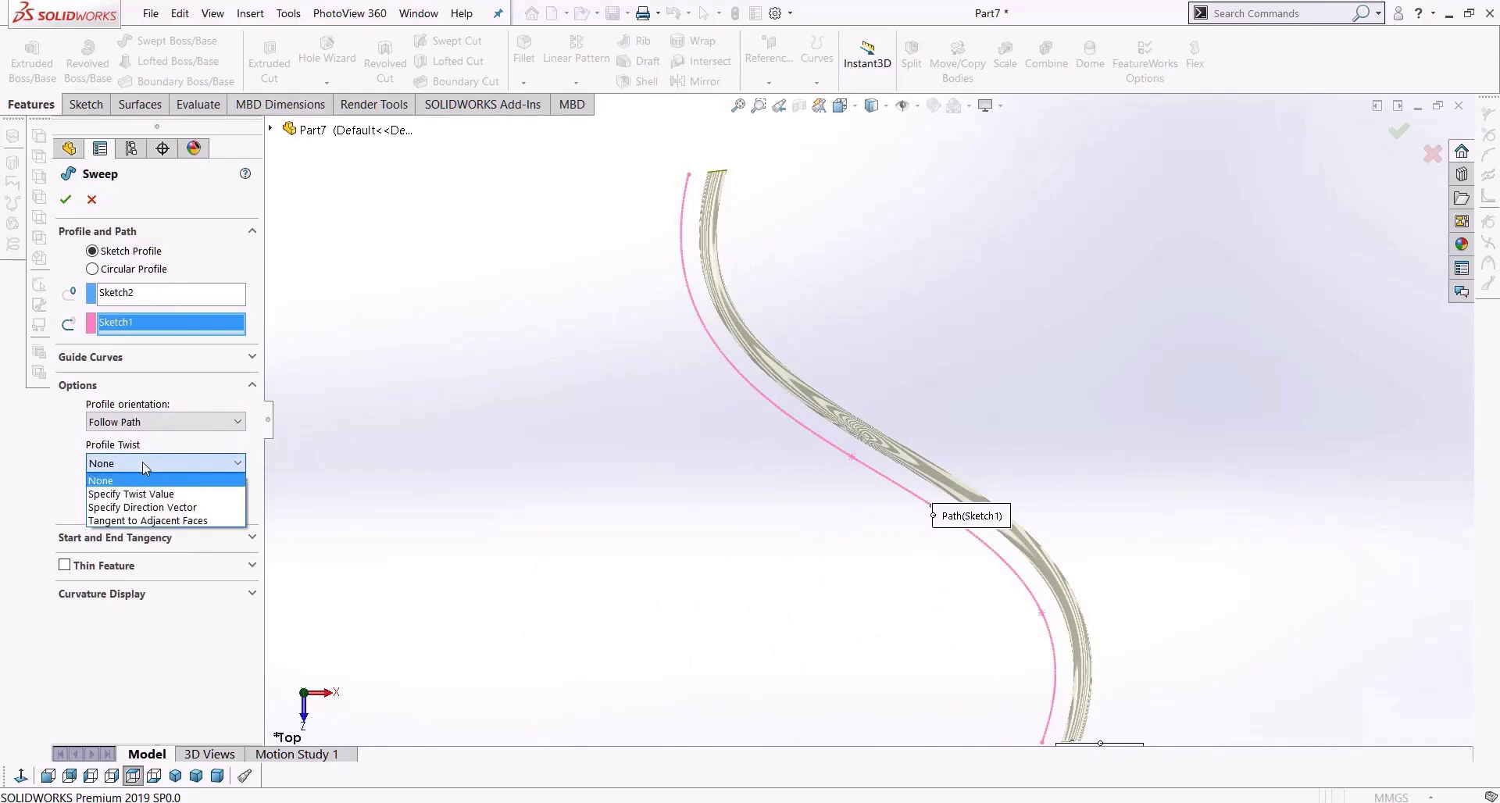
{"action": "left_click", "coordinate": [146, 497]}
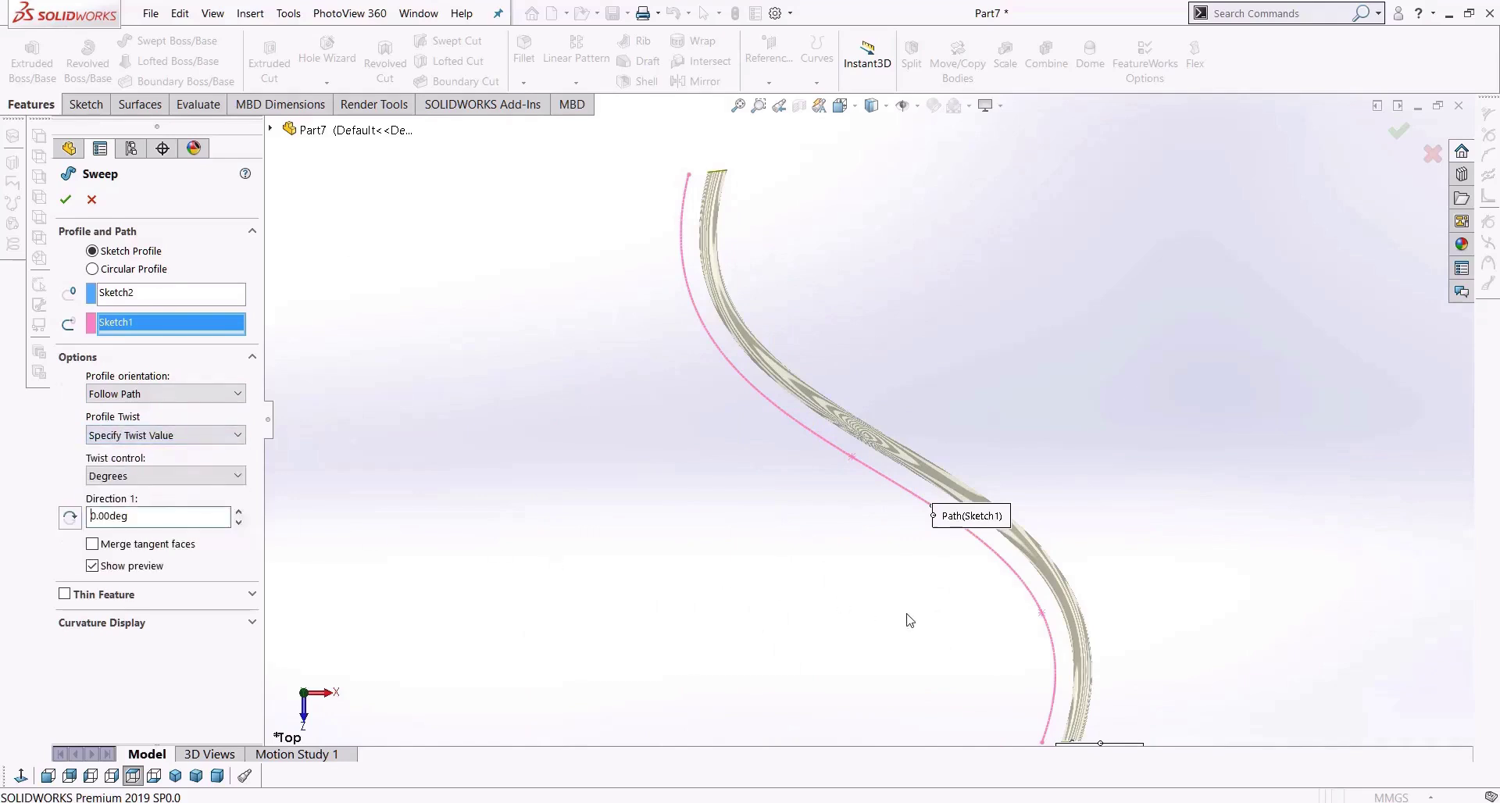
{"action": "scroll", "coordinate": [909, 615], "scroll_direction": "up", "scroll_amount": 4}
{"action": "scroll", "coordinate": [1086, 500], "scroll_direction": "down", "scroll_amount": 4}
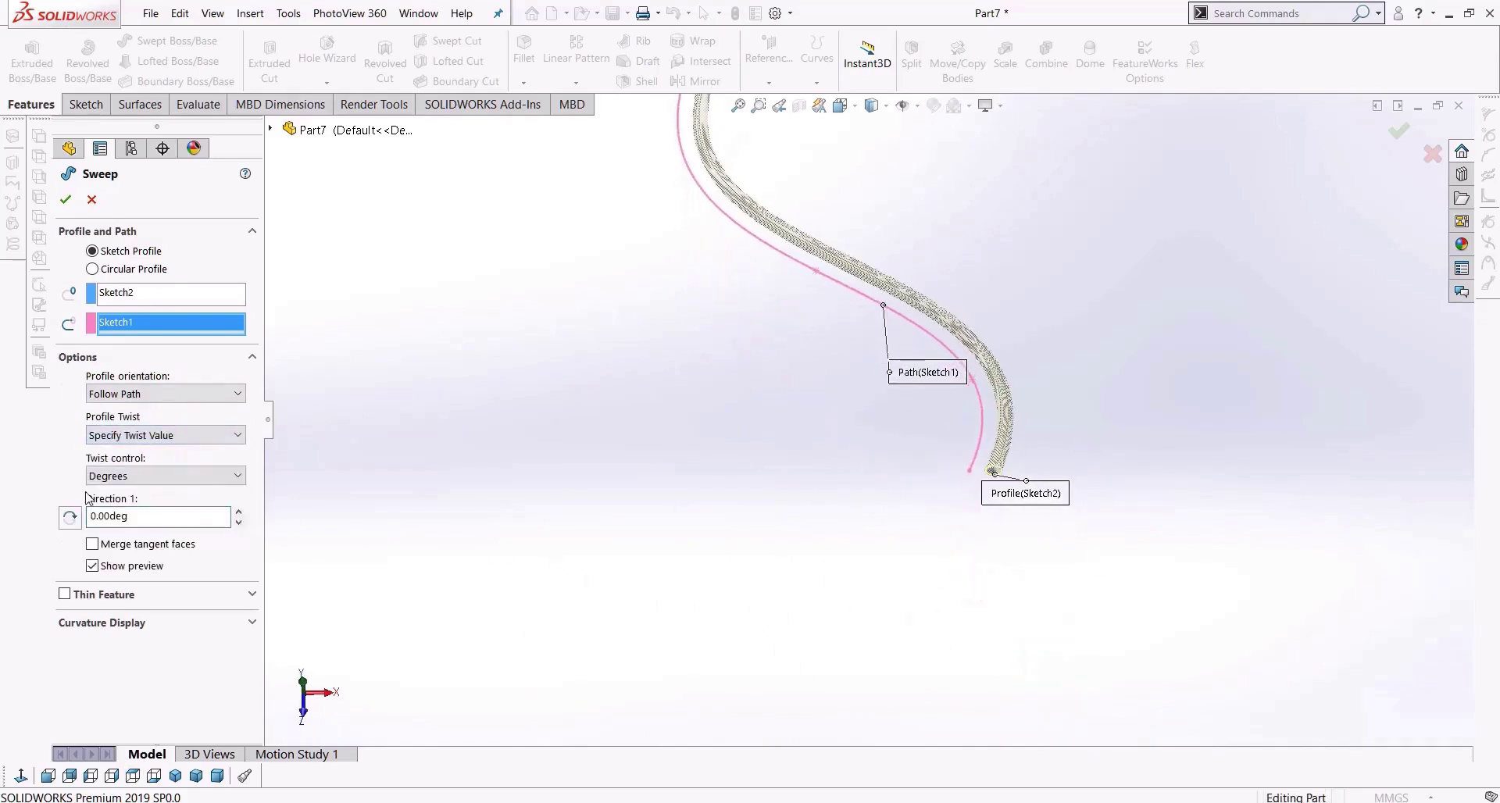
{"action": "left_click", "coordinate": [107, 478]}
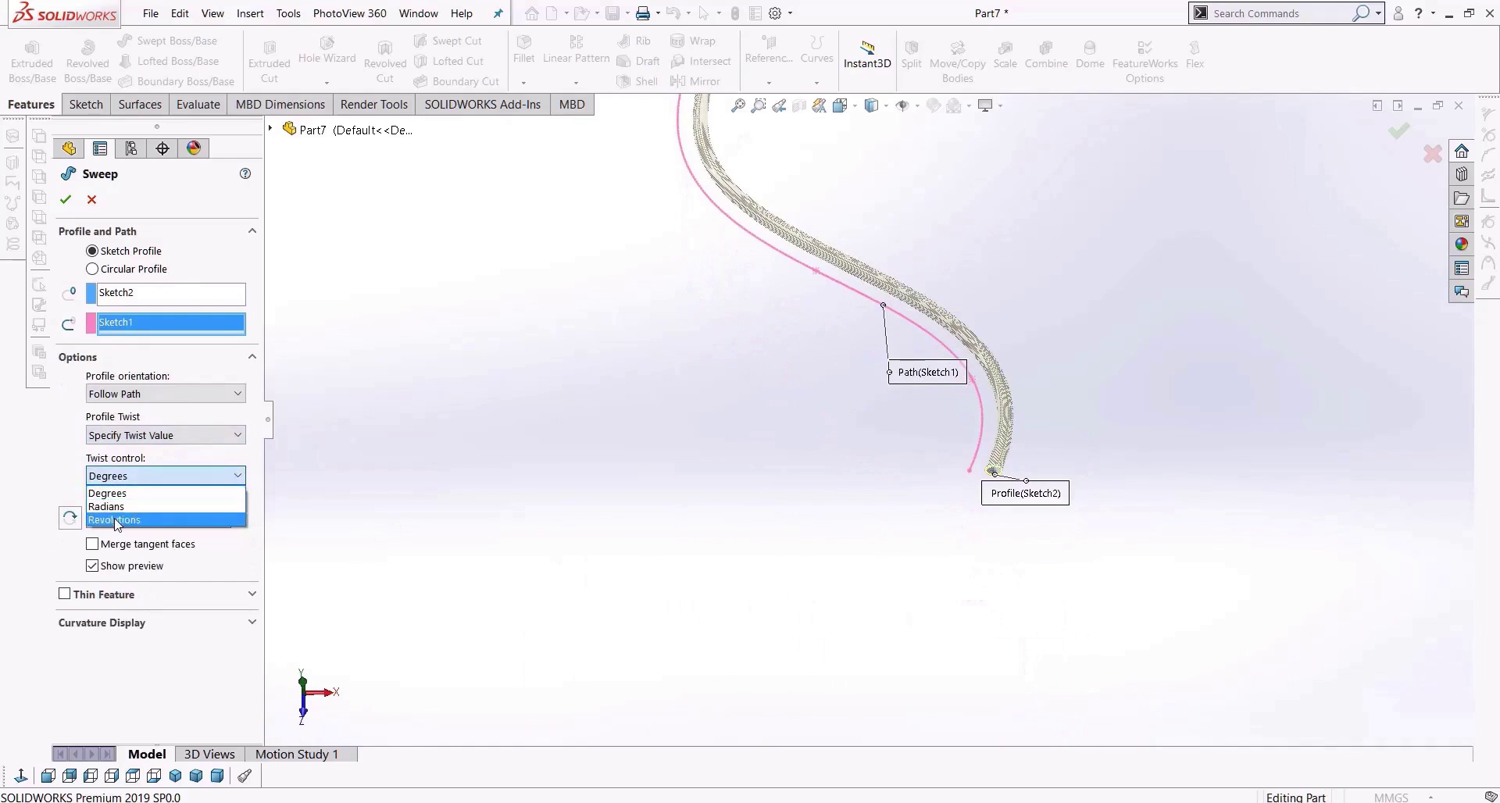
{"action": "left_click", "coordinate": [115, 519]}
Set the twist to 1 revolution, view the preview at an angle, and raise the twist to 2 revolutions.
{"action": "left_click_drag", "start_coordinate": [196, 516], "coordinate": [35, 515]}
{"action": "type", "text": "1.00"}
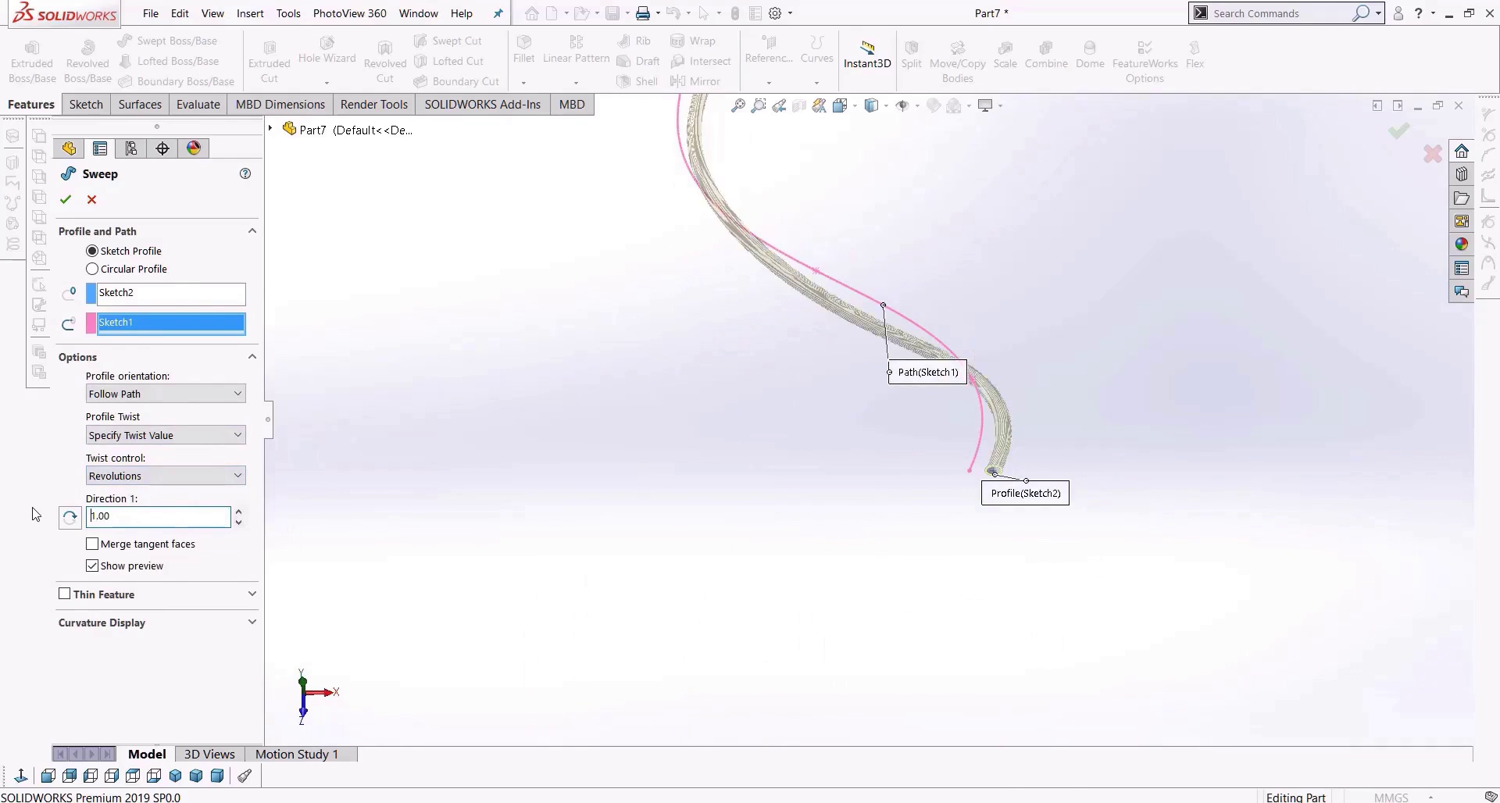
{"action": "middle_click_drag", "start_coordinate": [763, 395], "coordinate": [674, 319]}
{"action": "left_click", "coordinate": [239, 509]}
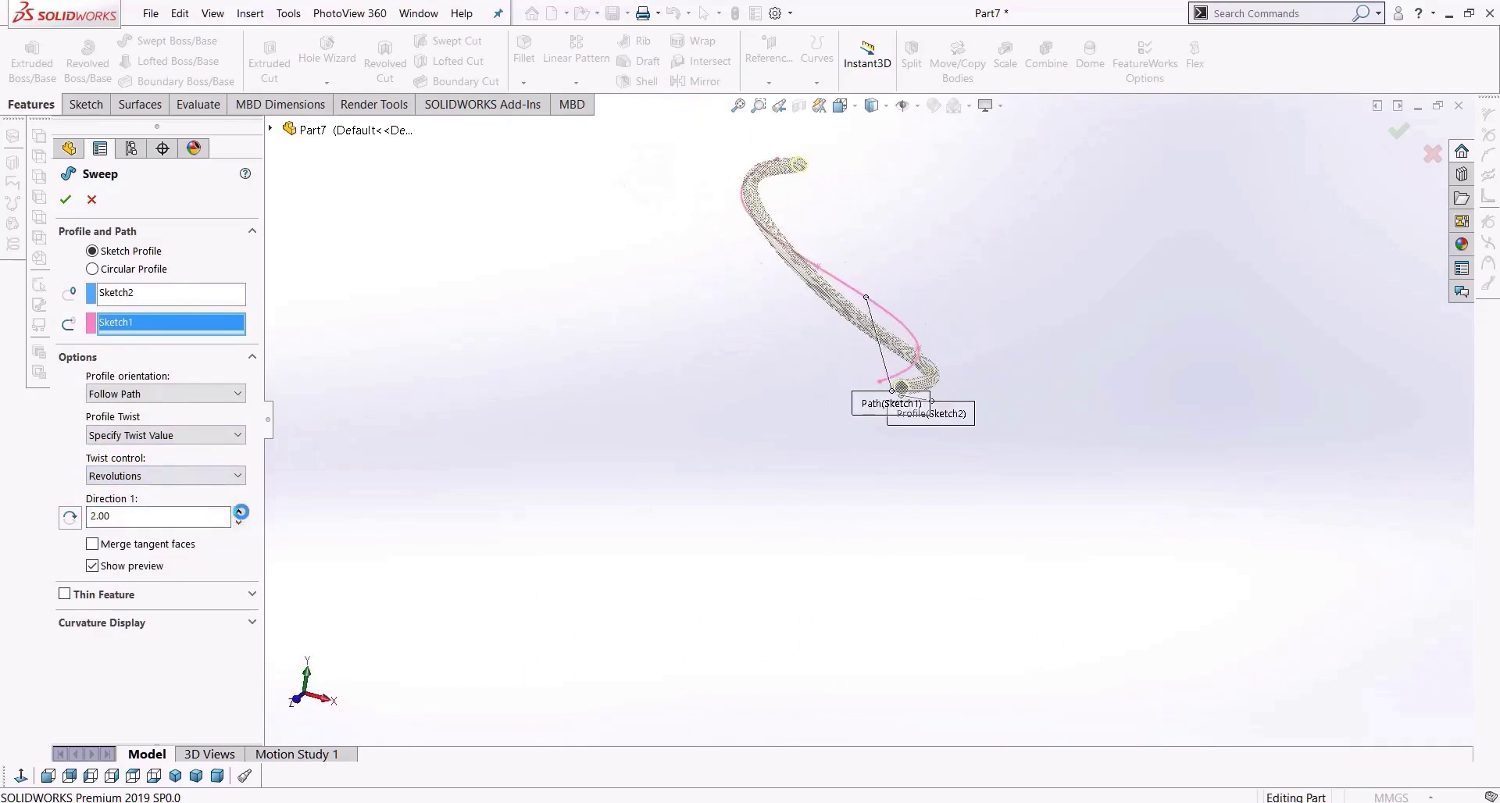
Raise the sweep's profile twist to 5 revolutions and examine the twisted preview along the spline path.
{"action": "left_click", "coordinate": [239, 510]}
{"action": "left_click", "coordinate": [238, 510]}
{"action": "left_click", "coordinate": [239, 511]}
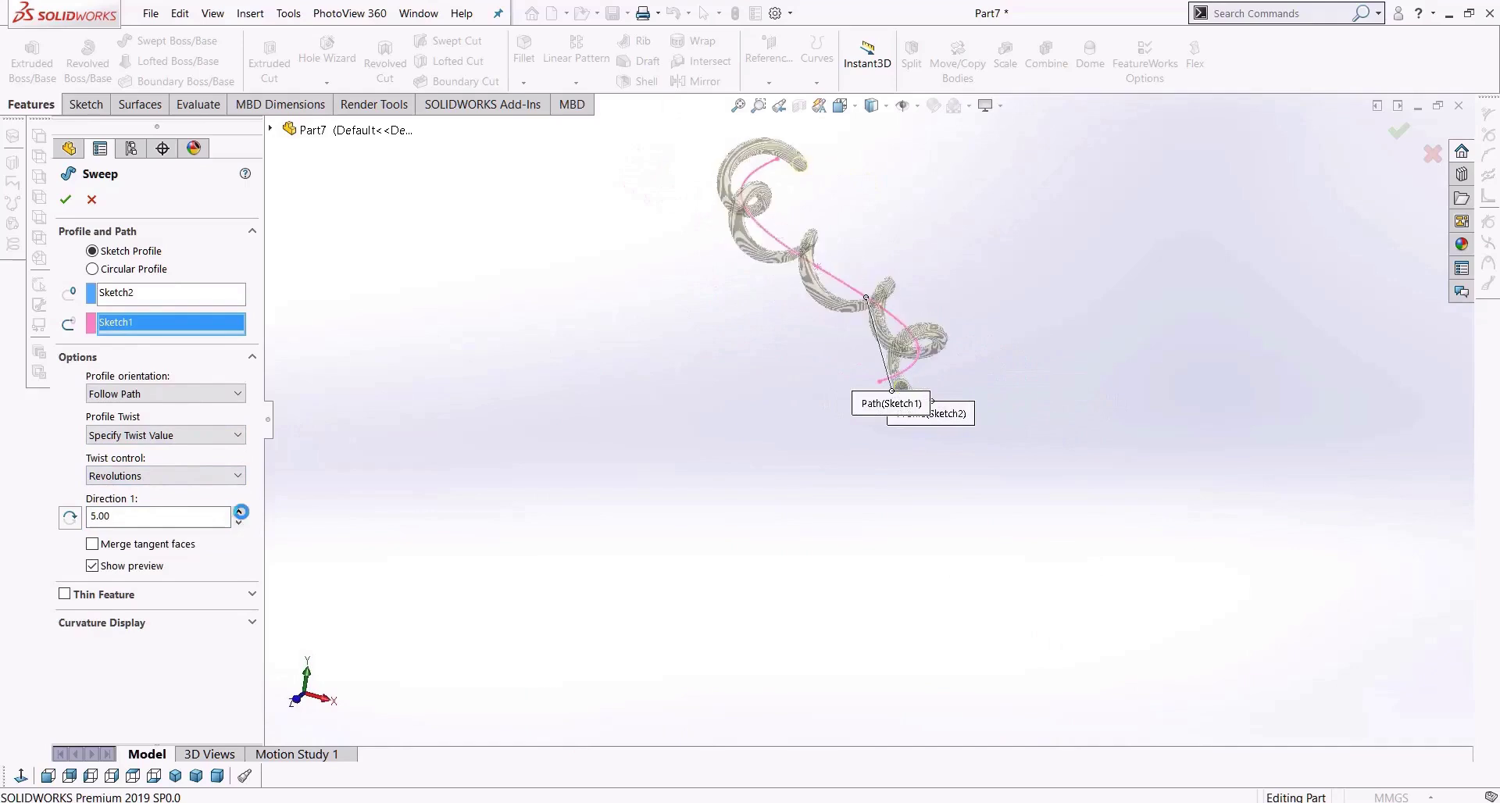
{"action": "middle_click_drag", "start_coordinate": [640, 395], "coordinate": [663, 668]}
{"action": "scroll", "coordinate": [666, 664], "scroll_direction": "up", "scroll_amount": 3}
{"action": "scroll", "coordinate": [770, 381], "scroll_direction": "down", "scroll_amount": 3}
Raise the profile twist to 10 revolutions and examine the tighter coils from several angles.
{"action": "left_click", "coordinate": [238, 510]}
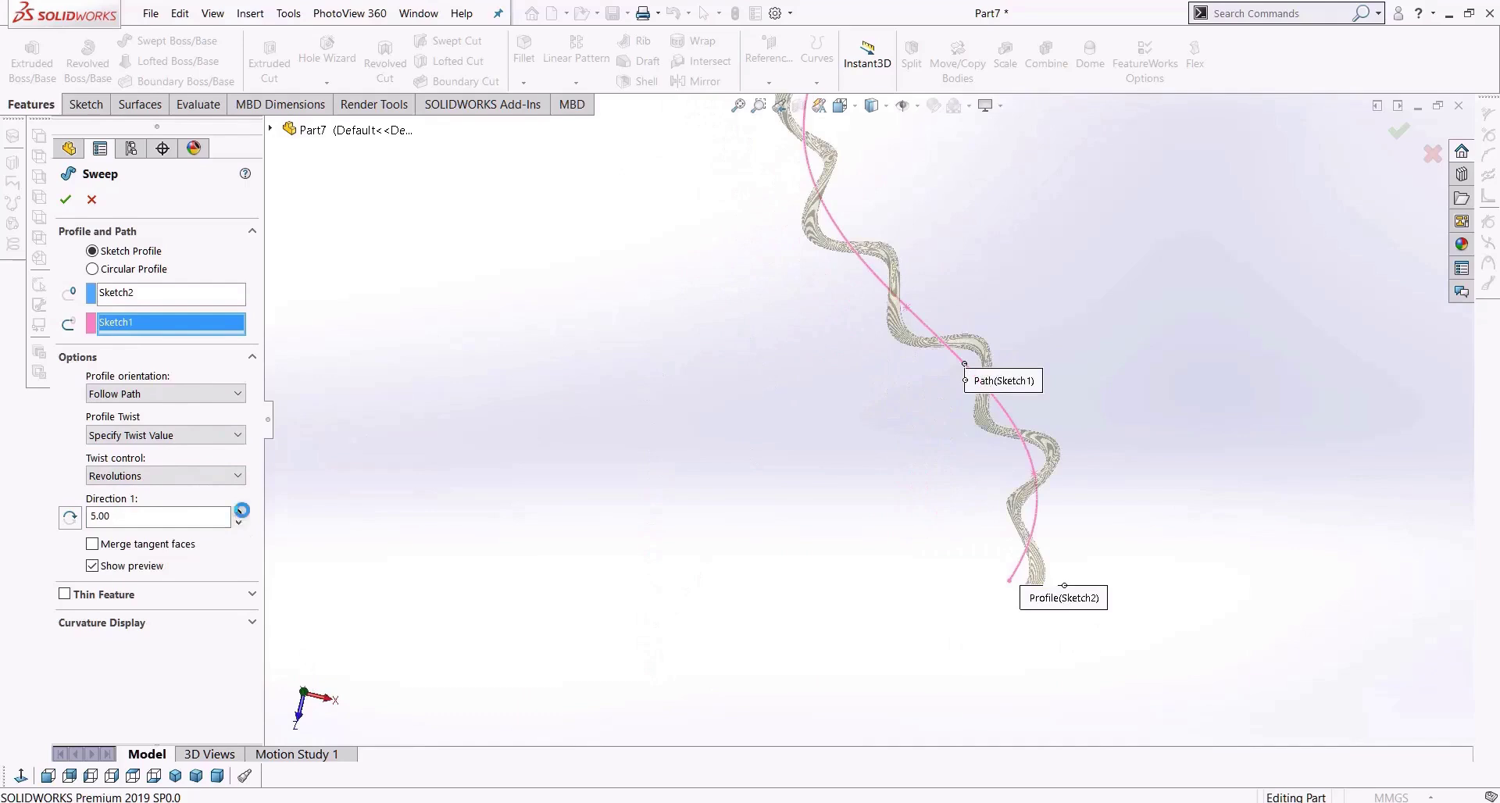
{"action": "left_click", "coordinate": [242, 511]}
{"action": "left_click", "coordinate": [241, 511]}
{"action": "left_click", "coordinate": [241, 511]}
{"action": "left_click", "coordinate": [241, 511]}
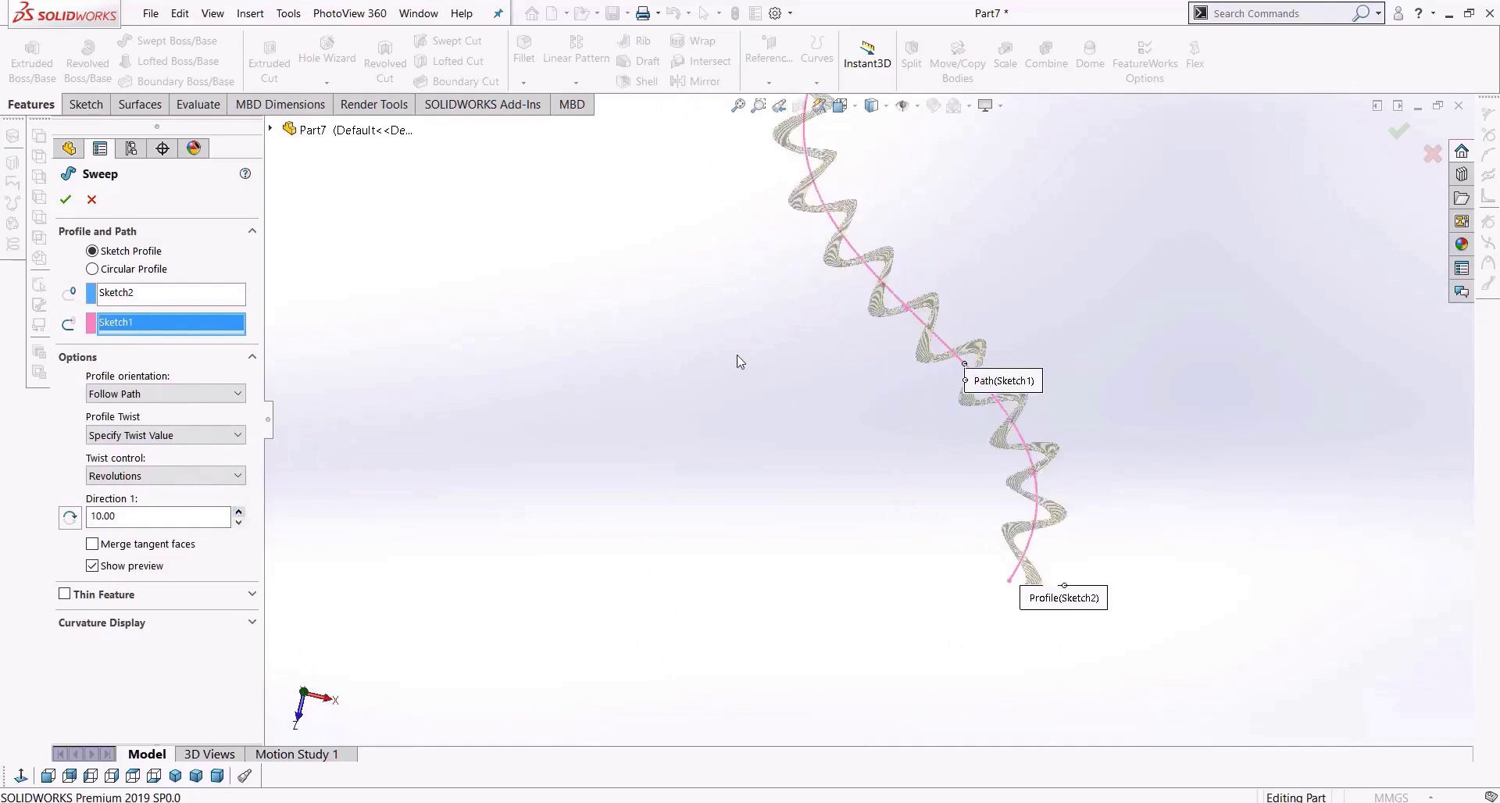
{"action": "scroll", "coordinate": [800, 268], "scroll_direction": "down", "scroll_amount": 5}
{"action": "middle_click_drag", "start_coordinate": [783, 354], "coordinate": [789, 355]}
{"action": "scroll", "coordinate": [875, 381], "scroll_direction": "up", "scroll_amount": 5}
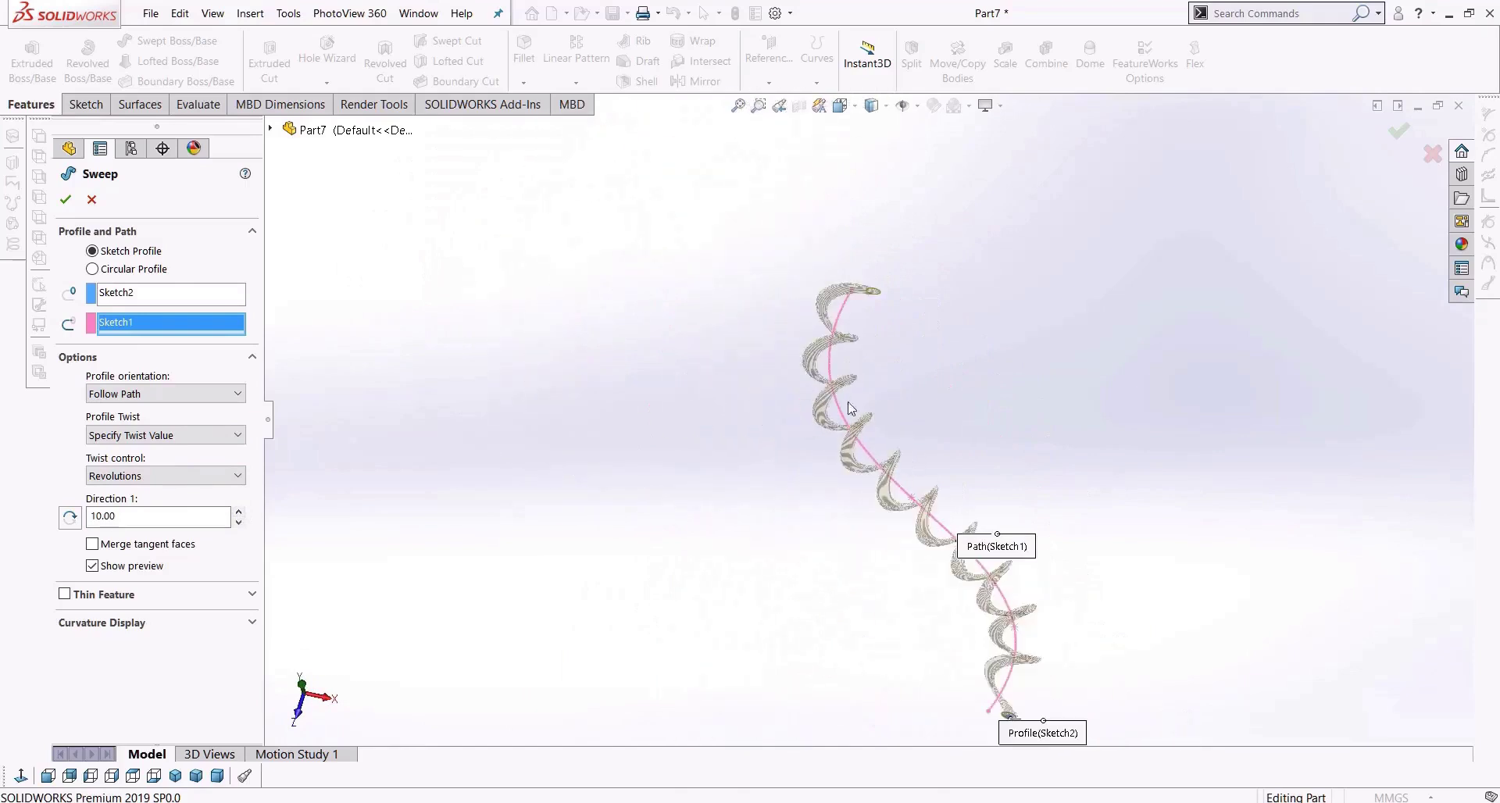
{"action": "scroll", "coordinate": [977, 664], "scroll_direction": "up", "scroll_amount": 3}
{"action": "scroll", "coordinate": [969, 648], "scroll_direction": "down", "scroll_amount": 5}
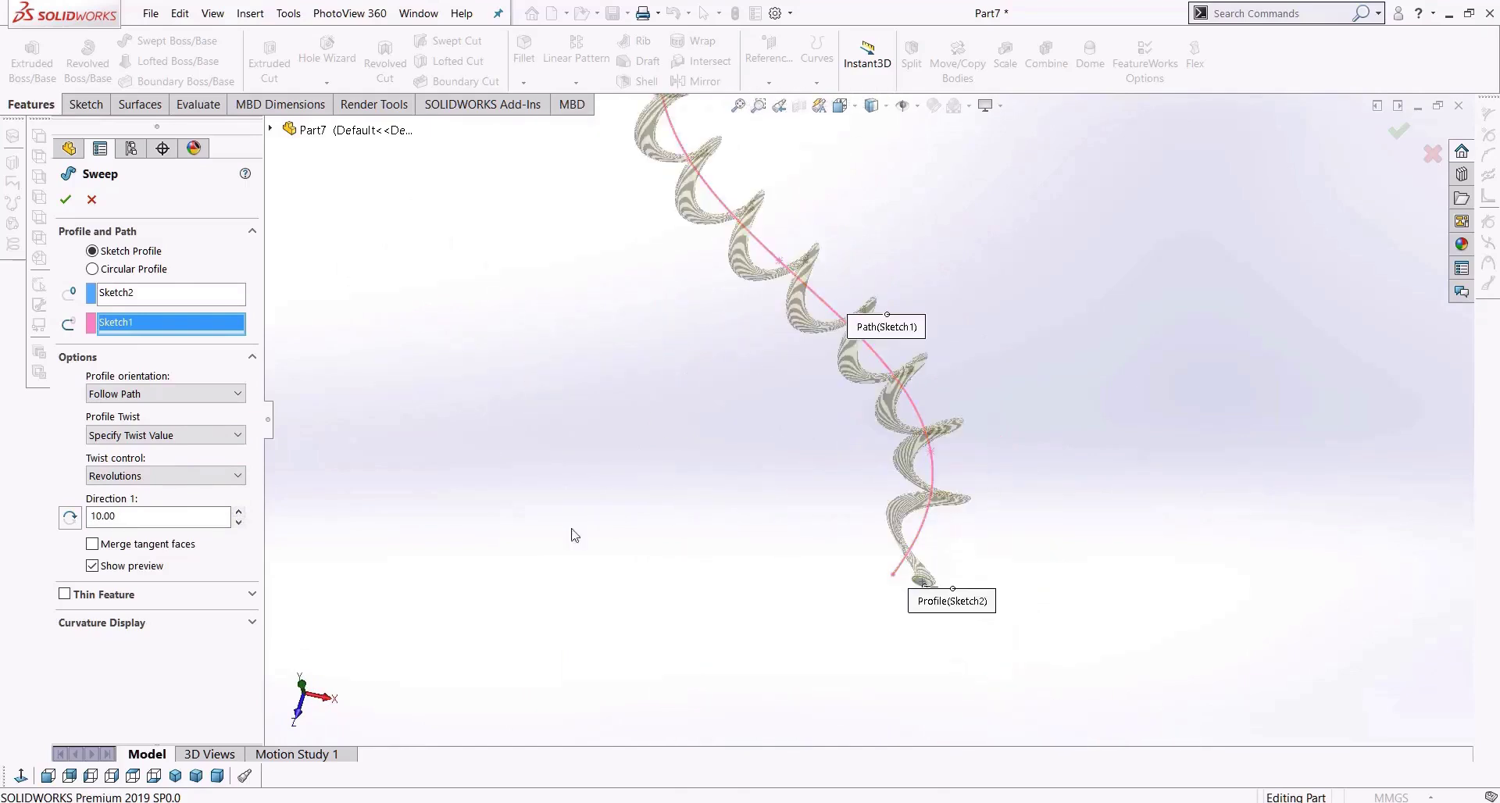
Set the profile twist to 5 revolutions, create the sweep, and inspect the finished solid from different angles.
{"action": "double_click", "coordinate": [128, 517]}
{"action": "type", "text": "5"}
{"action": "key", "text": "Return"}
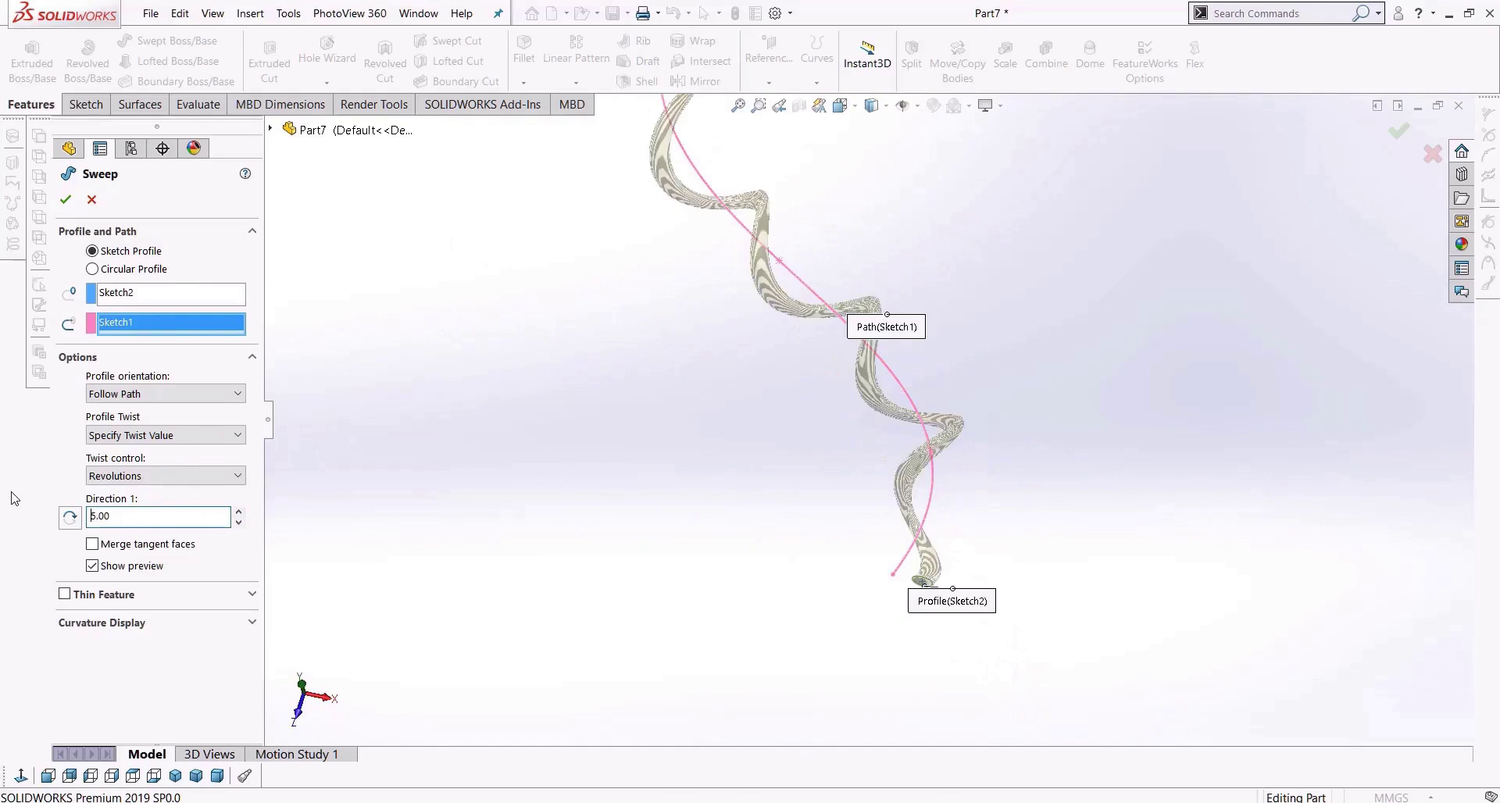
{"action": "left_click", "coordinate": [65, 199]}
{"action": "middle_click_drag", "start_coordinate": [789, 500], "coordinate": [1044, 345]}
{"action": "scroll", "coordinate": [931, 518], "scroll_direction": "down", "scroll_amount": 3}
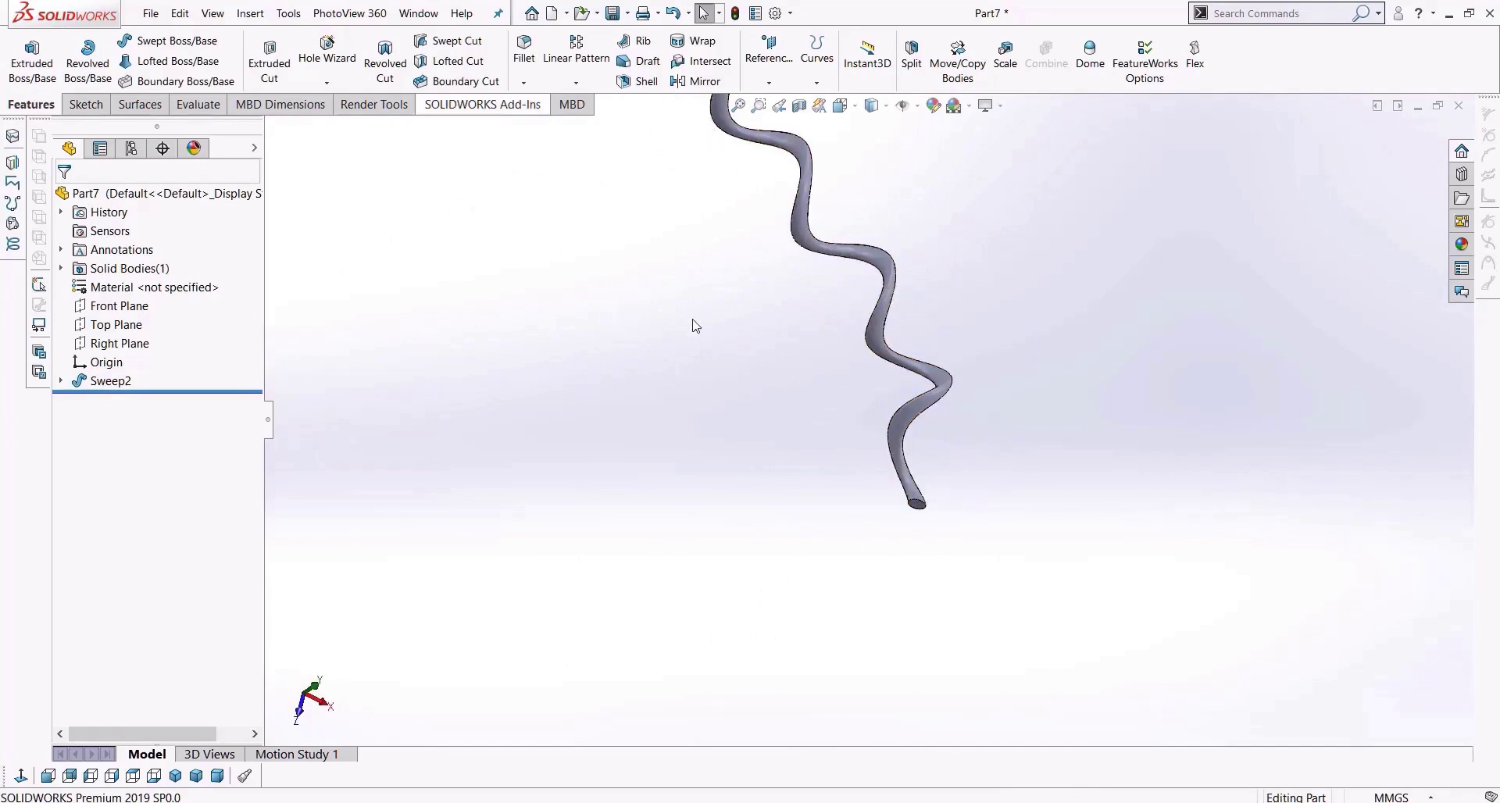
{"action": "scroll", "coordinate": [686, 340], "scroll_direction": "up", "scroll_amount": 3}
{"action": "middle_click_drag", "start_coordinate": [738, 383], "coordinate": [609, 445]}
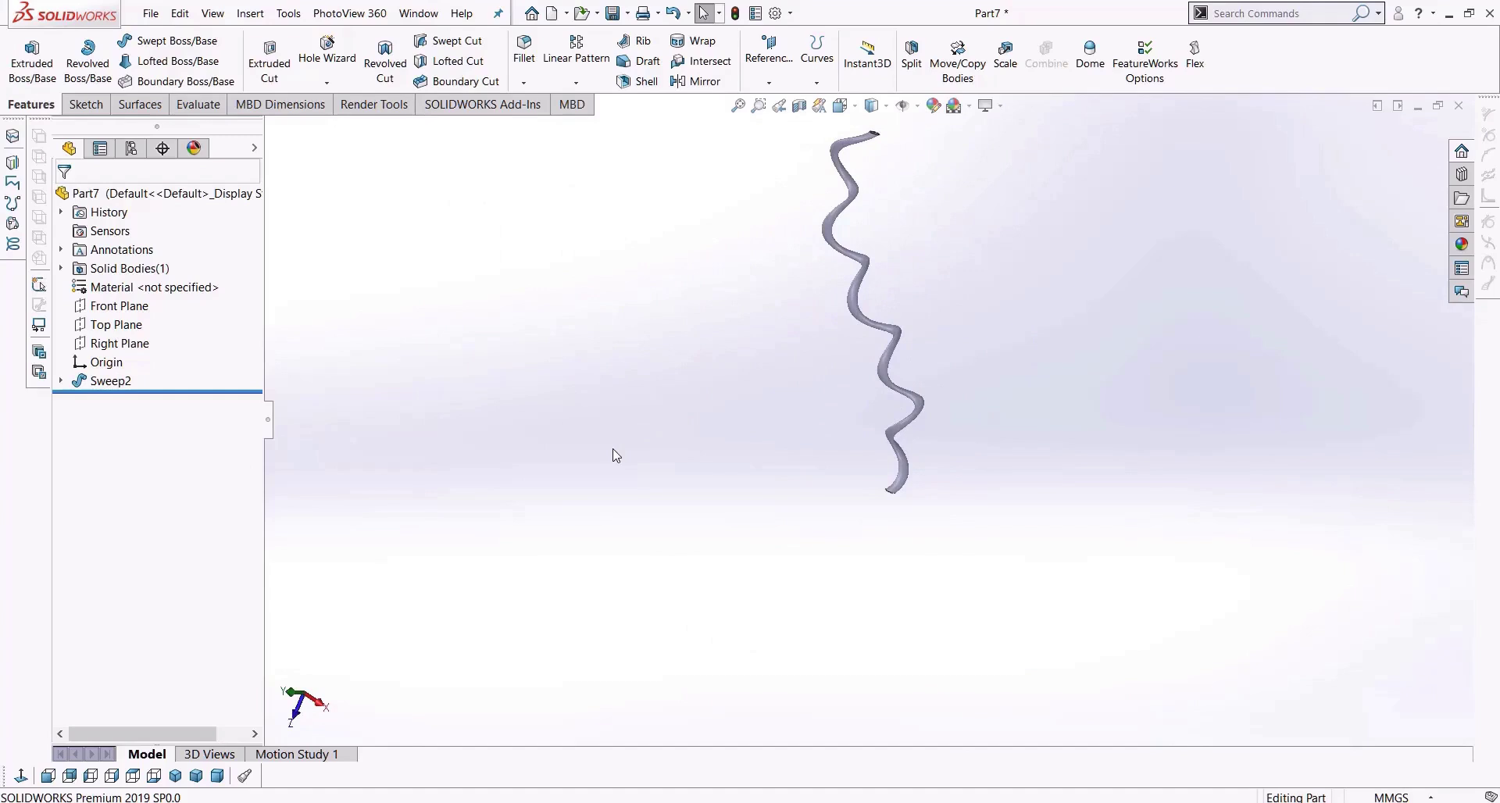
Delete the twisted sweep feature and its spline path sketch.
{"action": "left_click", "coordinate": [117, 383]}
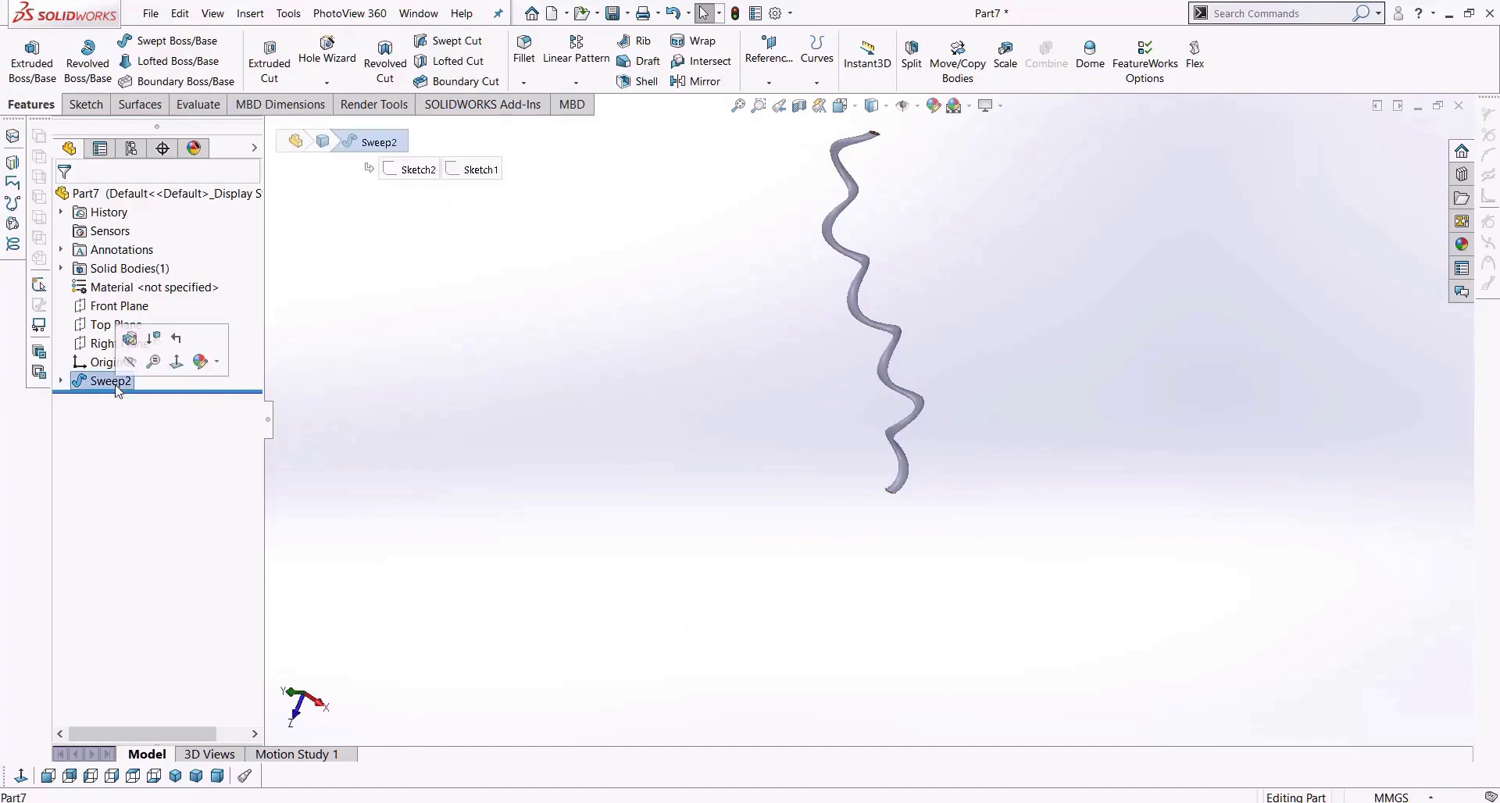
{"action": "key", "text": "Delete"}
{"action": "key", "text": "Return"}
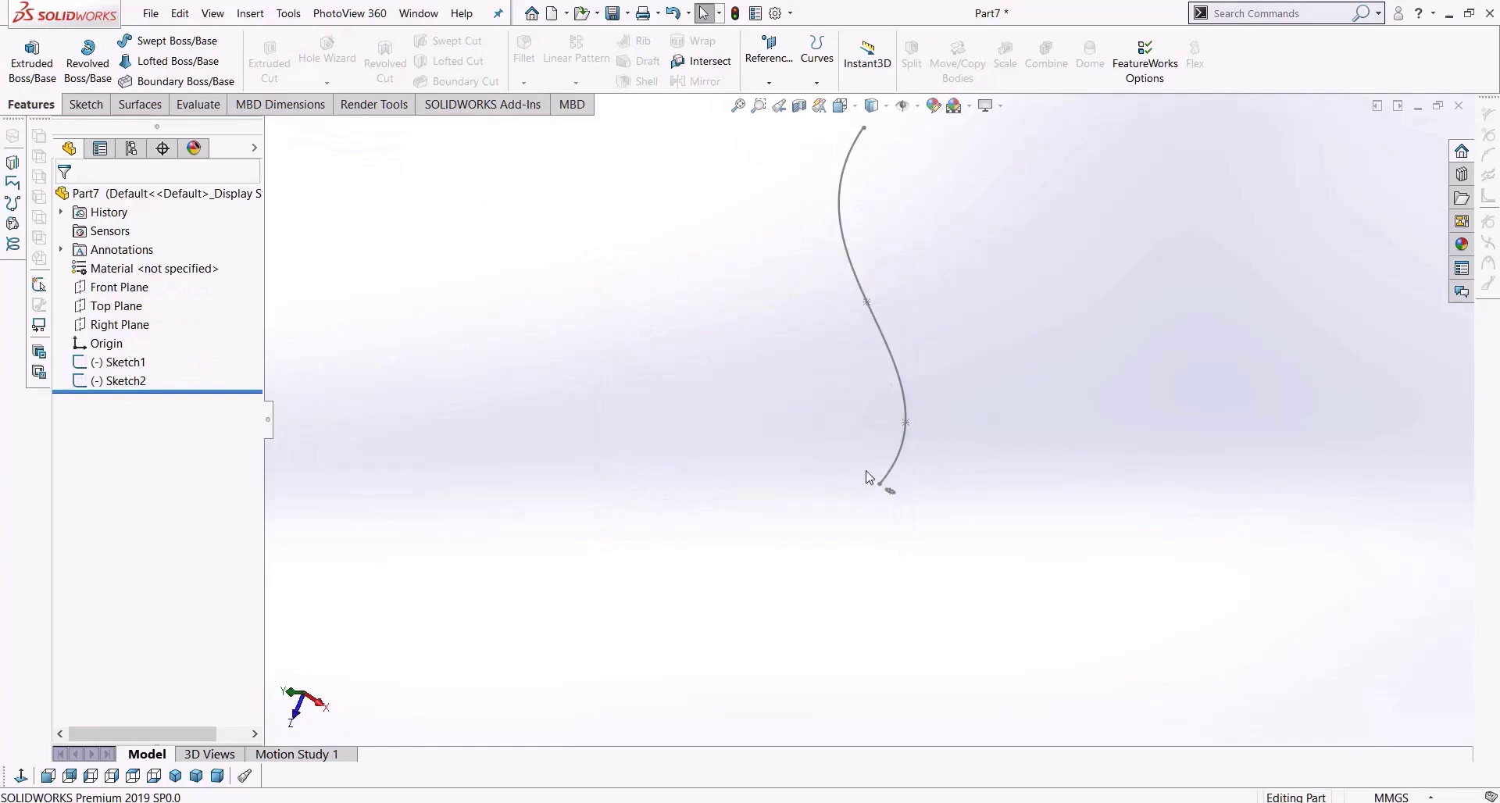
{"action": "left_click", "coordinate": [893, 476]}
{"action": "key", "text": "Delete"}
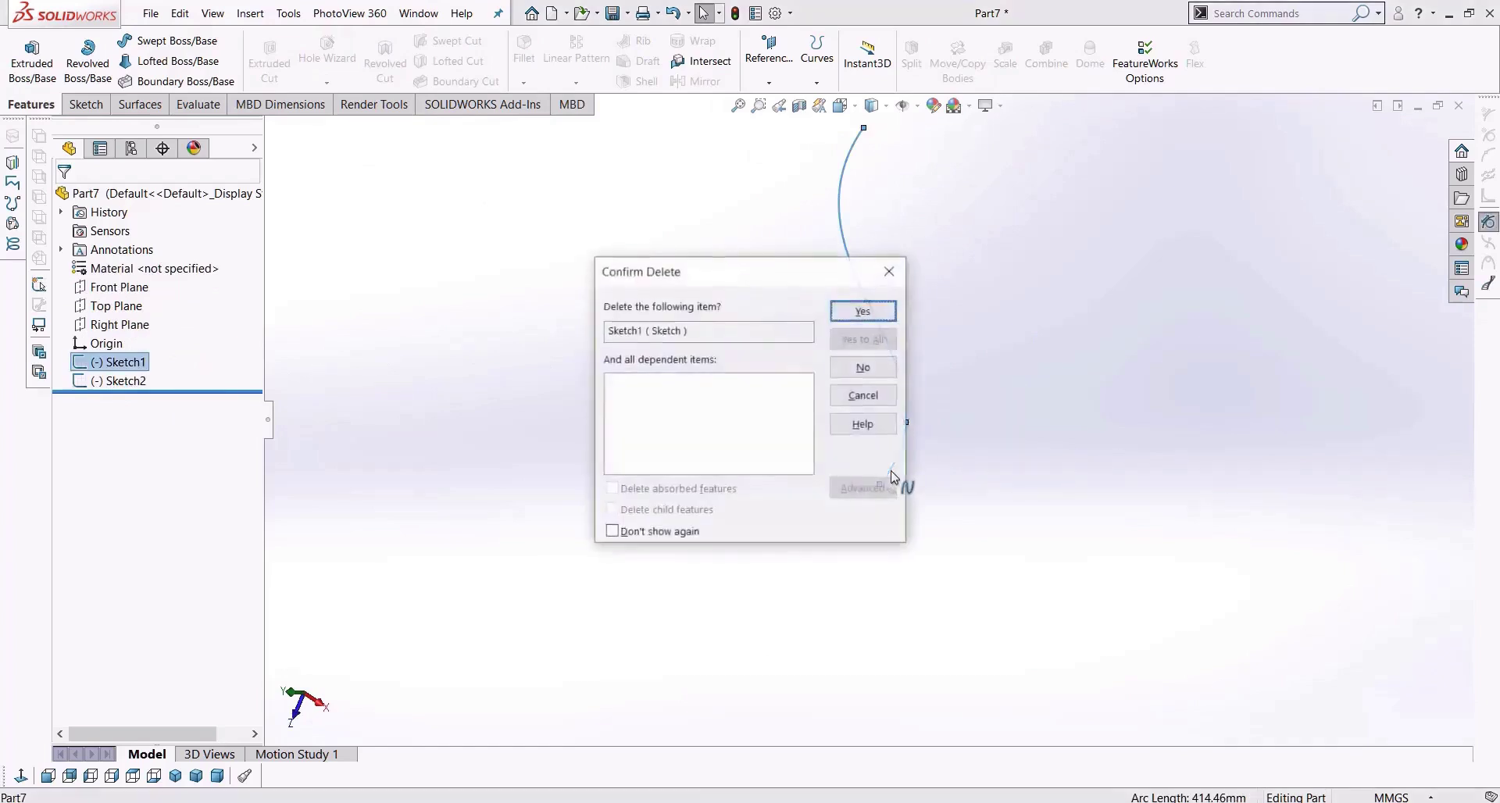
{"action": "key", "text": "Return"}
Delete the remaining circle profile sketch so the part is empty.
{"action": "left_click", "coordinate": [890, 491]}
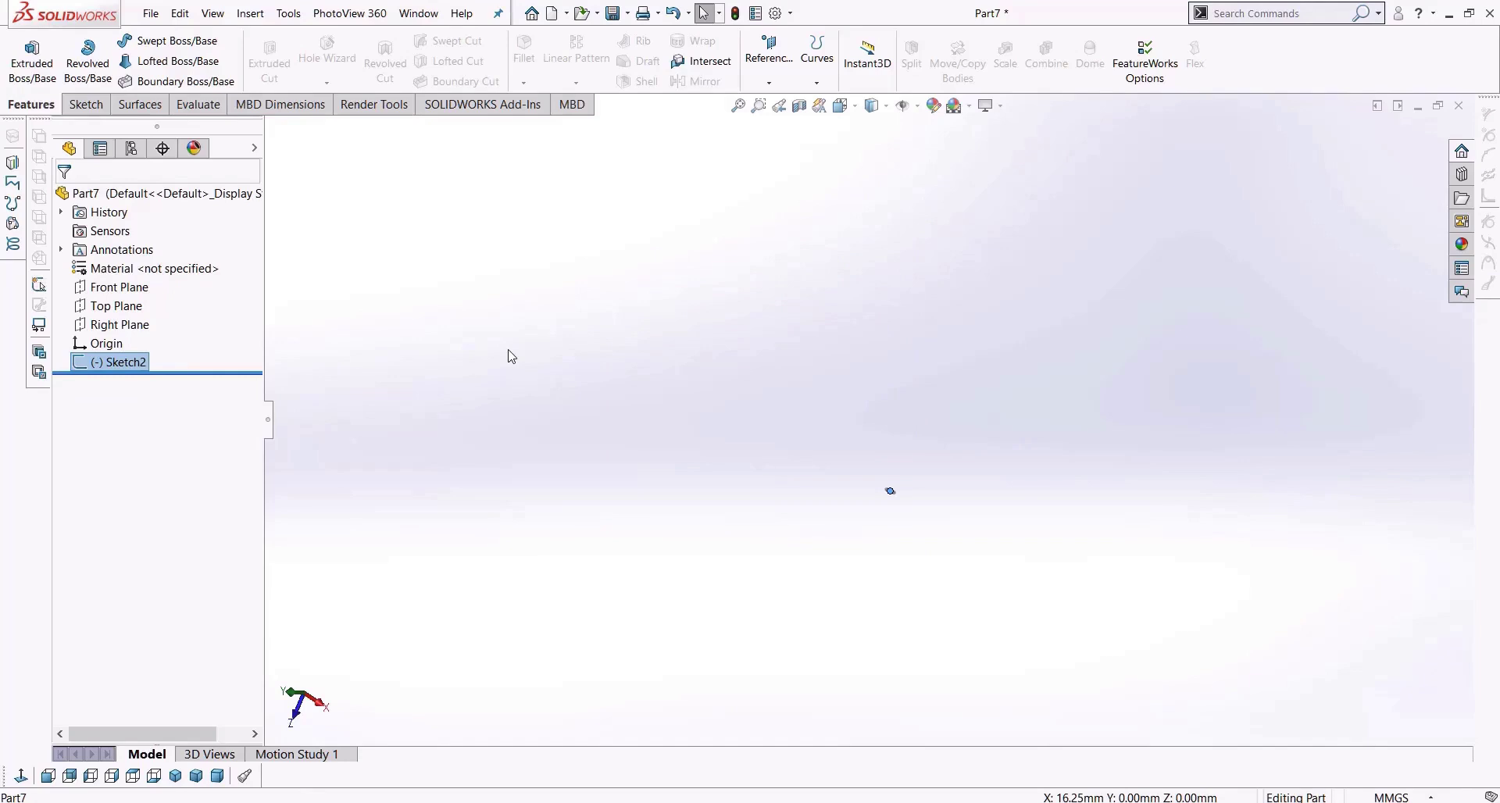
{"action": "scroll", "coordinate": [889, 519], "scroll_direction": "down", "scroll_amount": 3}
{"action": "left_click", "coordinate": [1014, 456]}
{"action": "scroll", "coordinate": [878, 450], "scroll_direction": "down", "scroll_amount": 4}
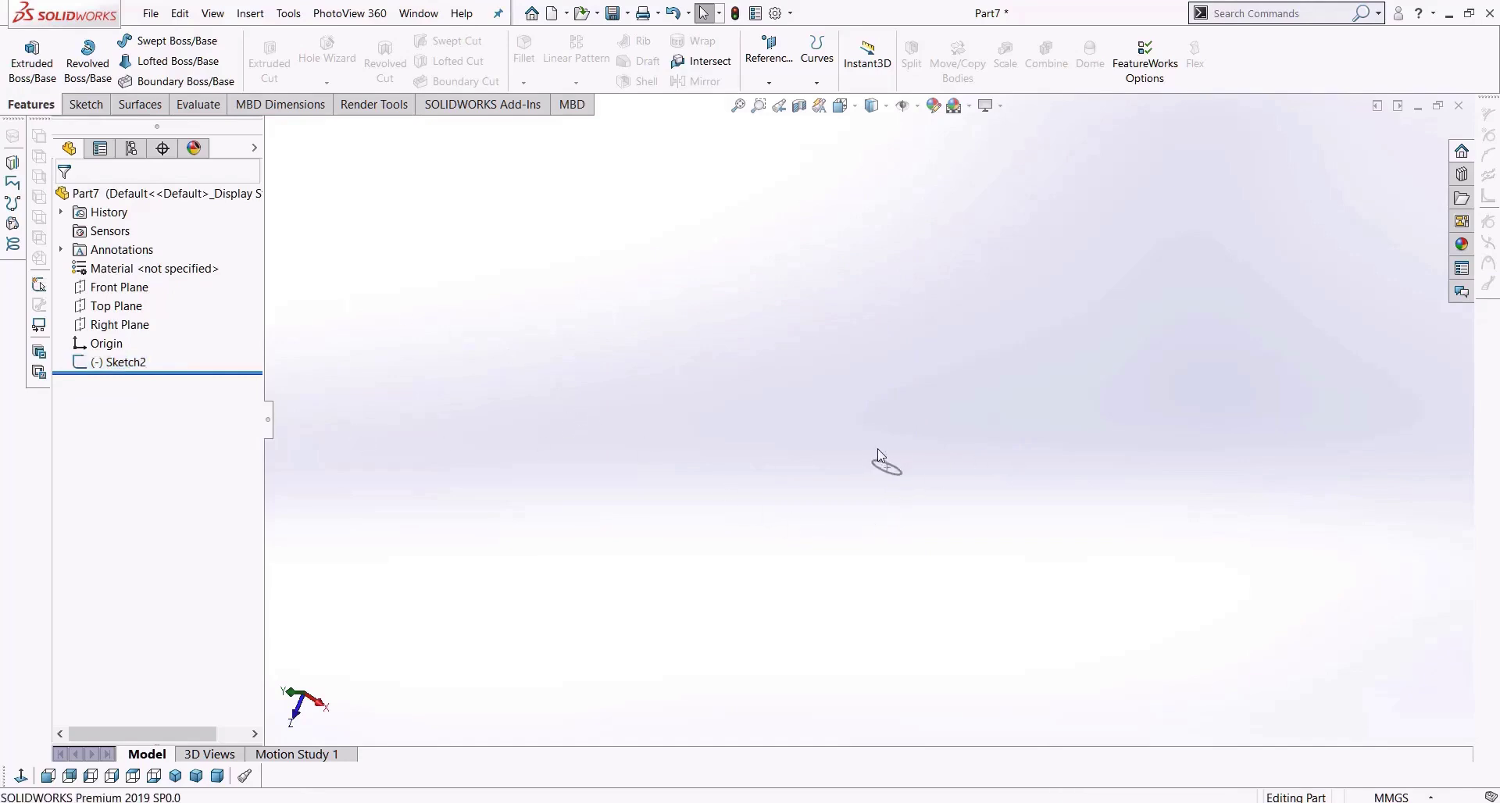
{"action": "left_click", "coordinate": [121, 364]}
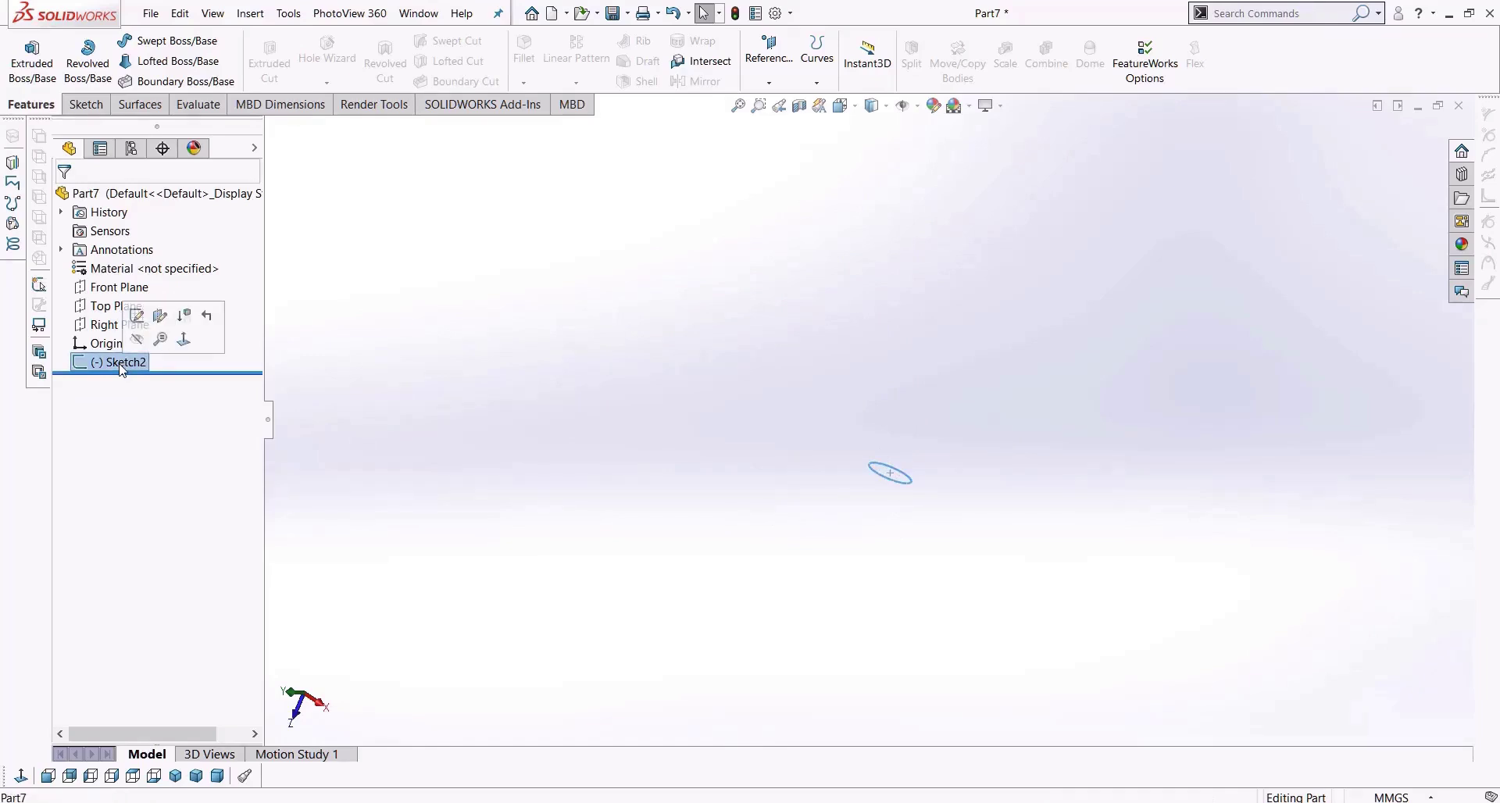
{"action": "left_click", "coordinate": [918, 484]}
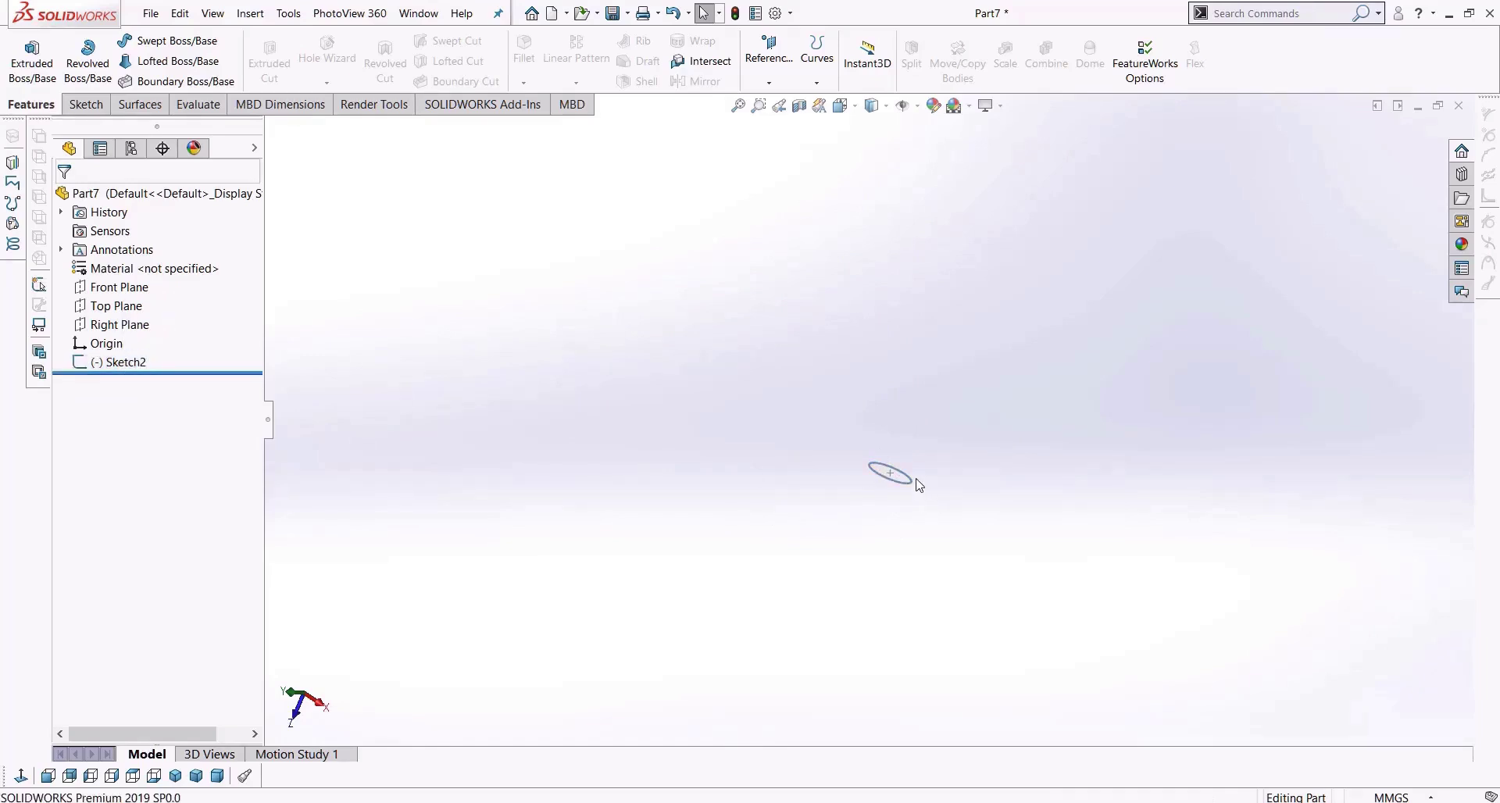
{"action": "left_click", "coordinate": [913, 478]}
{"action": "key", "text": "Delete"}
{"action": "key", "text": "Return"}
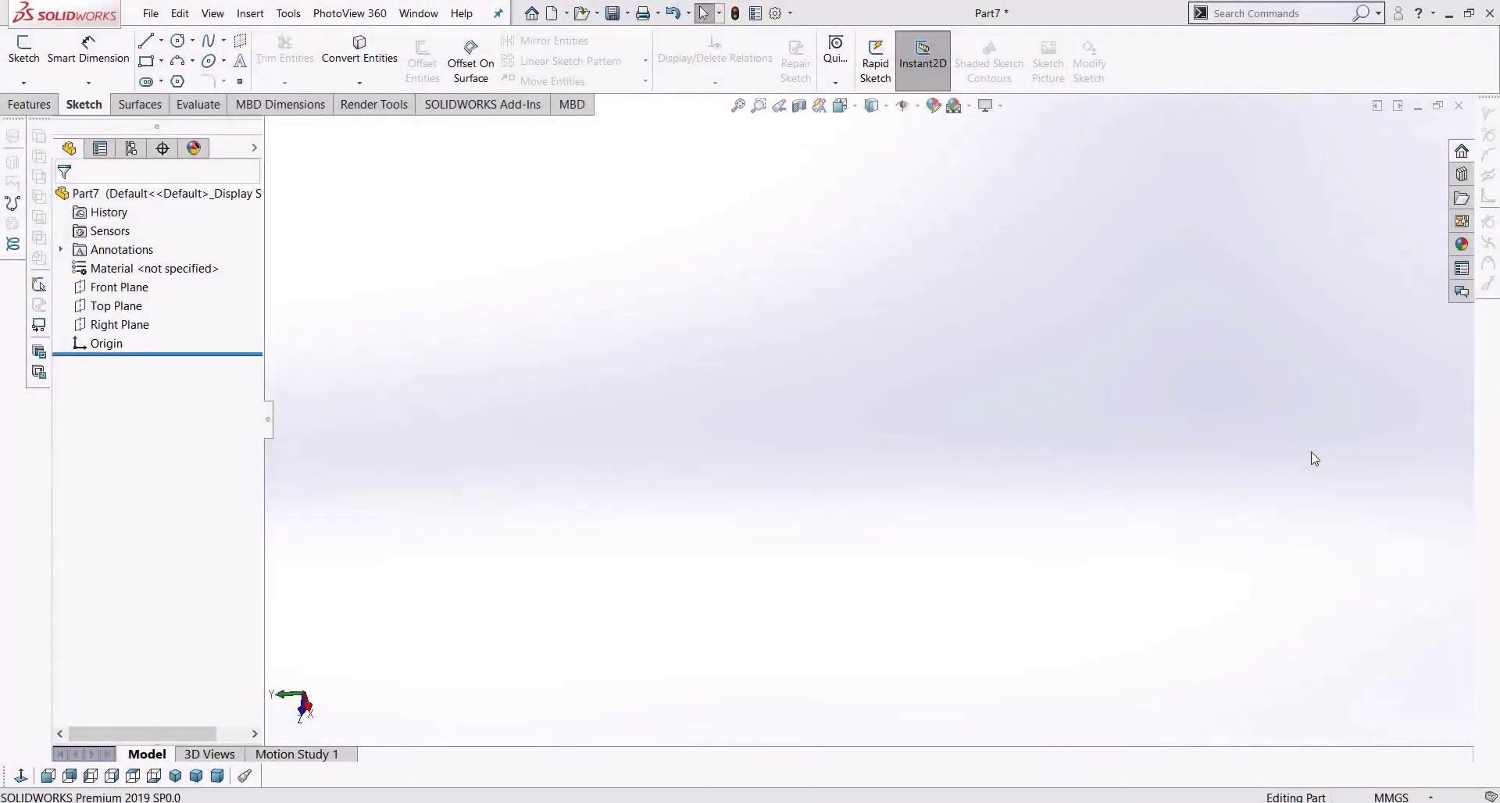
Start a new 3D sketch with the Line tool in the isometric view.
{"action": "left_click", "coordinate": [24, 82]}
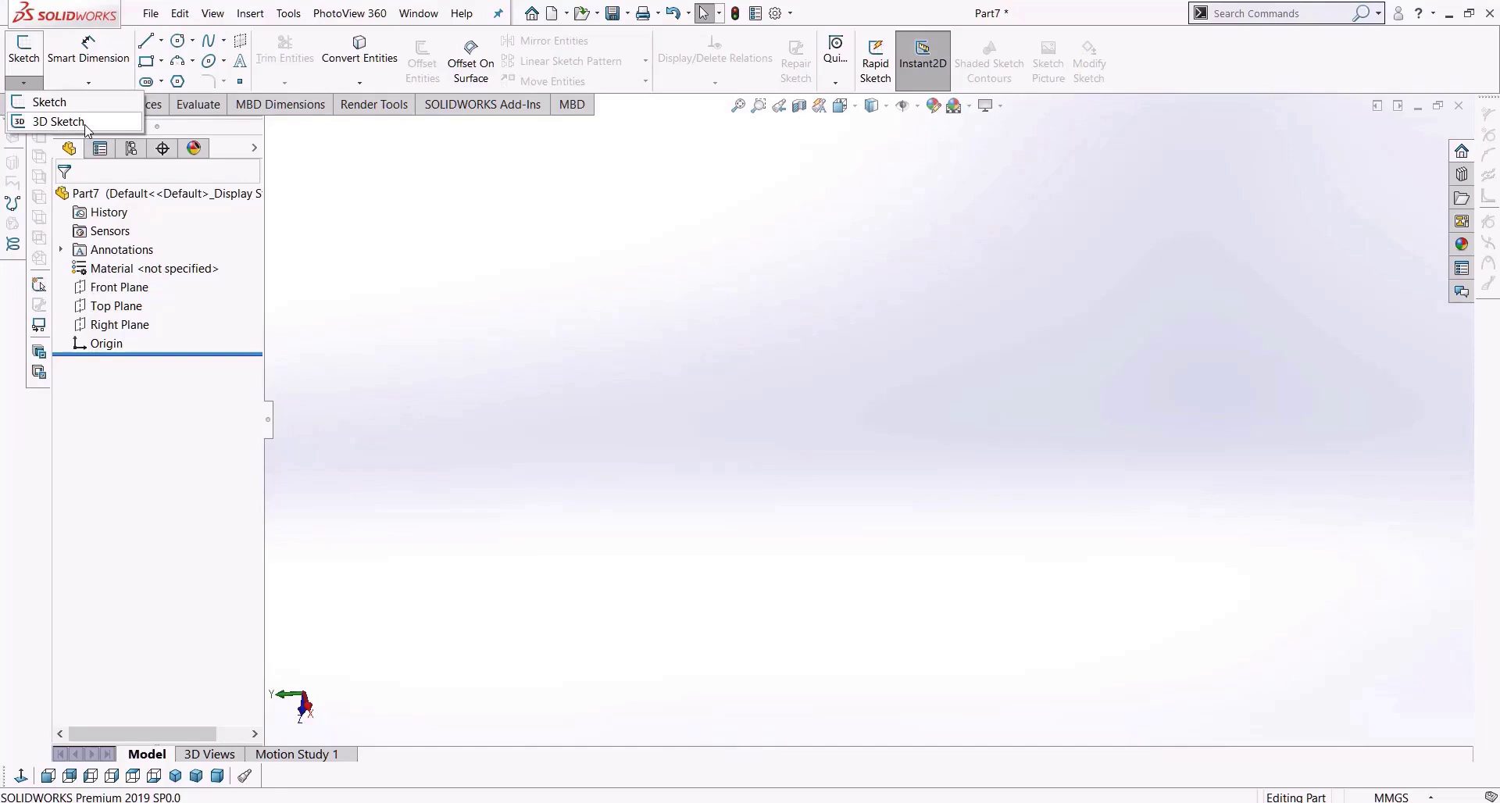
{"action": "left_click", "coordinate": [59, 122]}
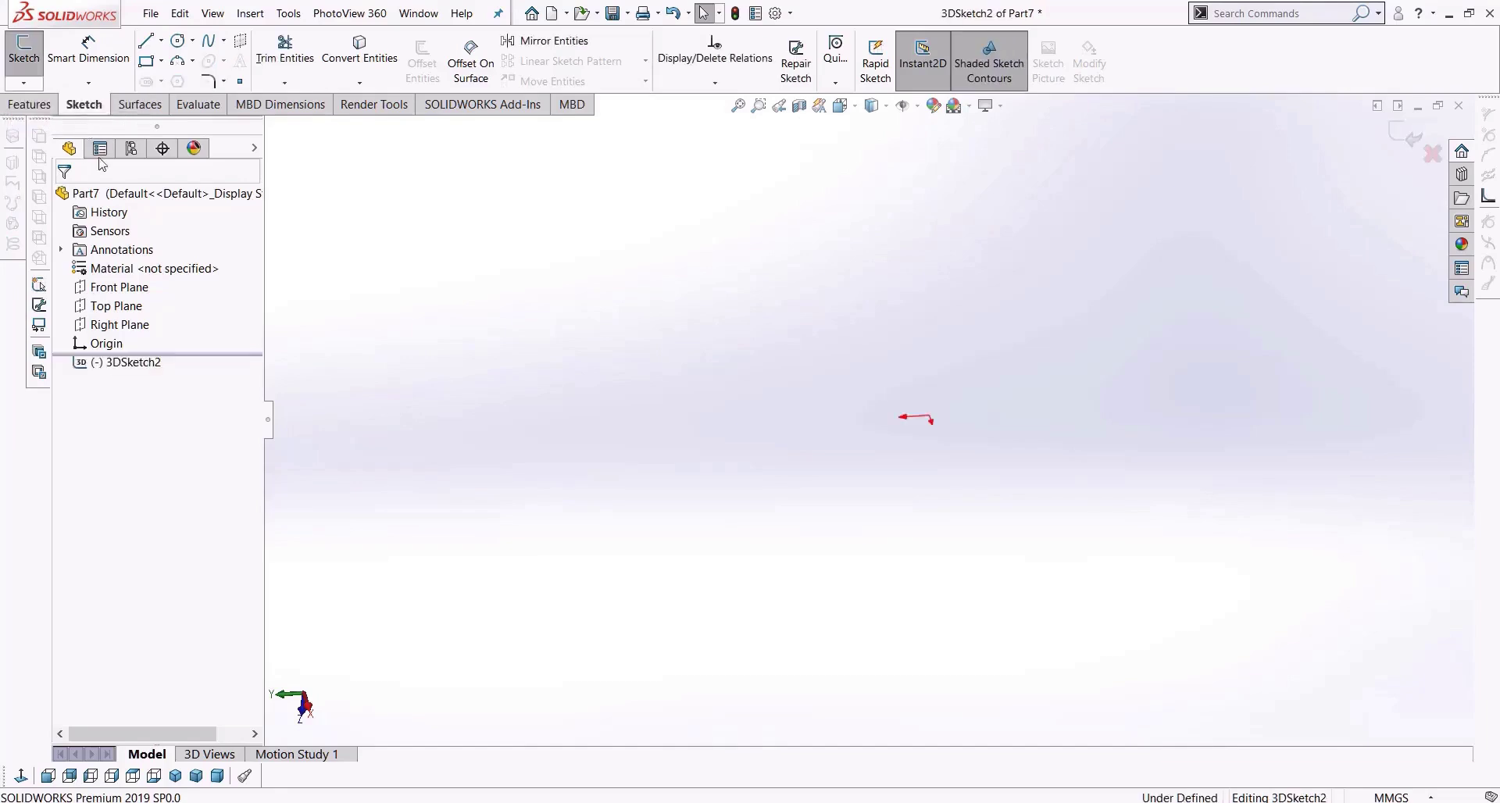
{"action": "left_click", "coordinate": [146, 40]}
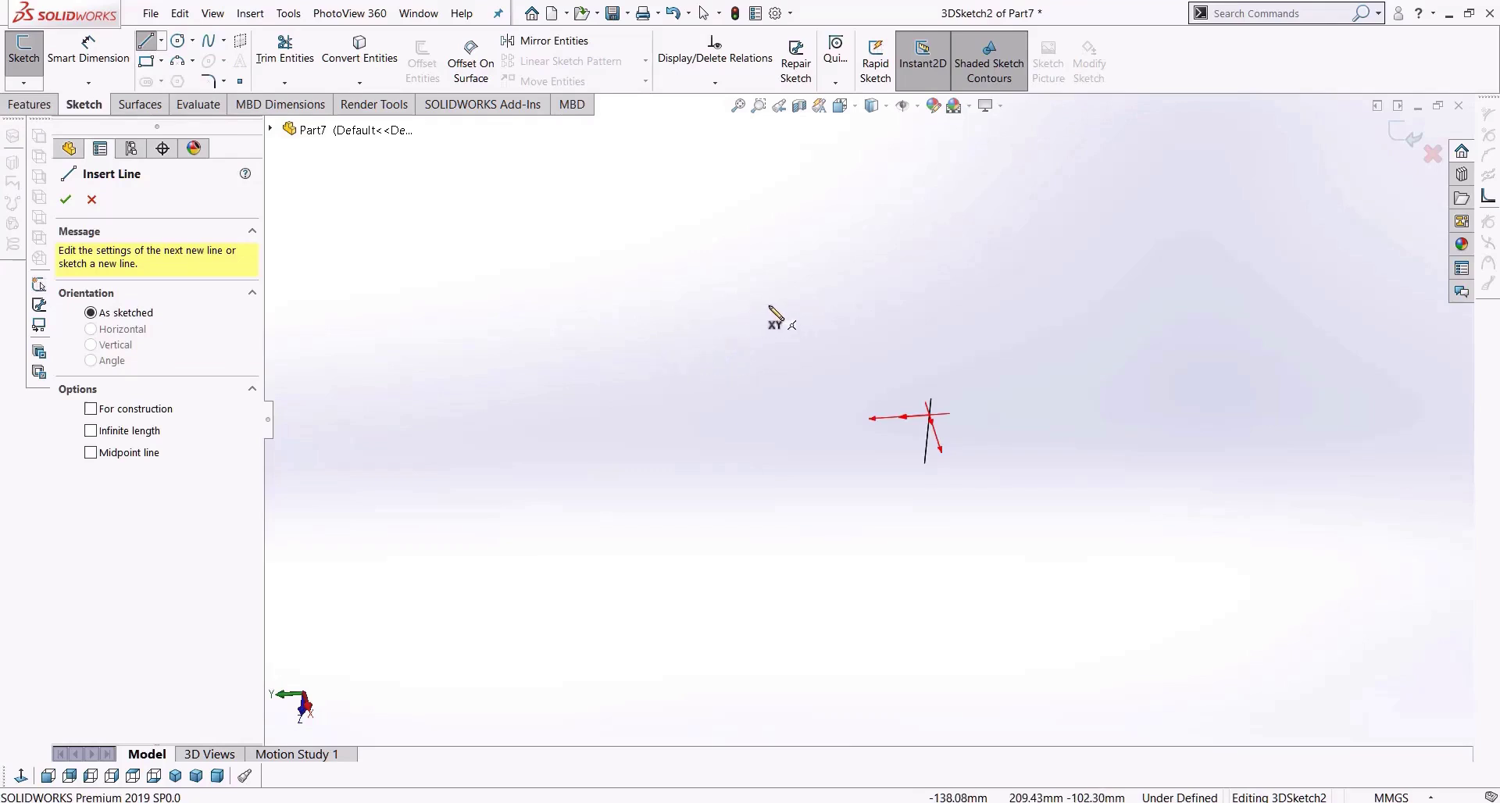
{"action": "left_click", "coordinate": [175, 776]}
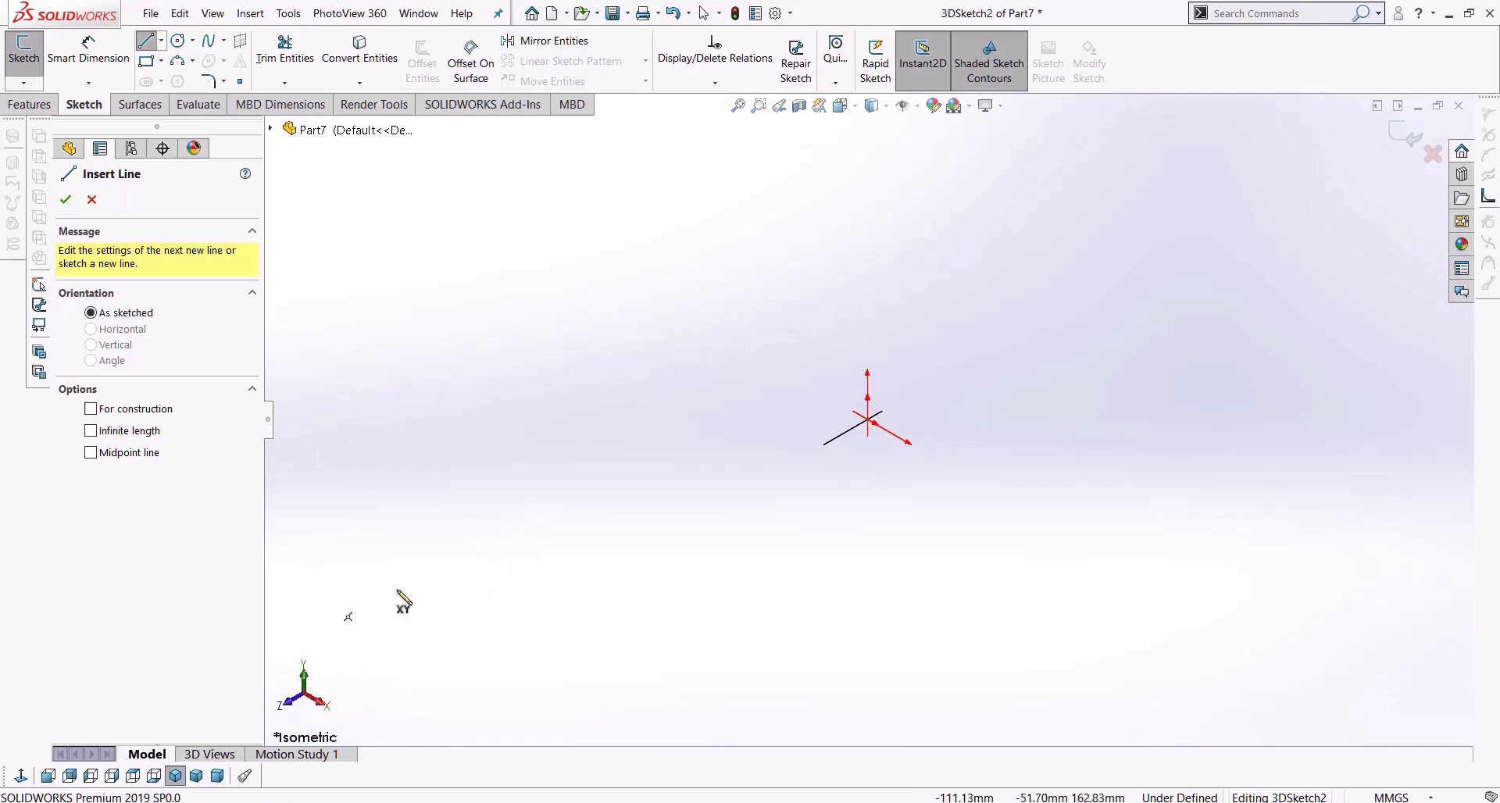
Sketch an open chain of ten connected lines from the origin, with the second line about 84 mm long.
{"action": "left_click", "coordinate": [869, 422]}
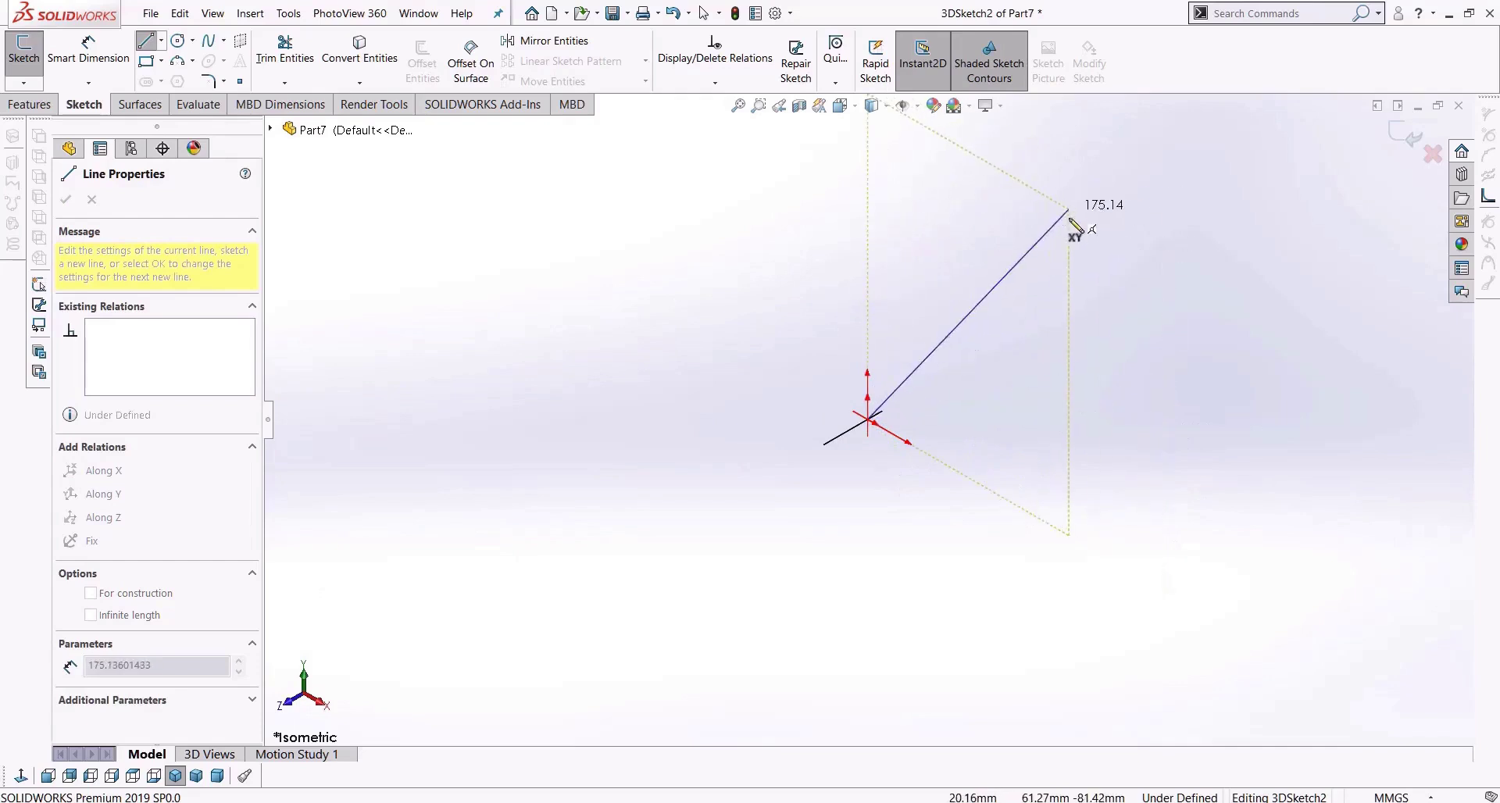
{"action": "left_click", "coordinate": [1124, 279]}
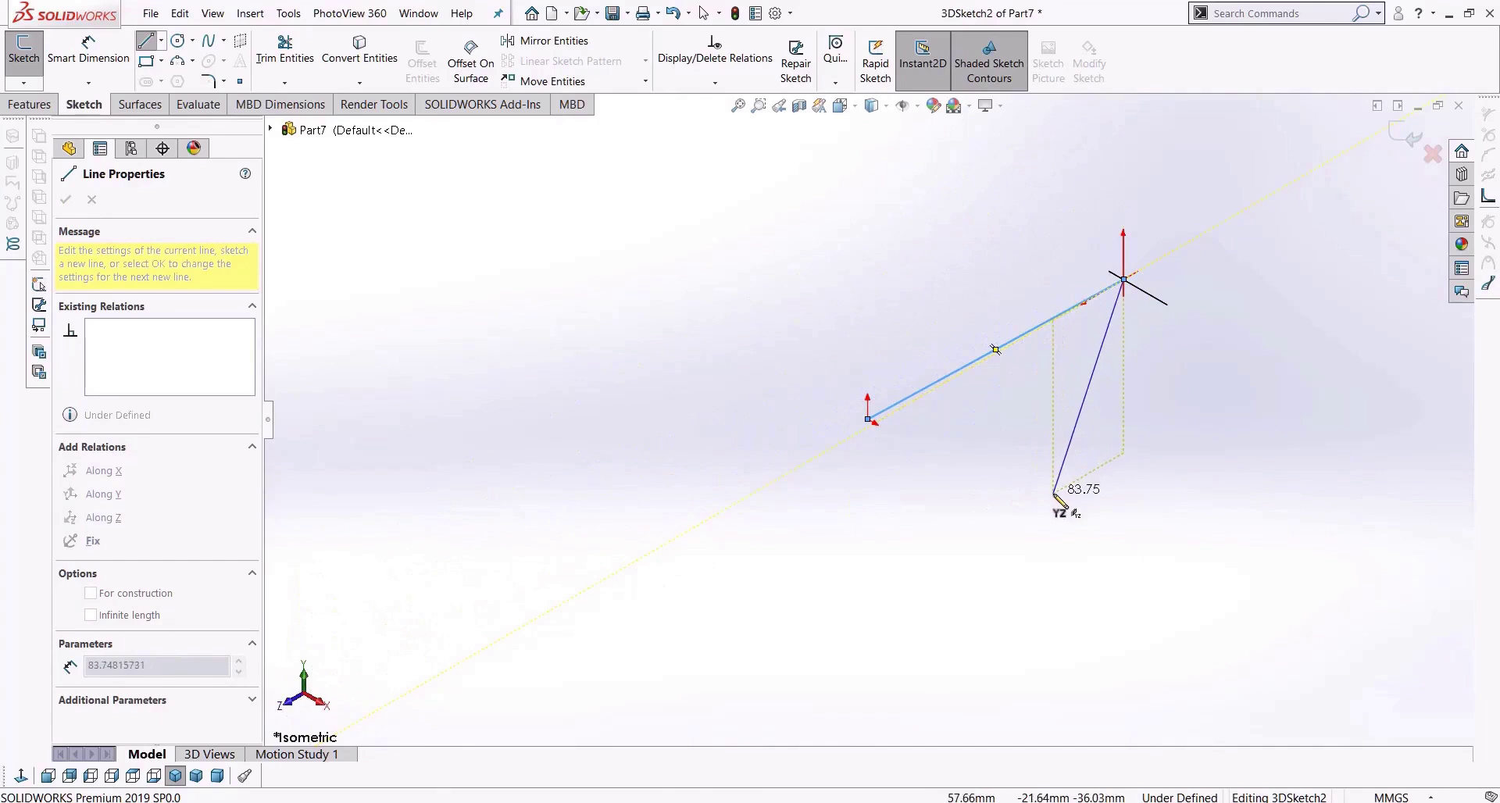
{"action": "left_click", "coordinate": [1054, 491]}
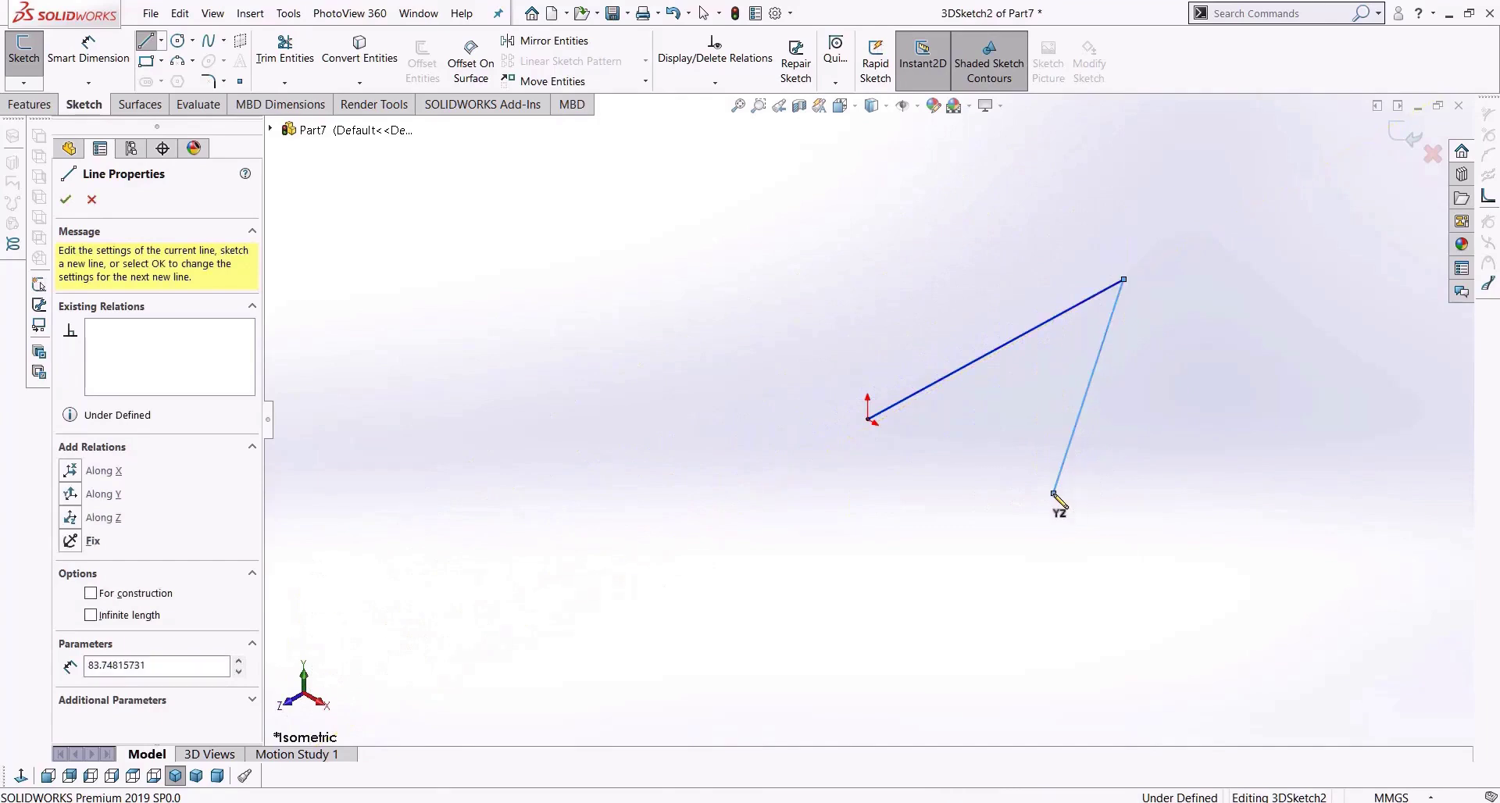
{"action": "left_click", "coordinate": [1124, 534]}
{"action": "left_click", "coordinate": [1160, 385]}
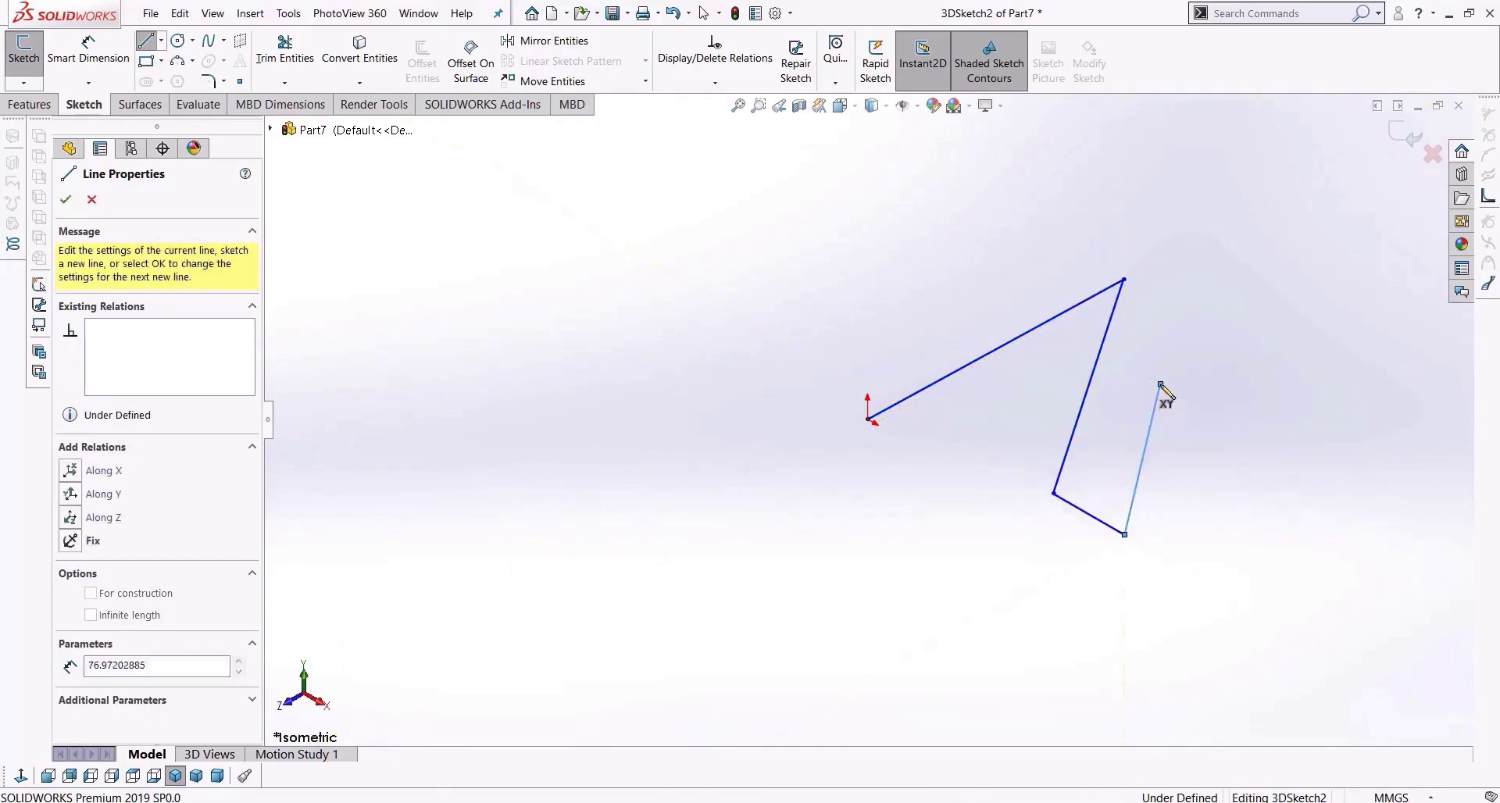
{"action": "left_click", "coordinate": [1209, 419]}
{"action": "left_click", "coordinate": [1176, 559]}
{"action": "left_click", "coordinate": [1039, 610]}
{"action": "left_click", "coordinate": [958, 509]}
{"action": "left_click", "coordinate": [1023, 395]}
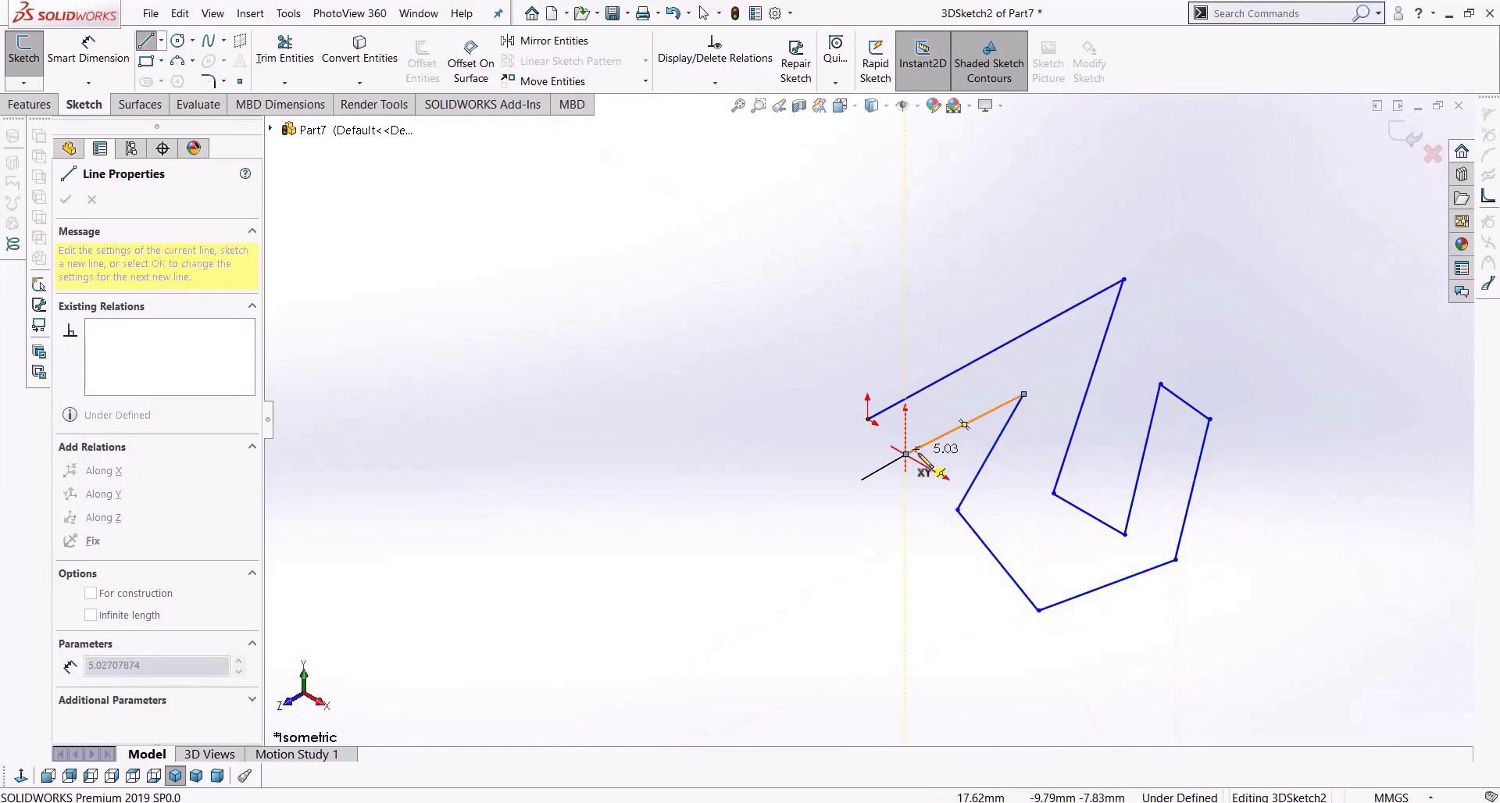
{"action": "double_click", "coordinate": [920, 453]}
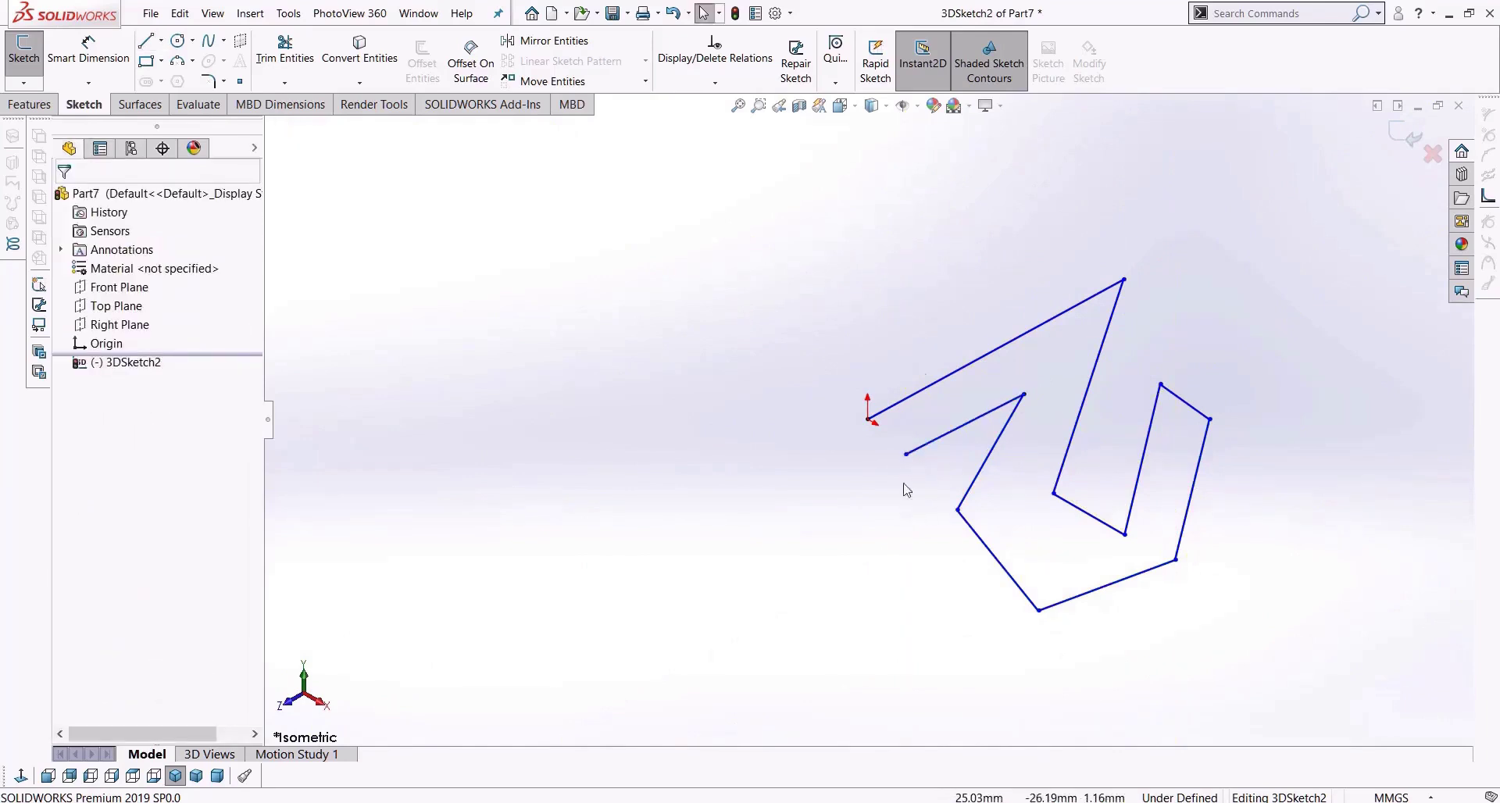
Inspect the chain of lines from another angle and delete all of it from the 3D sketch.
{"action": "mouse_move", "coordinate": [881, 566]}
{"action": "middle_mouse_down"}
{"action": "mouse_move", "coordinate": [827, 536]}
{"action": "mouse_move", "coordinate": [740, 525]}
{"action": "mouse_move", "coordinate": [1136, 555]}
{"action": "mouse_move", "coordinate": [897, 522]}
{"action": "mouse_move", "coordinate": [1028, 508]}
{"action": "mouse_move", "coordinate": [926, 450]}
{"action": "mouse_move", "coordinate": [896, 467]}
{"action": "mouse_move", "coordinate": [994, 446]}
{"action": "mouse_move", "coordinate": [979, 402]}
{"action": "middle_mouse_up"}
{"action": "scroll", "coordinate": [879, 470], "scroll_direction": "down", "scroll_amount": 5}
{"action": "scroll", "coordinate": [879, 428], "scroll_direction": "up", "scroll_amount": 2}
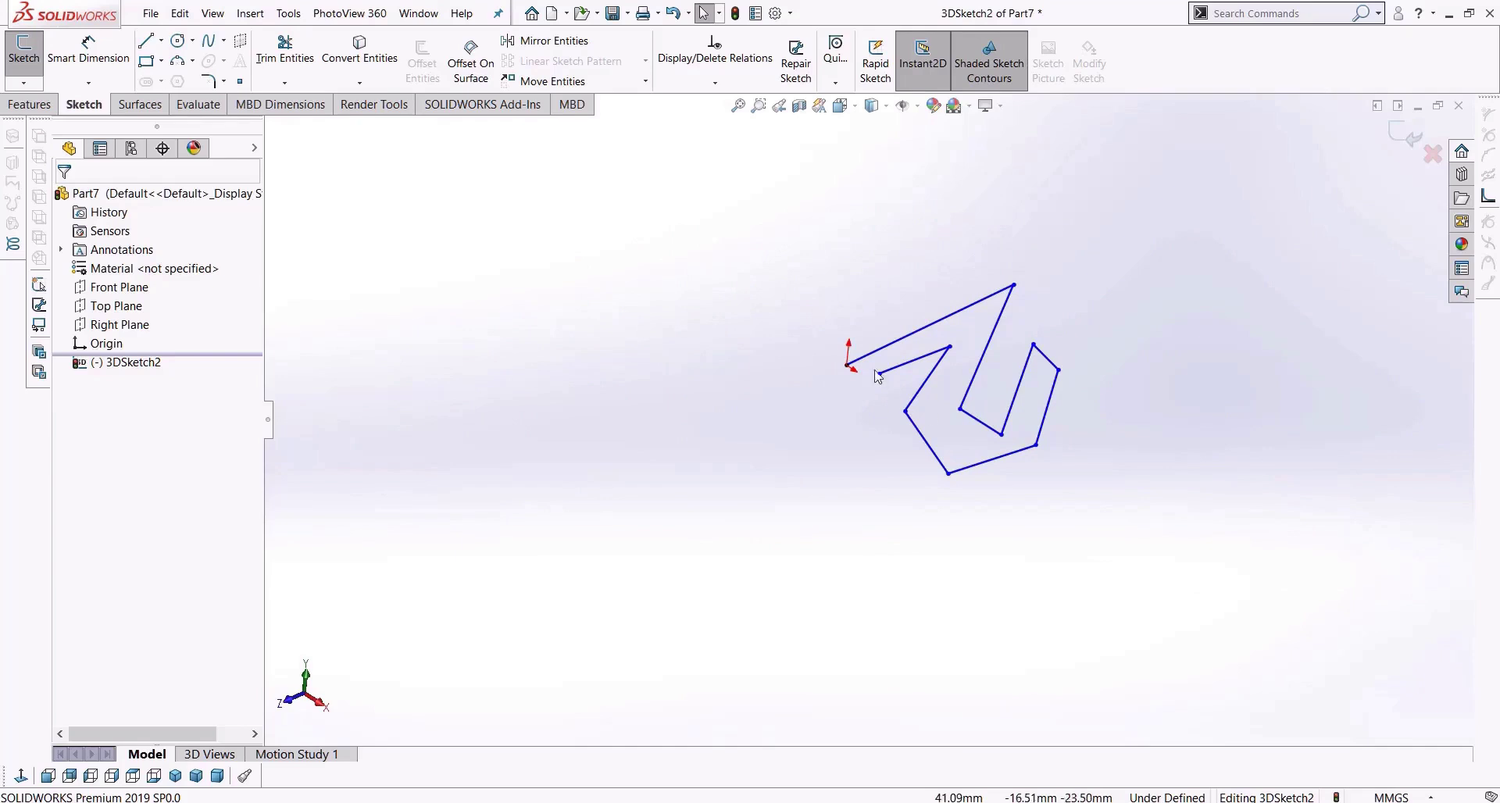
{"action": "scroll", "coordinate": [980, 343], "scroll_direction": "down", "scroll_amount": 3}
{"action": "scroll", "coordinate": [978, 368], "scroll_direction": "up", "scroll_amount": 3}
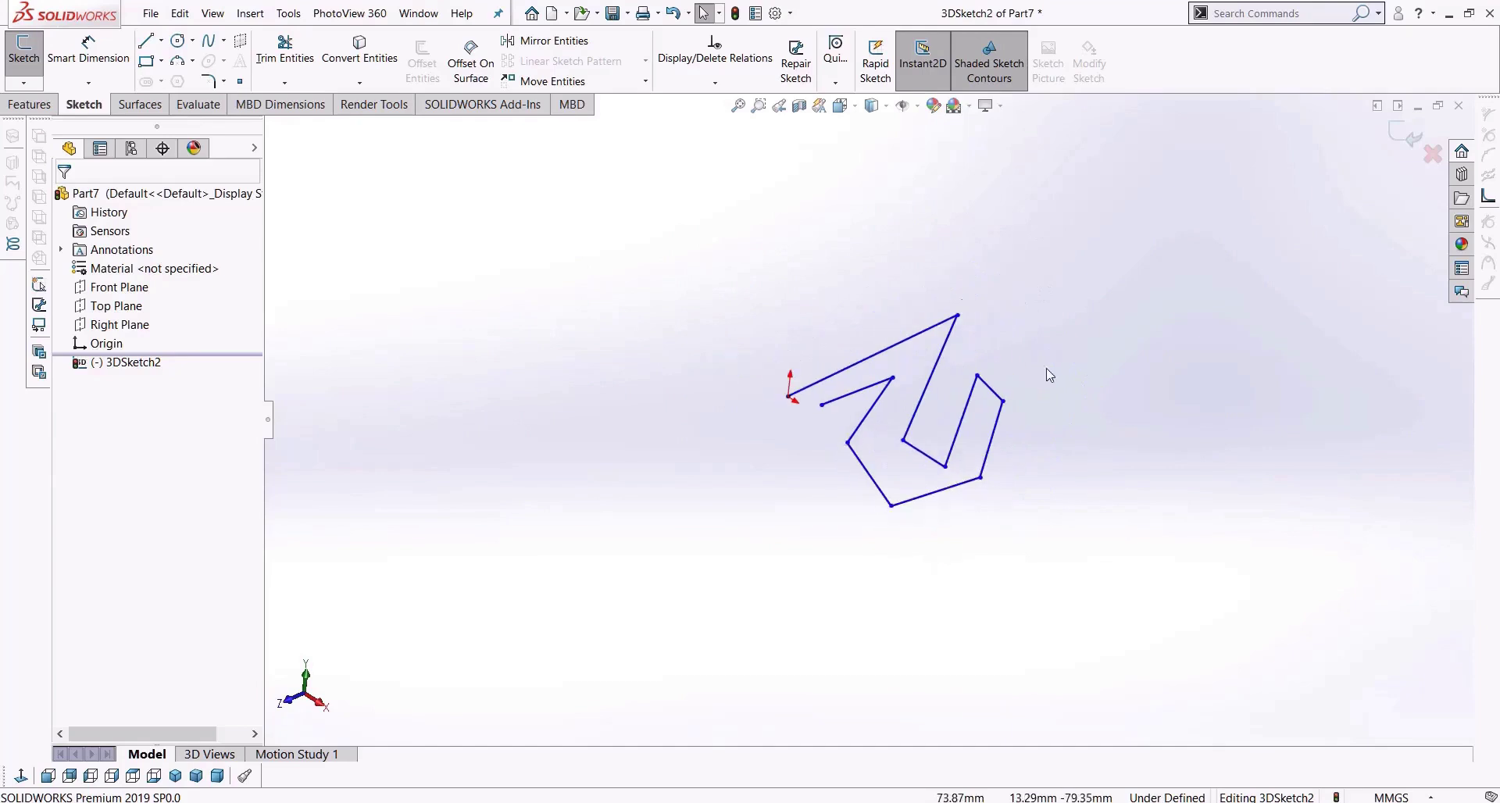
{"action": "left_click_drag", "start_coordinate": [1069, 247], "coordinate": [830, 579]}
{"action": "key", "text": "Delete"}
Draw a line from the origin along the Z axis, cycling the sketching plane to YZ.
{"action": "key", "text": "l"}
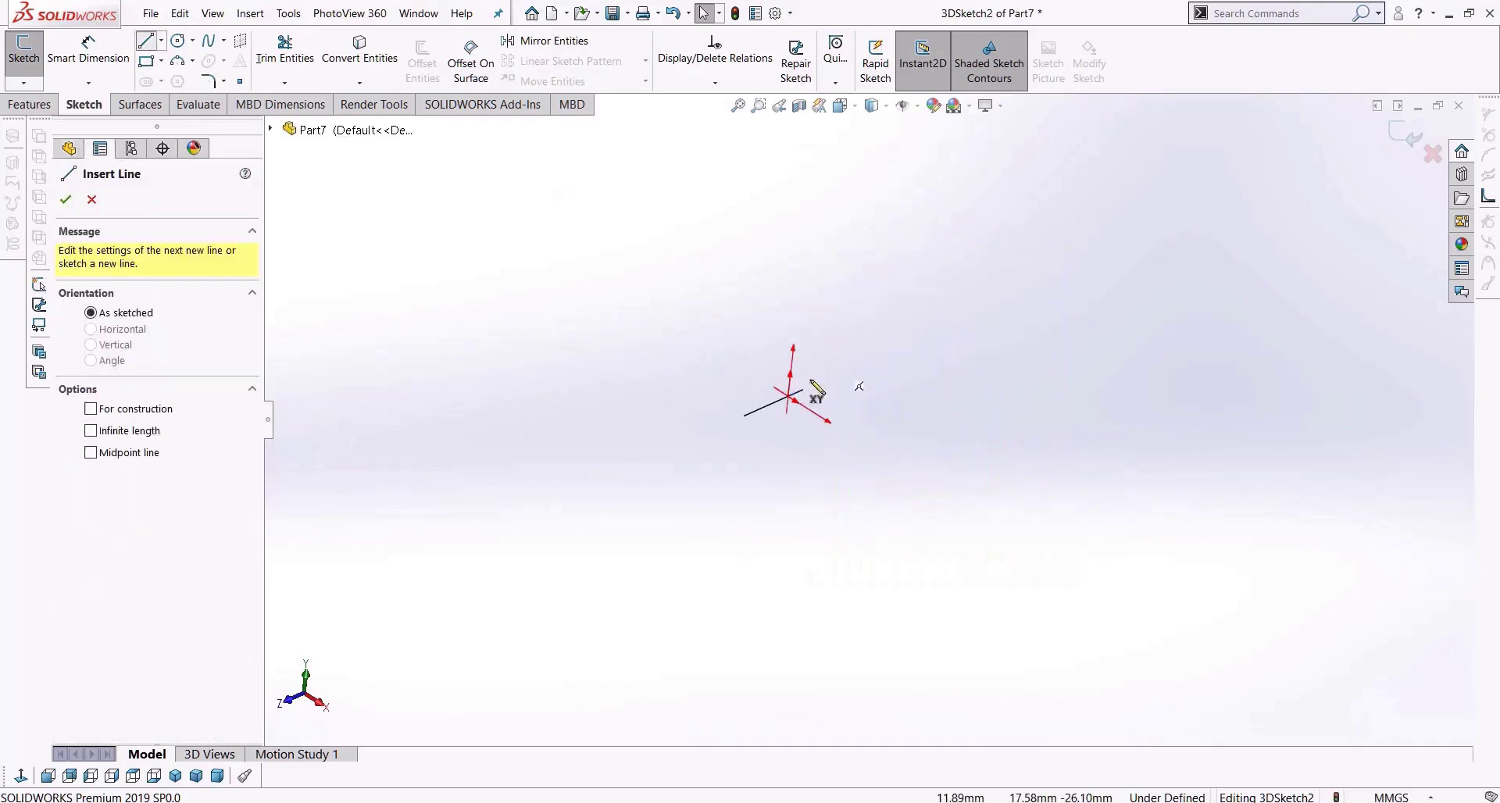
{"action": "left_click", "coordinate": [790, 398]}
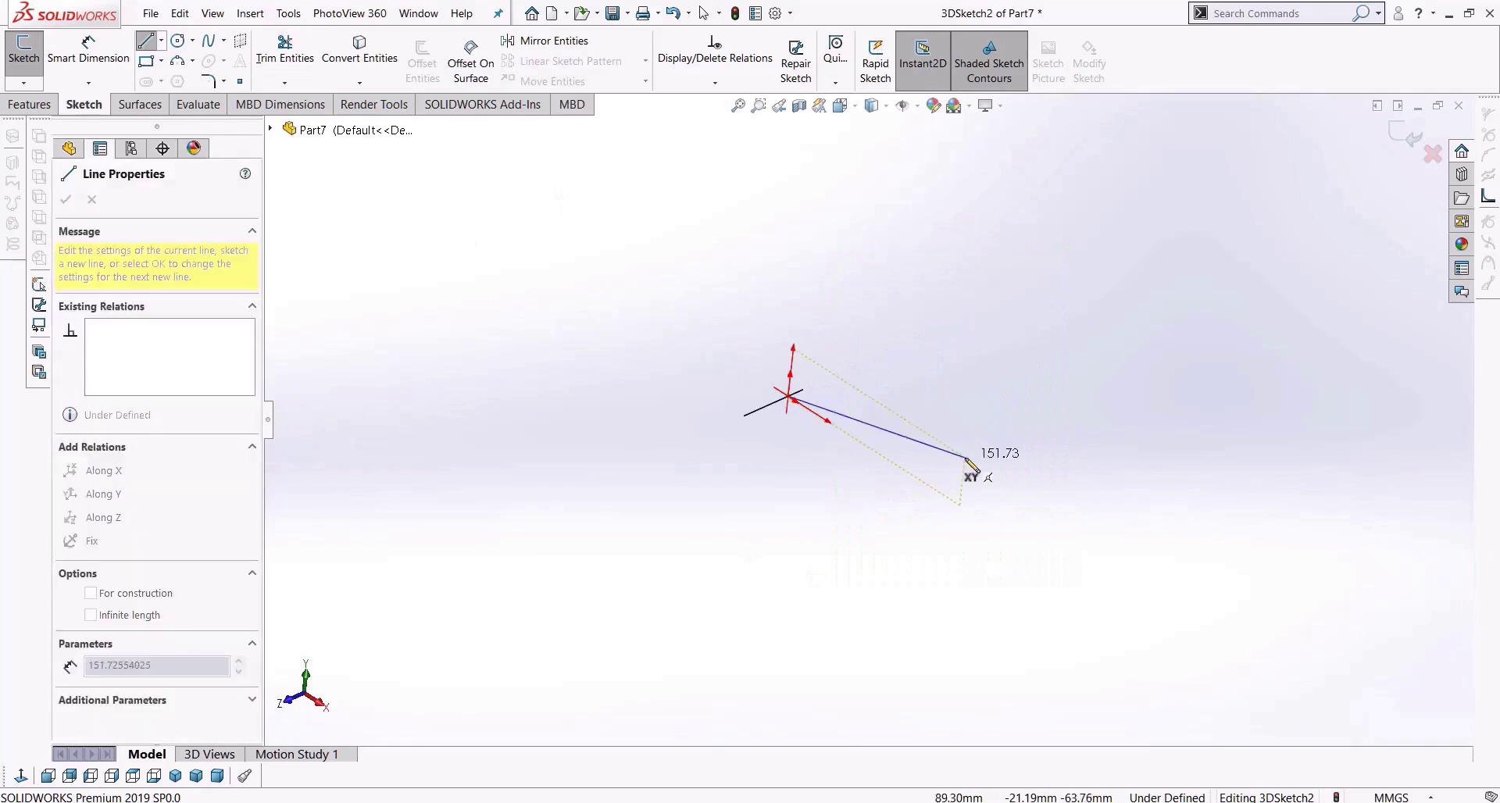
{"action": "key", "text": "Tab"}
{"action": "key", "text": "Tab"}
{"action": "key", "text": "Tab"}
{"action": "key", "text": "Tab"}
{"action": "left_click", "coordinate": [967, 459]}
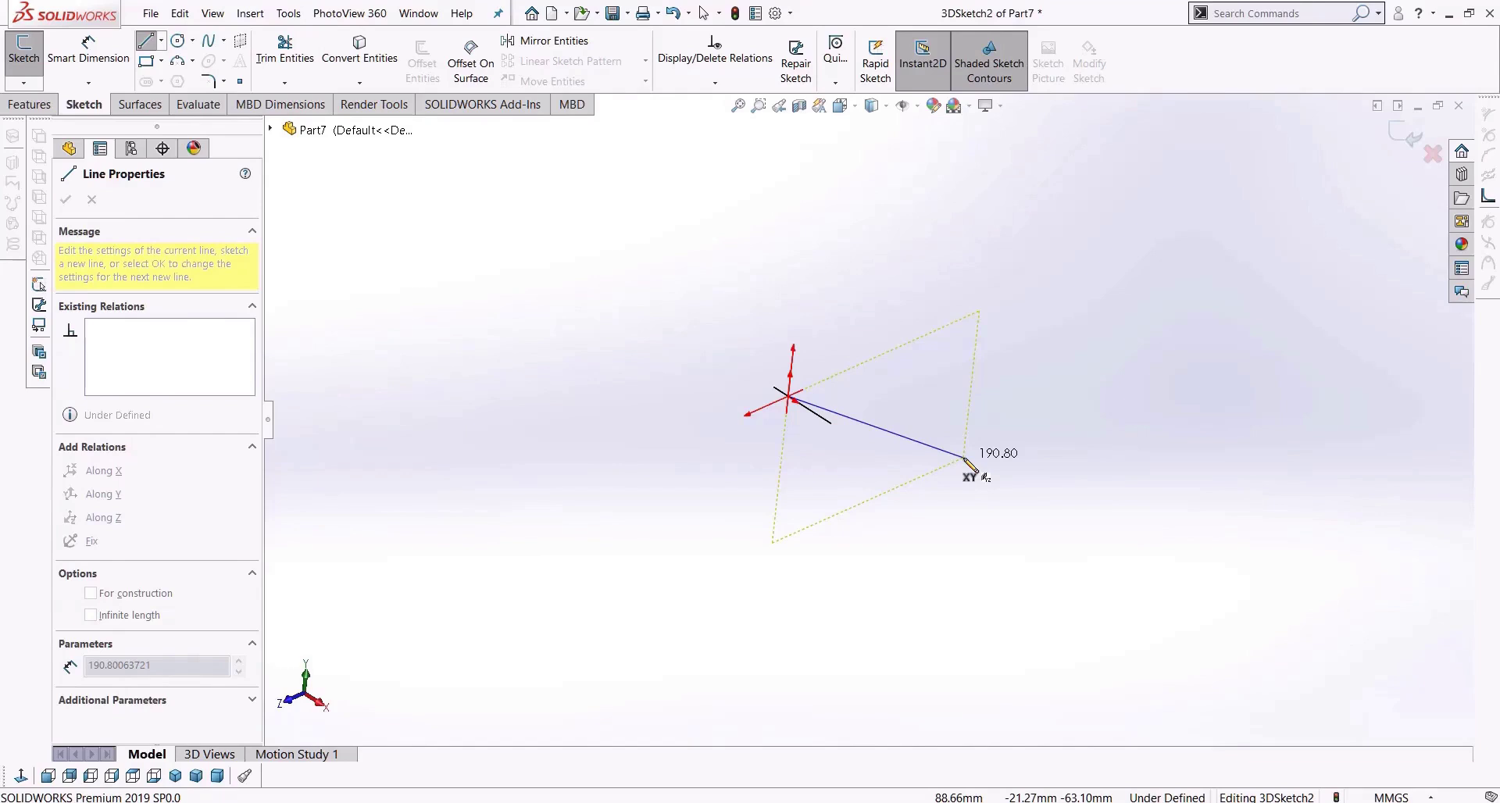
{"action": "key", "text": "Tab"}
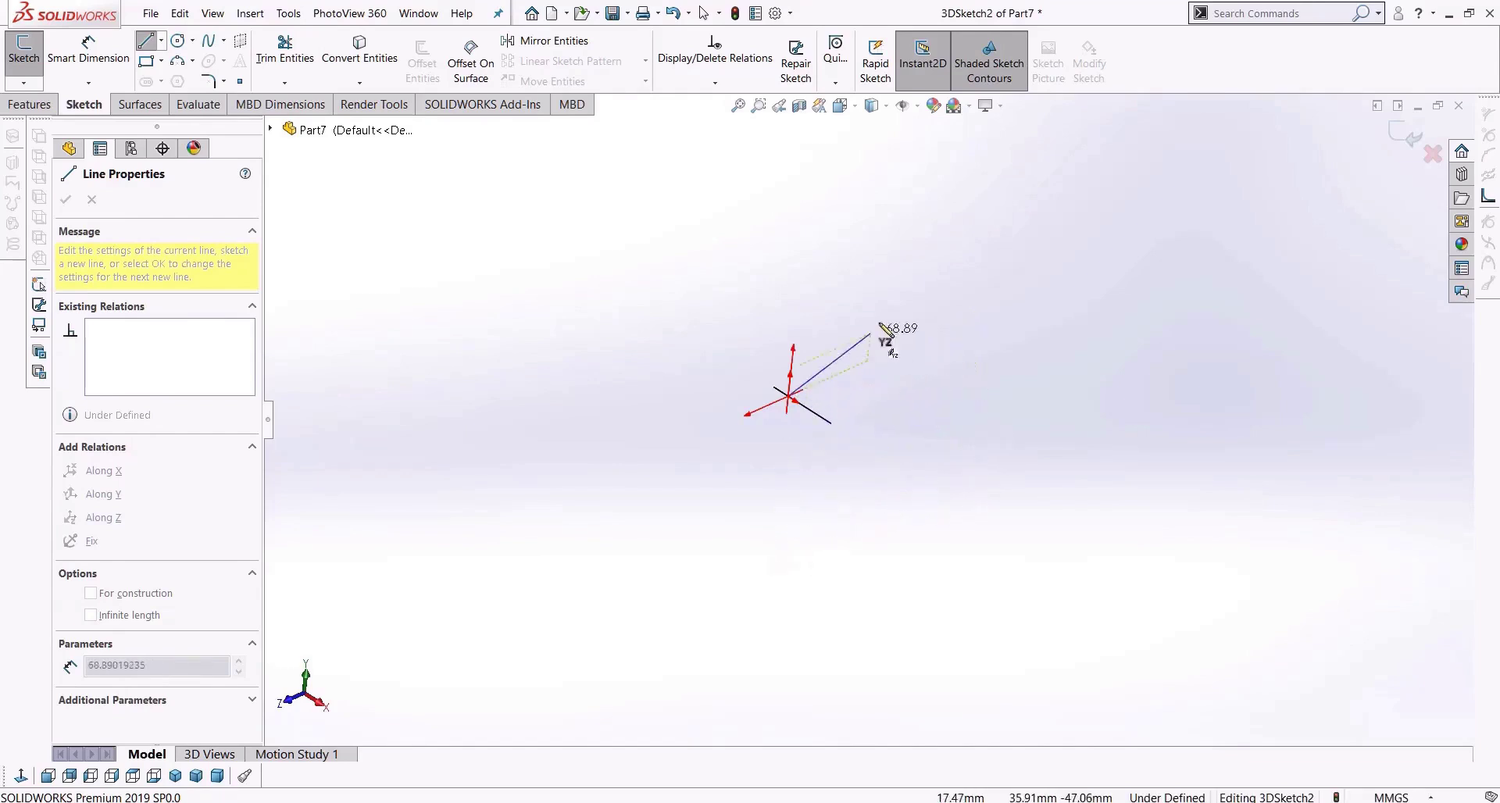
{"action": "left_click", "coordinate": [1026, 291]}
Continue the 3D sketch with seven more connected lines as an open zigzag chain and inspect it from another angle.
{"action": "key", "text": "z"}
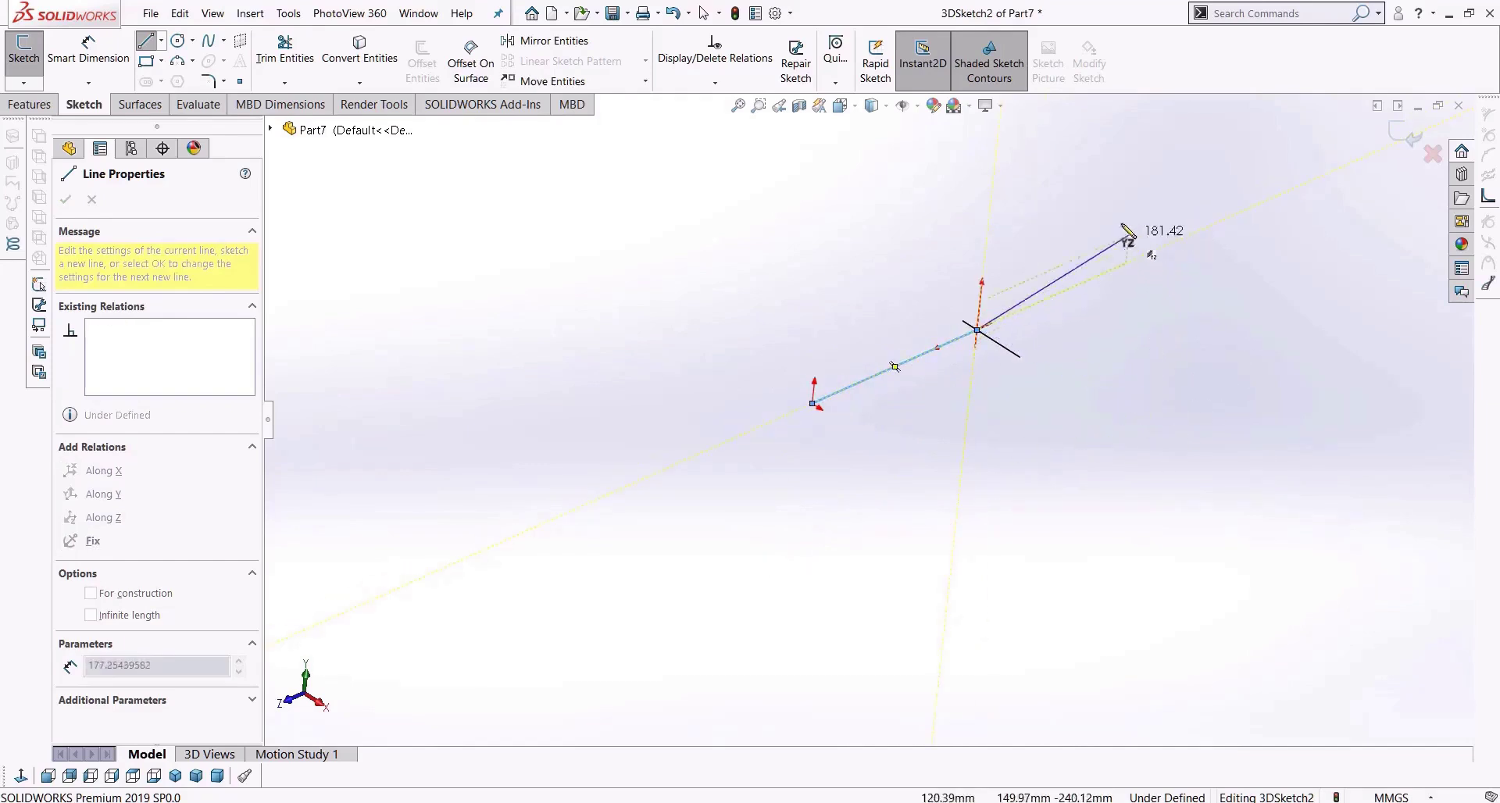
{"action": "left_click", "coordinate": [1091, 181]}
{"action": "left_click", "coordinate": [1246, 338]}
{"action": "left_click", "coordinate": [1134, 459]}
{"action": "left_click", "coordinate": [950, 496]}
{"action": "left_click", "coordinate": [873, 618]}
{"action": "left_click", "coordinate": [1110, 610]}
{"action": "left_click", "coordinate": [1312, 536]}
{"action": "key", "text": "Escape"}
{"action": "scroll", "coordinate": [1263, 606], "scroll_direction": "up", "scroll_amount": 2}
{"action": "mouse_move", "coordinate": [989, 512]}
{"action": "middle_mouse_down"}
{"action": "mouse_move", "coordinate": [960, 469]}
{"action": "mouse_move", "coordinate": [1061, 432]}
{"action": "mouse_move", "coordinate": [1008, 446]}
{"action": "mouse_move", "coordinate": [978, 398]}
{"action": "middle_mouse_up"}
{"action": "scroll", "coordinate": [856, 452], "scroll_direction": "down", "scroll_amount": 3}
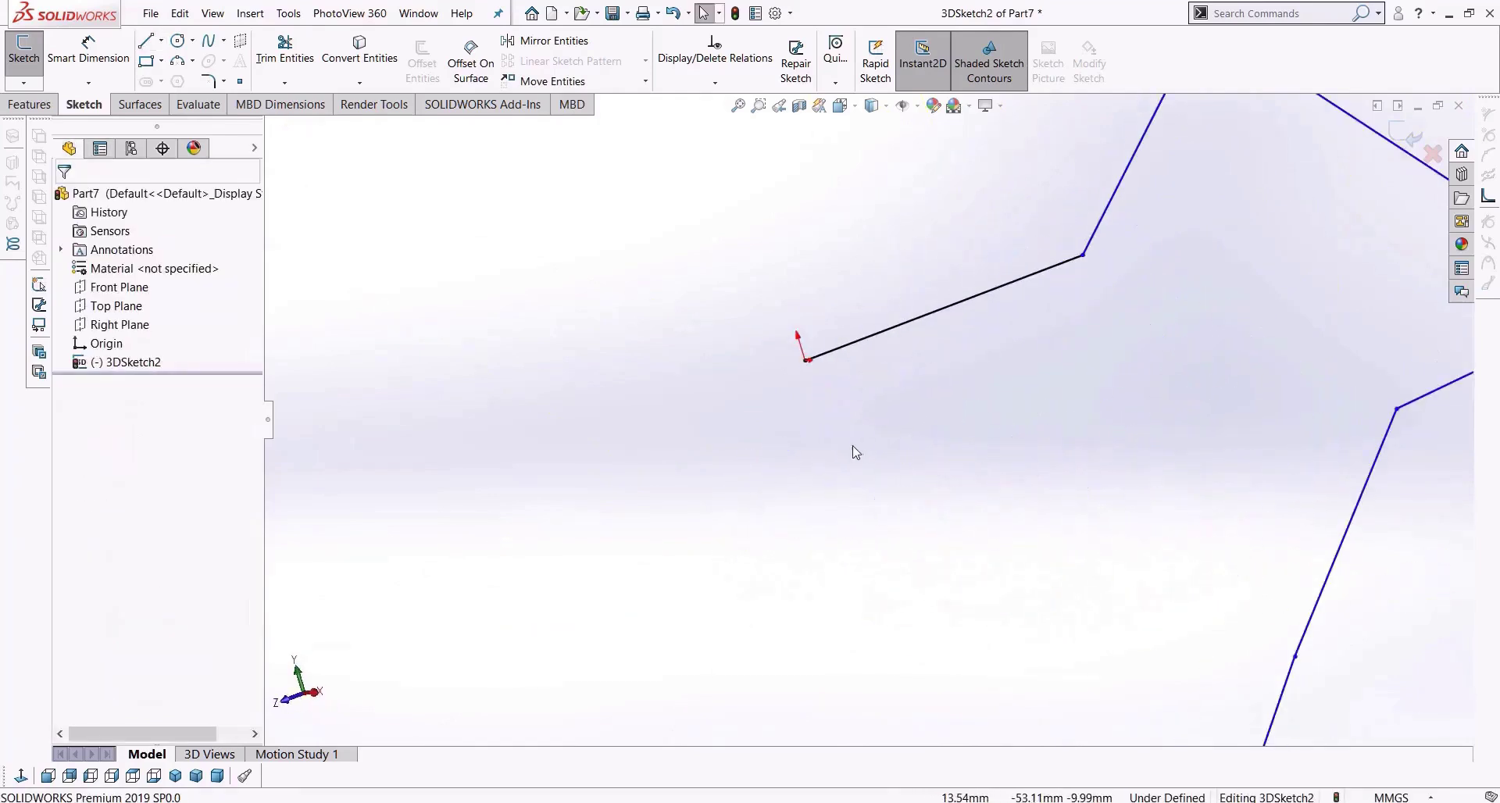
{"action": "scroll", "coordinate": [434, 573], "scroll_direction": "up", "scroll_amount": 5}
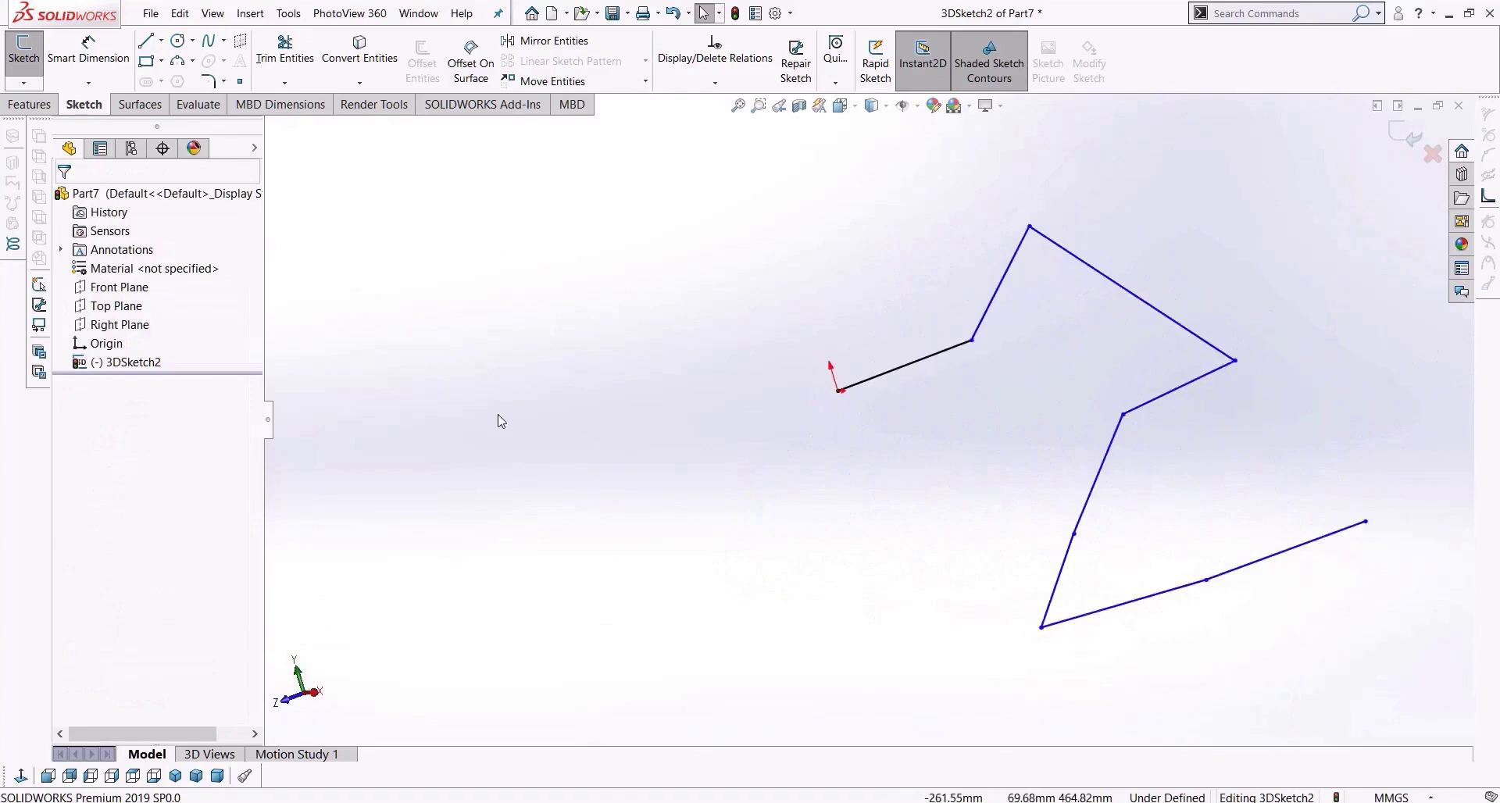
Reopen the 3D sketch and draw a circle about 39 mm in diameter centred on the origin in the XY plane.
{"action": "left_click", "coordinate": [1402, 134]}
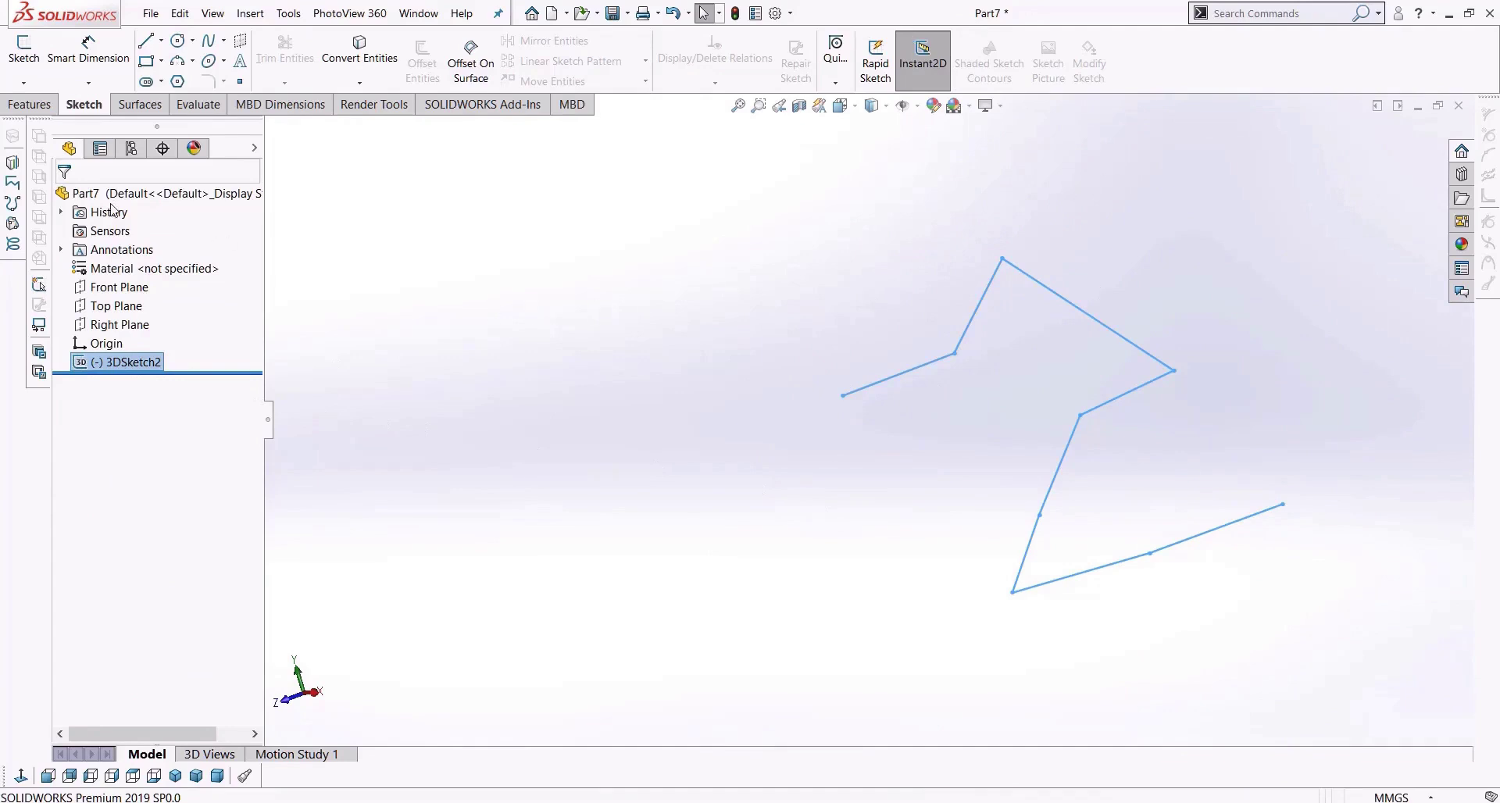
{"action": "left_click", "coordinate": [23, 82]}
{"action": "left_click", "coordinate": [49, 121]}
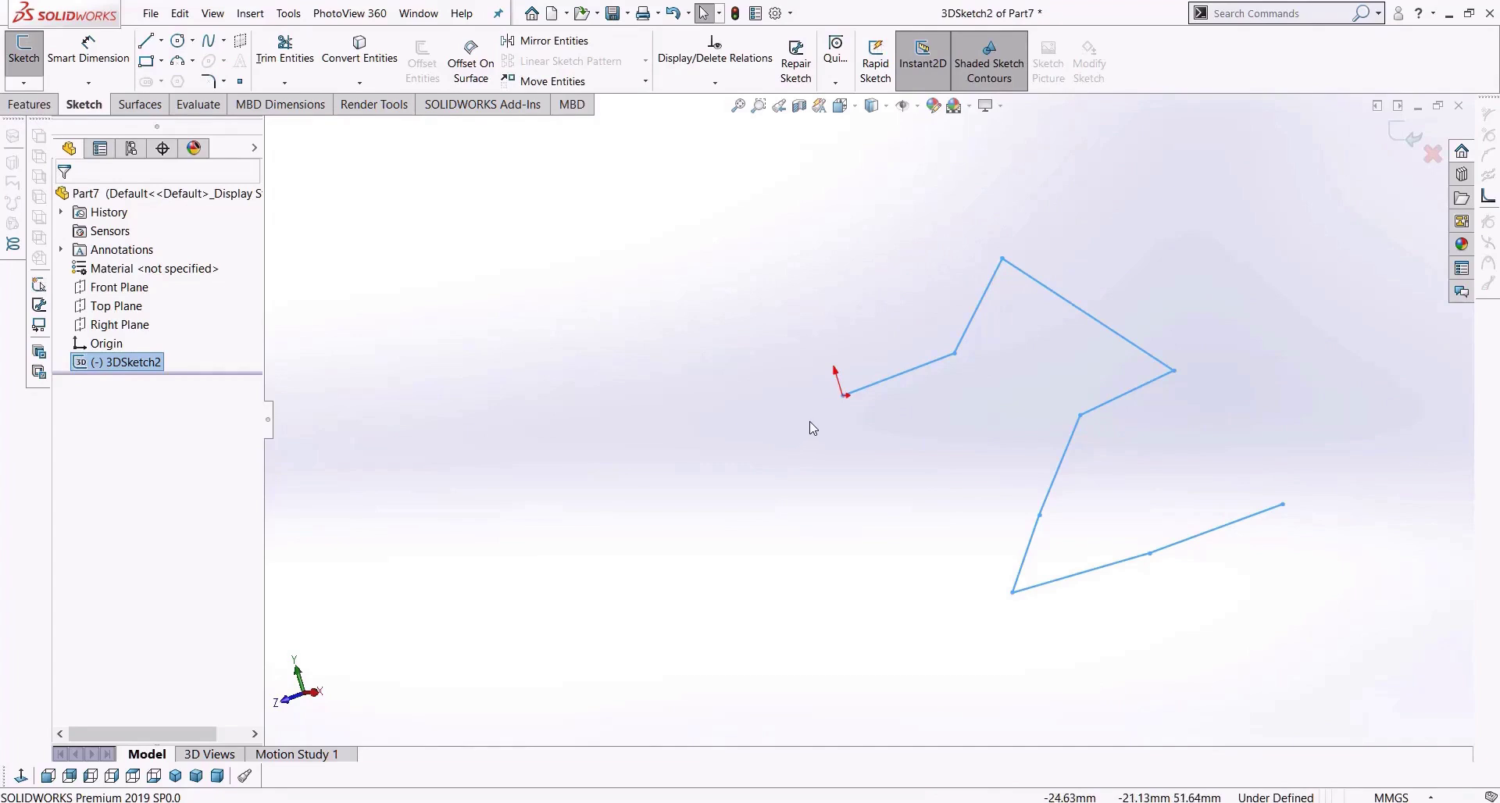
{"action": "scroll", "coordinate": [861, 405], "scroll_direction": "down", "scroll_amount": 5}
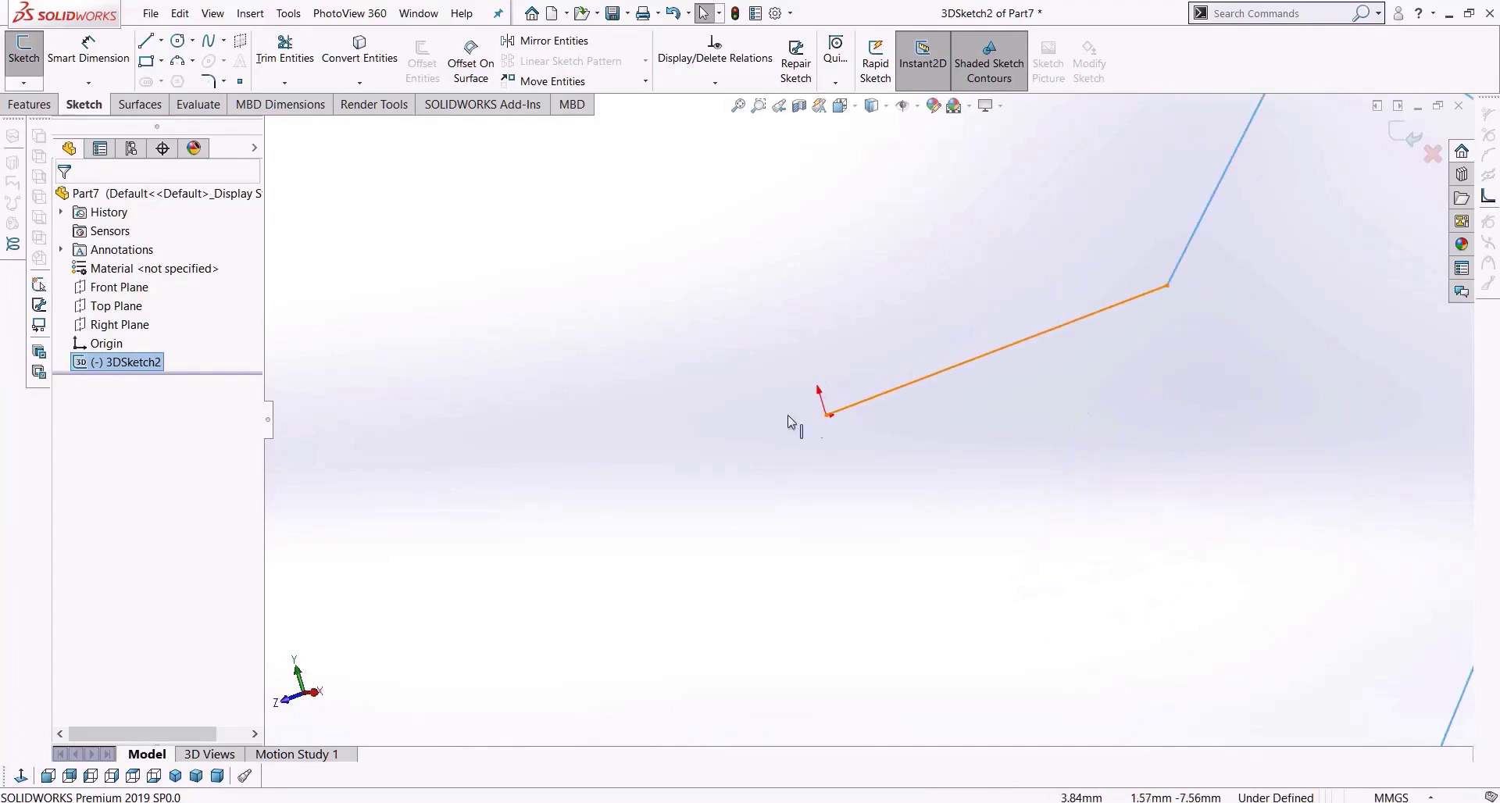
{"action": "left_click", "coordinate": [178, 40]}
{"action": "left_click", "coordinate": [828, 414]}
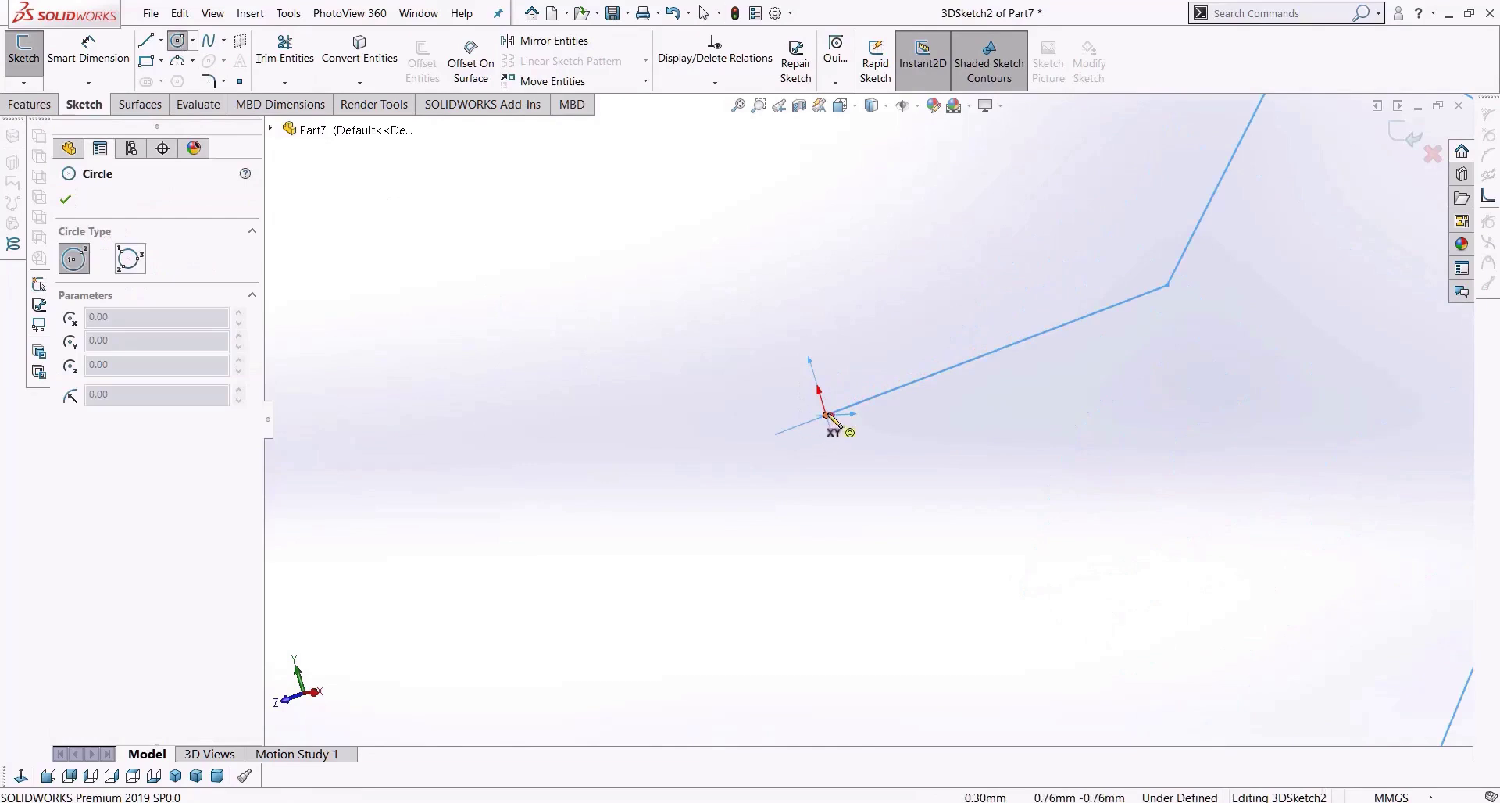
{"action": "left_click", "coordinate": [847, 433]}
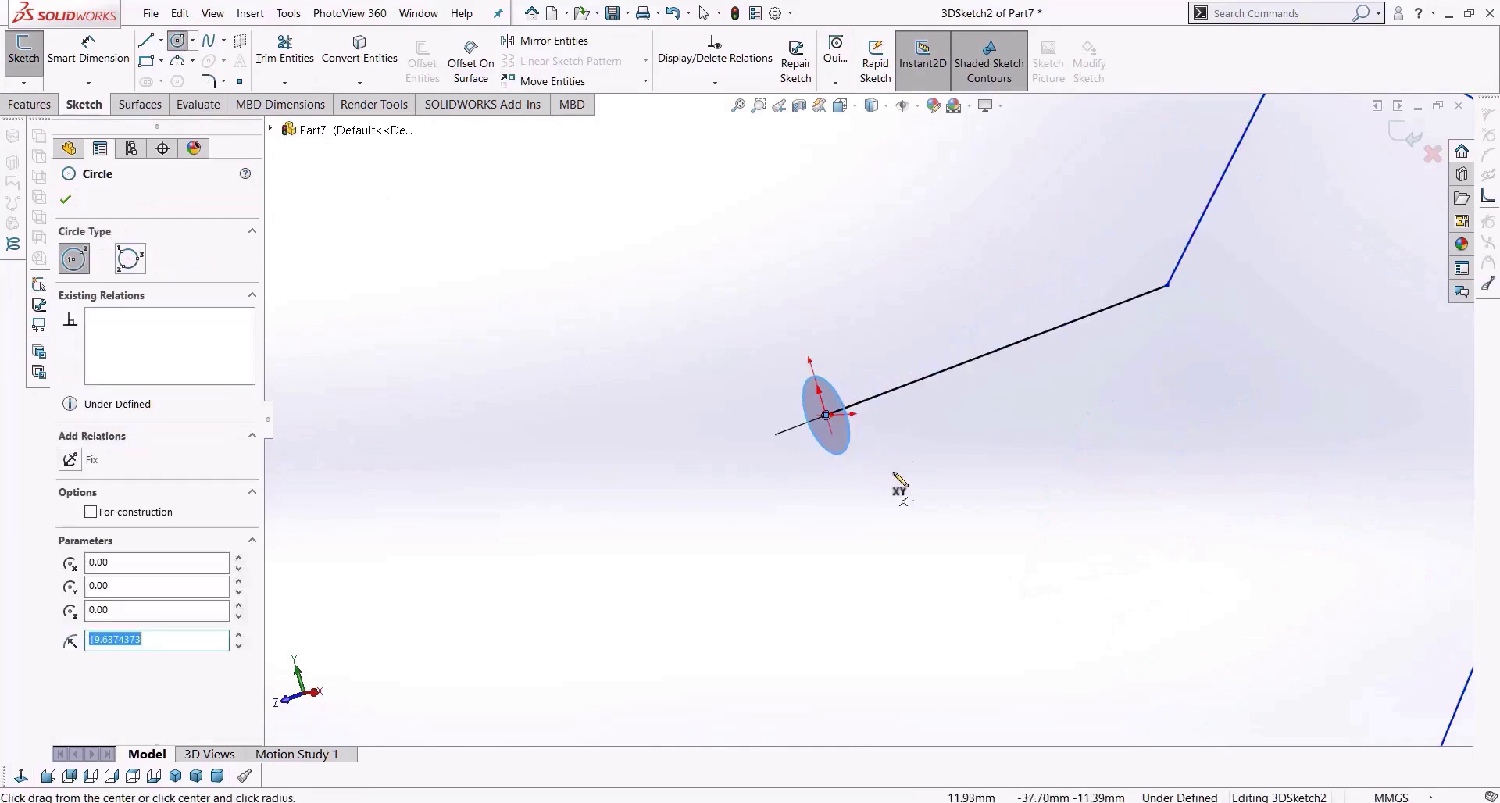
{"action": "key", "text": "Escape"}
{"action": "left_click", "coordinate": [1400, 135]}
{"action": "middle_click_drag", "start_coordinate": [1105, 396], "coordinate": [1042, 425]}
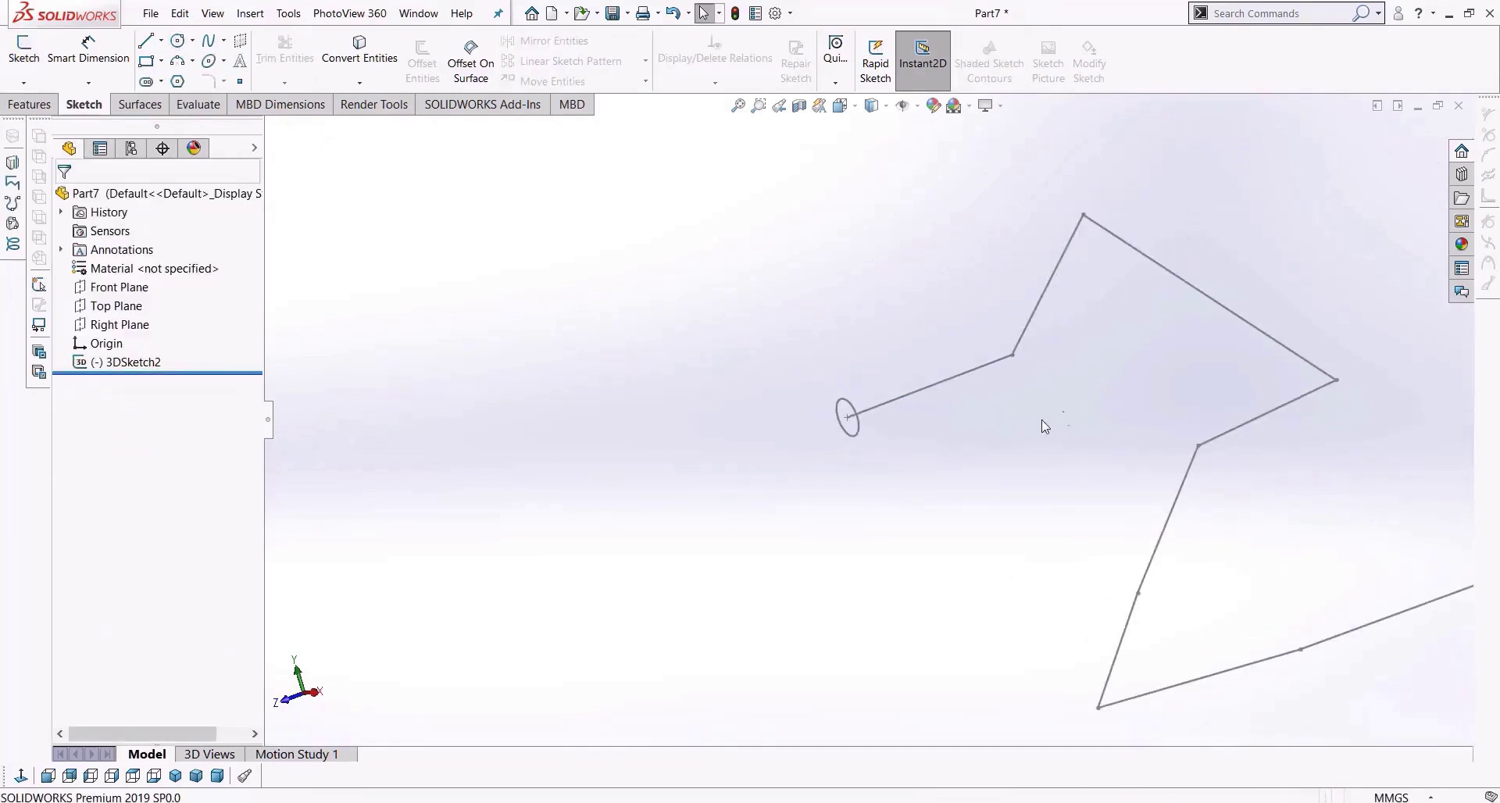
Start a swept boss and pick the circle at the origin as its profile with the SelectionManager.
{"action": "left_click", "coordinate": [47, 105]}
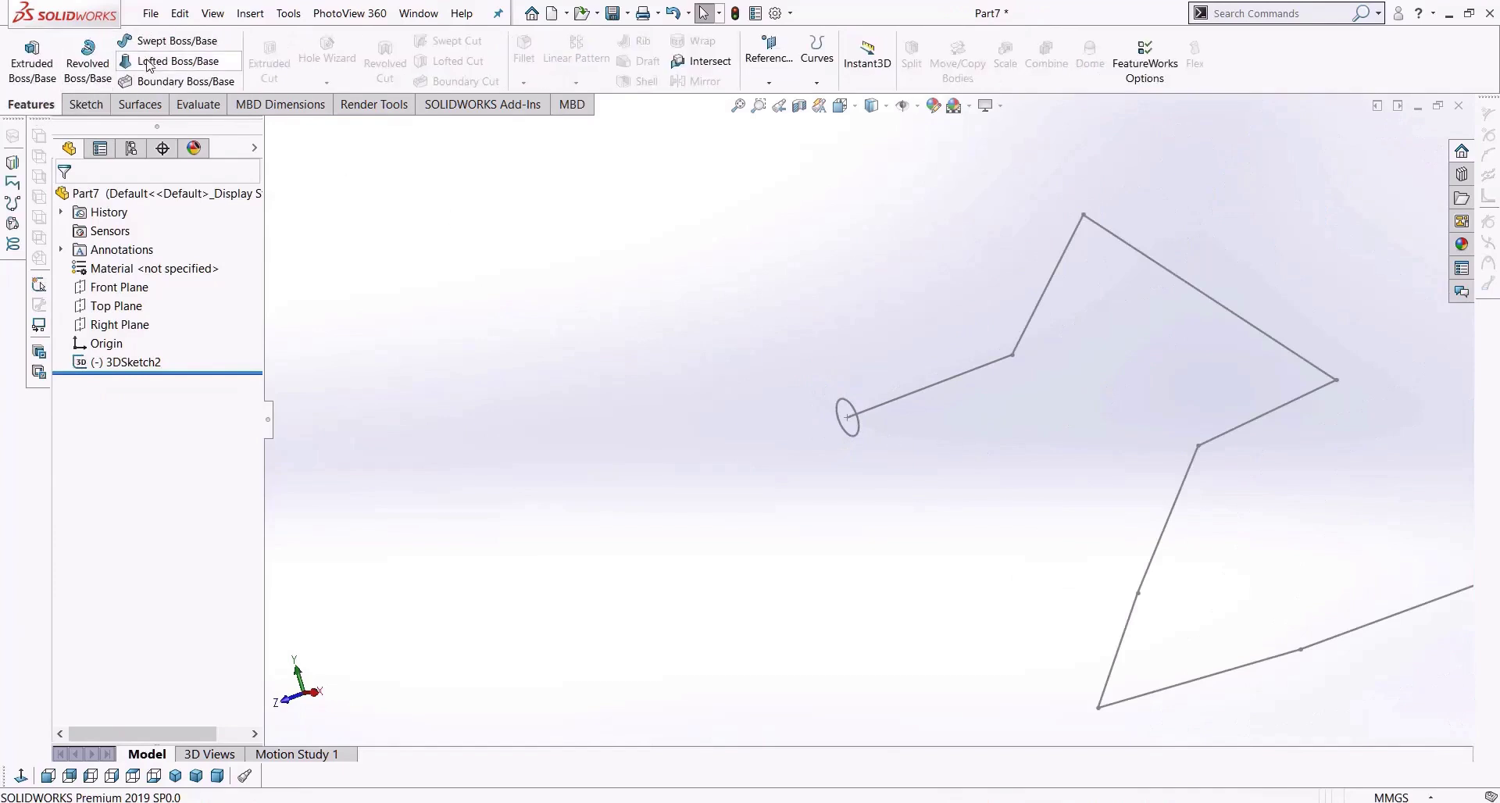
{"action": "scroll", "coordinate": [829, 379], "scroll_direction": "down", "scroll_amount": 1}
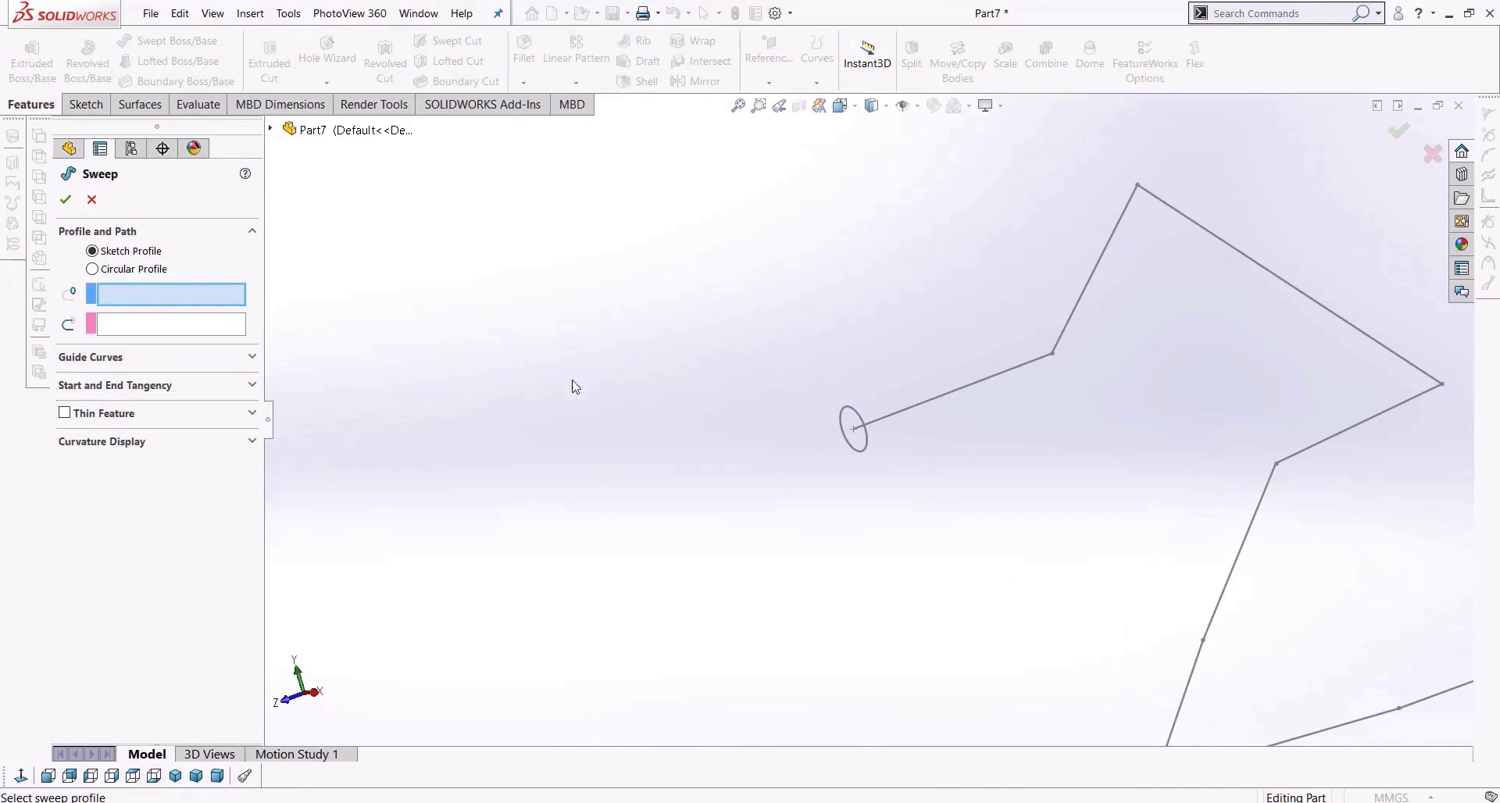
{"action": "left_click", "coordinate": [863, 452]}
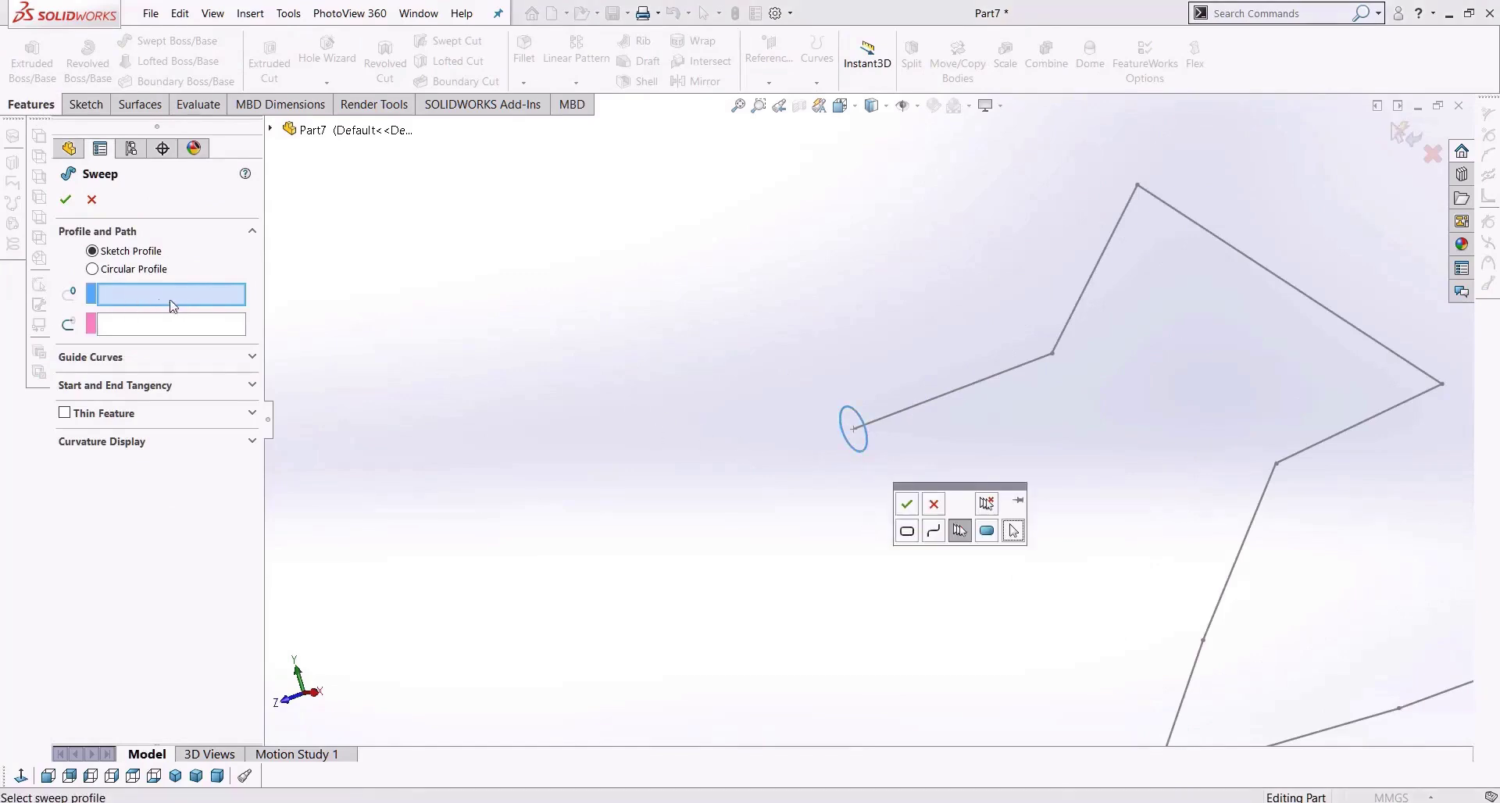
{"action": "left_click_drag", "start_coordinate": [963, 496], "coordinate": [536, 250]}
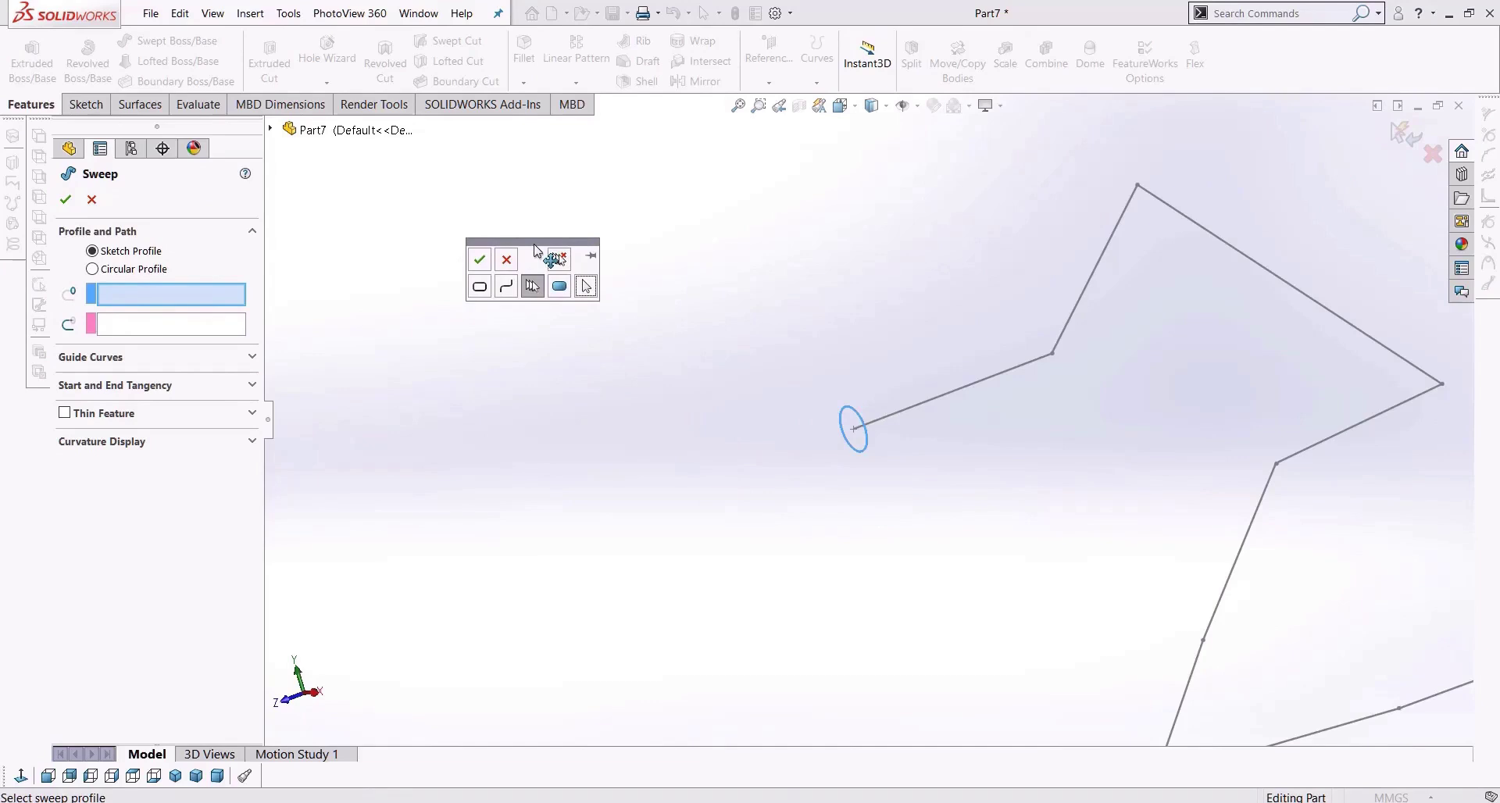
{"action": "left_click", "coordinate": [507, 259]}
{"action": "right_click", "coordinate": [184, 295]}
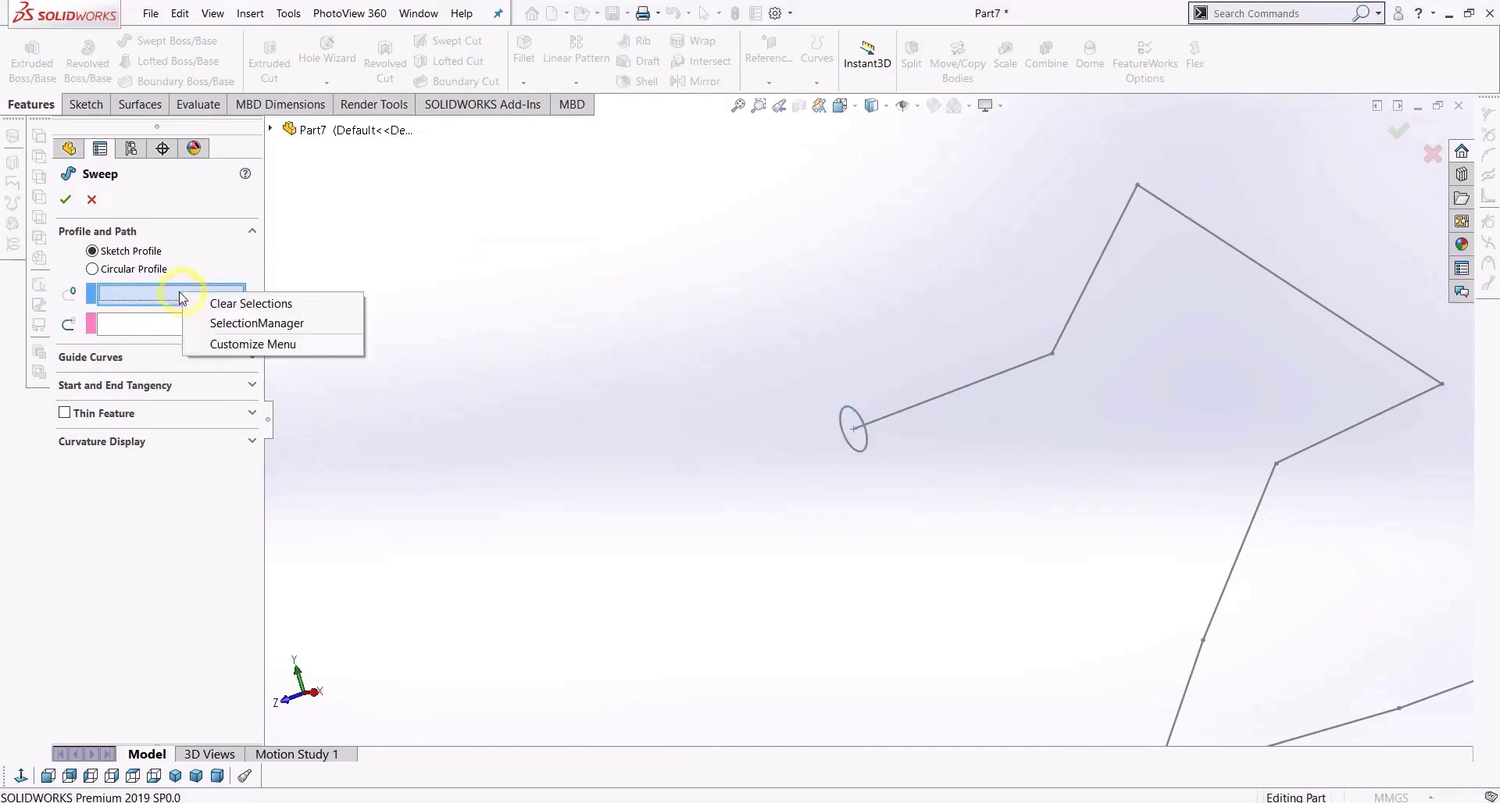
{"action": "left_click", "coordinate": [256, 323]}
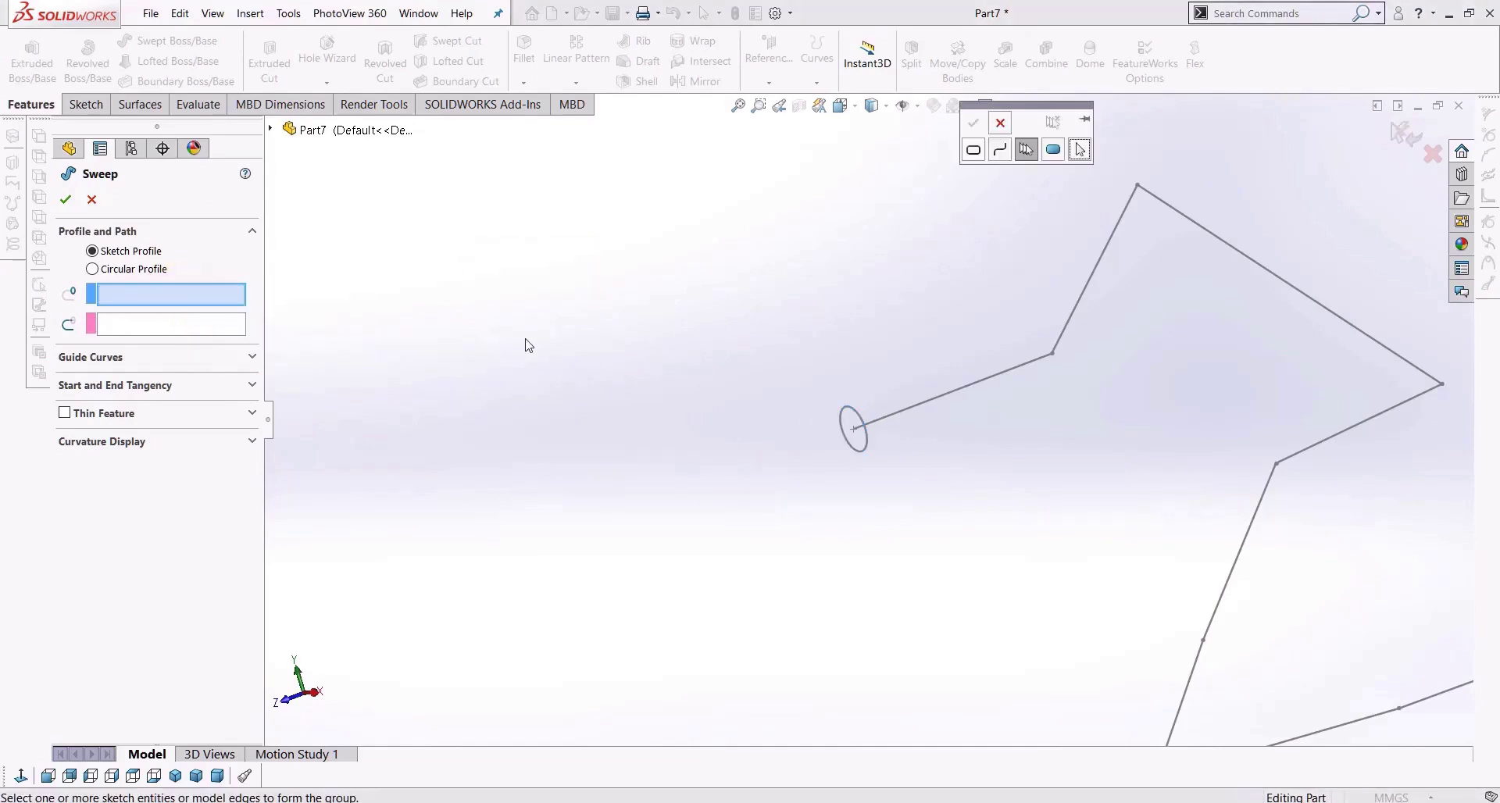
{"action": "left_click_drag", "start_coordinate": [1016, 106], "coordinate": [540, 239]}
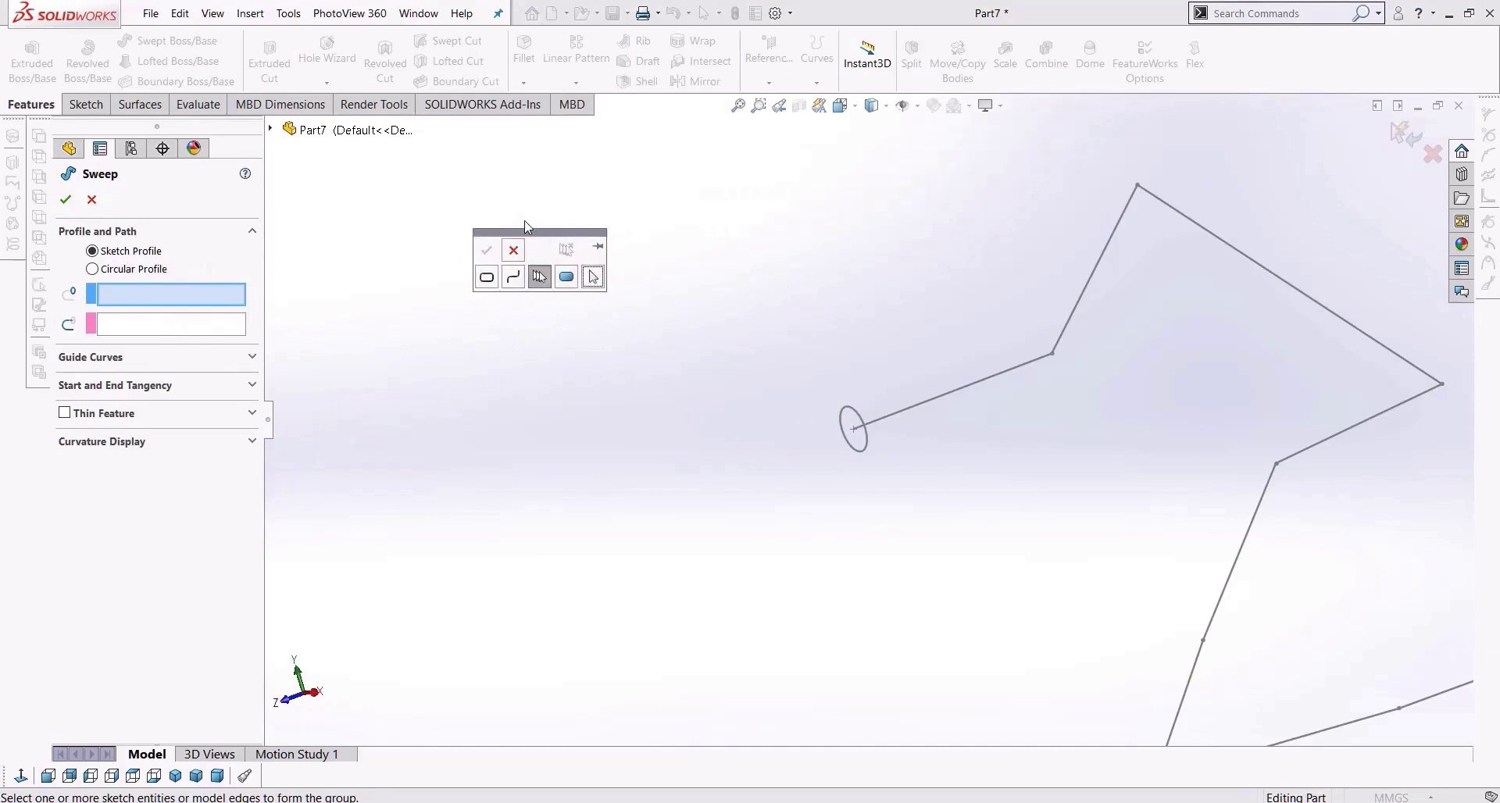
{"action": "left_click", "coordinate": [865, 454]}
{"action": "left_click", "coordinate": [485, 253]}
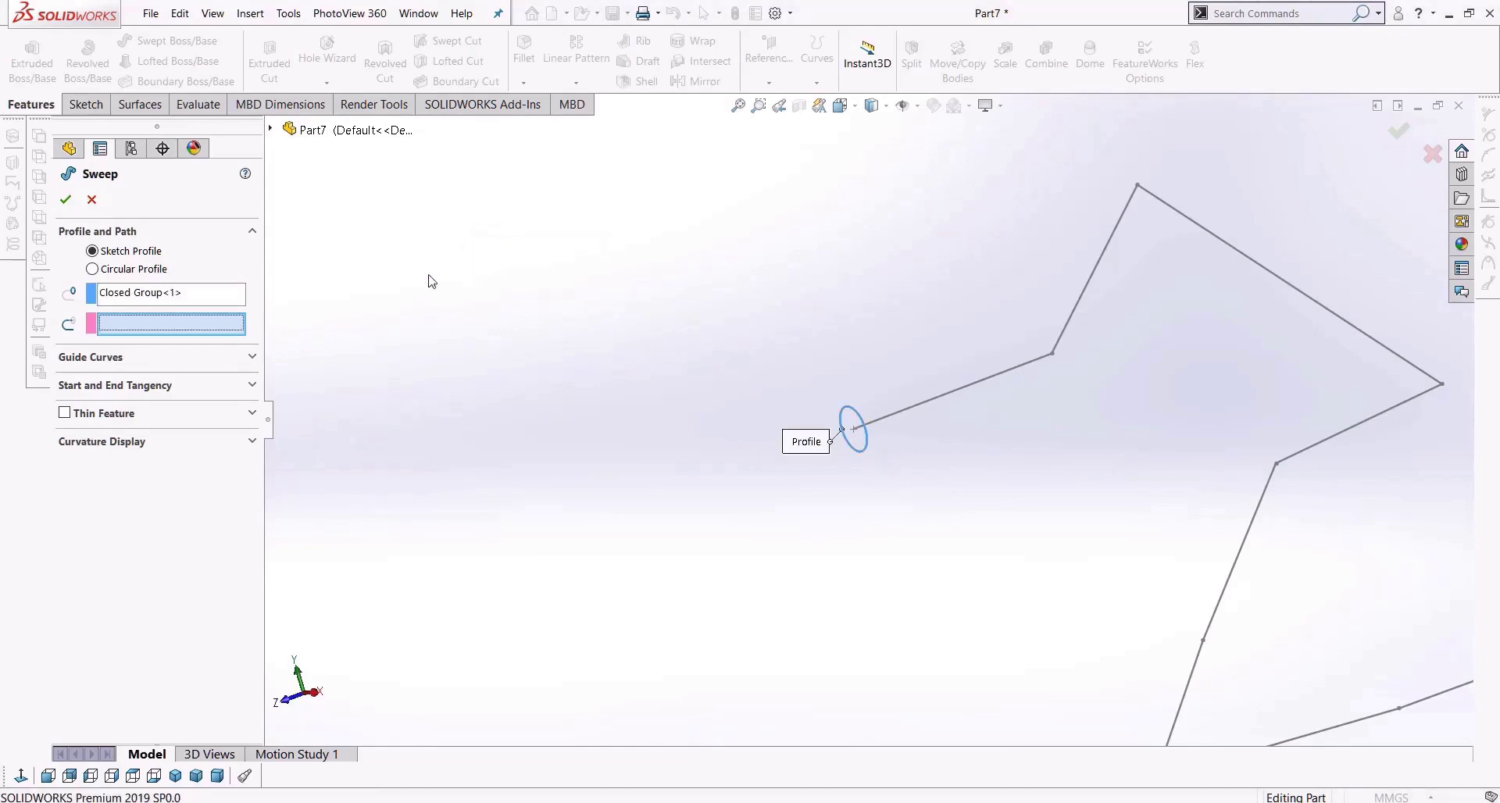
Pick the first line from the origin as the sweep path with the SelectionManager, inspect it and cancel the sweep.
{"action": "scroll", "coordinate": [843, 410], "scroll_direction": "up", "scroll_amount": 3}
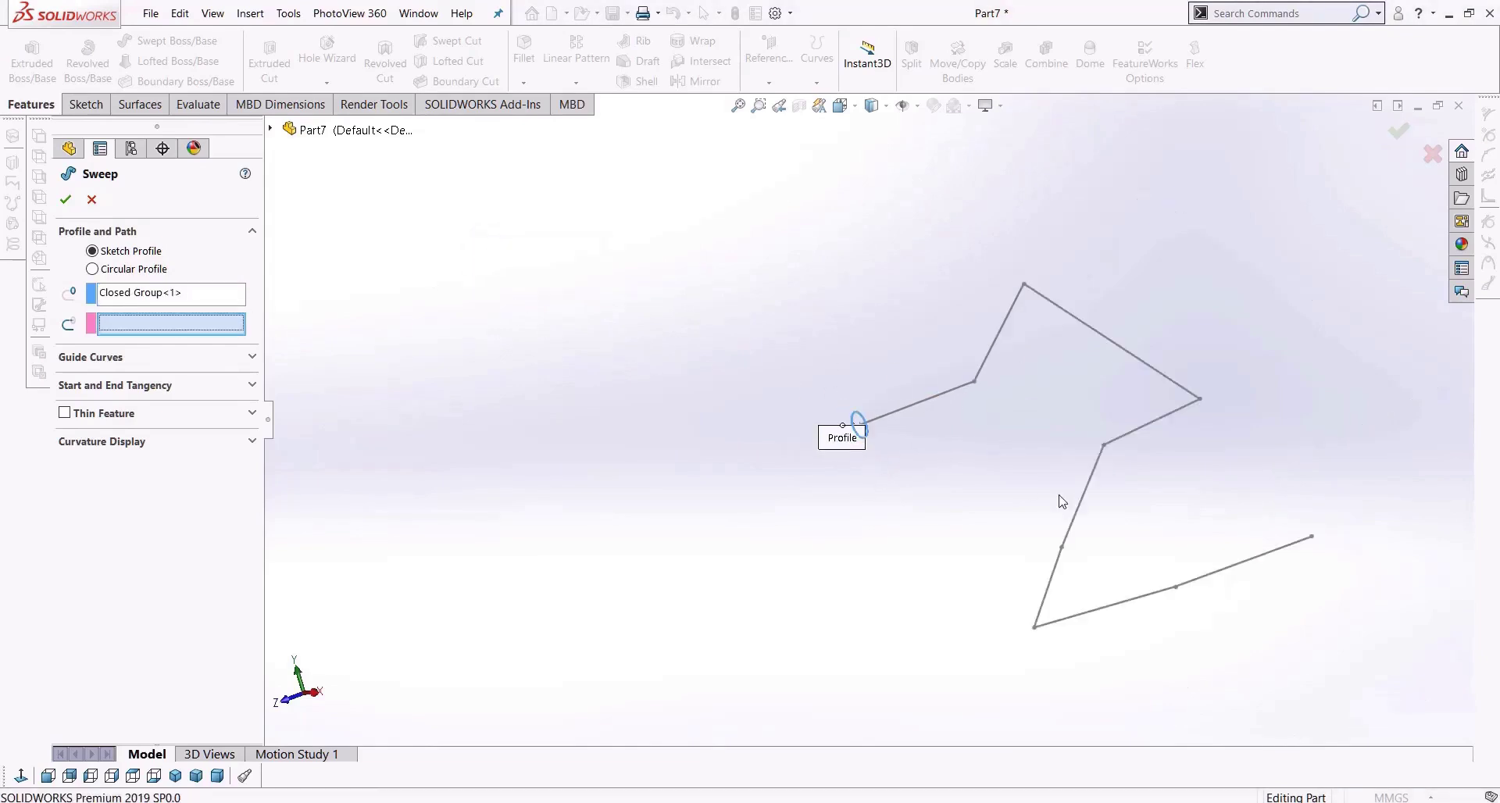
{"action": "right_click", "coordinate": [164, 334]}
{"action": "left_click", "coordinate": [230, 361]}
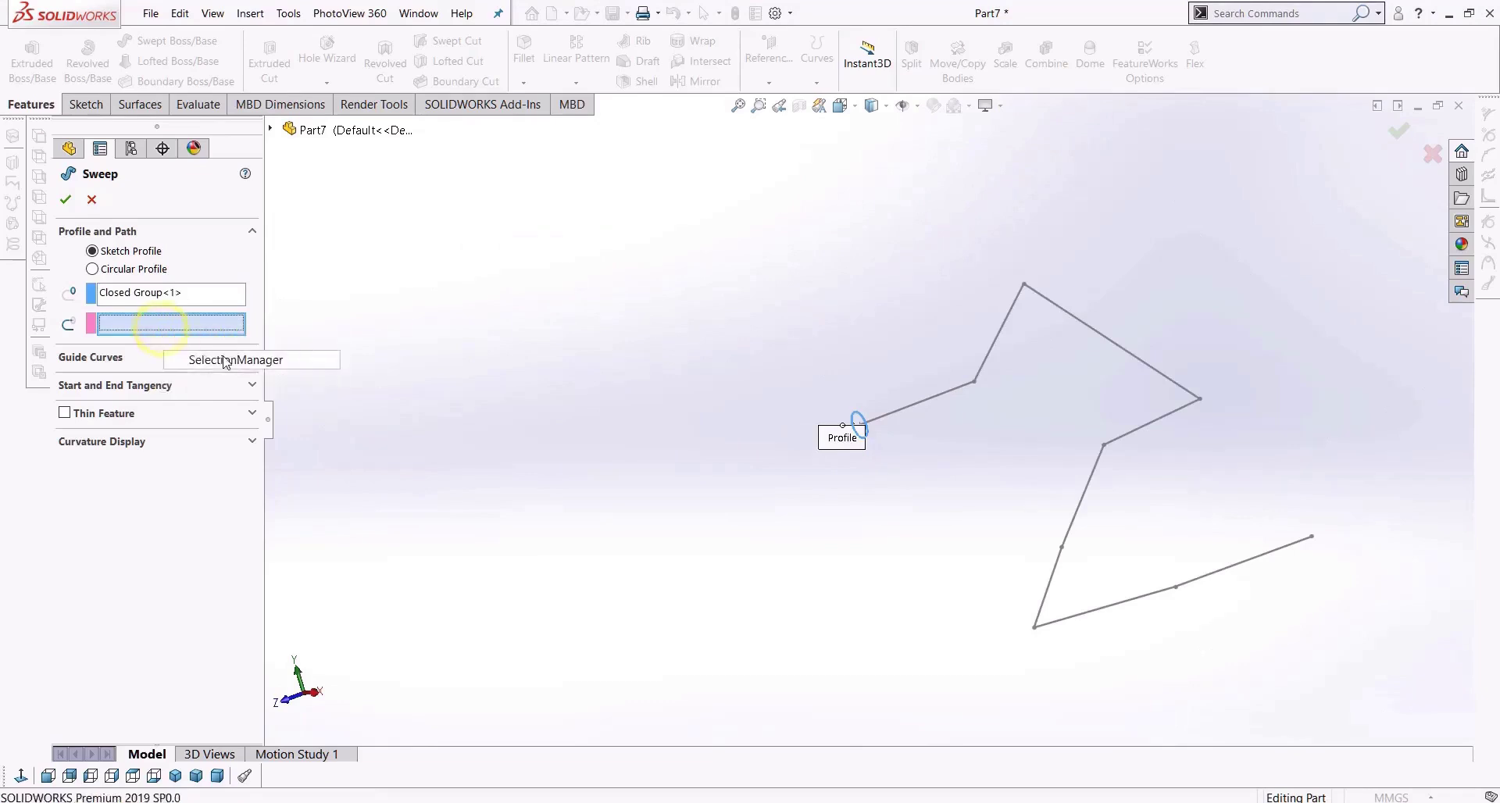
{"action": "left_click", "coordinate": [929, 395]}
{"action": "left_click", "coordinate": [971, 125]}
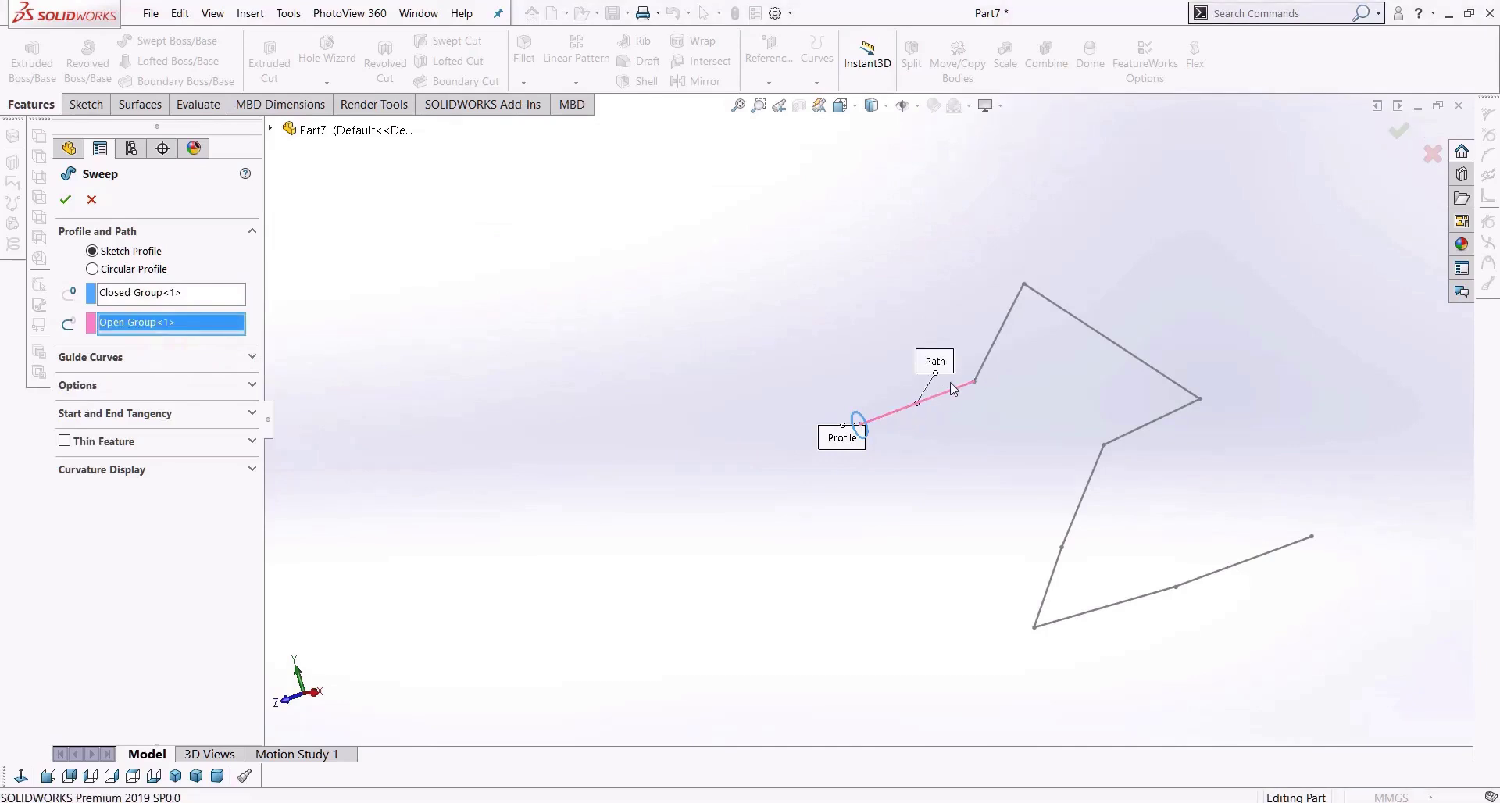
{"action": "scroll", "coordinate": [940, 427], "scroll_direction": "down", "scroll_amount": 5}
{"action": "middle_click_drag", "start_coordinate": [880, 391], "coordinate": [859, 362]}
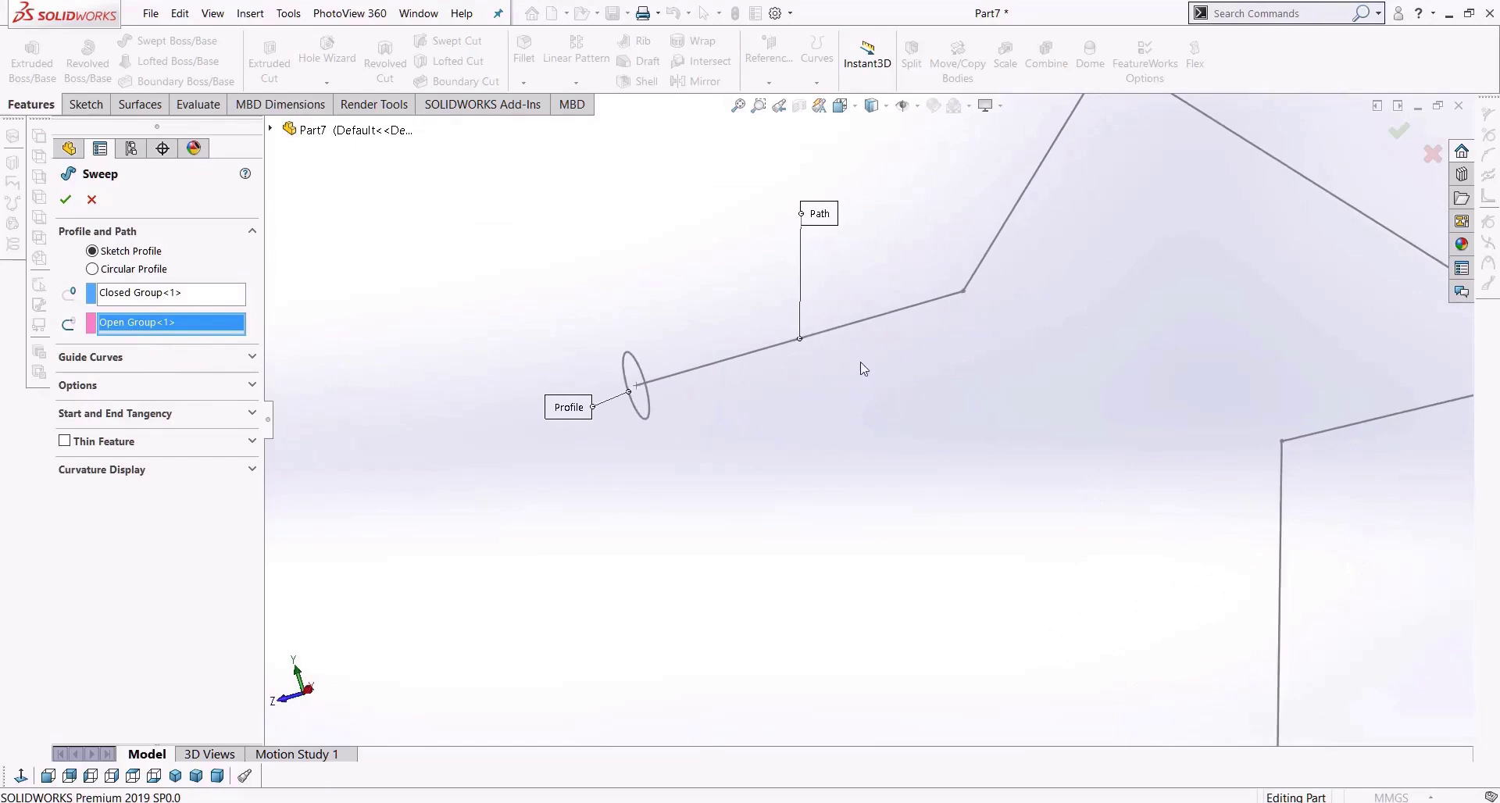
{"action": "scroll", "coordinate": [820, 372], "scroll_direction": "up", "scroll_amount": 3}
{"action": "middle_click_drag", "start_coordinate": [837, 378], "coordinate": [842, 391]}
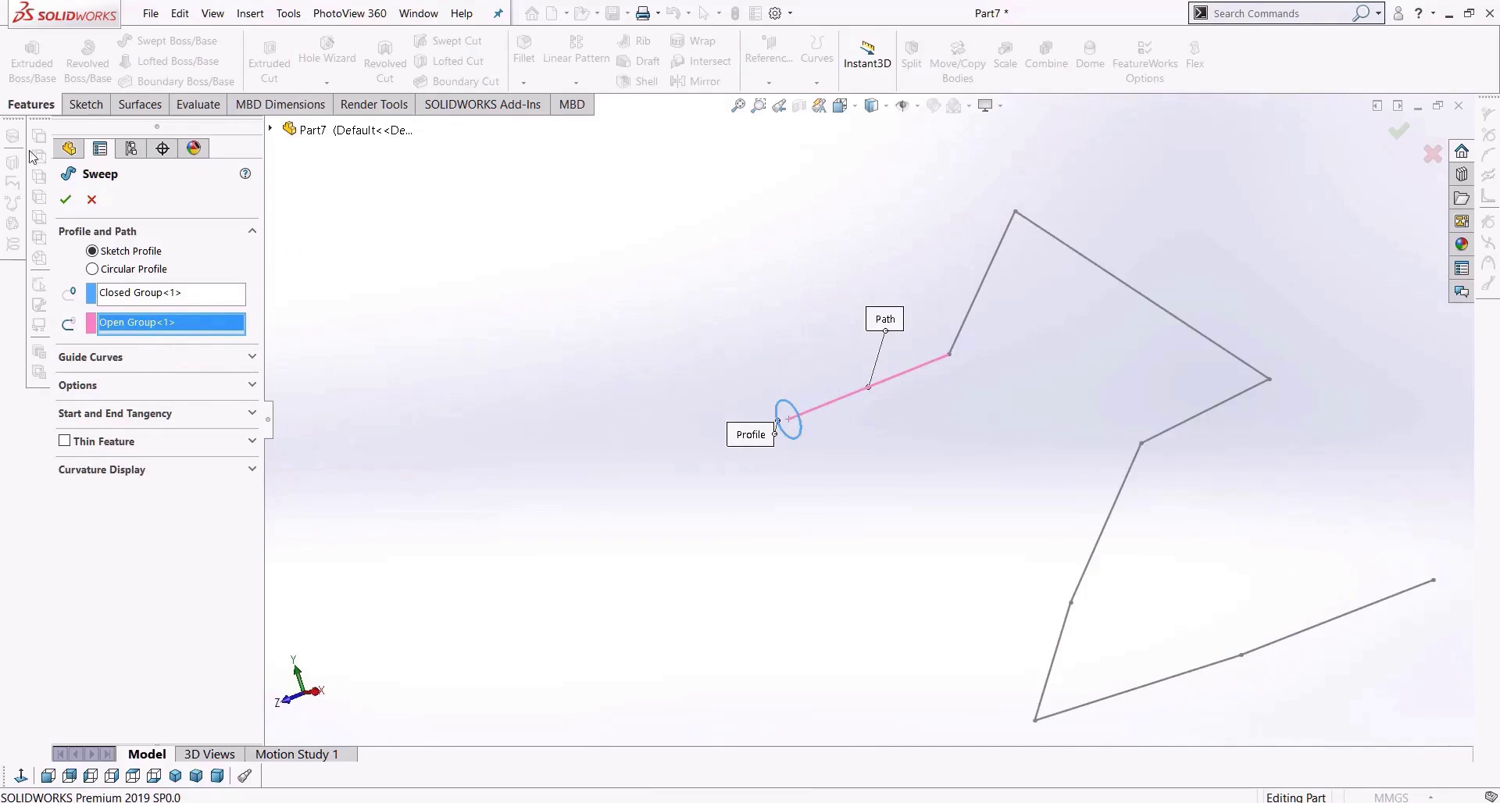
{"action": "left_click", "coordinate": [93, 199]}
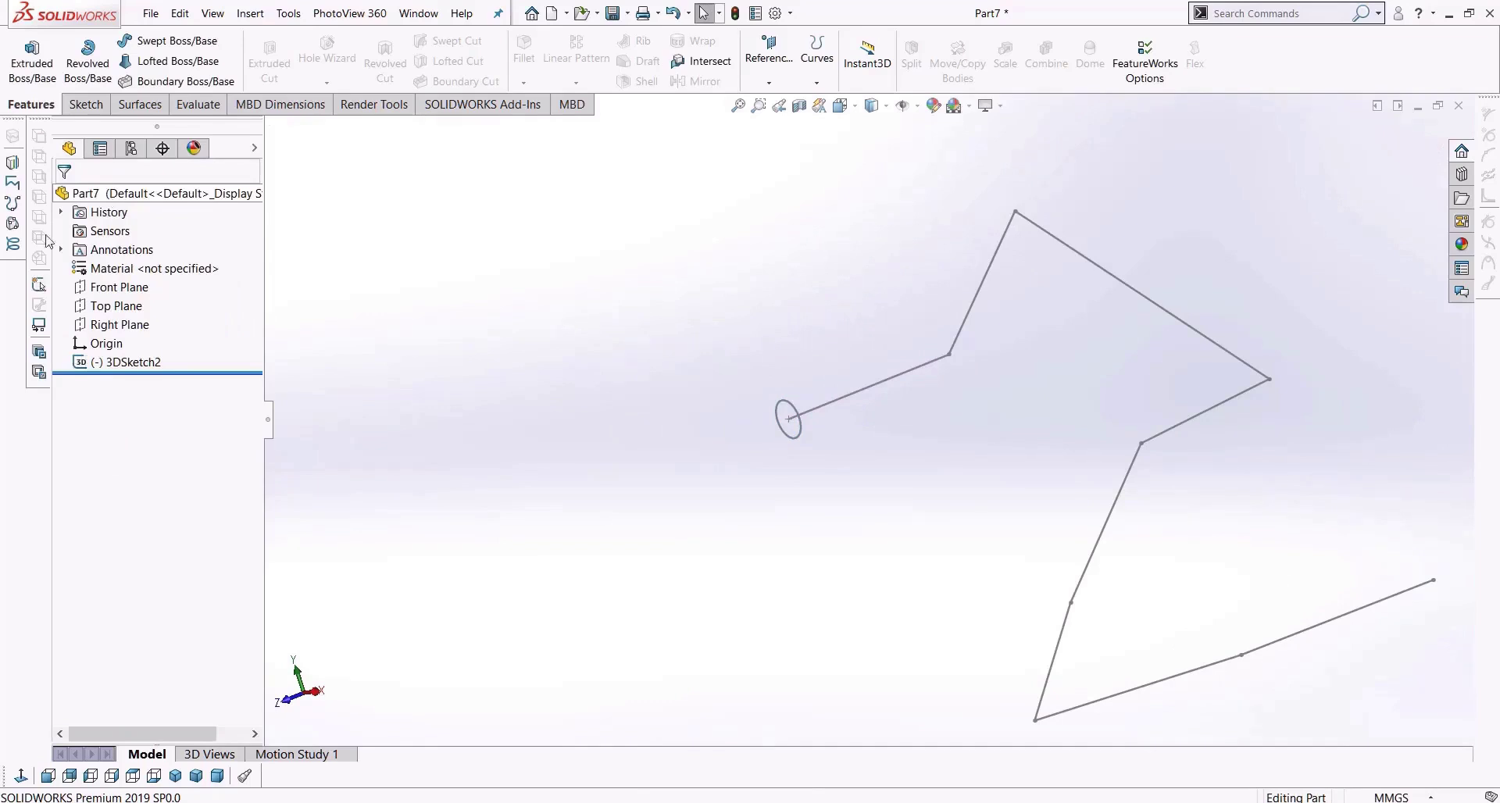
Delete the circle at the origin from the 3D sketch and close the sketch.
{"action": "right_click", "coordinate": [134, 363]}
{"action": "left_click", "coordinate": [229, 315]}
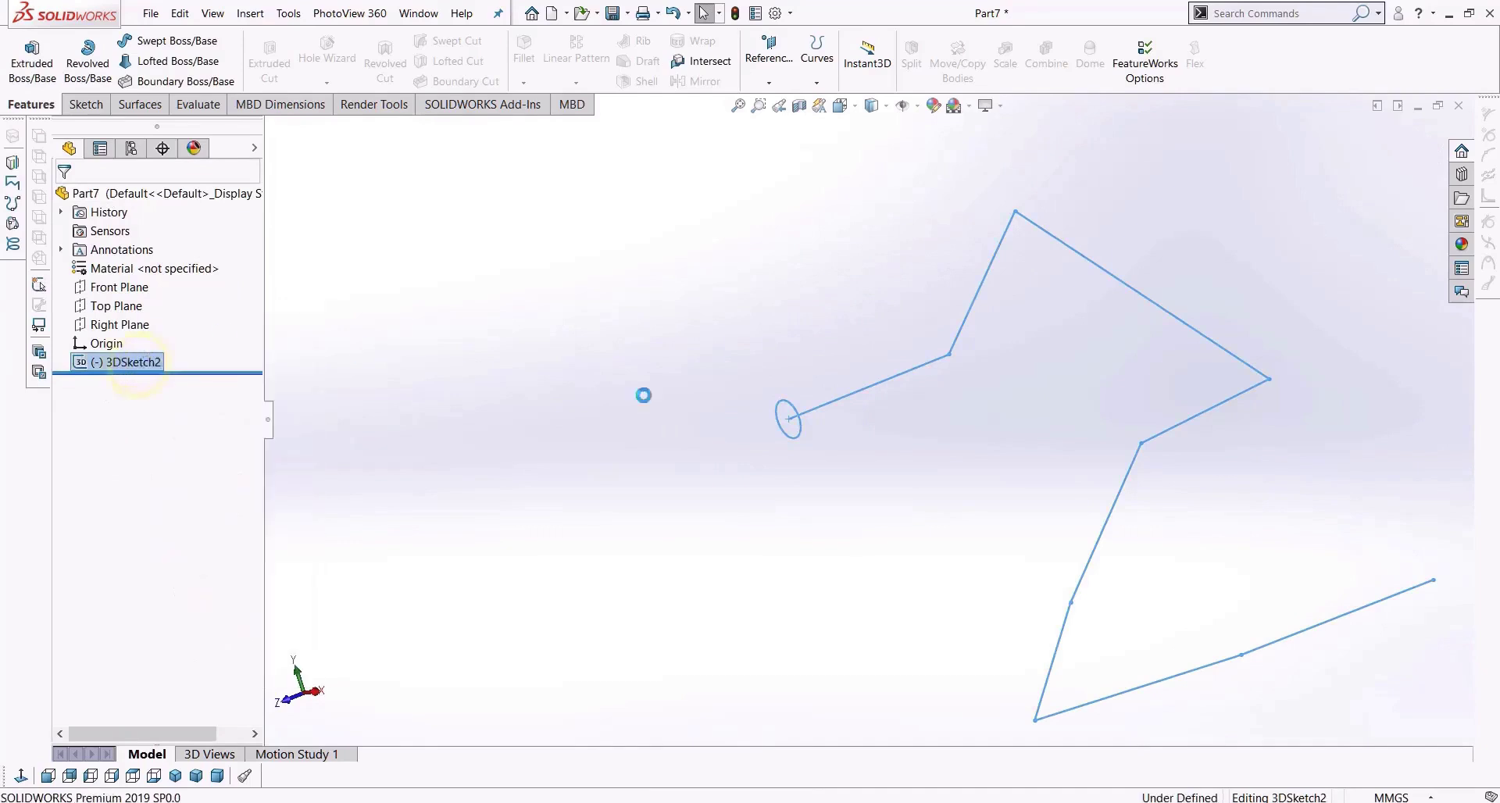
{"action": "left_click", "coordinate": [796, 440]}
{"action": "key", "text": "Delete"}
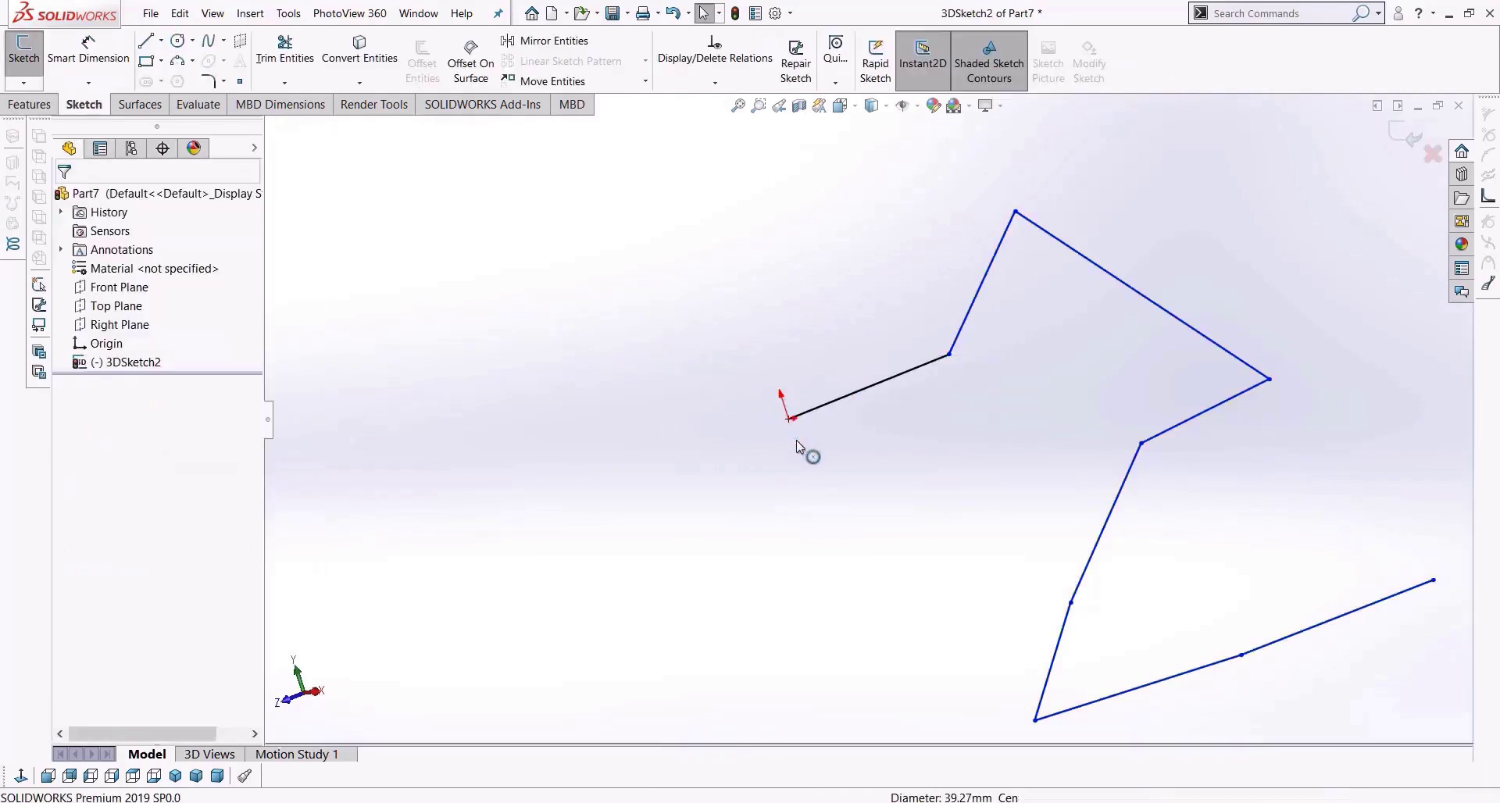
{"action": "left_click", "coordinate": [1410, 139]}
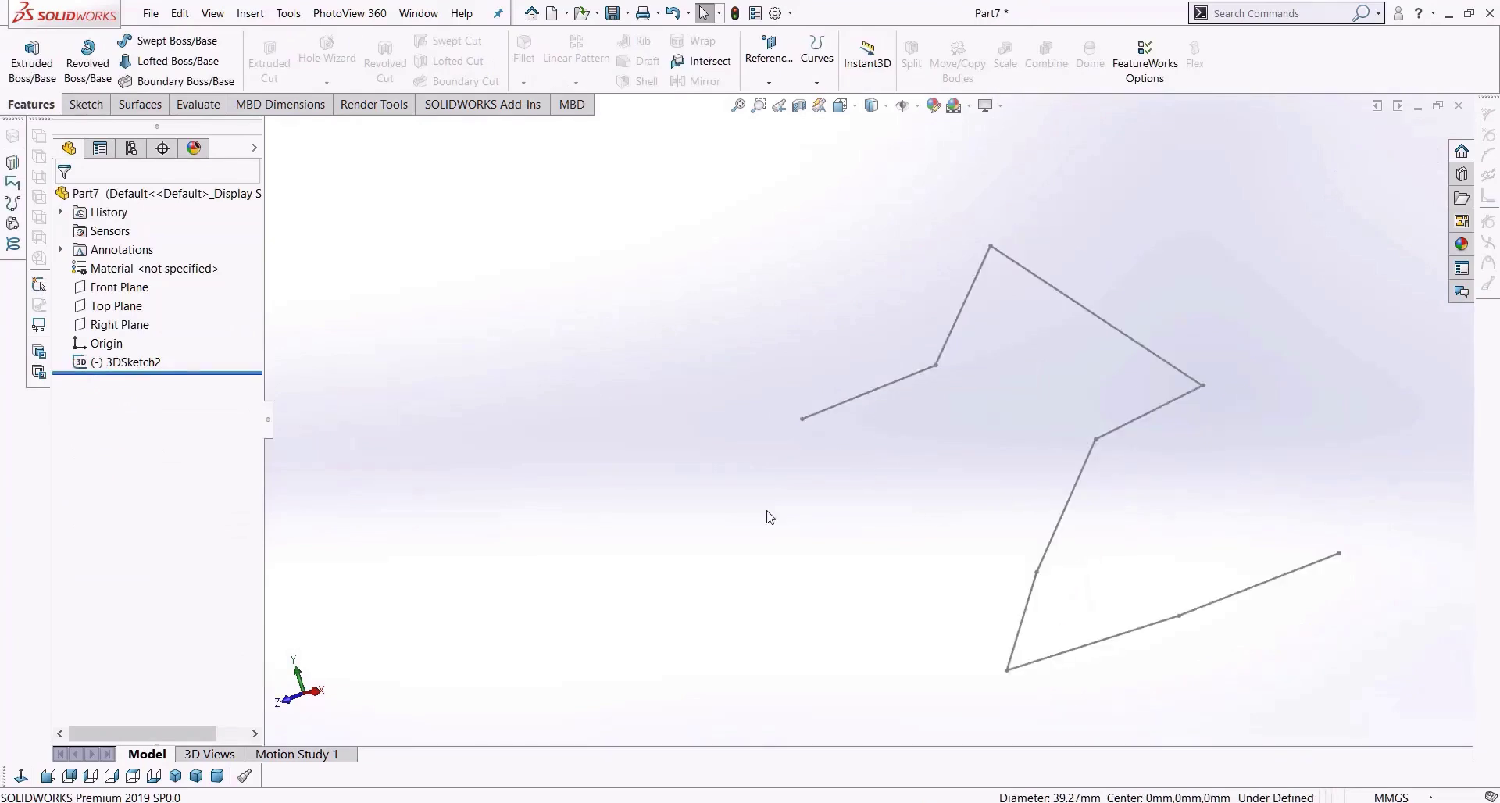
Sketch a circle about 30.6 mm in diameter centred on the origin in a new sketch on the Front Plane.
{"action": "left_click", "coordinate": [133, 293]}
{"action": "middle_click_drag", "start_coordinate": [680, 395], "coordinate": [649, 390]}
{"action": "left_click", "coordinate": [86, 104]}
{"action": "left_click", "coordinate": [178, 40]}
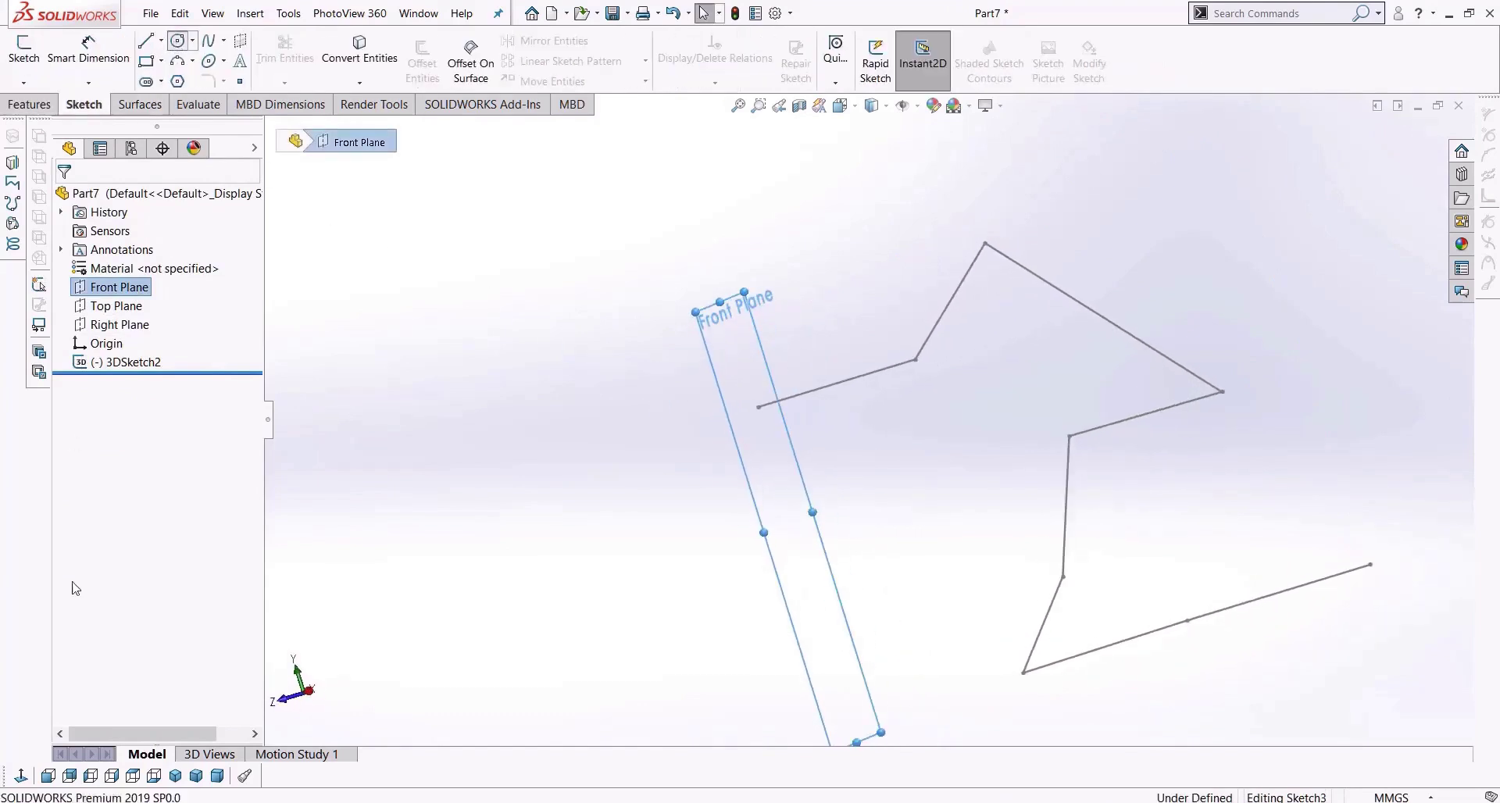
{"action": "left_click", "coordinate": [20, 777]}
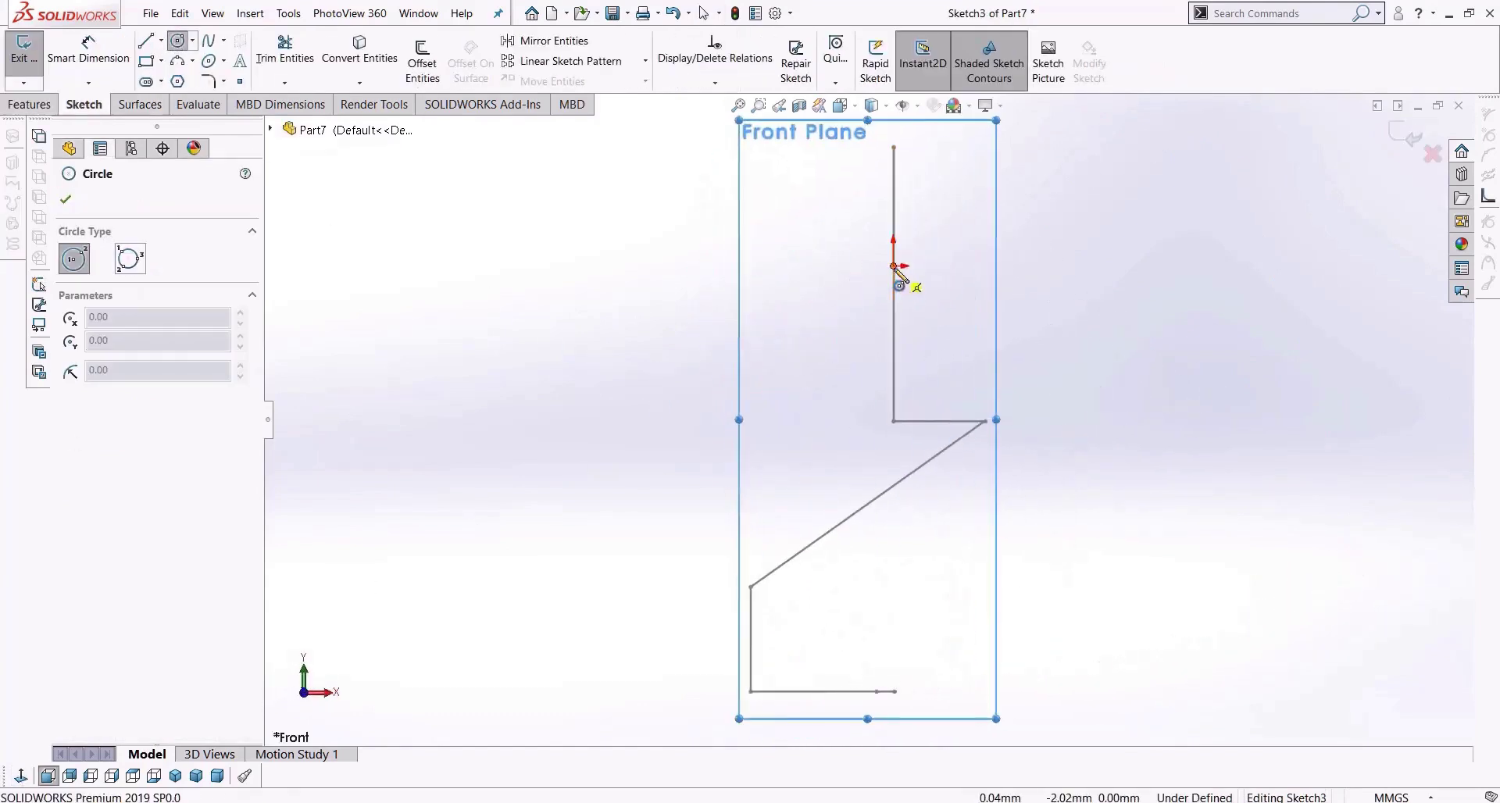
{"action": "left_click", "coordinate": [894, 266]}
{"action": "left_click", "coordinate": [899, 295]}
{"action": "middle_click_drag", "start_coordinate": [937, 325], "coordinate": [789, 324]}
{"action": "left_click", "coordinate": [1406, 136]}
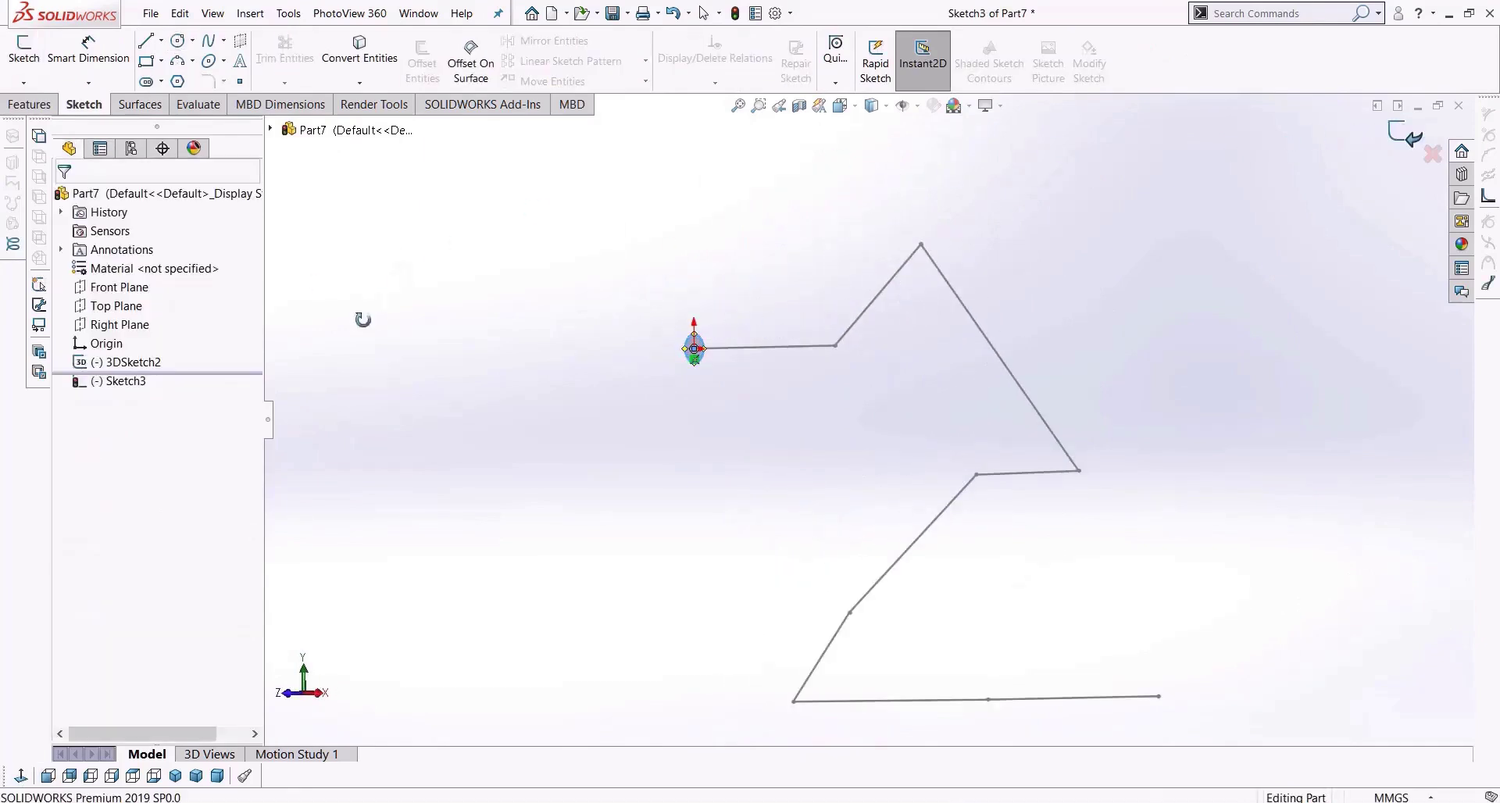
Preview a swept boss with the circle sketch as profile and the 3D line chain as path, and cancel it.
{"action": "left_click", "coordinate": [32, 105]}
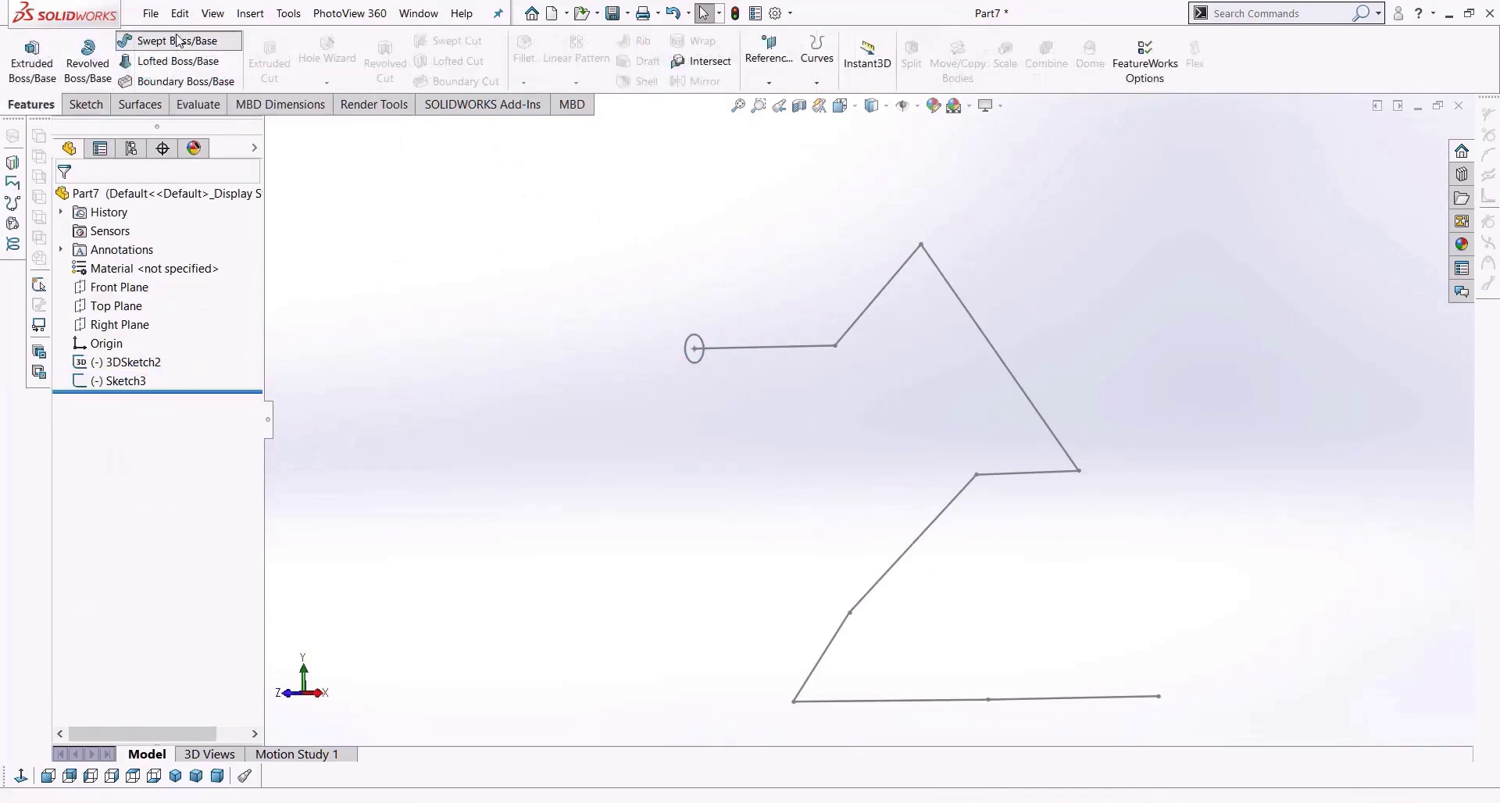
{"action": "left_click", "coordinate": [168, 41]}
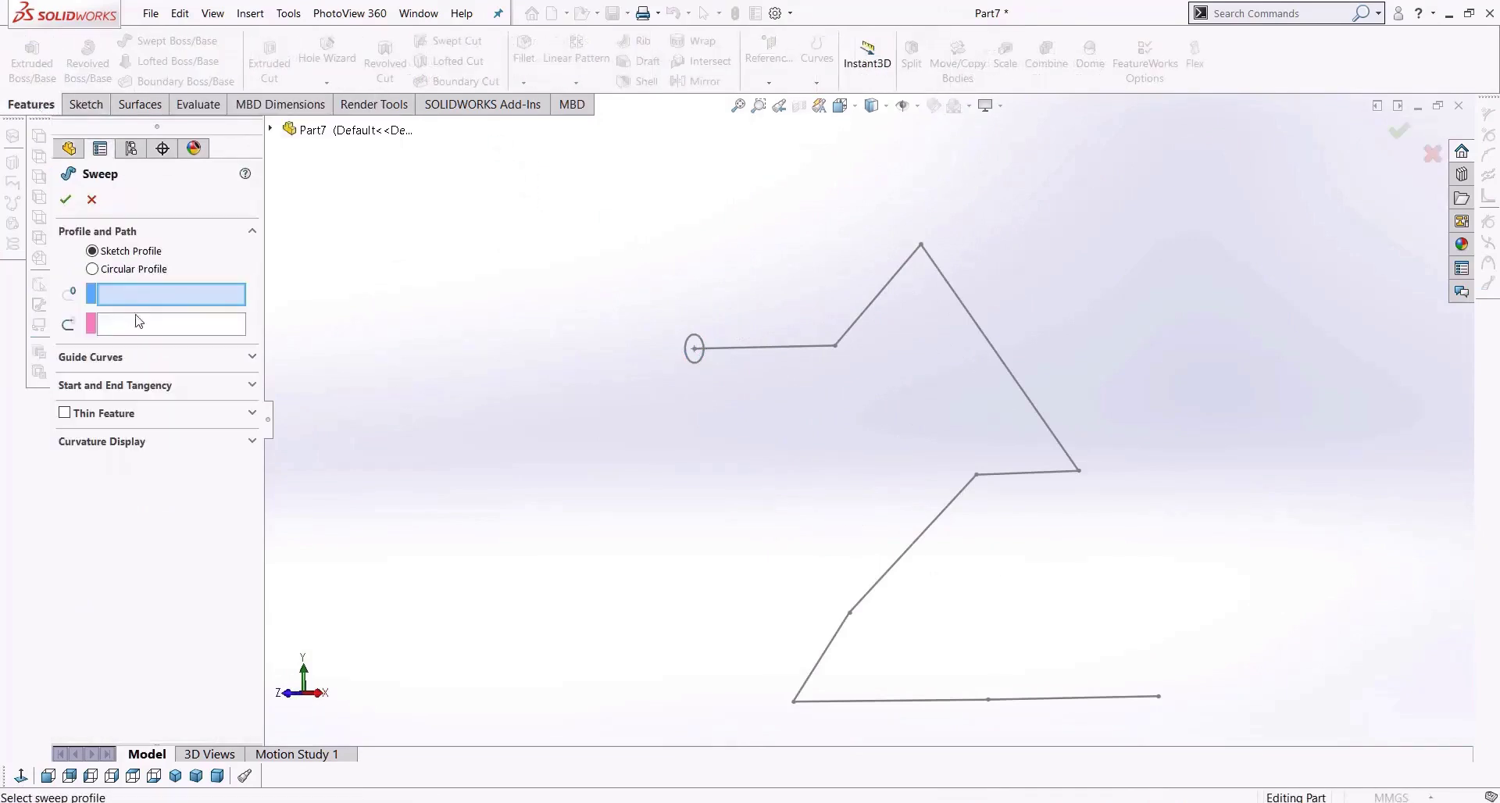
{"action": "left_click", "coordinate": [698, 362]}
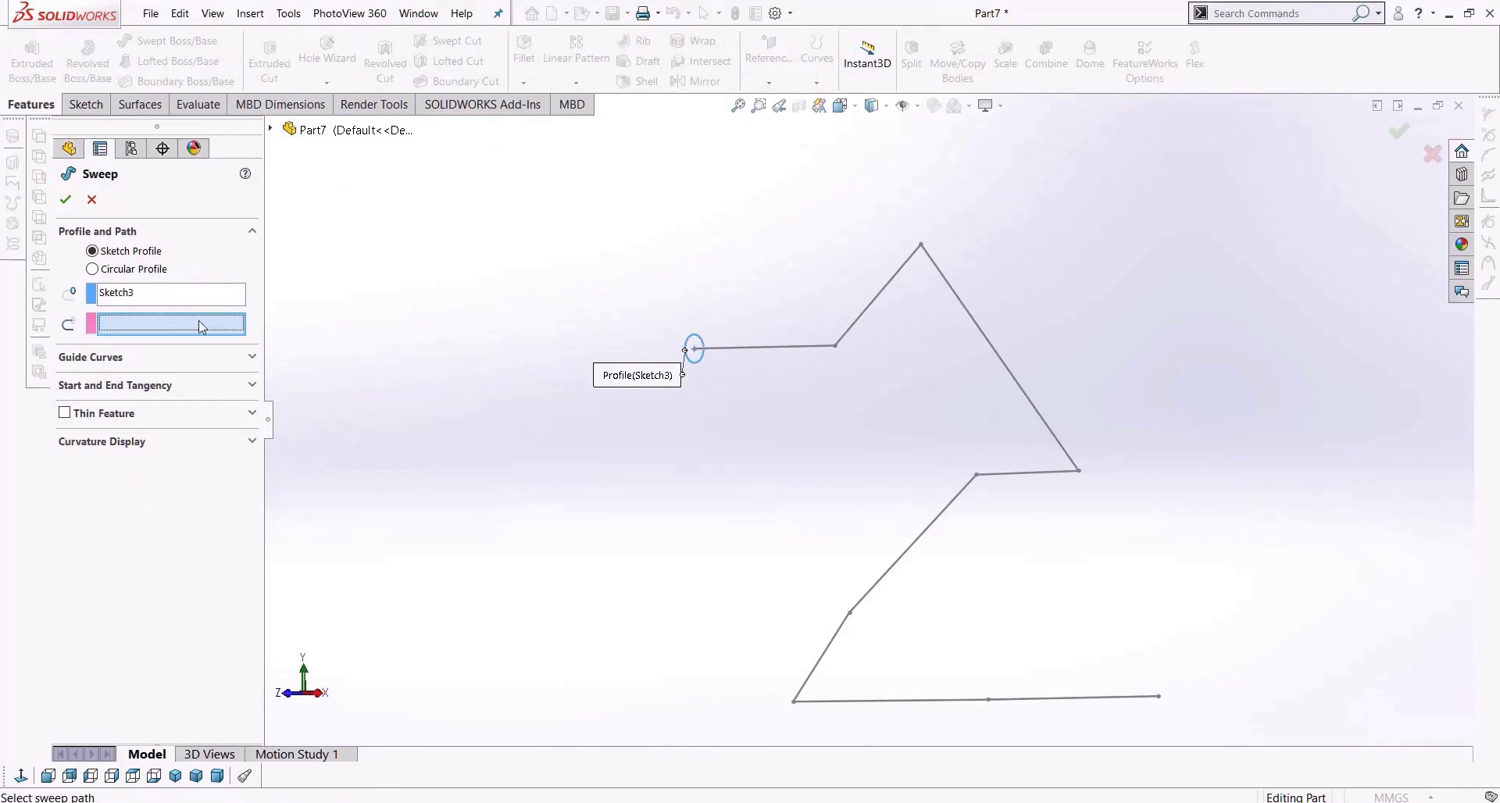
{"action": "left_click", "coordinate": [788, 348]}
{"action": "middle_click_drag", "start_coordinate": [827, 417], "coordinate": [799, 398]}
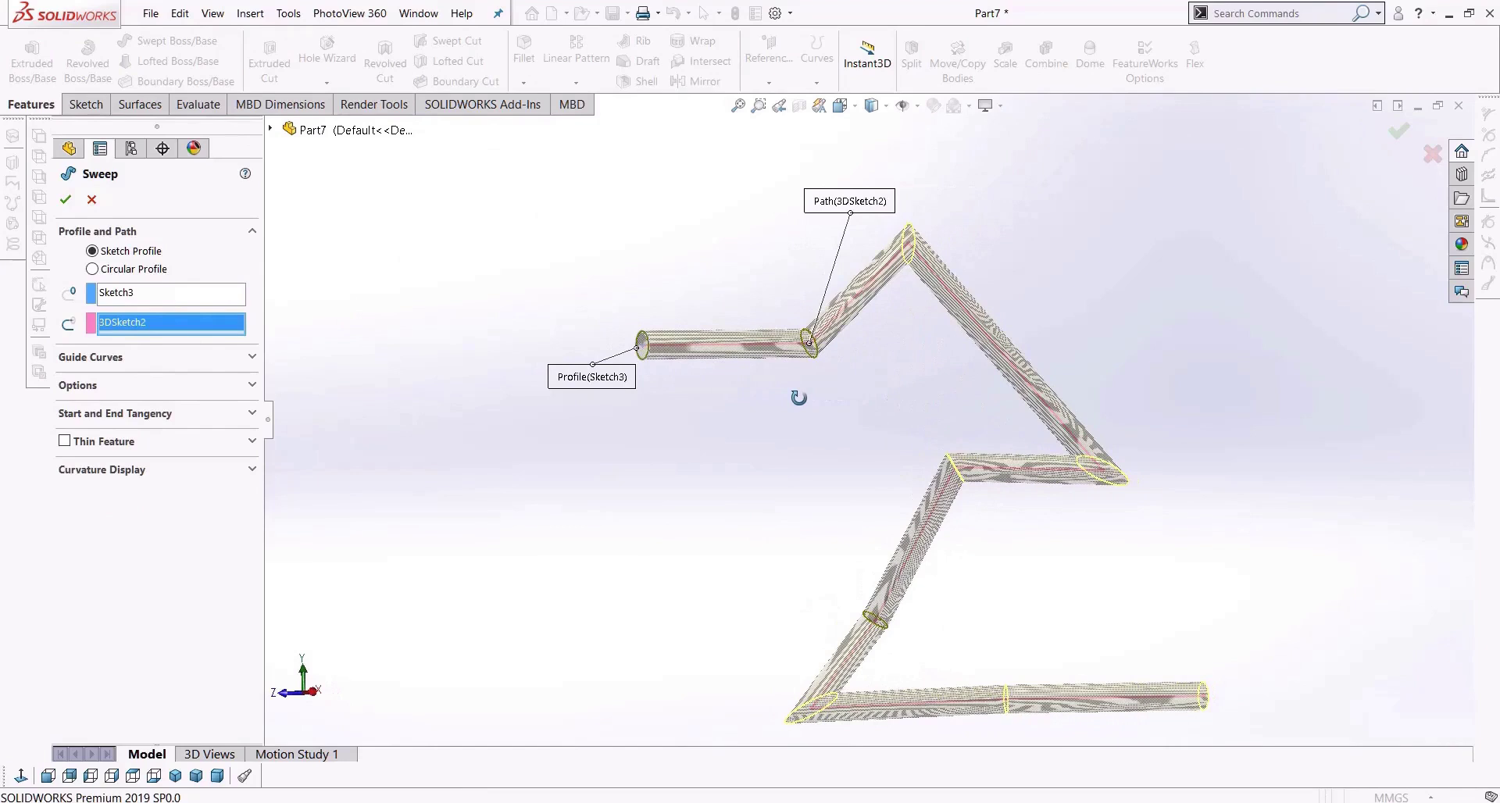
{"action": "left_click", "coordinate": [92, 200]}
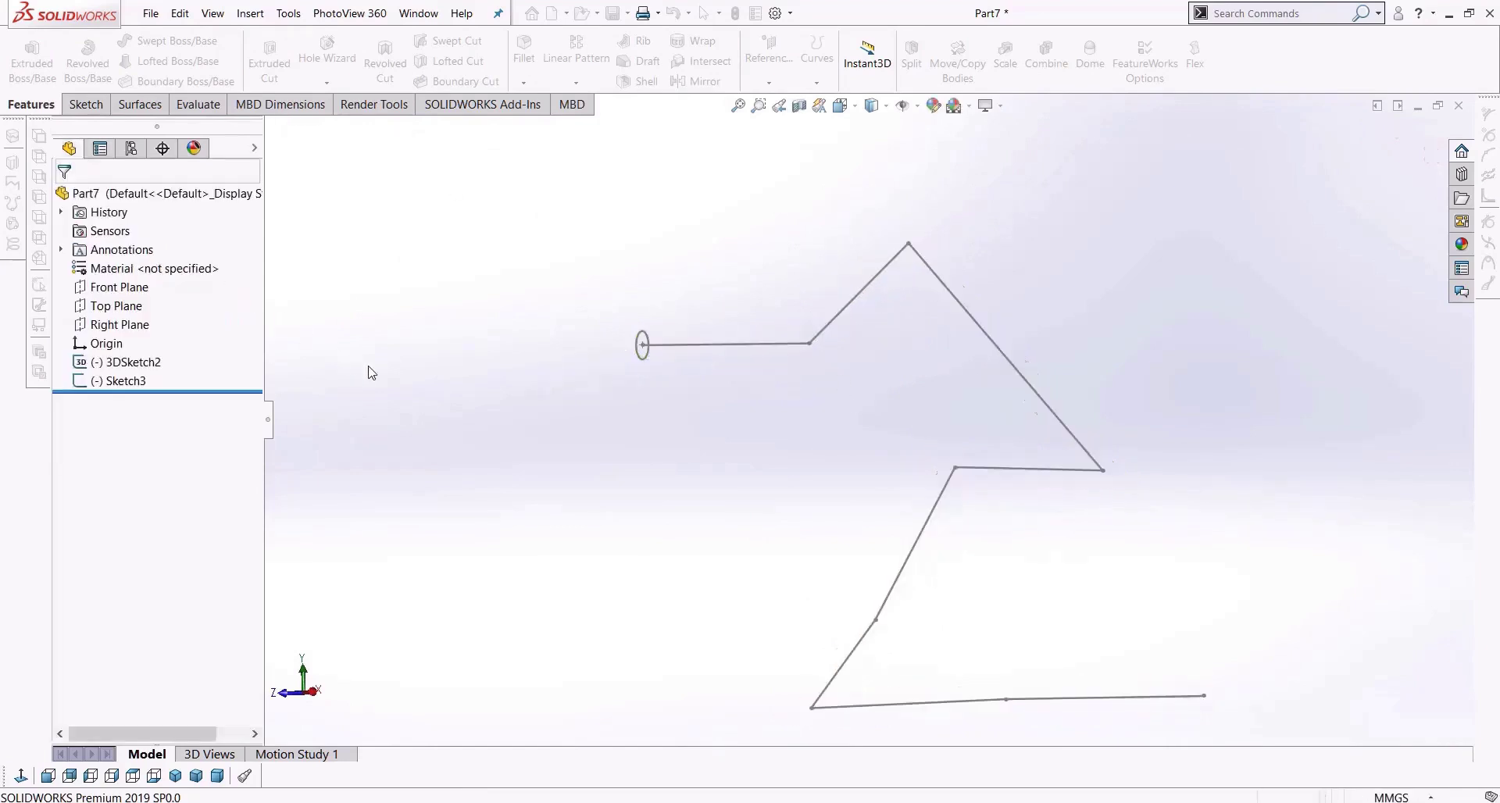
Delete the circle profile sketch at the start of the line chain.
{"action": "scroll", "coordinate": [668, 359], "scroll_direction": "down", "scroll_amount": 4}
{"action": "left_click", "coordinate": [671, 387]}
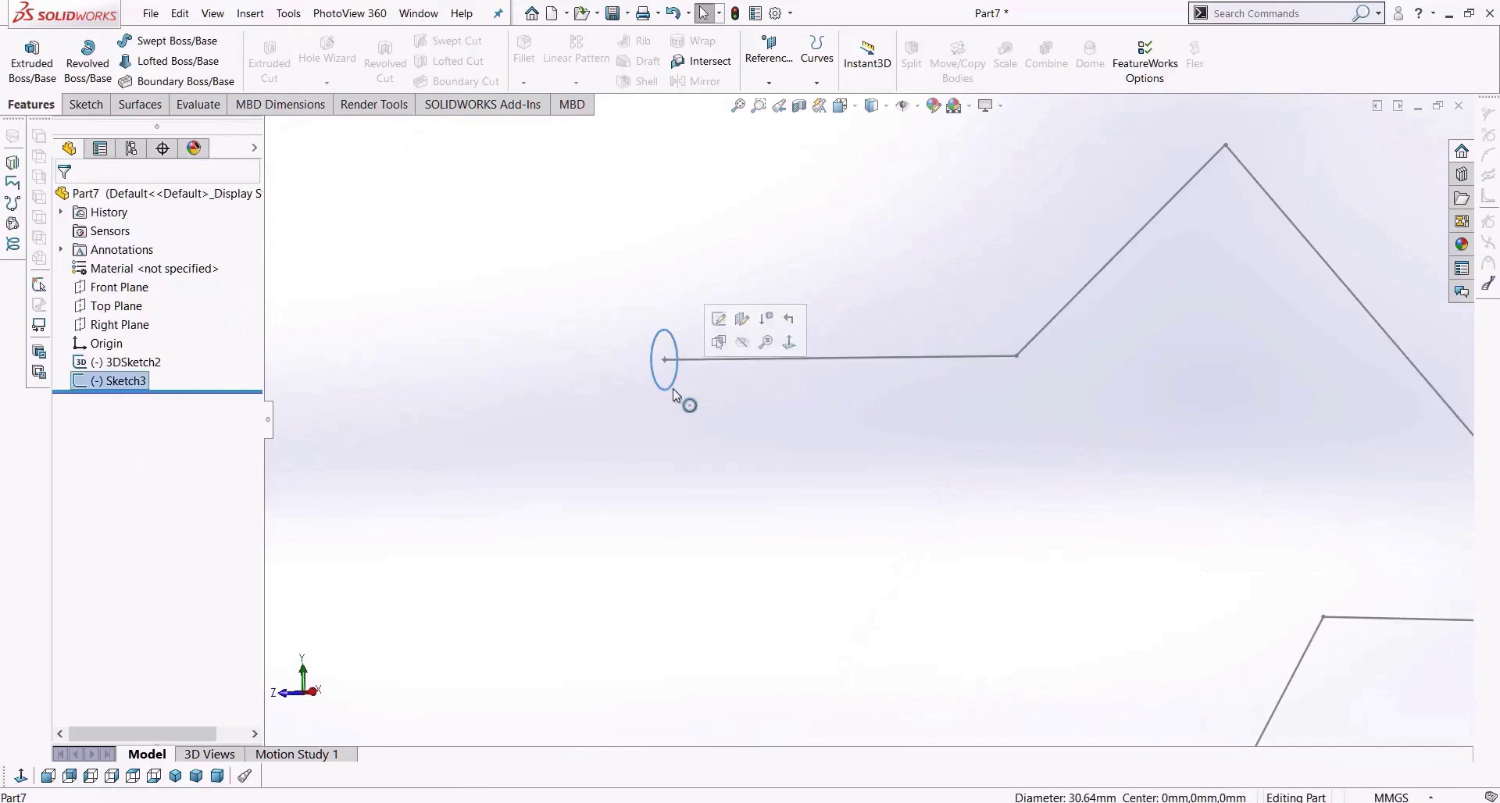
{"action": "key", "text": "Delete"}
{"action": "key", "text": "Return"}
Sketch a center rectangle about 20.5 by 18 mm on the origin in a new sketch on the Front Plane.
{"action": "left_click", "coordinate": [118, 287]}
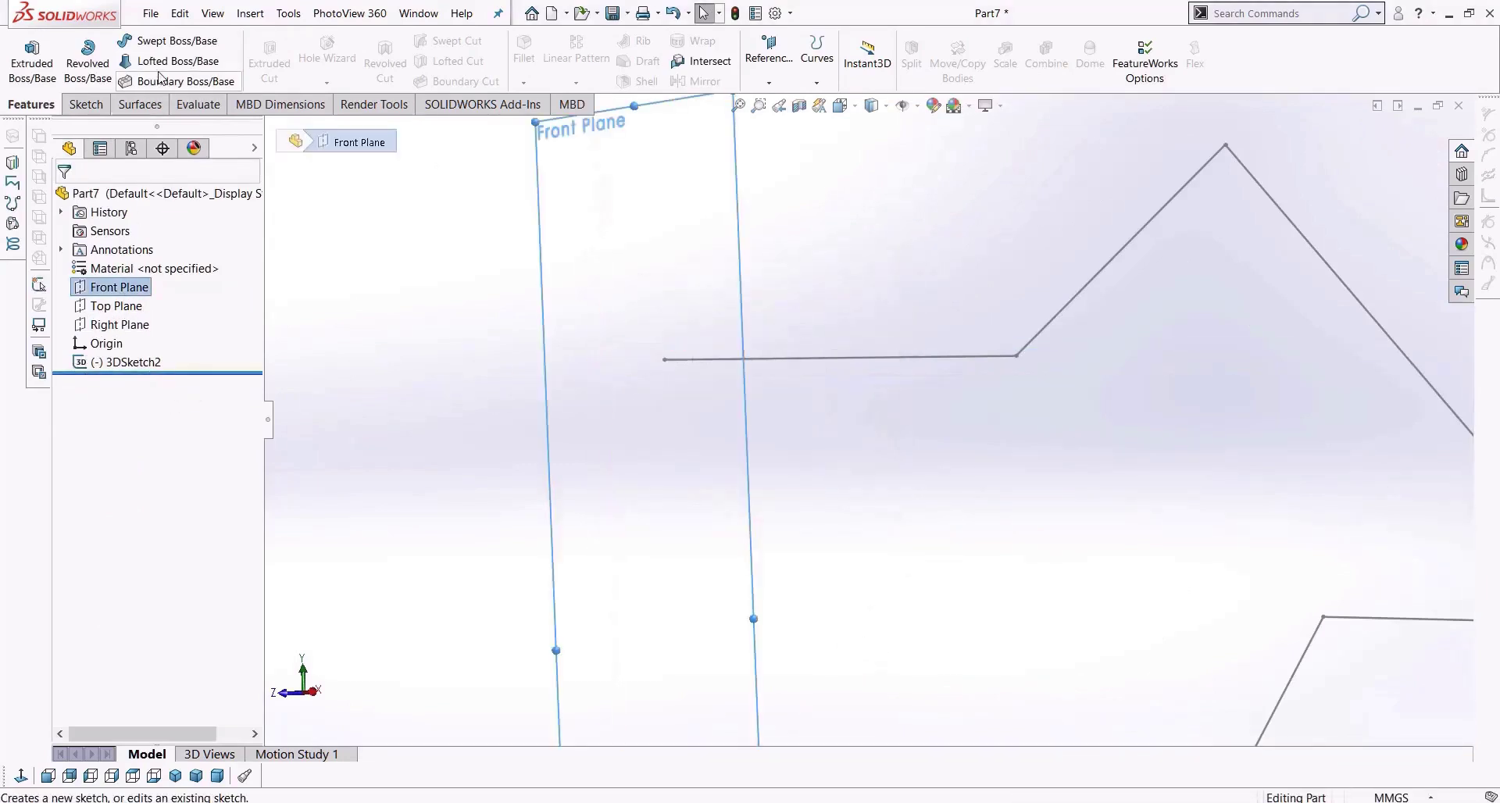
{"action": "left_click", "coordinate": [84, 104]}
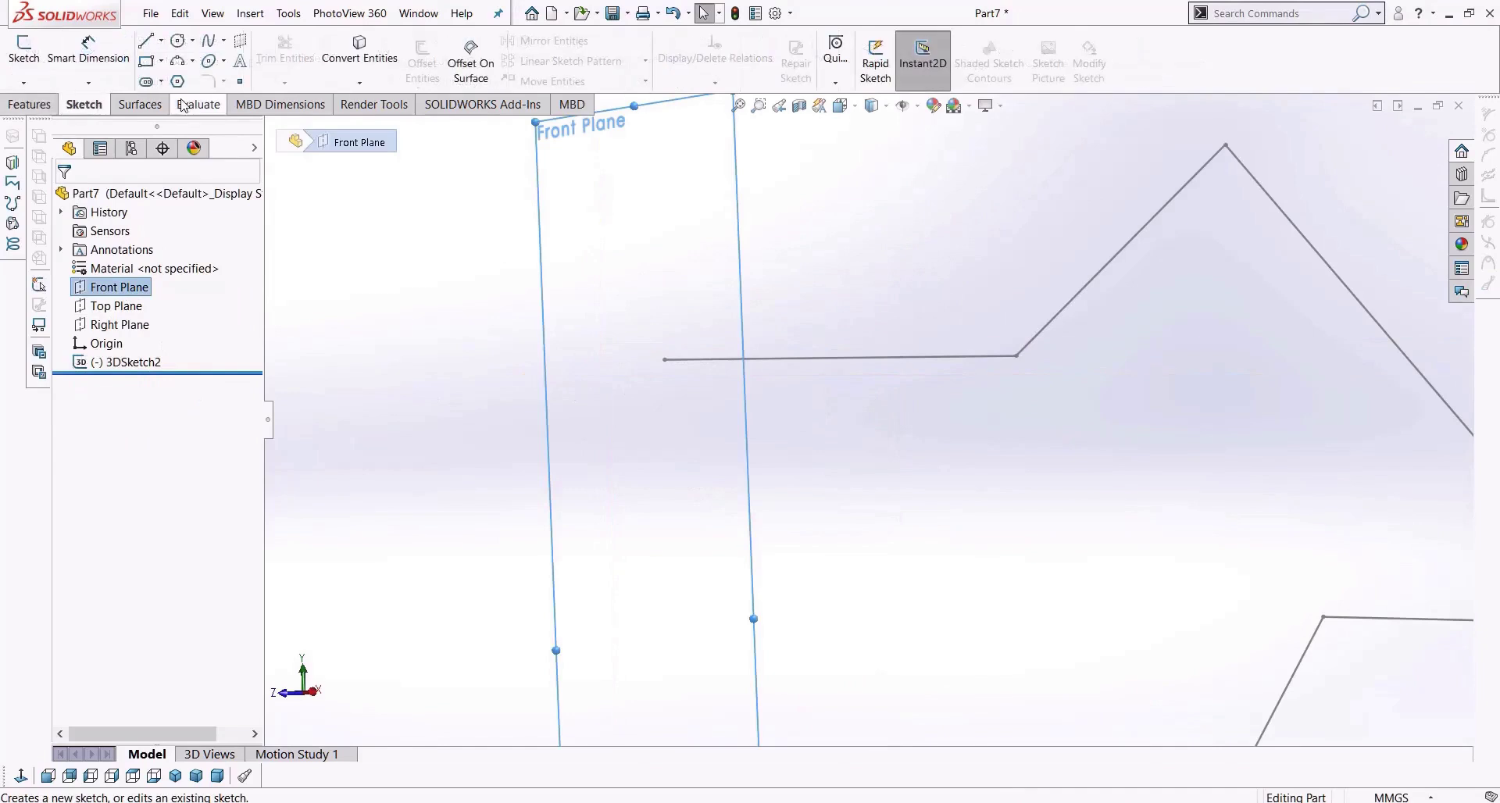
{"action": "left_click", "coordinate": [161, 61]}
{"action": "left_click", "coordinate": [166, 102]}
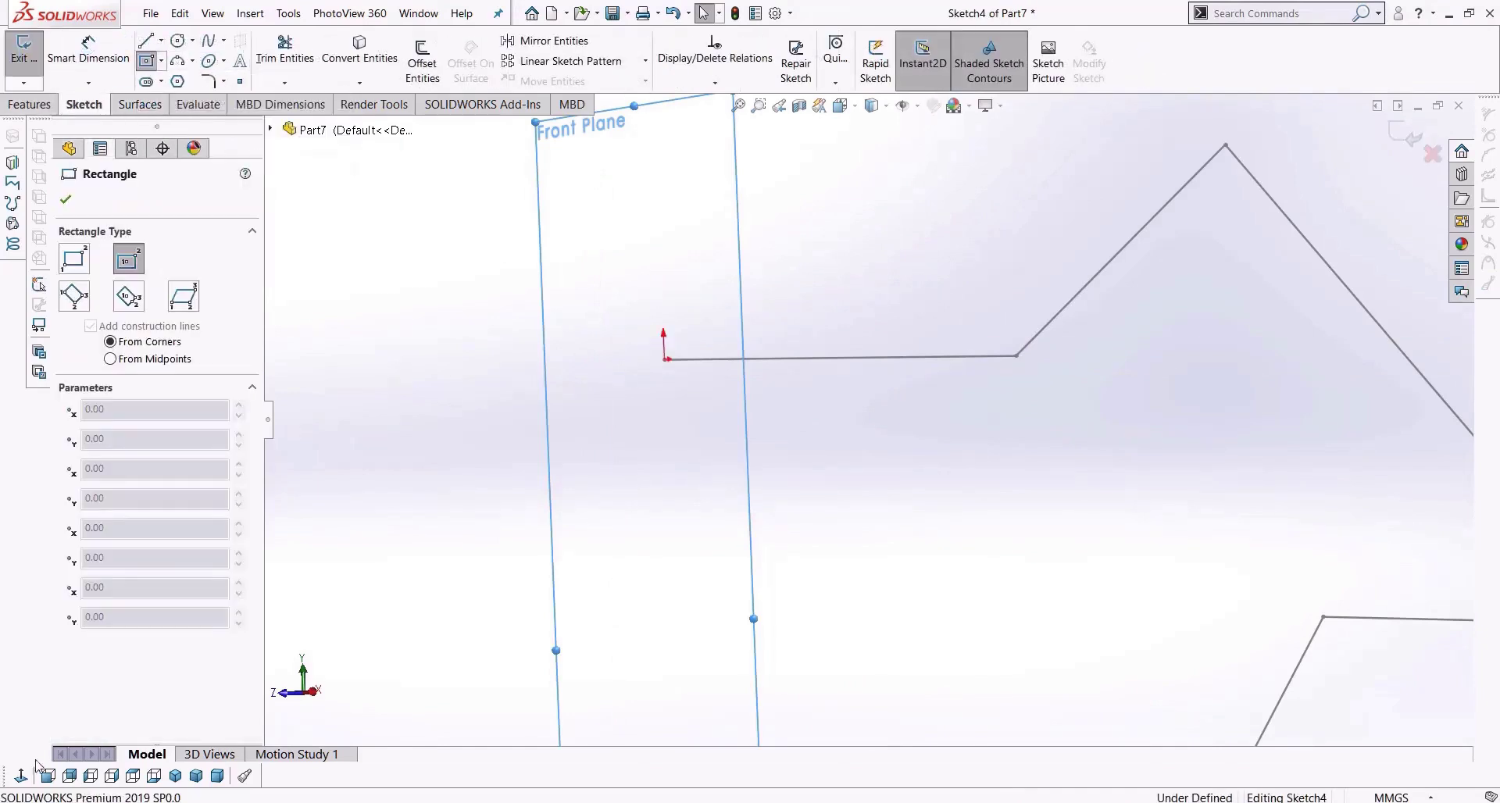
{"action": "scroll", "coordinate": [862, 287], "scroll_direction": "down", "scroll_amount": 5}
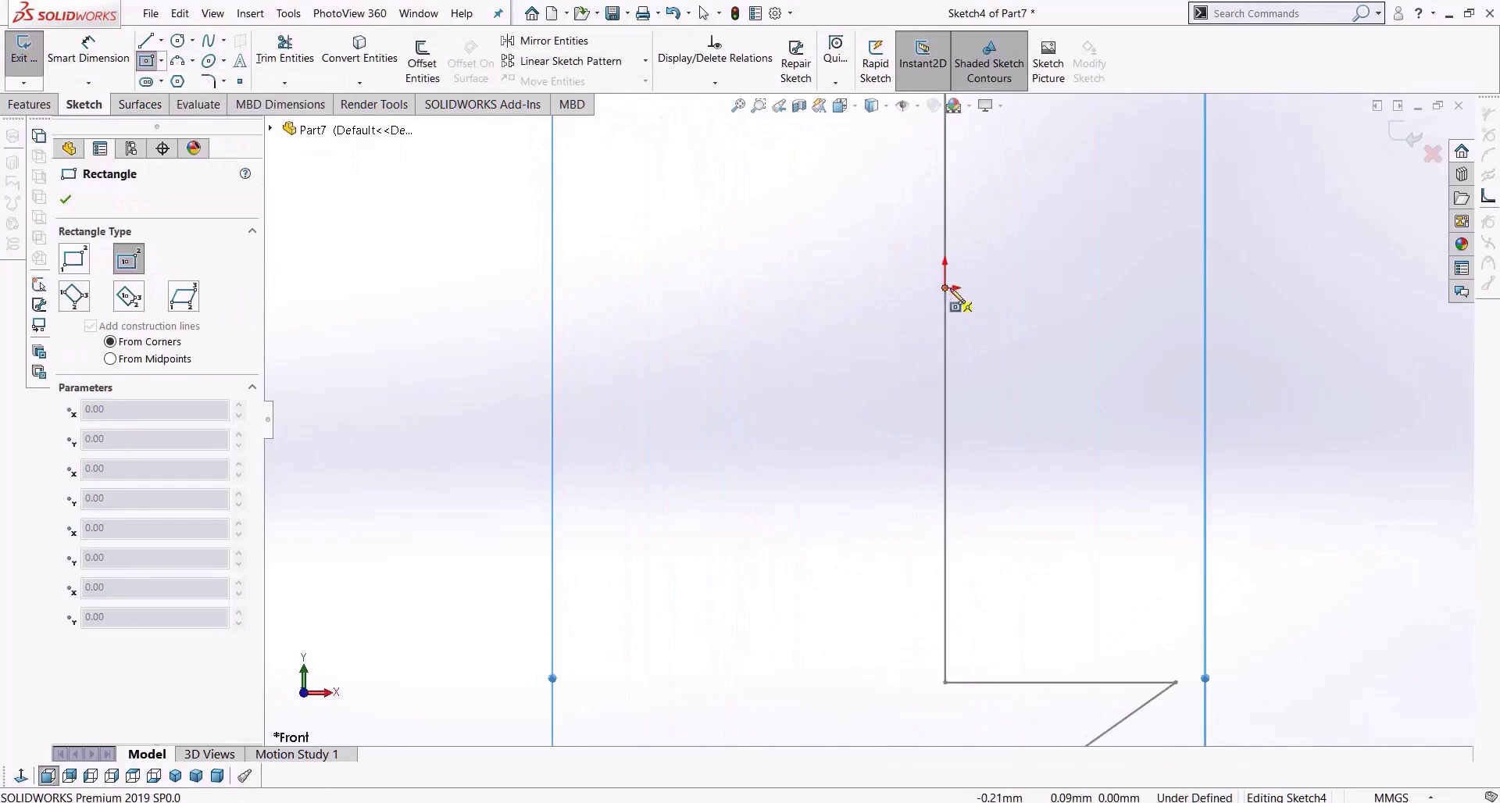
{"action": "left_click", "coordinate": [945, 287]}
{"action": "left_click", "coordinate": [975, 312]}
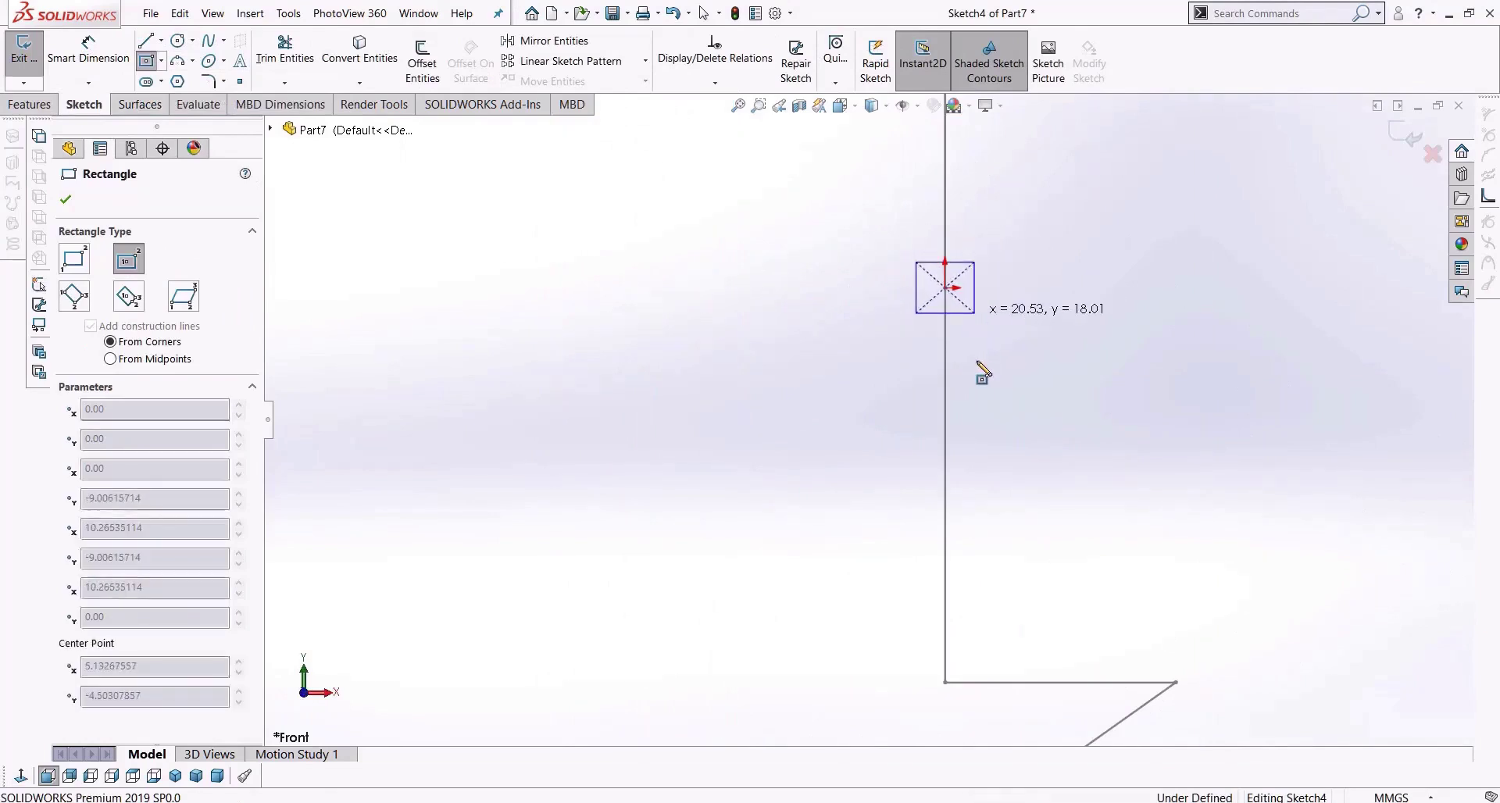
Delete the rectangle from the sketch, including its diagonal construction lines.
{"action": "key", "text": "Escape"}
{"action": "left_click", "coordinate": [970, 295]}
{"action": "key", "text": "Delete"}
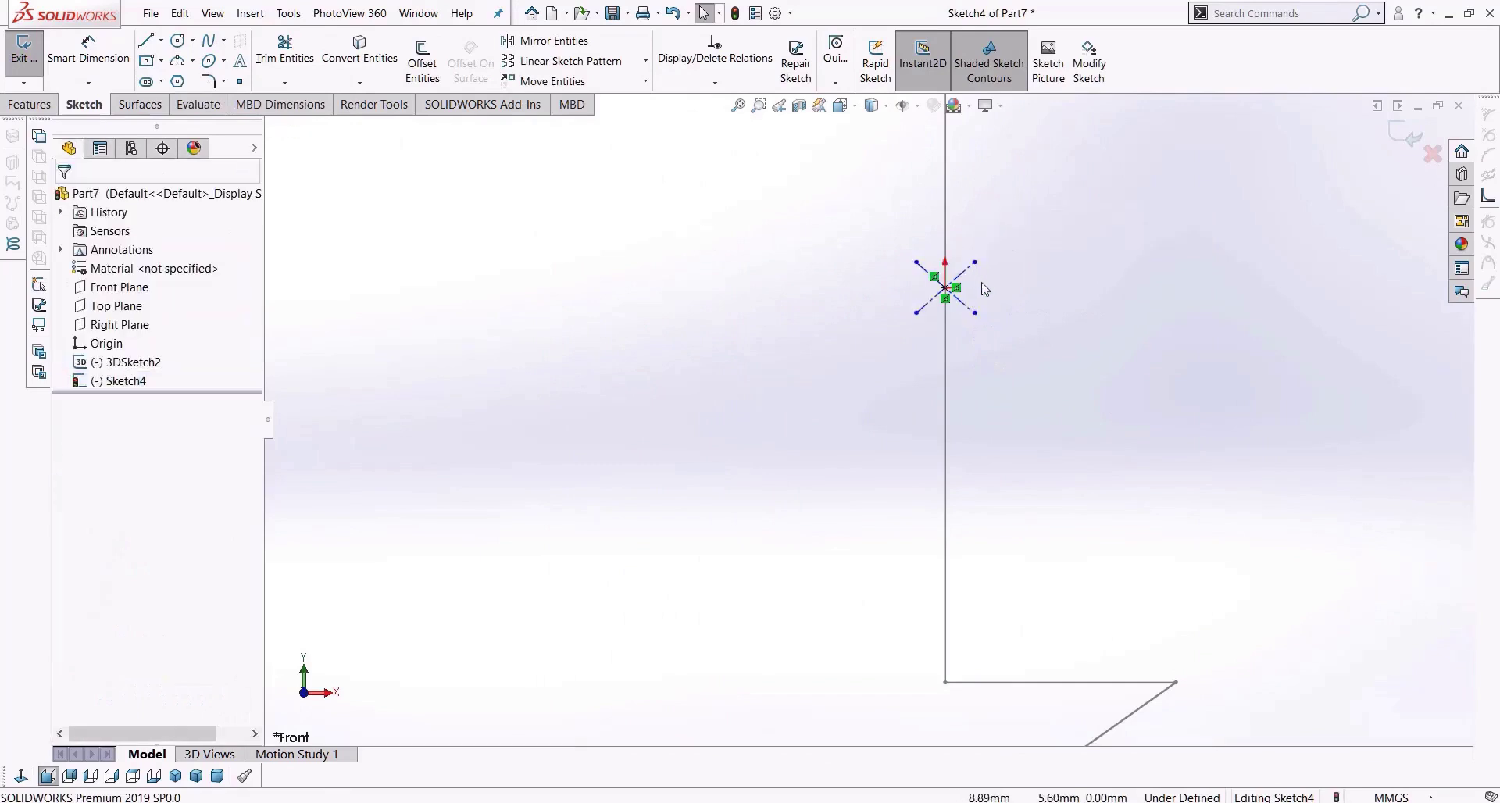
{"action": "left_click_drag", "start_coordinate": [1030, 312], "coordinate": [777, 227]}
{"action": "key", "text": "Delete"}
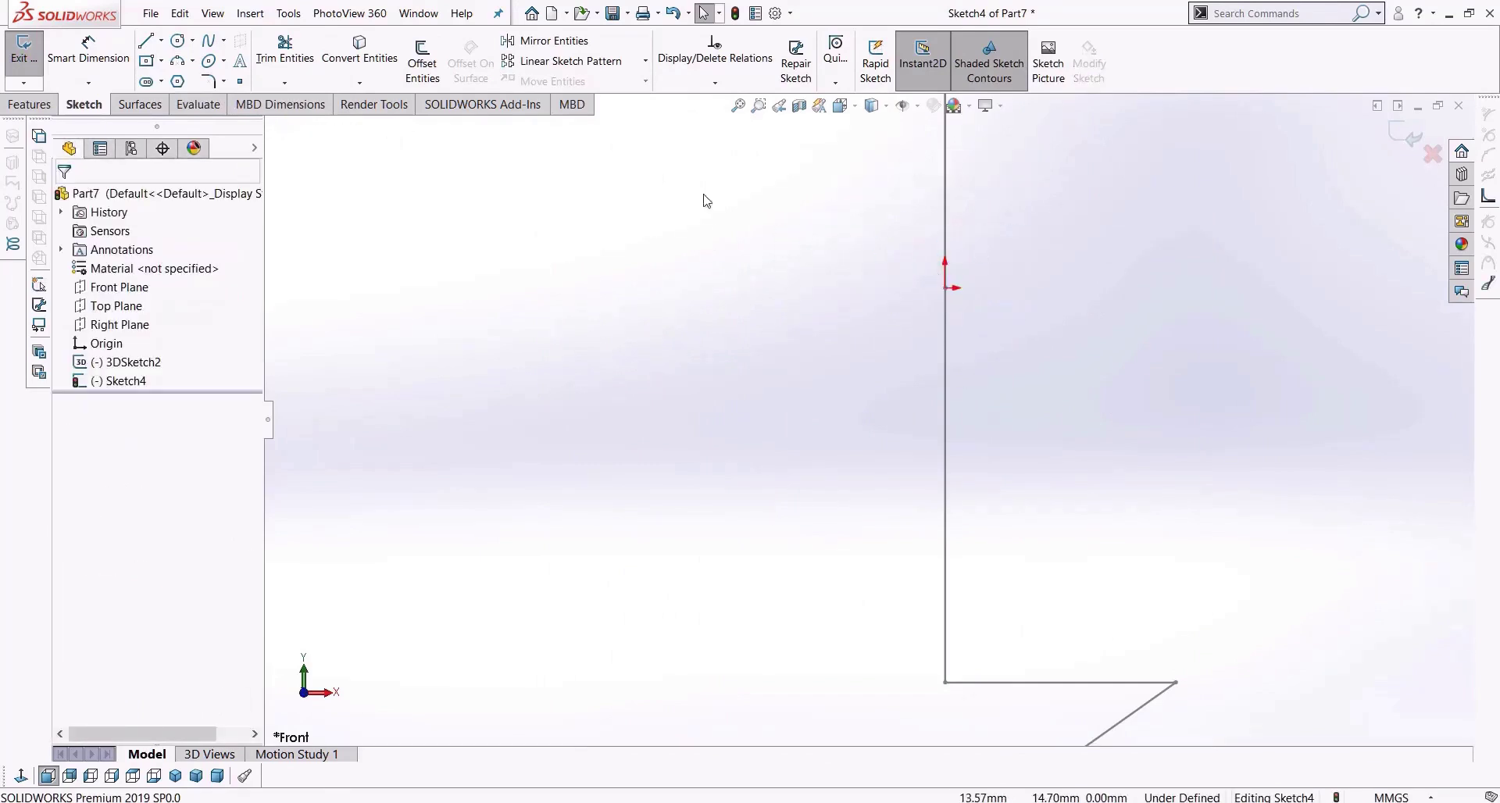
Draw a seven-sided polygon centred on the origin with an inscribed circle about 51.3 mm in diameter.
{"action": "left_click", "coordinate": [179, 82]}
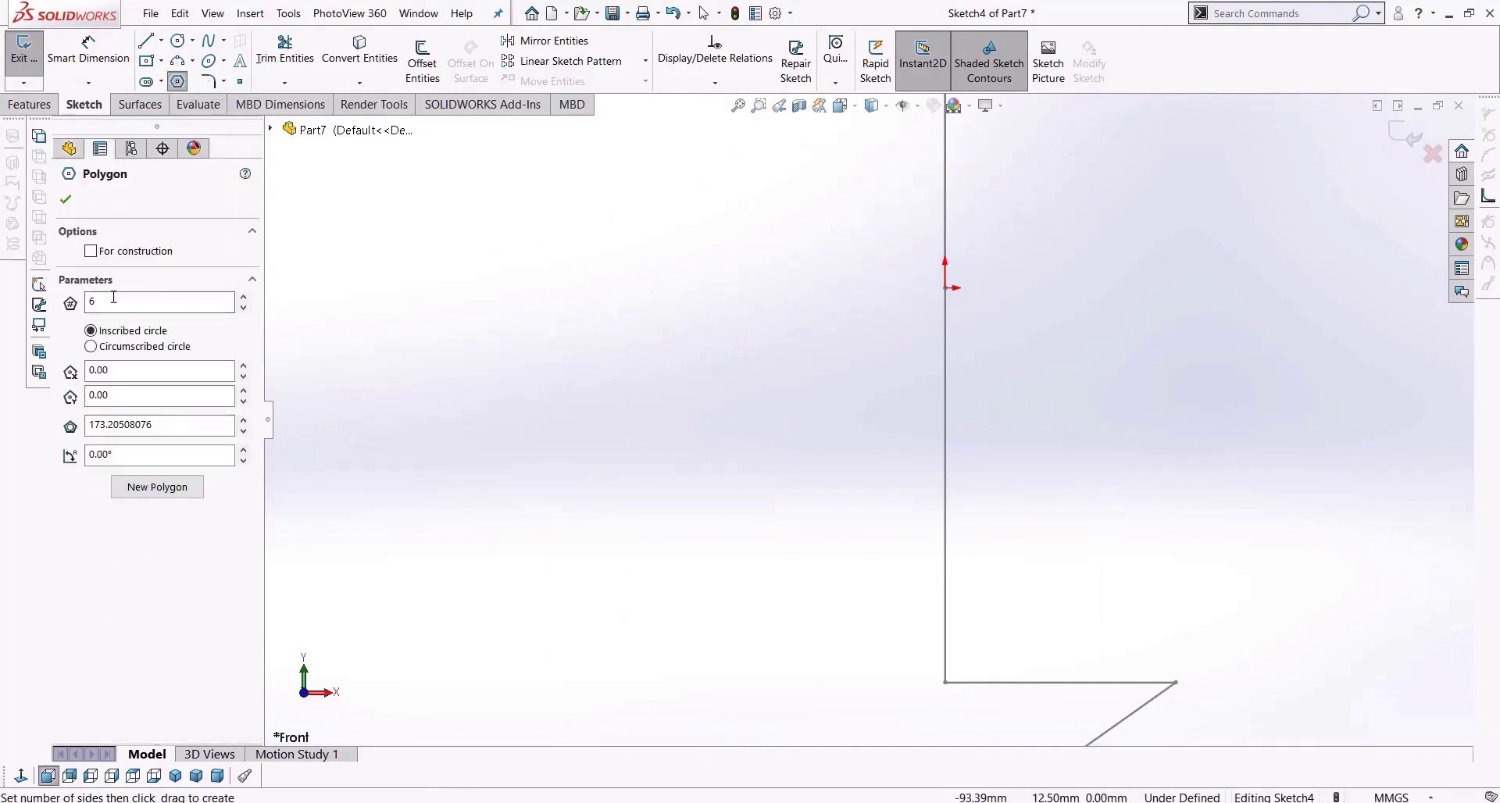
{"action": "left_click", "coordinate": [243, 297]}
{"action": "mouse_move", "coordinate": [947, 289]}
{"action": "left_mouse_down"}
{"action": "mouse_move", "coordinate": [1025, 312]}
{"action": "mouse_move", "coordinate": [1028, 289]}
{"action": "left_mouse_up"}
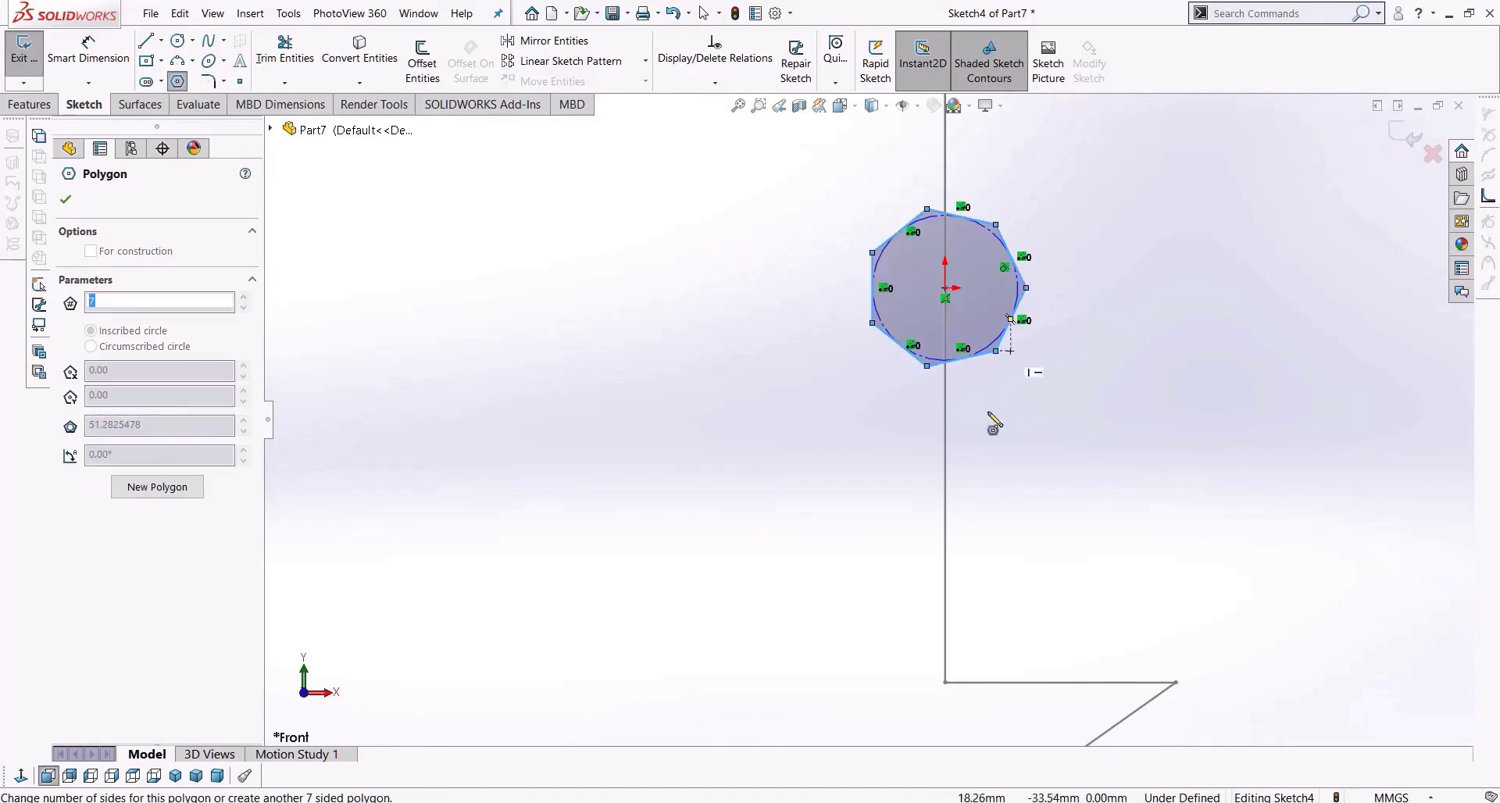
Try smaller and larger side counts for the polygon, starting with three sides, and finish it with four sides.
{"action": "left_click", "coordinate": [244, 309]}
{"action": "left_click", "coordinate": [244, 308]}
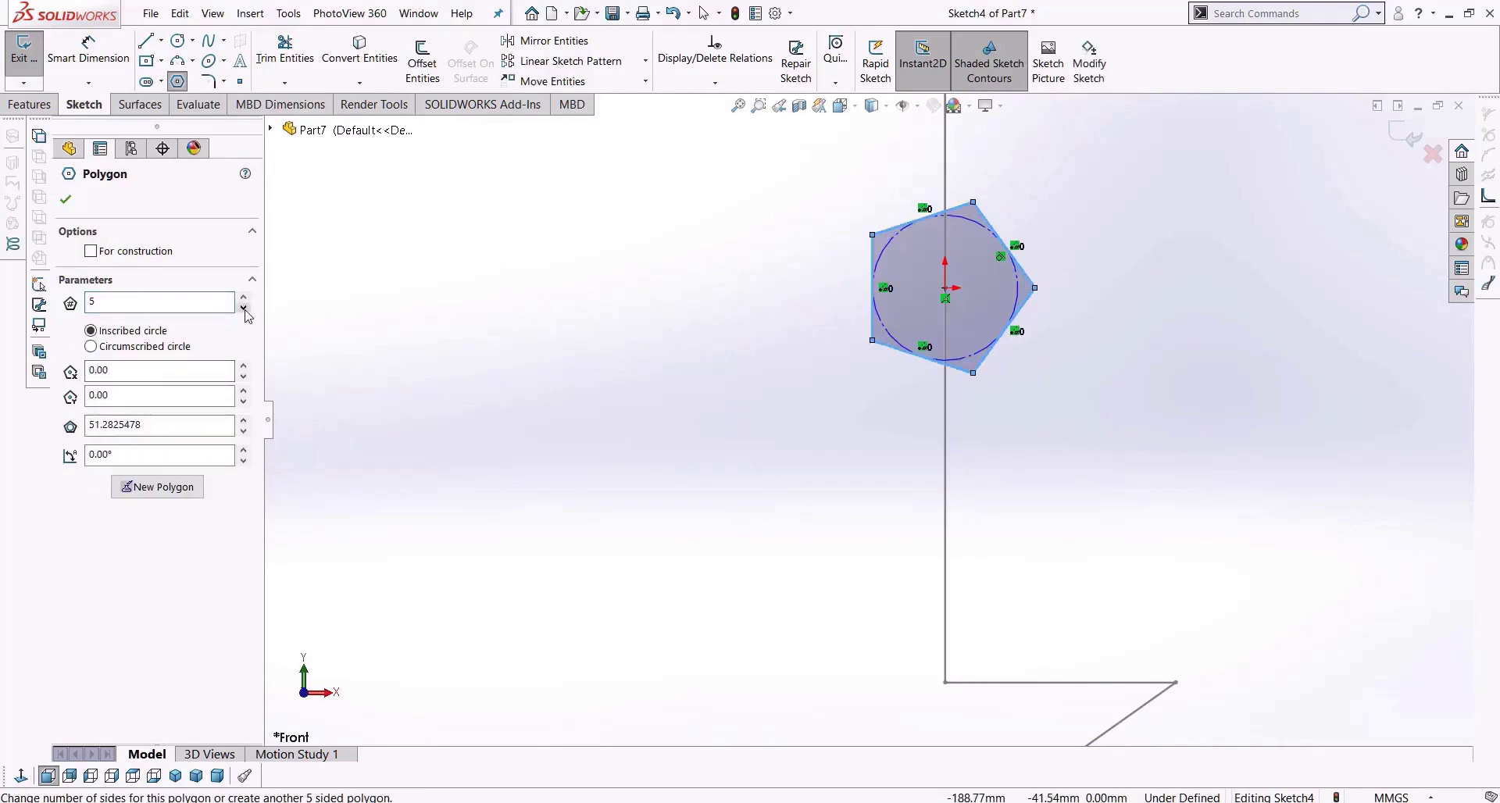
{"action": "left_click", "coordinate": [244, 310]}
{"action": "left_click", "coordinate": [244, 310]}
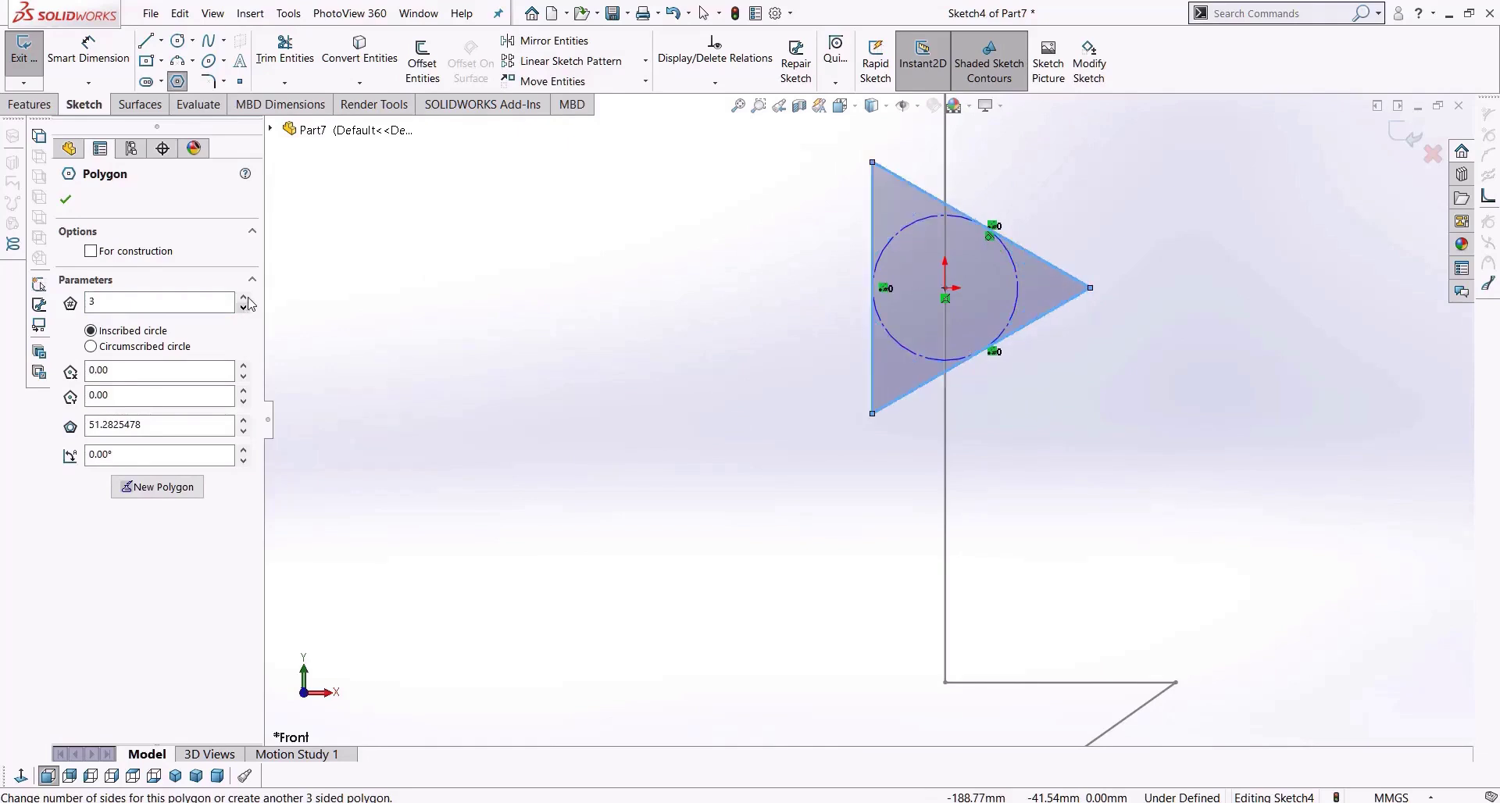
{"action": "left_click", "coordinate": [245, 297]}
{"action": "left_click", "coordinate": [246, 297]}
{"action": "left_click", "coordinate": [245, 297]}
{"action": "left_click", "coordinate": [245, 297]}
{"action": "left_click", "coordinate": [246, 297]}
{"action": "left_click", "coordinate": [246, 297]}
{"action": "left_click", "coordinate": [246, 297]}
{"action": "left_click", "coordinate": [243, 309]}
{"action": "left_click", "coordinate": [243, 310]}
{"action": "left_click", "coordinate": [243, 309]}
{"action": "left_click", "coordinate": [243, 310]}
{"action": "left_click", "coordinate": [243, 310]}
{"action": "left_click", "coordinate": [243, 309]}
{"action": "left_click", "coordinate": [243, 309]}
{"action": "left_click", "coordinate": [246, 298]}
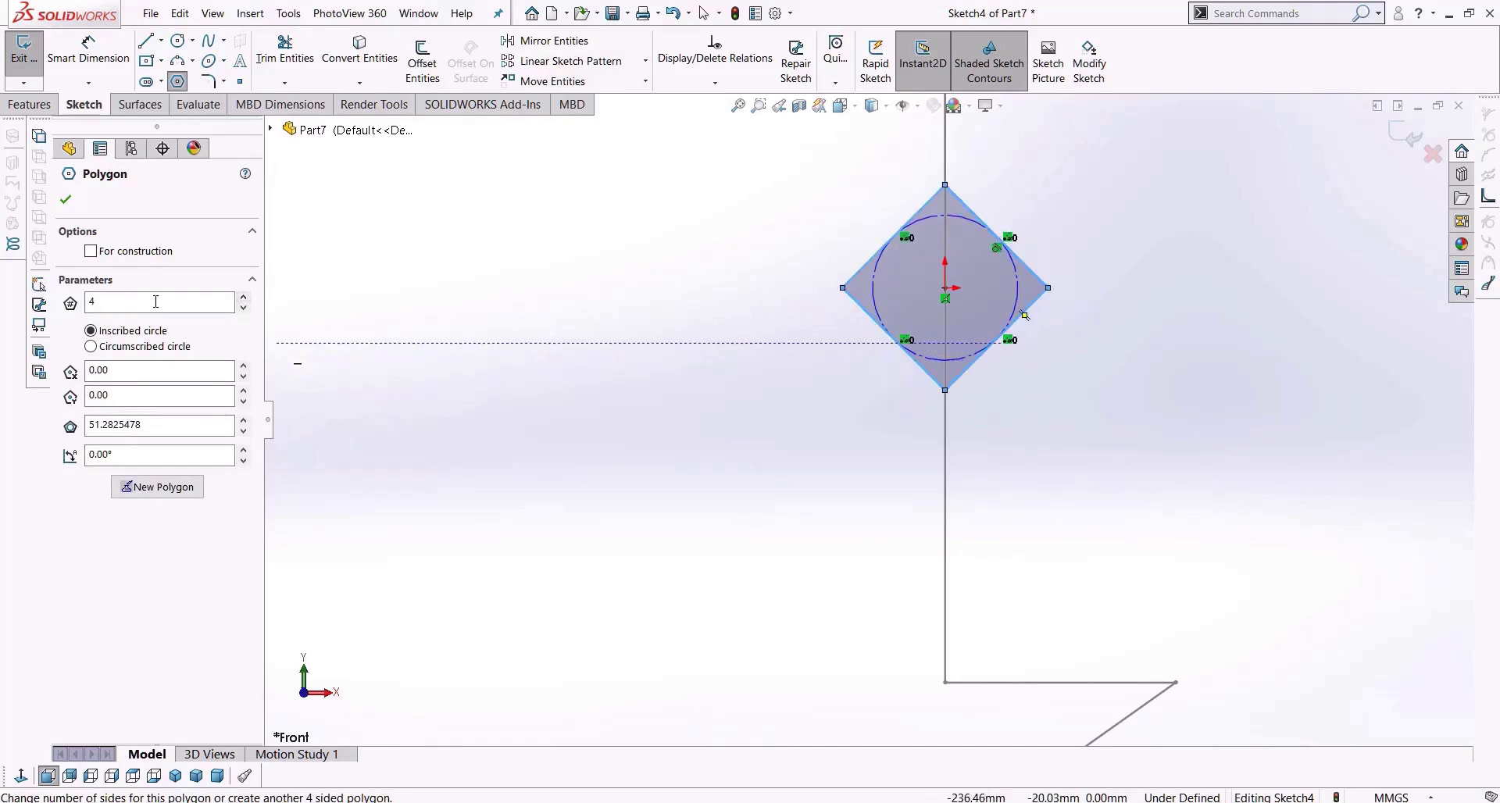
{"action": "left_click", "coordinate": [66, 199]}
{"action": "mouse_move", "coordinate": [720, 318]}
{"action": "middle_mouse_down"}
{"action": "mouse_move", "coordinate": [664, 338]}
{"action": "mouse_move", "coordinate": [694, 336]}
{"action": "middle_mouse_up"}
{"action": "key", "text": "Escape"}
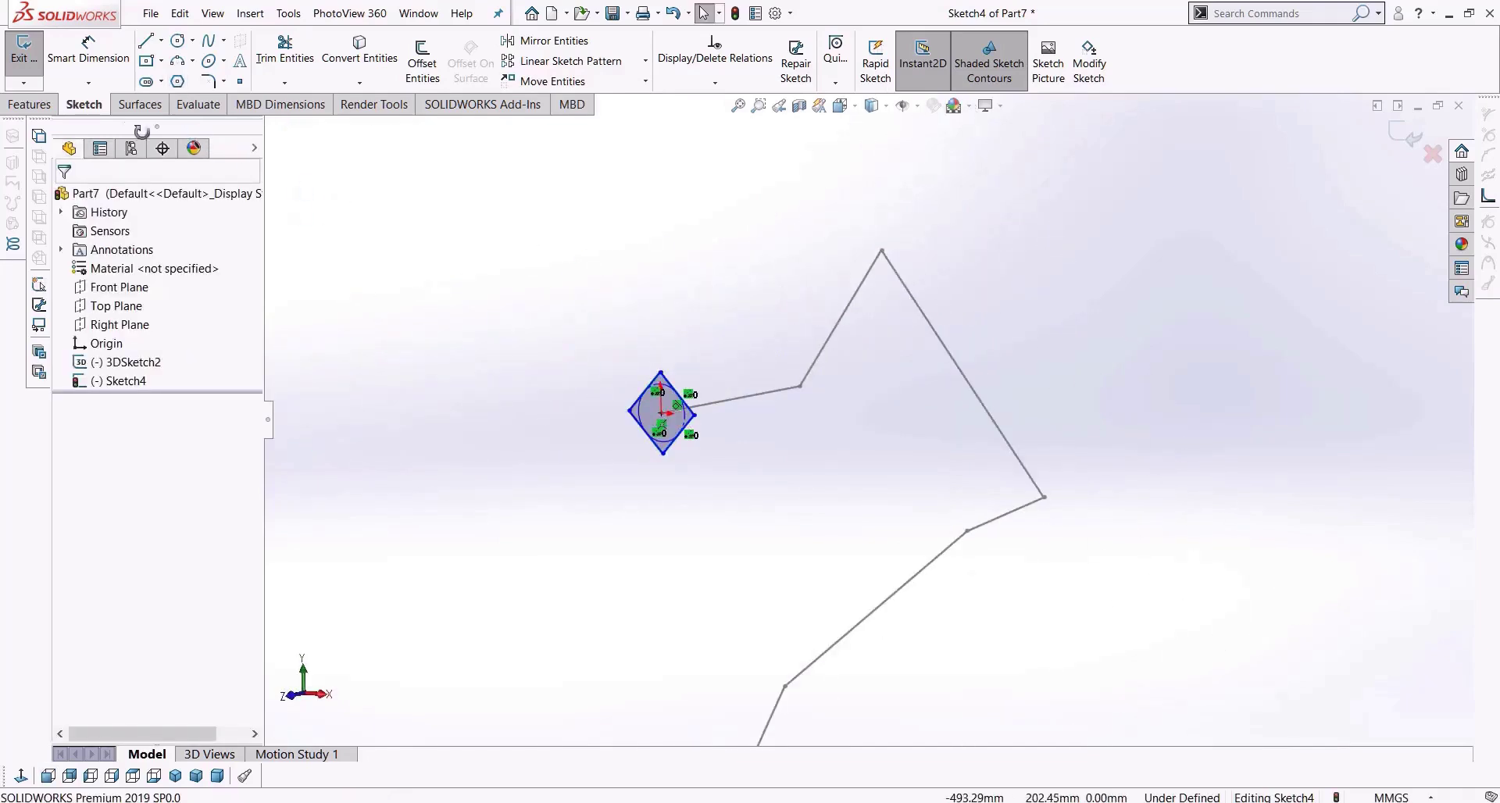
Create a swept boss with the four-sided polygon sketch as profile and the 3D line chain as path.
{"action": "left_click", "coordinate": [33, 108]}
{"action": "left_click", "coordinate": [186, 40]}
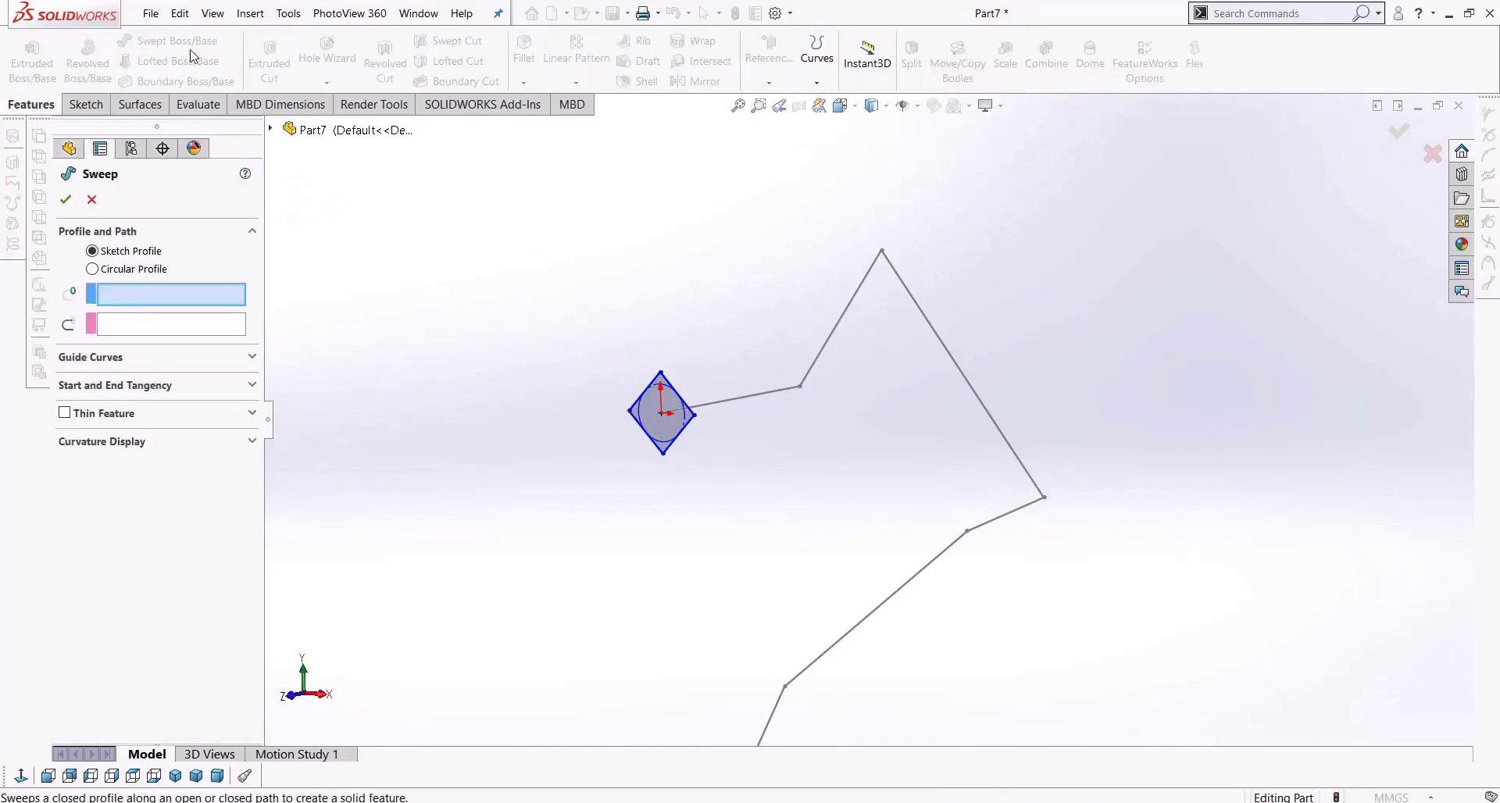
{"action": "left_click", "coordinate": [681, 447]}
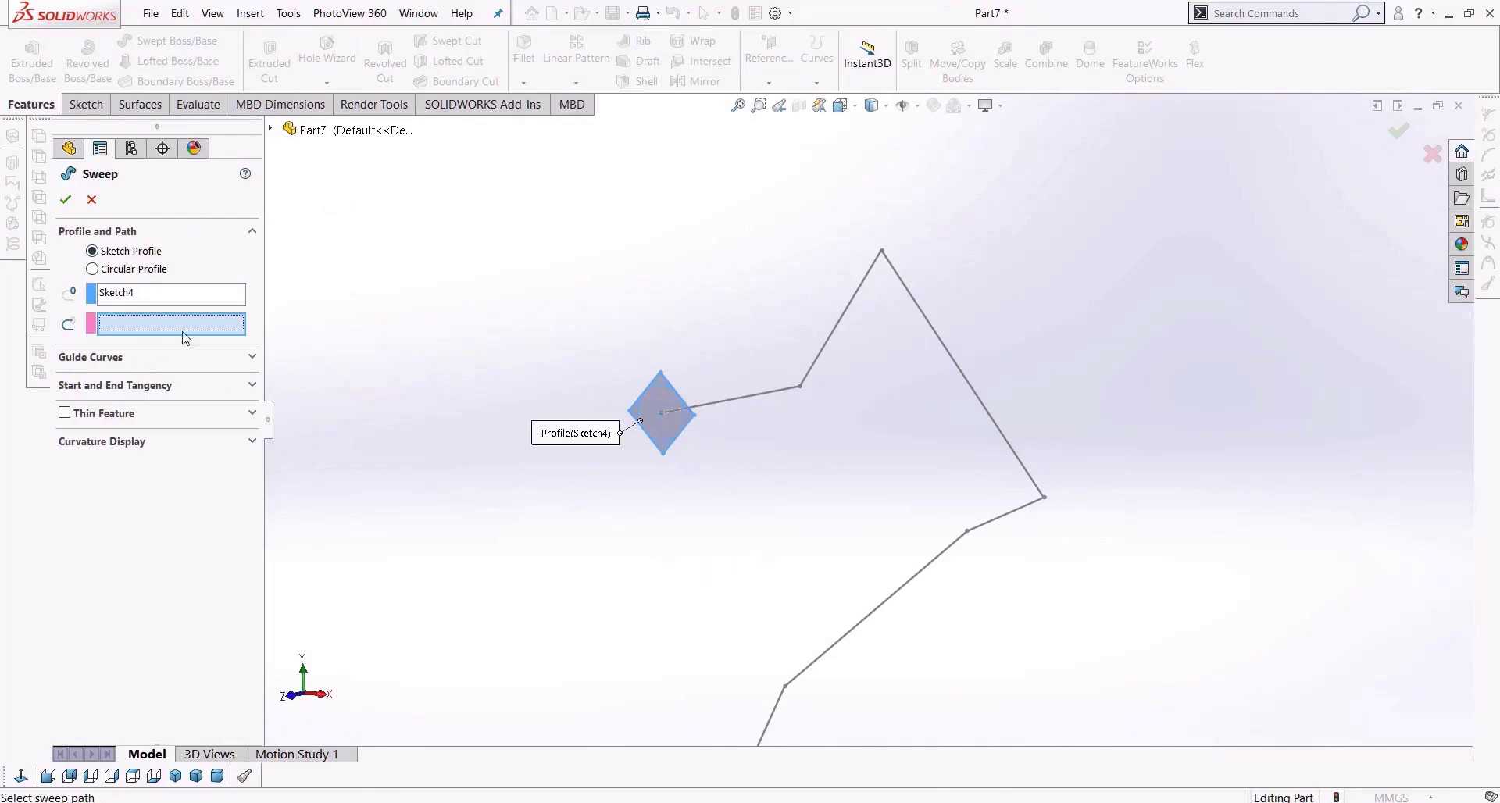
{"action": "left_click", "coordinate": [775, 392]}
{"action": "key", "text": "f"}
{"action": "middle_click_drag", "start_coordinate": [756, 516], "coordinate": [721, 527]}
{"action": "left_click", "coordinate": [68, 201]}
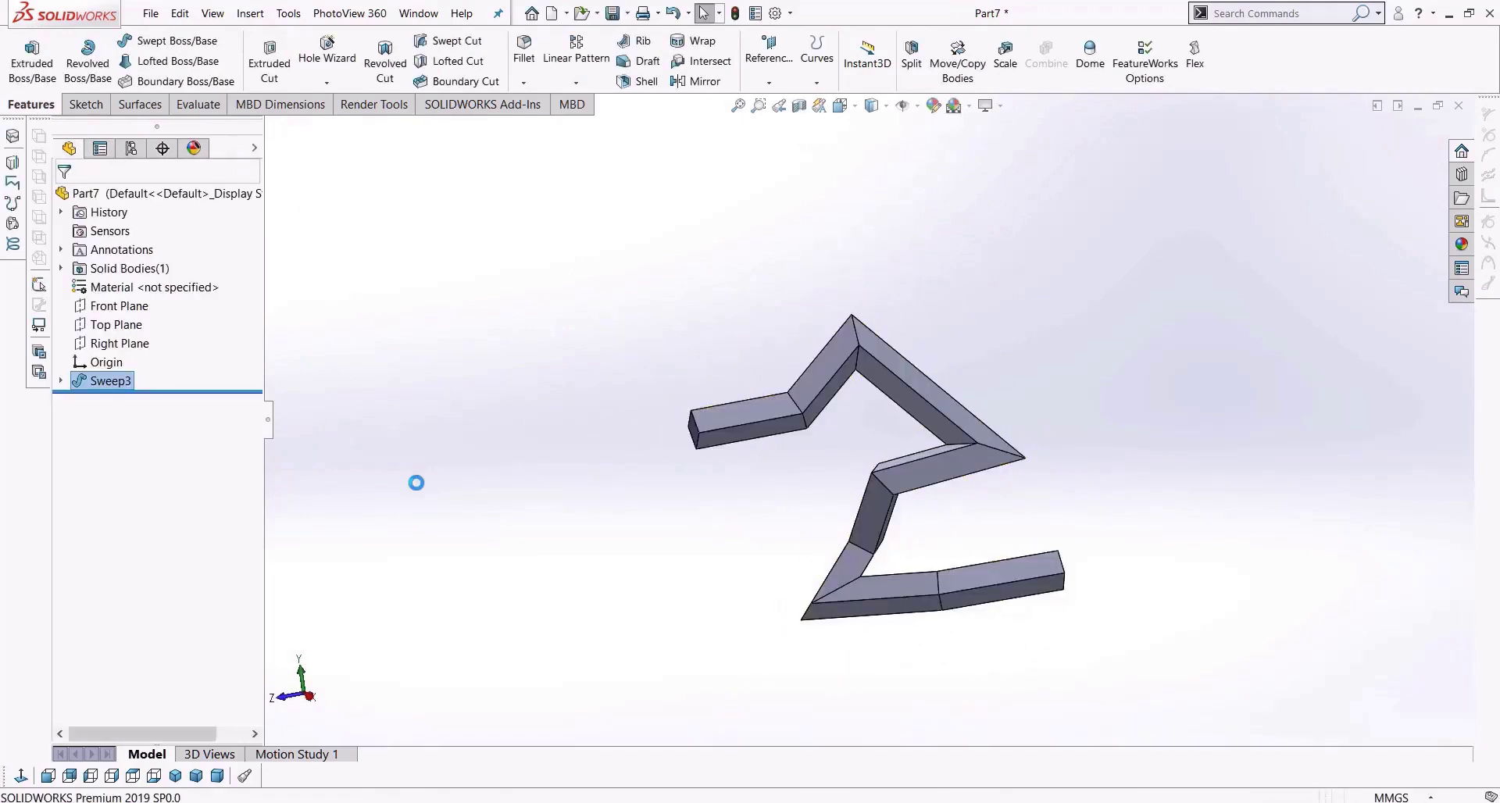
{"action": "middle_click_drag", "start_coordinate": [593, 550], "coordinate": [781, 539]}
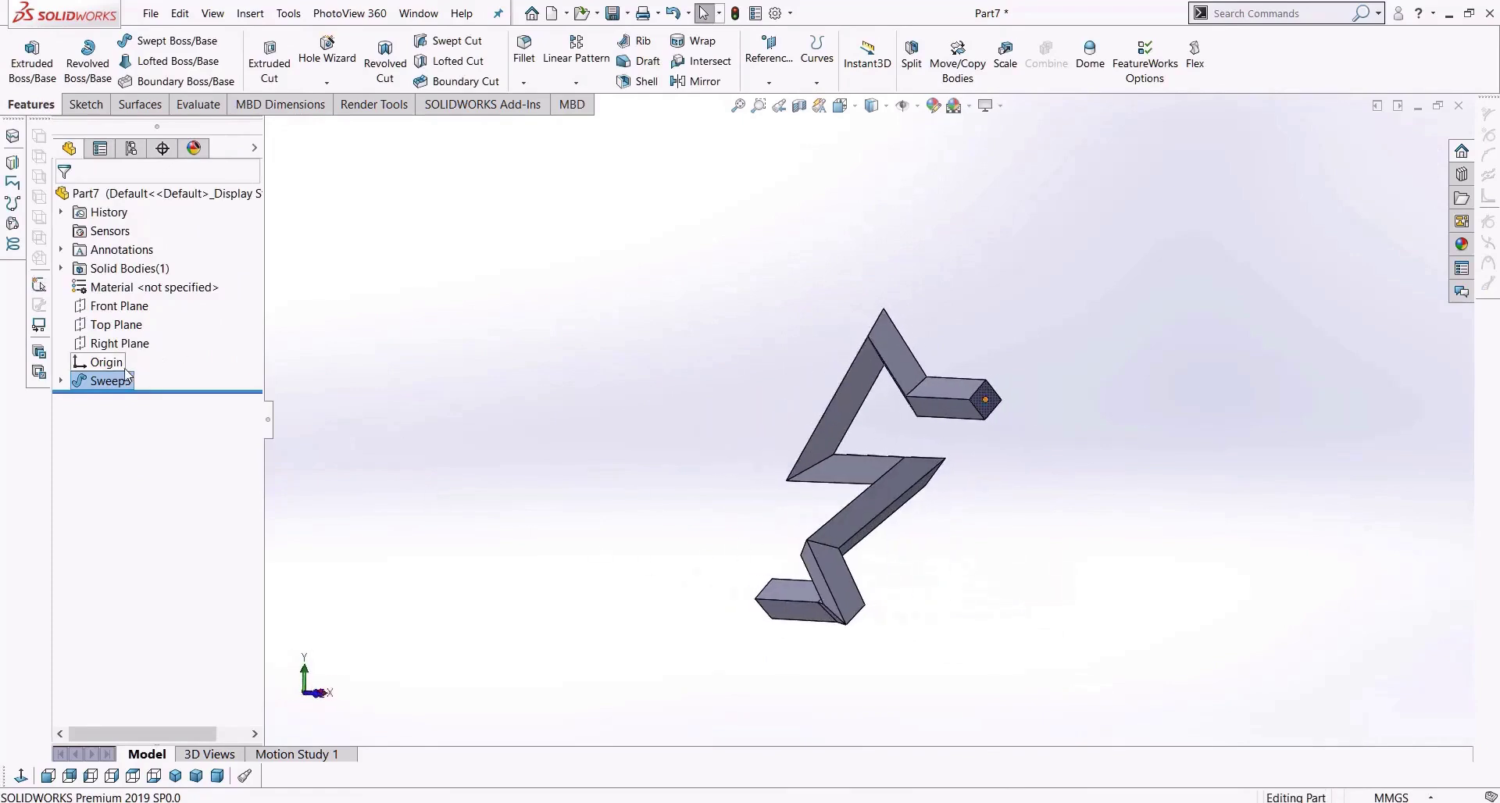
Delete the swept boss and its four-sided polygon profile sketch, keeping the 3D sketch.
{"action": "left_click", "coordinate": [119, 380]}
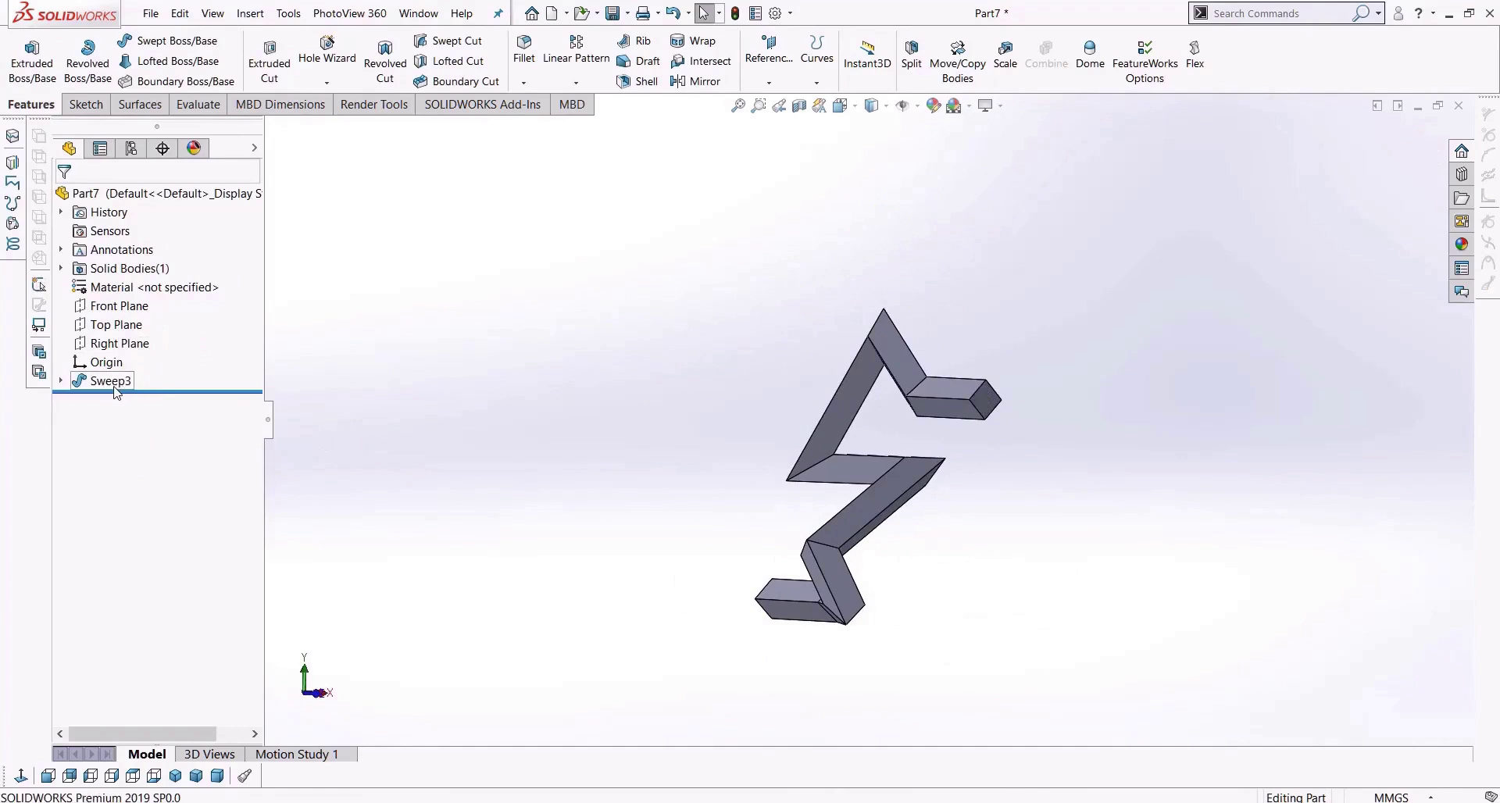
{"action": "key", "text": "Delete"}
{"action": "key", "text": "Return"}
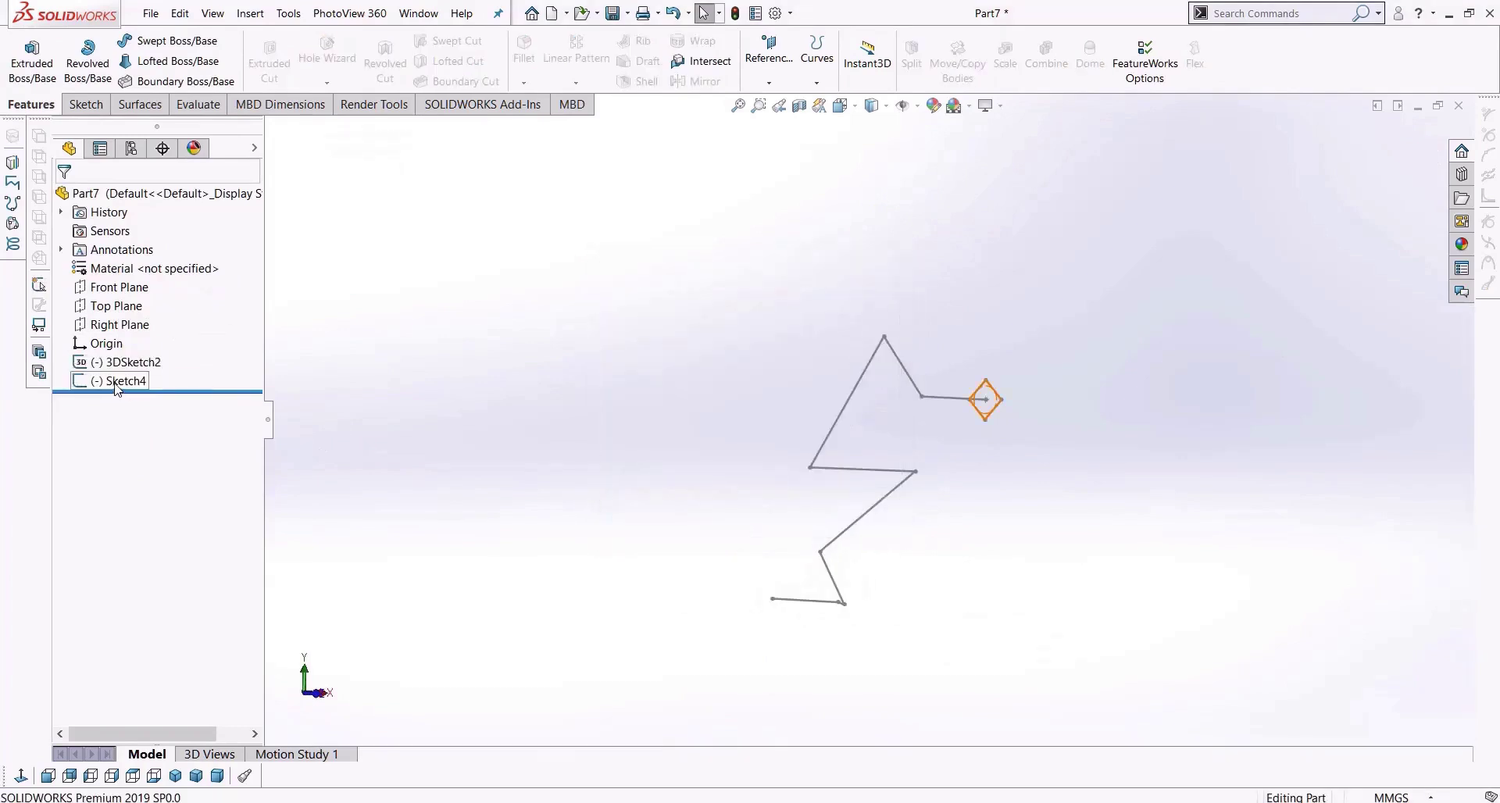
{"action": "right_click", "coordinate": [106, 382]}
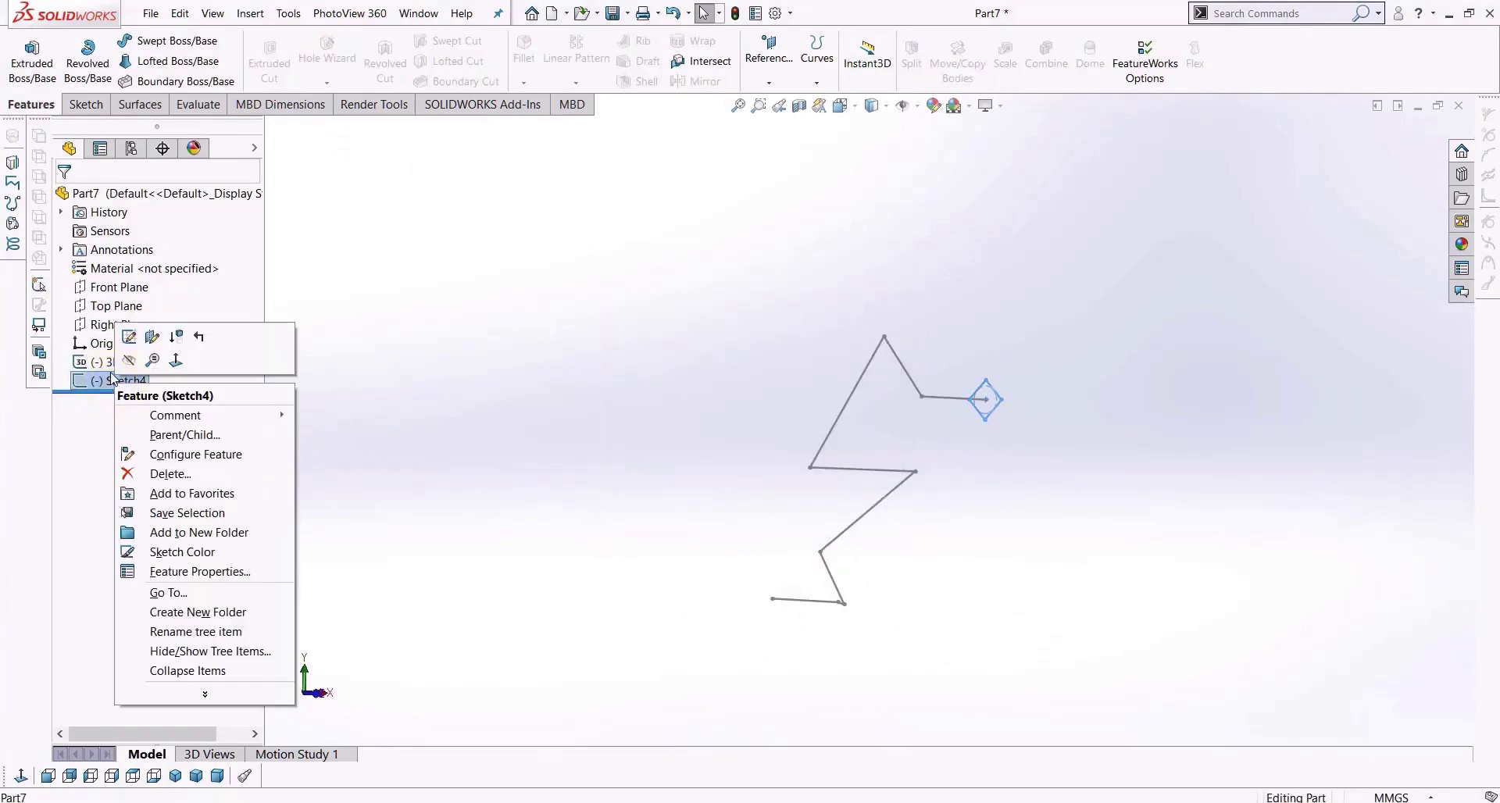
{"action": "left_click", "coordinate": [426, 401]}
{"action": "left_click", "coordinate": [115, 382]}
{"action": "key", "text": "Delete"}
{"action": "key", "text": "Return"}
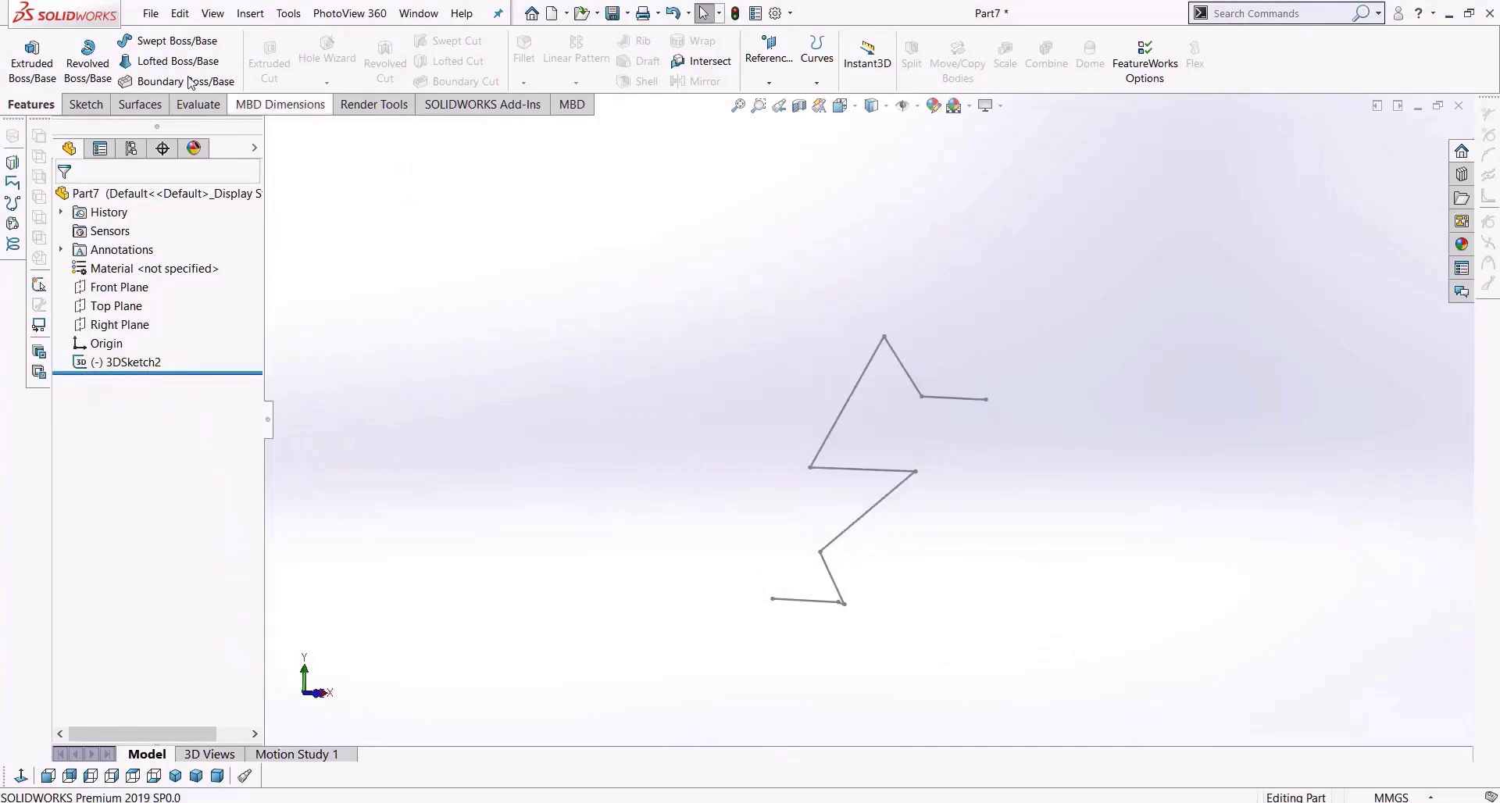
Set up a swept boss with a 10 mm circular profile along the 3D line chain.
{"action": "left_click", "coordinate": [175, 43]}
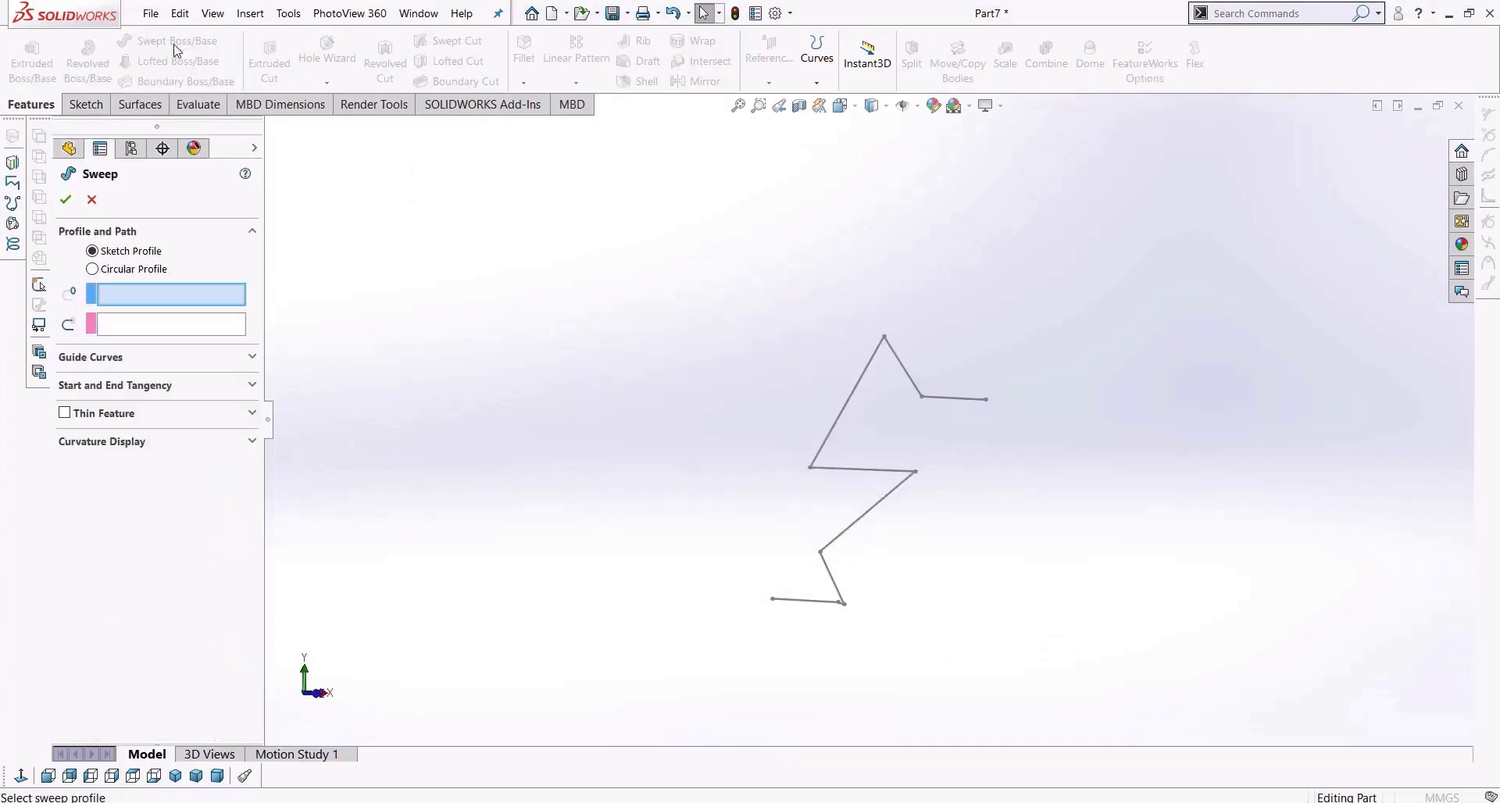
{"action": "left_click", "coordinate": [149, 275]}
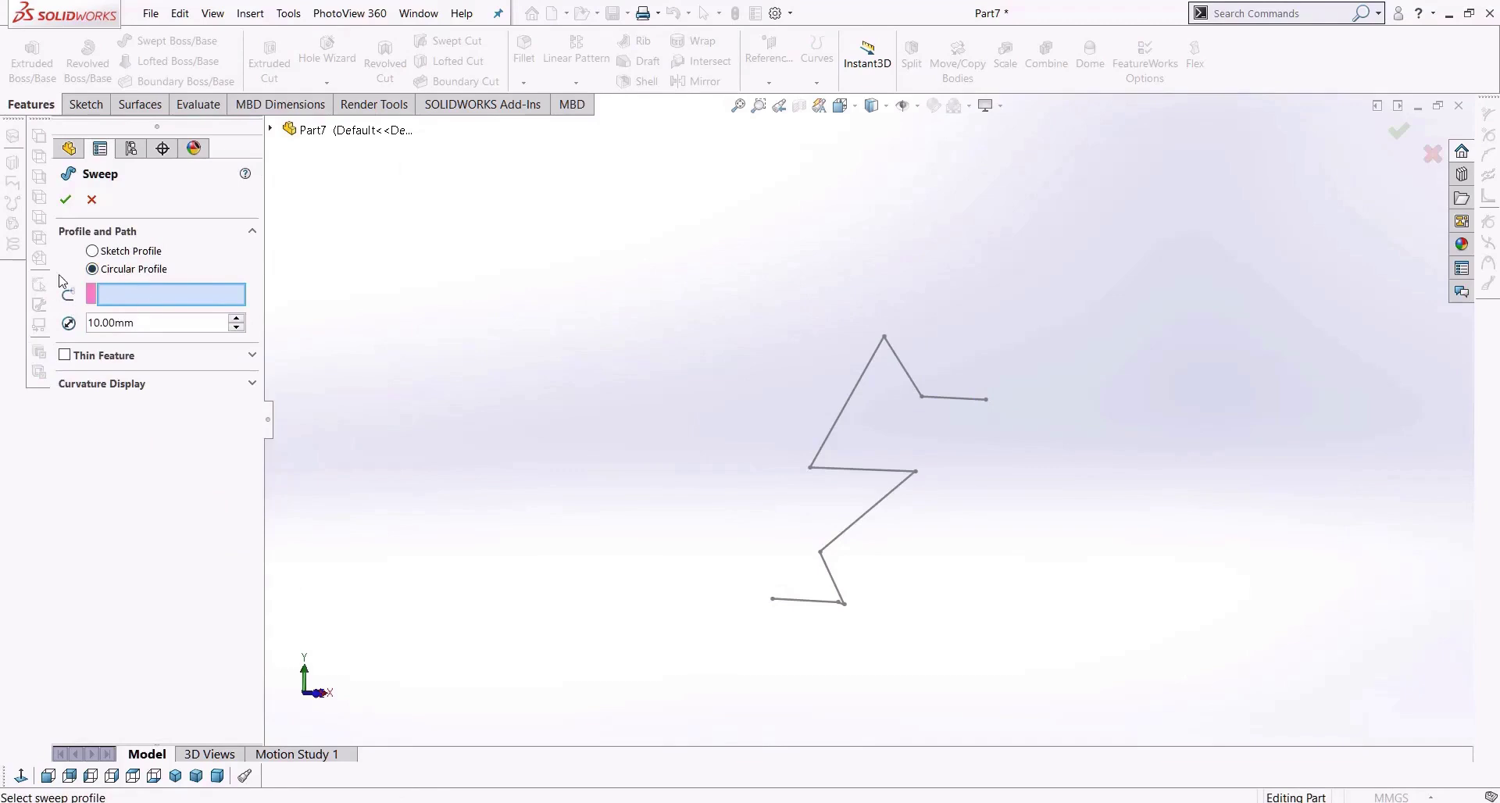
{"action": "left_click", "coordinate": [954, 401]}
{"action": "scroll", "coordinate": [949, 395], "scroll_direction": "down", "scroll_amount": 4}
{"action": "scroll", "coordinate": [993, 445], "scroll_direction": "down", "scroll_amount": 5}
{"action": "middle_click_drag", "start_coordinate": [971, 432], "coordinate": [920, 415]}
{"action": "scroll", "coordinate": [562, 387], "scroll_direction": "up", "scroll_amount": 2}
{"action": "scroll", "coordinate": [557, 383], "scroll_direction": "down", "scroll_amount": 5}
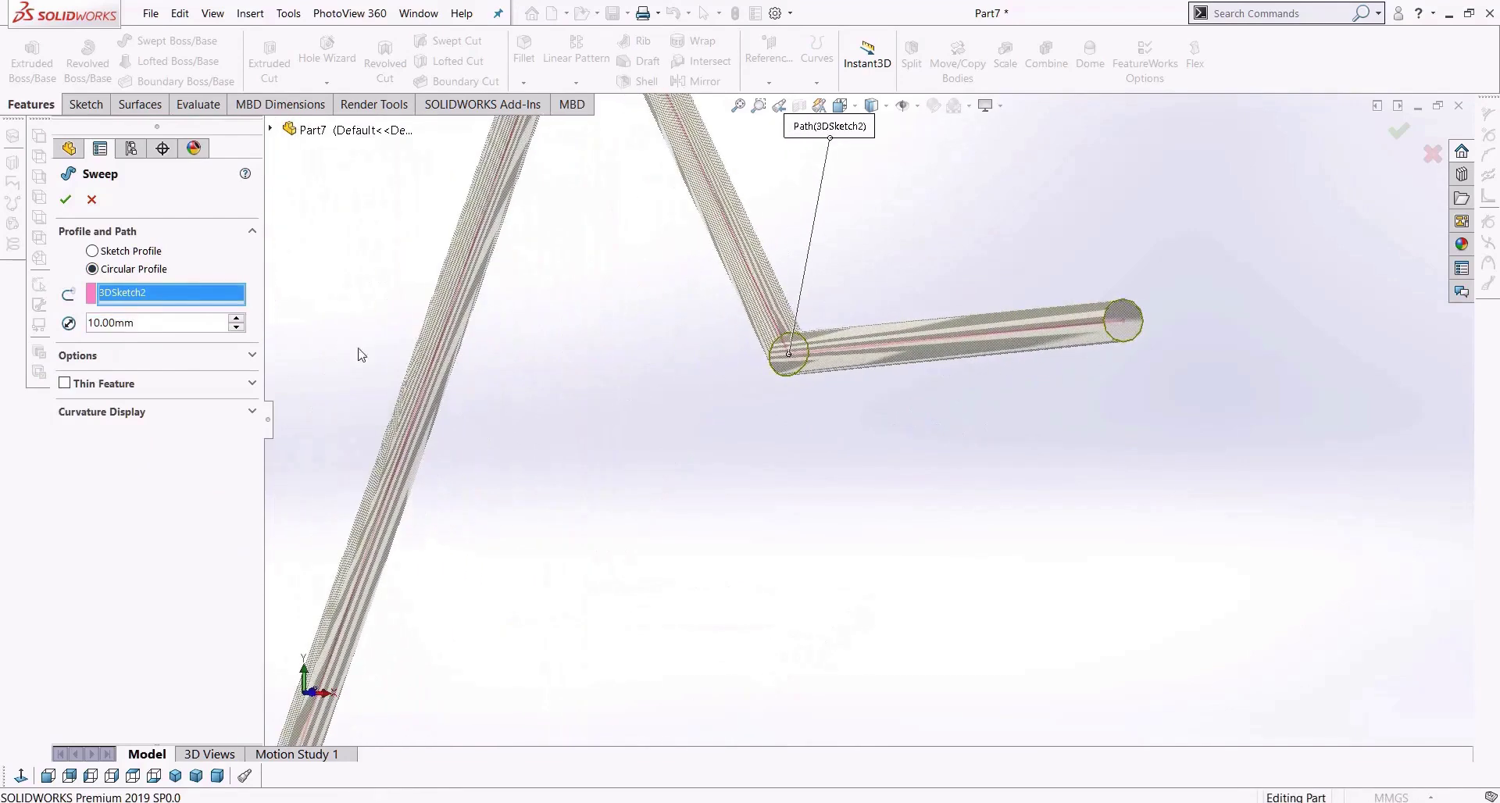
Increase the circular profile's diameter in 10 mm increments to 130 mm.
{"action": "left_click", "coordinate": [237, 318]}
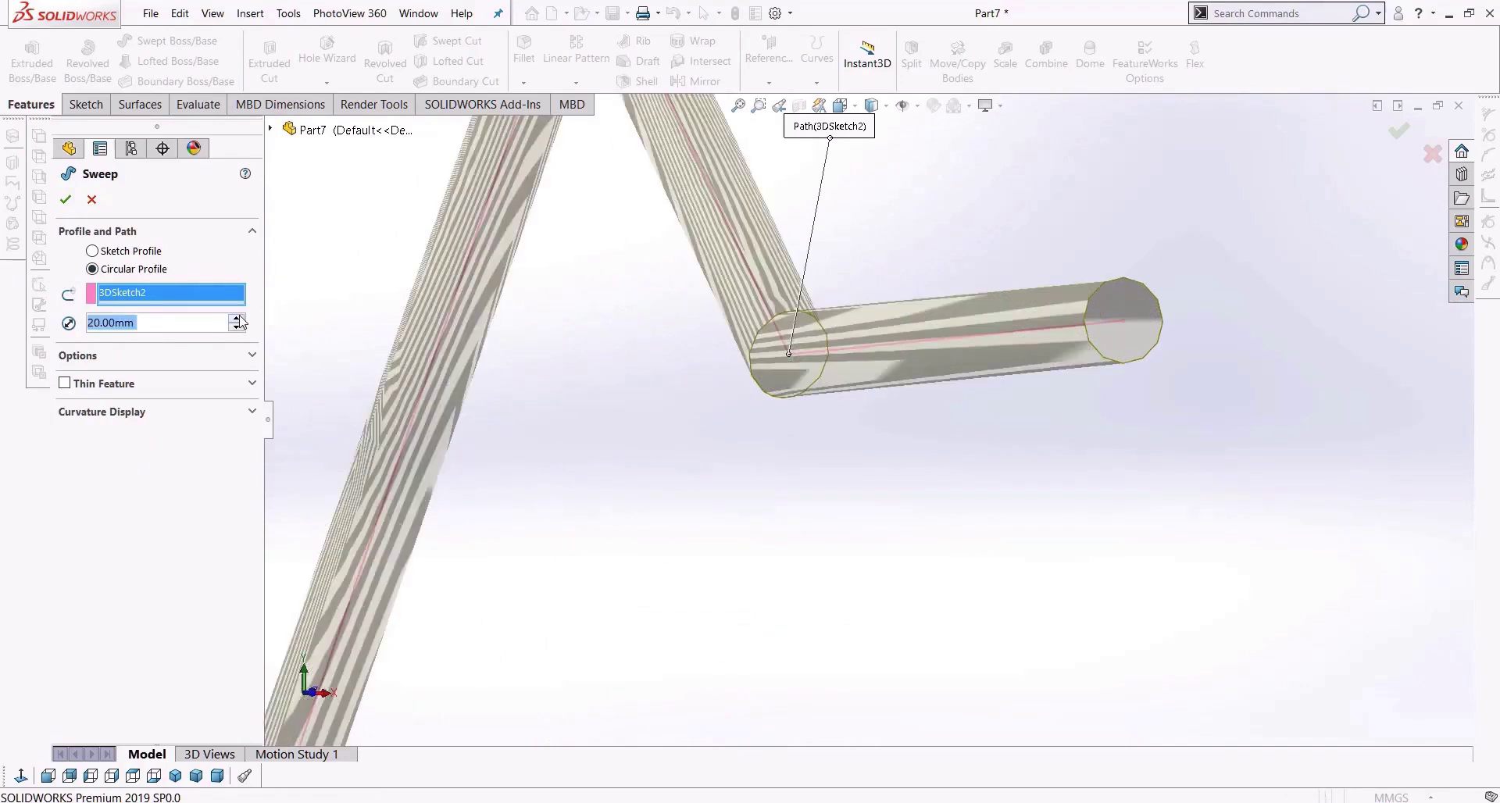
{"action": "left_click", "coordinate": [237, 318]}
{"action": "left_click", "coordinate": [237, 318]}
{"action": "scroll", "coordinate": [958, 397], "scroll_direction": "up", "scroll_amount": 5}
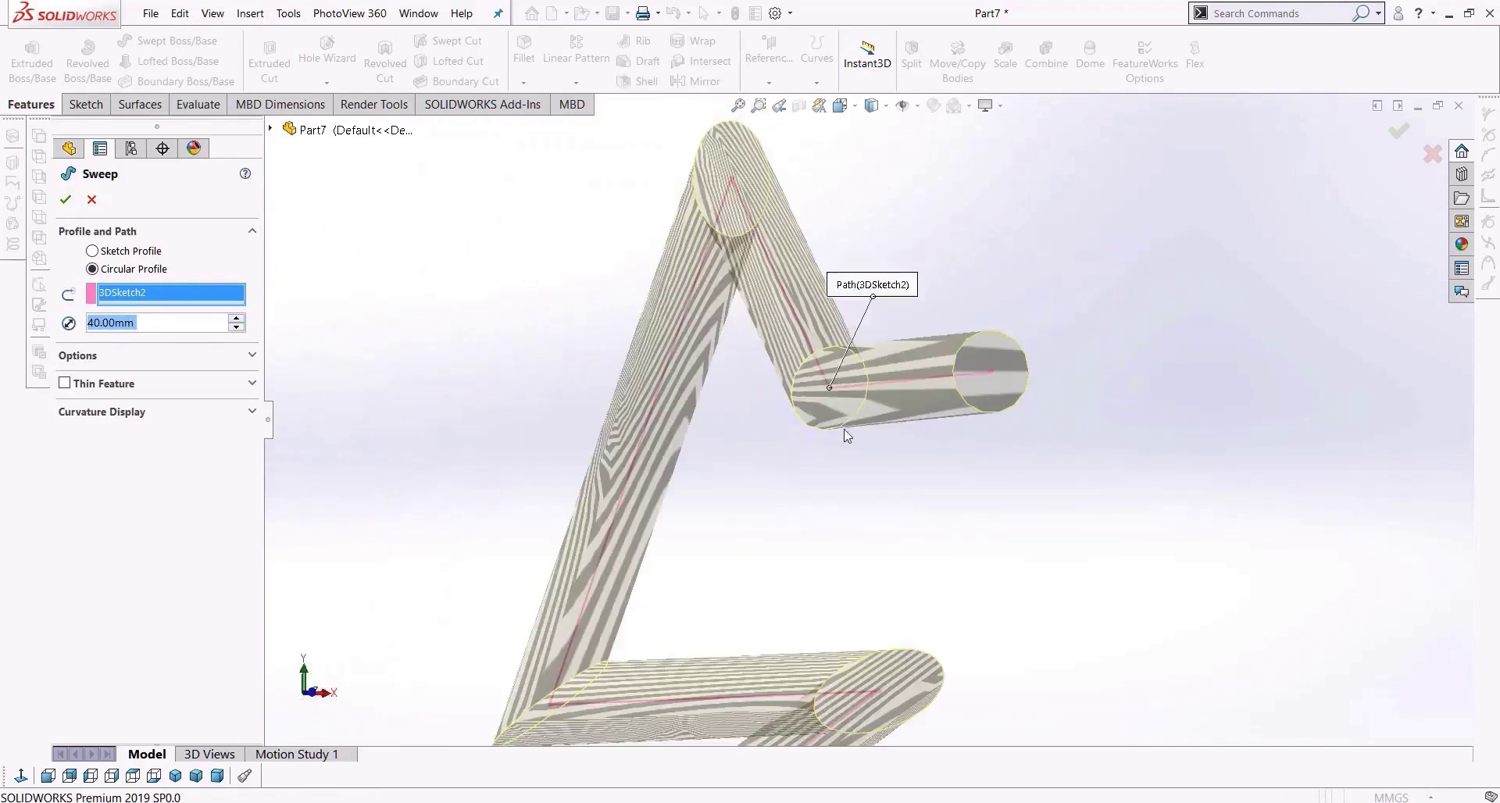
{"action": "left_click", "coordinate": [237, 318]}
{"action": "left_click", "coordinate": [237, 318]}
{"action": "left_click", "coordinate": [236, 318]}
{"action": "left_click", "coordinate": [237, 318]}
{"action": "left_click", "coordinate": [237, 318]}
{"action": "left_click", "coordinate": [237, 318]}
{"action": "left_click", "coordinate": [236, 318]}
{"action": "left_click", "coordinate": [237, 318]}
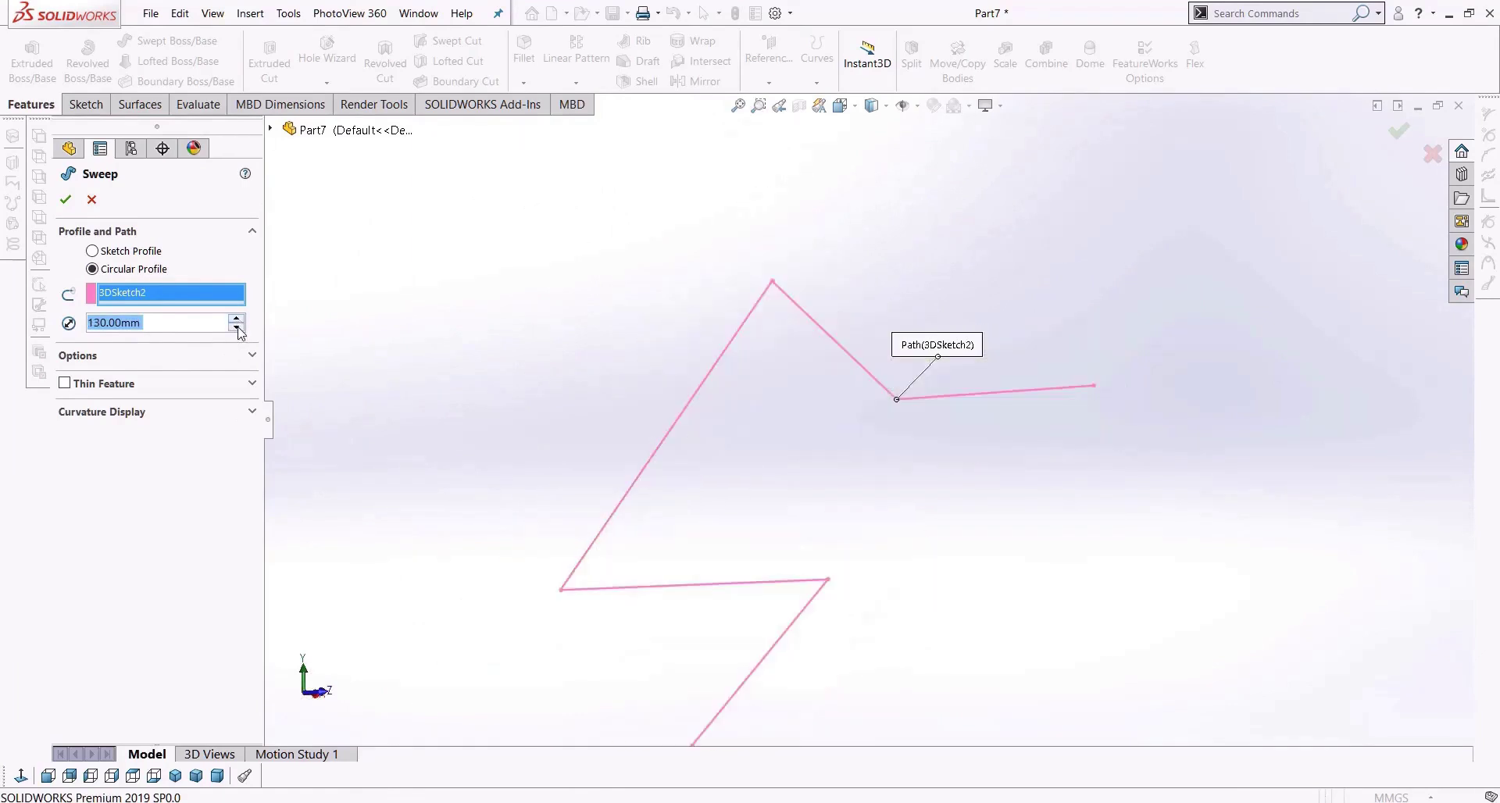
Reduce the circular profile's diameter to 110 mm and inspect the whole sweep preview.
{"action": "left_click", "coordinate": [237, 327]}
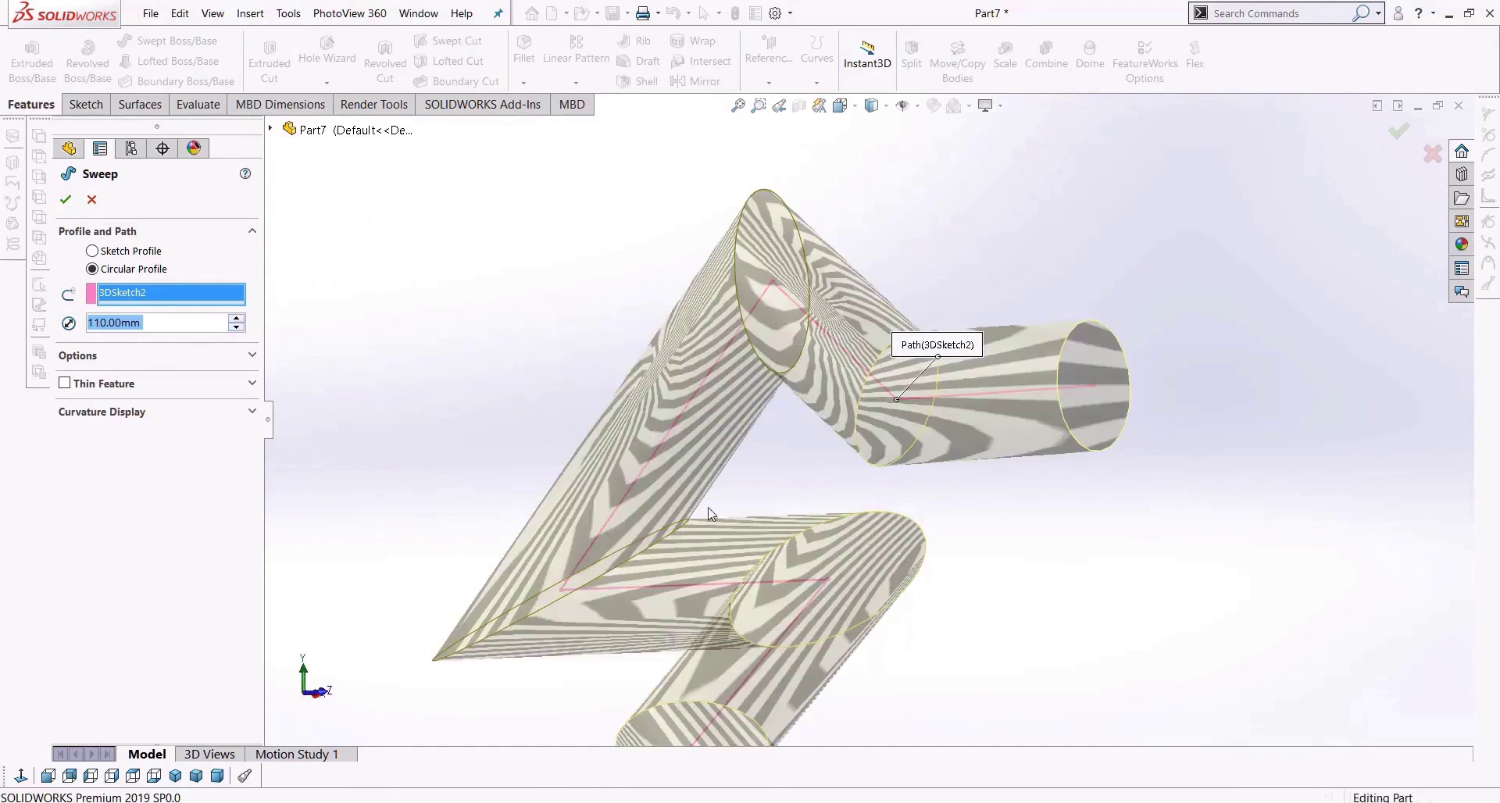
{"action": "middle_click_drag", "start_coordinate": [709, 512], "coordinate": [730, 496]}
{"action": "scroll", "coordinate": [732, 497], "scroll_direction": "up", "scroll_amount": 5}
{"action": "middle_click_drag", "start_coordinate": [828, 617], "coordinate": [597, 537]}
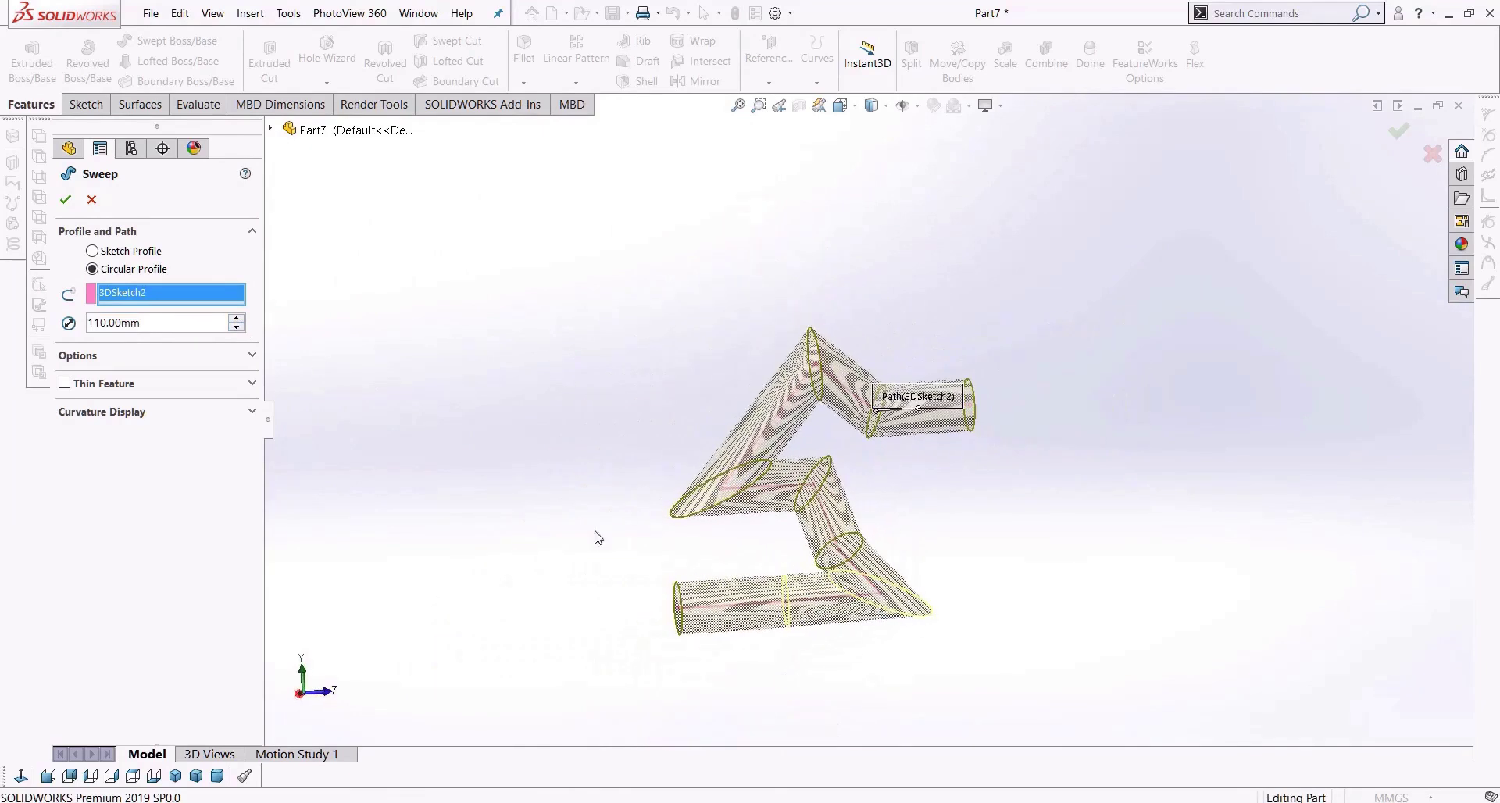
Try a 120 mm diameter for the circular profile and set it back to 110 mm.
{"action": "left_click", "coordinate": [238, 319]}
{"action": "scroll", "coordinate": [924, 560], "scroll_direction": "up", "scroll_amount": 3}
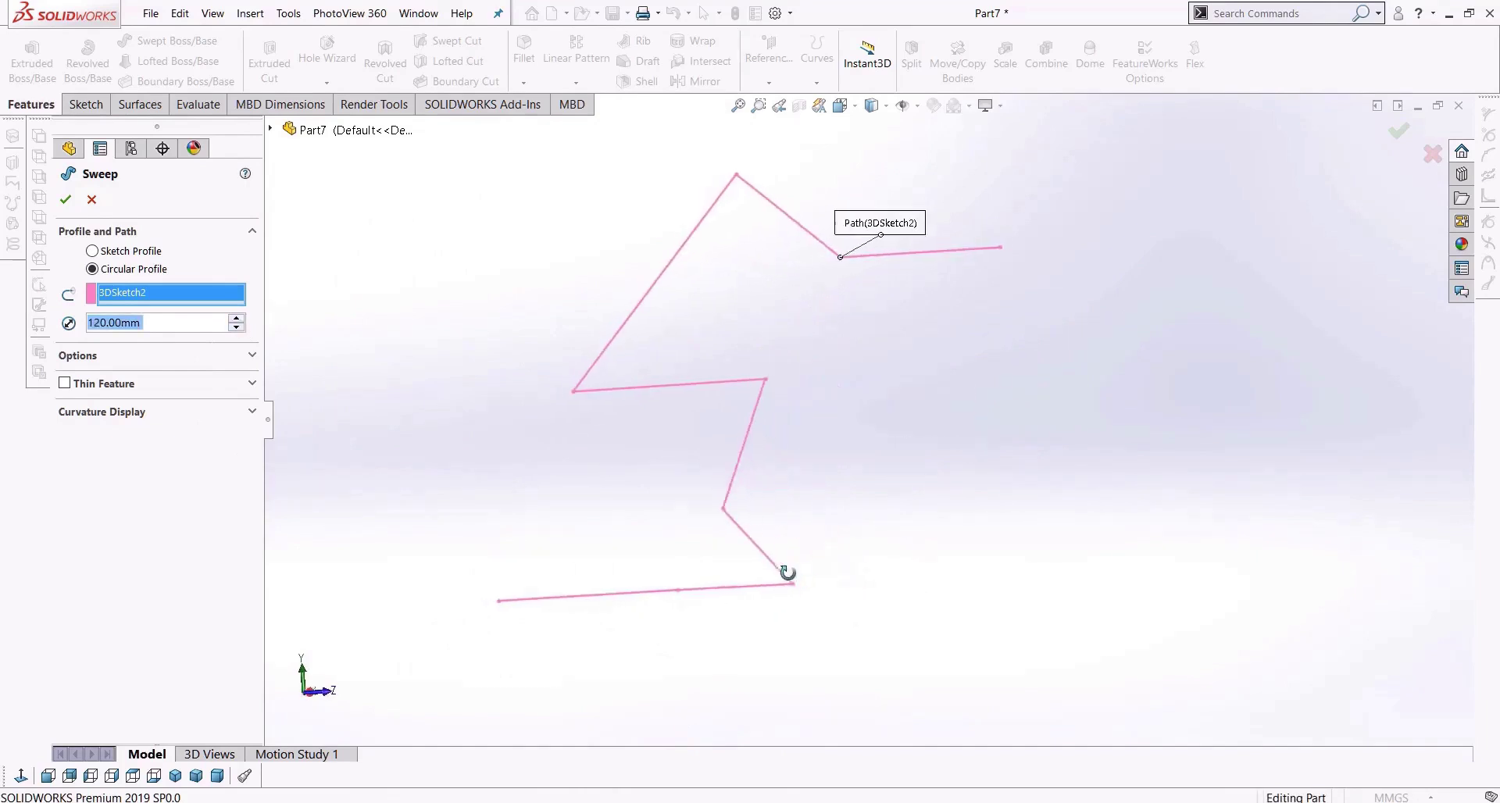
{"action": "left_click", "coordinate": [236, 327]}
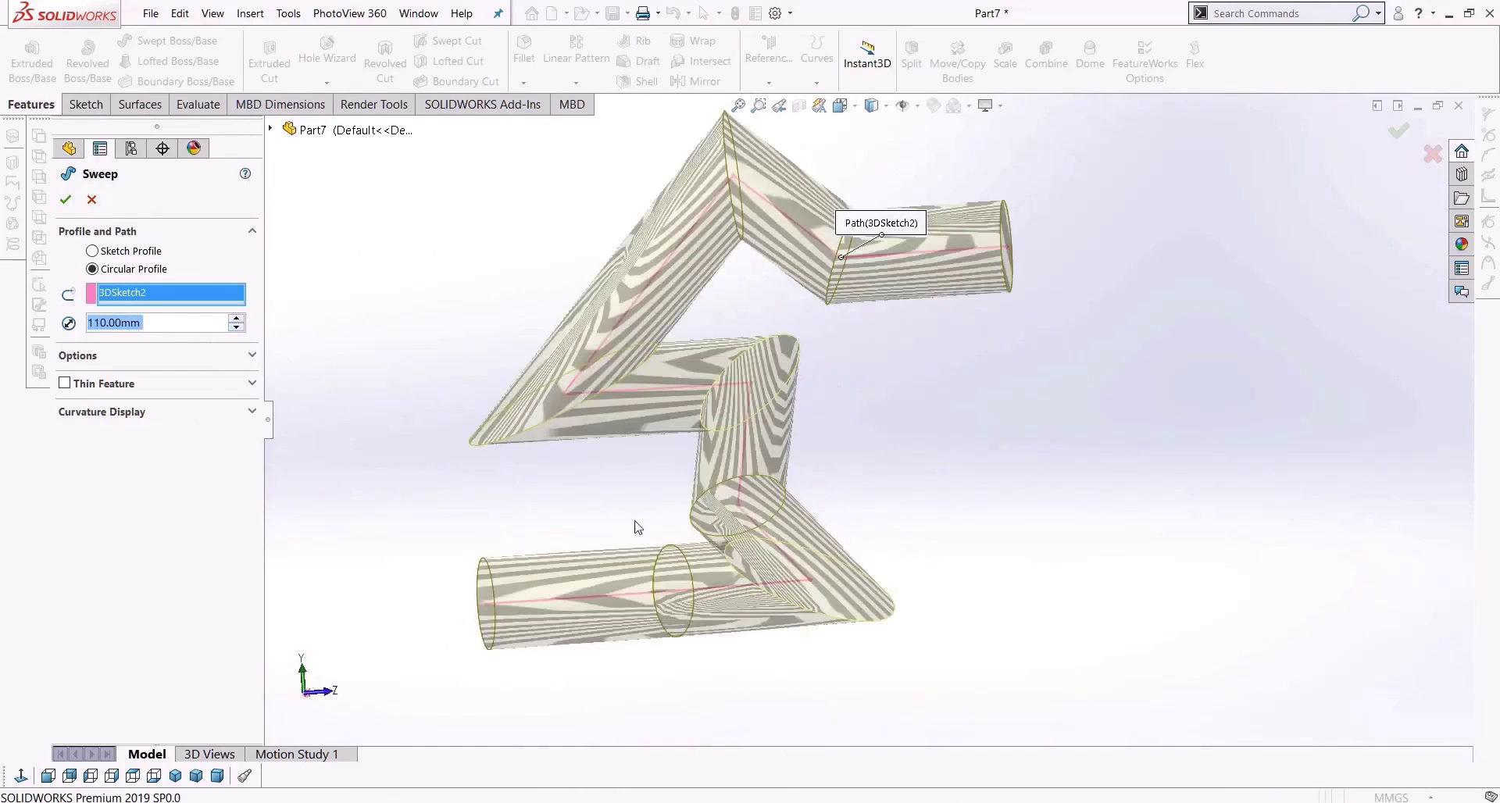
Examine the sharp lower corner of the sweep preview and set the circular profile's diameter to 112 mm.
{"action": "middle_click_drag", "start_coordinate": [759, 584], "coordinate": [738, 561]}
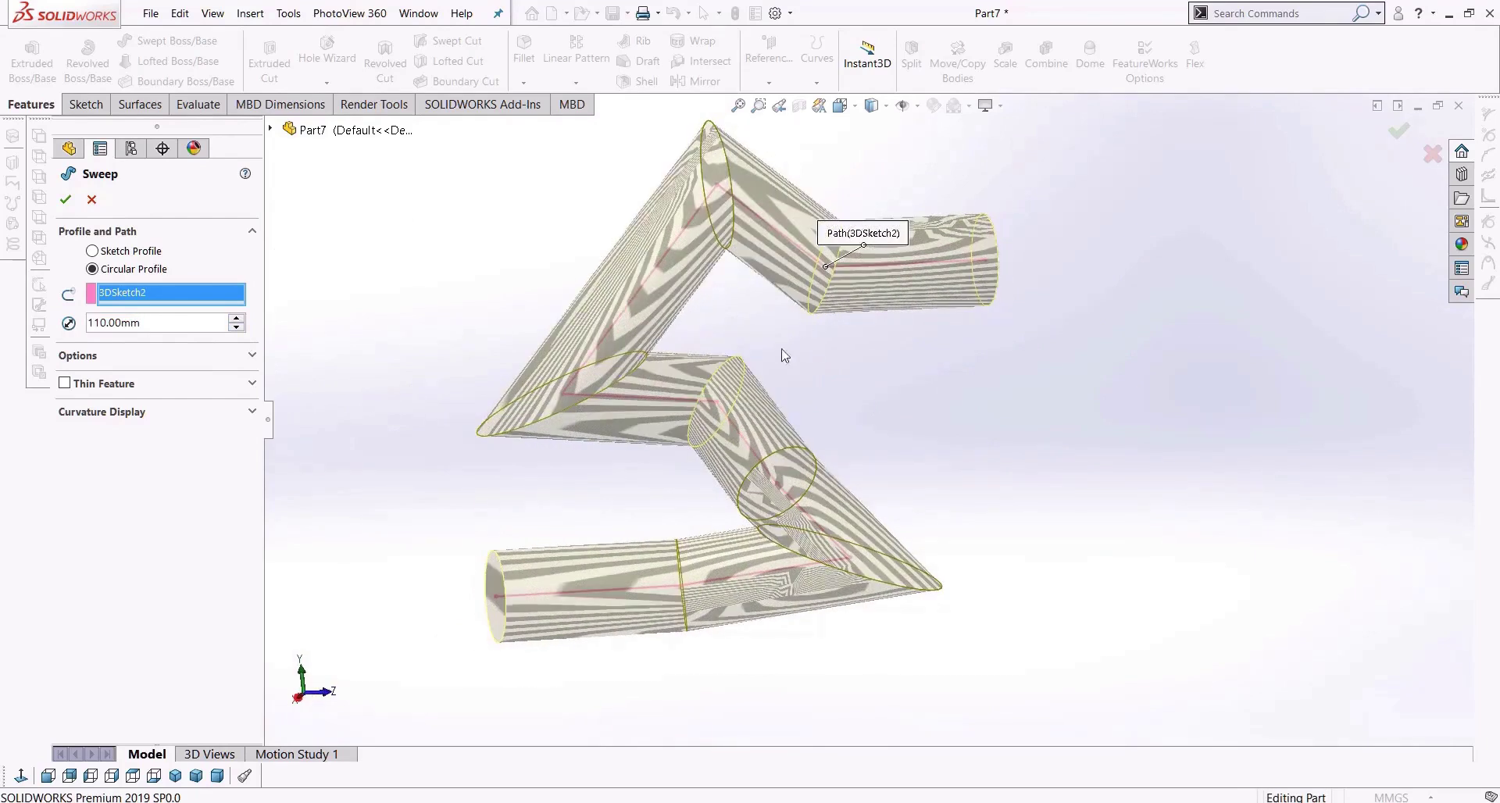
{"action": "middle_click_drag", "start_coordinate": [812, 572], "coordinate": [808, 551]}
{"action": "scroll", "coordinate": [818, 463], "scroll_direction": "down", "scroll_amount": 5}
{"action": "middle_click_drag", "start_coordinate": [818, 463], "coordinate": [825, 391]}
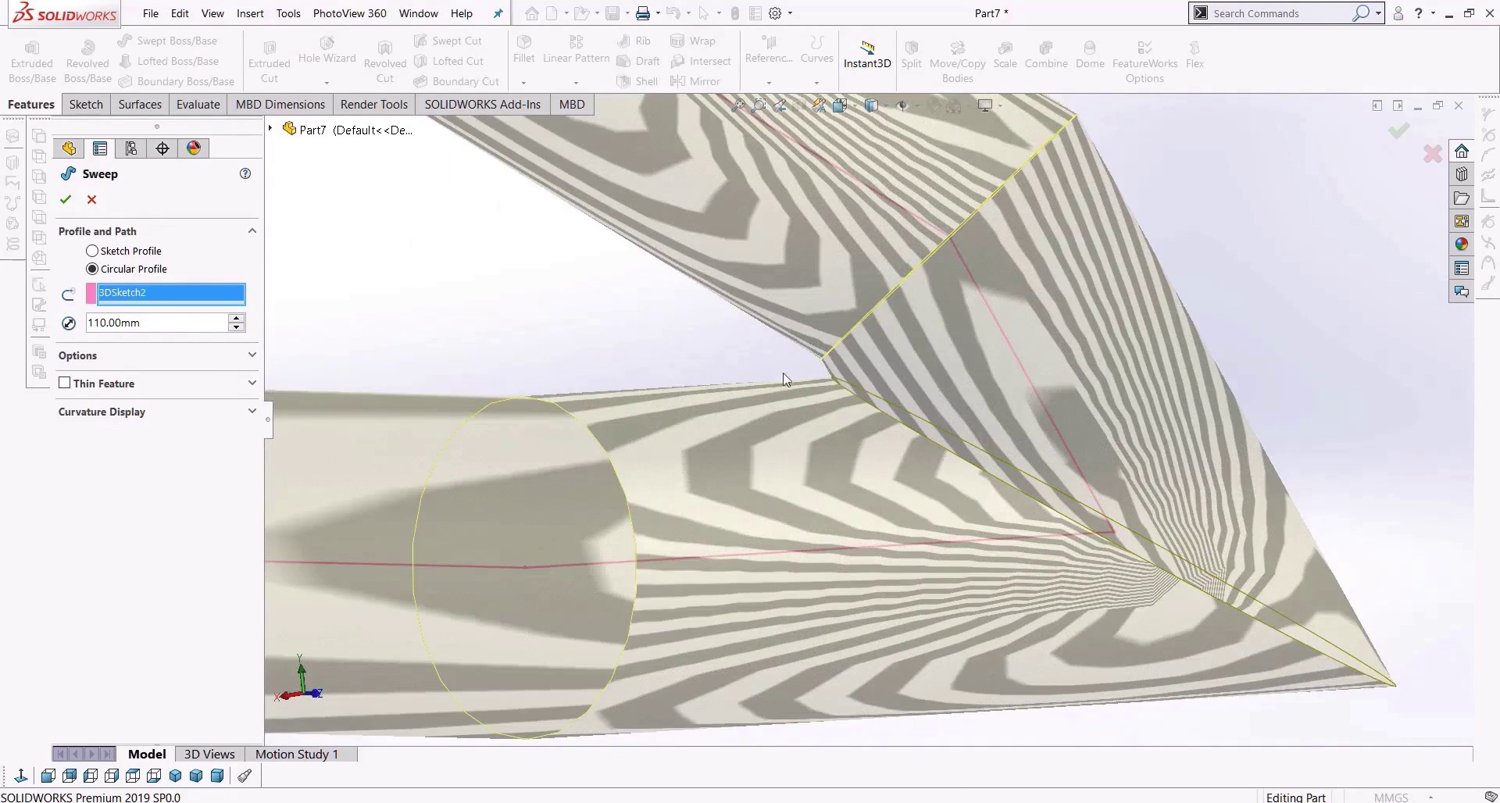
{"action": "left_click", "coordinate": [167, 328]}
{"action": "type", "text": "112"}
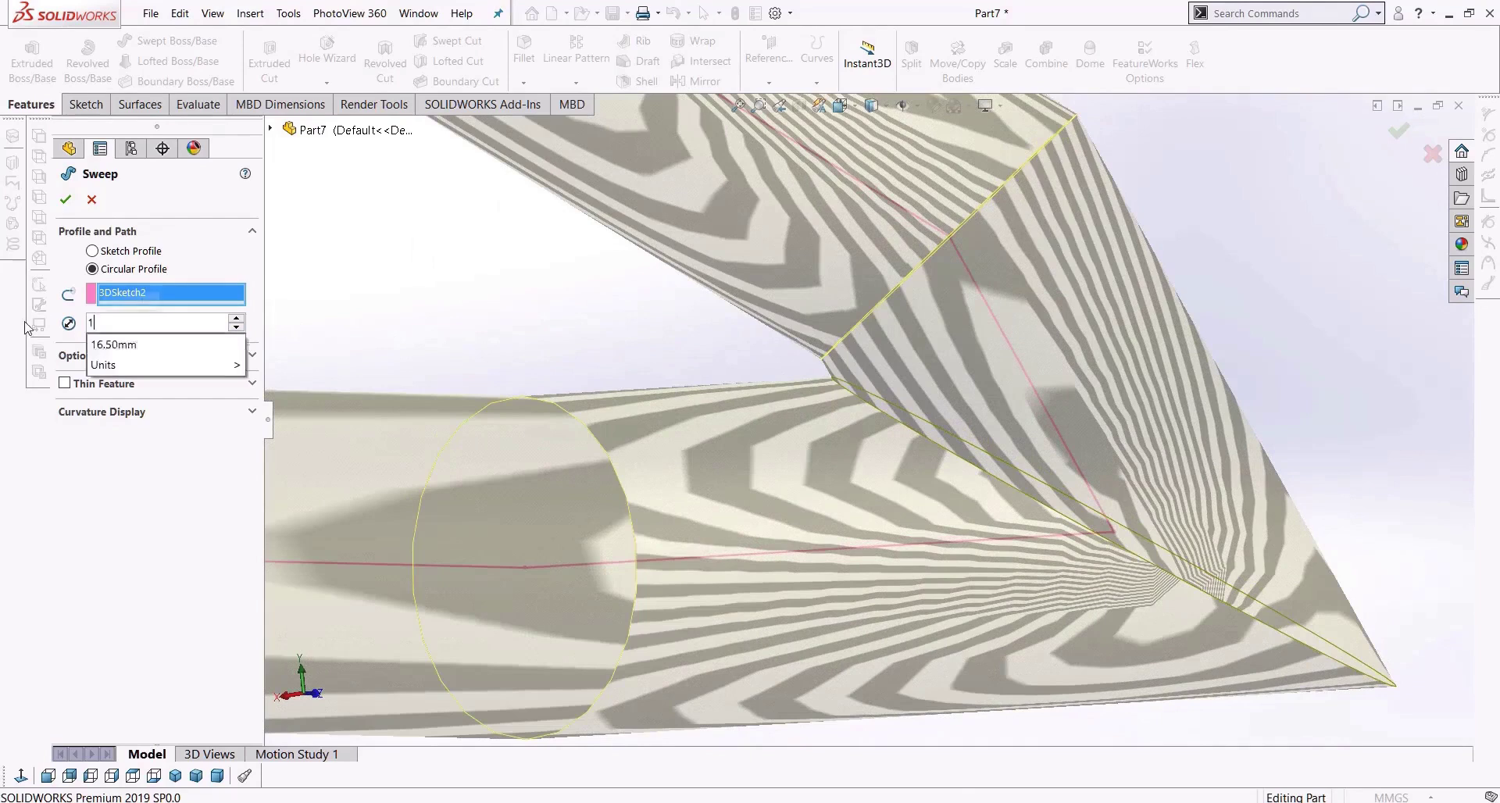
{"action": "key", "text": "Return"}
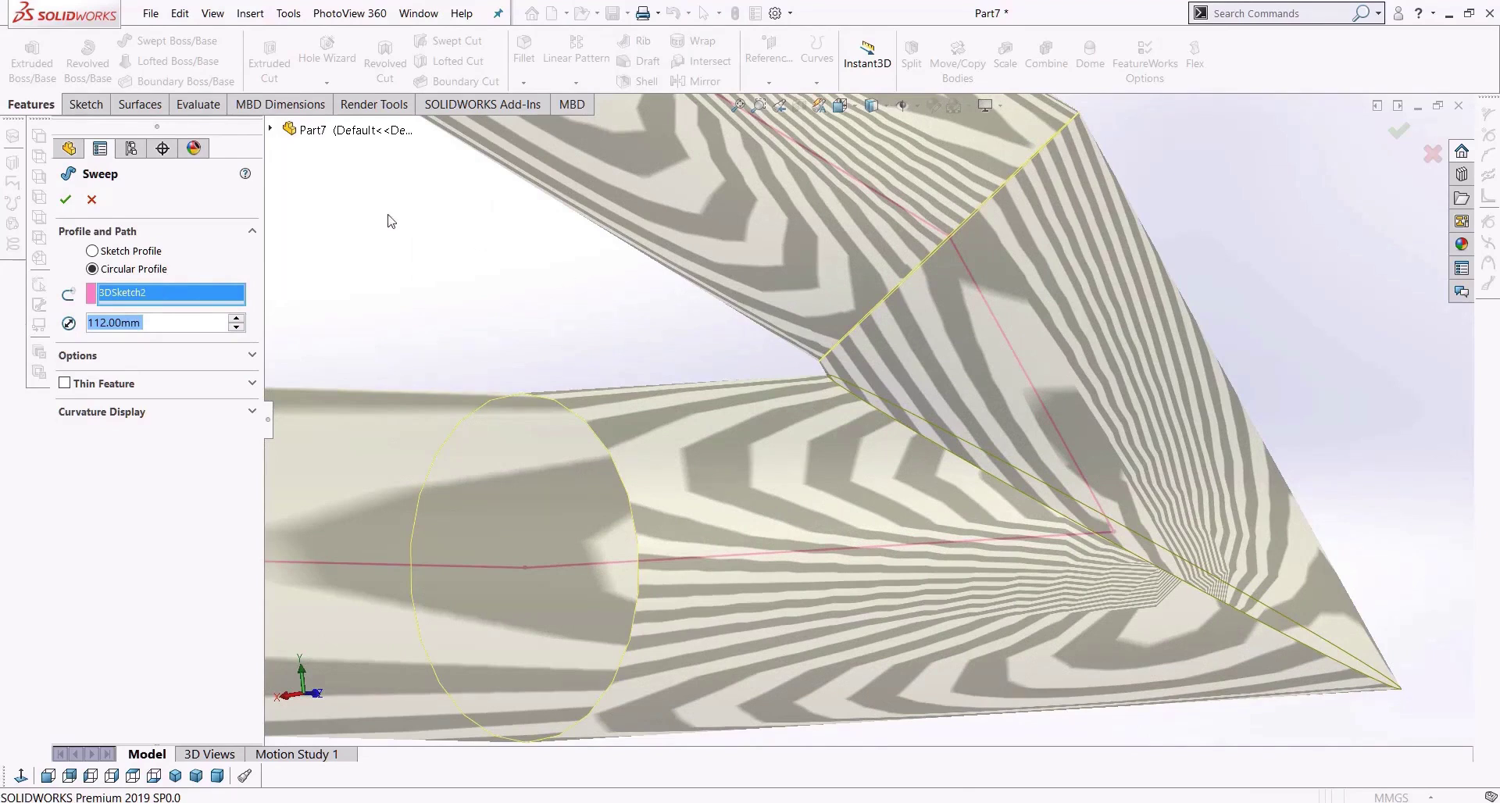
Cancel the open sweep and delete the 3D line-chain sketch from the part.
{"action": "left_click", "coordinate": [92, 199]}
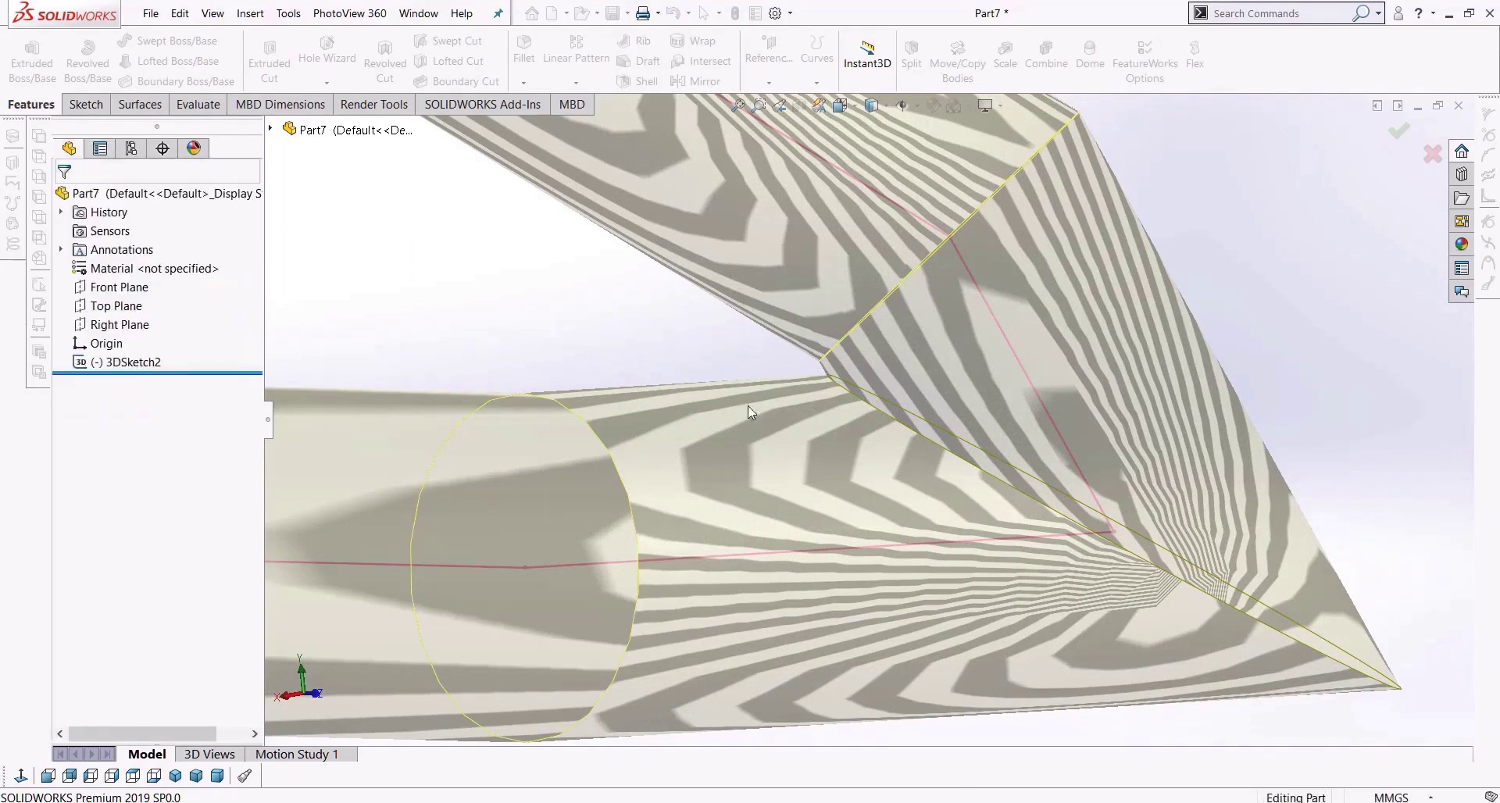
{"action": "mouse_move", "coordinate": [878, 291]}
{"action": "middle_mouse_down"}
{"action": "mouse_move", "coordinate": [864, 338]}
{"action": "mouse_move", "coordinate": [769, 186]}
{"action": "middle_mouse_up"}
{"action": "middle_click_drag", "start_coordinate": [803, 408], "coordinate": [794, 311], "text": "shift"}
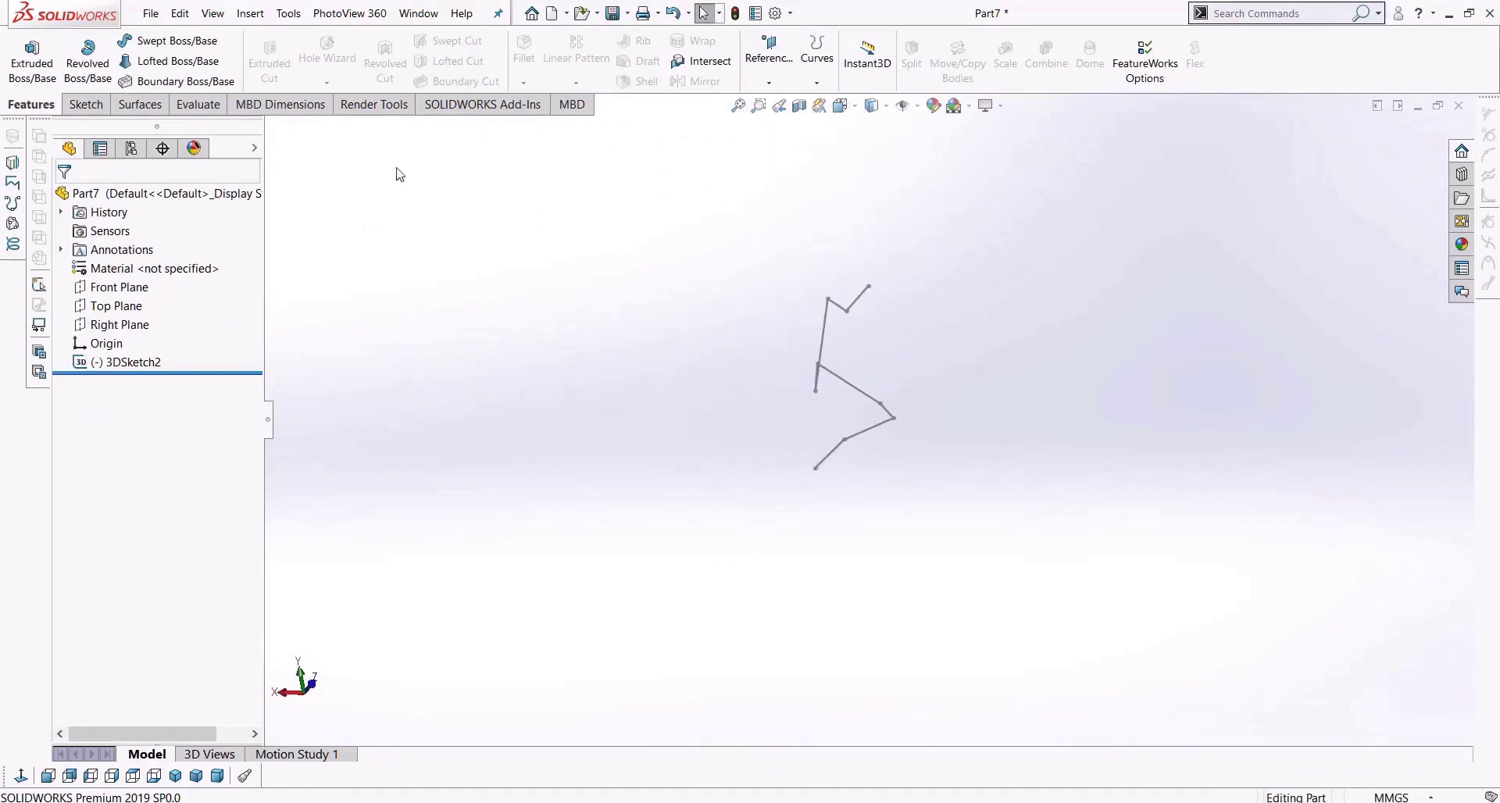
{"action": "mouse_move", "coordinate": [882, 389]}
{"action": "middle_mouse_down"}
{"action": "mouse_move", "coordinate": [871, 312]}
{"action": "mouse_move", "coordinate": [797, 325]}
{"action": "middle_mouse_up"}
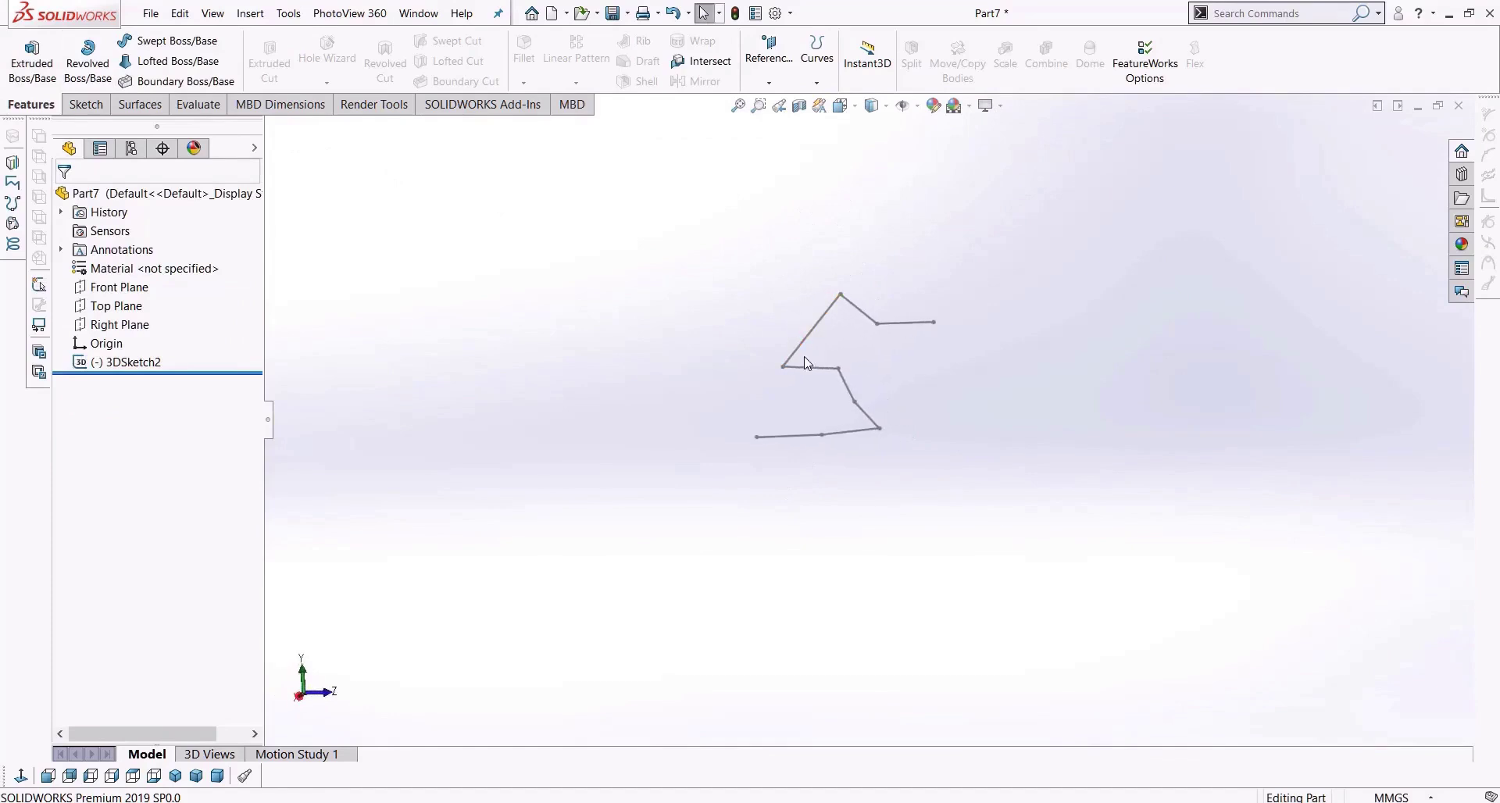
{"action": "left_click", "coordinate": [154, 363]}
{"action": "key", "text": "Delete"}
{"action": "key", "text": "Return"}
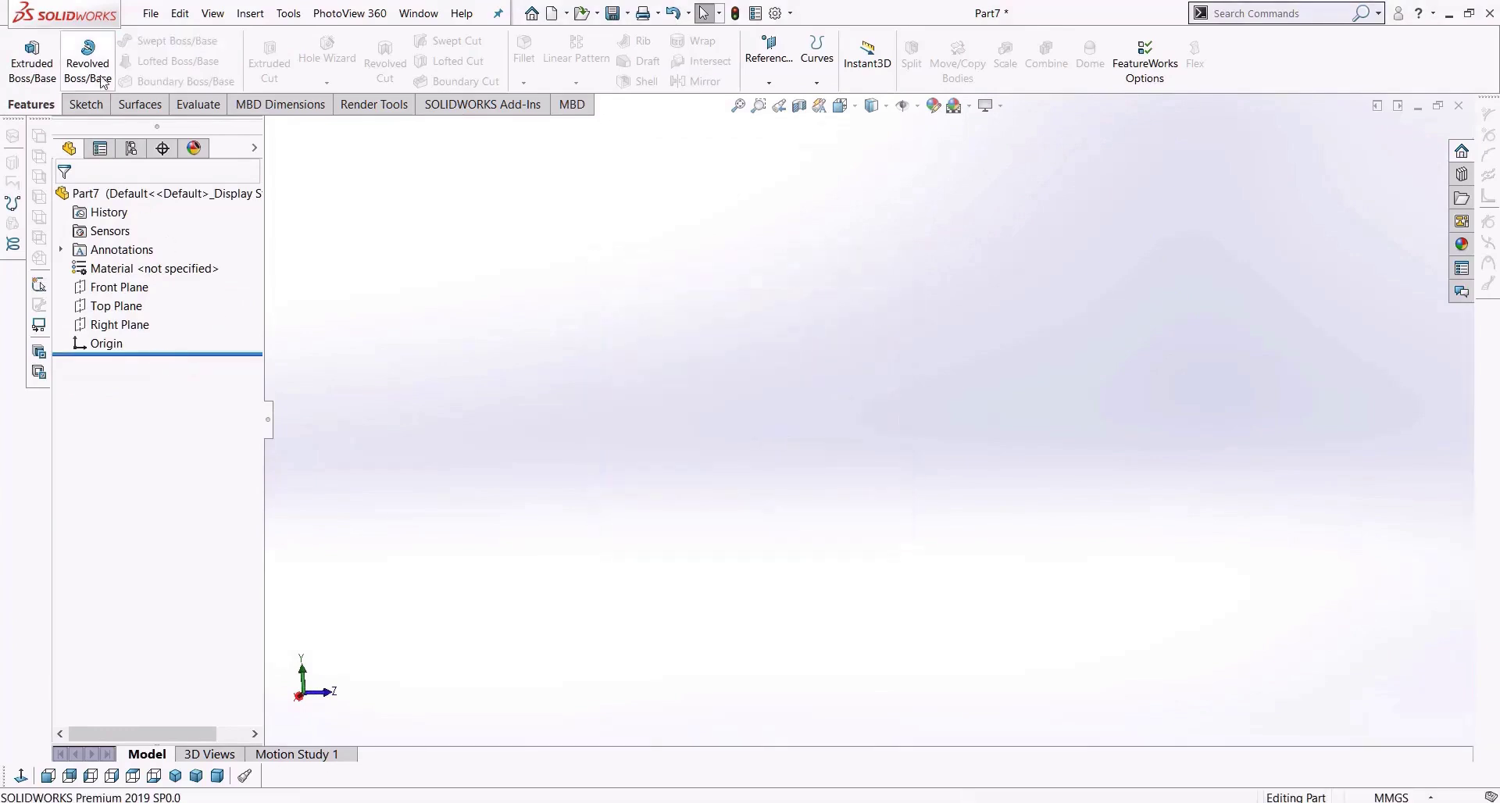
Start a new 3D sketch and draw a four-point S-shaped spline in the YZ plane, starting at the origin.
{"action": "left_click", "coordinate": [125, 290]}
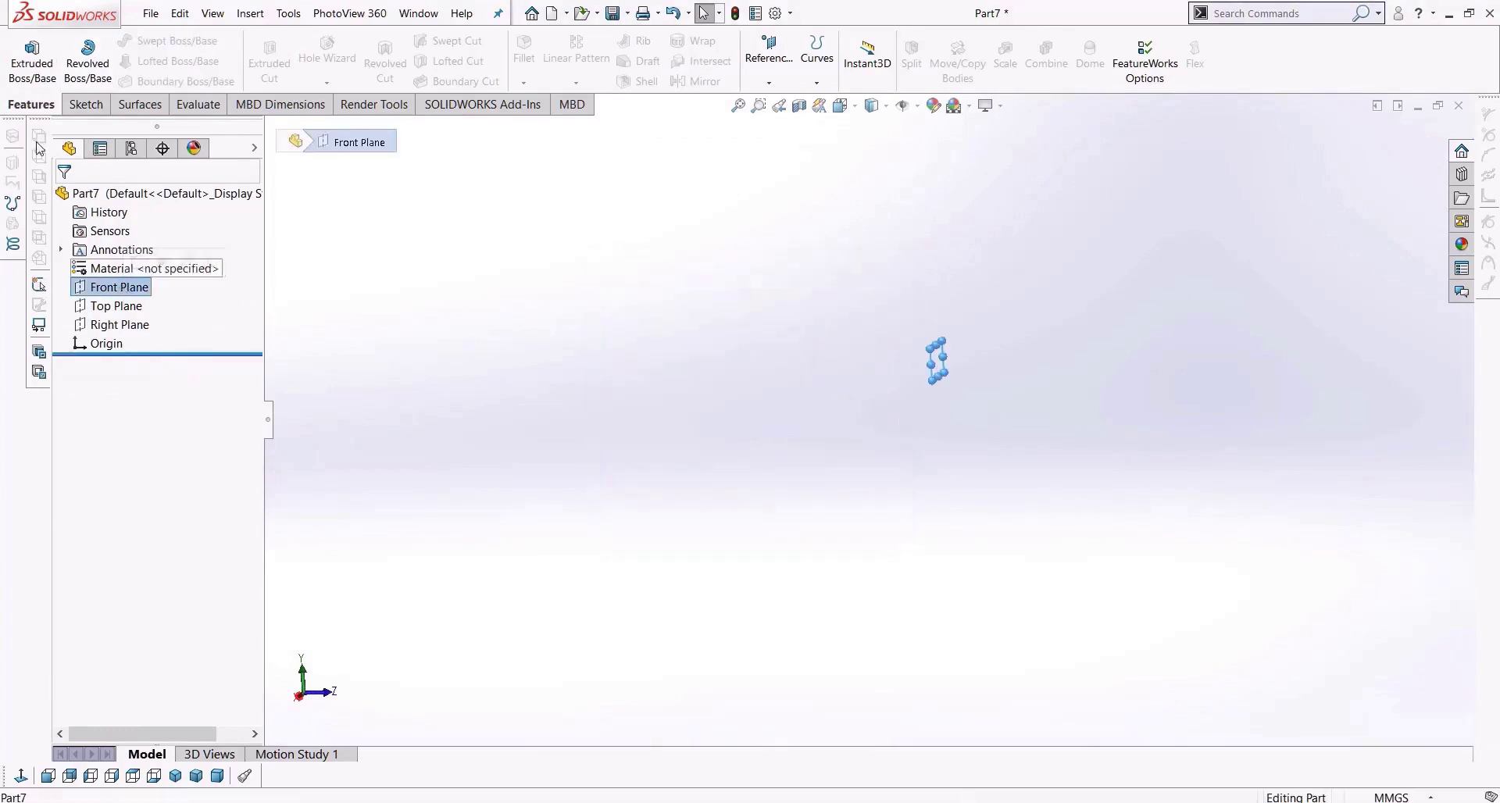
{"action": "left_click", "coordinate": [64, 104]}
{"action": "left_click", "coordinate": [25, 83]}
{"action": "left_click", "coordinate": [39, 120]}
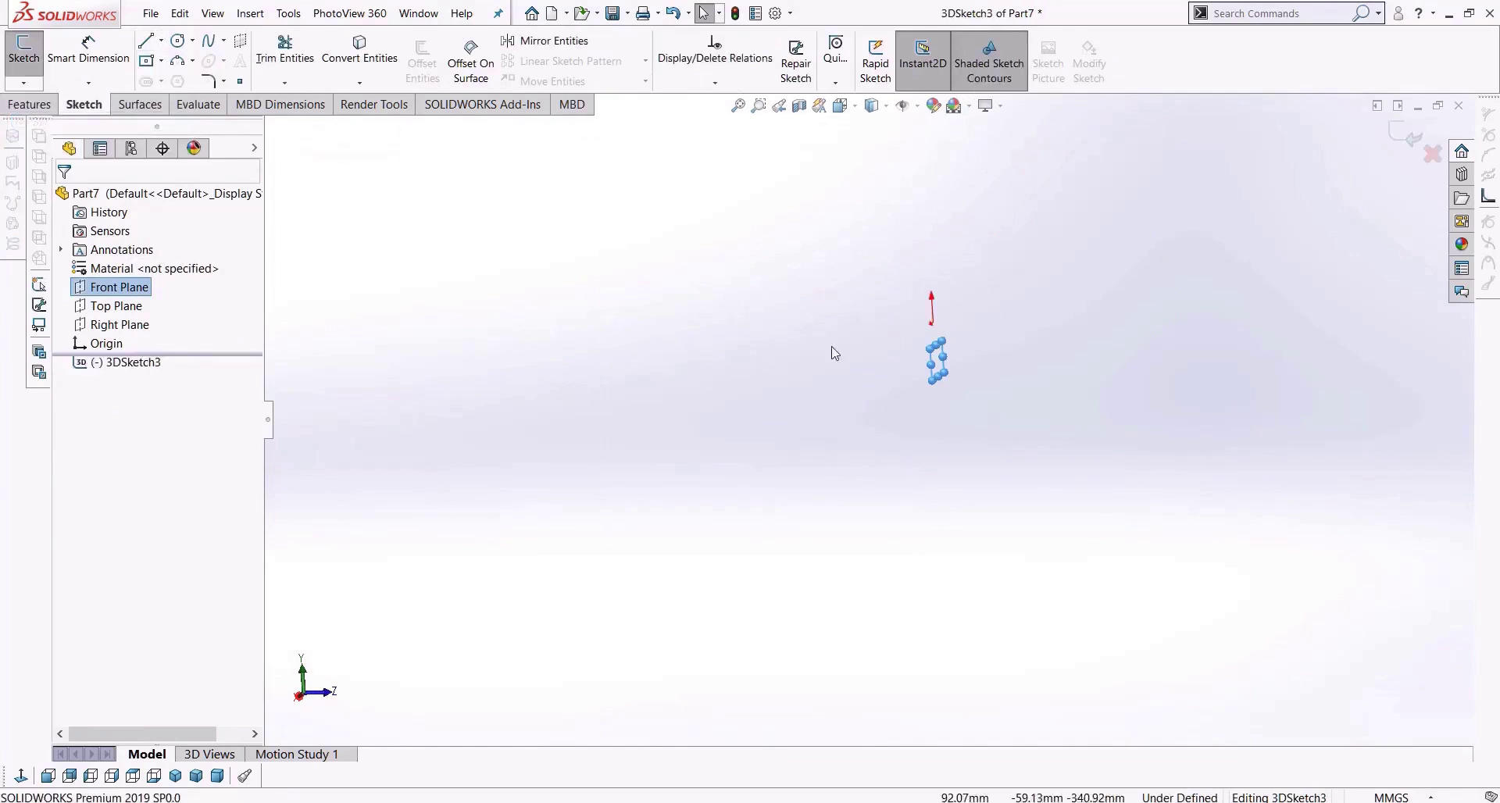
{"action": "left_click", "coordinate": [904, 334]}
{"action": "left_click", "coordinate": [208, 41]}
{"action": "left_click", "coordinate": [941, 328]}
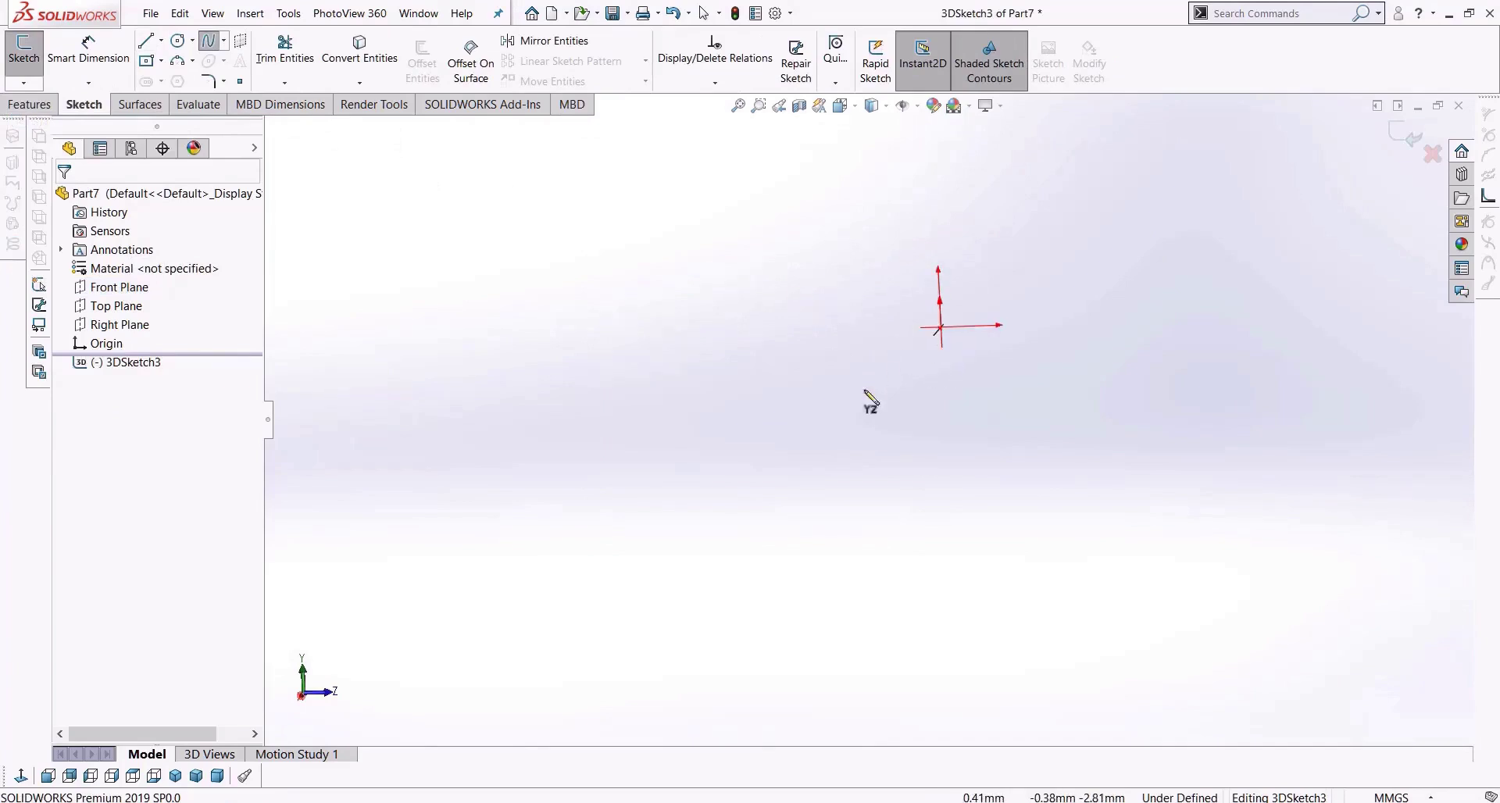
{"action": "left_click", "coordinate": [831, 424]}
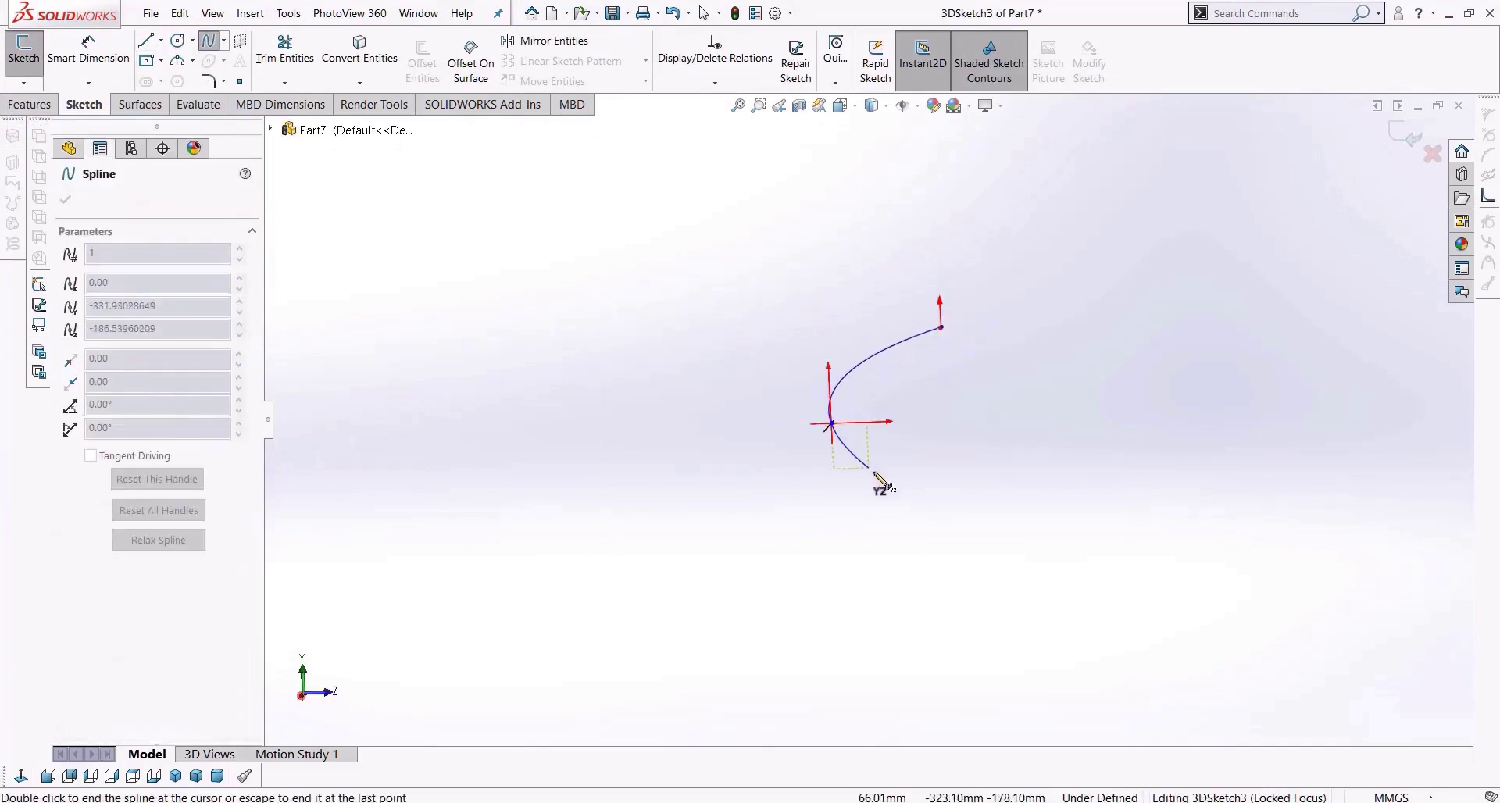
{"action": "left_click", "coordinate": [900, 507]}
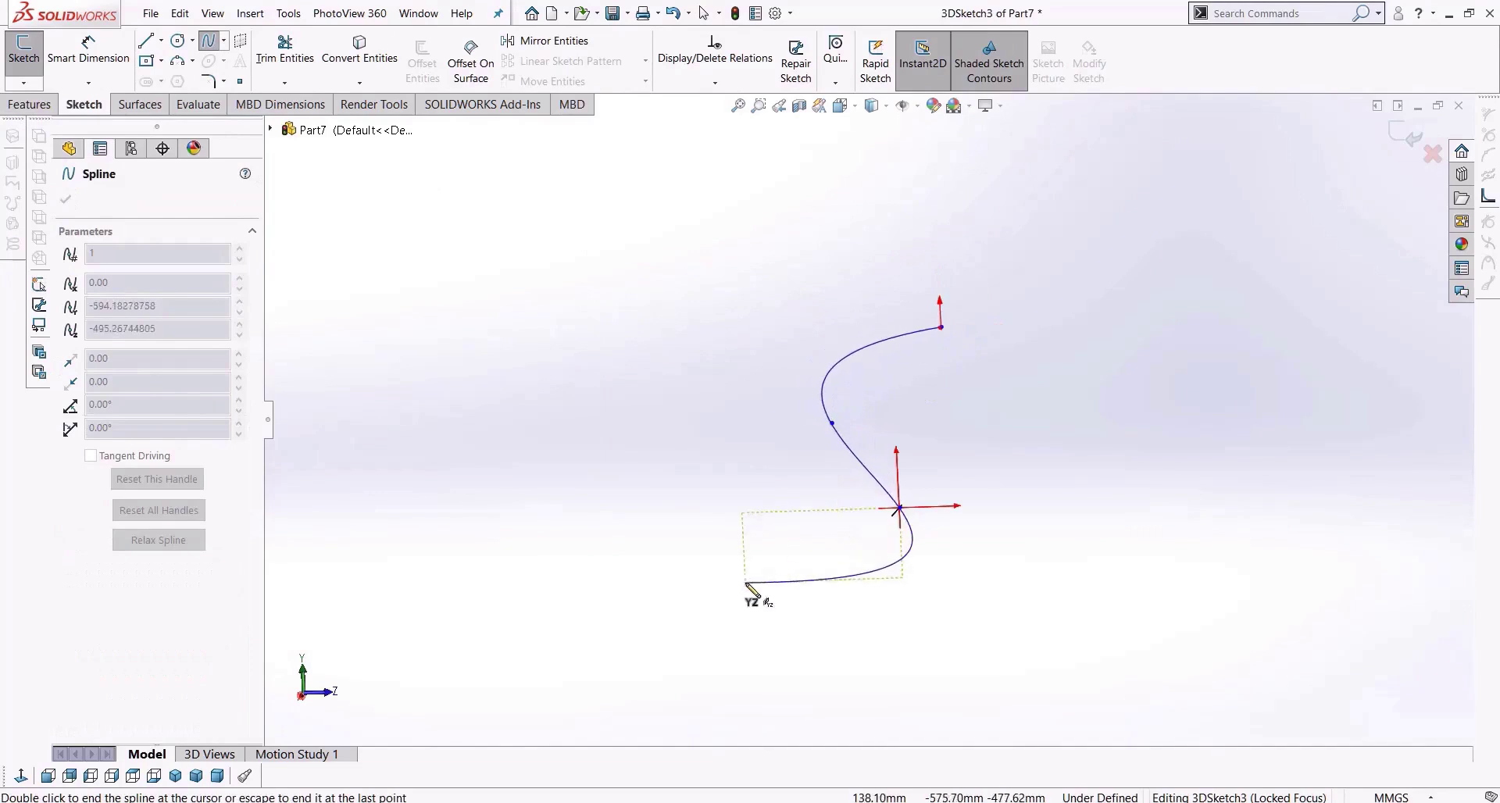
{"action": "double_click", "coordinate": [720, 573]}
Move the spline's two interior points out of the YZ plane to form a 3D curve and exit the sketch.
{"action": "middle_click_drag", "start_coordinate": [960, 520], "coordinate": [1082, 537]}
{"action": "left_click_drag", "start_coordinate": [916, 424], "coordinate": [1010, 434]}
{"action": "left_click_drag", "start_coordinate": [926, 512], "coordinate": [847, 468]}
{"action": "middle_click_drag", "start_coordinate": [994, 522], "coordinate": [1041, 520]}
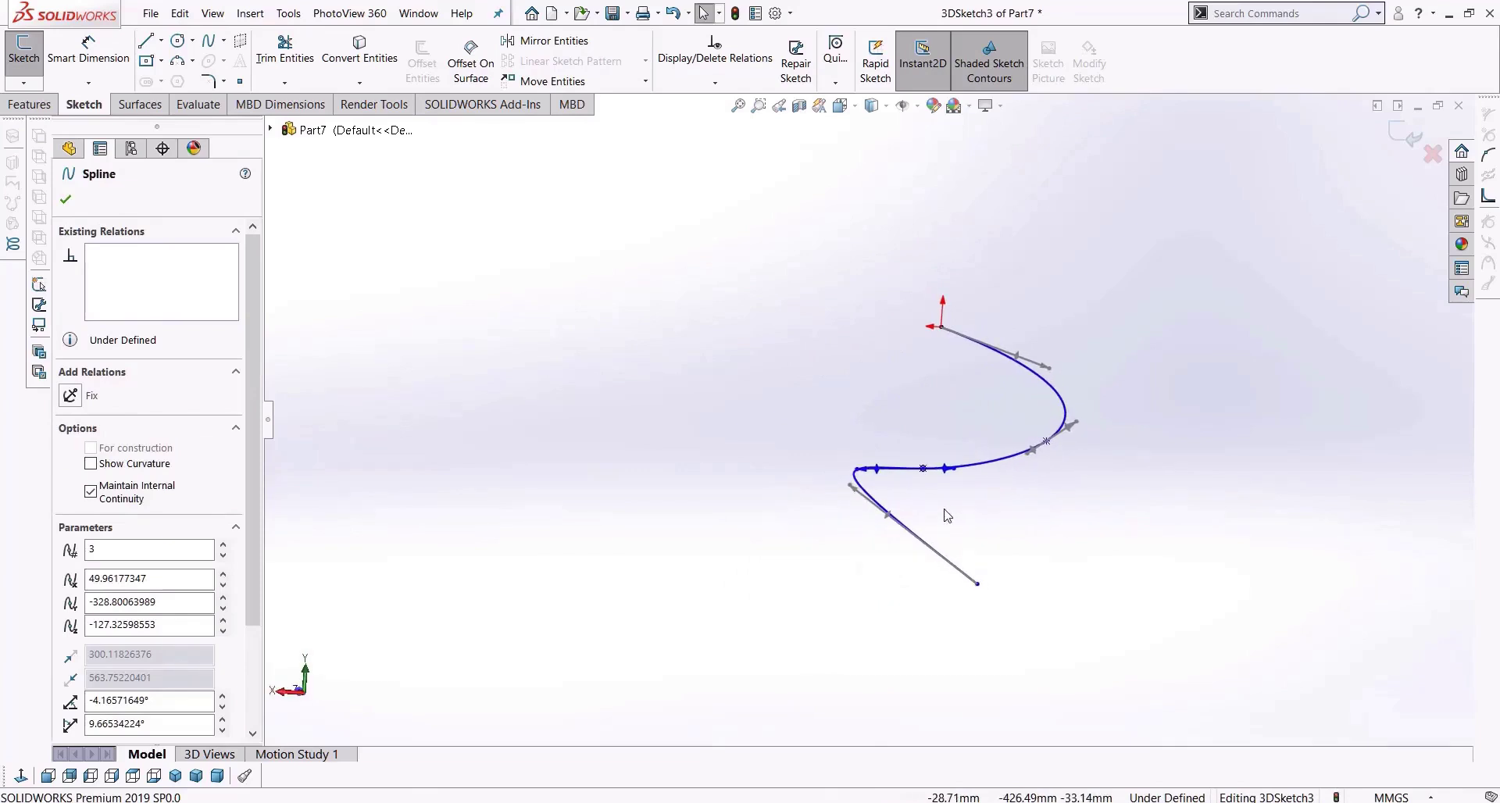
{"action": "middle_click_drag", "start_coordinate": [971, 411], "coordinate": [1085, 344]}
{"action": "left_click", "coordinate": [1404, 136]}
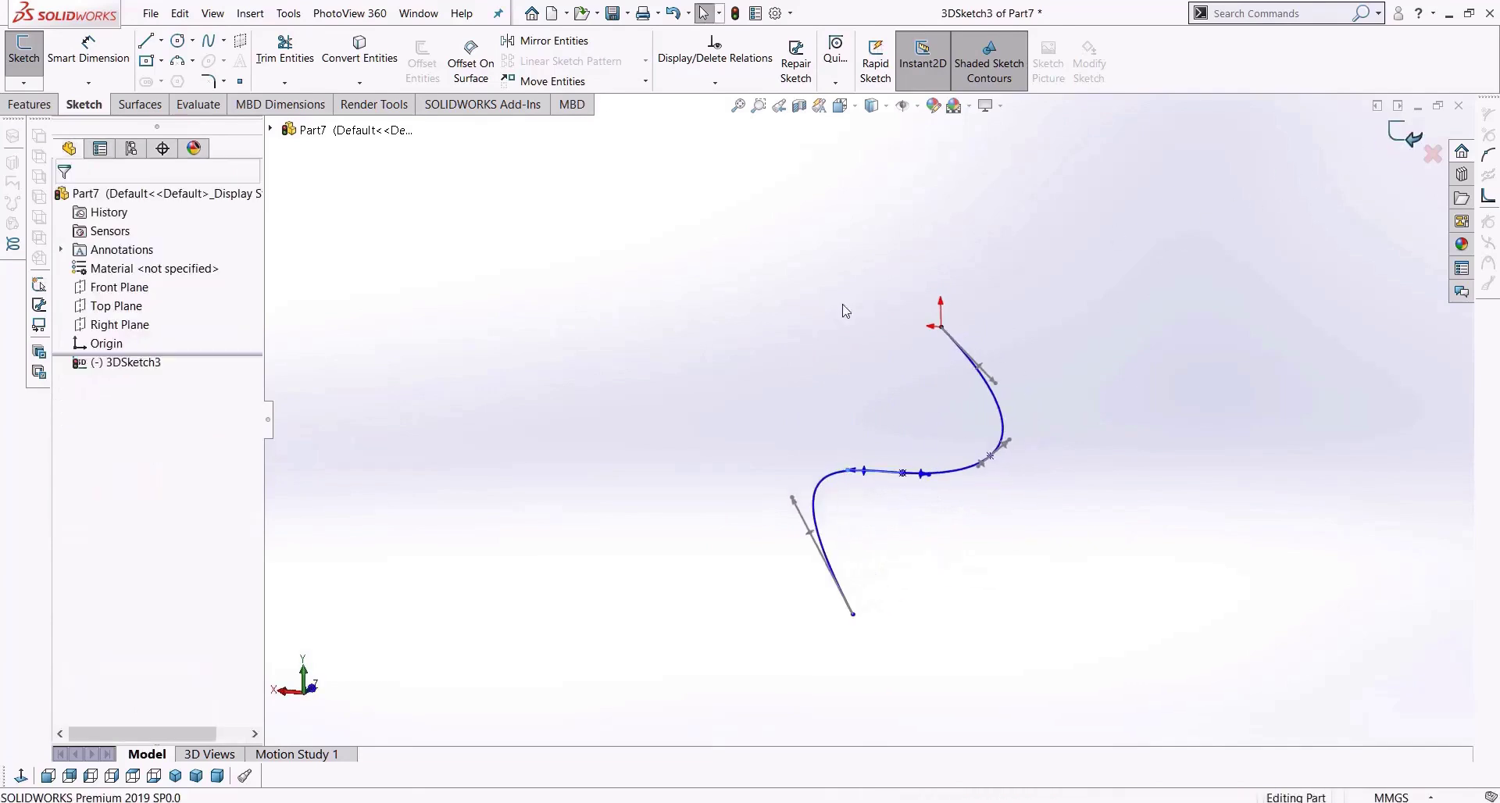
Start a swept boss with a circular profile along the 3D spline.
{"action": "left_click", "coordinate": [29, 104]}
{"action": "left_click", "coordinate": [173, 41]}
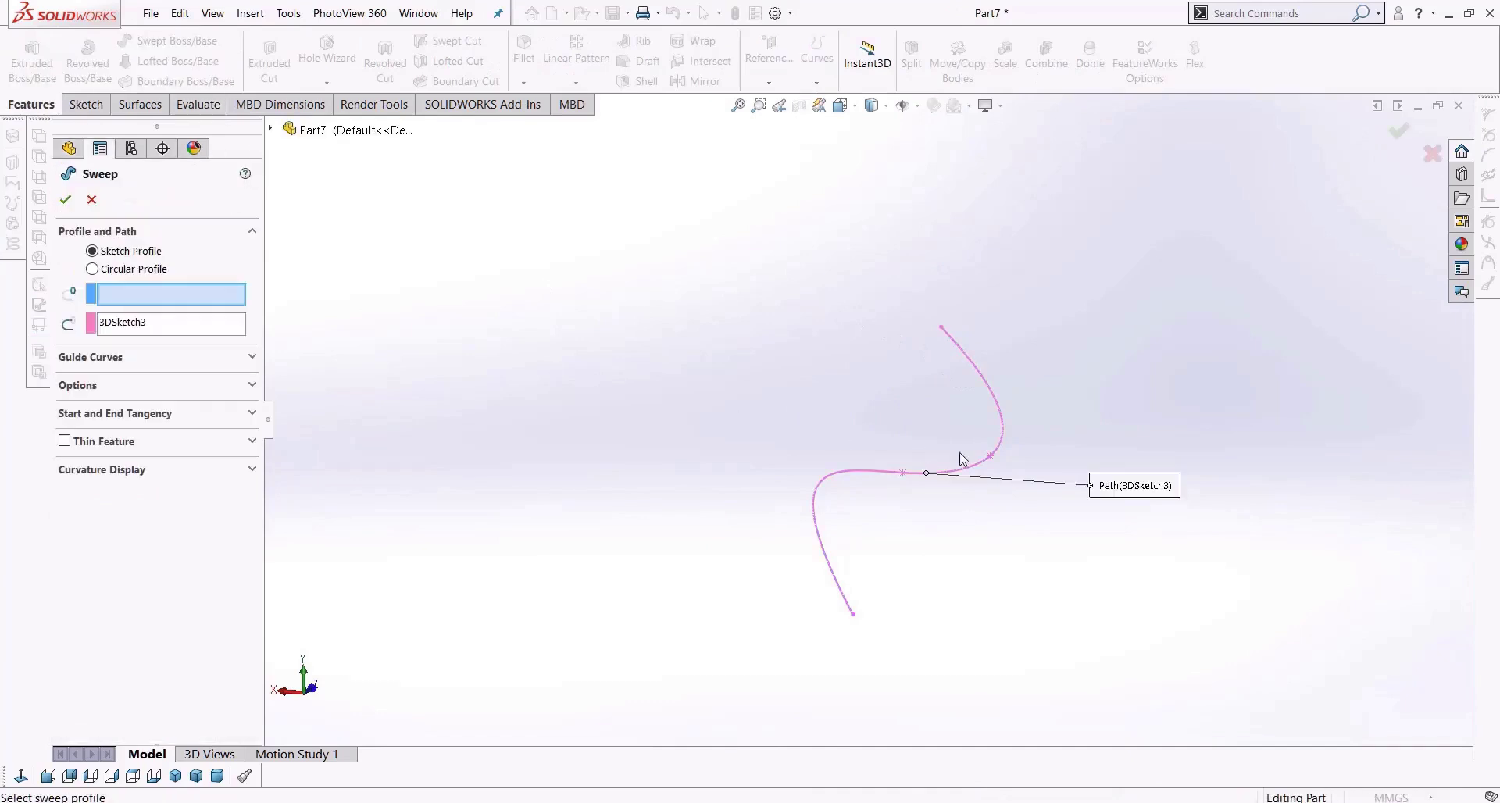
{"action": "left_click", "coordinate": [131, 270]}
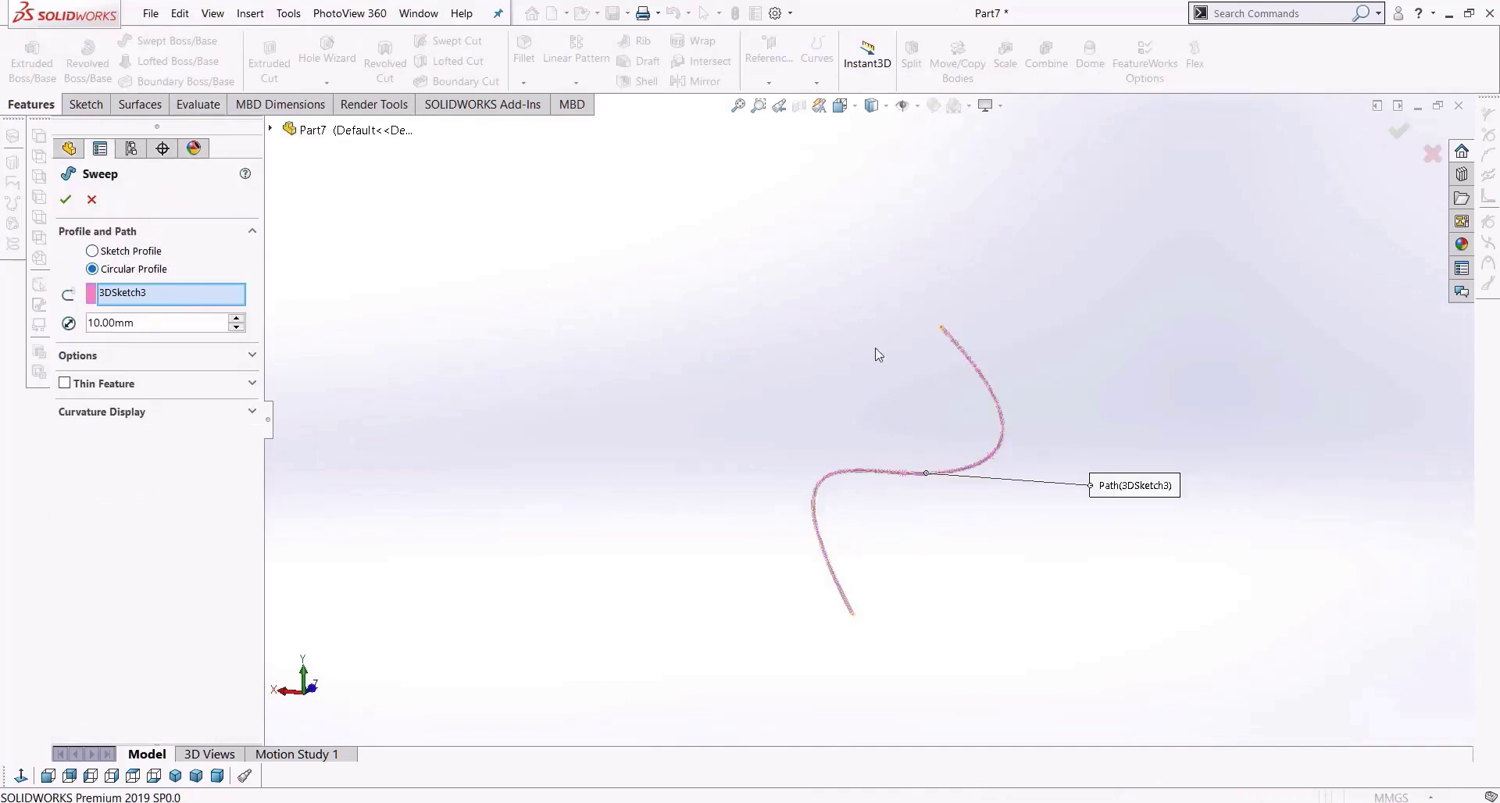
{"action": "scroll", "coordinate": [1040, 416], "scroll_direction": "down", "scroll_amount": 5}
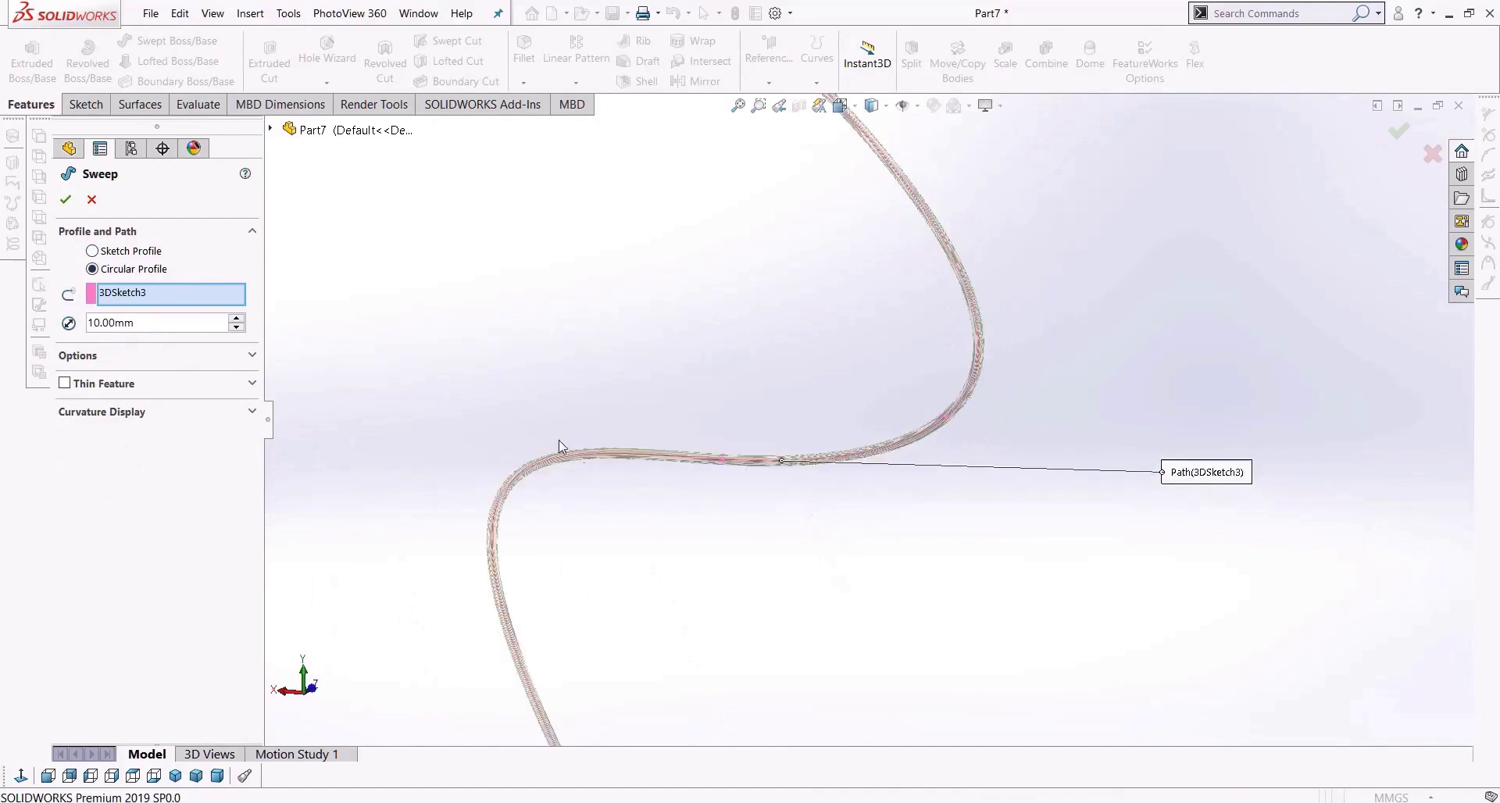
Increase the circular profile's diameter in 10 mm increments to 140 mm and inspect the inner side of the bends.
{"action": "left_click", "coordinate": [235, 318]}
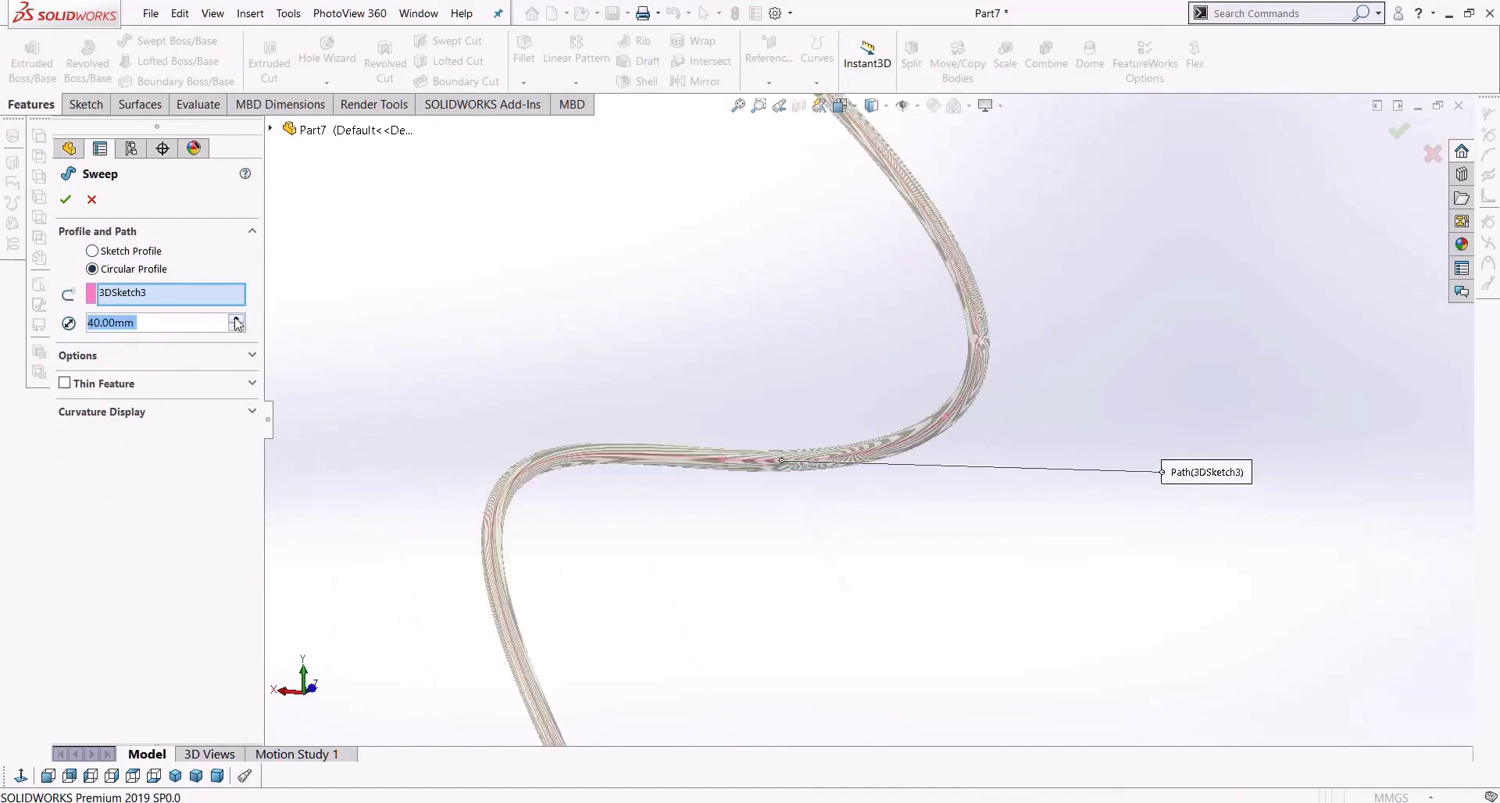
{"action": "left_click", "coordinate": [235, 318]}
{"action": "left_click", "coordinate": [236, 319]}
{"action": "left_click", "coordinate": [236, 319]}
{"action": "left_click", "coordinate": [235, 318]}
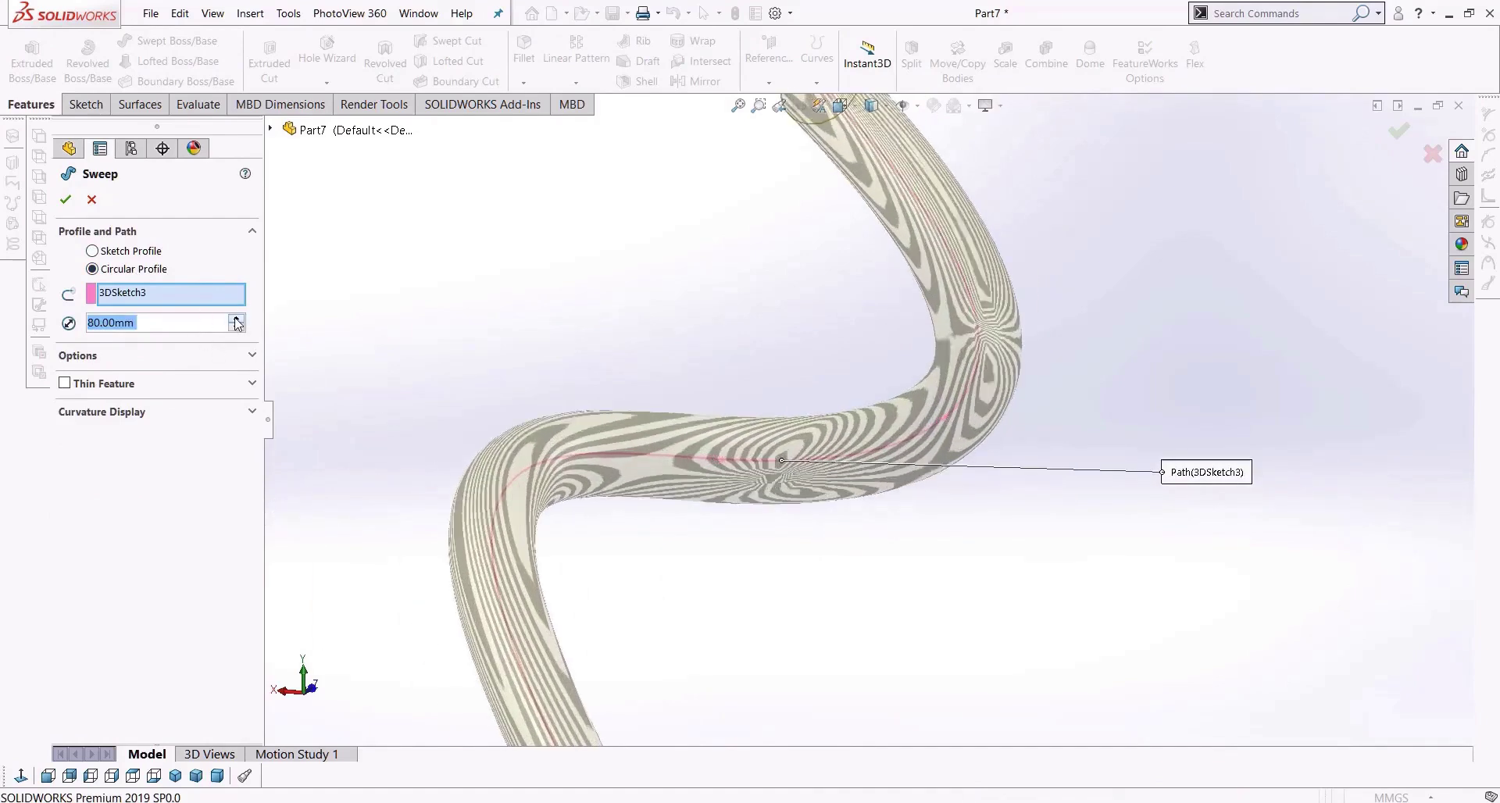
{"action": "left_click", "coordinate": [235, 318]}
{"action": "left_click", "coordinate": [235, 319]}
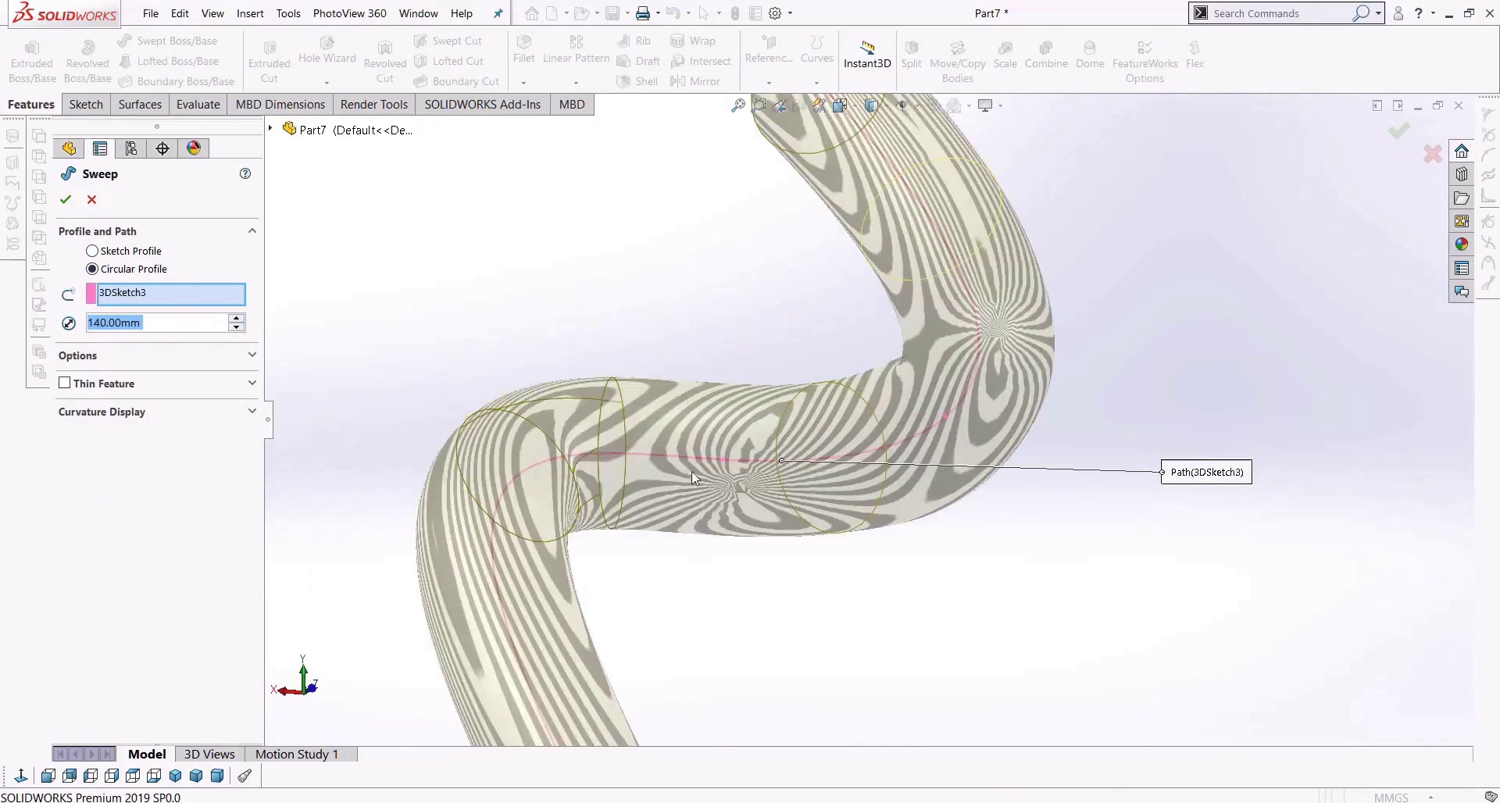
{"action": "middle_click_drag", "start_coordinate": [646, 563], "coordinate": [642, 613]}
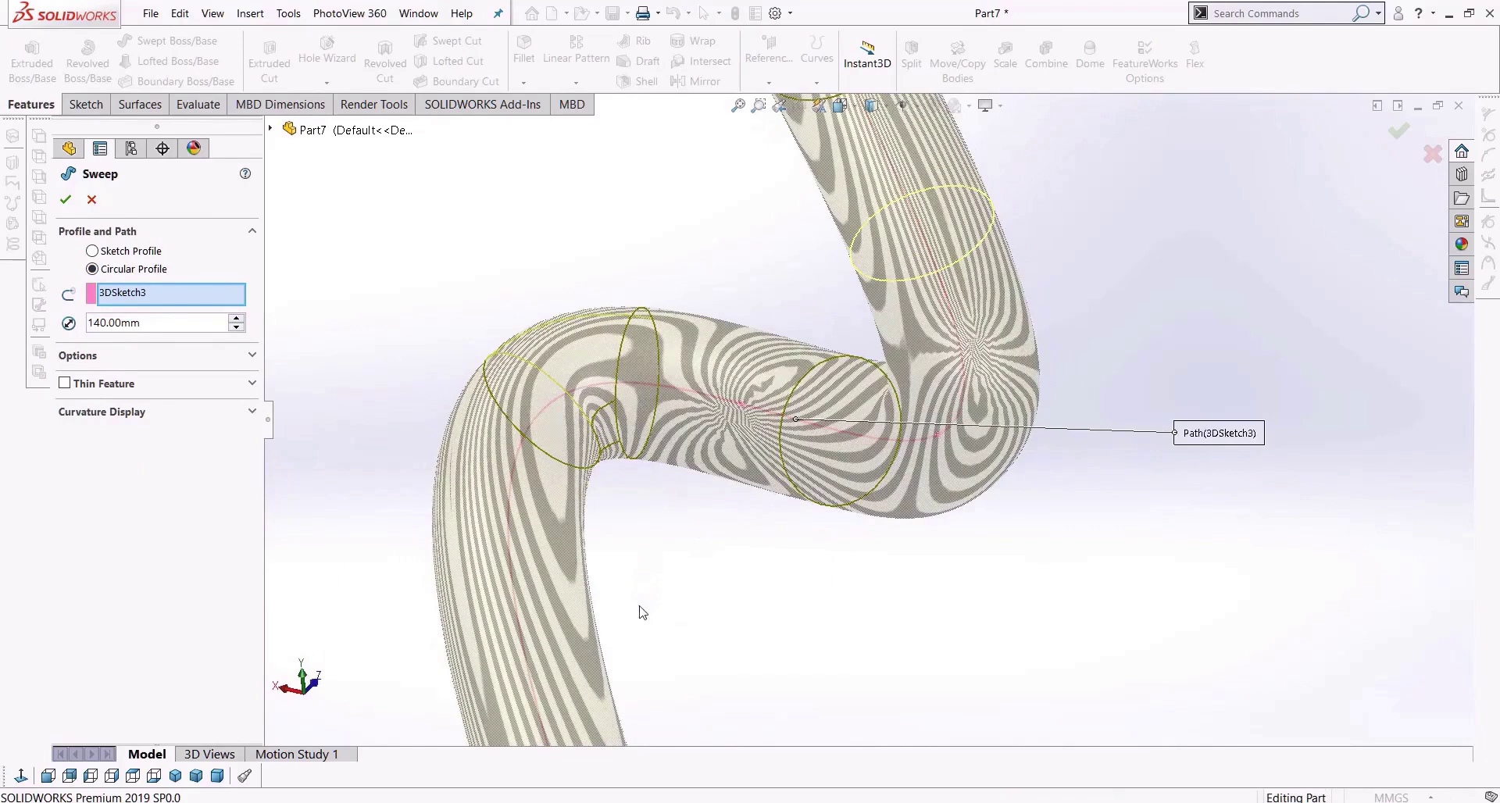
Try a 160 mm diameter for the circular profile, set it to 200 mm and complete the swept boss.
{"action": "left_click", "coordinate": [235, 319]}
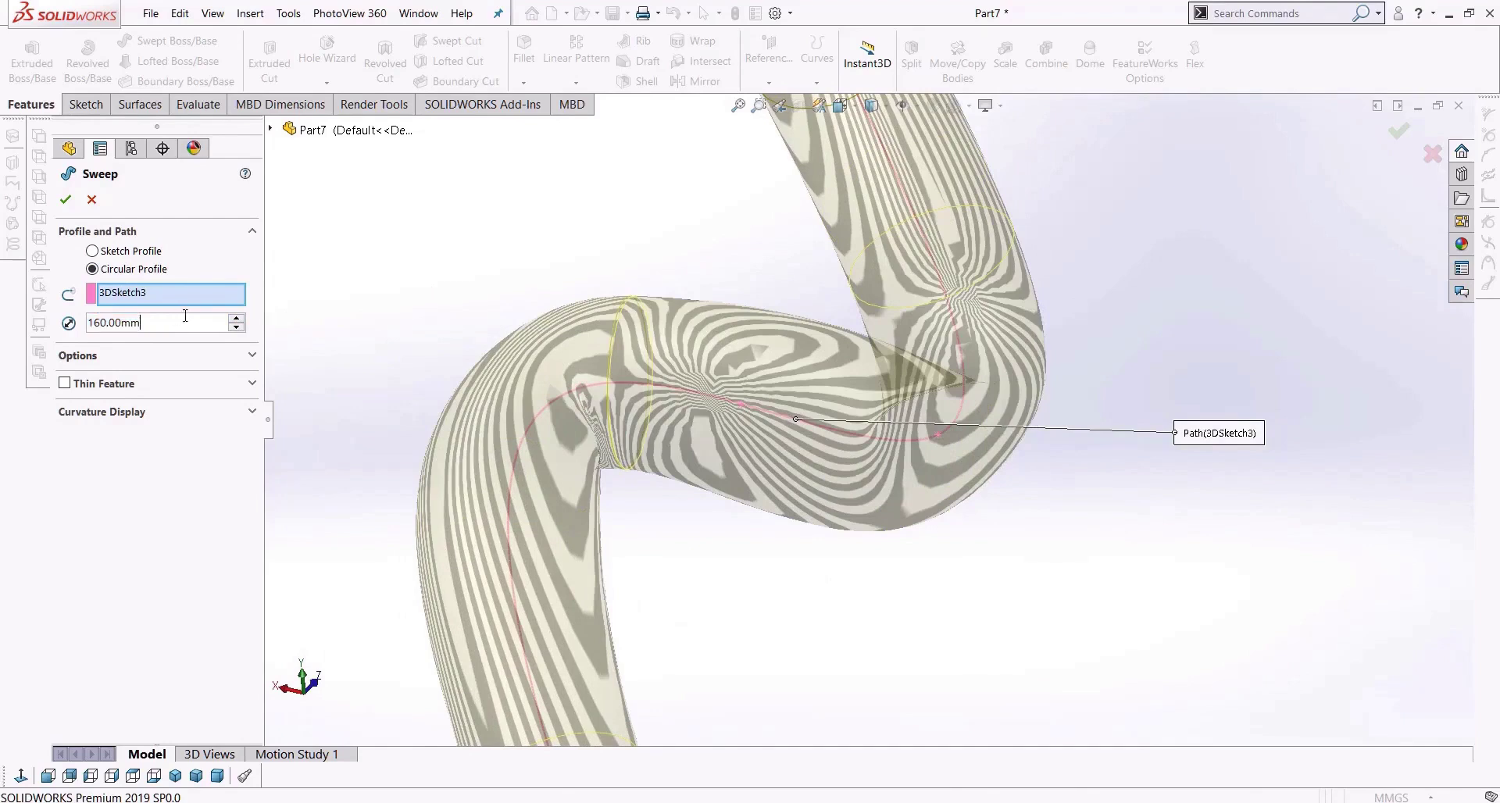
{"action": "type", "text": "200"}
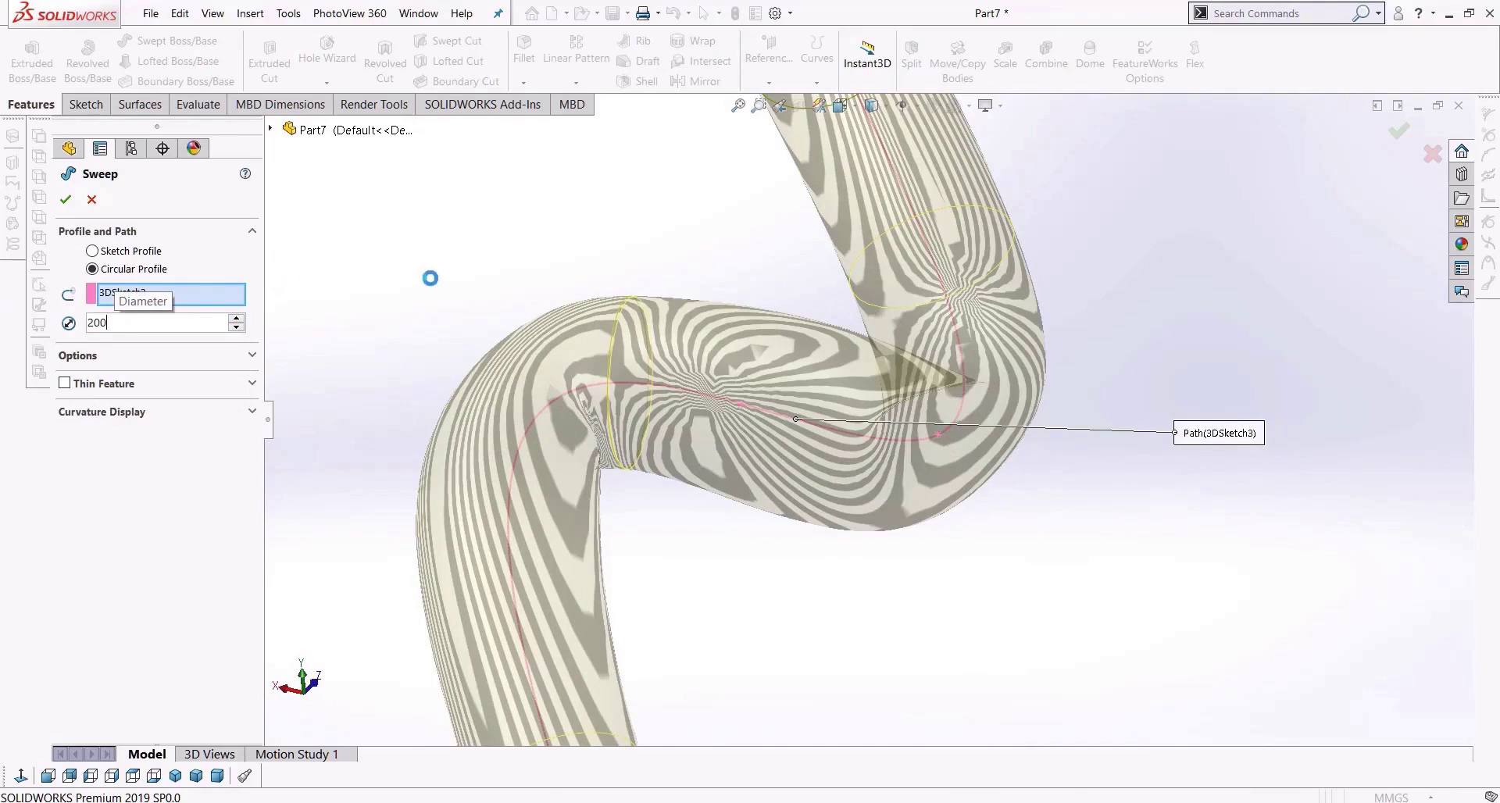
{"action": "key", "text": "Return"}
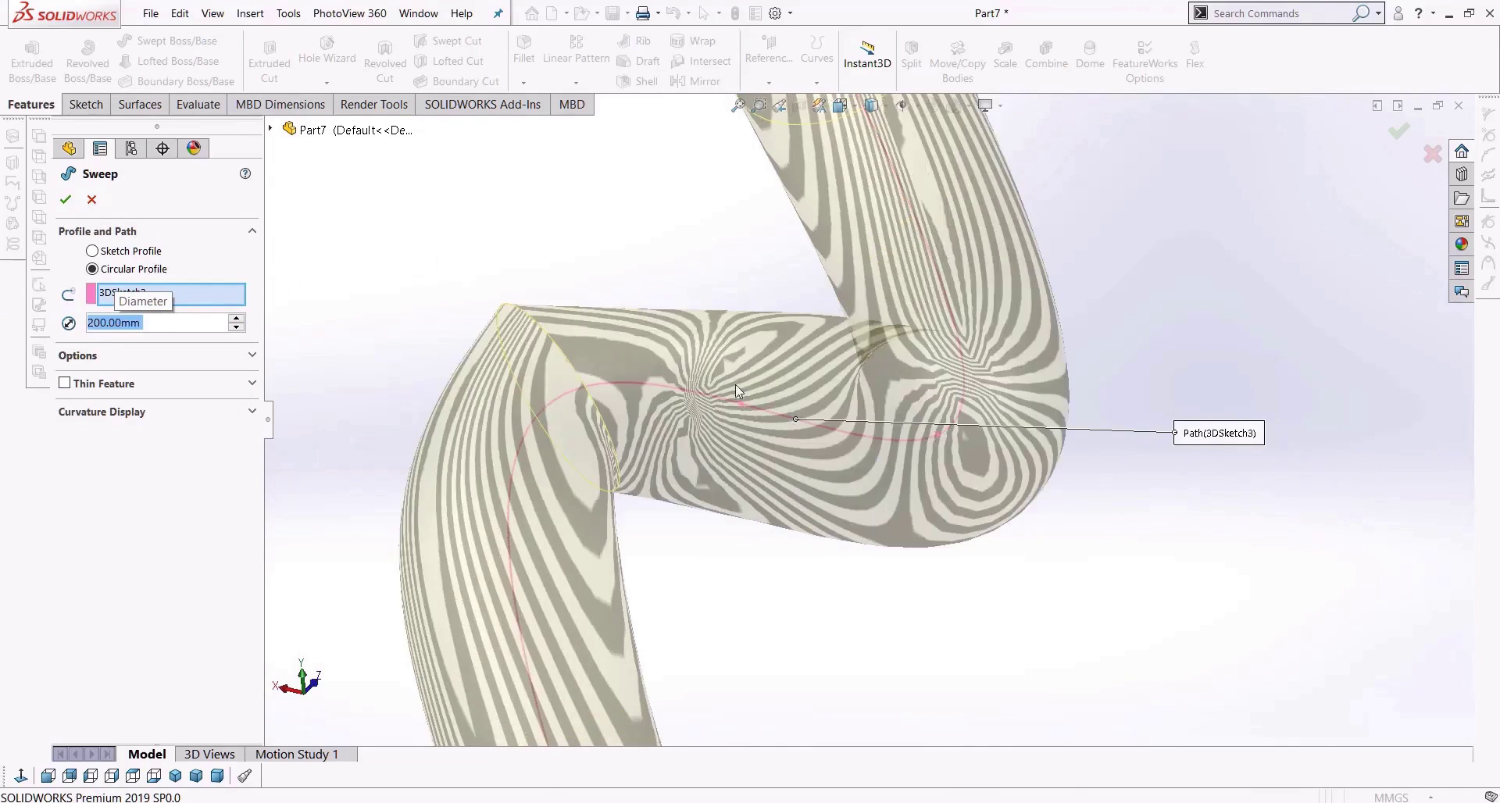
{"action": "left_click", "coordinate": [65, 199]}
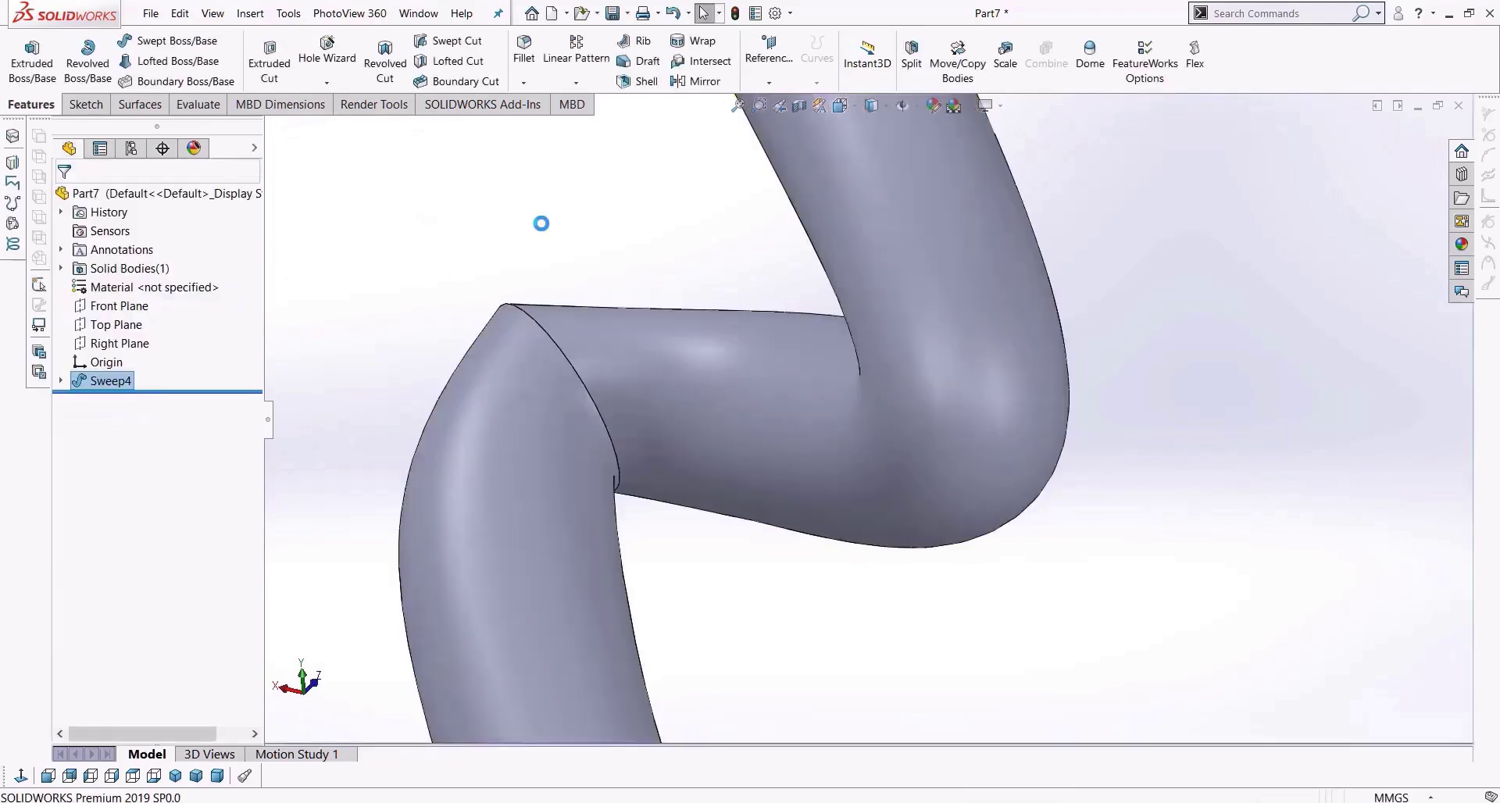
Inspect the bends of the 200 mm swept boss and delete the feature, keeping its path sketch.
{"action": "mouse_move", "coordinate": [725, 347]}
{"action": "middle_mouse_down"}
{"action": "mouse_move", "coordinate": [945, 503]}
{"action": "mouse_move", "coordinate": [754, 385]}
{"action": "middle_mouse_up"}
{"action": "scroll", "coordinate": [677, 355], "scroll_direction": "up", "scroll_amount": 3}
{"action": "middle_click_drag", "start_coordinate": [852, 430], "coordinate": [703, 441]}
{"action": "scroll", "coordinate": [752, 425], "scroll_direction": "down", "scroll_amount": 5}
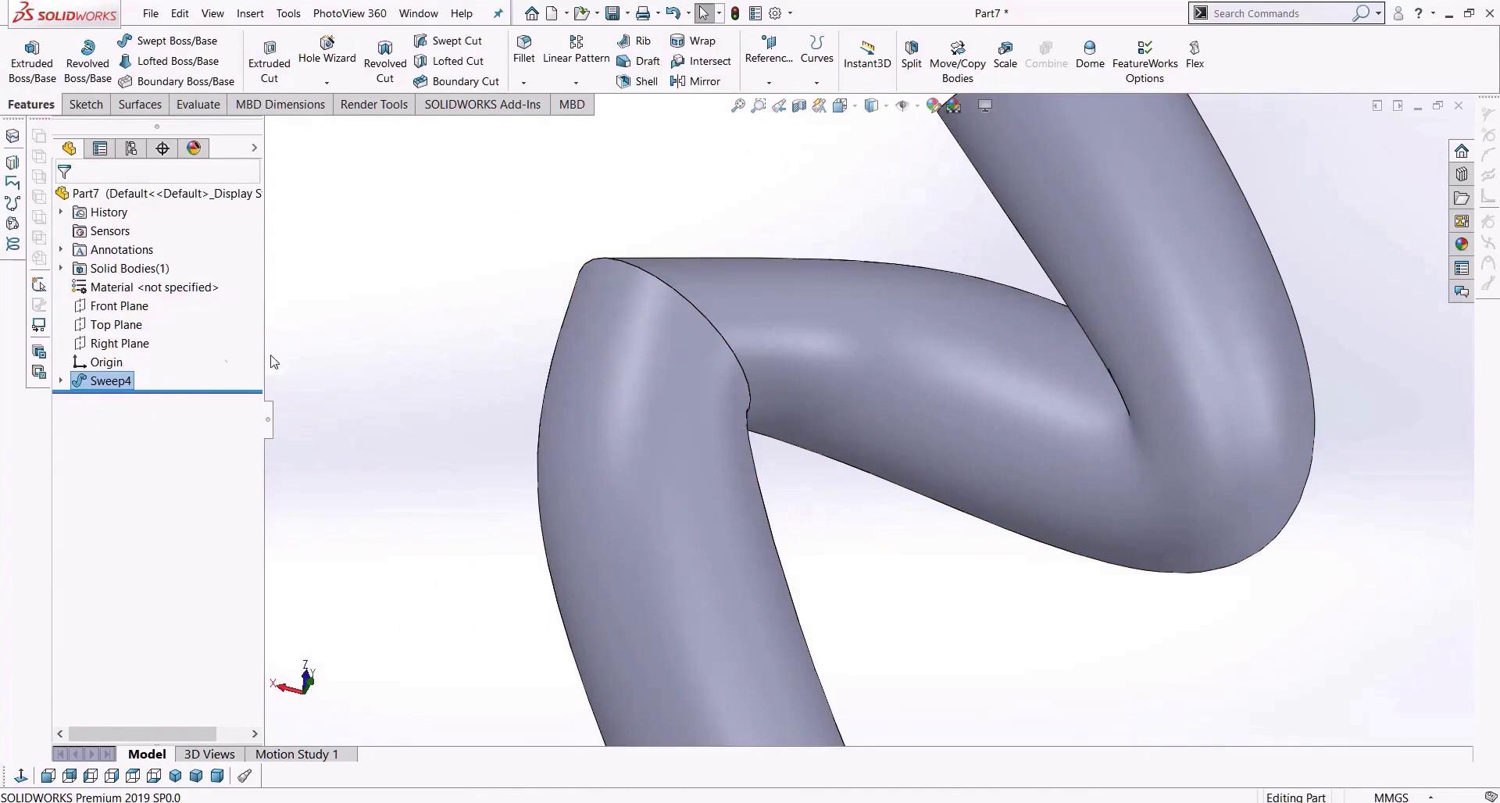
{"action": "left_click", "coordinate": [104, 386]}
{"action": "key", "text": "Delete"}
{"action": "key", "text": "Return"}
Open the 3D spline sketch for editing and move the spline's second point to sharpen the bend beside it.
{"action": "scroll", "coordinate": [911, 411], "scroll_direction": "up", "scroll_amount": 4}
{"action": "scroll", "coordinate": [958, 444], "scroll_direction": "down", "scroll_amount": 4}
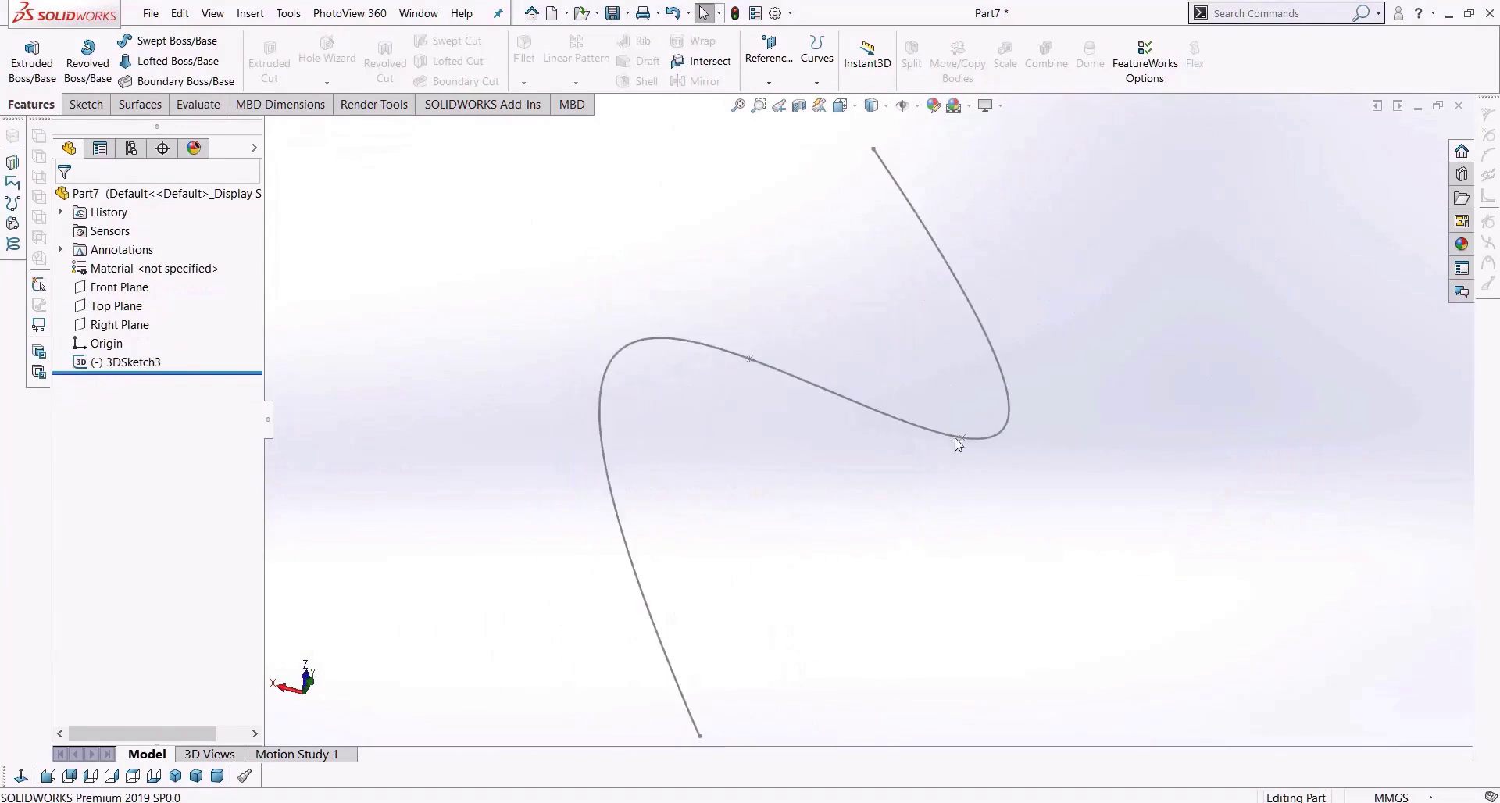
{"action": "left_click", "coordinate": [989, 438]}
{"action": "right_click", "coordinate": [989, 437]}
{"action": "left_click", "coordinate": [1000, 392]}
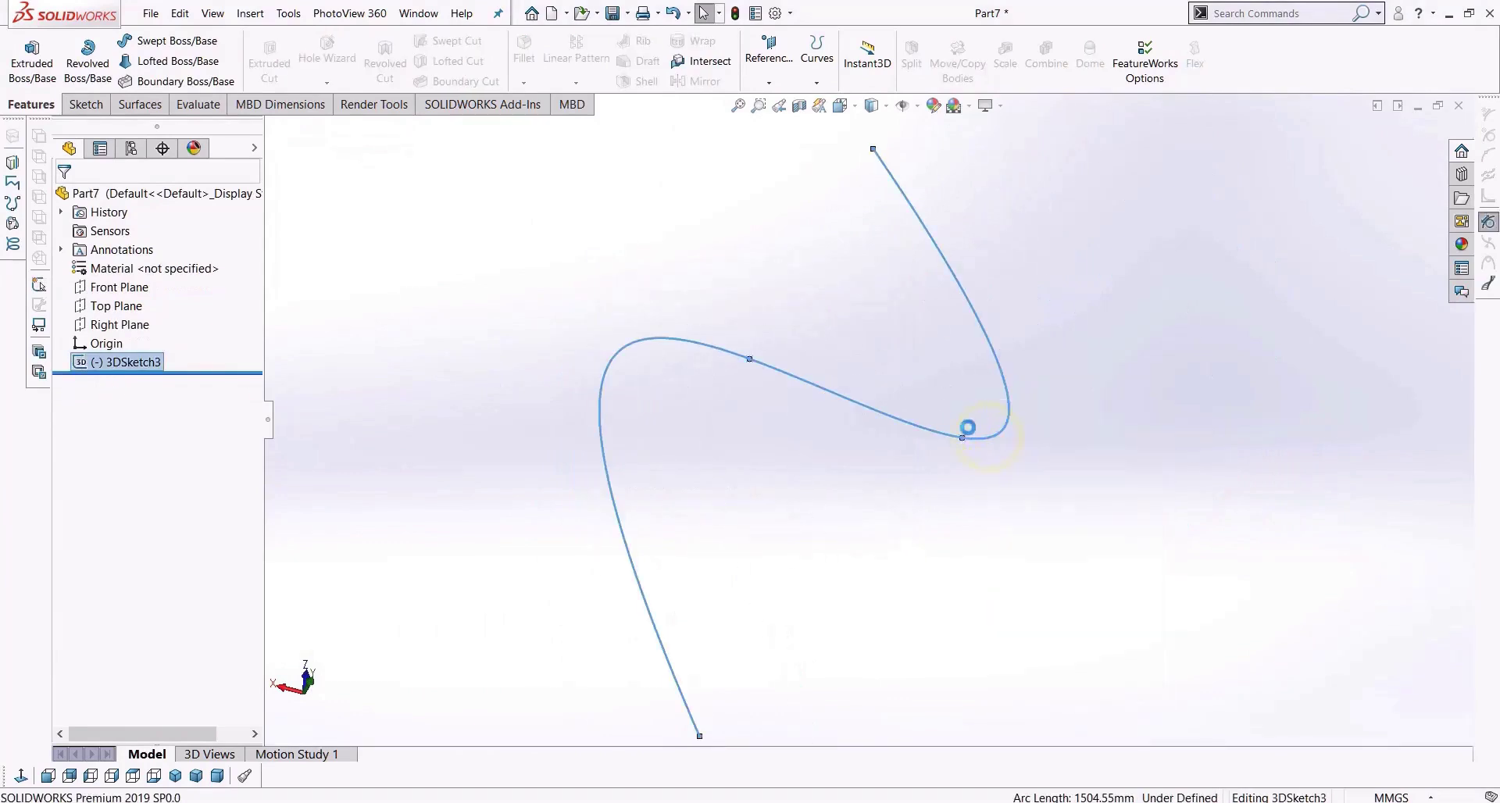
{"action": "left_click", "coordinate": [966, 440]}
{"action": "mouse_move", "coordinate": [1020, 453]}
{"action": "left_mouse_down"}
{"action": "mouse_move", "coordinate": [993, 447]}
{"action": "mouse_move", "coordinate": [979, 460]}
{"action": "mouse_move", "coordinate": [999, 471]}
{"action": "mouse_move", "coordinate": [976, 467]}
{"action": "left_mouse_up"}
{"action": "mouse_move", "coordinate": [977, 468]}
{"action": "middle_mouse_down"}
{"action": "mouse_move", "coordinate": [928, 485]}
{"action": "mouse_move", "coordinate": [1007, 308]}
{"action": "middle_mouse_up"}
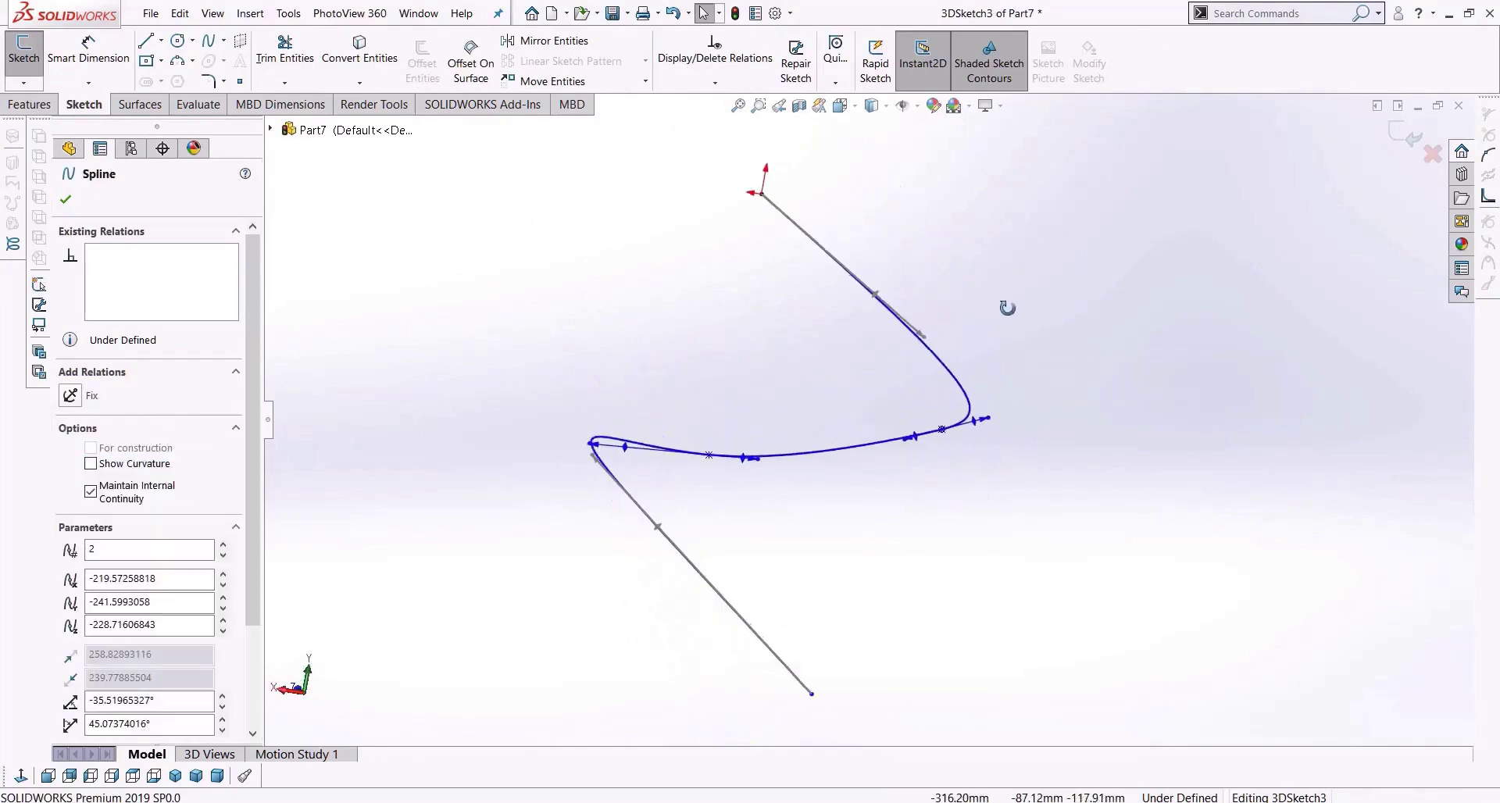
Reshape the spline around its second point into a tight narrow loop and exit the sketch.
{"action": "scroll", "coordinate": [986, 453], "scroll_direction": "down", "scroll_amount": 5}
{"action": "left_click_drag", "start_coordinate": [991, 315], "coordinate": [979, 394]}
{"action": "mouse_move", "coordinate": [952, 446]}
{"action": "middle_mouse_down"}
{"action": "mouse_move", "coordinate": [847, 482]}
{"action": "mouse_move", "coordinate": [948, 328]}
{"action": "mouse_move", "coordinate": [790, 368]}
{"action": "mouse_move", "coordinate": [859, 439]}
{"action": "mouse_move", "coordinate": [822, 588]}
{"action": "middle_mouse_up"}
{"action": "left_click", "coordinate": [889, 509]}
{"action": "left_click", "coordinate": [1404, 133]}
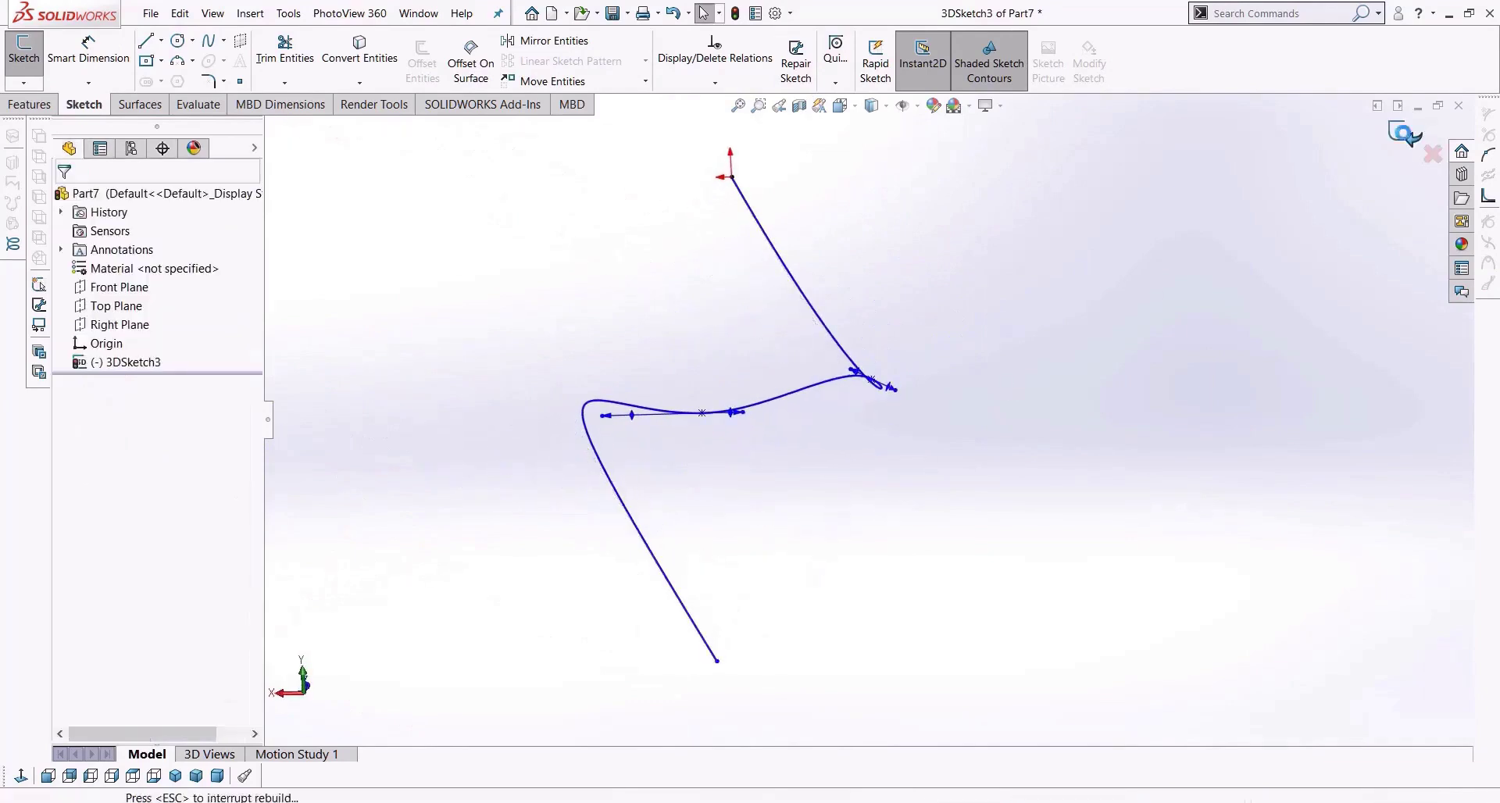
Start a swept boss with a circular profile and select the reshaped 3D spline as its path.
{"action": "left_click", "coordinate": [168, 41]}
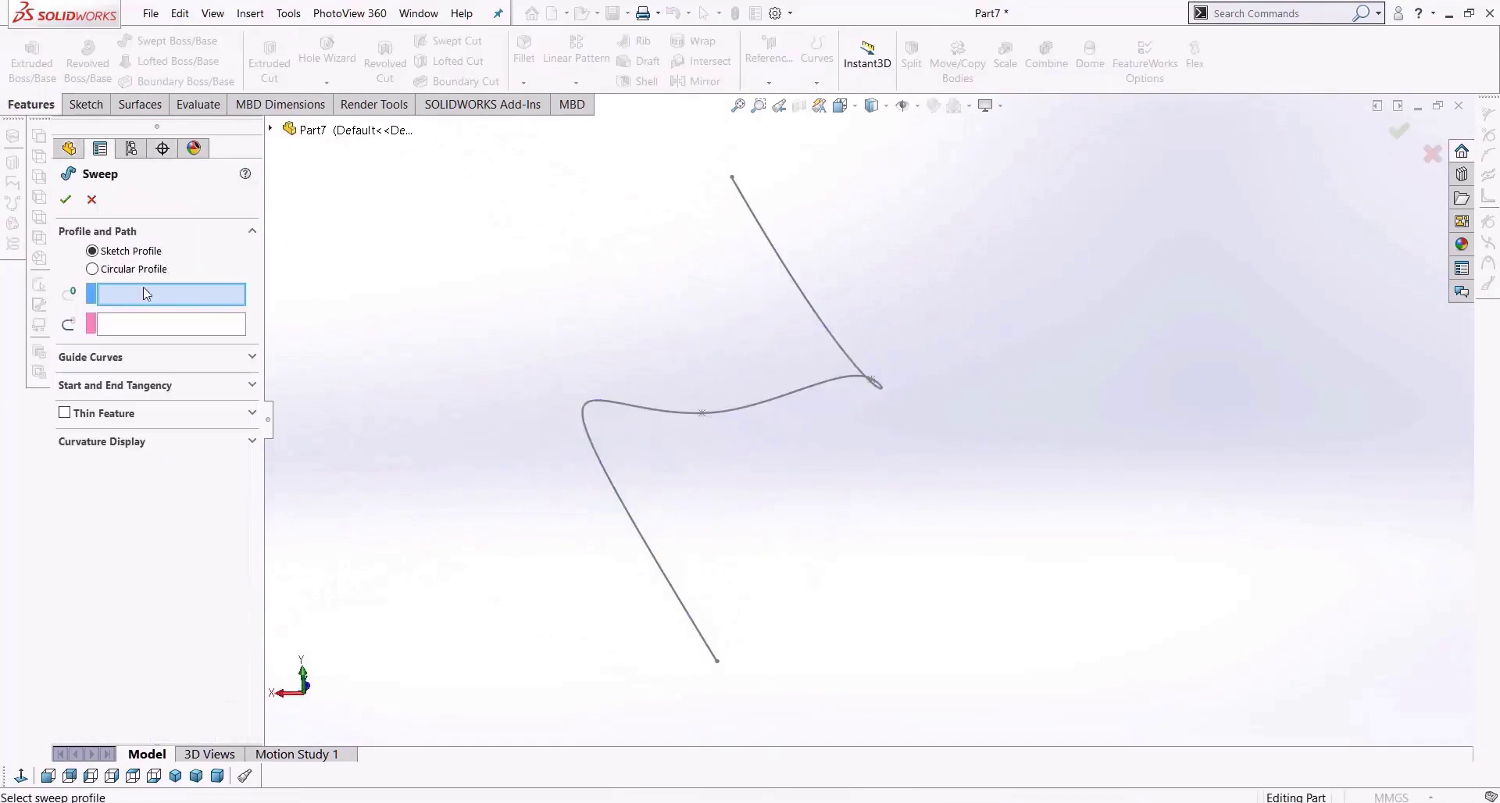
{"action": "left_click", "coordinate": [121, 270]}
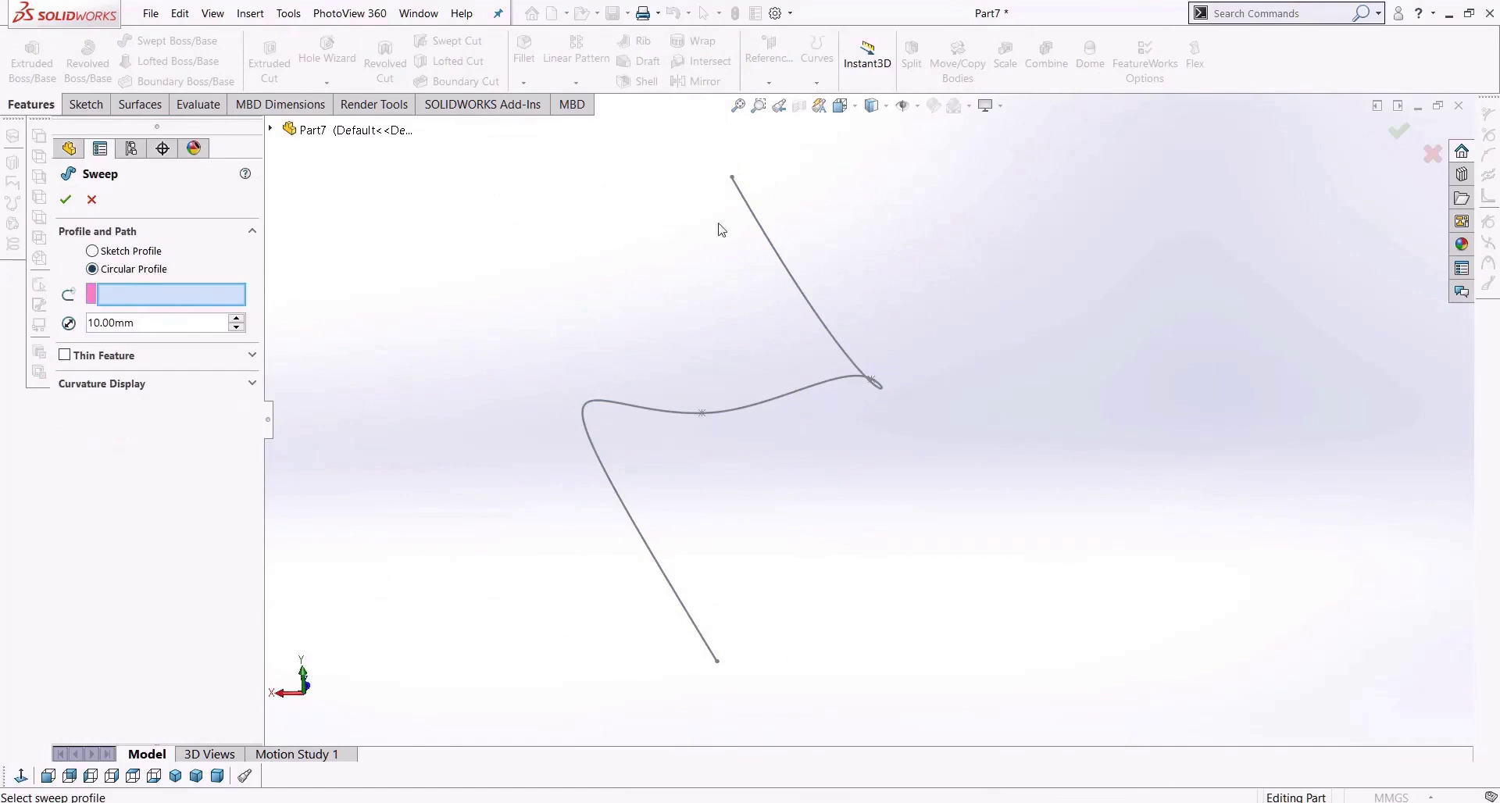
{"action": "left_click", "coordinate": [762, 232]}
{"action": "middle_click_drag", "start_coordinate": [817, 312], "coordinate": [797, 306]}
{"action": "scroll", "coordinate": [782, 374], "scroll_direction": "down", "scroll_amount": 5}
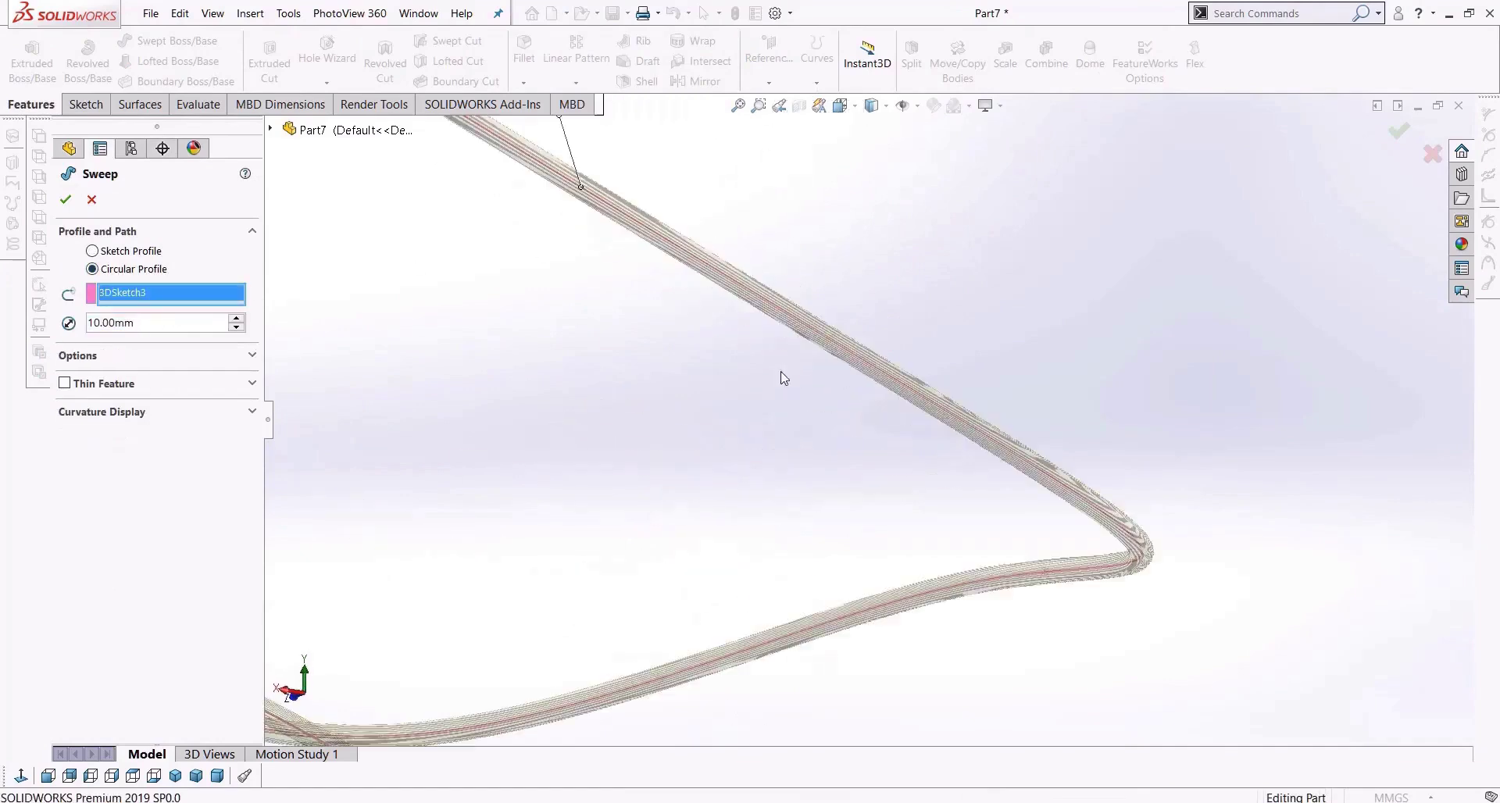
{"action": "scroll", "coordinate": [506, 309], "scroll_direction": "up", "scroll_amount": 2}
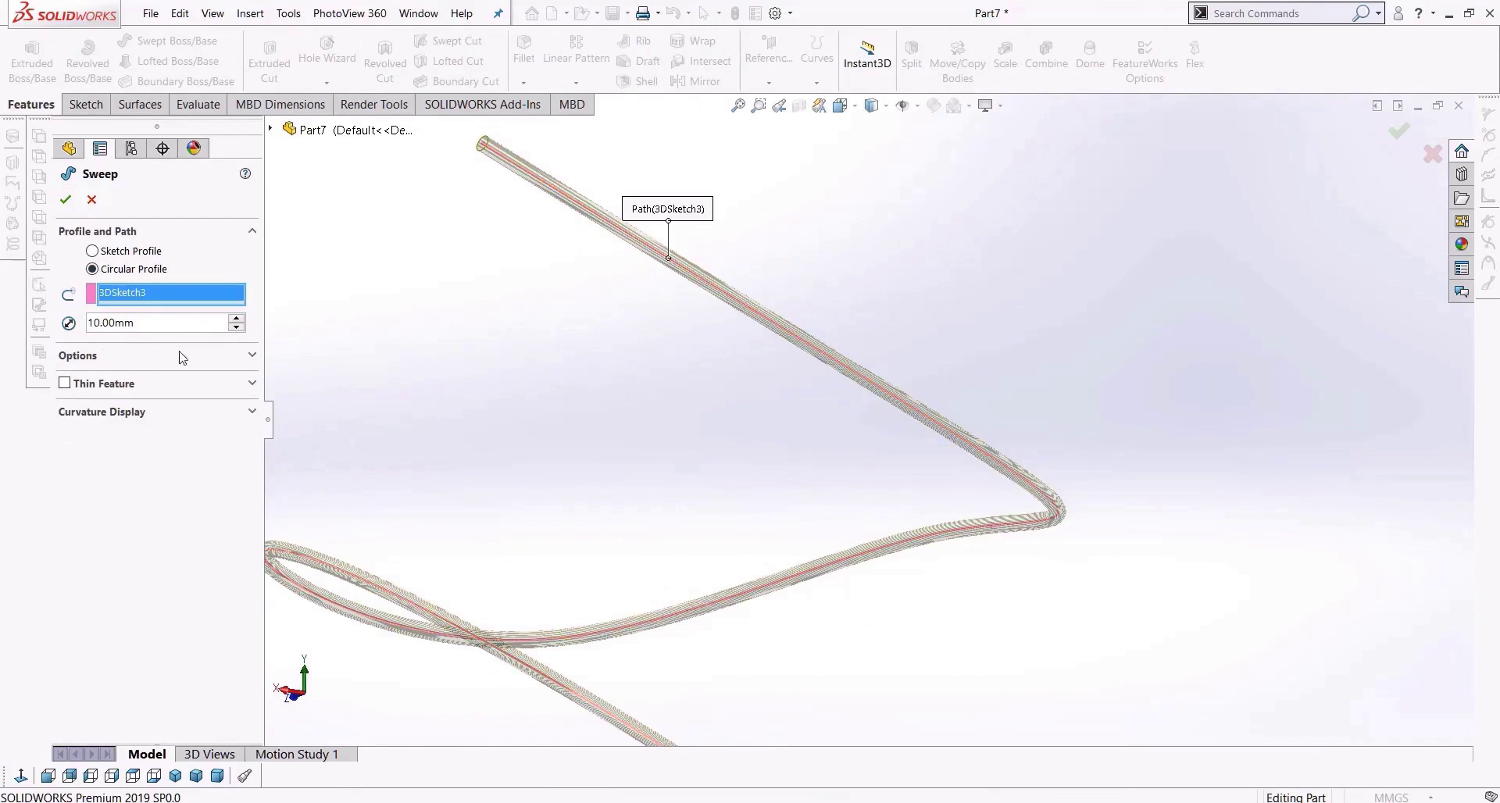
Set the circular profile's diameter to 50 mm, inspect the preview at the tight loop and complete the swept boss.
{"action": "left_click_drag", "start_coordinate": [176, 322], "coordinate": [29, 323]}
{"action": "type", "text": "50"}
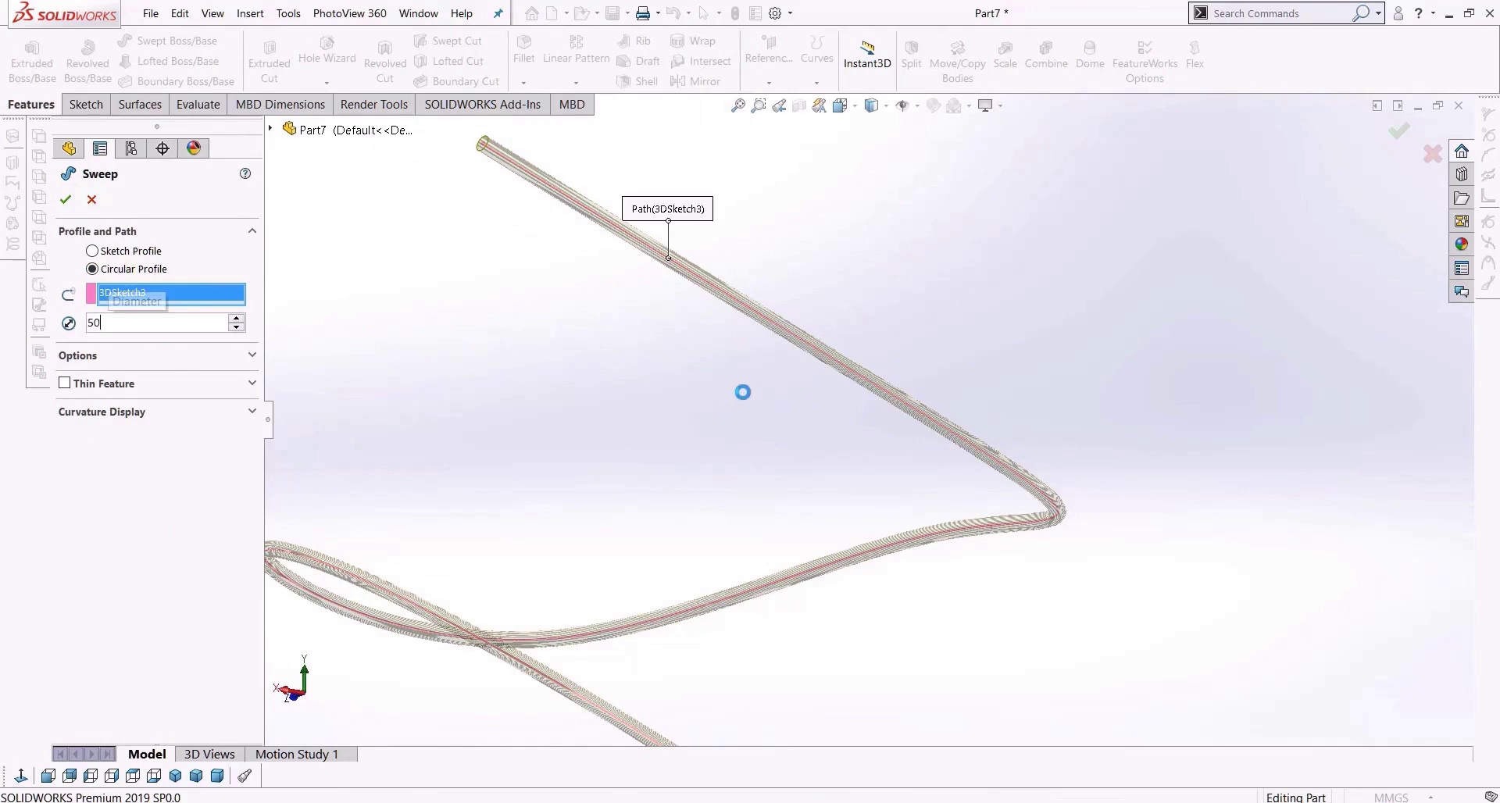
{"action": "middle_click_drag", "start_coordinate": [1012, 475], "coordinate": [827, 621]}
{"action": "scroll", "coordinate": [828, 581], "scroll_direction": "down", "scroll_amount": 7}
{"action": "scroll", "coordinate": [827, 621], "scroll_direction": "up", "scroll_amount": 5}
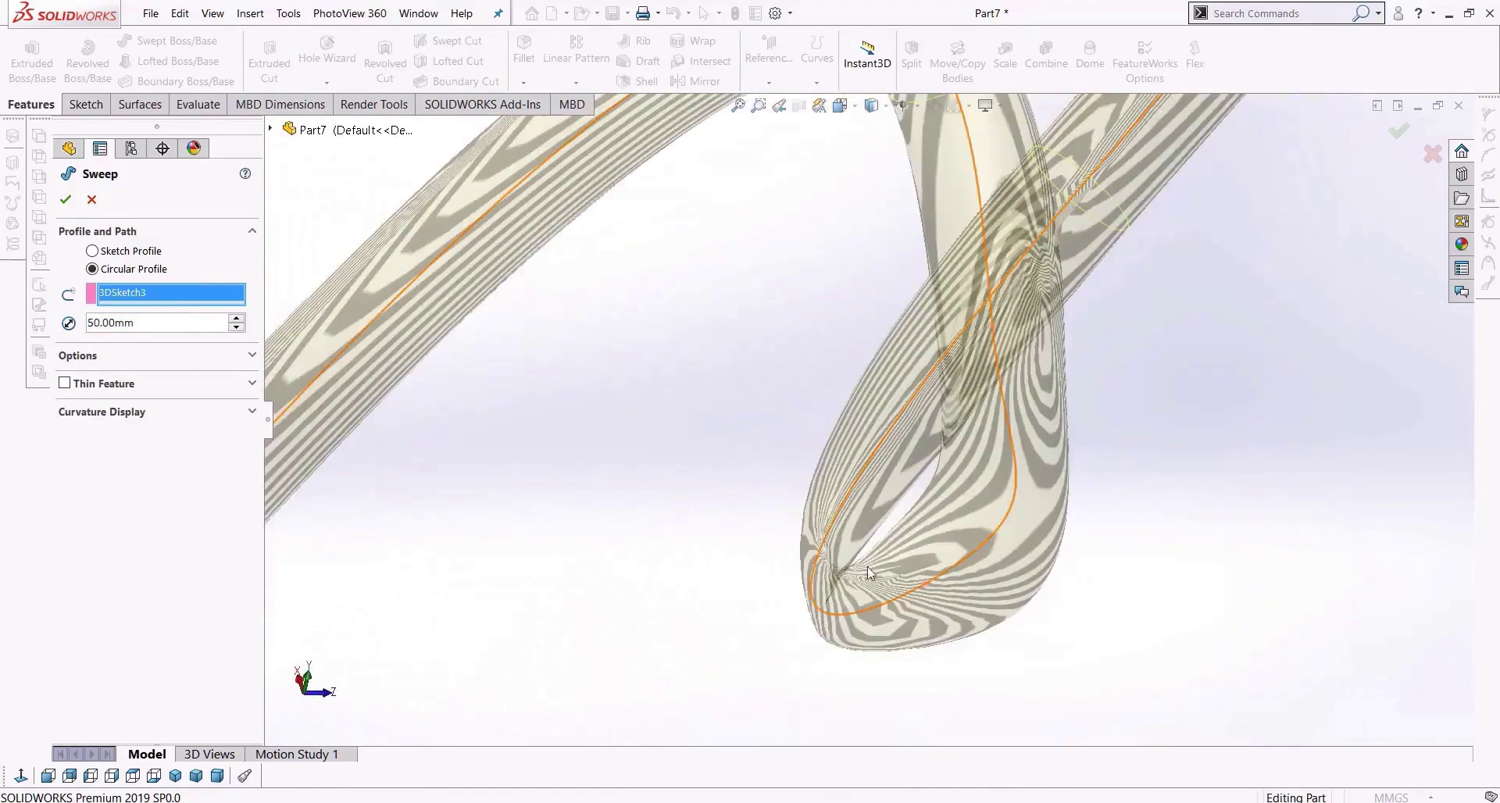
{"action": "scroll", "coordinate": [953, 502], "scroll_direction": "up", "scroll_amount": 1}
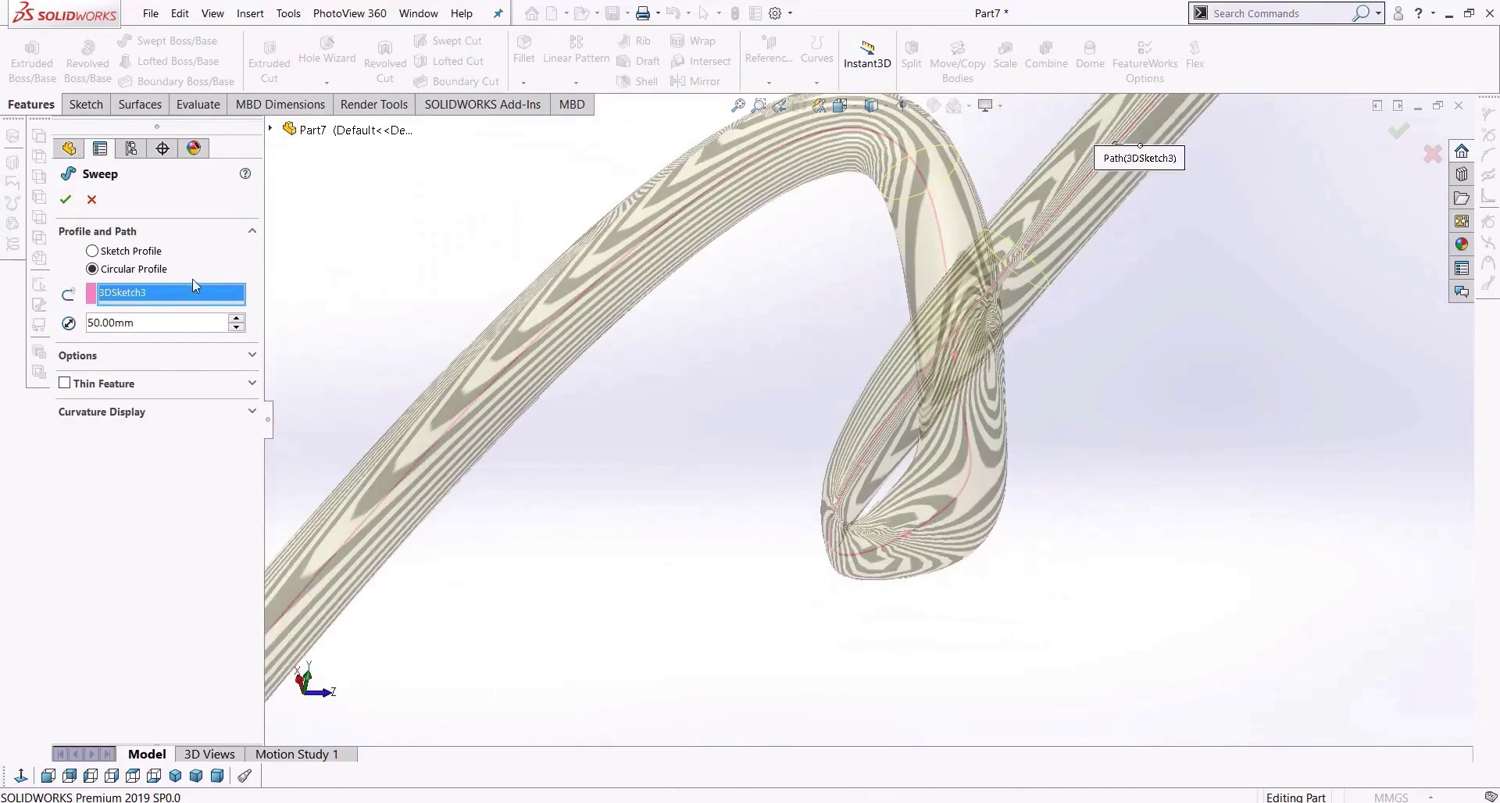
{"action": "left_click", "coordinate": [66, 201]}
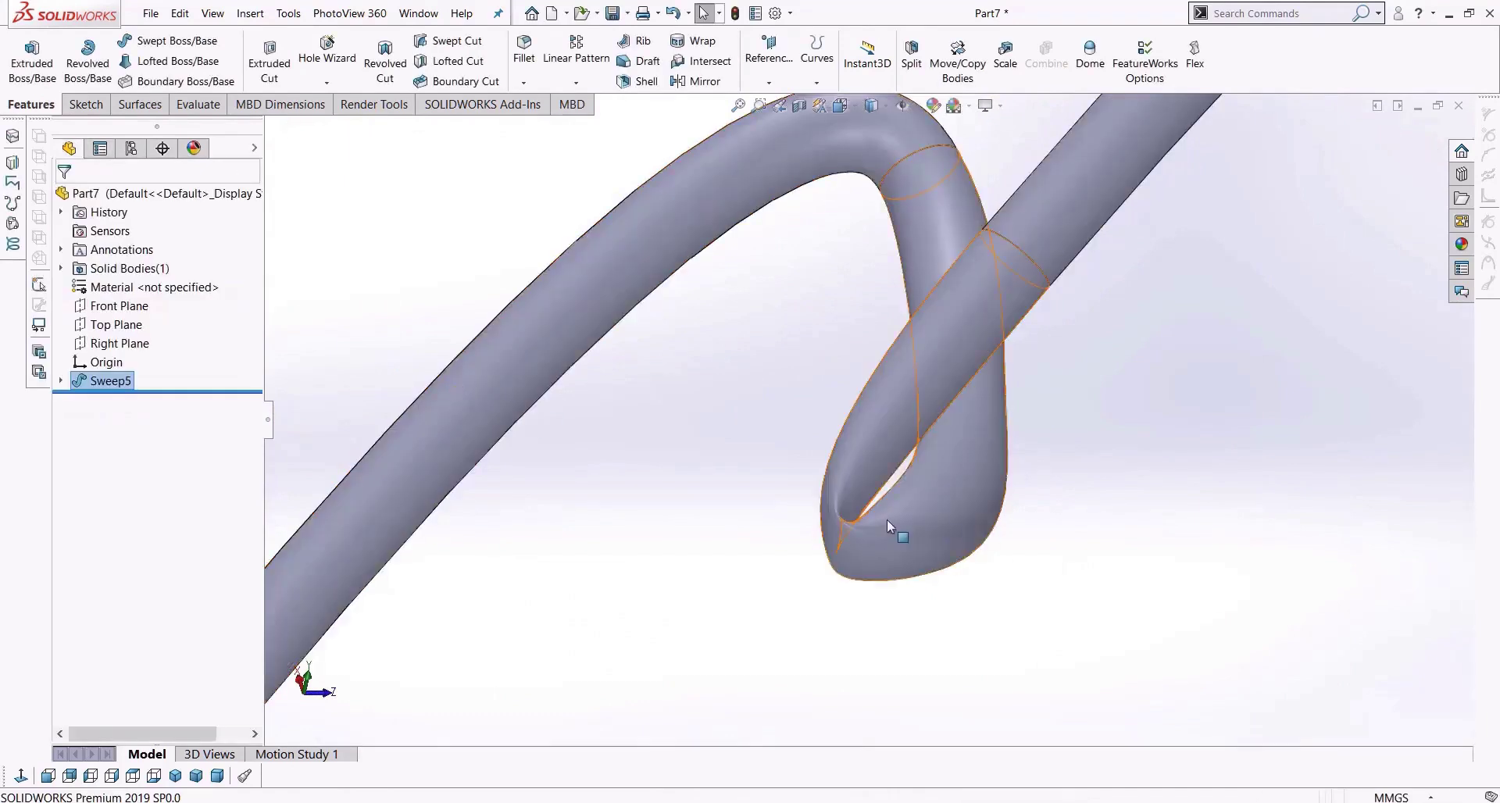
Inspect the swept boss at its tight loop and delete both the sweep and its 3D spline sketch.
{"action": "scroll", "coordinate": [887, 521], "scroll_direction": "down", "scroll_amount": 3}
{"action": "middle_click_drag", "start_coordinate": [886, 522], "coordinate": [864, 375]}
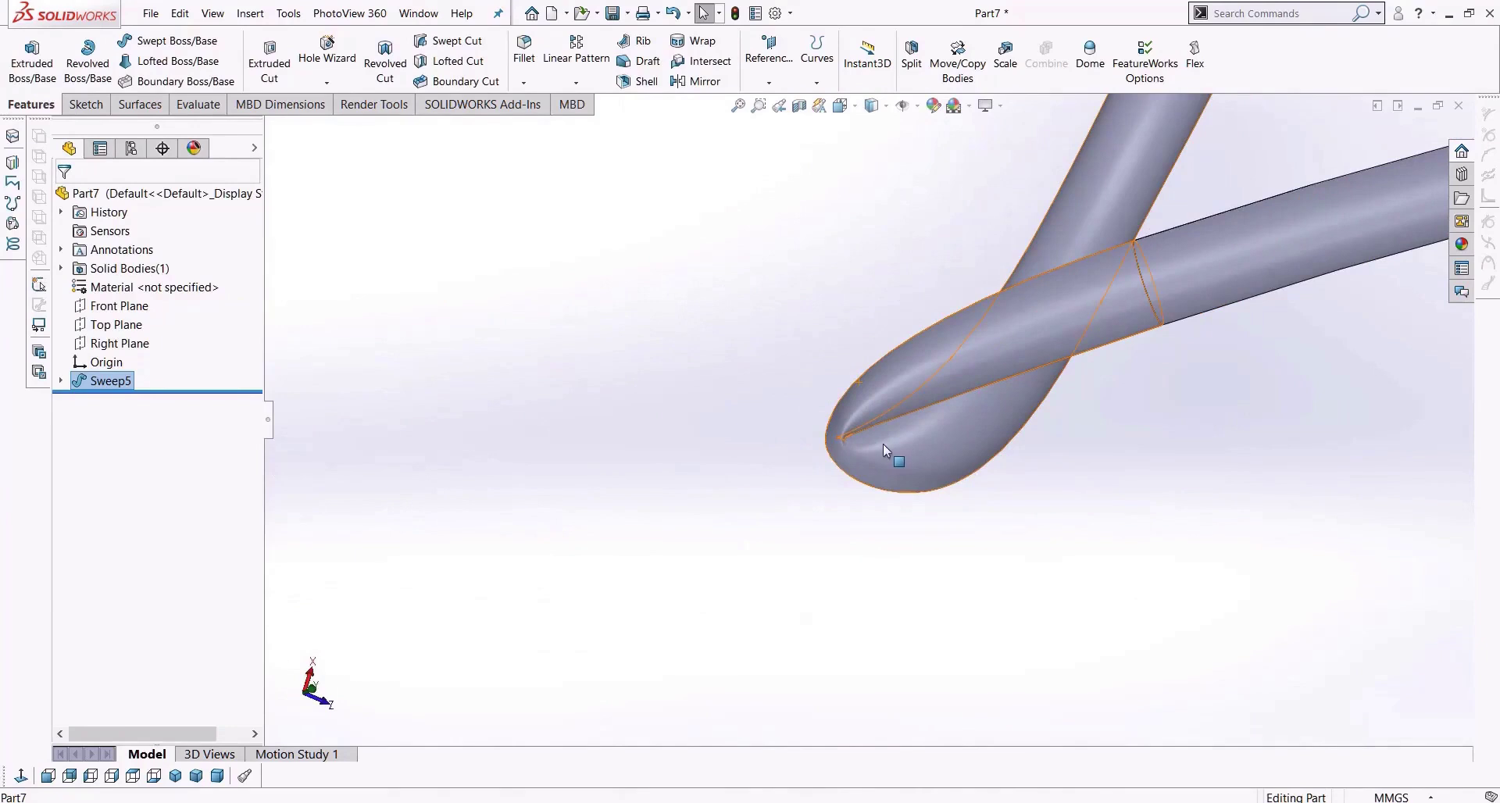
{"action": "scroll", "coordinate": [884, 444], "scroll_direction": "up", "scroll_amount": 5}
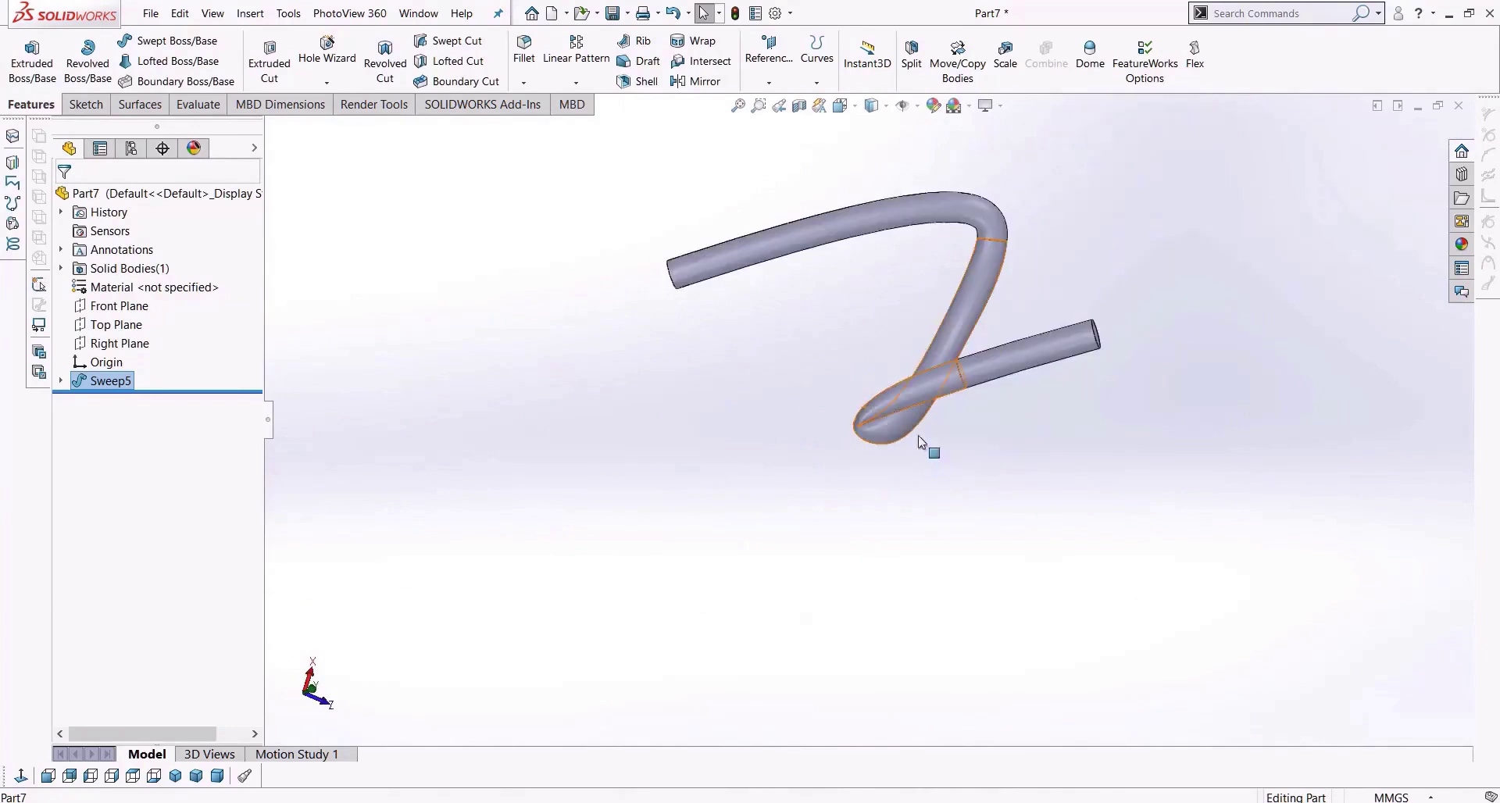
{"action": "scroll", "coordinate": [924, 453], "scroll_direction": "down", "scroll_amount": 5}
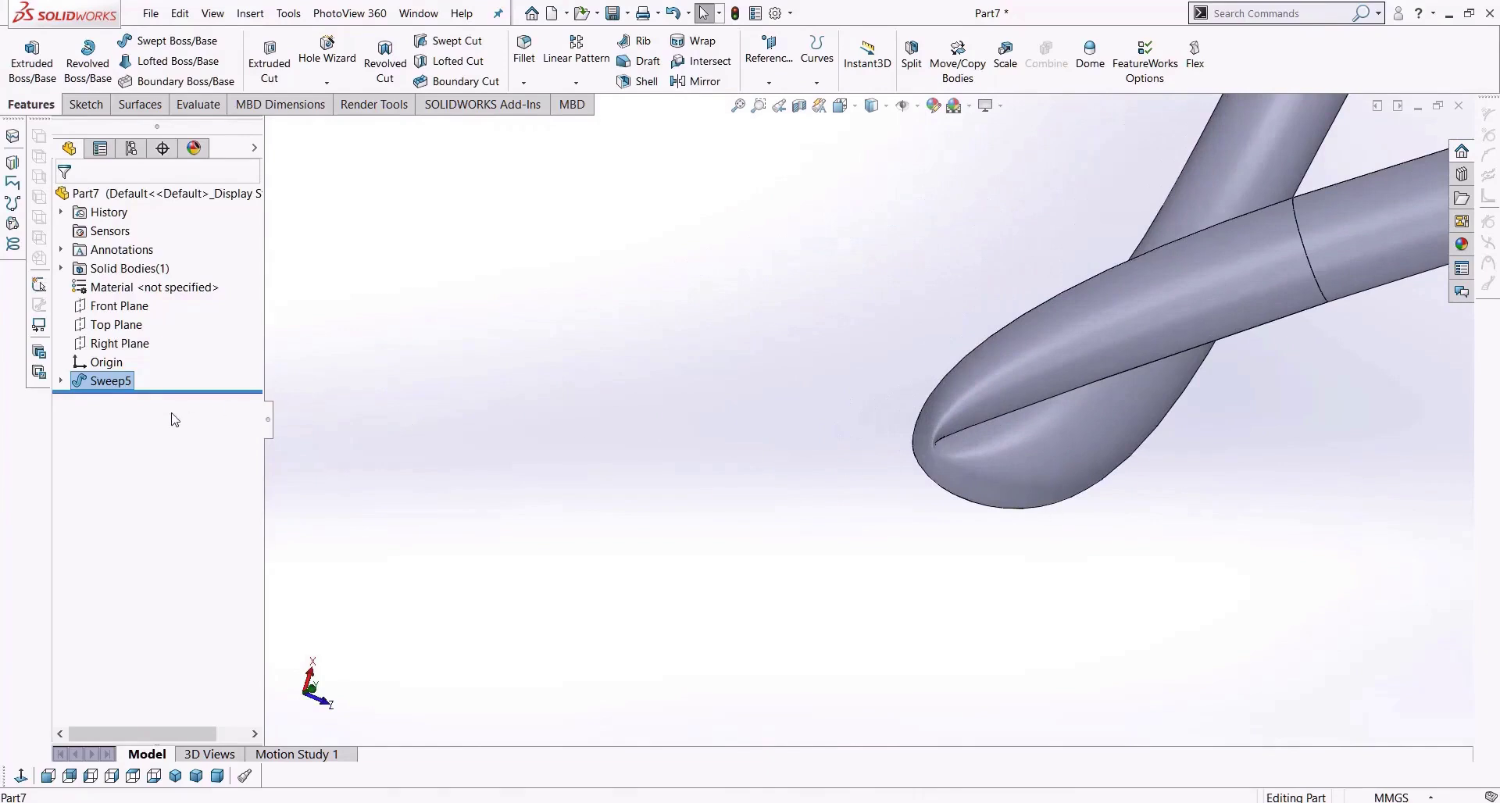
{"action": "key", "text": "Delete"}
{"action": "key", "text": "Return"}
{"action": "scroll", "coordinate": [938, 227], "scroll_direction": "up", "scroll_amount": 3}
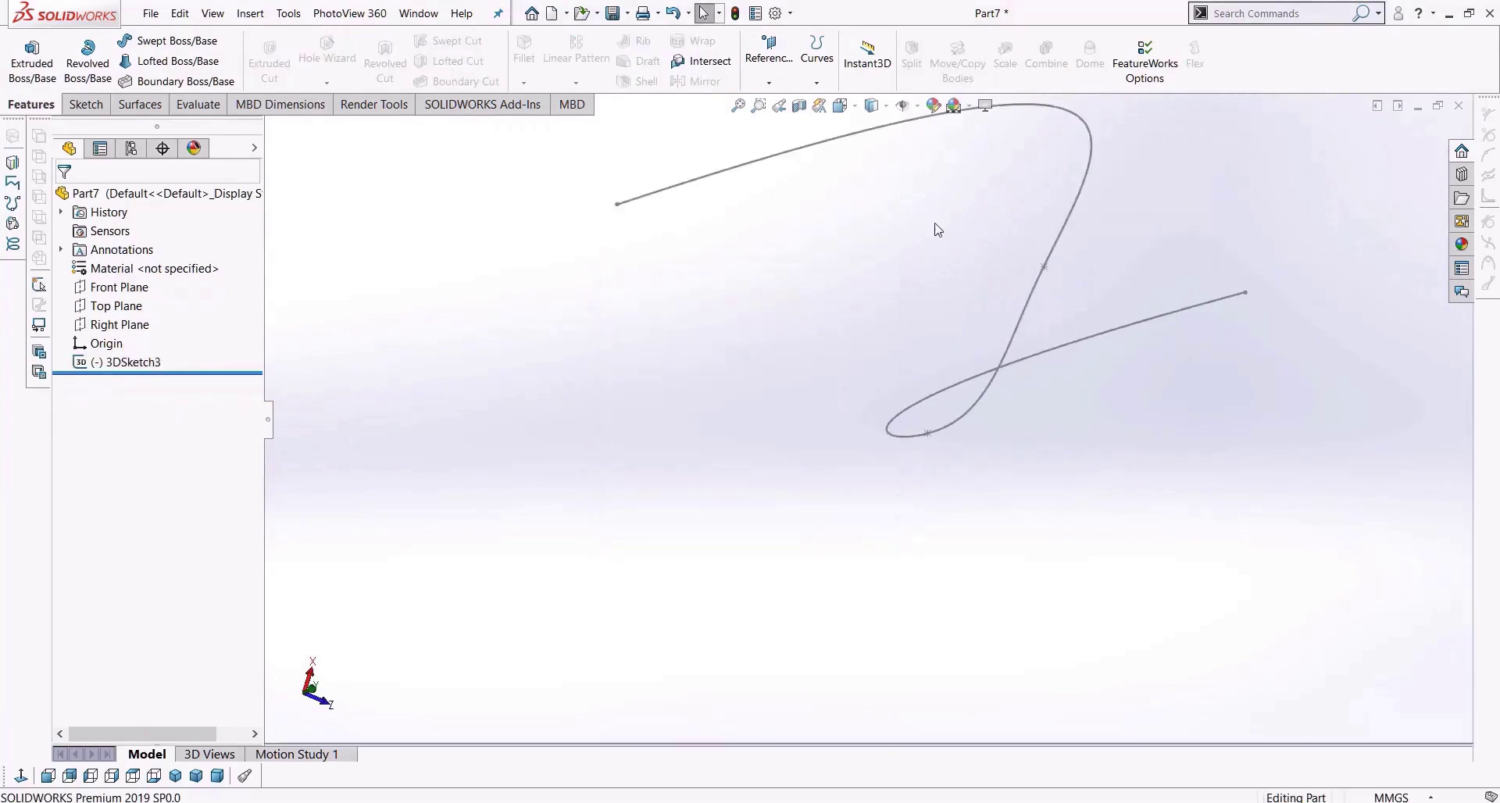
{"action": "left_click", "coordinate": [1017, 272]}
{"action": "key", "text": "Delete"}
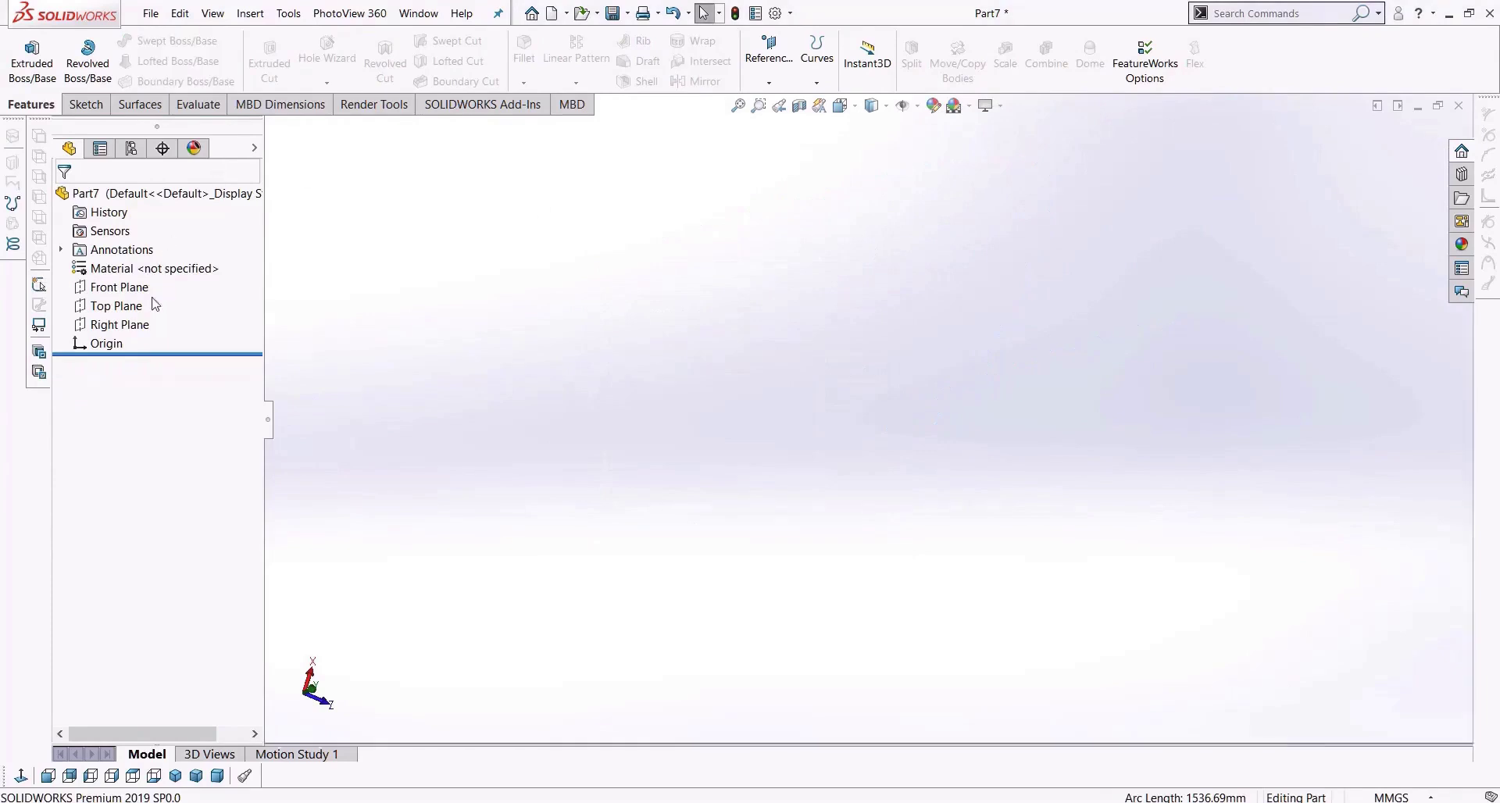
Start a new 3D sketch in isometric view and sketch a line about 218 mm long from the origin along X.
{"action": "left_click", "coordinate": [79, 107]}
{"action": "left_click", "coordinate": [24, 82]}
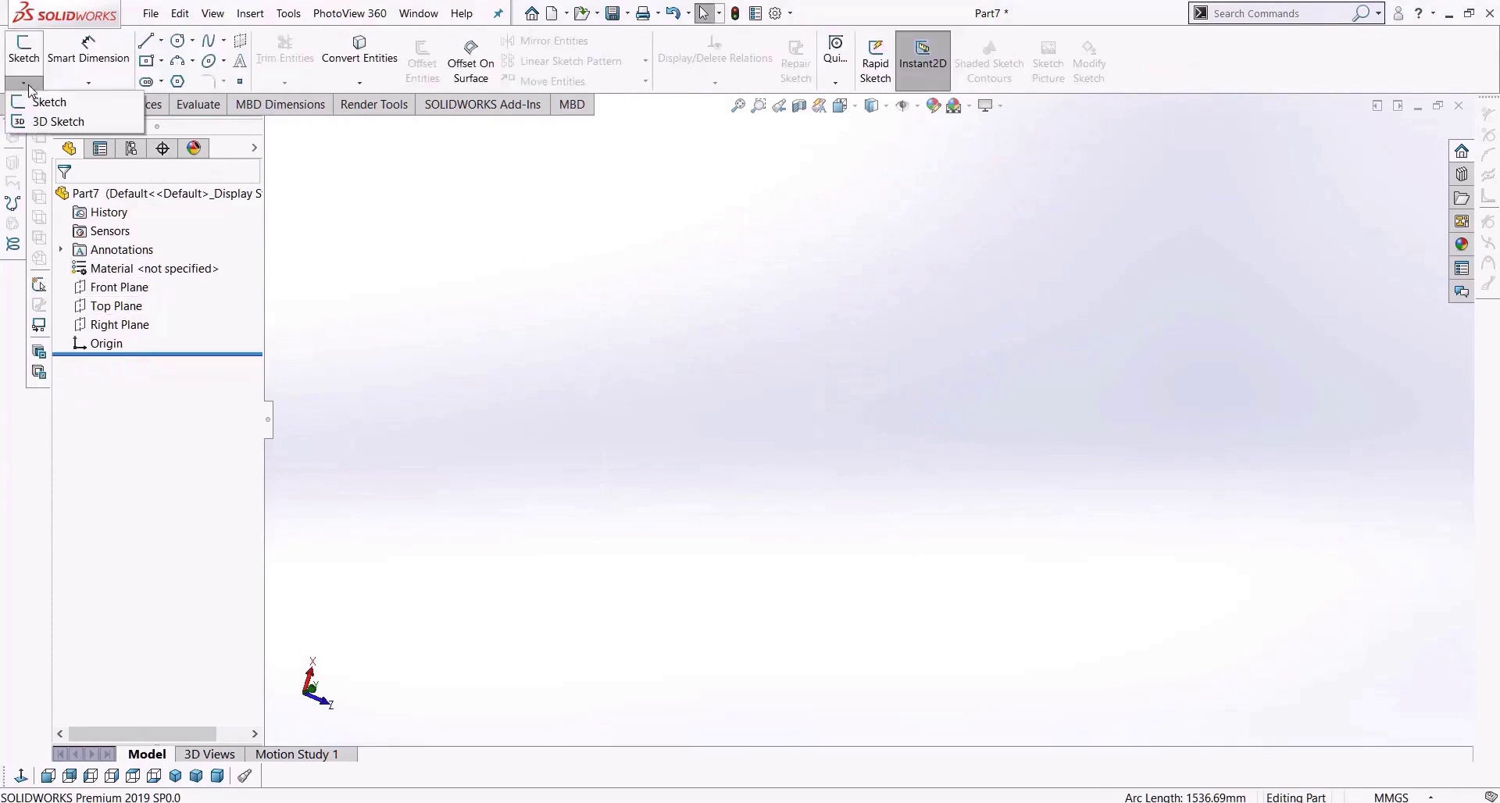
{"action": "left_click", "coordinate": [52, 119]}
{"action": "left_click", "coordinate": [145, 41]}
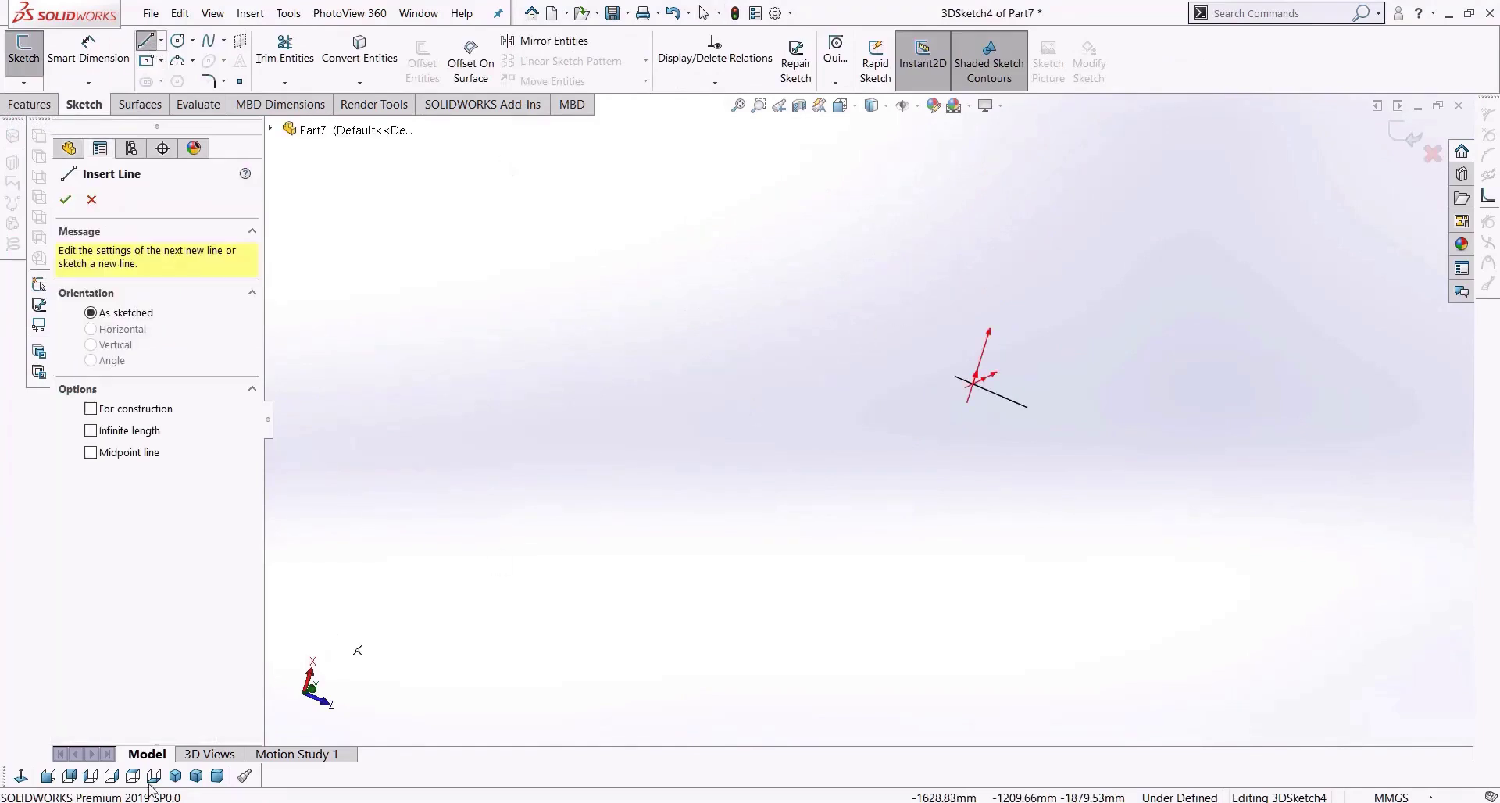
{"action": "left_click", "coordinate": [176, 775]}
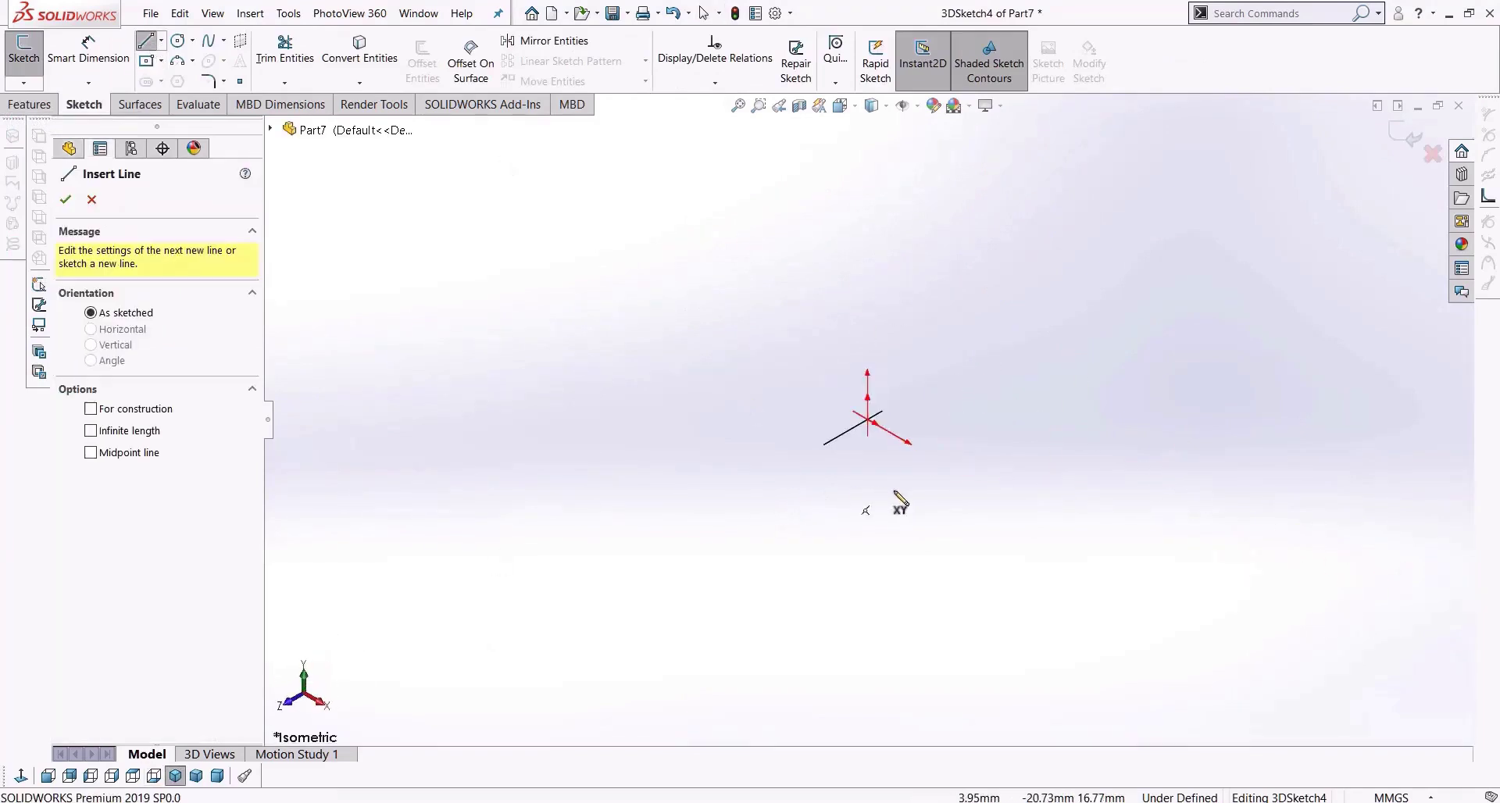
{"action": "left_click", "coordinate": [868, 421]}
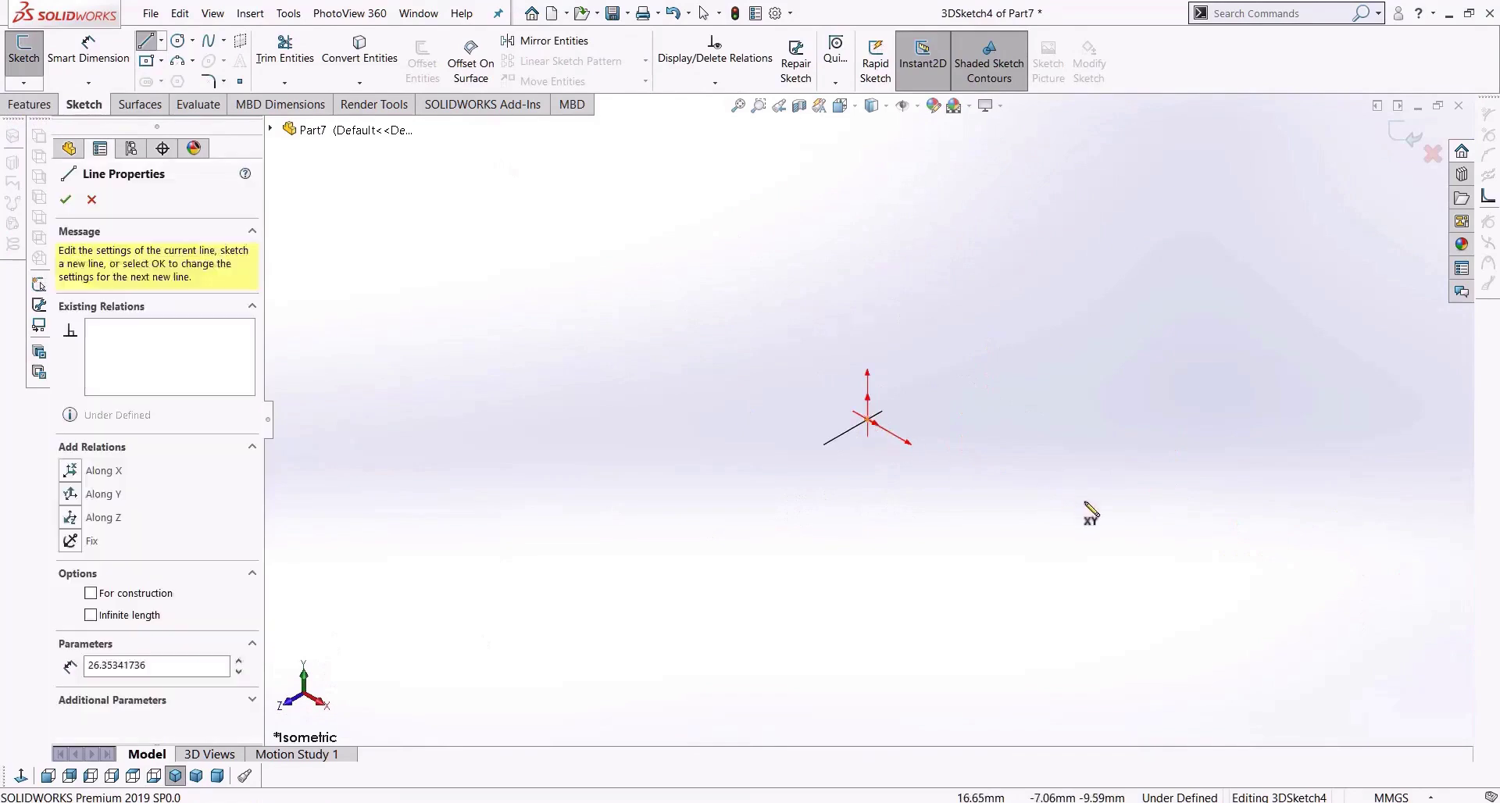
{"action": "left_click", "coordinate": [1168, 594]}
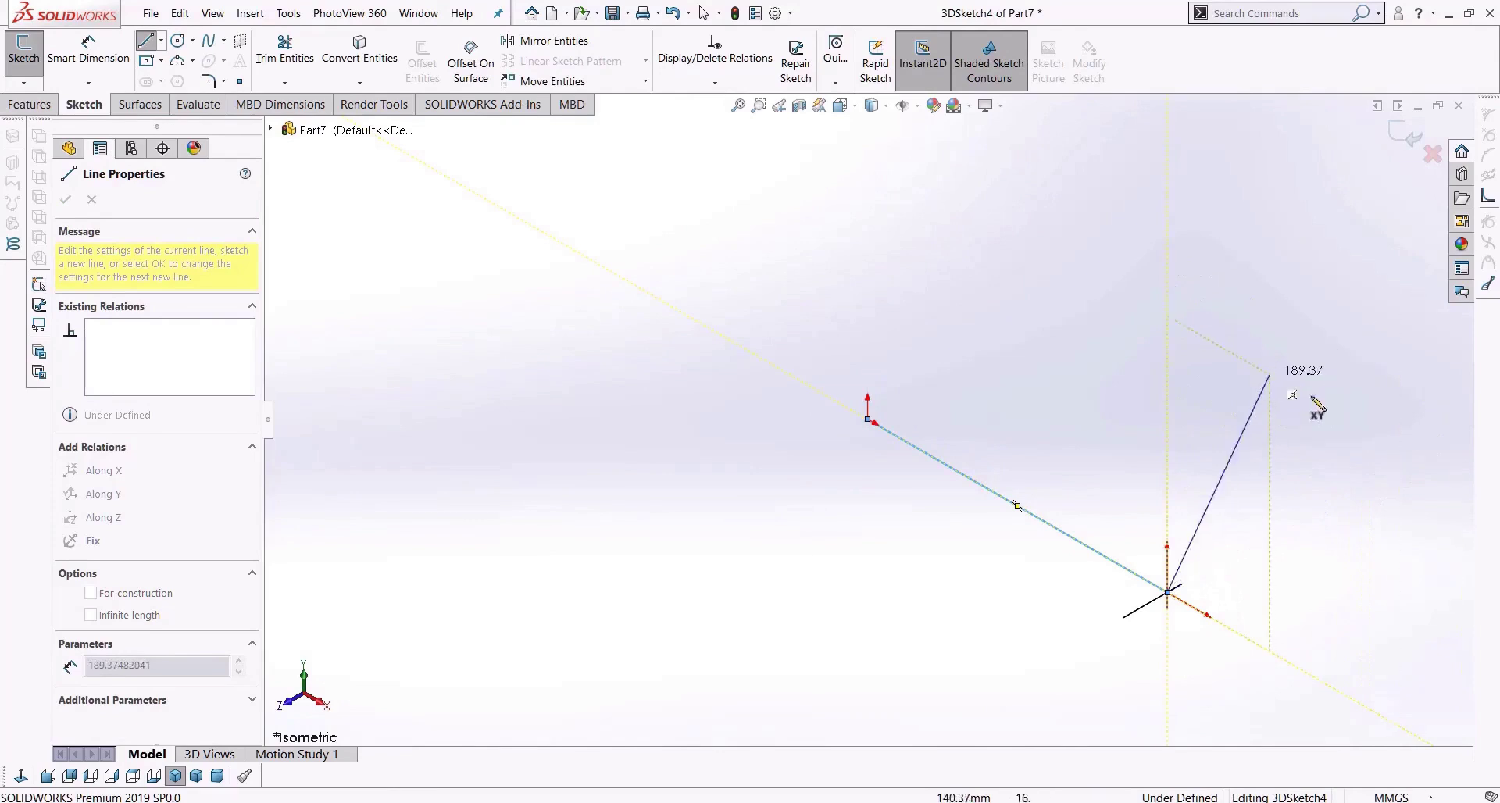
Continue the line chain with a segment about 245 mm along Z and another about 262 mm upward along Y.
{"action": "scroll", "coordinate": [932, 676], "scroll_direction": "up", "scroll_amount": 4}
{"action": "key", "text": "Tab"}
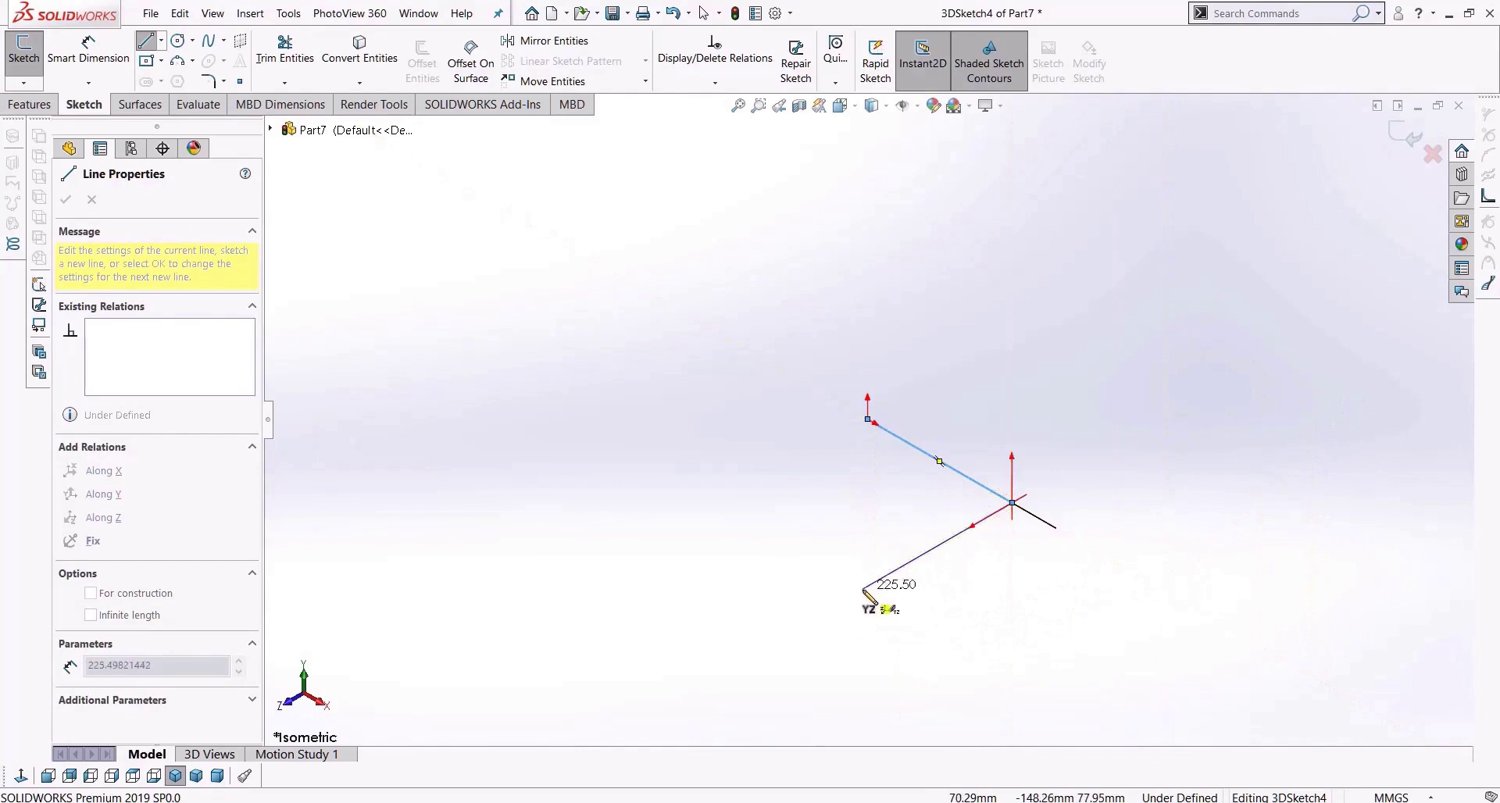
{"action": "left_click", "coordinate": [835, 605]}
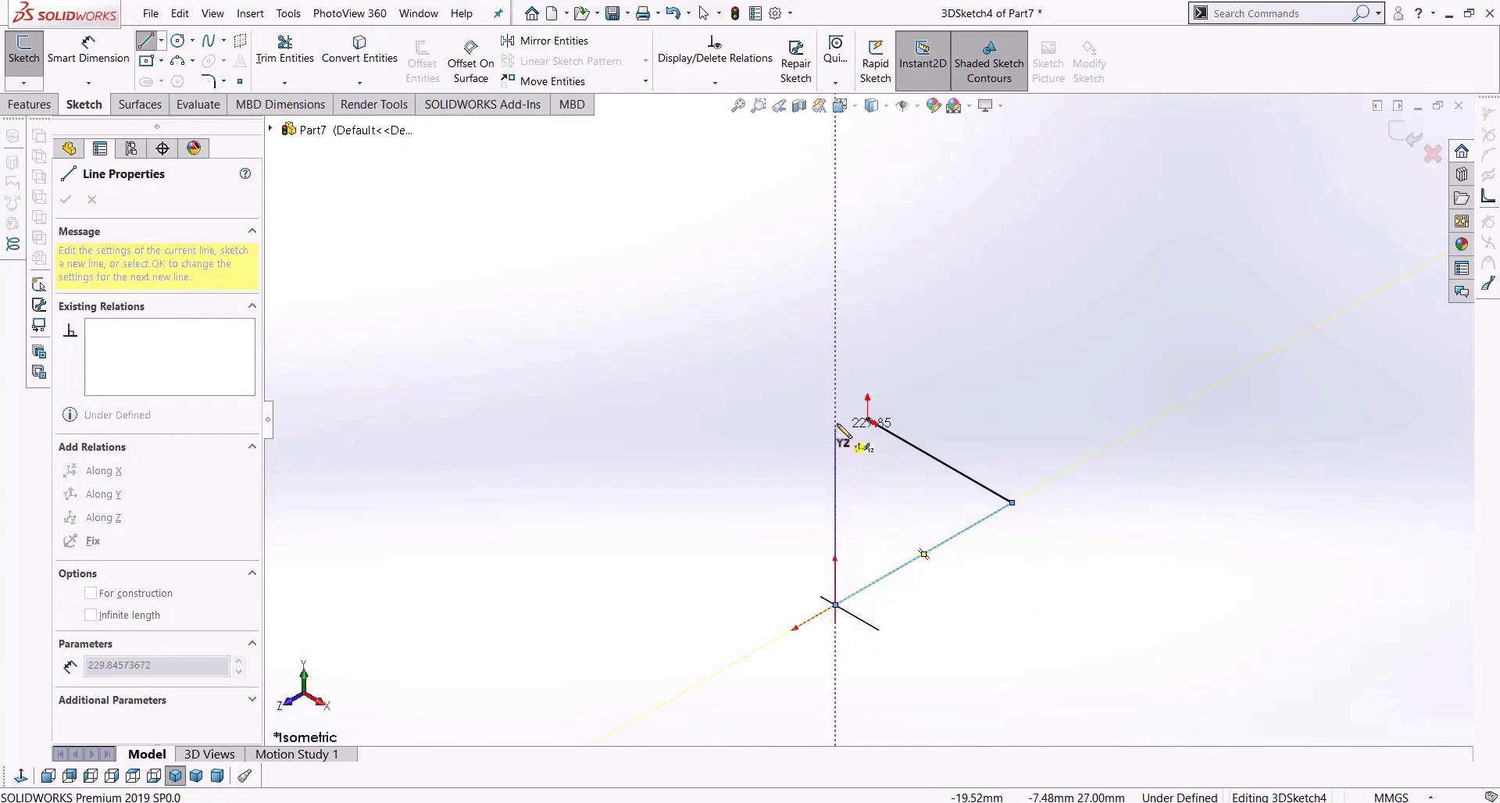
{"action": "left_click", "coordinate": [836, 386]}
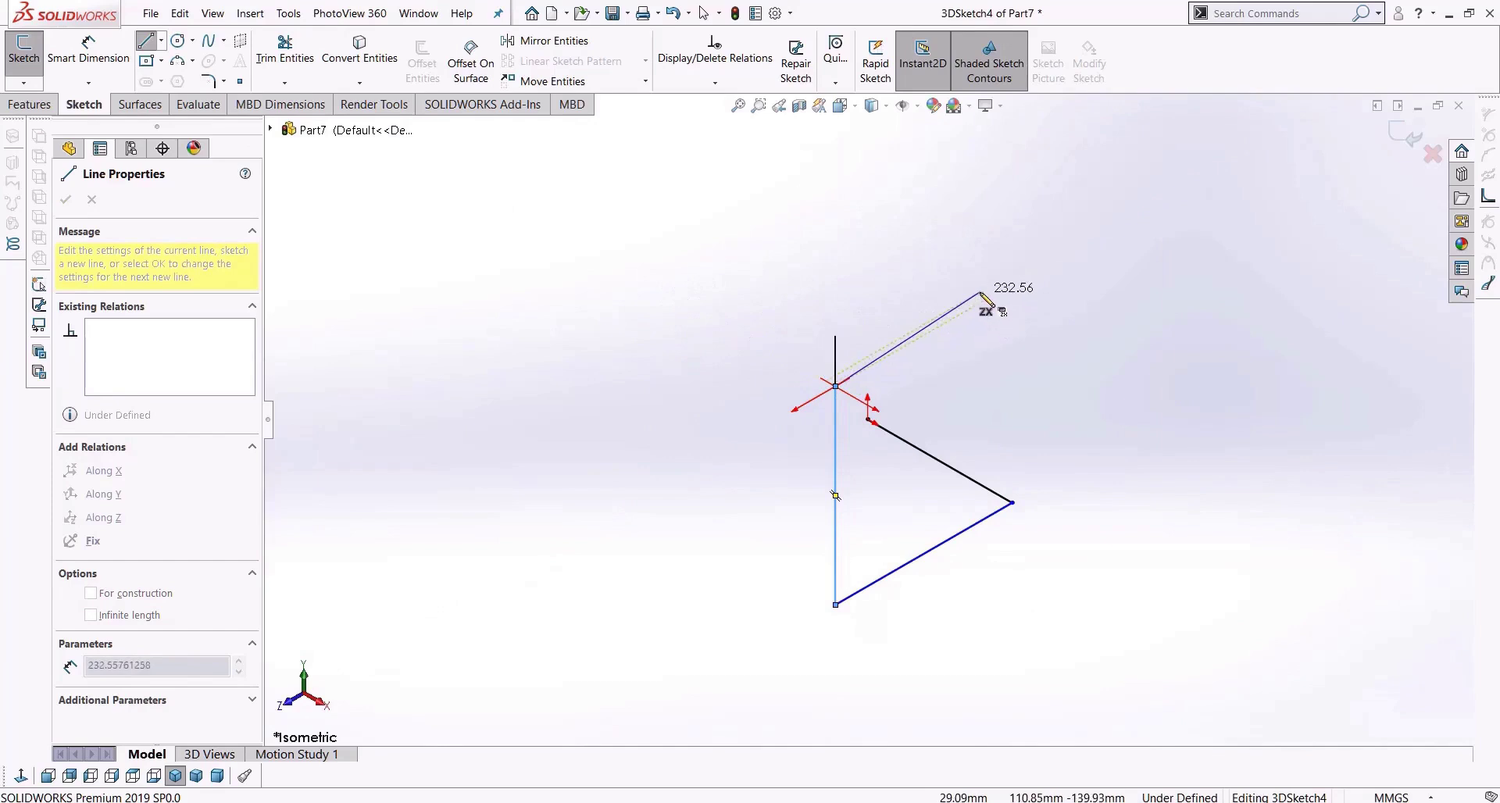
Finish the line chain with segments about 265 mm backward along Z, 242 mm up along Y and 238 mm backward along X.
{"action": "key", "text": "Tab"}
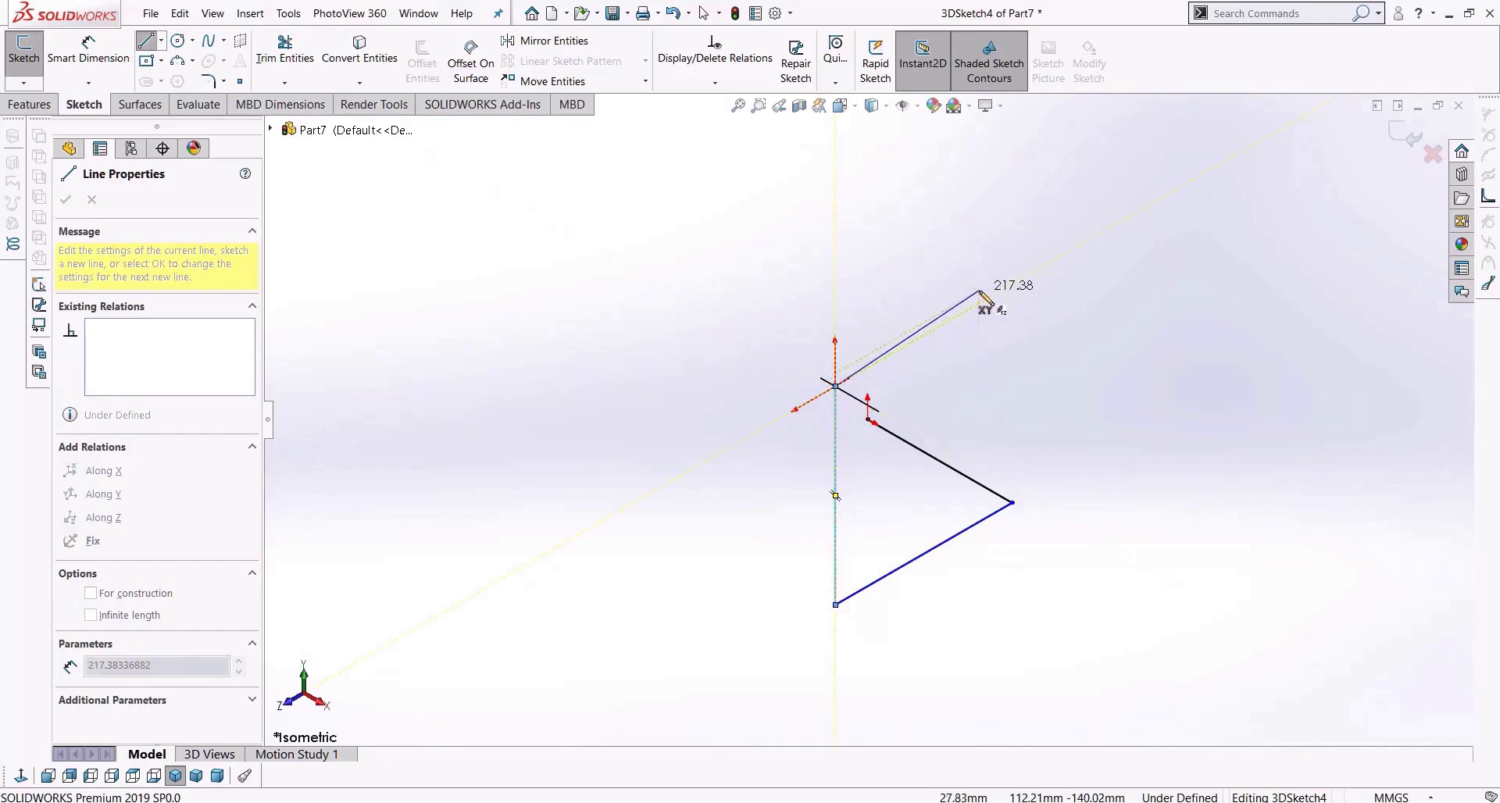
{"action": "key", "text": "Tab"}
{"action": "left_click", "coordinate": [988, 300]}
{"action": "scroll", "coordinate": [981, 235], "scroll_direction": "up", "scroll_amount": 2}
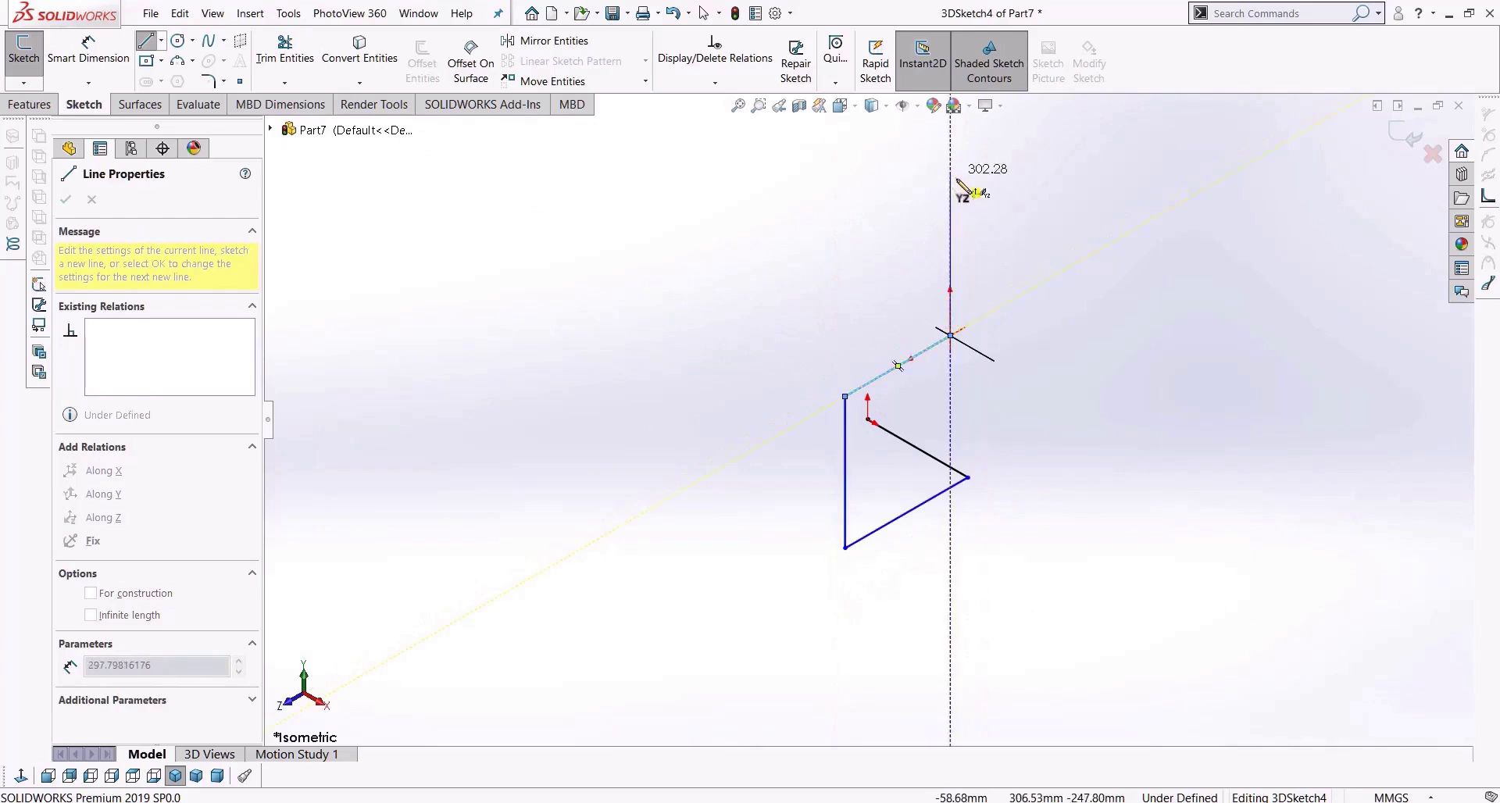
{"action": "left_click", "coordinate": [951, 195]}
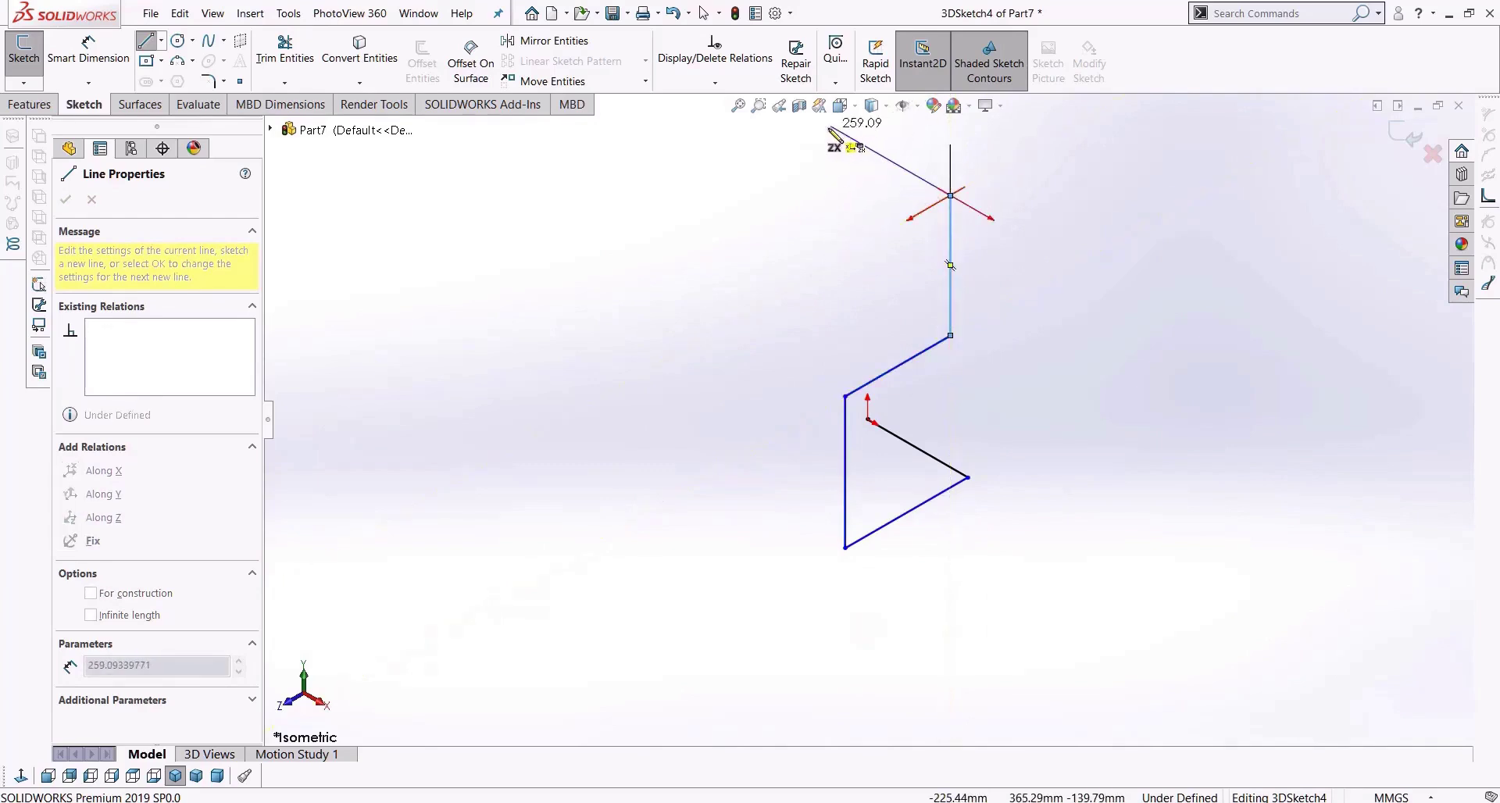
{"action": "left_click", "coordinate": [829, 128]}
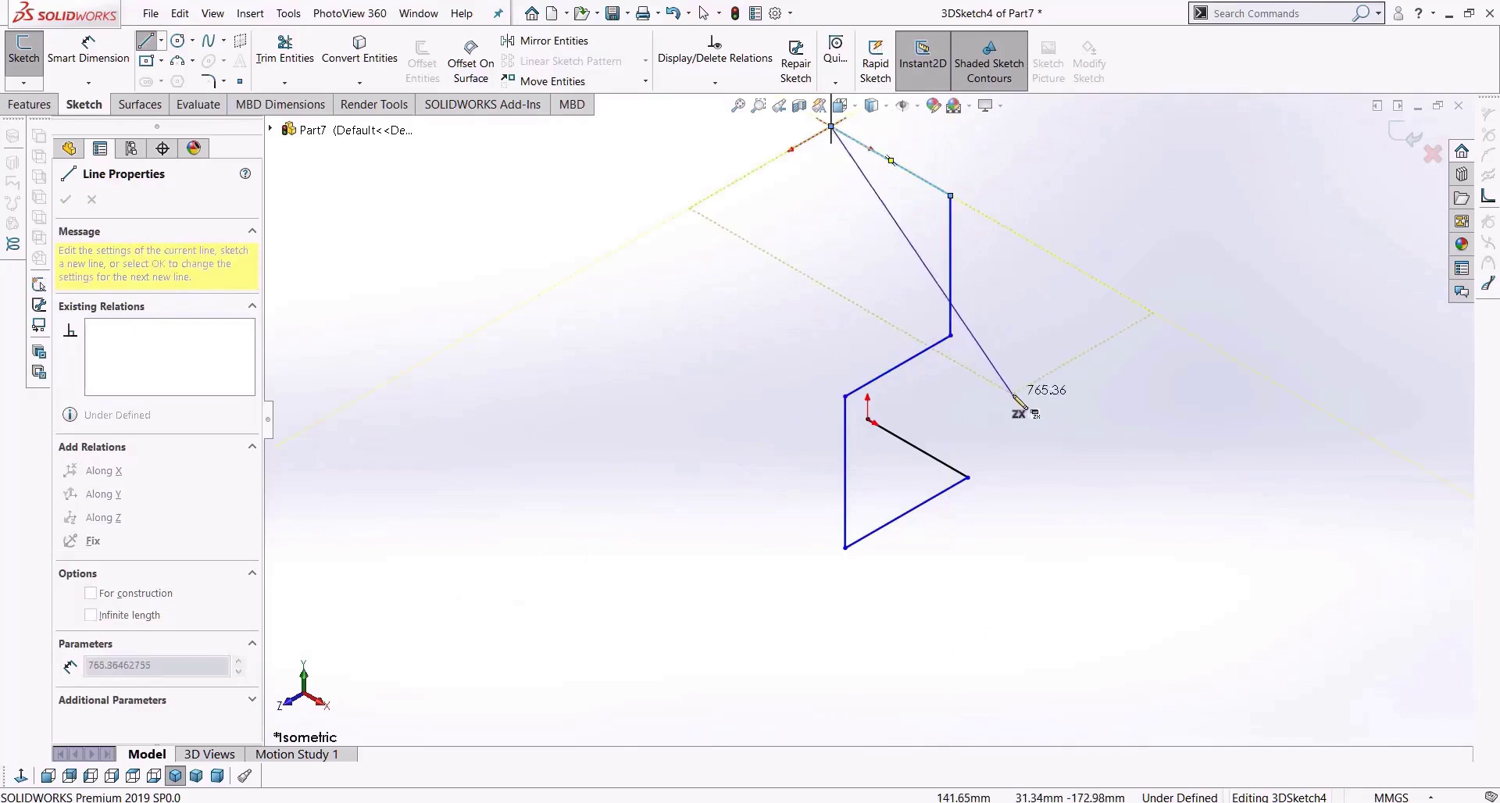
{"action": "key", "text": "Escape"}
Dimension the first line starting at the origin and set its length to 200 mm.
{"action": "mouse_move", "coordinate": [952, 432]}
{"action": "middle_mouse_down"}
{"action": "mouse_move", "coordinate": [1003, 339]}
{"action": "mouse_move", "coordinate": [1055, 409]}
{"action": "mouse_move", "coordinate": [888, 354]}
{"action": "mouse_move", "coordinate": [870, 369]}
{"action": "mouse_move", "coordinate": [877, 492]}
{"action": "mouse_move", "coordinate": [887, 405]}
{"action": "mouse_move", "coordinate": [891, 488]}
{"action": "mouse_move", "coordinate": [824, 472]}
{"action": "mouse_move", "coordinate": [841, 472]}
{"action": "middle_mouse_up"}
{"action": "scroll", "coordinate": [891, 405], "scroll_direction": "down", "scroll_amount": 2}
{"action": "key", "text": "d"}
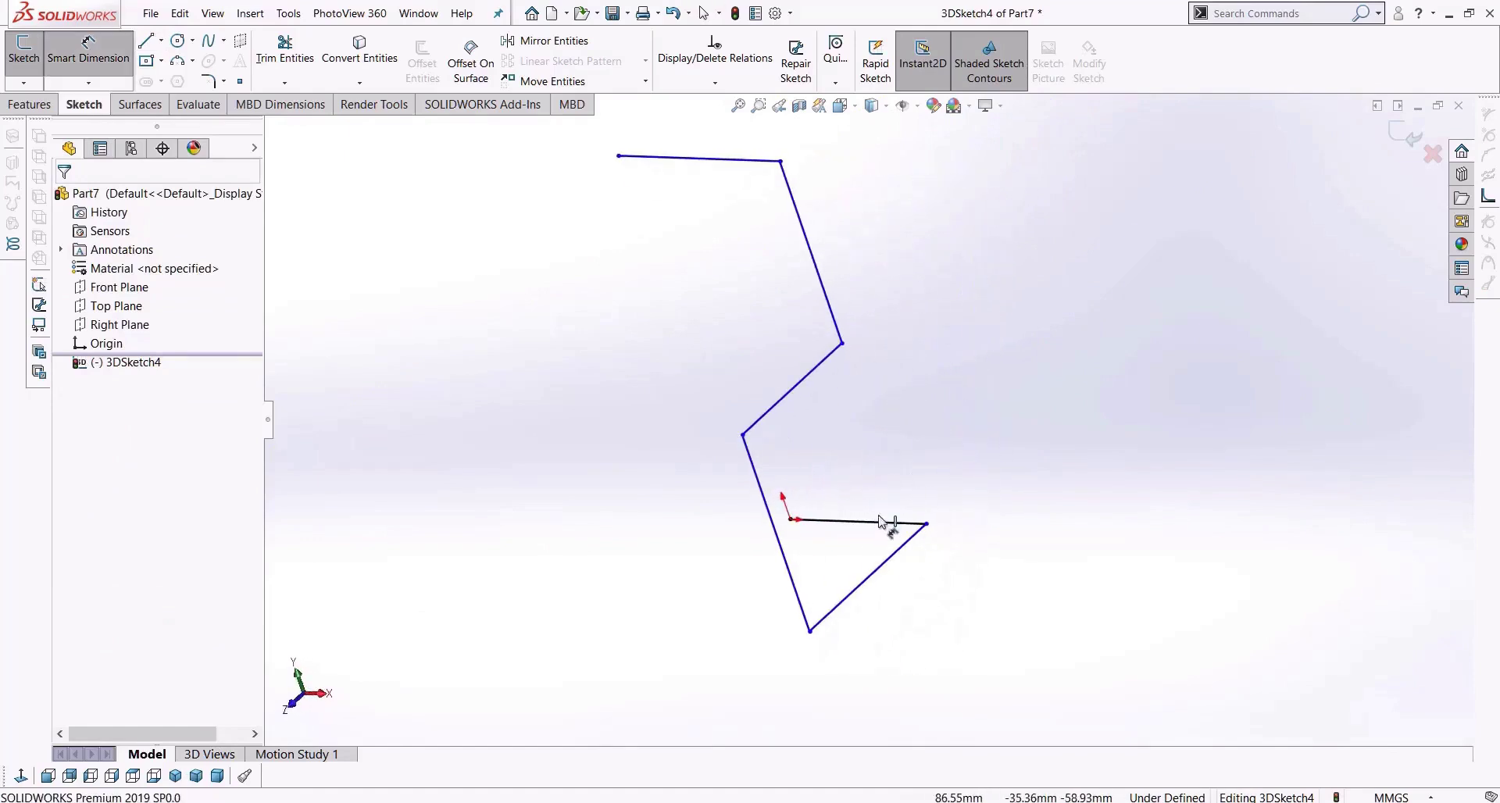
{"action": "left_click", "coordinate": [877, 522]}
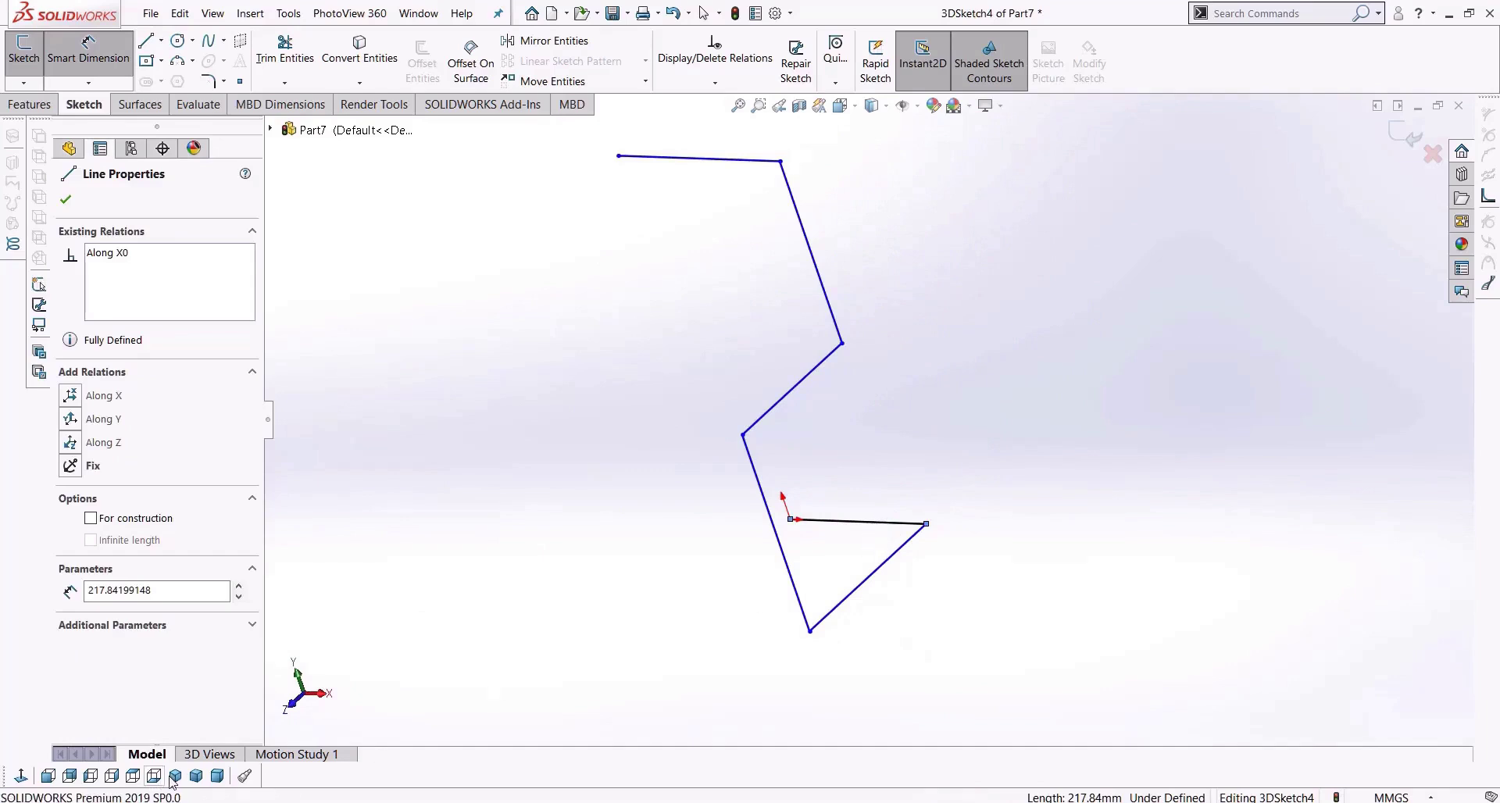
{"action": "scroll", "coordinate": [740, 538], "scroll_direction": "up", "scroll_amount": 4}
{"action": "key", "text": "Escape"}
{"action": "scroll", "coordinate": [916, 504], "scroll_direction": "down", "scroll_amount": 5}
{"action": "left_click", "coordinate": [890, 435]}
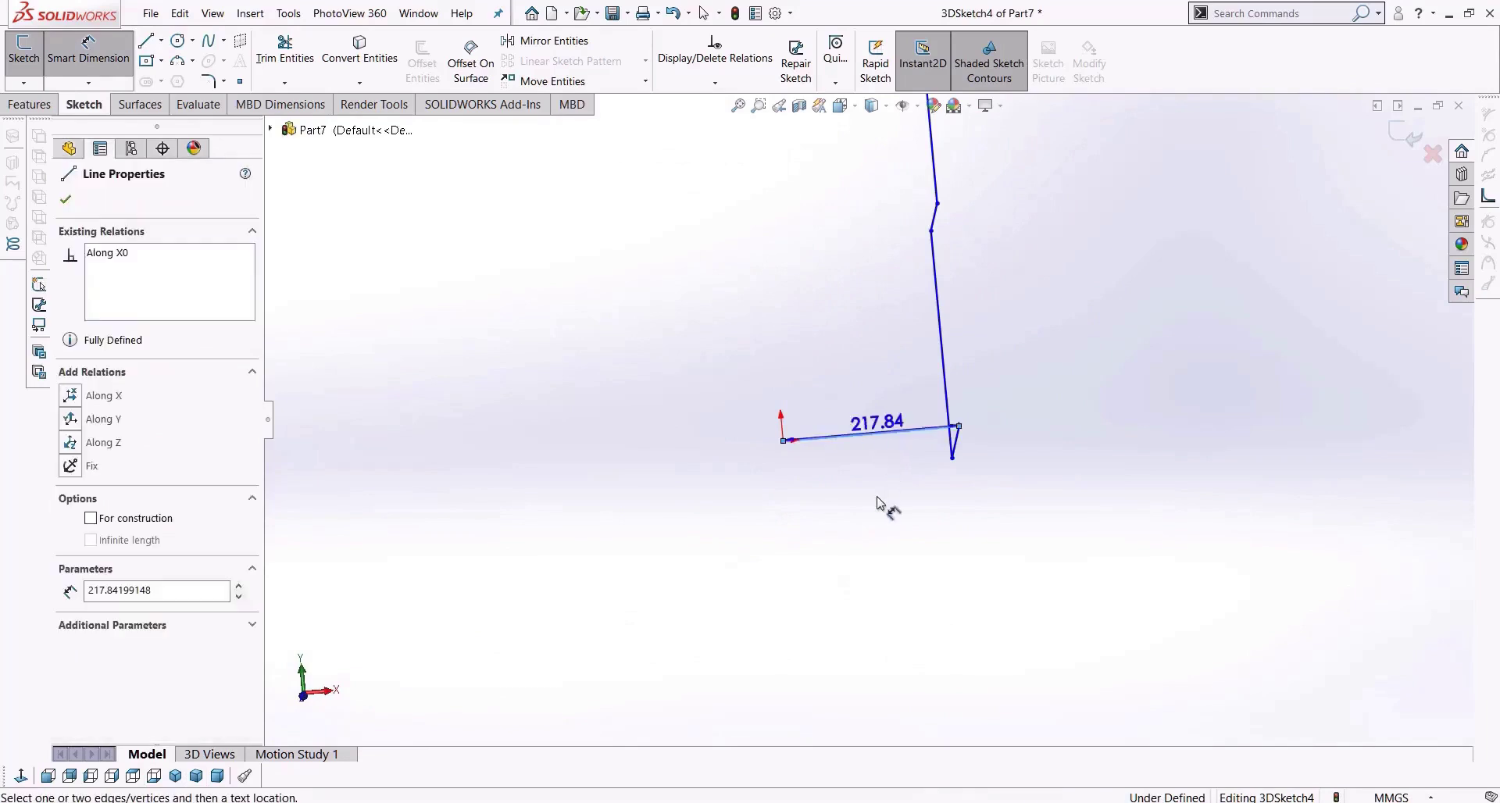
{"action": "left_click", "coordinate": [877, 503]}
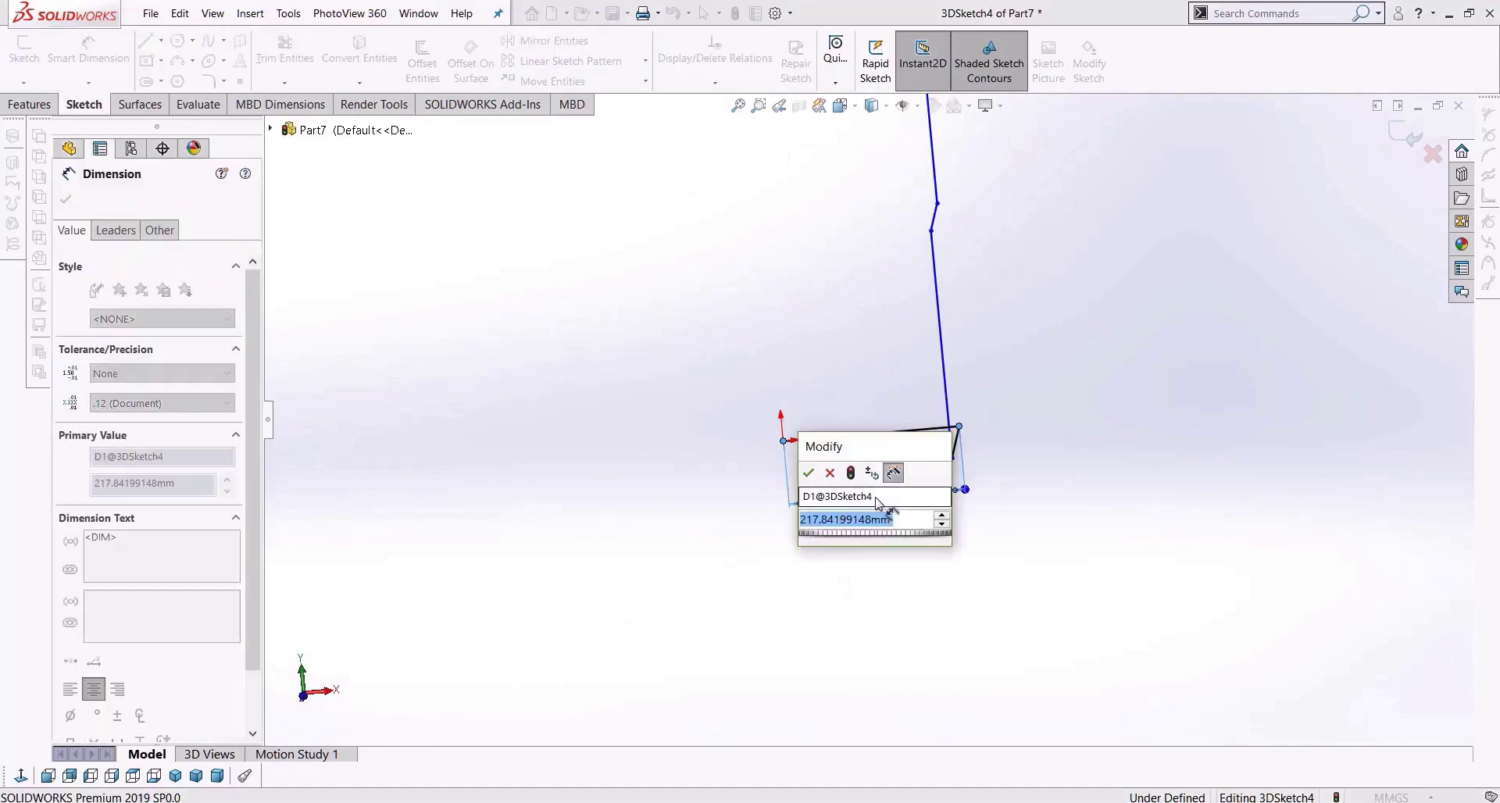
{"action": "type", "text": "200"}
{"action": "key", "text": "Return"}
Dimension the second line, running along Z from the first line's end, and set its length to 300 mm.
{"action": "left_click", "coordinate": [1076, 438]}
{"action": "mouse_move", "coordinate": [1076, 437]}
{"action": "middle_mouse_down"}
{"action": "mouse_move", "coordinate": [1001, 456]}
{"action": "mouse_move", "coordinate": [854, 579]}
{"action": "middle_mouse_up"}
{"action": "right_click_drag", "start_coordinate": [854, 579], "coordinate": [850, 535]}
{"action": "left_click", "coordinate": [760, 521]}
{"action": "left_click", "coordinate": [780, 573]}
{"action": "type", "text": "300"}
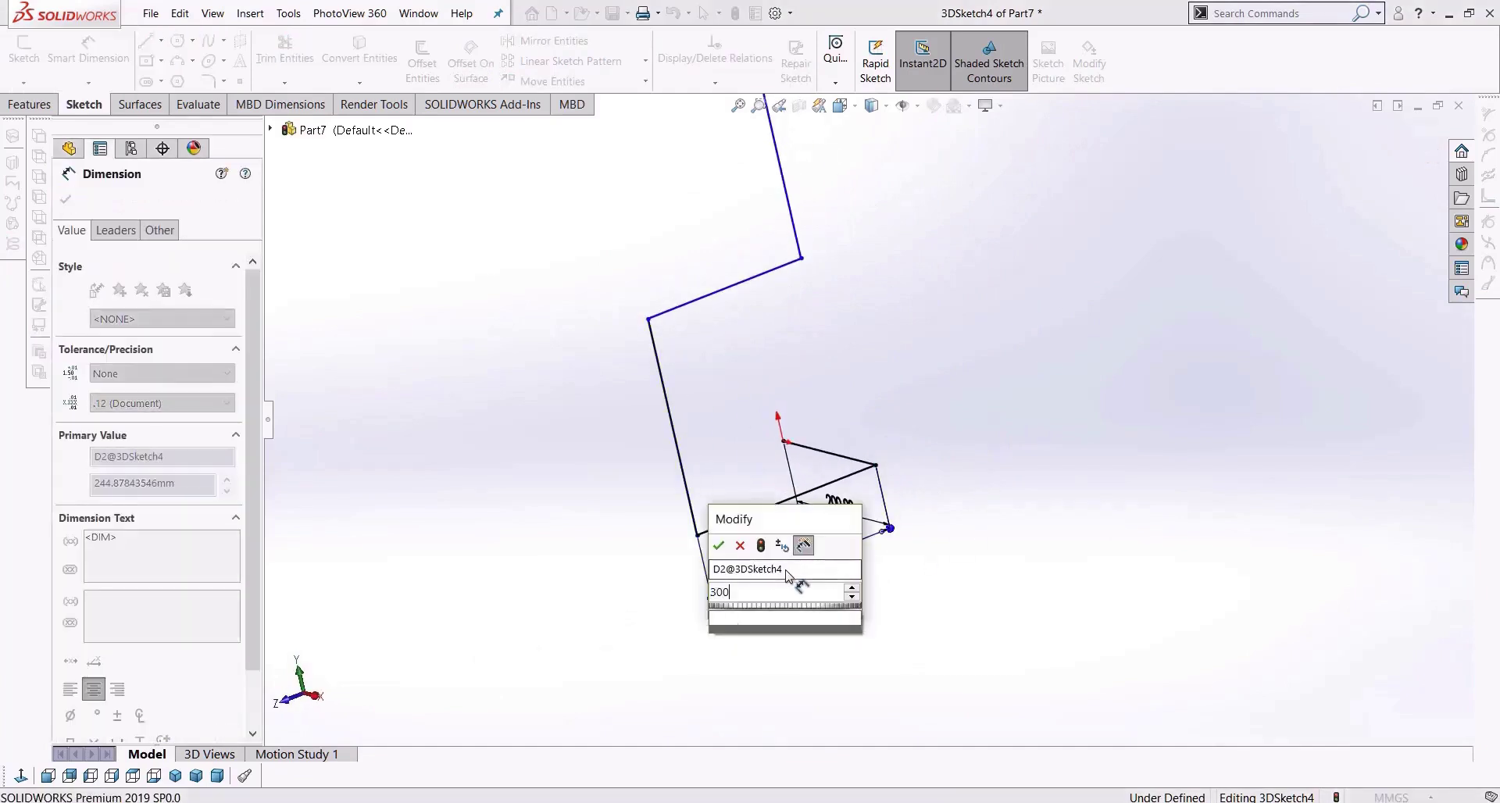
{"action": "key", "text": "Return"}
Dimension the lower vertical line and set its length to 400 mm.
{"action": "left_click", "coordinate": [675, 443]}
{"action": "left_click", "coordinate": [580, 484]}
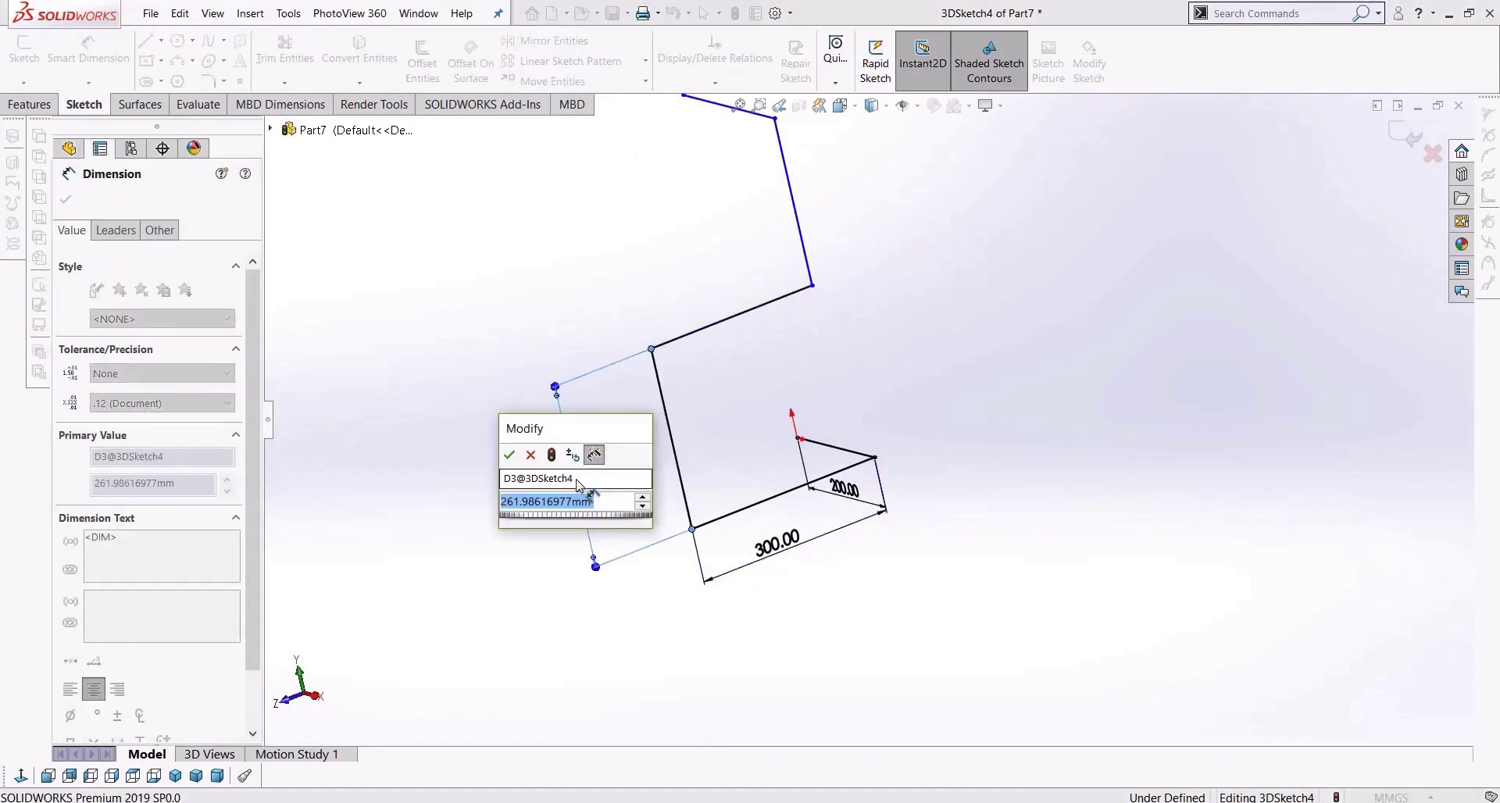
{"action": "type", "text": "400"}
{"action": "key", "text": "Return"}
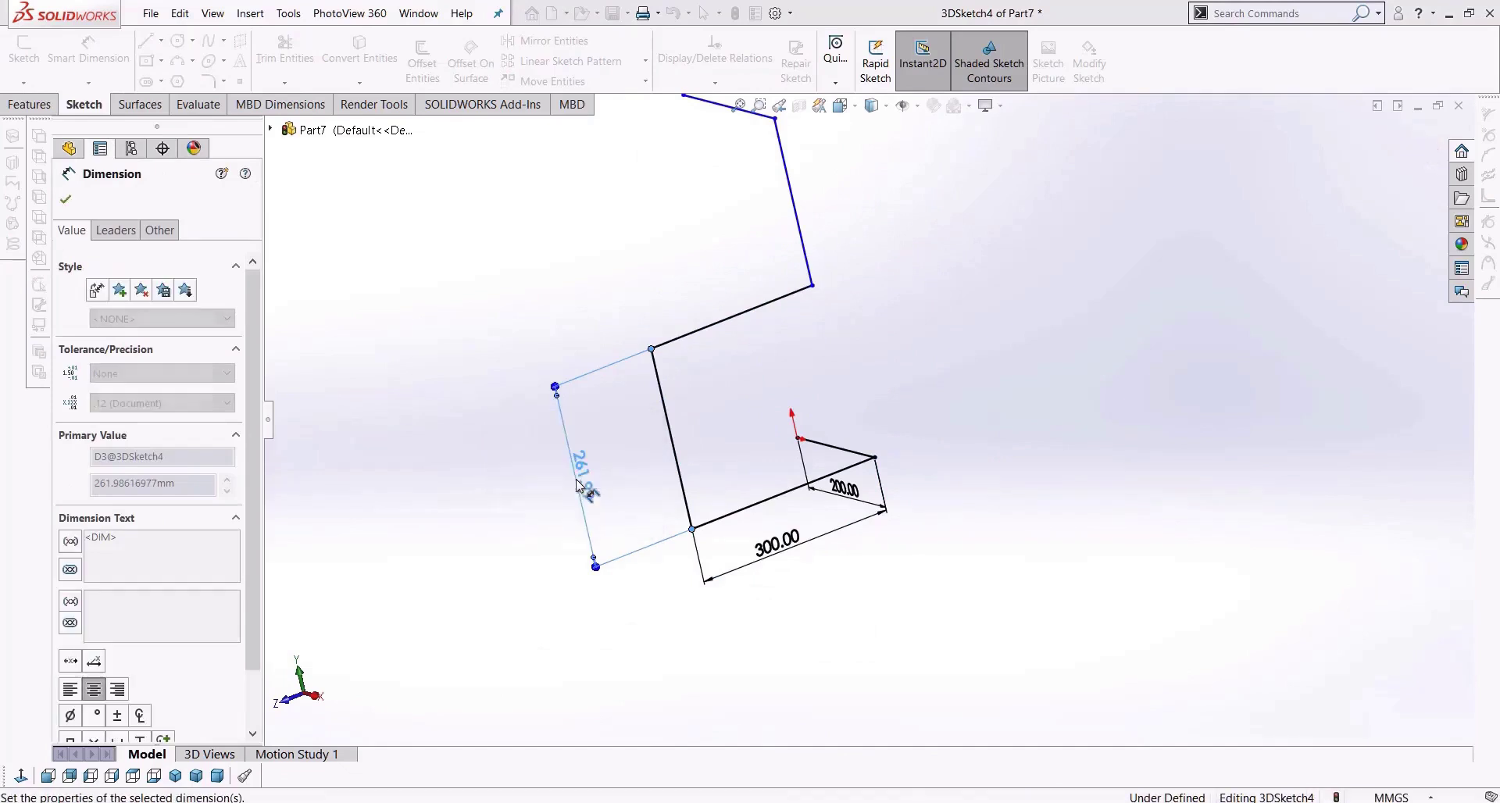
{"action": "scroll", "coordinate": [763, 416], "scroll_direction": "up", "scroll_amount": 2}
{"action": "scroll", "coordinate": [781, 348], "scroll_direction": "down", "scroll_amount": 3}
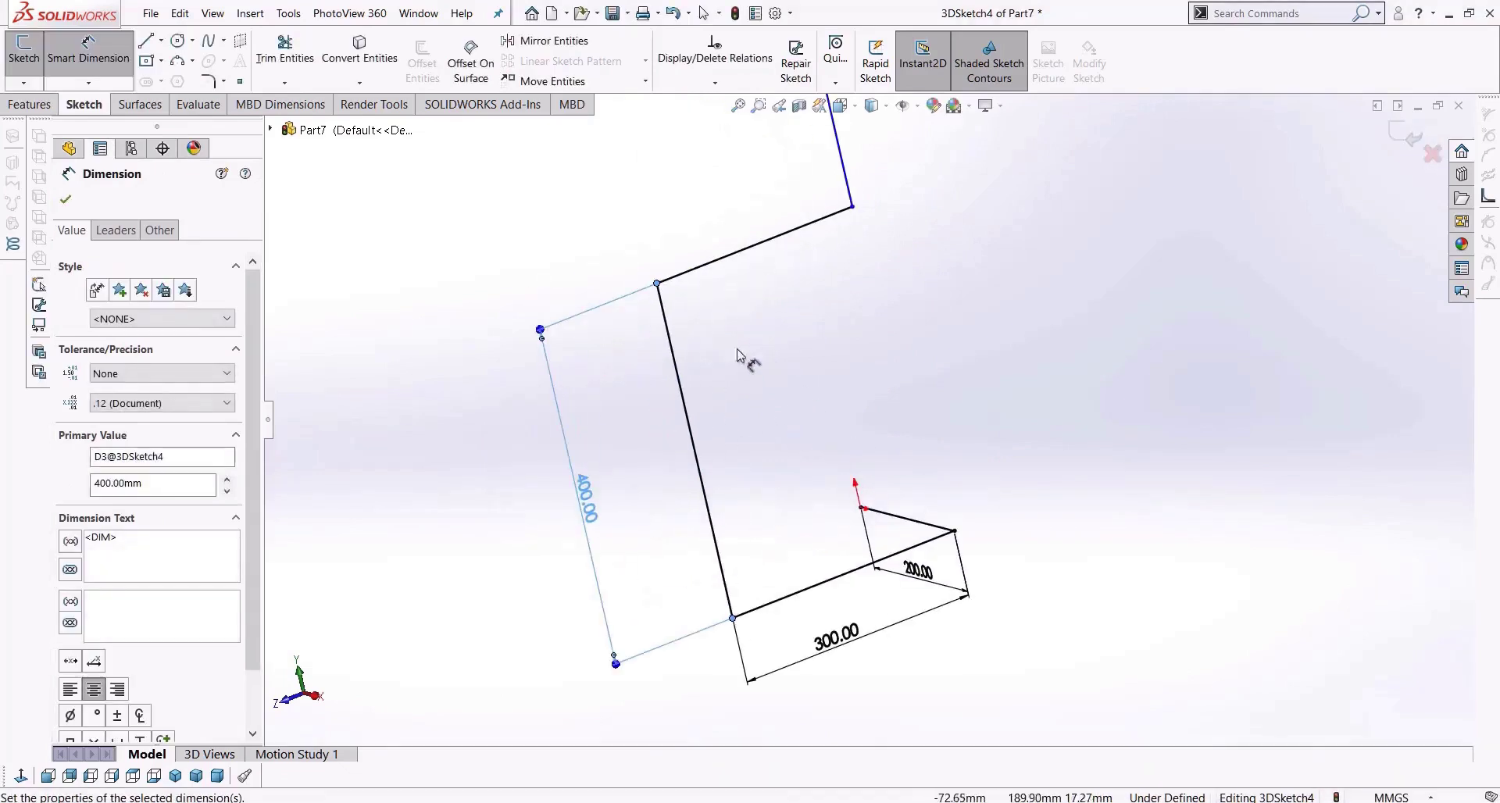
Change the lower vertical line's dimension to 300 mm.
{"action": "double_click", "coordinate": [584, 497]}
{"action": "type", "text": "300"}
{"action": "key", "text": "Return"}
Dimension the line connecting the two vertical segments and set its length to 300 mm.
{"action": "middle_click_drag", "start_coordinate": [978, 234], "coordinate": [845, 342]}
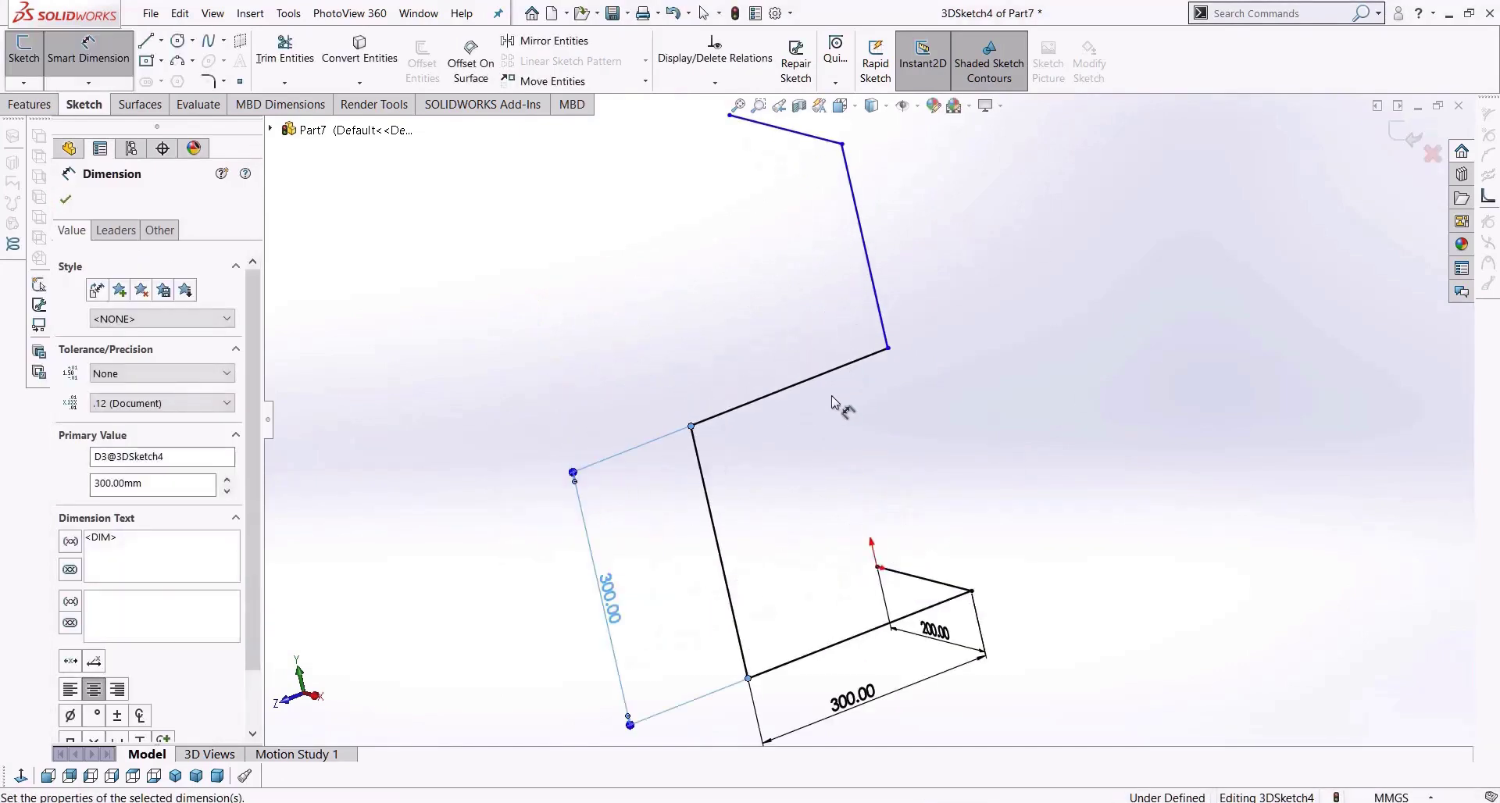
{"action": "left_click", "coordinate": [794, 382]}
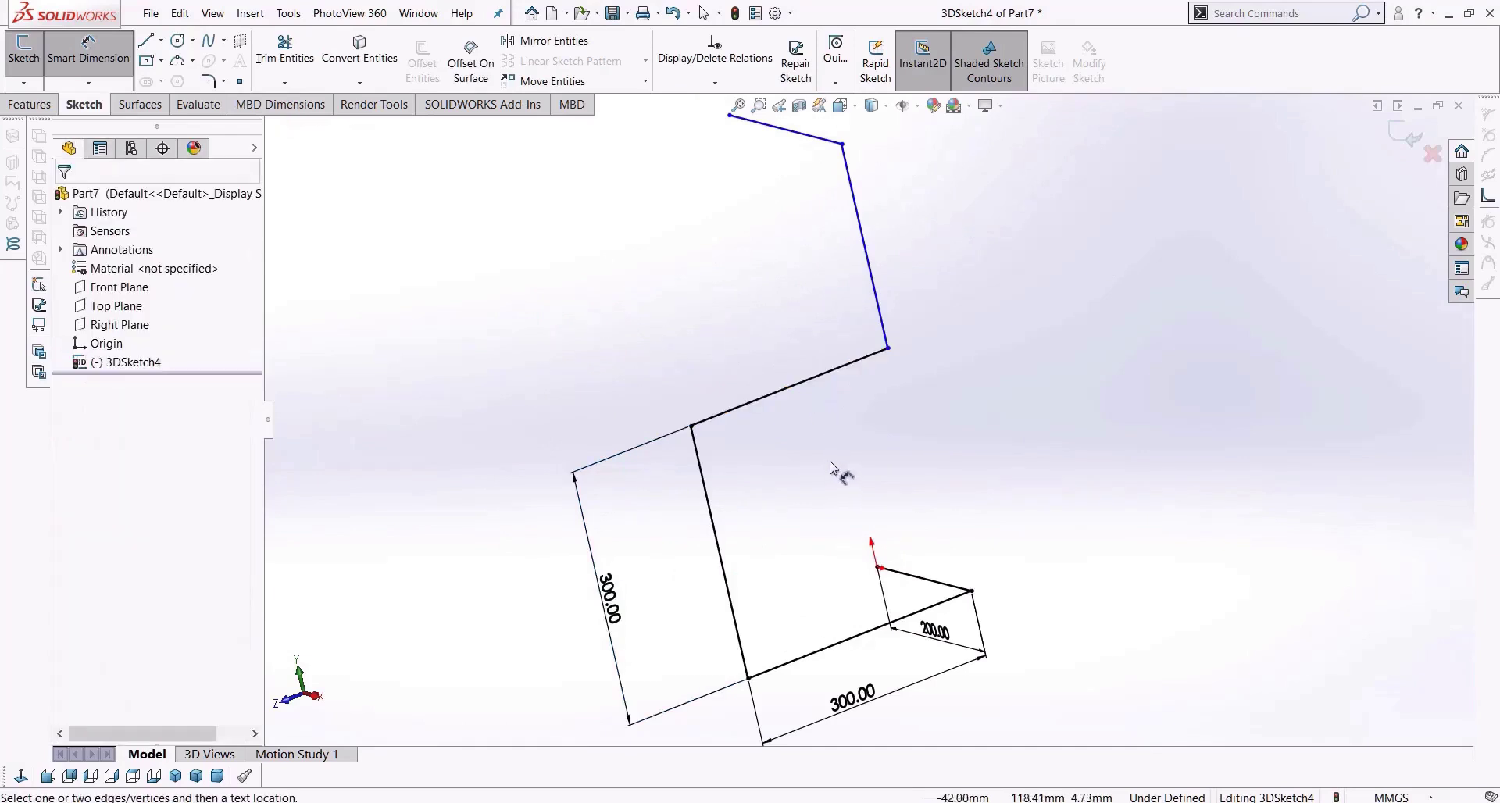
{"action": "left_click", "coordinate": [797, 385]}
{"action": "left_click", "coordinate": [826, 457]}
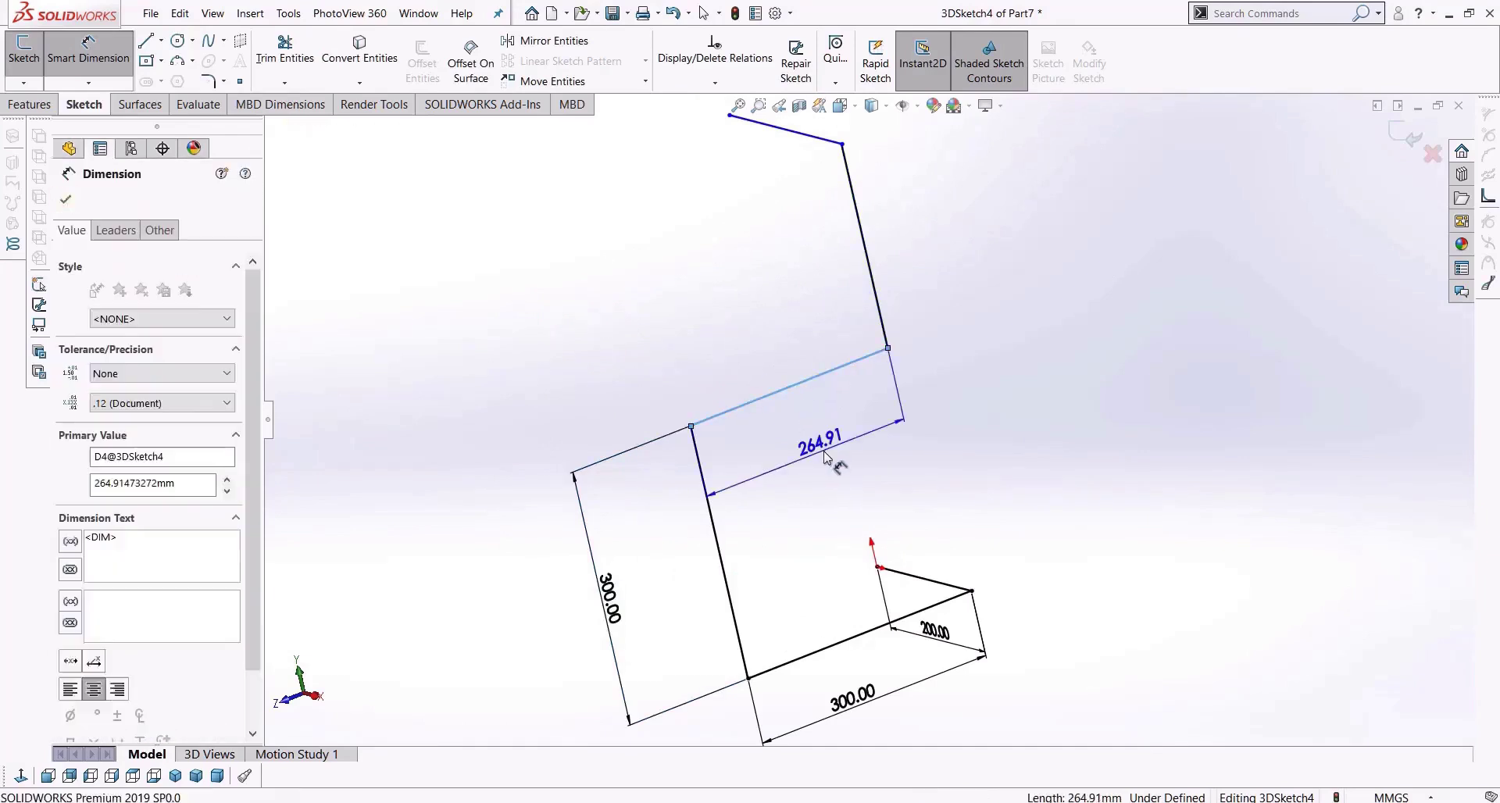
{"action": "type", "text": "300"}
{"action": "key", "text": "Return"}
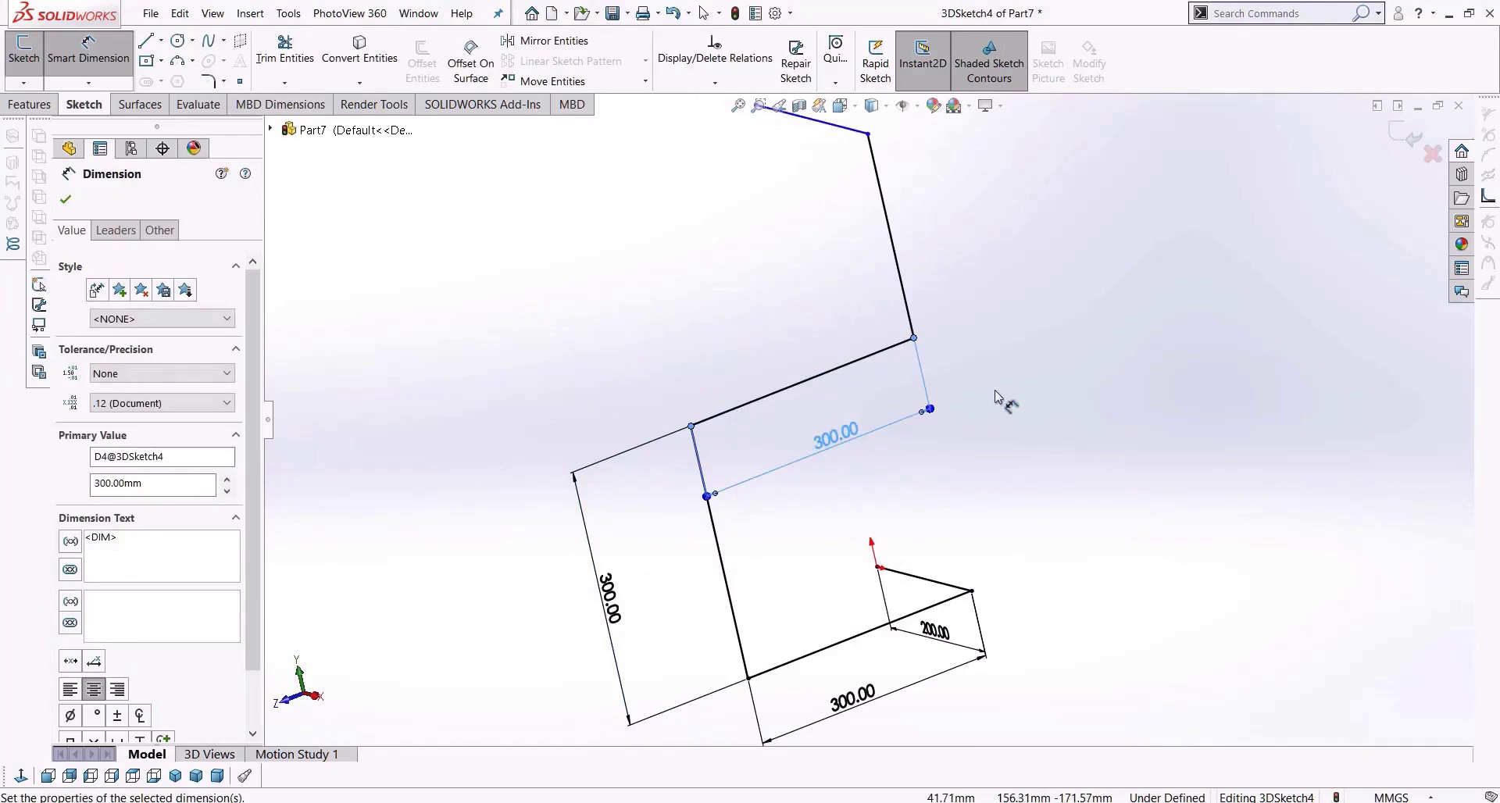
Dimension the upper vertical line and set its length to 500 mm.
{"action": "left_click", "coordinate": [885, 300]}
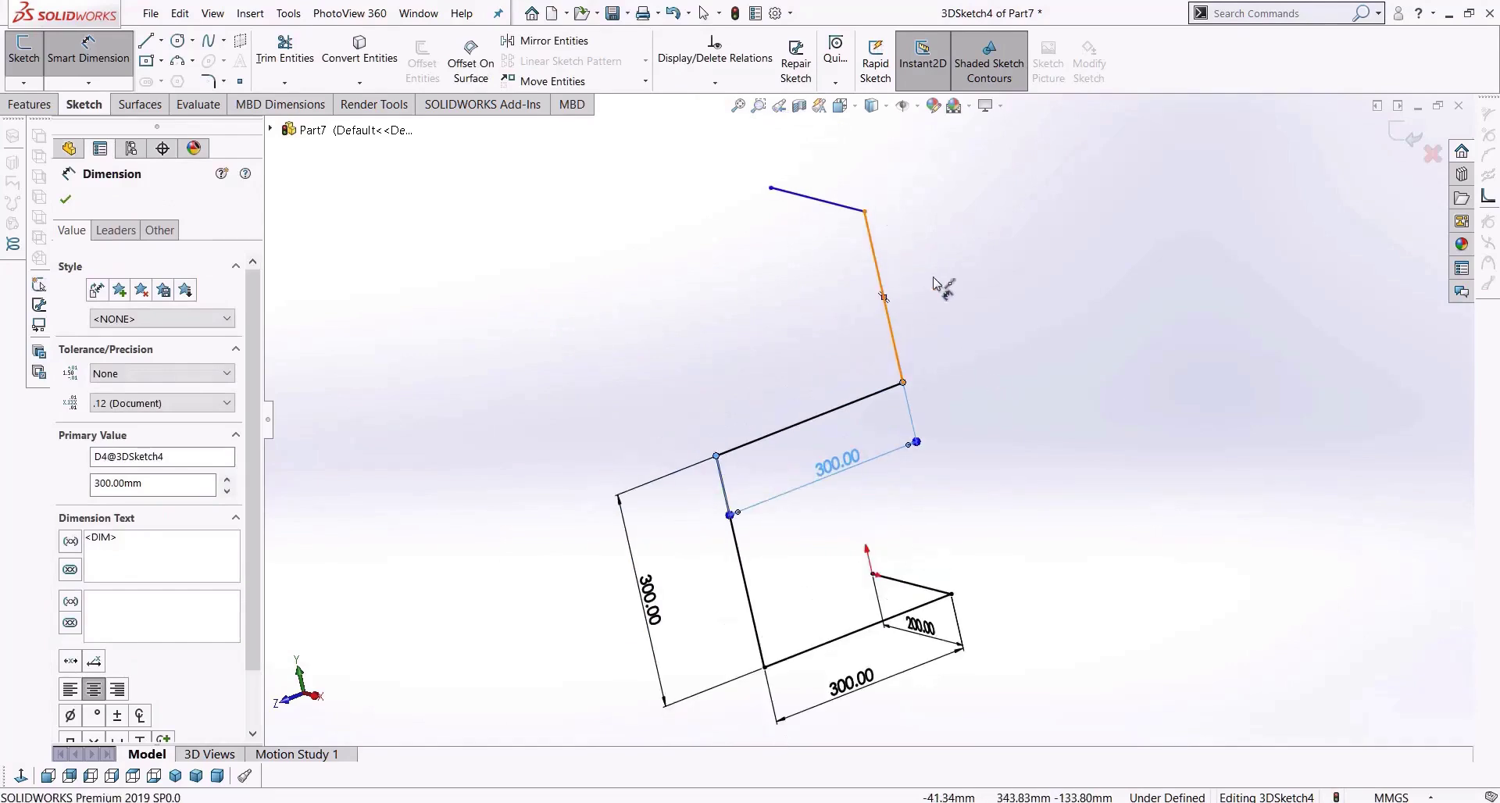
{"action": "left_click", "coordinate": [919, 326]}
{"action": "left_click", "coordinate": [894, 340]}
{"action": "left_click", "coordinate": [975, 290]}
{"action": "type", "text": "500"}
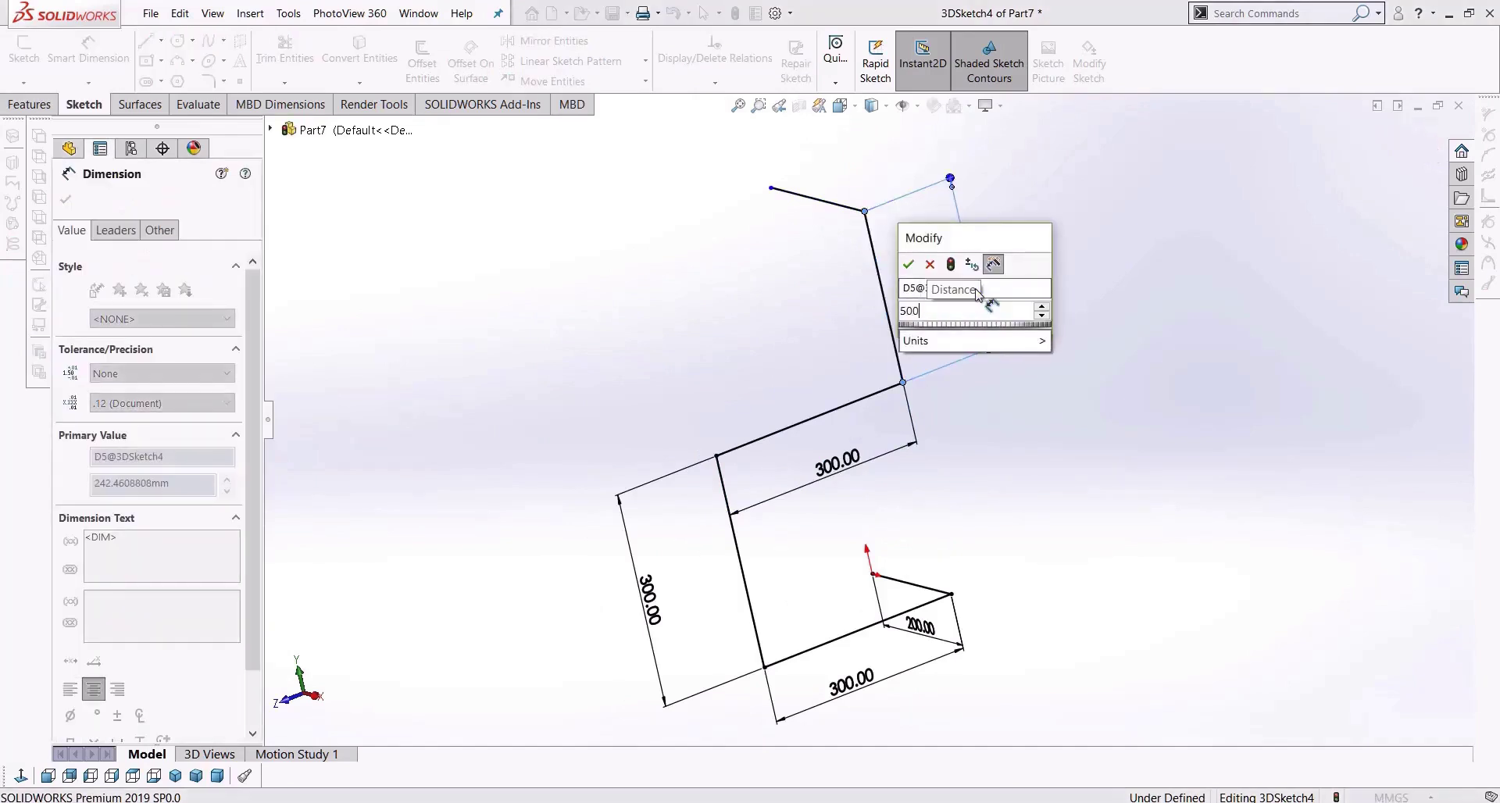
{"action": "key", "text": "Return"}
Dimension the last line at the chain's upper end, set its length to 200 mm and review the whole chain.
{"action": "scroll", "coordinate": [977, 291], "scroll_direction": "up", "scroll_amount": 4}
{"action": "scroll", "coordinate": [791, 250], "scroll_direction": "down", "scroll_amount": 2}
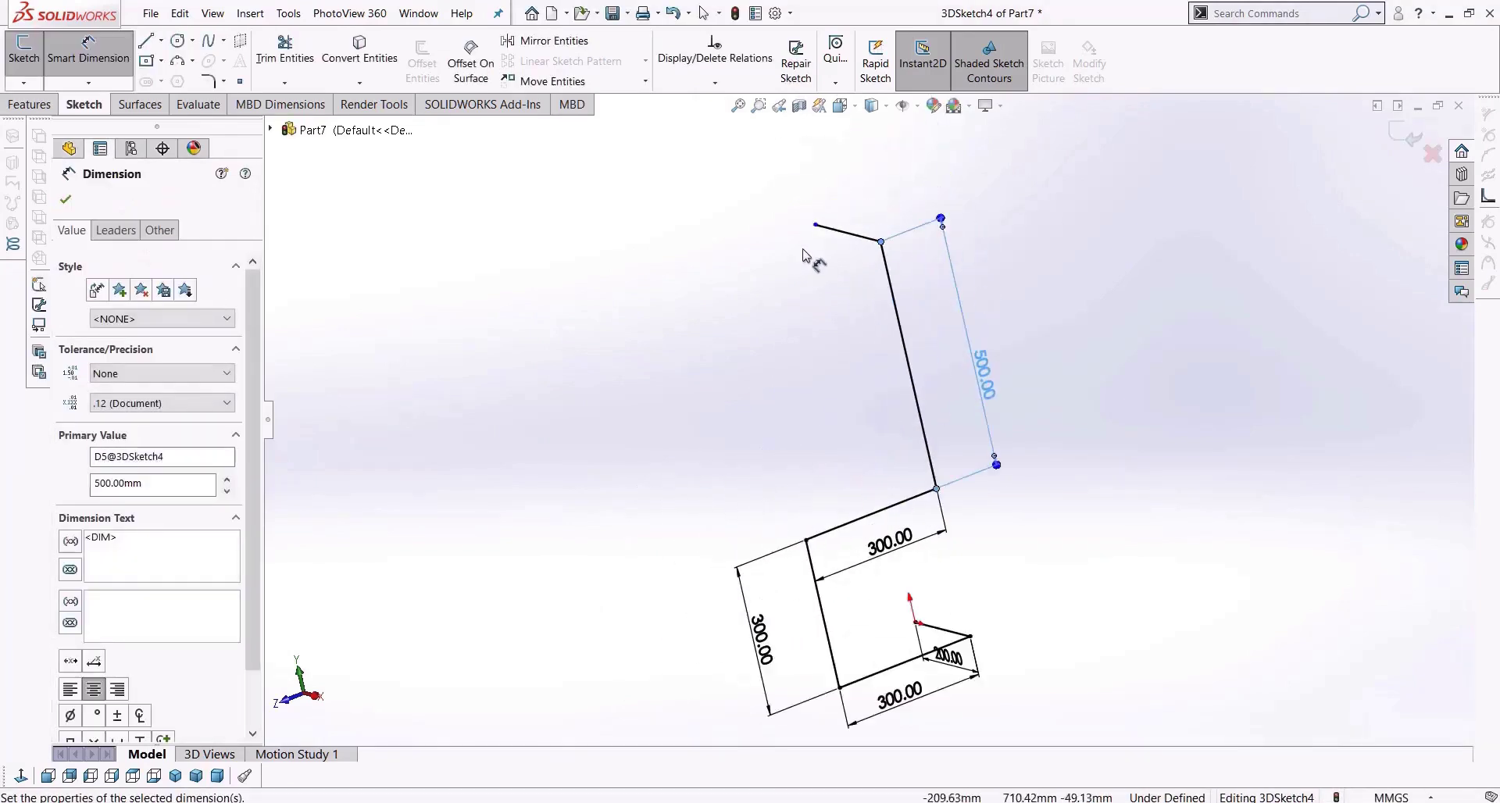
{"action": "left_click", "coordinate": [864, 235]}
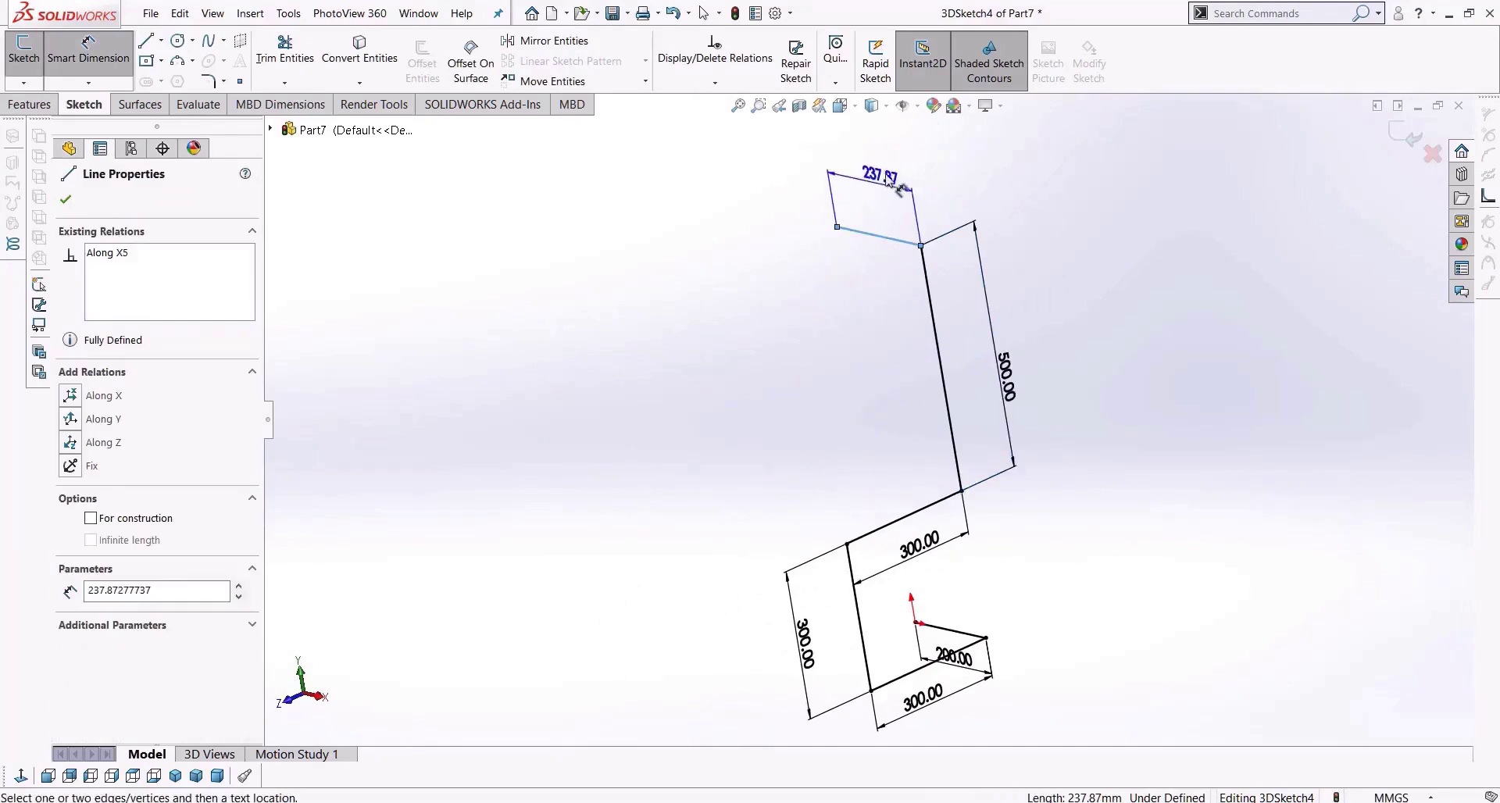
{"action": "left_click", "coordinate": [888, 180]}
{"action": "type", "text": "200"}
{"action": "key", "text": "Return"}
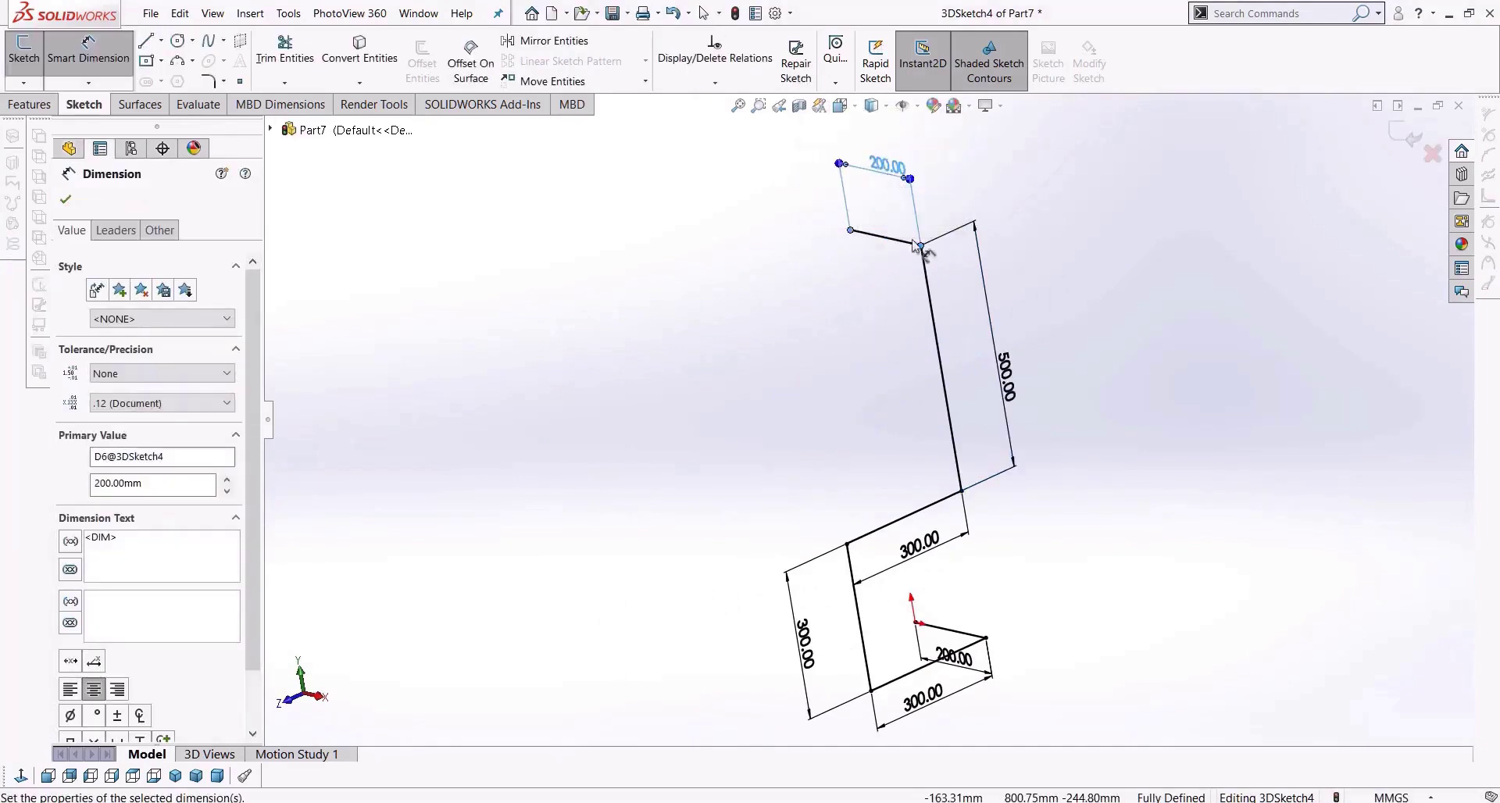
{"action": "scroll", "coordinate": [903, 405], "scroll_direction": "up", "scroll_amount": 2}
{"action": "mouse_move", "coordinate": [903, 404]}
{"action": "middle_mouse_down"}
{"action": "mouse_move", "coordinate": [1115, 385]}
{"action": "mouse_move", "coordinate": [1051, 425]}
{"action": "mouse_move", "coordinate": [1042, 407]}
{"action": "mouse_move", "coordinate": [1044, 425]}
{"action": "middle_mouse_up"}
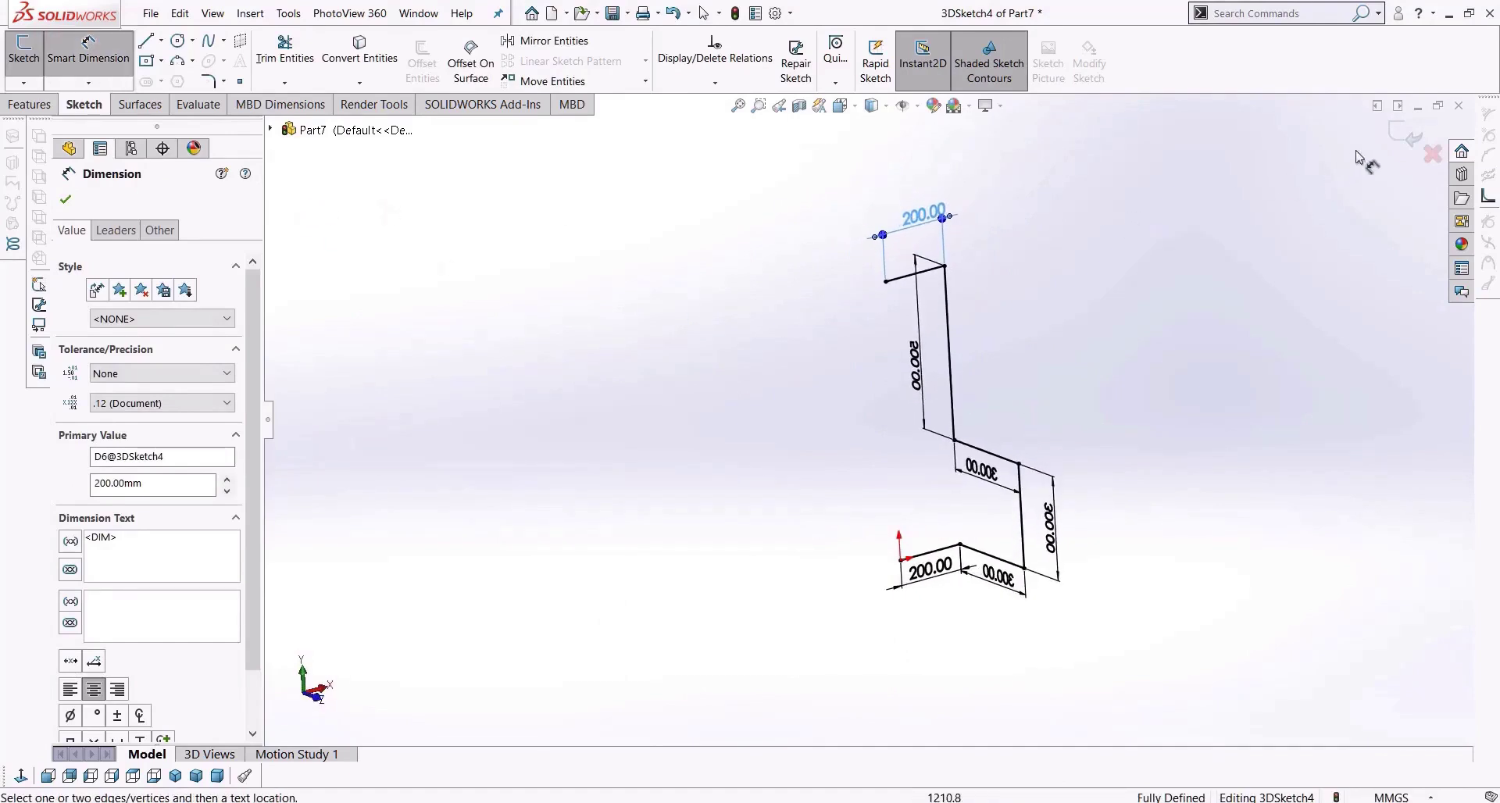
Close the dimensioned 3D sketch of the line chain and reopen it for editing.
{"action": "left_click", "coordinate": [1407, 136]}
{"action": "mouse_move", "coordinate": [918, 461]}
{"action": "middle_mouse_down"}
{"action": "mouse_move", "coordinate": [941, 411]}
{"action": "mouse_move", "coordinate": [911, 391]}
{"action": "mouse_move", "coordinate": [868, 493]}
{"action": "mouse_move", "coordinate": [851, 429]}
{"action": "mouse_move", "coordinate": [782, 438]}
{"action": "mouse_move", "coordinate": [954, 405]}
{"action": "mouse_move", "coordinate": [885, 442]}
{"action": "middle_mouse_up"}
{"action": "key", "text": "Escape"}
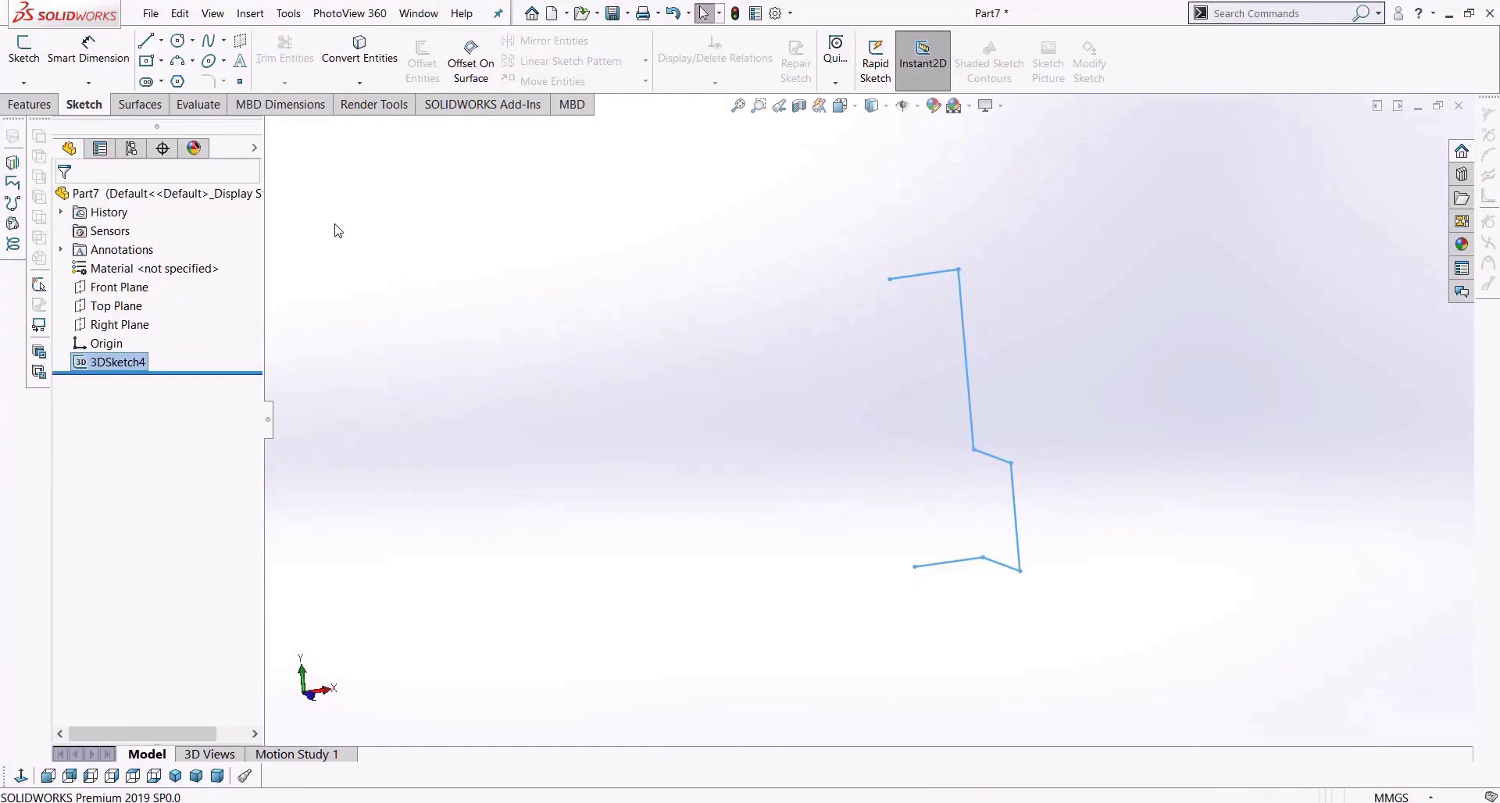
{"action": "right_click", "coordinate": [134, 360]}
{"action": "left_click", "coordinate": [150, 313]}
{"action": "scroll", "coordinate": [951, 563], "scroll_direction": "down", "scroll_amount": 3}
{"action": "scroll", "coordinate": [973, 576], "scroll_direction": "down", "scroll_amount": 2}
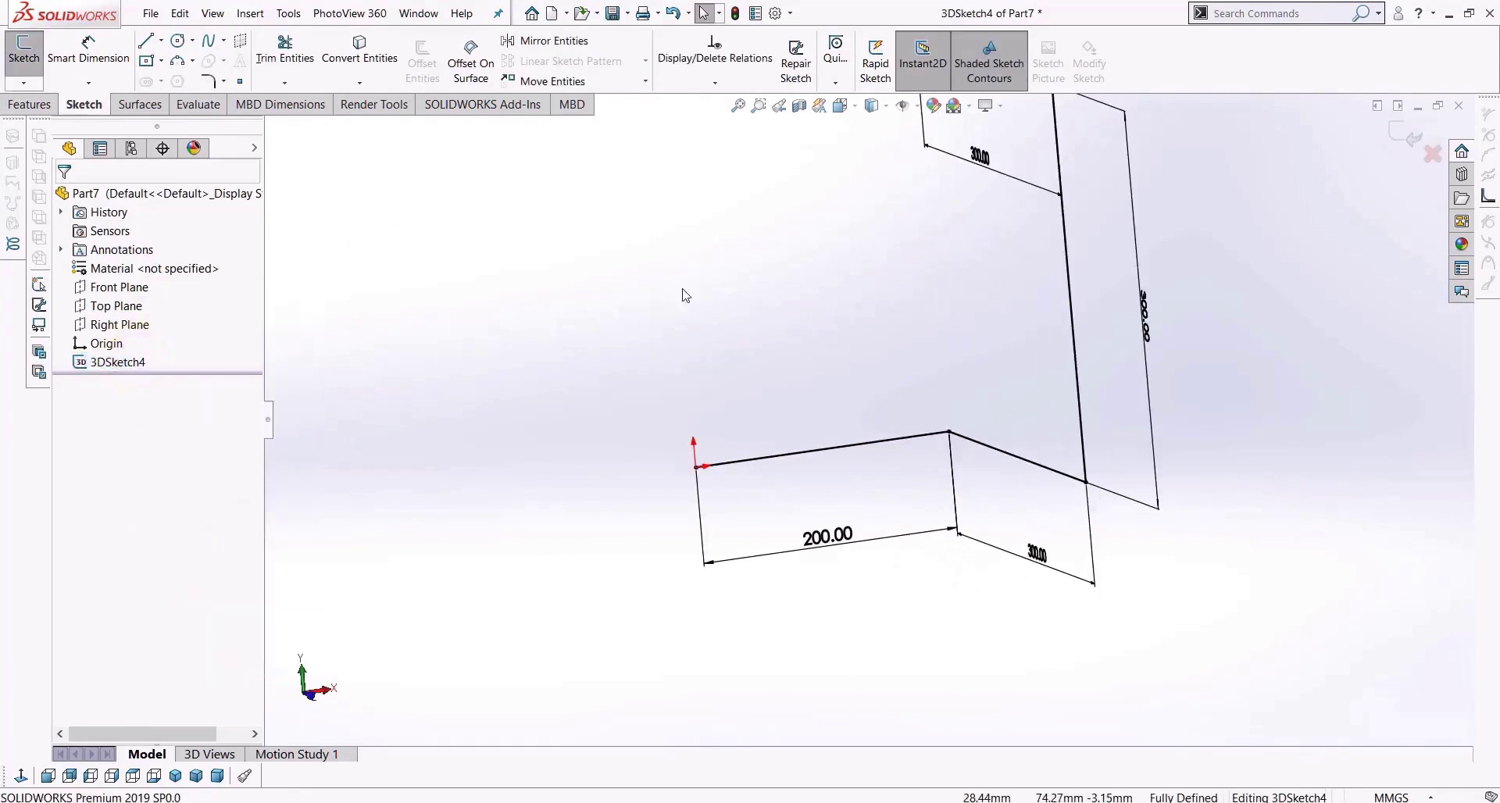
Set the sketch fillet radius to 40 mm and pick the first two corners of the line chain after the origin.
{"action": "left_click", "coordinate": [207, 81]}
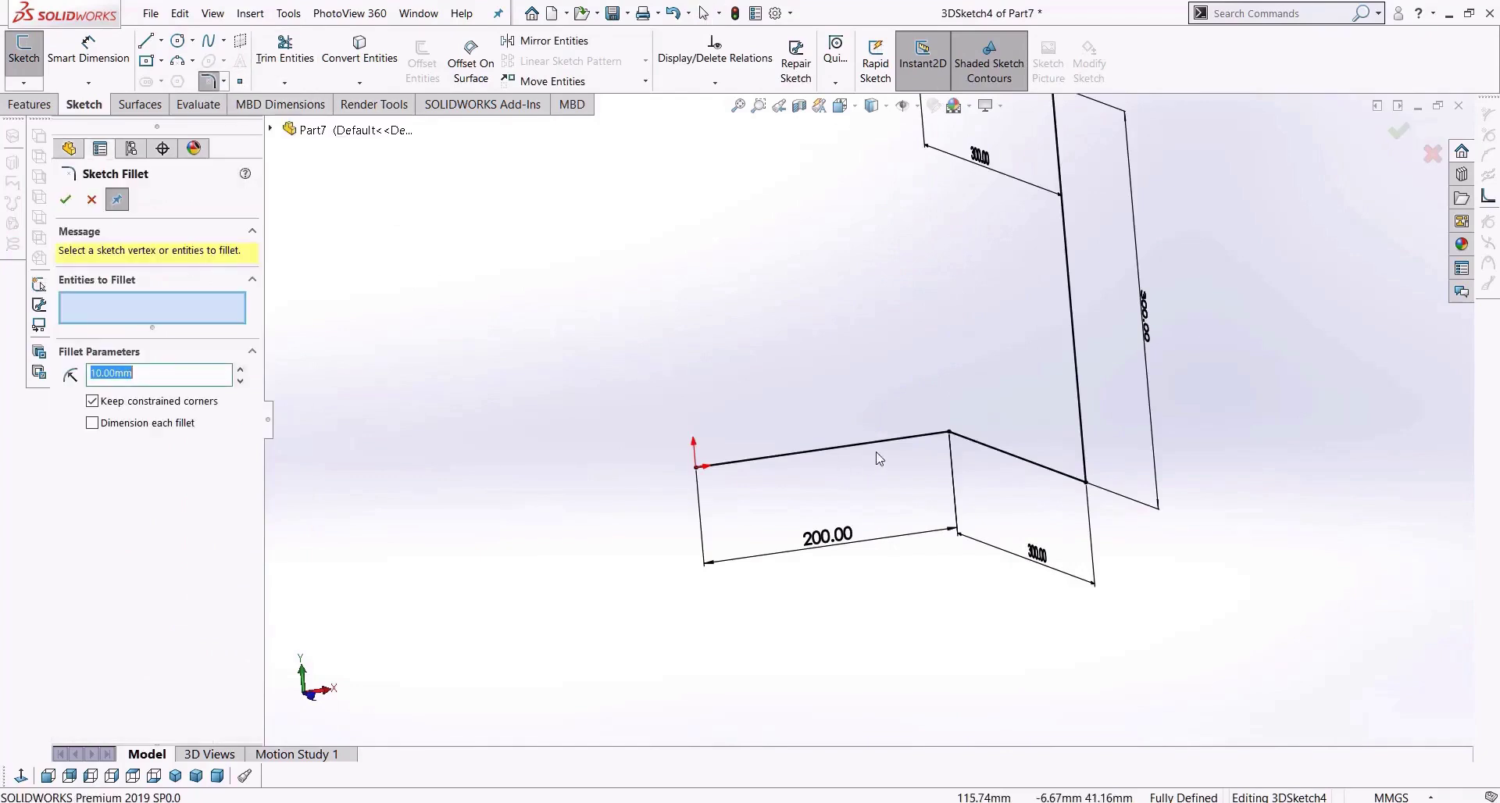
{"action": "scroll", "coordinate": [954, 482], "scroll_direction": "down", "scroll_amount": 3}
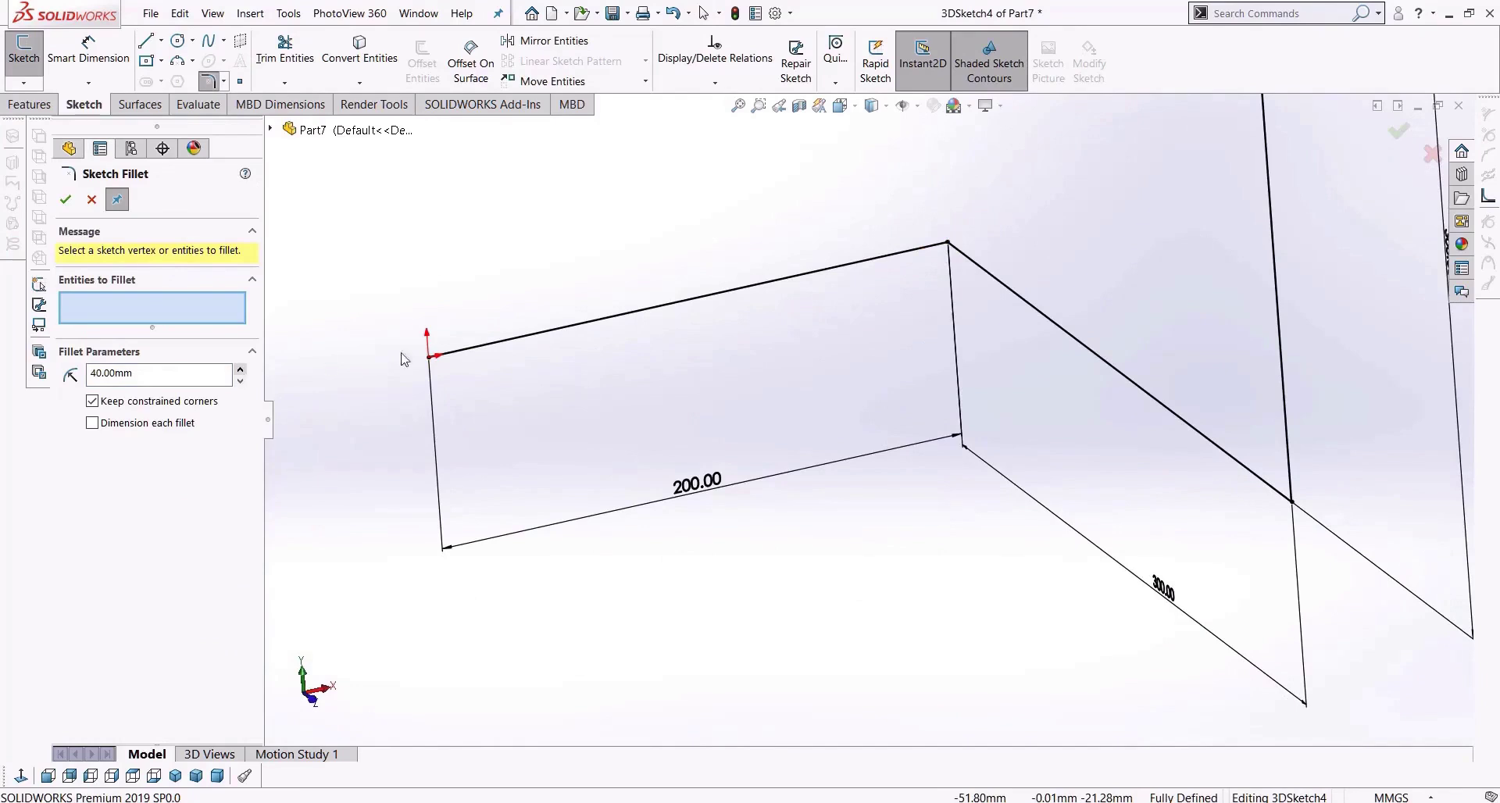
{"action": "left_click", "coordinate": [949, 245]}
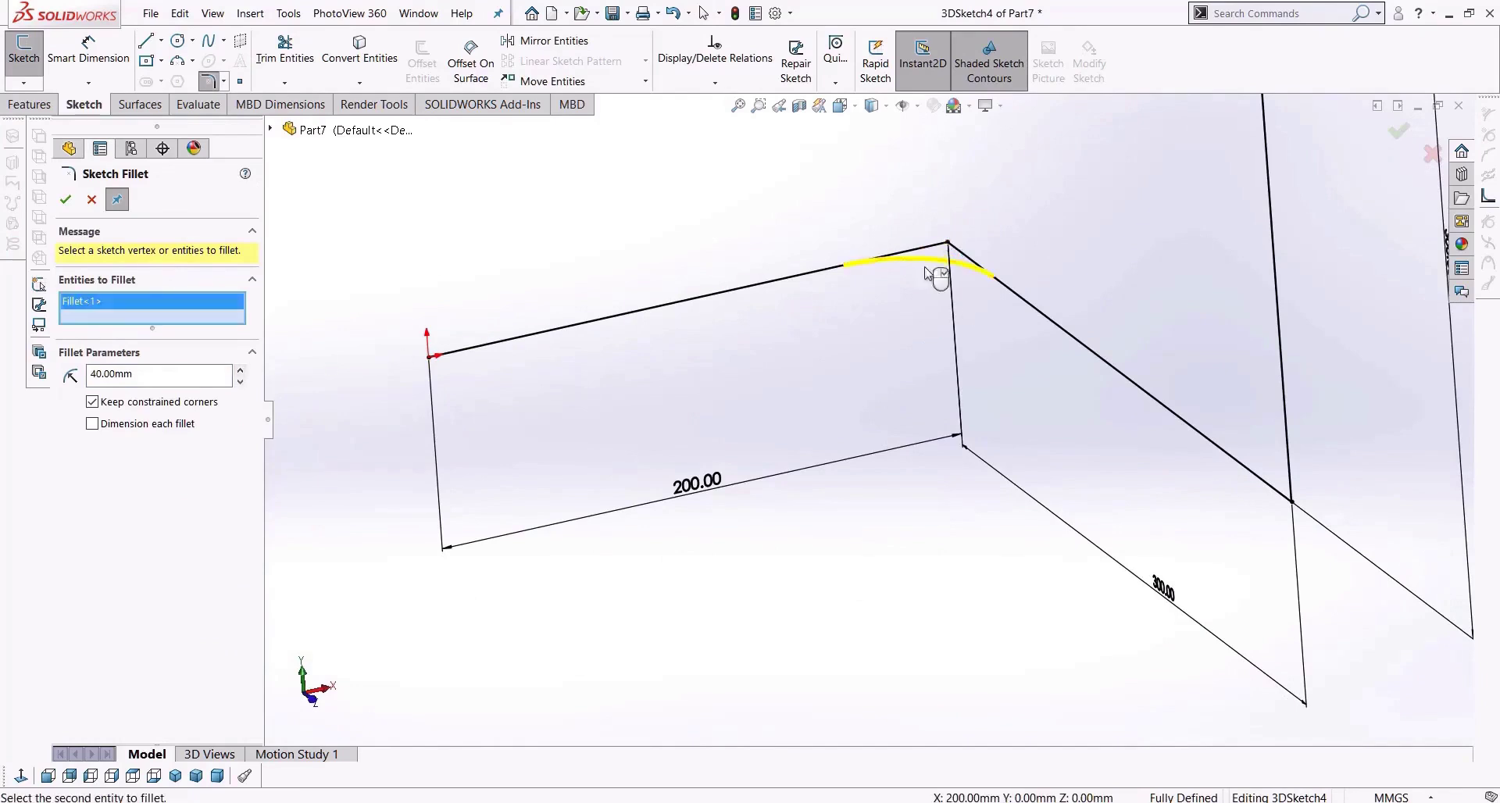
{"action": "scroll", "coordinate": [974, 420], "scroll_direction": "up", "scroll_amount": 3}
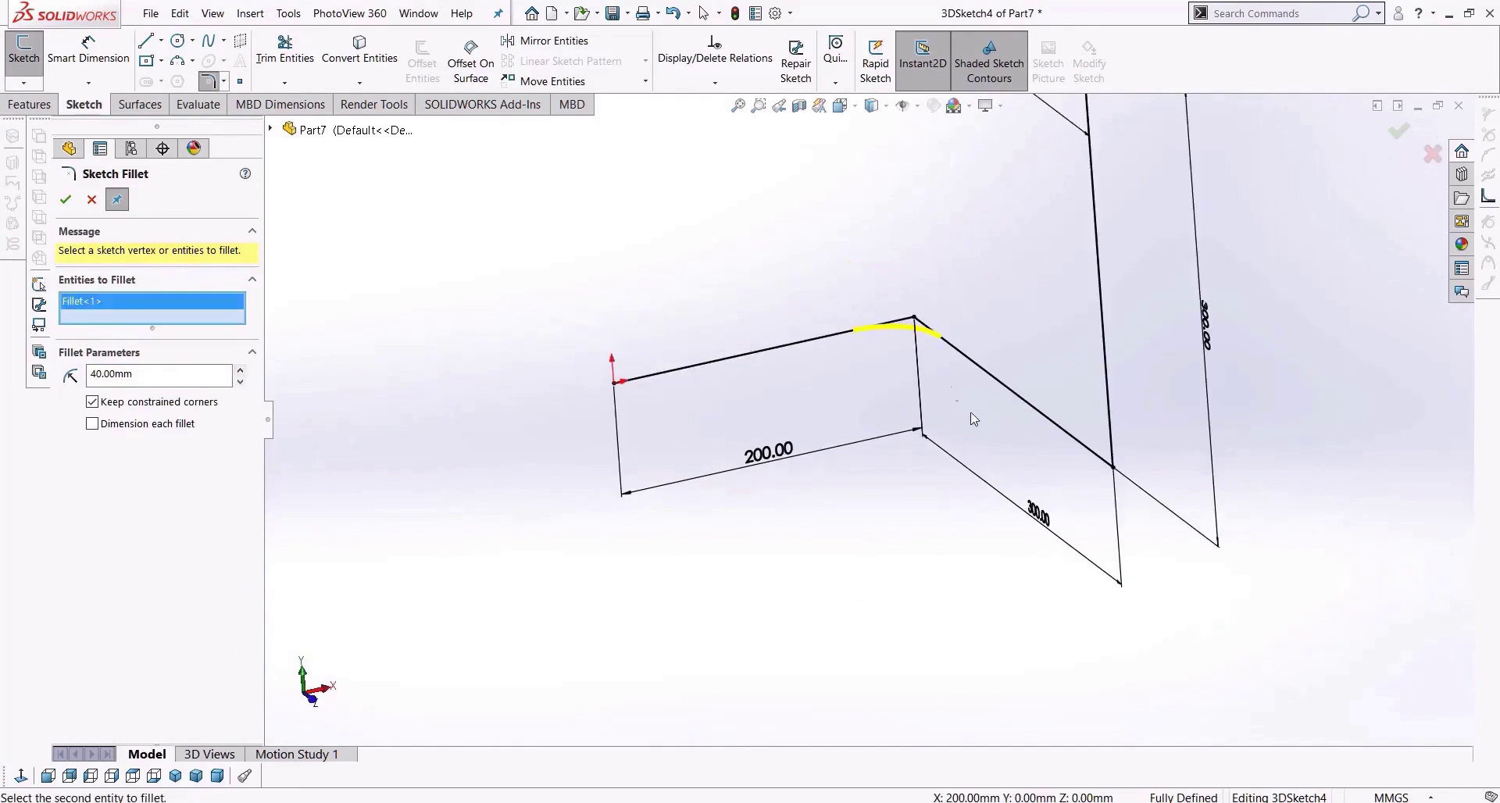
{"action": "left_click", "coordinate": [1113, 468]}
{"action": "key", "text": "f"}
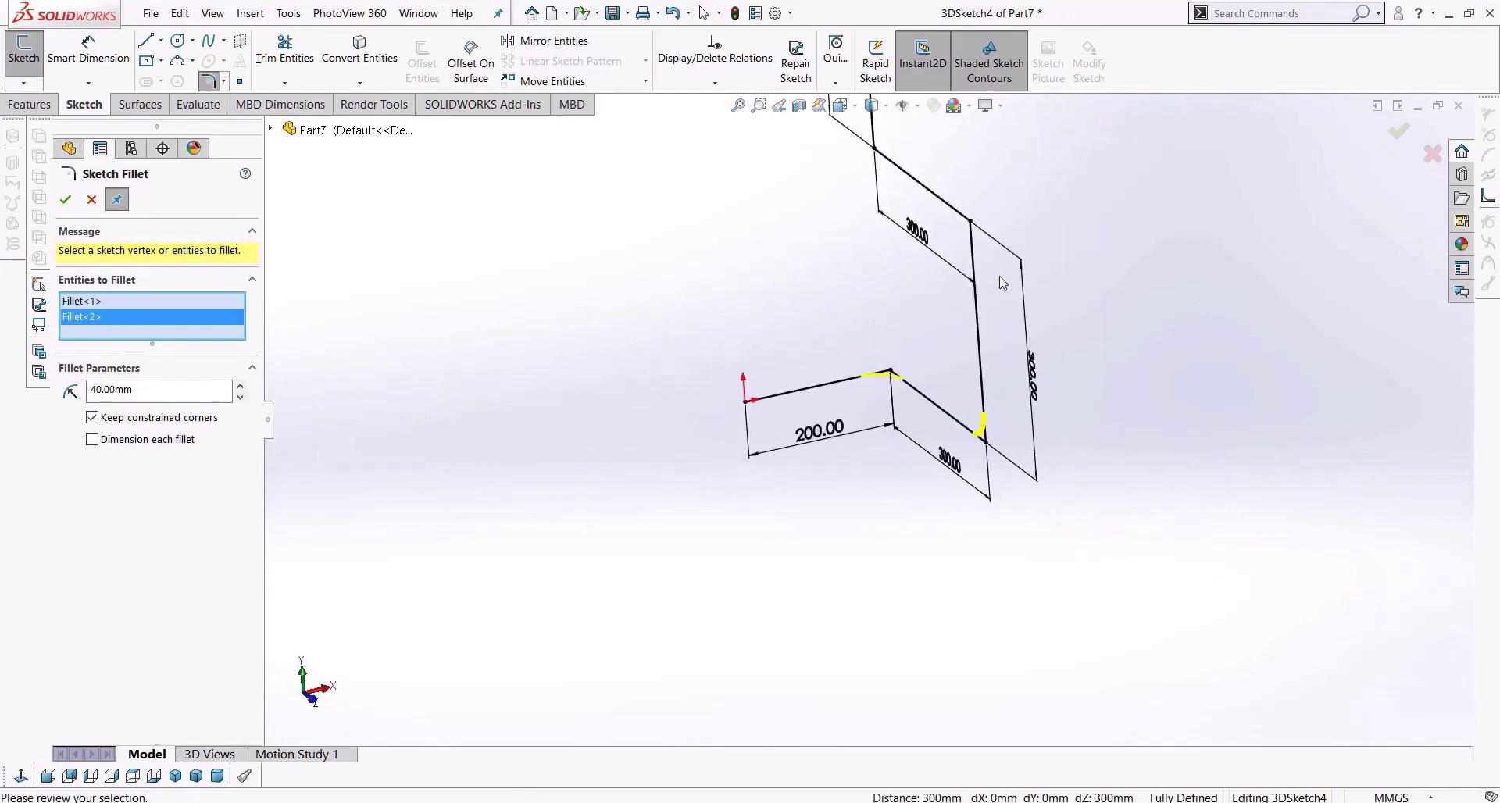
Round the three remaining upper corners of the 3D sketch path with 40 mm sketch fillets and finish the fillet command.
{"action": "left_click", "coordinate": [973, 228]}
{"action": "middle_click_drag", "start_coordinate": [854, 224], "coordinate": [878, 277], "text": "ctrl"}
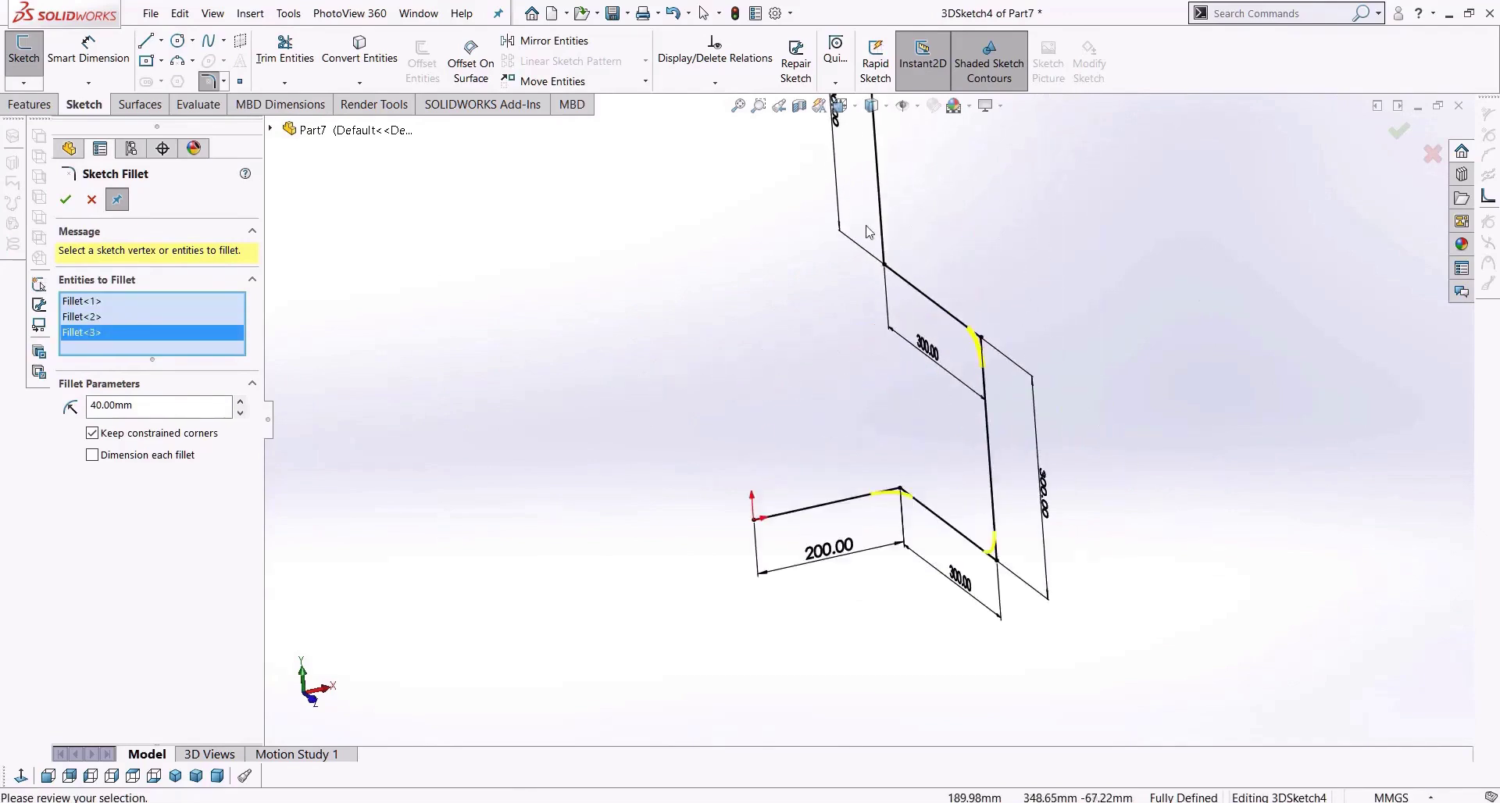
{"action": "left_click", "coordinate": [884, 269]}
{"action": "key", "text": "f"}
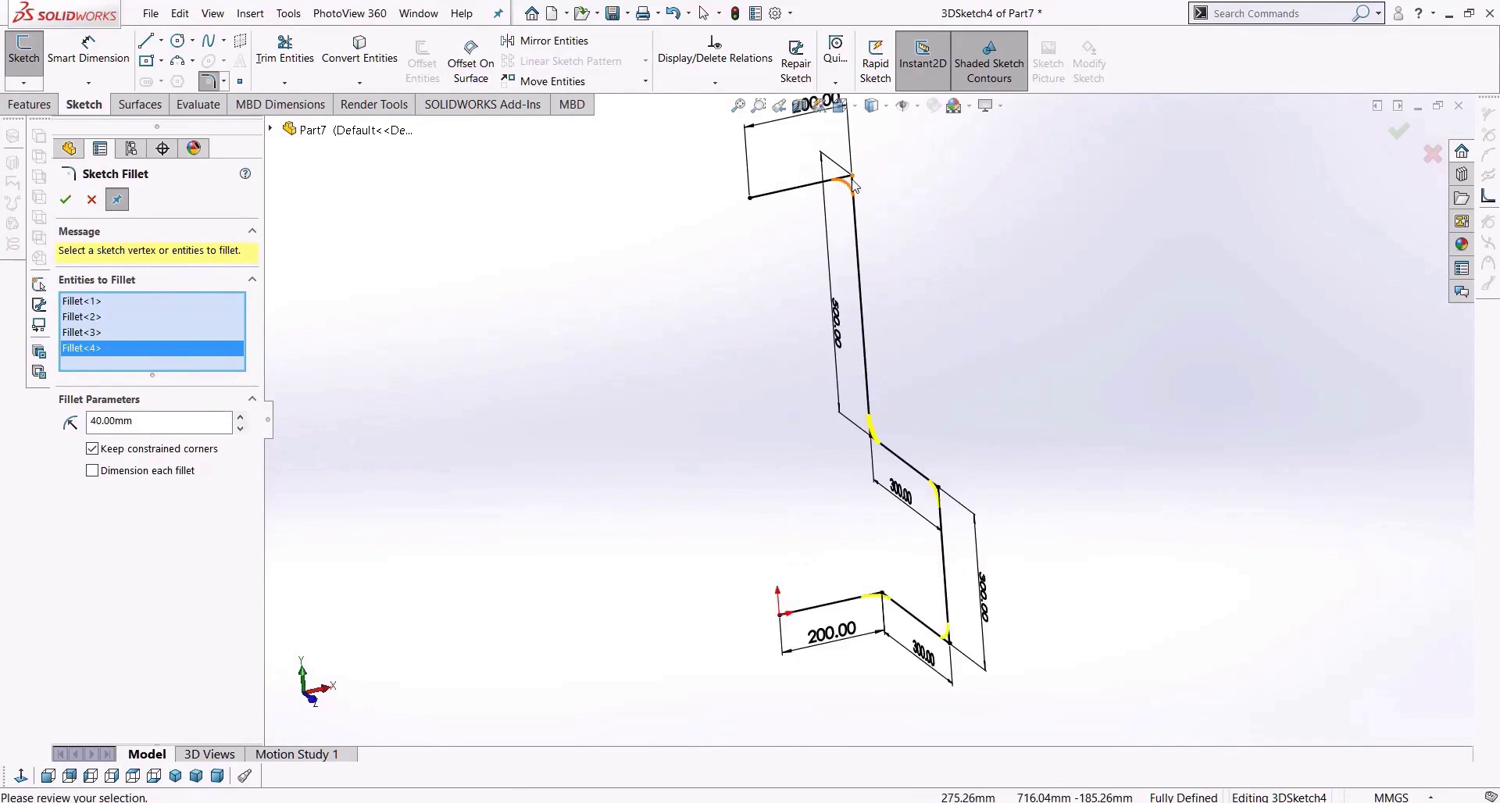
{"action": "left_click", "coordinate": [853, 182]}
{"action": "key", "text": "Return"}
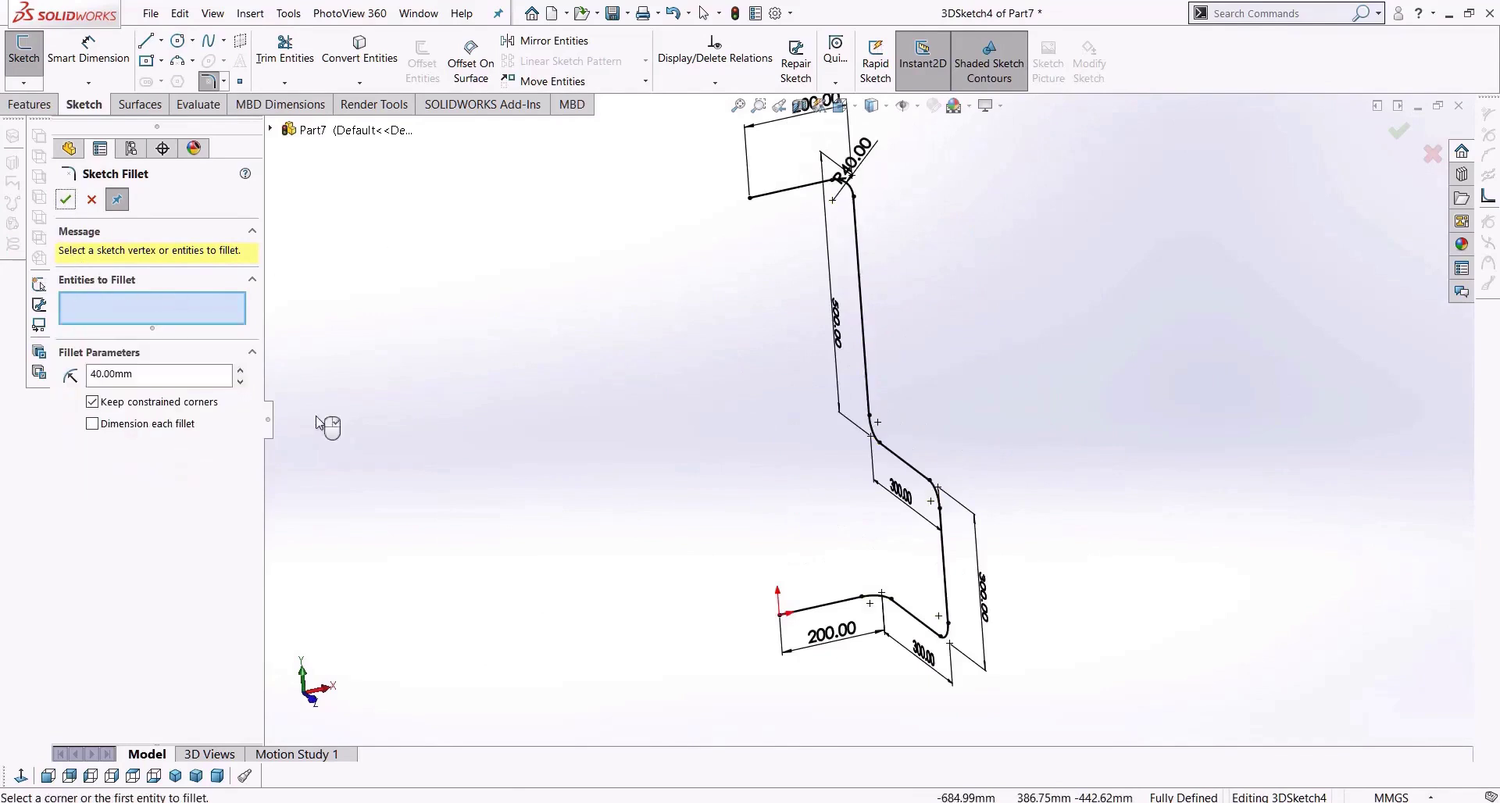
{"action": "left_click", "coordinate": [65, 200]}
Sweep a circular profile of 25 mm diameter along the filleted 3D sketch path.
{"action": "left_click", "coordinate": [31, 104]}
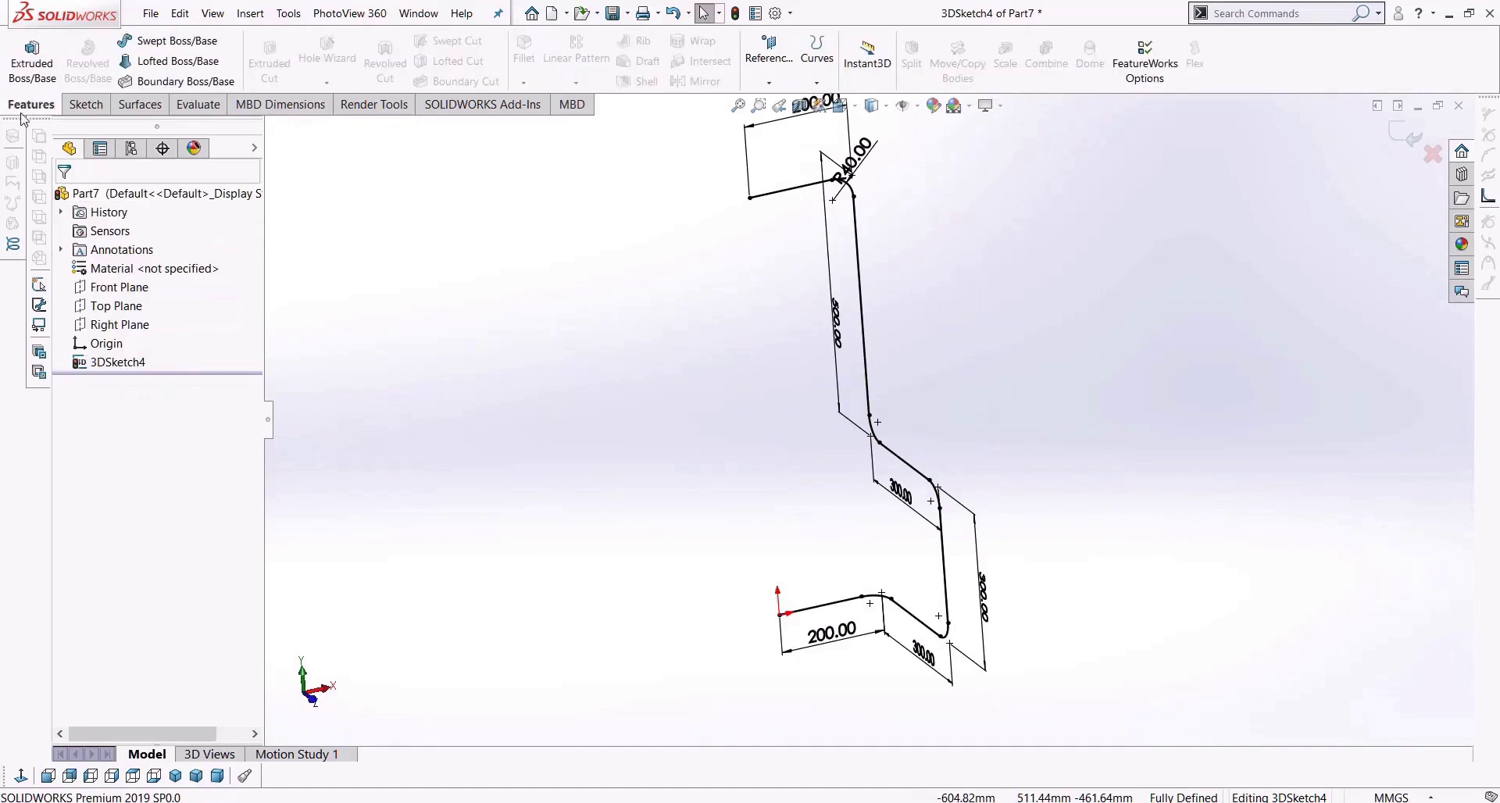
{"action": "left_click", "coordinate": [173, 42]}
{"action": "left_click", "coordinate": [148, 270]}
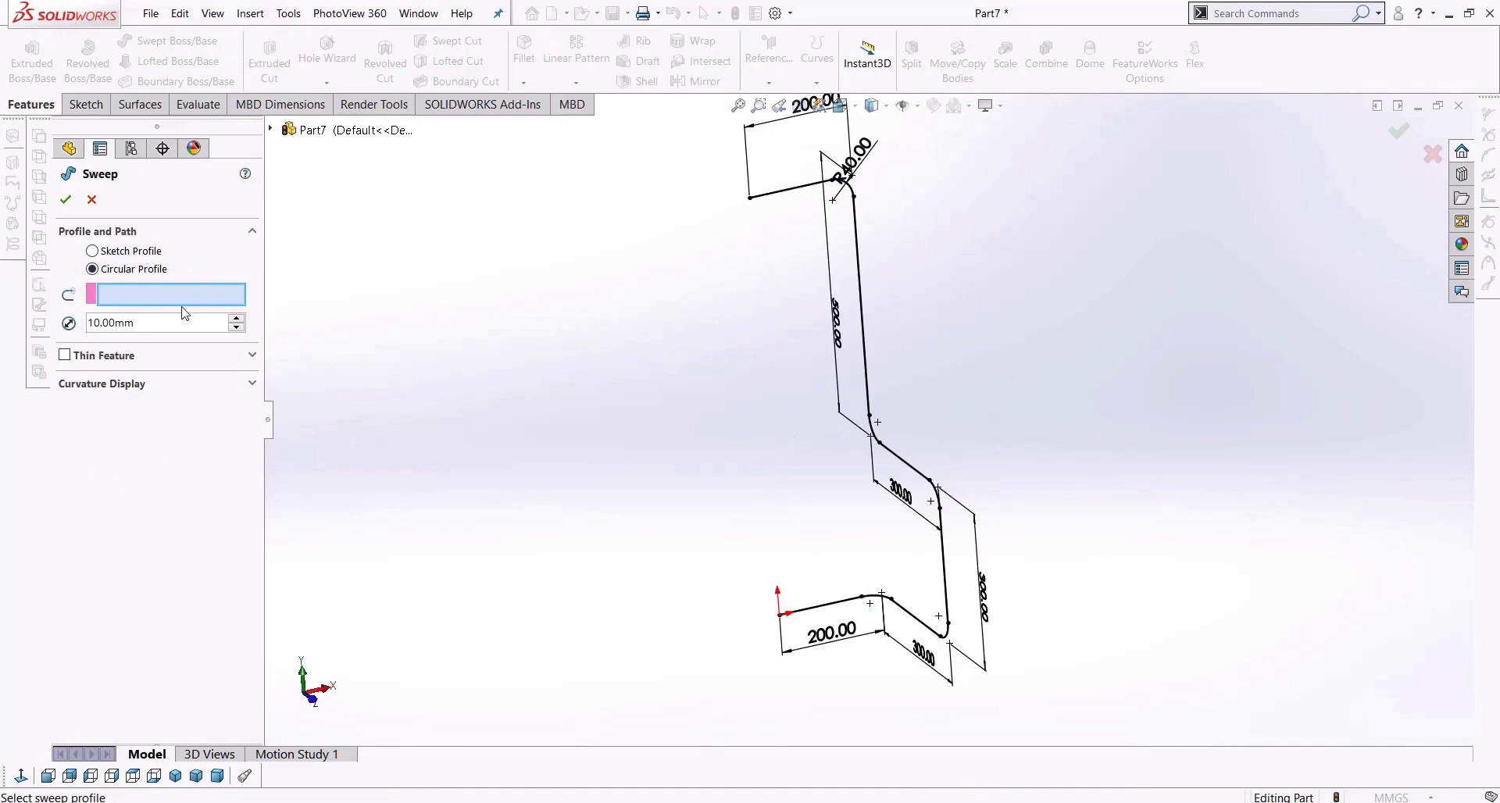
{"action": "left_click", "coordinate": [864, 304]}
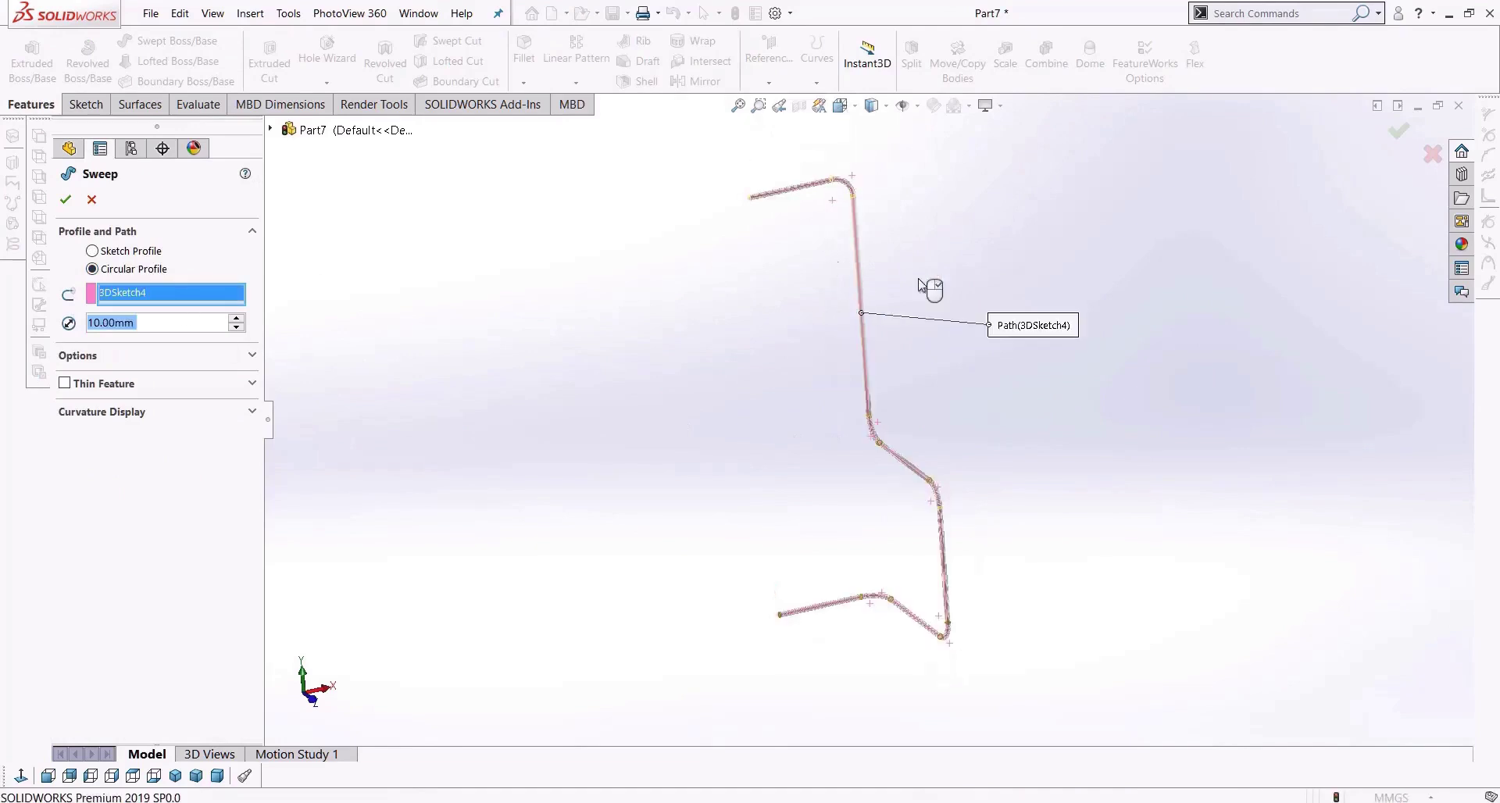
{"action": "left_click", "coordinate": [238, 318]}
{"action": "left_click", "coordinate": [238, 318]}
{"action": "left_click", "coordinate": [238, 318]}
{"action": "left_click", "coordinate": [237, 327]}
{"action": "left_click", "coordinate": [237, 327]}
{"action": "type", "text": "25"}
{"action": "key", "text": "Return"}
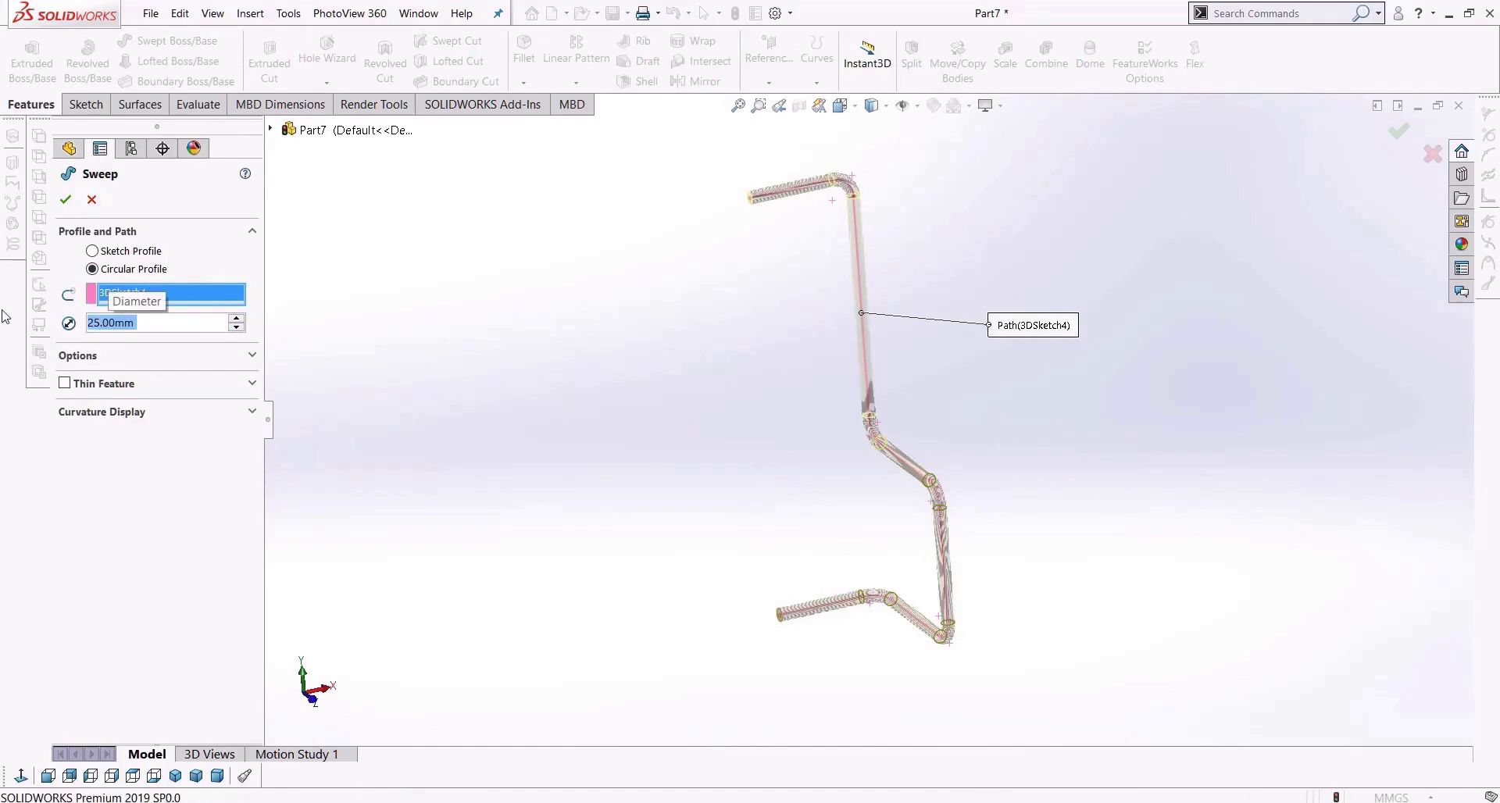
{"action": "left_click", "coordinate": [65, 200]}
Examine the swept tube and its bends from several angles and distances.
{"action": "middle_click_drag", "start_coordinate": [833, 640], "coordinate": [864, 447]}
{"action": "scroll", "coordinate": [809, 624], "scroll_direction": "down", "scroll_amount": 3}
{"action": "scroll", "coordinate": [751, 649], "scroll_direction": "up", "scroll_amount": 2}
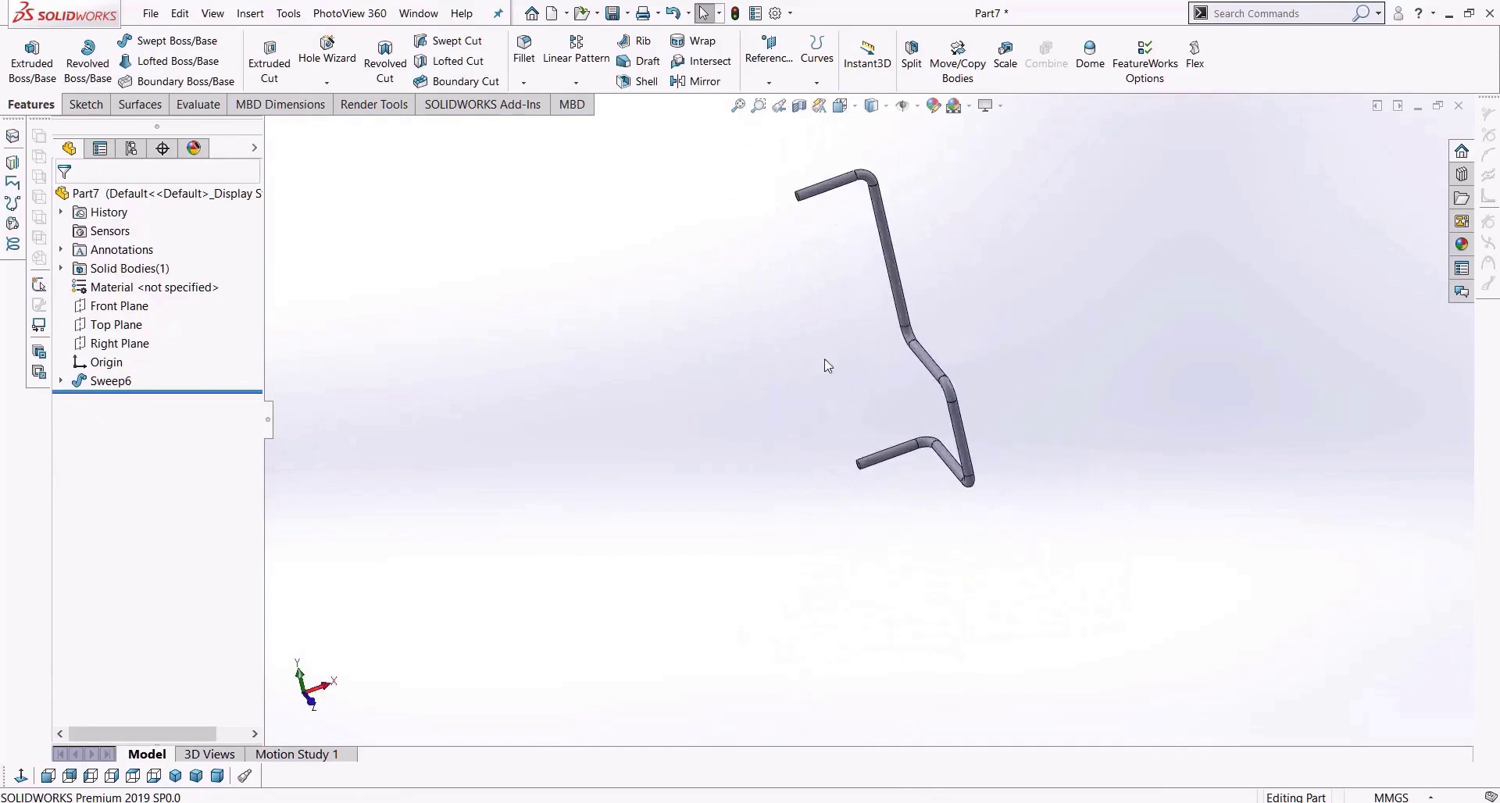
{"action": "scroll", "coordinate": [843, 256], "scroll_direction": "down", "scroll_amount": 3}
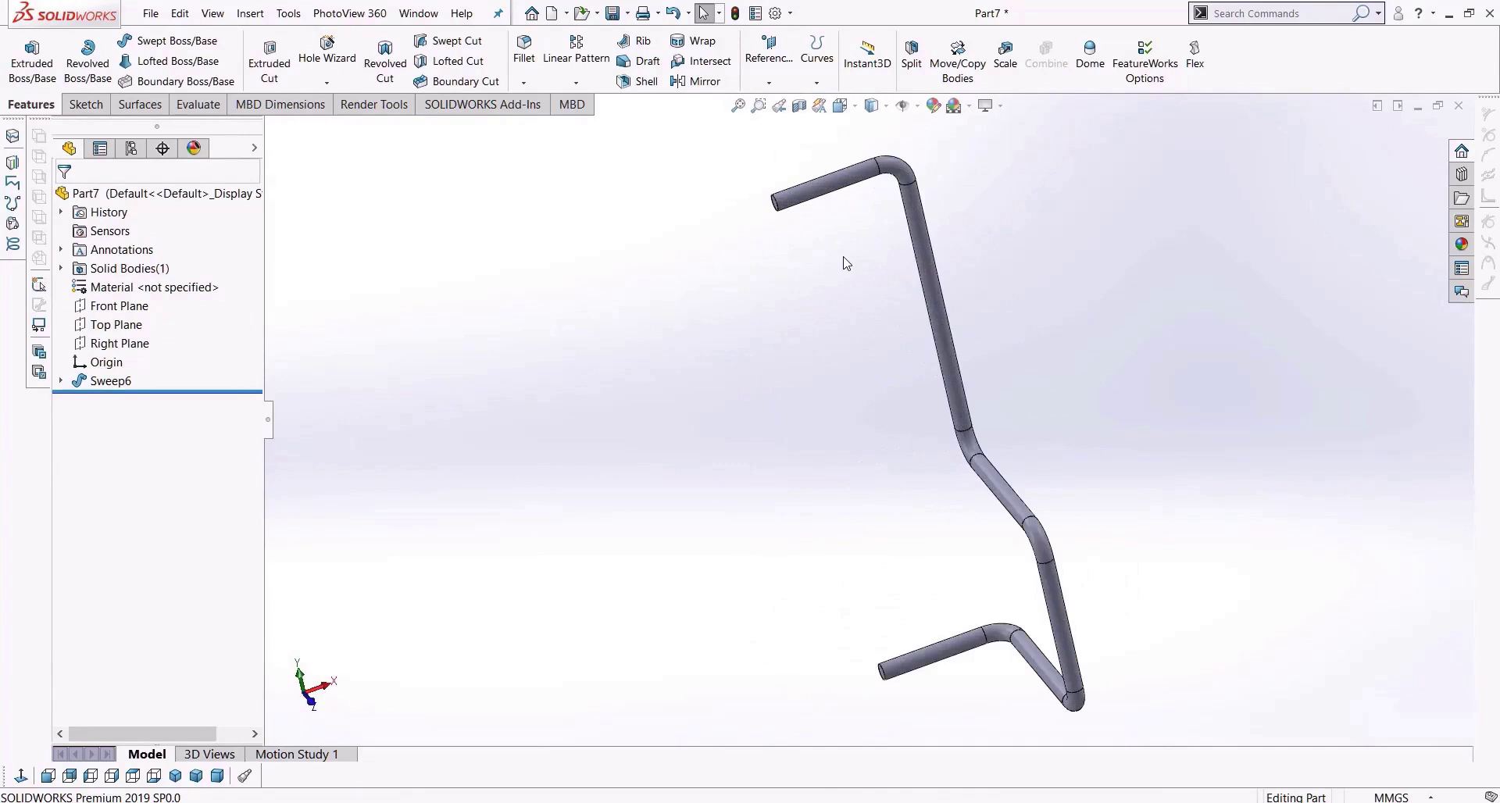
{"action": "middle_click_drag", "start_coordinate": [793, 247], "coordinate": [814, 211]}
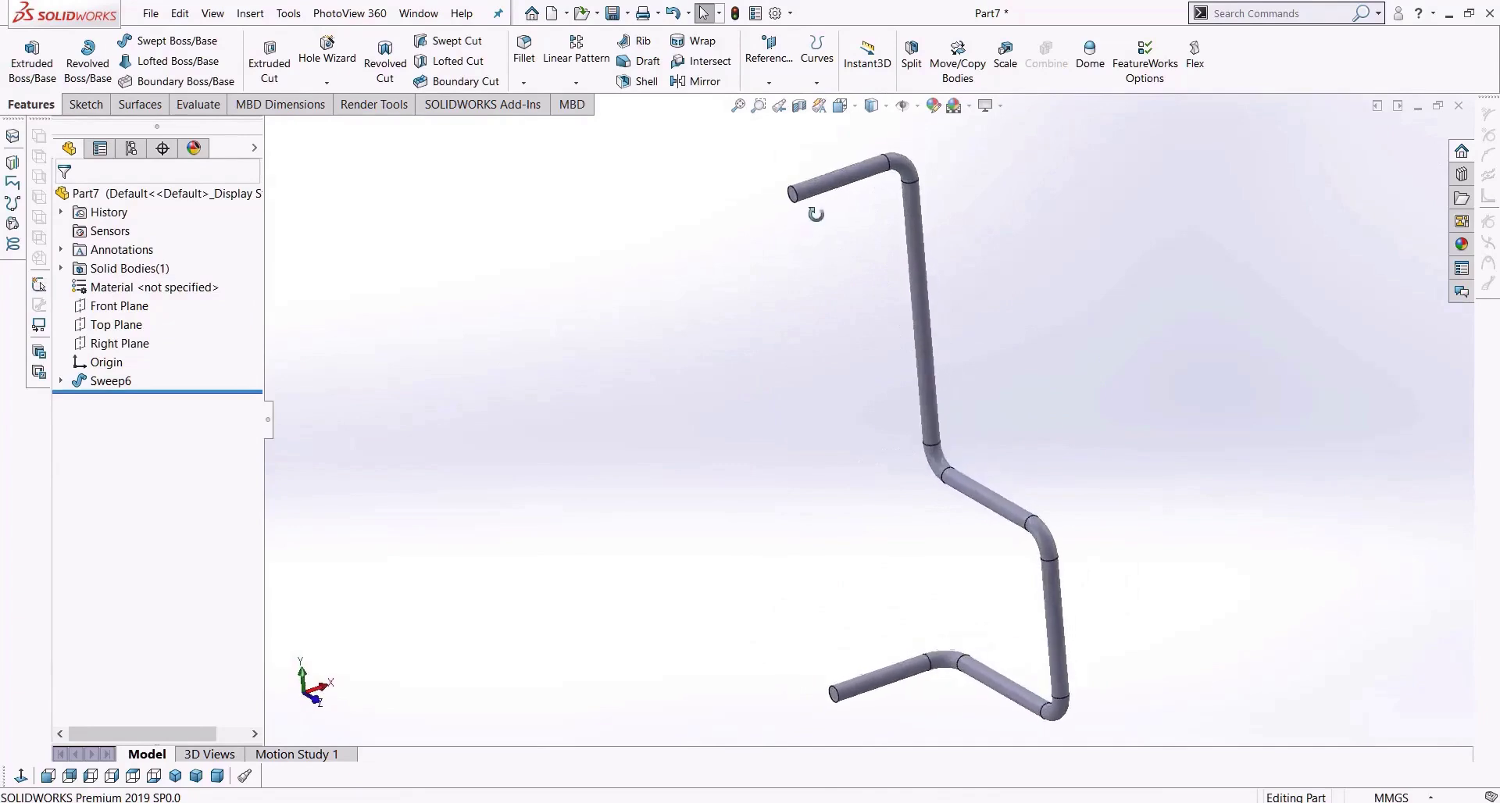
{"action": "scroll", "coordinate": [797, 206], "scroll_direction": "down", "scroll_amount": 3}
{"action": "scroll", "coordinate": [833, 264], "scroll_direction": "up", "scroll_amount": 5}
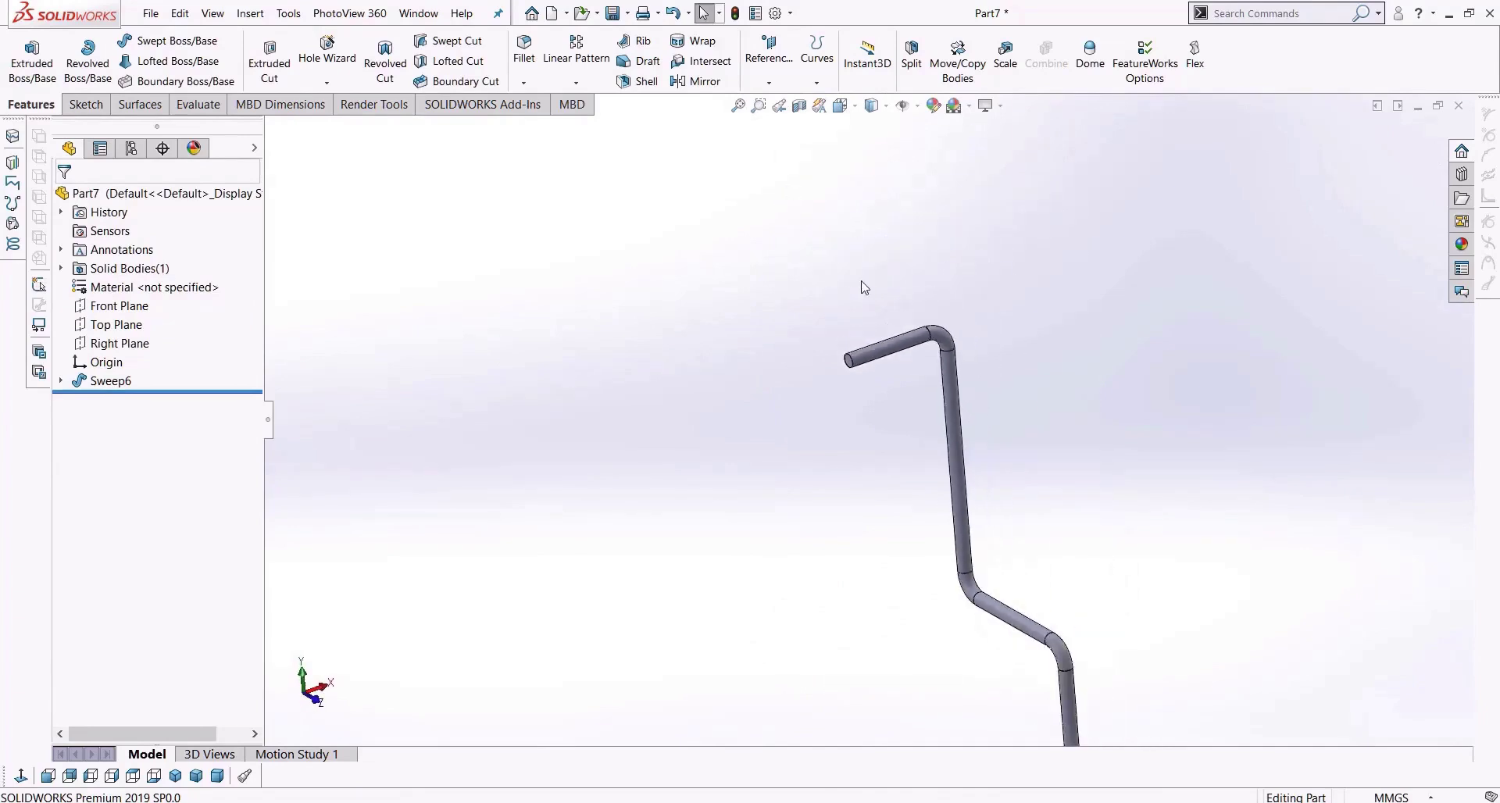
{"action": "scroll", "coordinate": [900, 512], "scroll_direction": "down", "scroll_amount": 2}
{"action": "scroll", "coordinate": [906, 511], "scroll_direction": "up", "scroll_amount": 2}
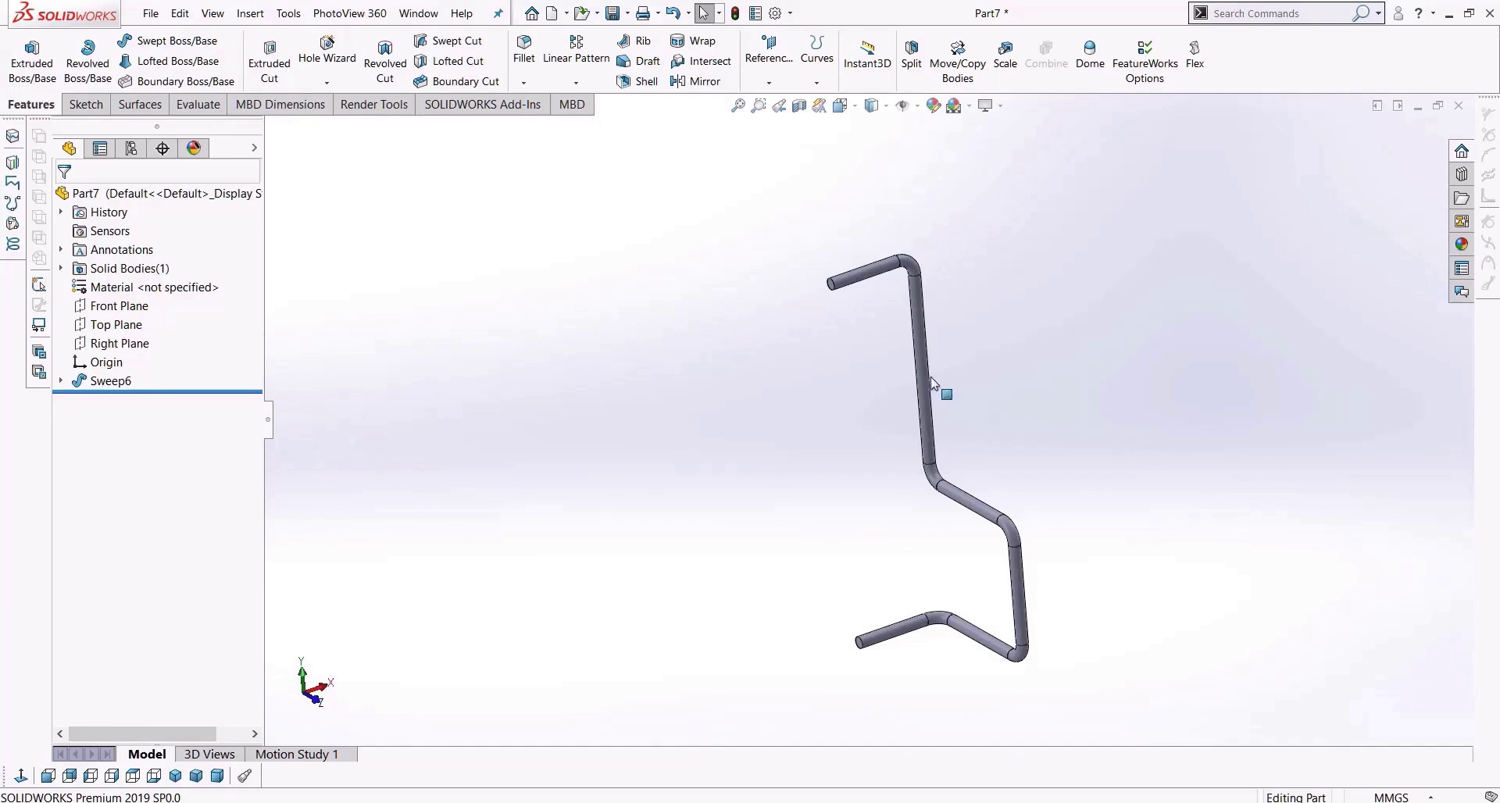
{"action": "scroll", "coordinate": [851, 361], "scroll_direction": "down", "scroll_amount": 3}
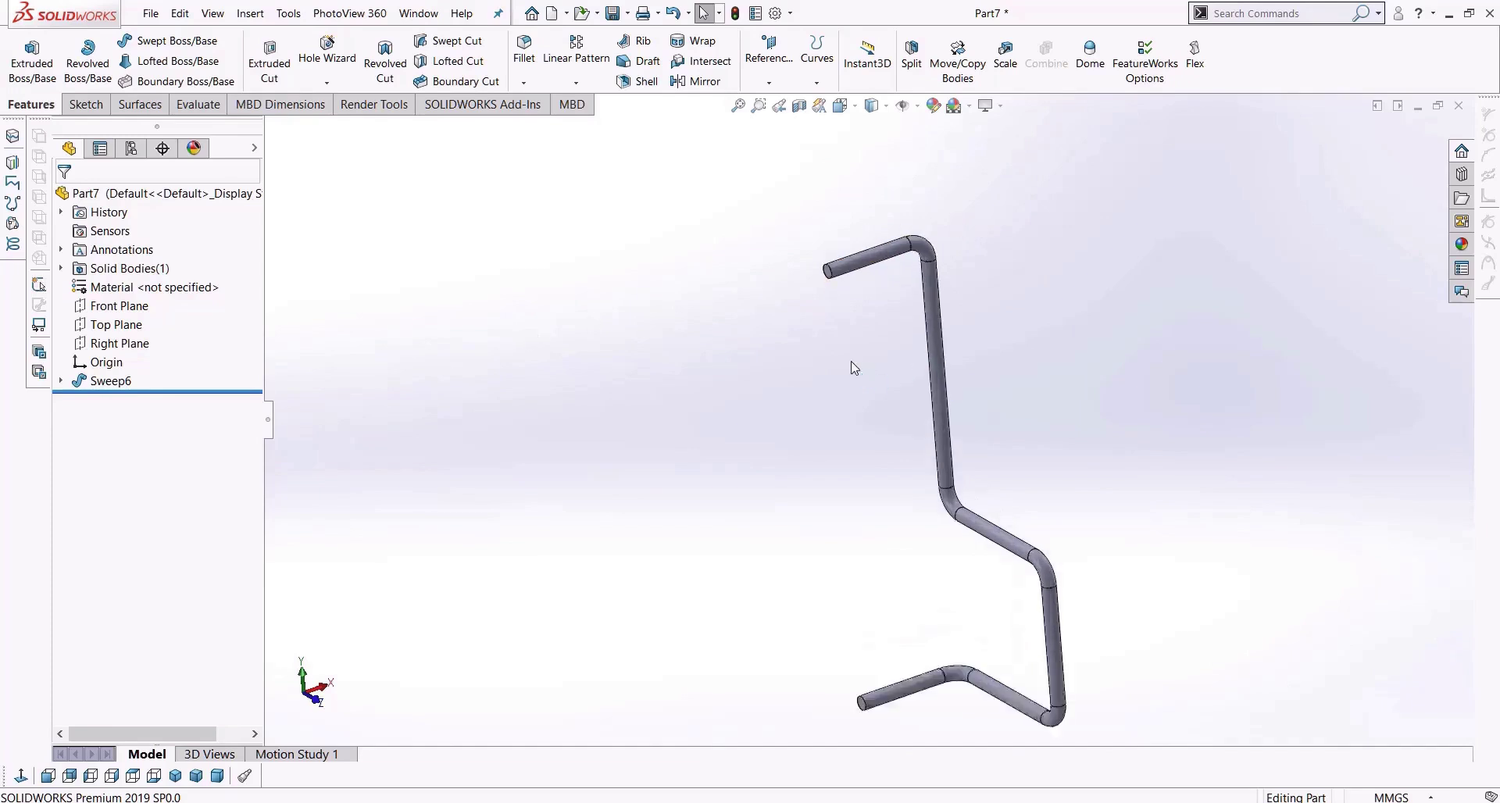
Start a Mirror feature using the flat end face of the tube's upper arm as the mirror plane.
{"action": "left_click", "coordinate": [693, 83]}
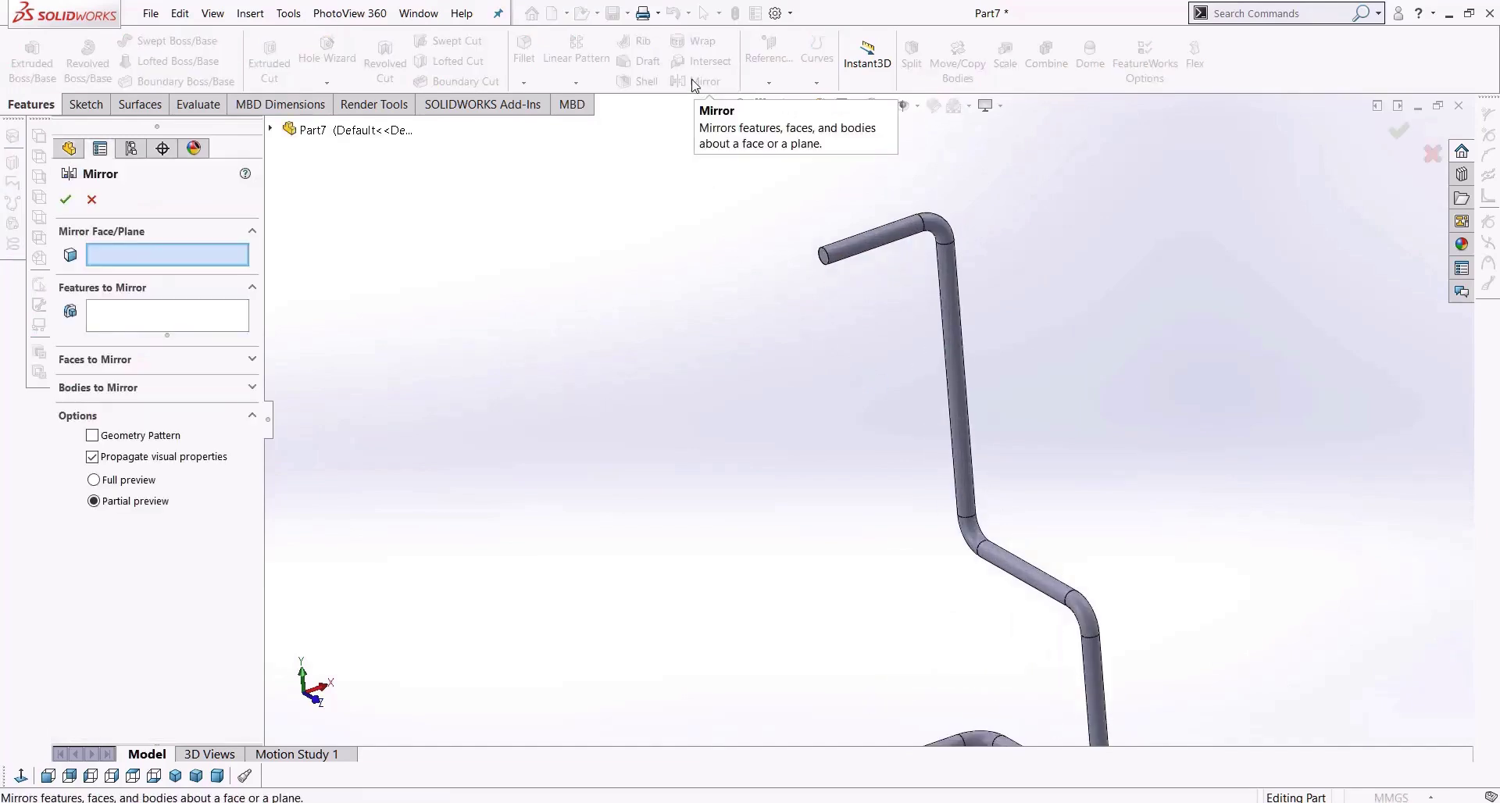
{"action": "scroll", "coordinate": [835, 295], "scroll_direction": "down", "scroll_amount": 3}
{"action": "left_click", "coordinate": [822, 258]}
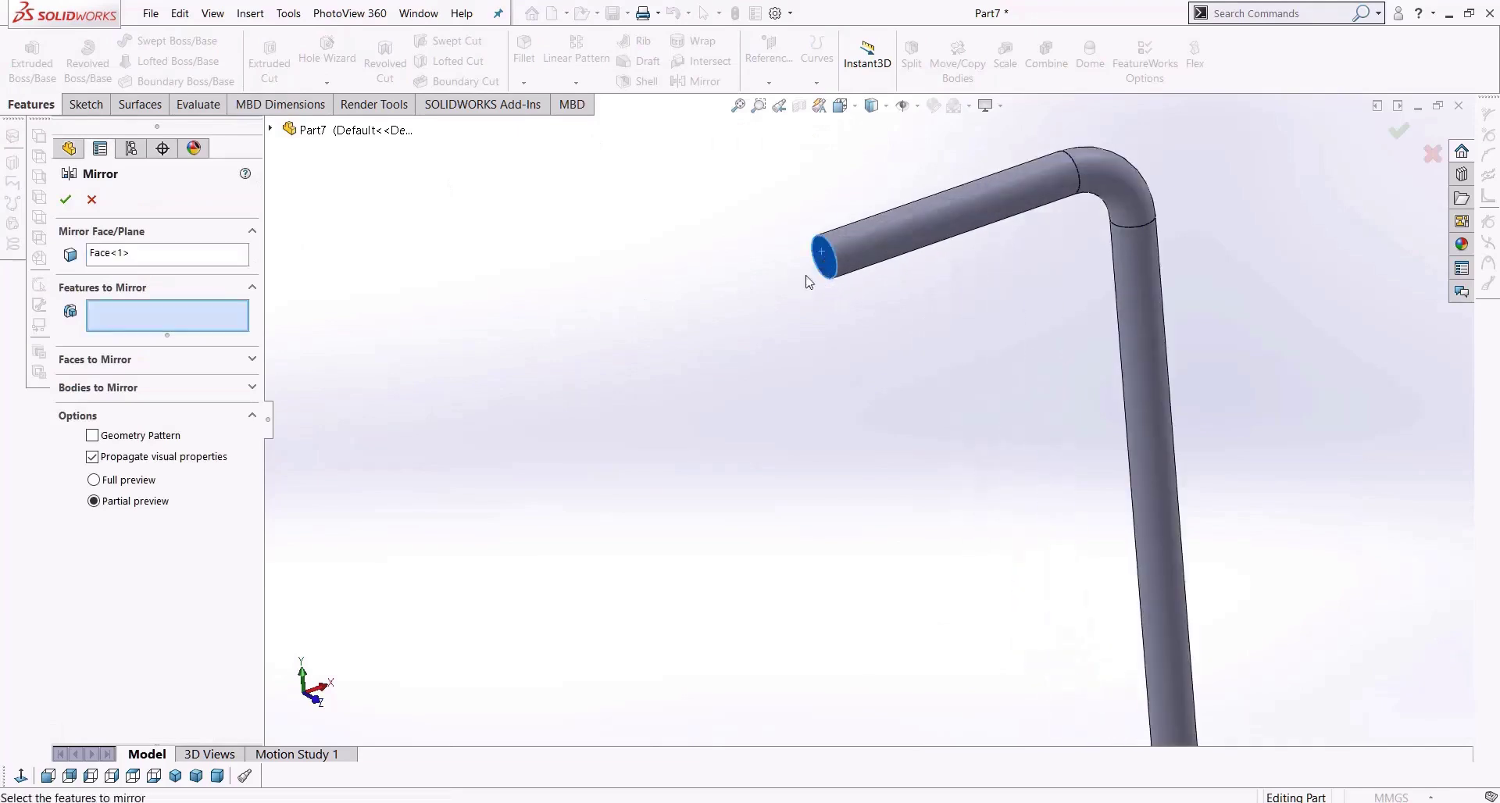
{"action": "scroll", "coordinate": [797, 279], "scroll_direction": "up", "scroll_amount": 6}
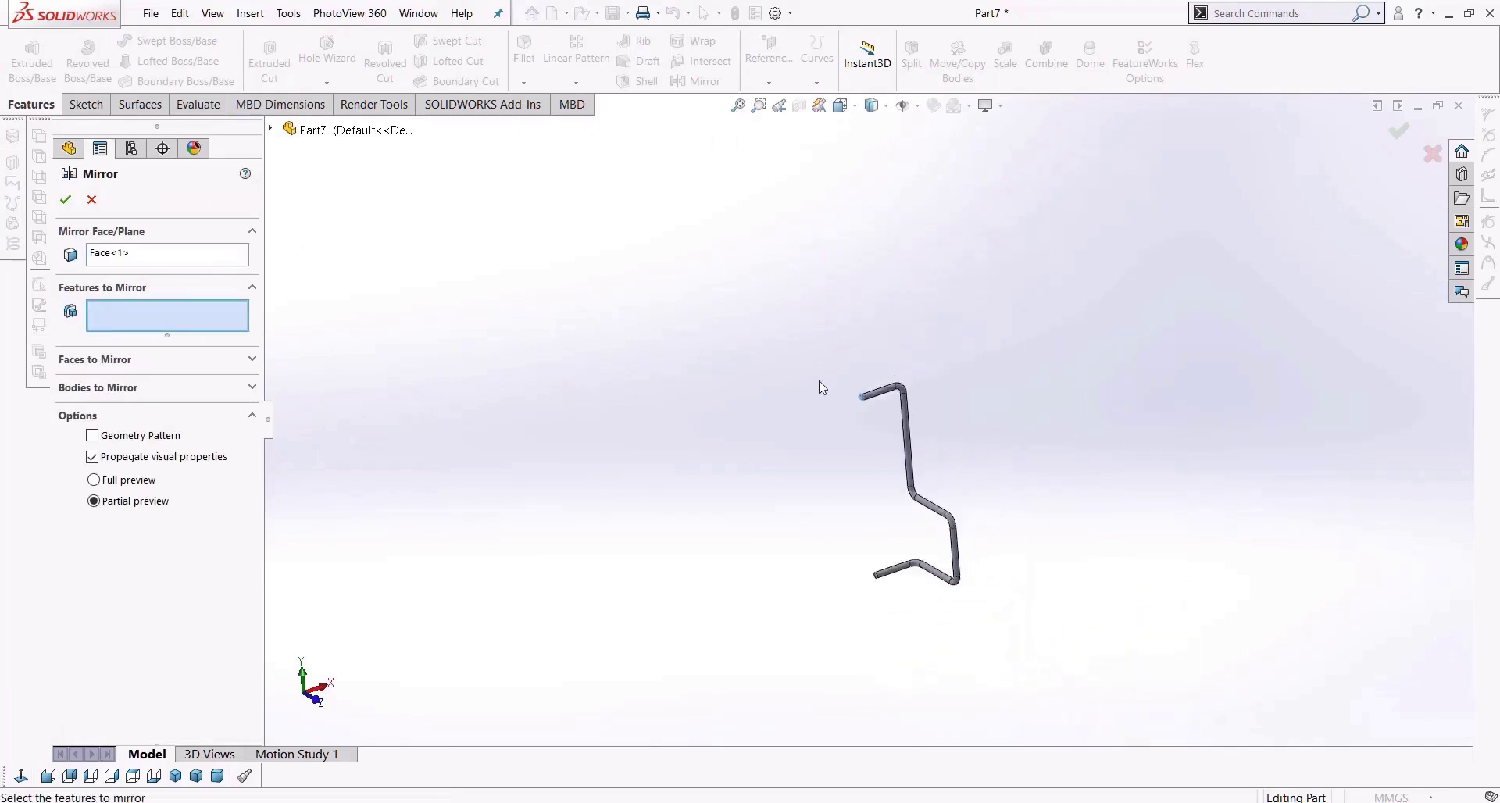
{"action": "scroll", "coordinate": [873, 451], "scroll_direction": "down", "scroll_amount": 2}
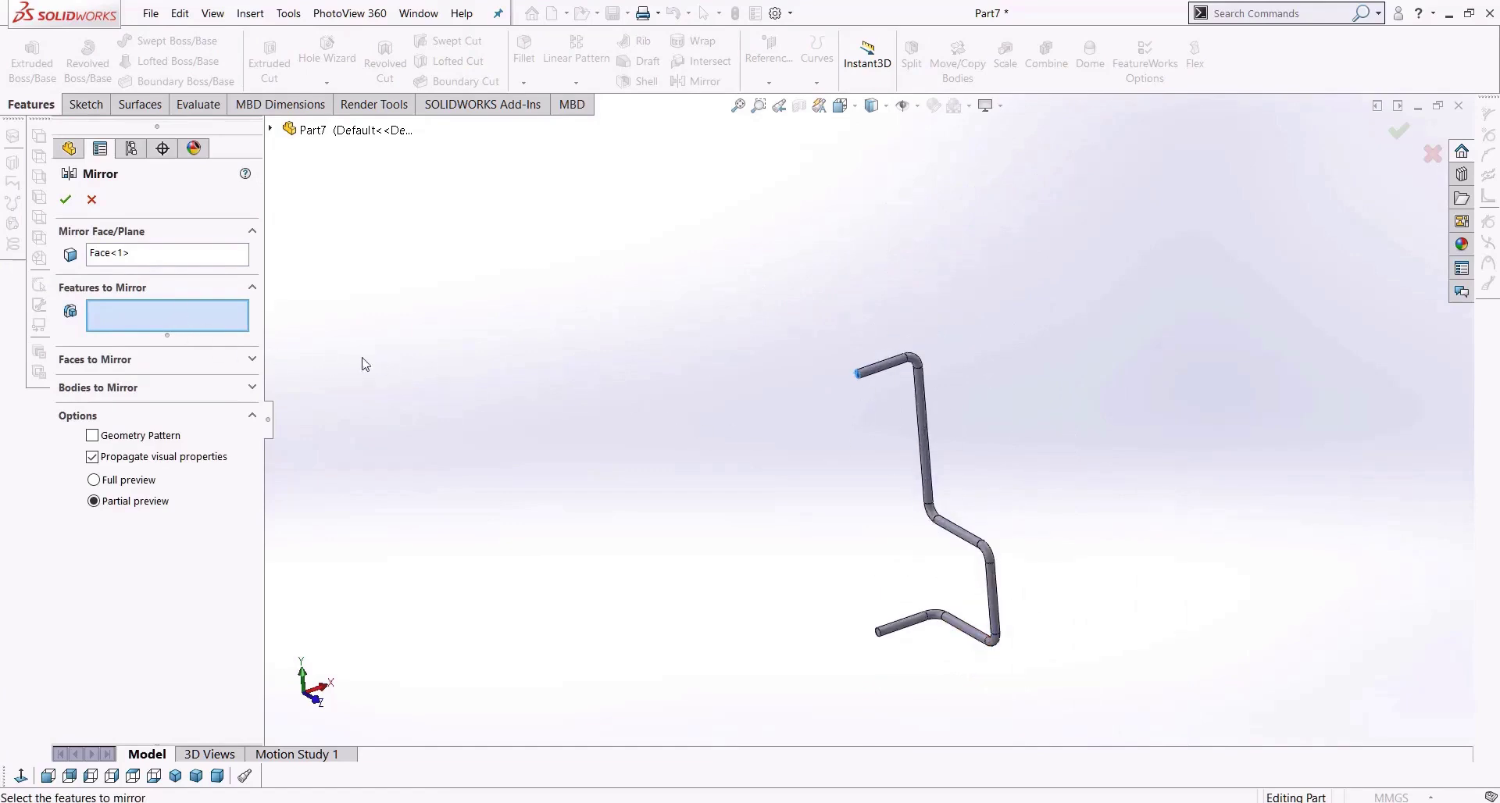
{"action": "left_click", "coordinate": [878, 373]}
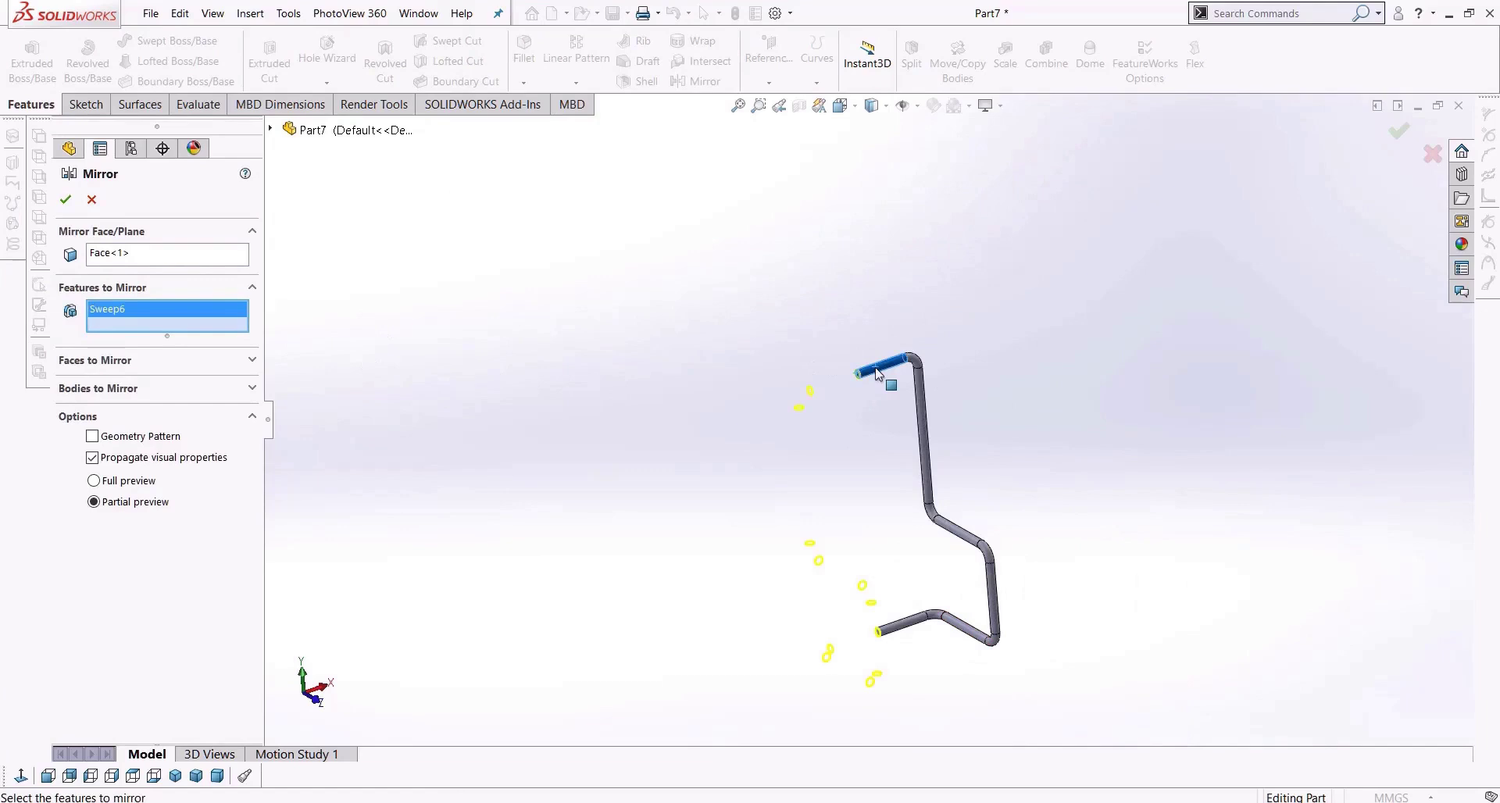
{"action": "right_click", "coordinate": [196, 309]}
{"action": "left_click", "coordinate": [238, 320]}
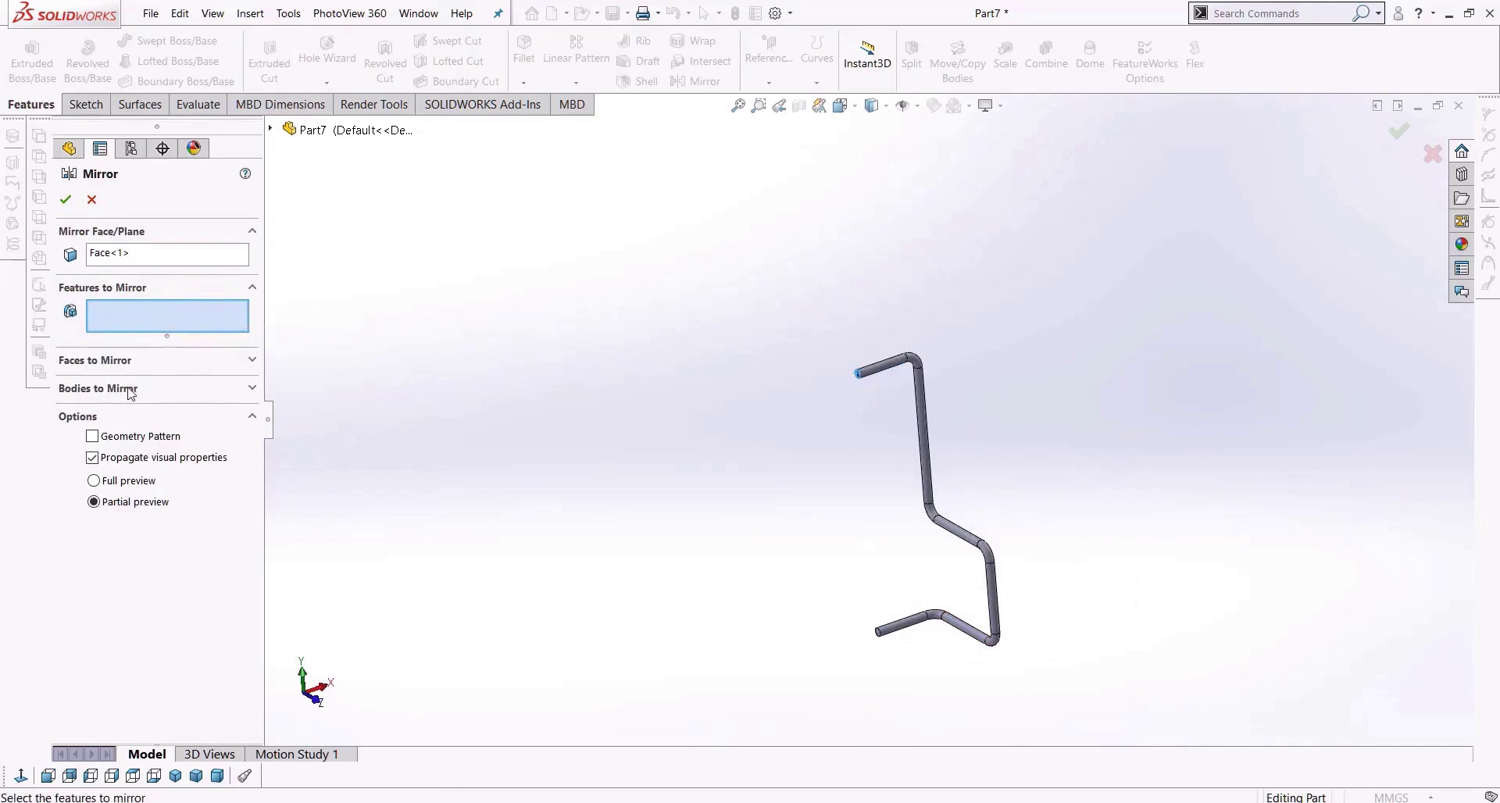
Mirror the swept tube as a body about the chosen end face, with merged solids.
{"action": "left_click", "coordinate": [131, 388]}
{"action": "left_click", "coordinate": [893, 374]}
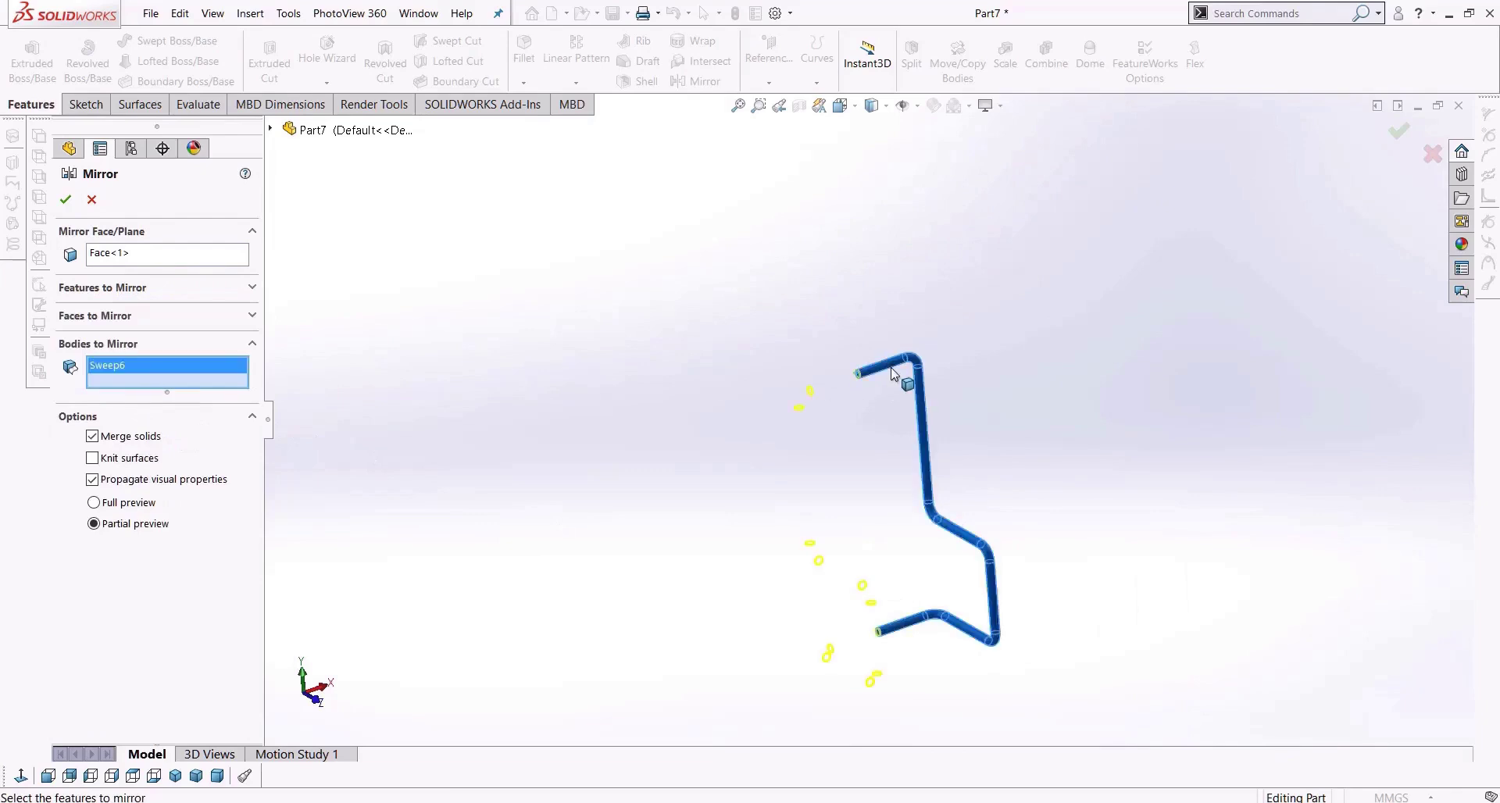
{"action": "left_click", "coordinate": [75, 204]}
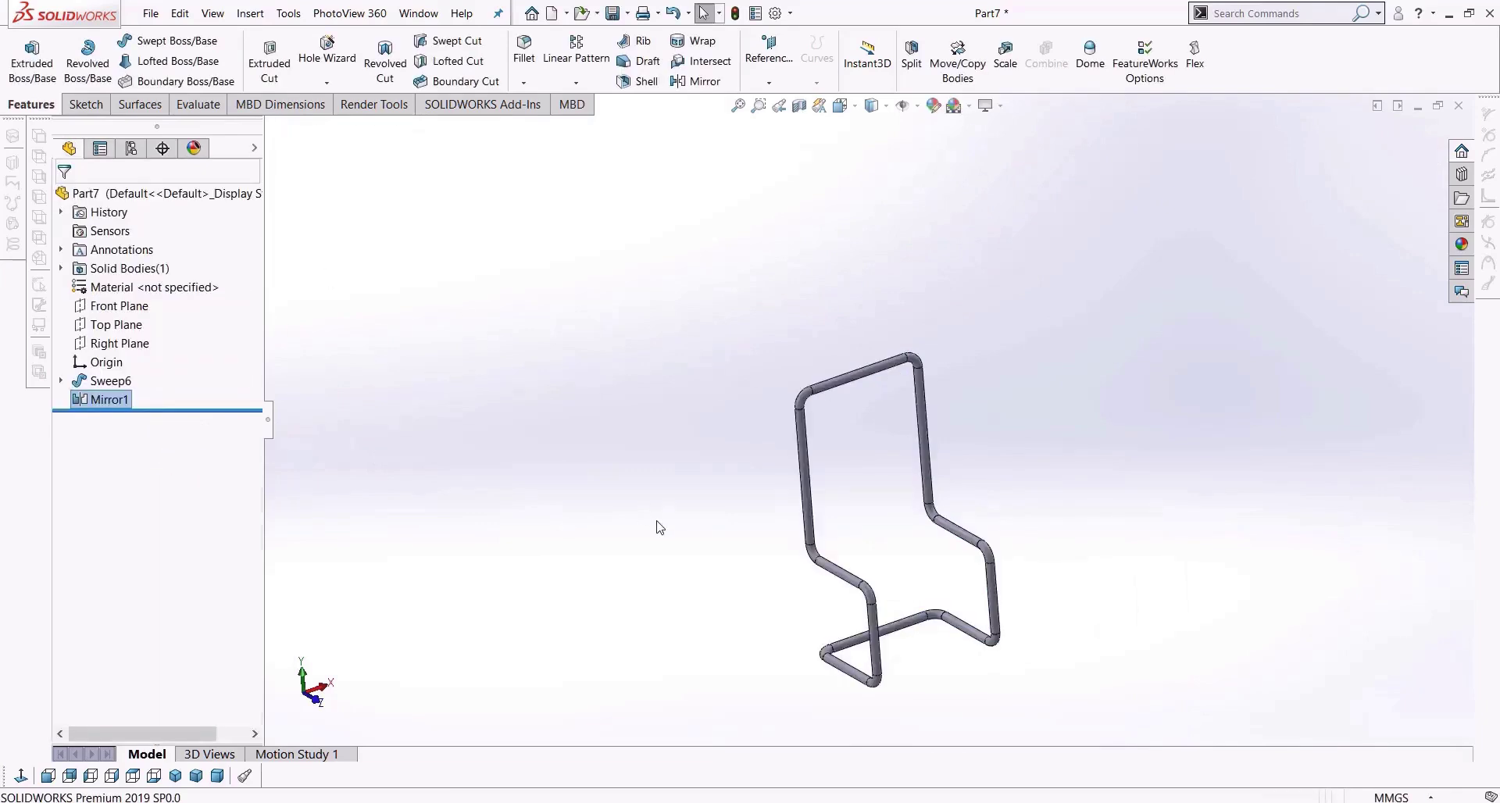
Inspect the mirrored chair frame around its lower joint and review the mirror feature's settings.
{"action": "middle_click_drag", "start_coordinate": [784, 588], "coordinate": [741, 620]}
{"action": "scroll", "coordinate": [928, 649], "scroll_direction": "up", "scroll_amount": 5}
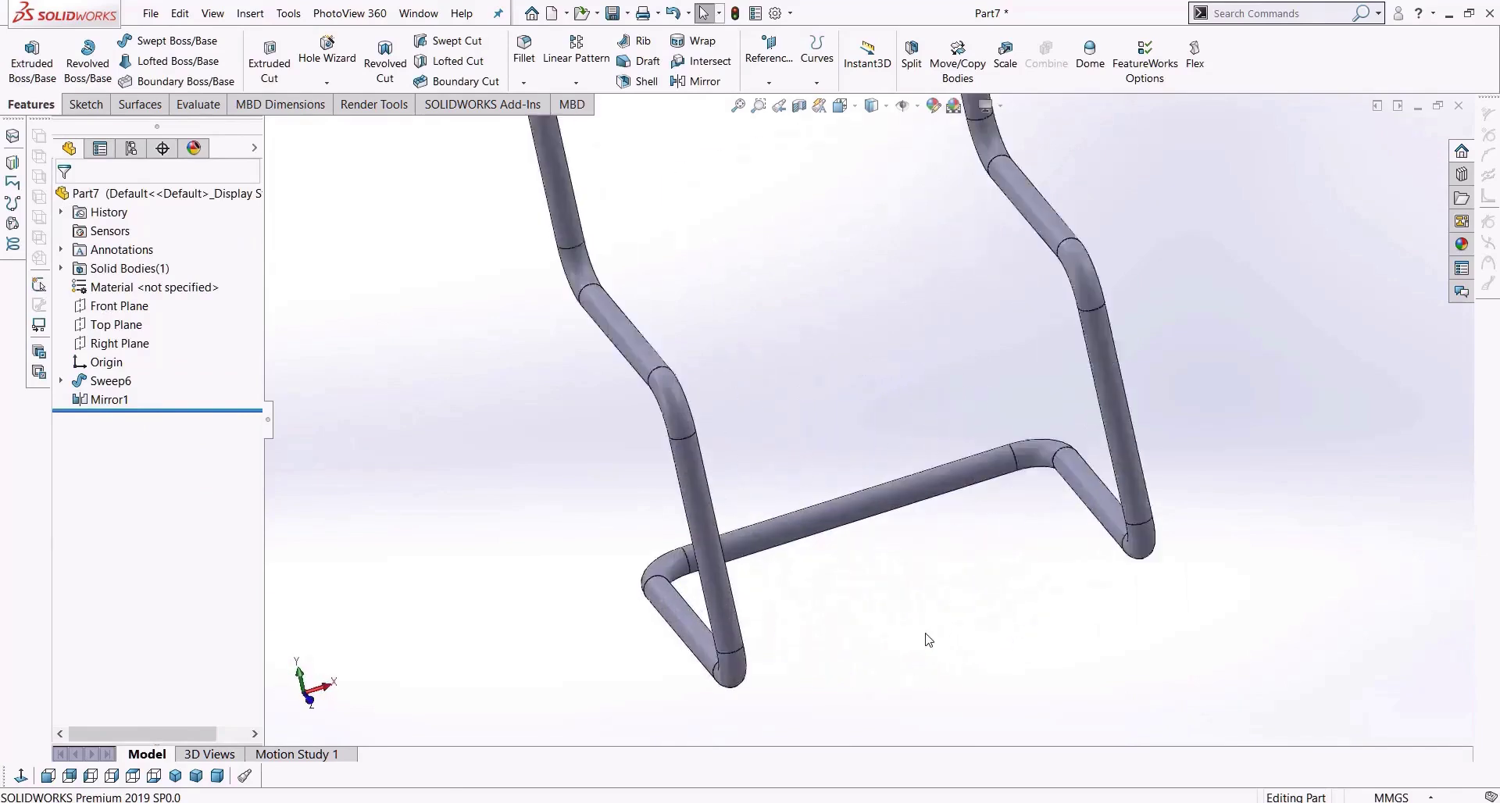
{"action": "right_click", "coordinate": [108, 401]}
{"action": "left_click", "coordinate": [123, 374]}
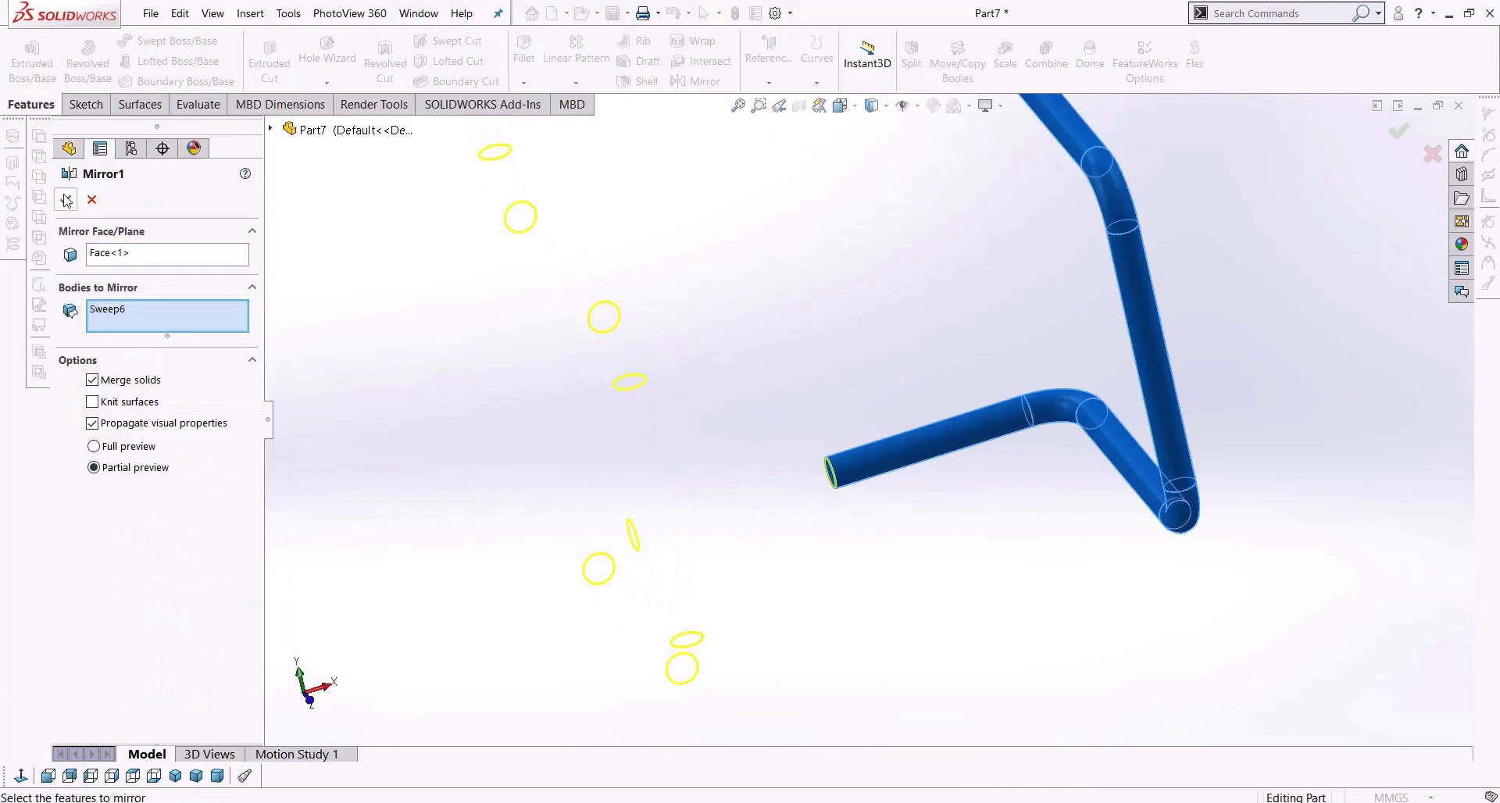
{"action": "left_click", "coordinate": [67, 200]}
{"action": "scroll", "coordinate": [767, 458], "scroll_direction": "up", "scroll_amount": 5}
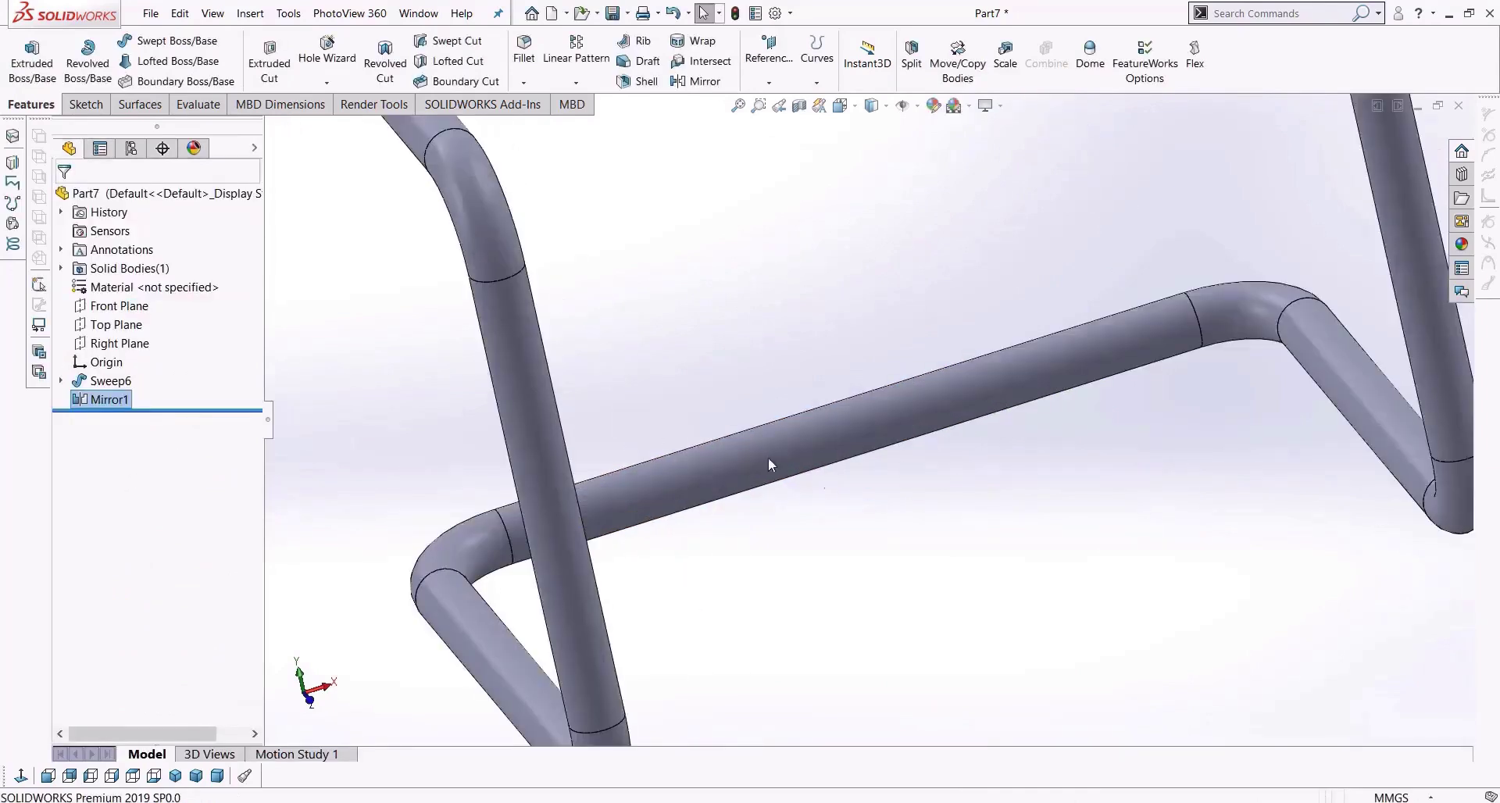
{"action": "scroll", "coordinate": [934, 435], "scroll_direction": "down", "scroll_amount": 8}
{"action": "middle_click_drag", "start_coordinate": [894, 348], "coordinate": [843, 378]}
{"action": "scroll", "coordinate": [844, 367], "scroll_direction": "up", "scroll_amount": 5}
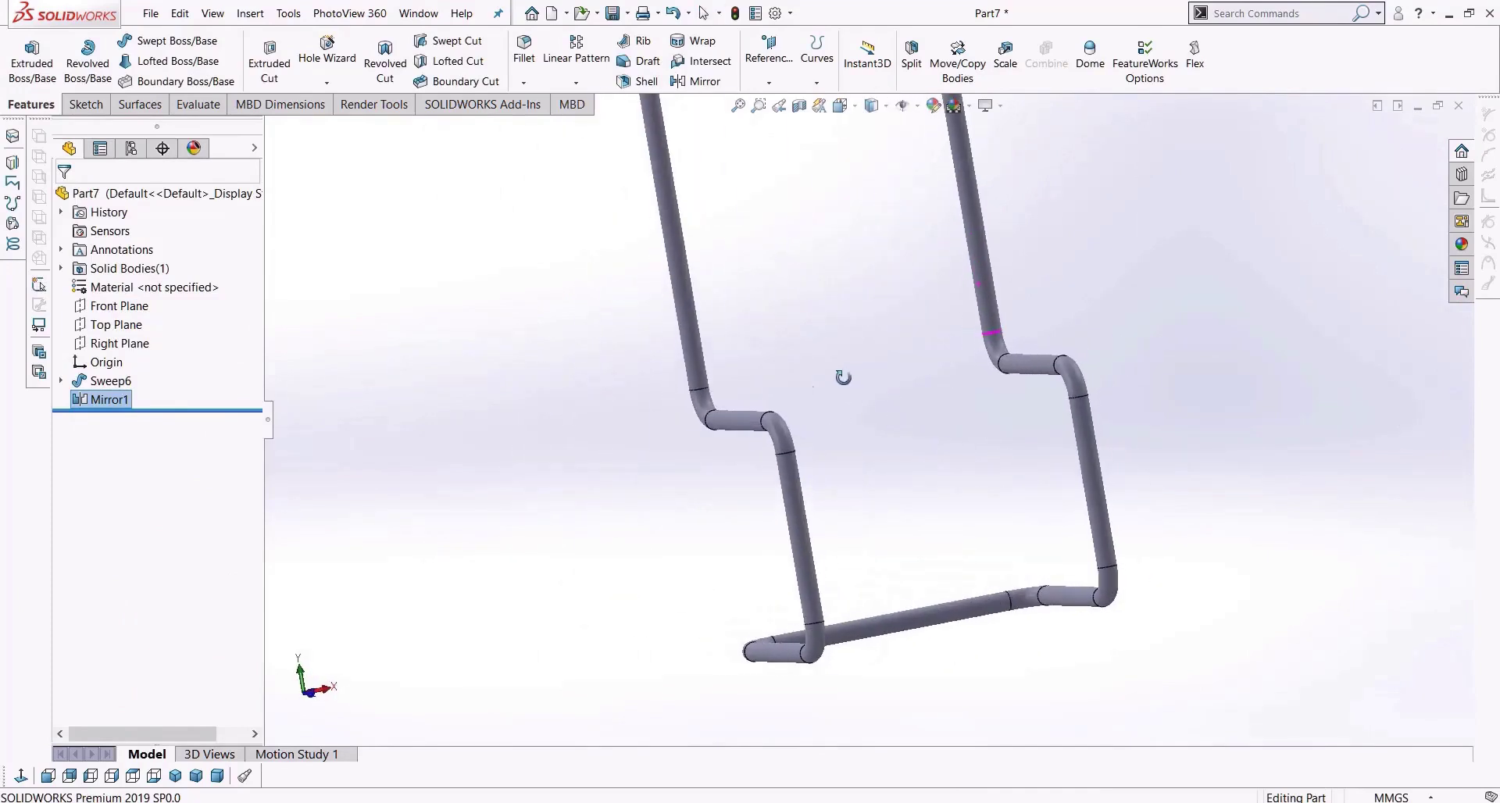
{"action": "middle_click_drag", "start_coordinate": [908, 473], "coordinate": [998, 435]}
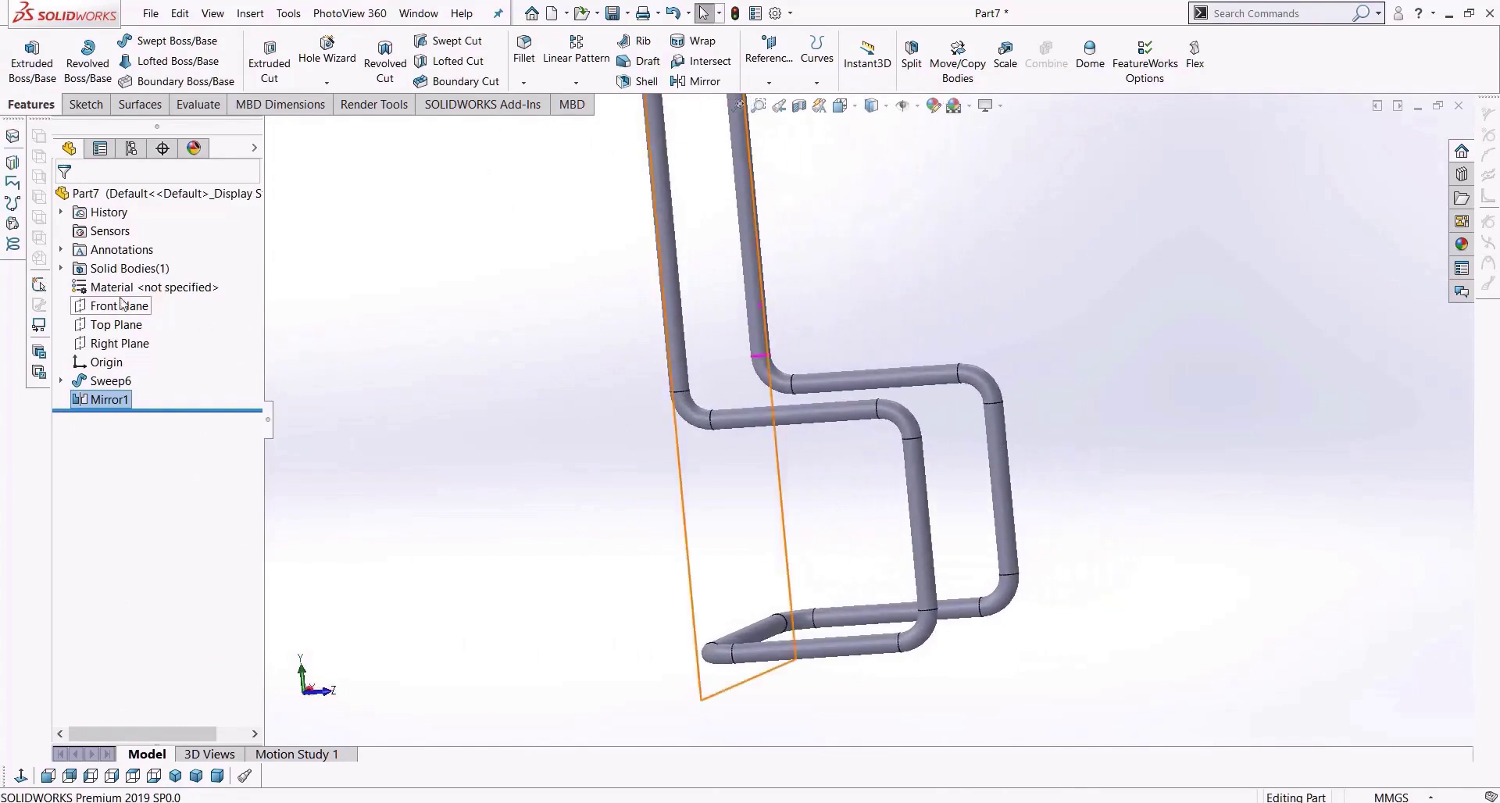
Select the Front Plane, orient the frame to the Front view and display it with hidden lines visible.
{"action": "left_click", "coordinate": [117, 307]}
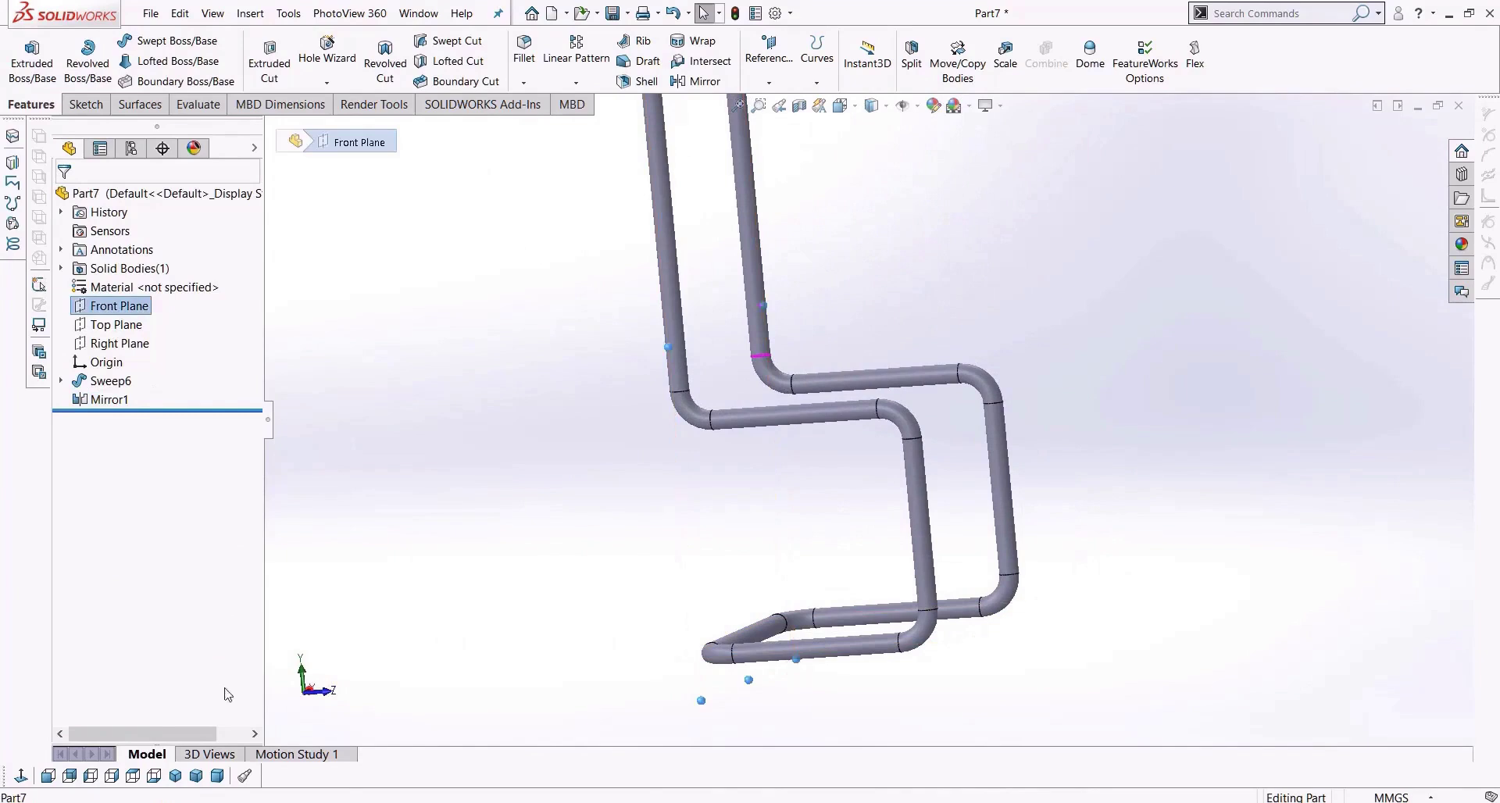
{"action": "left_click", "coordinate": [30, 771]}
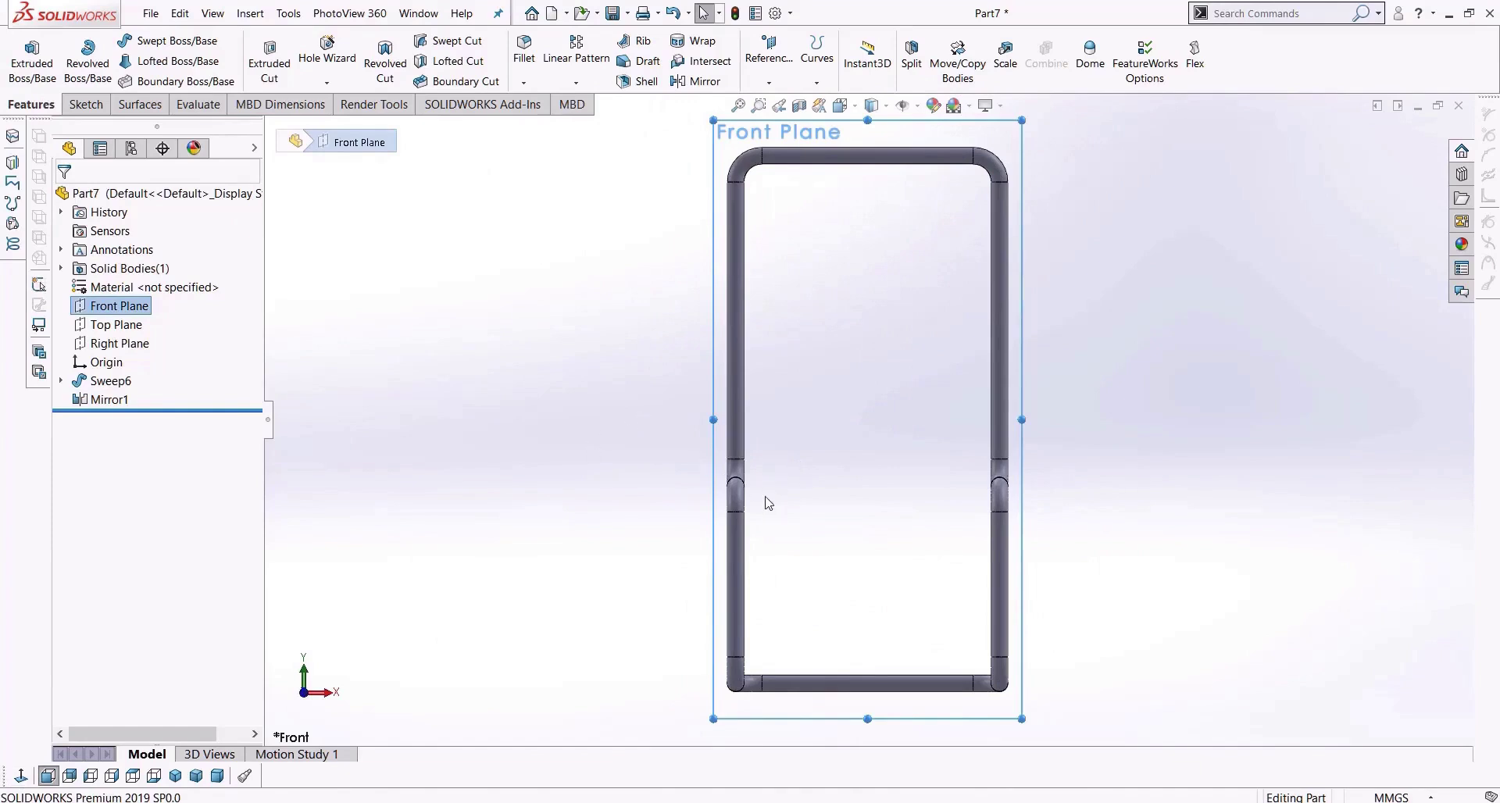
{"action": "scroll", "coordinate": [768, 504], "scroll_direction": "down", "scroll_amount": 2}
{"action": "left_click", "coordinate": [873, 106]}
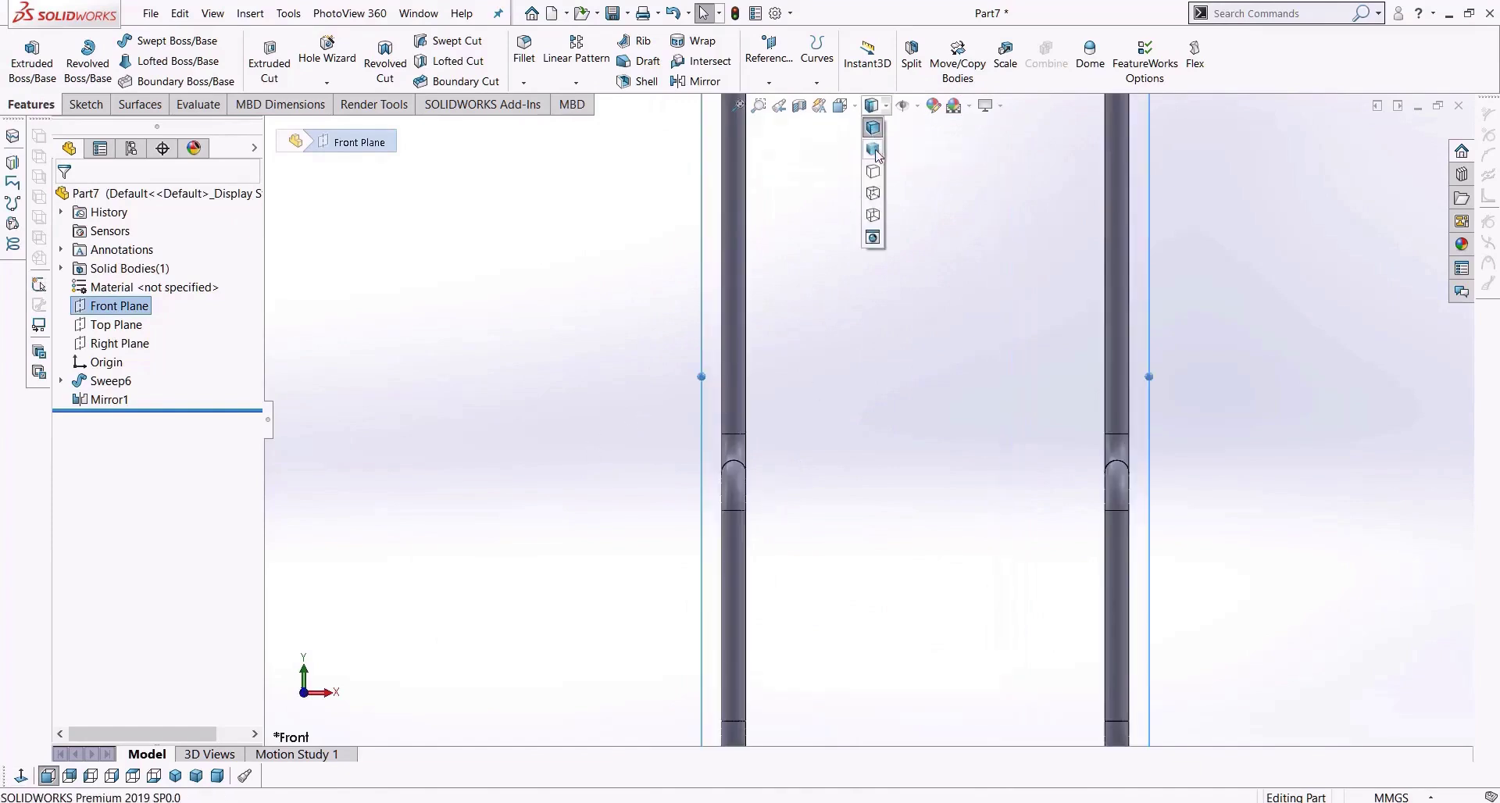
{"action": "left_click", "coordinate": [873, 193]}
{"action": "scroll", "coordinate": [757, 452], "scroll_direction": "down", "scroll_amount": 3}
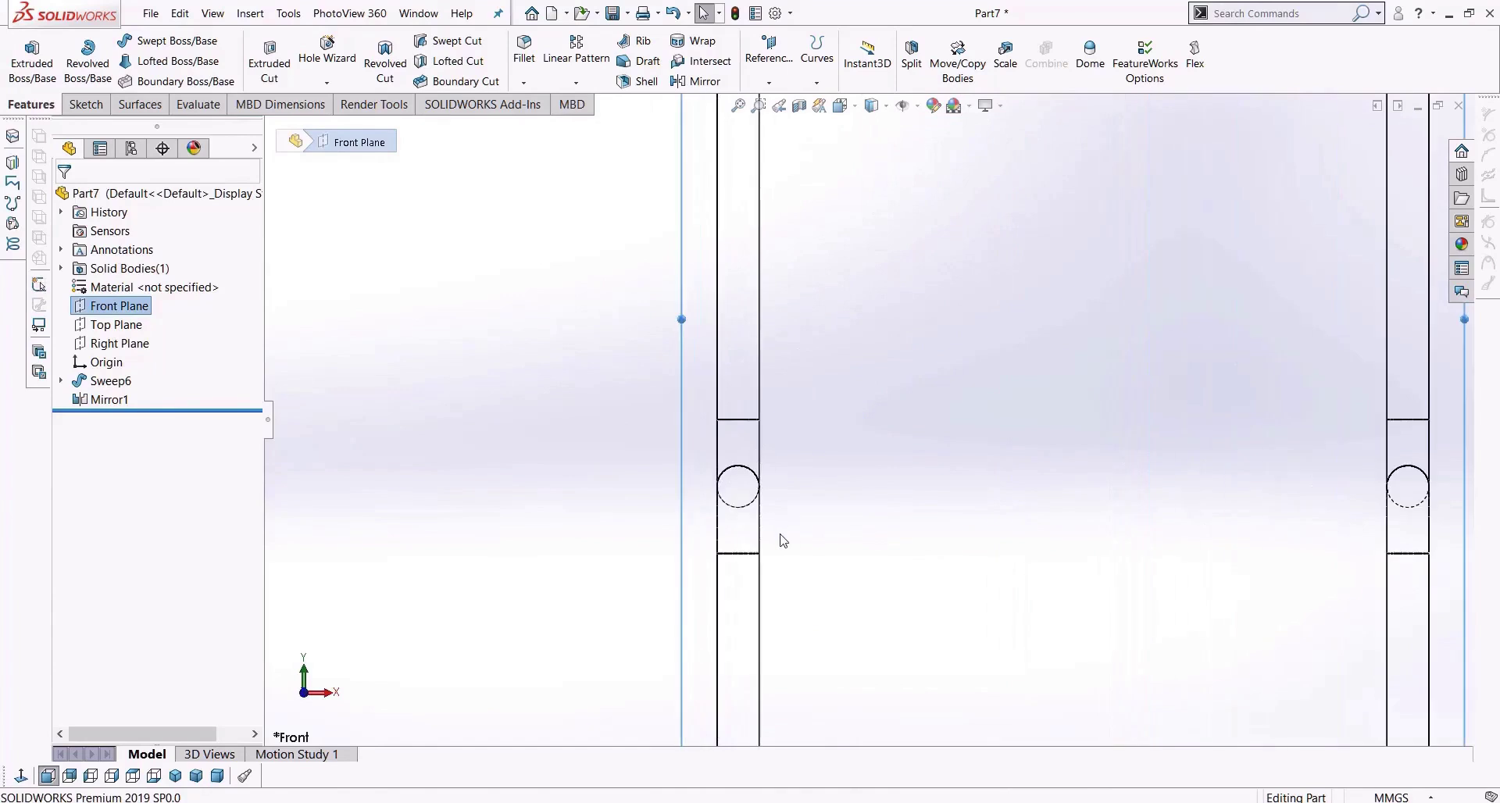
{"action": "scroll", "coordinate": [702, 463], "scroll_direction": "up", "scroll_amount": 2}
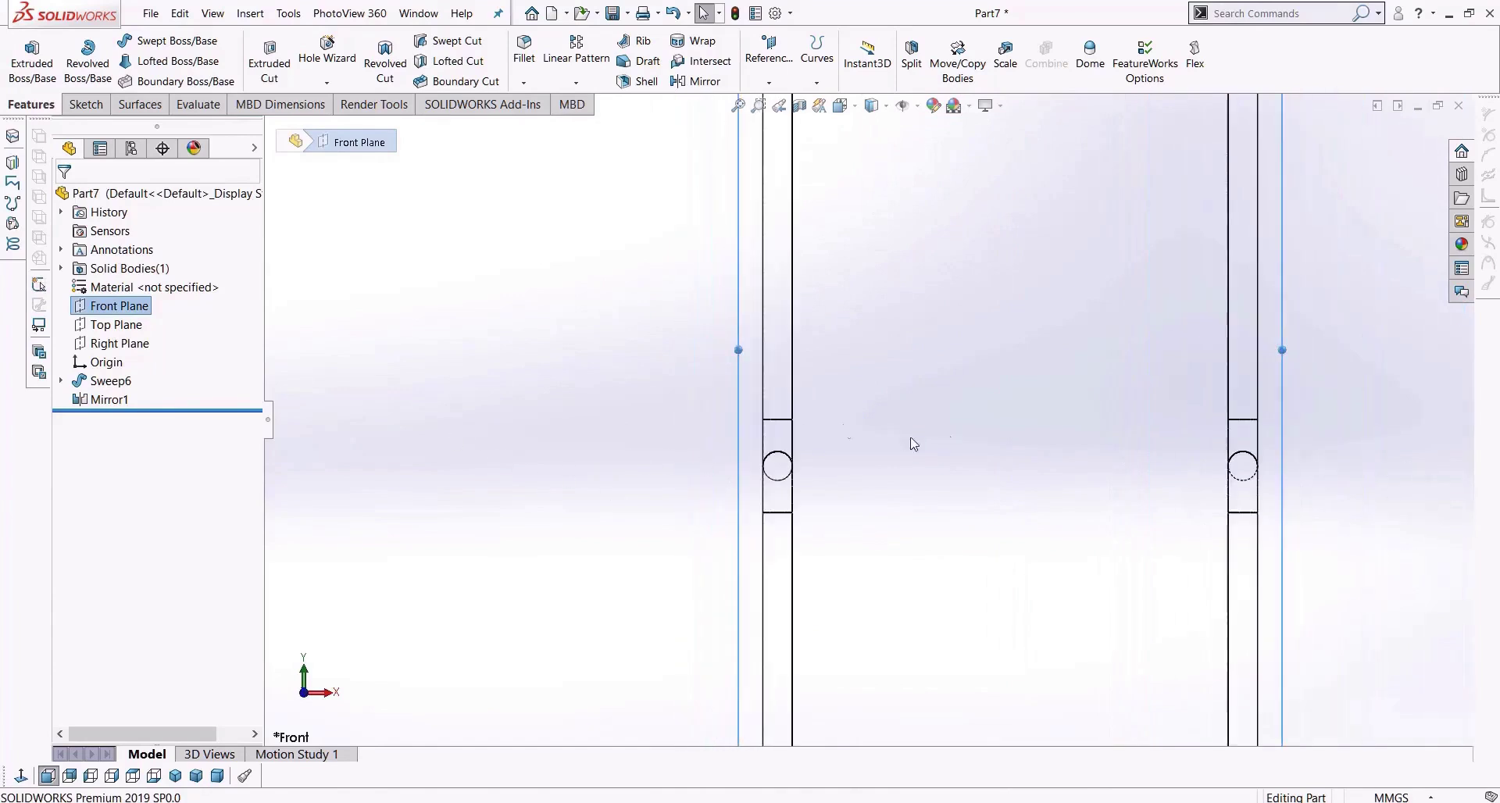
{"action": "scroll", "coordinate": [866, 422], "scroll_direction": "up", "scroll_amount": 2}
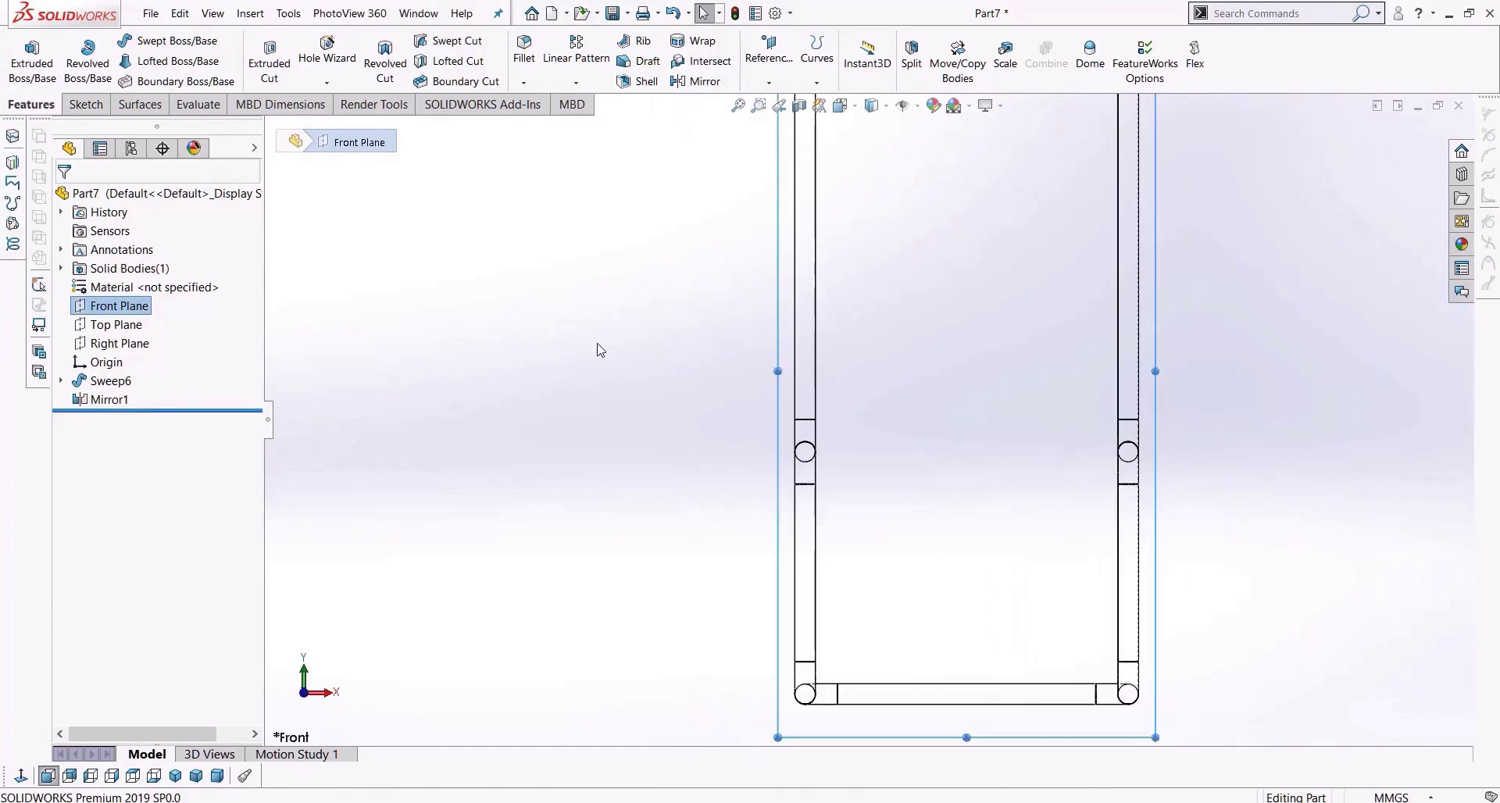
Start a sketch on the Front Plane and draw a circle of about 14.4 mm radius concentric with the left tube's round outline.
{"action": "left_click", "coordinate": [85, 104]}
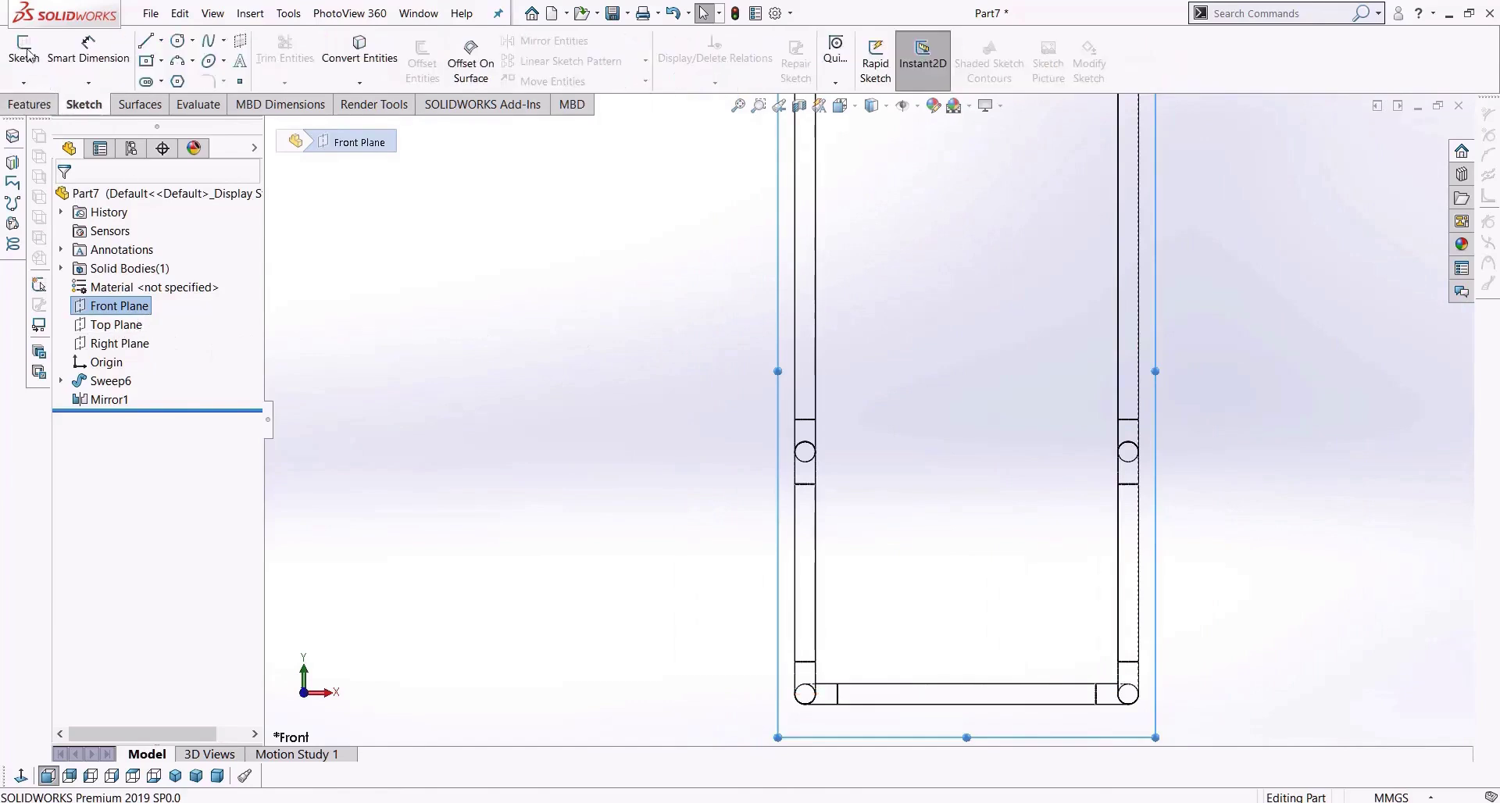
{"action": "left_click", "coordinate": [24, 55]}
{"action": "scroll", "coordinate": [817, 469], "scroll_direction": "down", "scroll_amount": 10}
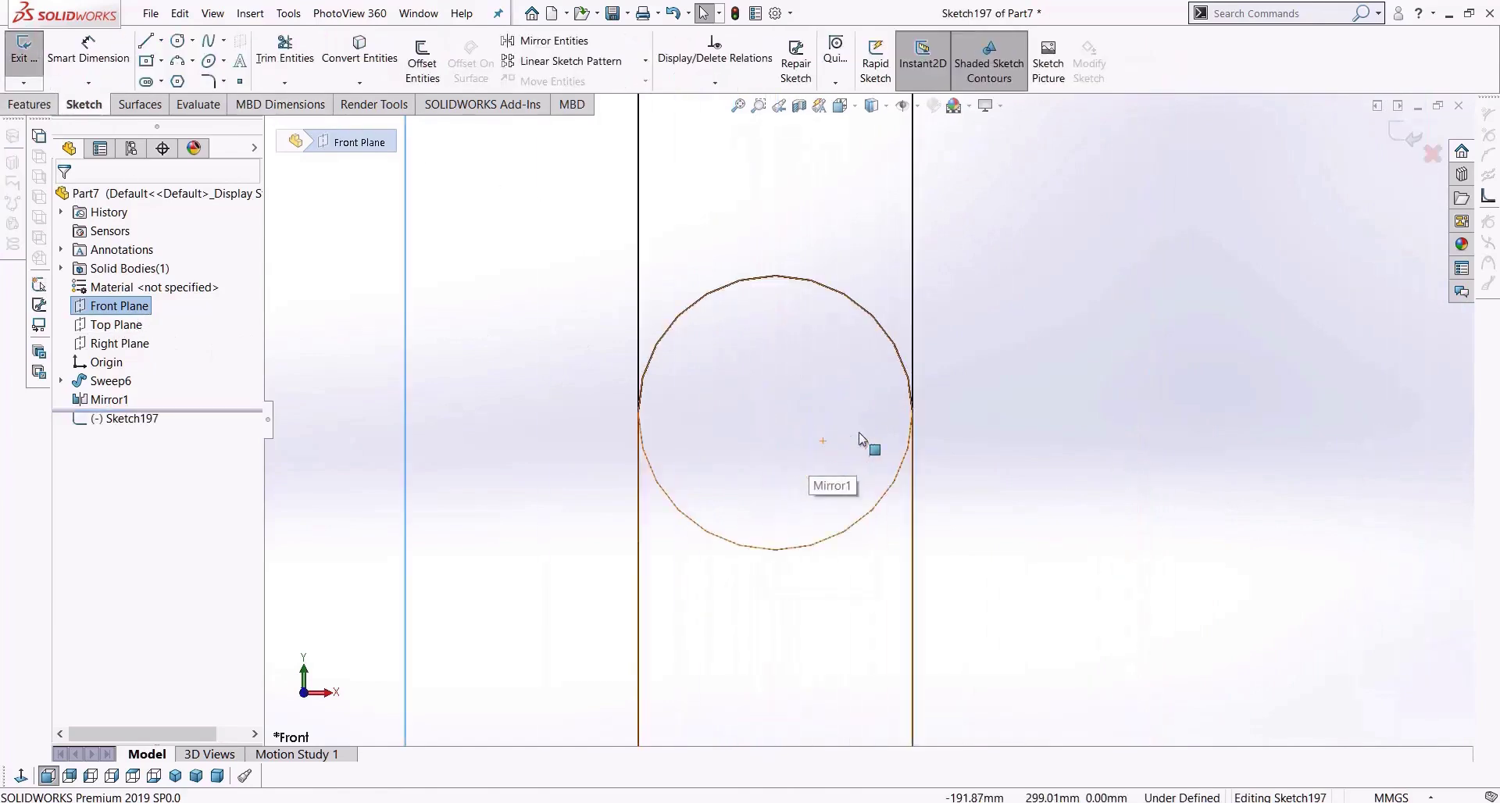
{"action": "left_click", "coordinate": [176, 43]}
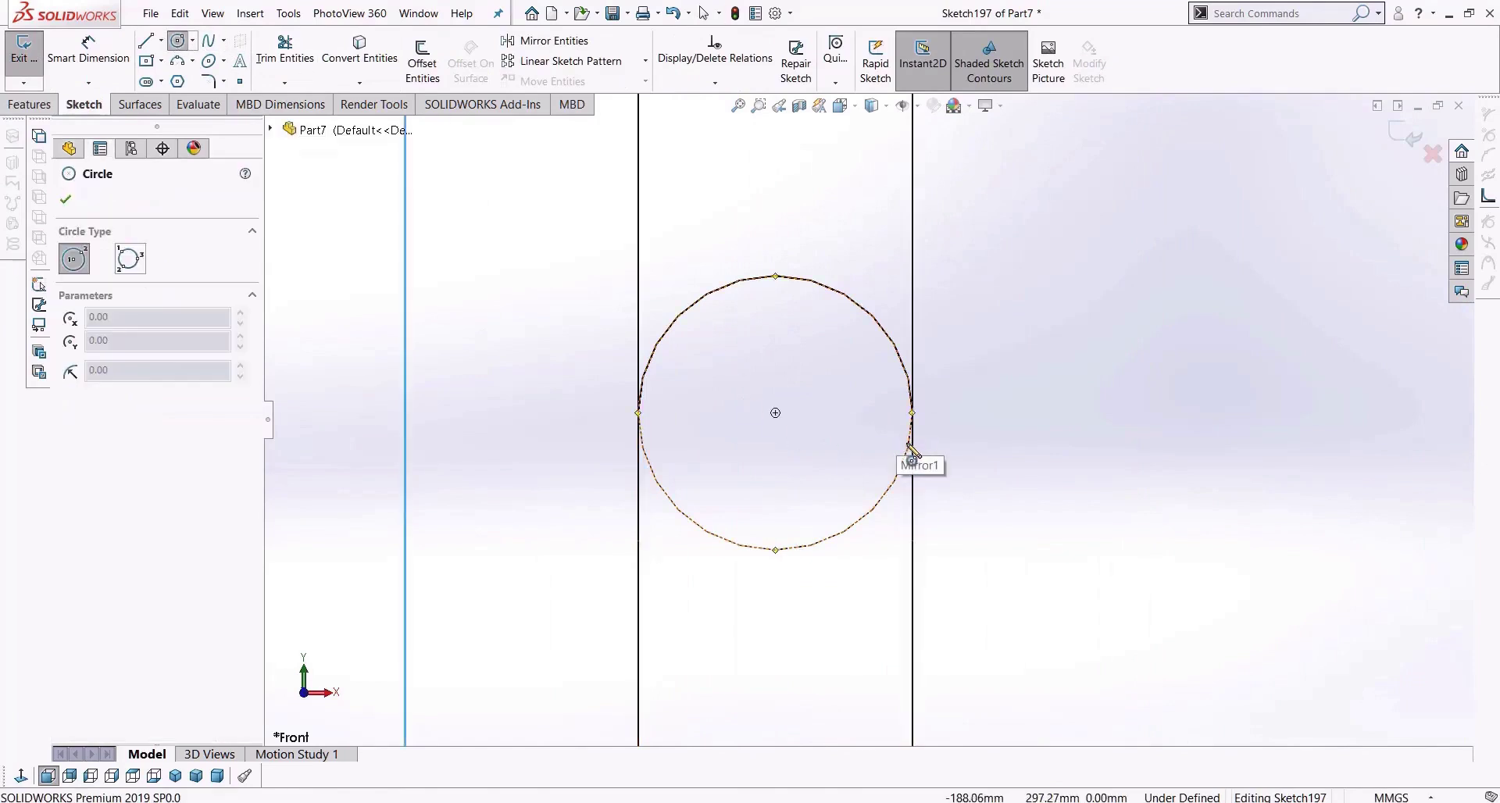
{"action": "left_click", "coordinate": [775, 413]}
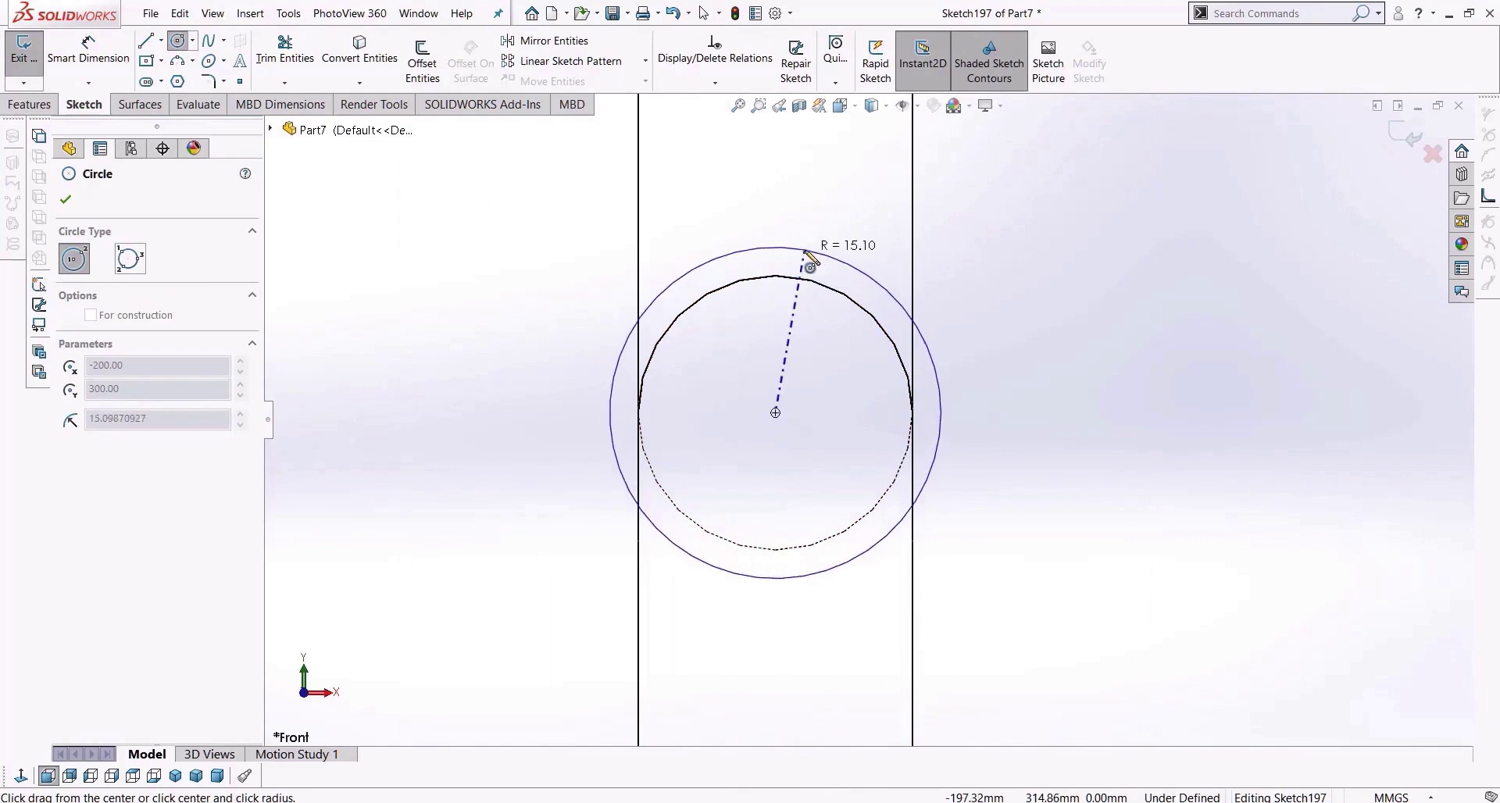
{"action": "left_click", "coordinate": [854, 295]}
{"action": "scroll", "coordinate": [867, 419], "scroll_direction": "up", "scroll_amount": 6}
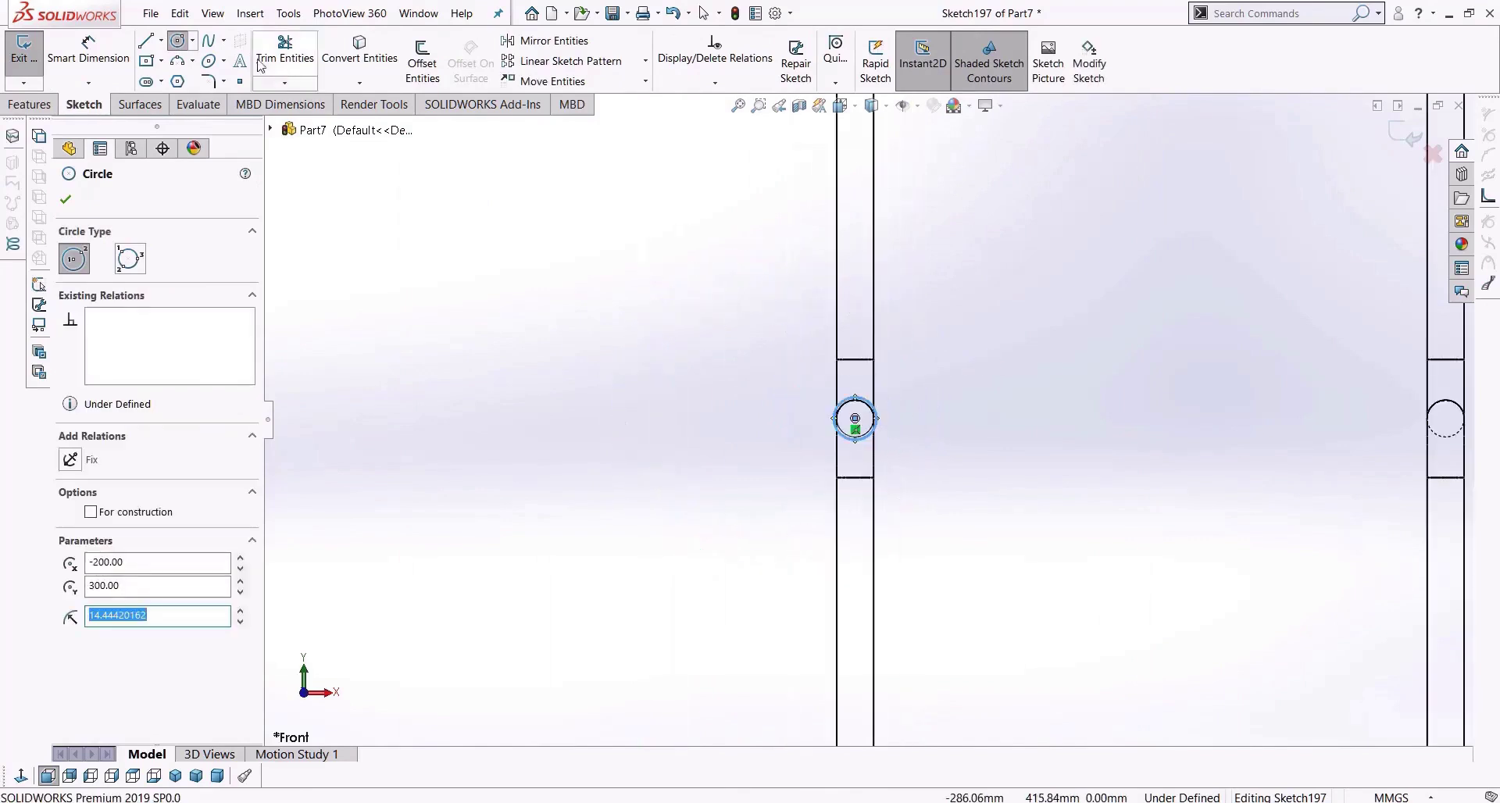
Draw a vertical centerline from the origin up to just above the frame's top tube.
{"action": "left_click", "coordinate": [160, 40]}
{"action": "left_click", "coordinate": [188, 77]}
{"action": "scroll", "coordinate": [1046, 584], "scroll_direction": "up", "scroll_amount": 4}
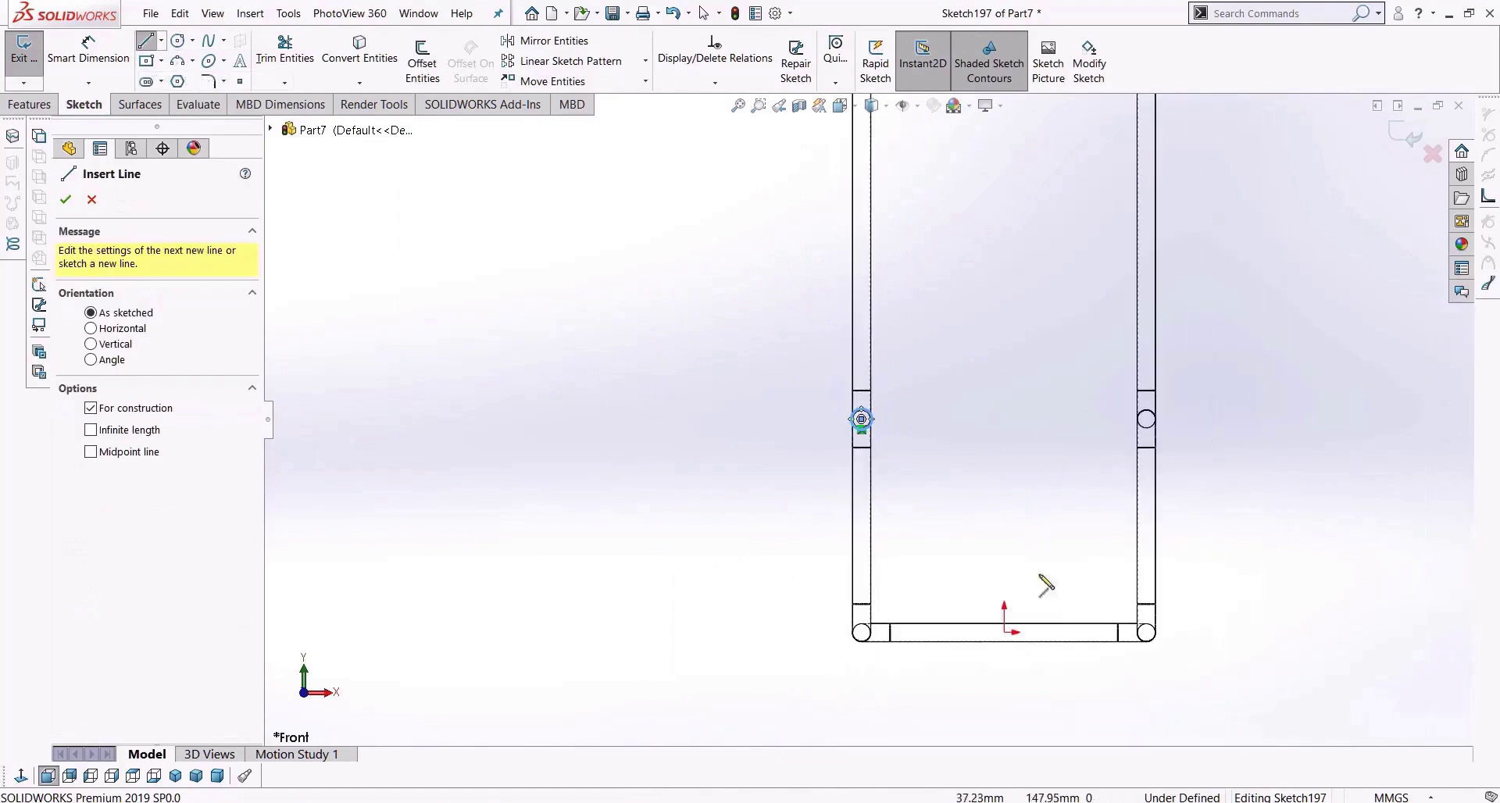
{"action": "left_click", "coordinate": [1004, 632]}
{"action": "scroll", "coordinate": [969, 171], "scroll_direction": "up", "scroll_amount": 4}
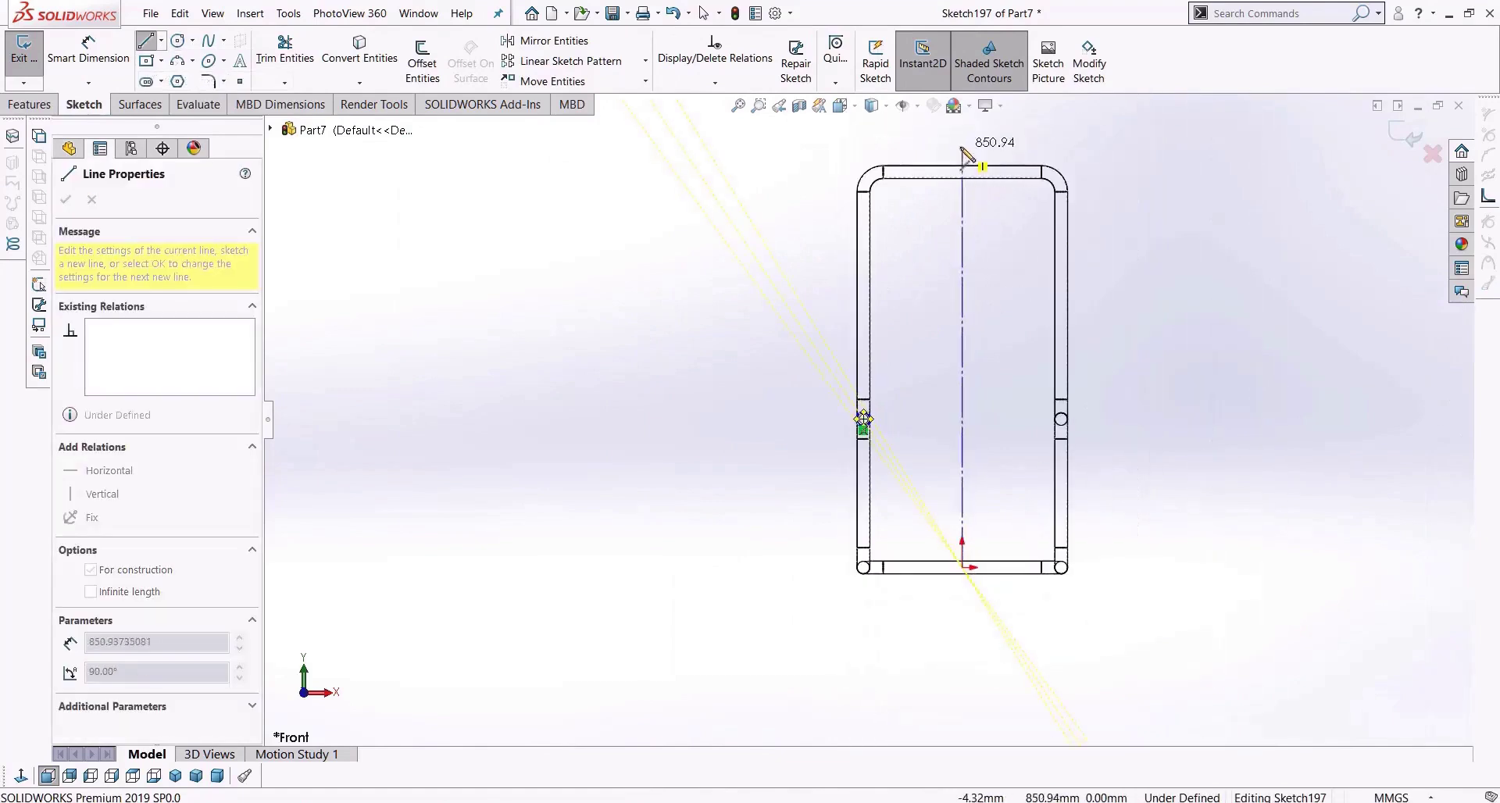
{"action": "left_click", "coordinate": [964, 144]}
{"action": "key", "text": "Escape"}
Sketch a three-point spline sagging gently from the circle's upper right edge to the vertical centerline.
{"action": "scroll", "coordinate": [918, 416], "scroll_direction": "down", "scroll_amount": 5}
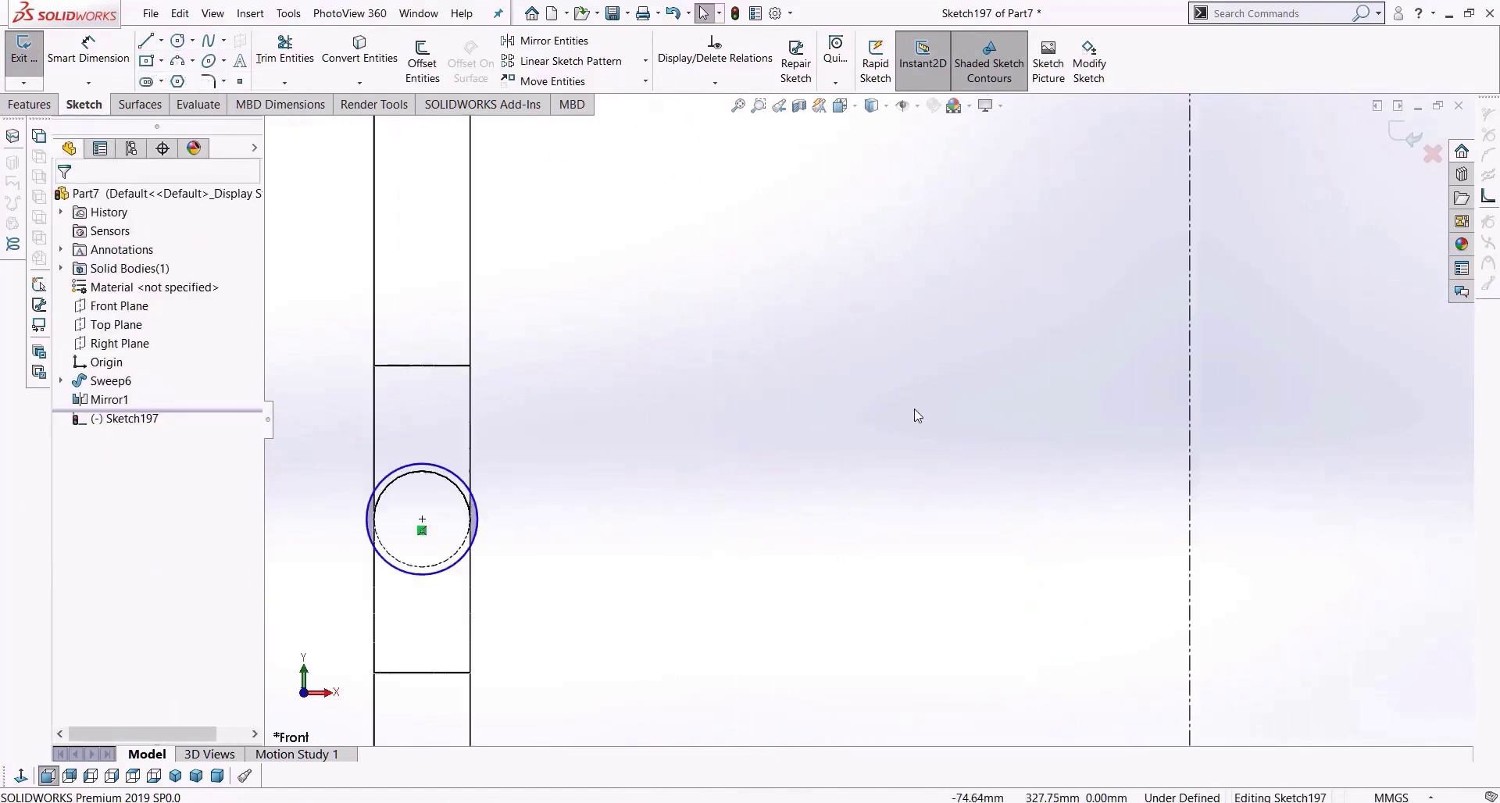
{"action": "left_click", "coordinate": [209, 40]}
{"action": "scroll", "coordinate": [470, 536], "scroll_direction": "down", "scroll_amount": 3}
{"action": "left_click", "coordinate": [443, 434]}
{"action": "left_click", "coordinate": [703, 496]}
{"action": "scroll", "coordinate": [781, 480], "scroll_direction": "up", "scroll_amount": 3}
{"action": "double_click", "coordinate": [1282, 498]}
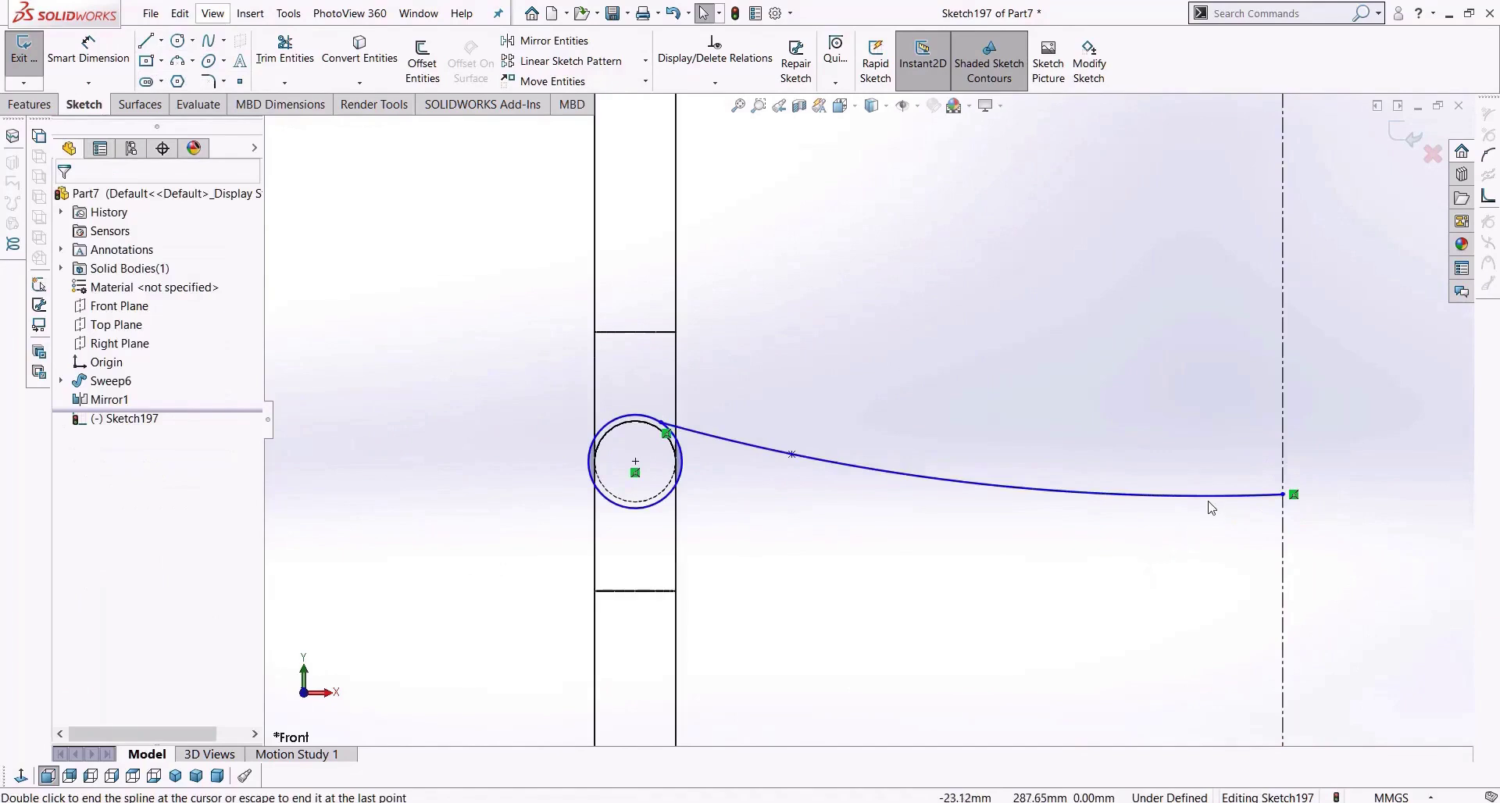
Make the spline perpendicular to the vertical centerline.
{"action": "left_click", "coordinate": [1232, 496]}
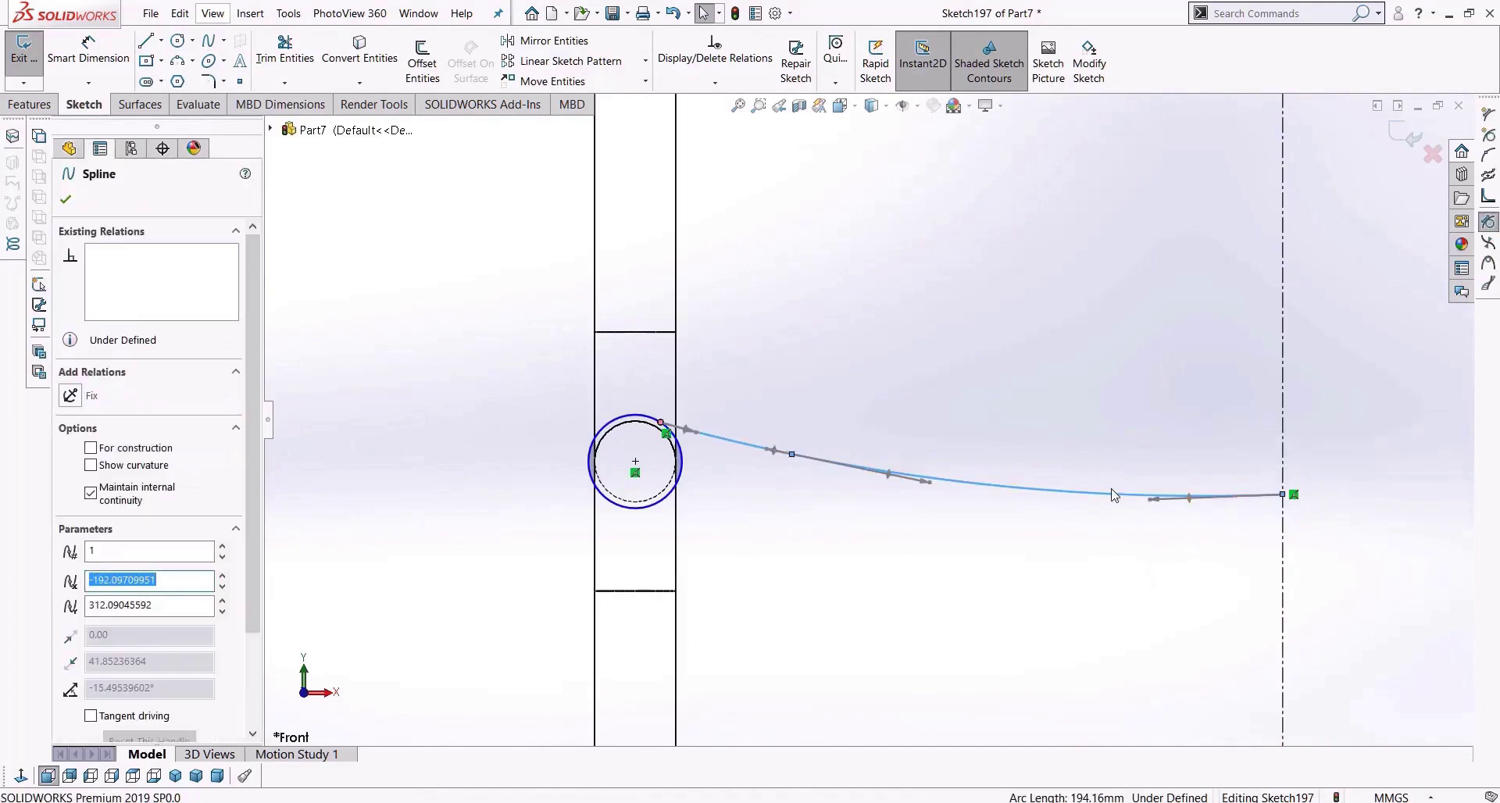
{"action": "left_click", "coordinate": [1282, 402], "text": "ctrl"}
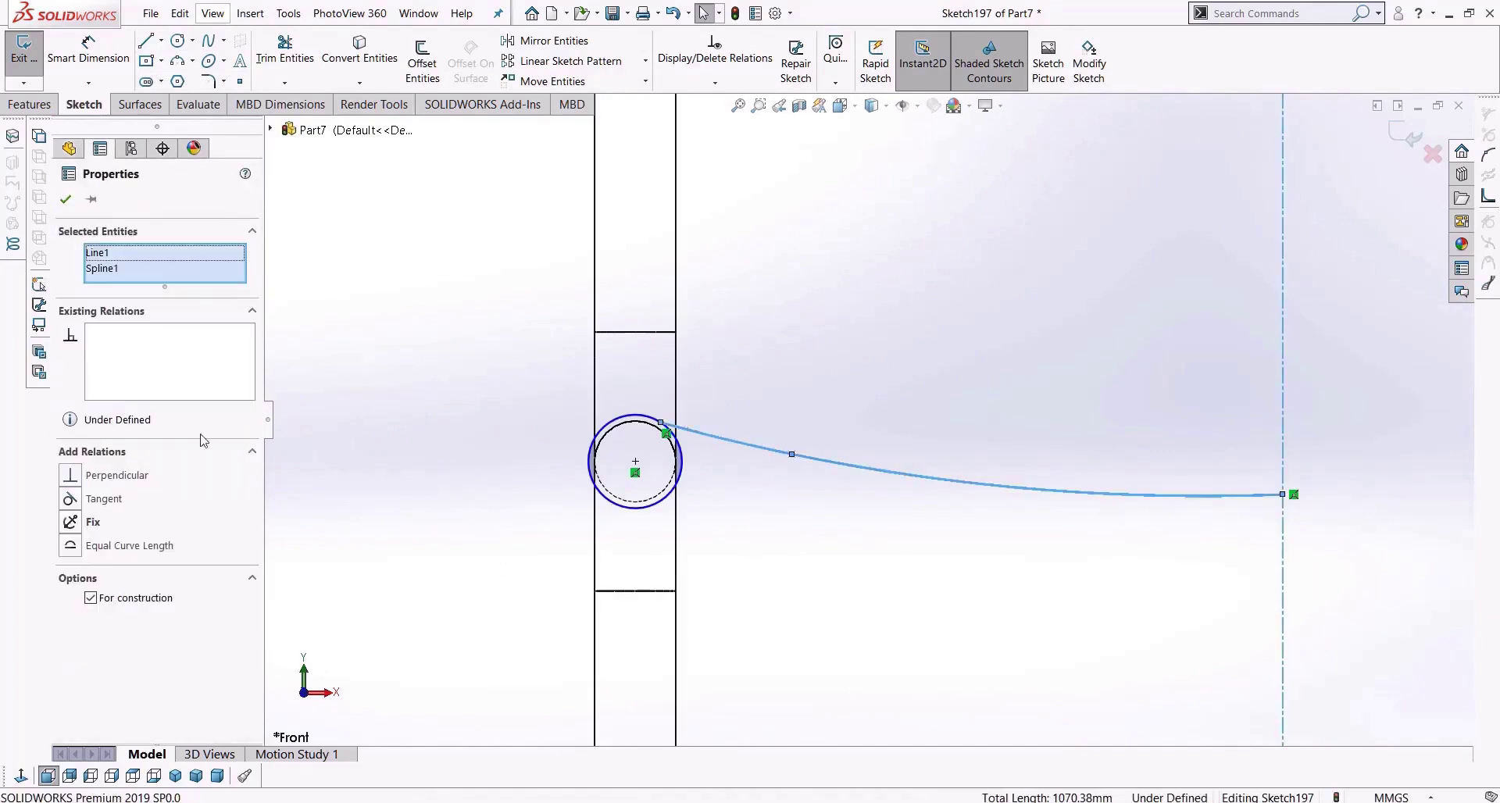
{"action": "left_click", "coordinate": [71, 478]}
{"action": "left_click", "coordinate": [1132, 556]}
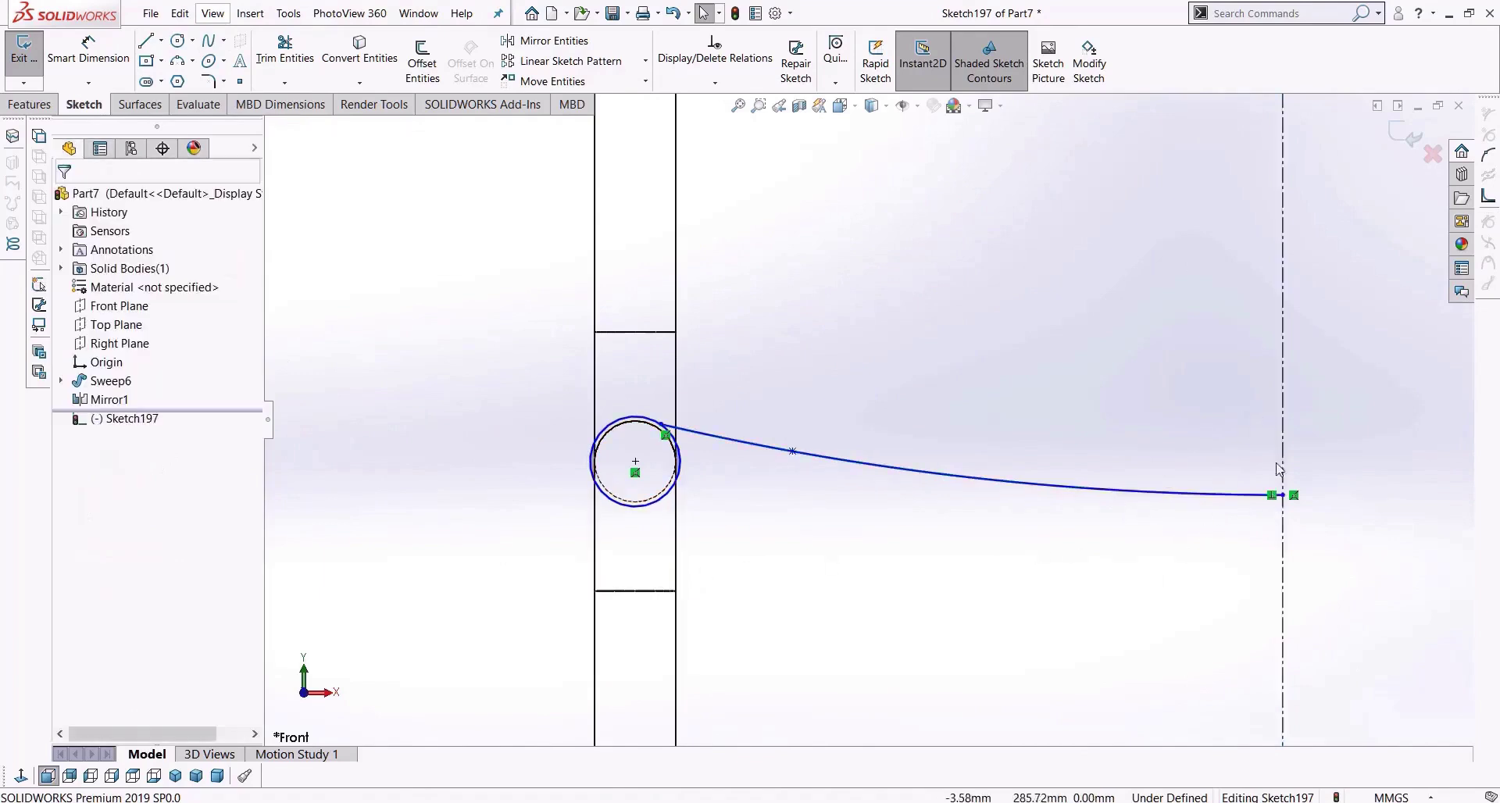
{"action": "scroll", "coordinate": [1163, 513], "scroll_direction": "up", "scroll_amount": 4}
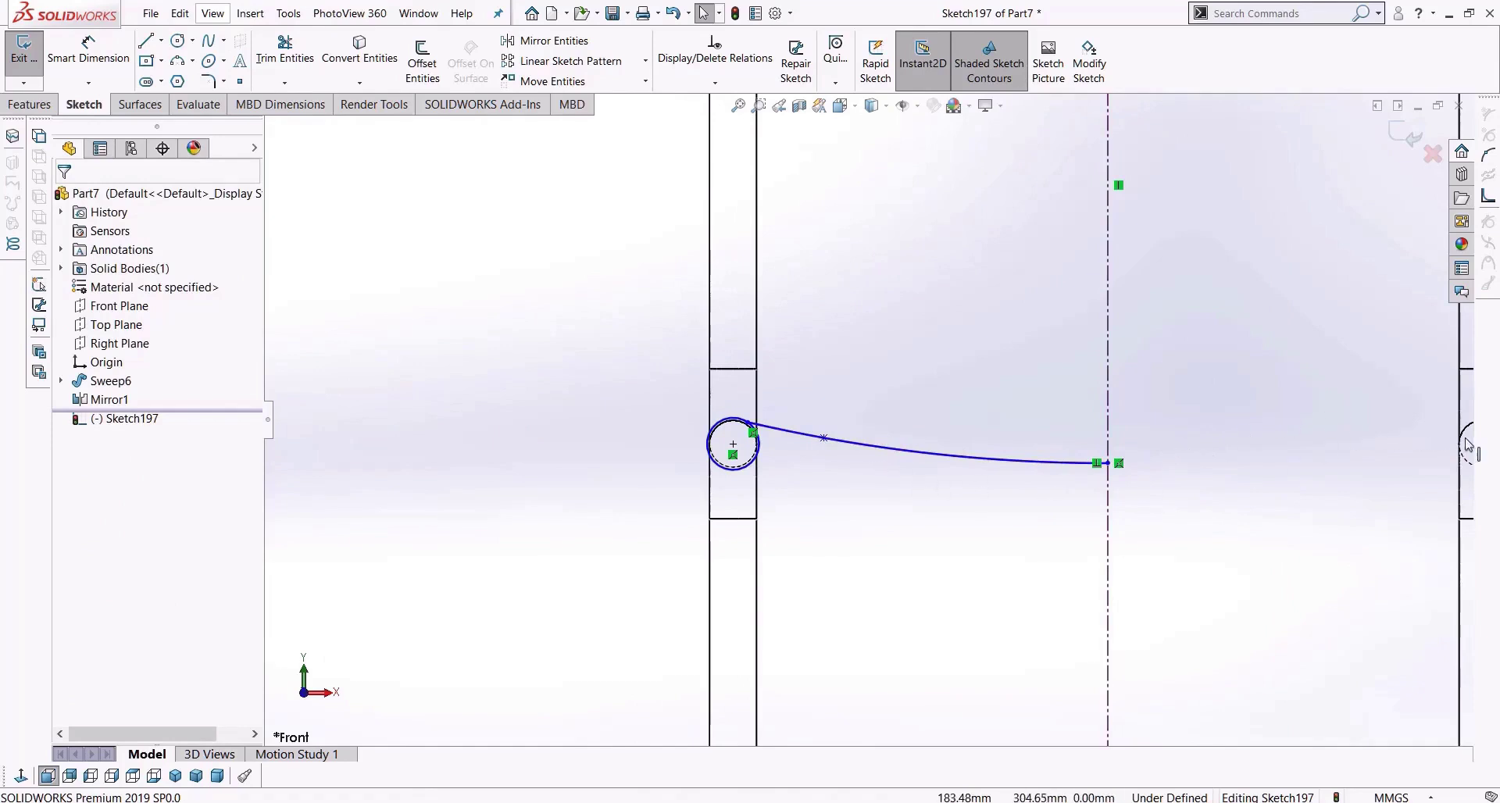
Make the spline tangent to the circle around the left tube.
{"action": "scroll", "coordinate": [752, 438], "scroll_direction": "down", "scroll_amount": 6}
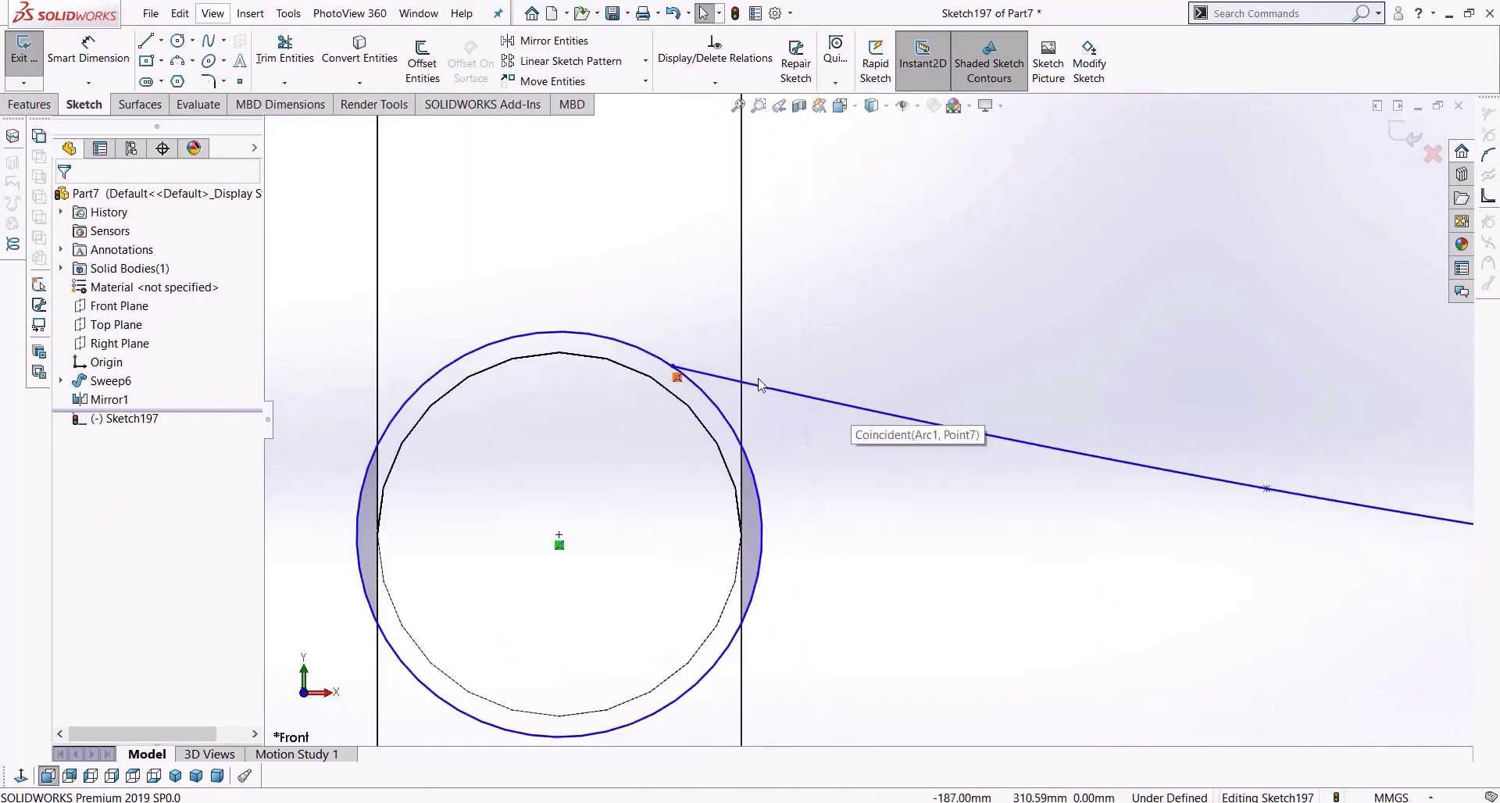
{"action": "left_click", "coordinate": [687, 370]}
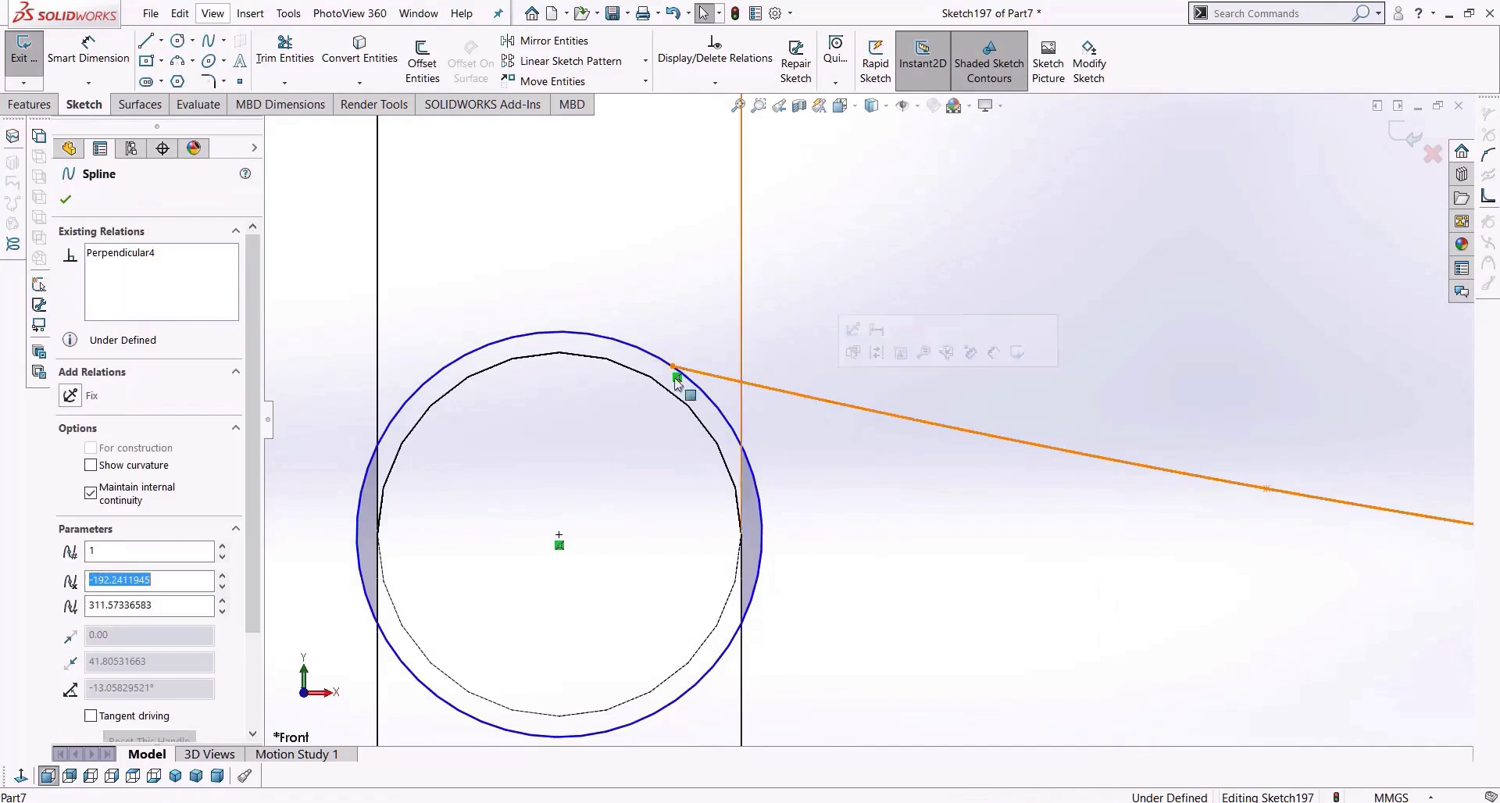
{"action": "left_click", "coordinate": [595, 345], "text": "ctrl"}
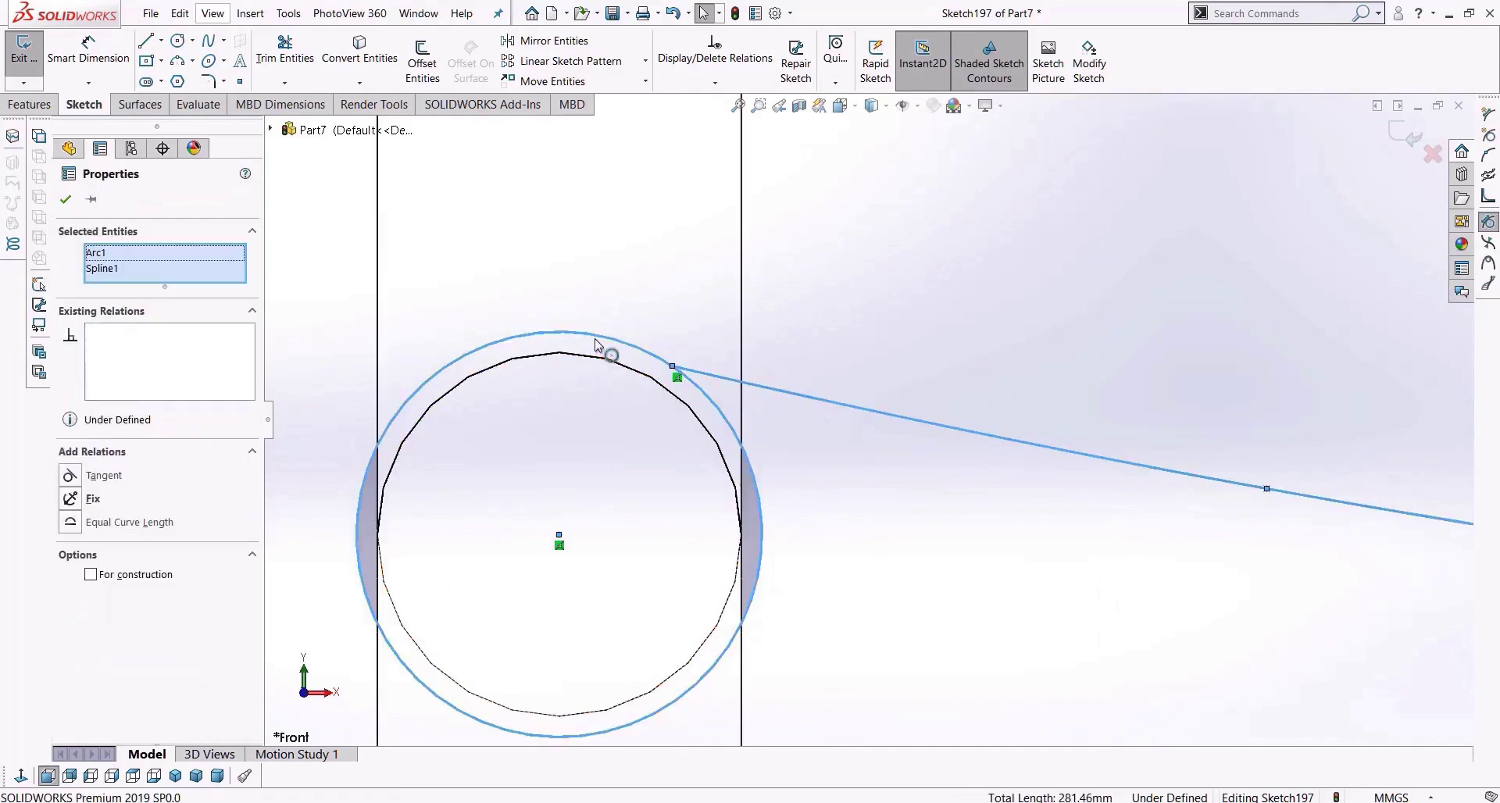
{"action": "left_click", "coordinate": [69, 475]}
{"action": "left_click", "coordinate": [904, 501]}
{"action": "scroll", "coordinate": [865, 563], "scroll_direction": "up", "scroll_amount": 5}
{"action": "scroll", "coordinate": [879, 467], "scroll_direction": "down", "scroll_amount": 2}
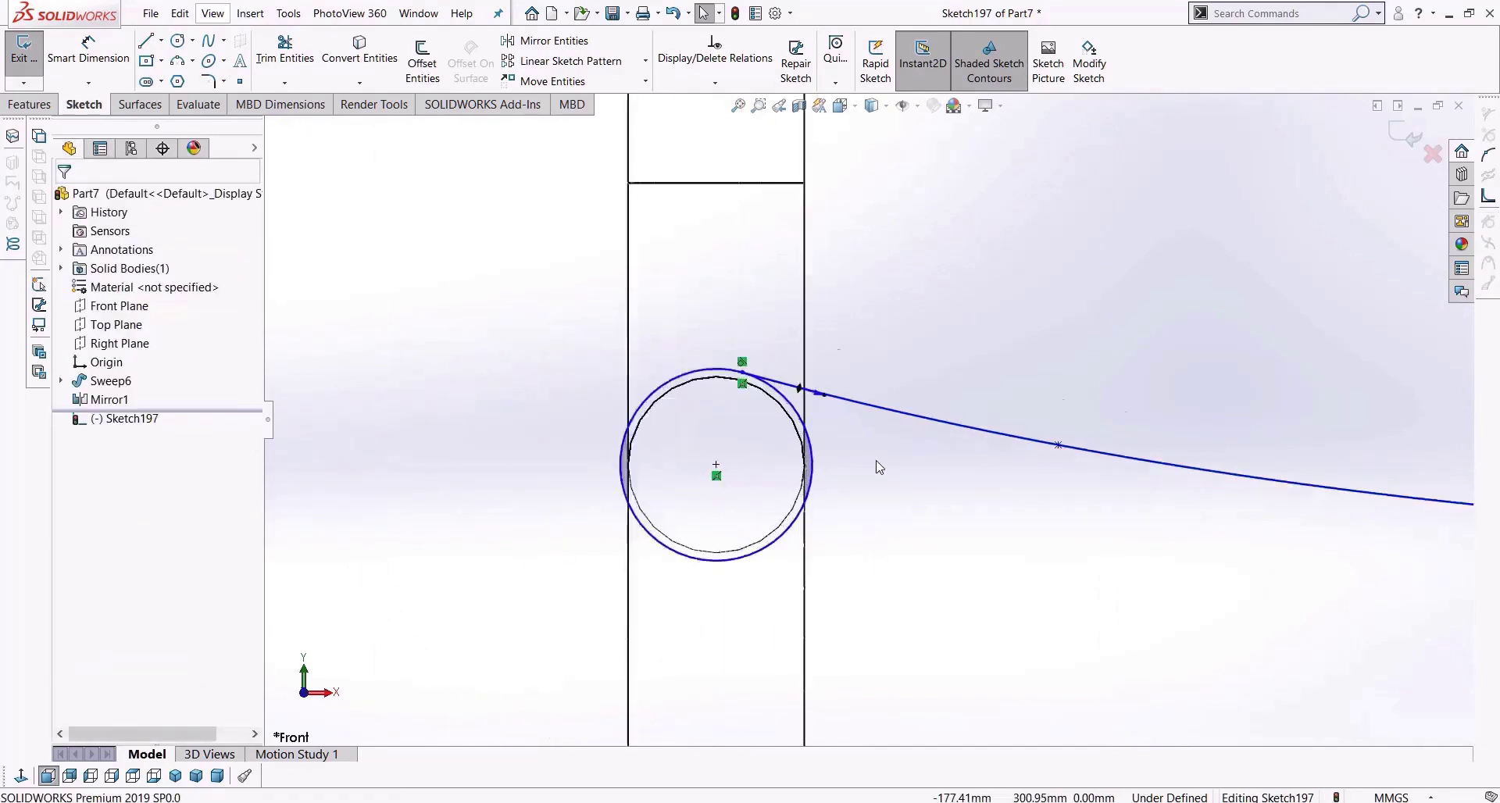
Draw a short construction line from the circle's upper right edge into its interior and slide its outer end up along the circle.
{"action": "scroll", "coordinate": [879, 468], "scroll_direction": "down", "scroll_amount": 3}
{"action": "left_click", "coordinate": [161, 41]}
{"action": "left_click", "coordinate": [168, 77]}
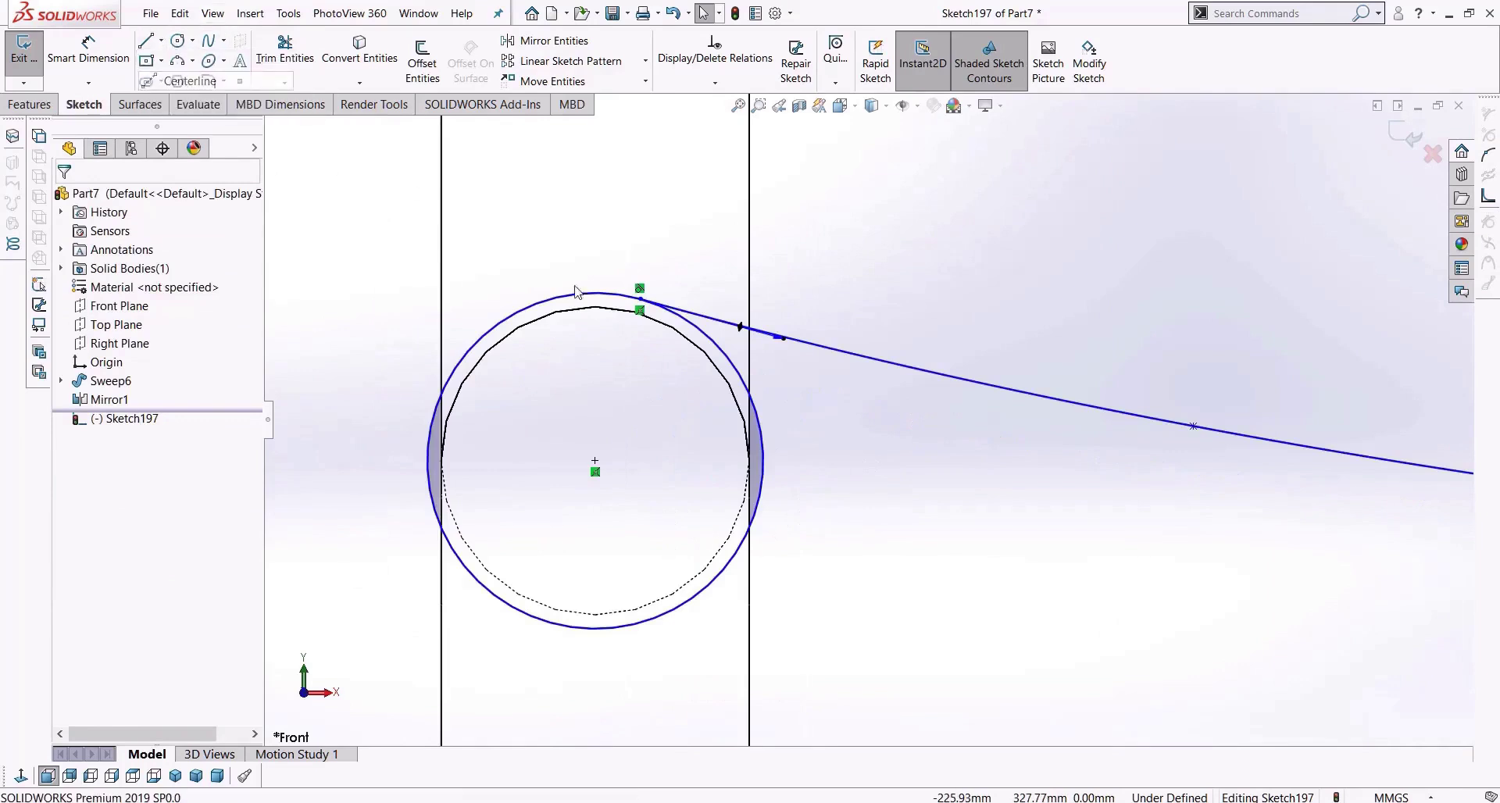
{"action": "left_click", "coordinate": [734, 368]}
{"action": "left_click", "coordinate": [617, 396]}
{"action": "key", "text": "Escape"}
{"action": "left_click_drag", "start_coordinate": [734, 369], "coordinate": [709, 334]}
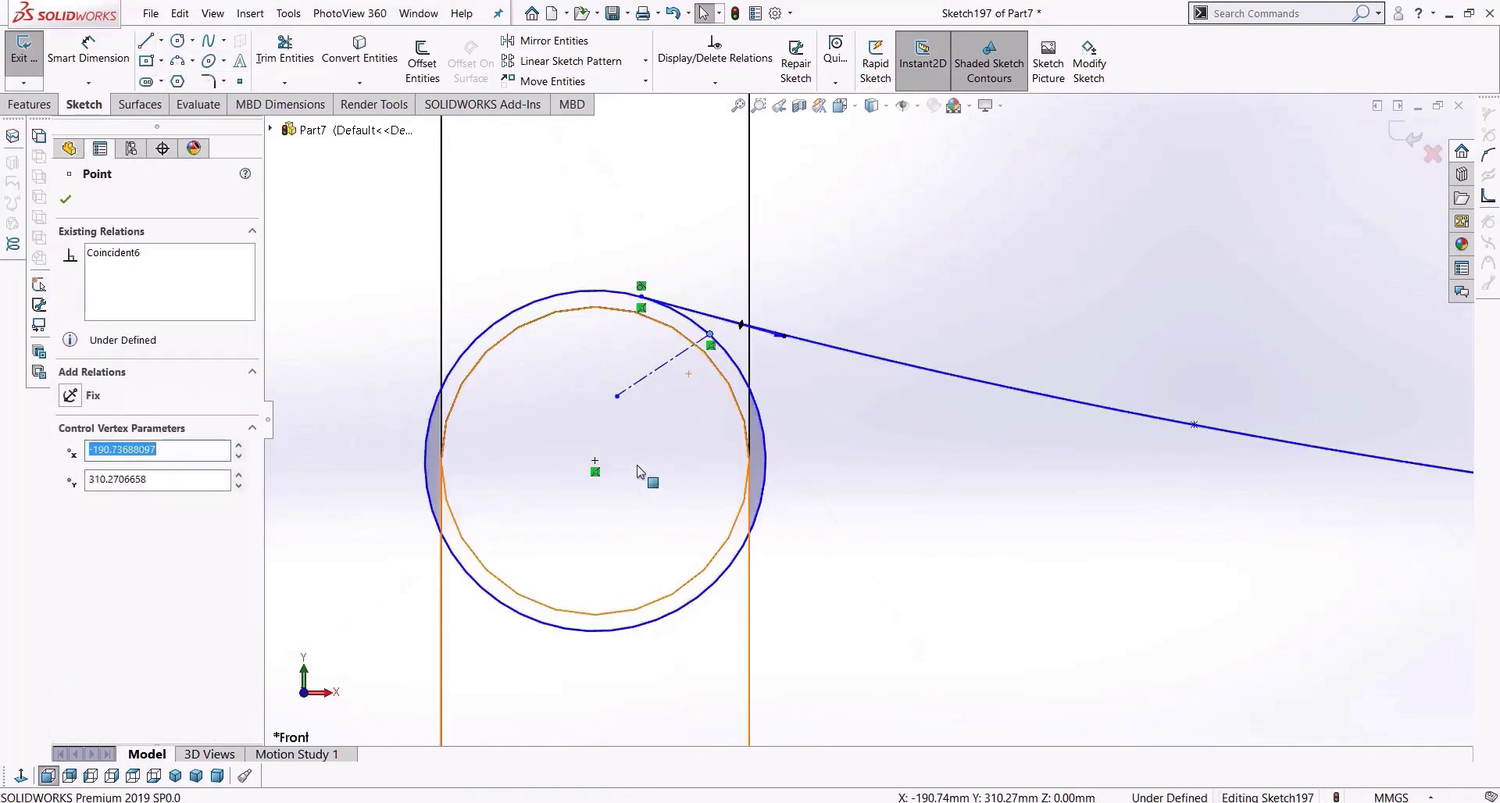
Trim away the part of the circle between the spline's start and the short construction line, using Trim to closest.
{"action": "left_click", "coordinate": [284, 51]}
{"action": "left_click", "coordinate": [684, 322]}
{"action": "left_click", "coordinate": [888, 422]}
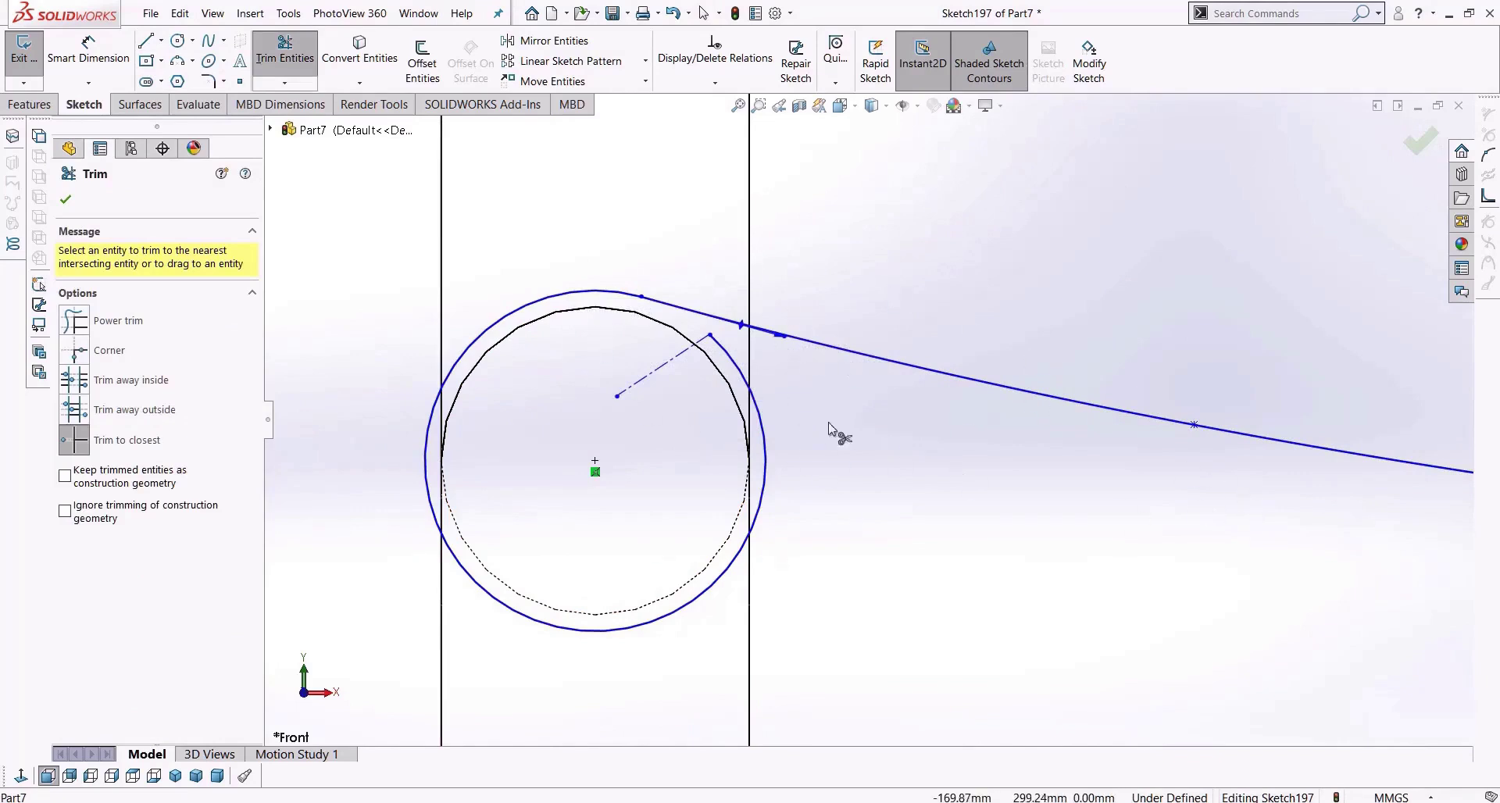
{"action": "key", "text": "Escape"}
Reshape the open arc by its two endpoints so that it closely wraps the left tube's round outline.
{"action": "left_click_drag", "start_coordinate": [710, 335], "coordinate": [730, 364]}
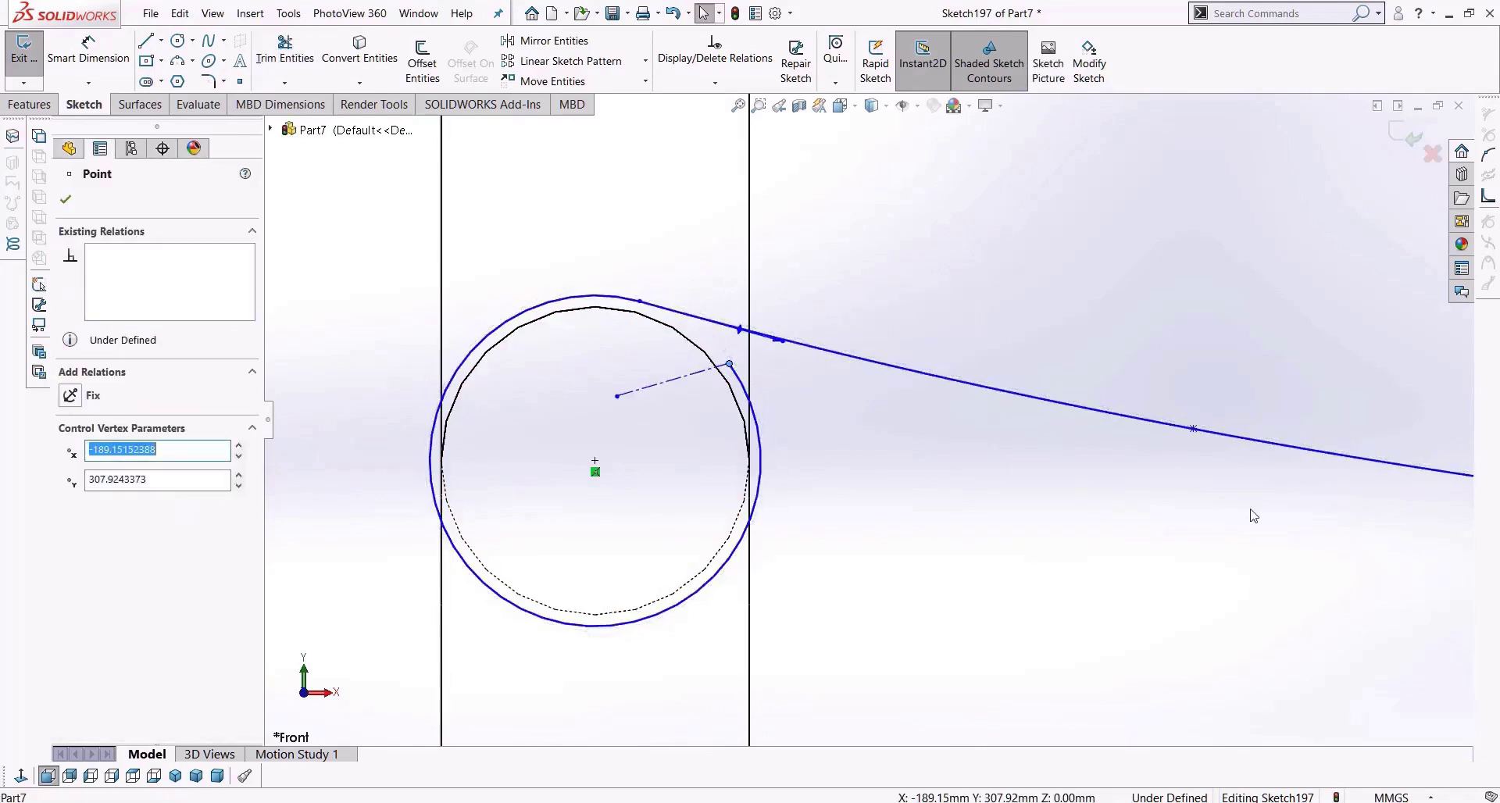
{"action": "scroll", "coordinate": [1282, 492], "scroll_direction": "up", "scroll_amount": 9}
{"action": "scroll", "coordinate": [770, 414], "scroll_direction": "down", "scroll_amount": 6}
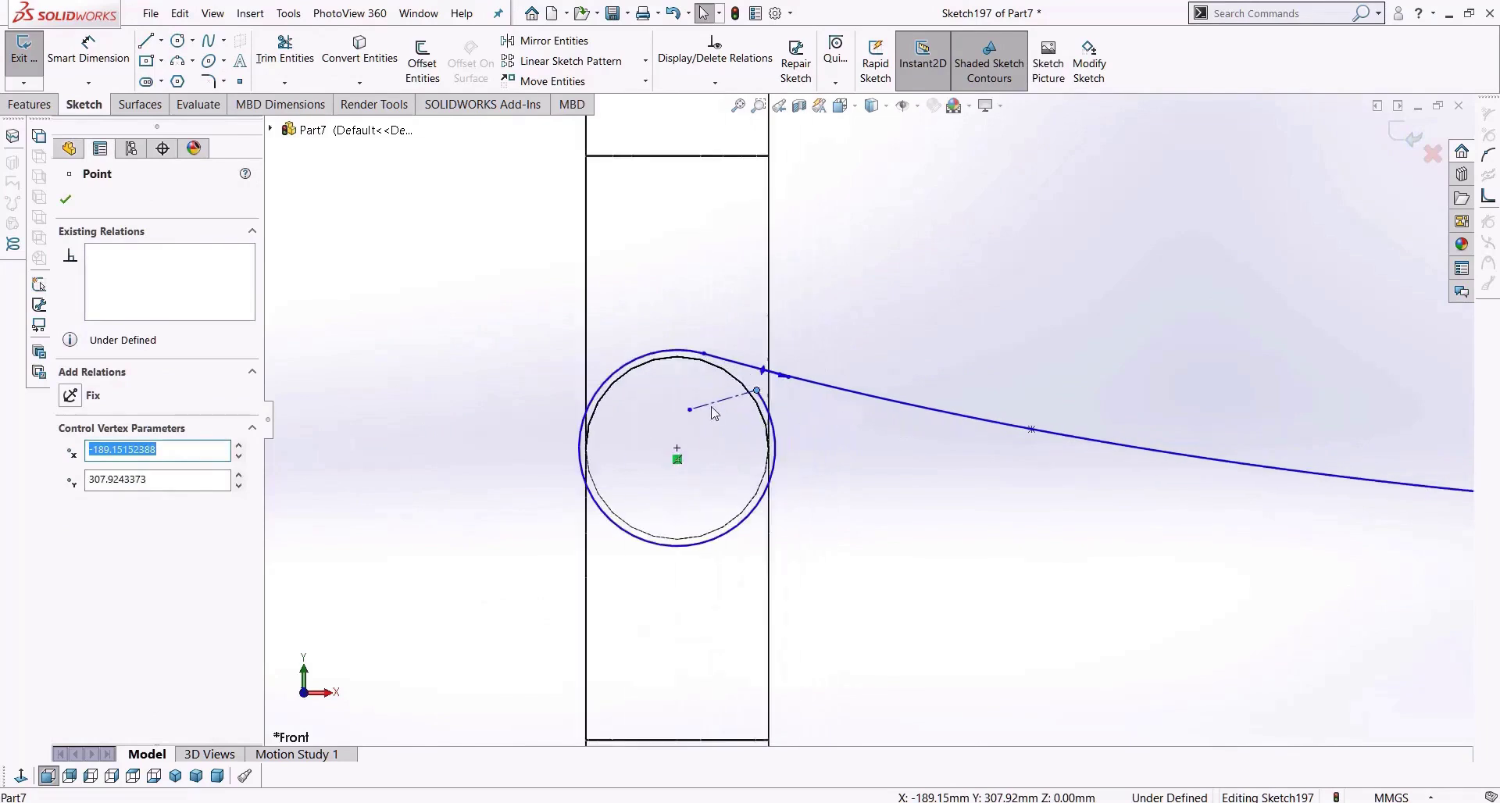
{"action": "scroll", "coordinate": [714, 414], "scroll_direction": "down", "scroll_amount": 5}
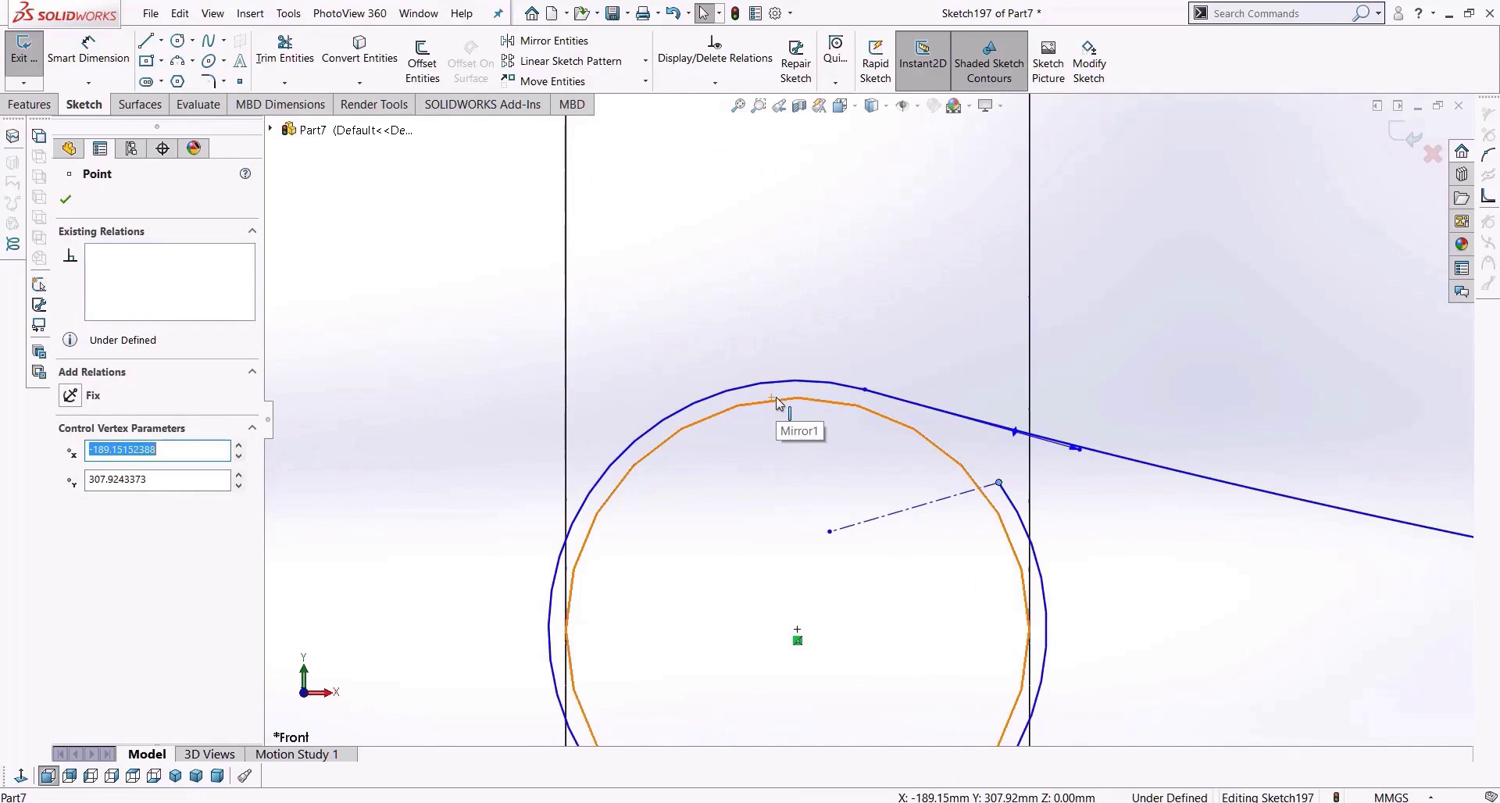
{"action": "left_click", "coordinate": [864, 391]}
{"action": "left_click_drag", "start_coordinate": [857, 409], "coordinate": [856, 402]}
{"action": "scroll", "coordinate": [891, 423], "scroll_direction": "up", "scroll_amount": 5}
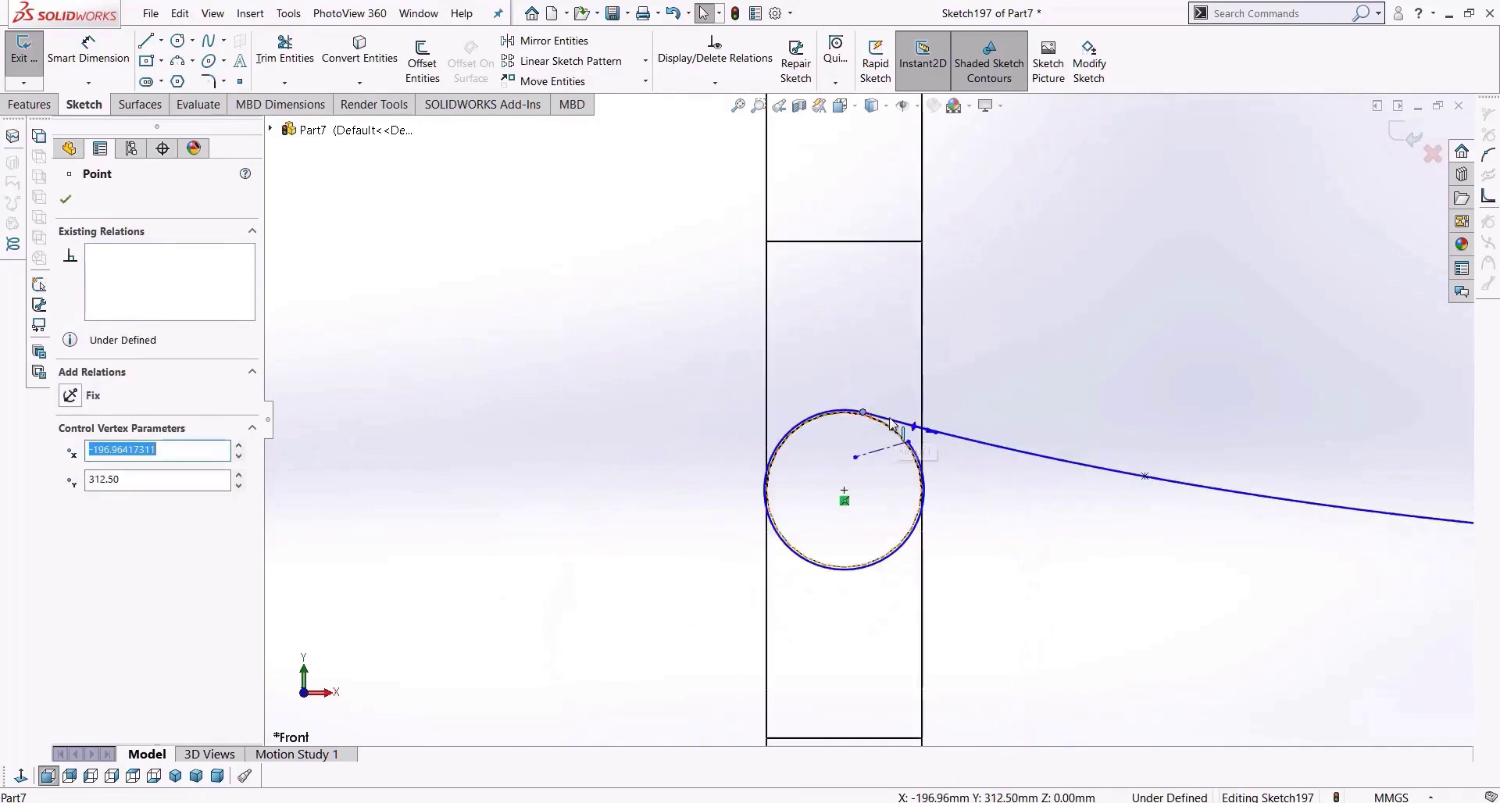
{"action": "scroll", "coordinate": [890, 423], "scroll_direction": "up", "scroll_amount": 4}
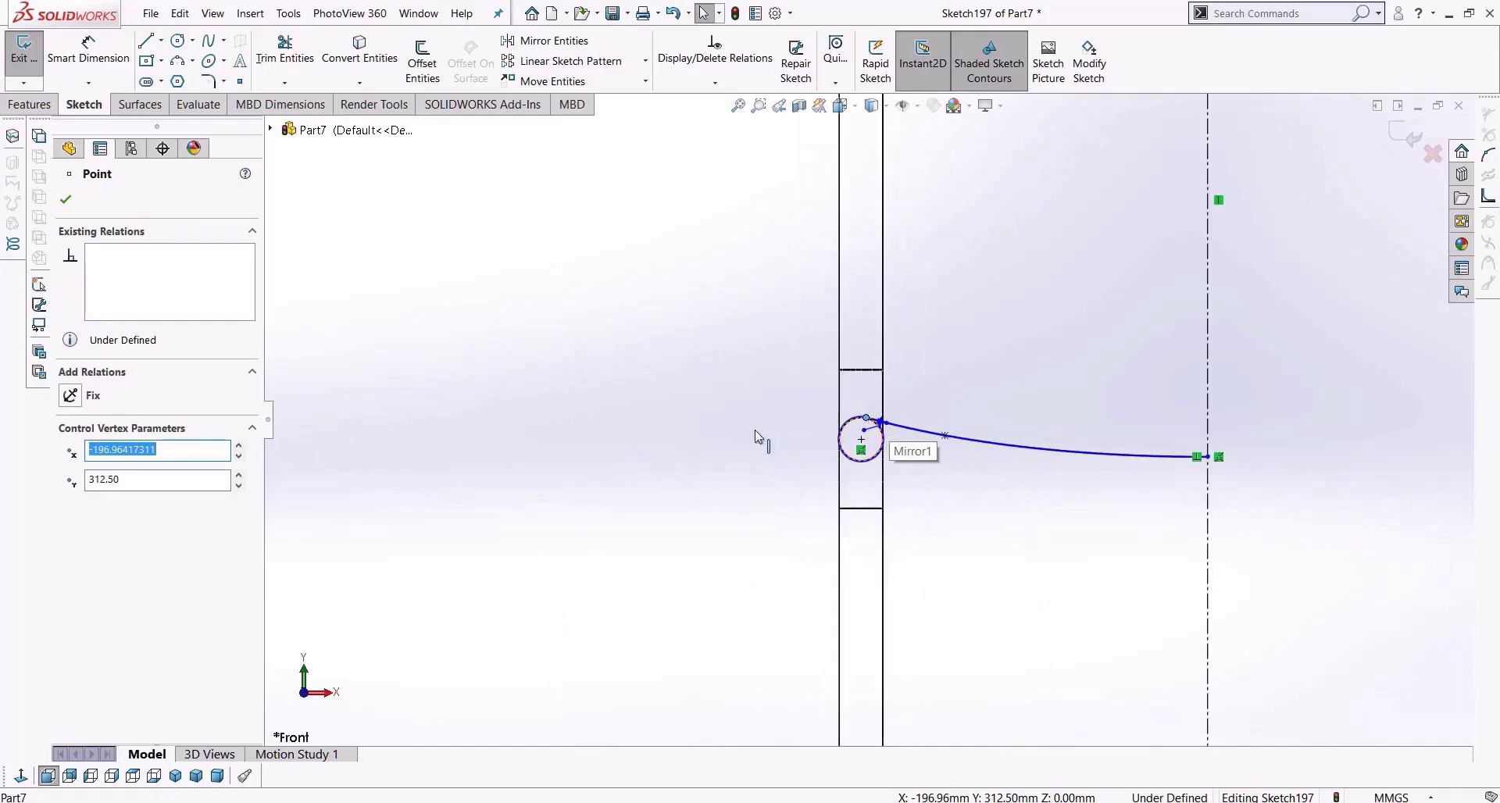
Try mirroring the preselected arc, spline and short construction line, and undo the result.
{"action": "left_click", "coordinate": [33, 106]}
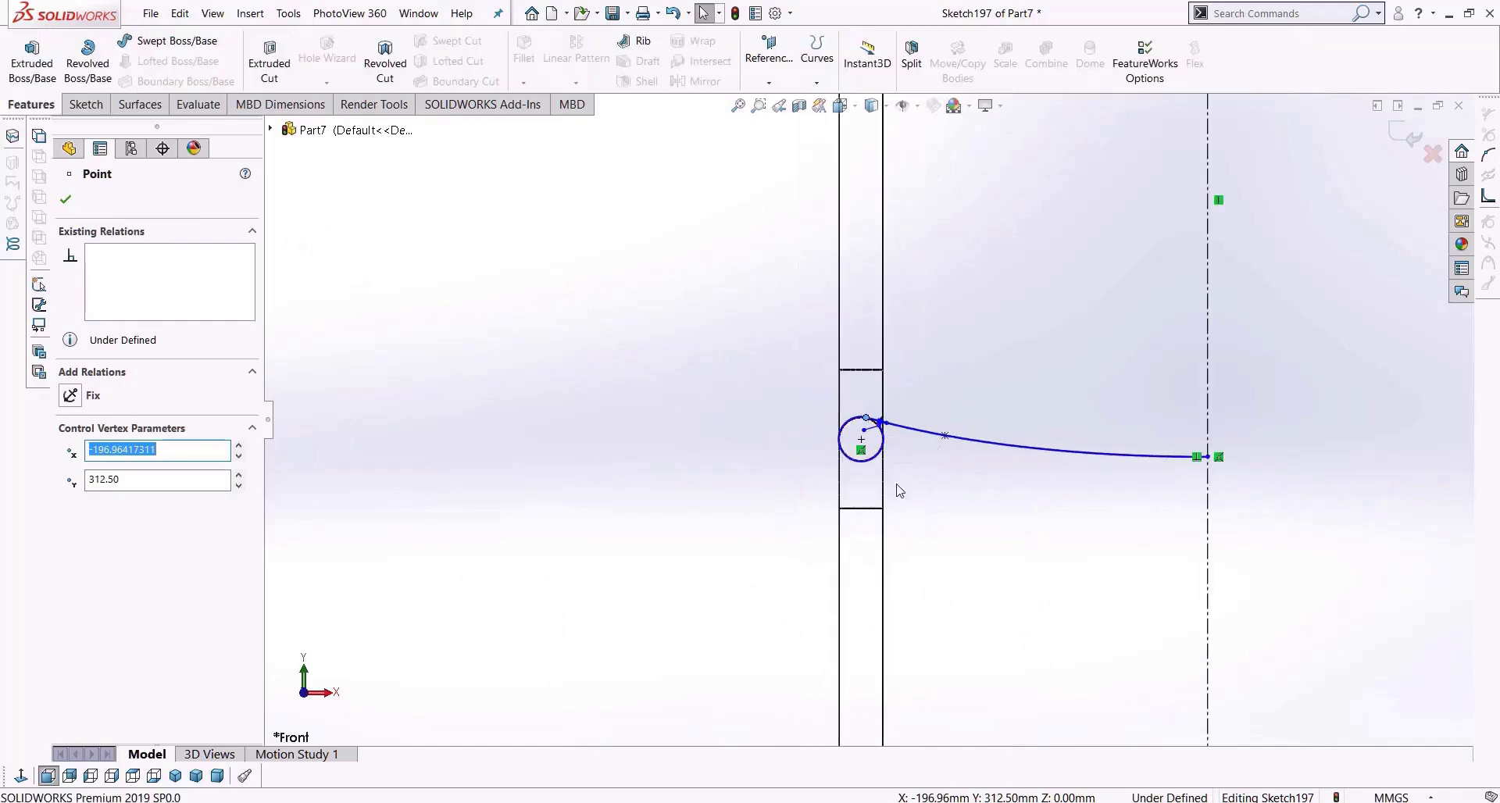
{"action": "left_click", "coordinate": [978, 570]}
{"action": "left_click_drag", "start_coordinate": [982, 268], "coordinate": [665, 557]}
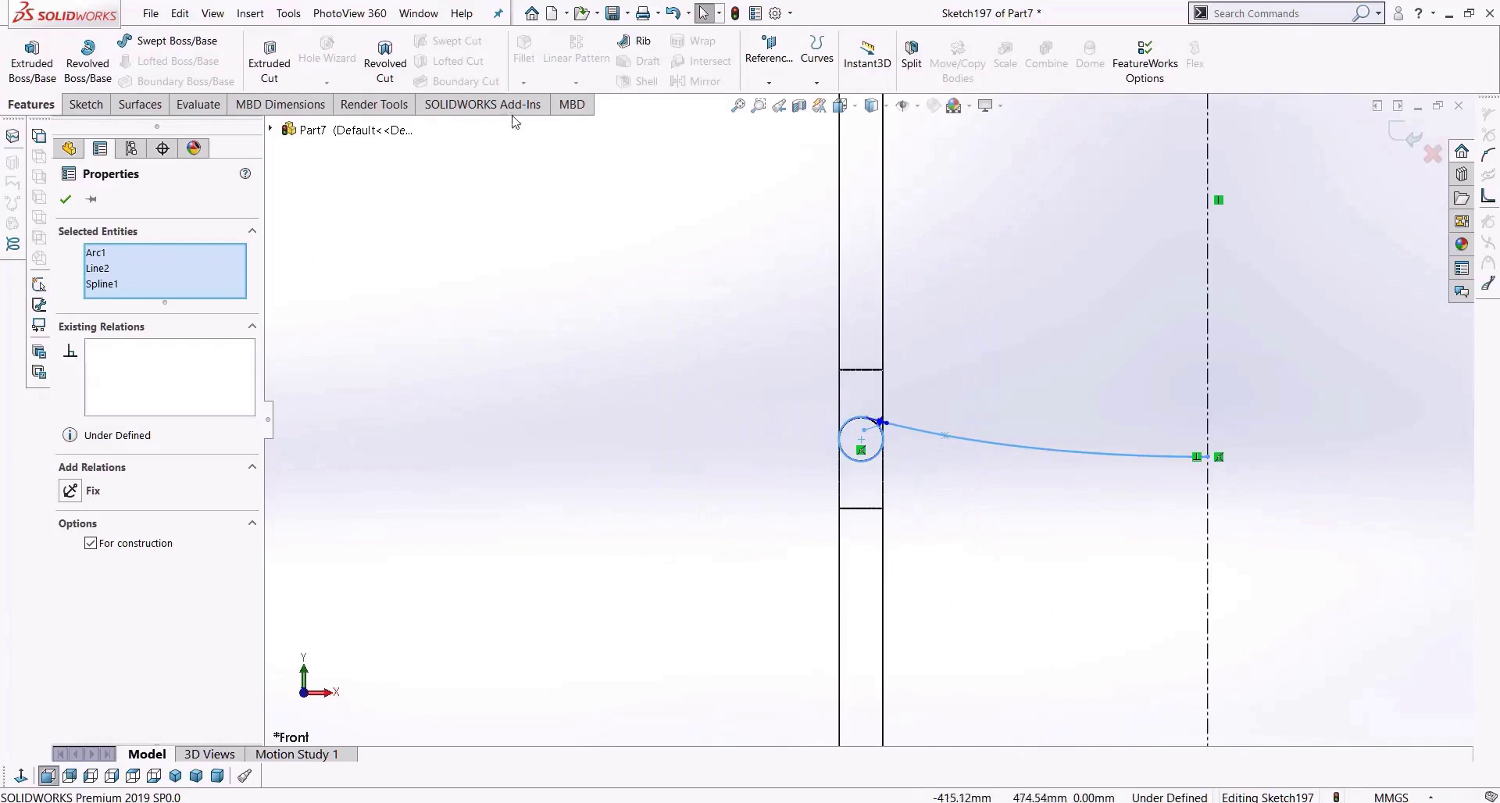
{"action": "left_click", "coordinate": [90, 113]}
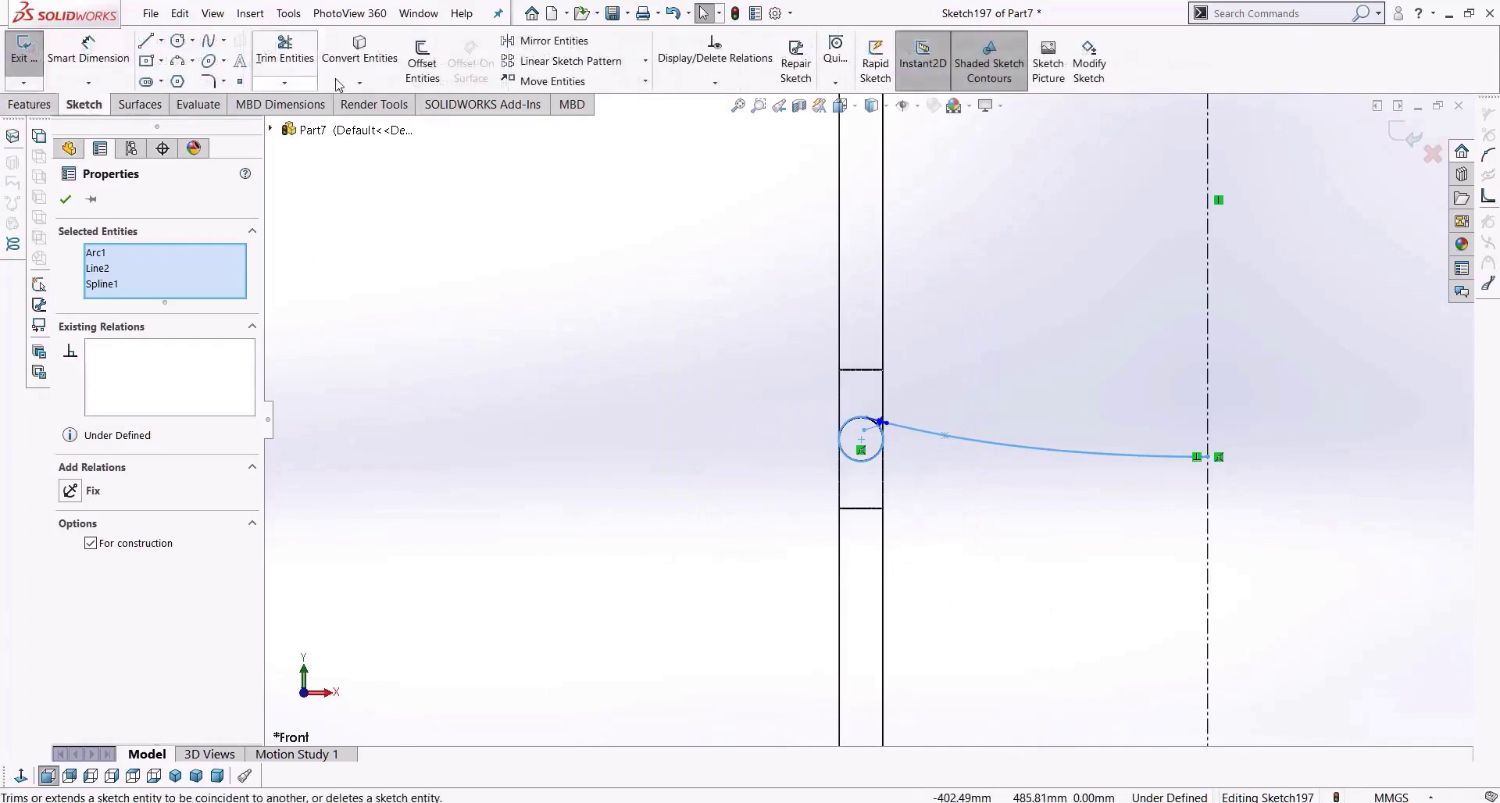
{"action": "left_click", "coordinate": [549, 42]}
{"action": "key", "text": "ctrl+z"}
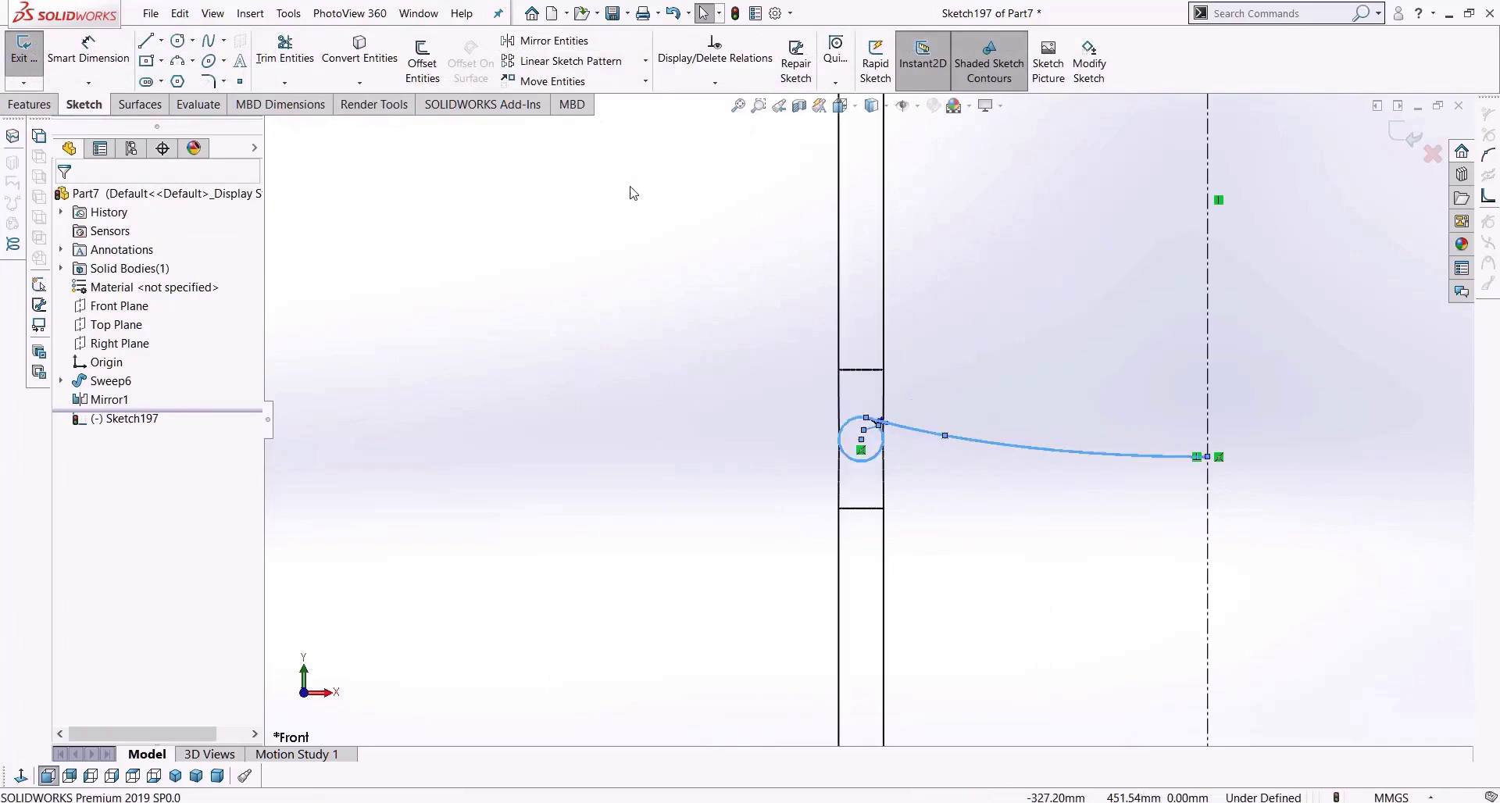
{"action": "left_click", "coordinate": [563, 333]}
Mirror the arc, spline and short construction line about the vertical centerline, keeping the originals.
{"action": "left_click", "coordinate": [544, 43]}
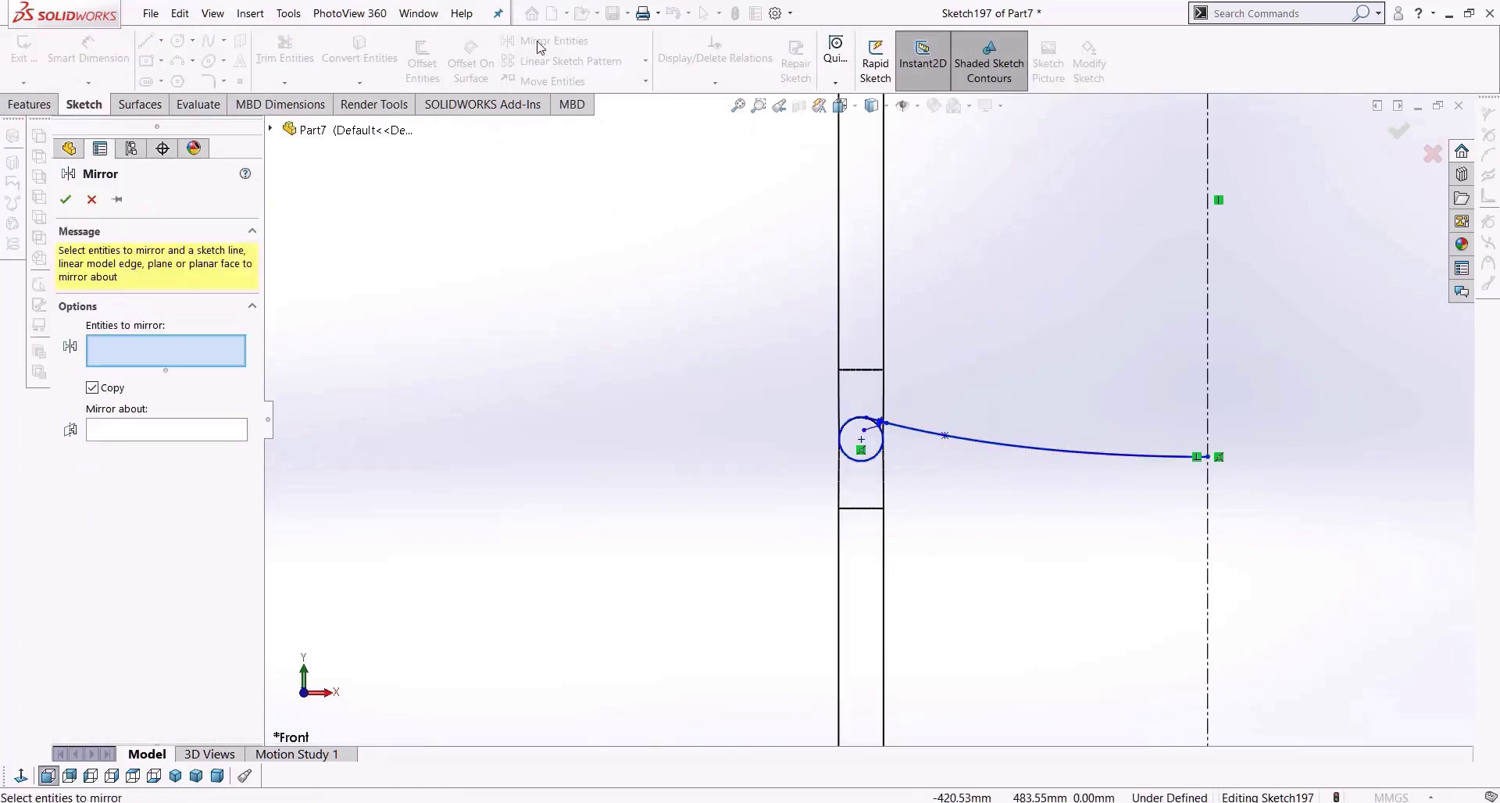
{"action": "left_click_drag", "start_coordinate": [977, 278], "coordinate": [715, 629]}
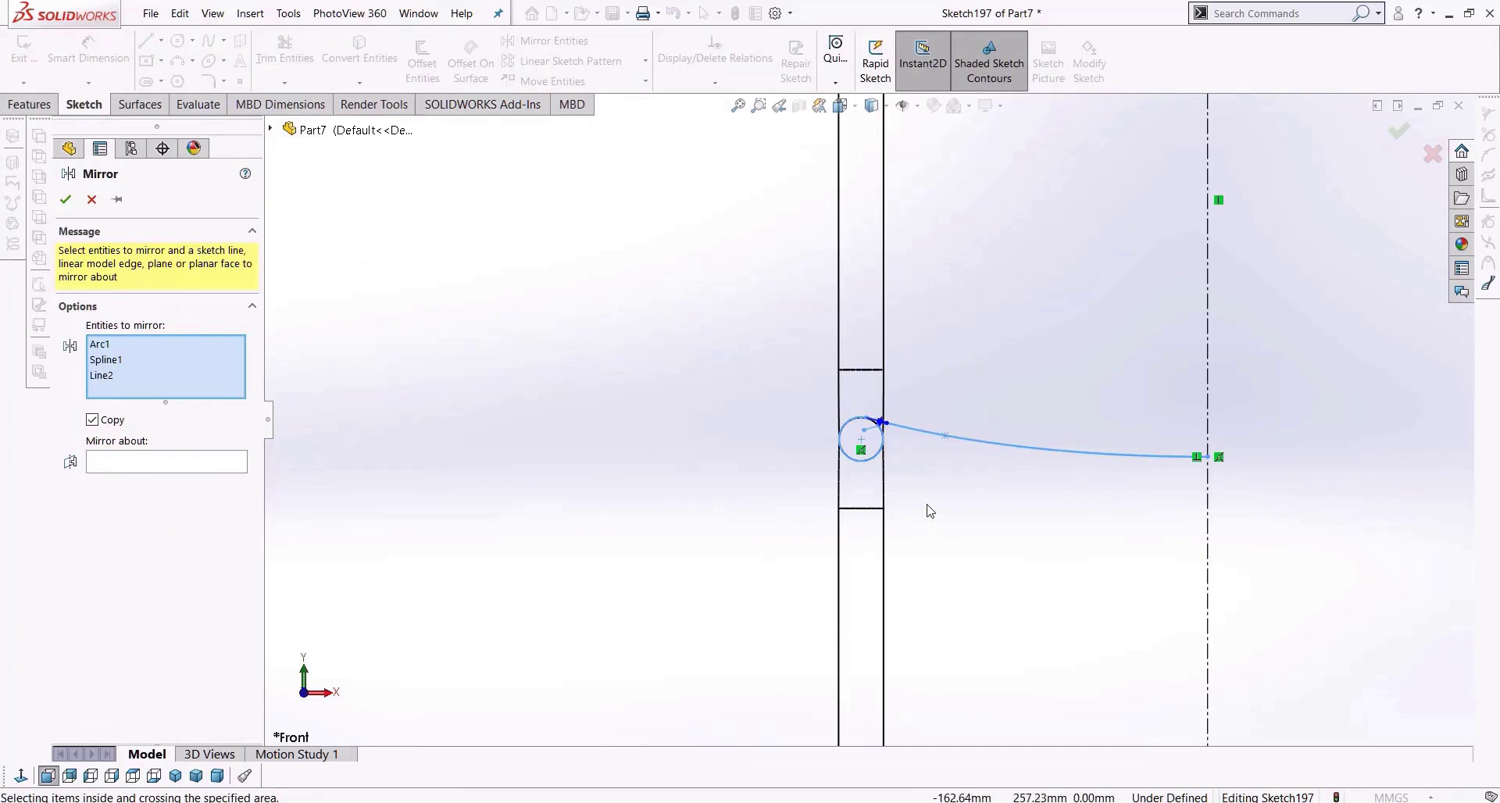
{"action": "scroll", "coordinate": [930, 511], "scroll_direction": "down", "scroll_amount": 5}
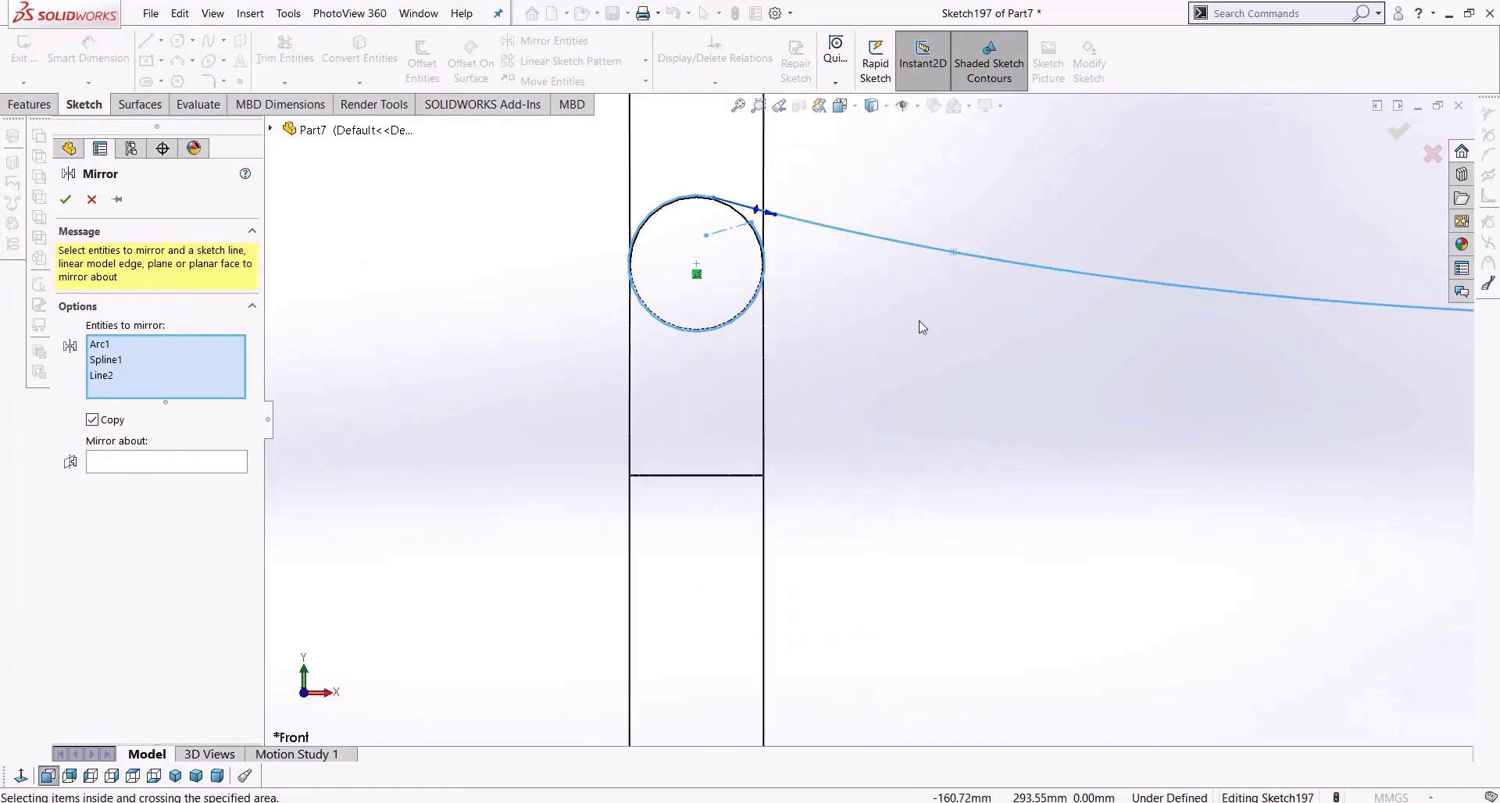
{"action": "left_click", "coordinate": [211, 462]}
{"action": "scroll", "coordinate": [1036, 466], "scroll_direction": "up", "scroll_amount": 4}
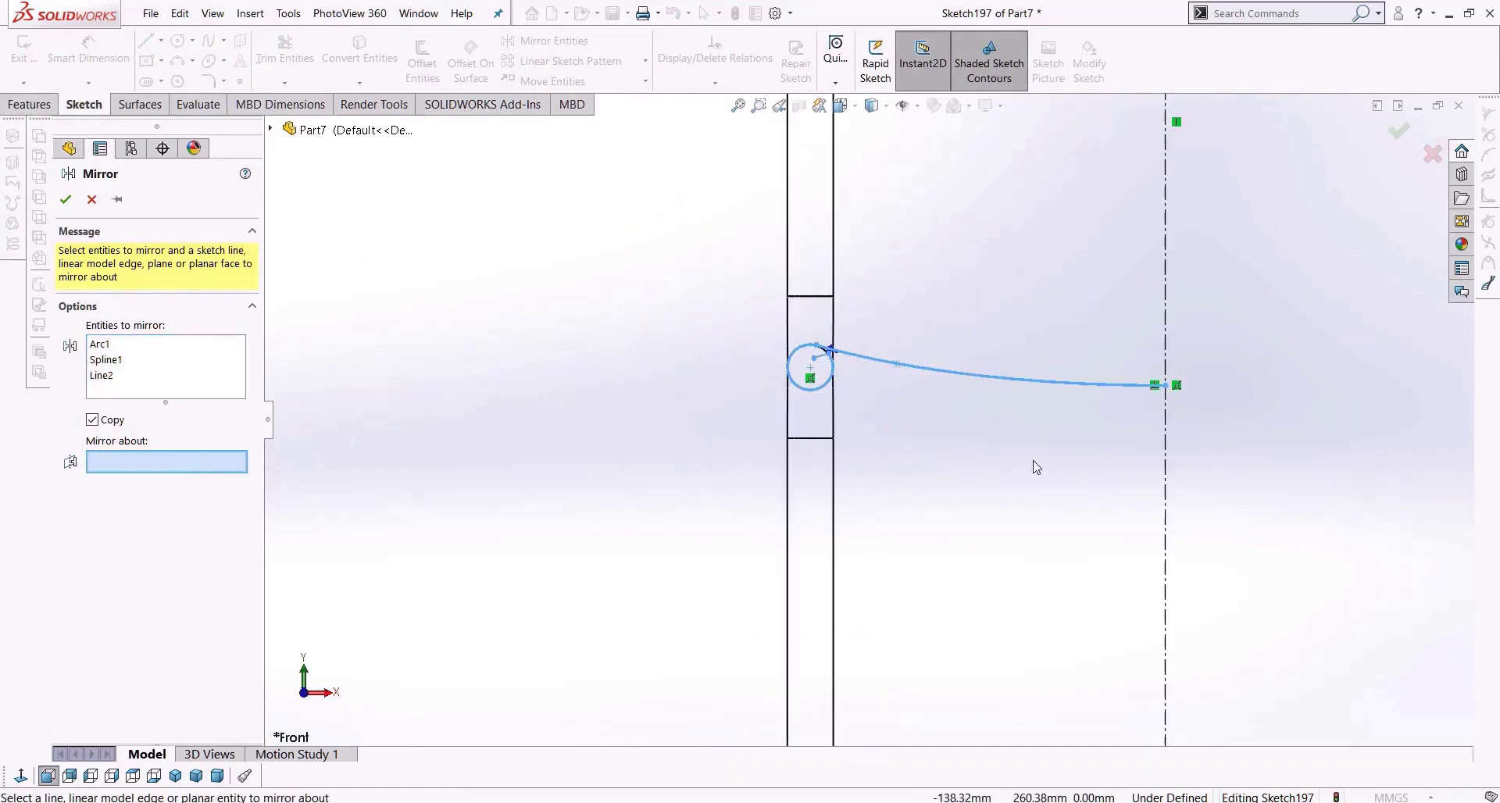
{"action": "left_click", "coordinate": [1164, 451]}
{"action": "scroll", "coordinate": [1274, 507], "scroll_direction": "up", "scroll_amount": 3}
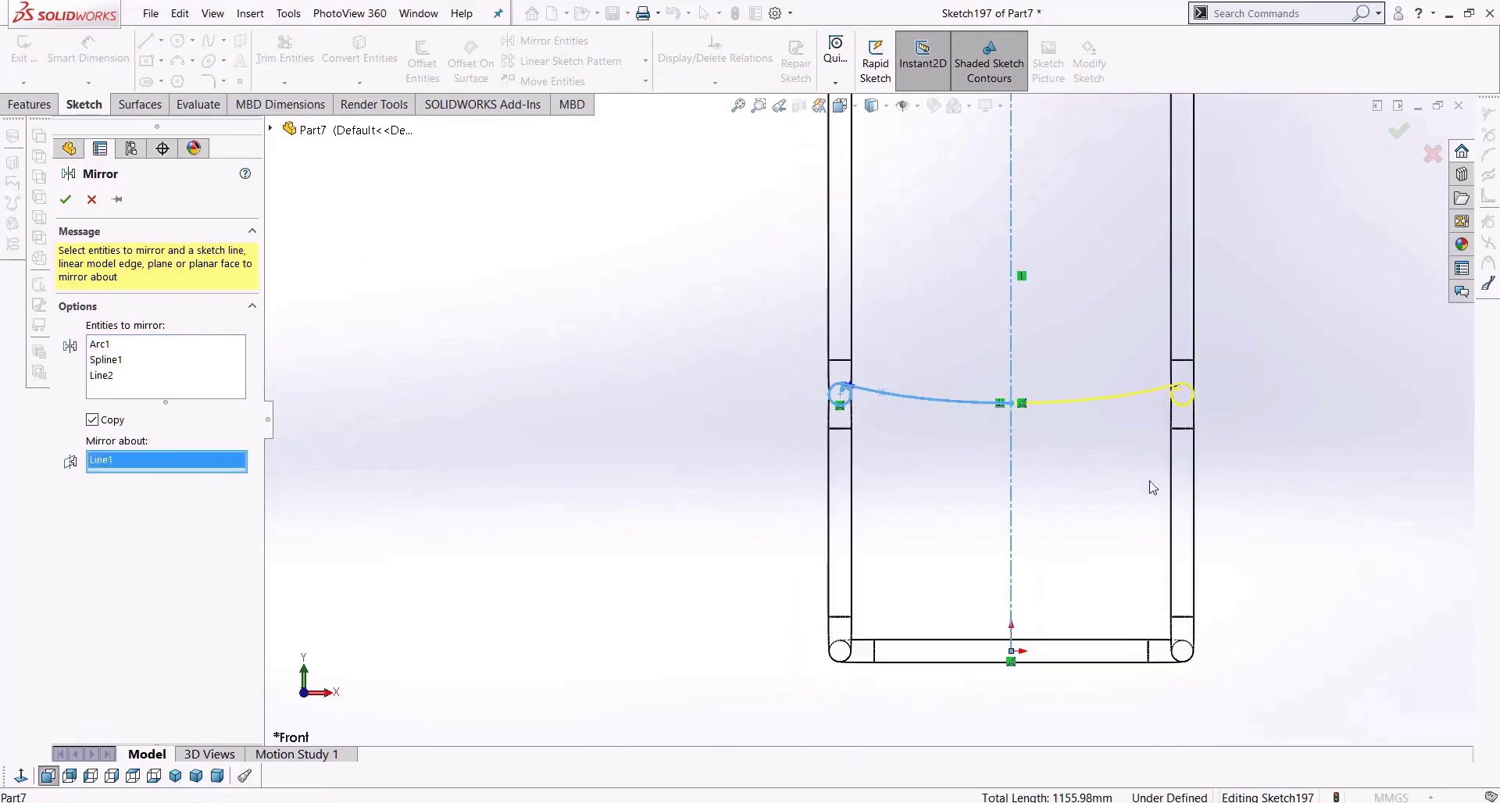
{"action": "left_click", "coordinate": [66, 200]}
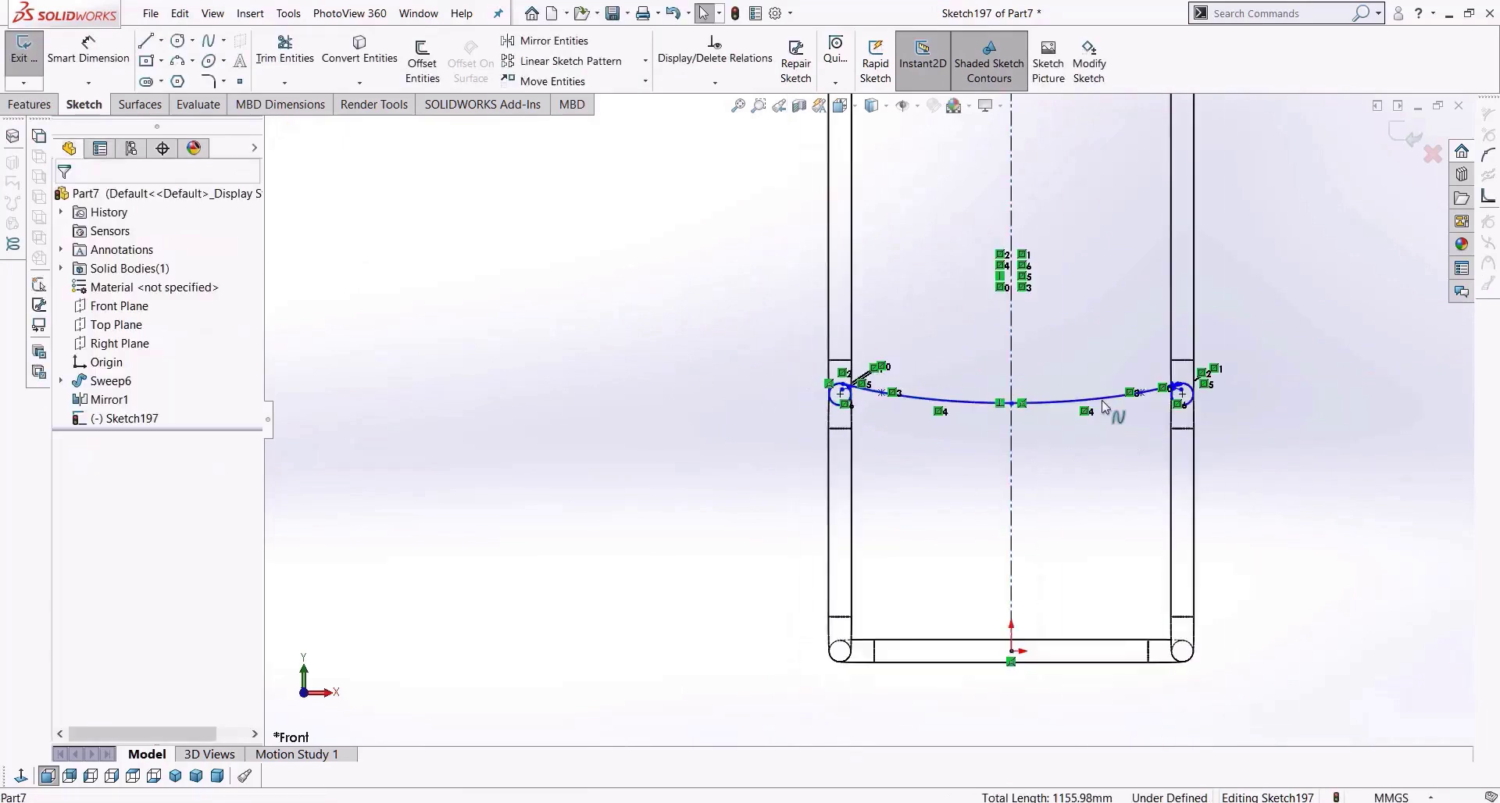
Start a thin-feature Extruded Boss from the mirrored seat profile and display the model shaded with edges.
{"action": "scroll", "coordinate": [1180, 390], "scroll_direction": "down", "scroll_amount": 8}
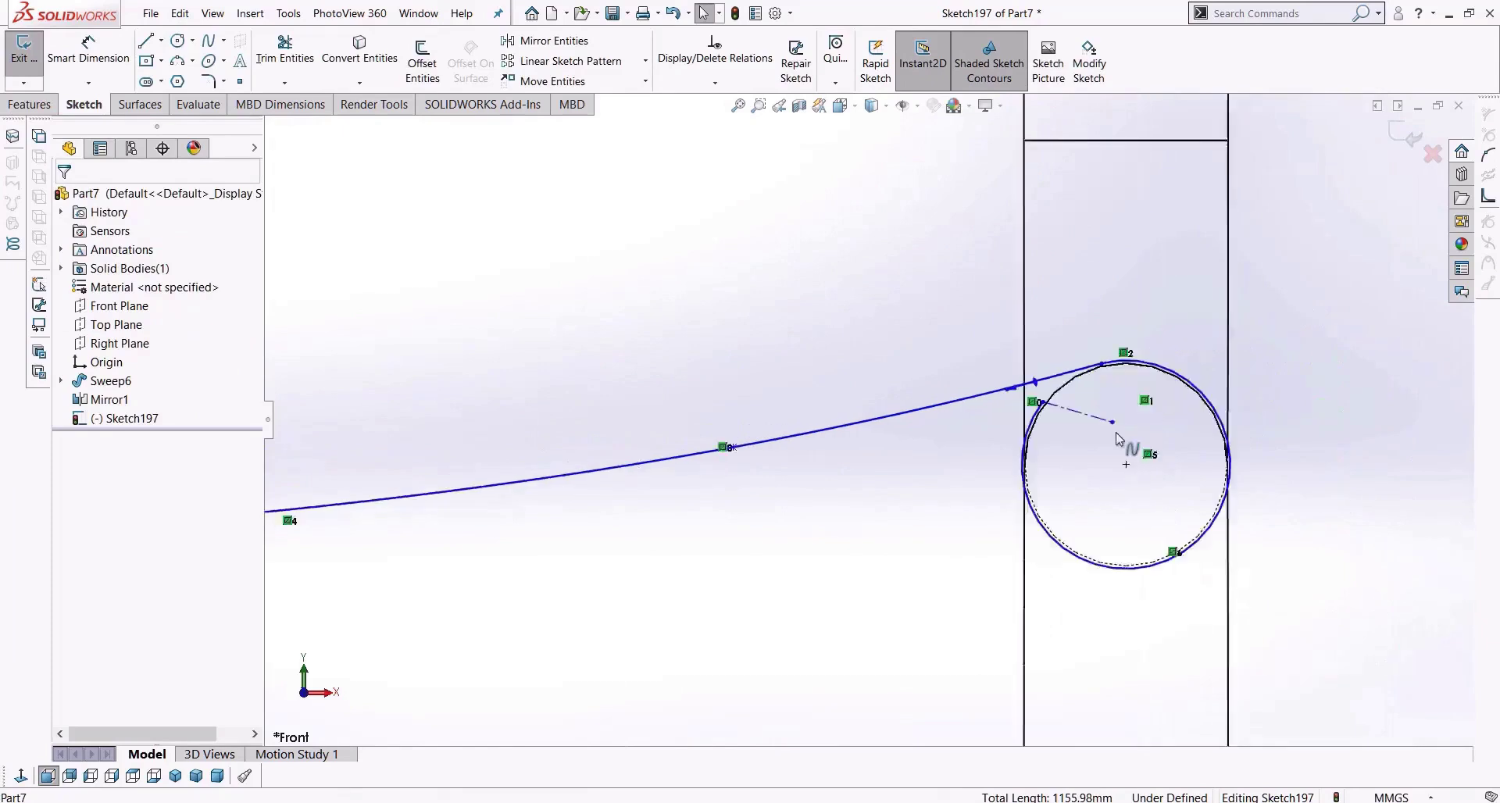
{"action": "scroll", "coordinate": [1117, 440], "scroll_direction": "up", "scroll_amount": 6}
{"action": "scroll", "coordinate": [675, 541], "scroll_direction": "up", "scroll_amount": 3}
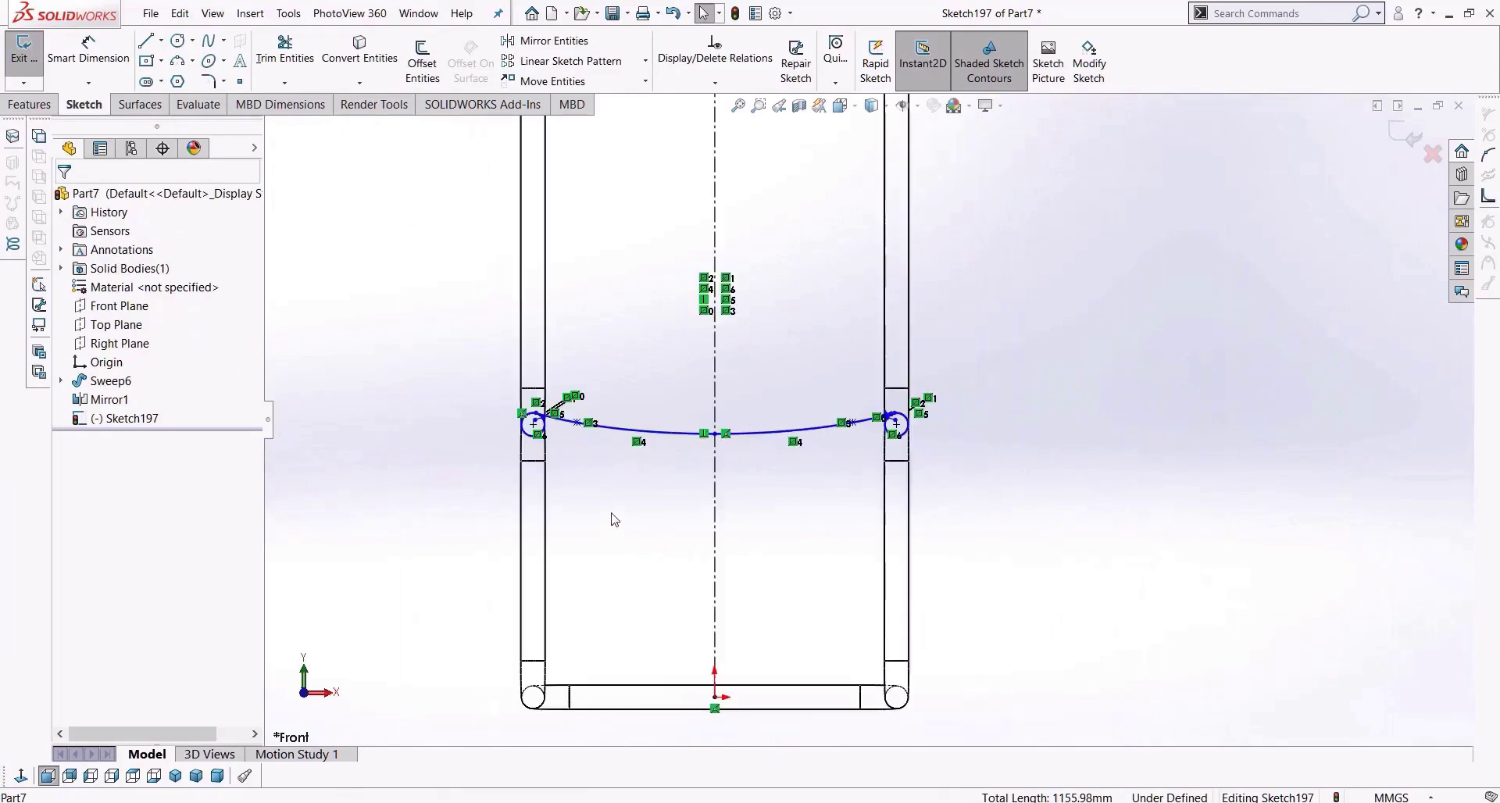
{"action": "scroll", "coordinate": [613, 516], "scroll_direction": "down", "scroll_amount": 3}
{"action": "left_click", "coordinate": [46, 108]}
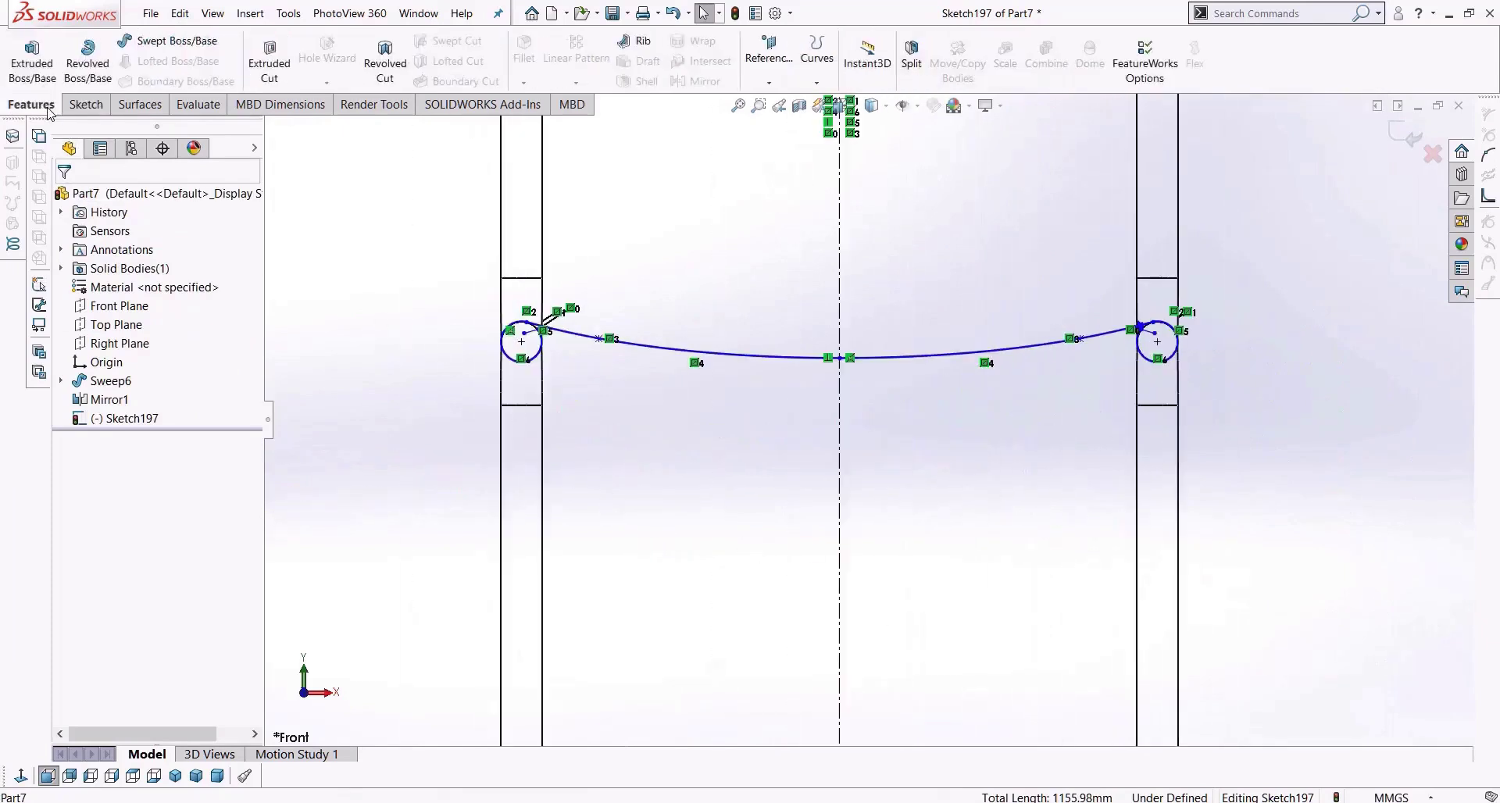
{"action": "left_click", "coordinate": [31, 58]}
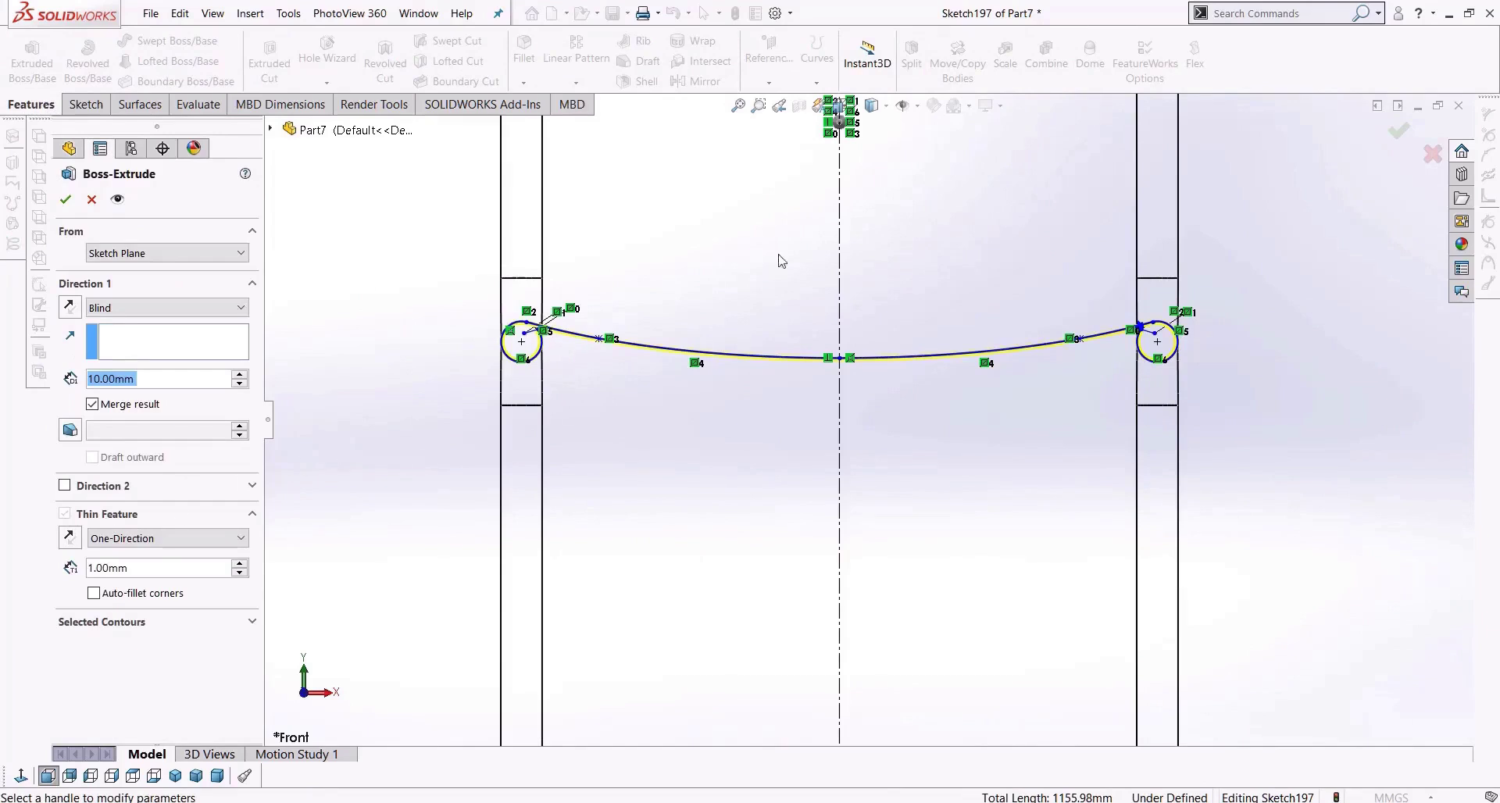
{"action": "left_click", "coordinate": [874, 104]}
{"action": "left_click", "coordinate": [870, 137]}
Try thin-wall thicknesses of 2 mm and 3 mm on the seat extrusion, checking the wrap around the left tube.
{"action": "scroll", "coordinate": [478, 336], "scroll_direction": "down", "scroll_amount": 4}
{"action": "middle_click_drag", "start_coordinate": [578, 355], "coordinate": [599, 377]}
{"action": "scroll", "coordinate": [599, 376], "scroll_direction": "up", "scroll_amount": 4}
{"action": "scroll", "coordinate": [529, 331], "scroll_direction": "down", "scroll_amount": 5}
{"action": "scroll", "coordinate": [678, 331], "scroll_direction": "down", "scroll_amount": 5}
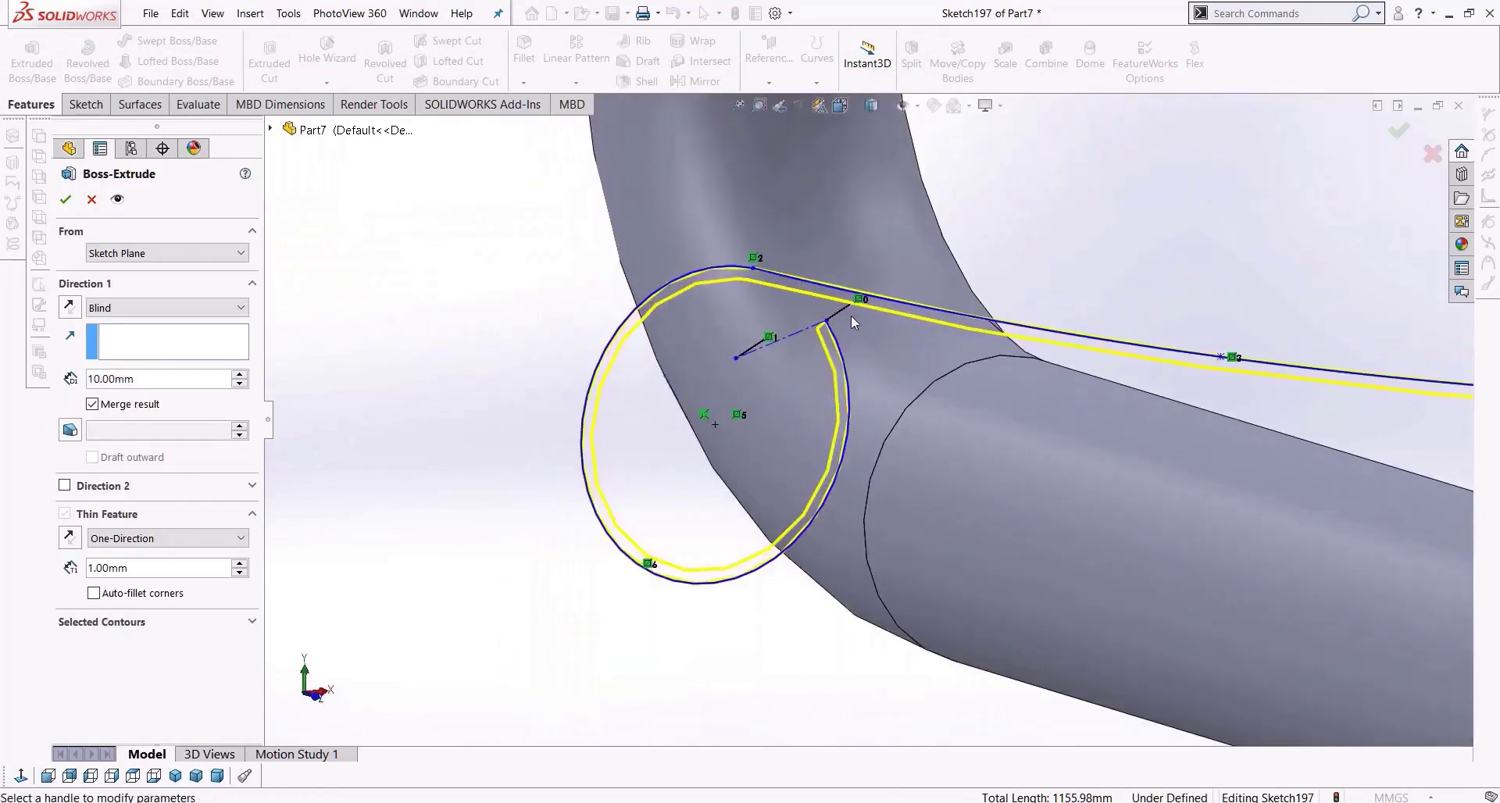
{"action": "scroll", "coordinate": [851, 316], "scroll_direction": "down", "scroll_amount": 3}
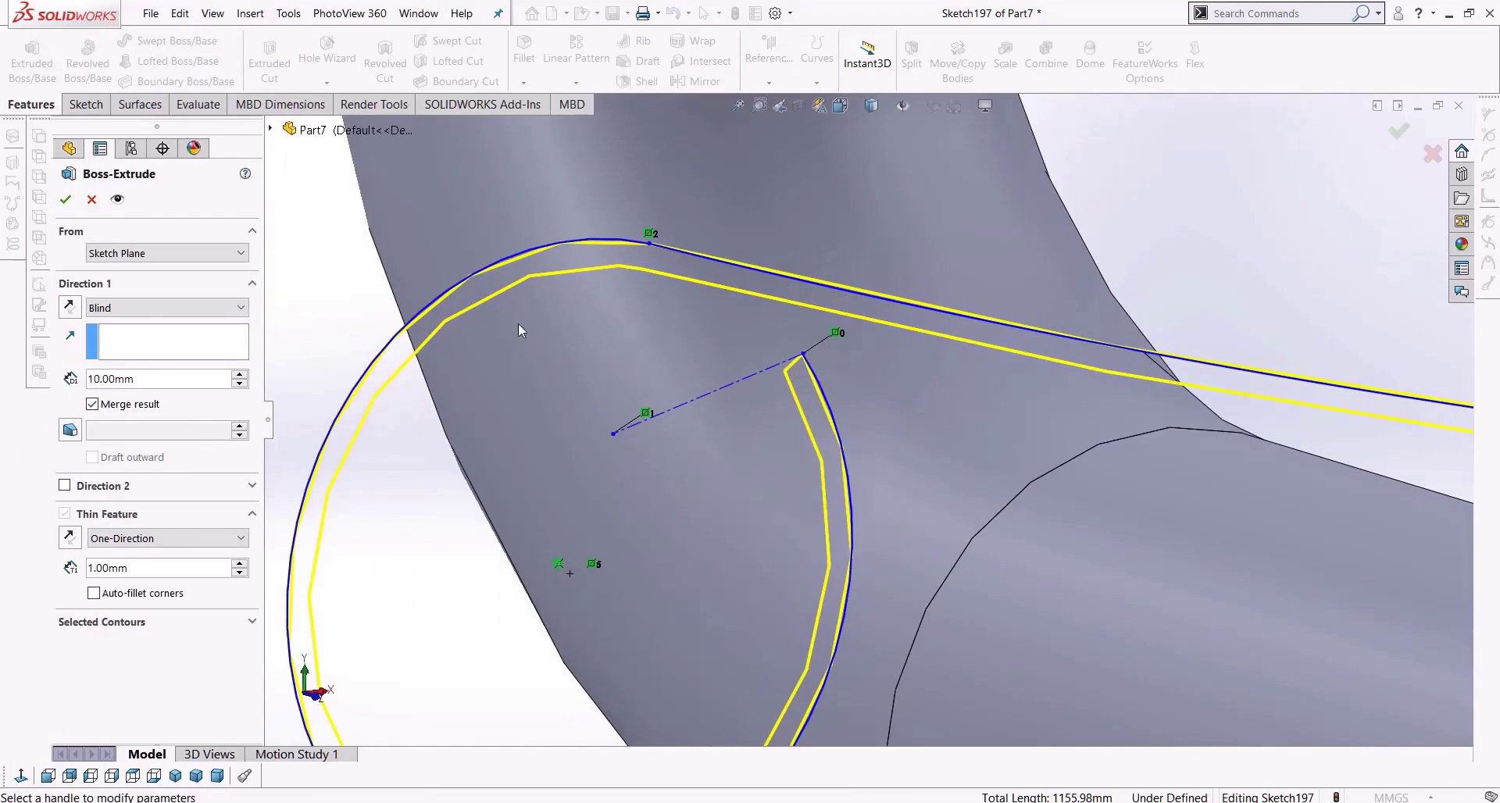
{"action": "scroll", "coordinate": [844, 398], "scroll_direction": "up", "scroll_amount": 10}
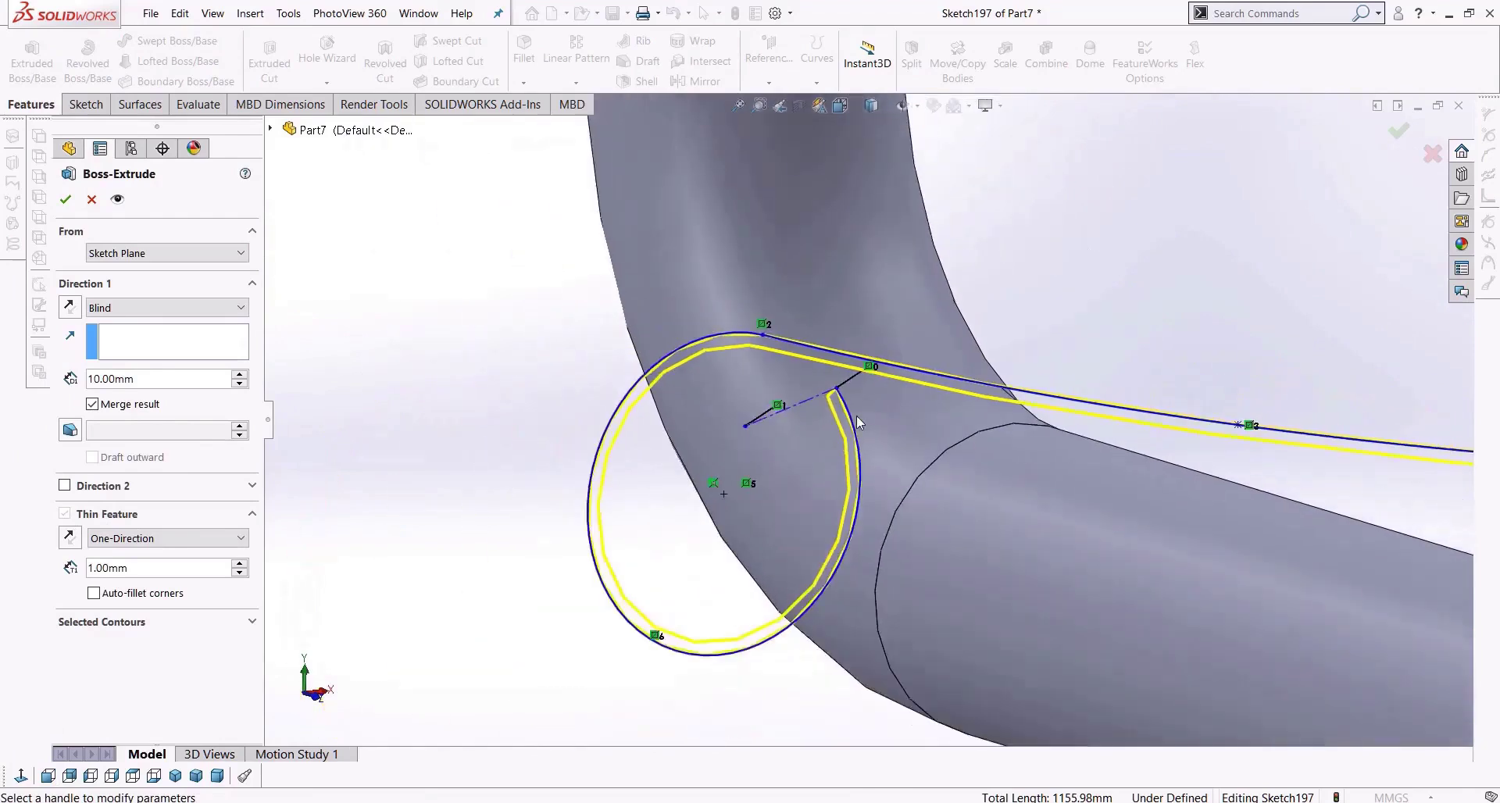
{"action": "scroll", "coordinate": [825, 428], "scroll_direction": "down", "scroll_amount": 5}
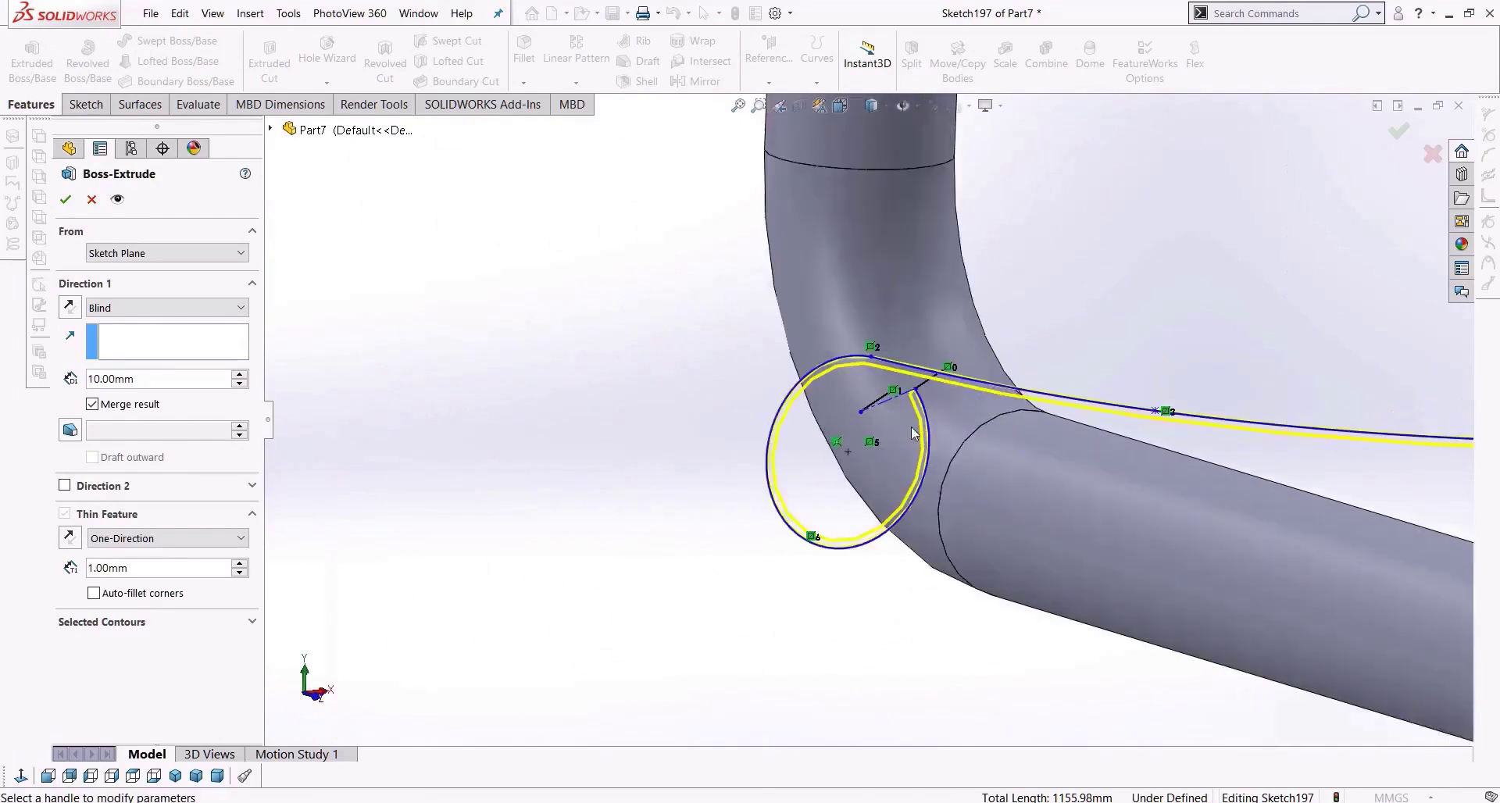
{"action": "left_click", "coordinate": [147, 569]}
{"action": "left_click_drag", "start_coordinate": [148, 570], "coordinate": [38, 564]}
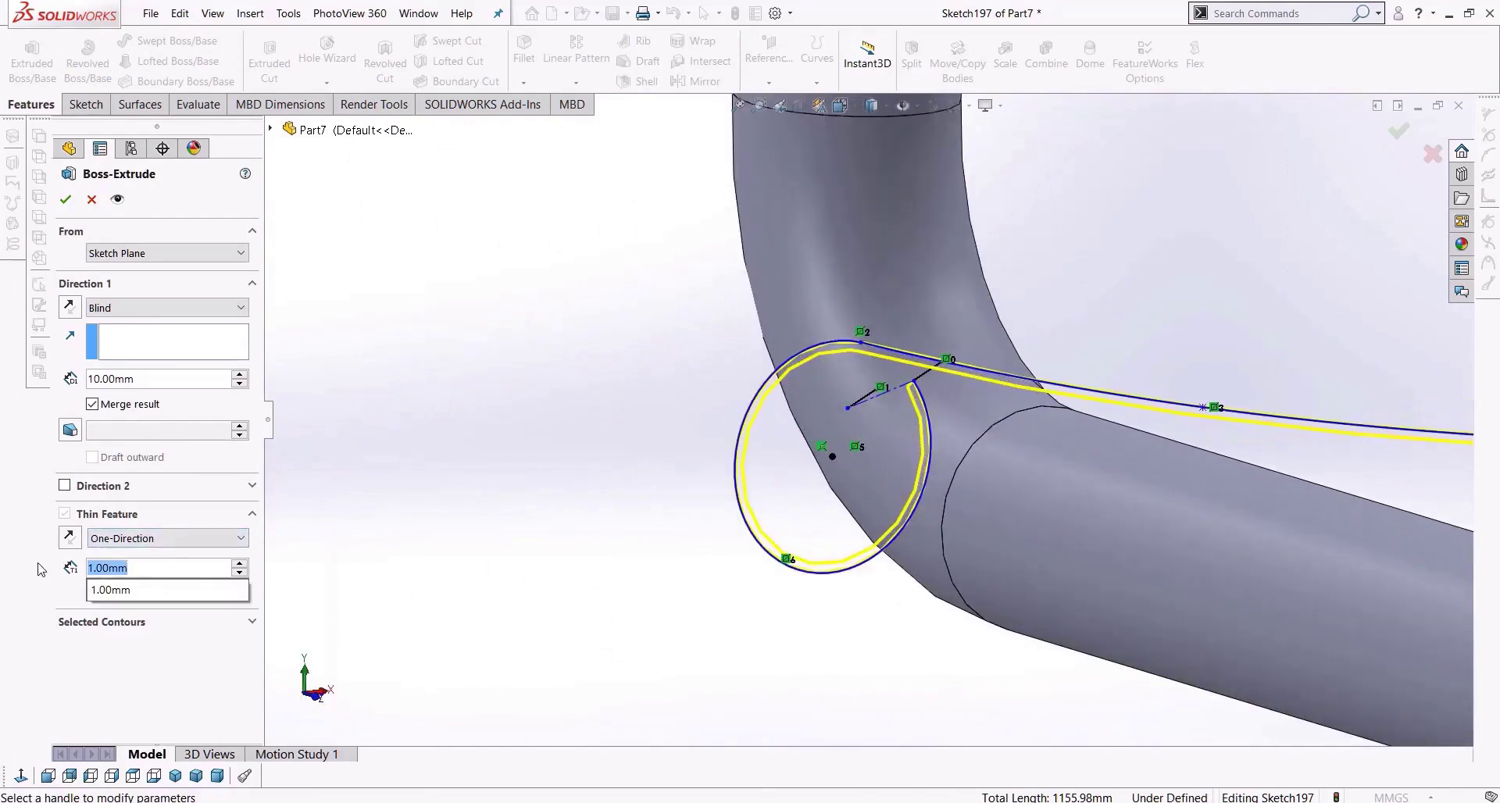
{"action": "type", "text": "2"}
{"action": "key", "text": "Return"}
{"action": "type", "text": "3"}
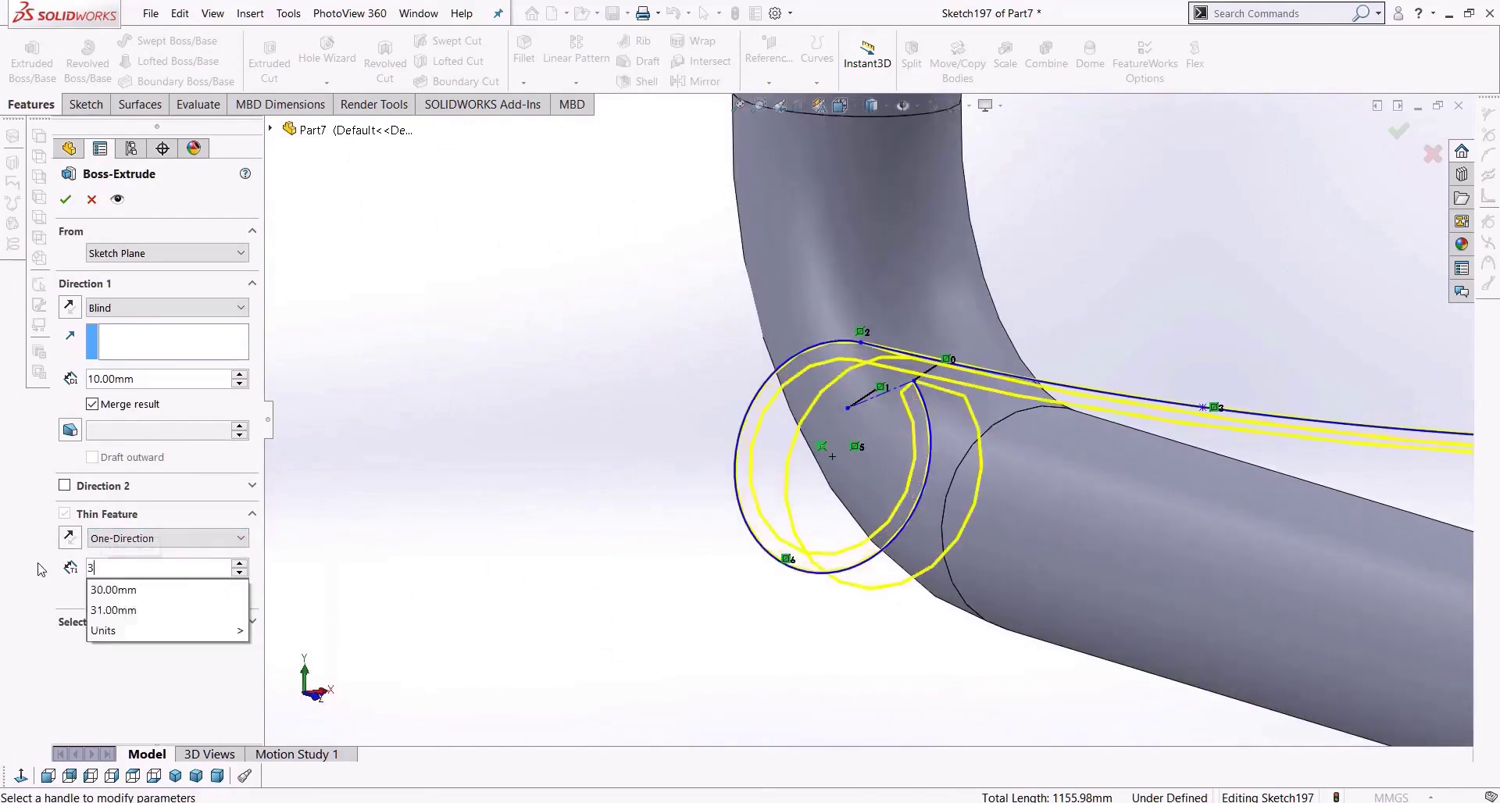
{"action": "key", "text": "Return"}
{"action": "middle_click_drag", "start_coordinate": [808, 419], "coordinate": [991, 435]}
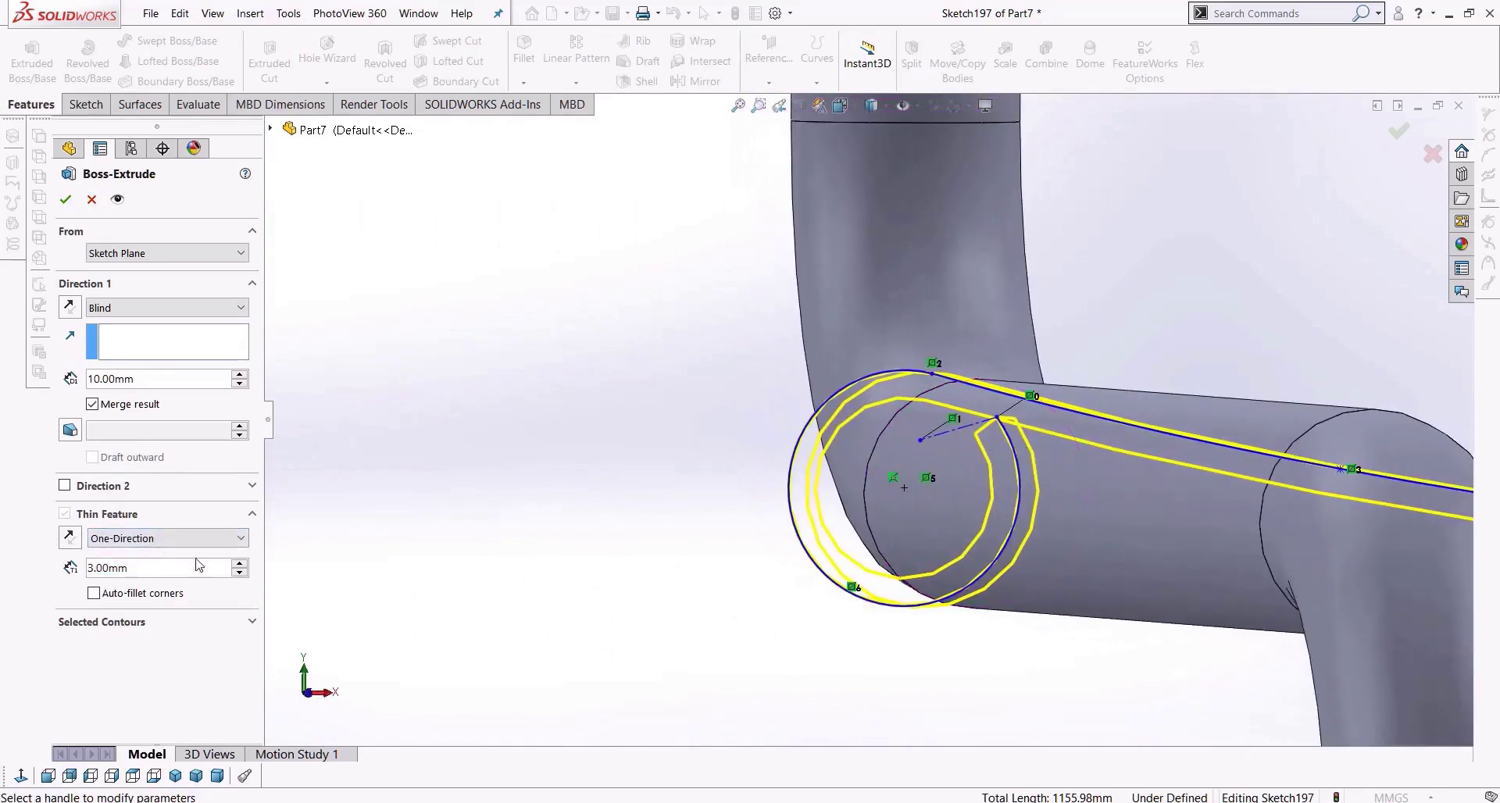
Set the thin-wall thickness to 1 mm and reverse its direction so the wall grows outward from the seat profile.
{"action": "left_click_drag", "start_coordinate": [154, 573], "coordinate": [29, 556]}
{"action": "type", "text": "1"}
{"action": "key", "text": "Return"}
{"action": "mouse_move", "coordinate": [1188, 396]}
{"action": "middle_mouse_down"}
{"action": "mouse_move", "coordinate": [1165, 397]}
{"action": "mouse_move", "coordinate": [1188, 386]}
{"action": "middle_mouse_up"}
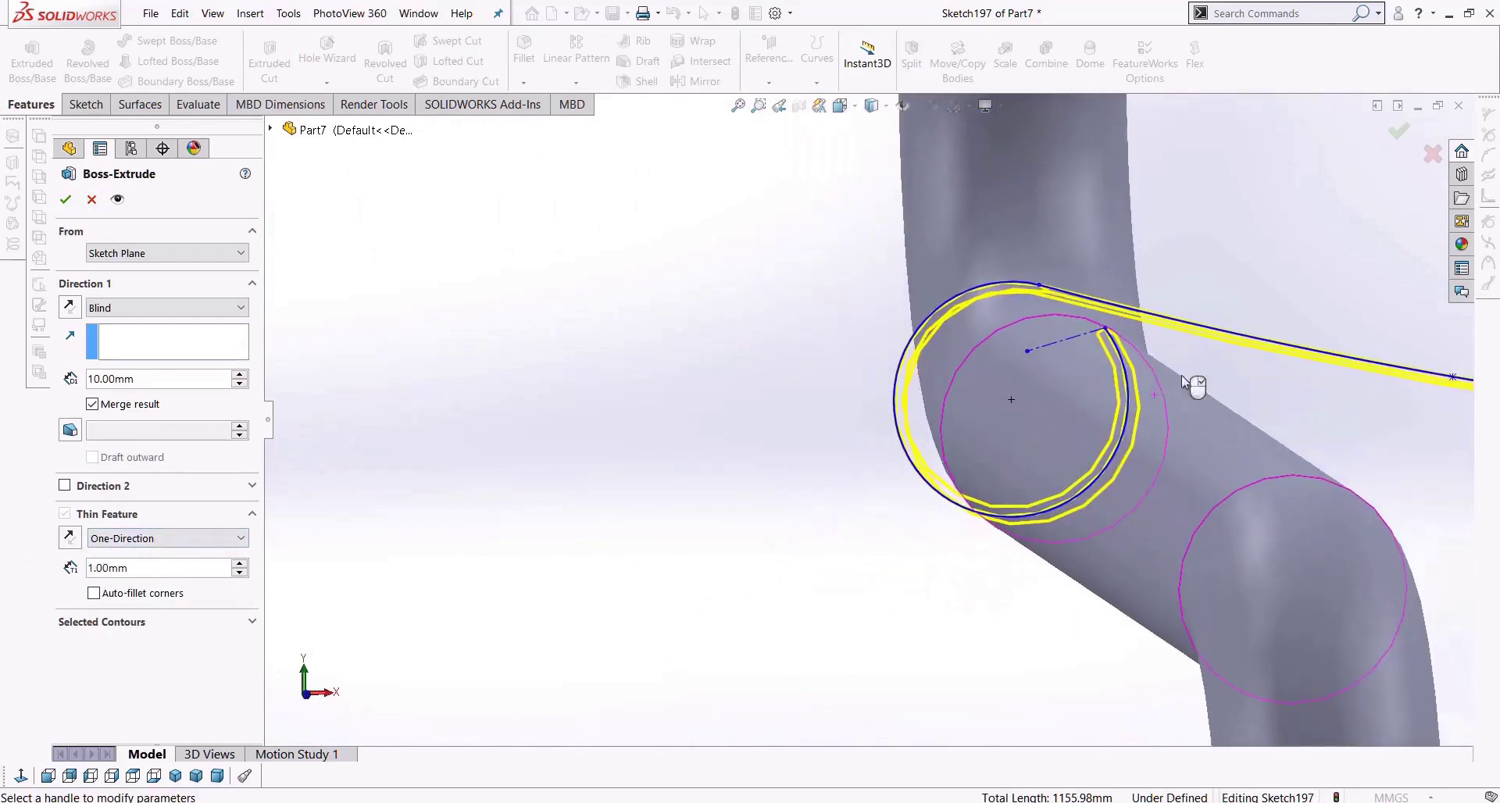
{"action": "left_click", "coordinate": [70, 540]}
{"action": "mouse_move", "coordinate": [1147, 416]}
{"action": "middle_mouse_down"}
{"action": "mouse_move", "coordinate": [1133, 397]}
{"action": "mouse_move", "coordinate": [1168, 415]}
{"action": "middle_mouse_up"}
{"action": "scroll", "coordinate": [856, 325], "scroll_direction": "down", "scroll_amount": 5}
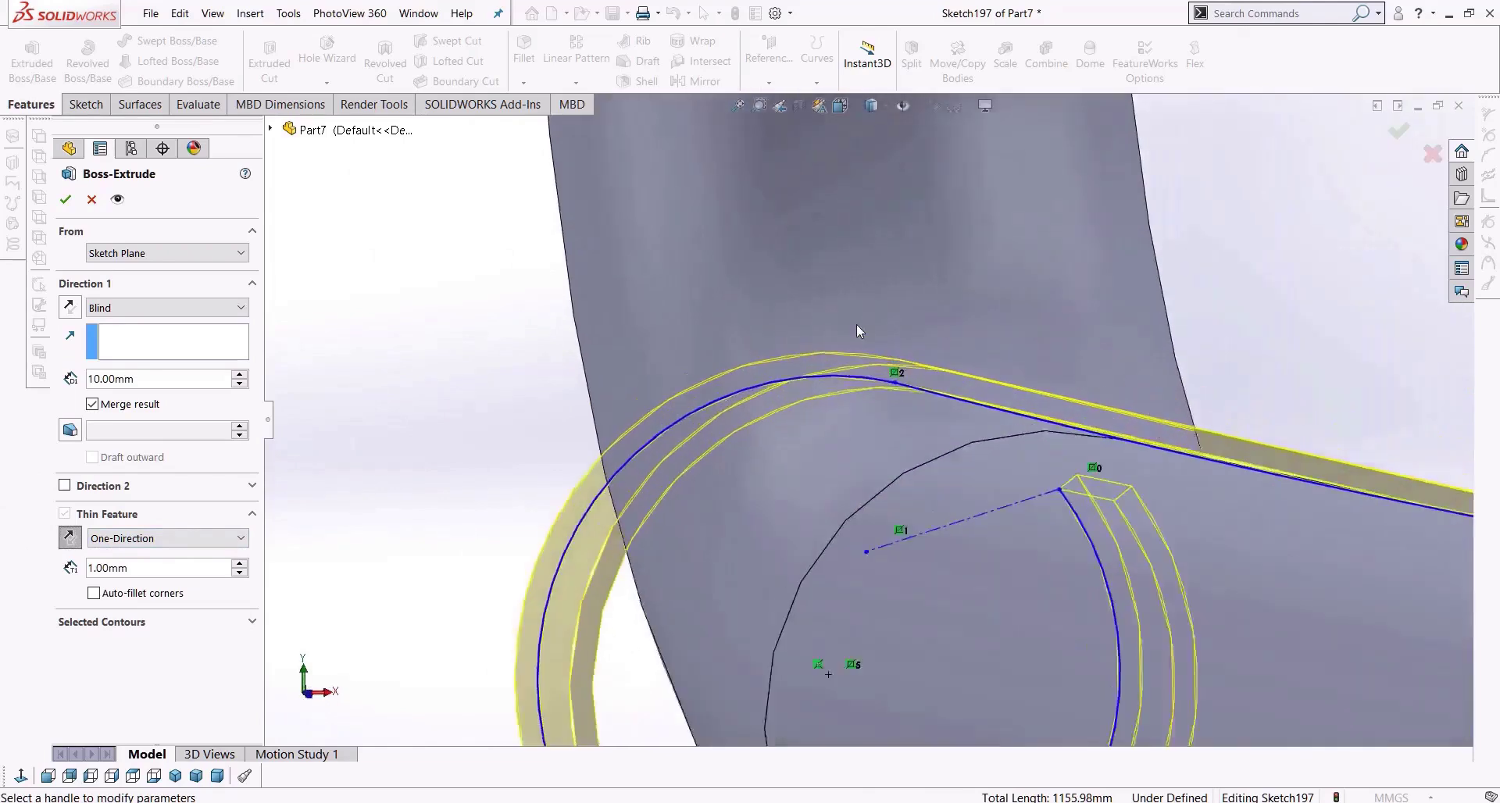
{"action": "scroll", "coordinate": [856, 325], "scroll_direction": "down", "scroll_amount": 2}
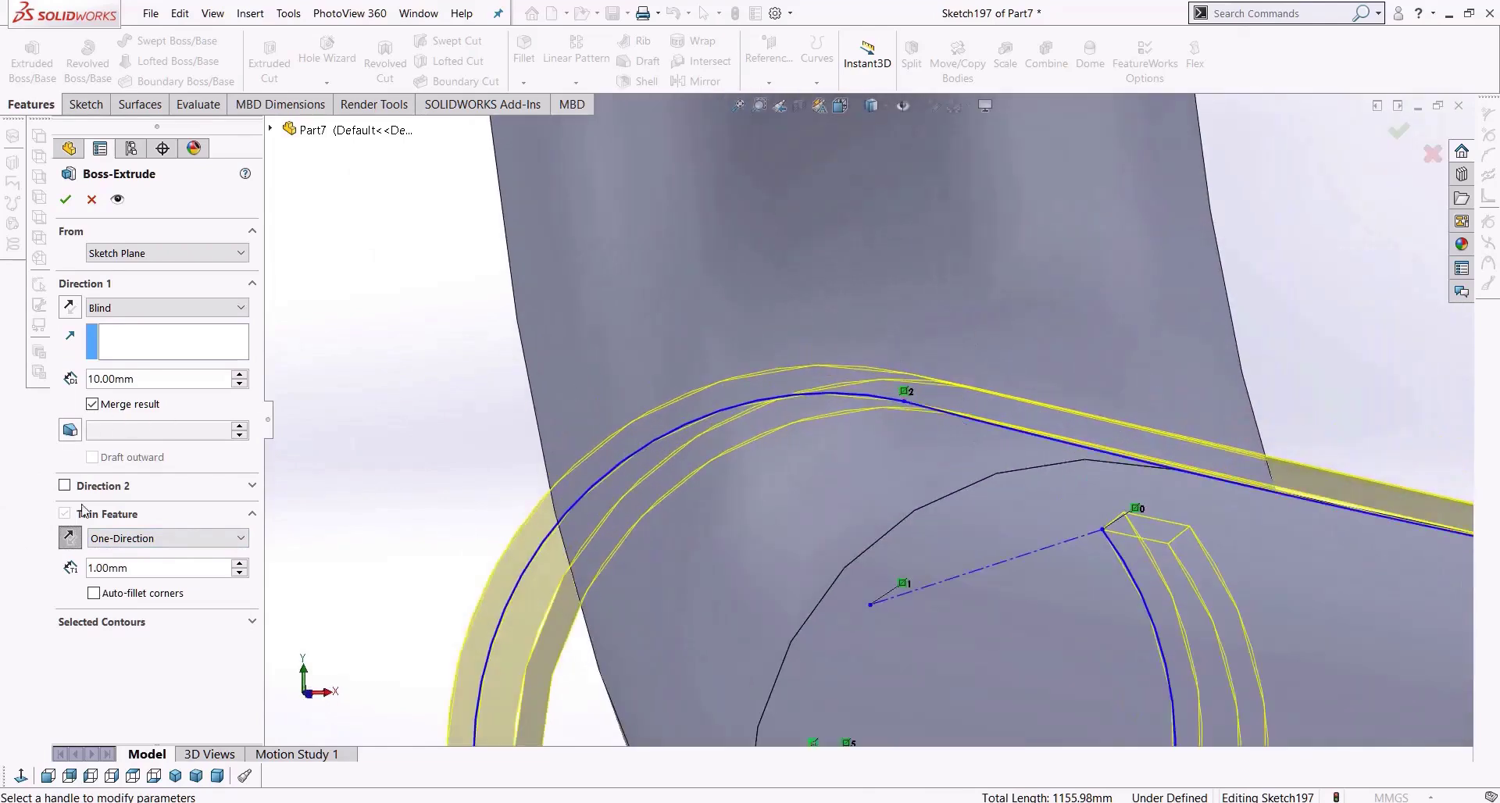
{"action": "left_click", "coordinate": [77, 538]}
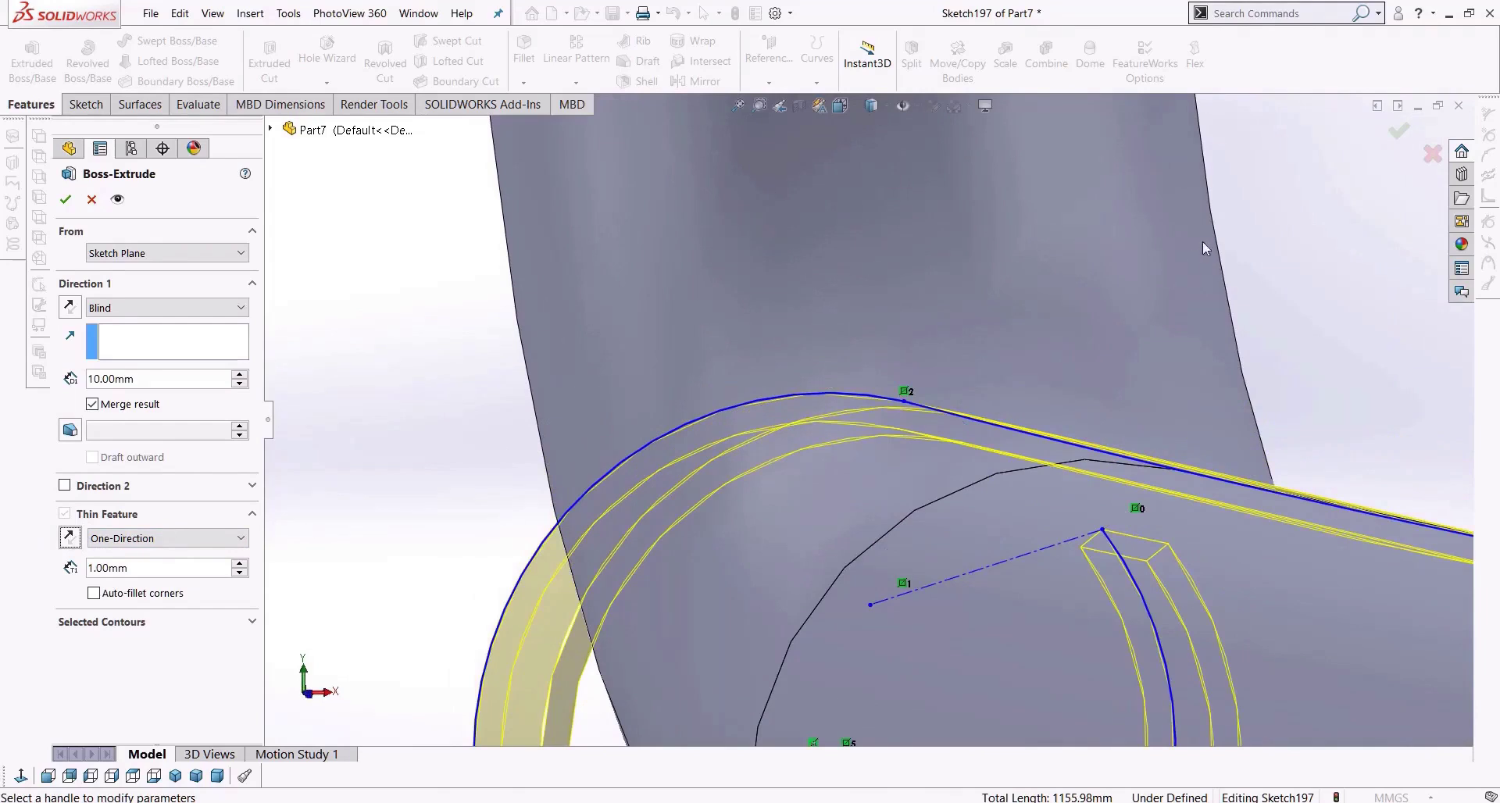
{"action": "left_click", "coordinate": [74, 548]}
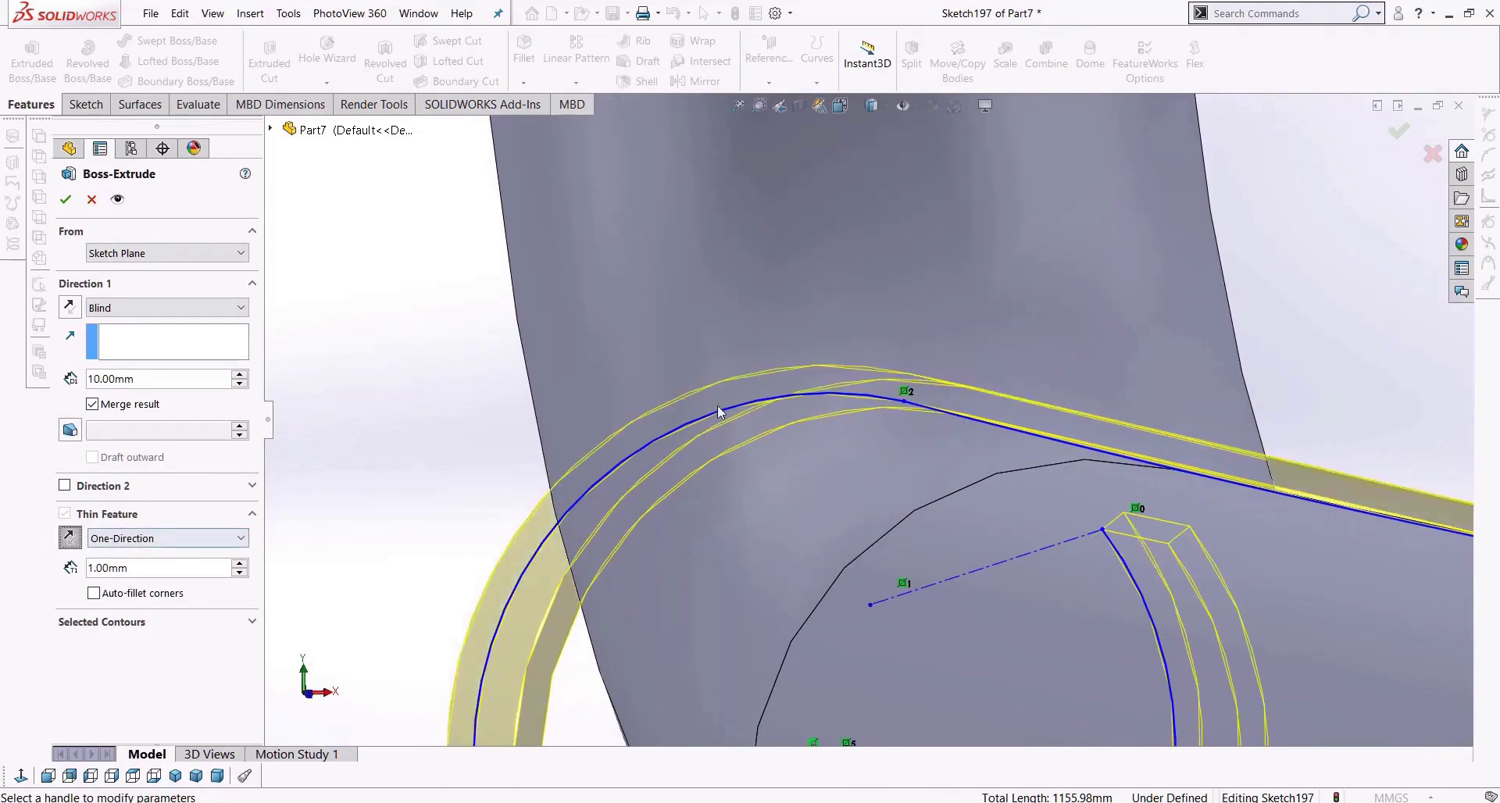
Start the seat extrusion at a 70 mm offset from the sketch plane.
{"action": "scroll", "coordinate": [871, 406], "scroll_direction": "up", "scroll_amount": 7}
{"action": "middle_click_drag", "start_coordinate": [879, 402], "coordinate": [1002, 462]}
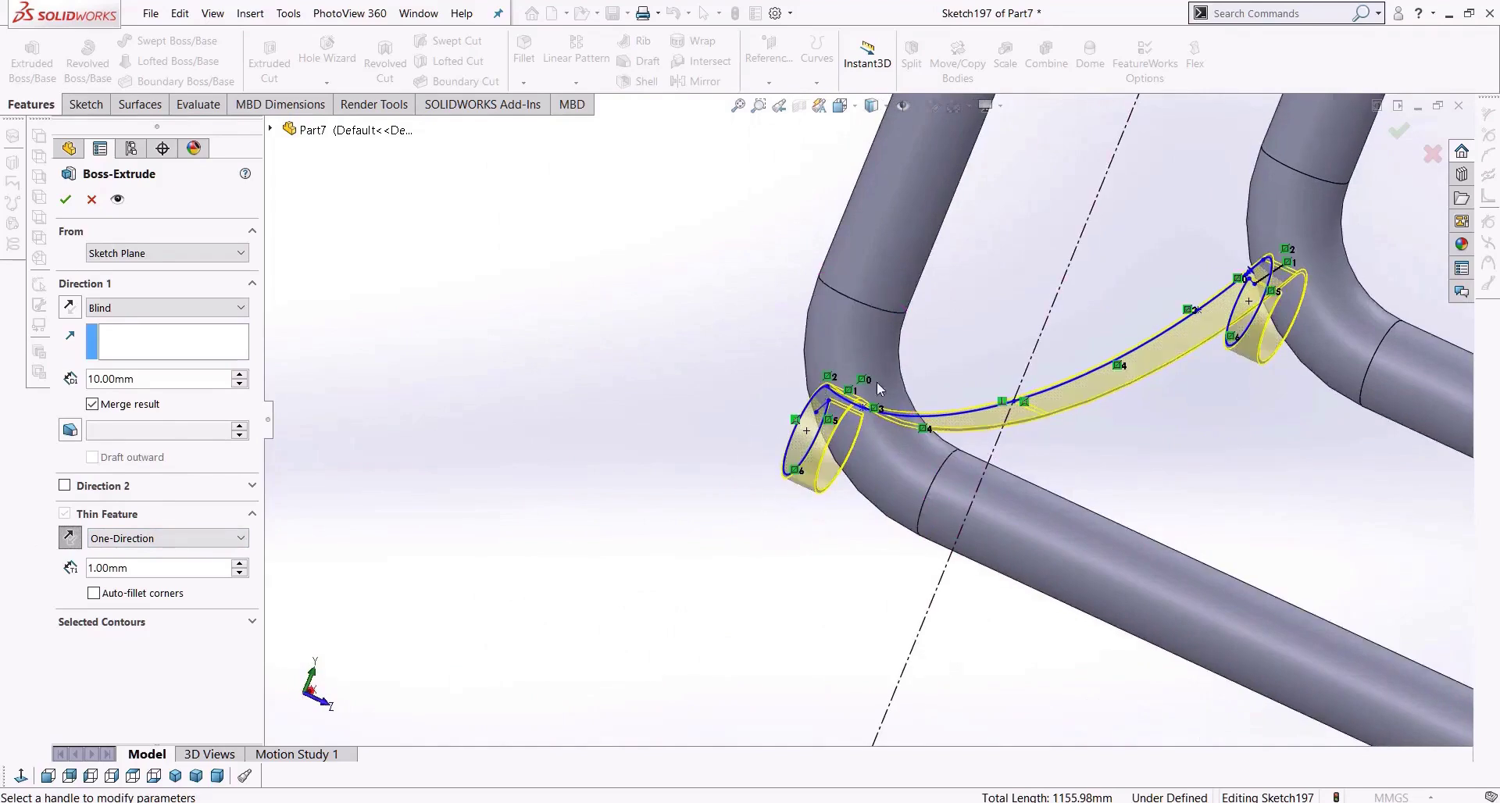
{"action": "left_click", "coordinate": [95, 256]}
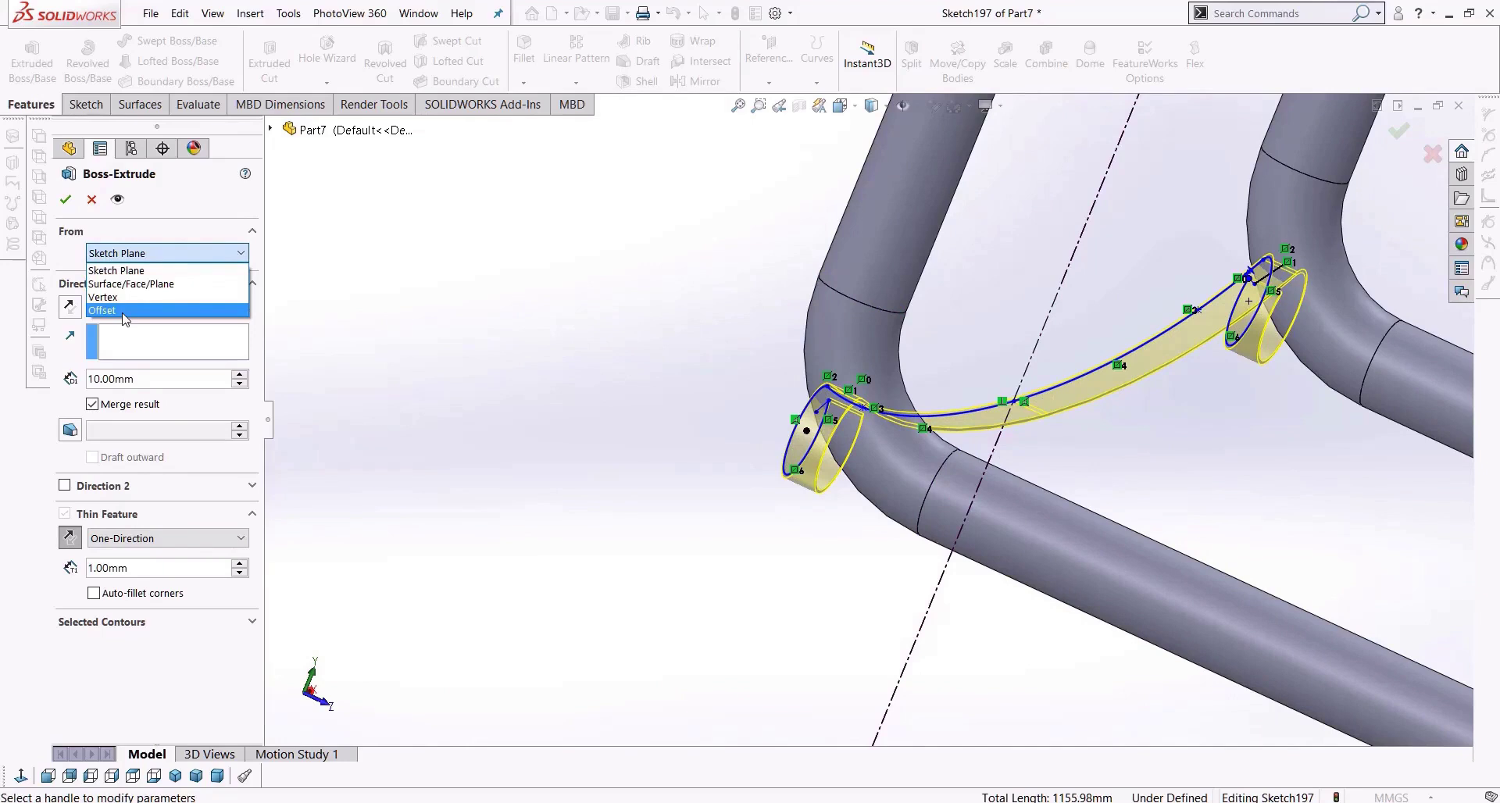
{"action": "left_click", "coordinate": [125, 311]}
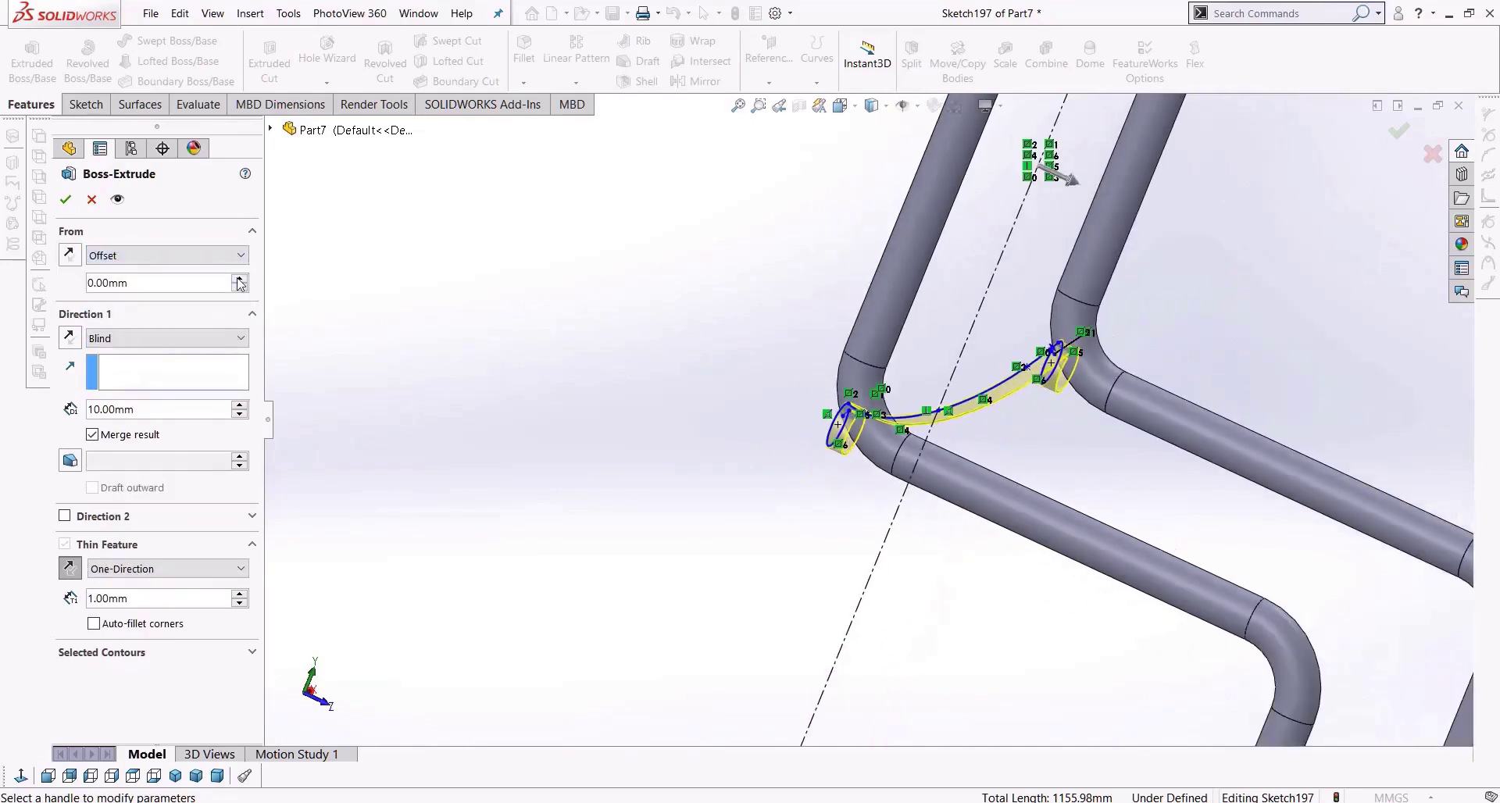
{"action": "left_click", "coordinate": [240, 279]}
{"action": "left_click", "coordinate": [239, 279]}
{"action": "left_click", "coordinate": [240, 279]}
{"action": "left_click", "coordinate": [240, 279]}
{"action": "left_click", "coordinate": [240, 279]}
{"action": "left_click", "coordinate": [240, 279]}
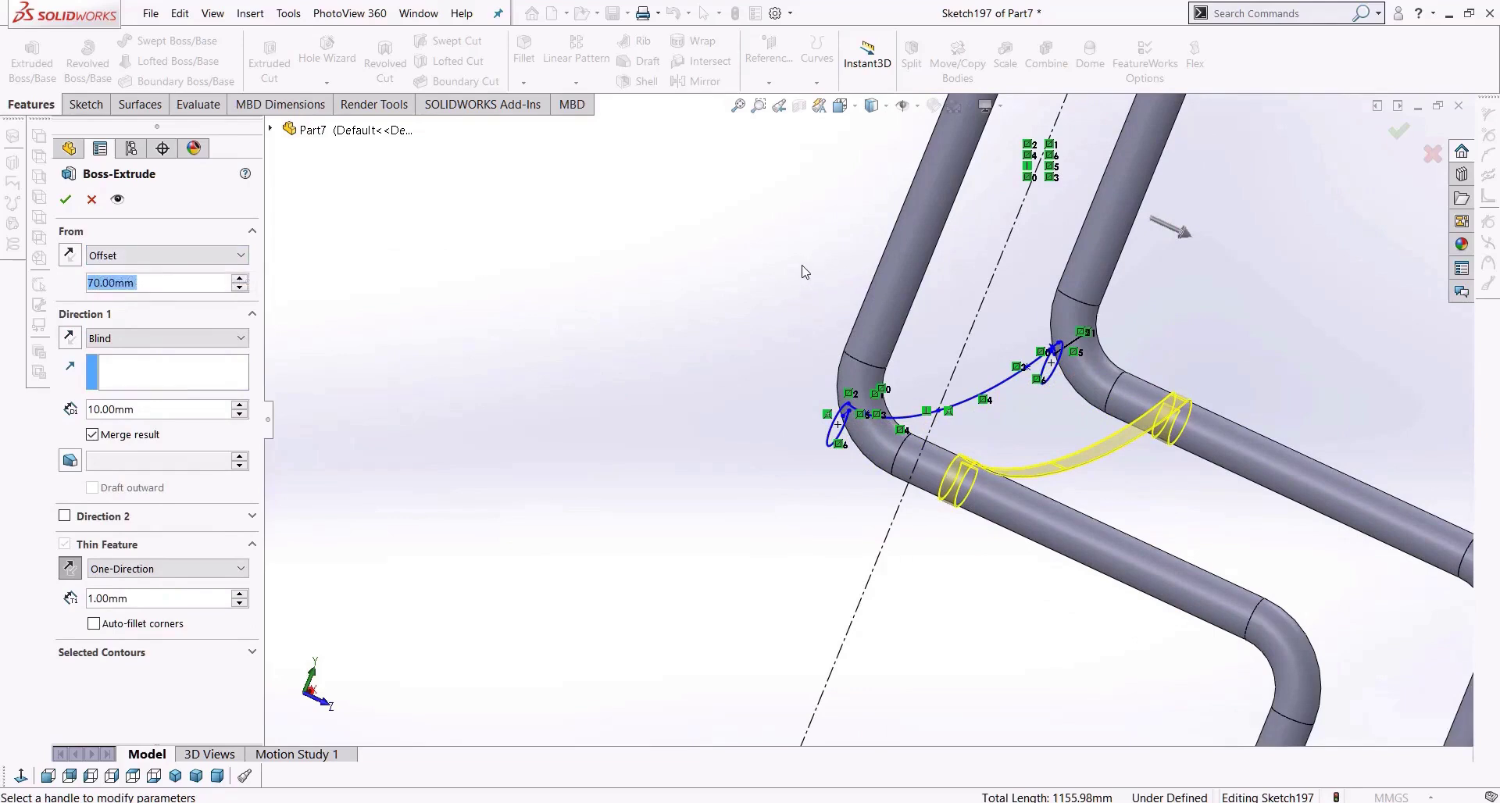
Set the seat extrusion's blind depth to 180 mm along the horizontal side tubes.
{"action": "left_click", "coordinate": [240, 405]}
{"action": "left_click", "coordinate": [240, 404]}
{"action": "left_click", "coordinate": [240, 406]}
{"action": "left_click", "coordinate": [240, 405]}
{"action": "left_click", "coordinate": [240, 405]}
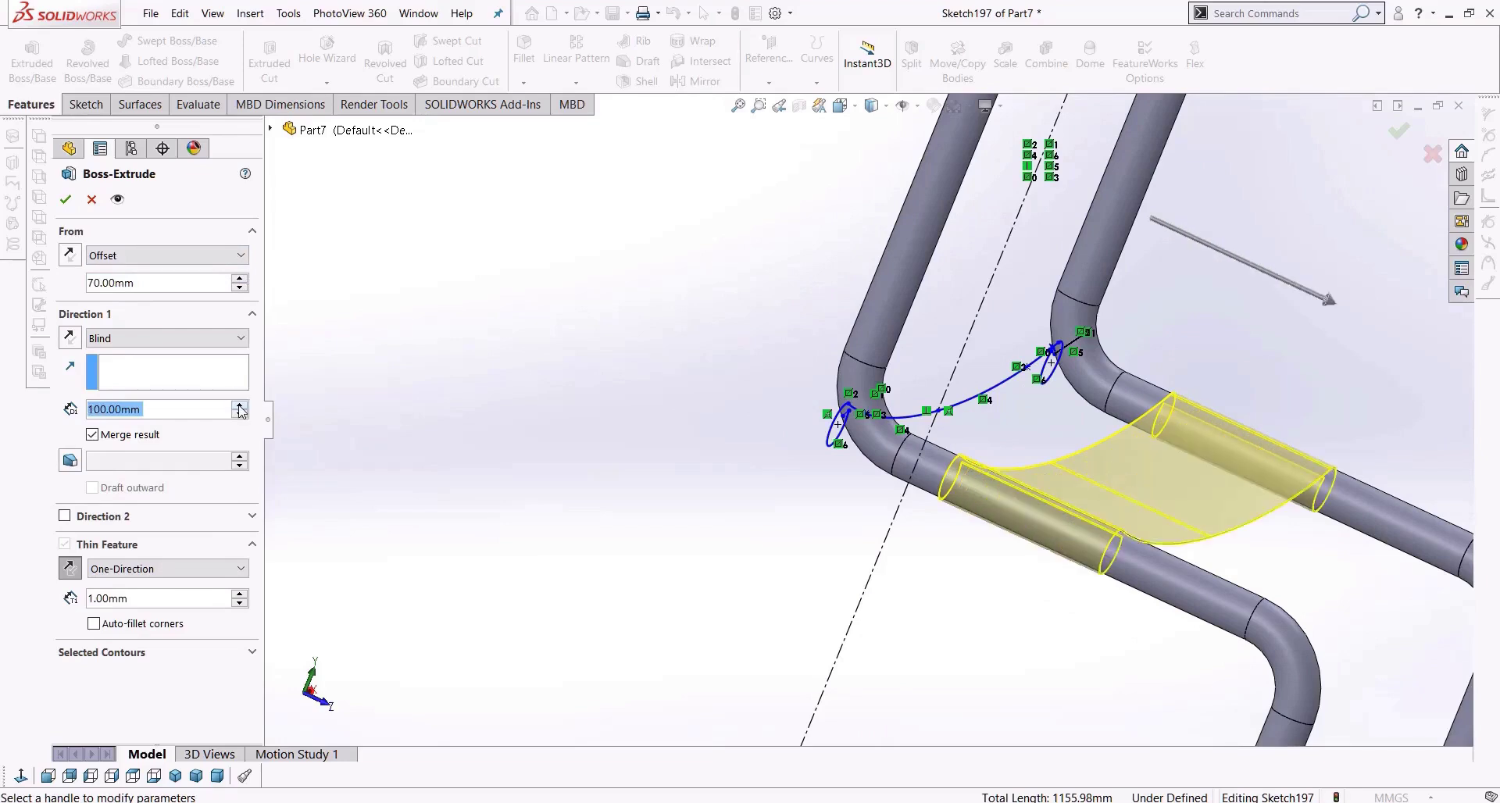
{"action": "scroll", "coordinate": [781, 484], "scroll_direction": "up", "scroll_amount": 4}
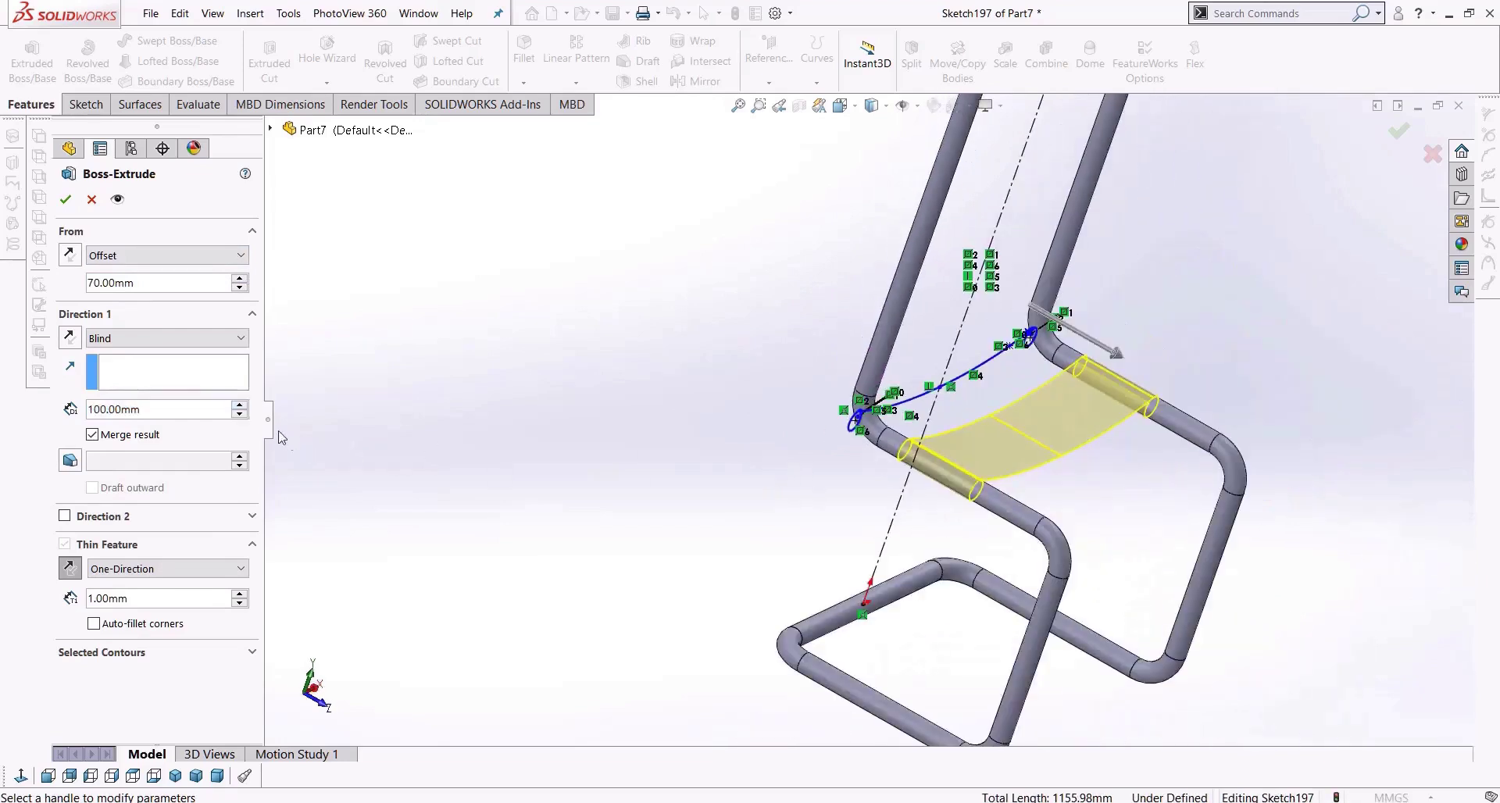
{"action": "left_click", "coordinate": [240, 406]}
{"action": "left_click", "coordinate": [240, 406]}
{"action": "left_click", "coordinate": [240, 406]}
{"action": "left_click", "coordinate": [240, 407]}
{"action": "left_click", "coordinate": [240, 406]}
{"action": "left_click", "coordinate": [240, 406]}
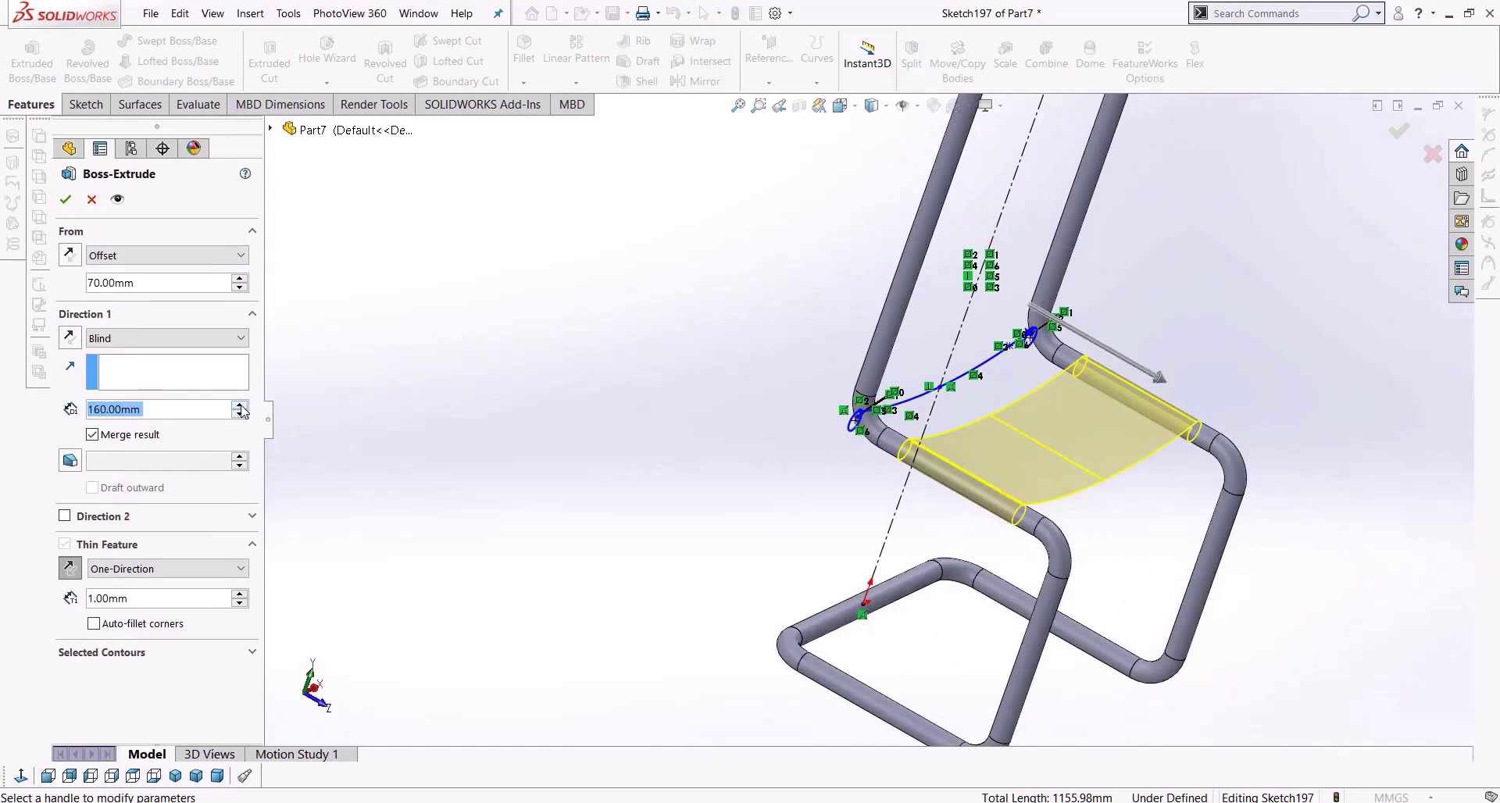
{"action": "left_click", "coordinate": [240, 406]}
{"action": "left_click", "coordinate": [239, 406]}
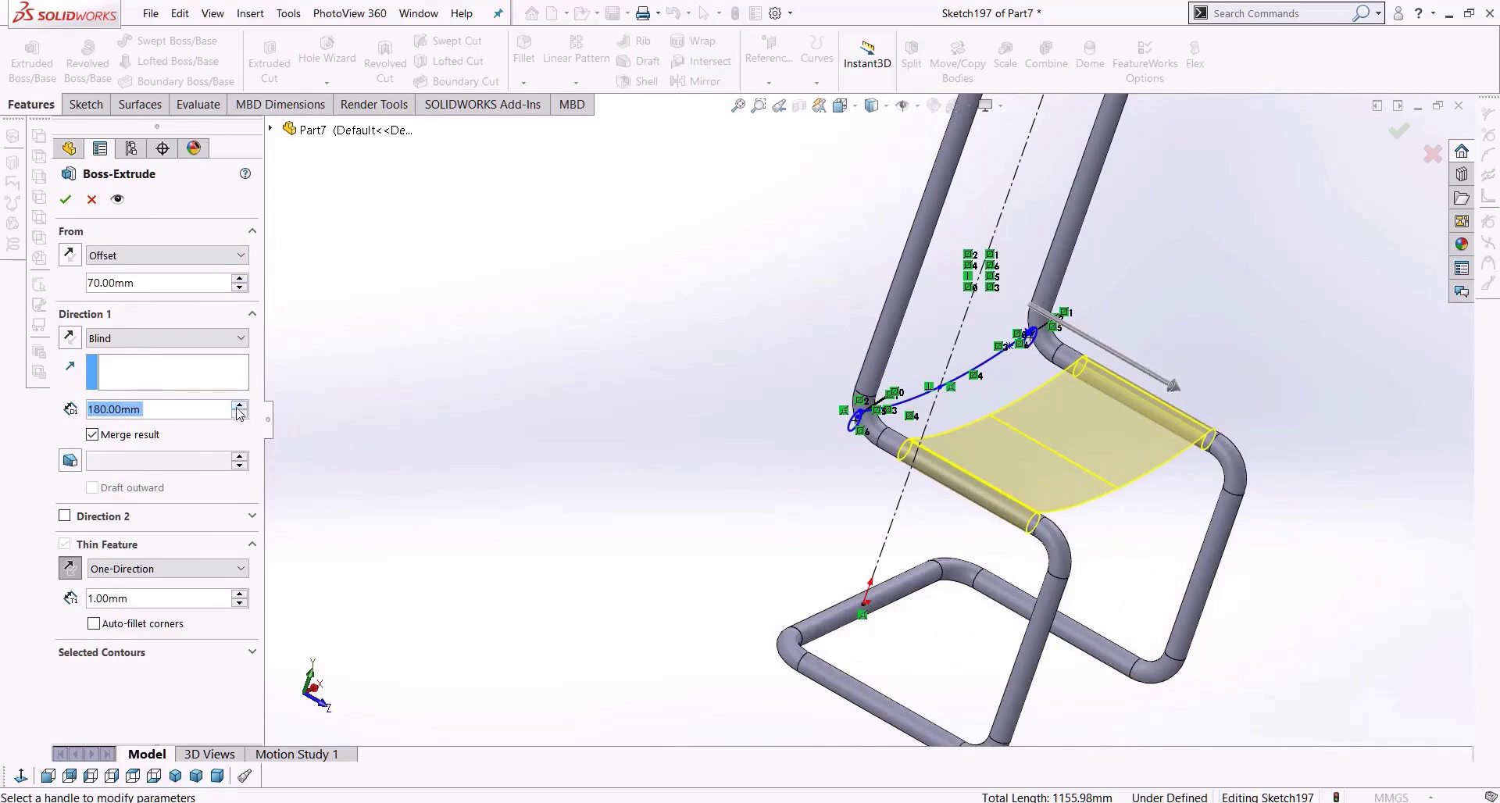
Adjust the seat extrusion's start offset to 40 mm.
{"action": "left_click", "coordinate": [239, 283]}
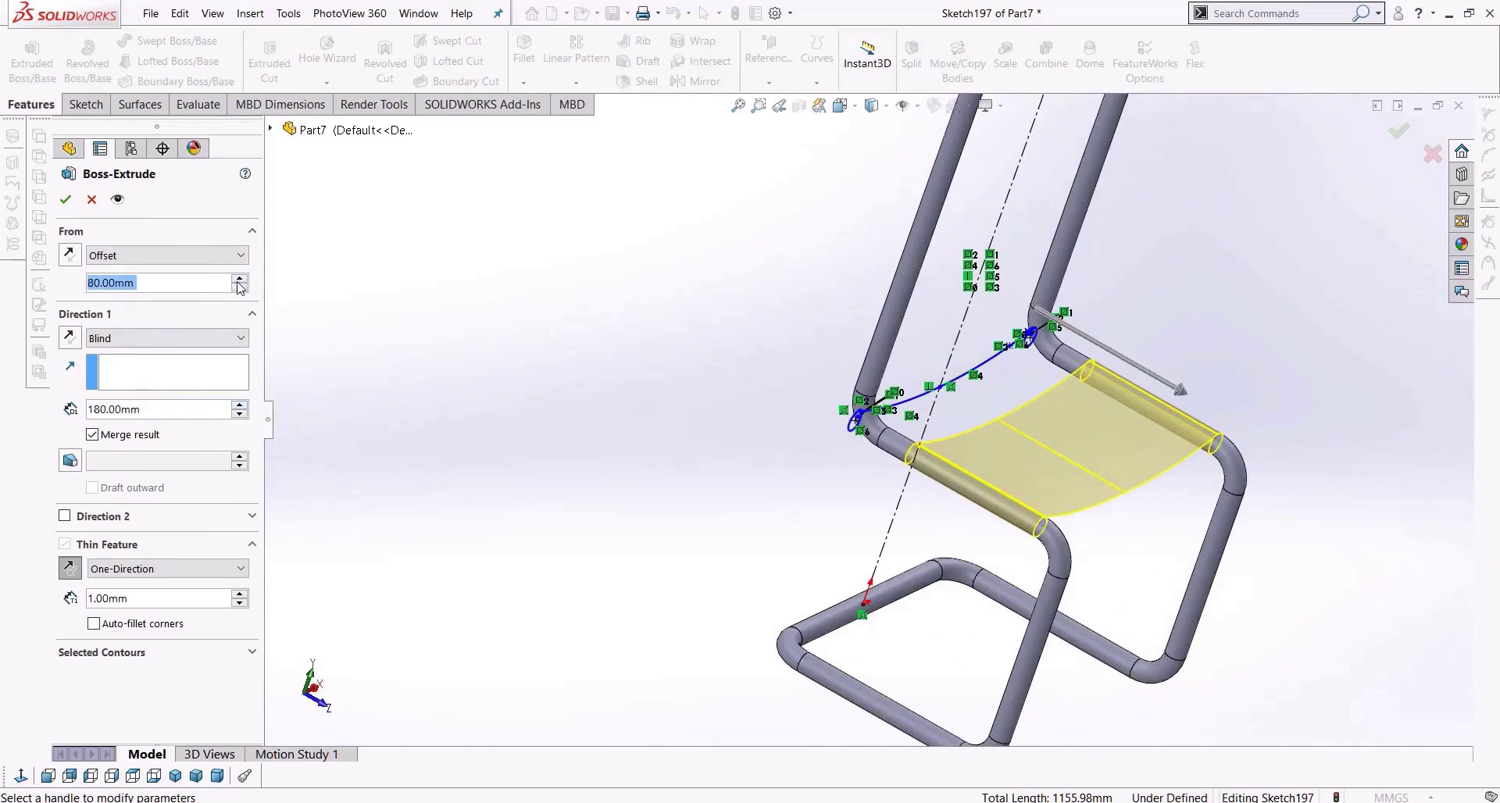
{"action": "left_click", "coordinate": [239, 288]}
{"action": "left_click", "coordinate": [239, 287]}
{"action": "left_click", "coordinate": [239, 287]}
{"action": "left_click", "coordinate": [239, 287]}
Set the seat's extrusion depth to 210 mm, turn off merging with the frame, and create the thin extrusion.
{"action": "left_click", "coordinate": [241, 406]}
{"action": "left_click", "coordinate": [241, 405]}
{"action": "left_click", "coordinate": [241, 405]}
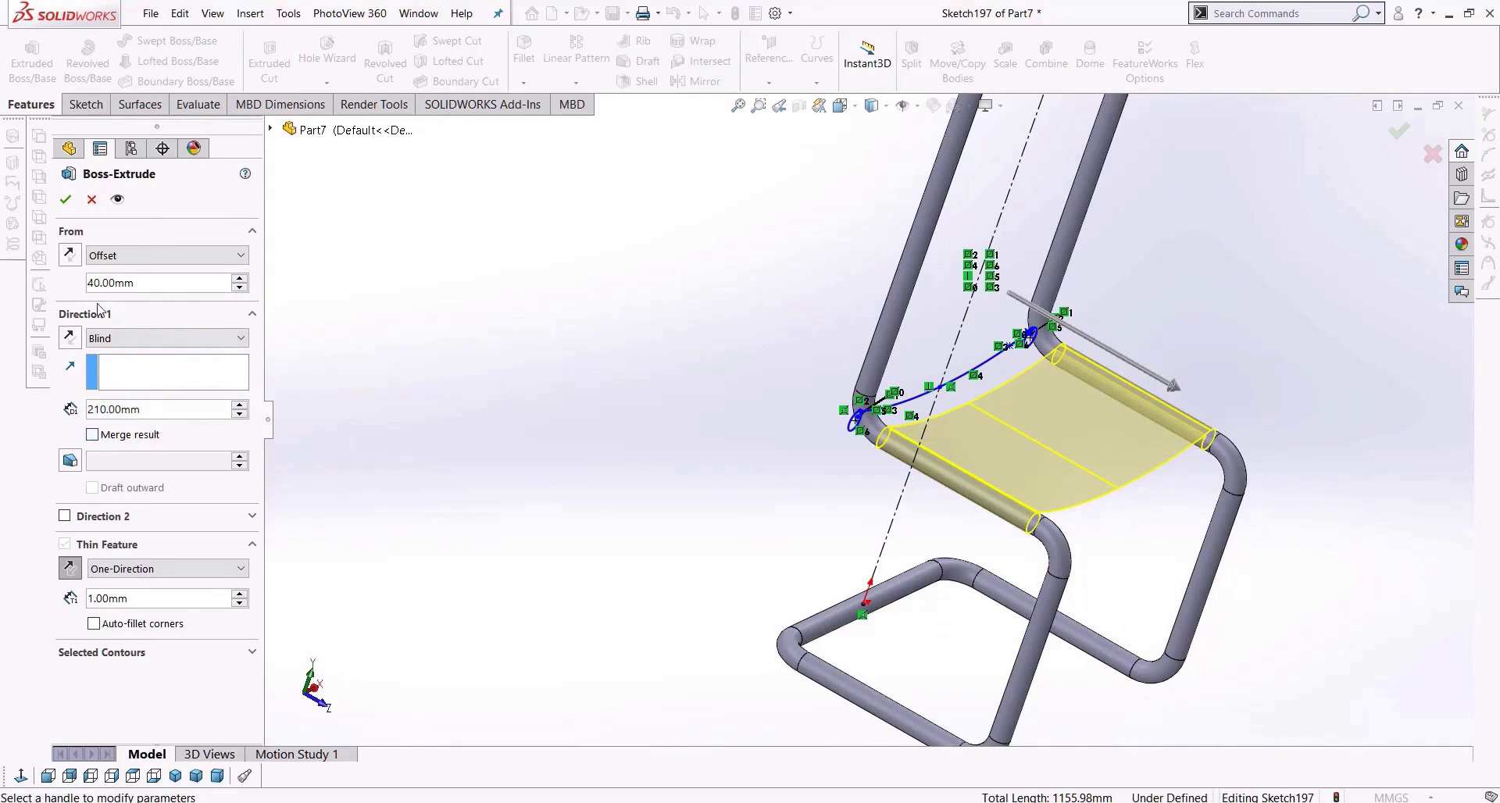
{"action": "left_click", "coordinate": [65, 198]}
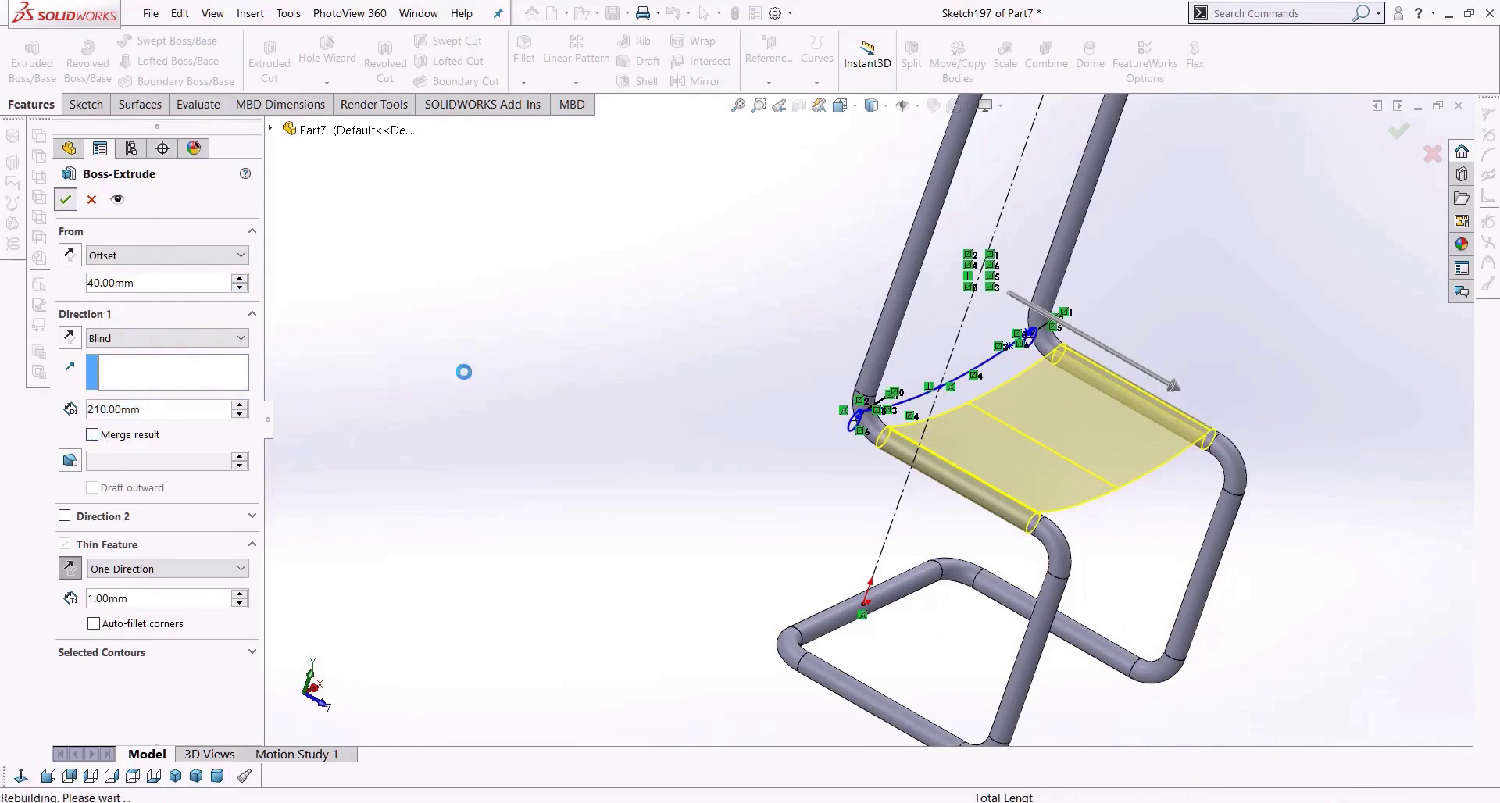
Examine the extruded seat, its front edge and the wraps around both side tubes from several angles.
{"action": "scroll", "coordinate": [1051, 453], "scroll_direction": "up", "scroll_amount": 3}
{"action": "scroll", "coordinate": [1051, 454], "scroll_direction": "up", "scroll_amount": 6}
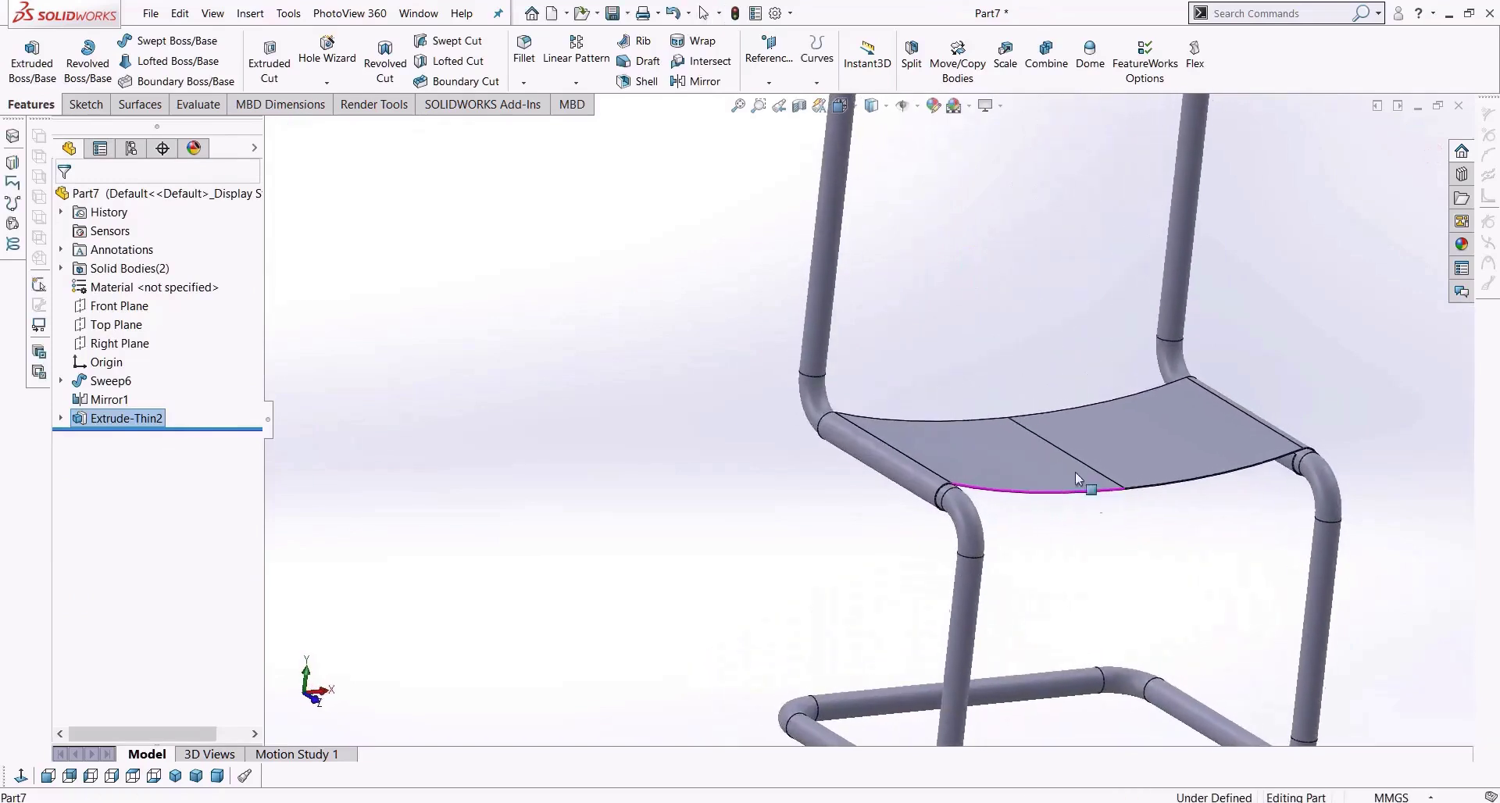
{"action": "scroll", "coordinate": [1107, 387], "scroll_direction": "down", "scroll_amount": 8}
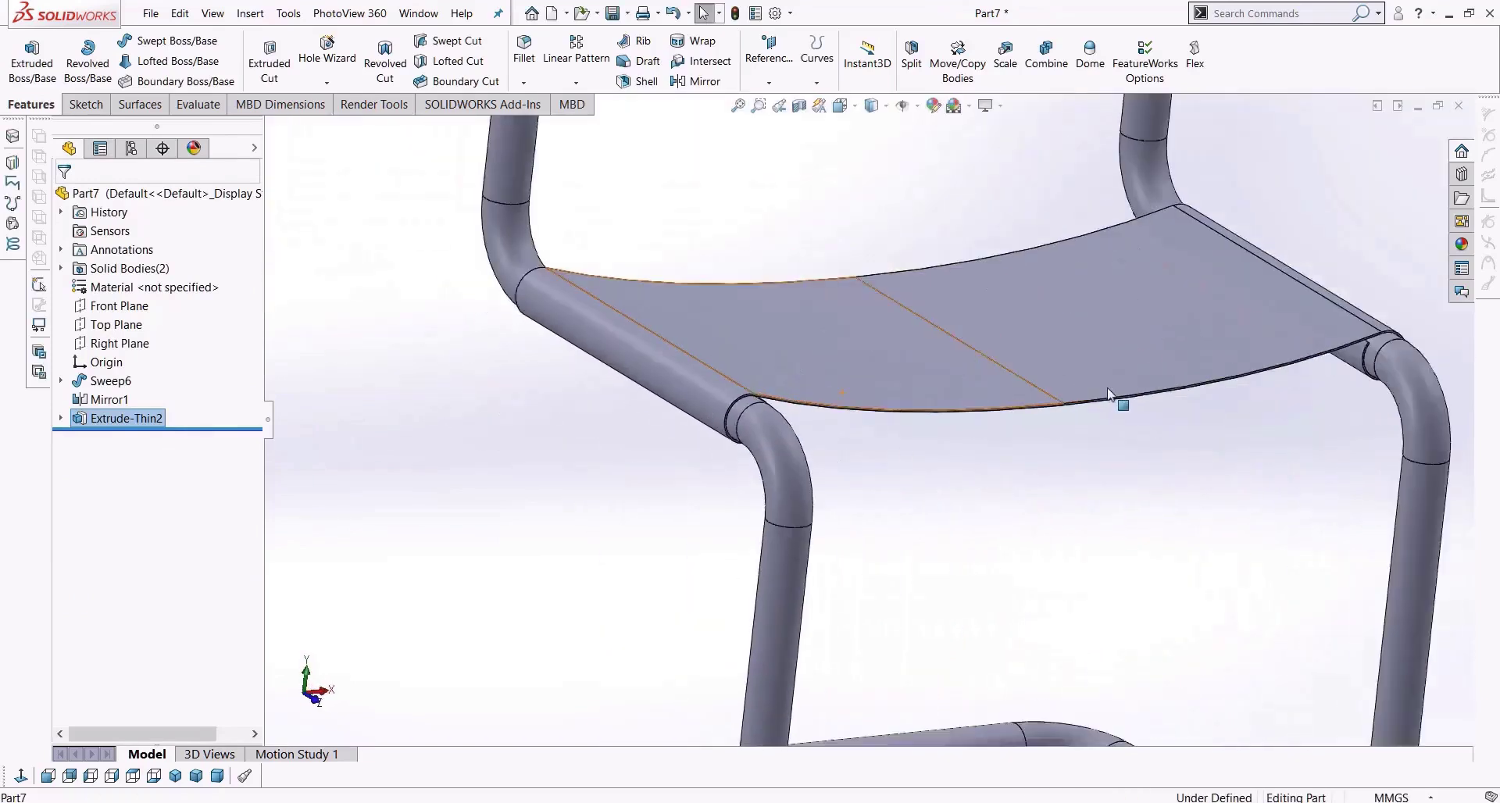
{"action": "middle_click_drag", "start_coordinate": [982, 377], "coordinate": [938, 410]}
{"action": "scroll", "coordinate": [770, 389], "scroll_direction": "up", "scroll_amount": 6}
{"action": "scroll", "coordinate": [940, 409], "scroll_direction": "down", "scroll_amount": 5}
{"action": "middle_click_drag", "start_coordinate": [1078, 418], "coordinate": [1042, 482]}
{"action": "scroll", "coordinate": [1134, 574], "scroll_direction": "down", "scroll_amount": 5}
{"action": "scroll", "coordinate": [903, 465], "scroll_direction": "up", "scroll_amount": 8}
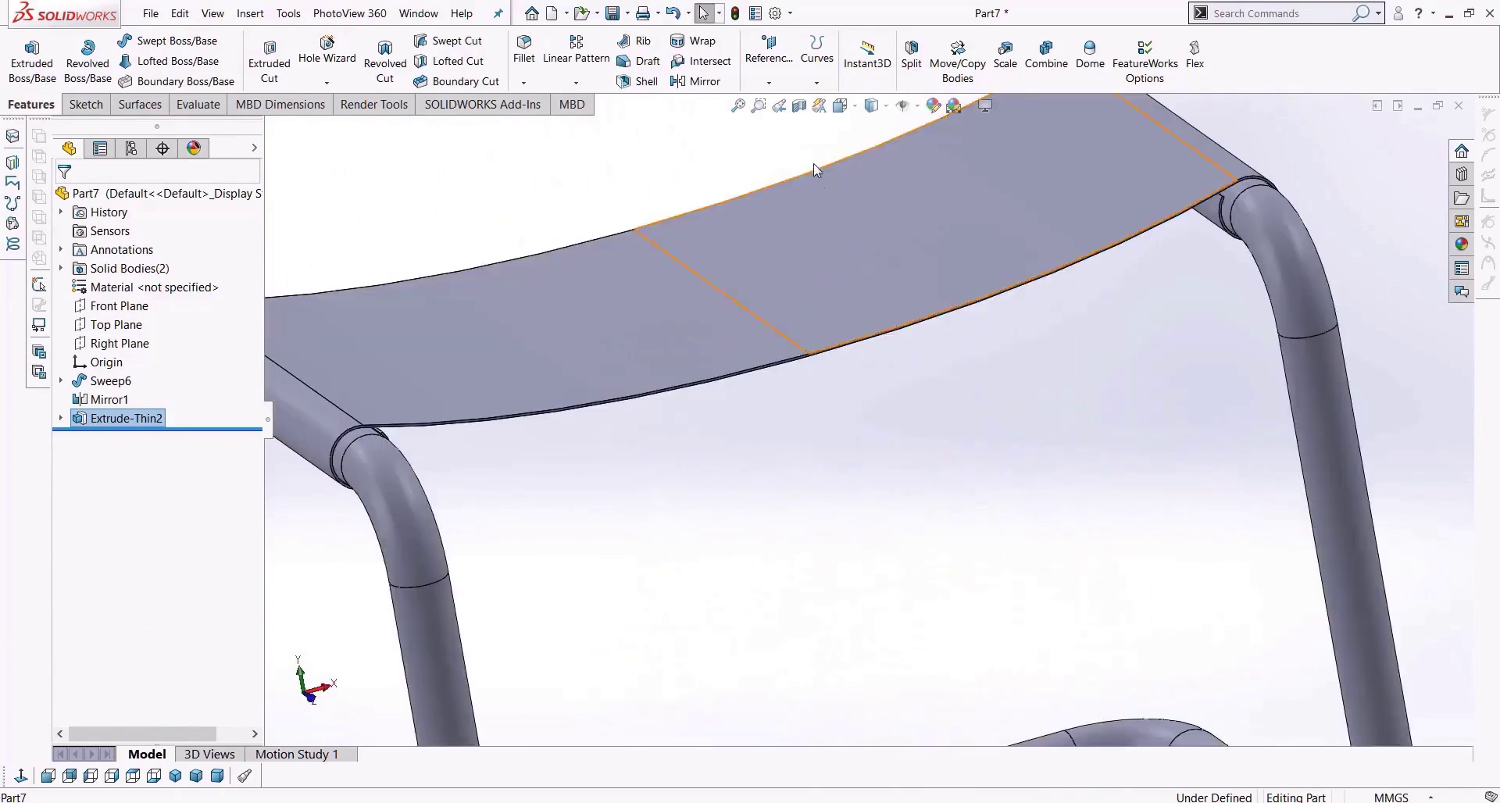
Inspect the seat and frame in plain Shaded display, and return to Shaded With Edges.
{"action": "left_click", "coordinate": [872, 106]}
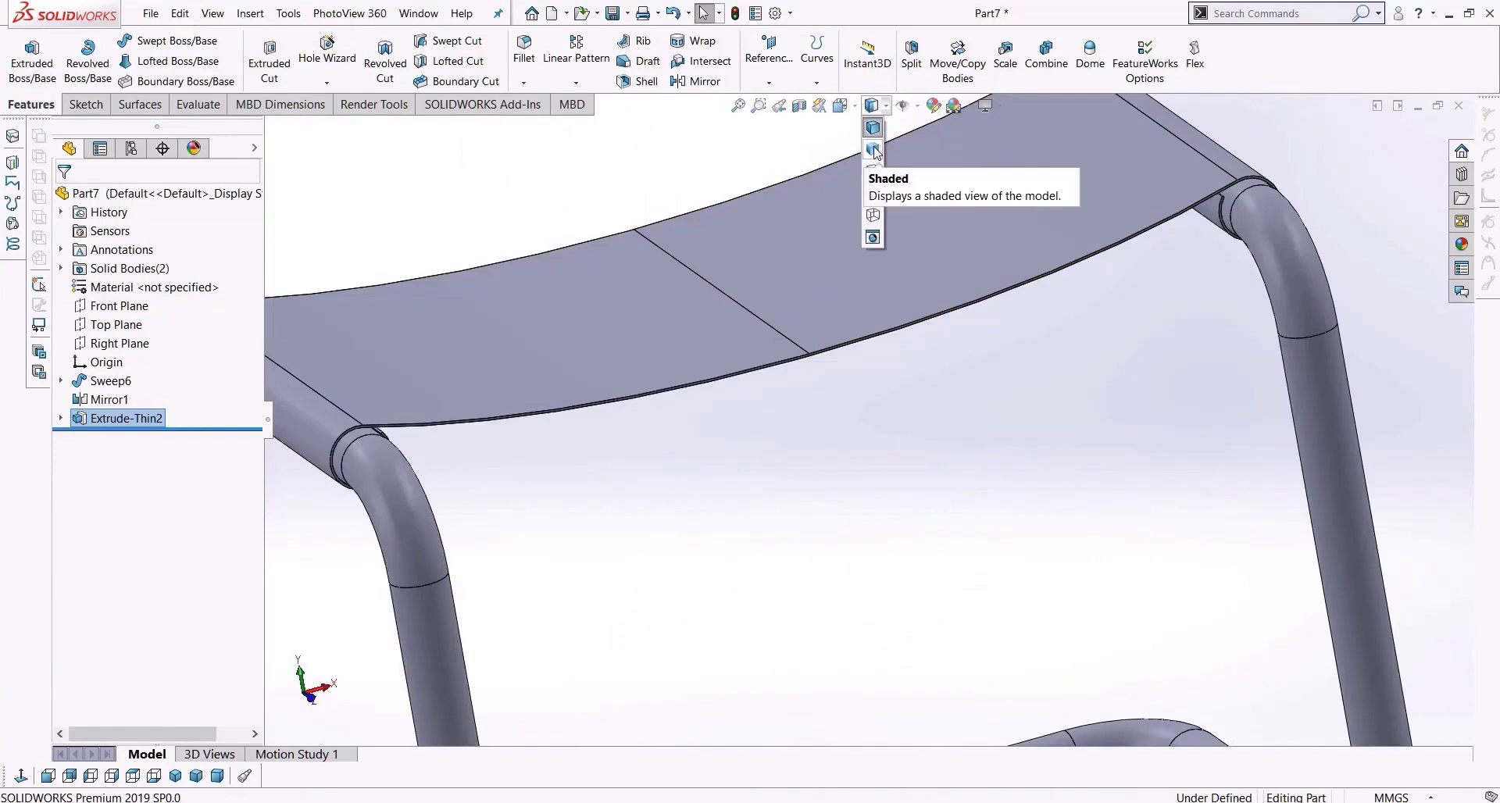
{"action": "left_click", "coordinate": [874, 151]}
{"action": "middle_click_drag", "start_coordinate": [931, 325], "coordinate": [975, 495]}
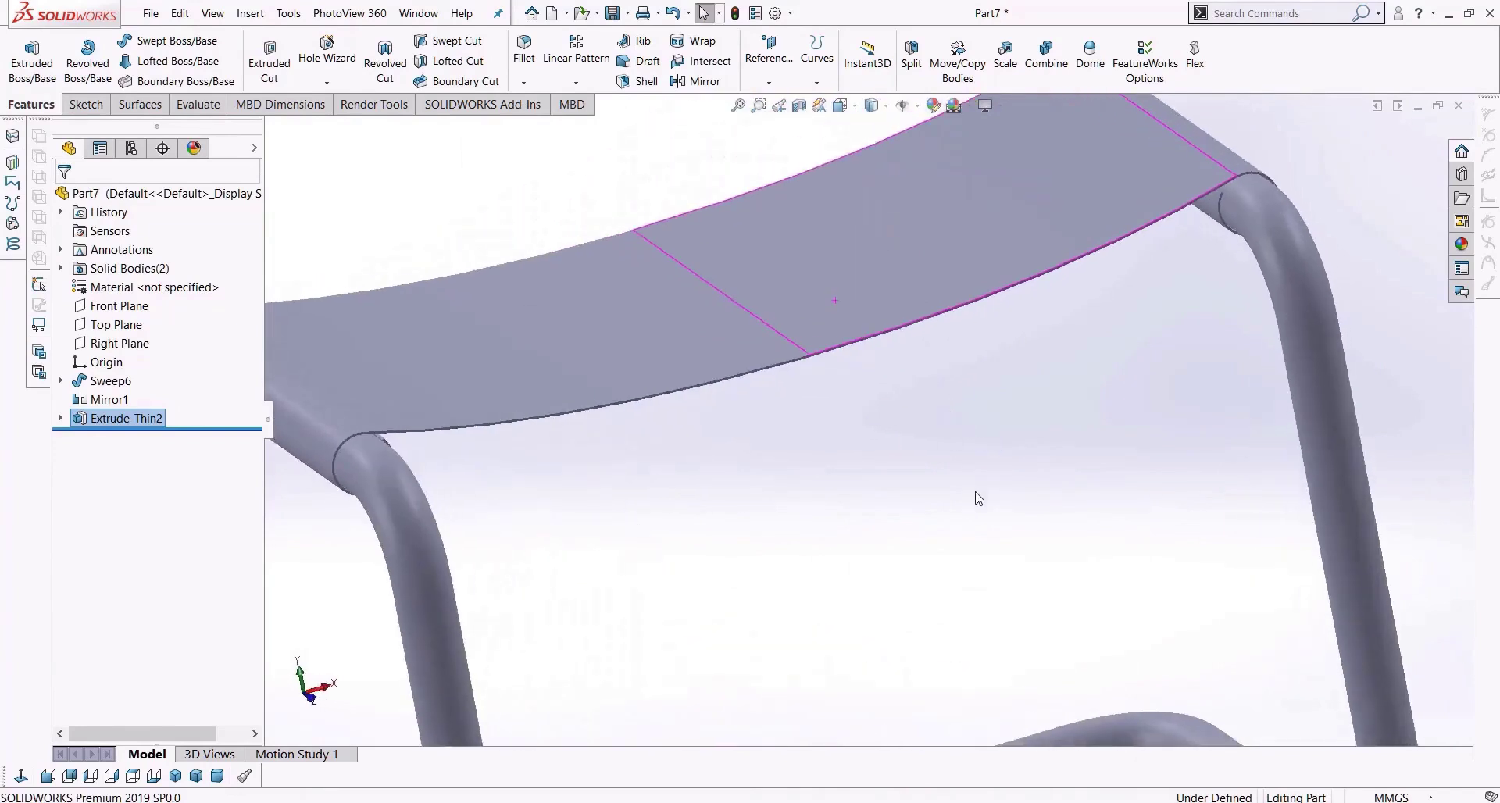
{"action": "scroll", "coordinate": [976, 496], "scroll_direction": "down", "scroll_amount": 4}
{"action": "scroll", "coordinate": [832, 463], "scroll_direction": "up", "scroll_amount": 3}
{"action": "mouse_move", "coordinate": [830, 463]}
{"action": "middle_mouse_down"}
{"action": "mouse_move", "coordinate": [794, 463]}
{"action": "mouse_move", "coordinate": [820, 463]}
{"action": "middle_mouse_up"}
{"action": "scroll", "coordinate": [844, 463], "scroll_direction": "up", "scroll_amount": 3}
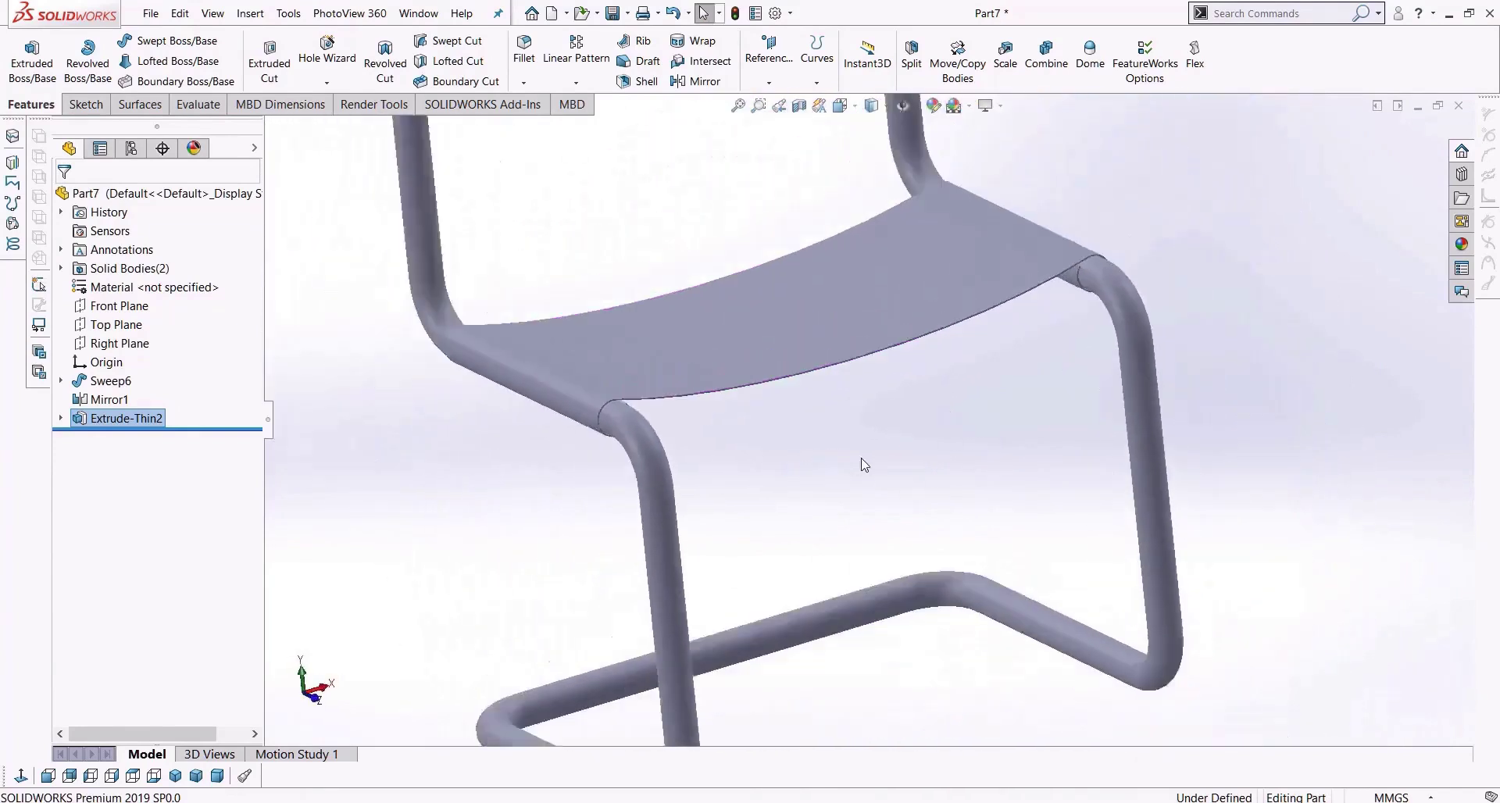
{"action": "scroll", "coordinate": [833, 428], "scroll_direction": "down", "scroll_amount": 3}
{"action": "scroll", "coordinate": [834, 422], "scroll_direction": "up", "scroll_amount": 3}
{"action": "scroll", "coordinate": [829, 344], "scroll_direction": "down", "scroll_amount": 3}
{"action": "scroll", "coordinate": [883, 359], "scroll_direction": "up", "scroll_amount": 3}
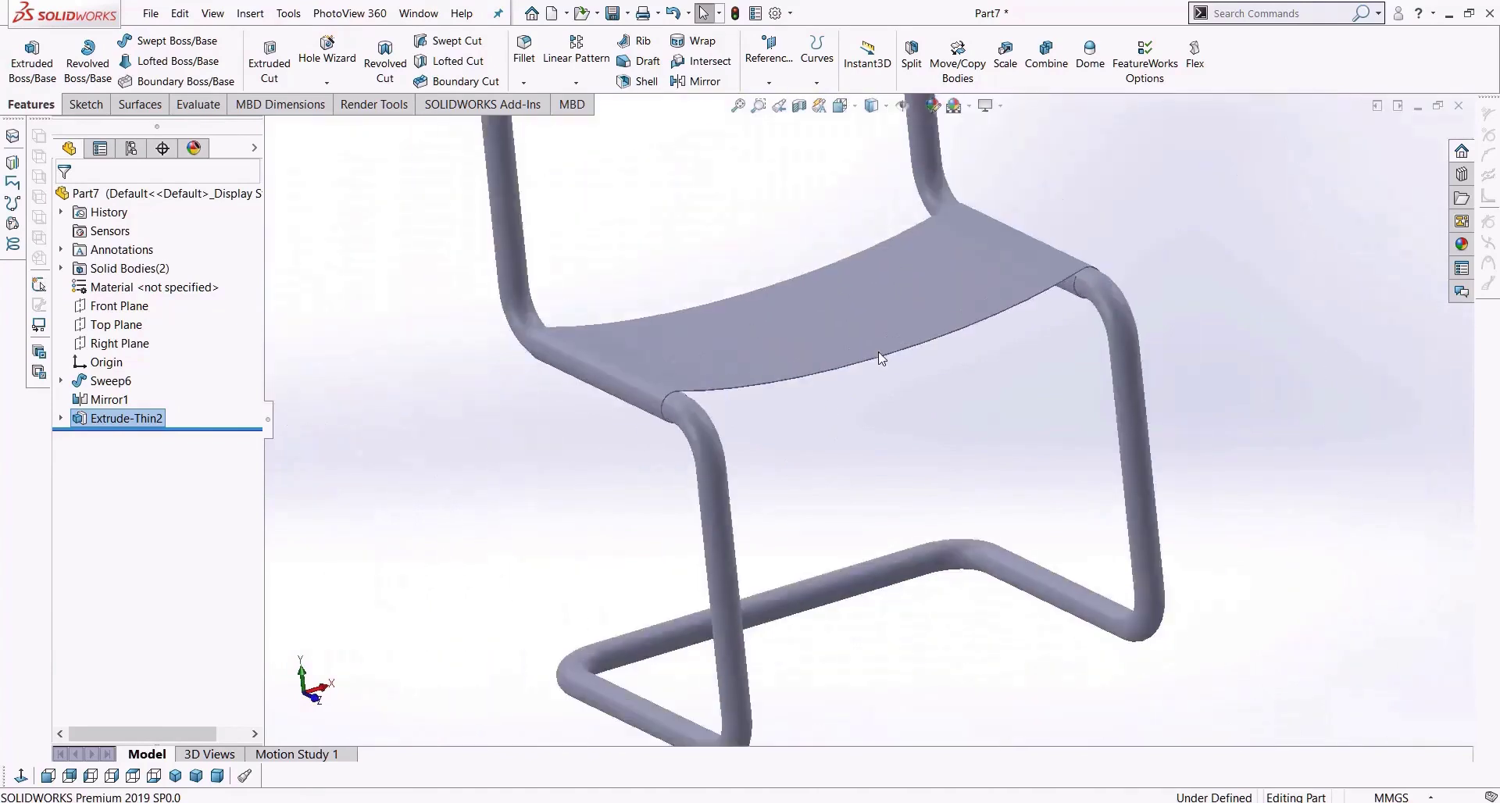
{"action": "scroll", "coordinate": [854, 224], "scroll_direction": "up", "scroll_amount": 2}
{"action": "left_click", "coordinate": [871, 106]}
{"action": "left_click", "coordinate": [873, 128]}
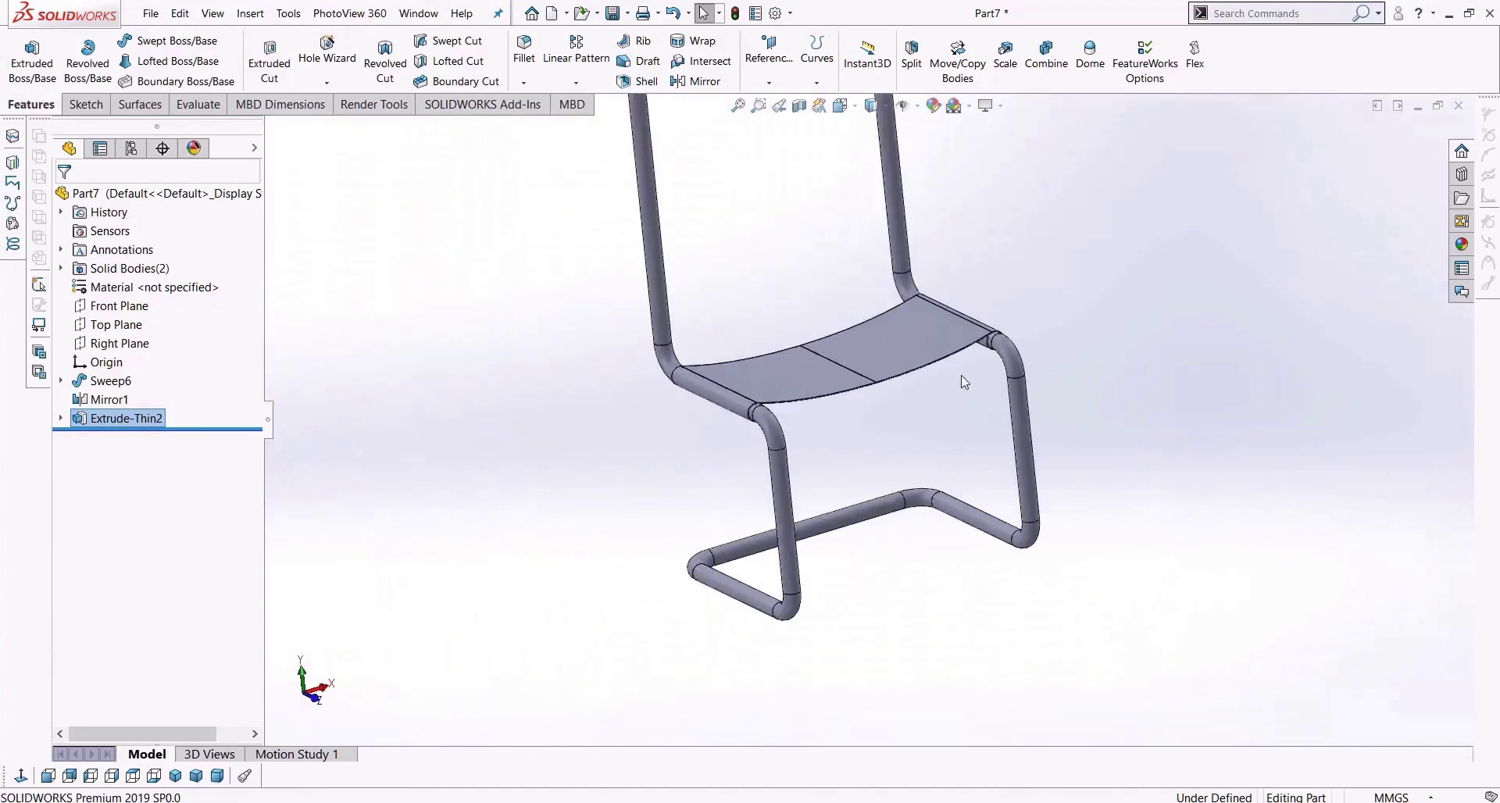
Start a new sketch on the Top Plane, viewed normal to the plane.
{"action": "scroll", "coordinate": [968, 378], "scroll_direction": "up", "scroll_amount": 3}
{"action": "mouse_move", "coordinate": [928, 386]}
{"action": "middle_mouse_down"}
{"action": "mouse_move", "coordinate": [871, 312]}
{"action": "mouse_move", "coordinate": [720, 253]}
{"action": "middle_mouse_up"}
{"action": "scroll", "coordinate": [724, 252], "scroll_direction": "down", "scroll_amount": 5}
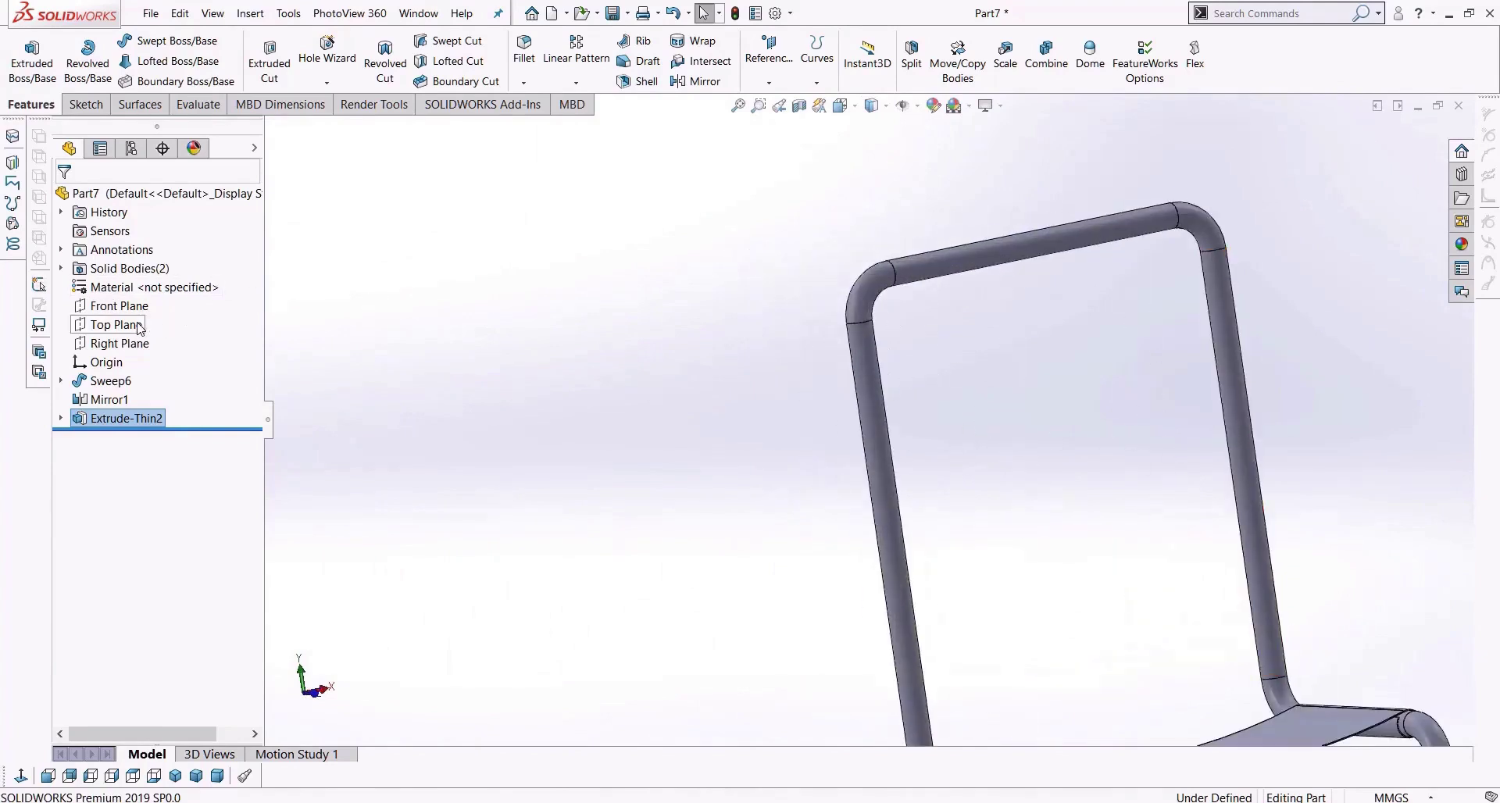
{"action": "scroll", "coordinate": [757, 422], "scroll_direction": "up", "scroll_amount": 4}
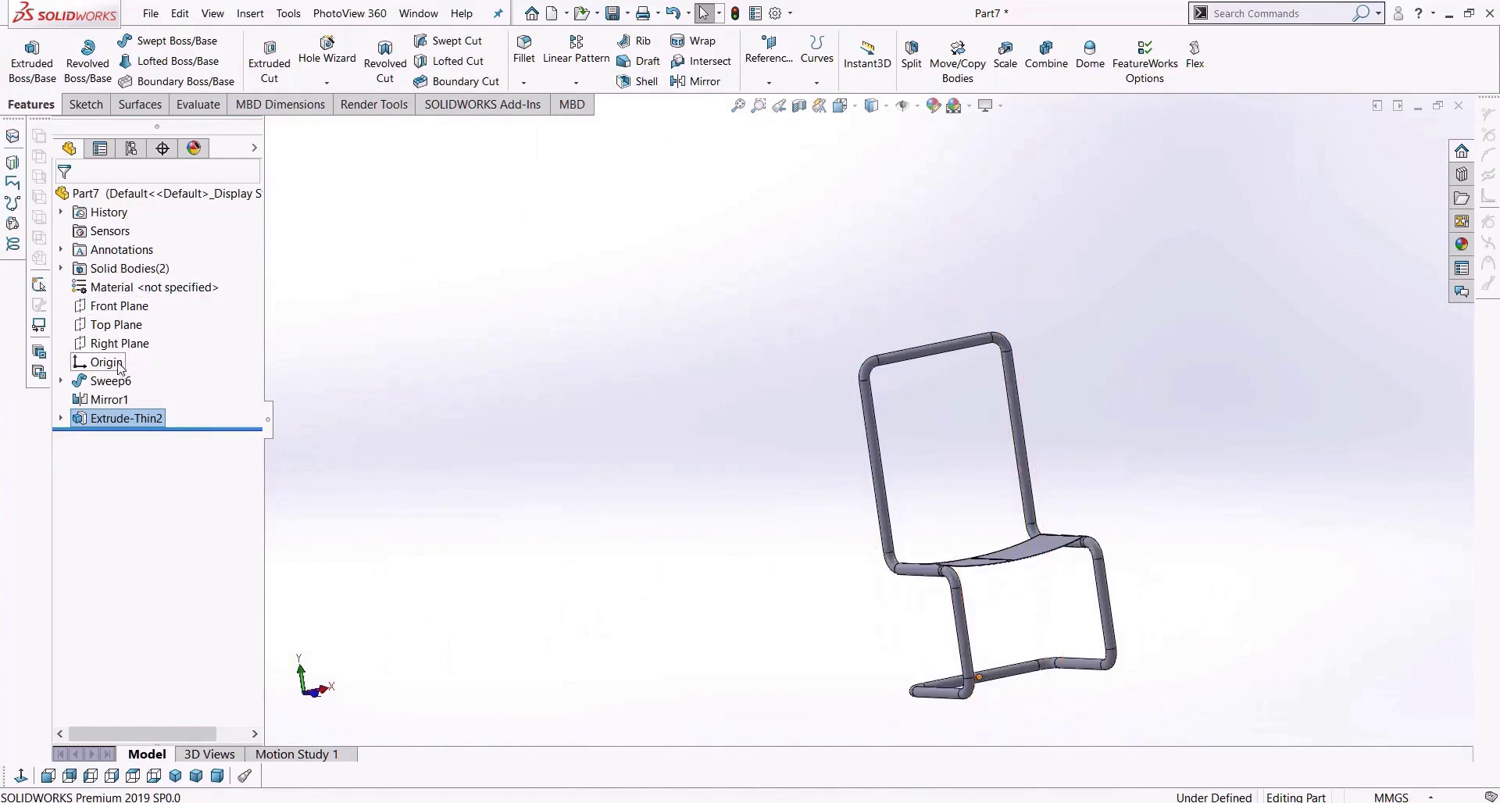
{"action": "left_click", "coordinate": [115, 324]}
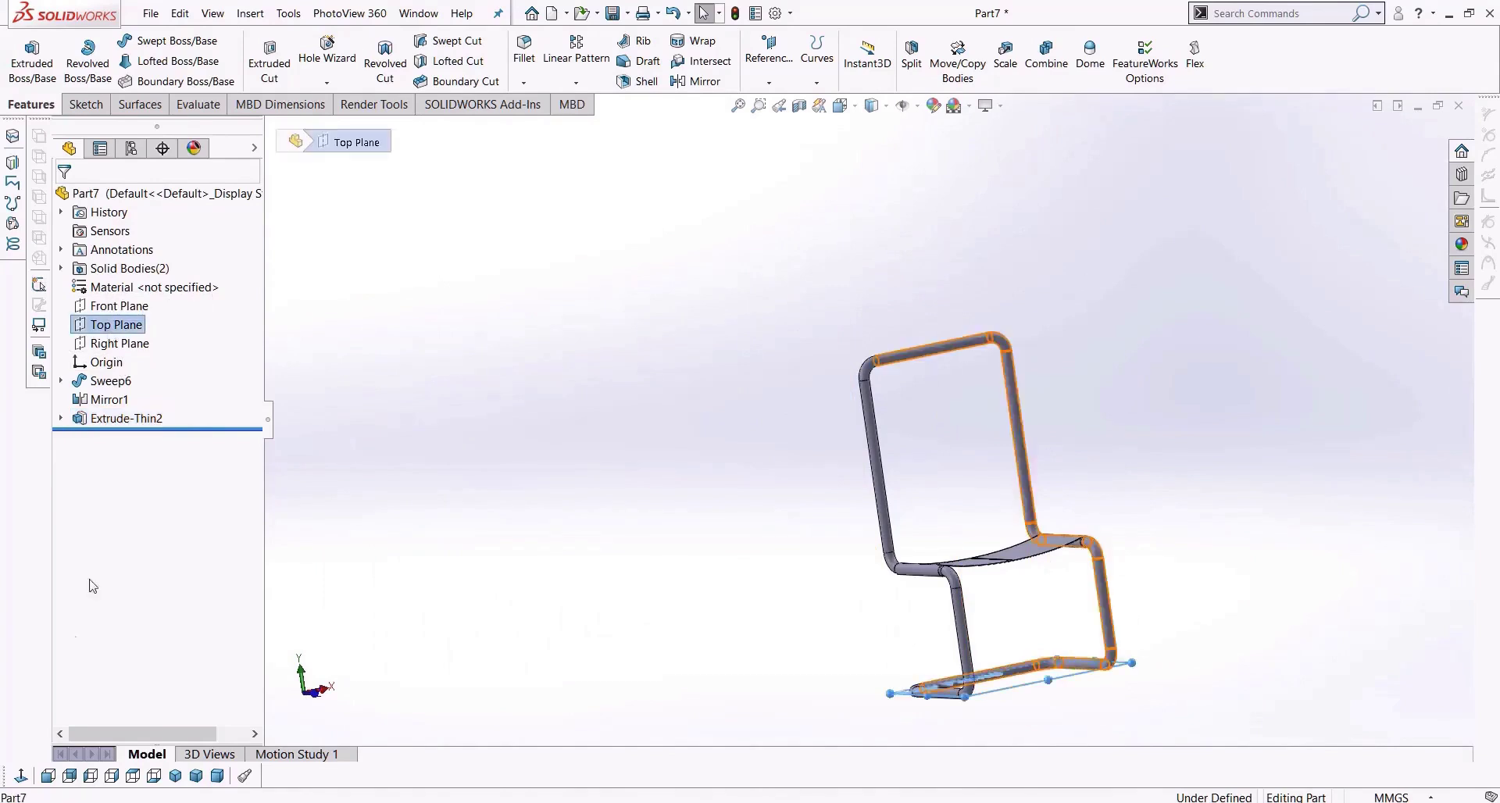
{"action": "left_click", "coordinate": [21, 775]}
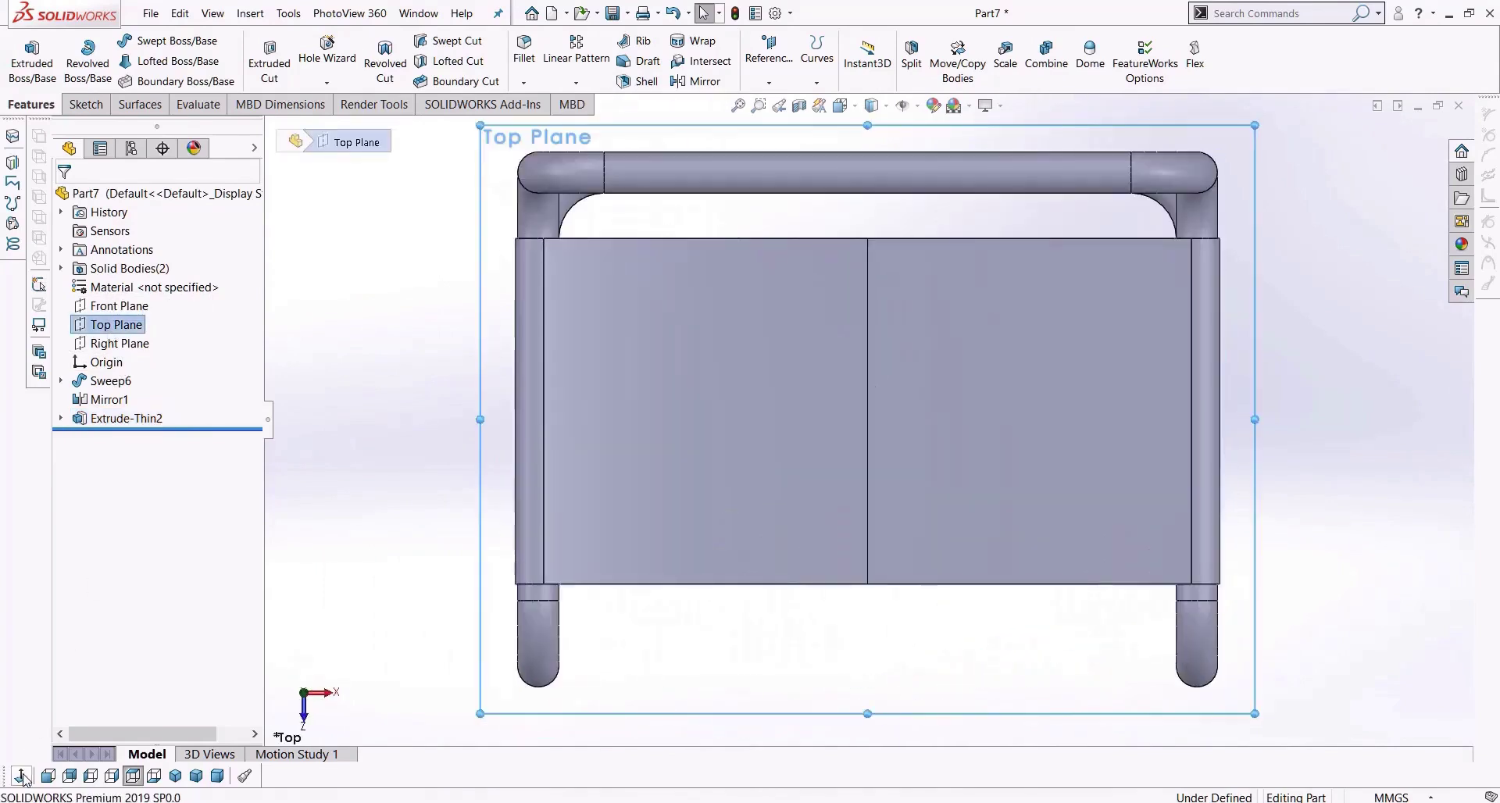
{"action": "left_click", "coordinate": [85, 104]}
{"action": "left_click", "coordinate": [24, 53]}
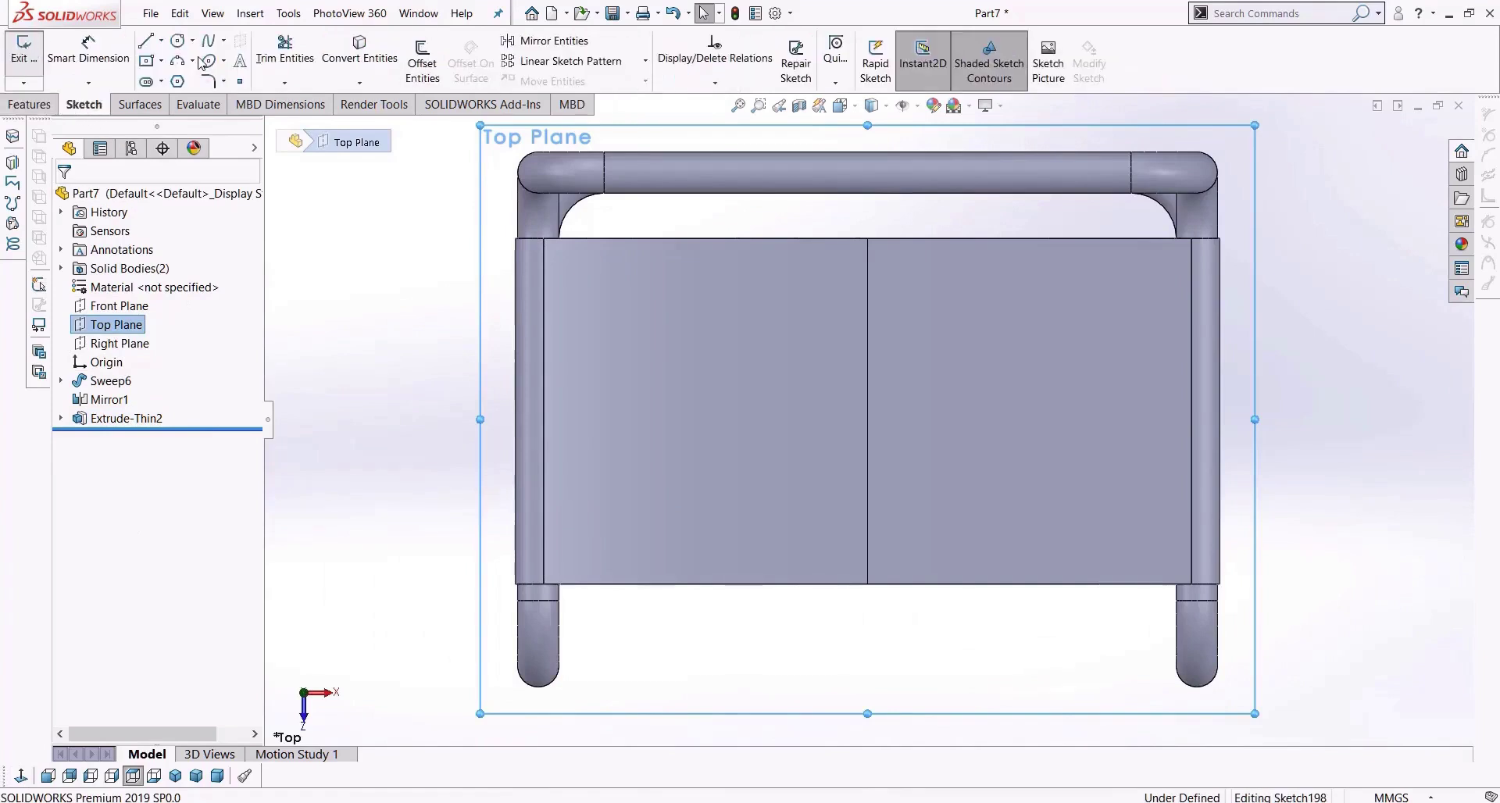
Show hidden lines and sketch a circle of about 14.3 mm radius centred on the backrest's side tube at X -200.
{"action": "left_click", "coordinate": [178, 41]}
{"action": "scroll", "coordinate": [487, 111], "scroll_direction": "down", "scroll_amount": 5}
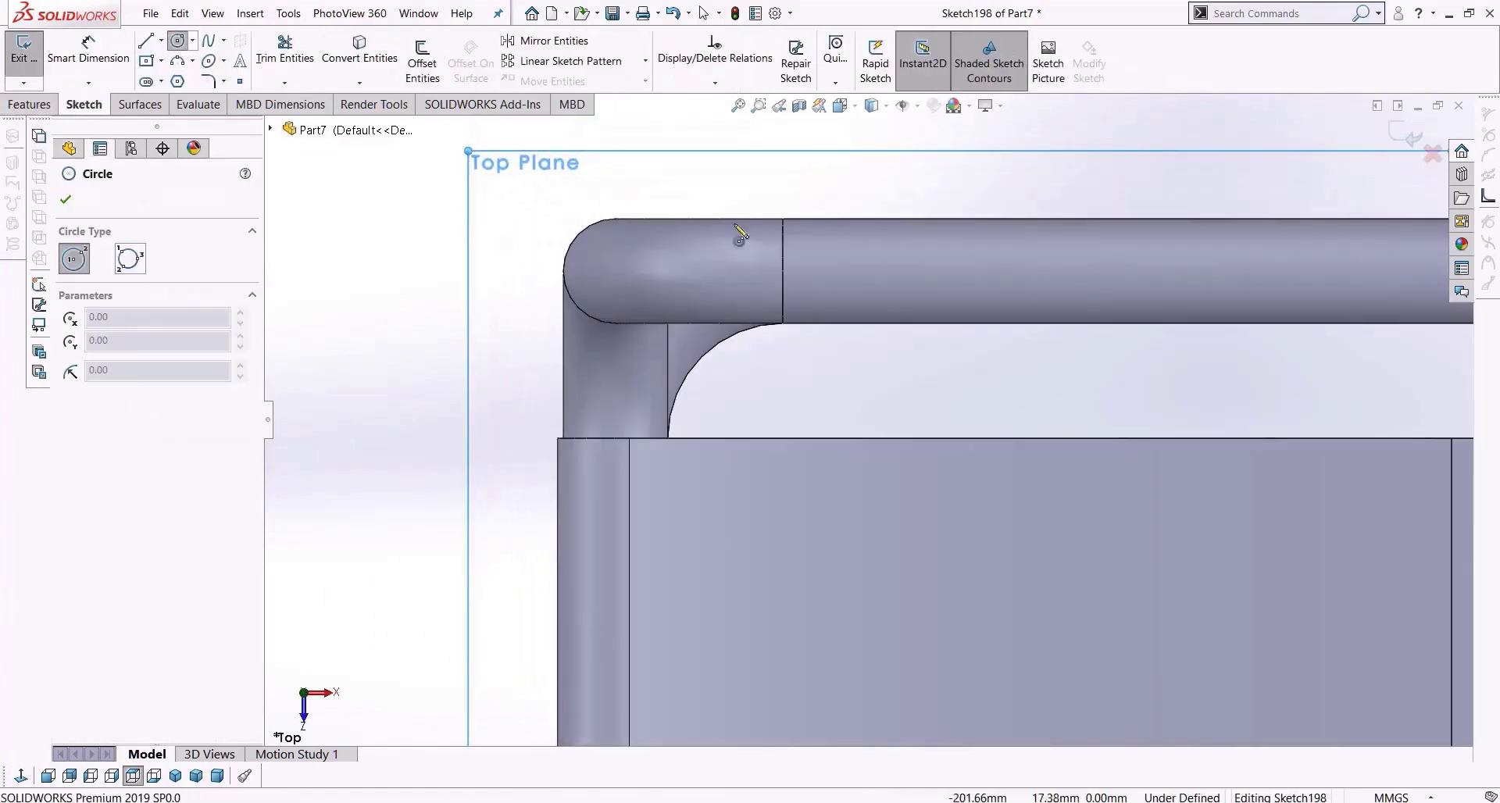
{"action": "left_click", "coordinate": [872, 106]}
{"action": "left_click", "coordinate": [876, 194]}
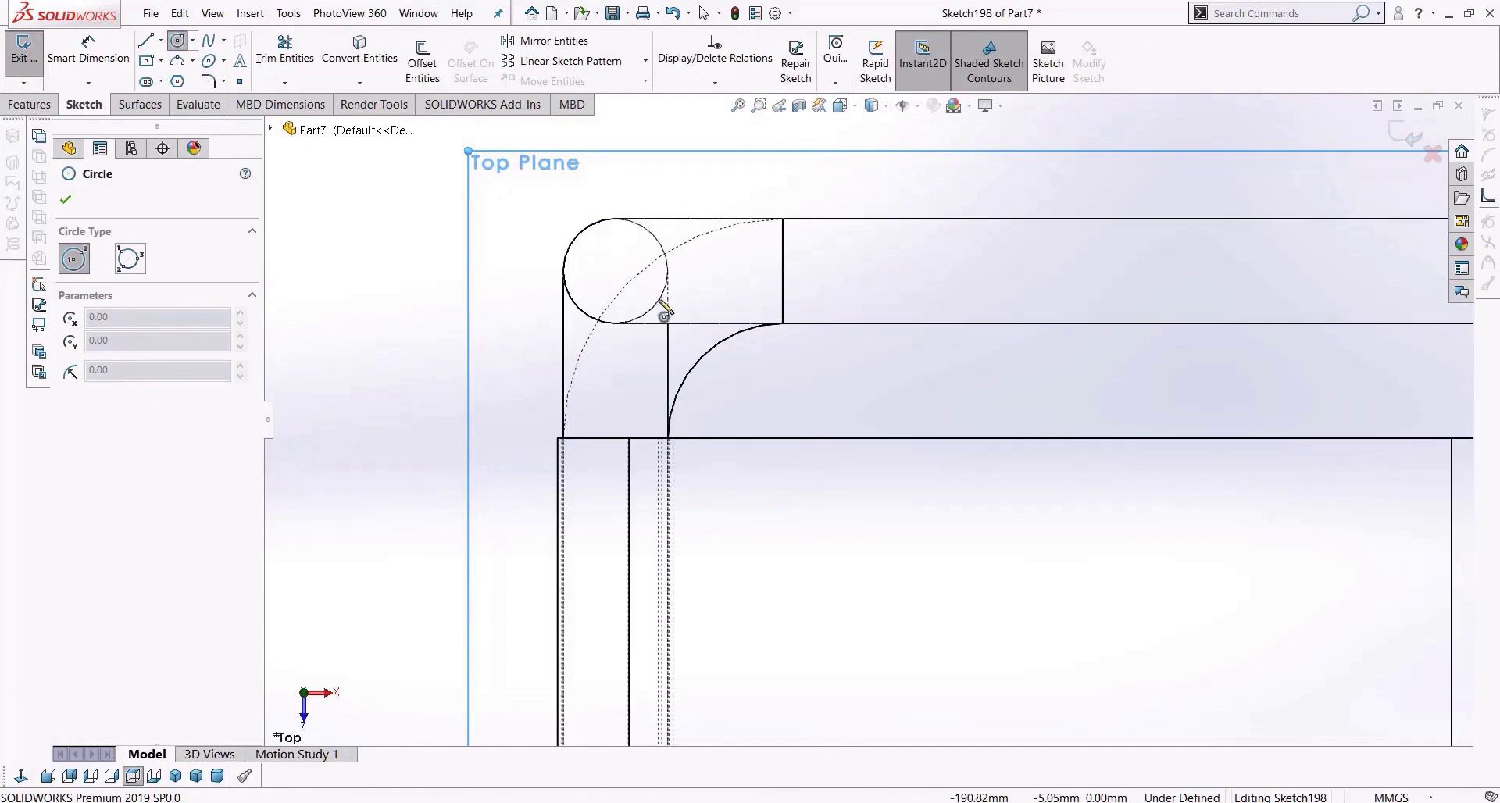
{"action": "left_click", "coordinate": [615, 271]}
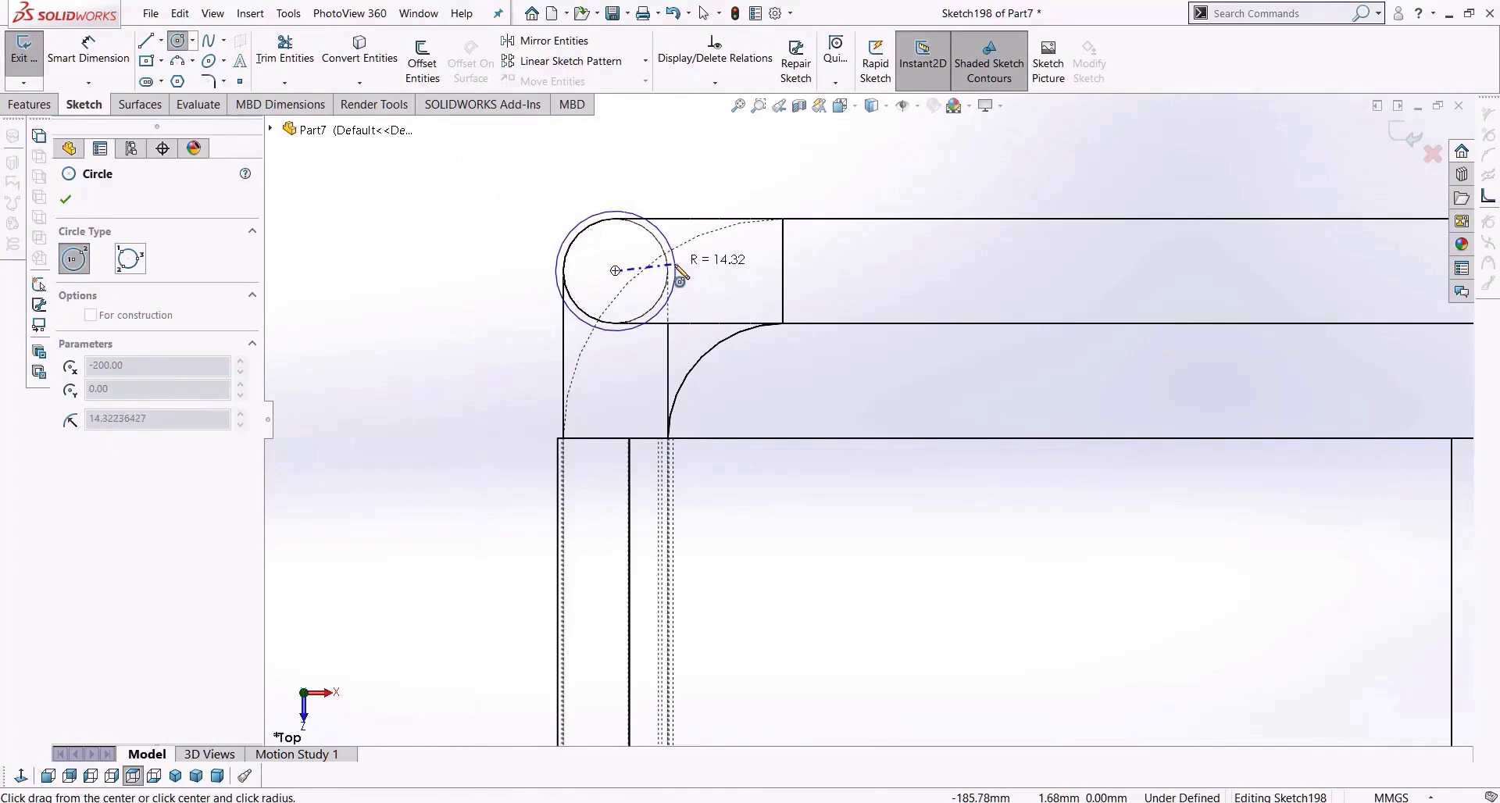
{"action": "left_click", "coordinate": [677, 268]}
{"action": "scroll", "coordinate": [886, 430], "scroll_direction": "down", "scroll_amount": 4}
{"action": "scroll", "coordinate": [977, 368], "scroll_direction": "up", "scroll_amount": 3}
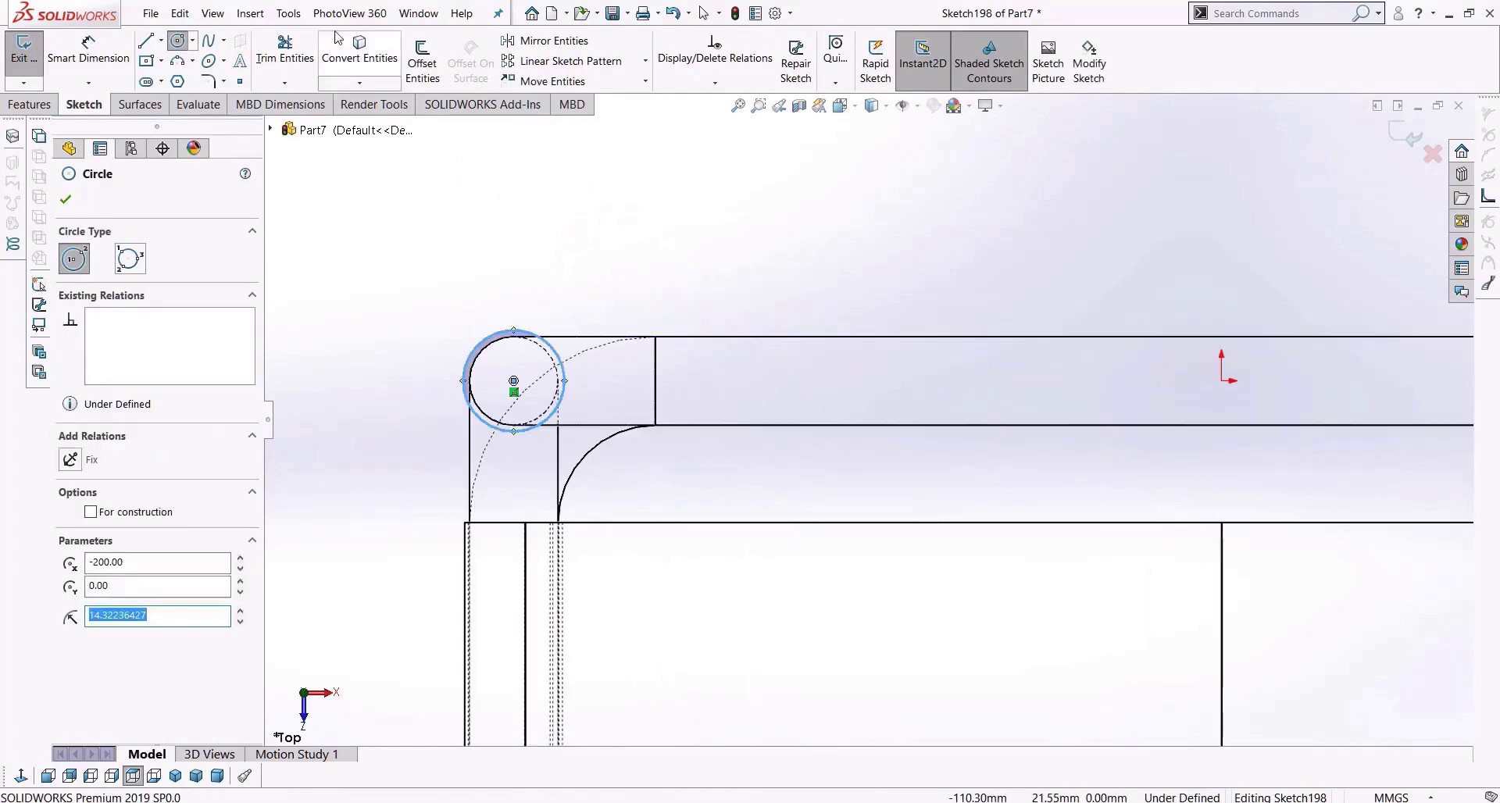
Sketch a vertical construction centerline upward from the origin.
{"action": "left_click", "coordinate": [160, 40]}
{"action": "left_click", "coordinate": [187, 81]}
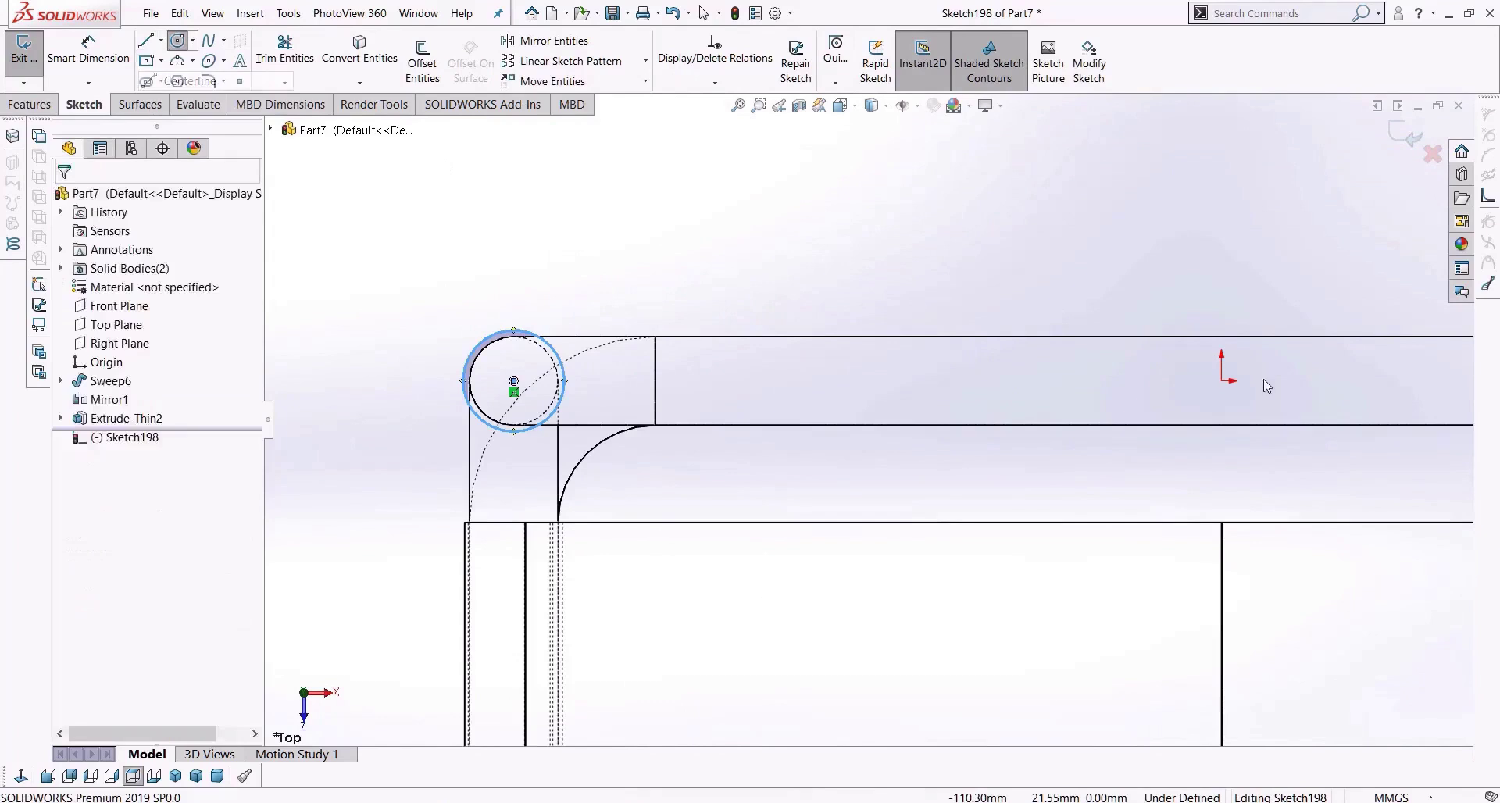
{"action": "left_click", "coordinate": [1222, 382]}
{"action": "left_click", "coordinate": [1222, 124]}
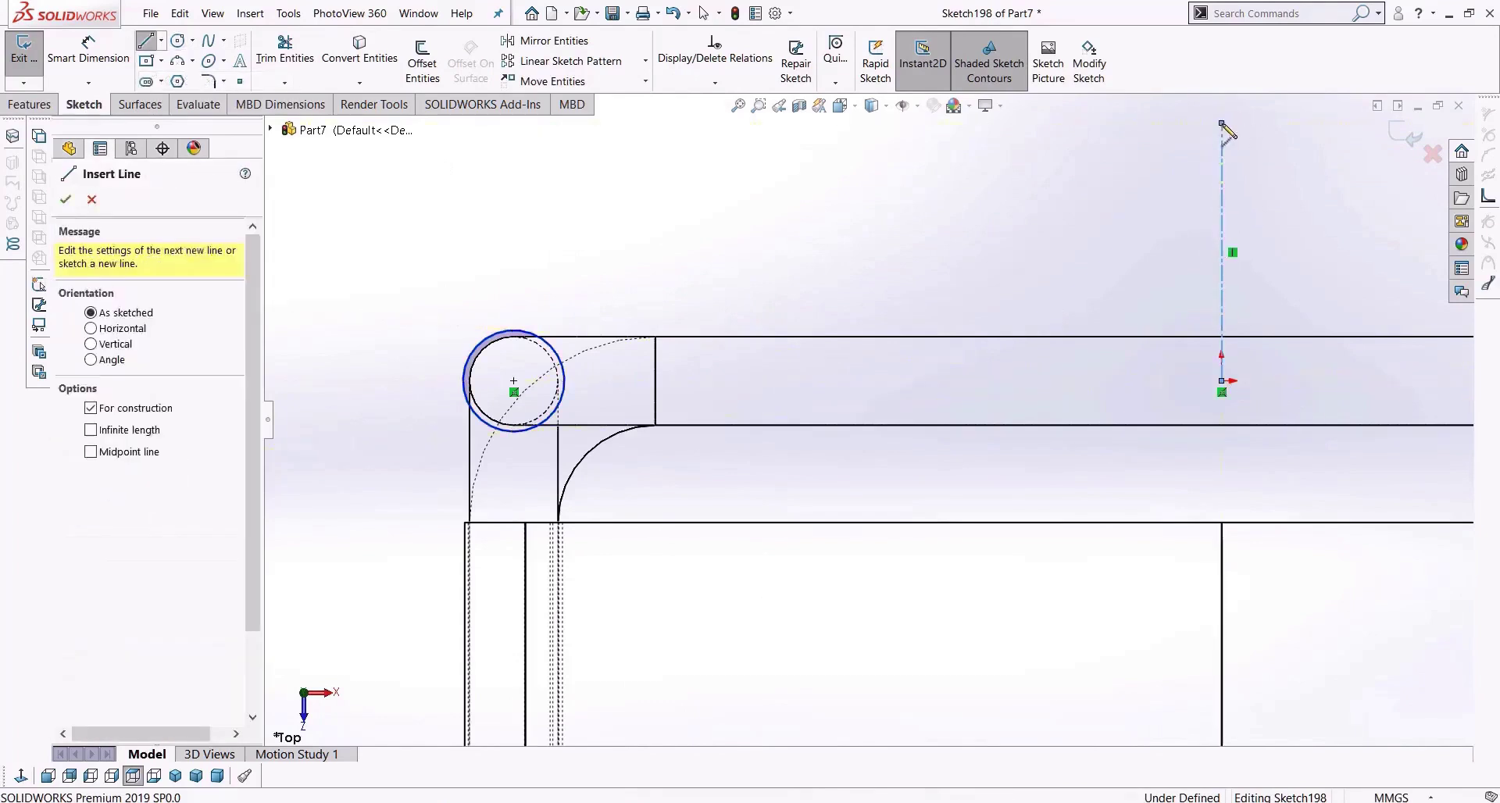
{"action": "key", "text": "Escape"}
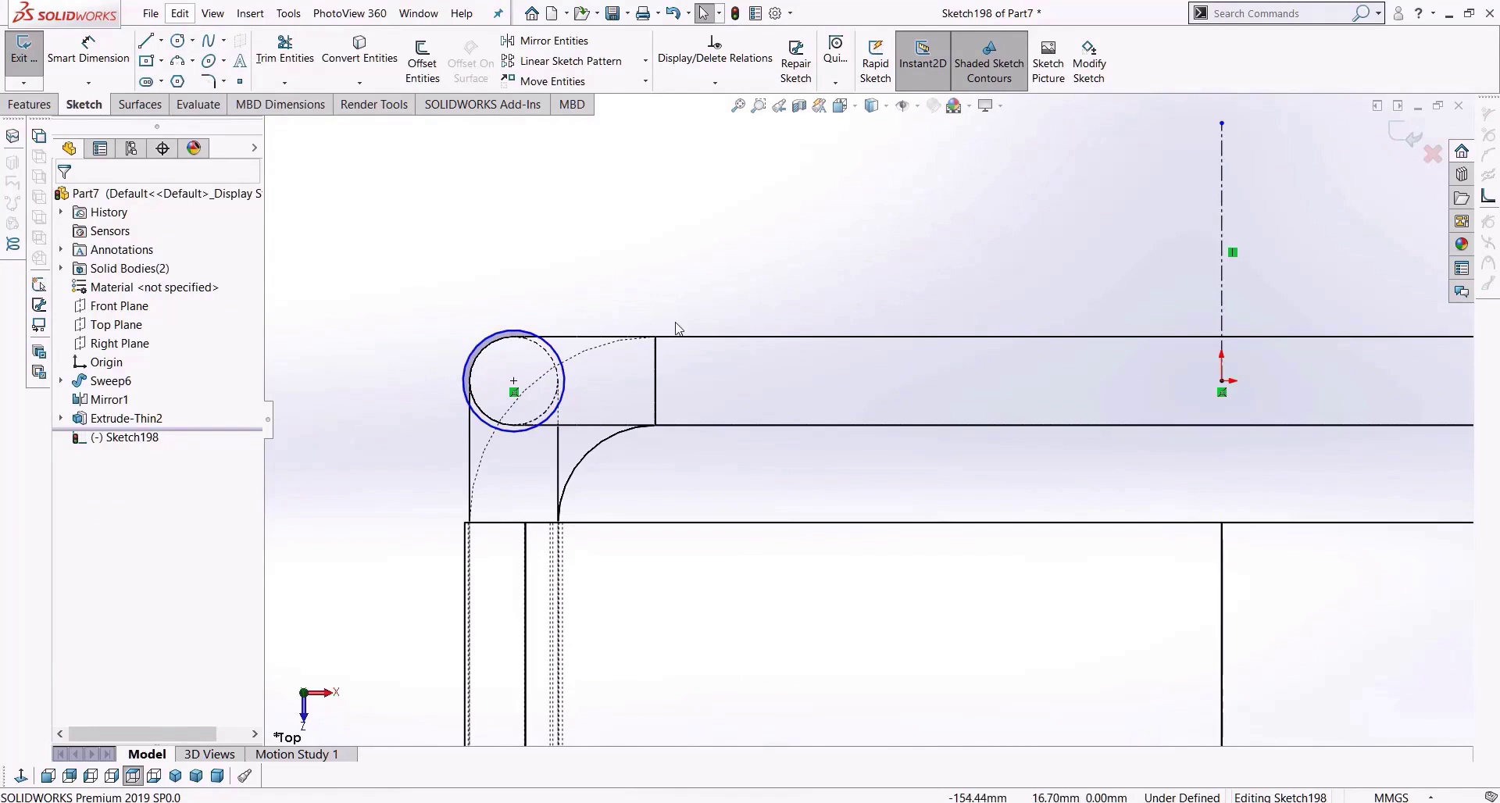
Sketch a horizontal line about 153 mm long from the vertical centerline, just above the origin, toward the circle.
{"action": "left_click", "coordinate": [209, 43]}
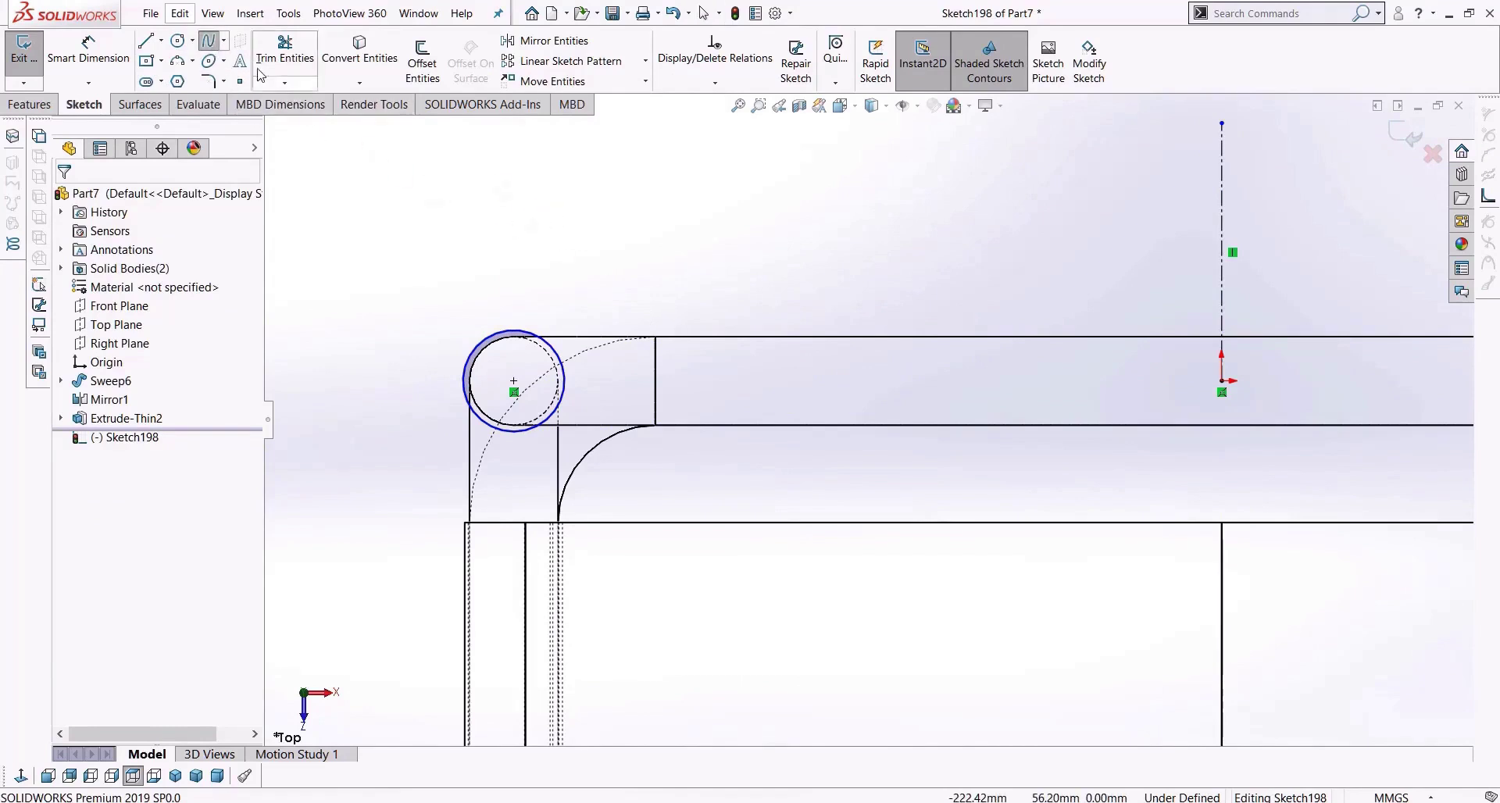
{"action": "key", "text": "l"}
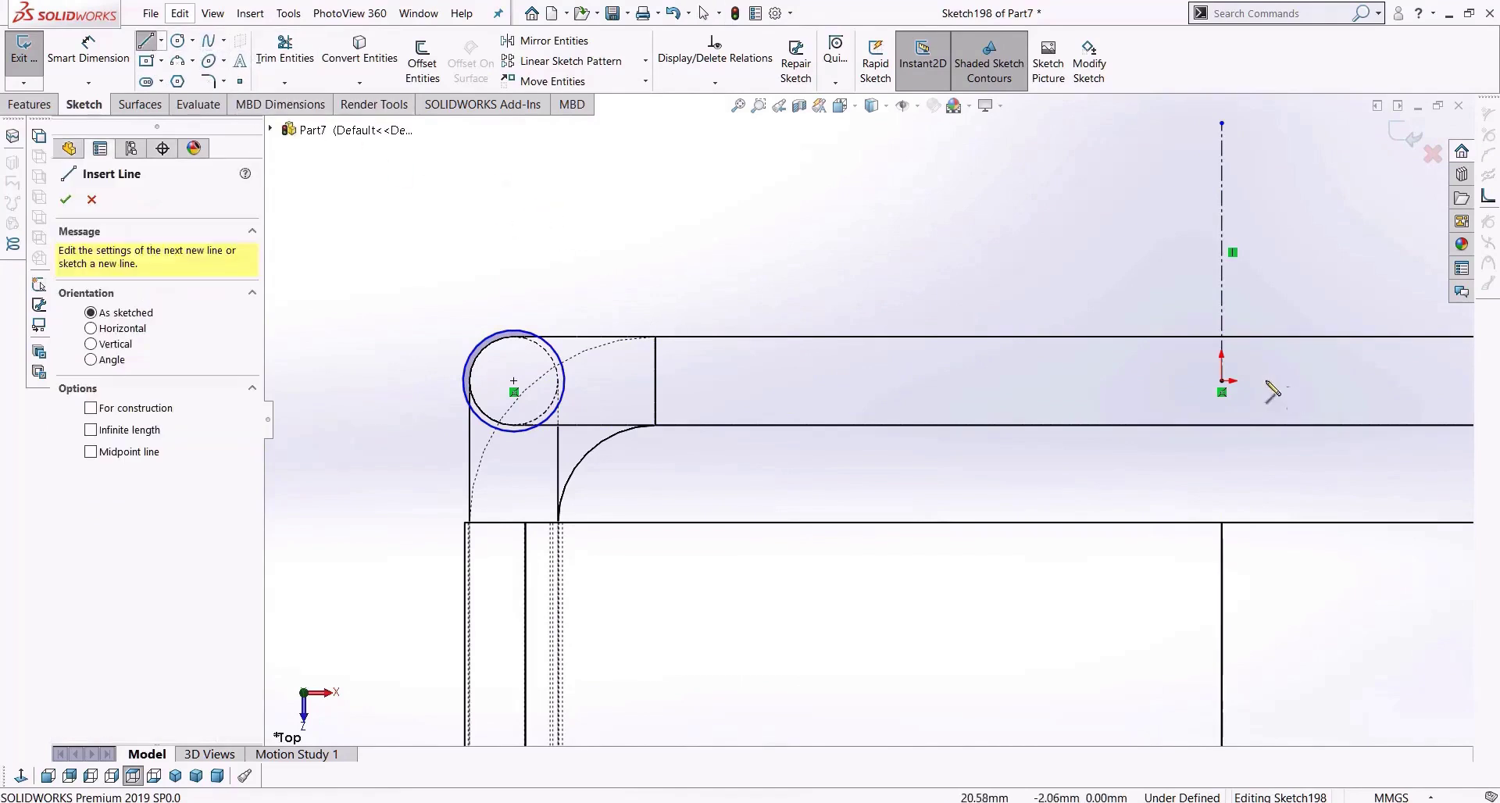
{"action": "left_click", "coordinate": [1222, 364]}
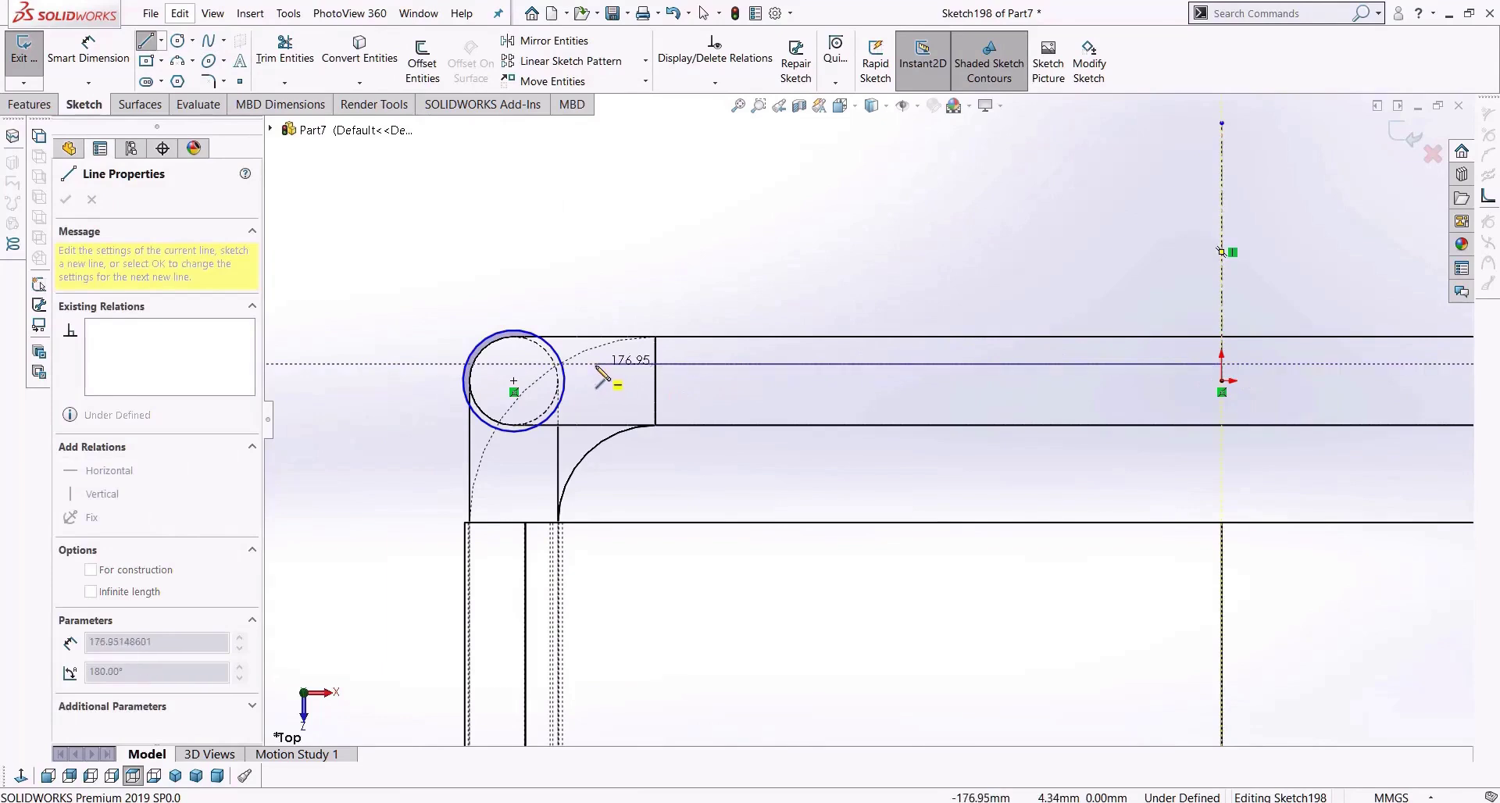
{"action": "left_click", "coordinate": [679, 364]}
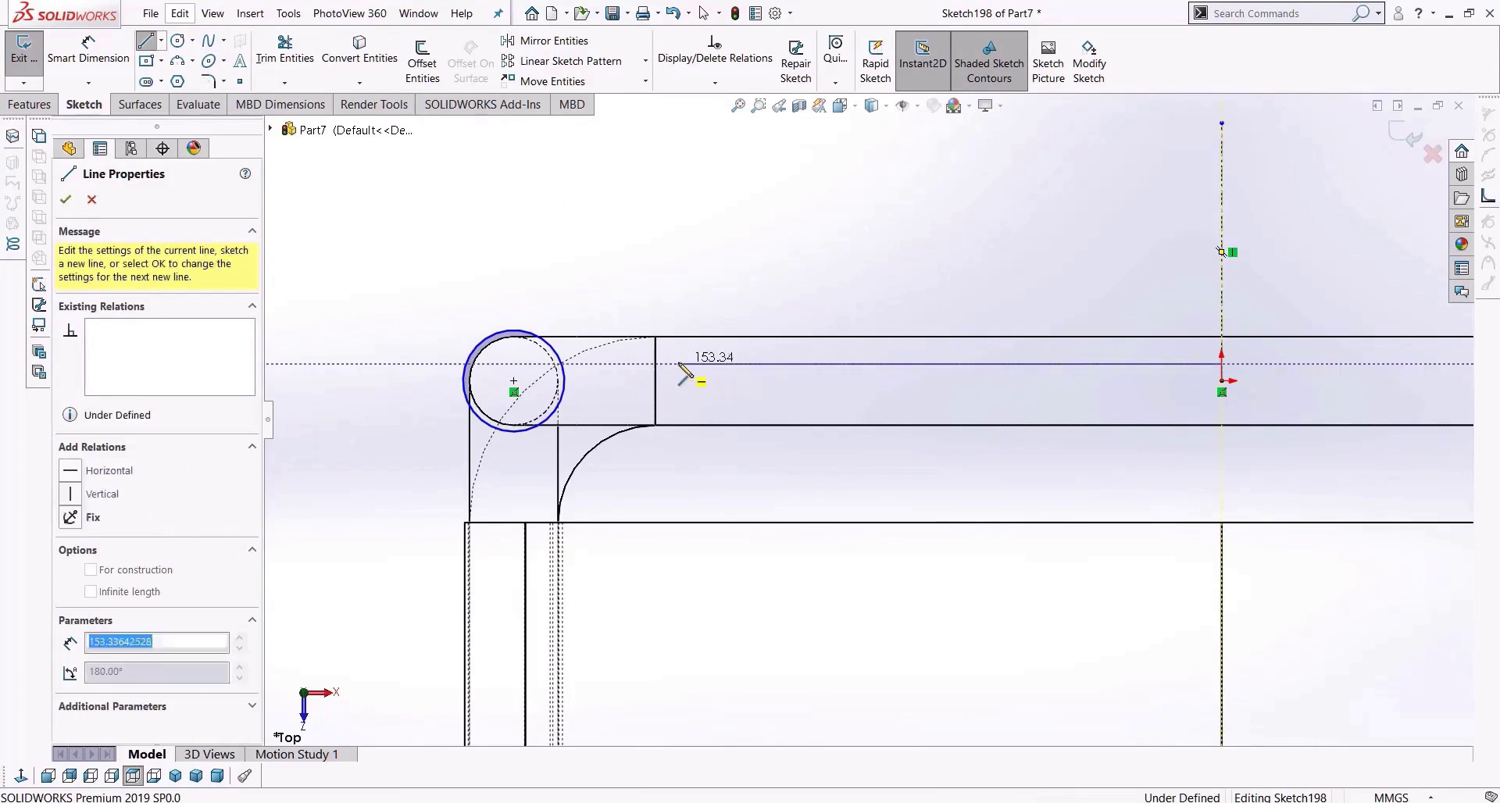
{"action": "key", "text": "Escape"}
Draw a three-point spline from the free end of the horizontal line to the upper part of the circle.
{"action": "scroll", "coordinate": [539, 356], "scroll_direction": "down", "scroll_amount": 4}
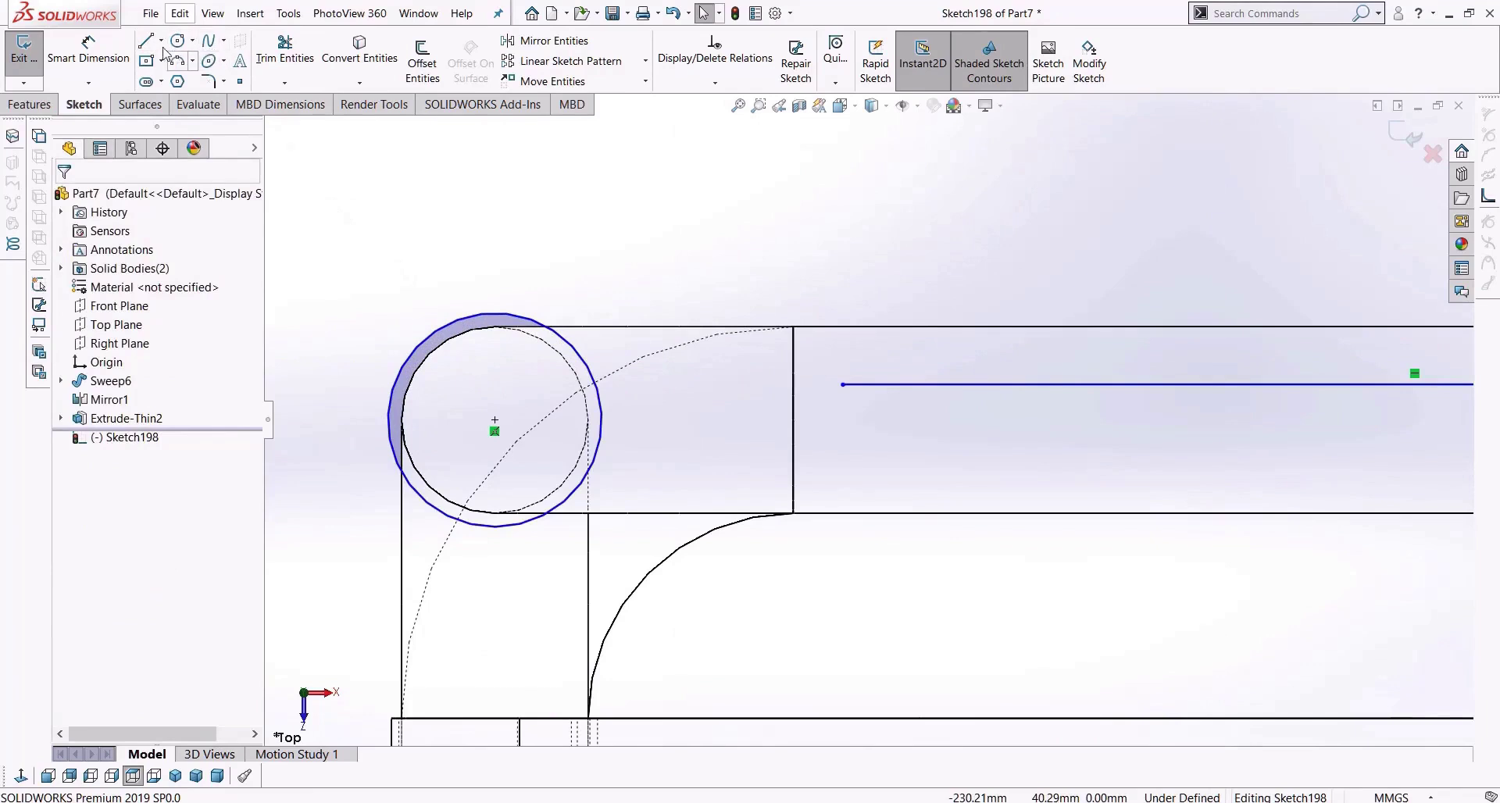
{"action": "left_click", "coordinate": [209, 41]}
{"action": "left_click", "coordinate": [842, 384]}
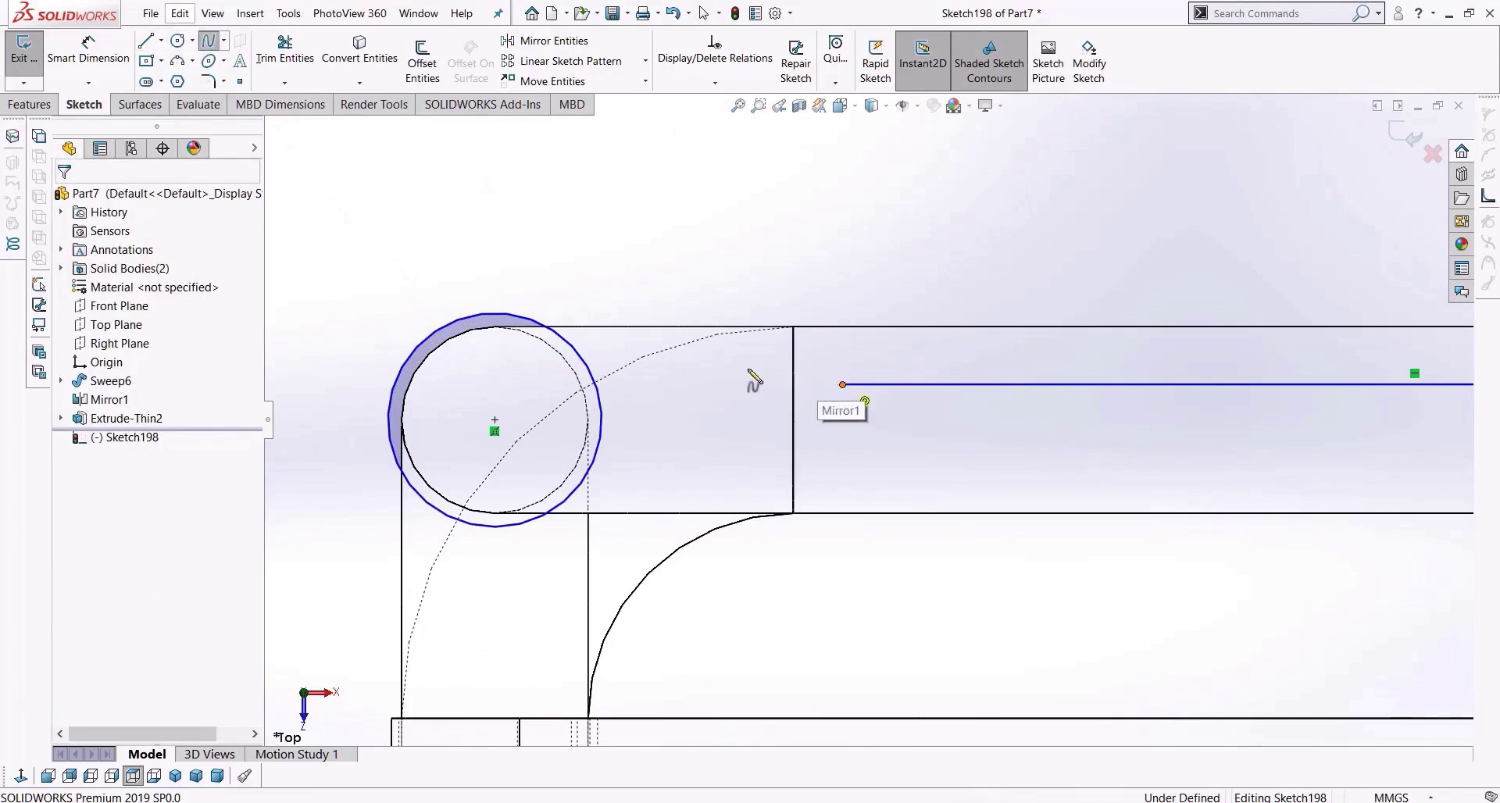
{"action": "left_click", "coordinate": [674, 374]}
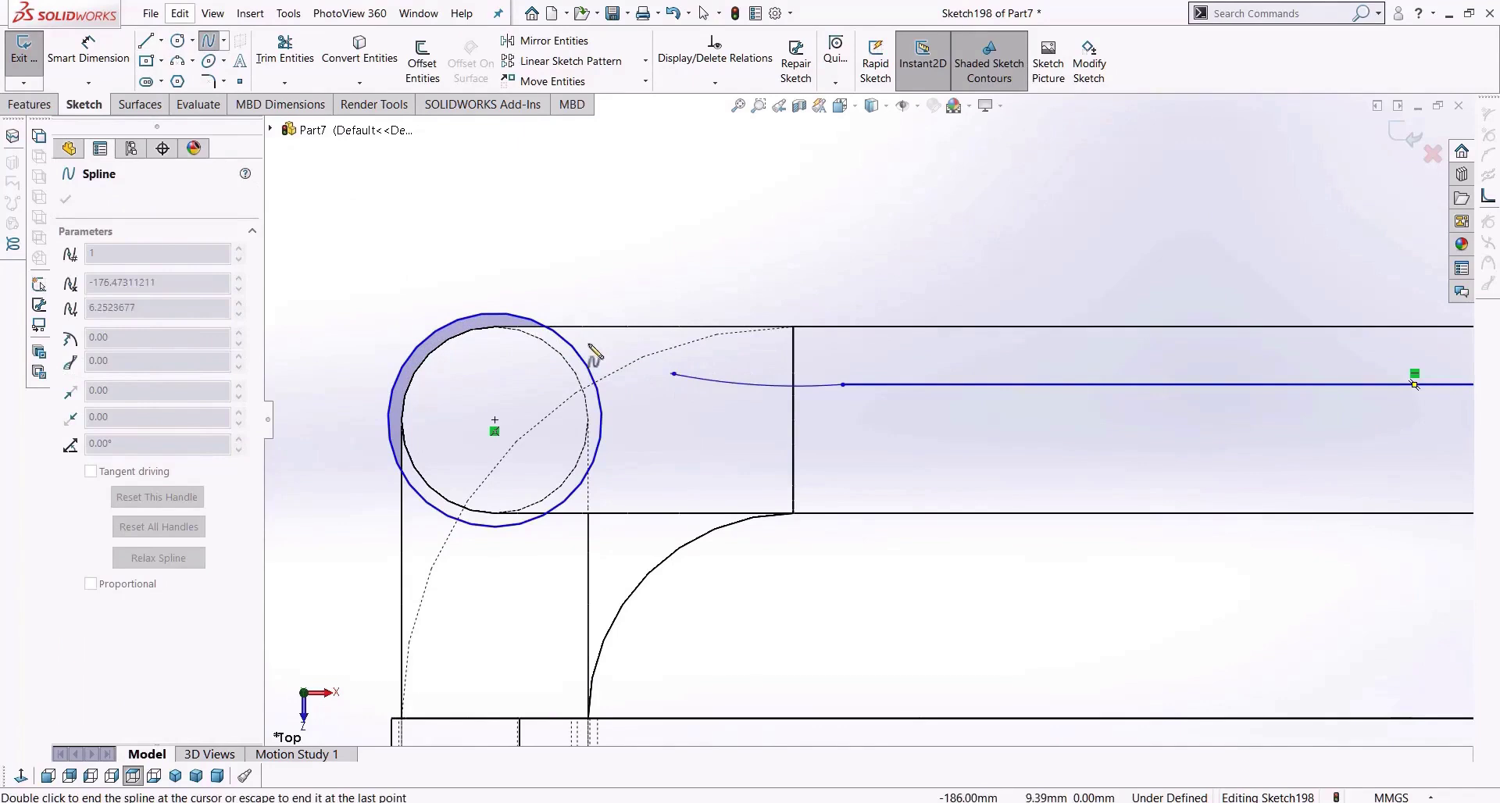
{"action": "double_click", "coordinate": [532, 319]}
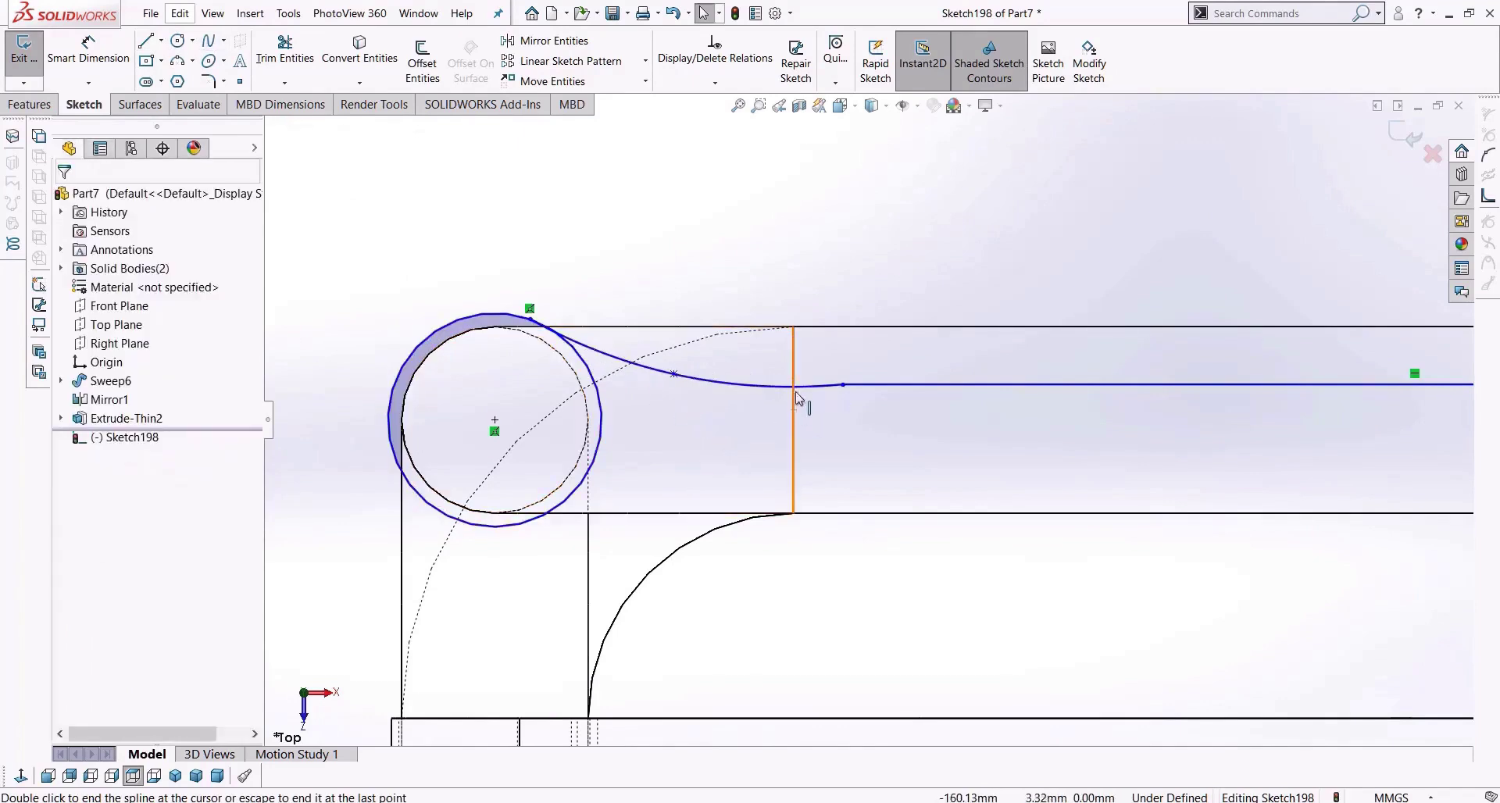
{"action": "key", "text": "Escape"}
Make the spline tangent to both the horizontal line and the circle.
{"action": "left_click", "coordinate": [867, 384], "text": "ctrl"}
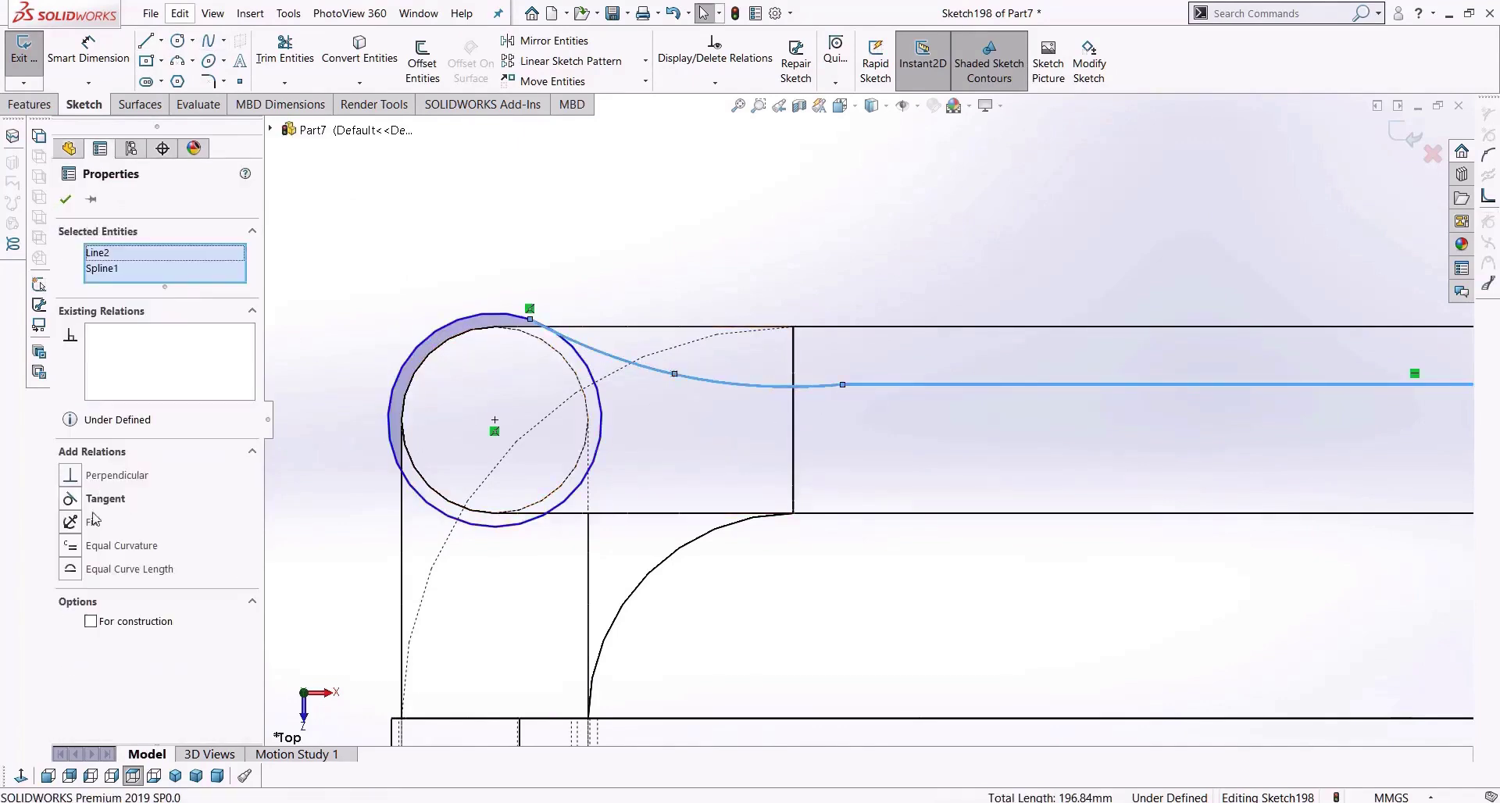
{"action": "left_click", "coordinate": [70, 500]}
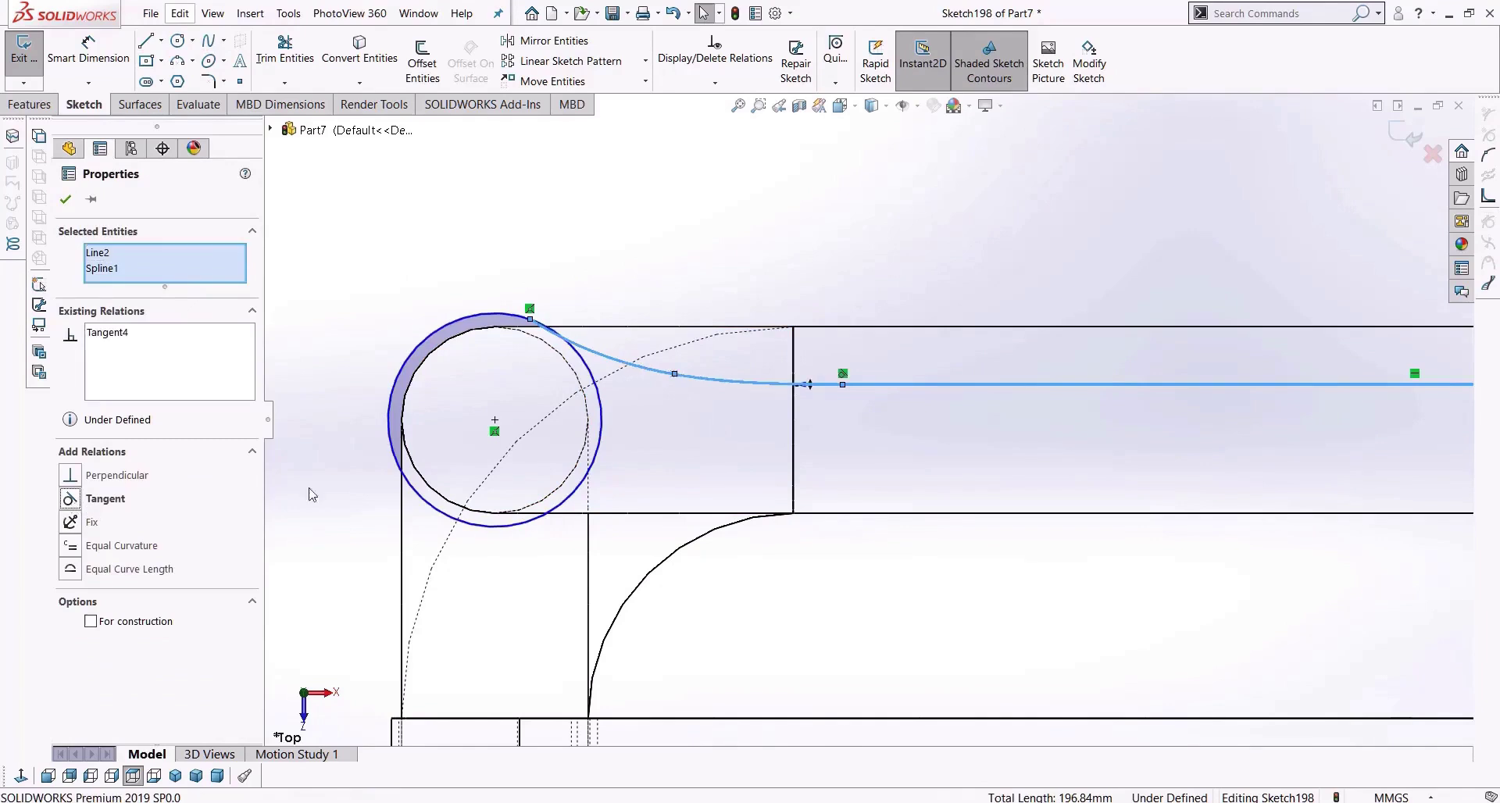
{"action": "key", "text": "Escape"}
{"action": "left_click", "coordinate": [613, 366]}
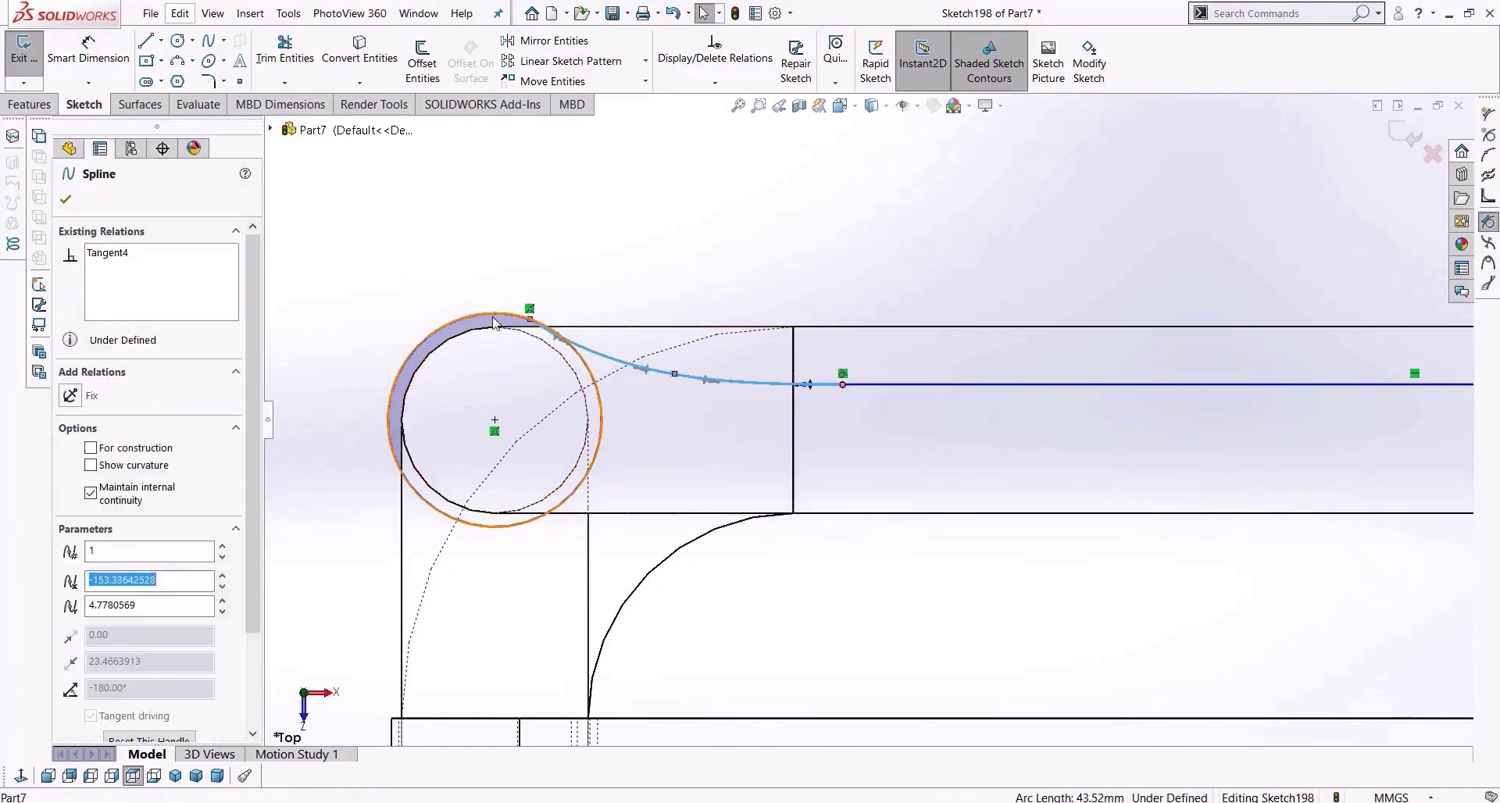
{"action": "left_click", "coordinate": [492, 321], "text": "ctrl"}
{"action": "left_click", "coordinate": [69, 475]}
{"action": "key", "text": "Escape"}
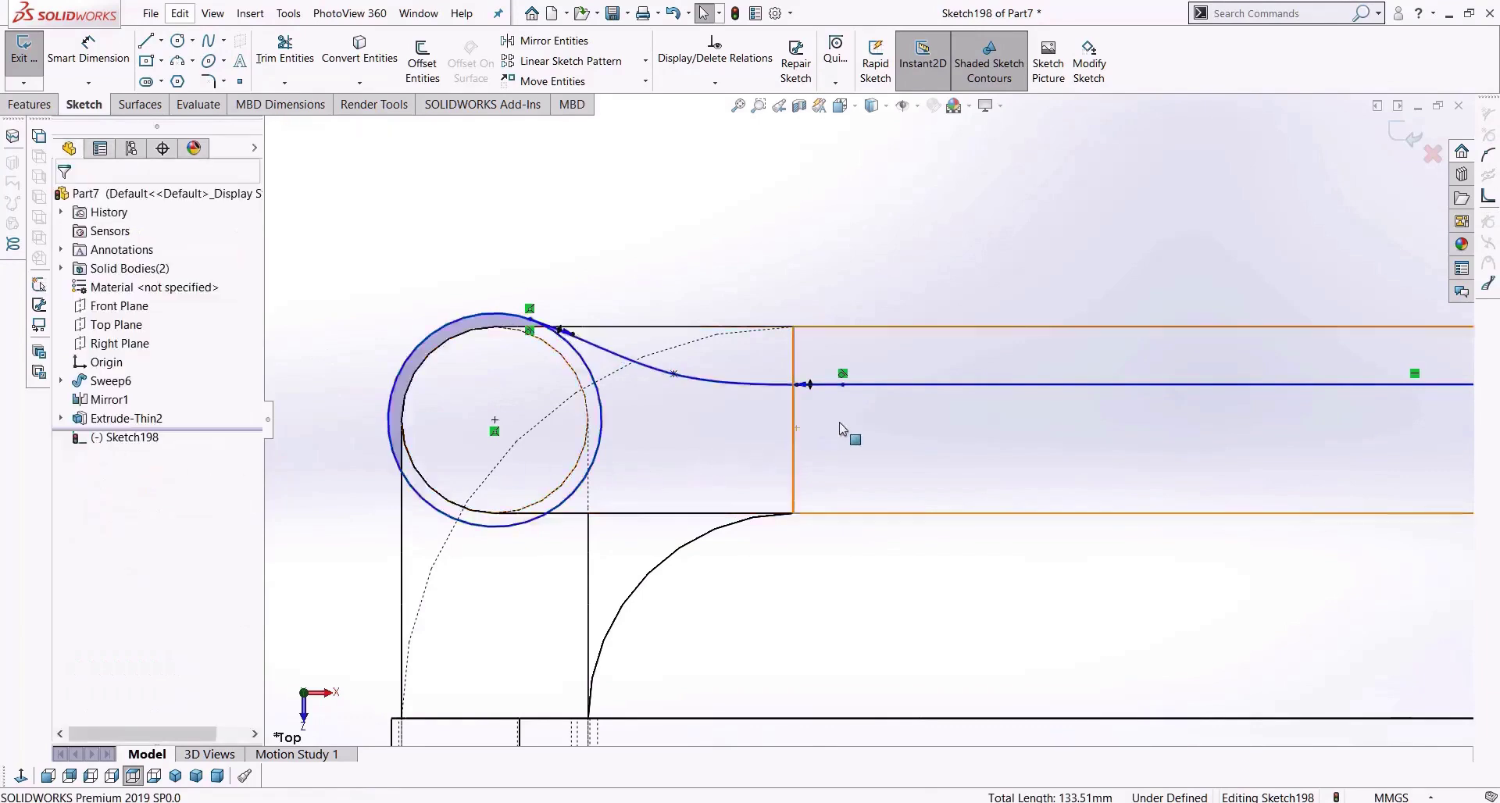
Sketch a horizontal construction centerline from the circle's center through the origin, ending a little beyond it.
{"action": "scroll", "coordinate": [859, 426], "scroll_direction": "up", "scroll_amount": 3}
{"action": "left_click", "coordinate": [161, 41]}
{"action": "left_click", "coordinate": [176, 77]}
{"action": "scroll", "coordinate": [699, 426], "scroll_direction": "down", "scroll_amount": 2}
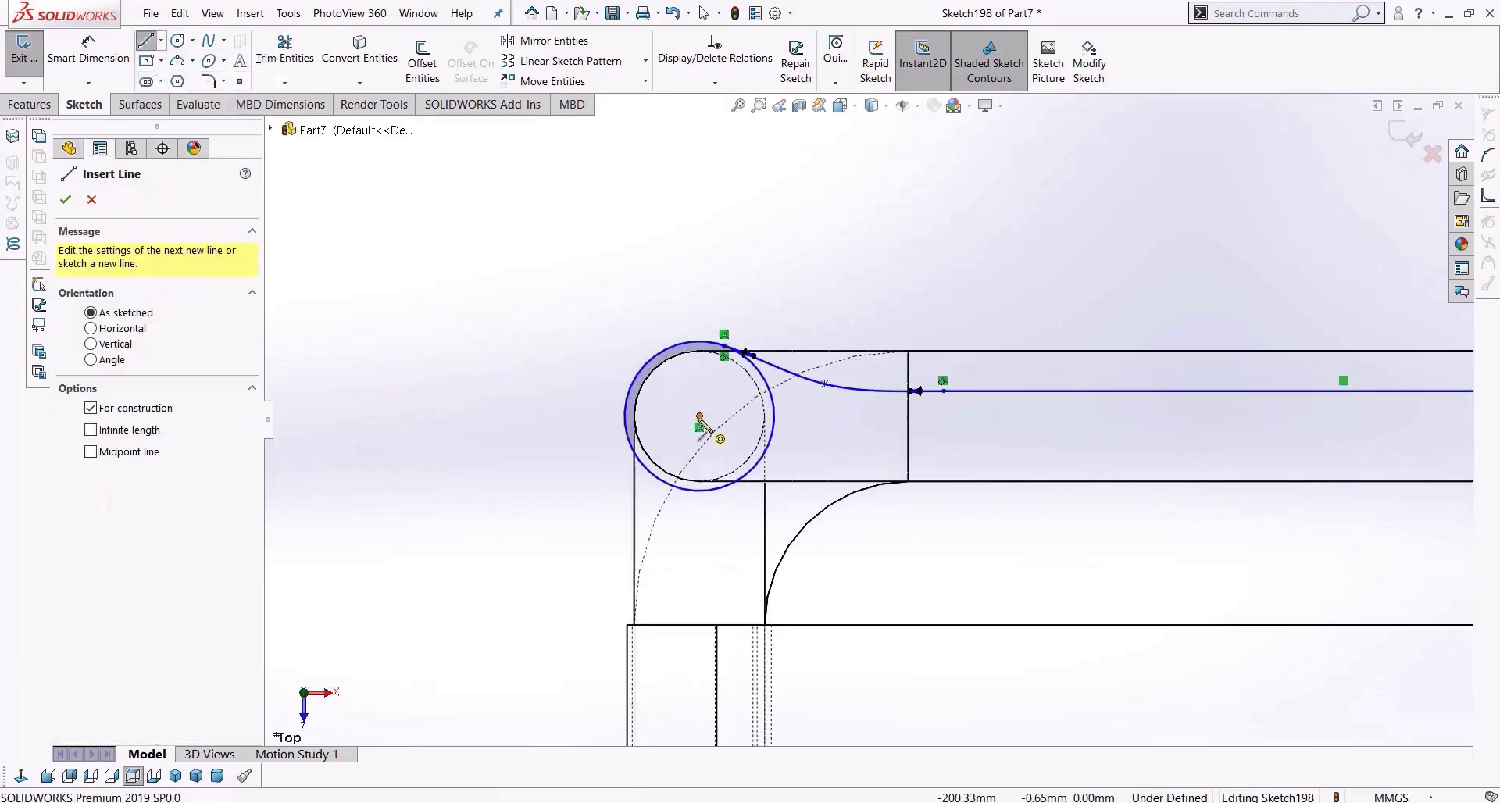
{"action": "left_click", "coordinate": [700, 417]}
{"action": "scroll", "coordinate": [1110, 438], "scroll_direction": "up", "scroll_amount": 5}
{"action": "scroll", "coordinate": [1256, 414], "scroll_direction": "down", "scroll_amount": 3}
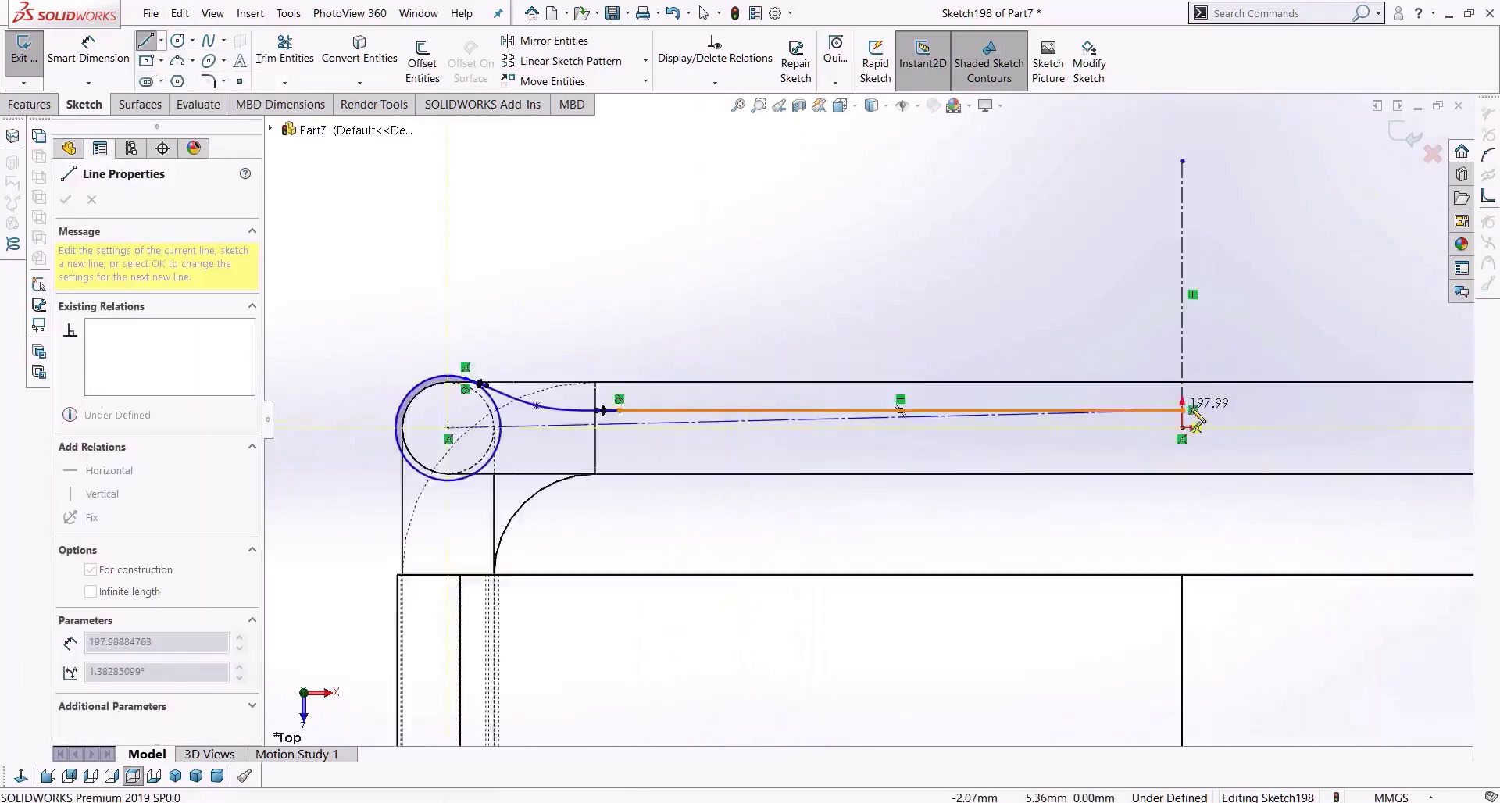
{"action": "scroll", "coordinate": [1219, 426], "scroll_direction": "down", "scroll_amount": 2}
{"action": "left_click", "coordinate": [1266, 431]}
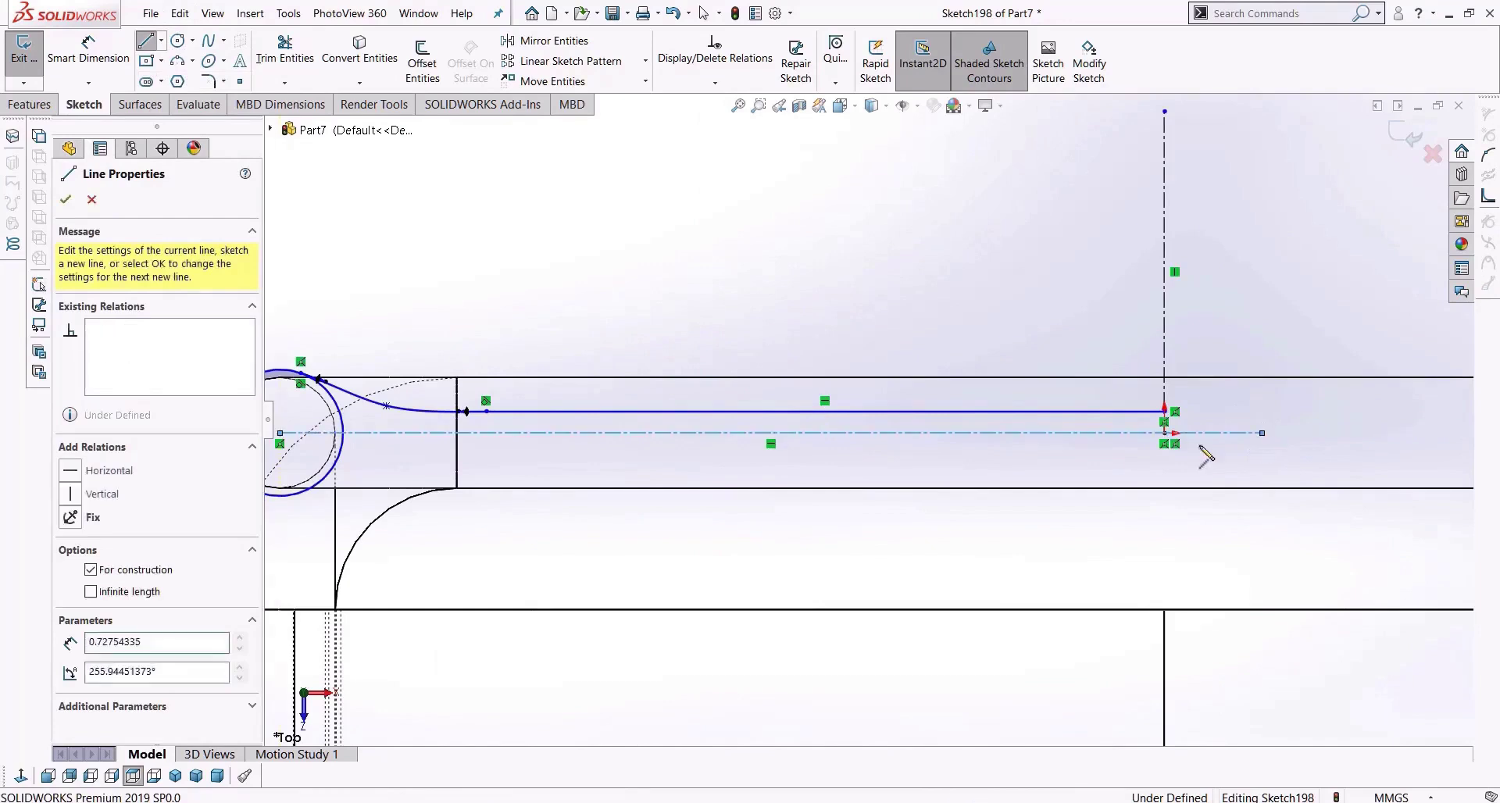
{"action": "key", "text": "Escape"}
Mirror the spline and the horizontal line about the horizontal centerline, keeping the originals.
{"action": "scroll", "coordinate": [1122, 479], "scroll_direction": "up", "scroll_amount": 2}
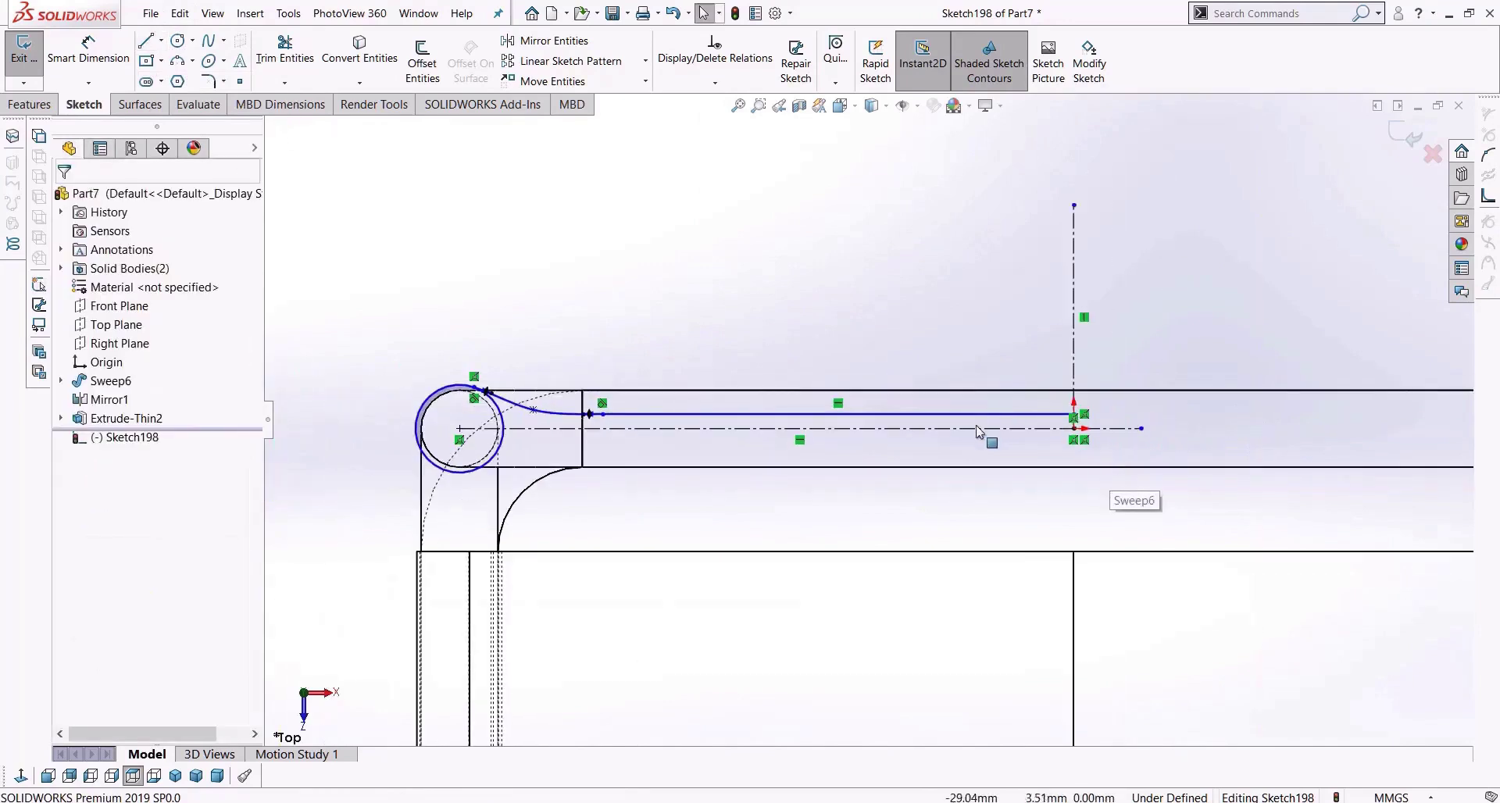
{"action": "scroll", "coordinate": [523, 418], "scroll_direction": "down", "scroll_amount": 4}
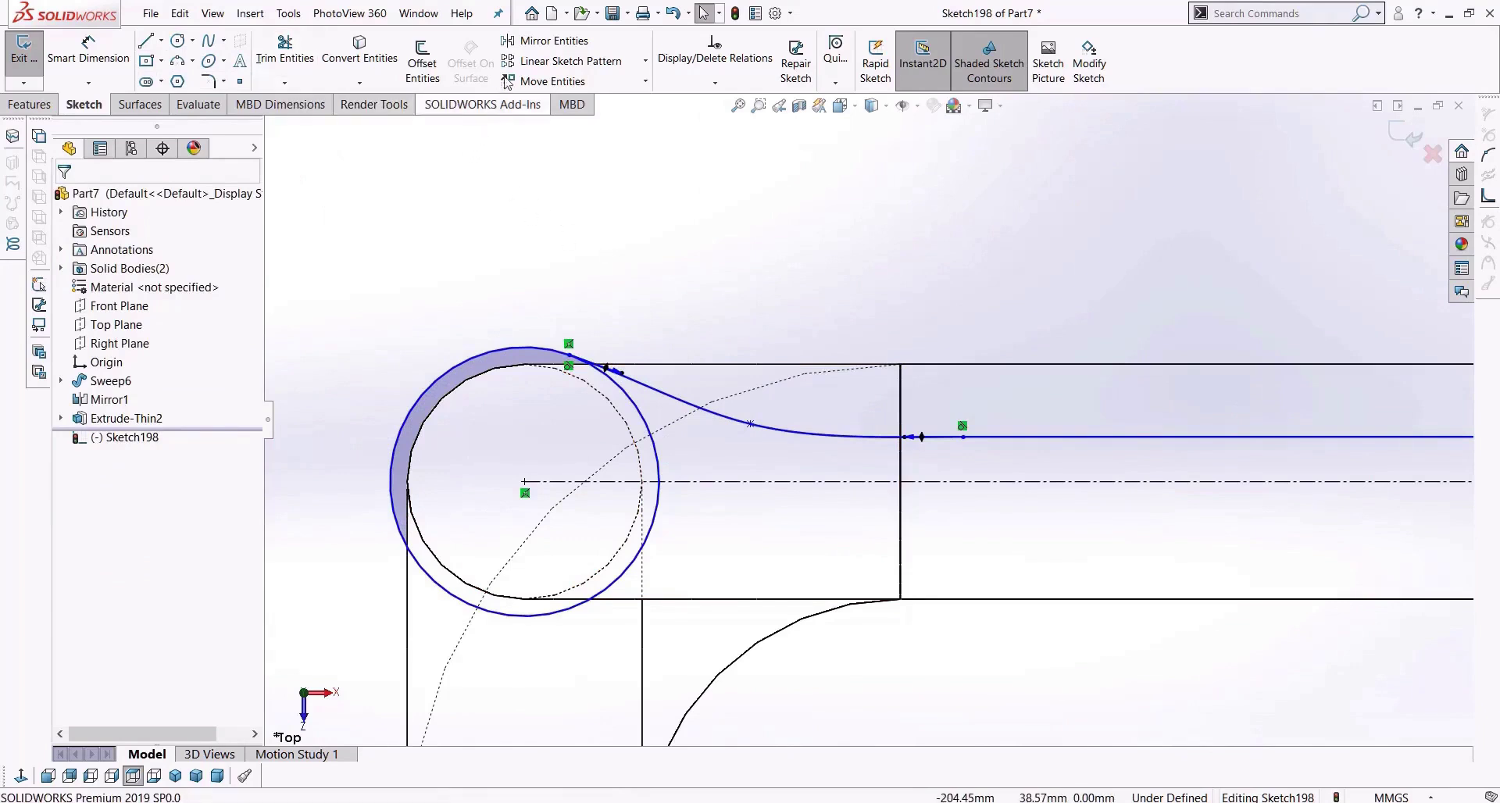
{"action": "left_click", "coordinate": [546, 40]}
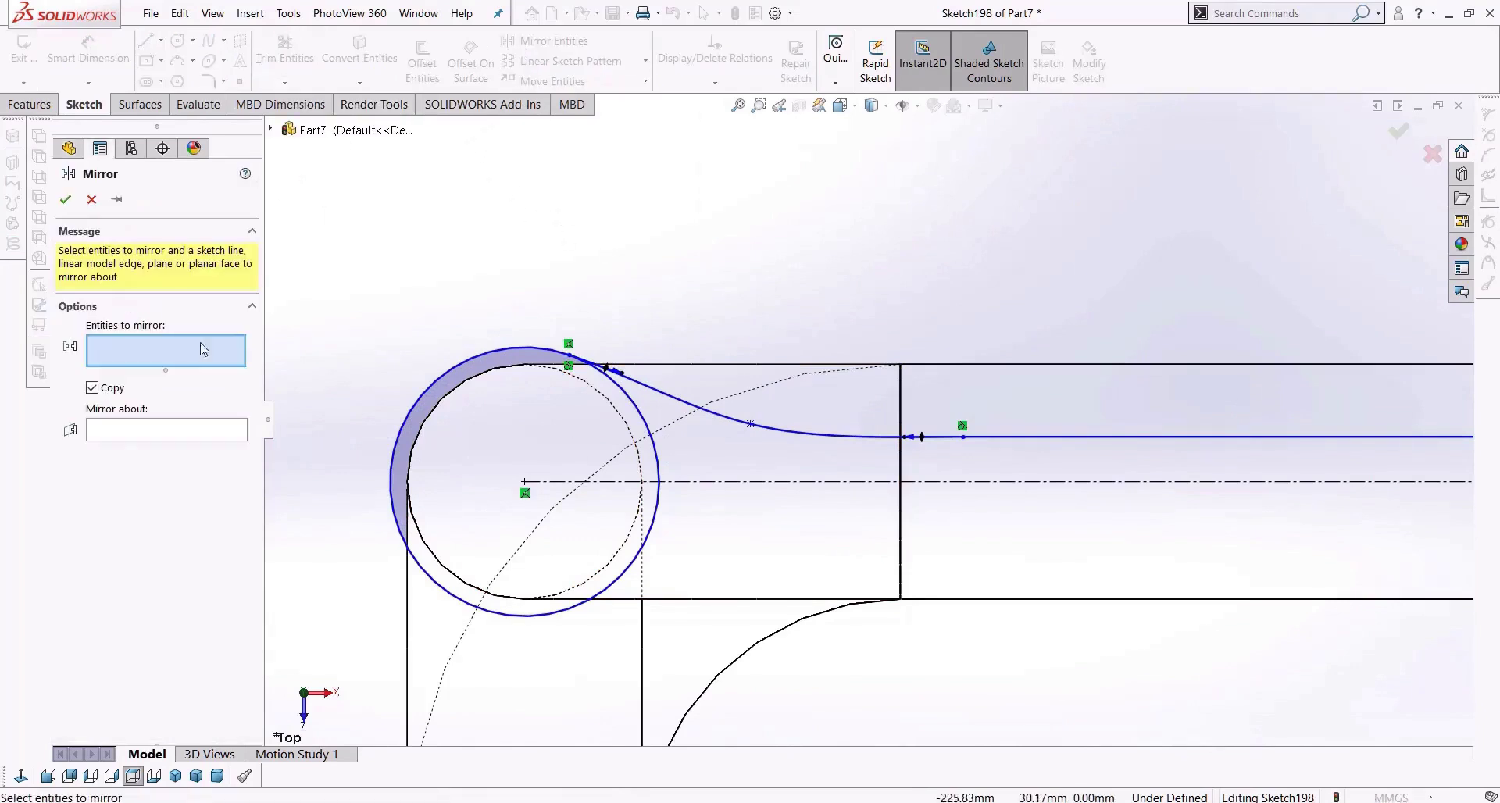
{"action": "left_click", "coordinate": [802, 438]}
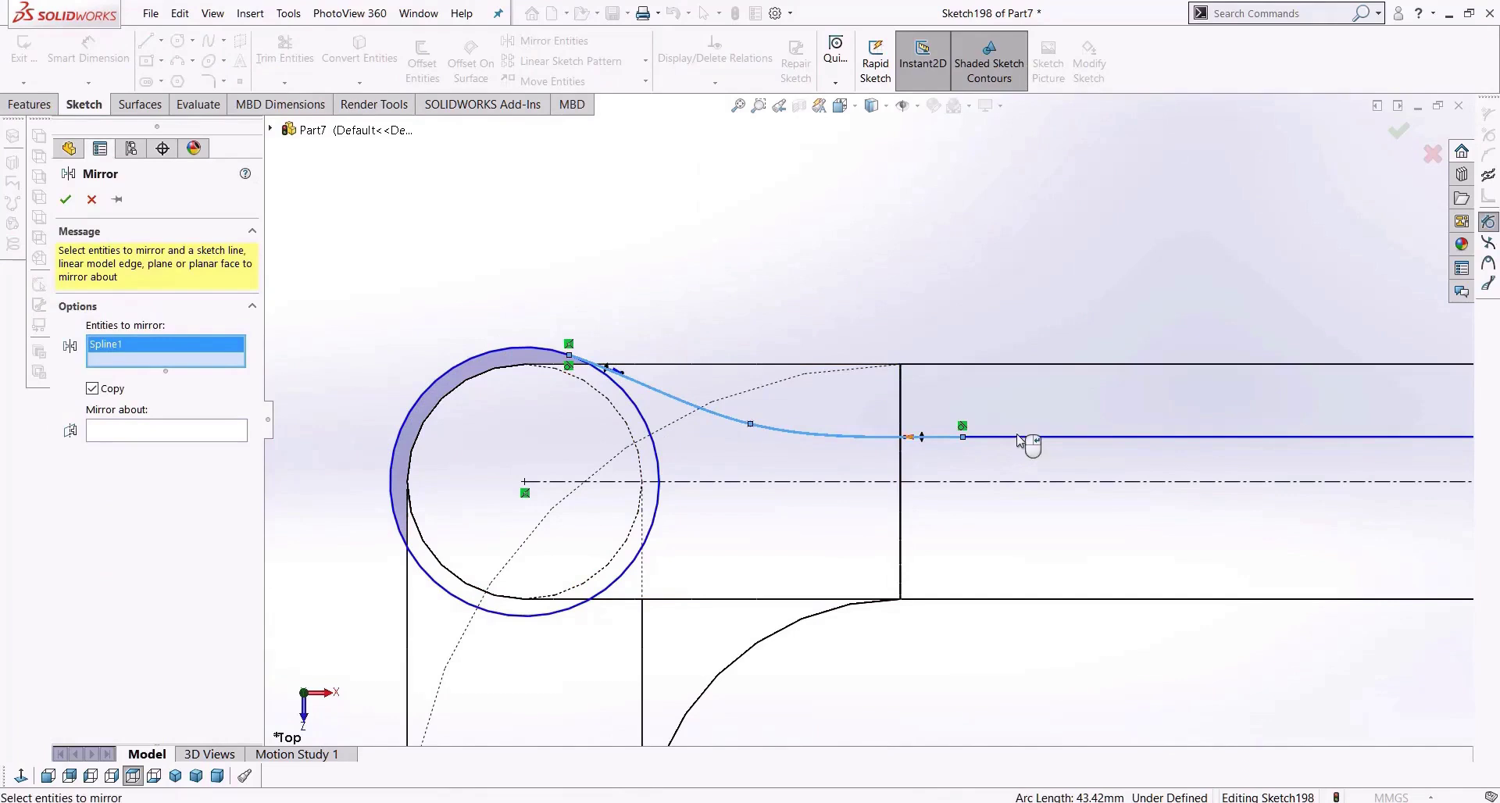
{"action": "left_click", "coordinate": [1177, 436]}
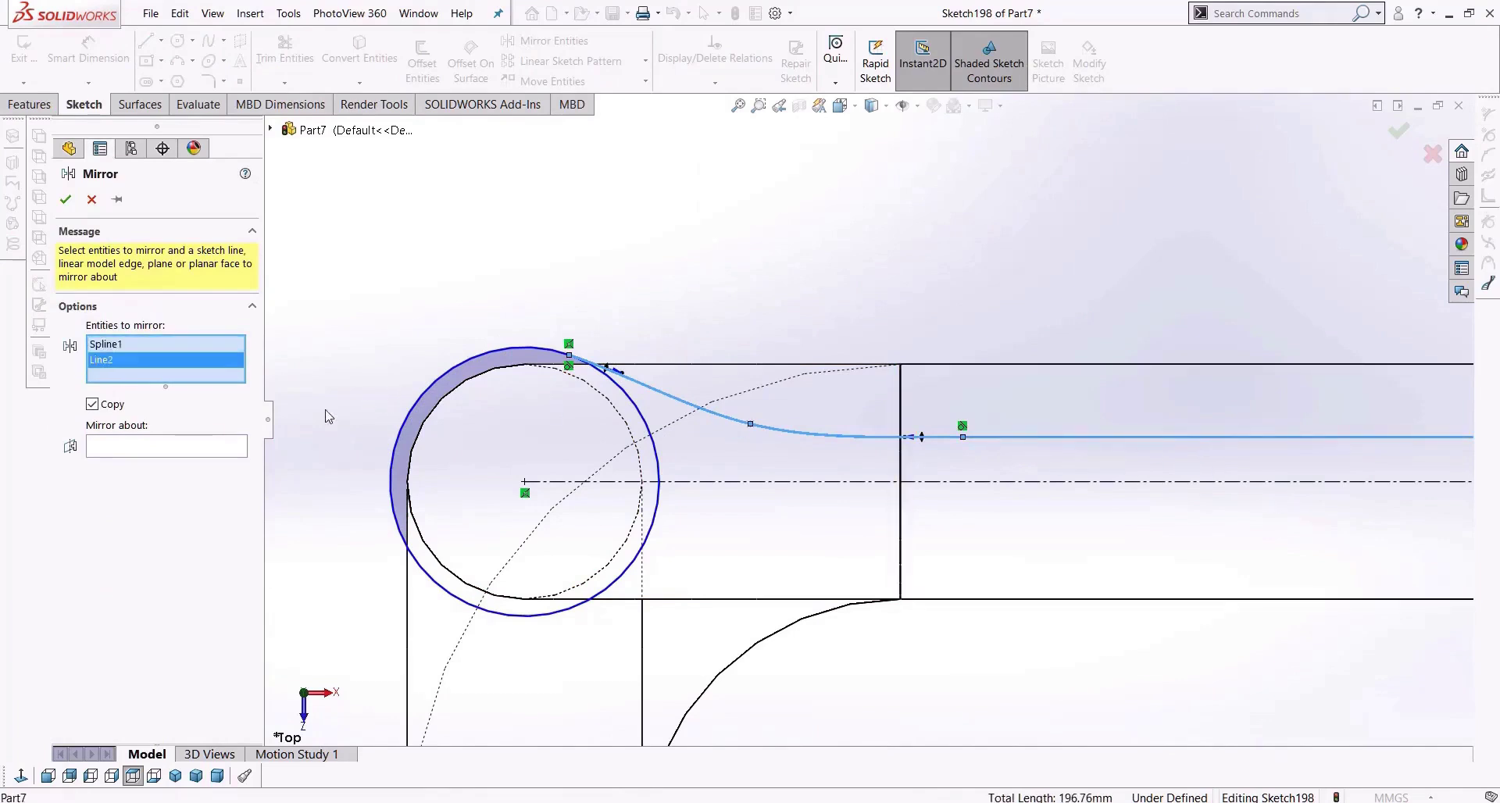
{"action": "left_click", "coordinate": [162, 443]}
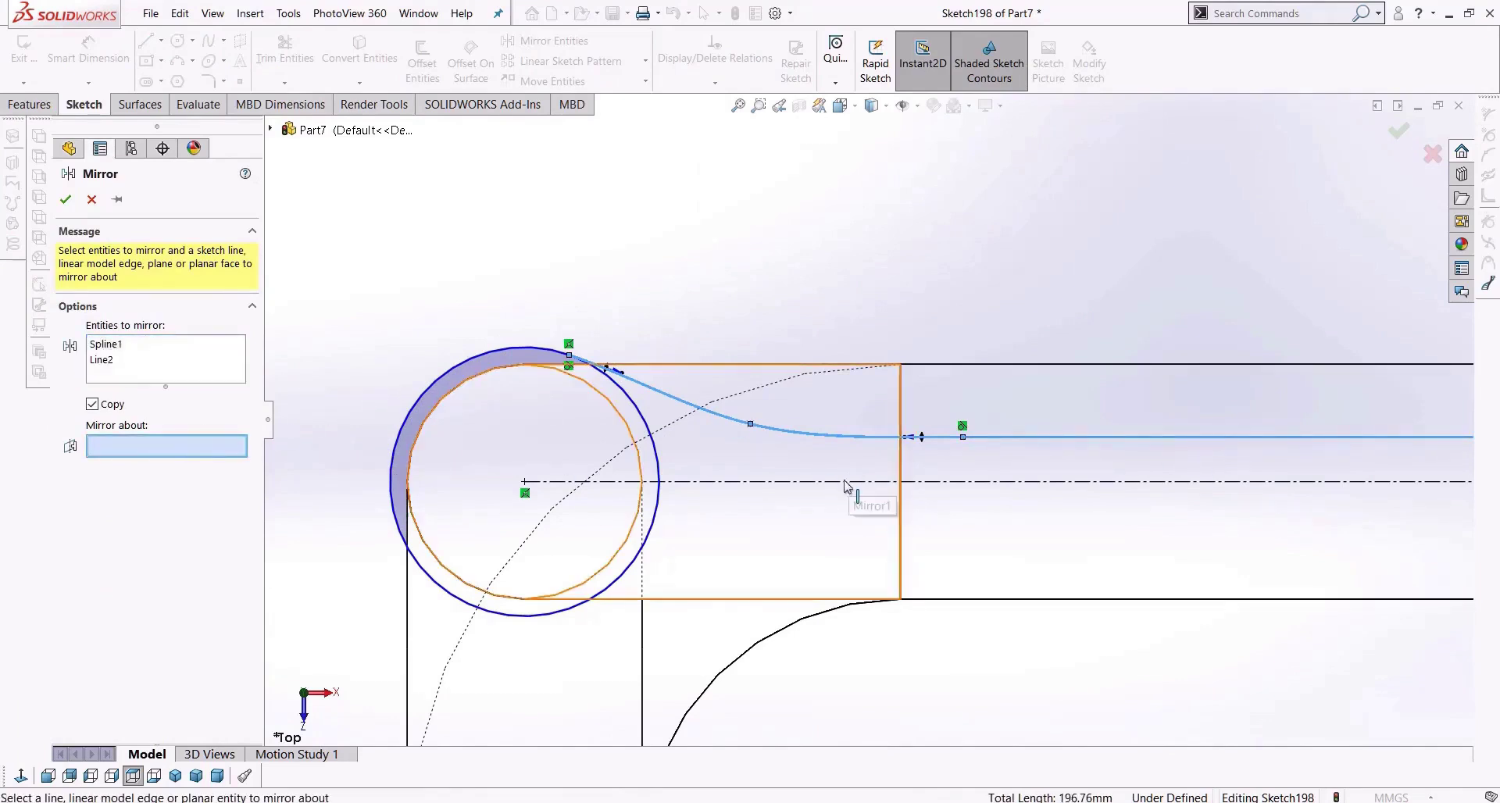
{"action": "left_click", "coordinate": [548, 475]}
{"action": "scroll", "coordinate": [861, 529], "scroll_direction": "up", "scroll_amount": 3}
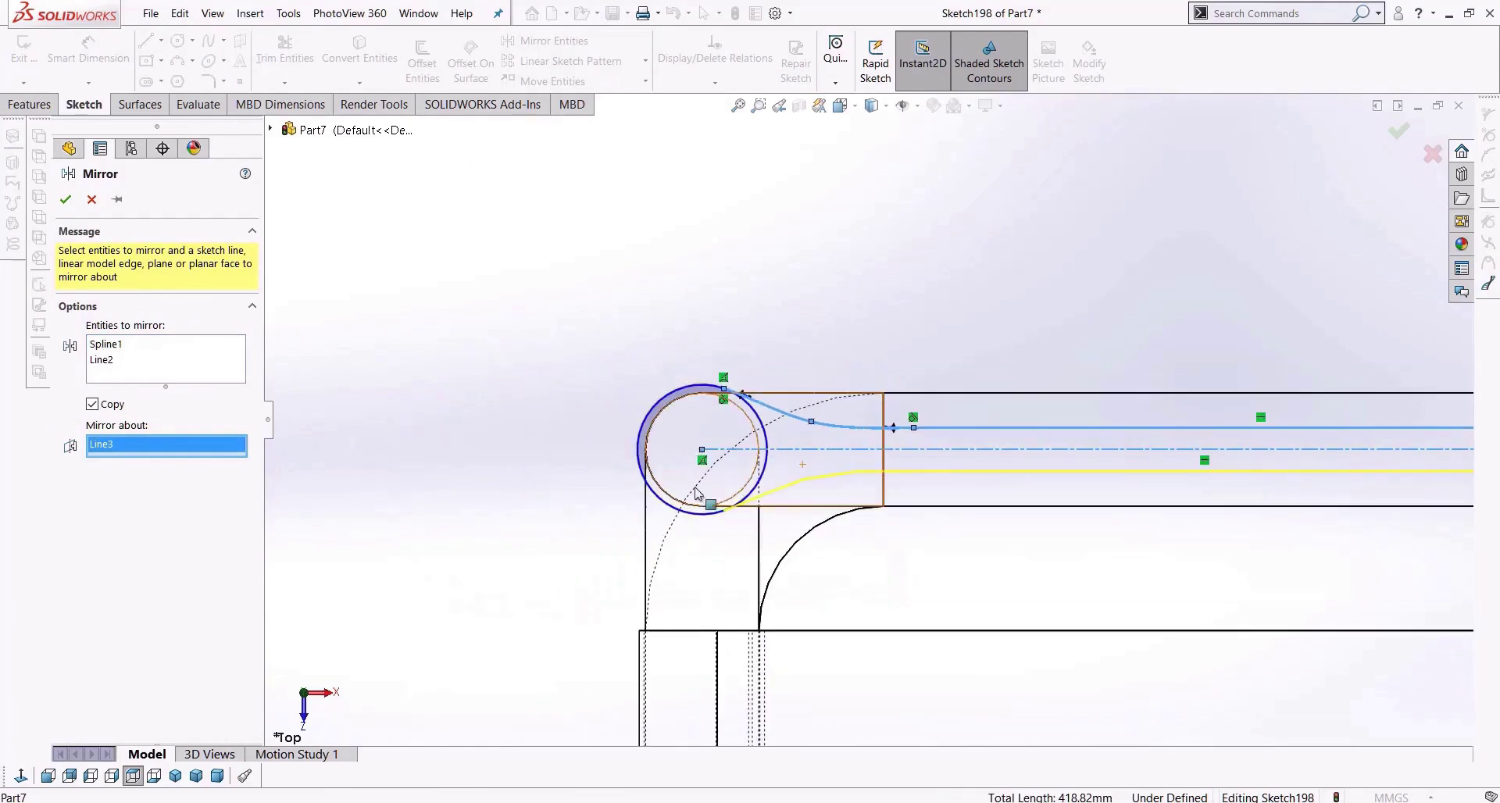
{"action": "key", "text": "Return"}
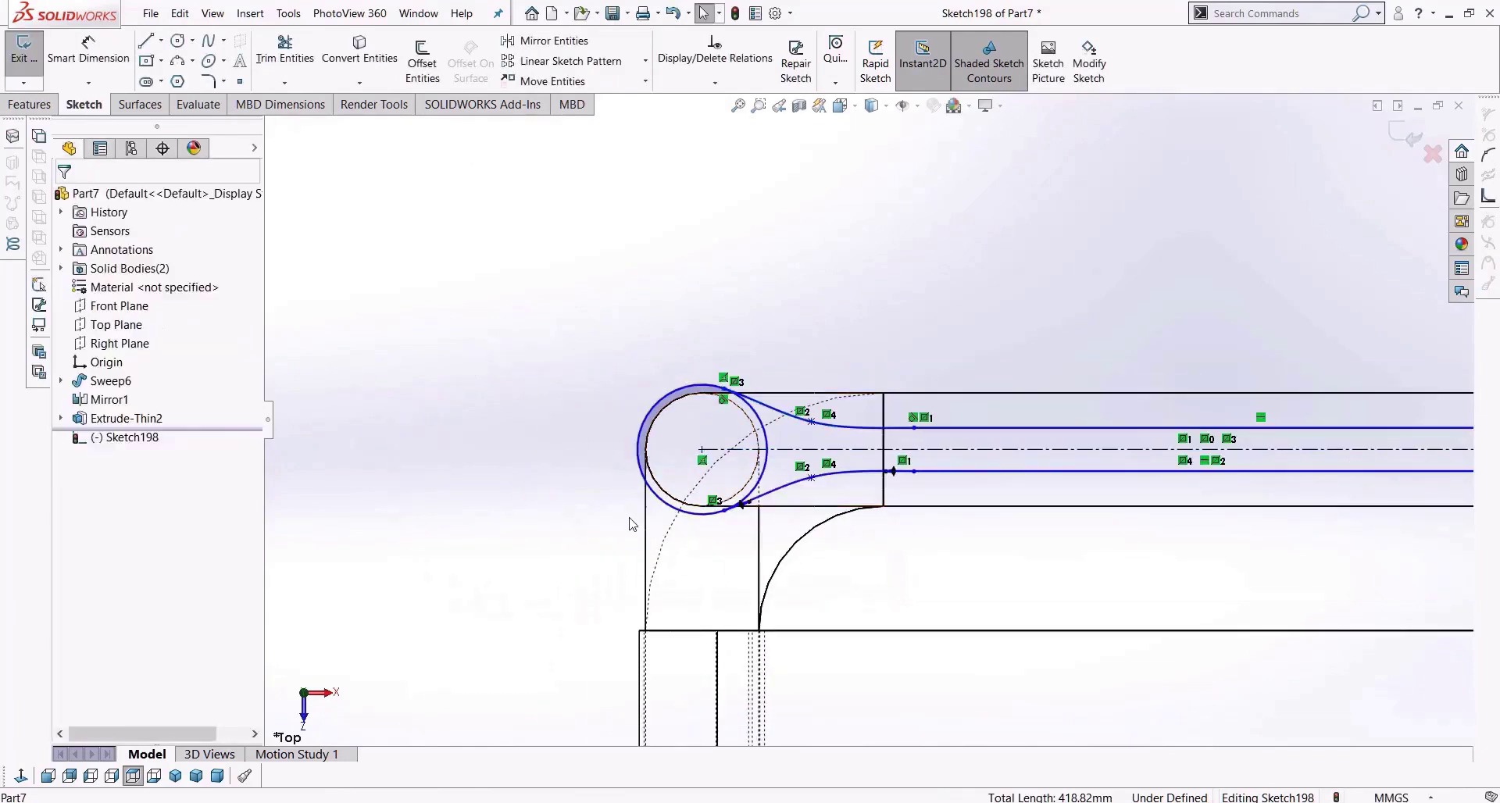
Trim away the inner arc of the circle between the two splines to leave one open wraparound contour.
{"action": "left_click", "coordinate": [284, 51]}
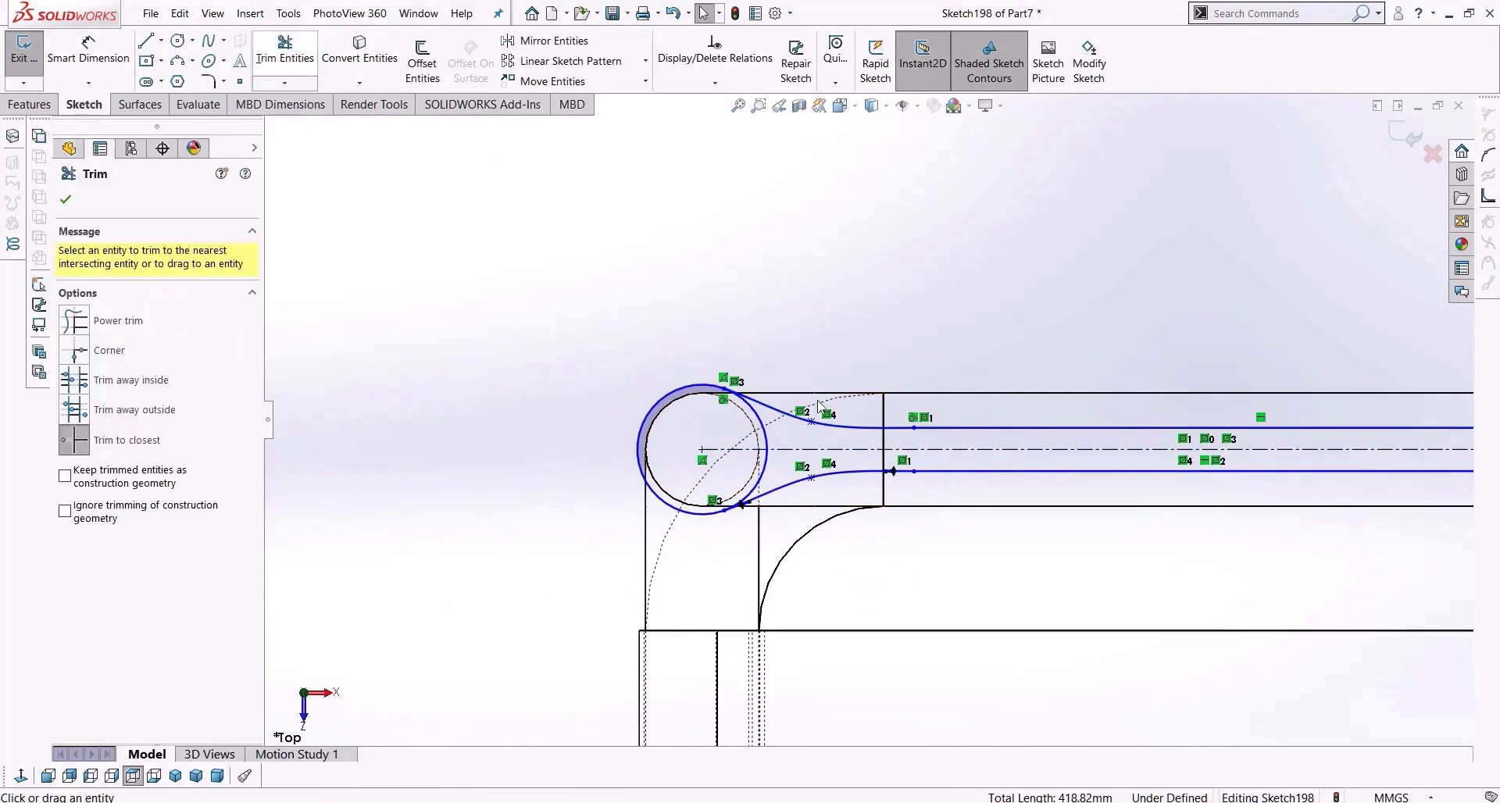
{"action": "scroll", "coordinate": [772, 453], "scroll_direction": "down", "scroll_amount": 1}
{"action": "scroll", "coordinate": [772, 454], "scroll_direction": "down", "scroll_amount": 1}
{"action": "left_click", "coordinate": [800, 451]}
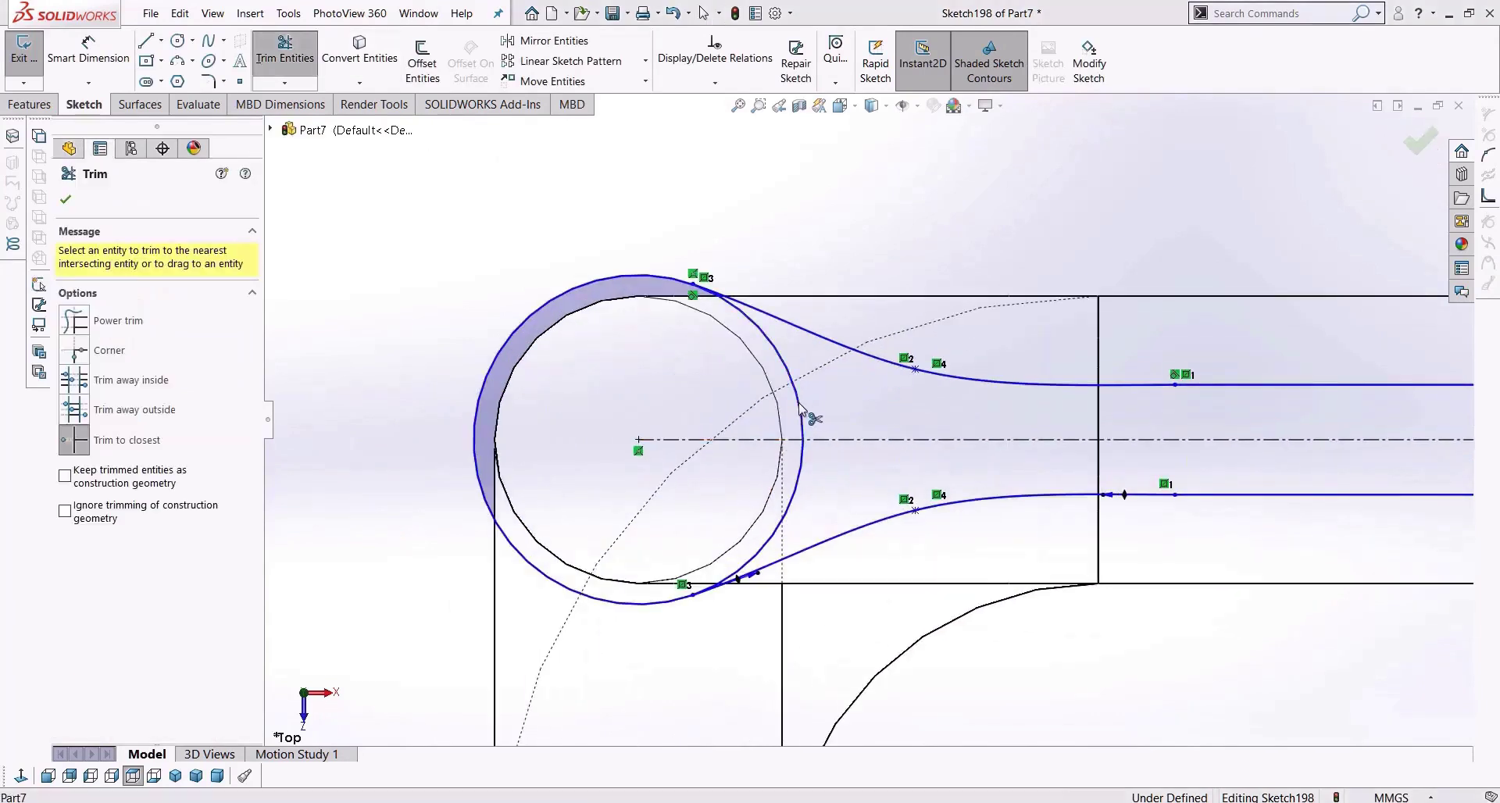
{"action": "left_click", "coordinate": [796, 422]}
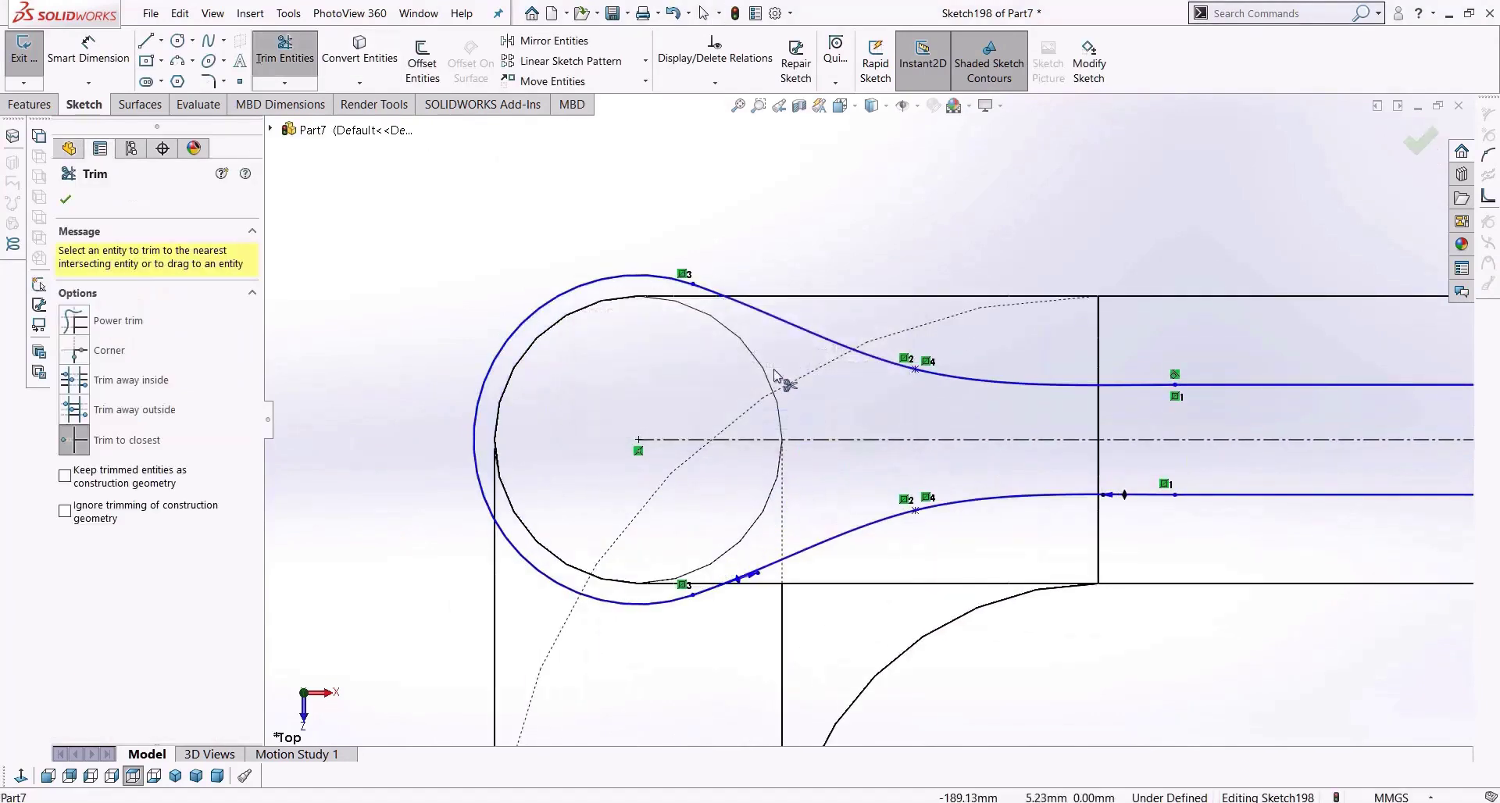
{"action": "scroll", "coordinate": [1065, 502], "scroll_direction": "up", "scroll_amount": 3}
{"action": "scroll", "coordinate": [1156, 492], "scroll_direction": "up", "scroll_amount": 2}
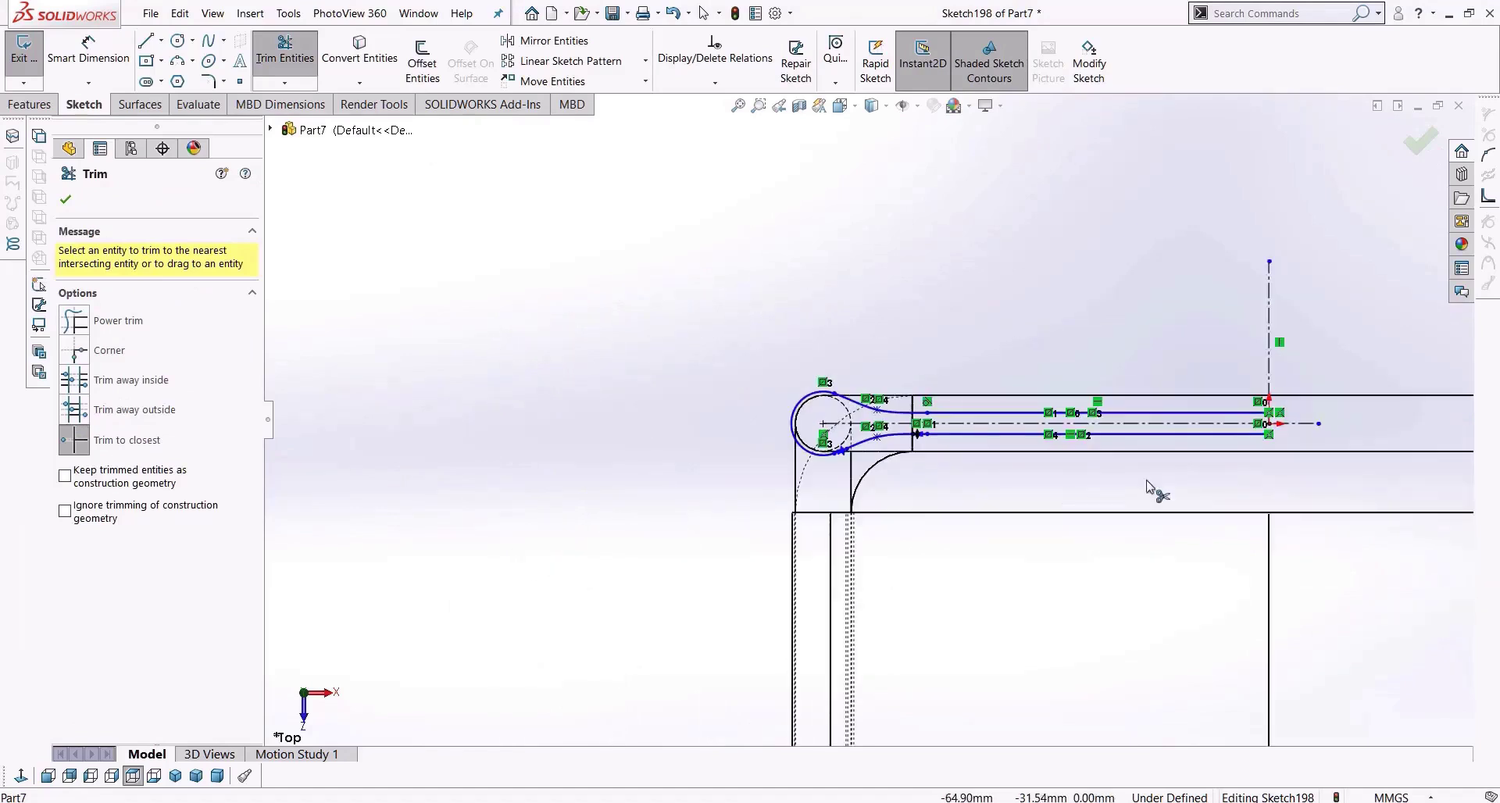
{"action": "scroll", "coordinate": [1242, 414], "scroll_direction": "down", "scroll_amount": 1}
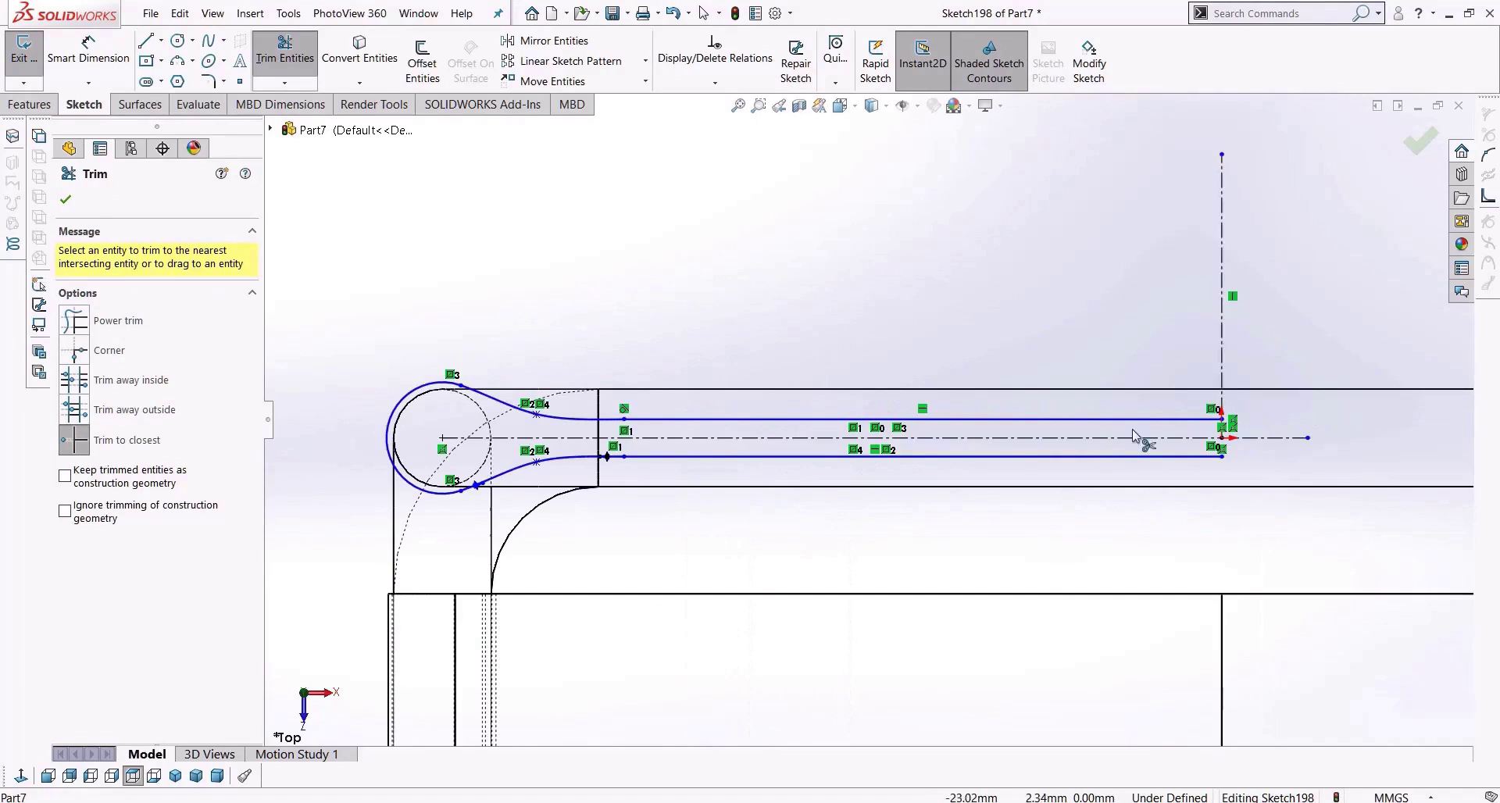
{"action": "scroll", "coordinate": [867, 418], "scroll_direction": "up", "scroll_amount": 3}
{"action": "key", "text": "Escape"}
Mirror the splines, lines and trimmed arc about the vertical centerline, keeping the originals.
{"action": "left_click_drag", "start_coordinate": [893, 261], "coordinate": [514, 528]}
{"action": "left_click", "coordinate": [500, 397]}
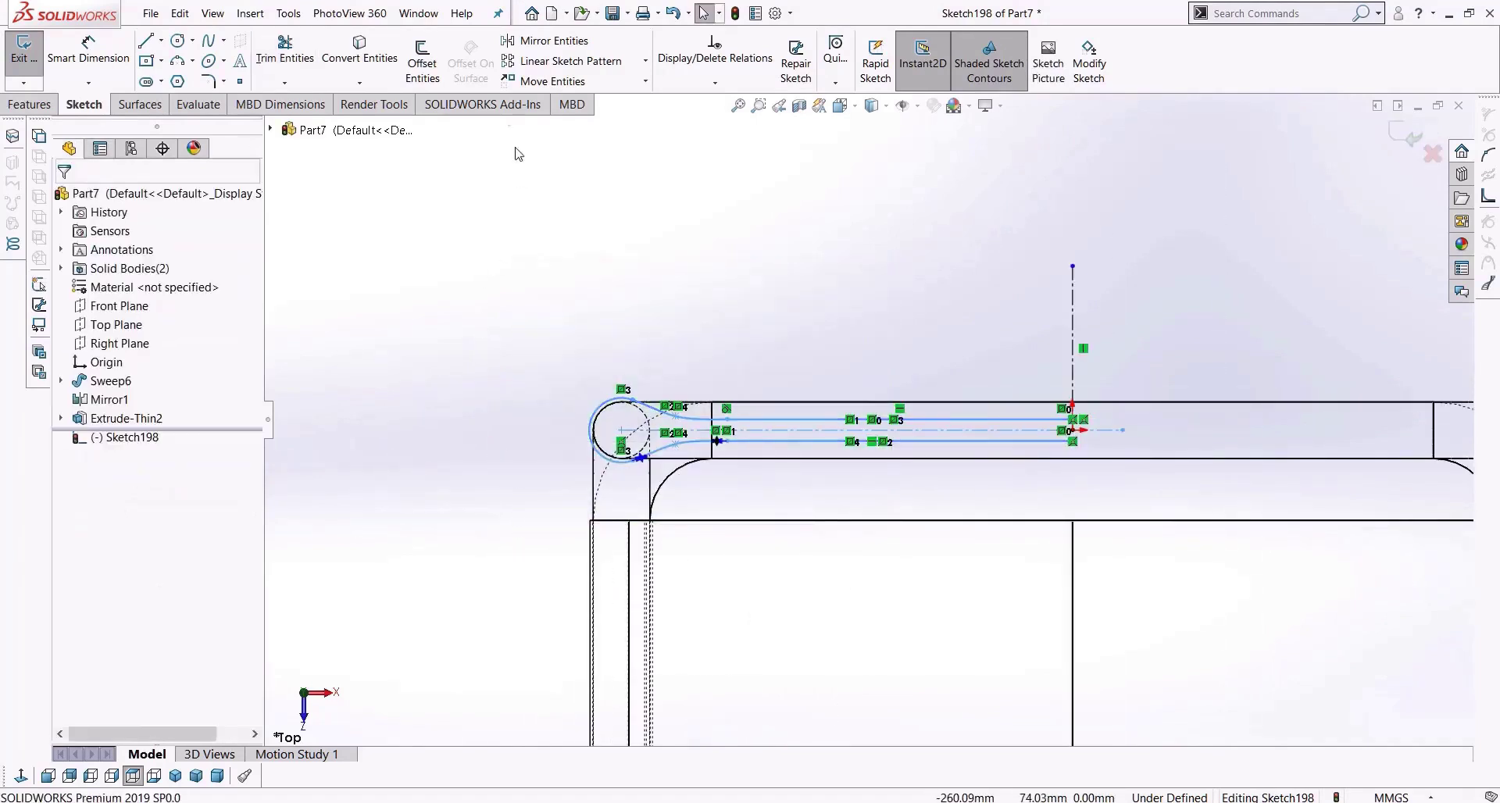
{"action": "left_click", "coordinate": [547, 41]}
{"action": "left_click_drag", "start_coordinate": [966, 276], "coordinate": [560, 579]}
{"action": "left_click", "coordinate": [153, 507]}
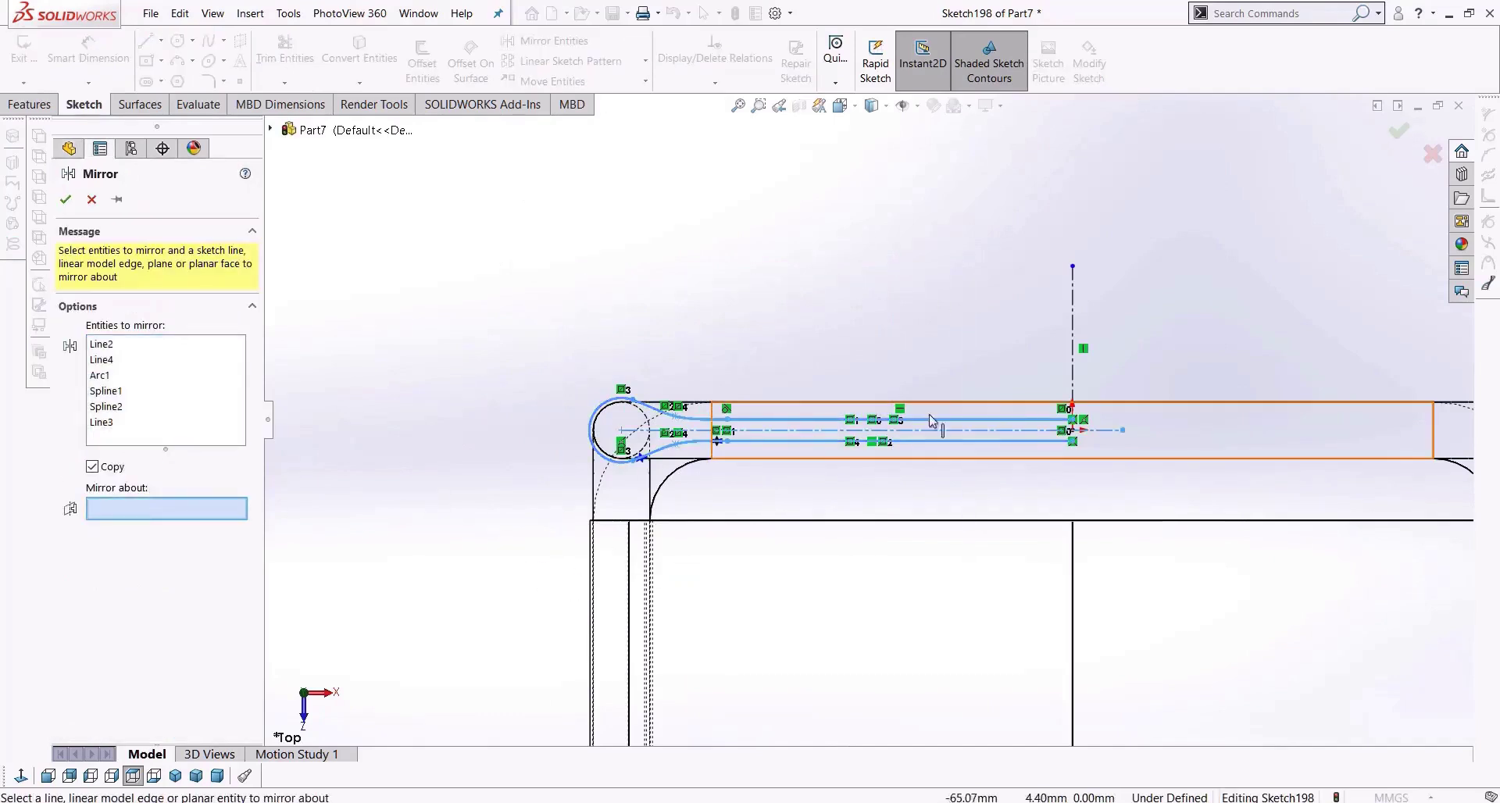
{"action": "left_click", "coordinate": [1073, 351]}
{"action": "scroll", "coordinate": [1133, 493], "scroll_direction": "up", "scroll_amount": 3}
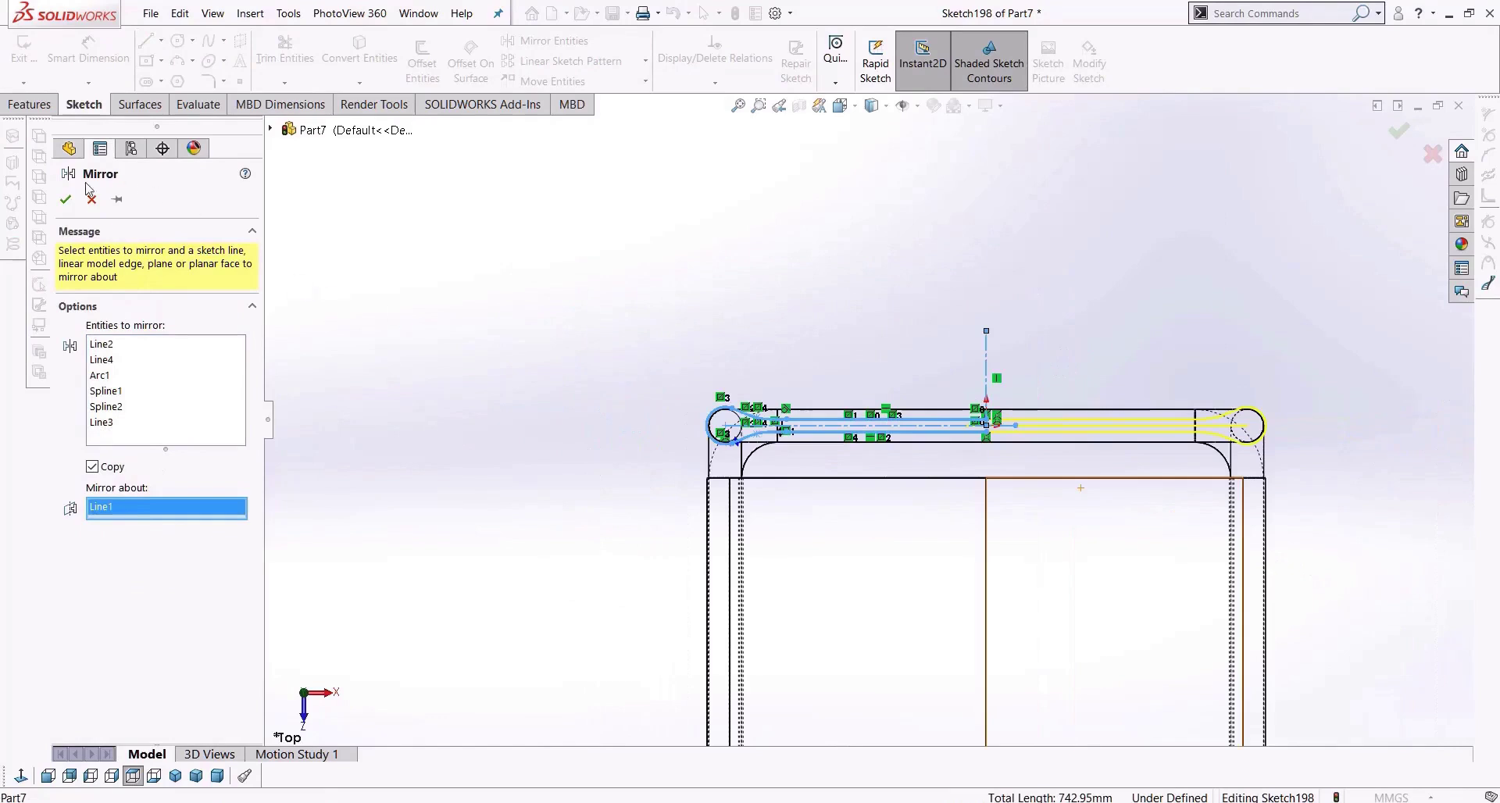
{"action": "key", "text": "Return"}
Check the mirrored profile around the tube and set the model display to shaded with edges.
{"action": "scroll", "coordinate": [720, 394], "scroll_direction": "down", "scroll_amount": 5}
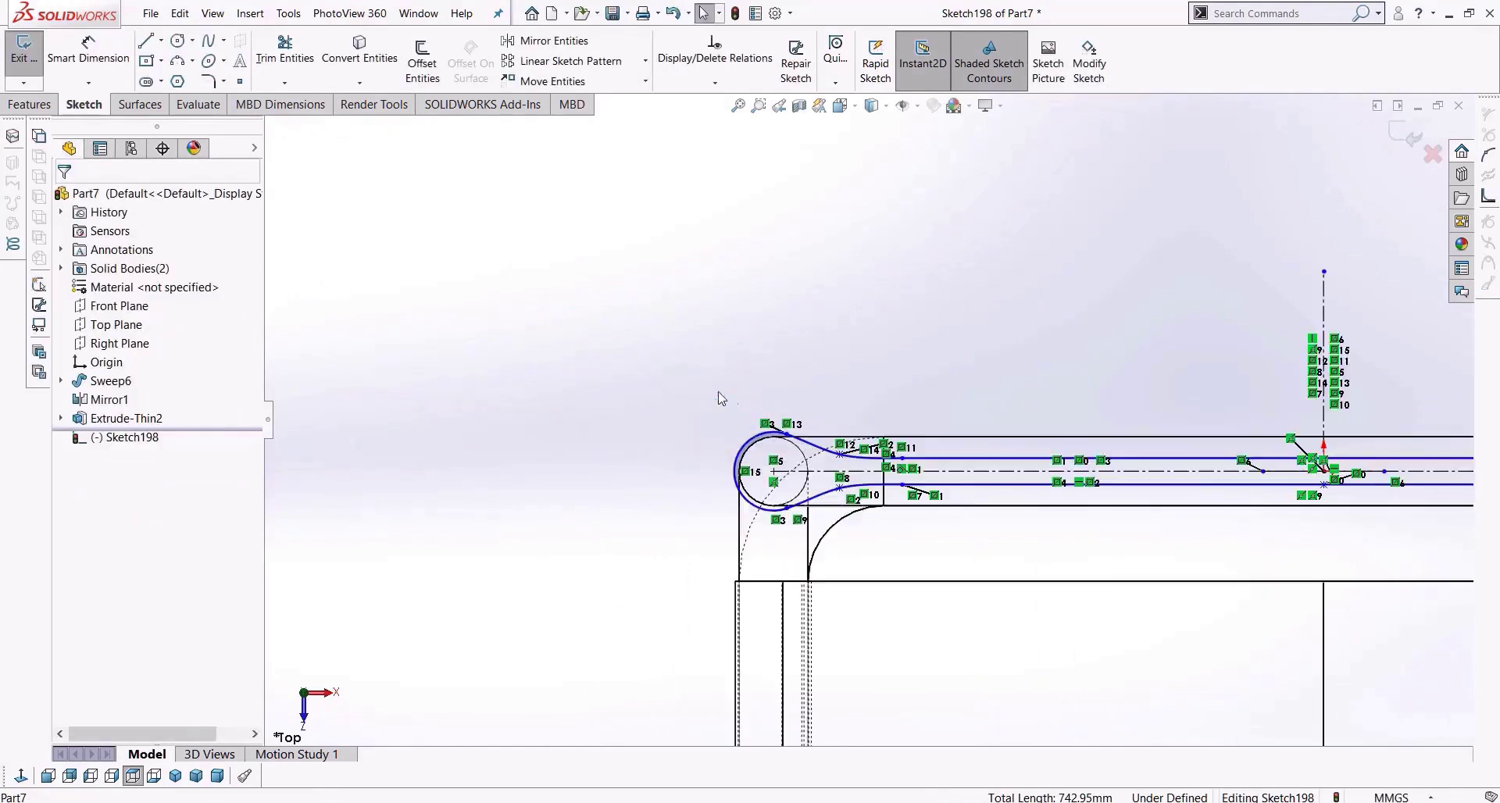
{"action": "scroll", "coordinate": [691, 439], "scroll_direction": "down", "scroll_amount": 3}
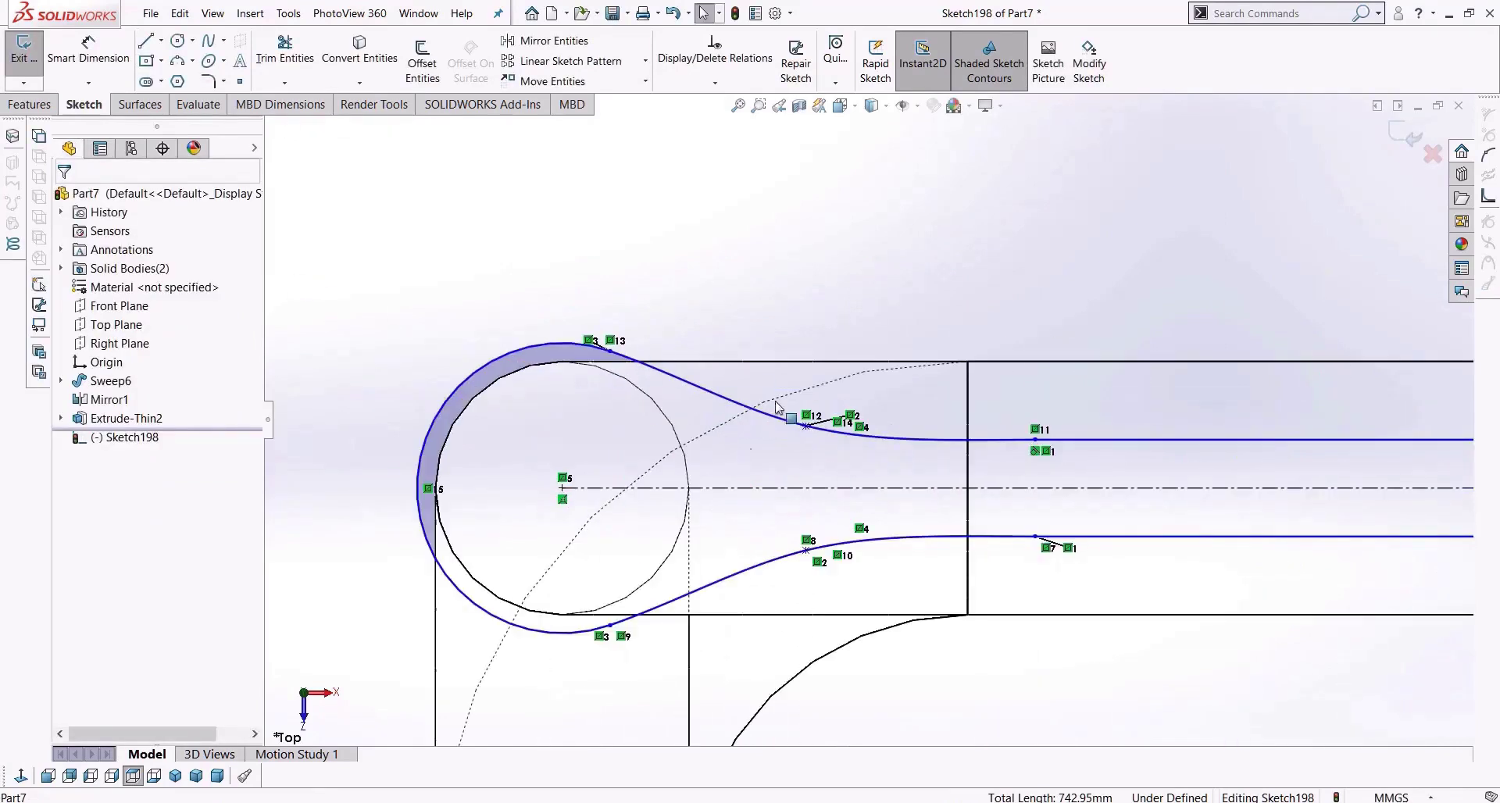
{"action": "scroll", "coordinate": [938, 508], "scroll_direction": "up", "scroll_amount": 5}
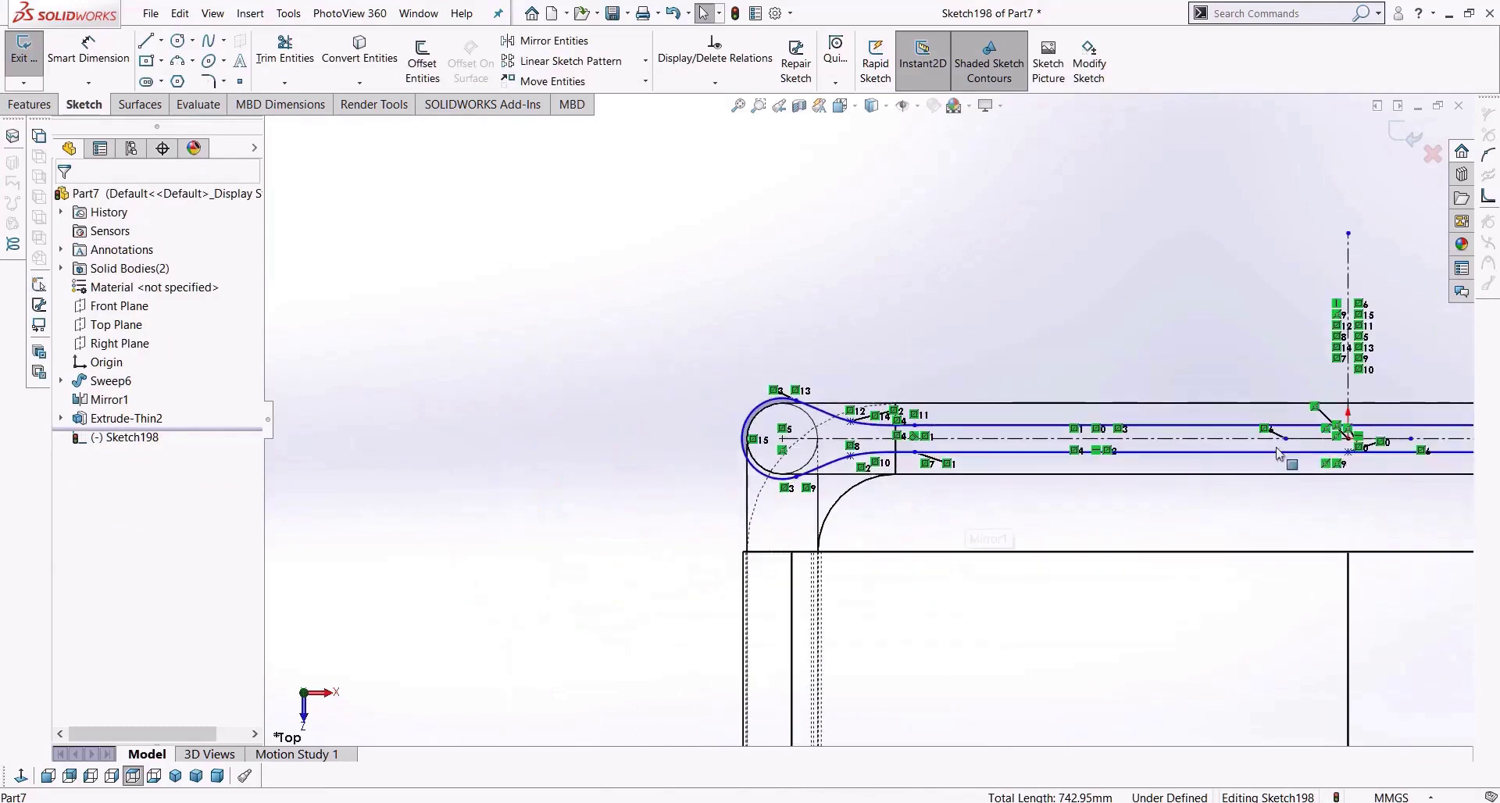
{"action": "scroll", "coordinate": [875, 420], "scroll_direction": "up", "scroll_amount": 3}
{"action": "left_click", "coordinate": [871, 105]}
{"action": "left_click", "coordinate": [875, 135]}
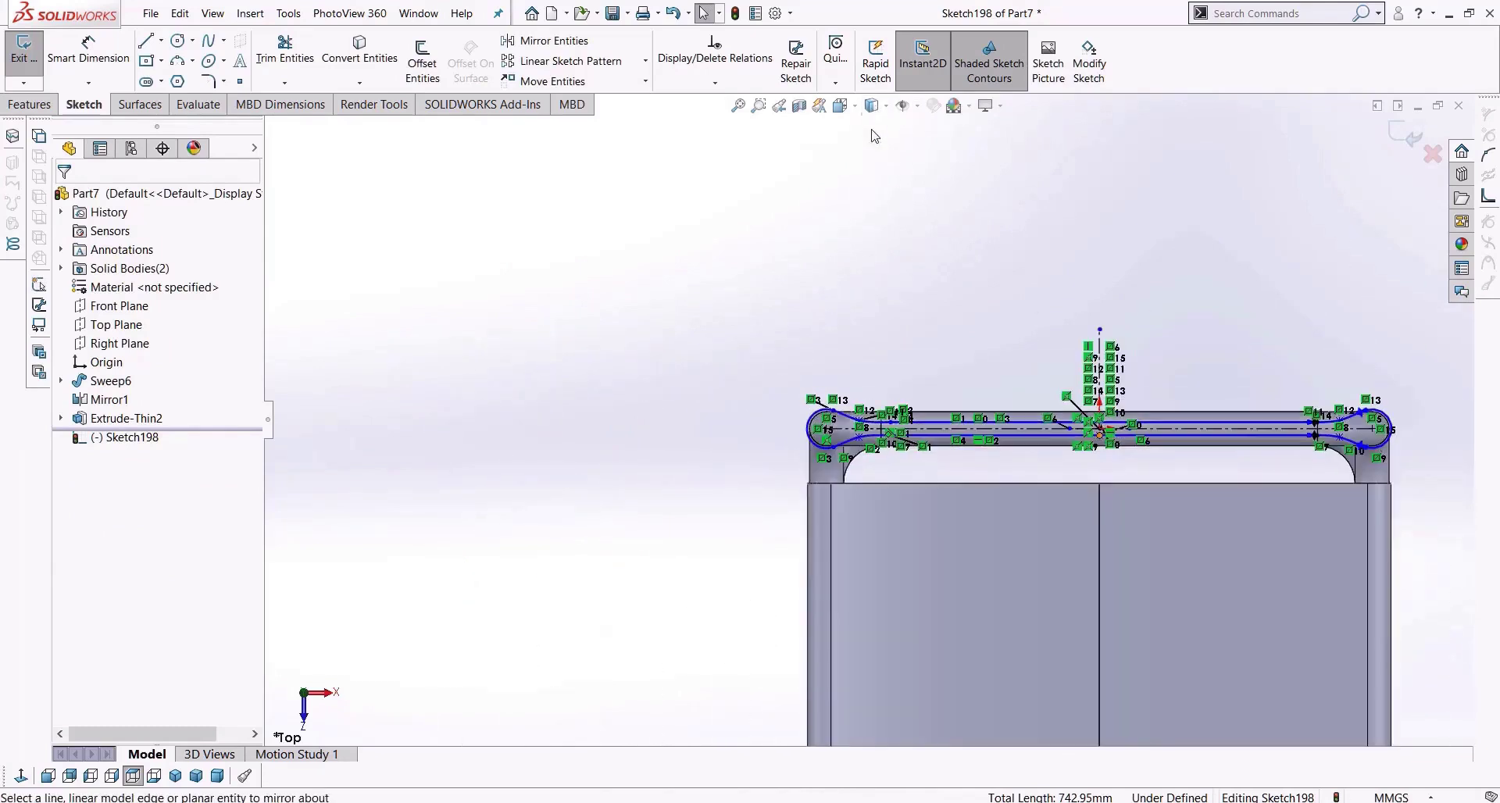
{"action": "scroll", "coordinate": [913, 405], "scroll_direction": "down", "scroll_amount": 3}
Start a Boss-Extrude of the backrest profile and enable its thin feature option.
{"action": "left_click", "coordinate": [31, 104]}
{"action": "left_click", "coordinate": [32, 61]}
{"action": "scroll", "coordinate": [564, 368], "scroll_direction": "up", "scroll_amount": 5}
{"action": "middle_click_drag", "start_coordinate": [576, 335], "coordinate": [698, 307]}
{"action": "left_click_drag", "start_coordinate": [629, 498], "coordinate": [637, 569]}
{"action": "scroll", "coordinate": [582, 560], "scroll_direction": "down", "scroll_amount": 4}
{"action": "middle_click_drag", "start_coordinate": [582, 560], "coordinate": [528, 582]}
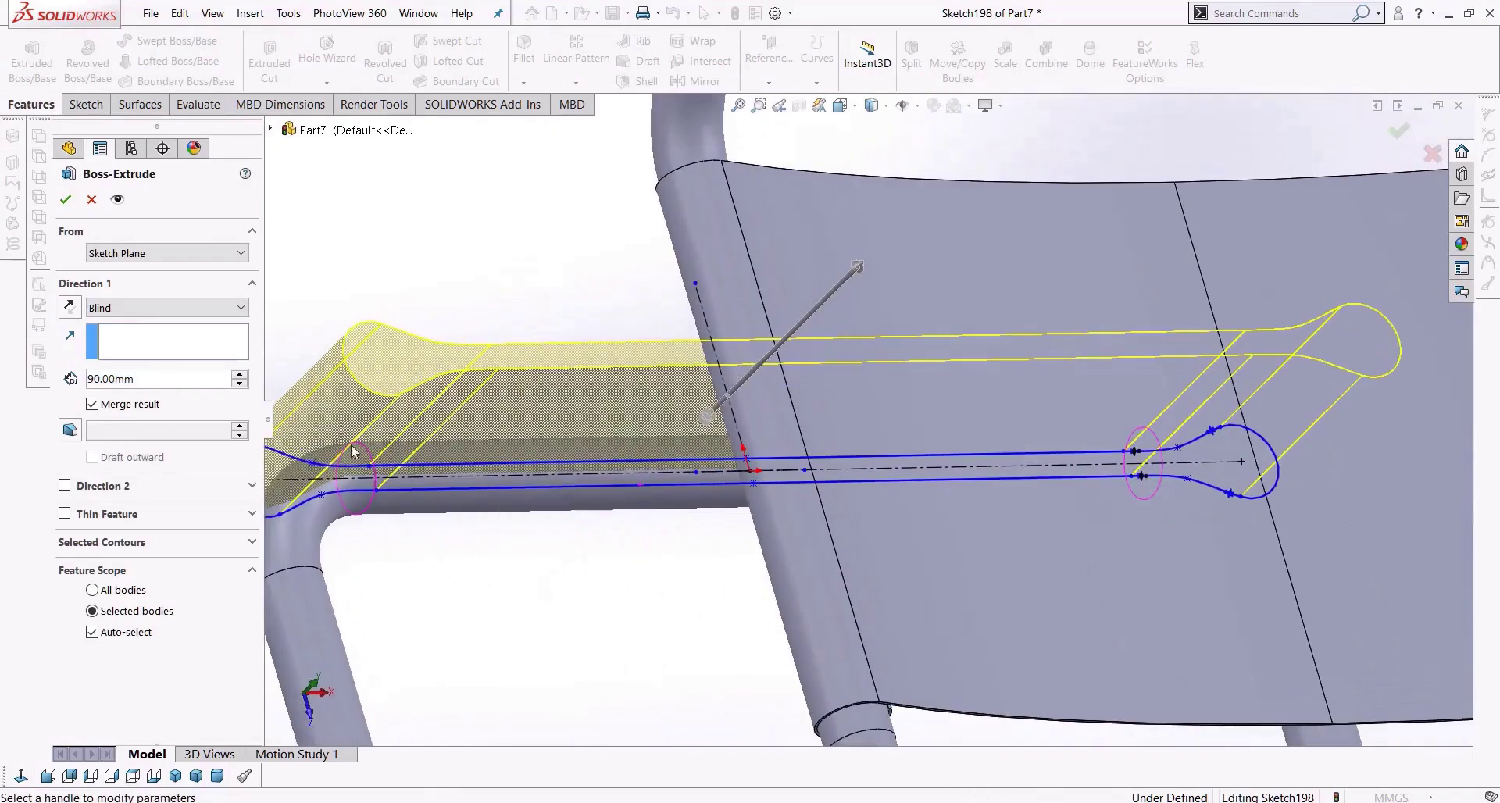
{"action": "left_click", "coordinate": [64, 514]}
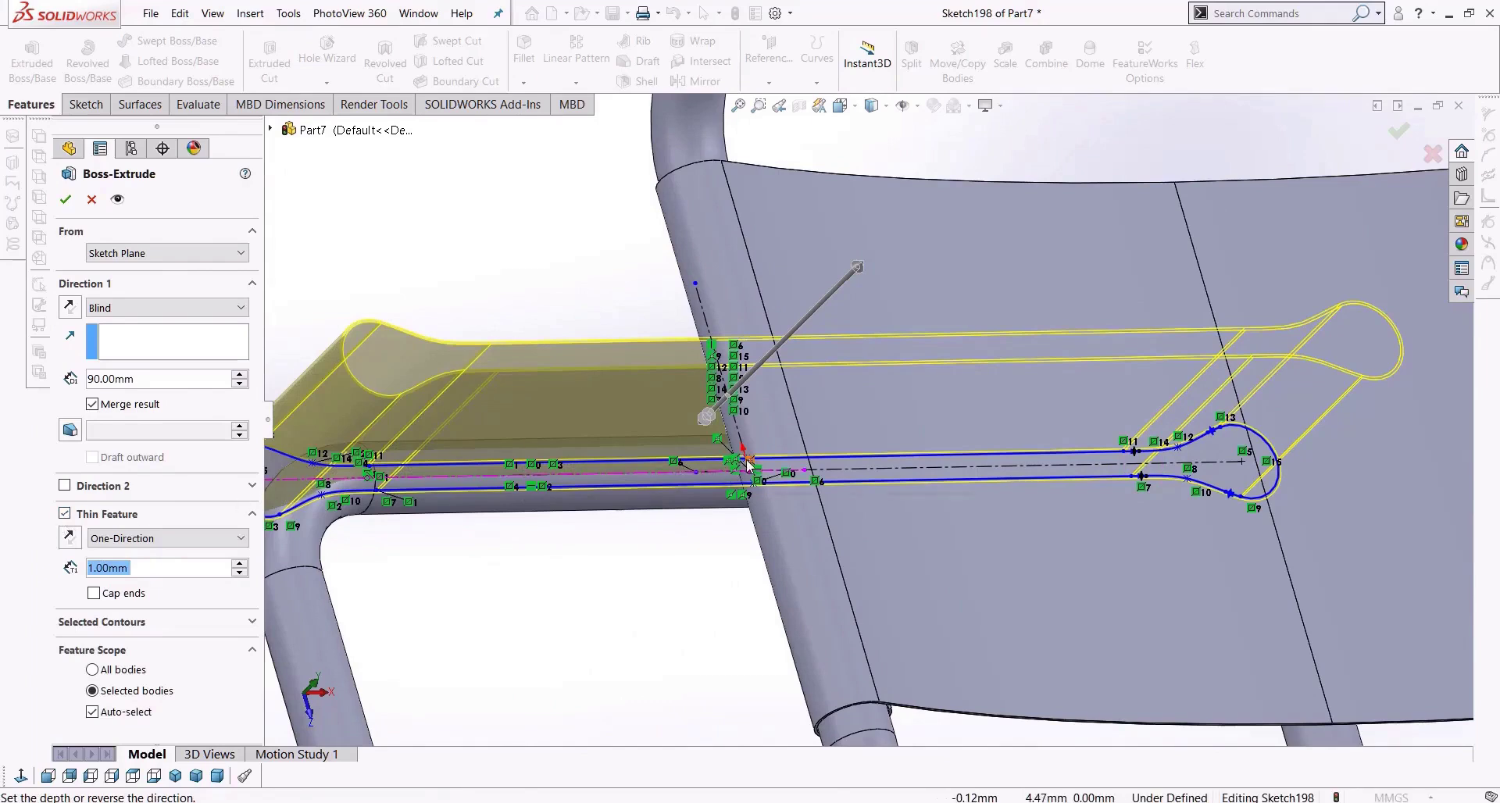
Reverse the thin wall toward the inside of the profile and set its thickness to 1.5 mm.
{"action": "scroll", "coordinate": [614, 414], "scroll_direction": "down", "scroll_amount": 4}
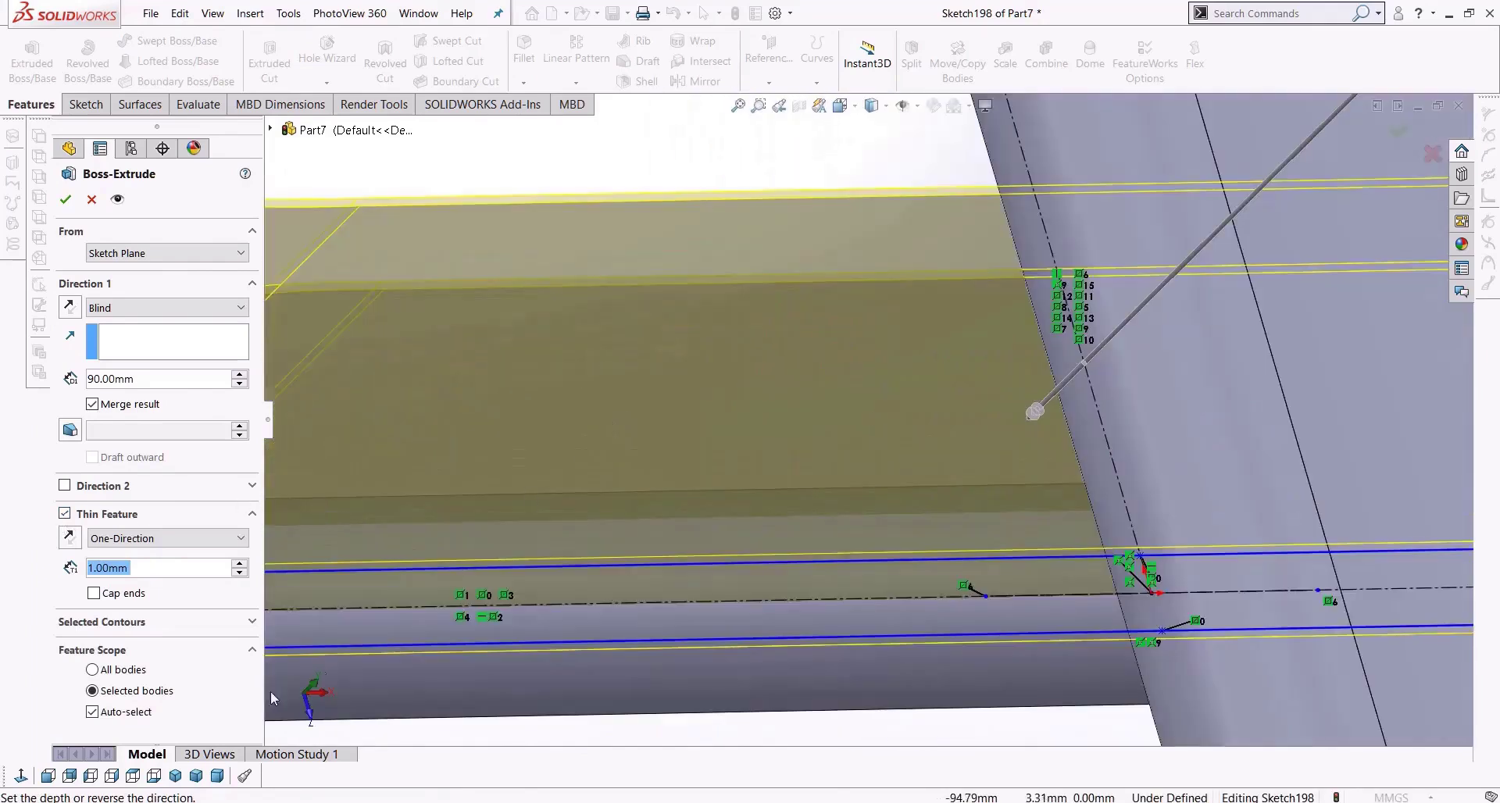
{"action": "left_click", "coordinate": [133, 775]}
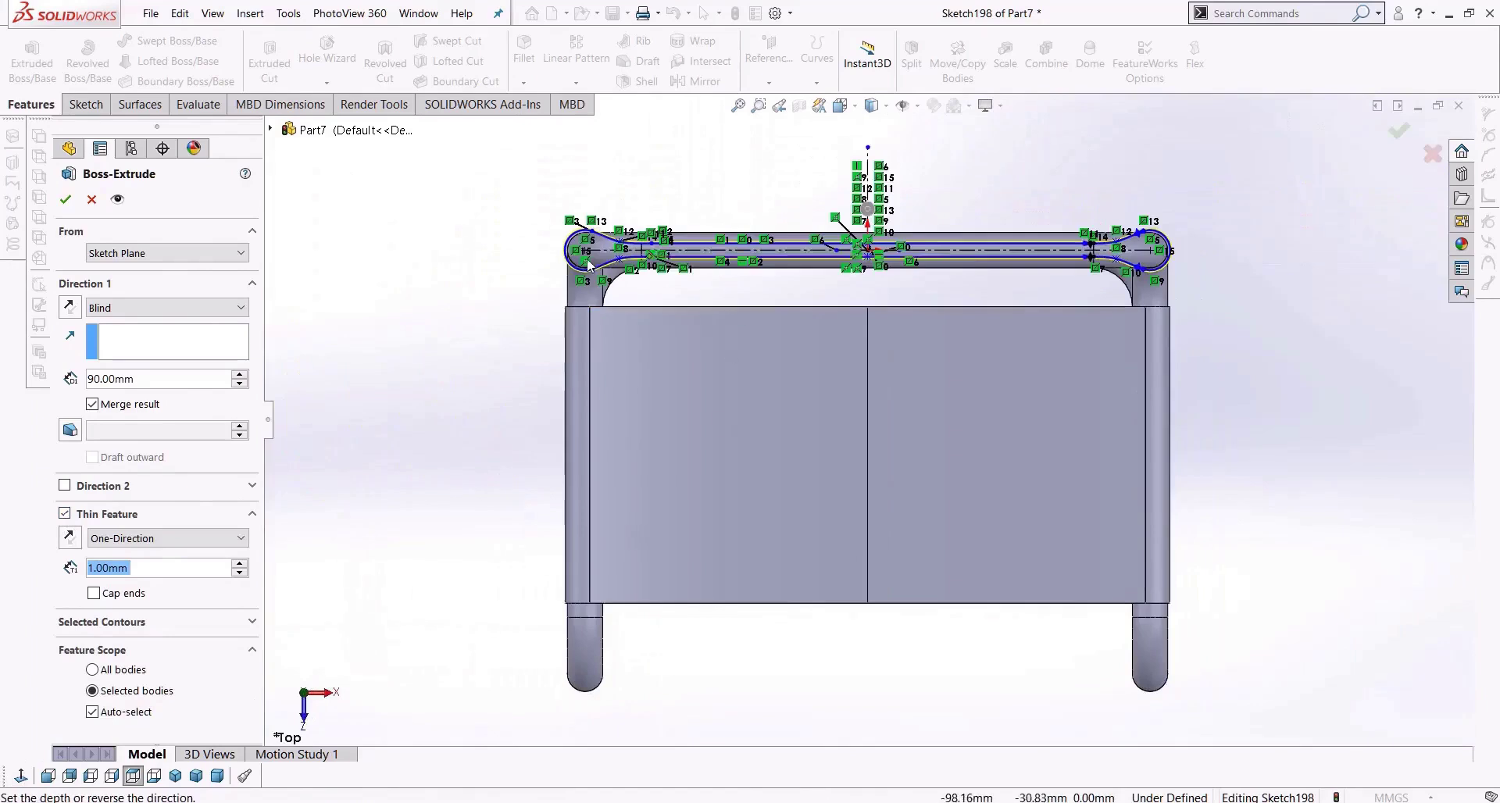
{"action": "scroll", "coordinate": [711, 265], "scroll_direction": "down", "scroll_amount": 4}
{"action": "scroll", "coordinate": [711, 265], "scroll_direction": "down", "scroll_amount": 5}
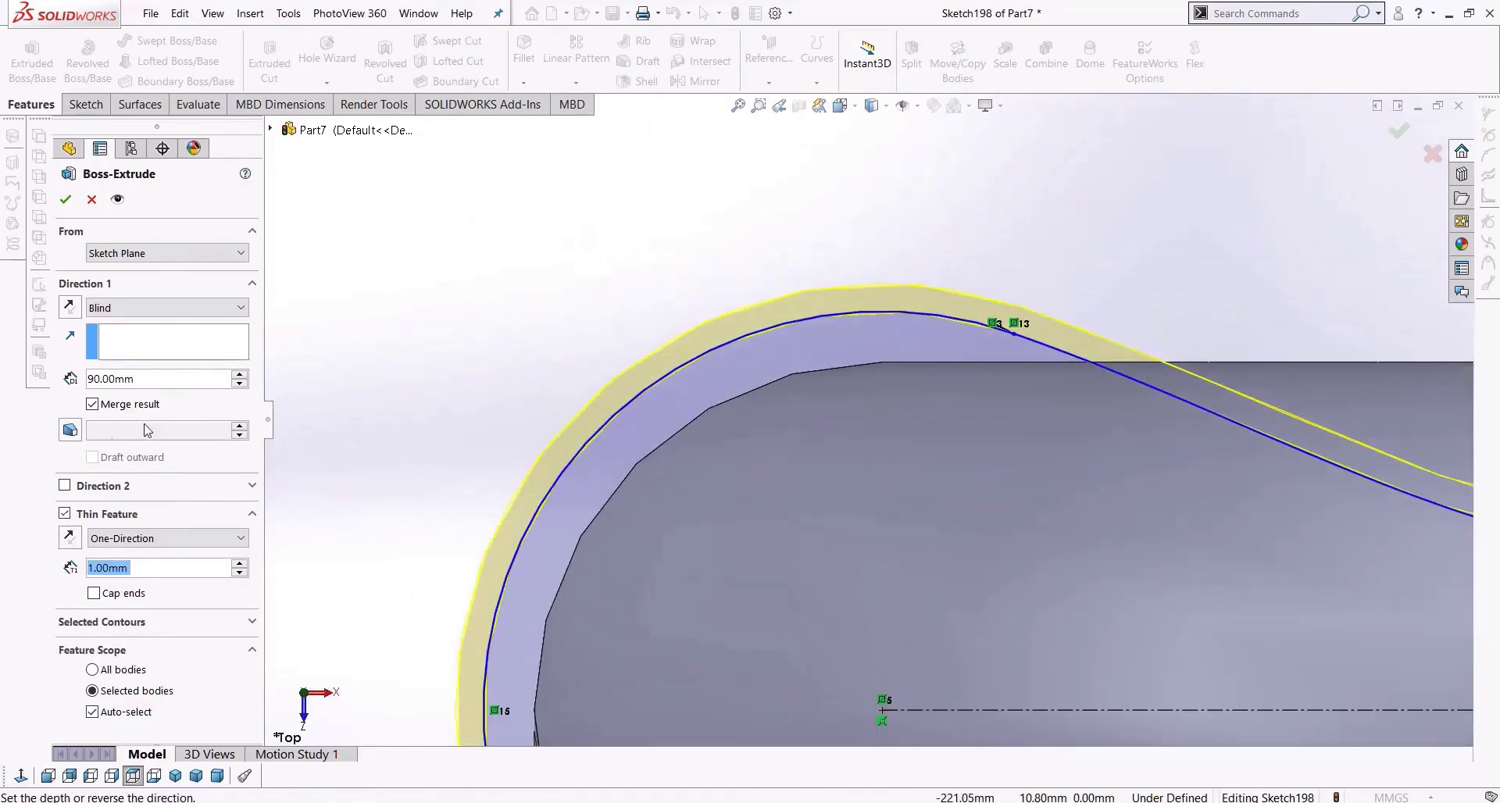
{"action": "left_click", "coordinate": [72, 541]}
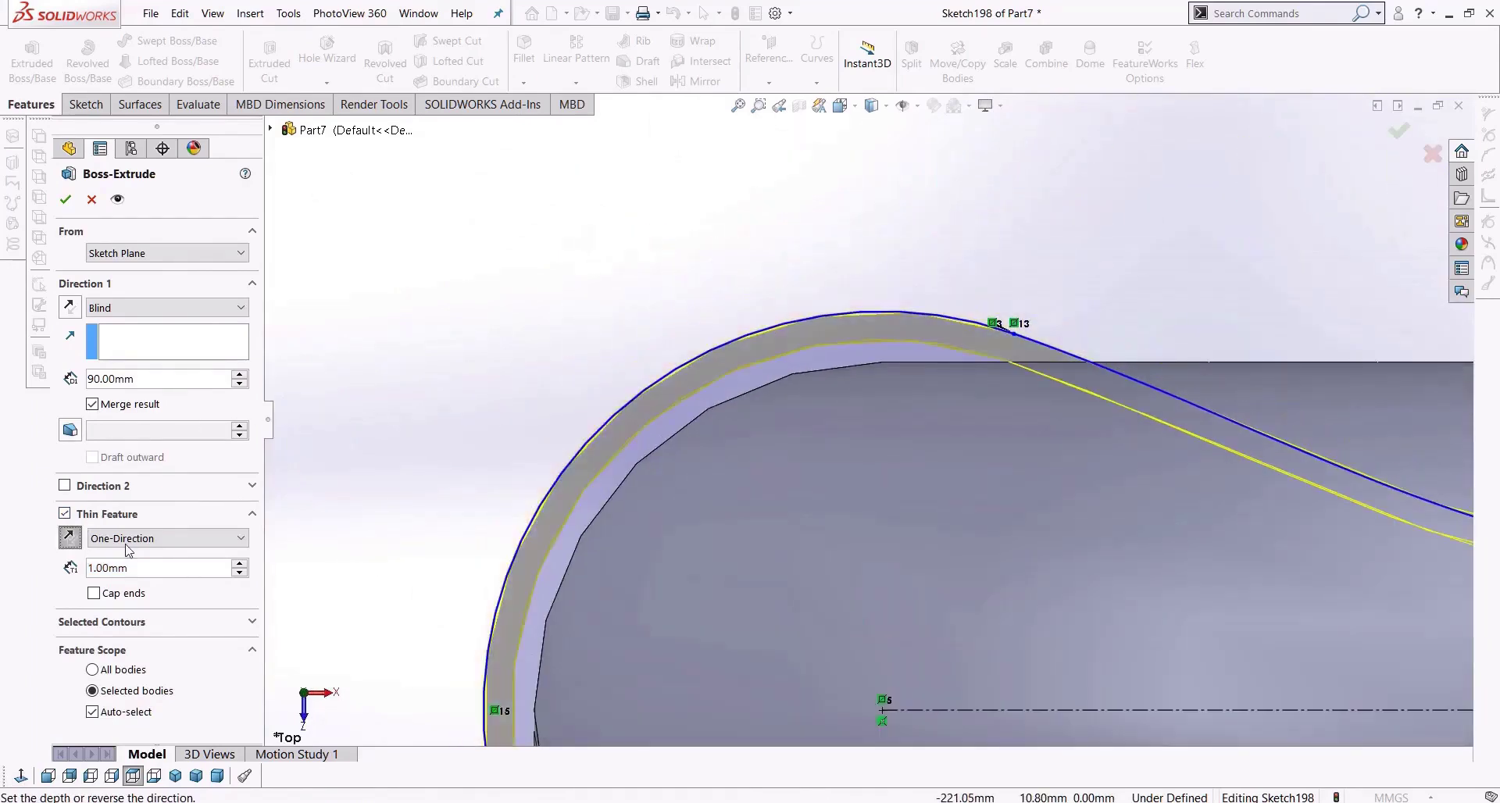
{"action": "left_click", "coordinate": [166, 575]}
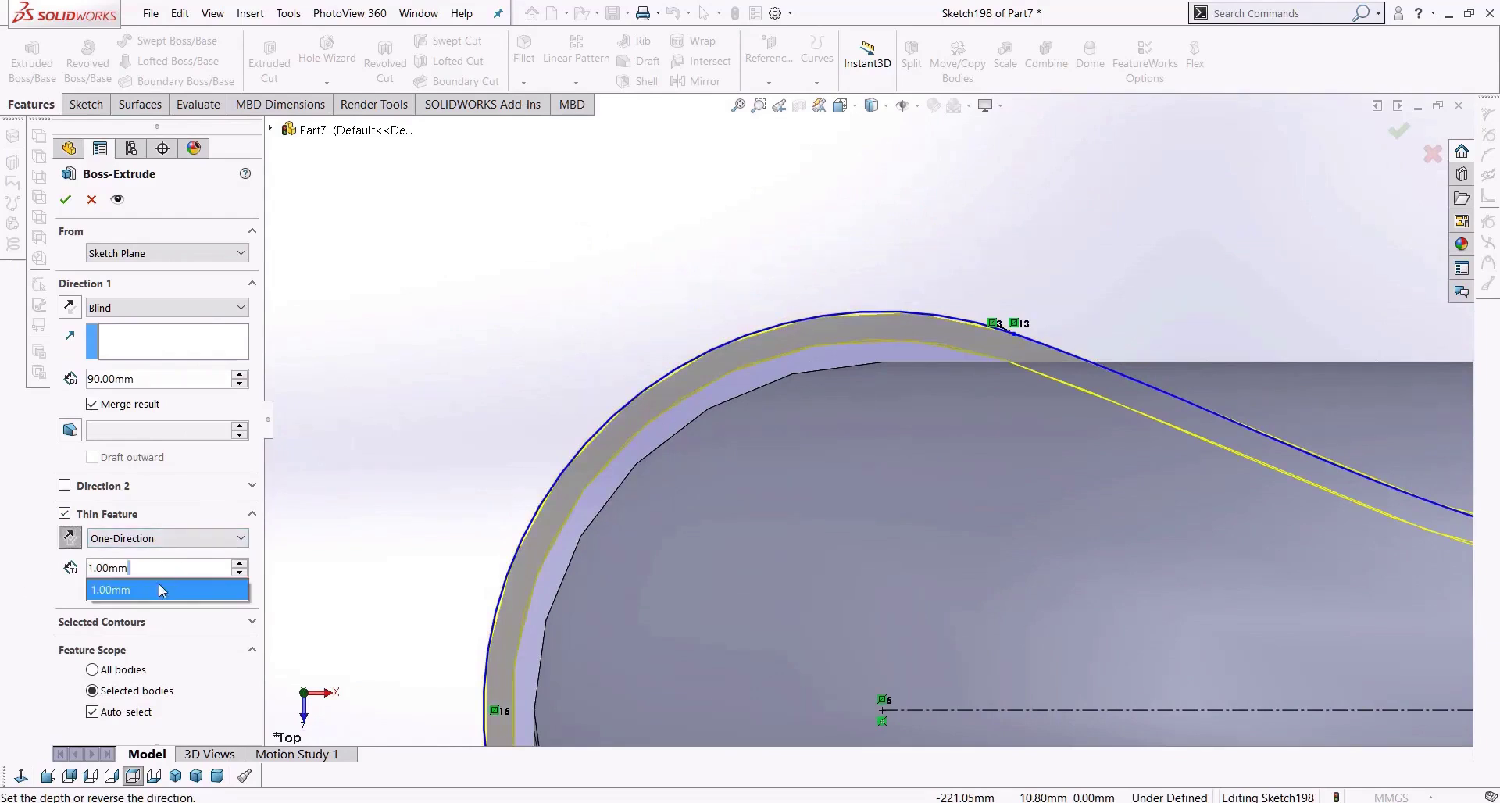
{"action": "type", "text": "1.5"}
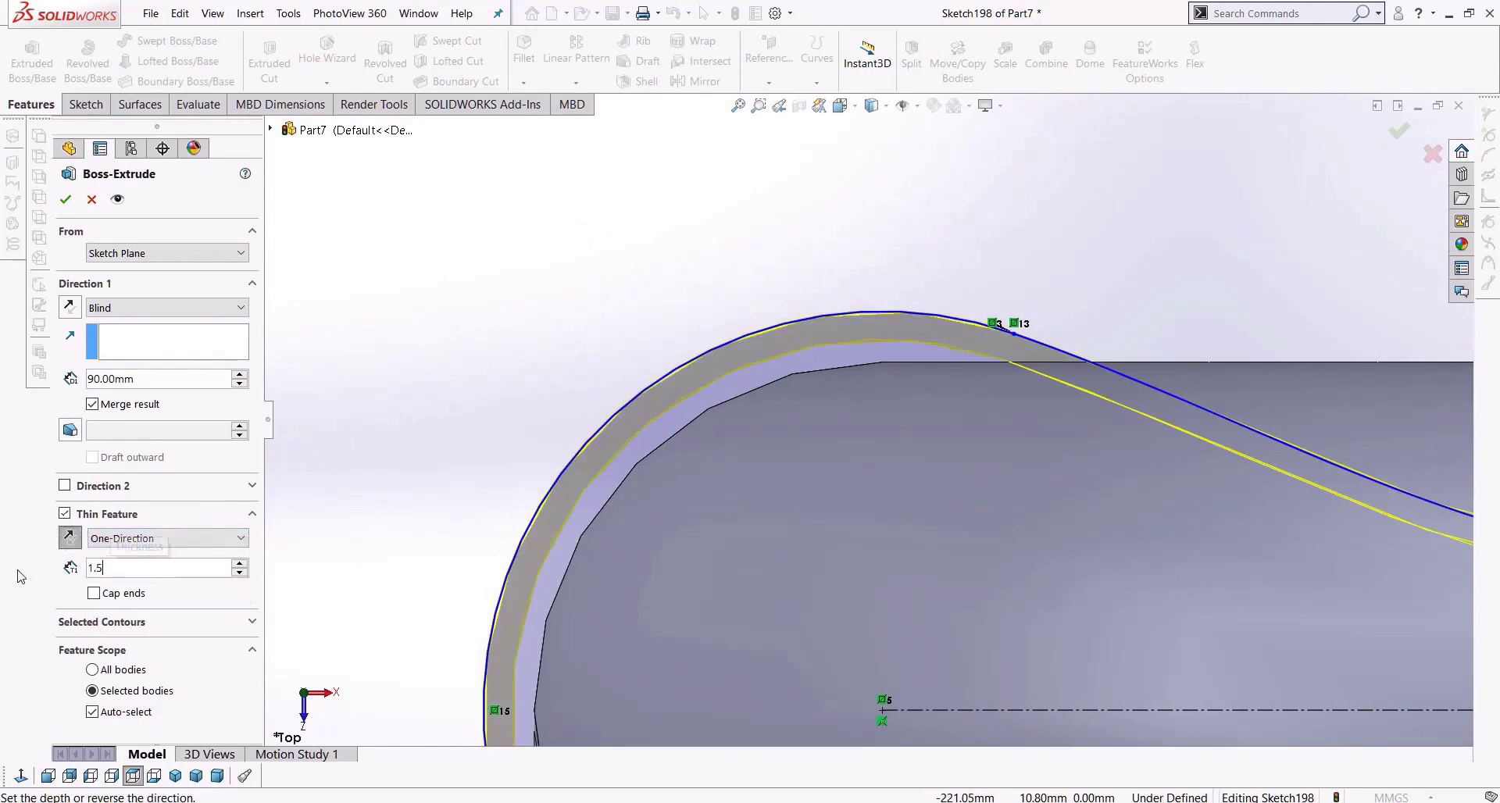
{"action": "key", "text": "Return"}
Start the backrest extrusion at an offset of 480 mm from the sketch plane.
{"action": "scroll", "coordinate": [858, 353], "scroll_direction": "up", "scroll_amount": 10}
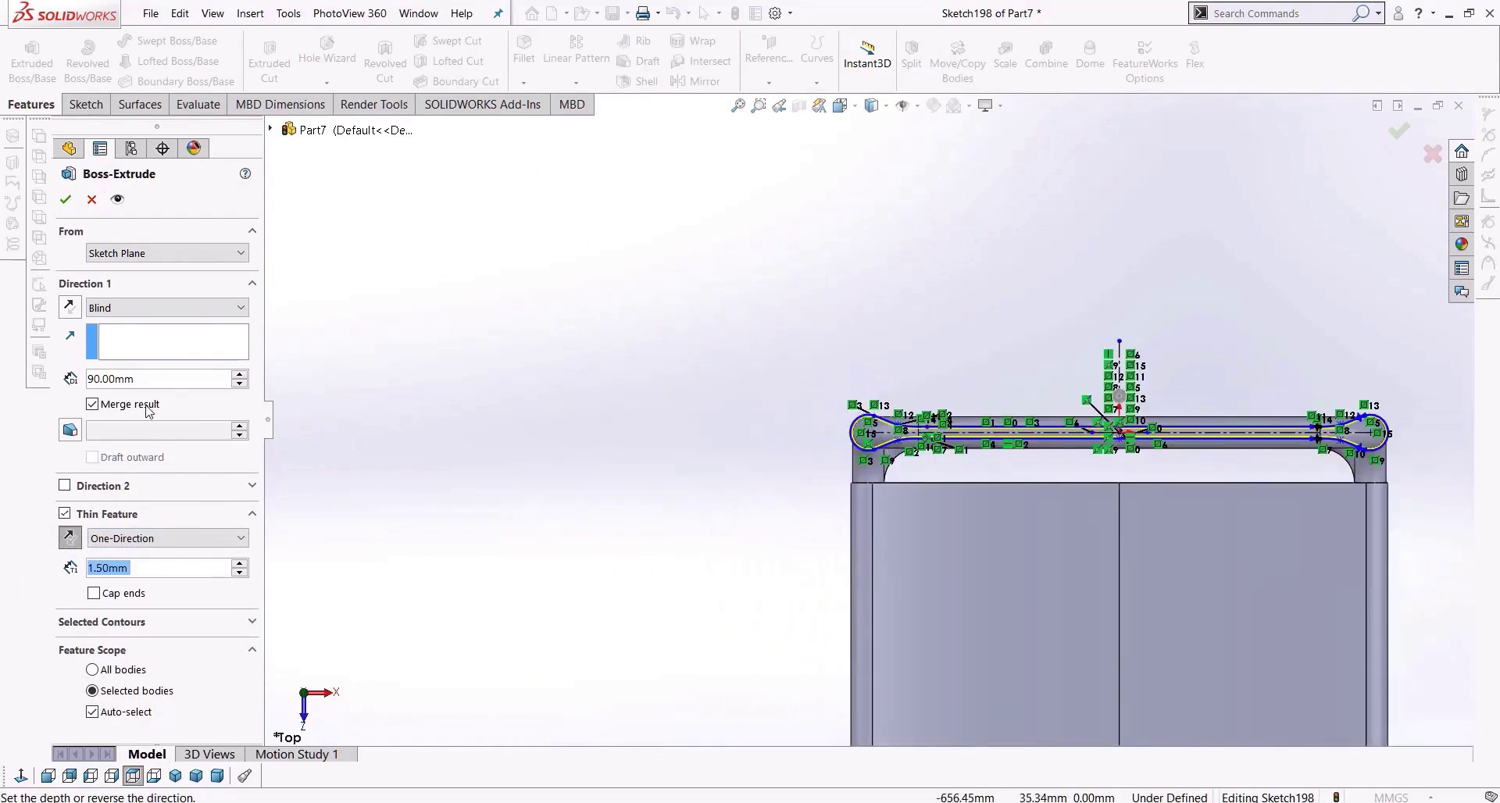
{"action": "middle_click_drag", "start_coordinate": [686, 535], "coordinate": [812, 344]}
{"action": "left_click", "coordinate": [166, 253]}
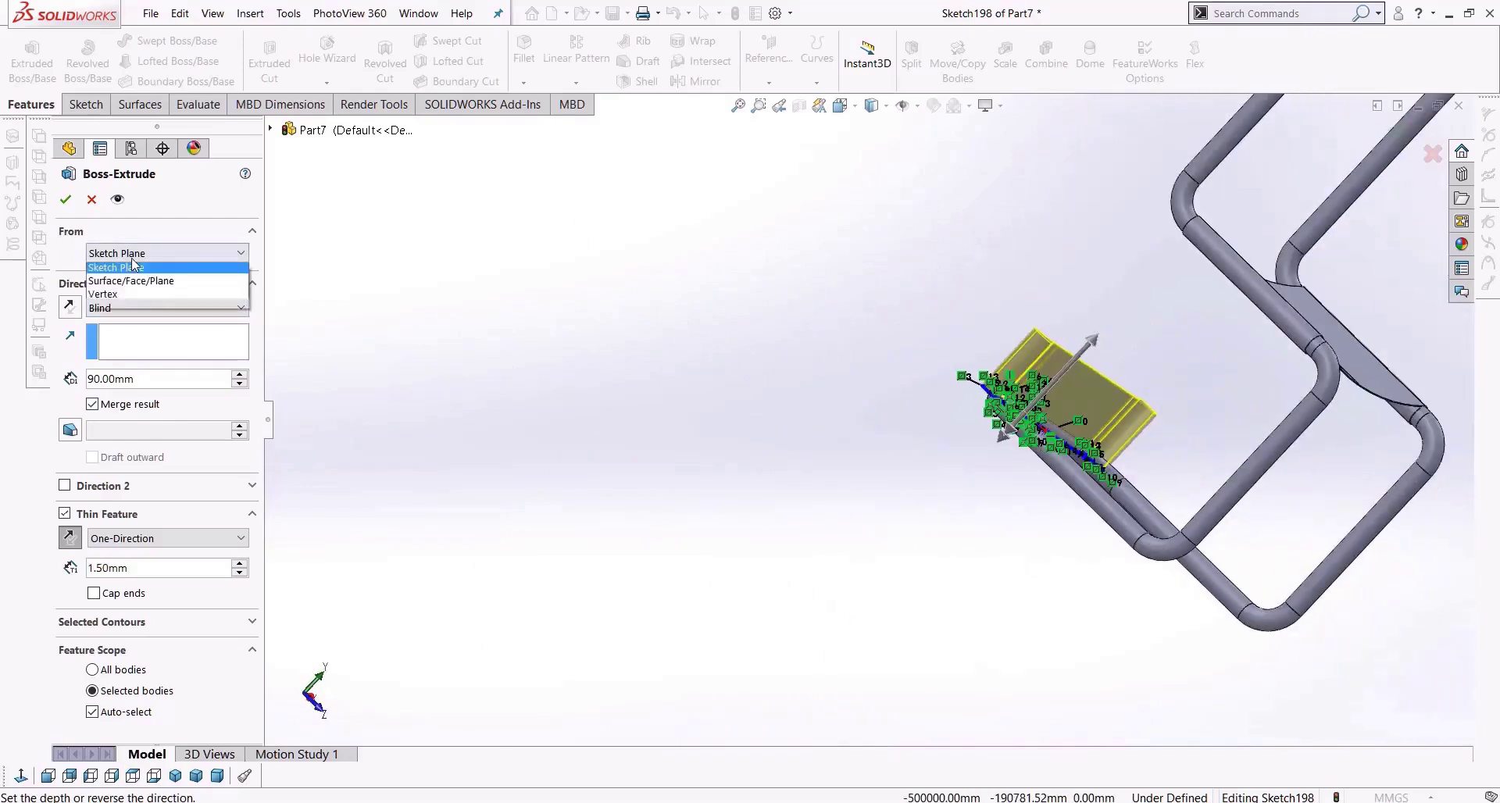
{"action": "left_click", "coordinate": [117, 307]}
{"action": "scroll", "coordinate": [767, 309], "scroll_direction": "up", "scroll_amount": 3}
{"action": "scroll", "coordinate": [891, 413], "scroll_direction": "down", "scroll_amount": 3}
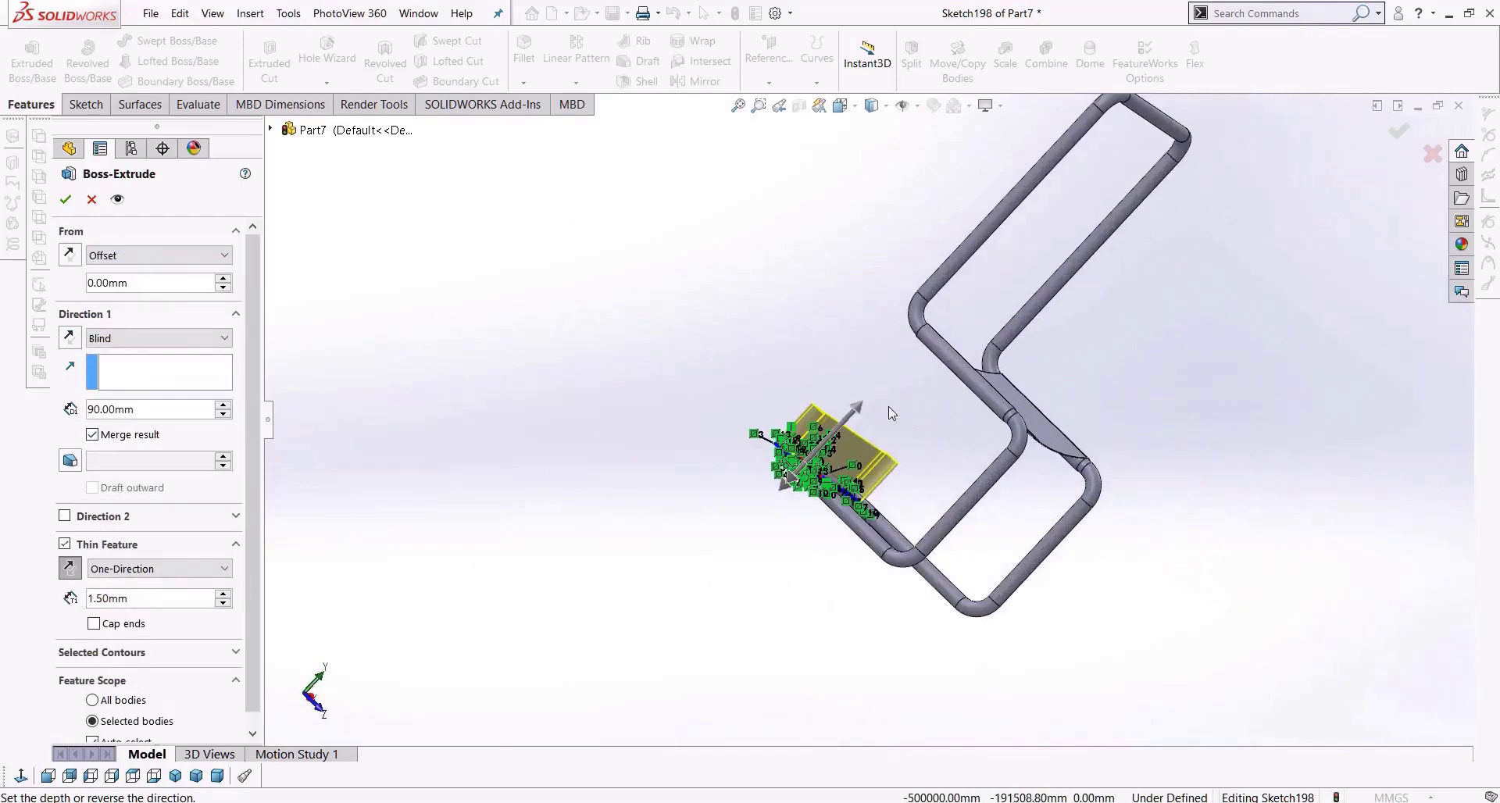
{"action": "left_click", "coordinate": [224, 279]}
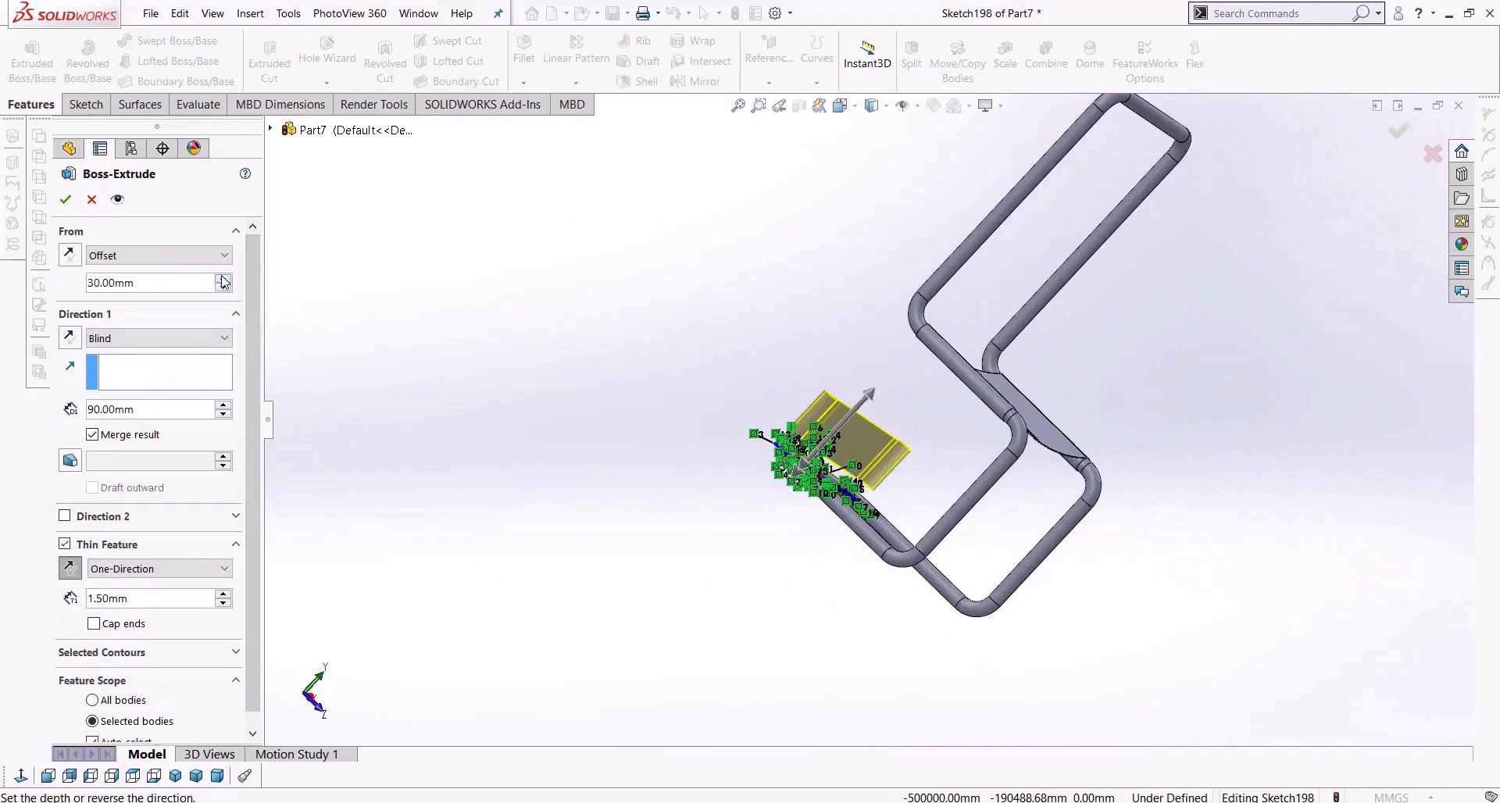
{"action": "left_click_drag", "start_coordinate": [223, 282], "coordinate": [223, 281]}
Set the backrest extrusion depth to 210 mm and raise its start offset to 540 mm.
{"action": "left_click_drag", "start_coordinate": [225, 405], "coordinate": [225, 408]}
{"action": "middle_click_drag", "start_coordinate": [1371, 384], "coordinate": [1405, 257]}
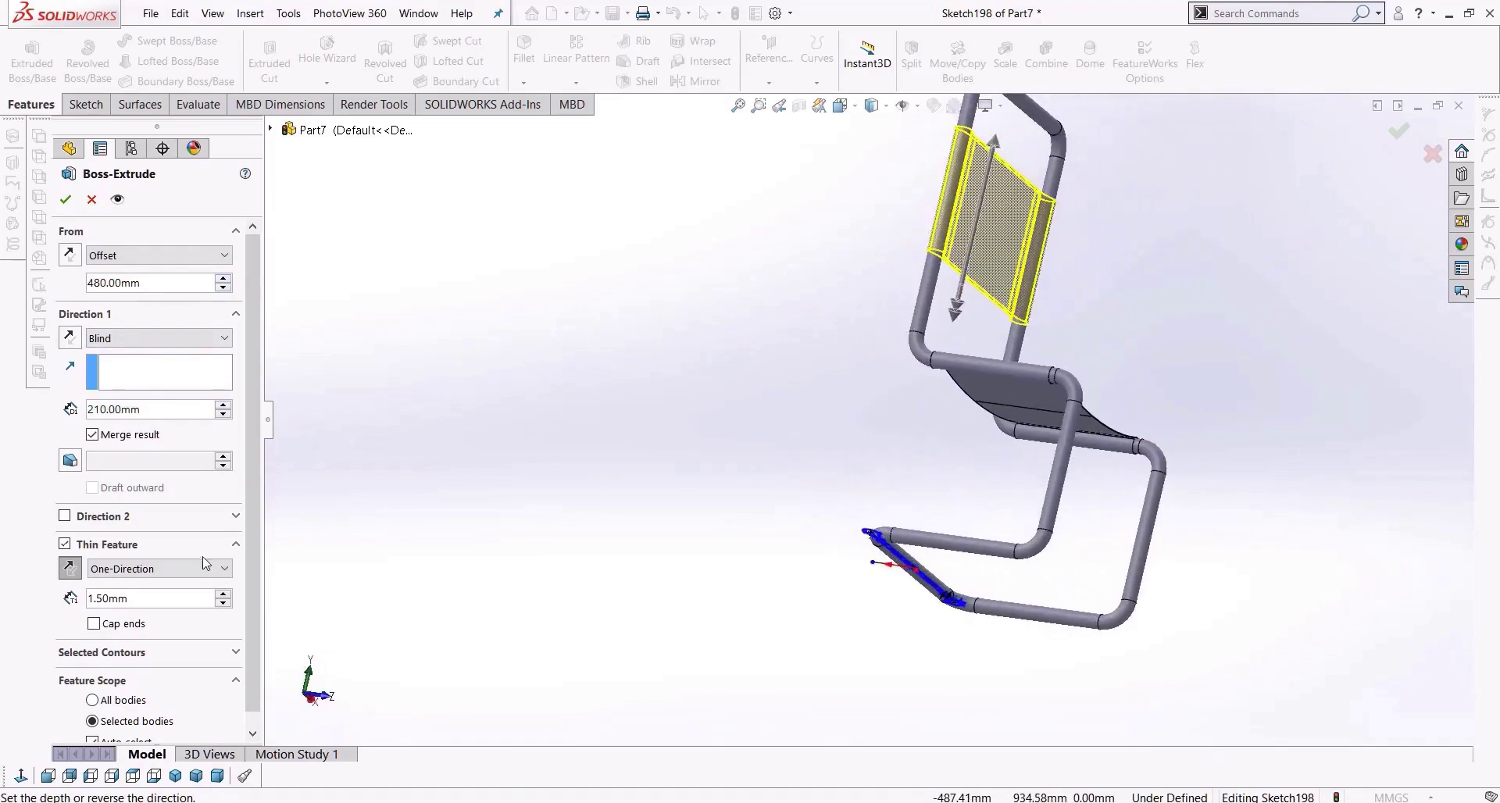
{"action": "left_click_drag", "start_coordinate": [224, 279], "coordinate": [227, 281]}
{"action": "left_click", "coordinate": [225, 279]}
{"action": "middle_click_drag", "start_coordinate": [713, 384], "coordinate": [804, 321]}
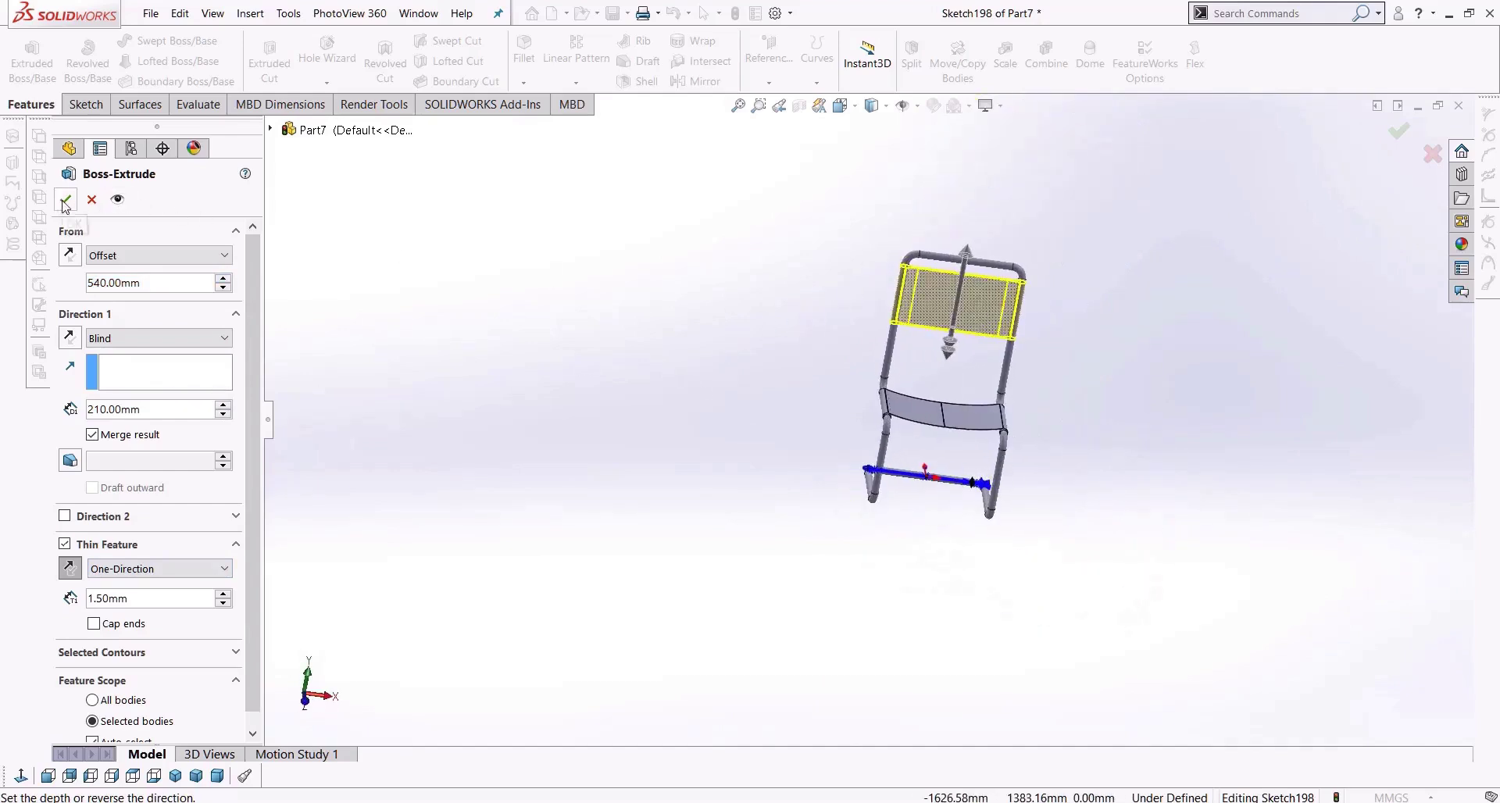
Finish the backrest extrusion as a separate body without merging, and expand the list of solid bodies.
{"action": "left_click", "coordinate": [123, 433]}
{"action": "left_click", "coordinate": [66, 201]}
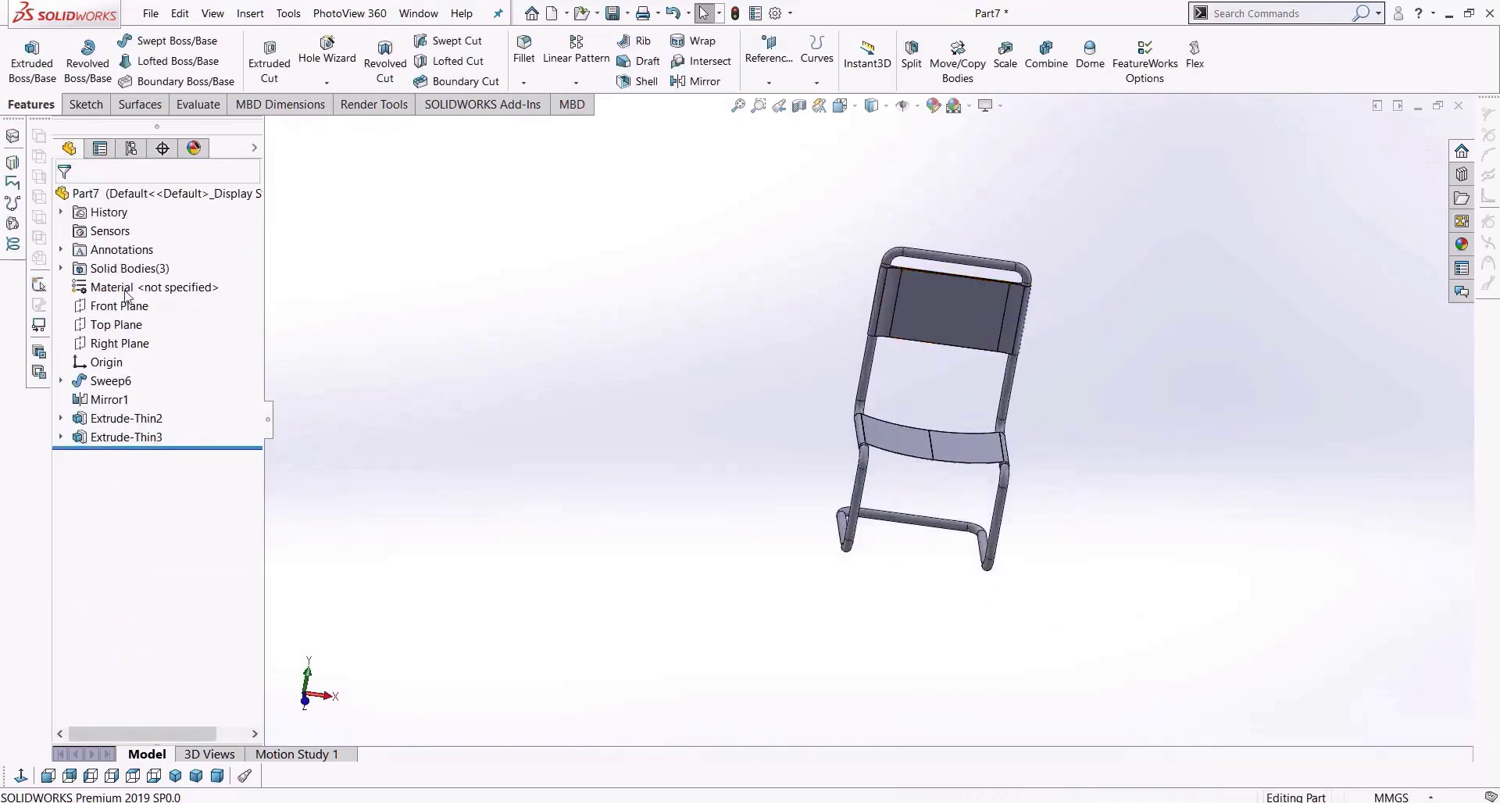
{"action": "left_click", "coordinate": [62, 268]}
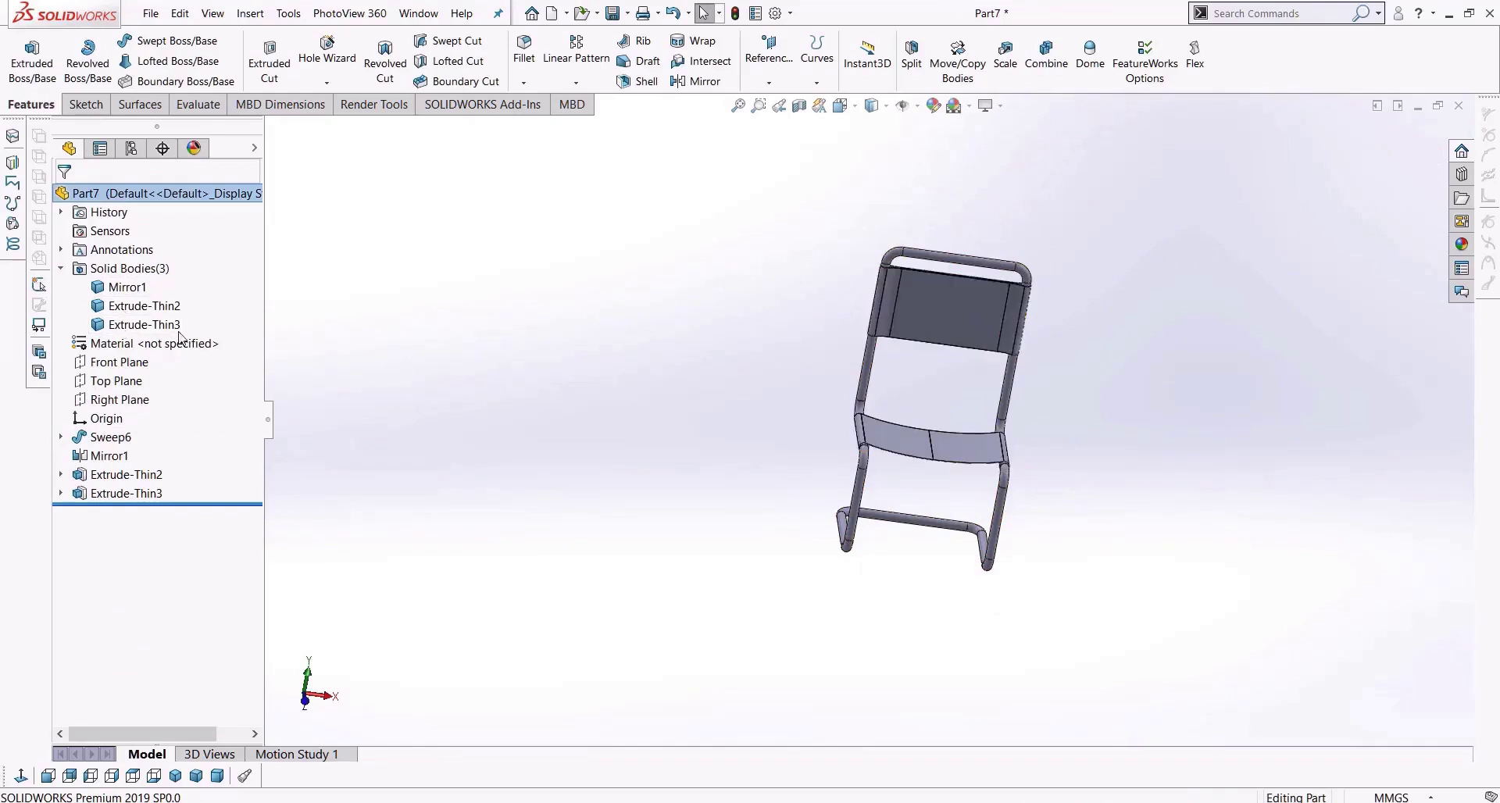
Examine the backrest's wrap around the upright tubes and the seat's fit on the frame from several angles.
{"action": "scroll", "coordinate": [1010, 335], "scroll_direction": "down", "scroll_amount": 6}
{"action": "middle_click_drag", "start_coordinate": [948, 230], "coordinate": [875, 313]}
{"action": "scroll", "coordinate": [883, 312], "scroll_direction": "up", "scroll_amount": 2}
{"action": "scroll", "coordinate": [626, 312], "scroll_direction": "down", "scroll_amount": 1}
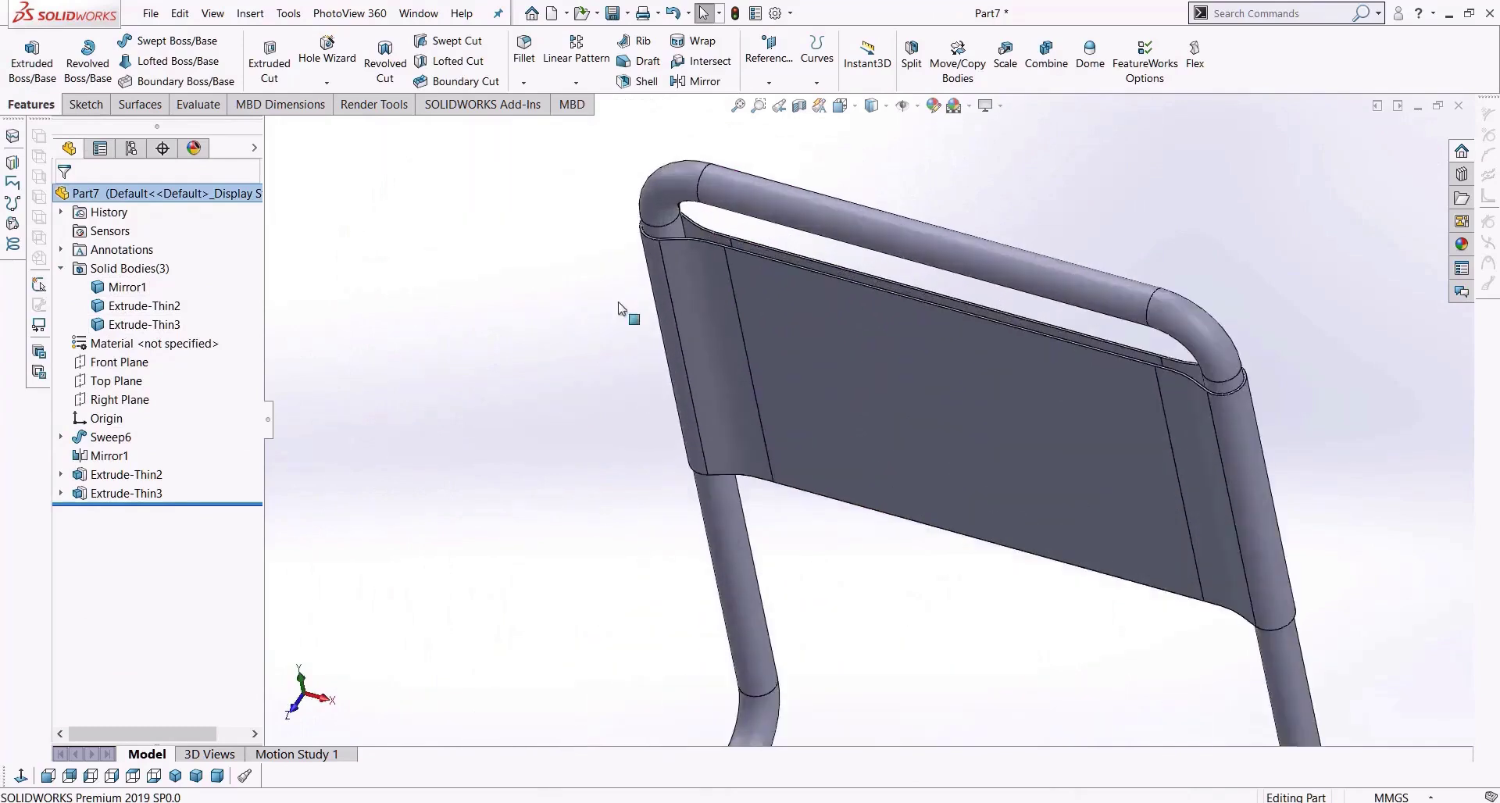
{"action": "scroll", "coordinate": [763, 476], "scroll_direction": "up", "scroll_amount": 2}
{"action": "scroll", "coordinate": [772, 642], "scroll_direction": "down", "scroll_amount": 3}
{"action": "scroll", "coordinate": [785, 617], "scroll_direction": "up", "scroll_amount": 3}
{"action": "scroll", "coordinate": [789, 563], "scroll_direction": "down", "scroll_amount": 3}
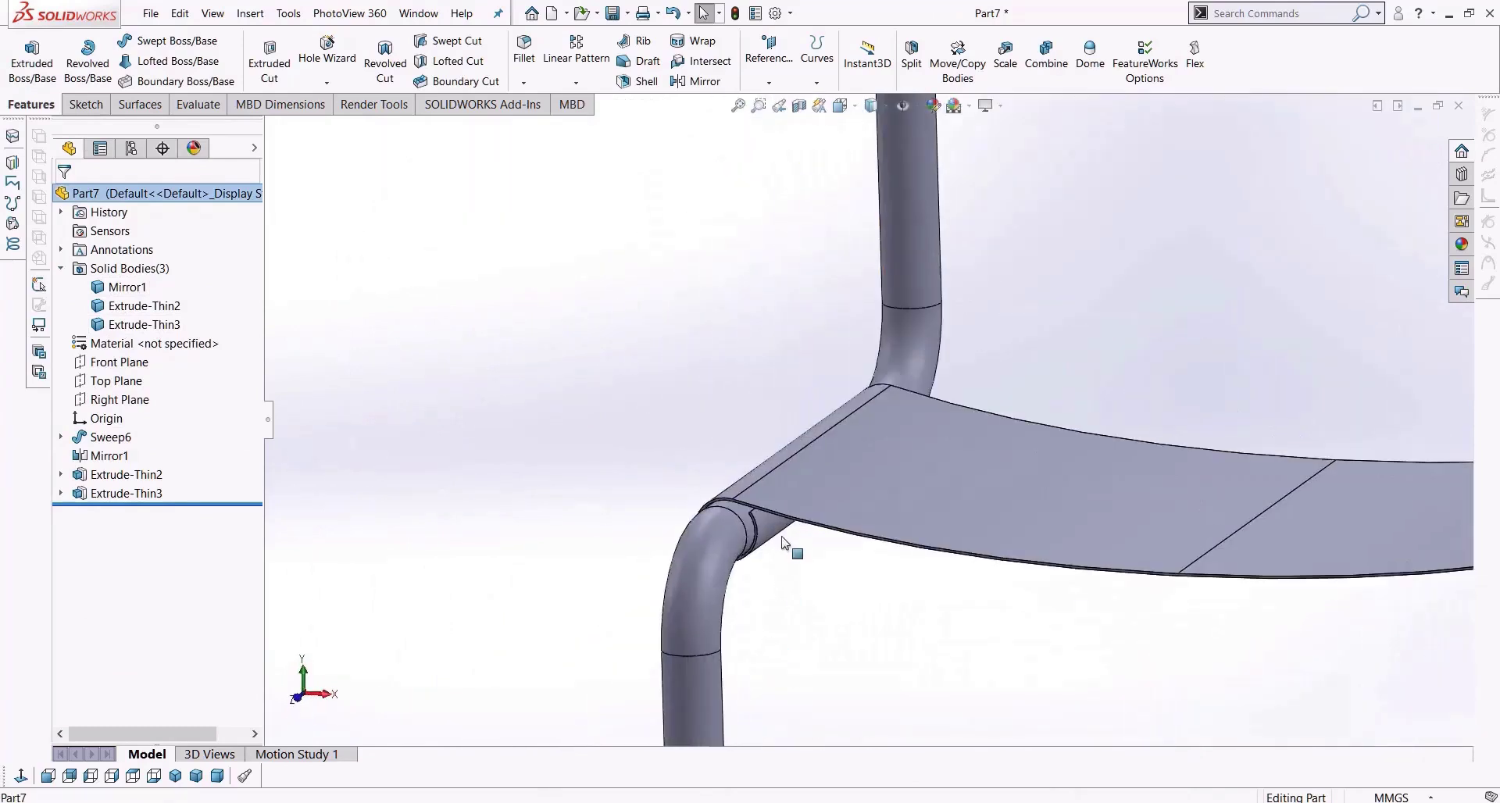
{"action": "scroll", "coordinate": [866, 454], "scroll_direction": "up", "scroll_amount": 5}
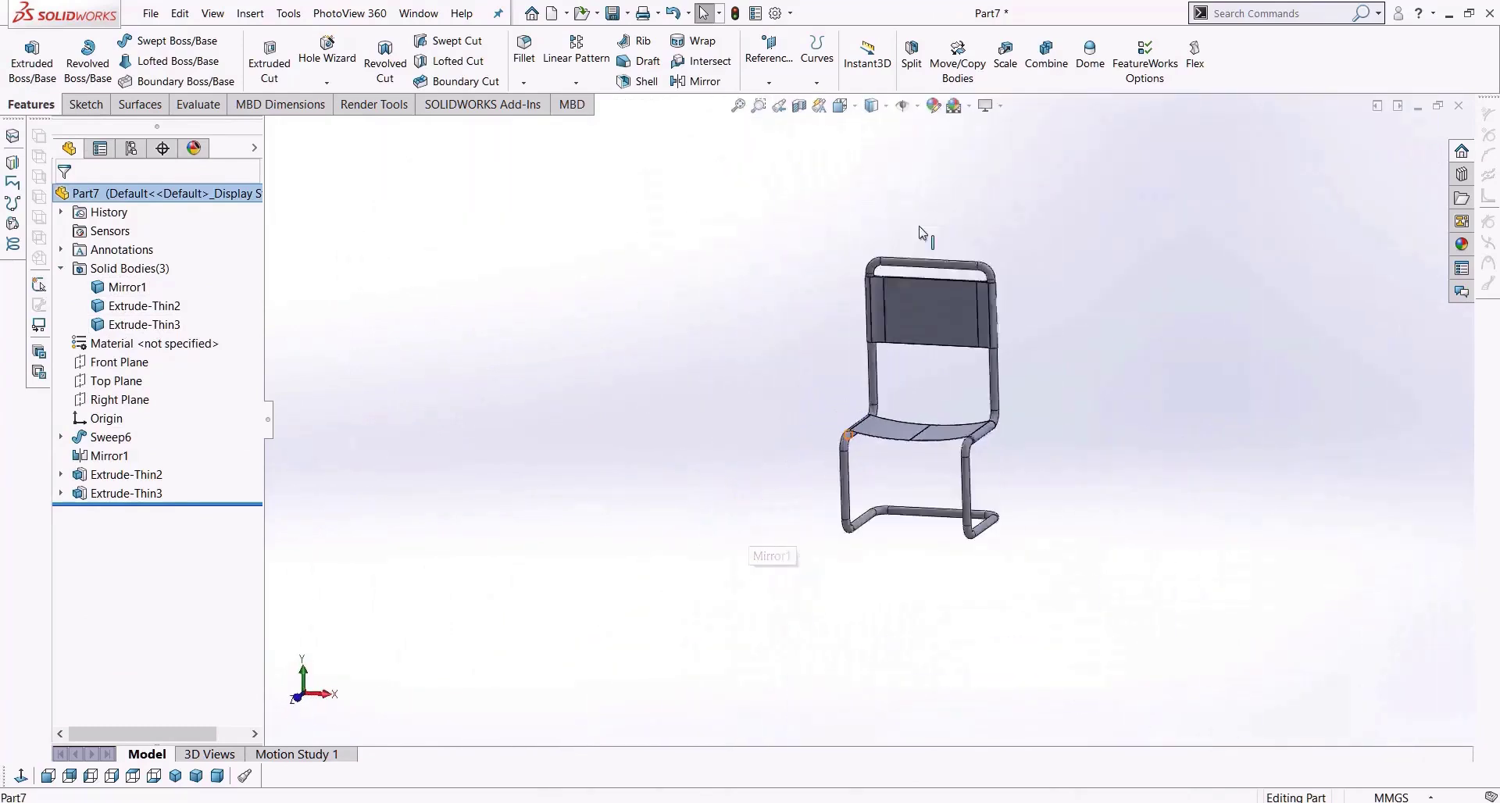
{"action": "scroll", "coordinate": [898, 258], "scroll_direction": "down", "scroll_amount": 4}
{"action": "middle_click_drag", "start_coordinate": [831, 469], "coordinate": [828, 467]}
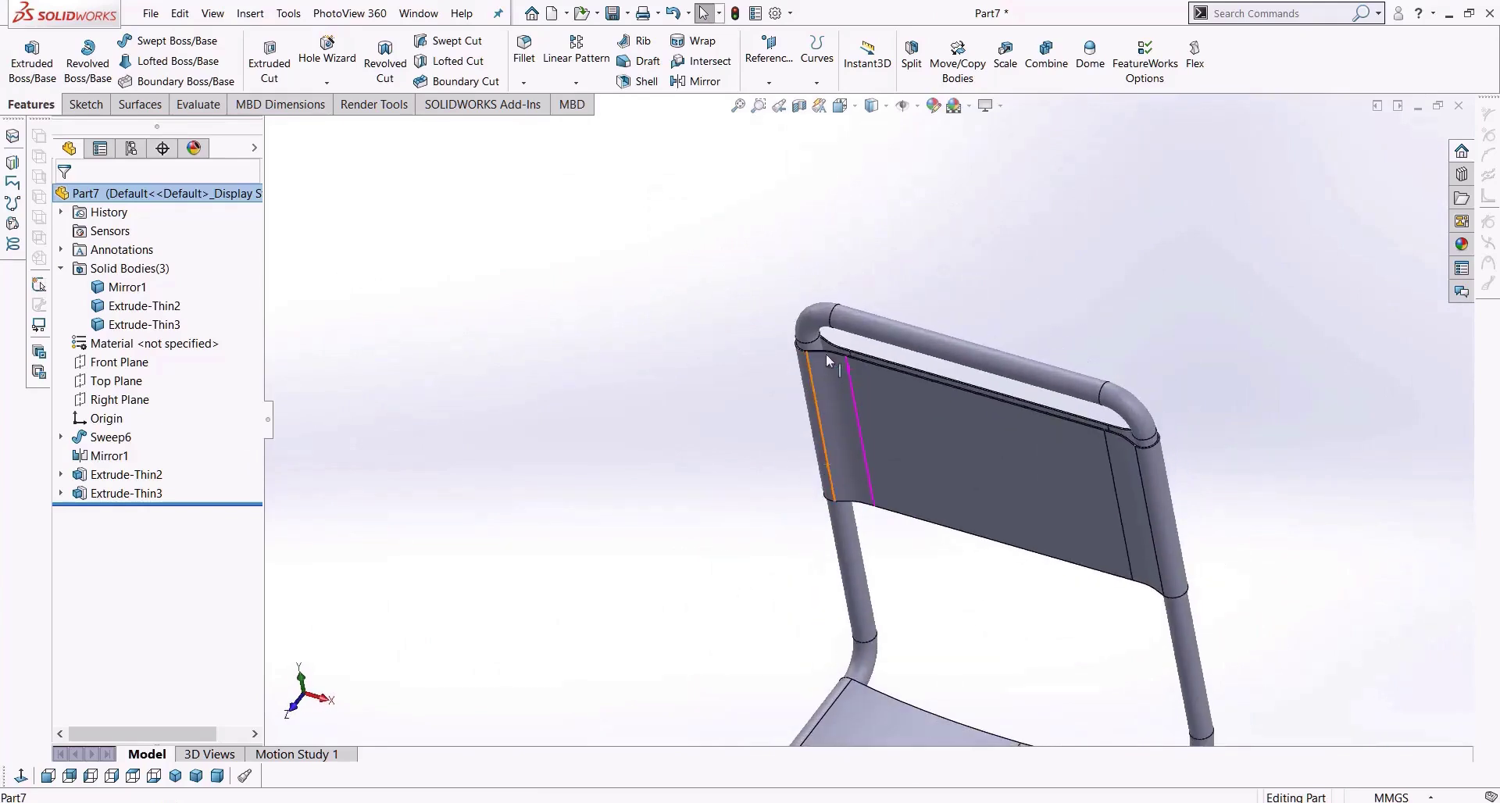
{"action": "scroll", "coordinate": [813, 372], "scroll_direction": "down", "scroll_amount": 2}
{"action": "scroll", "coordinate": [1195, 493], "scroll_direction": "up", "scroll_amount": 3}
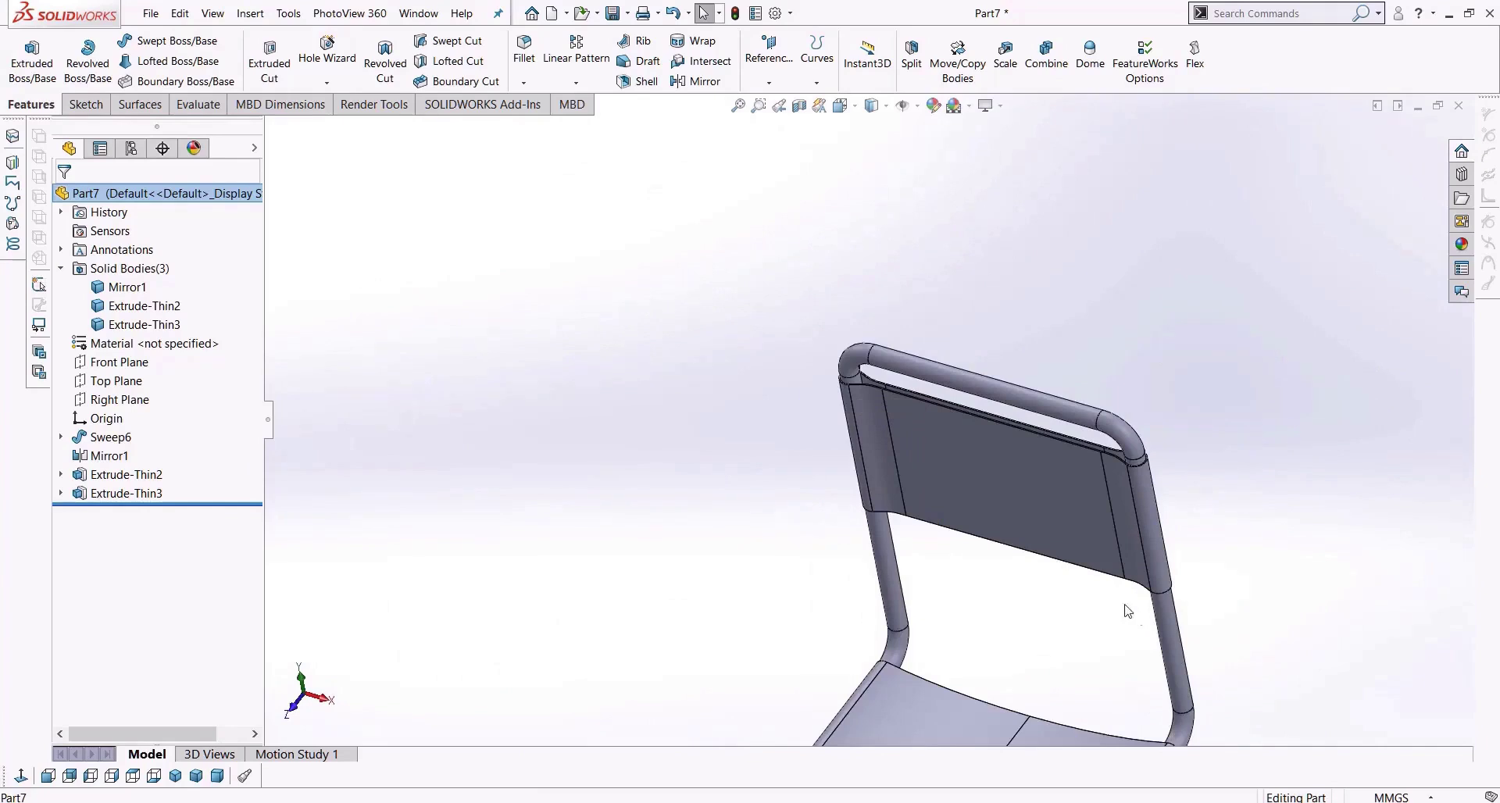
{"action": "middle_click_drag", "start_coordinate": [1018, 527], "coordinate": [1277, 418]}
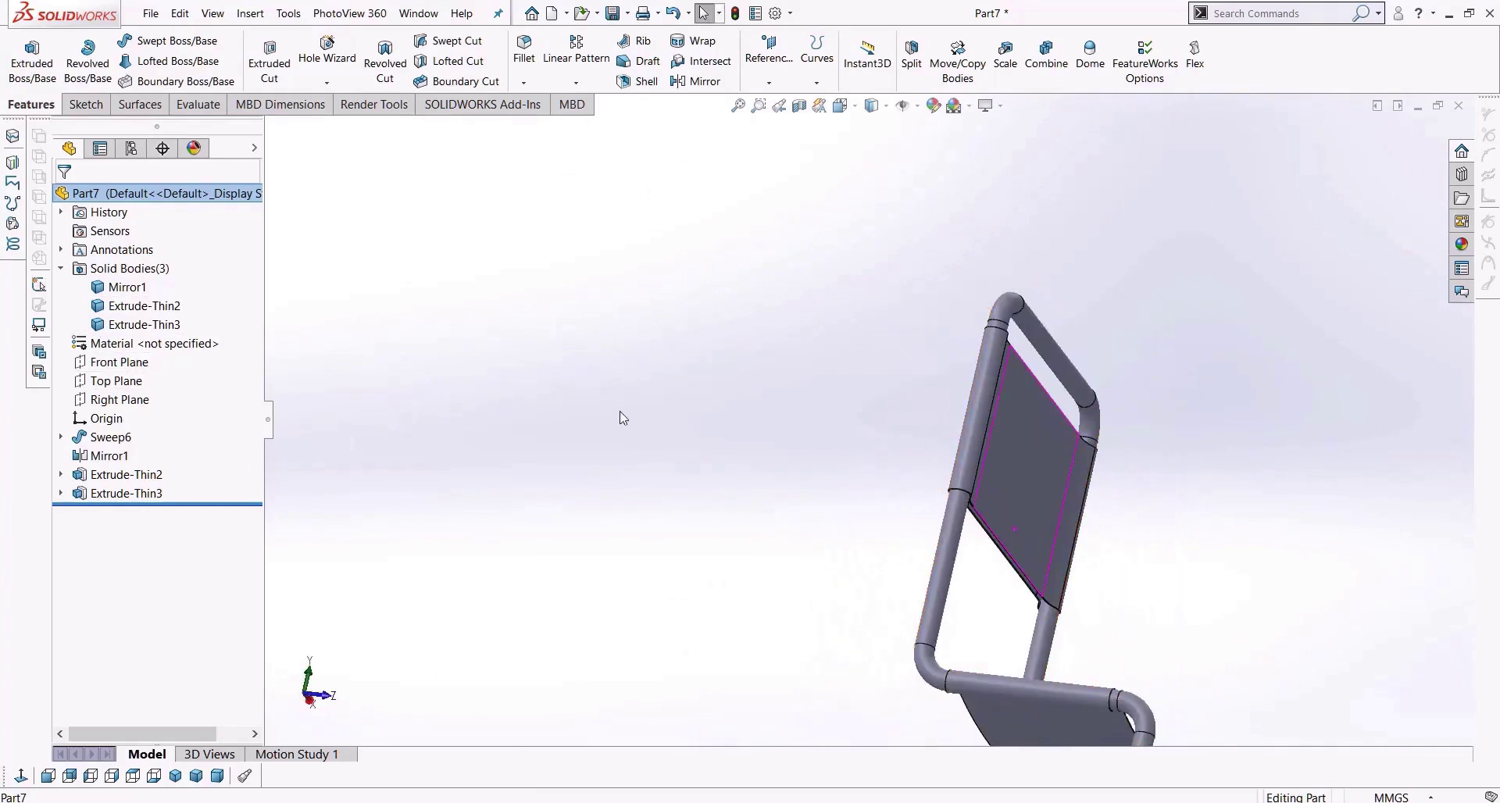
{"action": "middle_click_drag", "start_coordinate": [736, 448], "coordinate": [737, 476]}
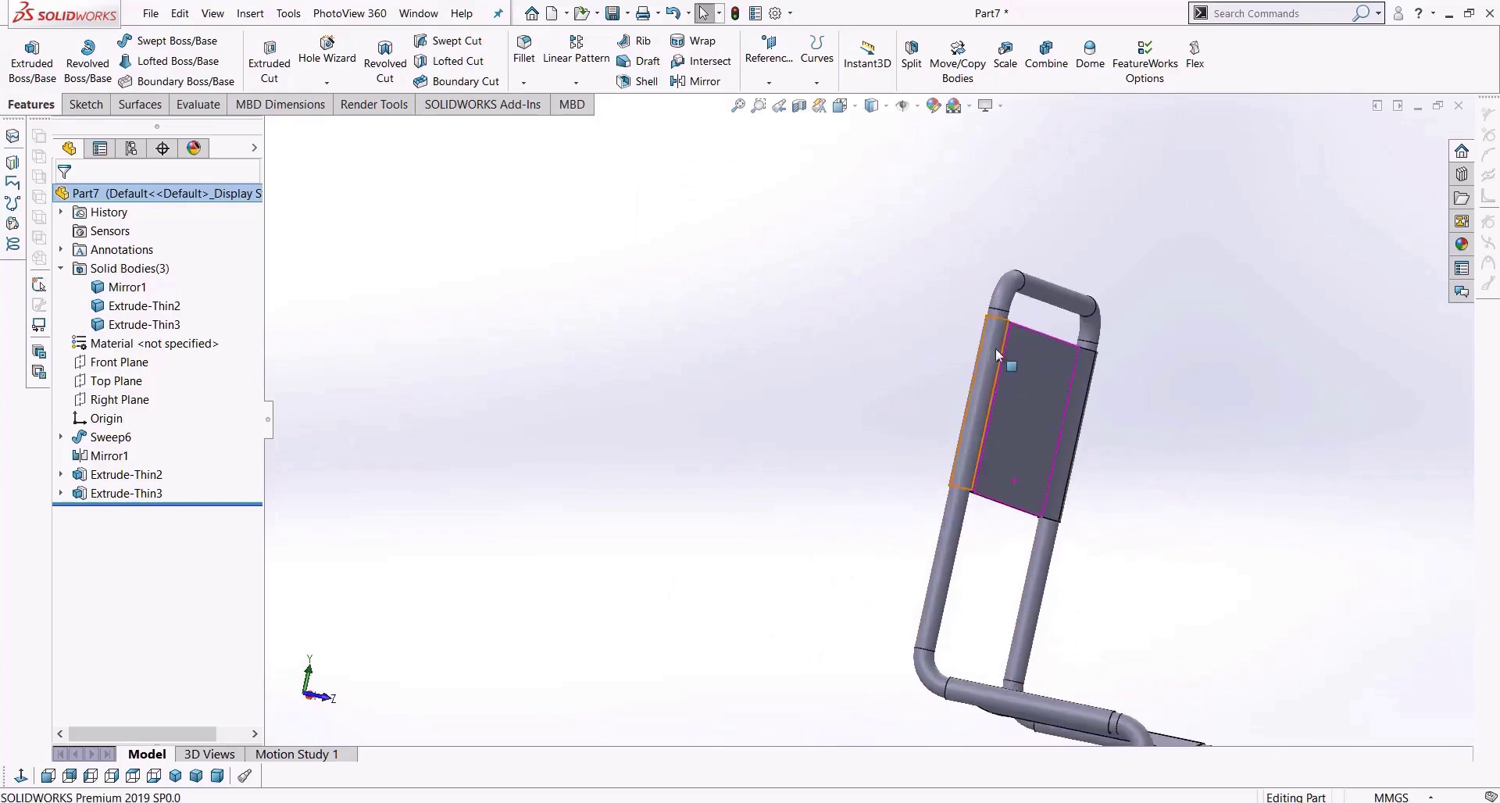
Inspect the whole chair's frame, seat and backrest from a raised front angle.
{"action": "scroll", "coordinate": [634, 436], "scroll_direction": "up", "scroll_amount": 4}
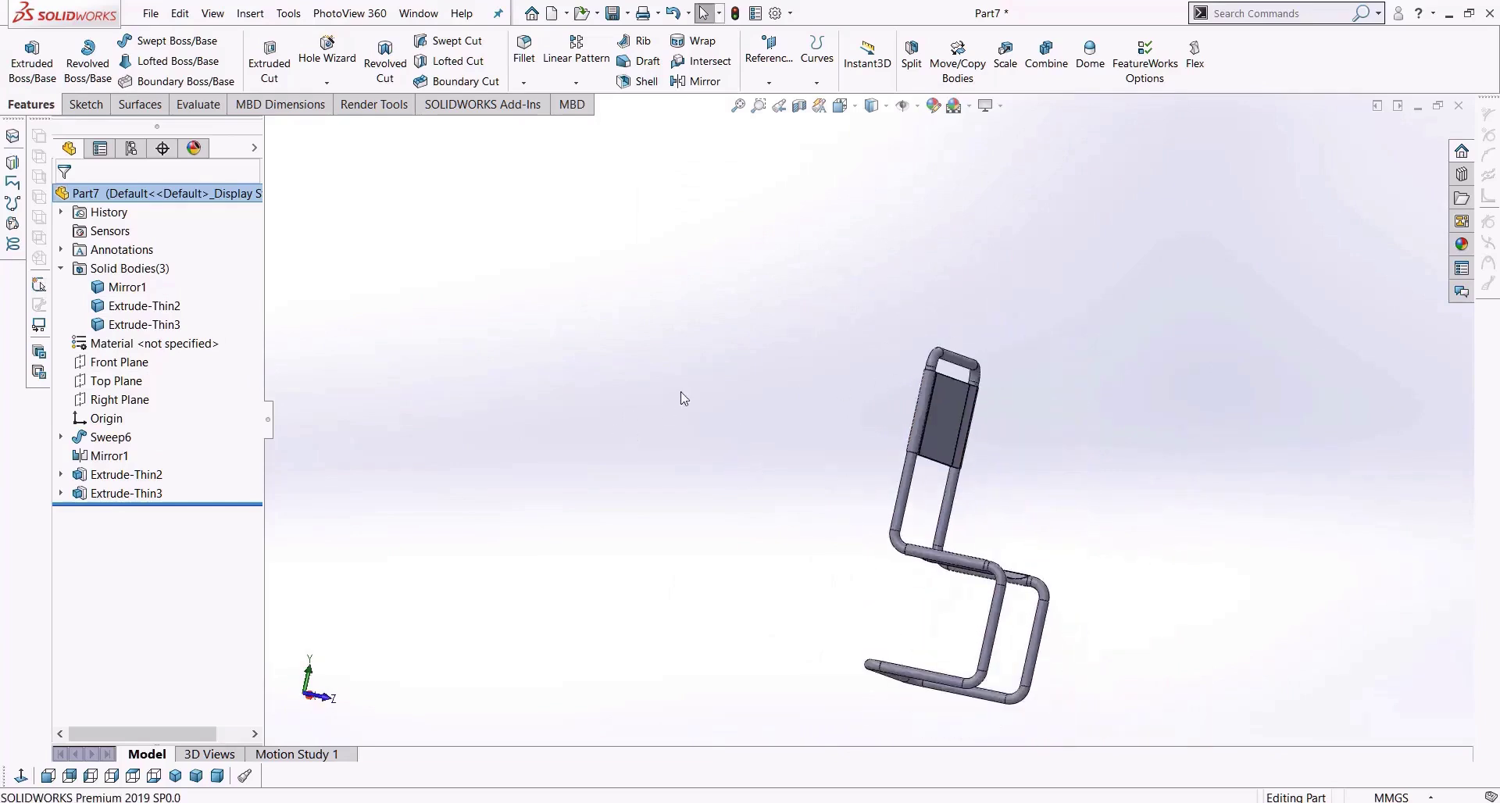
{"action": "middle_click_drag", "start_coordinate": [941, 625], "coordinate": [915, 694]}
{"action": "scroll", "coordinate": [964, 678], "scroll_direction": "down", "scroll_amount": 7}
{"action": "scroll", "coordinate": [927, 568], "scroll_direction": "up", "scroll_amount": 3}
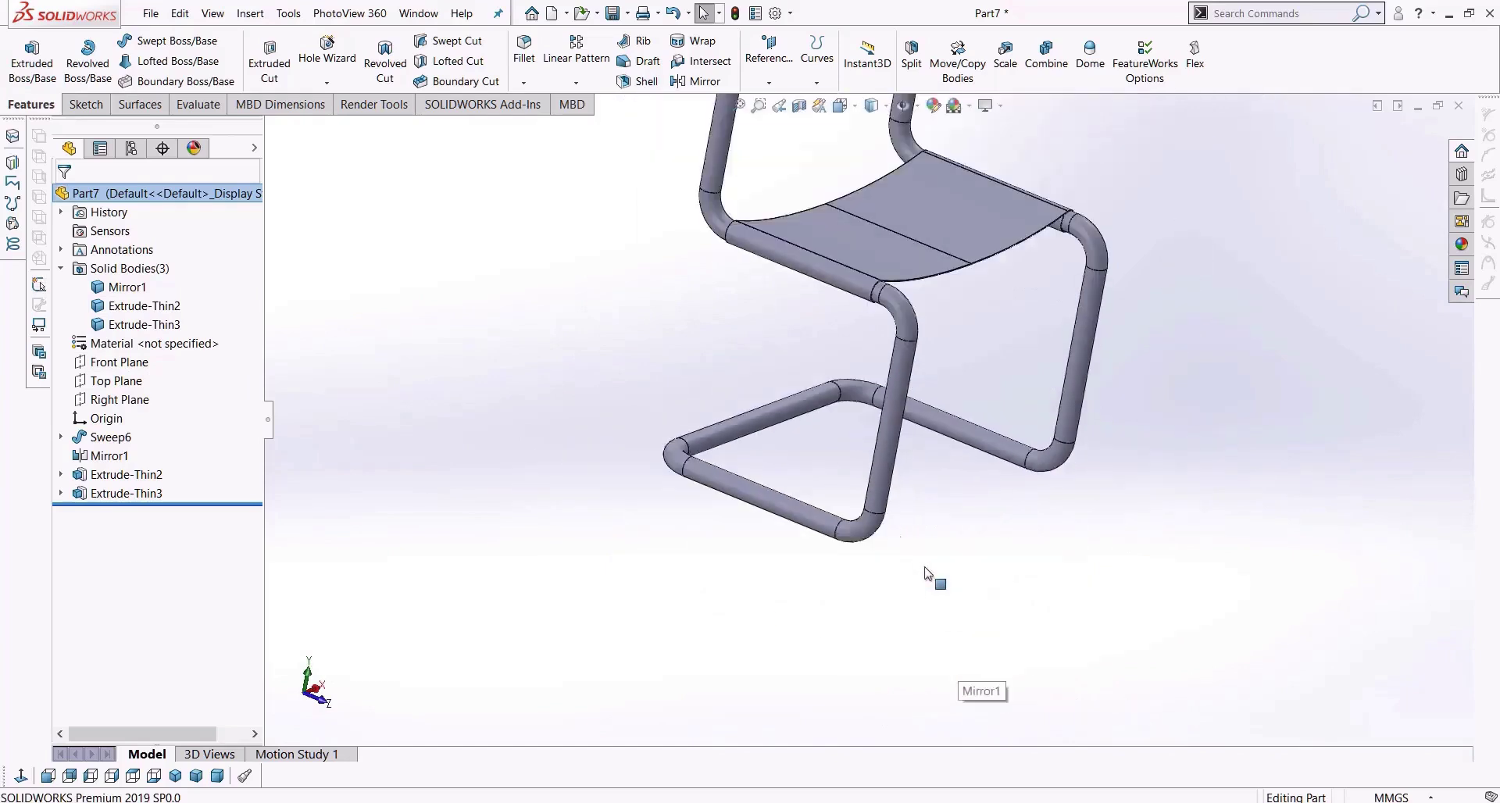
{"action": "scroll", "coordinate": [656, 357], "scroll_direction": "down", "scroll_amount": 1}
{"action": "scroll", "coordinate": [700, 341], "scroll_direction": "up", "scroll_amount": 4}
{"action": "scroll", "coordinate": [830, 204], "scroll_direction": "down", "scroll_amount": 2}
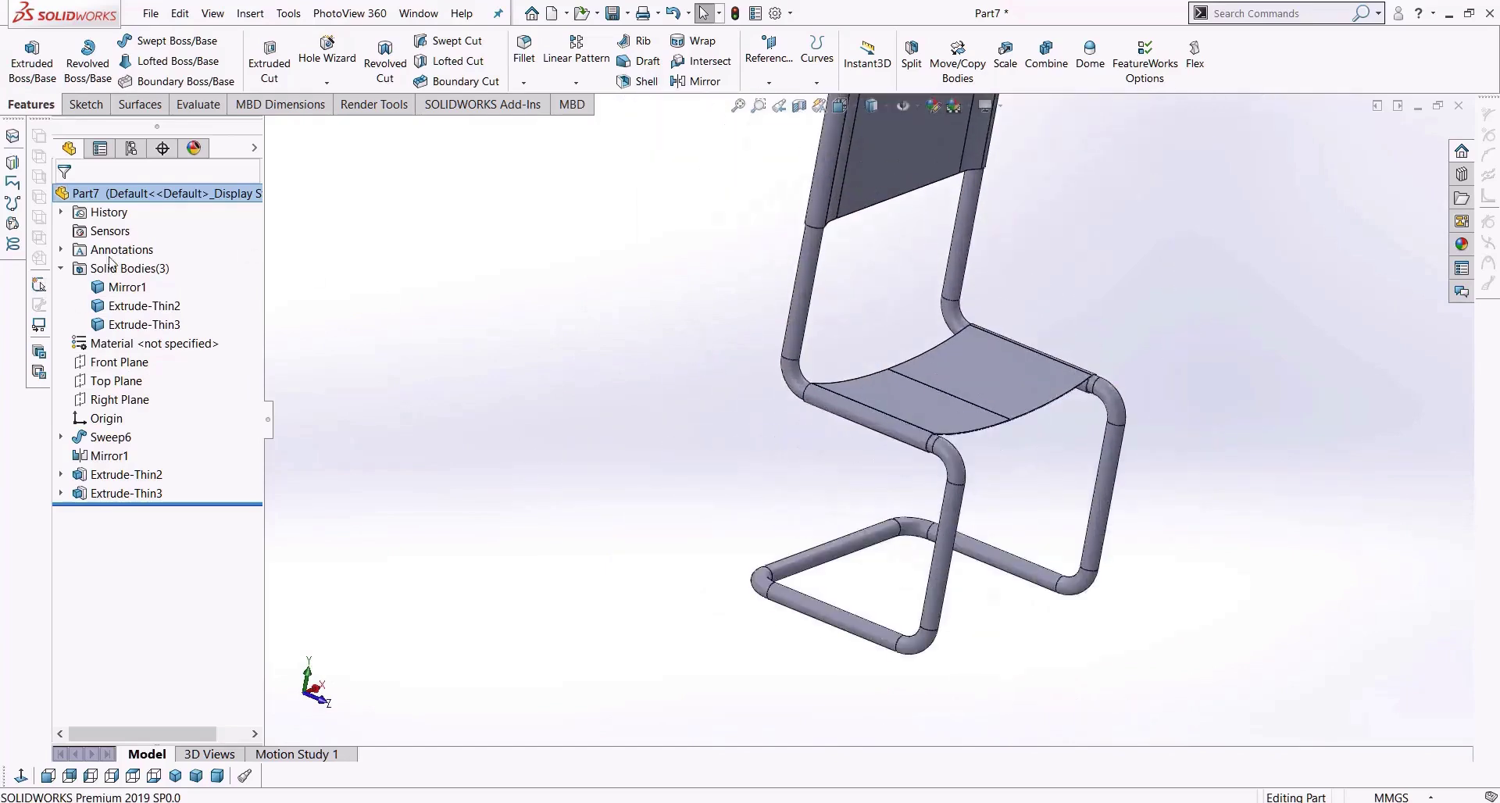
On the Right Plane, sketch two circles with radii of about 6.5 and 7.5 mm on the upright tube's centreline, about 125 mm apart within the backrest's height.
{"action": "left_click", "coordinate": [115, 400]}
{"action": "left_click", "coordinate": [21, 775]}
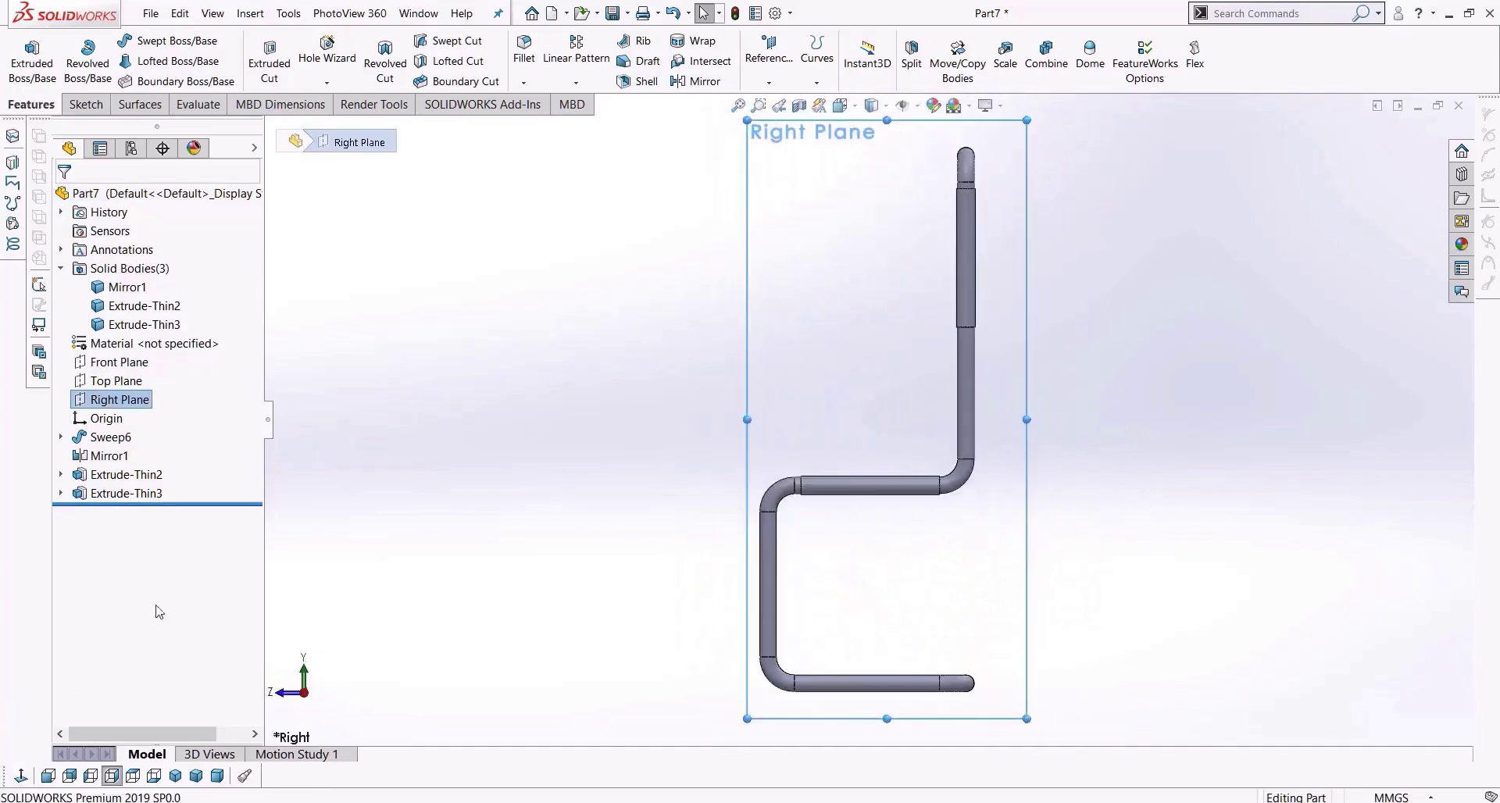
{"action": "left_click", "coordinate": [82, 104]}
{"action": "left_click", "coordinate": [179, 41]}
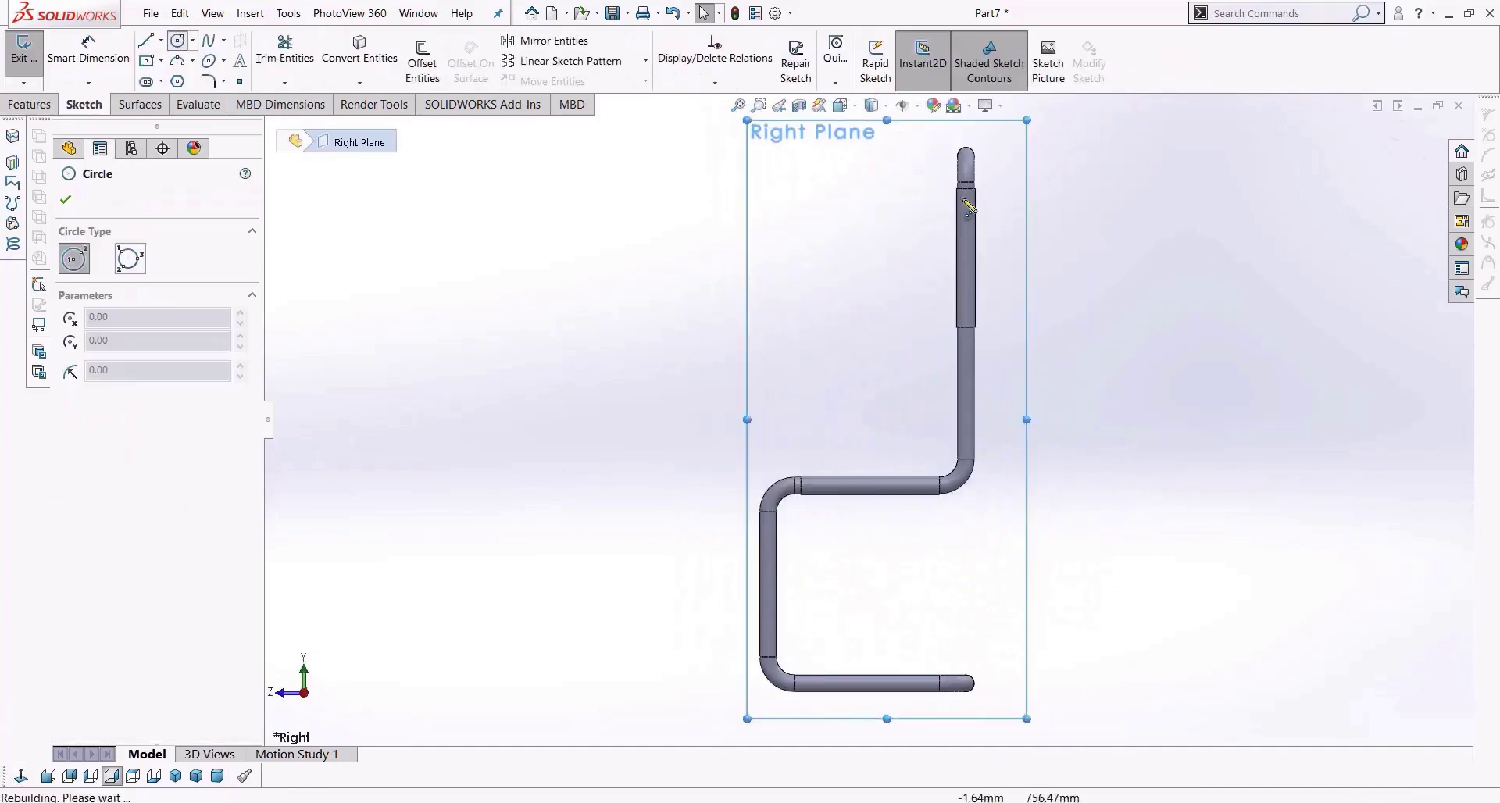
{"action": "scroll", "coordinate": [966, 227], "scroll_direction": "down", "scroll_amount": 5}
{"action": "left_click", "coordinate": [936, 312]}
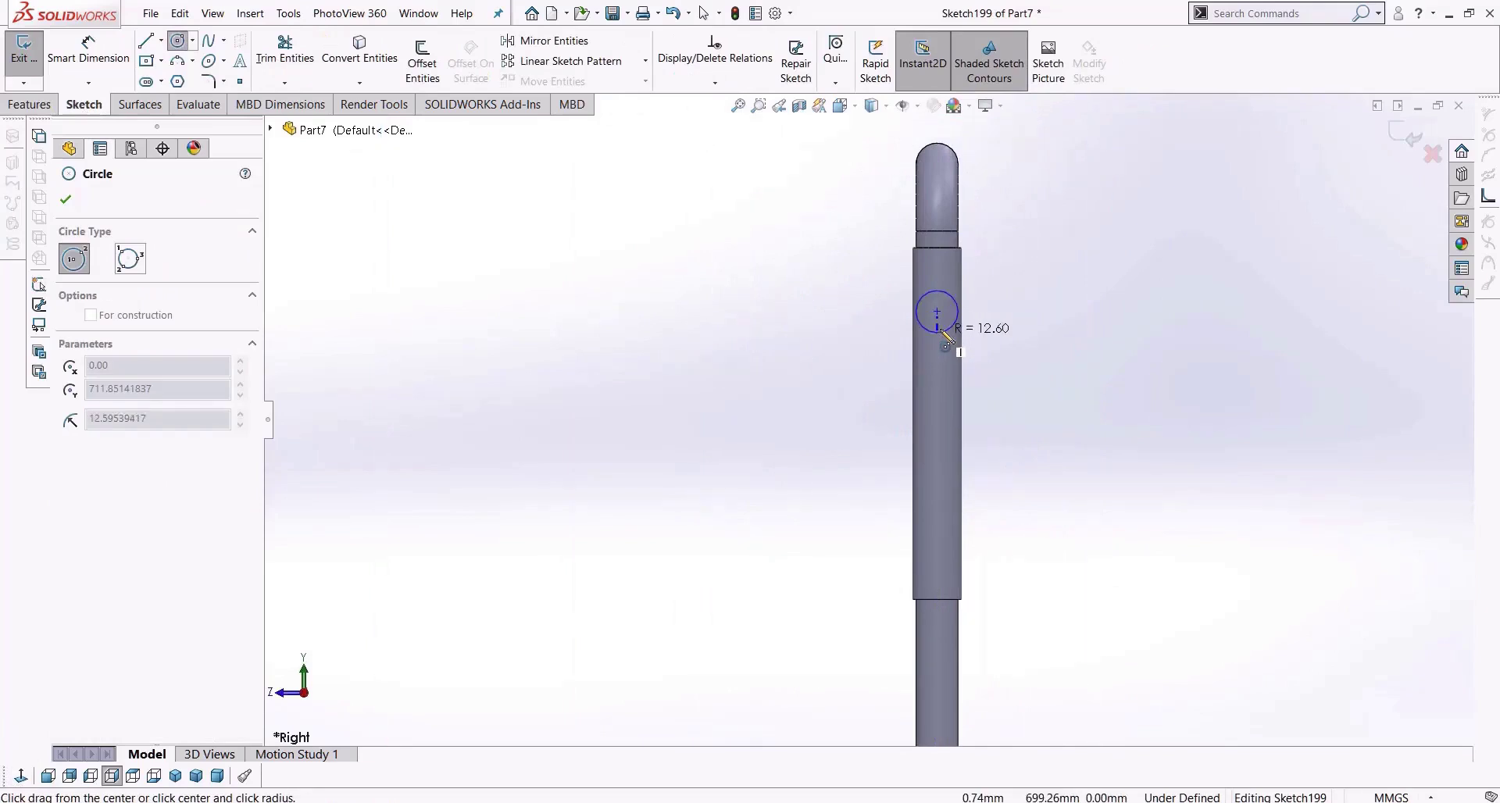
{"action": "left_click", "coordinate": [949, 313]}
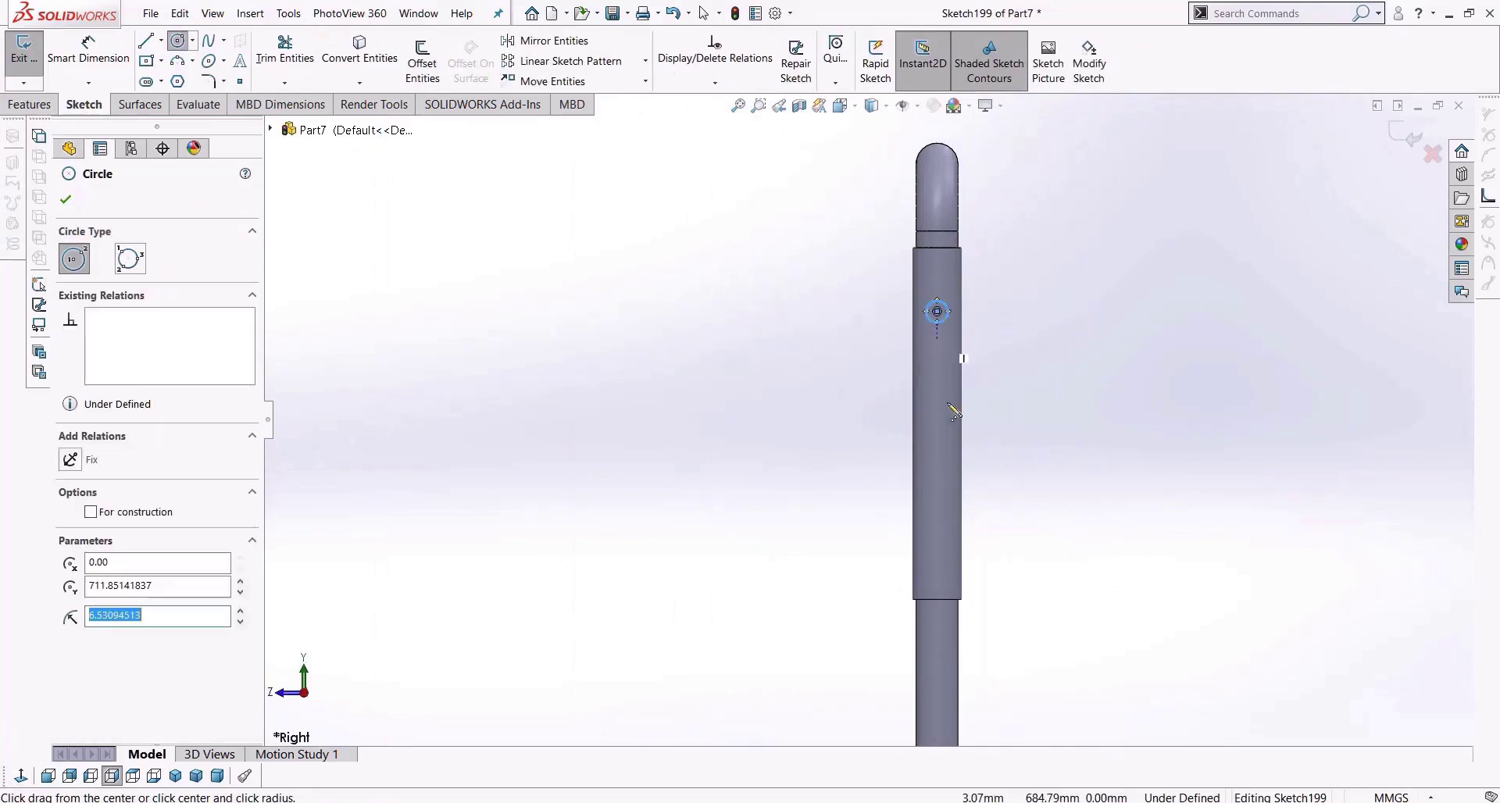
{"action": "left_click", "coordinate": [937, 519]}
{"action": "left_click", "coordinate": [950, 524]}
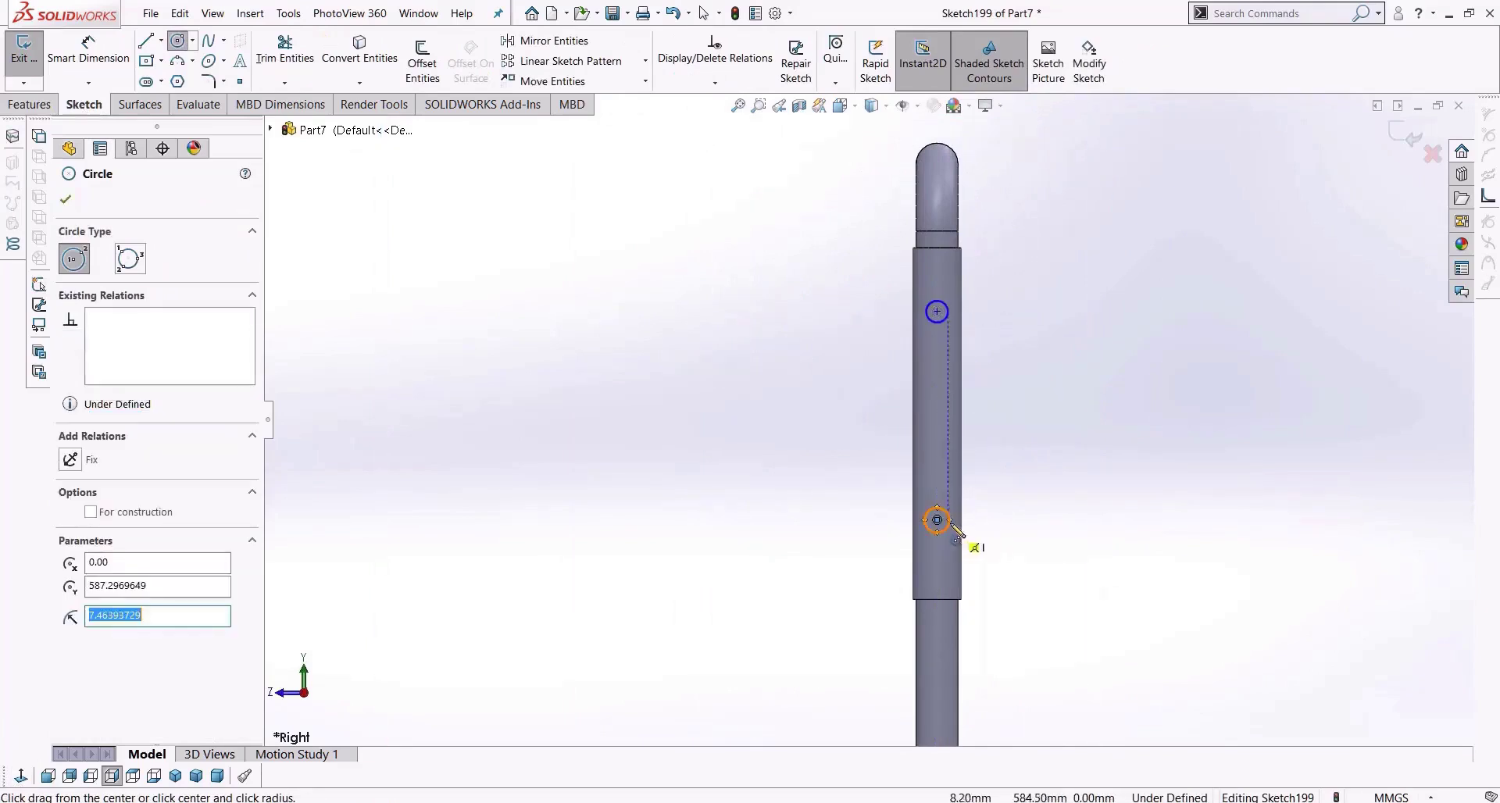
{"action": "key", "text": "Escape"}
Add an equal relation between the two circles.
{"action": "left_click", "coordinate": [943, 530]}
{"action": "left_click", "coordinate": [945, 320], "text": "ctrl"}
{"action": "left_click", "coordinate": [76, 547]}
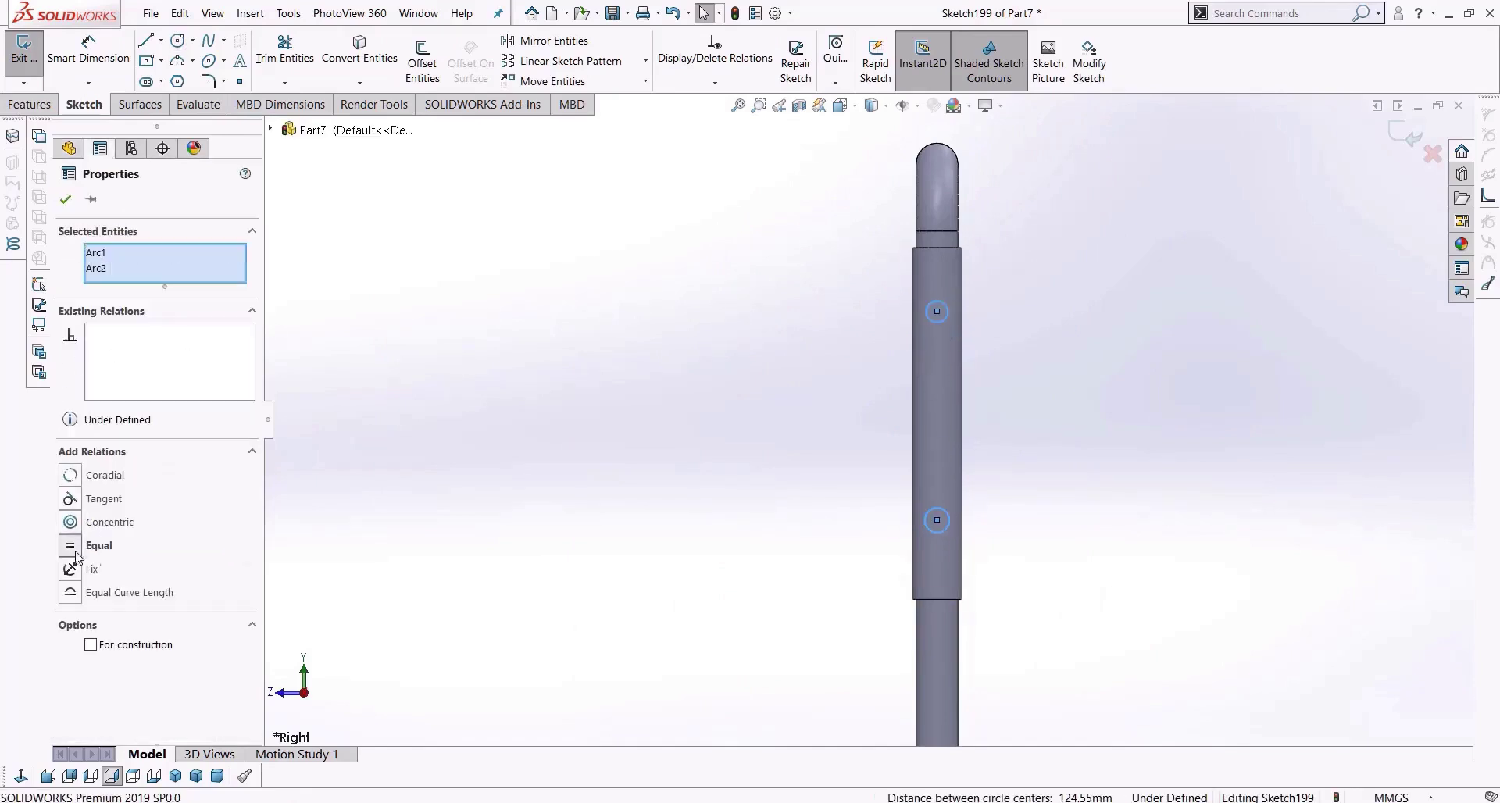
{"action": "left_click", "coordinate": [687, 453]}
Make an extruded cut from the two circles using Through All - Both.
{"action": "scroll", "coordinate": [693, 397], "scroll_direction": "up", "scroll_amount": 4}
{"action": "left_click", "coordinate": [31, 104]}
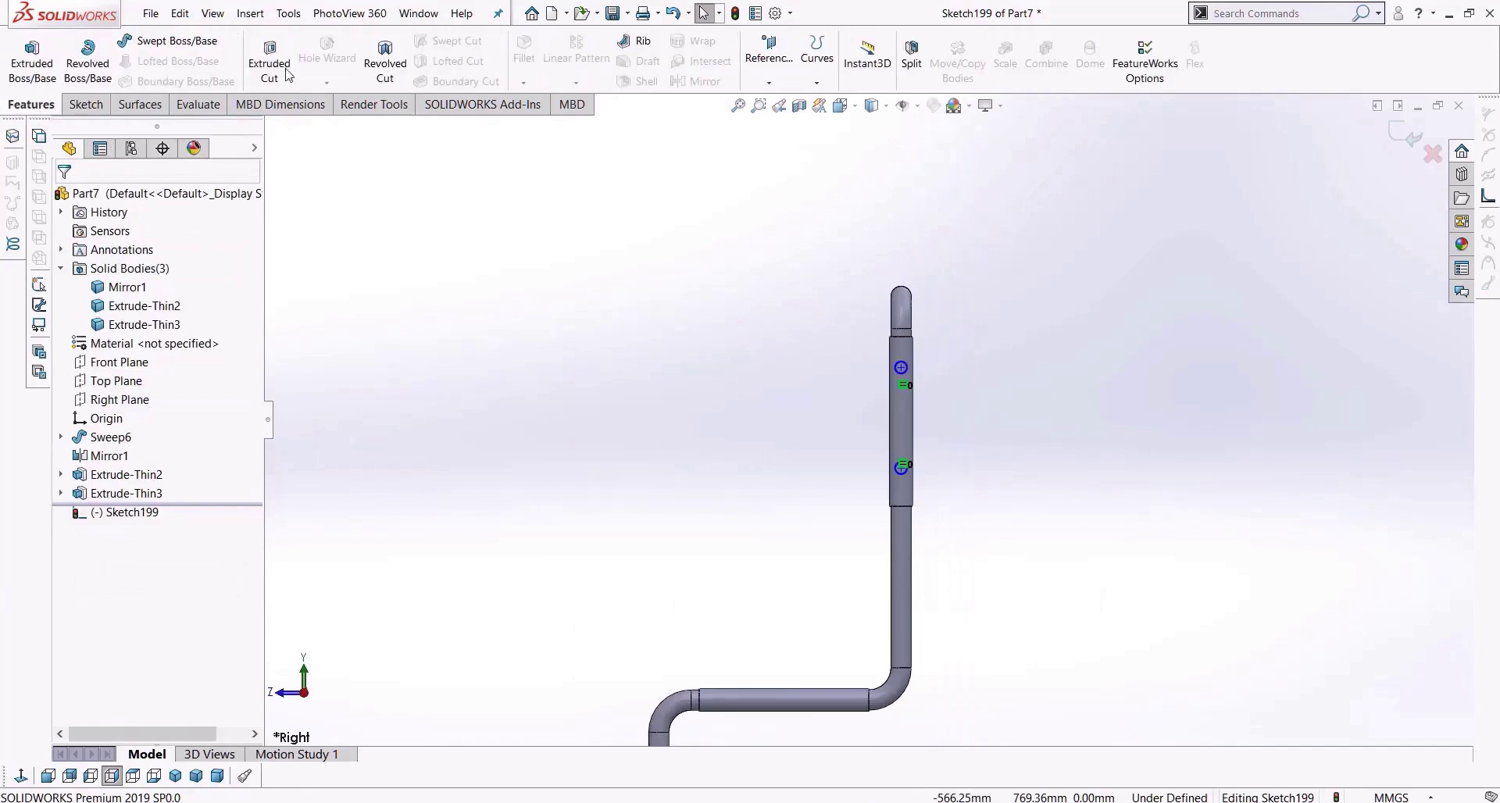
{"action": "left_click", "coordinate": [270, 58]}
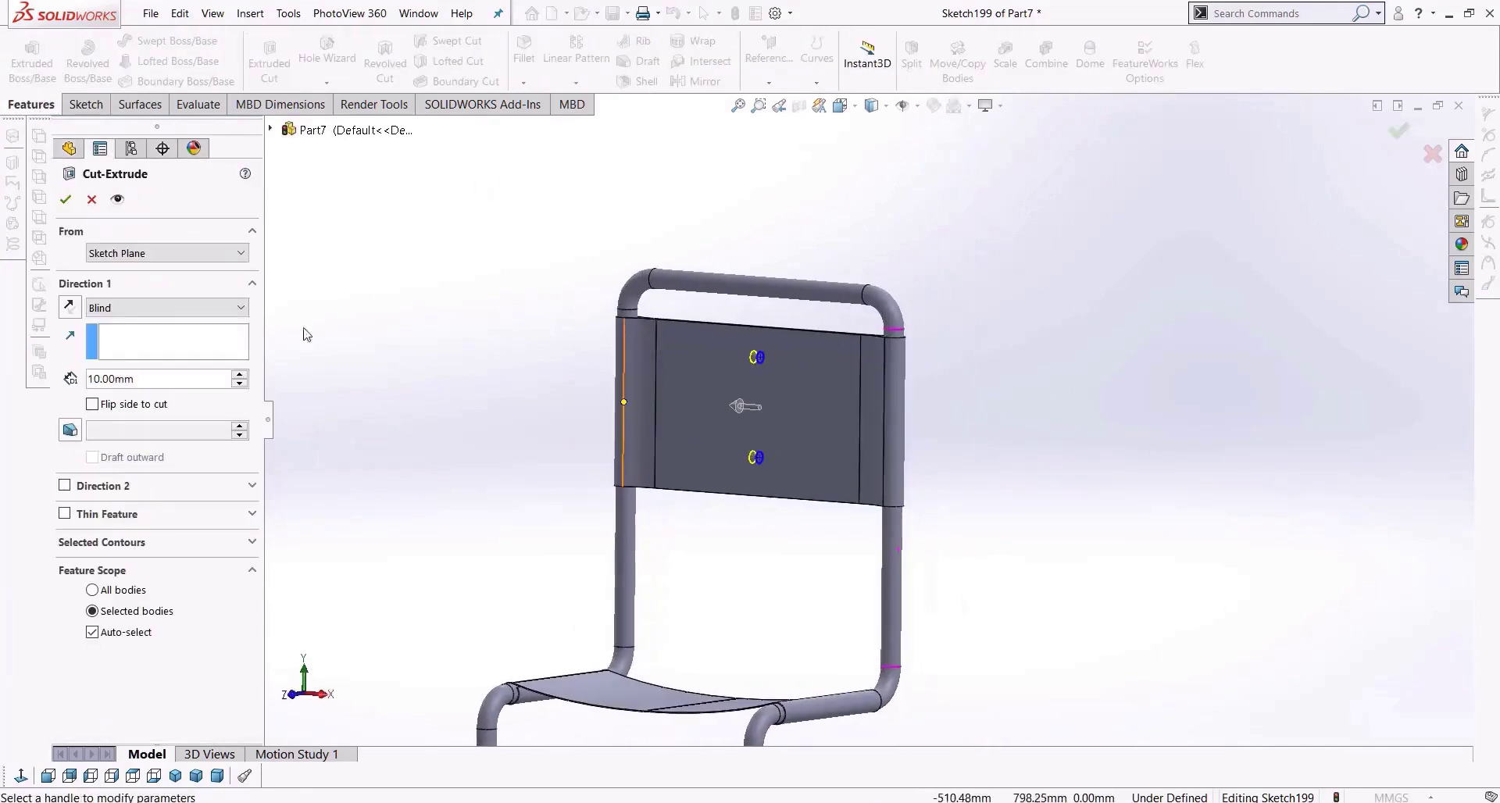
{"action": "left_click", "coordinate": [164, 308]}
{"action": "left_click", "coordinate": [173, 350]}
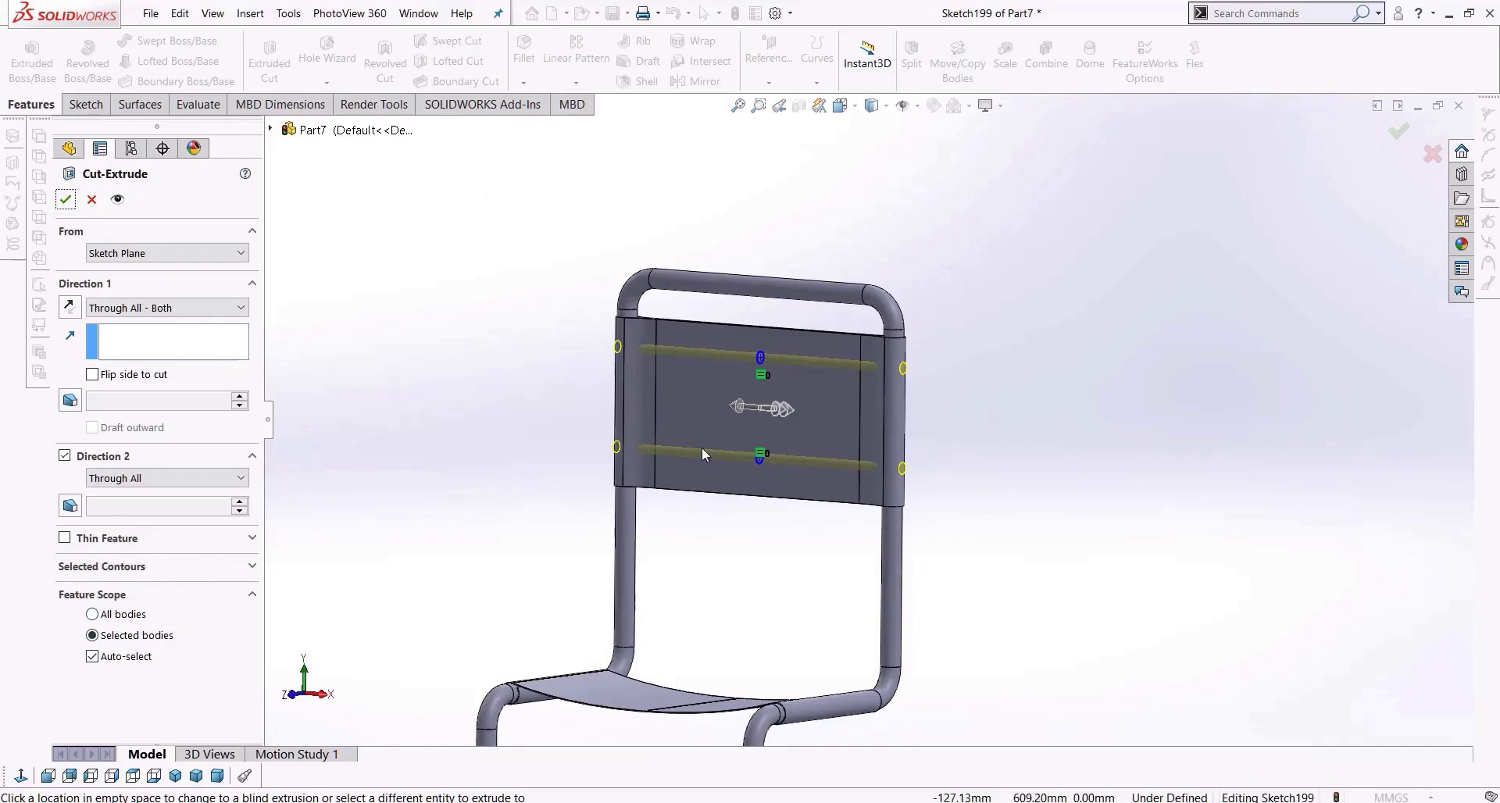
{"action": "left_click", "coordinate": [66, 199]}
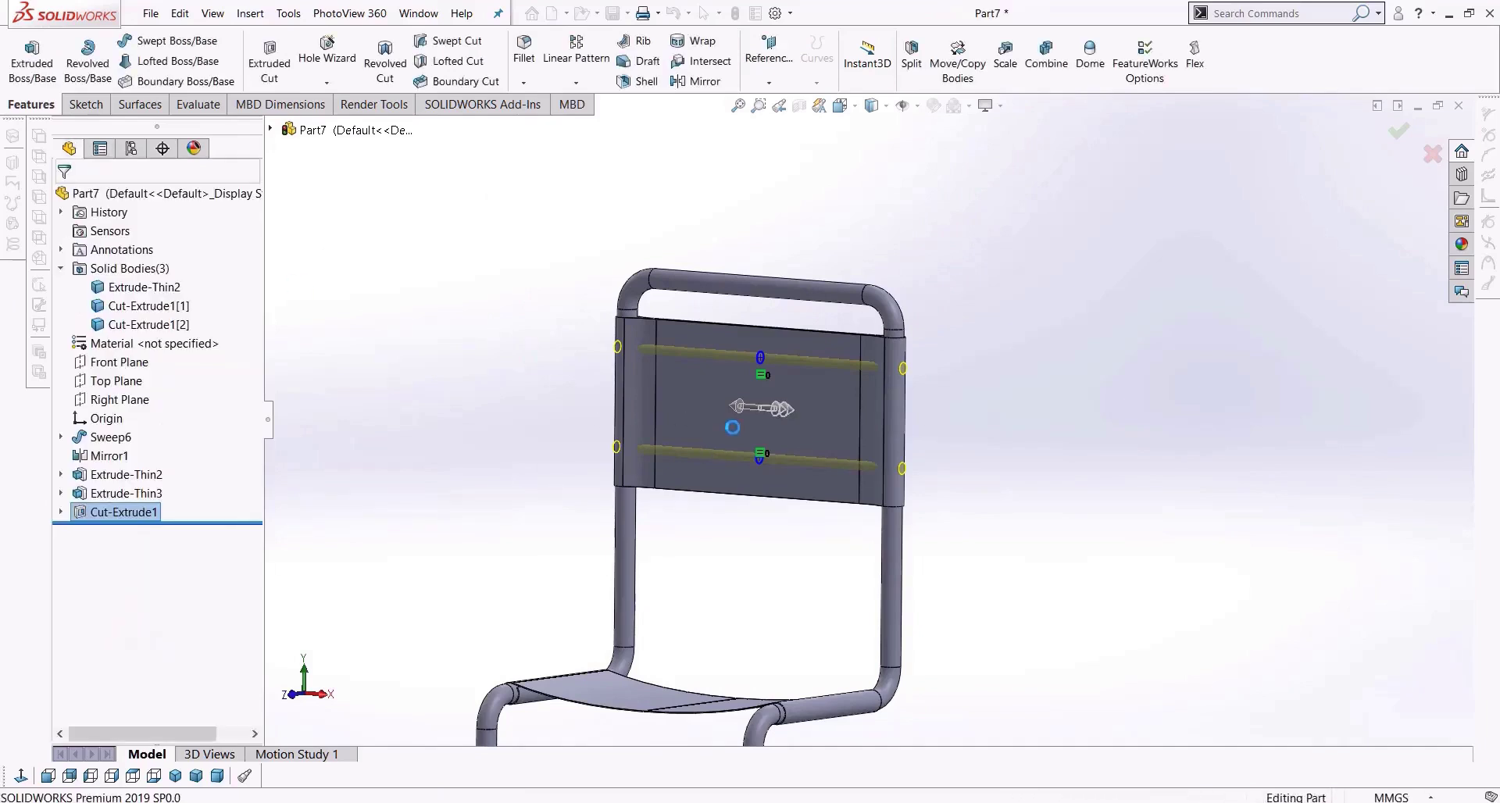
Edit the cut's feature scope with auto-select off so that only the tubular frame body is cut.
{"action": "scroll", "coordinate": [772, 365], "scroll_direction": "down", "scroll_amount": 3}
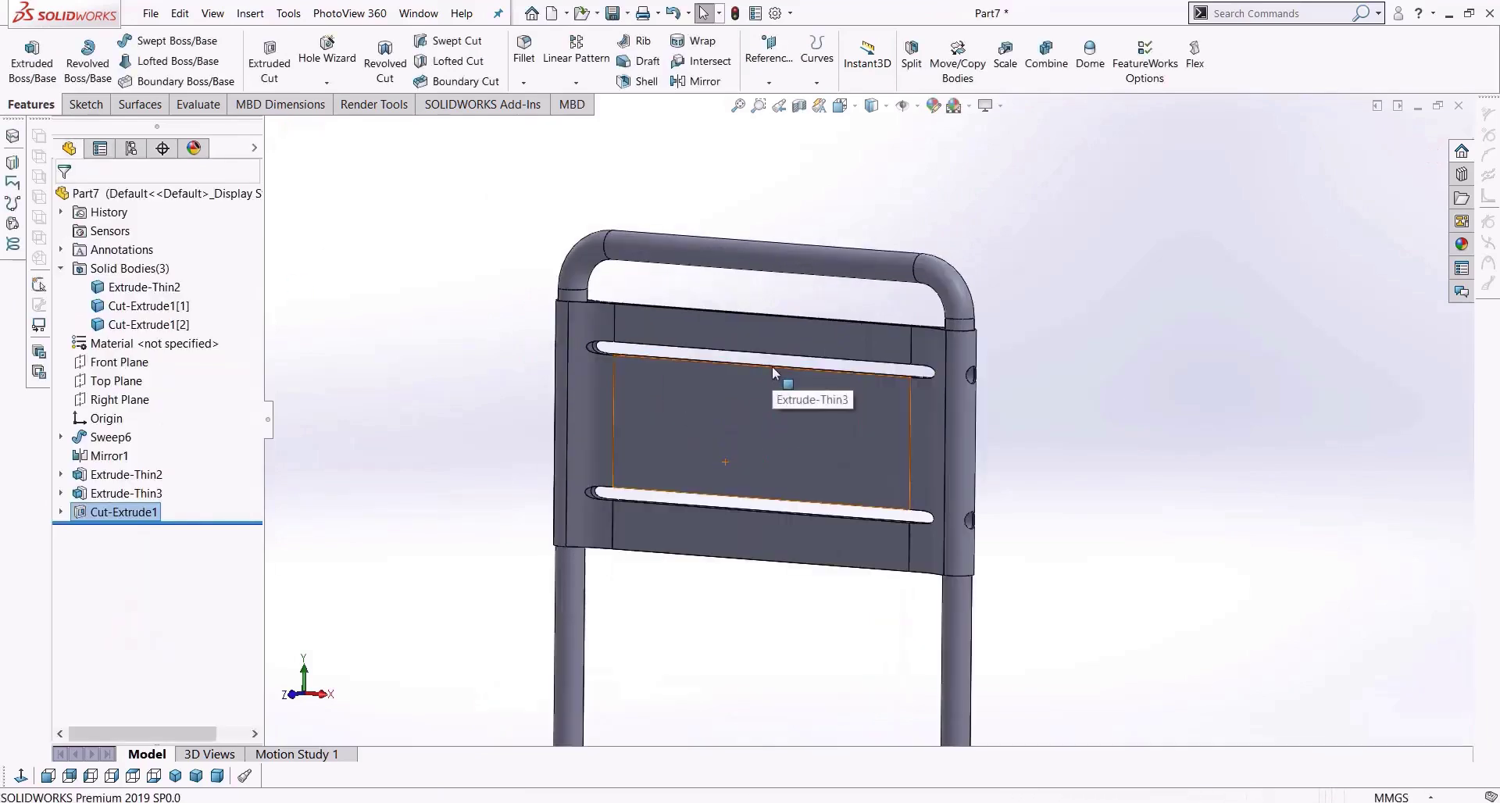
{"action": "right_click", "coordinate": [123, 512]}
{"action": "left_click", "coordinate": [167, 454]}
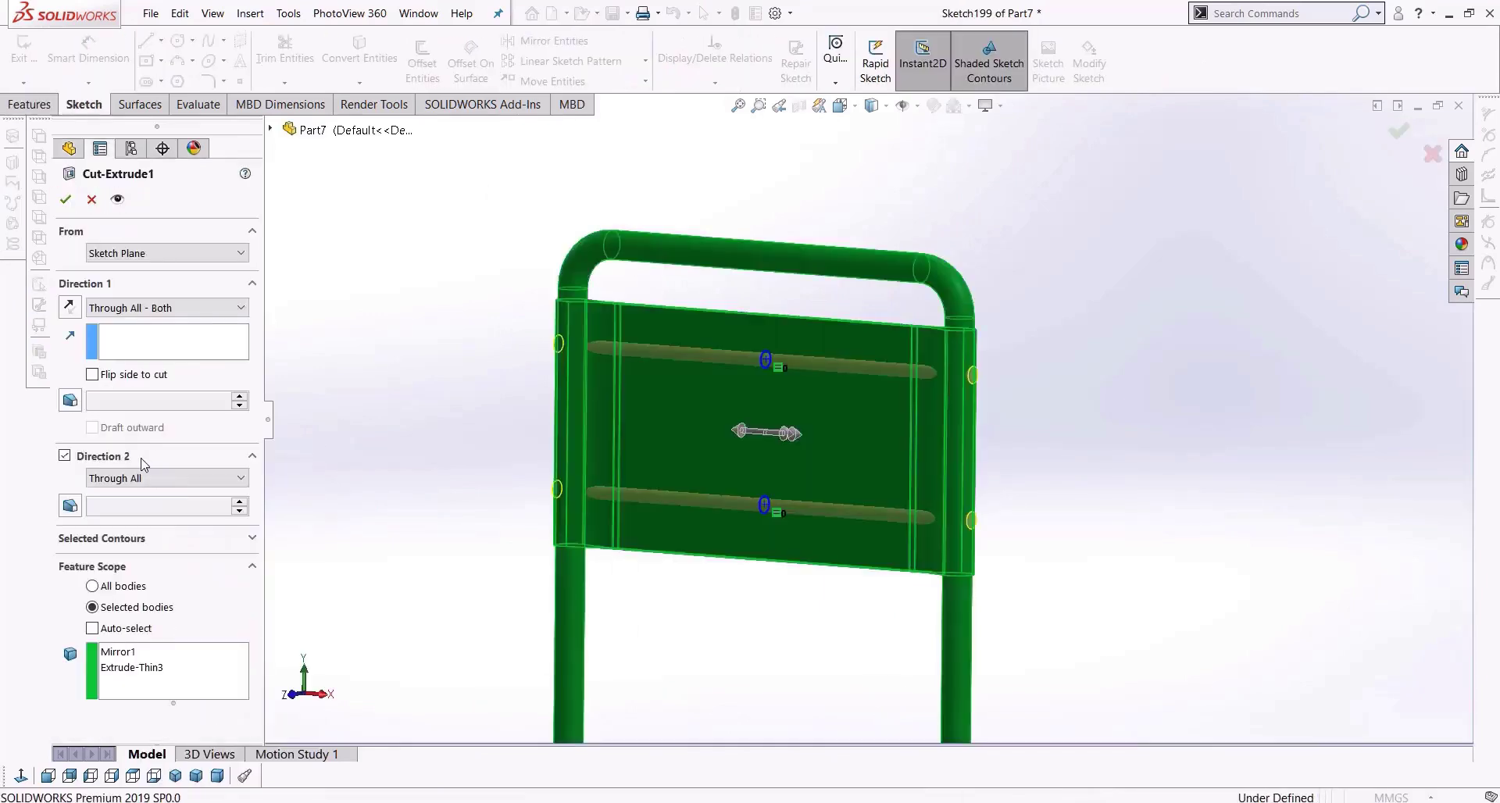
{"action": "right_click", "coordinate": [202, 680]}
{"action": "left_click", "coordinate": [328, 693]}
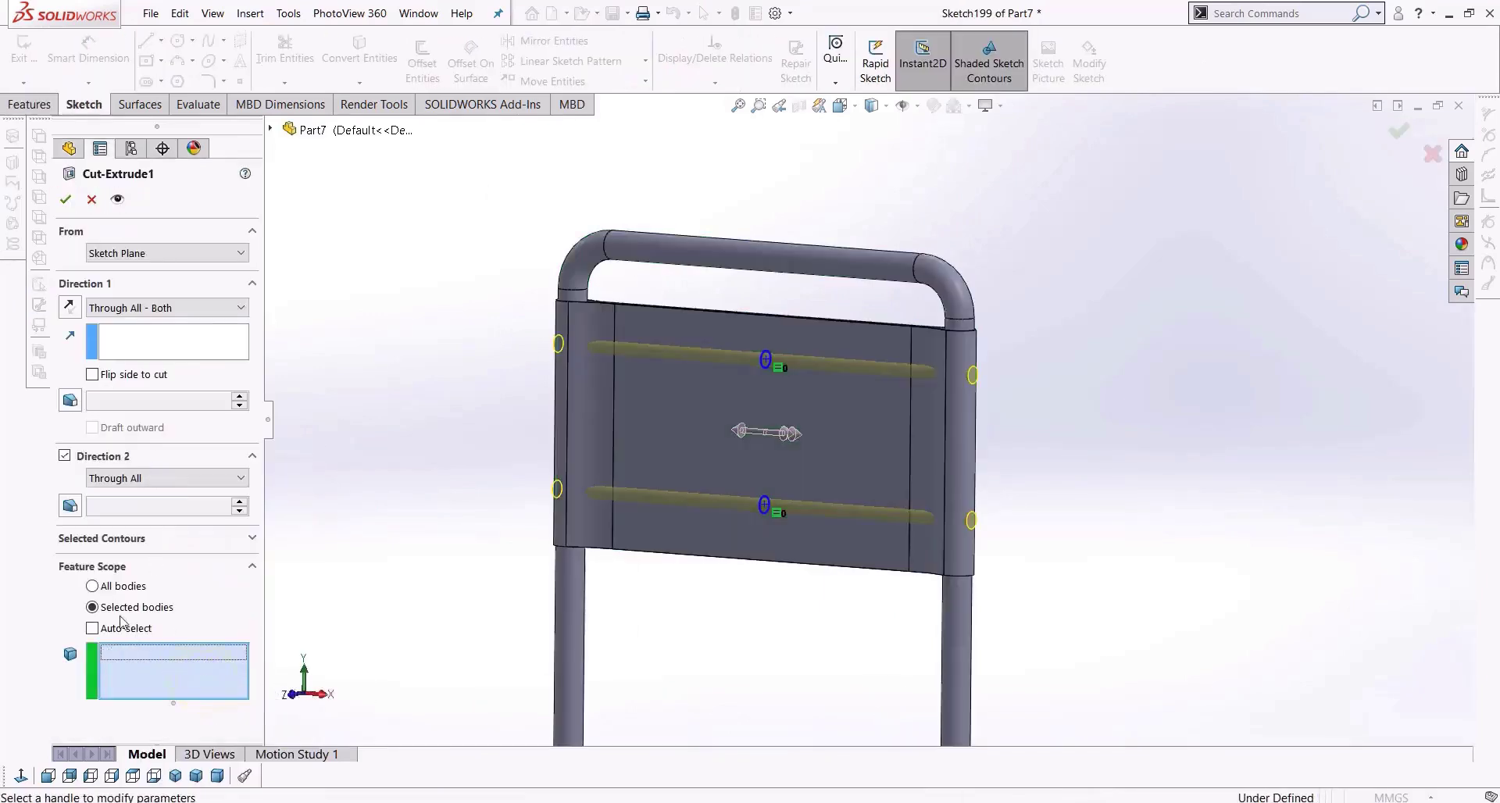
{"action": "left_click", "coordinate": [124, 628]}
{"action": "left_click", "coordinate": [129, 633]}
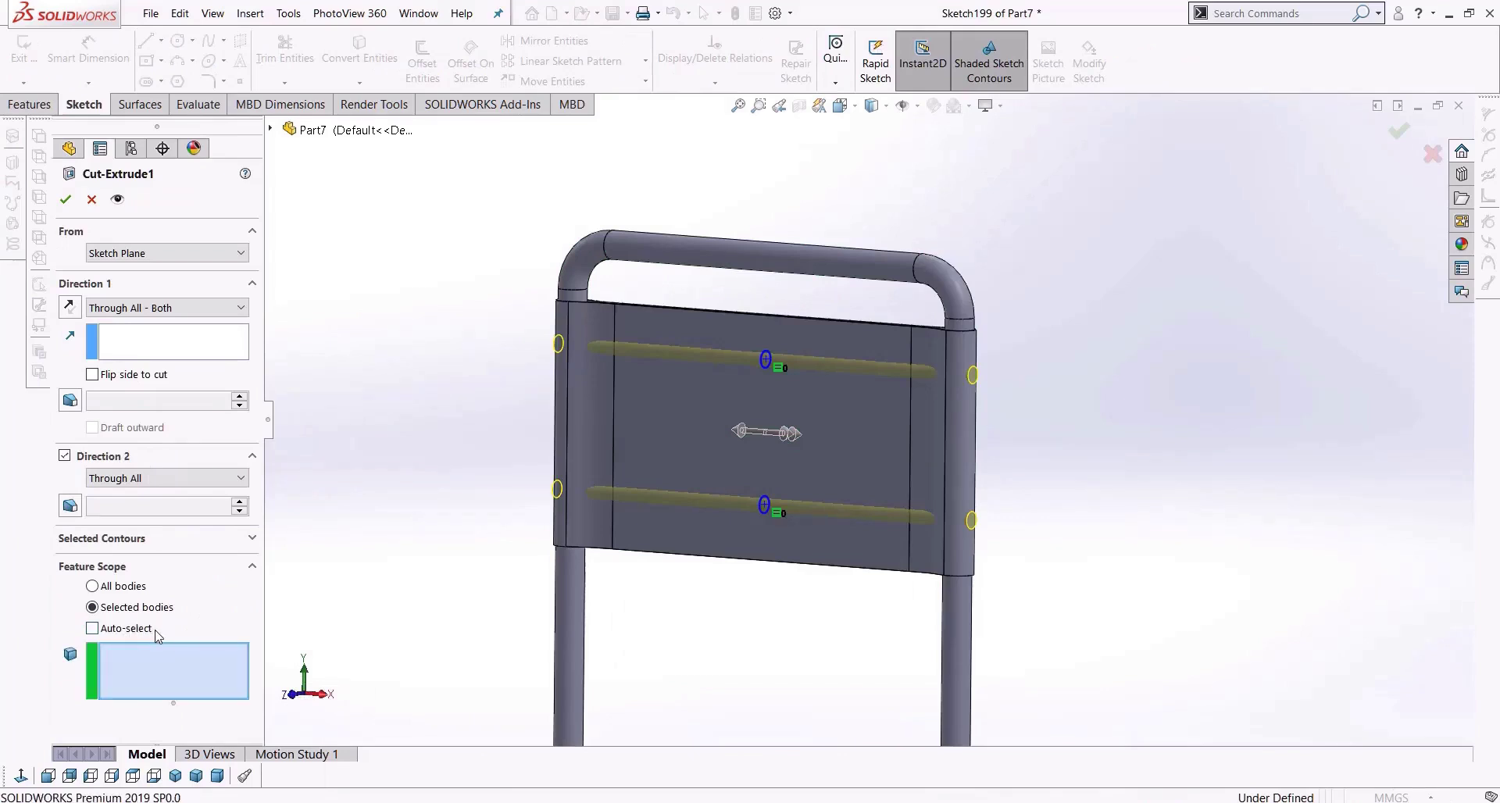
{"action": "left_click", "coordinate": [816, 261]}
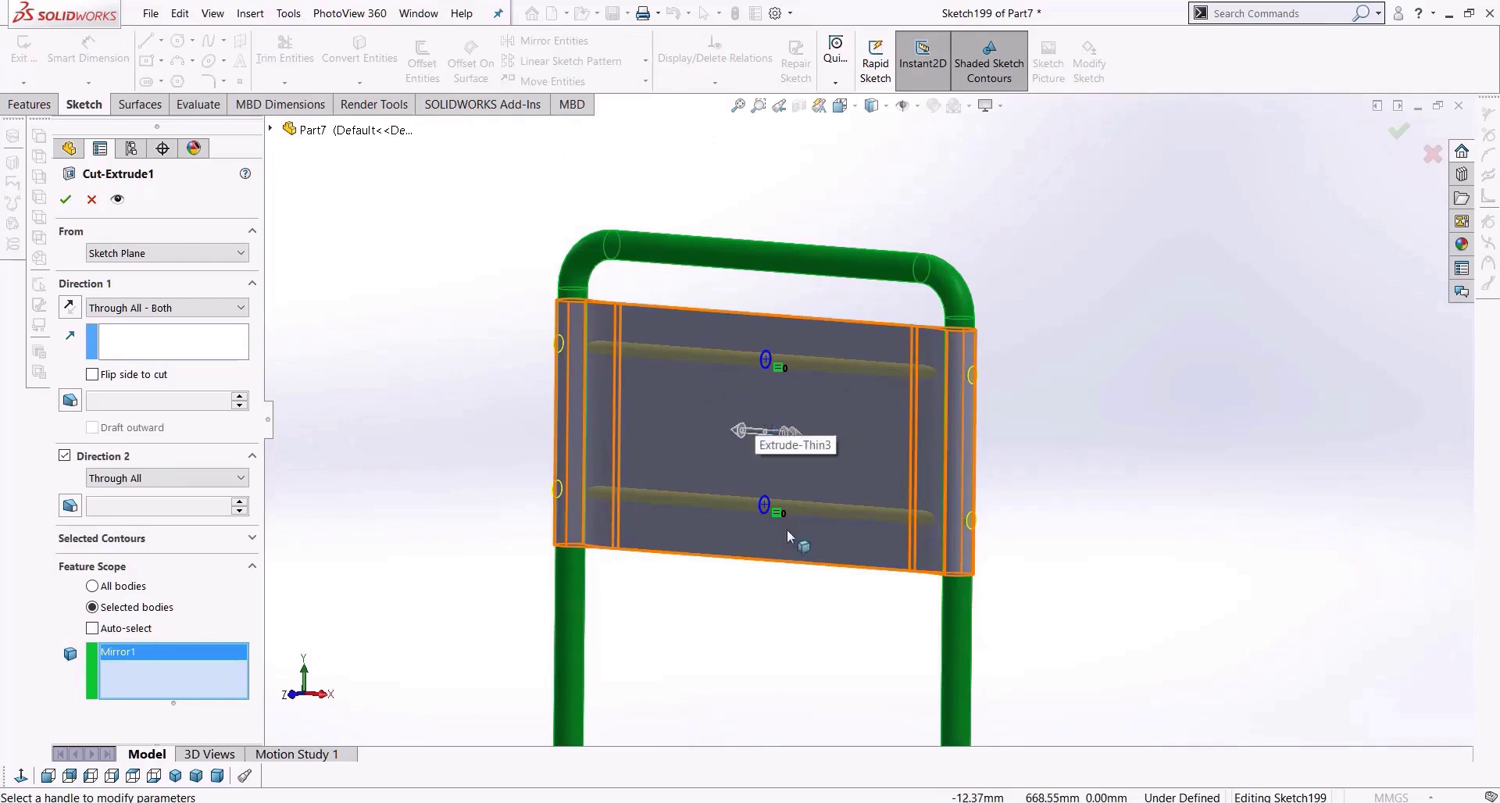
{"action": "scroll", "coordinate": [789, 532], "scroll_direction": "up", "scroll_amount": 4}
{"action": "scroll", "coordinate": [844, 561], "scroll_direction": "down", "scroll_amount": 3}
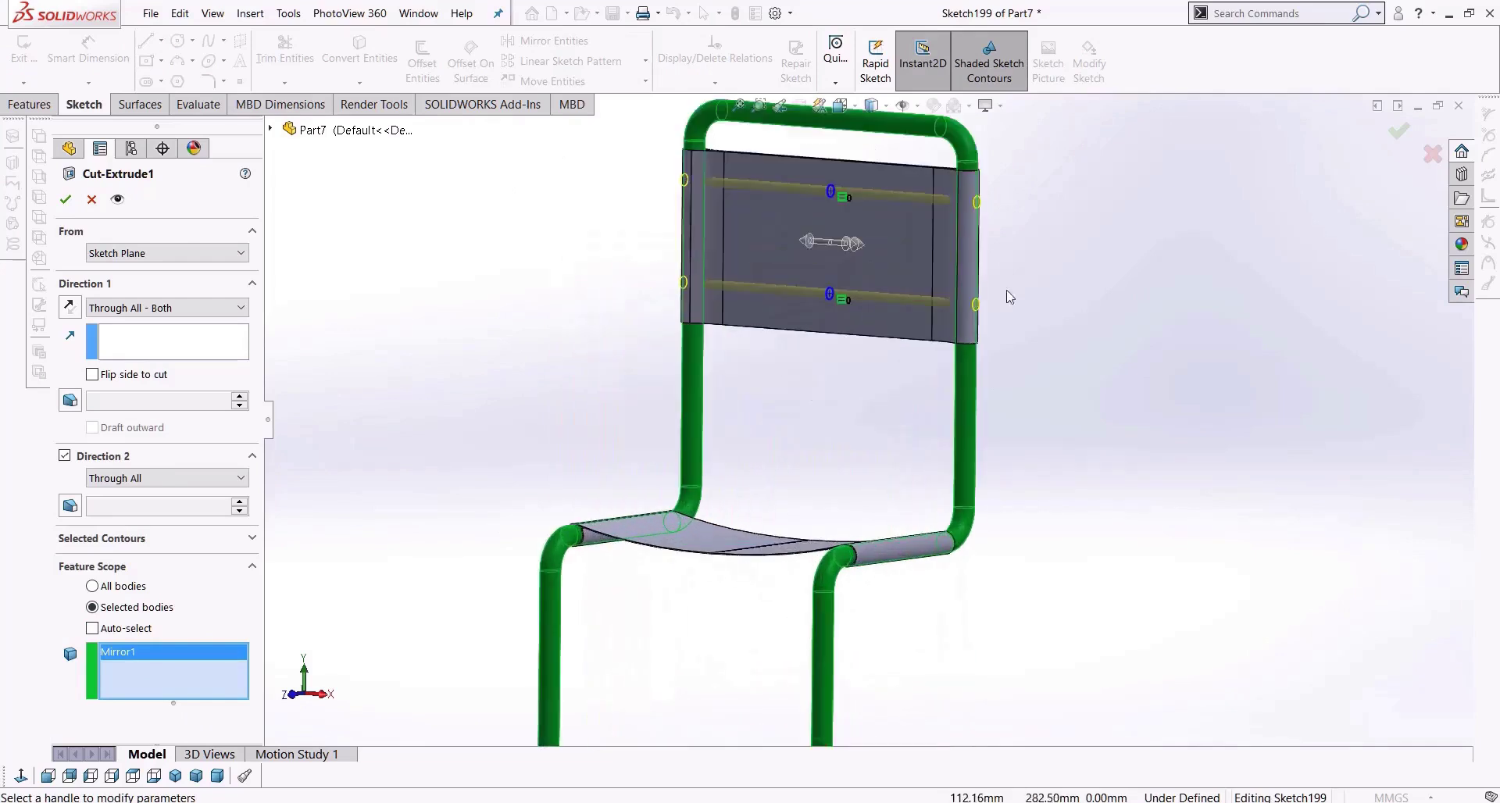
{"action": "scroll", "coordinate": [730, 278], "scroll_direction": "down", "scroll_amount": 5}
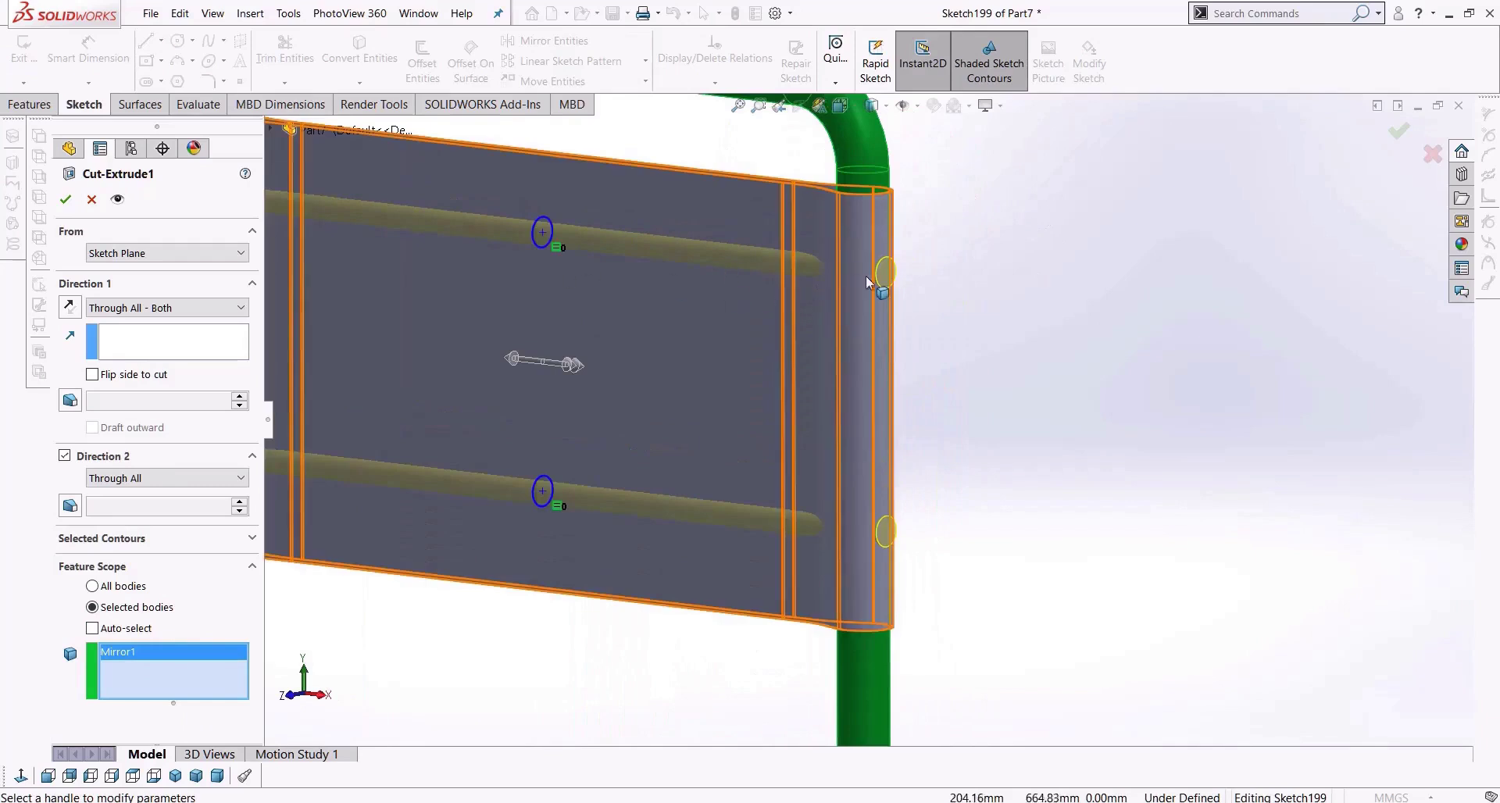
{"action": "left_click", "coordinate": [64, 200]}
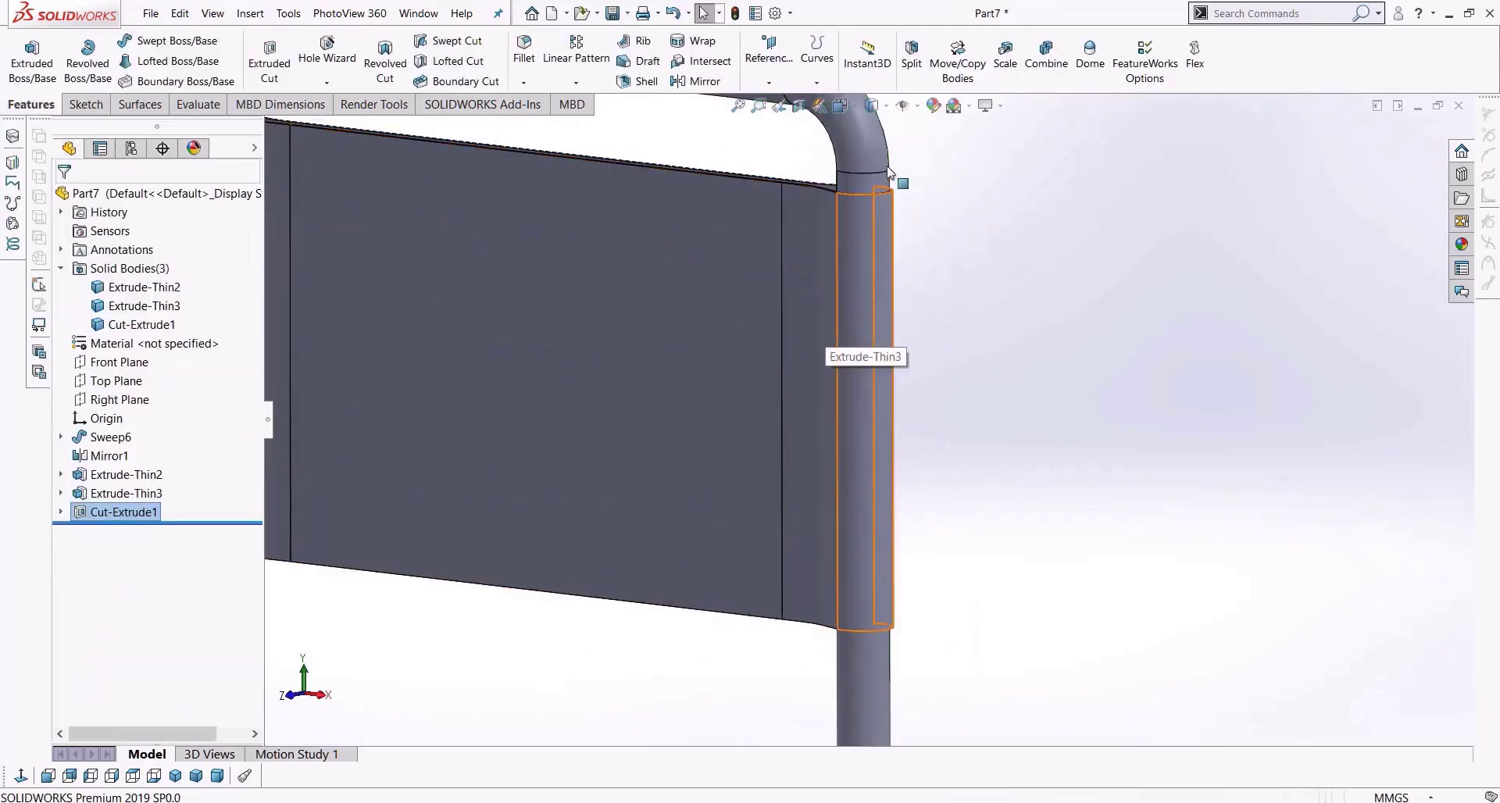
Hide the backrest body to inspect the holes in the upright tube, and show it again.
{"action": "right_click", "coordinate": [723, 230]}
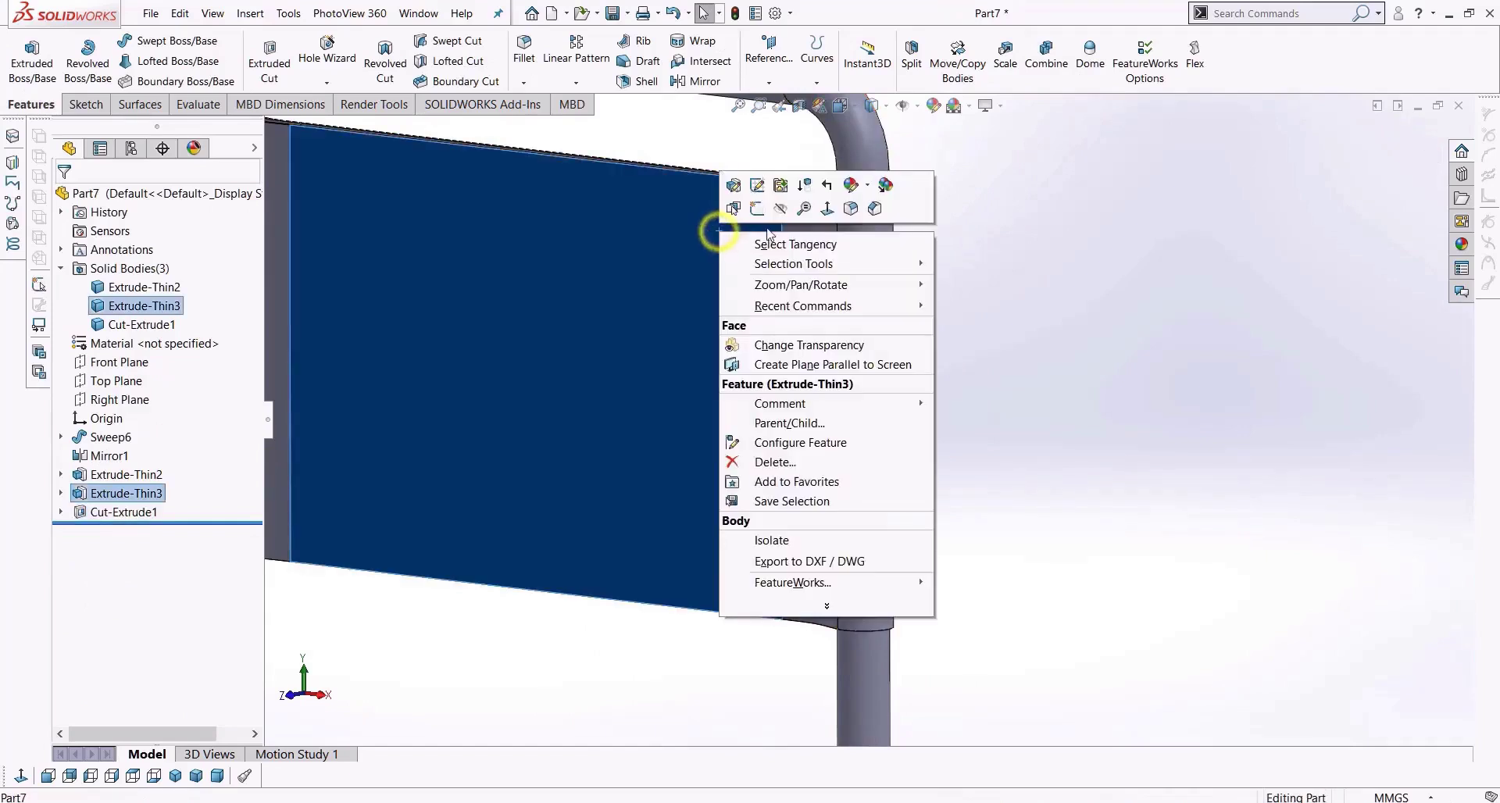
{"action": "left_click", "coordinate": [734, 207]}
{"action": "middle_click_drag", "start_coordinate": [881, 388], "coordinate": [980, 360]}
{"action": "right_click", "coordinate": [153, 306]}
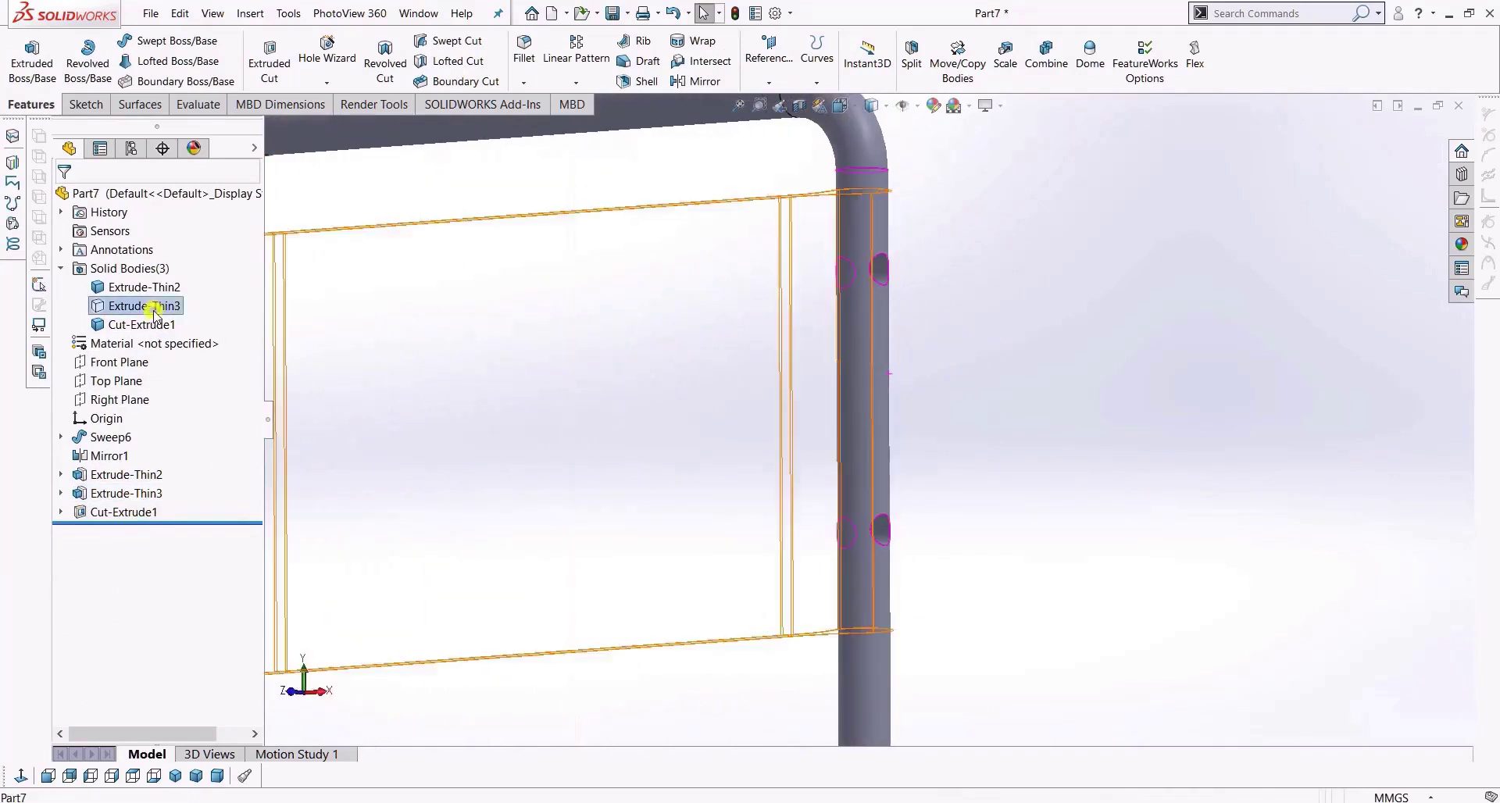
{"action": "left_click", "coordinate": [168, 287]}
{"action": "scroll", "coordinate": [560, 336], "scroll_direction": "up", "scroll_amount": 9}
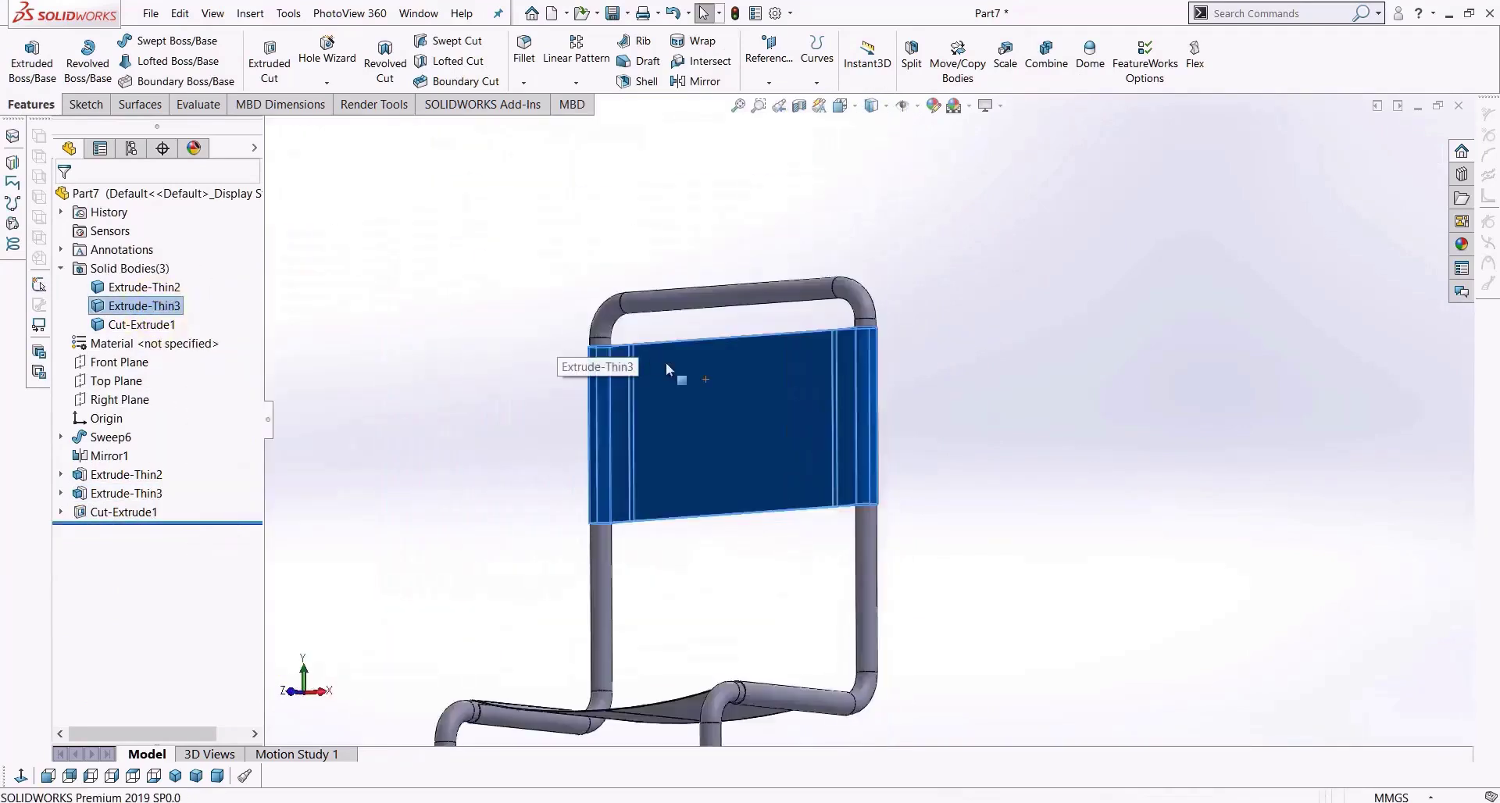
Hide the backrest body once more and examine the holes through both upright tubes up close.
{"action": "middle_click_drag", "start_coordinate": [761, 402], "coordinate": [774, 621]}
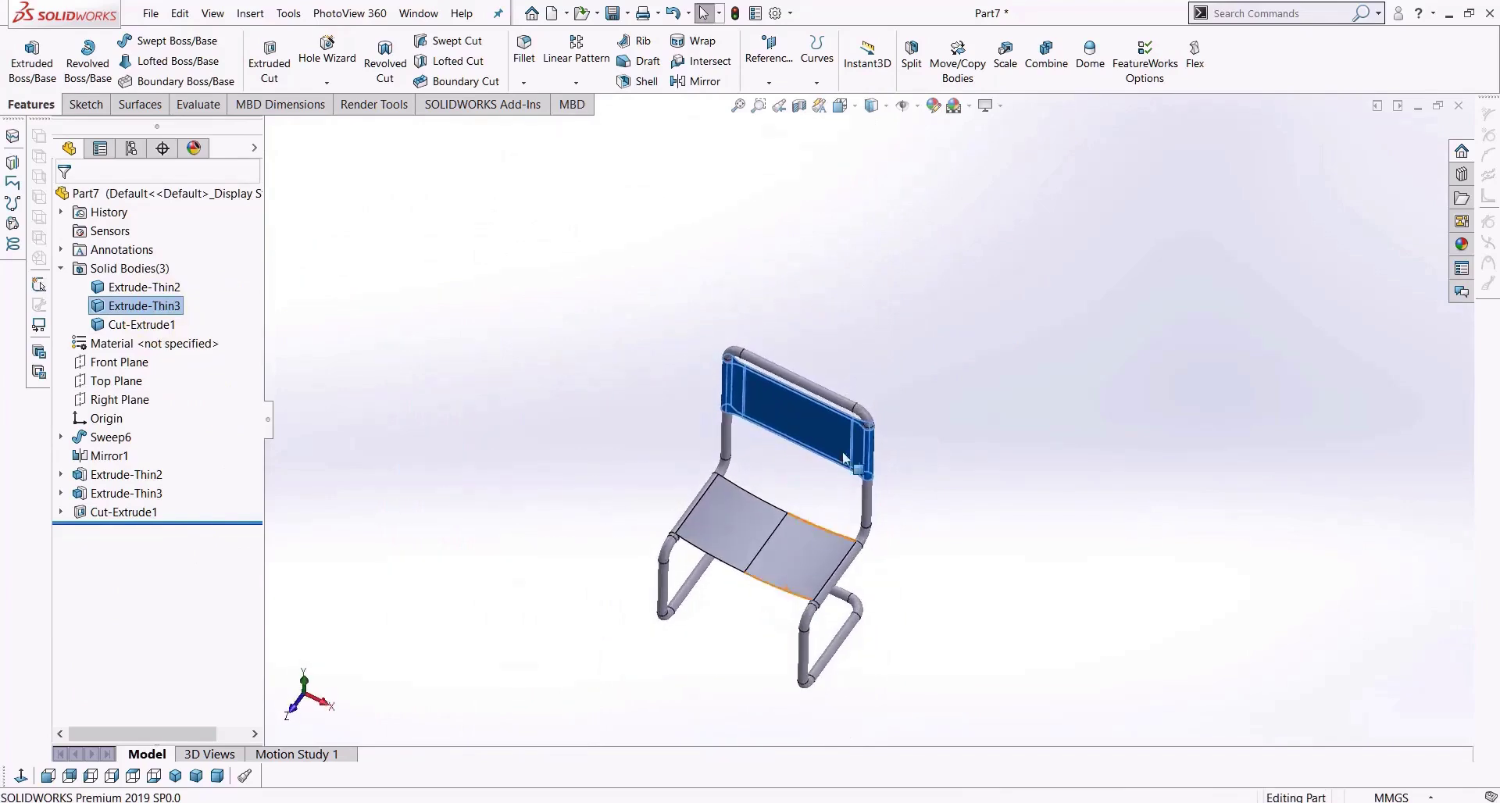
{"action": "scroll", "coordinate": [843, 457], "scroll_direction": "down", "scroll_amount": 5}
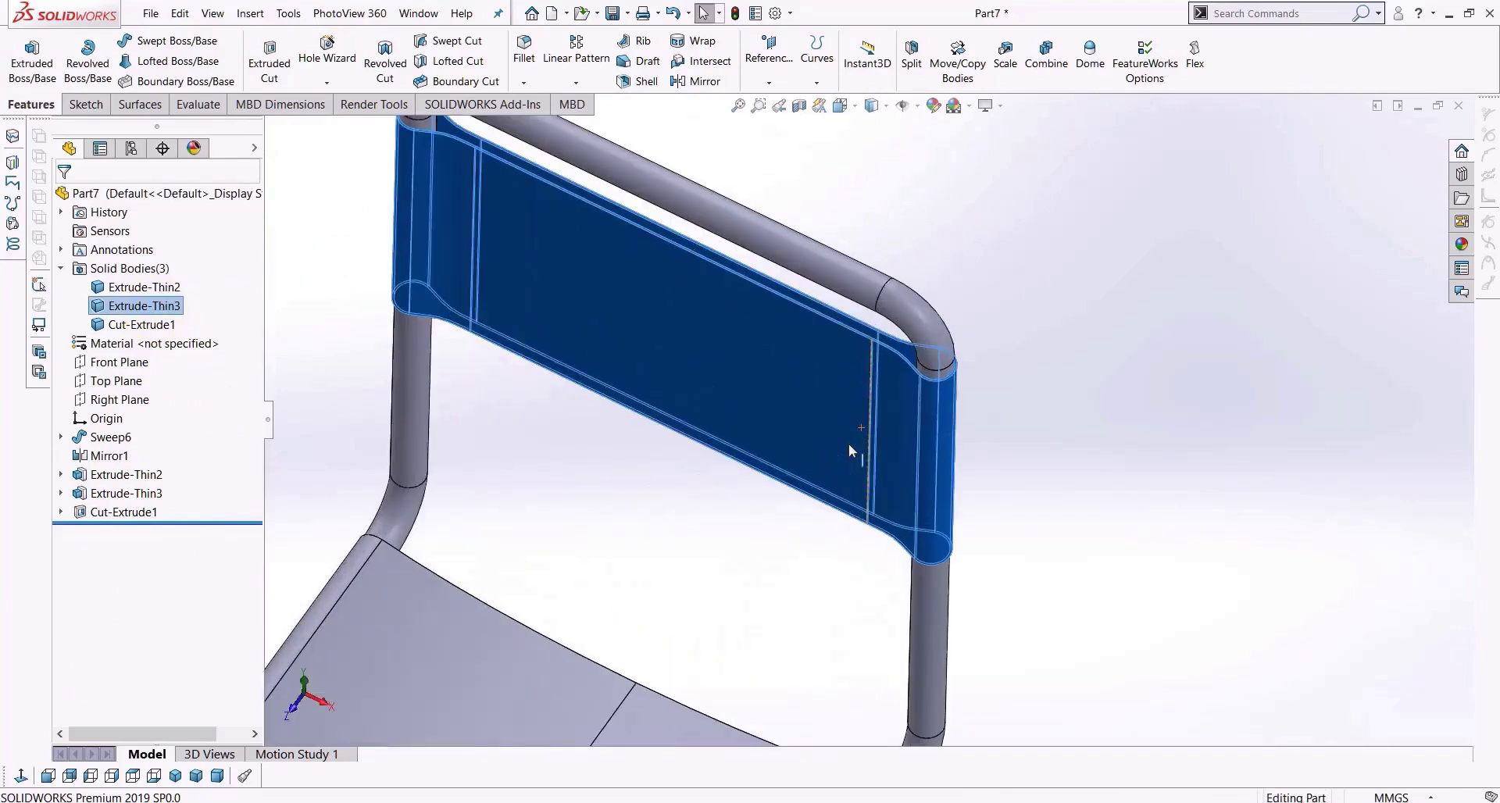
{"action": "right_click", "coordinate": [777, 378]}
{"action": "left_click", "coordinate": [843, 356]}
{"action": "middle_click_drag", "start_coordinate": [936, 476], "coordinate": [838, 522]}
{"action": "scroll", "coordinate": [925, 415], "scroll_direction": "down", "scroll_amount": 6}
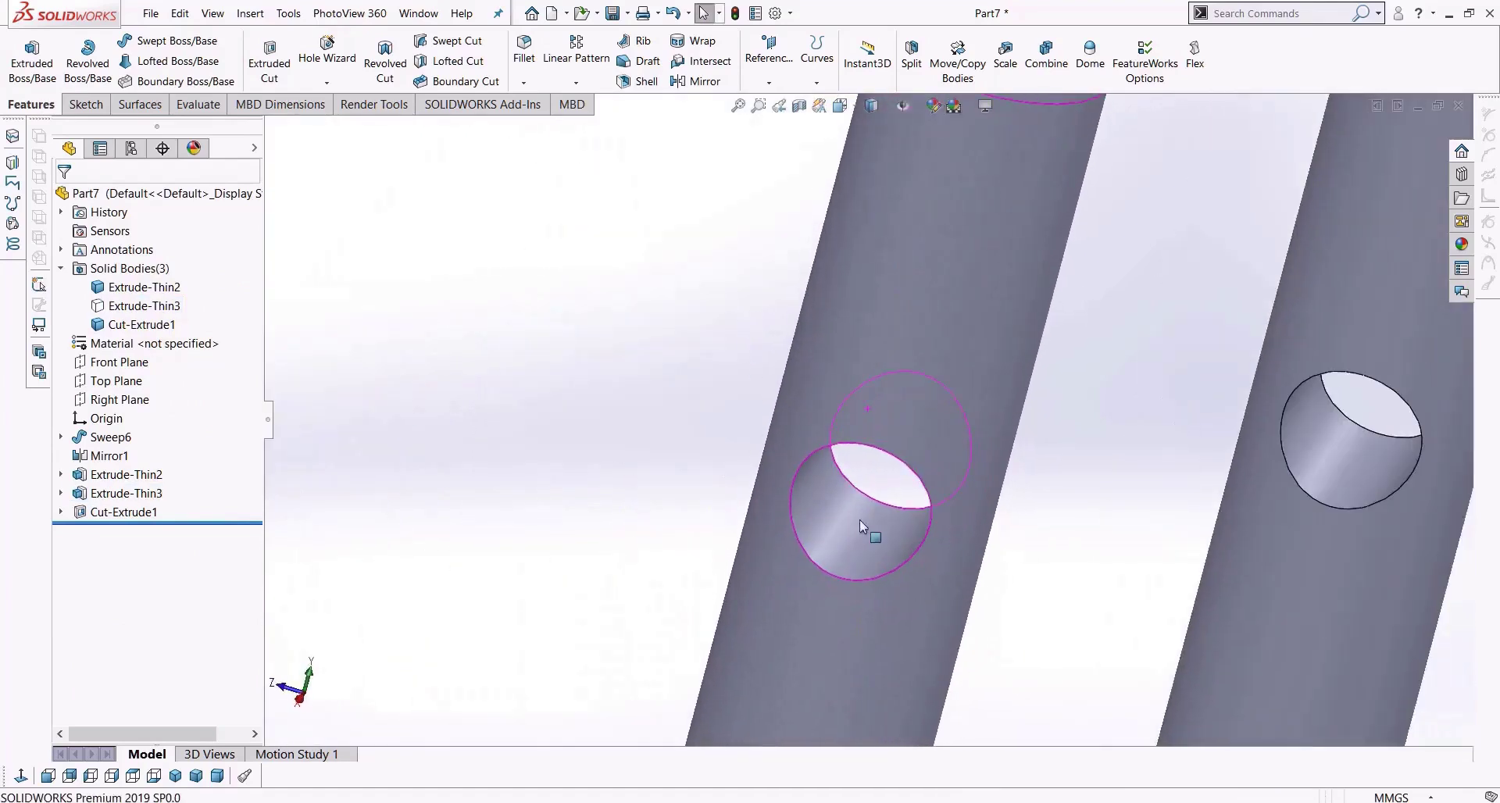
{"action": "scroll", "coordinate": [924, 508], "scroll_direction": "up", "scroll_amount": 3}
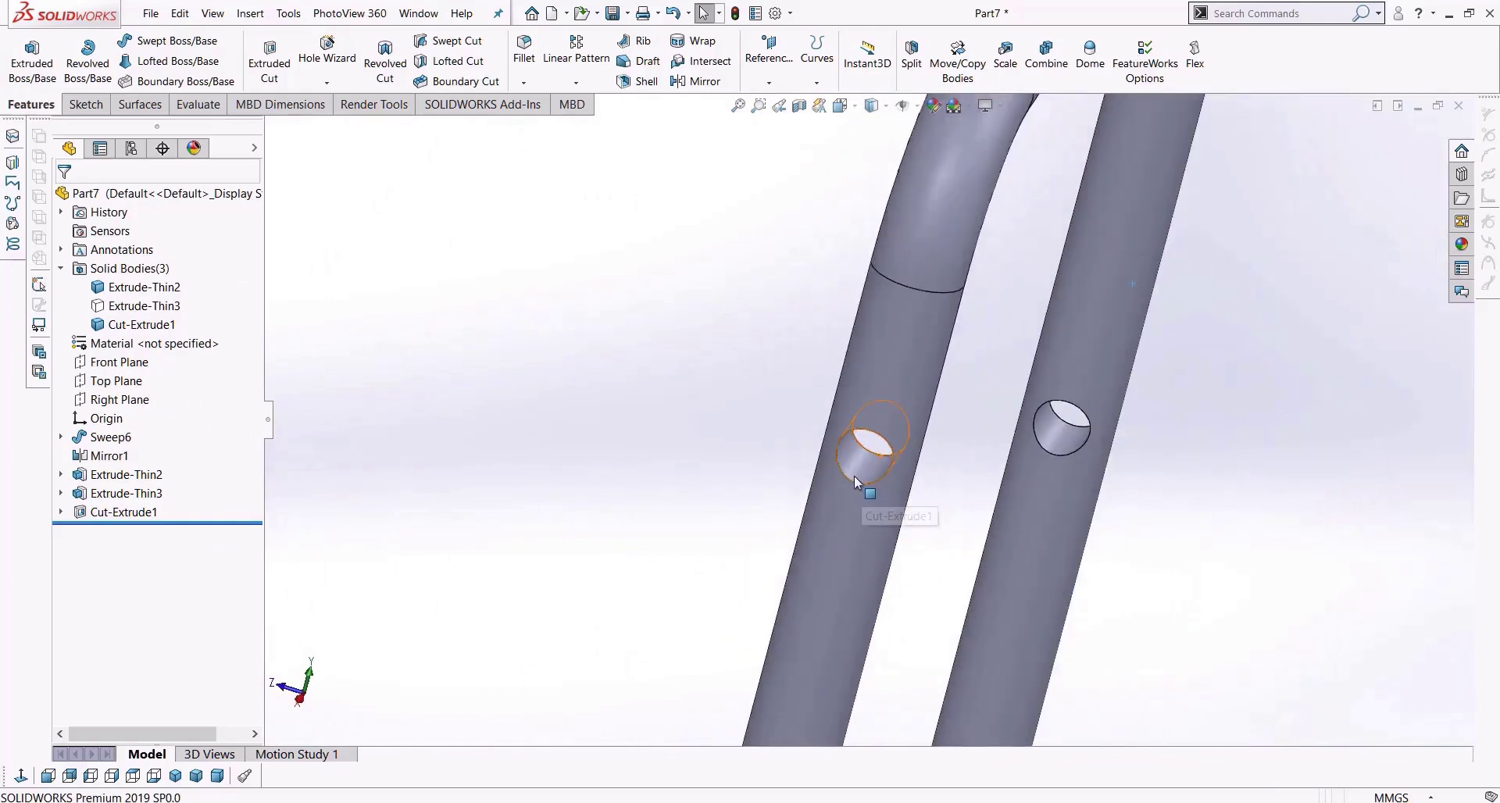
{"action": "scroll", "coordinate": [856, 472], "scroll_direction": "down", "scroll_amount": 3}
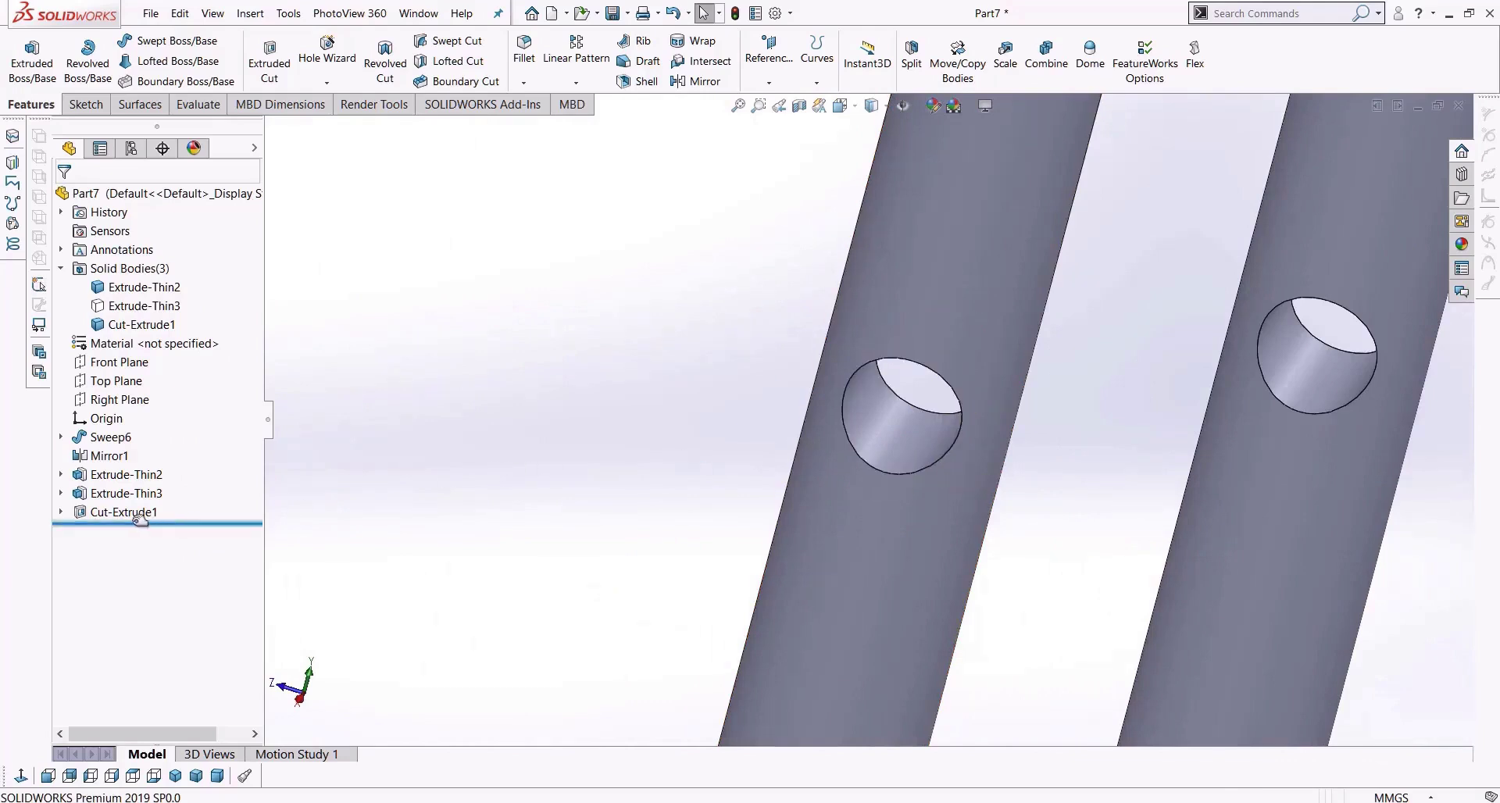
{"action": "scroll", "coordinate": [742, 422], "scroll_direction": "up", "scroll_amount": 5}
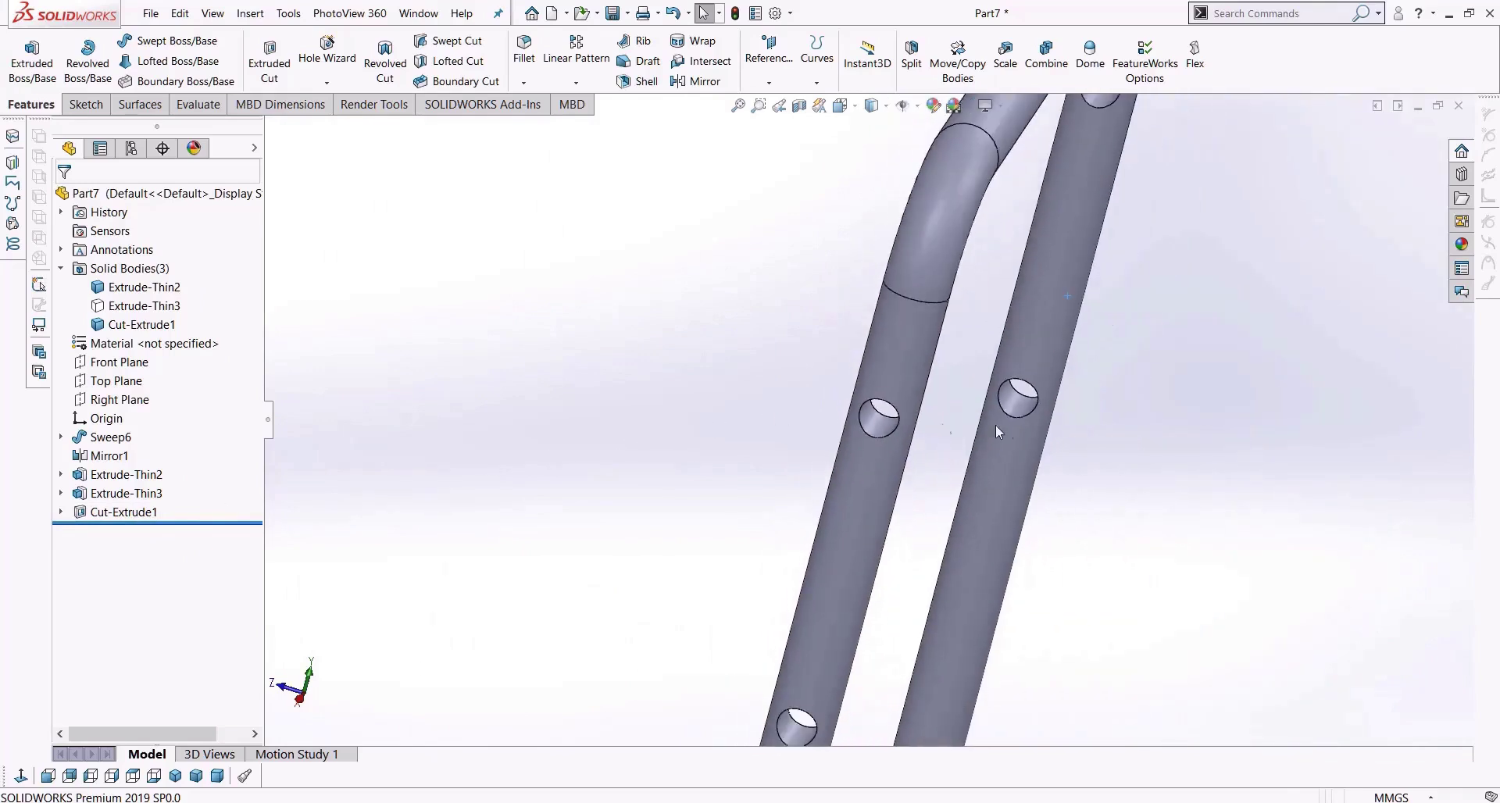
Delete the extruded cut that makes the holes in the upright tubes.
{"action": "left_click", "coordinate": [112, 513]}
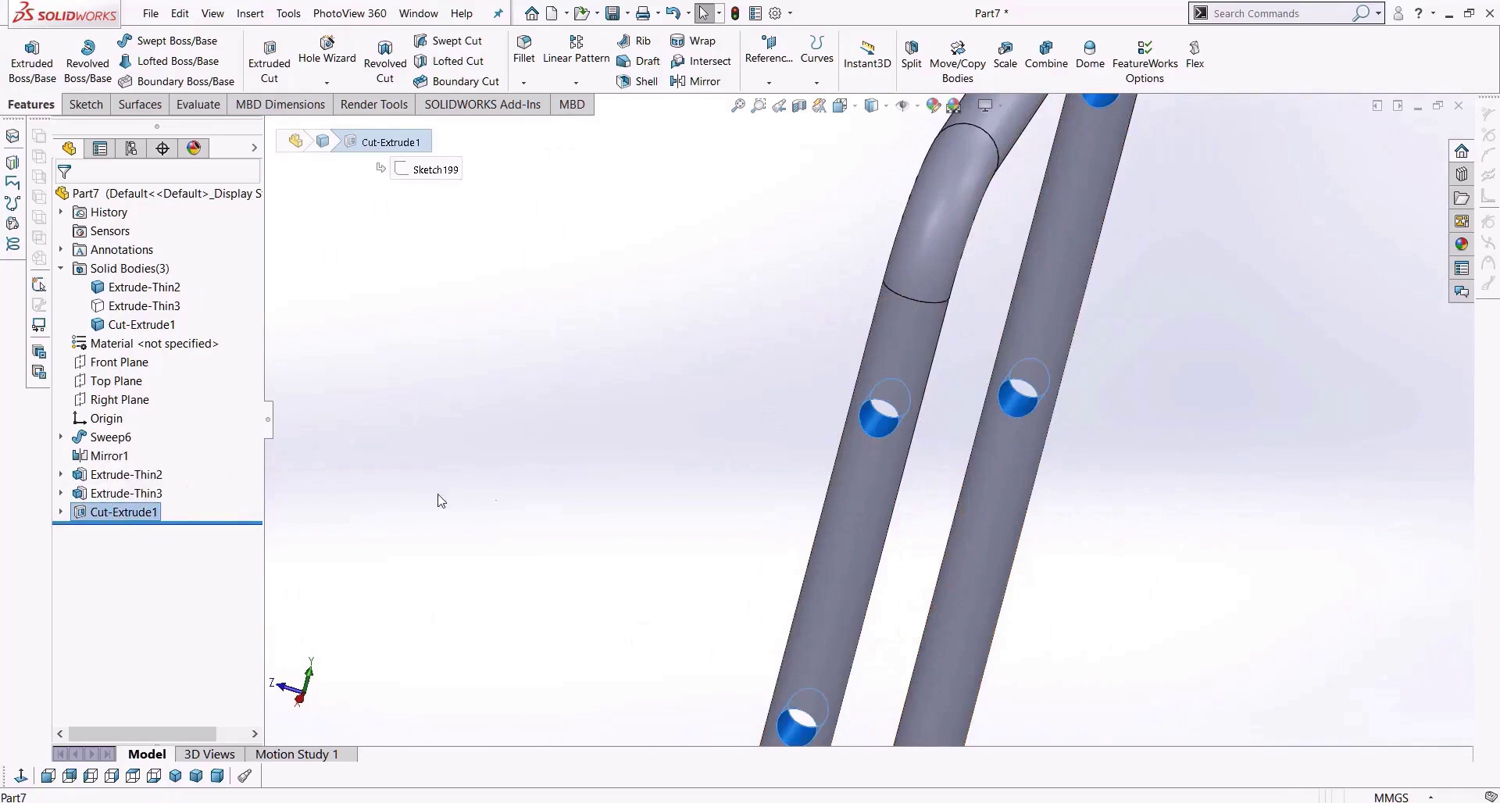
{"action": "key", "text": "Delete"}
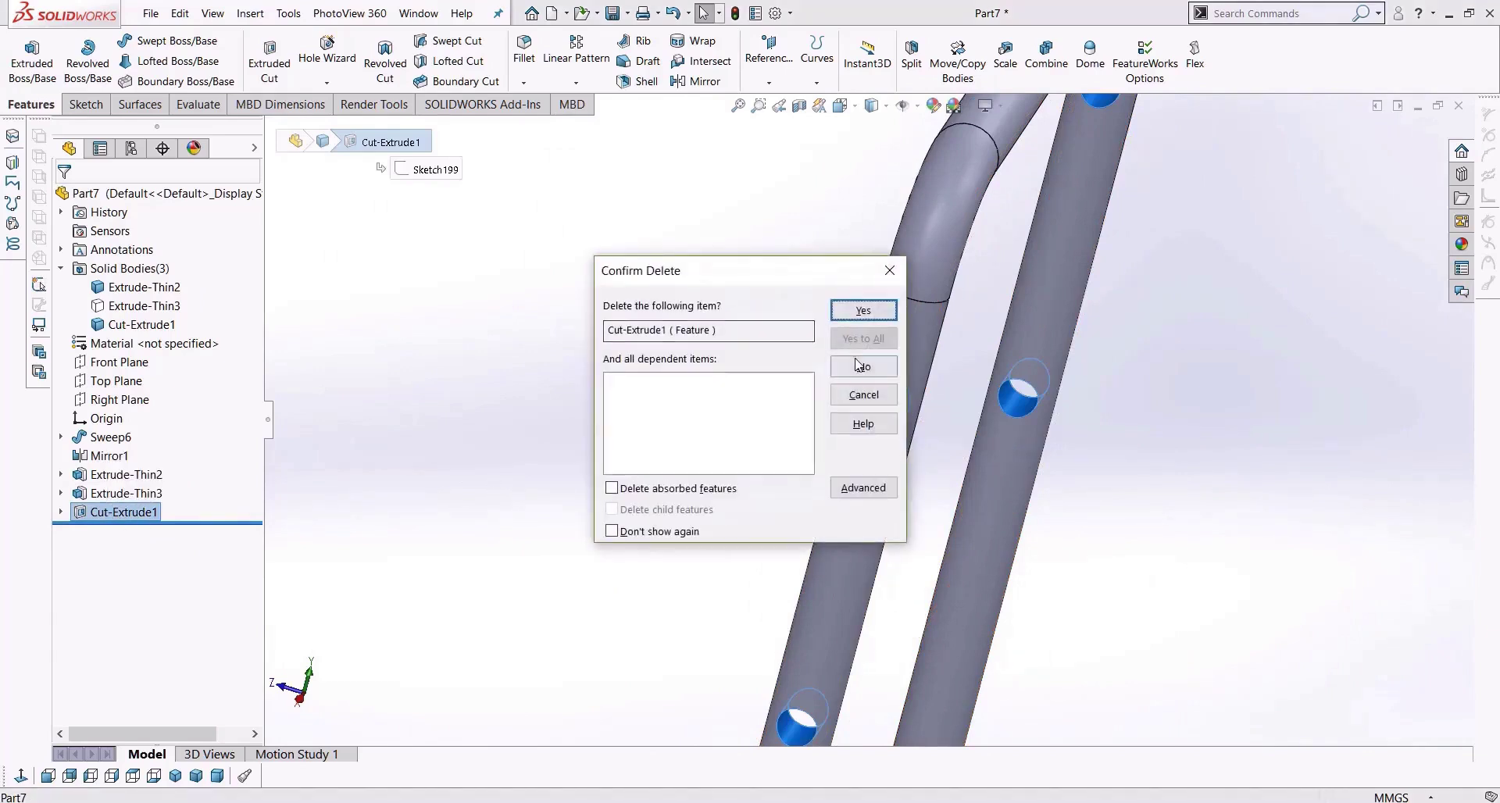
{"action": "left_click", "coordinate": [897, 275]}
{"action": "left_click", "coordinate": [137, 514]}
{"action": "key", "text": "Delete"}
{"action": "key", "text": "Return"}
Delete the sketch with the two circles and undo that deletion.
{"action": "left_click", "coordinate": [136, 514]}
{"action": "key", "text": "Delete"}
{"action": "key", "text": "Return"}
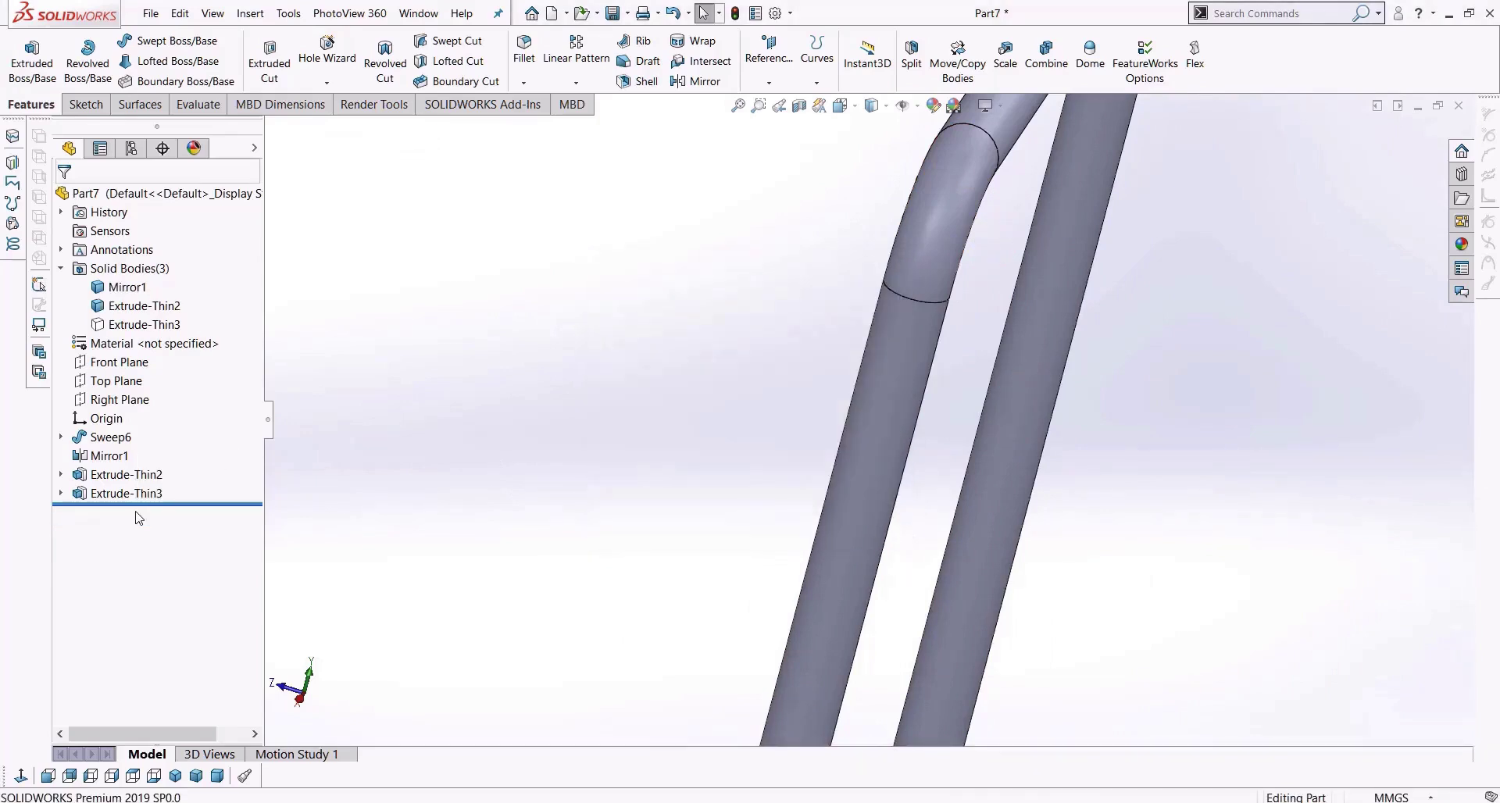
{"action": "key", "text": "ctrl+z"}
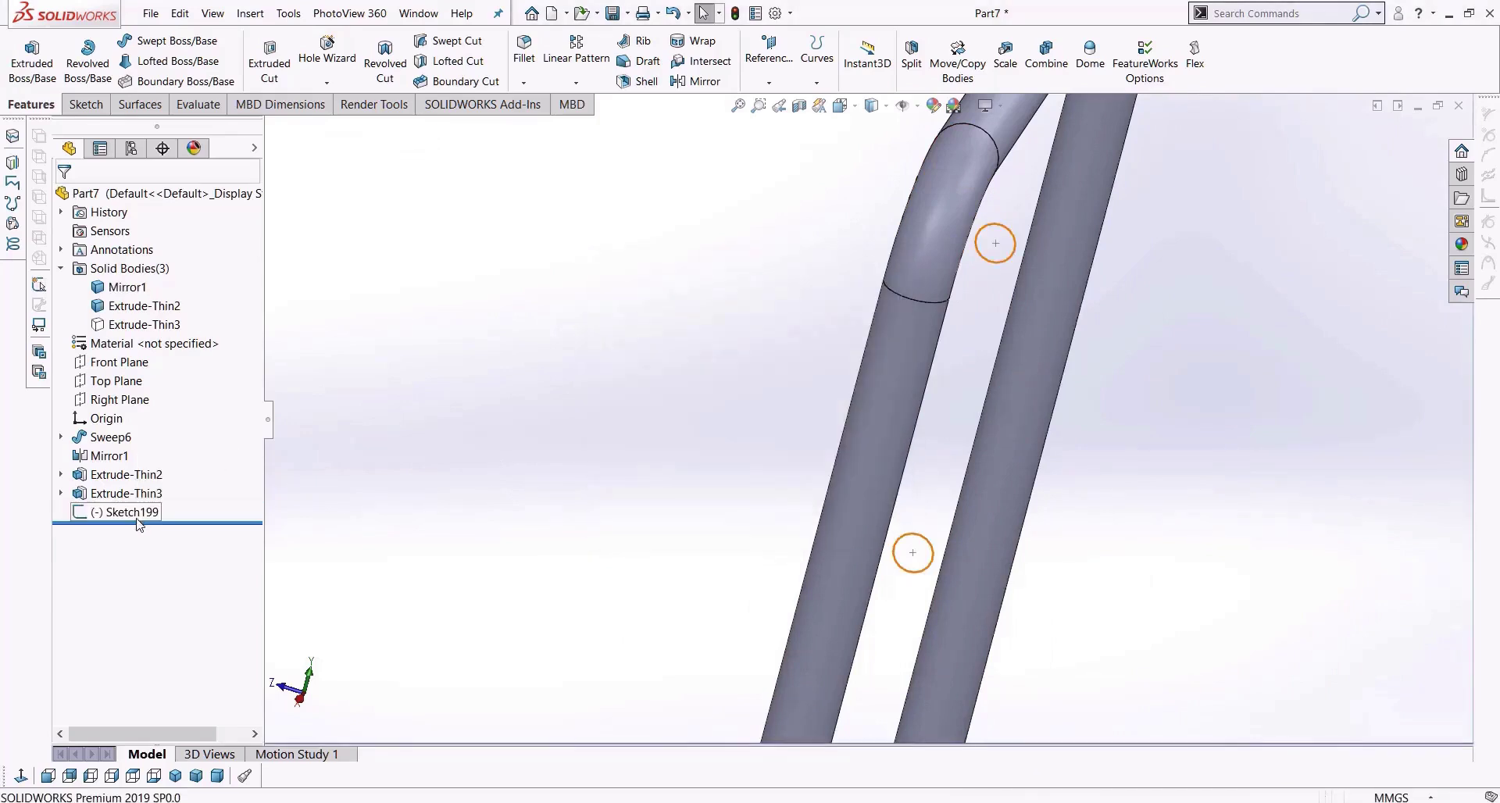
Start a Shell and assign the Mirror1 tubular frame body as the solid body to hollow.
{"action": "left_click", "coordinate": [626, 83]}
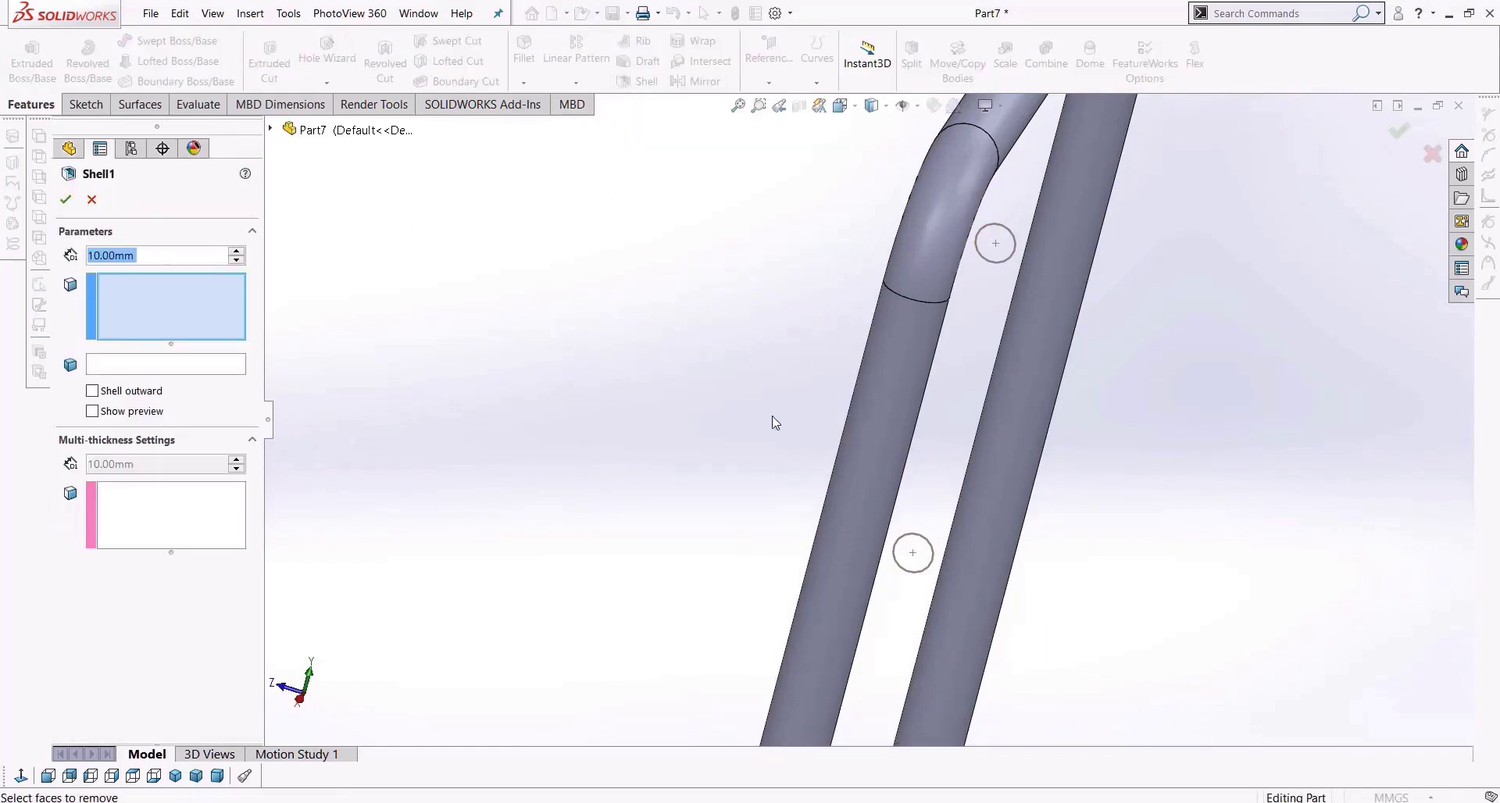
{"action": "scroll", "coordinate": [873, 410], "scroll_direction": "down", "scroll_amount": 5}
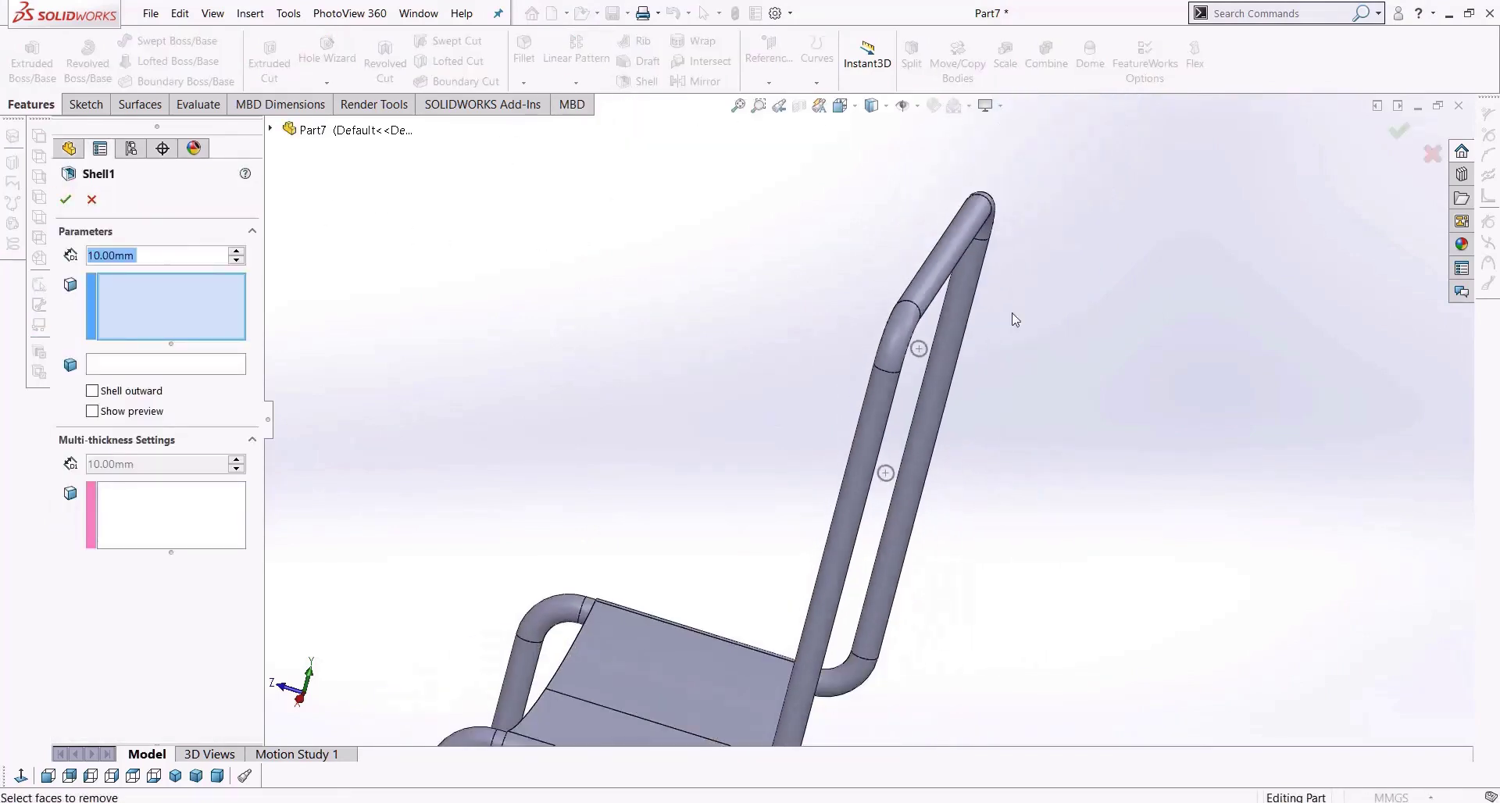
{"action": "left_click", "coordinate": [164, 369]}
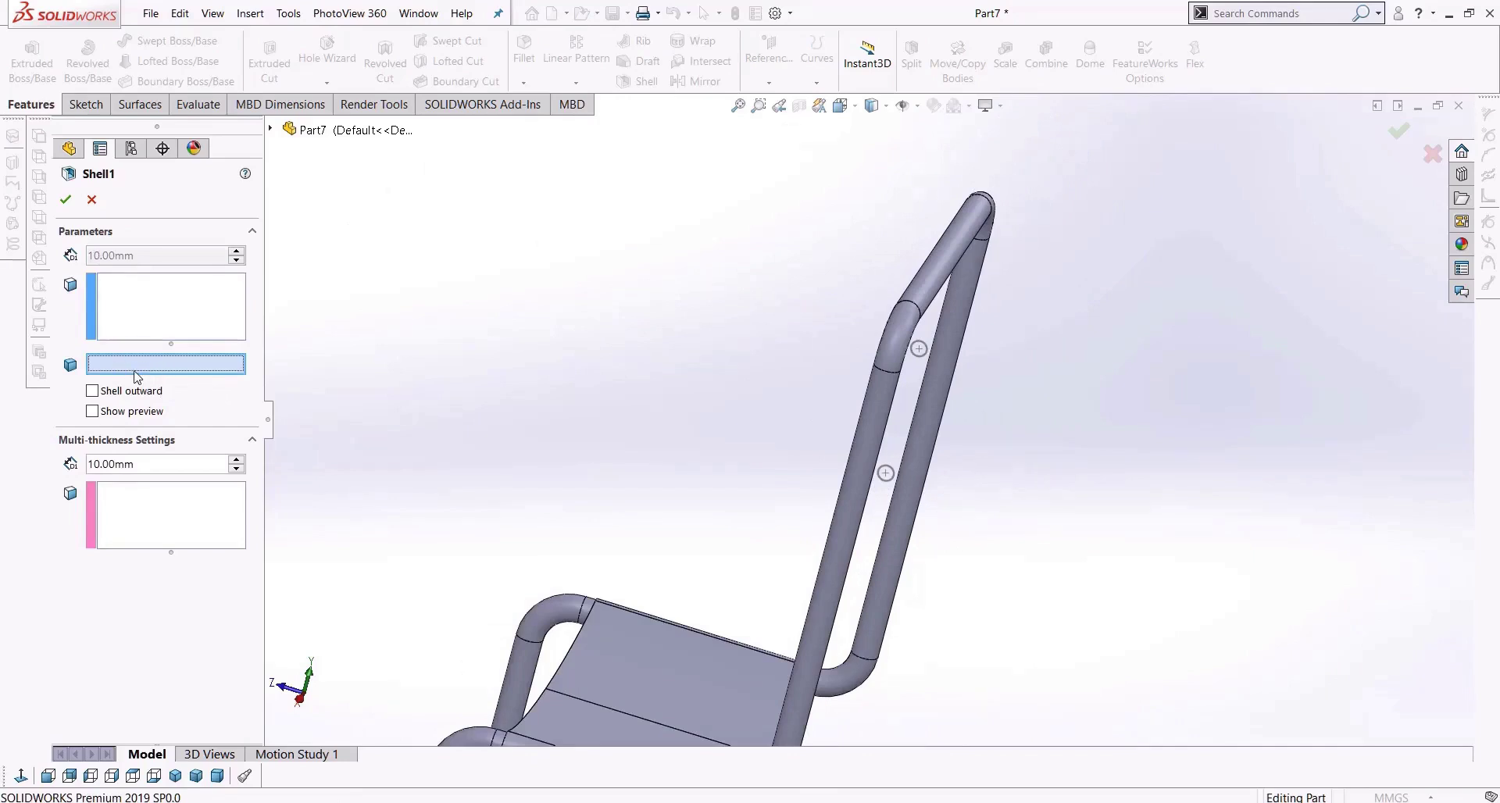
{"action": "left_click", "coordinate": [864, 441]}
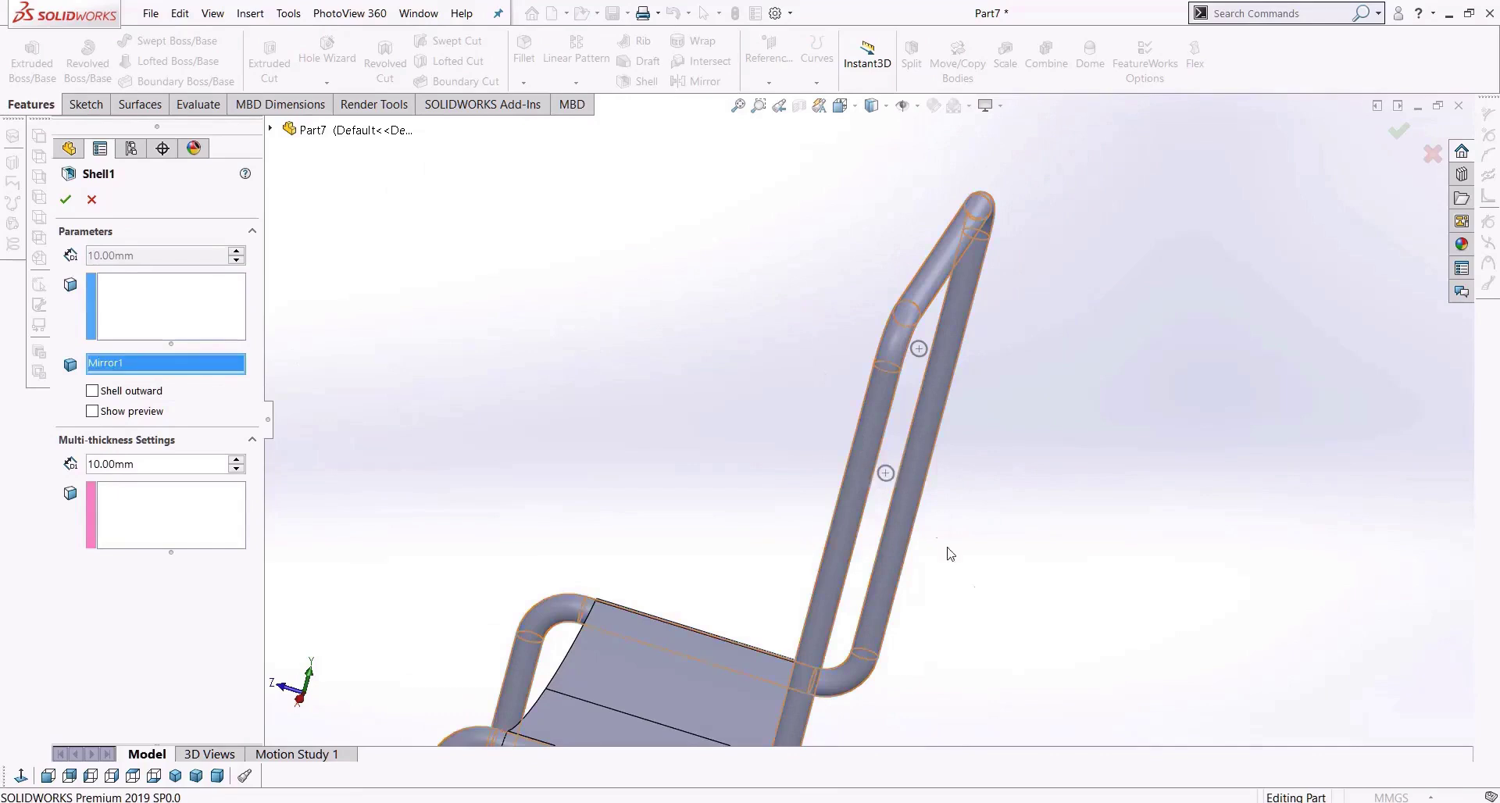
{"action": "right_click", "coordinate": [124, 374]}
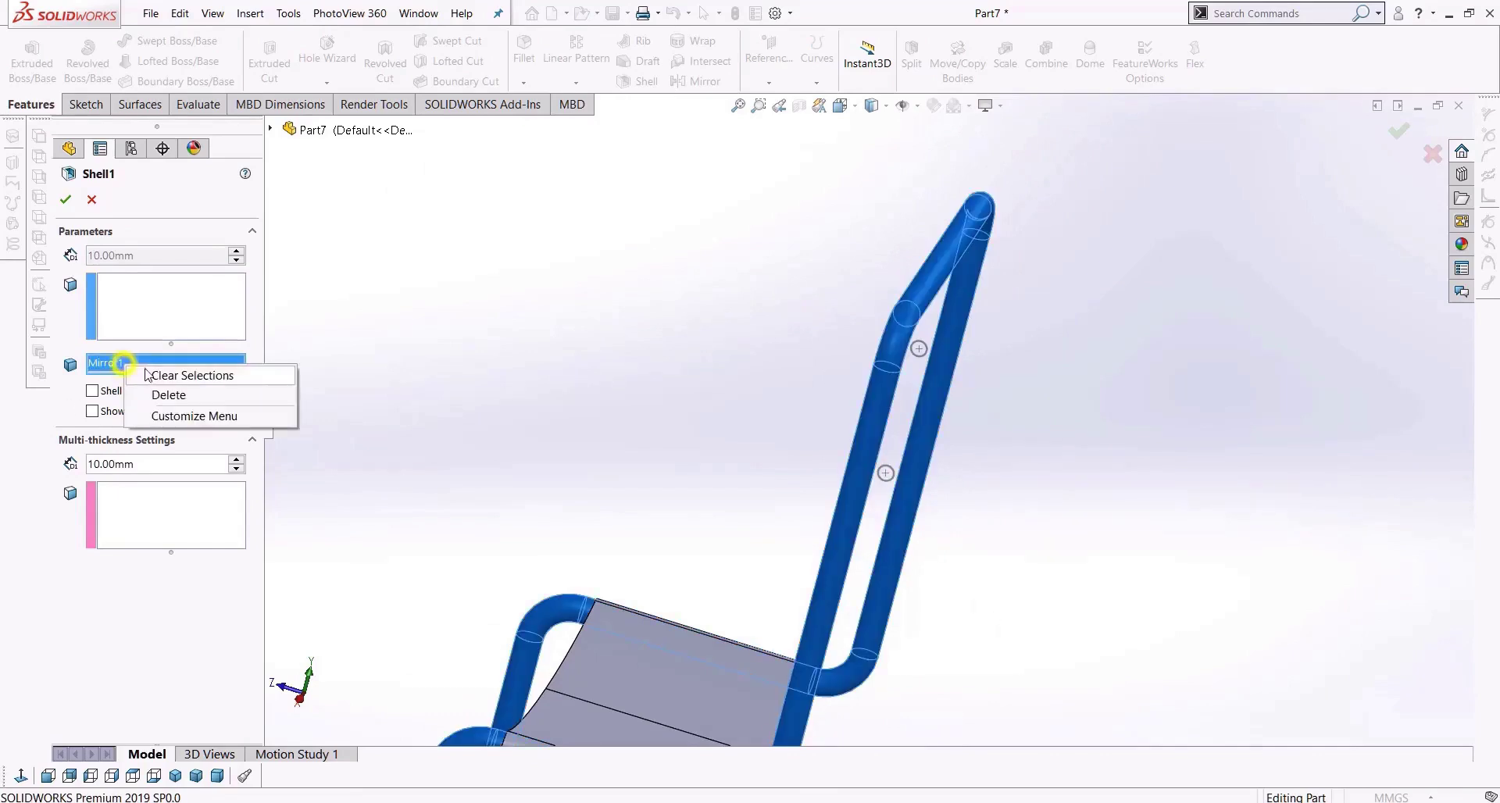
{"action": "left_click", "coordinate": [156, 376]}
{"action": "left_click", "coordinate": [271, 130]}
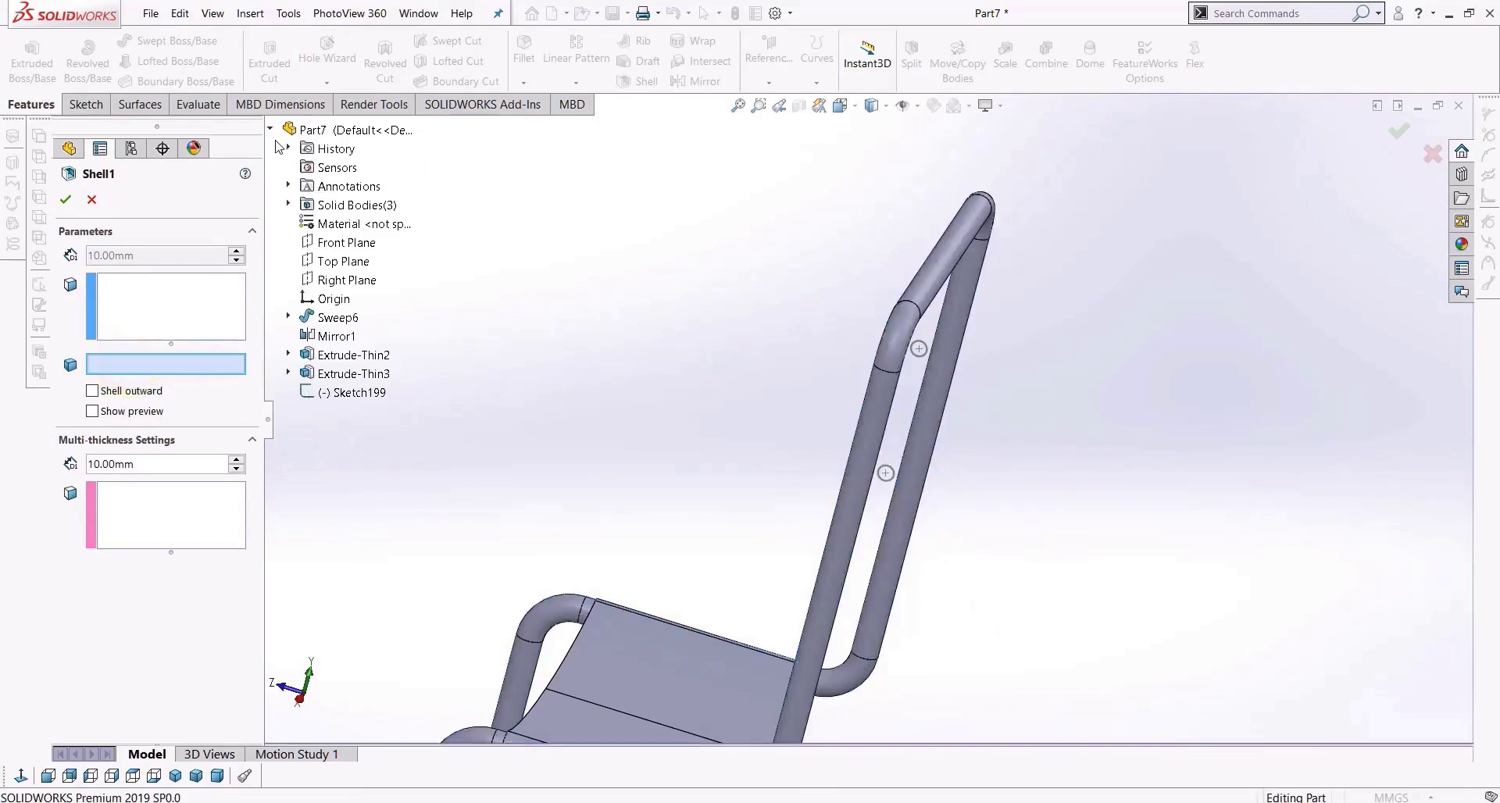
{"action": "left_click", "coordinate": [289, 205]}
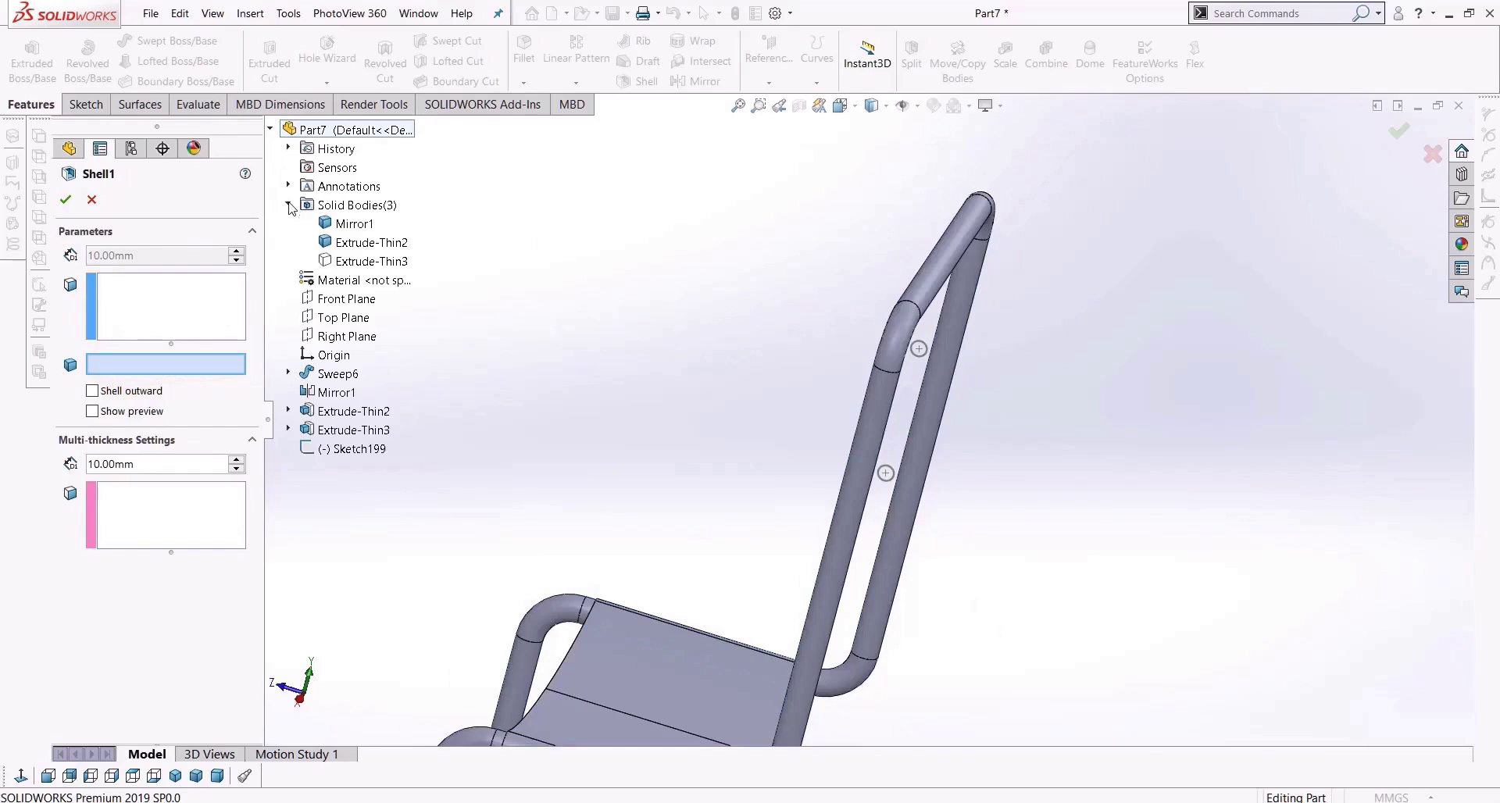
{"action": "left_click", "coordinate": [353, 224]}
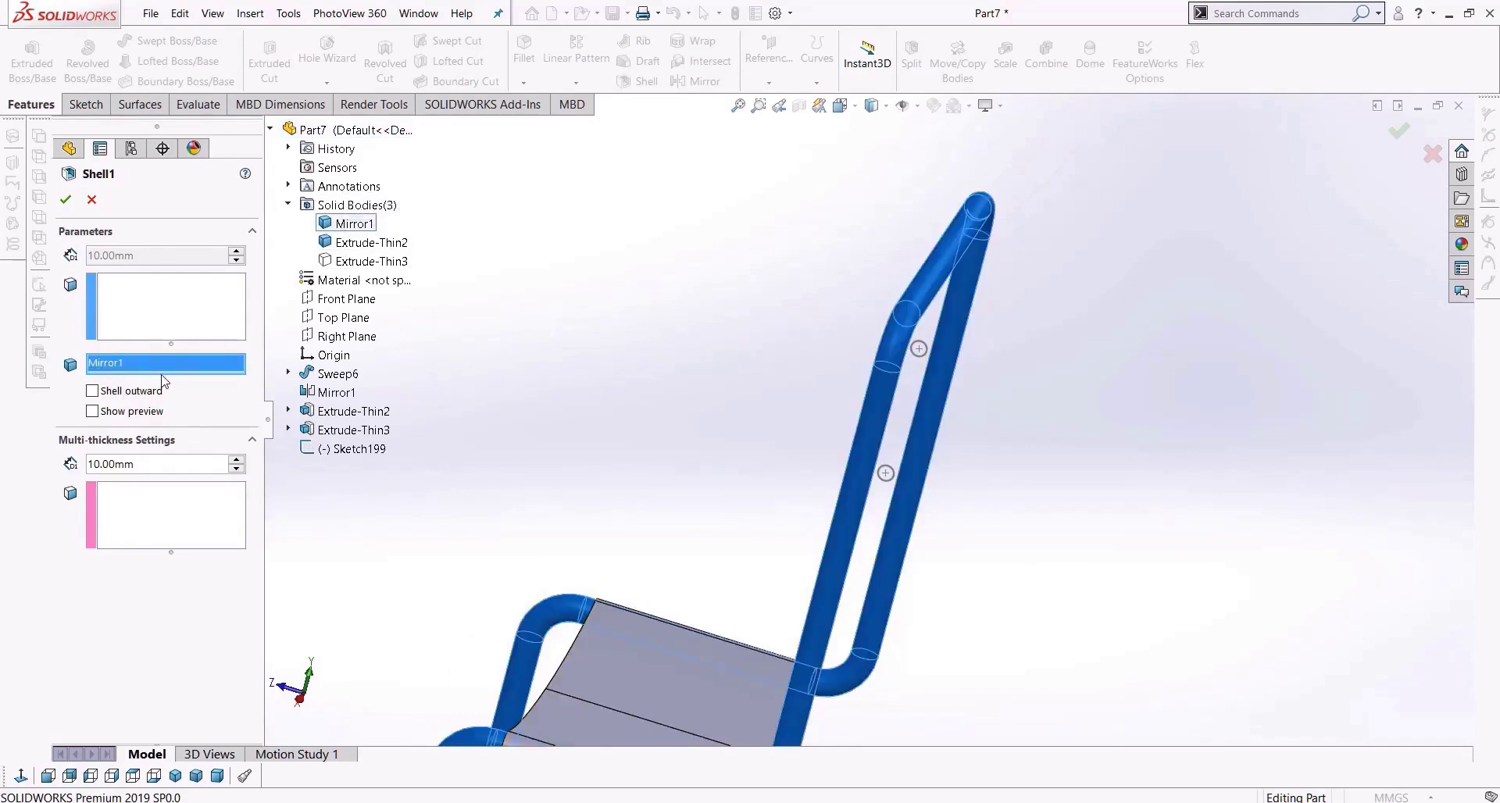
Turn on the shell preview, set the wall thickness to 2 mm, and complete the hollow frame.
{"action": "left_click", "coordinate": [173, 306]}
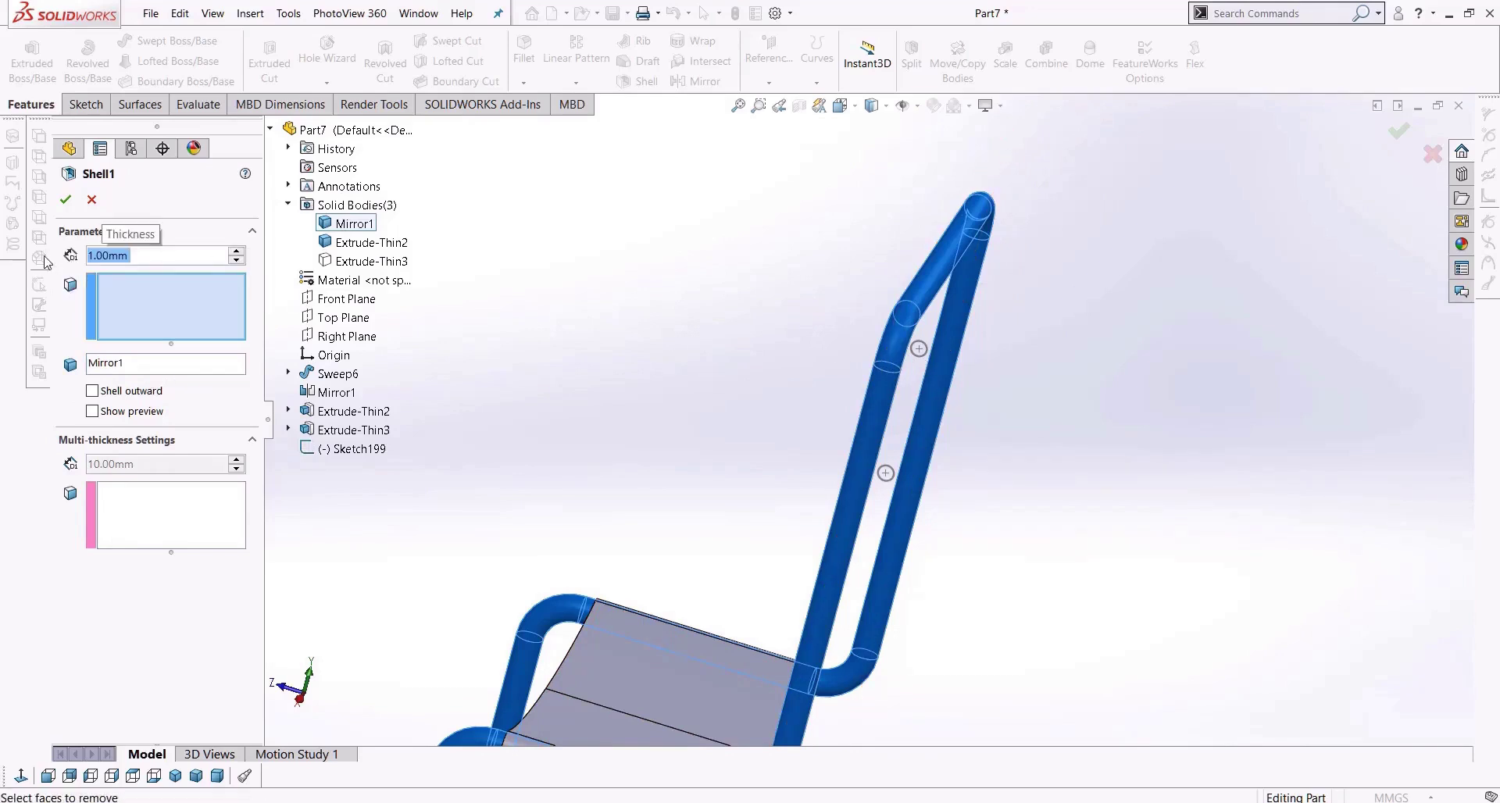
{"action": "left_click", "coordinate": [161, 414]}
{"action": "scroll", "coordinate": [736, 295], "scroll_direction": "down", "scroll_amount": 10}
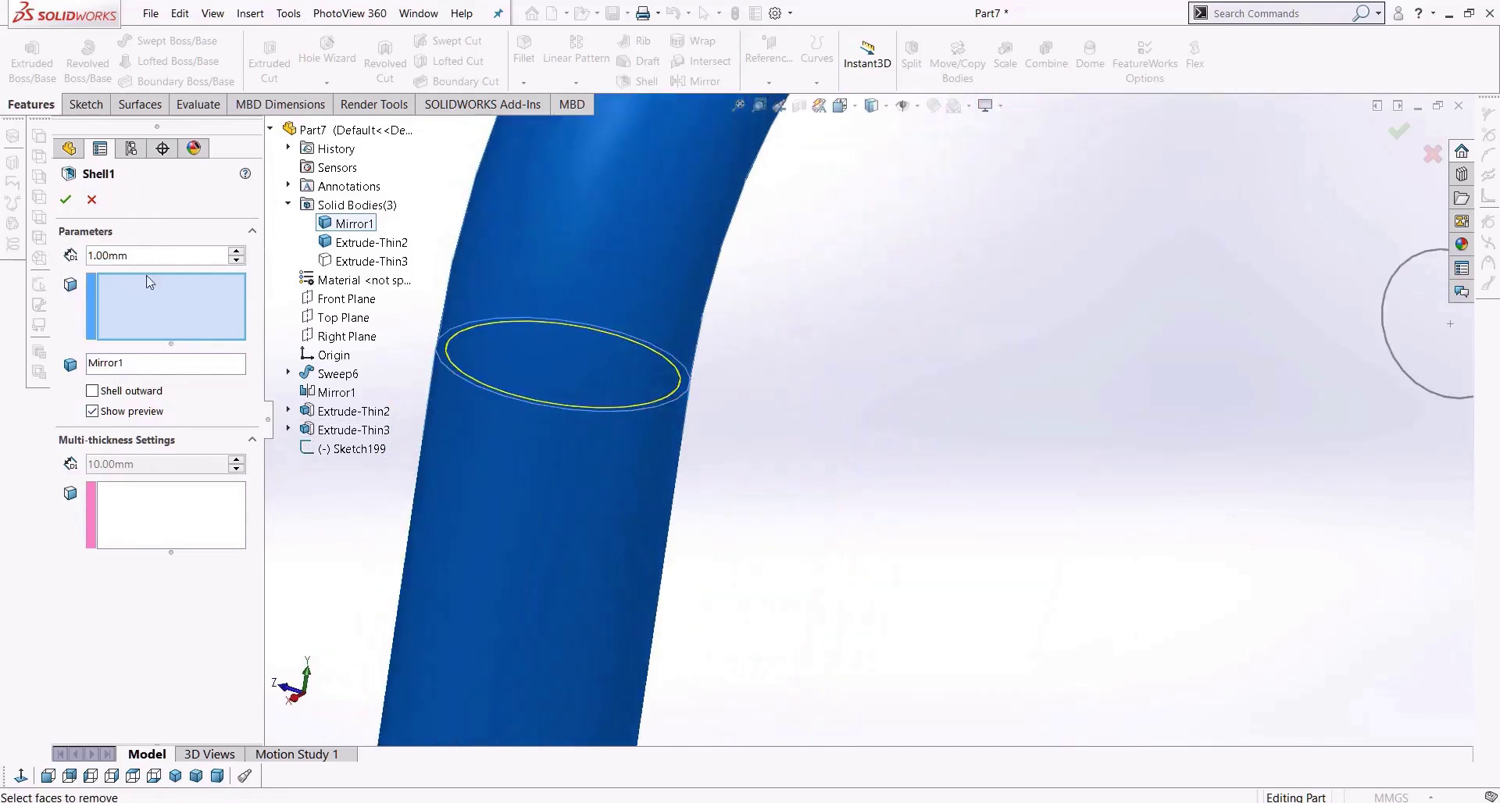
{"action": "left_click_drag", "start_coordinate": [146, 255], "coordinate": [46, 256]}
{"action": "type", "text": "2"}
{"action": "key", "text": "Return"}
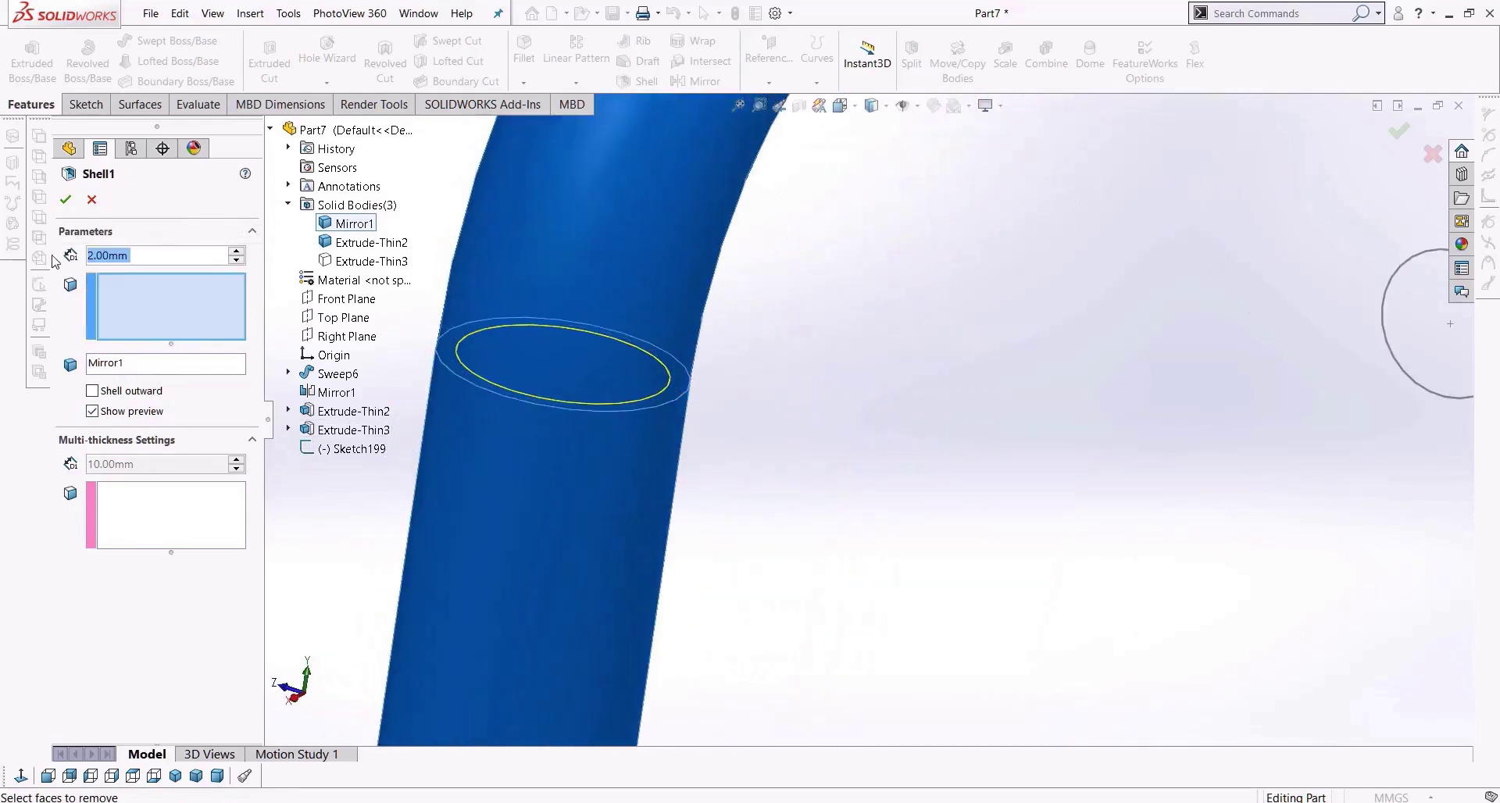
{"action": "left_click", "coordinate": [65, 199]}
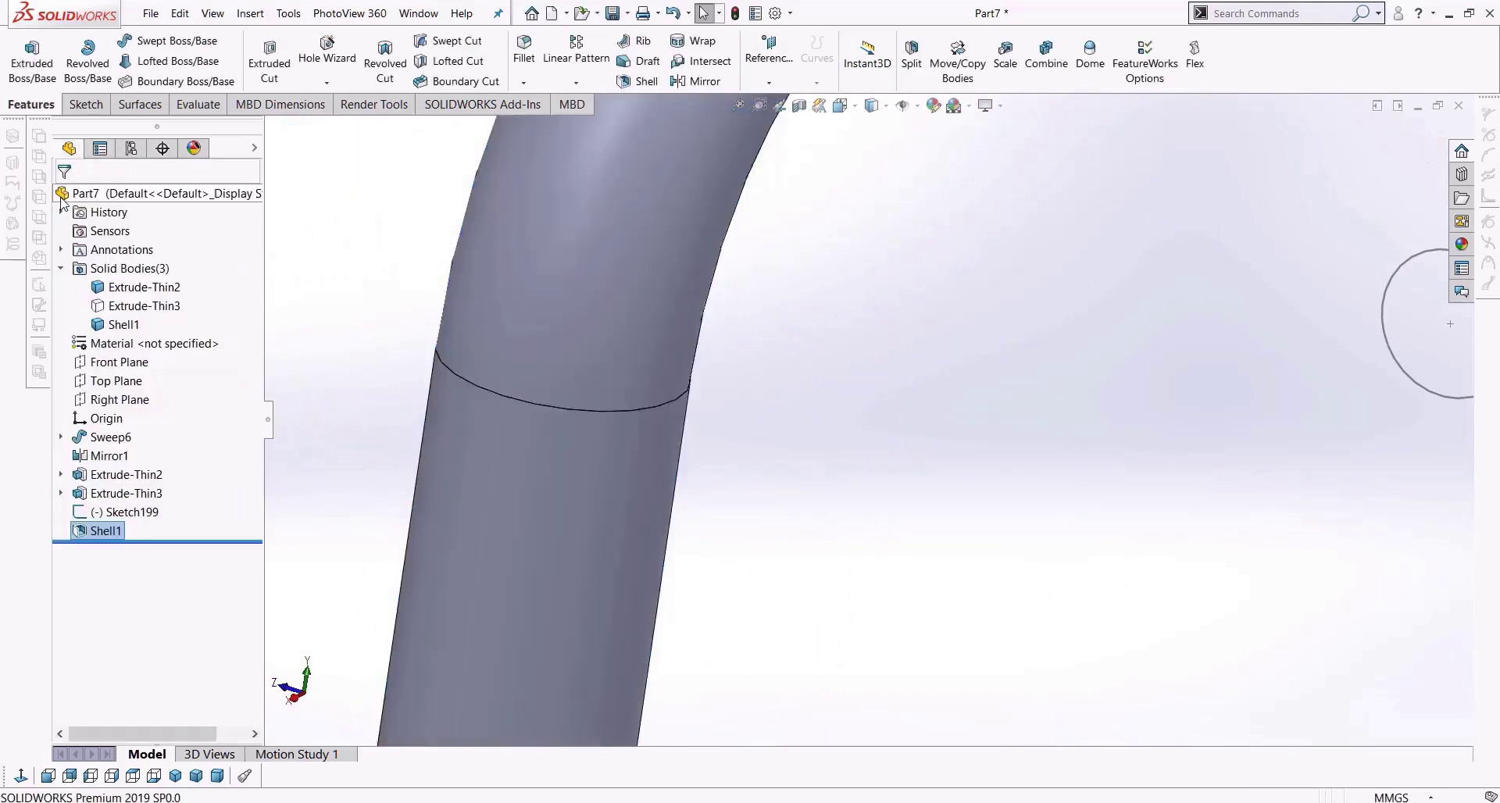
Move the two-circle sketch after the shell and cut it through both upright tubes with Through All - Both.
{"action": "scroll", "coordinate": [764, 434], "scroll_direction": "up", "scroll_amount": 5}
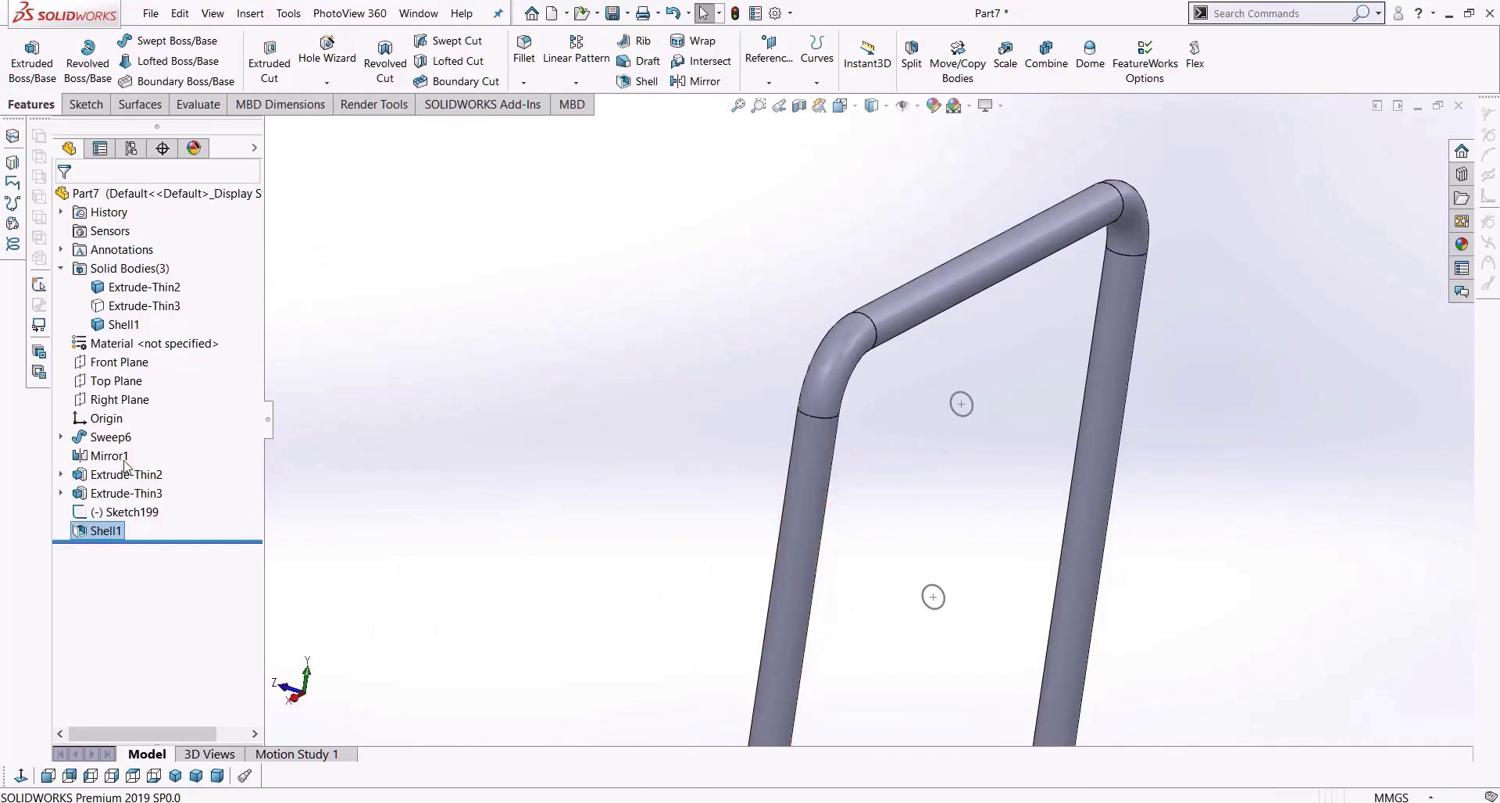
{"action": "left_click", "coordinate": [125, 512]}
{"action": "left_click_drag", "start_coordinate": [125, 512], "coordinate": [139, 535]}
{"action": "left_click", "coordinate": [251, 65]}
{"action": "left_click", "coordinate": [174, 308]}
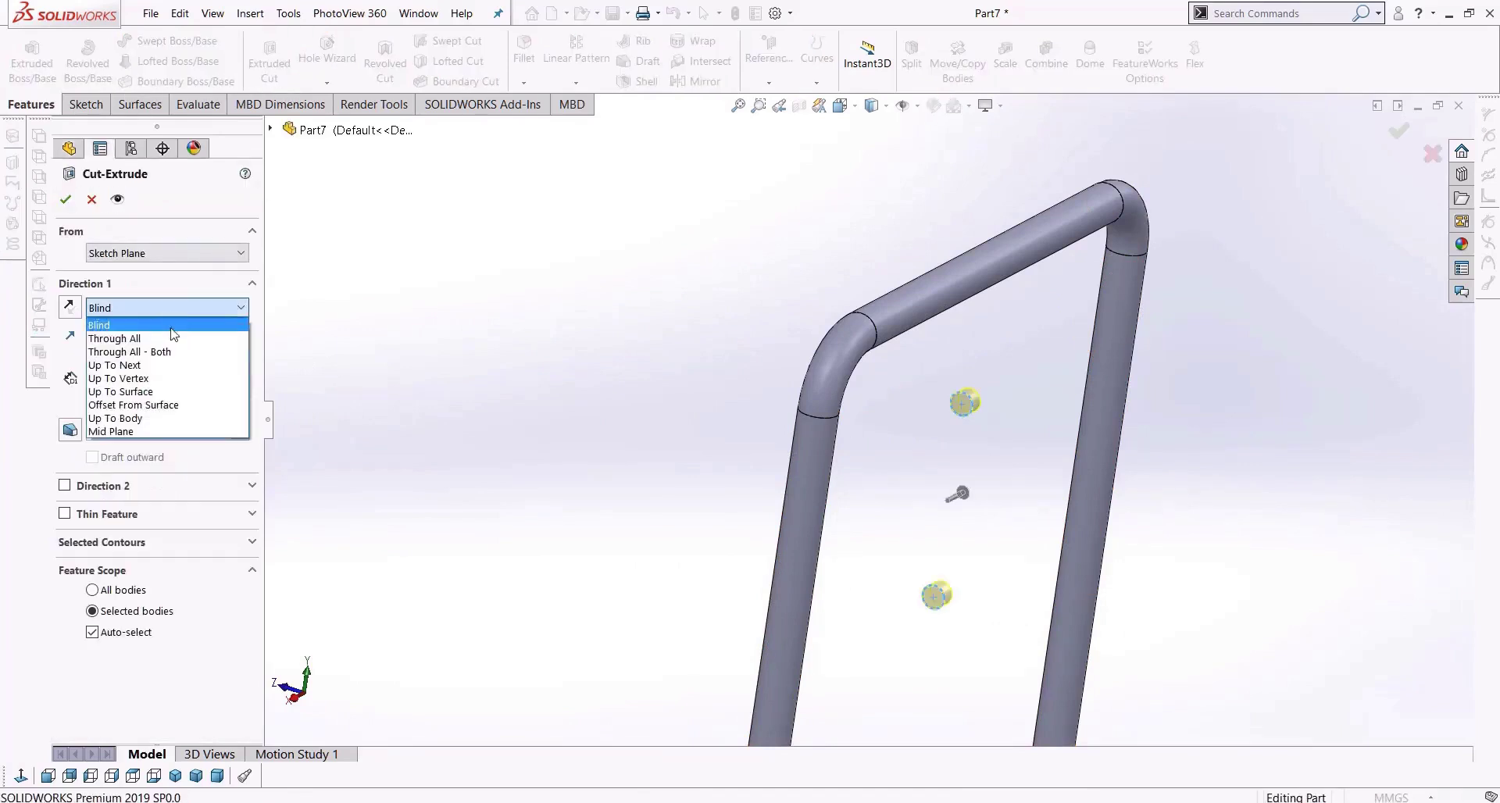
{"action": "left_click", "coordinate": [156, 352]}
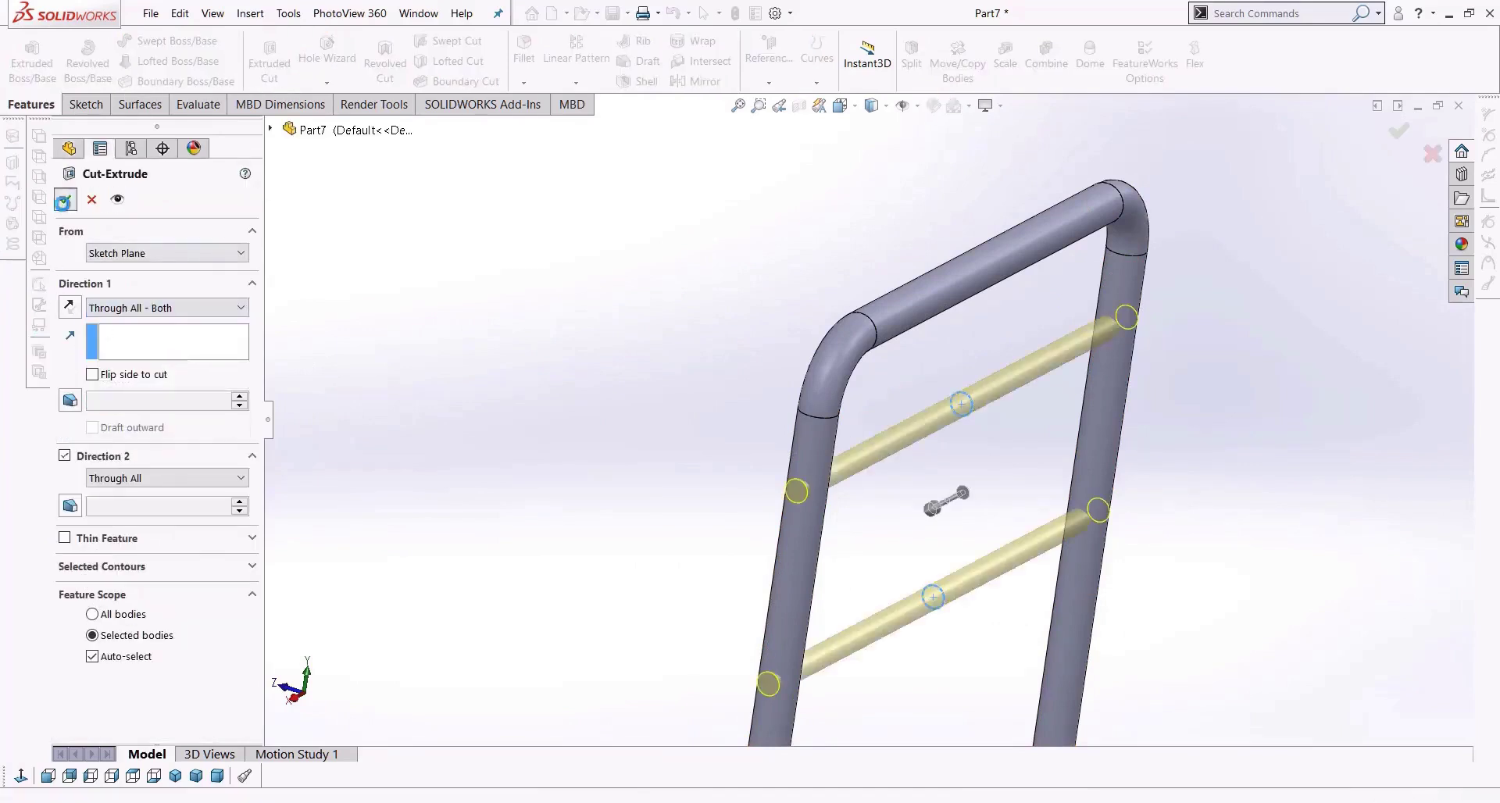
{"action": "left_click", "coordinate": [65, 199]}
Examine the bolt holes in the hollow upright tubes up close and from several angles.
{"action": "scroll", "coordinate": [814, 506], "scroll_direction": "down", "scroll_amount": 4}
{"action": "middle_click_drag", "start_coordinate": [814, 504], "coordinate": [912, 452]}
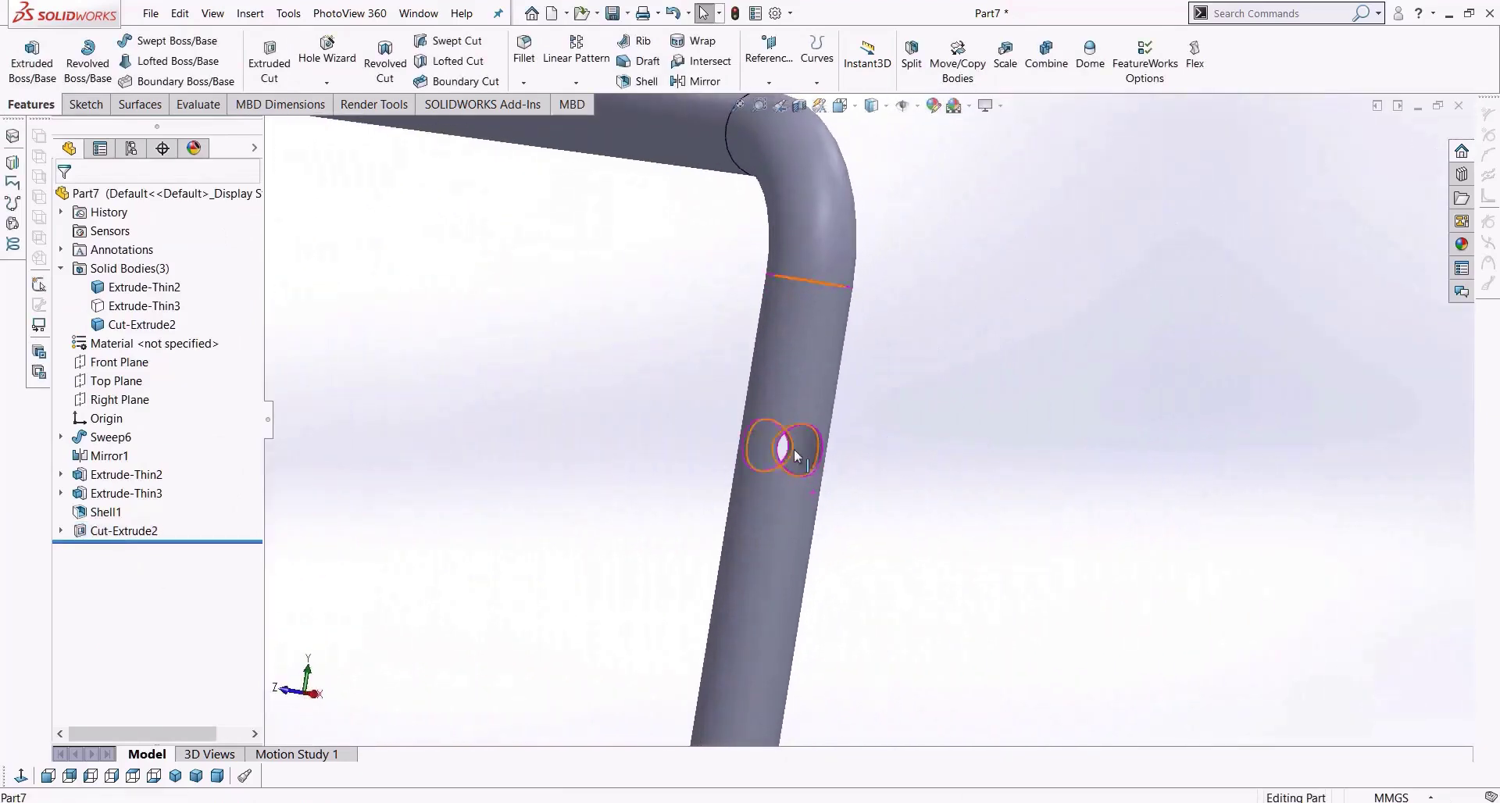
{"action": "scroll", "coordinate": [794, 451], "scroll_direction": "down", "scroll_amount": 6}
{"action": "scroll", "coordinate": [849, 418], "scroll_direction": "up", "scroll_amount": 4}
{"action": "scroll", "coordinate": [858, 458], "scroll_direction": "up", "scroll_amount": 6}
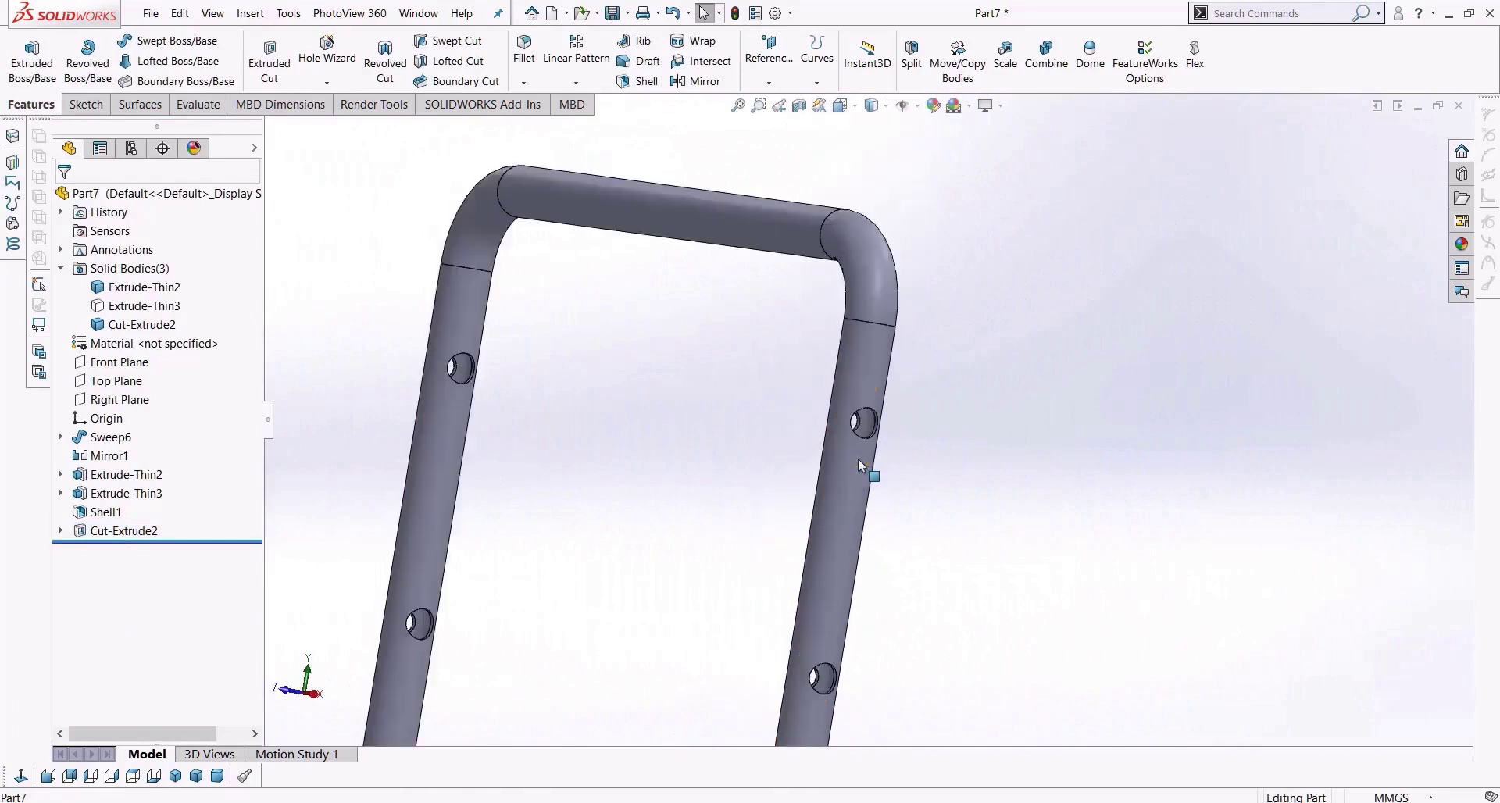
{"action": "middle_click_drag", "start_coordinate": [858, 458], "coordinate": [884, 501]}
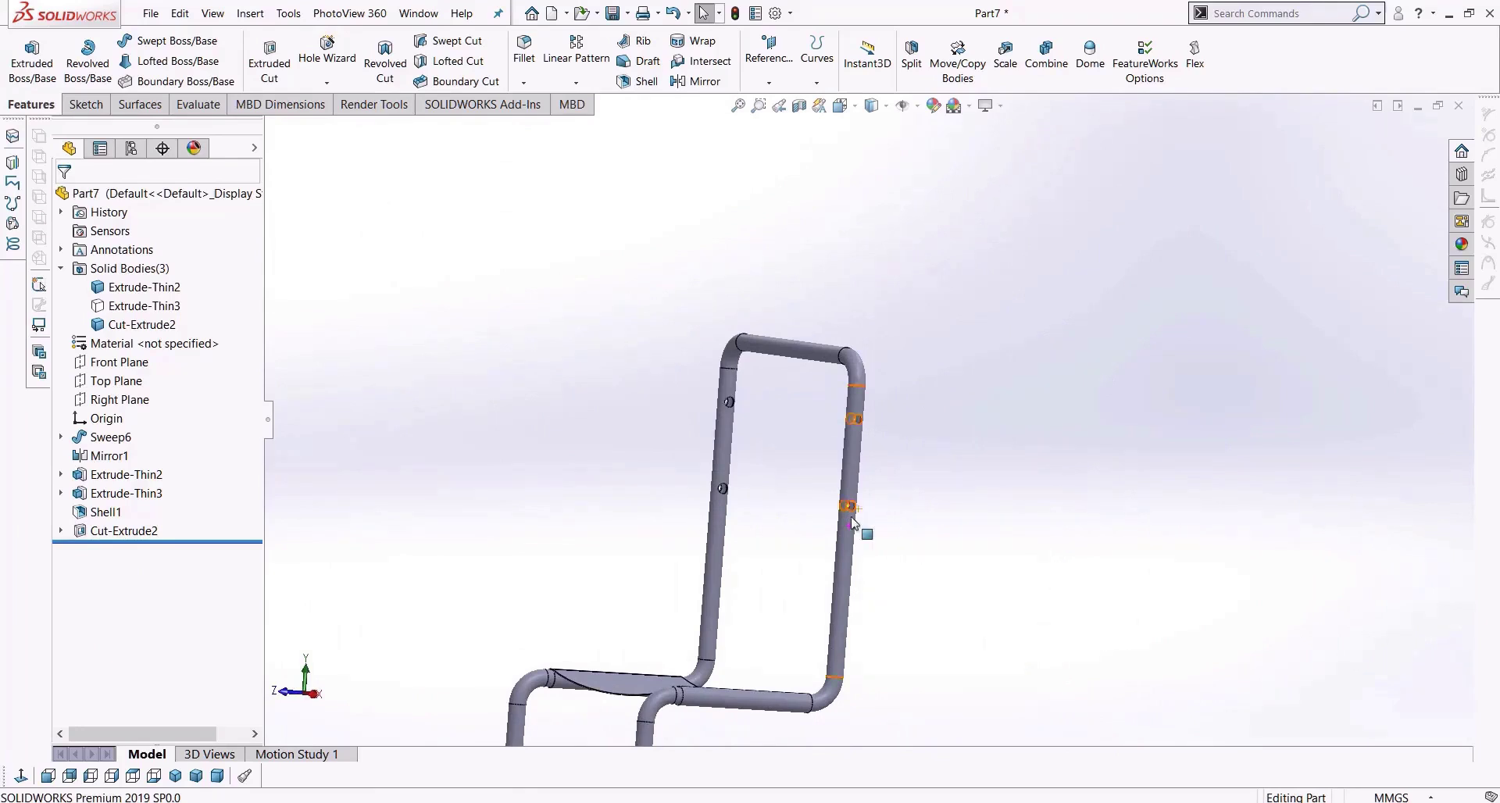
{"action": "scroll", "coordinate": [853, 522], "scroll_direction": "up", "scroll_amount": 3}
{"action": "scroll", "coordinate": [862, 510], "scroll_direction": "down", "scroll_amount": 5}
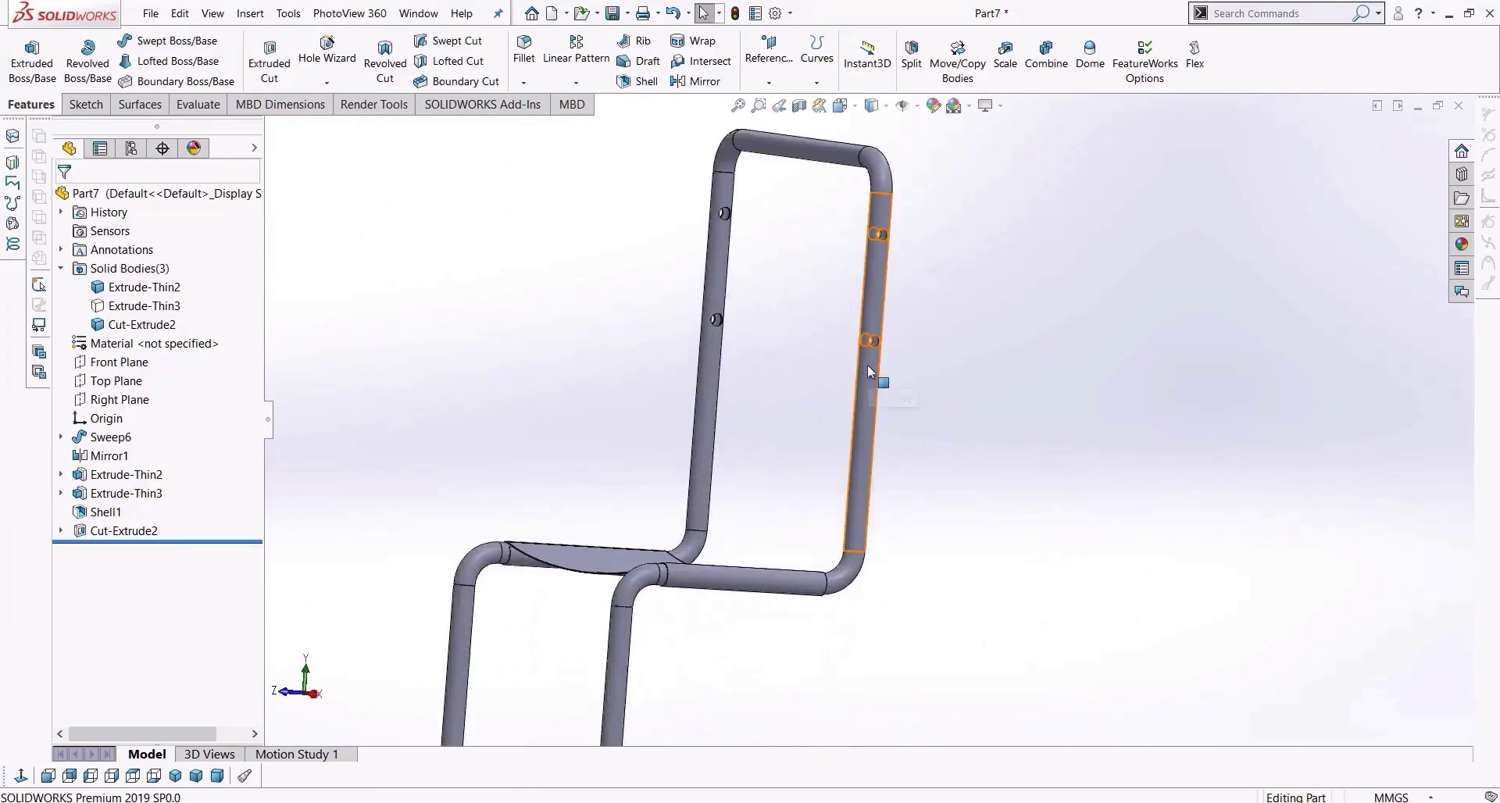
Show the hidden backrest body and view it against the upright tubes.
{"action": "right_click", "coordinate": [156, 306]}
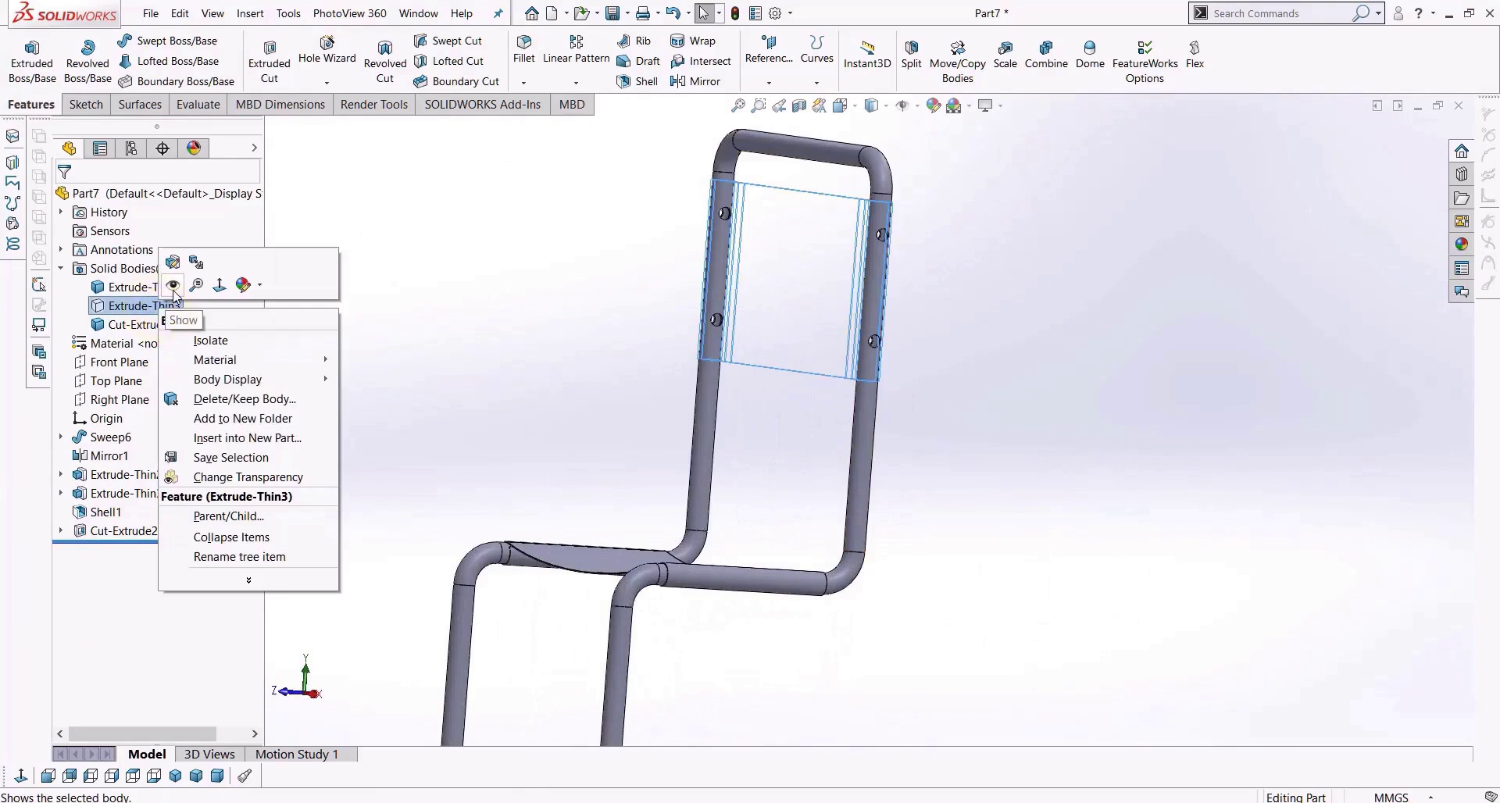
{"action": "left_click", "coordinate": [173, 286]}
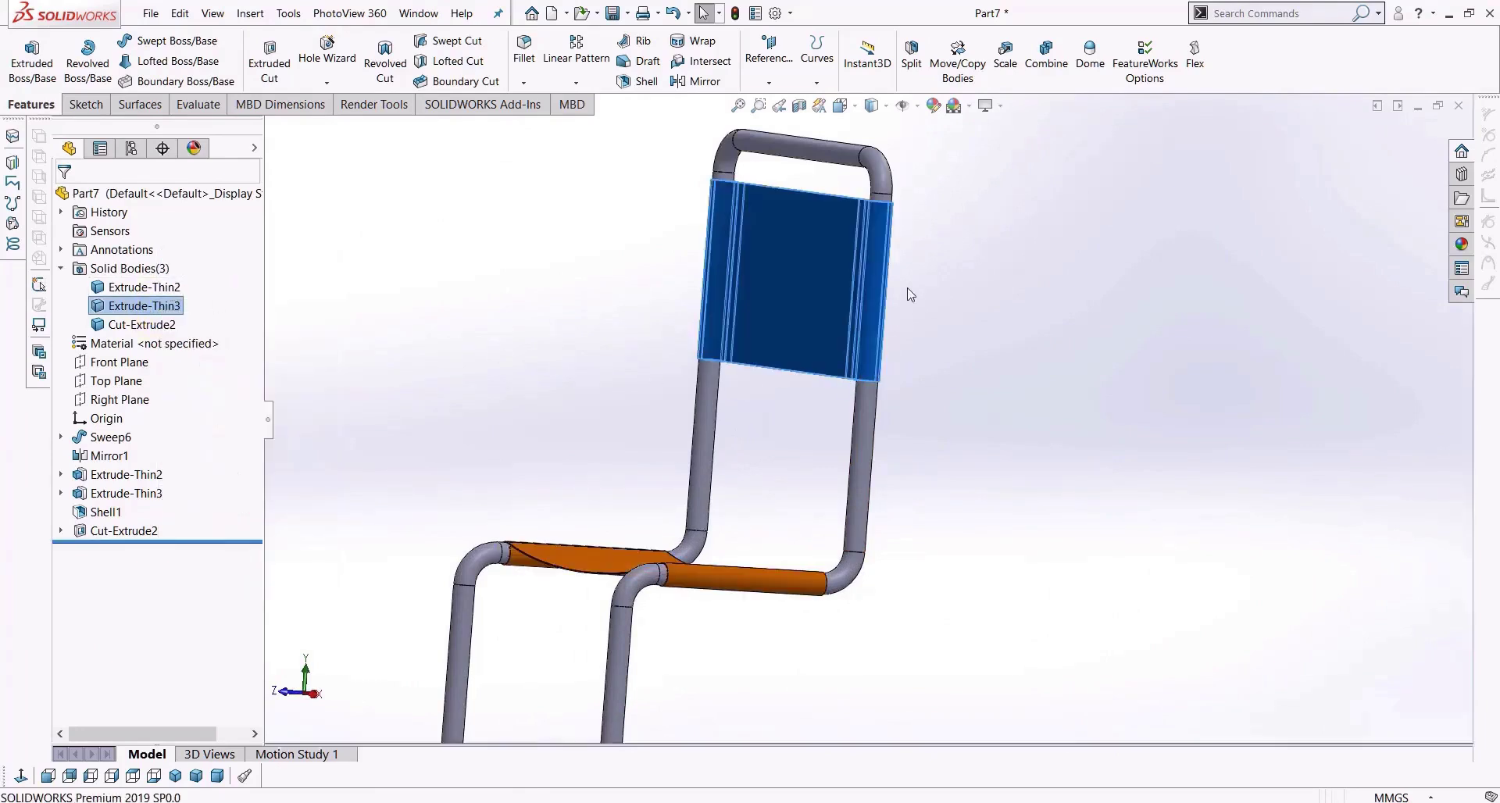
{"action": "middle_click_drag", "start_coordinate": [908, 296], "coordinate": [870, 283]}
{"action": "middle_click_drag", "start_coordinate": [851, 194], "coordinate": [857, 251]}
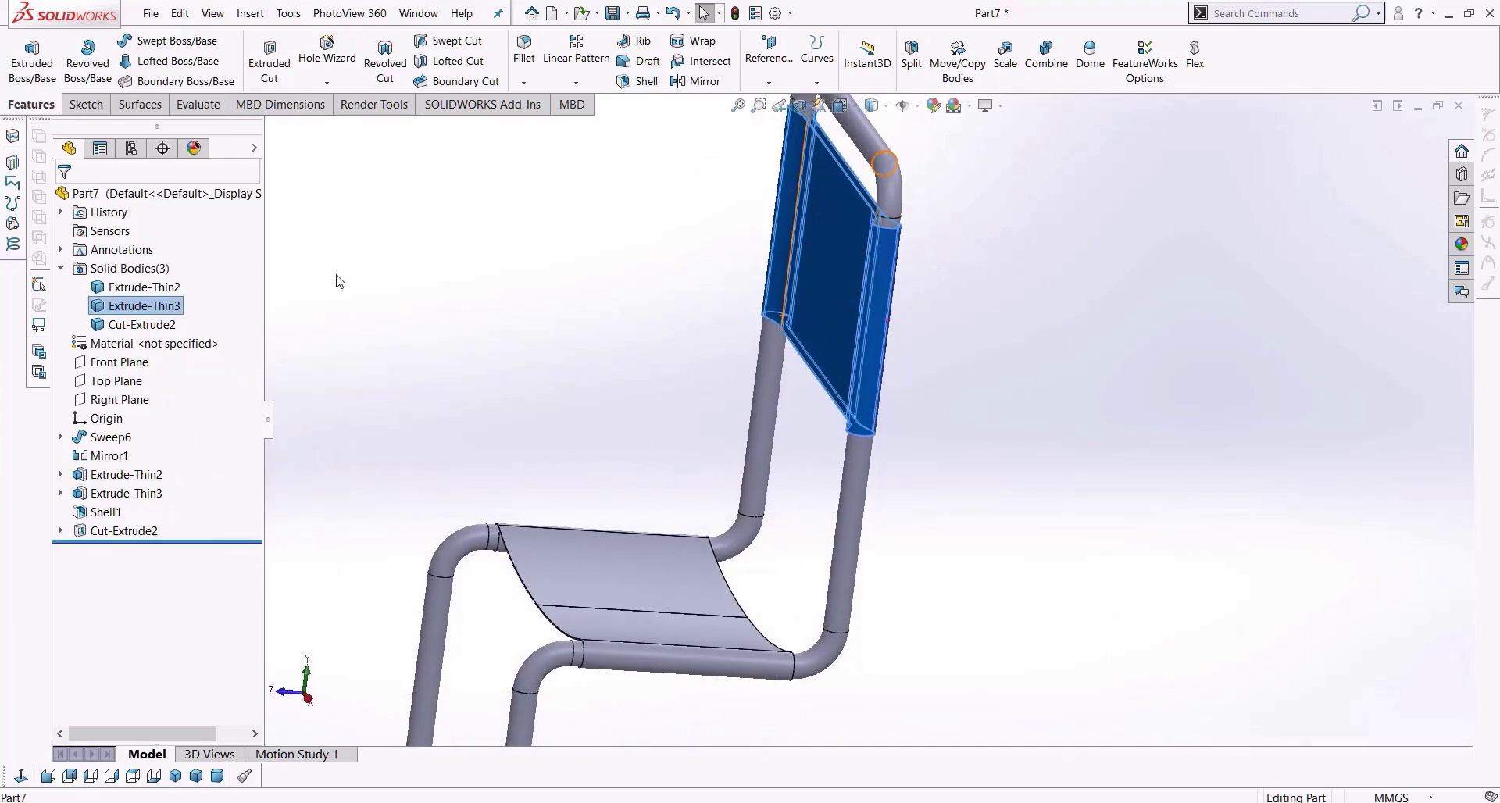
Open a new sketch on the Right Plane and display the model with Hidden Lines Visible.
{"action": "left_click", "coordinate": [110, 365]}
{"action": "key", "text": "f"}
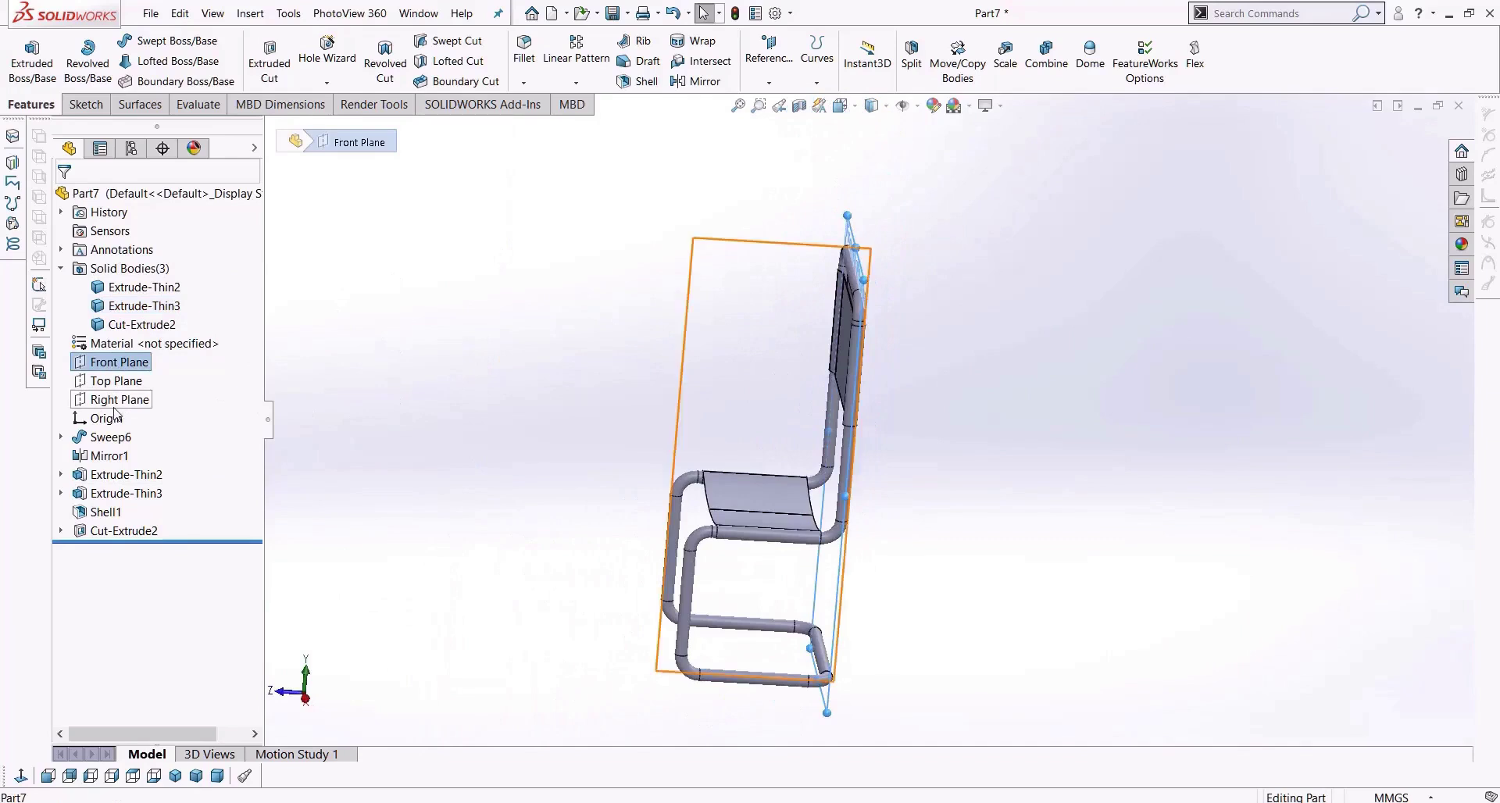
{"action": "left_click", "coordinate": [117, 399]}
{"action": "left_click", "coordinate": [83, 103]}
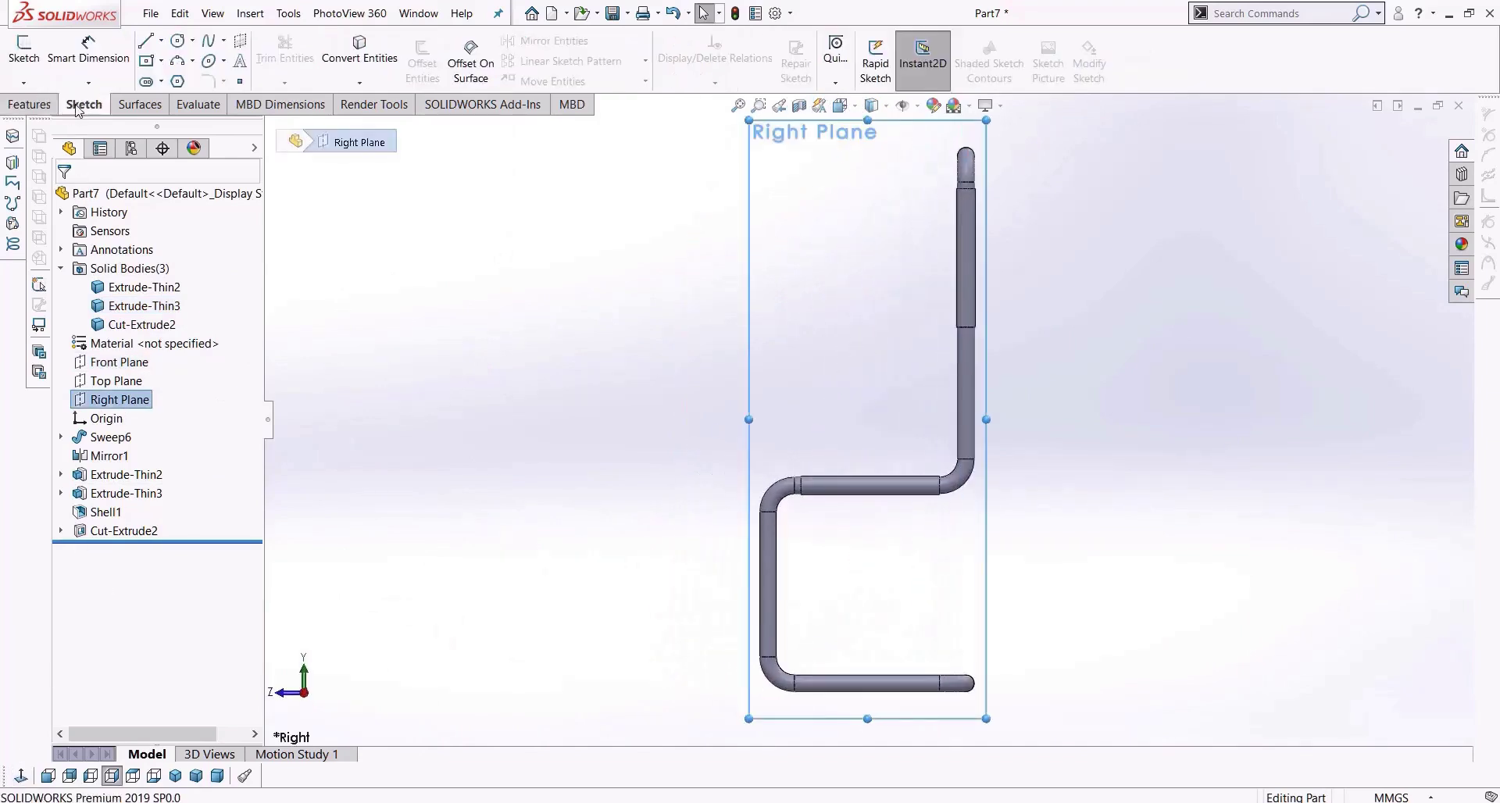
{"action": "left_click", "coordinate": [23, 48]}
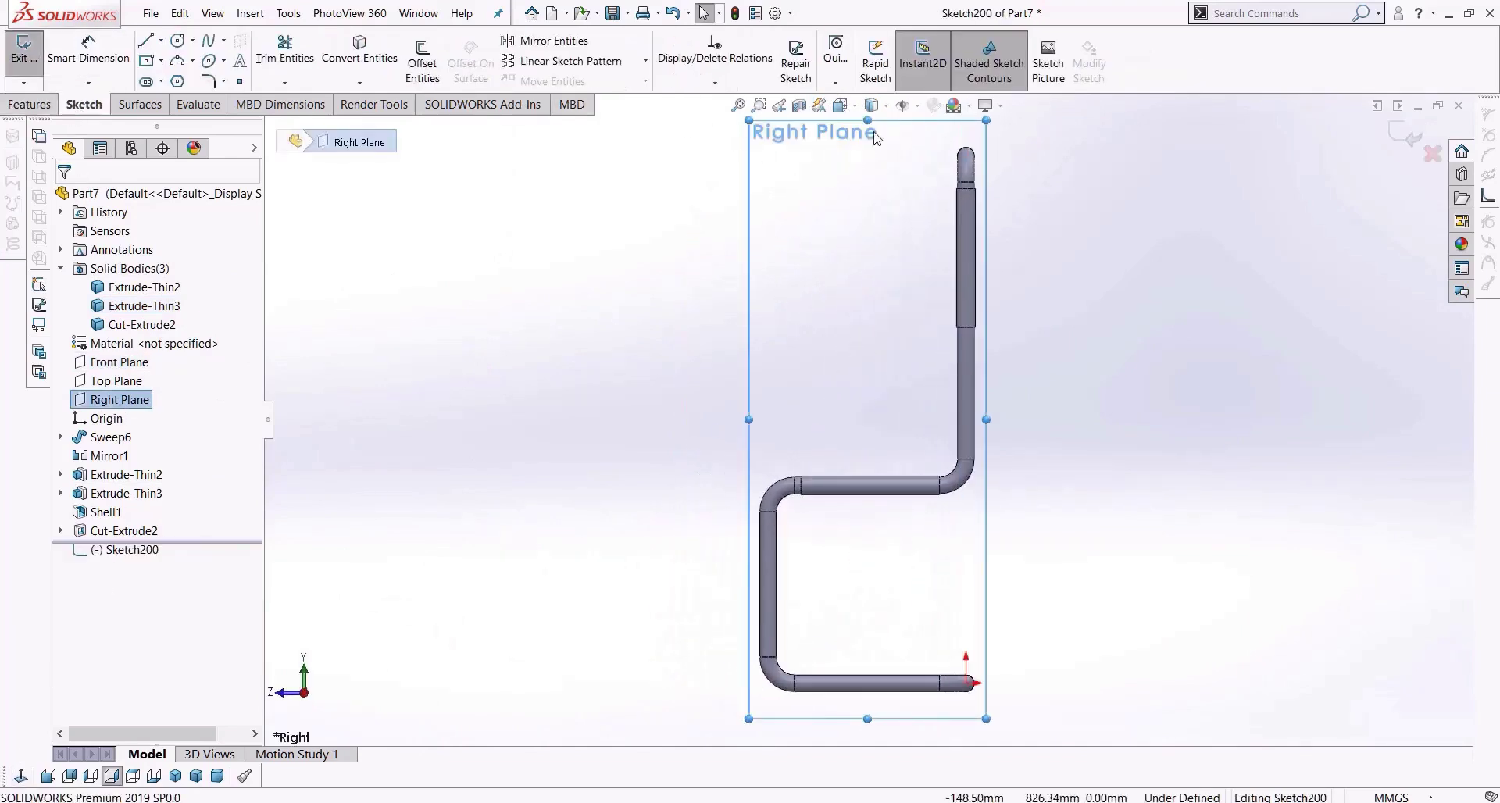
{"action": "left_click", "coordinate": [872, 106]}
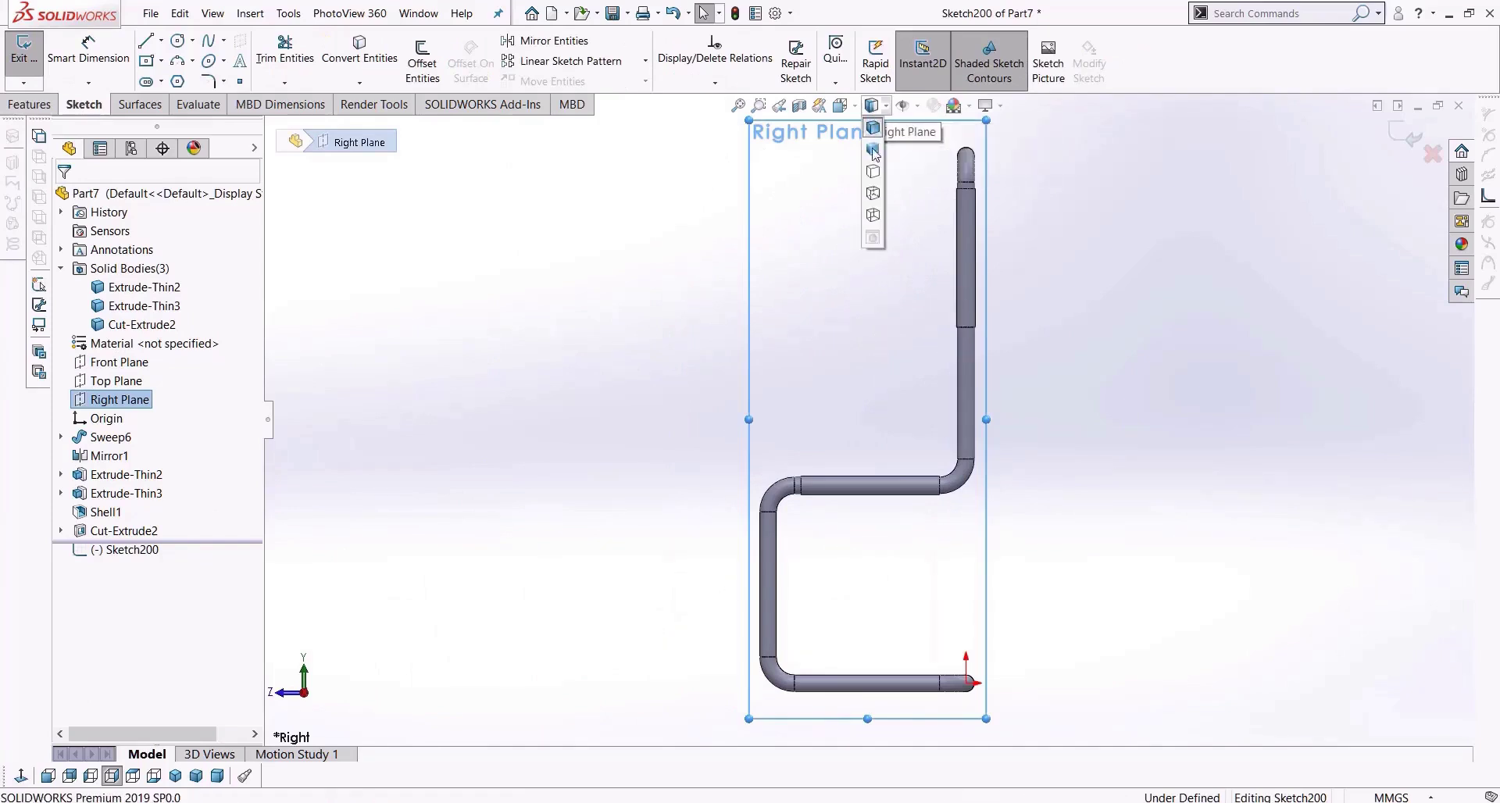
{"action": "left_click", "coordinate": [873, 193]}
Convert the circular edges of the upper and lower bolt holes into sketch circles.
{"action": "scroll", "coordinate": [859, 272], "scroll_direction": "down", "scroll_amount": 5}
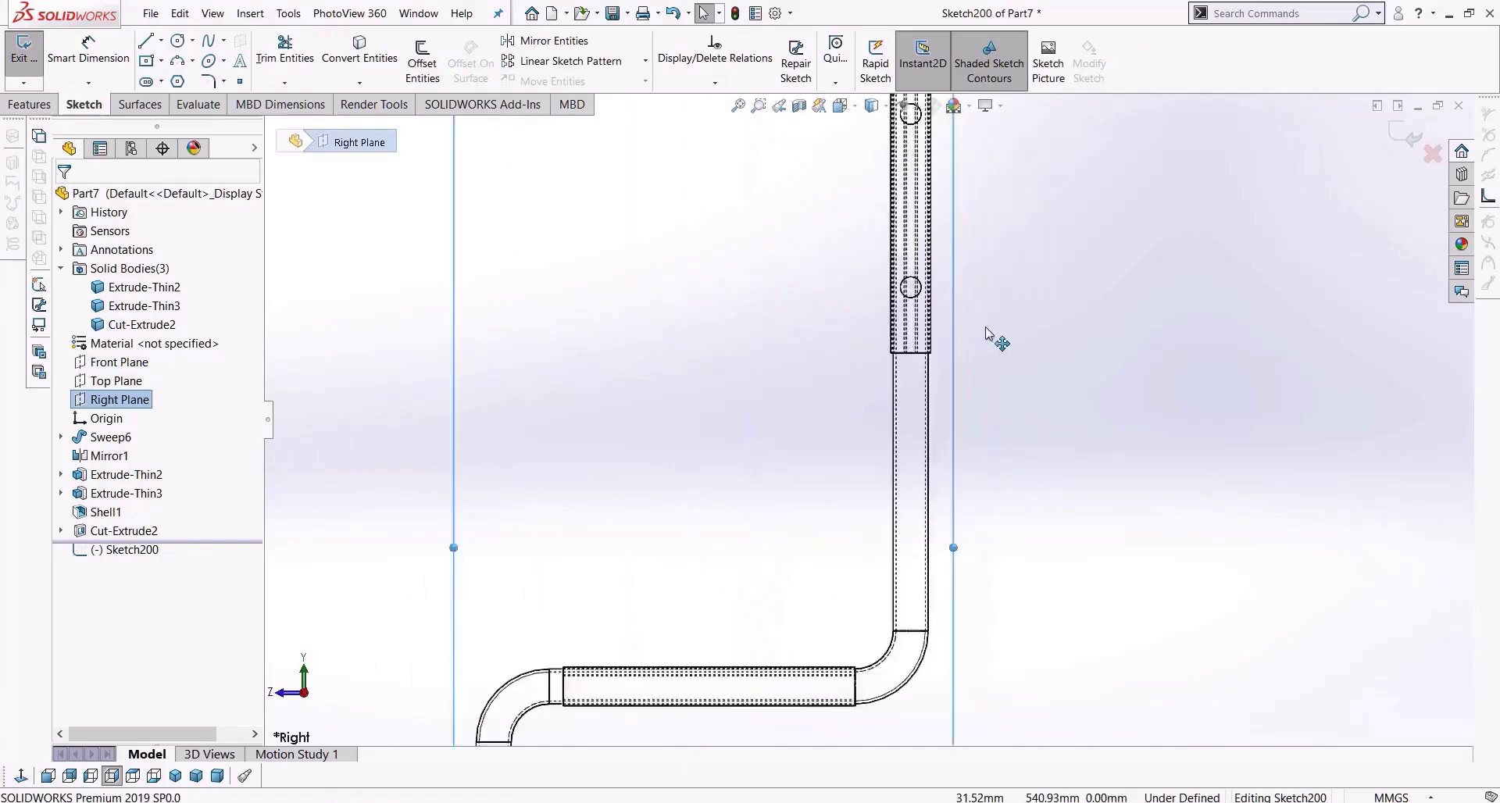
{"action": "scroll", "coordinate": [958, 251], "scroll_direction": "down", "scroll_amount": 3}
{"action": "scroll", "coordinate": [937, 282], "scroll_direction": "up", "scroll_amount": 4}
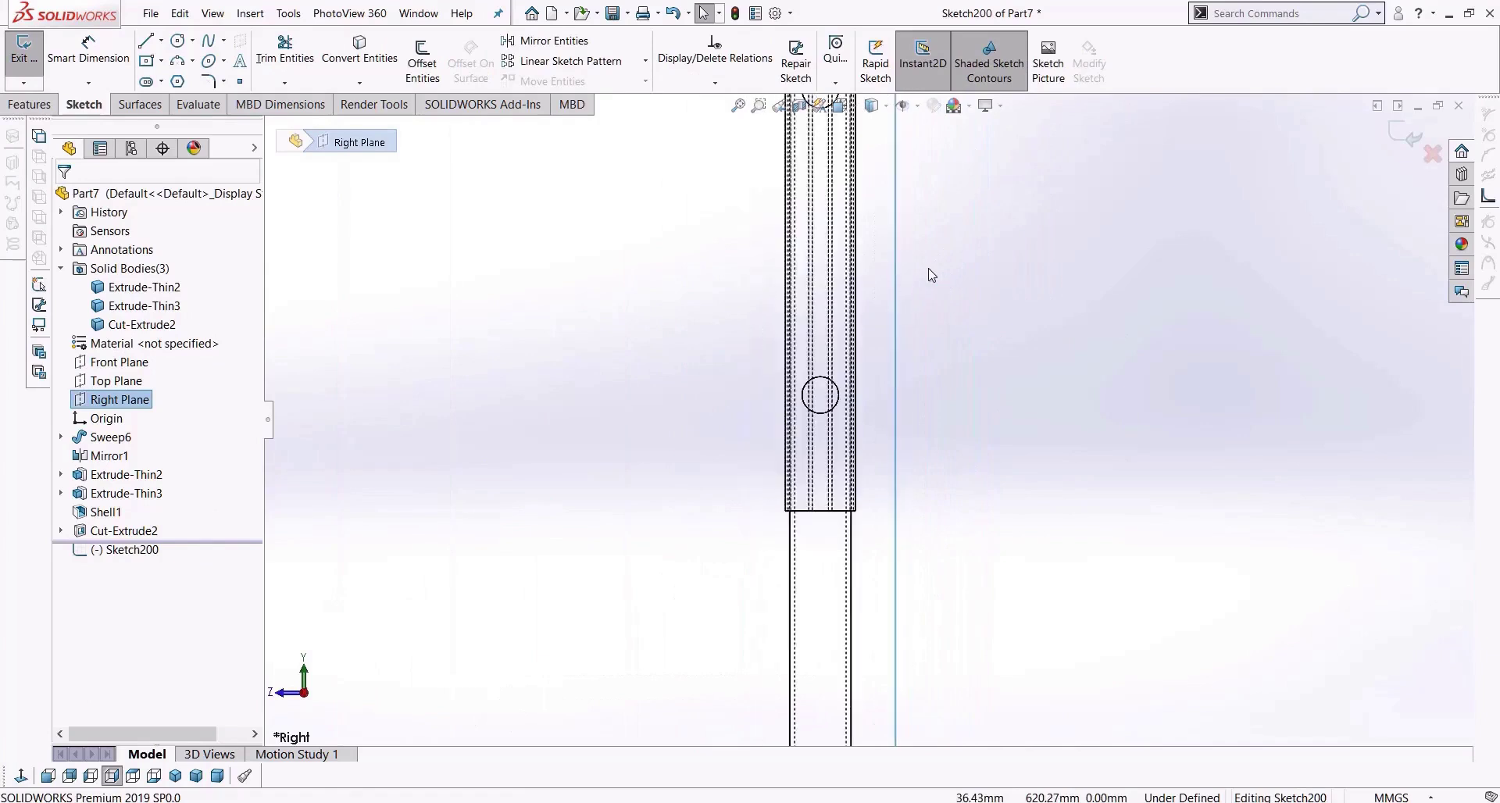
{"action": "scroll", "coordinate": [925, 286], "scroll_direction": "down", "scroll_amount": 2}
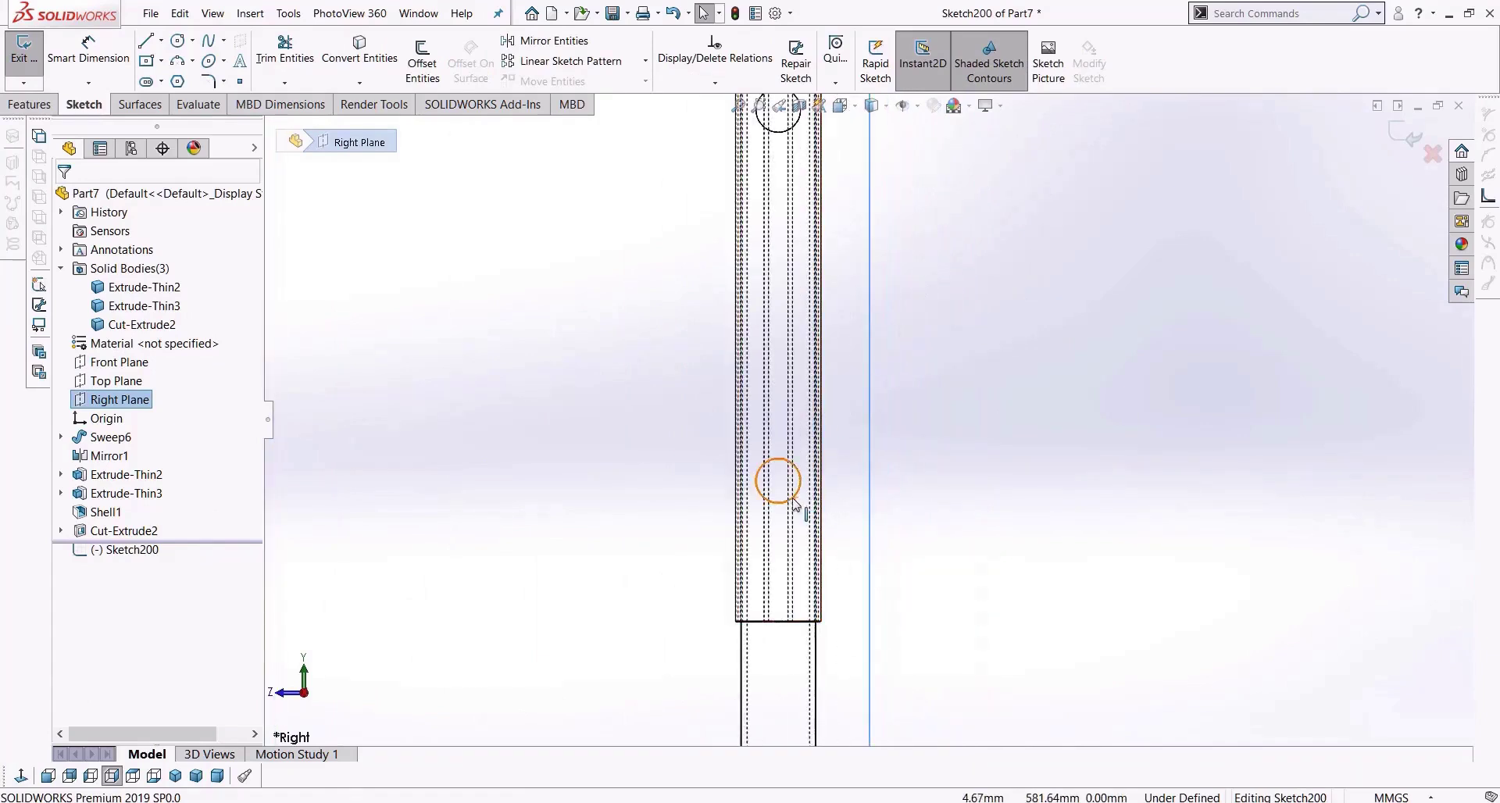
{"action": "left_click", "coordinate": [794, 498]}
{"action": "left_click", "coordinate": [781, 139], "text": "ctrl"}
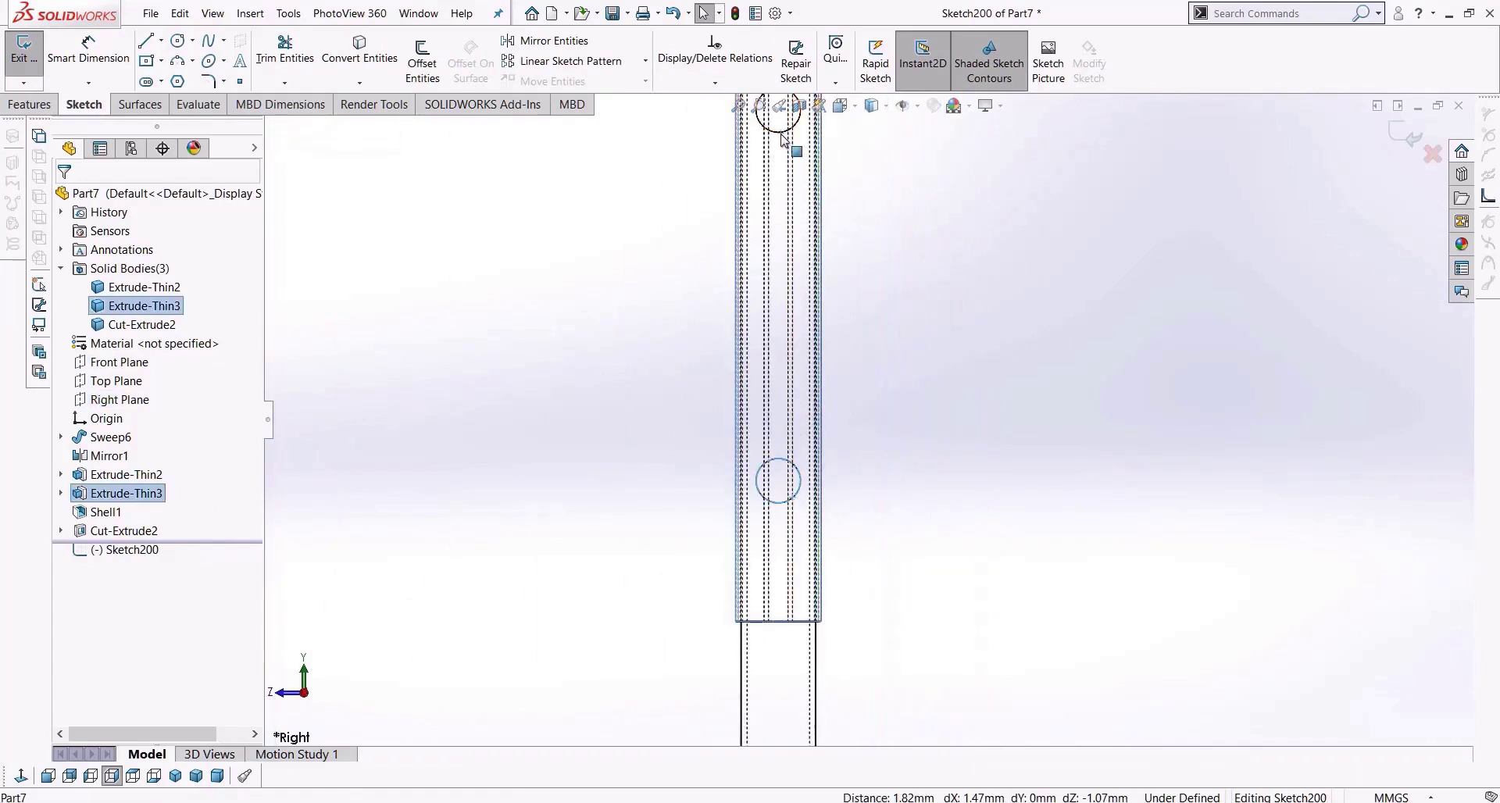
{"action": "key", "text": "Escape"}
{"action": "left_click", "coordinate": [781, 138]}
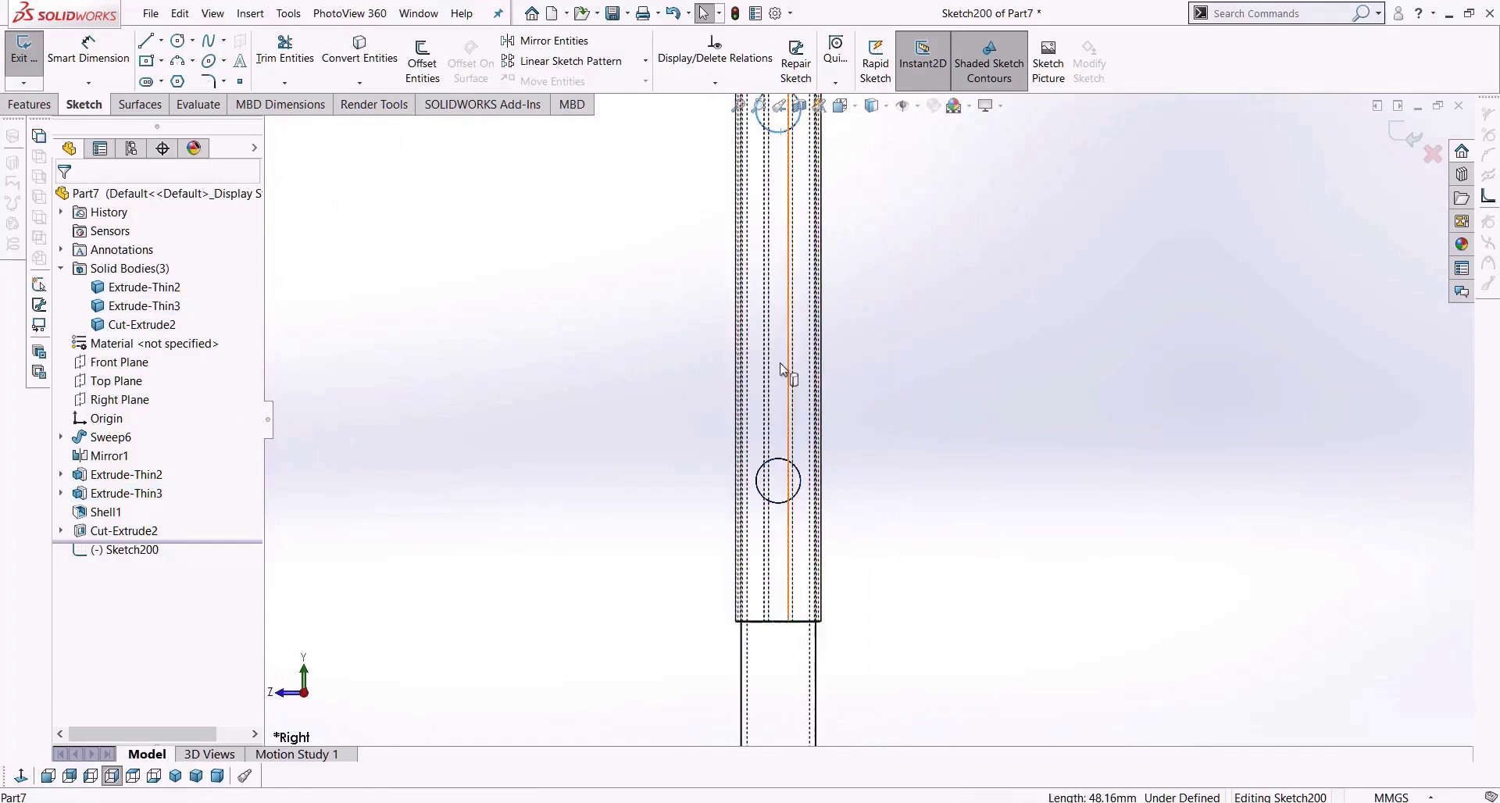
{"action": "left_click", "coordinate": [778, 467], "text": "ctrl"}
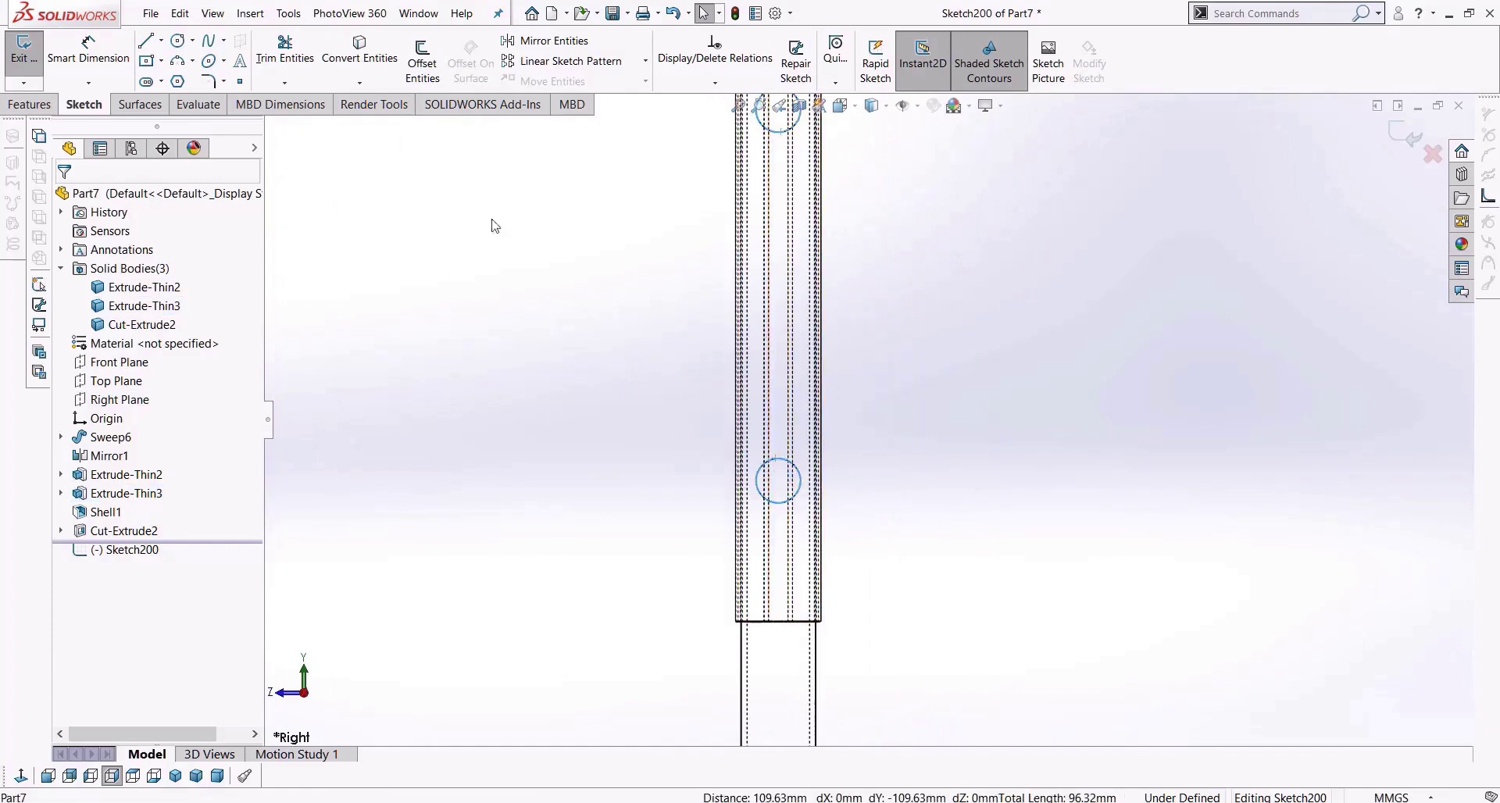
{"action": "left_click", "coordinate": [371, 66]}
Start an Extruded Cut from the two converted circles and return the display to Shaded With Edges.
{"action": "scroll", "coordinate": [613, 391], "scroll_direction": "up", "scroll_amount": 3}
{"action": "middle_click_drag", "start_coordinate": [630, 400], "coordinate": [707, 414]}
{"action": "left_click", "coordinate": [29, 104]}
{"action": "left_click", "coordinate": [269, 63]}
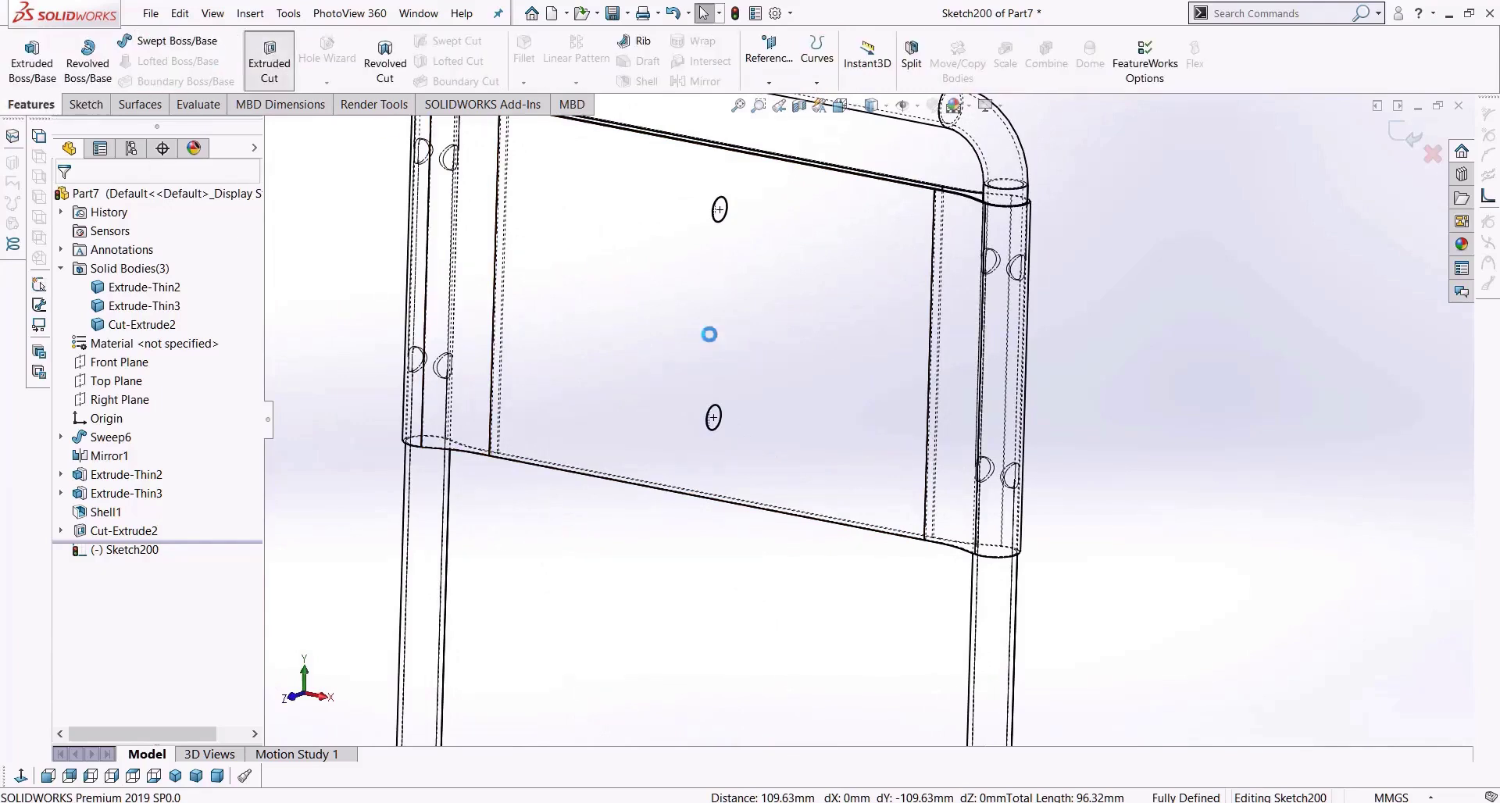
{"action": "left_click", "coordinate": [869, 110]}
{"action": "left_click", "coordinate": [872, 113]}
{"action": "left_click", "coordinate": [873, 113]}
{"action": "left_click", "coordinate": [875, 128]}
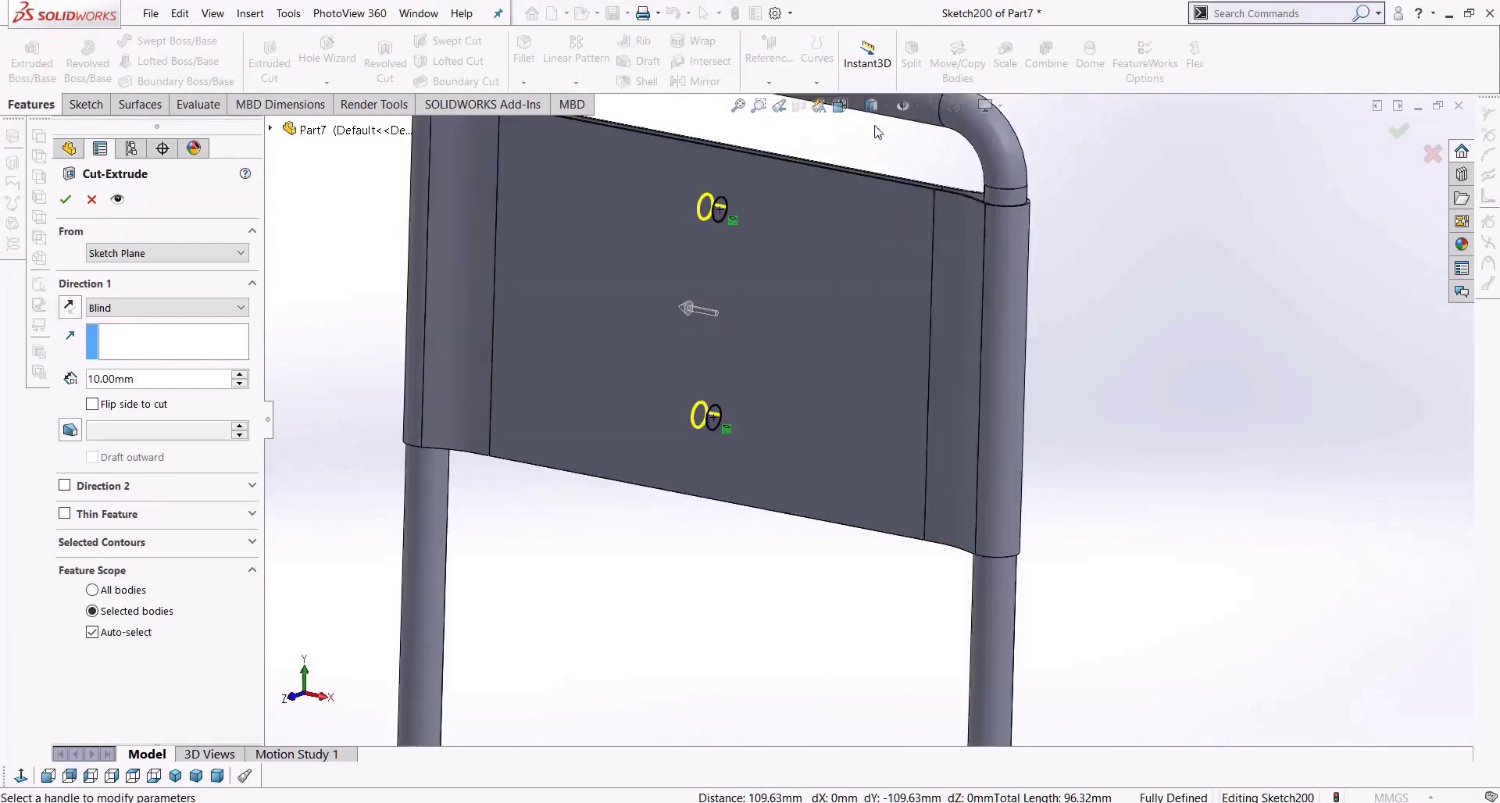
Start the cut at a 90 mm Offset from the sketch plane toward the upright with the cut holes, and reverse the cut direction.
{"action": "middle_click_drag", "start_coordinate": [960, 361], "coordinate": [972, 390]}
{"action": "left_click", "coordinate": [162, 251]}
{"action": "left_click", "coordinate": [144, 311]}
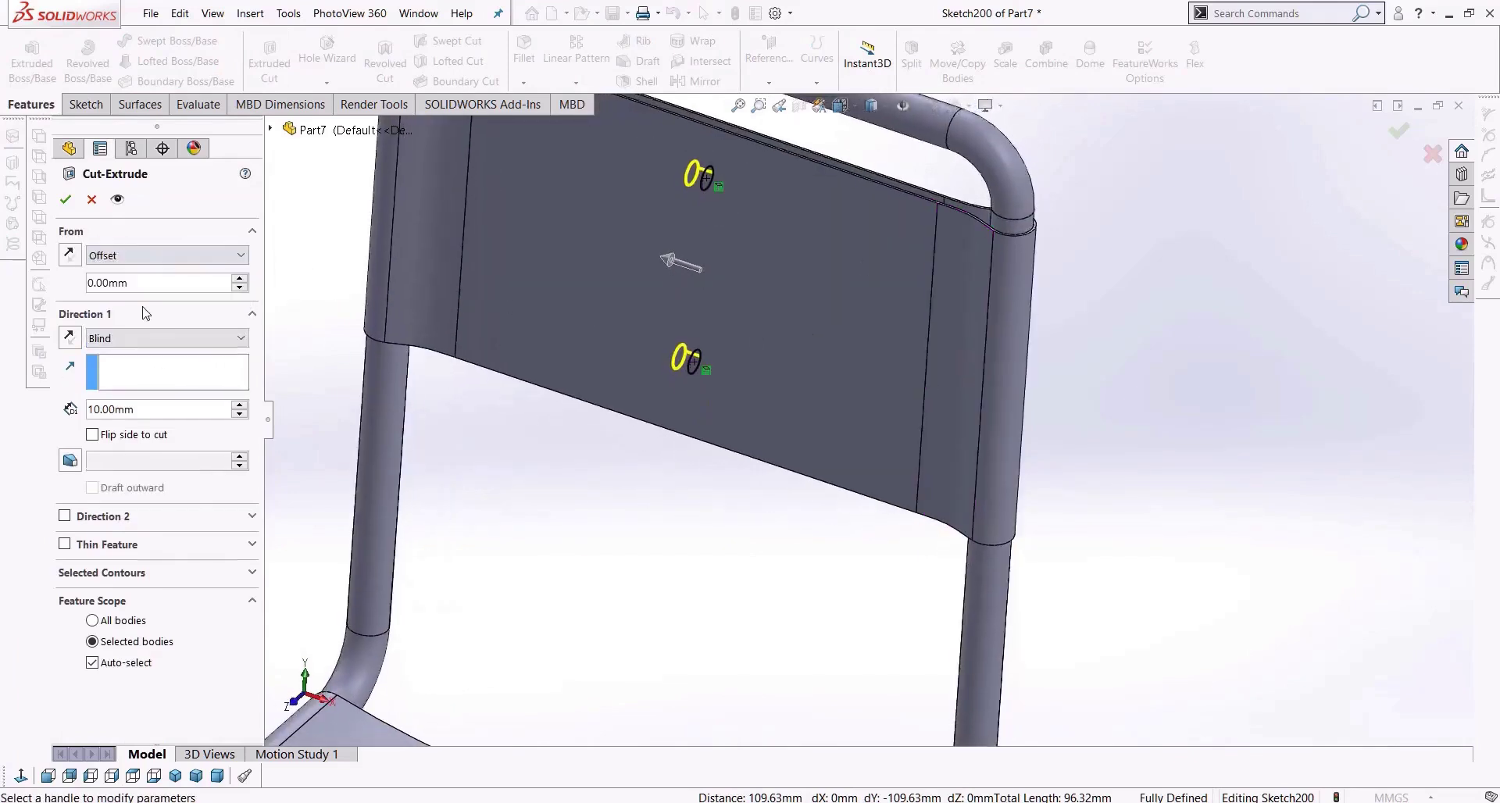
{"action": "left_click", "coordinate": [70, 256]}
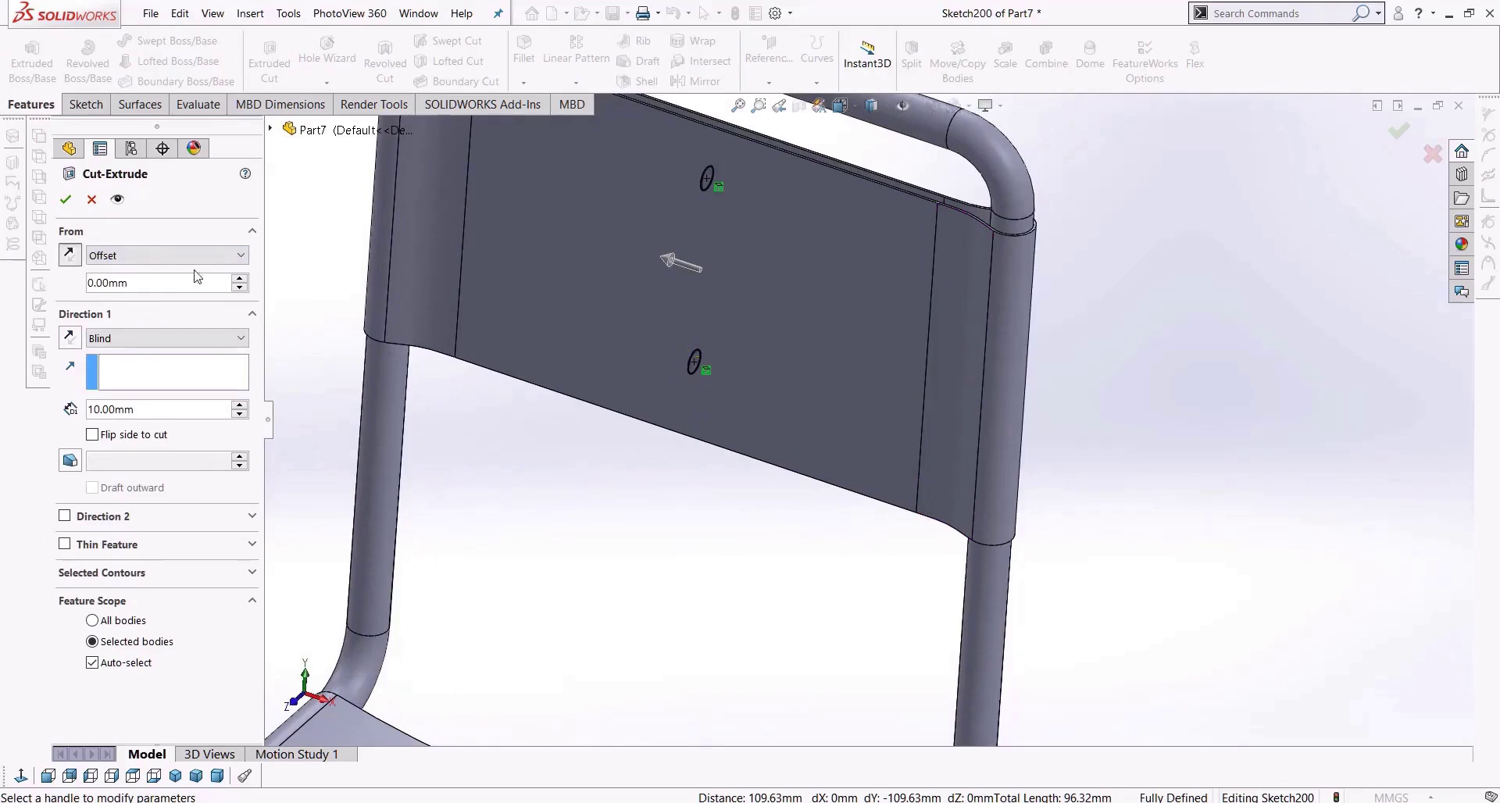
{"action": "left_click", "coordinate": [243, 278]}
{"action": "left_click", "coordinate": [243, 278]}
{"action": "left_click", "coordinate": [242, 278]}
{"action": "left_click", "coordinate": [242, 278]}
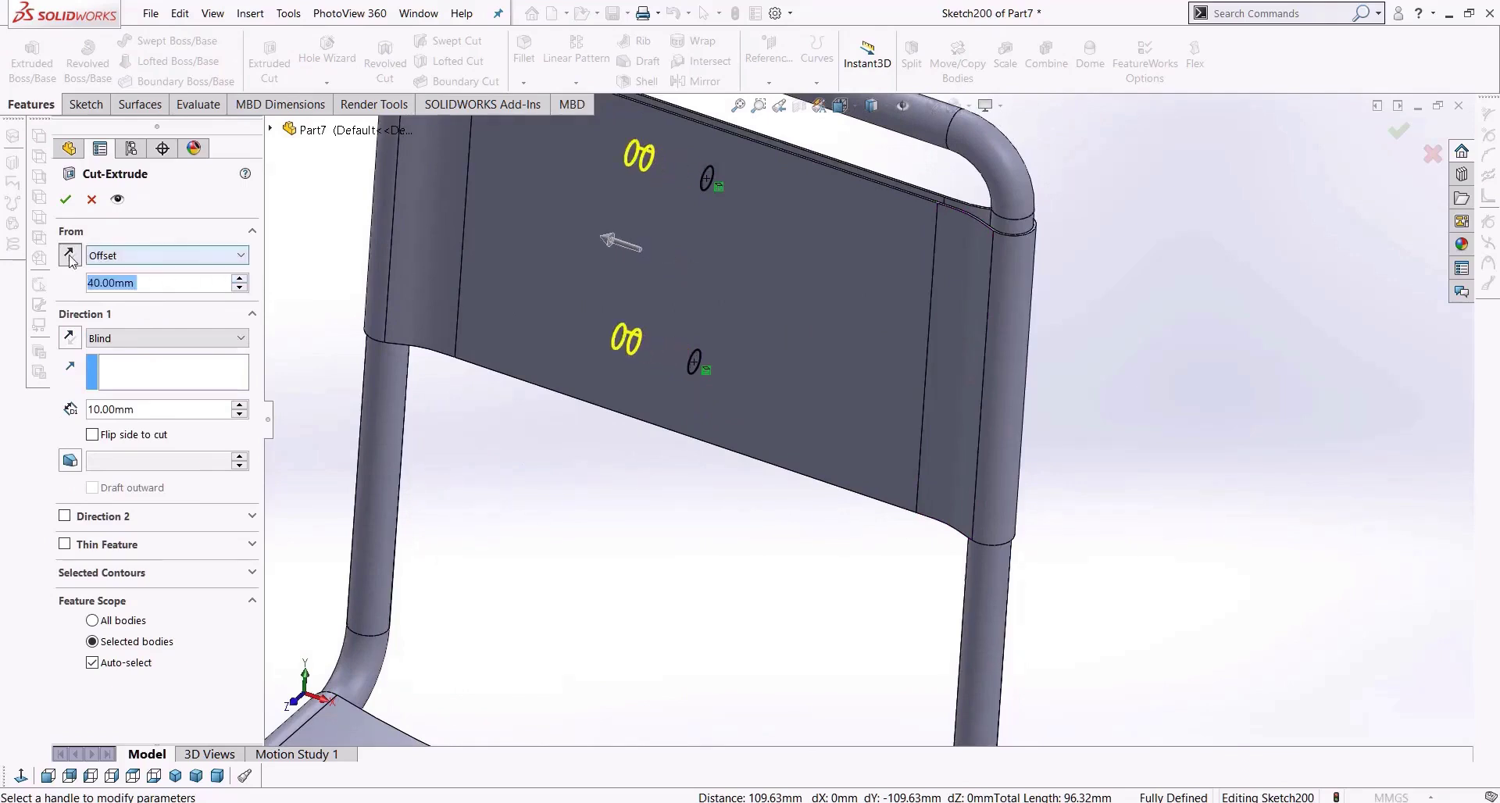
{"action": "left_click", "coordinate": [75, 257]}
{"action": "left_click", "coordinate": [242, 278]}
{"action": "left_click", "coordinate": [243, 278]}
{"action": "left_click", "coordinate": [242, 278]}
{"action": "left_click", "coordinate": [242, 279]}
{"action": "left_click", "coordinate": [242, 278]}
{"action": "left_click", "coordinate": [72, 337]}
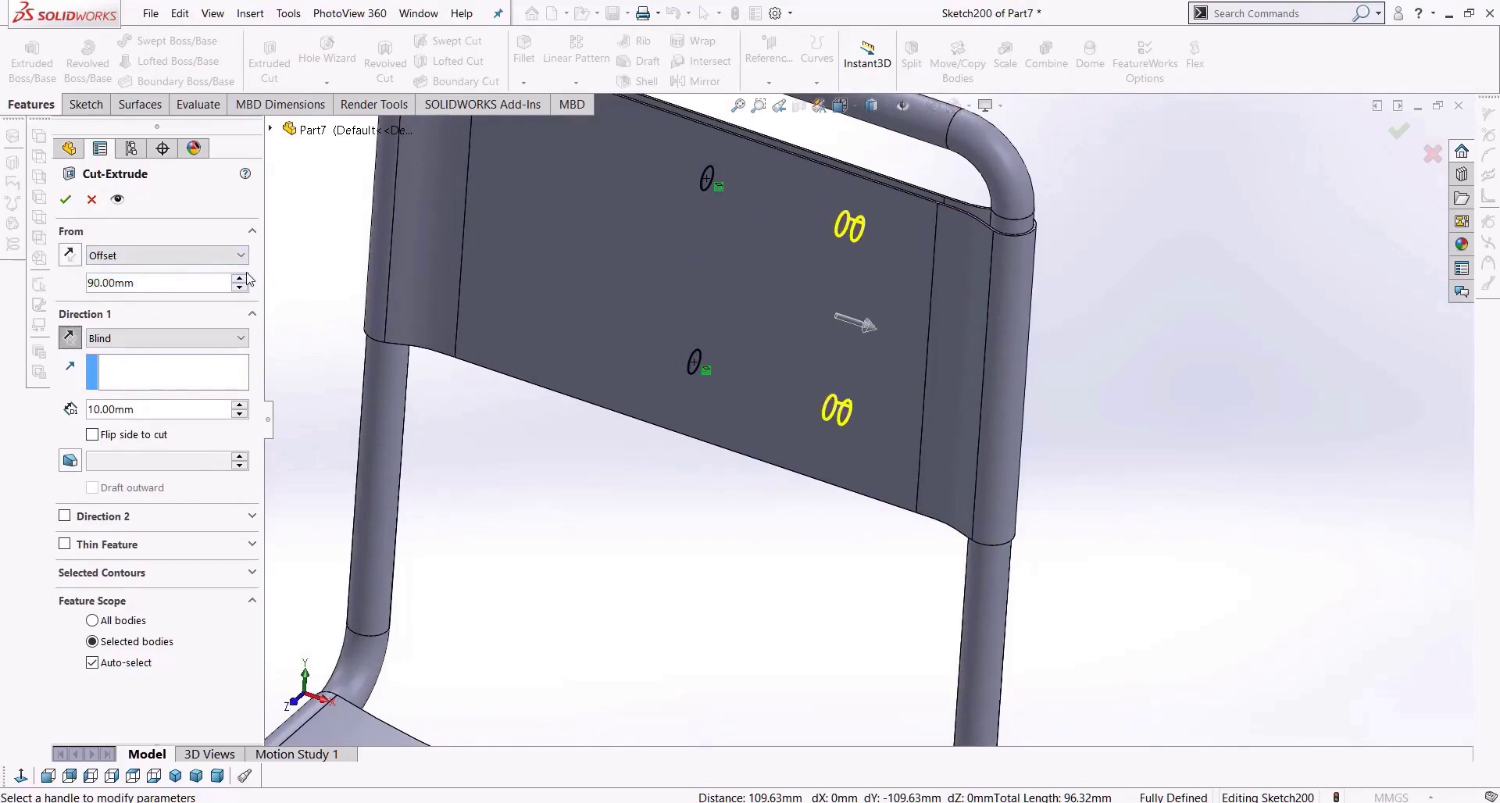
Increase the cut's start offset to 190 mm so that it begins inside the upright tube.
{"action": "left_click", "coordinate": [244, 277]}
{"action": "left_click", "coordinate": [244, 277]}
{"action": "left_click", "coordinate": [243, 277]}
{"action": "left_click", "coordinate": [244, 277]}
{"action": "left_click", "coordinate": [244, 278]}
{"action": "left_click", "coordinate": [244, 277]}
{"action": "left_click", "coordinate": [243, 277]}
{"action": "left_click", "coordinate": [244, 277]}
{"action": "left_click", "coordinate": [244, 277]}
{"action": "left_click", "coordinate": [244, 278]}
{"action": "mouse_move", "coordinate": [763, 368]}
{"action": "middle_mouse_down"}
{"action": "mouse_move", "coordinate": [764, 445]}
{"action": "mouse_move", "coordinate": [762, 355]}
{"action": "middle_mouse_up"}
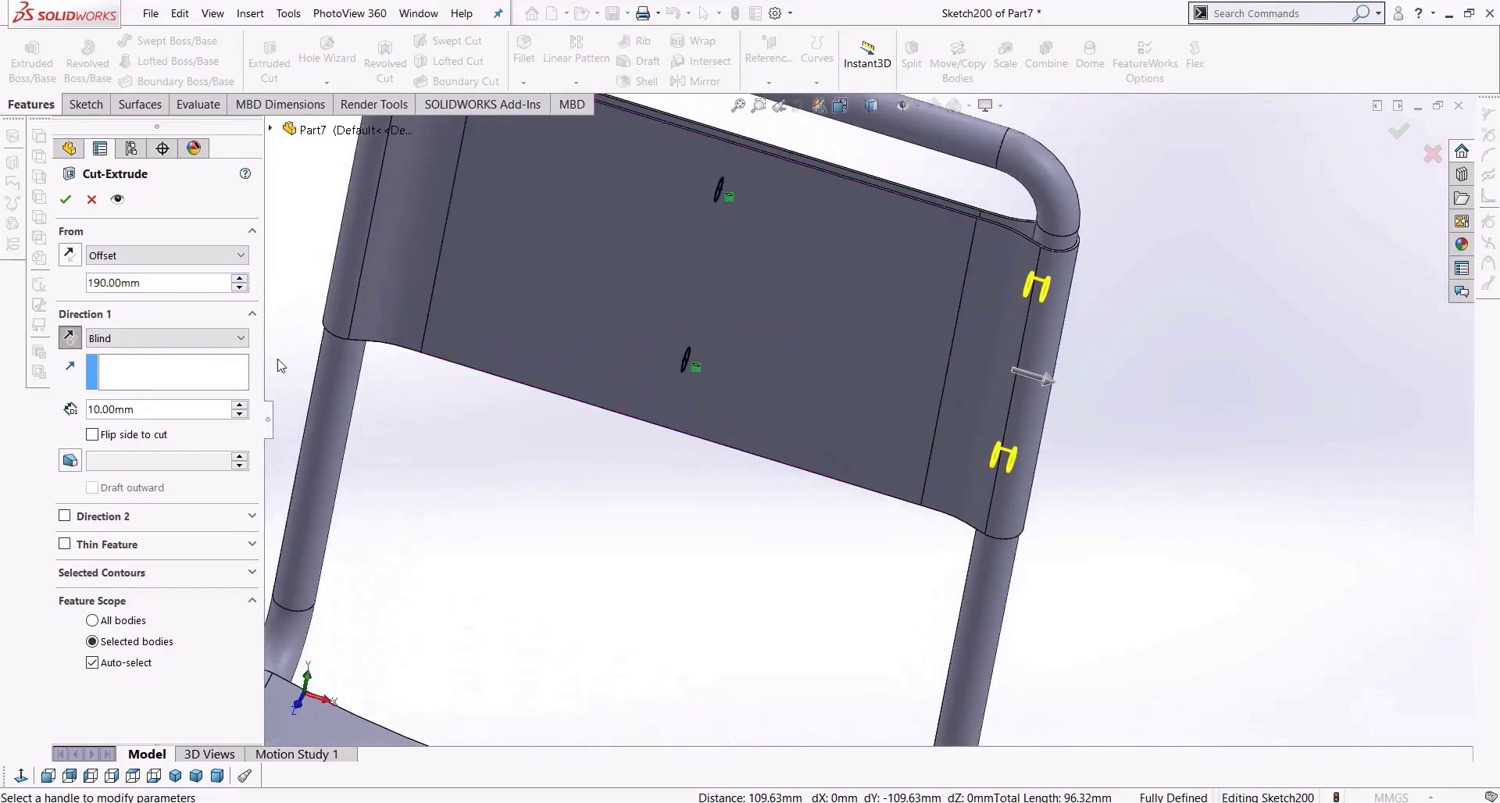
Set the cut depth to 60 mm, limit the feature scope to the backrest body, and finish the cut.
{"action": "left_click", "coordinate": [242, 405]}
{"action": "left_click", "coordinate": [243, 405]}
{"action": "left_click", "coordinate": [244, 405]}
{"action": "middle_click_drag", "start_coordinate": [1222, 451], "coordinate": [1153, 346]}
{"action": "left_click", "coordinate": [146, 663]}
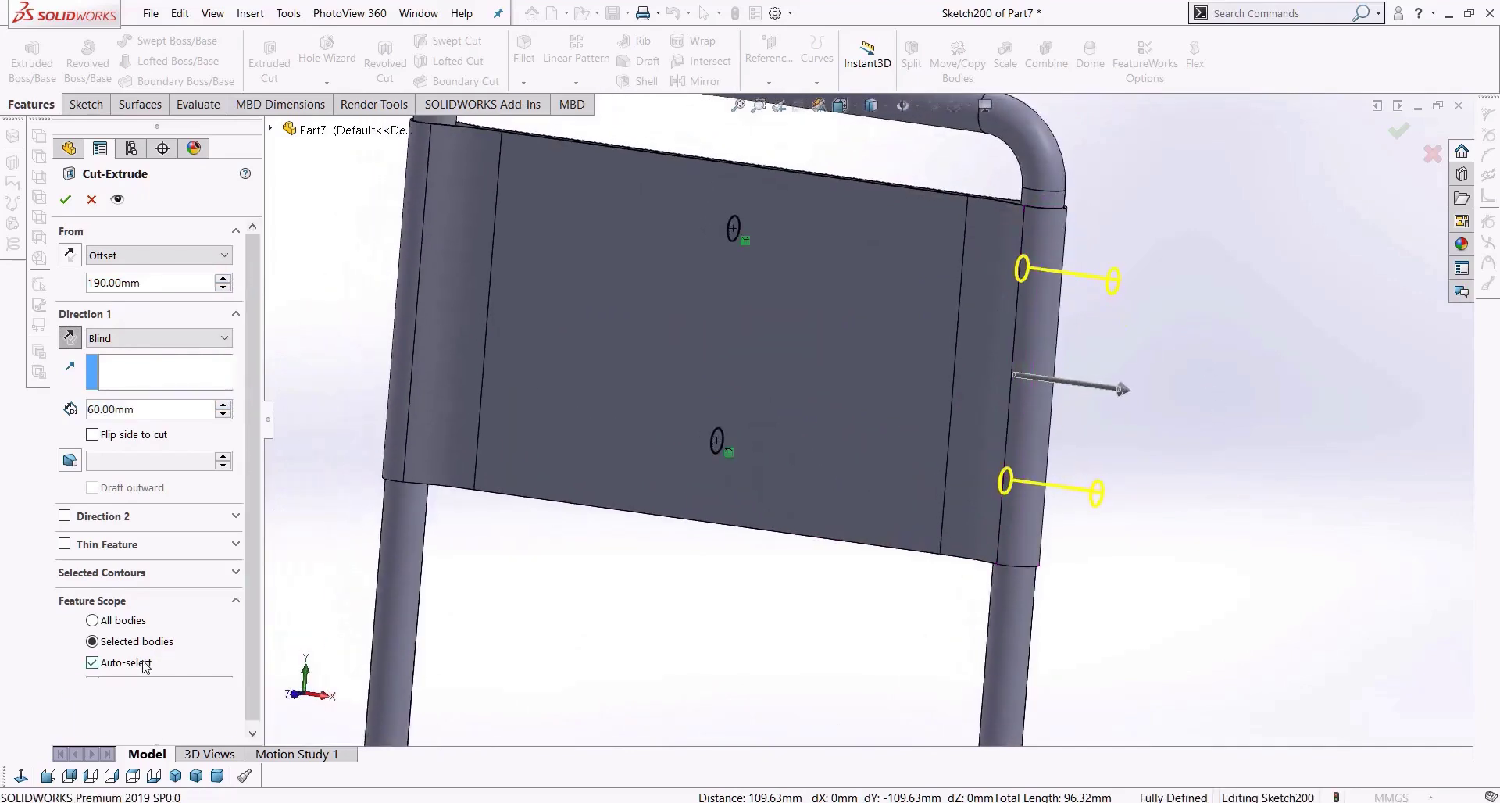
{"action": "left_click", "coordinate": [681, 339]}
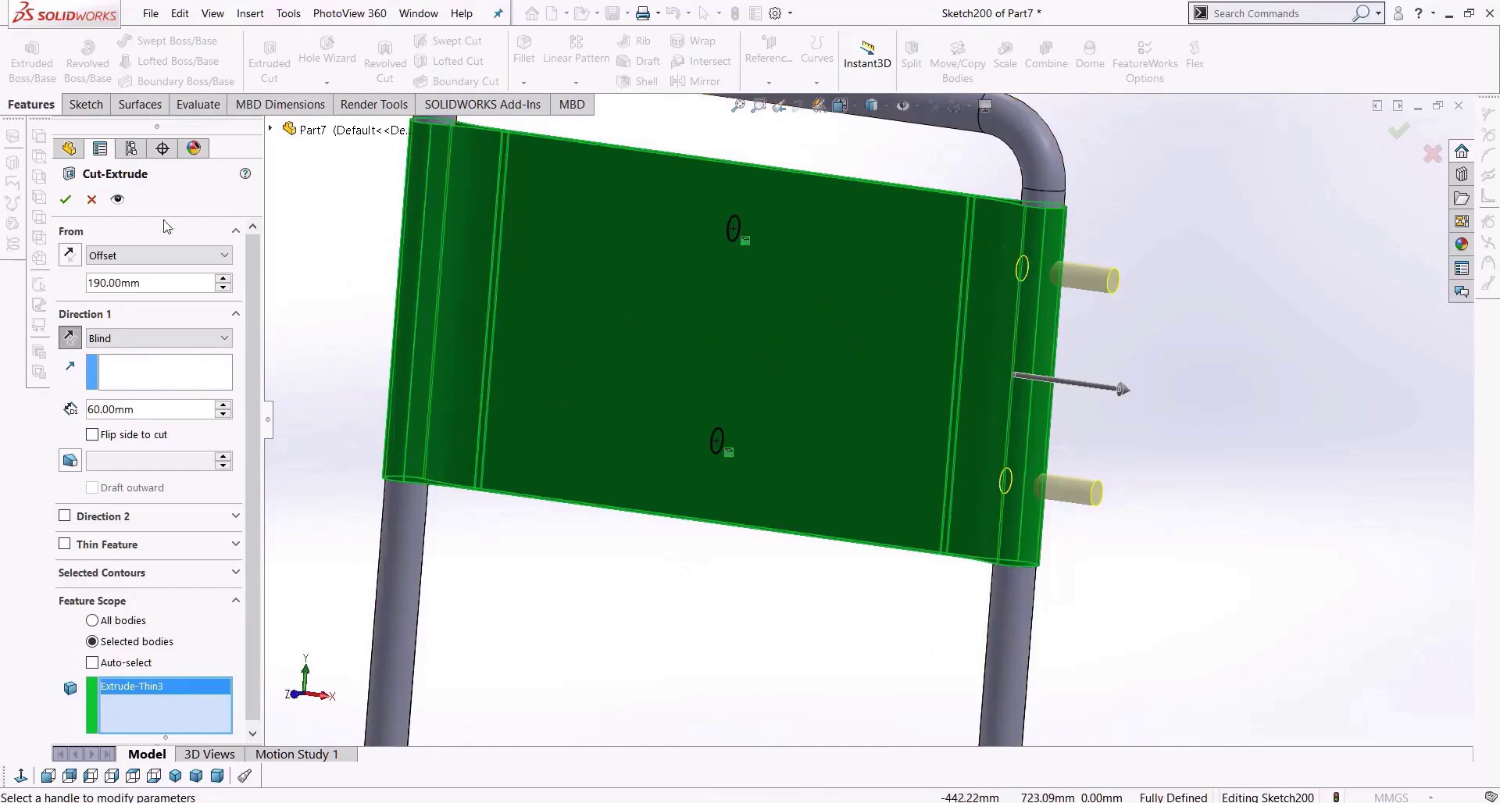
{"action": "left_click", "coordinate": [66, 200]}
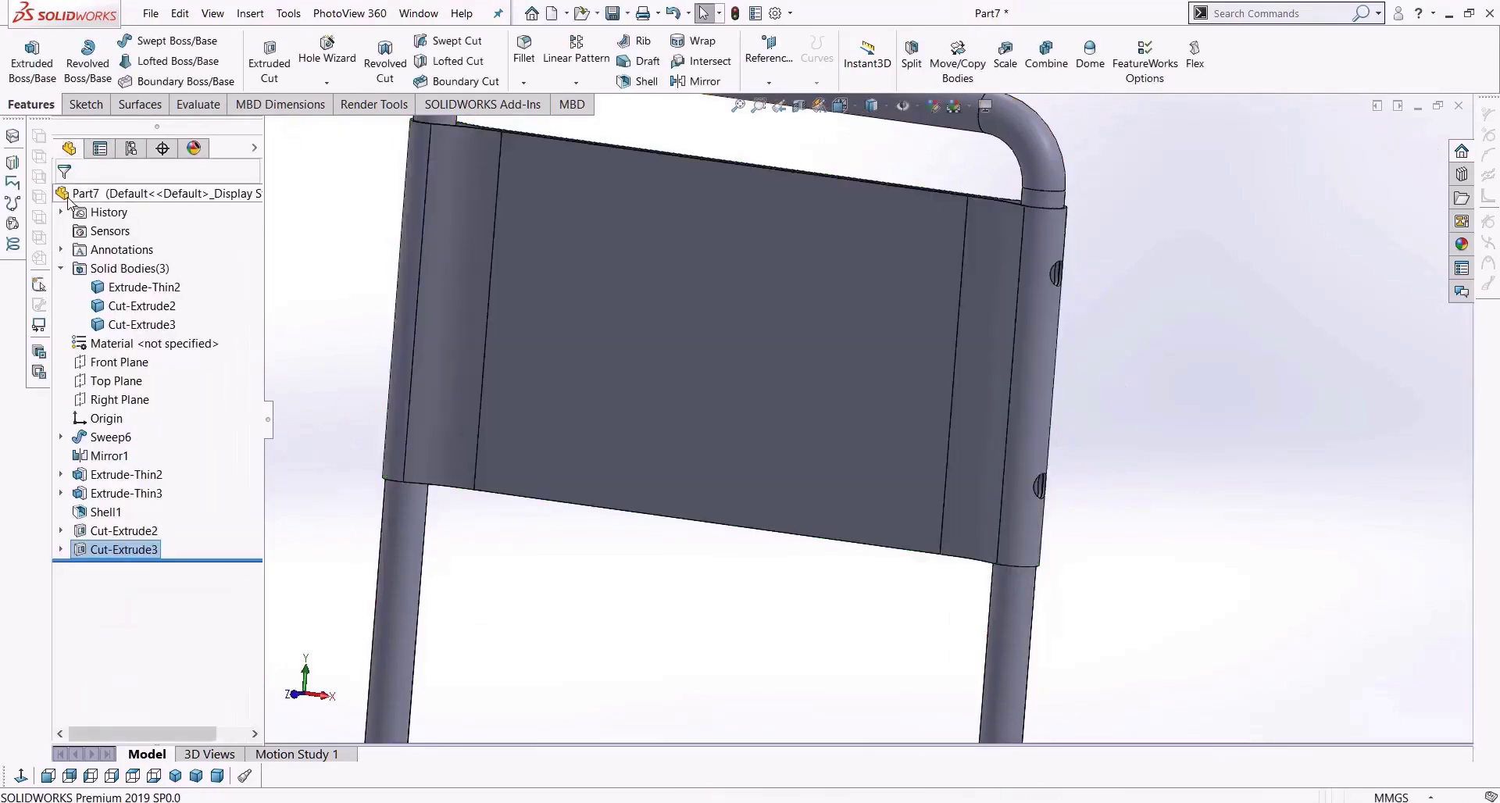
Temporarily hide the tubular frame body to examine the new backrest holes, and restore the frame's display.
{"action": "scroll", "coordinate": [963, 366], "scroll_direction": "down", "scroll_amount": 5}
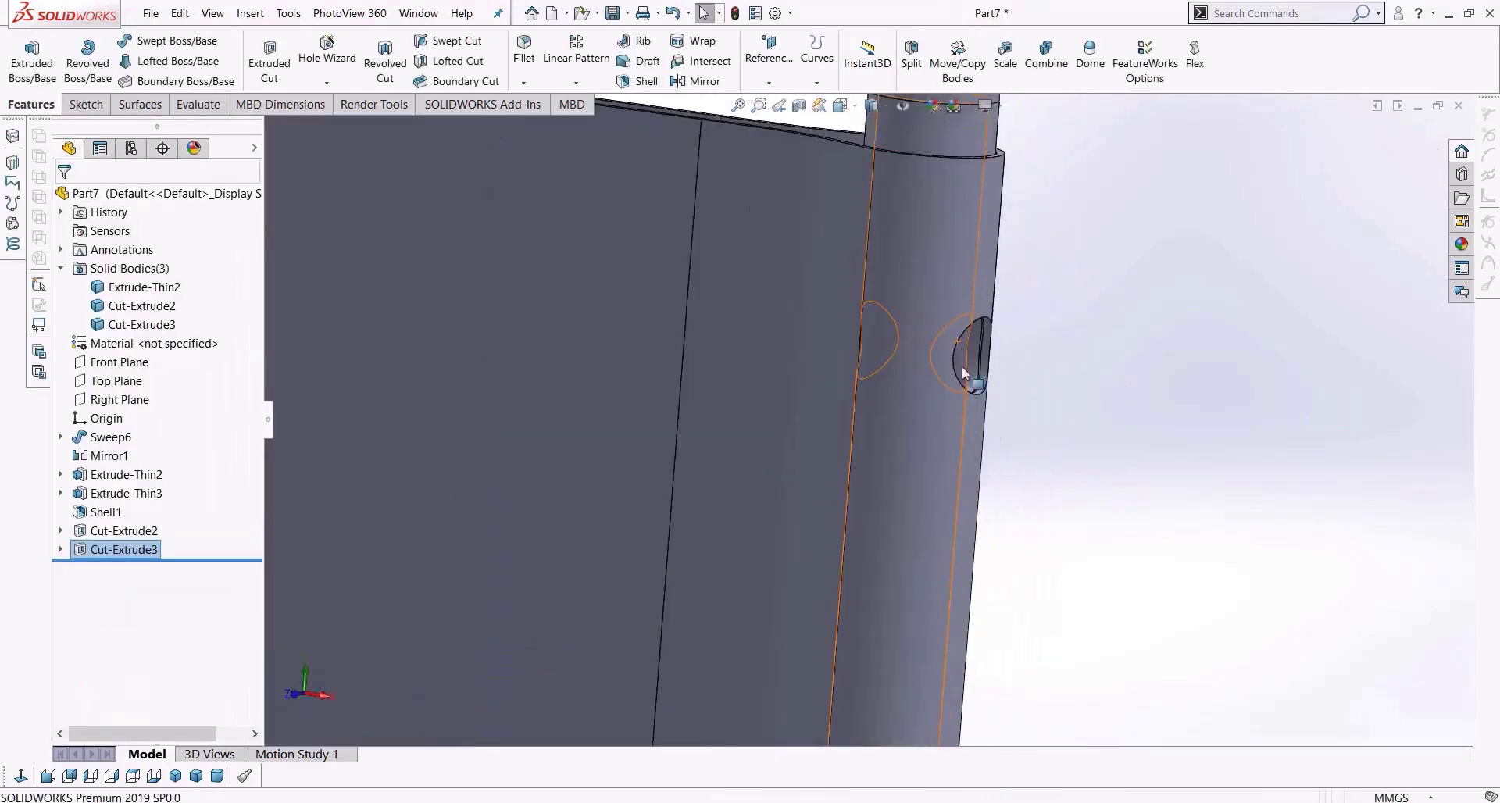
{"action": "scroll", "coordinate": [900, 331], "scroll_direction": "up", "scroll_amount": 8}
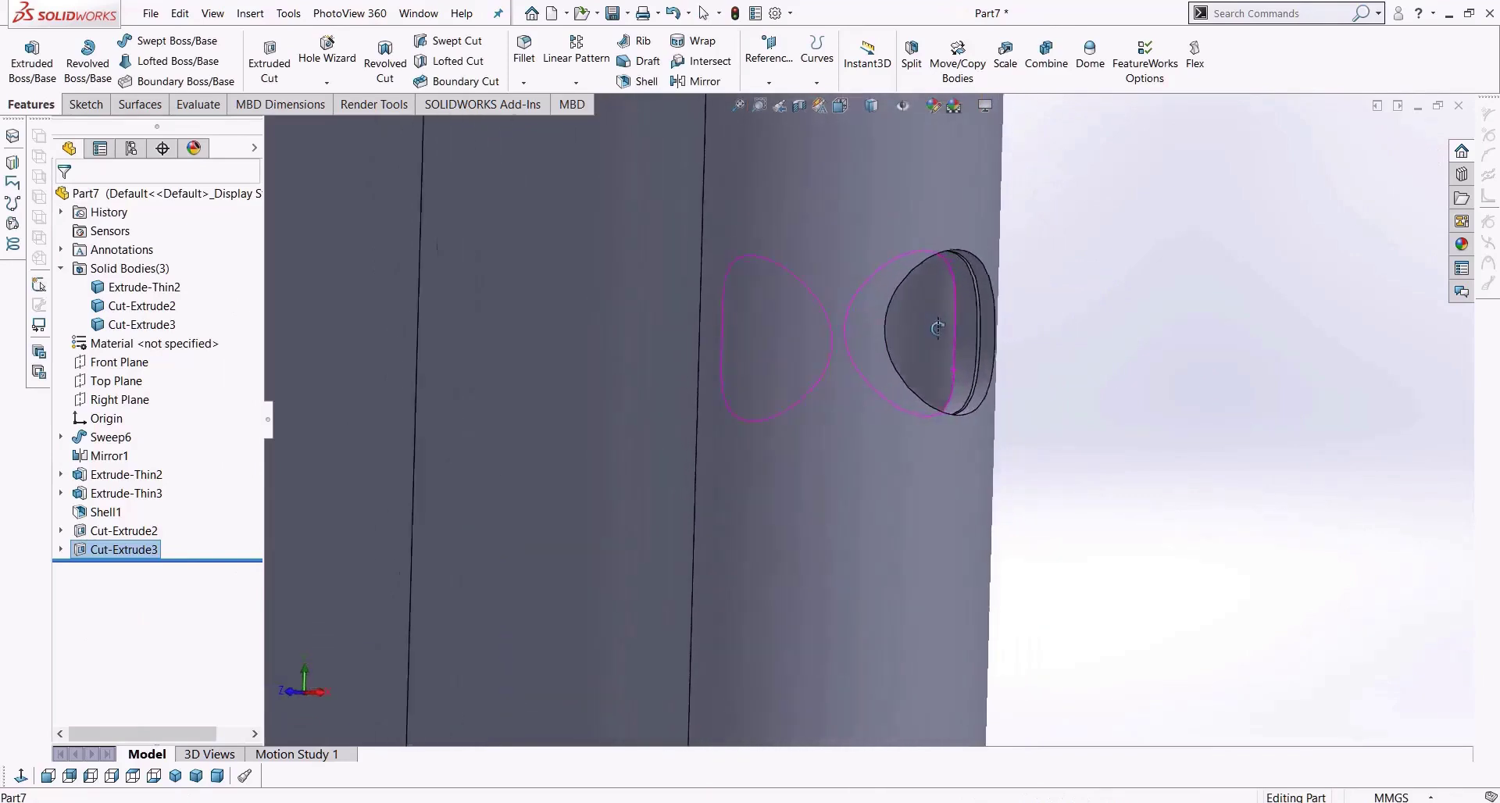
{"action": "right_click", "coordinate": [882, 228]}
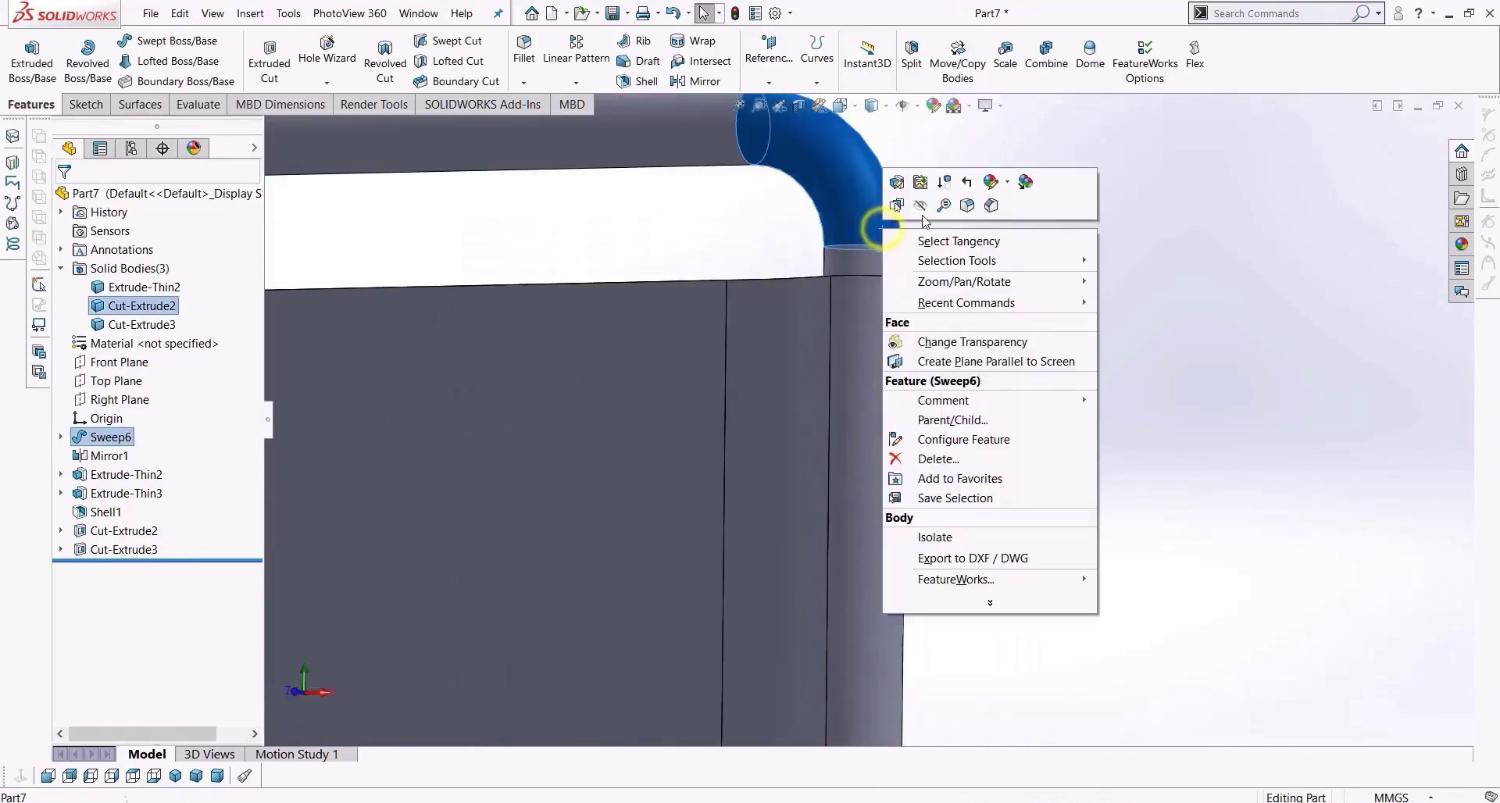
{"action": "left_click", "coordinate": [922, 207]}
{"action": "middle_click_drag", "start_coordinate": [906, 422], "coordinate": [866, 492]}
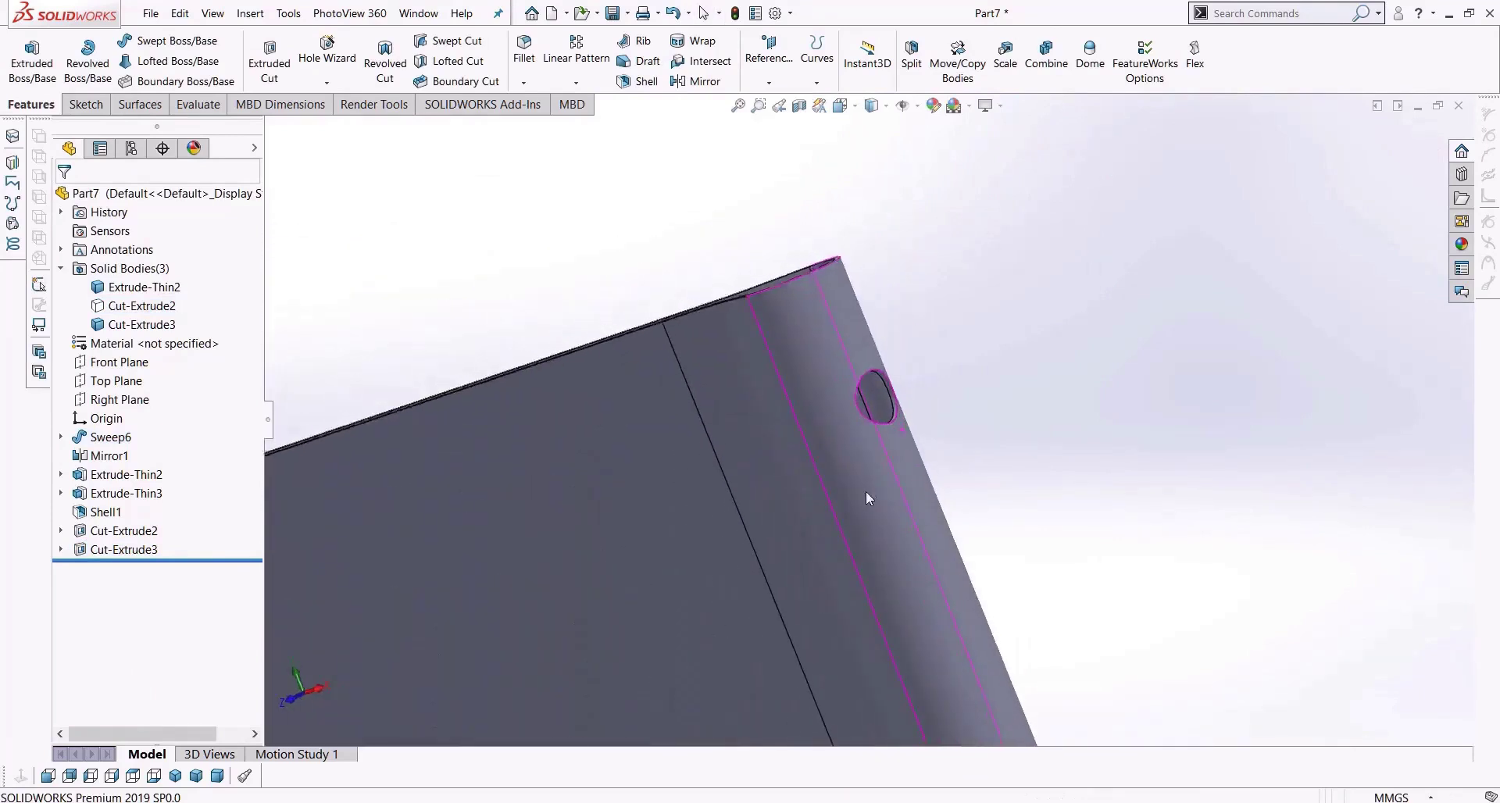
{"action": "scroll", "coordinate": [848, 487], "scroll_direction": "up", "scroll_amount": 5}
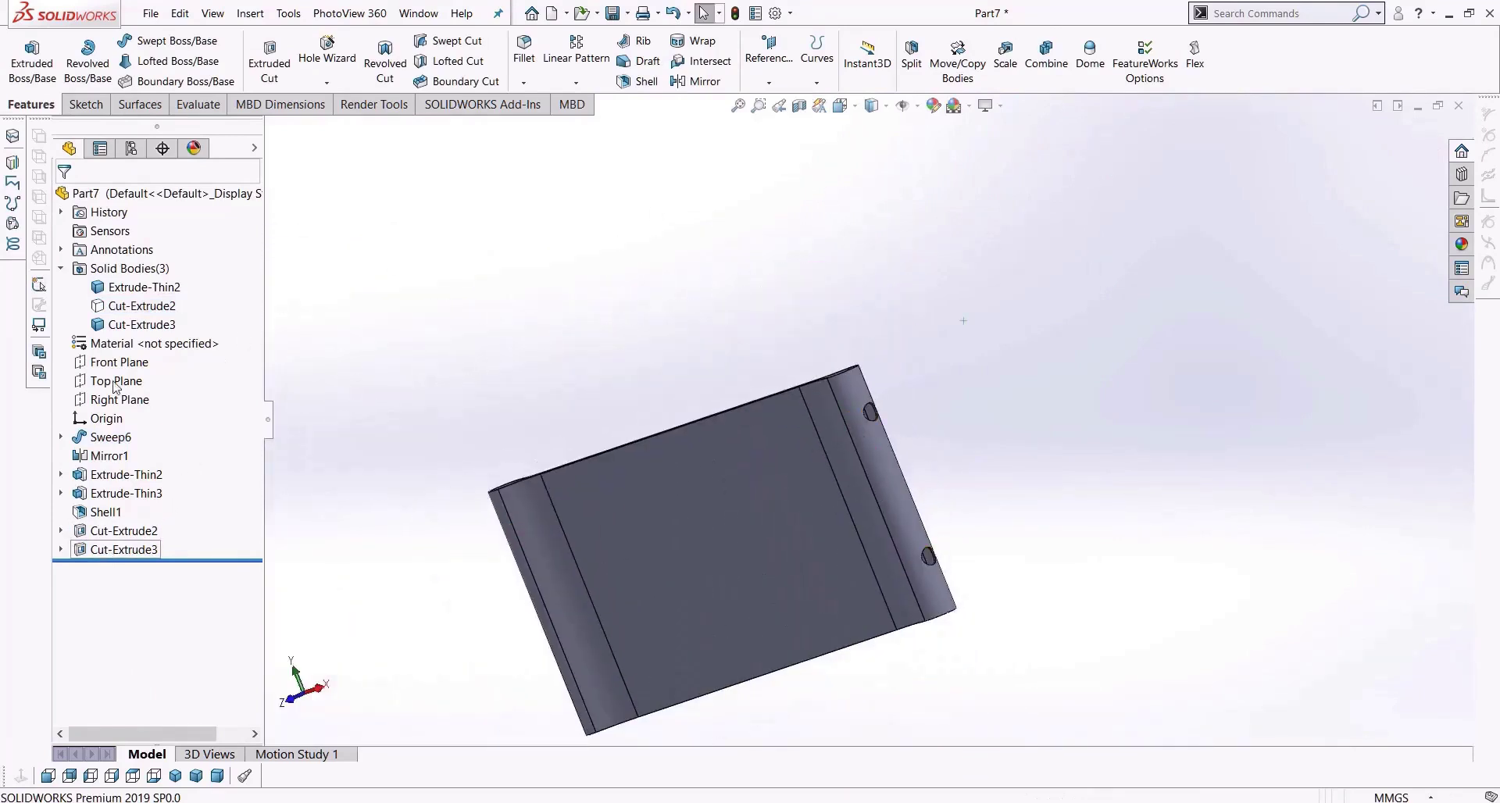
{"action": "right_click", "coordinate": [128, 289]}
{"action": "right_click", "coordinate": [115, 306]}
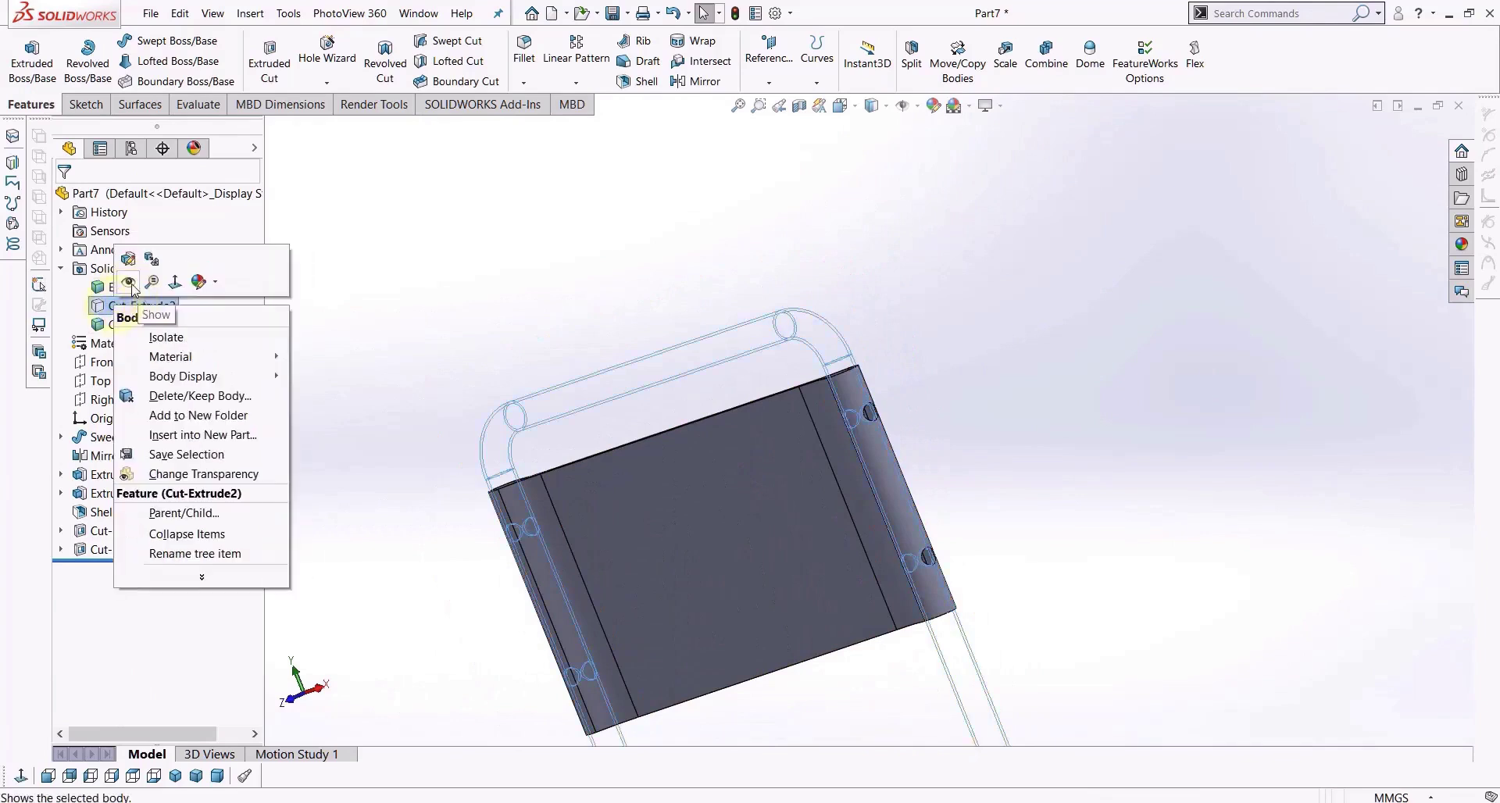
{"action": "left_click", "coordinate": [129, 282]}
{"action": "scroll", "coordinate": [682, 466], "scroll_direction": "up", "scroll_amount": 2}
{"action": "scroll", "coordinate": [682, 465], "scroll_direction": "up", "scroll_amount": 4}
{"action": "left_click", "coordinate": [1063, 579]}
{"action": "scroll", "coordinate": [895, 582], "scroll_direction": "down", "scroll_amount": 5}
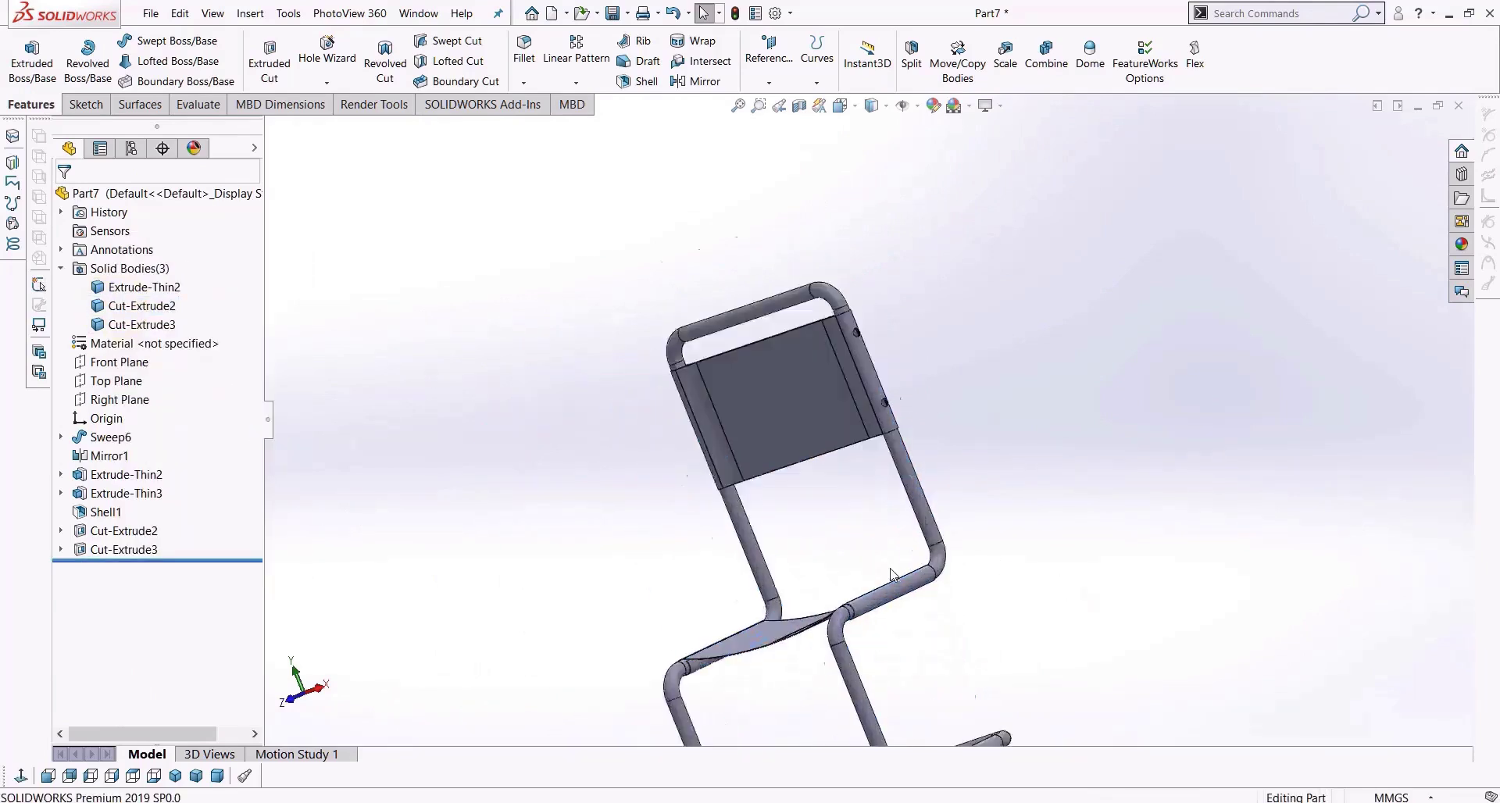
Mirror the backrest bolt-hole cut about the Right Plane to the opposite side of the backrest.
{"action": "middle_click_drag", "start_coordinate": [735, 373], "coordinate": [886, 344]}
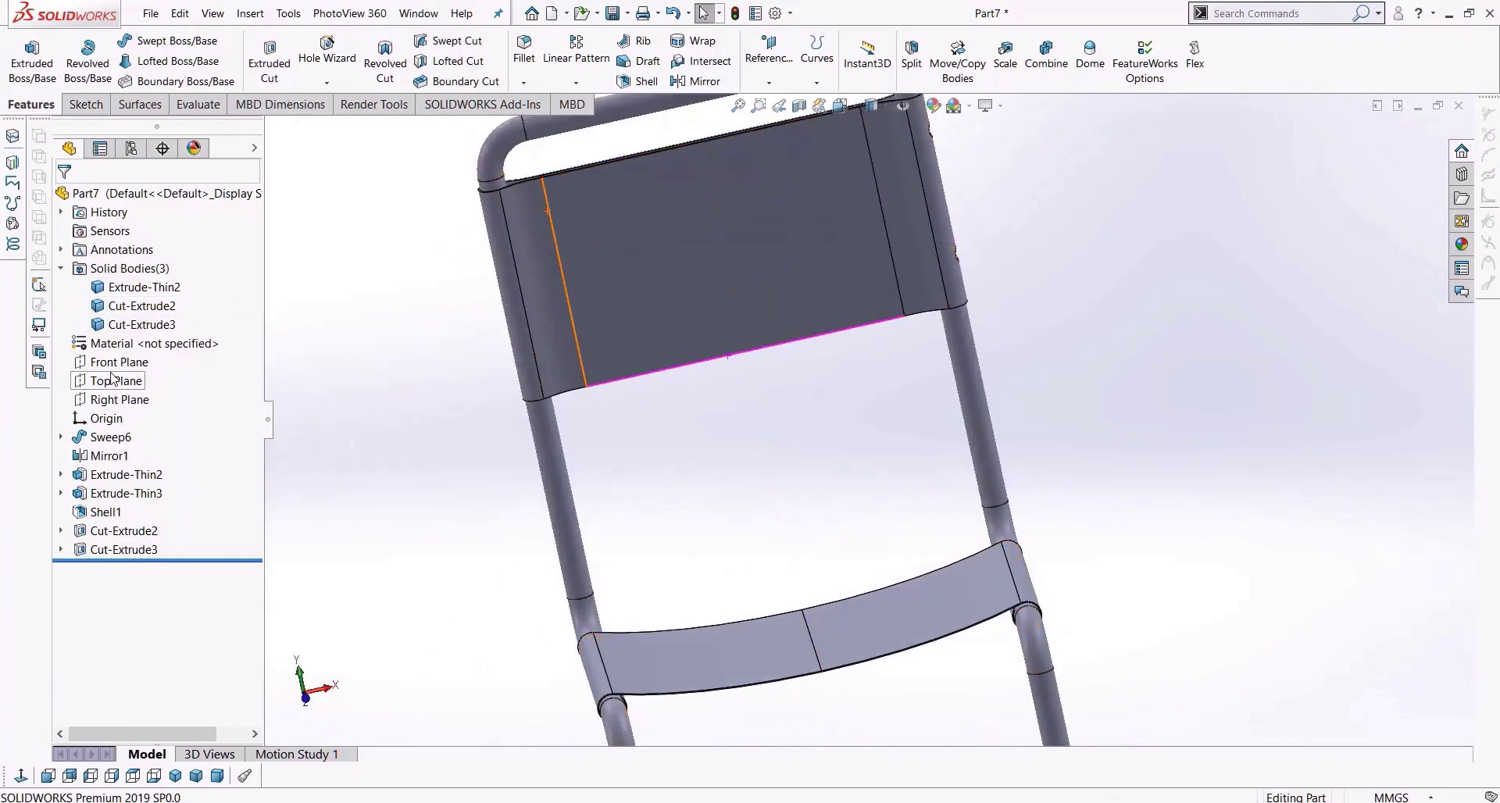
{"action": "left_click", "coordinate": [117, 400]}
{"action": "scroll", "coordinate": [691, 453], "scroll_direction": "up", "scroll_amount": 2}
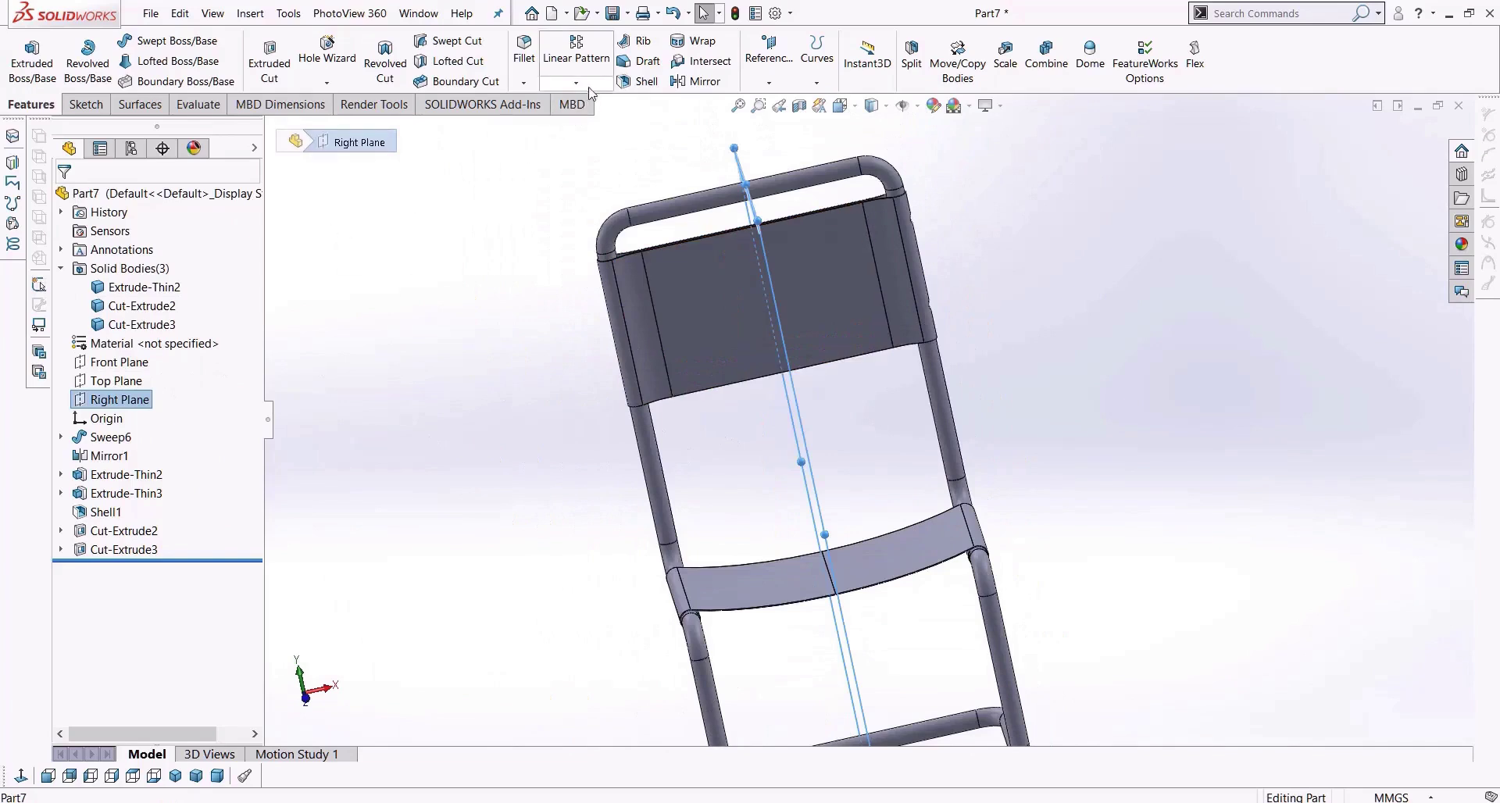
{"action": "left_click", "coordinate": [175, 776]}
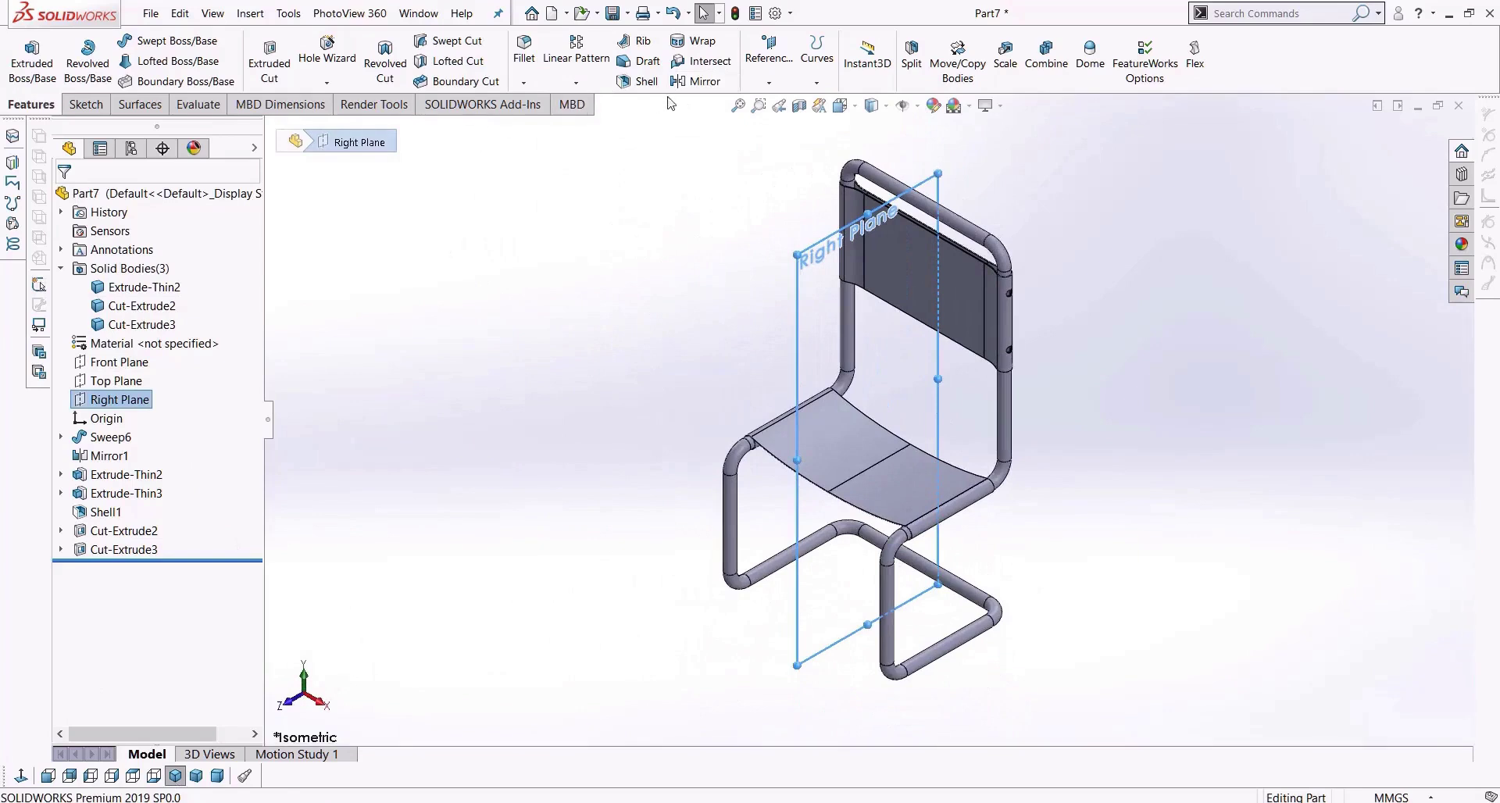
{"action": "left_click", "coordinate": [697, 82]}
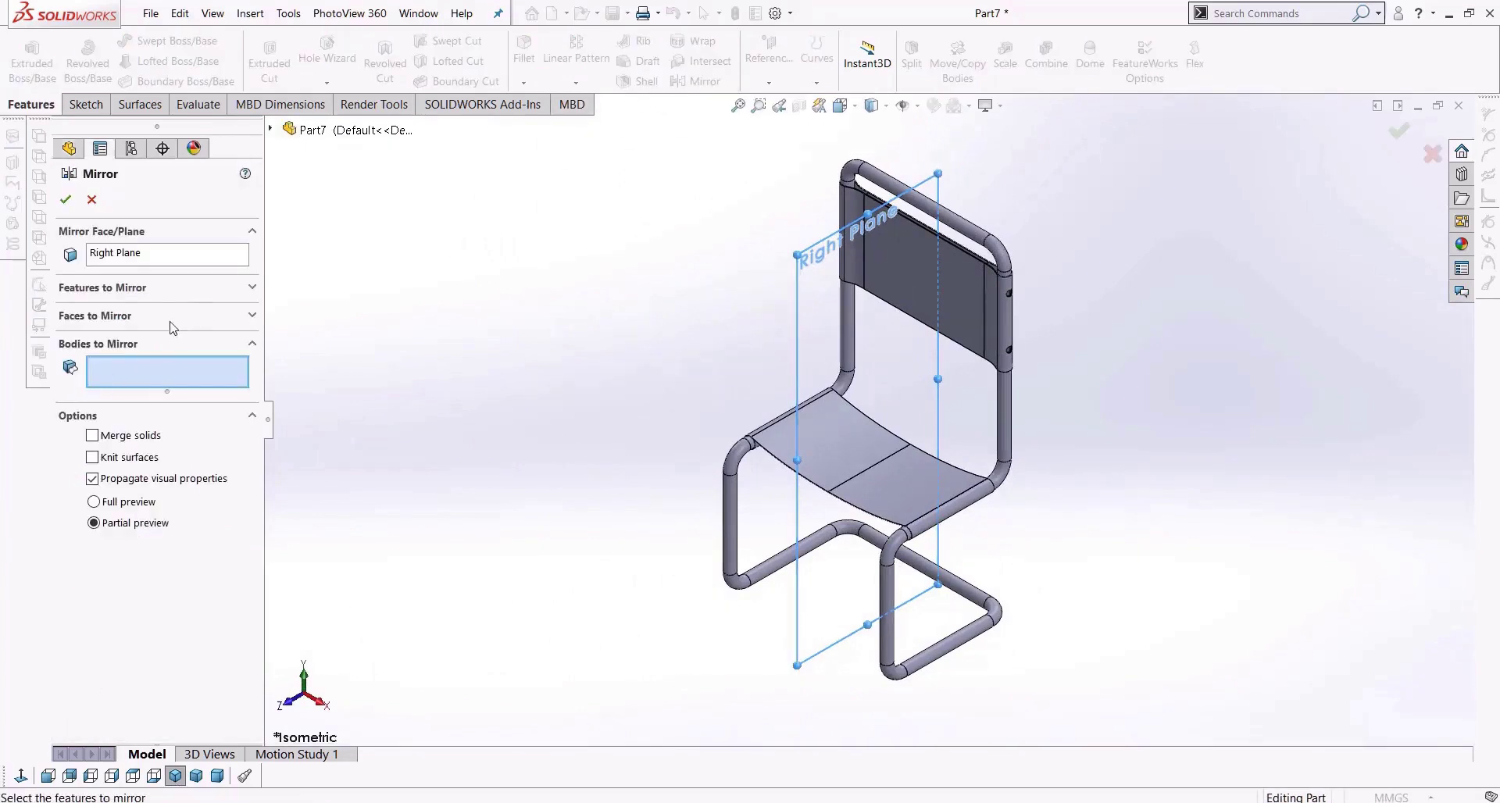
{"action": "left_click", "coordinate": [148, 294]}
{"action": "left_click", "coordinate": [270, 129]}
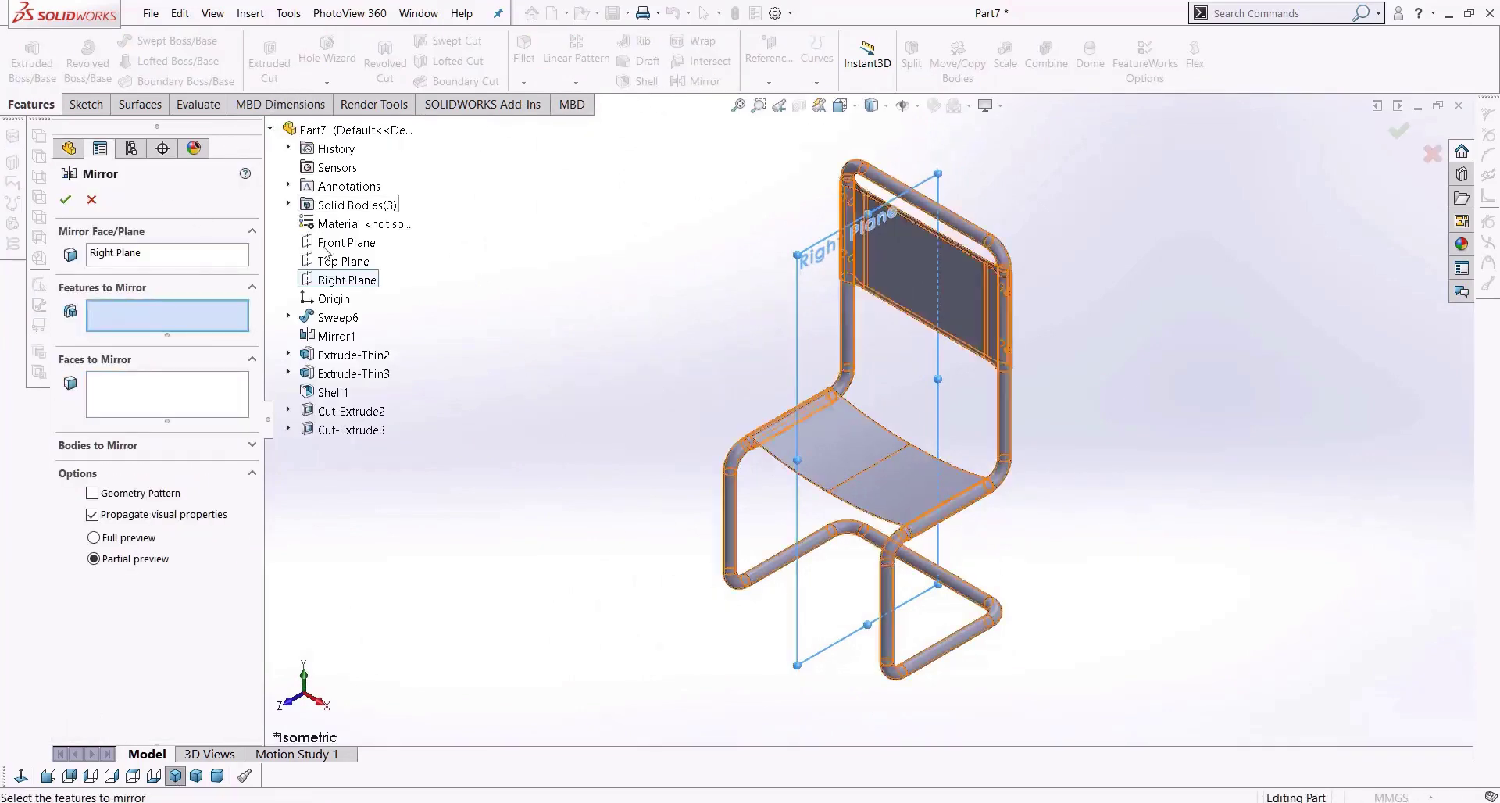
{"action": "left_click", "coordinate": [343, 431]}
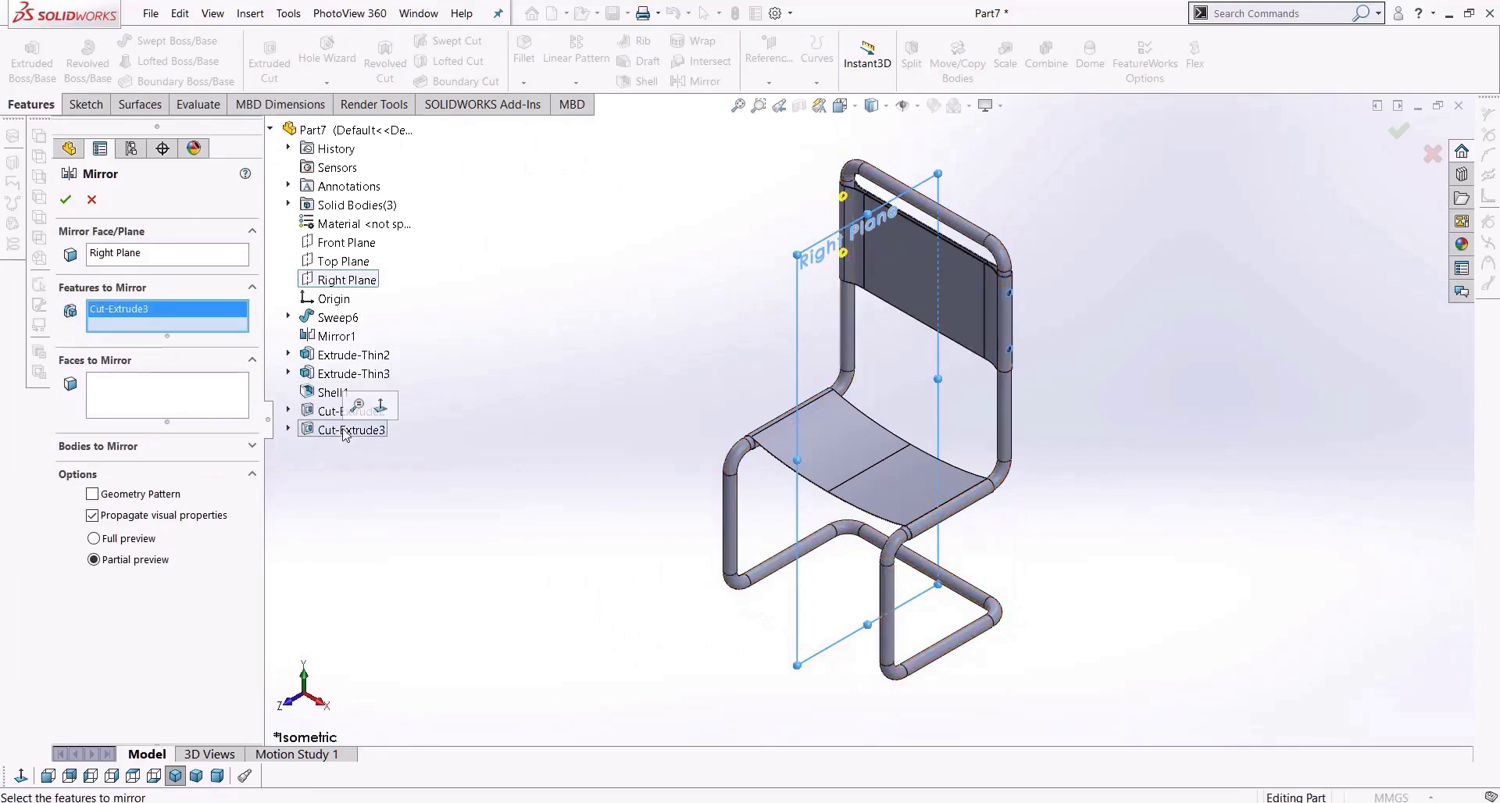
{"action": "left_click", "coordinate": [65, 199]}
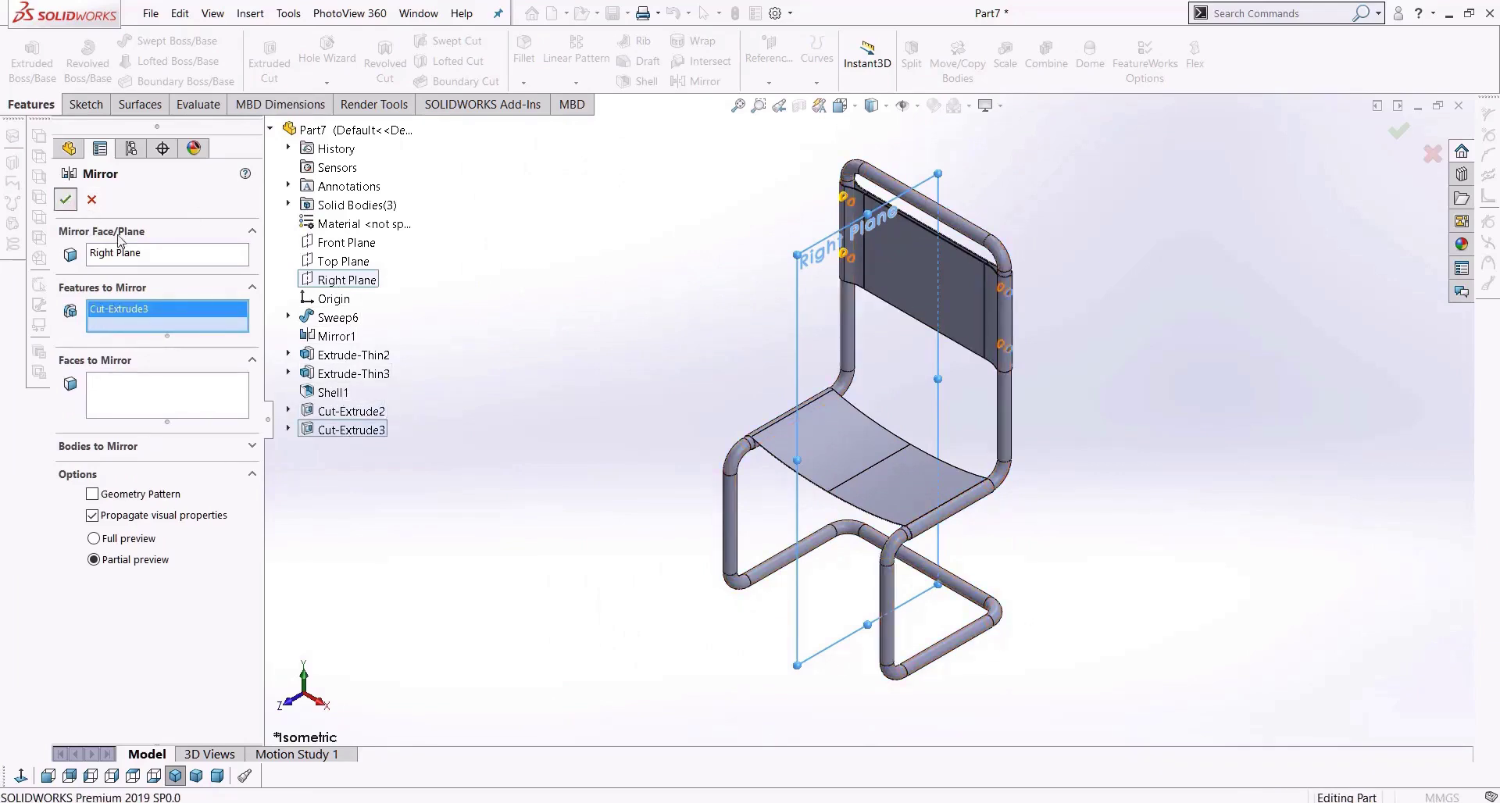
Examine the backrest bolt holes and their alignment with the tubes, and review the complete chair.
{"action": "scroll", "coordinate": [1002, 303], "scroll_direction": "down", "scroll_amount": 5}
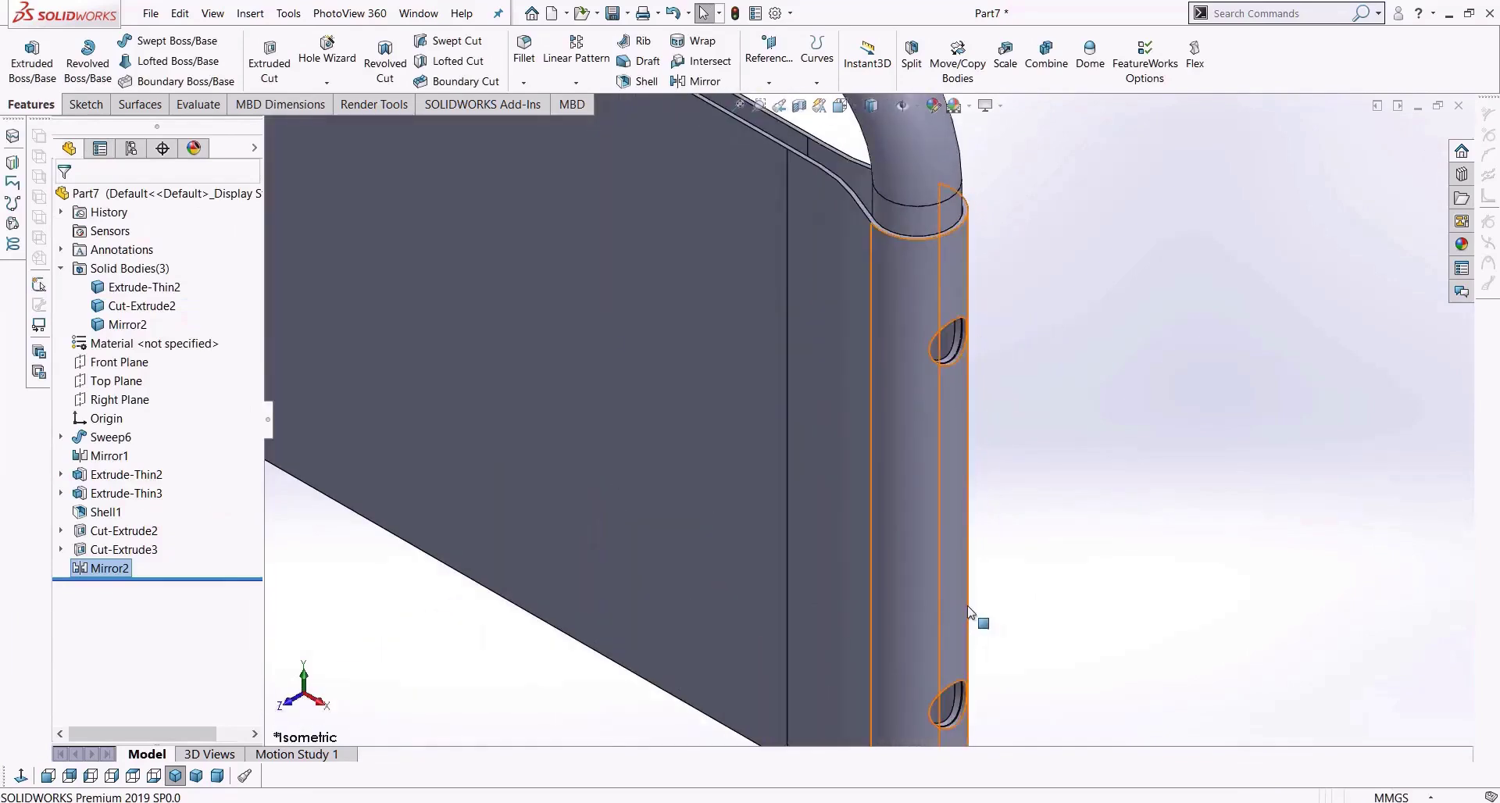
{"action": "scroll", "coordinate": [695, 435], "scroll_direction": "up", "scroll_amount": 3}
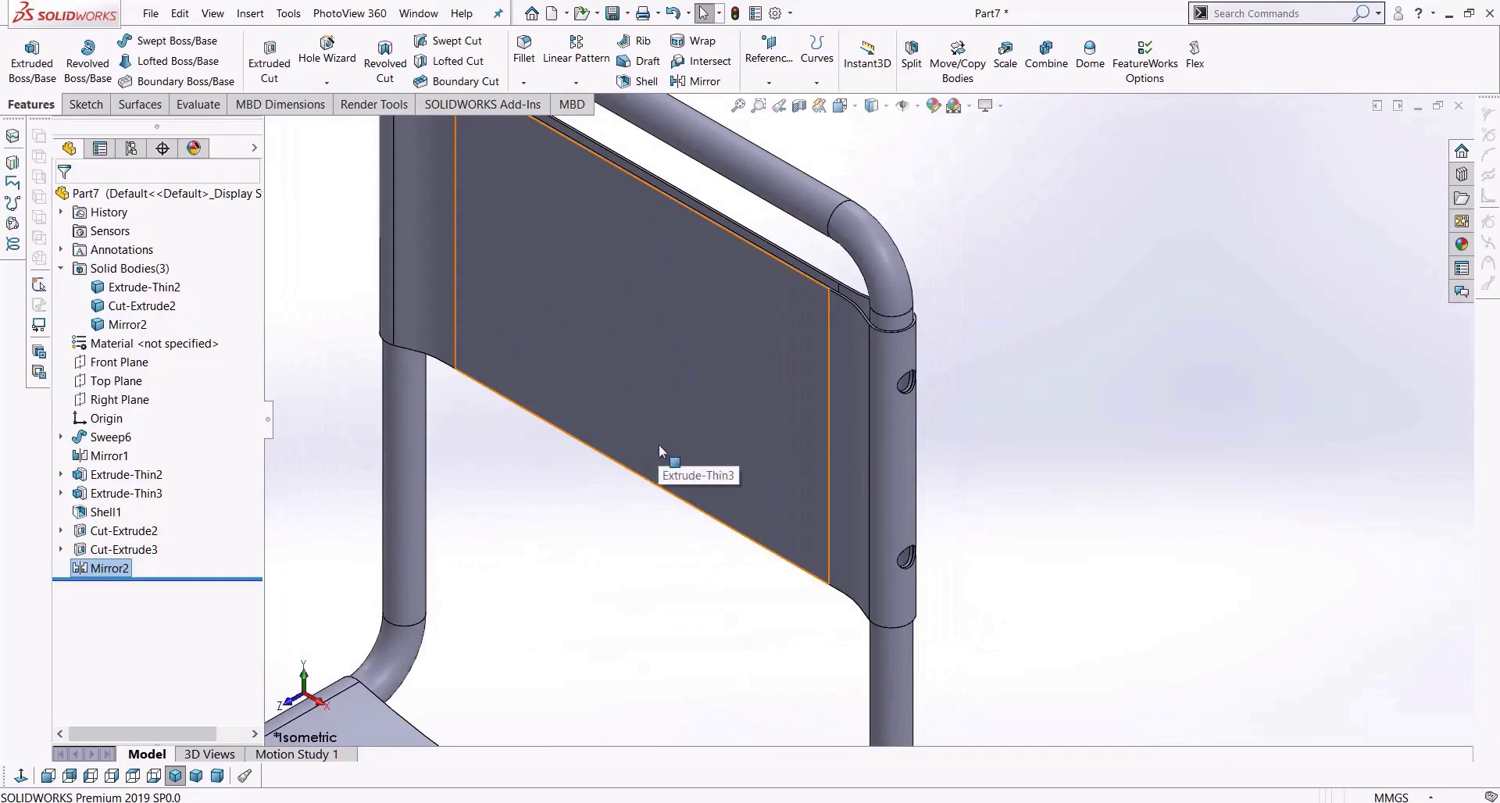
{"action": "scroll", "coordinate": [659, 444], "scroll_direction": "up", "scroll_amount": 5}
{"action": "middle_click_drag", "start_coordinate": [626, 465], "coordinate": [642, 439]}
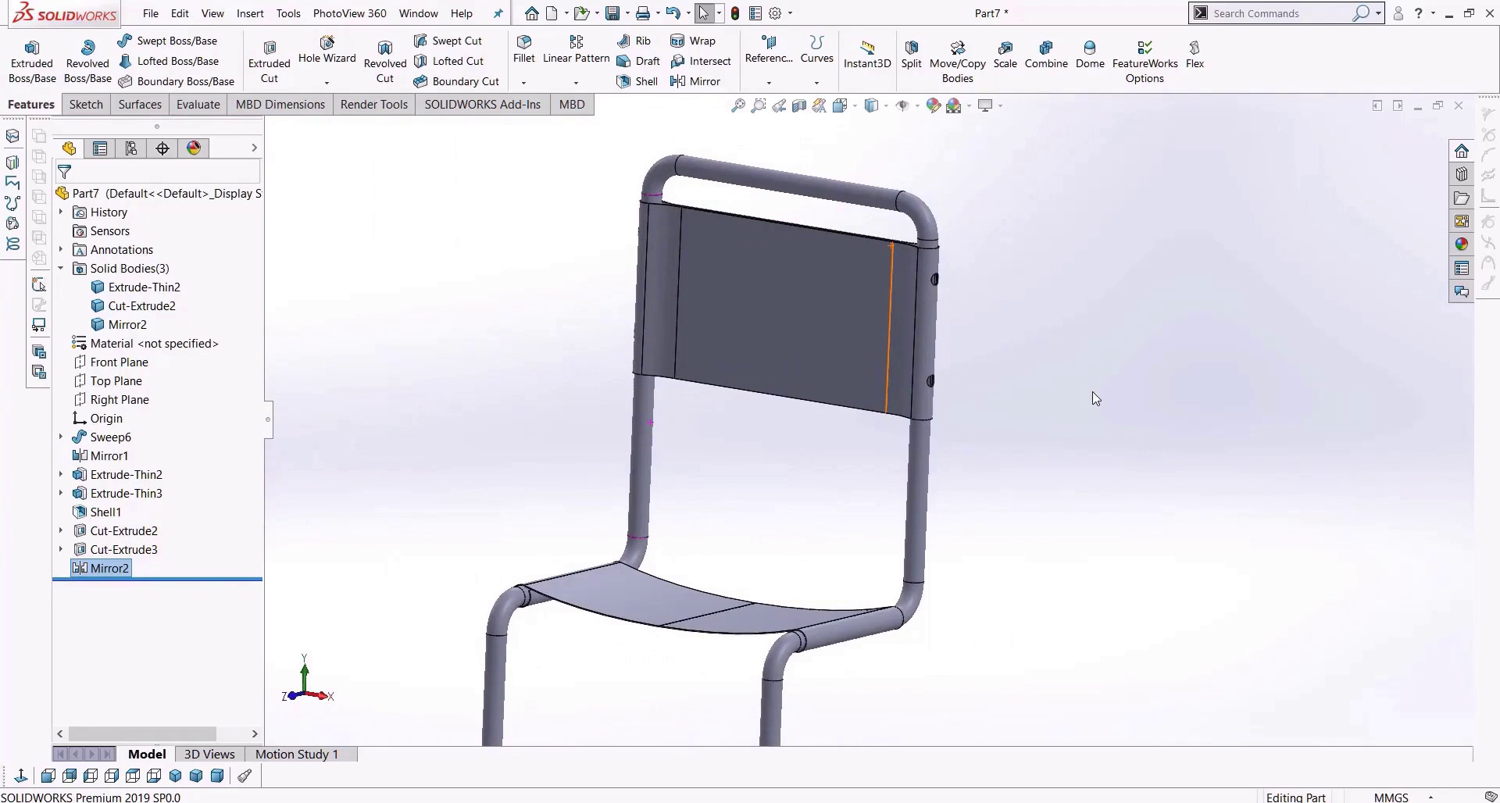
{"action": "left_click", "coordinate": [102, 371]}
{"action": "left_click", "coordinate": [100, 402]}
{"action": "scroll", "coordinate": [453, 402], "scroll_direction": "up", "scroll_amount": 2}
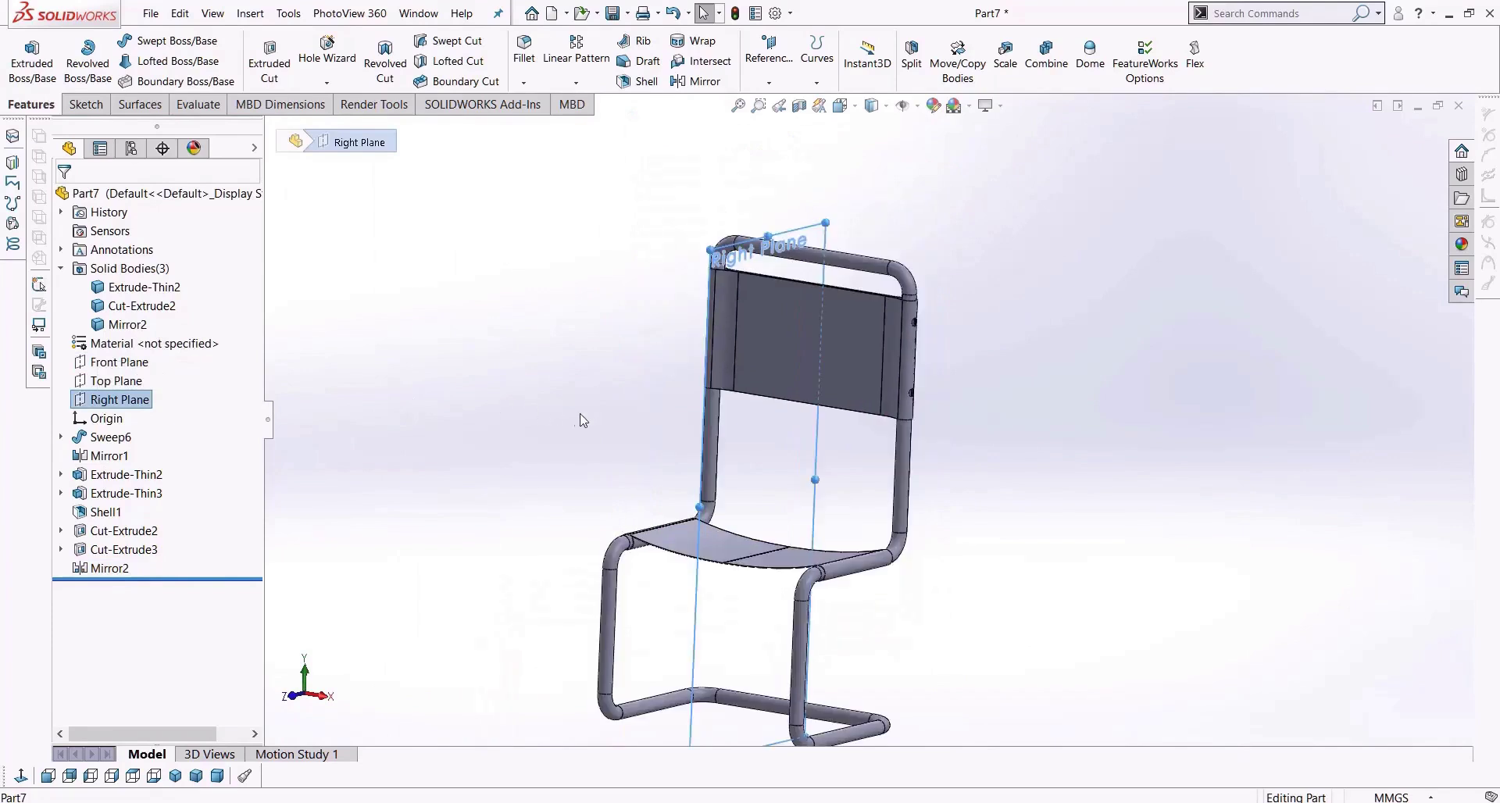
{"action": "left_click", "coordinate": [581, 426]}
{"action": "middle_click_drag", "start_coordinate": [585, 430], "coordinate": [599, 409]}
{"action": "scroll", "coordinate": [898, 342], "scroll_direction": "down", "scroll_amount": 10}
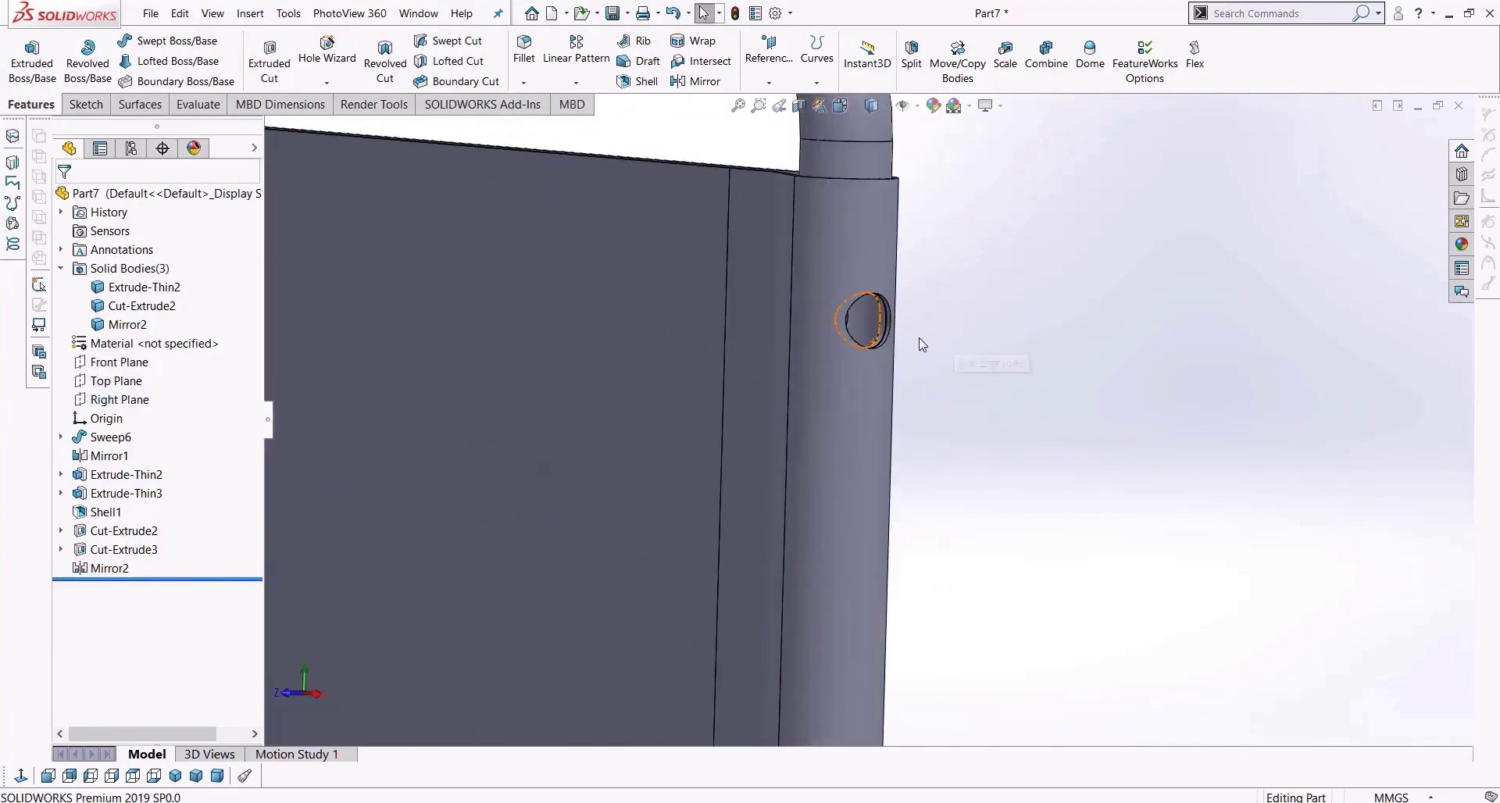
{"action": "scroll", "coordinate": [934, 336], "scroll_direction": "up", "scroll_amount": 6}
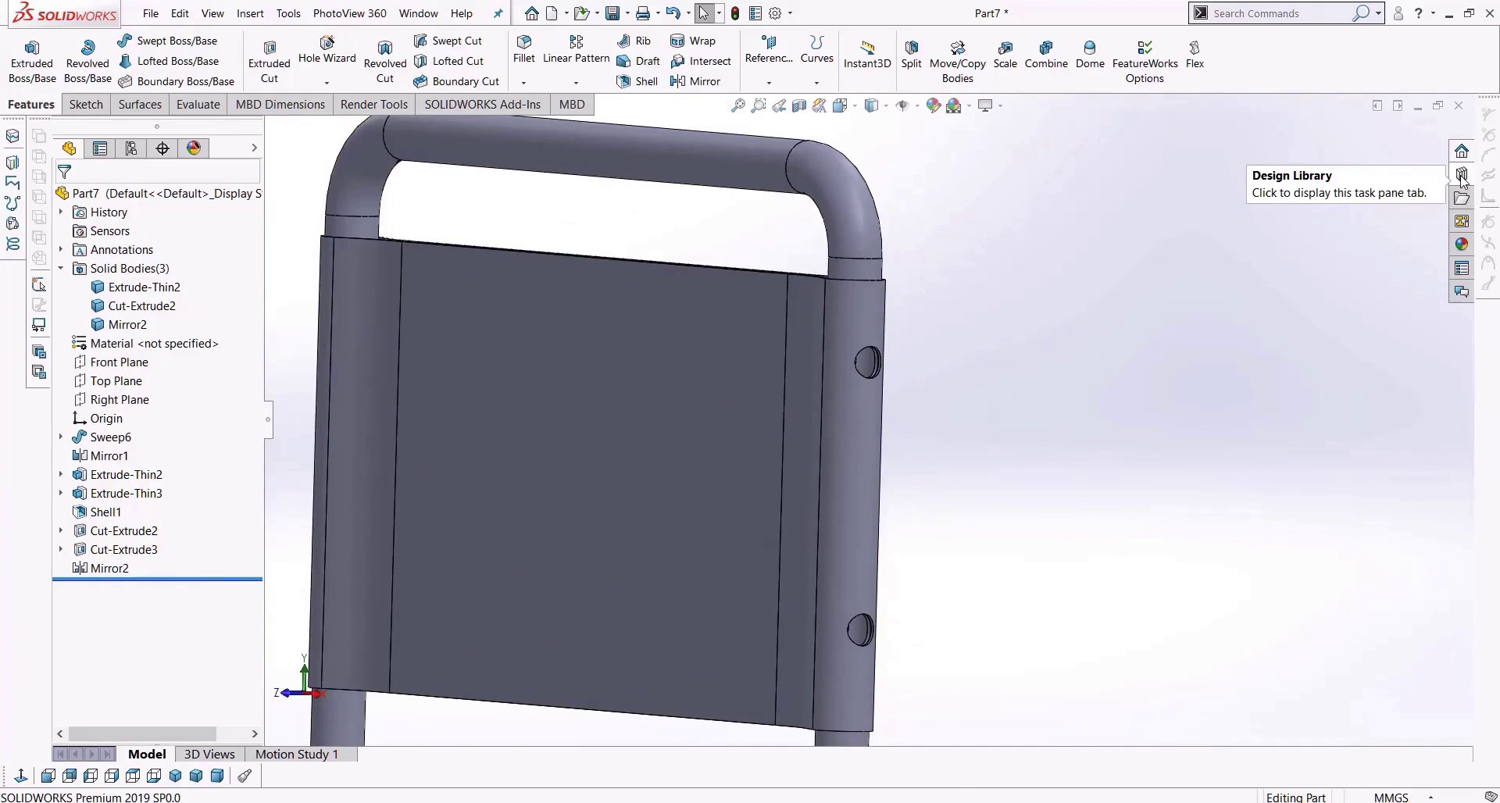
{"action": "scroll", "coordinate": [1106, 293], "scroll_direction": "up", "scroll_amount": 5}
{"action": "middle_click_drag", "start_coordinate": [1041, 334], "coordinate": [793, 633]}
{"action": "scroll", "coordinate": [792, 633], "scroll_direction": "down", "scroll_amount": 3}
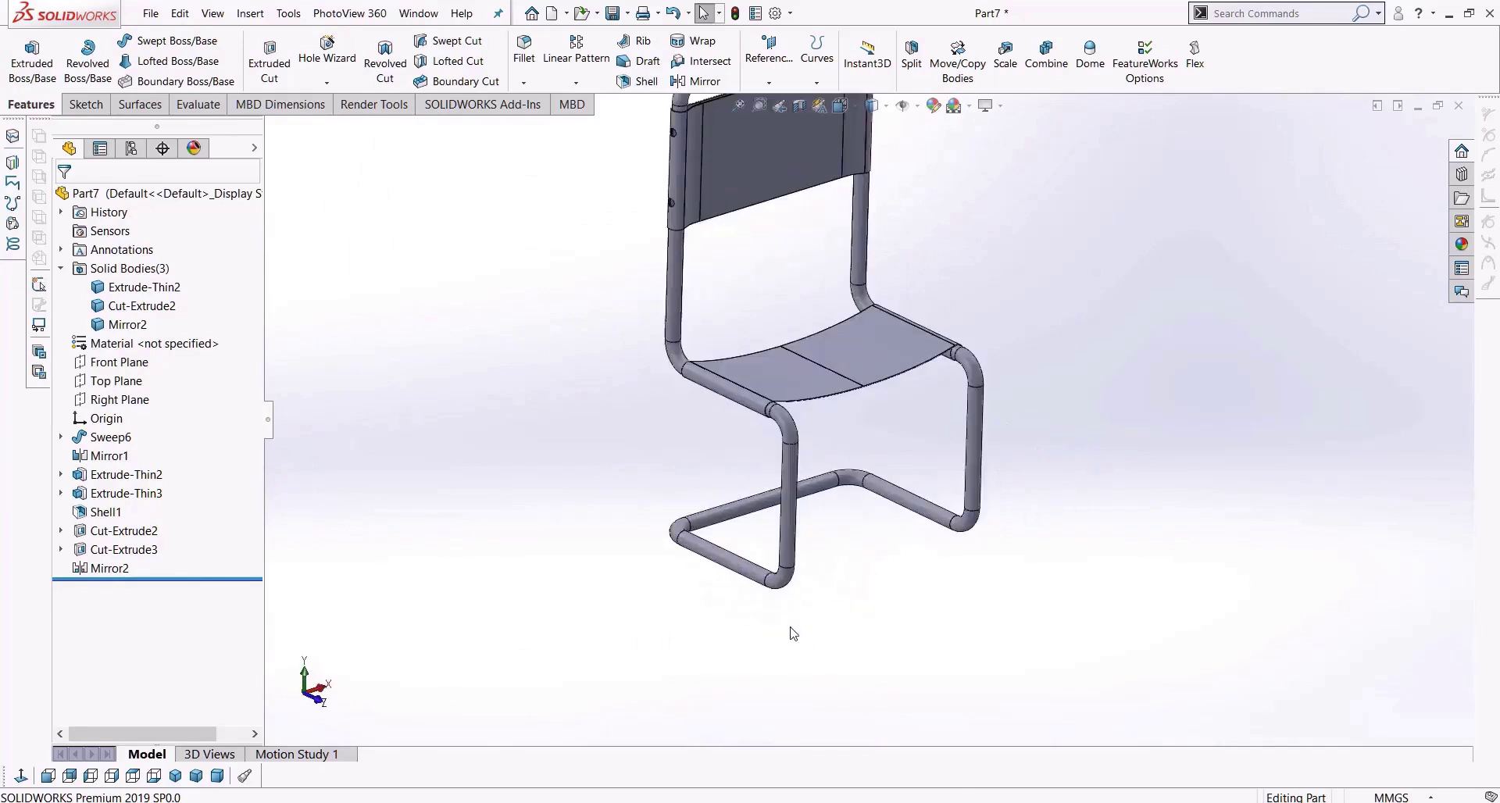
{"action": "scroll", "coordinate": [792, 633], "scroll_direction": "up", "scroll_amount": 2}
{"action": "scroll", "coordinate": [932, 328], "scroll_direction": "down", "scroll_amount": 1}
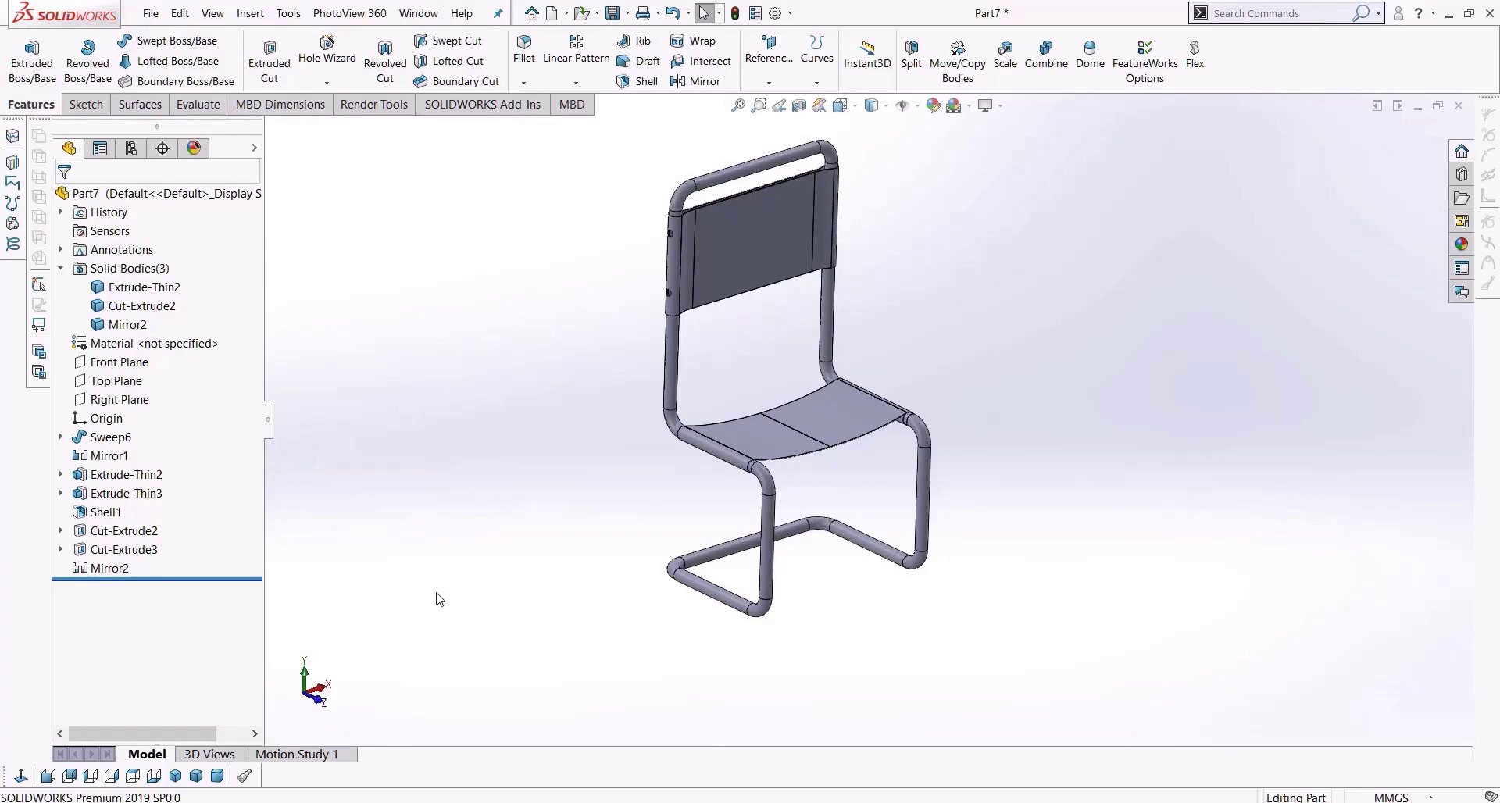
Sketch a four-point wavy spline on the Front Plane, starting at the frame's lower corner and extending outward from the chair.
{"action": "left_click", "coordinate": [70, 776]}
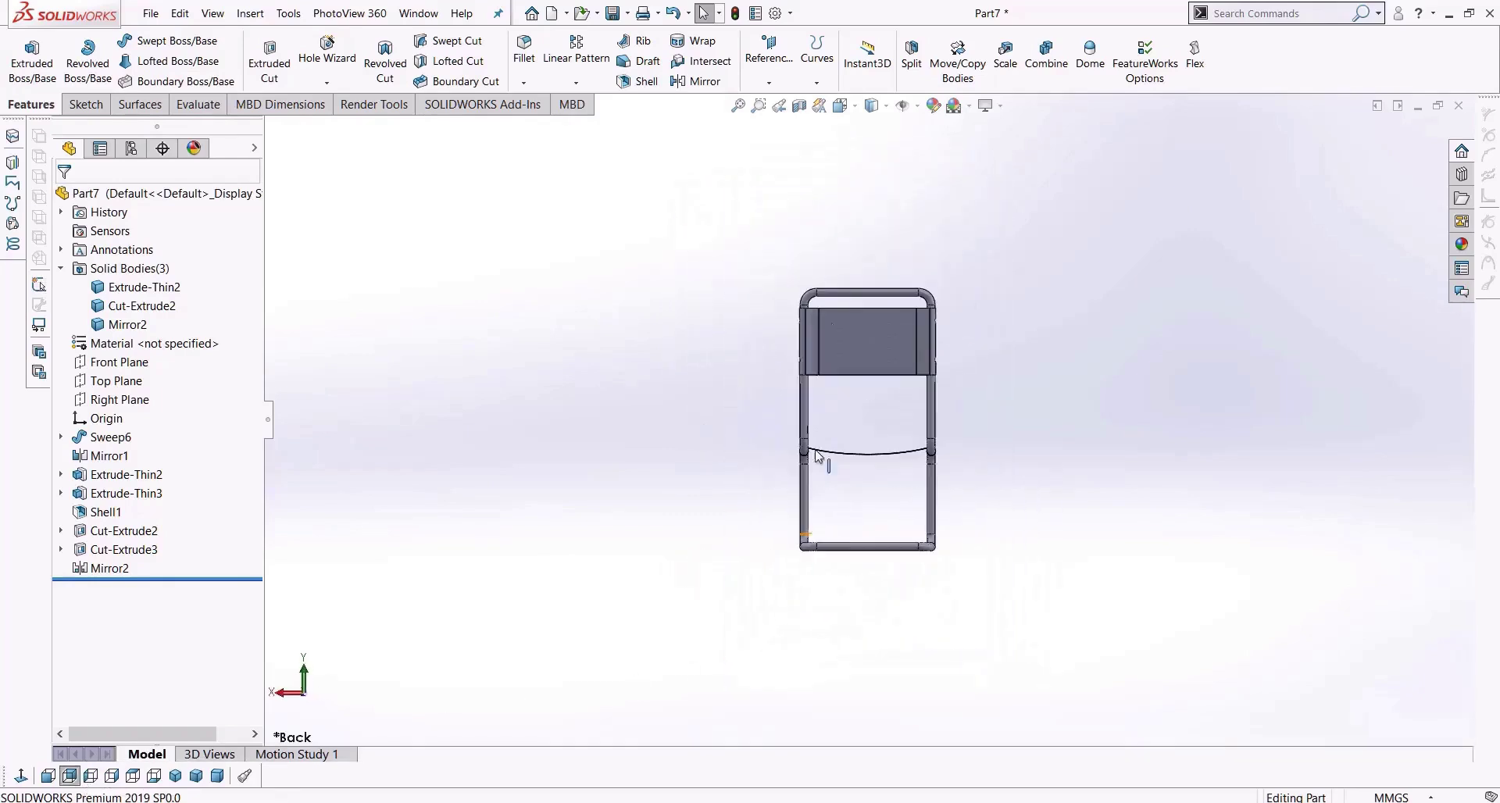
{"action": "scroll", "coordinate": [816, 547], "scroll_direction": "down", "scroll_amount": 2}
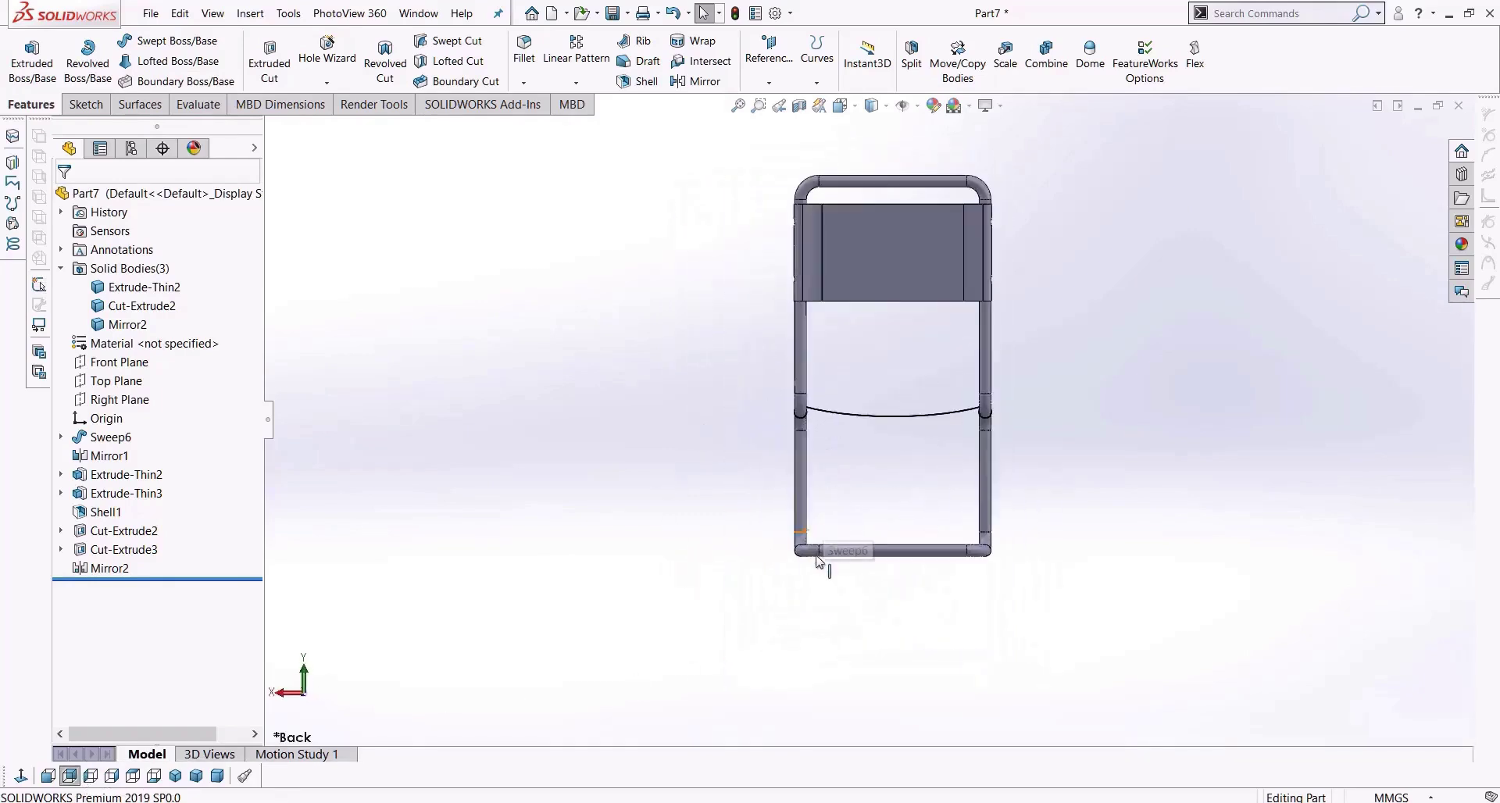
{"action": "left_click", "coordinate": [84, 106]}
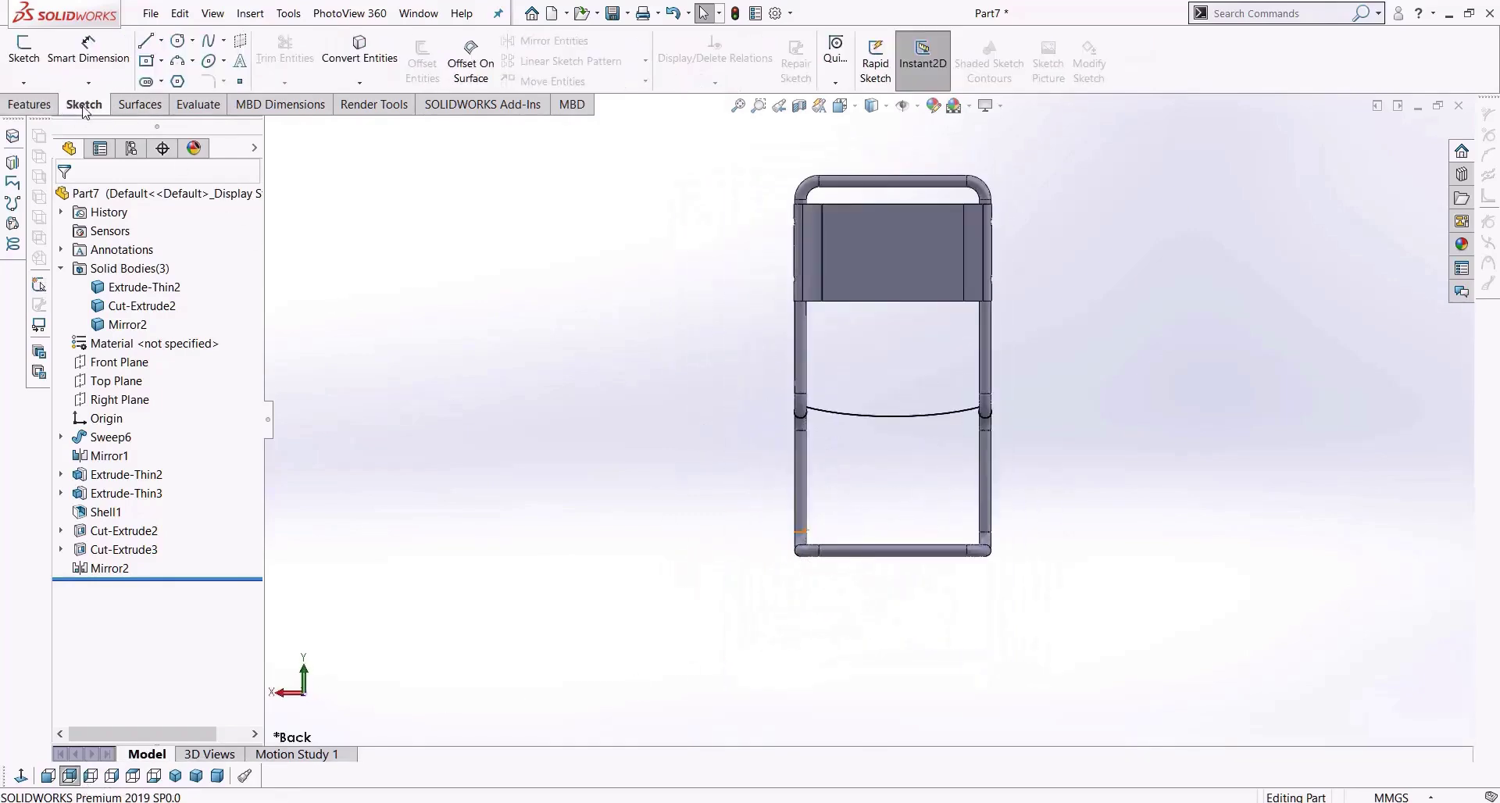
{"action": "left_click", "coordinate": [119, 362]}
{"action": "left_click", "coordinate": [209, 41]}
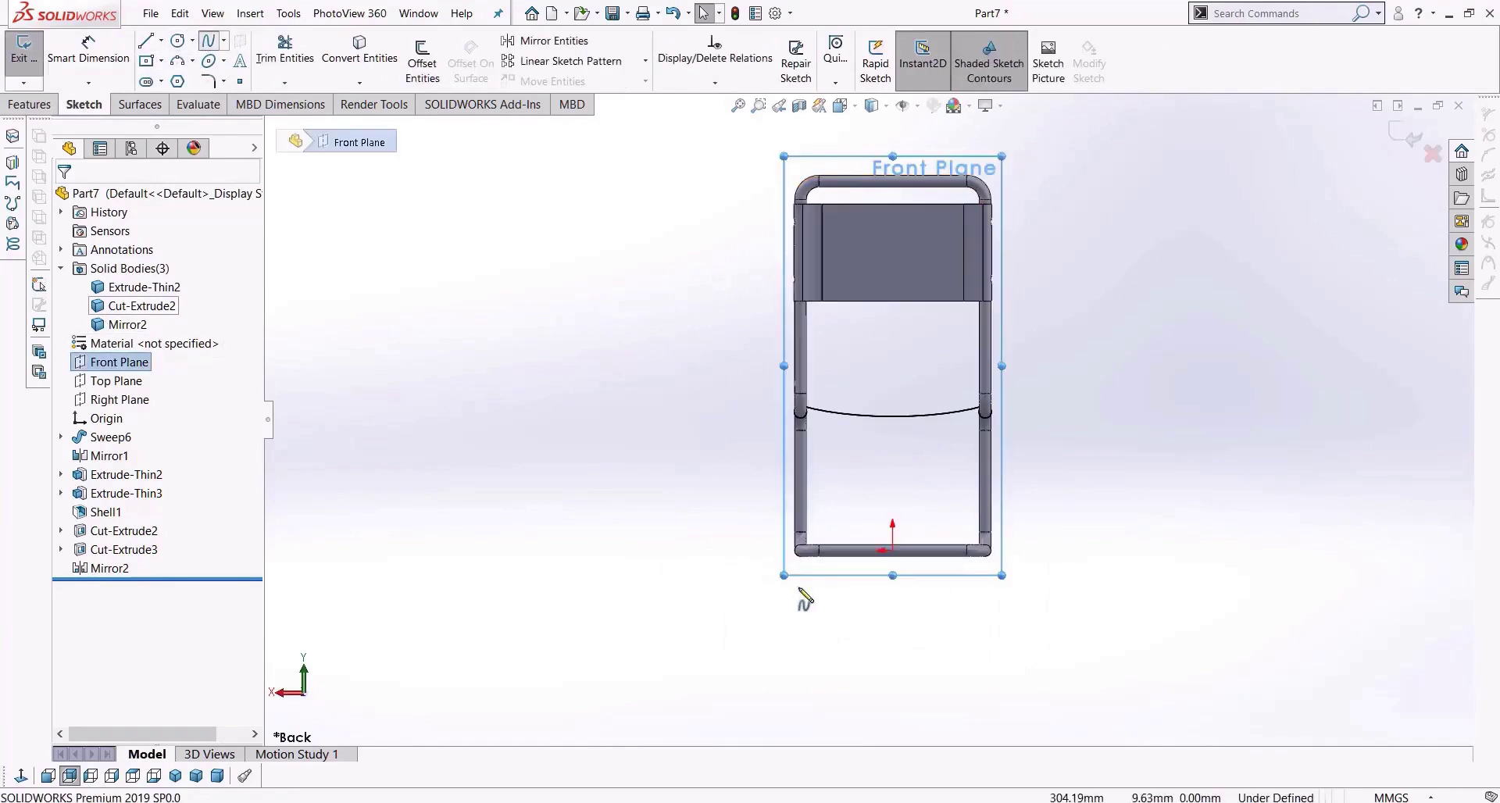
{"action": "left_click", "coordinate": [797, 551]}
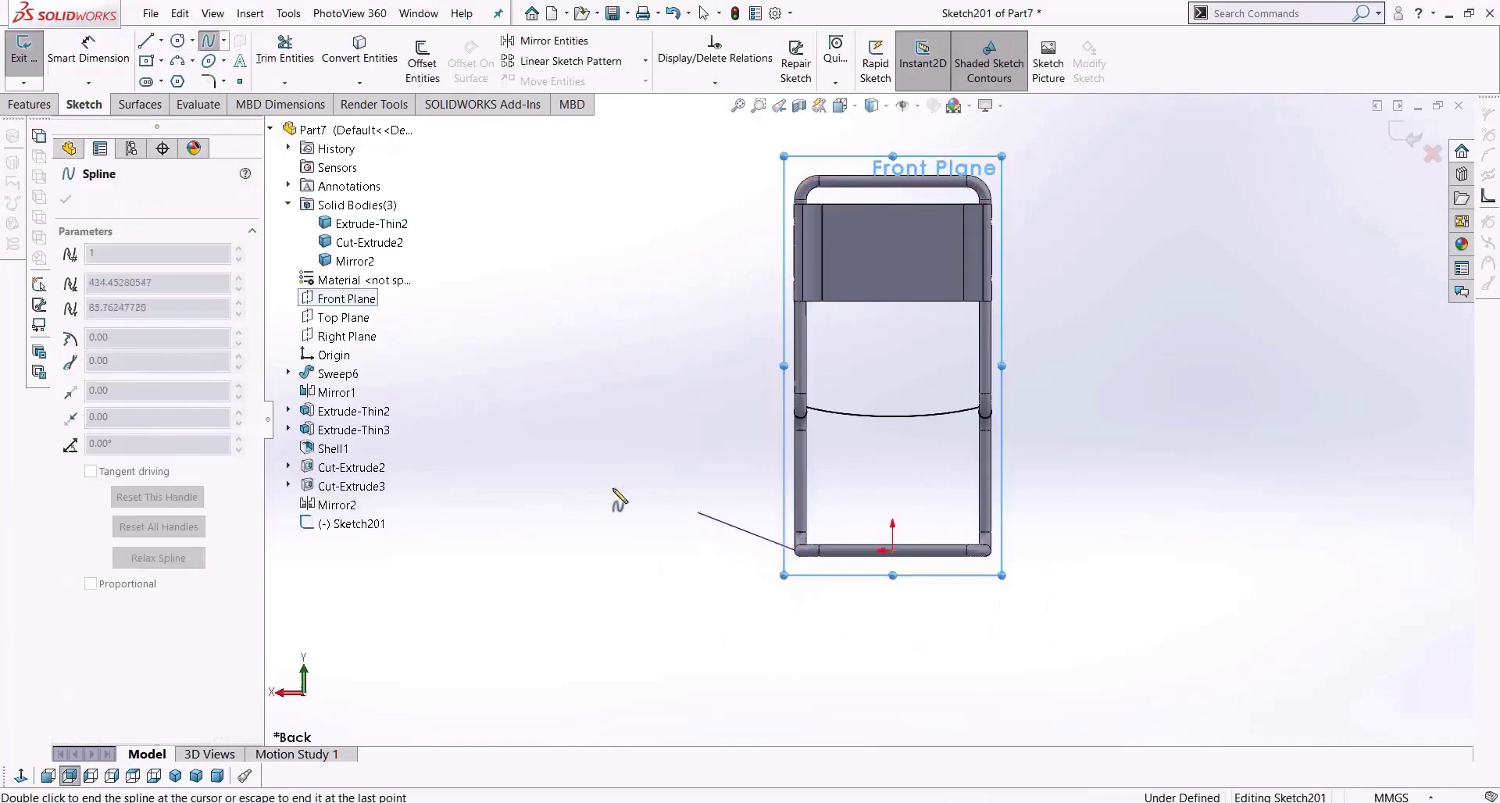
{"action": "left_click", "coordinate": [698, 512]}
{"action": "left_click", "coordinate": [568, 586]}
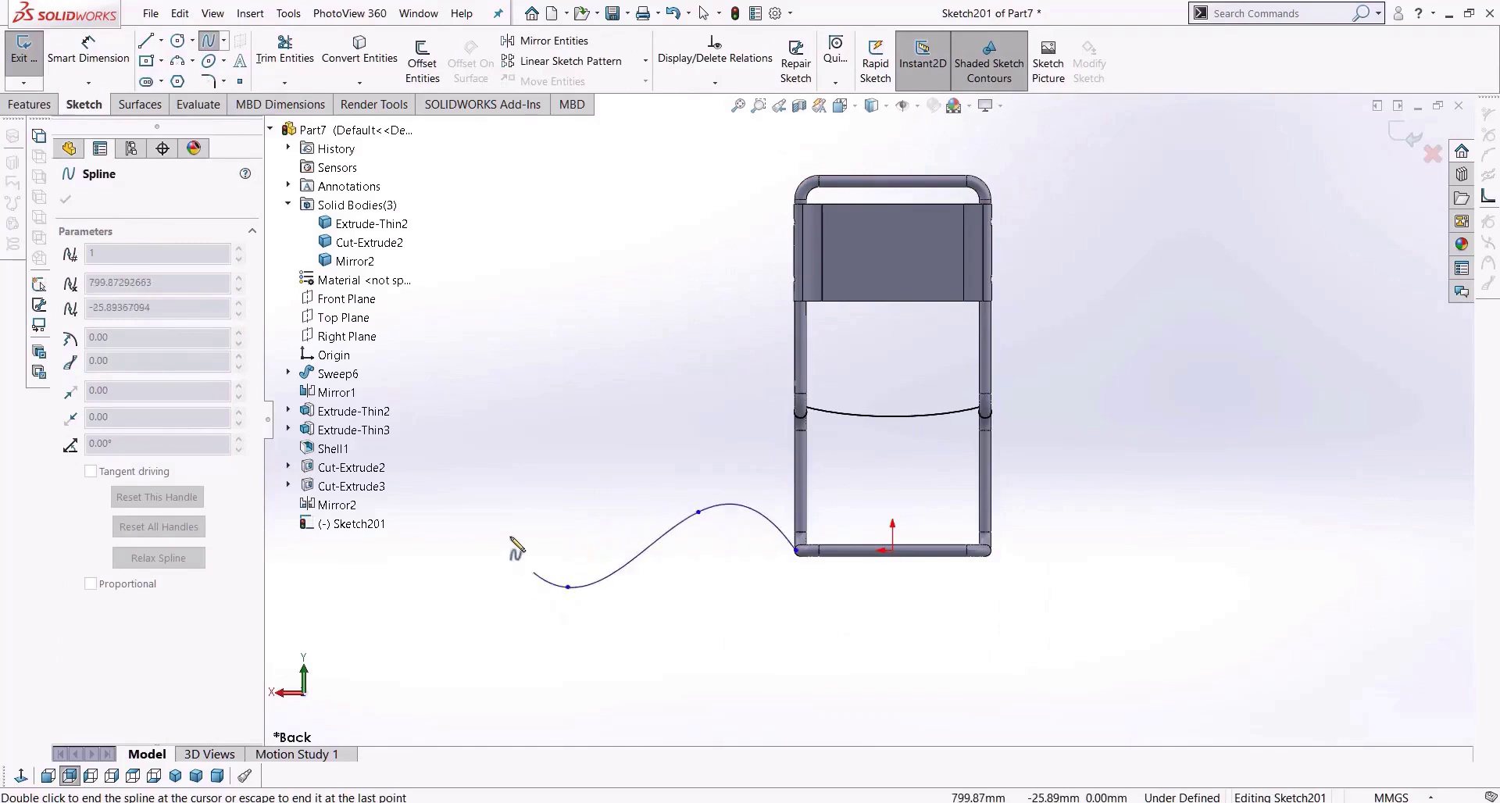
{"action": "double_click", "coordinate": [457, 488]}
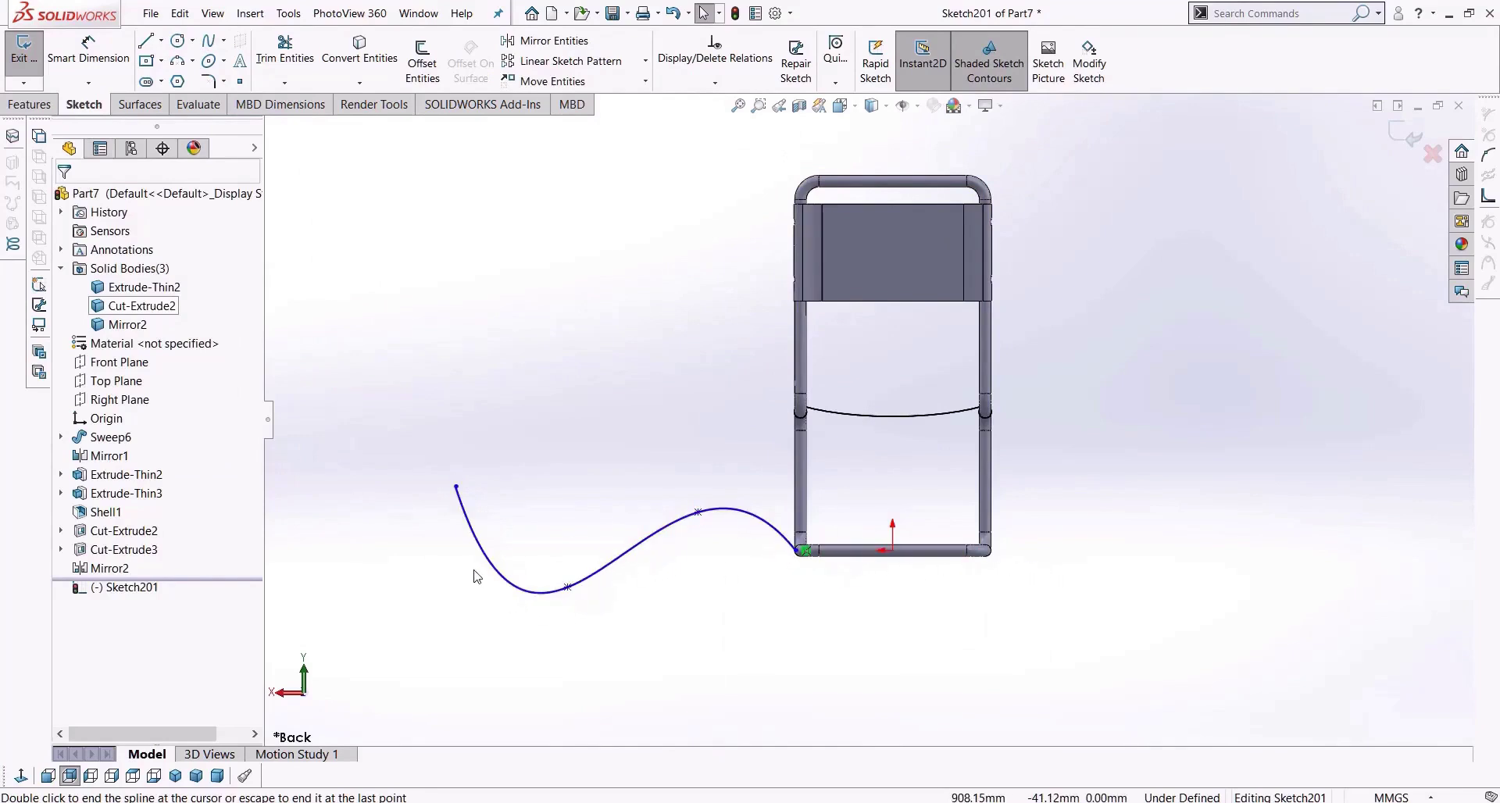
Reshape the spline into a shallow curve by repositioning its two interior points, the outer one at about X 679.5, Y 38.3 mm.
{"action": "middle_click_drag", "start_coordinate": [819, 628], "coordinate": [541, 678]}
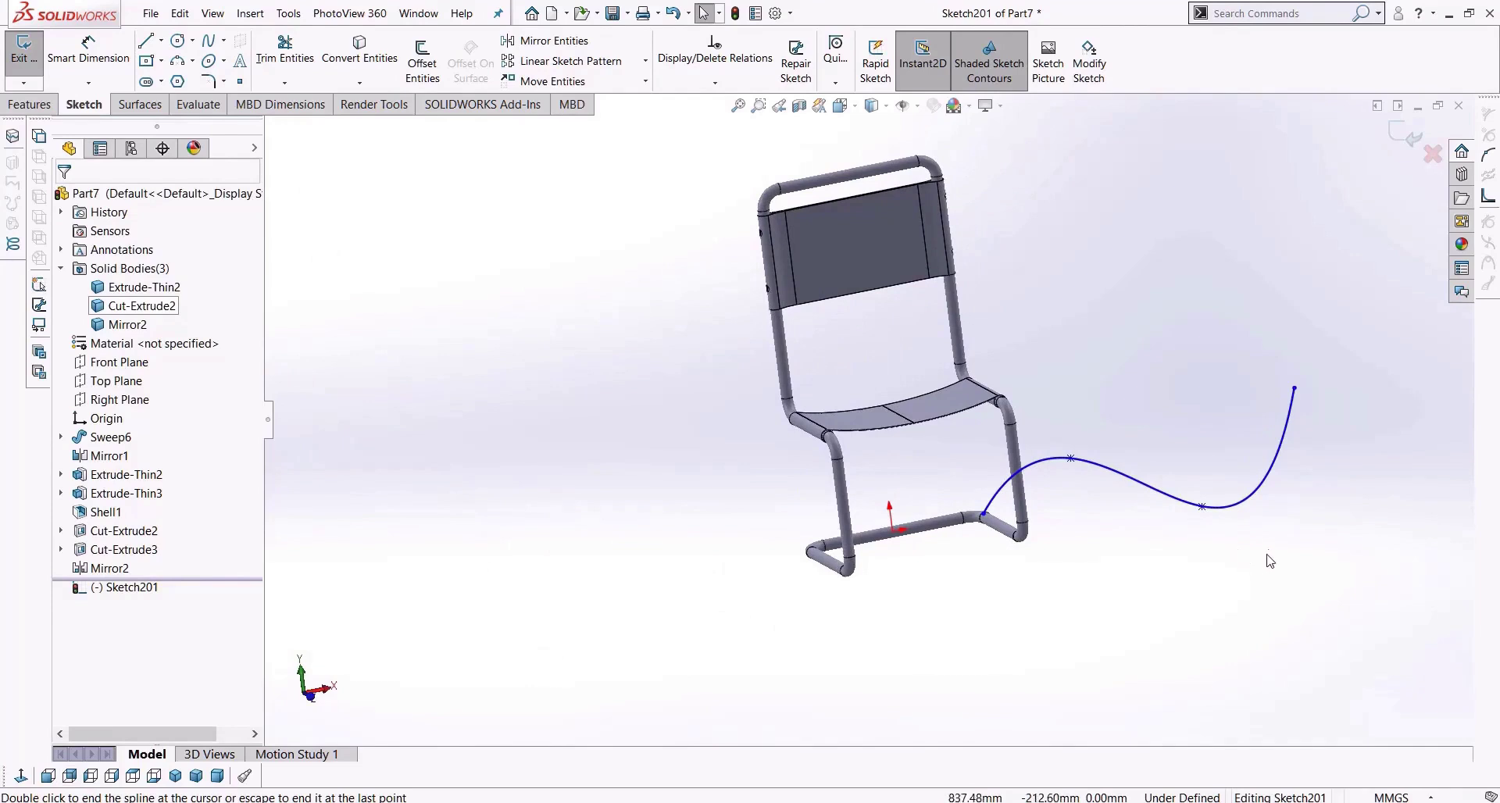
{"action": "left_click", "coordinate": [69, 776]}
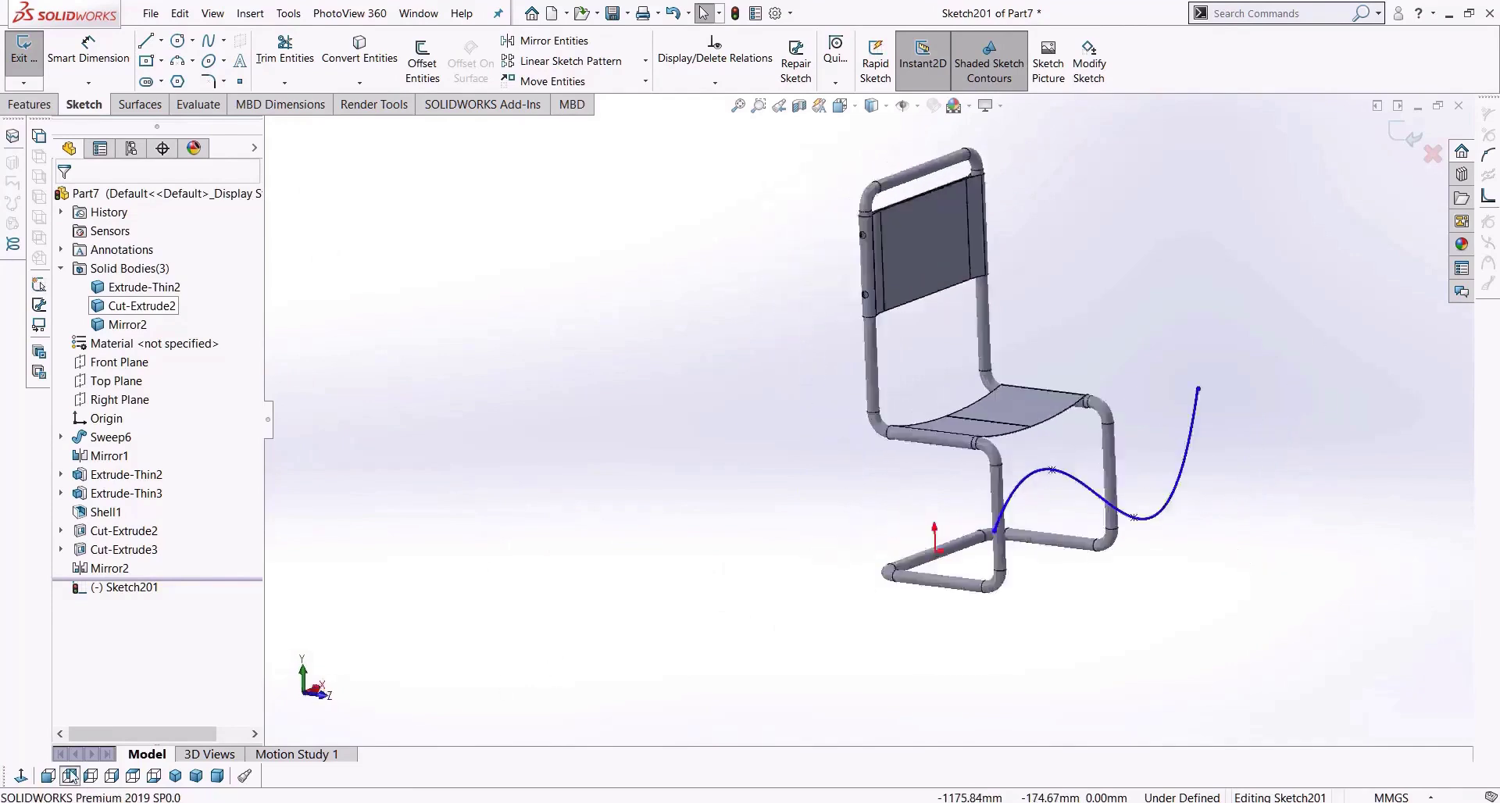
{"action": "scroll", "coordinate": [773, 610], "scroll_direction": "down", "scroll_amount": 3}
{"action": "left_click_drag", "start_coordinate": [888, 564], "coordinate": [853, 613]}
{"action": "left_click_drag", "start_coordinate": [615, 701], "coordinate": [641, 579]}
Draw a horizontal centerline outward from the underside of the chair's base tube as a floor reference.
{"action": "left_click", "coordinate": [161, 40]}
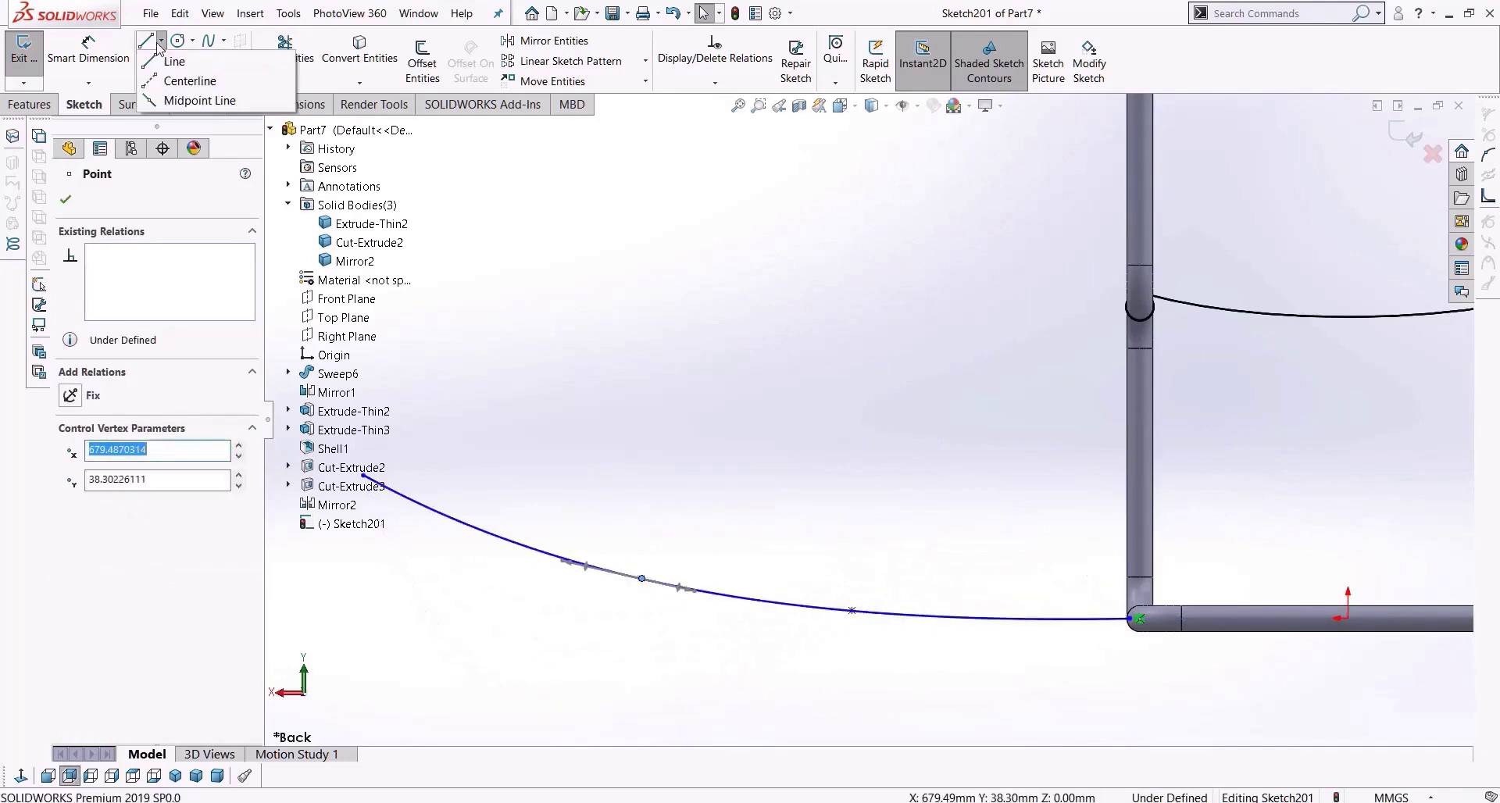
{"action": "left_click", "coordinate": [181, 81]}
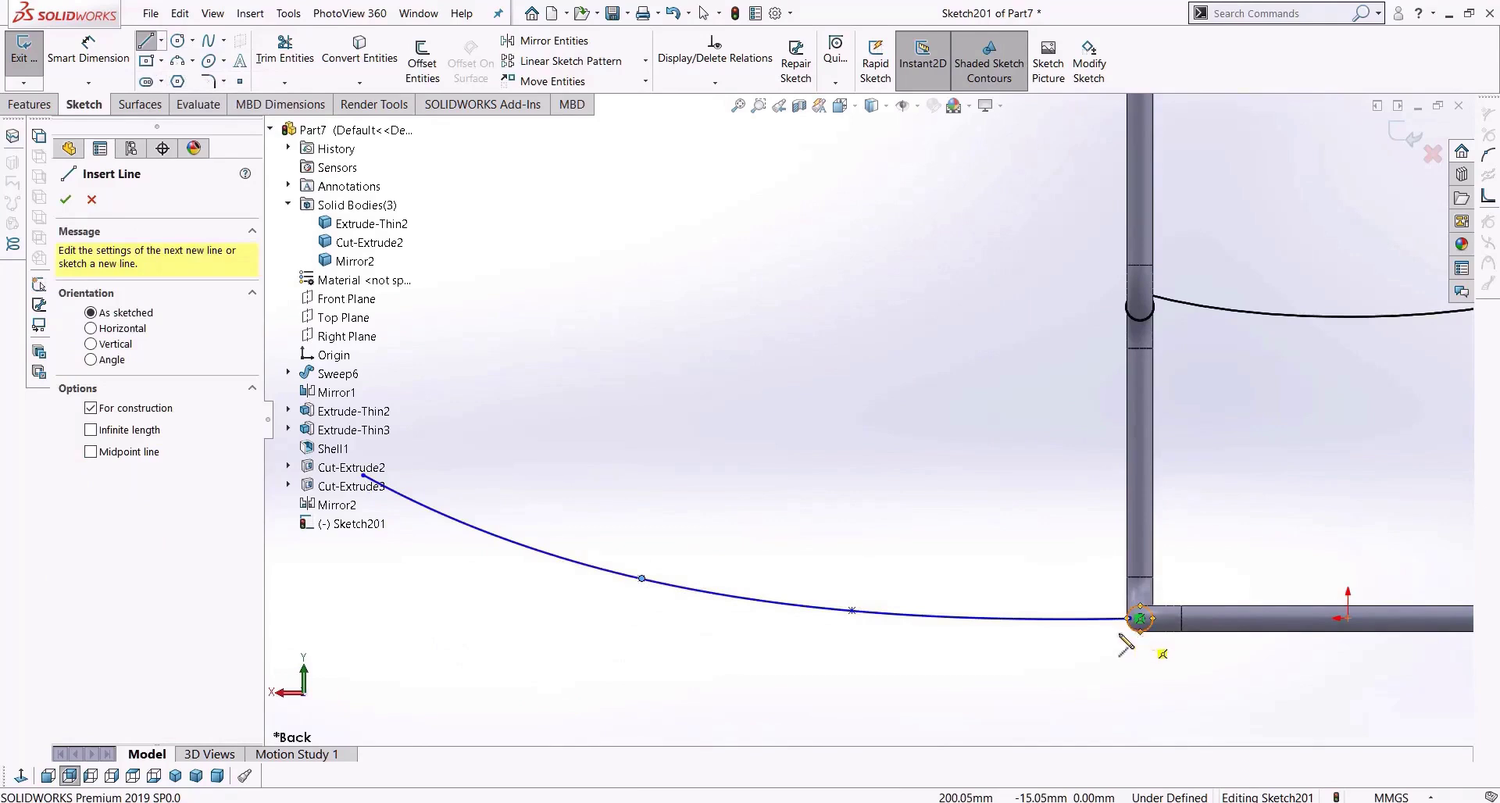
{"action": "left_click", "coordinate": [1132, 621]}
{"action": "scroll", "coordinate": [884, 418], "scroll_direction": "up", "scroll_amount": 3}
{"action": "left_click", "coordinate": [446, 567]}
{"action": "key", "text": "Escape"}
Lower the spline's inner interior point to about X 469.6, Y 0 mm and its free end to about X 876.4, Y 0 mm.
{"action": "scroll", "coordinate": [886, 590], "scroll_direction": "down", "scroll_amount": 4}
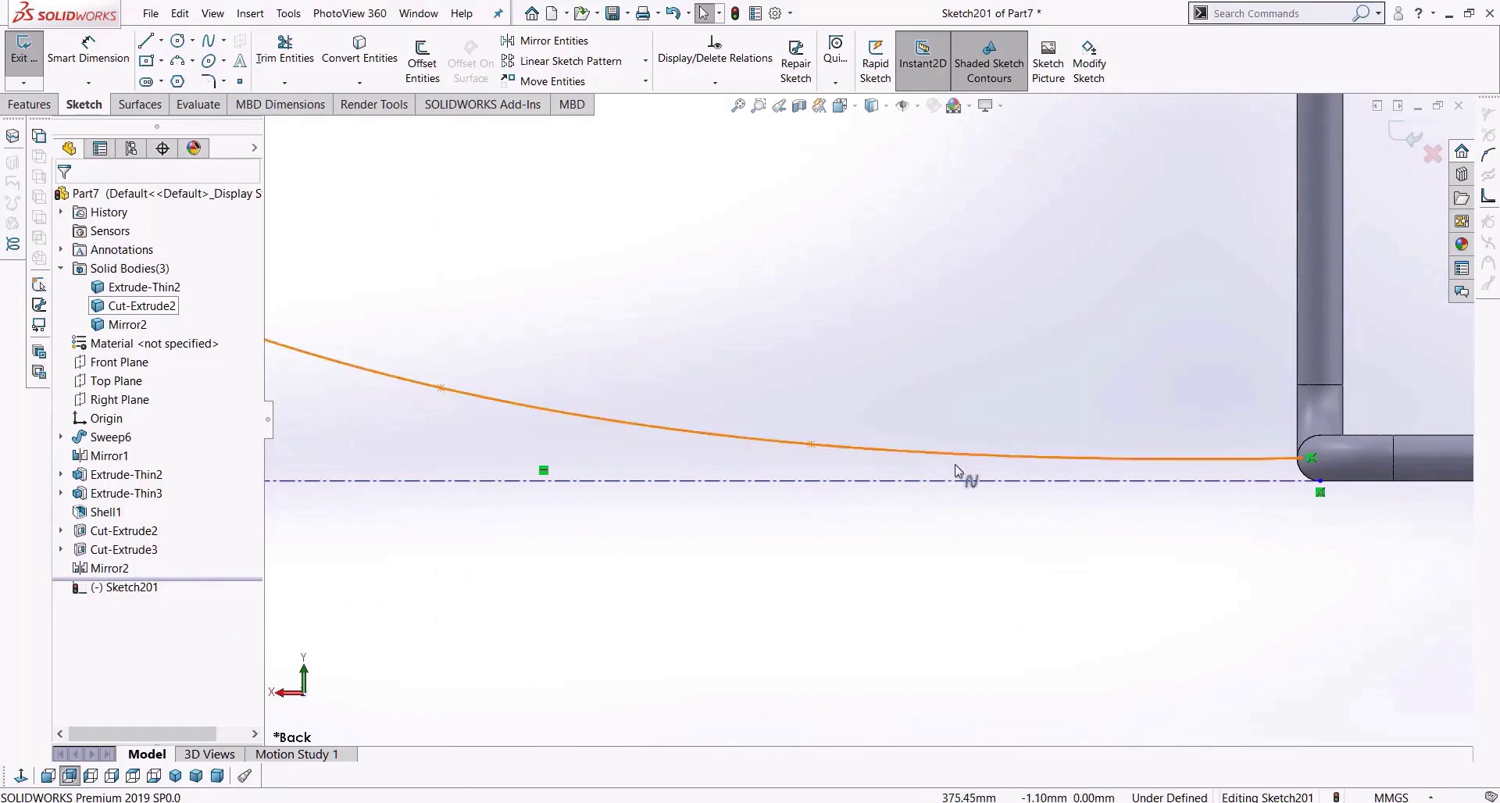
{"action": "left_click_drag", "start_coordinate": [813, 457], "coordinate": [828, 471]}
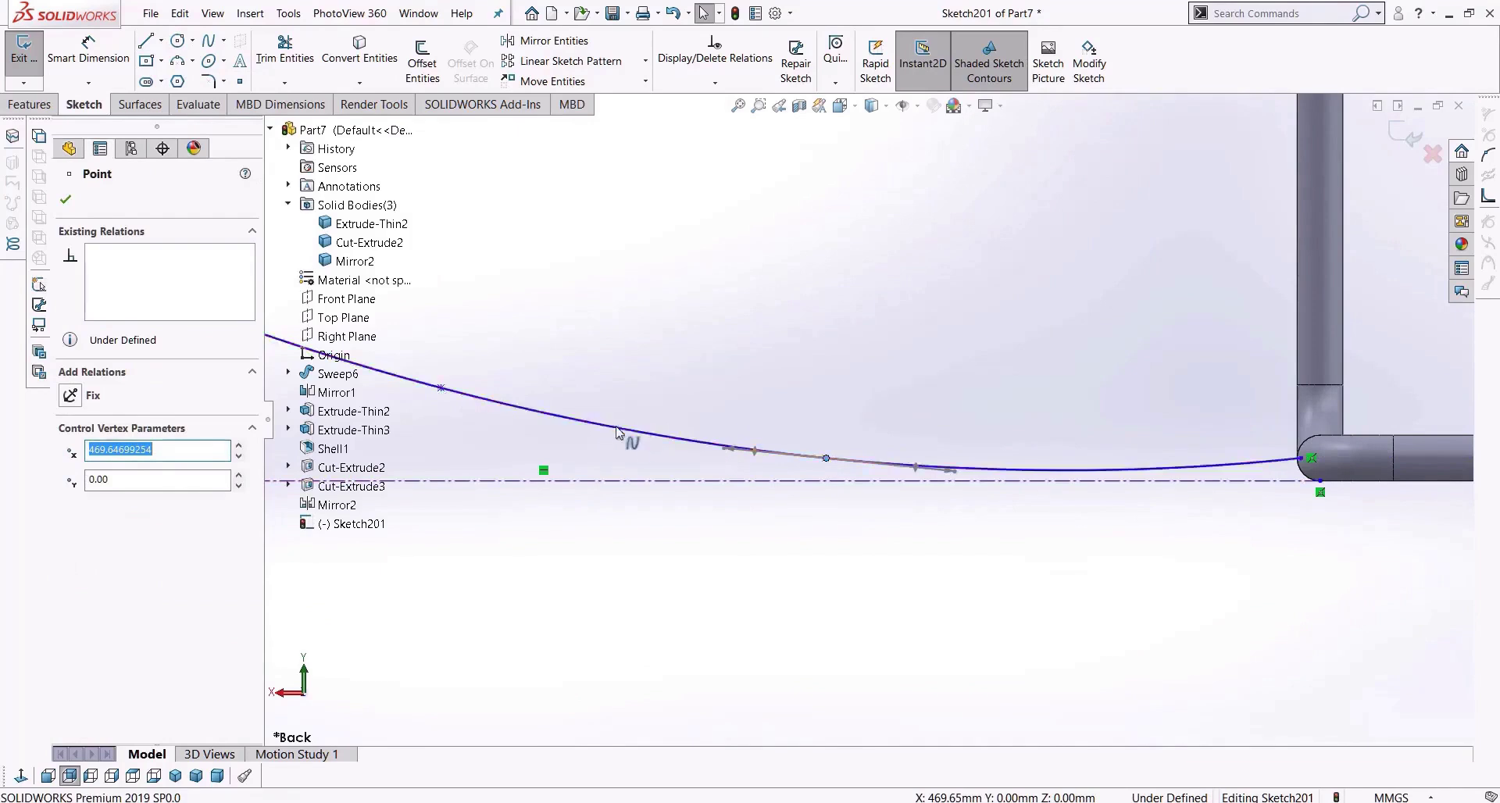
{"action": "scroll", "coordinate": [626, 436], "scroll_direction": "up", "scroll_amount": 3}
{"action": "key", "text": "z"}
{"action": "left_click_drag", "start_coordinate": [560, 348], "coordinate": [603, 432]}
{"action": "scroll", "coordinate": [721, 411], "scroll_direction": "down", "scroll_amount": 3}
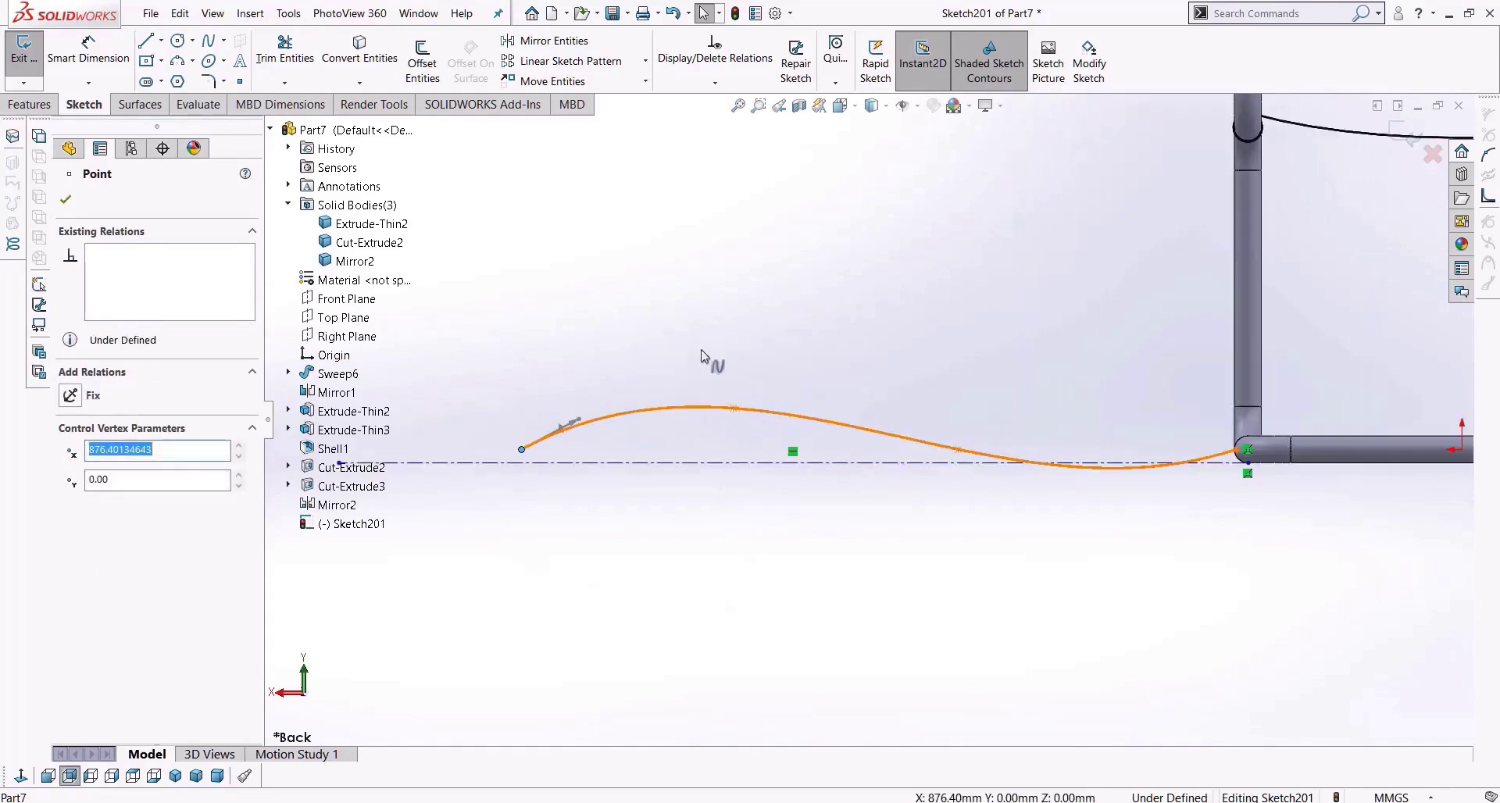
{"action": "scroll", "coordinate": [871, 418], "scroll_direction": "up", "scroll_amount": 3}
{"action": "scroll", "coordinate": [879, 422], "scroll_direction": "down", "scroll_amount": 5}
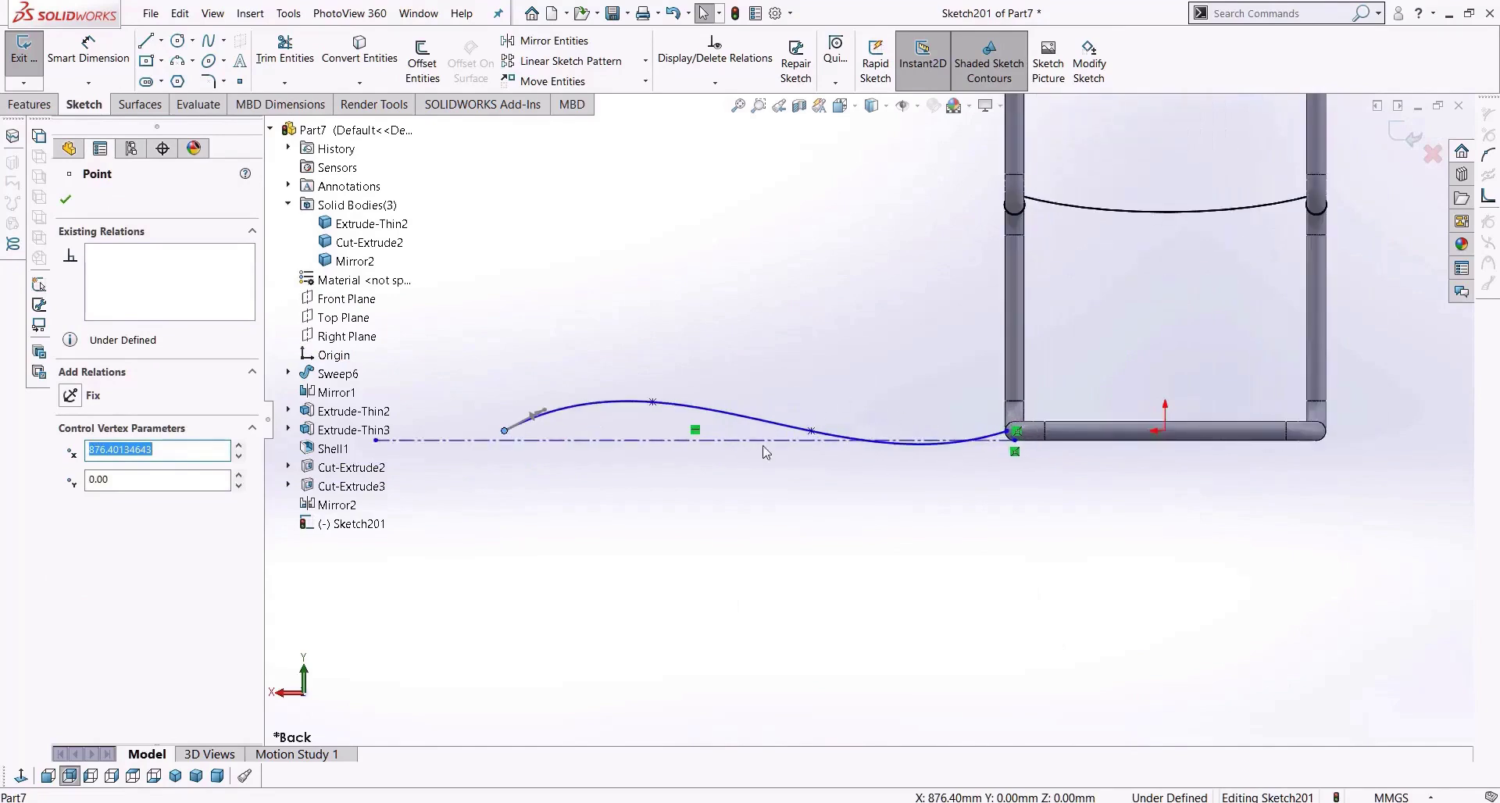
Move the spline's interior point nearest the frame to about X 475.2, Y 12.1 mm and exit the sketch.
{"action": "left_click_drag", "start_coordinate": [886, 414], "coordinate": [878, 394]}
{"action": "scroll", "coordinate": [1012, 483], "scroll_direction": "up", "scroll_amount": 1}
{"action": "scroll", "coordinate": [1015, 489], "scroll_direction": "up", "scroll_amount": 5}
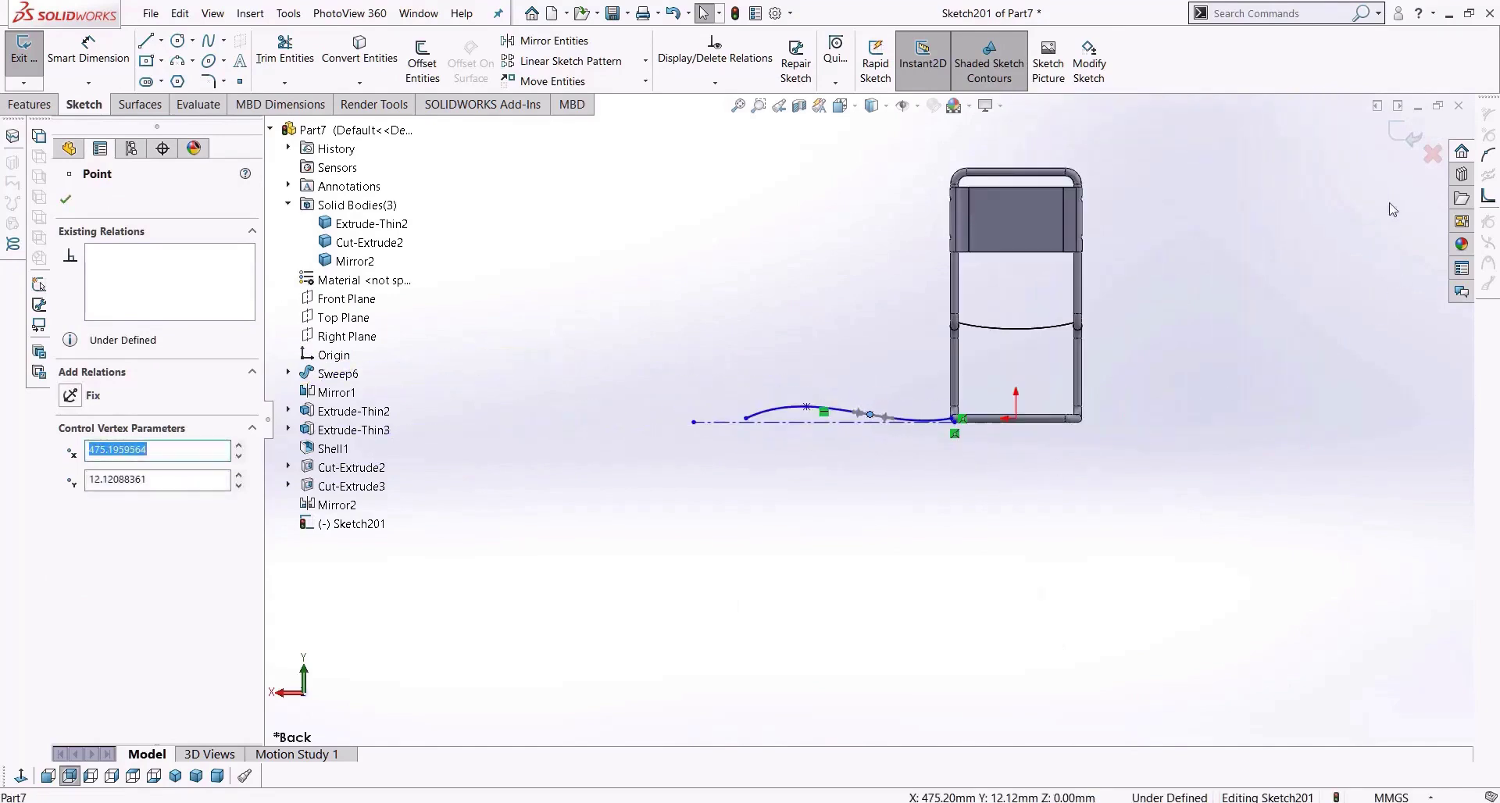
{"action": "left_click", "coordinate": [1402, 137]}
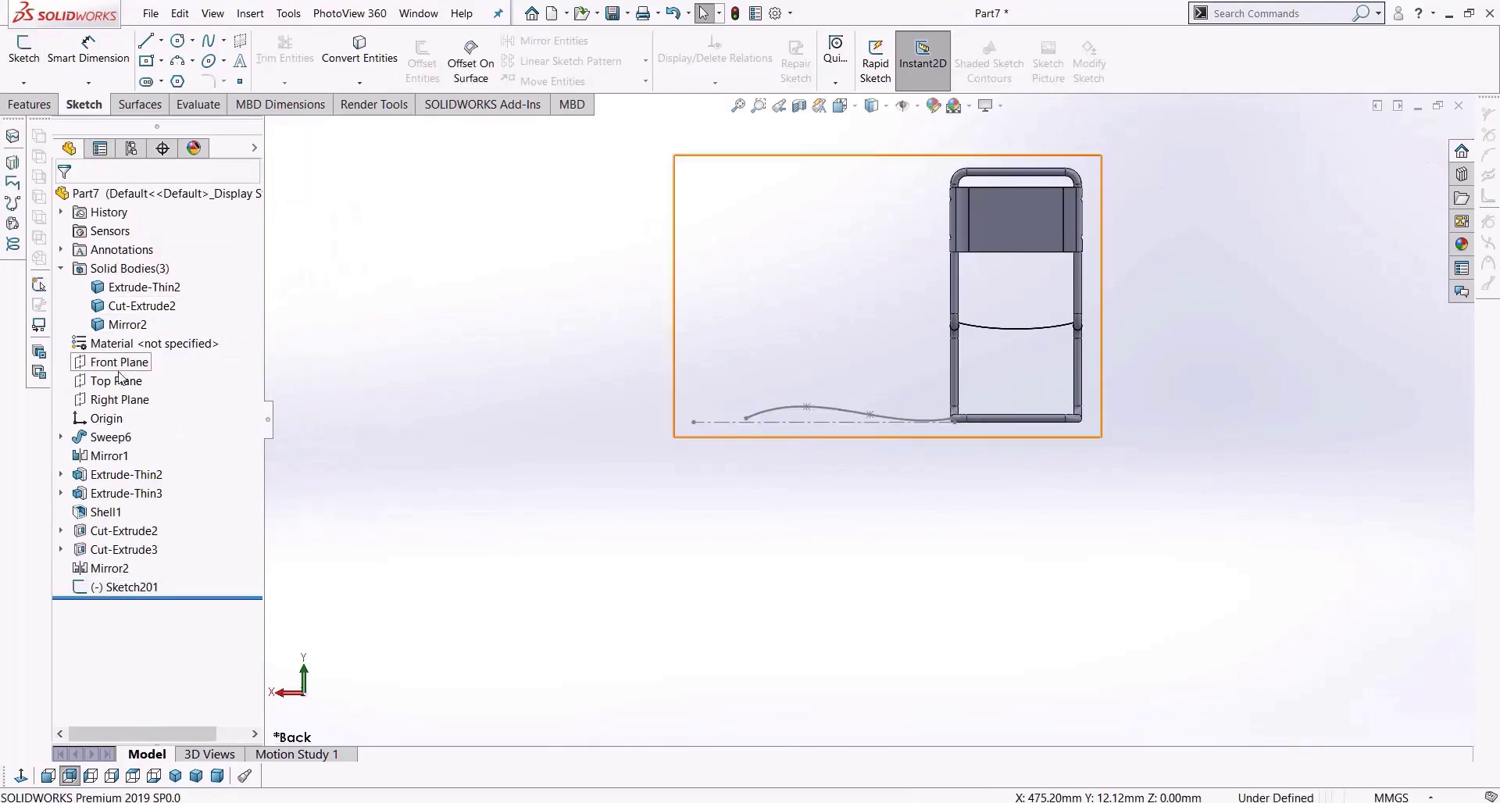
In a new 3D sketch, draw a winding seven-point spline from the lower front bend of the frame outward, switching sketch planes between points.
{"action": "left_click", "coordinate": [24, 82]}
{"action": "left_click", "coordinate": [43, 118]}
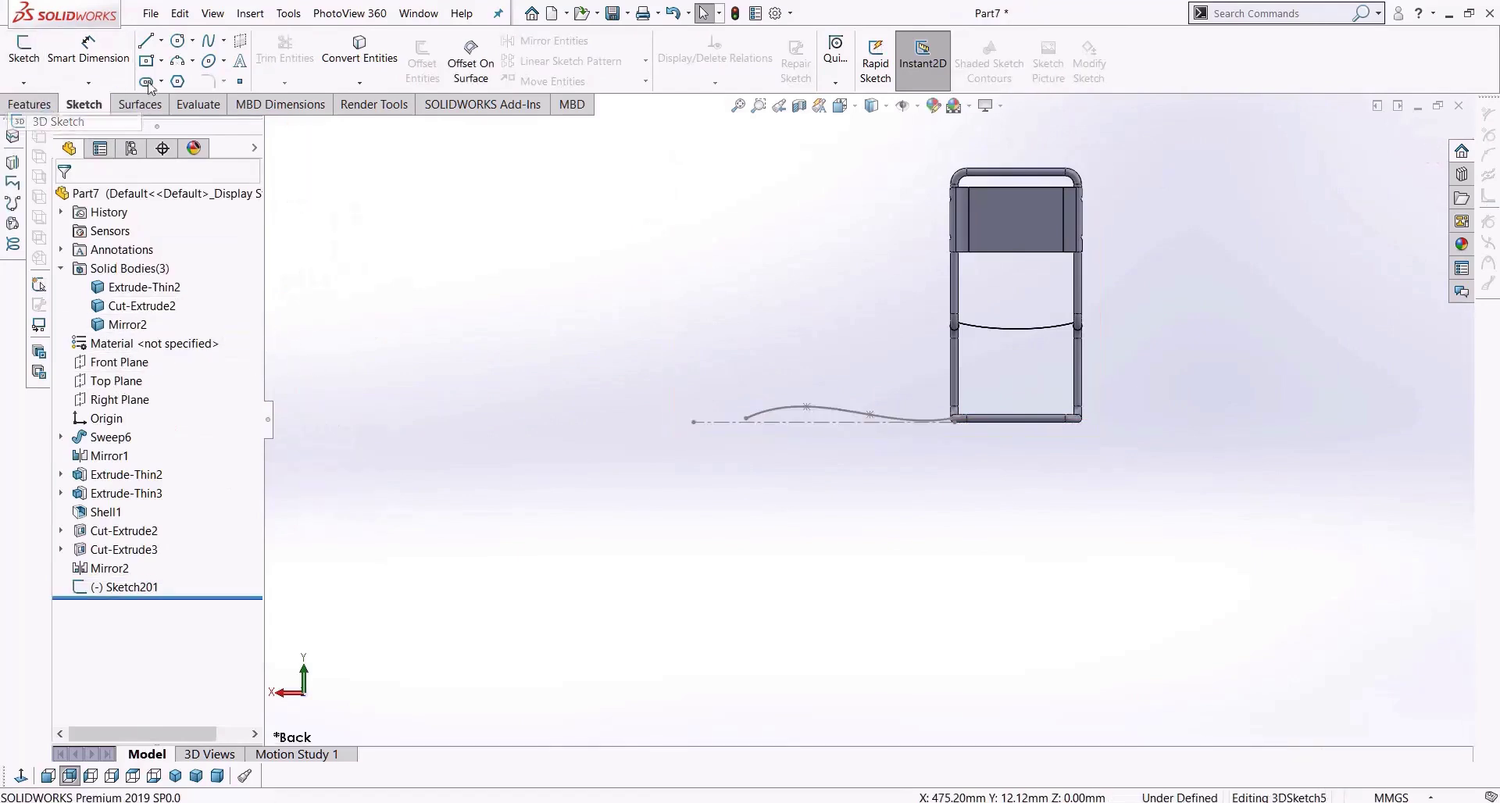
{"action": "left_click", "coordinate": [207, 47]}
{"action": "left_click", "coordinate": [23, 776]}
{"action": "mouse_move", "coordinate": [797, 592]}
{"action": "middle_mouse_down"}
{"action": "mouse_move", "coordinate": [737, 680]}
{"action": "mouse_move", "coordinate": [728, 584]}
{"action": "middle_mouse_up"}
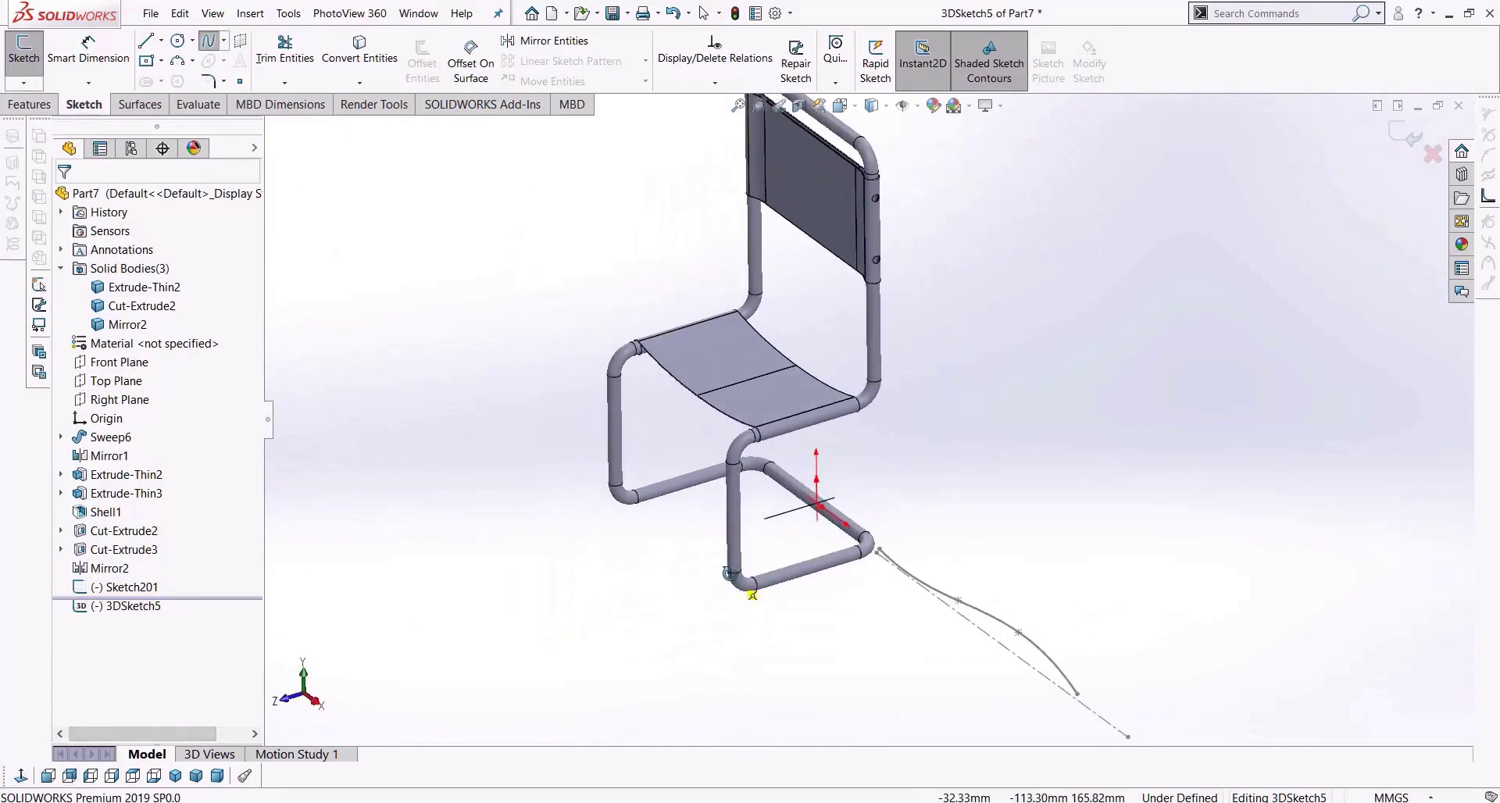
{"action": "left_click", "coordinate": [734, 569]}
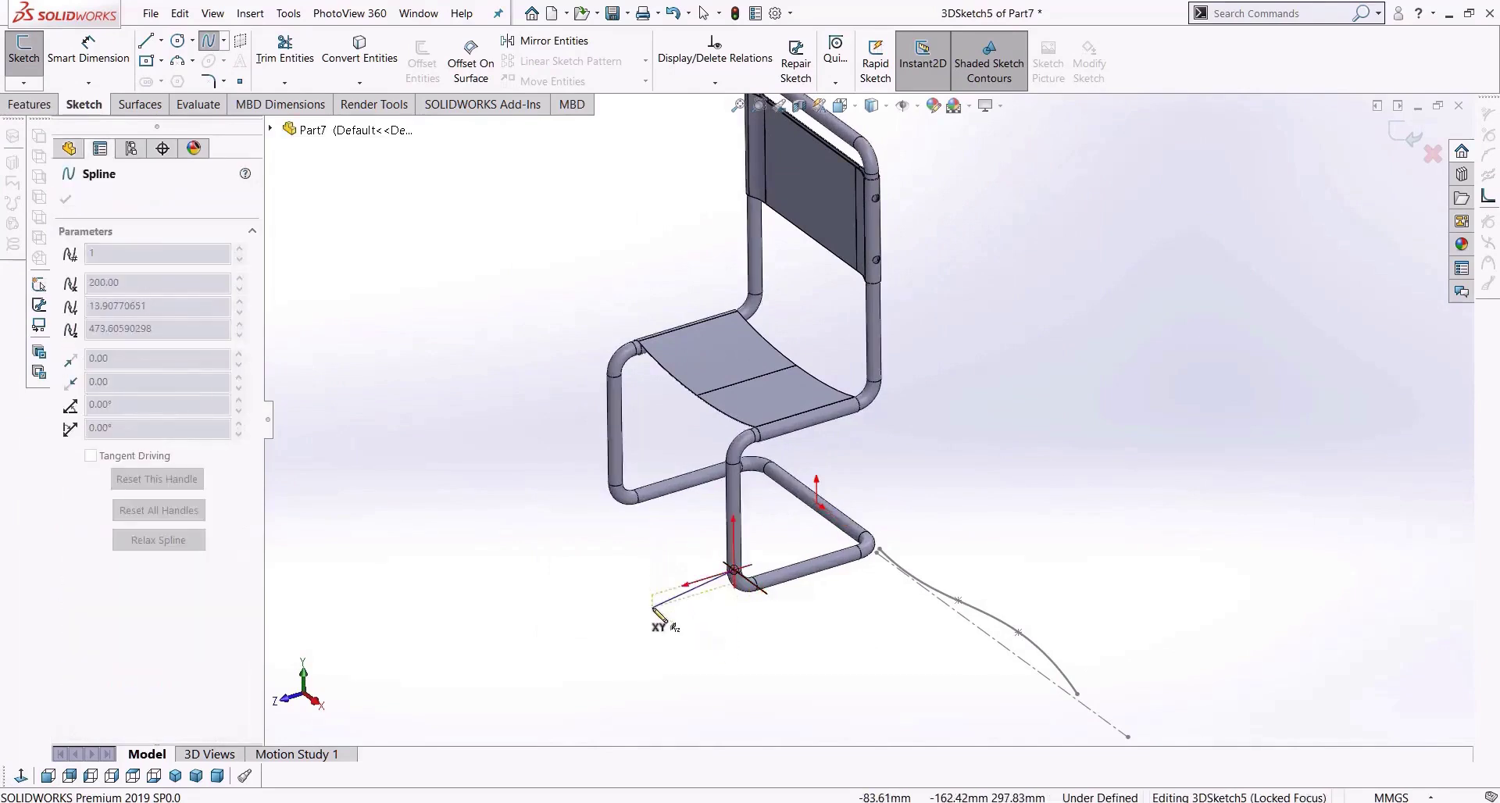
{"action": "left_click", "coordinate": [653, 607]}
{"action": "left_click", "coordinate": [558, 555]}
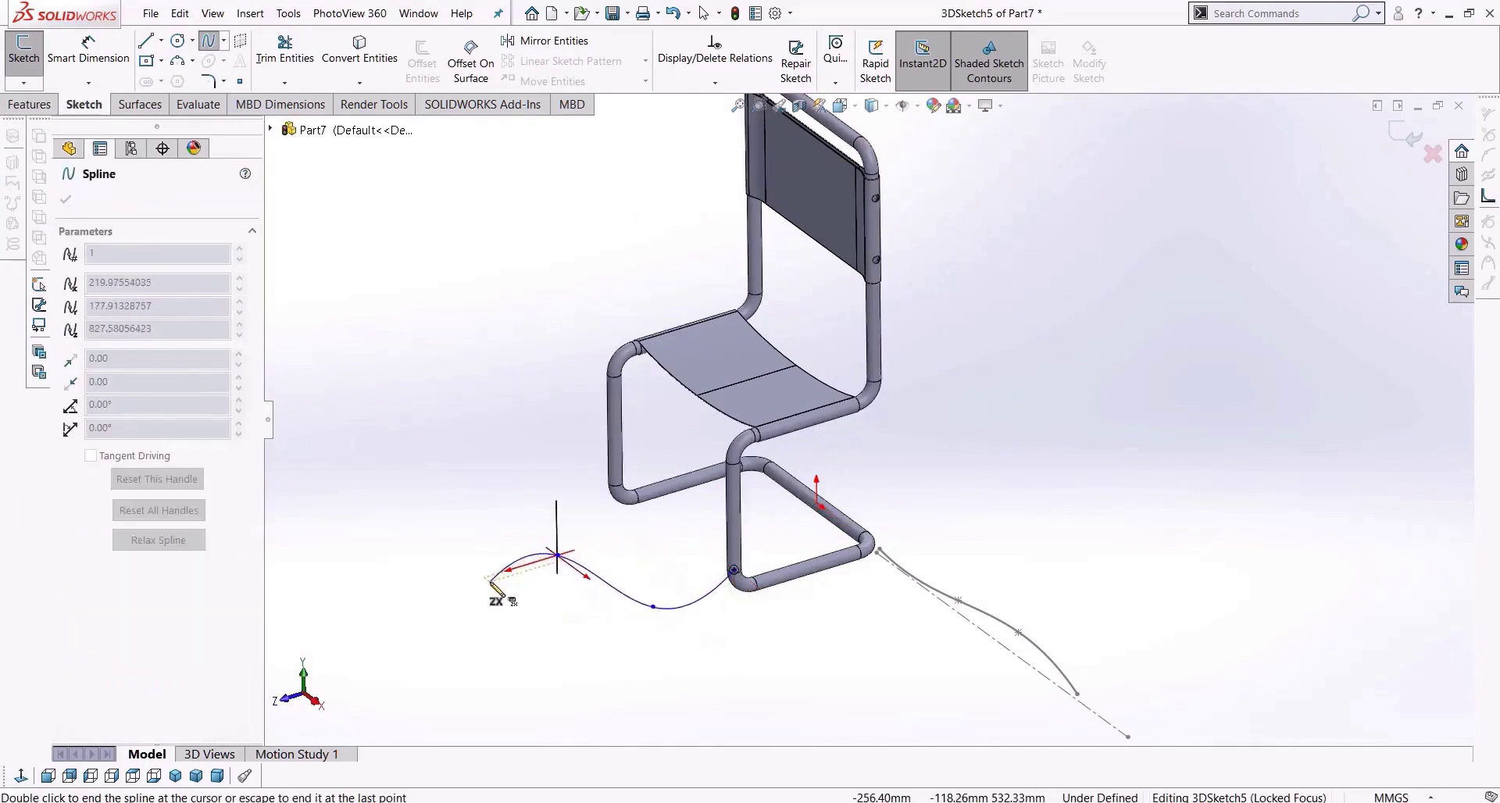
{"action": "left_click", "coordinate": [522, 604]}
{"action": "left_click", "coordinate": [452, 628]}
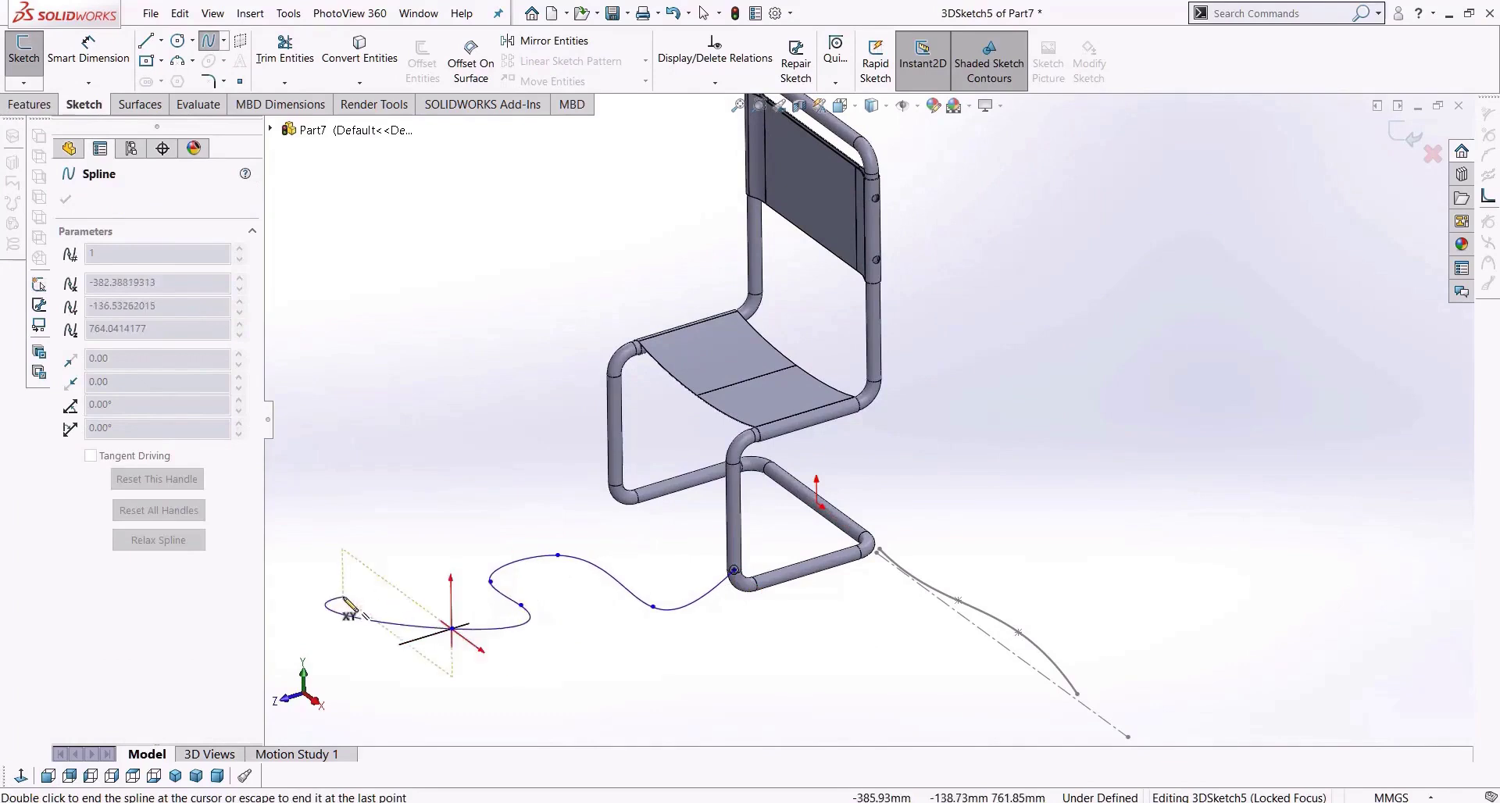
{"action": "left_click", "coordinate": [343, 597]}
{"action": "key", "text": "Escape"}
In the Right view, move the 3D spline's second point to about Y 23, Z 498 mm and third point to about Y 107, Z 626 mm.
{"action": "scroll", "coordinate": [677, 669], "scroll_direction": "up", "scroll_amount": 4}
{"action": "middle_click_drag", "start_coordinate": [733, 586], "coordinate": [696, 572]}
{"action": "key", "text": "Escape"}
{"action": "left_click", "coordinate": [112, 776]}
{"action": "scroll", "coordinate": [904, 575], "scroll_direction": "down", "scroll_amount": 6}
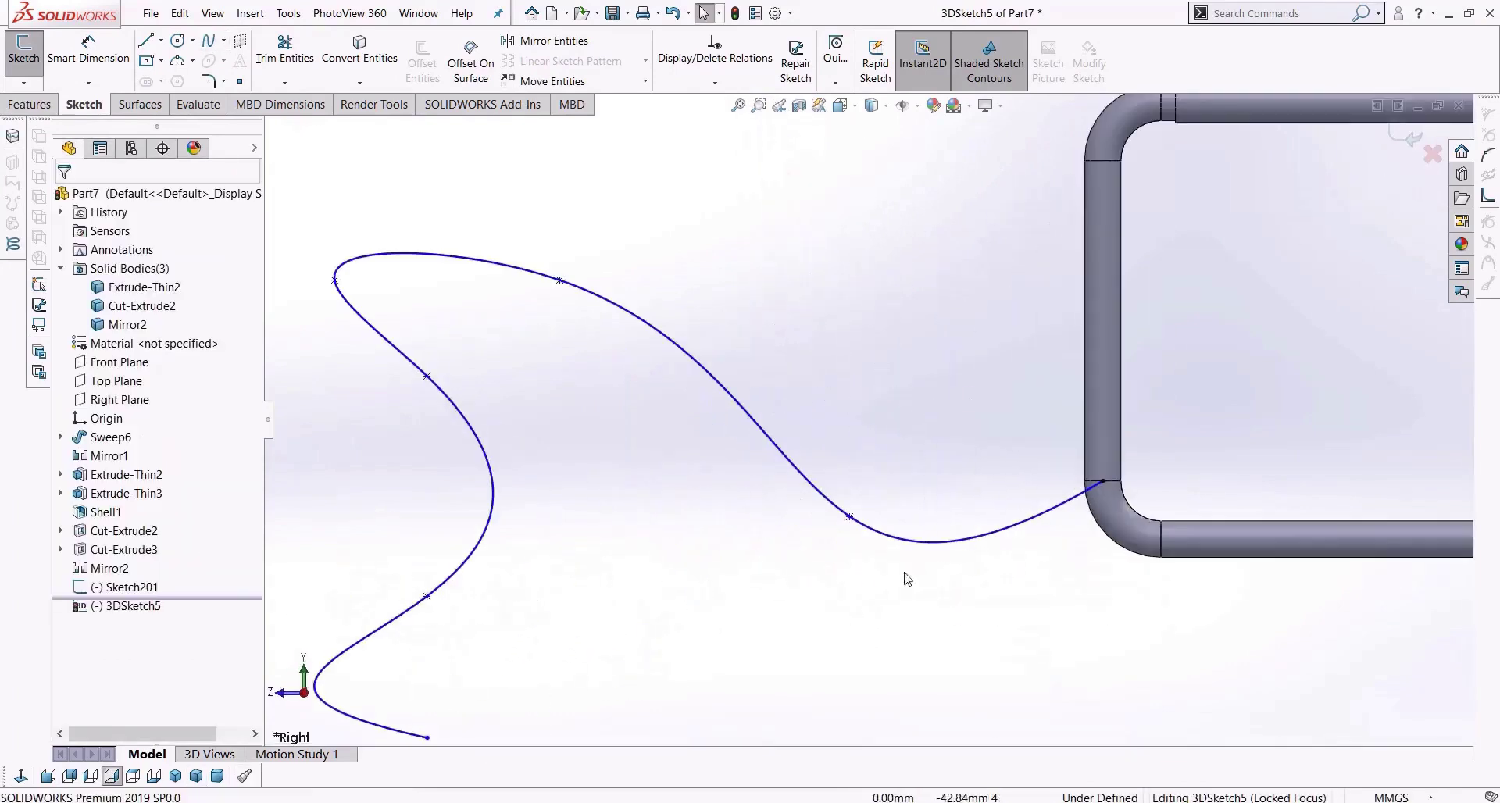
{"action": "left_click_drag", "start_coordinate": [850, 516], "coordinate": [815, 507]}
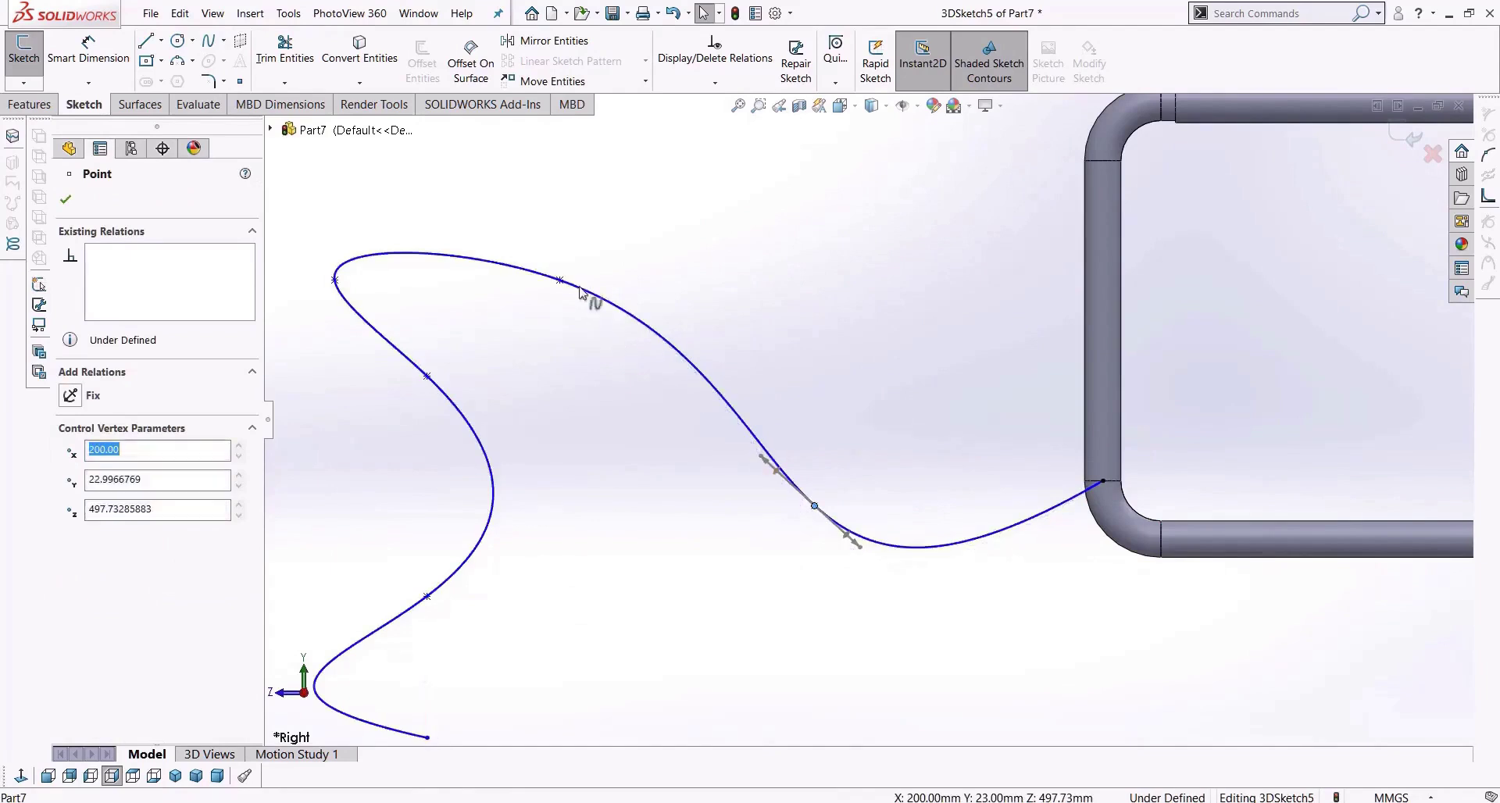
{"action": "left_click_drag", "start_coordinate": [561, 281], "coordinate": [629, 384]}
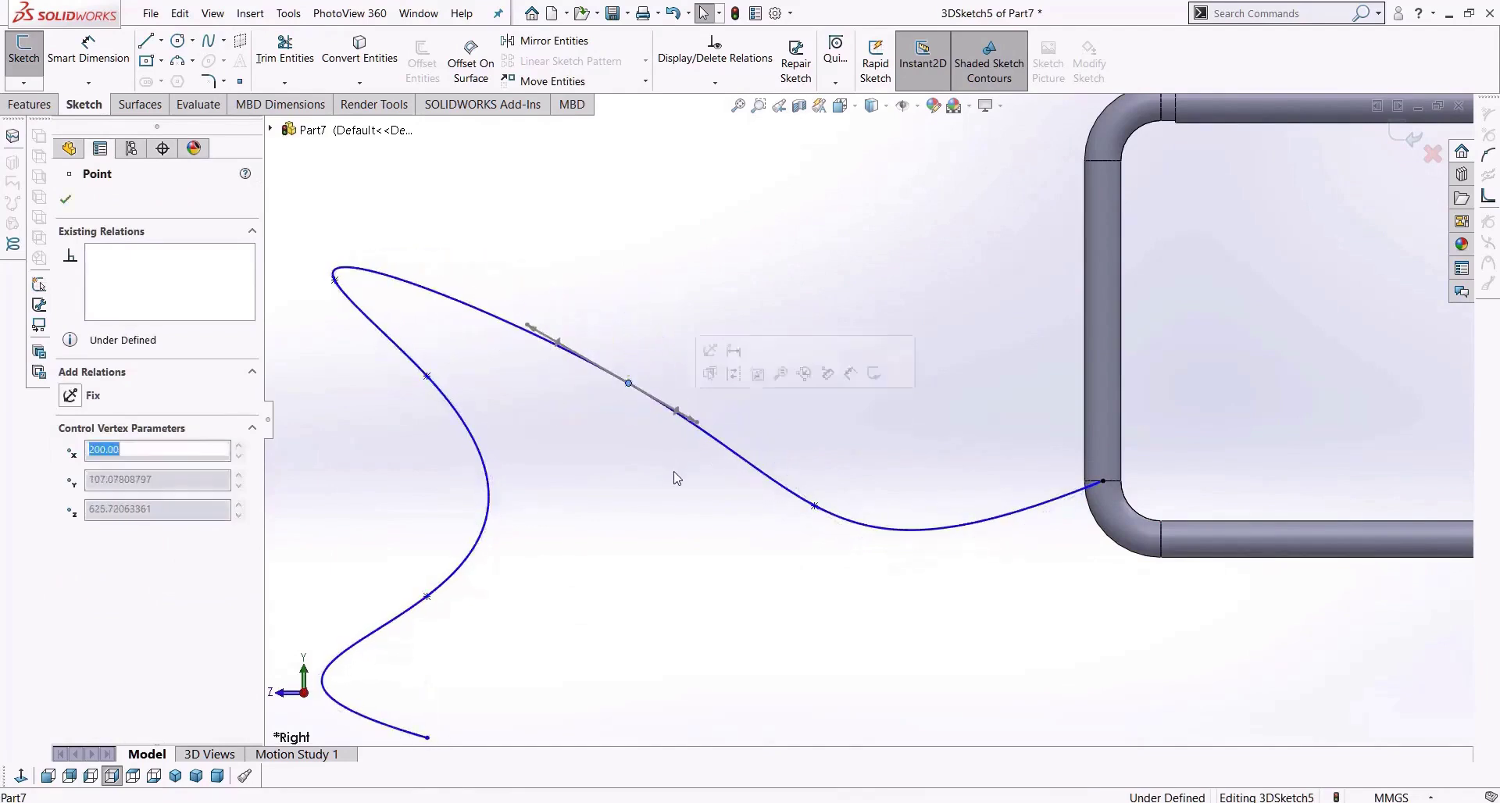
Show the sketcher triad on the 3D spline's third point and shift the point slightly upward along Y.
{"action": "left_click", "coordinate": [673, 470]}
{"action": "right_click", "coordinate": [629, 384]}
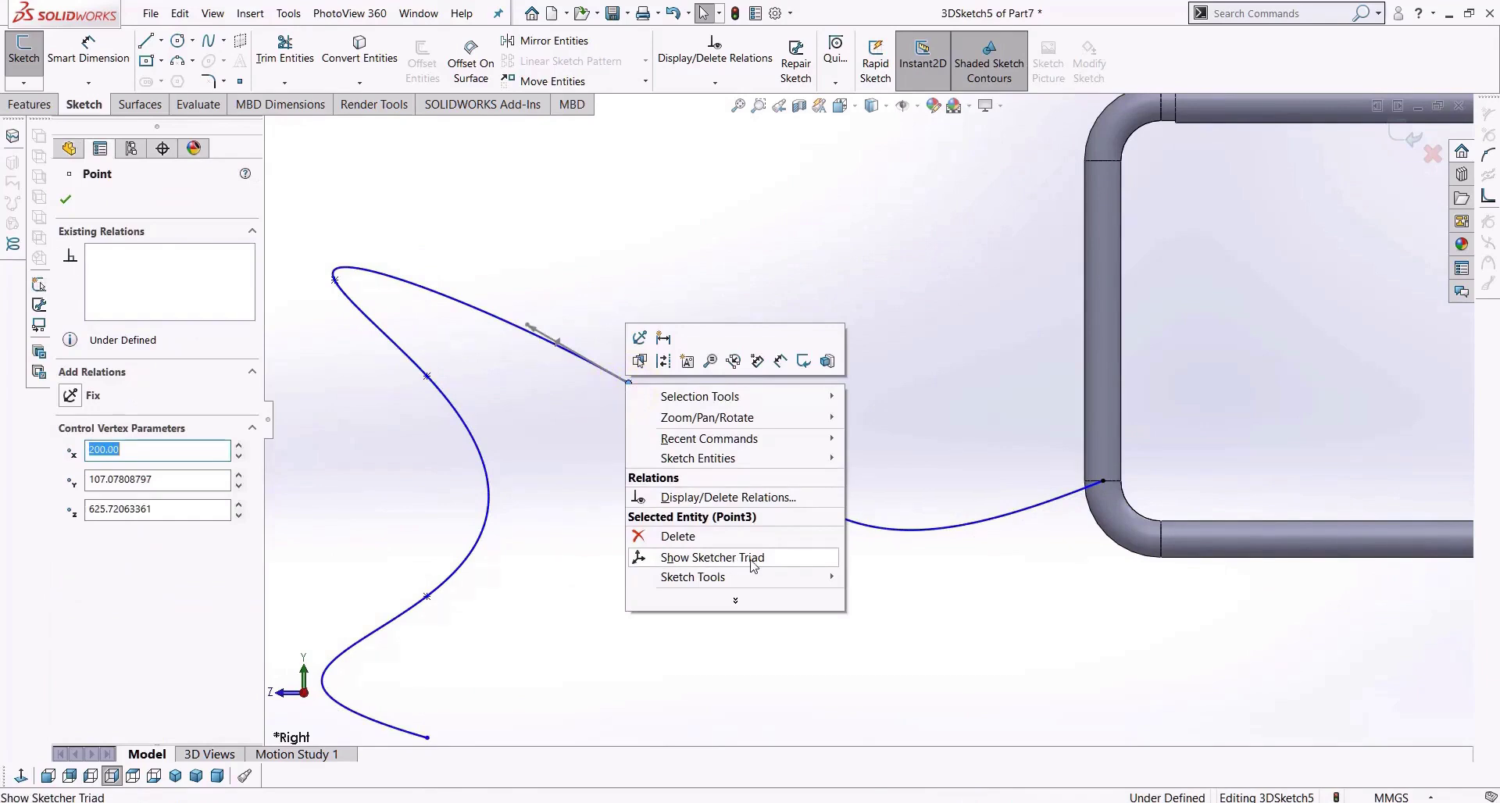
{"action": "left_click", "coordinate": [713, 557]}
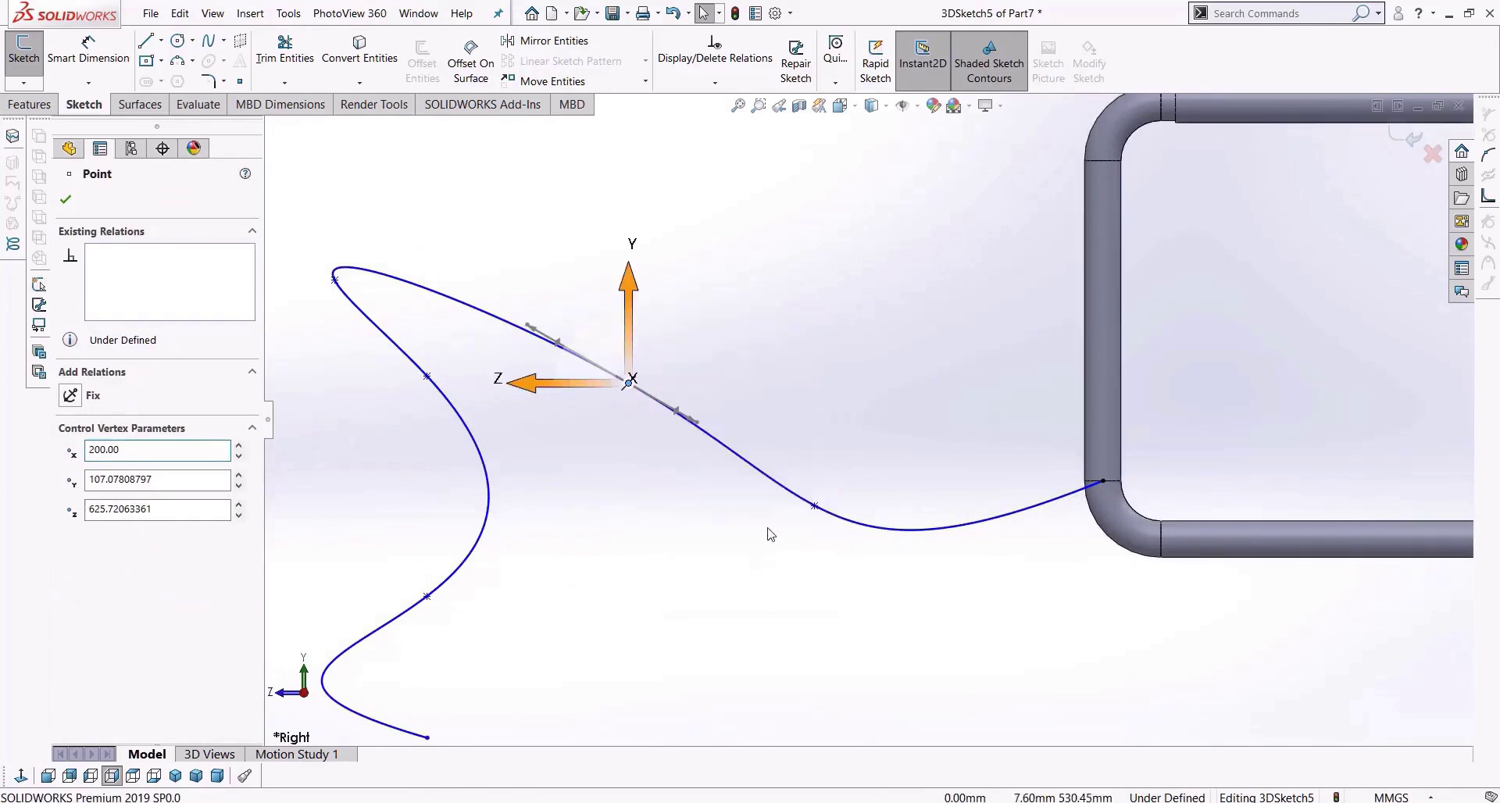
{"action": "mouse_move", "coordinate": [633, 282]}
{"action": "left_mouse_down"}
{"action": "mouse_move", "coordinate": [611, 402]}
{"action": "mouse_move", "coordinate": [616, 292]}
{"action": "left_mouse_up"}
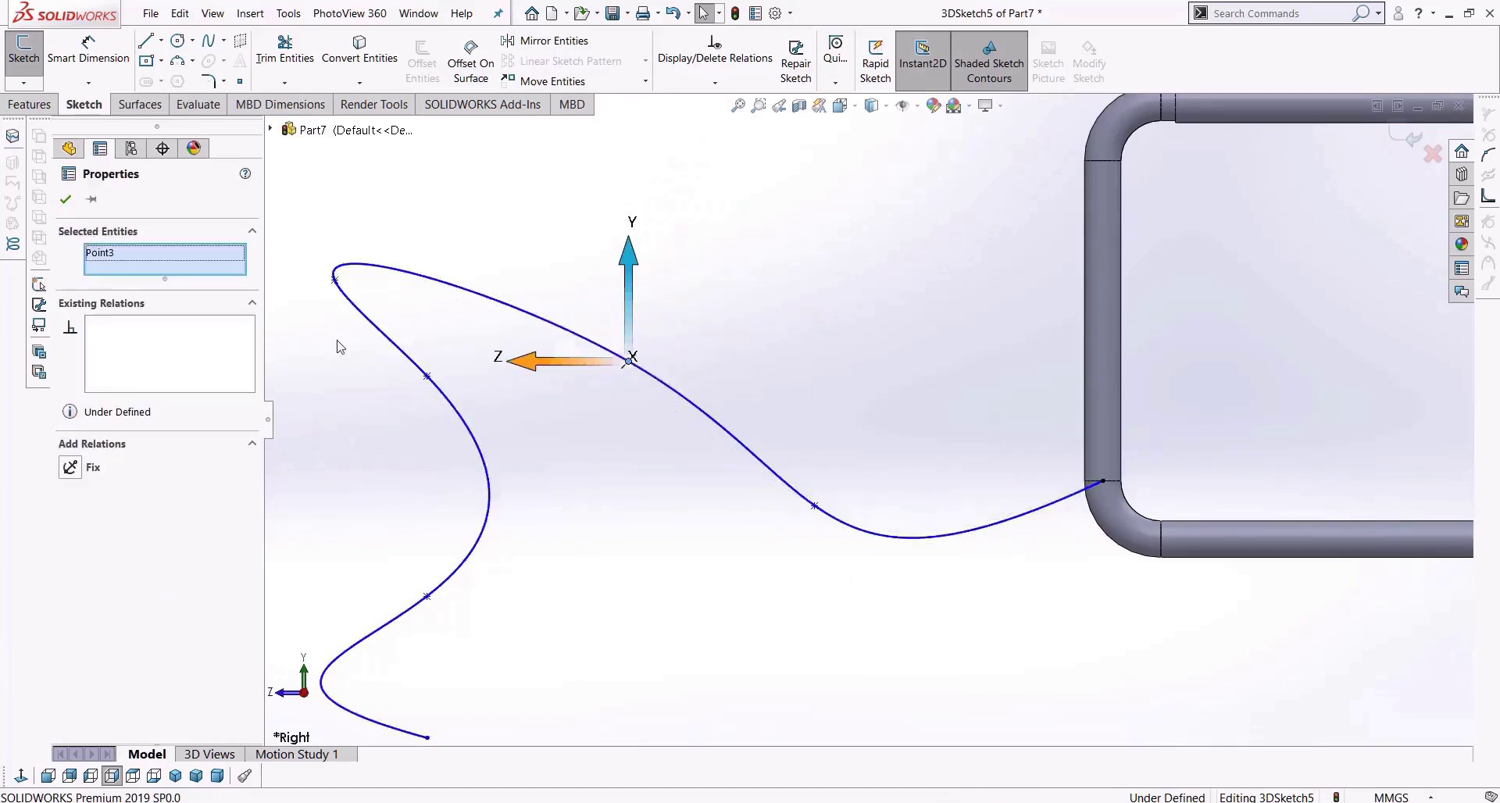
Switch the sketcher triad to the 3D spline's fourth point and move that point well down along Y.
{"action": "left_click", "coordinate": [335, 281]}
{"action": "right_click", "coordinate": [336, 287]}
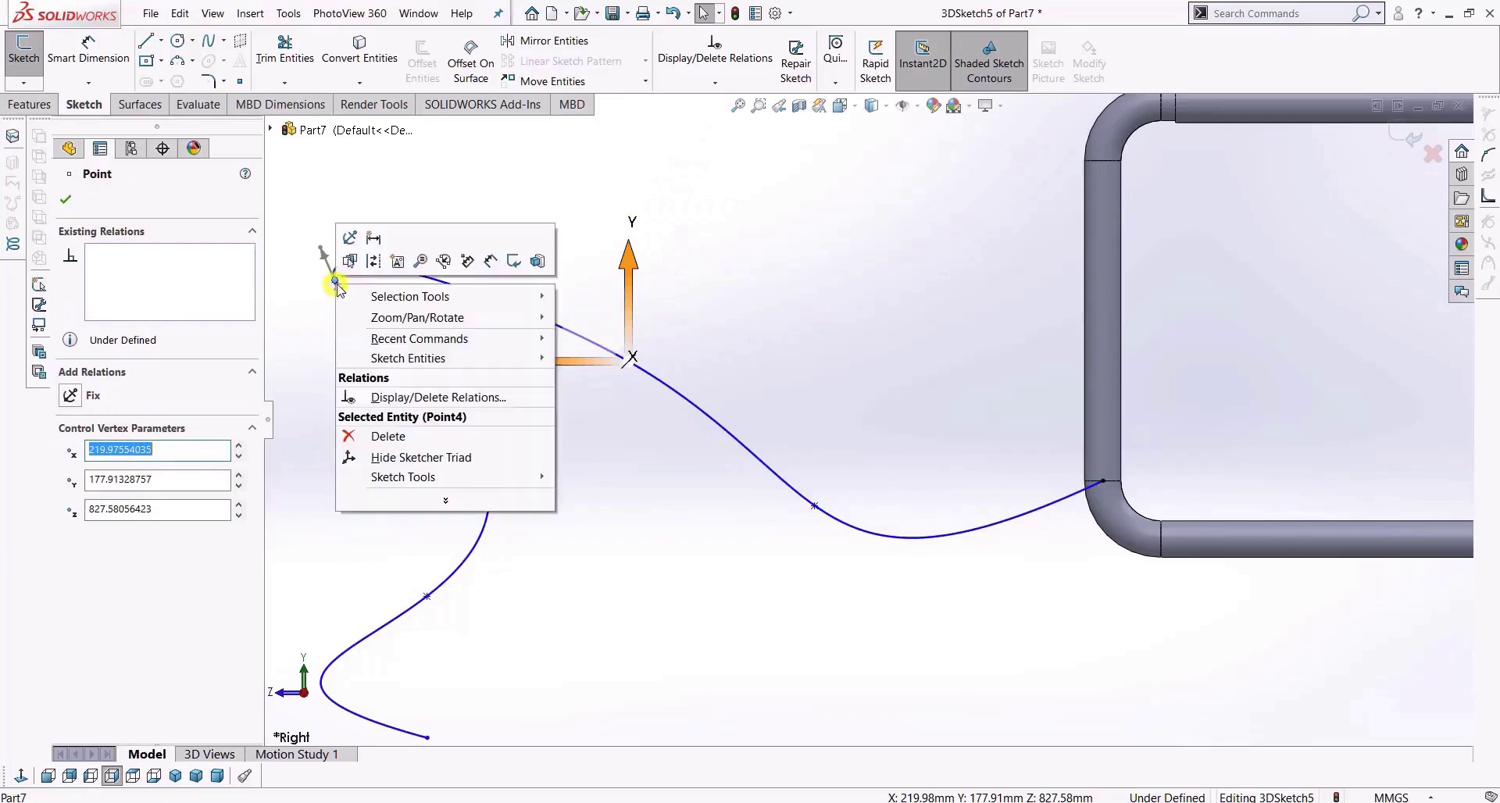
{"action": "left_click", "coordinate": [390, 459]}
{"action": "right_click", "coordinate": [336, 289]}
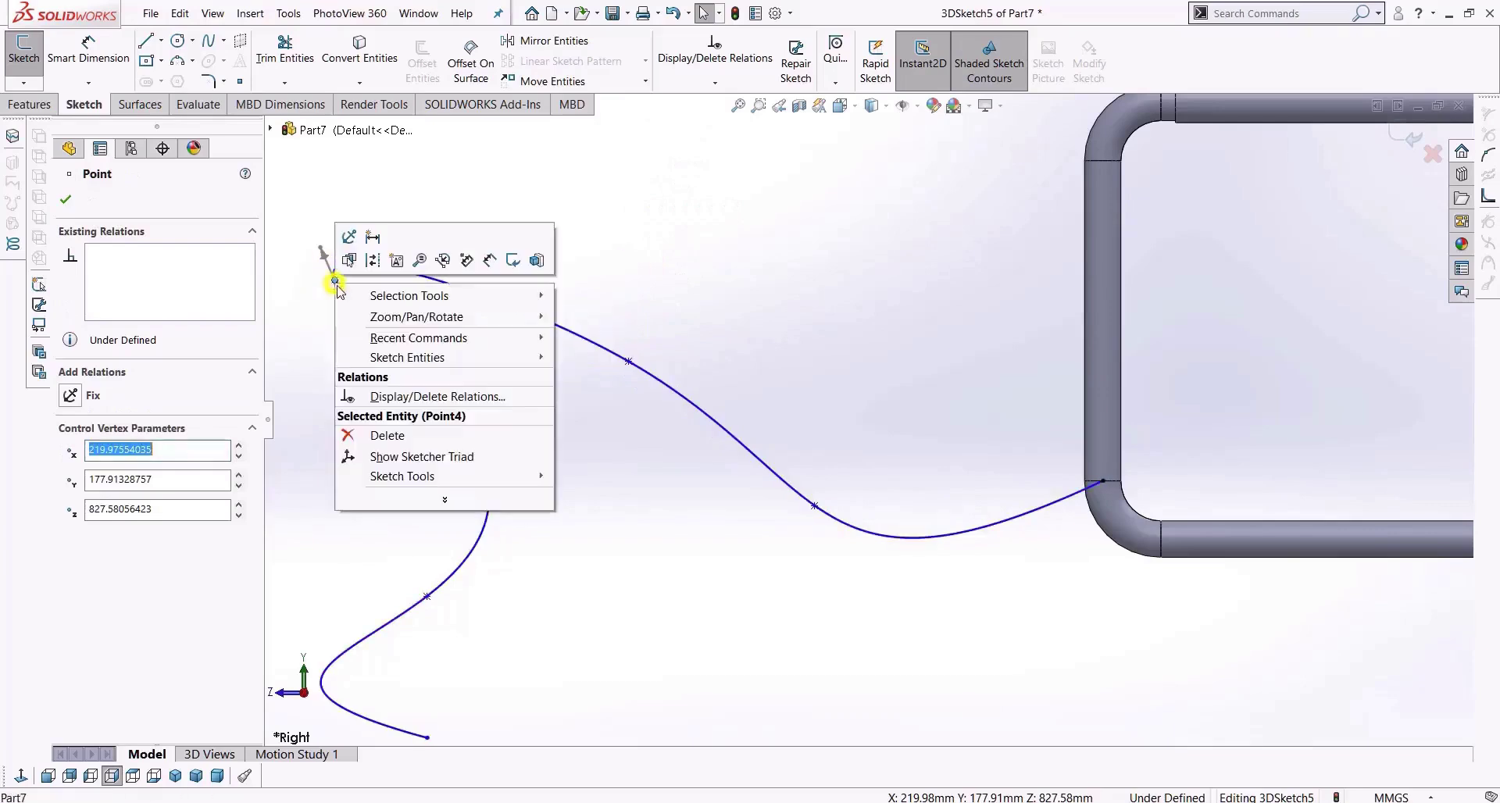
{"action": "left_click", "coordinate": [394, 460]}
{"action": "left_click_drag", "start_coordinate": [335, 193], "coordinate": [360, 430]}
{"action": "scroll", "coordinate": [699, 512], "scroll_direction": "up", "scroll_amount": 5}
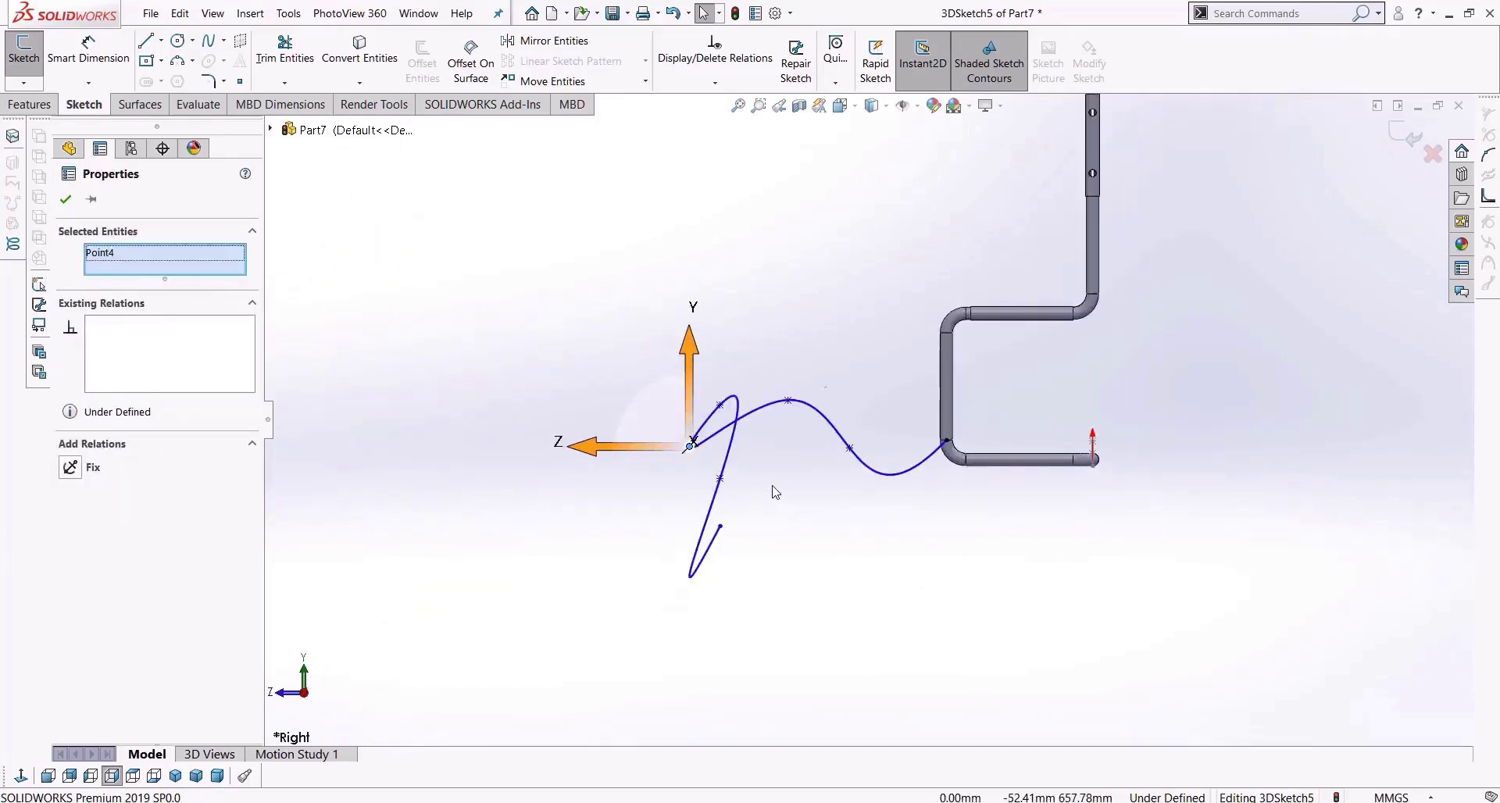
{"action": "scroll", "coordinate": [773, 491], "scroll_direction": "down", "scroll_amount": 2}
{"action": "left_click", "coordinate": [844, 525]}
Draw a horizontal construction centerline outward from the underside of the frame's lower front bend as a floor reference in the 3D sketch.
{"action": "scroll", "coordinate": [964, 509], "scroll_direction": "down", "scroll_amount": 3}
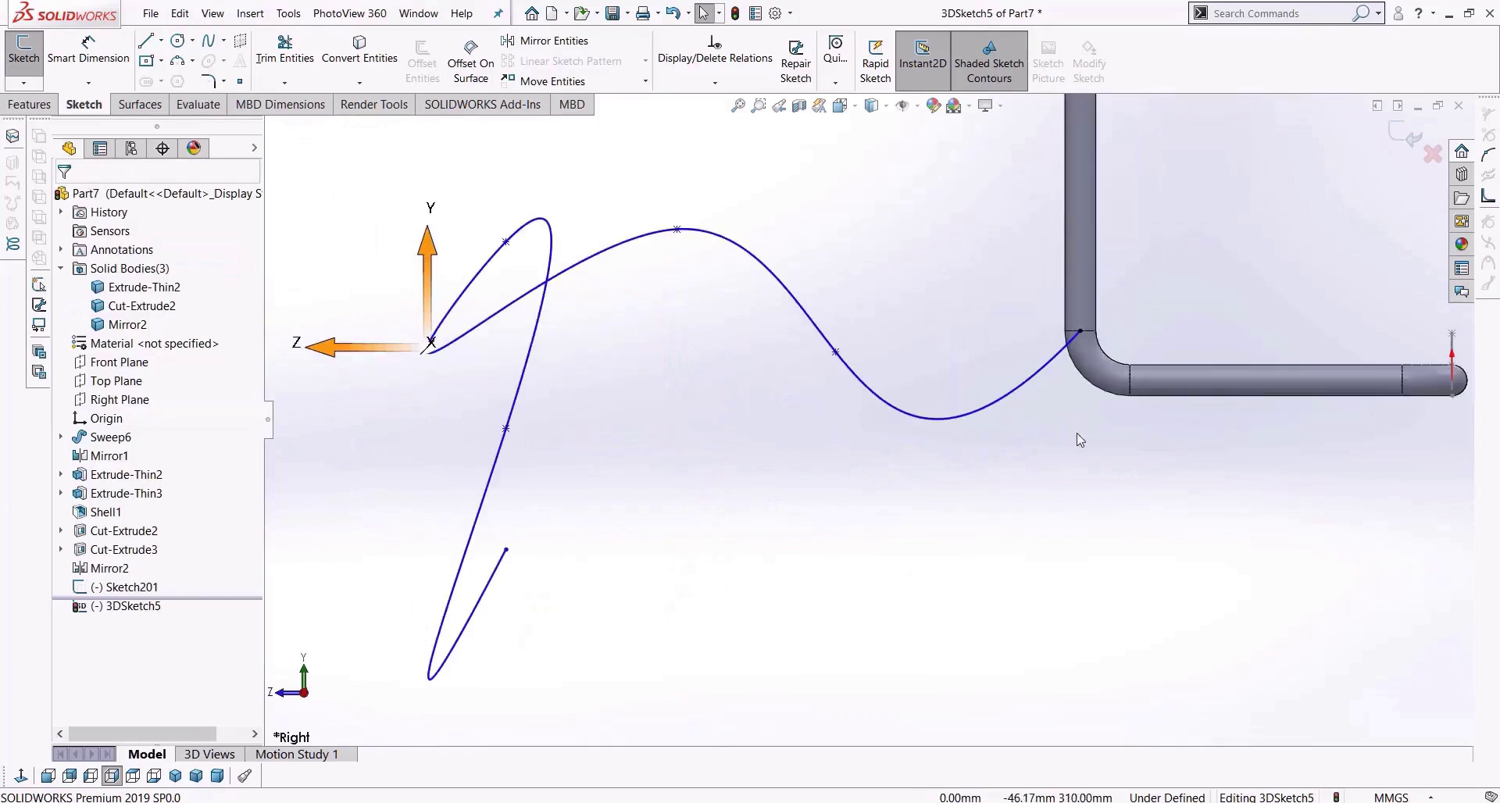
{"action": "left_click", "coordinate": [373, 103]}
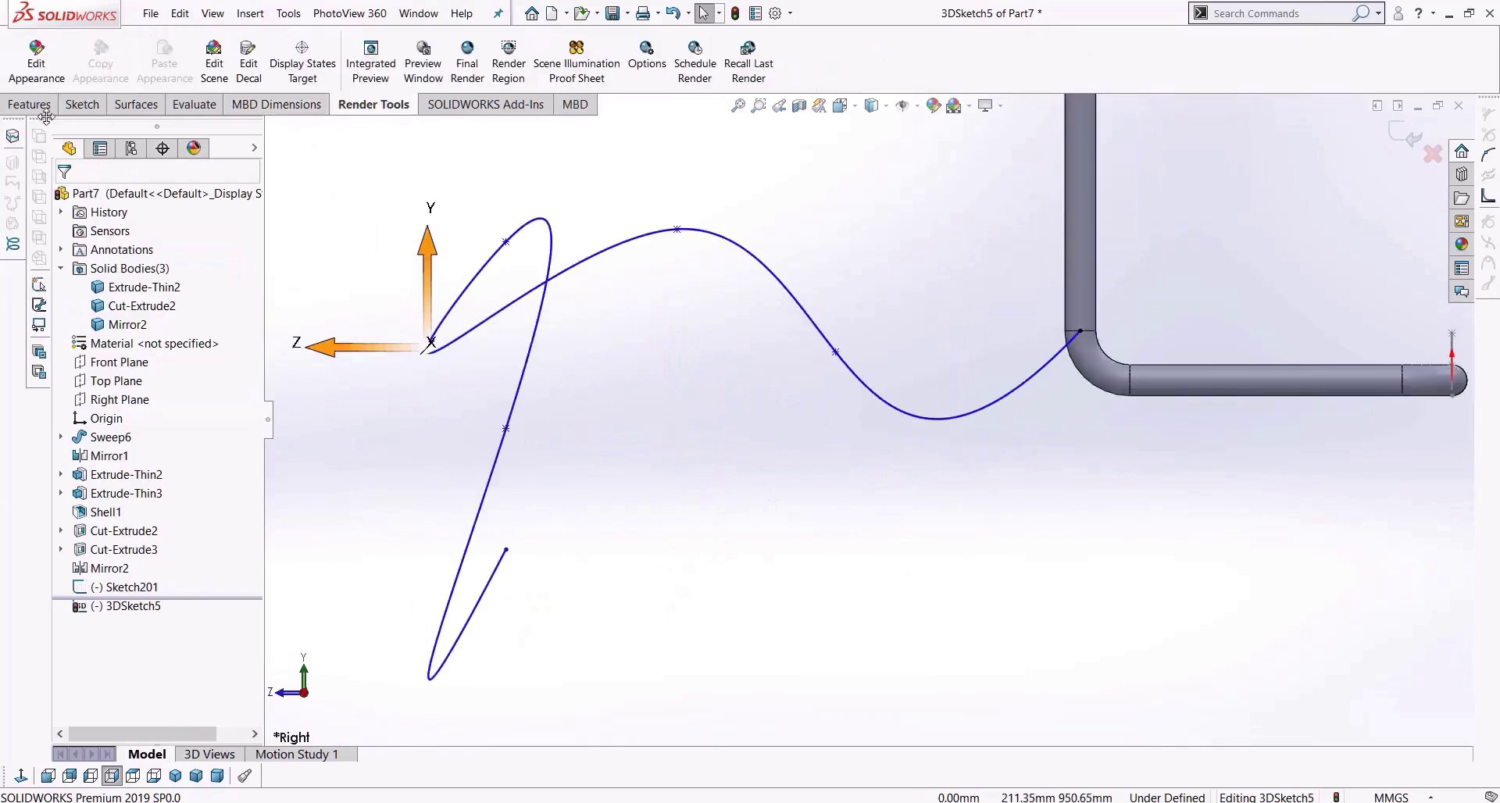
{"action": "left_click", "coordinate": [84, 104]}
{"action": "left_click", "coordinate": [162, 43]}
{"action": "left_click", "coordinate": [183, 75]}
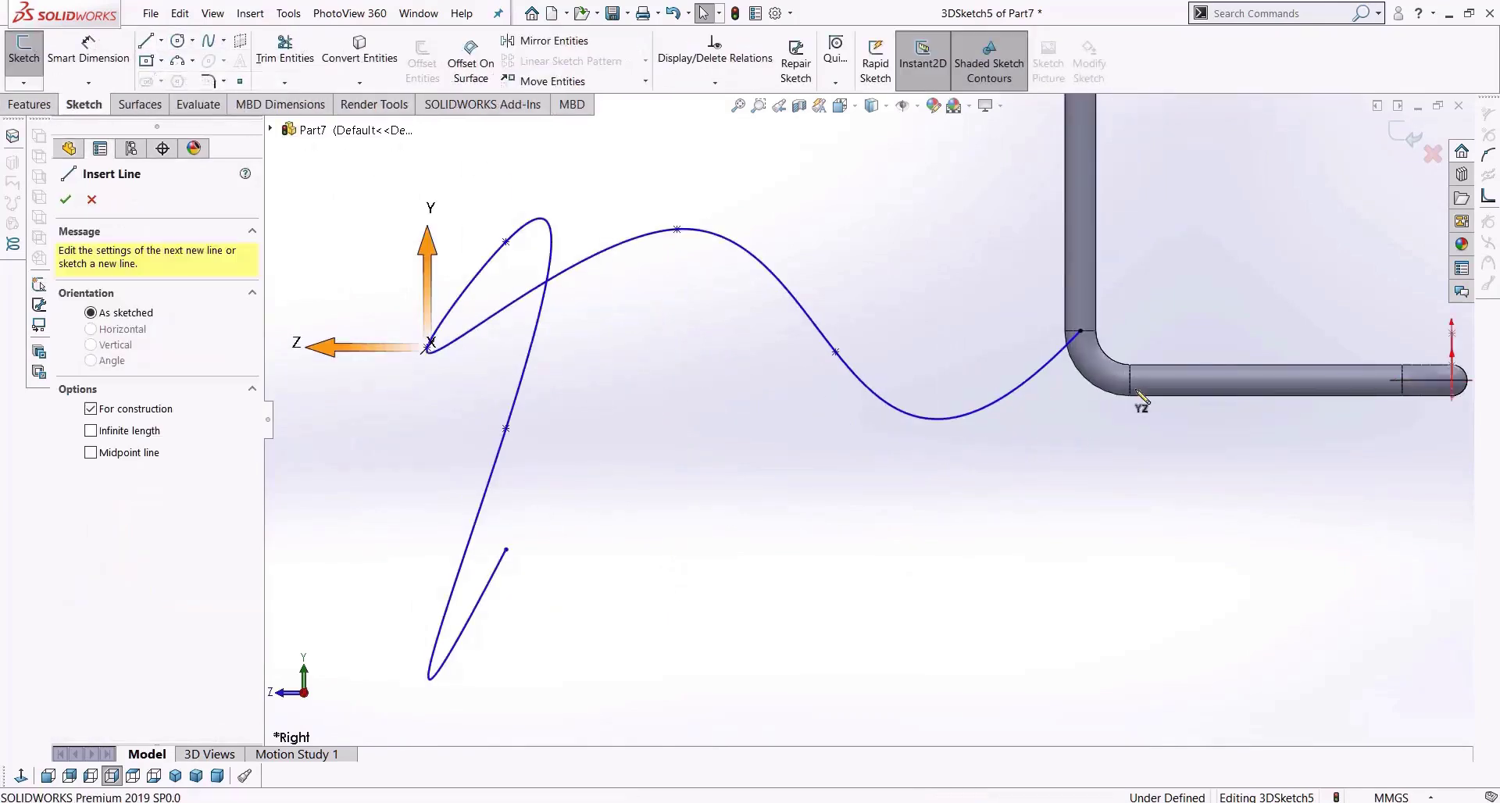
{"action": "left_click", "coordinate": [1131, 398]}
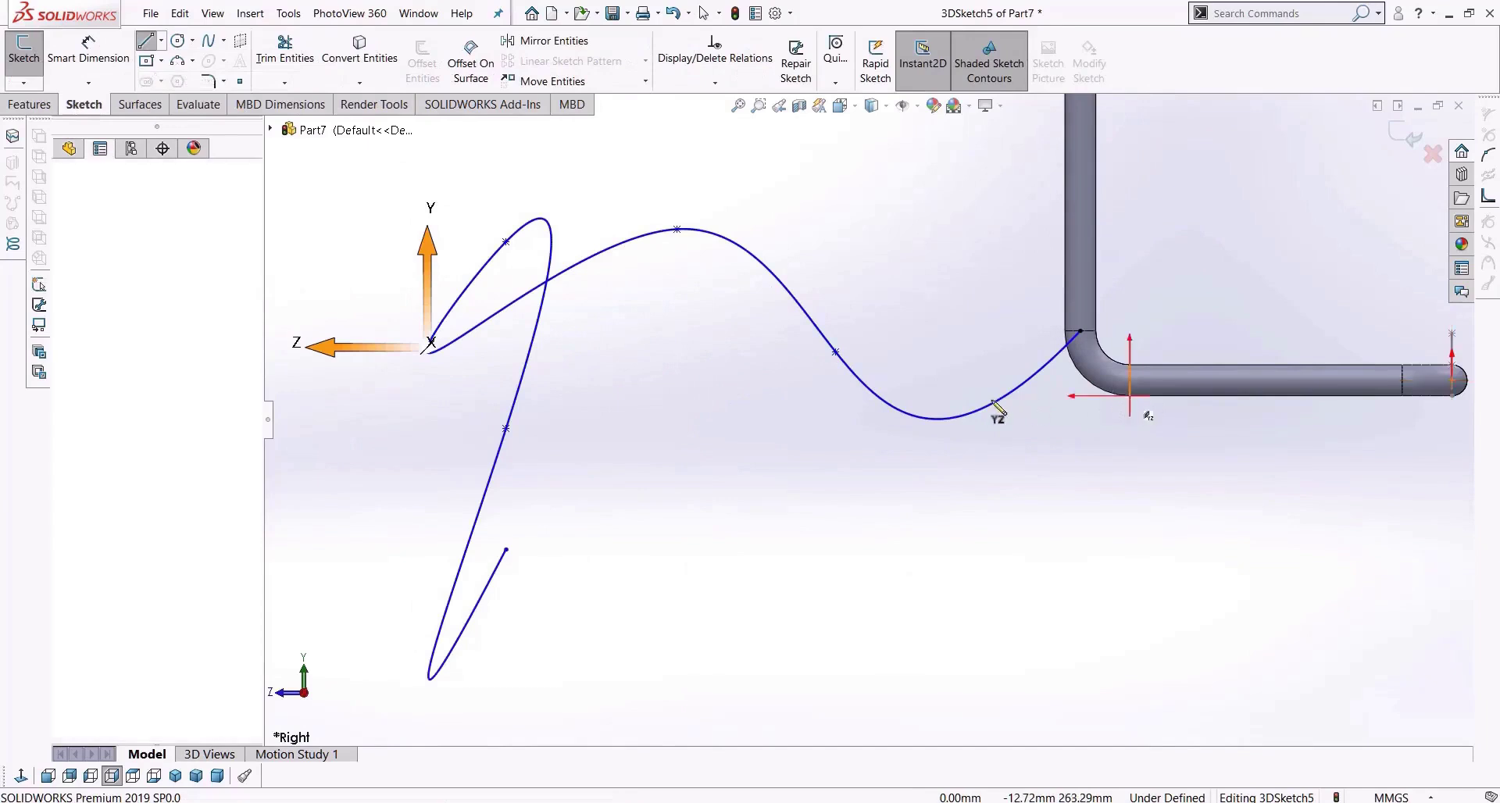
{"action": "scroll", "coordinate": [878, 414], "scroll_direction": "up", "scroll_amount": 2}
{"action": "key", "text": "Escape"}
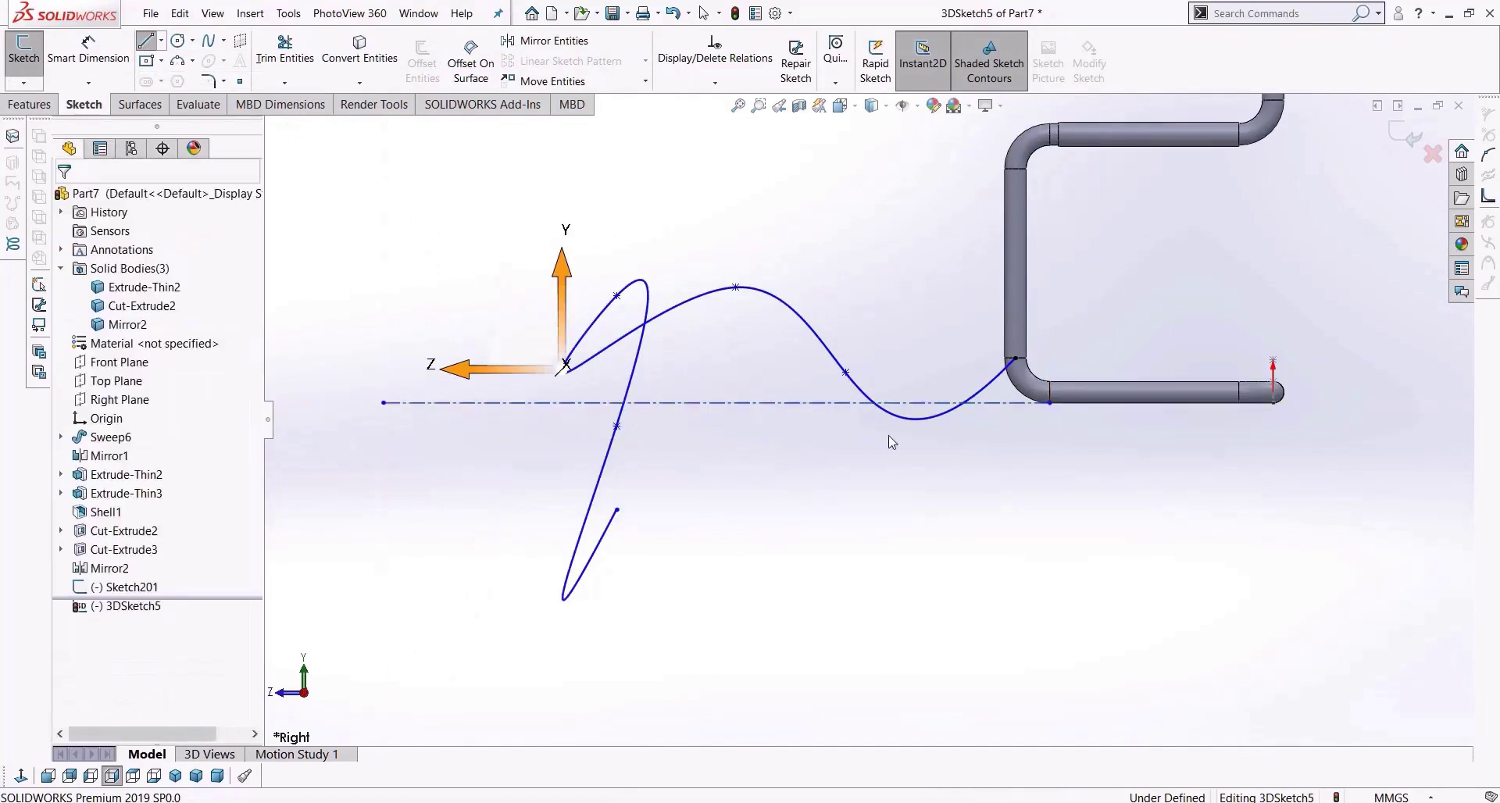
Shift the 3D spline slightly upward in the Right view, leaving its start point on the frame.
{"action": "scroll", "coordinate": [893, 438], "scroll_direction": "down", "scroll_amount": 2}
{"action": "left_click", "coordinate": [933, 413]}
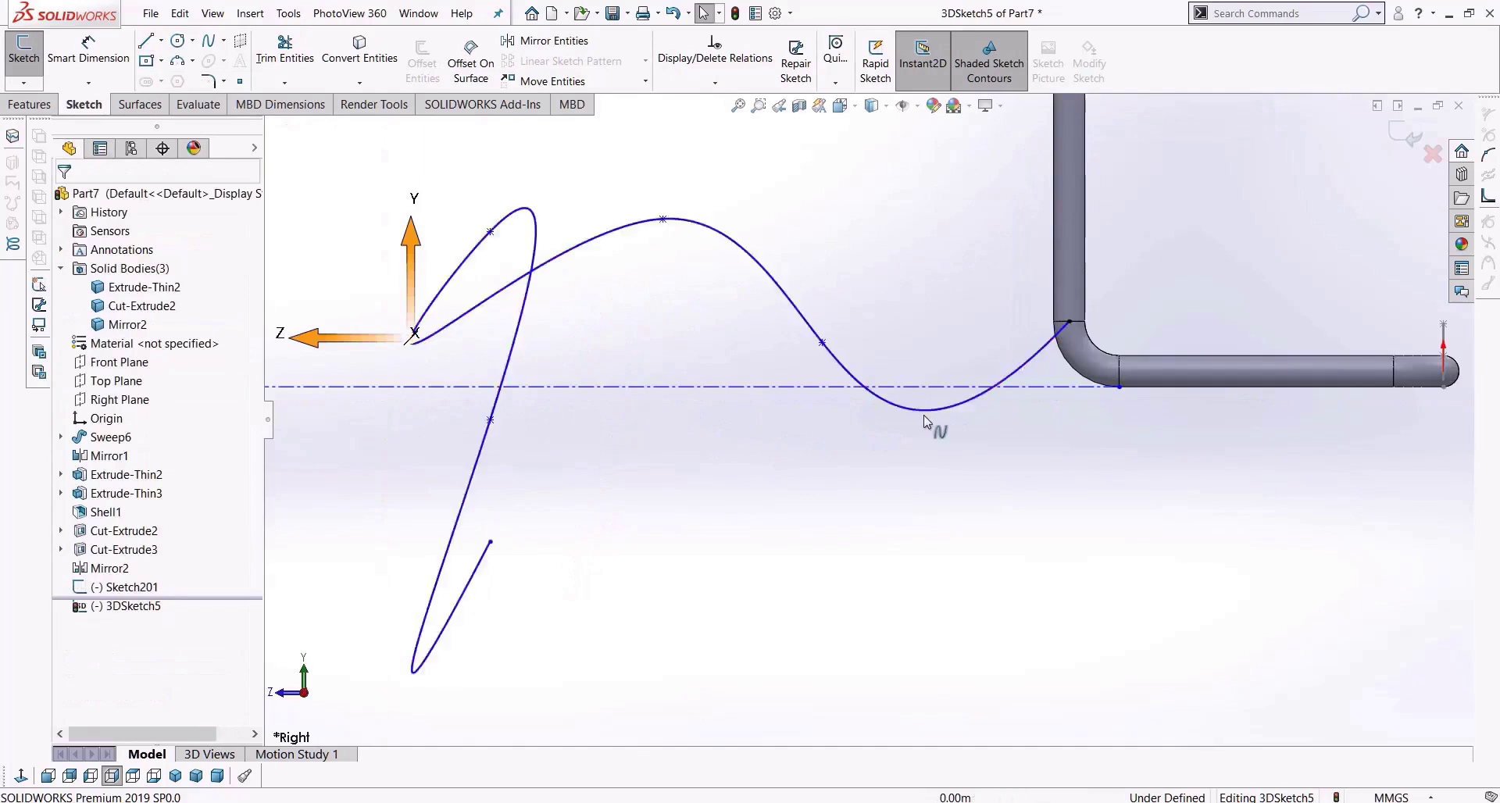
{"action": "left_click_drag", "start_coordinate": [941, 412], "coordinate": [930, 367]}
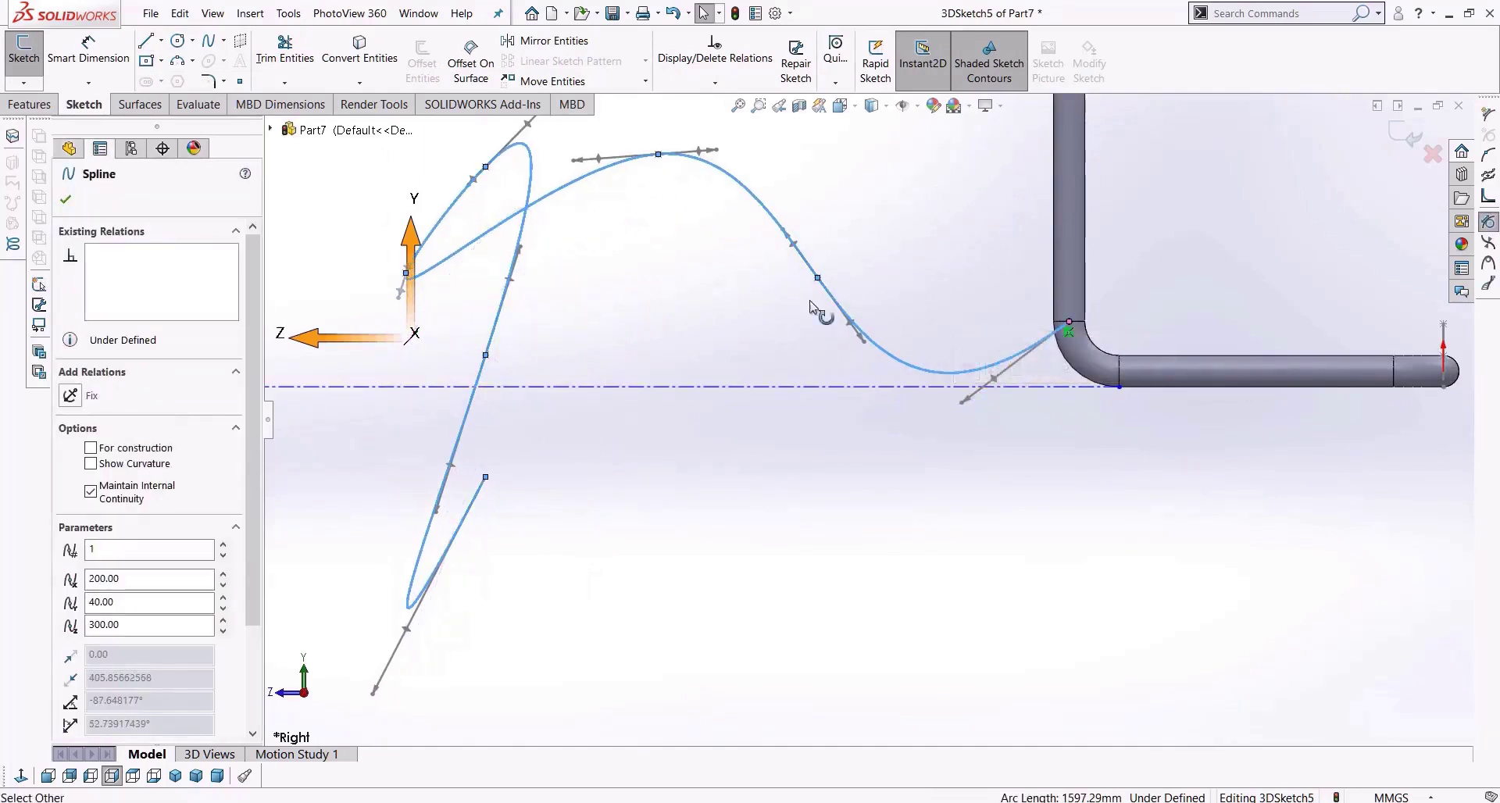
{"action": "key", "text": "z"}
{"action": "left_click", "coordinate": [363, 276]}
{"action": "scroll", "coordinate": [363, 277], "scroll_direction": "down", "scroll_amount": 3}
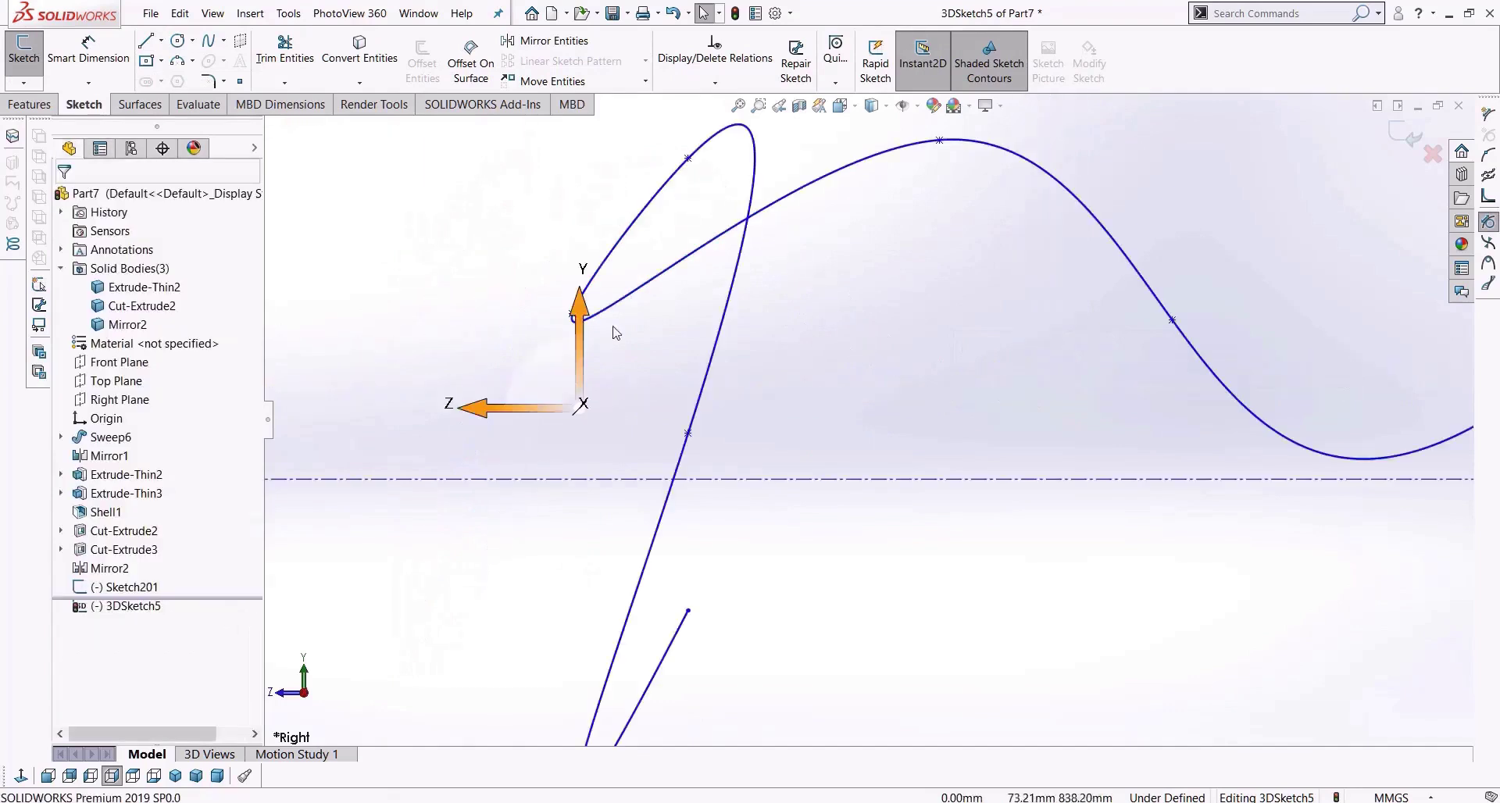
{"action": "left_click_drag", "start_coordinate": [571, 318], "coordinate": [623, 404]}
{"action": "key", "text": "ctrl+z"}
{"action": "left_click", "coordinate": [747, 425]}
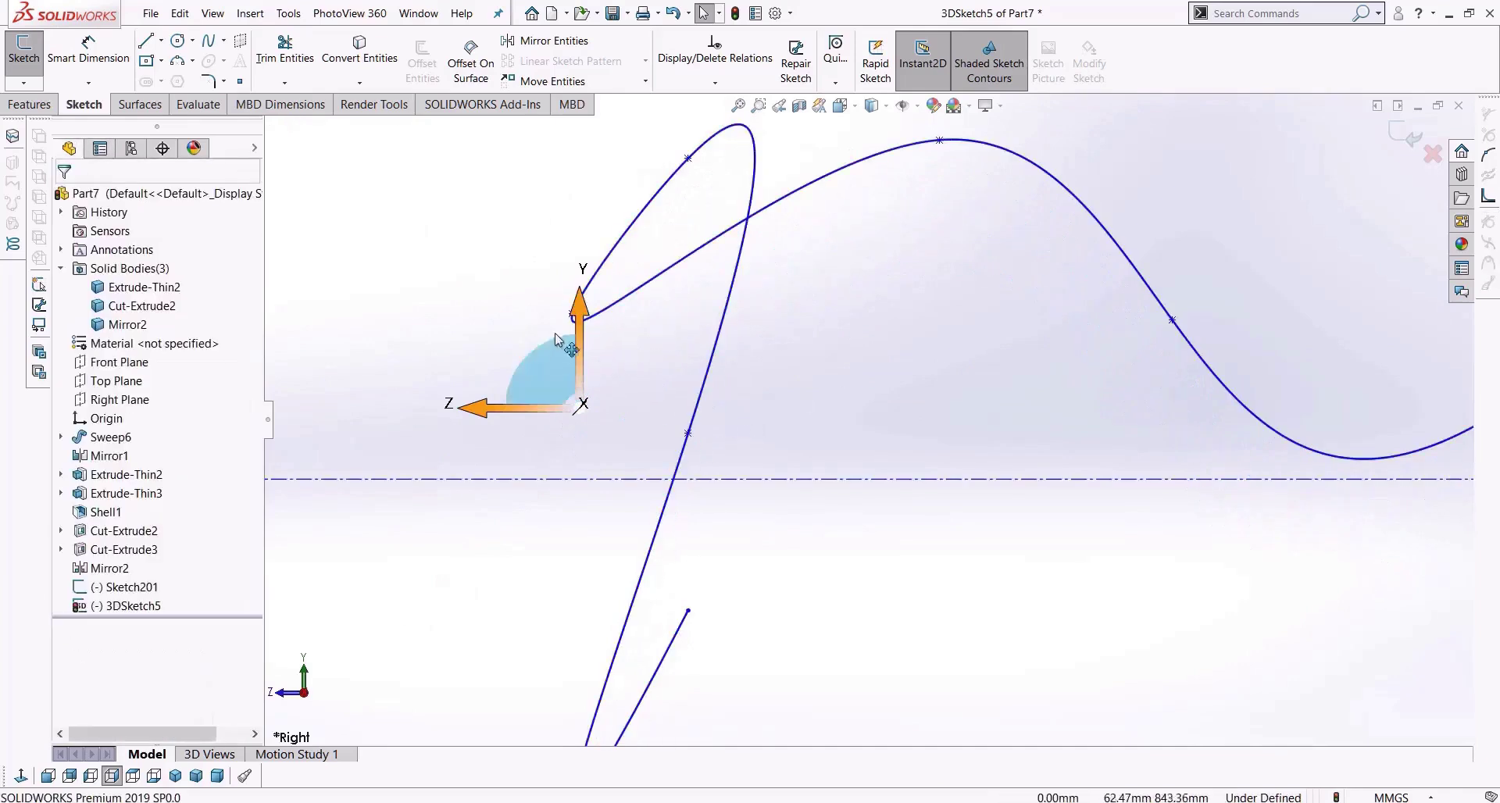
Reset the sketcher triad onto the 3D spline's fourth point and lower that point along Y to just above the centerline.
{"action": "right_click", "coordinate": [571, 317]}
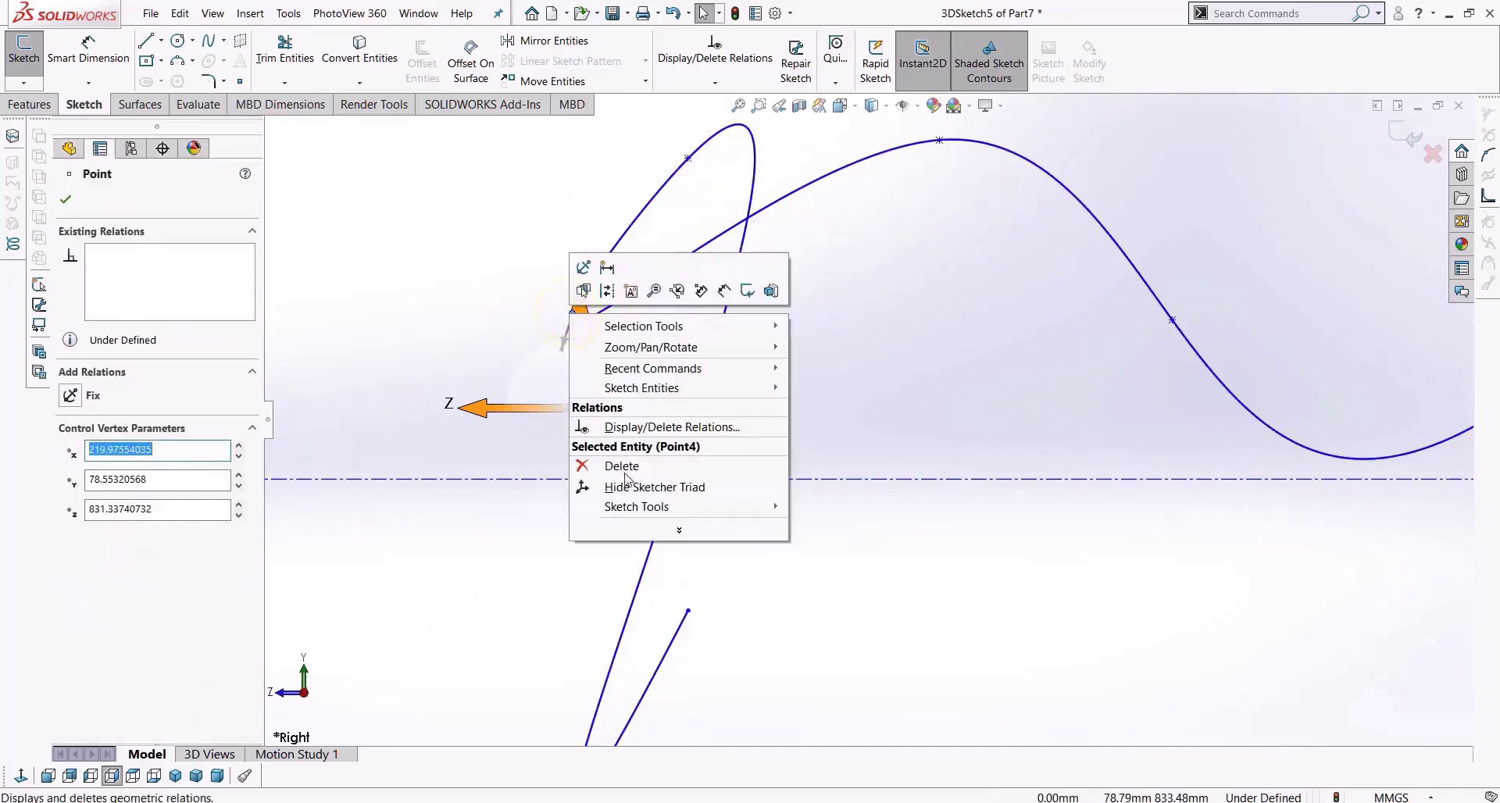
{"action": "left_click", "coordinate": [617, 487]}
{"action": "right_click", "coordinate": [571, 317]}
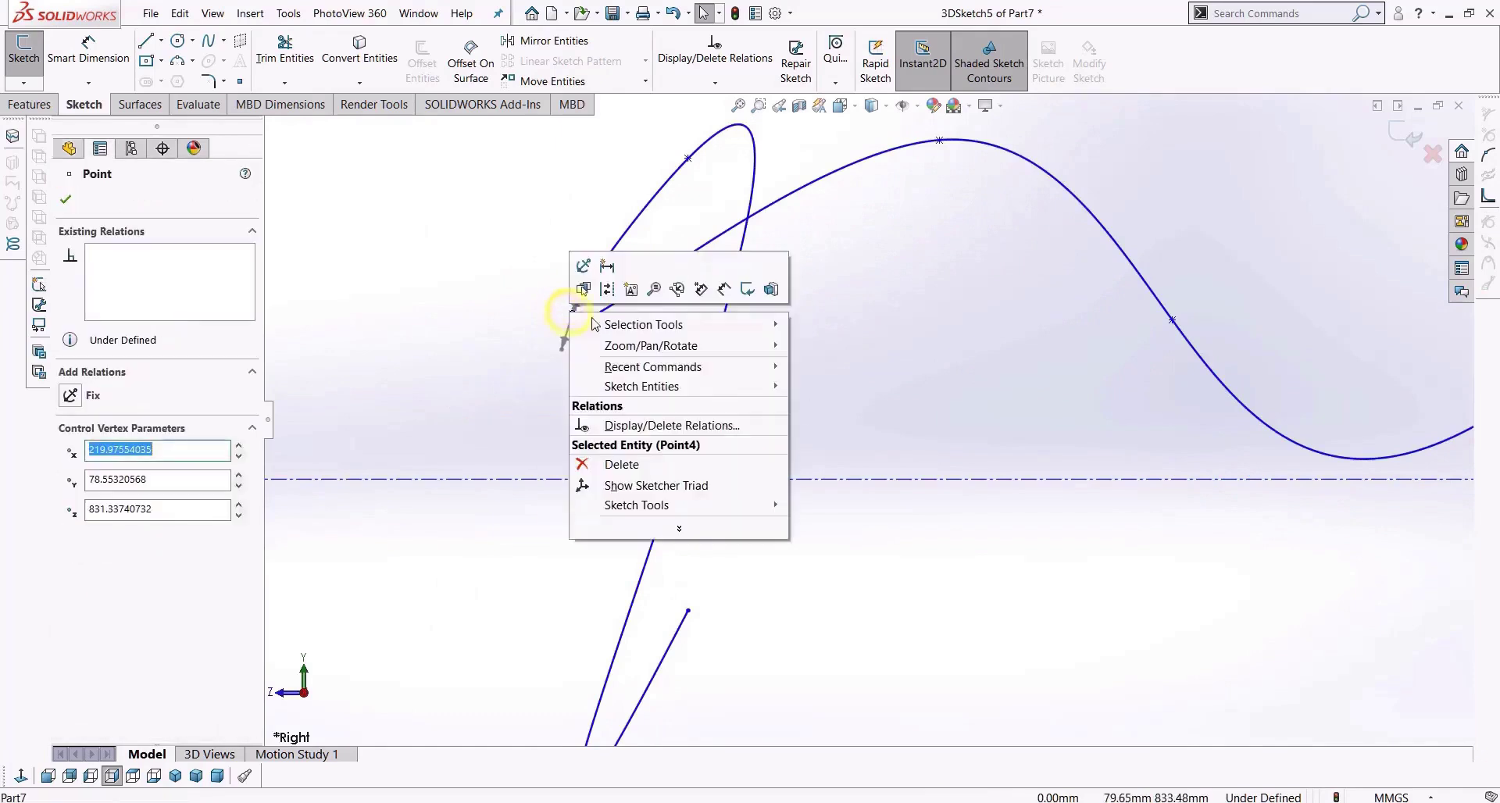
{"action": "left_click", "coordinate": [641, 485]}
{"action": "left_click_drag", "start_coordinate": [573, 225], "coordinate": [546, 387]}
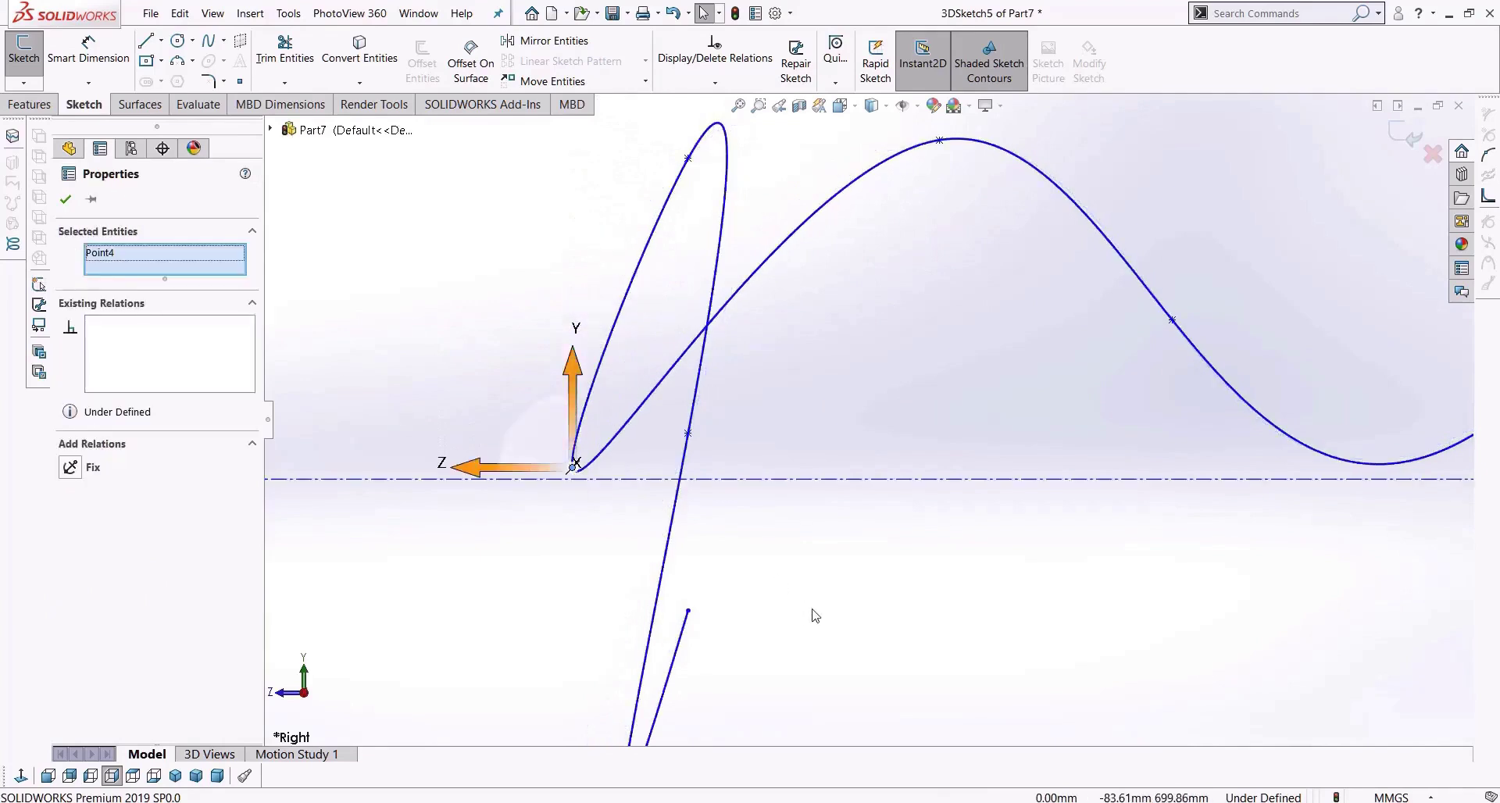
{"action": "left_click", "coordinate": [810, 609]}
{"action": "scroll", "coordinate": [811, 609], "scroll_direction": "up", "scroll_amount": 4}
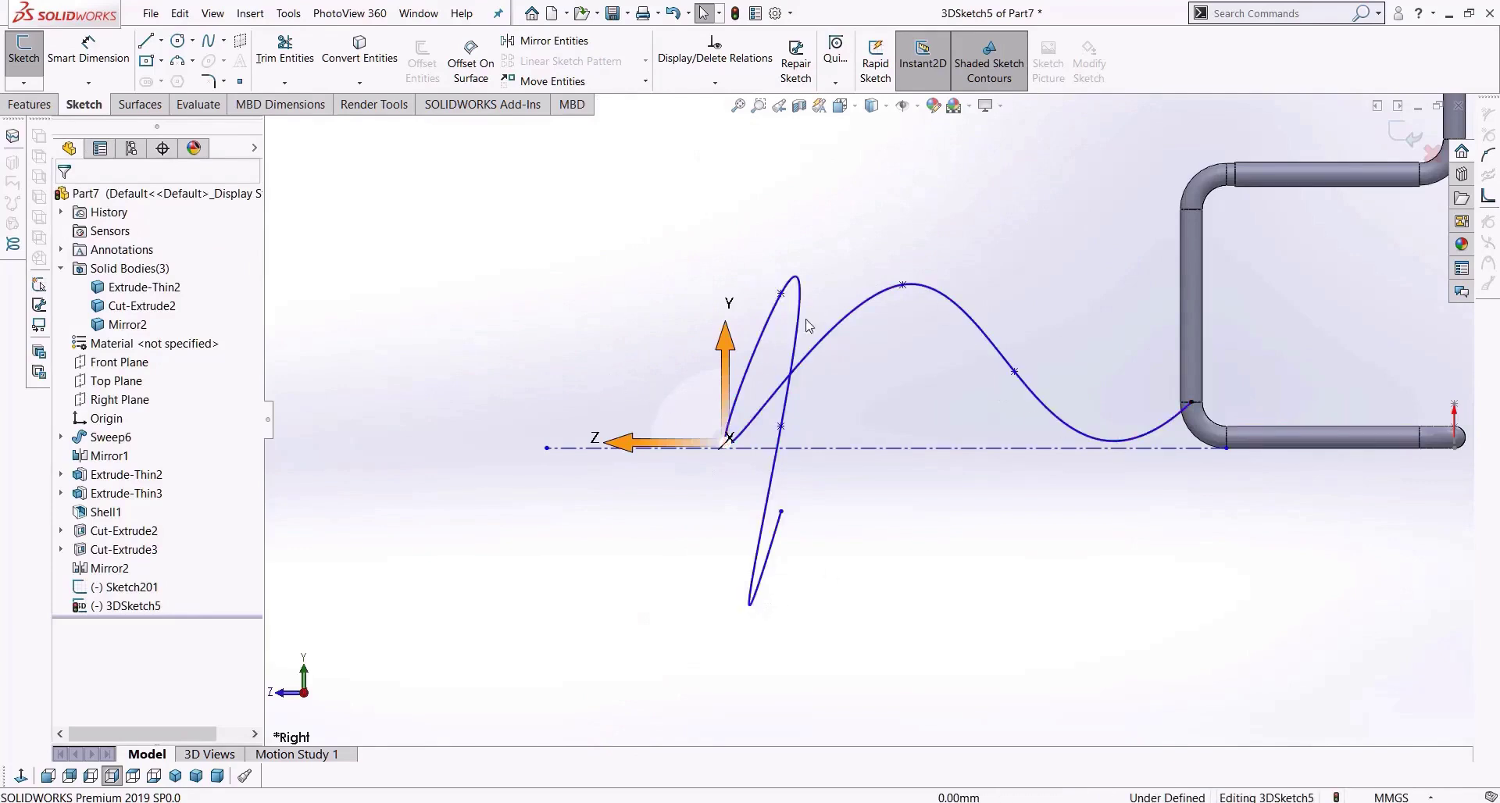
Move the 3D spline's end point to about Y -3, Z 551 mm and its sixth point to about Y 55, Z 761 mm.
{"action": "left_click_drag", "start_coordinate": [781, 509], "coordinate": [857, 339]}
{"action": "scroll", "coordinate": [847, 345], "scroll_direction": "down", "scroll_amount": 5}
{"action": "key", "text": "Escape"}
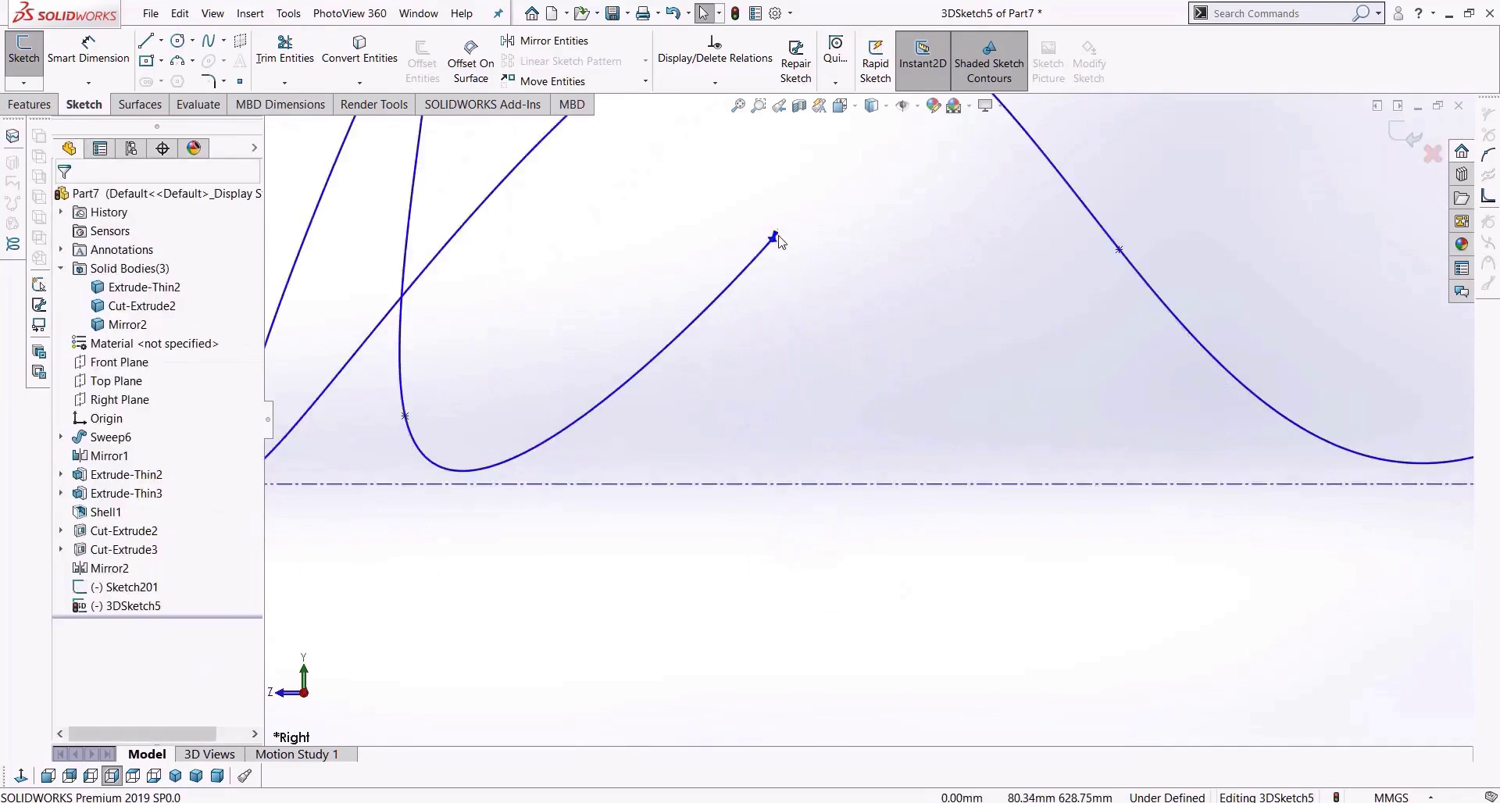
{"action": "left_click_drag", "start_coordinate": [831, 286], "coordinate": [989, 459]}
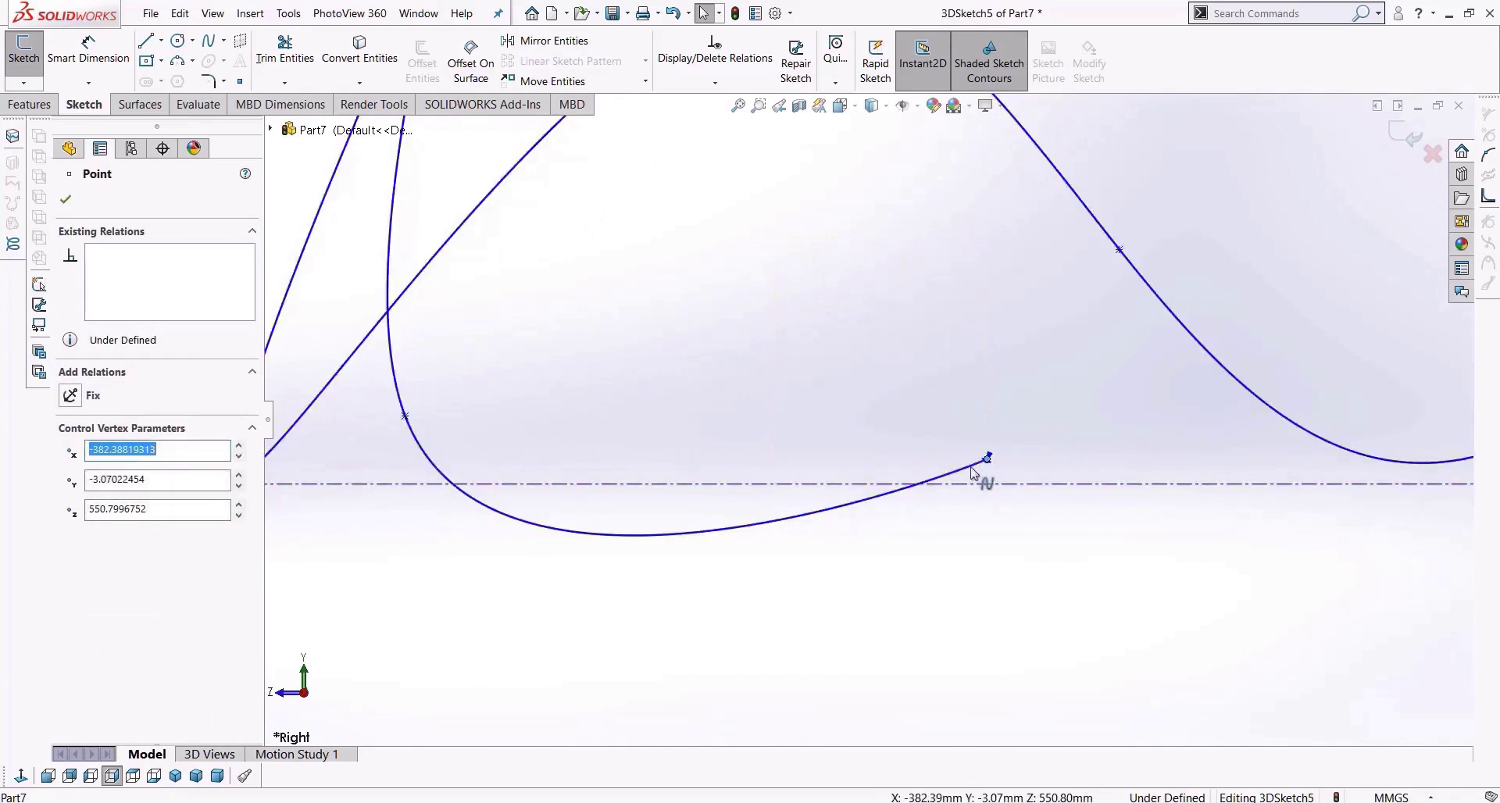
{"action": "left_click", "coordinate": [987, 459]}
{"action": "left_click_drag", "start_coordinate": [406, 415], "coordinate": [424, 305]}
{"action": "scroll", "coordinate": [703, 467], "scroll_direction": "up", "scroll_amount": 4}
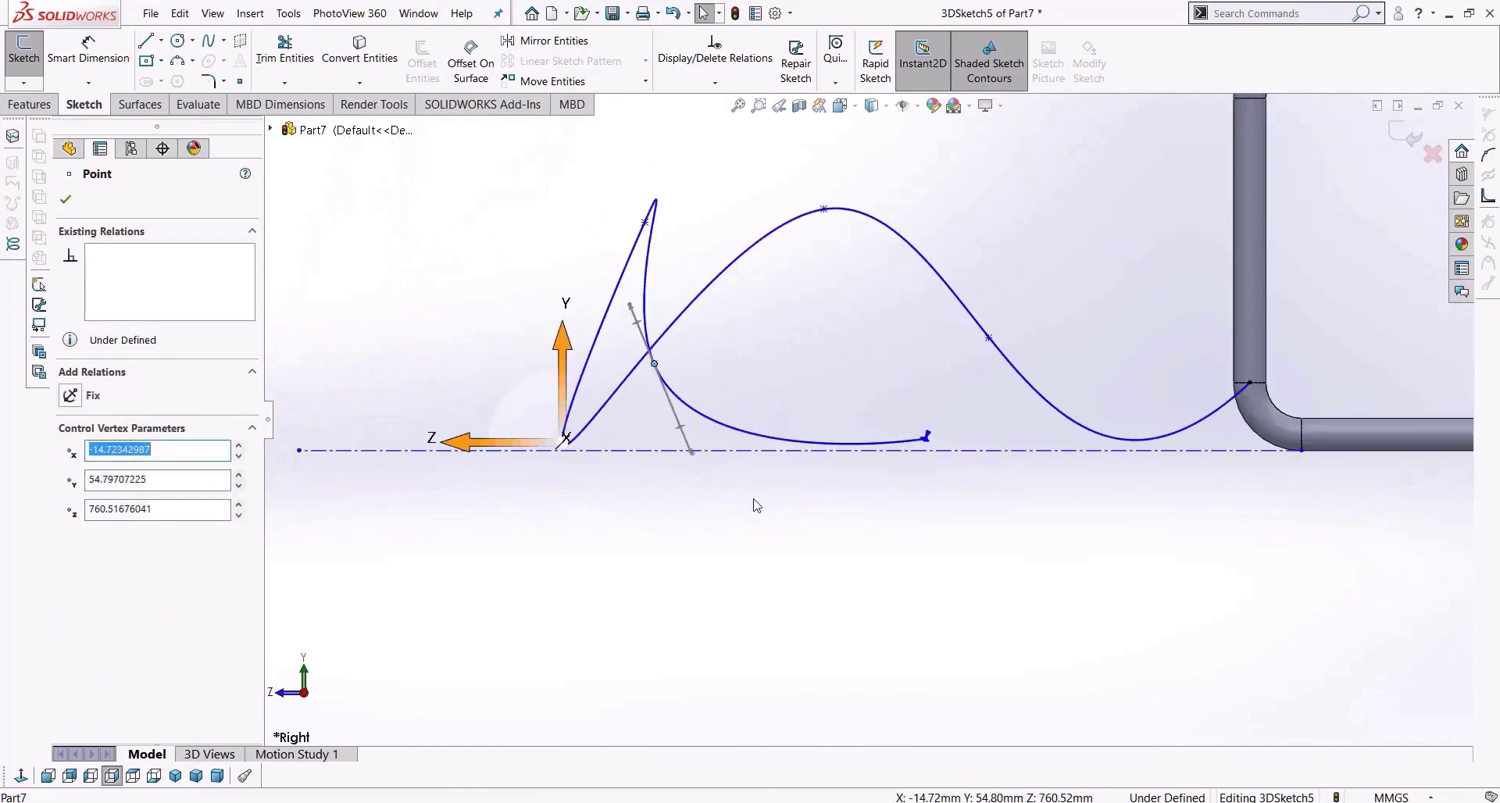
Adjust the tangency handle at the 3D spline's start point so the curve leaves the frame nearly horizontally.
{"action": "middle_click_drag", "start_coordinate": [1441, 375], "coordinate": [1397, 360]}
{"action": "scroll", "coordinate": [1286, 394], "scroll_direction": "down", "scroll_amount": 3}
{"action": "left_click_drag", "start_coordinate": [1145, 398], "coordinate": [1146, 397]}
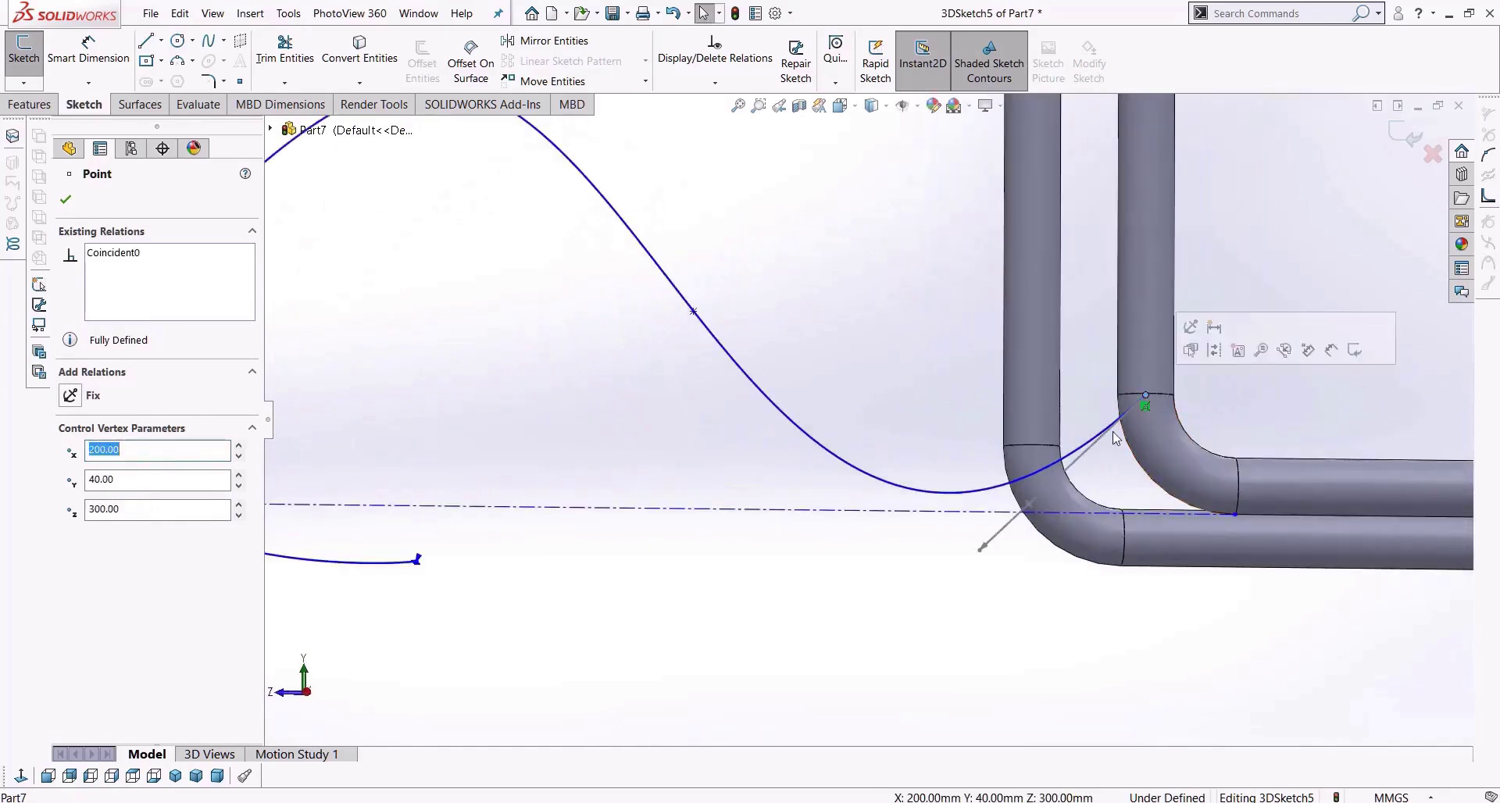
{"action": "left_click_drag", "start_coordinate": [988, 560], "coordinate": [929, 422]}
{"action": "scroll", "coordinate": [971, 495], "scroll_direction": "up", "scroll_amount": 6}
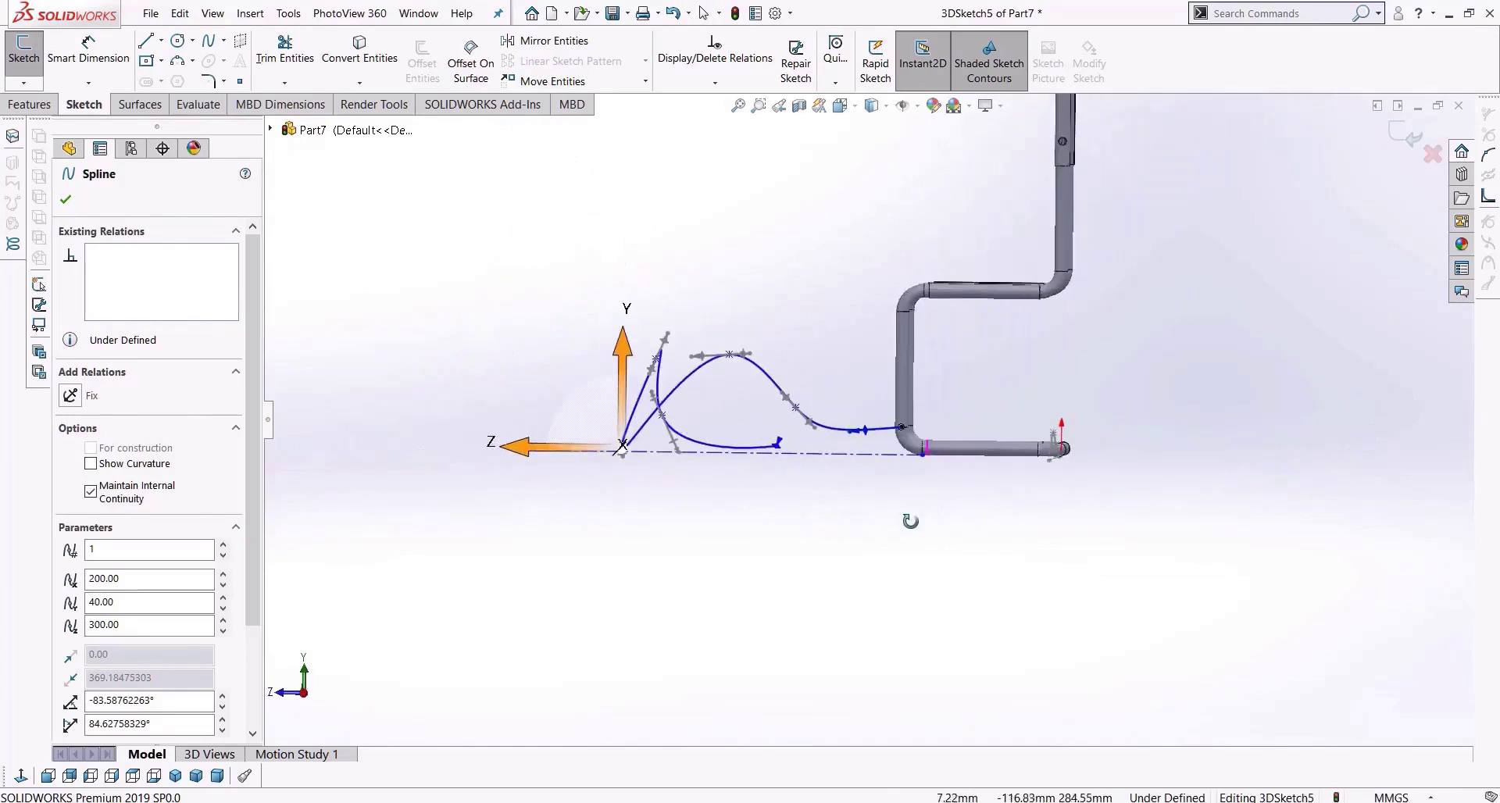
Lower the 3D spline's second point to about X 208, Y 13, Z 490 mm and exit the 3D sketch.
{"action": "scroll", "coordinate": [877, 465], "scroll_direction": "down", "scroll_amount": 5}
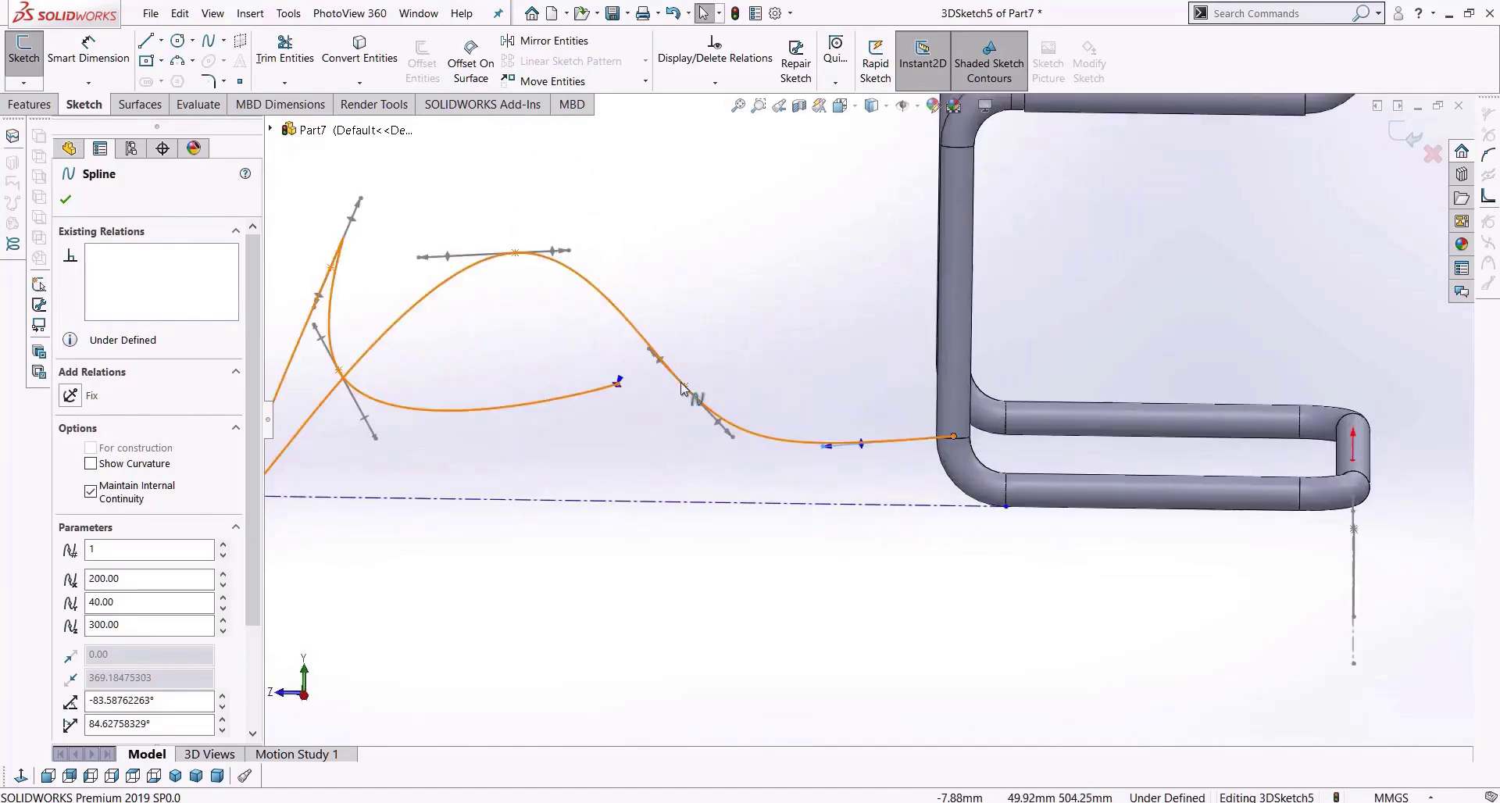
{"action": "left_click", "coordinate": [685, 388]}
{"action": "left_click_drag", "start_coordinate": [685, 387], "coordinate": [700, 474]}
{"action": "scroll", "coordinate": [790, 492], "scroll_direction": "up", "scroll_amount": 5}
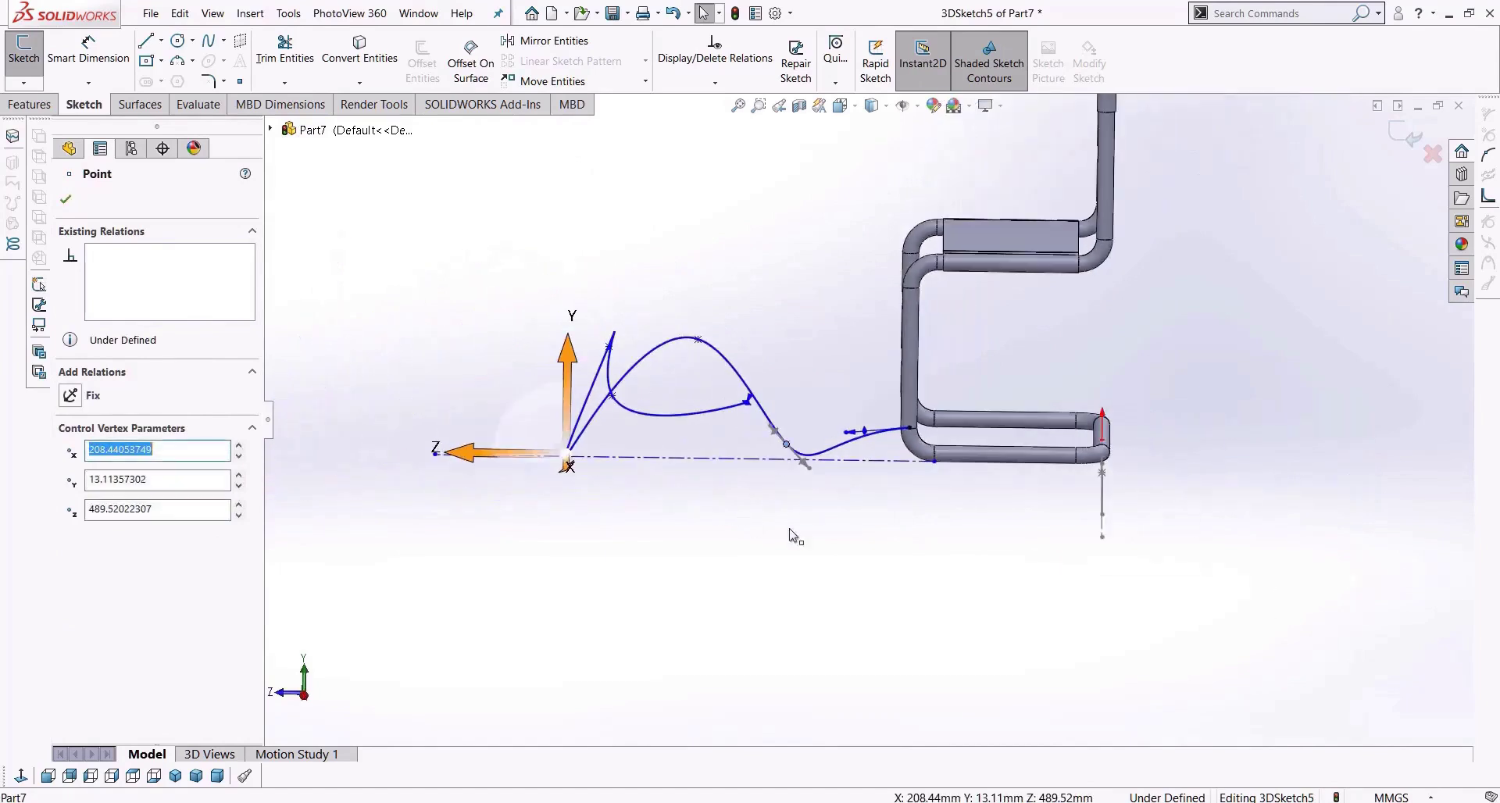
{"action": "left_click", "coordinate": [746, 506]}
{"action": "mouse_move", "coordinate": [746, 506]}
{"action": "middle_mouse_down"}
{"action": "mouse_move", "coordinate": [750, 472]}
{"action": "mouse_move", "coordinate": [775, 507]}
{"action": "middle_mouse_up"}
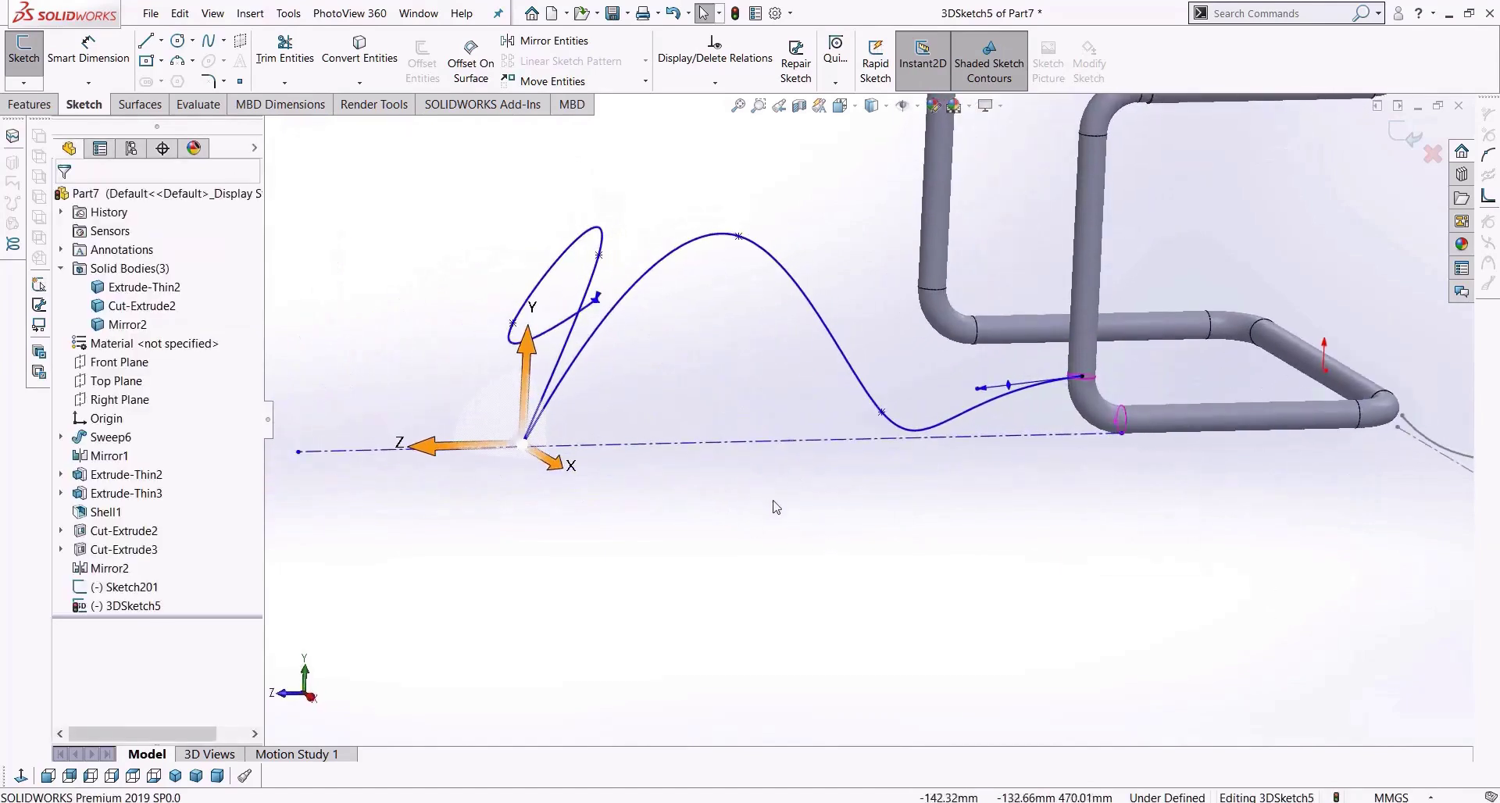
{"action": "left_click", "coordinate": [1406, 134]}
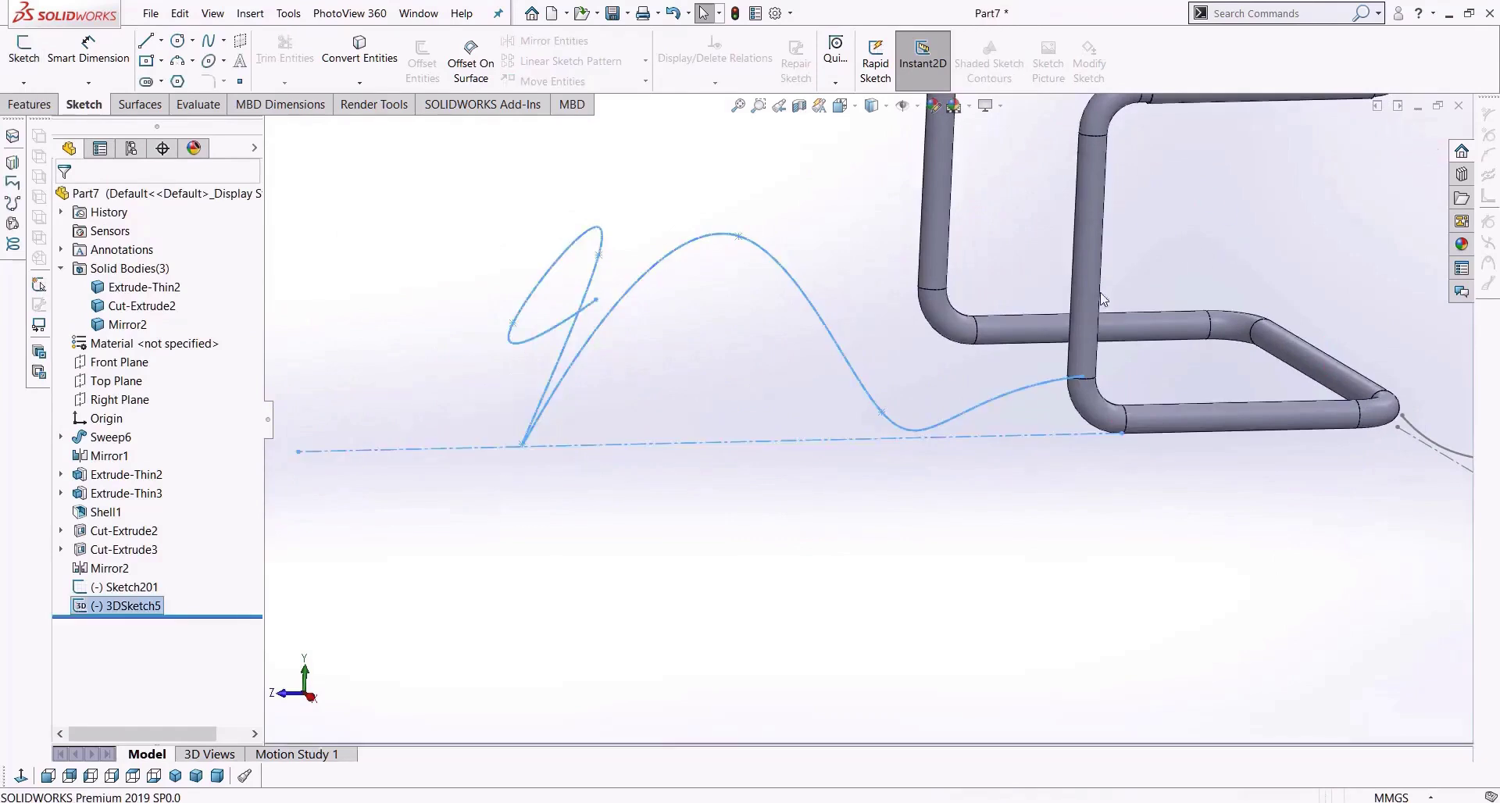
Create a swept boss along the 3D spline using a circular profile with a 5 mm diameter.
{"action": "left_click", "coordinate": [427, 273]}
{"action": "left_click", "coordinate": [16, 107]}
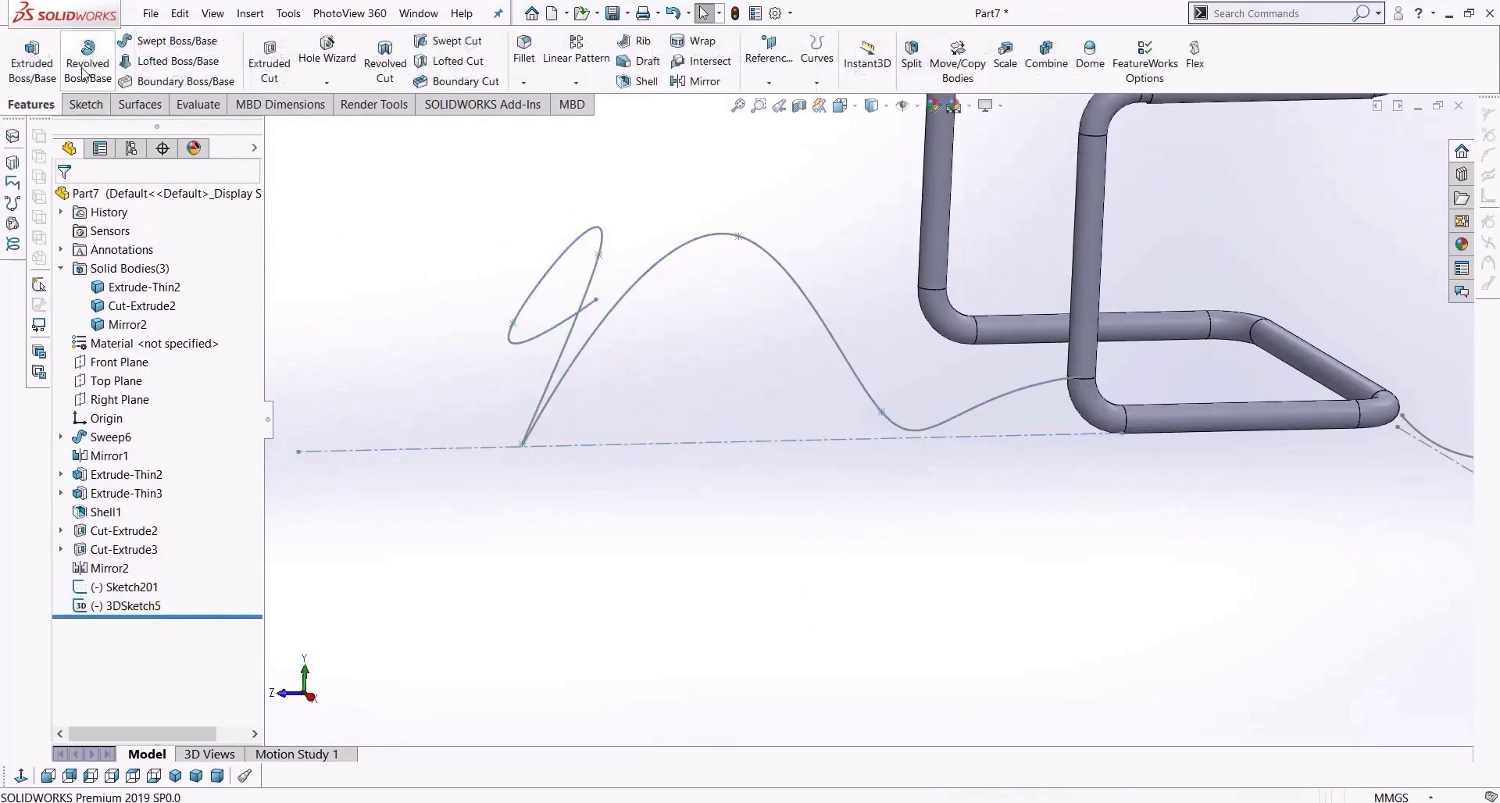
{"action": "left_click", "coordinate": [168, 40]}
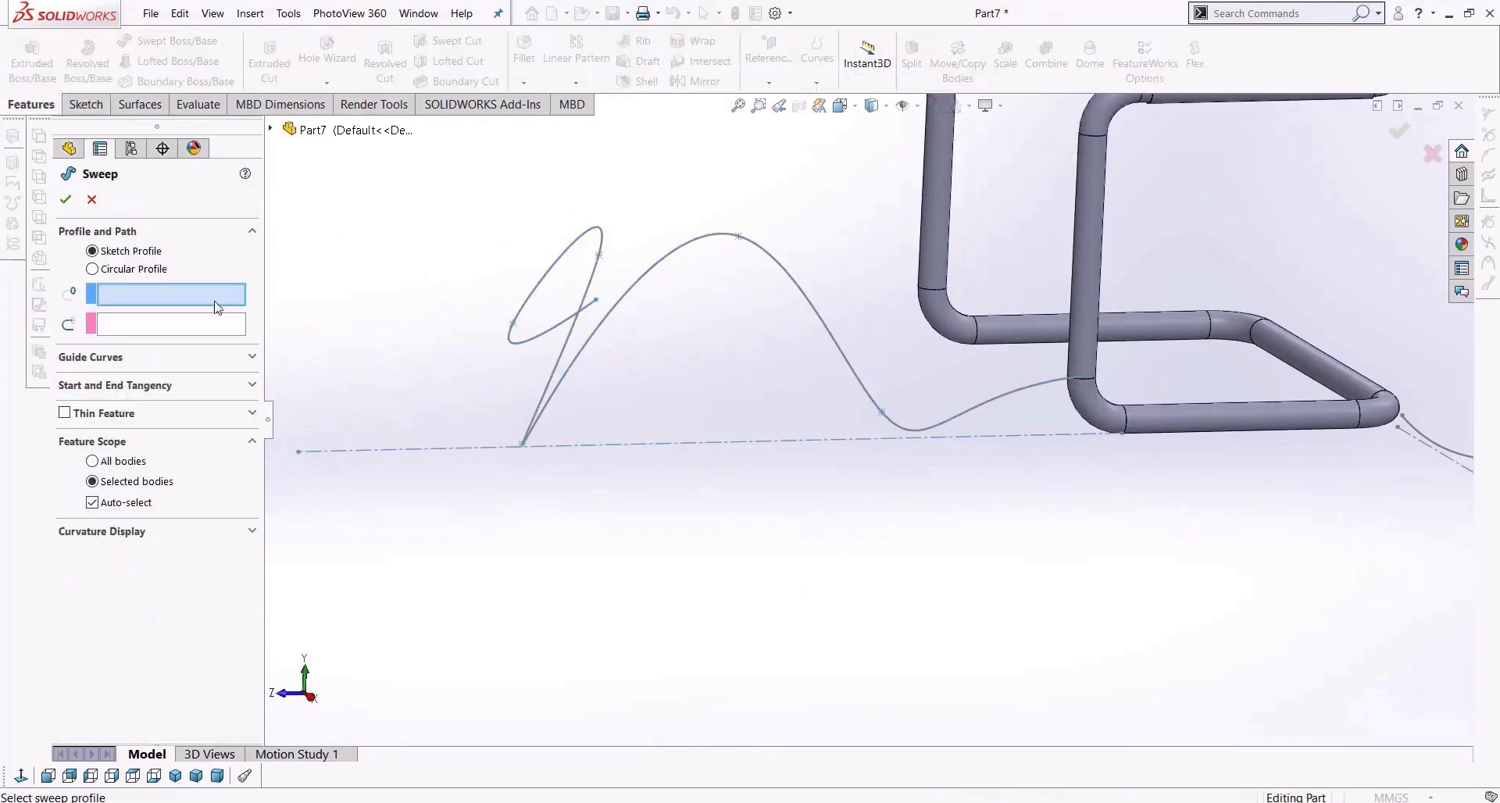
{"action": "left_click", "coordinate": [93, 269]}
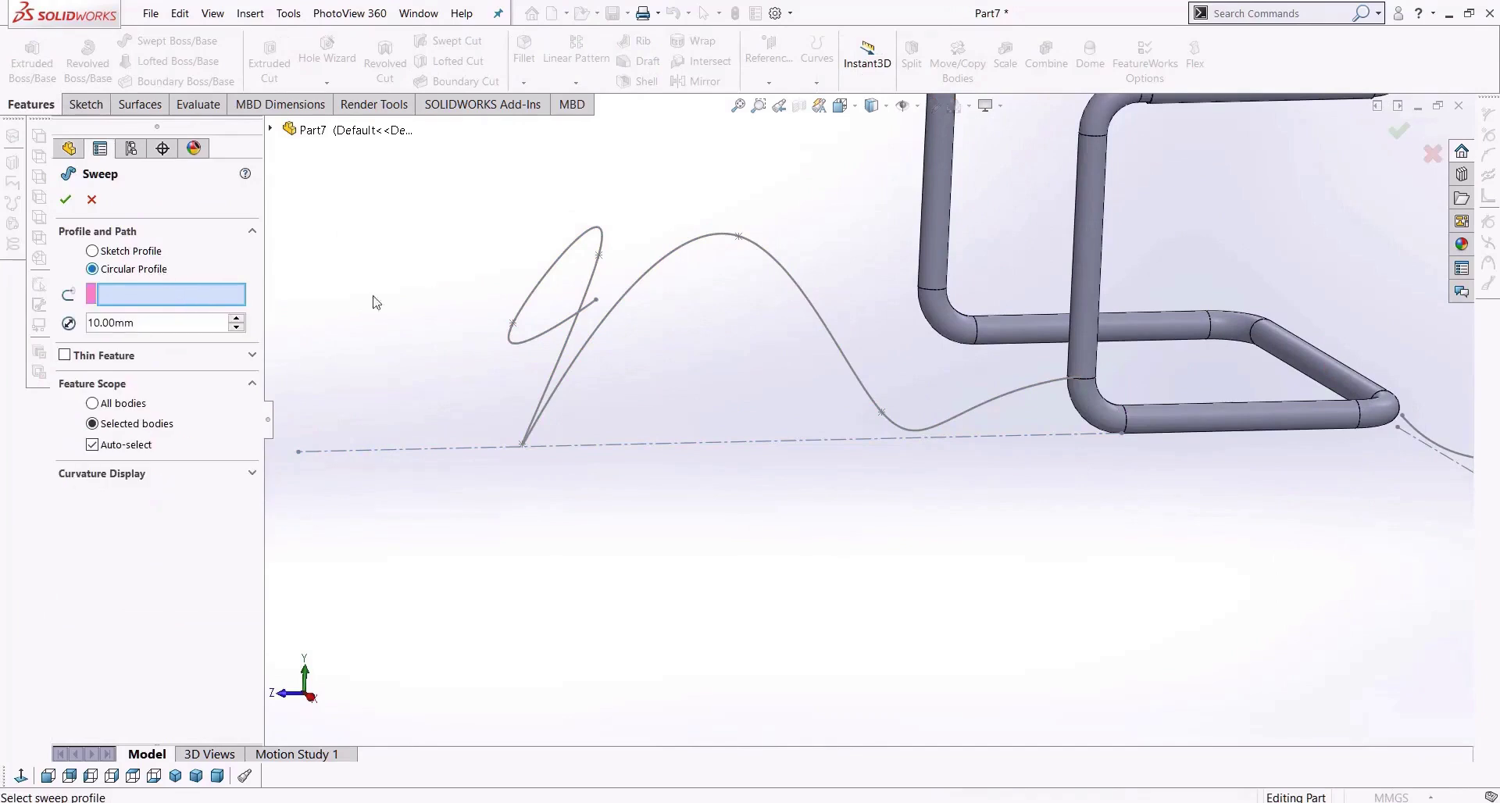
{"action": "left_click", "coordinate": [836, 332]}
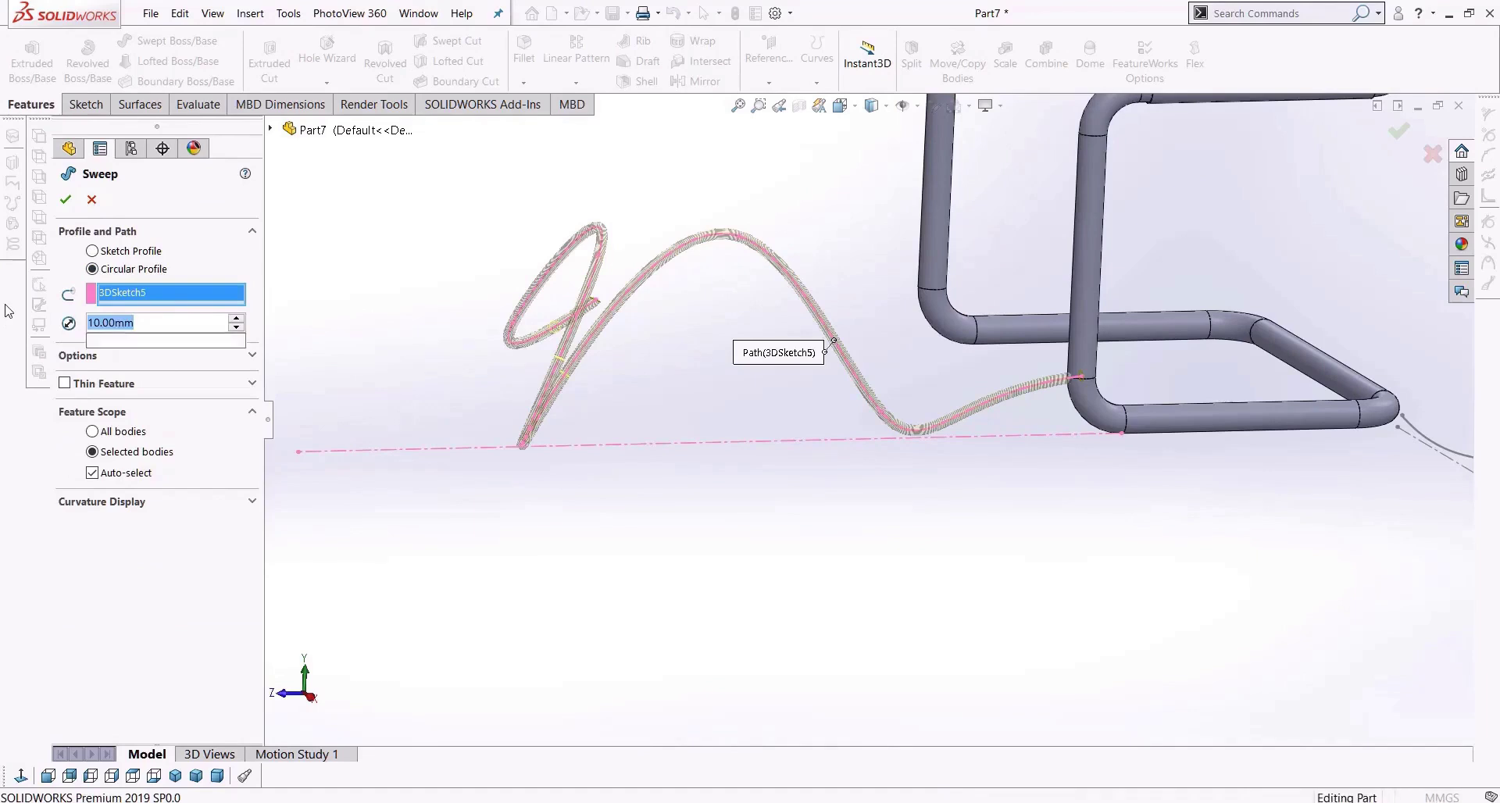
{"action": "type", "text": "5"}
{"action": "key", "text": "Return"}
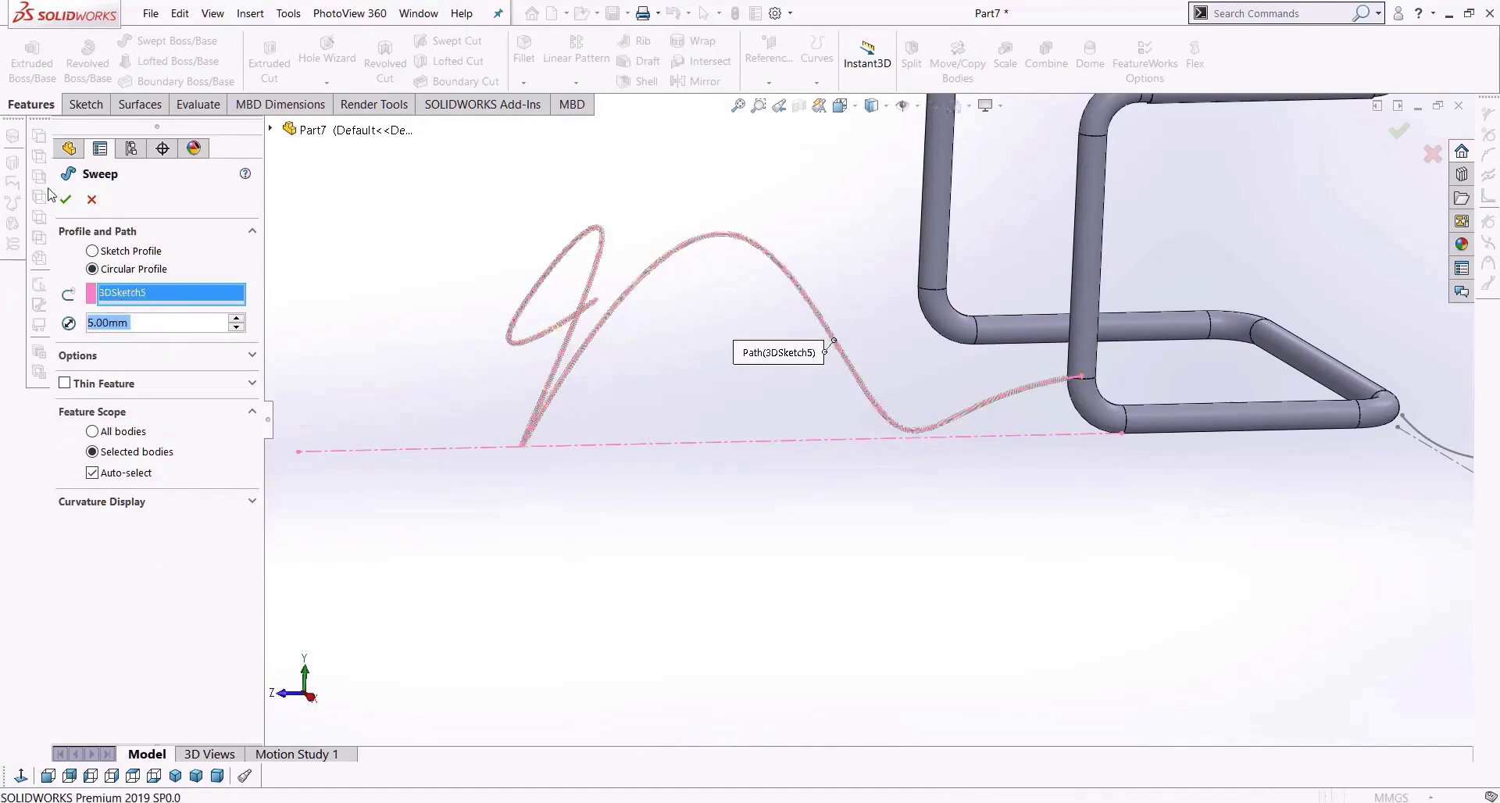
Delete Sketch201, the 2D spline and centerline sketch at the rear of the chair base.
{"action": "middle_click_drag", "start_coordinate": [743, 459], "coordinate": [1117, 468]}
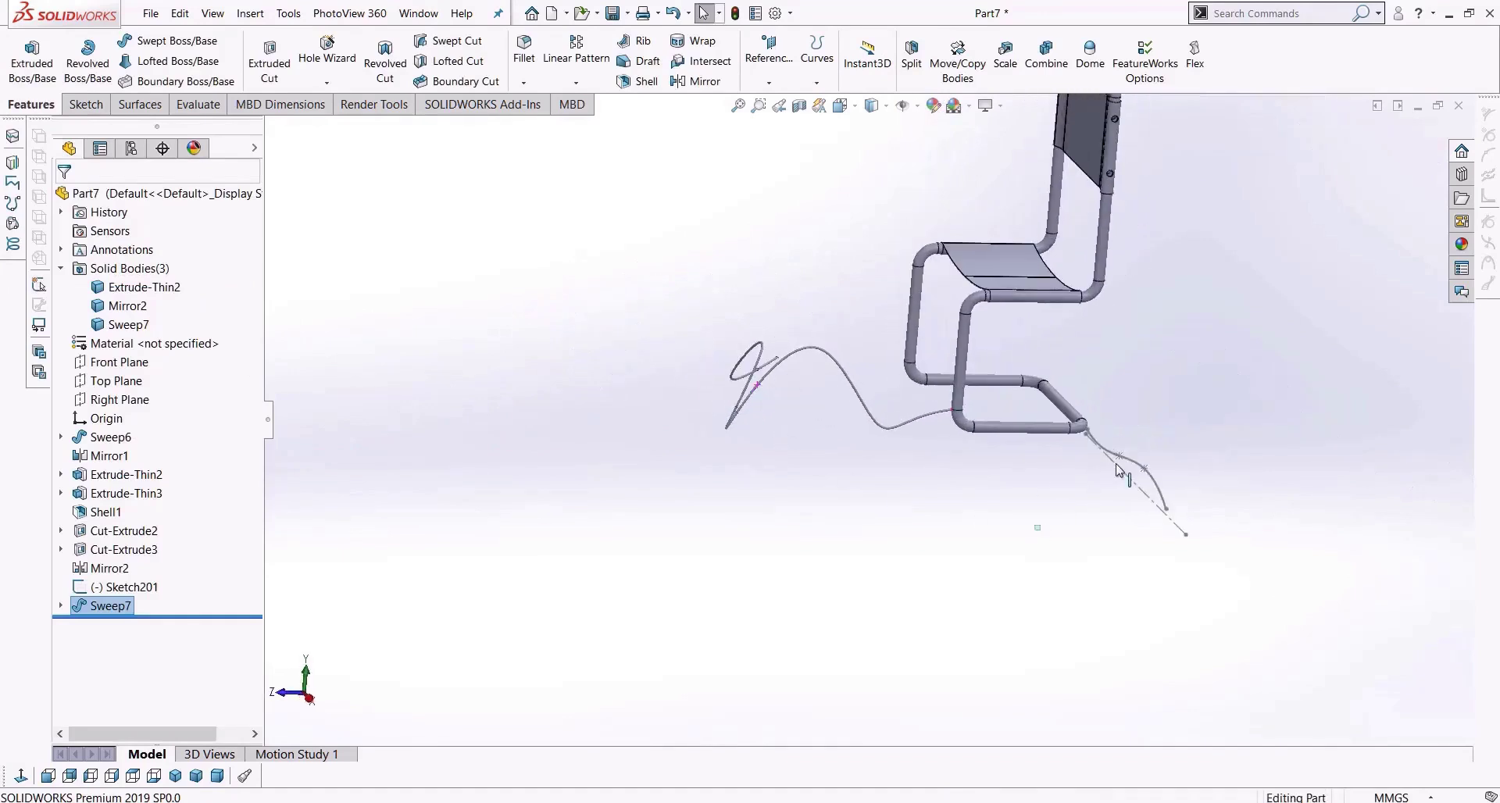
{"action": "left_click", "coordinate": [113, 592]}
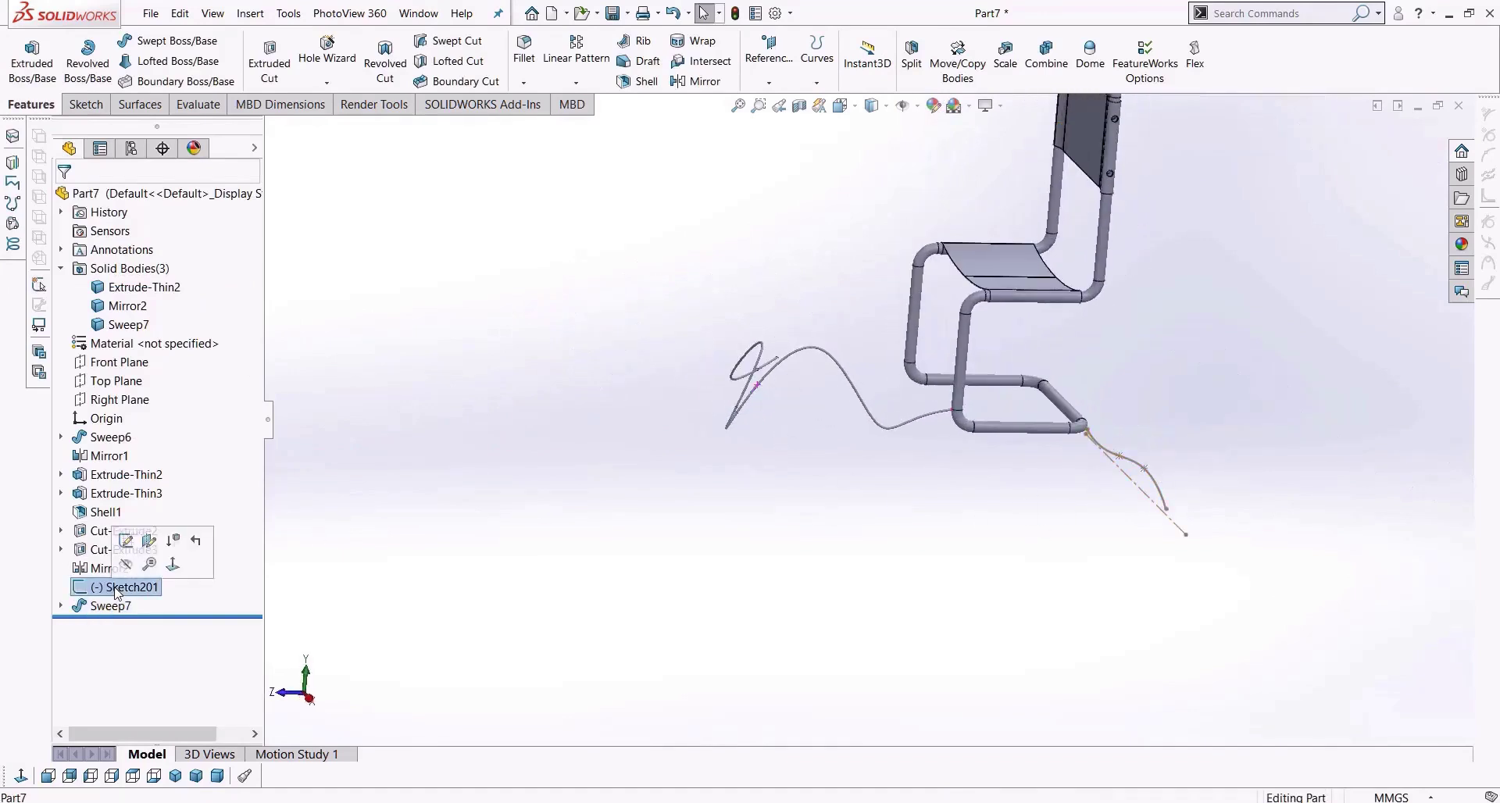
{"action": "key", "text": "Delete"}
{"action": "key", "text": "Return"}
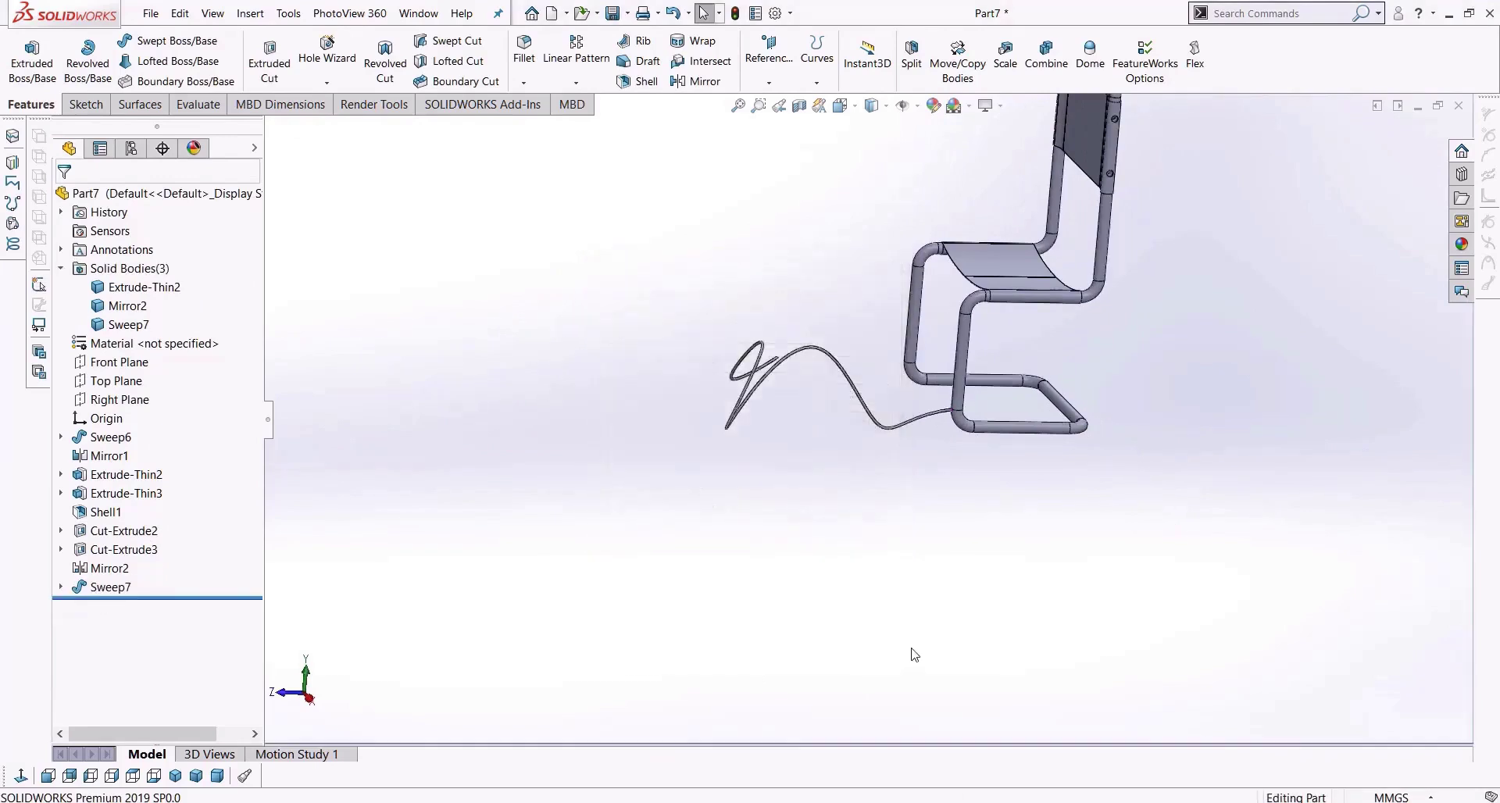
Examine the swept spline body from several angles, including its joint with the frame and a close-up of its free end.
{"action": "middle_click_drag", "start_coordinate": [751, 410], "coordinate": [996, 423]}
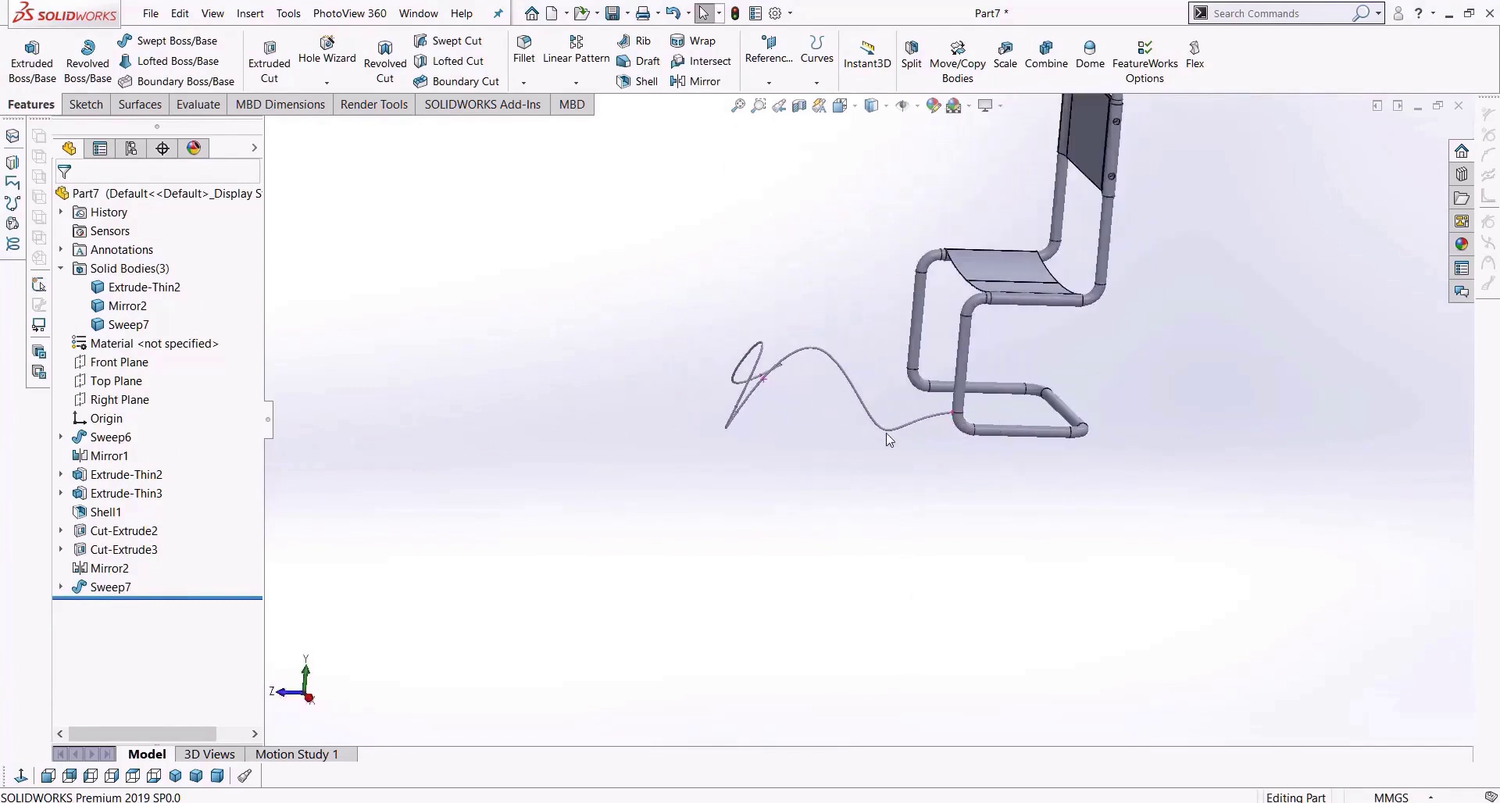
{"action": "scroll", "coordinate": [668, 426], "scroll_direction": "down", "scroll_amount": 5}
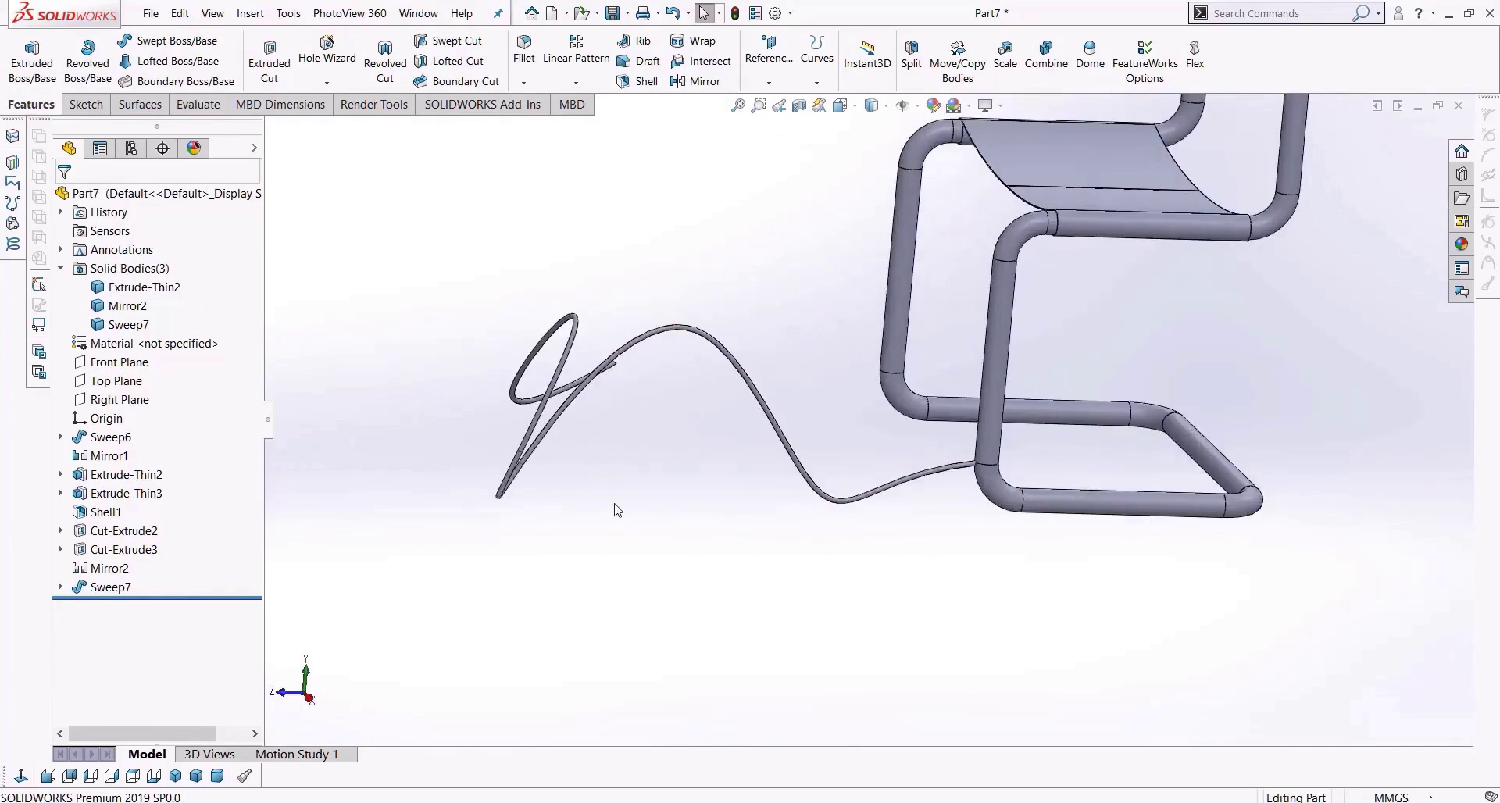
{"action": "middle_click_drag", "start_coordinate": [667, 444], "coordinate": [1051, 535]}
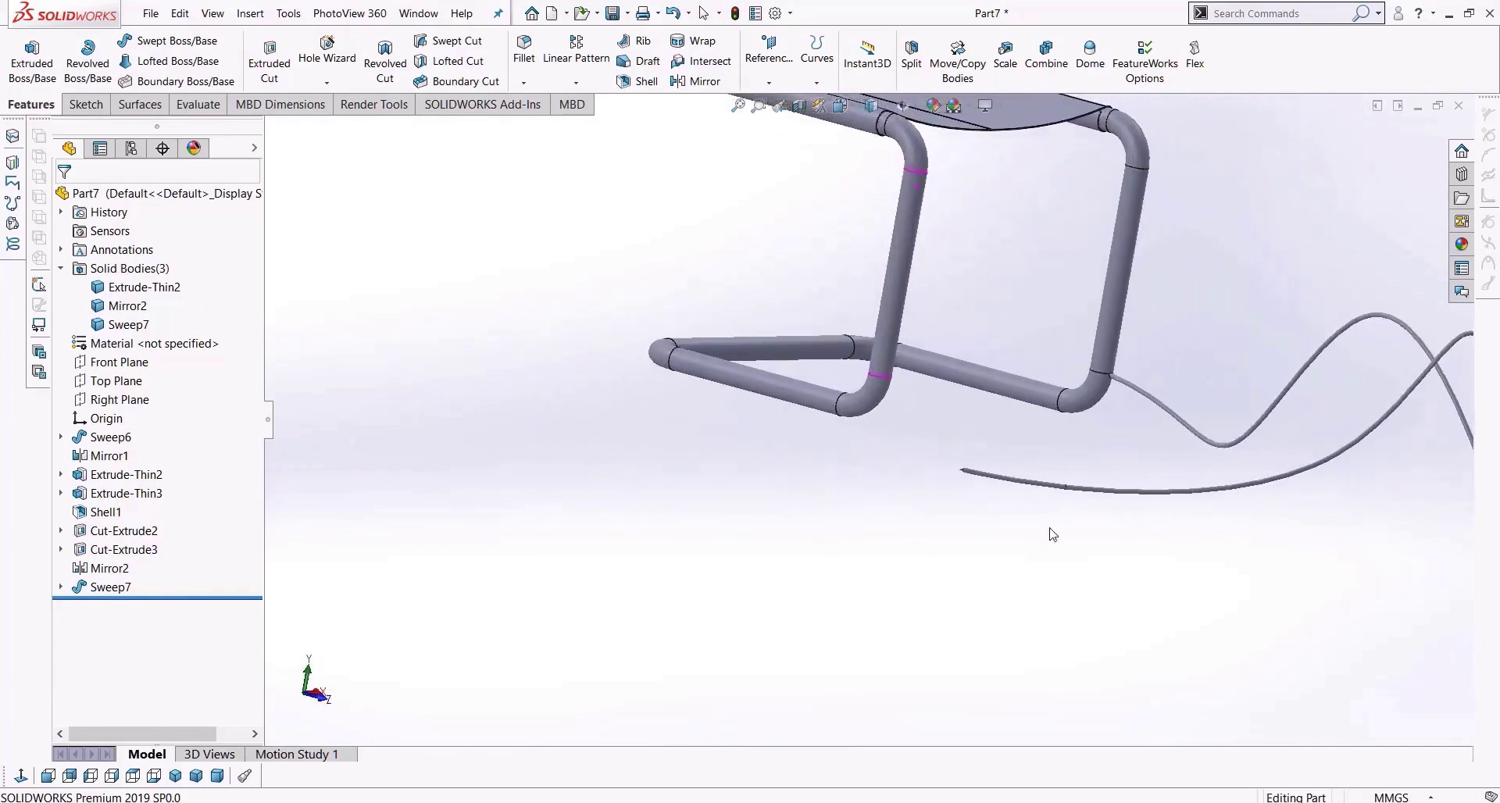
{"action": "scroll", "coordinate": [964, 478], "scroll_direction": "down", "scroll_amount": 6}
{"action": "scroll", "coordinate": [964, 478], "scroll_direction": "down", "scroll_amount": 4}
{"action": "middle_click_drag", "start_coordinate": [1004, 493], "coordinate": [870, 351]}
{"action": "scroll", "coordinate": [938, 402], "scroll_direction": "down", "scroll_amount": 3}
{"action": "scroll", "coordinate": [743, 378], "scroll_direction": "up", "scroll_amount": 3}
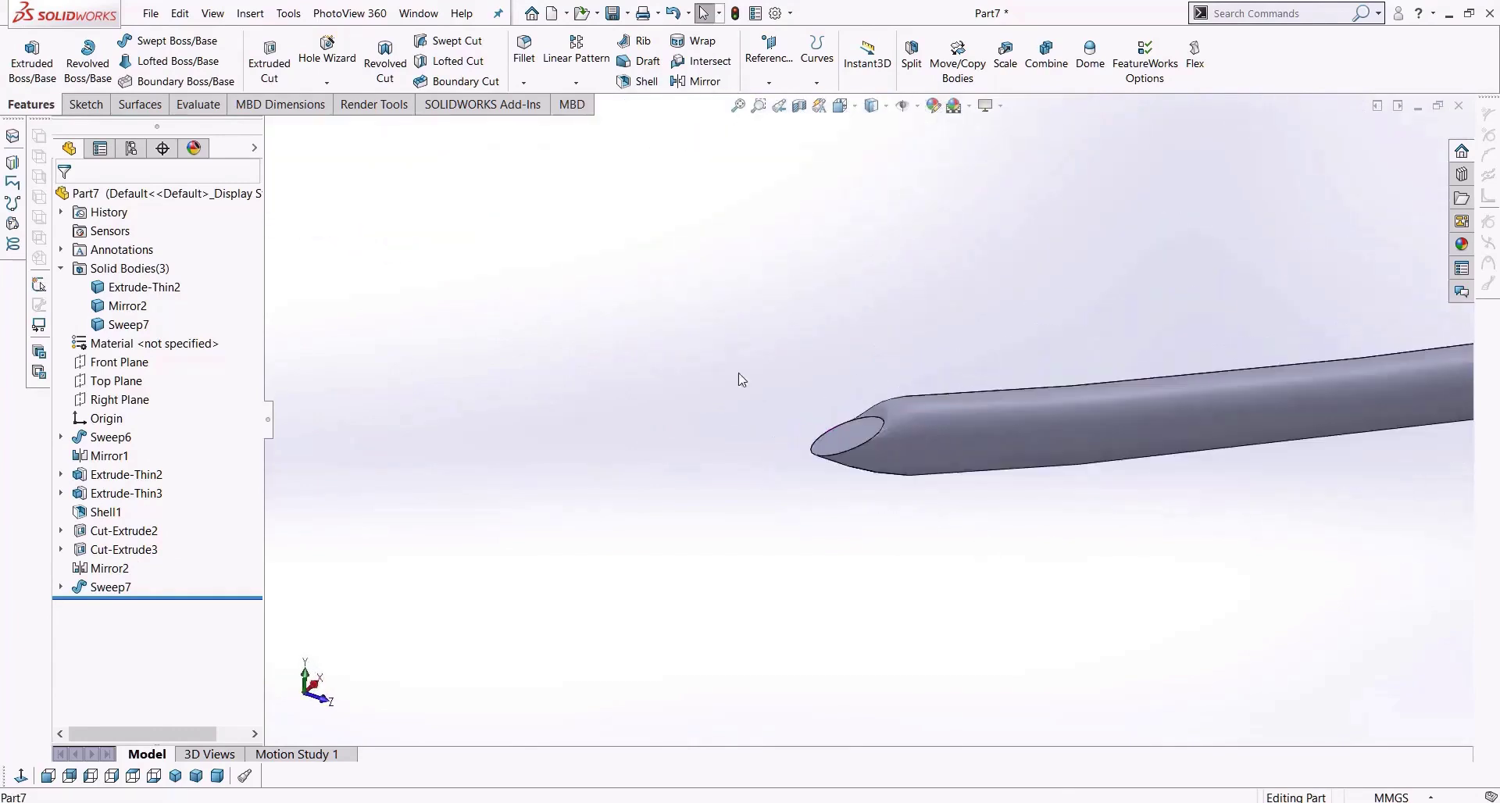
Sketch a closed triangle on the Top Plane over the cable's free end, with its longest side about 56 mm.
{"action": "left_click", "coordinate": [133, 383]}
{"action": "scroll", "coordinate": [655, 365], "scroll_direction": "up", "scroll_amount": 12}
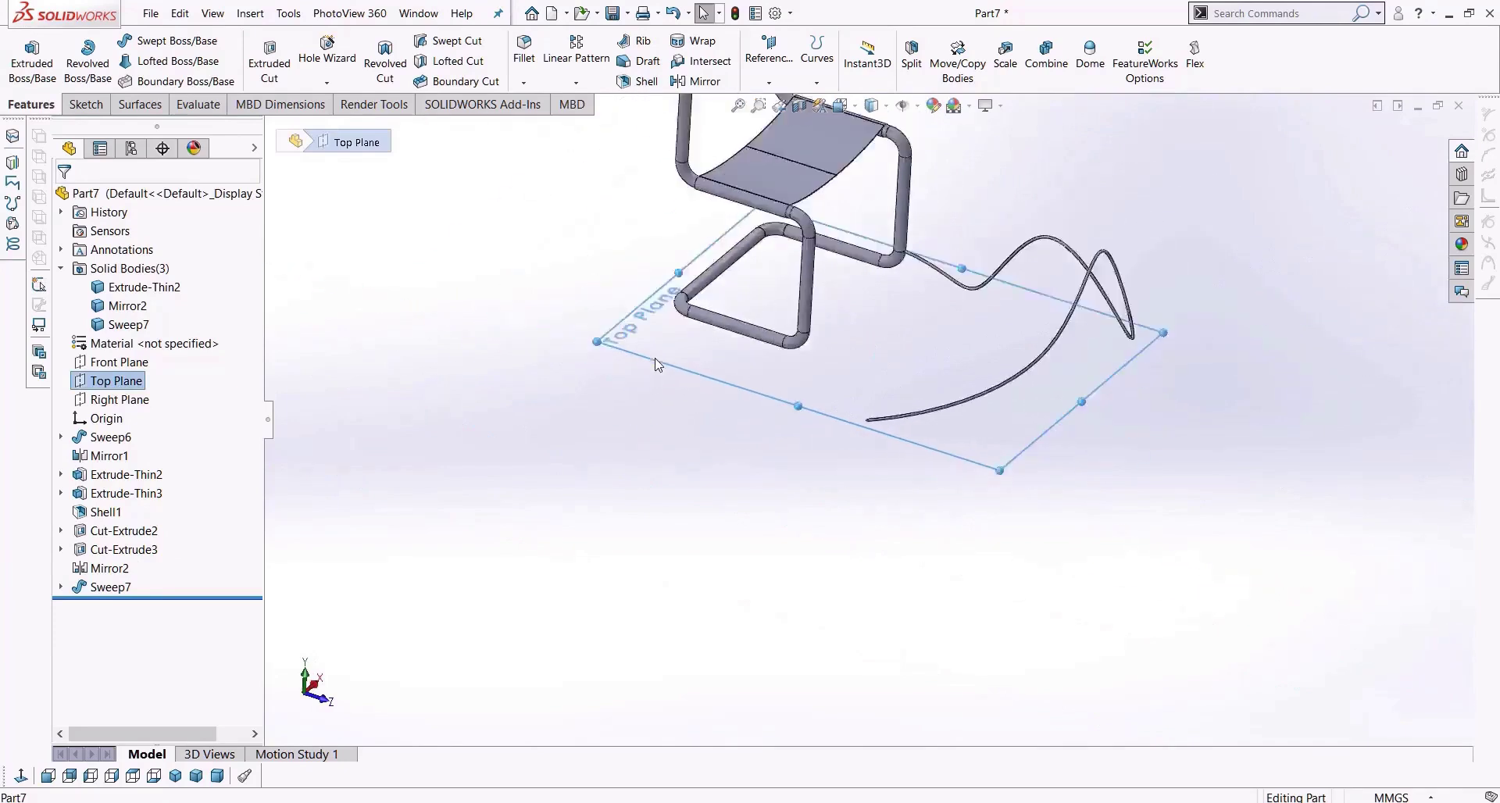
{"action": "left_click", "coordinate": [21, 776]}
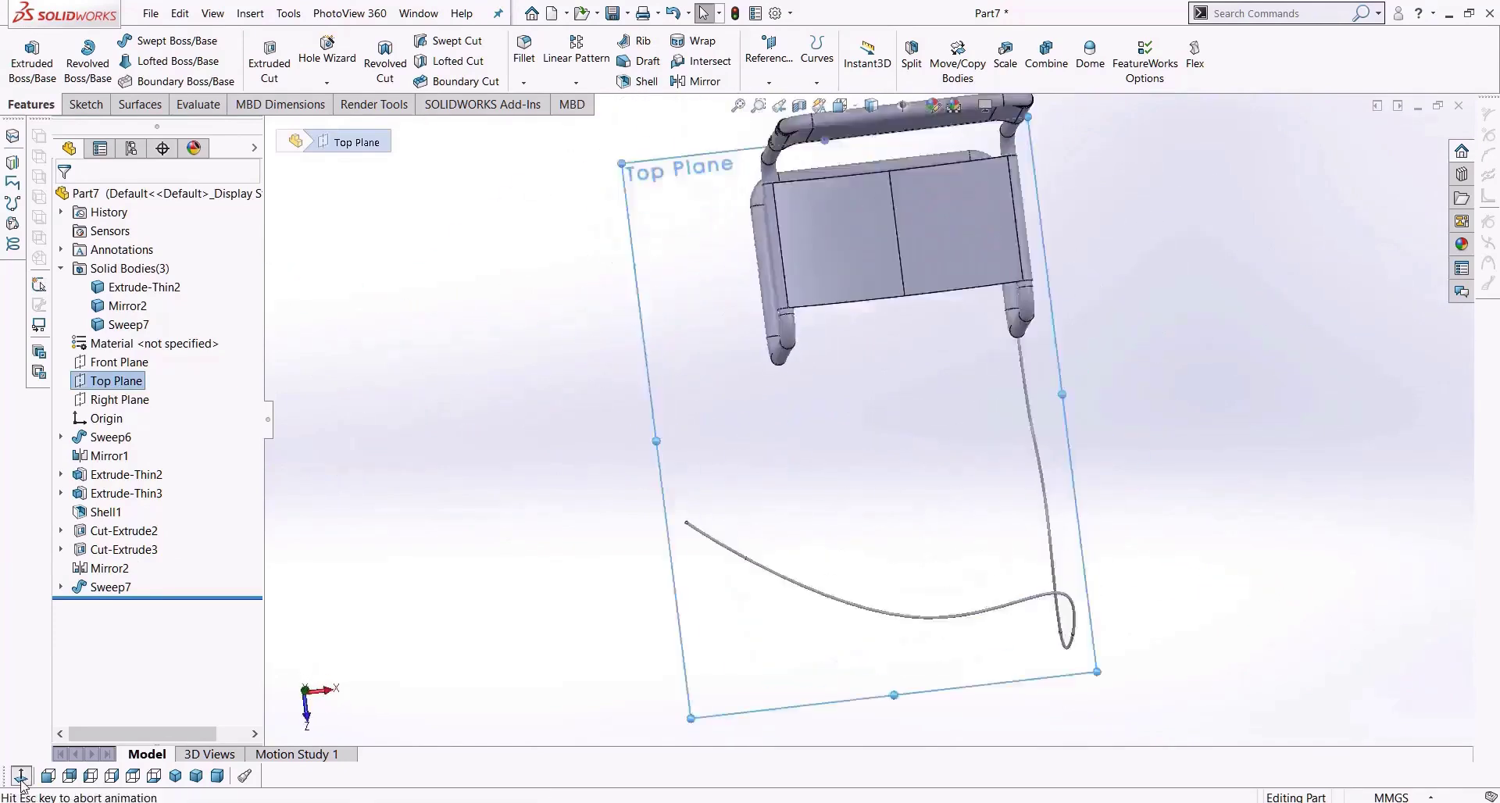
{"action": "left_click", "coordinate": [86, 108]}
{"action": "left_click", "coordinate": [23, 59]}
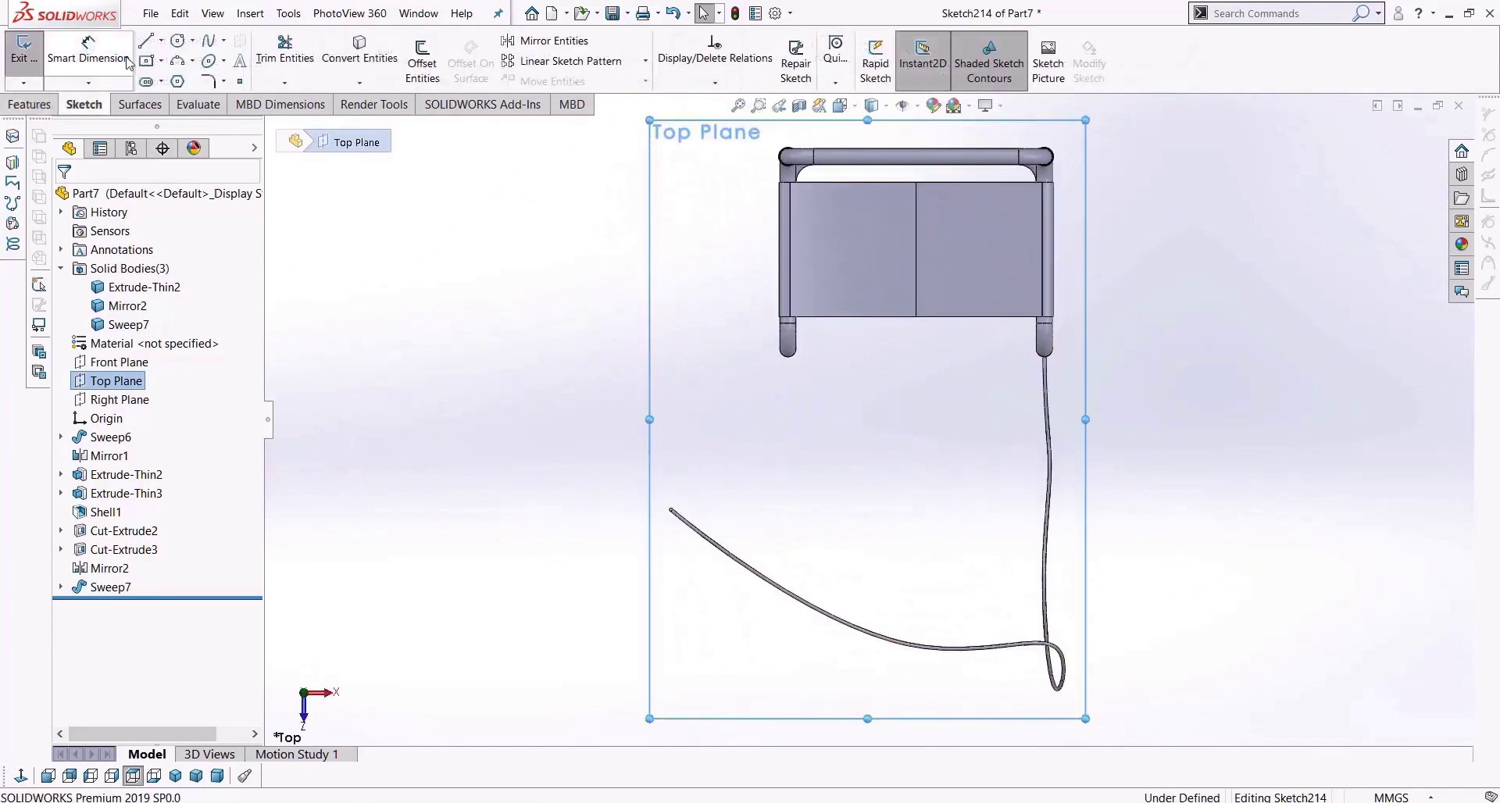
{"action": "left_click", "coordinate": [147, 41]}
{"action": "scroll", "coordinate": [658, 519], "scroll_direction": "down", "scroll_amount": 8}
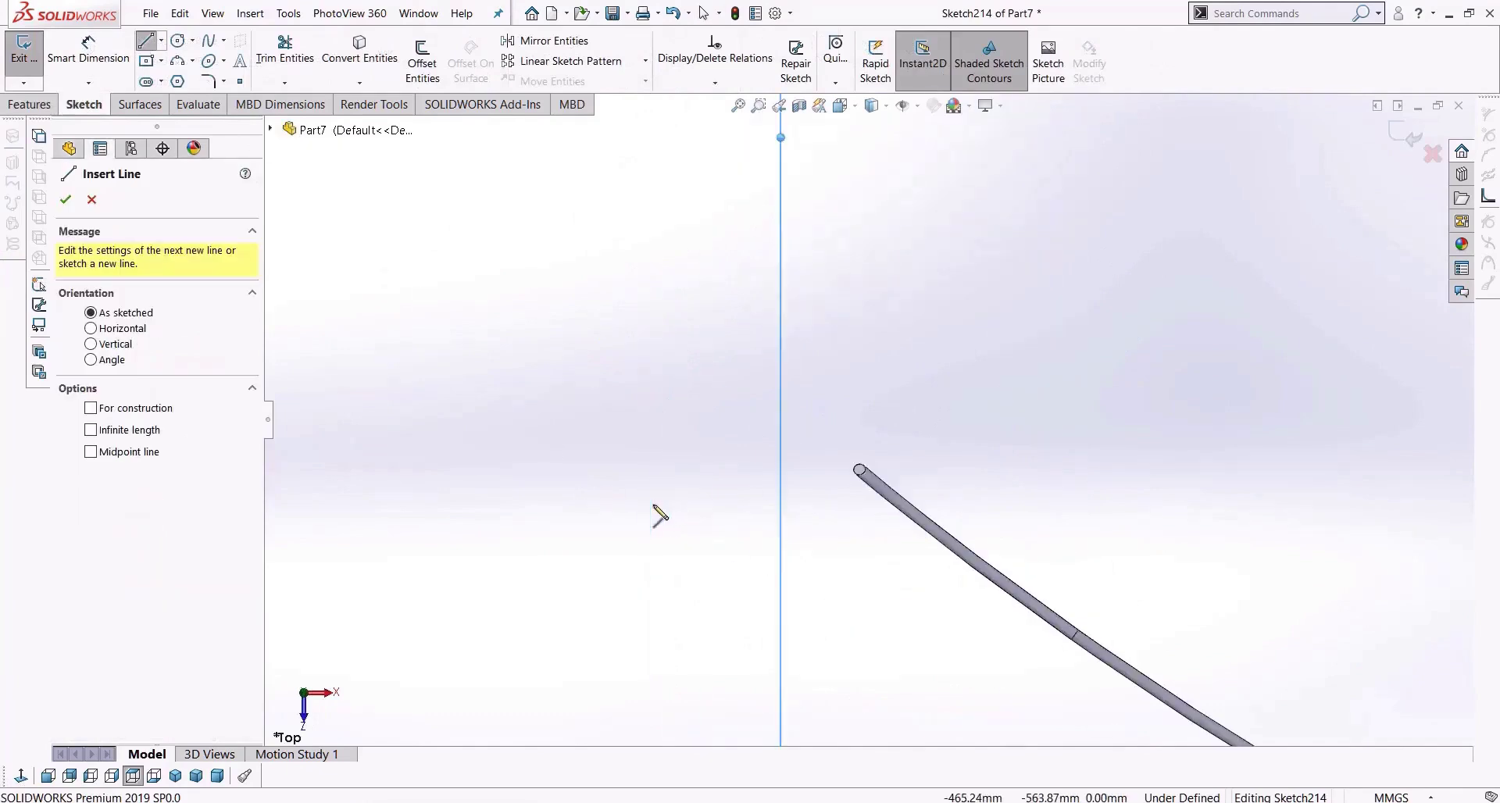
{"action": "left_click", "coordinate": [922, 390]}
{"action": "left_click", "coordinate": [832, 513]}
{"action": "left_click", "coordinate": [735, 430]}
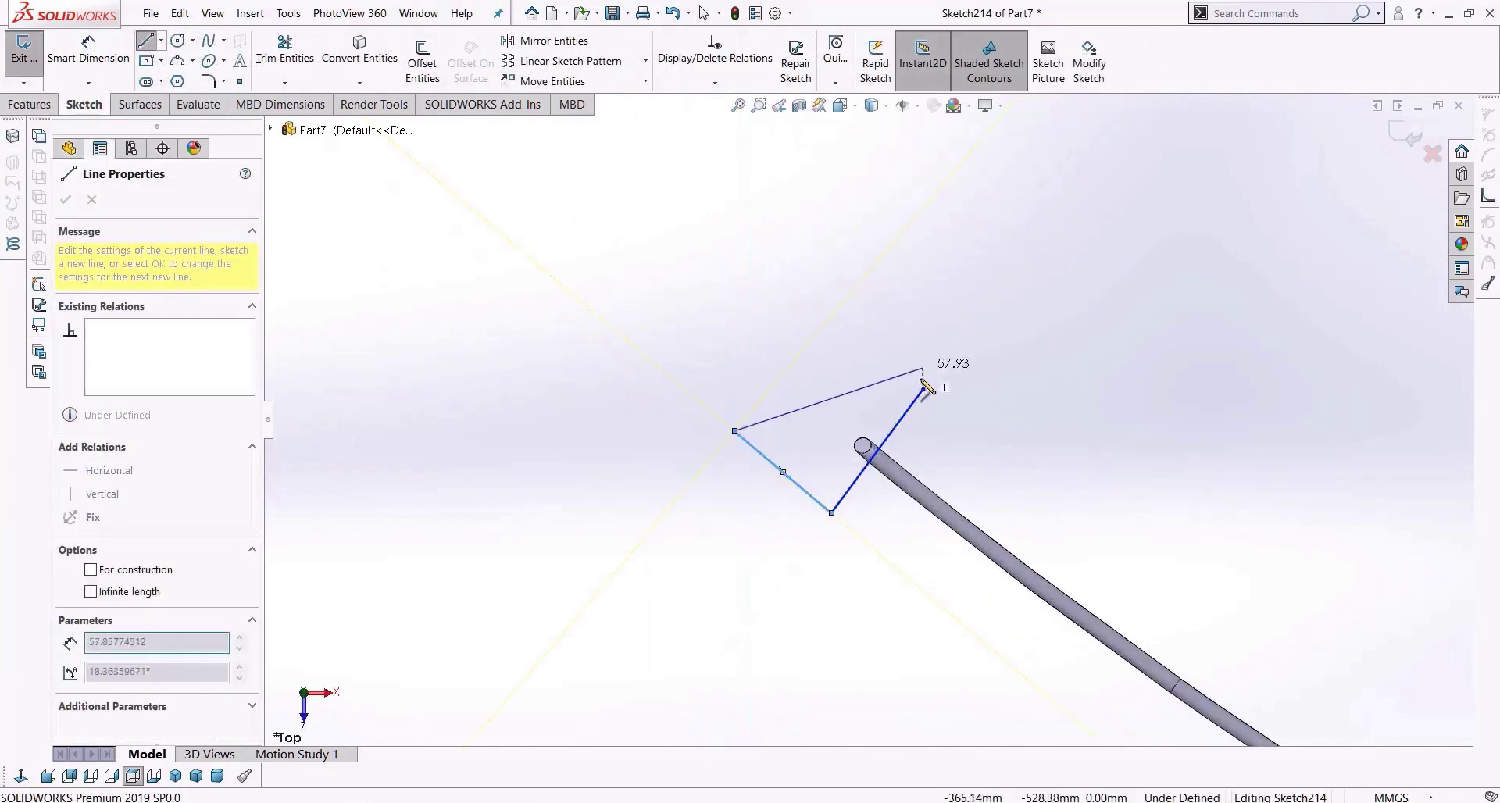
{"action": "left_click", "coordinate": [922, 390]}
Trim the cable's free end with a blind extruded cut of the triangle, 60 mm deep.
{"action": "left_click", "coordinate": [30, 104]}
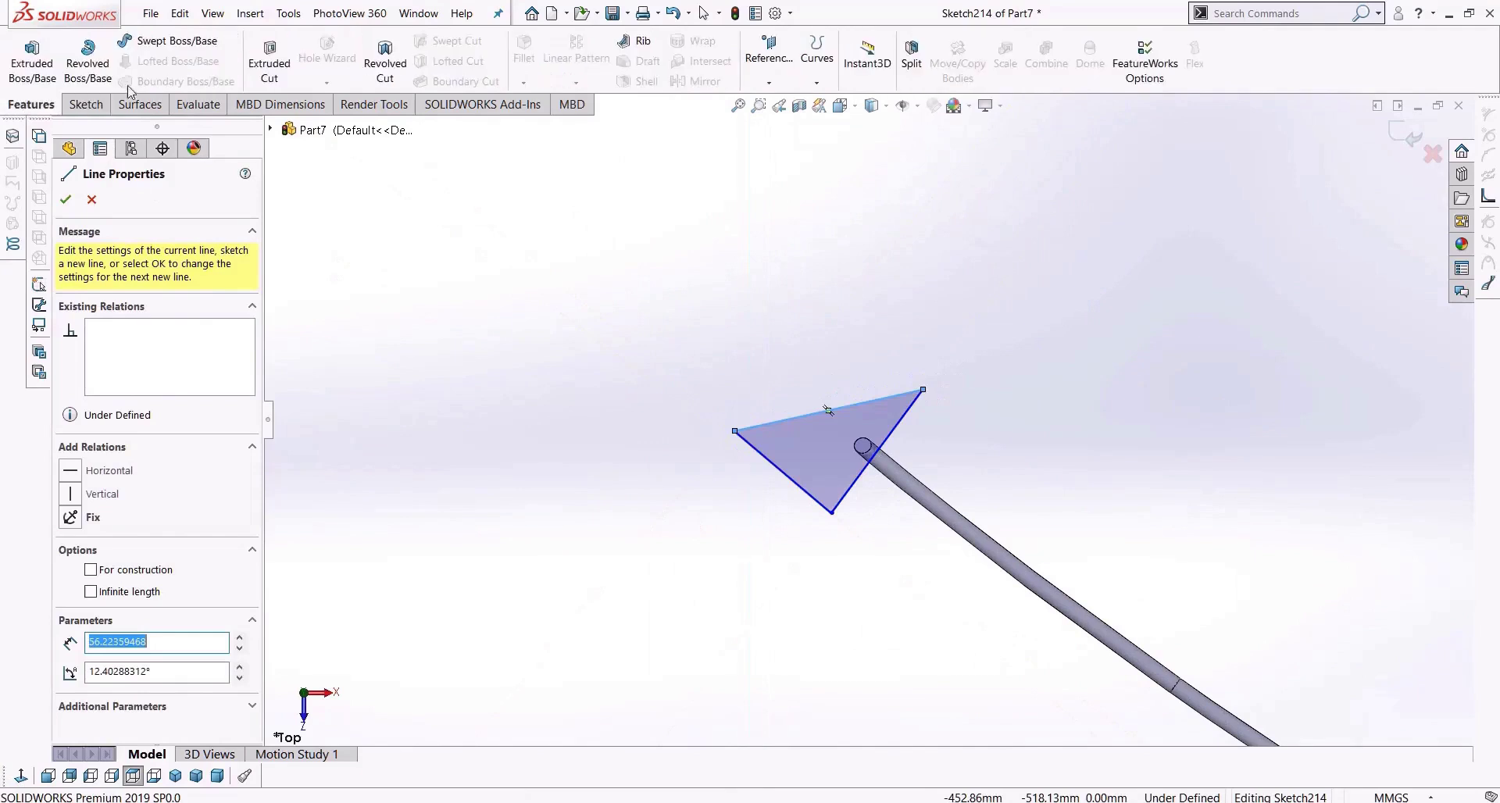
{"action": "left_click", "coordinate": [260, 68]}
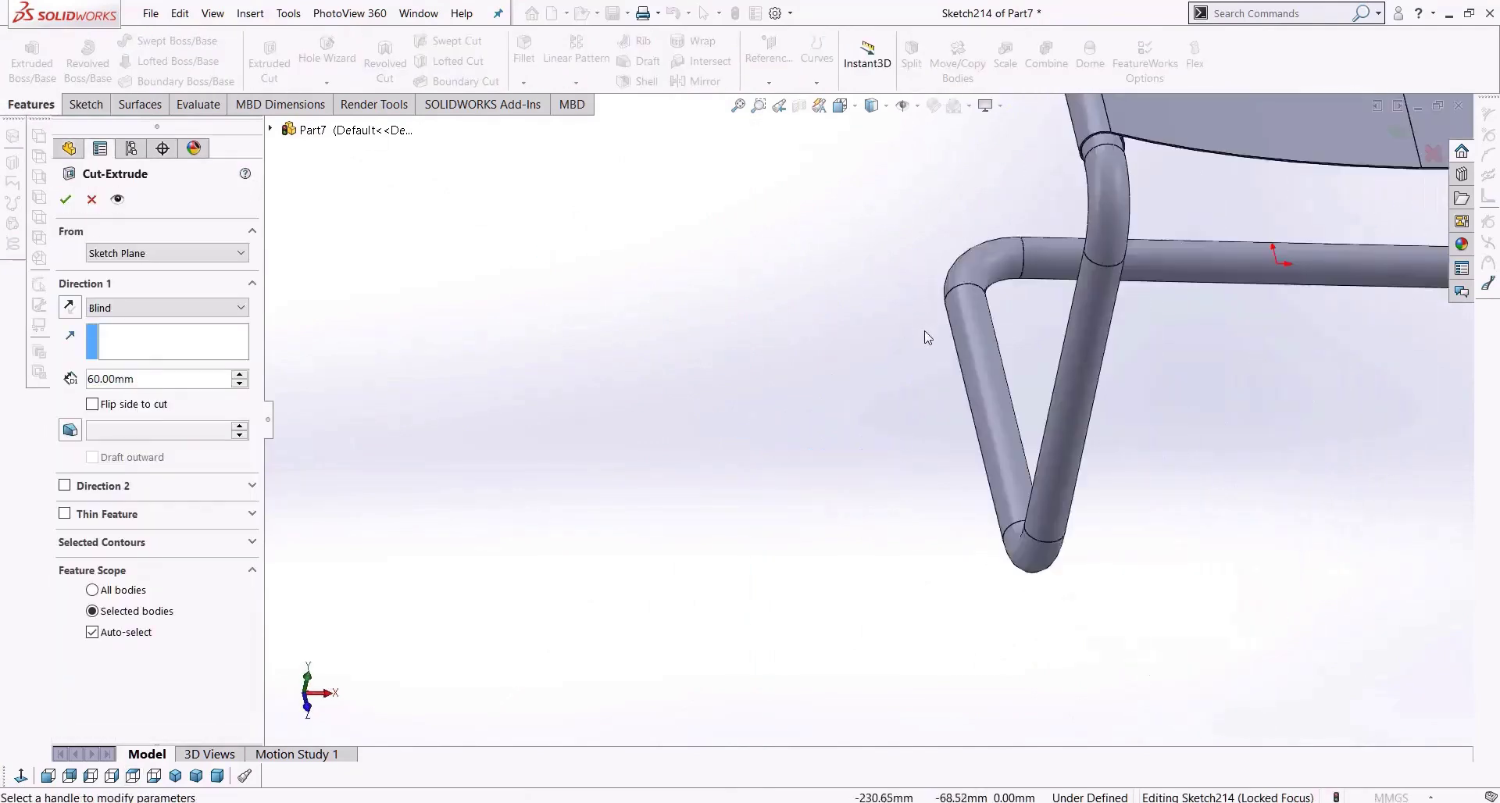
{"action": "scroll", "coordinate": [798, 596], "scroll_direction": "down", "scroll_amount": 5}
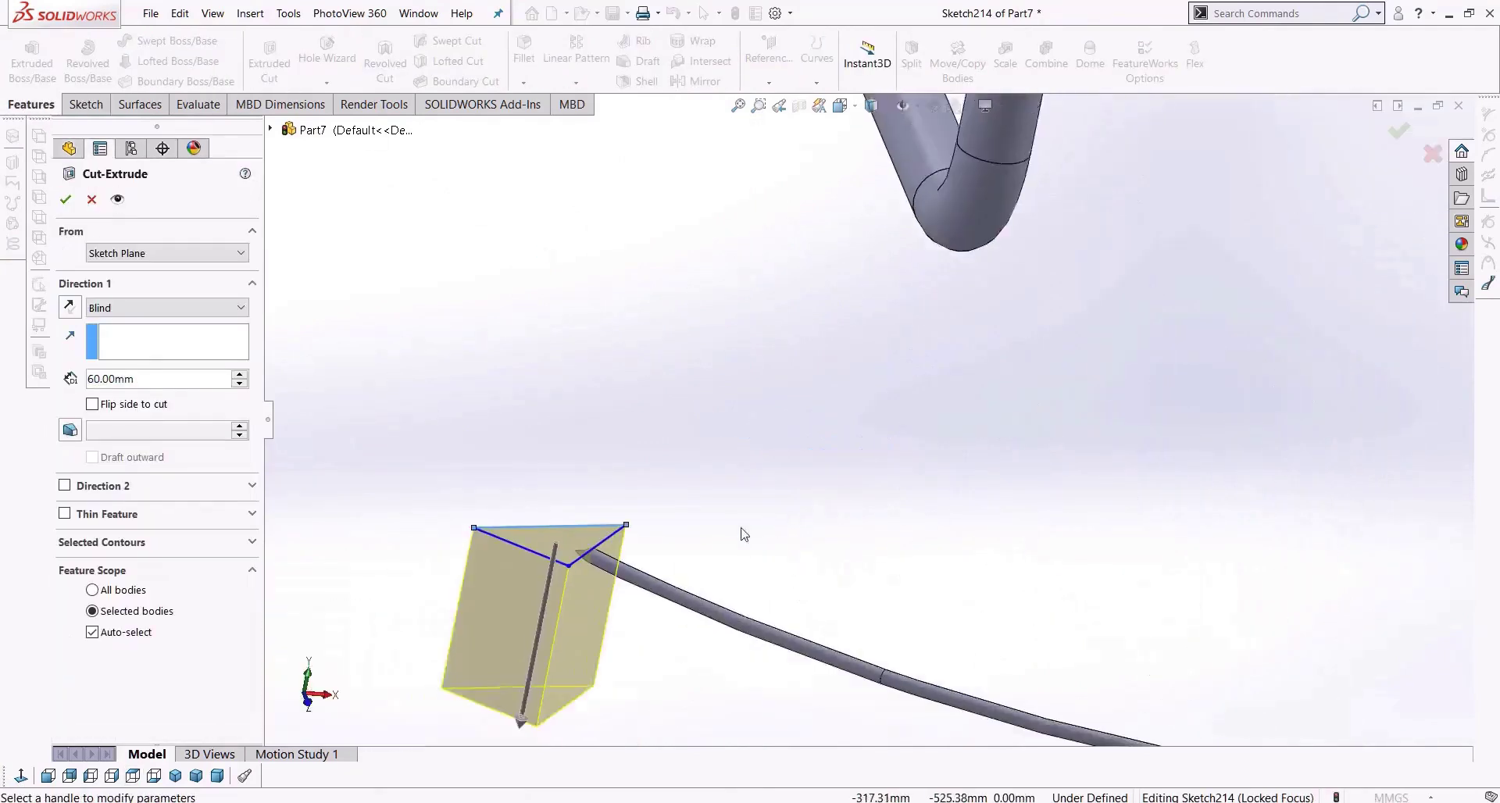
{"action": "middle_click_drag", "start_coordinate": [512, 512], "coordinate": [486, 585]}
{"action": "left_click", "coordinate": [67, 200]}
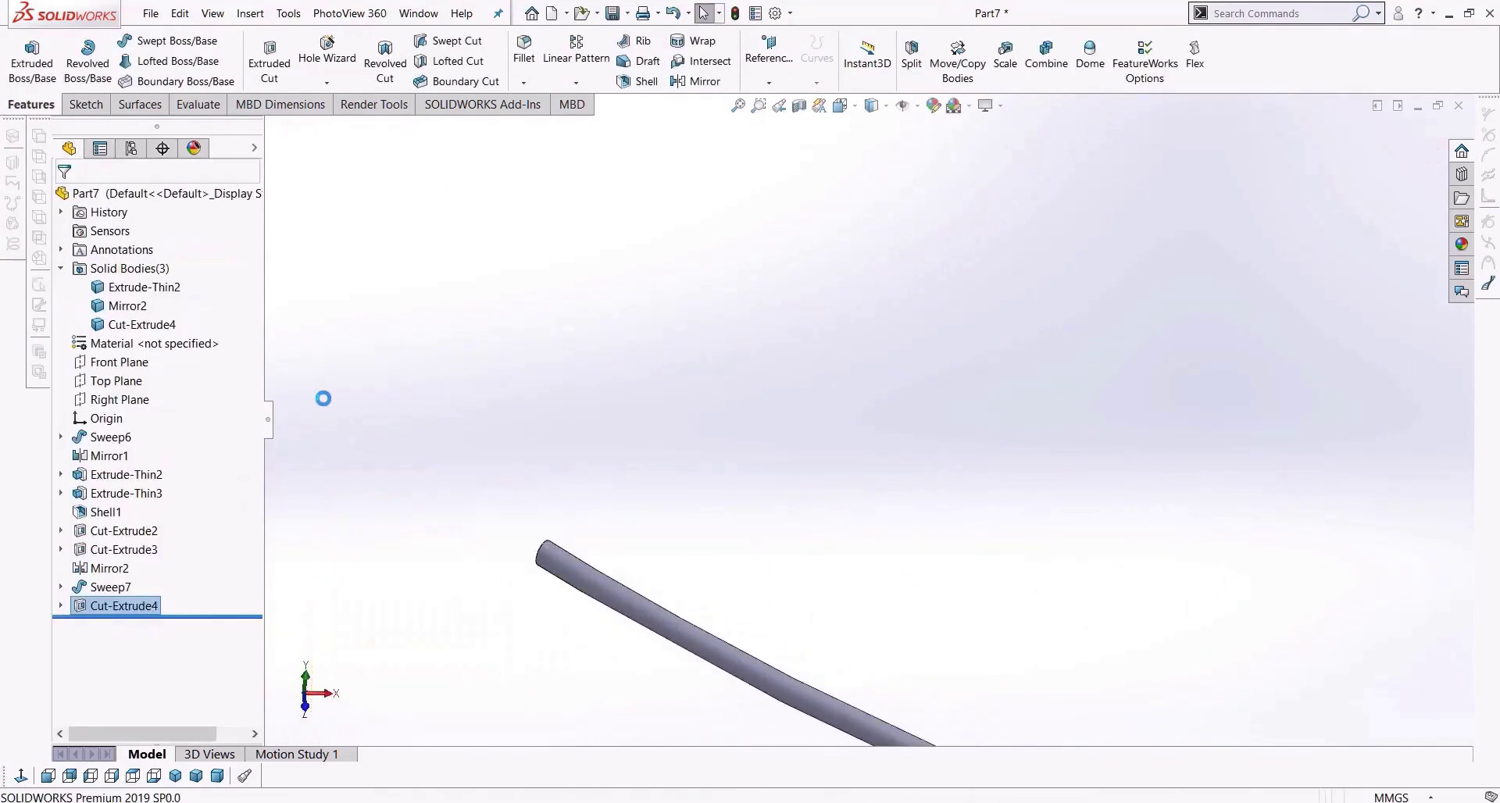
Sketch a center rectangle about 41 by 13 mm on the cable's cut end face, centred on that face.
{"action": "scroll", "coordinate": [698, 563], "scroll_direction": "up", "scroll_amount": 5}
{"action": "middle_click_drag", "start_coordinate": [736, 508], "coordinate": [813, 493]}
{"action": "scroll", "coordinate": [804, 474], "scroll_direction": "down", "scroll_amount": 7}
{"action": "left_click", "coordinate": [786, 344]}
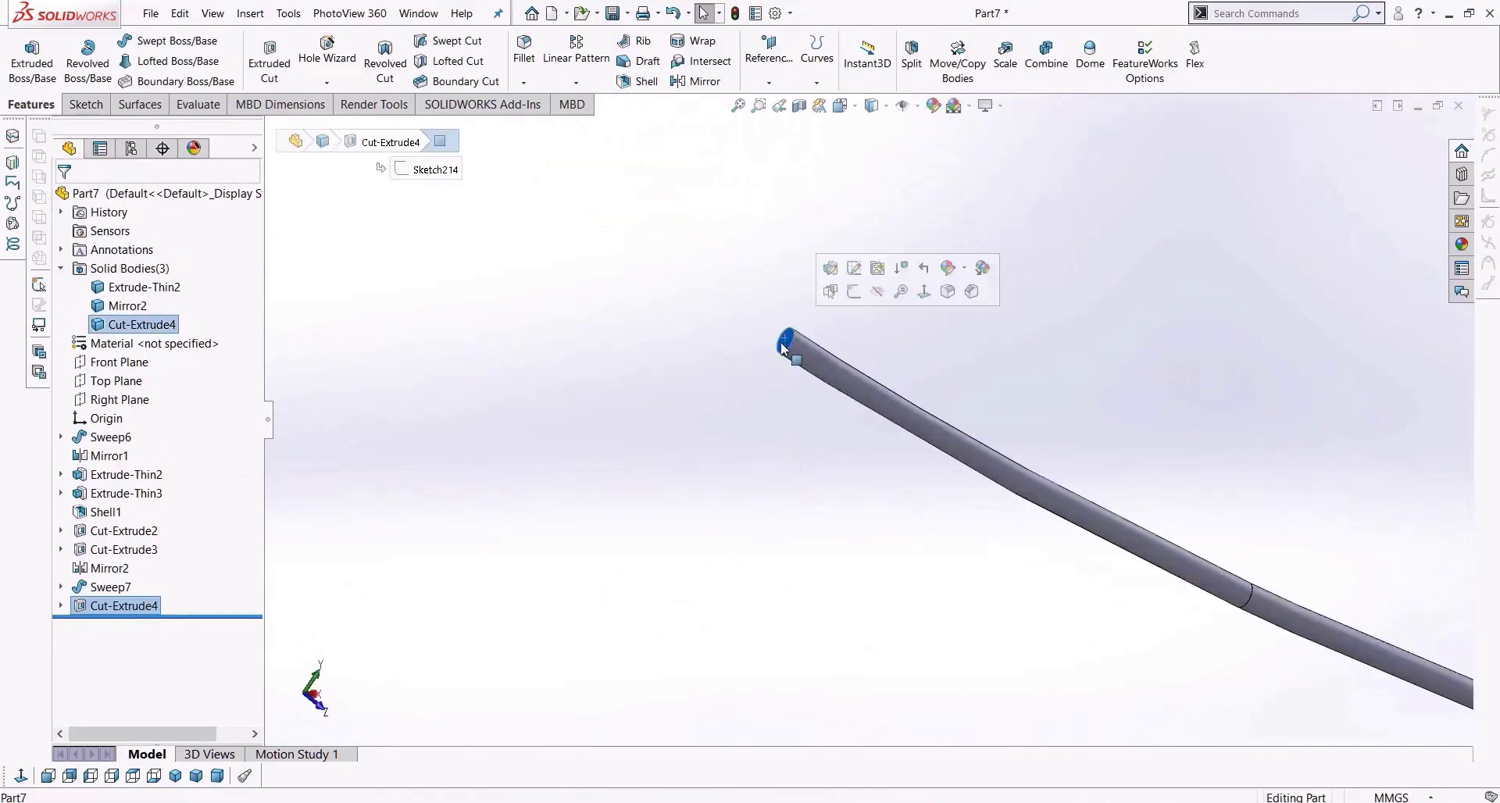
{"action": "scroll", "coordinate": [786, 344], "scroll_direction": "down", "scroll_amount": 3}
{"action": "left_click", "coordinate": [11, 54]}
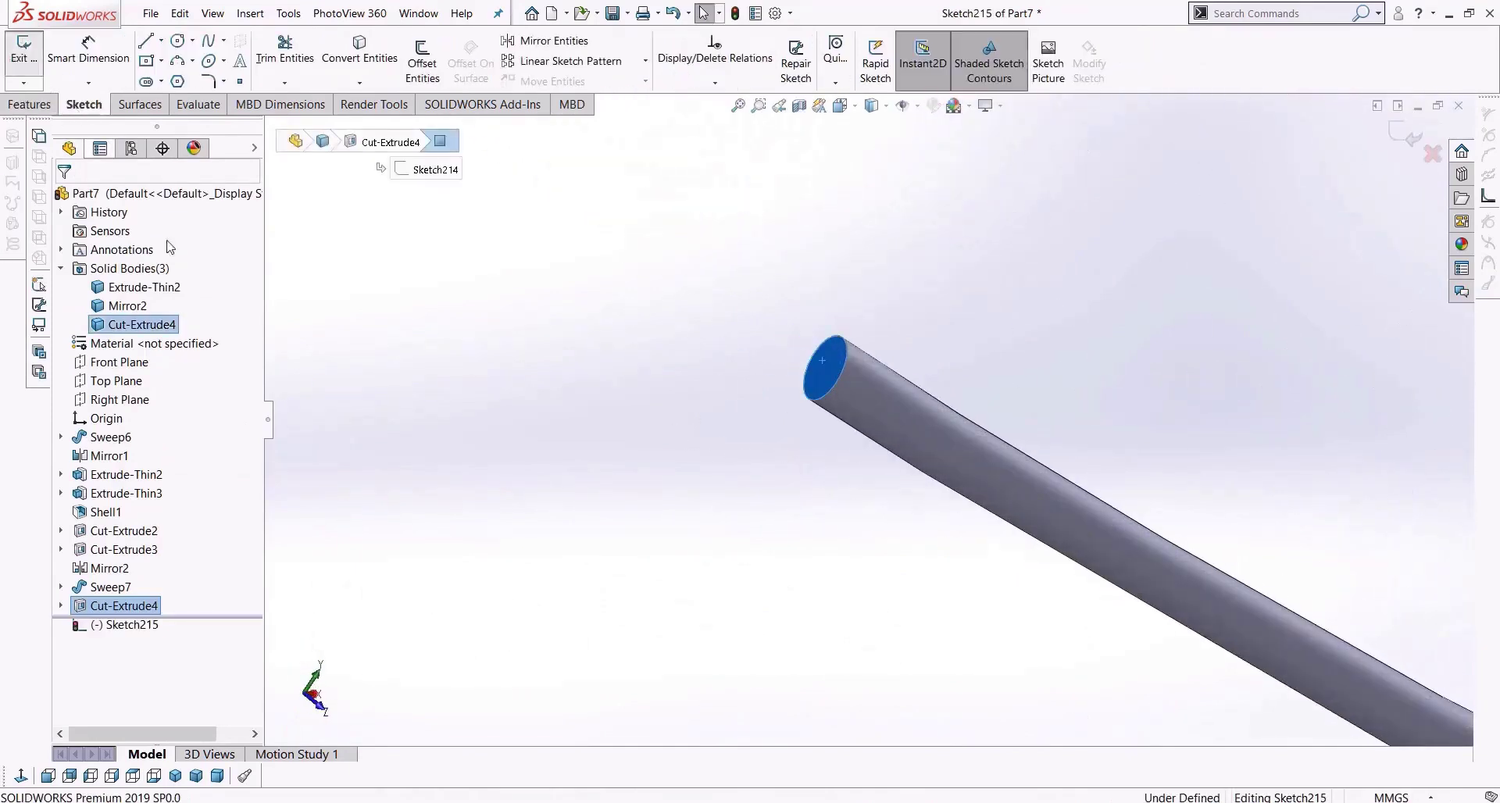
{"action": "left_click", "coordinate": [22, 776]}
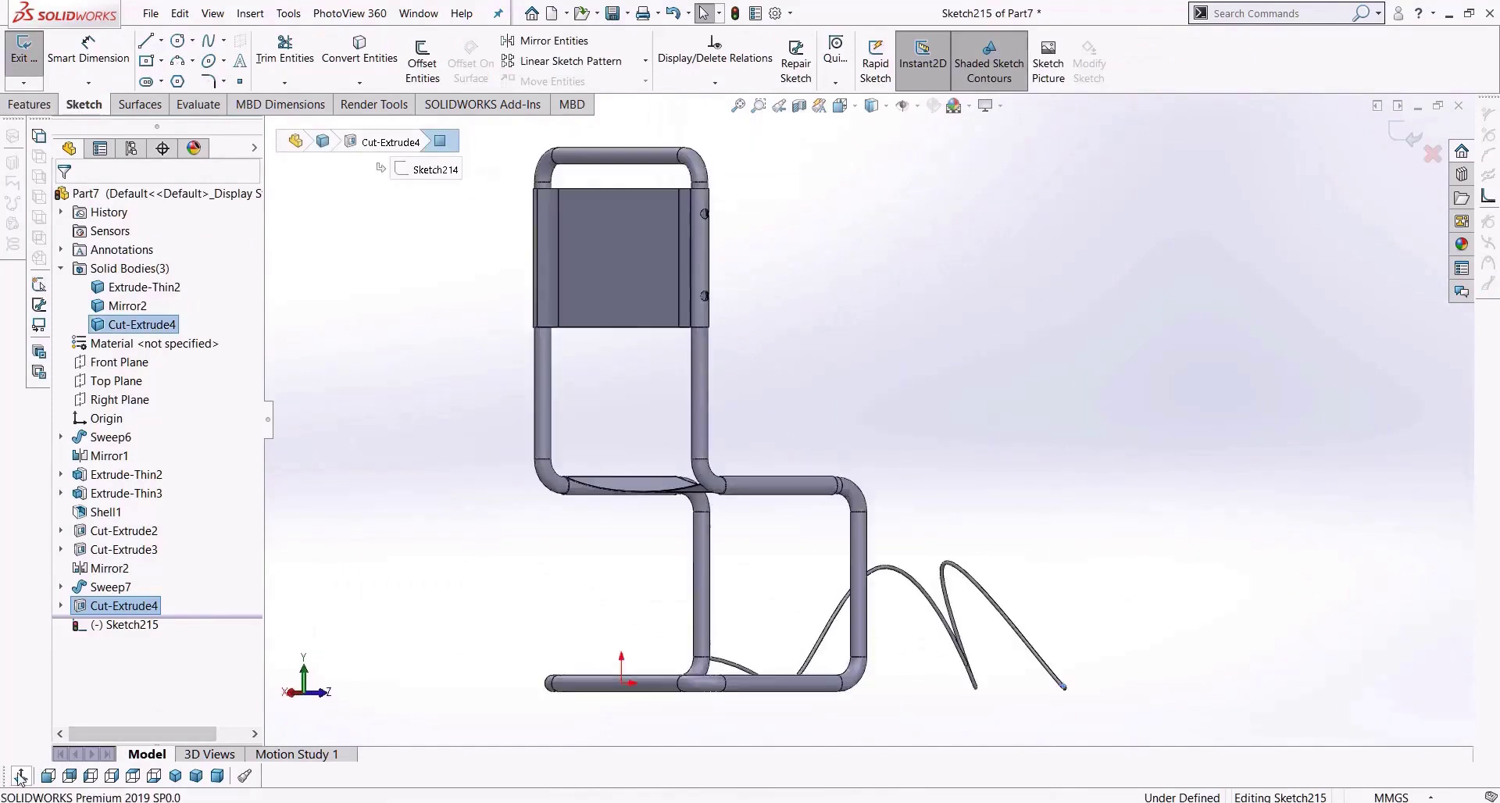
{"action": "scroll", "coordinate": [1018, 681], "scroll_direction": "down", "scroll_amount": 5}
{"action": "scroll", "coordinate": [1021, 575], "scroll_direction": "down", "scroll_amount": 3}
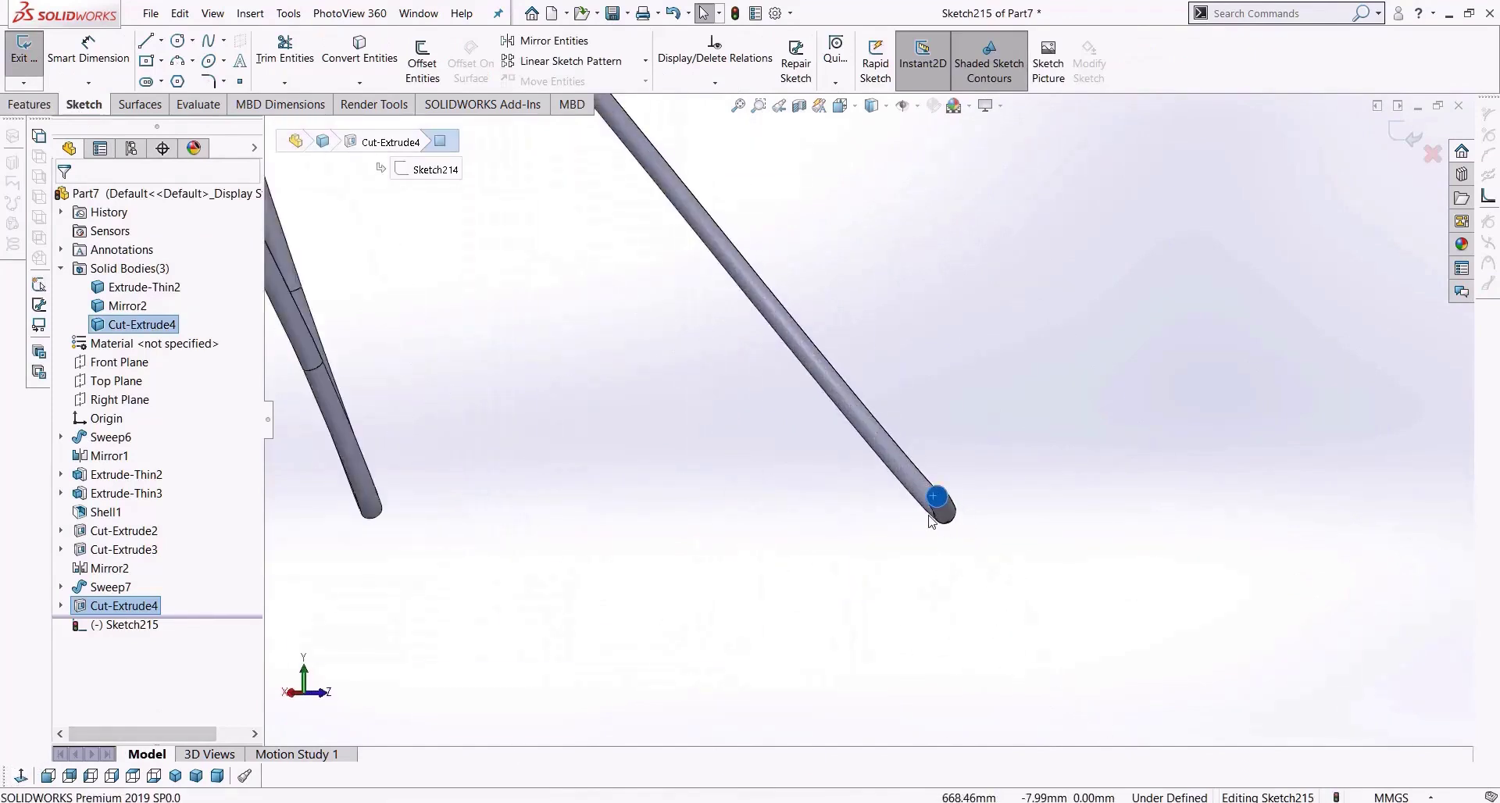
{"action": "left_click", "coordinate": [146, 61]}
{"action": "scroll", "coordinate": [869, 459], "scroll_direction": "down", "scroll_amount": 1}
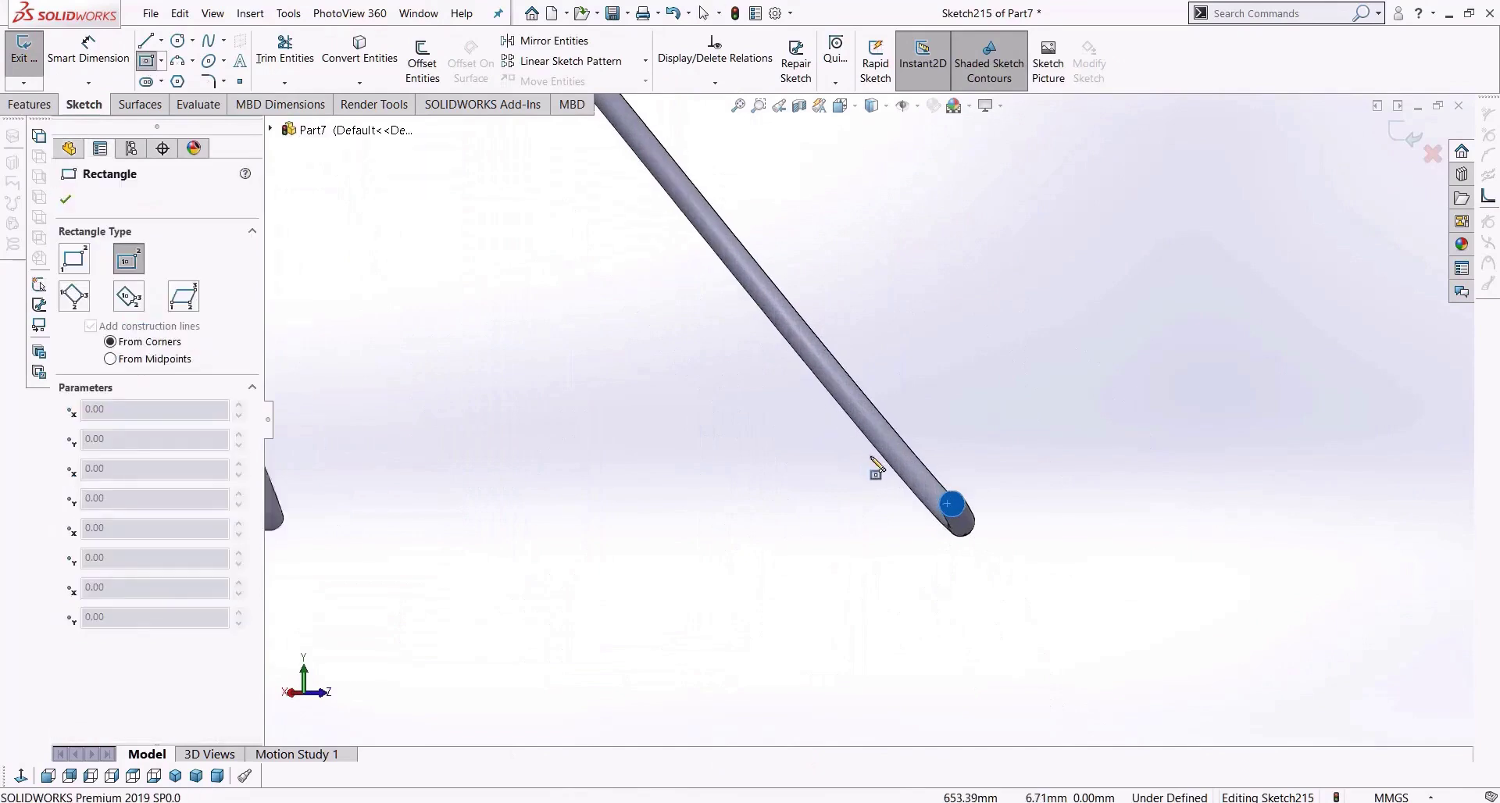
{"action": "scroll", "coordinate": [873, 460], "scroll_direction": "down", "scroll_amount": 1}
{"action": "left_click", "coordinate": [991, 522]}
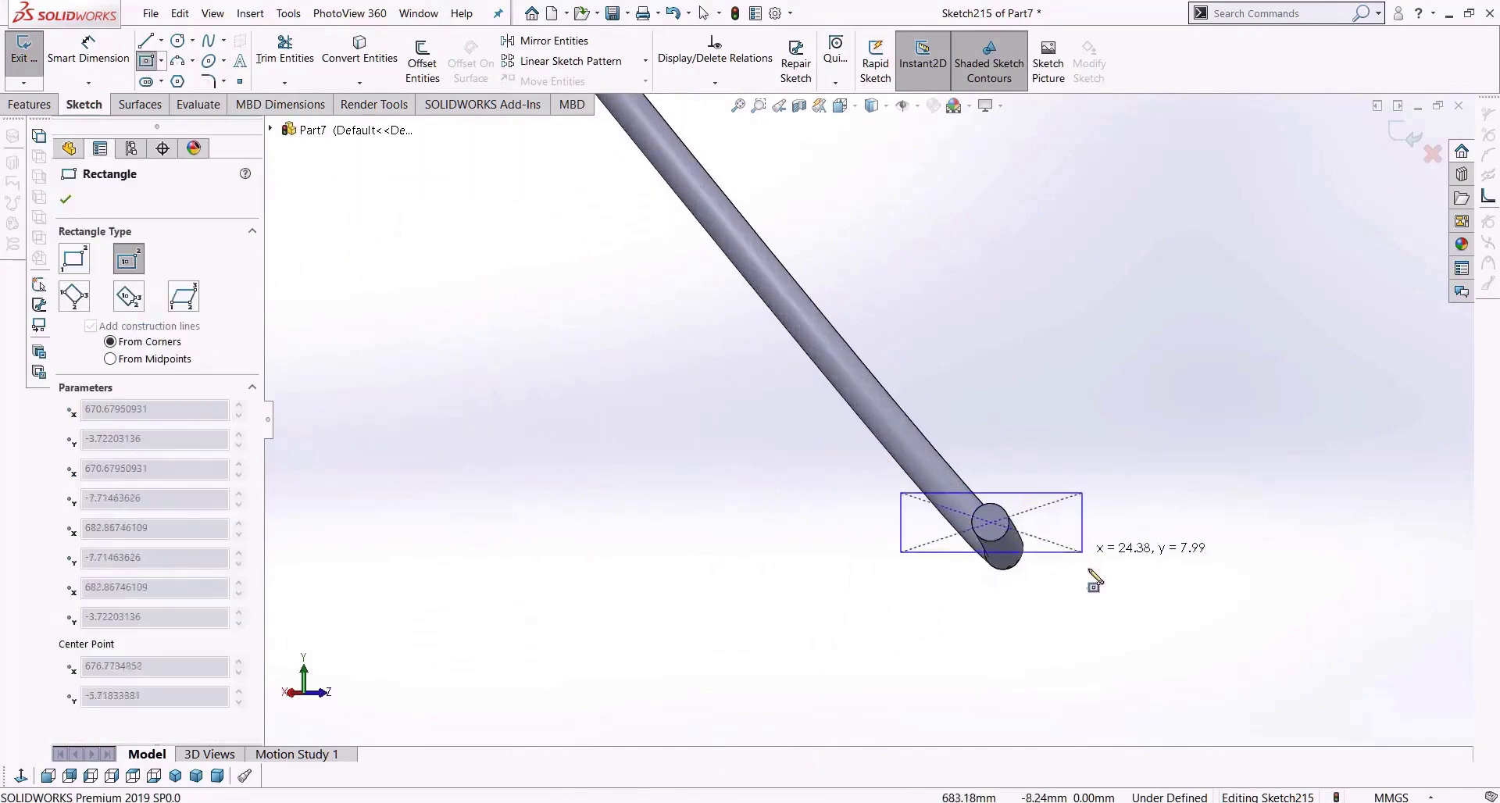
{"action": "left_click", "coordinate": [1145, 569]}
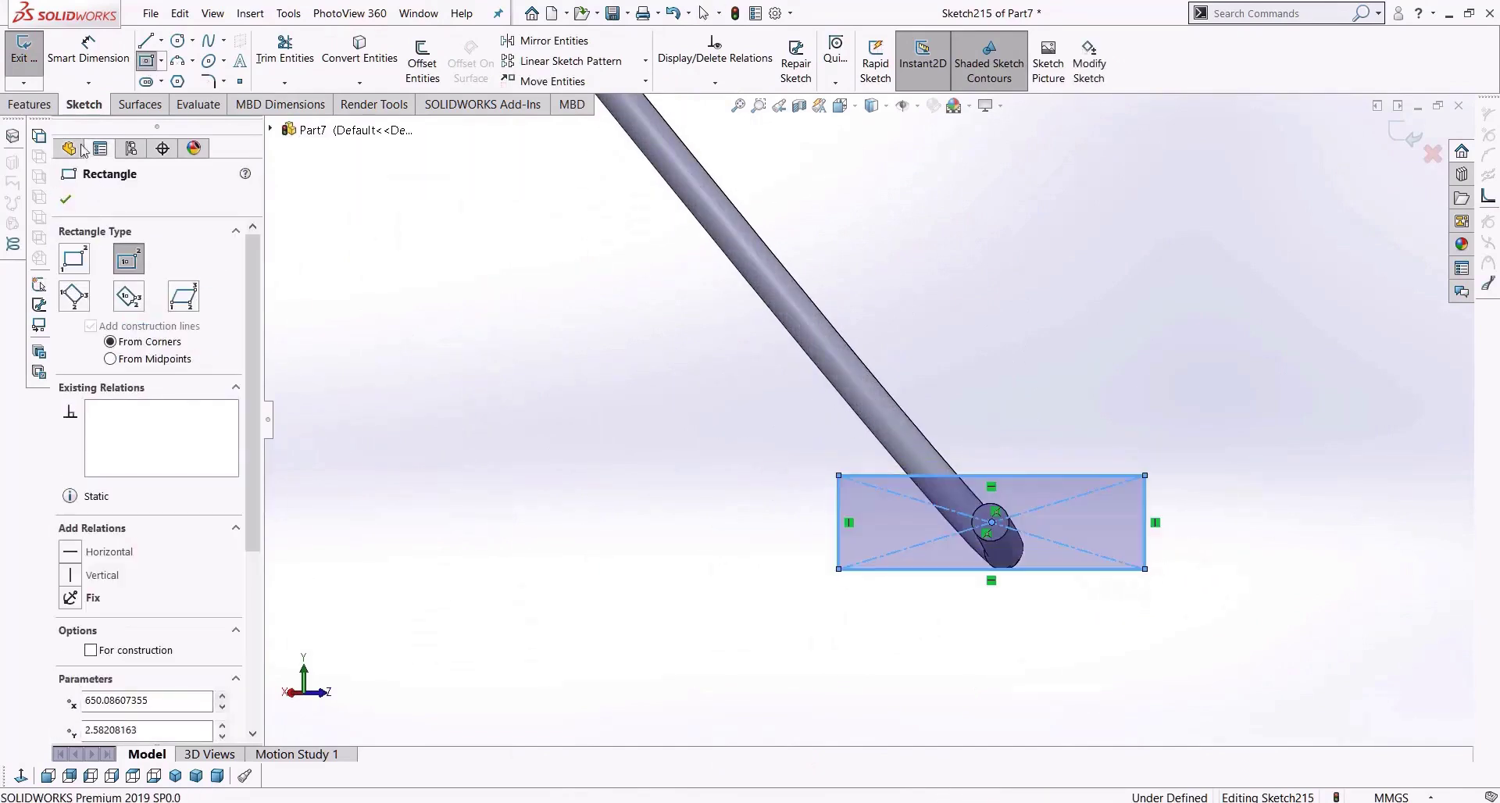
Extrude the rectangle 60 mm as a blind boss merged with the cable to form an end block.
{"action": "left_click", "coordinate": [29, 104]}
{"action": "left_click", "coordinate": [32, 56]}
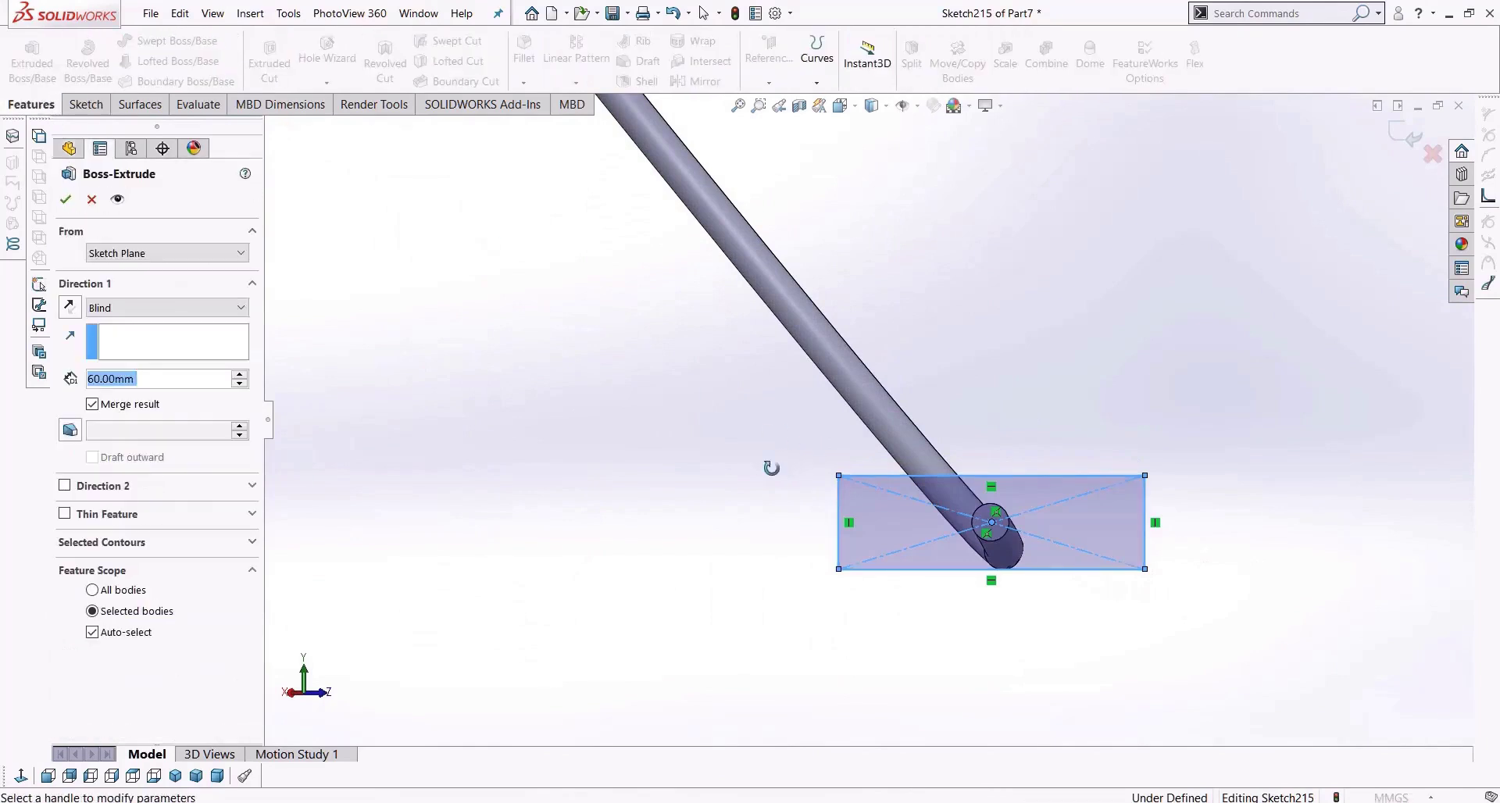
{"action": "scroll", "coordinate": [677, 513], "scroll_direction": "up", "scroll_amount": 6}
{"action": "middle_click_drag", "start_coordinate": [603, 546], "coordinate": [591, 600]}
{"action": "scroll", "coordinate": [594, 613], "scroll_direction": "up", "scroll_amount": 1}
{"action": "scroll", "coordinate": [601, 635], "scroll_direction": "down", "scroll_amount": 1}
{"action": "left_click", "coordinate": [69, 200]}
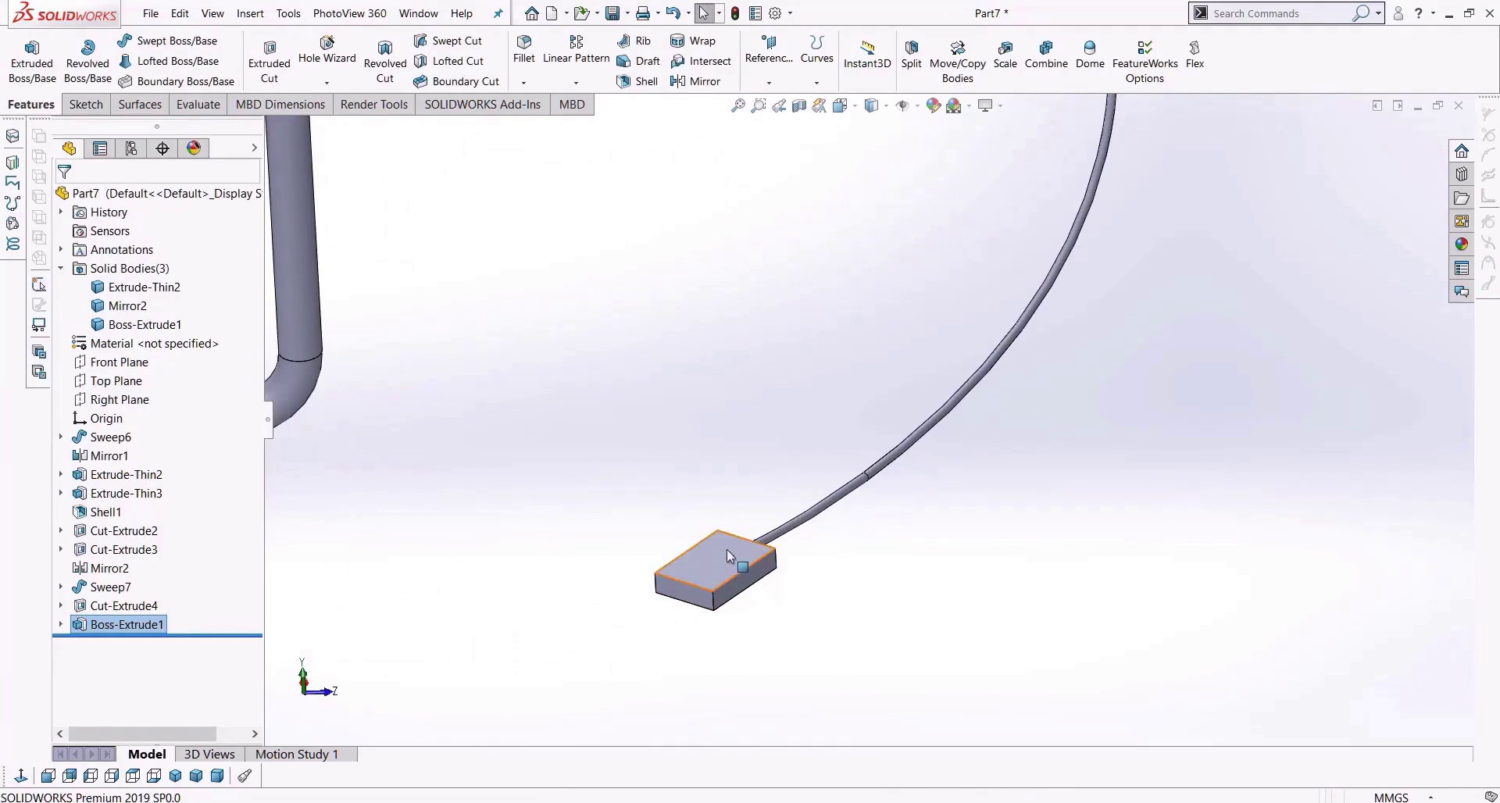
{"action": "scroll", "coordinate": [748, 422], "scroll_direction": "up", "scroll_amount": 7}
{"action": "middle_click_drag", "start_coordinate": [750, 405], "coordinate": [742, 305]}
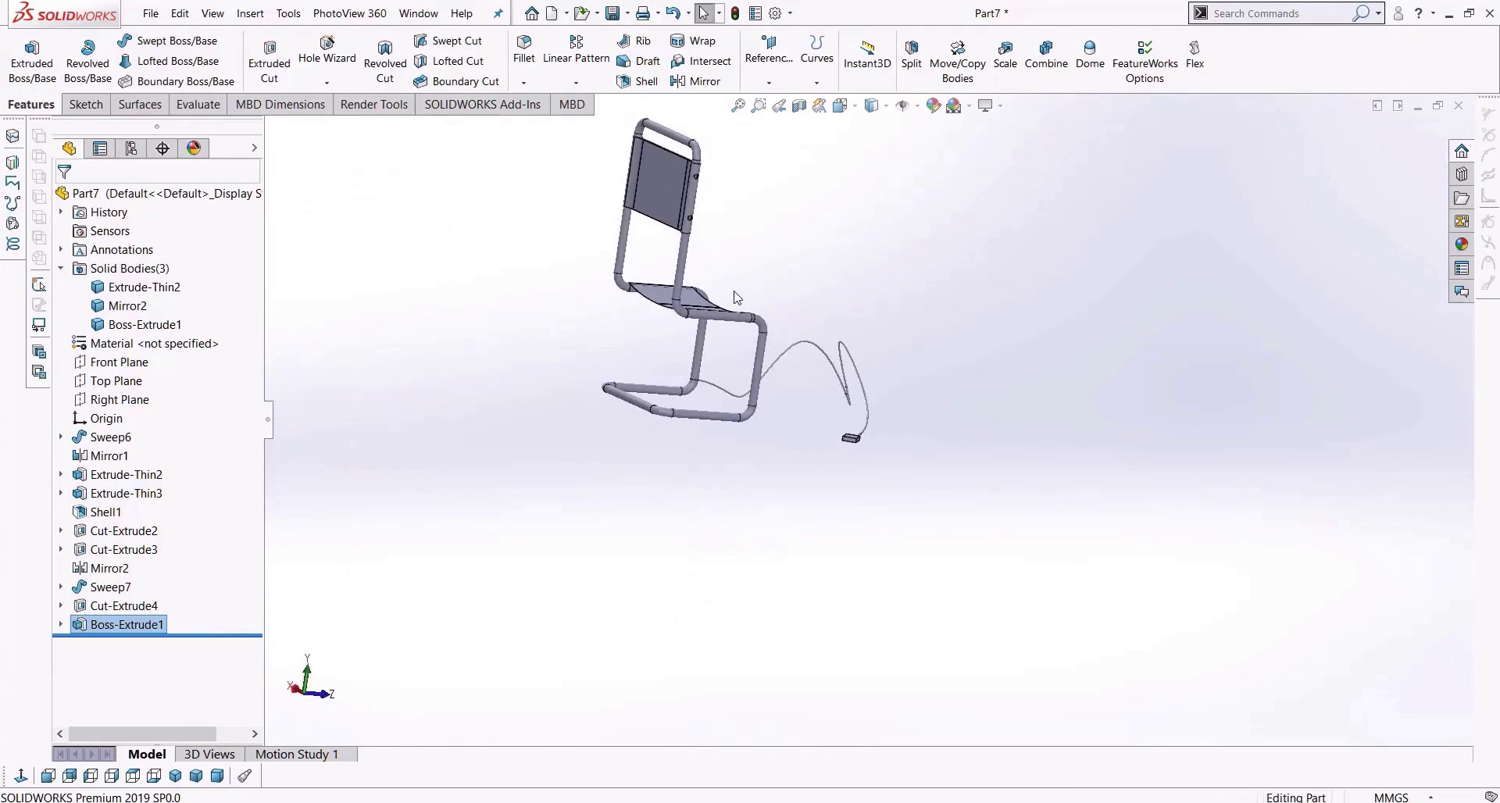